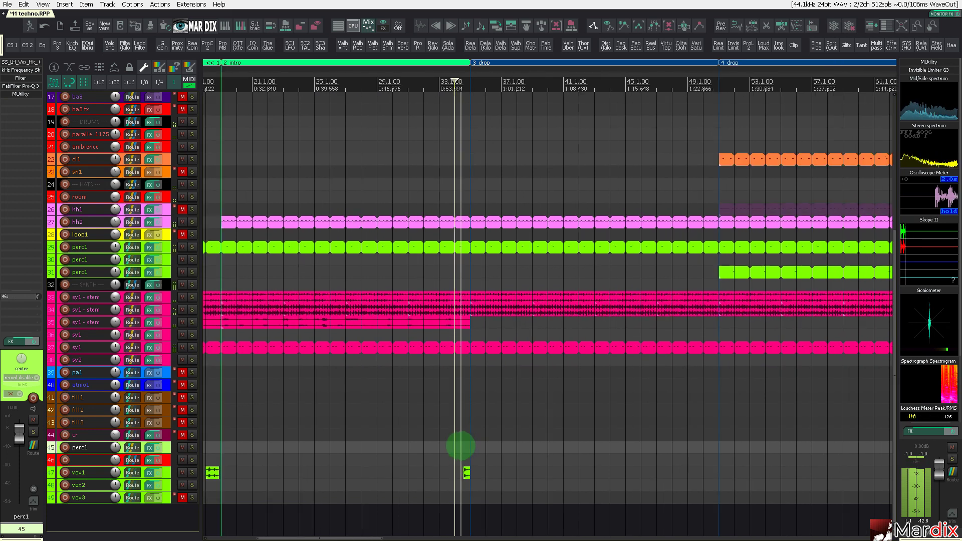
- Unmute the sn1 drum track with its lane enlarged and set the grid to 1/4
{"action": "scroll", "coordinate": [460, 445], "scroll_direction": "down", "scroll_amount": 3}
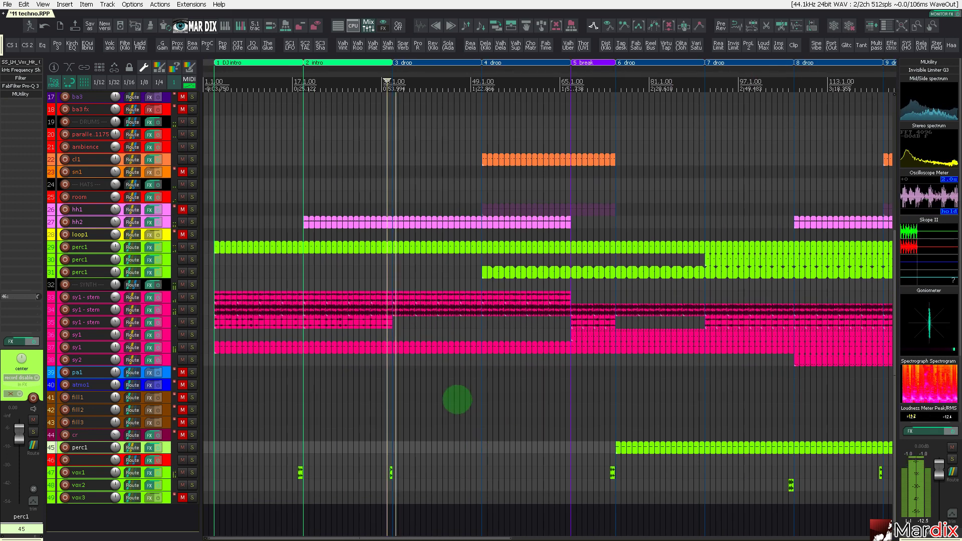
{"action": "scroll", "coordinate": [456, 399], "scroll_direction": "up", "scroll_amount": 1}
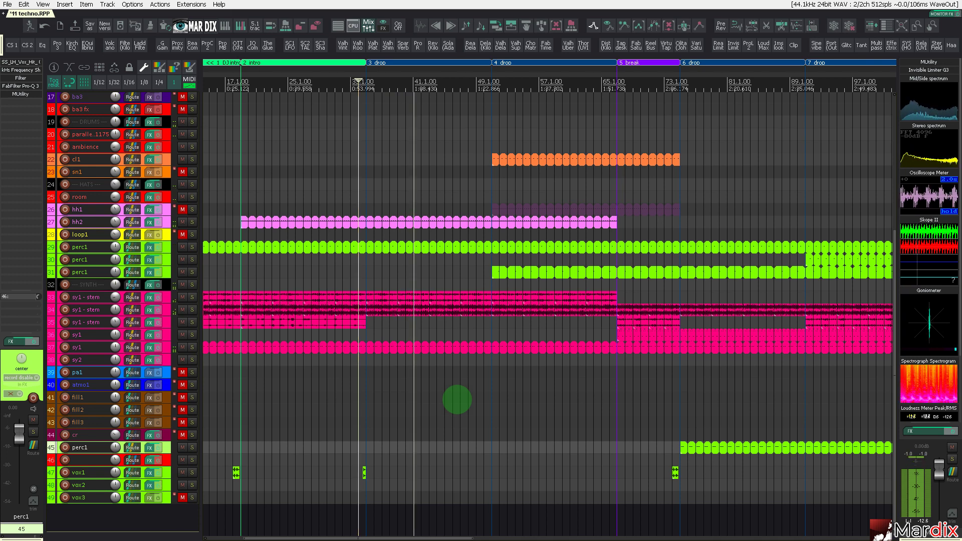
{"action": "scroll", "coordinate": [173, 269], "scroll_direction": "up", "scroll_amount": 3}
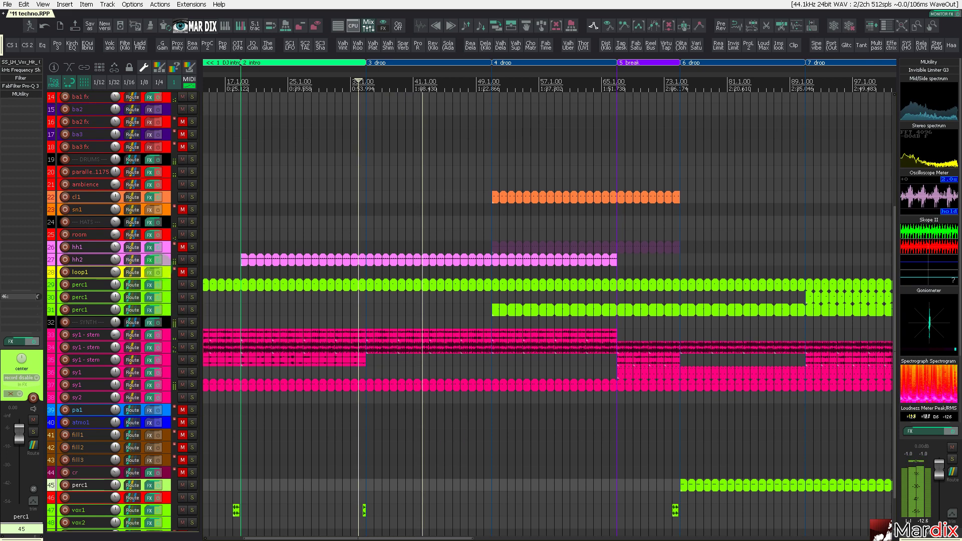
{"action": "scroll", "coordinate": [170, 258], "scroll_direction": "up", "scroll_amount": 4}
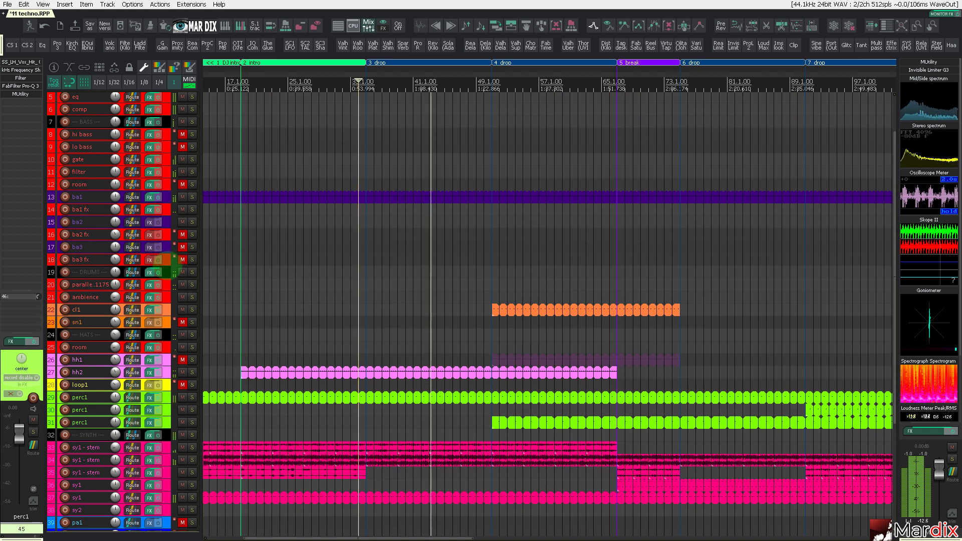
{"action": "left_click", "coordinate": [175, 322]}
{"action": "scroll", "coordinate": [179, 321], "scroll_direction": "up", "scroll_amount": 2}
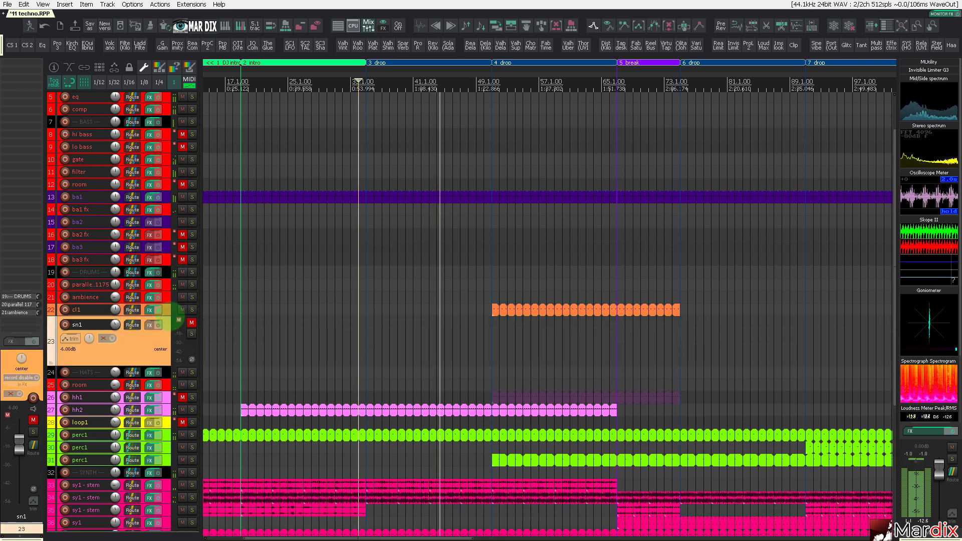
{"action": "left_click", "coordinate": [190, 323]}
{"action": "key", "text": "4"}
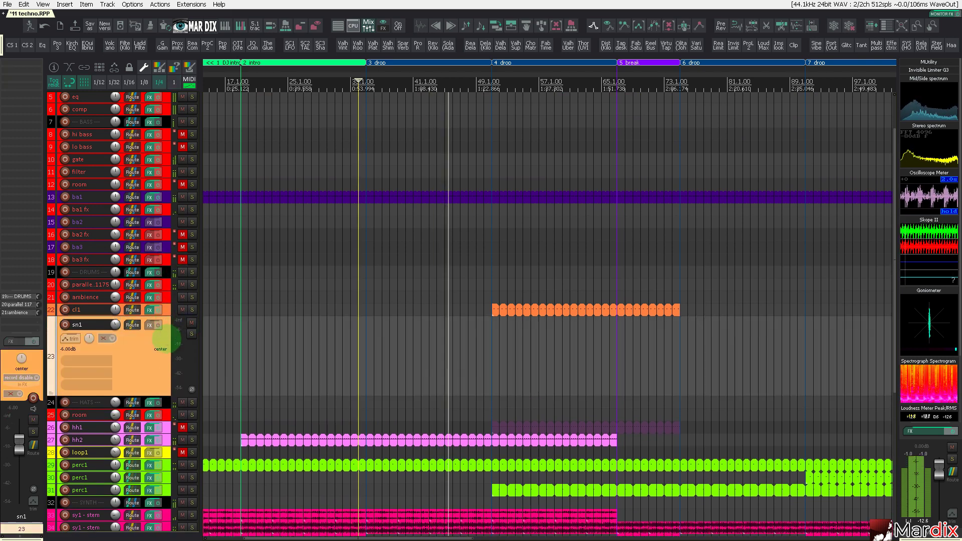
{"action": "scroll", "coordinate": [456, 350], "scroll_direction": "up", "scroll_amount": 2}
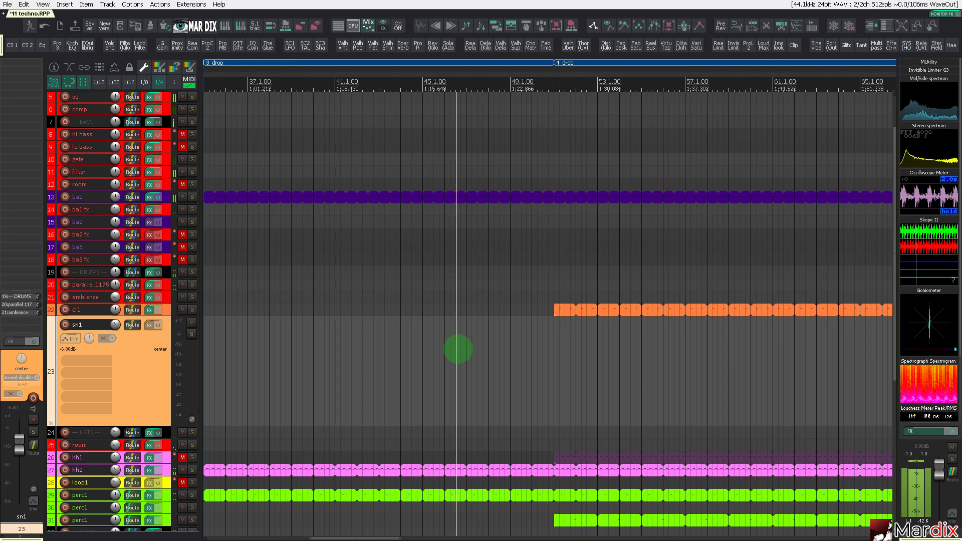
- Open the Media Explorer and browse to the folder Samples\Loopmasters\Snares\CLUBTOOLS VOL2
{"action": "key", "text": "ctrl+alt+x"}
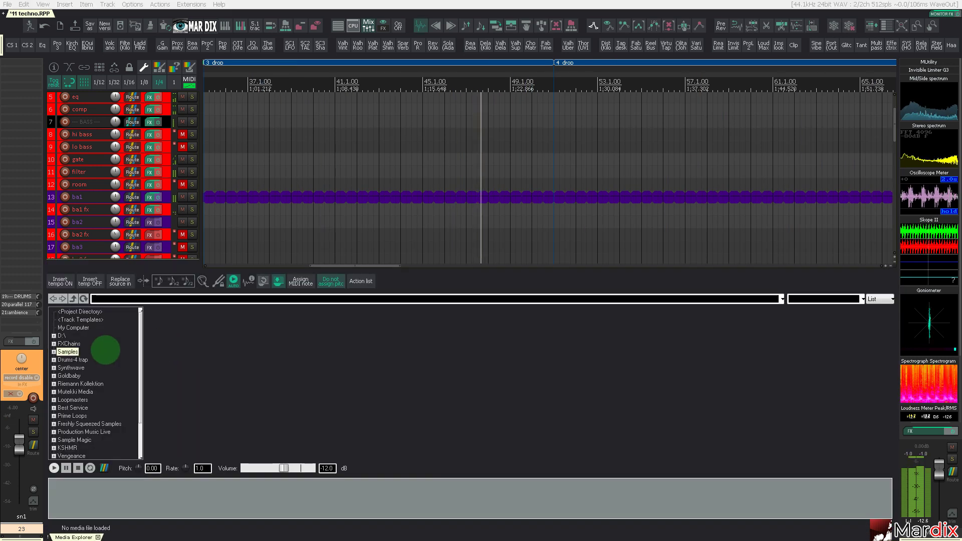
{"action": "left_click", "coordinate": [70, 344]}
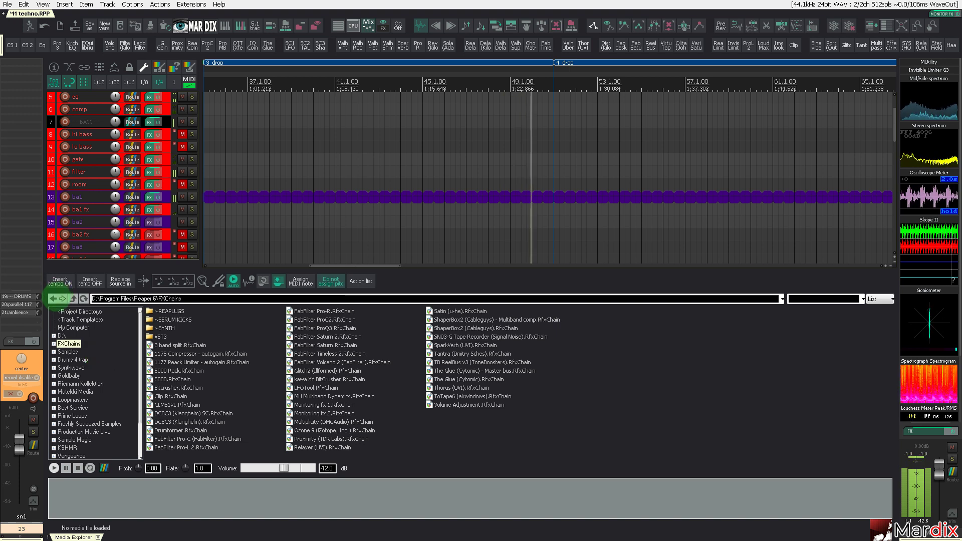
{"action": "left_click", "coordinate": [53, 298]}
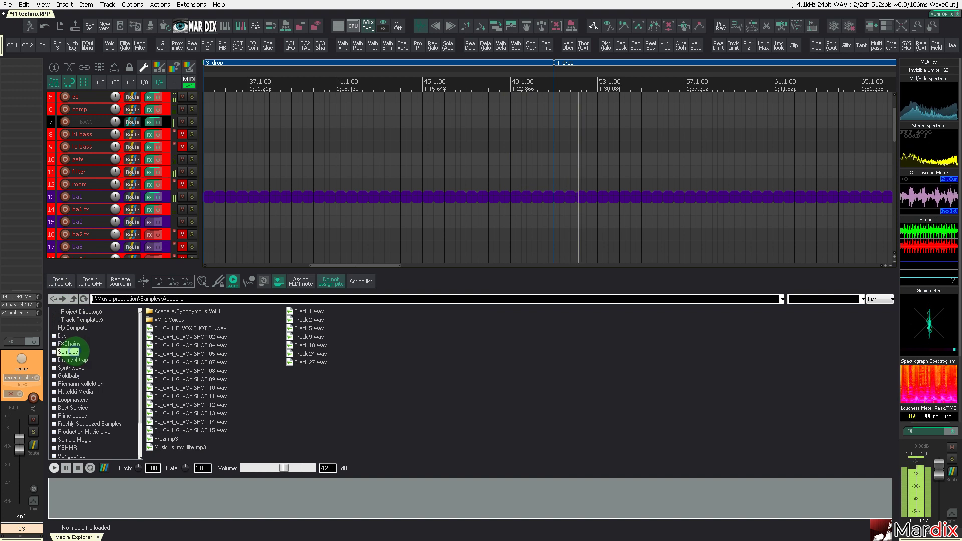
{"action": "left_click", "coordinate": [68, 351]}
{"action": "left_click", "coordinate": [296, 337]}
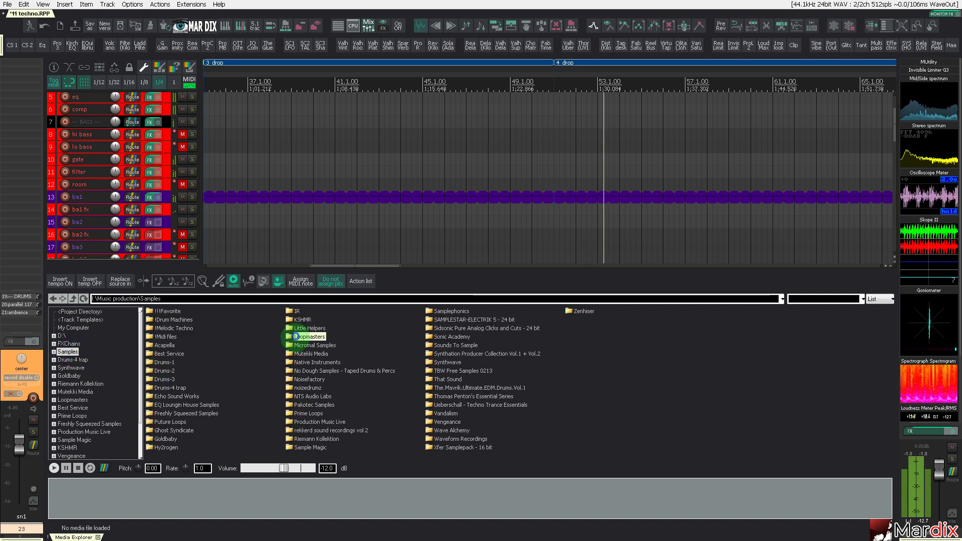
{"action": "double_click", "coordinate": [296, 337]}
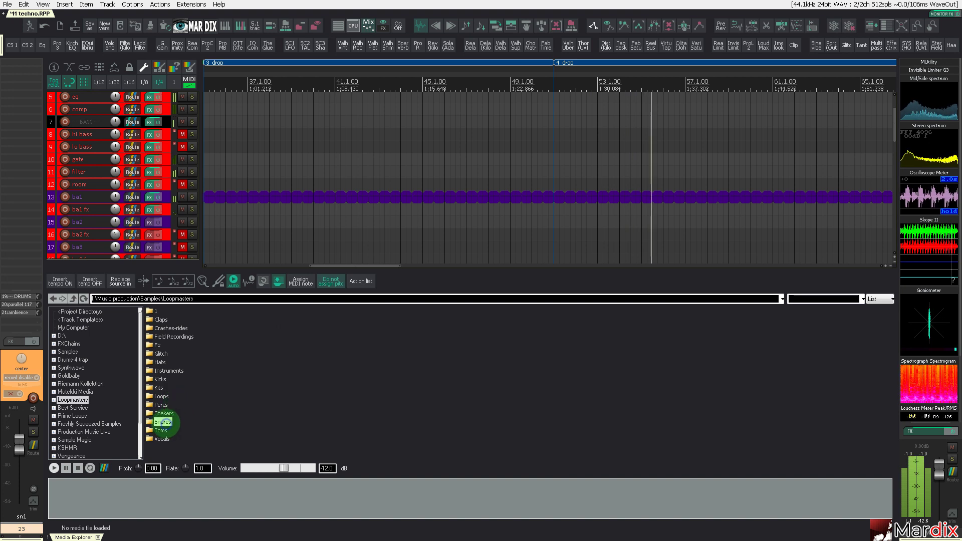
{"action": "double_click", "coordinate": [163, 422]}
{"action": "double_click", "coordinate": [191, 336]}
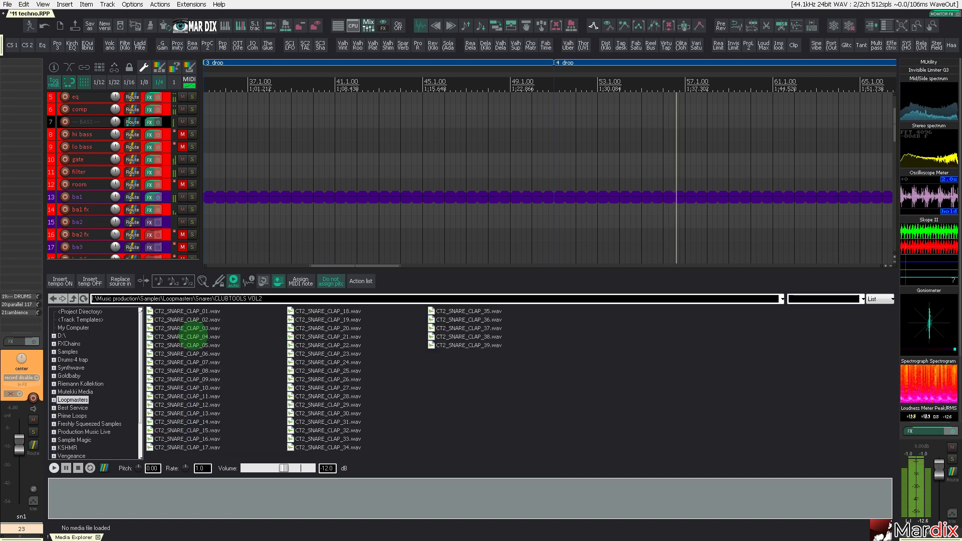
- Audition the snare clap samples one after another, ending on CT2_SNARE_CLAP_17.wav
{"action": "key", "text": "Down"}
{"action": "key", "text": "Down"}
{"action": "key", "text": "Down"}
{"action": "key", "text": "Down"}
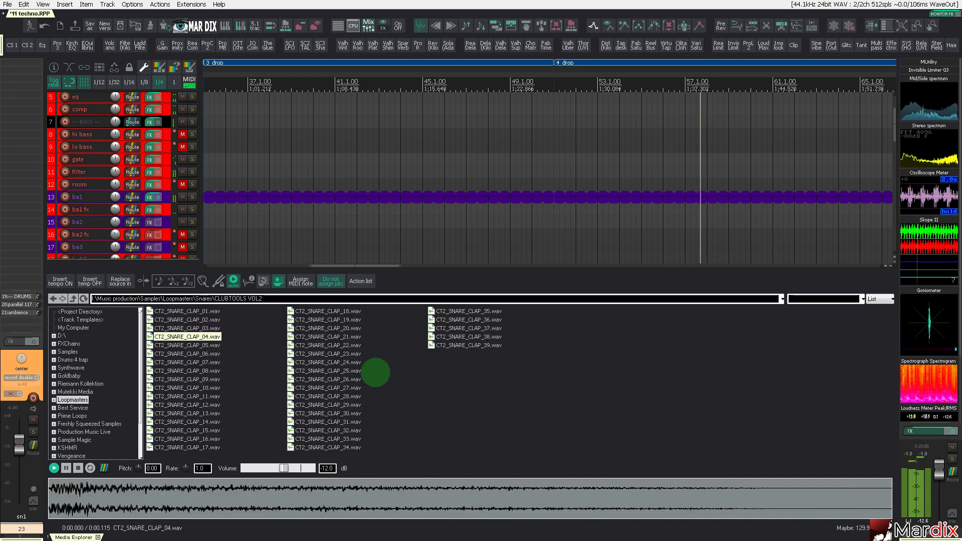
{"action": "key", "text": "Down"}
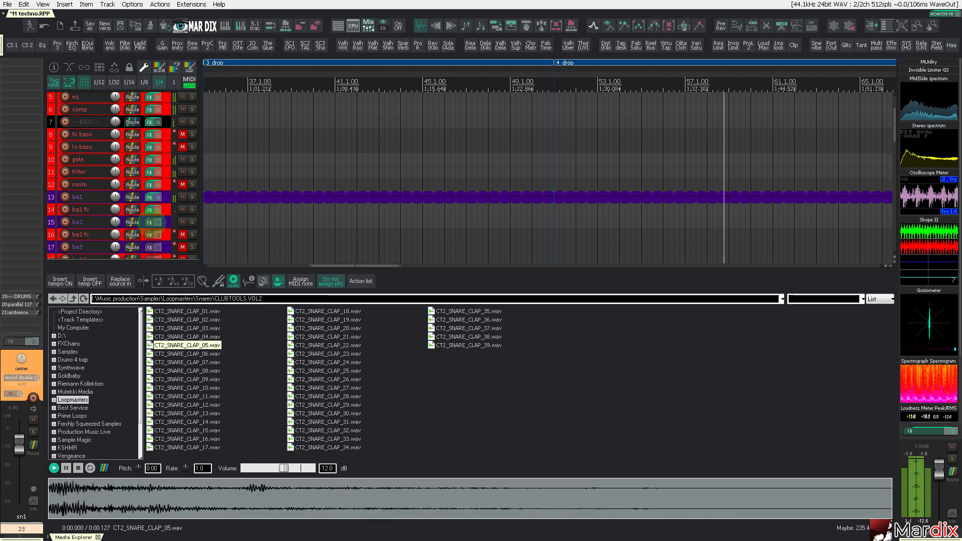
{"action": "key", "text": "Down"}
{"action": "key", "text": "Down"}
{"action": "key", "text": "Down"}
{"action": "key", "text": "Down"}
{"action": "key", "text": "Down"}
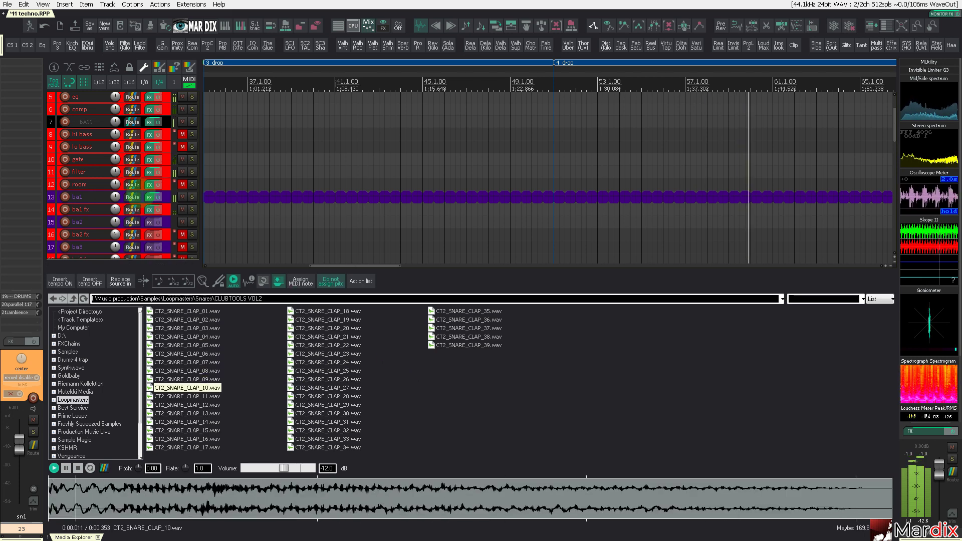
{"action": "key", "text": "Up"}
{"action": "key", "text": "Up"}
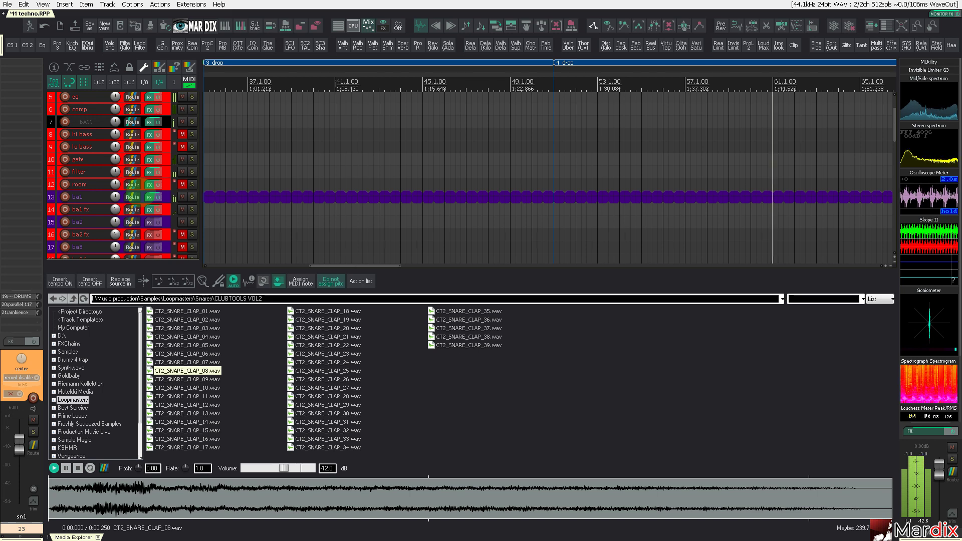
{"action": "scroll", "coordinate": [547, 178], "scroll_direction": "up", "scroll_amount": 4}
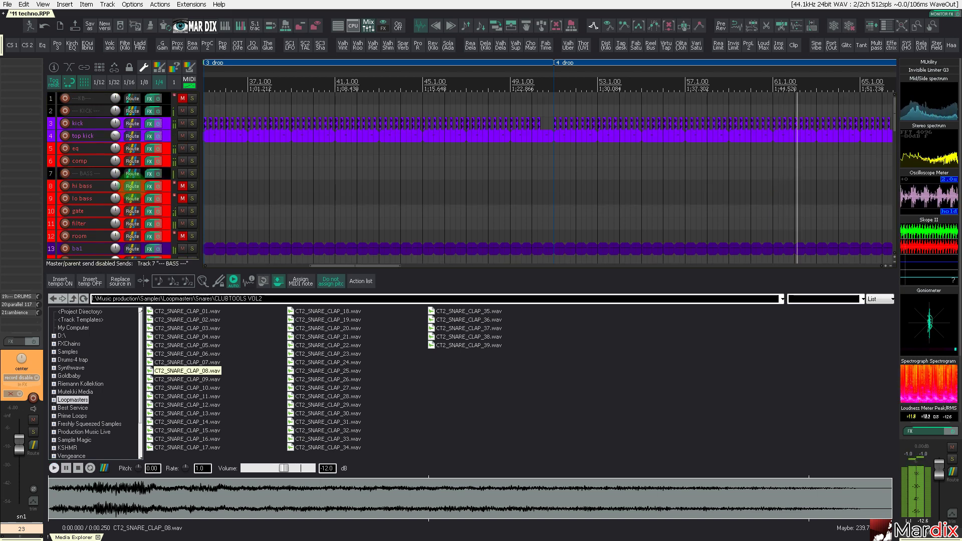
{"action": "key", "text": "Down"}
{"action": "key", "text": "Down"}
{"action": "key", "text": "Down"}
{"action": "key", "text": "Down"}
{"action": "key", "text": "Down"}
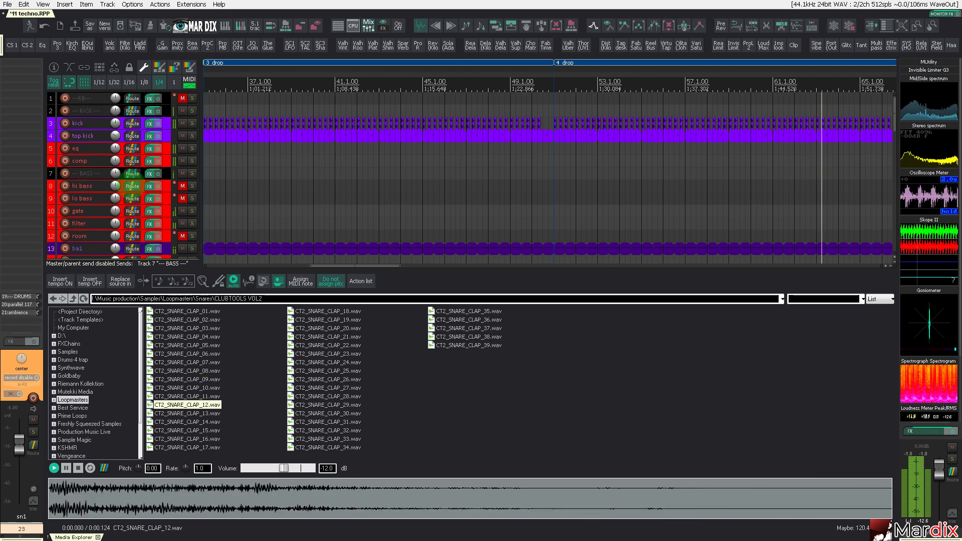
{"action": "key", "text": "Up"}
{"action": "key", "text": "Down"}
{"action": "key", "text": "Down"}
{"action": "key", "text": "Down"}
{"action": "key", "text": "Down"}
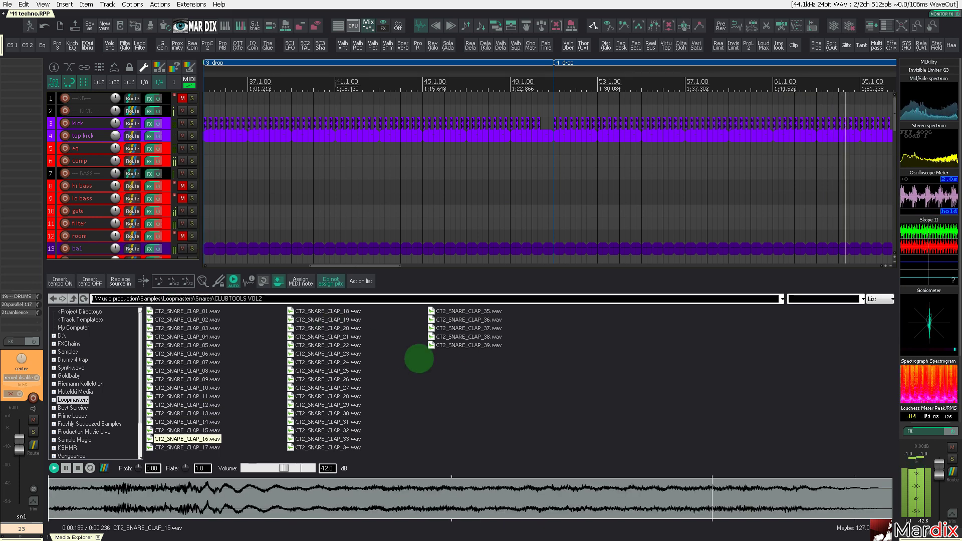
{"action": "key", "text": "Up"}
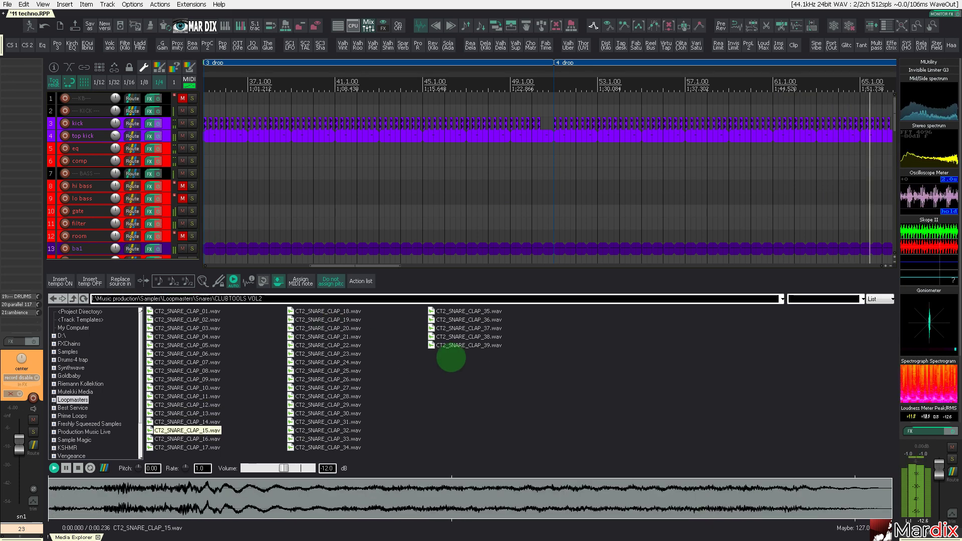
{"action": "key", "text": "Down"}
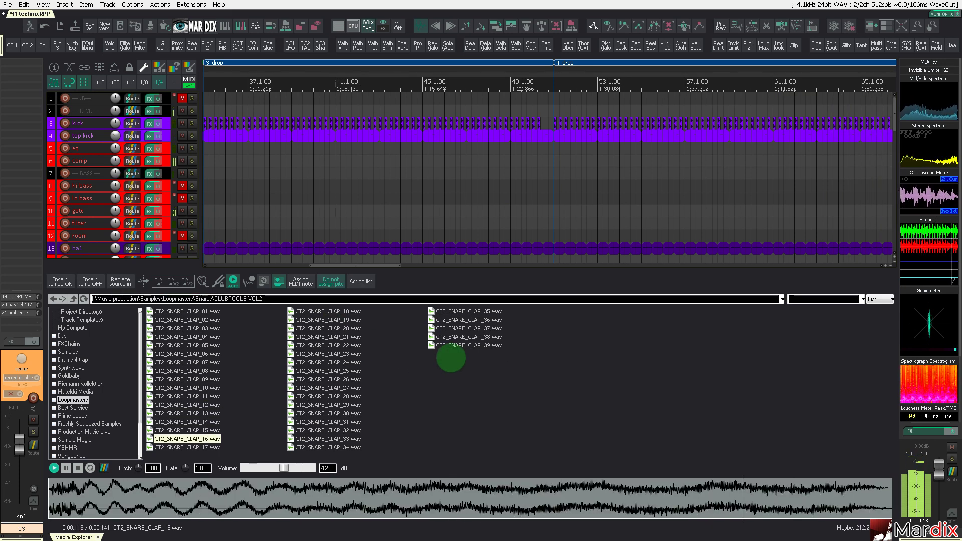
{"action": "key", "text": "Down"}
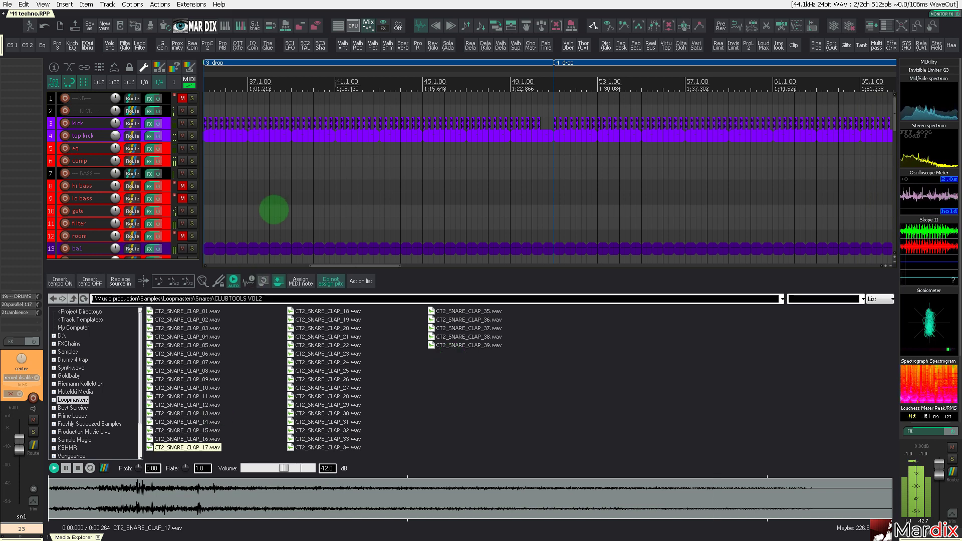
- Play the arrangement from shortly before the 6 drop marker
{"action": "scroll", "coordinate": [271, 210], "scroll_direction": "down", "scroll_amount": 3}
{"action": "scroll", "coordinate": [138, 209], "scroll_direction": "down", "scroll_amount": 6}
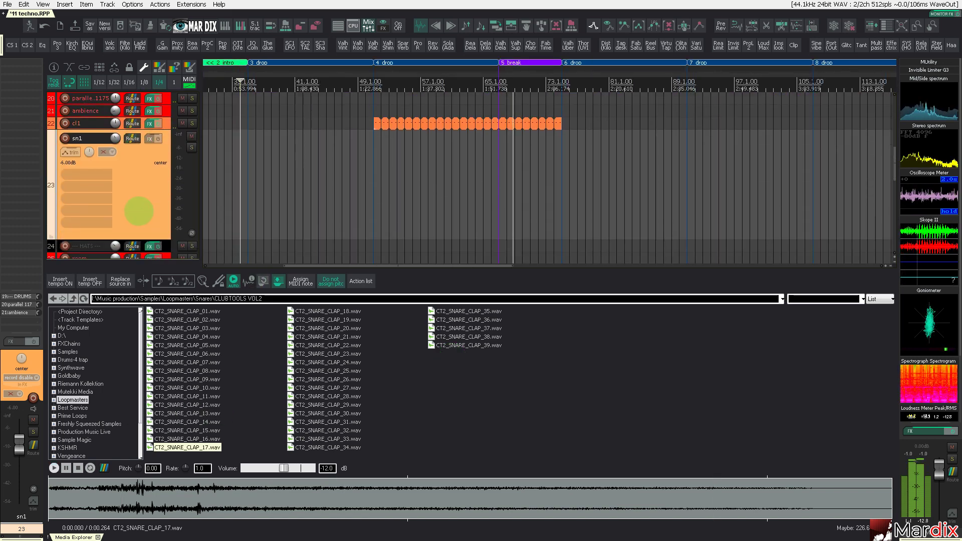
{"action": "left_click", "coordinate": [546, 163]}
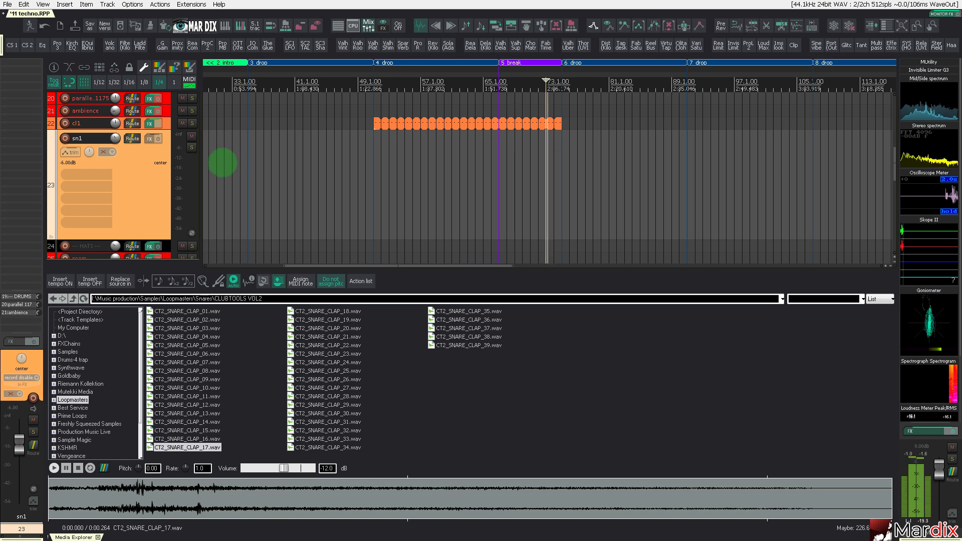
{"action": "key", "text": "space"}
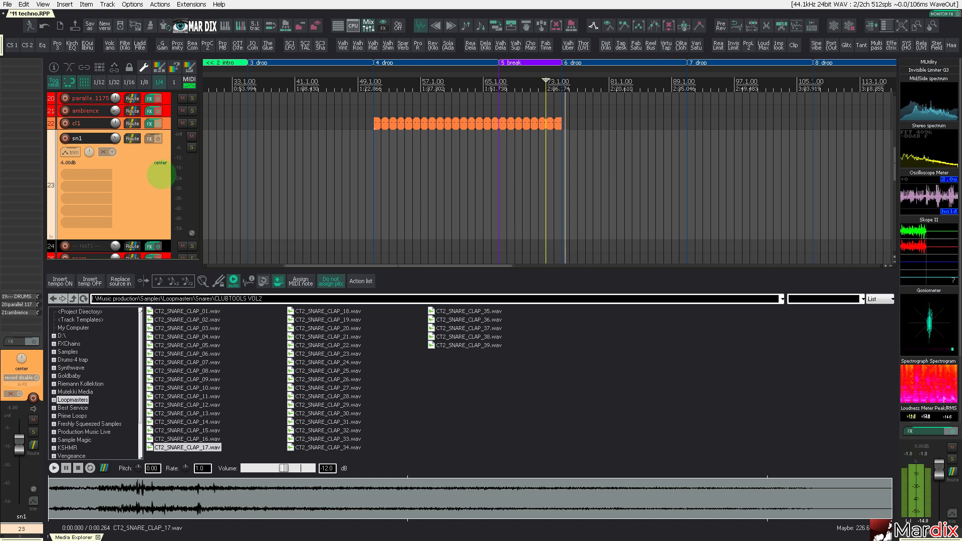
- Insert CT2_SNARE_CLAP_17.wav on the sn1 track and move it to position 51.2.00
{"action": "scroll", "coordinate": [161, 175], "scroll_direction": "down", "scroll_amount": 3}
{"action": "scroll", "coordinate": [157, 176], "scroll_direction": "up", "scroll_amount": 2}
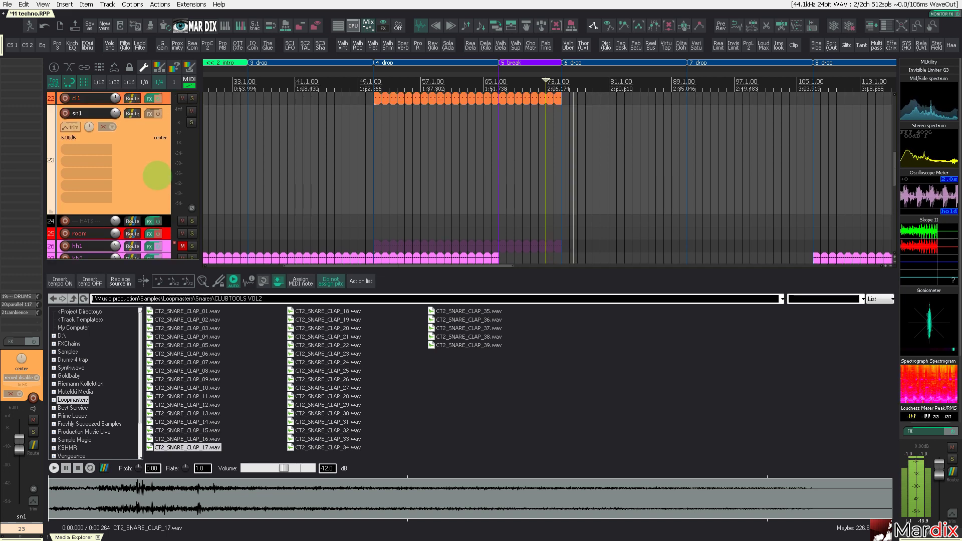
{"action": "left_click_drag", "start_coordinate": [212, 447], "coordinate": [389, 167]}
{"action": "scroll", "coordinate": [371, 158], "scroll_direction": "up", "scroll_amount": 4}
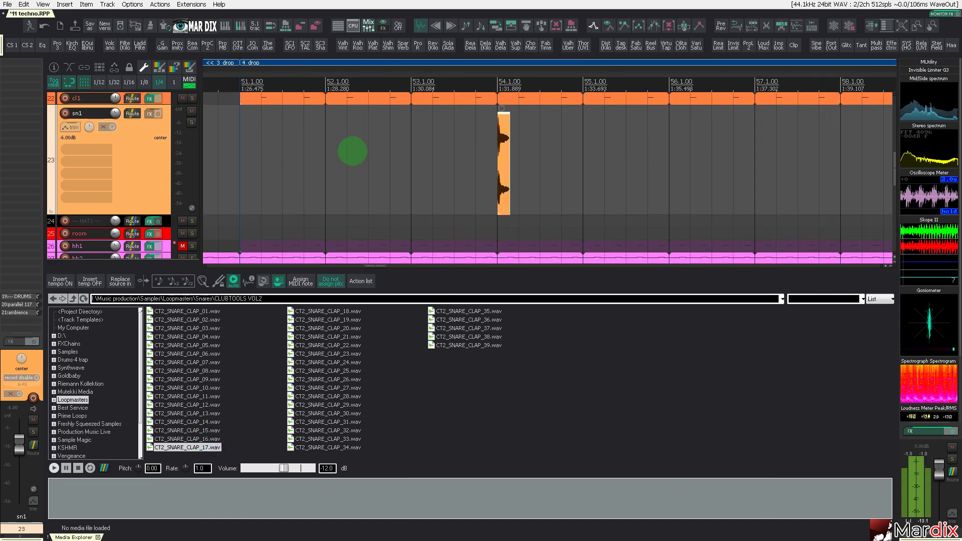
{"action": "left_click_drag", "start_coordinate": [496, 145], "coordinate": [266, 146]}
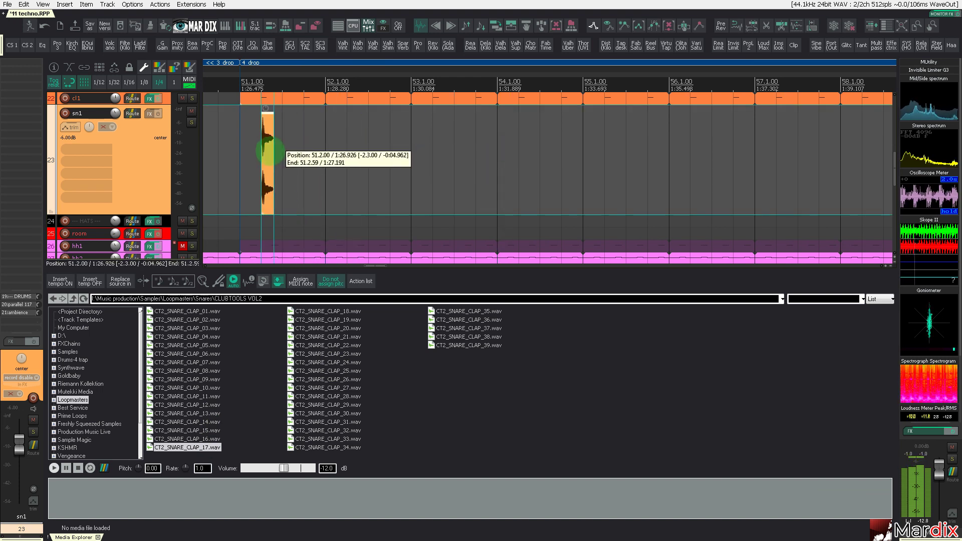
- Set the grid to 1/16 and trim the snare item's end back to the second grid line after 51.2.00
{"action": "scroll", "coordinate": [249, 141], "scroll_direction": "up", "scroll_amount": 3}
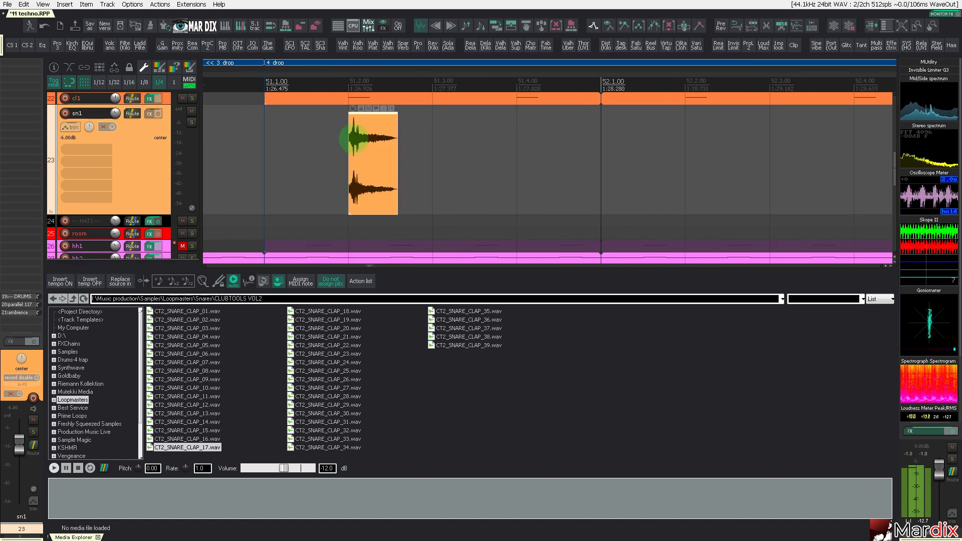
{"action": "left_click", "coordinate": [128, 82]}
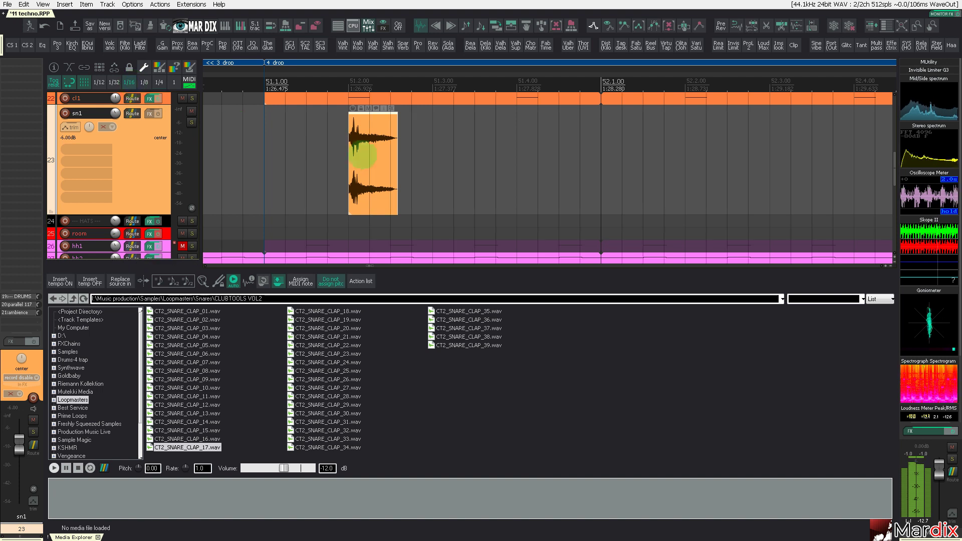
{"action": "left_click_drag", "start_coordinate": [396, 163], "coordinate": [386, 159]}
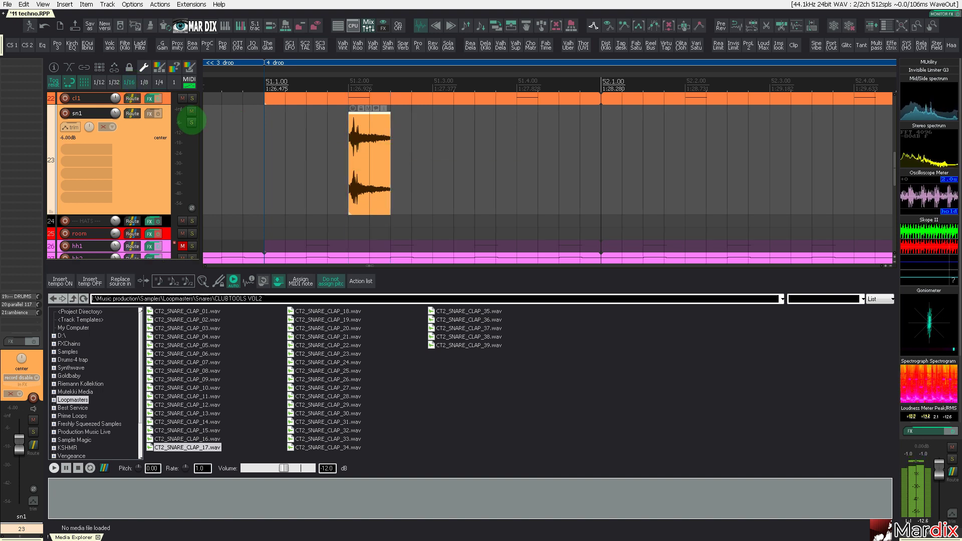
- Set the grid to 1/32 and add a fade-out one grid division long at the snare item's end
{"action": "left_click", "coordinate": [115, 83]}
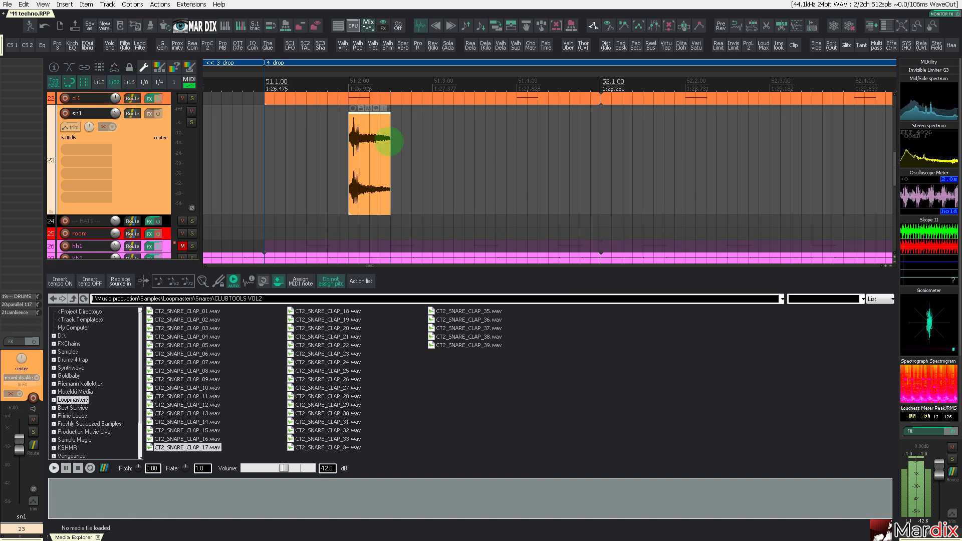
{"action": "scroll", "coordinate": [369, 122], "scroll_direction": "up", "scroll_amount": 5}
{"action": "left_click_drag", "start_coordinate": [472, 118], "coordinate": [434, 114]}
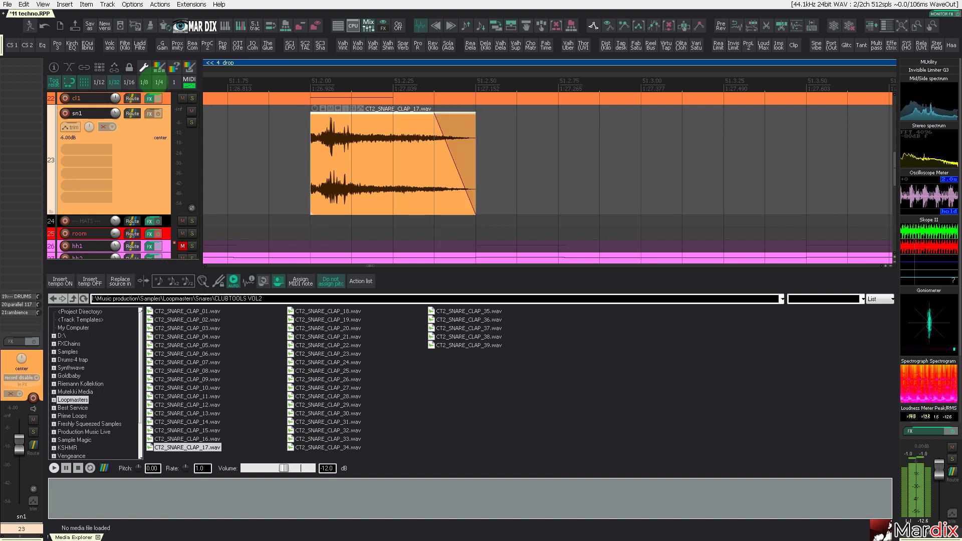
- Switch to the finest grid and shorten the snare item's fade-out to one grid division long
{"action": "left_click", "coordinate": [129, 82]}
{"action": "left_click", "coordinate": [99, 83]}
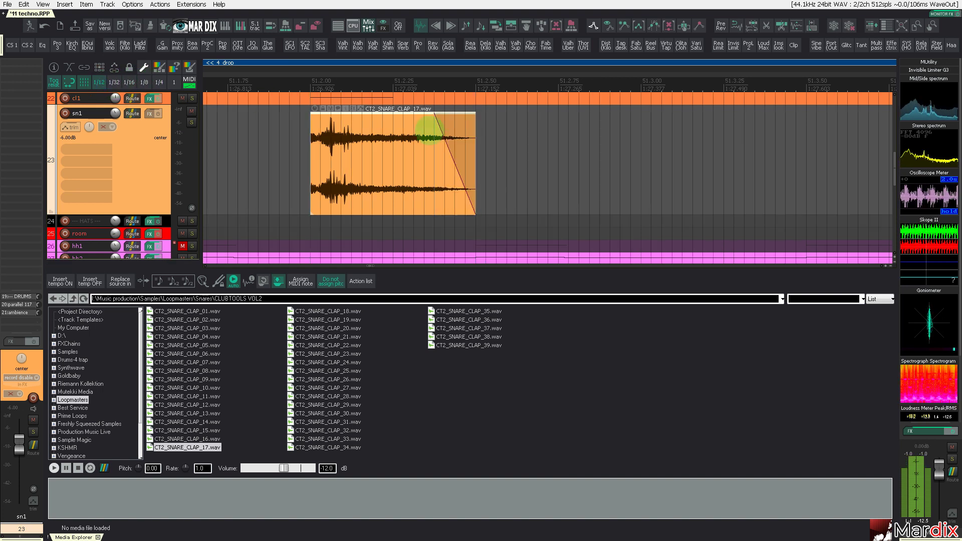
{"action": "left_click_drag", "start_coordinate": [440, 131], "coordinate": [464, 131]}
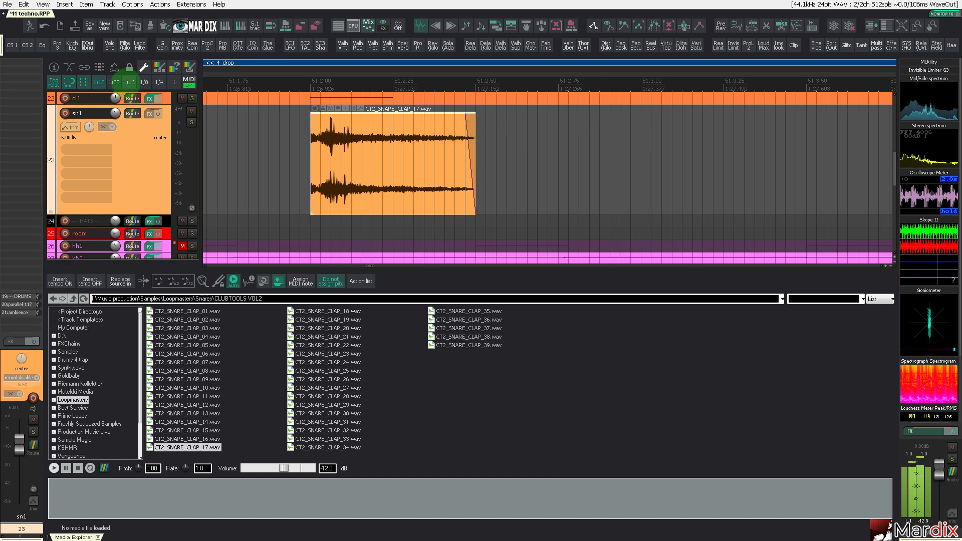
- Set the grid to 1/16 and play from shortly before the snare item
{"action": "left_click", "coordinate": [129, 82]}
{"action": "scroll", "coordinate": [295, 165], "scroll_direction": "down", "scroll_amount": 1}
{"action": "left_click", "coordinate": [260, 168]}
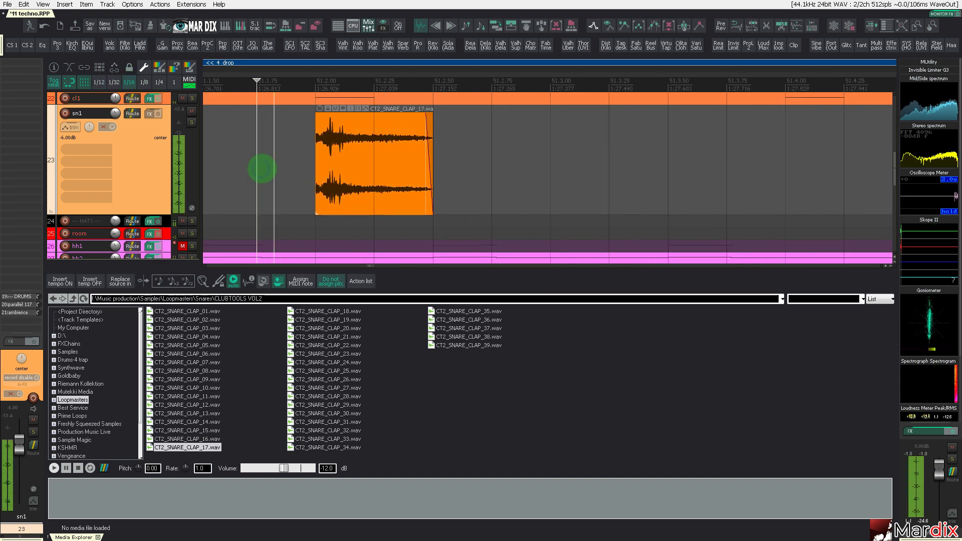
- Add the JS: 1175 Compressor from the JS Comp effects to the sn1 track and lower its threshold
{"action": "scroll", "coordinate": [260, 167], "scroll_direction": "down", "scroll_amount": 1}
{"action": "right_click", "coordinate": [150, 114]}
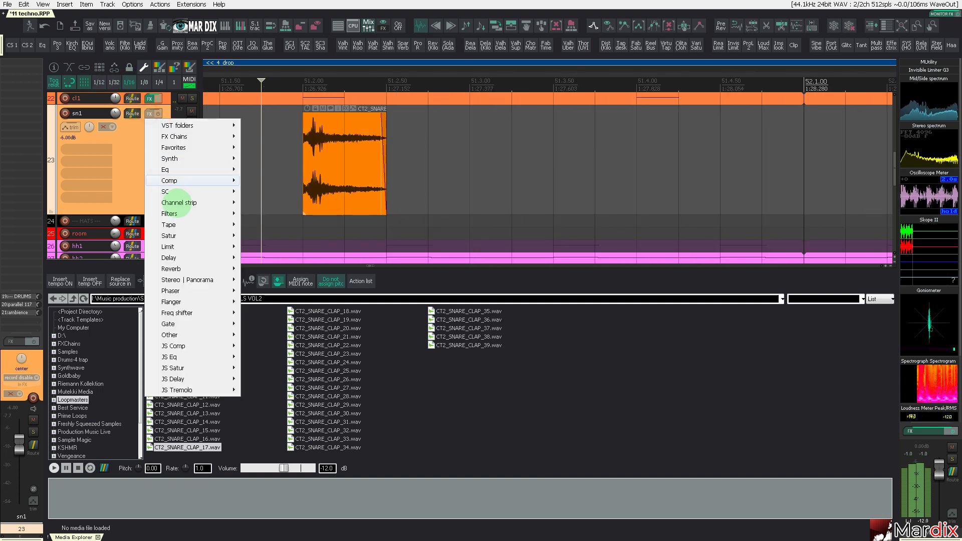
{"action": "mouse_move", "coordinate": [228, 346]}
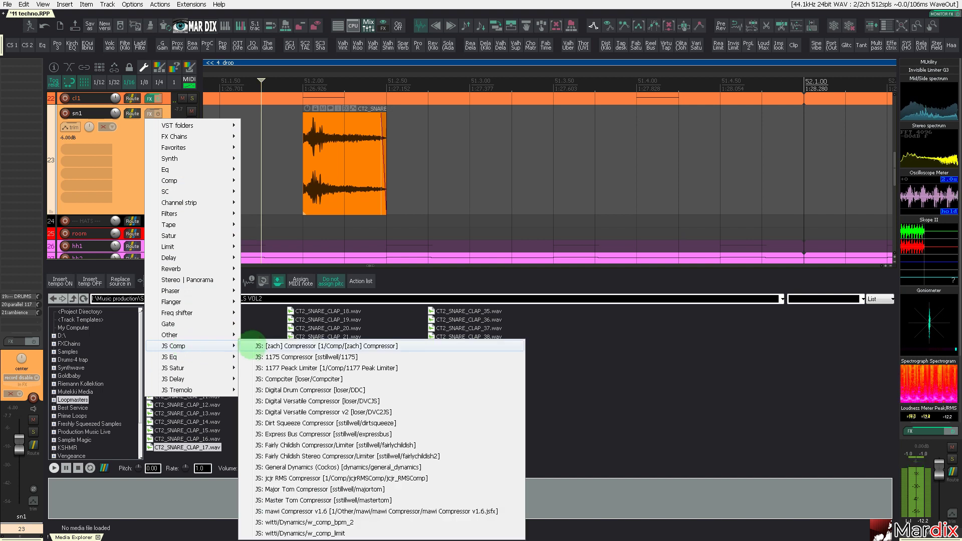
{"action": "left_click", "coordinate": [289, 357]}
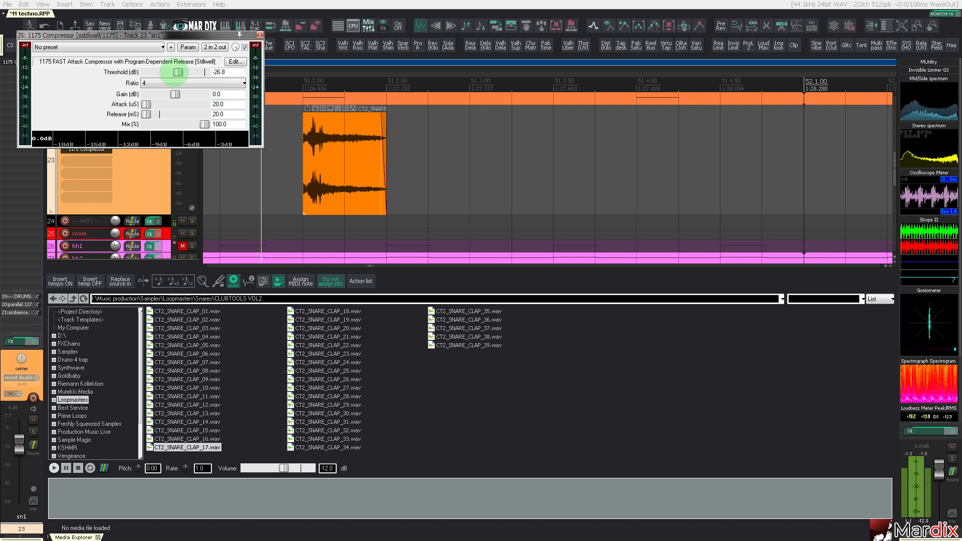
{"action": "key", "text": "Escape"}
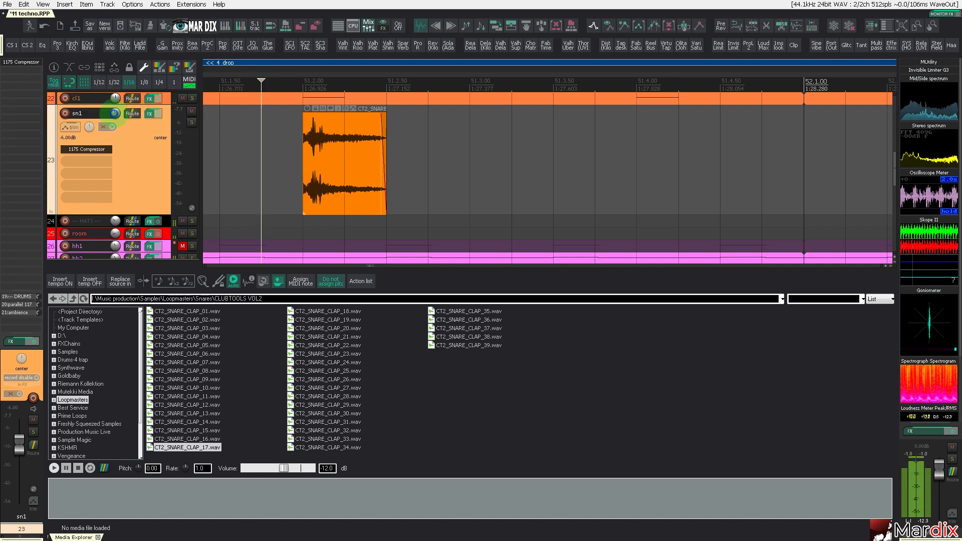
- Reset the sn1 track volume to 0.00 dB and set its 1175 Compressor to a -55.0 dB threshold and 2000 µs attack
{"action": "double_click", "coordinate": [114, 113]}
{"action": "scroll", "coordinate": [245, 153], "scroll_direction": "down", "scroll_amount": 3}
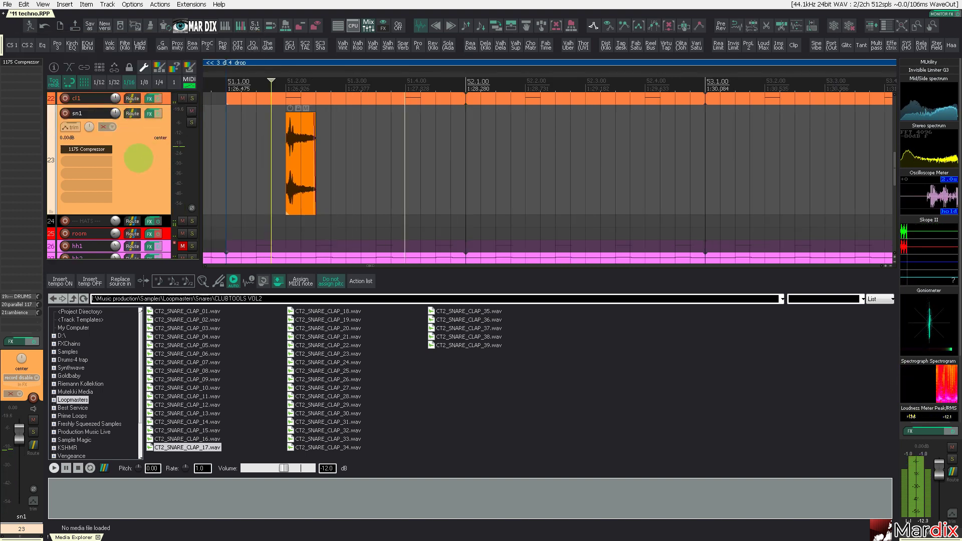
{"action": "left_click", "coordinate": [86, 149]}
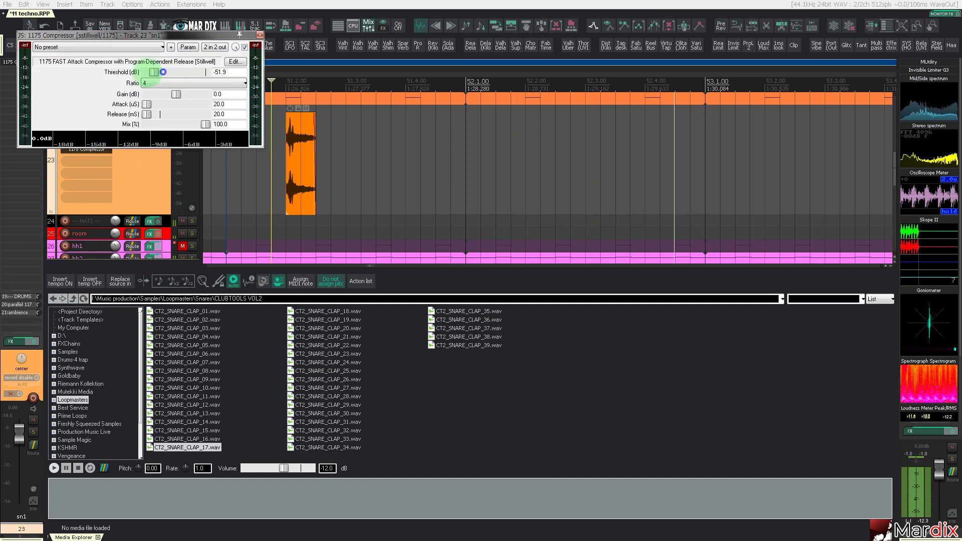
{"action": "left_click_drag", "start_coordinate": [163, 71], "coordinate": [216, 104]}
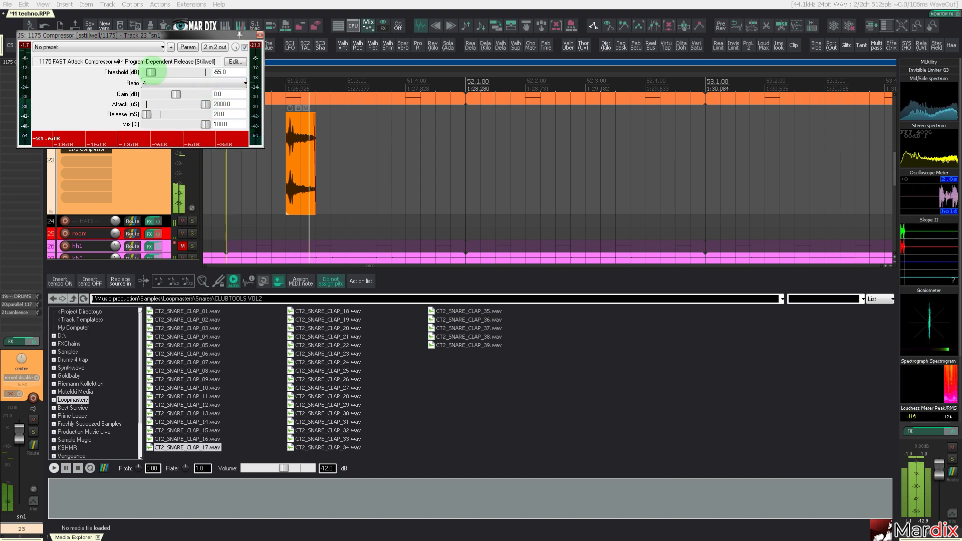
{"action": "left_click", "coordinate": [259, 34]}
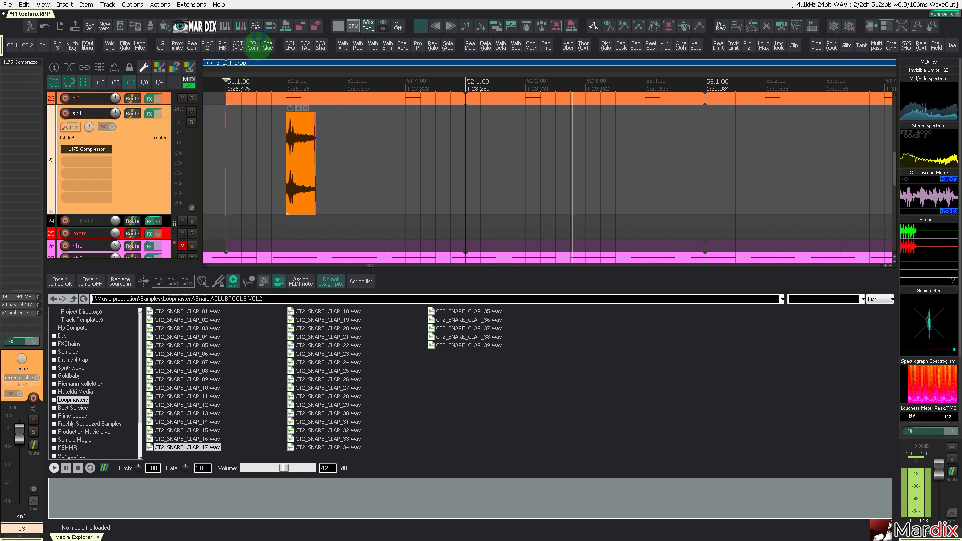
- Duplicate the snare item every two beats from 51.2.00 up to the 5 break marker
{"action": "left_click", "coordinate": [276, 146]}
{"action": "left_click", "coordinate": [300, 145]}
{"action": "left_click_drag", "start_coordinate": [301, 146], "coordinate": [275, 144]}
{"action": "key", "text": "ctrl+d"}
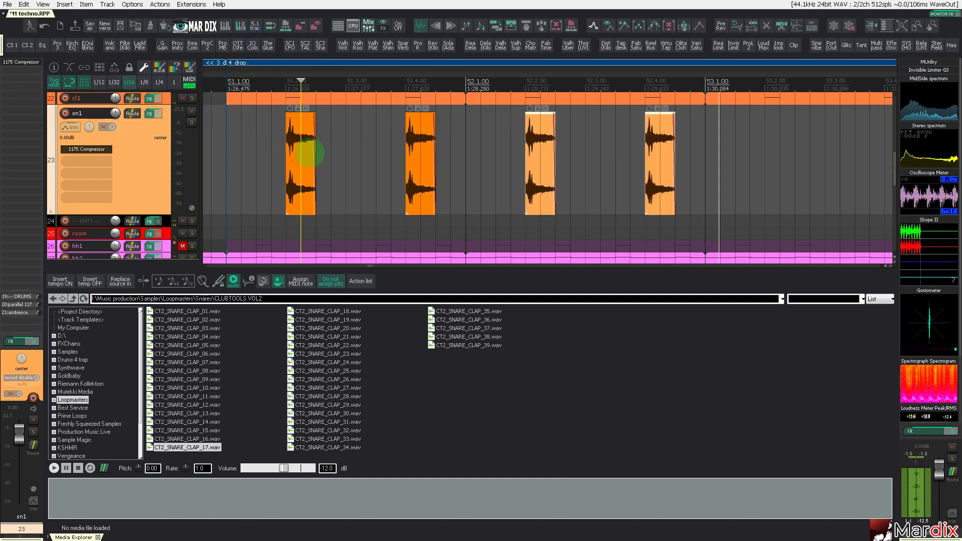
{"action": "scroll", "coordinate": [309, 154], "scroll_direction": "down", "scroll_amount": 4}
{"action": "key", "text": "ctrl+d"}
{"action": "key", "text": "ctrl+d"}
{"action": "key", "text": "ctrl+d"}
{"action": "key", "text": "ctrl+d"}
{"action": "key", "text": "ctrl+d"}
{"action": "key", "text": "ctrl+d"}
{"action": "key", "text": "ctrl+d"}
{"action": "key", "text": "ctrl+d"}
{"action": "key", "text": "ctrl+d"}
{"action": "scroll", "coordinate": [308, 154], "scroll_direction": "down", "scroll_amount": 5}
{"action": "key", "text": "ctrl+d"}
{"action": "key", "text": "ctrl+d"}
{"action": "key", "text": "ctrl+d"}
{"action": "key", "text": "ctrl+d"}
{"action": "key", "text": "ctrl+d"}
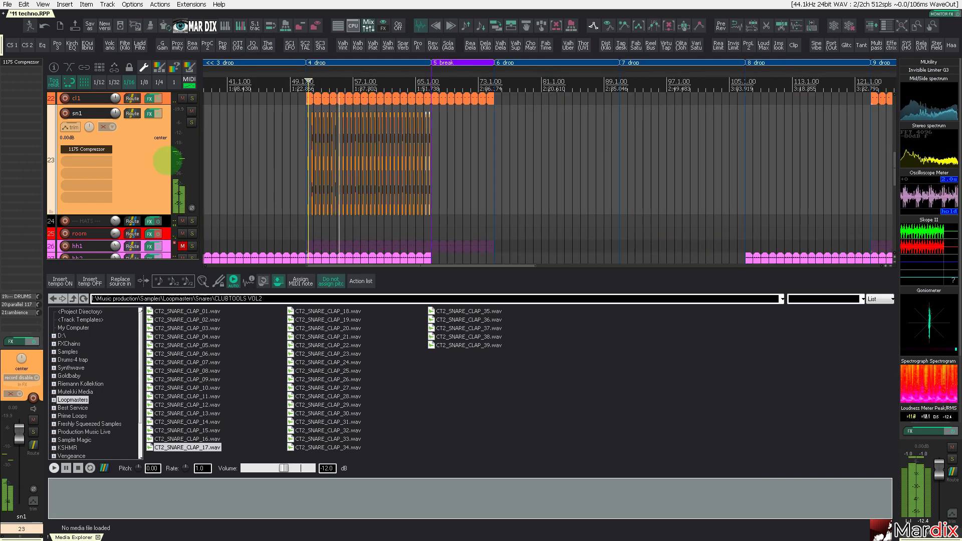
- Set the sn1 track's 1175 Compressor to a -60.0 dB threshold and 970 µs attack, and move its window below the snare items
{"action": "left_click", "coordinate": [86, 149]}
{"action": "left_click_drag", "start_coordinate": [205, 104], "coordinate": [176, 104]}
{"action": "left_click_drag", "start_coordinate": [178, 35], "coordinate": [525, 228]}
- Play the arrangement from shortly before the 7 drop marker and close the compressor window
{"action": "left_click", "coordinate": [492, 154]}
{"action": "left_click", "coordinate": [616, 168]}
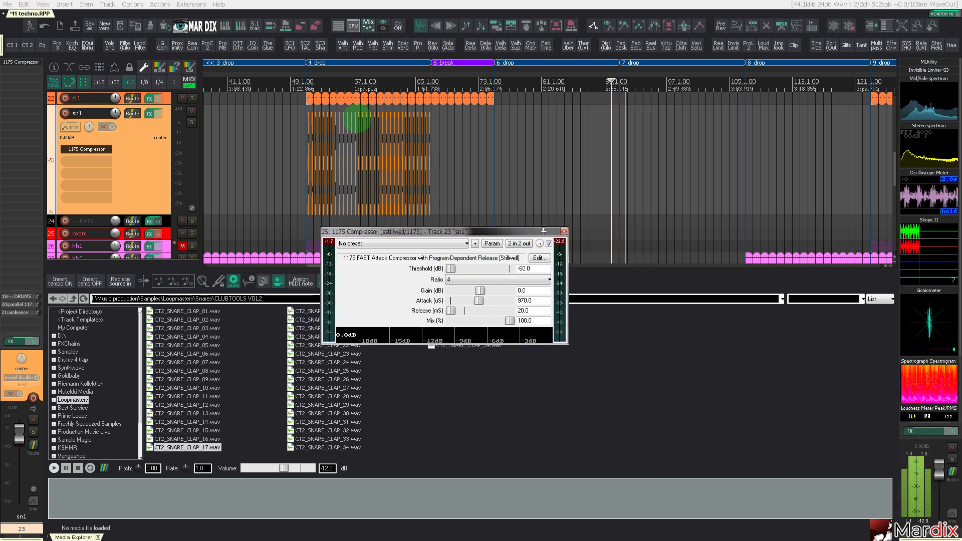
{"action": "left_click", "coordinate": [353, 25]}
{"action": "left_click", "coordinate": [353, 25]}
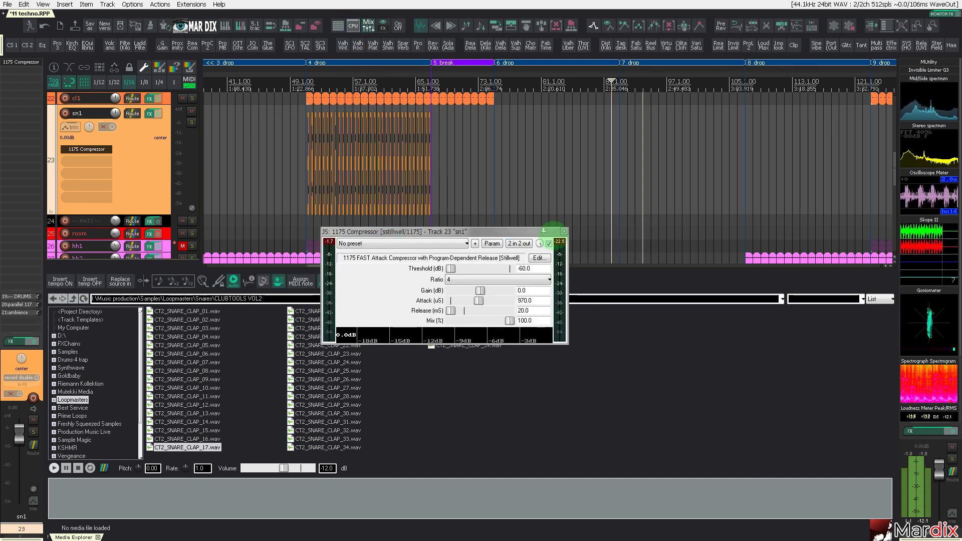
{"action": "left_click", "coordinate": [564, 231]}
- Hide the Media Explorer and set the grid to 1 for the section from 6 drop to 9 drop
{"action": "key", "text": "ctrl+alt+x"}
{"action": "scroll", "coordinate": [555, 213], "scroll_direction": "down", "scroll_amount": 3}
{"action": "scroll", "coordinate": [597, 113], "scroll_direction": "up", "scroll_amount": 3}
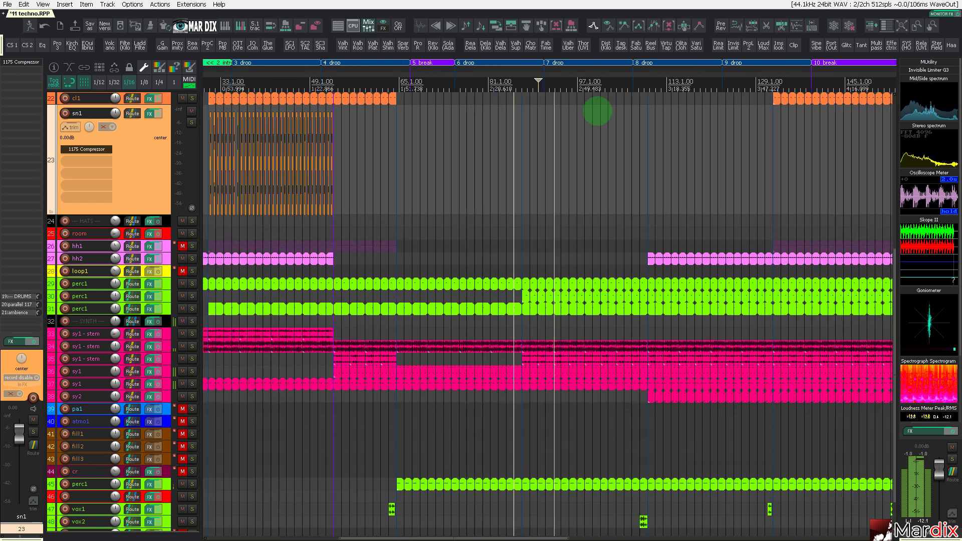
{"action": "left_click_drag", "start_coordinate": [587, 73], "coordinate": [507, 83]}
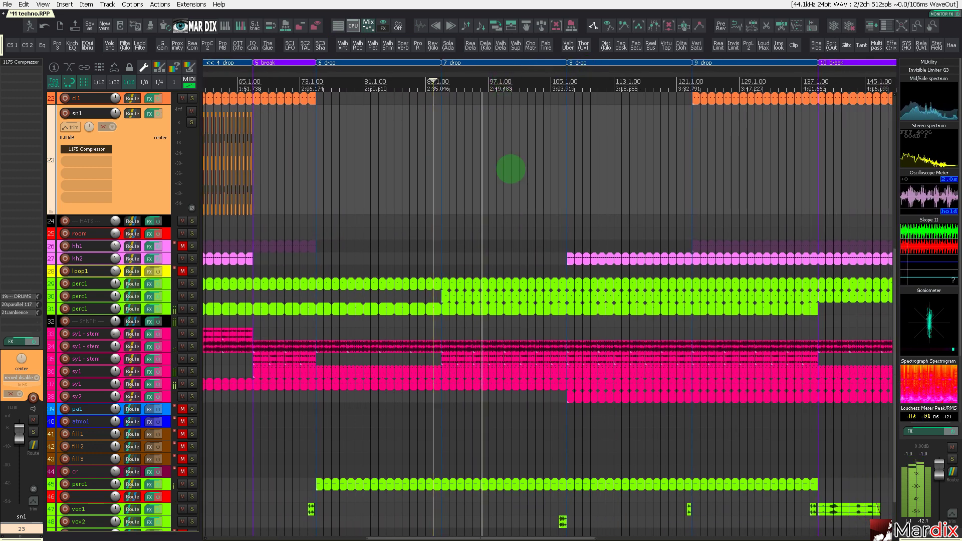
{"action": "scroll", "coordinate": [511, 170], "scroll_direction": "up", "scroll_amount": 2}
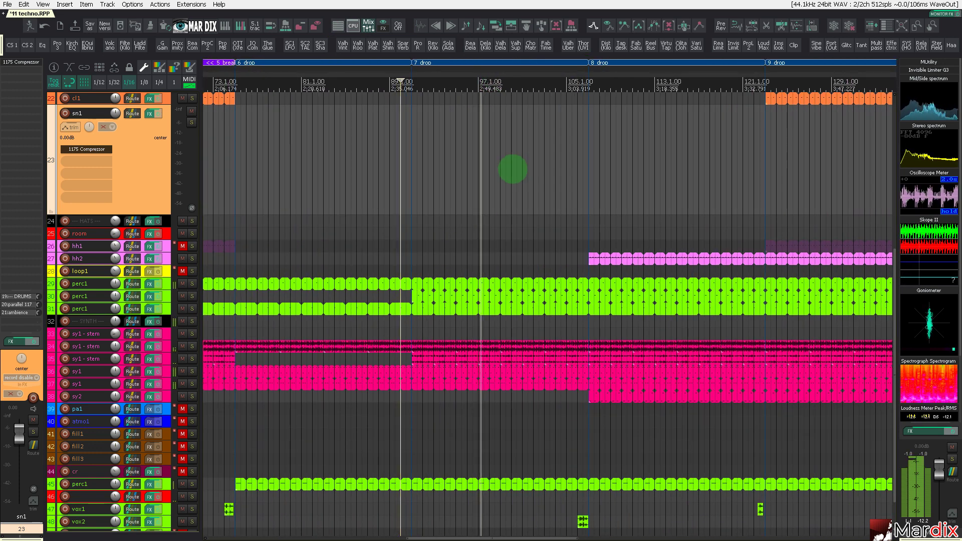
{"action": "left_click", "coordinate": [174, 82]}
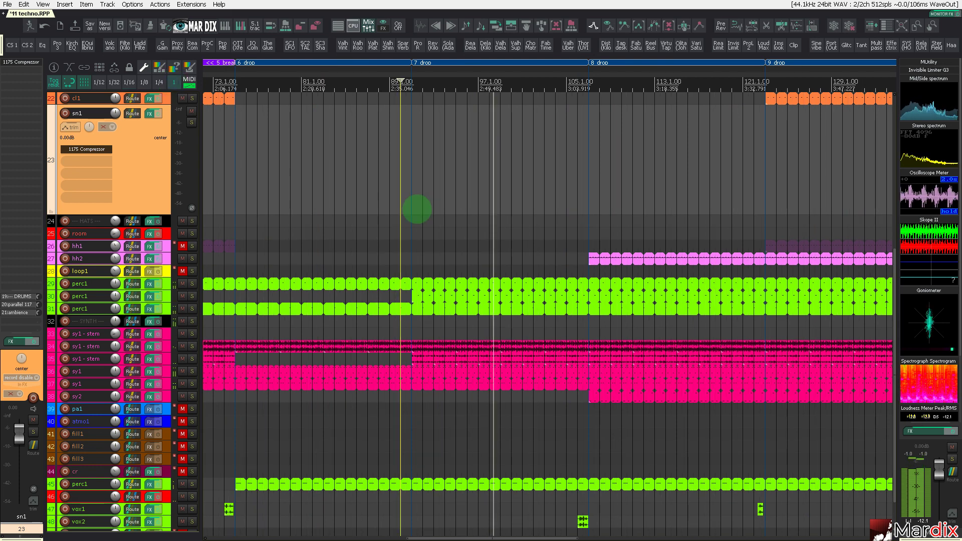
- Show the track envelopes and examine the tracks and their automation from 7 drop to 10 break
{"action": "left_click", "coordinate": [609, 25]}
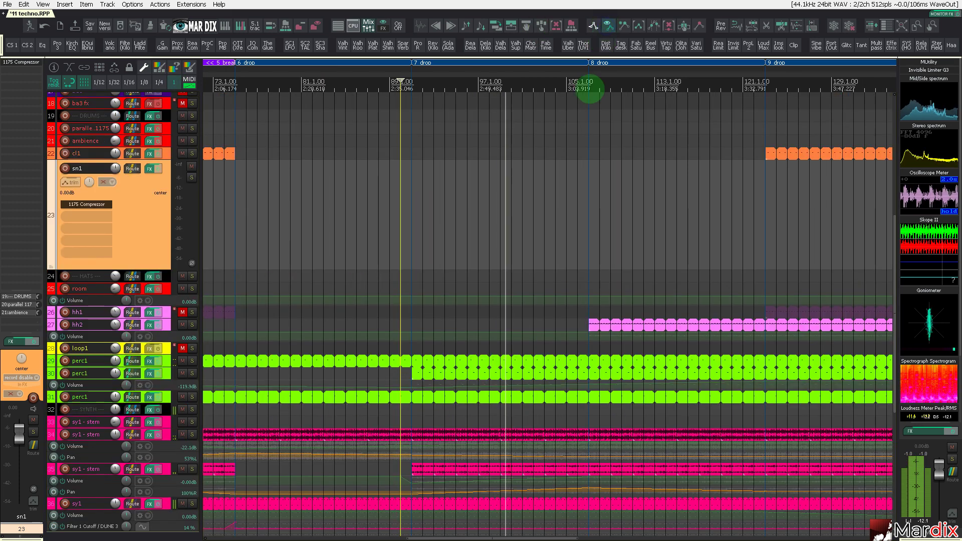
{"action": "scroll", "coordinate": [160, 213], "scroll_direction": "up", "scroll_amount": 2}
{"action": "scroll", "coordinate": [158, 214], "scroll_direction": "down", "scroll_amount": 3}
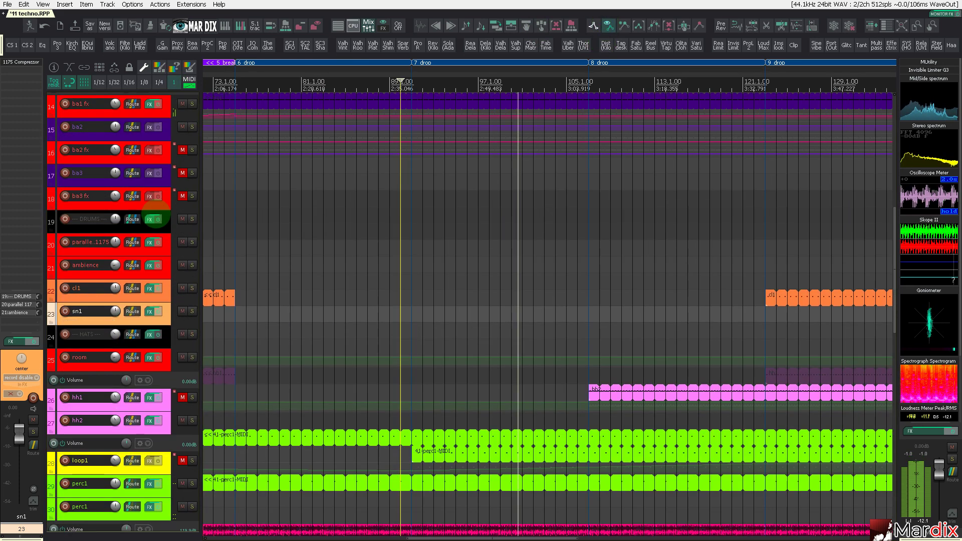
{"action": "scroll", "coordinate": [157, 214], "scroll_direction": "down", "scroll_amount": 6}
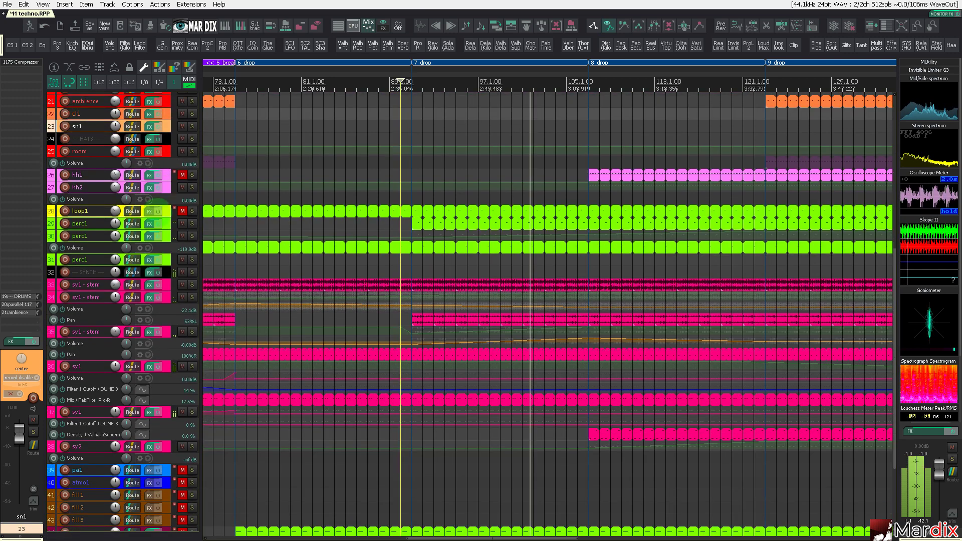
{"action": "scroll", "coordinate": [159, 210], "scroll_direction": "up", "scroll_amount": 5}
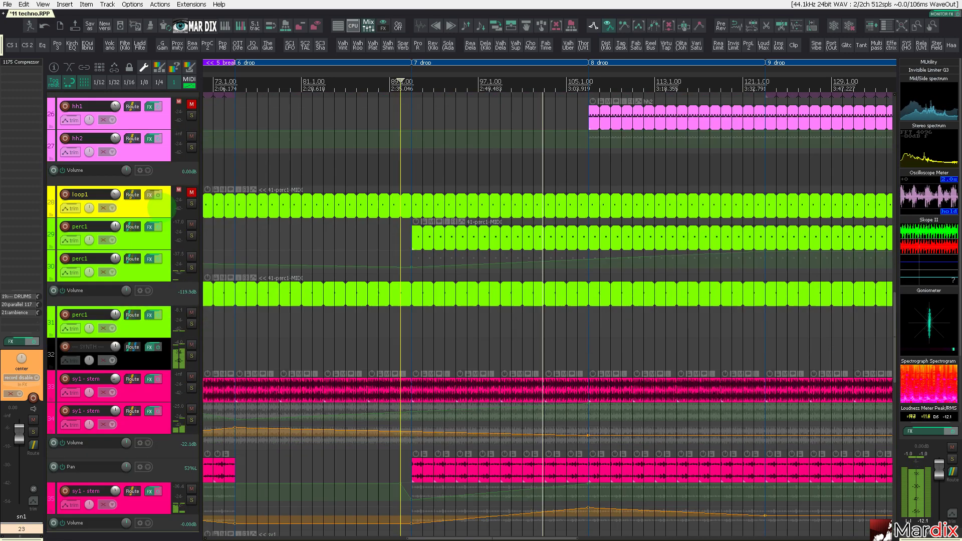
{"action": "left_click_drag", "start_coordinate": [604, 72], "coordinate": [487, 72]}
{"action": "scroll", "coordinate": [488, 71], "scroll_direction": "right", "scroll_amount": 2}
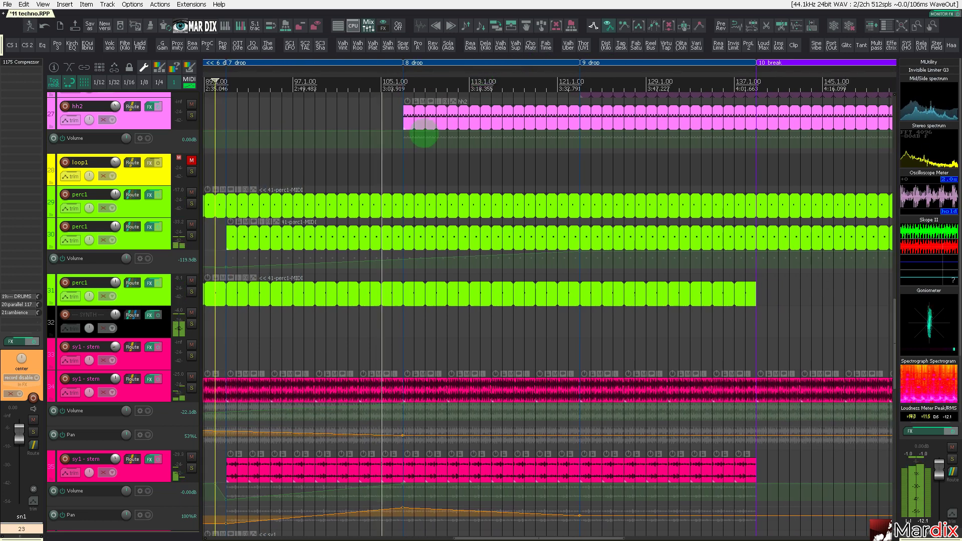
{"action": "scroll", "coordinate": [142, 240], "scroll_direction": "down", "scroll_amount": 5}
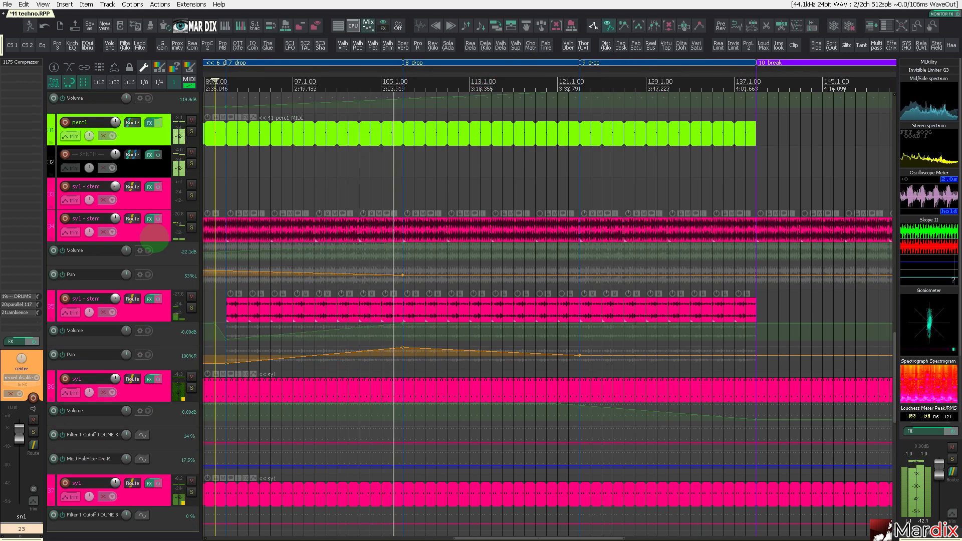
- Reopen the Media Explorer and browse to the Loopmasters Glitch folder Tech House & Deep Minimal
{"action": "key", "text": "ctrl+alt+x"}
{"action": "scroll", "coordinate": [153, 210], "scroll_direction": "down", "scroll_amount": 5}
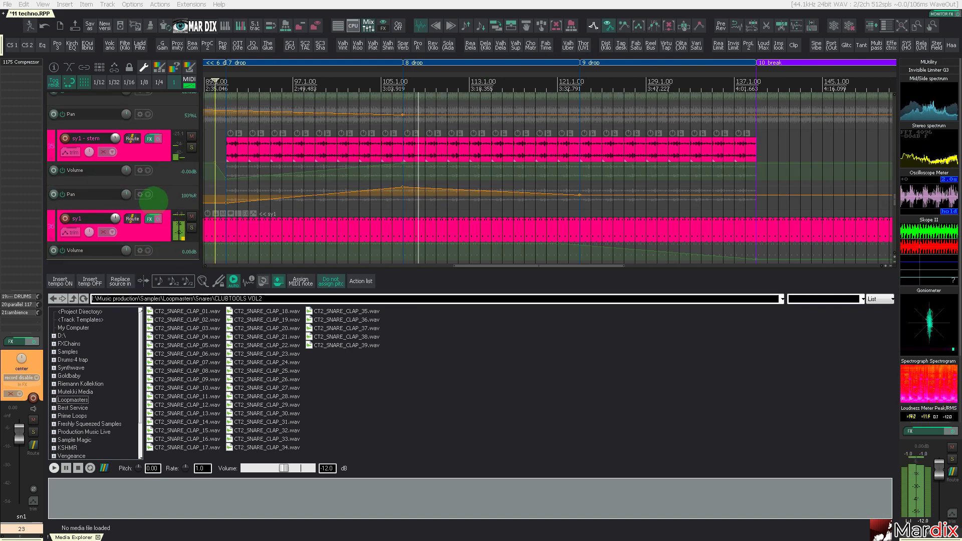
{"action": "scroll", "coordinate": [140, 195], "scroll_direction": "down", "scroll_amount": 8}
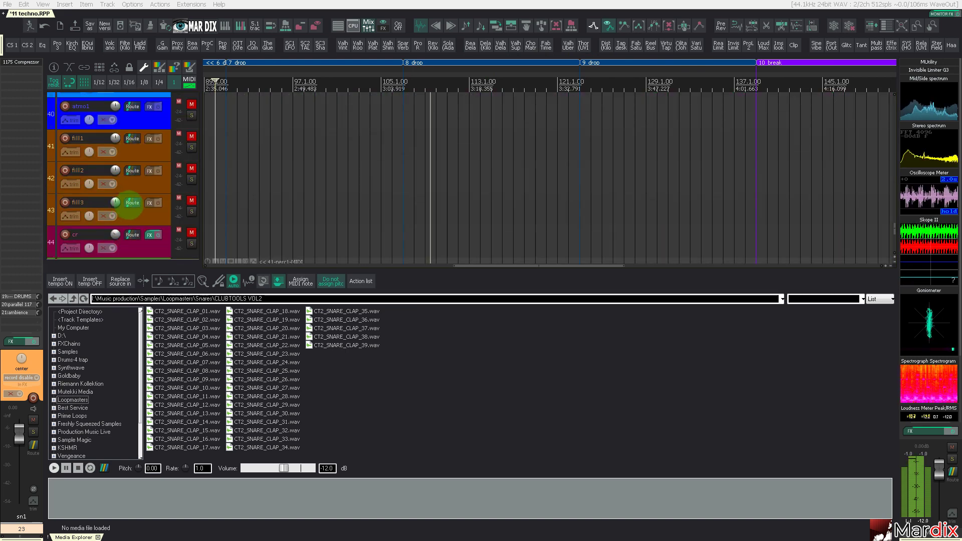
{"action": "key", "text": "BackSpace"}
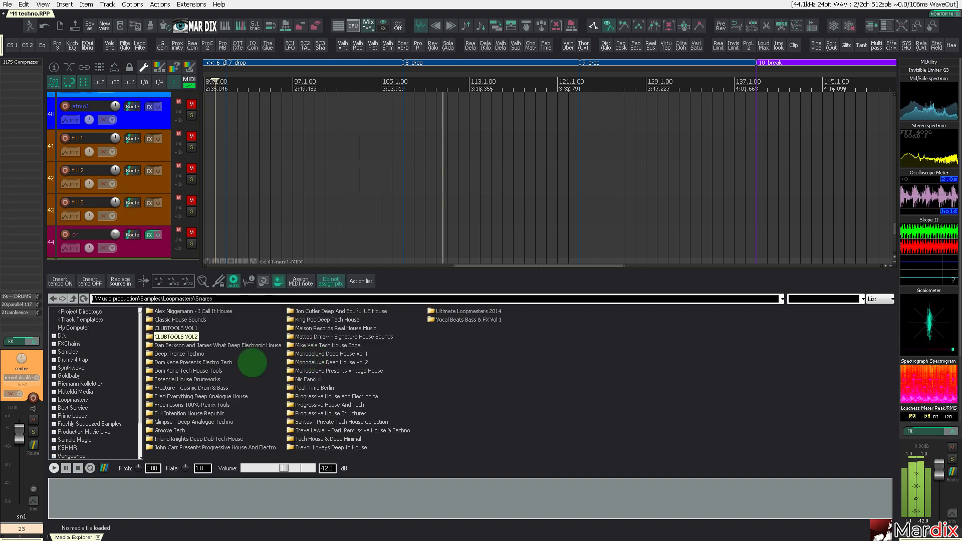
{"action": "key", "text": "BackSpace"}
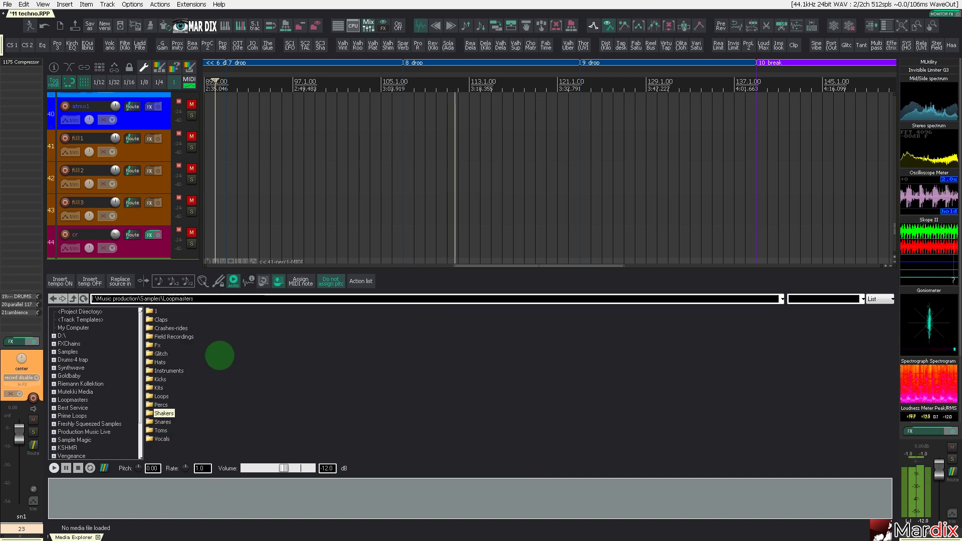
{"action": "key", "text": "Return"}
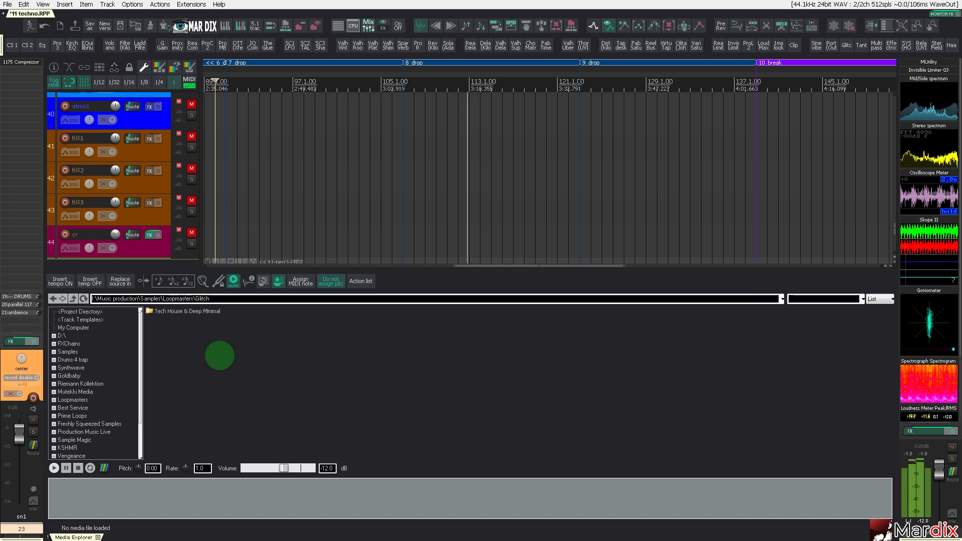
{"action": "key", "text": "Return"}
- Audition the THMD Kliks samples from 01 to 09 and settle on THMD Kliks 08.wav
{"action": "key", "text": "Down"}
{"action": "key", "text": "Down"}
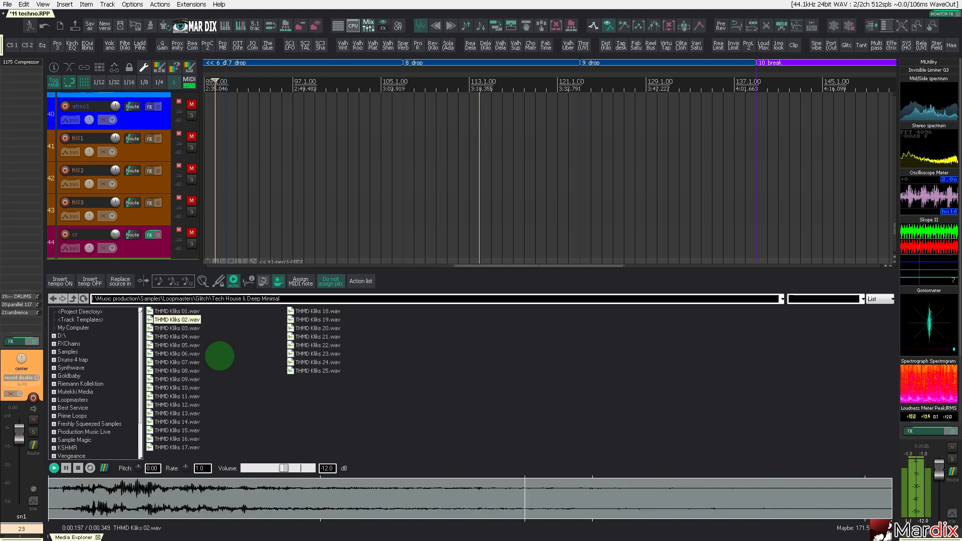
{"action": "key", "text": "Up"}
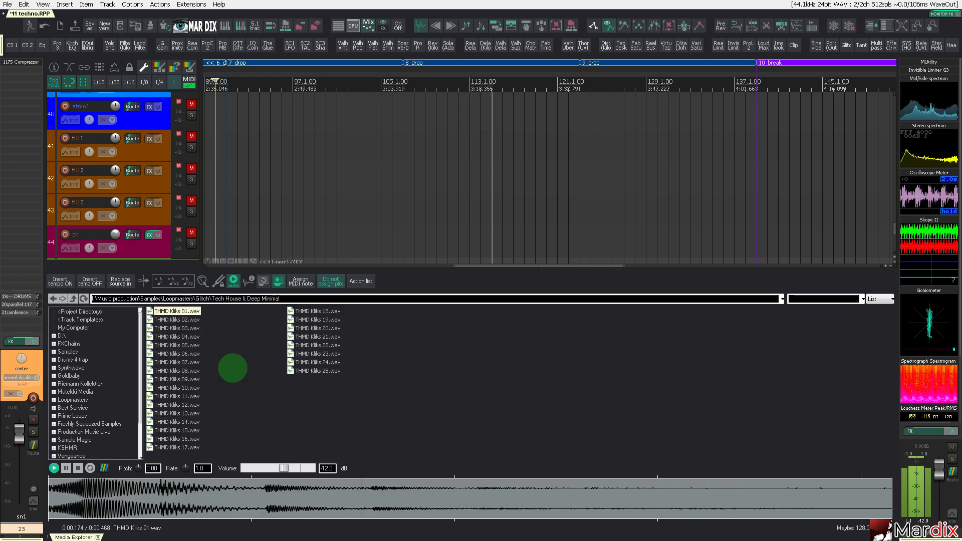
{"action": "key", "text": "Down"}
{"action": "key", "text": "Down"}
{"action": "key", "text": "Down"}
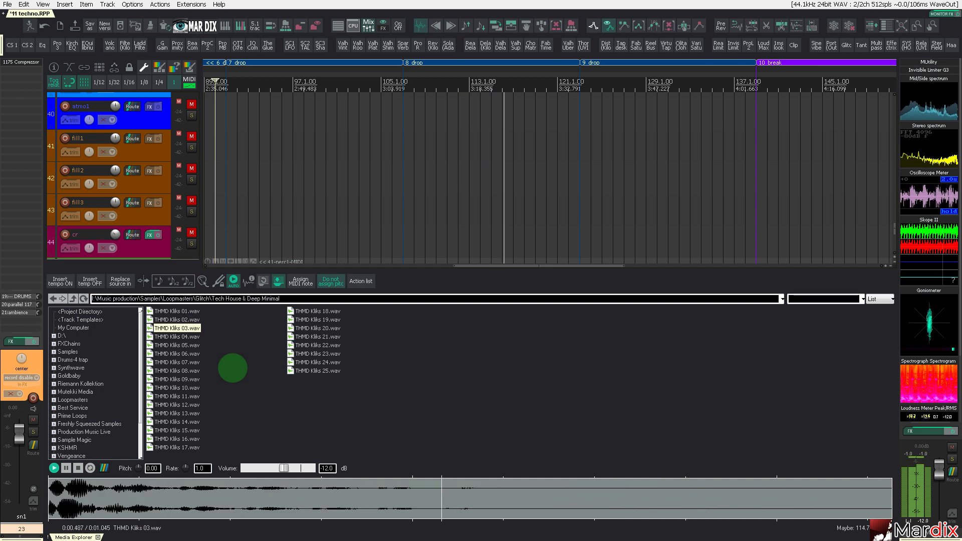
{"action": "key", "text": "Down"}
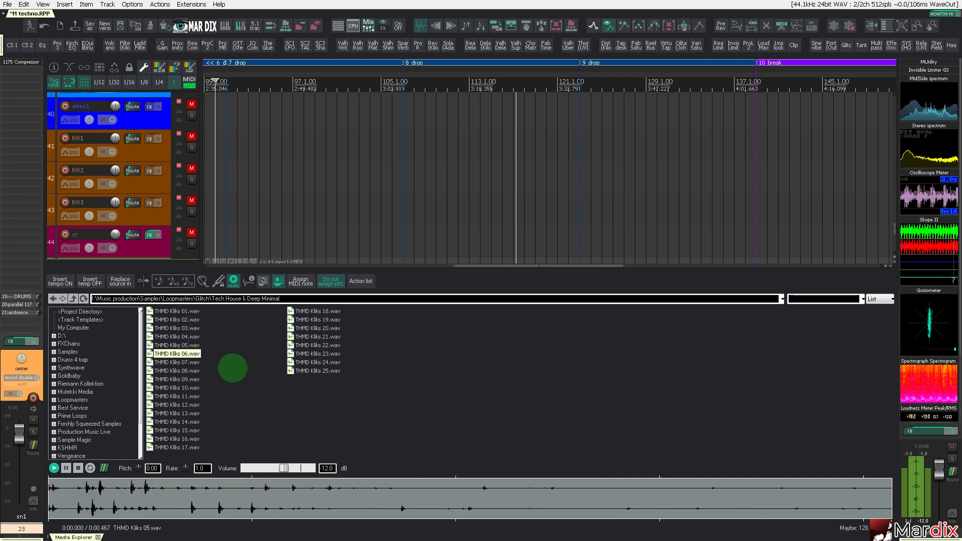
{"action": "key", "text": "Down"}
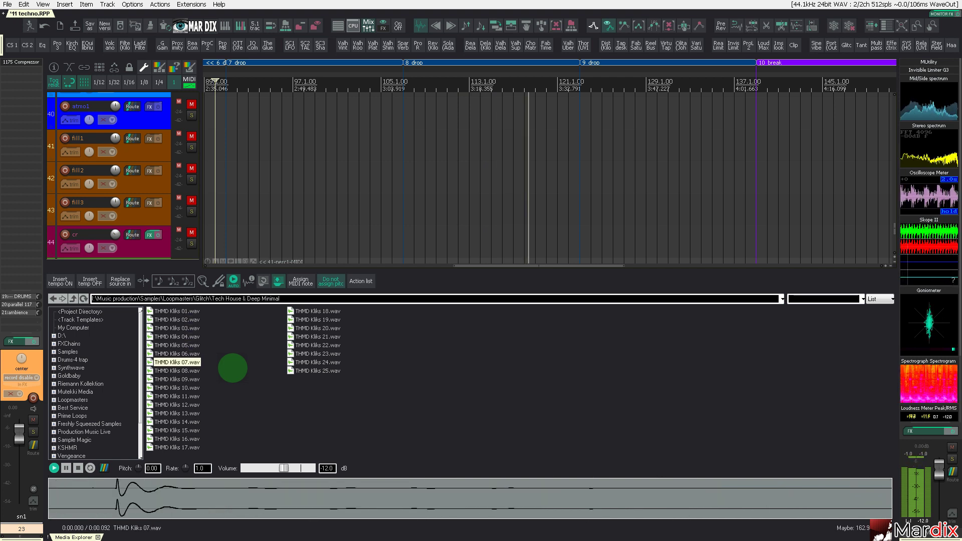
{"action": "key", "text": "Down"}
{"action": "key", "text": "Down"}
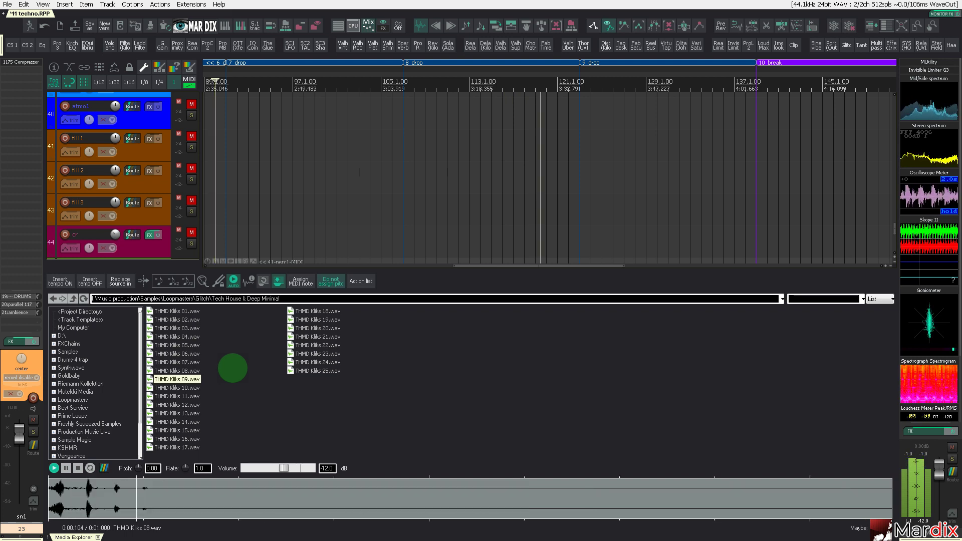
{"action": "key", "text": "Up"}
- Add a new track below vox3 and insert THMD Kliks 08.wav on it at bar 119
{"action": "scroll", "coordinate": [149, 191], "scroll_direction": "down", "scroll_amount": 3}
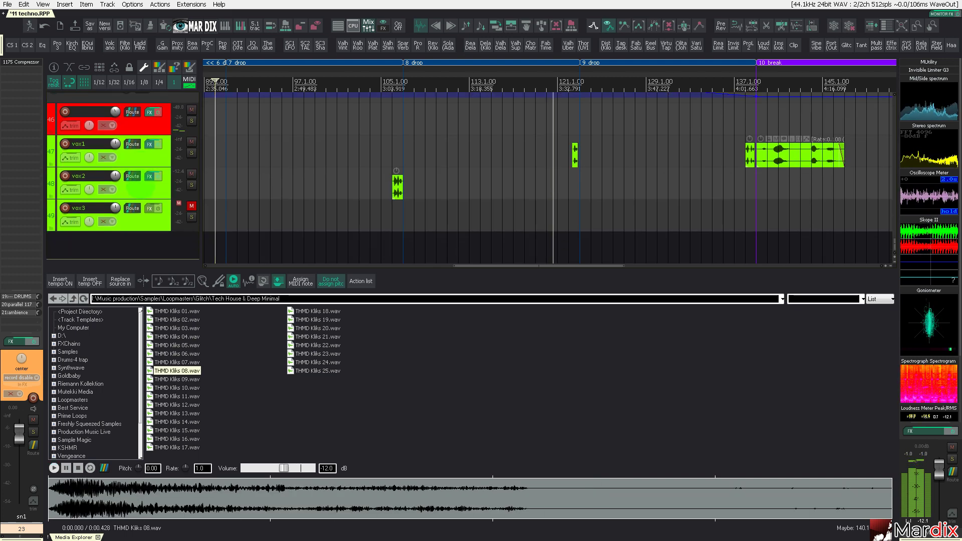
{"action": "double_click", "coordinate": [159, 237]}
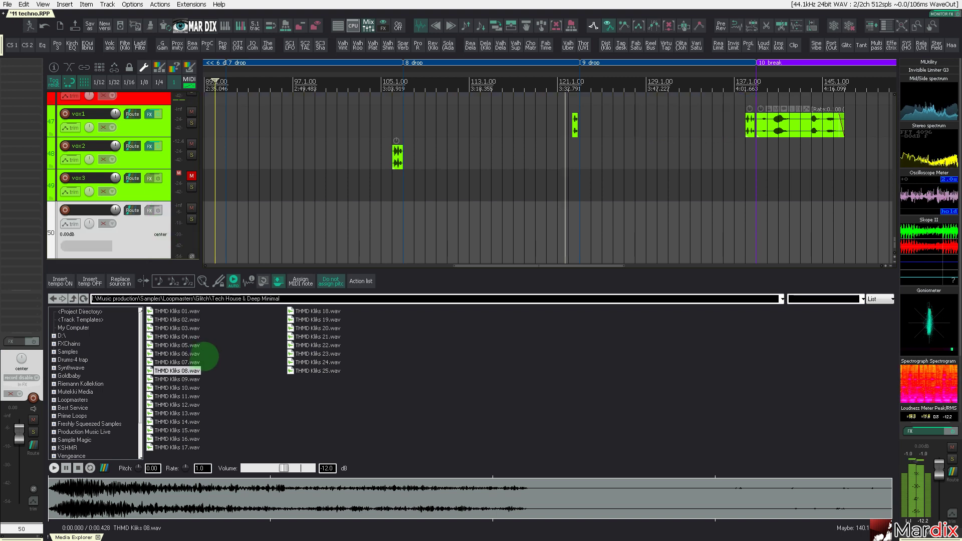
{"action": "left_click_drag", "start_coordinate": [195, 371], "coordinate": [488, 233]}
{"action": "scroll", "coordinate": [534, 230], "scroll_direction": "up", "scroll_amount": 4}
{"action": "left_click", "coordinate": [489, 233]}
{"action": "scroll", "coordinate": [555, 225], "scroll_direction": "up", "scroll_amount": 5}
{"action": "scroll", "coordinate": [474, 220], "scroll_direction": "down", "scroll_amount": 1}
{"action": "left_click", "coordinate": [462, 224]}
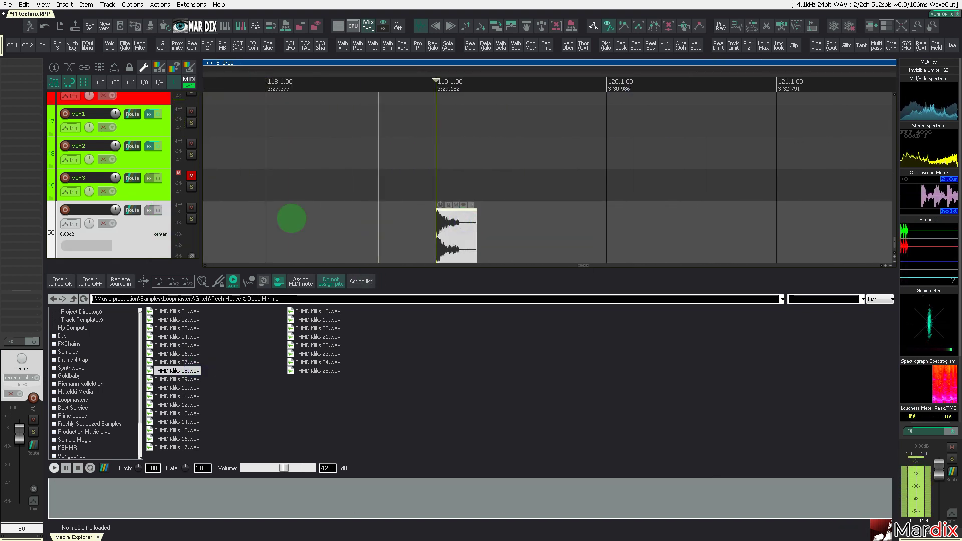
- Lower the new glitch track's volume to -12 dB and play the arrangement from bar 118
{"action": "key", "text": "space"}
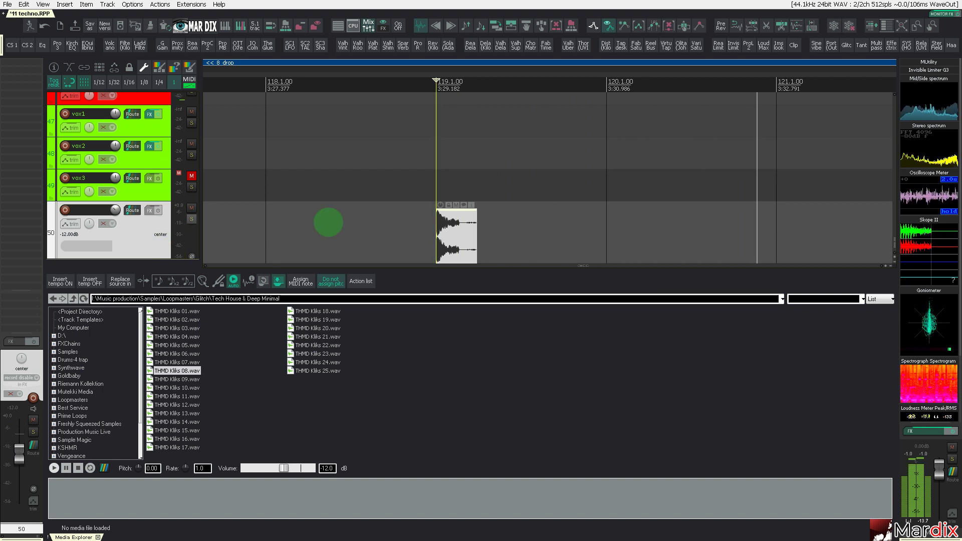
{"action": "left_click", "coordinate": [335, 220]}
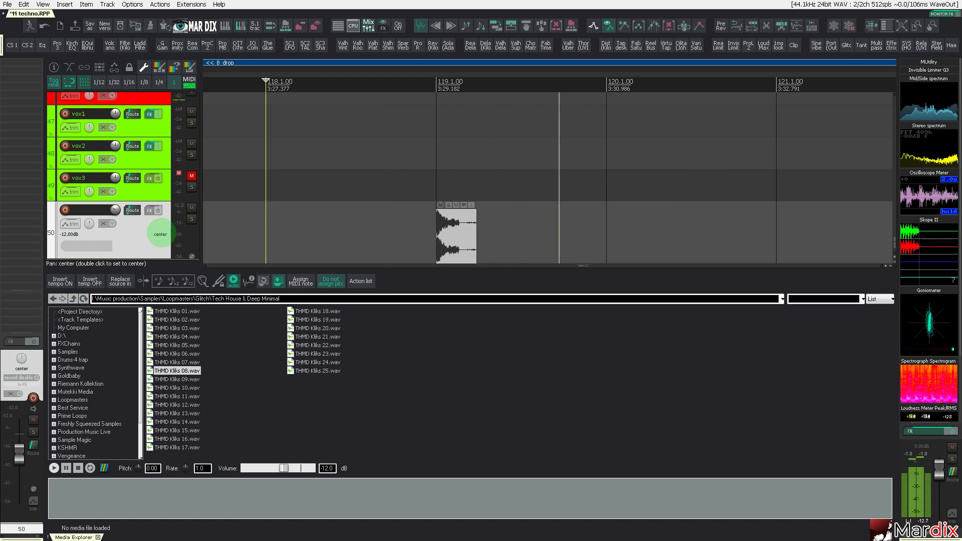
- Examine the percussion, synth, fill and vox tracks around bar 118 while the 8 drop section plays
{"action": "scroll", "coordinate": [158, 234], "scroll_direction": "up", "scroll_amount": 5}
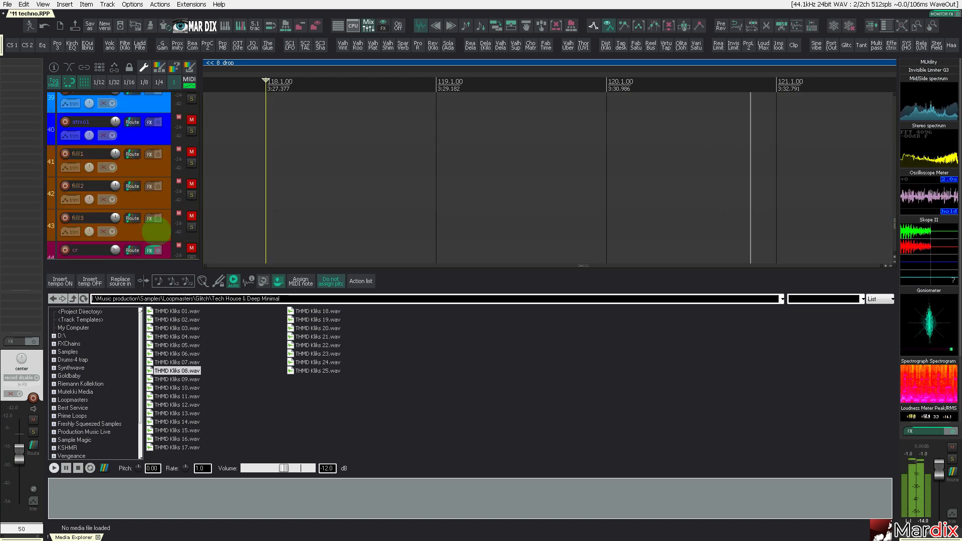
{"action": "scroll", "coordinate": [156, 231], "scroll_direction": "up", "scroll_amount": 3}
{"action": "scroll", "coordinate": [156, 231], "scroll_direction": "down", "scroll_amount": 3}
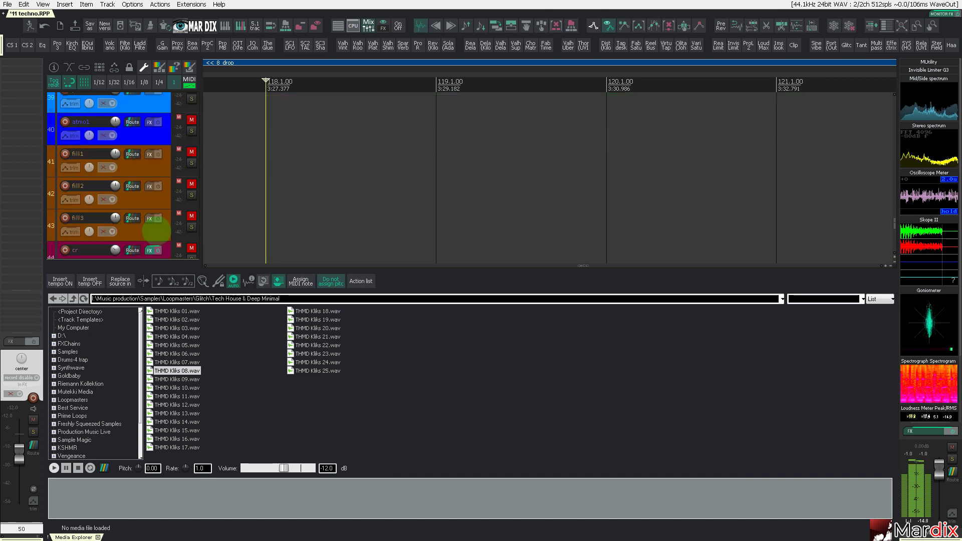
{"action": "scroll", "coordinate": [156, 231], "scroll_direction": "up", "scroll_amount": 3}
{"action": "scroll", "coordinate": [156, 231], "scroll_direction": "up", "scroll_amount": 6}
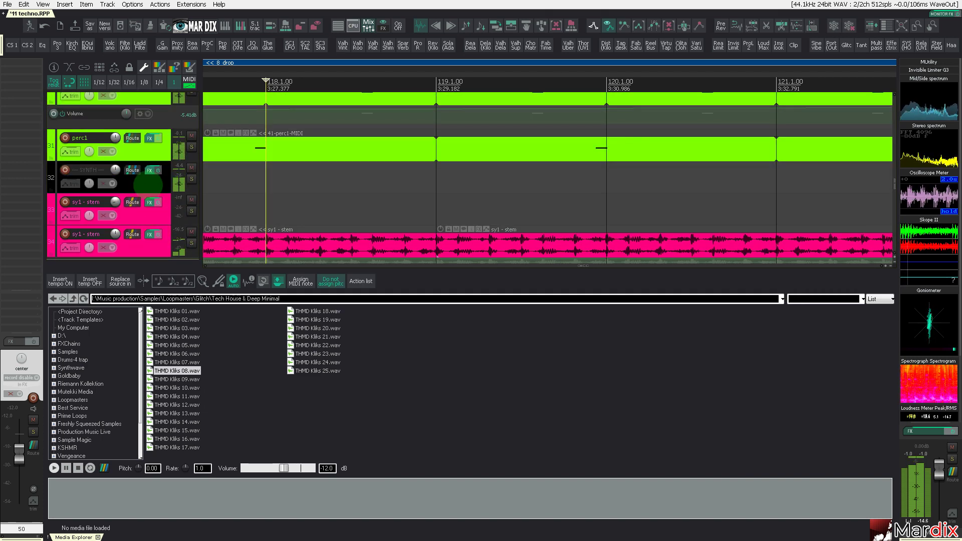
{"action": "scroll", "coordinate": [155, 190], "scroll_direction": "down", "scroll_amount": 6}
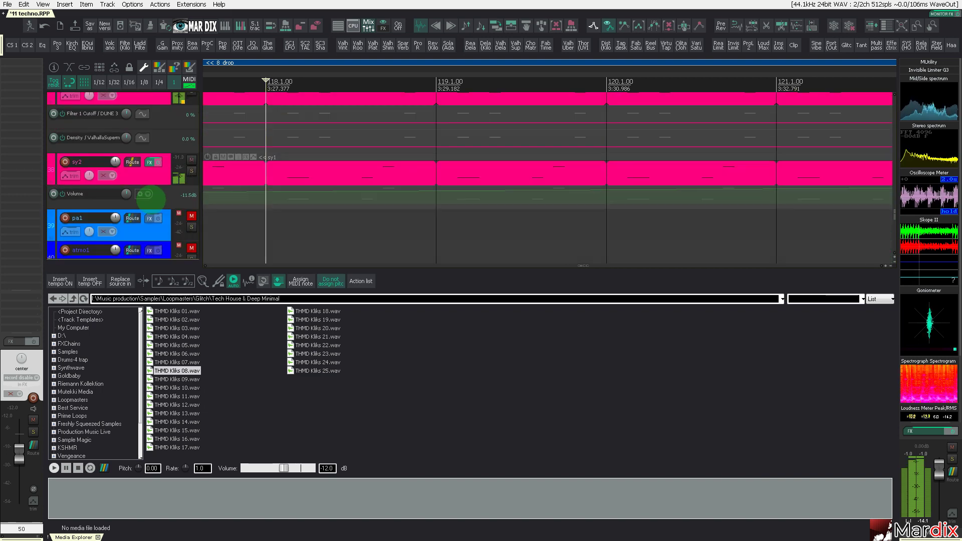
{"action": "scroll", "coordinate": [282, 182], "scroll_direction": "down", "scroll_amount": 3}
{"action": "scroll", "coordinate": [153, 201], "scroll_direction": "down", "scroll_amount": 6}
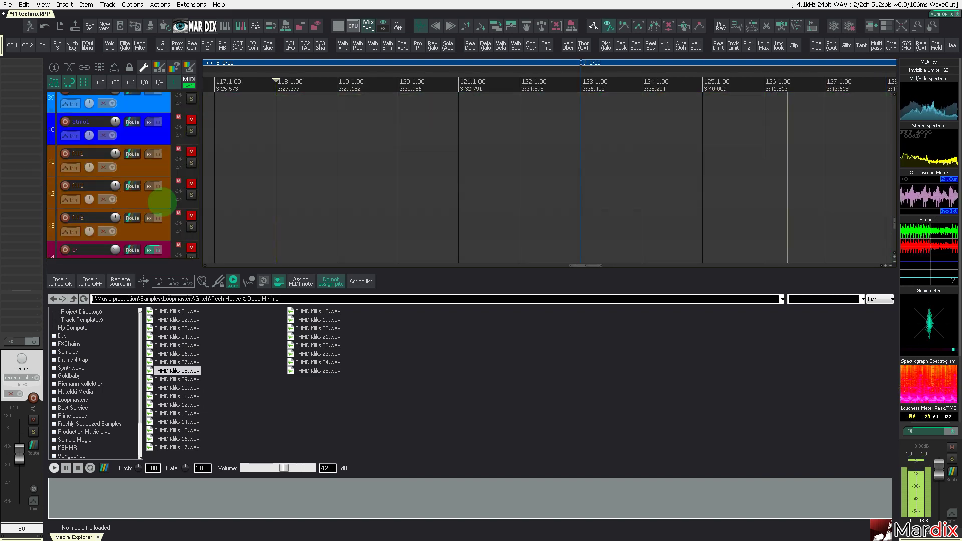
{"action": "scroll", "coordinate": [163, 194], "scroll_direction": "down", "scroll_amount": 2}
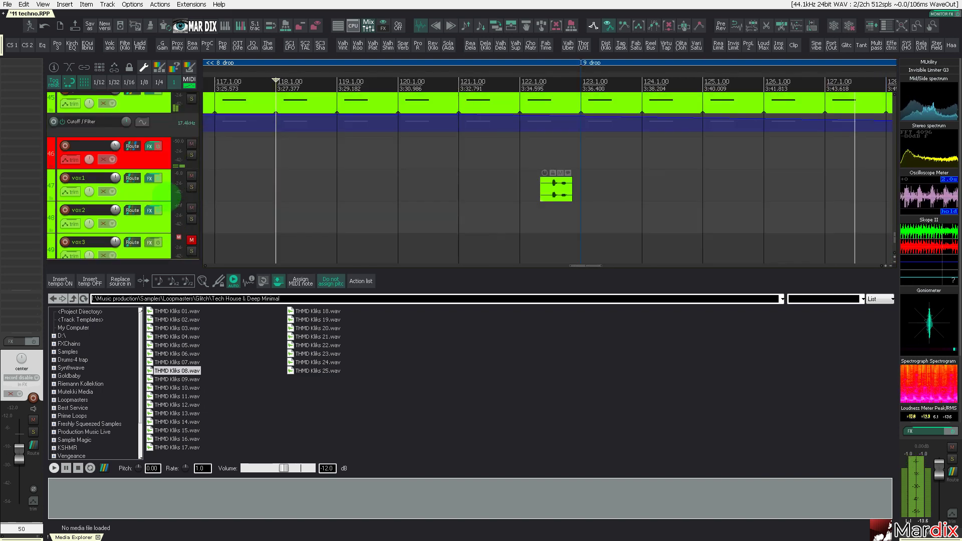
- Play the arrangement from bar 122 on vox1, then replay the glitch sample from bar 119
{"action": "left_click", "coordinate": [519, 188]}
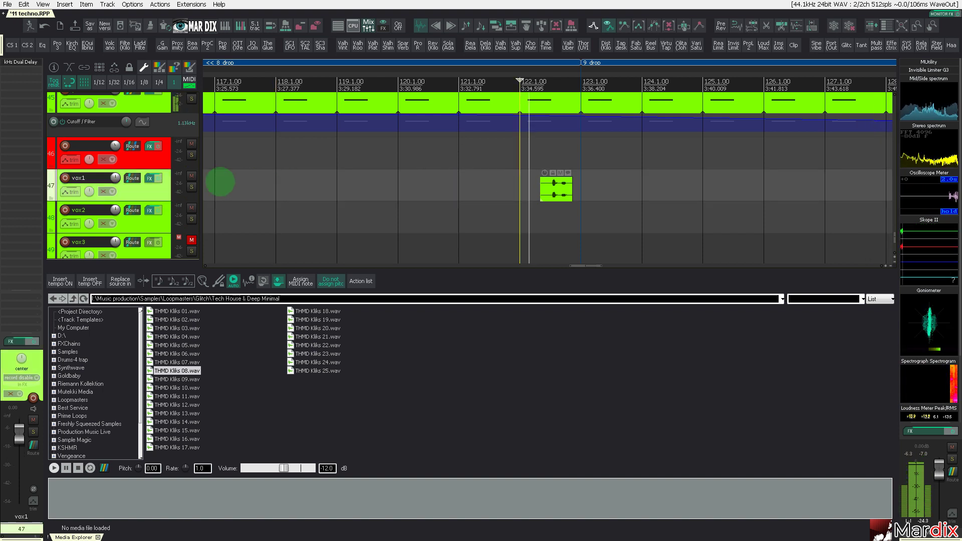
{"action": "scroll", "coordinate": [150, 201], "scroll_direction": "down", "scroll_amount": 3}
{"action": "left_click", "coordinate": [308, 204]}
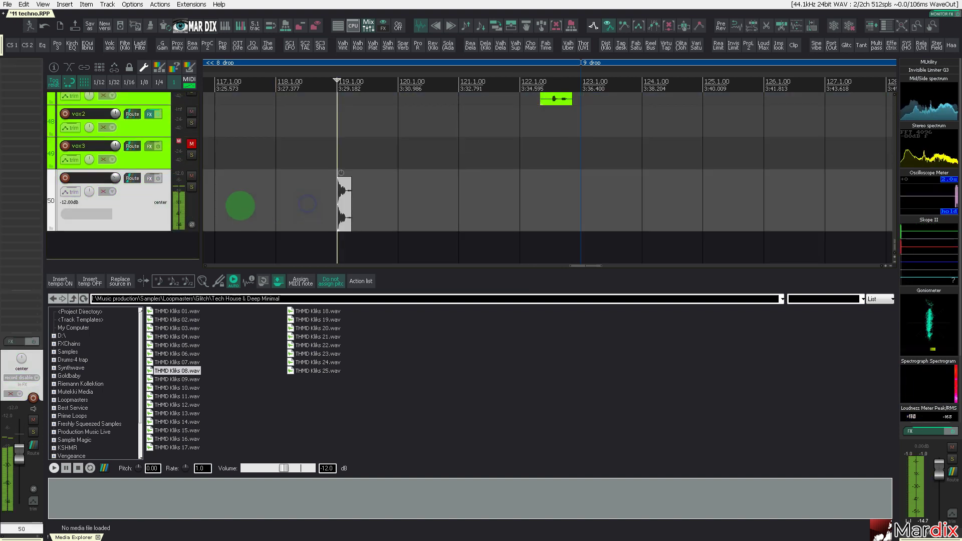
{"action": "left_click", "coordinate": [320, 196]}
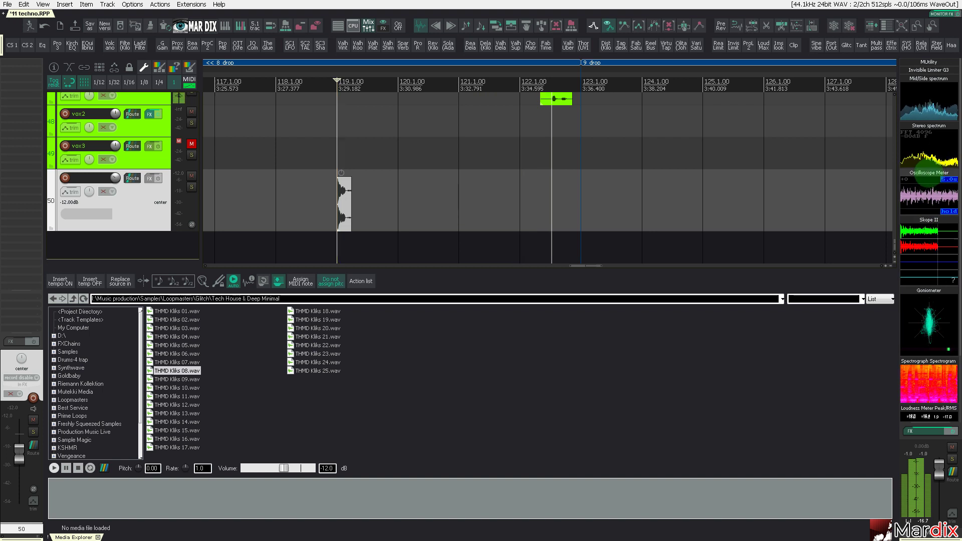
- Open the master track's Oscilloscope Meter, enlarge it to inspect the waveform during playback, and close it
{"action": "double_click", "coordinate": [928, 176]}
{"action": "left_click_drag", "start_coordinate": [715, 222], "coordinate": [418, 141]}
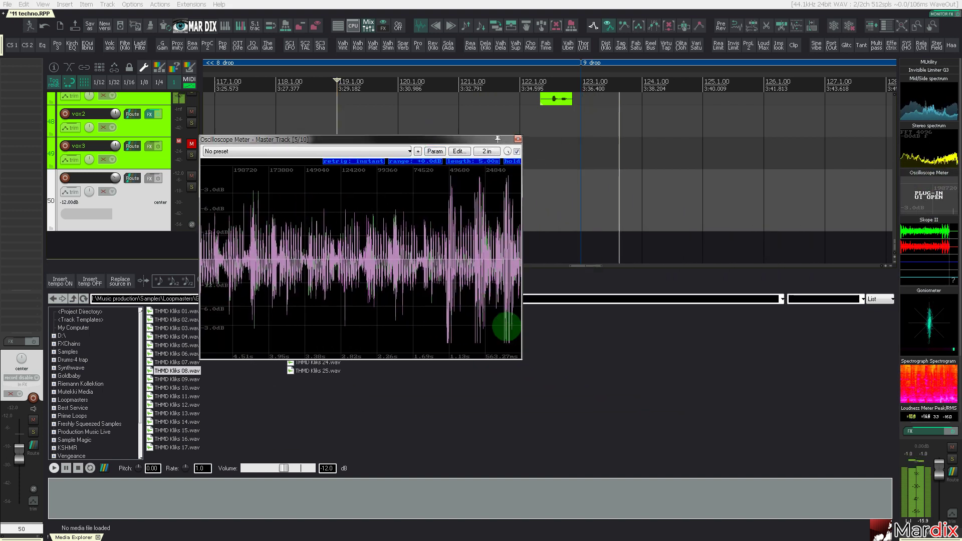
{"action": "left_click_drag", "start_coordinate": [520, 356], "coordinate": [763, 404]}
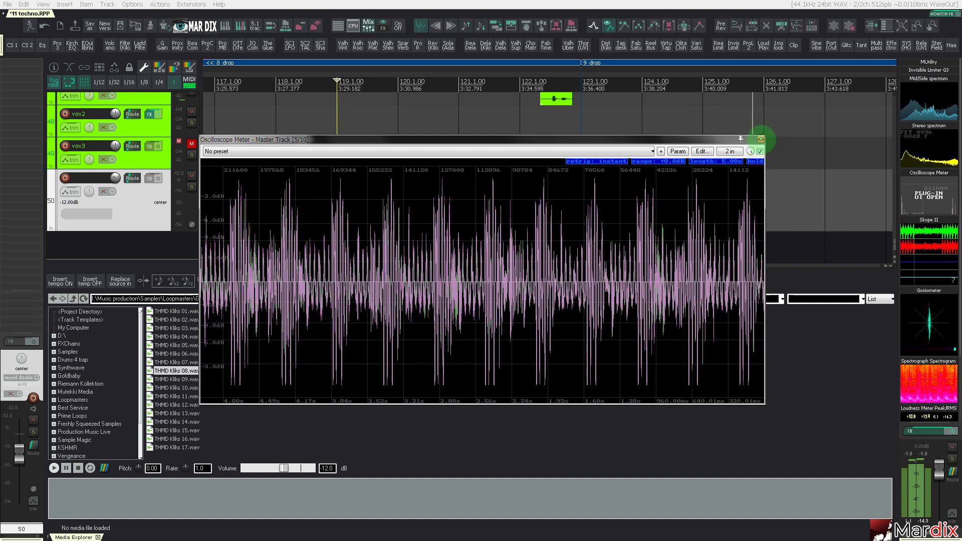
{"action": "left_click", "coordinate": [761, 139]}
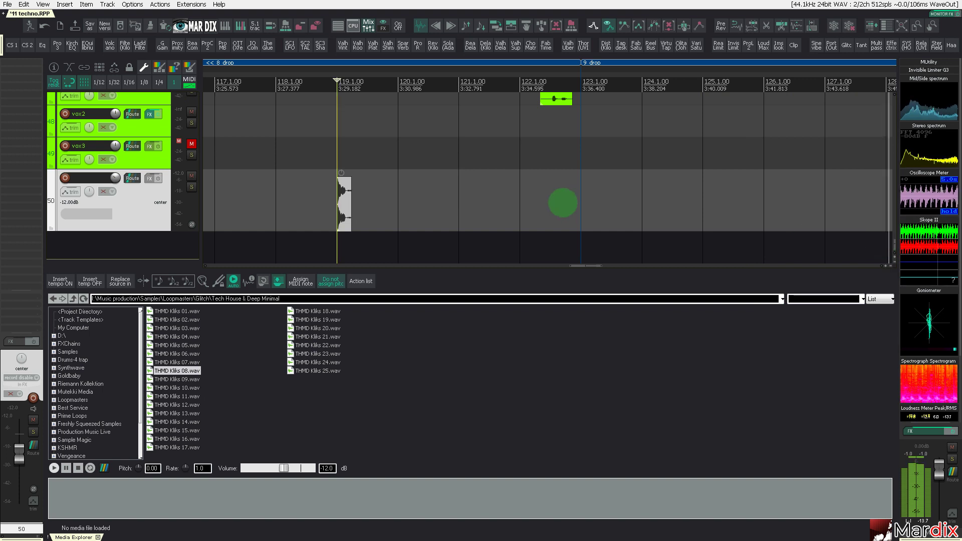
- Copy the glitch sample from bar 119 to bar 138, one bar before the 10 break marker
{"action": "scroll", "coordinate": [407, 171], "scroll_direction": "down", "scroll_amount": 6}
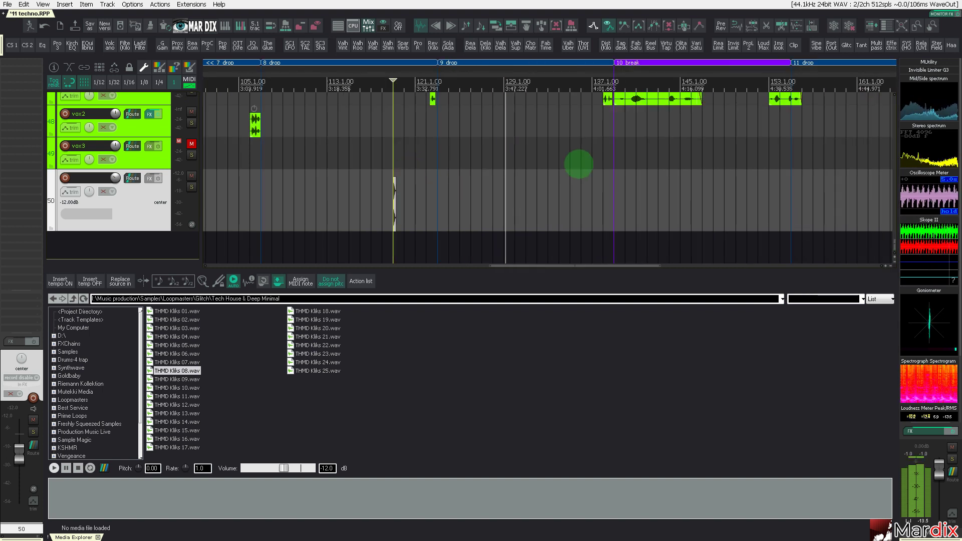
{"action": "left_click", "coordinate": [607, 181]}
{"action": "scroll", "coordinate": [610, 179], "scroll_direction": "down", "scroll_amount": 2}
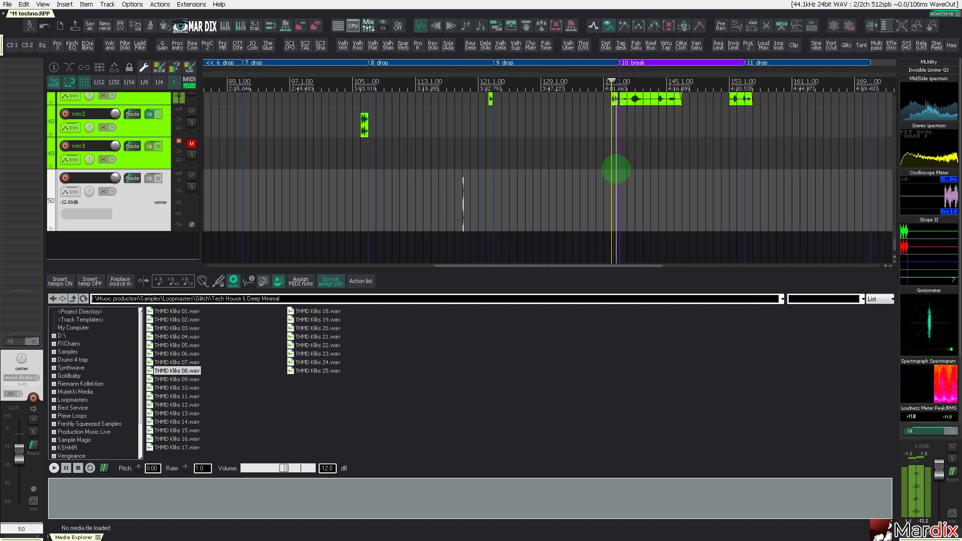
{"action": "scroll", "coordinate": [481, 204], "scroll_direction": "up", "scroll_amount": 2}
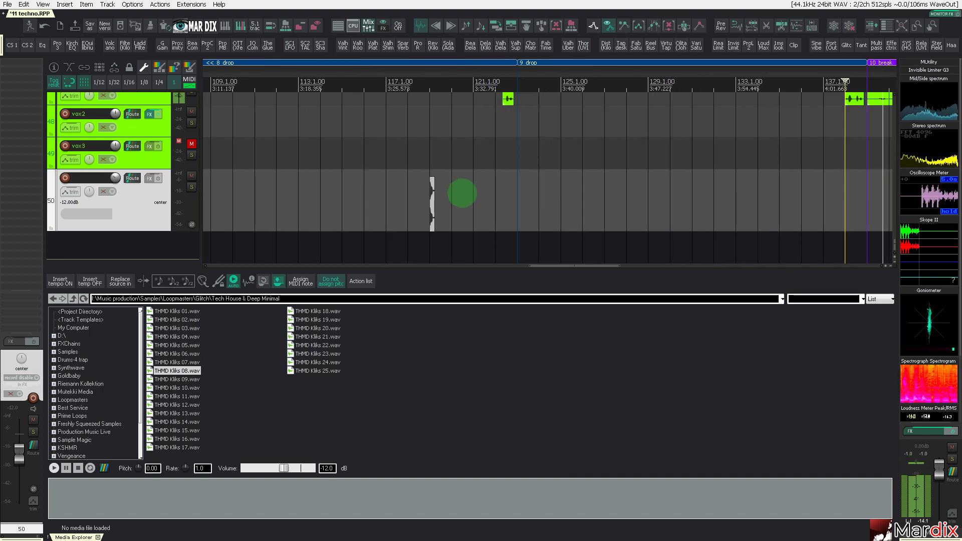
{"action": "left_click_drag", "start_coordinate": [422, 200], "coordinate": [834, 203]}
{"action": "scroll", "coordinate": [810, 208], "scroll_direction": "down", "scroll_amount": 1}
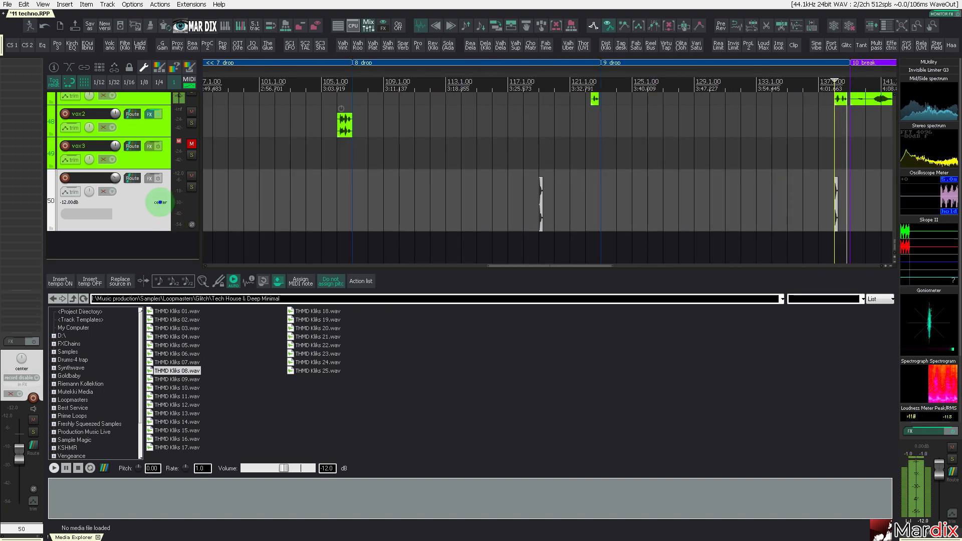
- Add the JS Ping Pong Delay effect to the glitch track and move its window clear of the arrangement
{"action": "right_click", "coordinate": [153, 178]}
{"action": "mouse_move", "coordinate": [175, 444]}
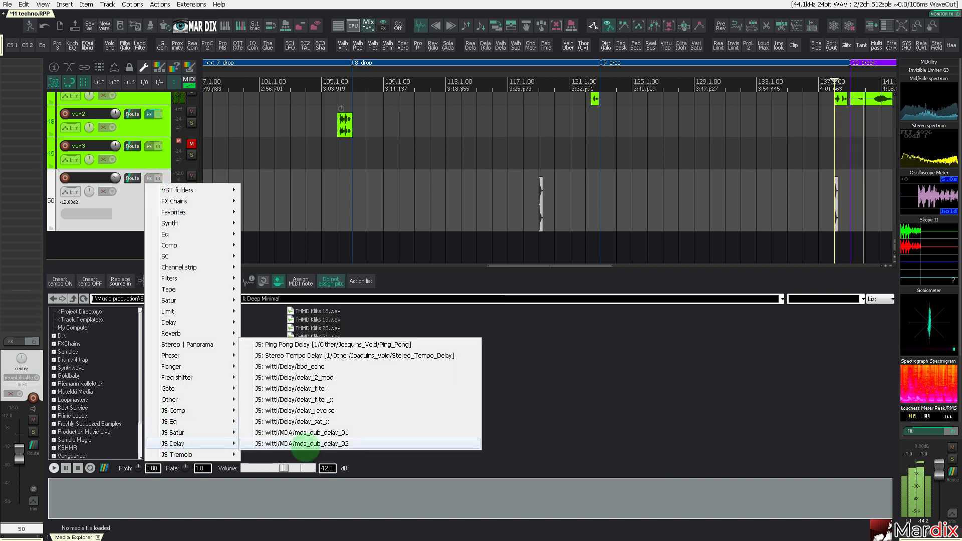
{"action": "left_click", "coordinate": [393, 345]}
{"action": "left_click_drag", "start_coordinate": [199, 36], "coordinate": [551, 277]}
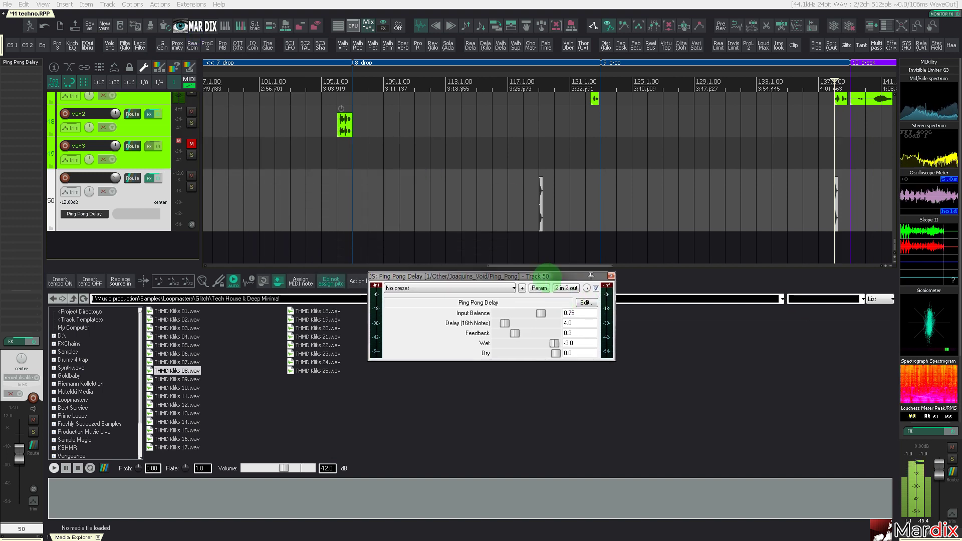
- Set the Ping Pong Delay to input balance 0.0, delay 3.0, feedback 0.8, wet 0.0 and dry -120.0, with the overall mix lowered to about 45%
{"action": "left_click", "coordinate": [539, 215]}
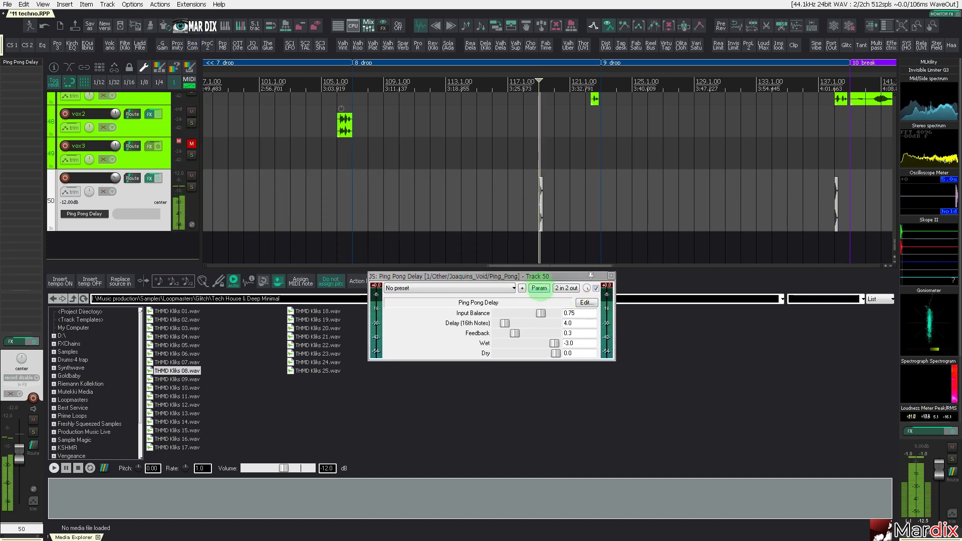
{"action": "left_click_drag", "start_coordinate": [505, 323], "coordinate": [501, 323]}
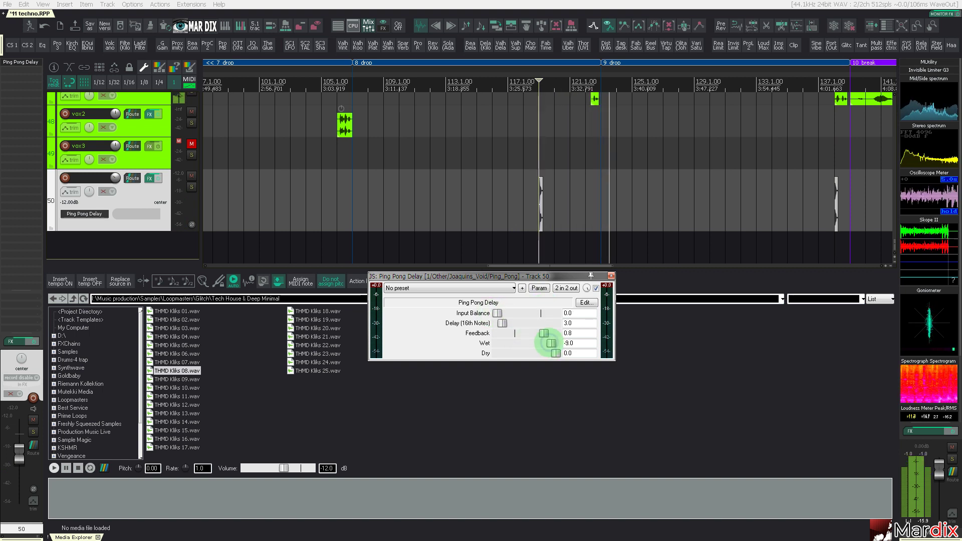
{"action": "left_click_drag", "start_coordinate": [554, 354], "coordinate": [494, 354]}
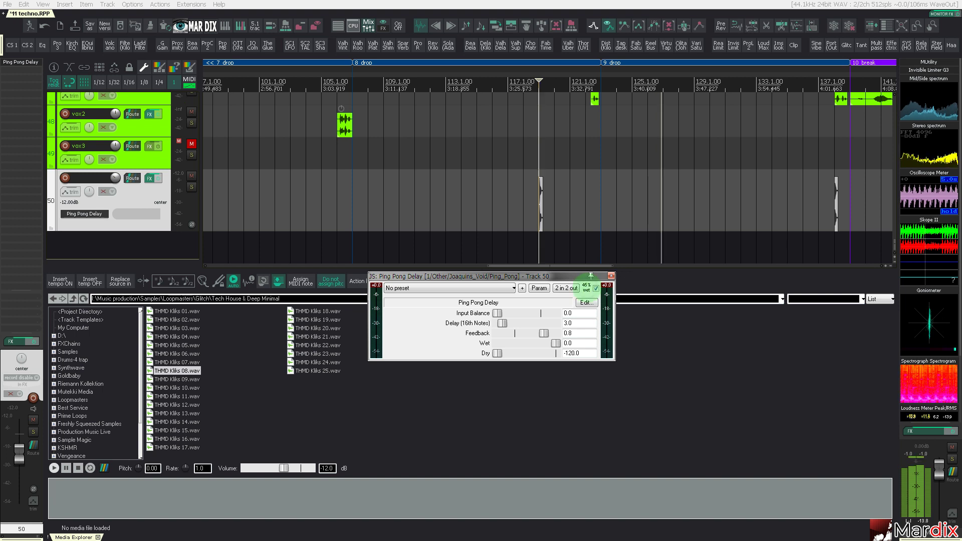
- Play the delayed glitch sample from bar 119 and close the Ping Pong Delay window
{"action": "left_click", "coordinate": [541, 155]}
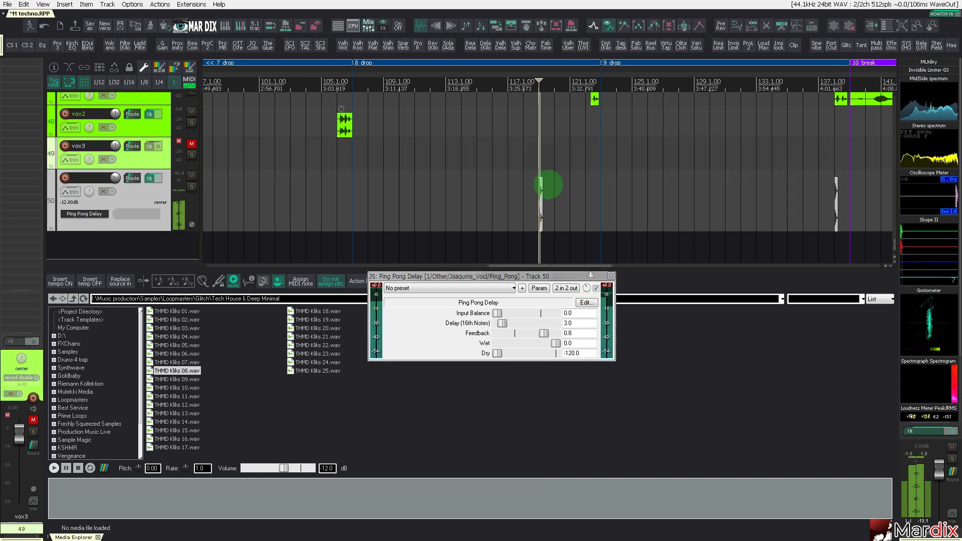
{"action": "left_click", "coordinate": [611, 276]}
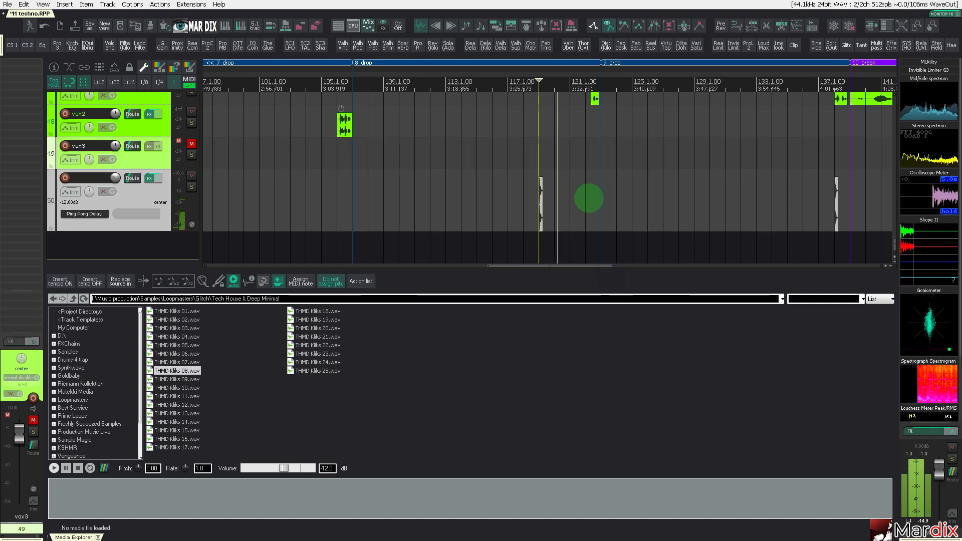
{"action": "scroll", "coordinate": [588, 201], "scroll_direction": "up", "scroll_amount": 3}
{"action": "scroll", "coordinate": [589, 209], "scroll_direction": "down", "scroll_amount": 3}
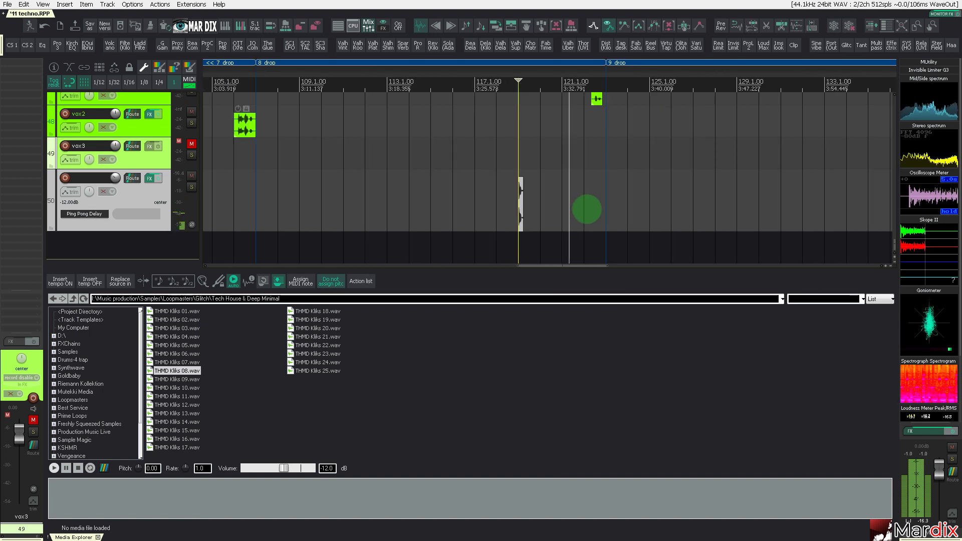
- Audition the glitch samples after THMD Kliks 08 and place THMD Kliks 10.wav at the 9 drop marker on a new track
{"action": "key", "text": "Down"}
{"action": "key", "text": "Down"}
{"action": "key", "text": "Down"}
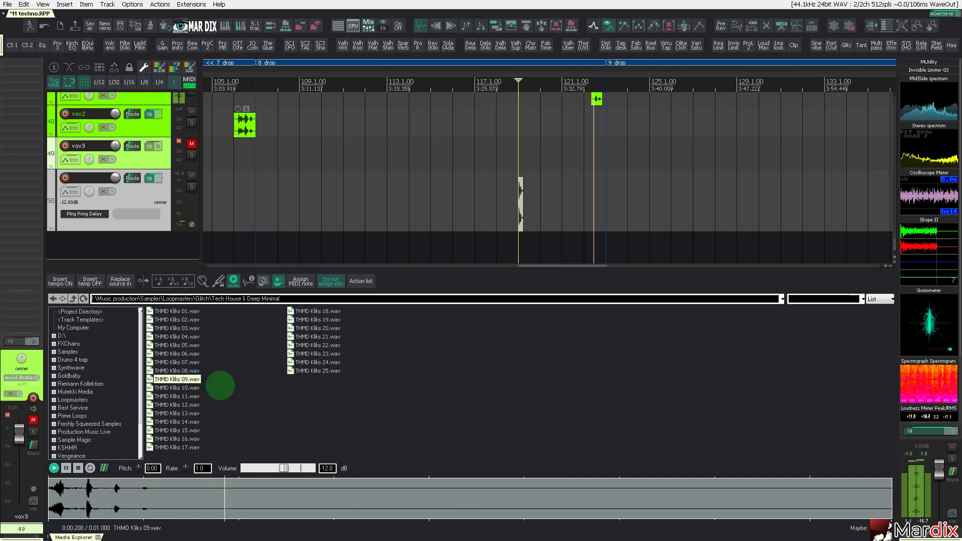
{"action": "left_click_drag", "start_coordinate": [220, 386], "coordinate": [596, 213]}
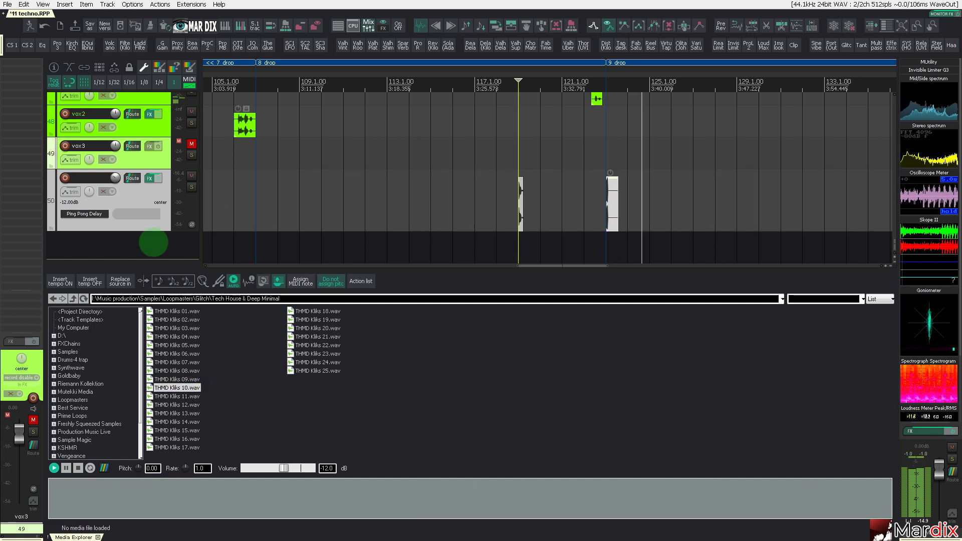
{"action": "double_click", "coordinate": [135, 235]}
{"action": "left_click_drag", "start_coordinate": [613, 173], "coordinate": [612, 210]}
- Play the passage around the 9 drop marker at bar 123 to judge the new glitch sample in the mix
{"action": "left_click", "coordinate": [586, 210]}
{"action": "key", "text": "space"}
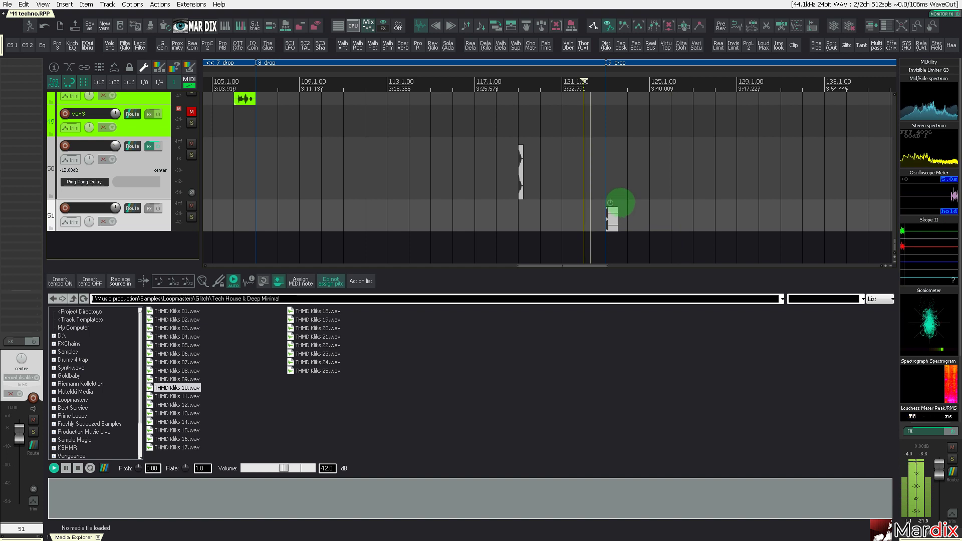
{"action": "scroll", "coordinate": [601, 215], "scroll_direction": "up", "scroll_amount": 4}
{"action": "scroll", "coordinate": [603, 205], "scroll_direction": "down", "scroll_amount": 4}
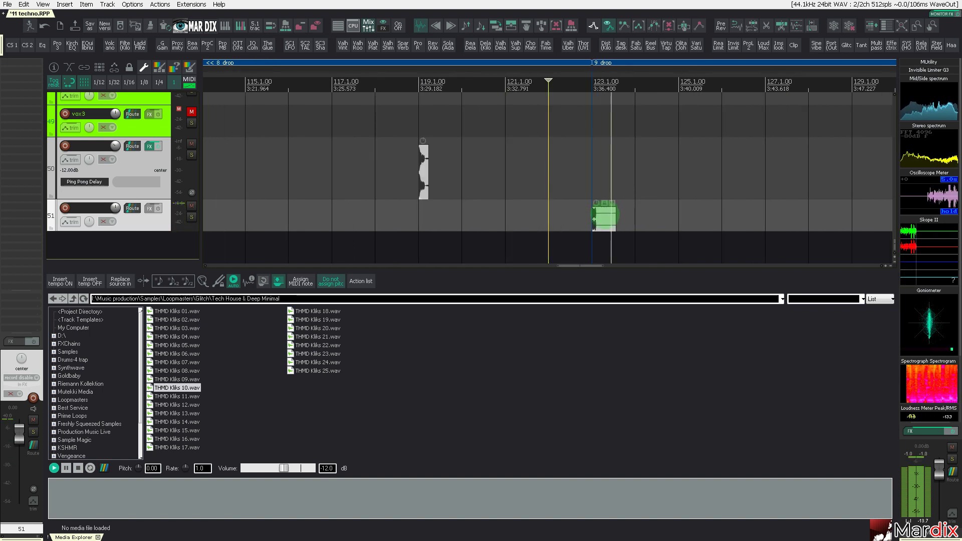
{"action": "left_click", "coordinate": [581, 219]}
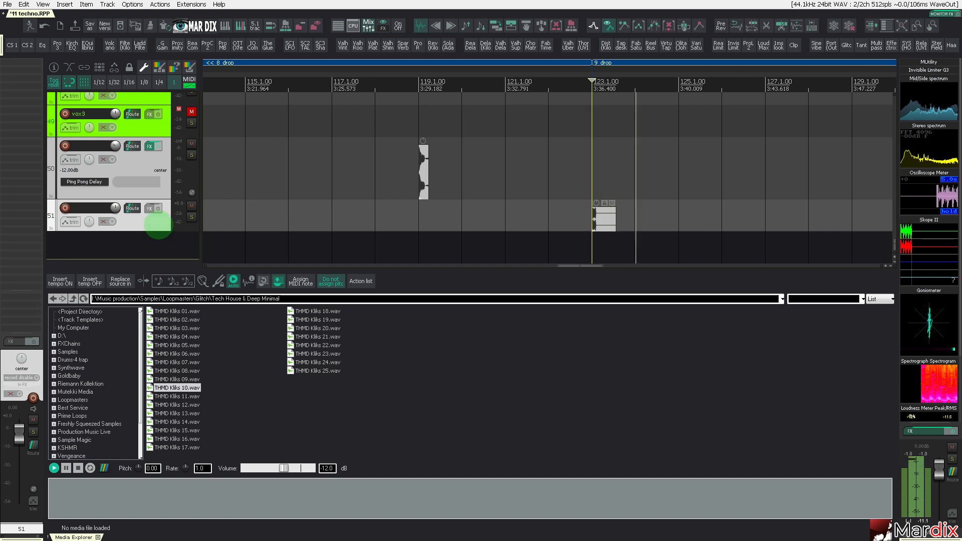
{"action": "left_click", "coordinate": [580, 219]}
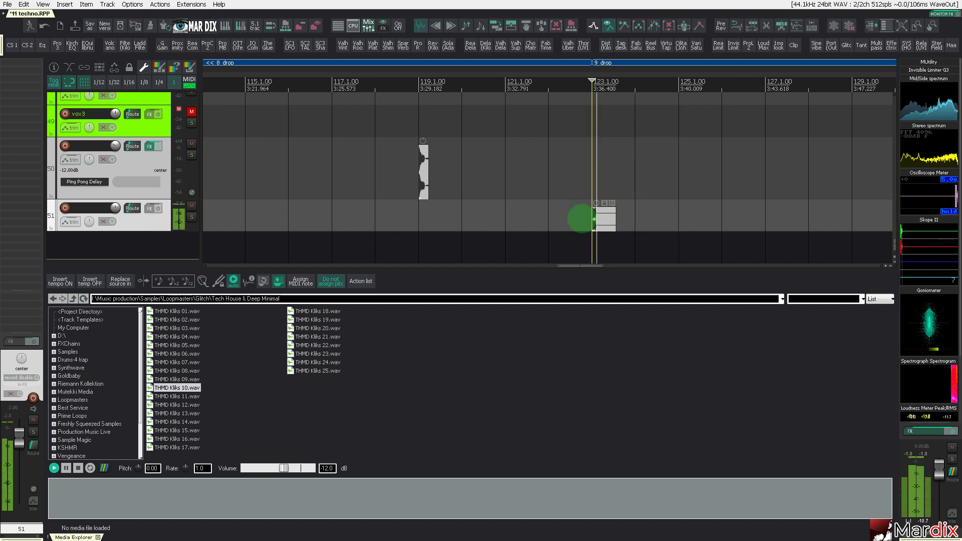
- Replace the glitch sample at bar 123 with THMD Kliks 11.wav and play it in context
{"action": "left_click", "coordinate": [176, 396]}
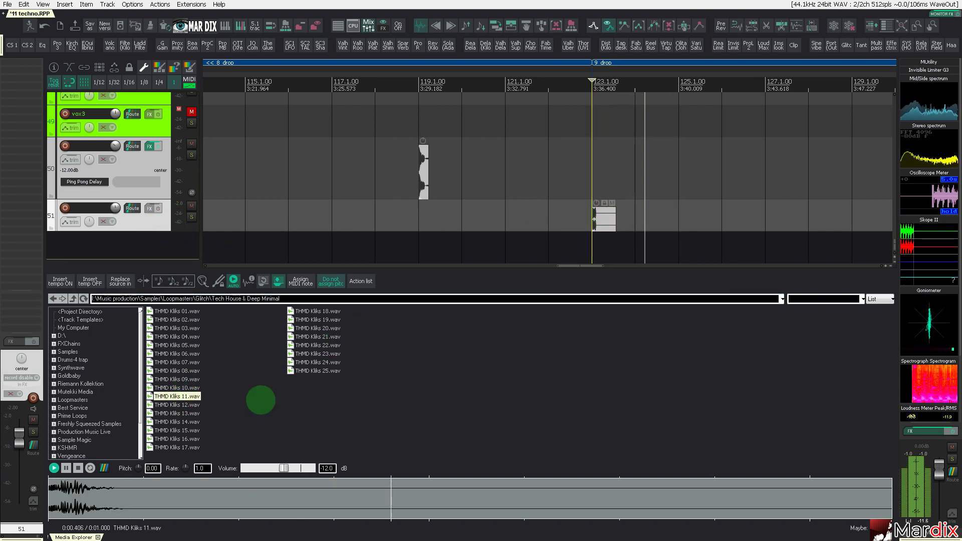
{"action": "left_click_drag", "start_coordinate": [176, 396], "coordinate": [596, 220]}
{"action": "key", "text": "Delete"}
{"action": "left_click", "coordinate": [551, 217]}
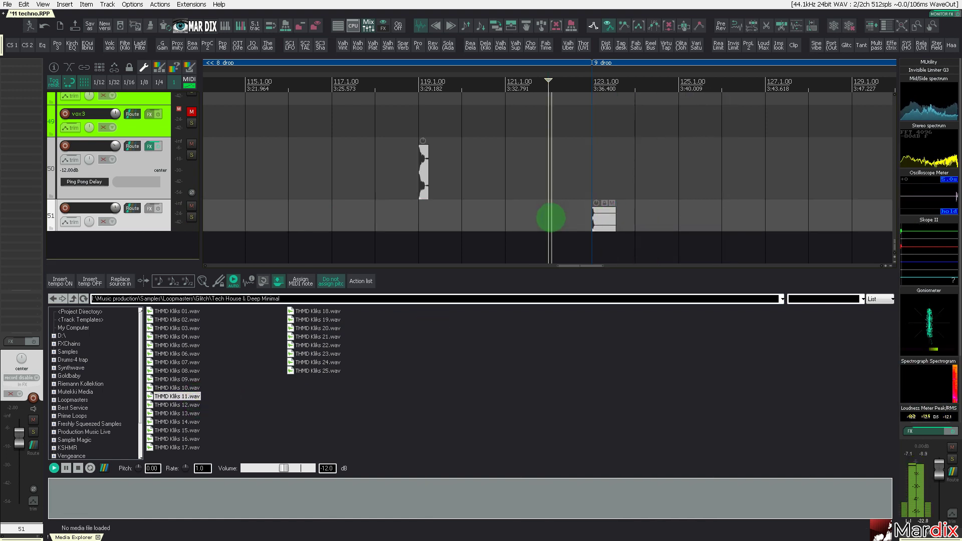
{"action": "left_click", "coordinate": [604, 215]}
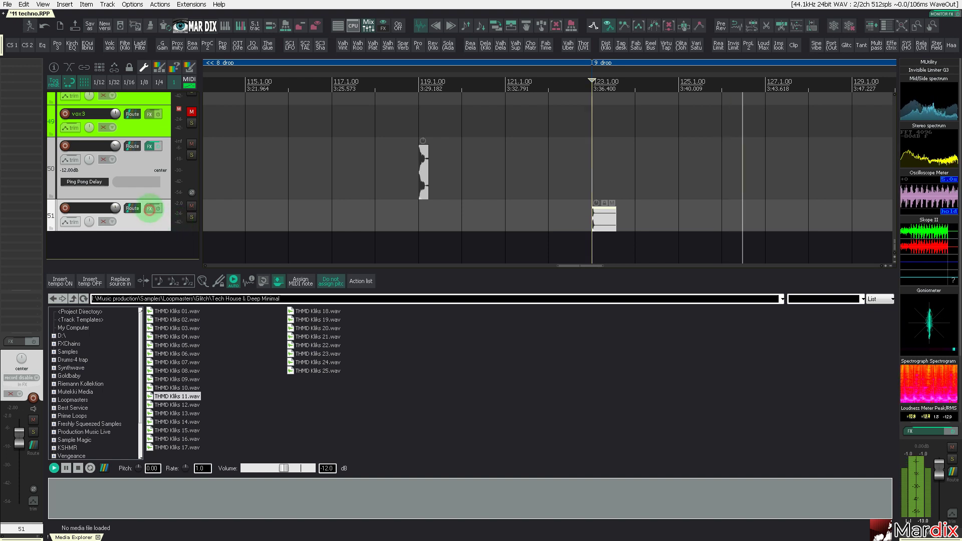
- Add the JS mda_dub_delay_02 effect to track 51 and move its window clear of the track controls
{"action": "left_click", "coordinate": [150, 209]}
{"action": "mouse_move", "coordinate": [176, 473]}
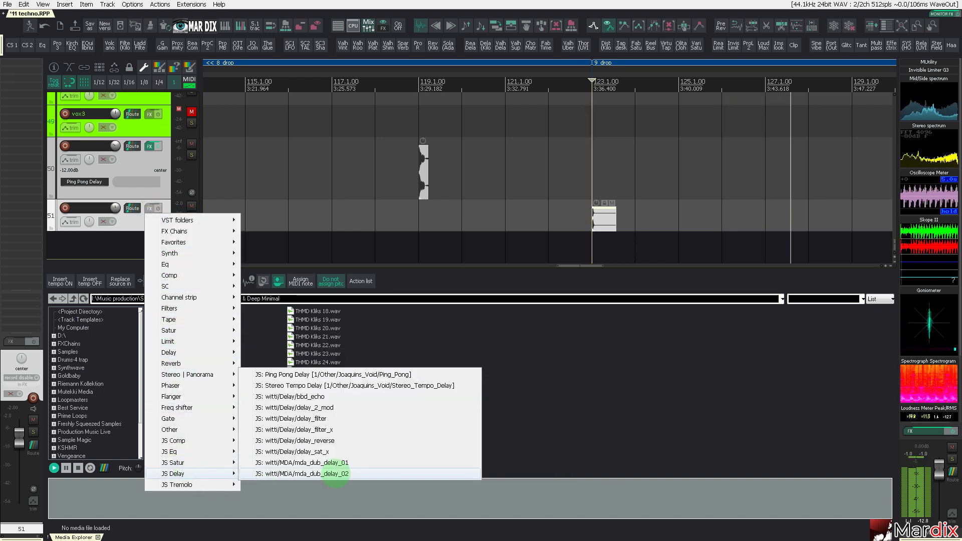
{"action": "left_click", "coordinate": [352, 472]}
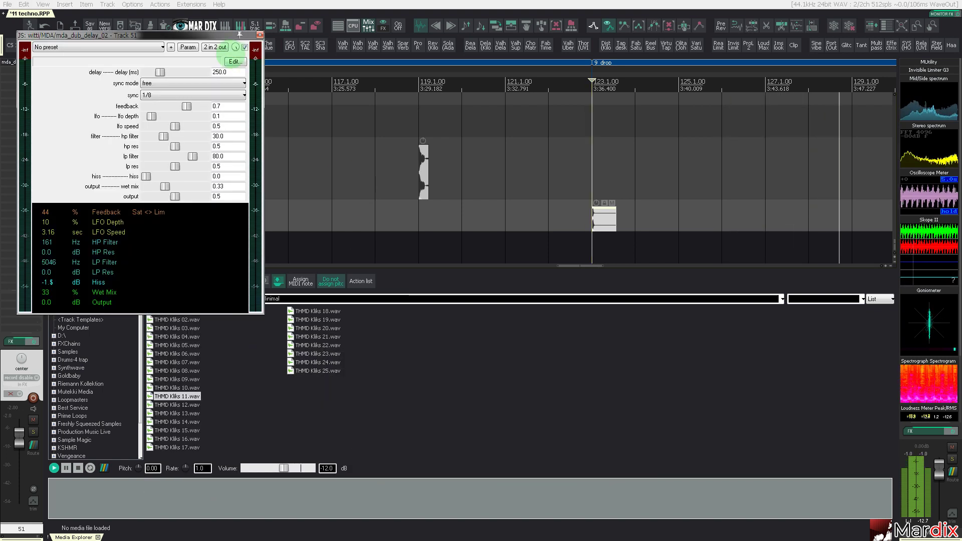
{"action": "left_click_drag", "start_coordinate": [221, 35], "coordinate": [520, 200]}
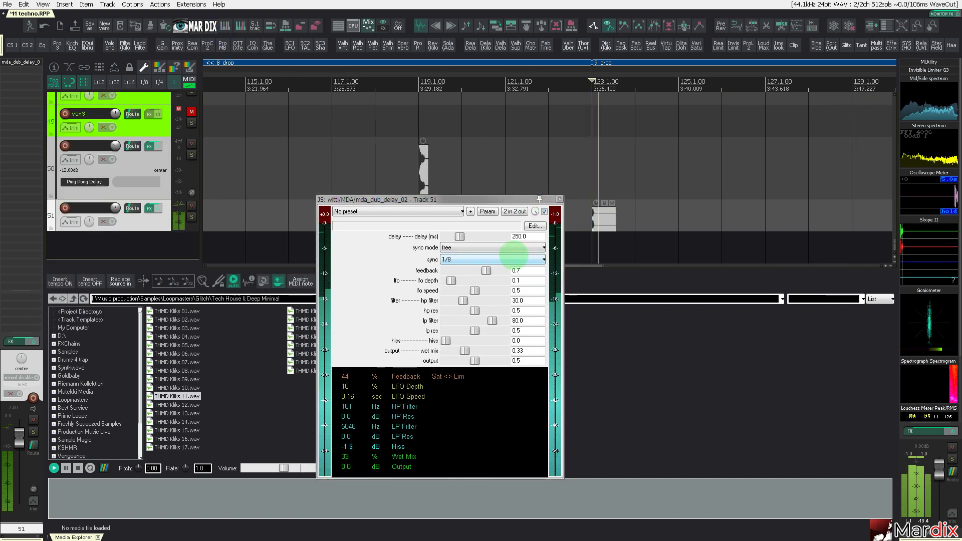
- Set the dub delay to sync mode at 1/8 d with feedback 0.82 and wet mix 0.68, and close its window
{"action": "left_click", "coordinate": [472, 247]}
{"action": "left_click", "coordinate": [454, 262]}
{"action": "left_click", "coordinate": [454, 259]}
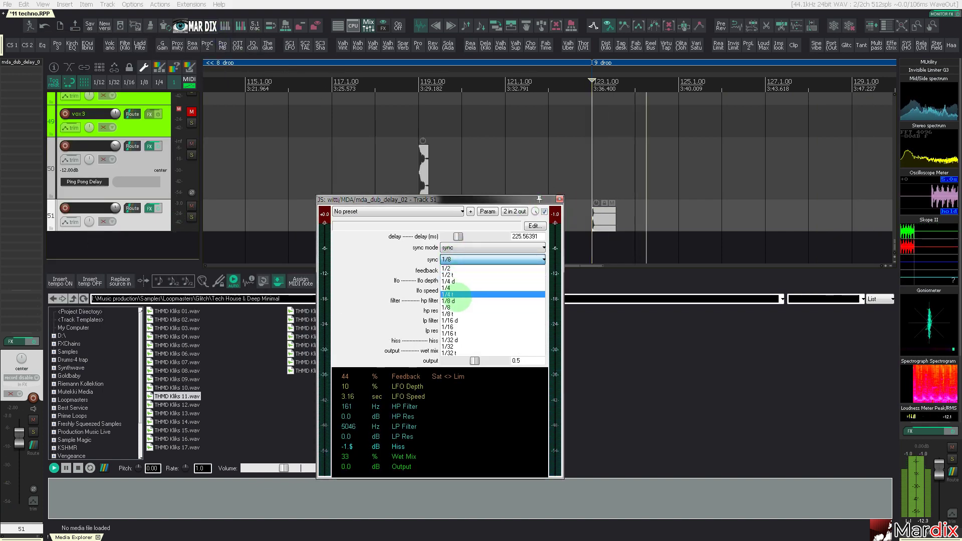
{"action": "left_click", "coordinate": [463, 300]}
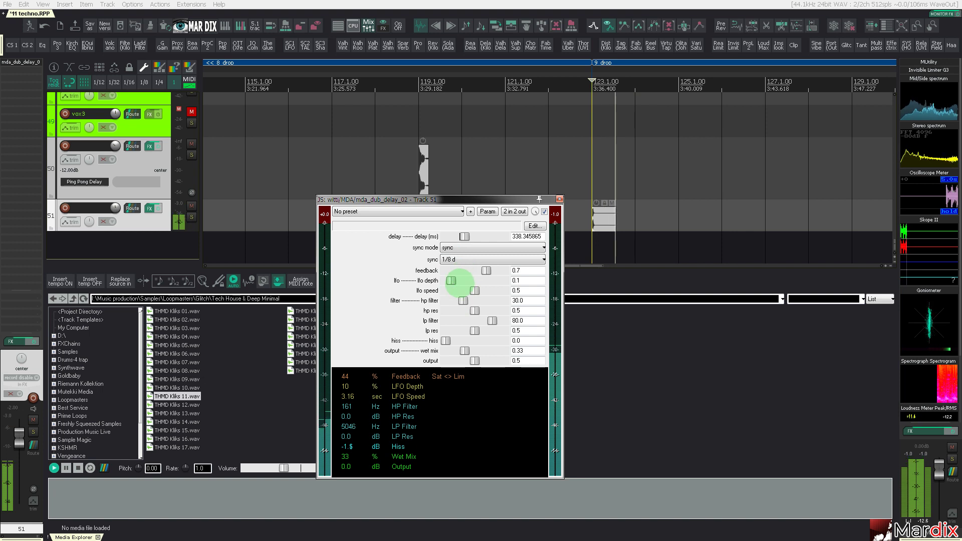
{"action": "left_click_drag", "start_coordinate": [486, 270], "coordinate": [461, 271]}
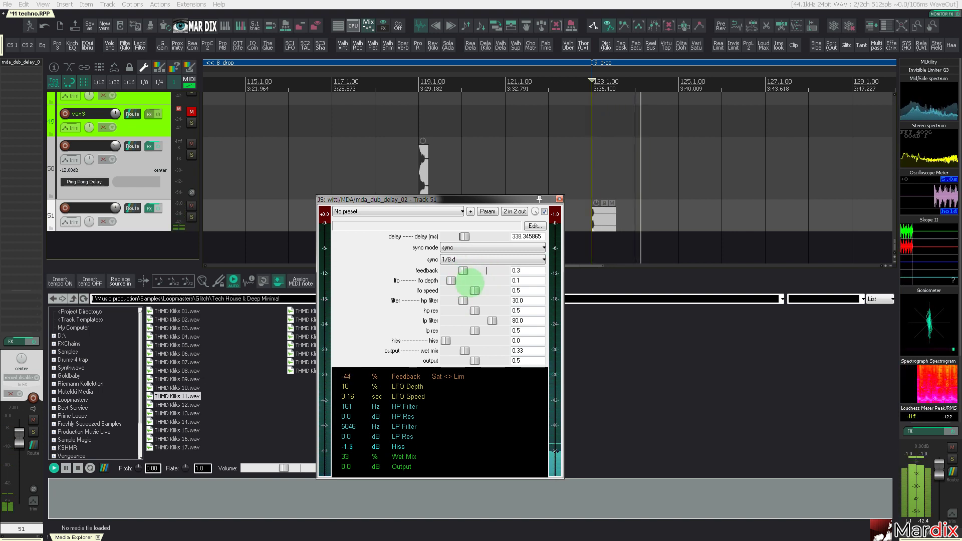
{"action": "left_click_drag", "start_coordinate": [461, 355], "coordinate": [461, 356]}
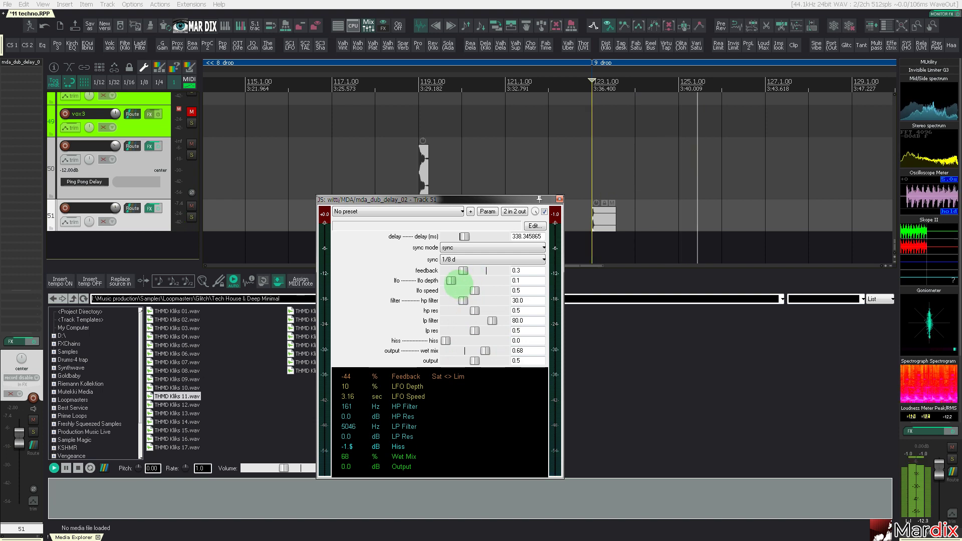
{"action": "left_click_drag", "start_coordinate": [470, 271], "coordinate": [495, 273]}
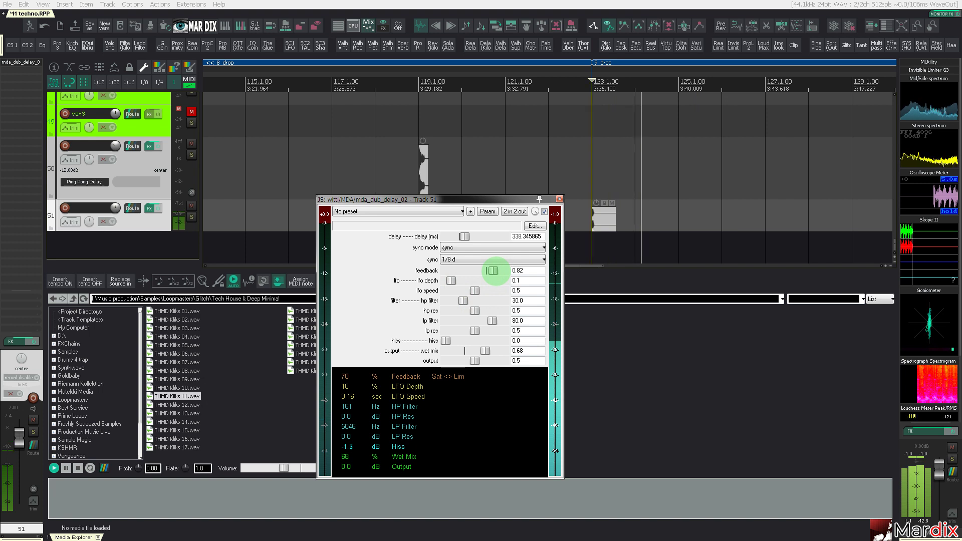
{"action": "left_click", "coordinate": [559, 199]}
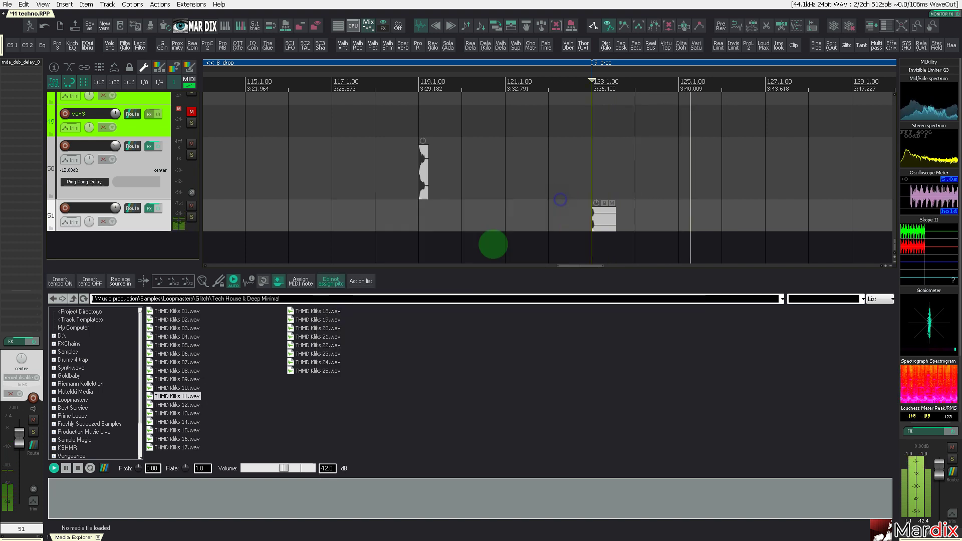
- Place THMD Kliks 12.wav at bar 124 on a new track below track 51
{"action": "left_click", "coordinate": [198, 404]}
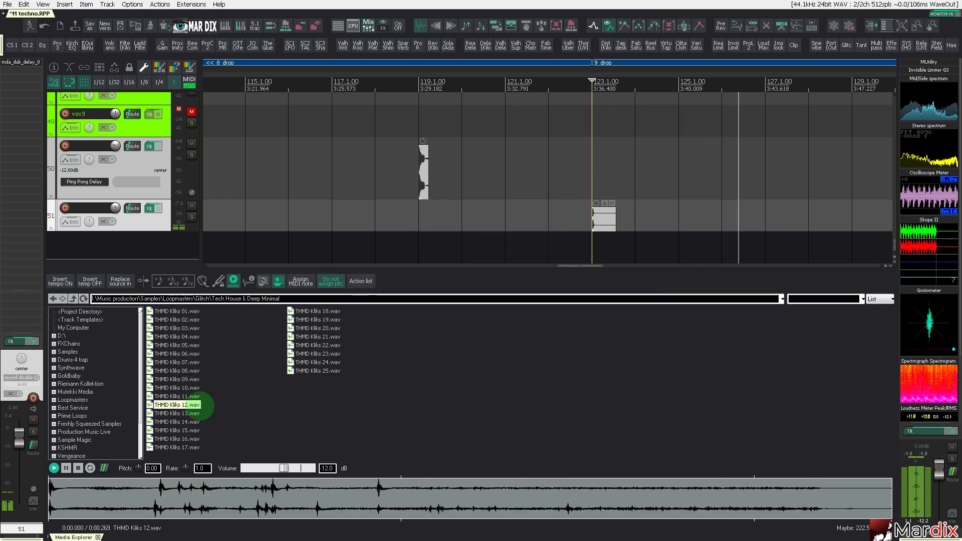
{"action": "mouse_move", "coordinate": [198, 404]}
{"action": "left_mouse_down"}
{"action": "mouse_move", "coordinate": [615, 272]}
{"action": "mouse_move", "coordinate": [647, 245]}
{"action": "left_mouse_up"}
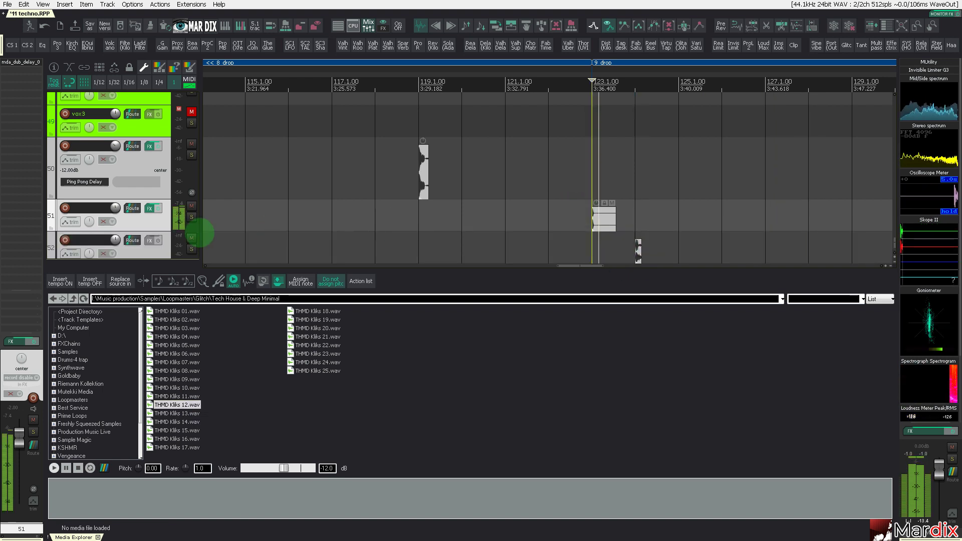
{"action": "scroll", "coordinate": [141, 236], "scroll_direction": "down", "scroll_amount": 1}
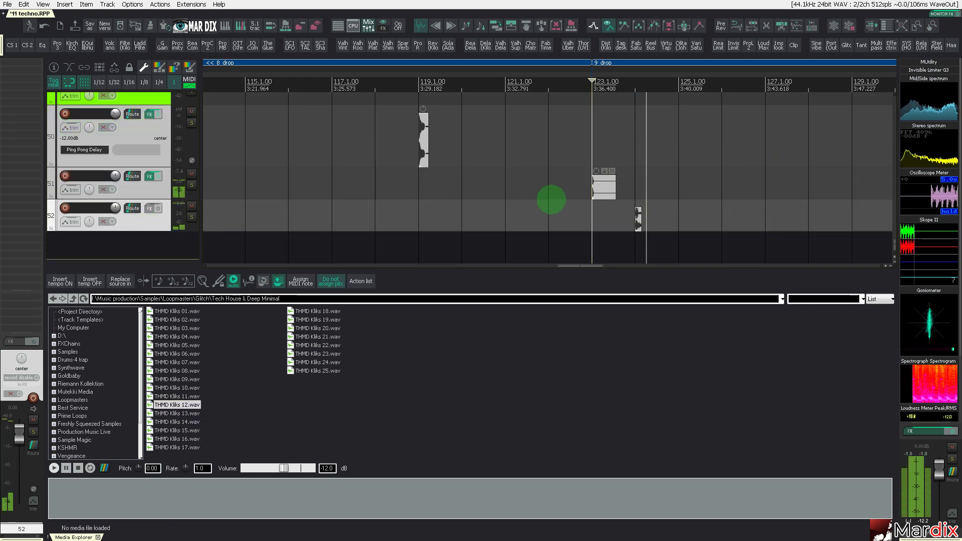
- Hide the Media Explorer and shift the THMD Kliks 12 item one sixteenth earlier than bar 124 on a 1/16 grid
{"action": "scroll", "coordinate": [647, 211], "scroll_direction": "up", "scroll_amount": 4}
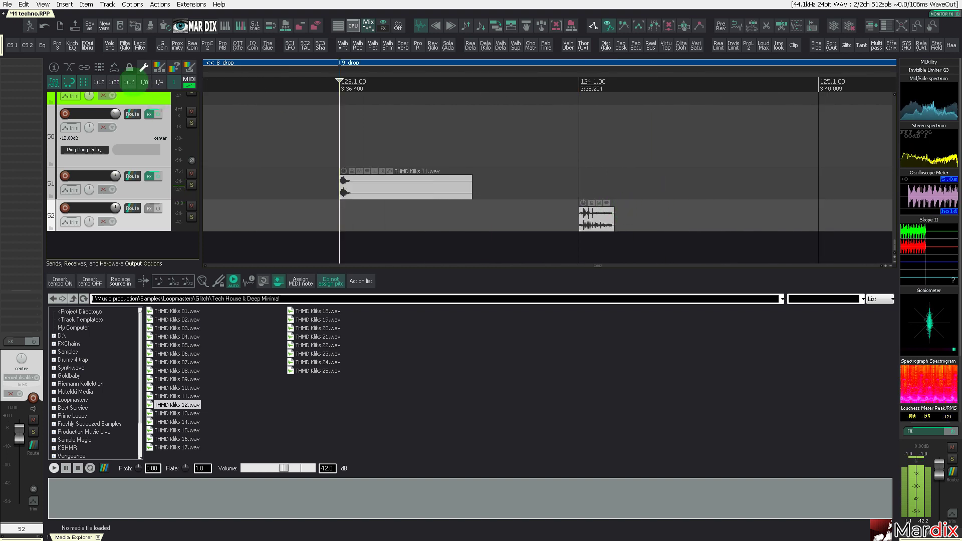
{"action": "scroll", "coordinate": [600, 204], "scroll_direction": "up", "scroll_amount": 2}
{"action": "scroll", "coordinate": [620, 216], "scroll_direction": "down", "scroll_amount": 2}
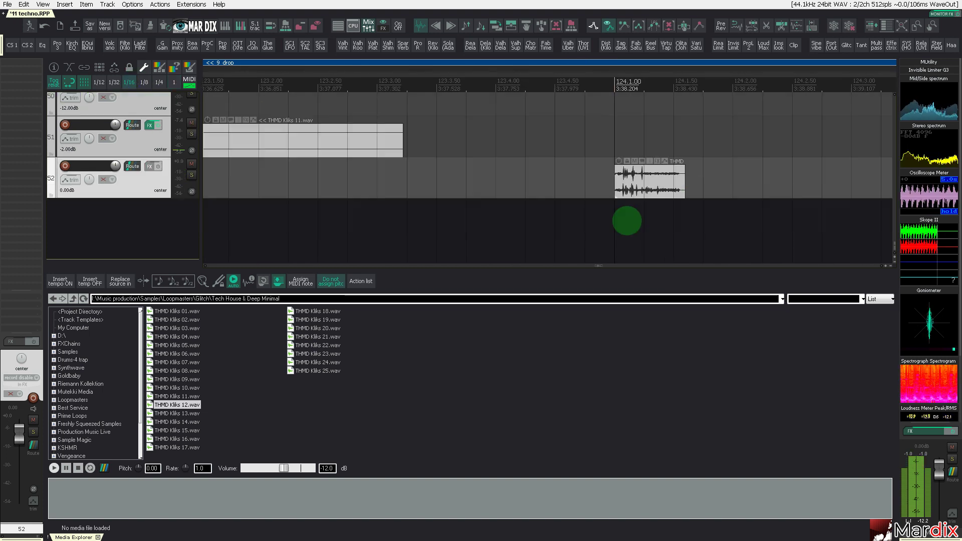
{"action": "key", "text": "ctrl+alt+x"}
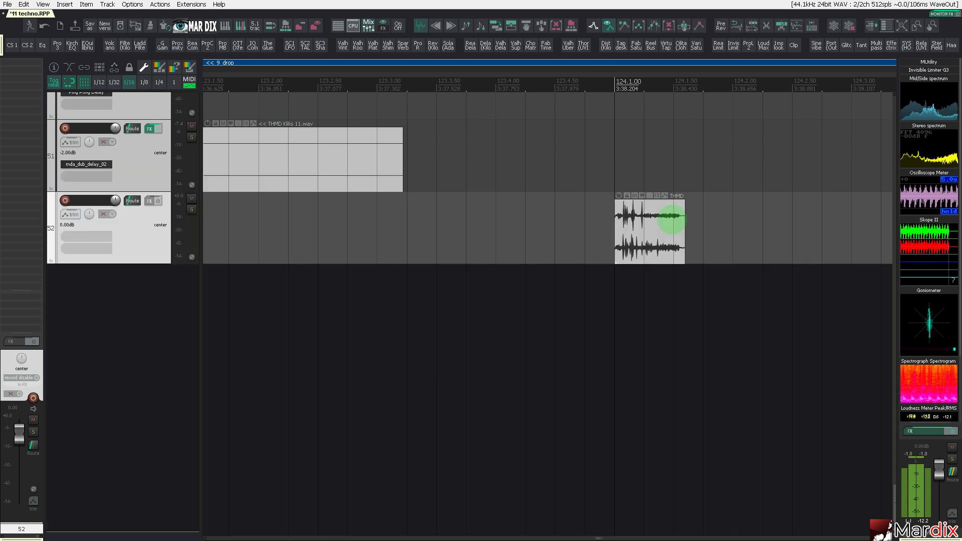
{"action": "left_click", "coordinate": [559, 224]}
{"action": "left_click_drag", "start_coordinate": [643, 228], "coordinate": [615, 233]}
{"action": "left_click", "coordinate": [455, 239]}
{"action": "key", "text": "space"}
{"action": "scroll", "coordinate": [455, 239], "scroll_direction": "down", "scroll_amount": 3}
{"action": "left_click", "coordinate": [320, 233]}
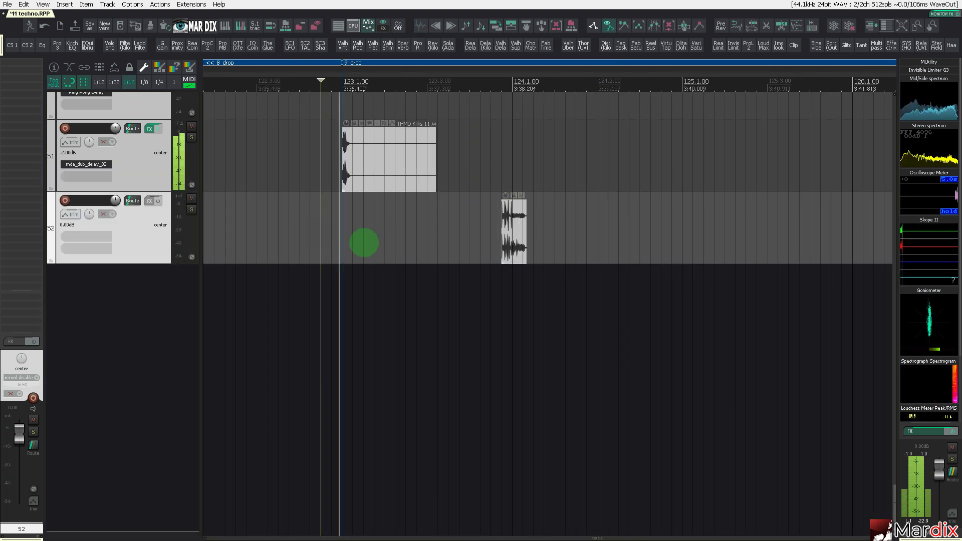
- Trim the THMD Kliks 11 item at bar 123 to about an eighth note and add a short fade-out at its end
{"action": "left_click", "coordinate": [431, 172]}
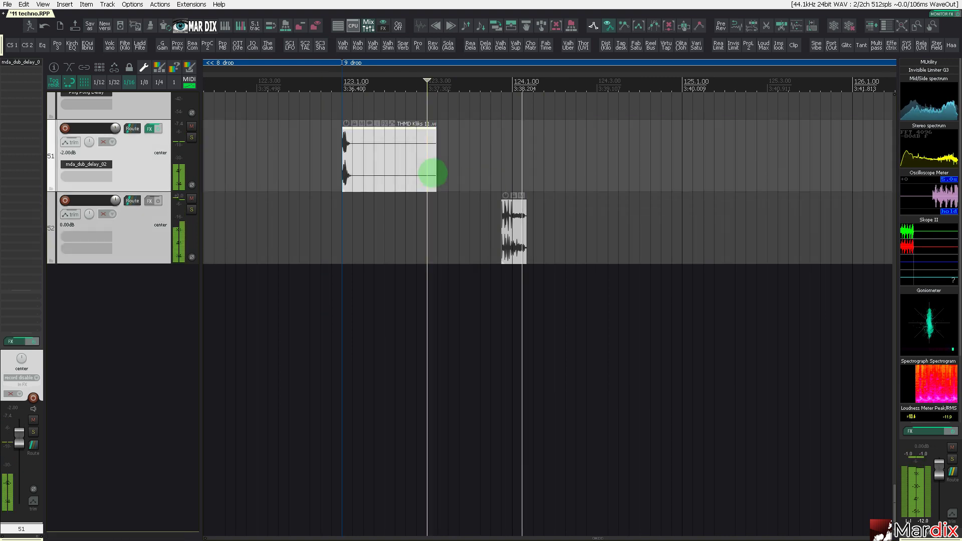
{"action": "left_click_drag", "start_coordinate": [432, 172], "coordinate": [363, 166]}
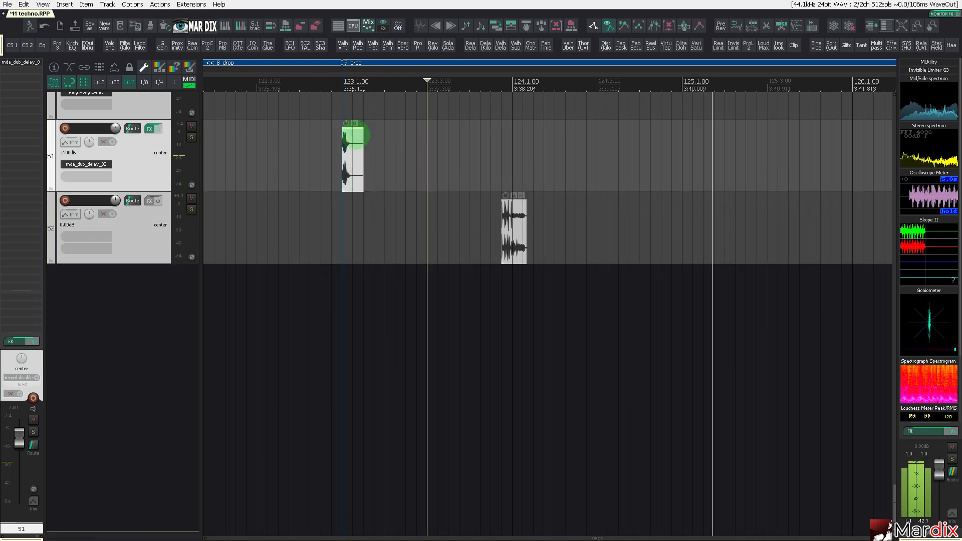
{"action": "left_click_drag", "start_coordinate": [361, 131], "coordinate": [353, 134]}
{"action": "left_click", "coordinate": [331, 208]}
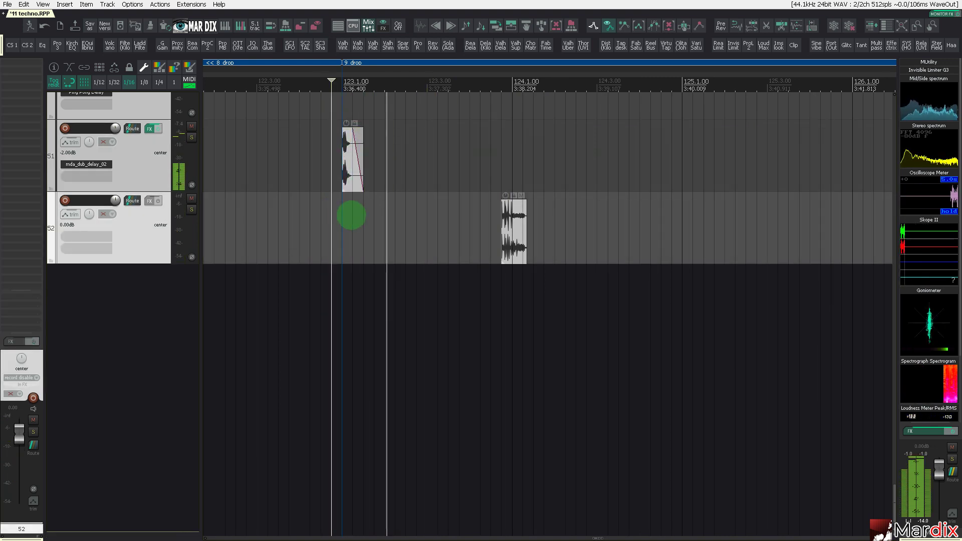
- Move the THMD Kliks 12 item another sixteenth earlier and play it from just after 123.3
{"action": "scroll", "coordinate": [501, 219], "scroll_direction": "up", "scroll_amount": 2}
{"action": "left_click_drag", "start_coordinate": [509, 219], "coordinate": [481, 219]}
{"action": "left_click", "coordinate": [413, 229]}
{"action": "scroll", "coordinate": [441, 226], "scroll_direction": "down", "scroll_amount": 3}
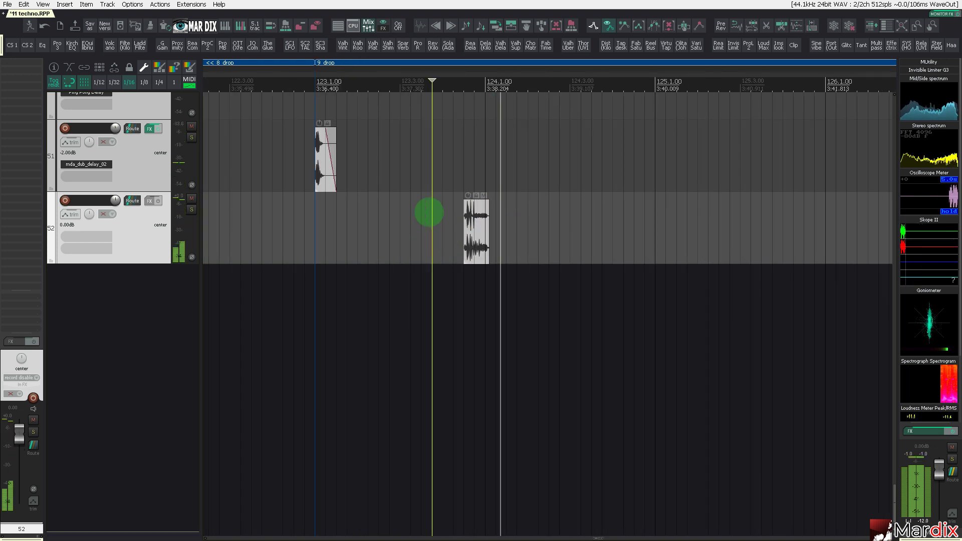
{"action": "left_click", "coordinate": [202, 25]}
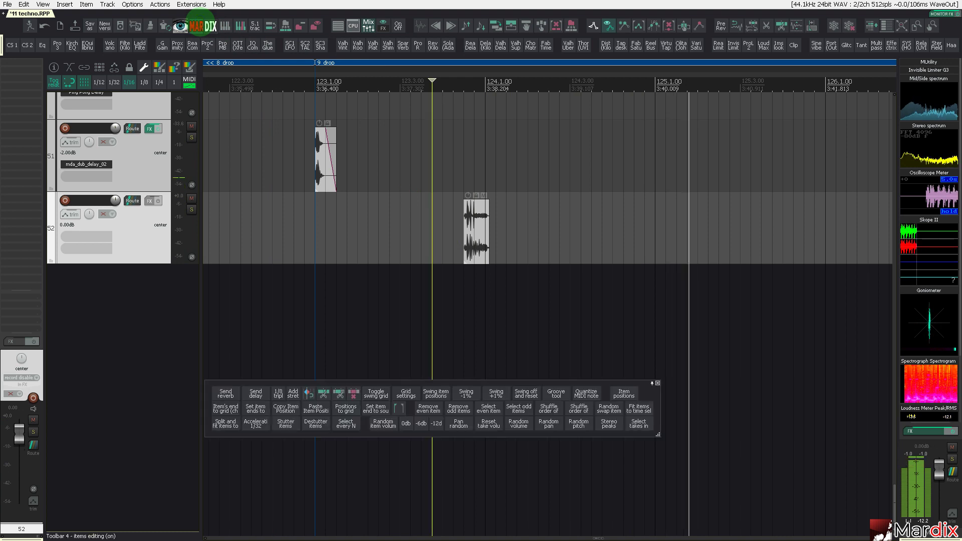
{"action": "left_click", "coordinate": [211, 25]}
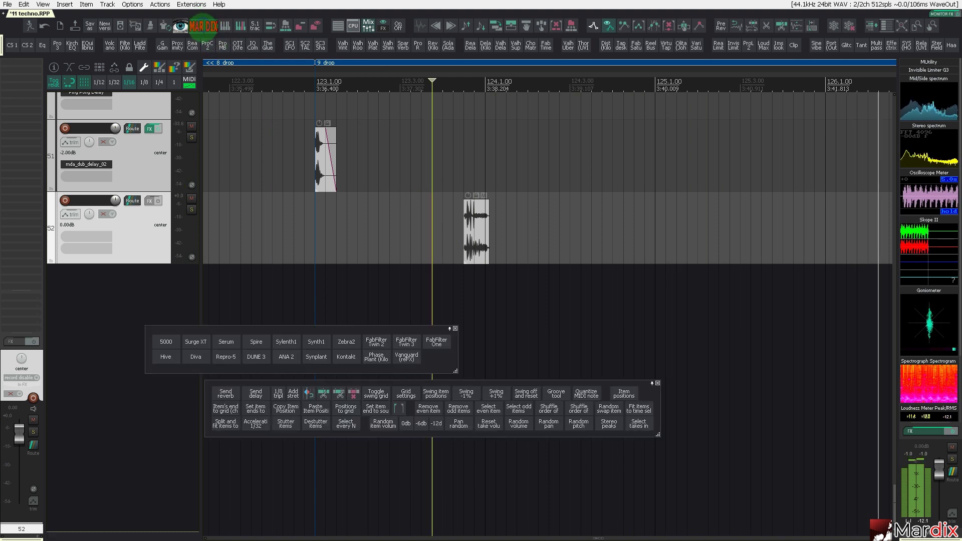
{"action": "left_click", "coordinate": [211, 25]}
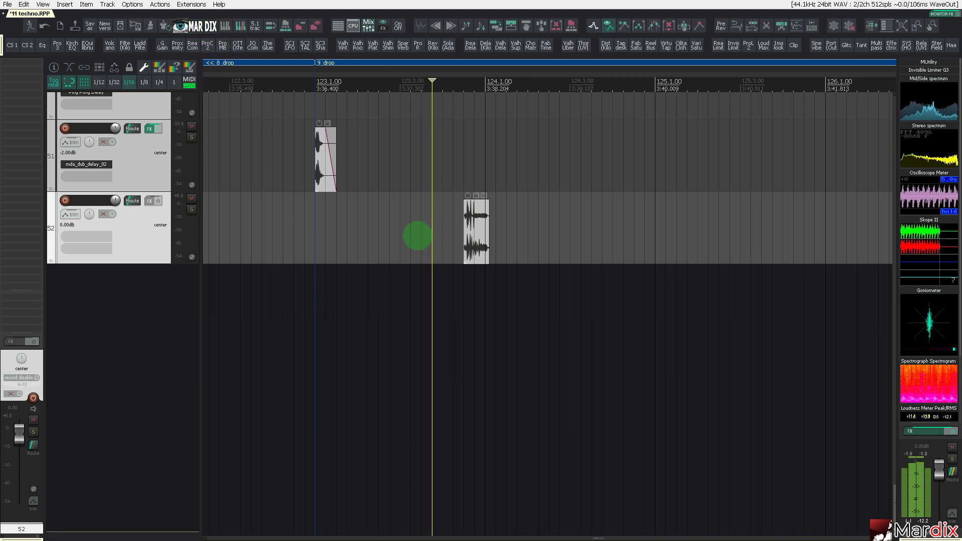
- Open the master track's Invisible Limiter G3 and move its window over the arrangement to examine its settings
{"action": "scroll", "coordinate": [418, 235], "scroll_direction": "down", "scroll_amount": 5}
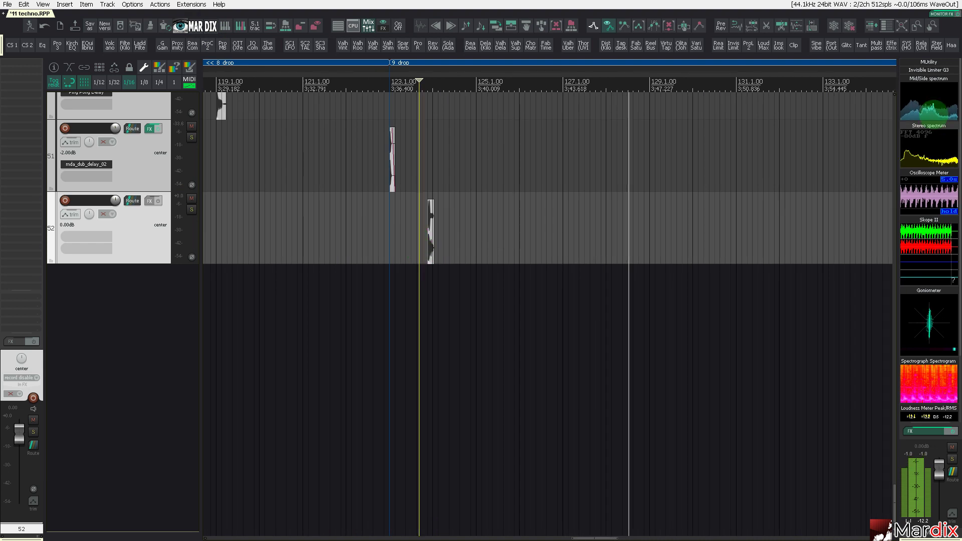
{"action": "left_click", "coordinate": [929, 70]}
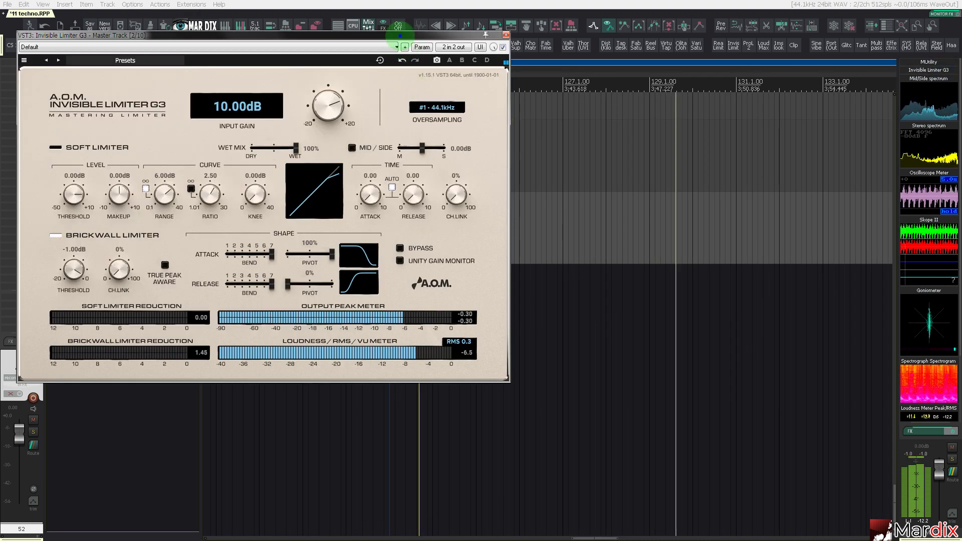
{"action": "left_click_drag", "start_coordinate": [399, 35], "coordinate": [580, 119]}
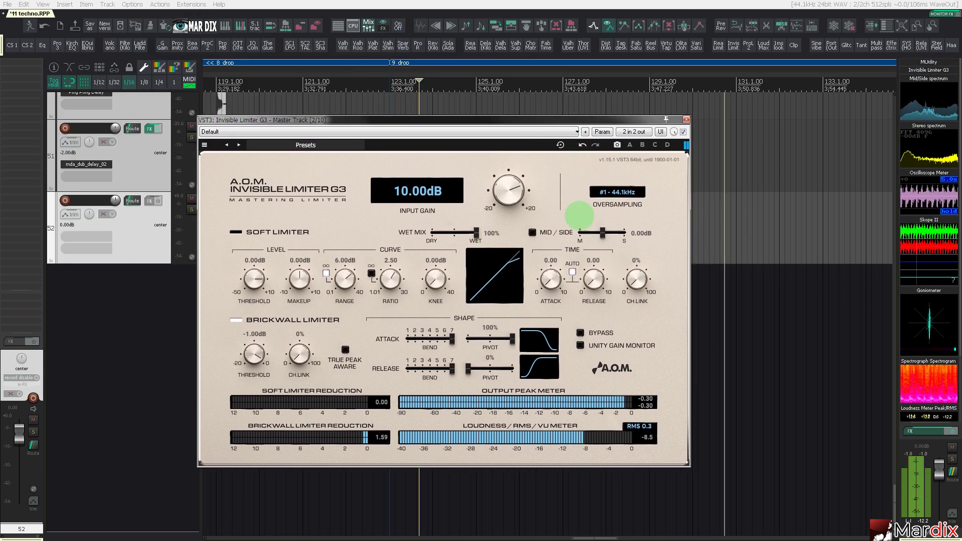
- Raise the Invisible Limiter G3 input gain to 11.00 dB and close its window
{"action": "scroll", "coordinate": [509, 190], "scroll_direction": "up", "scroll_amount": 1}
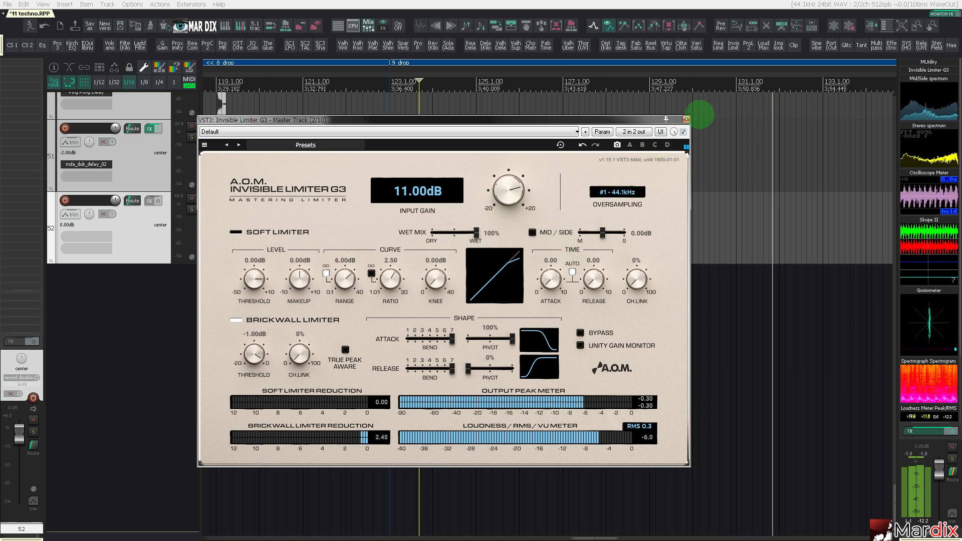
{"action": "left_click", "coordinate": [686, 120]}
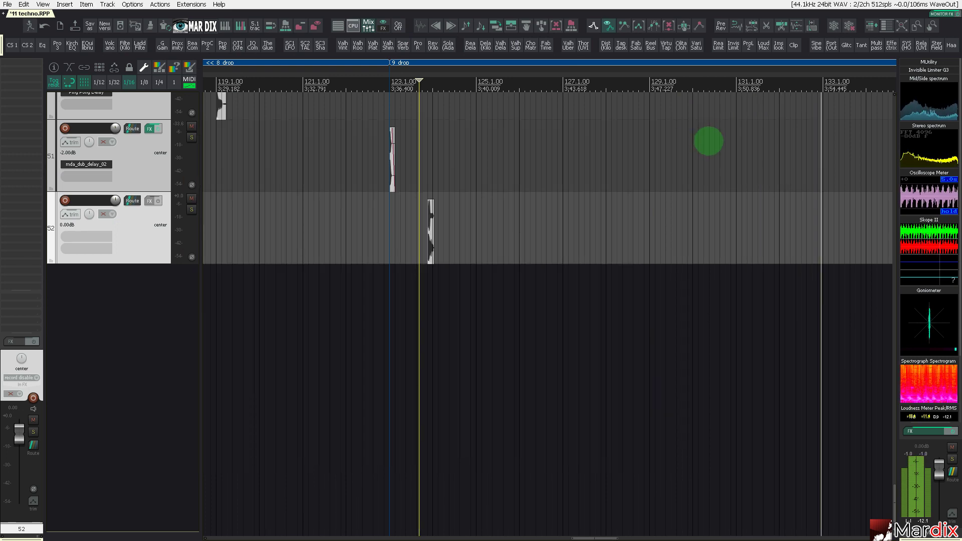
- Reopen the Media Explorer, place THMD Kliks 25 on the dub delay track at the start of 10 break, and play from just before it
{"action": "scroll", "coordinate": [526, 219], "scroll_direction": "down", "scroll_amount": 2}
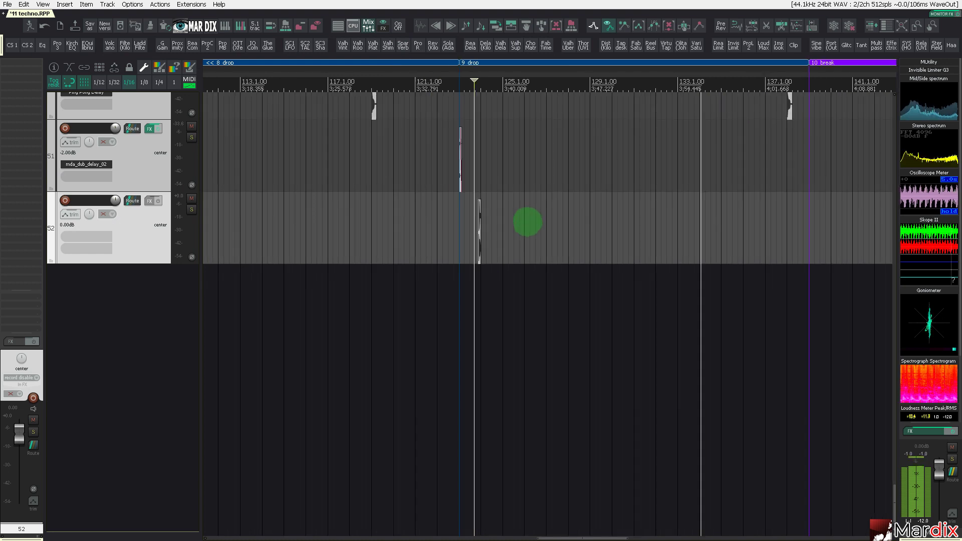
{"action": "key", "text": "ctrl+alt+x"}
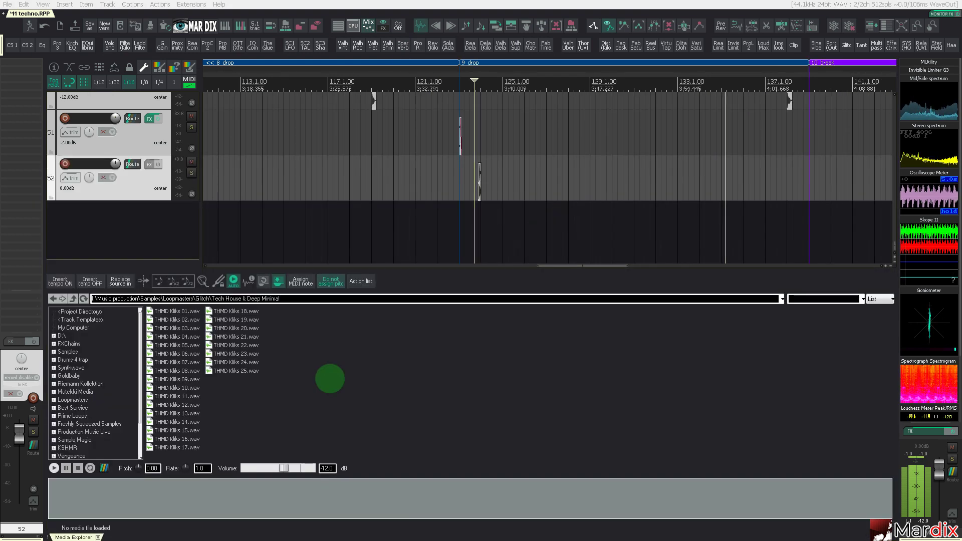
{"action": "left_click", "coordinate": [232, 371]}
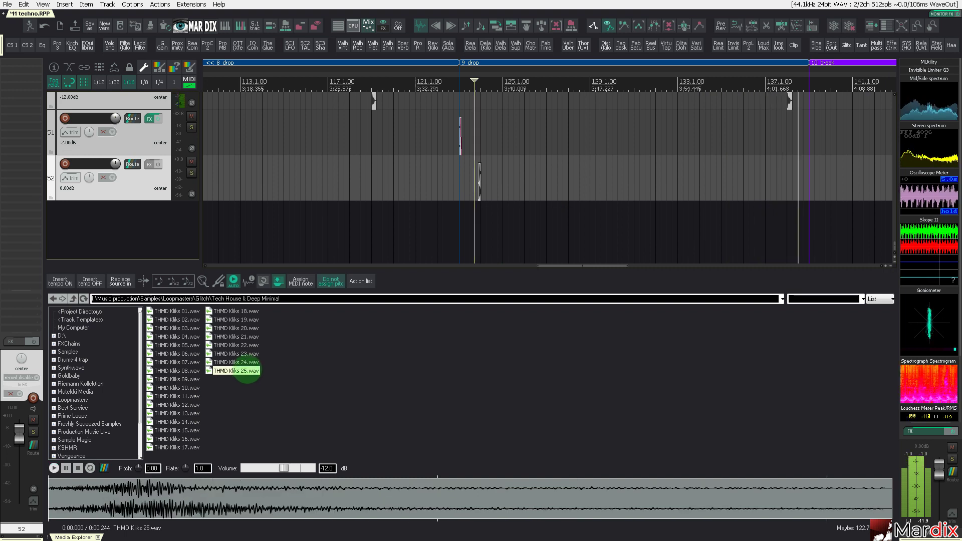
{"action": "mouse_move", "coordinate": [248, 373]}
{"action": "left_mouse_down"}
{"action": "mouse_move", "coordinate": [814, 193]}
{"action": "mouse_move", "coordinate": [807, 178]}
{"action": "mouse_move", "coordinate": [687, 178]}
{"action": "mouse_move", "coordinate": [687, 139]}
{"action": "left_mouse_up"}
{"action": "left_click", "coordinate": [618, 182]}
{"action": "left_click", "coordinate": [611, 135]}
{"action": "scroll", "coordinate": [648, 163], "scroll_direction": "down", "scroll_amount": 6}
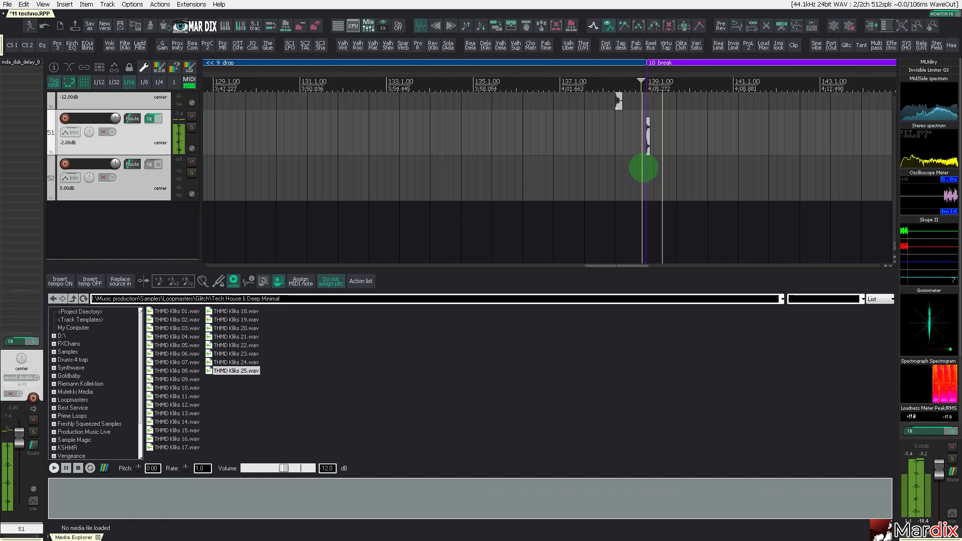
- Audition the THMD Kliks samples upward from 24 to 17, and hide the Media Explorer
{"action": "key", "text": "Up"}
{"action": "key", "text": "Up"}
{"action": "key", "text": "Up"}
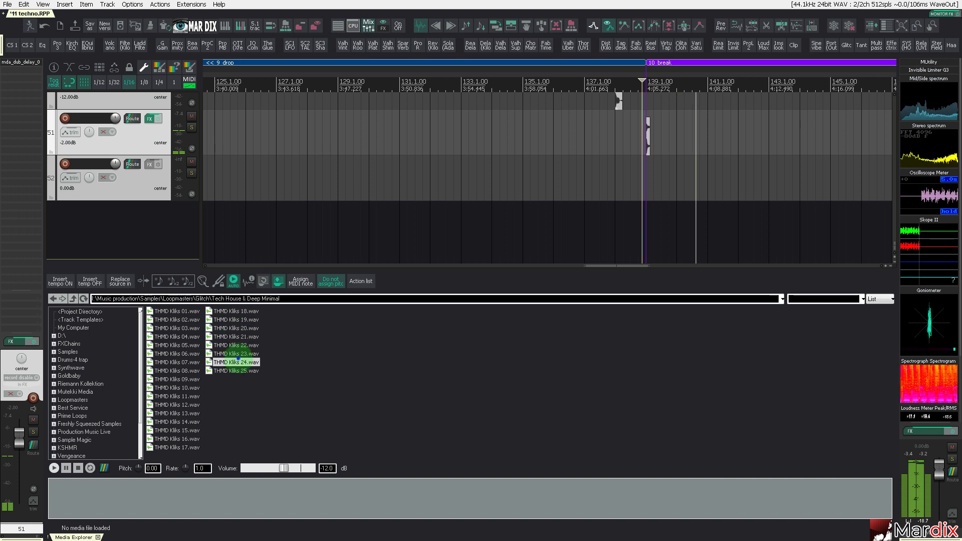
{"action": "key", "text": "Up"}
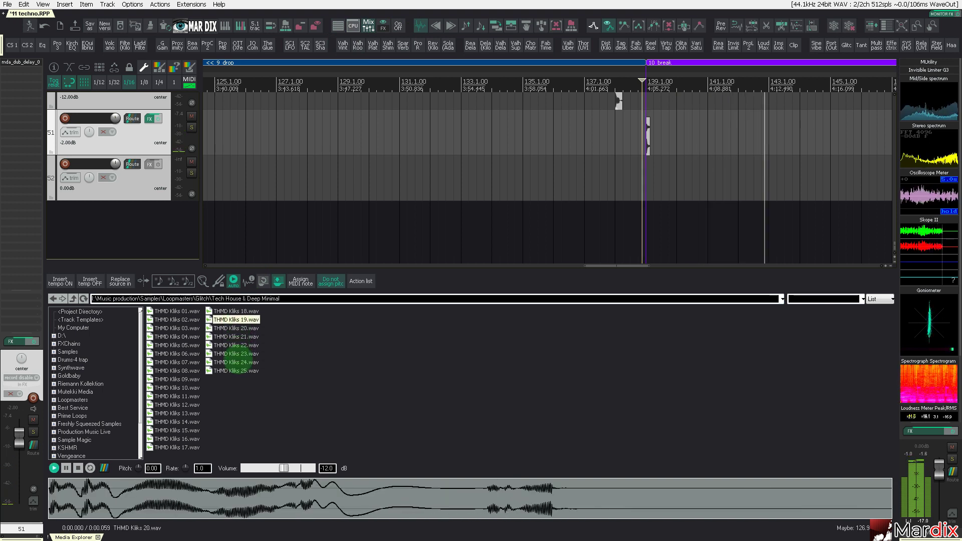
{"action": "key", "text": "Up"}
{"action": "key", "text": "Up"}
{"action": "key", "text": "Up"}
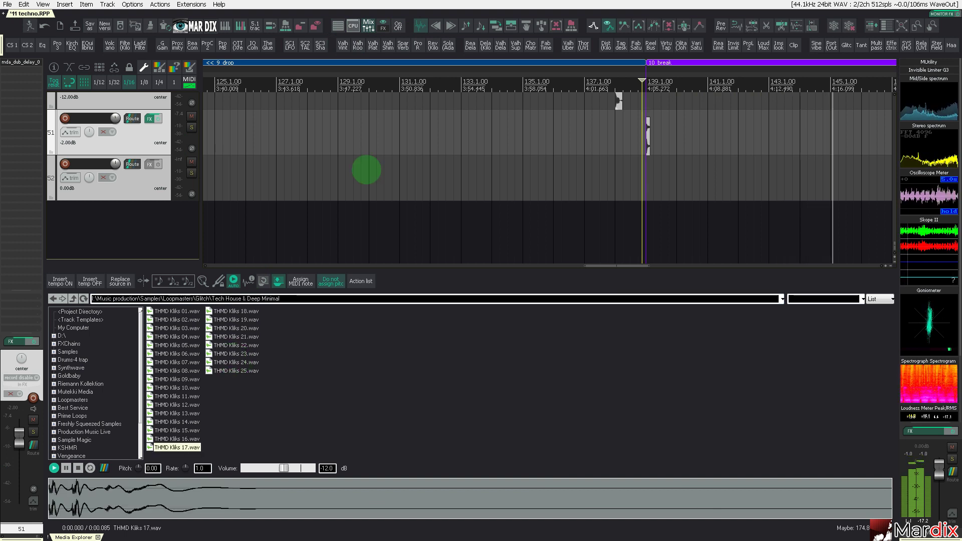
{"action": "scroll", "coordinate": [367, 170], "scroll_direction": "down", "scroll_amount": 4}
{"action": "left_click", "coordinate": [420, 25]}
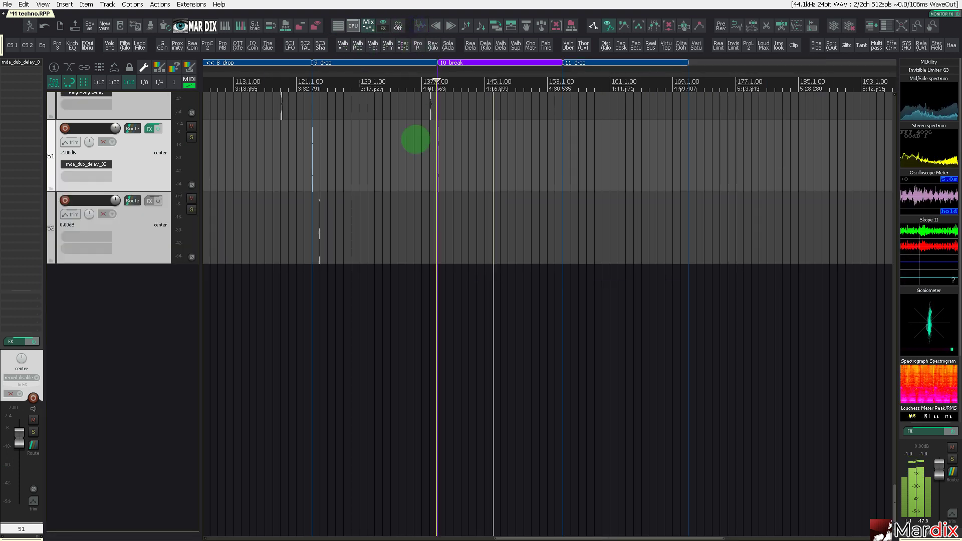
- Review the vox, perc1 and synth tracks around 10 break and play from bar 153 into 11 drop
{"action": "scroll", "coordinate": [118, 260], "scroll_direction": "up", "scroll_amount": 5}
{"action": "scroll", "coordinate": [506, 226], "scroll_direction": "up", "scroll_amount": 4}
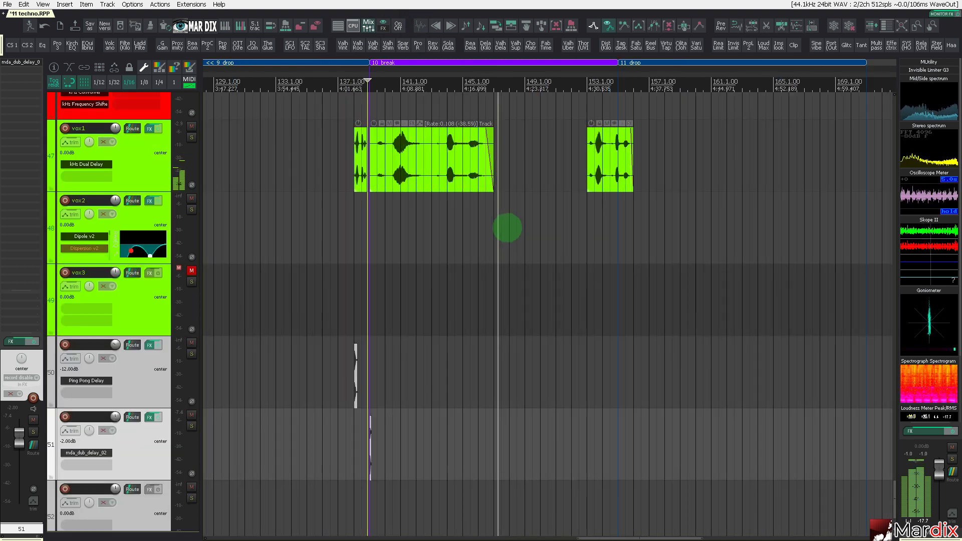
{"action": "scroll", "coordinate": [192, 141], "scroll_direction": "up", "scroll_amount": 3}
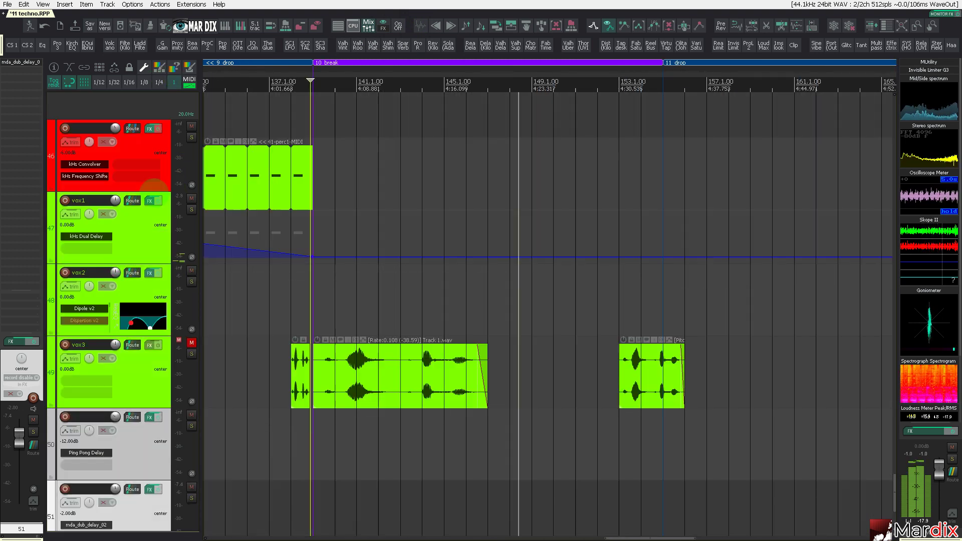
{"action": "scroll", "coordinate": [479, 204], "scroll_direction": "down", "scroll_amount": 2}
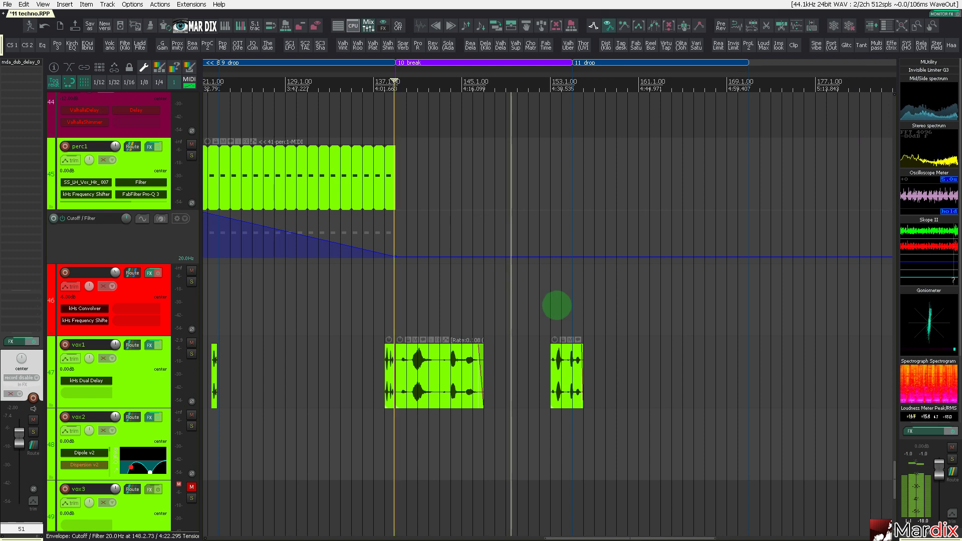
{"action": "left_click", "coordinate": [554, 304]}
{"action": "scroll", "coordinate": [146, 221], "scroll_direction": "up", "scroll_amount": 5}
{"action": "scroll", "coordinate": [145, 221], "scroll_direction": "up", "scroll_amount": 5}
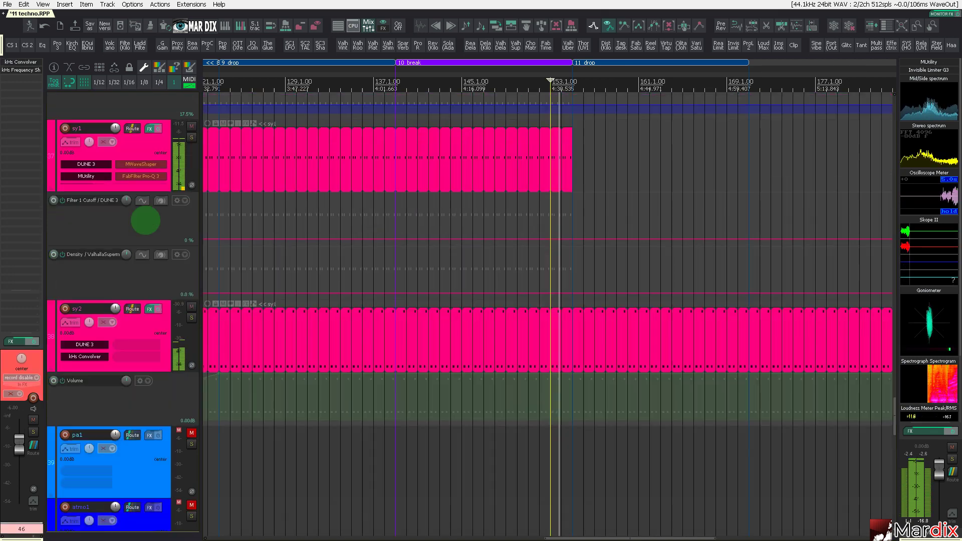
{"action": "scroll", "coordinate": [146, 219], "scroll_direction": "up", "scroll_amount": 3}
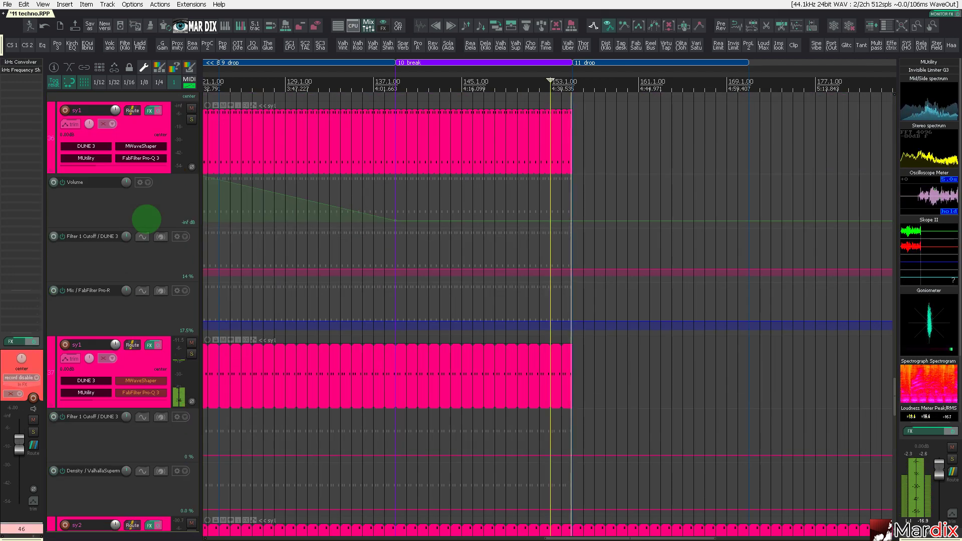
{"action": "scroll", "coordinate": [145, 219], "scroll_direction": "down", "scroll_amount": 3}
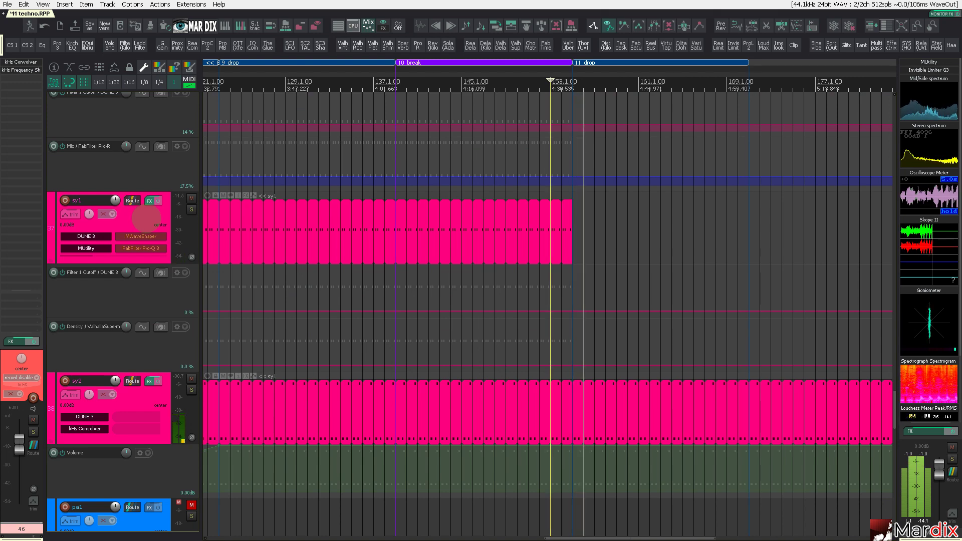
{"action": "scroll", "coordinate": [145, 219], "scroll_direction": "up", "scroll_amount": 4}
{"action": "scroll", "coordinate": [408, 200], "scroll_direction": "down", "scroll_amount": 2}
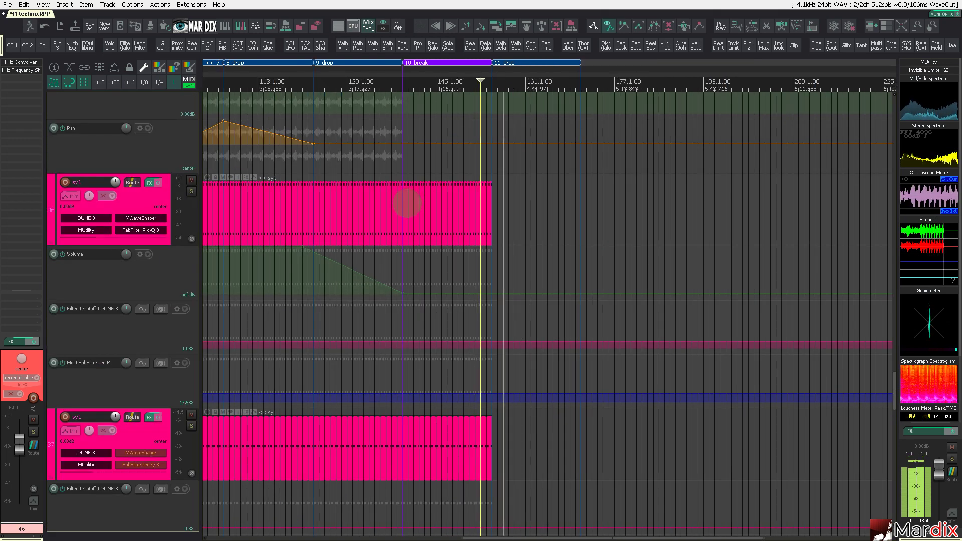
- Copy the 11 drop region directly after itself to add another drop section
{"action": "scroll", "coordinate": [399, 204], "scroll_direction": "down", "scroll_amount": 5}
{"action": "scroll", "coordinate": [543, 207], "scroll_direction": "up", "scroll_amount": 2}
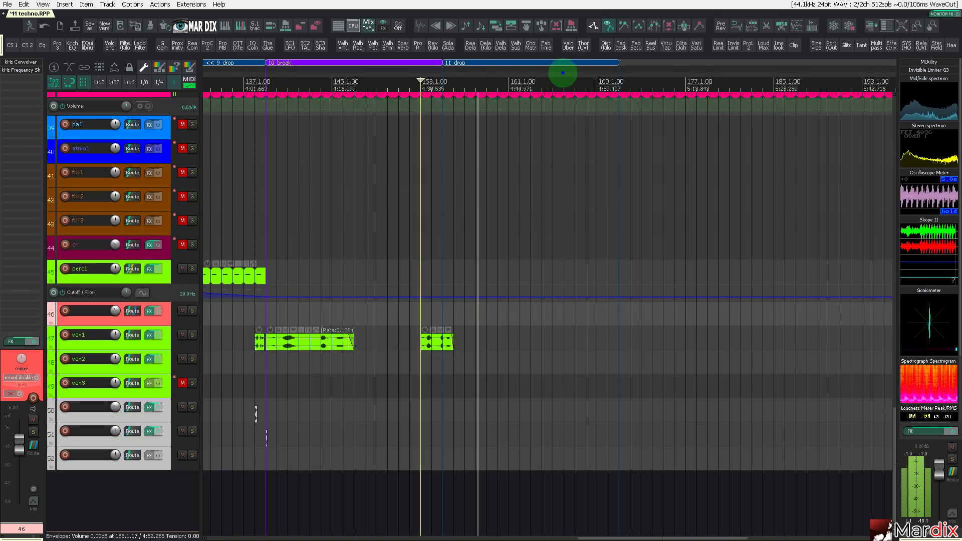
{"action": "left_click_drag", "start_coordinate": [563, 74], "coordinate": [522, 73]}
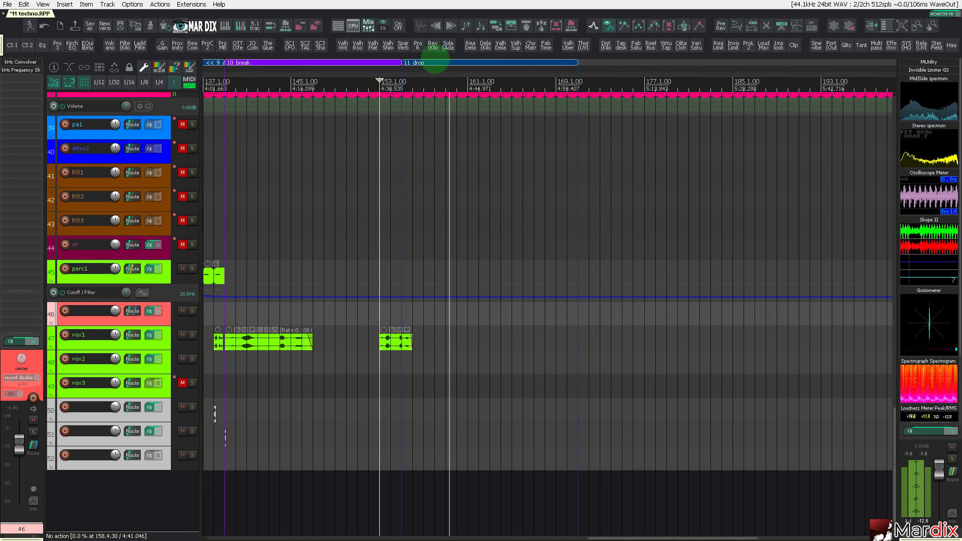
{"action": "left_click_drag", "start_coordinate": [433, 61], "coordinate": [537, 68]}
- Copy the upper perc1 item on track 29 and align the copy's start with the beginning of 12 drop
{"action": "scroll", "coordinate": [123, 228], "scroll_direction": "up", "scroll_amount": 3}
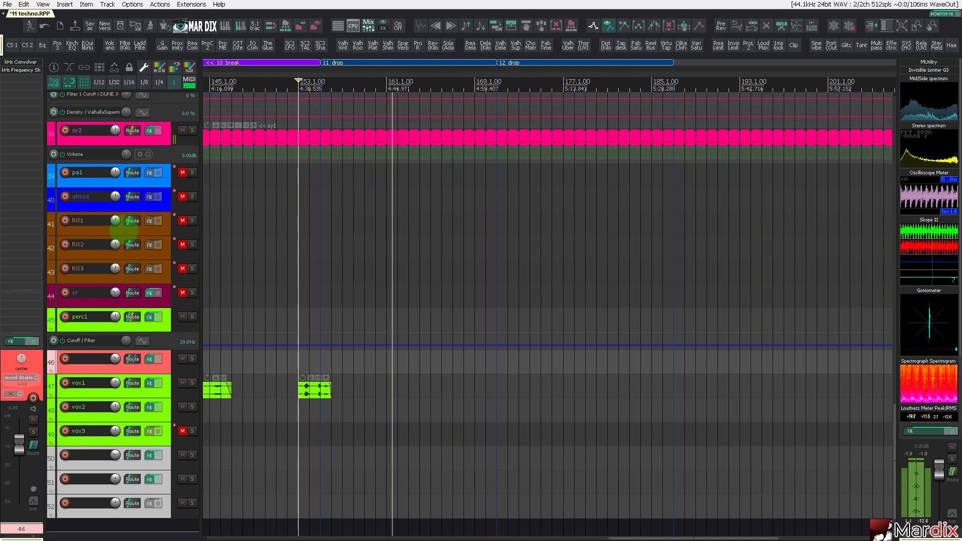
{"action": "scroll", "coordinate": [126, 227], "scroll_direction": "up", "scroll_amount": 1}
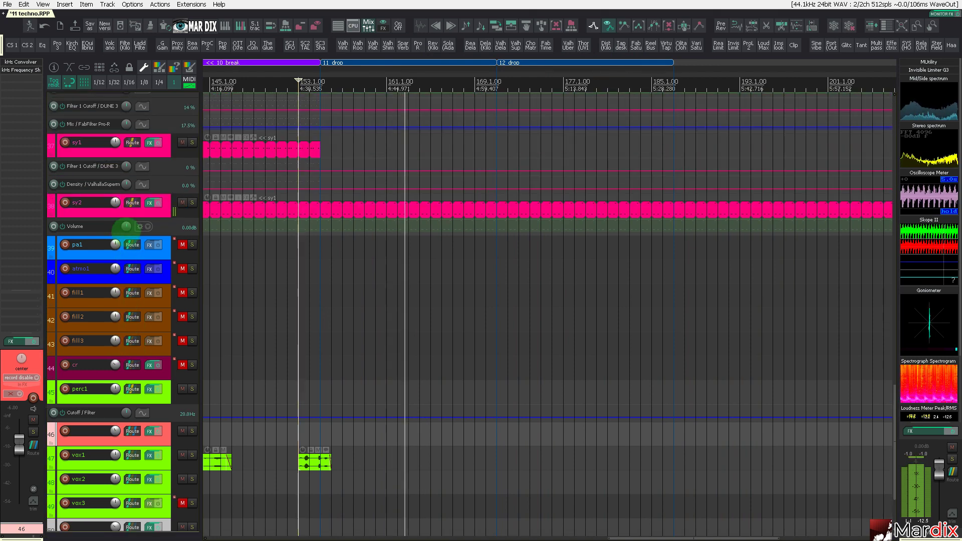
{"action": "scroll", "coordinate": [136, 248], "scroll_direction": "up", "scroll_amount": 8}
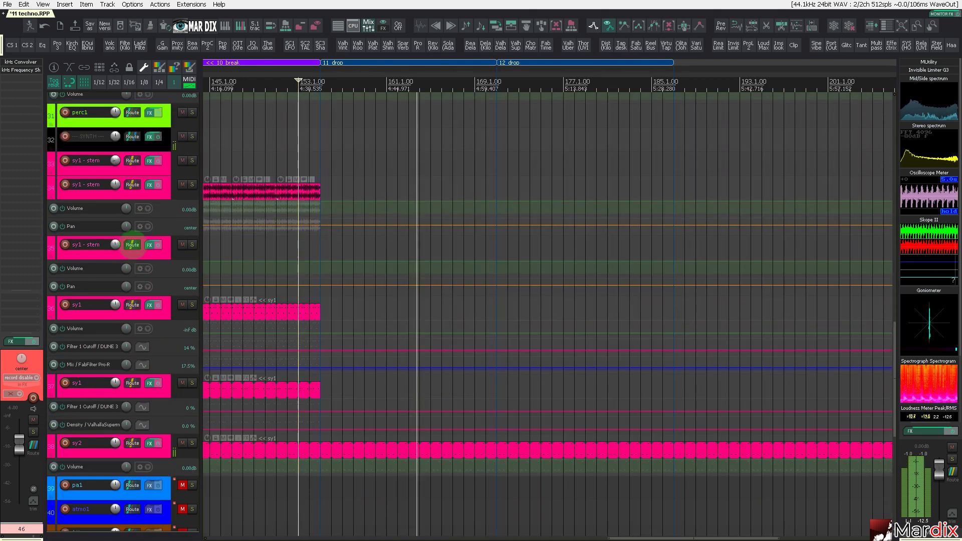
{"action": "scroll", "coordinate": [136, 248], "scroll_direction": "up", "scroll_amount": 2}
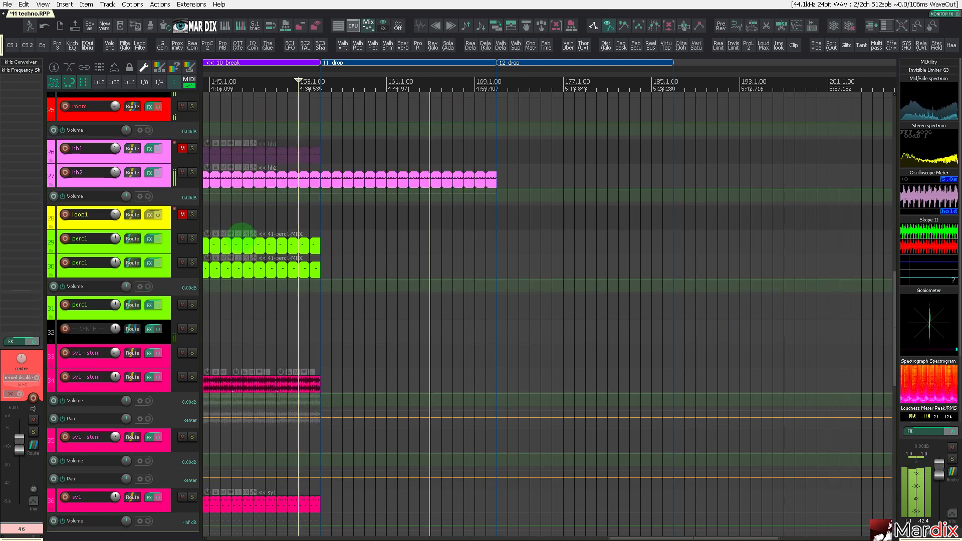
{"action": "left_click", "coordinate": [242, 238]}
{"action": "left_click_drag", "start_coordinate": [243, 253], "coordinate": [623, 261]}
{"action": "left_click_drag", "start_coordinate": [346, 269], "coordinate": [651, 258]}
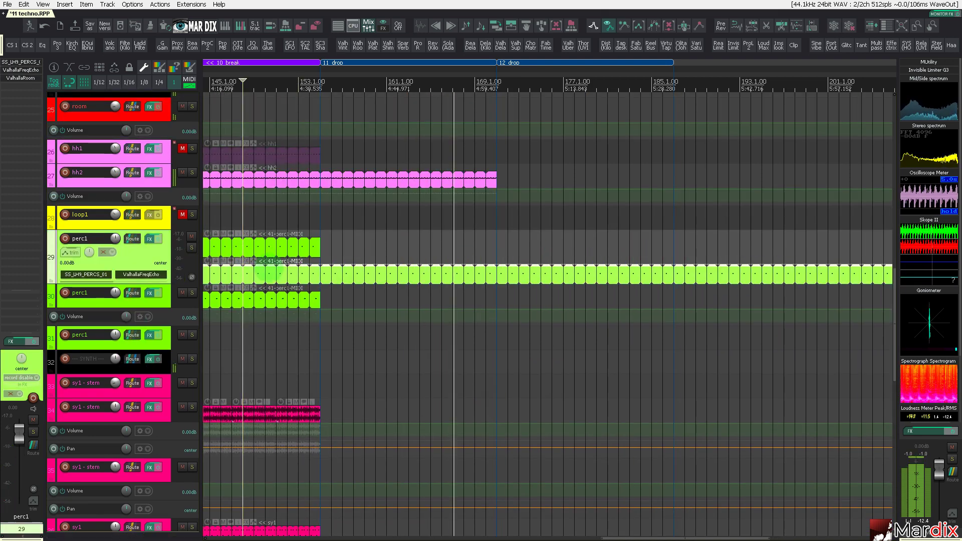
{"action": "left_click_drag", "start_coordinate": [231, 275], "coordinate": [754, 261]}
{"action": "scroll", "coordinate": [658, 262], "scroll_direction": "down", "scroll_amount": 2}
{"action": "left_click_drag", "start_coordinate": [498, 263], "coordinate": [551, 266]}
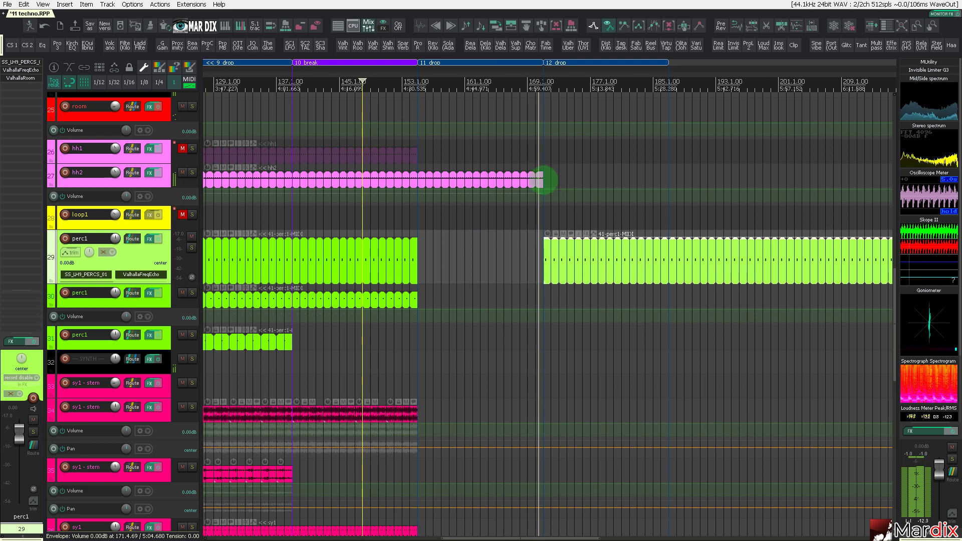
- Extend the hh2 and ba1 items to the end of 12 drop at bar 187
{"action": "left_click_drag", "start_coordinate": [543, 179], "coordinate": [669, 180]}
{"action": "scroll", "coordinate": [106, 256], "scroll_direction": "up", "scroll_amount": 3}
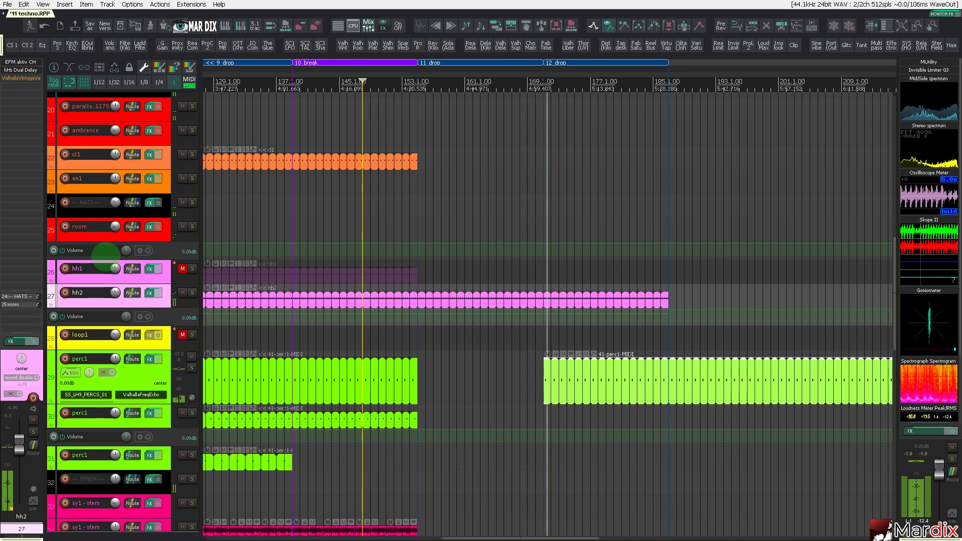
{"action": "scroll", "coordinate": [105, 255], "scroll_direction": "up", "scroll_amount": 10}
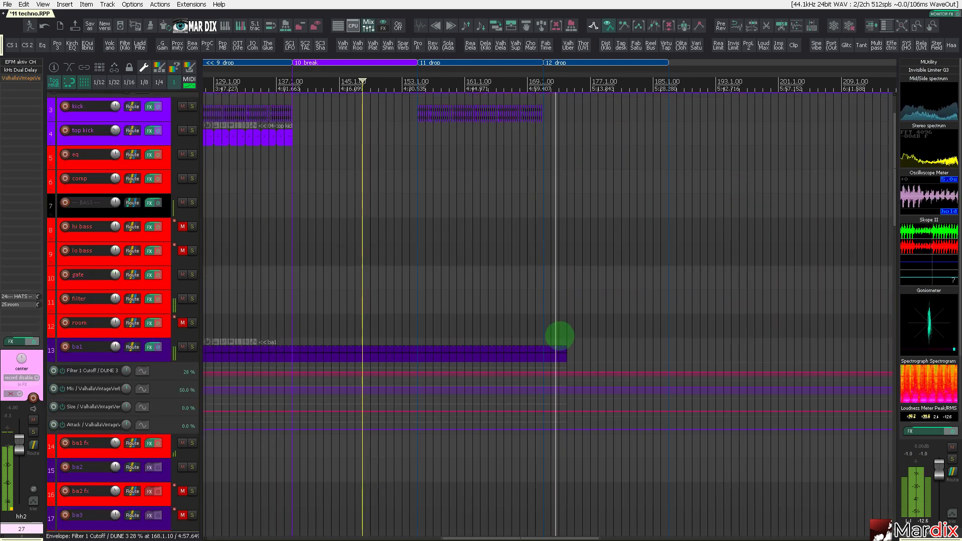
{"action": "left_click_drag", "start_coordinate": [564, 352], "coordinate": [636, 351]}
{"action": "scroll", "coordinate": [661, 353], "scroll_direction": "up", "scroll_amount": 4}
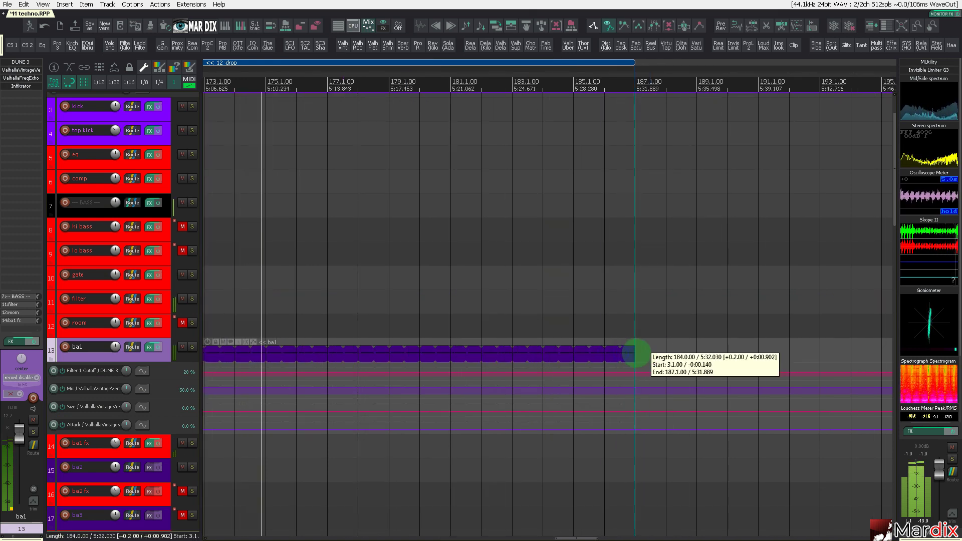
- Select all kick items in 11 drop and duplicate them into 12 drop
{"action": "scroll", "coordinate": [636, 350], "scroll_direction": "down", "scroll_amount": 4}
{"action": "scroll", "coordinate": [155, 253], "scroll_direction": "up", "scroll_amount": 2}
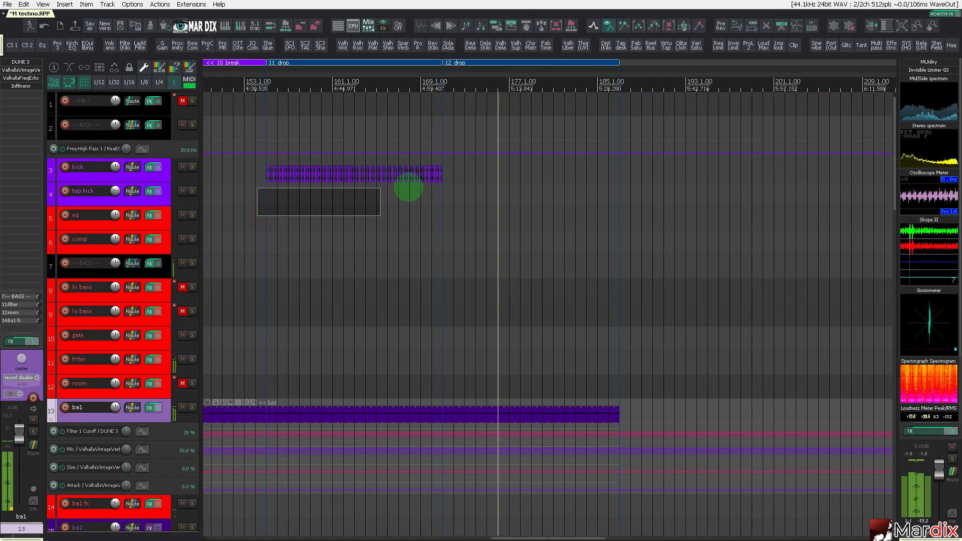
{"action": "key", "text": "ctrl+d"}
- Delete the four kick items in the first bar of 12 drop, bar 171
{"action": "scroll", "coordinate": [453, 189], "scroll_direction": "up", "scroll_amount": 5}
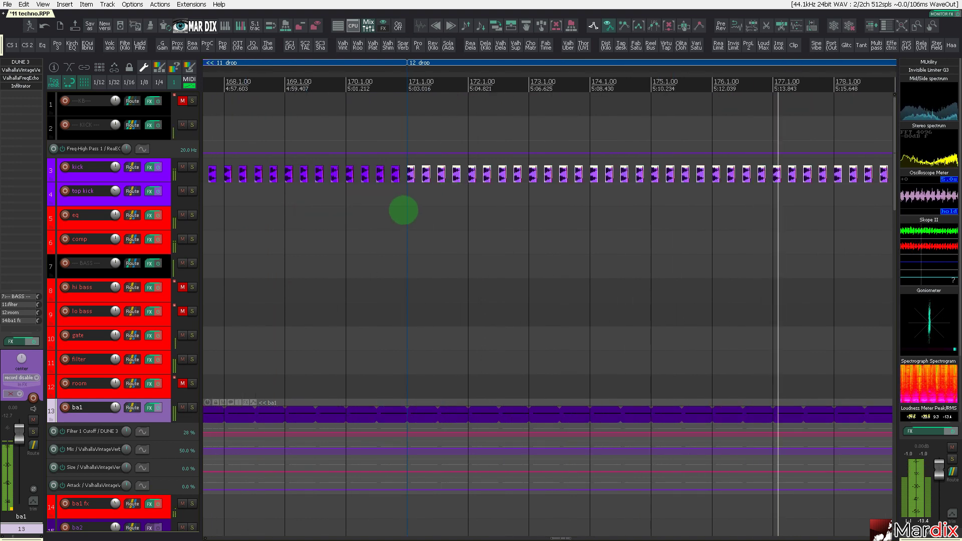
{"action": "left_click_drag", "start_coordinate": [406, 208], "coordinate": [461, 181]}
{"action": "key", "text": "Delete"}
- Play the transition into 12 drop from bar 170 and look over the kick and bass tracks
{"action": "left_click", "coordinate": [381, 213]}
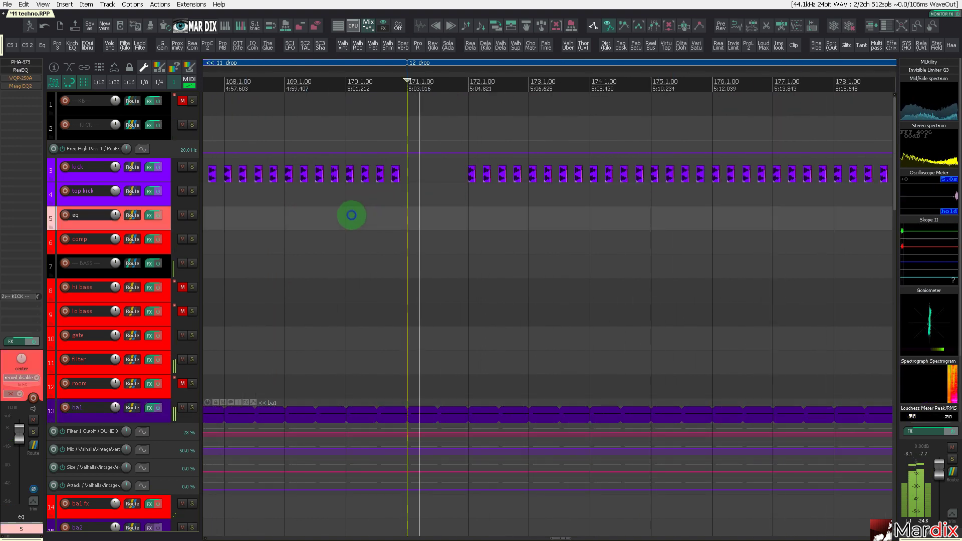
{"action": "left_click", "coordinate": [351, 215]}
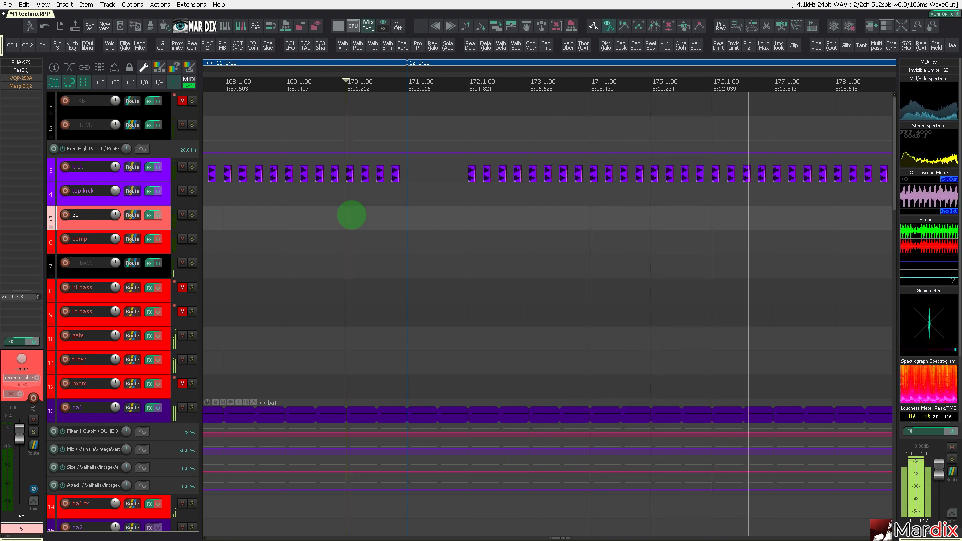
{"action": "scroll", "coordinate": [368, 232], "scroll_direction": "down", "scroll_amount": 6}
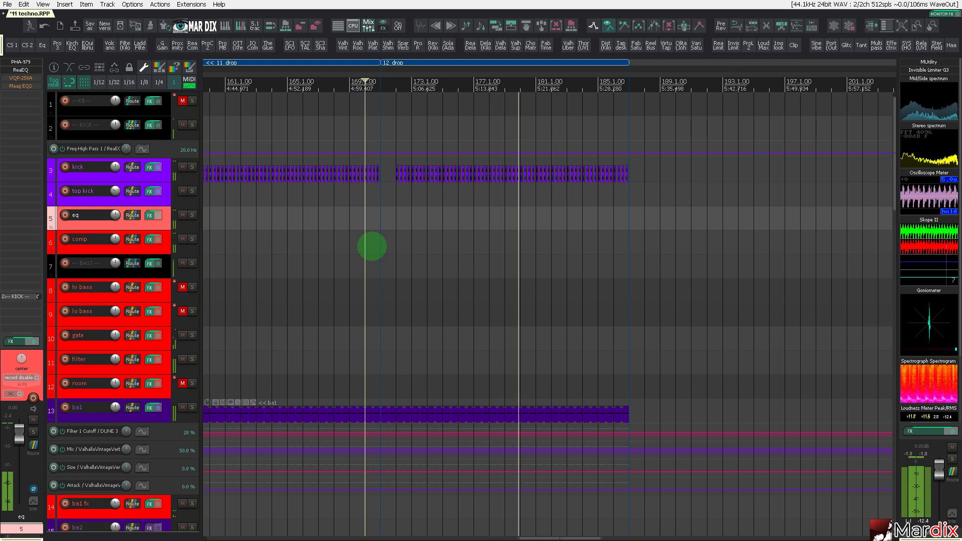
{"action": "scroll", "coordinate": [439, 290], "scroll_direction": "down", "scroll_amount": 3}
{"action": "scroll", "coordinate": [140, 335], "scroll_direction": "down", "scroll_amount": 2}
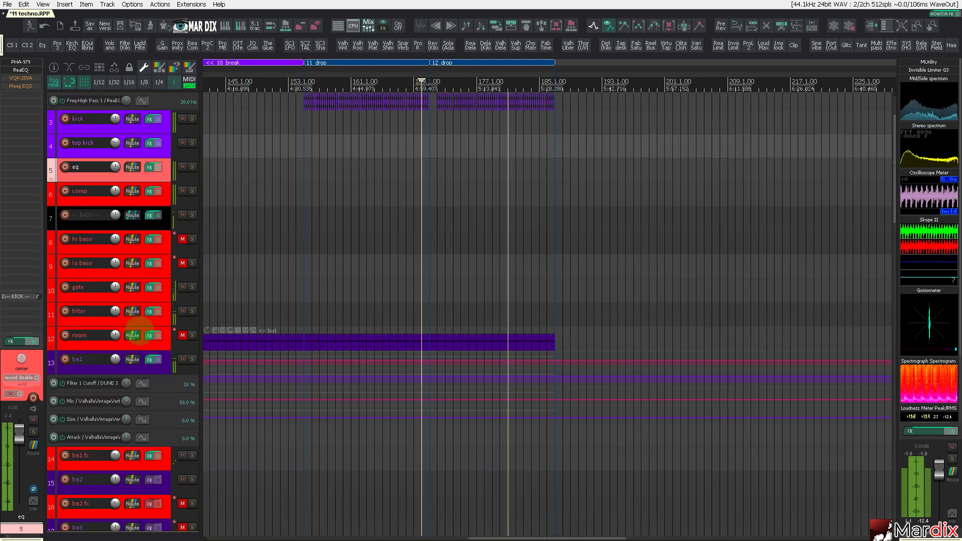
{"action": "scroll", "coordinate": [140, 335], "scroll_direction": "down", "scroll_amount": 3}
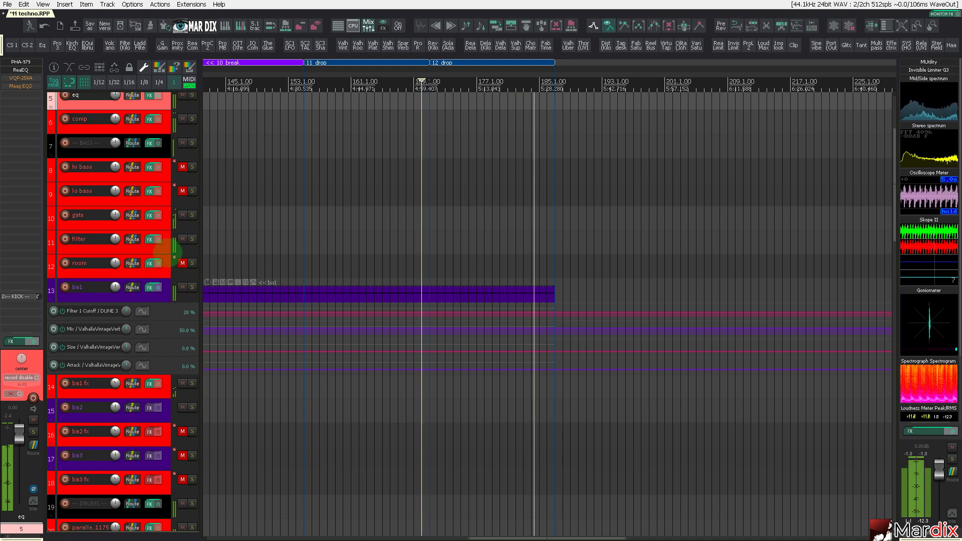
- Play from bar 154 into 11 drop and look over the bass, drum, percussion and synth tracks
{"action": "left_click", "coordinate": [291, 171]}
{"action": "scroll", "coordinate": [165, 258], "scroll_direction": "down", "scroll_amount": 12}
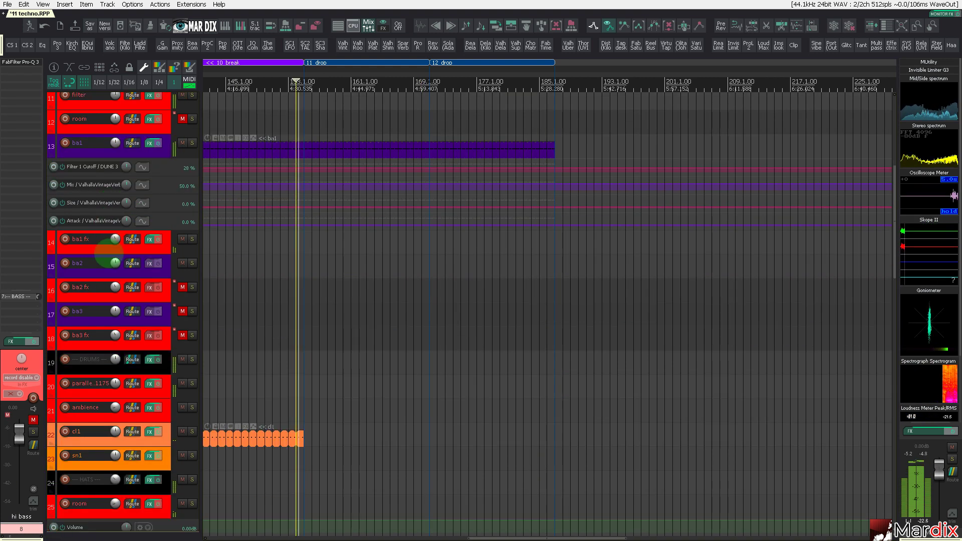
{"action": "scroll", "coordinate": [163, 258], "scroll_direction": "down", "scroll_amount": 12}
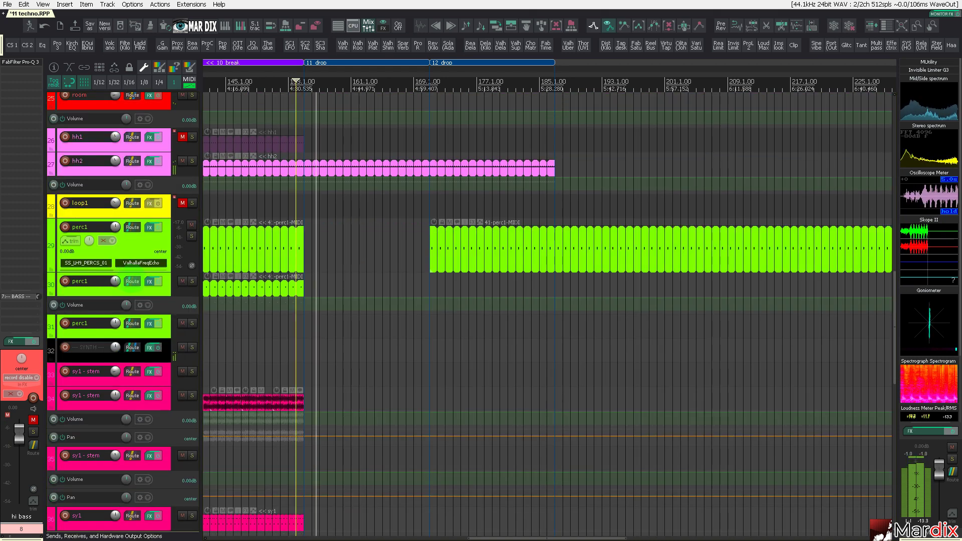
{"action": "scroll", "coordinate": [133, 282], "scroll_direction": "up", "scroll_amount": 15}
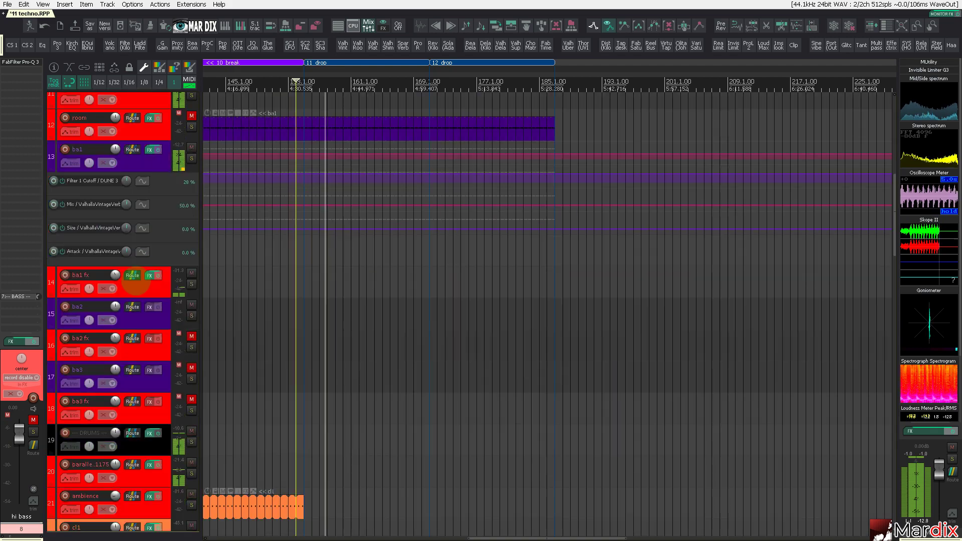
{"action": "scroll", "coordinate": [134, 283], "scroll_direction": "down", "scroll_amount": 15}
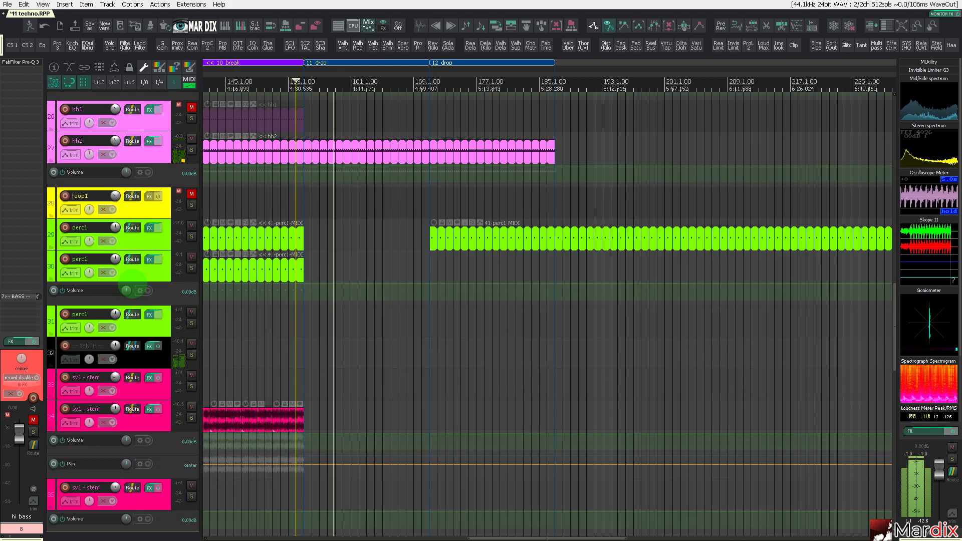
{"action": "scroll", "coordinate": [132, 291], "scroll_direction": "down", "scroll_amount": 6}
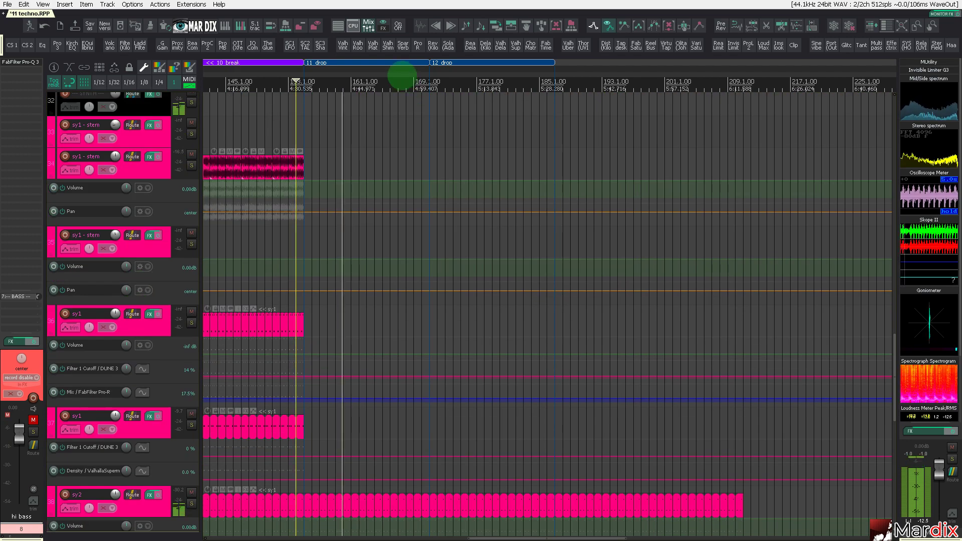
- Play from 9 drop toward 10 break and audition the sy1 part on track 37 in solo
{"action": "left_click_drag", "start_coordinate": [402, 75], "coordinate": [630, 90]}
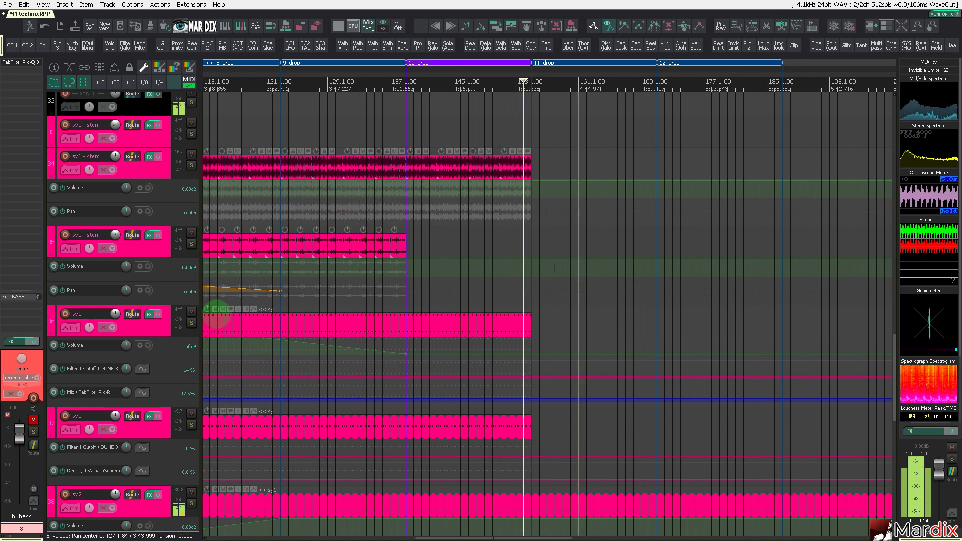
{"action": "scroll", "coordinate": [121, 293], "scroll_direction": "down", "scroll_amount": 2}
{"action": "left_click", "coordinate": [375, 82]}
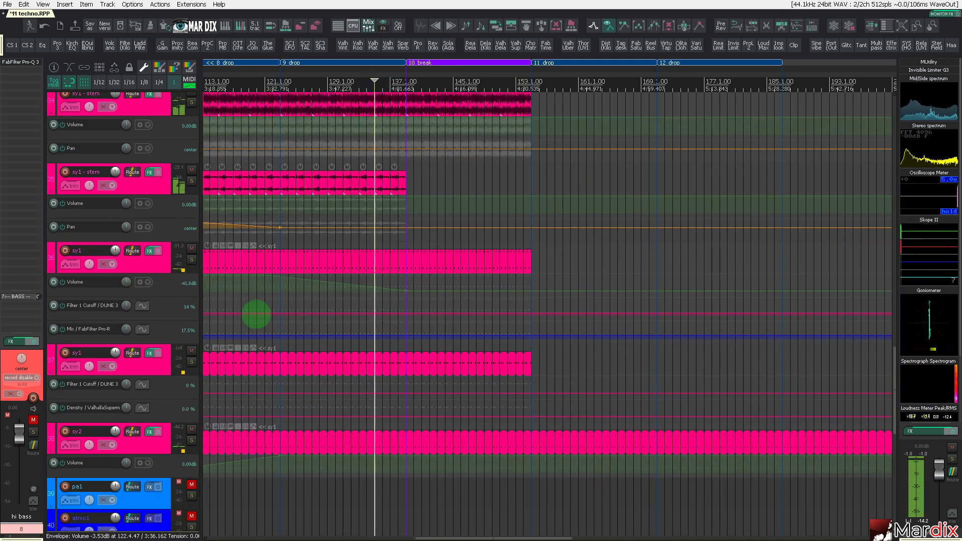
{"action": "left_click", "coordinate": [191, 362]}
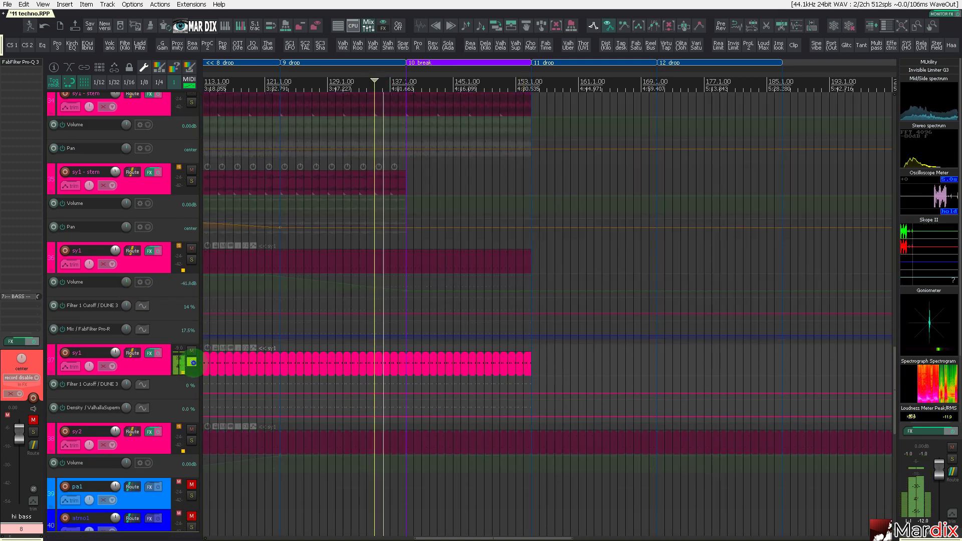
{"action": "left_click", "coordinate": [191, 362]}
- Extend the sy1 item on track 37 from the end of 10 break past the end of 12 drop
{"action": "left_click", "coordinate": [245, 364]}
{"action": "scroll", "coordinate": [248, 364], "scroll_direction": "down", "scroll_amount": 3}
{"action": "left_click_drag", "start_coordinate": [250, 364], "coordinate": [520, 362]}
{"action": "key", "text": "ctrl+z"}
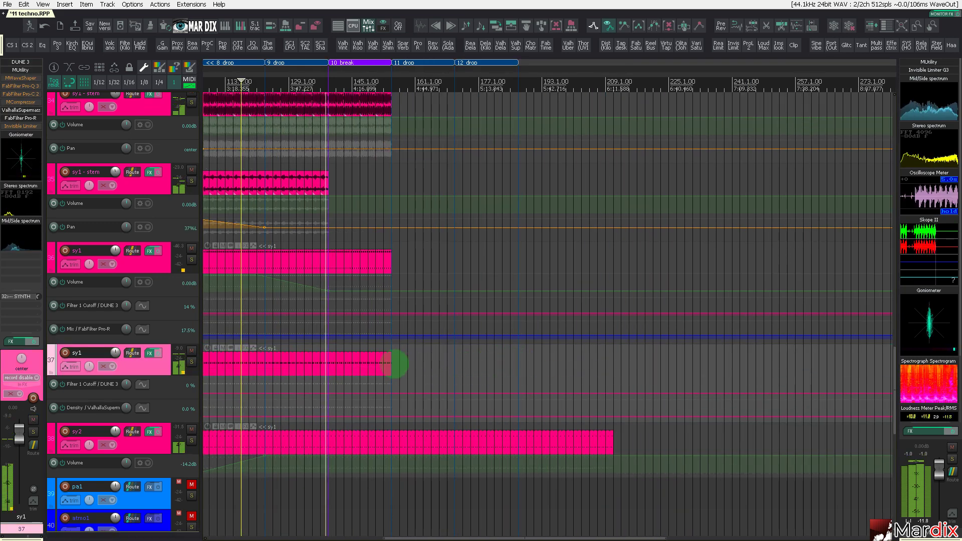
{"action": "left_click_drag", "start_coordinate": [393, 363], "coordinate": [565, 368]}
{"action": "scroll", "coordinate": [339, 295], "scroll_direction": "up", "scroll_amount": 3}
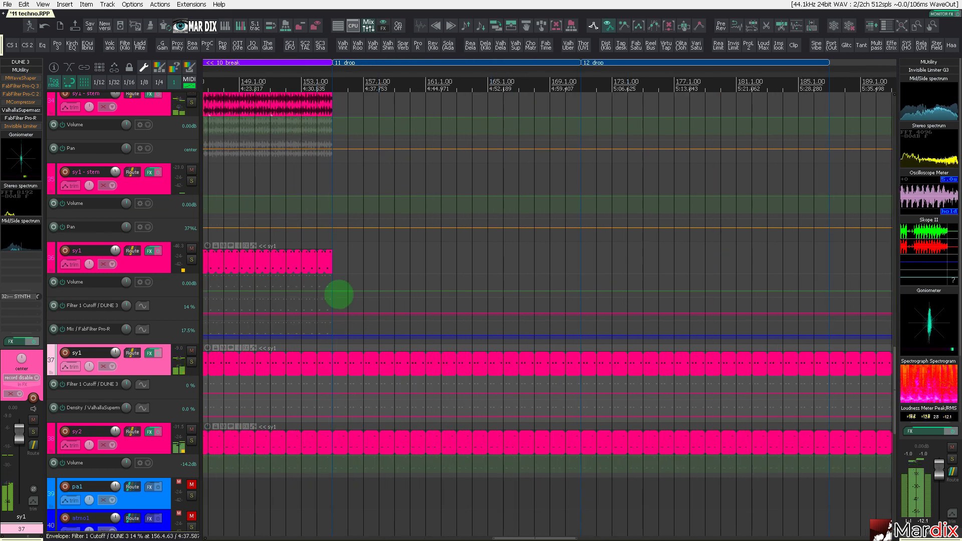
{"action": "scroll", "coordinate": [316, 315], "scroll_direction": "up", "scroll_amount": 2}
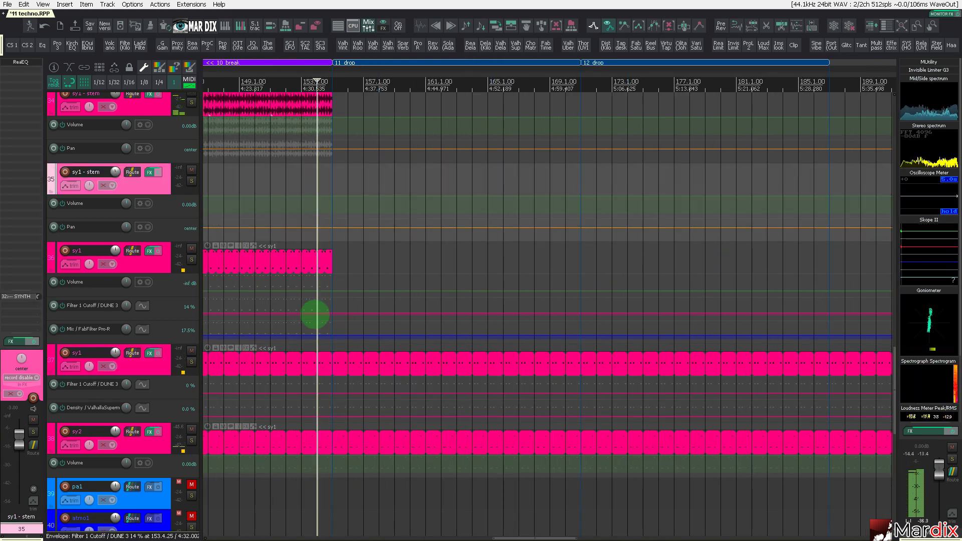
- Automate track 37's Filter 1 Cutoff to rise from 0 % at bar 155 to 23 % at bar 170, peaking at bar 171
{"action": "left_click", "coordinate": [355, 365]}
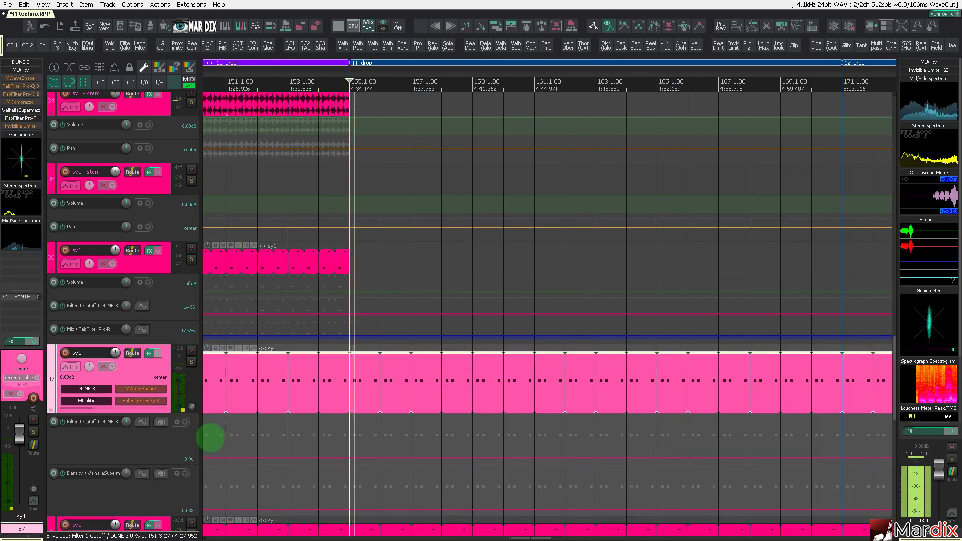
{"action": "scroll", "coordinate": [140, 383], "scroll_direction": "down", "scroll_amount": 2}
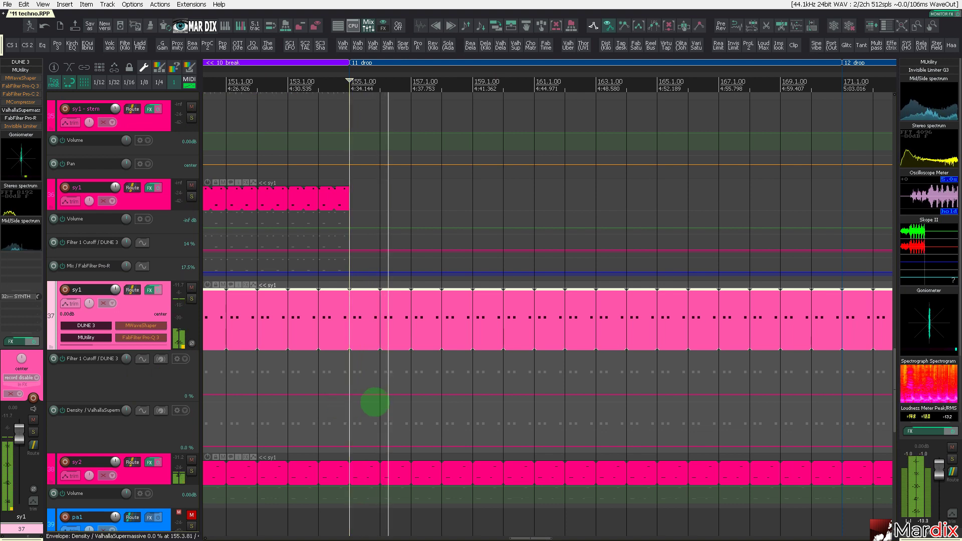
{"action": "left_click", "coordinate": [379, 394]}
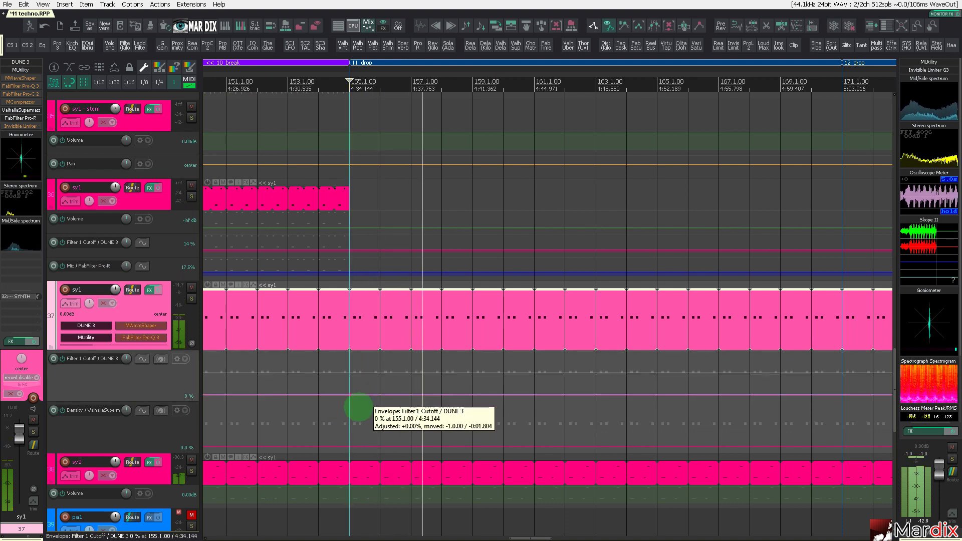
{"action": "scroll", "coordinate": [387, 403], "scroll_direction": "down", "scroll_amount": 1}
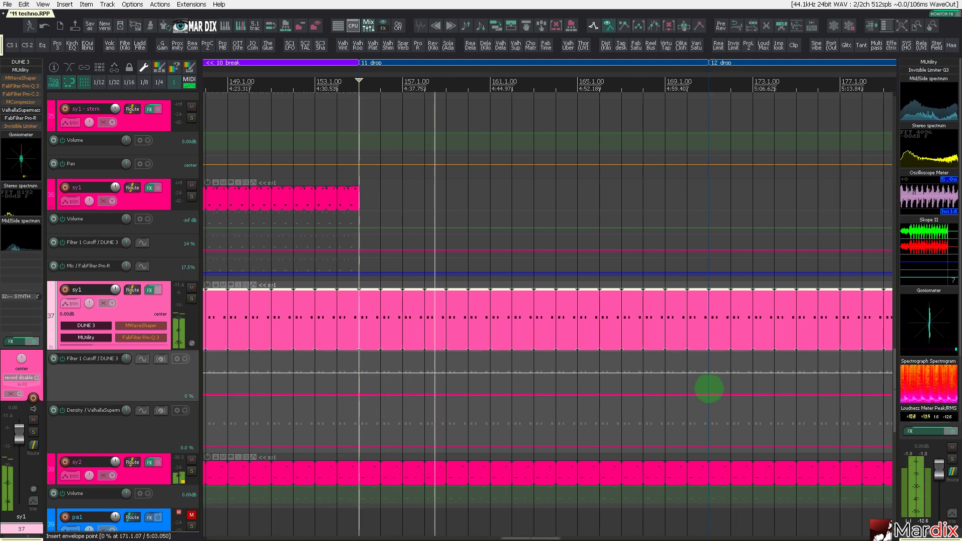
{"action": "left_click_drag", "start_coordinate": [716, 391], "coordinate": [712, 351]}
{"action": "left_click_drag", "start_coordinate": [732, 382], "coordinate": [709, 386]}
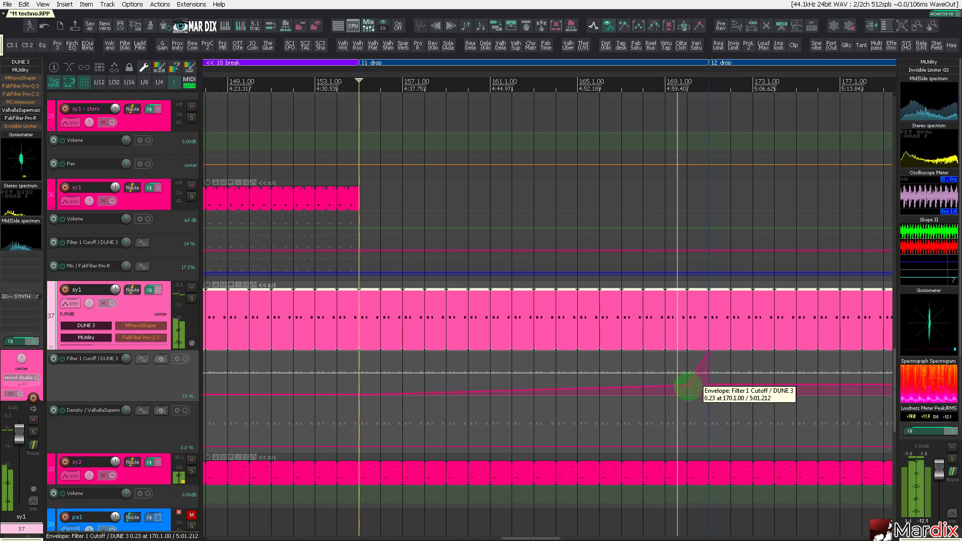
- Automate track 37's Valhalla Supermassive Density to rise from 0 % at bar 169 to a peak at bar 171, dropping straight back to 0 %
{"action": "left_click", "coordinate": [707, 450]}
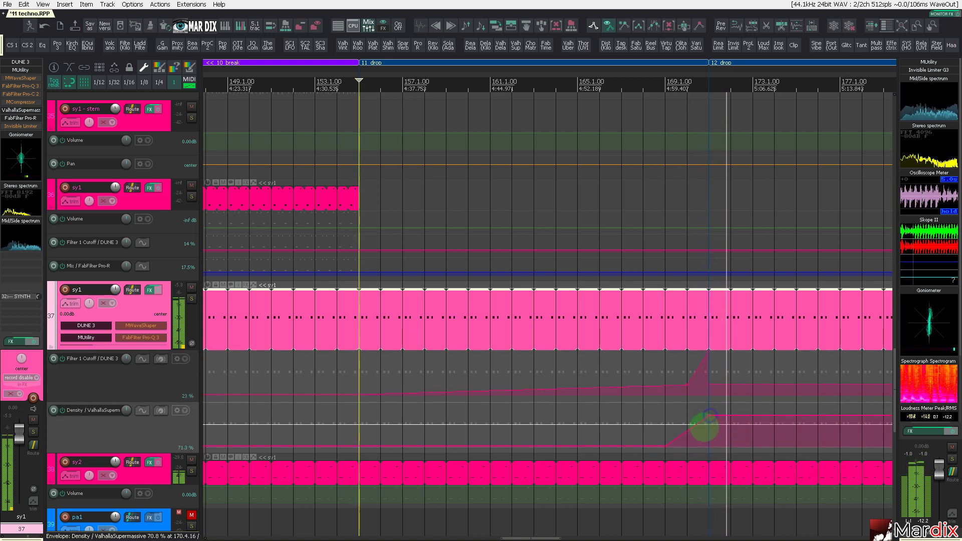
{"action": "left_click_drag", "start_coordinate": [708, 415], "coordinate": [709, 446]}
{"action": "left_click", "coordinate": [670, 411]}
{"action": "key", "text": "space"}
{"action": "scroll", "coordinate": [709, 419], "scroll_direction": "down", "scroll_amount": 4}
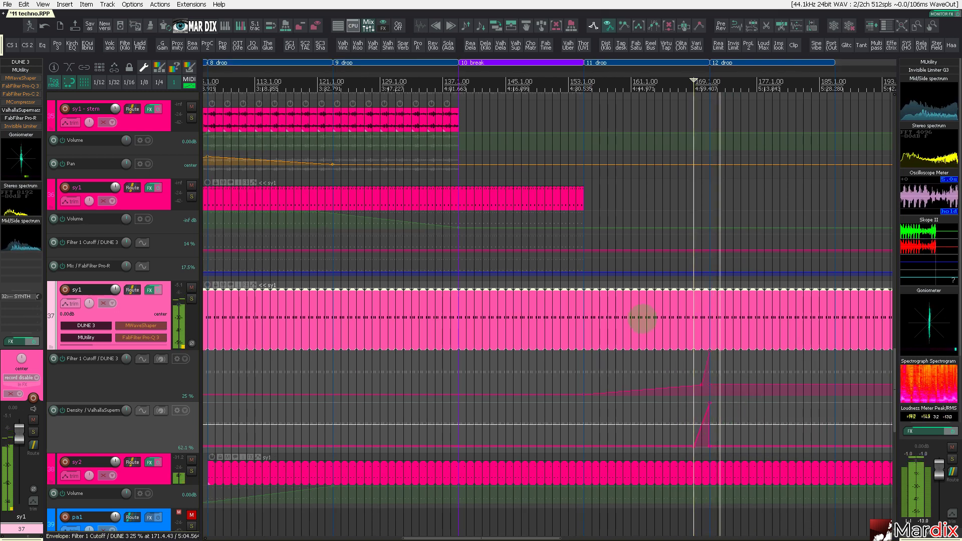
{"action": "scroll", "coordinate": [643, 318], "scroll_direction": "up", "scroll_amount": 3}
{"action": "scroll", "coordinate": [716, 454], "scroll_direction": "up", "scroll_amount": 4}
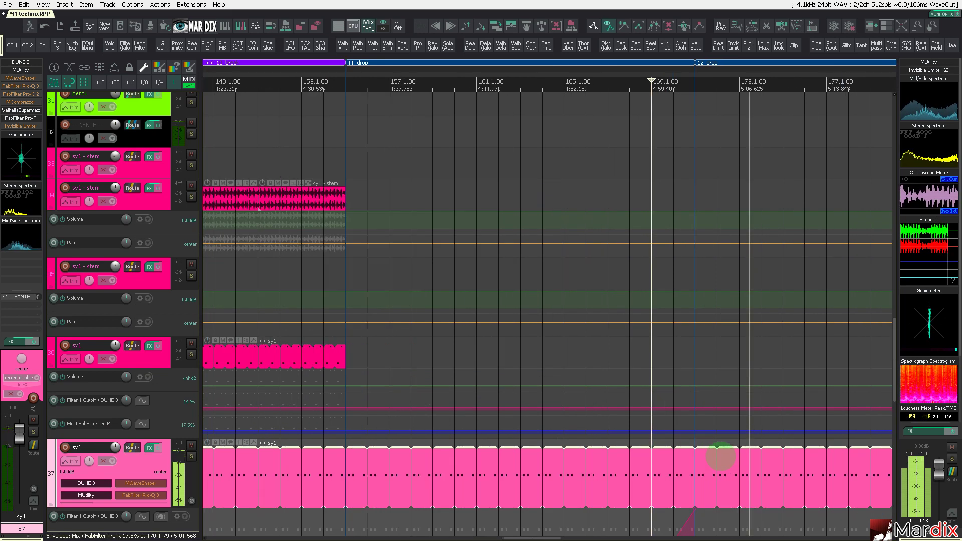
{"action": "scroll", "coordinate": [155, 358], "scroll_direction": "down", "scroll_amount": 4}
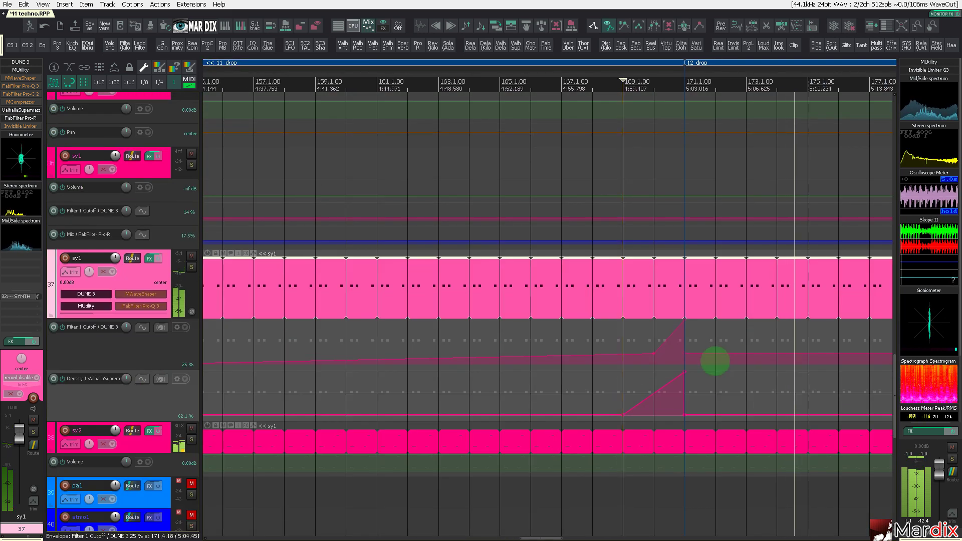
{"action": "scroll", "coordinate": [722, 351], "scroll_direction": "up", "scroll_amount": 3}
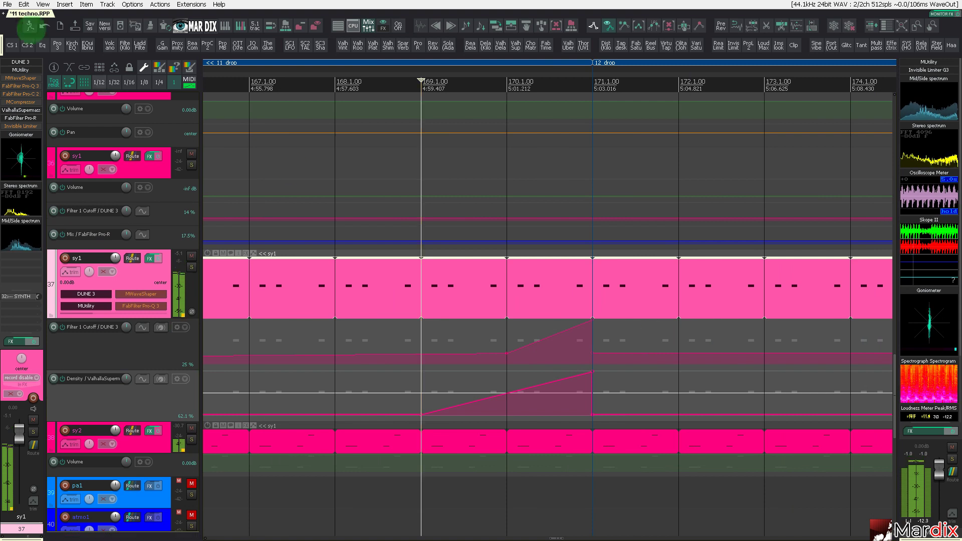
- Save the project and play the transition into 12 drop from bar 170
{"action": "left_click", "coordinate": [7, 4]}
{"action": "left_click", "coordinate": [11, 16]}
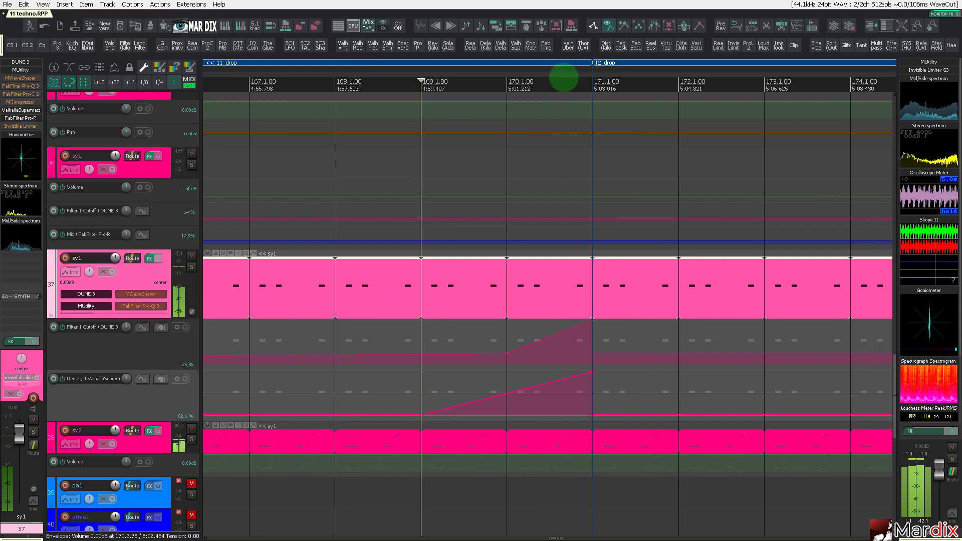
{"action": "left_click", "coordinate": [564, 77]}
{"action": "left_click_drag", "start_coordinate": [564, 77], "coordinate": [384, 91]}
{"action": "left_click", "coordinate": [348, 152]}
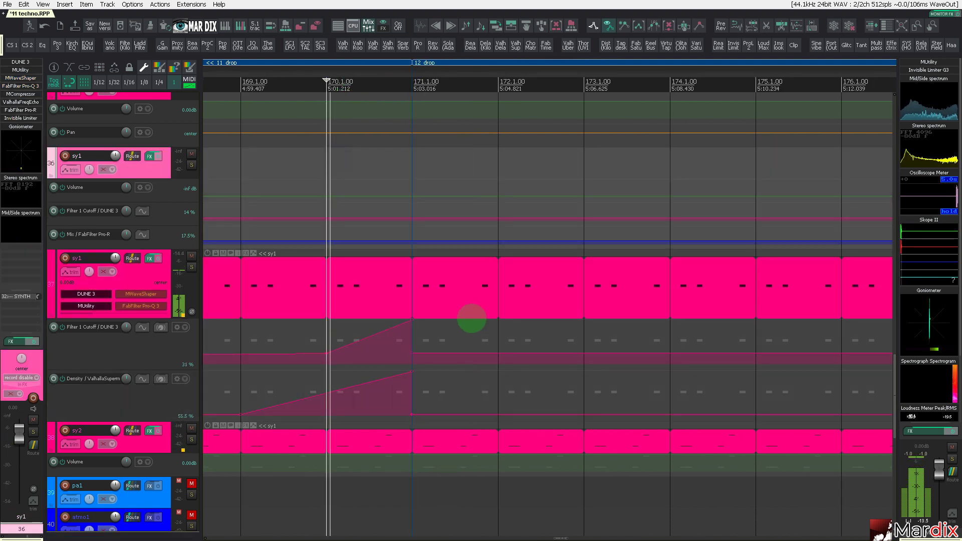
{"action": "key", "text": "space"}
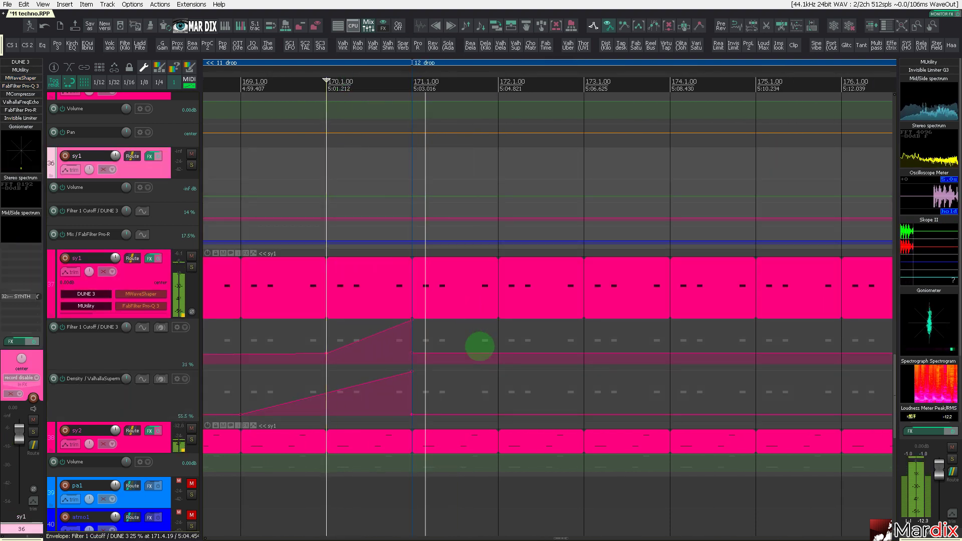
- Reshape track 37's Filter 1 Cutoff to fall in a curve from the peak at bar 171 to 27 % at bar 172
{"action": "scroll", "coordinate": [471, 351], "scroll_direction": "up", "scroll_amount": 3}
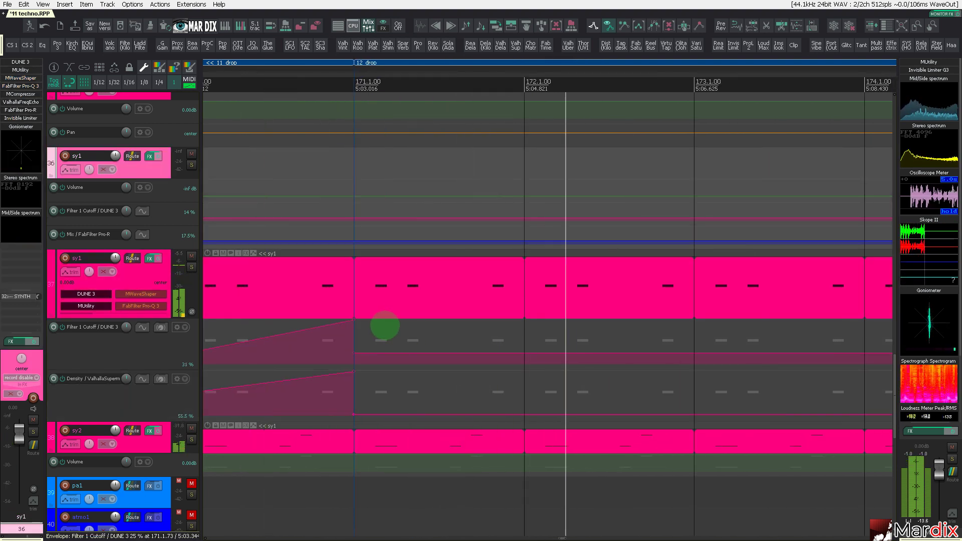
{"action": "left_click_drag", "start_coordinate": [354, 351], "coordinate": [473, 346]}
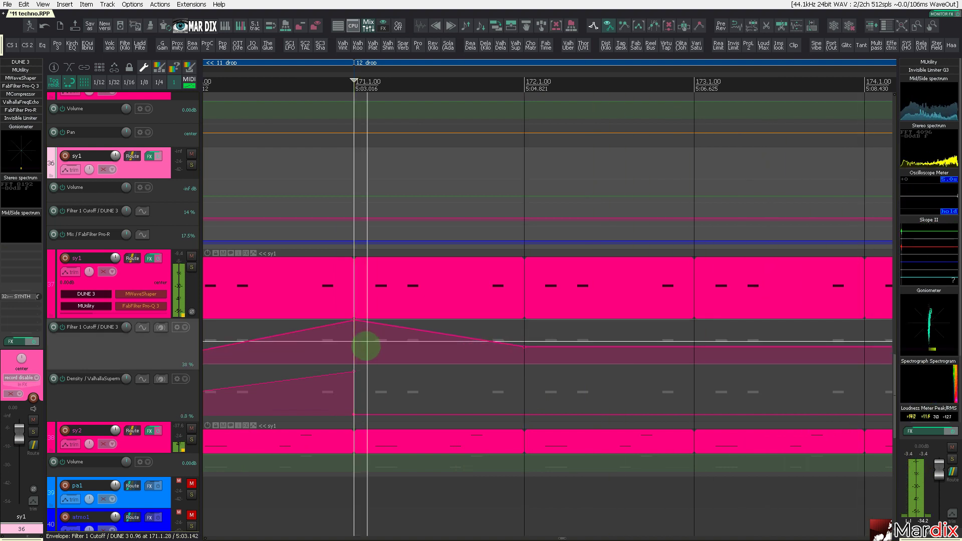
{"action": "mouse_move", "coordinate": [522, 347]}
{"action": "left_mouse_down"}
{"action": "mouse_move", "coordinate": [522, 357]}
{"action": "mouse_move", "coordinate": [511, 352]}
{"action": "left_mouse_up"}
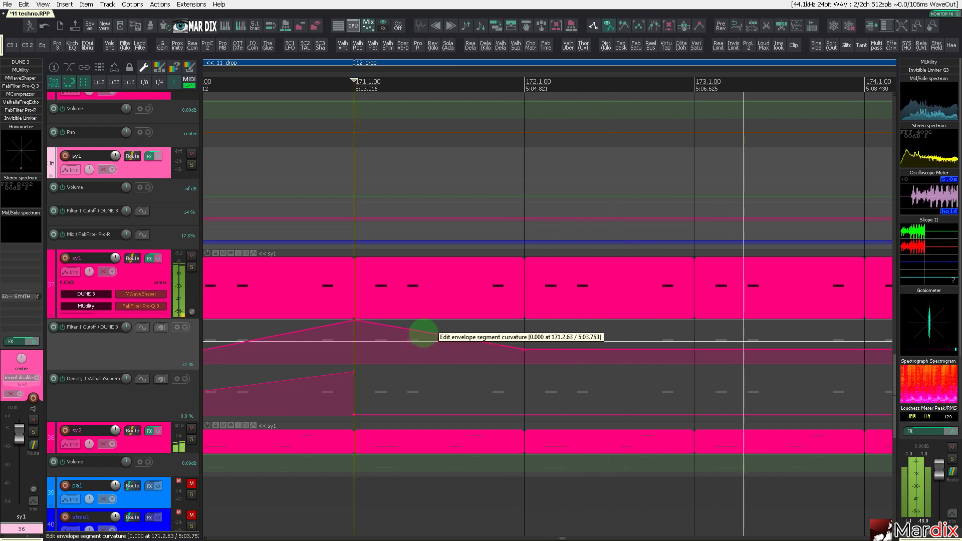
{"action": "left_click_drag", "start_coordinate": [408, 331], "coordinate": [408, 353]}
{"action": "left_click_drag", "start_coordinate": [522, 351], "coordinate": [524, 357]}
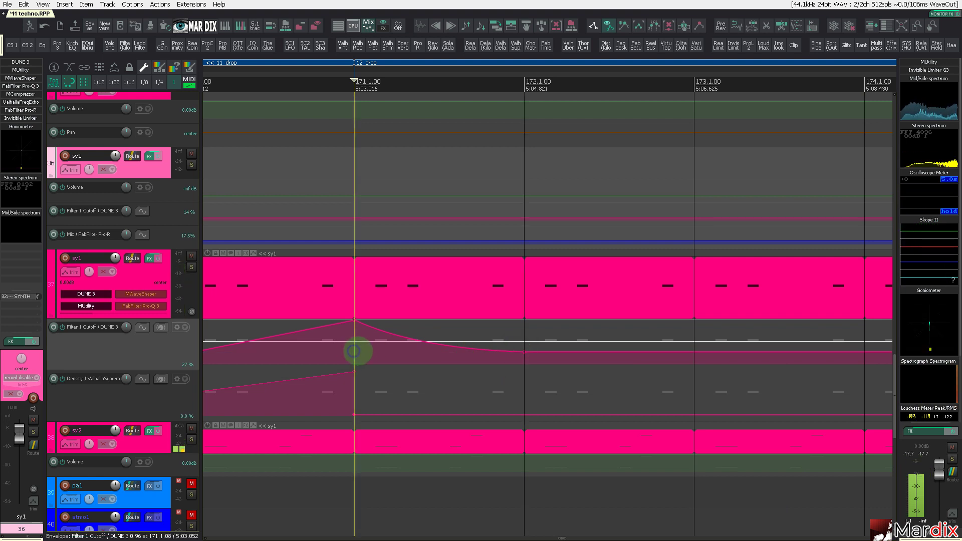
{"action": "key", "text": "space"}
- Split the sy1 item on track 37 at bars 171 and 172 and select the one-bar piece between
{"action": "left_click", "coordinate": [354, 286]}
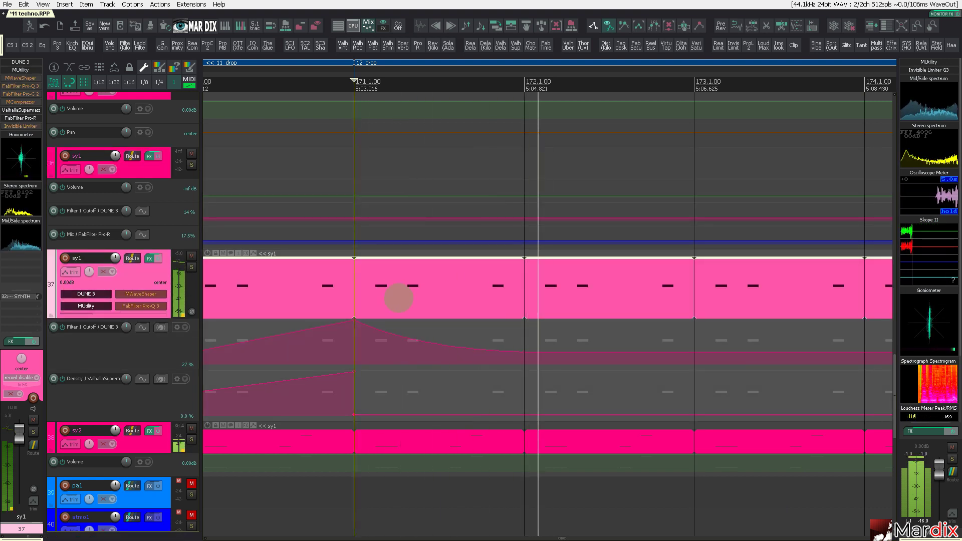
{"action": "key", "text": "s"}
{"action": "left_click", "coordinate": [524, 292]}
{"action": "key", "text": "s"}
{"action": "left_click", "coordinate": [470, 292]}
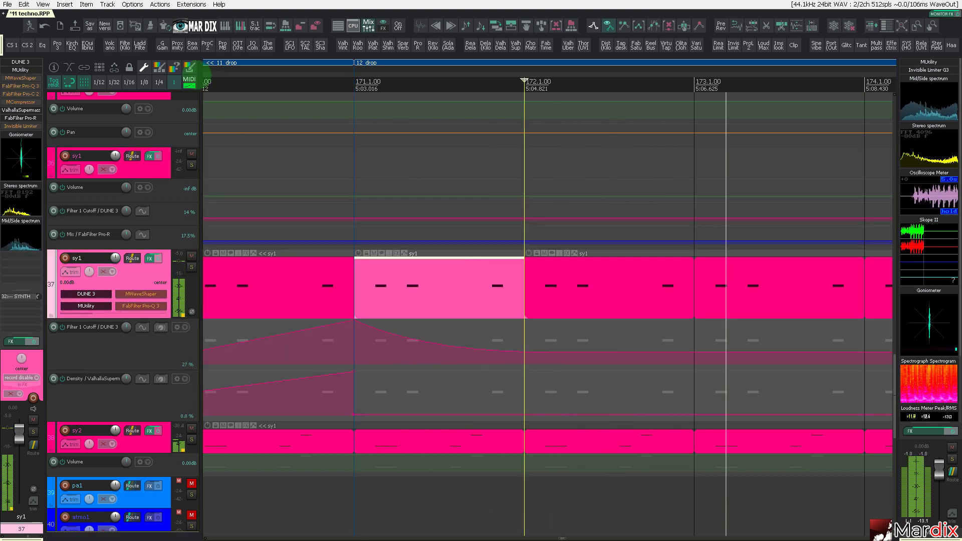
- Open the one-bar sy1 item at bar 171 in a maximized MIDI editor and enable key snap to G# Phrygian Dominant
{"action": "left_click", "coordinate": [391, 261]}
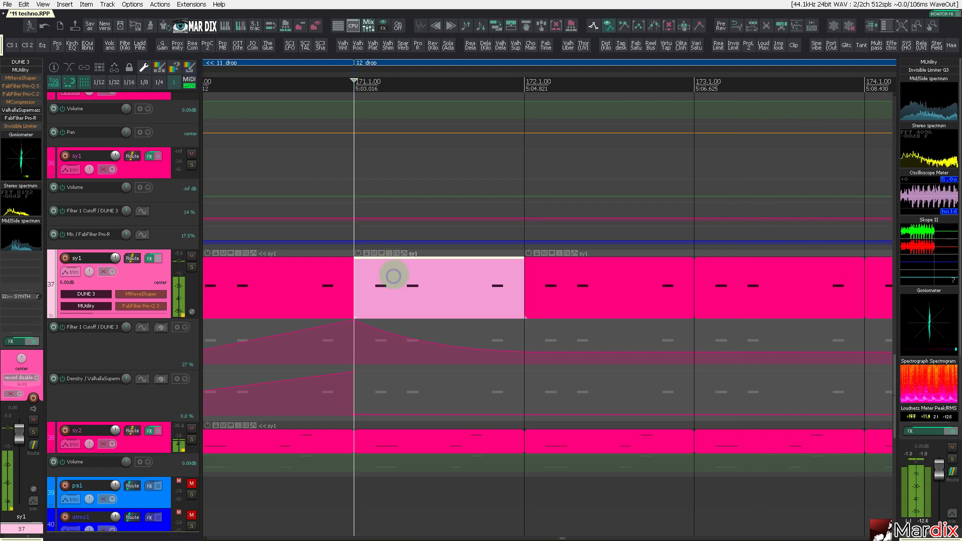
{"action": "double_click", "coordinate": [391, 275]}
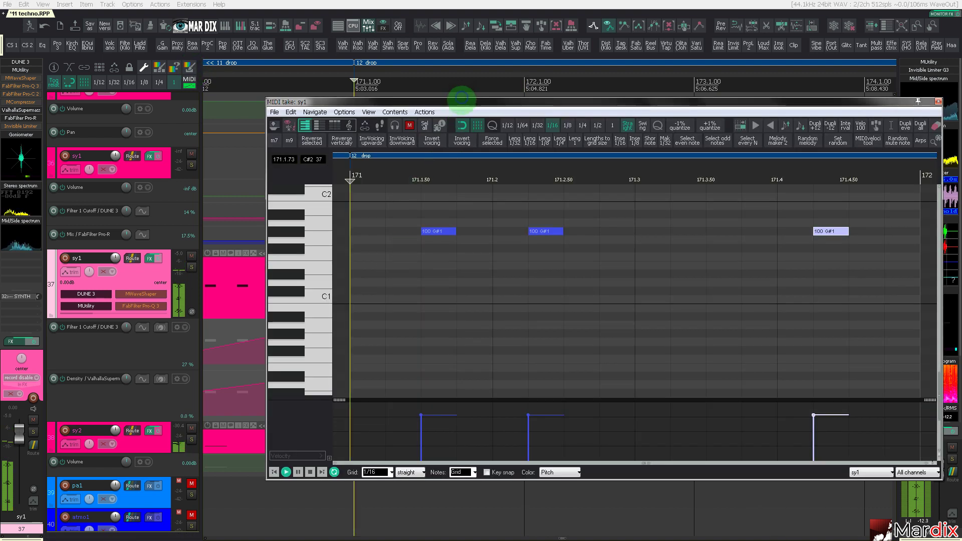
{"action": "double_click", "coordinate": [461, 101]}
{"action": "key", "text": "z"}
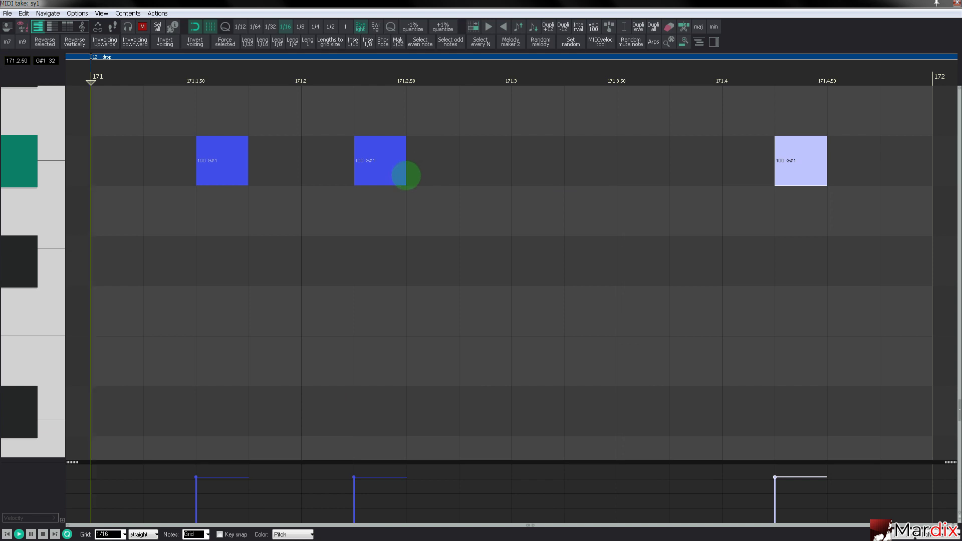
{"action": "scroll", "coordinate": [407, 176], "scroll_direction": "down", "scroll_amount": 2}
{"action": "scroll", "coordinate": [407, 179], "scroll_direction": "down", "scroll_amount": 3}
{"action": "scroll", "coordinate": [407, 181], "scroll_direction": "down", "scroll_amount": 1}
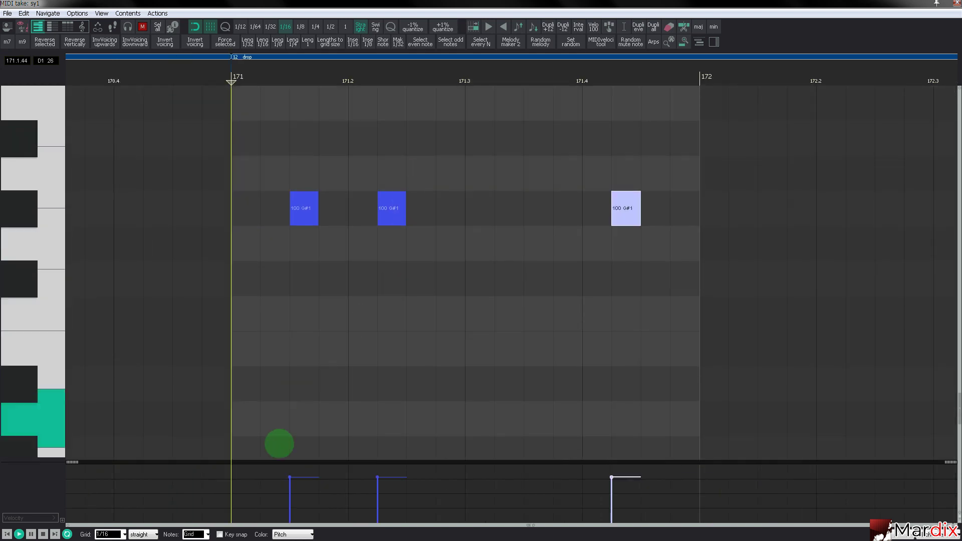
{"action": "left_click", "coordinate": [234, 534]}
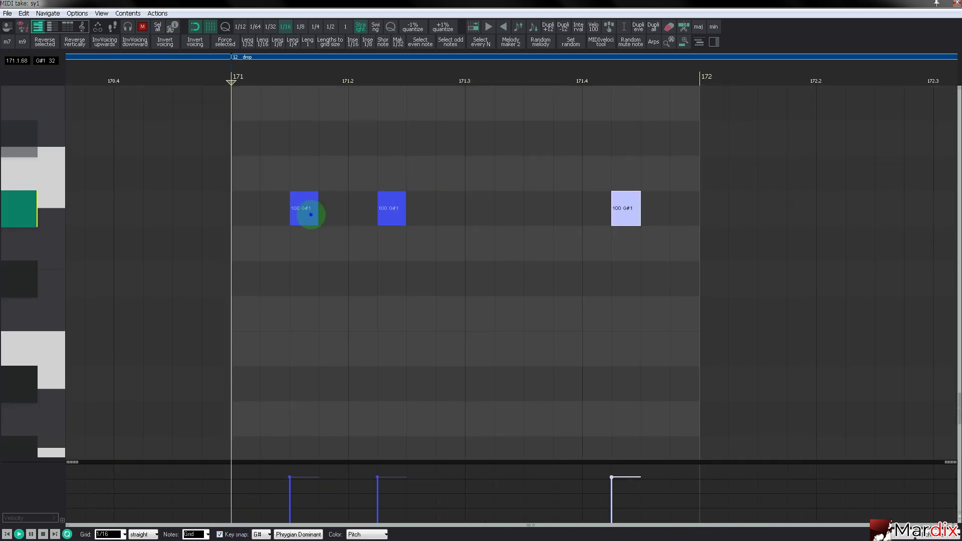
- Add a sixteenth G#1 note right after the second note and two A1 notes around beat 171.3, and play the bar
{"action": "left_click", "coordinate": [385, 213]}
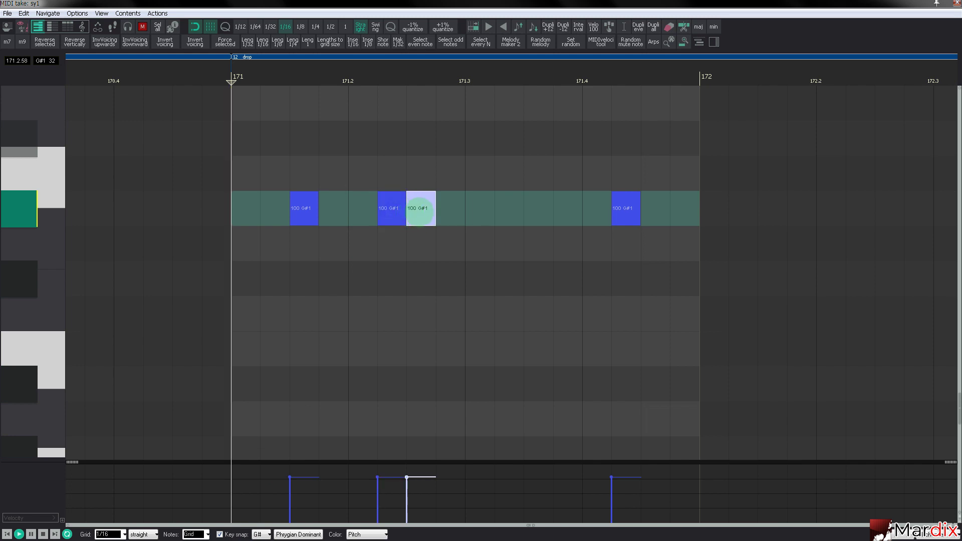
{"action": "left_click", "coordinate": [451, 187]}
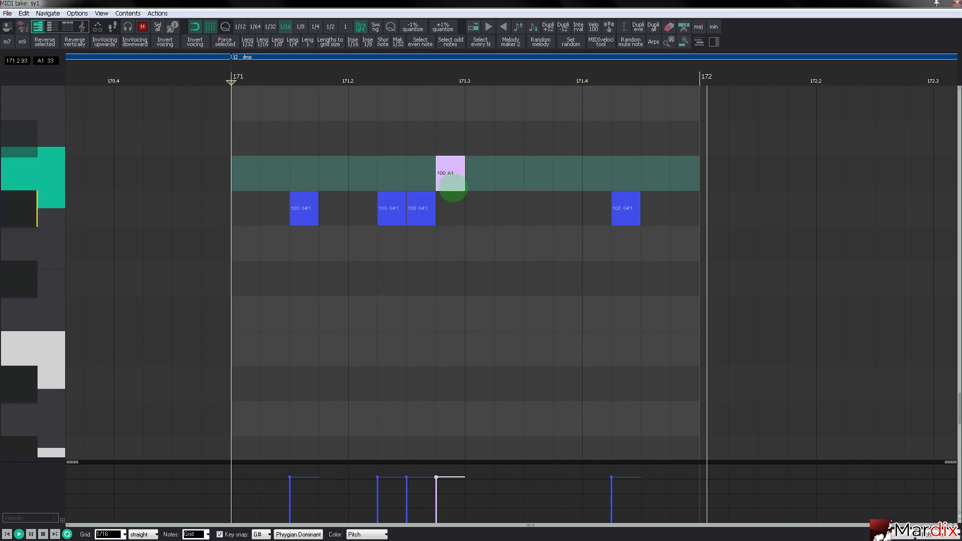
{"action": "left_click", "coordinate": [519, 184]}
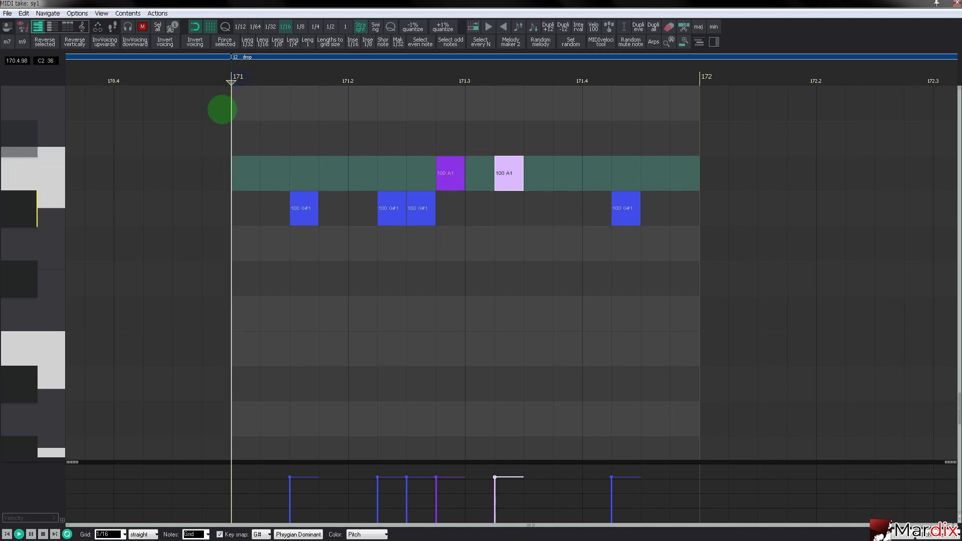
{"action": "key", "text": "space"}
{"action": "scroll", "coordinate": [206, 198], "scroll_direction": "down", "scroll_amount": 2}
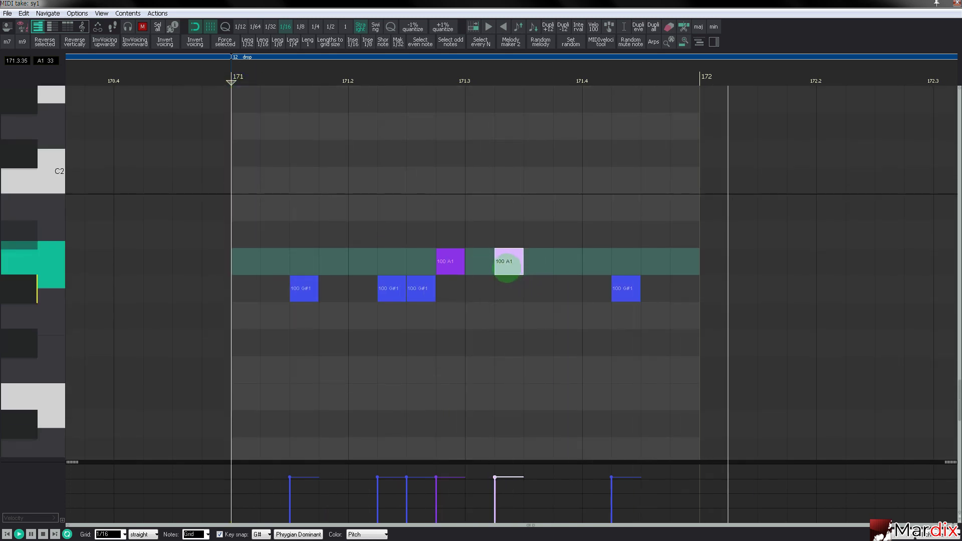
- Add sixteenth D#2 and C2 notes in succession just before beat 171.4, audition the phrase and close the MIDI editor
{"action": "left_click", "coordinate": [562, 266]}
{"action": "left_click_drag", "start_coordinate": [569, 262], "coordinate": [568, 181]}
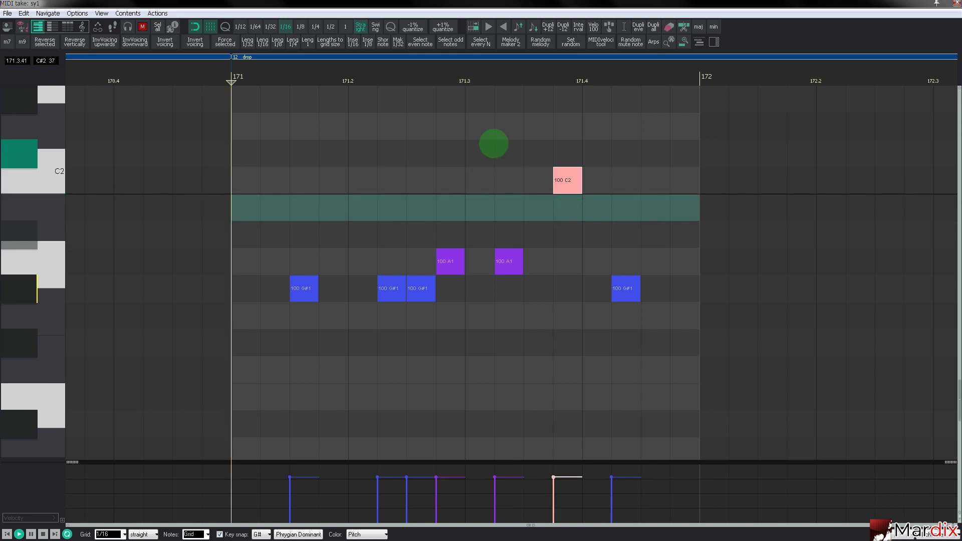
{"action": "left_click", "coordinate": [531, 99]}
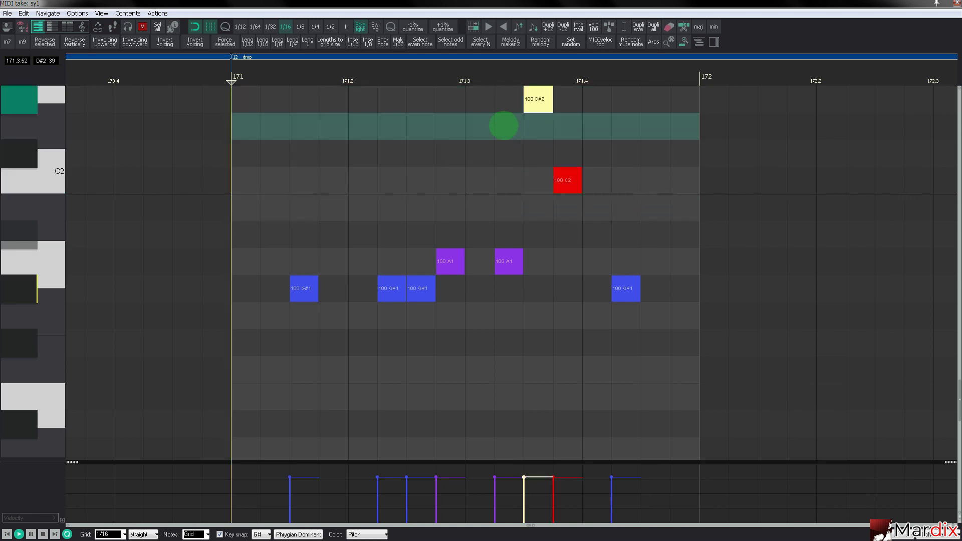
{"action": "left_click", "coordinate": [346, 81]}
{"action": "left_click", "coordinate": [564, 180]}
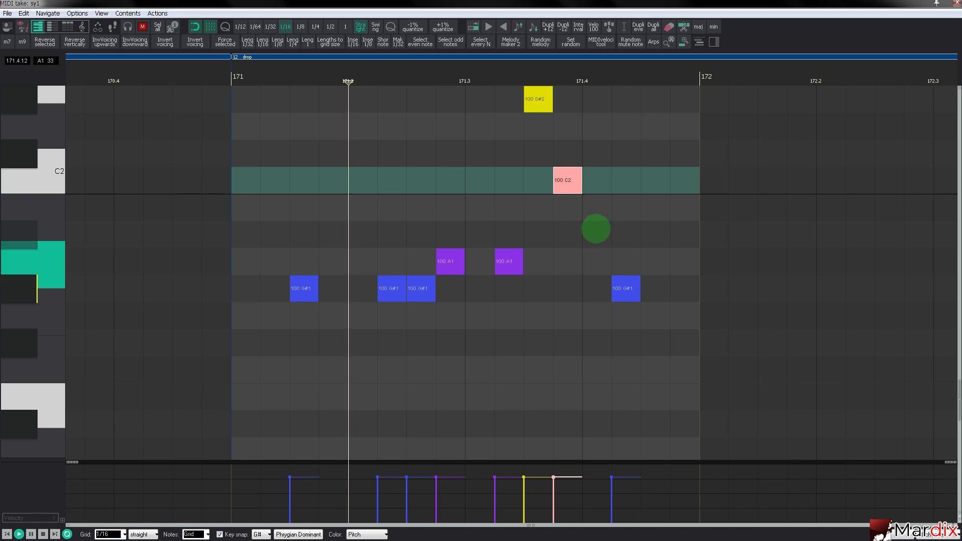
{"action": "key", "text": "Escape"}
- Play the transition from bar 170 to check the new phrase leading into 12 drop
{"action": "scroll", "coordinate": [400, 195], "scroll_direction": "down", "scroll_amount": 4}
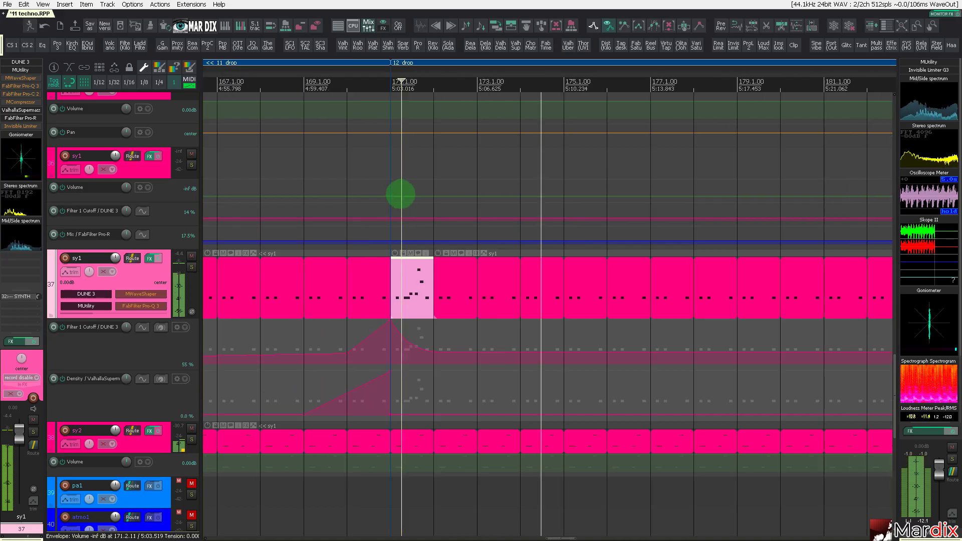
{"action": "left_click", "coordinate": [355, 159]}
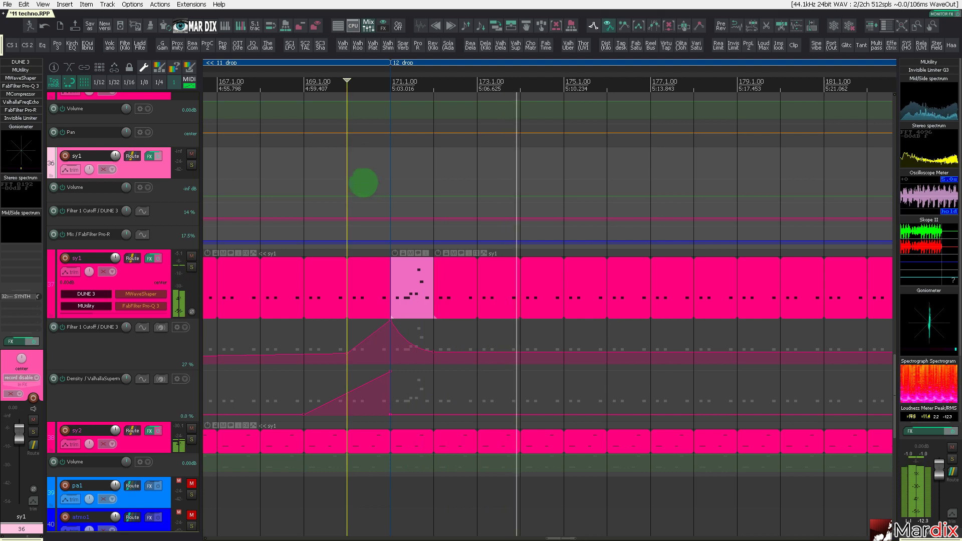
{"action": "scroll", "coordinate": [388, 208], "scroll_direction": "down", "scroll_amount": 4}
{"action": "scroll", "coordinate": [402, 274], "scroll_direction": "down", "scroll_amount": 3}
{"action": "scroll", "coordinate": [402, 275], "scroll_direction": "down", "scroll_amount": 3}
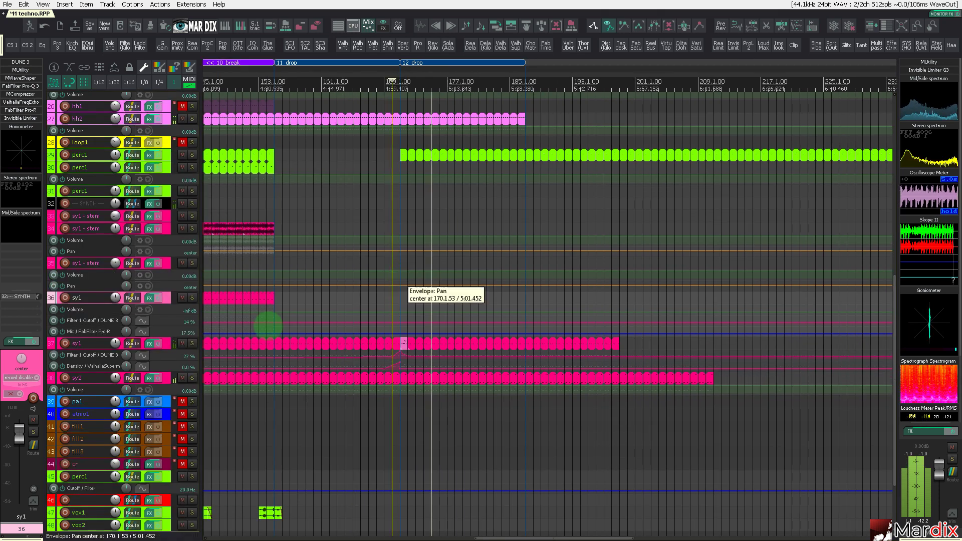
- Load the effect chain from MUtility through Invisible Limiter, plus the analyzers, onto sy2 track 38 and close the plugin windows
{"action": "left_click", "coordinate": [192, 378]}
{"action": "left_click", "coordinate": [168, 378]}
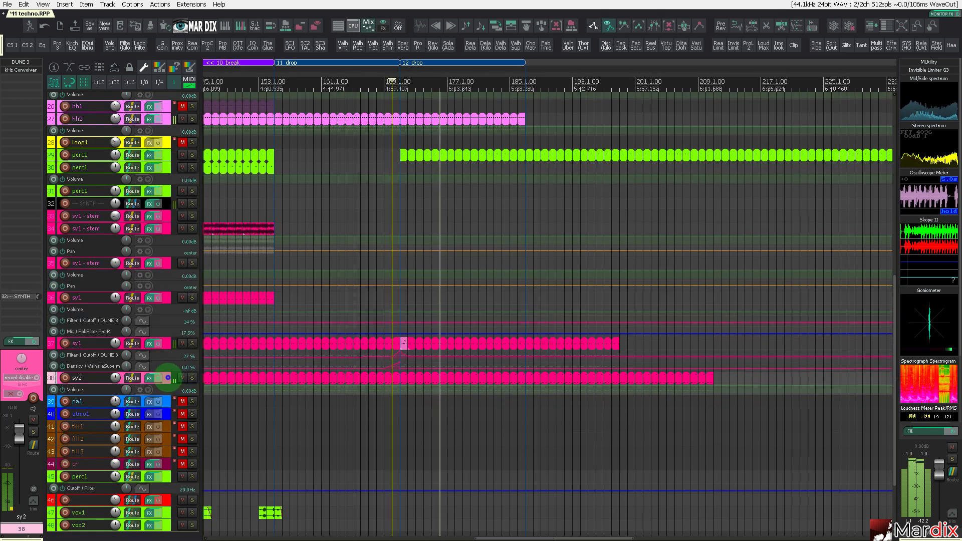
{"action": "scroll", "coordinate": [167, 378], "scroll_direction": "up", "scroll_amount": 5}
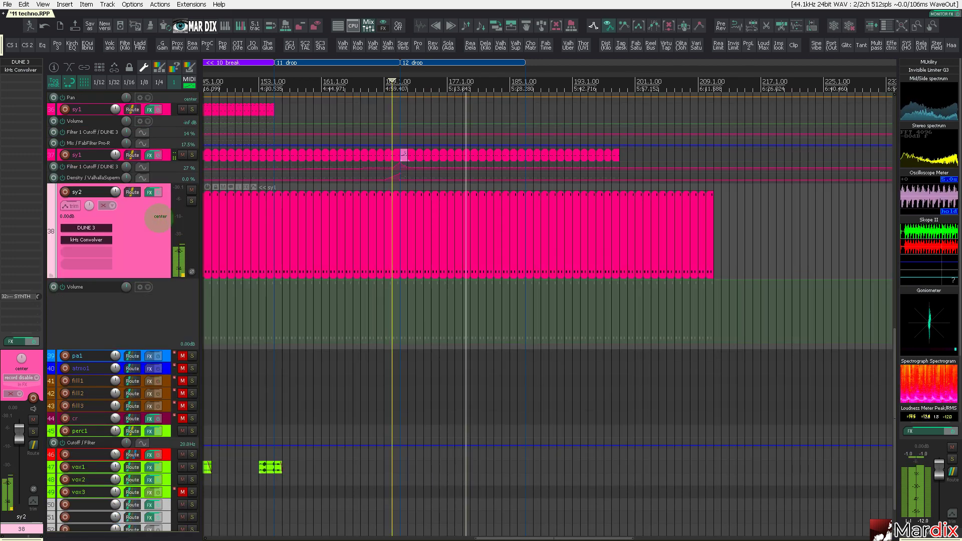
{"action": "scroll", "coordinate": [159, 217], "scroll_direction": "up", "scroll_amount": 4}
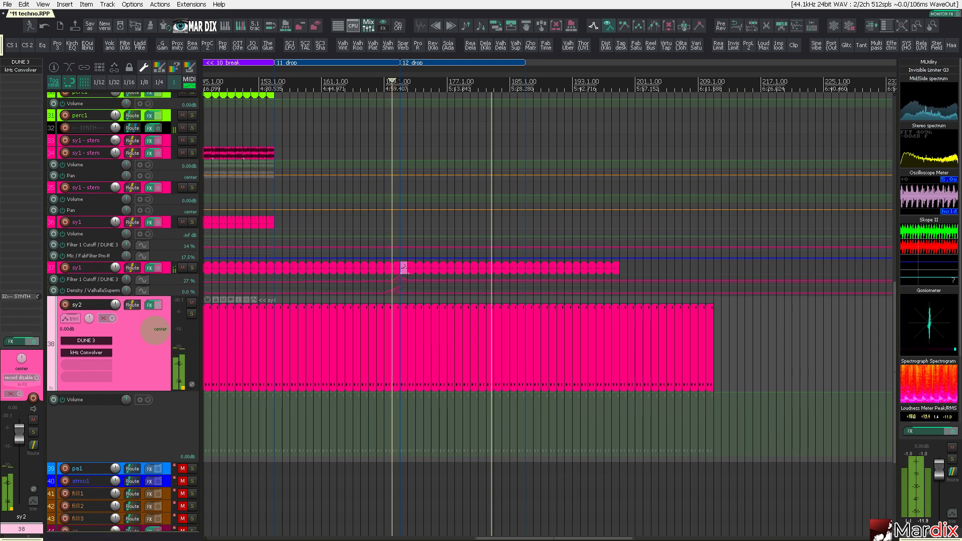
{"action": "key", "text": "f"}
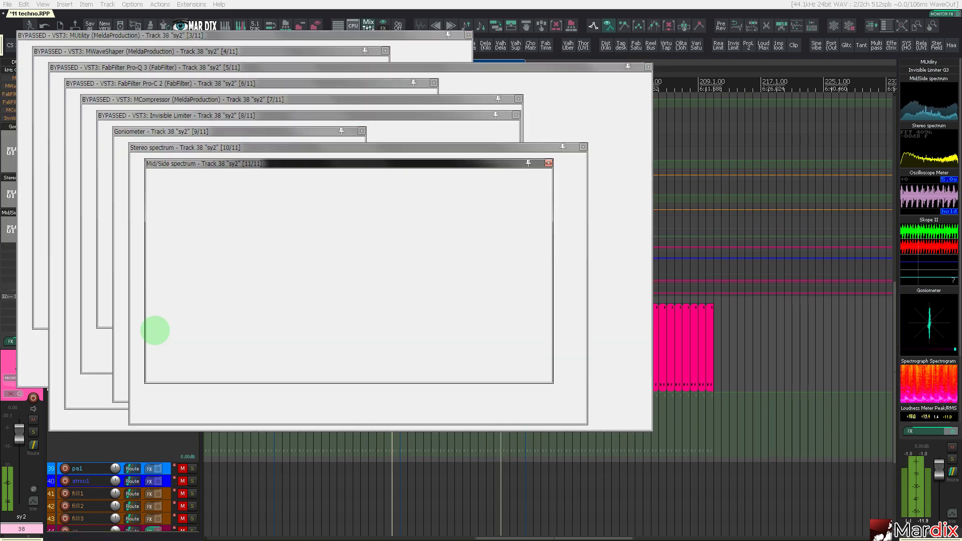
{"action": "left_click", "coordinate": [155, 331]}
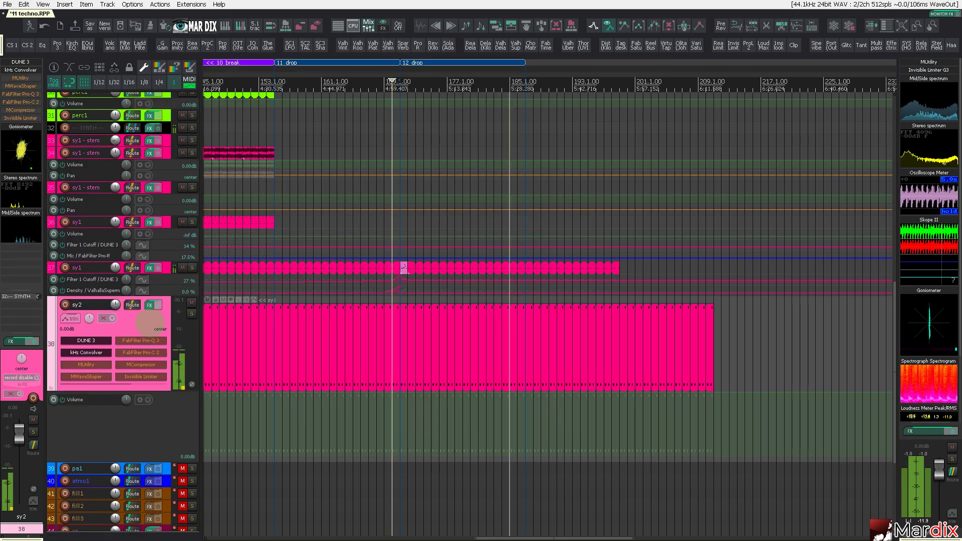
- Enable MWaveShaper on the sy2 track and play from the start of 11 drop at bar 153
{"action": "left_click", "coordinate": [22, 228]}
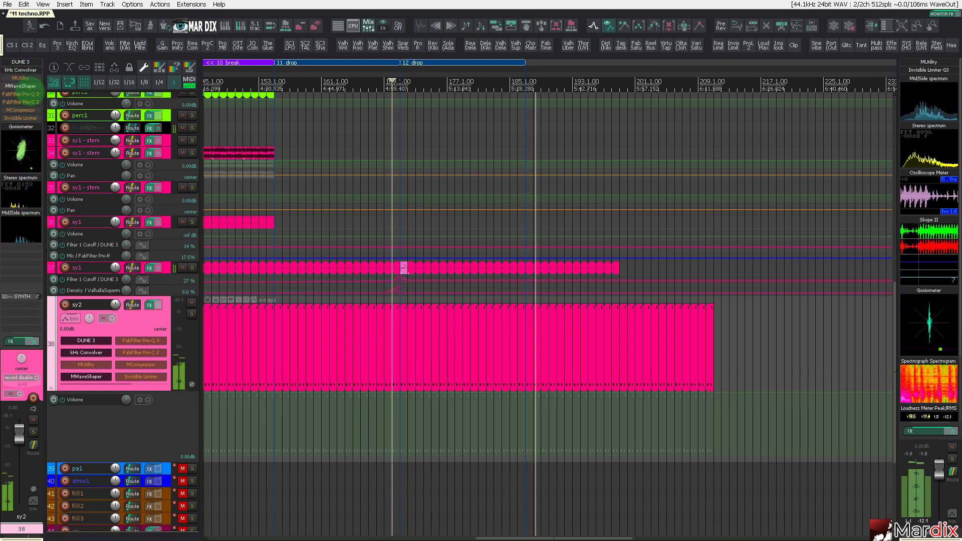
{"action": "left_click", "coordinate": [272, 85]}
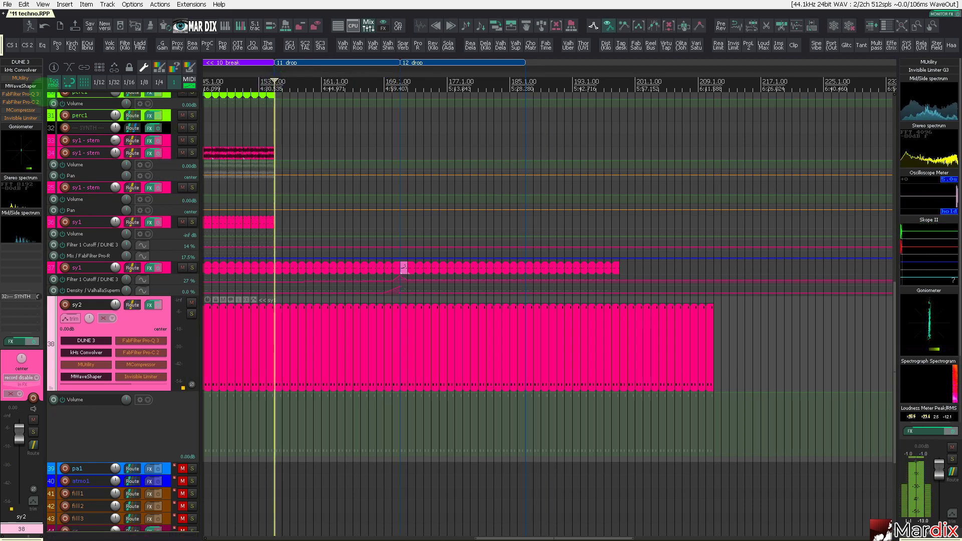
- Enable Pro-Q 3 on sy2, raise its low cut, and turn on the Flat Tilt band at a slightly lower frequency and the 30000 Hz high cut
{"action": "left_click", "coordinate": [29, 94]}
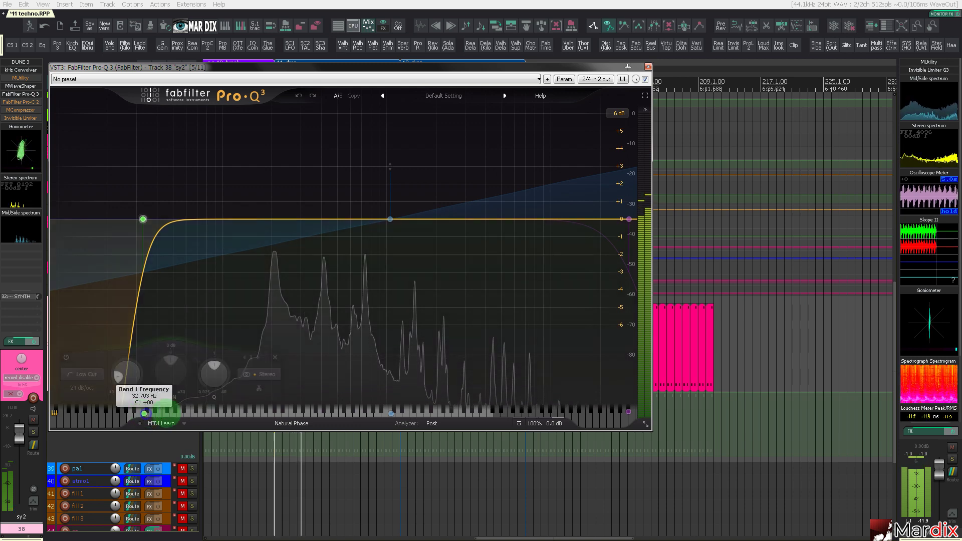
{"action": "left_click_drag", "start_coordinate": [144, 414], "coordinate": [225, 412]}
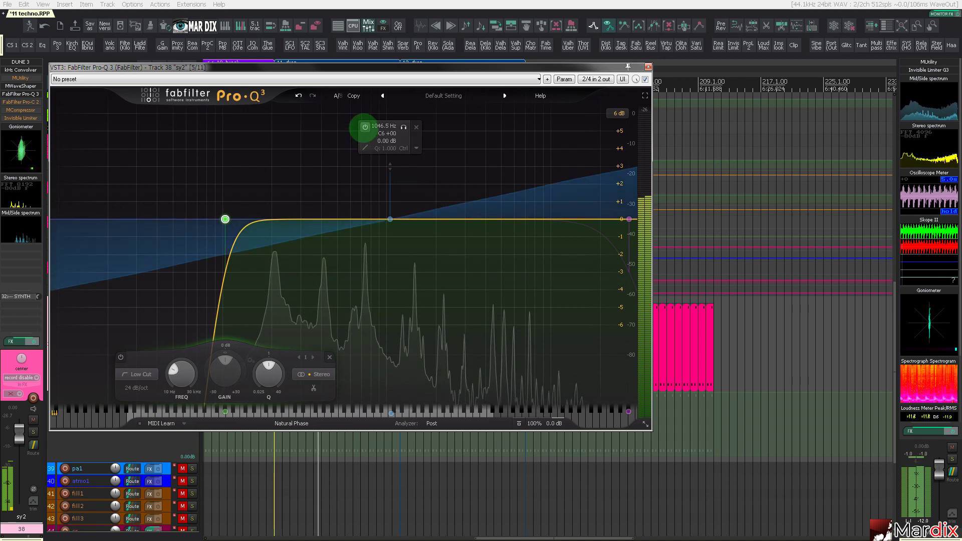
{"action": "left_click", "coordinate": [365, 127]}
{"action": "left_click_drag", "start_coordinate": [392, 413], "coordinate": [373, 413]}
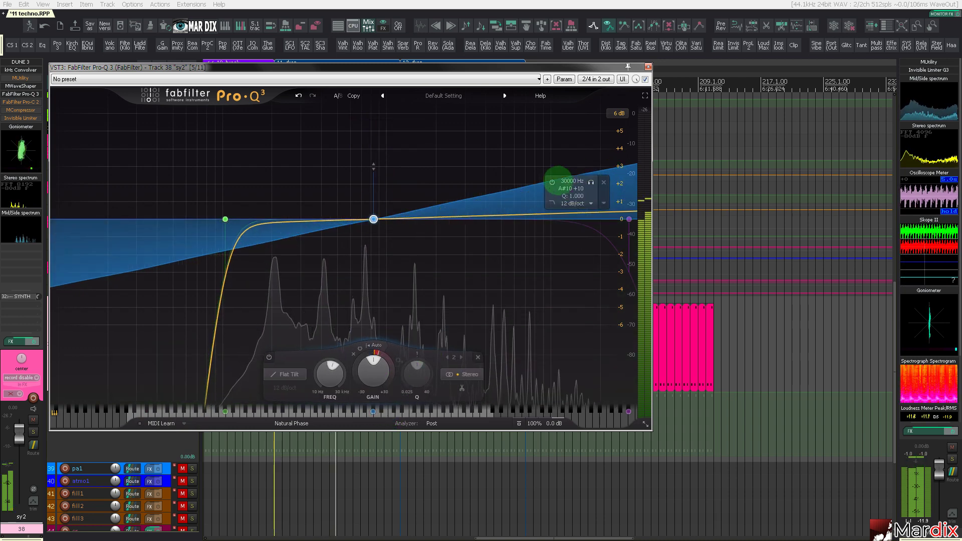
{"action": "left_click", "coordinate": [552, 182]}
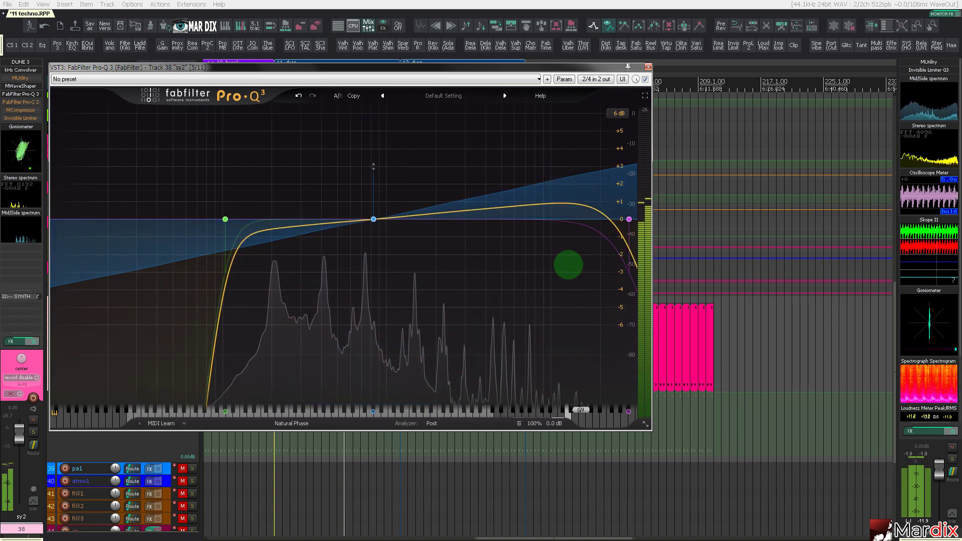
{"action": "key", "text": "Escape"}
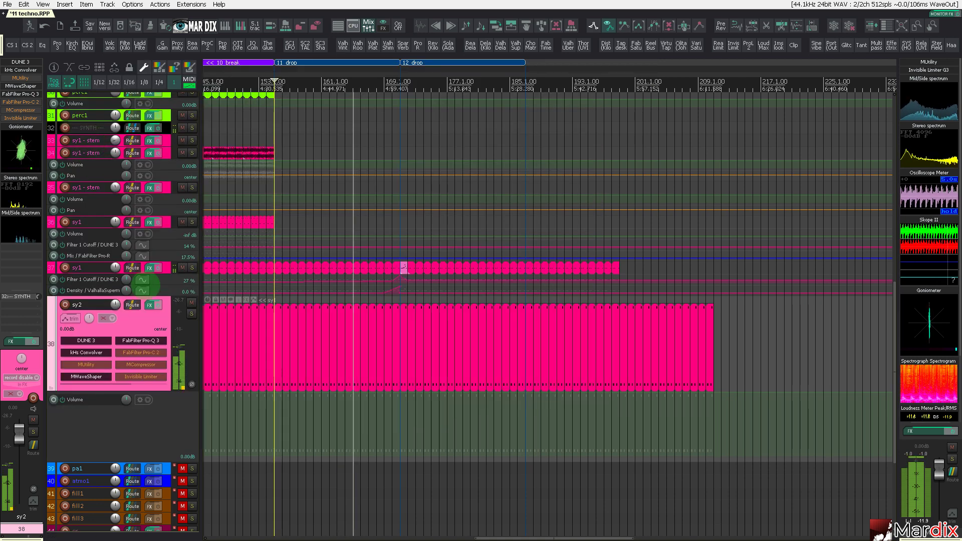
- Remove FabFilter Pro-C 2 from the sy2 effect chain and enable MCompressor
{"action": "left_click", "coordinate": [149, 305]}
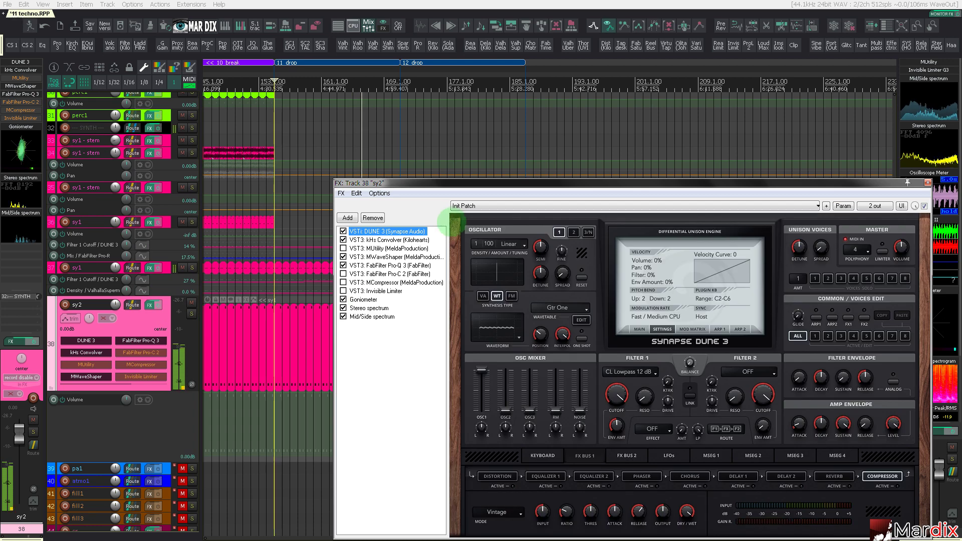
{"action": "left_click_drag", "start_coordinate": [457, 184], "coordinate": [369, 129]}
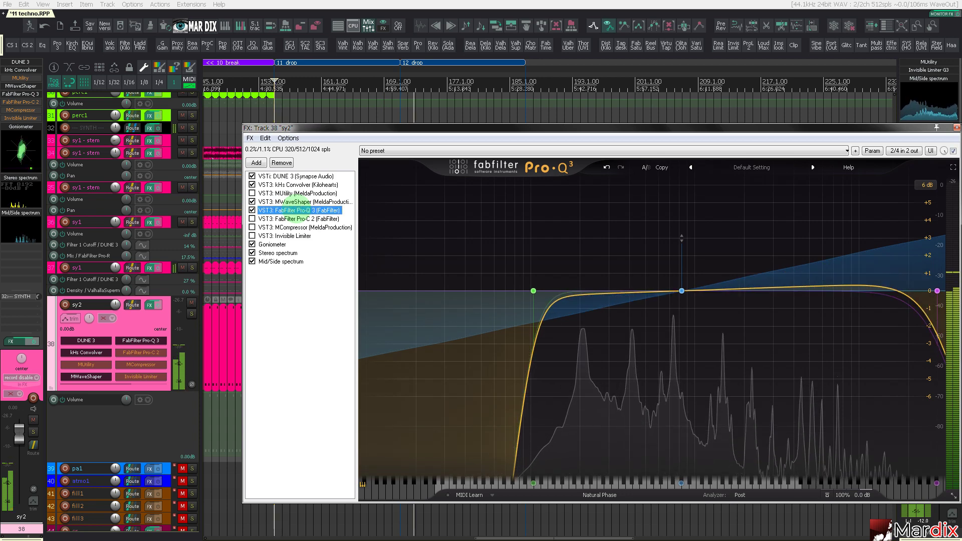
{"action": "left_click", "coordinate": [298, 219]}
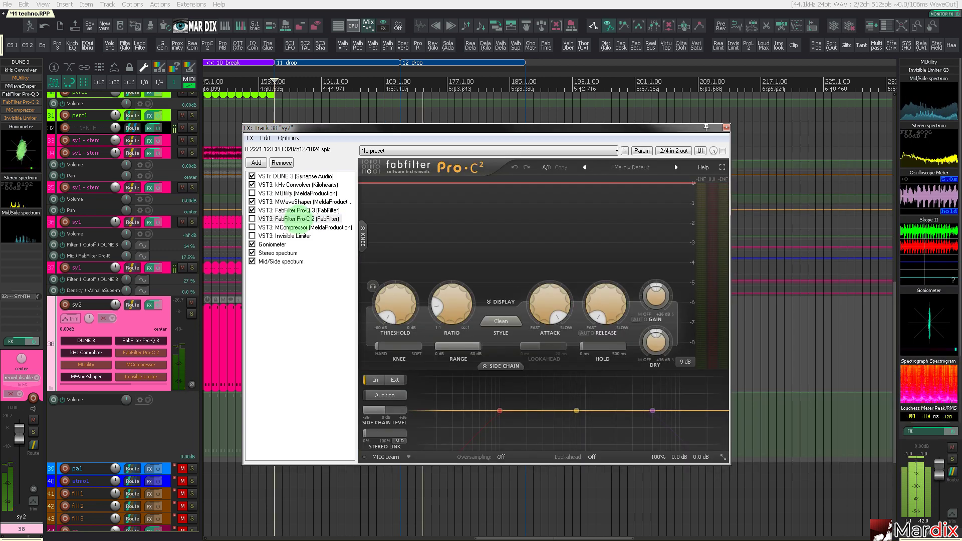
{"action": "key", "text": "Delete"}
{"action": "left_click", "coordinate": [252, 218]}
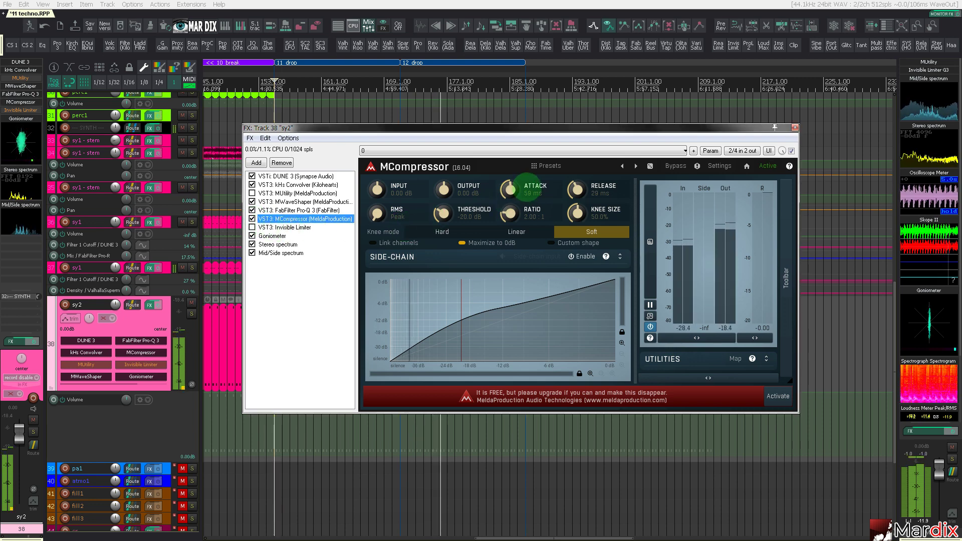
- Sync the MCompressor attack to 1/16 and its release to 1/128
{"action": "double_click", "coordinate": [509, 188]}
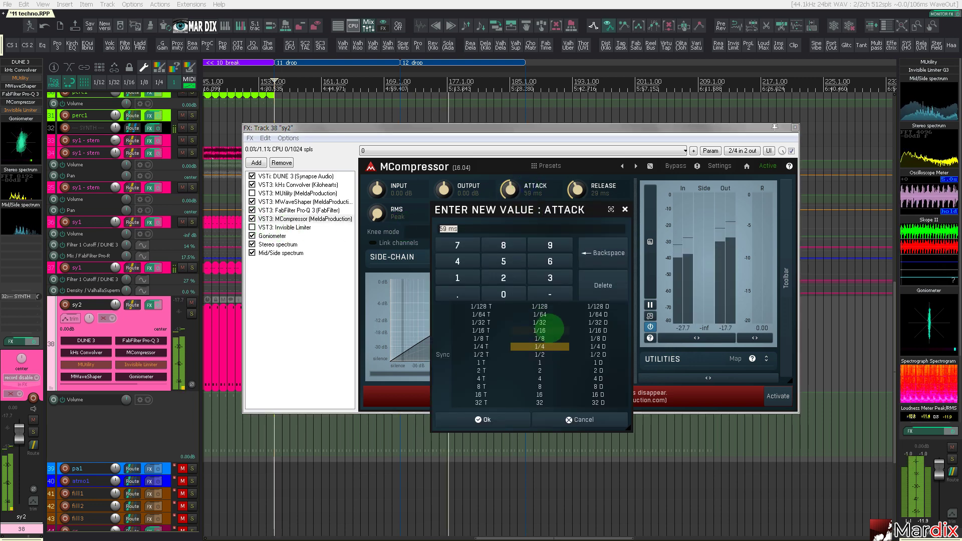
{"action": "left_click", "coordinate": [550, 330]}
{"action": "double_click", "coordinate": [611, 193]}
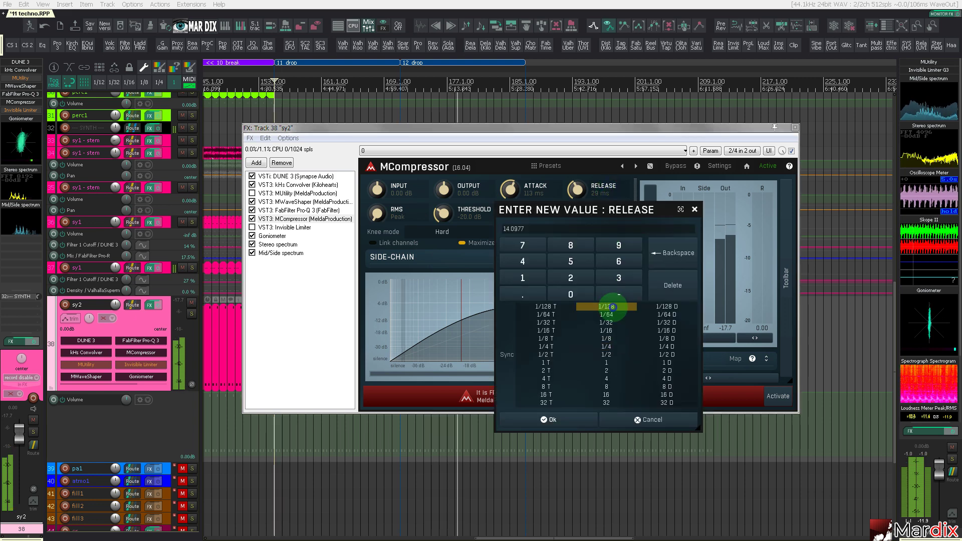
{"action": "left_click", "coordinate": [613, 307]}
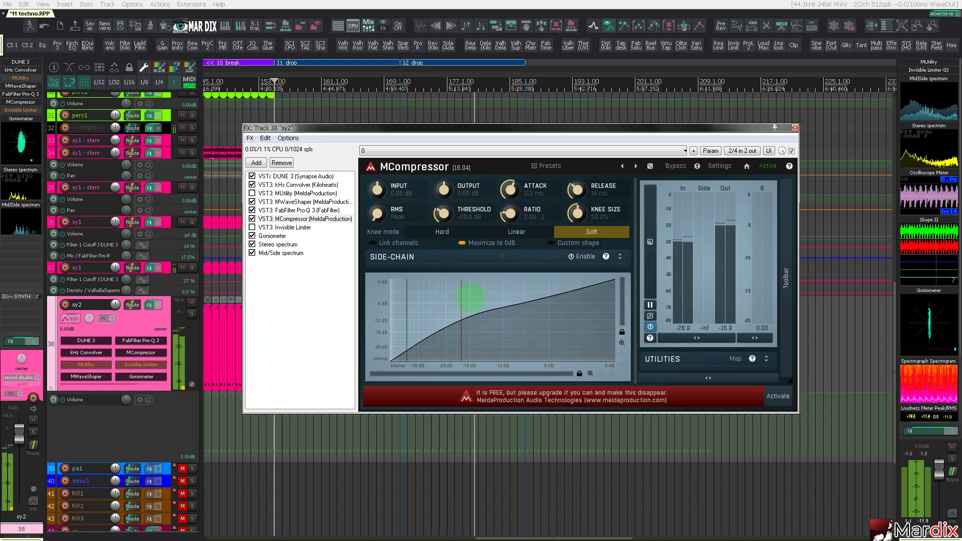
- Try Invisible Limiter on sy2, delete the Goniometer and both spectrum analyzers, leave the limiter bypassed and close the effect chain
{"action": "left_click", "coordinate": [281, 228]}
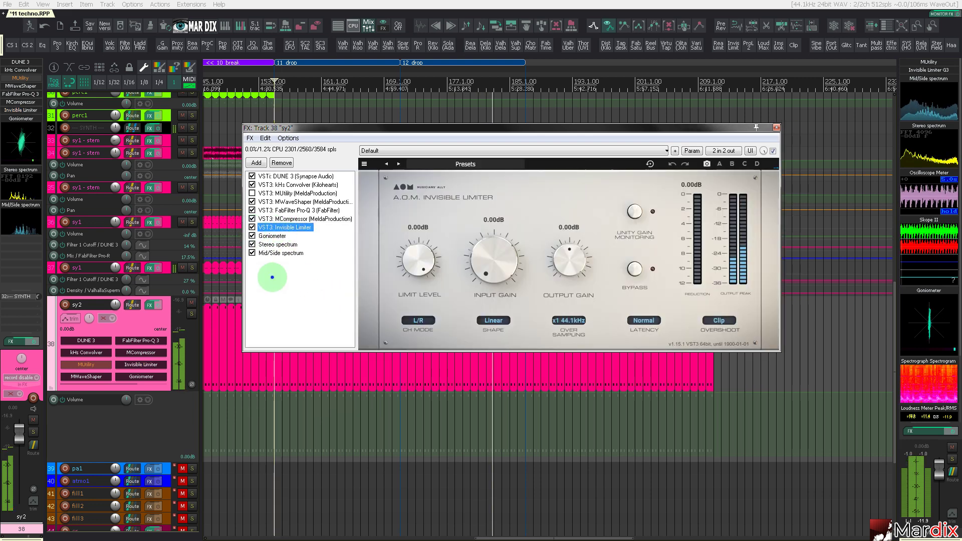
{"action": "left_click_drag", "start_coordinate": [272, 278], "coordinate": [305, 237]}
{"action": "key", "text": "Delete"}
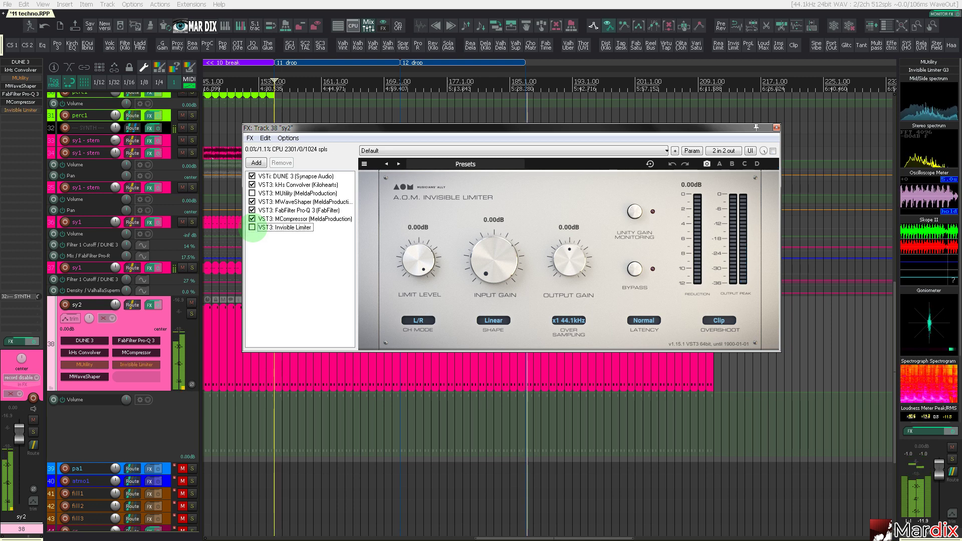
{"action": "key", "text": "Escape"}
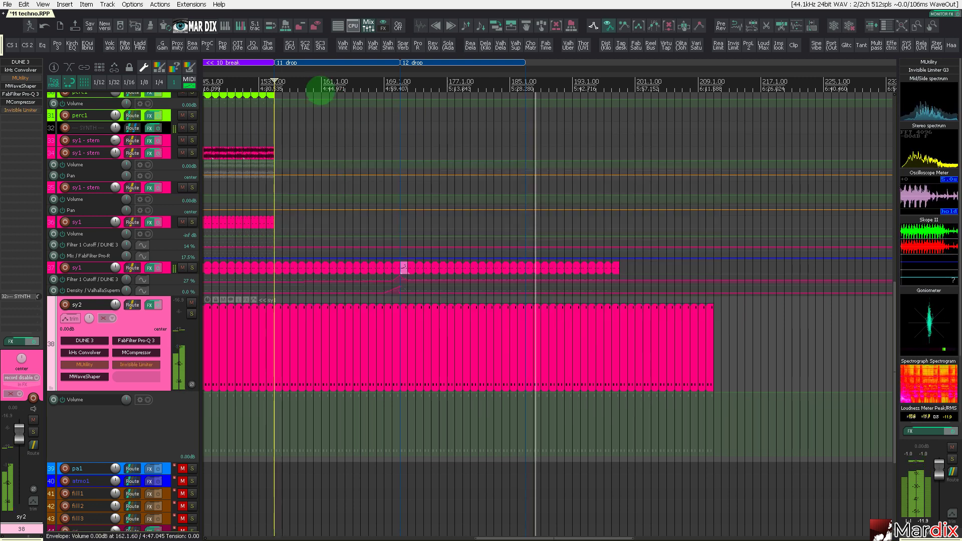
- Play from just before 11 drop and copy the 12 drop region directly after itself as 13 drop
{"action": "left_click", "coordinate": [259, 81]}
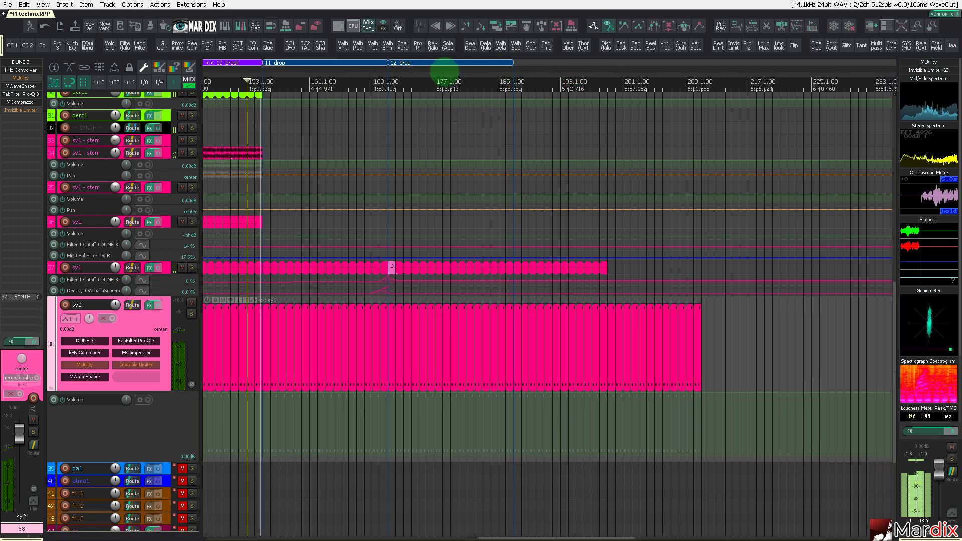
{"action": "left_click_drag", "start_coordinate": [423, 66], "coordinate": [549, 67]}
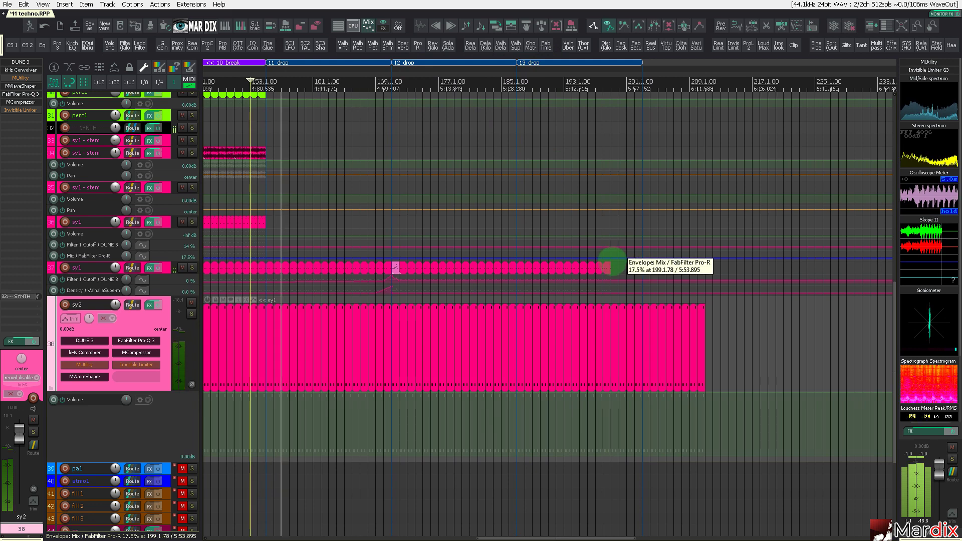
- Trim the sy1 pattern in 12 drop to end at bar 186 and copy the transition bar into the region's last bar
{"action": "left_click_drag", "start_coordinate": [610, 269], "coordinate": [513, 269]}
{"action": "left_click", "coordinate": [438, 272]}
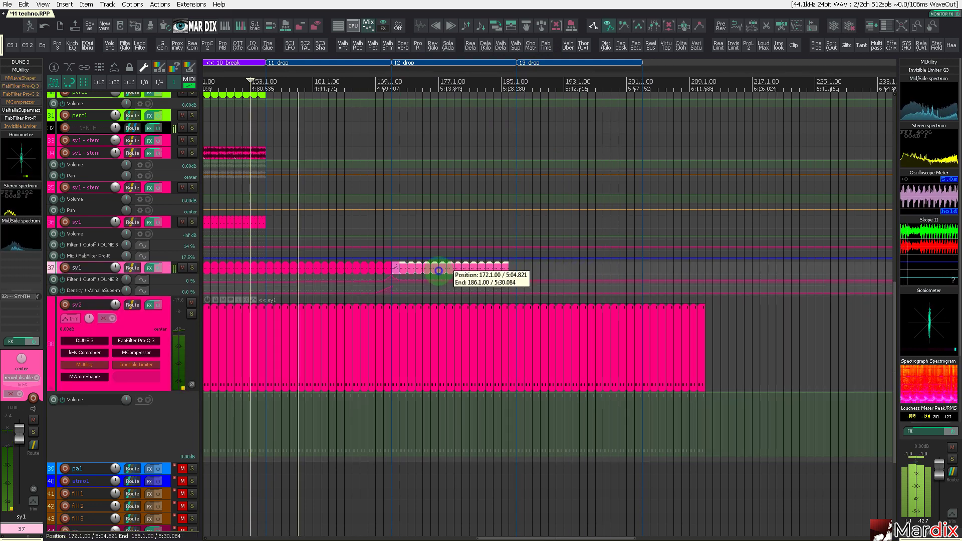
{"action": "scroll", "coordinate": [449, 279], "scroll_direction": "up", "scroll_amount": 4}
{"action": "scroll", "coordinate": [452, 287], "scroll_direction": "up", "scroll_amount": 2}
{"action": "left_click_drag", "start_coordinate": [371, 288], "coordinate": [540, 293]}
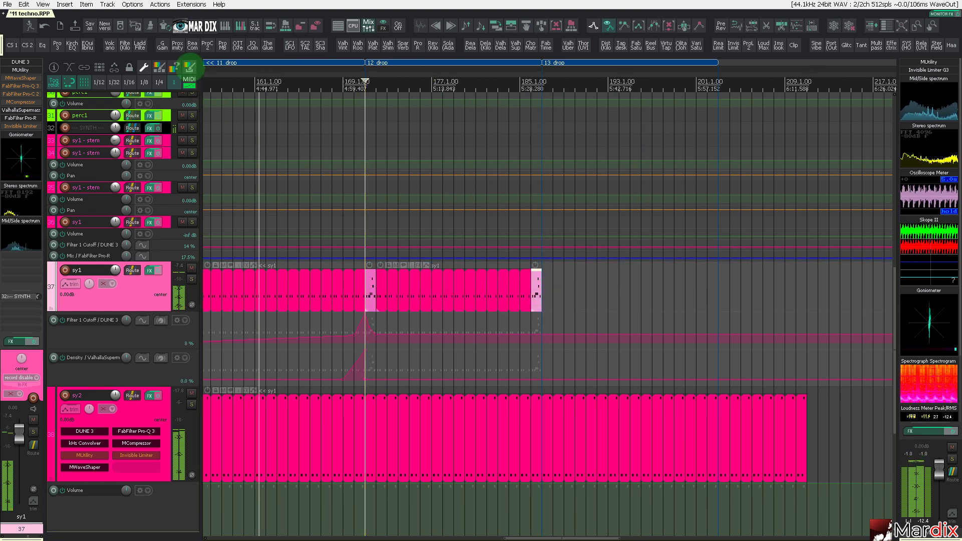
- Colour the copied sy1 bar green and play a time selection over it from 186.1.00 to 187.1.00
{"action": "left_click", "coordinate": [190, 66]}
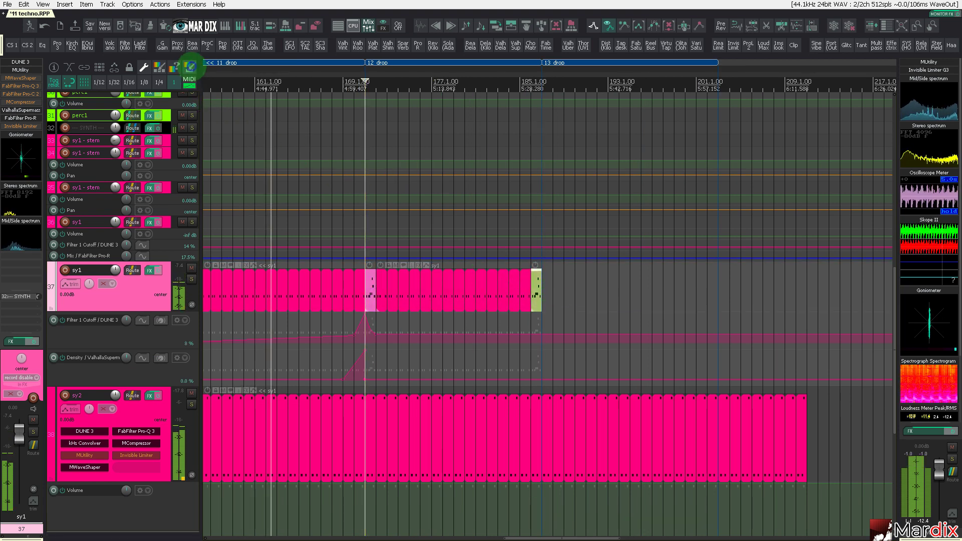
{"action": "scroll", "coordinate": [540, 325], "scroll_direction": "up", "scroll_amount": 3}
{"action": "scroll", "coordinate": [537, 326], "scroll_direction": "up", "scroll_amount": 2}
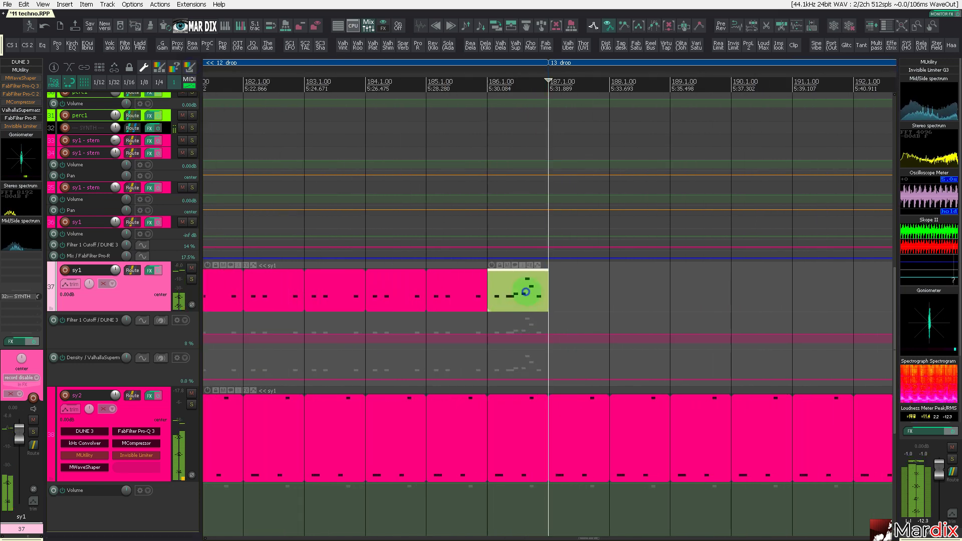
{"action": "scroll", "coordinate": [528, 293], "scroll_direction": "up", "scroll_amount": 2}
{"action": "scroll", "coordinate": [532, 295], "scroll_direction": "up", "scroll_amount": 3}
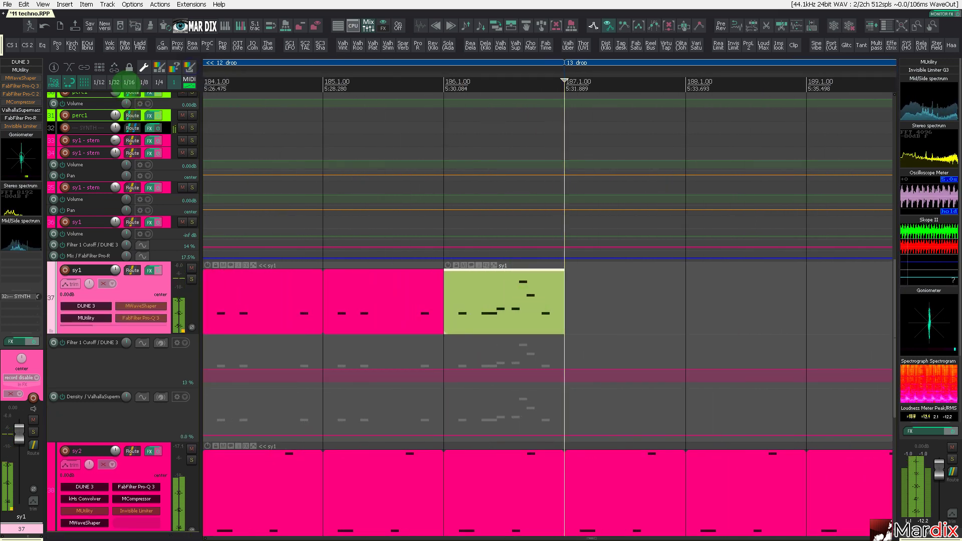
{"action": "left_click_drag", "start_coordinate": [444, 347], "coordinate": [516, 305]}
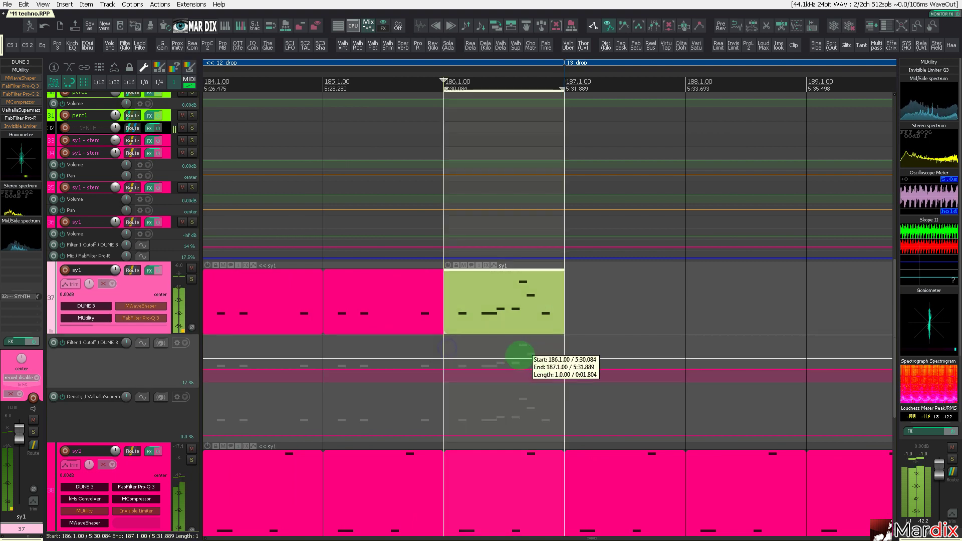
{"action": "key", "text": "space"}
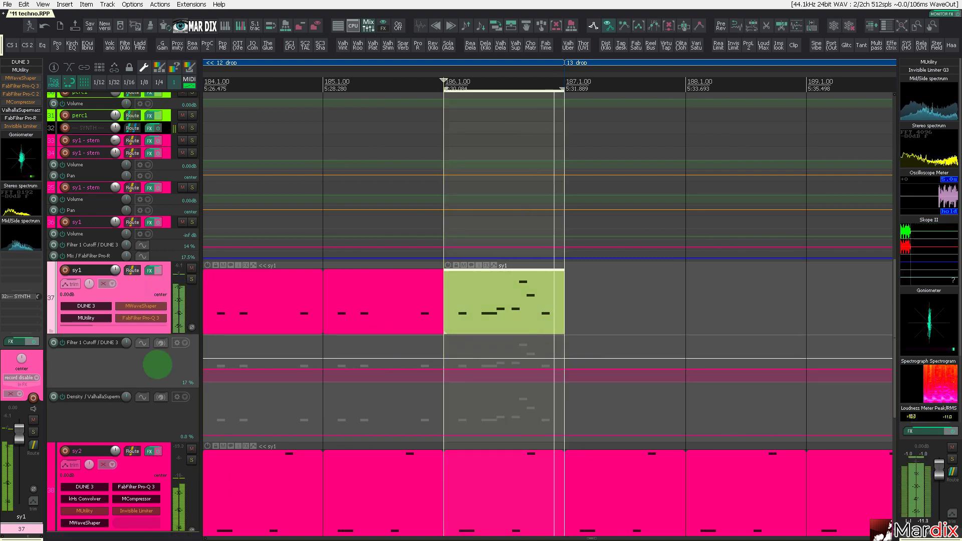
- Use the LFO generator to write a sine curve on sy1's Filter 1 Cutoff envelope over the selected bar, trying 1/1 and 1/2T frequencies
{"action": "left_click", "coordinate": [191, 4]}
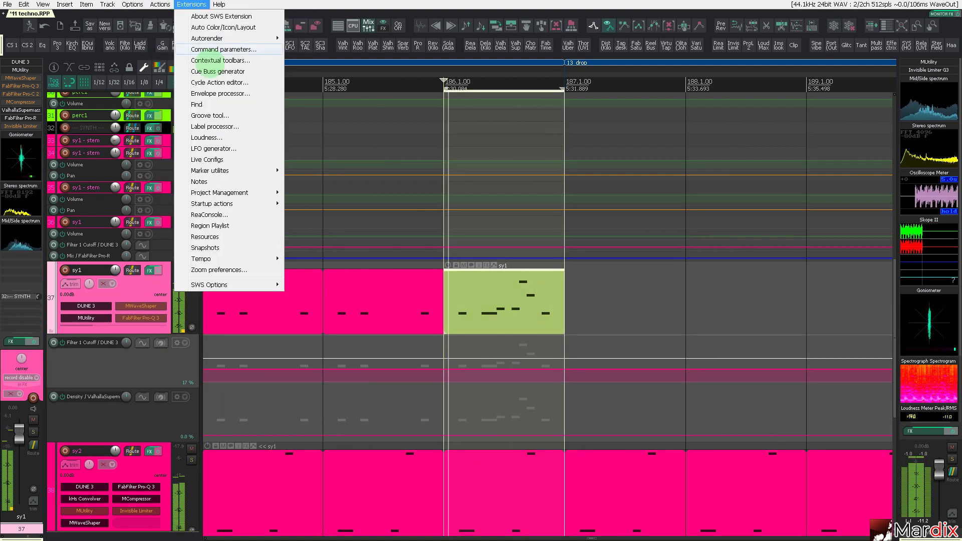
{"action": "left_click", "coordinate": [215, 149]}
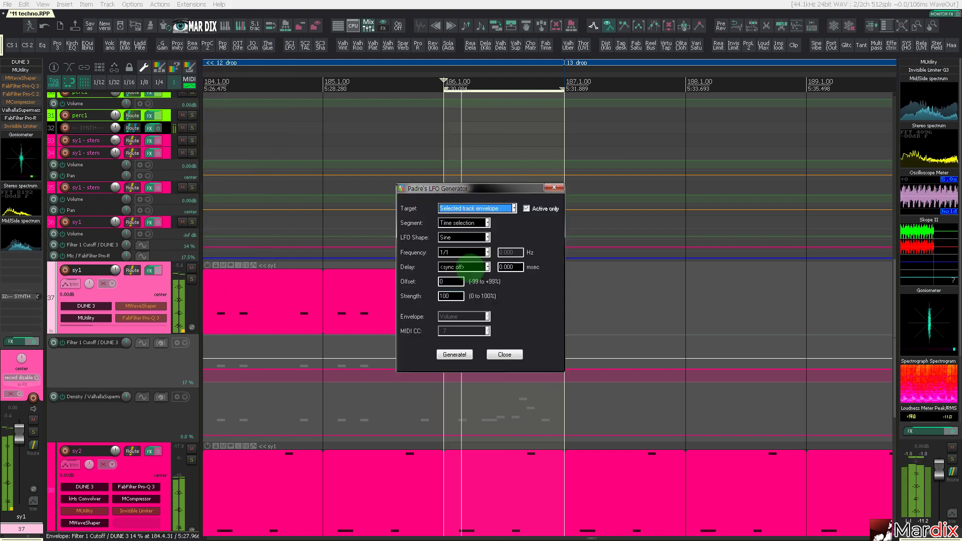
{"action": "left_click_drag", "start_coordinate": [476, 189], "coordinate": [305, 201]}
{"action": "left_click", "coordinate": [284, 368]}
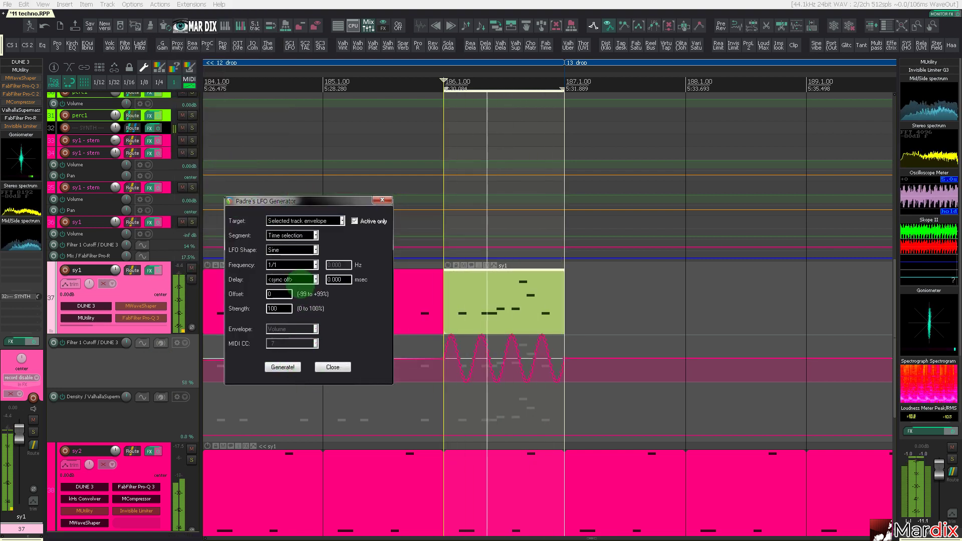
{"action": "left_click", "coordinate": [301, 265]}
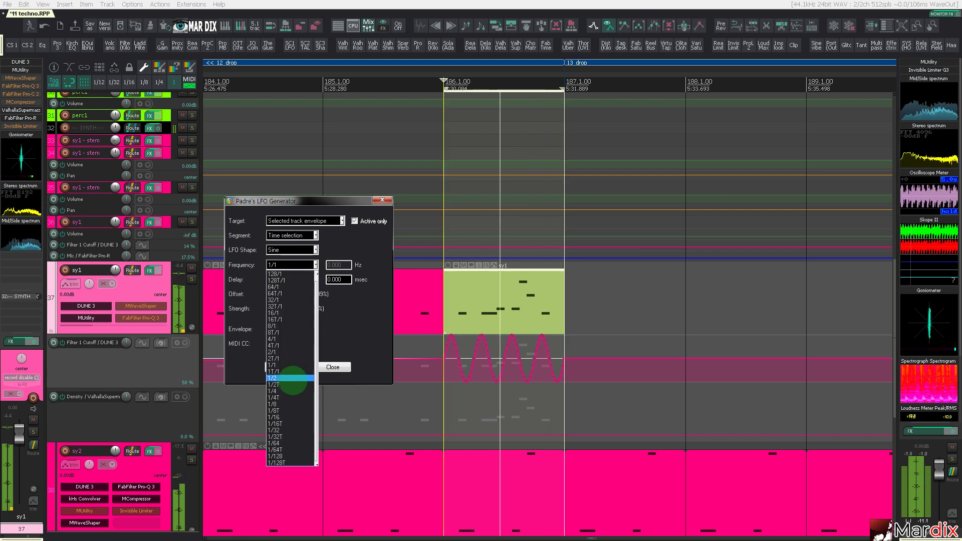
{"action": "left_click", "coordinate": [291, 384]}
{"action": "left_click", "coordinate": [283, 367]}
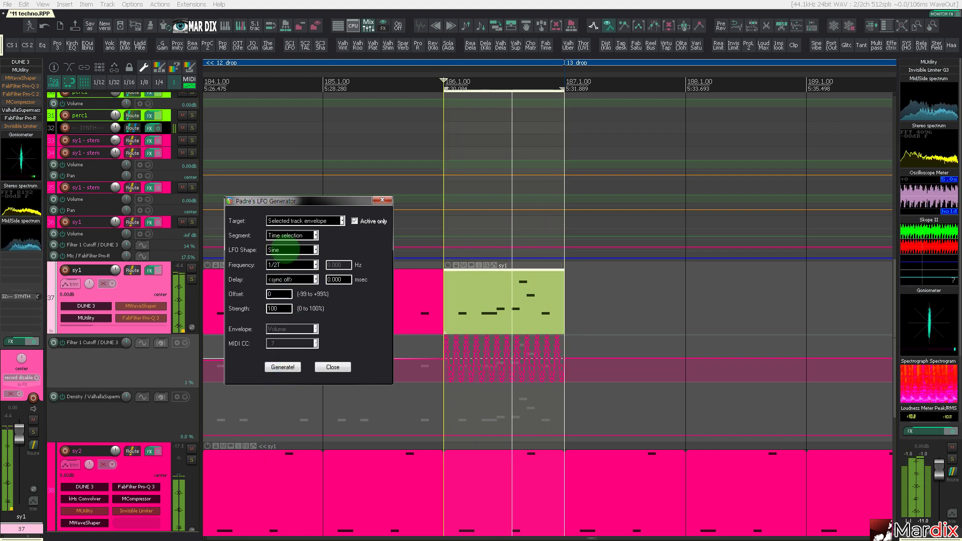
- Regenerate the Filter 1 Cutoff curve with the Random LFO shape and close the LFO generator
{"action": "left_click", "coordinate": [291, 250]}
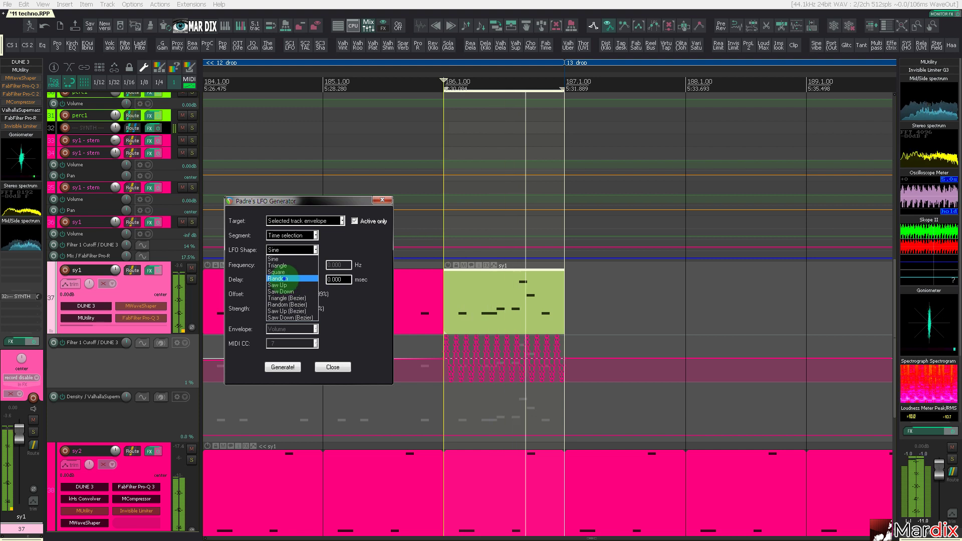
{"action": "left_click", "coordinate": [279, 279]}
{"action": "left_click", "coordinate": [283, 367]}
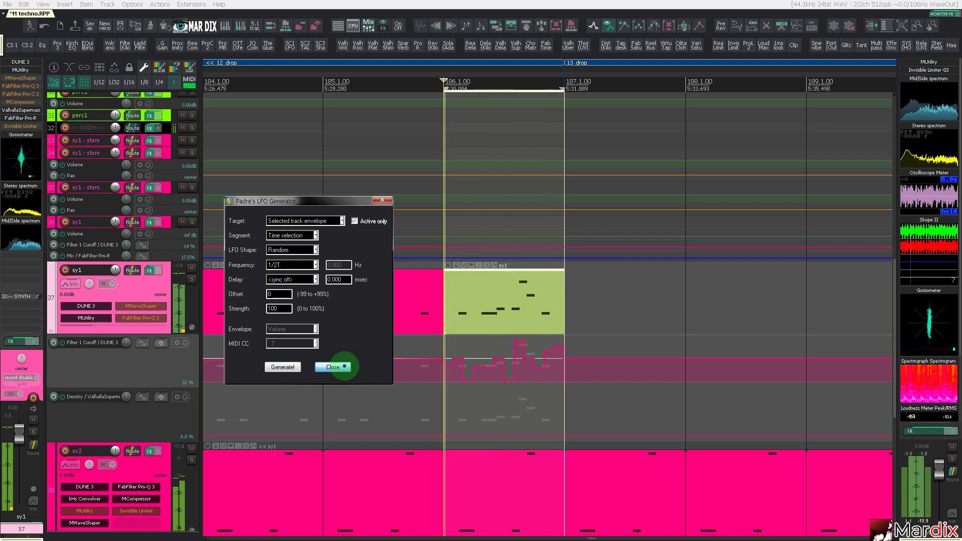
{"action": "left_click", "coordinate": [348, 368]}
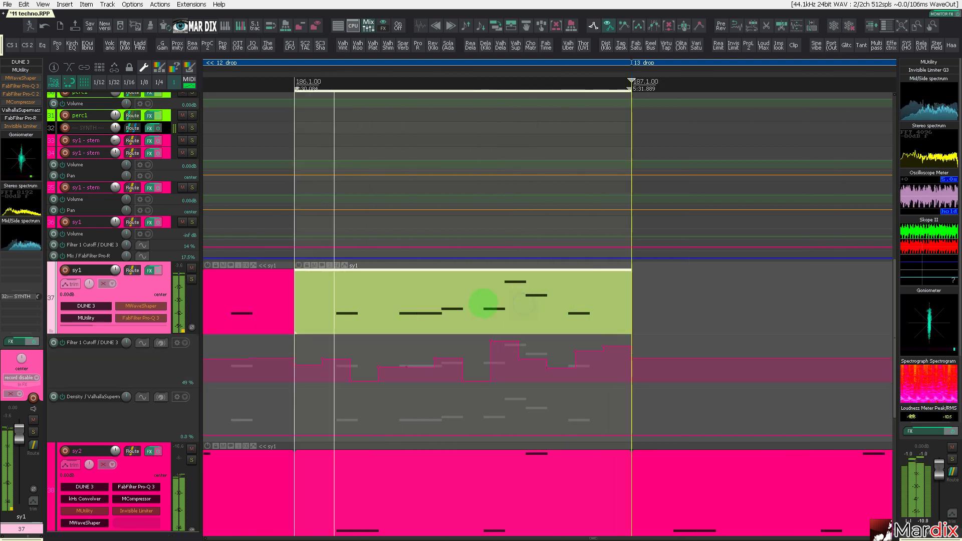
- Open the green bar's MIDI, raise the G#1 note at 186.2.25 to G#2 and lower the one after it to G#0
{"action": "double_click", "coordinate": [486, 299]}
{"action": "scroll", "coordinate": [497, 248], "scroll_direction": "down", "scroll_amount": 3}
{"action": "left_click_drag", "start_coordinate": [432, 288], "coordinate": [459, 293]}
{"action": "key", "text": "alt+KP_2"}
{"action": "scroll", "coordinate": [460, 290], "scroll_direction": "down", "scroll_amount": 6}
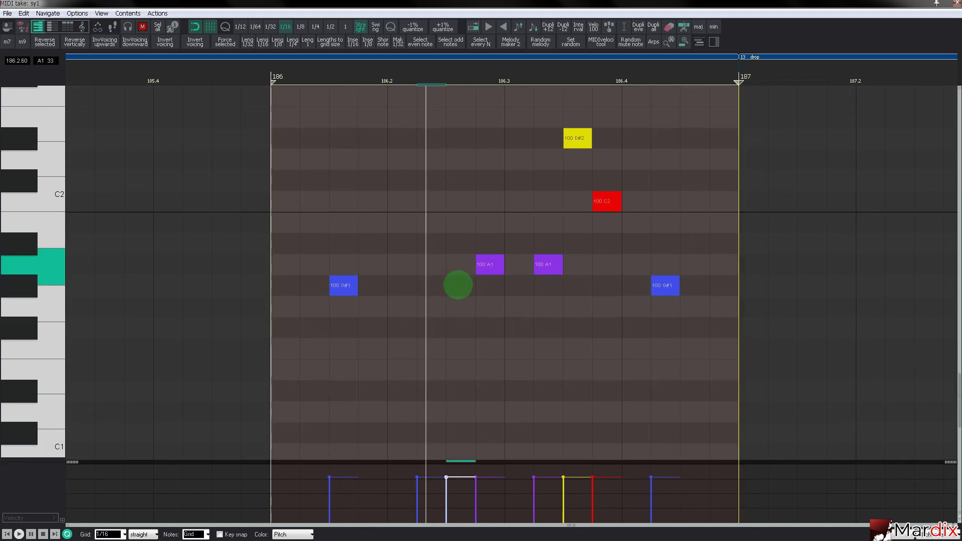
{"action": "scroll", "coordinate": [464, 294], "scroll_direction": "down", "scroll_amount": 2}
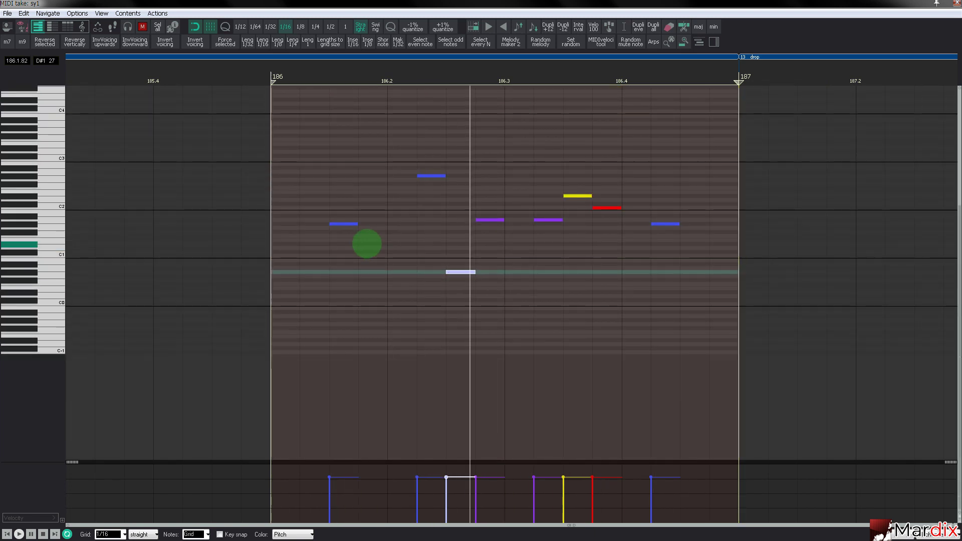
- Repeat the first G#1 note on the next three sixteenths, making a run of four from 186.1.50
{"action": "scroll", "coordinate": [366, 243], "scroll_direction": "up", "scroll_amount": 3}
{"action": "scroll", "coordinate": [350, 239], "scroll_direction": "up", "scroll_amount": 2}
{"action": "key", "text": "space"}
{"action": "left_click", "coordinate": [320, 162]}
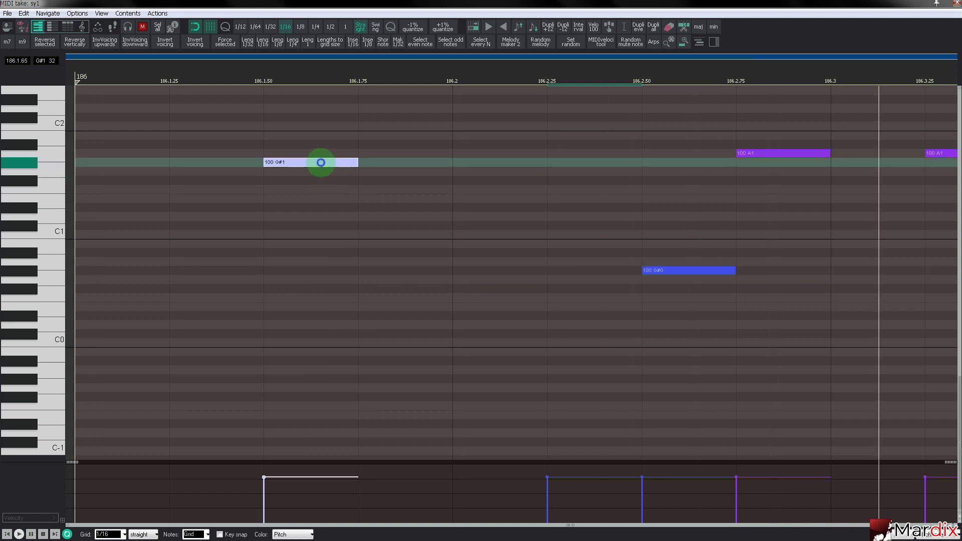
{"action": "scroll", "coordinate": [293, 172], "scroll_direction": "down", "scroll_amount": 5}
{"action": "scroll", "coordinate": [141, 166], "scroll_direction": "up", "scroll_amount": 3}
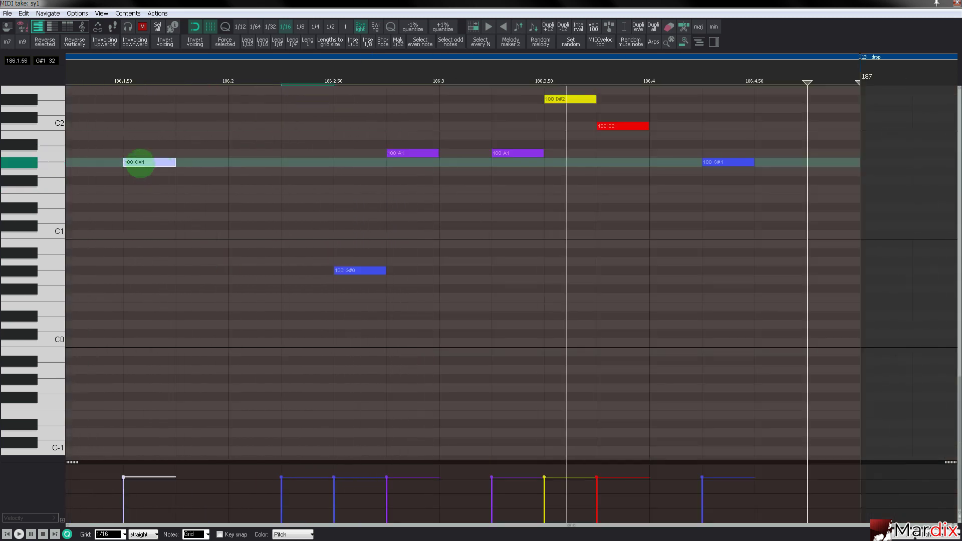
{"action": "left_click_drag", "start_coordinate": [140, 165], "coordinate": [196, 166]}
{"action": "left_click", "coordinate": [255, 163]}
{"action": "left_click", "coordinate": [307, 162]}
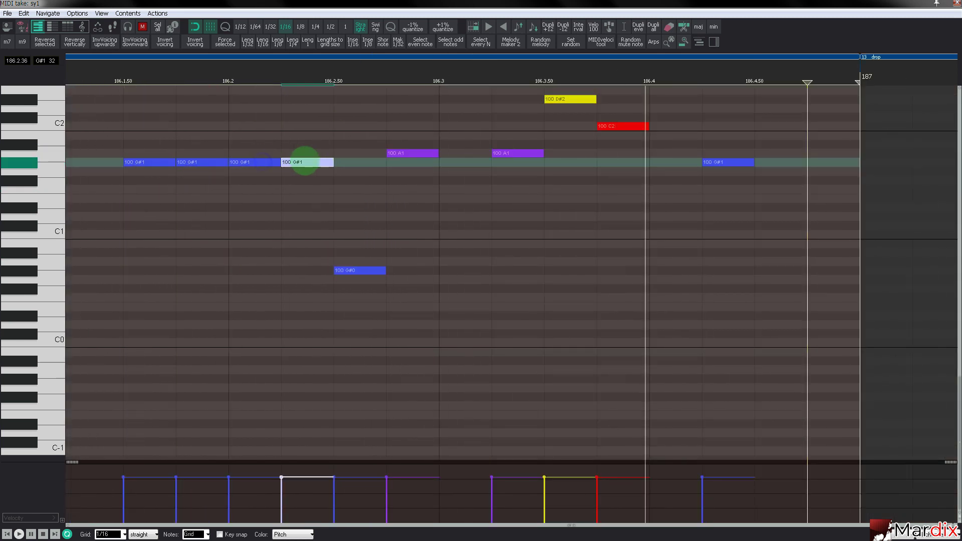
- Shorten the four repeated G#1 notes and the G#0 note to a little under half a sixteenth each
{"action": "left_click_drag", "start_coordinate": [311, 147], "coordinate": [125, 186]}
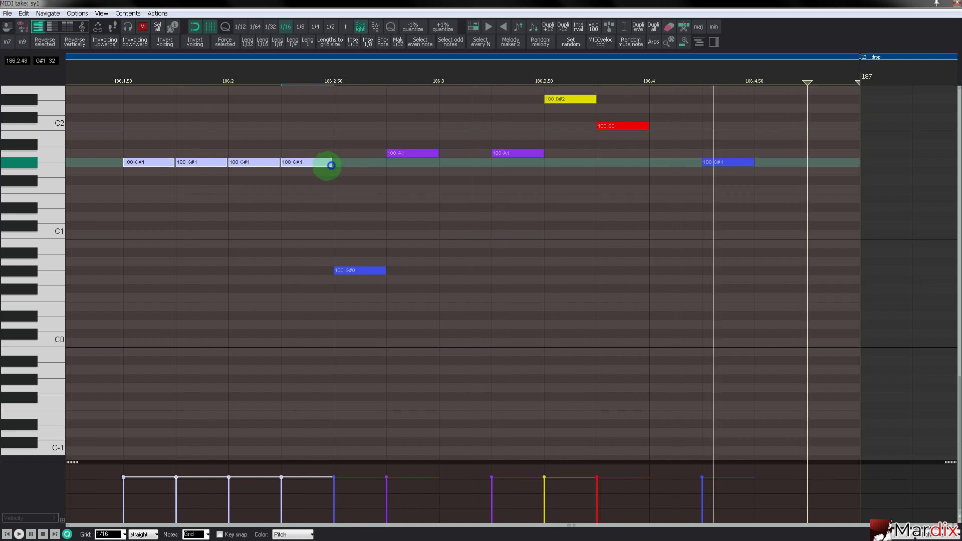
{"action": "left_click_drag", "start_coordinate": [331, 165], "coordinate": [302, 172]}
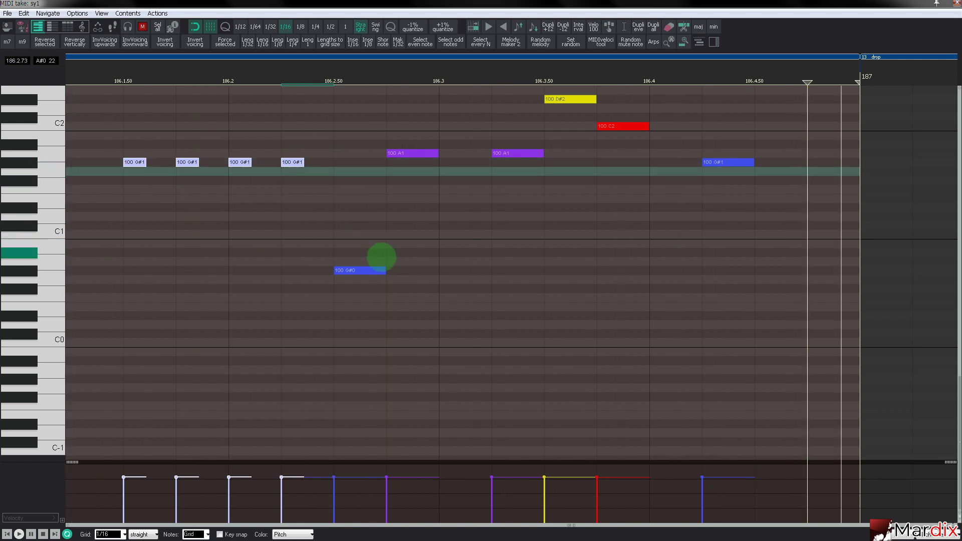
{"action": "left_click", "coordinate": [374, 269]}
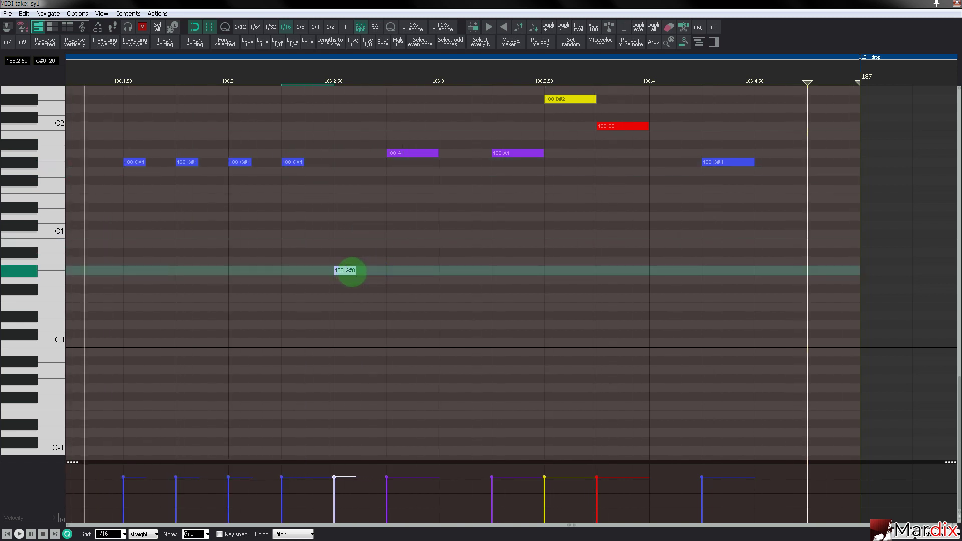
- Enable key snap with G# Phrygian Dominant and transpose the two A1 notes up an octave to A2
{"action": "scroll", "coordinate": [370, 262], "scroll_direction": "down", "scroll_amount": 3}
{"action": "scroll", "coordinate": [39, 244], "scroll_direction": "up", "scroll_amount": 5}
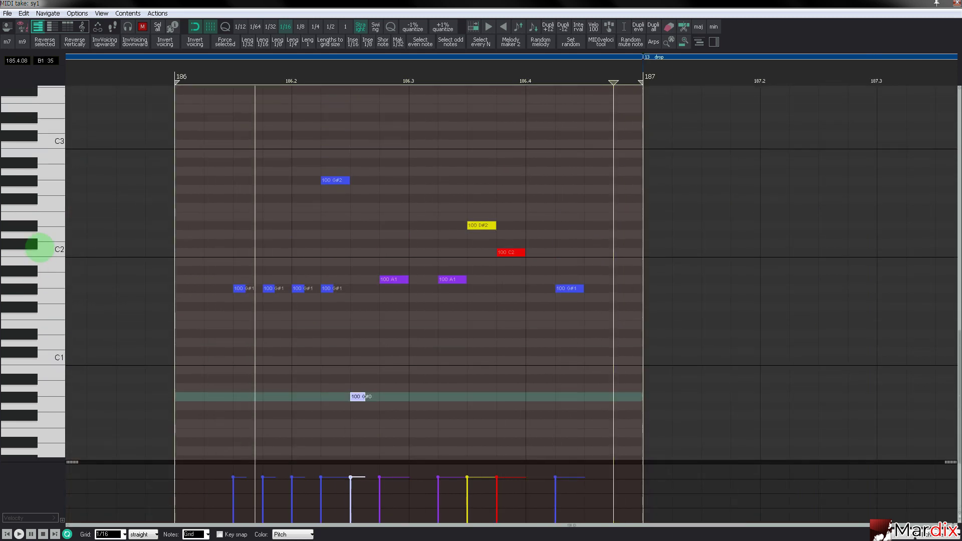
{"action": "scroll", "coordinate": [40, 245], "scroll_direction": "up", "scroll_amount": 1}
{"action": "left_click", "coordinate": [219, 534]}
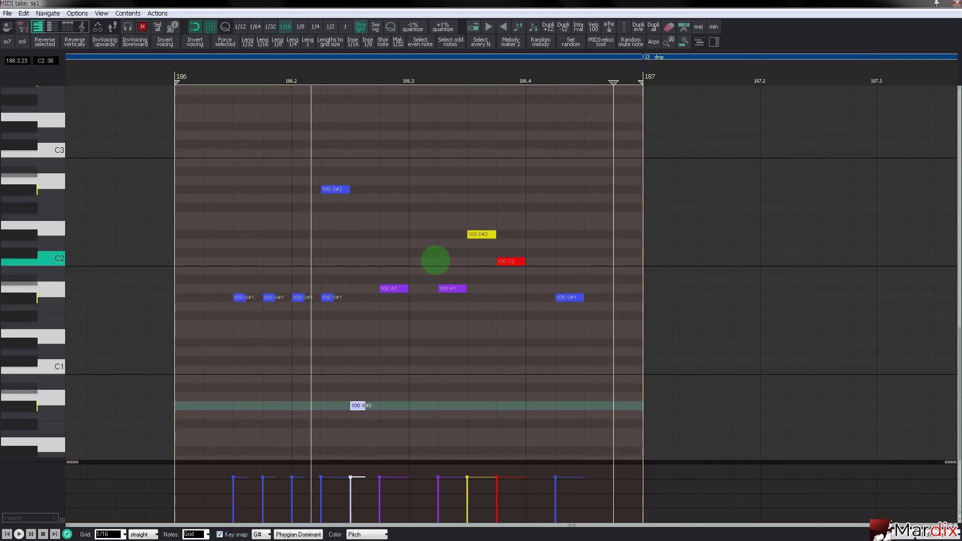
{"action": "left_click_drag", "start_coordinate": [386, 273], "coordinate": [458, 307]}
{"action": "key", "text": "ctrl+Up"}
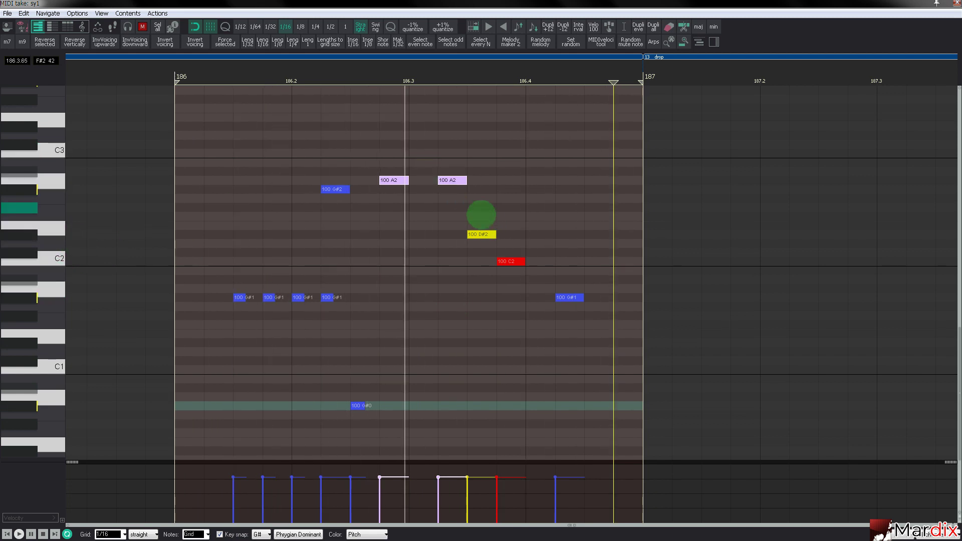
- Try the D#2 and C2 notes an octave higher and the D# down at D#1, returning both to their starting octave
{"action": "left_click_drag", "start_coordinate": [482, 225], "coordinate": [511, 272]}
{"action": "key", "text": "ctrl+Up"}
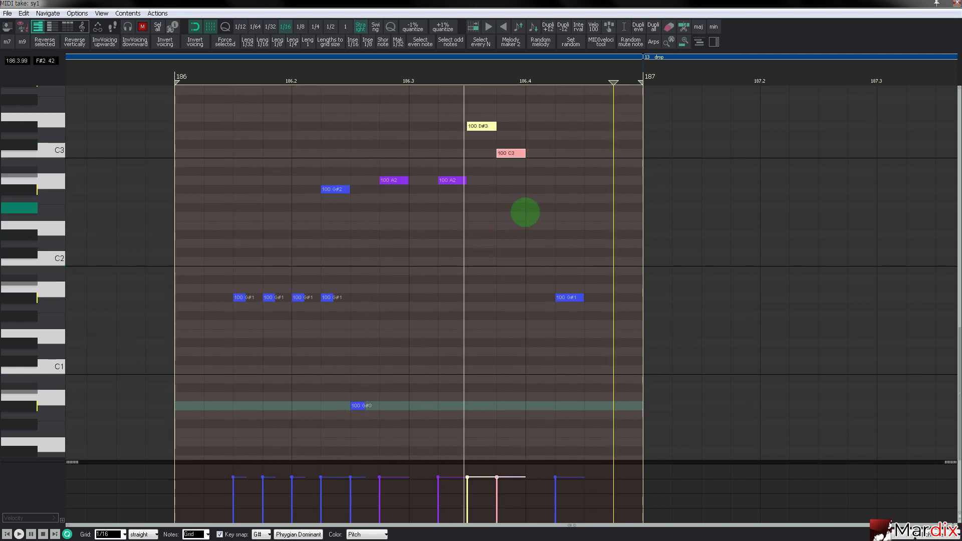
{"action": "left_click", "coordinate": [519, 152]}
{"action": "key", "text": "ctrl+Down"}
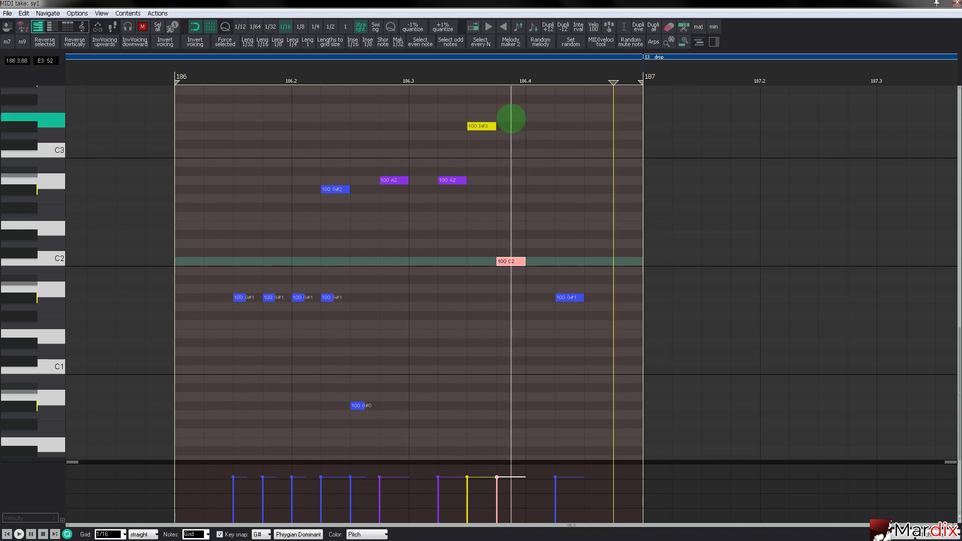
{"action": "left_click", "coordinate": [488, 126]}
{"action": "key", "text": "ctrl+Down"}
{"action": "key", "text": "ctrl+Down"}
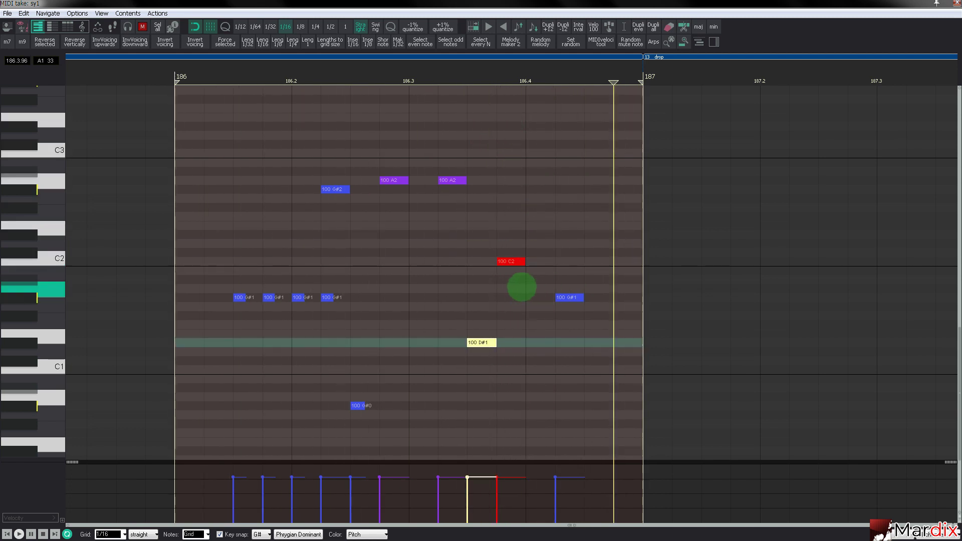
{"action": "key", "text": "ctrl+Up"}
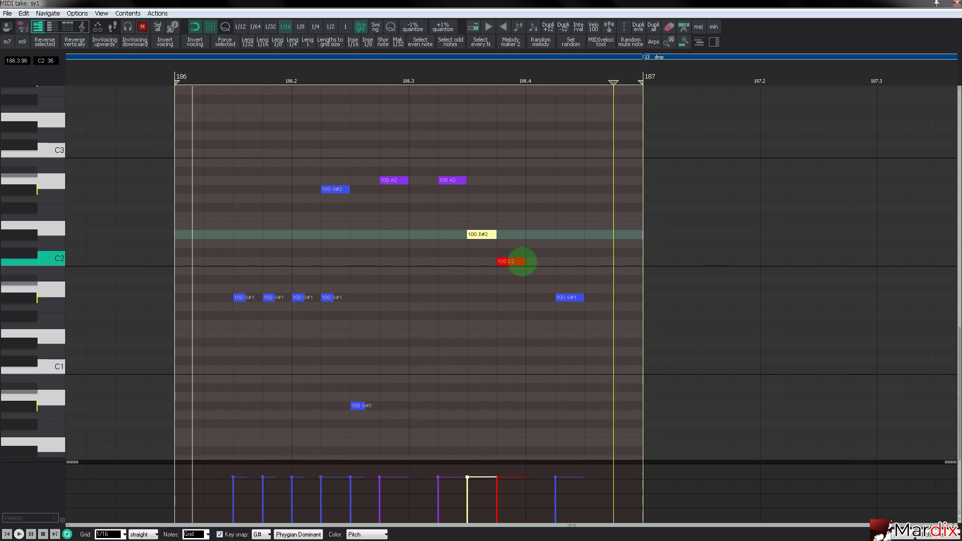
- Lengthen the last G#1 note to end at 186.4.75 and close the MIDI editor
{"action": "left_click", "coordinate": [573, 297]}
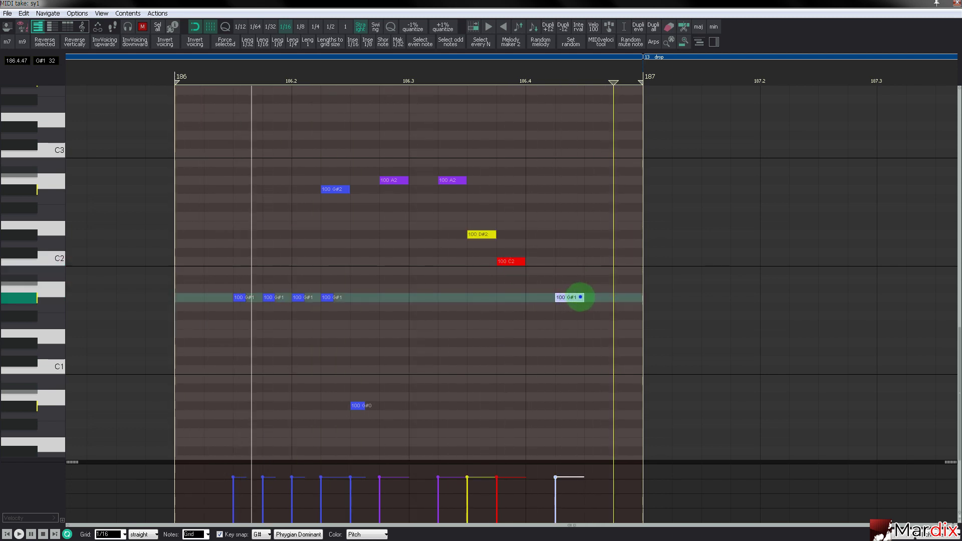
{"action": "left_click_drag", "start_coordinate": [580, 298], "coordinate": [625, 300]}
{"action": "key", "text": "Escape"}
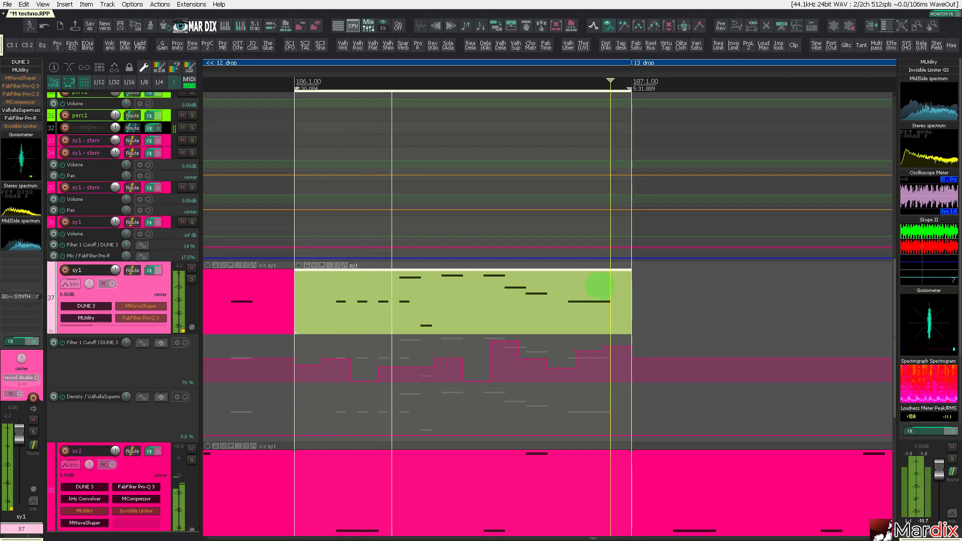
- Copy the sy1 pattern from 12 drop to the start of 13 drop and extend it to bar 202
{"action": "scroll", "coordinate": [578, 282], "scroll_direction": "down", "scroll_amount": 10}
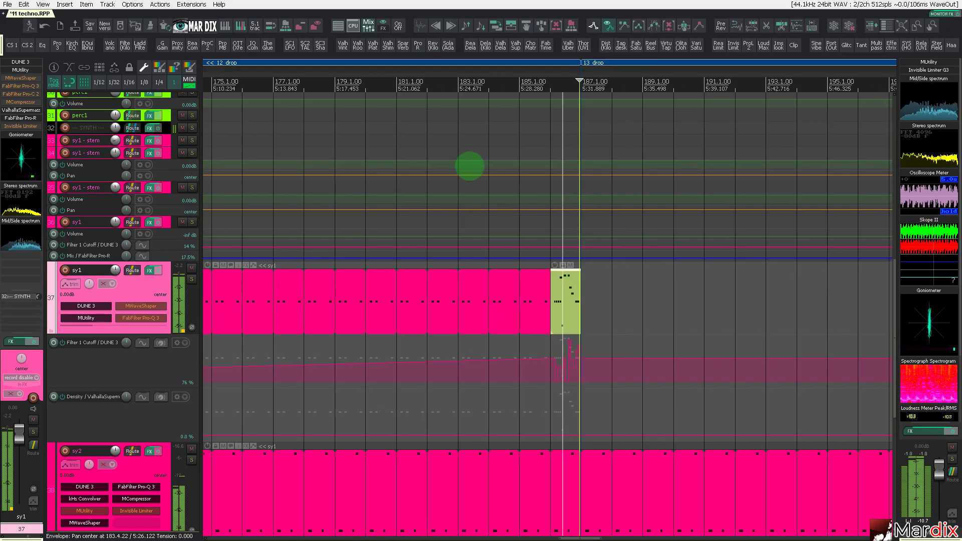
{"action": "left_click", "coordinate": [442, 141]}
{"action": "left_click", "coordinate": [461, 280]}
{"action": "scroll", "coordinate": [458, 281], "scroll_direction": "down", "scroll_amount": 4}
{"action": "left_click_drag", "start_coordinate": [418, 296], "coordinate": [497, 295]}
{"action": "scroll", "coordinate": [501, 293], "scroll_direction": "up", "scroll_amount": 5}
{"action": "left_click", "coordinate": [502, 294]}
{"action": "scroll", "coordinate": [507, 295], "scroll_direction": "down", "scroll_amount": 5}
{"action": "scroll", "coordinate": [509, 299], "scroll_direction": "up", "scroll_amount": 5}
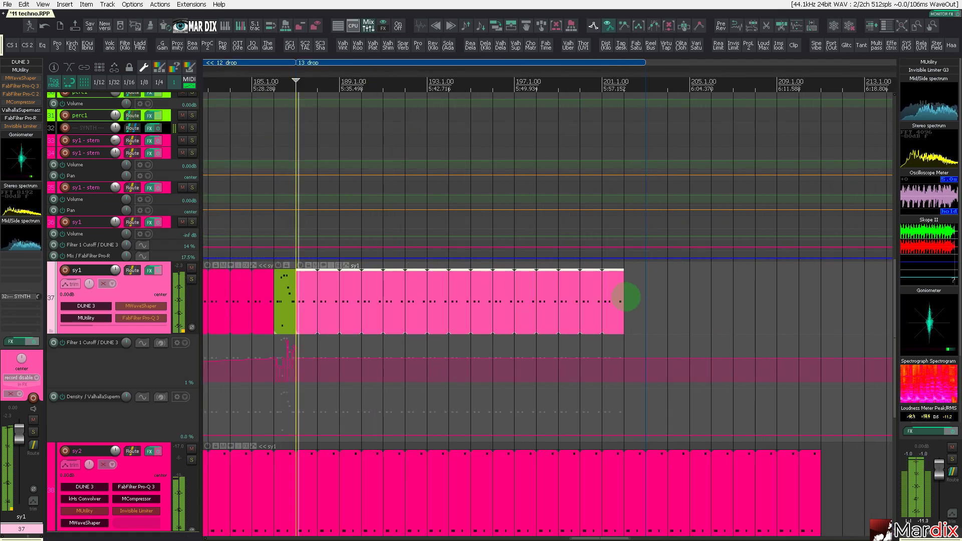
{"action": "mouse_move", "coordinate": [628, 296]}
{"action": "left_mouse_down"}
{"action": "mouse_move", "coordinate": [643, 300]}
{"action": "mouse_move", "coordinate": [625, 297]}
{"action": "left_mouse_up"}
{"action": "scroll", "coordinate": [601, 299], "scroll_direction": "down", "scroll_amount": 3}
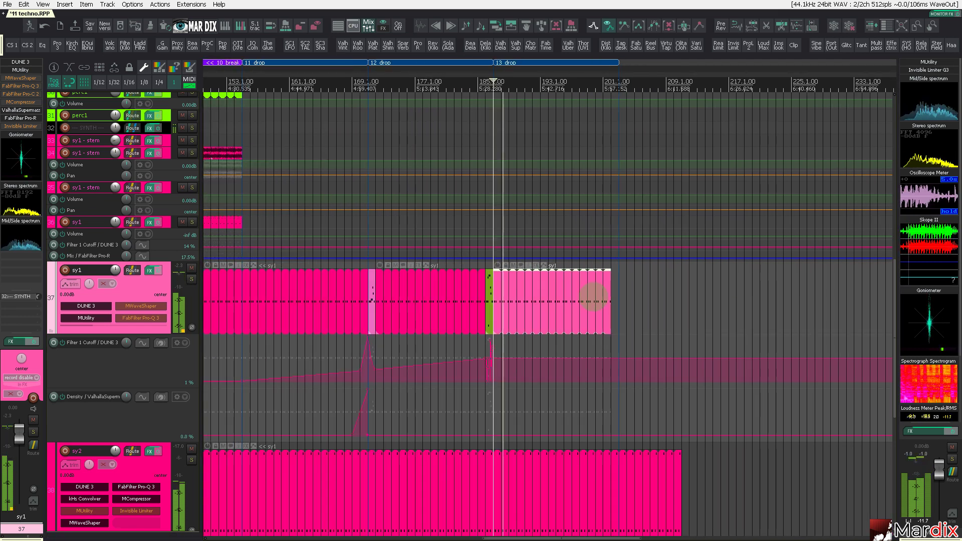
- Lower the Filter 1 Cutoff automation on the lower sy1 track from the start of 13 drop onward
{"action": "scroll", "coordinate": [509, 349], "scroll_direction": "up", "scroll_amount": 6}
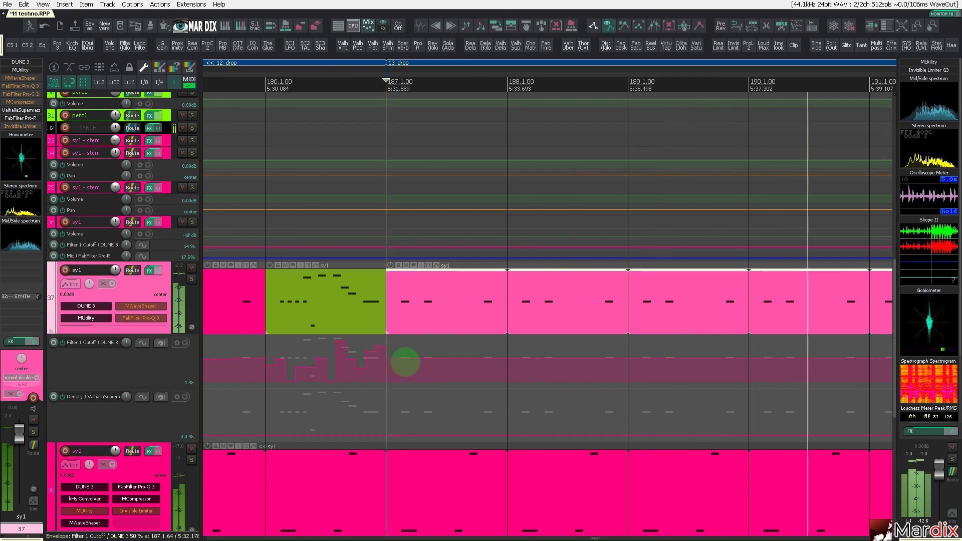
{"action": "left_click_drag", "start_coordinate": [387, 361], "coordinate": [387, 383]}
{"action": "scroll", "coordinate": [382, 345], "scroll_direction": "down", "scroll_amount": 4}
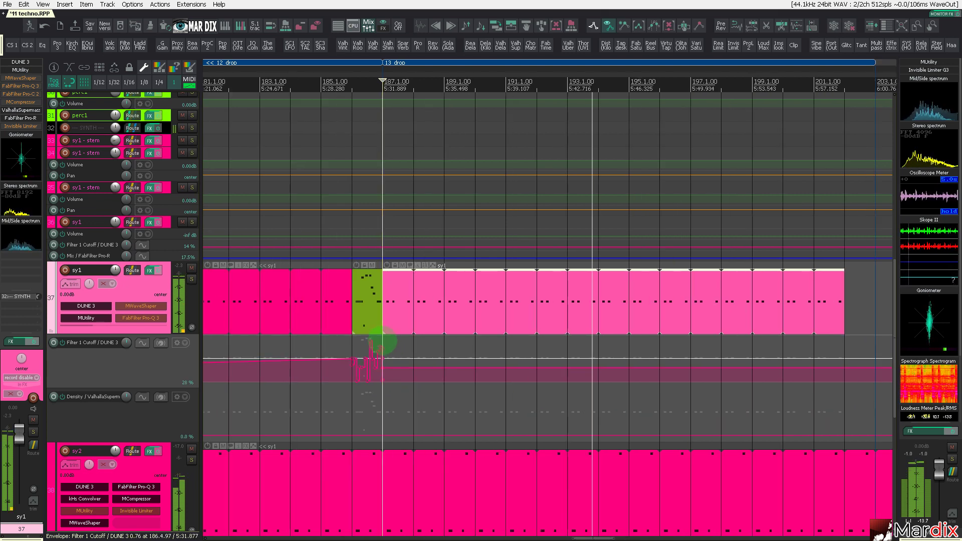
- Extend the hh2 hi-hat pattern from bar 187 to the end of 13 drop
{"action": "left_click", "coordinate": [322, 133]}
{"action": "scroll", "coordinate": [333, 152], "scroll_direction": "down", "scroll_amount": 2}
{"action": "scroll", "coordinate": [350, 179], "scroll_direction": "down", "scroll_amount": 3}
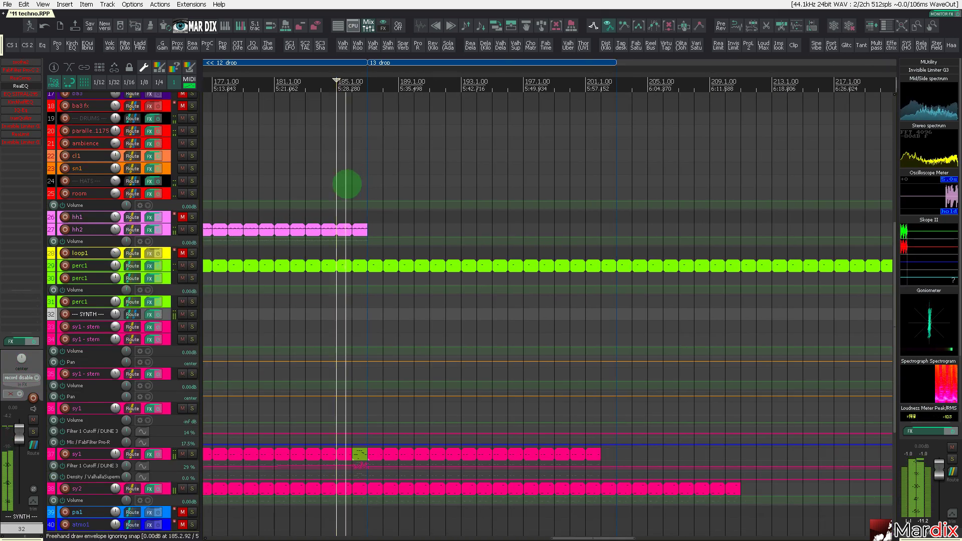
{"action": "left_click_drag", "start_coordinate": [367, 228], "coordinate": [611, 226]}
{"action": "scroll", "coordinate": [561, 228], "scroll_direction": "up", "scroll_amount": 2}
{"action": "scroll", "coordinate": [557, 231], "scroll_direction": "down", "scroll_amount": 4}
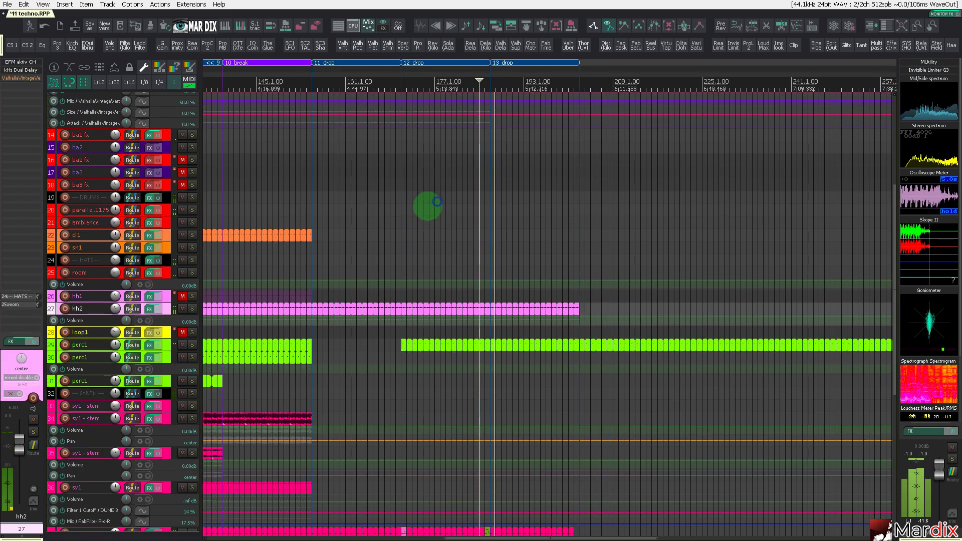
- Copy the cl1 clap pattern from 9 drop and 10 break to the start of 13 drop
{"action": "left_click", "coordinate": [301, 236]}
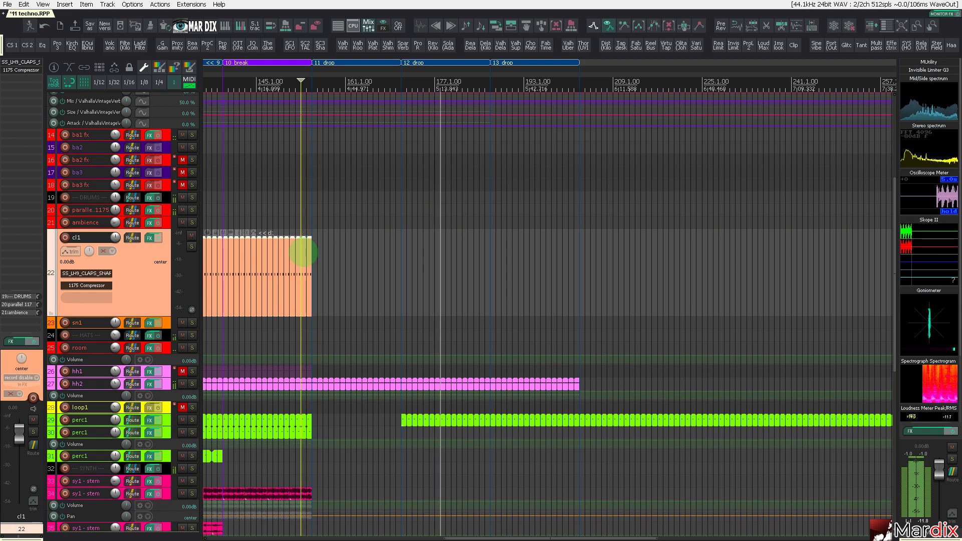
{"action": "left_click_drag", "start_coordinate": [266, 259], "coordinate": [528, 271]}
{"action": "scroll", "coordinate": [527, 271], "scroll_direction": "up", "scroll_amount": 4}
{"action": "scroll", "coordinate": [524, 271], "scroll_direction": "down", "scroll_amount": 5}
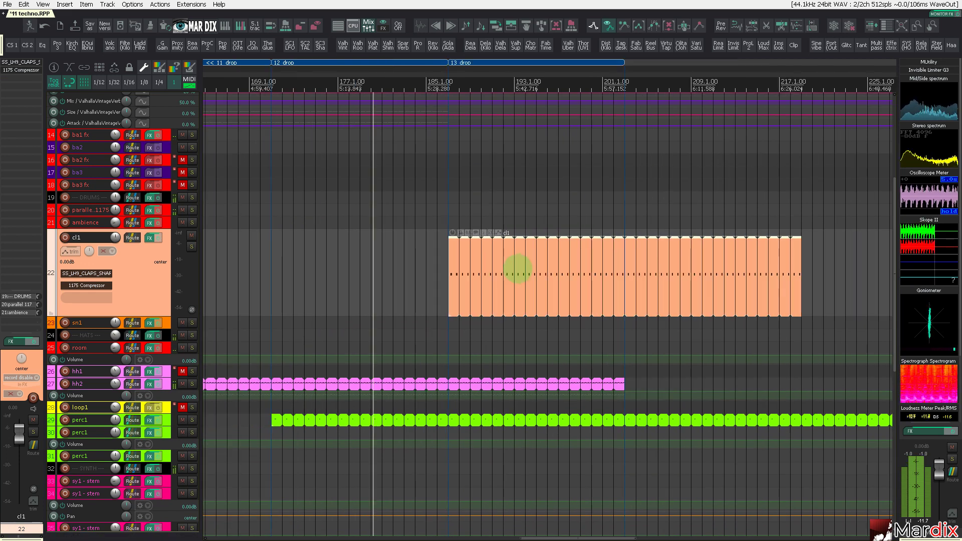
- Extend the ba1 bass pattern from the start of 13 drop across the section
{"action": "scroll", "coordinate": [519, 269], "scroll_direction": "up", "scroll_amount": 2}
{"action": "scroll", "coordinate": [429, 229], "scroll_direction": "up", "scroll_amount": 3}
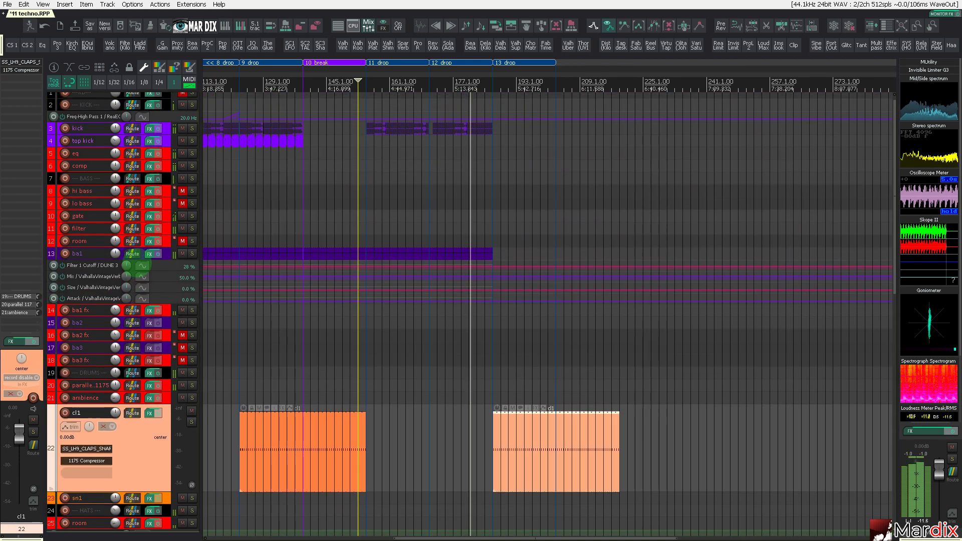
{"action": "left_click", "coordinate": [490, 258]}
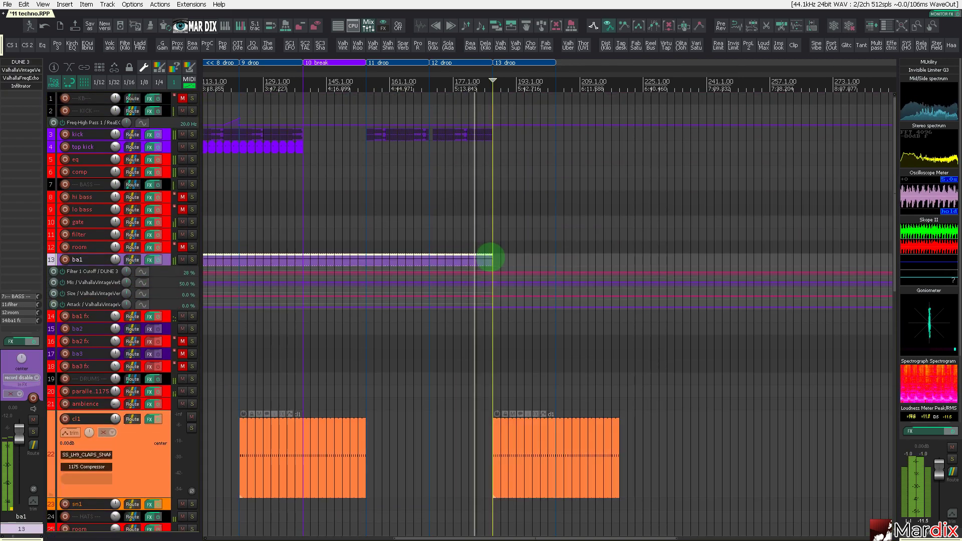
{"action": "scroll", "coordinate": [484, 267], "scroll_direction": "up", "scroll_amount": 4}
{"action": "left_click_drag", "start_coordinate": [495, 223], "coordinate": [604, 226]}
{"action": "scroll", "coordinate": [129, 241], "scroll_direction": "up", "scroll_amount": 15}
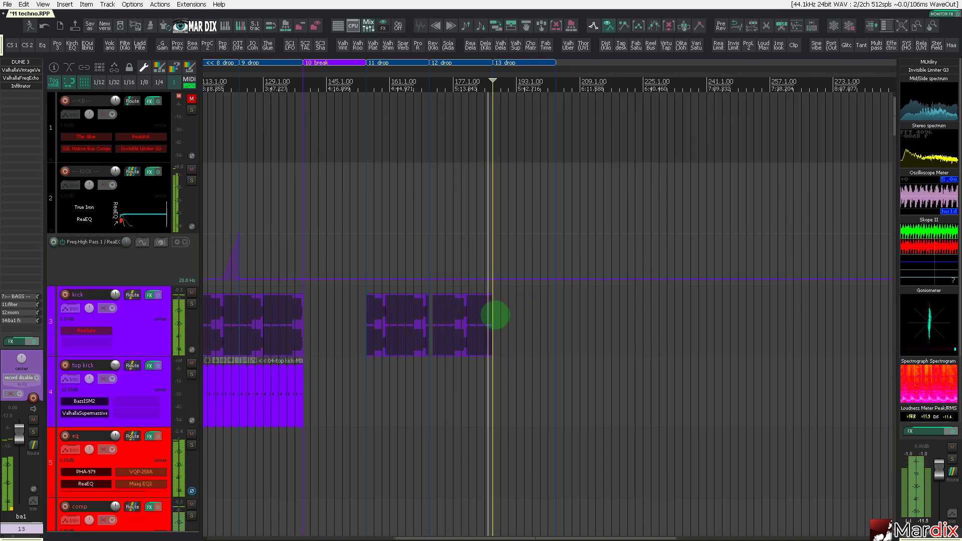
- Duplicate the kick items from 12 drop so they continue from bar 187 to bar 202 in 13 drop
{"action": "scroll", "coordinate": [495, 315], "scroll_direction": "up", "scroll_amount": 3}
{"action": "left_click_drag", "start_coordinate": [541, 321], "coordinate": [286, 351]}
{"action": "key", "text": "ctrl+d"}
{"action": "scroll", "coordinate": [775, 330], "scroll_direction": "up", "scroll_amount": 5}
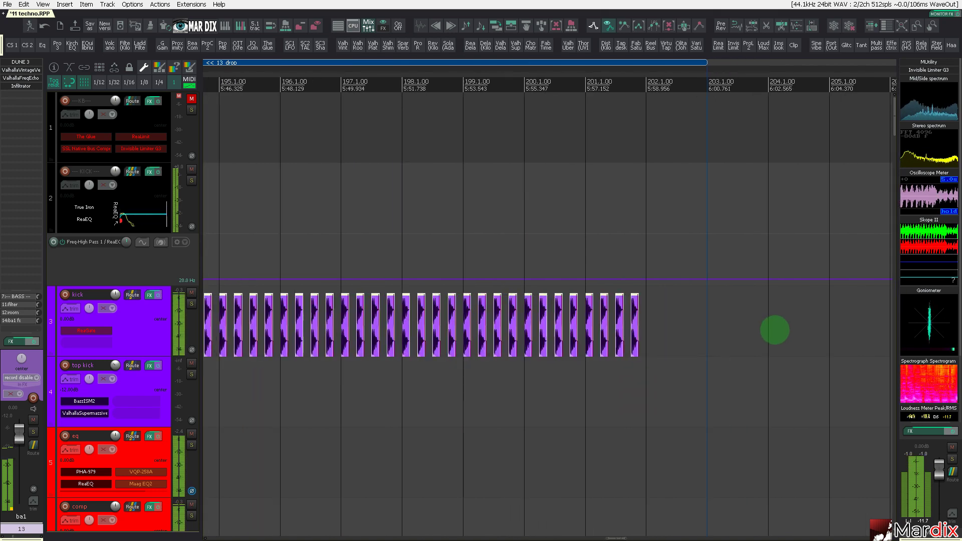
{"action": "scroll", "coordinate": [775, 330], "scroll_direction": "down", "scroll_amount": 5}
{"action": "scroll", "coordinate": [517, 318], "scroll_direction": "up", "scroll_amount": 5}
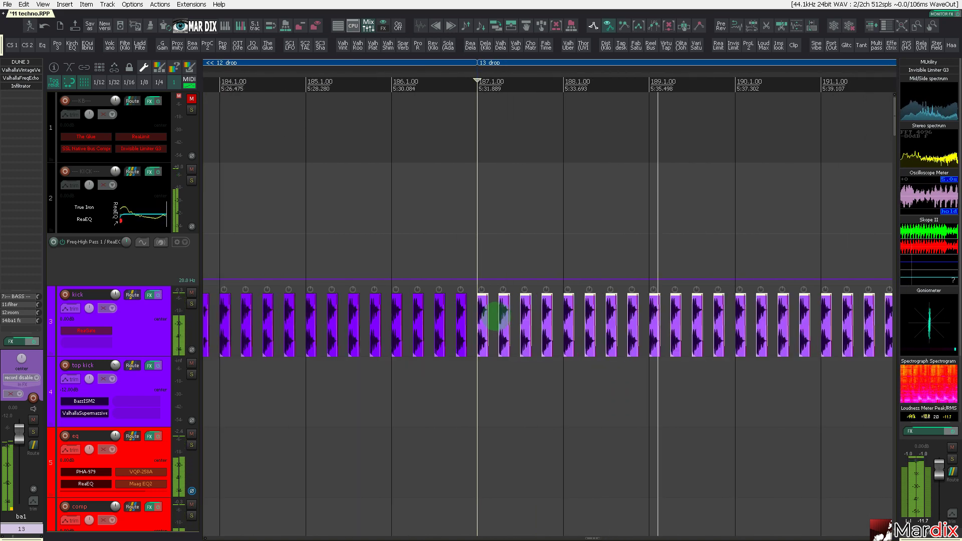
- Set the grid to 1/16 and split the four kicks of bar 187 in half
{"action": "left_click", "coordinate": [129, 81]}
{"action": "scroll", "coordinate": [509, 313], "scroll_direction": "up", "scroll_amount": 2}
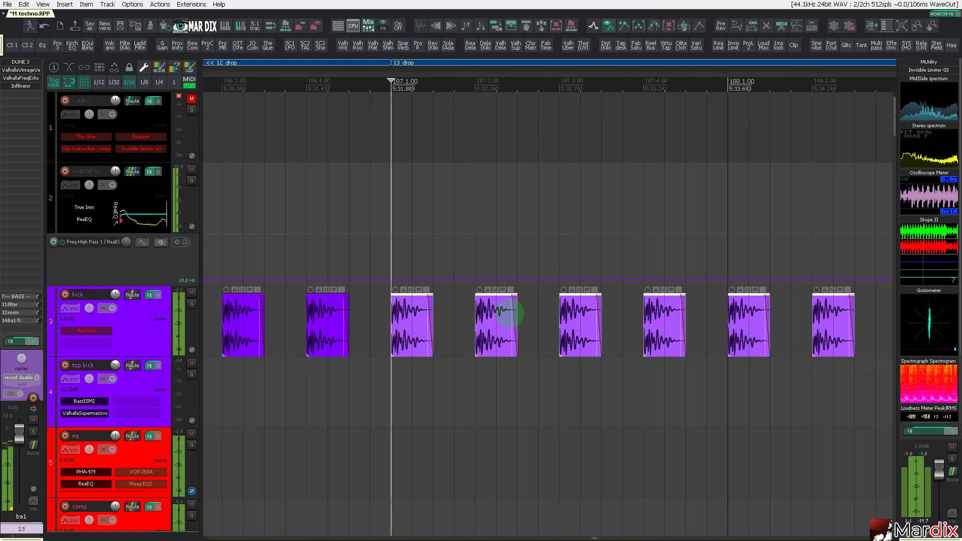
{"action": "left_click_drag", "start_coordinate": [407, 386], "coordinate": [674, 335]}
{"action": "left_click", "coordinate": [293, 85]}
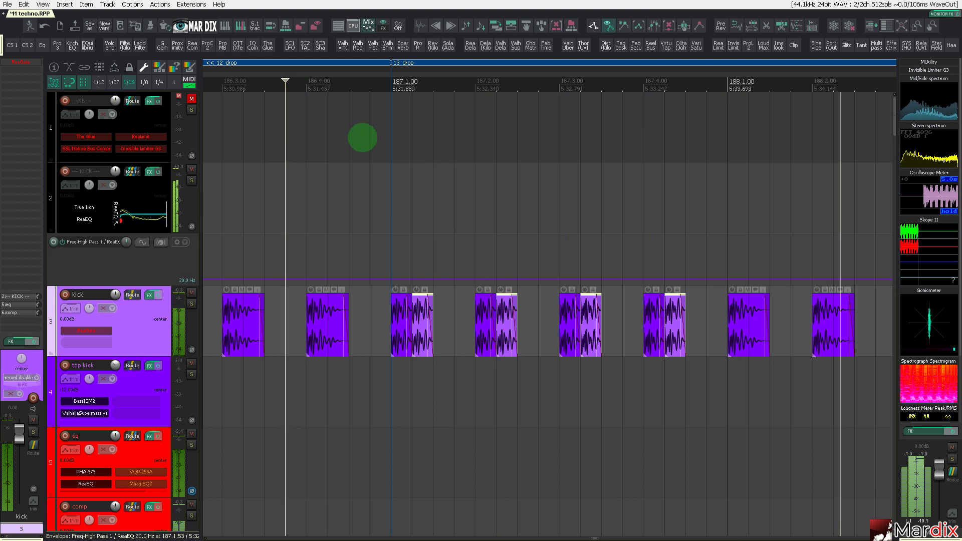
- Delete the second half of the kick on 187.2 and place the playback position before 13 drop
{"action": "left_click", "coordinate": [343, 97]}
{"action": "left_click", "coordinate": [496, 331]}
{"action": "key", "text": "s"}
{"action": "key", "text": "Delete"}
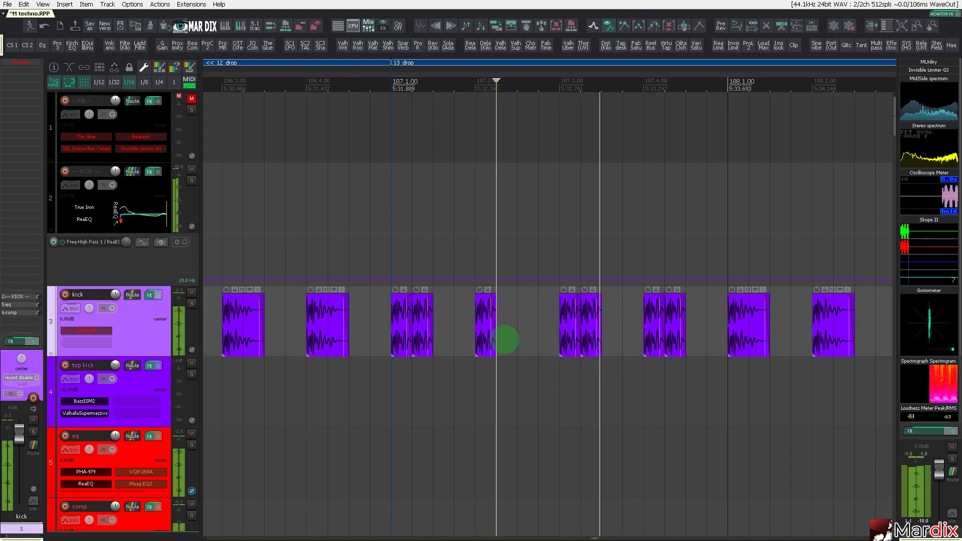
- Move the first kick half on 187.3 a sixteenth earlier, remove the second half on 187.4 and audition the bar
{"action": "left_click", "coordinate": [364, 177]}
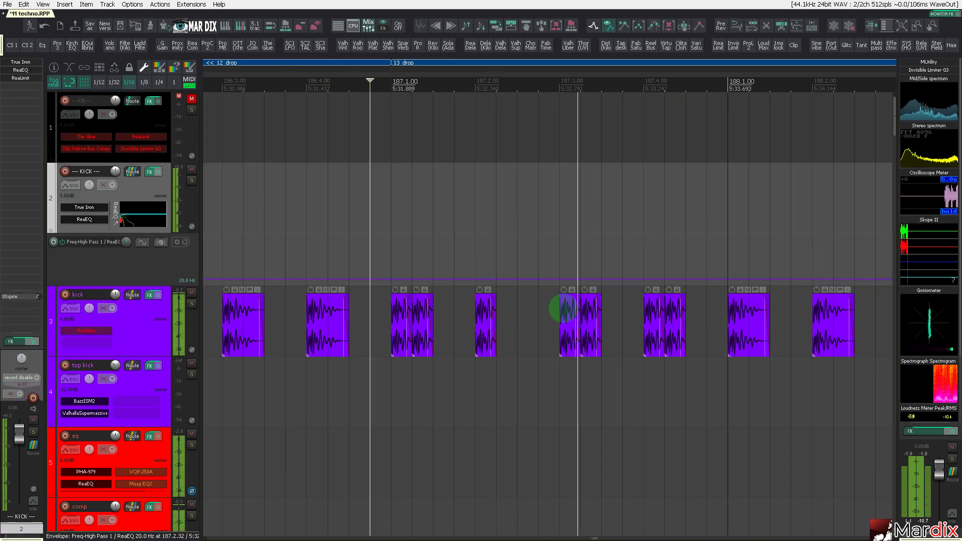
{"action": "left_click_drag", "start_coordinate": [570, 317], "coordinate": [549, 313]}
{"action": "left_click", "coordinate": [367, 202]}
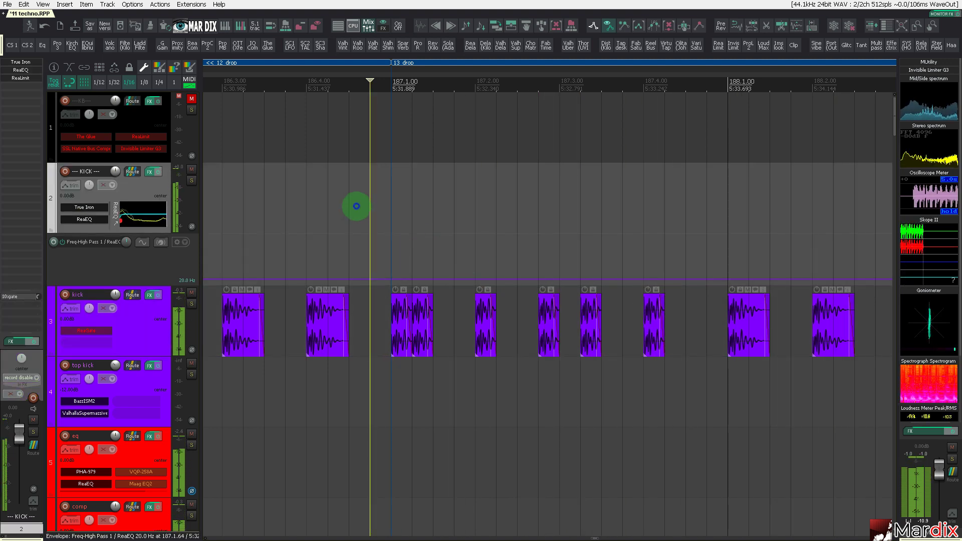
{"action": "left_click", "coordinate": [357, 206]}
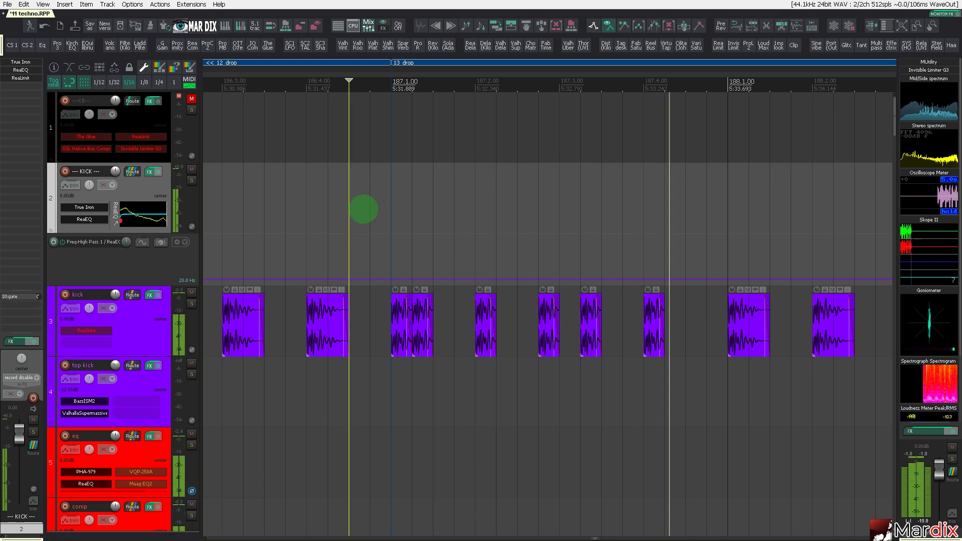
- Set the grid to 1 and play the arrangement from bar 170, just before 12 drop
{"action": "scroll", "coordinate": [364, 209], "scroll_direction": "down", "scroll_amount": 6}
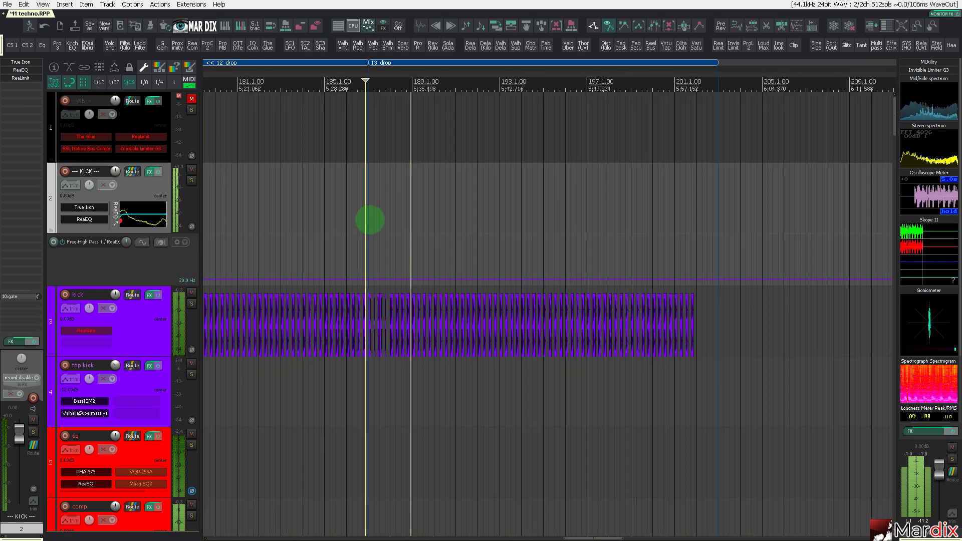
{"action": "scroll", "coordinate": [370, 220], "scroll_direction": "down", "scroll_amount": 2}
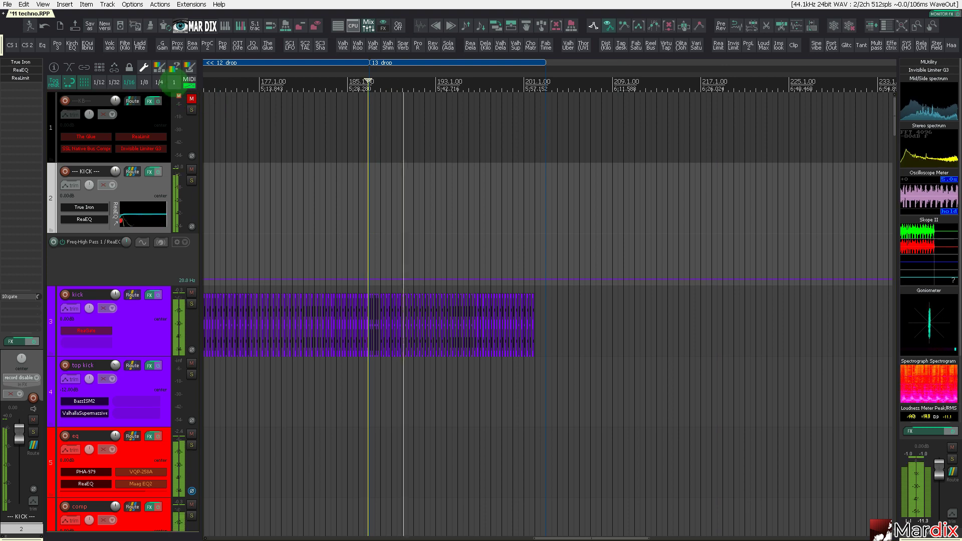
{"action": "left_click_drag", "start_coordinate": [301, 83], "coordinate": [424, 100]}
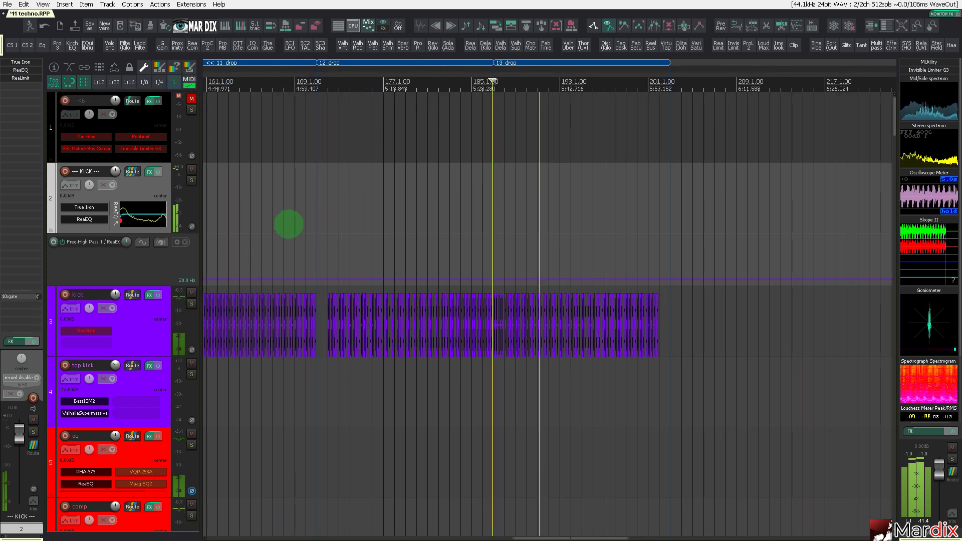
{"action": "left_click", "coordinate": [307, 192]}
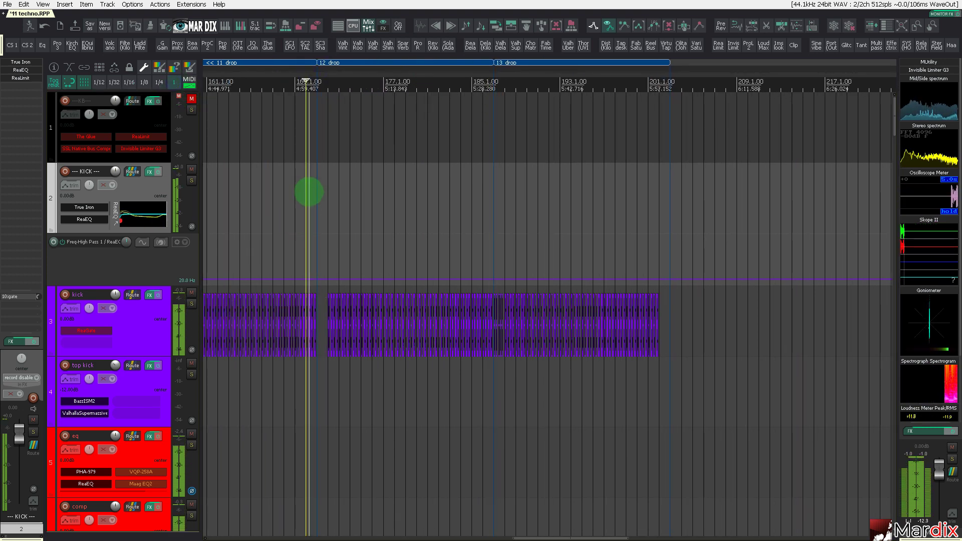
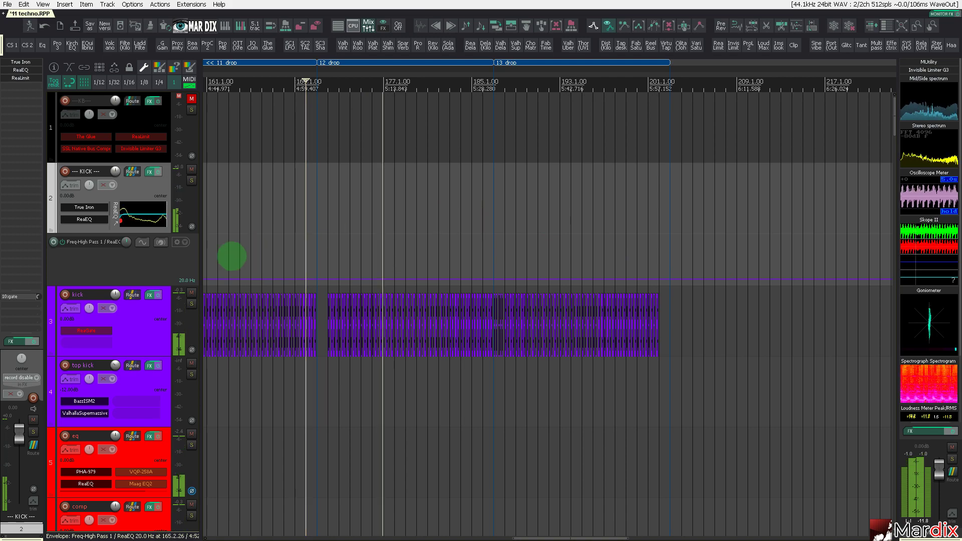
- Remove the Filter SEM effect from the HATS bus track
{"action": "scroll", "coordinate": [142, 281], "scroll_direction": "down", "scroll_amount": 6}
{"action": "scroll", "coordinate": [143, 281], "scroll_direction": "down", "scroll_amount": 15}
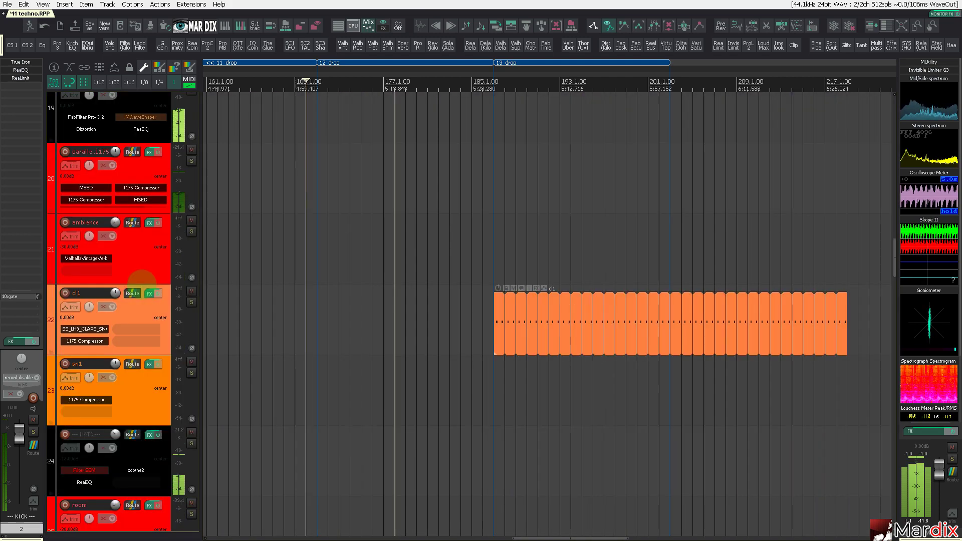
{"action": "scroll", "coordinate": [141, 283], "scroll_direction": "up", "scroll_amount": 3}
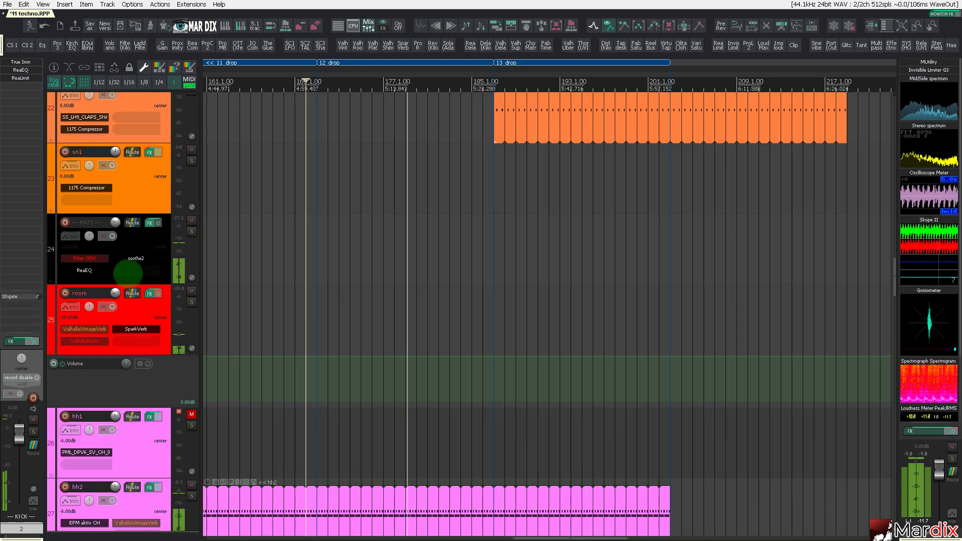
{"action": "left_click", "coordinate": [141, 242]}
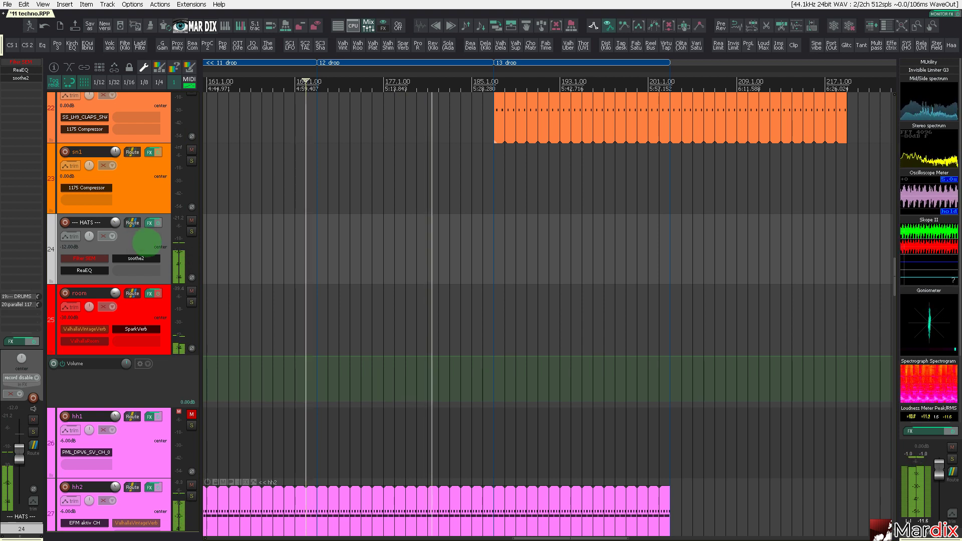
{"action": "left_click", "coordinate": [103, 254], "text": "alt"}
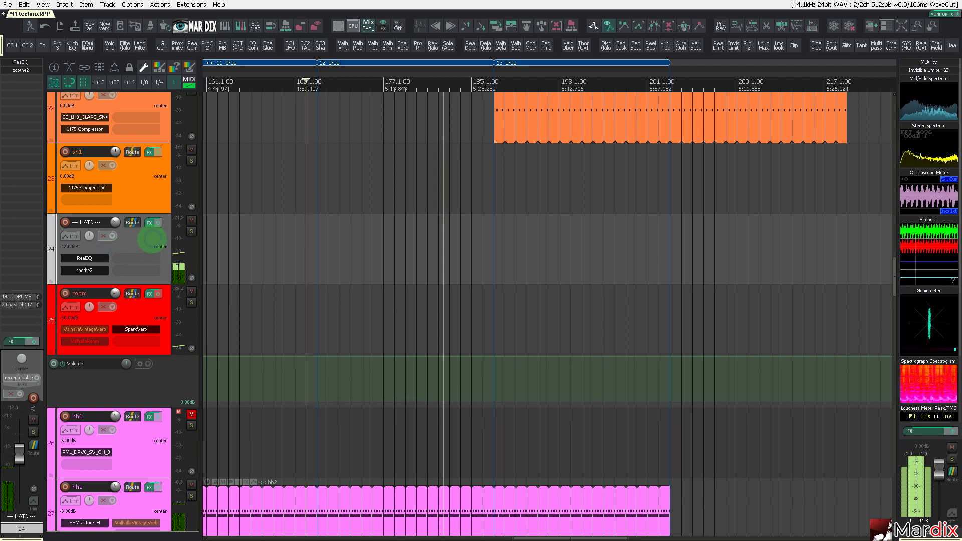
- Copy the upper sy1 track's pattern from before 11 drop to the start of 12 drop
{"action": "scroll", "coordinate": [162, 288], "scroll_direction": "down", "scroll_amount": 5}
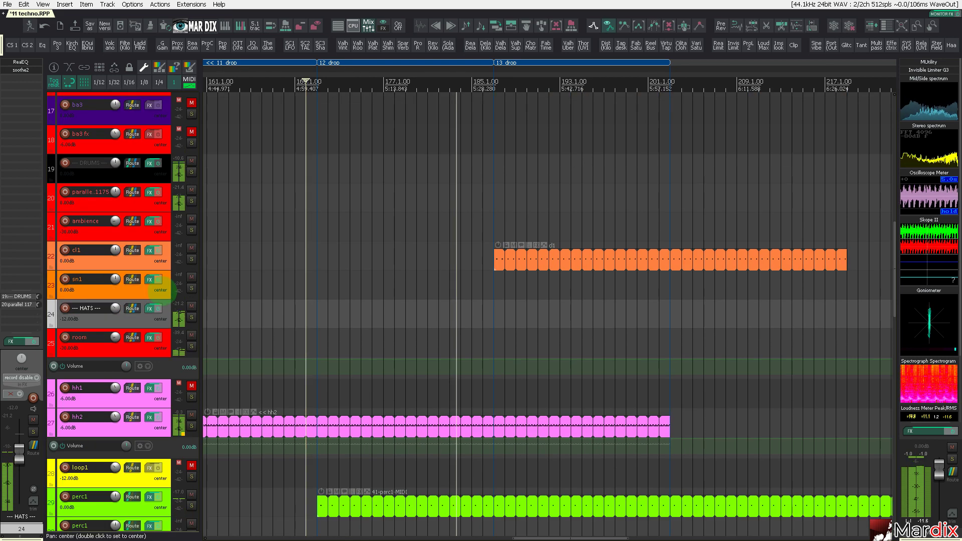
{"action": "scroll", "coordinate": [162, 291], "scroll_direction": "down", "scroll_amount": 10}
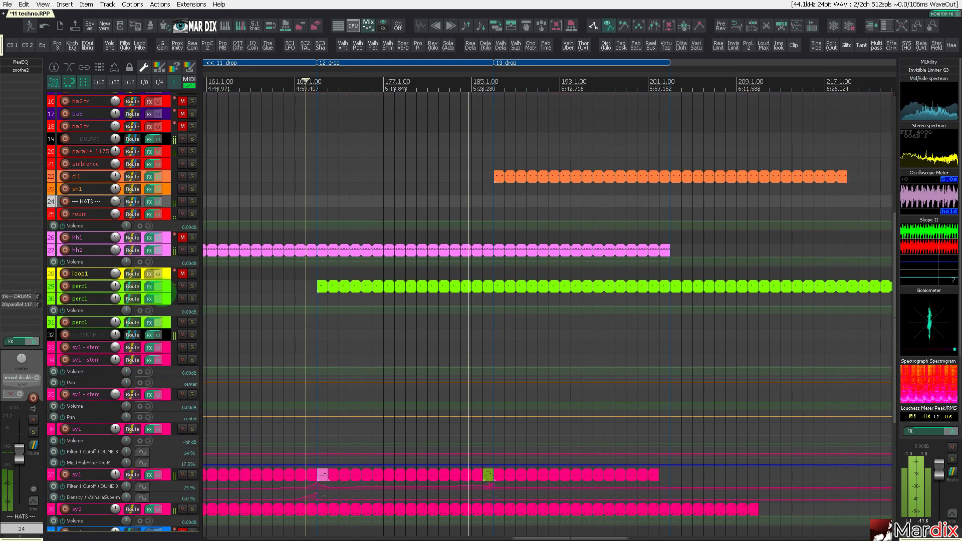
{"action": "scroll", "coordinate": [165, 293], "scroll_direction": "down", "scroll_amount": 1}
{"action": "scroll", "coordinate": [401, 200], "scroll_direction": "down", "scroll_amount": 2}
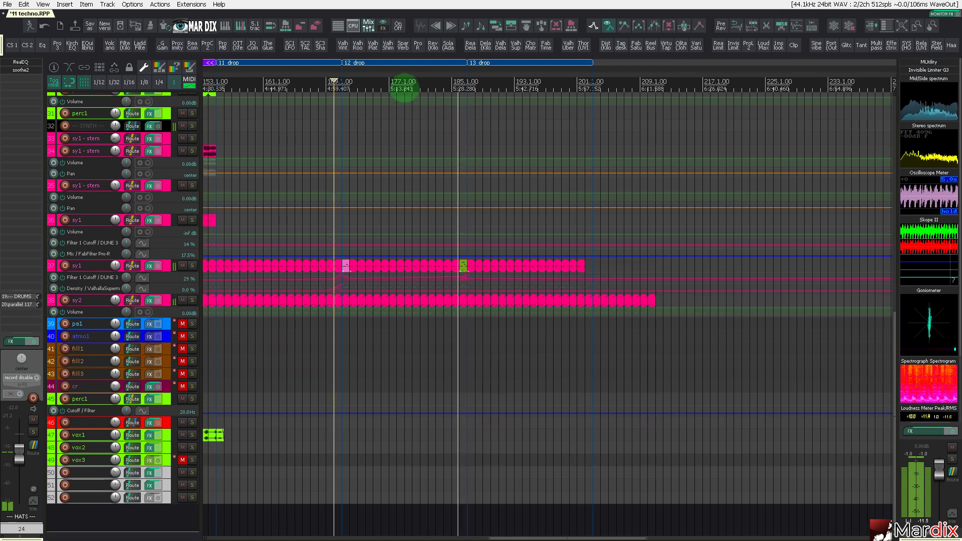
{"action": "left_click_drag", "start_coordinate": [436, 75], "coordinate": [583, 80]}
{"action": "left_click", "coordinate": [347, 219]}
{"action": "scroll", "coordinate": [341, 223], "scroll_direction": "up", "scroll_amount": 5}
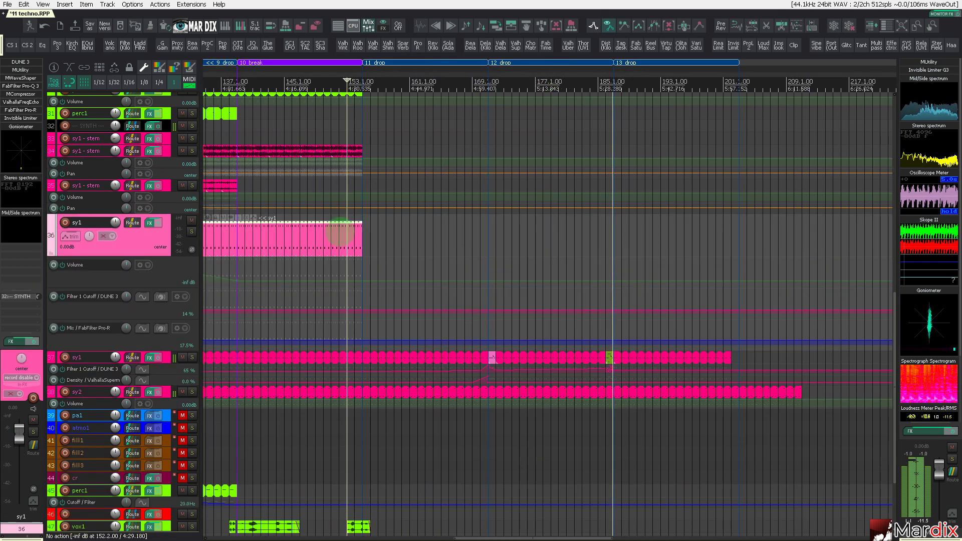
{"action": "left_click_drag", "start_coordinate": [261, 249], "coordinate": [684, 261]}
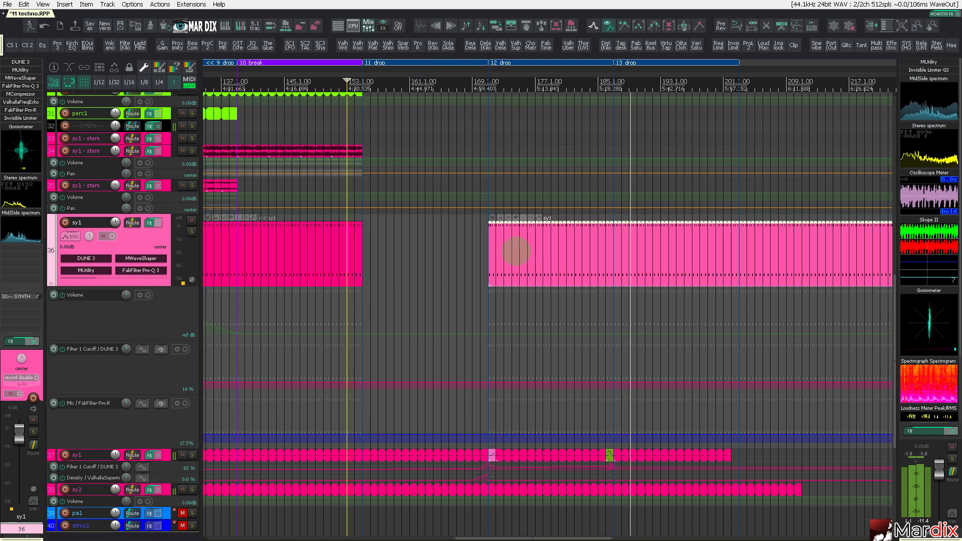
{"action": "scroll", "coordinate": [517, 252], "scroll_direction": "up", "scroll_amount": 3}
{"action": "left_click_drag", "start_coordinate": [473, 248], "coordinate": [481, 253]}
{"action": "scroll", "coordinate": [480, 254], "scroll_direction": "down", "scroll_amount": 4}
{"action": "scroll", "coordinate": [479, 257], "scroll_direction": "up", "scroll_amount": 4}
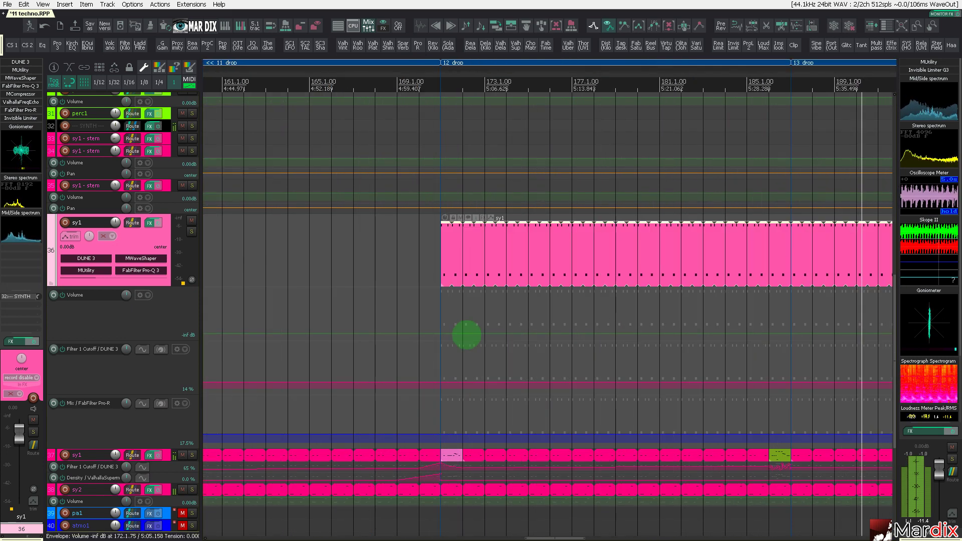
- Automate the upper sy1 track's volume to rise from -inf dB at the start of 12 drop to full level at 187.1.00
{"action": "left_click", "coordinate": [466, 335]}
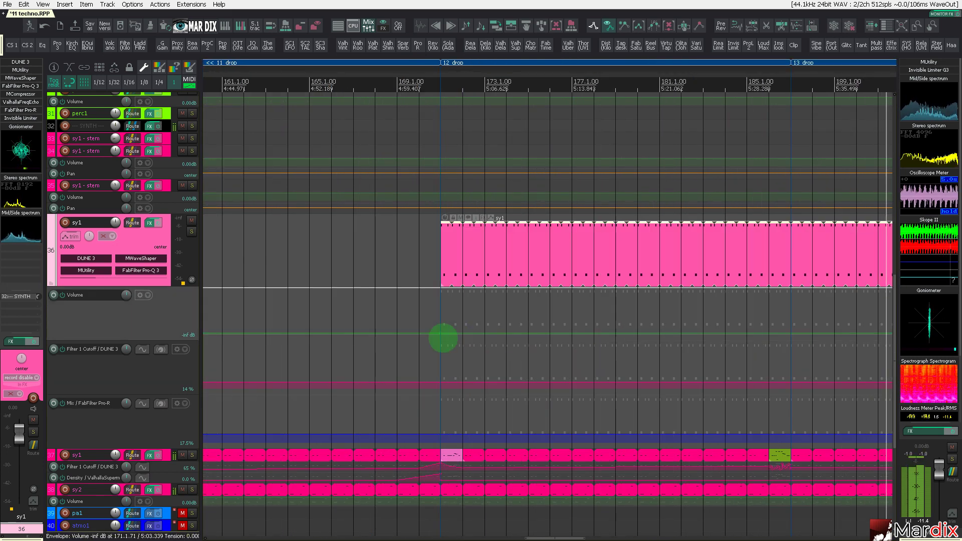
{"action": "left_click_drag", "start_coordinate": [443, 338], "coordinate": [539, 310]}
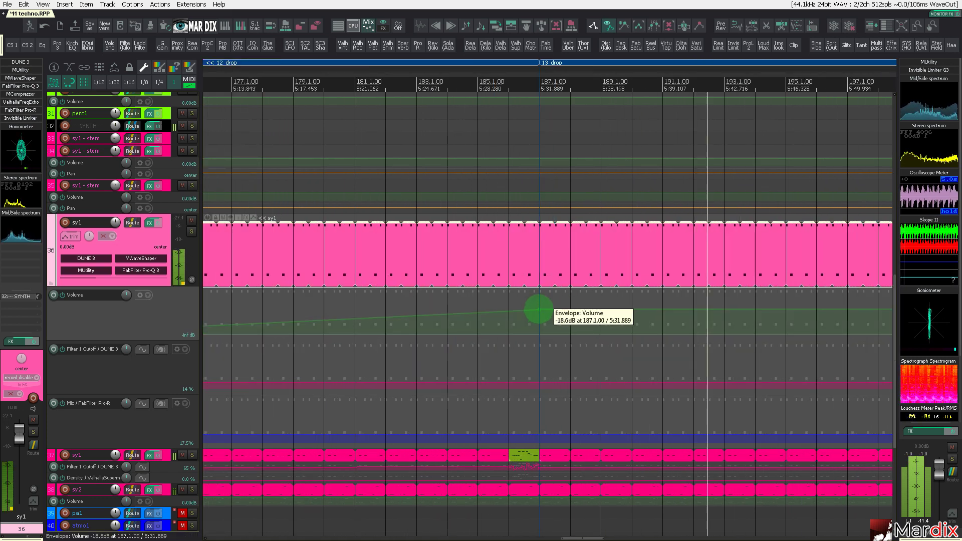
{"action": "double_click", "coordinate": [539, 309]}
{"action": "scroll", "coordinate": [533, 310], "scroll_direction": "down", "scroll_amount": 4}
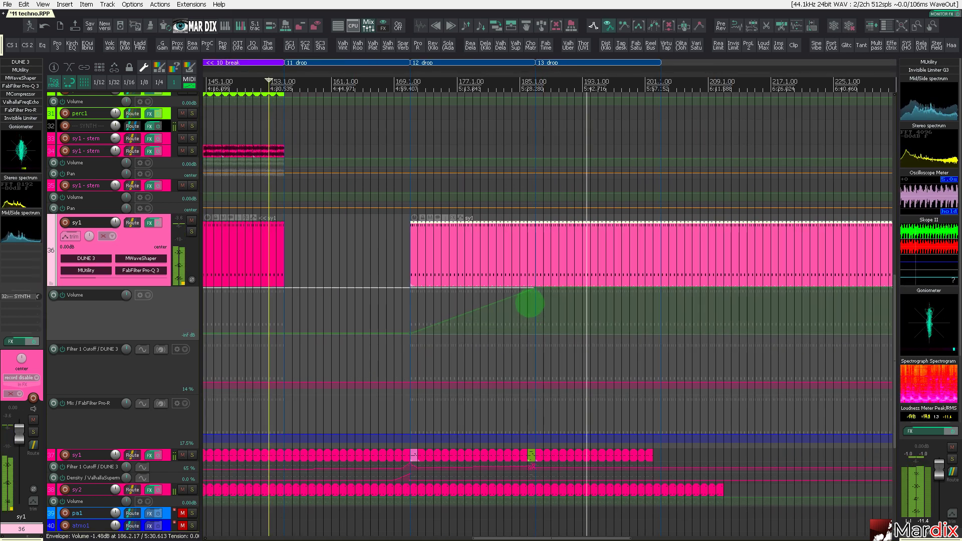
- Copy the first sy1 - stem track's clips from earlier in the arrangement to the start of 11 drop
{"action": "left_click", "coordinate": [462, 303]}
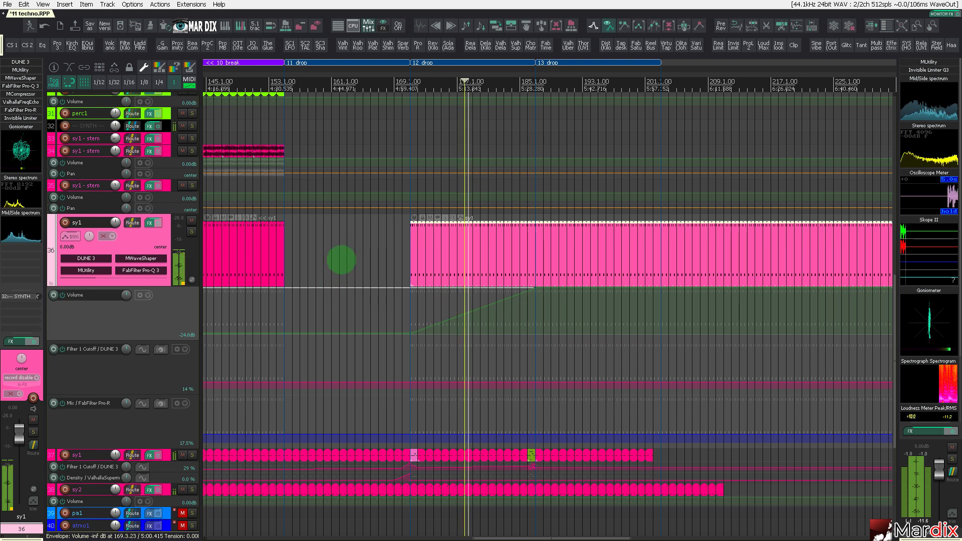
{"action": "left_click", "coordinate": [173, 142]}
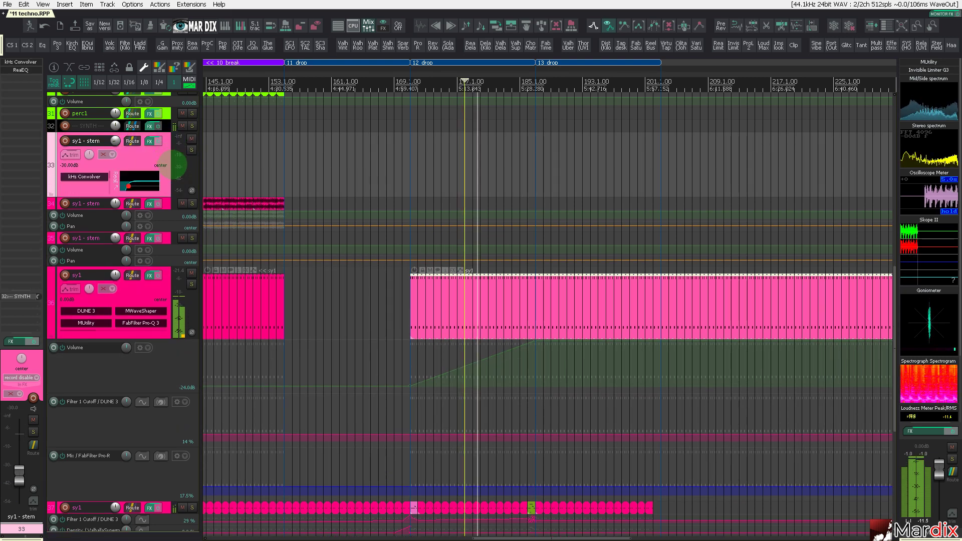
{"action": "scroll", "coordinate": [358, 73], "scroll_direction": "down", "scroll_amount": 5}
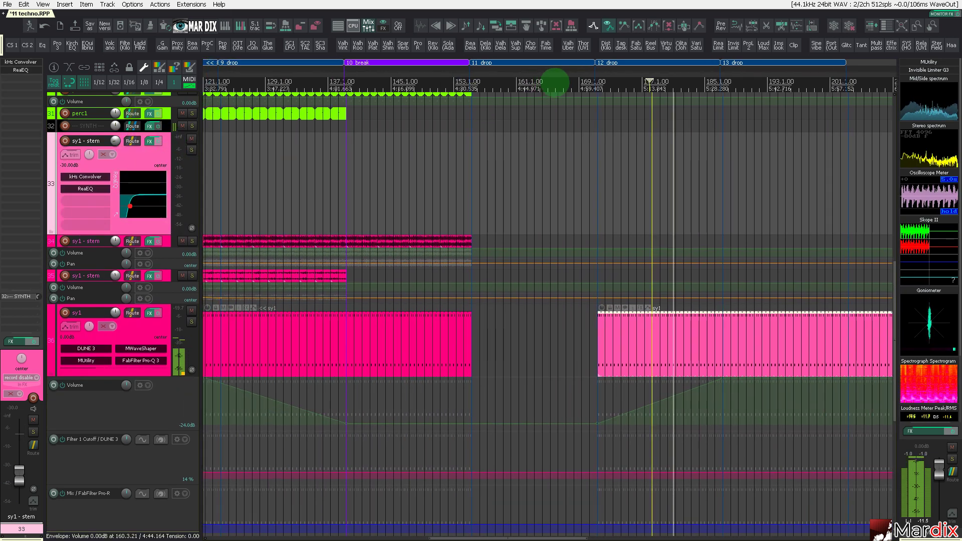
{"action": "left_click_drag", "start_coordinate": [318, 78], "coordinate": [462, 83]}
{"action": "left_click_drag", "start_coordinate": [430, 159], "coordinate": [586, 153]}
{"action": "scroll", "coordinate": [634, 153], "scroll_direction": "up", "scroll_amount": 8}
{"action": "left_click", "coordinate": [578, 123]}
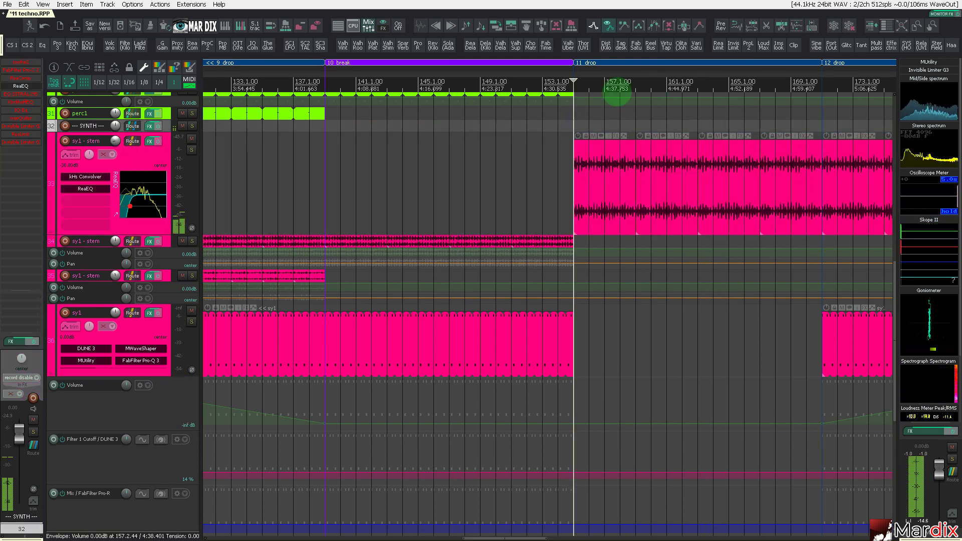
- Audition the first sy1 - stem track, then move all its copied clips to the start of 13 drop
{"action": "left_click_drag", "start_coordinate": [627, 74], "coordinate": [423, 110]}
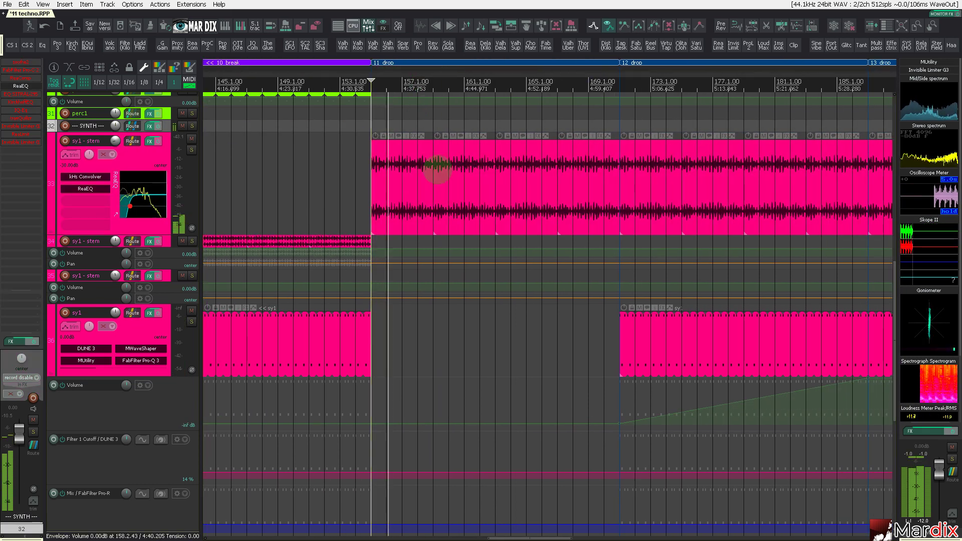
{"action": "scroll", "coordinate": [438, 167], "scroll_direction": "down", "scroll_amount": 4}
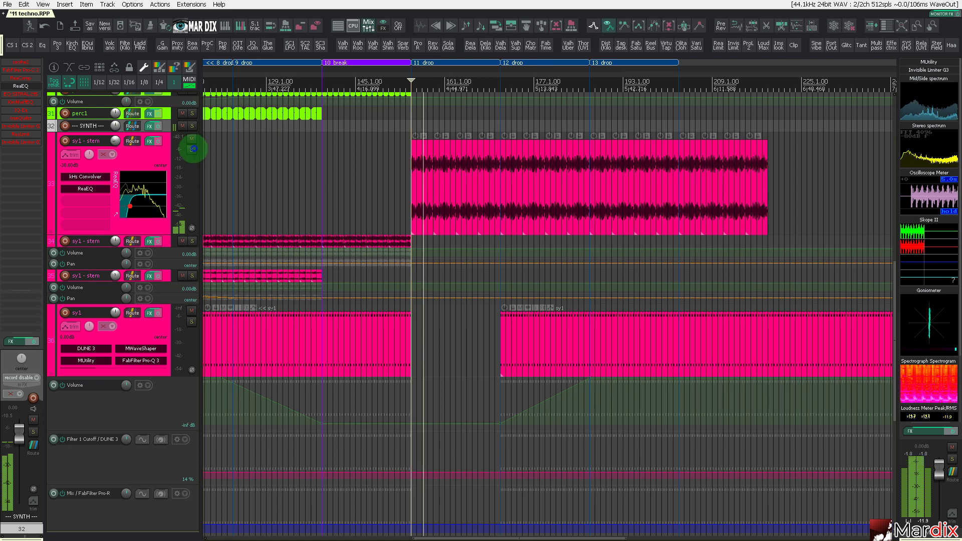
{"action": "left_click", "coordinate": [193, 149]}
{"action": "left_click", "coordinate": [193, 149]}
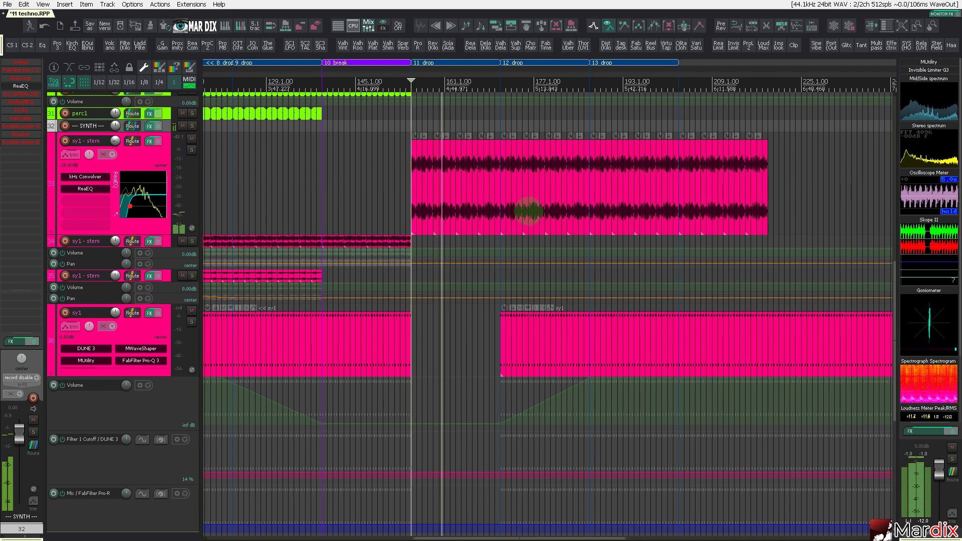
{"action": "left_click", "coordinate": [413, 173]}
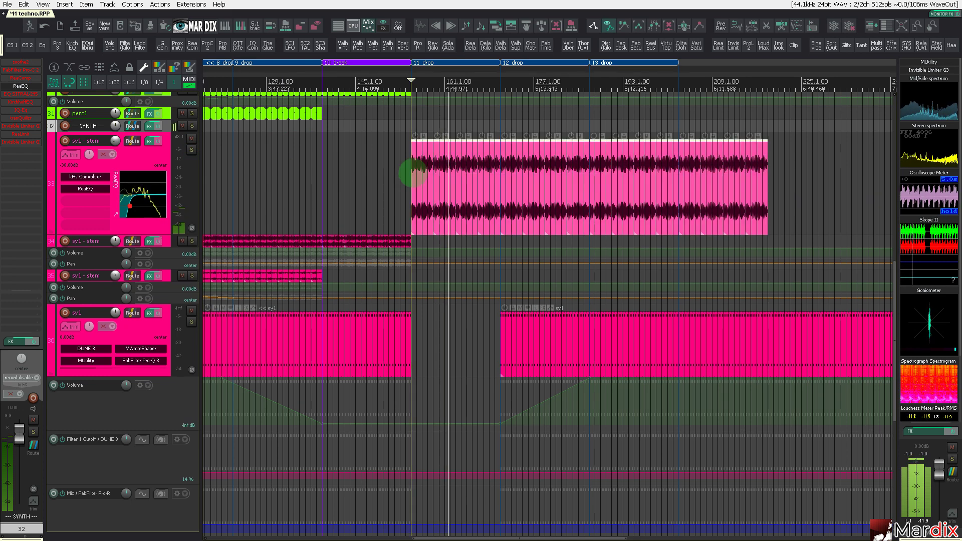
{"action": "scroll", "coordinate": [425, 175], "scroll_direction": "up", "scroll_amount": 3}
{"action": "mouse_move", "coordinate": [399, 173]}
{"action": "left_mouse_down"}
{"action": "mouse_move", "coordinate": [885, 183]}
{"action": "mouse_move", "coordinate": [731, 183]}
{"action": "left_mouse_up"}
{"action": "left_click", "coordinate": [434, 181]}
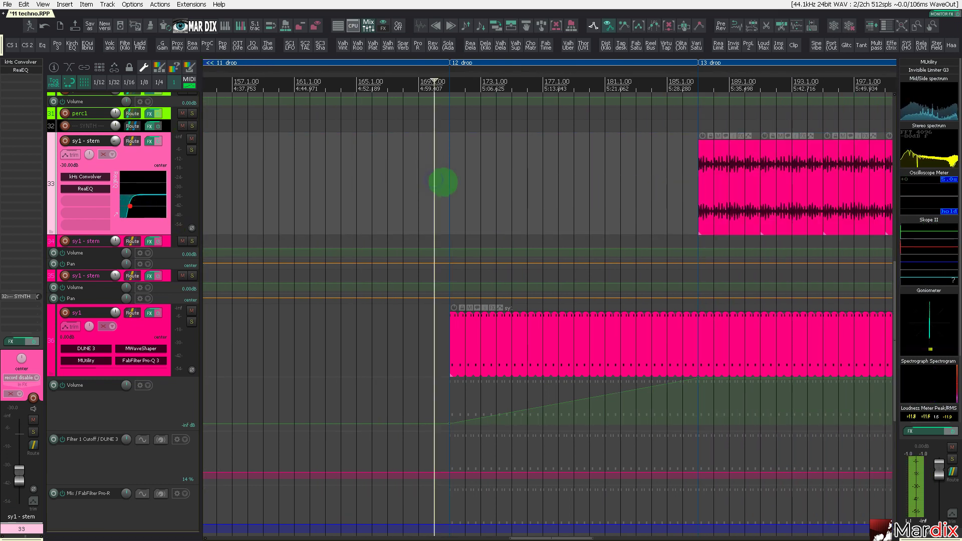
- Play the transition into 12 drop and inspect Invisible Limiter G3 on the master track
{"action": "scroll", "coordinate": [441, 186], "scroll_direction": "down", "scroll_amount": 4}
{"action": "scroll", "coordinate": [514, 98], "scroll_direction": "down", "scroll_amount": 2}
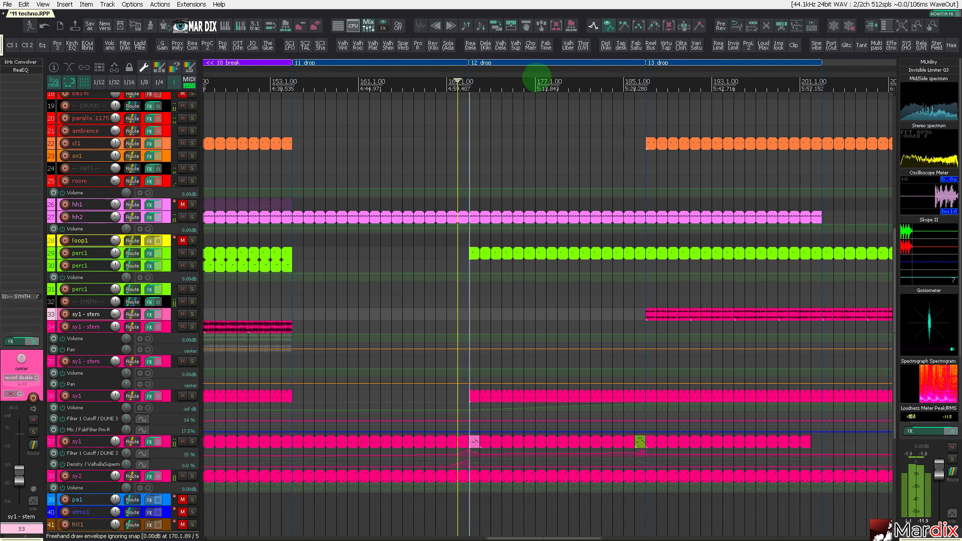
{"action": "left_click_drag", "start_coordinate": [538, 77], "coordinate": [451, 73]}
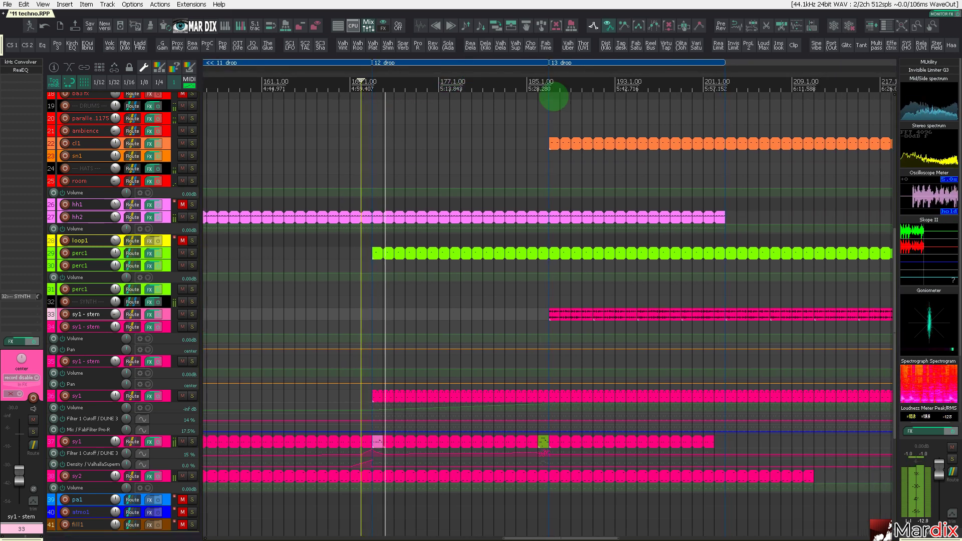
{"action": "left_click", "coordinate": [930, 70]}
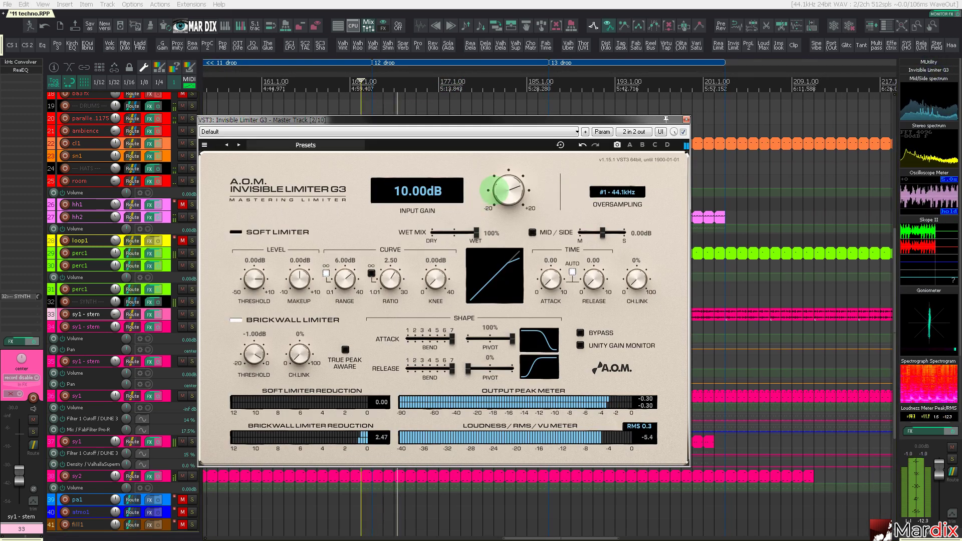
{"action": "left_click", "coordinate": [686, 118]}
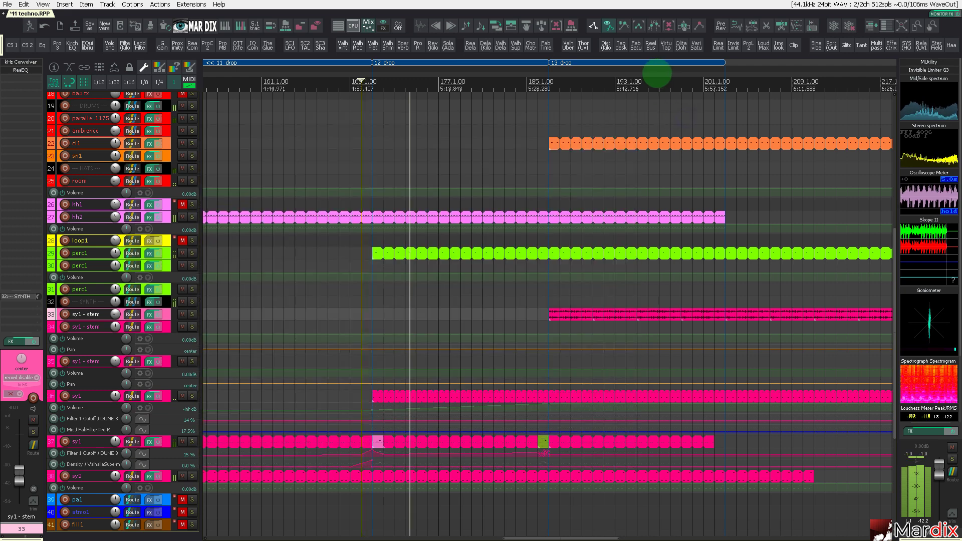
- Copy the short vox1 clip at bar 138 to 170.1.00, one bar before 12 drop, and play it back
{"action": "scroll", "coordinate": [665, 71], "scroll_direction": "left", "scroll_amount": 1}
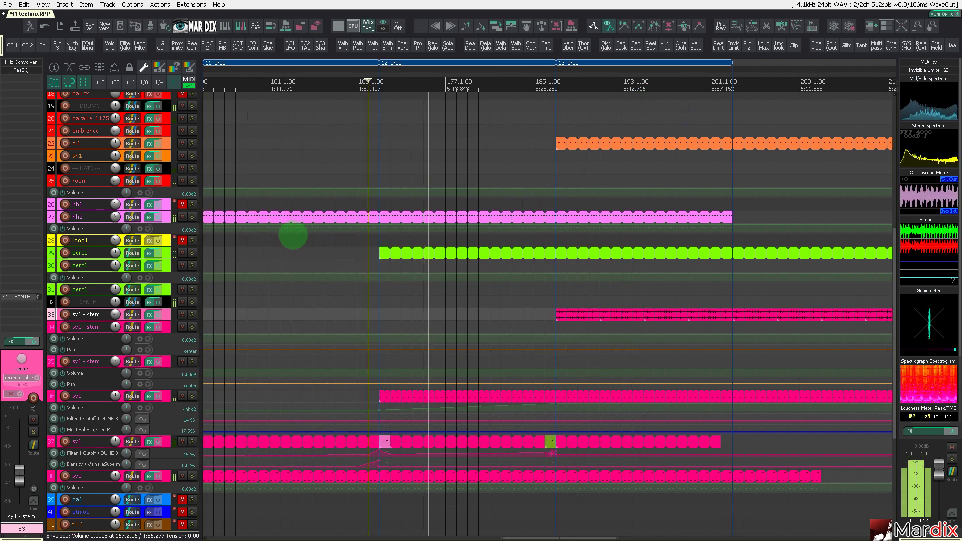
{"action": "scroll", "coordinate": [158, 232], "scroll_direction": "down", "scroll_amount": 7}
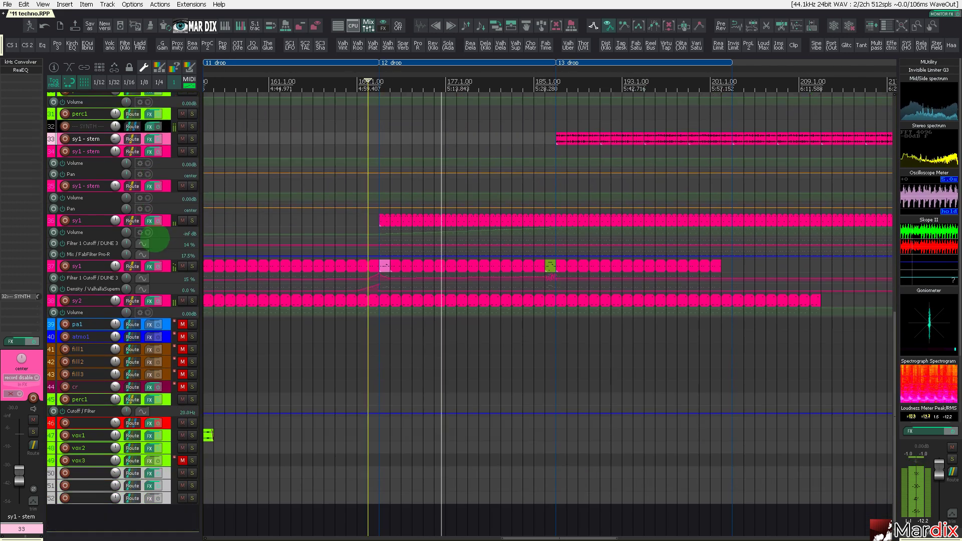
{"action": "left_click", "coordinate": [173, 431]}
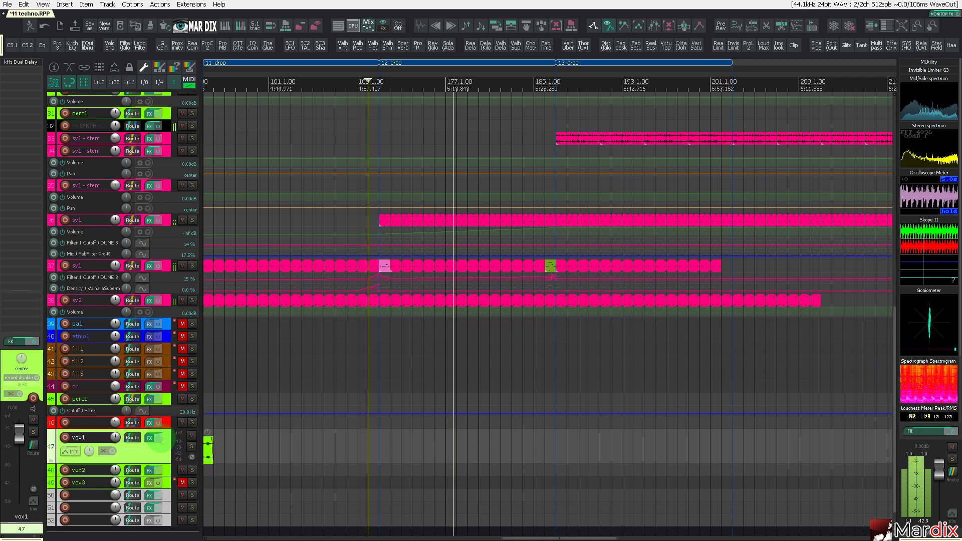
{"action": "scroll", "coordinate": [467, 74], "scroll_direction": "left", "scroll_amount": 4}
{"action": "scroll", "coordinate": [467, 75], "scroll_direction": "left", "scroll_amount": 4}
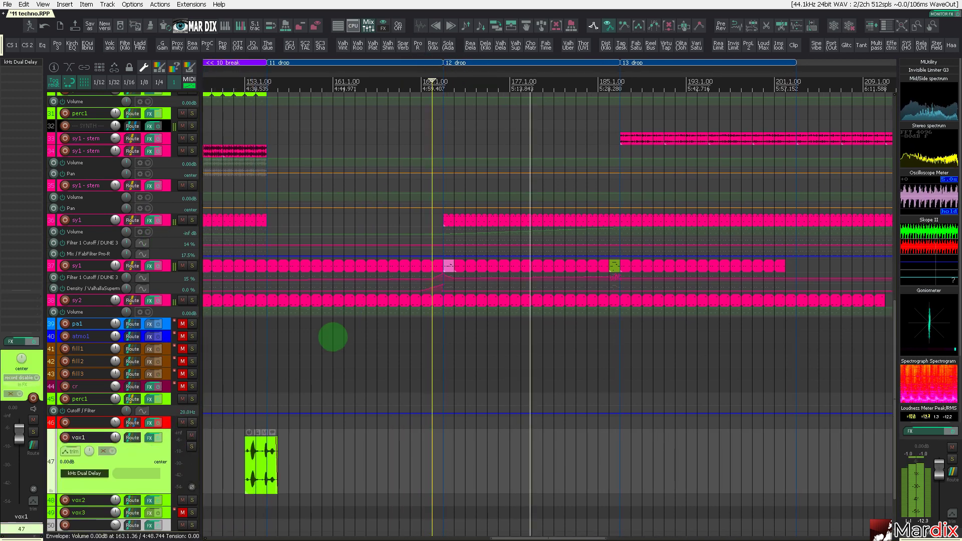
{"action": "scroll", "coordinate": [291, 411], "scroll_direction": "down", "scroll_amount": 2}
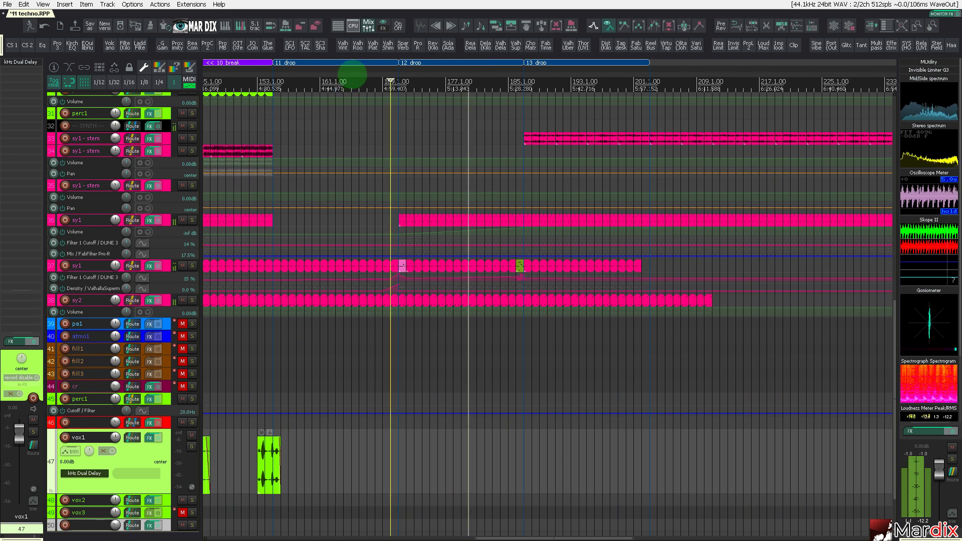
{"action": "scroll", "coordinate": [350, 75], "scroll_direction": "left", "scroll_amount": 4}
{"action": "scroll", "coordinate": [281, 333], "scroll_direction": "down", "scroll_amount": 3}
{"action": "scroll", "coordinate": [239, 442], "scroll_direction": "up", "scroll_amount": 4}
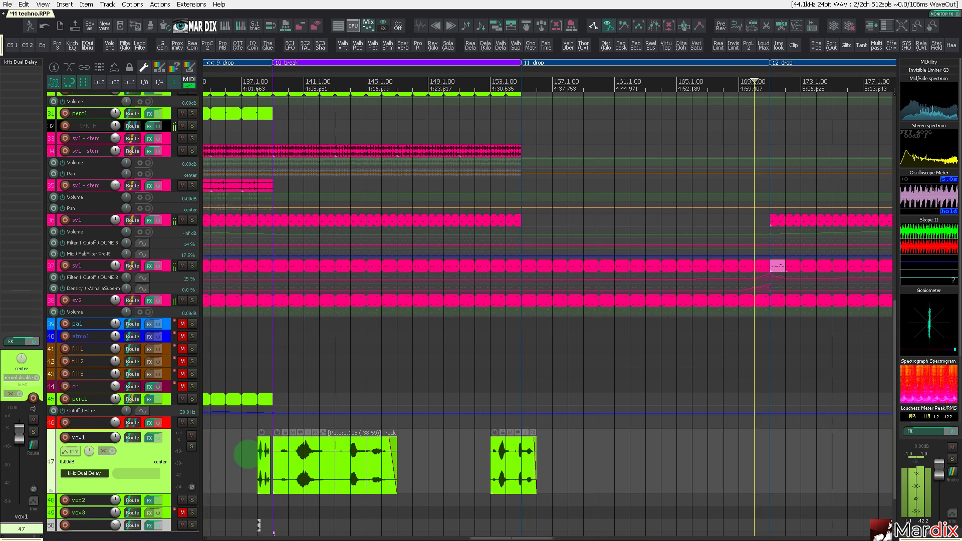
{"action": "left_click_drag", "start_coordinate": [260, 448], "coordinate": [758, 453]}
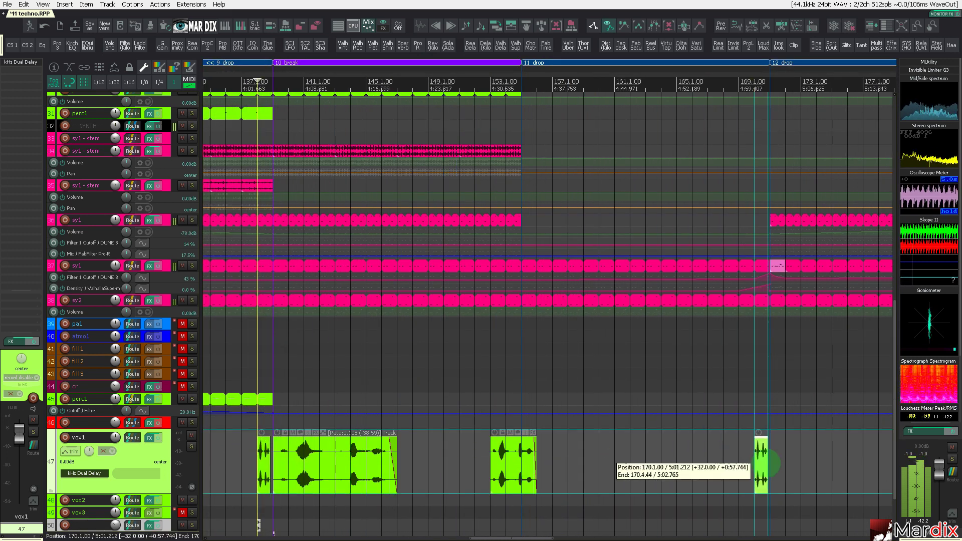
{"action": "scroll", "coordinate": [773, 454], "scroll_direction": "up", "scroll_amount": 5}
{"action": "left_click", "coordinate": [458, 455]}
{"action": "key", "text": "space"}
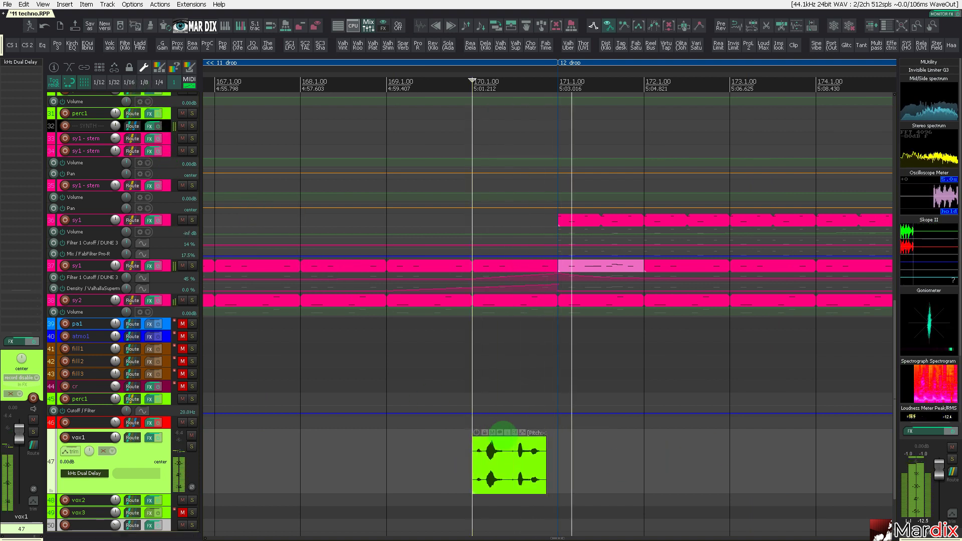
- Select the vox1 clip at 170.1.00, set the grid to 1/16 and show the floating item-editing tools above it
{"action": "left_click", "coordinate": [536, 457]}
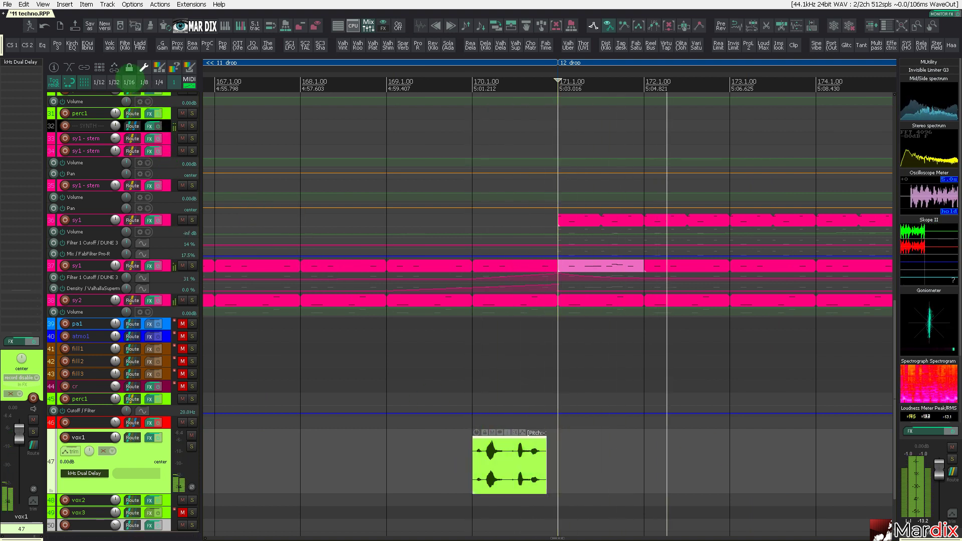
{"action": "scroll", "coordinate": [573, 447], "scroll_direction": "up", "scroll_amount": 3}
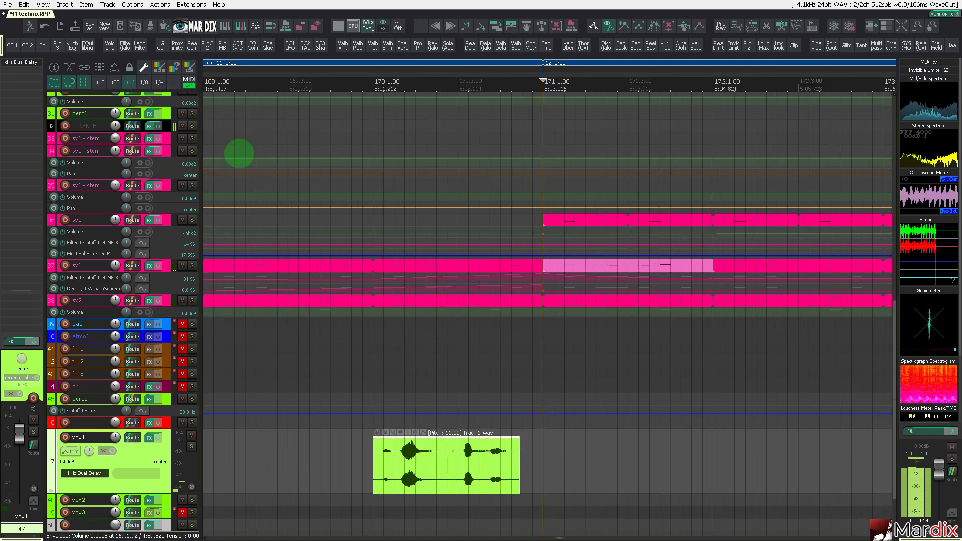
{"action": "left_click", "coordinate": [194, 27]}
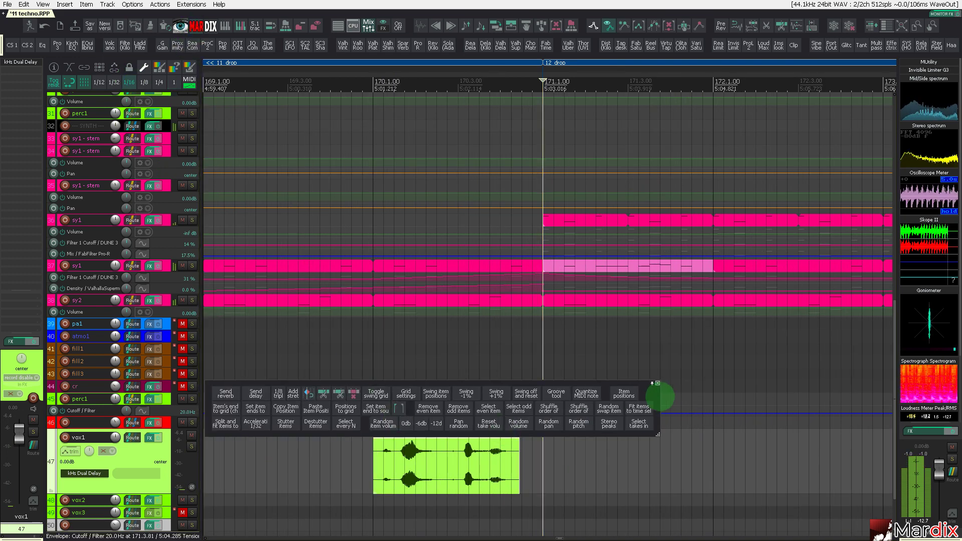
{"action": "left_click_drag", "start_coordinate": [654, 396], "coordinate": [686, 360]}
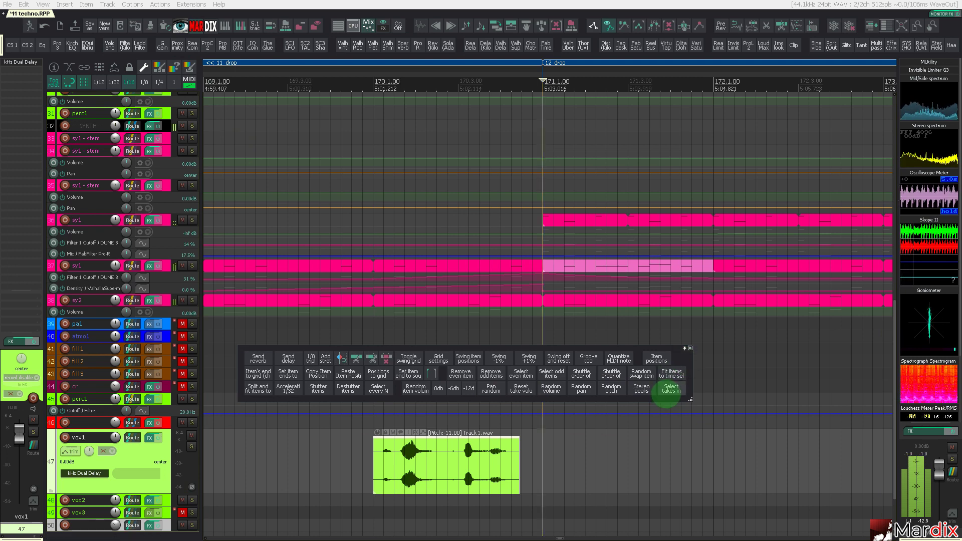
- Set the master Invisible Limiter G3's brickwall threshold to -0.30 dB and play from just before bar 170
{"action": "left_click", "coordinate": [929, 70]}
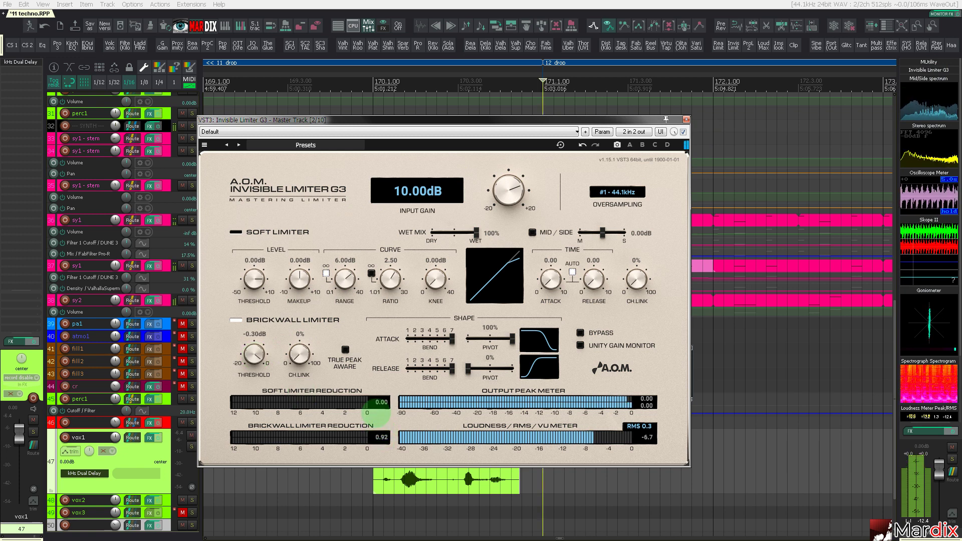
{"action": "left_click", "coordinate": [686, 119]}
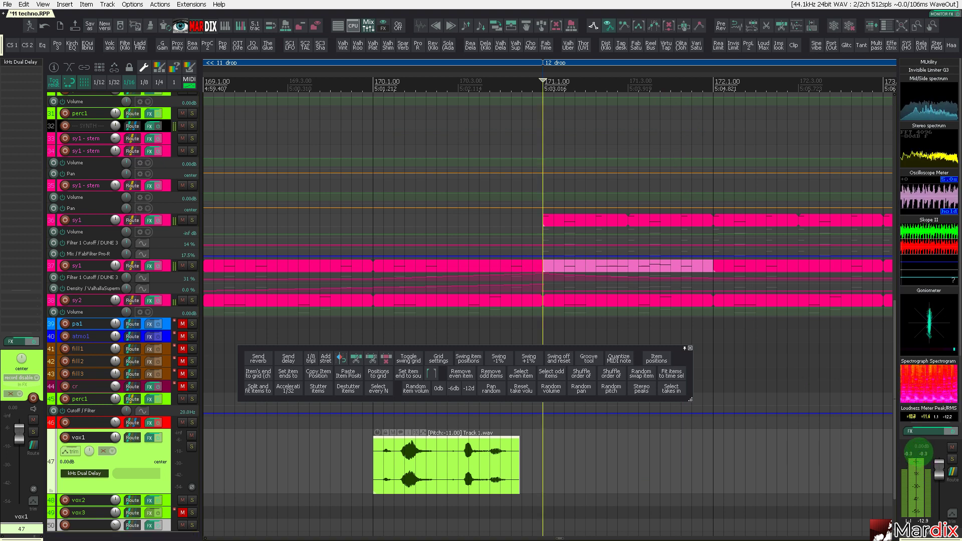
{"action": "left_click", "coordinate": [284, 461]}
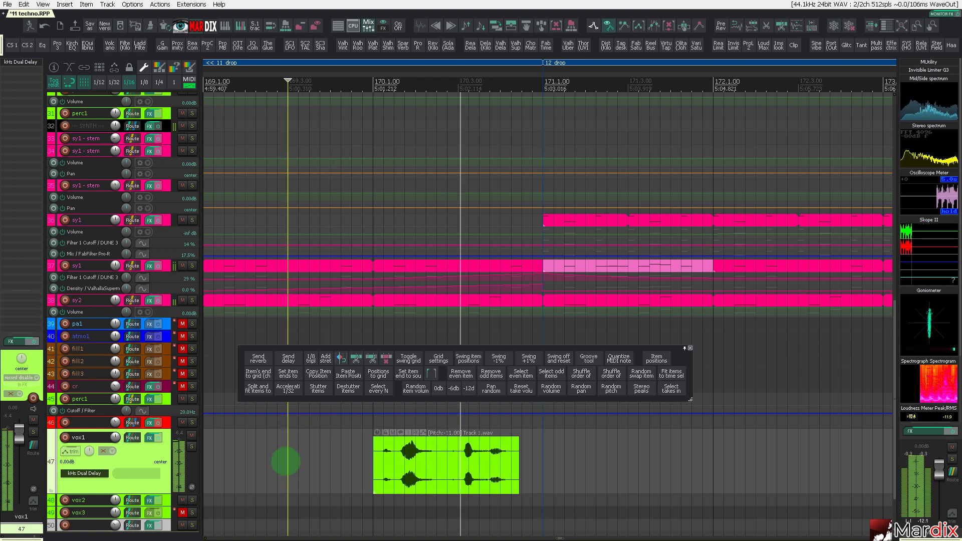
- Split the vox1 clip at 170.1.00 into 1/16 slices, shuffle their order and play the result
{"action": "left_click", "coordinate": [398, 461]}
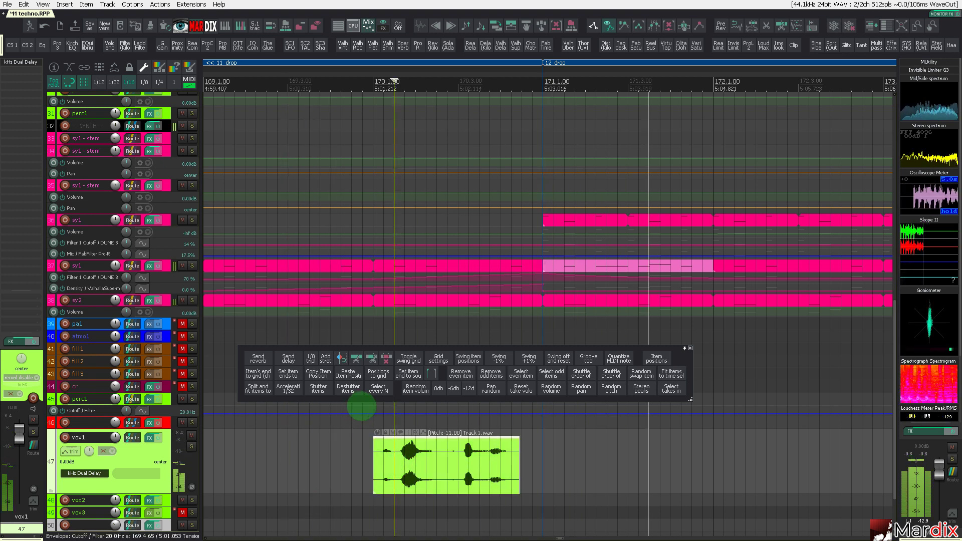
{"action": "left_click", "coordinate": [358, 357]}
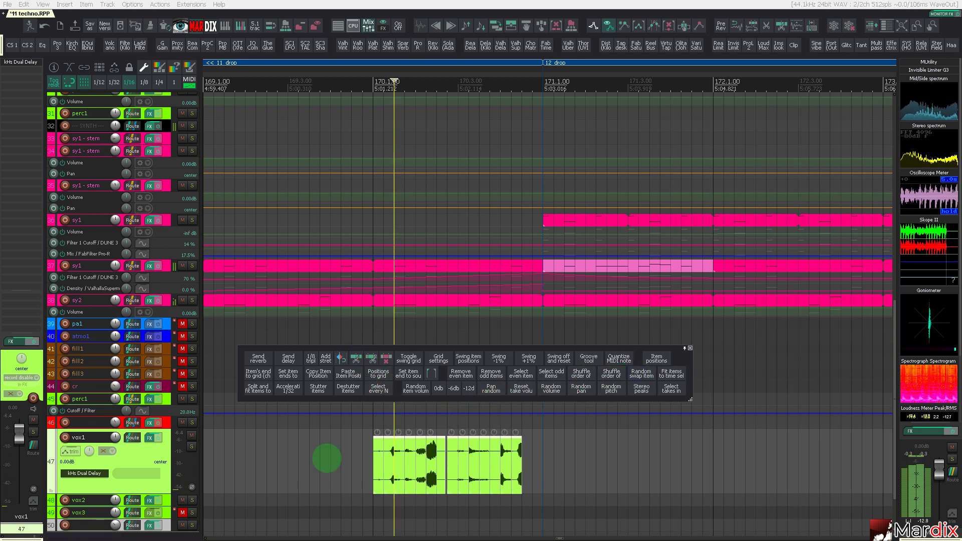
{"action": "left_click", "coordinate": [321, 461]}
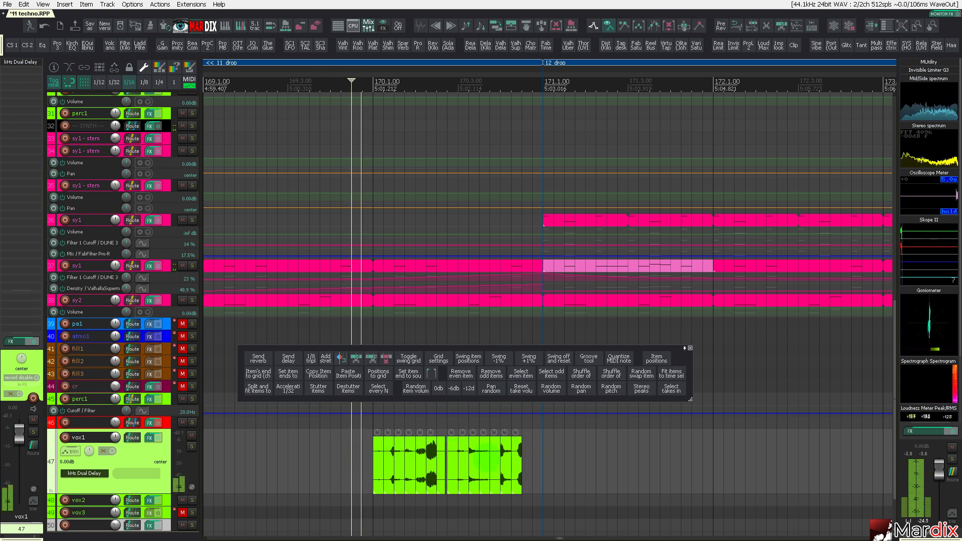
- Try copying four of the vox1 slices to just before bar 172, play them and delete the copies
{"action": "left_click_drag", "start_coordinate": [561, 455], "coordinate": [597, 473]}
{"action": "scroll", "coordinate": [389, 463], "scroll_direction": "up", "scroll_amount": 2}
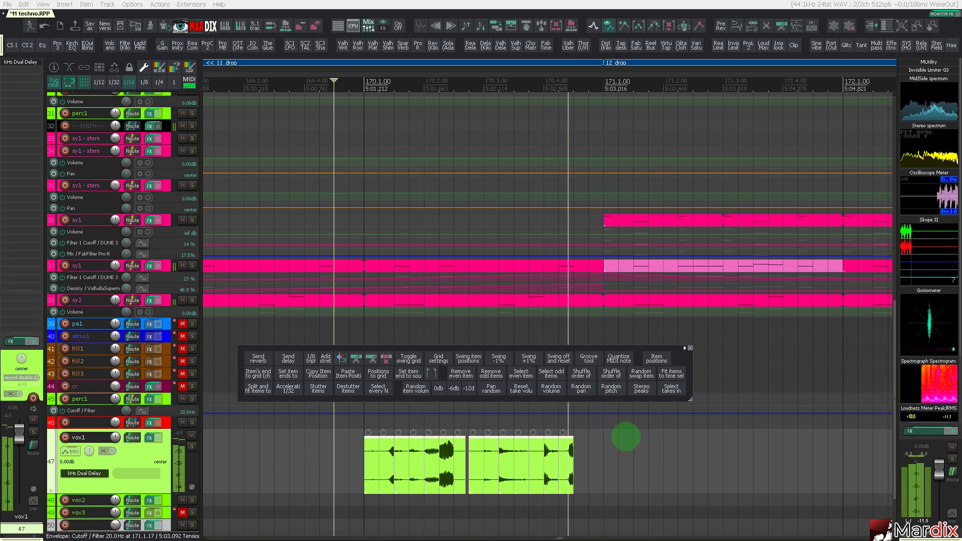
{"action": "scroll", "coordinate": [626, 442], "scroll_direction": "down", "scroll_amount": 2}
{"action": "scroll", "coordinate": [628, 446], "scroll_direction": "up", "scroll_amount": 2}
{"action": "left_click_drag", "start_coordinate": [345, 462], "coordinate": [821, 457]}
{"action": "left_click", "coordinate": [770, 465]}
{"action": "scroll", "coordinate": [770, 466], "scroll_direction": "down", "scroll_amount": 4}
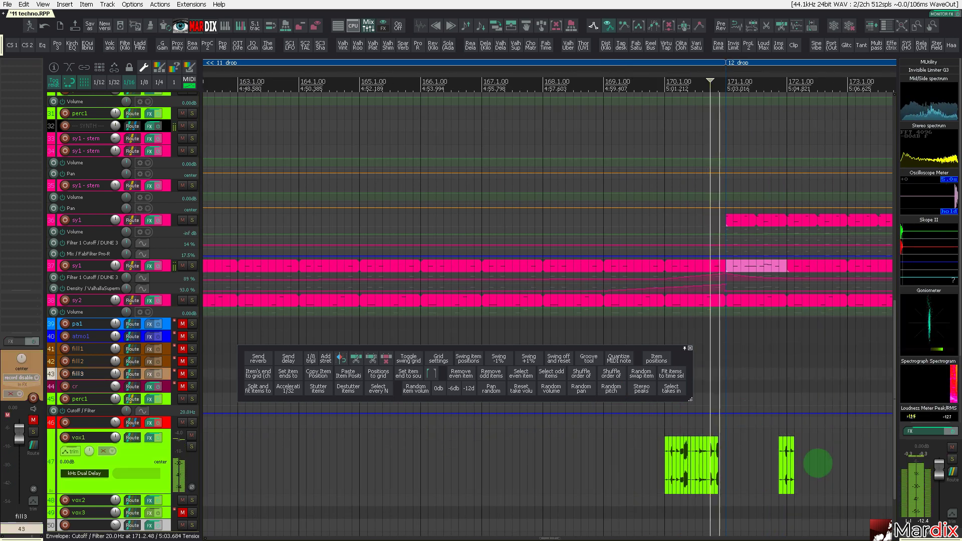
{"action": "scroll", "coordinate": [817, 462], "scroll_direction": "up", "scroll_amount": 4}
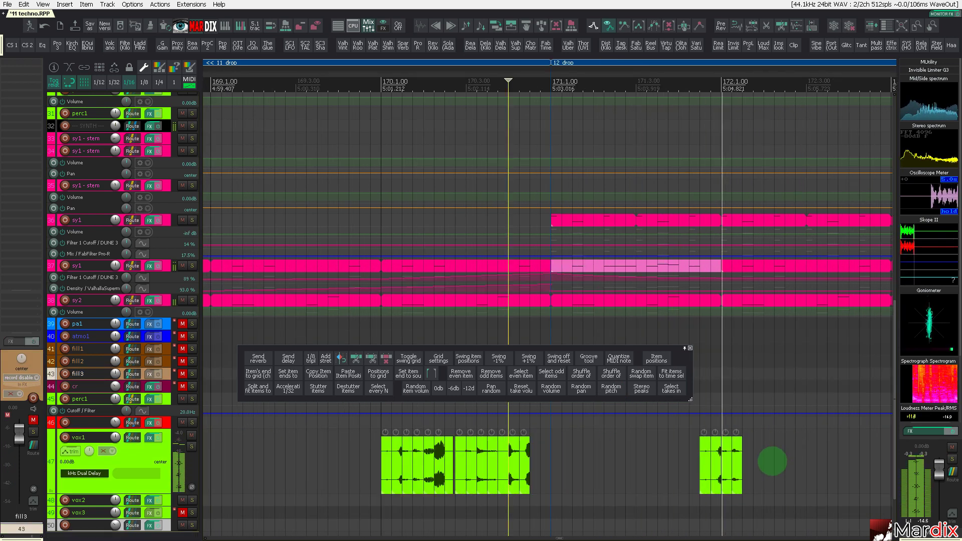
{"action": "left_click_drag", "start_coordinate": [772, 459], "coordinate": [666, 457]}
{"action": "key", "text": "Delete"}
- Copy the later part of the sliced vox1 phrase to one sixteenth before bar 172 and play it back
{"action": "left_click_drag", "start_coordinate": [576, 453], "coordinate": [714, 471]}
{"action": "left_click", "coordinate": [668, 471]}
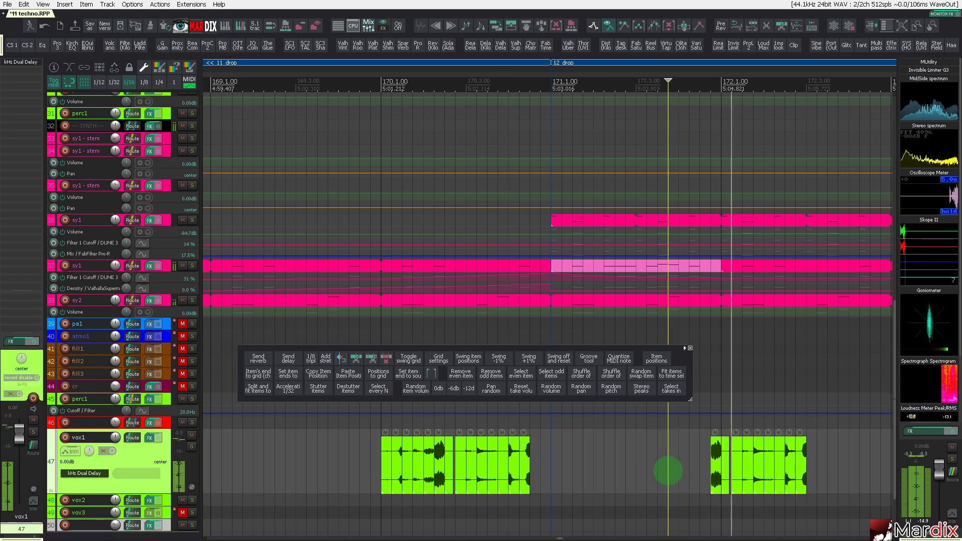
- Remove the first and last slices of the copied vox1 phrase, move the rest to 172.1.00 and play it back
{"action": "left_click", "coordinate": [704, 455]}
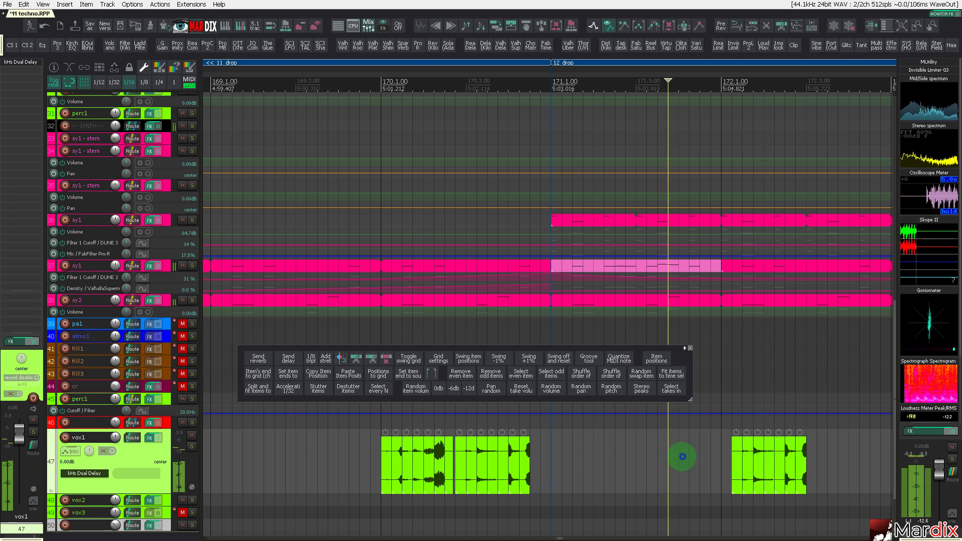
{"action": "left_click", "coordinate": [683, 457]}
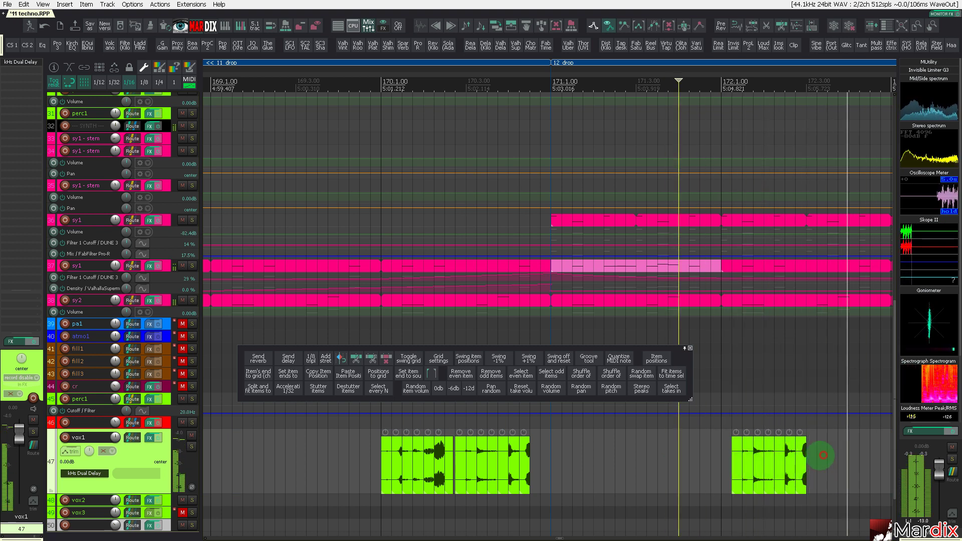
{"action": "left_click", "coordinate": [694, 462]}
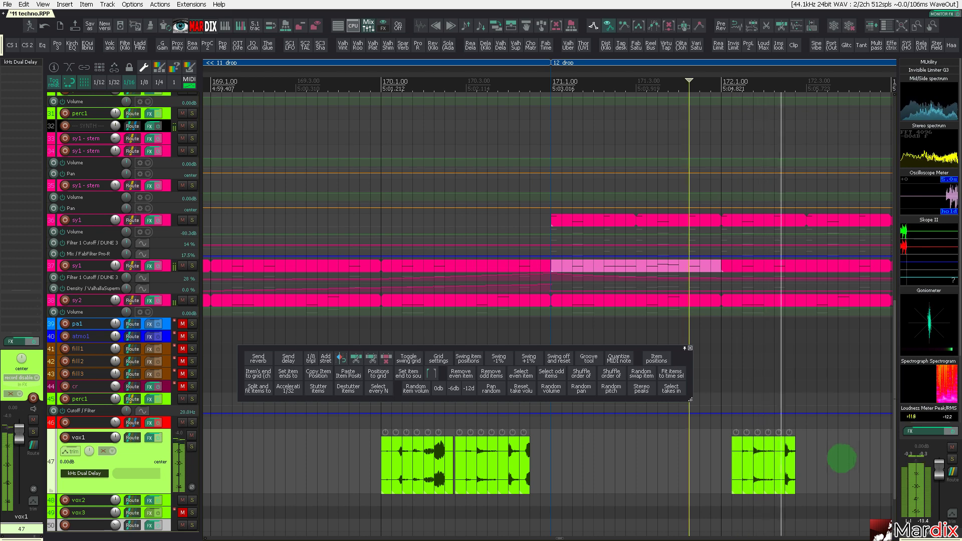
{"action": "left_click", "coordinate": [734, 461]}
{"action": "left_click_drag", "start_coordinate": [738, 462], "coordinate": [728, 462]}
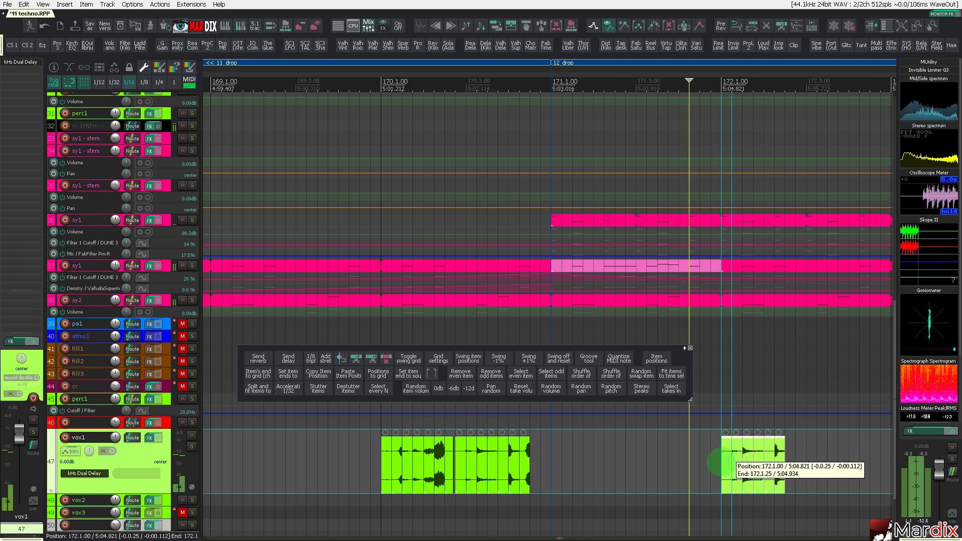
{"action": "left_click", "coordinate": [652, 471]}
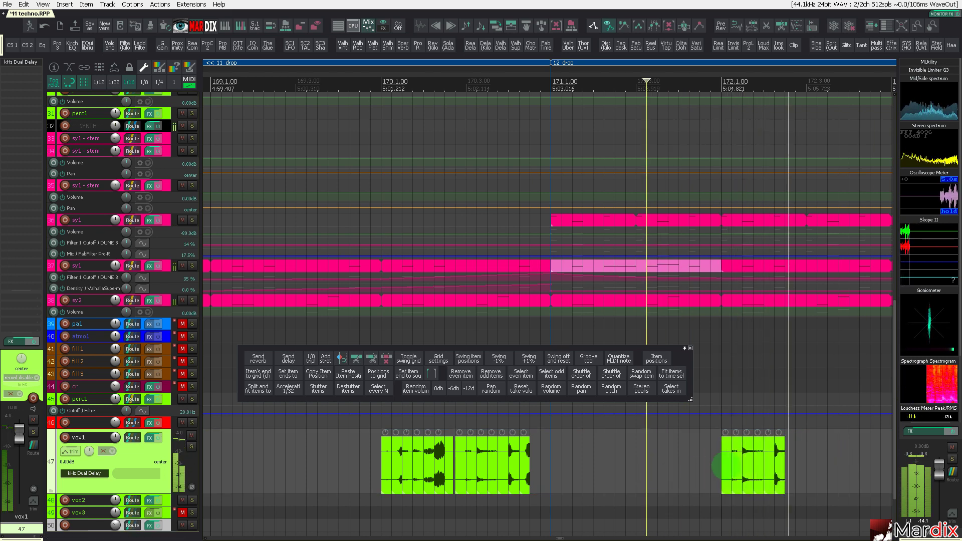
- Close the floating item tools toolbar and copy the perc1 clips on track 45 to the start of 12 drop at 171.1.00
{"action": "scroll", "coordinate": [711, 401], "scroll_direction": "down", "scroll_amount": 4}
{"action": "left_click", "coordinate": [690, 348]}
{"action": "scroll", "coordinate": [677, 383], "scroll_direction": "down", "scroll_amount": 4}
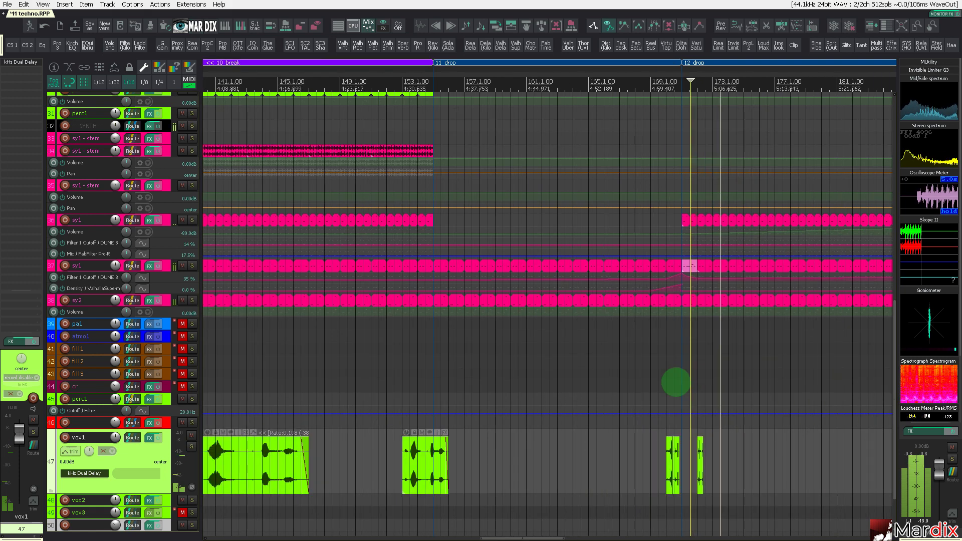
{"action": "scroll", "coordinate": [666, 394], "scroll_direction": "down", "scroll_amount": 2}
{"action": "scroll", "coordinate": [663, 397], "scroll_direction": "down", "scroll_amount": 3}
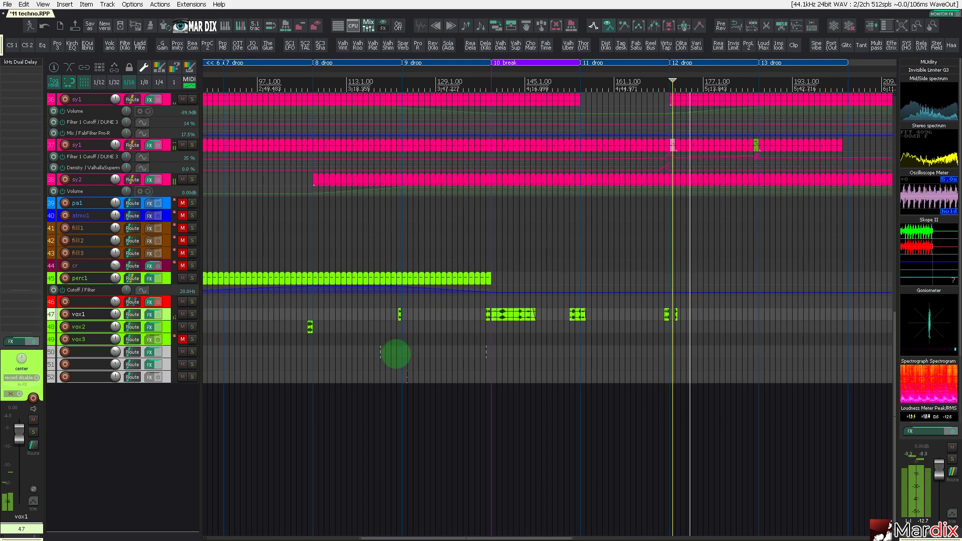
{"action": "left_click", "coordinate": [410, 278]}
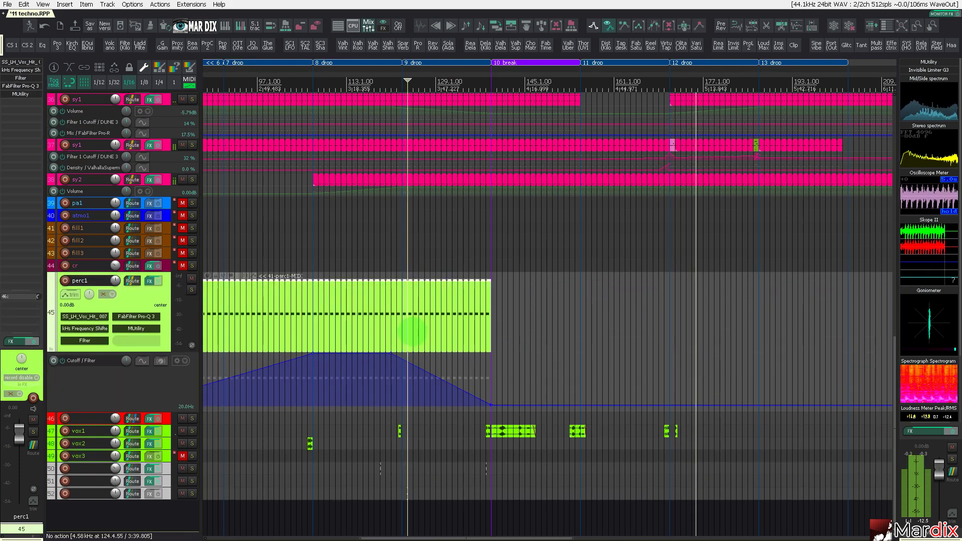
{"action": "scroll", "coordinate": [408, 336], "scroll_direction": "down", "scroll_amount": 2}
{"action": "left_click_drag", "start_coordinate": [323, 321], "coordinate": [577, 332]}
{"action": "scroll", "coordinate": [576, 331], "scroll_direction": "up", "scroll_amount": 4}
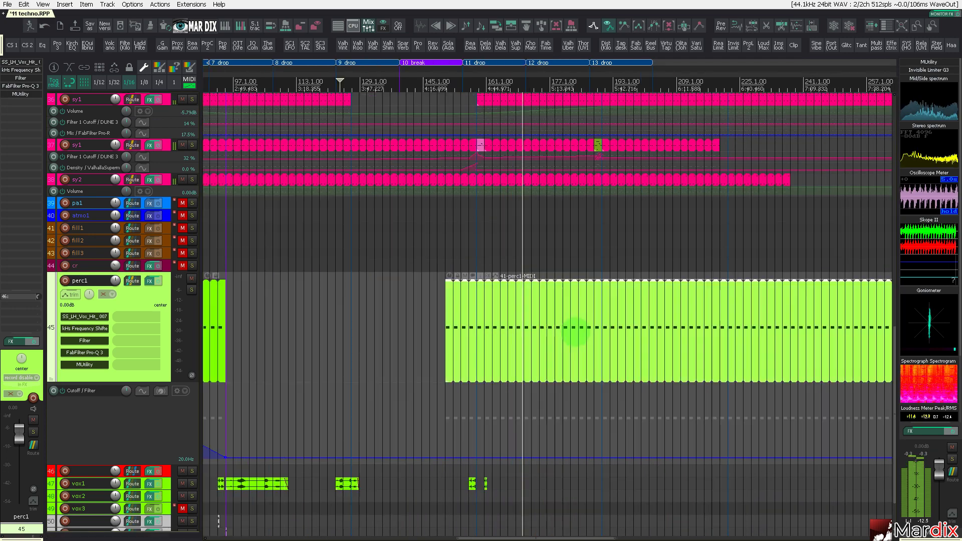
{"action": "left_click_drag", "start_coordinate": [497, 331], "coordinate": [463, 331]}
- Automate perc1's filter cutoff to rise from 20 Hz at the start of 12 drop to 20.5 kHz at 13 drop, and play it
{"action": "scroll", "coordinate": [489, 329], "scroll_direction": "up", "scroll_amount": 4}
{"action": "scroll", "coordinate": [297, 321], "scroll_direction": "up", "scroll_amount": 5}
{"action": "scroll", "coordinate": [411, 322], "scroll_direction": "up", "scroll_amount": 2}
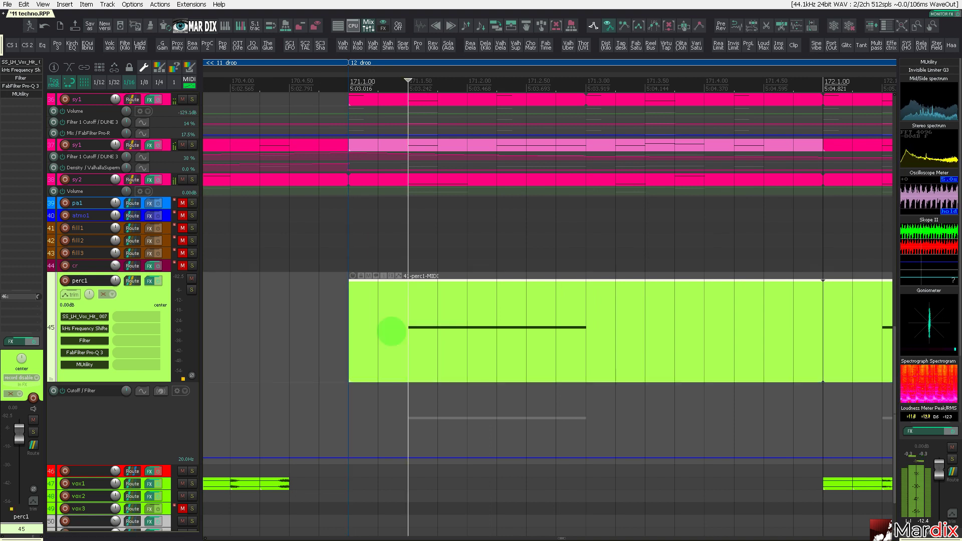
{"action": "scroll", "coordinate": [357, 336], "scroll_direction": "up", "scroll_amount": 1}
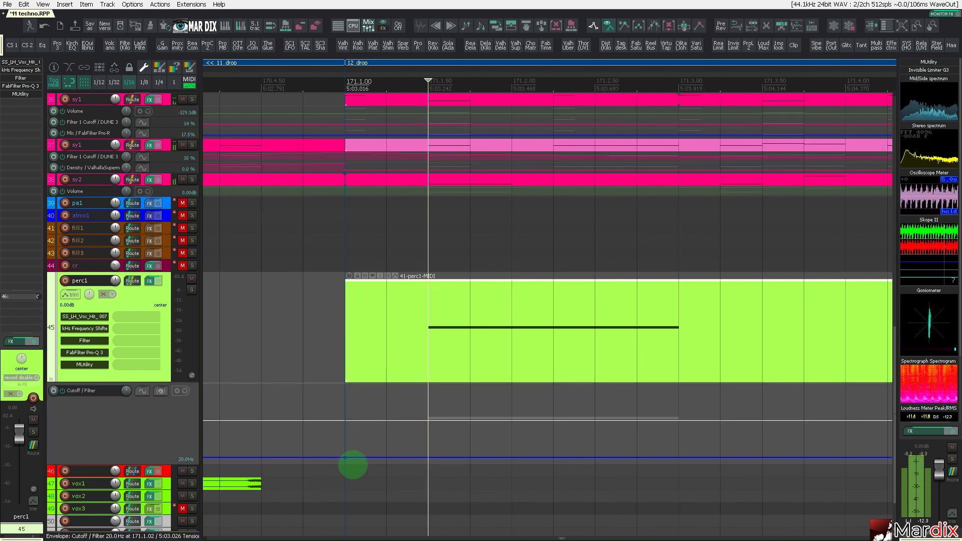
{"action": "scroll", "coordinate": [339, 427], "scroll_direction": "down", "scroll_amount": 12}
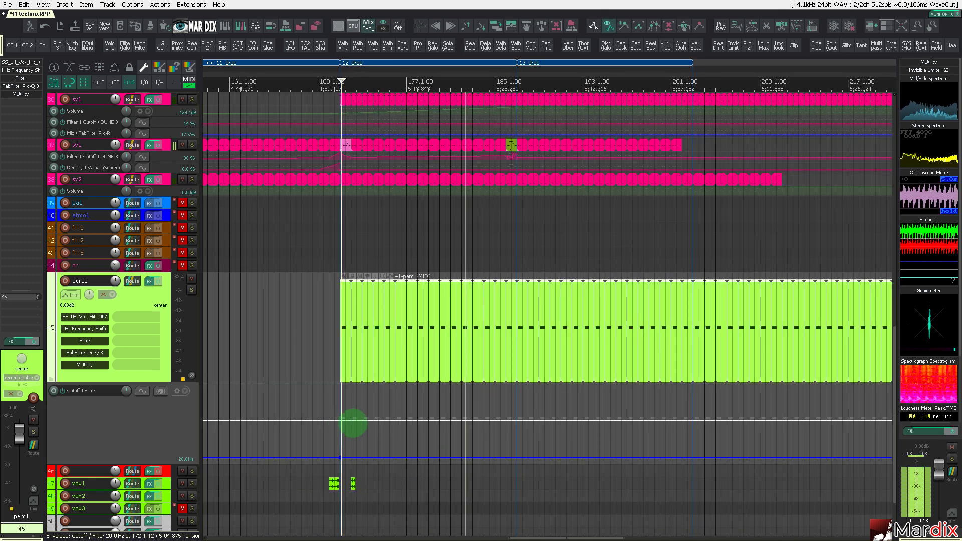
{"action": "scroll", "coordinate": [428, 404], "scroll_direction": "up", "scroll_amount": 5}
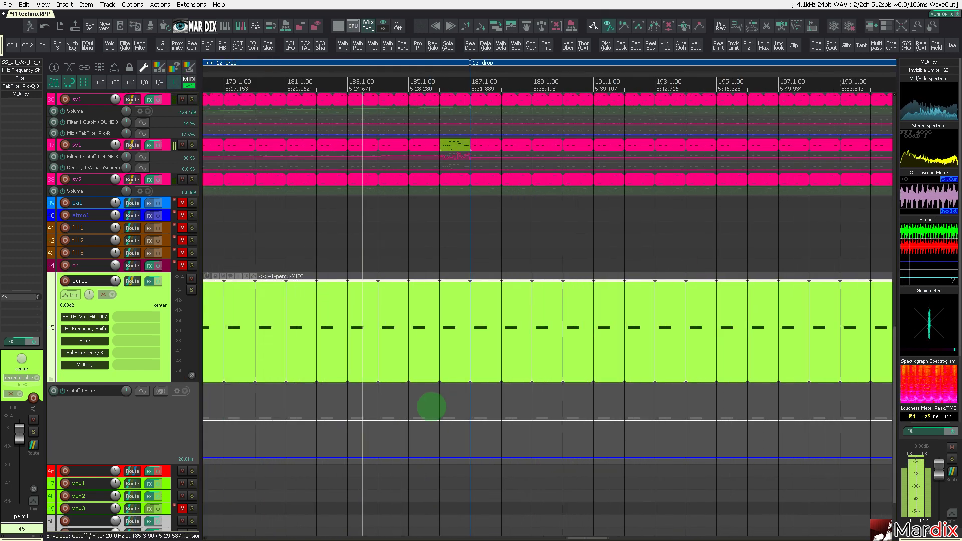
{"action": "left_click_drag", "start_coordinate": [470, 428], "coordinate": [473, 390]}
{"action": "scroll", "coordinate": [472, 383], "scroll_direction": "down", "scroll_amount": 5}
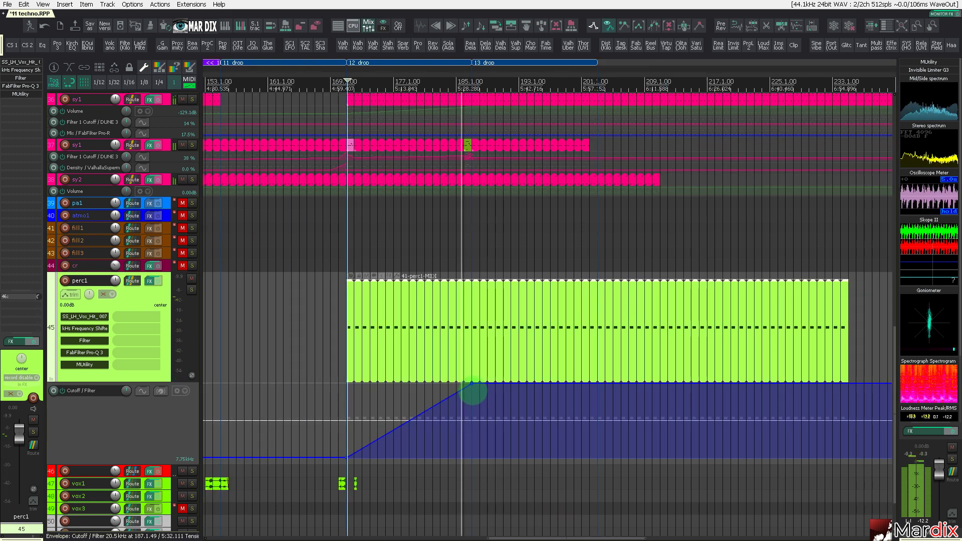
{"action": "scroll", "coordinate": [525, 361], "scroll_direction": "up", "scroll_amount": 3}
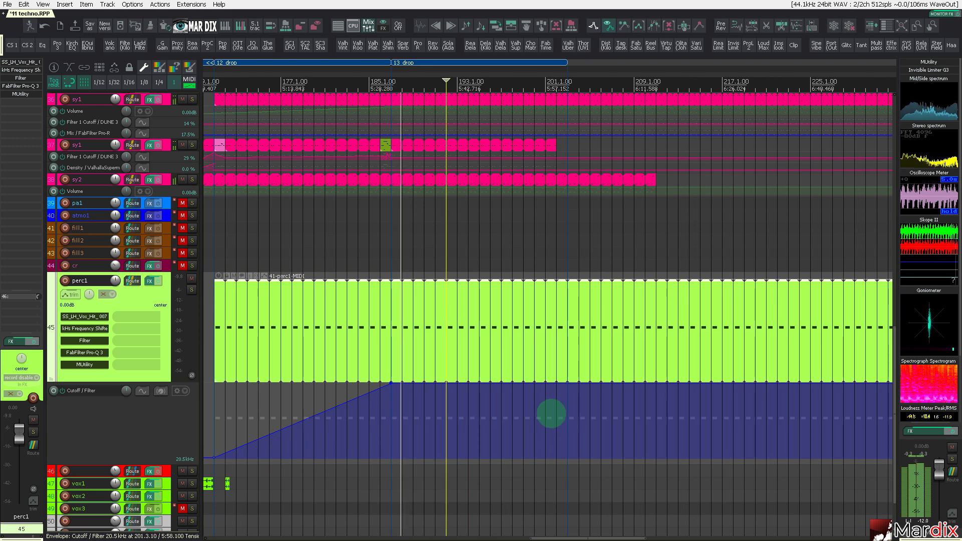
- Examine the bass, drum and synth tracks around 13 drop and past its end while the song plays
{"action": "scroll", "coordinate": [535, 377], "scroll_direction": "down", "scroll_amount": 3}
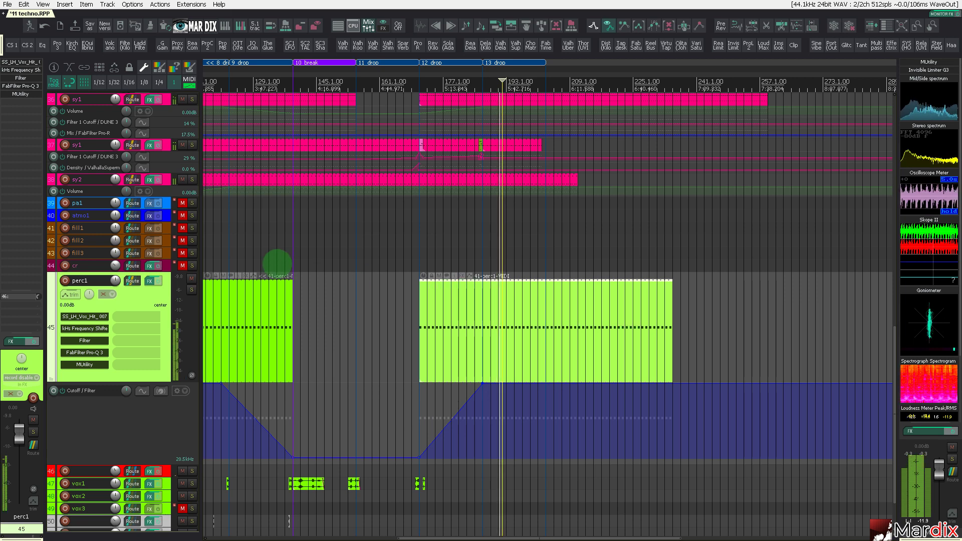
{"action": "scroll", "coordinate": [548, 314], "scroll_direction": "up", "scroll_amount": 10}
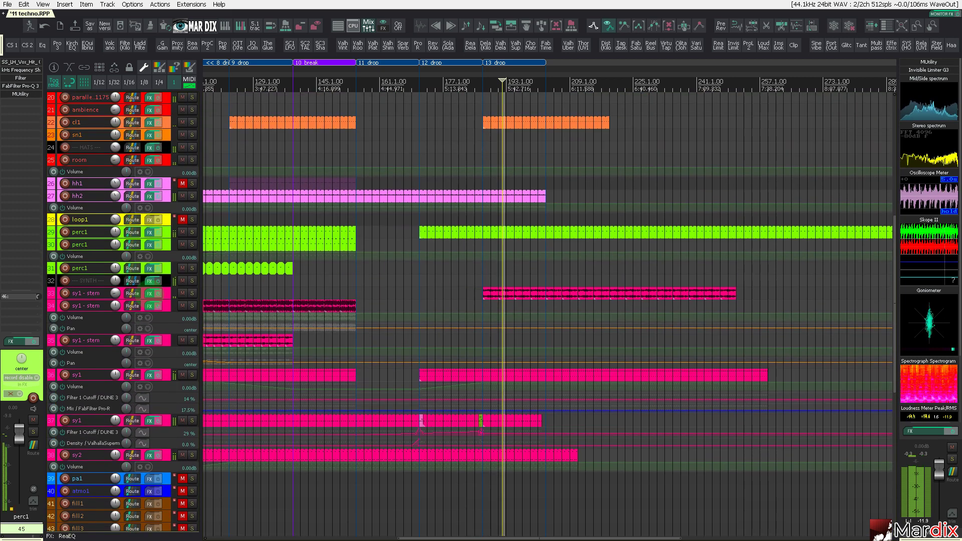
{"action": "scroll", "coordinate": [153, 300], "scroll_direction": "up", "scroll_amount": 2}
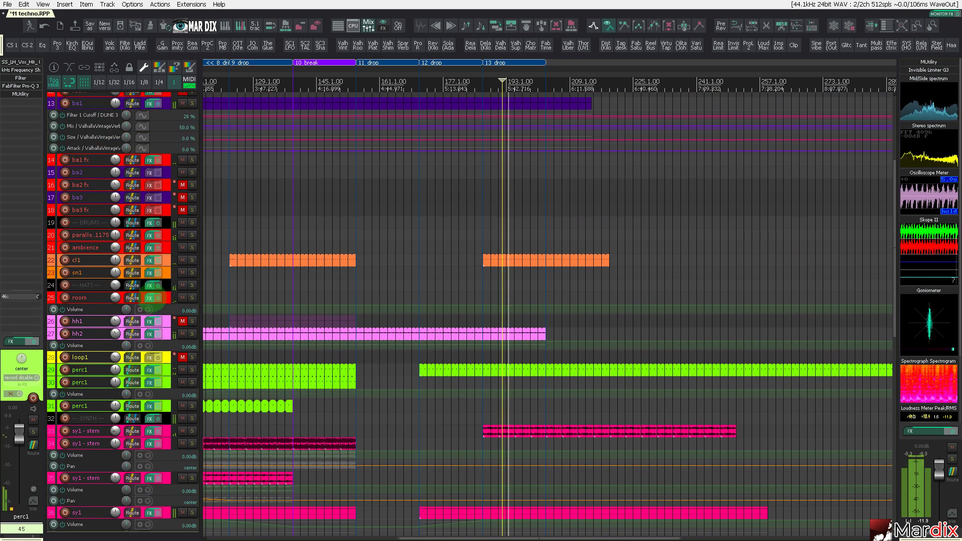
{"action": "scroll", "coordinate": [153, 300], "scroll_direction": "up", "scroll_amount": 1}
{"action": "scroll", "coordinate": [520, 185], "scroll_direction": "up", "scroll_amount": 4}
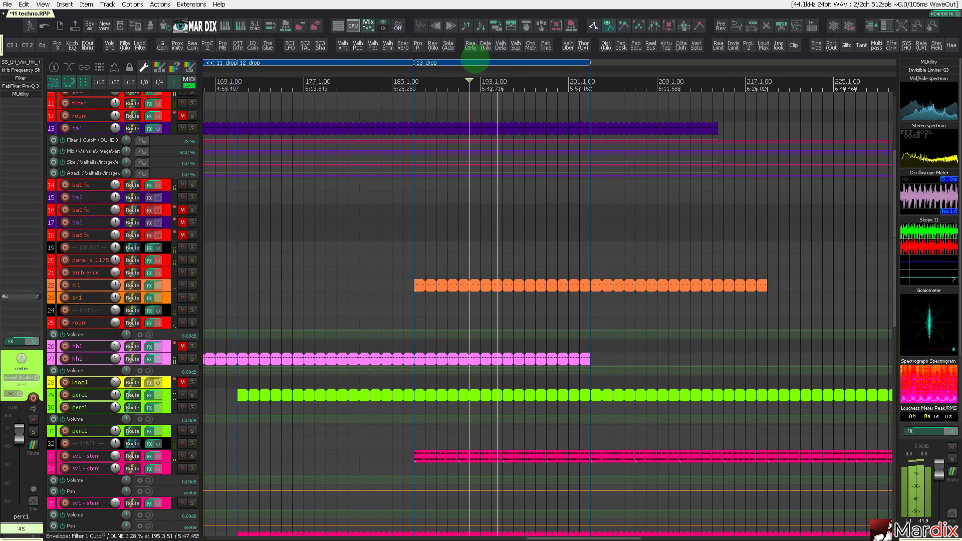
{"action": "scroll", "coordinate": [520, 72], "scroll_direction": "right", "scroll_amount": 1}
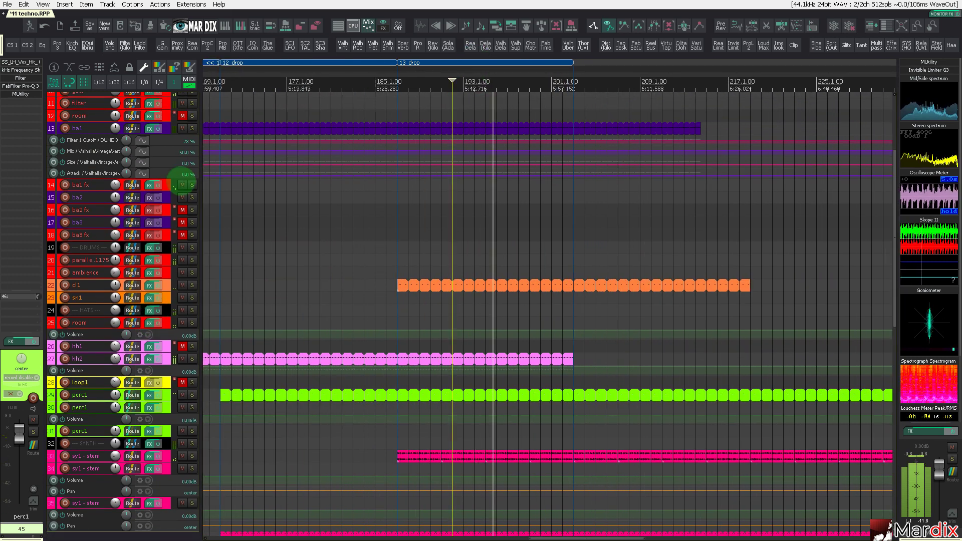
{"action": "scroll", "coordinate": [173, 193], "scroll_direction": "up", "scroll_amount": 2}
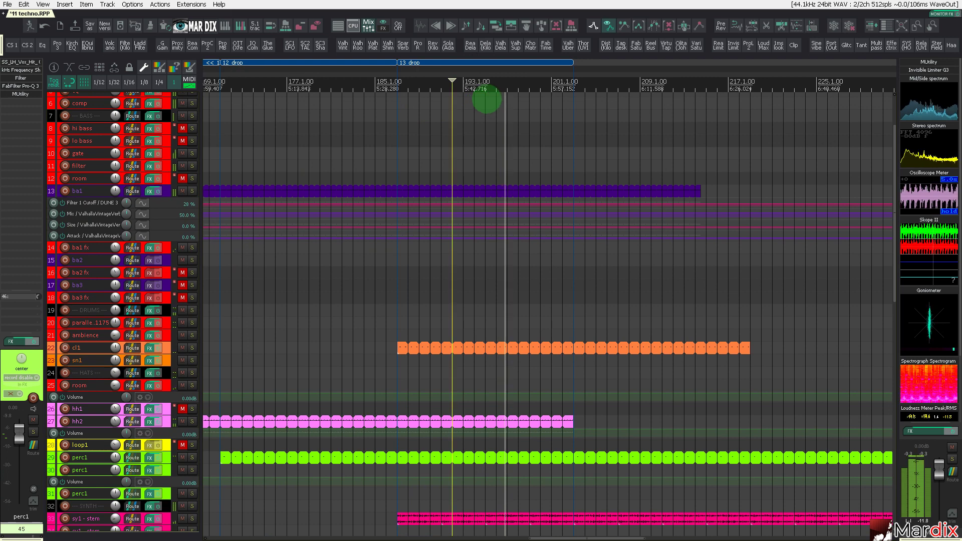
{"action": "scroll", "coordinate": [481, 87], "scroll_direction": "down", "scroll_amount": 5}
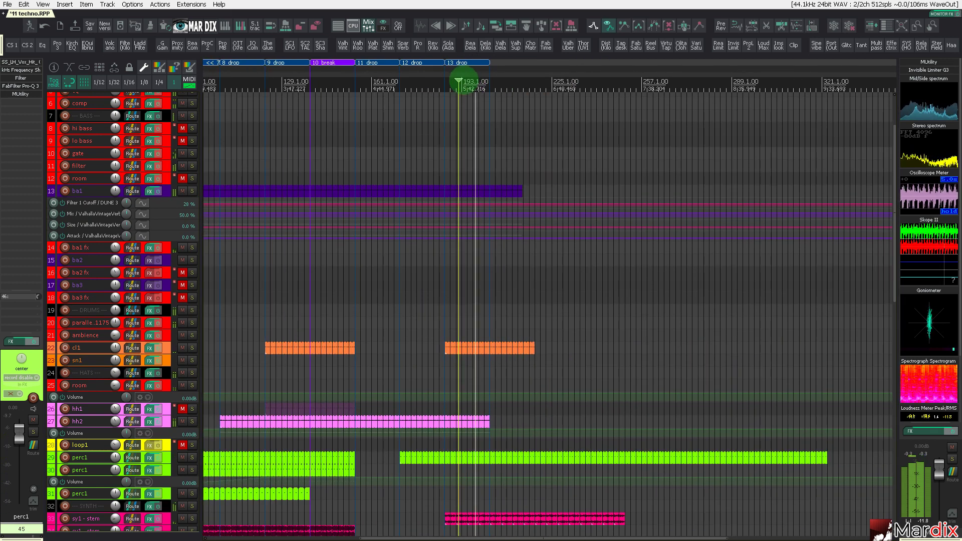
{"action": "scroll", "coordinate": [466, 79], "scroll_direction": "down", "scroll_amount": 2}
{"action": "scroll", "coordinate": [443, 86], "scroll_direction": "up", "scroll_amount": 4}
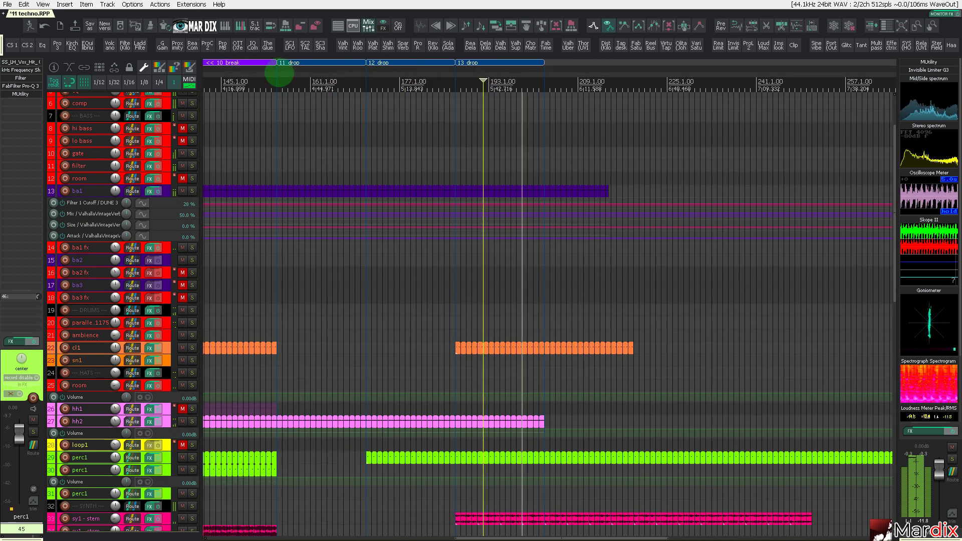
- Copy the 10 break region to directly after 13 drop and shorten the copy to eight bars
{"action": "left_click_drag", "start_coordinate": [251, 62], "coordinate": [611, 75]}
{"action": "scroll", "coordinate": [601, 72], "scroll_direction": "up", "scroll_amount": 5}
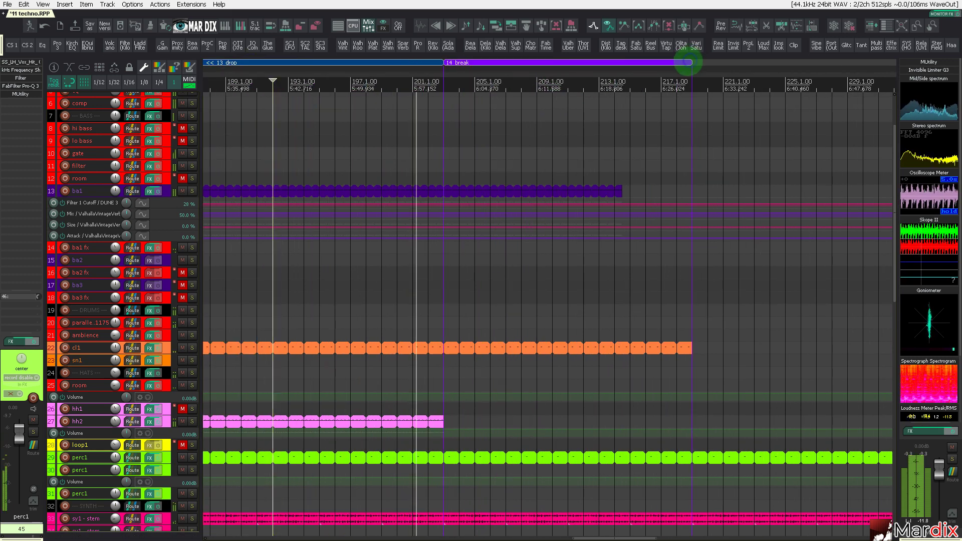
{"action": "left_click_drag", "start_coordinate": [691, 61], "coordinate": [567, 72]}
{"action": "scroll", "coordinate": [529, 73], "scroll_direction": "down", "scroll_amount": 3}
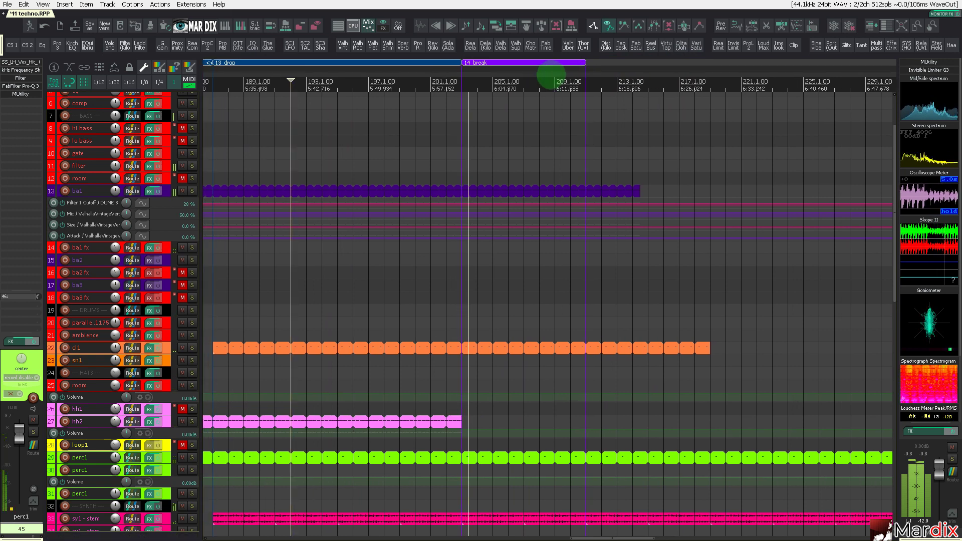
- Copy drop regions to after 14 break, creating two consecutive 16-bar drops numbered 15 and 16
{"action": "left_click_drag", "start_coordinate": [519, 78], "coordinate": [531, 81]}
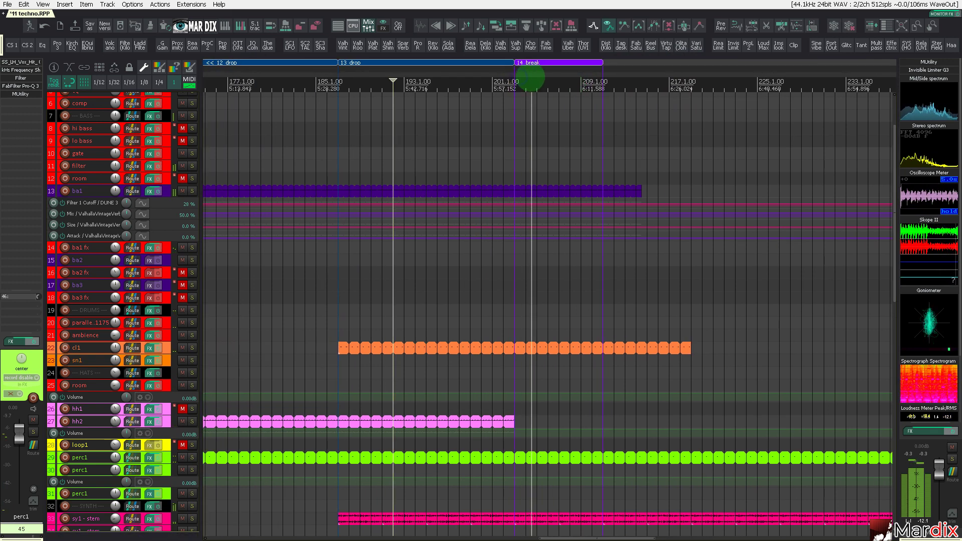
{"action": "left_click_drag", "start_coordinate": [375, 63], "coordinate": [459, 83]}
{"action": "scroll", "coordinate": [460, 82], "scroll_direction": "up", "scroll_amount": 2}
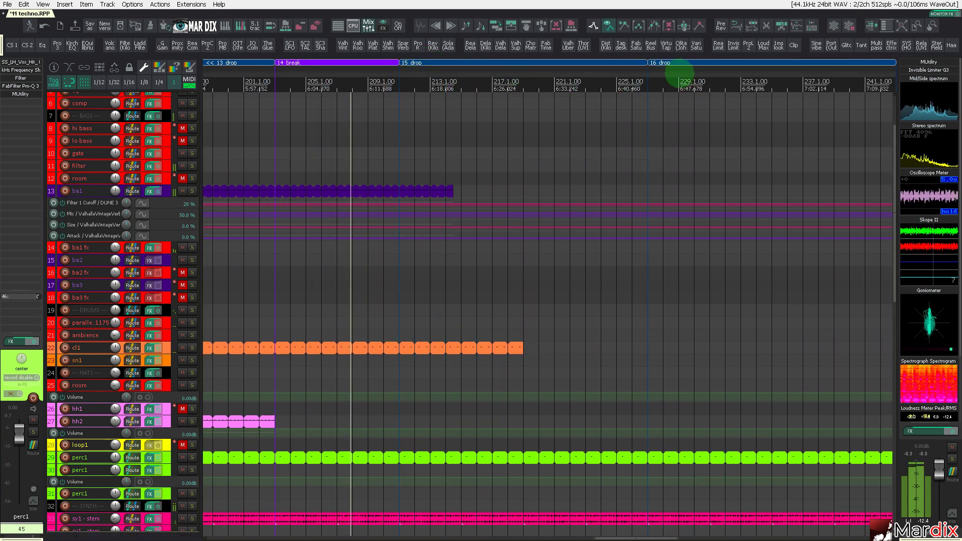
{"action": "scroll", "coordinate": [576, 85], "scroll_direction": "down", "scroll_amount": 4}
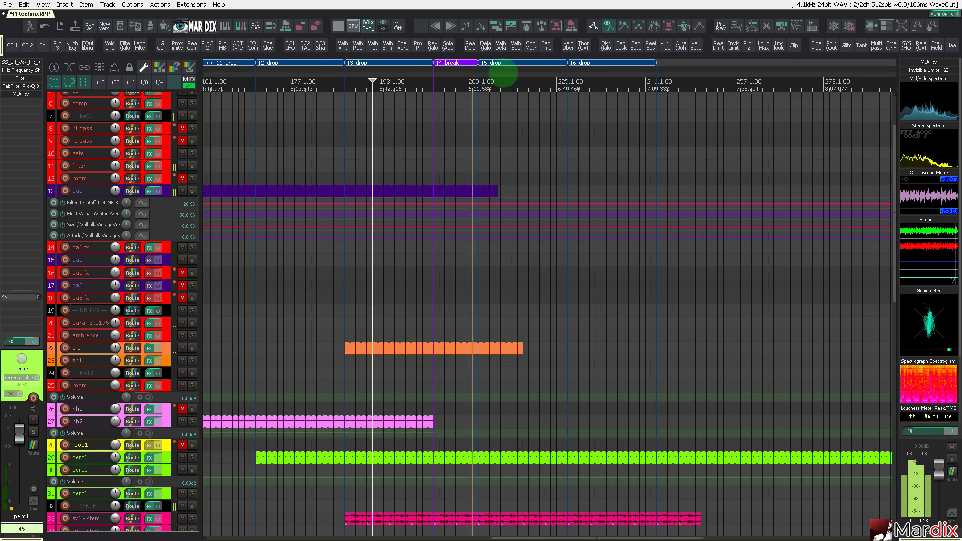
- Extend the ba1 bass clips to the end of 16 drop at 243.1.00
{"action": "scroll", "coordinate": [507, 80], "scroll_direction": "left", "scroll_amount": 2}
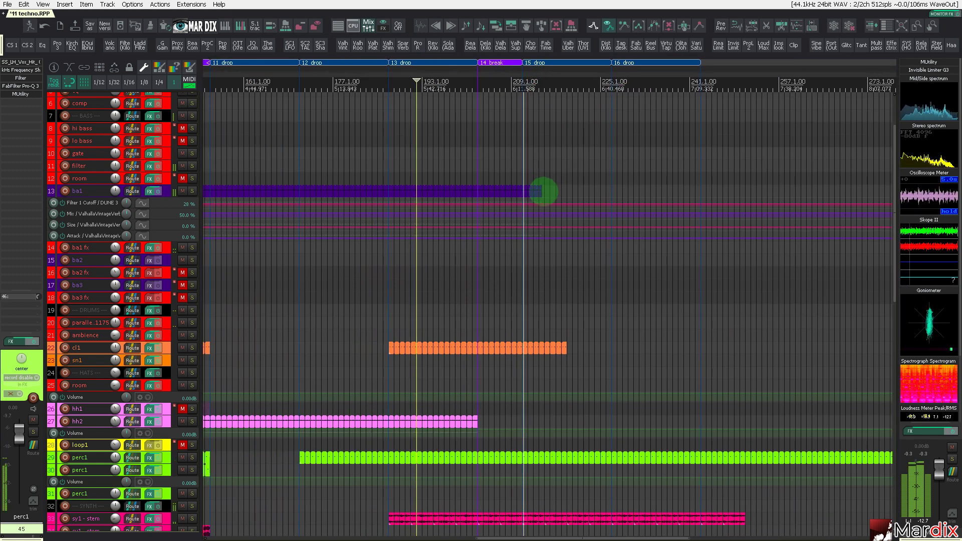
{"action": "left_click_drag", "start_coordinate": [543, 191], "coordinate": [705, 191]}
{"action": "scroll", "coordinate": [698, 194], "scroll_direction": "up", "scroll_amount": 4}
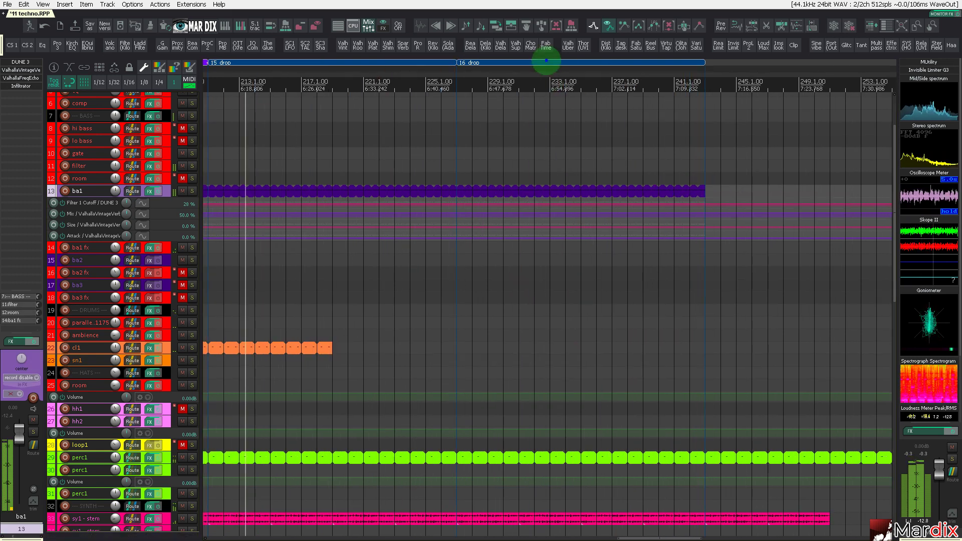
- Rename region 16 to "outro"
{"action": "double_click", "coordinate": [546, 61]}
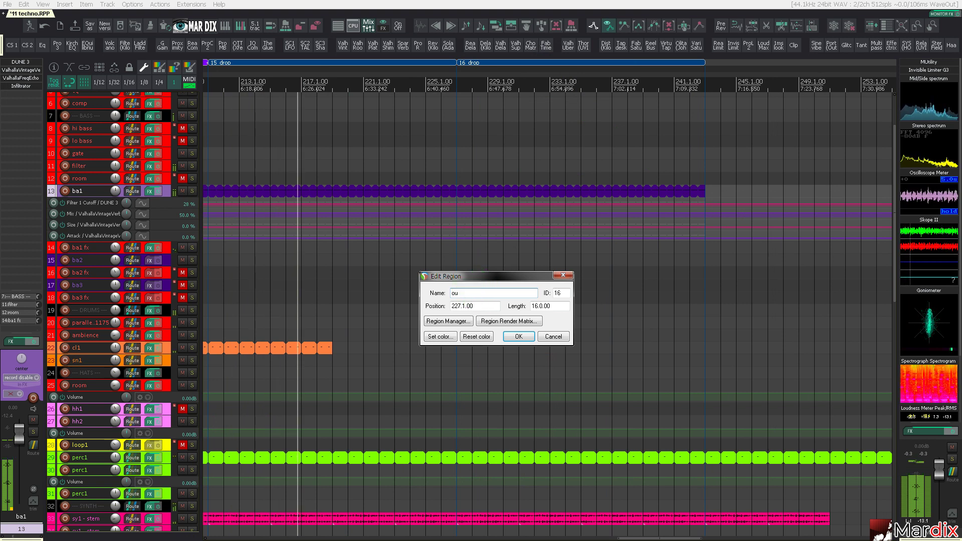
{"action": "left_click", "coordinate": [511, 336]}
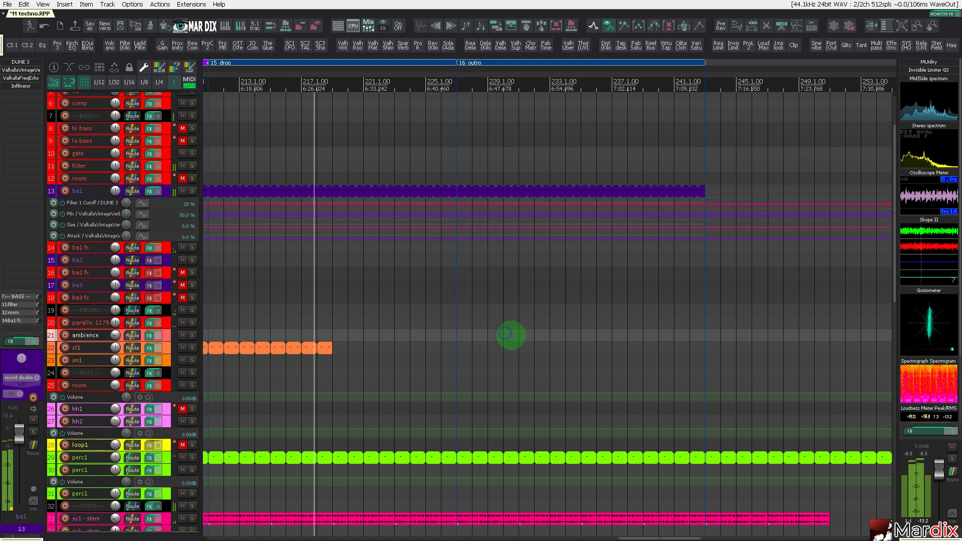
{"action": "left_click", "coordinate": [509, 335]}
- Play from inside 14 break, restart from about bar 197 and look over the drum tracks leading into the break
{"action": "scroll", "coordinate": [426, 151], "scroll_direction": "down", "scroll_amount": 3}
{"action": "left_click", "coordinate": [360, 145]}
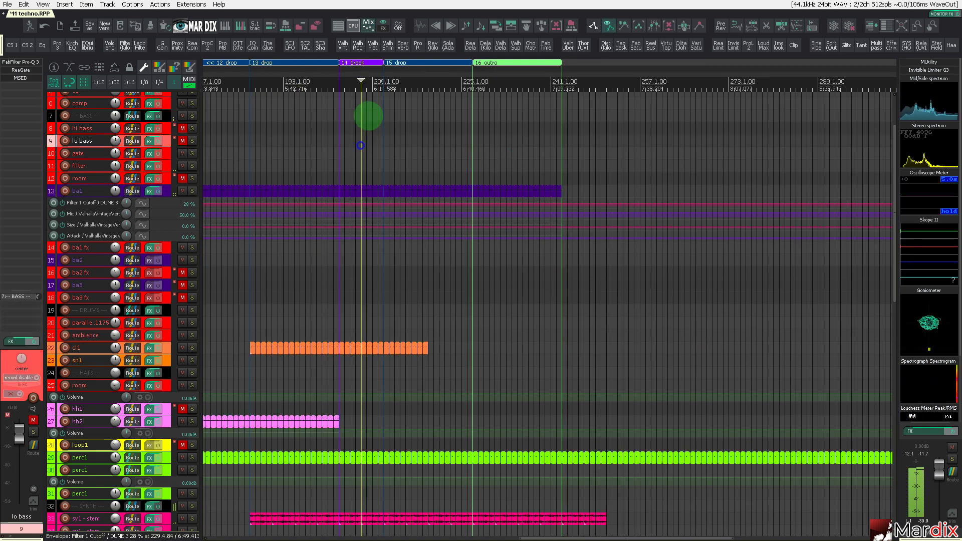
{"action": "left_click_drag", "start_coordinate": [402, 76], "coordinate": [598, 75]}
{"action": "left_click", "coordinate": [484, 91]}
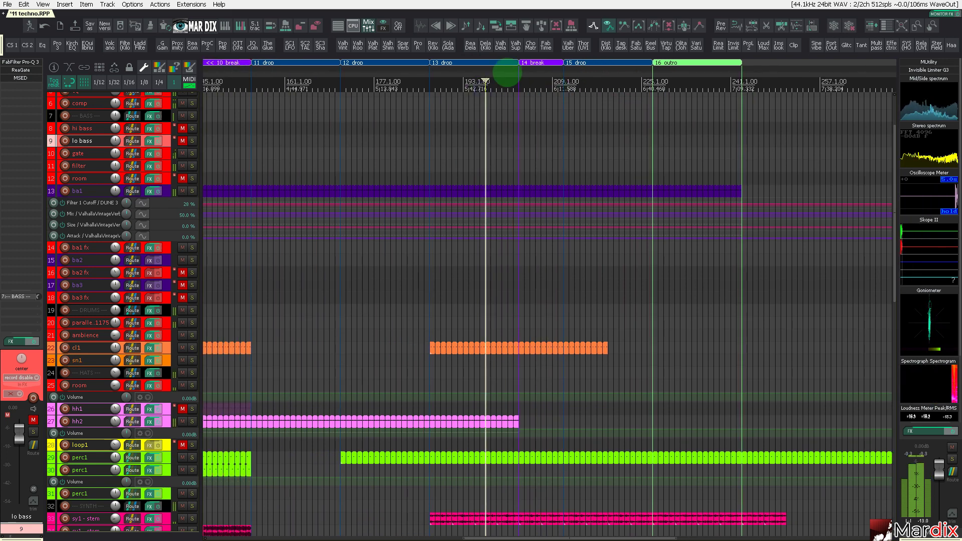
{"action": "left_click_drag", "start_coordinate": [507, 75], "coordinate": [520, 77]}
{"action": "scroll", "coordinate": [104, 247], "scroll_direction": "down", "scroll_amount": 5}
{"action": "scroll", "coordinate": [105, 247], "scroll_direction": "up", "scroll_amount": 4}
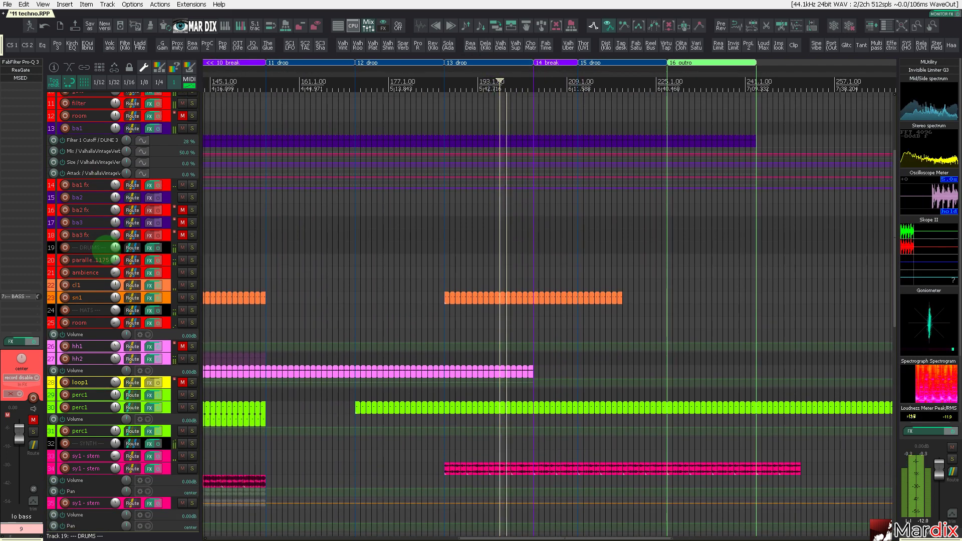
- Save the project
{"action": "scroll", "coordinate": [166, 179], "scroll_direction": "down", "scroll_amount": 5}
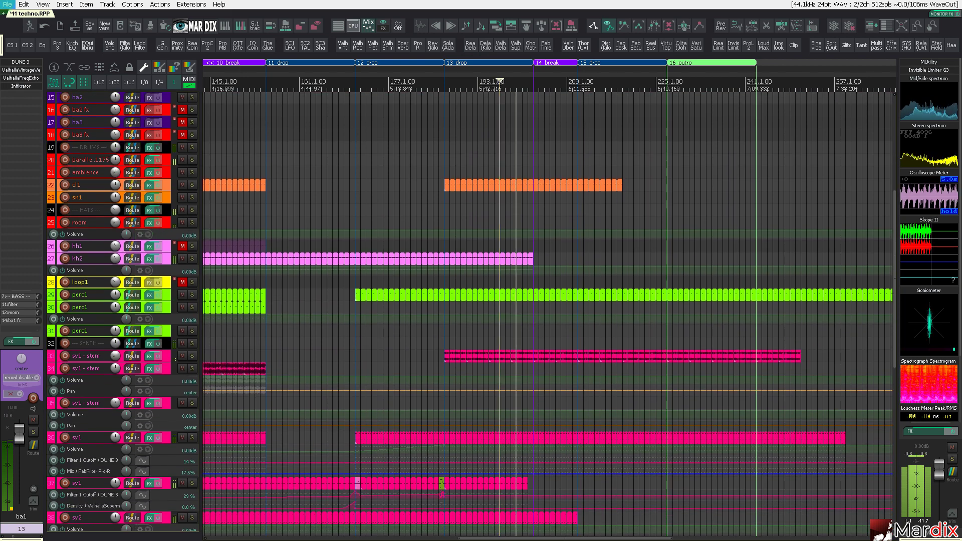
{"action": "left_click", "coordinate": [7, 4]}
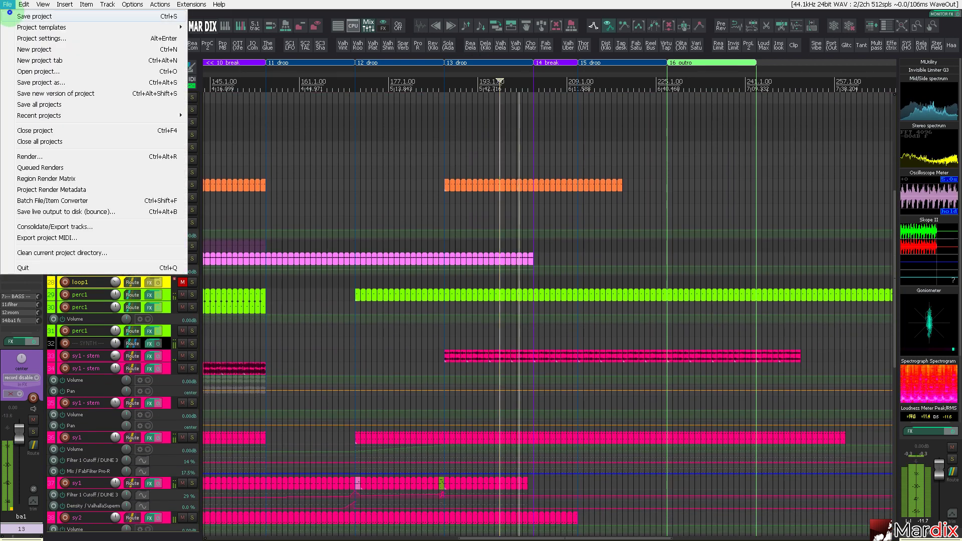
{"action": "left_click", "coordinate": [9, 14]}
- Copy the hh2 clips past 14 break, aligning the copy with the start of 15 drop
{"action": "left_click", "coordinate": [469, 263]}
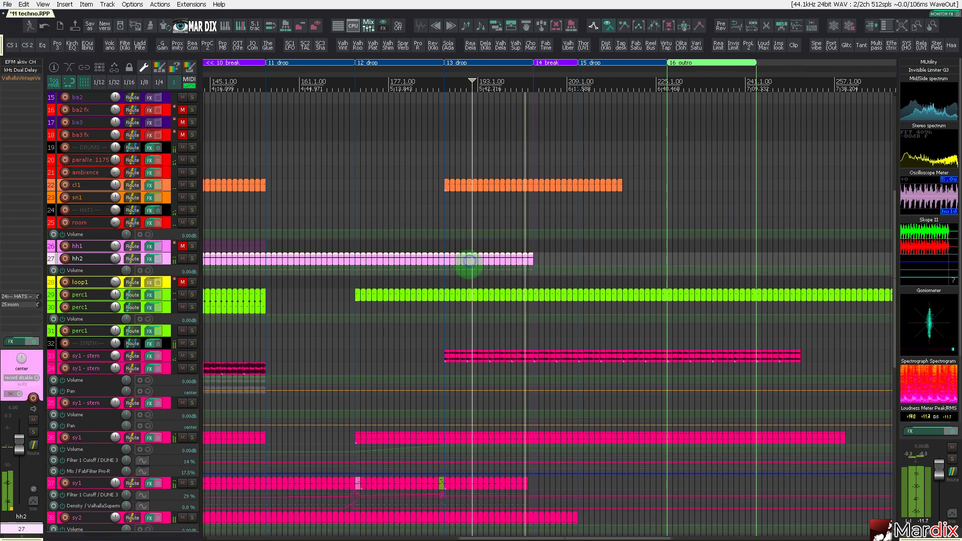
{"action": "scroll", "coordinate": [464, 275], "scroll_direction": "up", "scroll_amount": 3}
{"action": "scroll", "coordinate": [465, 275], "scroll_direction": "up", "scroll_amount": 2}
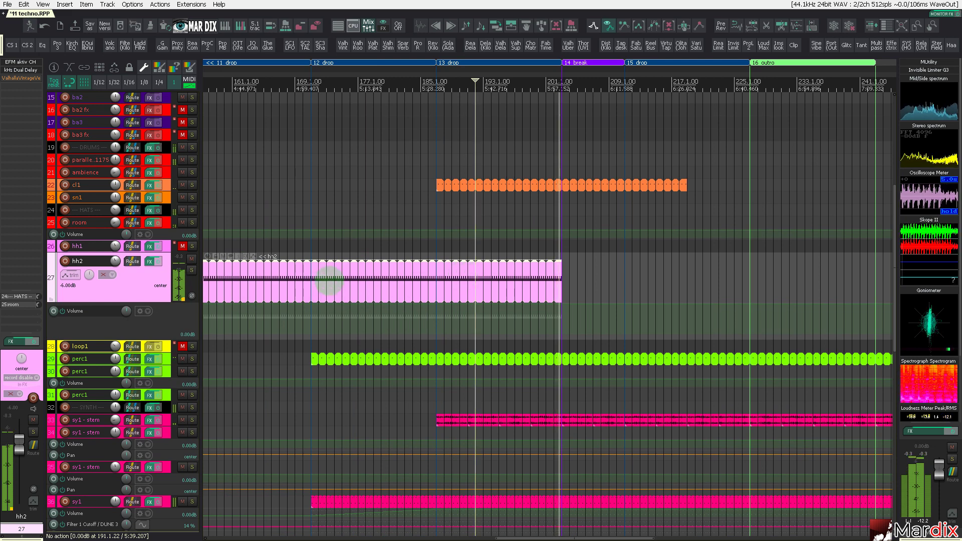
{"action": "scroll", "coordinate": [329, 281], "scroll_direction": "down", "scroll_amount": 1}
{"action": "left_click_drag", "start_coordinate": [280, 284], "coordinate": [687, 282], "text": "ctrl"}
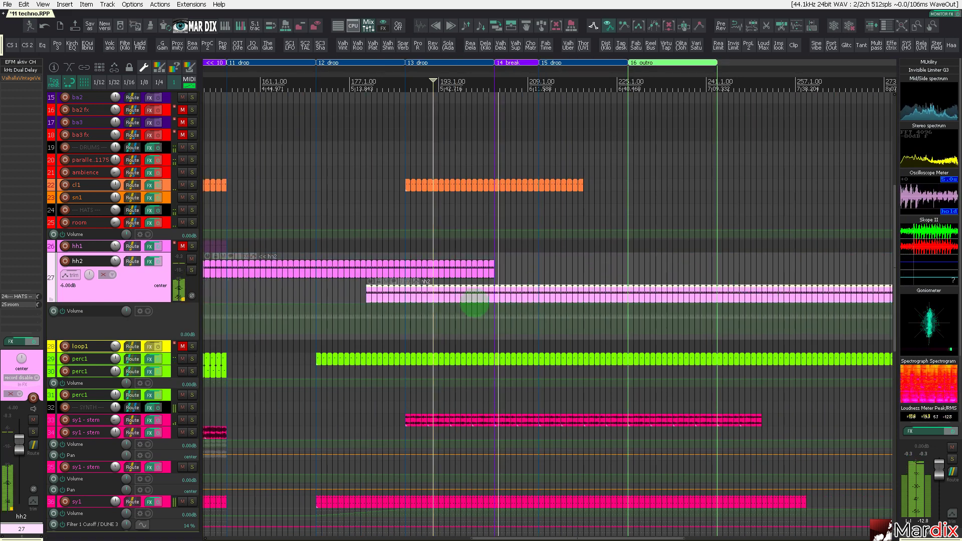
{"action": "left_click_drag", "start_coordinate": [445, 299], "coordinate": [611, 280]}
{"action": "scroll", "coordinate": [579, 279], "scroll_direction": "up", "scroll_amount": 3}
{"action": "left_click_drag", "start_coordinate": [452, 281], "coordinate": [475, 277]}
- Extend the cl1 clips to the end of 15 drop
{"action": "scroll", "coordinate": [505, 222], "scroll_direction": "down", "scroll_amount": 4}
{"action": "left_click_drag", "start_coordinate": [510, 186], "coordinate": [549, 186]}
{"action": "scroll", "coordinate": [540, 244], "scroll_direction": "up", "scroll_amount": 4}
- Trim the hh2 clips and the long perc1 clips on track 29 to the end of 16 outro
{"action": "scroll", "coordinate": [539, 244], "scroll_direction": "down", "scroll_amount": 1}
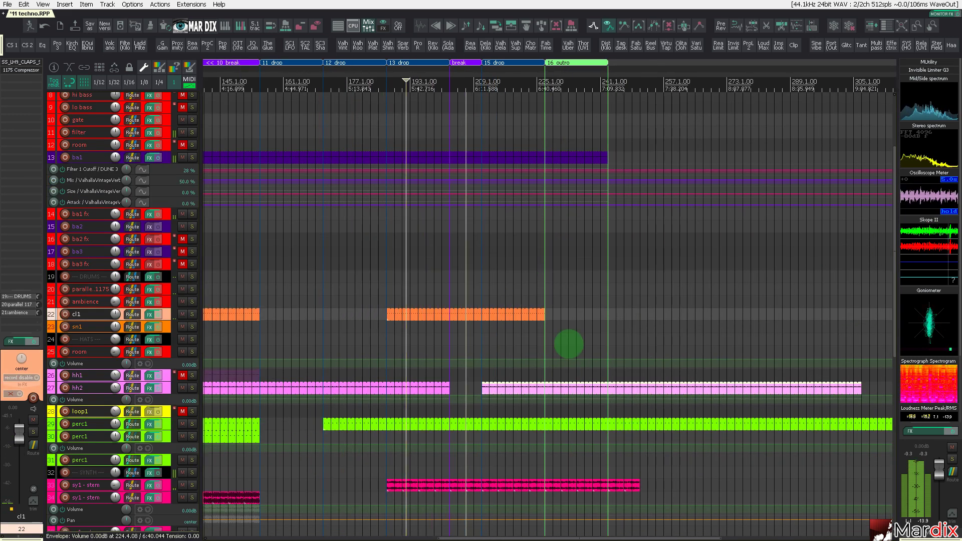
{"action": "left_click_drag", "start_coordinate": [861, 387], "coordinate": [608, 390]}
{"action": "left_click", "coordinate": [629, 423]}
{"action": "scroll", "coordinate": [647, 421], "scroll_direction": "down", "scroll_amount": 4}
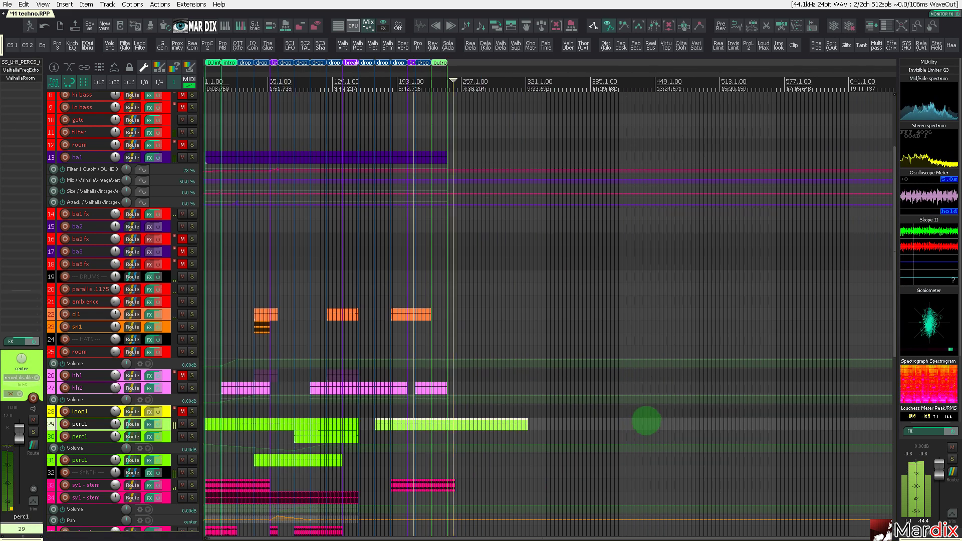
{"action": "left_click_drag", "start_coordinate": [524, 423], "coordinate": [453, 424]}
{"action": "scroll", "coordinate": [451, 423], "scroll_direction": "up", "scroll_amount": 8}
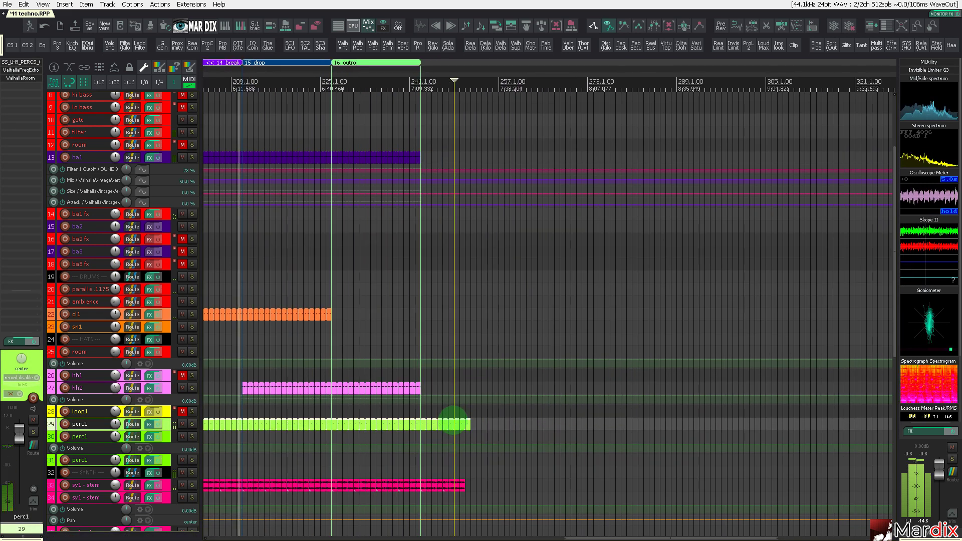
{"action": "left_click_drag", "start_coordinate": [521, 428], "coordinate": [325, 423]}
- Play from just before 15 drop and look over the tracks leading out of 14 break
{"action": "left_click_drag", "start_coordinate": [365, 72], "coordinate": [715, 73]}
{"action": "scroll", "coordinate": [535, 174], "scroll_direction": "down", "scroll_amount": 3}
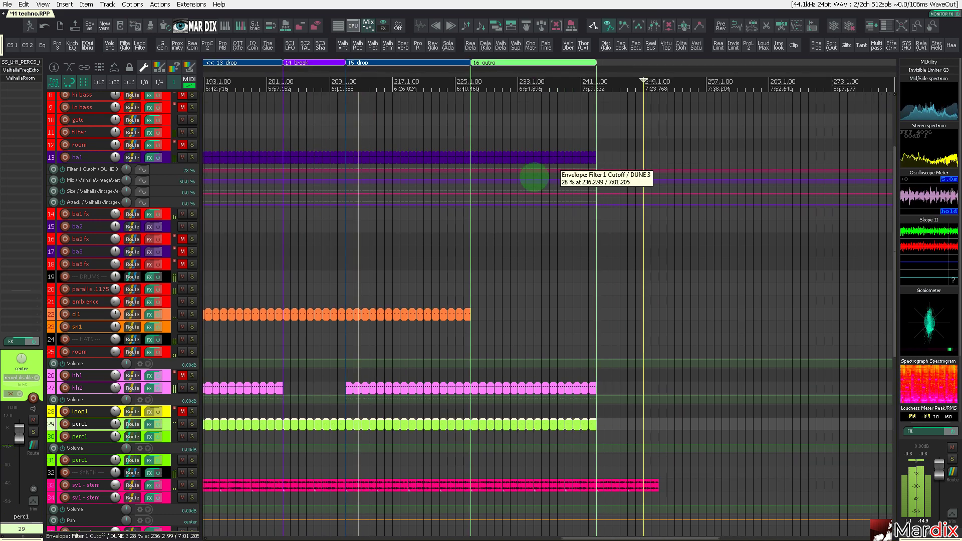
{"action": "left_click", "coordinate": [328, 258]}
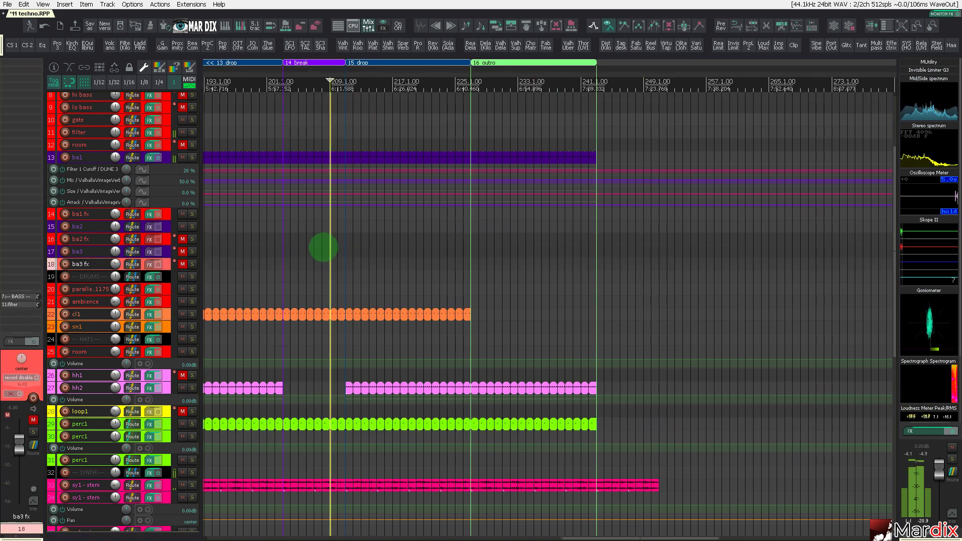
{"action": "scroll", "coordinate": [327, 255], "scroll_direction": "up", "scroll_amount": 3}
{"action": "scroll", "coordinate": [472, 310], "scroll_direction": "up", "scroll_amount": 3}
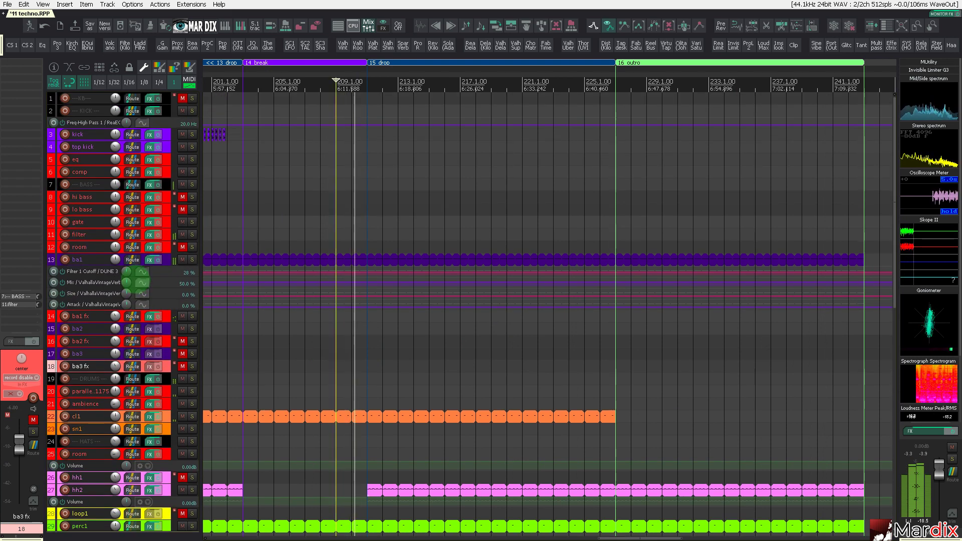
- Copy the kick clips from 13 drop to the start of 15 drop
{"action": "left_click_drag", "start_coordinate": [279, 80], "coordinate": [398, 70]}
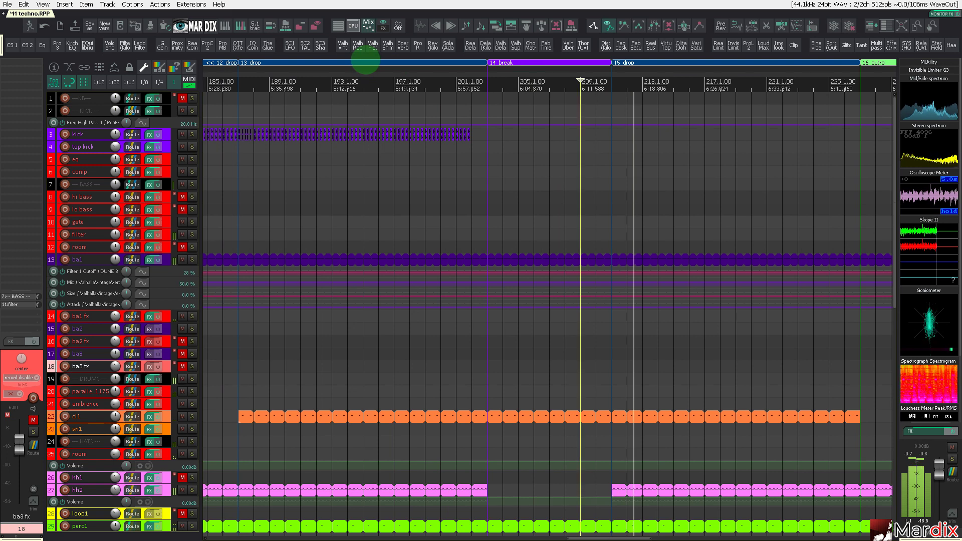
{"action": "left_click", "coordinate": [366, 60]}
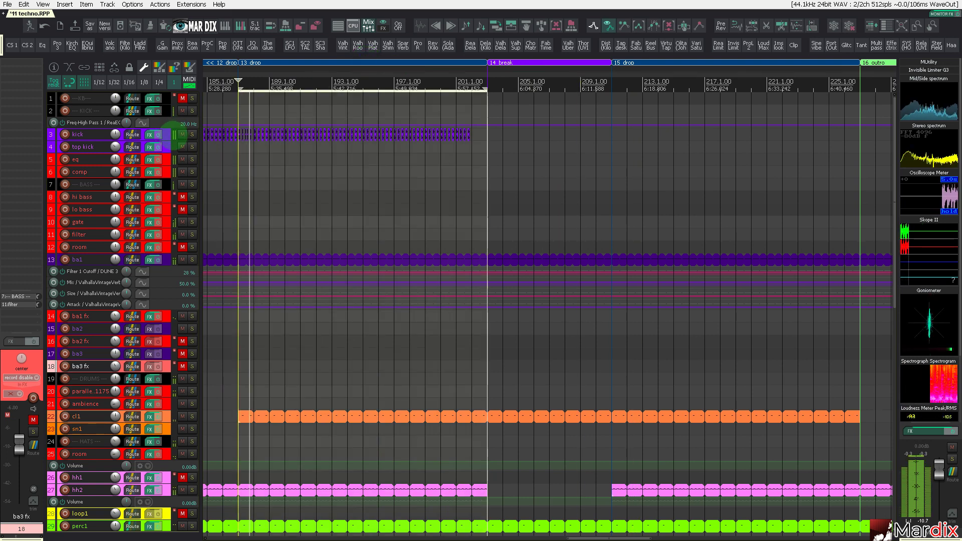
{"action": "double_click", "coordinate": [176, 134]}
{"action": "left_click", "coordinate": [610, 155]}
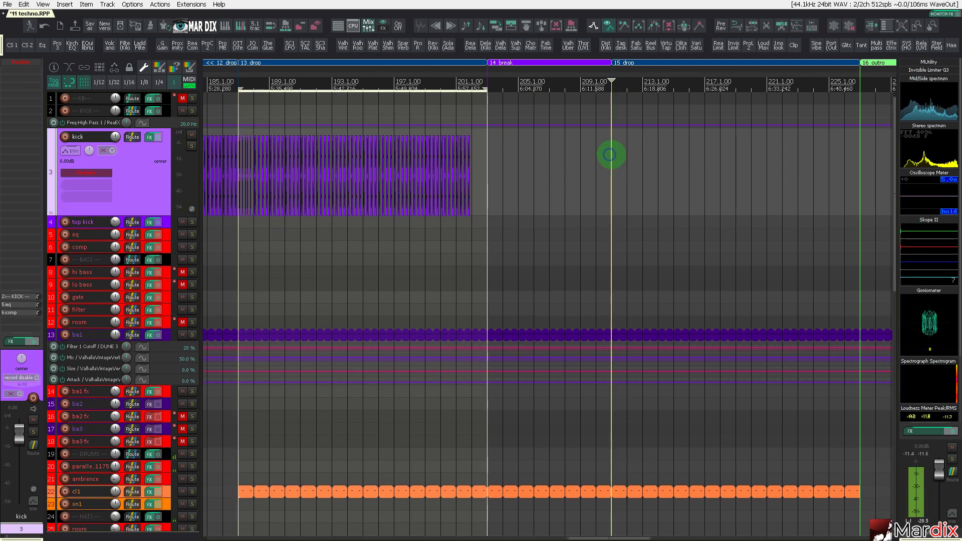
{"action": "key", "text": "ctrl+v"}
- Play from just before 15 drop to hear the kick's return after 14 break
{"action": "left_click", "coordinate": [597, 164]}
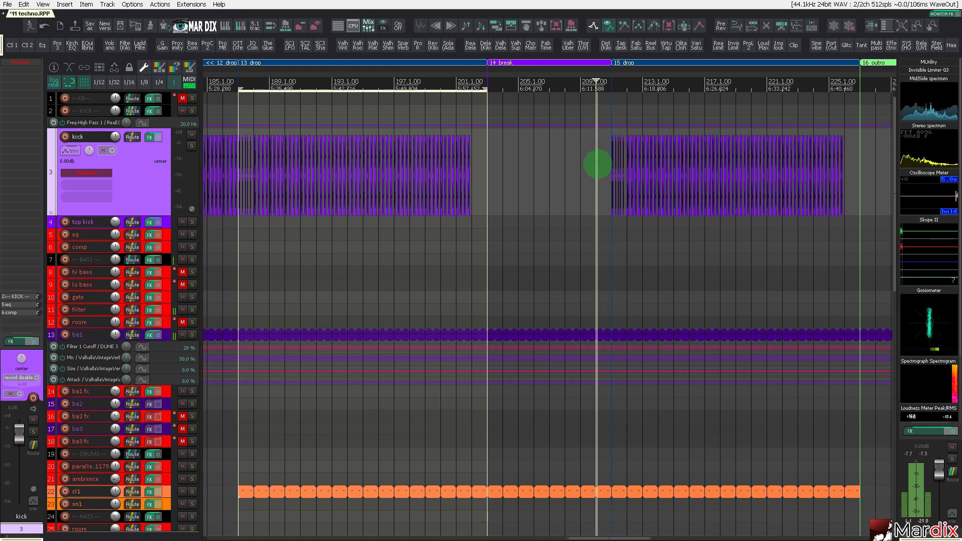
{"action": "scroll", "coordinate": [599, 165], "scroll_direction": "down", "scroll_amount": 3}
{"action": "key", "text": "space"}
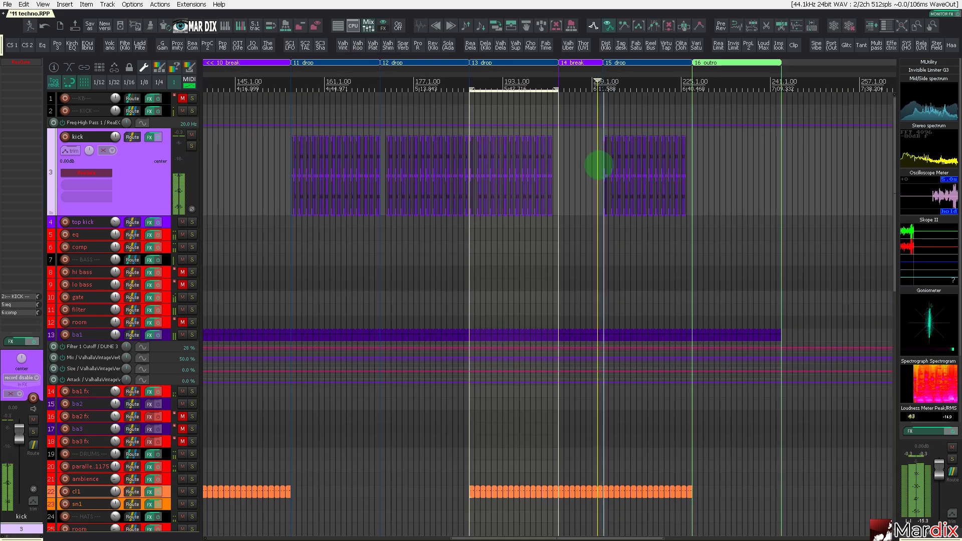
- Duplicate the last four kick clips of 15 drop repeatedly until they fill 16 outro to its end
{"action": "scroll", "coordinate": [714, 170], "scroll_direction": "up", "scroll_amount": 3}
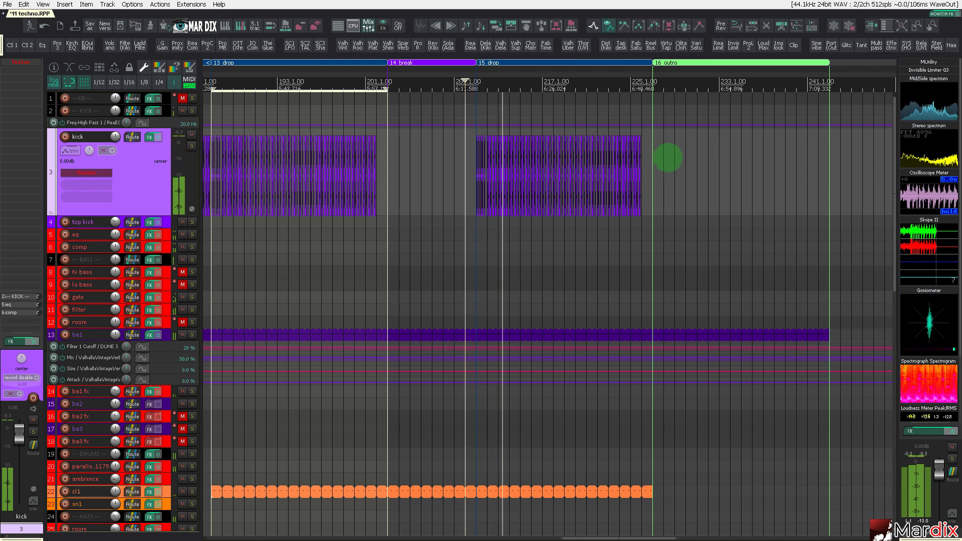
{"action": "scroll", "coordinate": [659, 156], "scroll_direction": "up", "scroll_amount": 5}
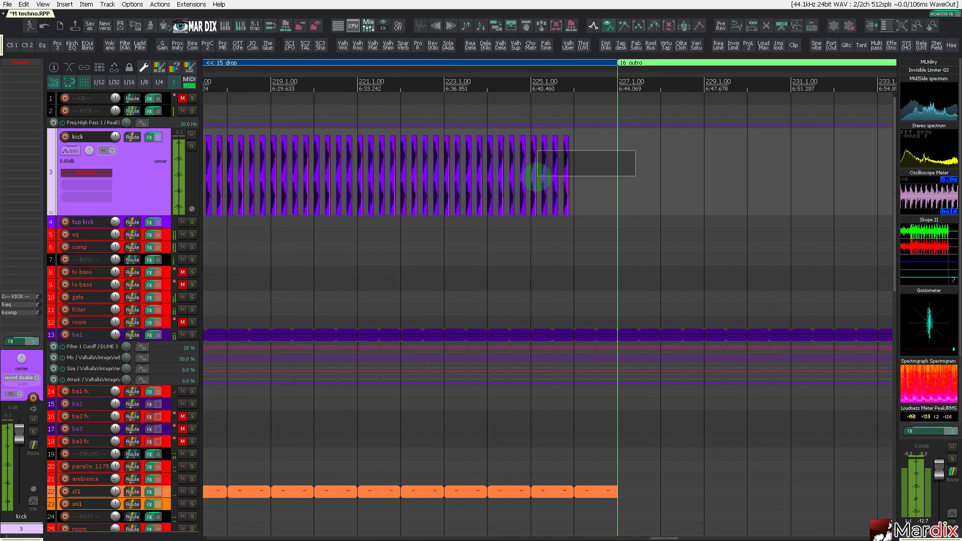
{"action": "left_click_drag", "start_coordinate": [537, 177], "coordinate": [538, 180]}
{"action": "key", "text": "ctrl+d"}
{"action": "key", "text": "ctrl+d"}
{"action": "scroll", "coordinate": [539, 181], "scroll_direction": "down", "scroll_amount": 2}
{"action": "key", "text": "ctrl+d"}
{"action": "key", "text": "ctrl+d"}
{"action": "key", "text": "ctrl+d"}
{"action": "key", "text": "ctrl+d"}
{"action": "key", "text": "ctrl+d"}
{"action": "key", "text": "ctrl+d"}
{"action": "key", "text": "ctrl+d"}
{"action": "key", "text": "ctrl+d"}
{"action": "key", "text": "ctrl+d"}
{"action": "key", "text": "ctrl+d"}
{"action": "key", "text": "ctrl+d"}
{"action": "key", "text": "ctrl+d"}
{"action": "key", "text": "ctrl+d"}
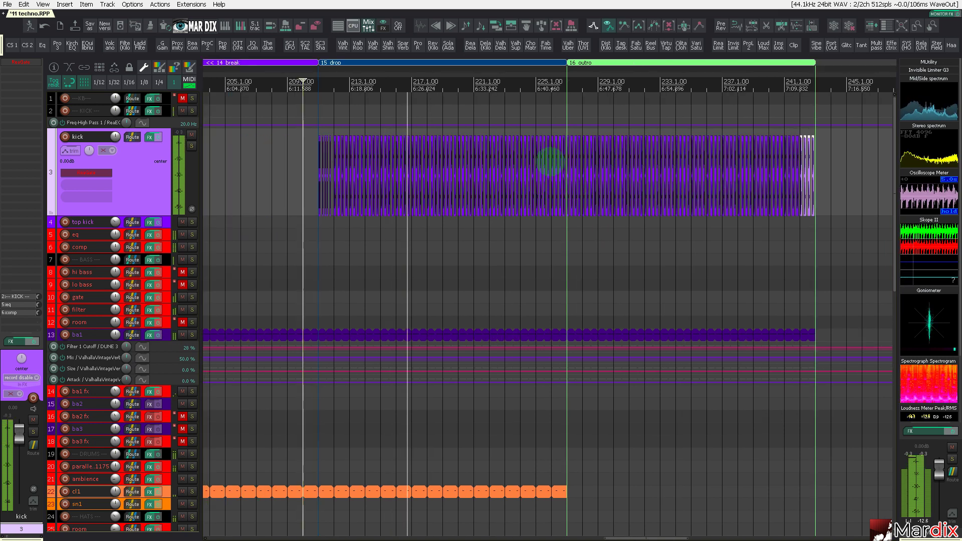
- Delete the kick clips in the last bar of 15 drop, leaving a gap before 16 outro
{"action": "scroll", "coordinate": [550, 159], "scroll_direction": "up", "scroll_amount": 10}
{"action": "left_click_drag", "start_coordinate": [532, 110], "coordinate": [660, 170]}
{"action": "key", "text": "Delete"}
- Enlarge the KICK folder track and its high-pass frequency envelope around the start of 16 outro
{"action": "scroll", "coordinate": [651, 161], "scroll_direction": "down", "scroll_amount": 4}
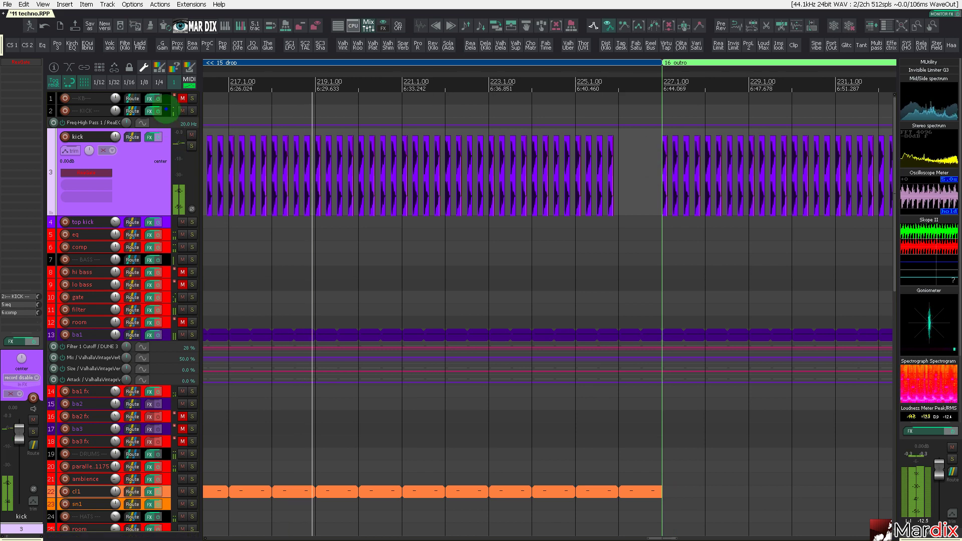
{"action": "left_click", "coordinate": [165, 112]}
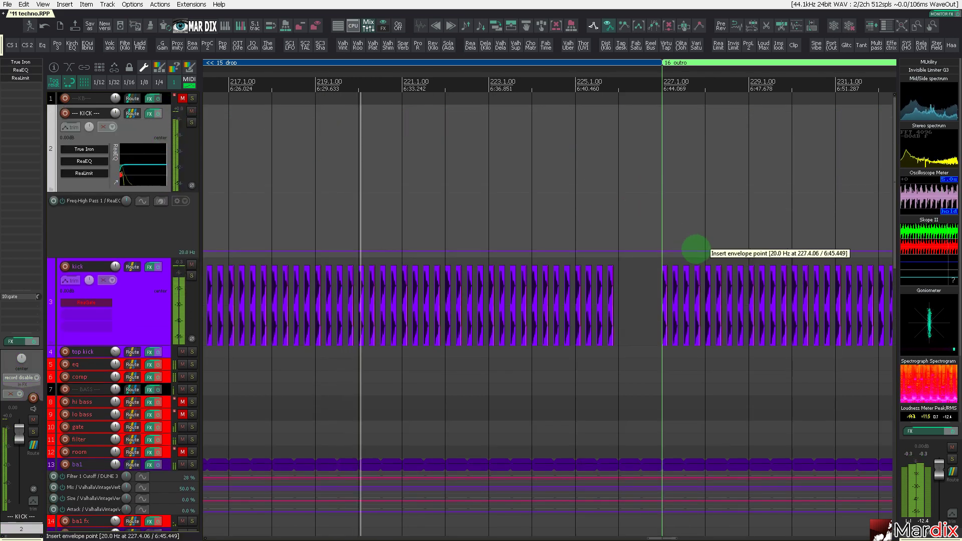
- Automate the KICK track's ReaEQ high-pass frequency to rise from 20 Hz at the outro's start to about 1160 Hz at bar 243
{"action": "left_click", "coordinate": [705, 251]}
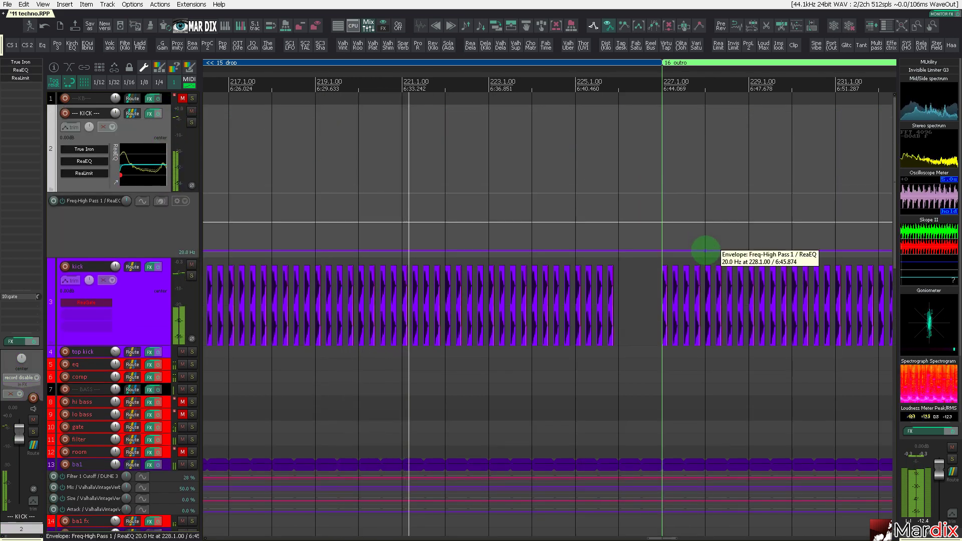
{"action": "left_click_drag", "start_coordinate": [705, 250], "coordinate": [668, 225]}
{"action": "left_click_drag", "start_coordinate": [713, 81], "coordinate": [476, 82]}
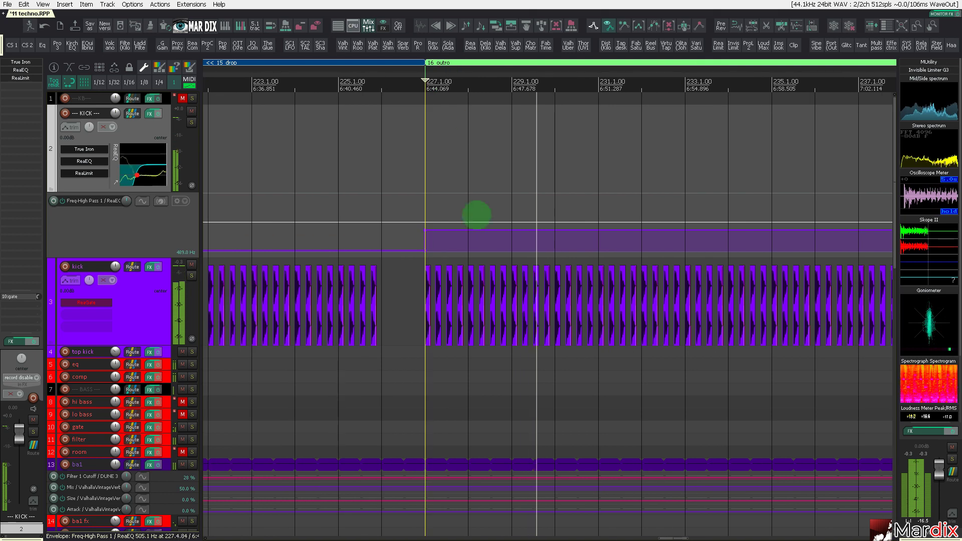
{"action": "scroll", "coordinate": [476, 215], "scroll_direction": "down", "scroll_amount": 2}
{"action": "left_click_drag", "start_coordinate": [441, 231], "coordinate": [698, 228]}
{"action": "left_click_drag", "start_coordinate": [694, 76], "coordinate": [531, 144]}
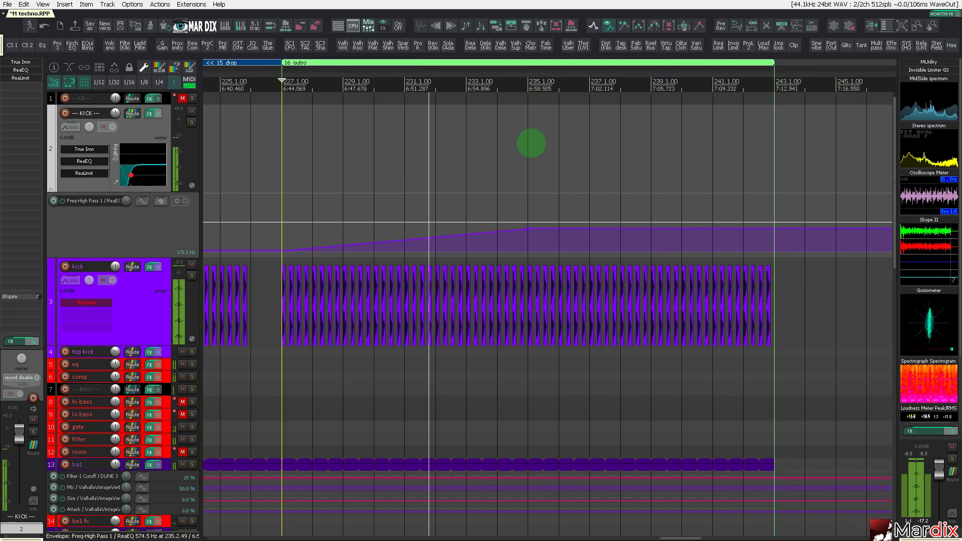
{"action": "left_click_drag", "start_coordinate": [531, 230], "coordinate": [775, 196]}
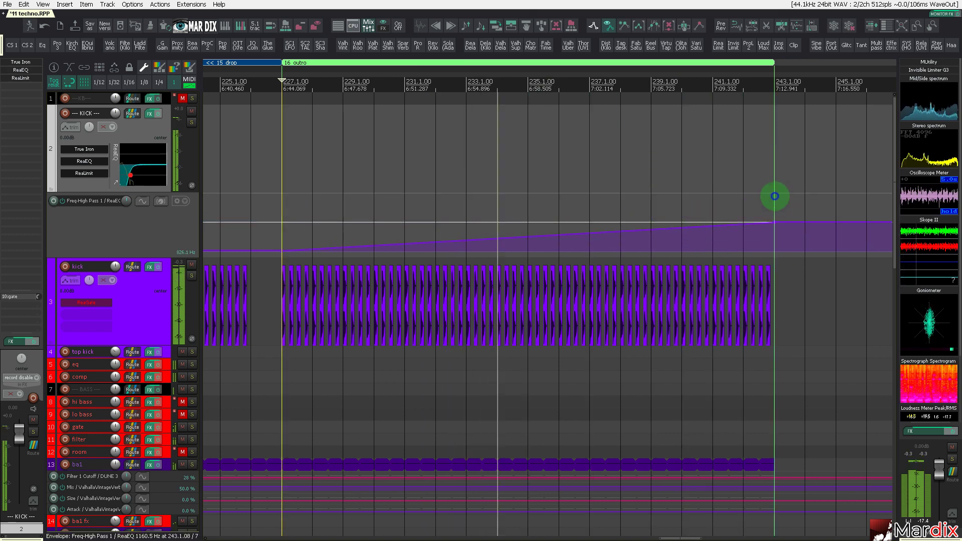
- Lower the high-pass ramp's end point at bar 243 to about 368 Hz and play from shortly before the 13 drop section
{"action": "left_click", "coordinate": [618, 209]}
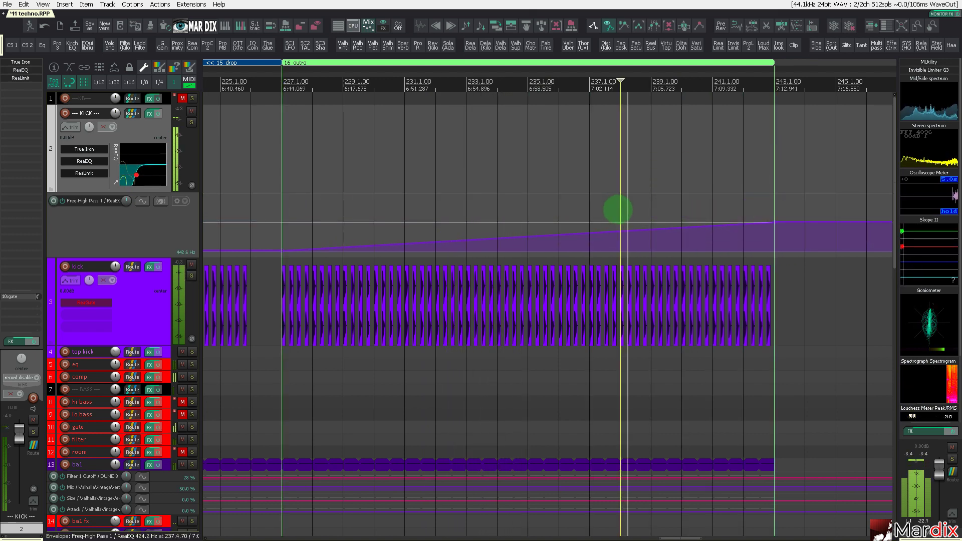
{"action": "left_click_drag", "start_coordinate": [774, 222], "coordinate": [773, 242]}
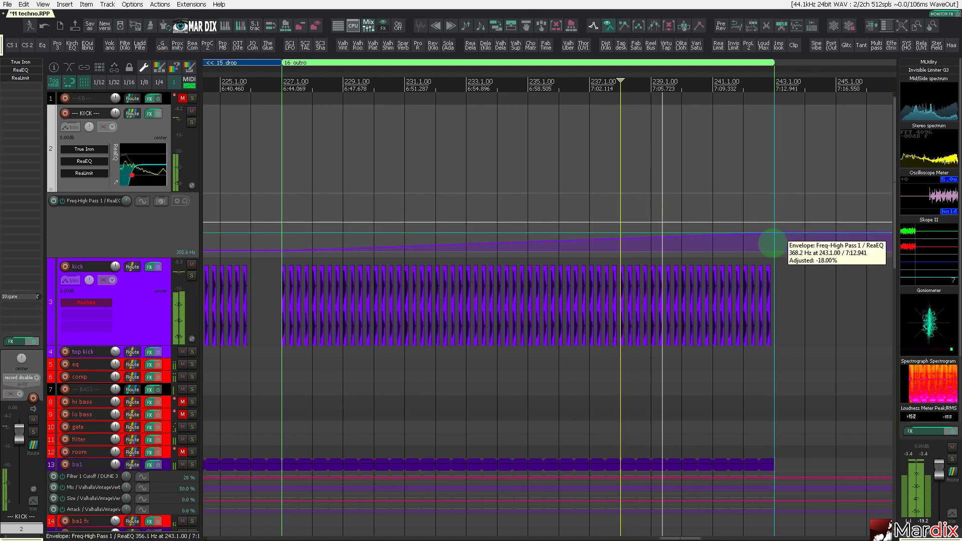
{"action": "scroll", "coordinate": [773, 243], "scroll_direction": "down", "scroll_amount": 3}
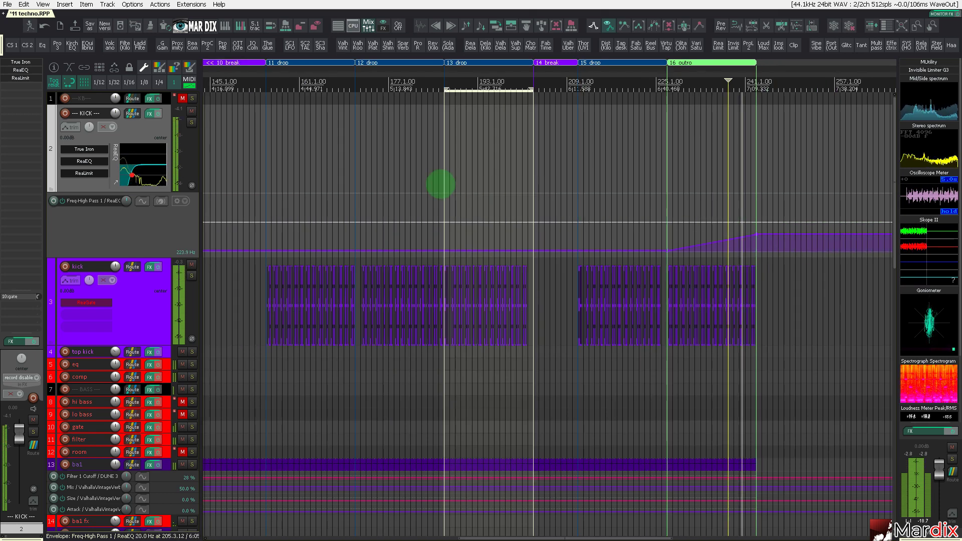
{"action": "left_click", "coordinate": [428, 166]}
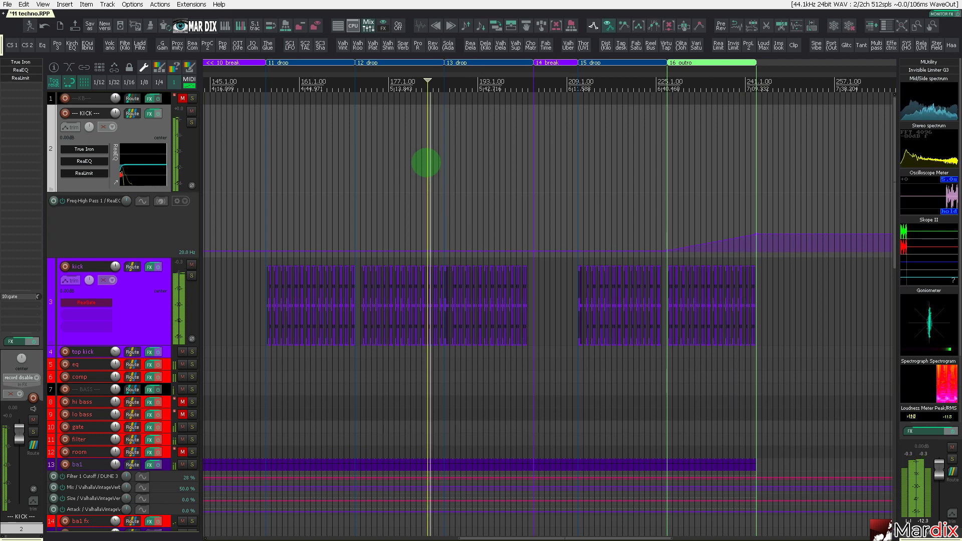
- Copy the top kick item so that the duplicate starts at the beginning of the 13 drop section
{"action": "key", "text": "ctrl+Page_Down"}
{"action": "left_click", "coordinate": [450, 149]}
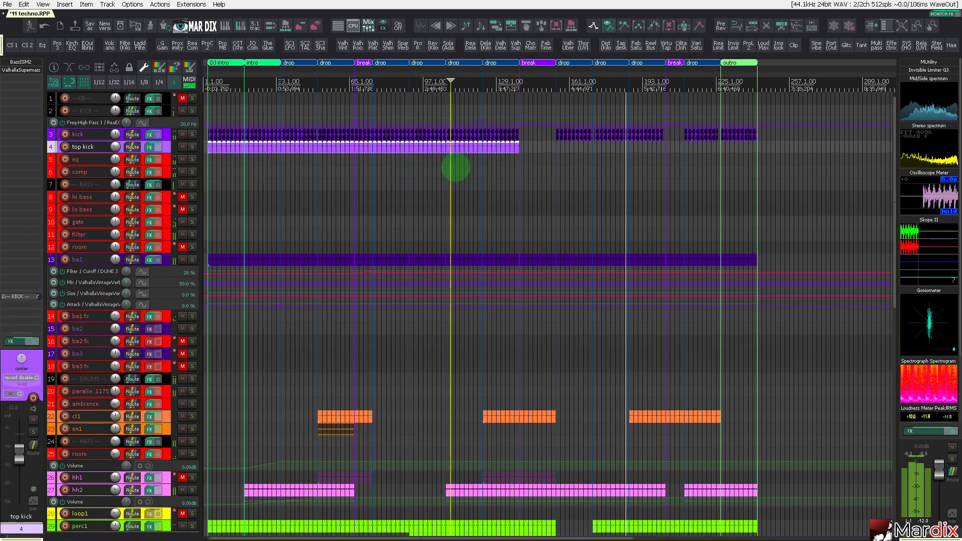
{"action": "left_click_drag", "start_coordinate": [266, 183], "coordinate": [621, 180]}
{"action": "scroll", "coordinate": [658, 187], "scroll_direction": "up", "scroll_amount": 5}
{"action": "scroll", "coordinate": [621, 180], "scroll_direction": "down", "scroll_amount": 6}
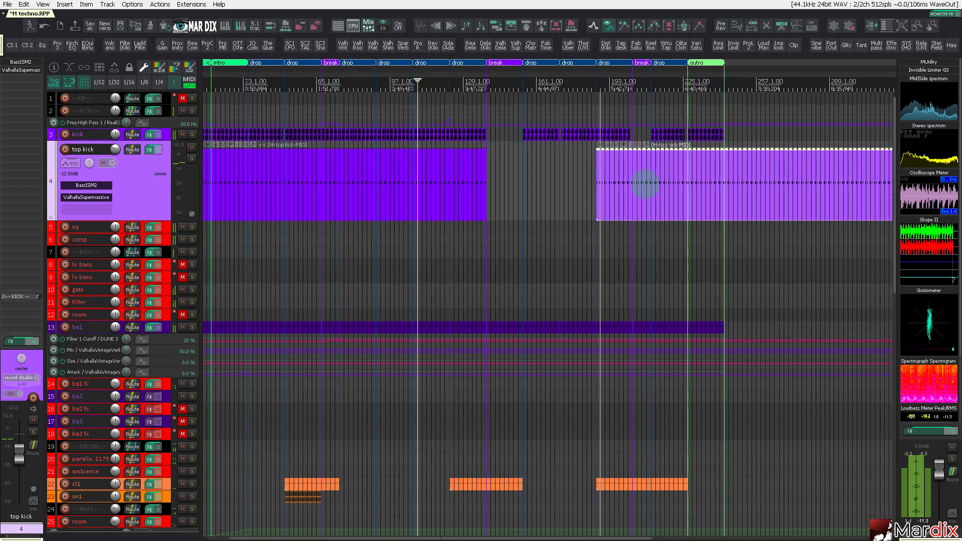
- Trim the copied top kick item to end with the outro at bar 243
{"action": "left_click_drag", "start_coordinate": [728, 182], "coordinate": [453, 194]}
{"action": "scroll", "coordinate": [640, 170], "scroll_direction": "up", "scroll_amount": 3}
{"action": "scroll", "coordinate": [601, 183], "scroll_direction": "up", "scroll_amount": 4}
{"action": "scroll", "coordinate": [451, 195], "scroll_direction": "down", "scroll_amount": 4}
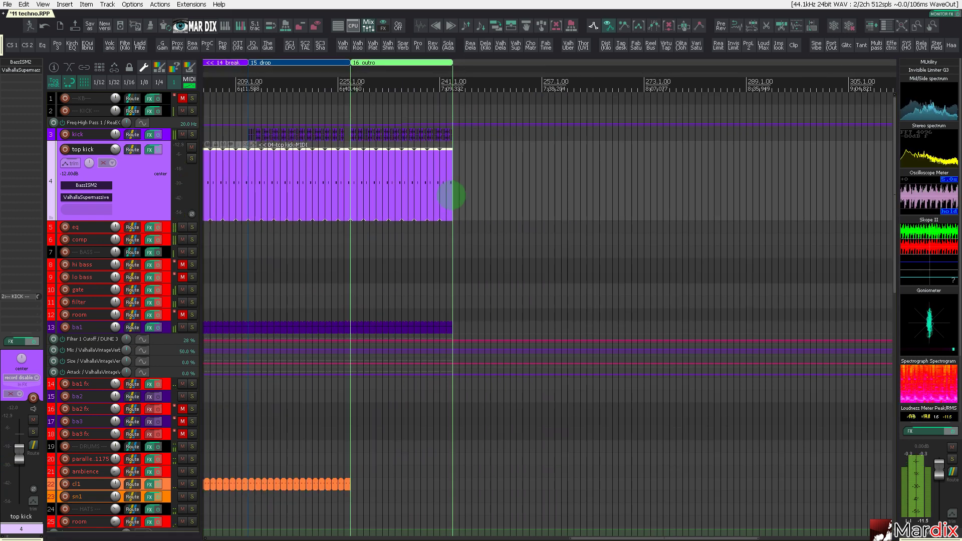
- Inspect the MCompressor settings on the comp track and close the plugin window
{"action": "key", "text": "ctrl+Page_Down"}
{"action": "scroll", "coordinate": [95, 230], "scroll_direction": "down", "scroll_amount": 2}
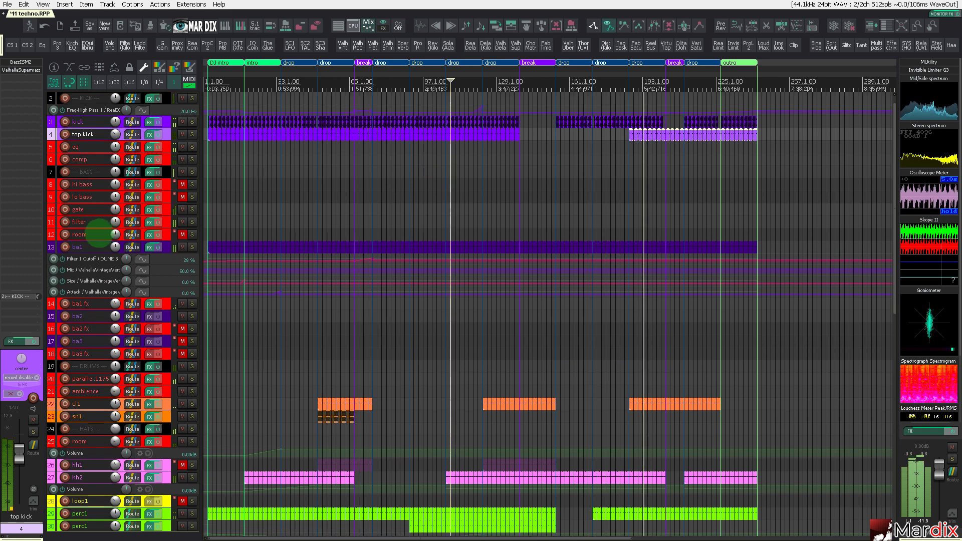
{"action": "left_click", "coordinate": [160, 147]}
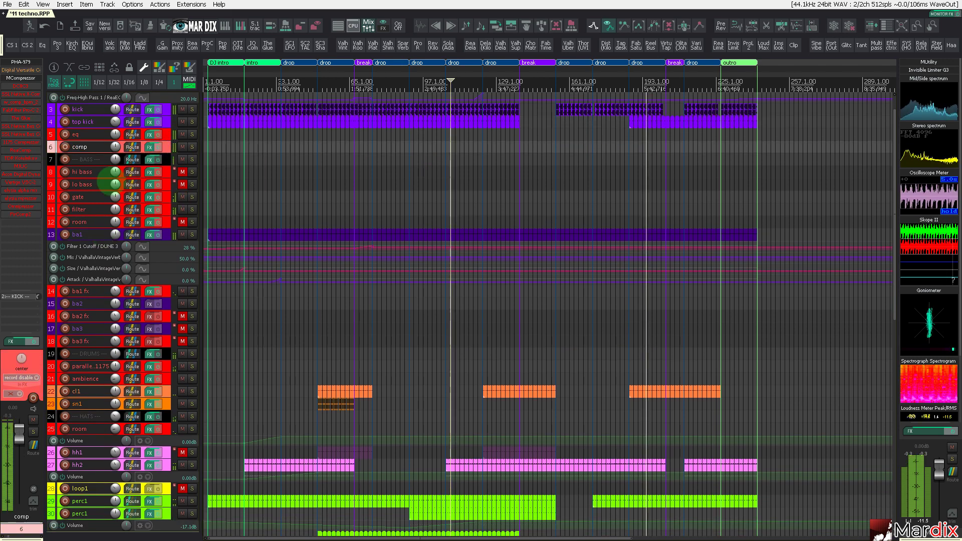
{"action": "left_click", "coordinate": [28, 80]}
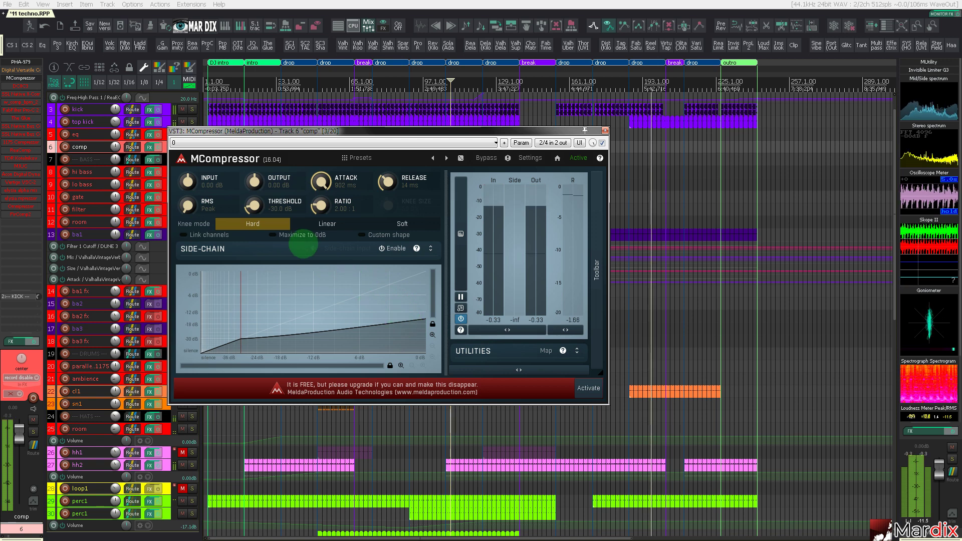
{"action": "left_click", "coordinate": [21, 78]}
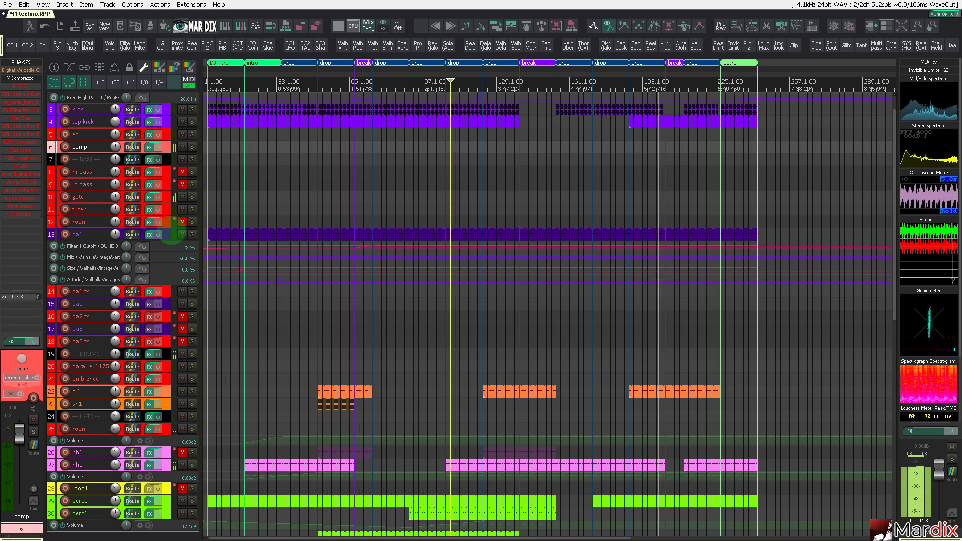
- Examine the ba1 track's automation lanes up close and play from shortly before the 9 drop section
{"action": "left_click", "coordinate": [169, 234]}
{"action": "scroll", "coordinate": [167, 252], "scroll_direction": "up", "scroll_amount": 6}
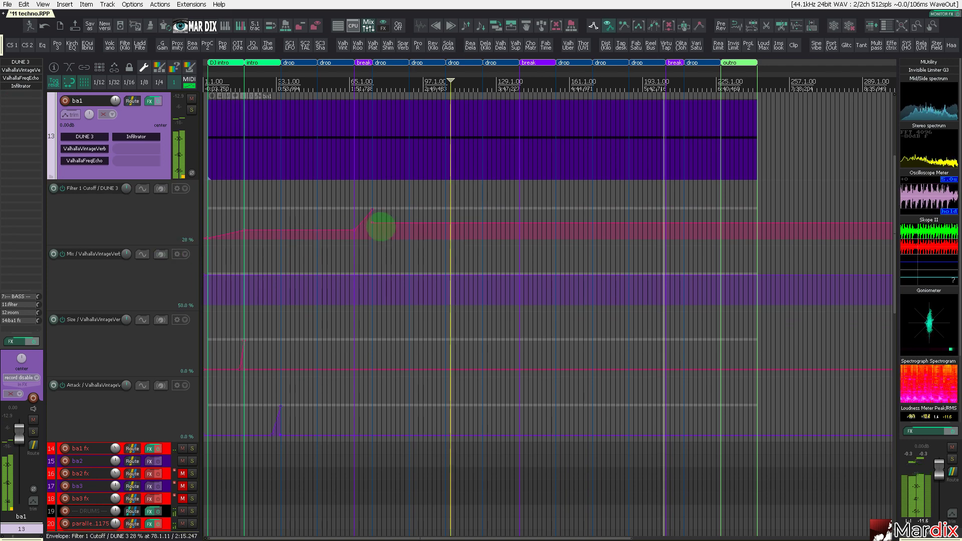
{"action": "scroll", "coordinate": [392, 206], "scroll_direction": "up", "scroll_amount": 3}
{"action": "scroll", "coordinate": [391, 204], "scroll_direction": "down", "scroll_amount": 4}
{"action": "scroll", "coordinate": [394, 203], "scroll_direction": "up", "scroll_amount": 2}
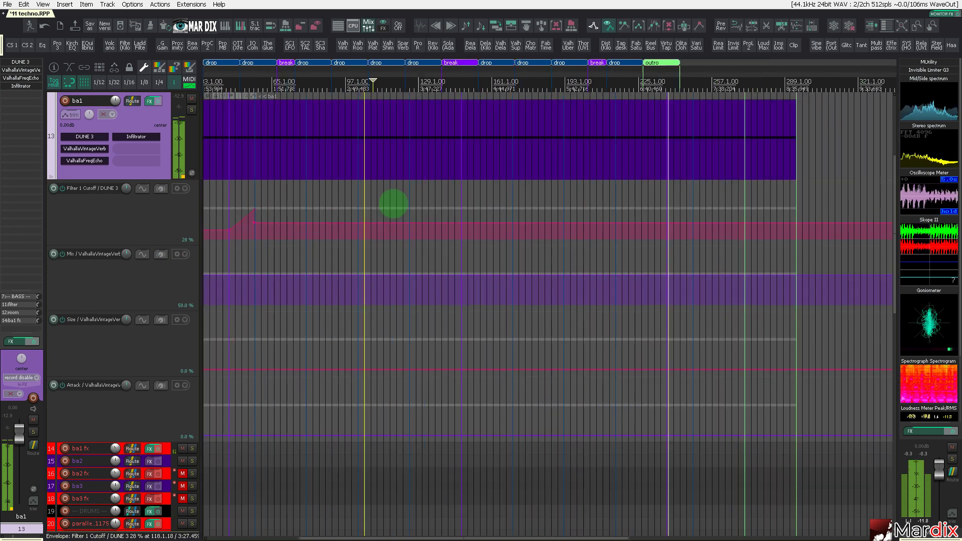
{"action": "scroll", "coordinate": [394, 203], "scroll_direction": "up", "scroll_amount": 5}
{"action": "left_click", "coordinate": [424, 200]}
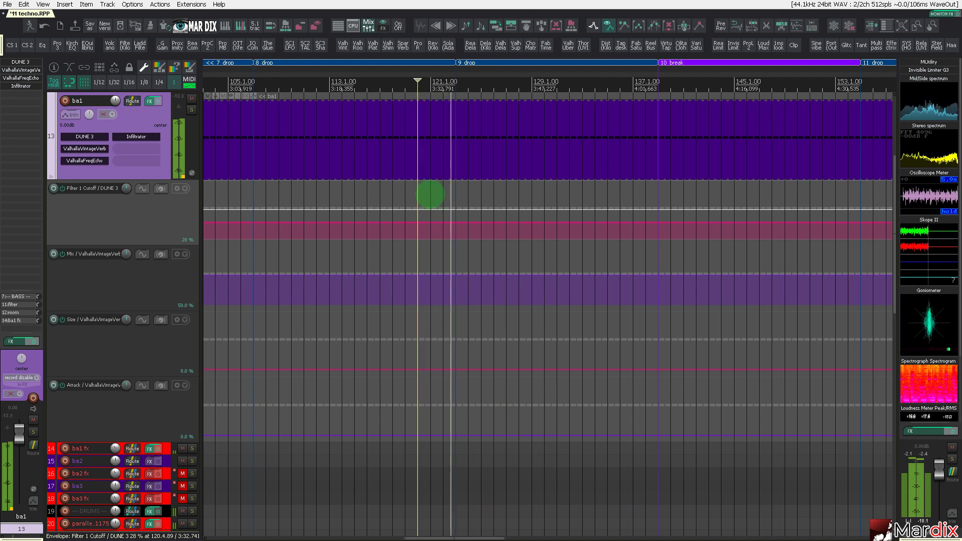
- Copy the perc1 item on track 31 to the start of the 13 drop section and play from just before it
{"action": "scroll", "coordinate": [125, 265], "scroll_direction": "down", "scroll_amount": 10}
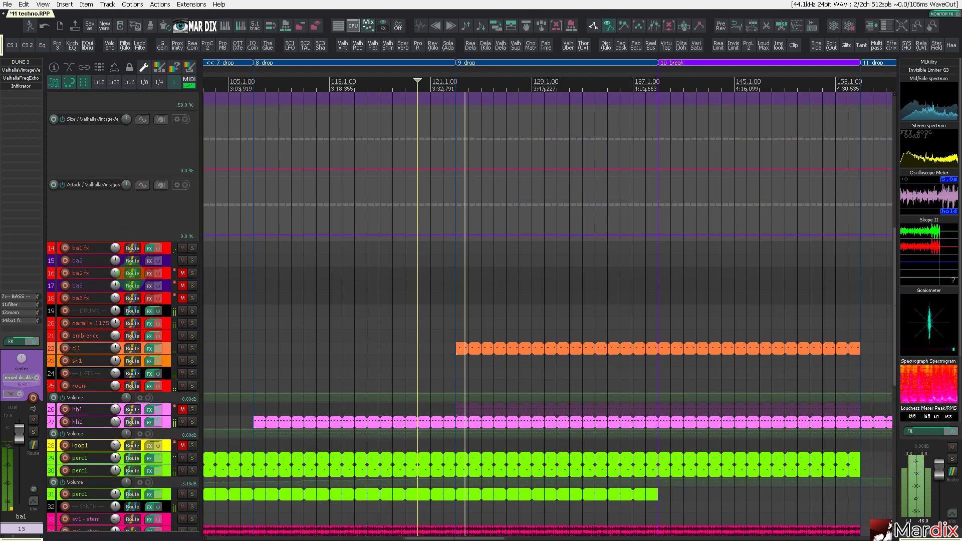
{"action": "scroll", "coordinate": [125, 274], "scroll_direction": "down", "scroll_amount": 8}
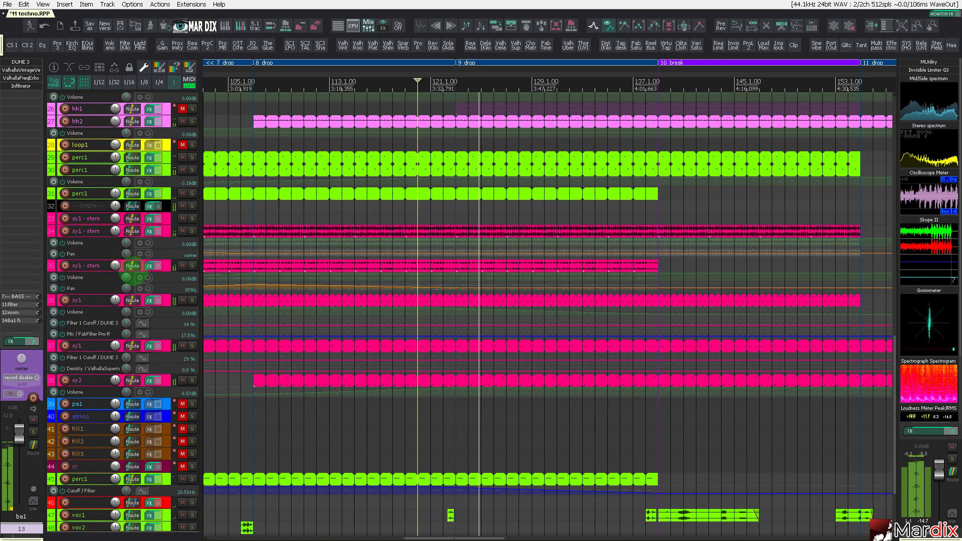
{"action": "scroll", "coordinate": [469, 203], "scroll_direction": "down", "scroll_amount": 5}
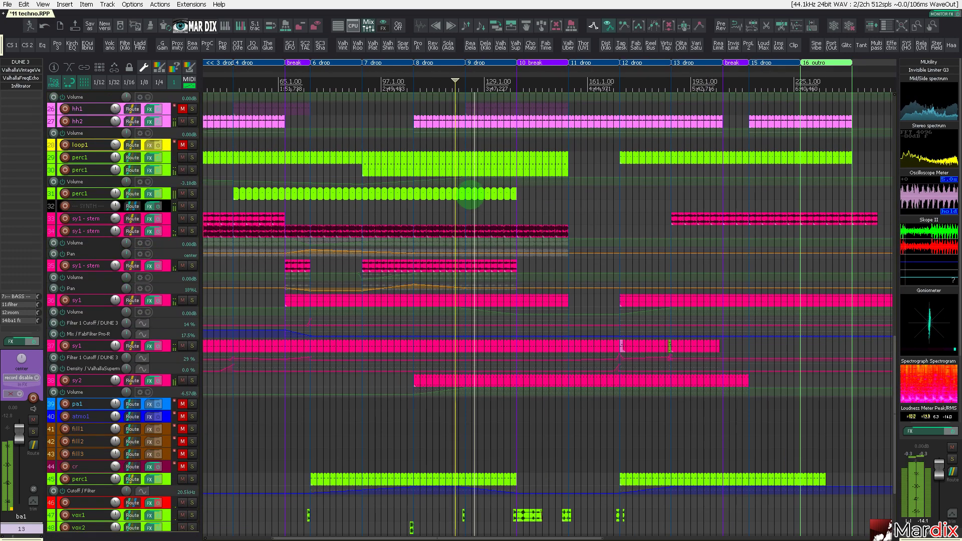
{"action": "left_click", "coordinate": [470, 195]}
{"action": "scroll", "coordinate": [469, 200], "scroll_direction": "up", "scroll_amount": 3}
{"action": "left_click_drag", "start_coordinate": [333, 222], "coordinate": [739, 204]}
{"action": "scroll", "coordinate": [710, 208], "scroll_direction": "up", "scroll_amount": 3}
{"action": "left_click_drag", "start_coordinate": [614, 217], "coordinate": [681, 223]}
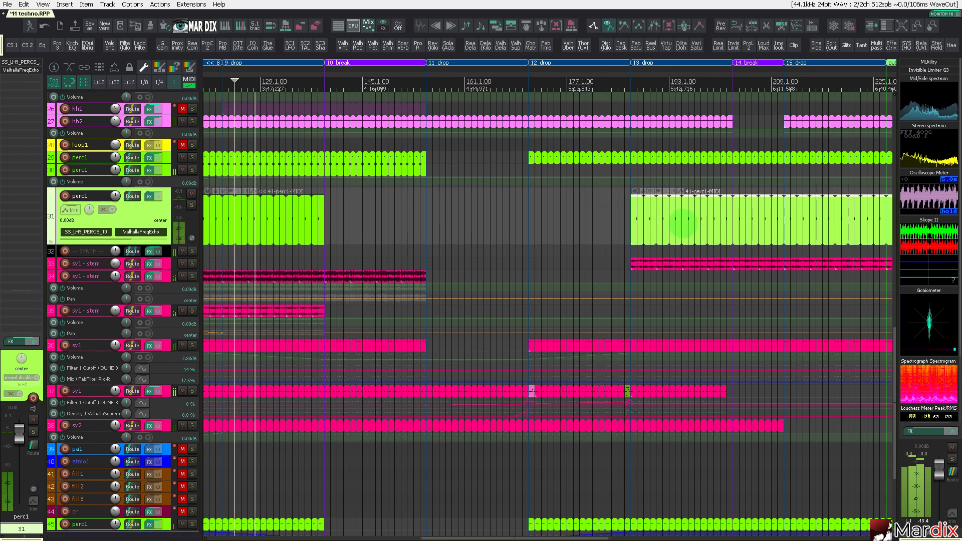
{"action": "scroll", "coordinate": [673, 223], "scroll_direction": "up", "scroll_amount": 3}
{"action": "left_click", "coordinate": [644, 220]}
{"action": "left_click", "coordinate": [538, 216]}
- Shorten the copied perc1 item on track 31 to end with the outro at bar 243
{"action": "scroll", "coordinate": [536, 223], "scroll_direction": "down", "scroll_amount": 5}
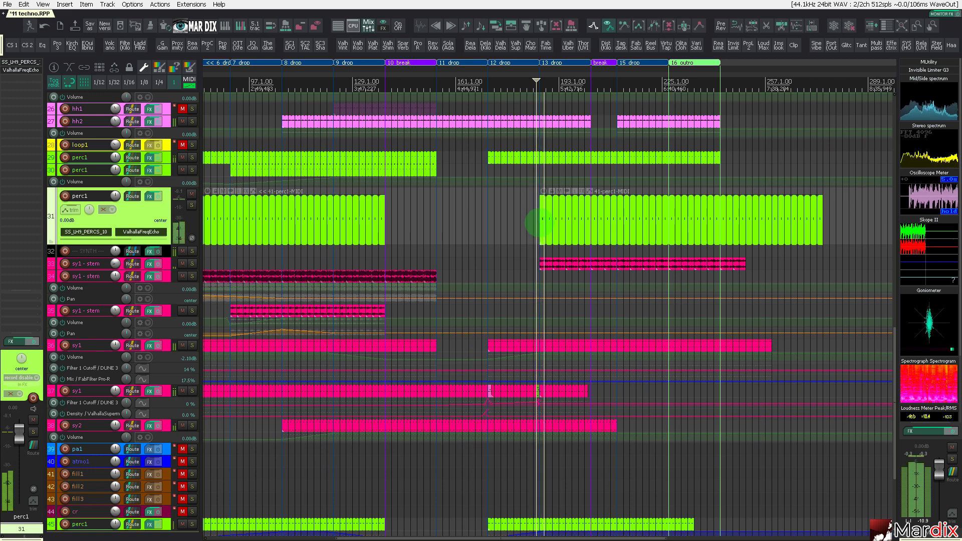
{"action": "key", "text": "F11"}
{"action": "key", "text": "F11"}
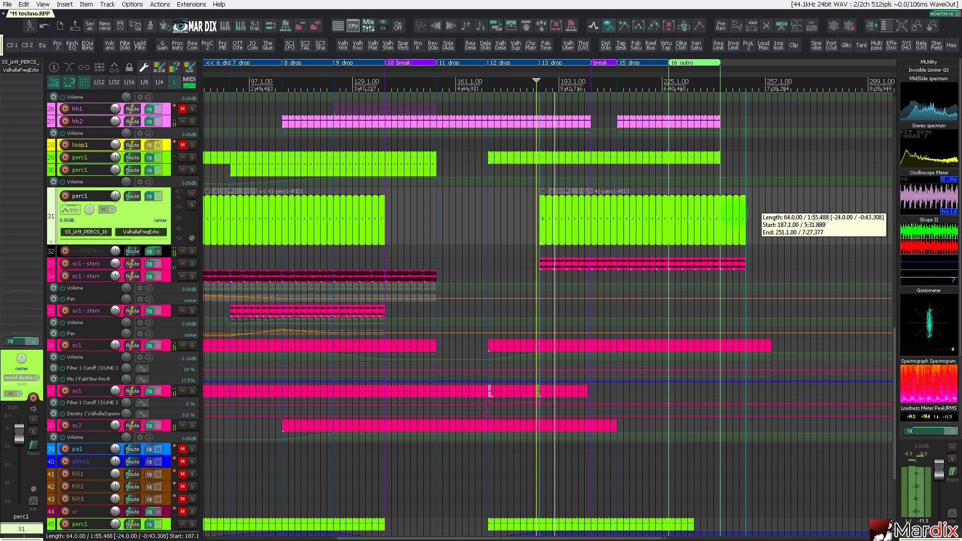
{"action": "scroll", "coordinate": [729, 216], "scroll_direction": "up", "scroll_amount": 4}
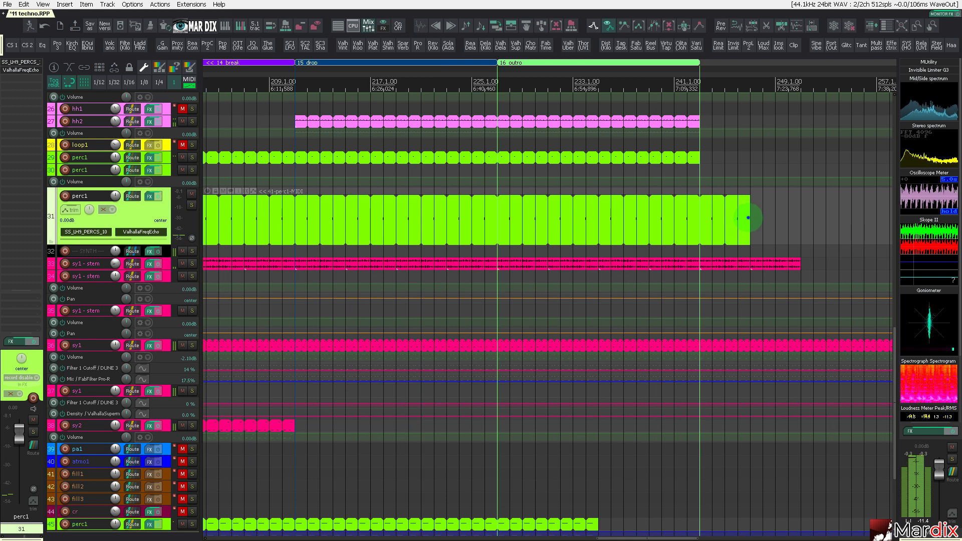
{"action": "left_click_drag", "start_coordinate": [749, 218], "coordinate": [701, 218]}
- Trim the sy1 - stem item on track 33 and the sy1 item on track 36 to the outro's end at bar 243
{"action": "scroll", "coordinate": [787, 268], "scroll_direction": "up", "scroll_amount": 2}
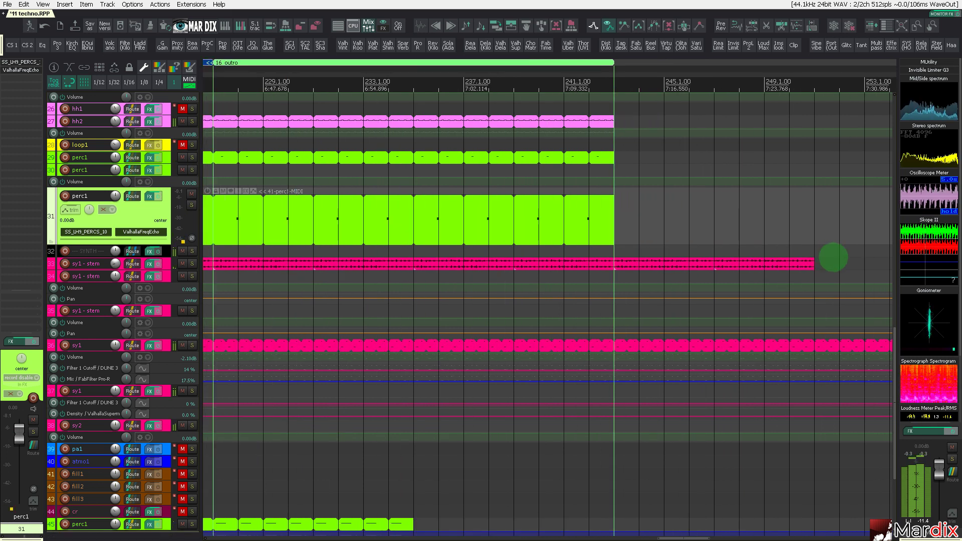
{"action": "left_click_drag", "start_coordinate": [800, 261], "coordinate": [616, 263]}
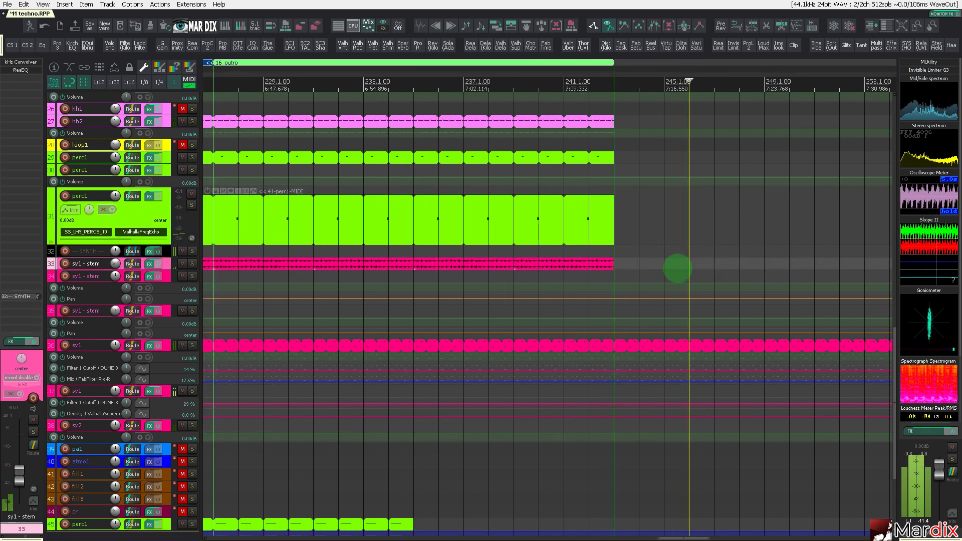
{"action": "scroll", "coordinate": [722, 344], "scroll_direction": "down", "scroll_amount": 4}
{"action": "left_click_drag", "start_coordinate": [759, 345], "coordinate": [632, 348]}
{"action": "scroll", "coordinate": [668, 351], "scroll_direction": "up", "scroll_amount": 1}
{"action": "scroll", "coordinate": [669, 351], "scroll_direction": "up", "scroll_amount": 1}
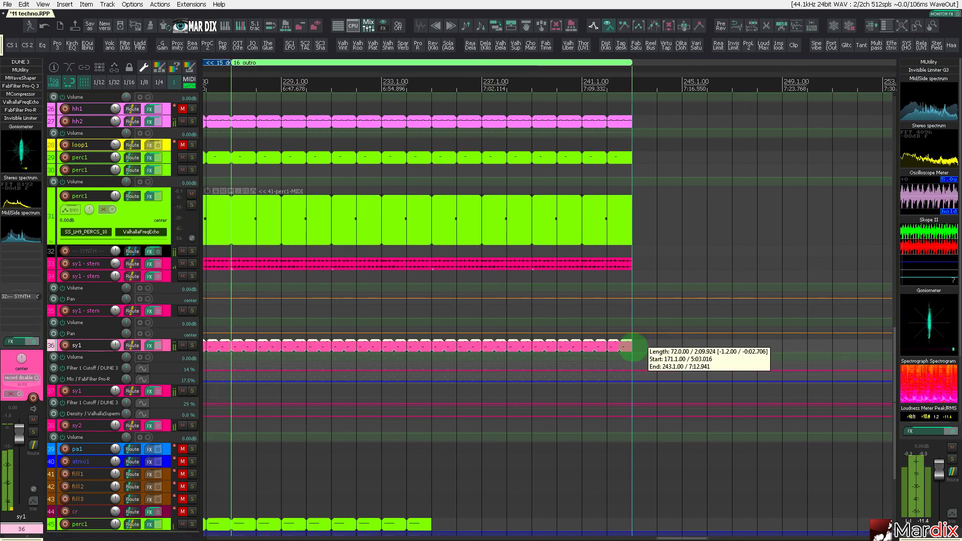
- Unmute the hh1 track after reviewing the whole arrangement
{"action": "scroll", "coordinate": [625, 337], "scroll_direction": "down", "scroll_amount": 3}
{"action": "key", "text": "ctrl+Page_Down"}
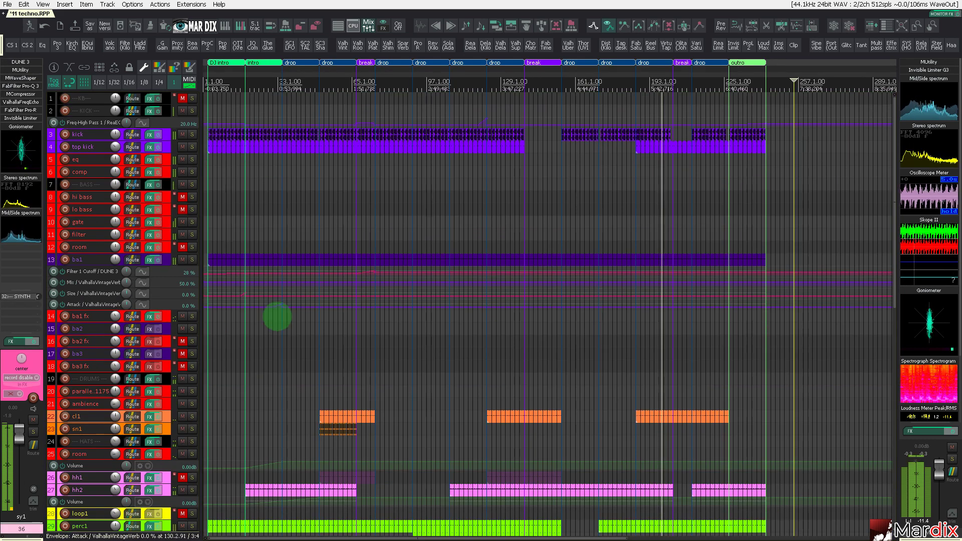
{"action": "scroll", "coordinate": [123, 274], "scroll_direction": "down", "scroll_amount": 8}
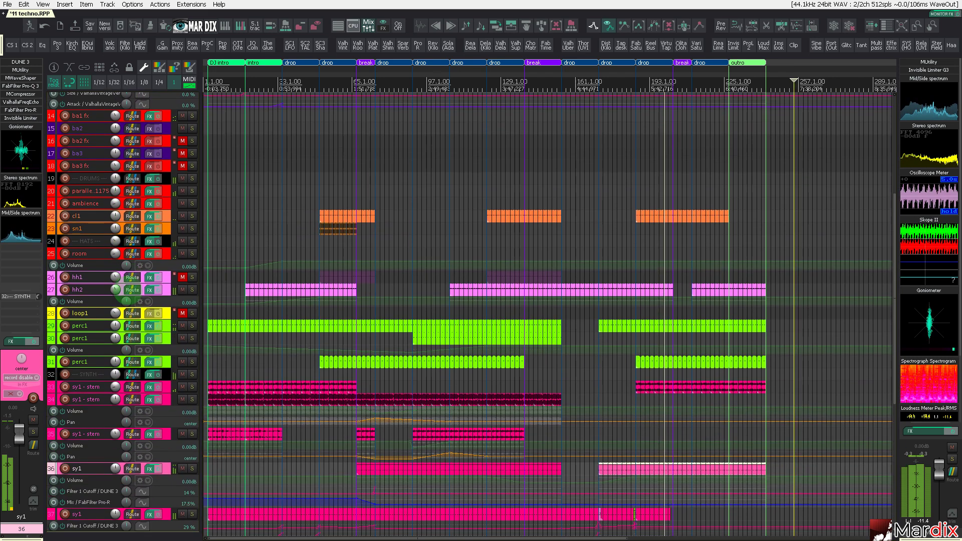
{"action": "scroll", "coordinate": [155, 258], "scroll_direction": "down", "scroll_amount": 3}
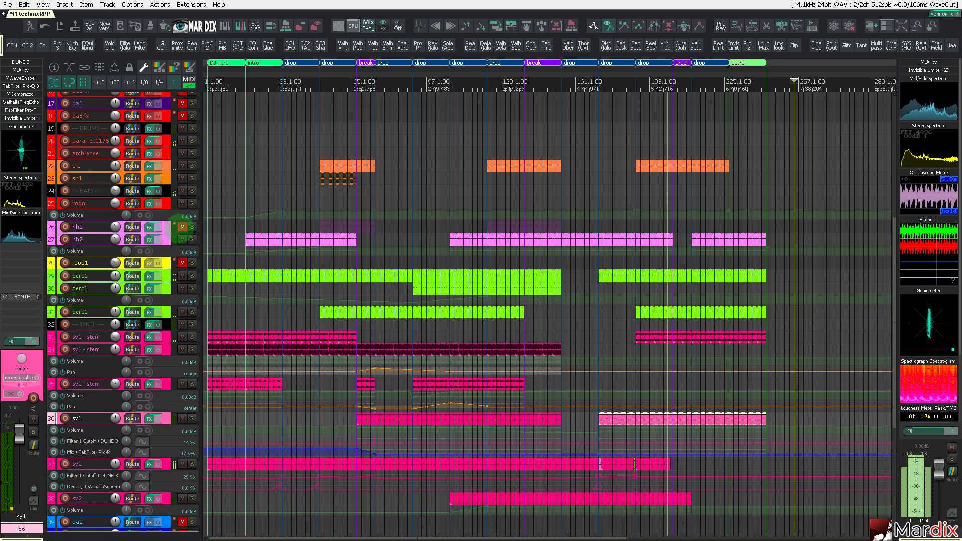
{"action": "left_click", "coordinate": [184, 227]}
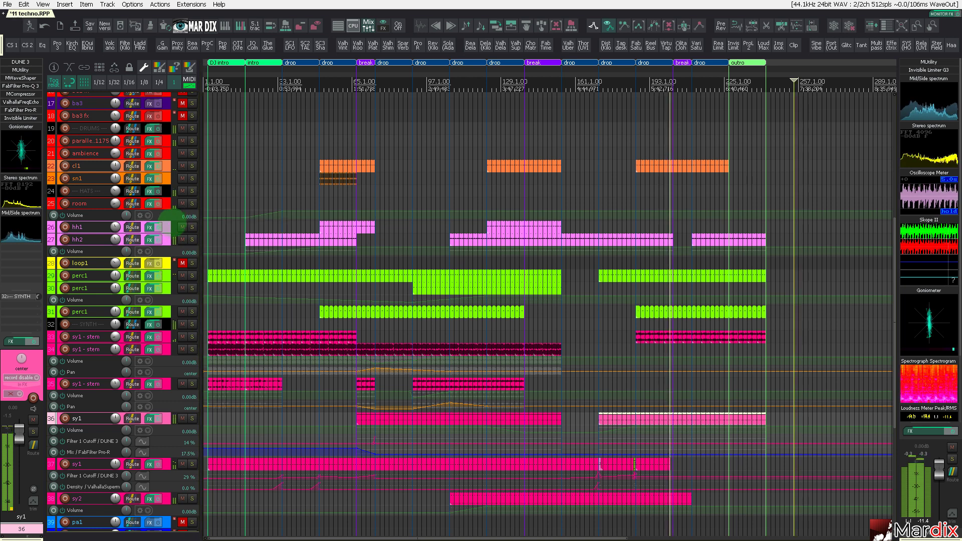
- Enlarge the hh1 track and audition its second item within the 9 drop and from the start of the 10 break
{"action": "left_click", "coordinate": [173, 230]}
{"action": "scroll", "coordinate": [172, 236], "scroll_direction": "up", "scroll_amount": 3}
{"action": "left_click", "coordinate": [505, 199]}
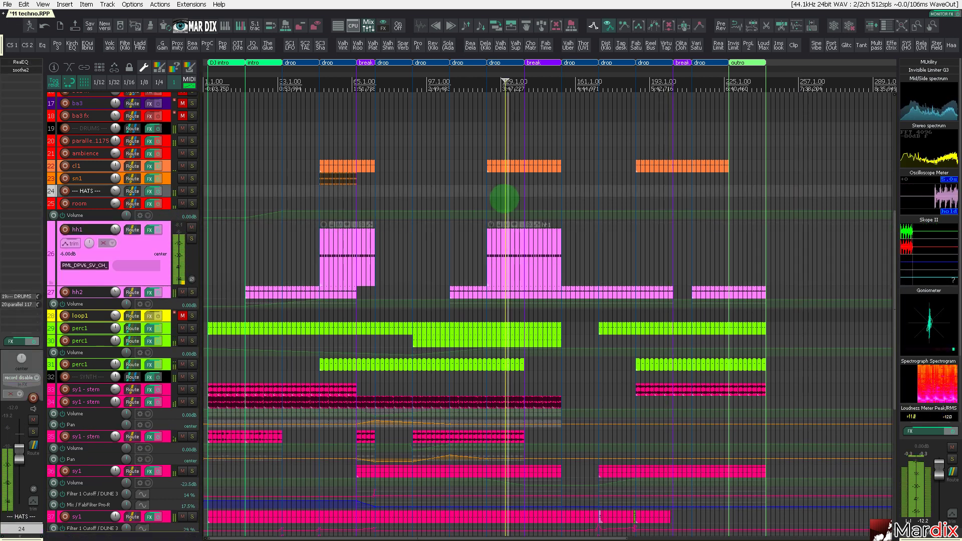
{"action": "left_click", "coordinate": [523, 241]}
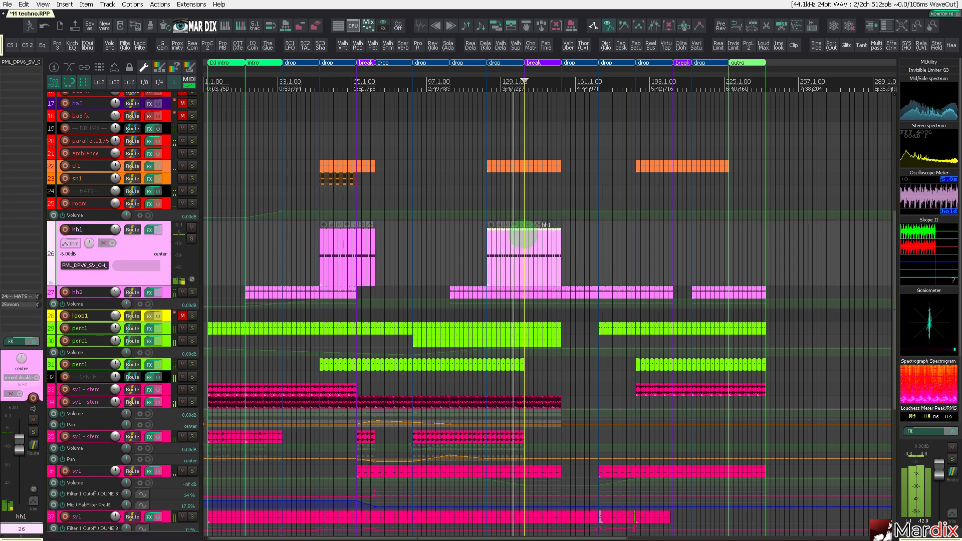
{"action": "scroll", "coordinate": [206, 263], "scroll_direction": "down", "scroll_amount": 4}
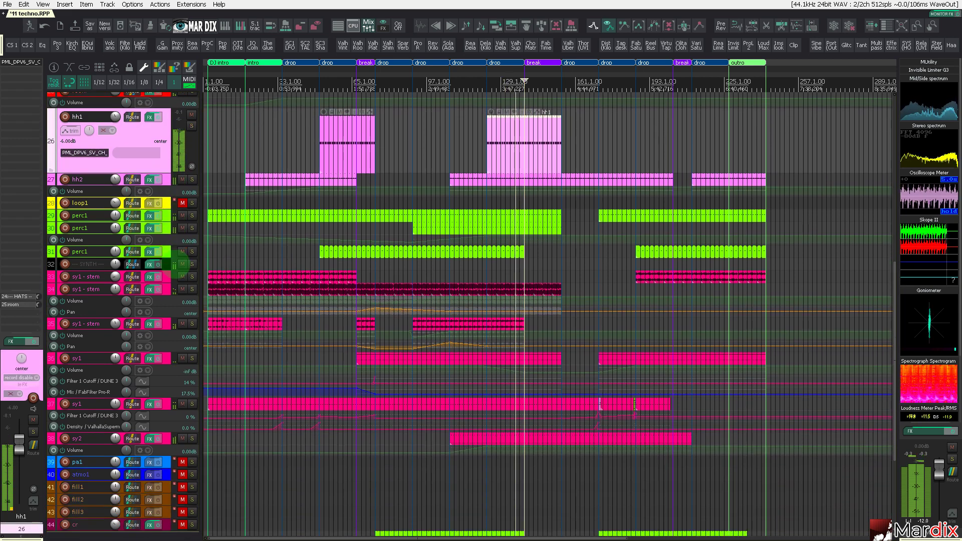
- Solo the sy1 - stem track 34 and the perc1 track 30 in turn to audition each part in isolation
{"action": "left_click", "coordinate": [192, 289]}
{"action": "left_click", "coordinate": [192, 289]}
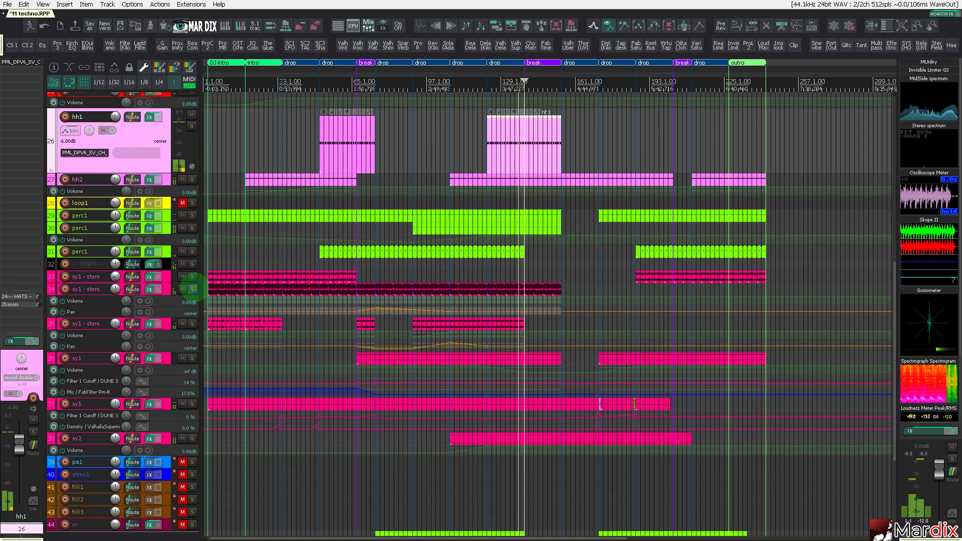
{"action": "left_click", "coordinate": [192, 228]}
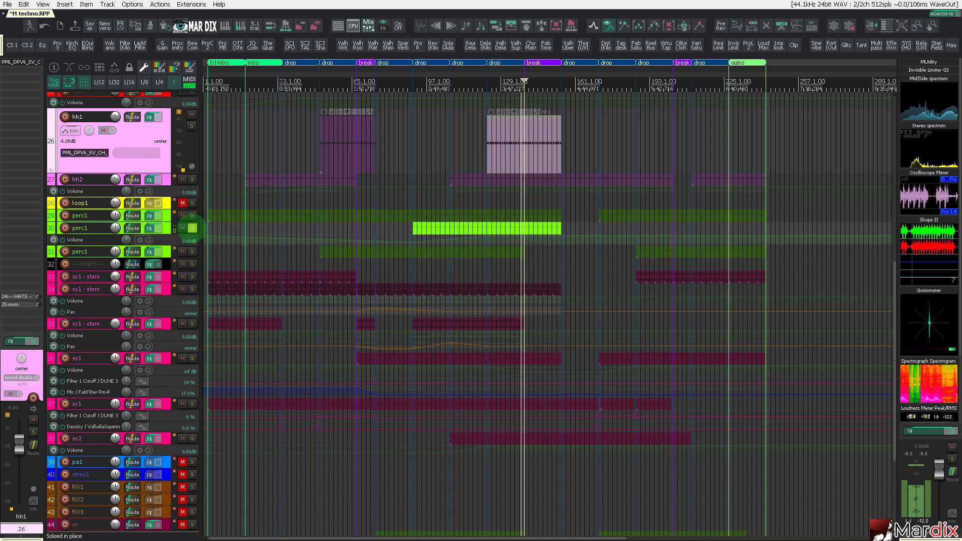
{"action": "left_click", "coordinate": [192, 228]}
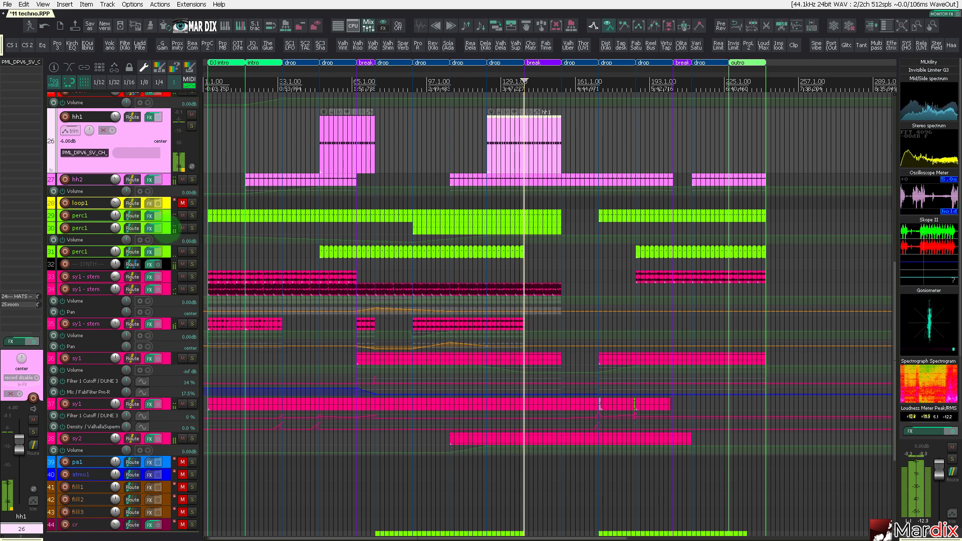
- Enlarge the perc1 track 30 and copy its 41-perc1-MIDI item to the start of the 12 drop
{"action": "left_click", "coordinate": [164, 231]}
{"action": "left_click_drag", "start_coordinate": [169, 250], "coordinate": [169, 302]}
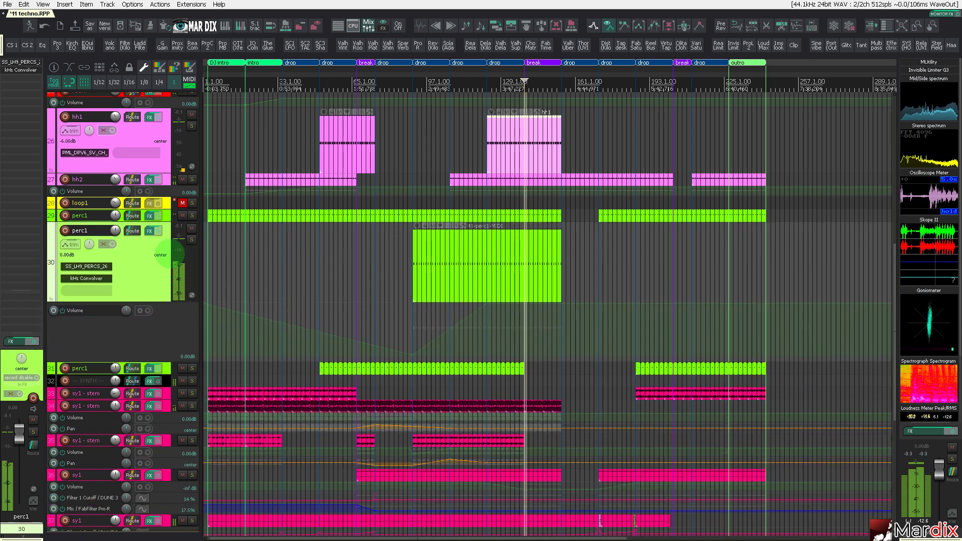
{"action": "left_click", "coordinate": [444, 266]}
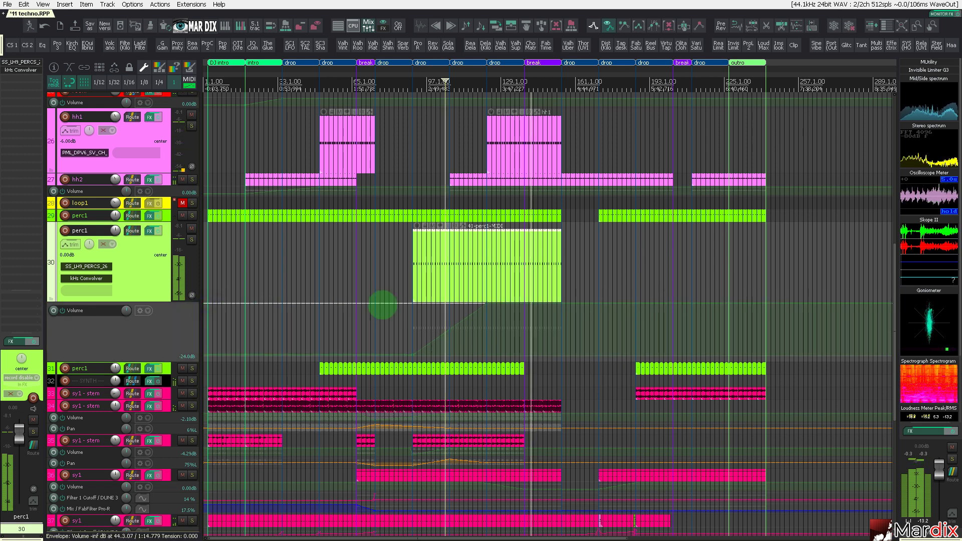
{"action": "left_click_drag", "start_coordinate": [505, 267], "coordinate": [690, 263]}
{"action": "scroll", "coordinate": [645, 263], "scroll_direction": "up", "scroll_amount": 4}
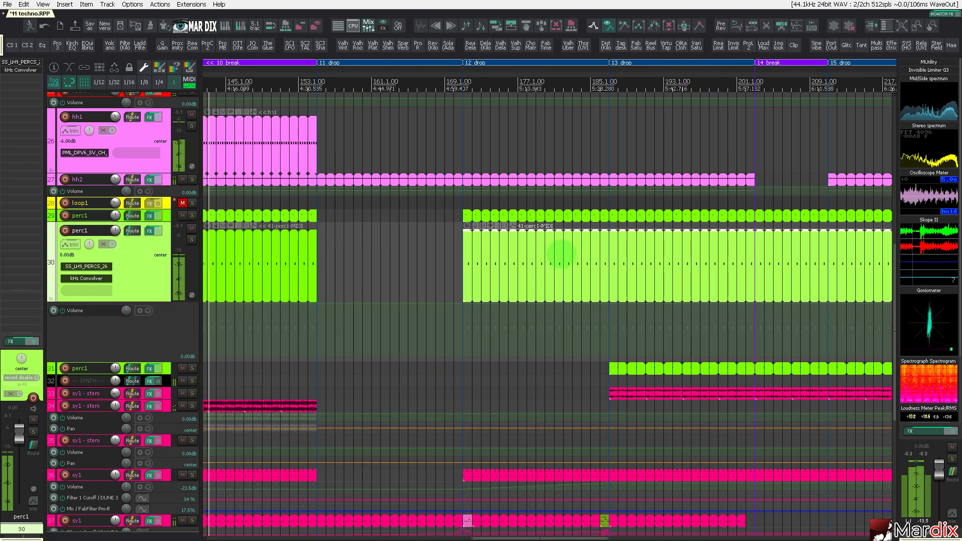
- Audition the copied perc1 item on track 30 around the 12 drop and move it to start at the 14 break
{"action": "mouse_move", "coordinate": [543, 256]}
{"action": "left_mouse_down"}
{"action": "mouse_move", "coordinate": [552, 263]}
{"action": "mouse_move", "coordinate": [542, 261]}
{"action": "left_mouse_up"}
{"action": "left_click", "coordinate": [452, 252]}
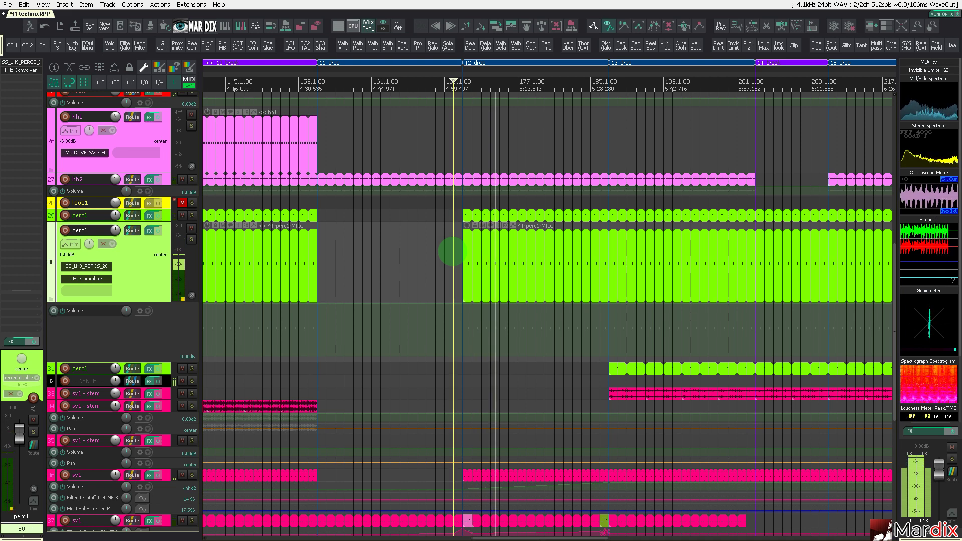
{"action": "left_click", "coordinate": [499, 248]}
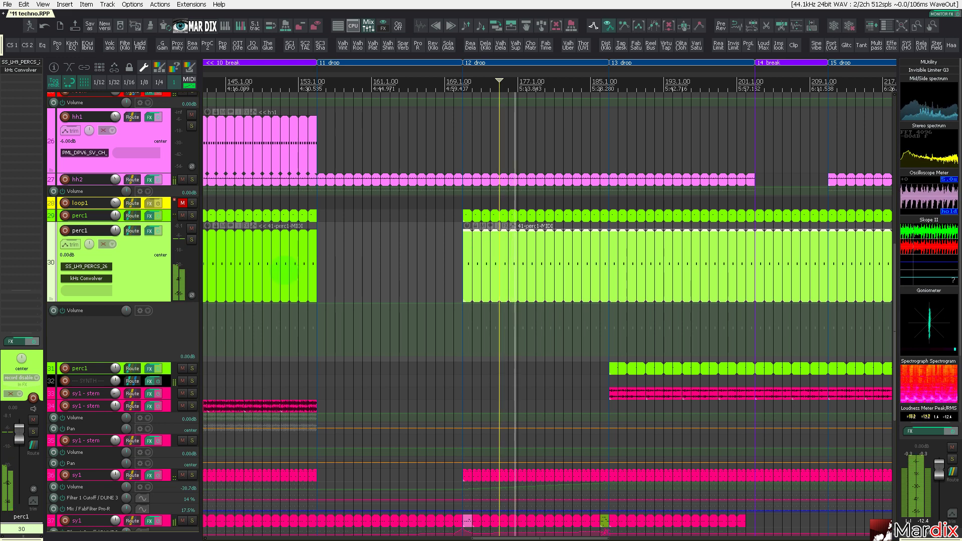
{"action": "left_click_drag", "start_coordinate": [496, 253], "coordinate": [640, 252]}
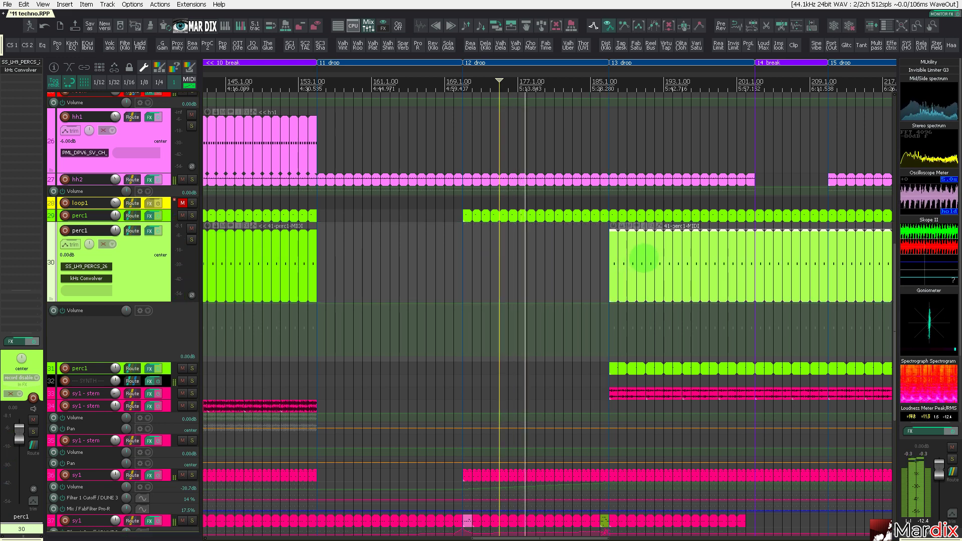
{"action": "left_click_drag", "start_coordinate": [662, 74], "coordinate": [415, 65]}
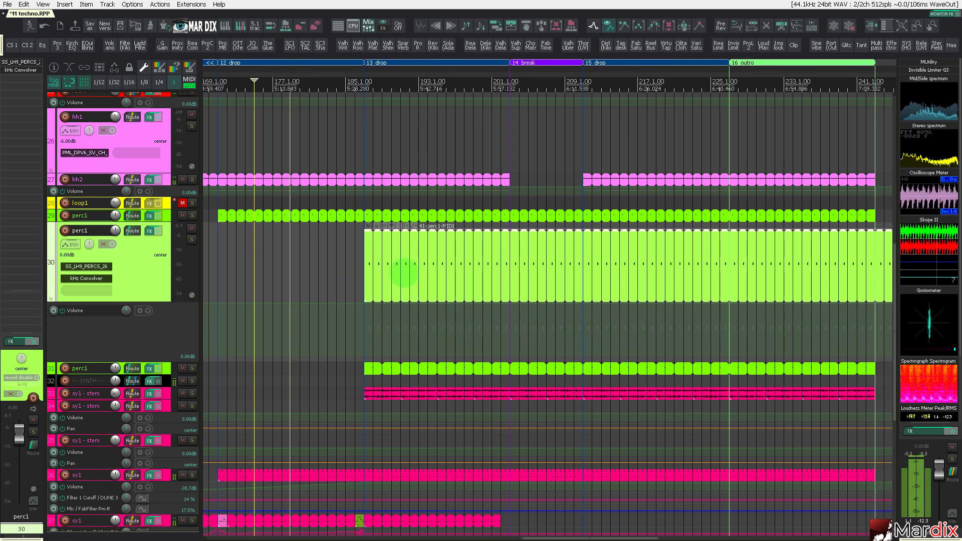
{"action": "left_click", "coordinate": [401, 266]}
{"action": "left_click_drag", "start_coordinate": [419, 262], "coordinate": [570, 264]}
{"action": "scroll", "coordinate": [552, 264], "scroll_direction": "down", "scroll_amount": 1}
{"action": "key", "text": "grave"}
{"action": "key", "text": "grave"}
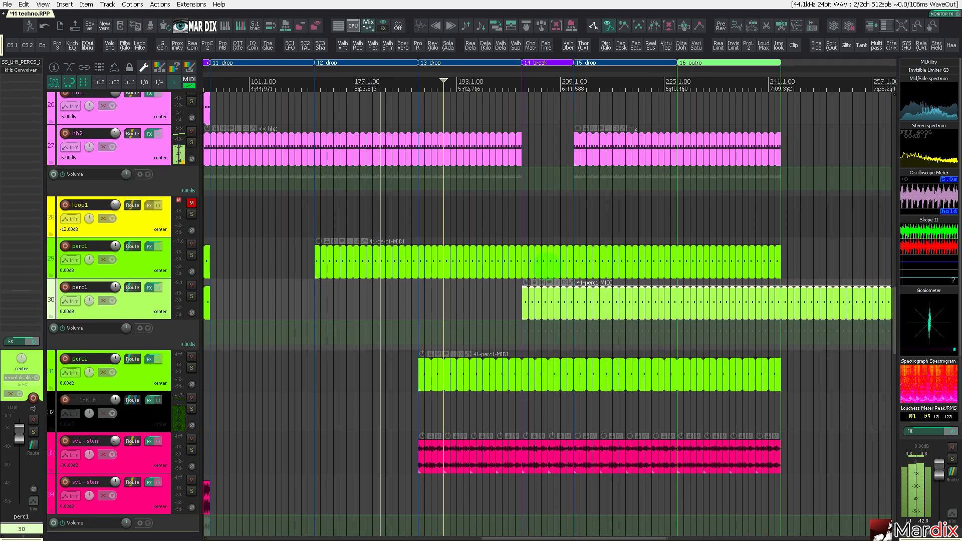
- Enlarge the unnamed track 46, audition it soloed and then in the mix, and set its volume to 6.00 dB
{"action": "scroll", "coordinate": [545, 274], "scroll_direction": "down", "scroll_amount": 3}
{"action": "scroll", "coordinate": [121, 319], "scroll_direction": "down", "scroll_amount": 6}
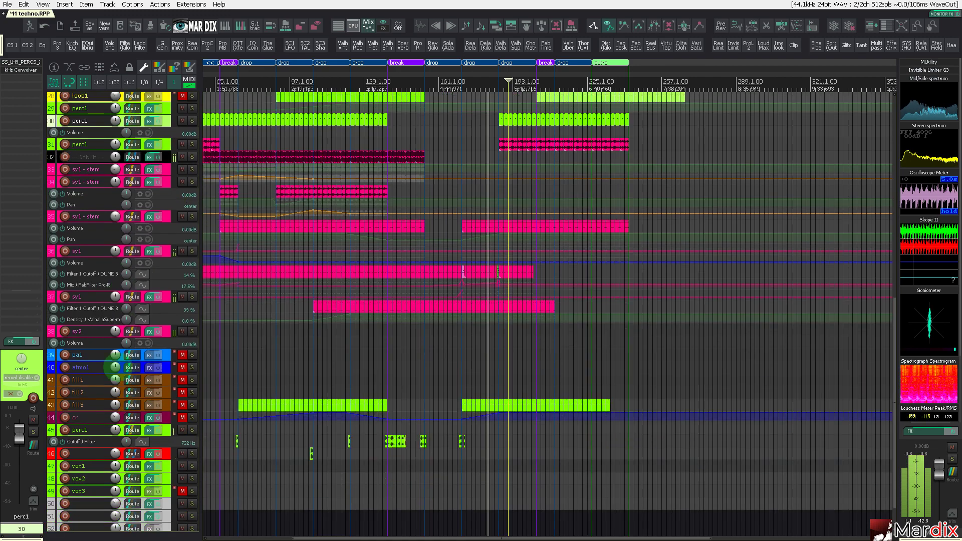
{"action": "scroll", "coordinate": [114, 533], "scroll_direction": "down", "scroll_amount": 5}
{"action": "key", "text": "ctrl+Page_Down"}
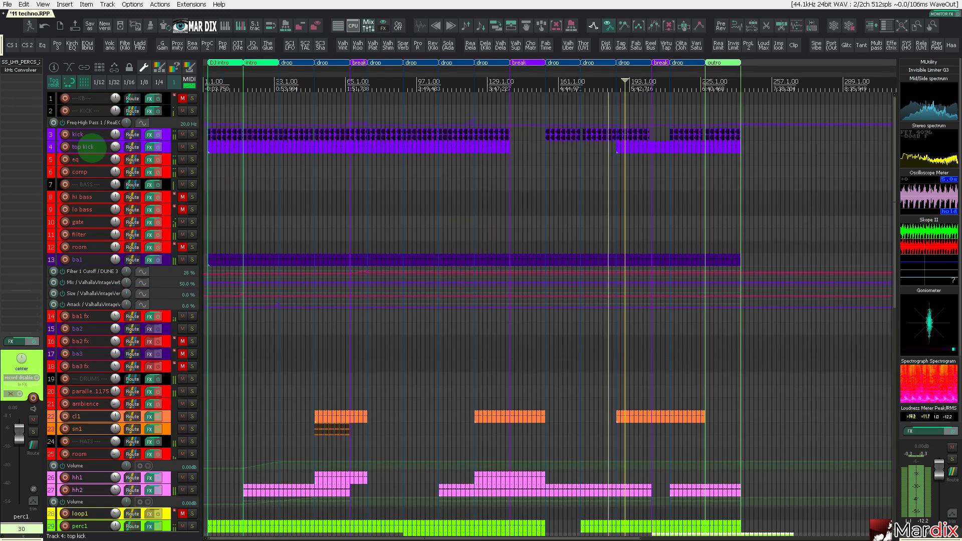
{"action": "scroll", "coordinate": [98, 228], "scroll_direction": "down", "scroll_amount": 7}
{"action": "scroll", "coordinate": [97, 232], "scroll_direction": "down", "scroll_amount": 5}
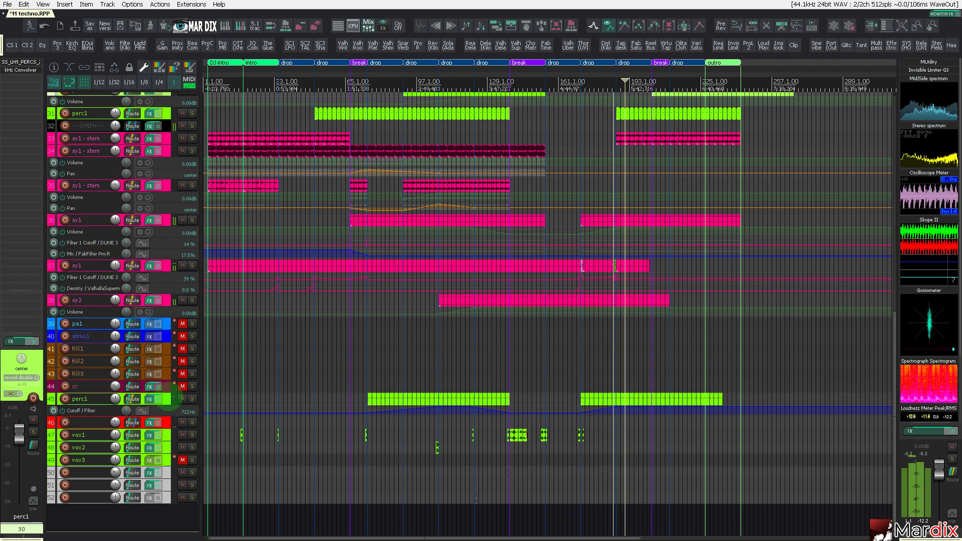
{"action": "left_click", "coordinate": [171, 405]}
{"action": "left_click", "coordinate": [171, 421]}
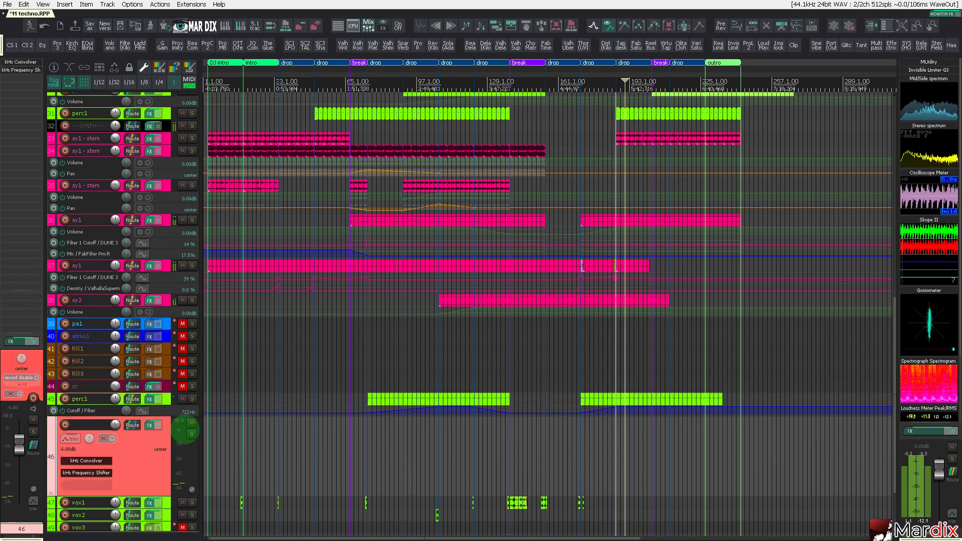
{"action": "left_click", "coordinate": [191, 434]}
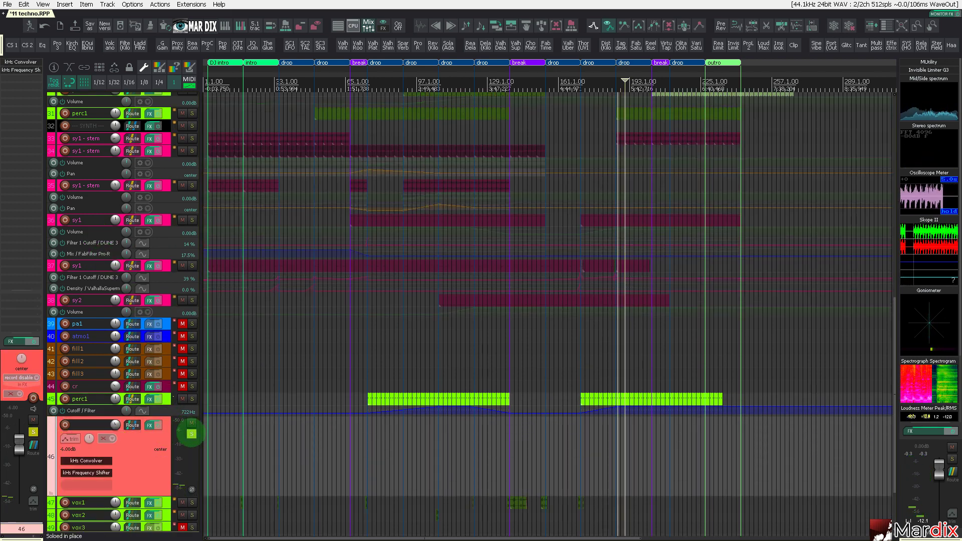
{"action": "left_click", "coordinate": [191, 434]}
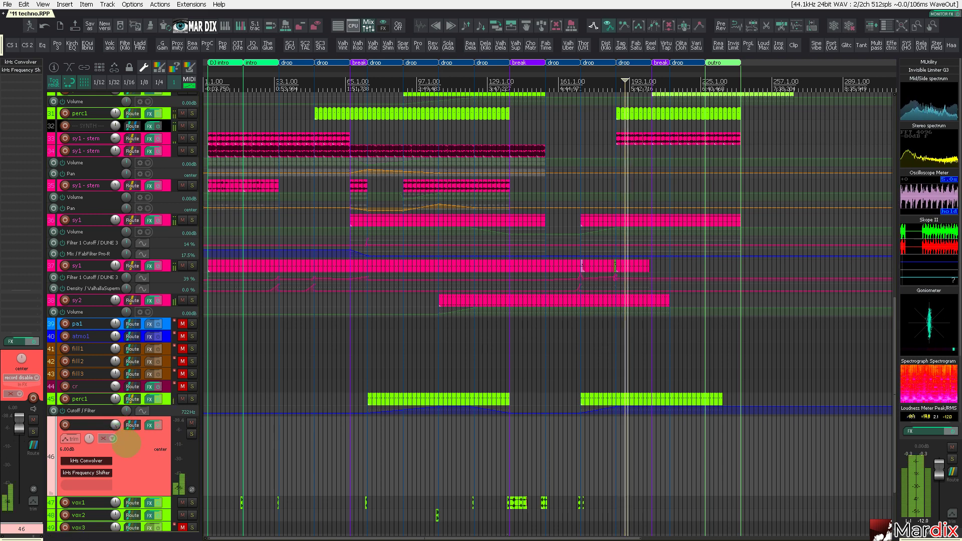
- Enlarge the vox1 track and audition its clips at the end of the DJ intro and of the intro
{"action": "scroll", "coordinate": [583, 370], "scroll_direction": "down", "scroll_amount": 3}
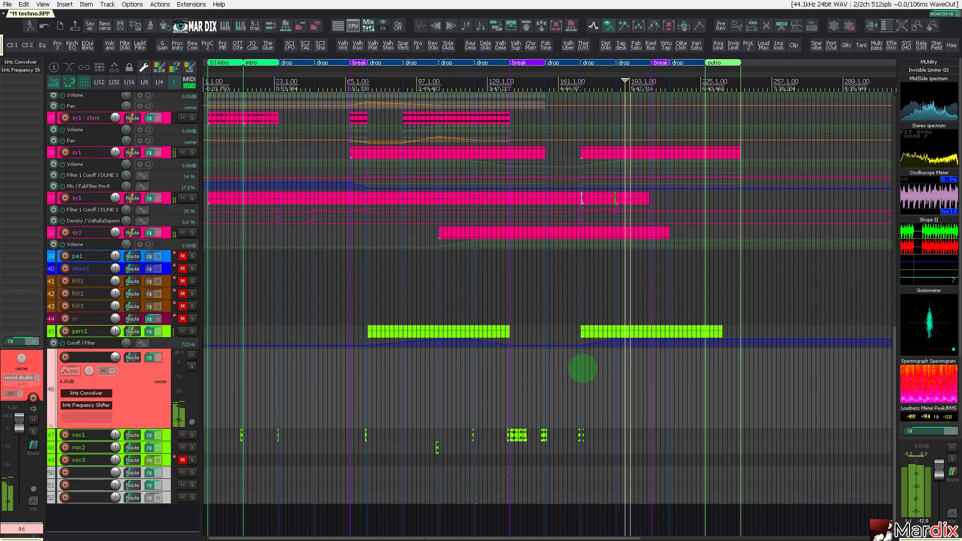
{"action": "left_click", "coordinate": [166, 434]}
{"action": "scroll", "coordinate": [182, 433], "scroll_direction": "up", "scroll_amount": 4}
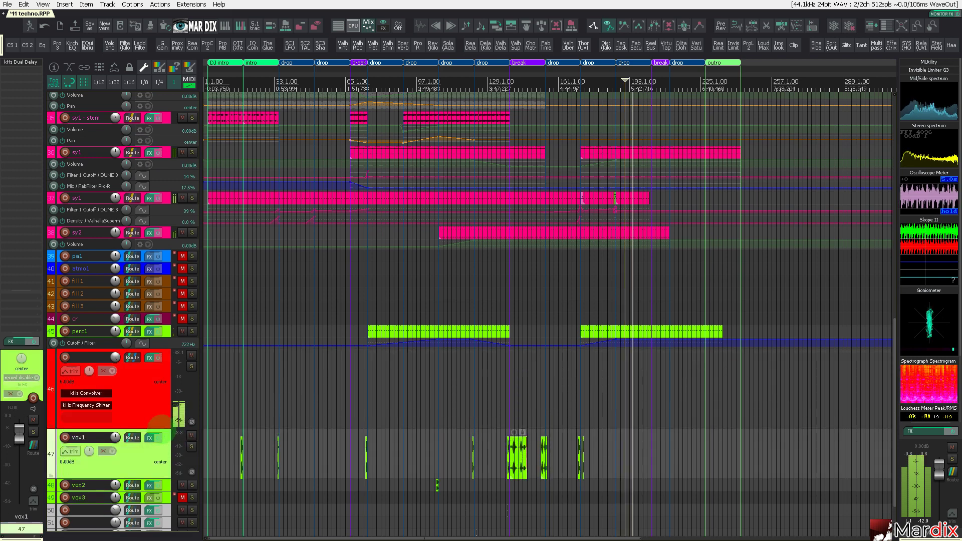
{"action": "left_click", "coordinate": [239, 413]}
{"action": "scroll", "coordinate": [239, 415], "scroll_direction": "up", "scroll_amount": 6}
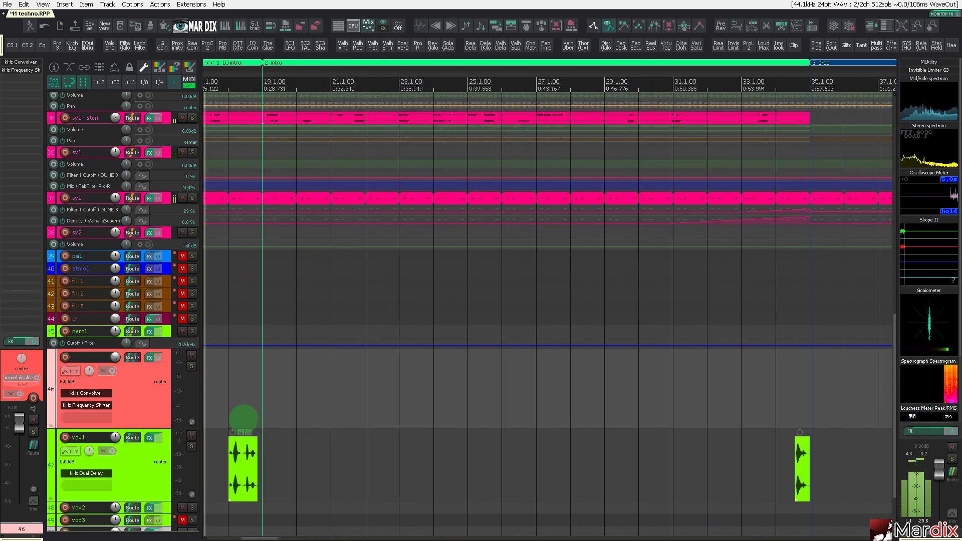
{"action": "scroll", "coordinate": [237, 416], "scroll_direction": "down", "scroll_amount": 6}
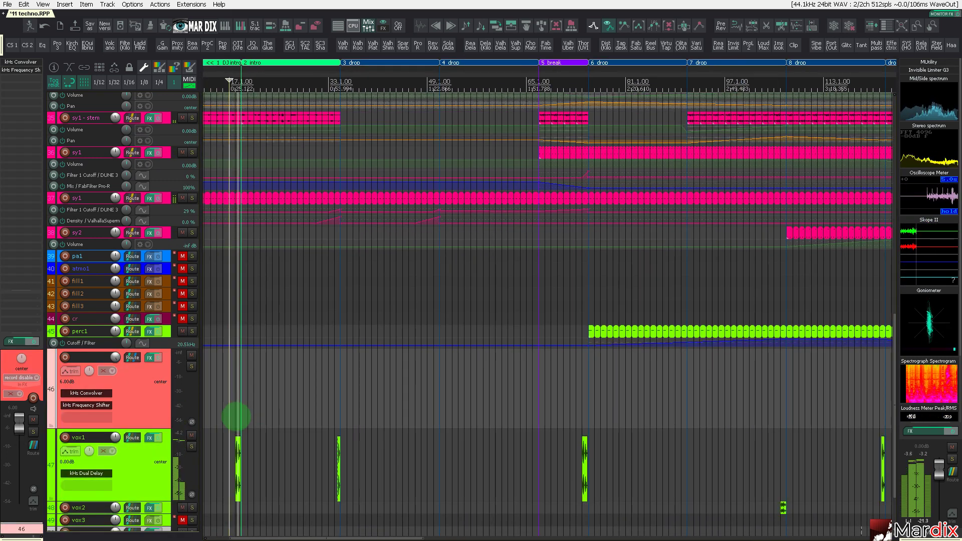
{"action": "scroll", "coordinate": [236, 416], "scroll_direction": "down", "scroll_amount": 3}
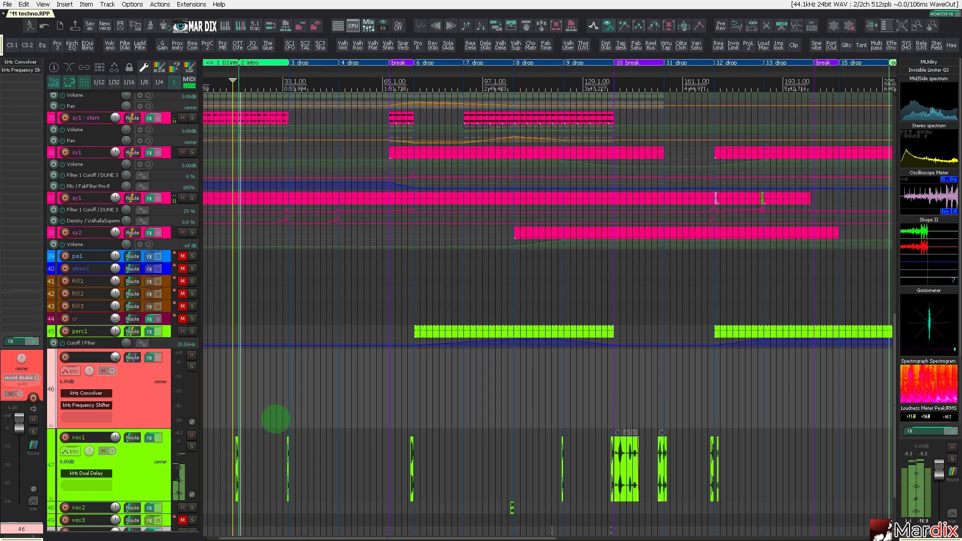
{"action": "scroll", "coordinate": [288, 413], "scroll_direction": "up", "scroll_amount": 4}
{"action": "scroll", "coordinate": [276, 426], "scroll_direction": "down", "scroll_amount": 3}
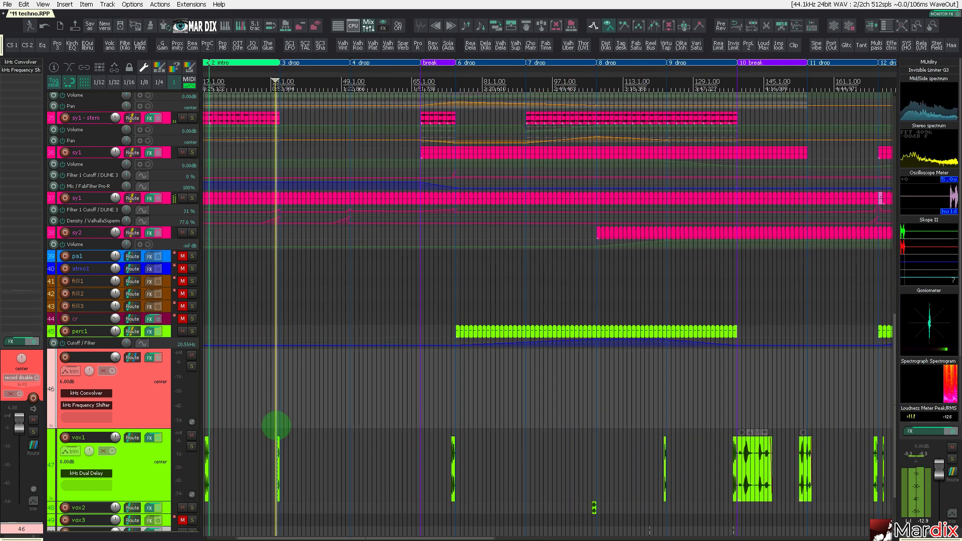
- Audition the vox1 clip at the end of the 5 break and the vox2 clip just before the 8 drop
{"action": "scroll", "coordinate": [276, 425], "scroll_direction": "down", "scroll_amount": 2}
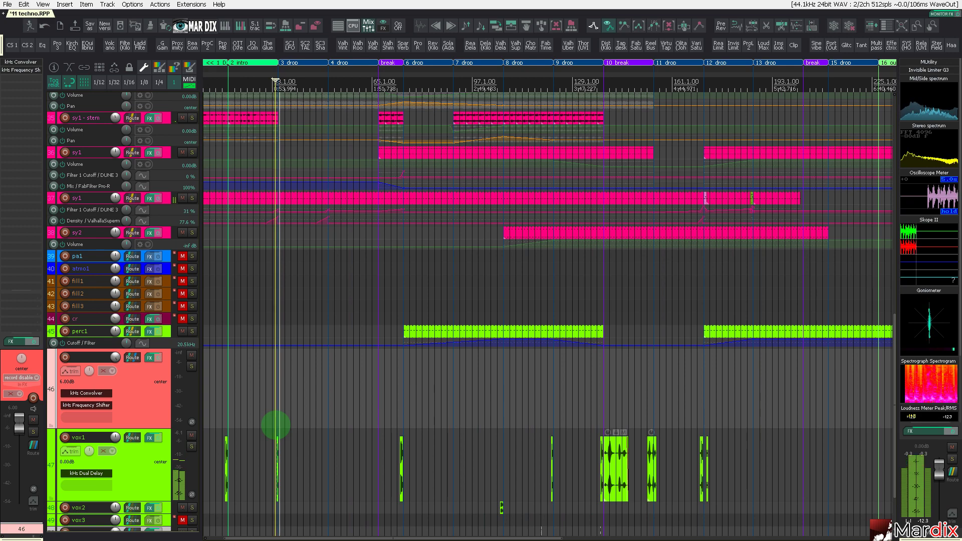
{"action": "scroll", "coordinate": [275, 424], "scroll_direction": "down", "scroll_amount": 1}
{"action": "scroll", "coordinate": [291, 426], "scroll_direction": "up", "scroll_amount": 3}
{"action": "scroll", "coordinate": [321, 430], "scroll_direction": "down", "scroll_amount": 2}
{"action": "scroll", "coordinate": [356, 430], "scroll_direction": "up", "scroll_amount": 4}
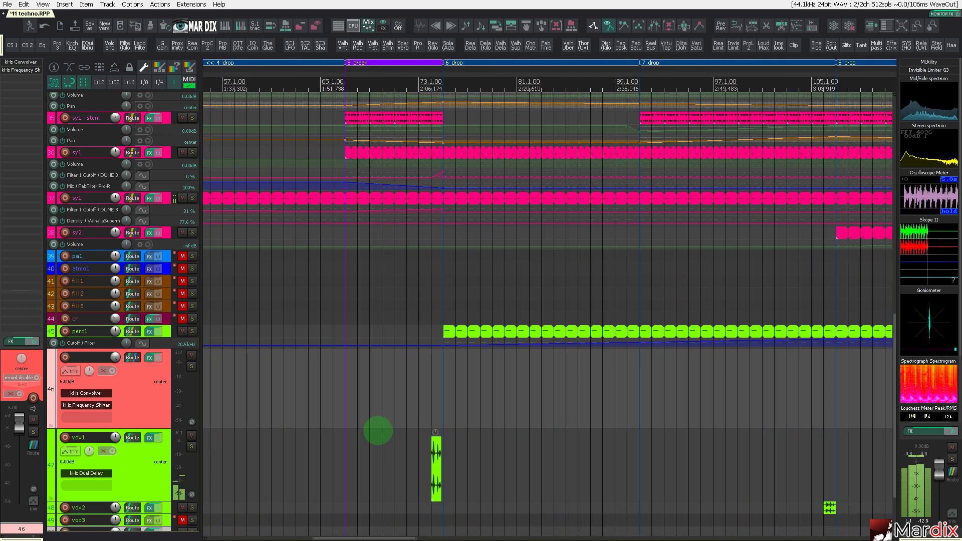
{"action": "left_click", "coordinate": [427, 408]}
{"action": "scroll", "coordinate": [426, 410], "scroll_direction": "down", "scroll_amount": 4}
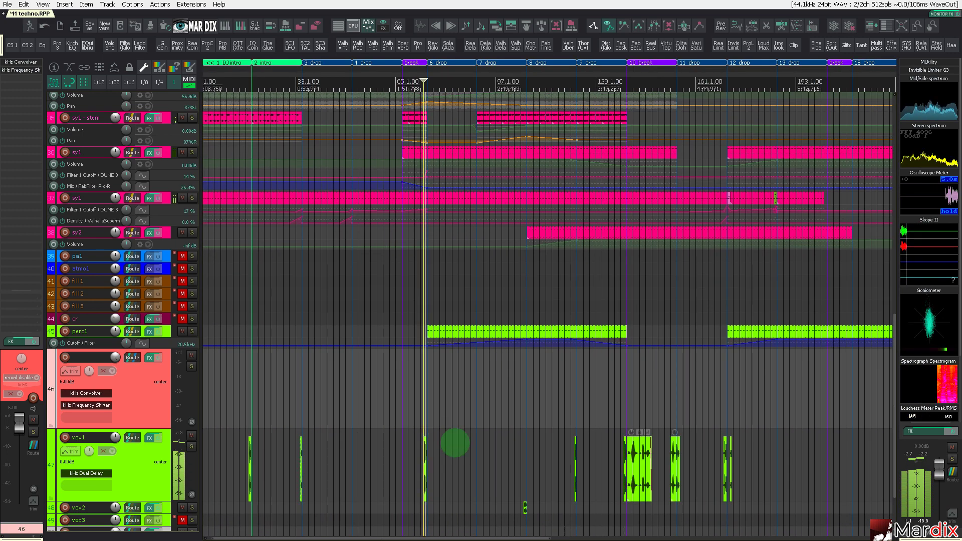
{"action": "scroll", "coordinate": [522, 466], "scroll_direction": "up", "scroll_amount": 5}
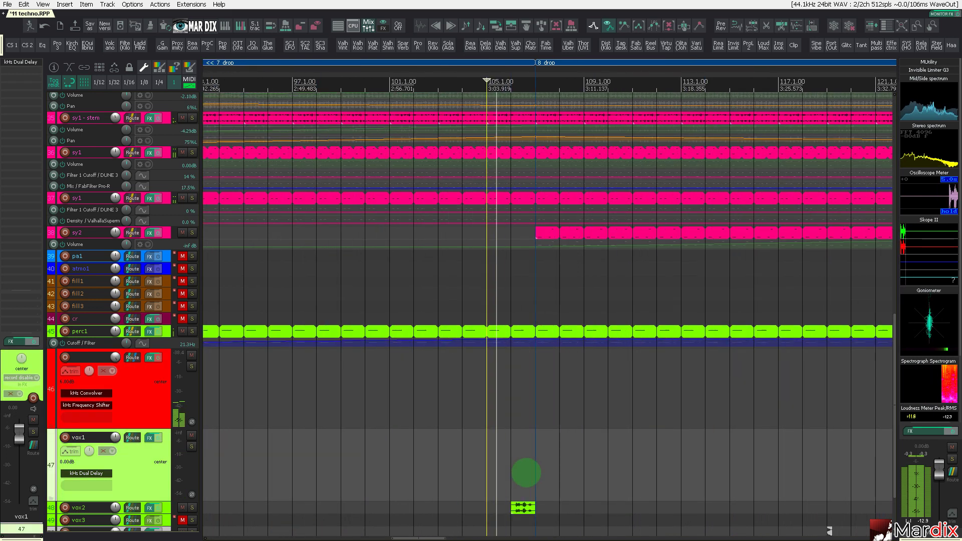
- Enlarge the vox2 track, copy its clip to end exactly at the start of the 14 break, and audition it
{"action": "left_click", "coordinate": [166, 507]}
{"action": "scroll", "coordinate": [304, 447], "scroll_direction": "down", "scroll_amount": 1}
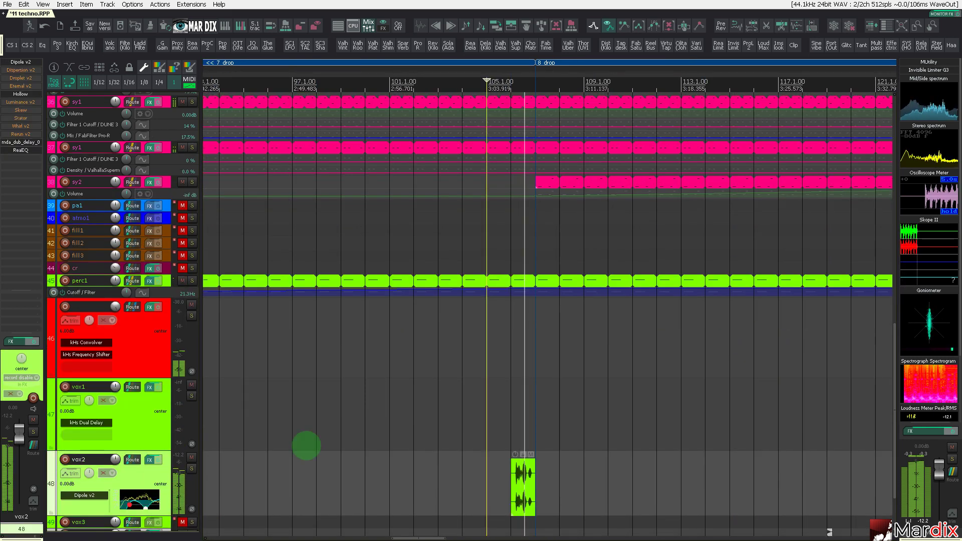
{"action": "scroll", "coordinate": [370, 429], "scroll_direction": "down", "scroll_amount": 6}
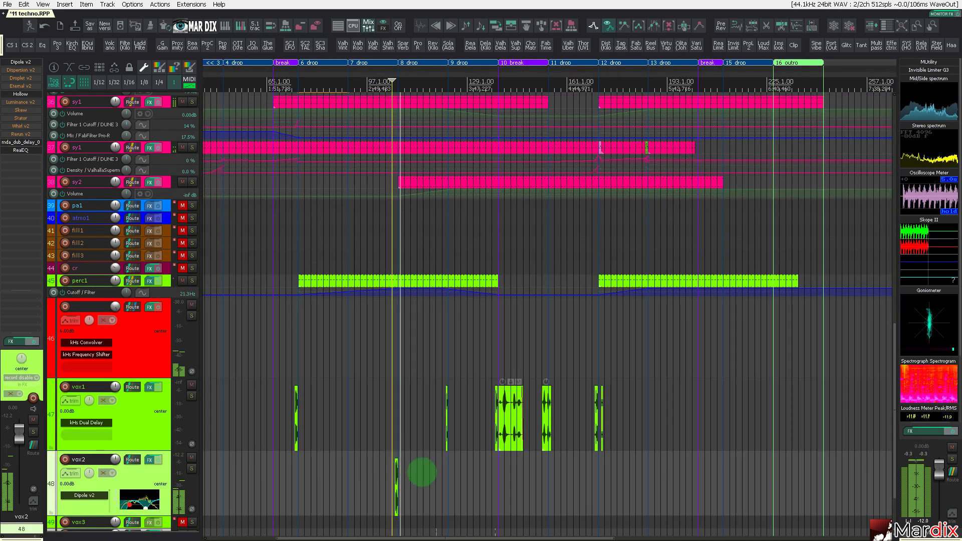
{"action": "left_click_drag", "start_coordinate": [396, 476], "coordinate": [699, 481]}
{"action": "scroll", "coordinate": [699, 476], "scroll_direction": "up", "scroll_amount": 4}
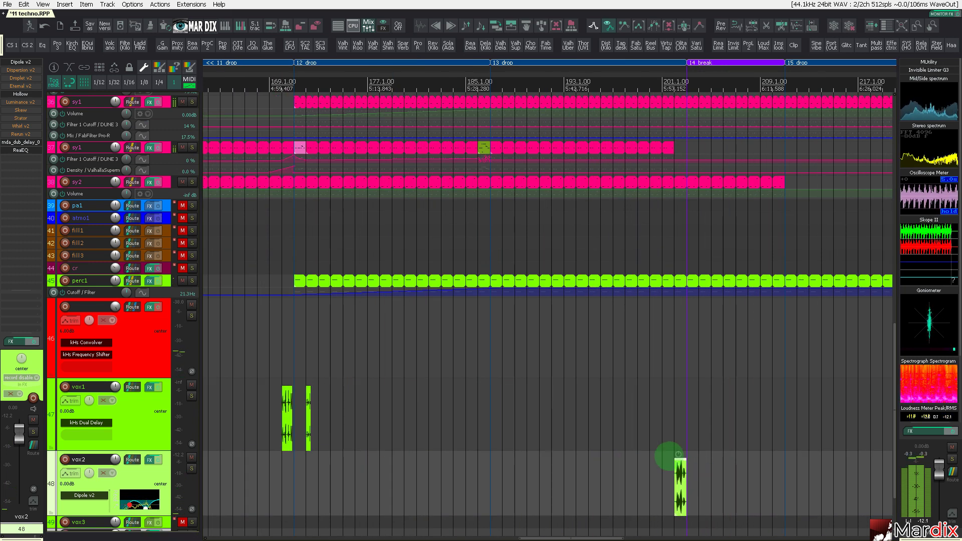
{"action": "scroll", "coordinate": [669, 456], "scroll_direction": "down", "scroll_amount": 4}
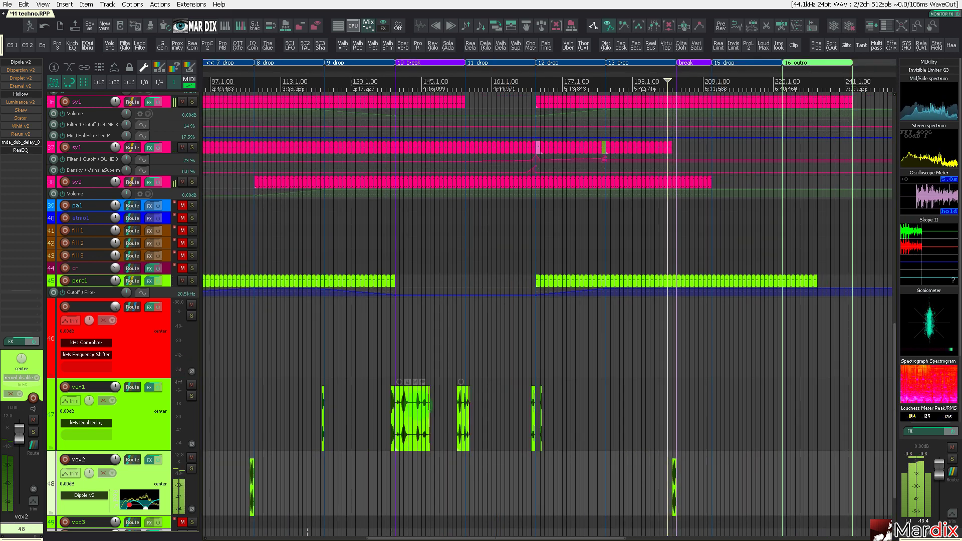
- Copy the long vox1 clip from the 10 break to fill the 14 break from bar 203 to bar 211
{"action": "left_click", "coordinate": [419, 406]}
{"action": "mouse_move", "coordinate": [419, 407]}
{"action": "left_mouse_down"}
{"action": "mouse_move", "coordinate": [708, 413]}
{"action": "mouse_move", "coordinate": [674, 418]}
{"action": "left_mouse_up"}
{"action": "scroll", "coordinate": [694, 414], "scroll_direction": "up", "scroll_amount": 4}
{"action": "left_click_drag", "start_coordinate": [778, 396], "coordinate": [763, 399]}
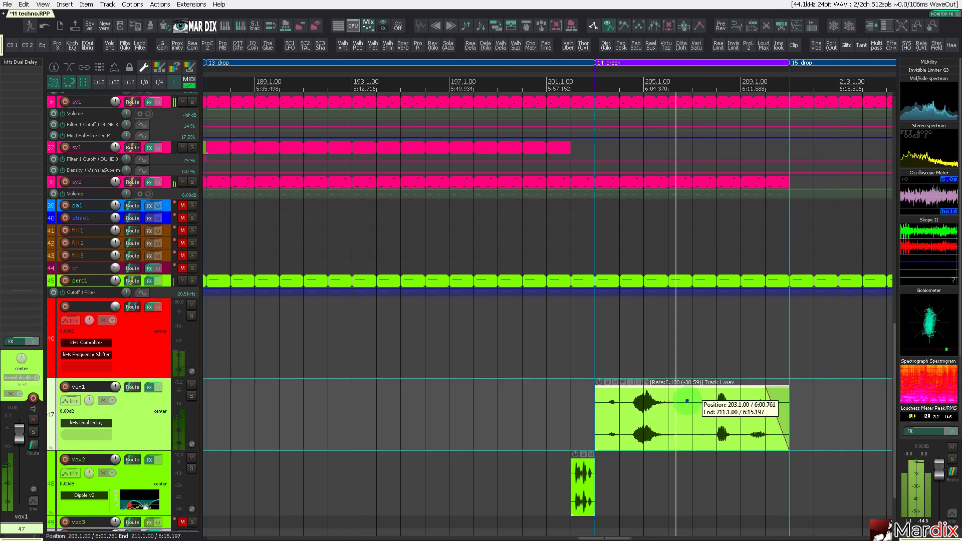
{"action": "scroll", "coordinate": [621, 405], "scroll_direction": "down", "scroll_amount": 5}
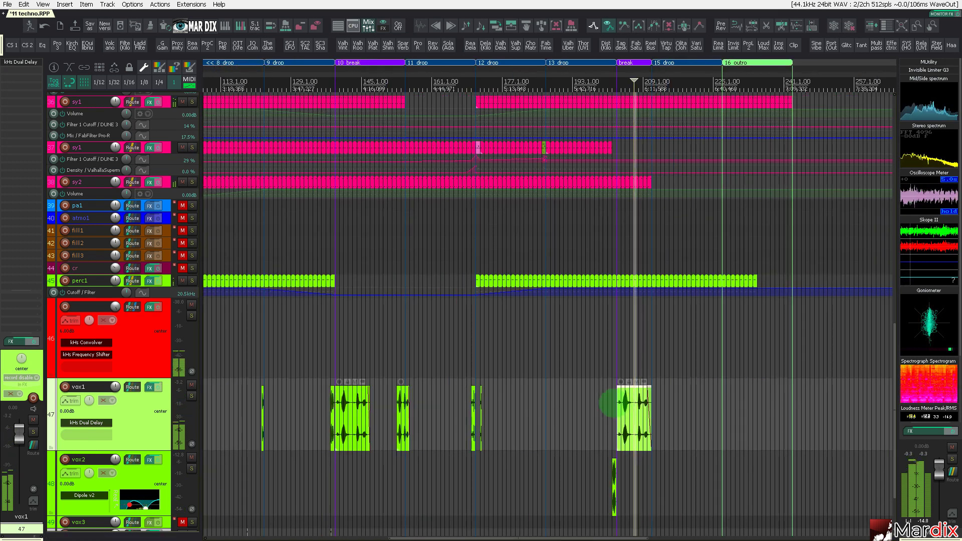
{"action": "scroll", "coordinate": [129, 412], "scroll_direction": "down", "scroll_amount": 3}
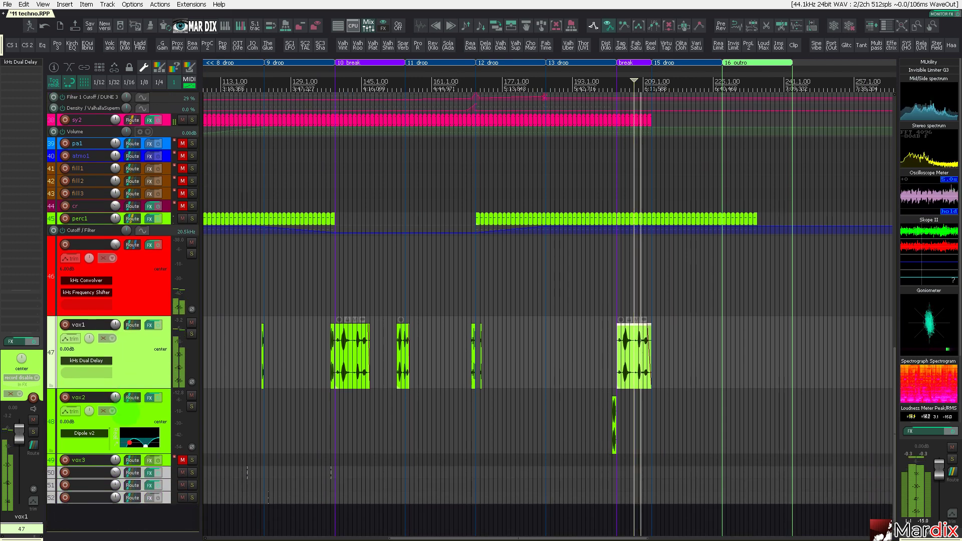
{"action": "scroll", "coordinate": [133, 420], "scroll_direction": "up", "scroll_amount": 7}
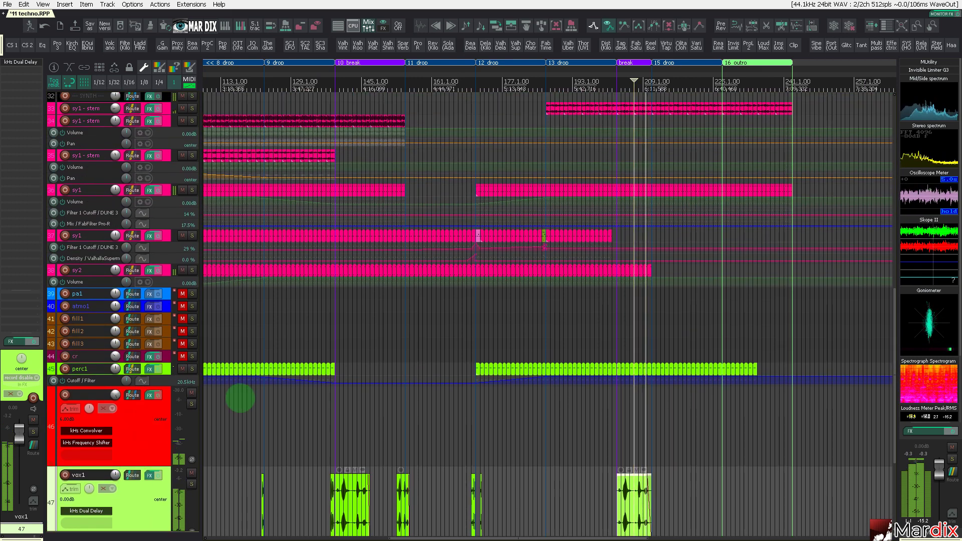
- Briefly mute and solo the sy1 synth on track 36 to identify it, and enlarge that track with its envelopes
{"action": "scroll", "coordinate": [138, 396], "scroll_direction": "up", "scroll_amount": 8}
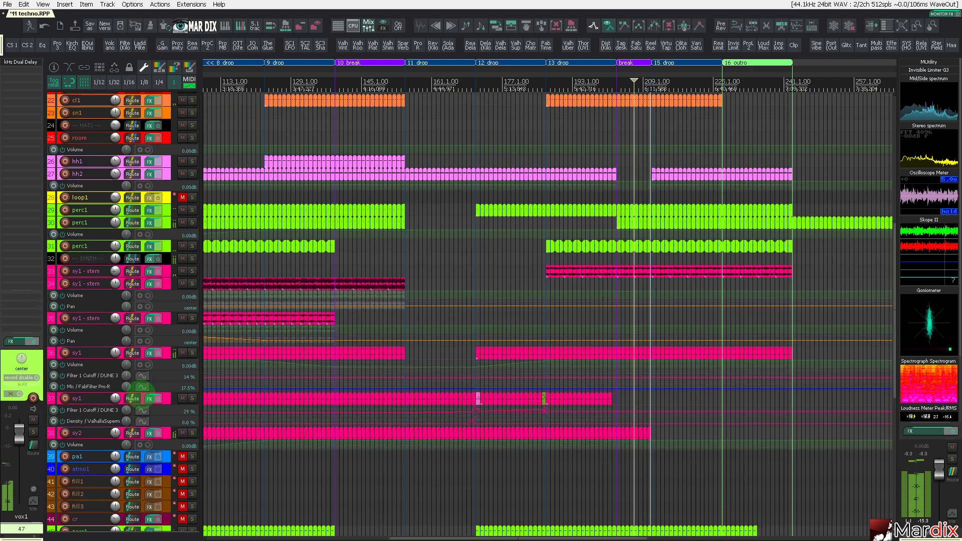
{"action": "scroll", "coordinate": [137, 397], "scroll_direction": "up", "scroll_amount": 6}
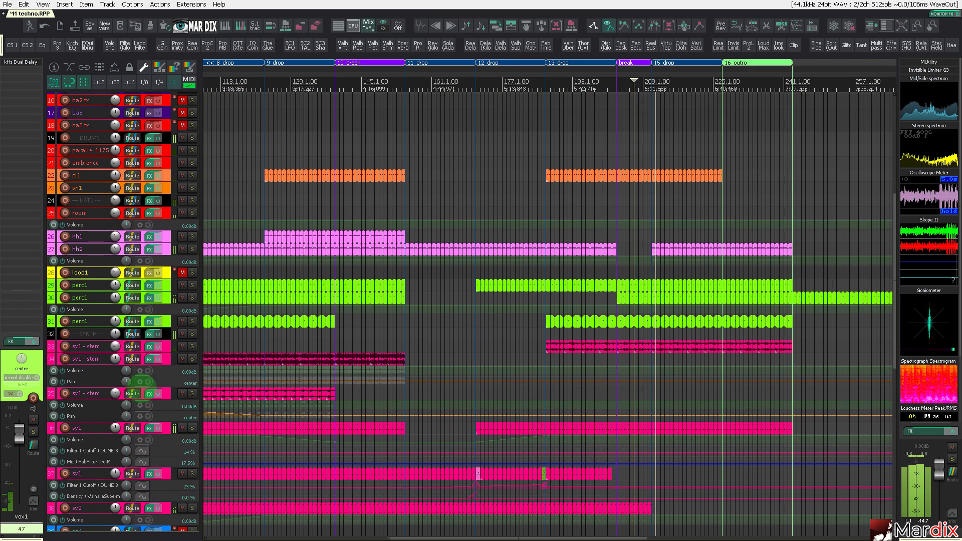
{"action": "scroll", "coordinate": [146, 386], "scroll_direction": "down", "scroll_amount": 6}
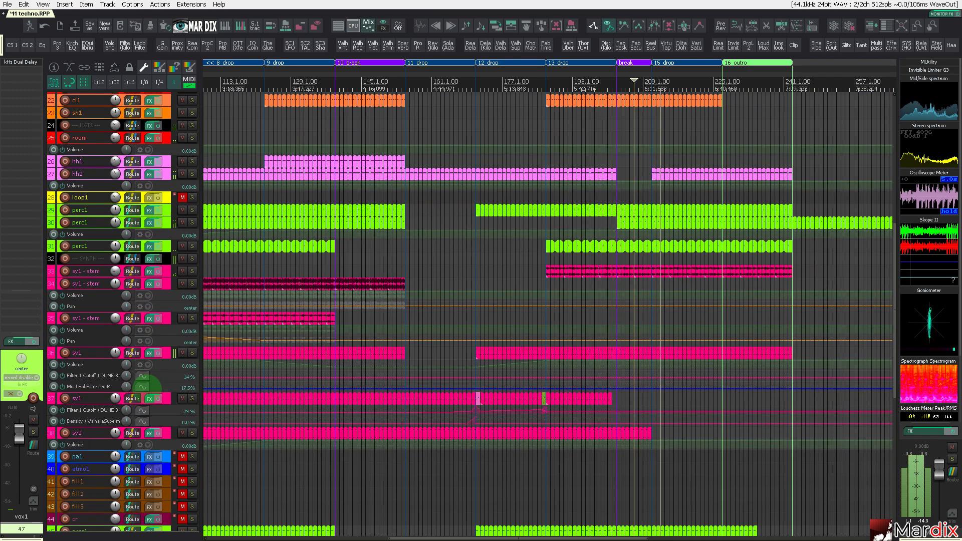
{"action": "left_click", "coordinate": [182, 353]}
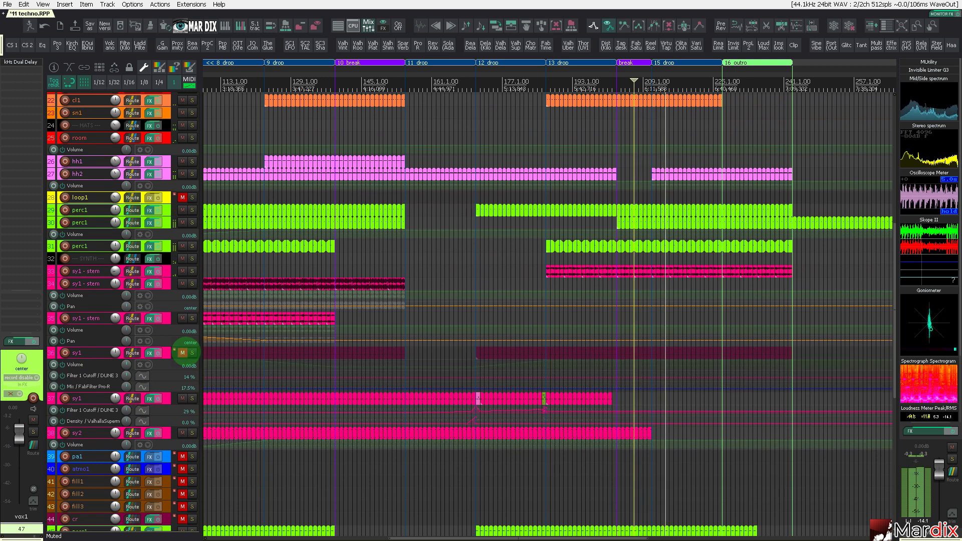
{"action": "left_click", "coordinate": [182, 352]}
{"action": "left_click", "coordinate": [192, 353]}
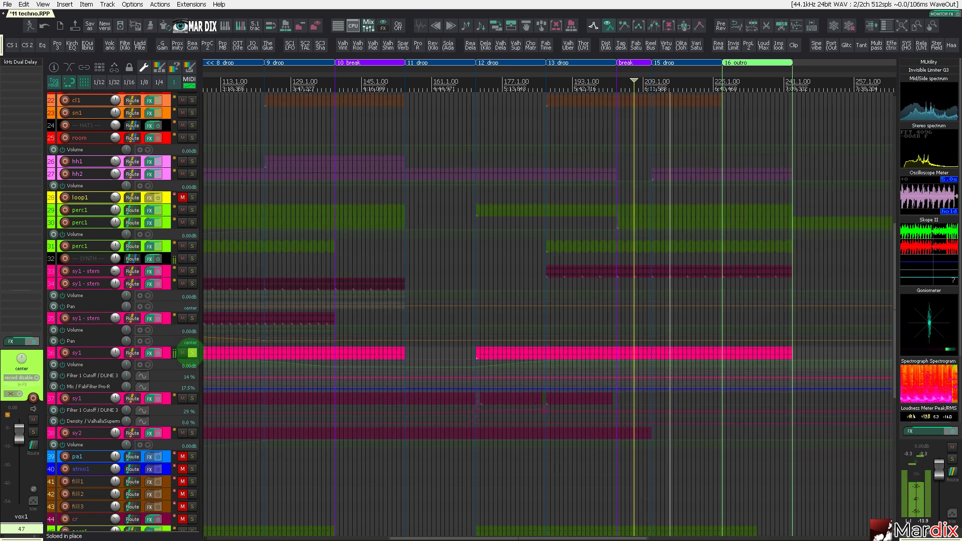
{"action": "left_click", "coordinate": [192, 353]}
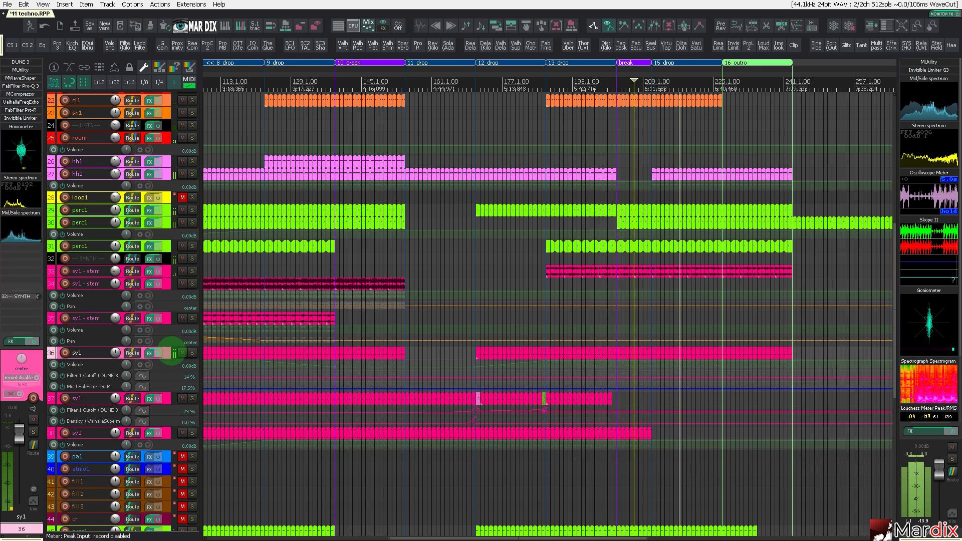
{"action": "double_click", "coordinate": [170, 353]}
{"action": "scroll", "coordinate": [157, 344], "scroll_direction": "up", "scroll_amount": 5}
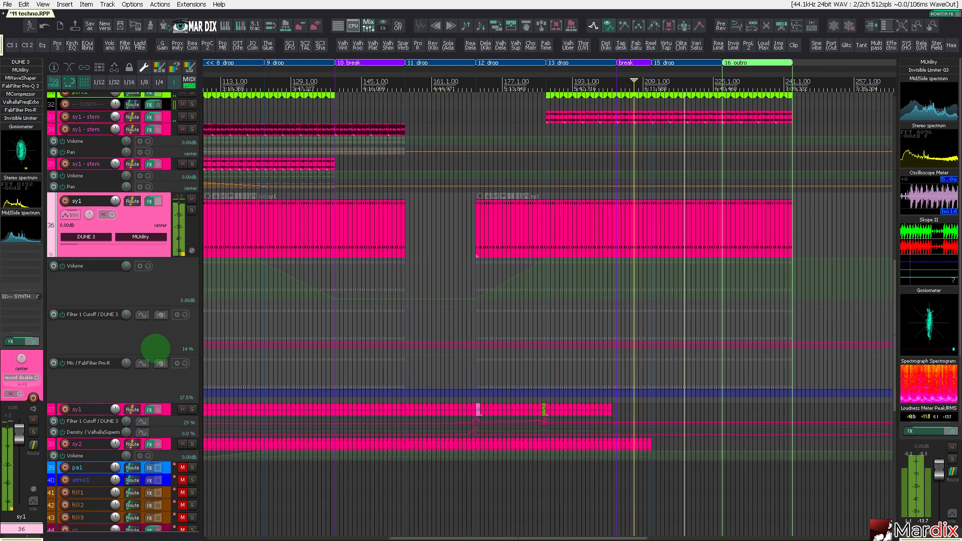
- Examine and audition the existing Filter 1 Cutoff automation on track 36 around the end of the 5 break
{"action": "left_click_drag", "start_coordinate": [475, 69], "coordinate": [696, 77]}
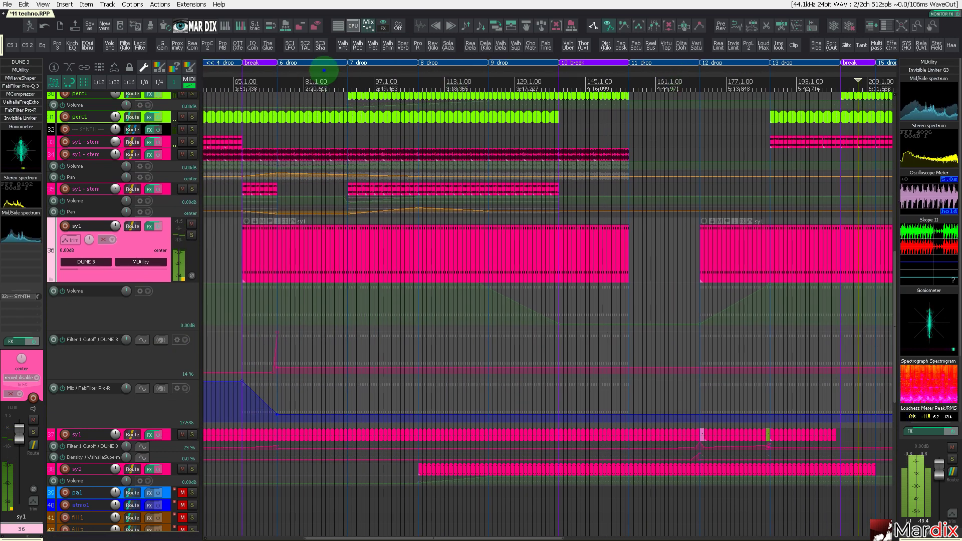
{"action": "scroll", "coordinate": [323, 70], "scroll_direction": "up", "scroll_amount": 6}
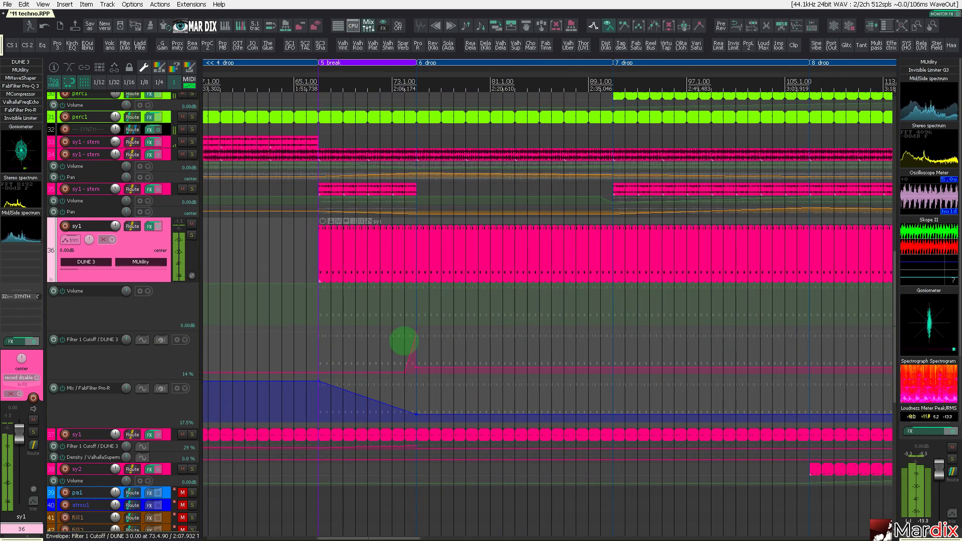
{"action": "scroll", "coordinate": [404, 340], "scroll_direction": "up", "scroll_amount": 8}
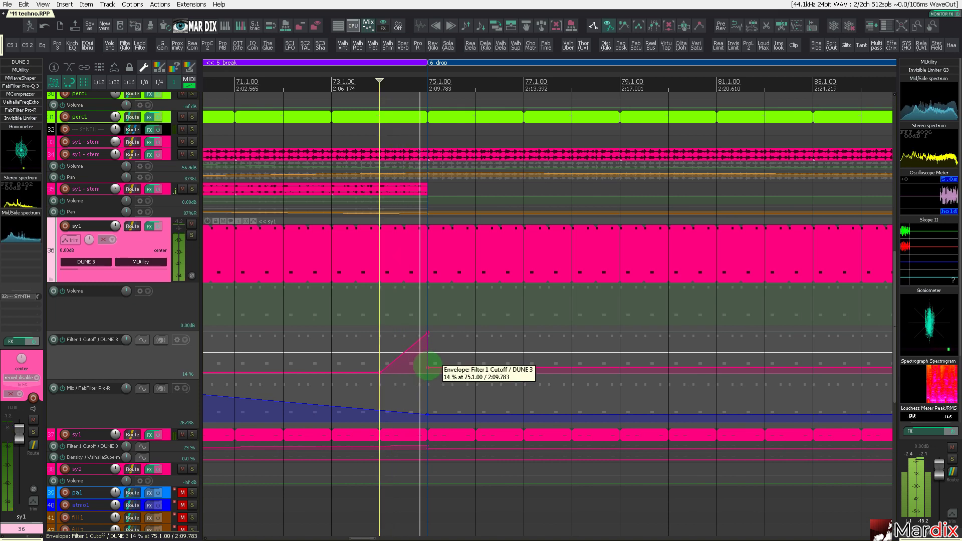
{"action": "scroll", "coordinate": [428, 366], "scroll_direction": "down", "scroll_amount": 4}
{"action": "scroll", "coordinate": [607, 381], "scroll_direction": "down", "scroll_amount": 1}
{"action": "scroll", "coordinate": [641, 371], "scroll_direction": "up", "scroll_amount": 3}
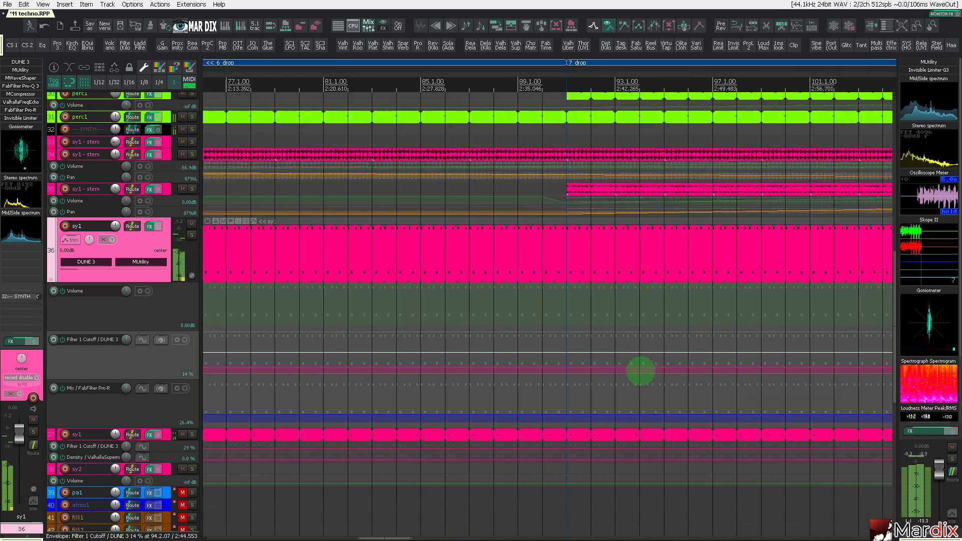
- Using a 1/8 grid, add a Filter 1 Cutoff rise over bar 90 on track 36, peaking an eighth before the 7 drop
{"action": "left_click", "coordinate": [545, 351]}
{"action": "scroll", "coordinate": [546, 352], "scroll_direction": "up", "scroll_amount": 2}
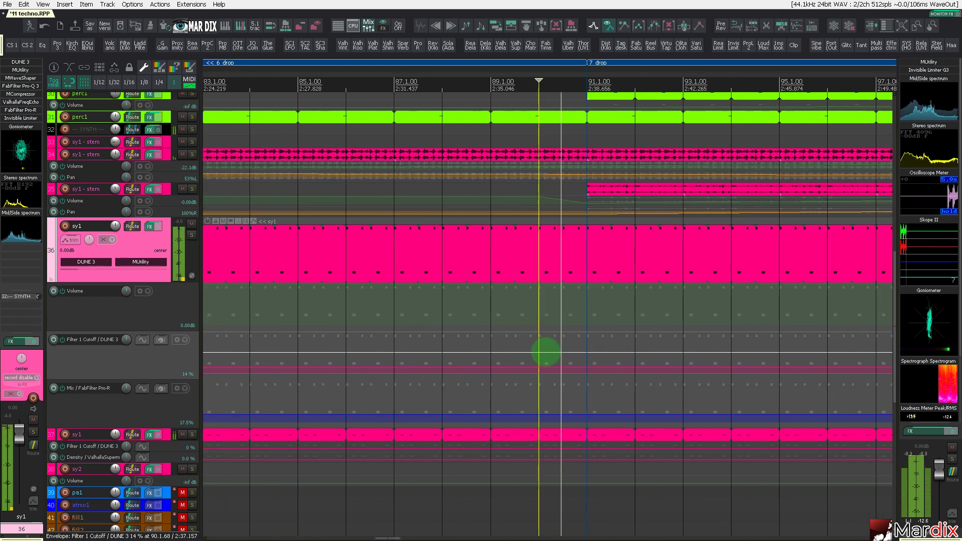
{"action": "left_click_drag", "start_coordinate": [547, 352], "coordinate": [573, 351]}
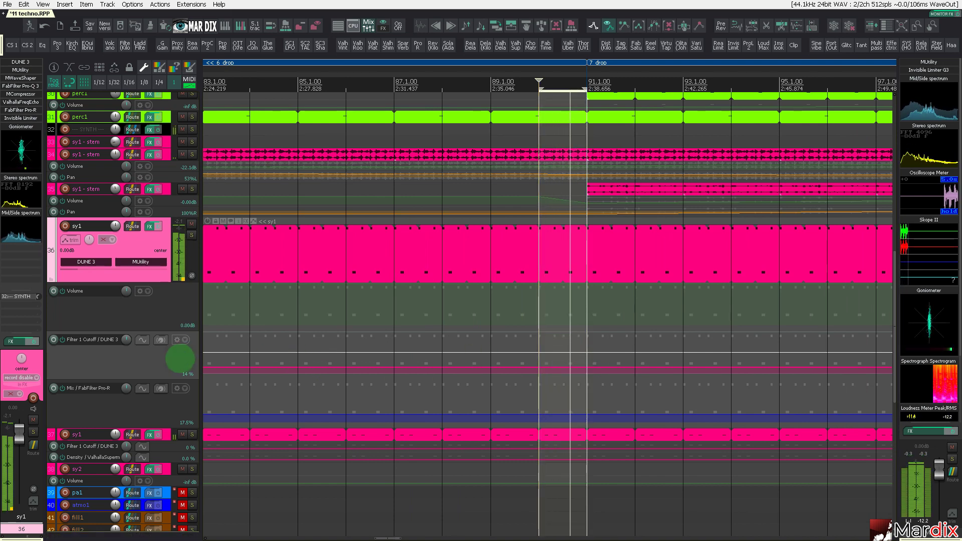
{"action": "scroll", "coordinate": [571, 368], "scroll_direction": "up", "scroll_amount": 3}
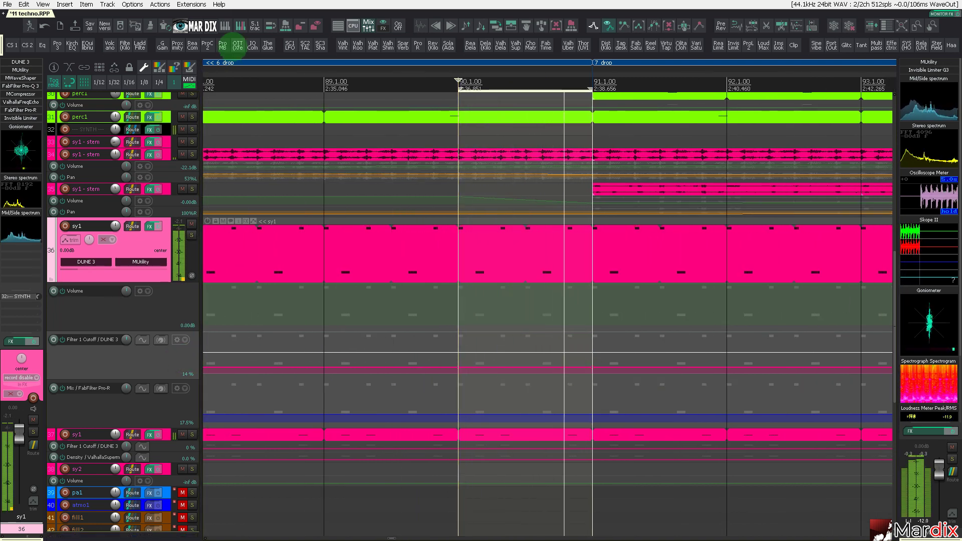
{"action": "left_click", "coordinate": [144, 81]}
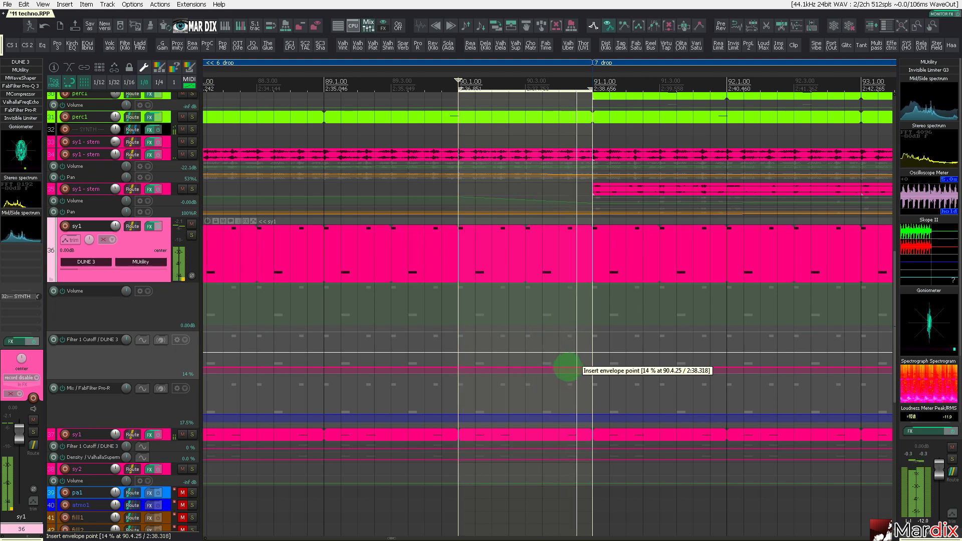
{"action": "left_click_drag", "start_coordinate": [574, 367], "coordinate": [569, 287]}
- Audition the cutoff rise into the 7 drop, both in the full mix and with track 36 soloed
{"action": "left_click", "coordinate": [440, 340]}
{"action": "key", "text": "space"}
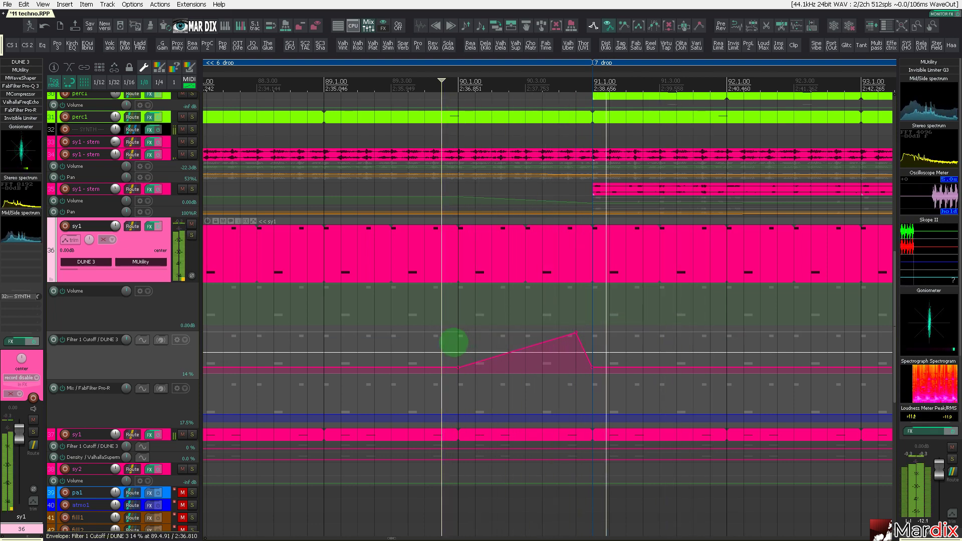
{"action": "key", "text": "space"}
{"action": "key", "text": "space"}
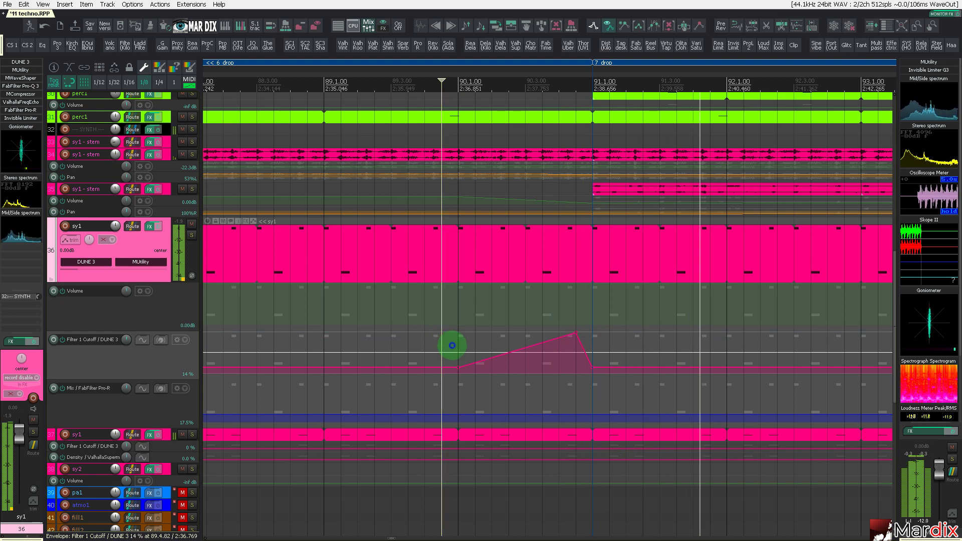
{"action": "left_click", "coordinate": [452, 346]}
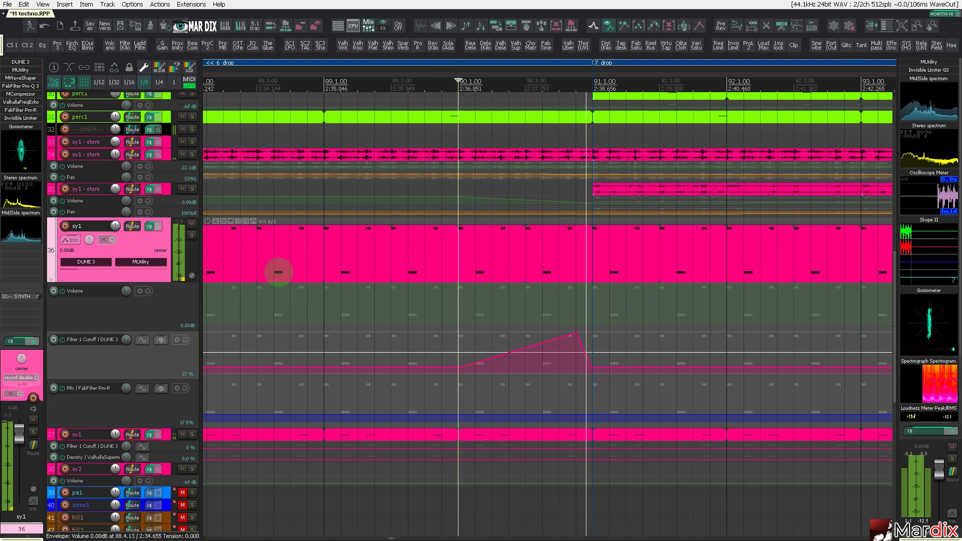
{"action": "left_click", "coordinate": [191, 235]}
{"action": "left_click", "coordinate": [470, 345]}
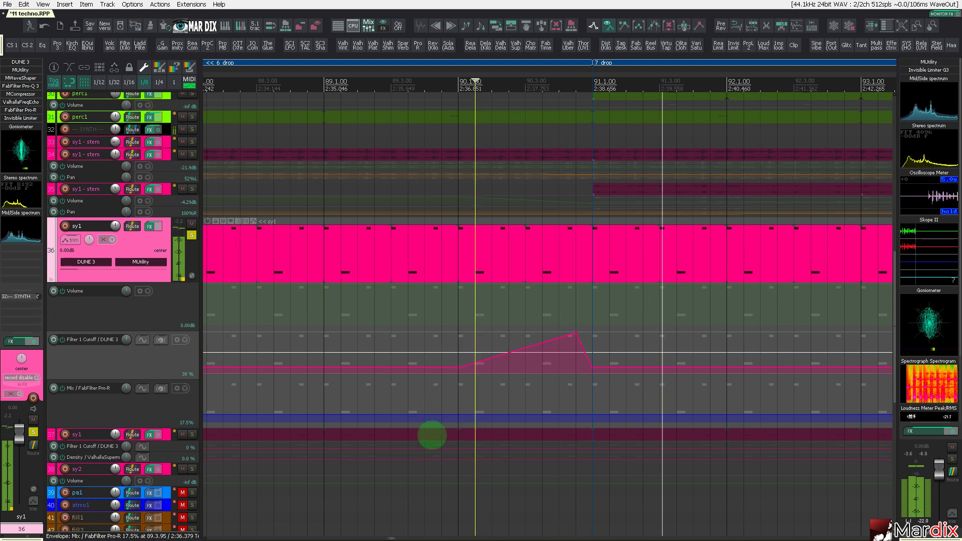
- Add a matching FabFilter Pro-R Mix rise over bar 90 on track 36 and audition it in the full mix
{"action": "left_click_drag", "start_coordinate": [458, 395], "coordinate": [603, 396]}
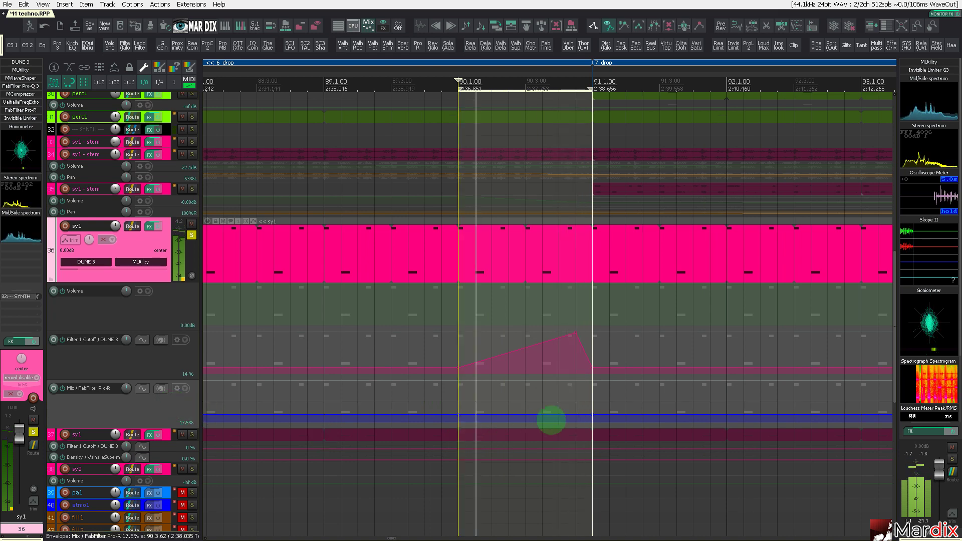
{"action": "left_click_drag", "start_coordinate": [574, 416], "coordinate": [574, 383]}
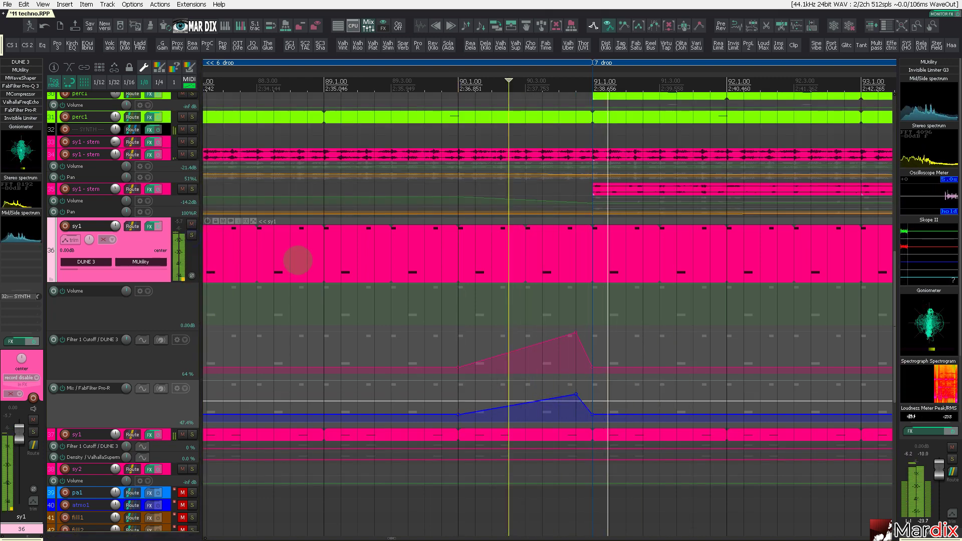
{"action": "scroll", "coordinate": [298, 266], "scroll_direction": "down", "scroll_amount": 3}
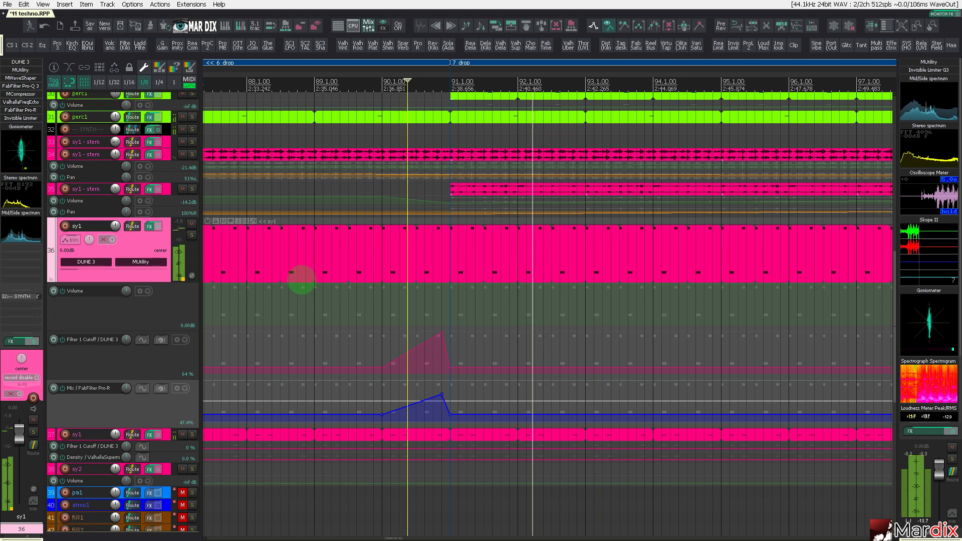
{"action": "scroll", "coordinate": [302, 279], "scroll_direction": "down", "scroll_amount": 3}
{"action": "scroll", "coordinate": [323, 260], "scroll_direction": "down", "scroll_amount": 2}
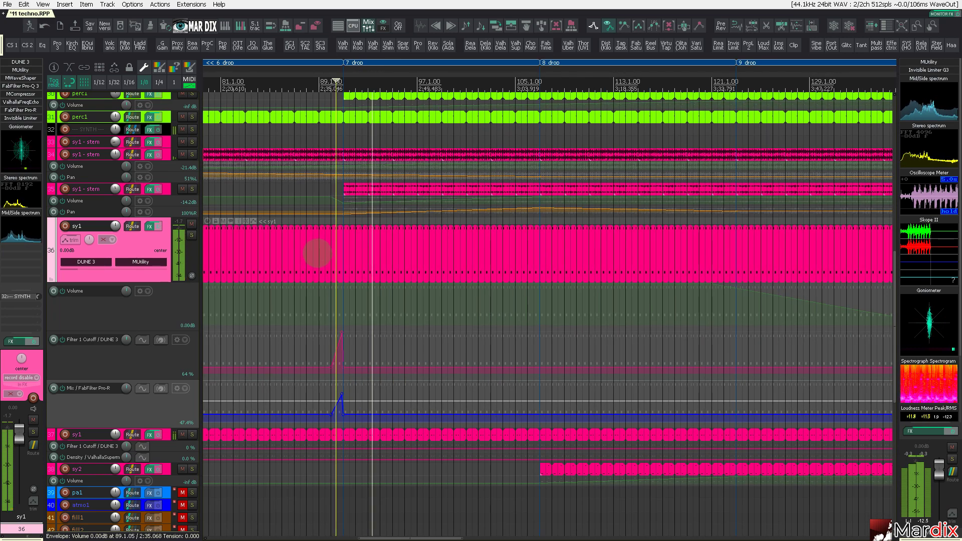
{"action": "left_click", "coordinate": [319, 255]}
{"action": "scroll", "coordinate": [320, 255], "scroll_direction": "down", "scroll_amount": 3}
{"action": "scroll", "coordinate": [313, 275], "scroll_direction": "up", "scroll_amount": 3}
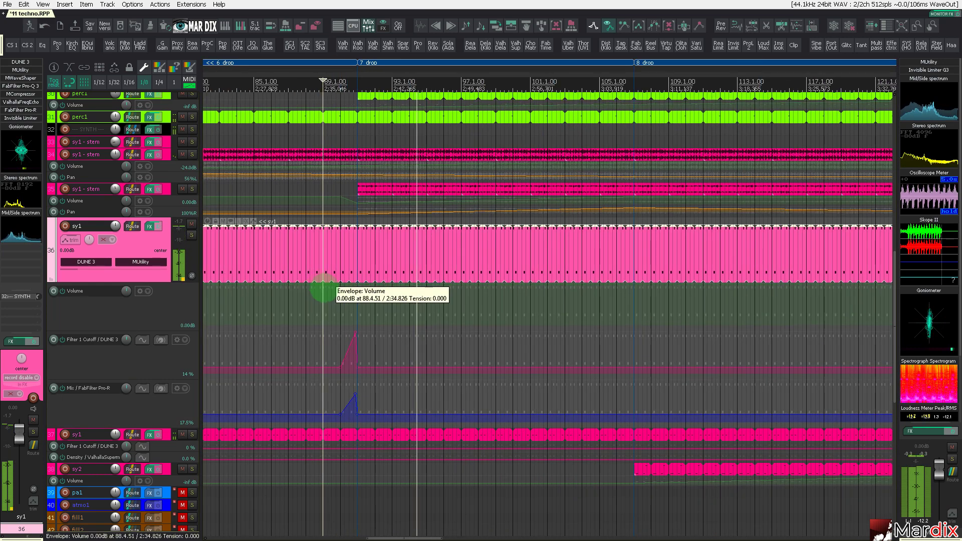
- Set the grid back to 1 and check the master track's levels in the enlarged Loudness Meter
{"action": "left_click", "coordinate": [173, 81]}
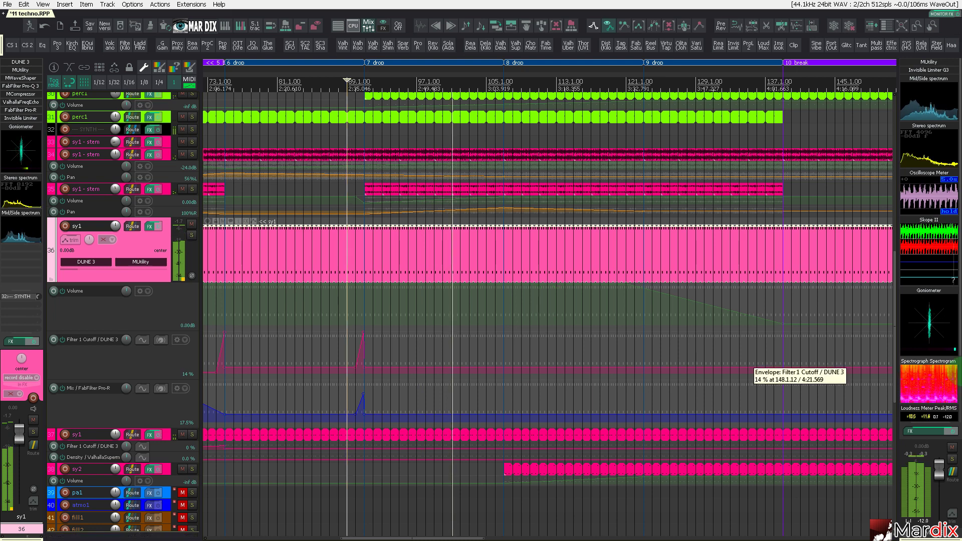
{"action": "scroll", "coordinate": [929, 211], "scroll_direction": "down", "scroll_amount": 3}
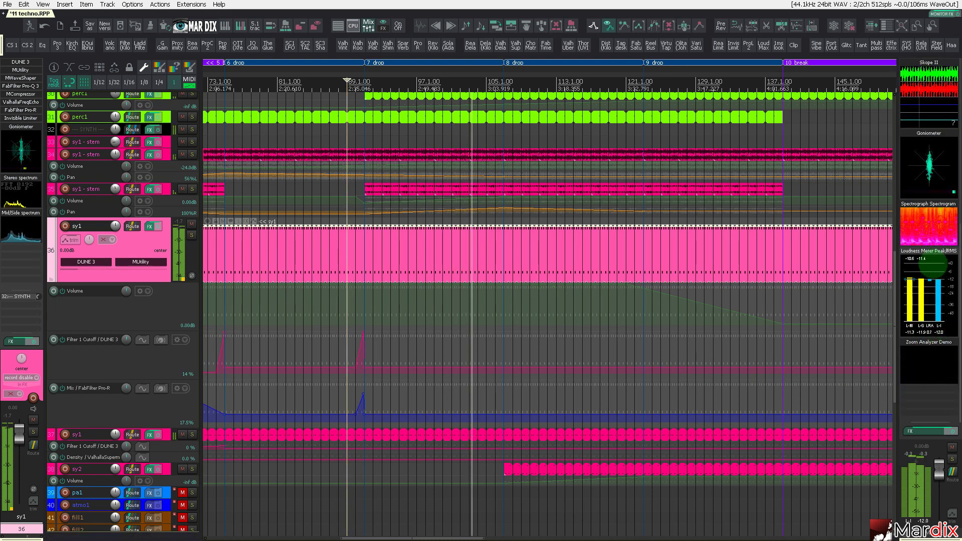
{"action": "left_click", "coordinate": [927, 254]}
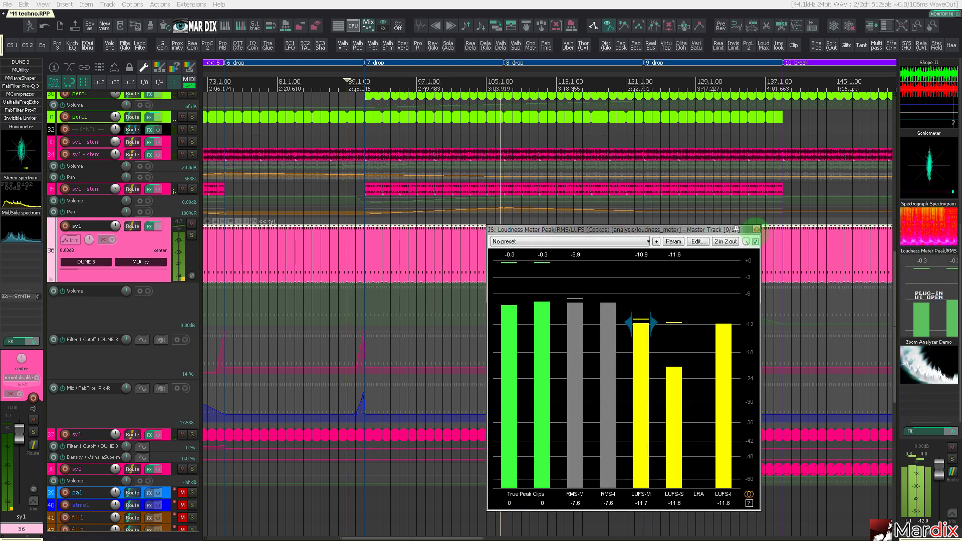
{"action": "left_click", "coordinate": [756, 229]}
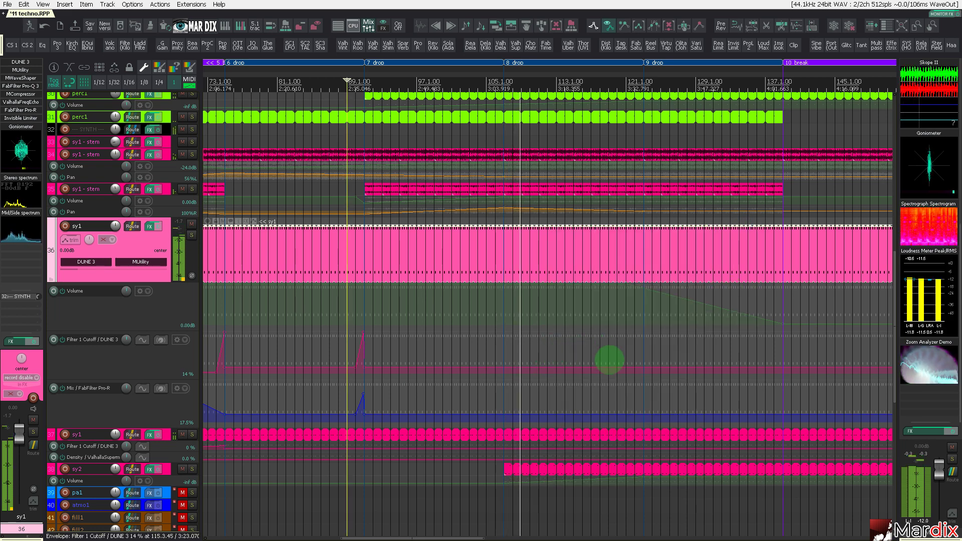
- On track 36, add Filter 1 Cutoff and Pro-R Mix rises between bars 119 and 123, both peaking at bar 122 before the 9 drop
{"action": "scroll", "coordinate": [638, 387], "scroll_direction": "up", "scroll_amount": 4}
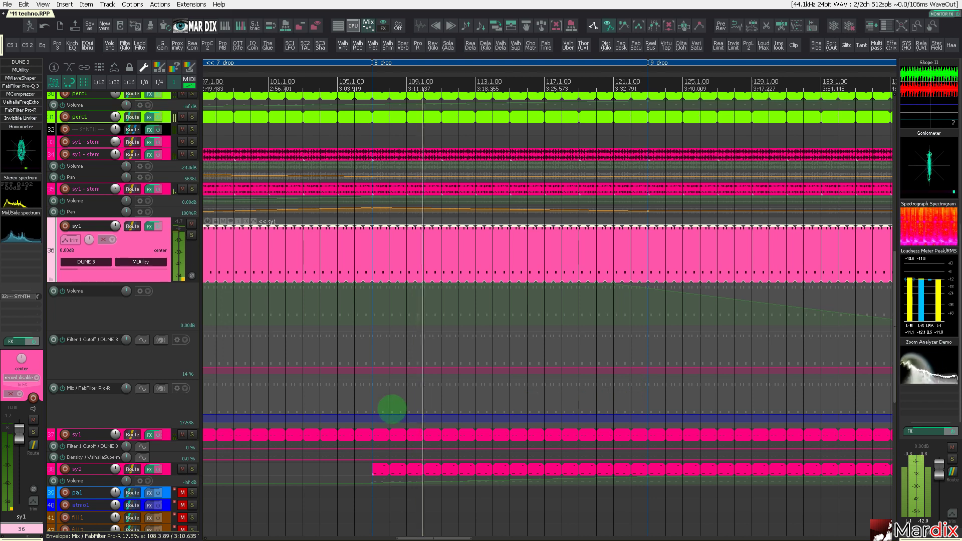
{"action": "scroll", "coordinate": [393, 408], "scroll_direction": "up", "scroll_amount": 4}
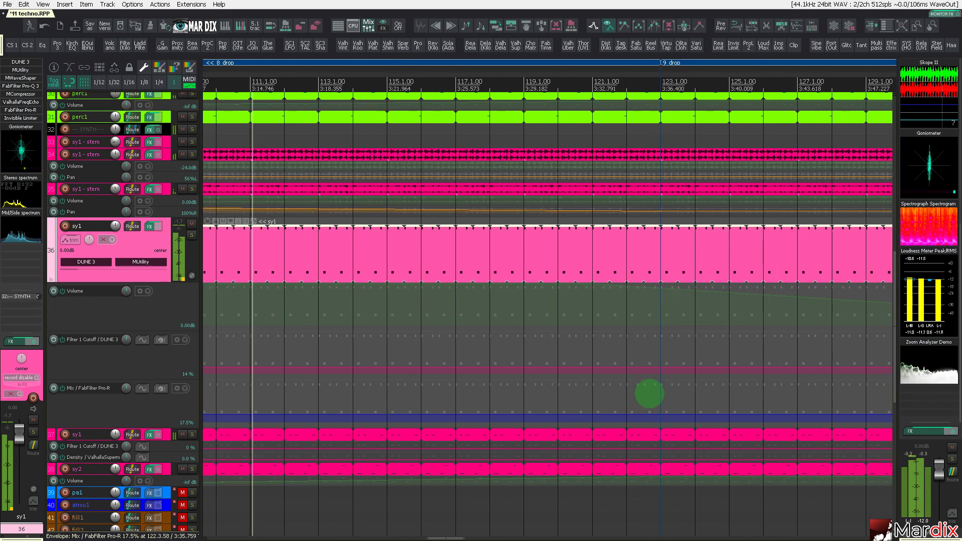
{"action": "left_click_drag", "start_coordinate": [528, 390], "coordinate": [654, 395]}
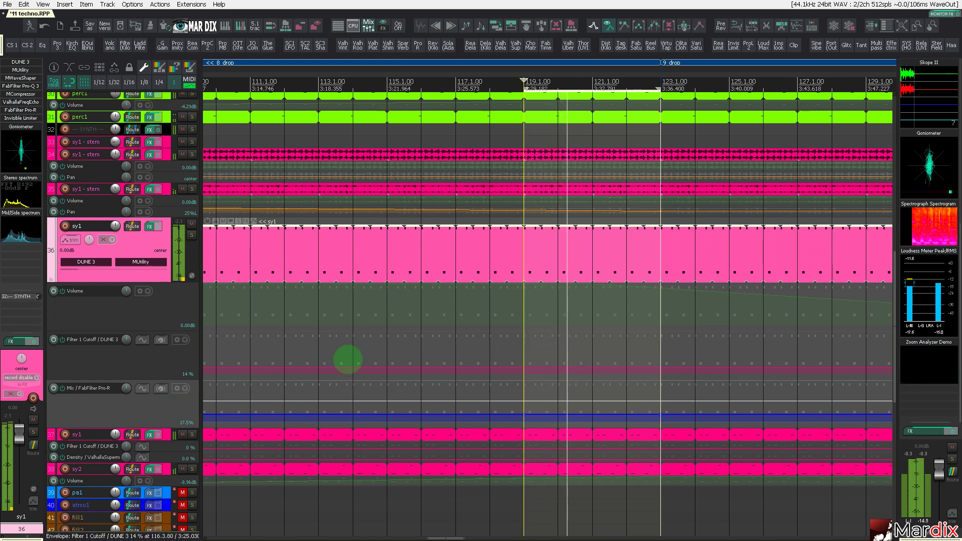
{"action": "scroll", "coordinate": [547, 367], "scroll_direction": "up", "scroll_amount": 2}
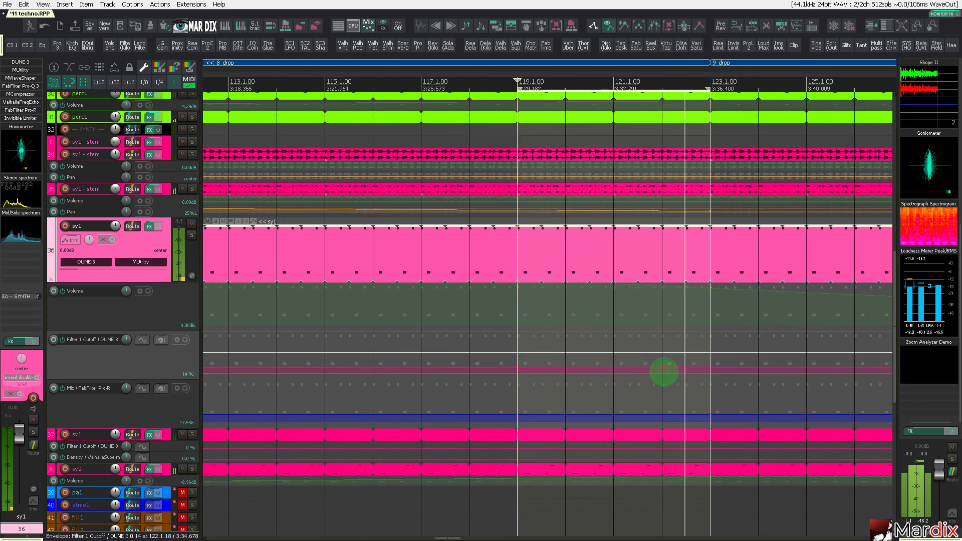
{"action": "left_click_drag", "start_coordinate": [659, 344], "coordinate": [661, 275]}
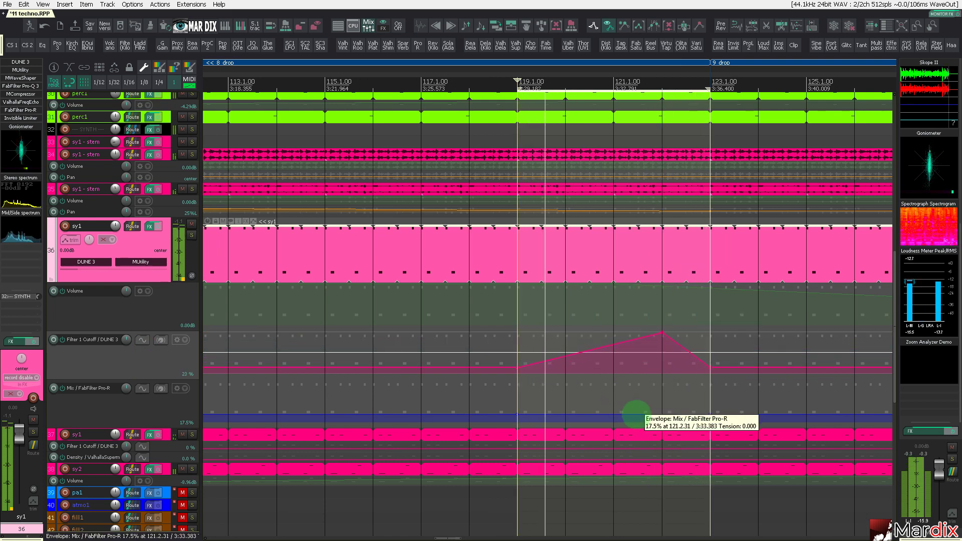
{"action": "left_click_drag", "start_coordinate": [660, 415], "coordinate": [665, 372]}
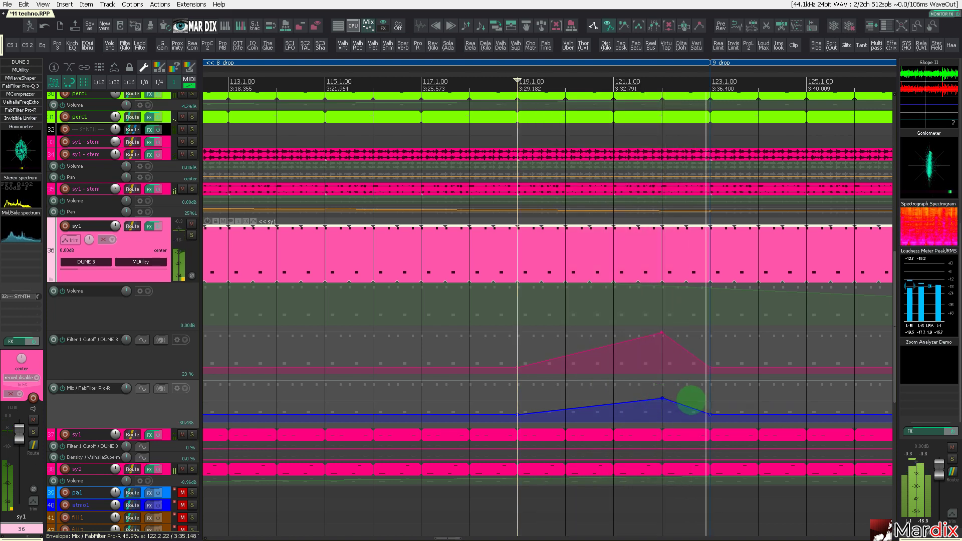
{"action": "scroll", "coordinate": [666, 389], "scroll_direction": "down", "scroll_amount": 4}
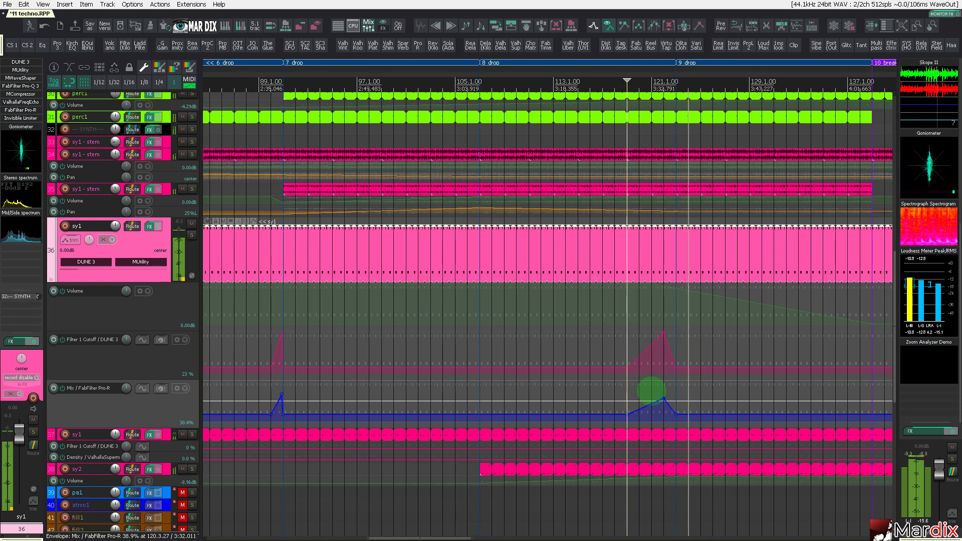
- Mute the hh1 hi-hat track
{"action": "left_click_drag", "start_coordinate": [779, 71], "coordinate": [578, 75]}
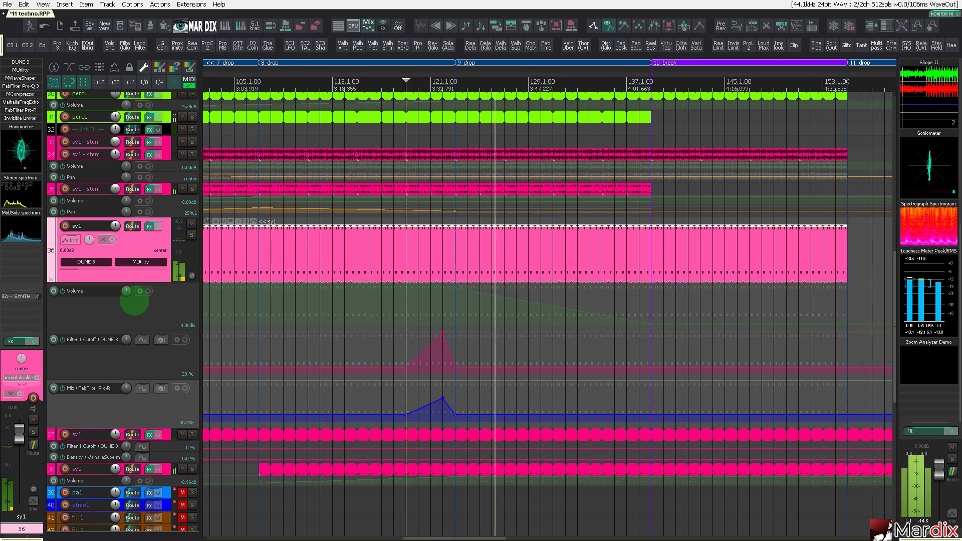
{"action": "scroll", "coordinate": [936, 265], "scroll_direction": "up", "scroll_amount": 3}
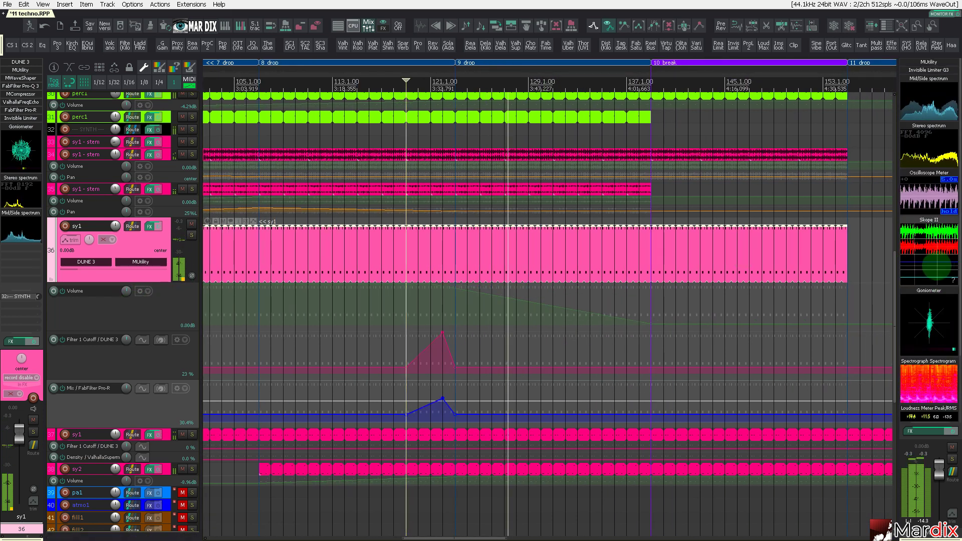
{"action": "scroll", "coordinate": [110, 279], "scroll_direction": "up", "scroll_amount": 15}
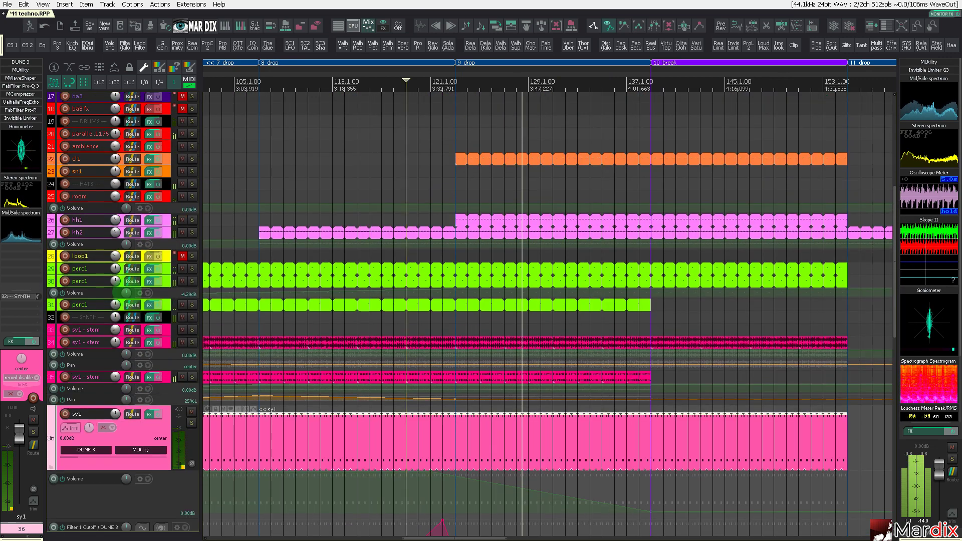
{"action": "scroll", "coordinate": [116, 297], "scroll_direction": "up", "scroll_amount": 2}
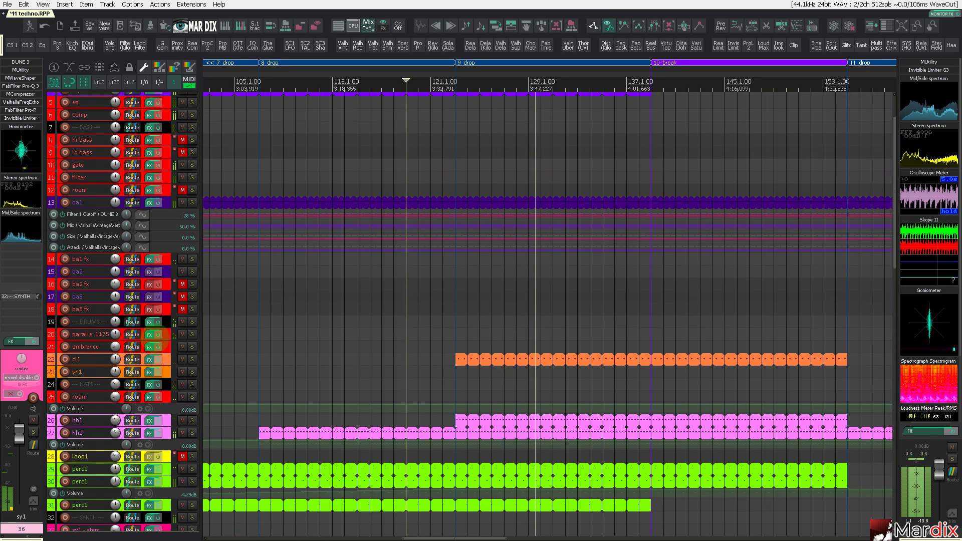
{"action": "left_click", "coordinate": [183, 420]}
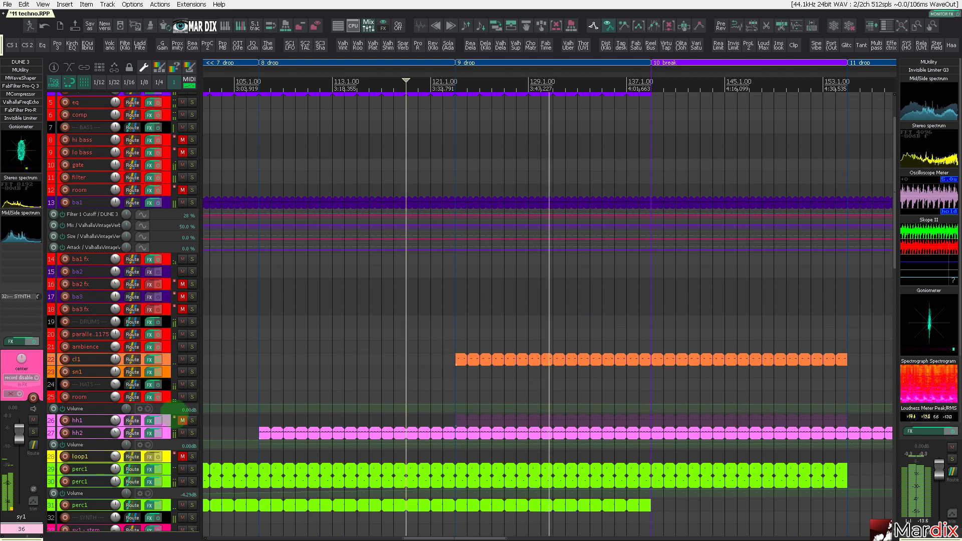
- Audition the mix from the start of the 10 break to check where track 36's volume fade ends
{"action": "scroll", "coordinate": [157, 387], "scroll_direction": "down", "scroll_amount": 5}
{"action": "scroll", "coordinate": [157, 386], "scroll_direction": "down", "scroll_amount": 3}
{"action": "scroll", "coordinate": [164, 357], "scroll_direction": "down", "scroll_amount": 4}
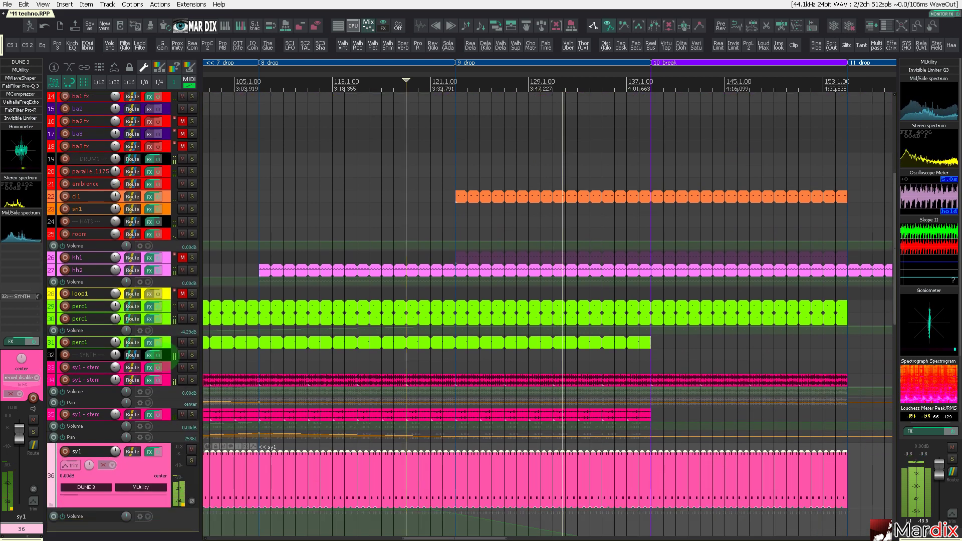
{"action": "scroll", "coordinate": [162, 359], "scroll_direction": "down", "scroll_amount": 6}
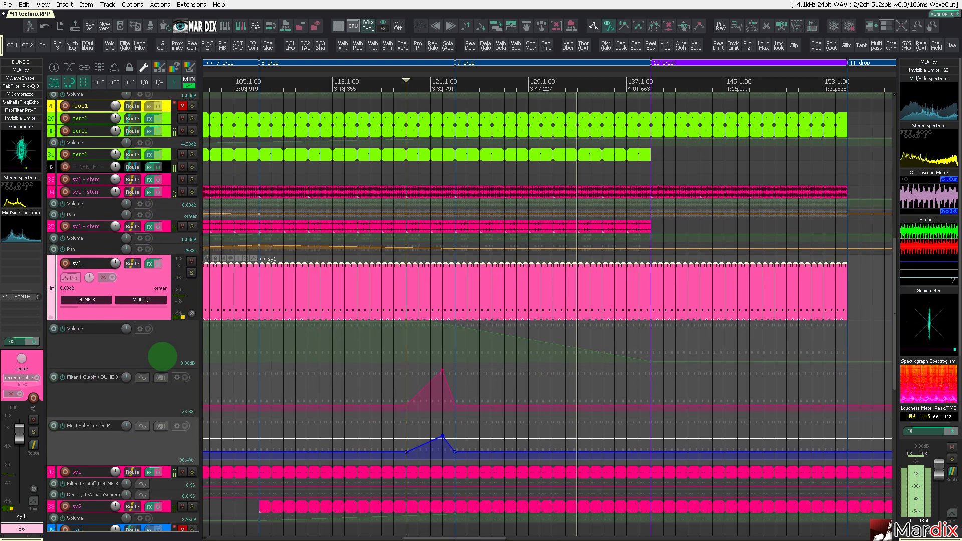
{"action": "scroll", "coordinate": [163, 358], "scroll_direction": "down", "scroll_amount": 2}
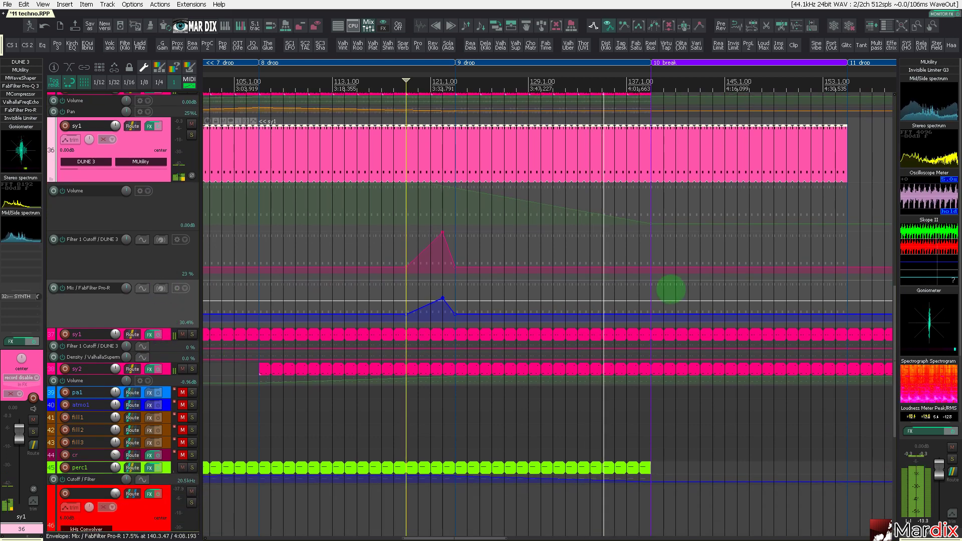
{"action": "scroll", "coordinate": [651, 292], "scroll_direction": "up", "scroll_amount": 4}
{"action": "scroll", "coordinate": [619, 291], "scroll_direction": "down", "scroll_amount": 5}
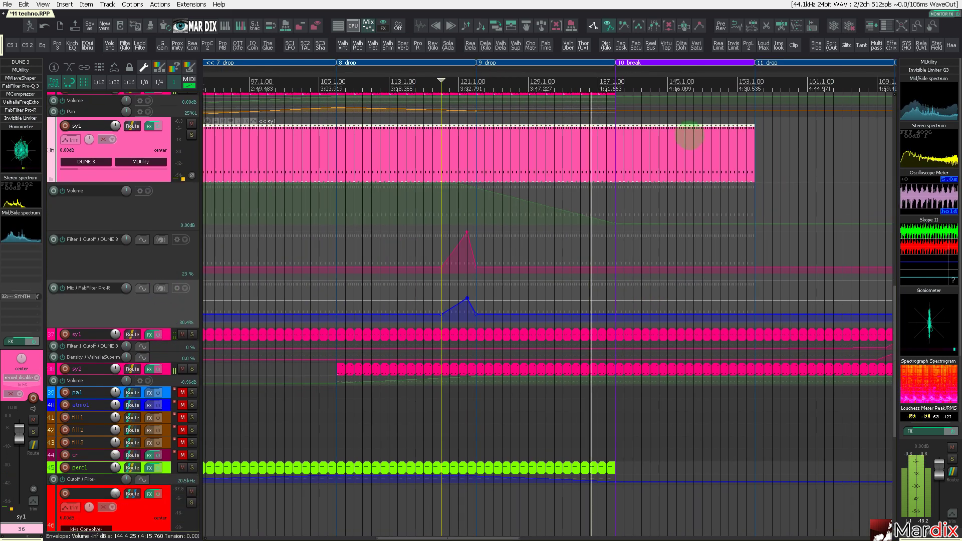
{"action": "left_click_drag", "start_coordinate": [704, 76], "coordinate": [669, 80]}
{"action": "left_click", "coordinate": [582, 86]}
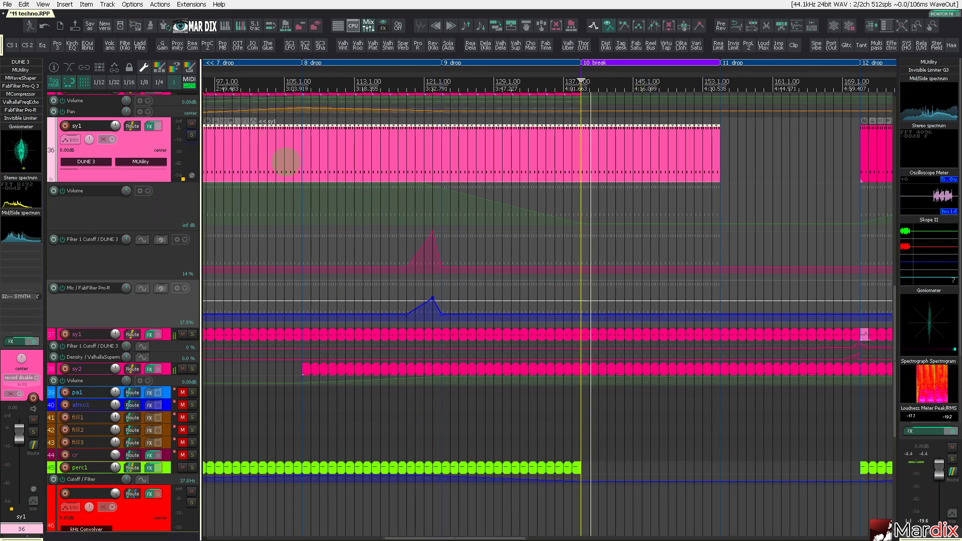
- Extend track 36's volume fade-out so it ends at the start of the 11 drop, and audition the fade
{"action": "scroll", "coordinate": [680, 240], "scroll_direction": "up", "scroll_amount": 2}
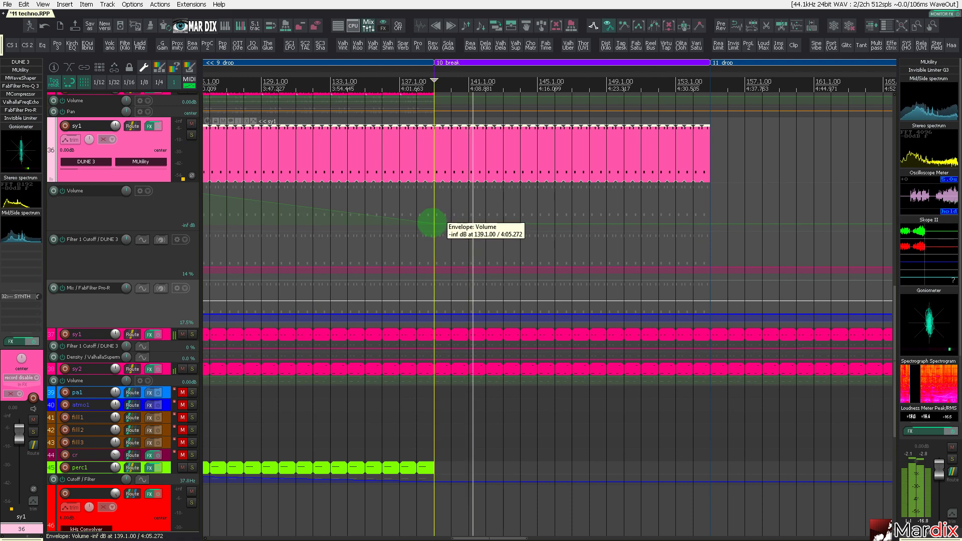
{"action": "left_click_drag", "start_coordinate": [433, 223], "coordinate": [709, 224]}
{"action": "scroll", "coordinate": [584, 230], "scroll_direction": "down", "scroll_amount": 2}
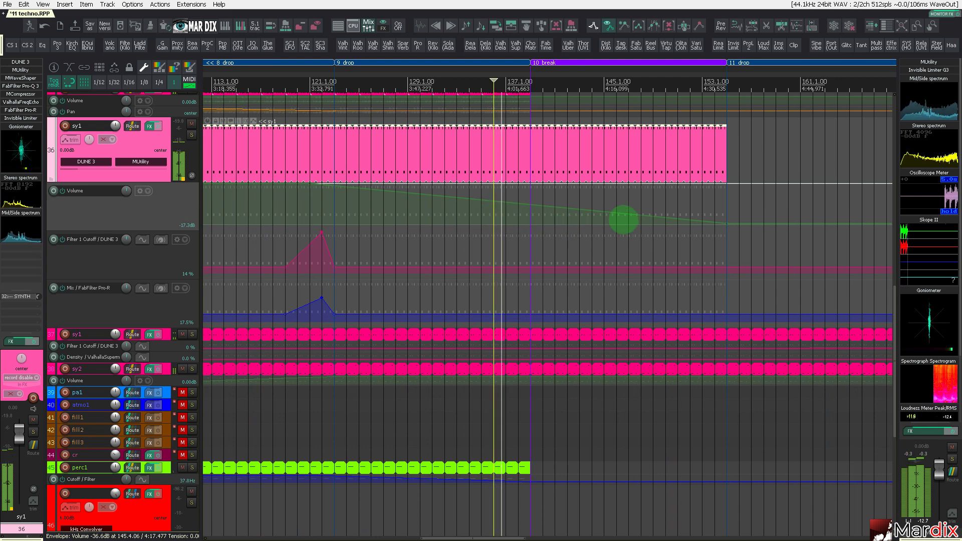
{"action": "left_click", "coordinate": [657, 206]}
{"action": "left_click_drag", "start_coordinate": [703, 80], "coordinate": [615, 80]}
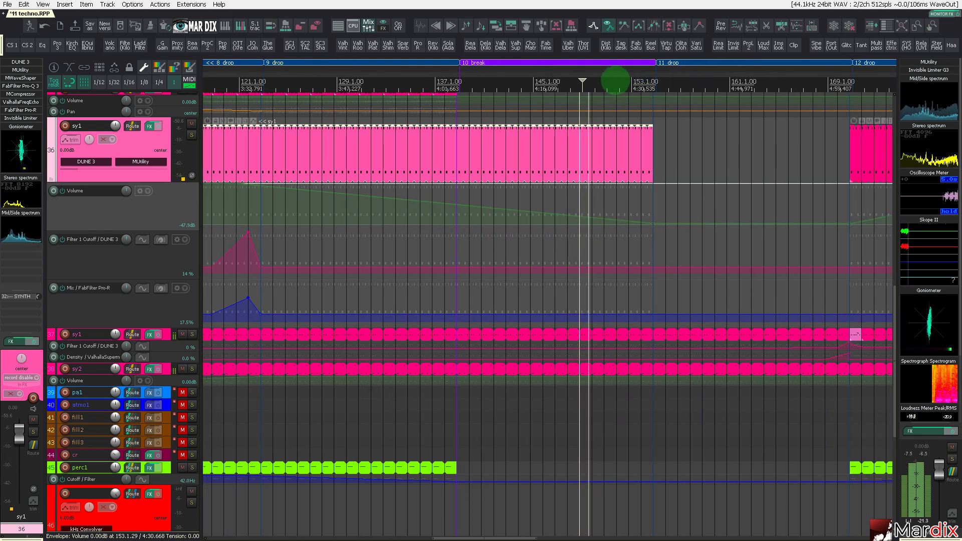
- Add Filter 1 Cutoff and Pro-R Mix rises on track 36 across bars 139 to 155, both peaking at bar 154 before the 11 drop
{"action": "scroll", "coordinate": [615, 79], "scroll_direction": "right", "scroll_amount": 1}
{"action": "left_click_drag", "start_coordinate": [409, 290], "coordinate": [604, 287]}
{"action": "left_click", "coordinate": [174, 266]}
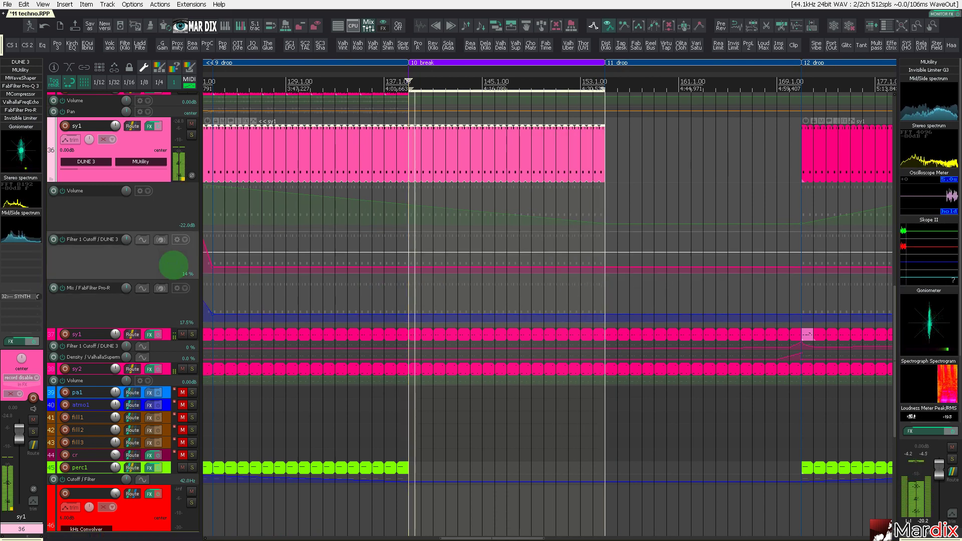
{"action": "left_click", "coordinate": [196, 309]}
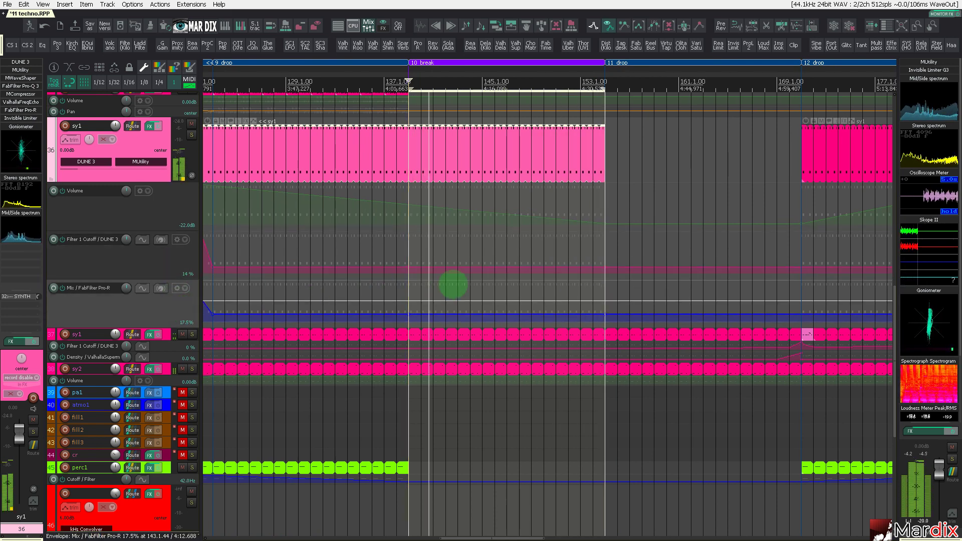
{"action": "left_click", "coordinate": [593, 266]}
{"action": "left_click_drag", "start_coordinate": [593, 268], "coordinate": [593, 252]}
{"action": "left_click", "coordinate": [592, 315]}
{"action": "left_click_drag", "start_coordinate": [592, 315], "coordinate": [604, 224]}
{"action": "scroll", "coordinate": [604, 224], "scroll_direction": "down", "scroll_amount": 2}
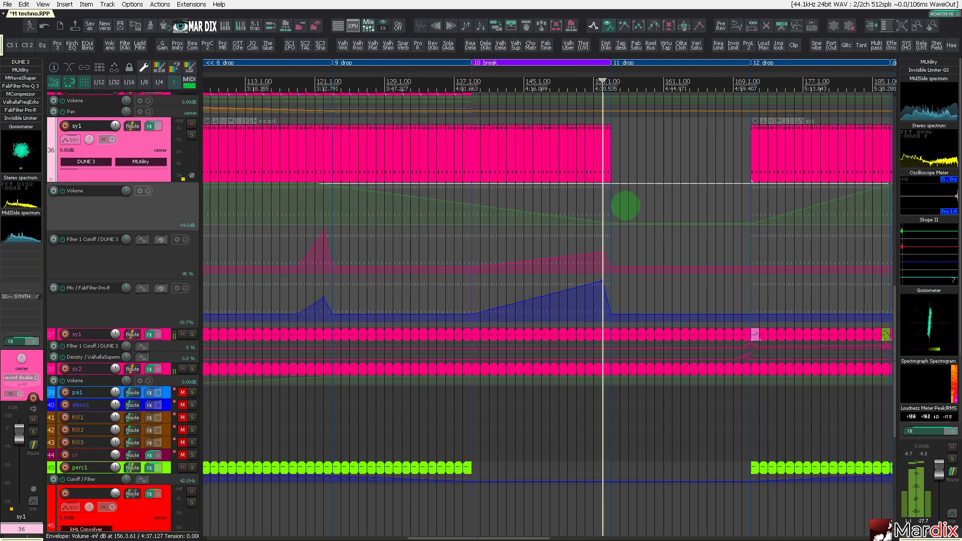
- Show the whole arrangement and save the project
{"action": "key", "text": "ctrl+Page_Down"}
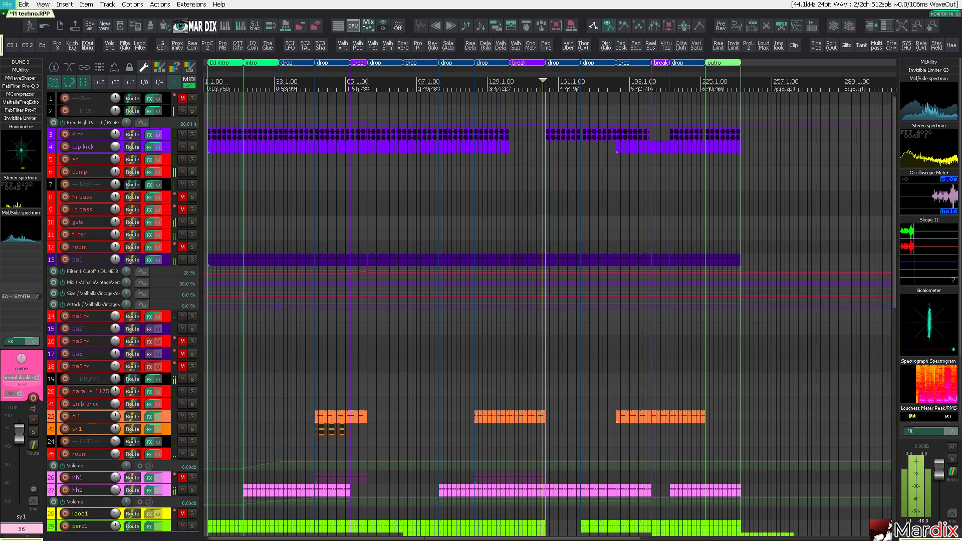
{"action": "left_click", "coordinate": [7, 4]}
{"action": "left_click", "coordinate": [85, 81]}
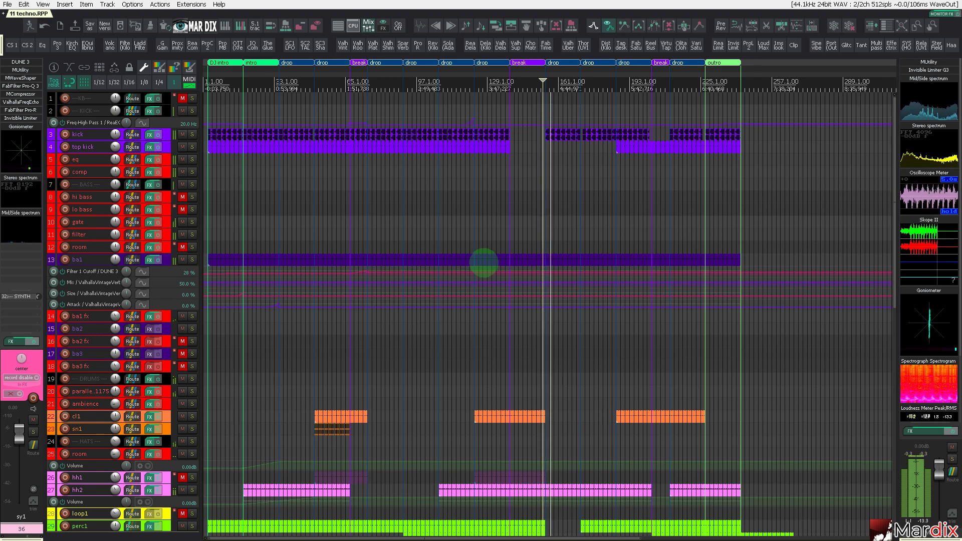
- Solo the sy1 track 37 and the sy2 track 38 in turn to check each part alone, leaving neither soloed
{"action": "scroll", "coordinate": [149, 307], "scroll_direction": "down", "scroll_amount": 10}
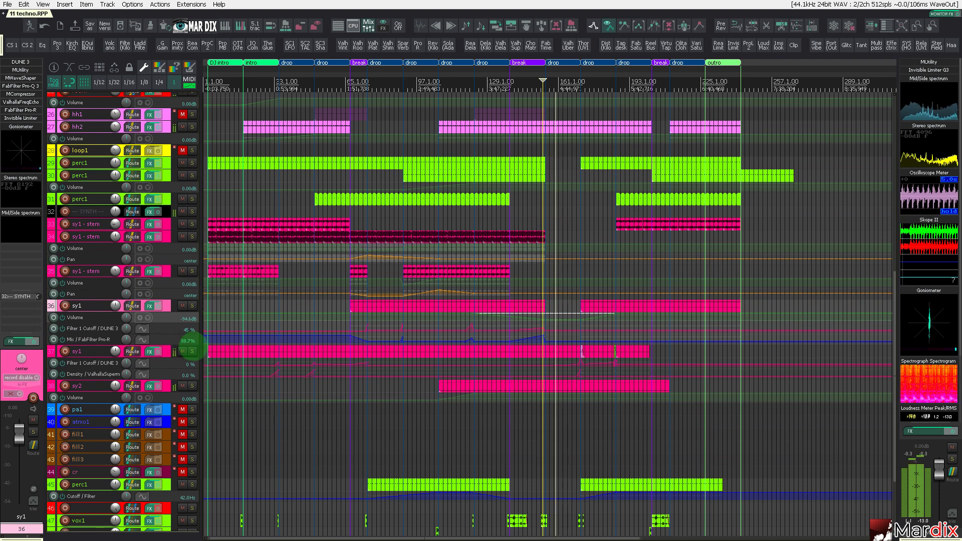
{"action": "left_click", "coordinate": [192, 351]}
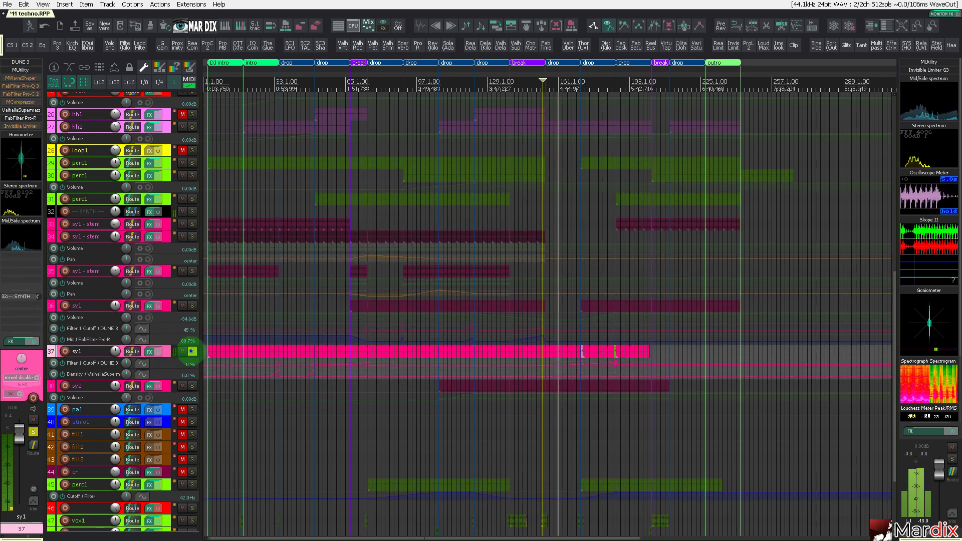
{"action": "left_click", "coordinate": [192, 352]}
{"action": "left_click", "coordinate": [192, 386]}
{"action": "left_click", "coordinate": [192, 385]}
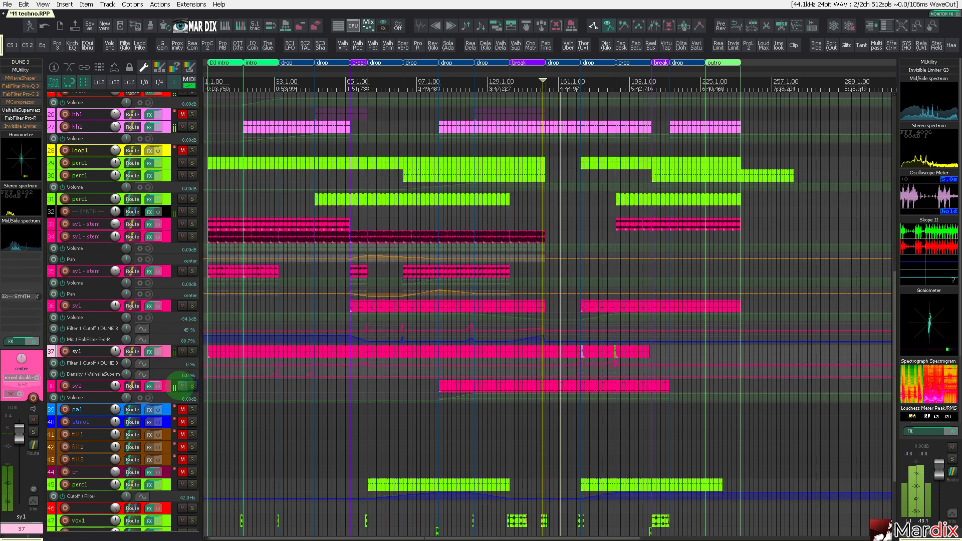
- Inspect MUtility on the sy2 track, and remove MUtility and Invisible Limiter from its effect chain
{"action": "left_click", "coordinate": [163, 386]}
{"action": "scroll", "coordinate": [164, 385], "scroll_direction": "up", "scroll_amount": 3}
{"action": "scroll", "coordinate": [162, 361], "scroll_direction": "down", "scroll_amount": 5}
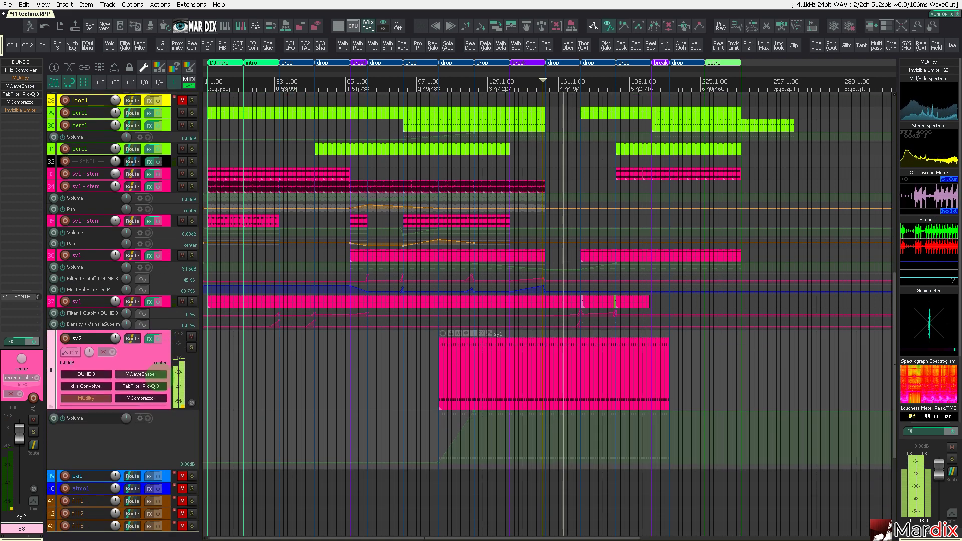
{"action": "scroll", "coordinate": [153, 284], "scroll_direction": "up", "scroll_amount": 4}
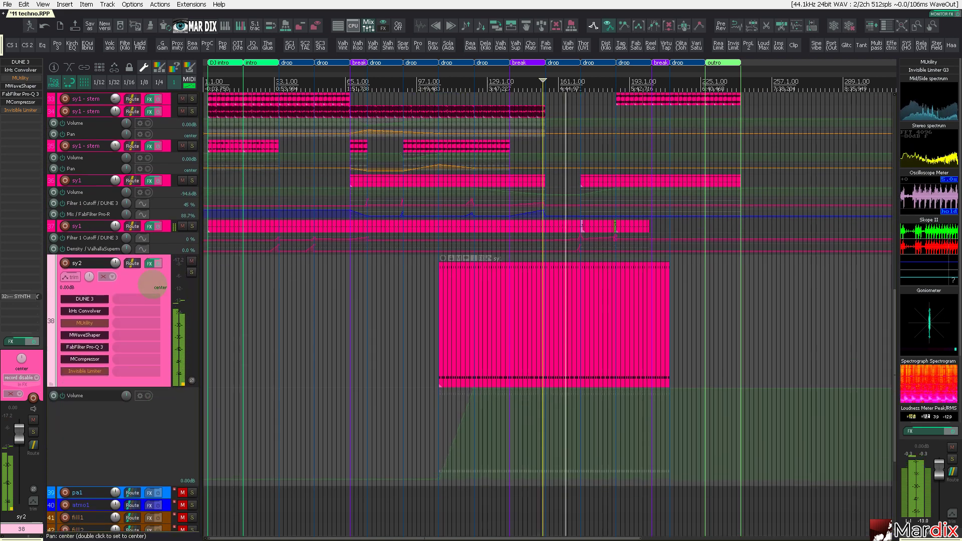
{"action": "left_click", "coordinate": [104, 323]}
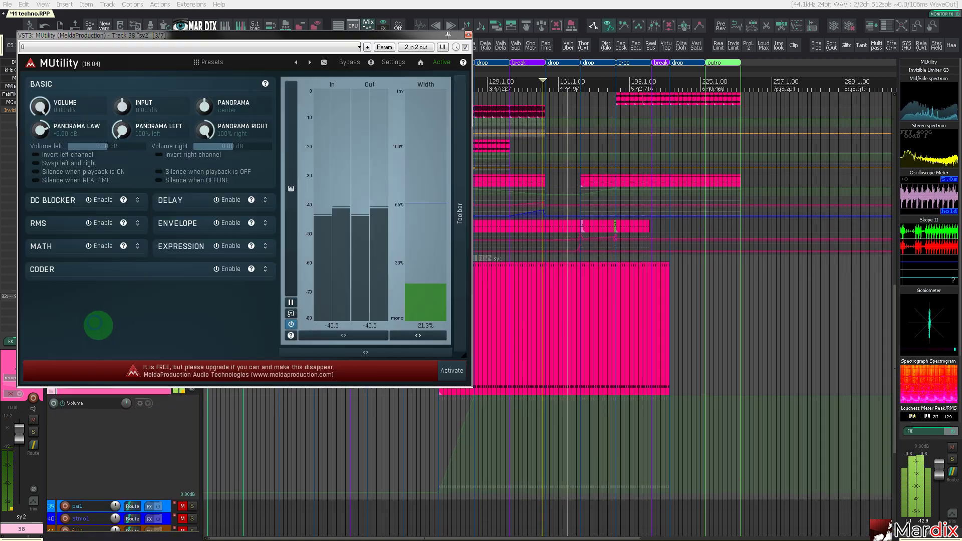
{"action": "left_click", "coordinate": [202, 306]}
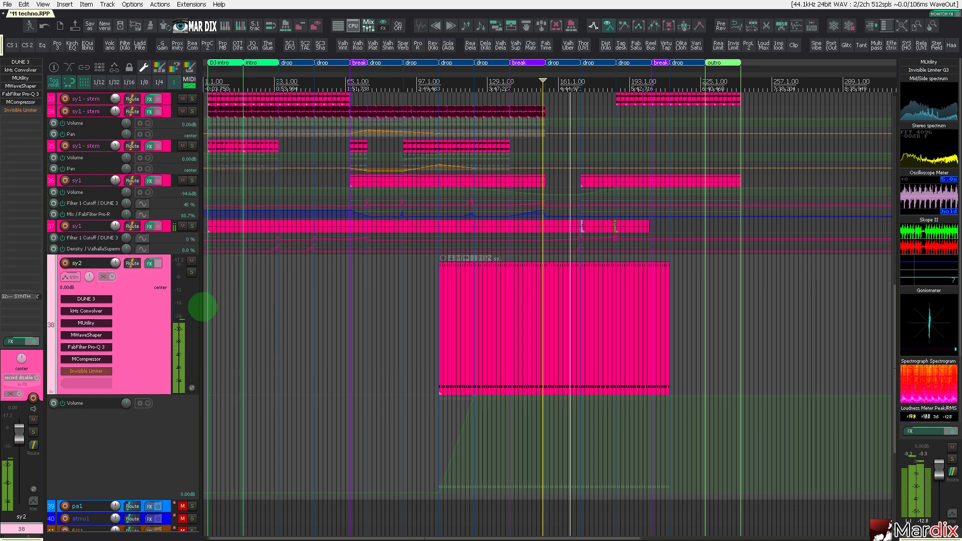
{"action": "left_click", "coordinate": [108, 323], "text": "alt"}
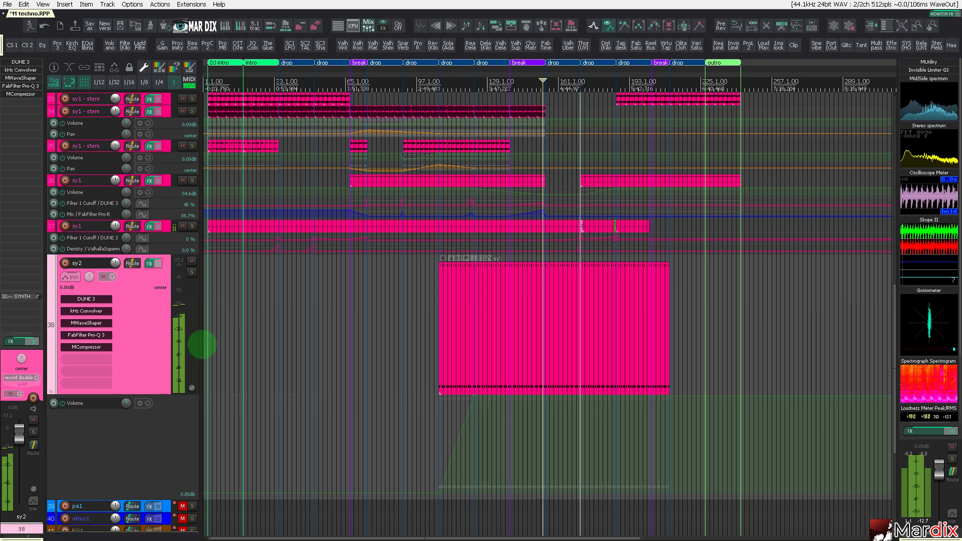
- Copy the vox1 clip at bar 18 to bar 188, just after the start of the 13 drop
{"action": "scroll", "coordinate": [125, 322], "scroll_direction": "down", "scroll_amount": 6}
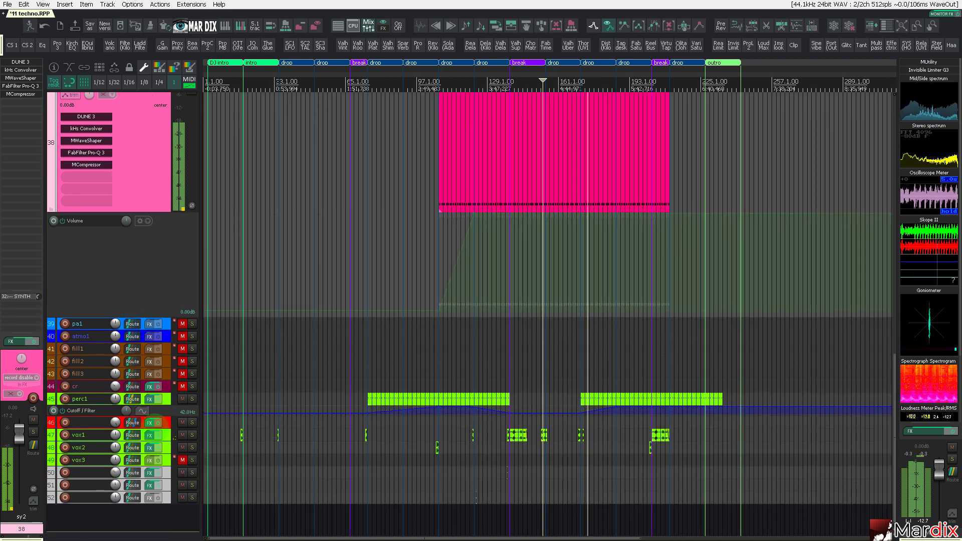
{"action": "left_click", "coordinate": [166, 435]}
{"action": "scroll", "coordinate": [182, 454], "scroll_direction": "up", "scroll_amount": 4}
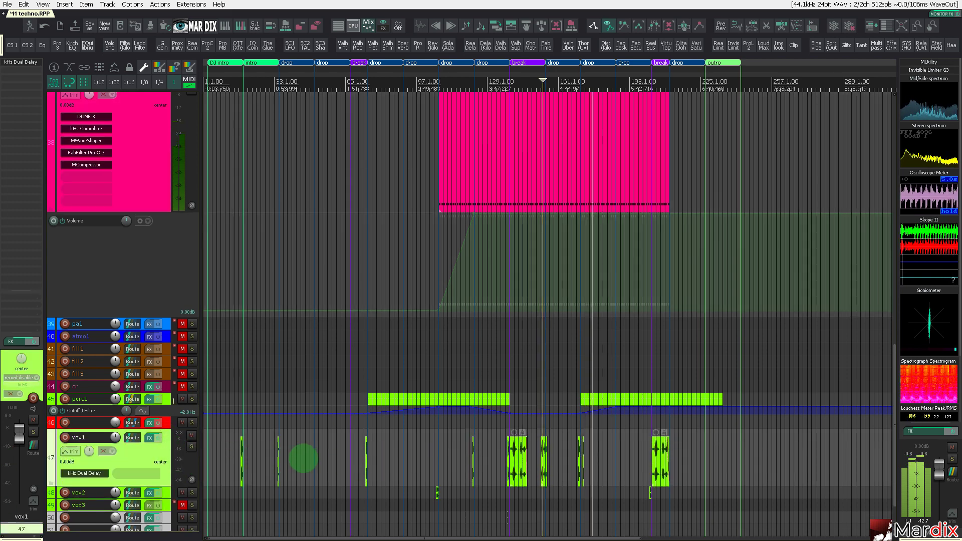
{"action": "scroll", "coordinate": [236, 451], "scroll_direction": "up", "scroll_amount": 3}
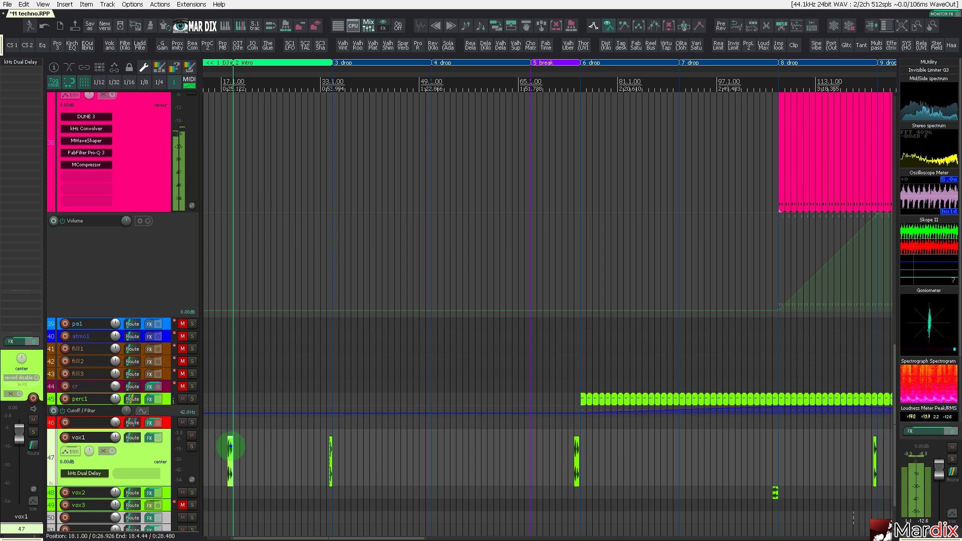
{"action": "left_click_drag", "start_coordinate": [231, 446], "coordinate": [892, 459]}
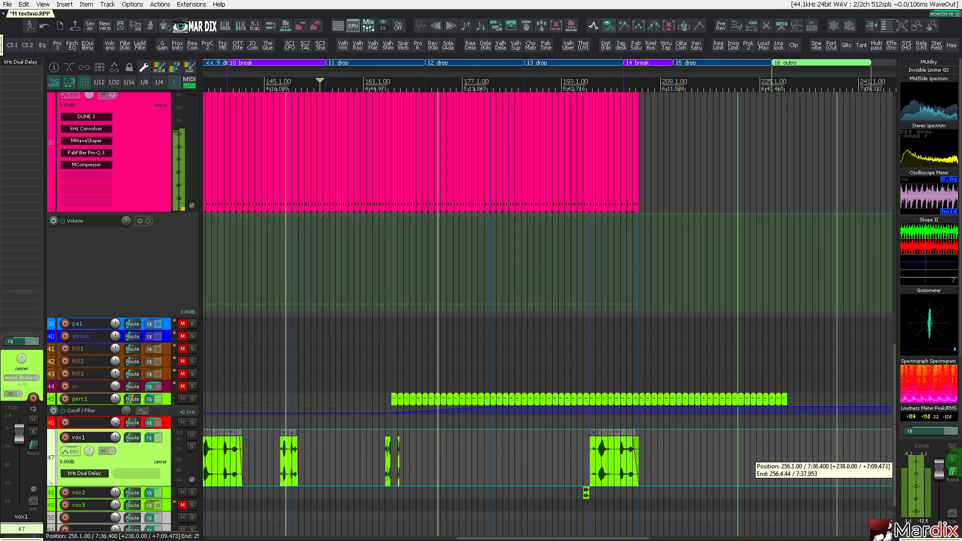
{"action": "left_click_drag", "start_coordinate": [955, 462], "coordinate": [367, 462]}
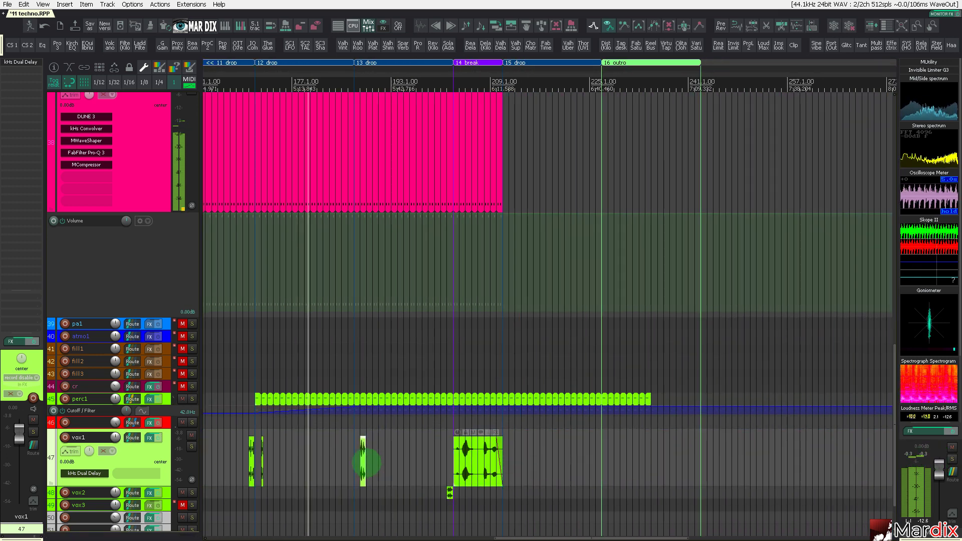
- Set the grid to 1/16, trim the start of the copied vox1 clip, move it to 187.4.75 and audition it in the mix
{"action": "scroll", "coordinate": [366, 462], "scroll_direction": "up", "scroll_amount": 5}
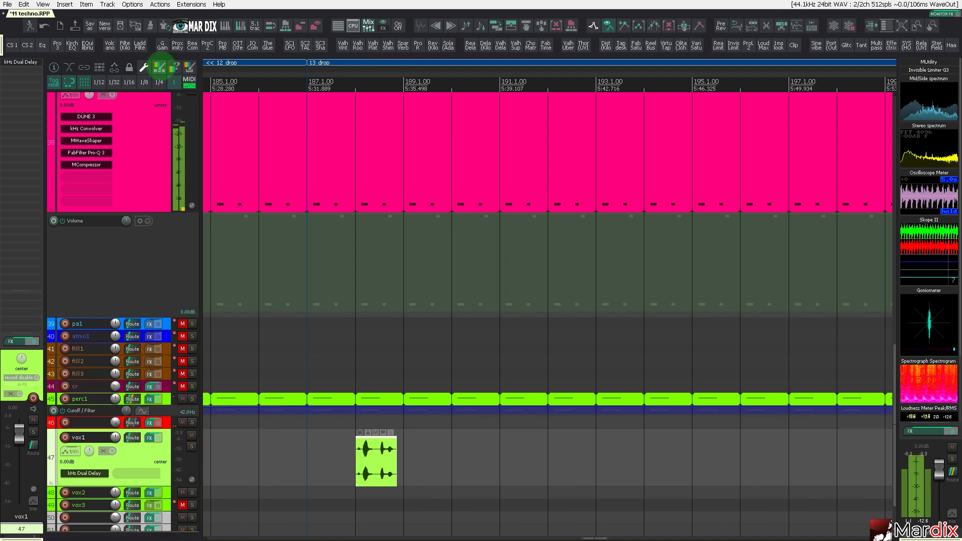
{"action": "left_click", "coordinate": [129, 82]}
{"action": "scroll", "coordinate": [290, 455], "scroll_direction": "up", "scroll_amount": 2}
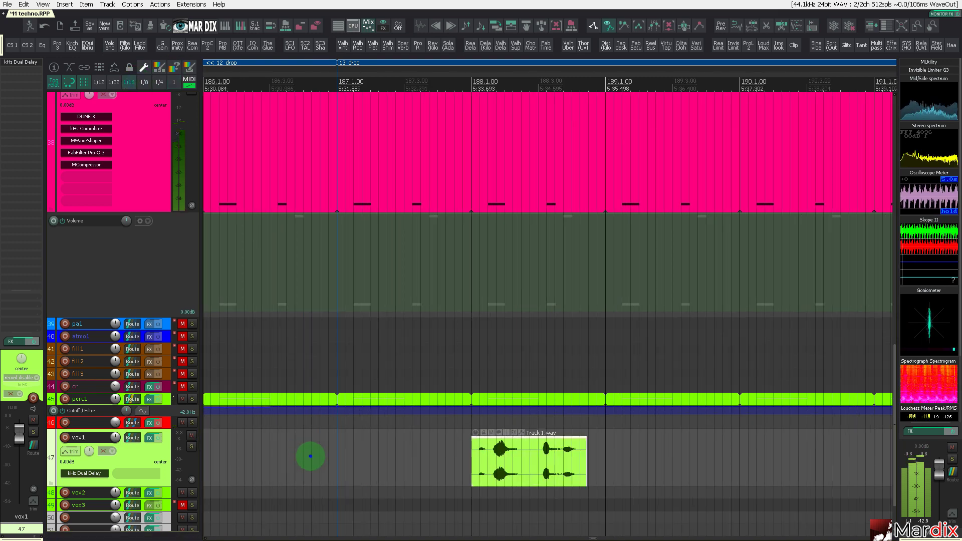
{"action": "left_click", "coordinate": [310, 456]}
{"action": "scroll", "coordinate": [148, 401], "scroll_direction": "up", "scroll_amount": 3}
{"action": "scroll", "coordinate": [150, 394], "scroll_direction": "up", "scroll_amount": 3}
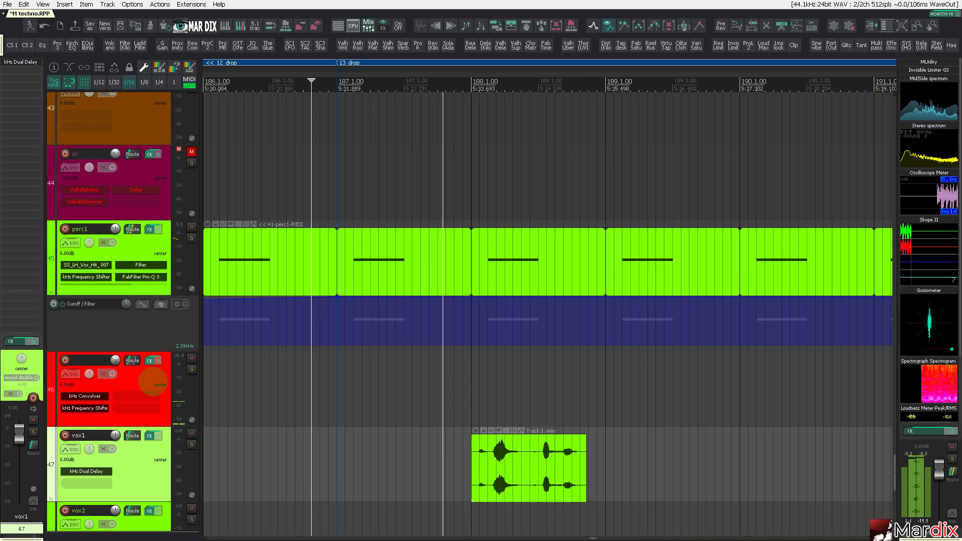
{"action": "mouse_move", "coordinate": [475, 461]}
{"action": "left_mouse_down"}
{"action": "mouse_move", "coordinate": [426, 461]}
{"action": "mouse_move", "coordinate": [463, 467]}
{"action": "left_mouse_up"}
{"action": "left_click", "coordinate": [429, 461]}
{"action": "left_click", "coordinate": [329, 464]}
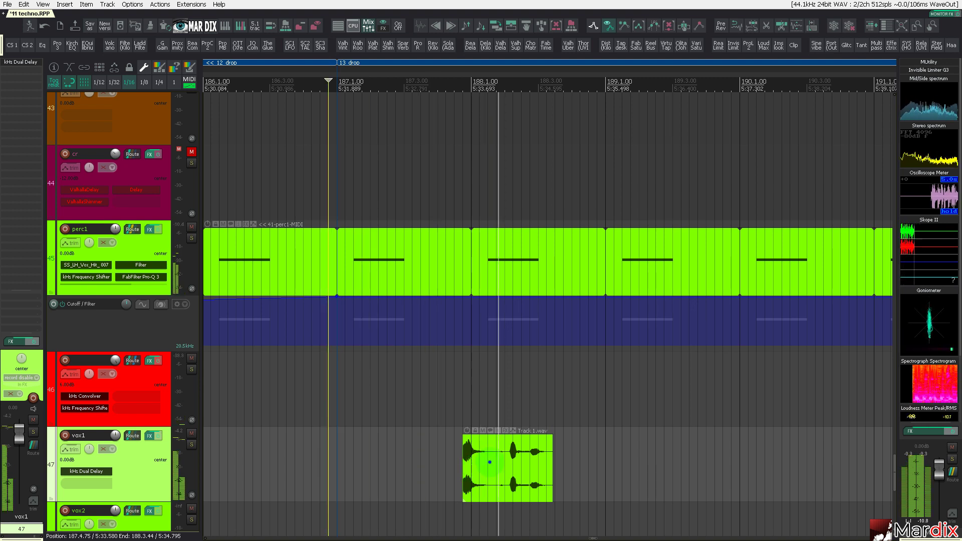
- Move the start of the trimmed vox1 clip to 187.4.00 and audition it from the start of the 13 drop
{"action": "left_click_drag", "start_coordinate": [490, 462], "coordinate": [456, 463]}
{"action": "left_click", "coordinate": [339, 463]}
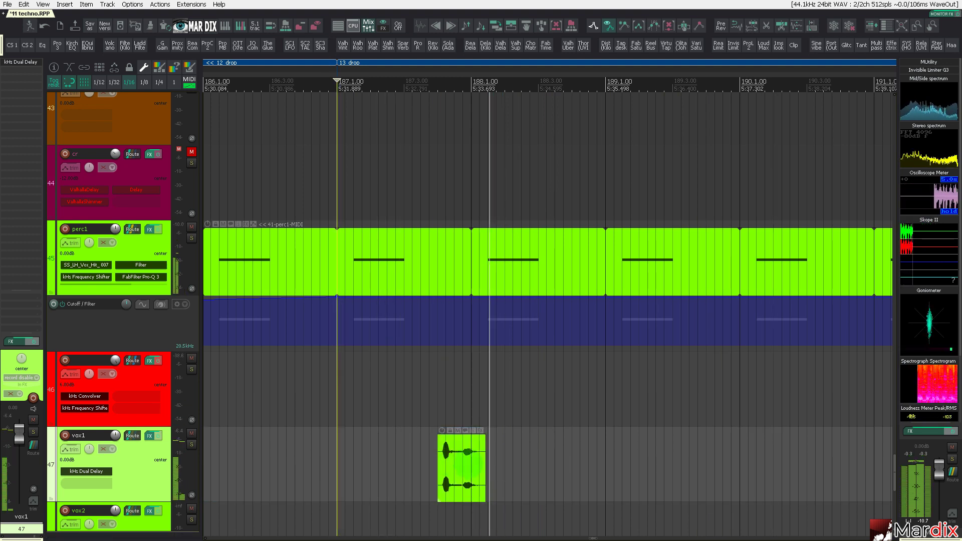
{"action": "left_click", "coordinate": [479, 464]}
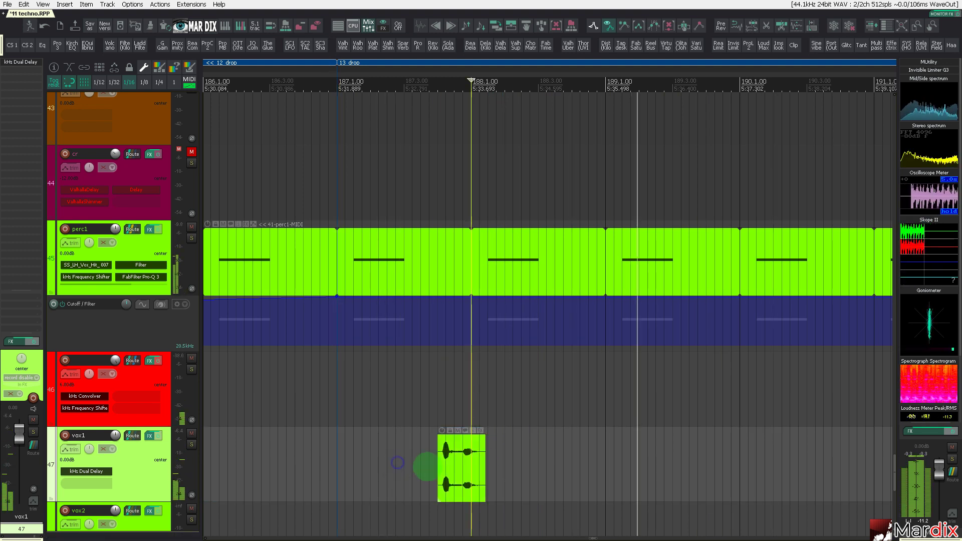
{"action": "scroll", "coordinate": [440, 461], "scroll_direction": "up", "scroll_amount": 8}
{"action": "mouse_move", "coordinate": [440, 469]}
{"action": "left_mouse_down"}
{"action": "mouse_move", "coordinate": [472, 471]}
{"action": "mouse_move", "coordinate": [436, 472]}
{"action": "left_mouse_up"}
{"action": "scroll", "coordinate": [372, 475], "scroll_direction": "down", "scroll_amount": 5}
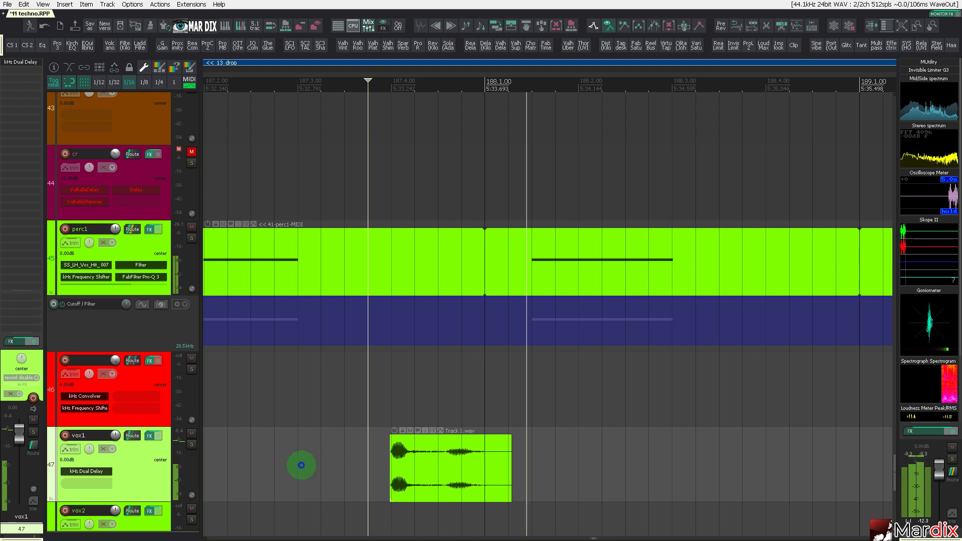
- Shape the end of the vox1 clip with a slight trim and a fade-out from 188.1.00, and pitch it down 1 semitone
{"action": "left_click_drag", "start_coordinate": [511, 468], "coordinate": [504, 441]}
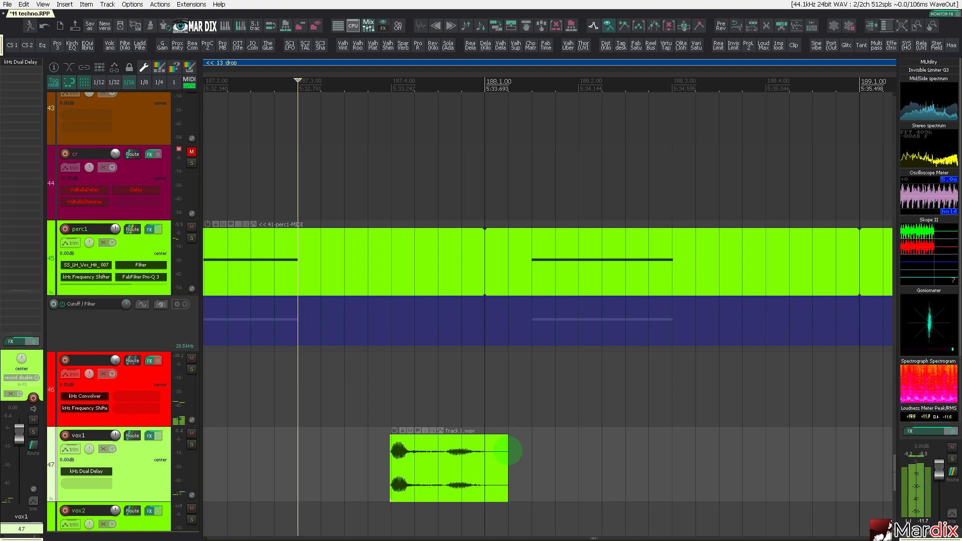
{"action": "left_click_drag", "start_coordinate": [505, 439], "coordinate": [486, 440]}
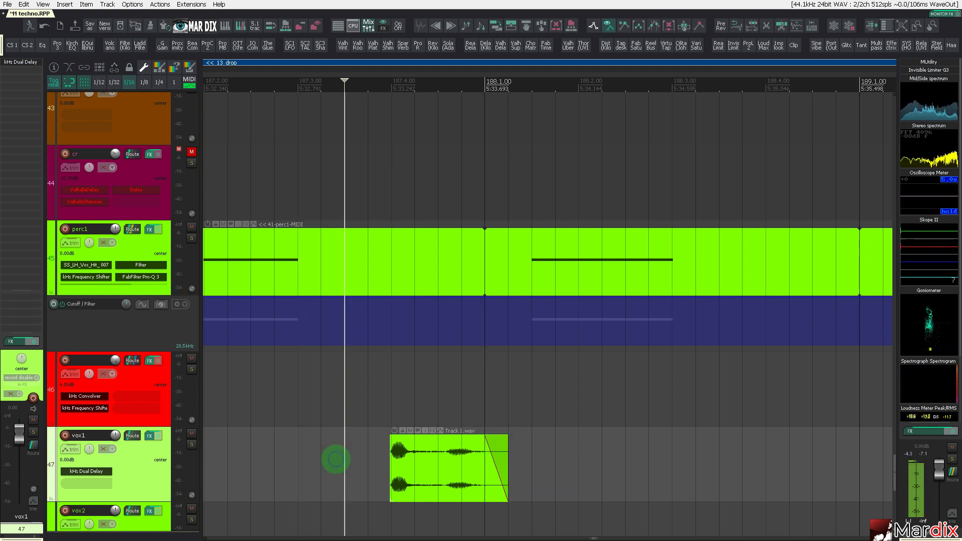
{"action": "scroll", "coordinate": [409, 457], "scroll_direction": "up", "scroll_amount": 3}
{"action": "key", "text": "space"}
{"action": "left_click_drag", "start_coordinate": [426, 456], "coordinate": [426, 456]}
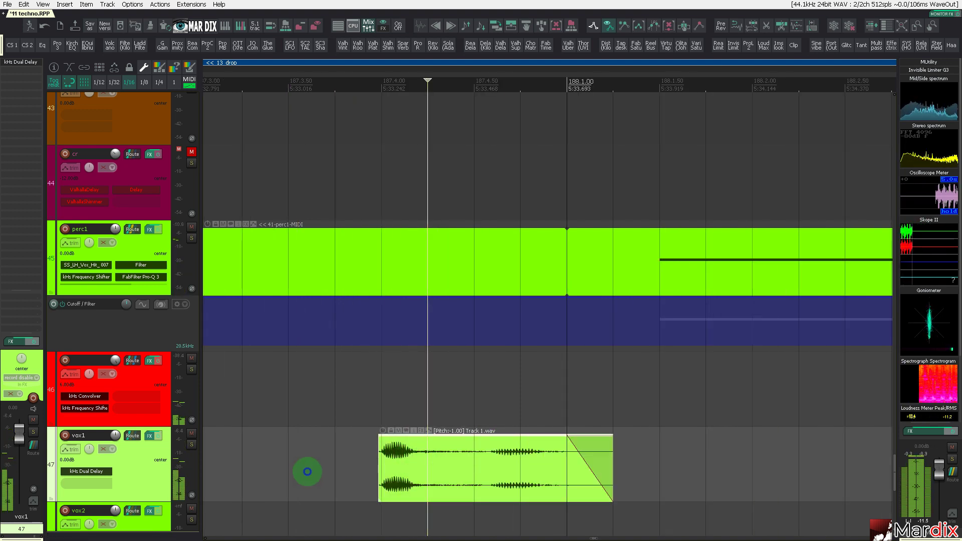
- Copy the pitched vox1 clip one bar along to 188.4.00 and play both clips from bar 187
{"action": "scroll", "coordinate": [423, 456], "scroll_direction": "down", "scroll_amount": 10}
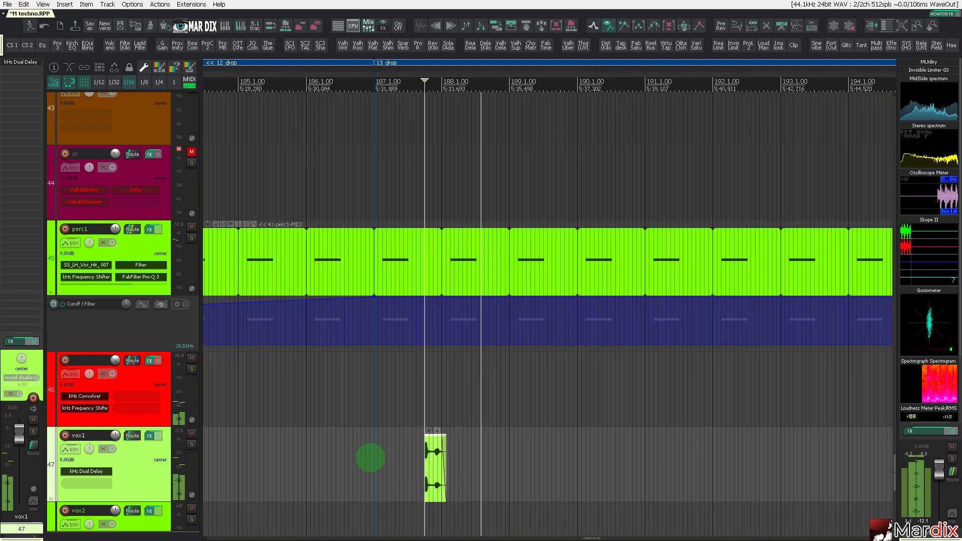
{"action": "scroll", "coordinate": [430, 457], "scroll_direction": "up", "scroll_amount": 4}
{"action": "left_click_drag", "start_coordinate": [430, 457], "coordinate": [622, 457]}
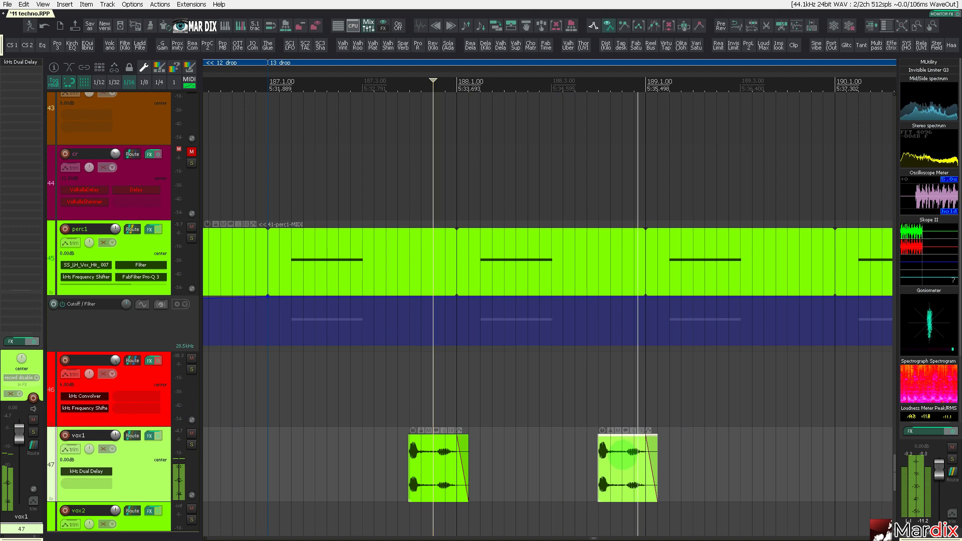
{"action": "scroll", "coordinate": [621, 458], "scroll_direction": "down", "scroll_amount": 3}
{"action": "left_click", "coordinate": [440, 458]}
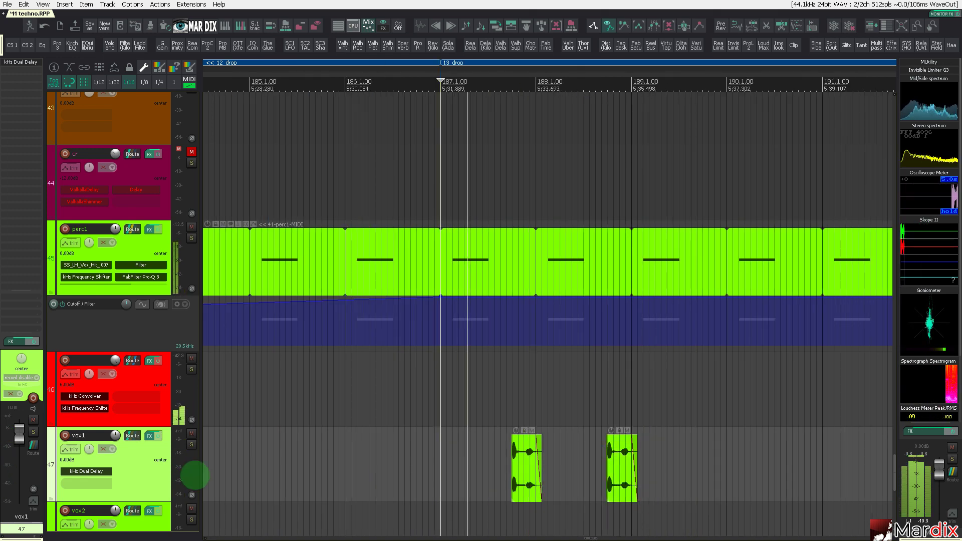
- Insert a new track below track 46 and move the two vocal clips from vox1 onto it
{"action": "scroll", "coordinate": [150, 461], "scroll_direction": "down", "scroll_amount": 5}
{"action": "scroll", "coordinate": [153, 446], "scroll_direction": "up", "scroll_amount": 3}
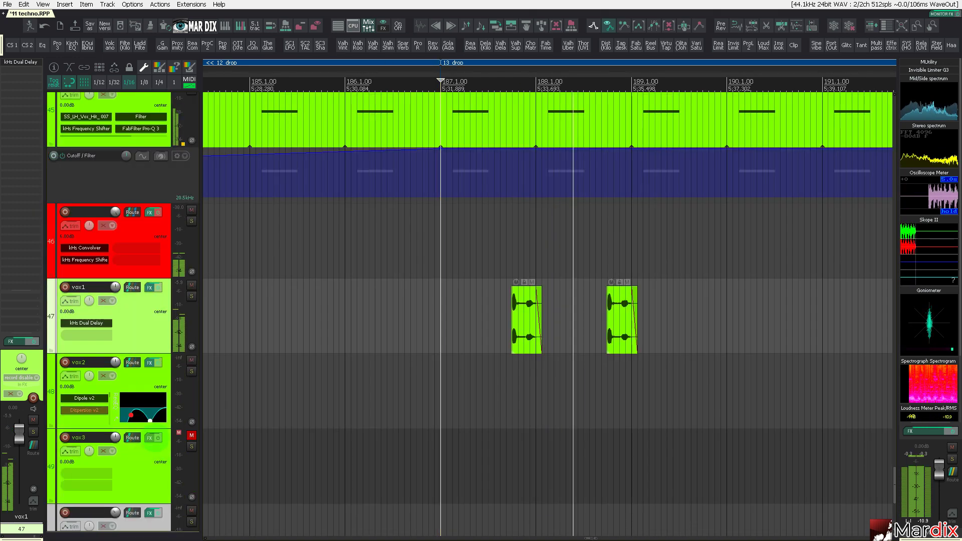
{"action": "left_click", "coordinate": [147, 231]}
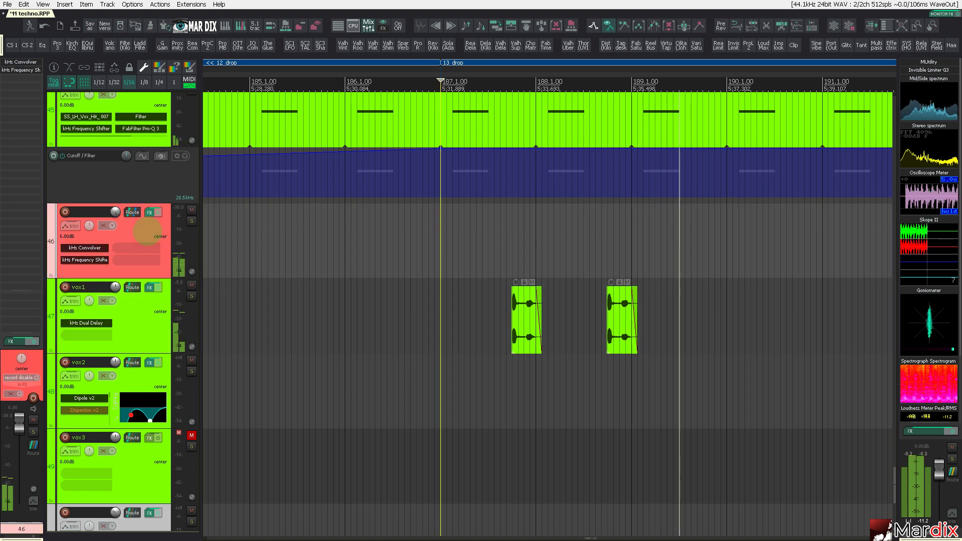
{"action": "key", "text": "ctrl+t"}
{"action": "left_click_drag", "start_coordinate": [440, 370], "coordinate": [668, 406]}
{"action": "key", "text": "KP_8"}
{"action": "left_click", "coordinate": [400, 332]}
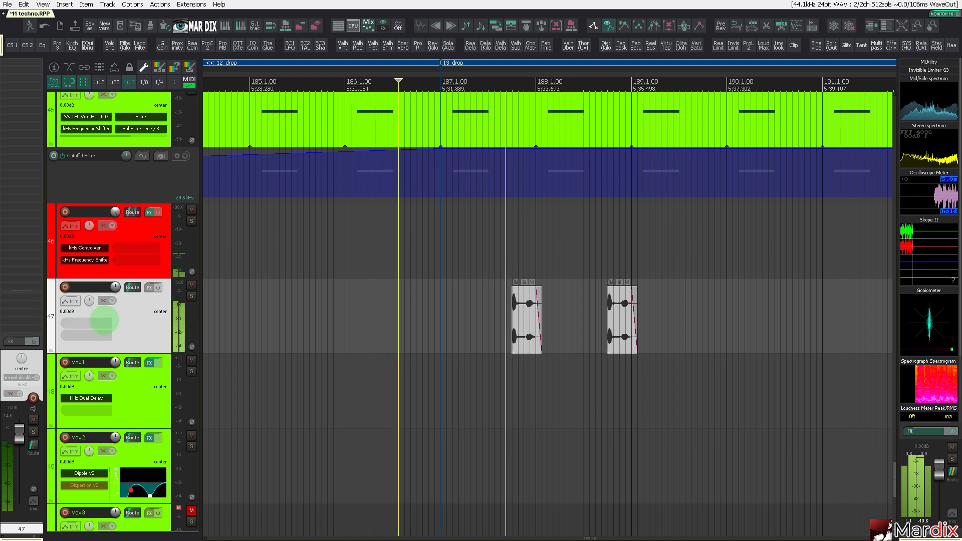
- Add the Infiltrator (Devious Machines) effect to the new track 47 and move its window clear of the clips
{"action": "left_click", "coordinate": [147, 289]}
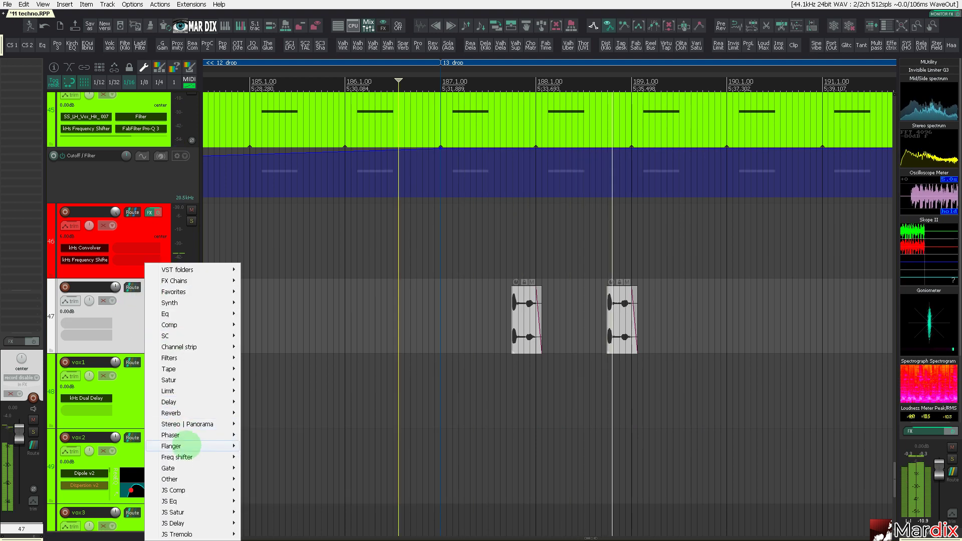
{"action": "mouse_move", "coordinate": [201, 335]}
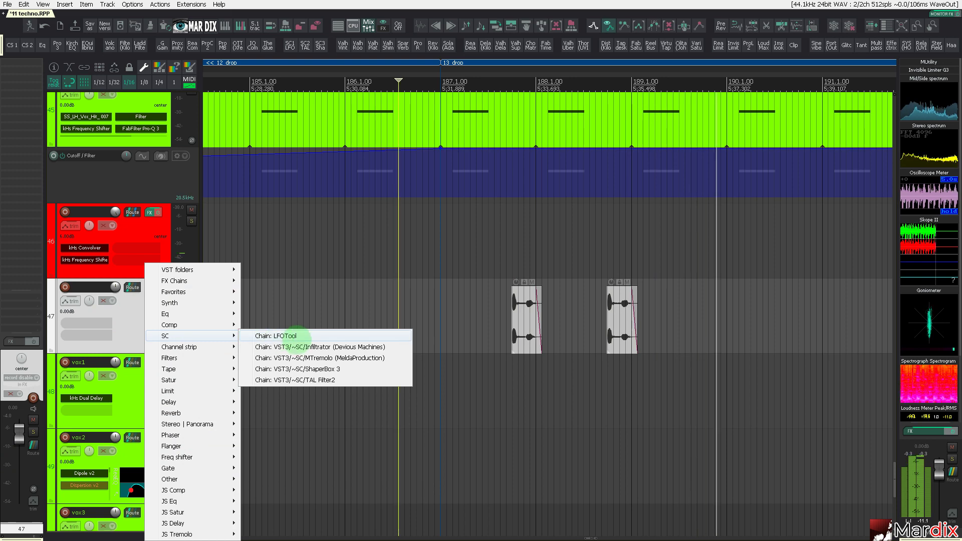
{"action": "left_click", "coordinate": [318, 347]}
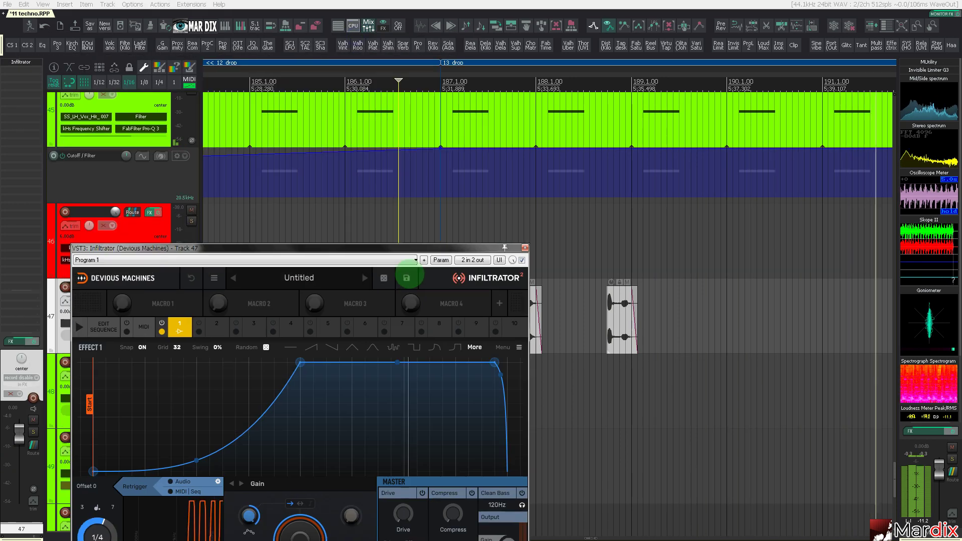
{"action": "left_click_drag", "start_coordinate": [422, 249], "coordinate": [422, 357]}
- Duplicate the pair of vocal clips on track 47 repeatedly to fill the 13 drop up to the 14 break
{"action": "left_click_drag", "start_coordinate": [454, 271], "coordinate": [682, 322]}
{"action": "key", "text": "ctrl+d"}
{"action": "scroll", "coordinate": [650, 298], "scroll_direction": "down", "scroll_amount": 4}
{"action": "left_click_drag", "start_coordinate": [733, 272], "coordinate": [520, 292]}
{"action": "scroll", "coordinate": [519, 292], "scroll_direction": "down", "scroll_amount": 3}
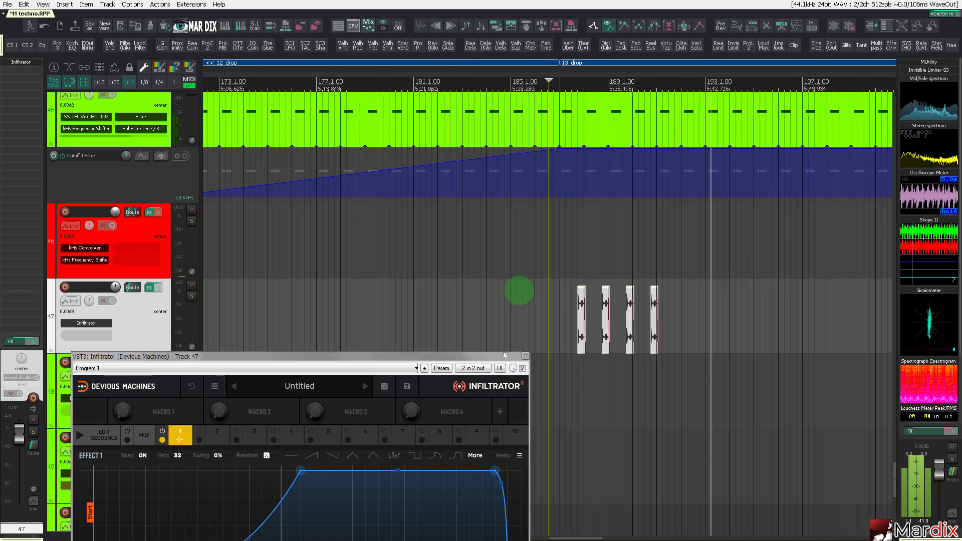
{"action": "key", "text": "ctrl+d"}
{"action": "key", "text": "ctrl+d"}
{"action": "key", "text": "ctrl+d"}
- Audition Infiltrator's Beat Mashing > Beat Repeat presets Amen Brother, Background Beat Repeat and Background Repetitions on the vocal clips
{"action": "left_click_drag", "start_coordinate": [468, 357], "coordinate": [591, 194]}
{"action": "left_click", "coordinate": [457, 231]}
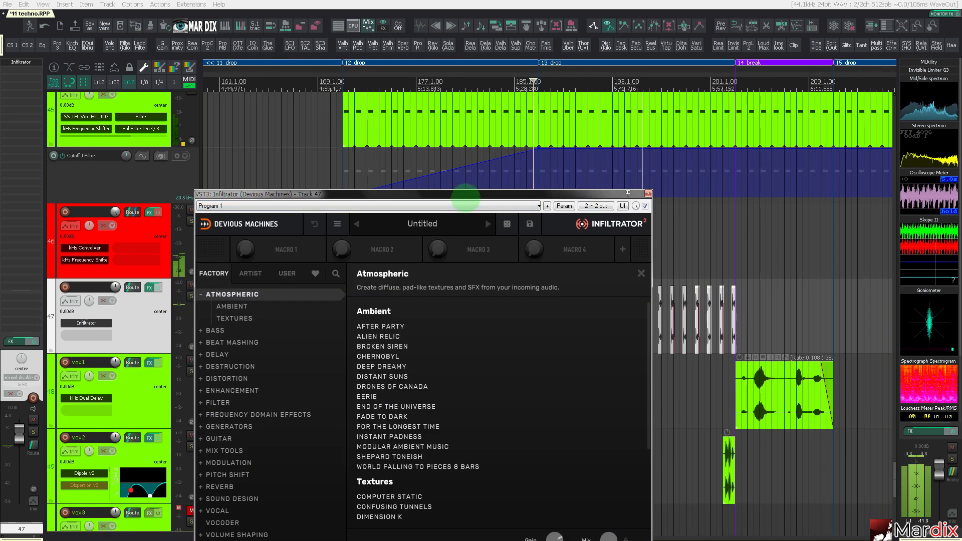
{"action": "left_click_drag", "start_coordinate": [465, 199], "coordinate": [512, 148]}
{"action": "left_click", "coordinate": [300, 290]}
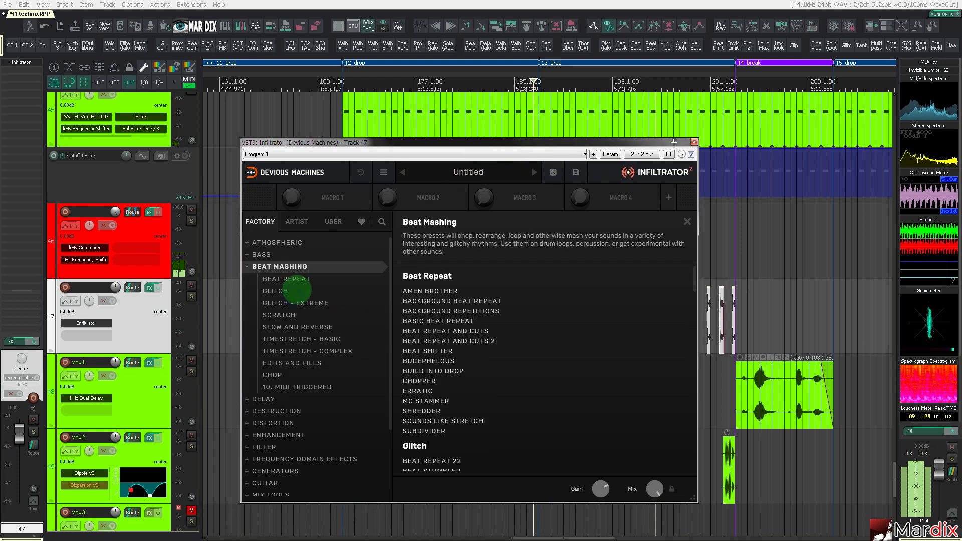
{"action": "left_click", "coordinate": [290, 278]}
{"action": "left_click", "coordinate": [430, 263]}
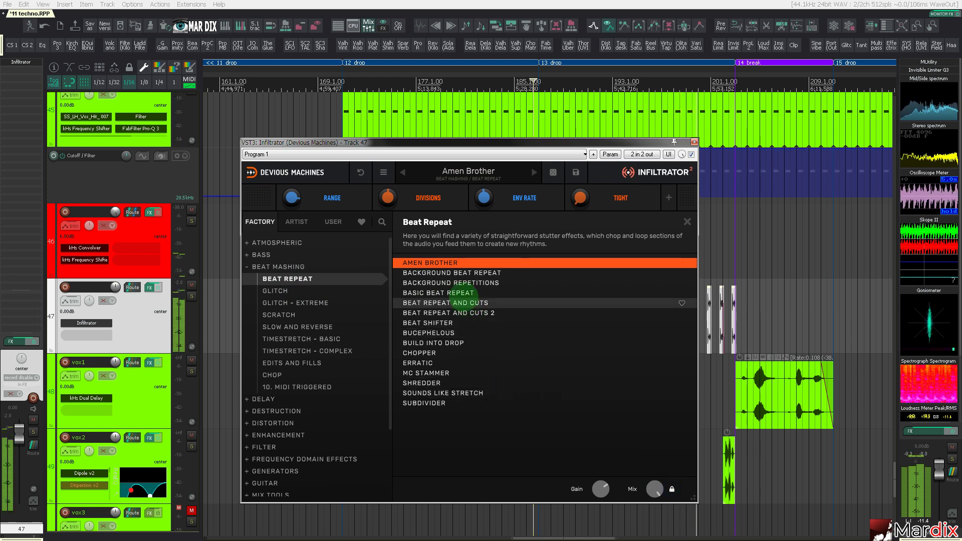
{"action": "left_click", "coordinate": [462, 272]}
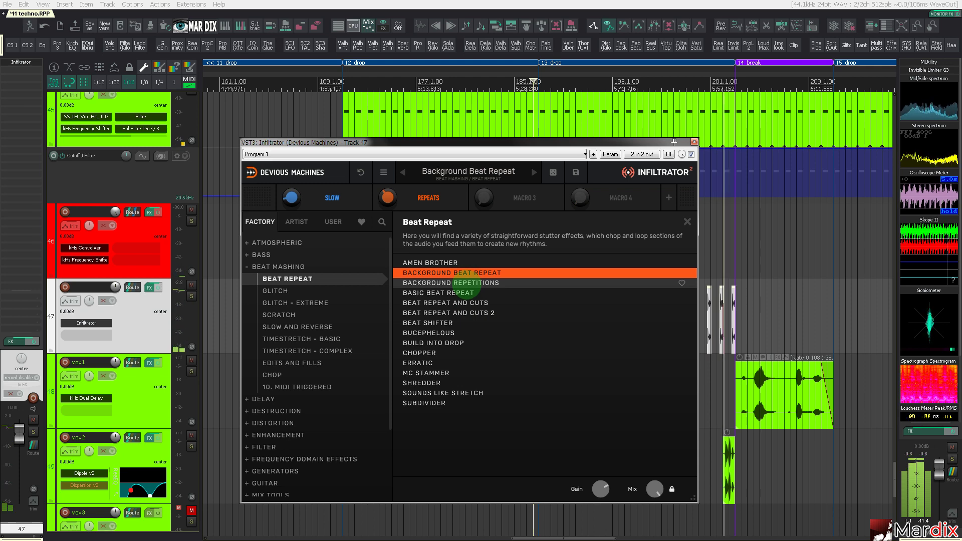
{"action": "left_click", "coordinate": [462, 284]}
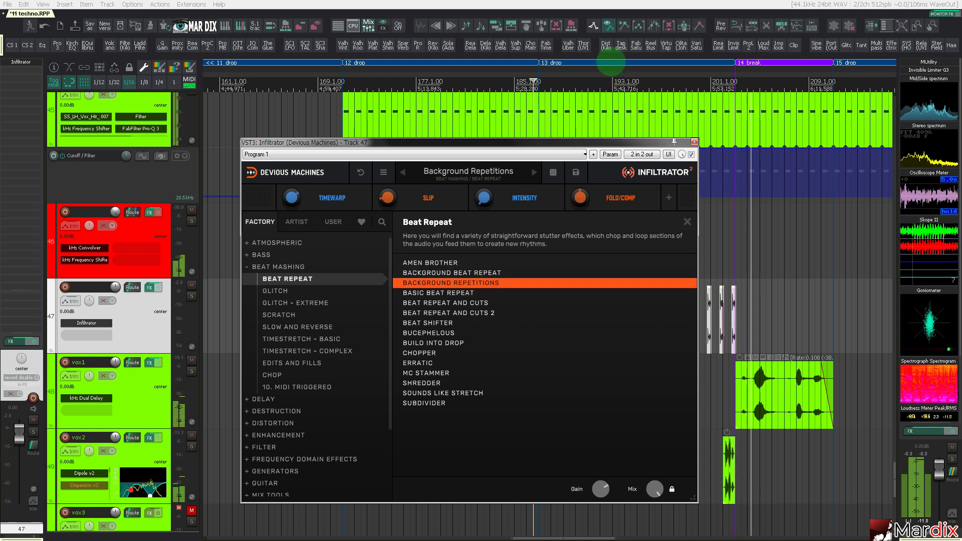
- Set the time selection to the 13 drop region so that playback loops over it
{"action": "double_click", "coordinate": [610, 64]}
{"action": "left_click_drag", "start_coordinate": [611, 65], "coordinate": [538, 70]}
{"action": "left_click_drag", "start_coordinate": [537, 143], "coordinate": [556, 144]}
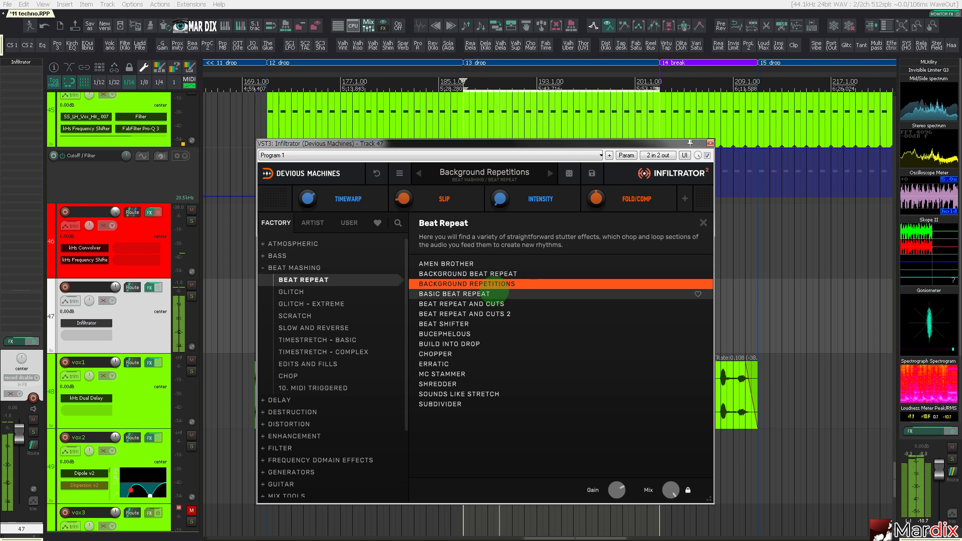
- Audition the remaining Beat Repeat presets from Basic Beat Repeat through Beat Shifter and Bucephelous to Build Into Drop
{"action": "left_click", "coordinate": [496, 291]}
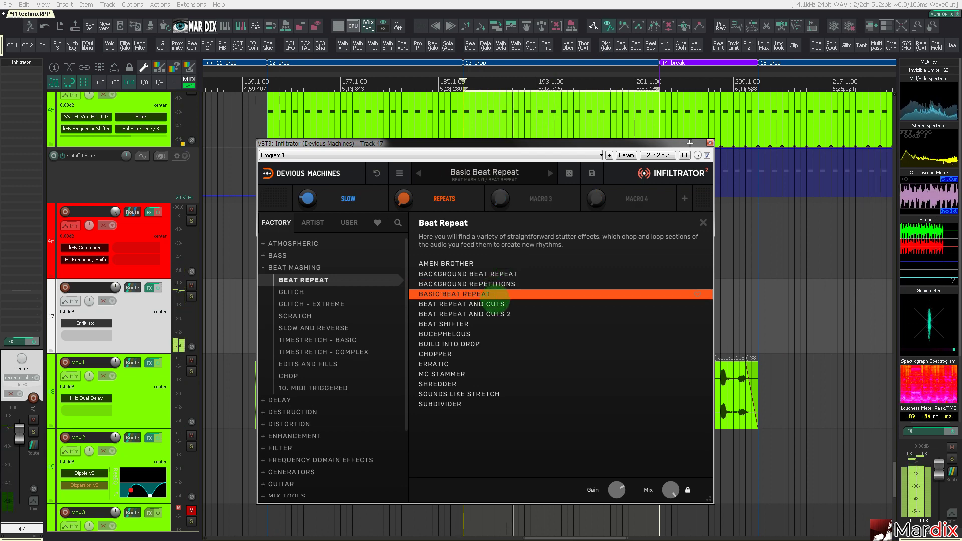
{"action": "double_click", "coordinate": [493, 304]}
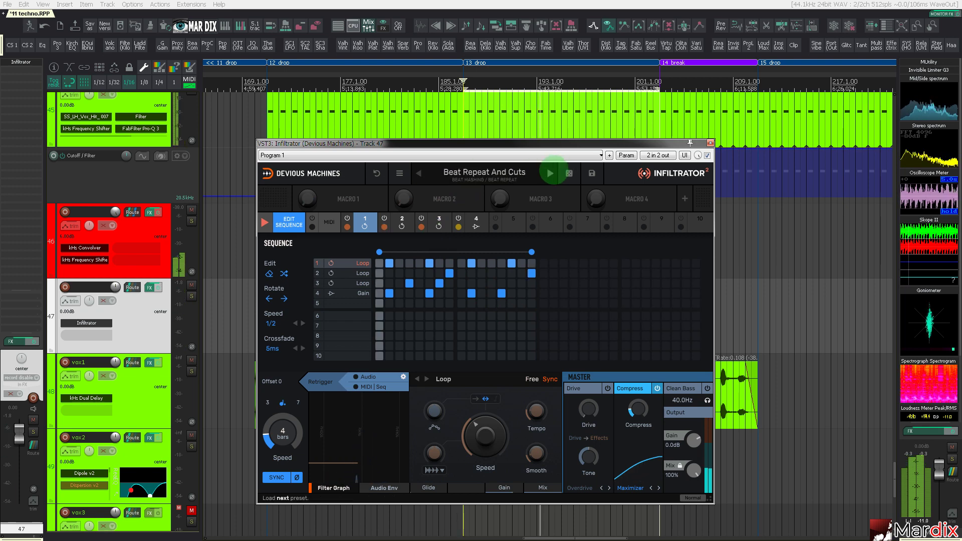
{"action": "left_click", "coordinate": [550, 173]}
{"action": "left_click", "coordinate": [550, 173]}
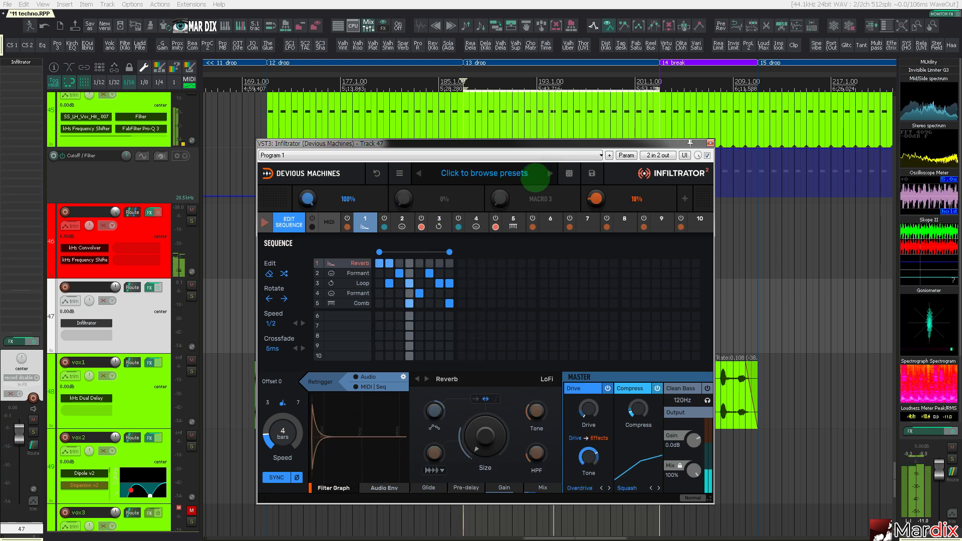
{"action": "left_click", "coordinate": [419, 173]}
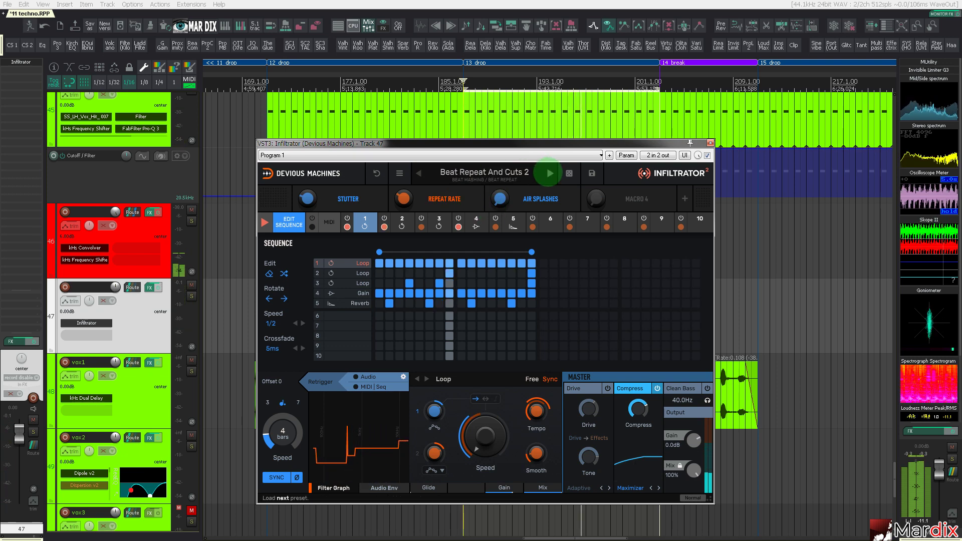
{"action": "left_click", "coordinate": [550, 173]}
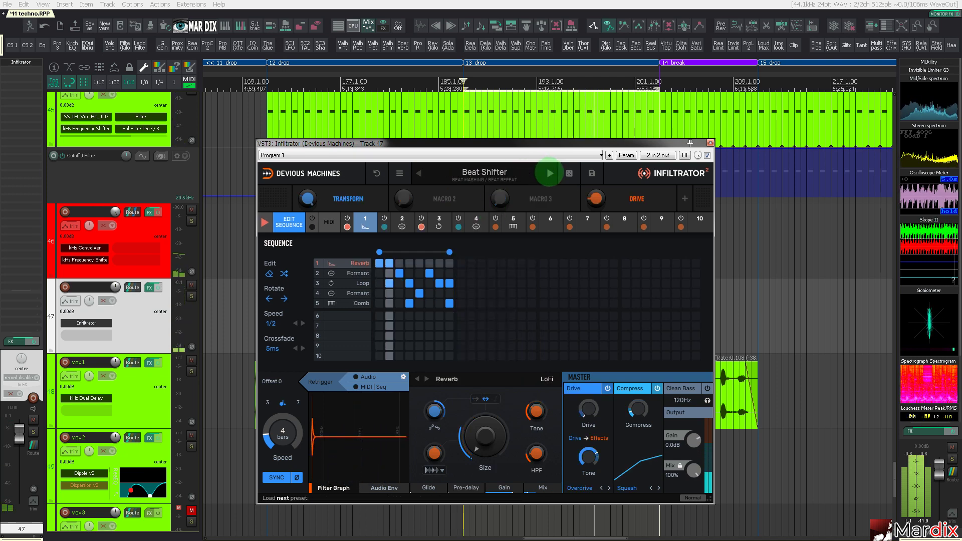
{"action": "left_click", "coordinate": [550, 173]}
{"action": "left_click", "coordinate": [511, 174]}
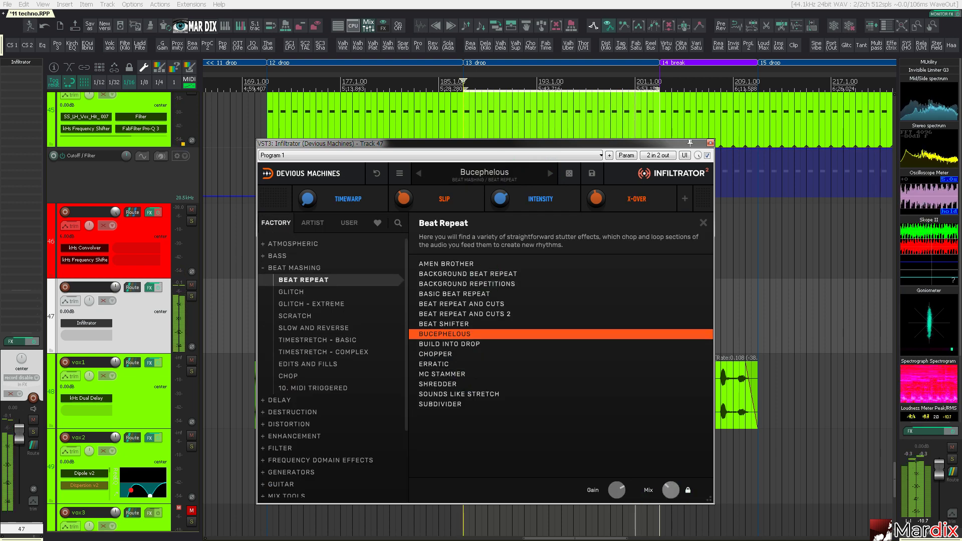
{"action": "left_click", "coordinate": [486, 344]}
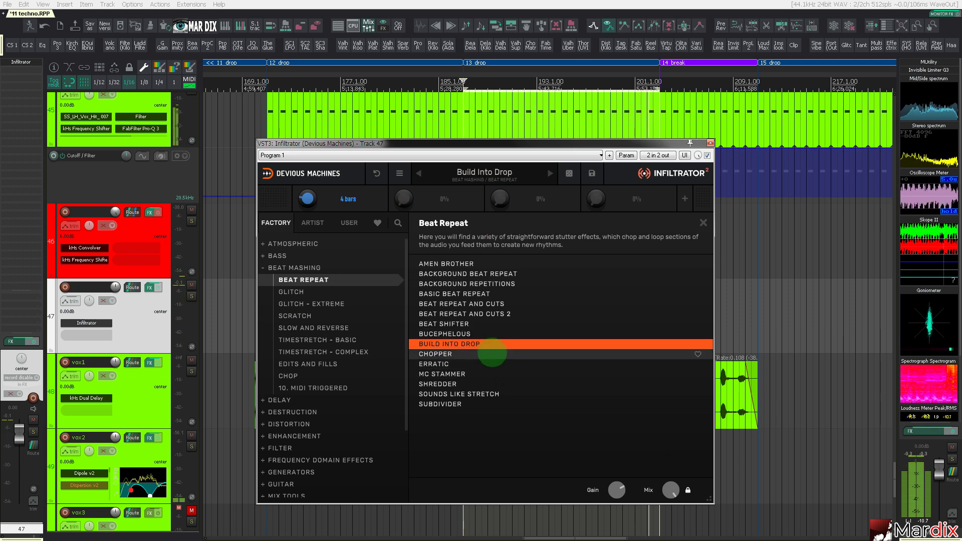
- Compare the Glitch presets Cybernetic Systems, Demanufacture, Grain Gate and Headache, keep Headache loaded and close Infiltrator's floating window
{"action": "left_click", "coordinate": [292, 292]}
{"action": "left_click", "coordinate": [437, 302]}
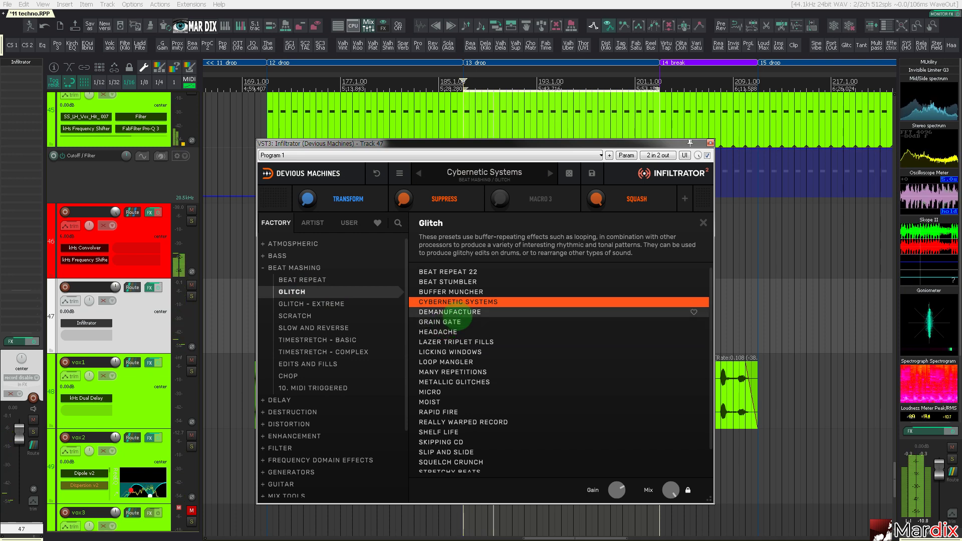
{"action": "left_click", "coordinate": [457, 314]}
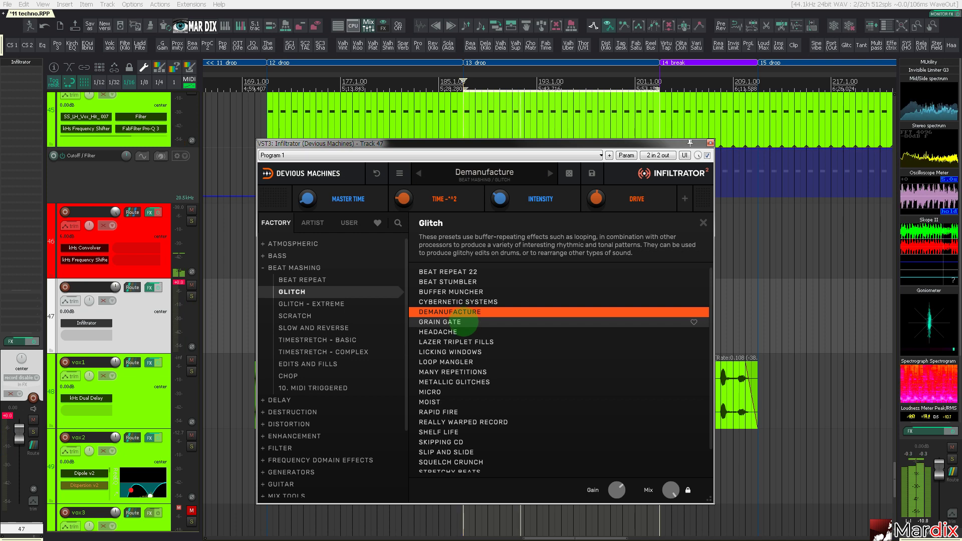
{"action": "left_click", "coordinate": [464, 321]}
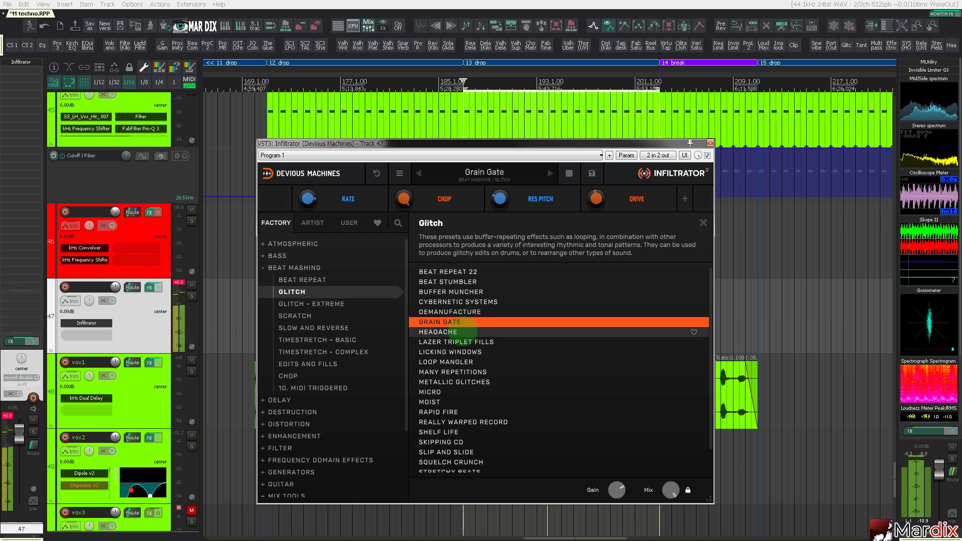
{"action": "left_click", "coordinate": [467, 332]}
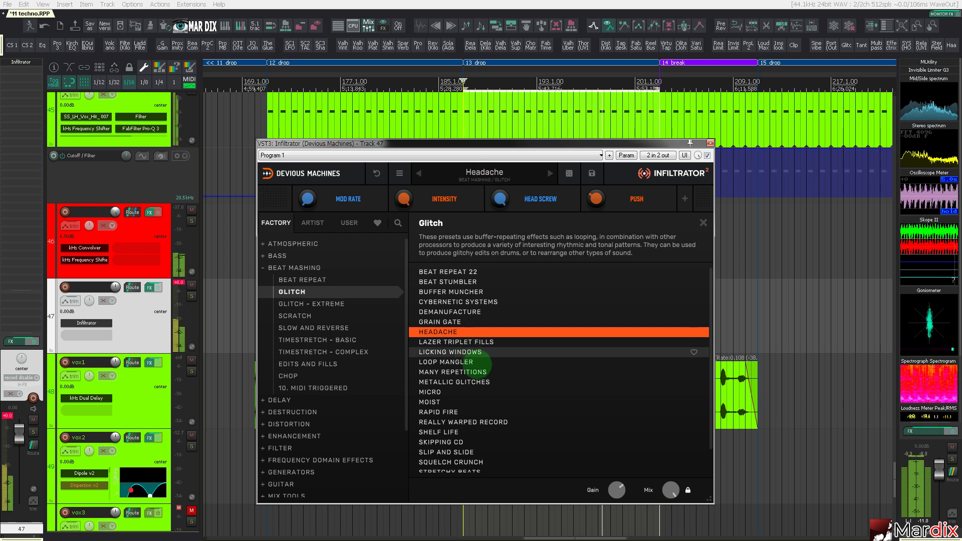
{"action": "left_click", "coordinate": [485, 174]}
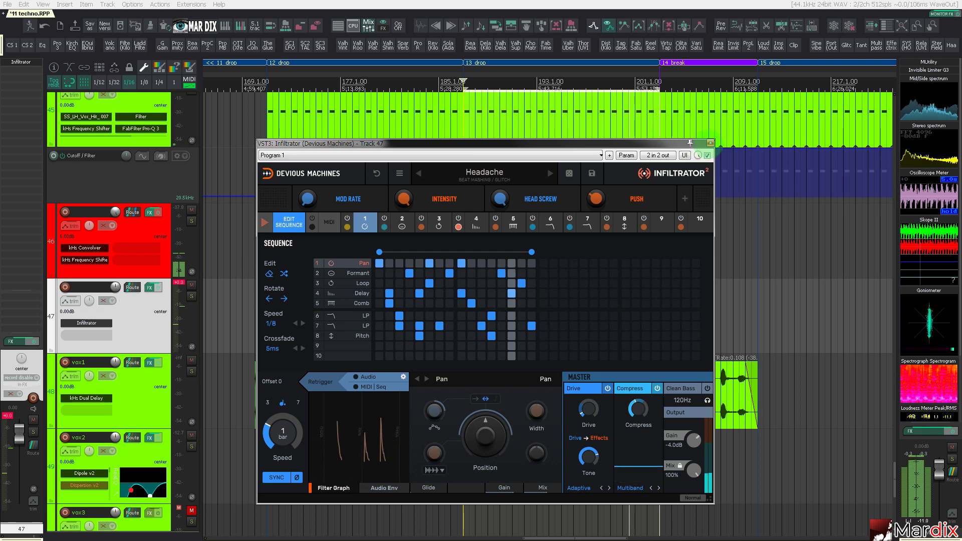
{"action": "left_click", "coordinate": [711, 143]}
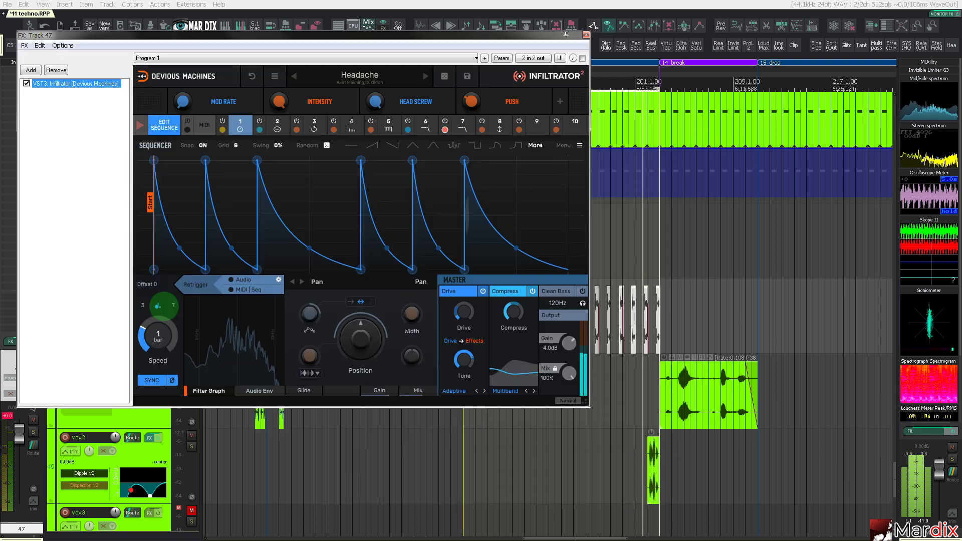
- Examine the PDC mode and oversampling options for Infiltrator in track 47's effect chain
{"action": "left_click", "coordinate": [150, 288]}
{"action": "right_click", "coordinate": [69, 84]}
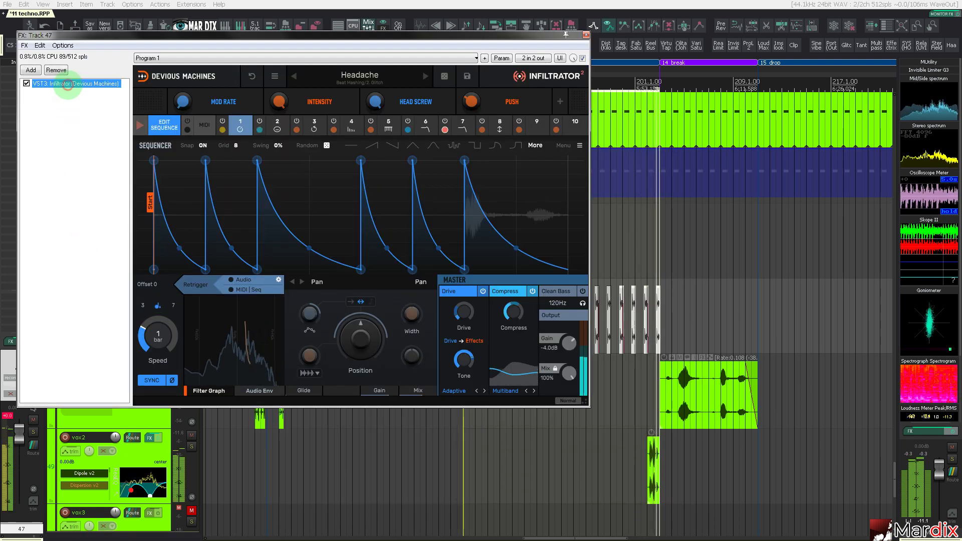
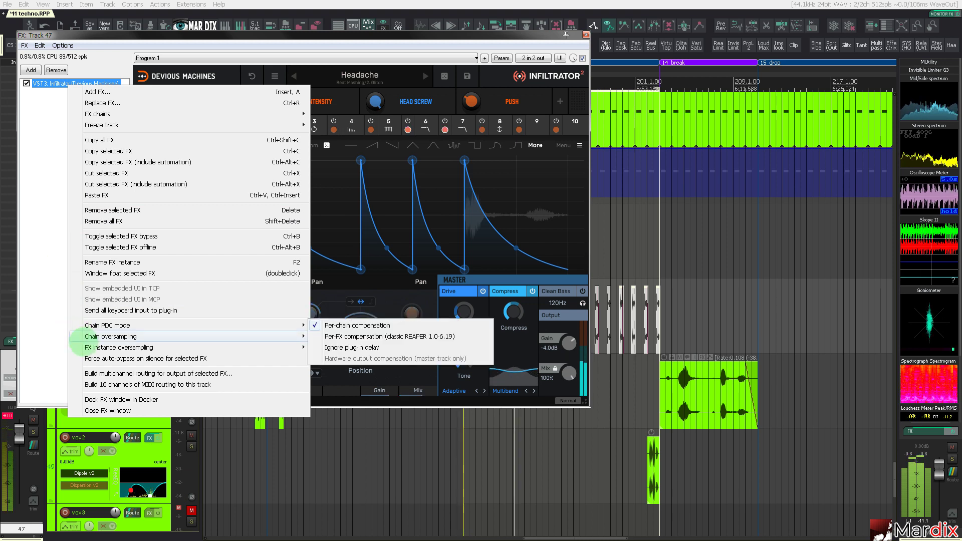
{"action": "left_click", "coordinate": [90, 358]}
{"action": "left_click", "coordinate": [78, 331]}
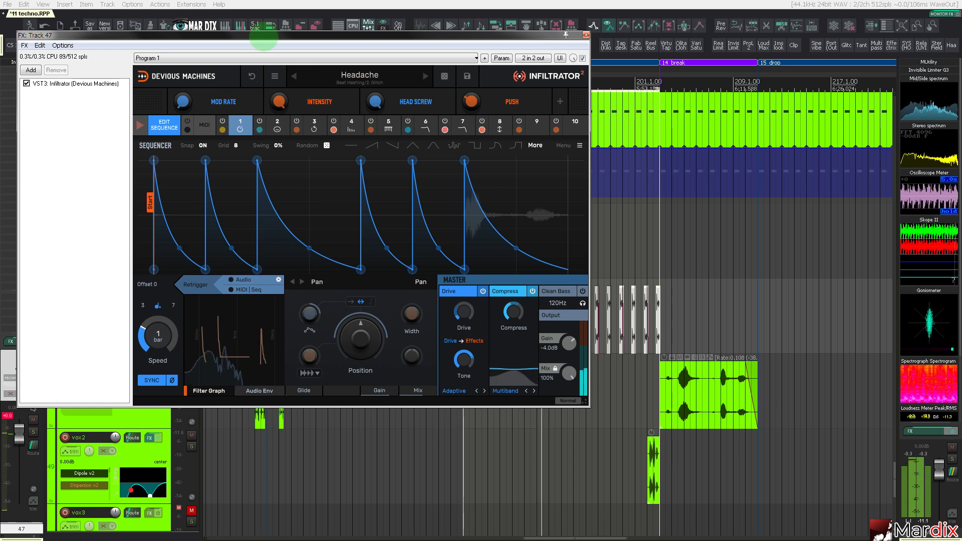
{"action": "right_click", "coordinate": [264, 36]}
{"action": "left_click", "coordinate": [79, 176]}
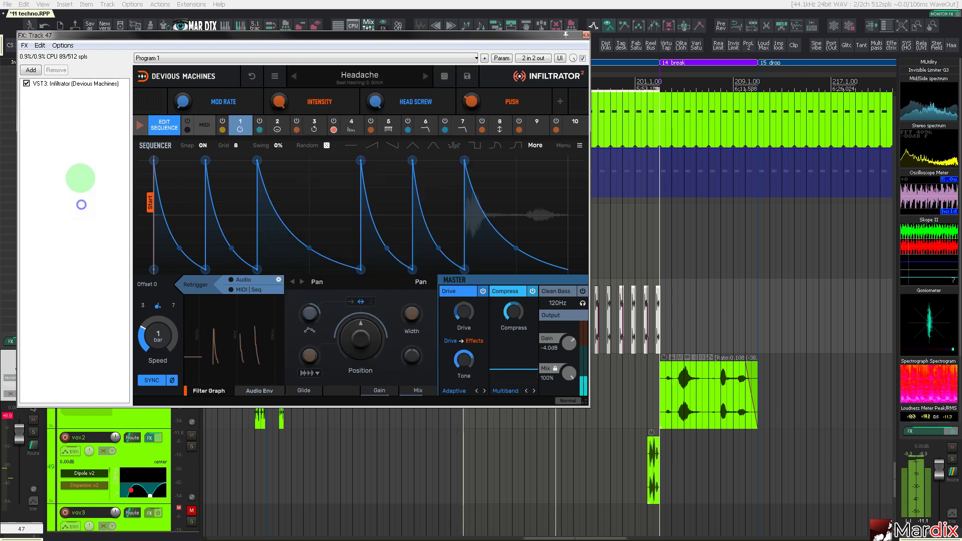
{"action": "right_click", "coordinate": [86, 83]}
{"action": "left_click", "coordinate": [81, 167]}
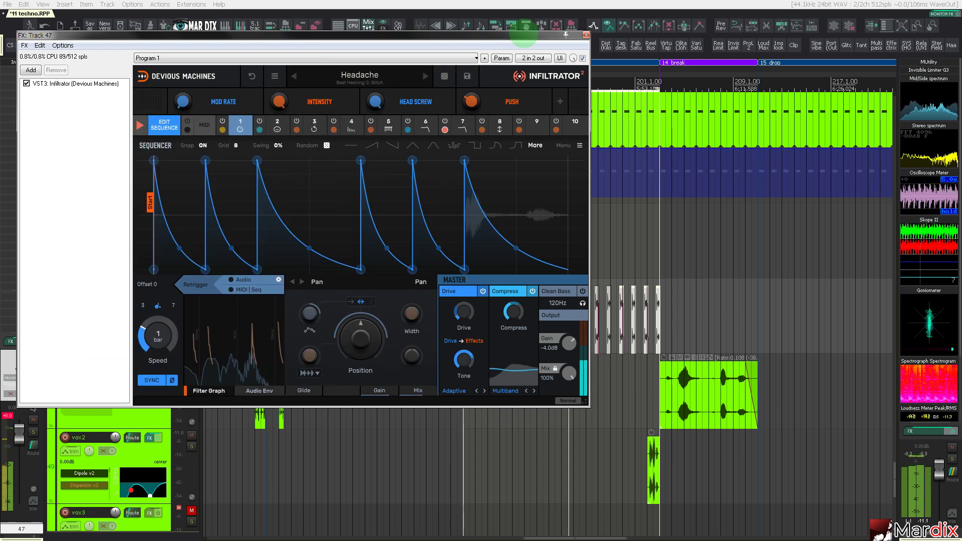
- Close track 47's effect chain window and add ReaEQ after Infiltrator on that track
{"action": "left_click_drag", "start_coordinate": [534, 37], "coordinate": [595, 156]}
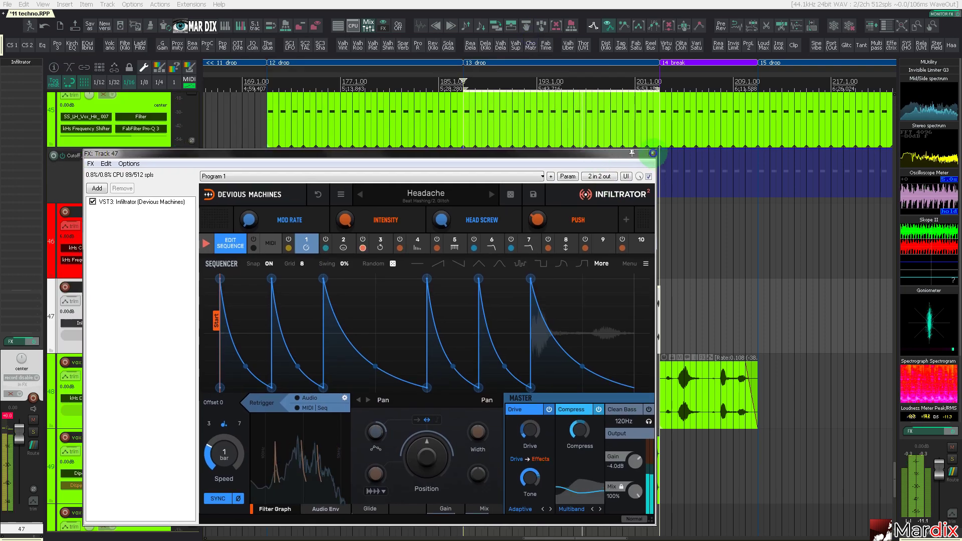
{"action": "left_click", "coordinate": [656, 156]}
{"action": "scroll", "coordinate": [604, 268], "scroll_direction": "up", "scroll_amount": 2}
{"action": "left_click", "coordinate": [141, 326]}
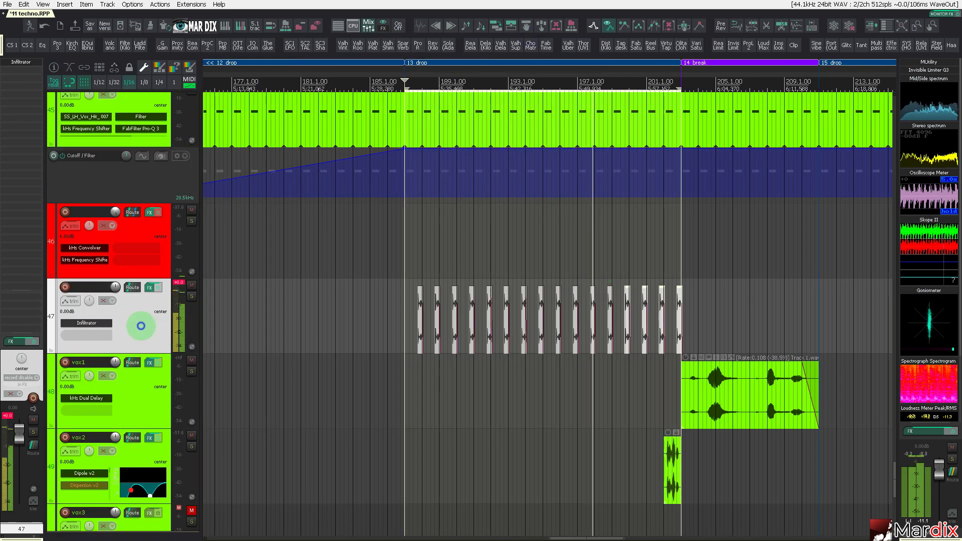
{"action": "left_click", "coordinate": [43, 44]}
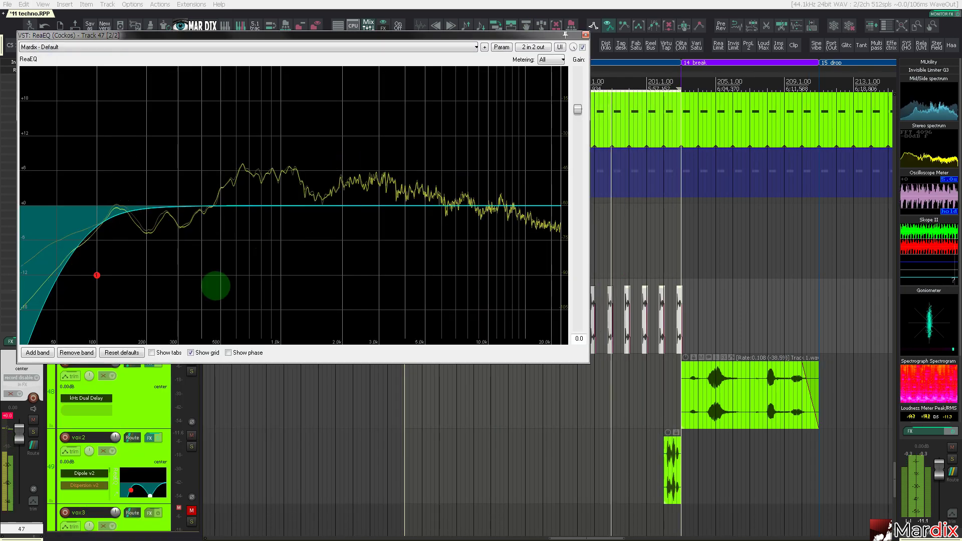
- Band-limit track 47 in ReaEQ with a high pass at about 196 Hz and a low pass at about 1289 Hz
{"action": "left_click_drag", "start_coordinate": [97, 275], "coordinate": [142, 276]}
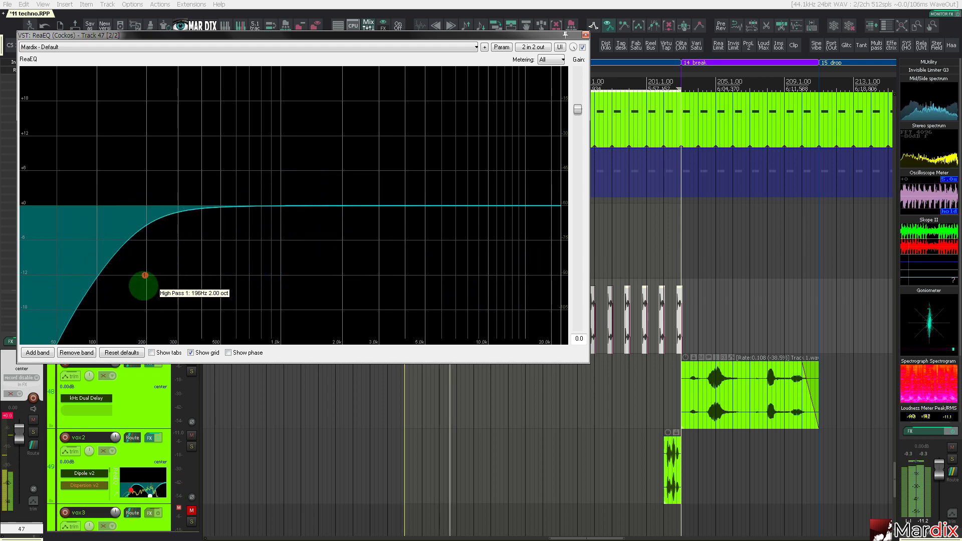
{"action": "double_click", "coordinate": [552, 336]}
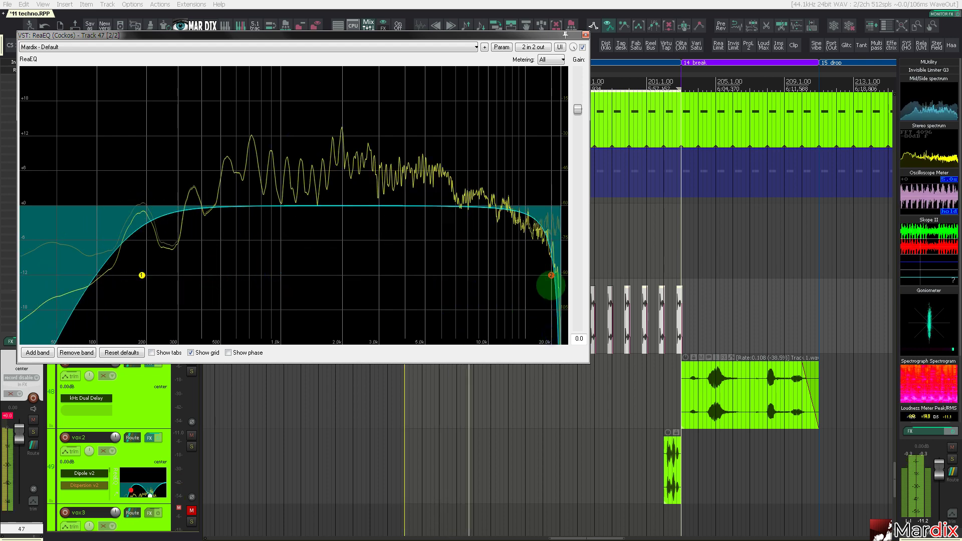
{"action": "left_click_drag", "start_coordinate": [553, 276], "coordinate": [303, 275]}
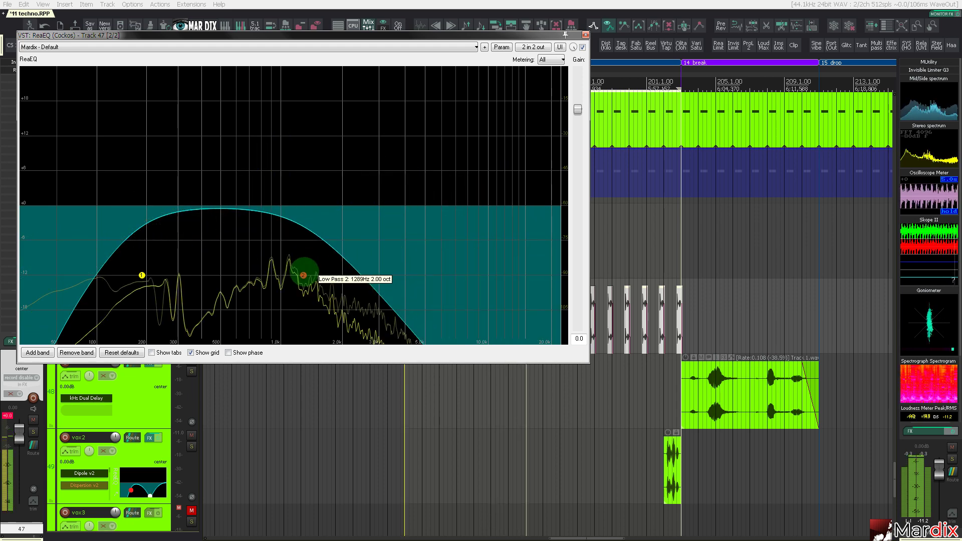
{"action": "key", "text": "Escape"}
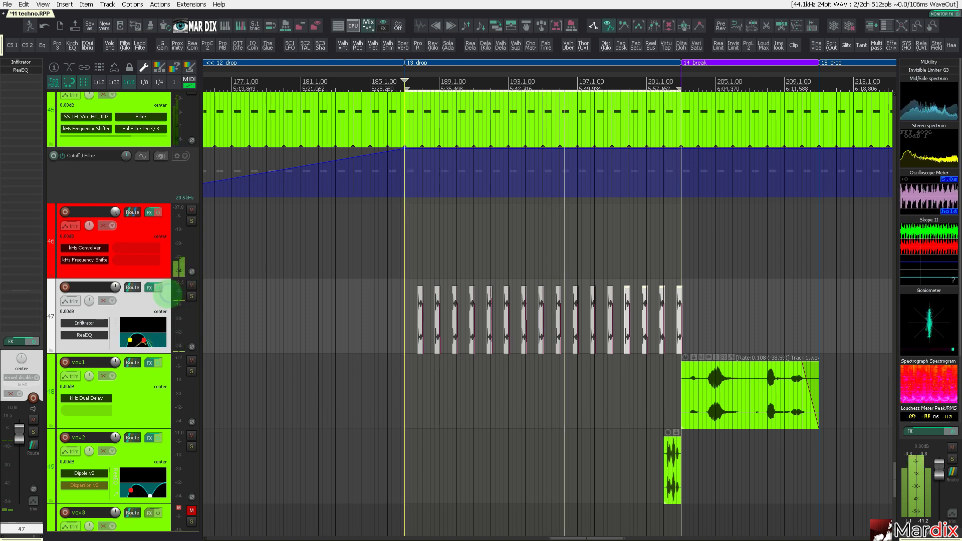
- Mute track 47 and clear the time selection over the 13 drop region
{"action": "left_click", "coordinate": [191, 285]}
{"action": "scroll", "coordinate": [331, 296], "scroll_direction": "down", "scroll_amount": 3}
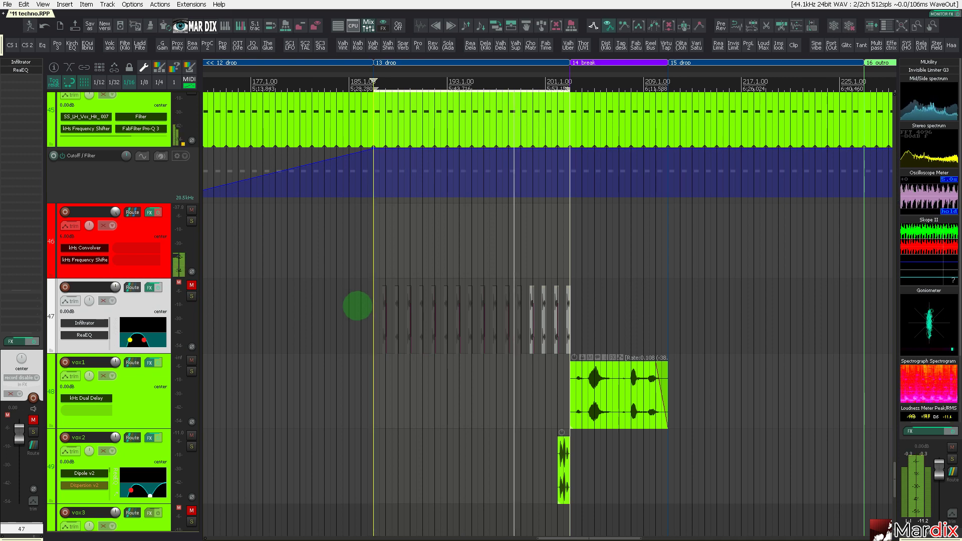
{"action": "key", "text": "Escape"}
- Select the ba1 bass track and enlarge it with its envelope lanes to fill the arrange view
{"action": "scroll", "coordinate": [347, 290], "scroll_direction": "down", "scroll_amount": 3}
{"action": "key", "text": "ctrl+Page_Down"}
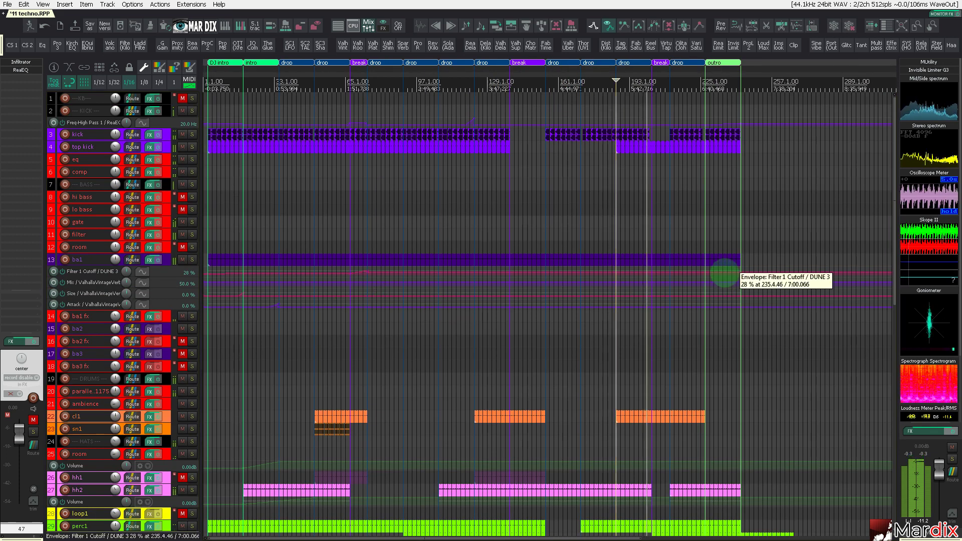
{"action": "left_click", "coordinate": [659, 260]}
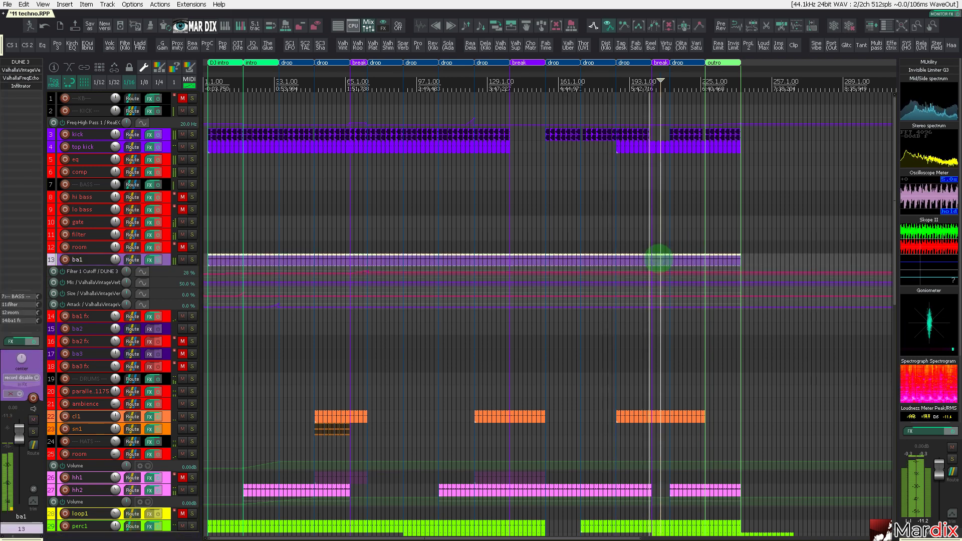
{"action": "key", "text": "grave"}
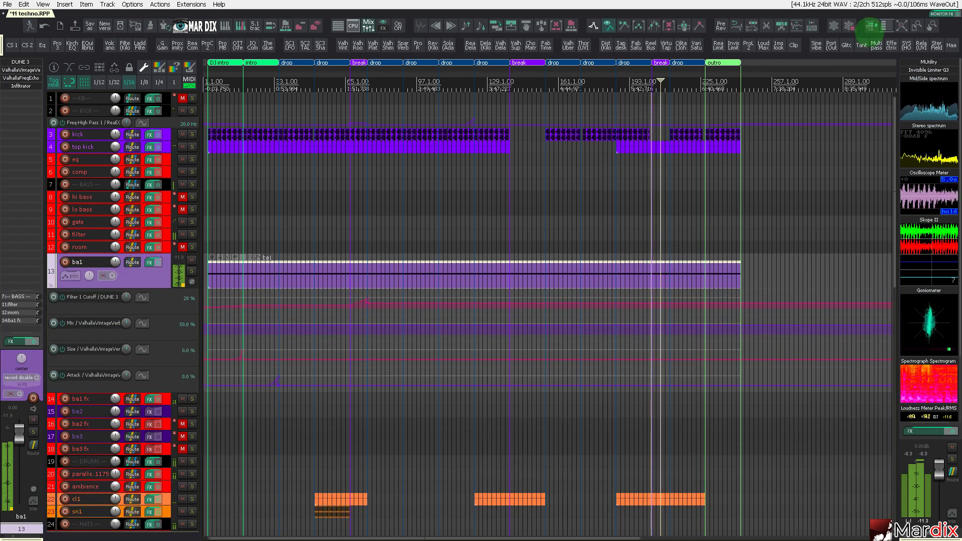
{"action": "left_click", "coordinate": [872, 26]}
{"action": "scroll", "coordinate": [646, 182], "scroll_direction": "up", "scroll_amount": 5}
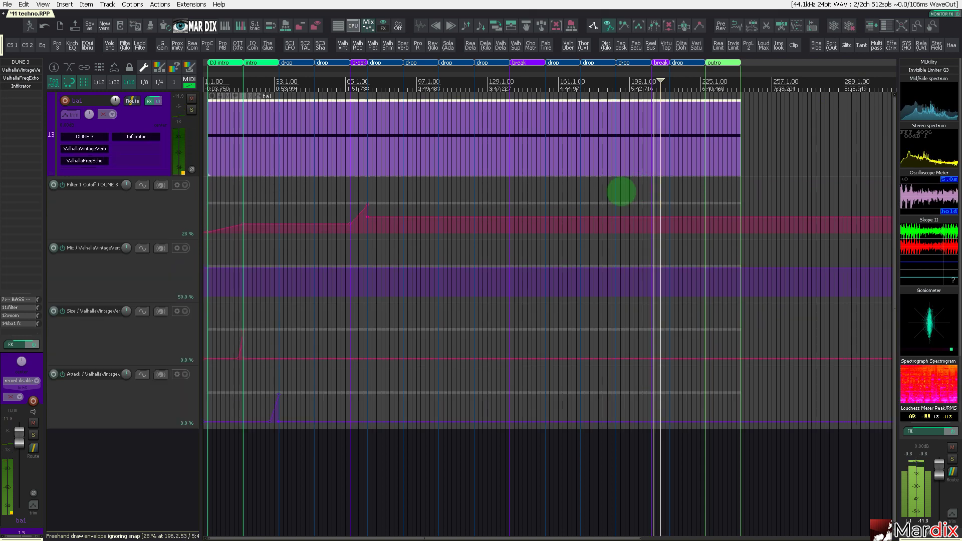
- Automate a peak on ba1's DUNE 3 Filter 1 Cutoff envelope, rising from 89.1 to 1.00 at 90.1 and falling back by 91.1
{"action": "left_click", "coordinate": [378, 80]}
{"action": "scroll", "coordinate": [250, 136], "scroll_direction": "up", "scroll_amount": 4}
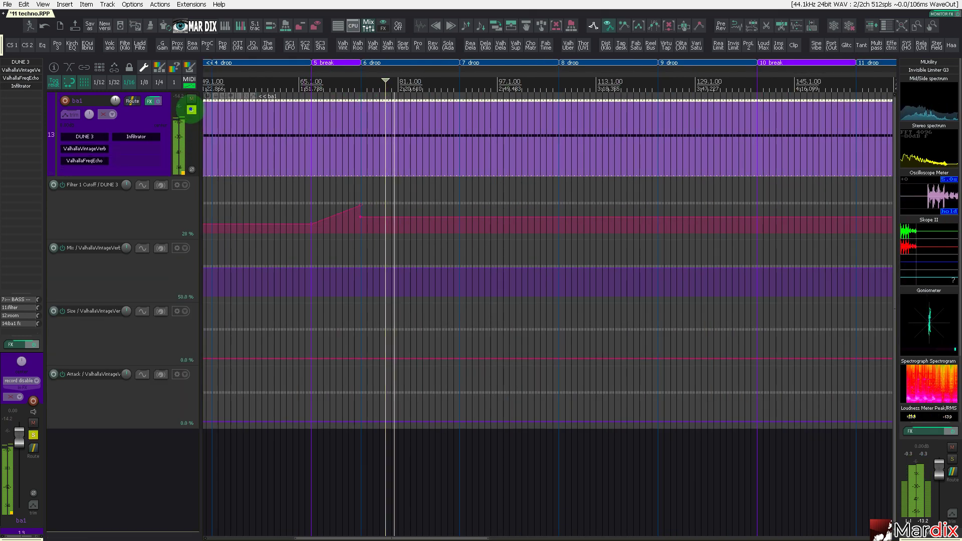
{"action": "scroll", "coordinate": [406, 195], "scroll_direction": "up", "scroll_amount": 2}
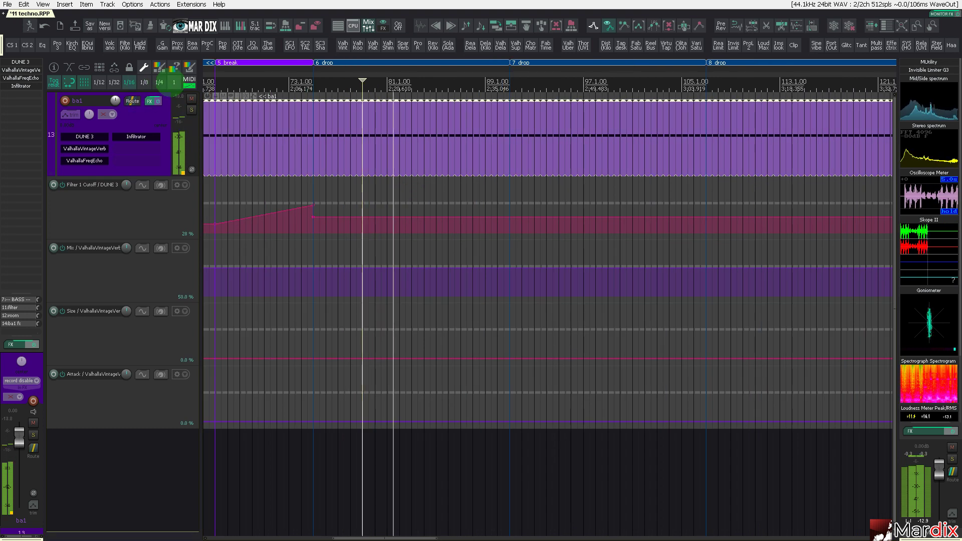
{"action": "scroll", "coordinate": [501, 226], "scroll_direction": "up", "scroll_amount": 2}
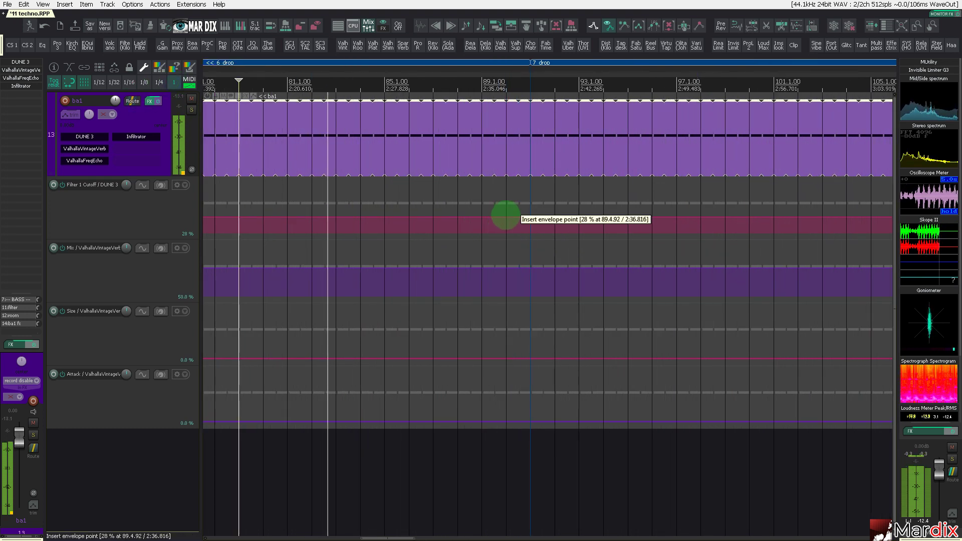
{"action": "left_click", "coordinate": [506, 216]}
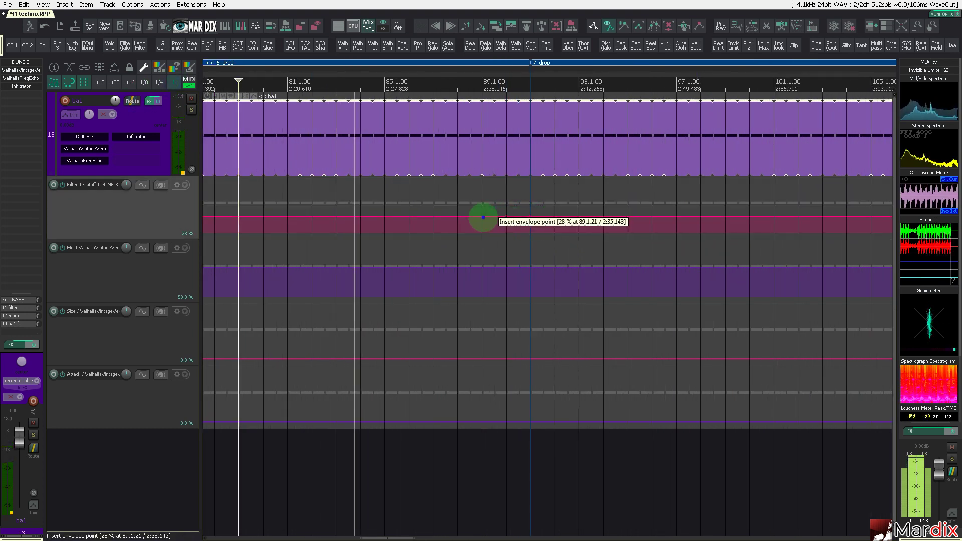
{"action": "left_click", "coordinate": [483, 218]}
{"action": "left_click_drag", "start_coordinate": [506, 218], "coordinate": [511, 136]}
{"action": "left_click", "coordinate": [487, 198]}
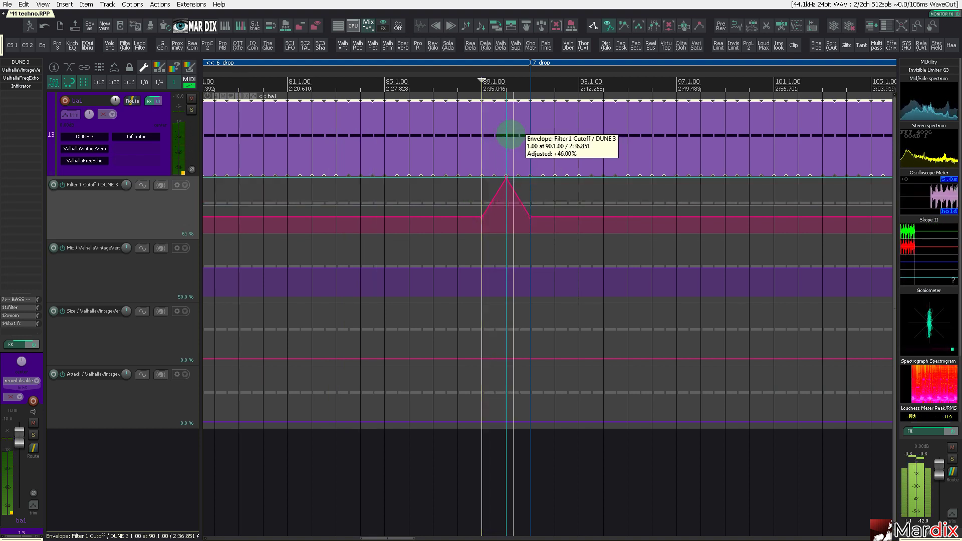
- Set the time selection from 89.1 to 91.1 and insert points at its edges on ValhallaVintageVerb's Mix, Size and Attack envelopes
{"action": "scroll", "coordinate": [527, 249], "scroll_direction": "up", "scroll_amount": 2}
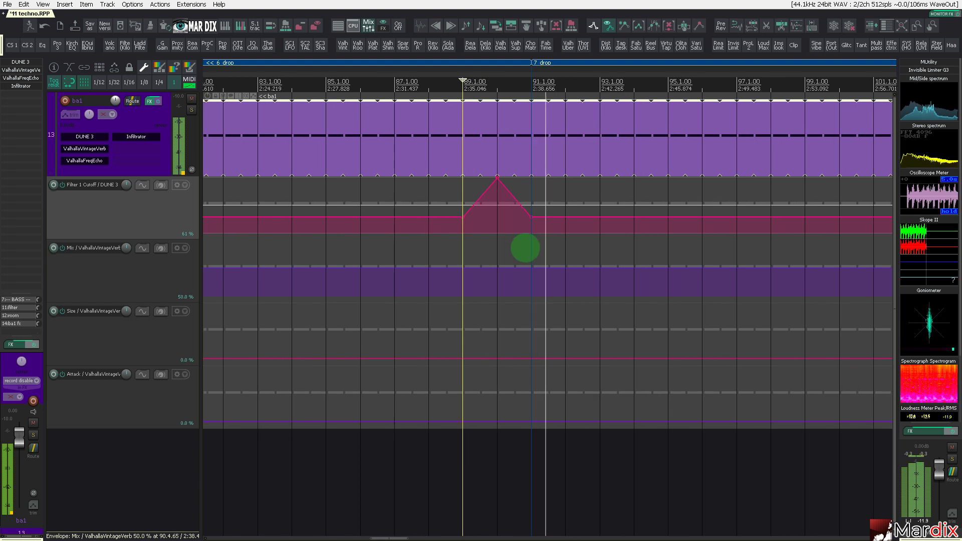
{"action": "left_click_drag", "start_coordinate": [469, 247], "coordinate": [532, 250]}
{"action": "left_click", "coordinate": [174, 284]}
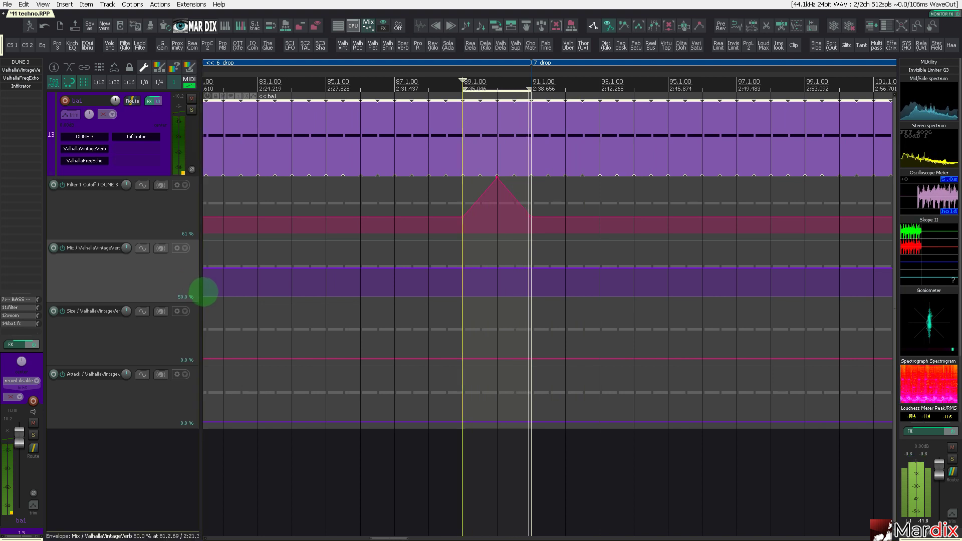
{"action": "left_click", "coordinate": [158, 332]}
{"action": "left_click", "coordinate": [166, 394]}
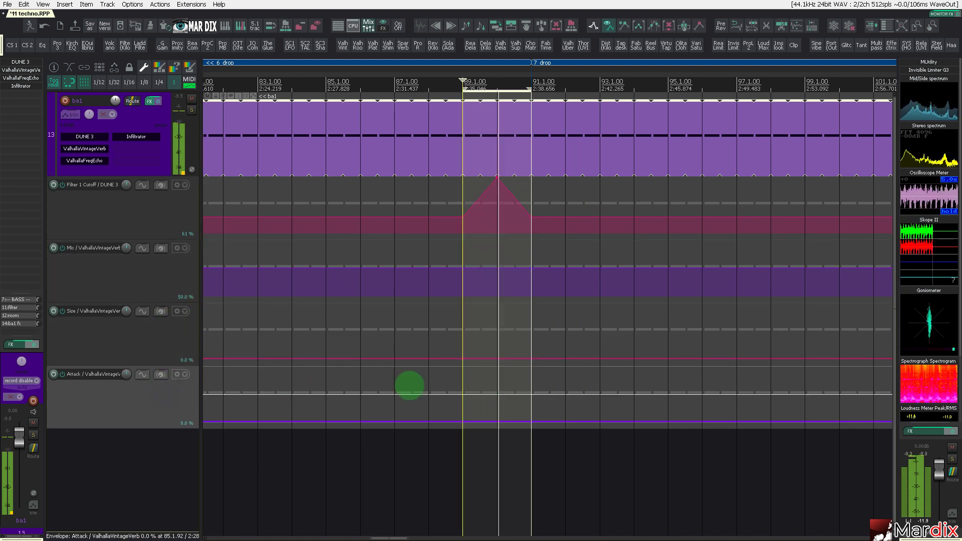
{"action": "scroll", "coordinate": [502, 385], "scroll_direction": "up", "scroll_amount": 3}
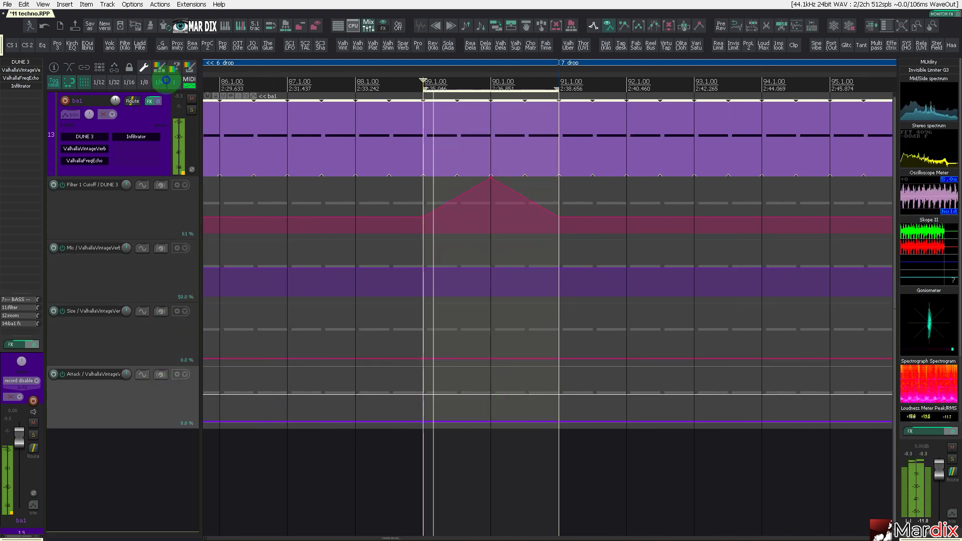
- Ramp ValhallaVintageVerb's Size envelope up to about 41% and its Attack envelope to about 23.9%, both peaking at 90.4
{"action": "left_click", "coordinate": [540, 359]}
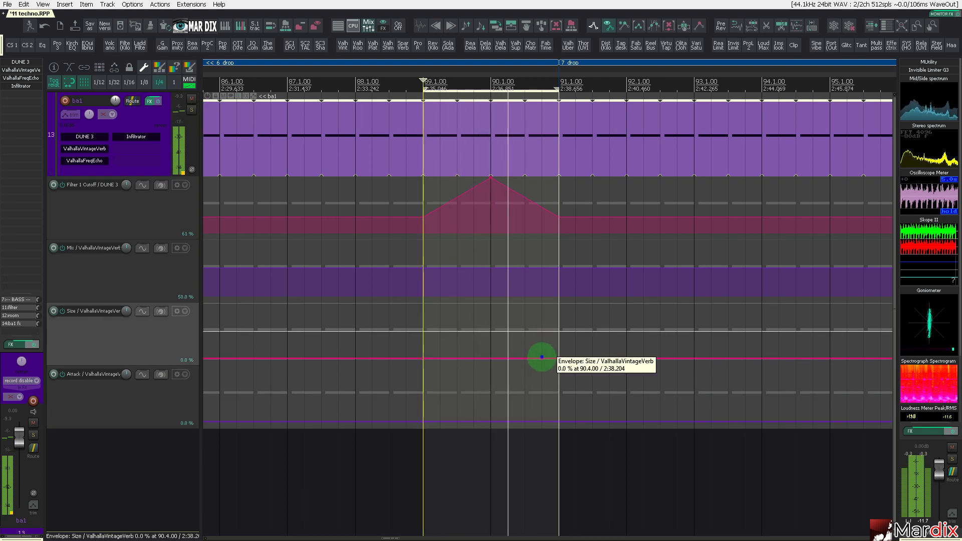
{"action": "left_click_drag", "start_coordinate": [542, 357], "coordinate": [539, 236]}
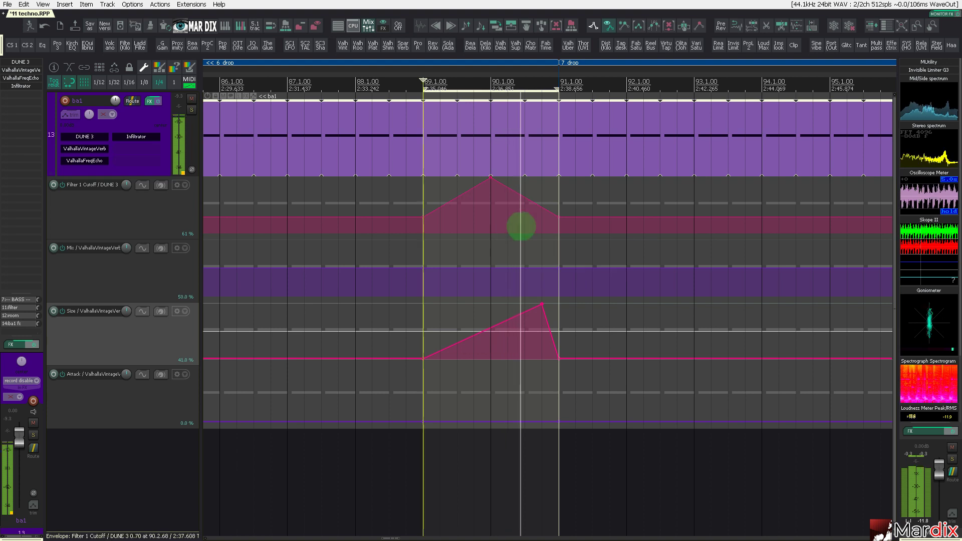
{"action": "left_click", "coordinate": [541, 421]}
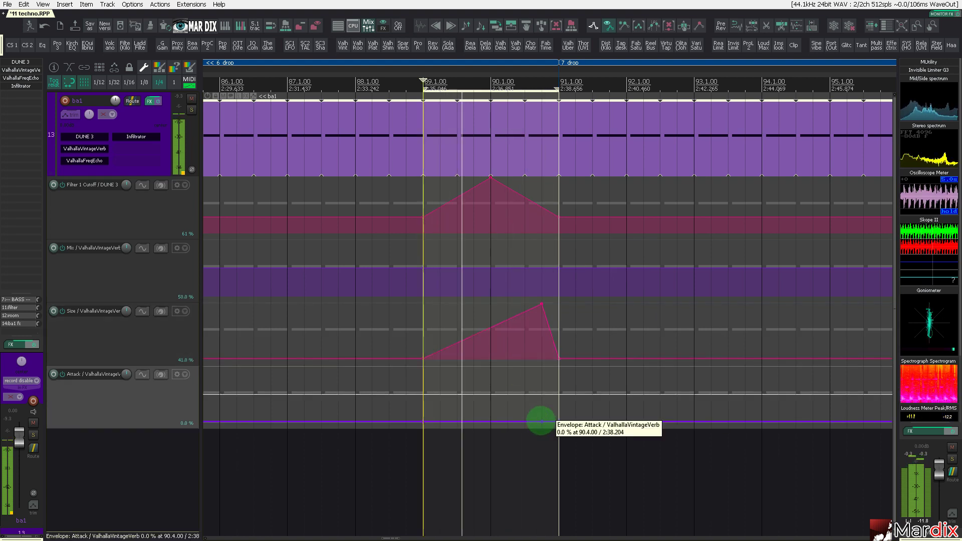
{"action": "left_click_drag", "start_coordinate": [541, 421], "coordinate": [540, 327]}
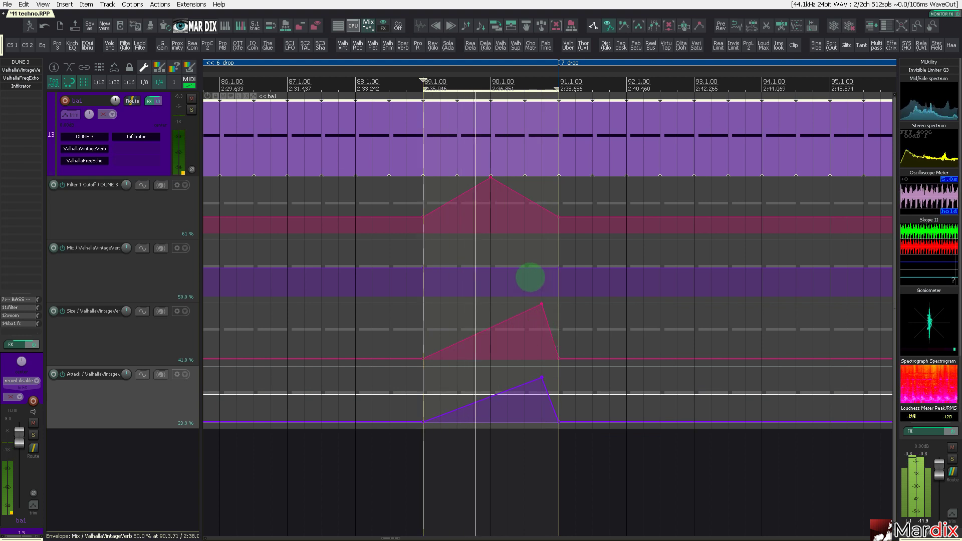
- Raise ValhallaVintageVerb's Mix envelope to about 79.1% at 90.1, clear the time selection and solo ba1
{"action": "left_click_drag", "start_coordinate": [494, 273], "coordinate": [494, 252]}
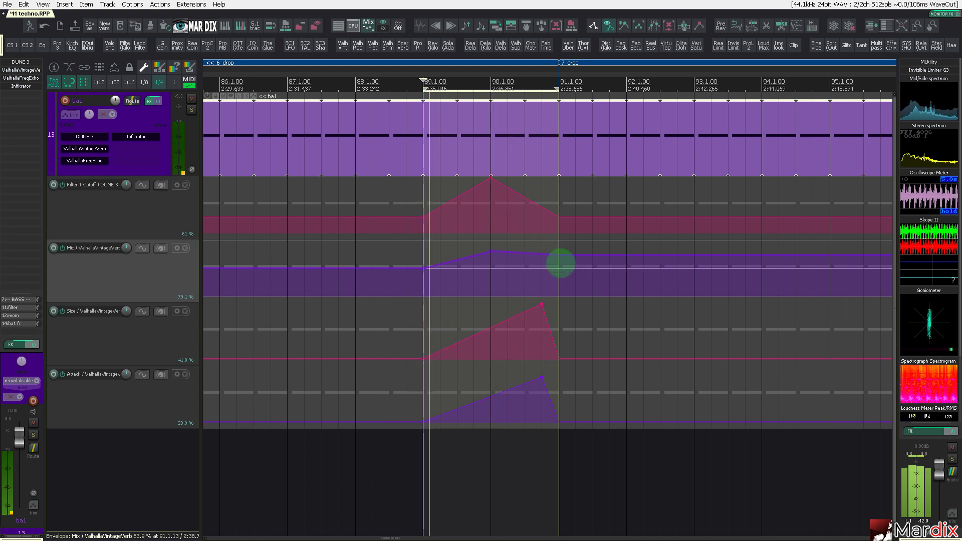
{"action": "scroll", "coordinate": [585, 281], "scroll_direction": "up", "scroll_amount": 2}
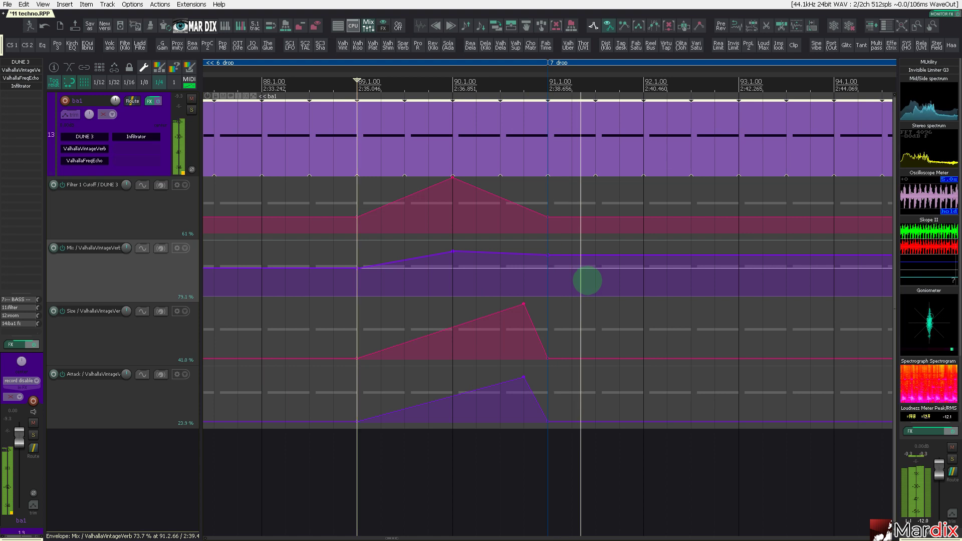
{"action": "left_click", "coordinate": [192, 109]}
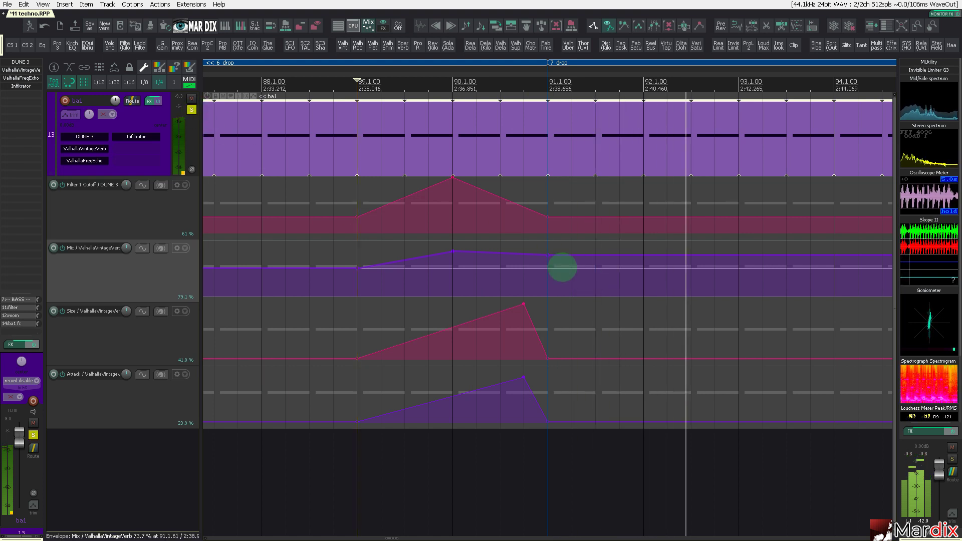
- Lower ValhallaVintageVerb's Mix envelope to about 22.6% from 91.1, the start of the 7 drop, onward
{"action": "left_click_drag", "start_coordinate": [571, 258], "coordinate": [544, 297]}
{"action": "scroll", "coordinate": [546, 296], "scroll_direction": "down", "scroll_amount": 7}
{"action": "scroll", "coordinate": [545, 297], "scroll_direction": "down", "scroll_amount": 4}
{"action": "scroll", "coordinate": [407, 292], "scroll_direction": "up", "scroll_amount": 11}
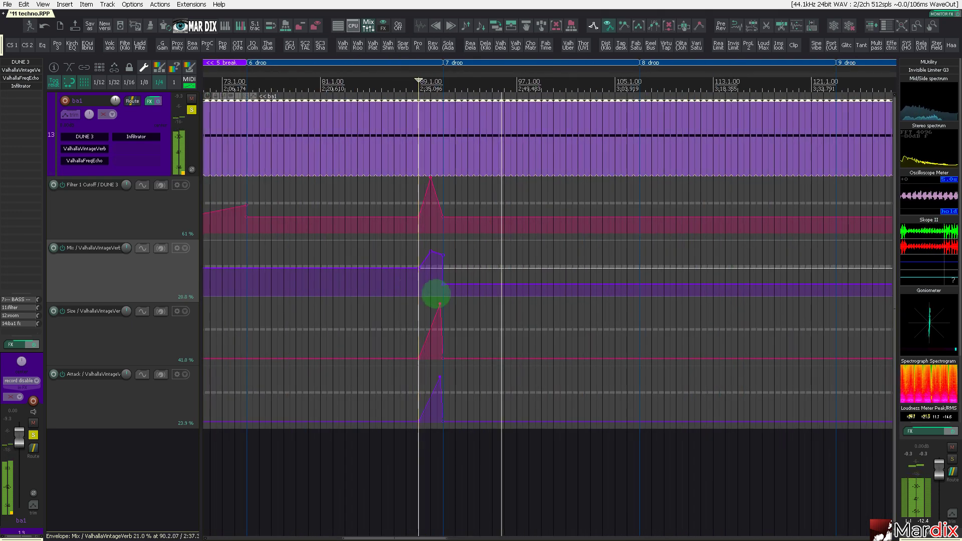
{"action": "left_click_drag", "start_coordinate": [484, 290], "coordinate": [482, 284]}
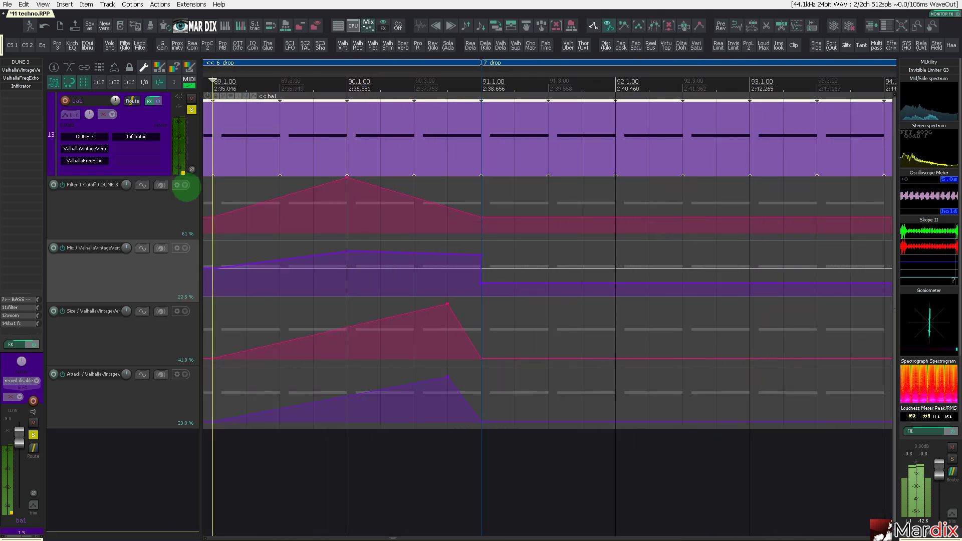
- Unsolo ba1 and set the grid division to 1
{"action": "scroll", "coordinate": [373, 181], "scroll_direction": "down", "scroll_amount": 8}
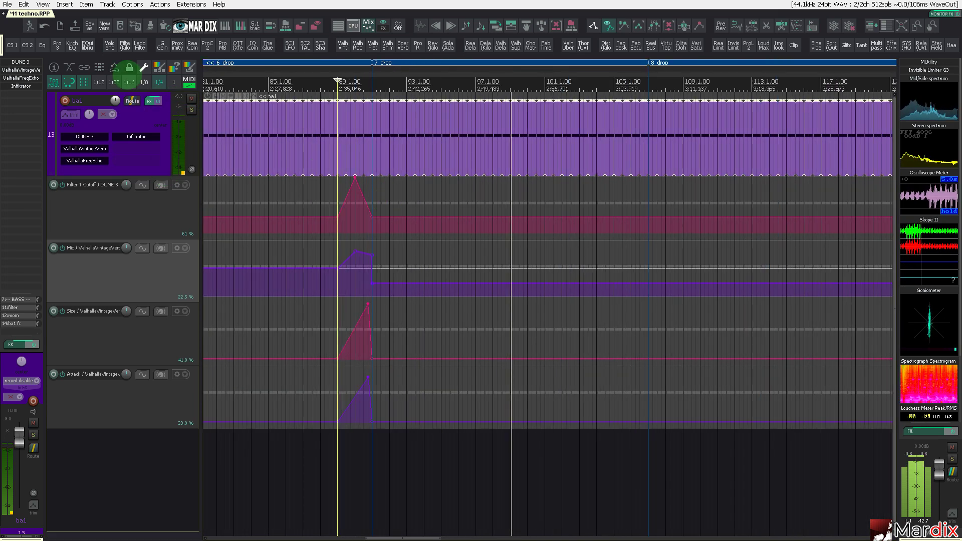
{"action": "left_click", "coordinate": [174, 82]}
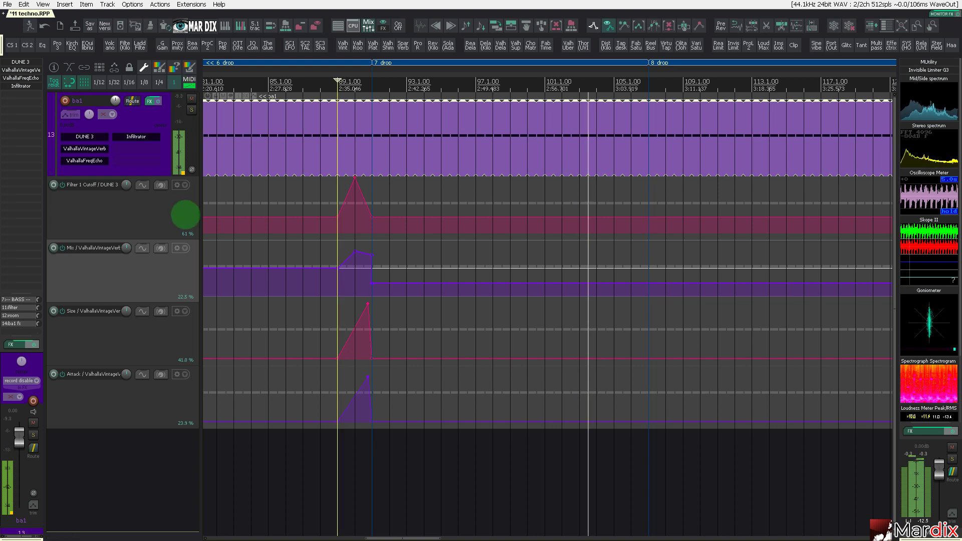
{"action": "key", "text": "F11"}
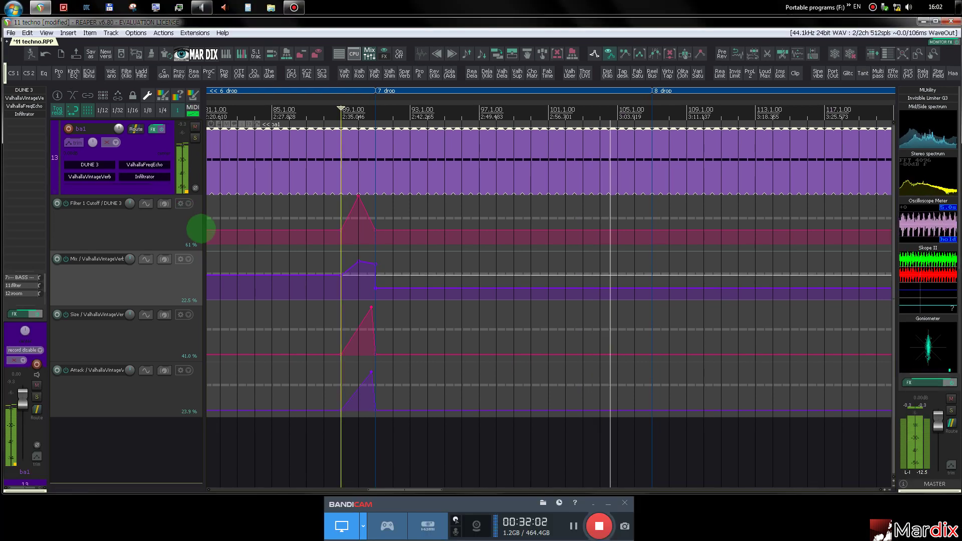
{"action": "key", "text": "F11"}
- Set the time selection from 103.1 to 107.1 and ramp ValhallaVintageVerb's Mix envelope up to its maximum at 106.1
{"action": "left_click_drag", "start_coordinate": [517, 75], "coordinate": [413, 74]}
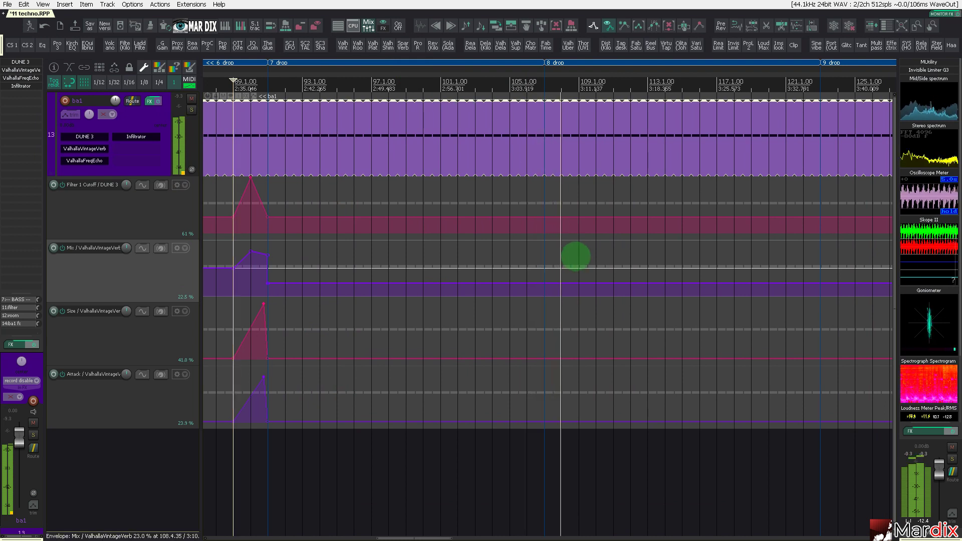
{"action": "scroll", "coordinate": [577, 269], "scroll_direction": "up", "scroll_amount": 2}
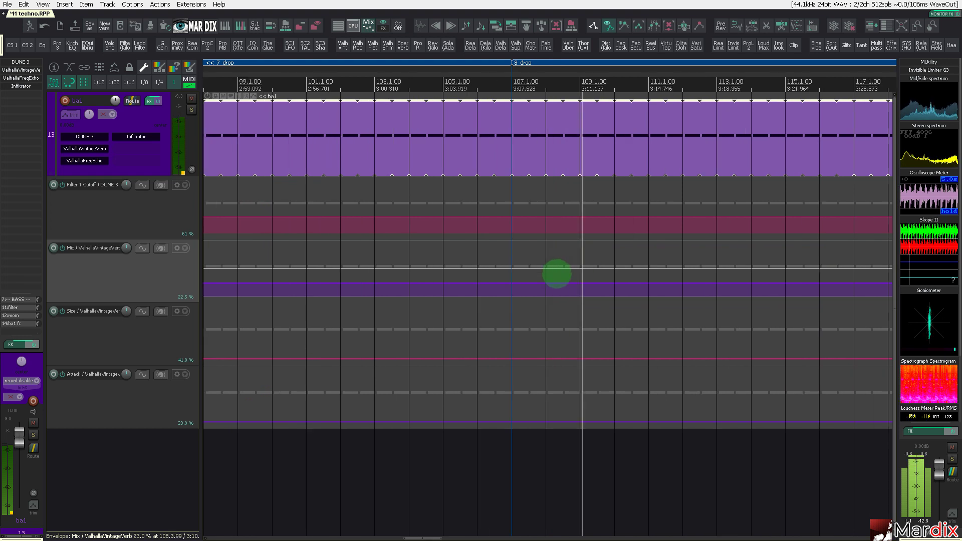
{"action": "left_click_drag", "start_coordinate": [381, 254], "coordinate": [525, 255]}
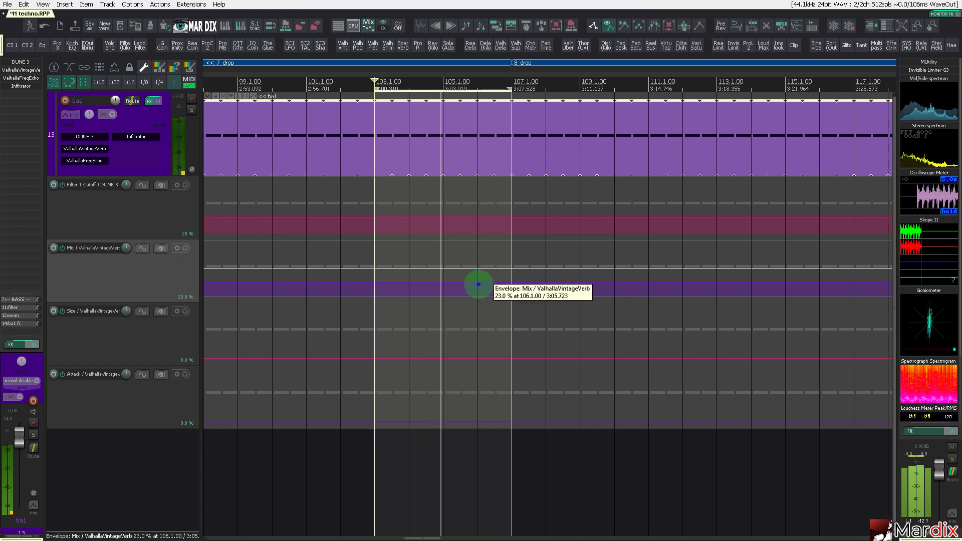
{"action": "left_click_drag", "start_coordinate": [478, 284], "coordinate": [485, 197]}
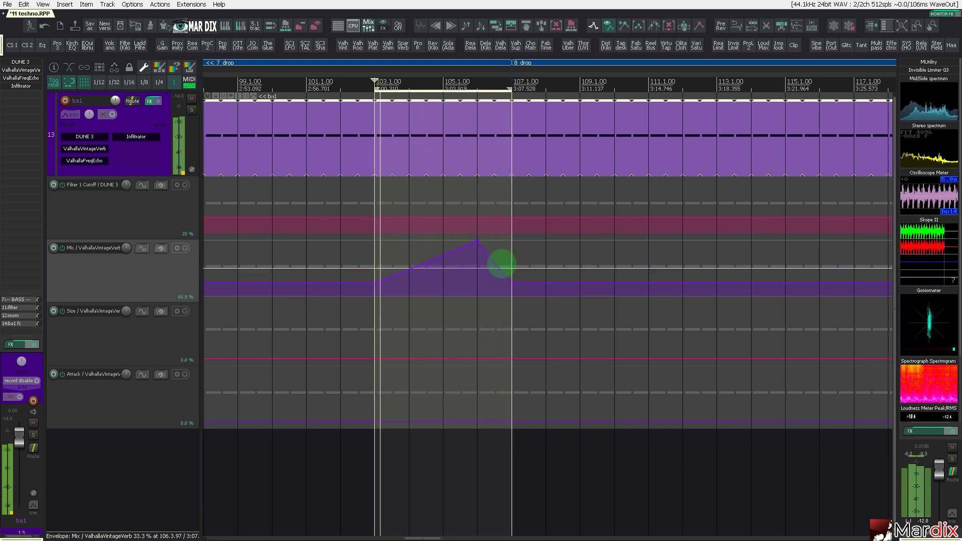
- Bend the Mix envelope's falling segment between 106.1 and 107.1 into an outward curve and clear the time selection
{"action": "left_click_drag", "start_coordinate": [496, 264], "coordinate": [518, 255]}
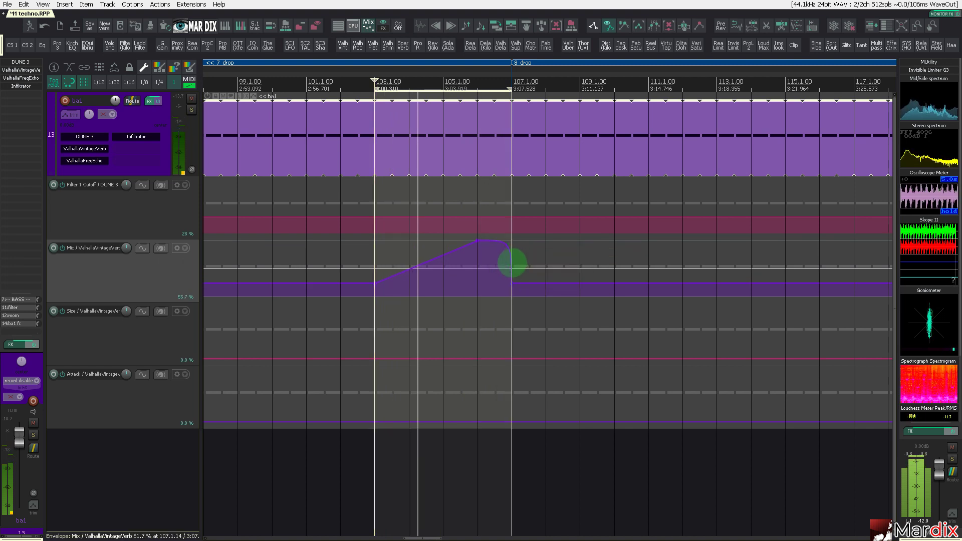
{"action": "key", "text": "Escape"}
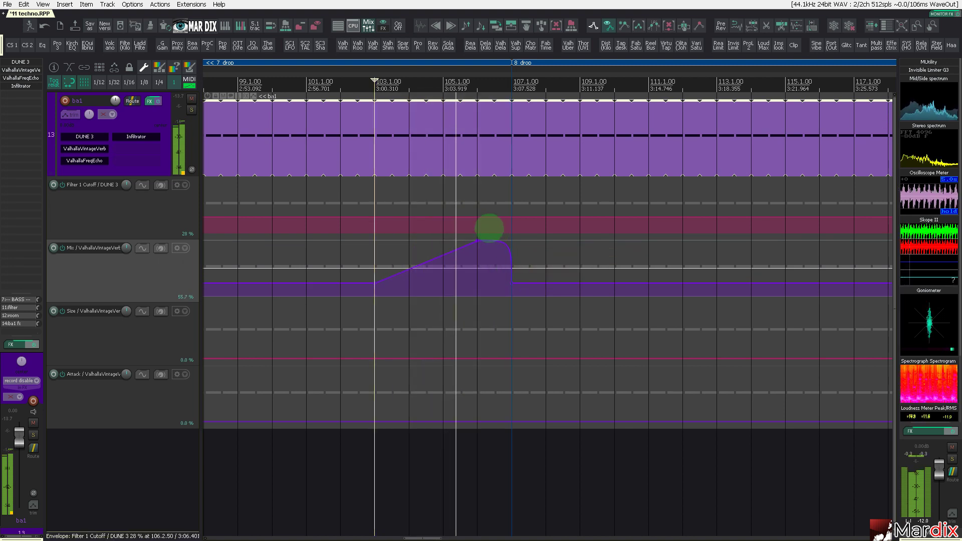
{"action": "scroll", "coordinate": [487, 227], "scroll_direction": "up", "scroll_amount": 3}
{"action": "scroll", "coordinate": [482, 229], "scroll_direction": "down", "scroll_amount": 3}
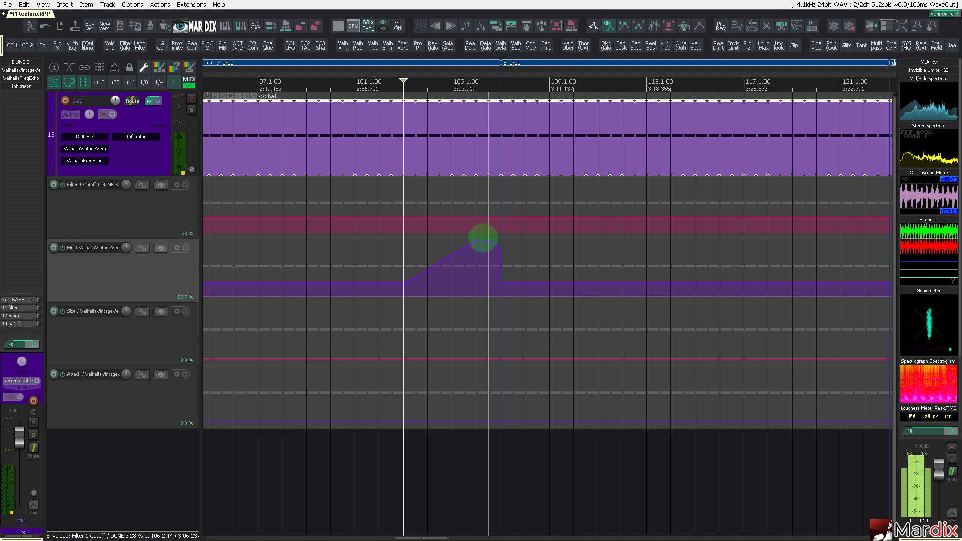
- Raise ValhallaVintageVerb's Mix envelope to about 31% from 107.1, the start of the 8 drop, onward
{"action": "scroll", "coordinate": [483, 238], "scroll_direction": "down", "scroll_amount": 5}
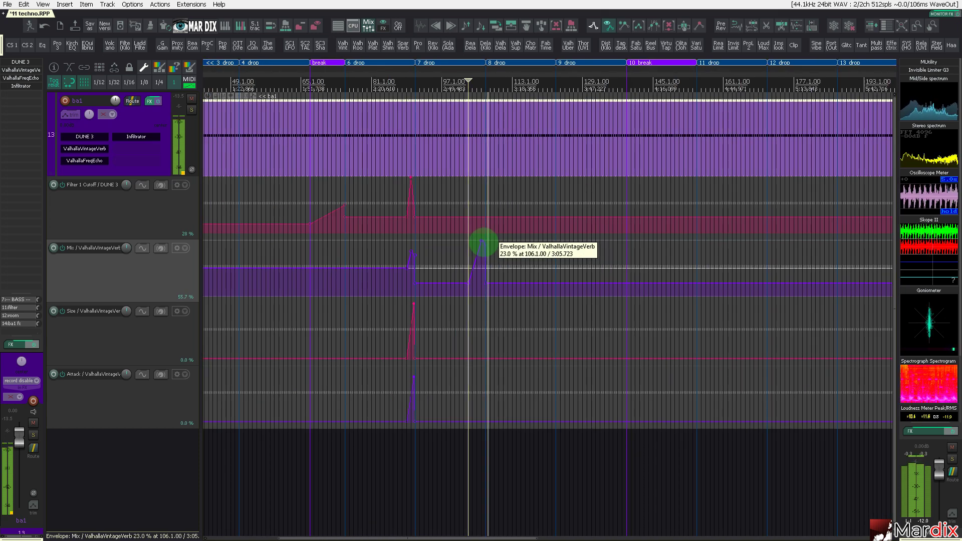
{"action": "scroll", "coordinate": [489, 248], "scroll_direction": "up", "scroll_amount": 3}
{"action": "scroll", "coordinate": [476, 276], "scroll_direction": "up", "scroll_amount": 3}
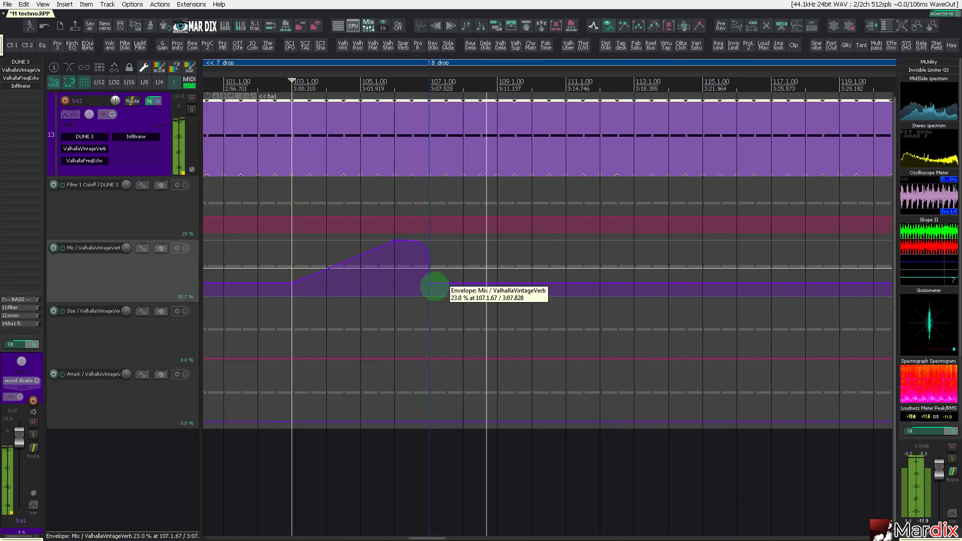
{"action": "left_click_drag", "start_coordinate": [430, 283], "coordinate": [430, 275]}
{"action": "scroll", "coordinate": [430, 275], "scroll_direction": "down", "scroll_amount": 3}
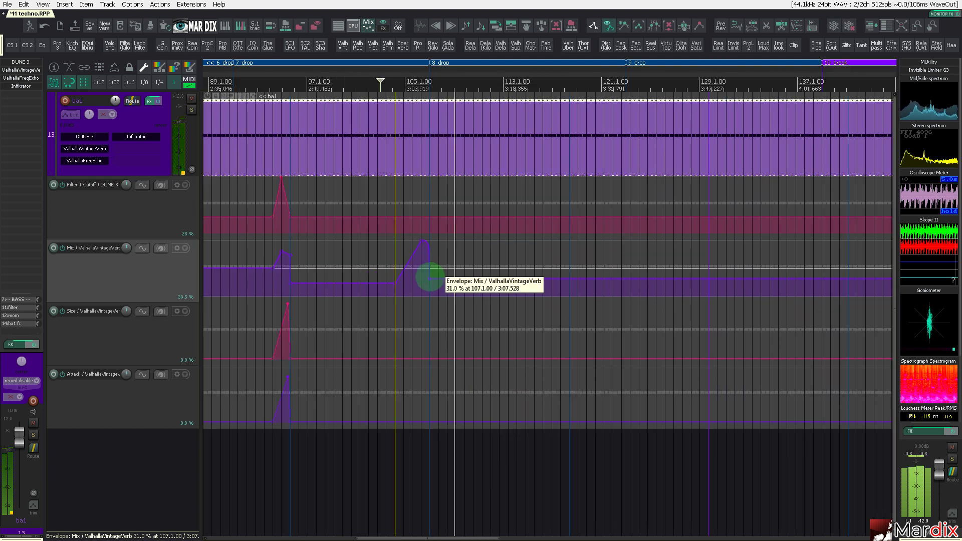
{"action": "scroll", "coordinate": [432, 275], "scroll_direction": "down", "scroll_amount": 2}
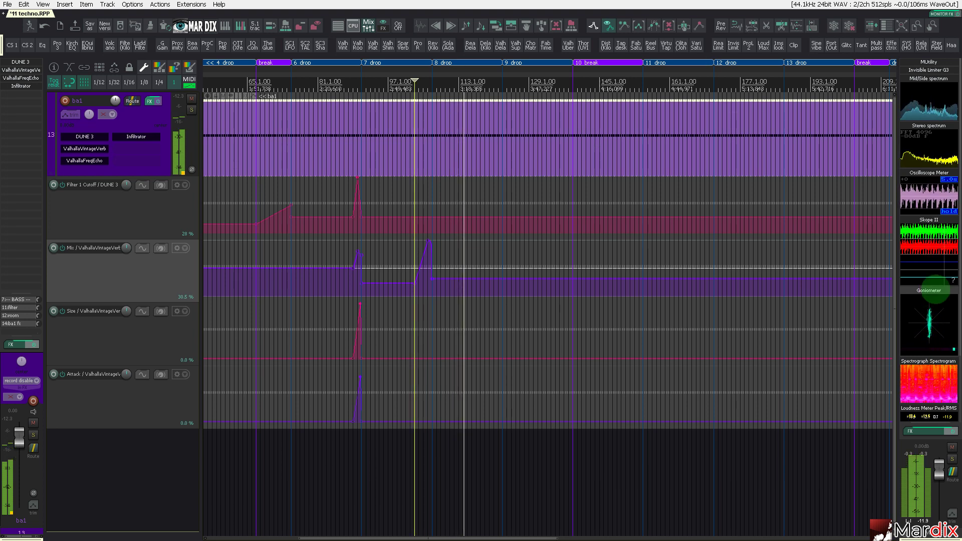
- Examine the mix in an enlarged view of the master track's Mid/Side spectrum analyzer, and close it again
{"action": "left_click", "coordinate": [935, 83]}
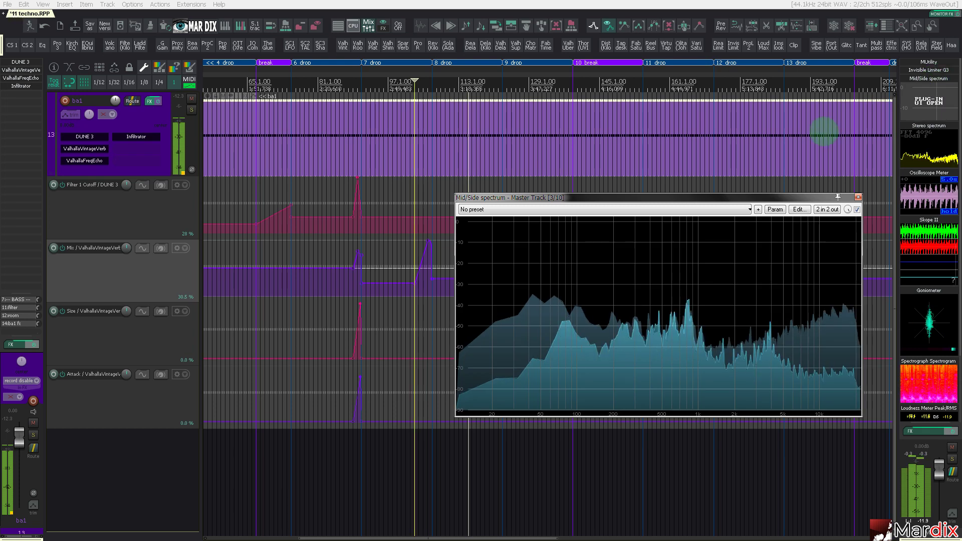
{"action": "left_click_drag", "start_coordinate": [773, 200], "coordinate": [470, 139]}
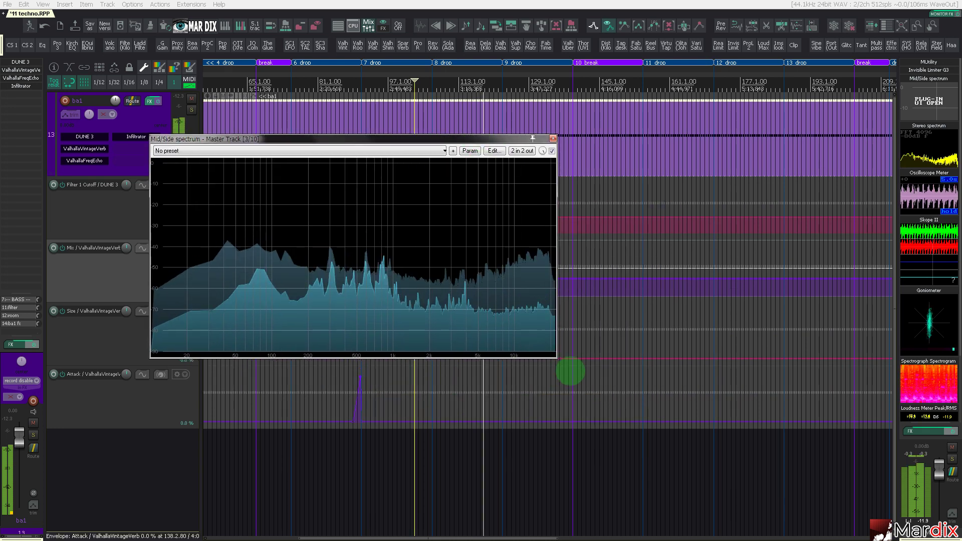
{"action": "left_click_drag", "start_coordinate": [555, 355], "coordinate": [800, 467]}
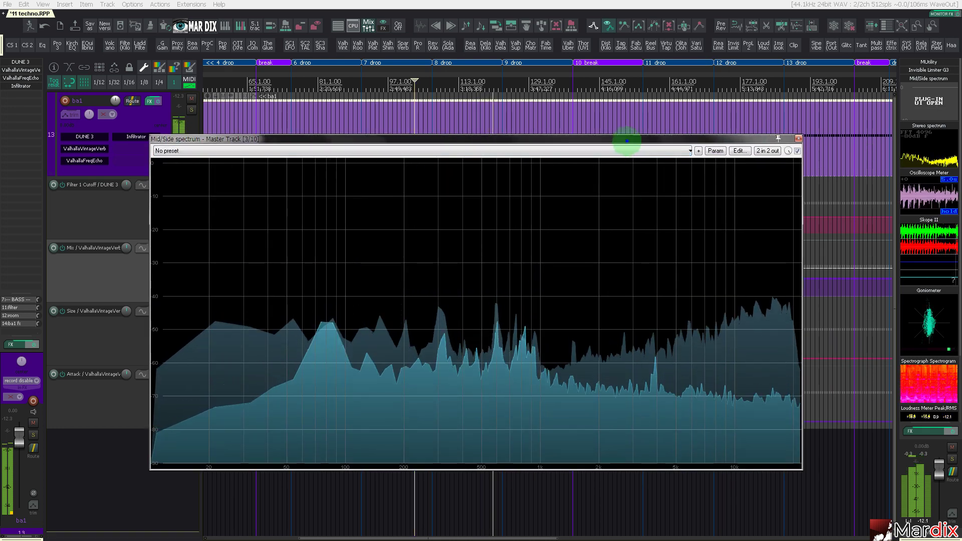
{"action": "left_click_drag", "start_coordinate": [626, 141], "coordinate": [629, 141]}
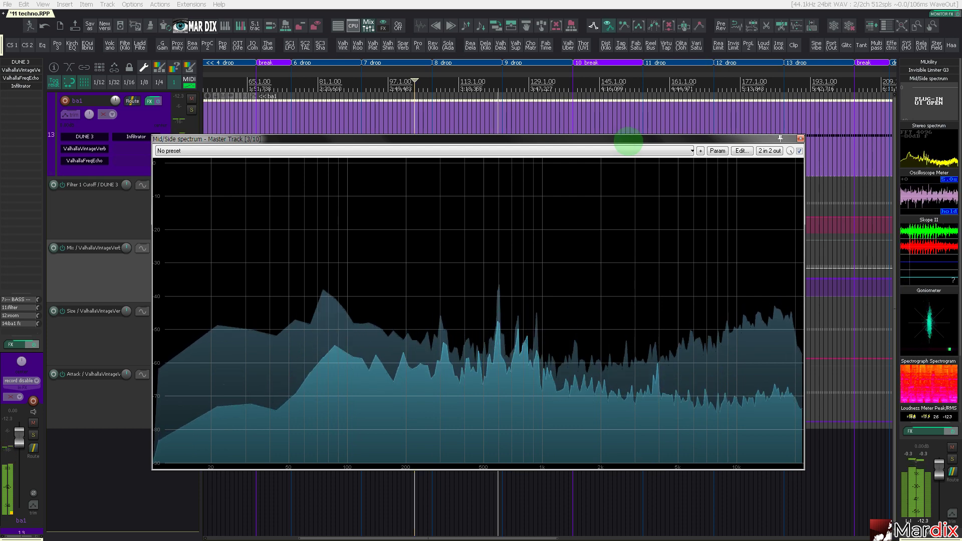
{"action": "left_click_drag", "start_coordinate": [624, 136], "coordinate": [627, 137]}
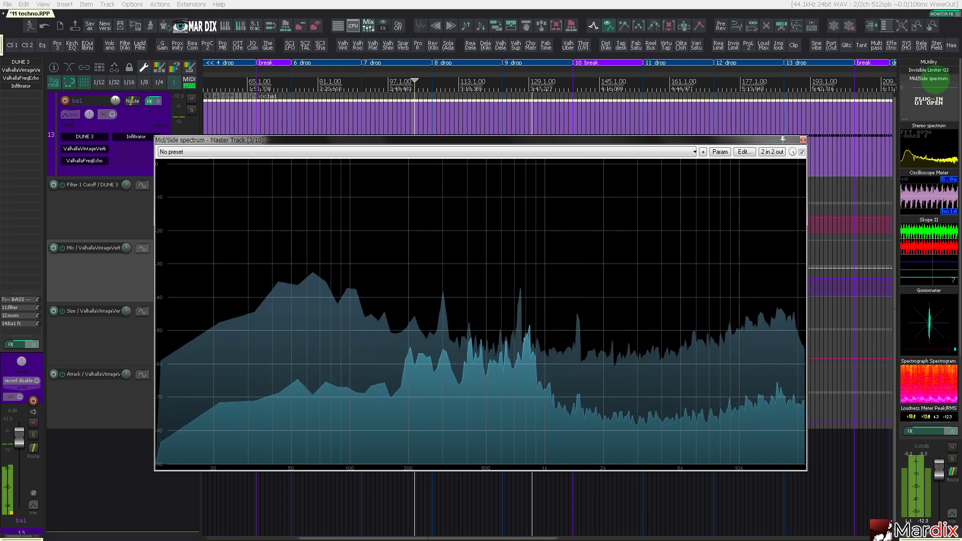
{"action": "left_click", "coordinate": [799, 139]}
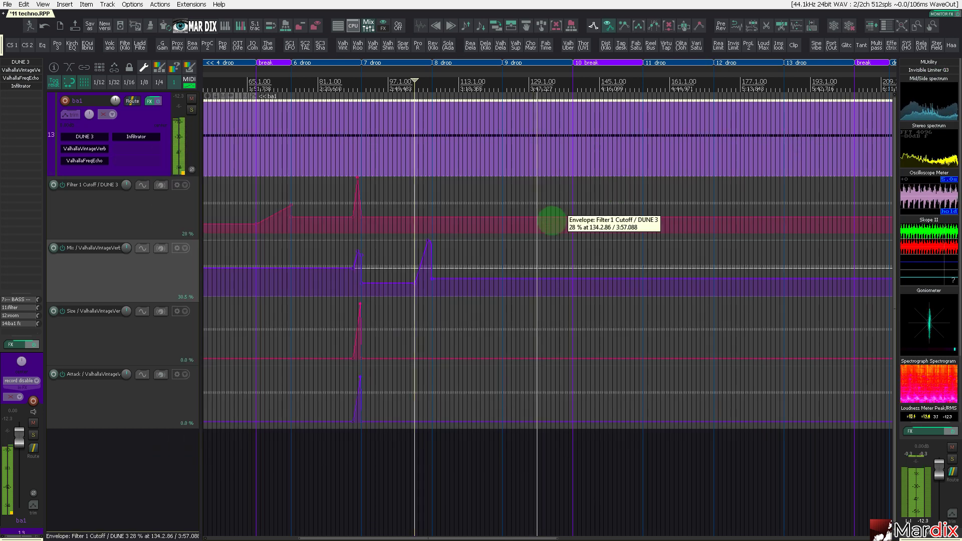
- Set the time selection to the 10 break region and insert edge points on ba1's Filter 1 Cutoff, Mix, Size and Attack envelopes
{"action": "scroll", "coordinate": [550, 222], "scroll_direction": "down", "scroll_amount": 2}
{"action": "scroll", "coordinate": [554, 239], "scroll_direction": "up", "scroll_amount": 4}
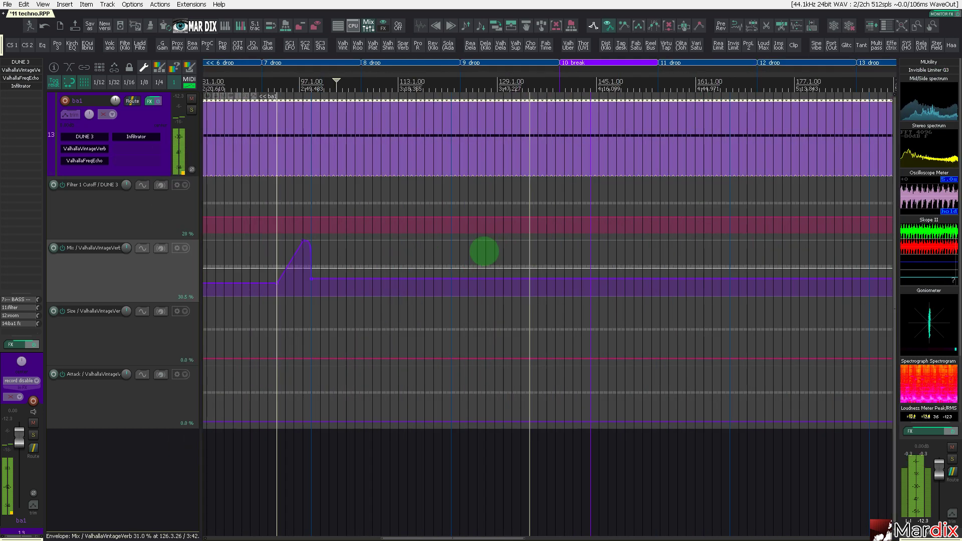
{"action": "scroll", "coordinate": [585, 202], "scroll_direction": "down", "scroll_amount": 3}
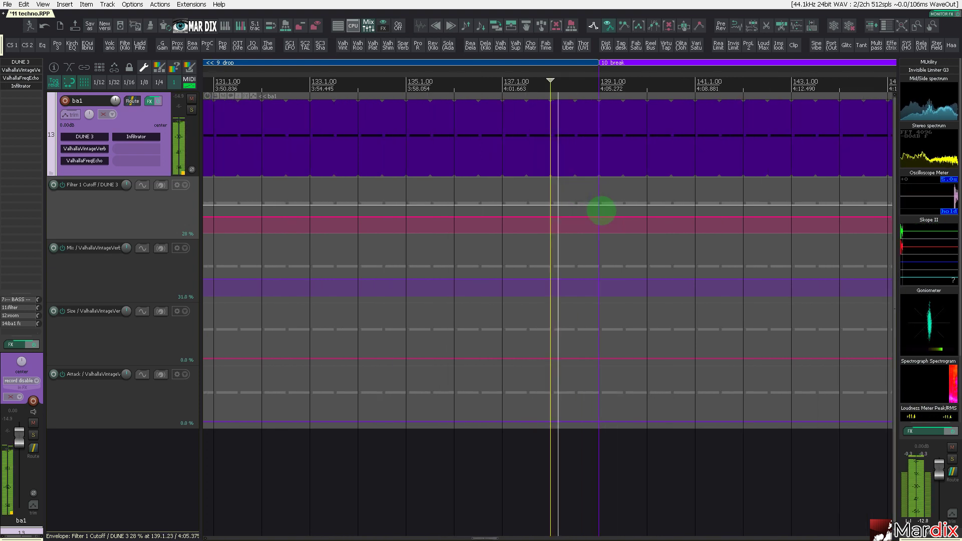
{"action": "scroll", "coordinate": [565, 221], "scroll_direction": "up", "scroll_amount": 3}
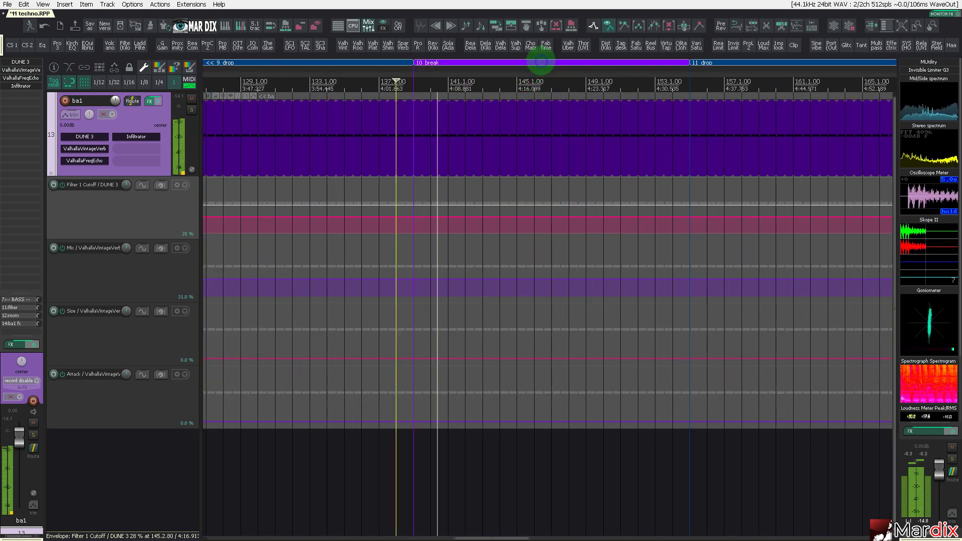
{"action": "left_click", "coordinate": [541, 61]}
{"action": "left_click", "coordinate": [159, 272]}
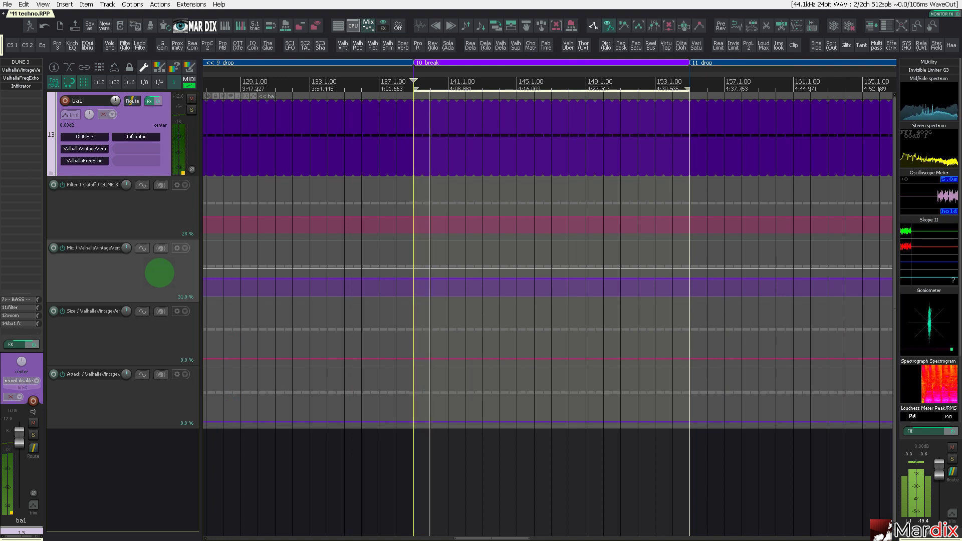
{"action": "left_click", "coordinate": [181, 347]}
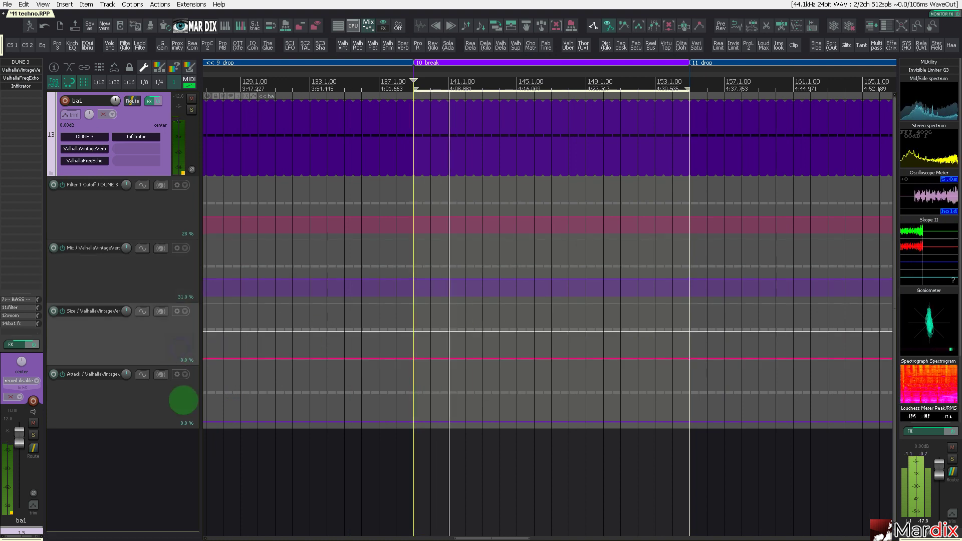
{"action": "left_click", "coordinate": [165, 214]}
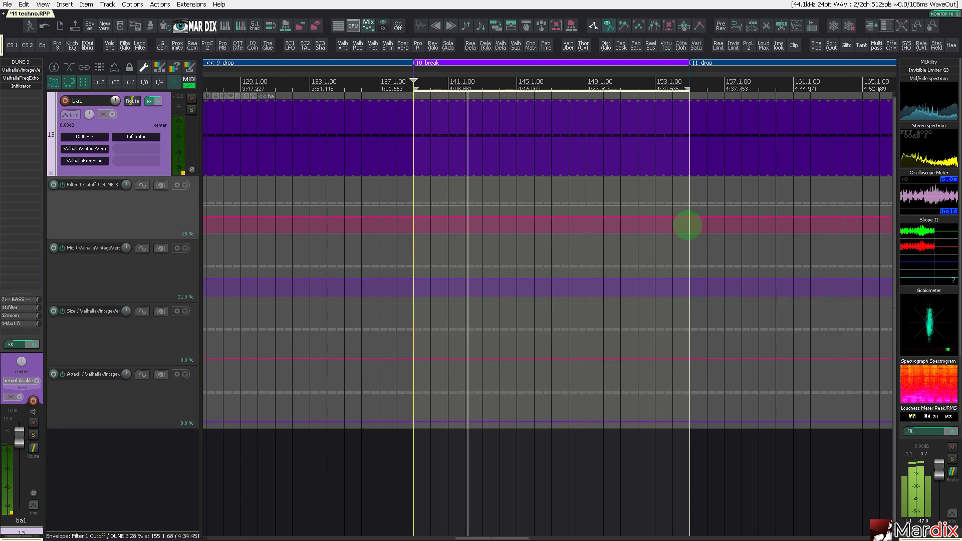
- Ramp the Filter 1 Cutoff, Mix, Size and Attack envelopes across the 10 break up to their maximum at 154.1
{"action": "left_click_drag", "start_coordinate": [671, 217], "coordinate": [672, 129]}
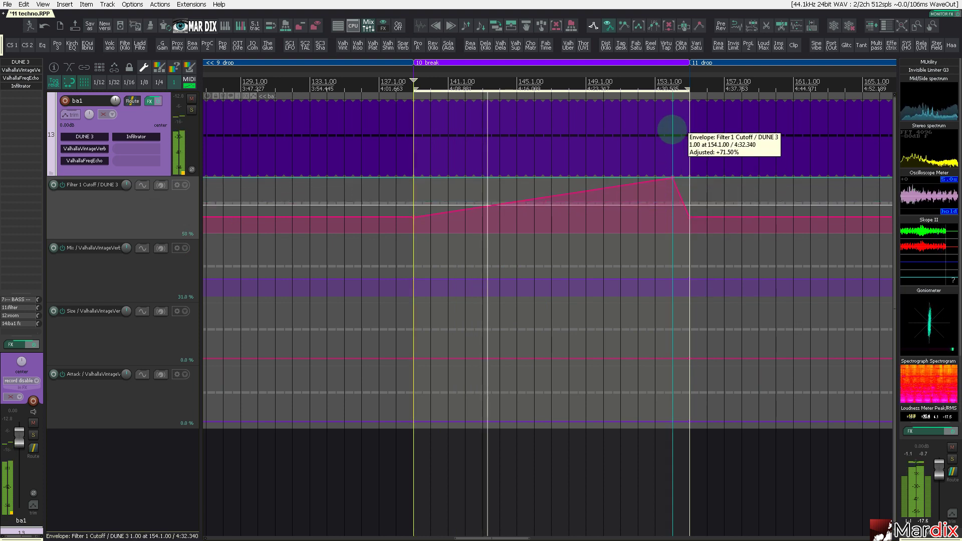
{"action": "left_click", "coordinate": [671, 278]}
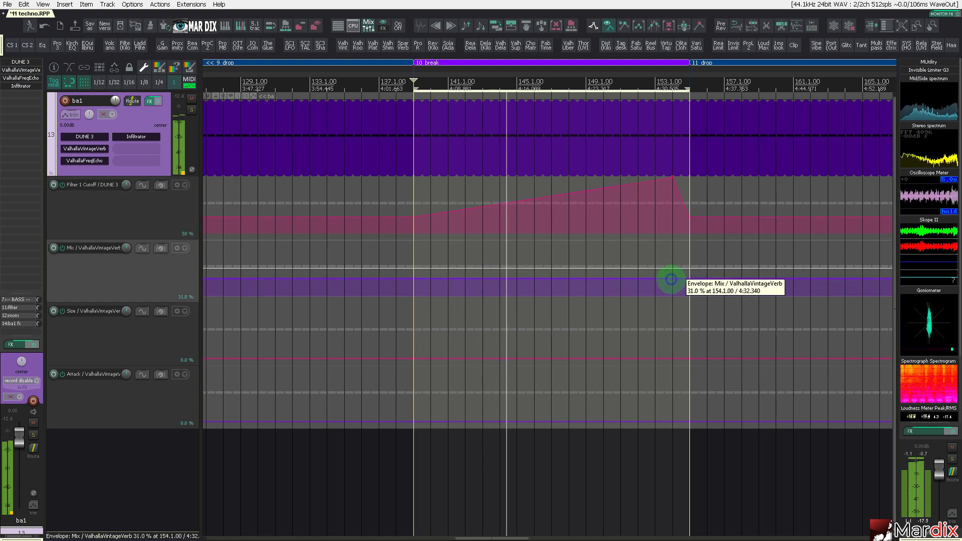
{"action": "left_click_drag", "start_coordinate": [672, 279], "coordinate": [672, 241]}
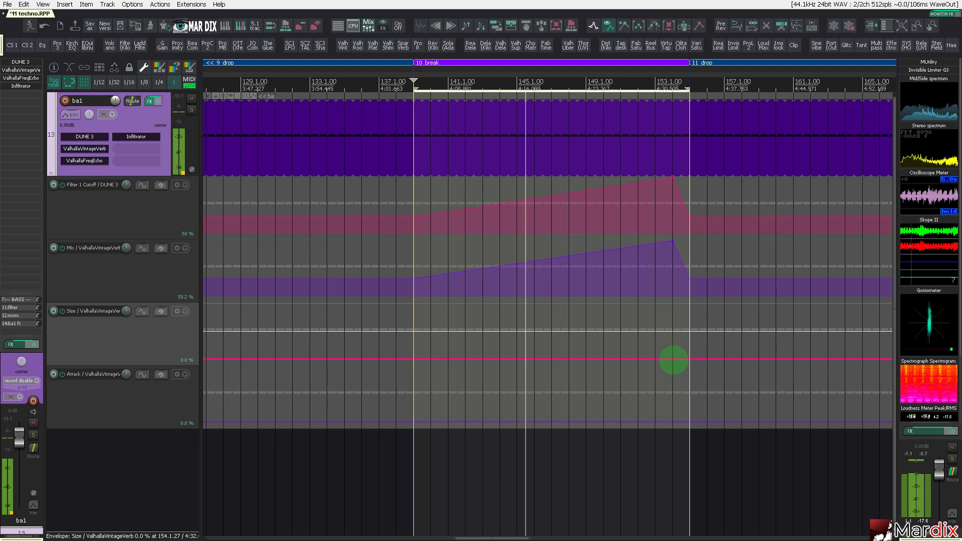
{"action": "left_click_drag", "start_coordinate": [673, 358], "coordinate": [670, 238]}
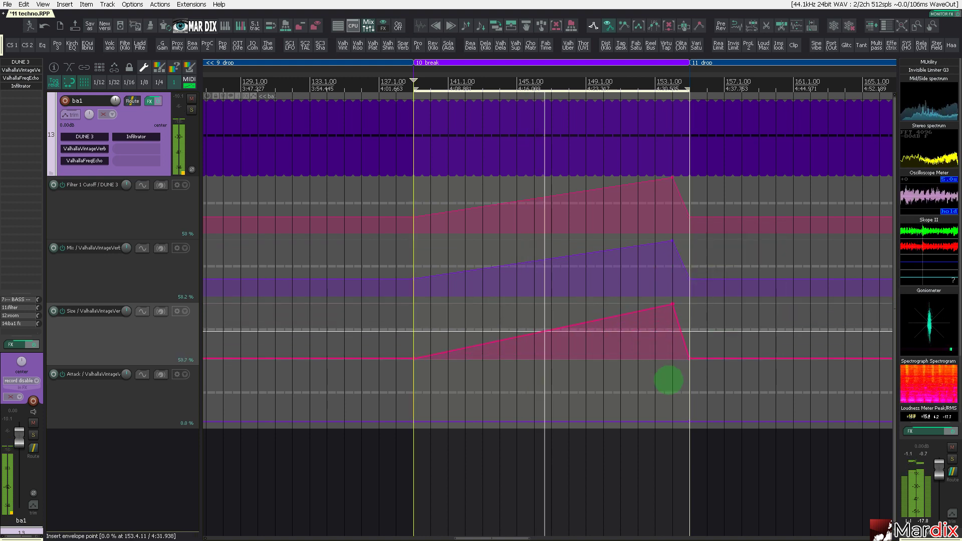
{"action": "left_click_drag", "start_coordinate": [668, 380], "coordinate": [672, 325]}
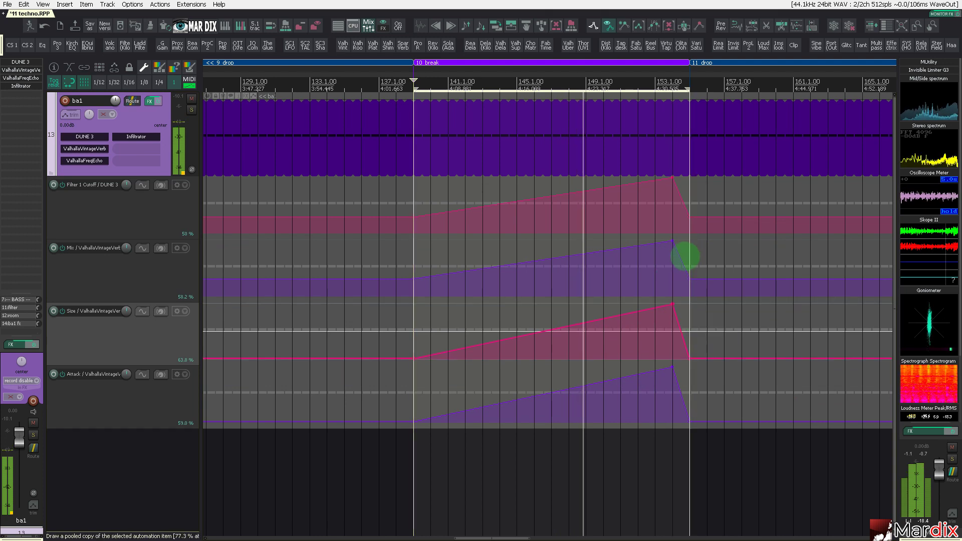
- Curve the Mix envelope's fall between 154.1 and the 11 drop outward and clear the time selection
{"action": "left_click_drag", "start_coordinate": [679, 256], "coordinate": [685, 253]}
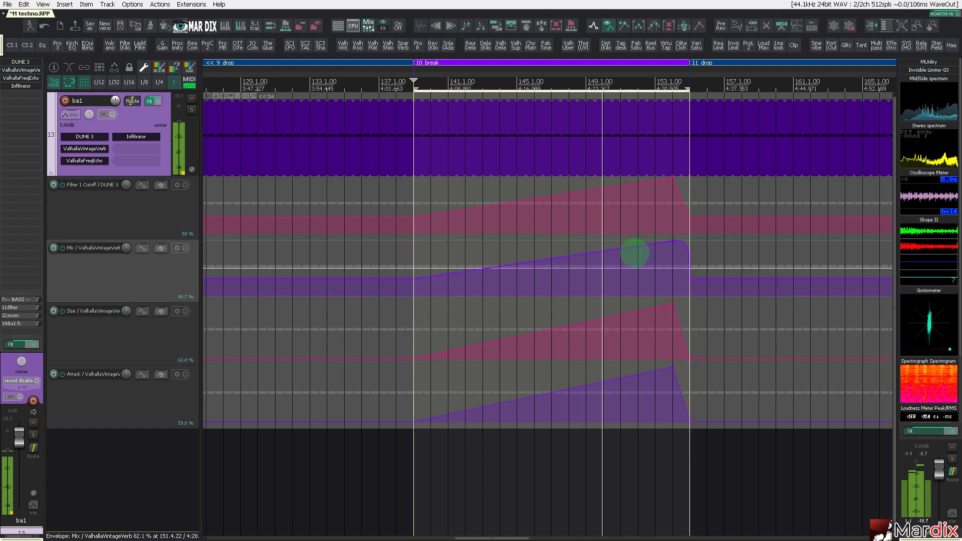
{"action": "key", "text": "Escape"}
{"action": "scroll", "coordinate": [645, 261], "scroll_direction": "down", "scroll_amount": 4}
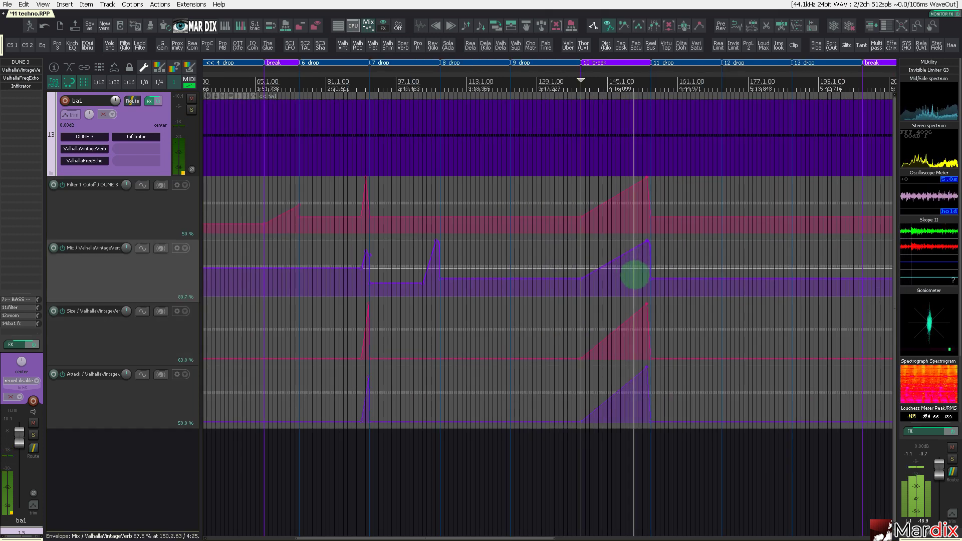
{"action": "left_click_drag", "start_coordinate": [697, 74], "coordinate": [566, 75]}
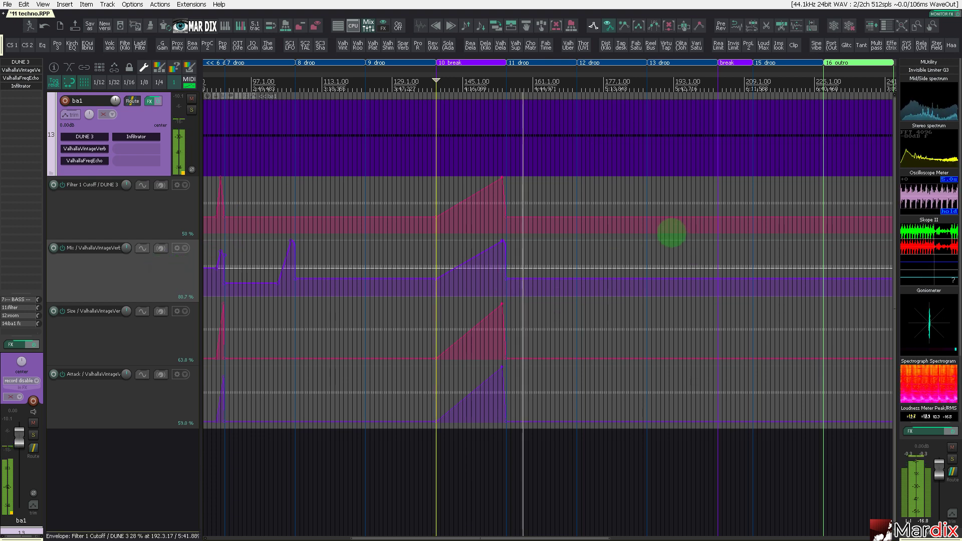
{"action": "scroll", "coordinate": [656, 230], "scroll_direction": "up", "scroll_amount": 2}
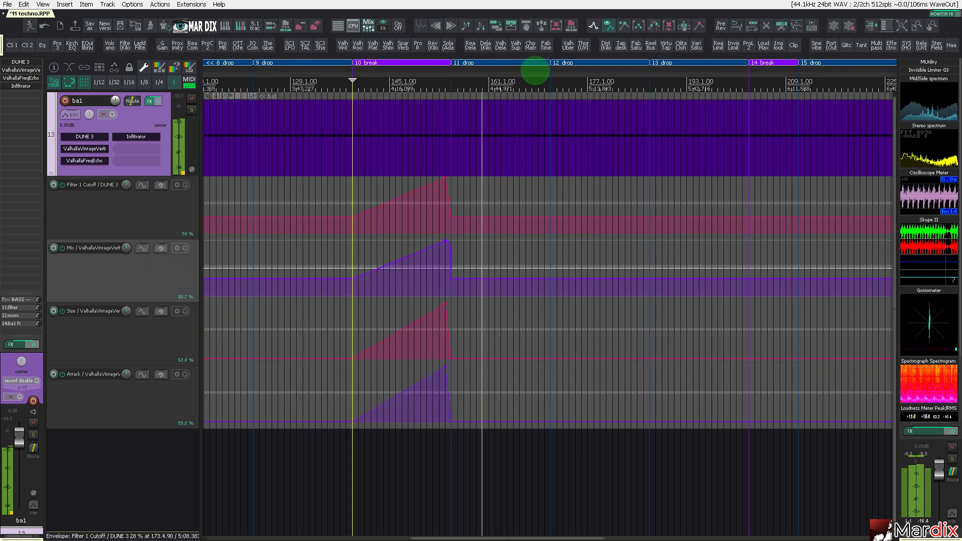
- Spike ba1's Mix envelope to 100% at 163.1 in the 11 drop, with a fall to 35.1% at 164.1
{"action": "scroll", "coordinate": [473, 176], "scroll_direction": "up", "scroll_amount": 3}
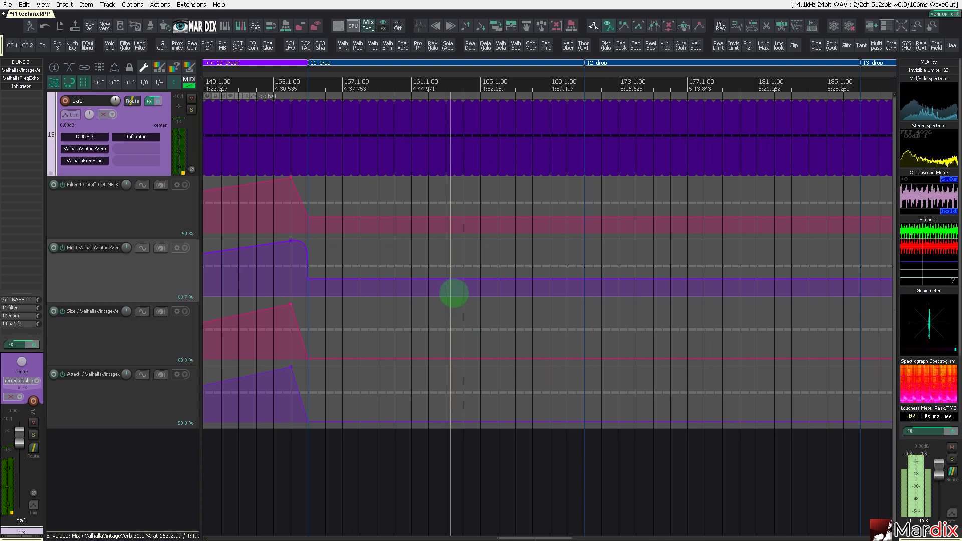
{"action": "scroll", "coordinate": [454, 293], "scroll_direction": "up", "scroll_amount": 4}
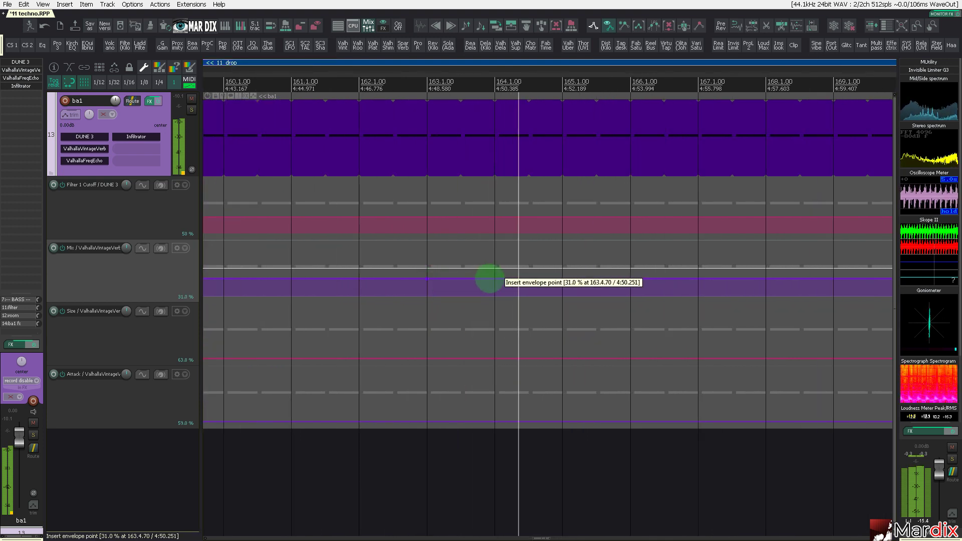
{"action": "left_click_drag", "start_coordinate": [527, 286], "coordinate": [427, 182]}
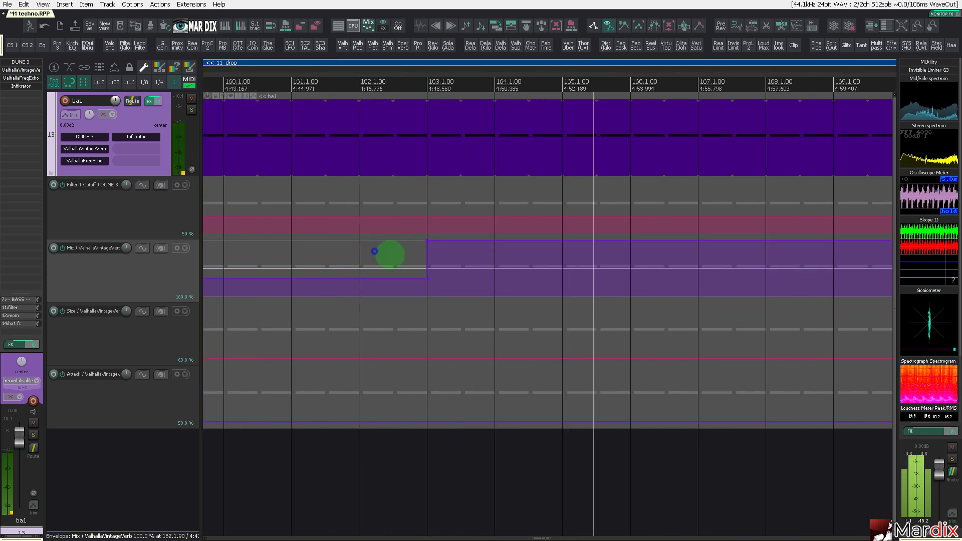
{"action": "mouse_move", "coordinate": [489, 279]}
{"action": "left_mouse_down"}
{"action": "mouse_move", "coordinate": [497, 287]}
{"action": "mouse_move", "coordinate": [491, 272]}
{"action": "left_mouse_up"}
{"action": "scroll", "coordinate": [489, 280], "scroll_direction": "down", "scroll_amount": 4}
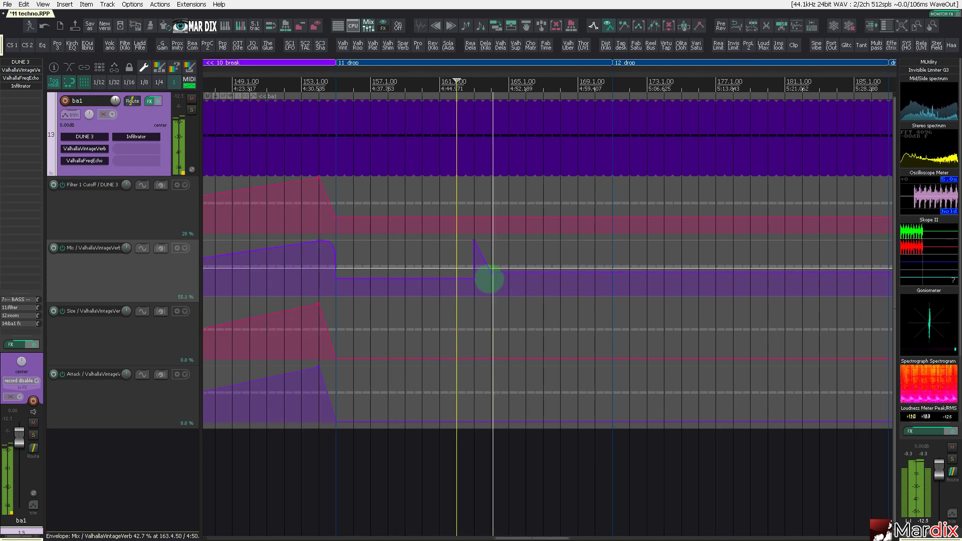
- Lower the Mix envelope after the spike in the 11 drop to 22.2% from 164.1 onward
{"action": "scroll", "coordinate": [489, 280], "scroll_direction": "down", "scroll_amount": 1}
{"action": "left_click", "coordinate": [191, 109]}
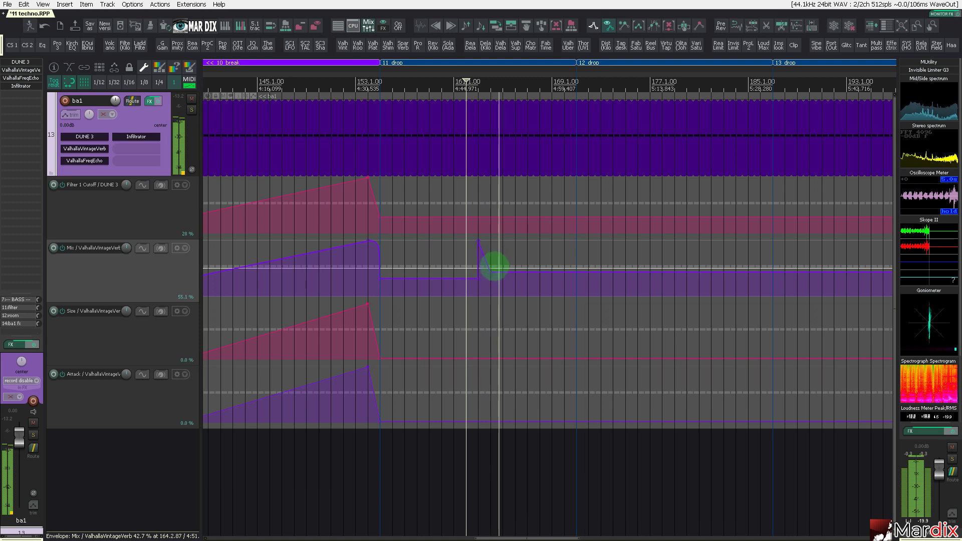
{"action": "scroll", "coordinate": [495, 266], "scroll_direction": "down", "scroll_amount": 2}
{"action": "scroll", "coordinate": [461, 269], "scroll_direction": "up", "scroll_amount": 3}
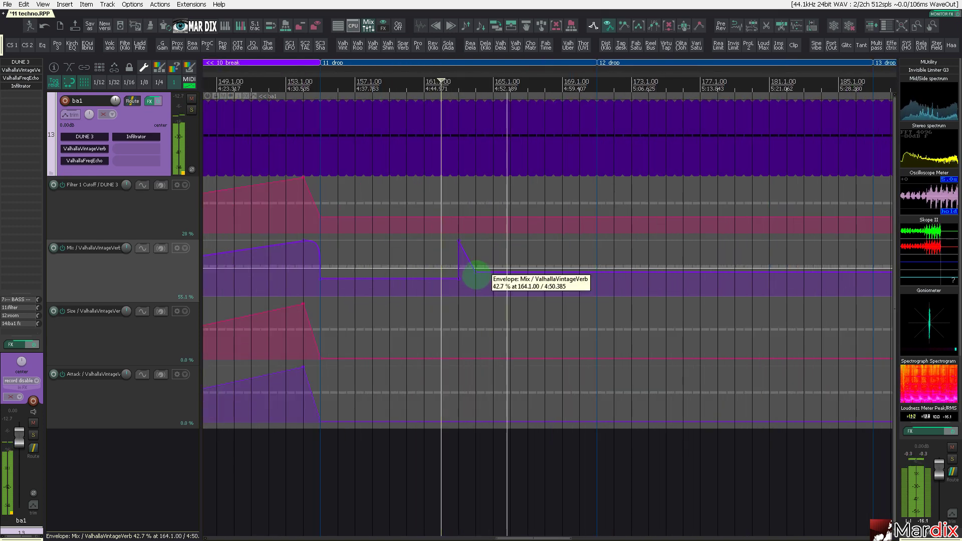
{"action": "left_click_drag", "start_coordinate": [473, 274], "coordinate": [478, 296]}
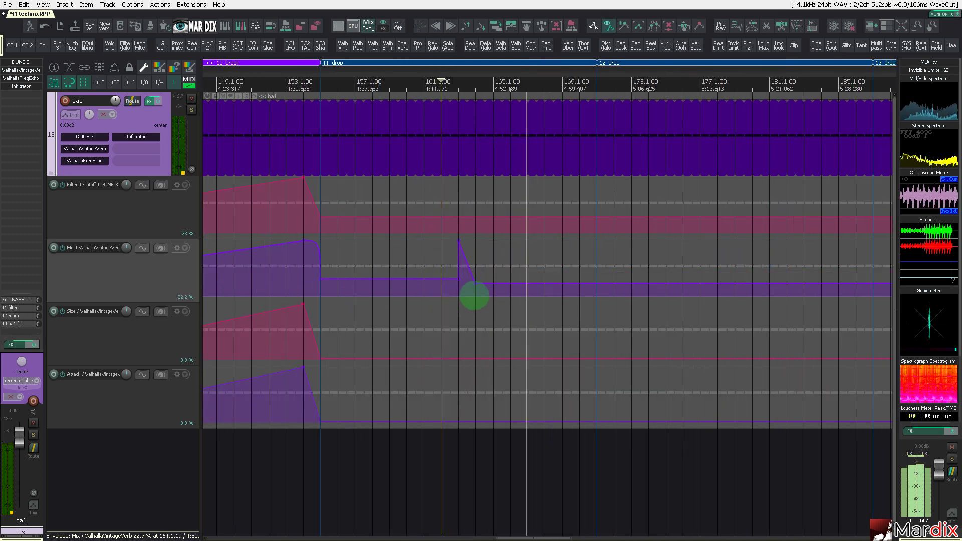
- Bring the whole arrangement into view with all tracks reduced to compact height
{"action": "scroll", "coordinate": [472, 296], "scroll_direction": "down", "scroll_amount": 4}
{"action": "scroll", "coordinate": [473, 300], "scroll_direction": "down", "scroll_amount": 4}
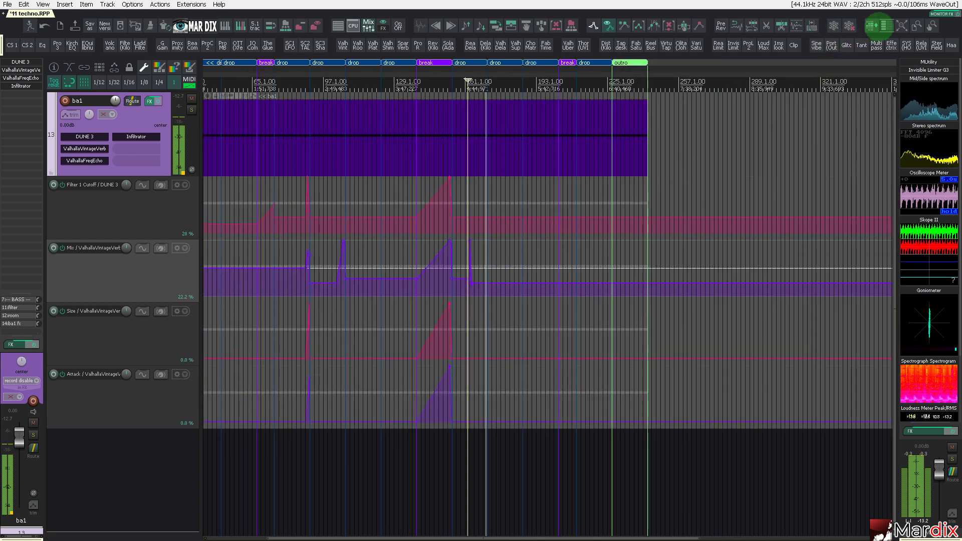
{"action": "left_click", "coordinate": [875, 25]}
{"action": "left_click", "coordinate": [605, 158]}
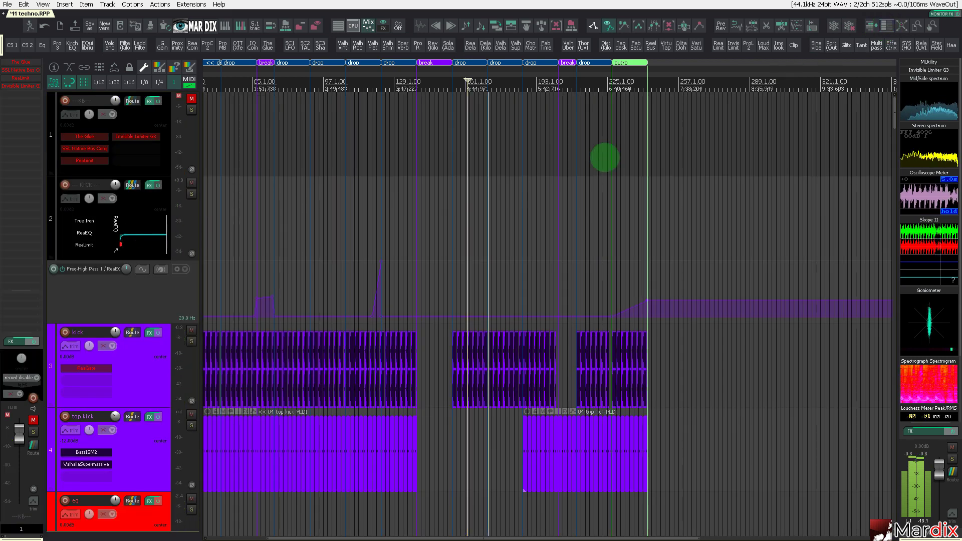
{"action": "key", "text": "grave"}
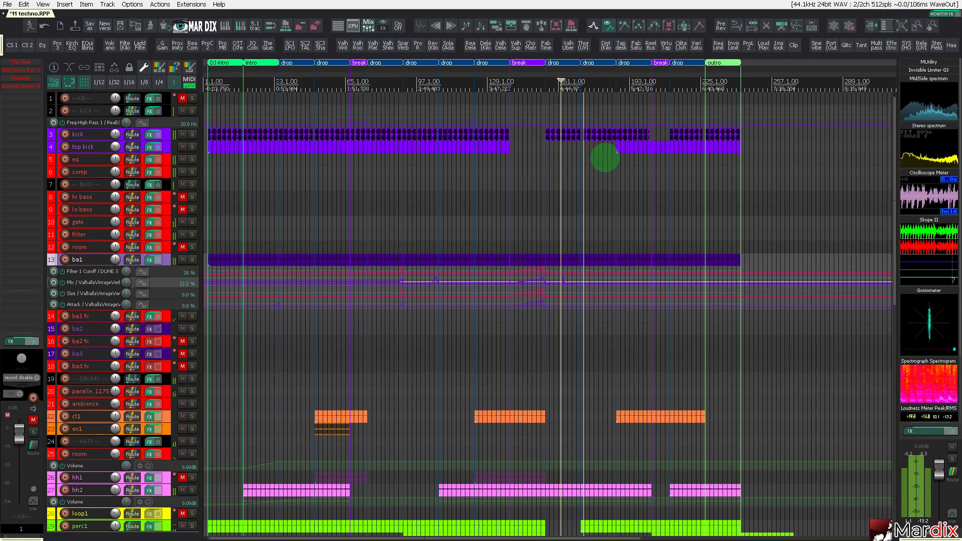
- Select the sy1 synth on track 37 and enlarge it together with its Filter 1 Cutoff and Density envelopes
{"action": "scroll", "coordinate": [153, 269], "scroll_direction": "down", "scroll_amount": 7}
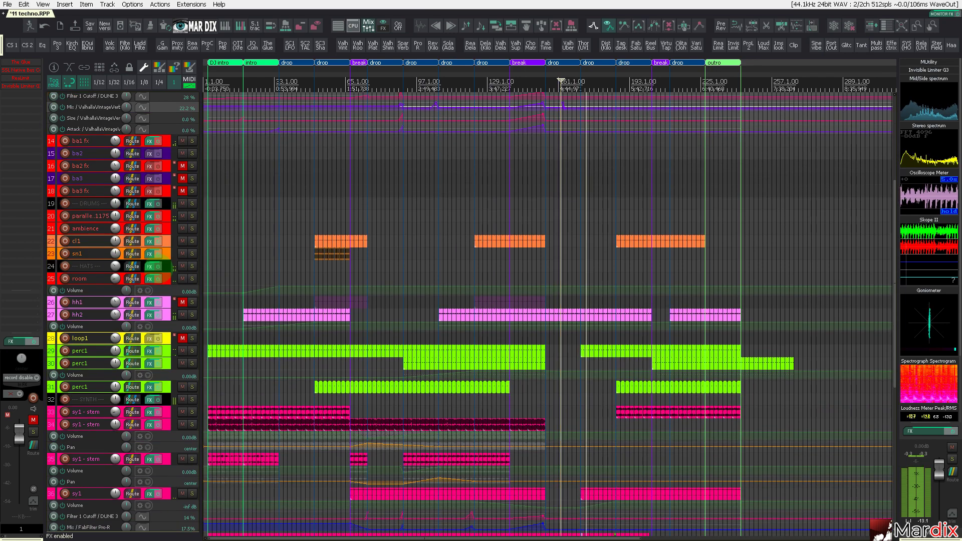
{"action": "scroll", "coordinate": [164, 273], "scroll_direction": "up", "scroll_amount": 5}
{"action": "scroll", "coordinate": [165, 275], "scroll_direction": "down", "scroll_amount": 4}
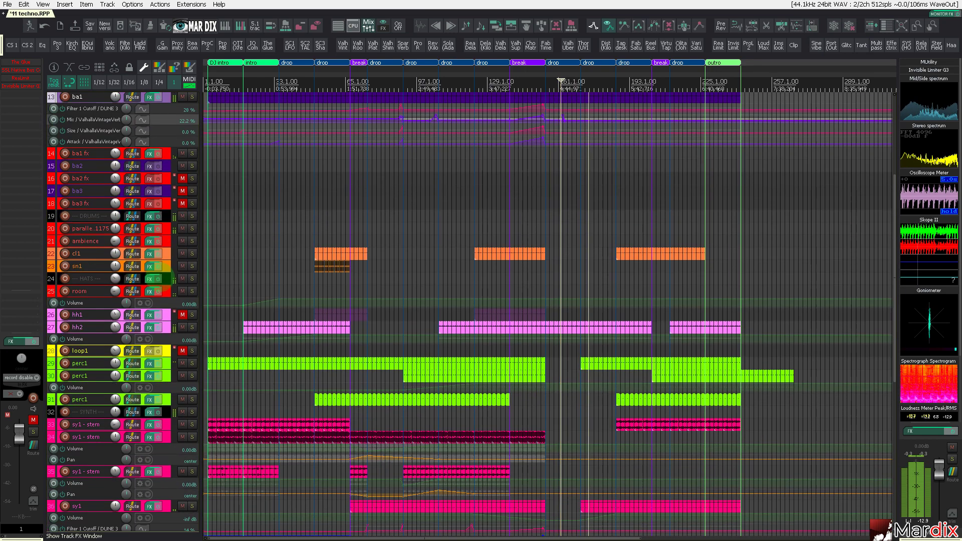
{"action": "scroll", "coordinate": [164, 276], "scroll_direction": "down", "scroll_amount": 8}
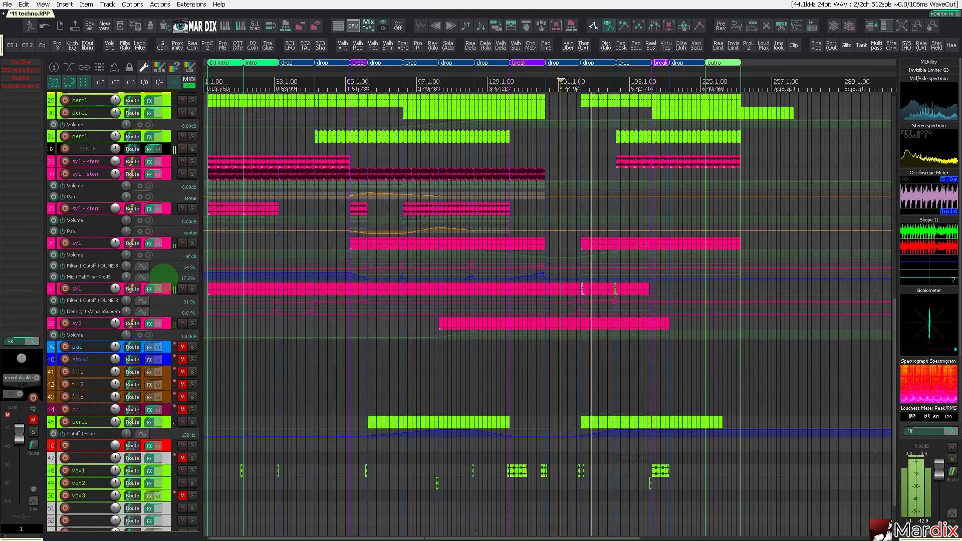
{"action": "left_click", "coordinate": [169, 285]}
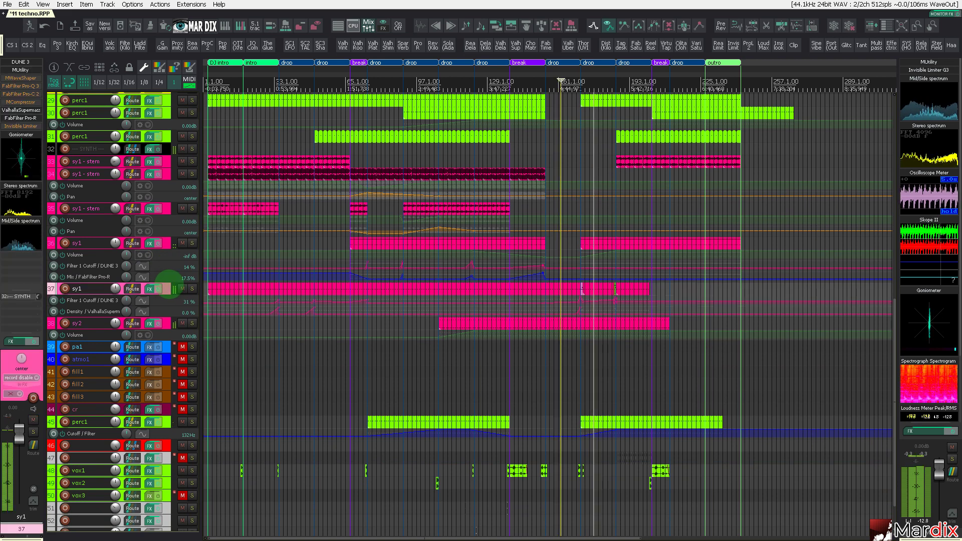
{"action": "scroll", "coordinate": [169, 289], "scroll_direction": "up", "scroll_amount": 5}
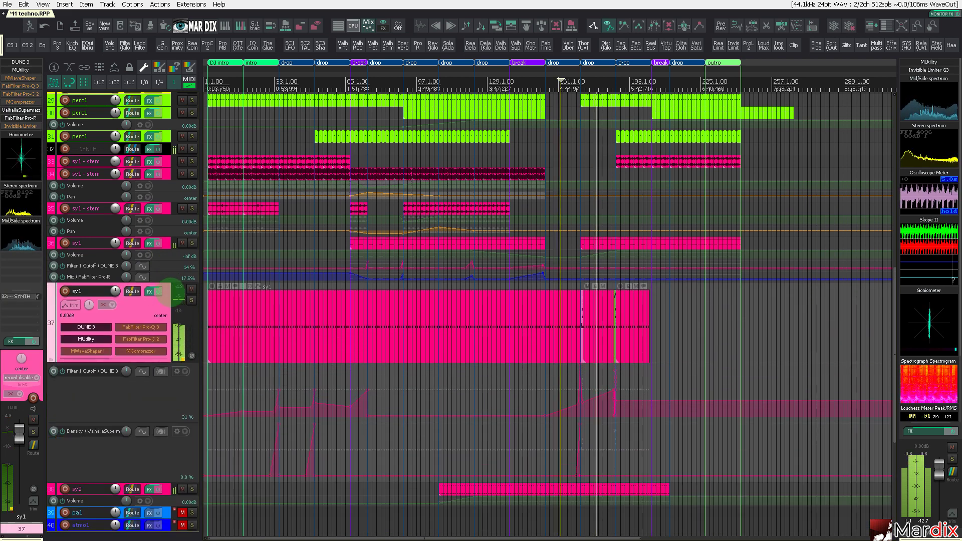
{"action": "scroll", "coordinate": [170, 290], "scroll_direction": "down", "scroll_amount": 2}
{"action": "scroll", "coordinate": [170, 293], "scroll_direction": "down", "scroll_amount": 1}
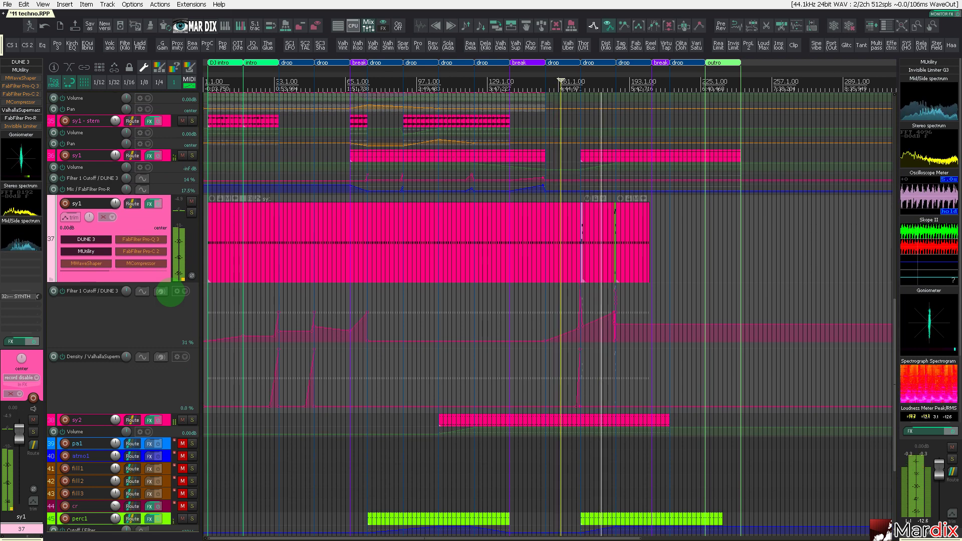
- Save the project
{"action": "left_click", "coordinate": [7, 5]}
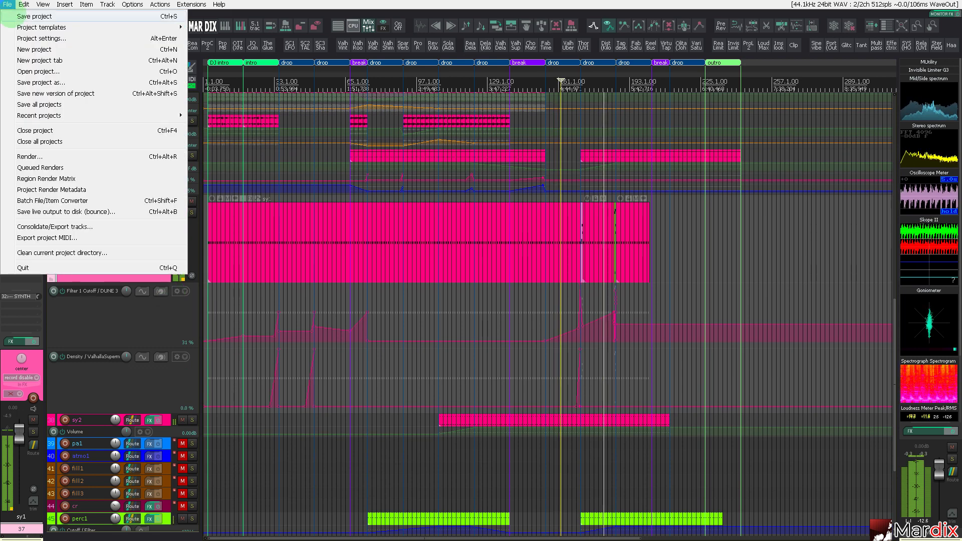
{"action": "left_click", "coordinate": [14, 16]}
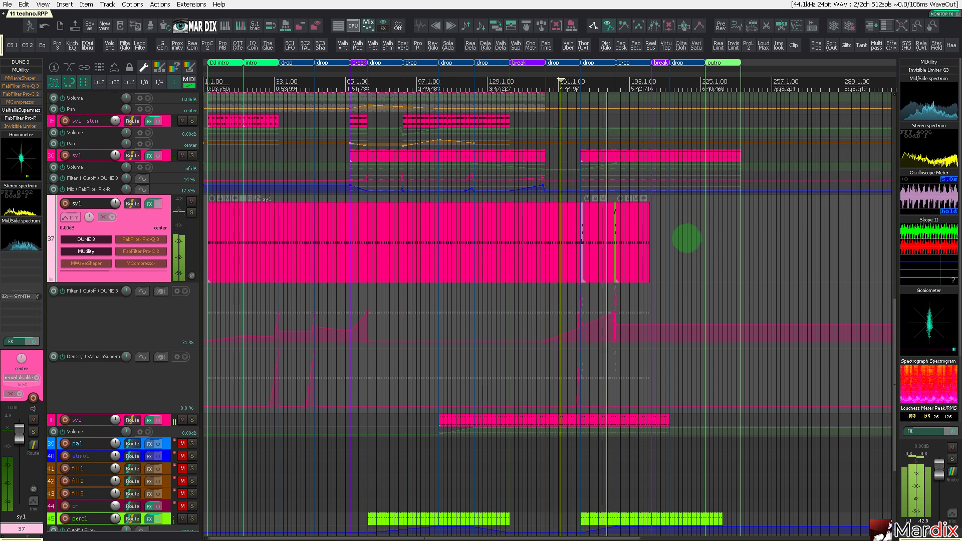
- Copy sy1's light pink fill item from the start of the 12 drop to bar 202, right before the 14 break
{"action": "left_click", "coordinate": [628, 230]}
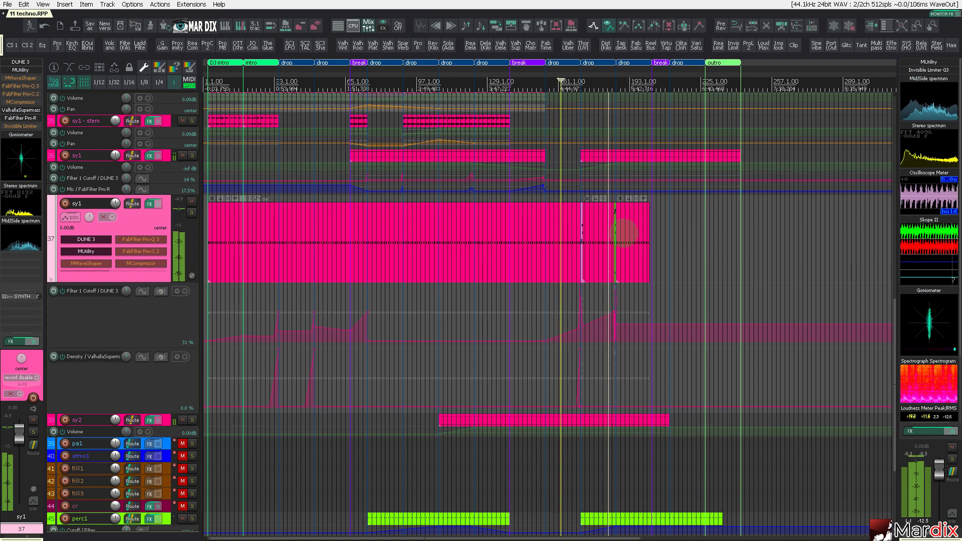
{"action": "scroll", "coordinate": [624, 233], "scroll_direction": "up", "scroll_amount": 2}
{"action": "scroll", "coordinate": [160, 274], "scroll_direction": "down", "scroll_amount": 3}
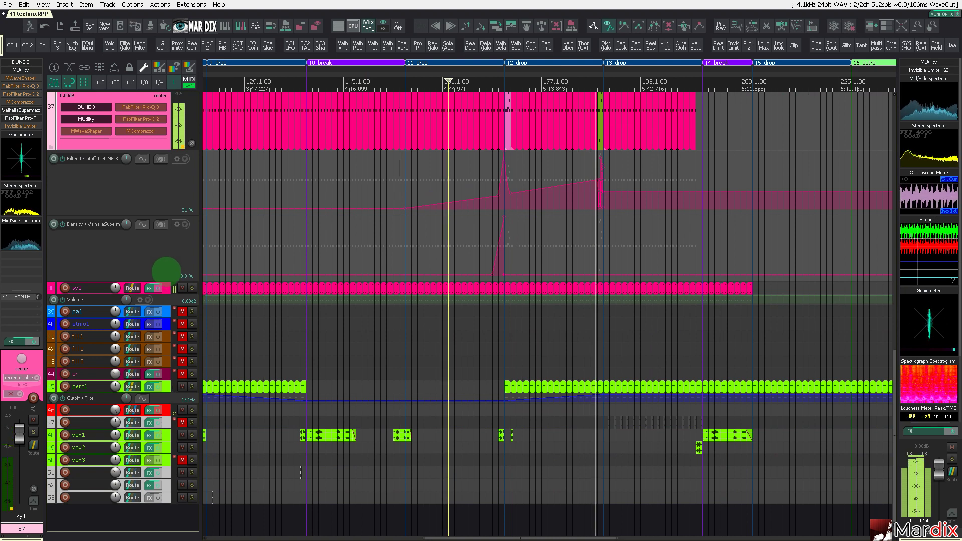
{"action": "scroll", "coordinate": [552, 208], "scroll_direction": "up", "scroll_amount": 4}
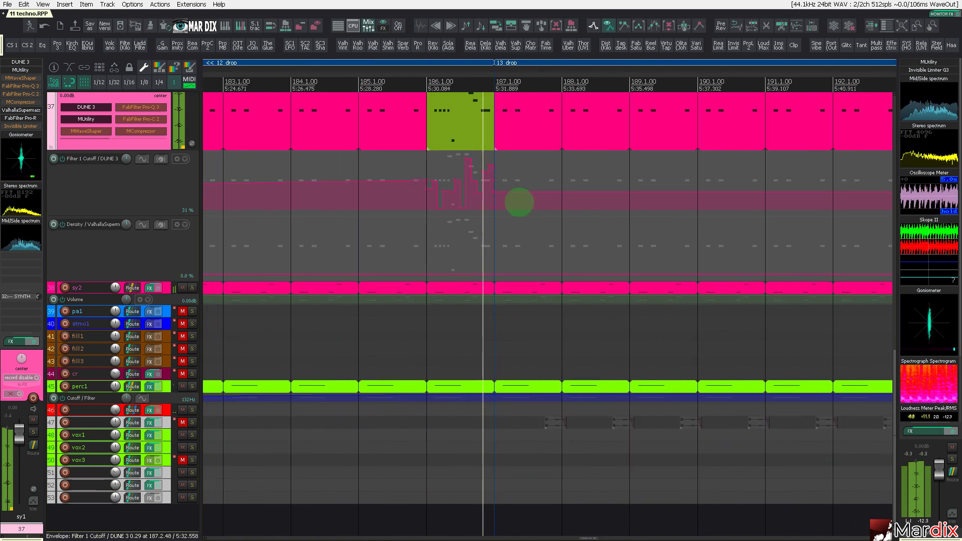
{"action": "scroll", "coordinate": [494, 190], "scroll_direction": "down", "scroll_amount": 3}
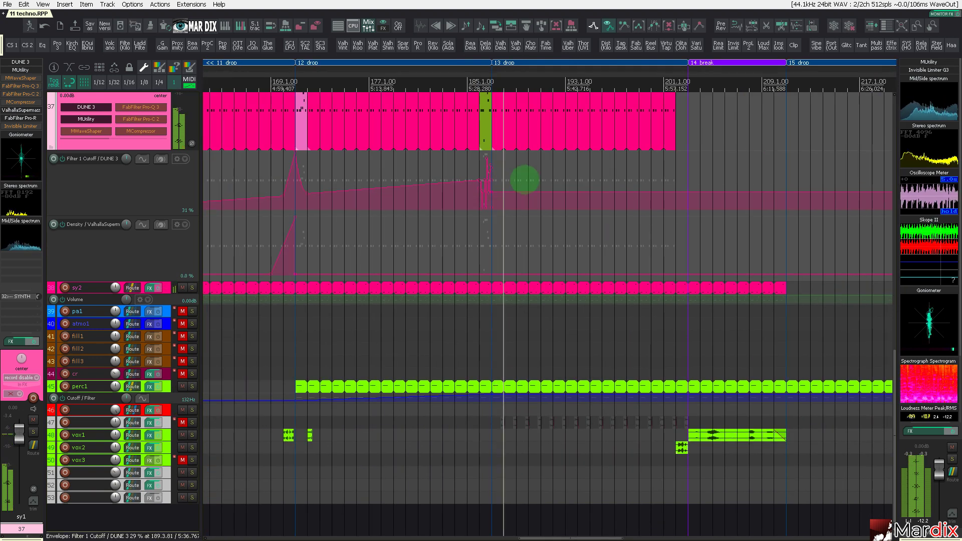
{"action": "left_click", "coordinate": [585, 136]}
{"action": "left_click", "coordinate": [294, 118]}
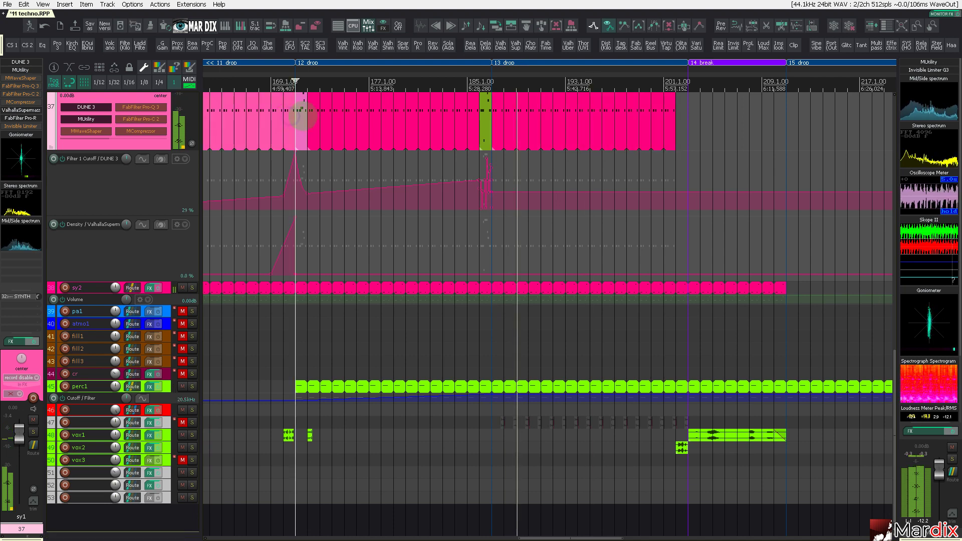
{"action": "left_click", "coordinate": [303, 115]}
{"action": "left_click_drag", "start_coordinate": [303, 108], "coordinate": [692, 111]}
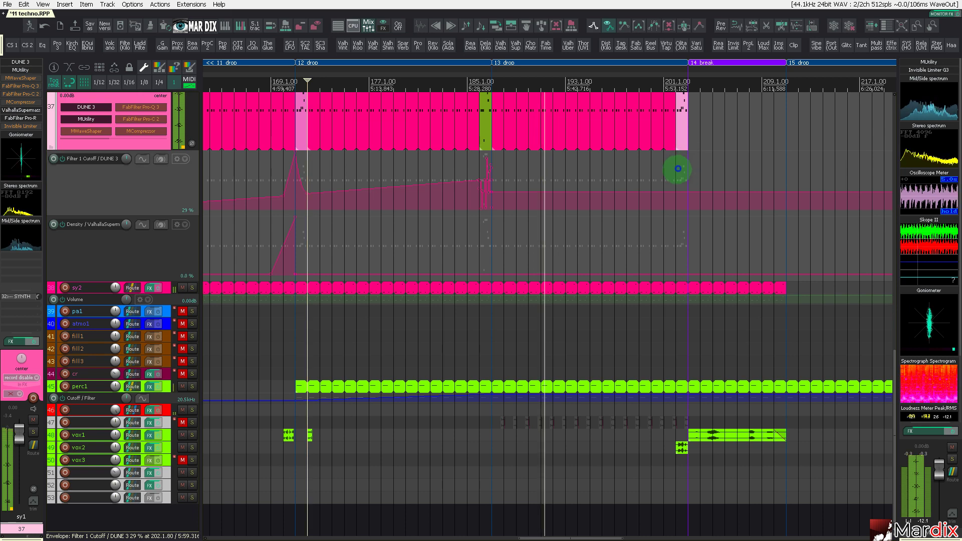
- Ramp sy1's Filter 1 Cutoff envelope up across bar 202 to 79% at the start of the 14 break
{"action": "scroll", "coordinate": [679, 170], "scroll_direction": "up", "scroll_amount": 4}
{"action": "left_click", "coordinate": [656, 193]}
{"action": "left_click_drag", "start_coordinate": [692, 178], "coordinate": [688, 164]}
{"action": "key", "text": "space"}
{"action": "key", "text": "space"}
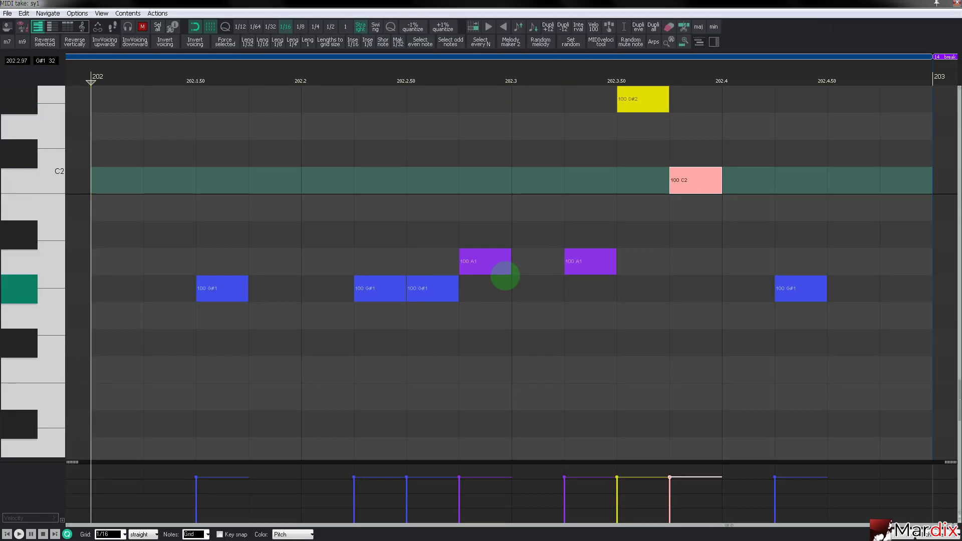
- In the copied sy1 fill at bar 202, transpose the first three G#1 notes, the first A1 and the C2 up an octave
{"action": "left_click_drag", "start_coordinate": [369, 239], "coordinate": [466, 311]}
{"action": "key", "text": "shift+Up"}
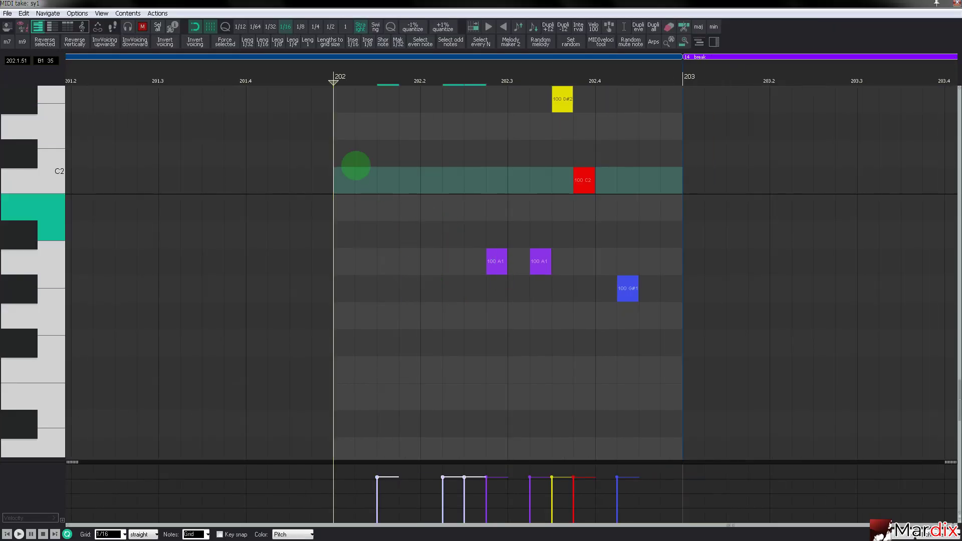
{"action": "left_click", "coordinate": [309, 76]}
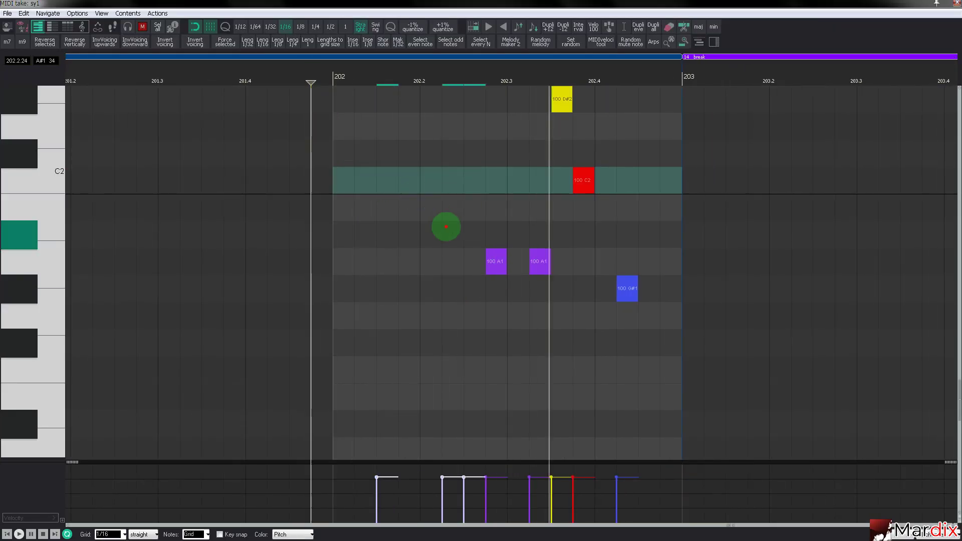
{"action": "left_click", "coordinate": [493, 270]}
{"action": "key", "text": "ctrl+Up"}
{"action": "left_click_drag", "start_coordinate": [481, 223], "coordinate": [535, 282]}
{"action": "left_click", "coordinate": [590, 178]}
{"action": "key", "text": "ctrl+Up"}
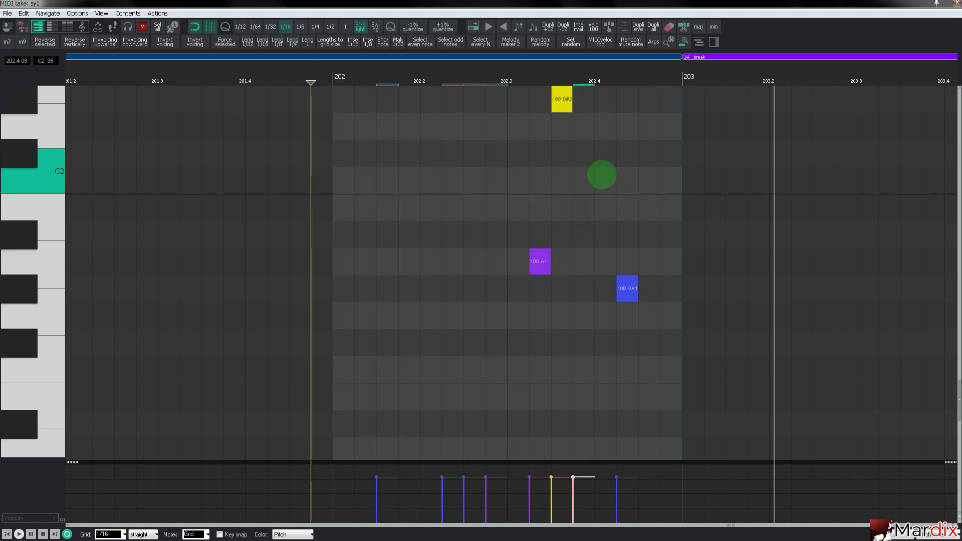
{"action": "key", "text": "Escape"}
- Ramp sy1's Density envelope up from 201.1 to 50% at 203.1, the start of the 14 break
{"action": "left_click", "coordinate": [630, 172]}
{"action": "scroll", "coordinate": [645, 202], "scroll_direction": "down", "scroll_amount": 1}
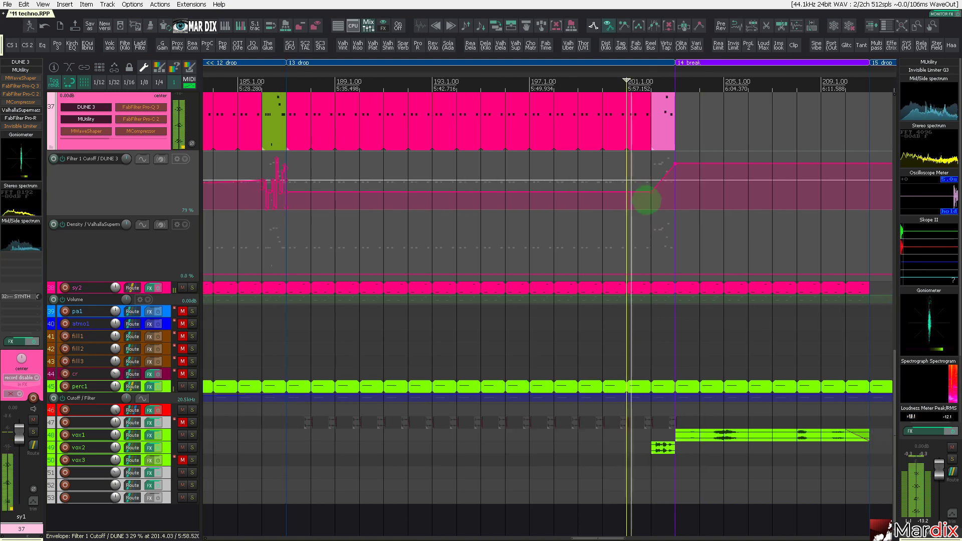
{"action": "scroll", "coordinate": [158, 252], "scroll_direction": "up", "scroll_amount": 5}
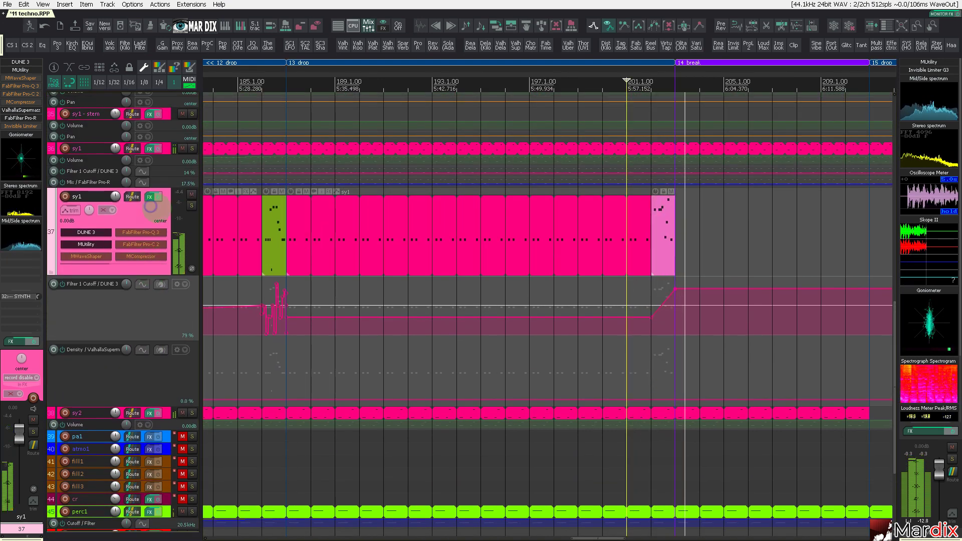
{"action": "scroll", "coordinate": [413, 223], "scroll_direction": "down", "scroll_amount": 5}
{"action": "scroll", "coordinate": [453, 206], "scroll_direction": "up", "scroll_amount": 5}
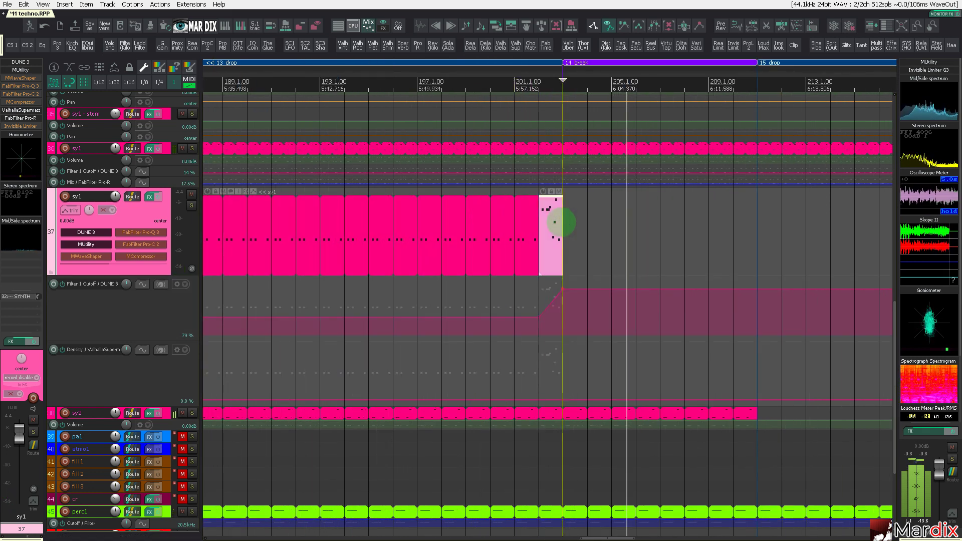
{"action": "left_click", "coordinate": [561, 399]}
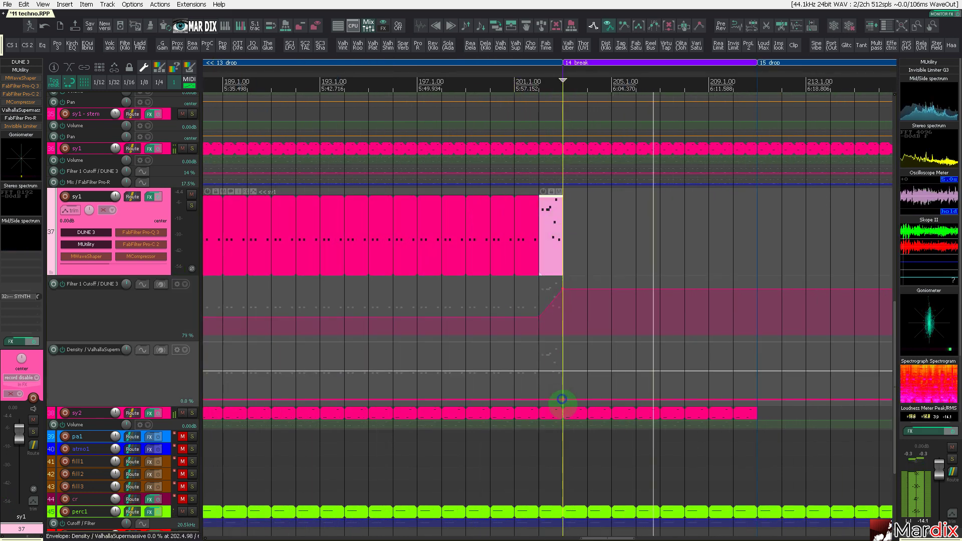
{"action": "left_click_drag", "start_coordinate": [562, 400], "coordinate": [564, 372]}
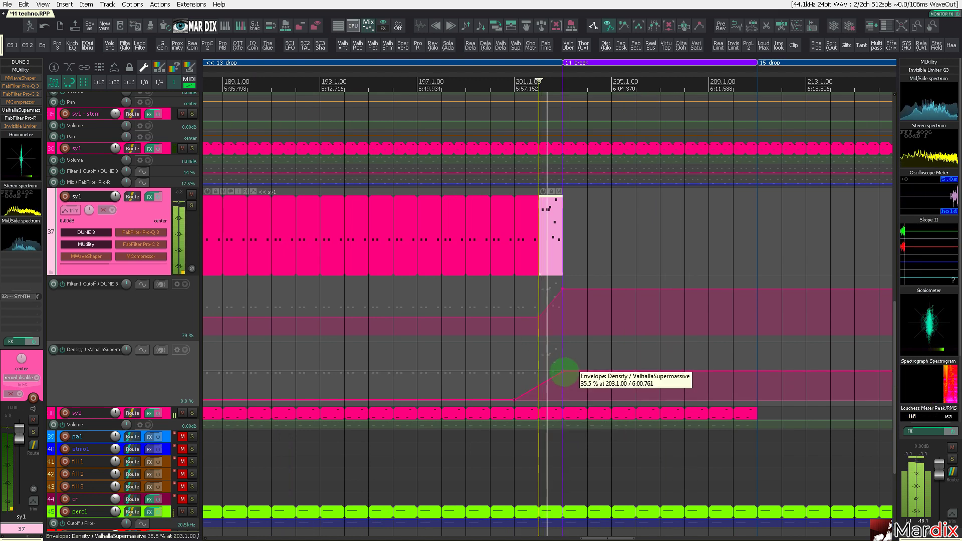
- Play the transition from the 14 break into the 15 drop, starting about one bar before the drop
{"action": "scroll", "coordinate": [562, 366], "scroll_direction": "down", "scroll_amount": 3}
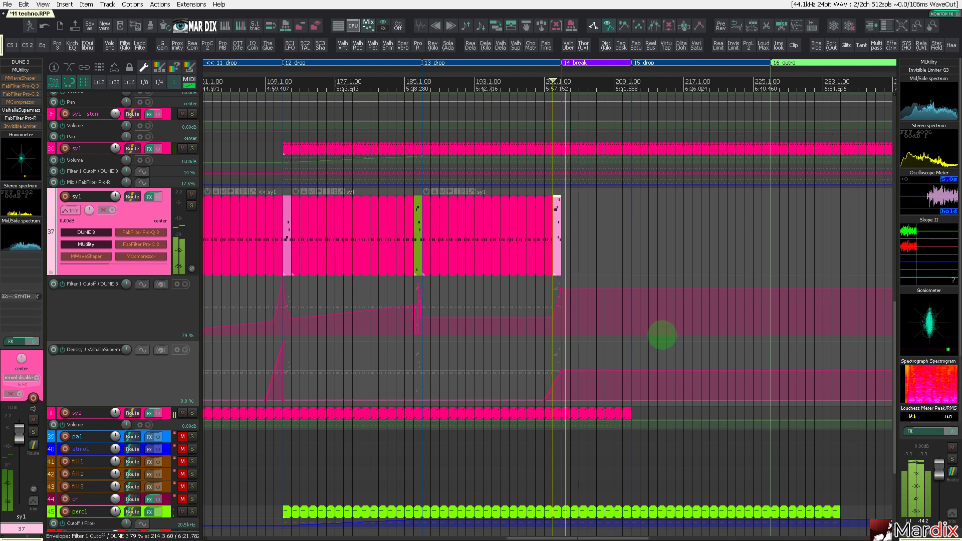
{"action": "scroll", "coordinate": [657, 335], "scroll_direction": "up", "scroll_amount": 2}
{"action": "left_click", "coordinate": [595, 254]}
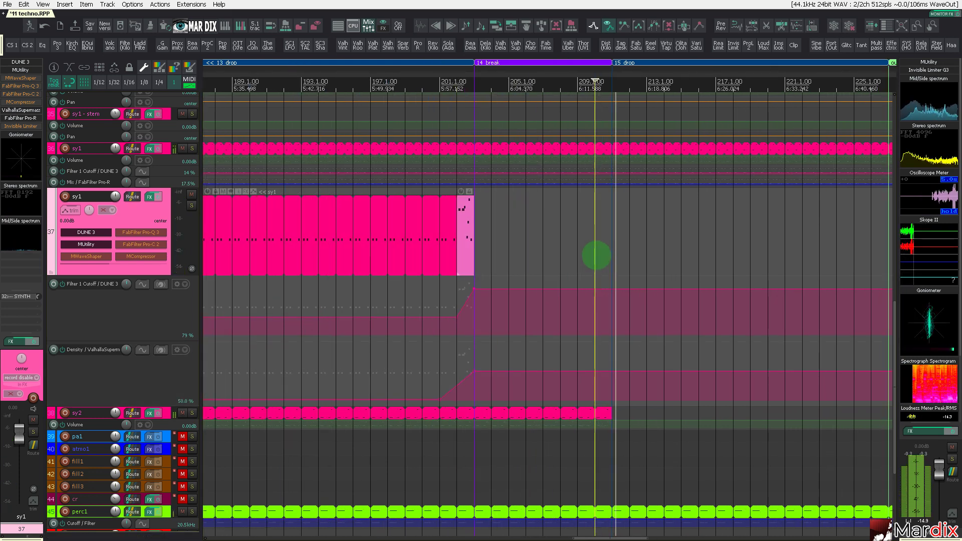
- Select the ba1 bass track, set the time selection to the 14 break and play it from its start
{"action": "scroll", "coordinate": [596, 256], "scroll_direction": "down", "scroll_amount": 1}
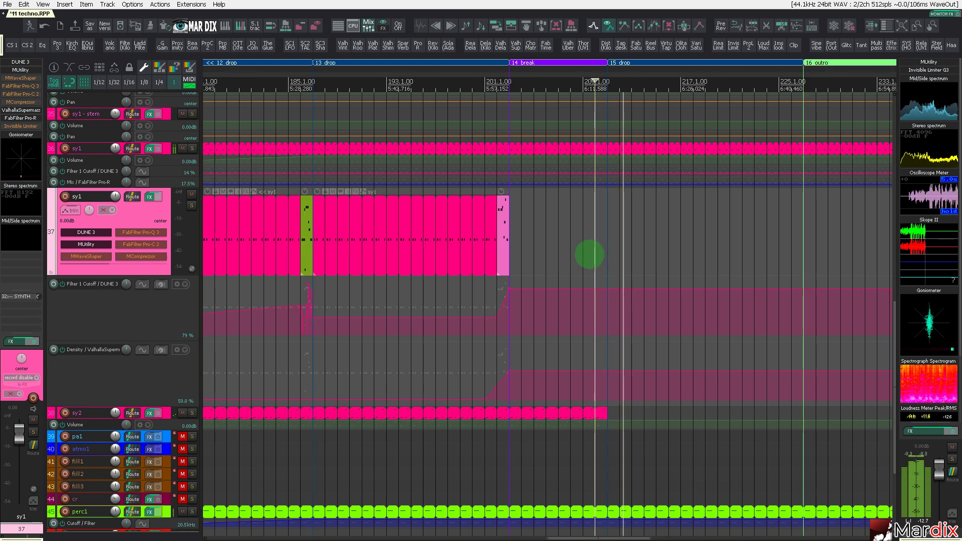
{"action": "key", "text": "ctrl+Page_Down"}
{"action": "scroll", "coordinate": [671, 255], "scroll_direction": "up", "scroll_amount": 4}
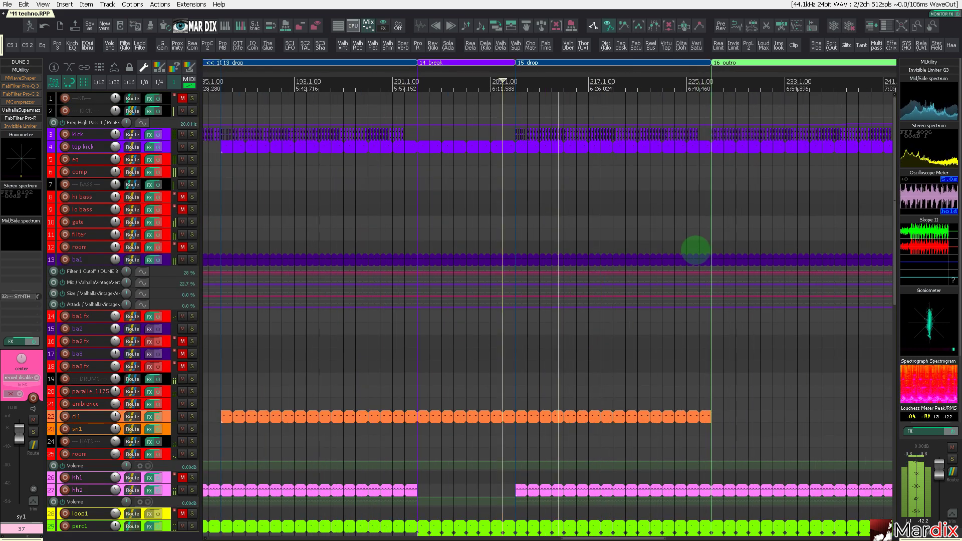
{"action": "left_click", "coordinate": [479, 262]}
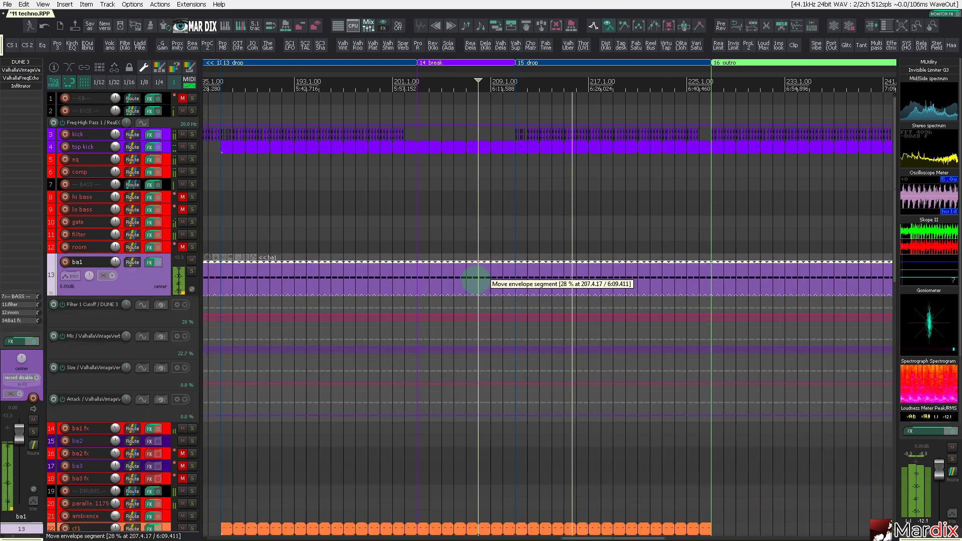
{"action": "scroll", "coordinate": [479, 282], "scroll_direction": "up", "scroll_amount": 3}
{"action": "scroll", "coordinate": [479, 282], "scroll_direction": "down", "scroll_amount": 6}
{"action": "scroll", "coordinate": [460, 292], "scroll_direction": "down", "scroll_amount": 1}
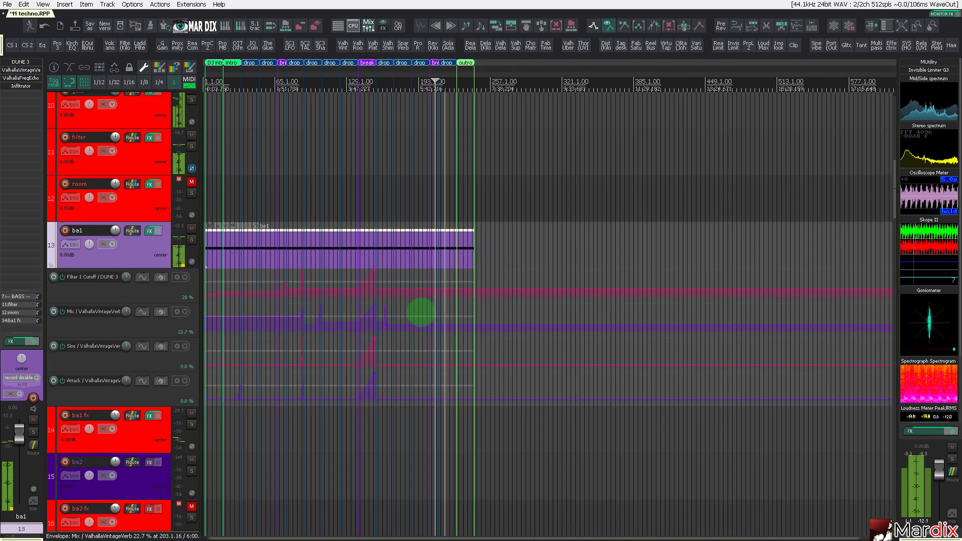
{"action": "scroll", "coordinate": [416, 314], "scroll_direction": "up", "scroll_amount": 4}
{"action": "scroll", "coordinate": [474, 299], "scroll_direction": "up", "scroll_amount": 2}
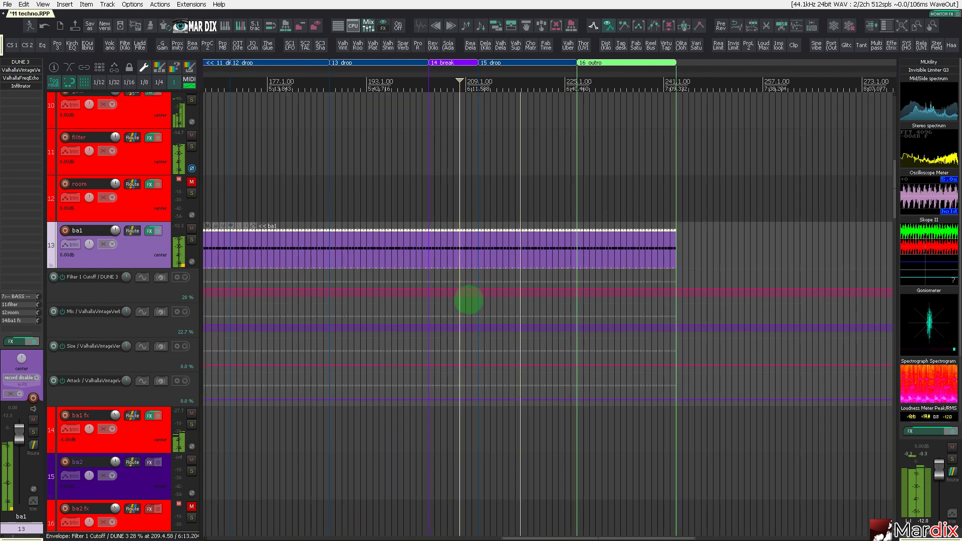
{"action": "scroll", "coordinate": [468, 300], "scroll_direction": "up", "scroll_amount": 5}
{"action": "double_click", "coordinate": [442, 62]}
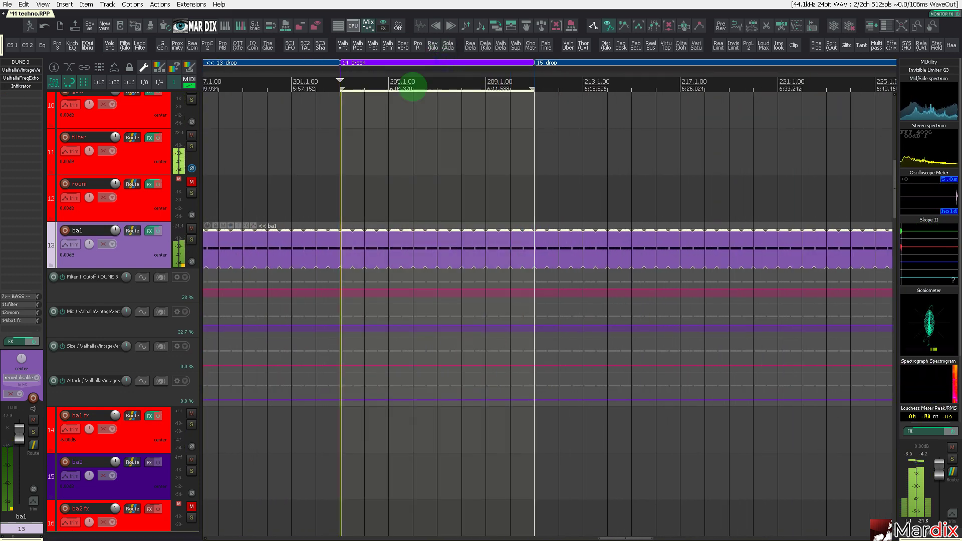
{"action": "key", "text": "space"}
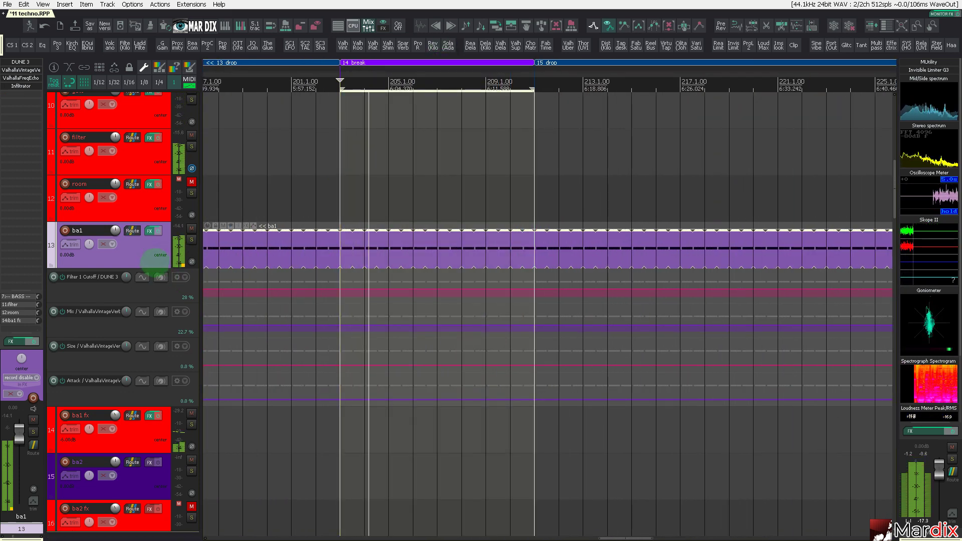
- Add points at both edges of the 14 break to ba1's Filter 1 Cutoff, Mix, Size and Attack envelopes
{"action": "scroll", "coordinate": [155, 264], "scroll_direction": "up", "scroll_amount": 4}
{"action": "left_click", "coordinate": [152, 232]}
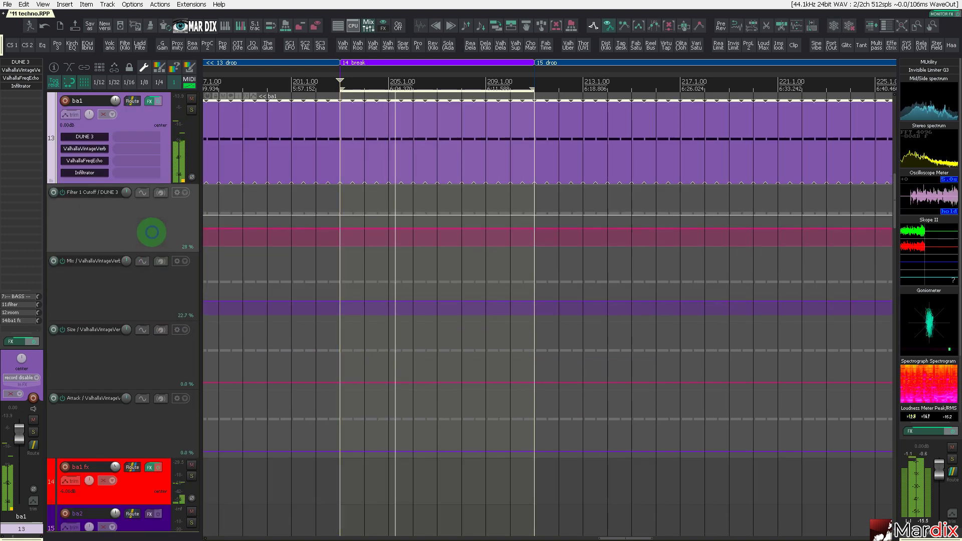
{"action": "left_click", "coordinate": [163, 292]}
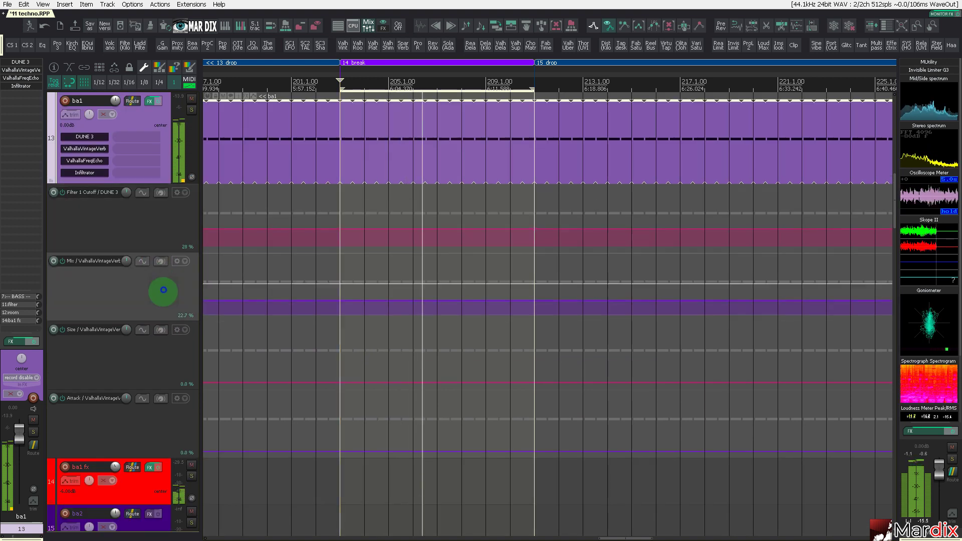
{"action": "left_click", "coordinate": [161, 349]}
{"action": "left_click", "coordinate": [162, 417]}
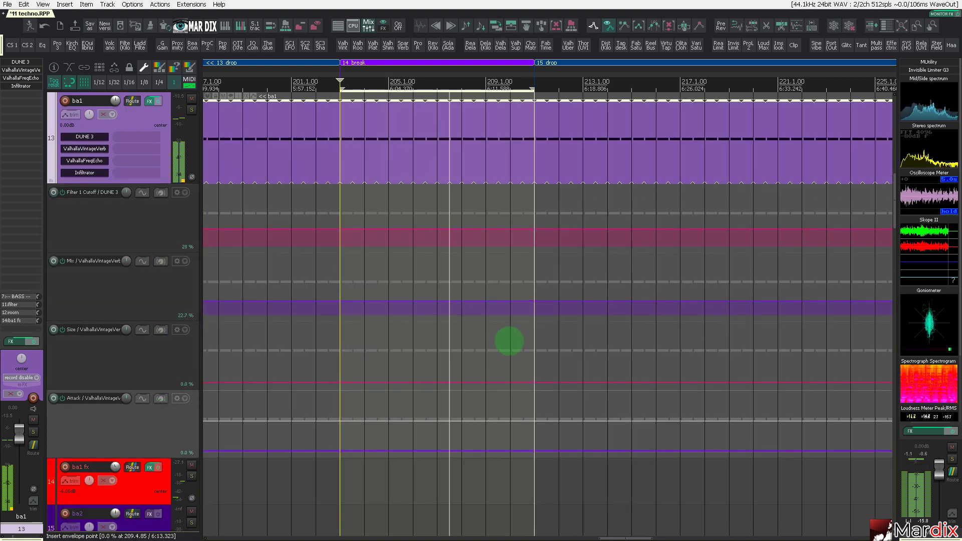
- Ramp ba1's reverb Size to about 95% and Attack to about 48% at 210.1, dropping back by the 15 drop
{"action": "left_click", "coordinate": [509, 341]}
{"action": "left_click", "coordinate": [510, 410]}
{"action": "left_click_drag", "start_coordinate": [511, 410], "coordinate": [511, 421]}
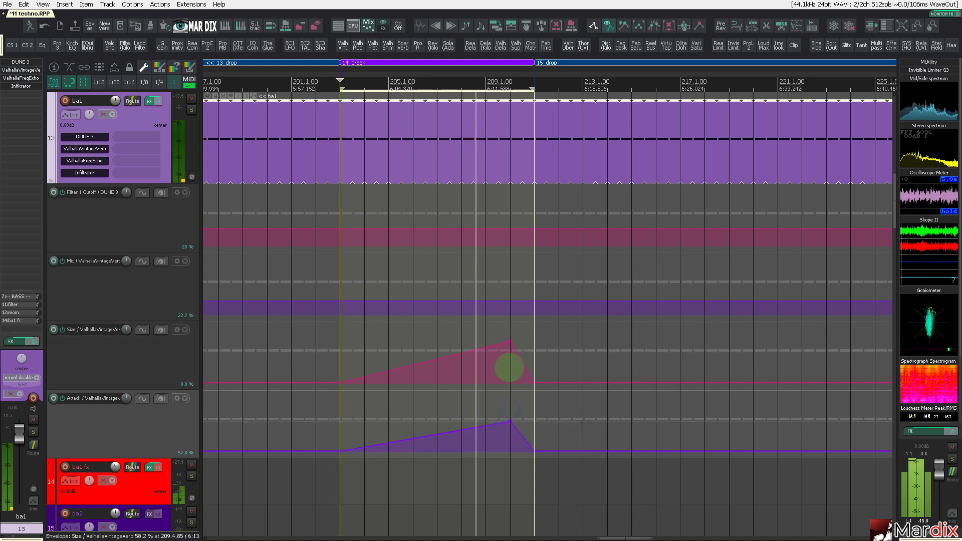
{"action": "left_click_drag", "start_coordinate": [511, 342], "coordinate": [511, 275]}
- Peak ba1's Filter 1 Cutoff at about 97% and reverb Mix at about 96% at 210.1 in the 14 break
{"action": "left_click", "coordinate": [510, 213]}
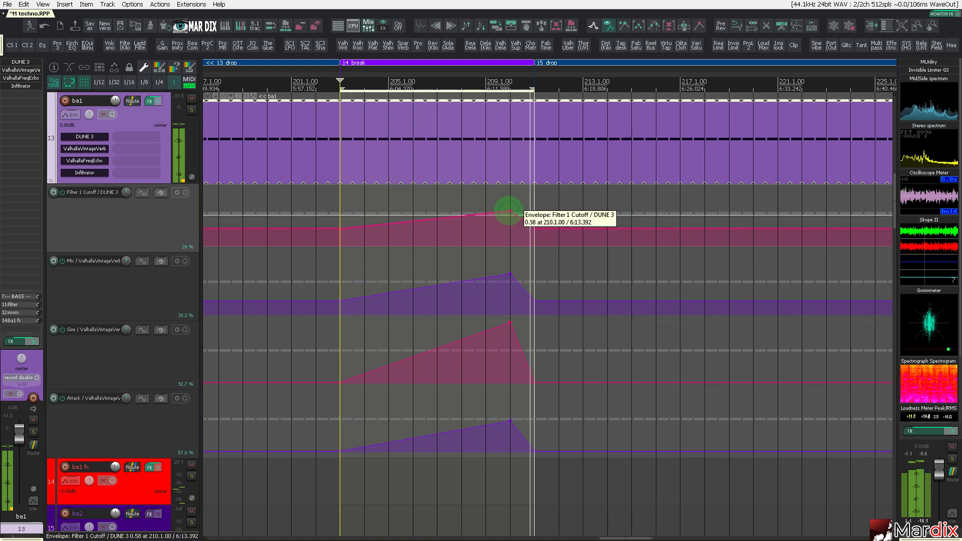
{"action": "left_click_drag", "start_coordinate": [509, 212], "coordinate": [507, 187]}
{"action": "left_click_drag", "start_coordinate": [509, 278], "coordinate": [506, 250]}
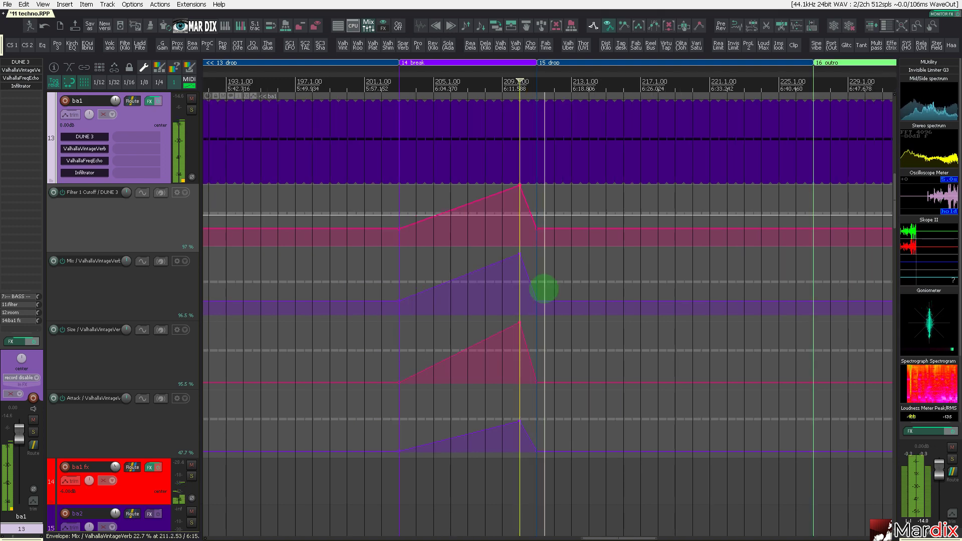
- Play from the start of the 16 outro, select ba1 there and show its Volume envelope
{"action": "scroll", "coordinate": [544, 285], "scroll_direction": "down", "scroll_amount": 3}
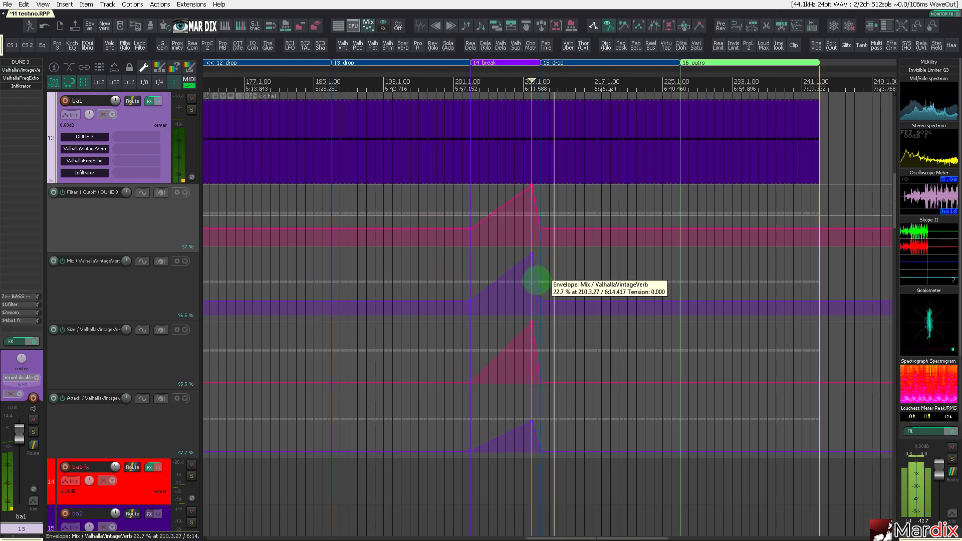
{"action": "key", "text": "ctrl+Page_Down"}
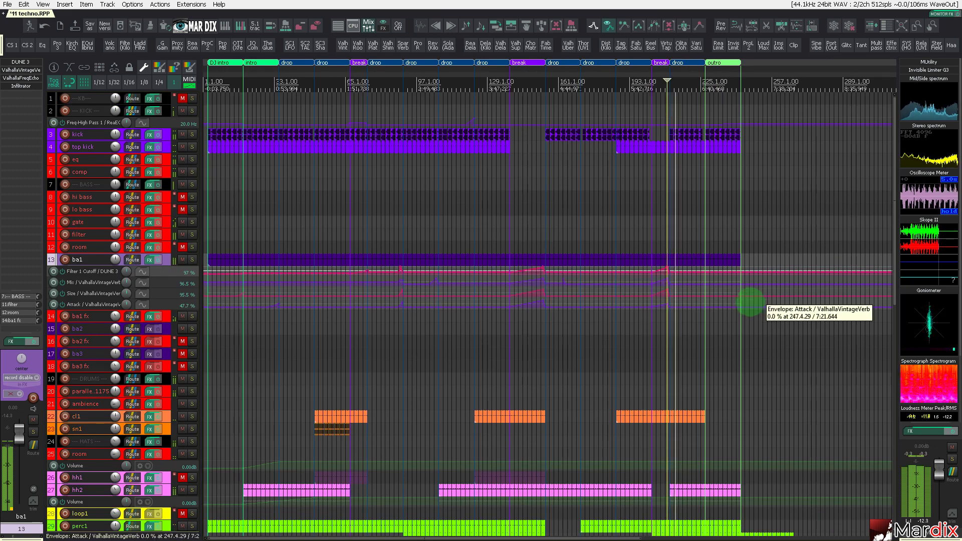
{"action": "scroll", "coordinate": [747, 299], "scroll_direction": "up", "scroll_amount": 3}
{"action": "left_click", "coordinate": [701, 263]}
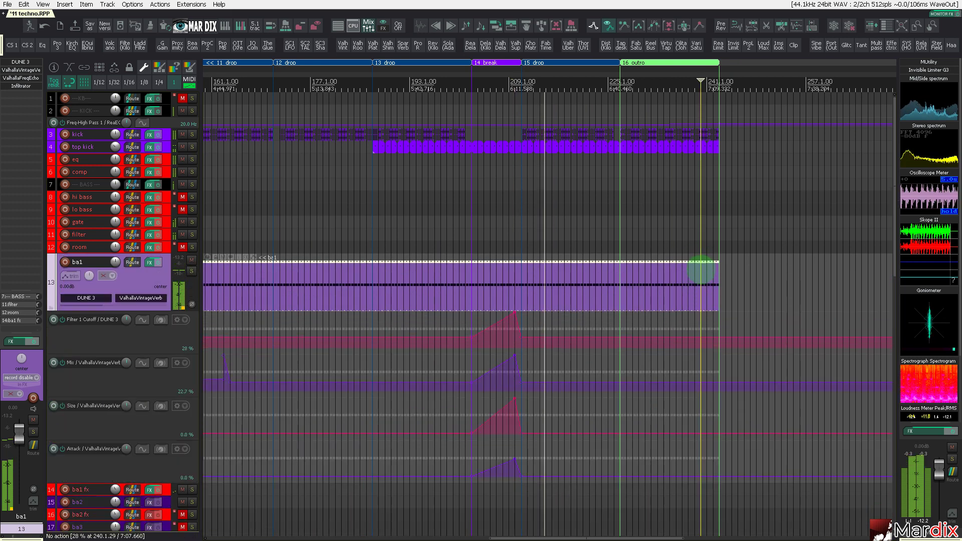
{"action": "left_click", "coordinate": [637, 243]}
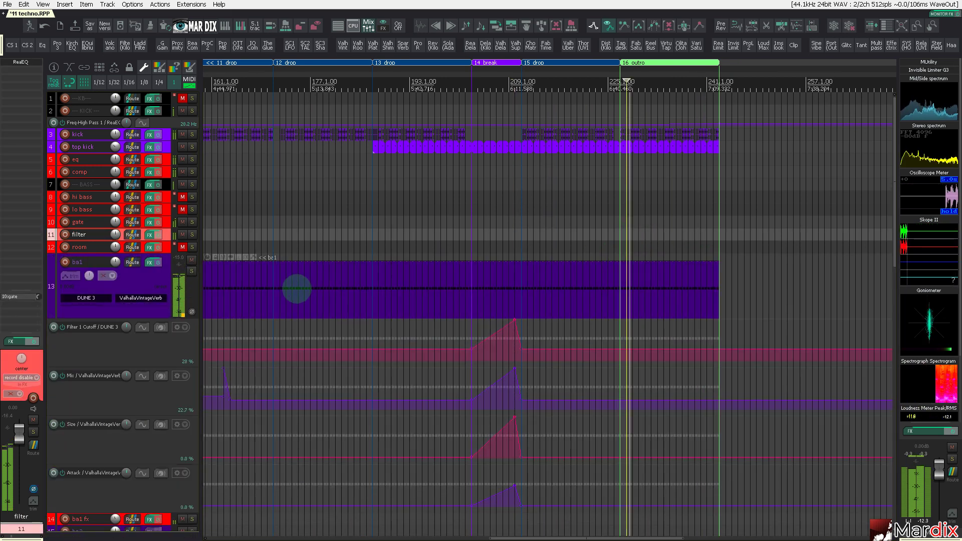
{"action": "scroll", "coordinate": [626, 303], "scroll_direction": "up", "scroll_amount": 3}
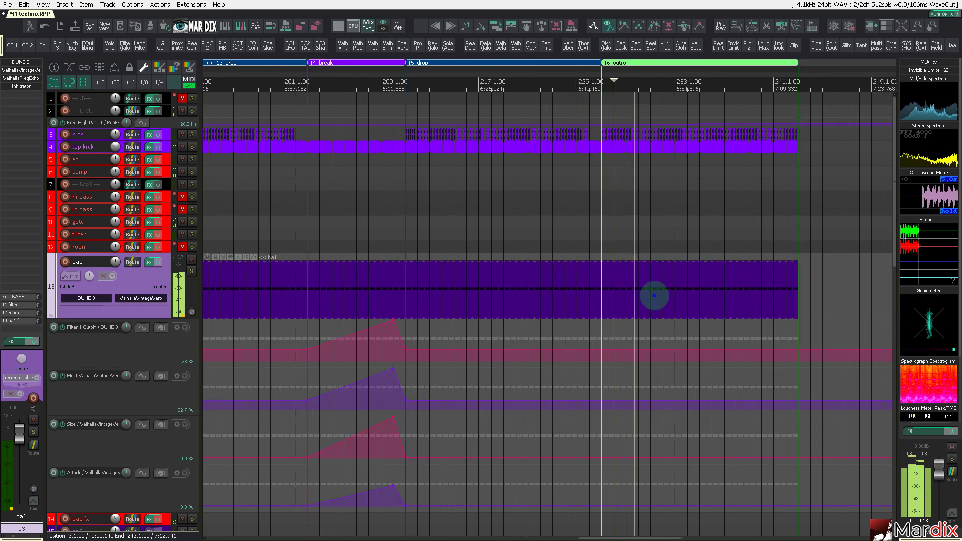
{"action": "left_click", "coordinate": [655, 294]}
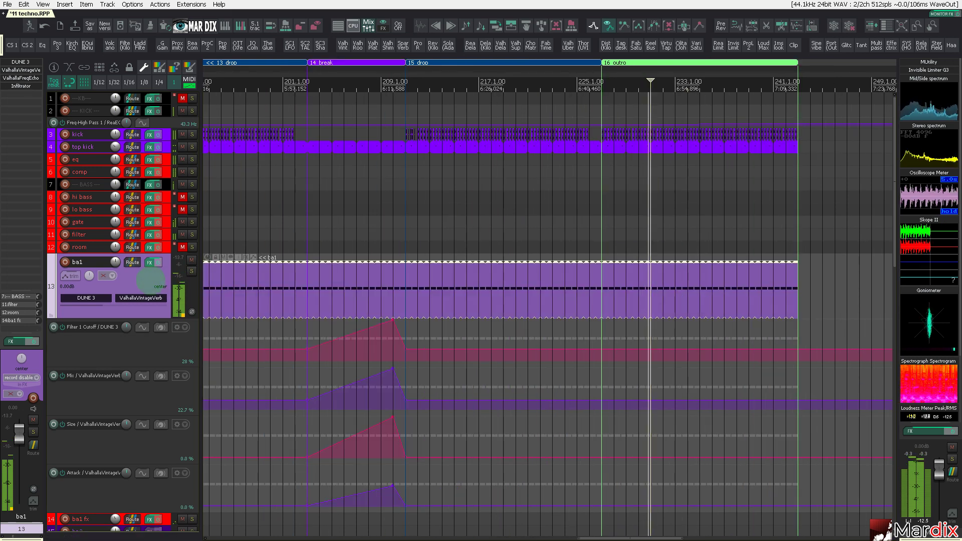
{"action": "key", "text": "v"}
{"action": "scroll", "coordinate": [662, 333], "scroll_direction": "up", "scroll_amount": 2}
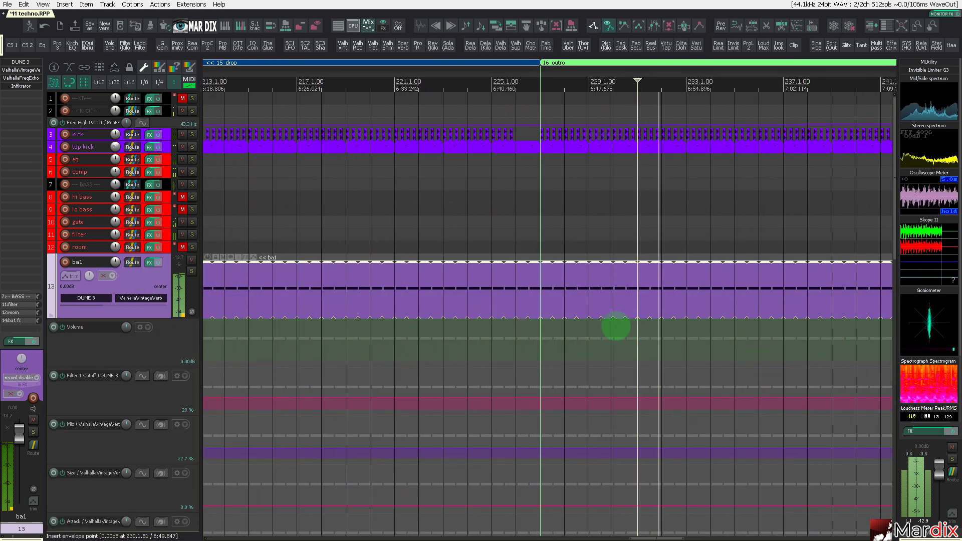
- Fade ba1's Volume envelope partway down from 225.1 to the end of the 16 outro at 243.1
{"action": "left_click_drag", "start_coordinate": [616, 327], "coordinate": [489, 294]}
{"action": "scroll", "coordinate": [594, 362], "scroll_direction": "down", "scroll_amount": 3}
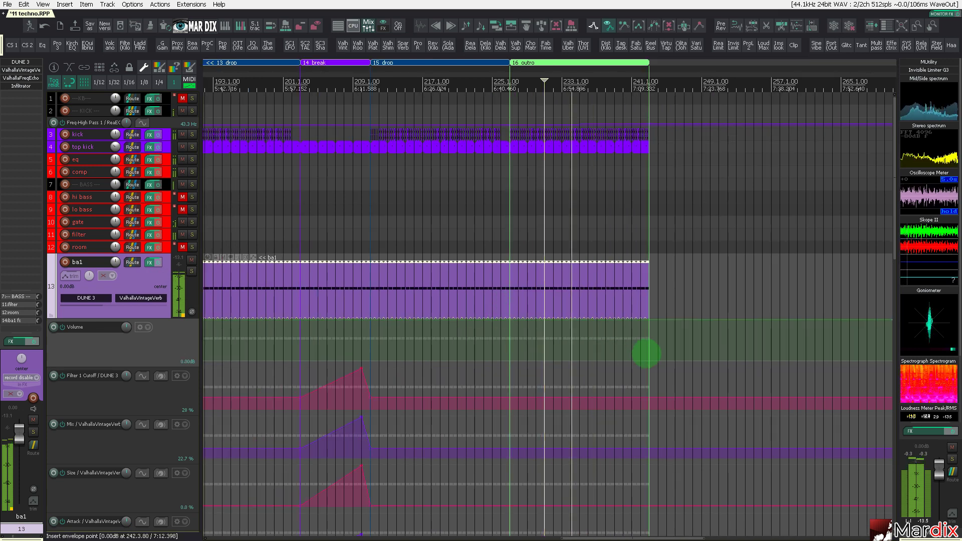
{"action": "left_click", "coordinate": [646, 354]}
{"action": "scroll", "coordinate": [217, 356], "scroll_direction": "down", "scroll_amount": 1}
{"action": "scroll", "coordinate": [217, 356], "scroll_direction": "up", "scroll_amount": 1}
{"action": "scroll", "coordinate": [591, 326], "scroll_direction": "up", "scroll_amount": 2}
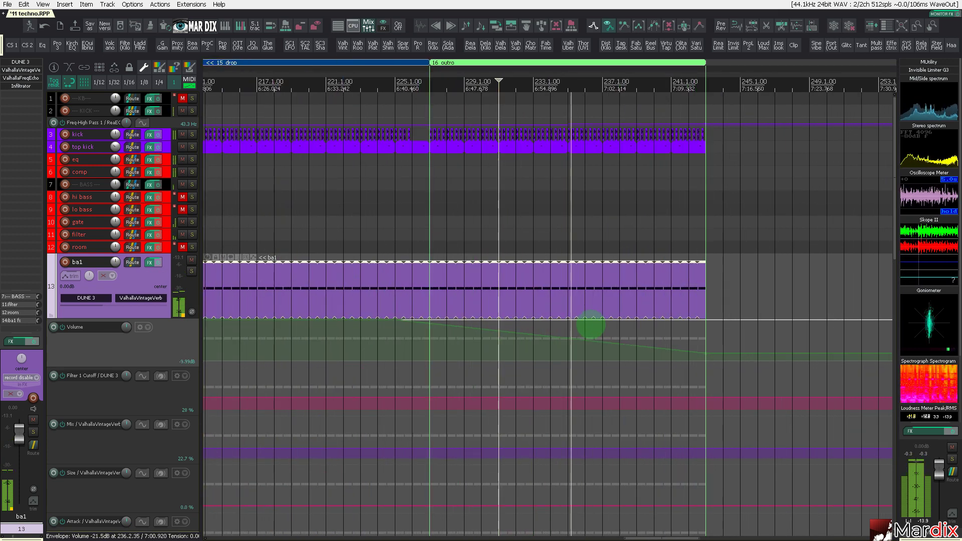
{"action": "mouse_move", "coordinate": [704, 354]}
{"action": "left_mouse_down"}
{"action": "mouse_move", "coordinate": [708, 327]}
{"action": "mouse_move", "coordinate": [706, 345]}
{"action": "left_mouse_up"}
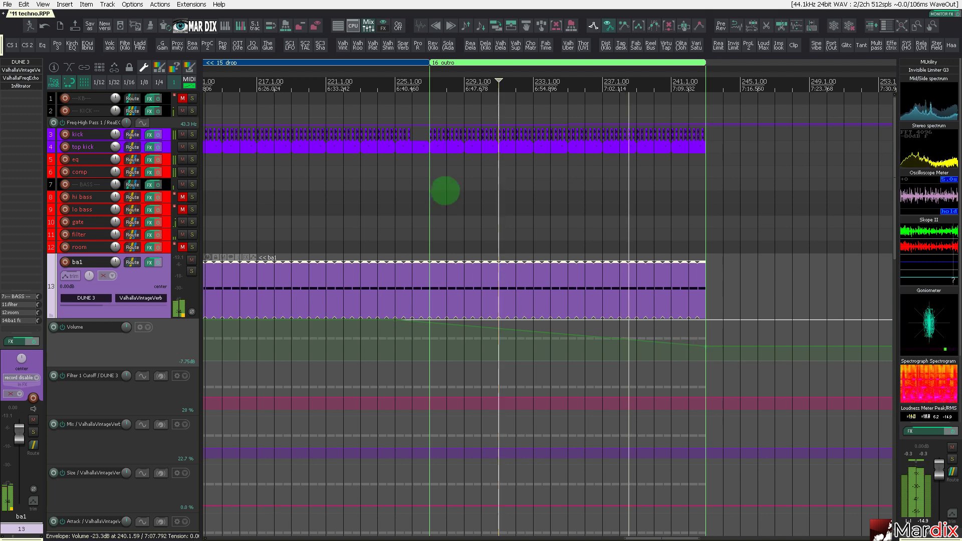
- Select the top kick track in the 16 outro and show its Volume and Pan envelopes
{"action": "left_click", "coordinate": [466, 150]}
{"action": "scroll", "coordinate": [468, 166], "scroll_direction": "up", "scroll_amount": 5}
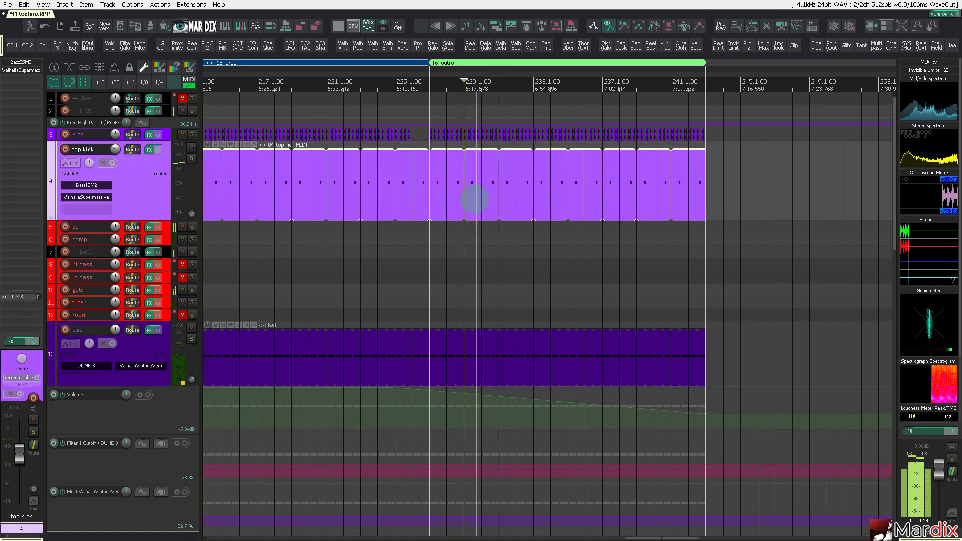
{"action": "left_click", "coordinate": [674, 194]}
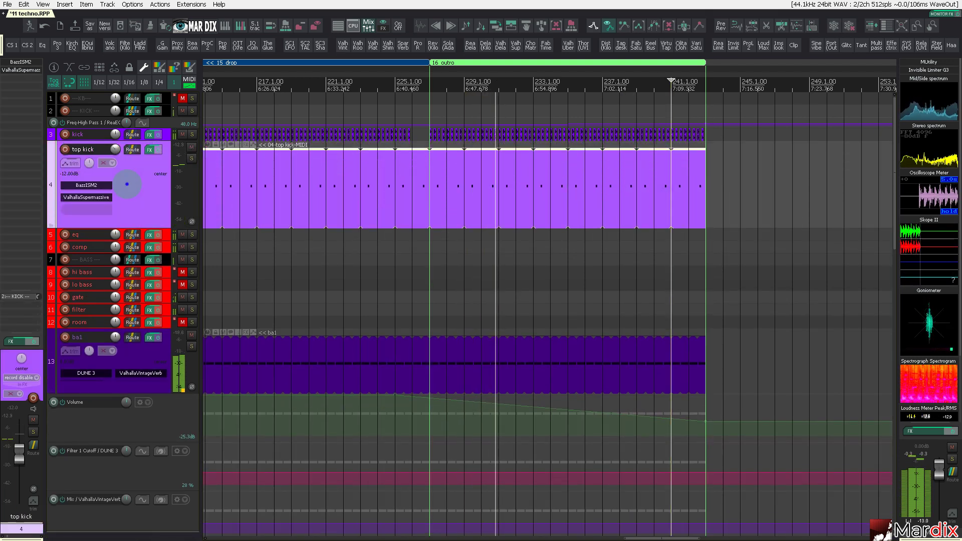
{"action": "key", "text": "v"}
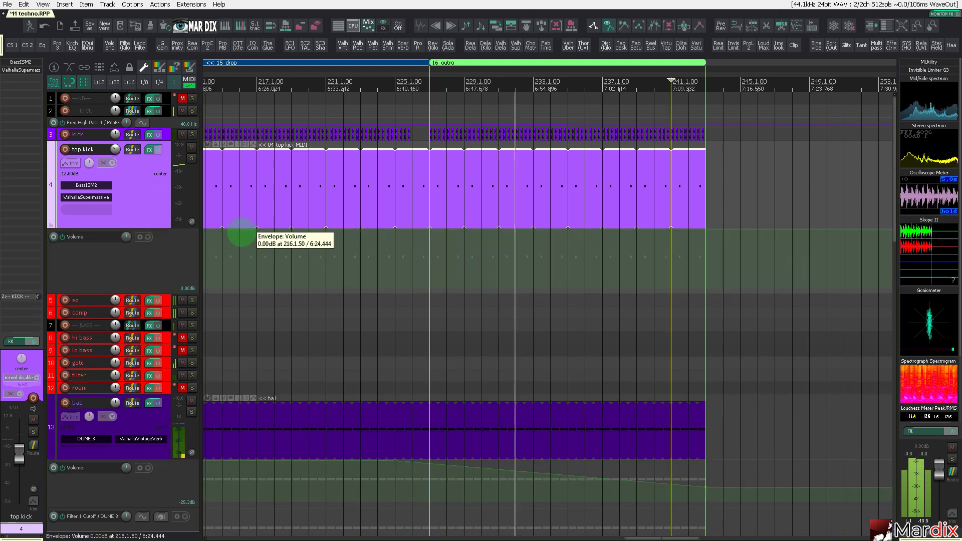
{"action": "key", "text": "p"}
- Fade the top kick's Volume envelope from 0 dB at 225.1 to -inf dB at 243.1, the outro's end
{"action": "scroll", "coordinate": [461, 243], "scroll_direction": "up", "scroll_amount": 2}
{"action": "mouse_move", "coordinate": [464, 232]}
{"action": "left_mouse_down"}
{"action": "mouse_move", "coordinate": [339, 182]}
{"action": "mouse_move", "coordinate": [419, 216]}
{"action": "left_mouse_up"}
{"action": "scroll", "coordinate": [419, 217], "scroll_direction": "down", "scroll_amount": 5}
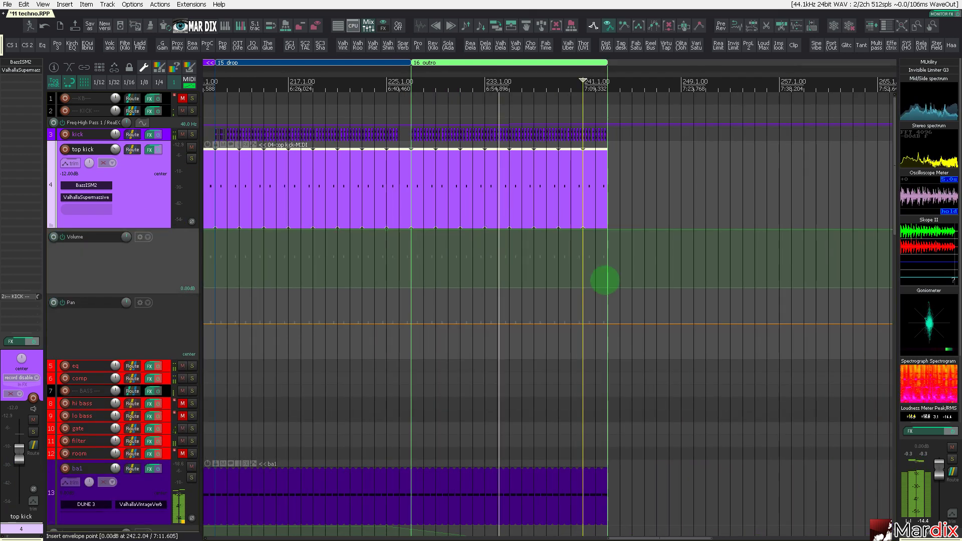
{"action": "left_click_drag", "start_coordinate": [603, 277], "coordinate": [608, 307]}
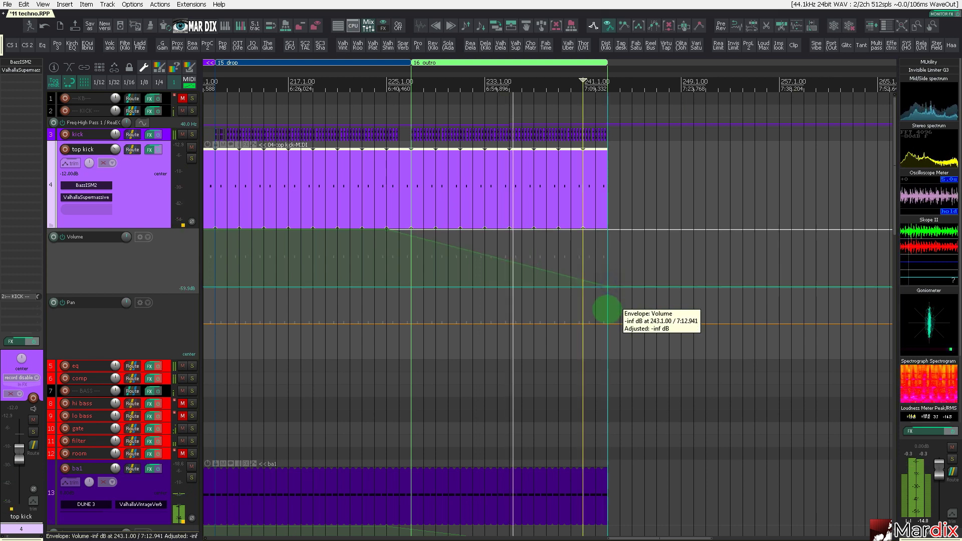
- Ramp the top kick's Pan envelope from center at 226.1 to 100%L at 243.1, the end of the 16 outro
{"action": "scroll", "coordinate": [410, 326], "scroll_direction": "up", "scroll_amount": 5}
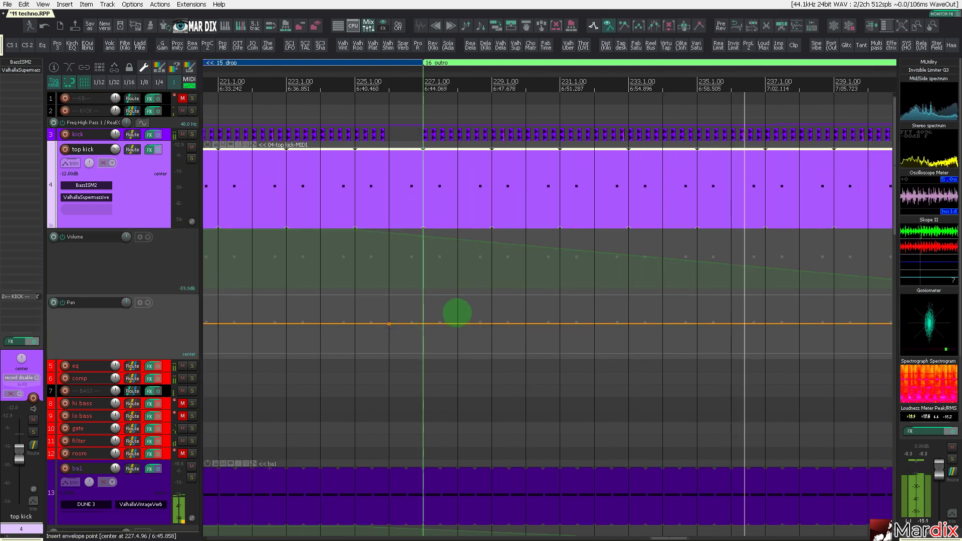
{"action": "left_click", "coordinate": [390, 324]}
{"action": "scroll", "coordinate": [390, 331], "scroll_direction": "down", "scroll_amount": 5}
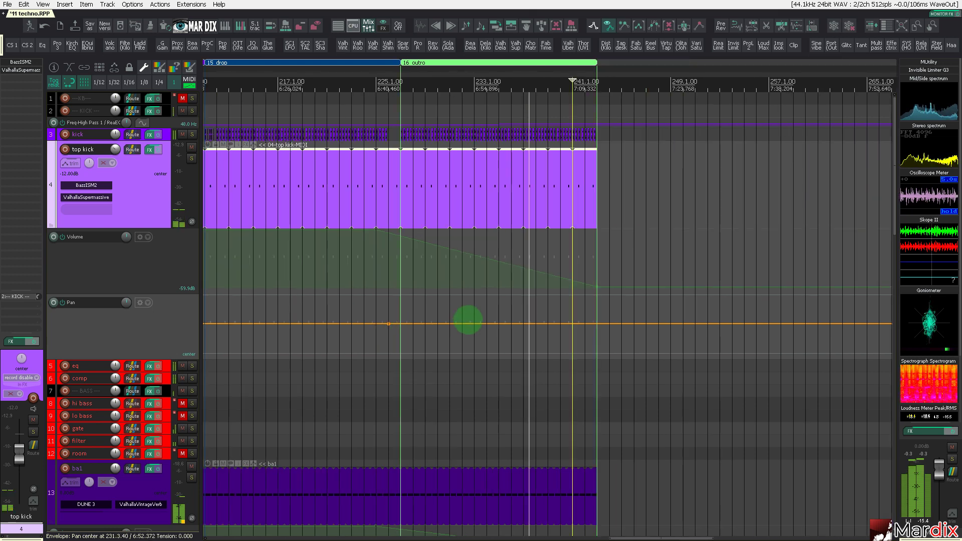
{"action": "left_click_drag", "start_coordinate": [573, 307], "coordinate": [592, 249]}
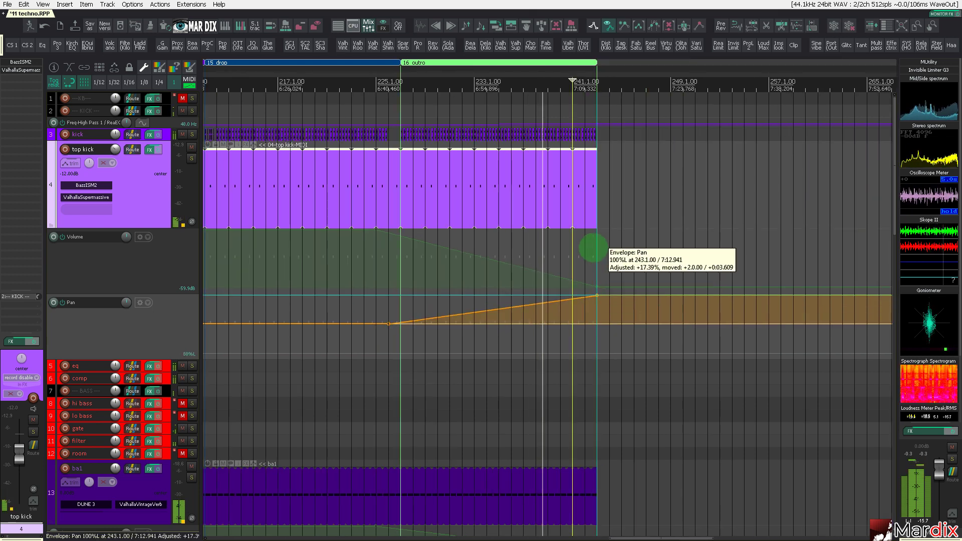
- Shorten the perc1 item on track 30 so that it ends with the 16 outro at 243.1
{"action": "scroll", "coordinate": [576, 250], "scroll_direction": "down", "scroll_amount": 4}
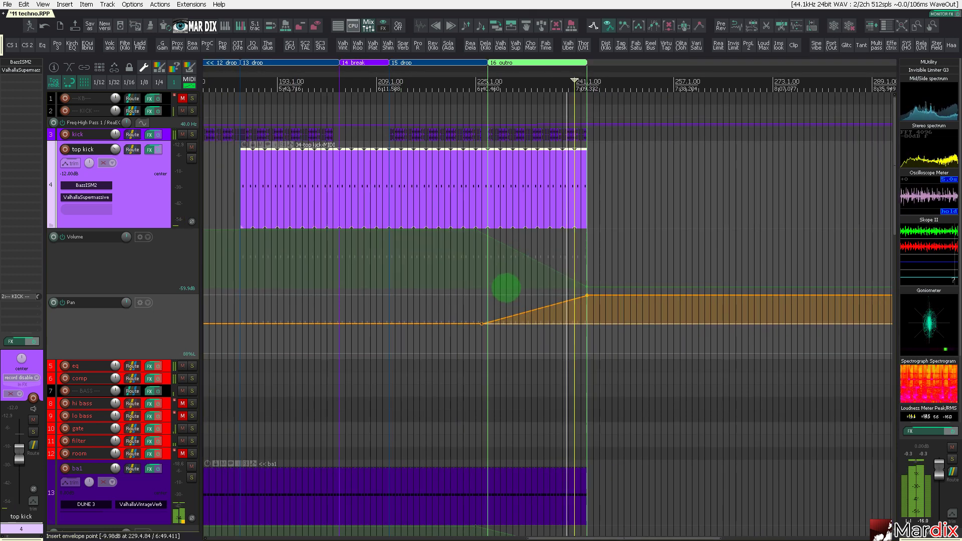
{"action": "key", "text": "ctrl+Page_Down"}
{"action": "scroll", "coordinate": [129, 269], "scroll_direction": "down", "scroll_amount": 8}
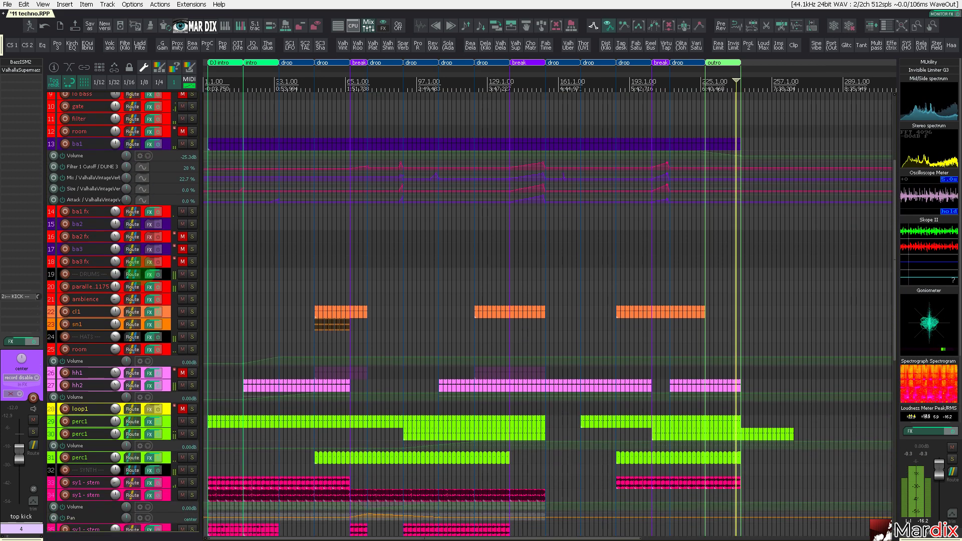
{"action": "scroll", "coordinate": [763, 370], "scroll_direction": "up", "scroll_amount": 2}
{"action": "scroll", "coordinate": [769, 366], "scroll_direction": "up", "scroll_amount": 4}
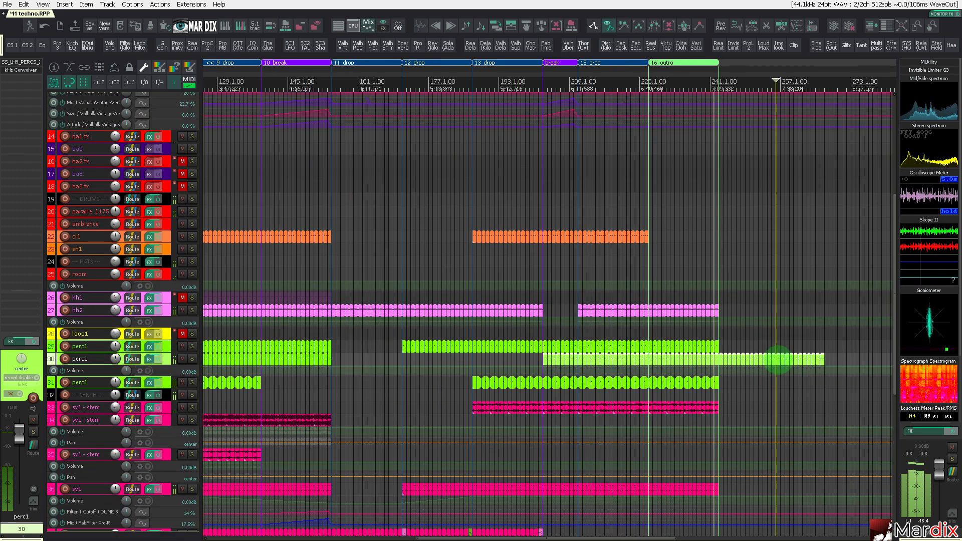
{"action": "left_click", "coordinate": [777, 359]}
{"action": "scroll", "coordinate": [817, 376], "scroll_direction": "up", "scroll_amount": 3}
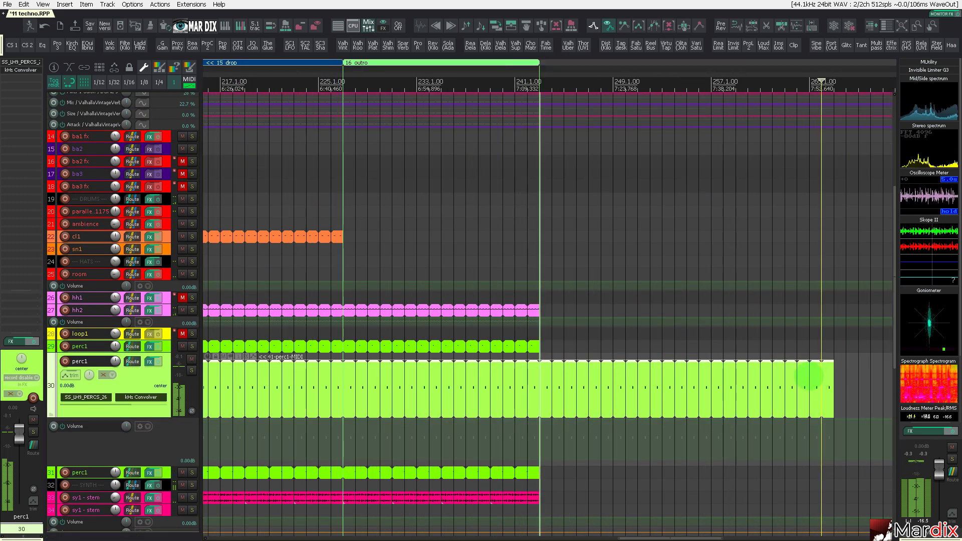
{"action": "left_click_drag", "start_coordinate": [844, 381], "coordinate": [540, 383]}
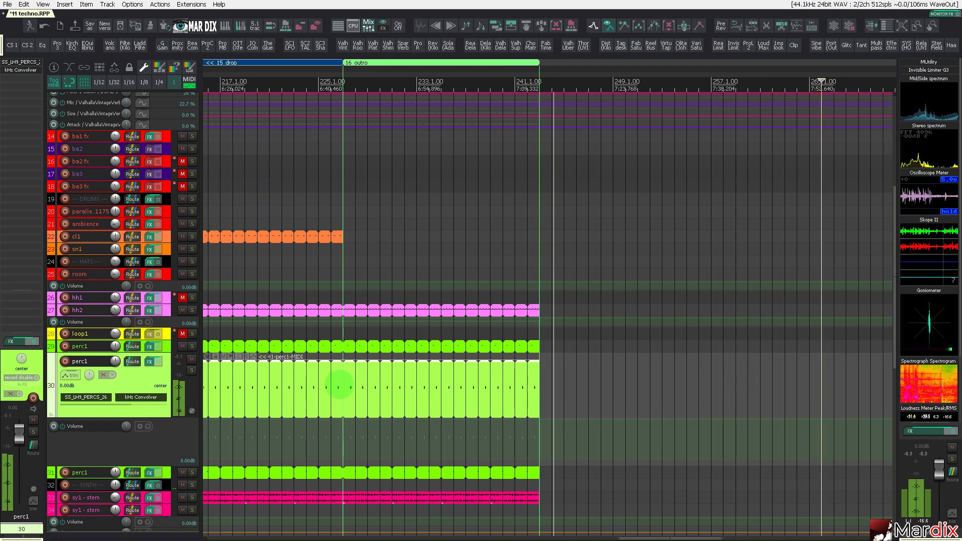
- Play the 15 drop from 215.1 and briefly check the project's CPU load in the Performance Meter
{"action": "scroll", "coordinate": [343, 383], "scroll_direction": "down", "scroll_amount": 3}
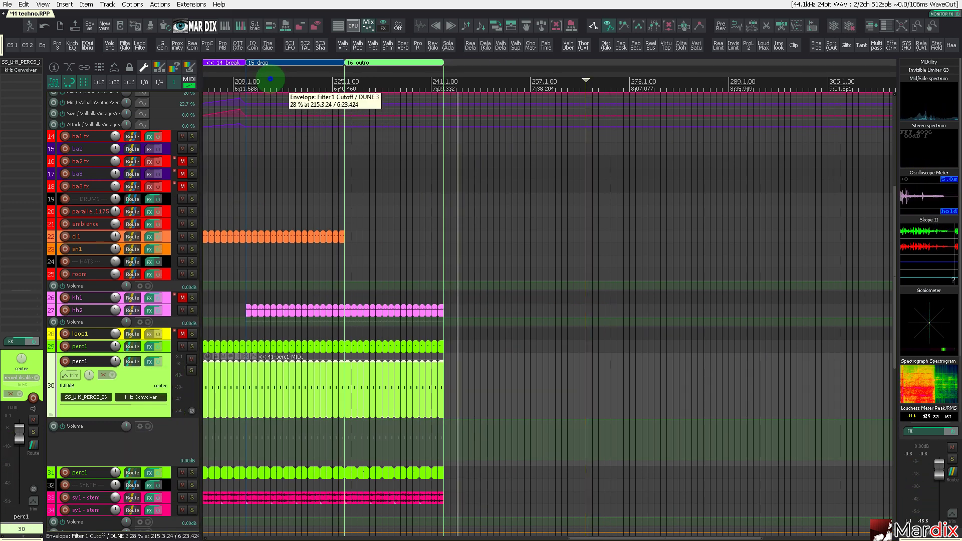
{"action": "left_click", "coordinate": [269, 82]}
{"action": "left_click", "coordinate": [353, 25]}
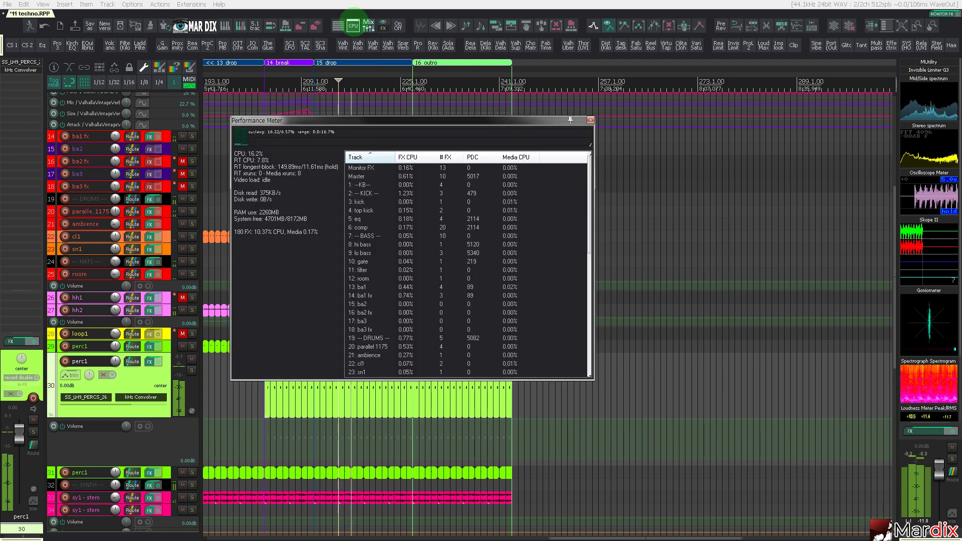
{"action": "left_click", "coordinate": [353, 25]}
- Fade the Volume envelope of perc1 on track 30 from around the outro's start down to -inf dB at 243.1
{"action": "scroll", "coordinate": [388, 436], "scroll_direction": "up", "scroll_amount": 4}
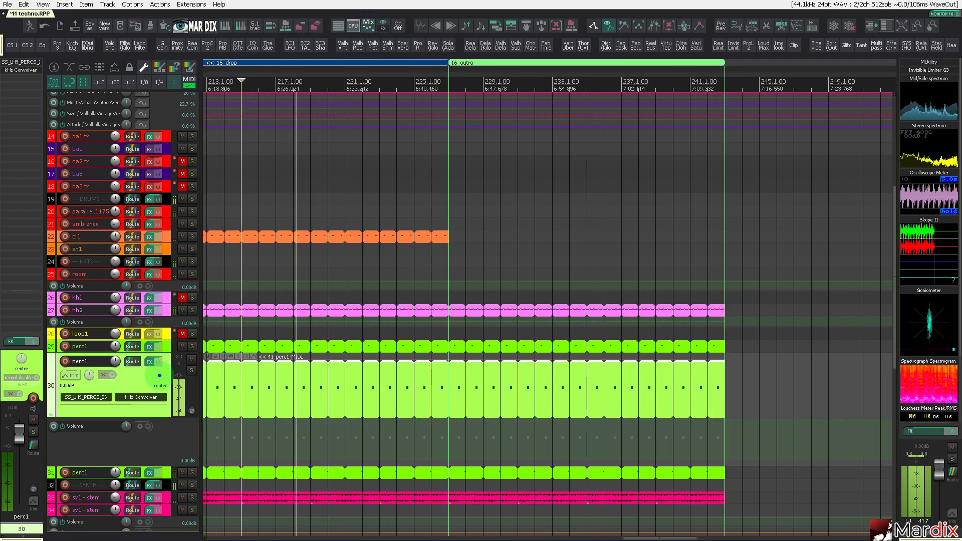
{"action": "scroll", "coordinate": [378, 335], "scroll_direction": "down", "scroll_amount": 6}
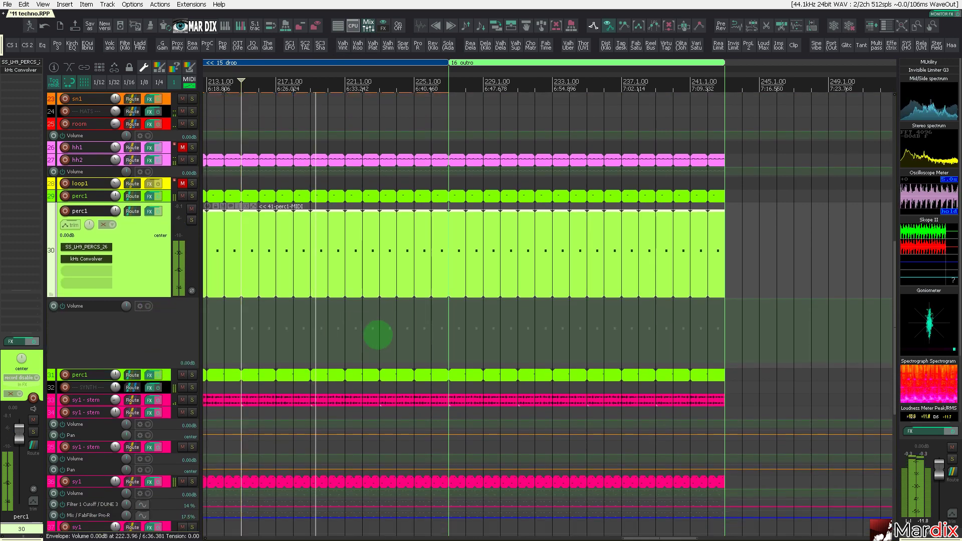
{"action": "scroll", "coordinate": [378, 335], "scroll_direction": "up", "scroll_amount": 3}
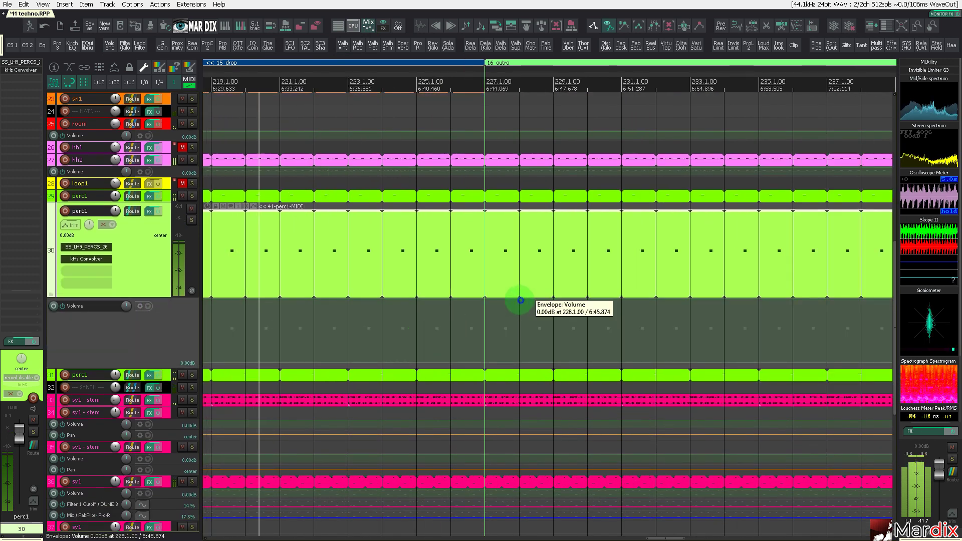
{"action": "scroll", "coordinate": [437, 302], "scroll_direction": "down", "scroll_amount": 5}
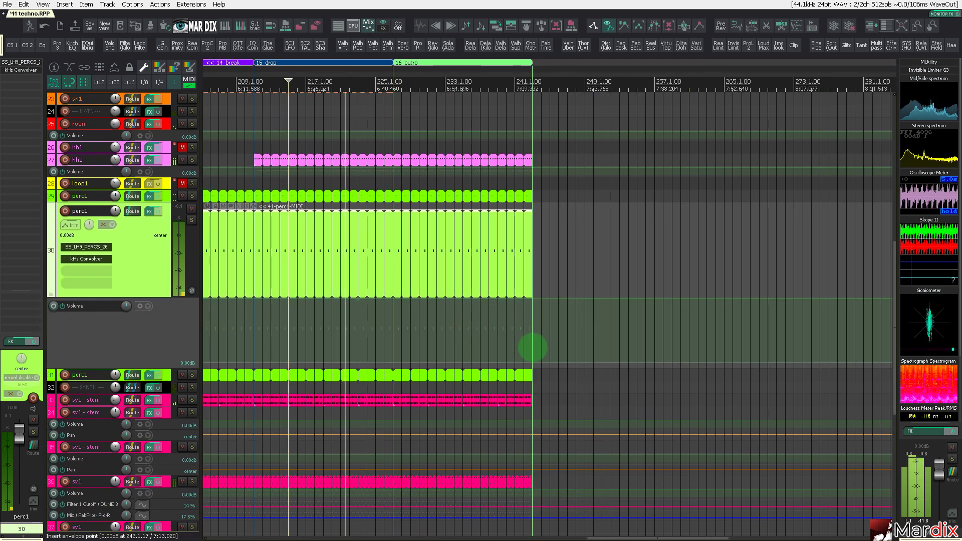
{"action": "scroll", "coordinate": [541, 352], "scroll_direction": "up", "scroll_amount": 4}
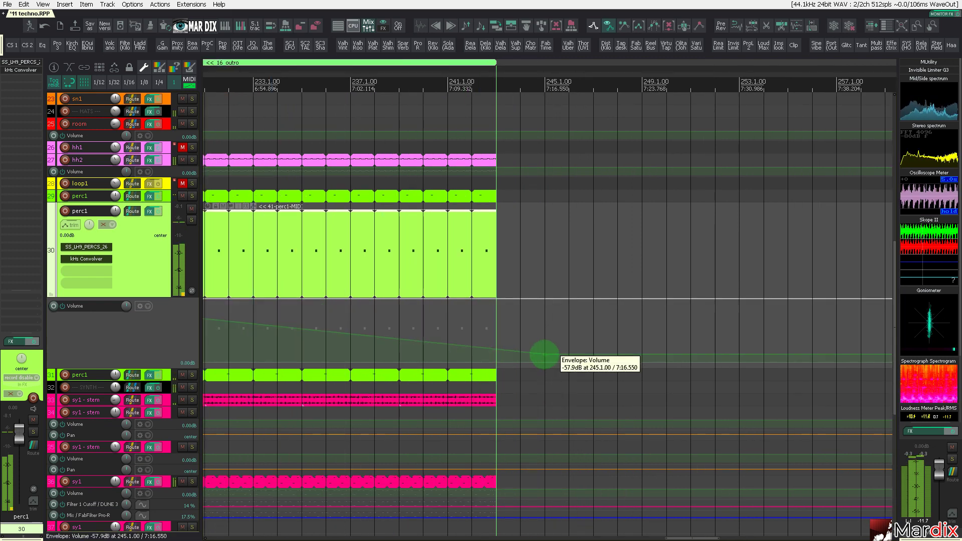
{"action": "left_click_drag", "start_coordinate": [544, 355], "coordinate": [500, 359]}
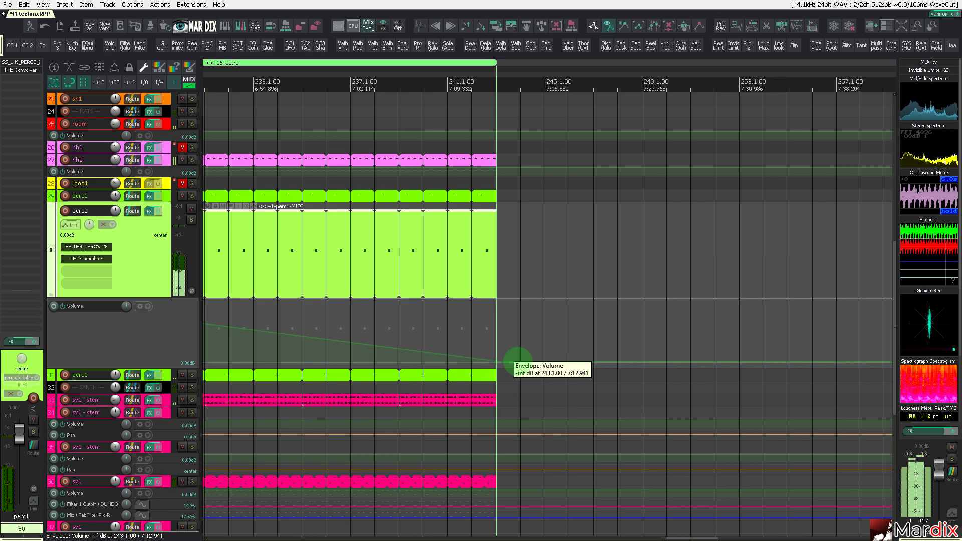
{"action": "scroll", "coordinate": [518, 359], "scroll_direction": "down", "scroll_amount": 6}
{"action": "scroll", "coordinate": [506, 335], "scroll_direction": "up", "scroll_amount": 3}
{"action": "scroll", "coordinate": [455, 322], "scroll_direction": "down", "scroll_amount": 3}
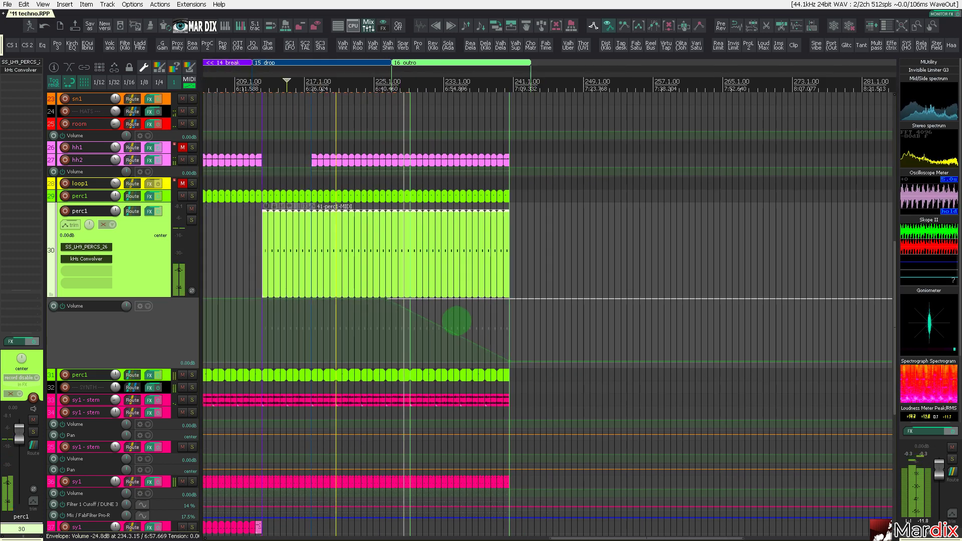
{"action": "scroll", "coordinate": [356, 317], "scroll_direction": "up", "scroll_amount": 3}
{"action": "scroll", "coordinate": [356, 310], "scroll_direction": "down", "scroll_amount": 3}
{"action": "scroll", "coordinate": [111, 353], "scroll_direction": "down", "scroll_amount": 7}
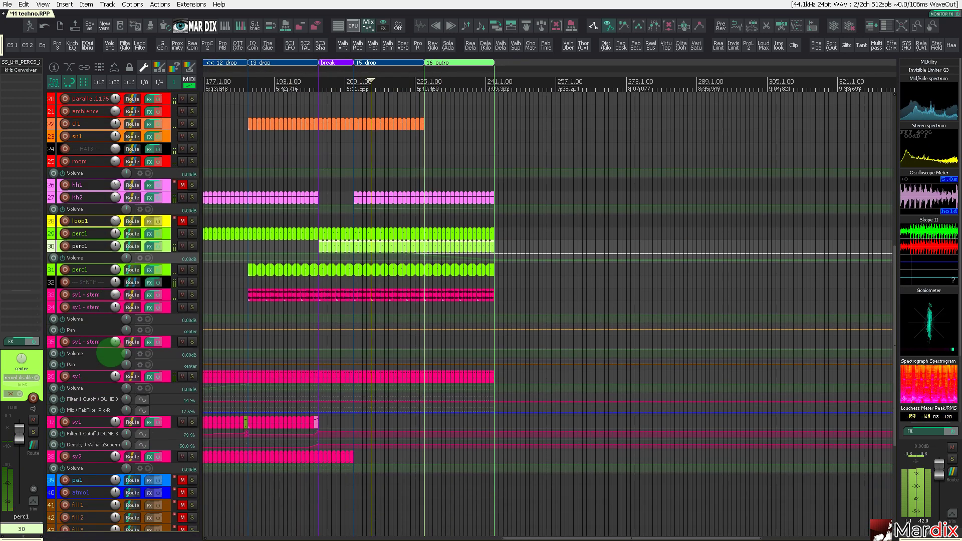
- Copy the short audio hit on track 52 from the start of the 10 break to the start of the 16 outro
{"action": "scroll", "coordinate": [107, 353], "scroll_direction": "down", "scroll_amount": 1}
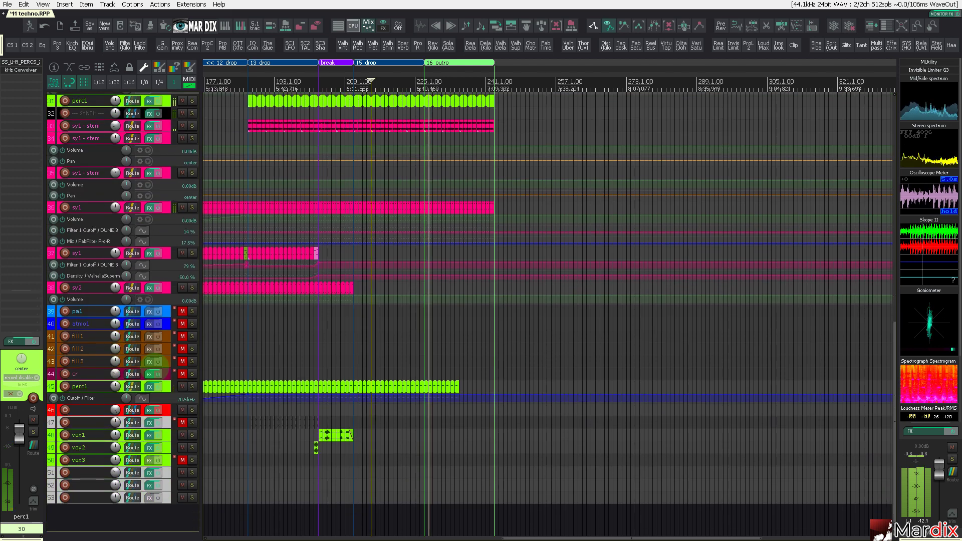
{"action": "left_click_drag", "start_coordinate": [390, 68], "coordinate": [613, 91]}
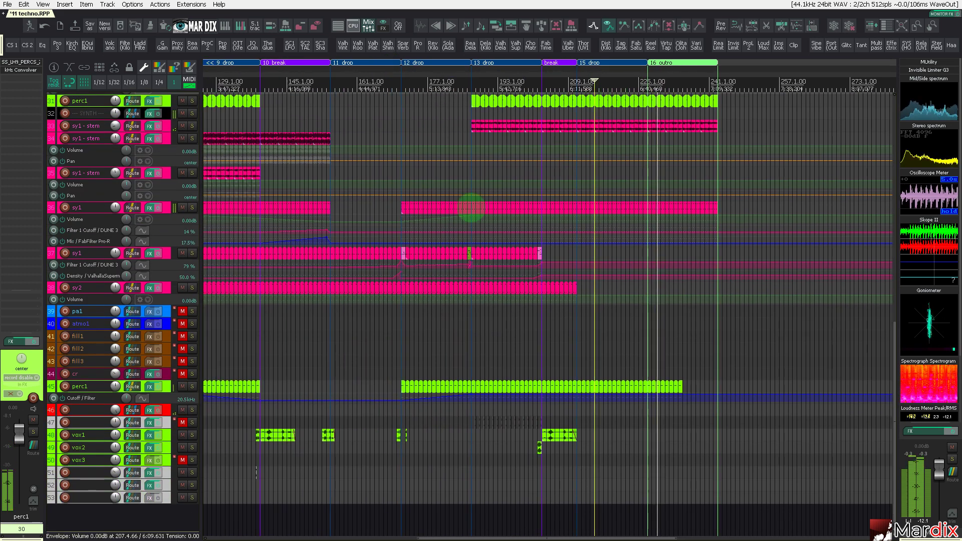
{"action": "left_click", "coordinate": [257, 473]}
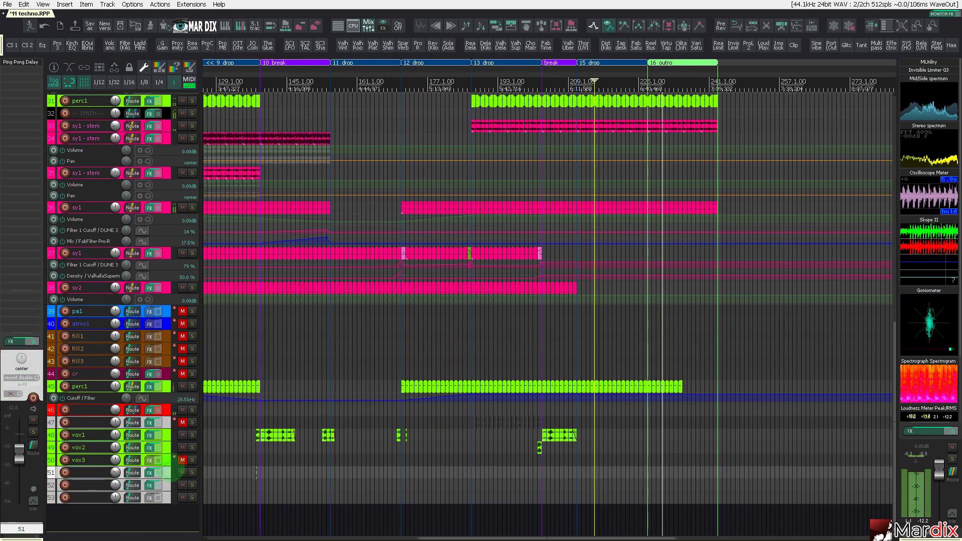
{"action": "scroll", "coordinate": [257, 484], "scroll_direction": "up", "scroll_amount": 5}
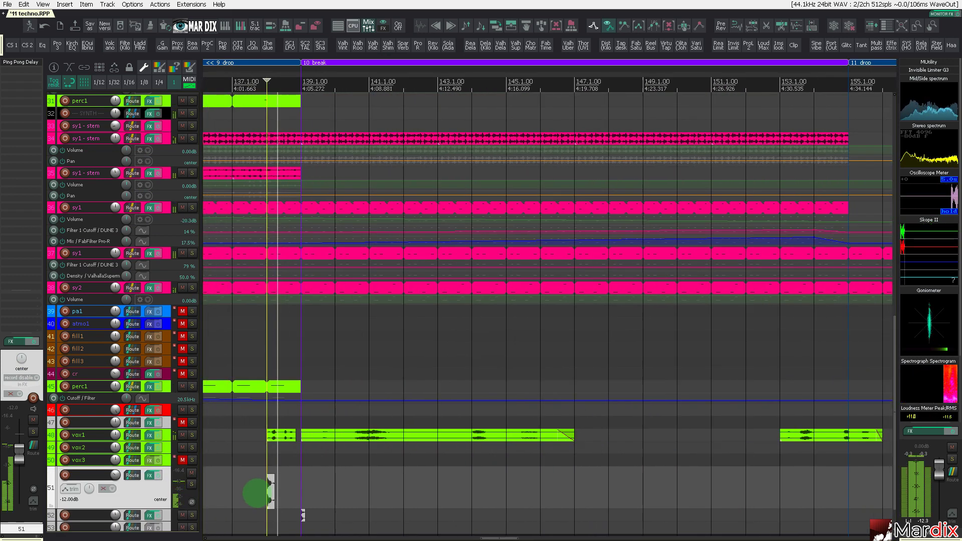
{"action": "left_click", "coordinate": [166, 515]}
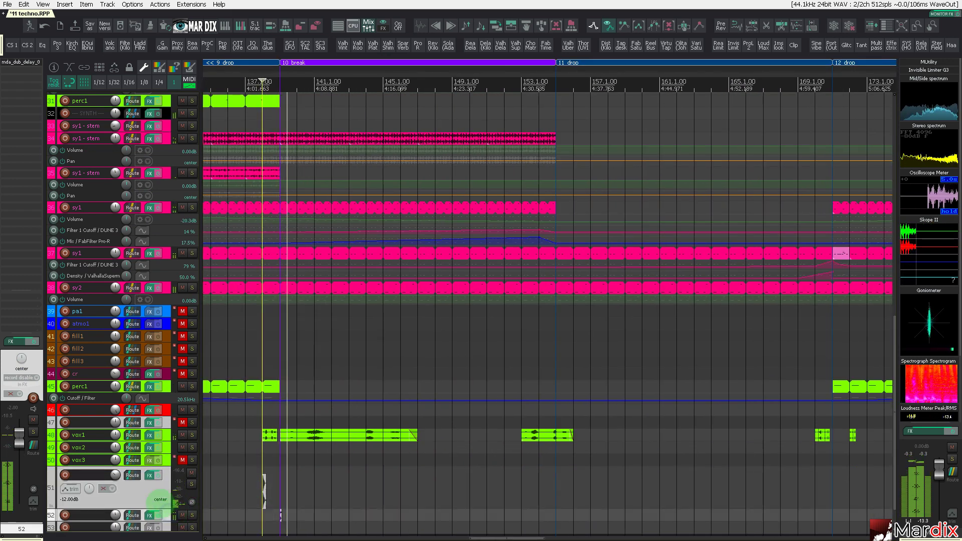
{"action": "scroll", "coordinate": [153, 496], "scroll_direction": "down", "scroll_amount": 2}
{"action": "left_click_drag", "start_coordinate": [240, 483], "coordinate": [516, 501]}
{"action": "left_click", "coordinate": [282, 491]}
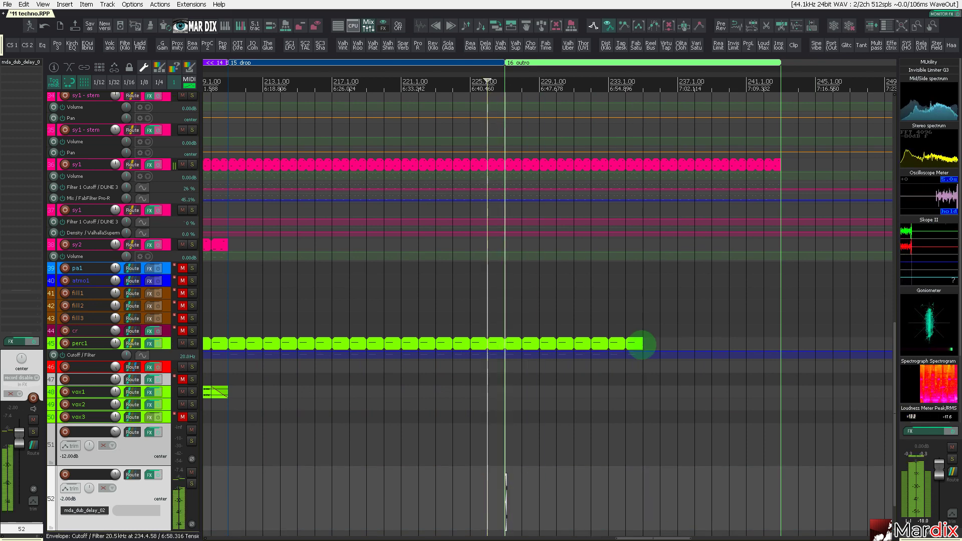
- Extend perc1 on track 45 to 243.1 and ramp its filter Cutoff envelope from 223.1 down to 20.0 Hz at 243.1
{"action": "left_click_drag", "start_coordinate": [635, 343], "coordinate": [781, 342]}
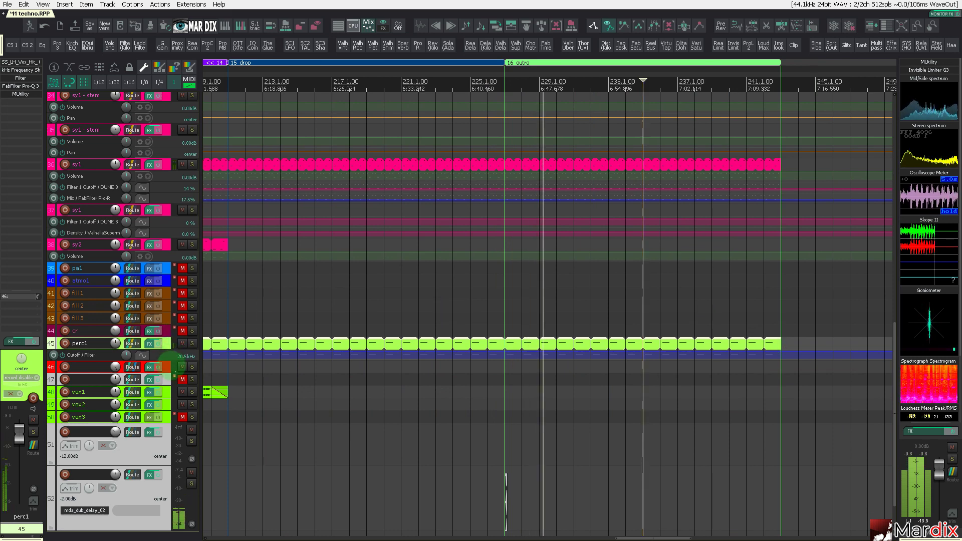
{"action": "scroll", "coordinate": [166, 369], "scroll_direction": "up", "scroll_amount": 5}
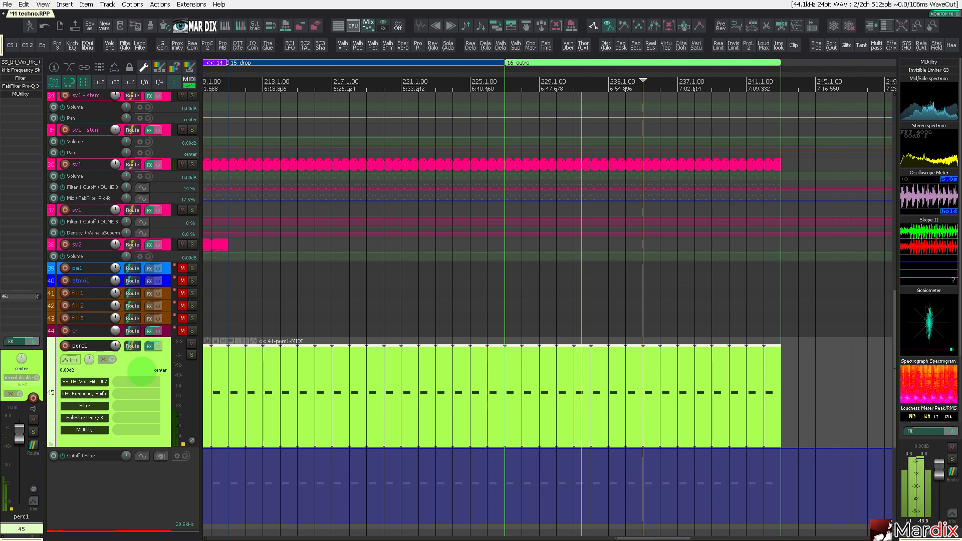
{"action": "scroll", "coordinate": [58, 237], "scroll_direction": "down", "scroll_amount": 2}
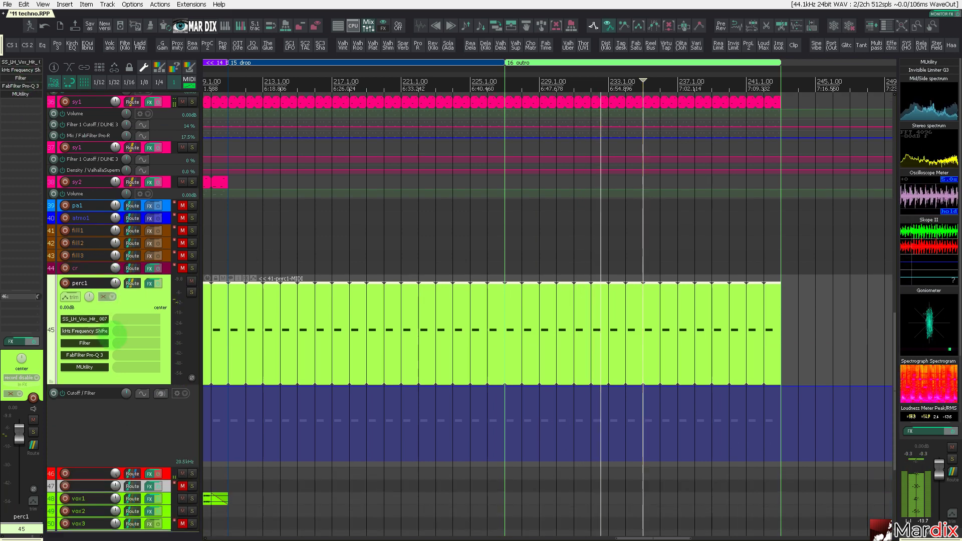
{"action": "left_click", "coordinate": [539, 390]}
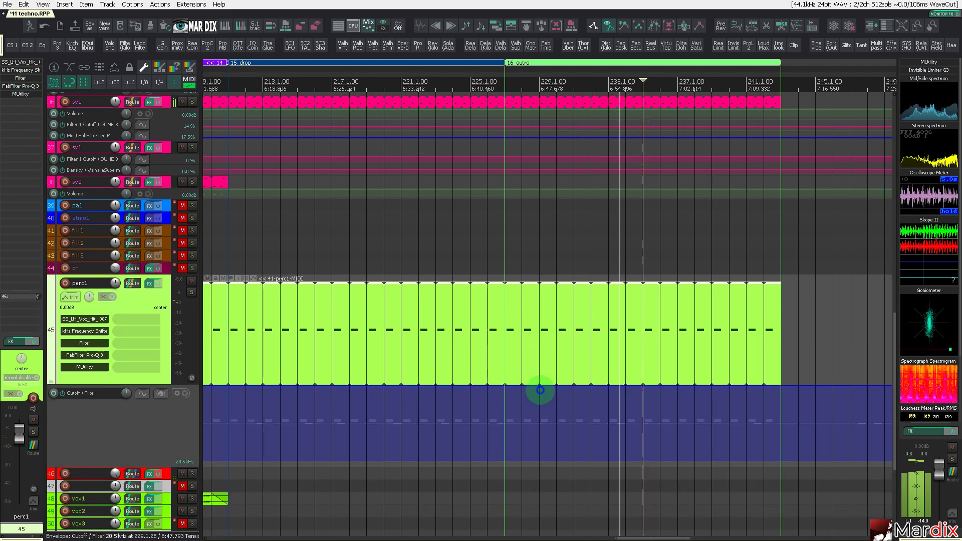
{"action": "left_click_drag", "start_coordinate": [540, 390], "coordinate": [435, 332]}
{"action": "left_click", "coordinate": [782, 456]}
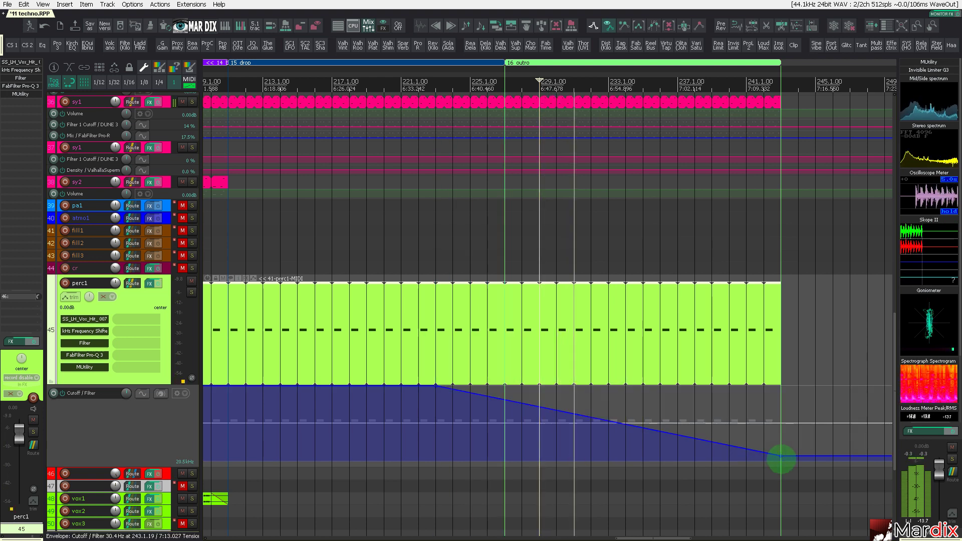
{"action": "left_click_drag", "start_coordinate": [781, 457], "coordinate": [783, 467]}
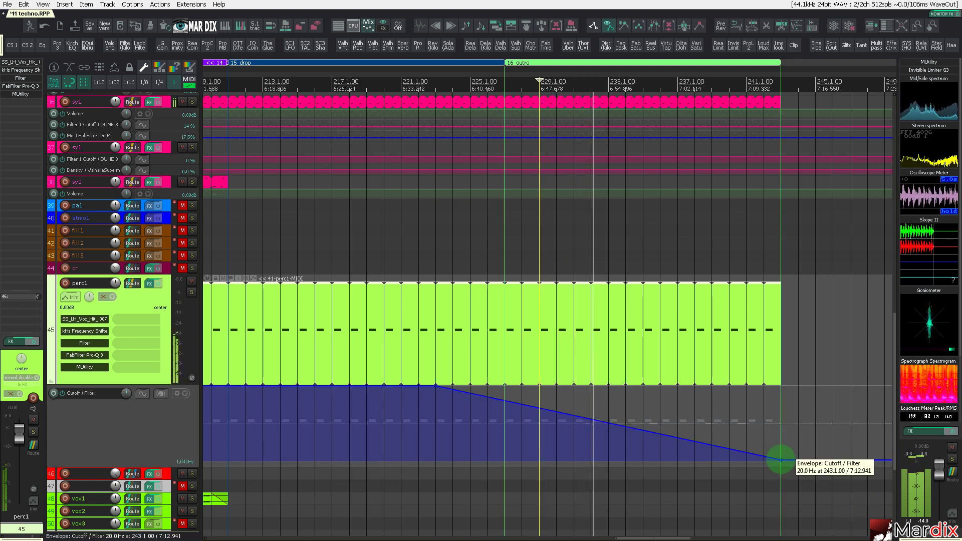
{"action": "scroll", "coordinate": [624, 294], "scroll_direction": "down", "scroll_amount": 2}
{"action": "scroll", "coordinate": [621, 293], "scroll_direction": "down", "scroll_amount": 2}
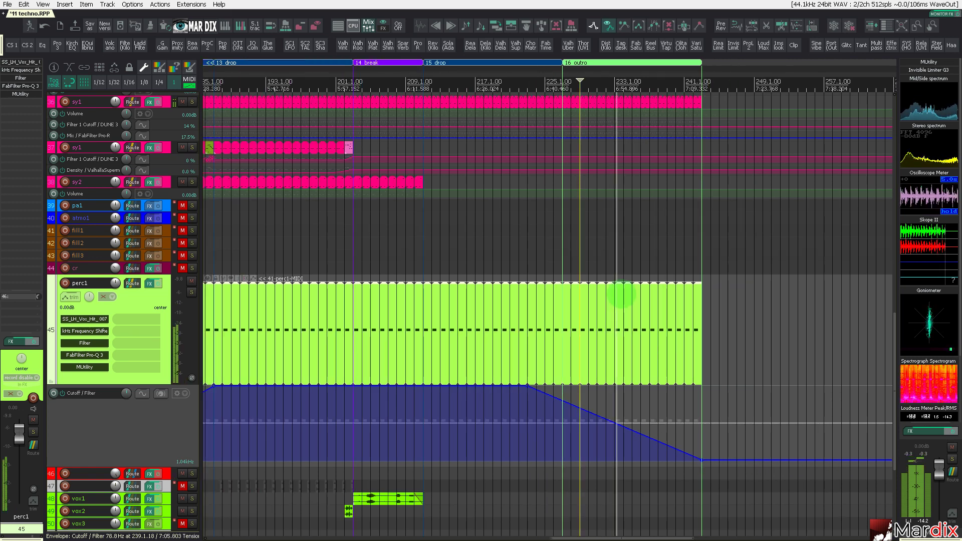
- Listen to the sy2 track in solo near the end of the 14 break, then turn solo off
{"action": "left_click", "coordinate": [395, 182]}
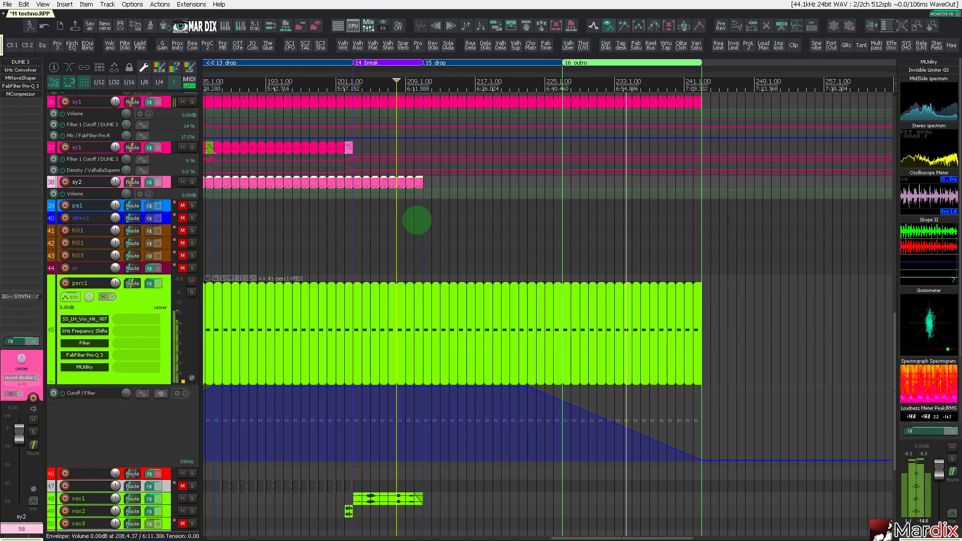
{"action": "left_click", "coordinate": [192, 182]}
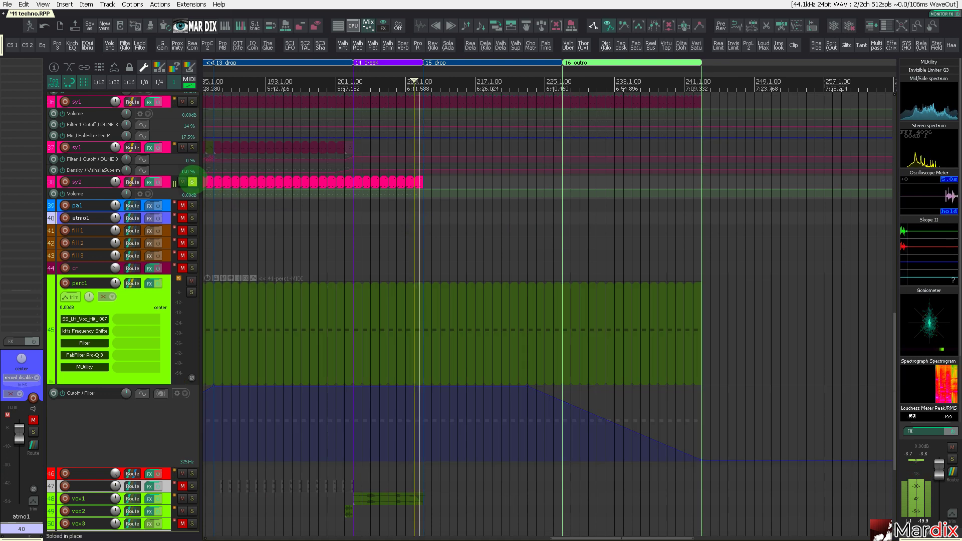
{"action": "left_click", "coordinate": [192, 182]}
- Unmute track 47 and play its hits from the start of the 13 drop at 187.1
{"action": "scroll", "coordinate": [170, 220], "scroll_direction": "up", "scroll_amount": 3}
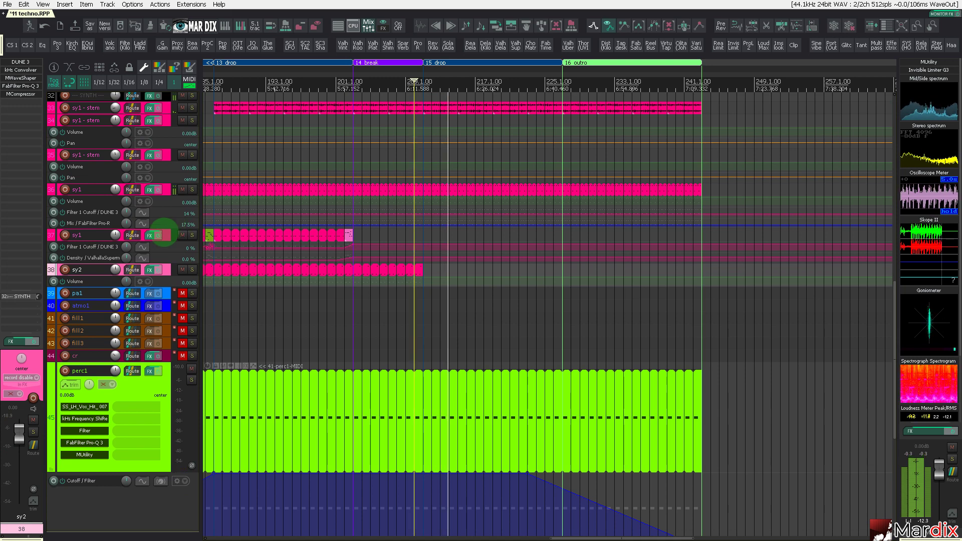
{"action": "scroll", "coordinate": [163, 235], "scroll_direction": "up", "scroll_amount": 2}
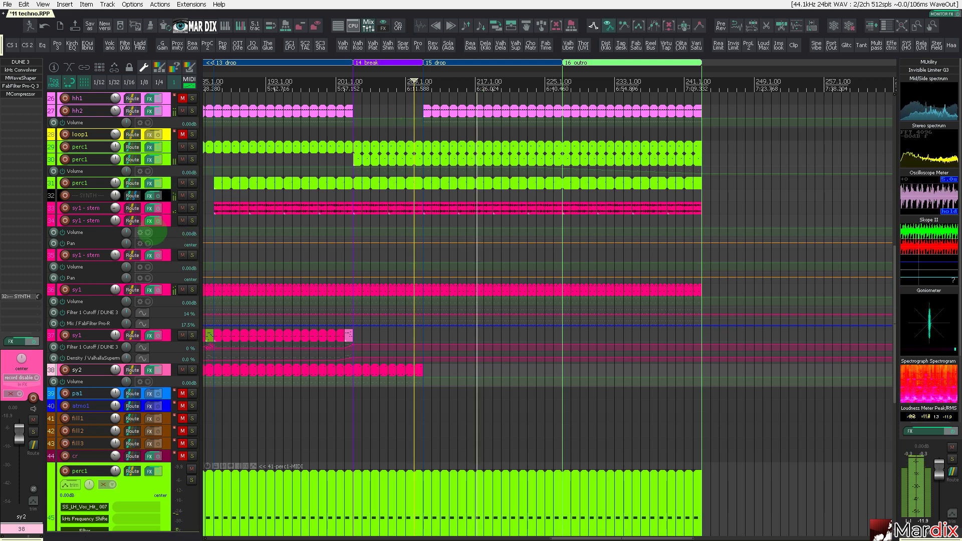
{"action": "scroll", "coordinate": [156, 240], "scroll_direction": "up", "scroll_amount": 1}
{"action": "scroll", "coordinate": [156, 239], "scroll_direction": "down", "scroll_amount": 3}
{"action": "scroll", "coordinate": [155, 240], "scroll_direction": "down", "scroll_amount": 5}
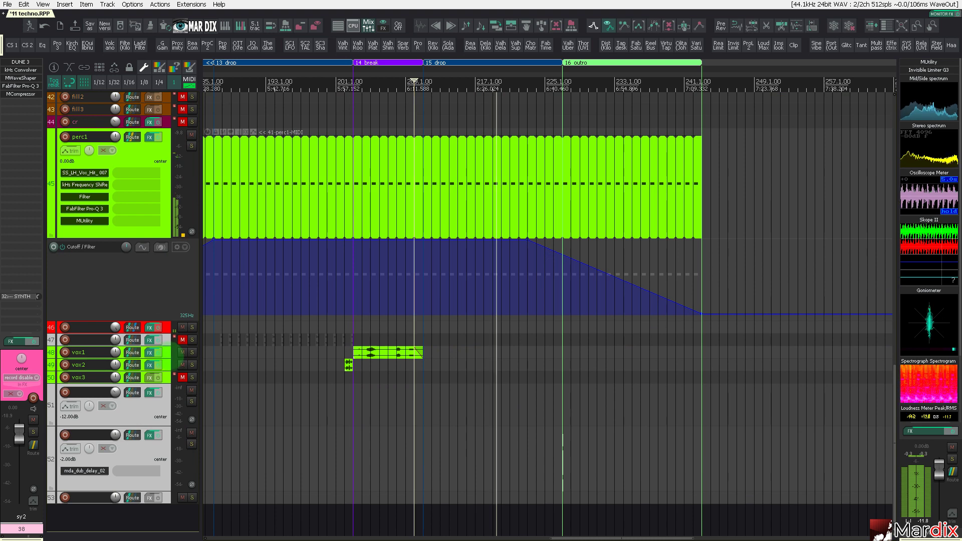
{"action": "left_click", "coordinate": [183, 339]}
{"action": "left_click", "coordinate": [221, 323]}
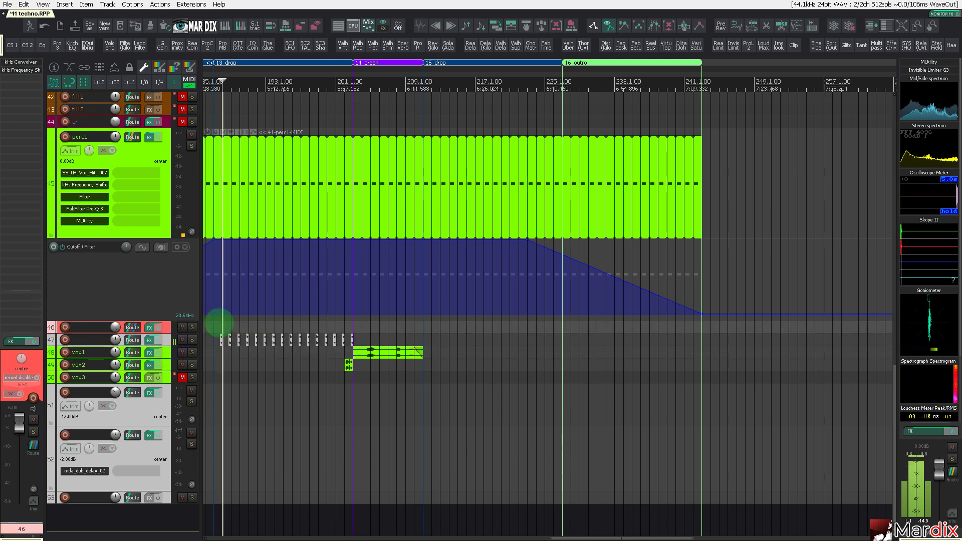
{"action": "left_click", "coordinate": [215, 325]}
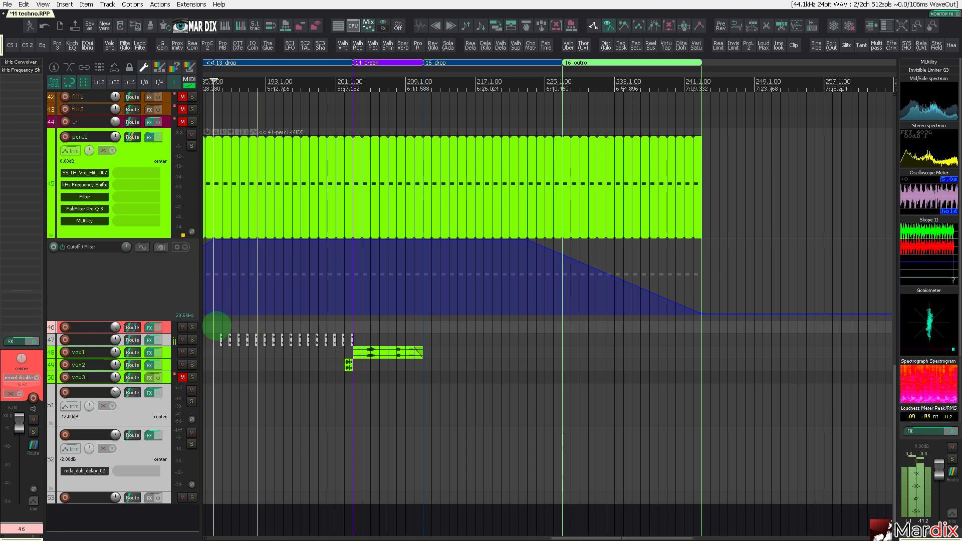
- Enlarge track 47 and mute it
{"action": "left_click", "coordinate": [174, 341]}
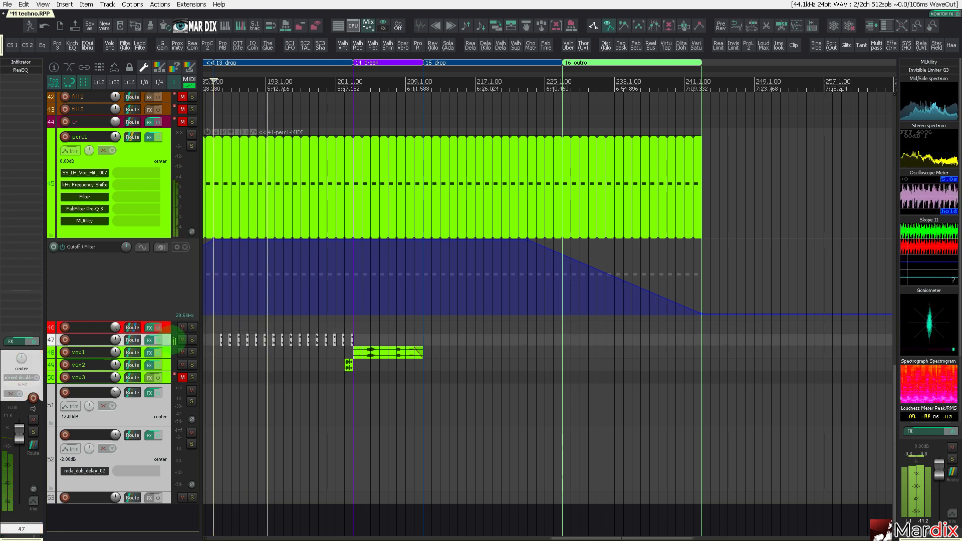
{"action": "scroll", "coordinate": [175, 344], "scroll_direction": "up", "scroll_amount": 5}
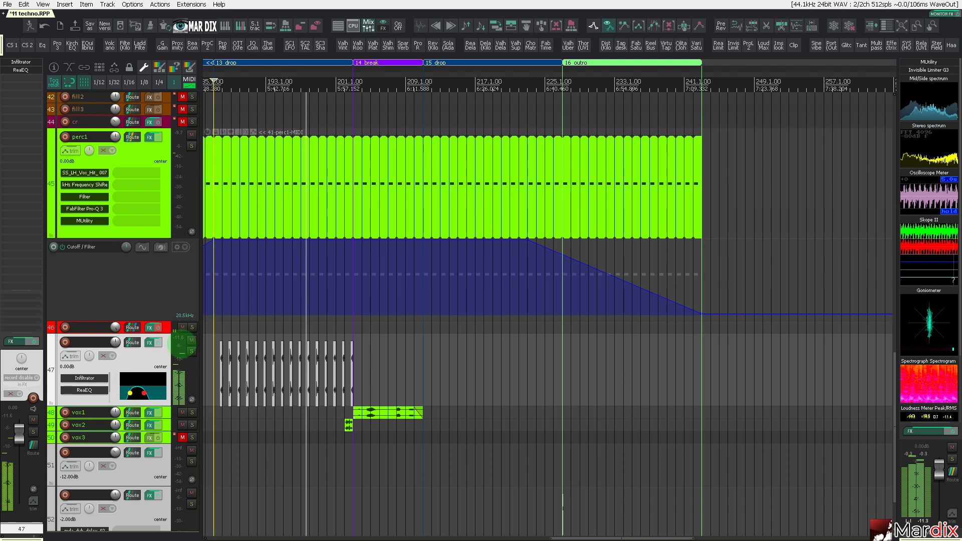
{"action": "left_click", "coordinate": [191, 340]}
{"action": "scroll", "coordinate": [166, 352], "scroll_direction": "down", "scroll_amount": 3}
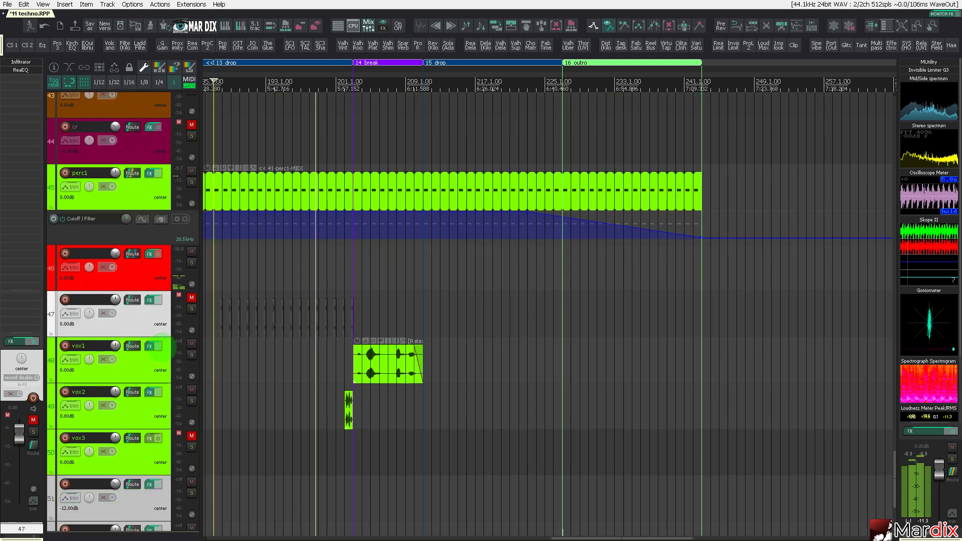
- Play from the vox2 clip at 202.1, just before the 14 break, to listen to the vox1 and vox2 clips
{"action": "scroll", "coordinate": [166, 352], "scroll_direction": "up", "scroll_amount": 2}
{"action": "scroll", "coordinate": [314, 301], "scroll_direction": "up", "scroll_amount": 3}
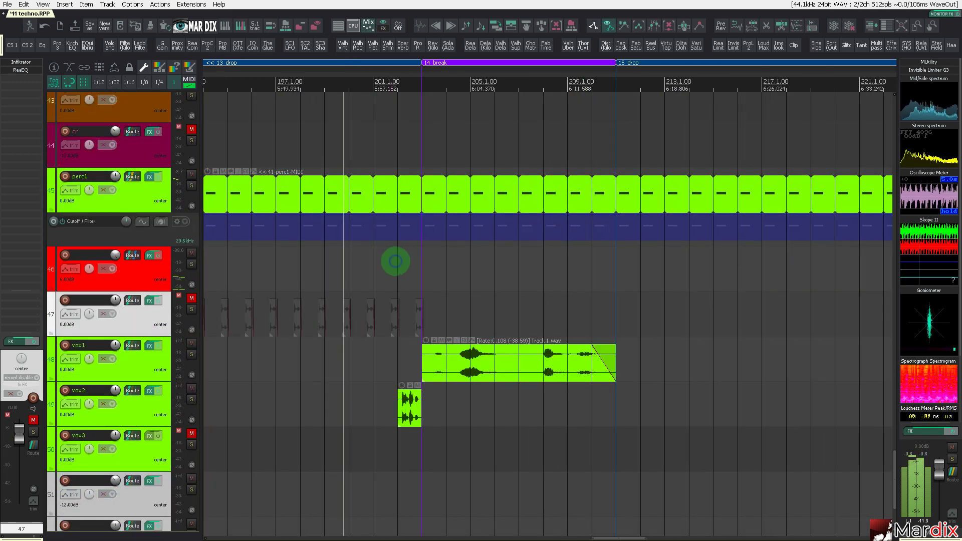
{"action": "left_click", "coordinate": [395, 262]}
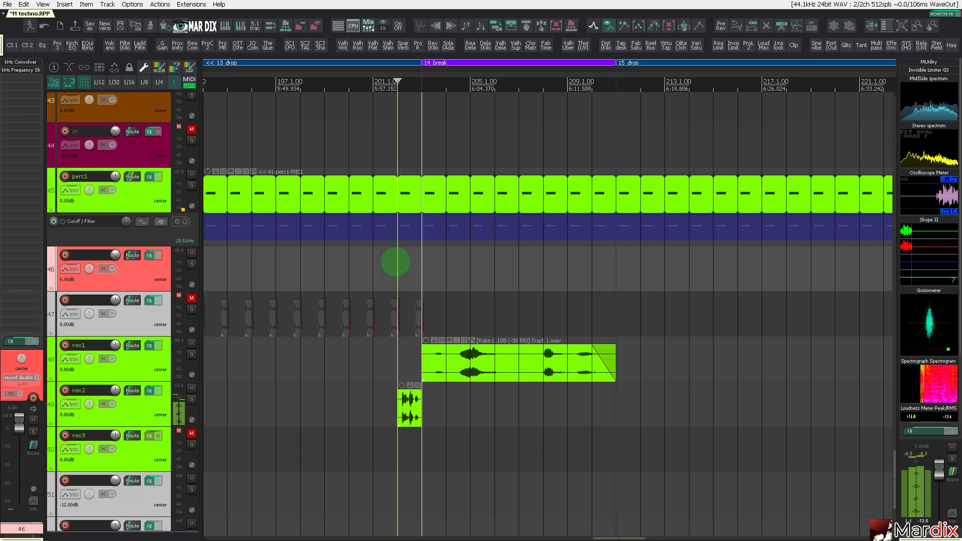
{"action": "scroll", "coordinate": [446, 322], "scroll_direction": "down", "scroll_amount": 3}
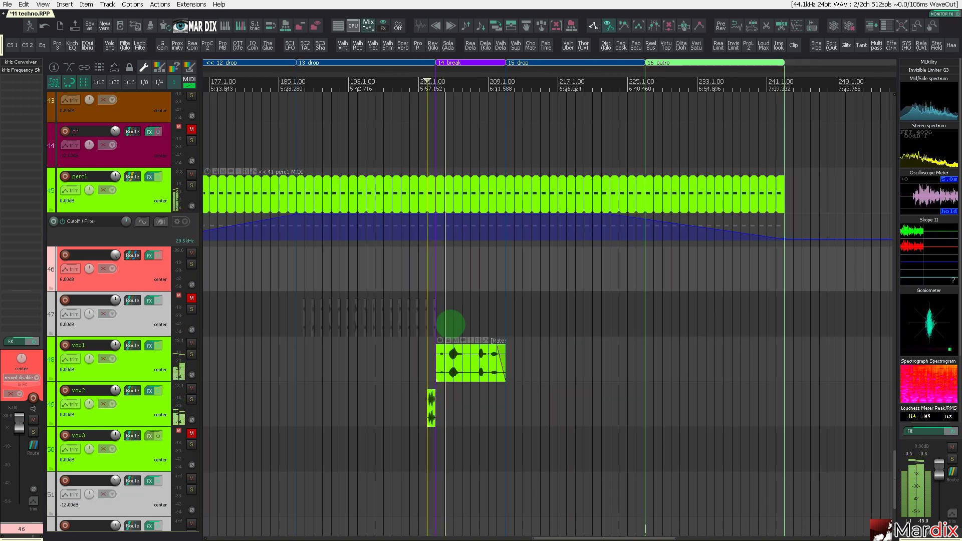
- Copy the long vox1 clip from the 14 break to the start of the 16 outro and play it there
{"action": "left_click_drag", "start_coordinate": [482, 358], "coordinate": [680, 361]}
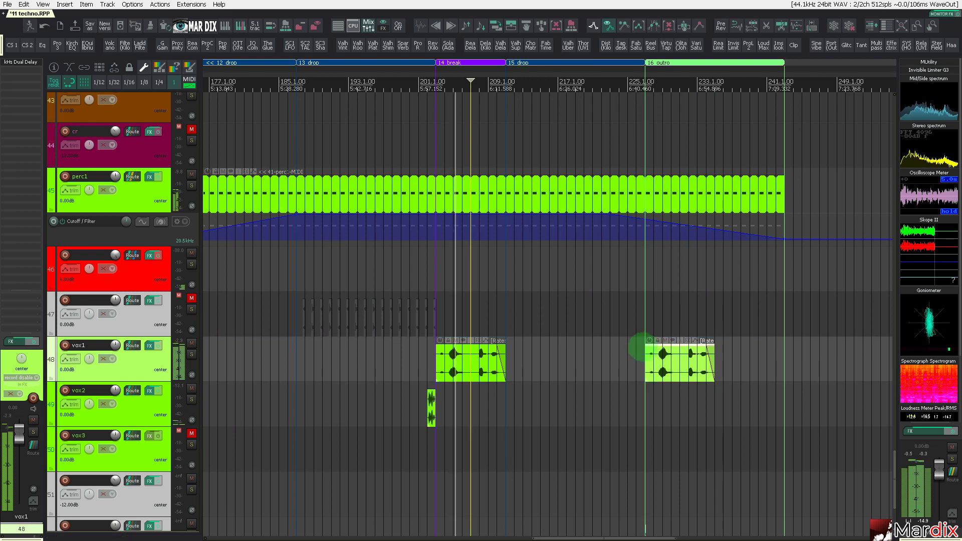
{"action": "left_click", "coordinate": [637, 347]}
{"action": "scroll", "coordinate": [681, 313], "scroll_direction": "up", "scroll_amount": 3}
{"action": "left_click_drag", "start_coordinate": [676, 72], "coordinate": [550, 89]}
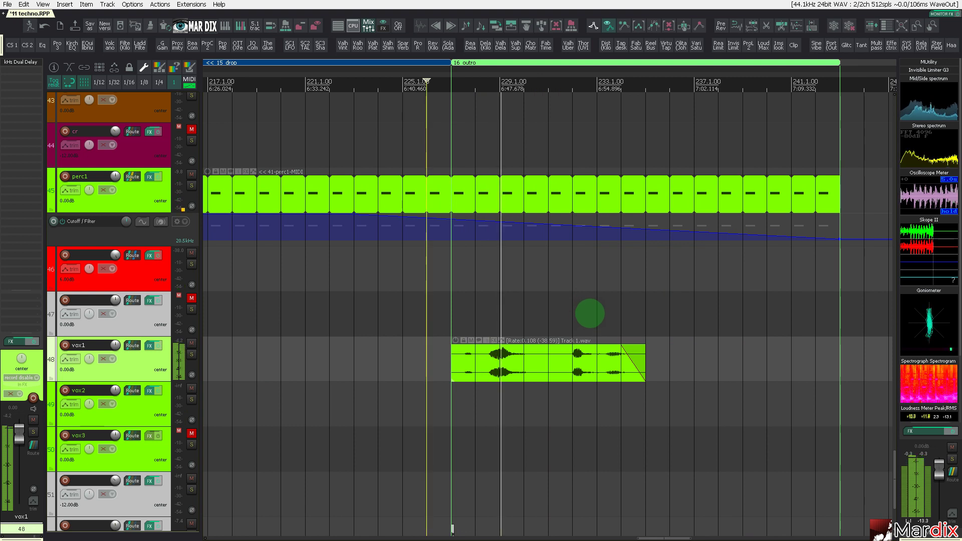
{"action": "left_click", "coordinate": [557, 361]}
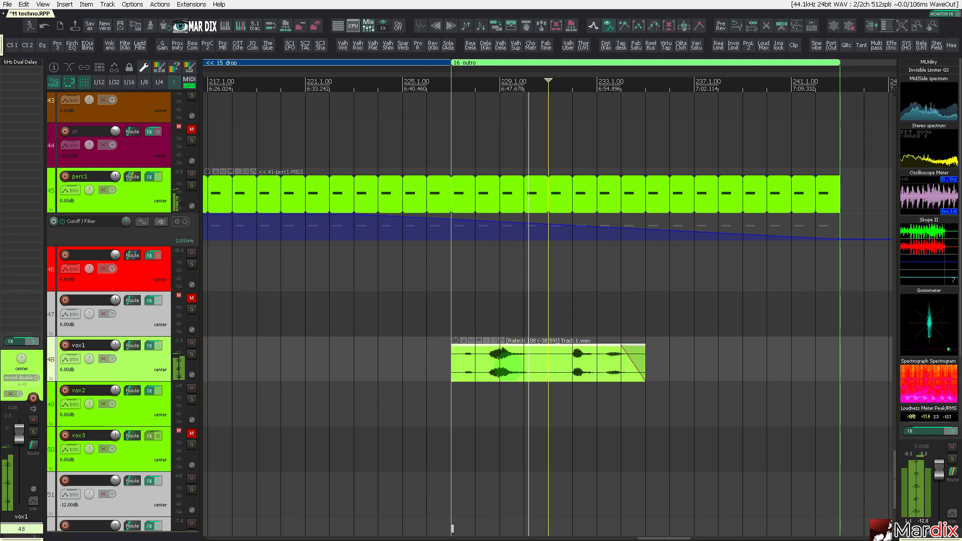
- Move the copied vox1 clip to start at 241.1 and lengthen its fade-out to begin at about 245.1
{"action": "left_click_drag", "start_coordinate": [508, 365], "coordinate": [796, 363]}
{"action": "scroll", "coordinate": [775, 313], "scroll_direction": "down", "scroll_amount": 2}
{"action": "left_click_drag", "start_coordinate": [771, 97], "coordinate": [526, 96]}
{"action": "left_click_drag", "start_coordinate": [530, 362], "coordinate": [564, 358]}
{"action": "left_click", "coordinate": [542, 316]}
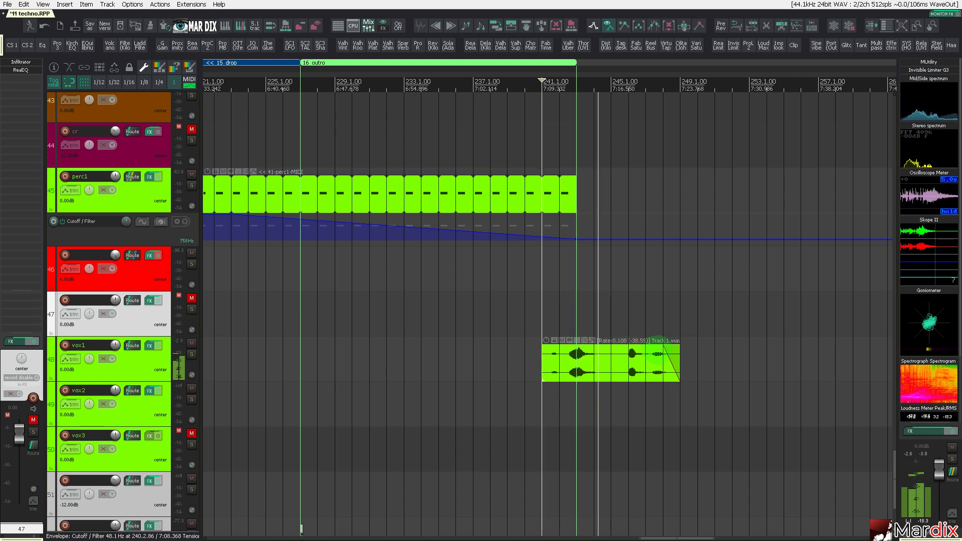
{"action": "left_click_drag", "start_coordinate": [663, 352], "coordinate": [612, 351]}
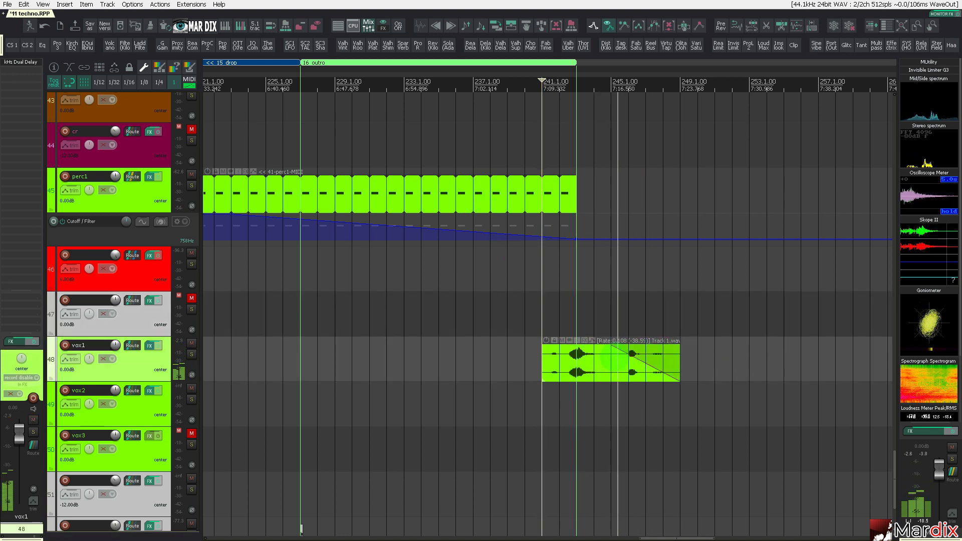
- Open a perc1 clip from track 45 in the MIDI editor, toggle Key snap on and back off, and close the editor
{"action": "double_click", "coordinate": [523, 193]}
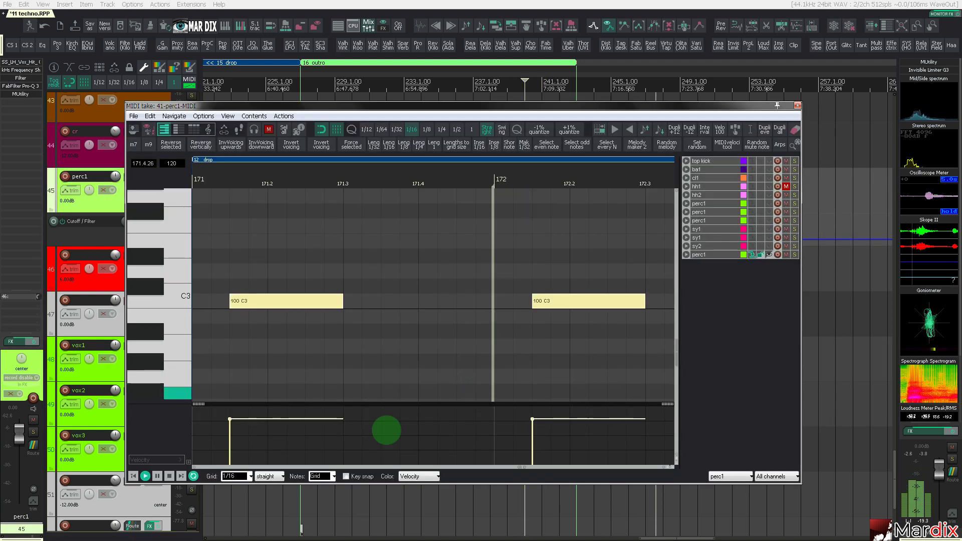
{"action": "left_click", "coordinate": [349, 477]}
{"action": "left_click", "coordinate": [348, 477]}
{"action": "key", "text": "Escape"}
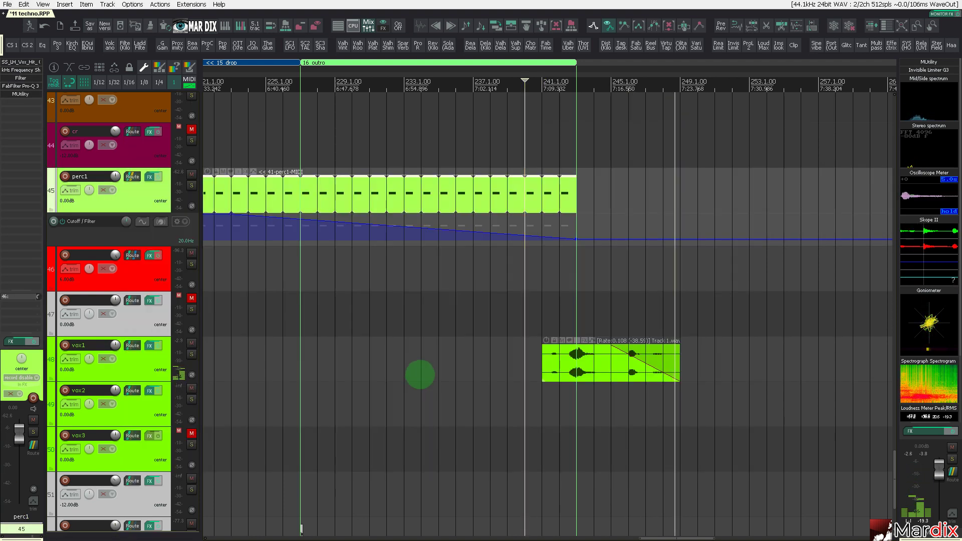
- Bring the whole arrangement into view and save the project
{"action": "scroll", "coordinate": [329, 286], "scroll_direction": "down", "scroll_amount": 3}
{"action": "scroll", "coordinate": [423, 82], "scroll_direction": "left", "scroll_amount": 2}
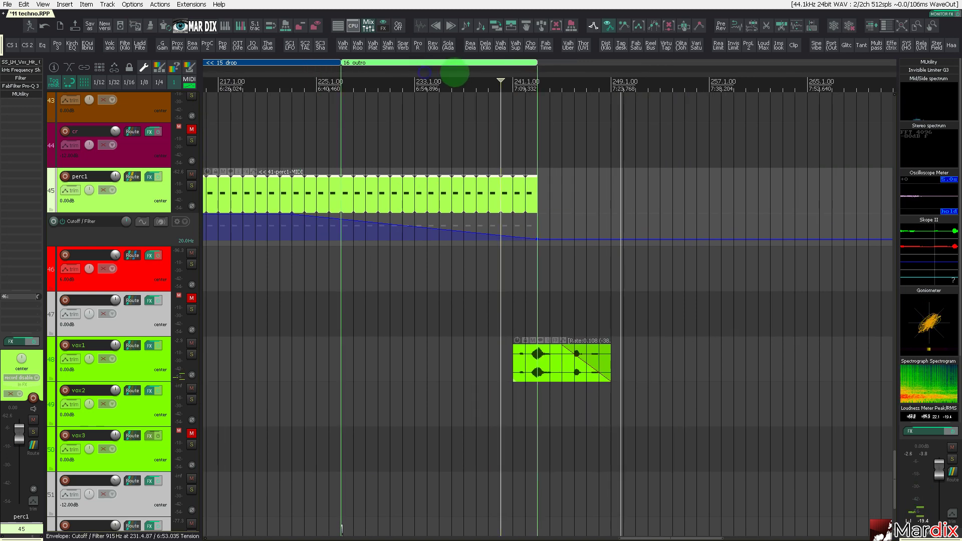
{"action": "key", "text": "ctrl+Page_Down"}
{"action": "key", "text": "alt+f"}
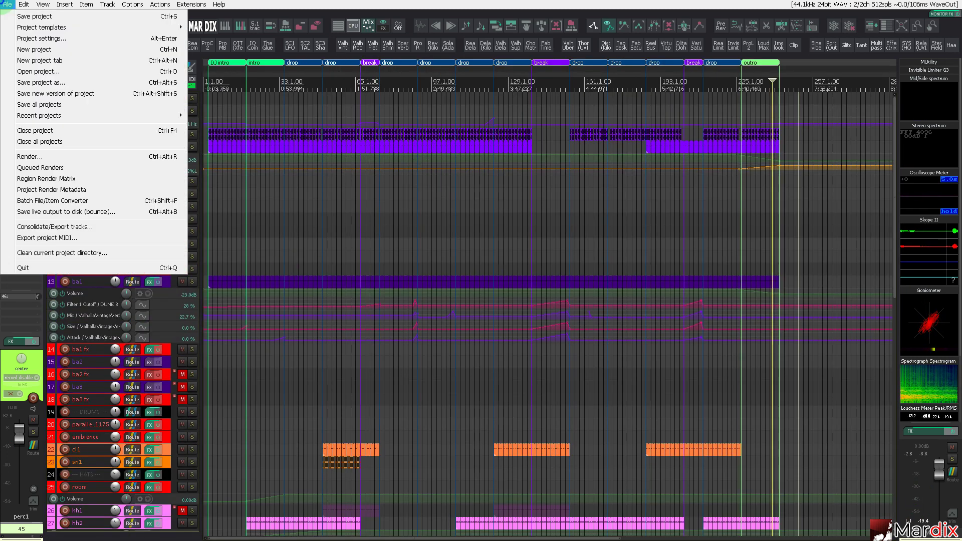
{"action": "left_click", "coordinate": [13, 16]}
{"action": "scroll", "coordinate": [115, 330], "scroll_direction": "down", "scroll_amount": 10}
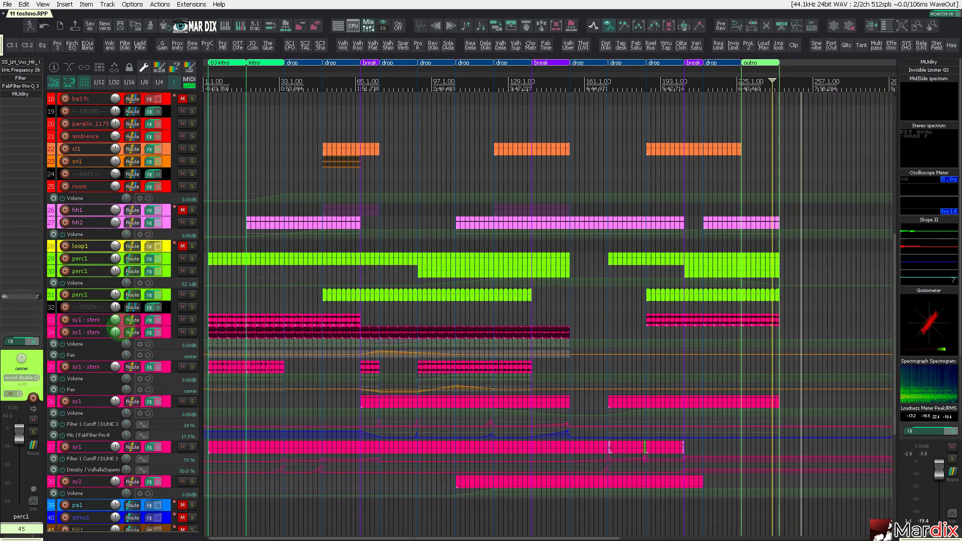
{"action": "scroll", "coordinate": [118, 329], "scroll_direction": "down", "scroll_amount": 2}
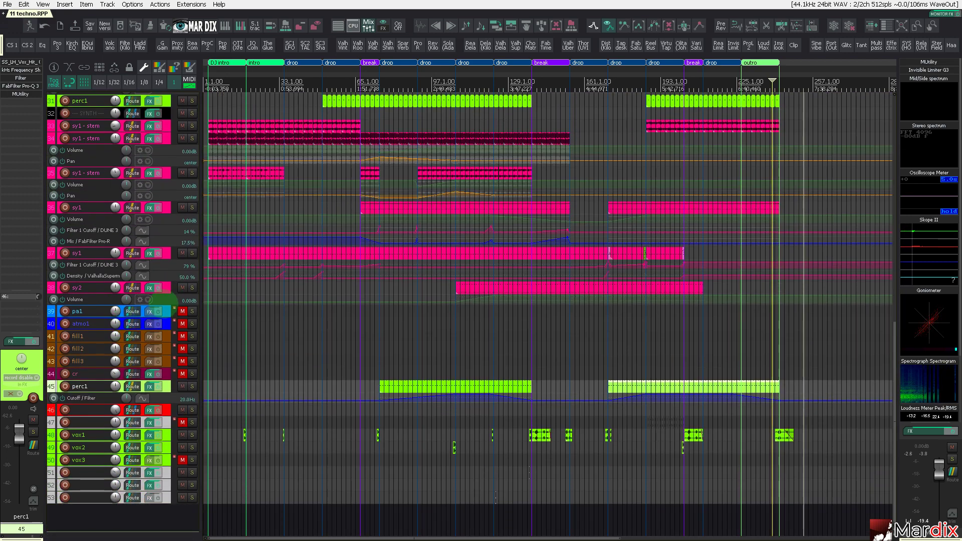
{"action": "left_click", "coordinate": [166, 288]}
{"action": "scroll", "coordinate": [161, 290], "scroll_direction": "up", "scroll_amount": 6}
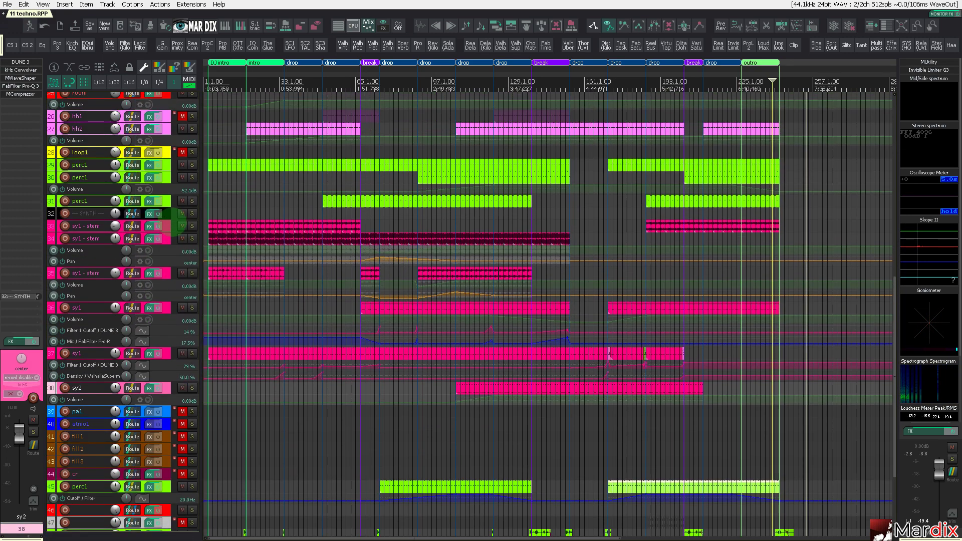
{"action": "left_click", "coordinate": [166, 214]}
{"action": "right_click", "coordinate": [169, 215]}
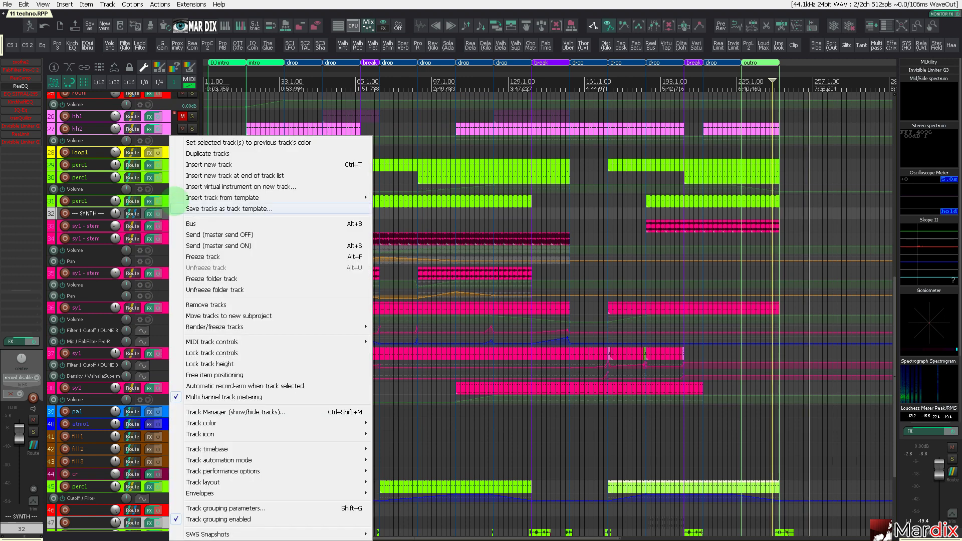
{"action": "left_click", "coordinate": [184, 164]}
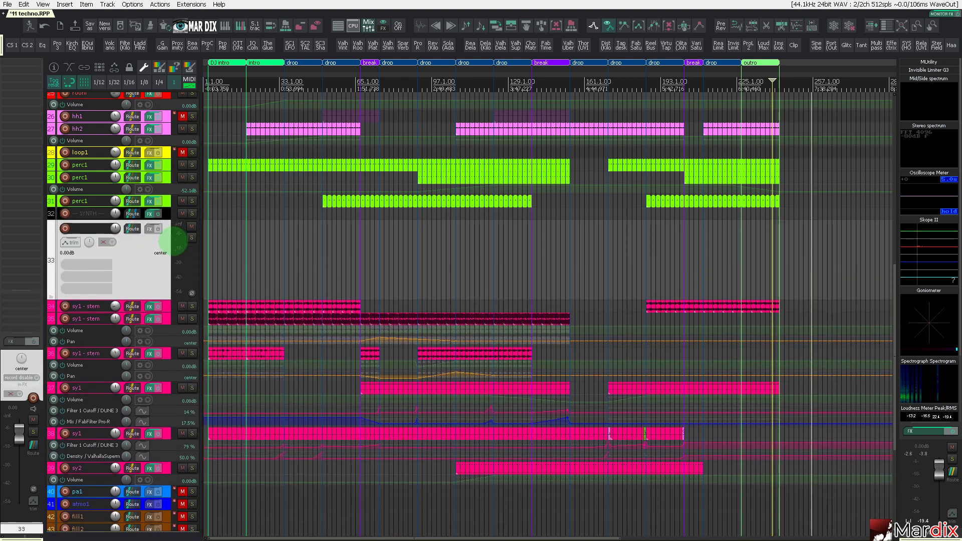
{"action": "key", "text": "Delete"}
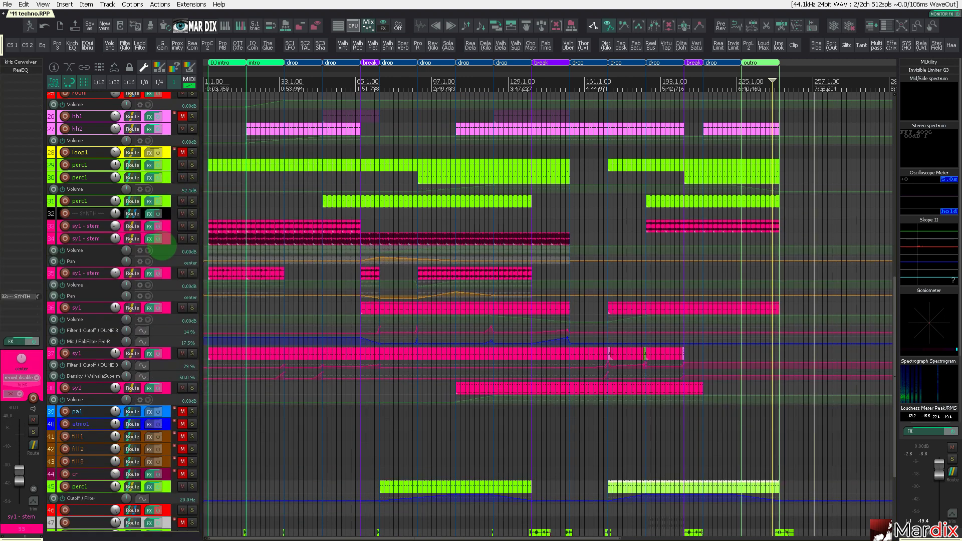
- Duplicate the sy1 - stem track 33 without its clips and place the copy directly below the SYNTH track
{"action": "left_click", "coordinate": [165, 226]}
{"action": "left_click", "coordinate": [132, 226]}
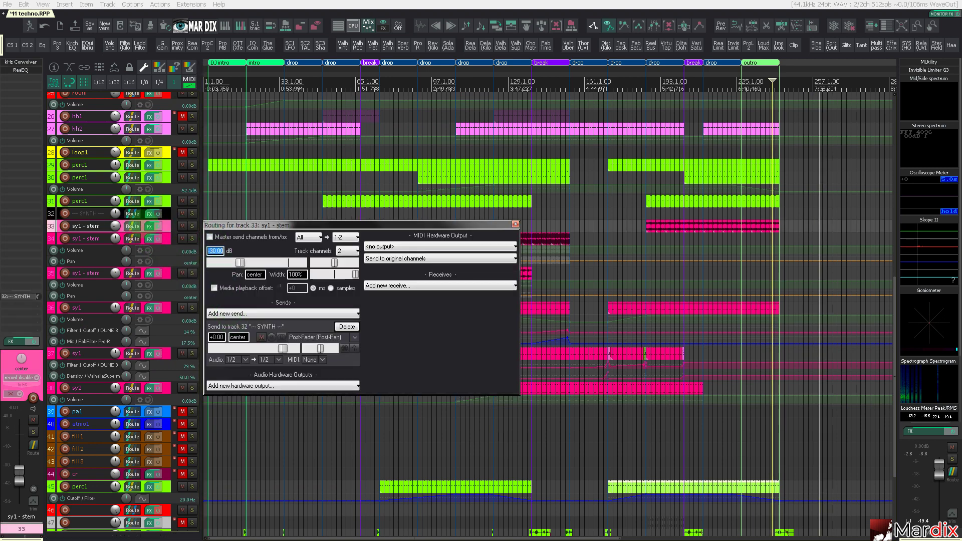
{"action": "key", "text": "Escape"}
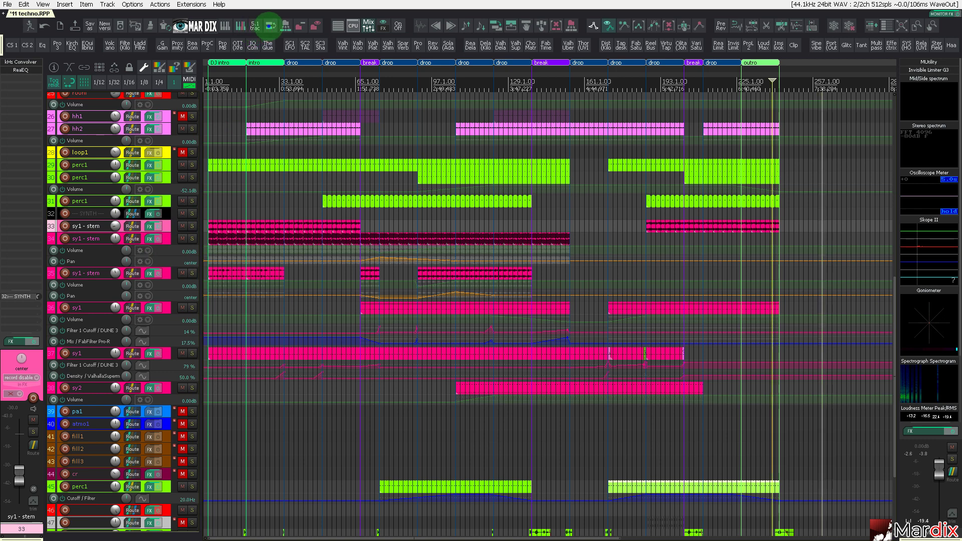
{"action": "left_click", "coordinate": [271, 25]}
{"action": "scroll", "coordinate": [149, 291], "scroll_direction": "up", "scroll_amount": 5}
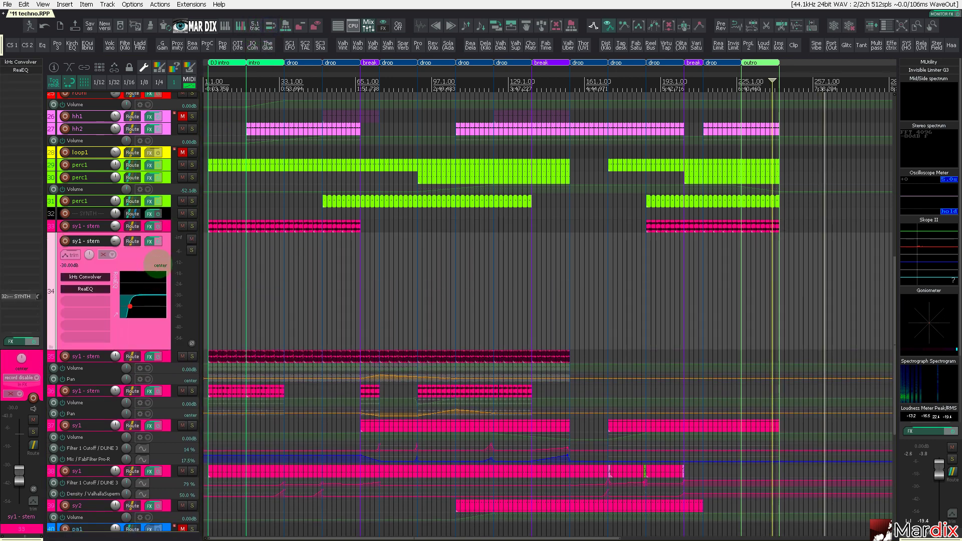
{"action": "left_click_drag", "start_coordinate": [167, 254], "coordinate": [172, 221]}
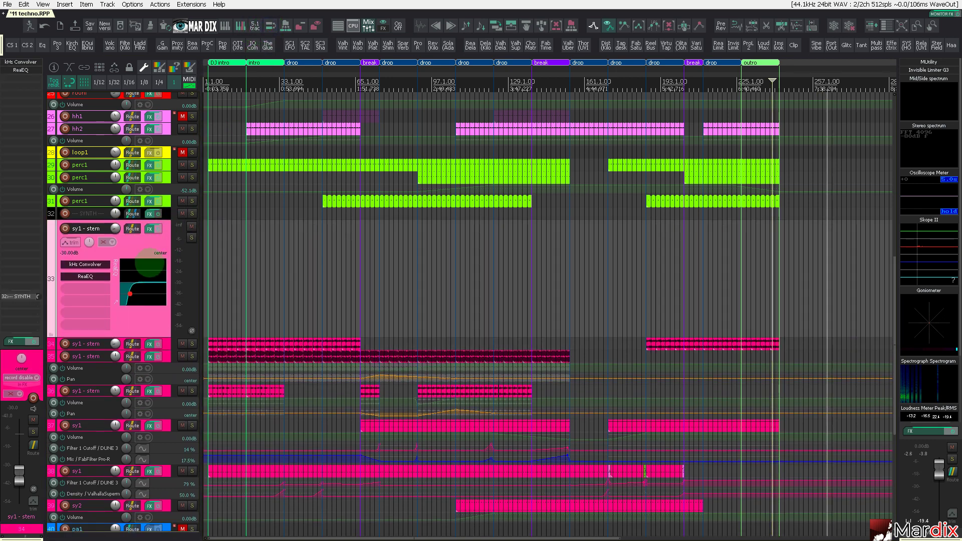
- Clear the effects on the duplicated sy1 - stem track and add the JS Tone Generator from the Favorites folder
{"action": "left_click", "coordinate": [150, 256]}
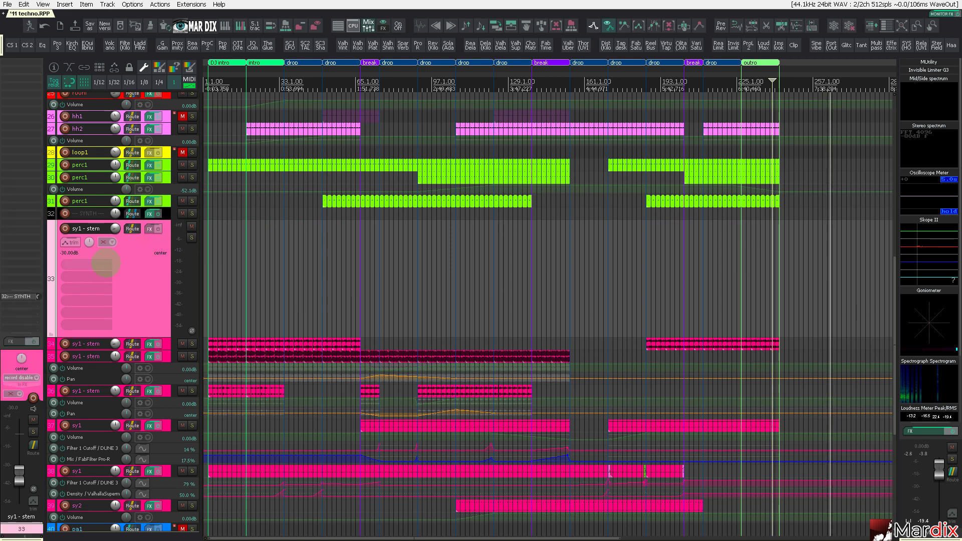
{"action": "double_click", "coordinate": [105, 262]}
{"action": "scroll", "coordinate": [300, 327], "scroll_direction": "down", "scroll_amount": 10}
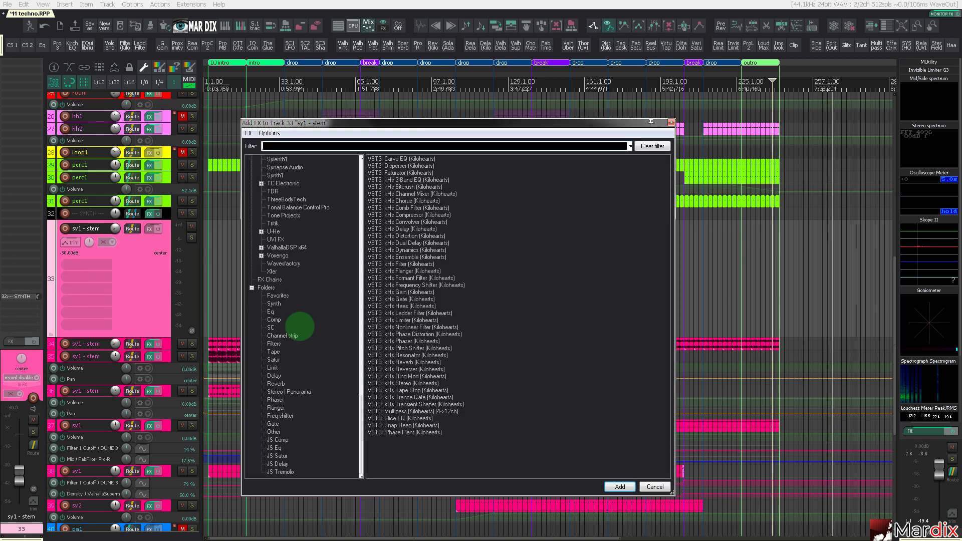
{"action": "left_click", "coordinate": [295, 297]}
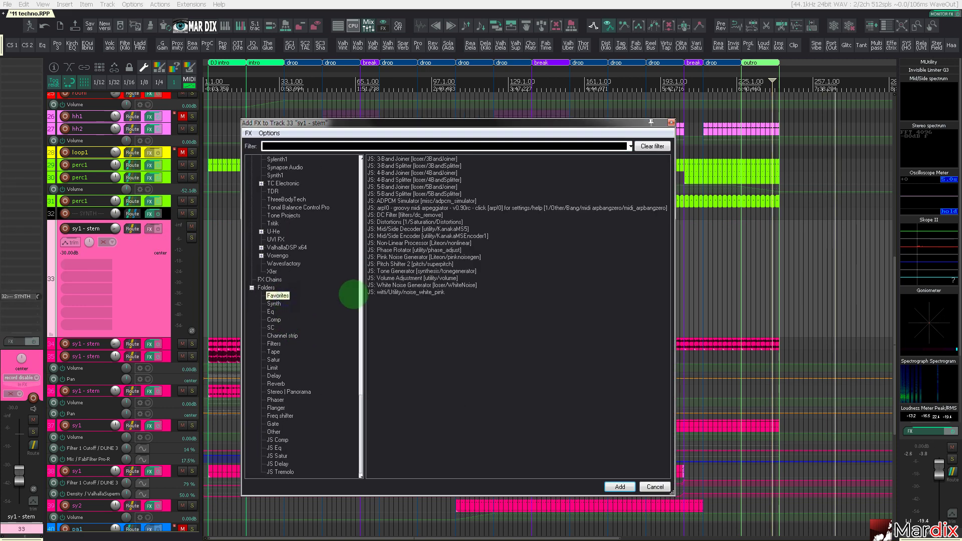
{"action": "double_click", "coordinate": [406, 272]}
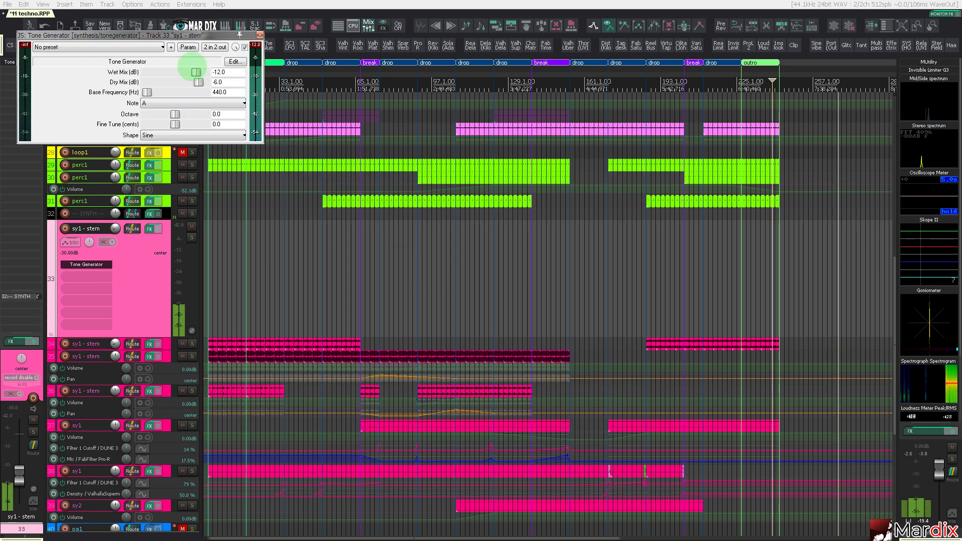
- Set the Tone Generator's note to G#
{"action": "left_click_drag", "start_coordinate": [181, 35], "coordinate": [489, 324]}
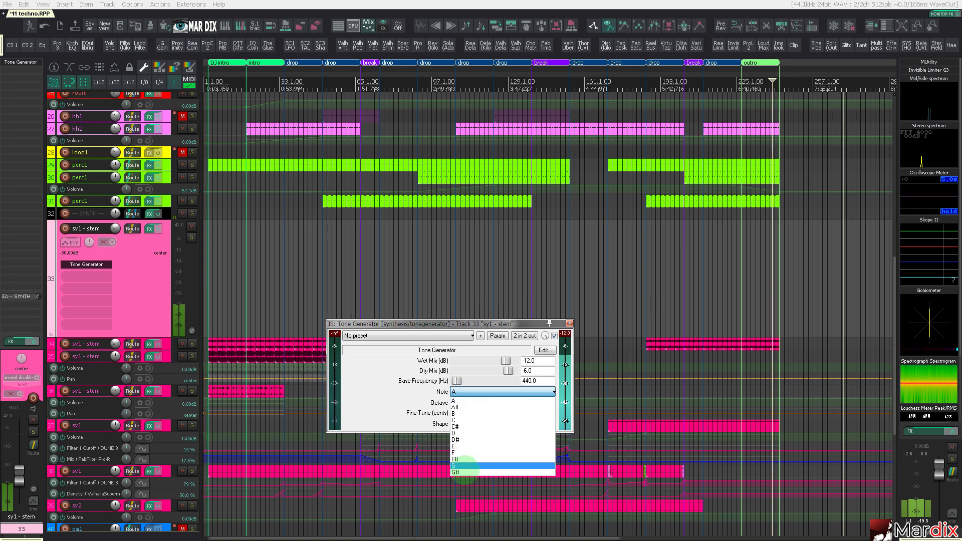
{"action": "left_click", "coordinate": [466, 472]}
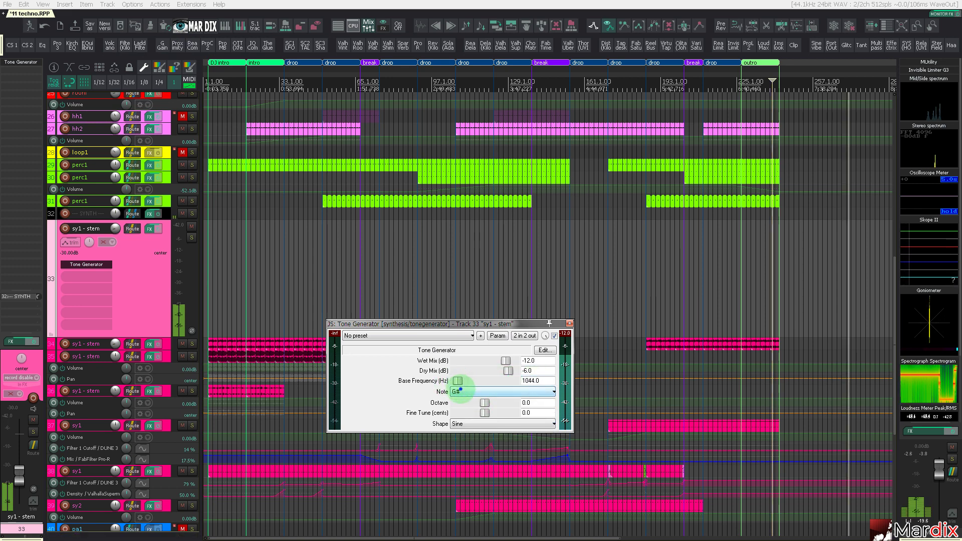
{"action": "left_click", "coordinate": [460, 390]}
{"action": "left_click", "coordinate": [466, 470]}
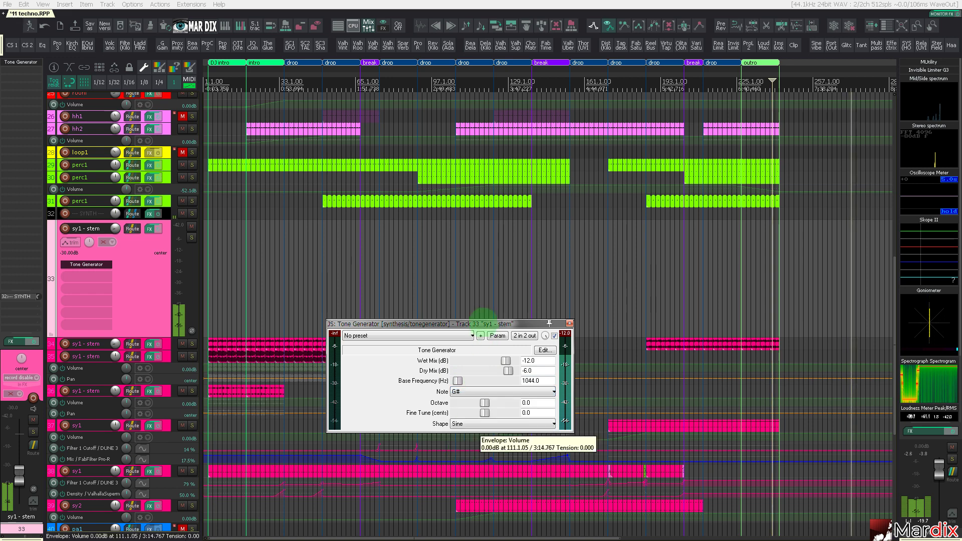
- Reset the Tone Generator's base frequency to 440.0 Hz, with the note at G# and the shape set to Triangle
{"action": "left_click_drag", "start_coordinate": [482, 323], "coordinate": [475, 325]}
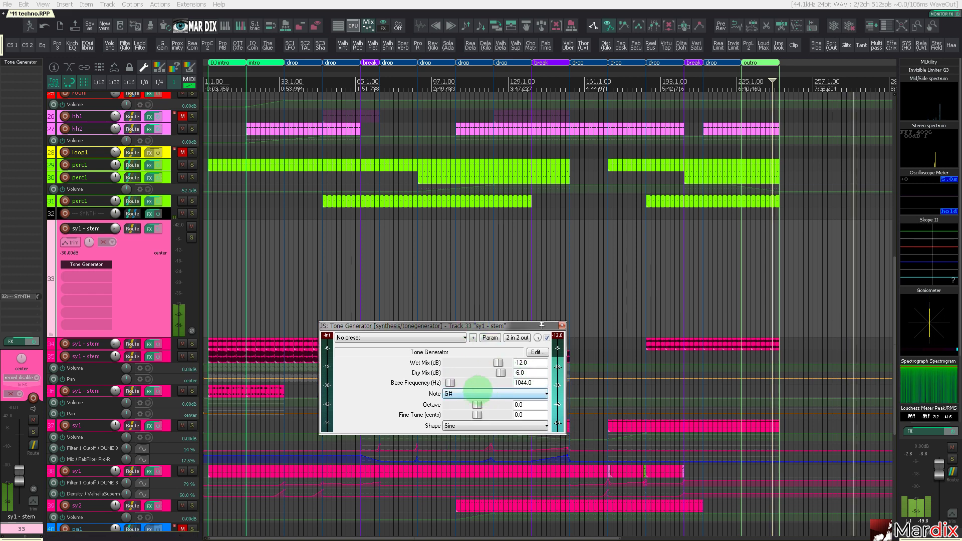
{"action": "double_click", "coordinate": [450, 383]}
{"action": "left_click", "coordinate": [453, 394]}
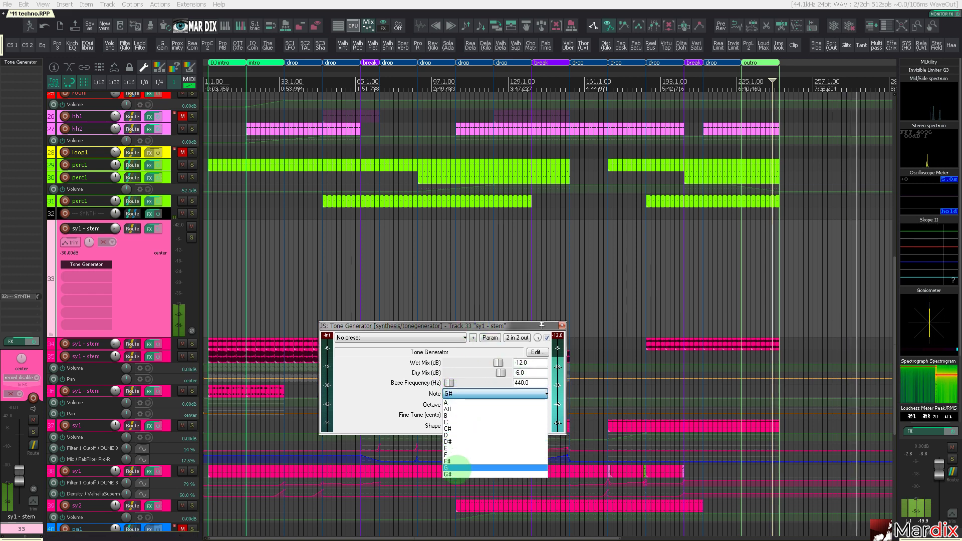
{"action": "left_click", "coordinate": [451, 468]}
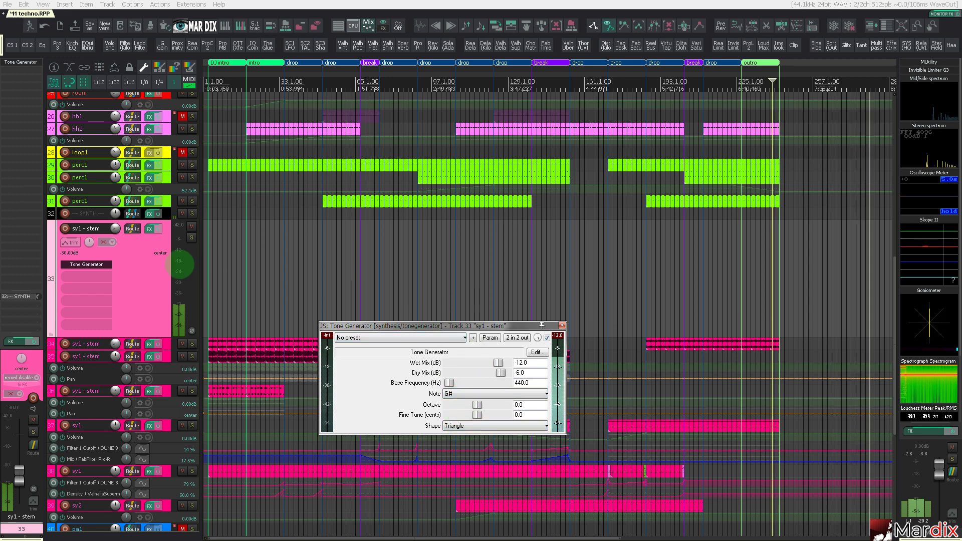
- Add the Infiltrator sidechain effect after the Tone Generator on the sy1 - stem track 33
{"action": "left_click", "coordinate": [145, 267]}
{"action": "right_click", "coordinate": [27, 114]}
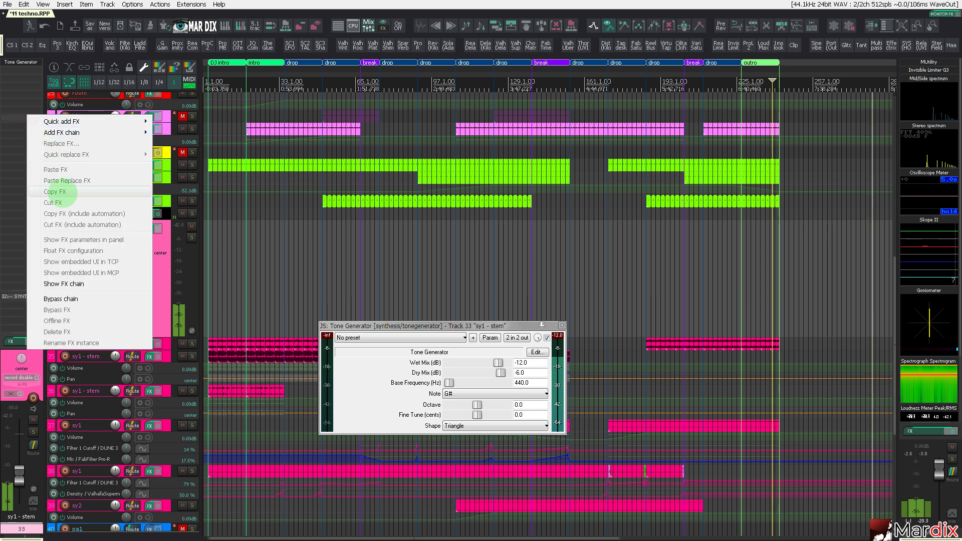
{"action": "mouse_move", "coordinate": [76, 123]}
{"action": "mouse_move", "coordinate": [197, 170]}
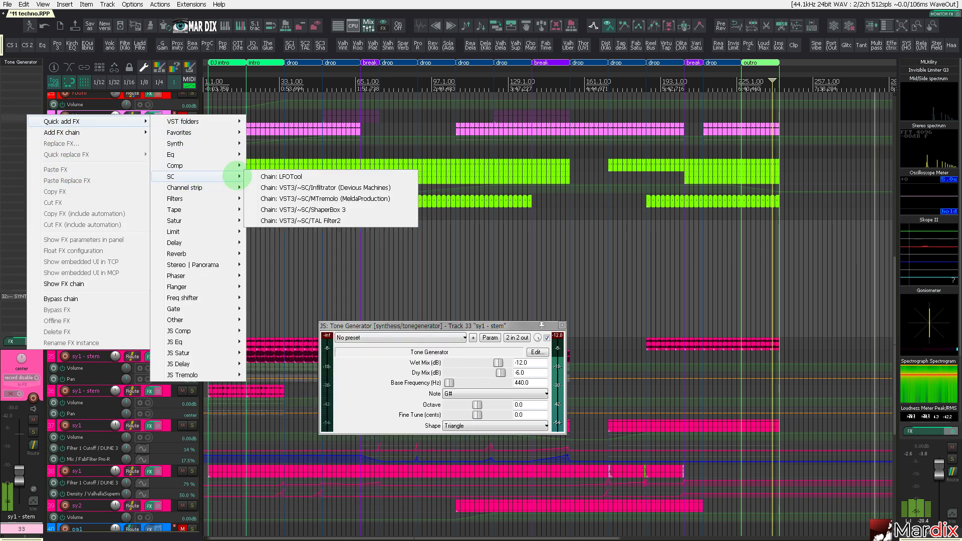
{"action": "left_click", "coordinate": [301, 178]}
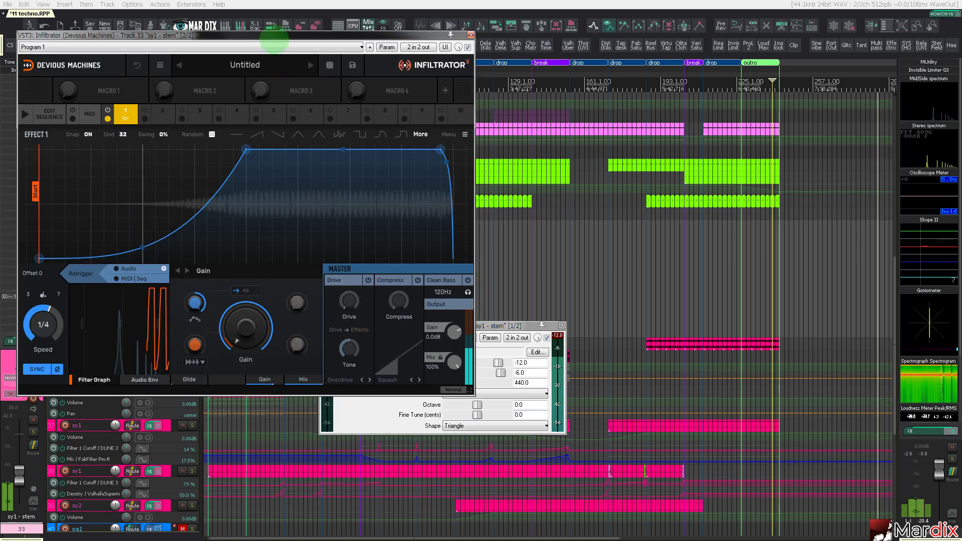
- Load the factory preset Drones of Canada from Infiltrator's Atmospheric Ambient category
{"action": "left_click_drag", "start_coordinate": [281, 35], "coordinate": [563, 145]}
{"action": "left_click", "coordinate": [527, 175]}
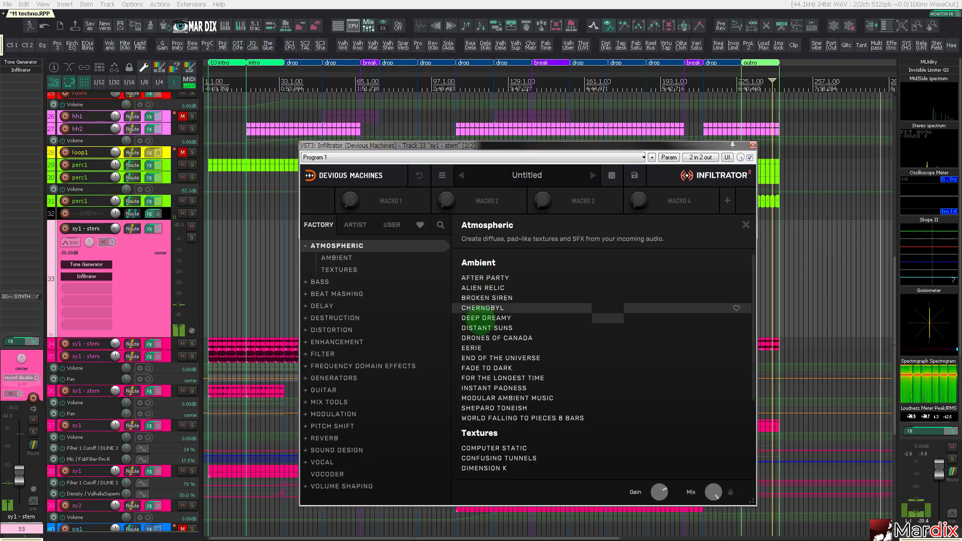
{"action": "left_click", "coordinate": [490, 338]}
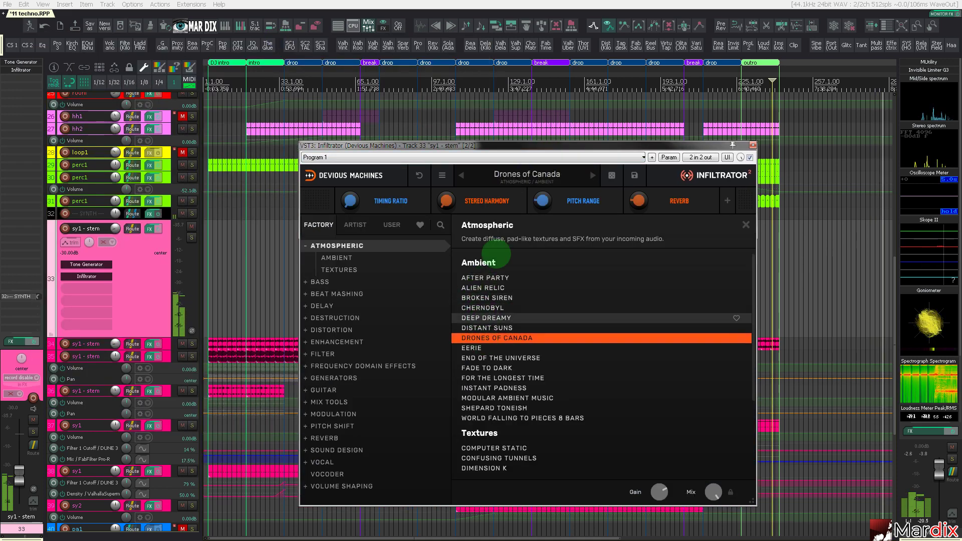
- Close the Tone Generator and Infiltrator effect windows
{"action": "left_click_drag", "start_coordinate": [486, 147], "coordinate": [679, 374]}
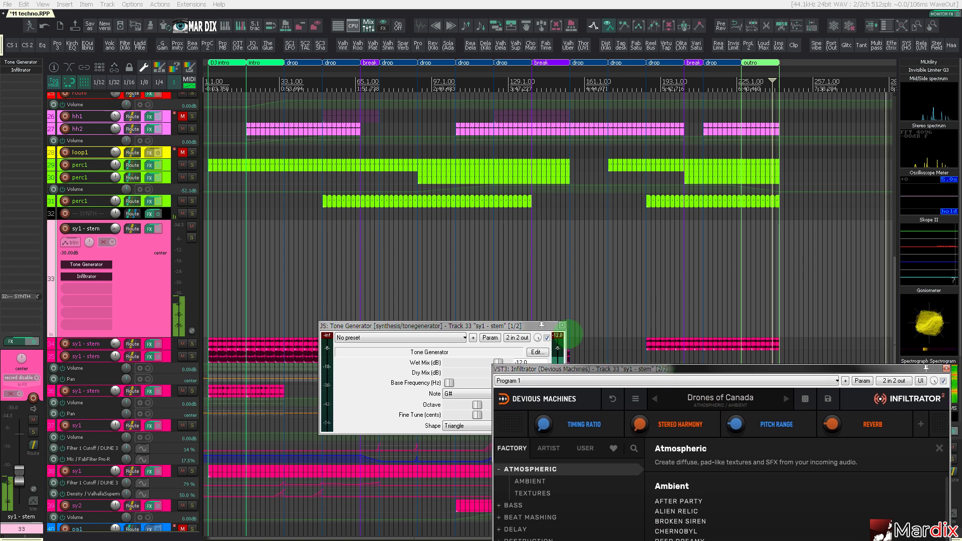
{"action": "left_click", "coordinate": [562, 325]}
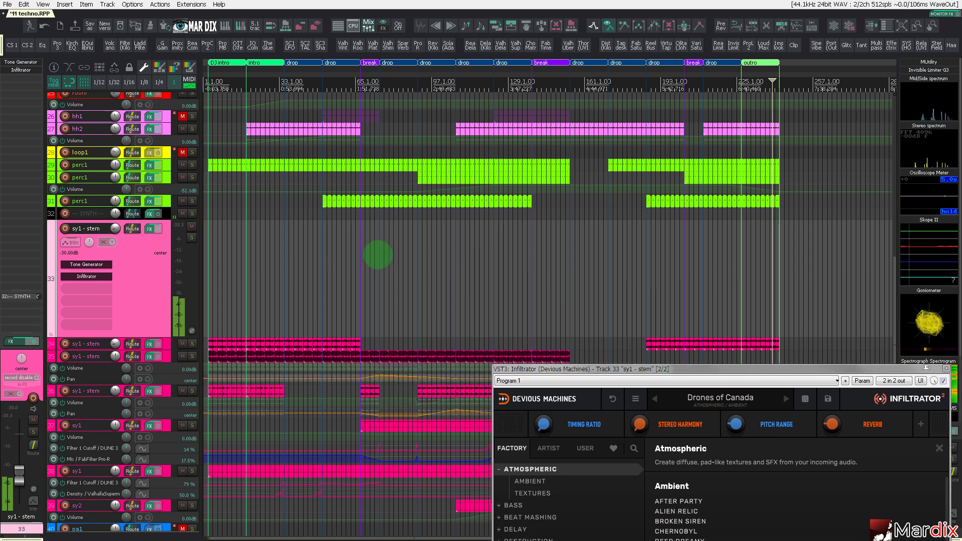
{"action": "left_click_drag", "start_coordinate": [558, 361], "coordinate": [353, 134]}
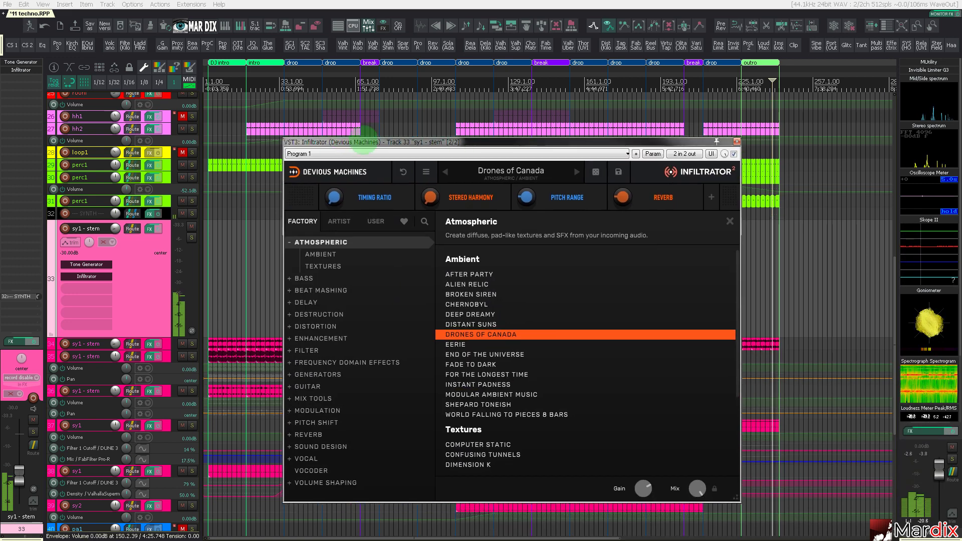
{"action": "left_click", "coordinate": [737, 141]}
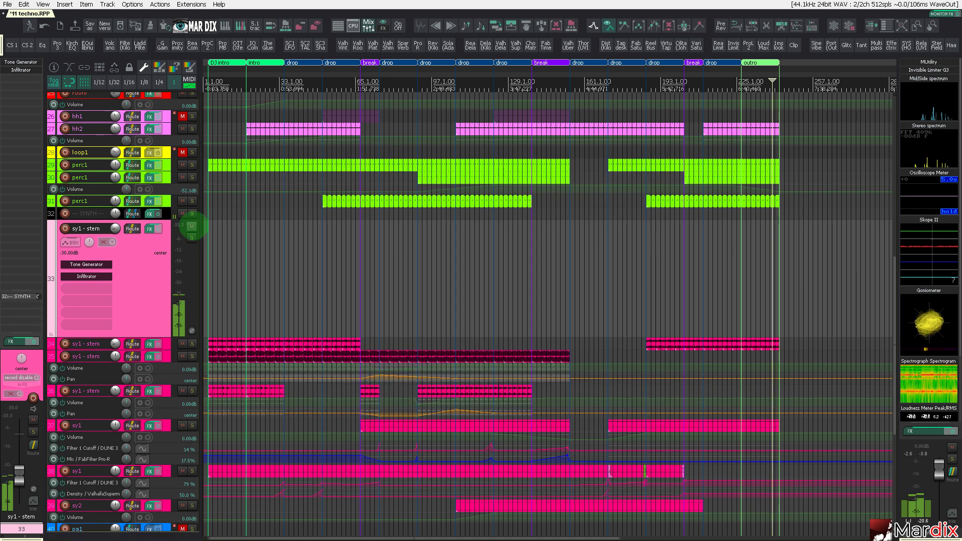
- Mute the tone-generator track 33 and play the arrangement without it in the outro and from the start of the 4 drop region
{"action": "left_click", "coordinate": [192, 227]}
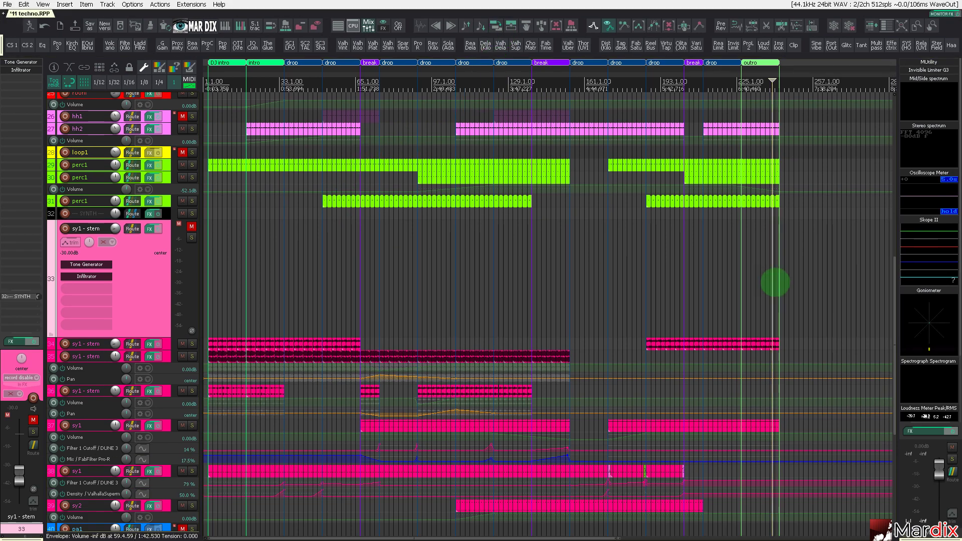
{"action": "scroll", "coordinate": [775, 282], "scroll_direction": "up", "scroll_amount": 4}
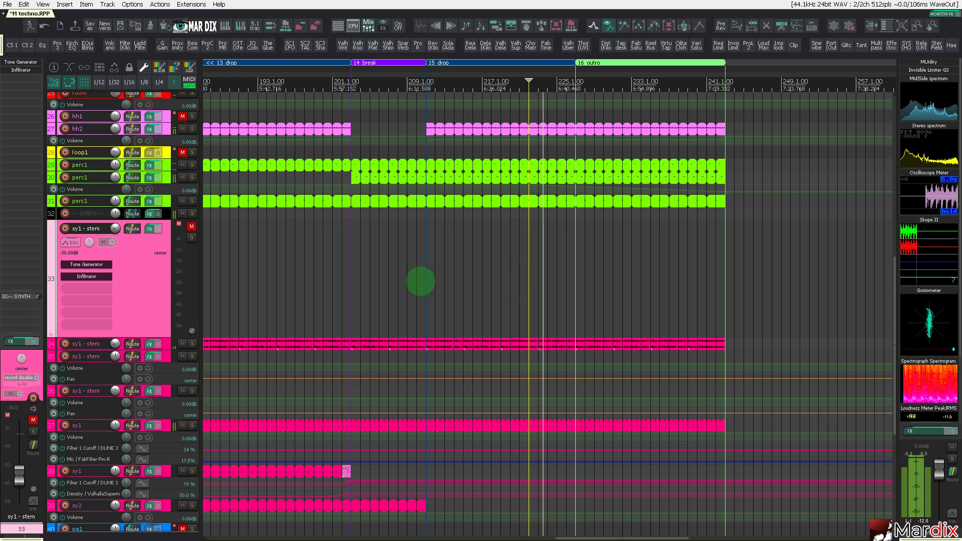
{"action": "scroll", "coordinate": [430, 80], "scroll_direction": "down", "scroll_amount": 5}
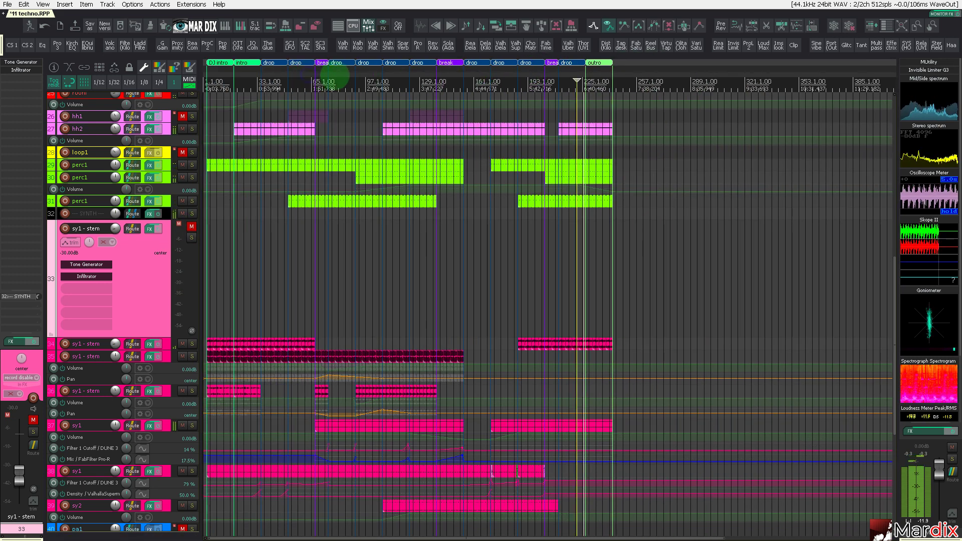
{"action": "scroll", "coordinate": [283, 118], "scroll_direction": "up", "scroll_amount": 6}
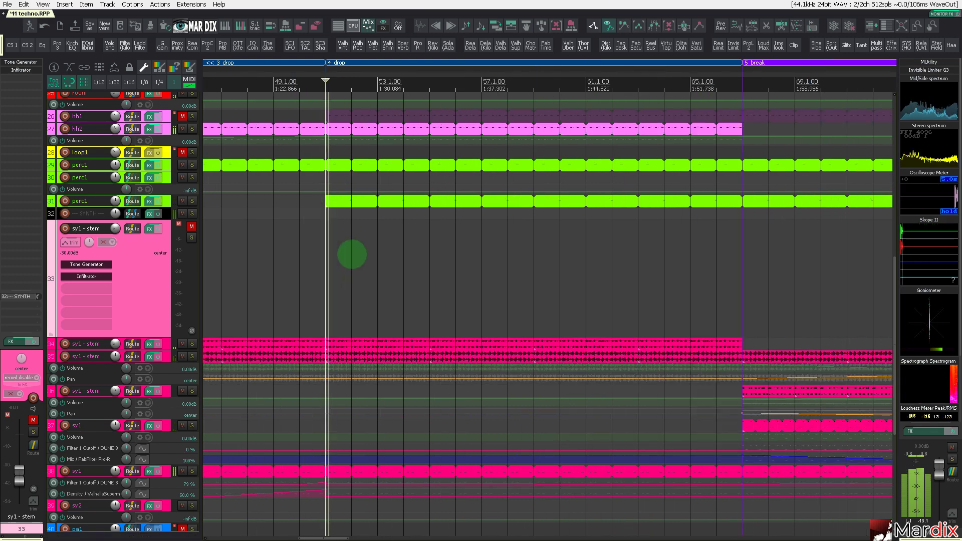
{"action": "scroll", "coordinate": [346, 254], "scroll_direction": "up", "scroll_amount": 2}
{"action": "scroll", "coordinate": [211, 246], "scroll_direction": "down", "scroll_amount": 3}
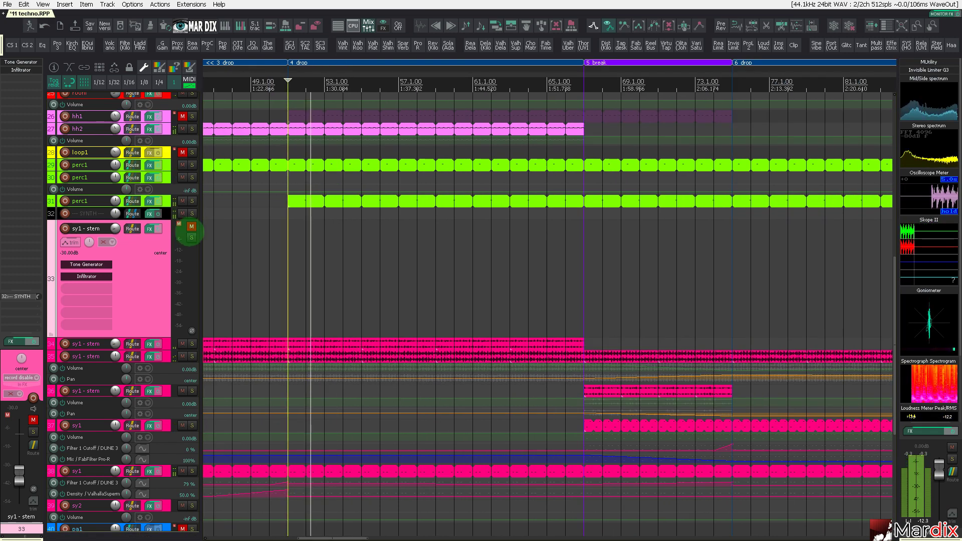
- Unmute track 33 and audition the drone layer in the mix from the 4 drop and 6 drop regions
{"action": "scroll", "coordinate": [298, 243], "scroll_direction": "up", "scroll_amount": 2}
{"action": "scroll", "coordinate": [311, 248], "scroll_direction": "down", "scroll_amount": 3}
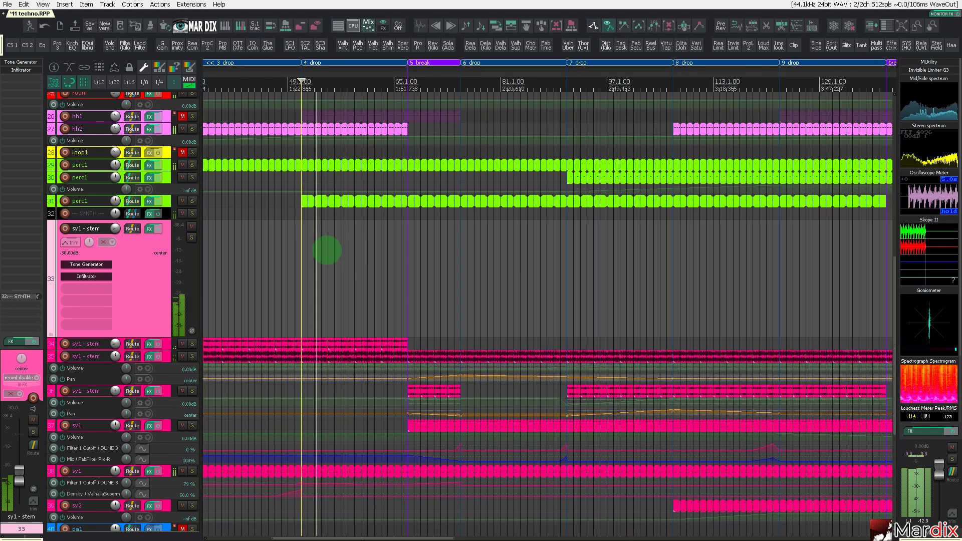
{"action": "scroll", "coordinate": [431, 257], "scroll_direction": "up", "scroll_amount": 2}
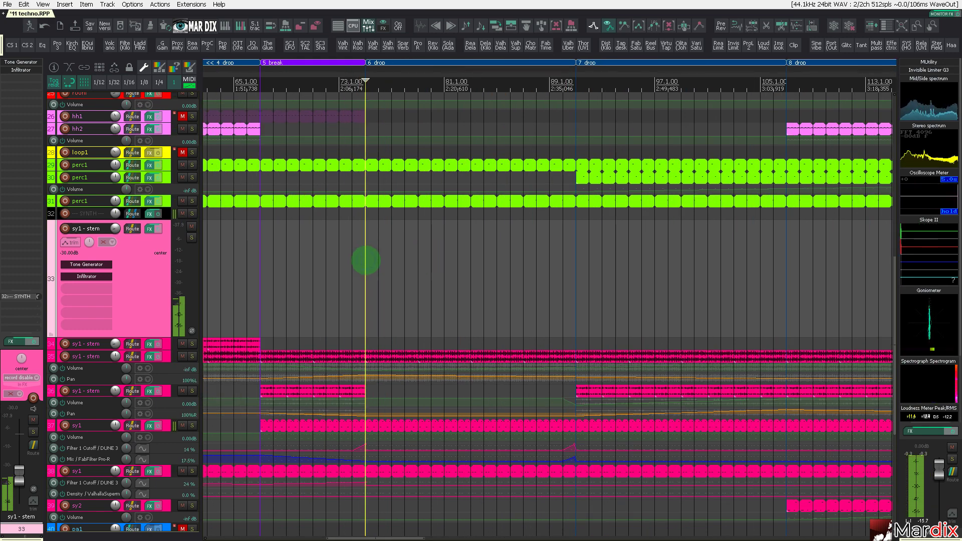
{"action": "scroll", "coordinate": [397, 258], "scroll_direction": "down", "scroll_amount": 6}
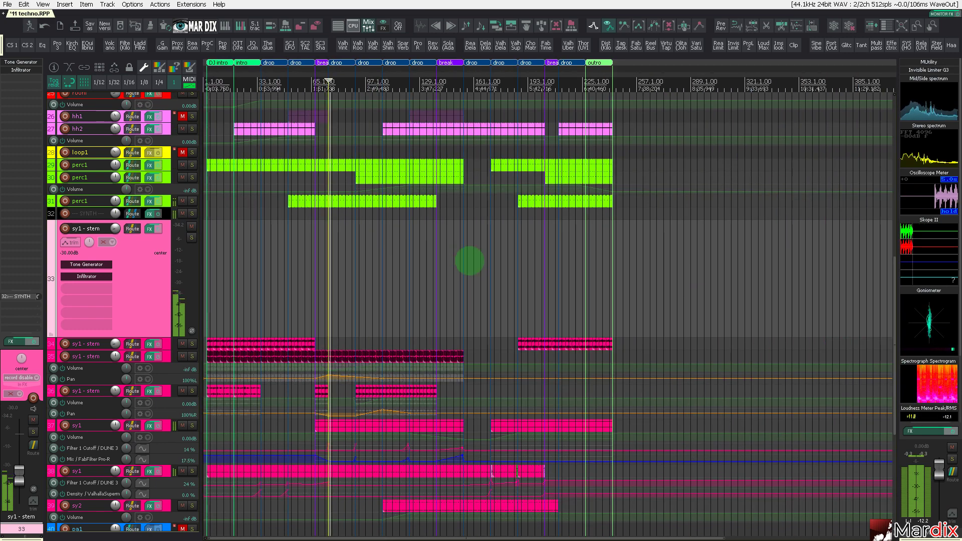
- Mute the sy2 track and the sy1 track directly above it
{"action": "scroll", "coordinate": [468, 258], "scroll_direction": "up", "scroll_amount": 3}
{"action": "scroll", "coordinate": [491, 262], "scroll_direction": "up", "scroll_amount": 1}
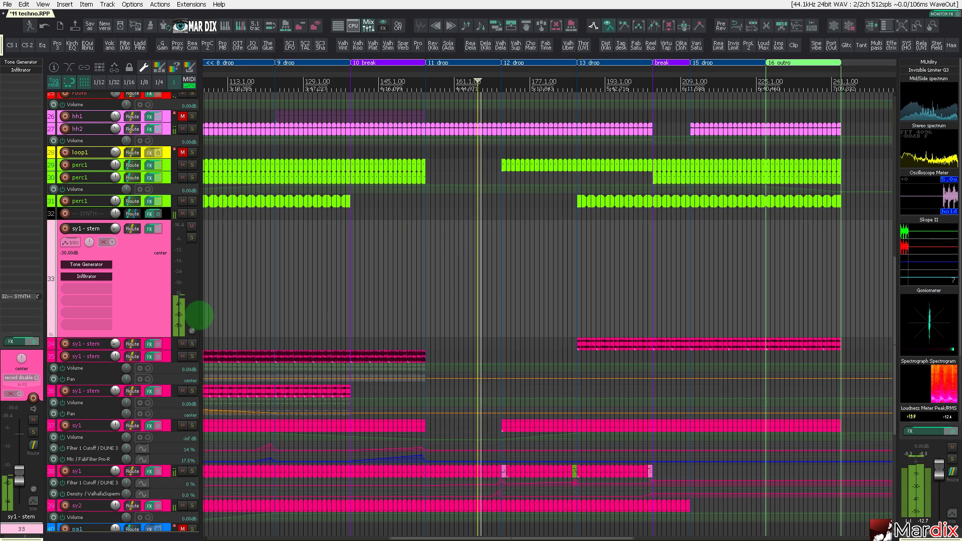
{"action": "scroll", "coordinate": [200, 316], "scroll_direction": "down", "scroll_amount": 2}
{"action": "scroll", "coordinate": [500, 256], "scroll_direction": "up", "scroll_amount": 2}
{"action": "scroll", "coordinate": [302, 269], "scroll_direction": "down", "scroll_amount": 2}
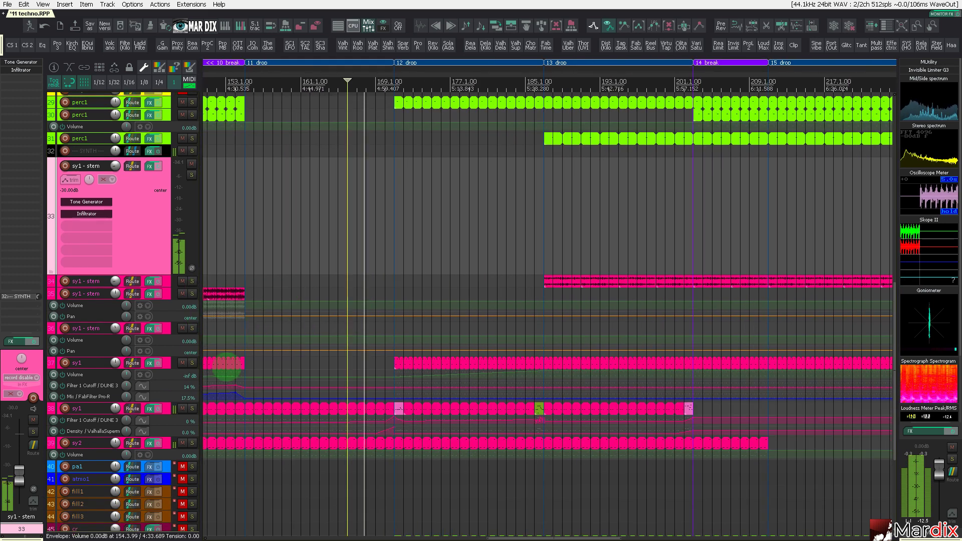
{"action": "left_click", "coordinate": [182, 443]}
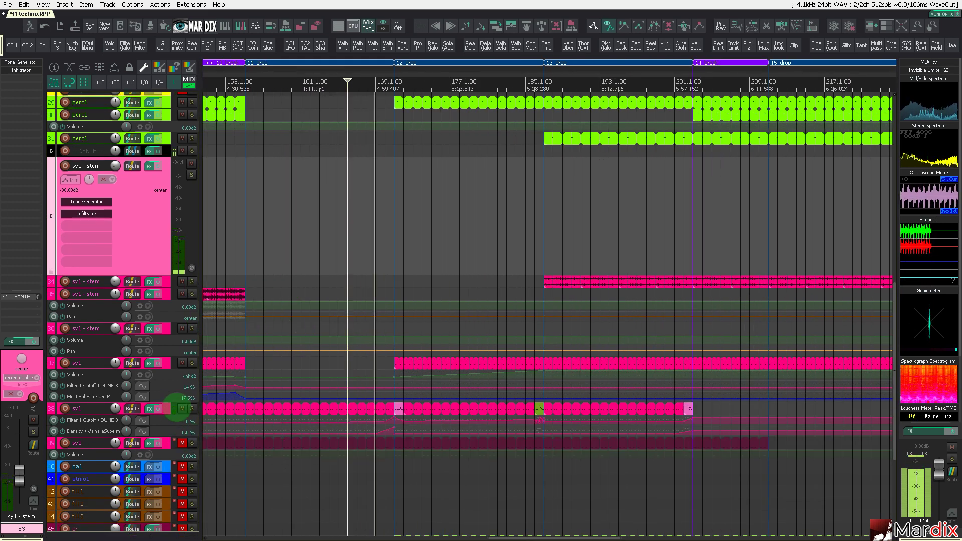
{"action": "left_click", "coordinate": [183, 408]}
- Restart playback at the start of region 11 drop and show track 33's Tone Generator and Infiltrator windows side by side
{"action": "scroll", "coordinate": [257, 228], "scroll_direction": "up", "scroll_amount": 2}
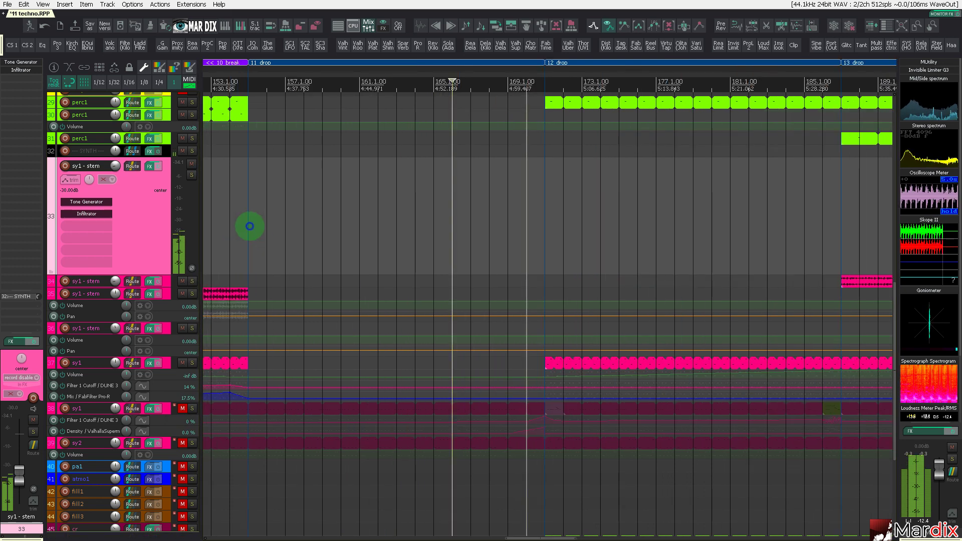
{"action": "left_click", "coordinate": [250, 226]}
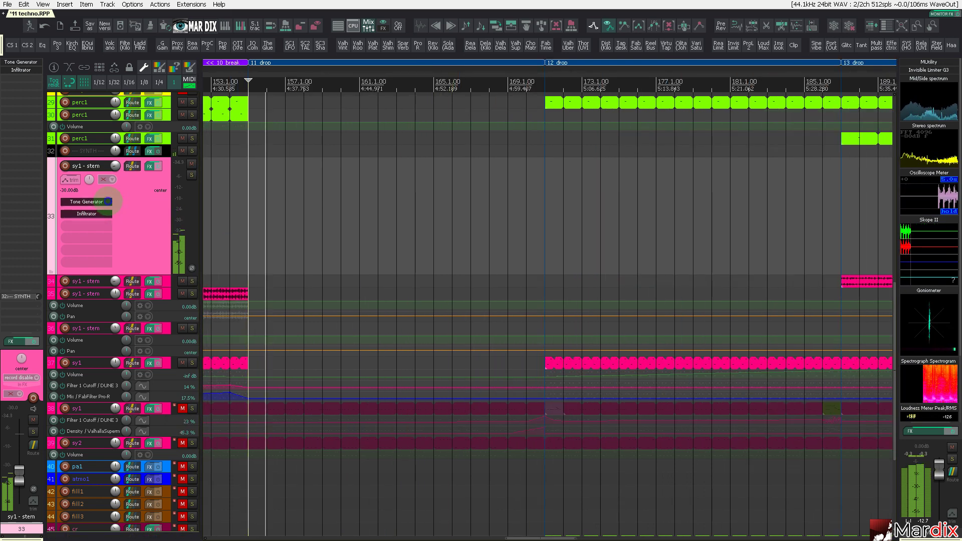
{"action": "left_click", "coordinate": [108, 201]}
{"action": "left_click", "coordinate": [86, 213]}
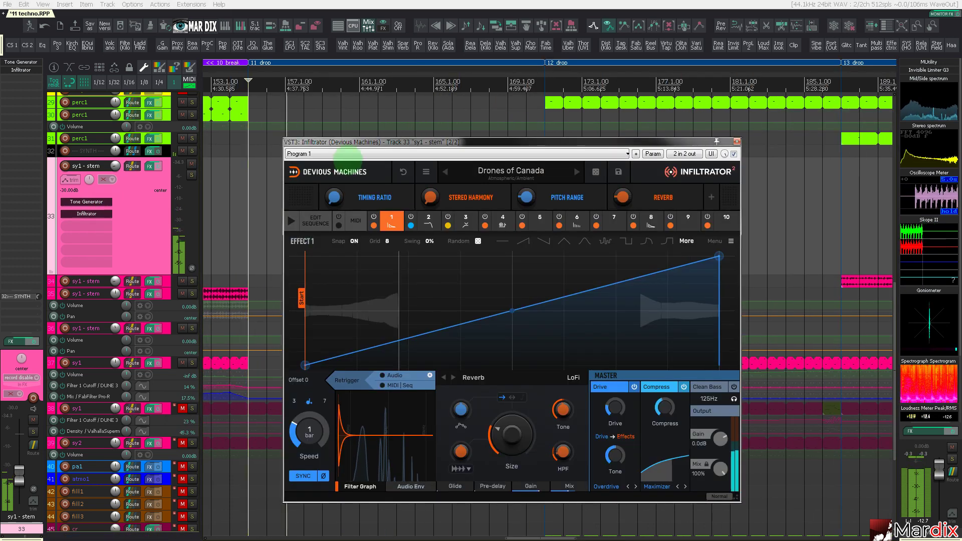
{"action": "left_click_drag", "start_coordinate": [357, 143], "coordinate": [470, 139]}
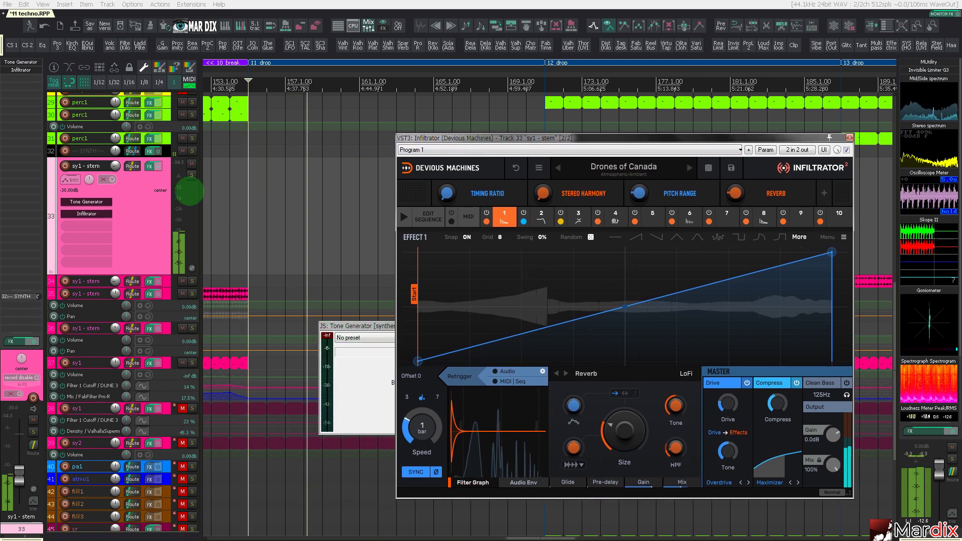
{"action": "left_click_drag", "start_coordinate": [351, 327], "coordinate": [136, 262]}
{"action": "scroll", "coordinate": [243, 365], "scroll_direction": "up", "scroll_amount": 1}
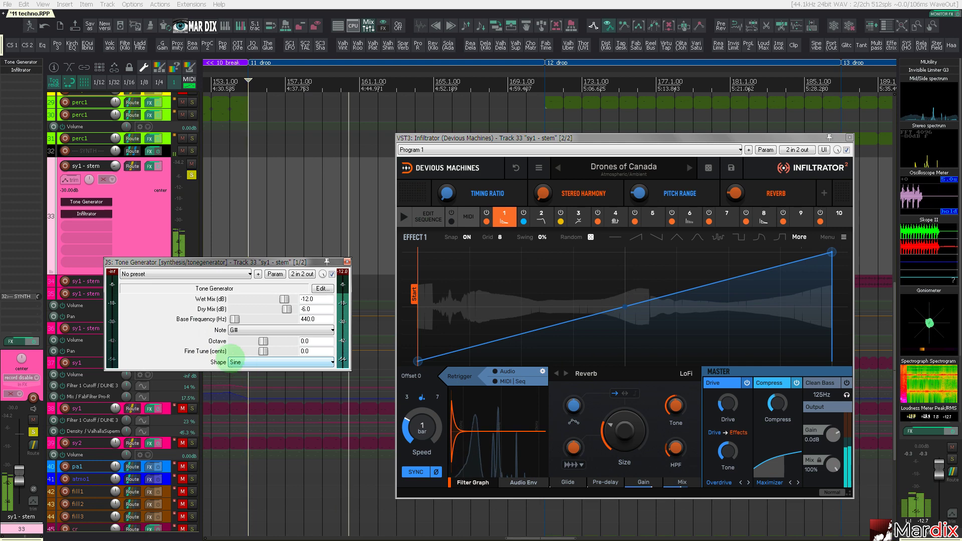
- Audition Infiltrator's Ambient presets Eerie, End of the Universe and Fade to Dark, with track 33 unsoloed for the last one
{"action": "left_click", "coordinate": [618, 168]}
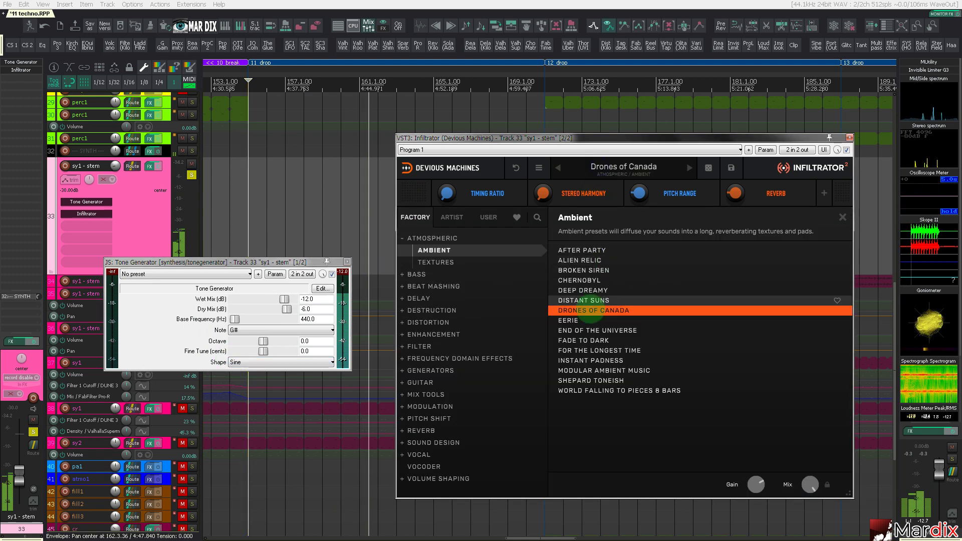
{"action": "left_click", "coordinate": [591, 320]}
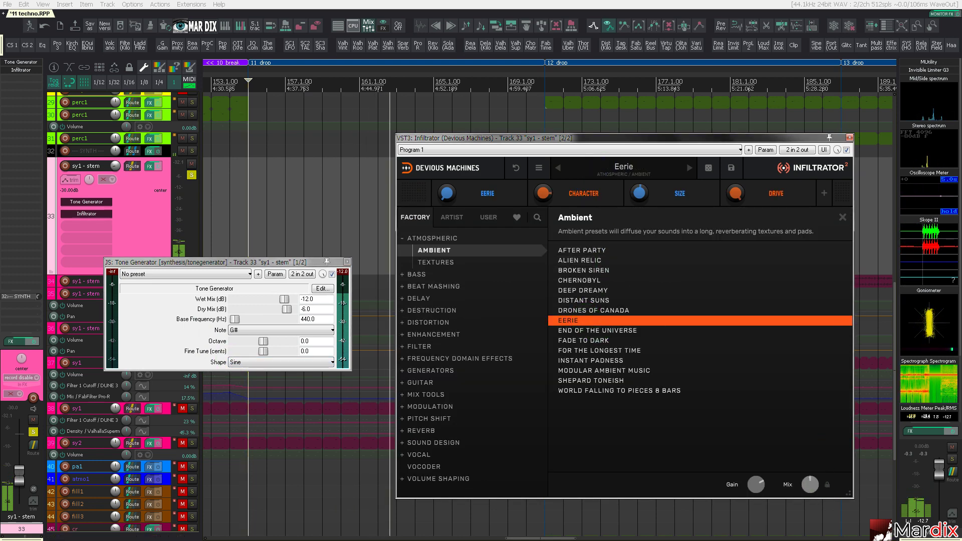
{"action": "left_click", "coordinate": [626, 331]}
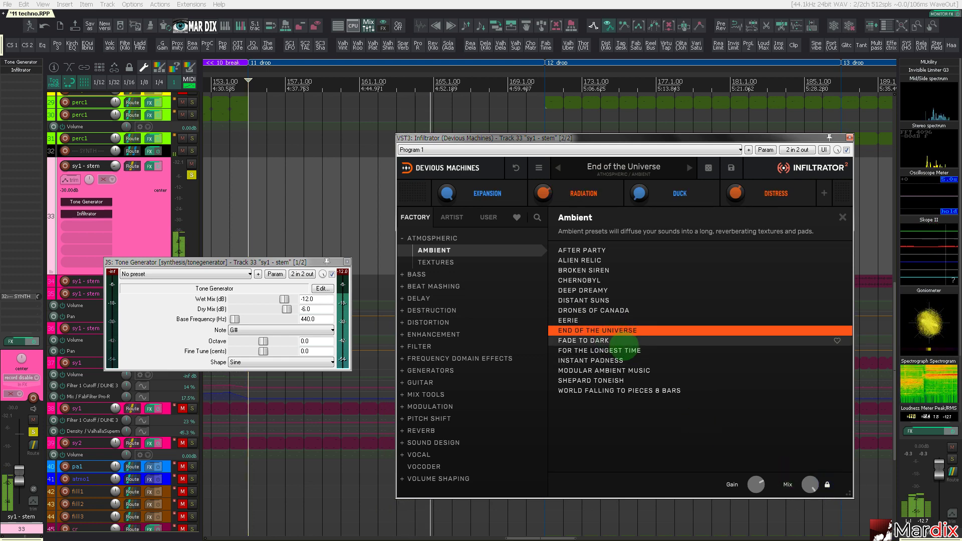
{"action": "left_click", "coordinate": [192, 175]}
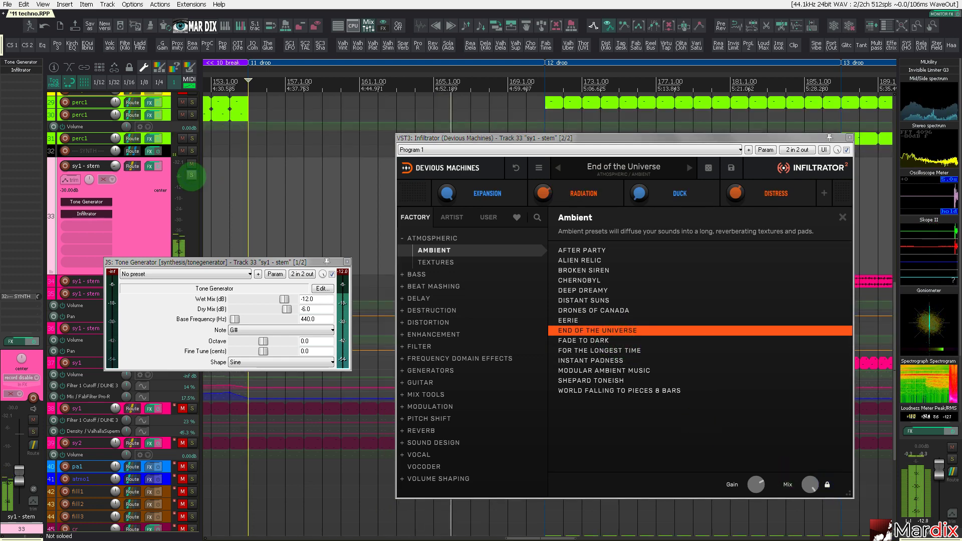
{"action": "left_click_drag", "start_coordinate": [266, 258], "coordinate": [270, 259]}
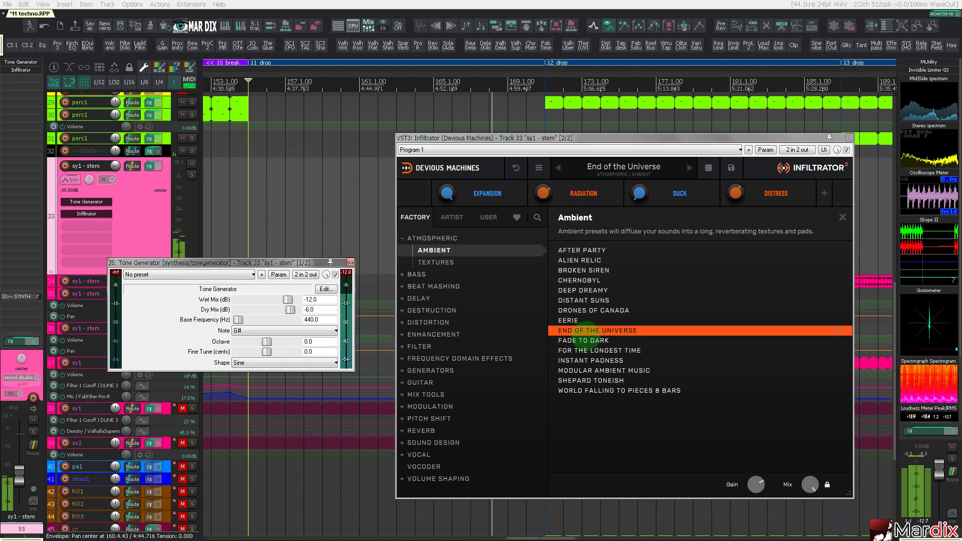
{"action": "left_click", "coordinate": [585, 341]}
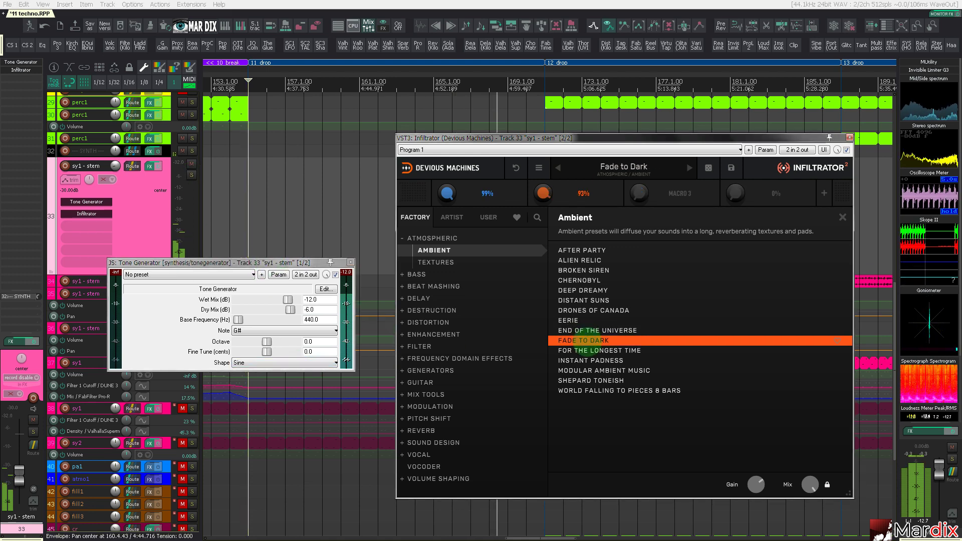
- Audition Infiltrator's rhythmic filter presets from Devil Filter through Lowpass Rhythm 1 and load Lowpass Rhythm 2
{"action": "left_click", "coordinate": [429, 347]}
{"action": "left_click", "coordinate": [426, 335]}
{"action": "left_click", "coordinate": [437, 347]}
{"action": "left_click", "coordinate": [585, 347]}
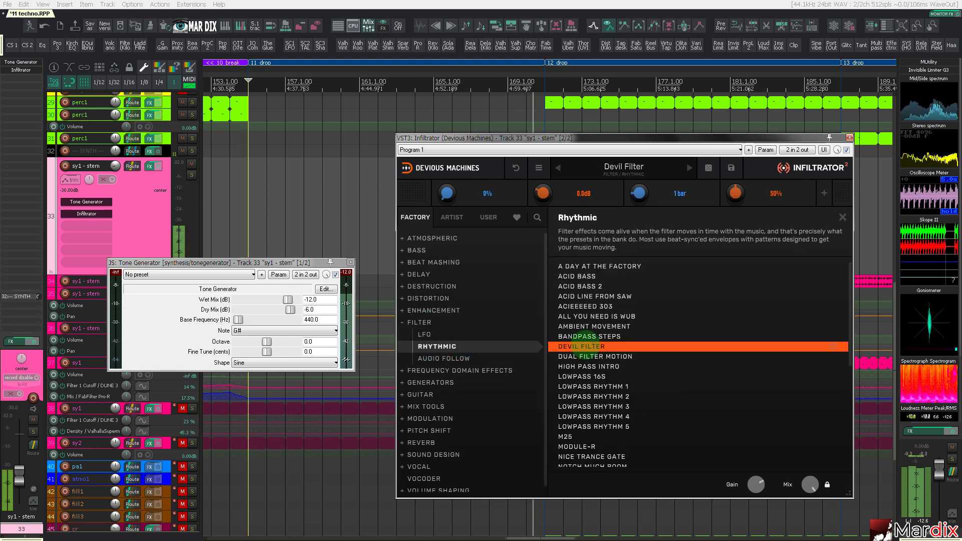
{"action": "left_click", "coordinate": [594, 355]}
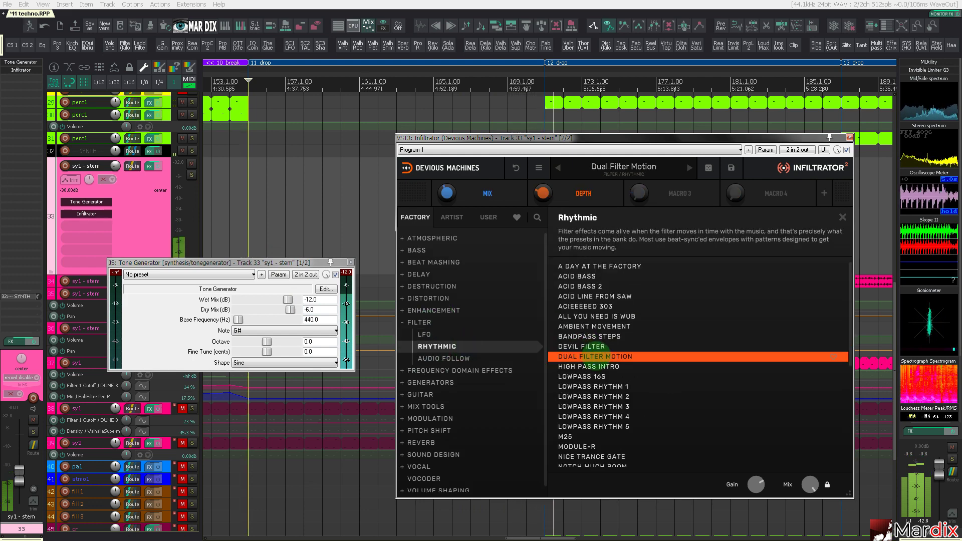
{"action": "key", "text": "Down"}
{"action": "key", "text": "Down"}
{"action": "left_click", "coordinate": [250, 172]}
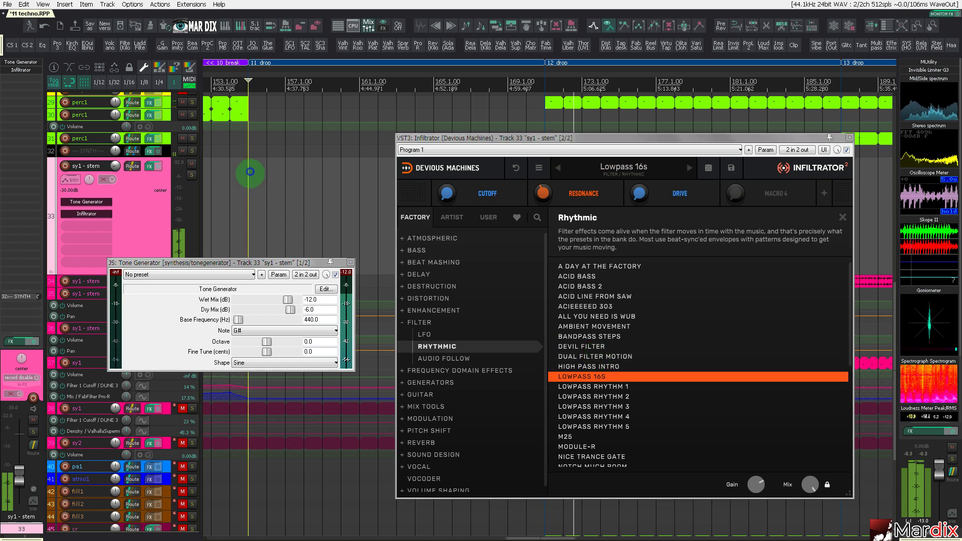
{"action": "double_click", "coordinate": [574, 386]}
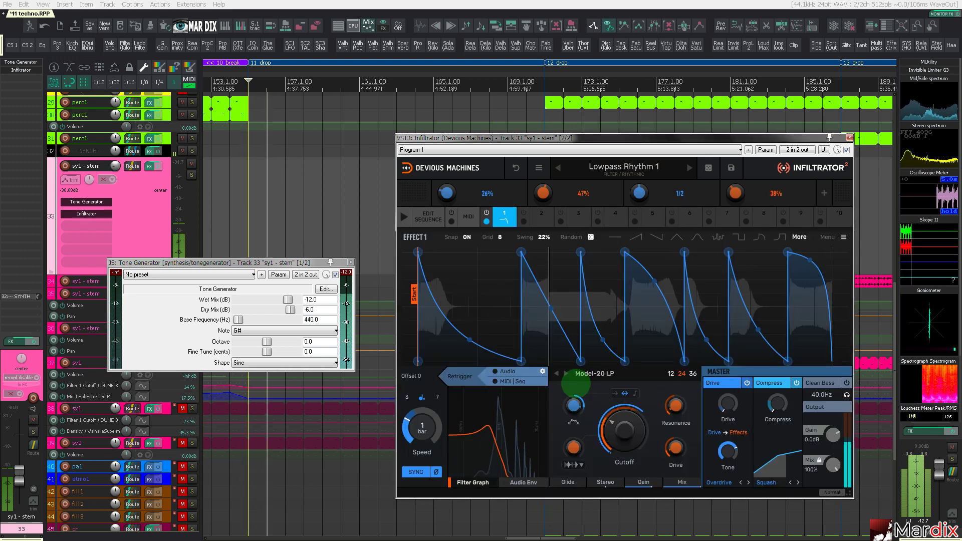
{"action": "left_click", "coordinate": [621, 169]}
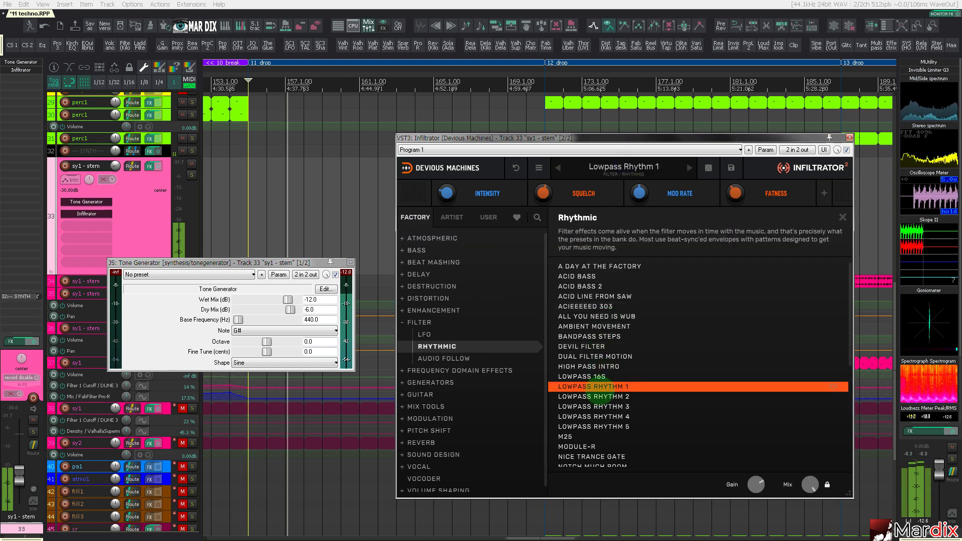
{"action": "left_click", "coordinate": [607, 397]}
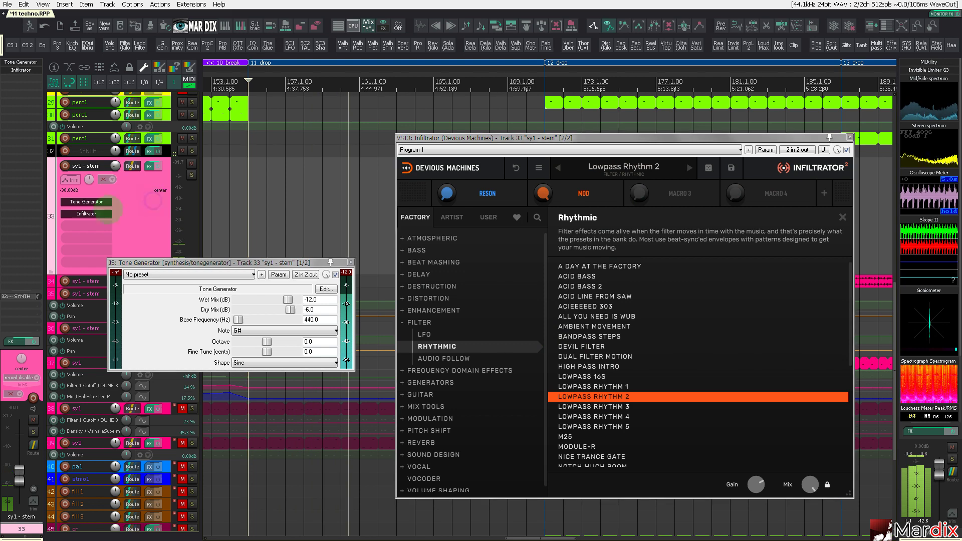
- Duplicate Infiltrator on track 33 and show only the copy's window, moved clear of the arrangement's upper tracks
{"action": "left_click_drag", "start_coordinate": [106, 214], "coordinate": [103, 227], "text": "ctrl"}
{"action": "left_click", "coordinate": [103, 215]}
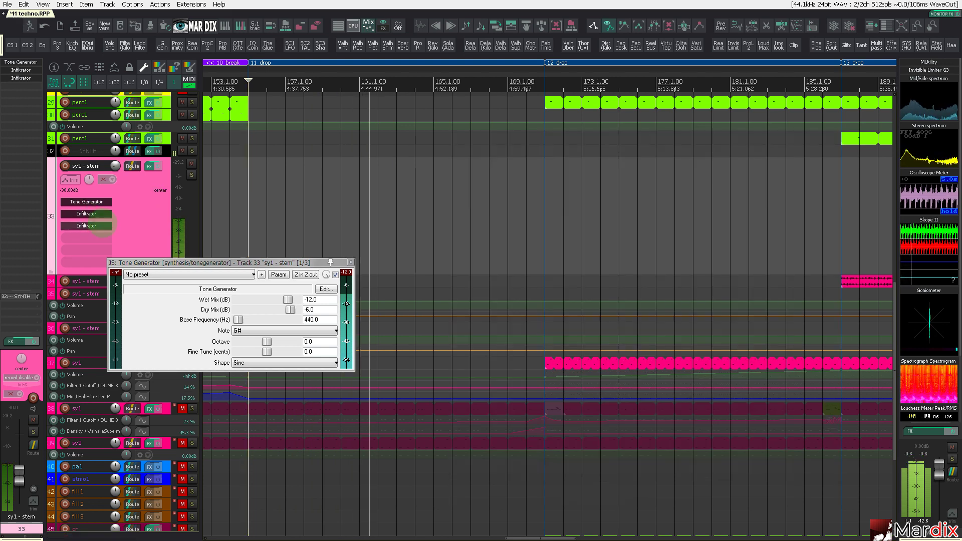
{"action": "left_click", "coordinate": [102, 225]}
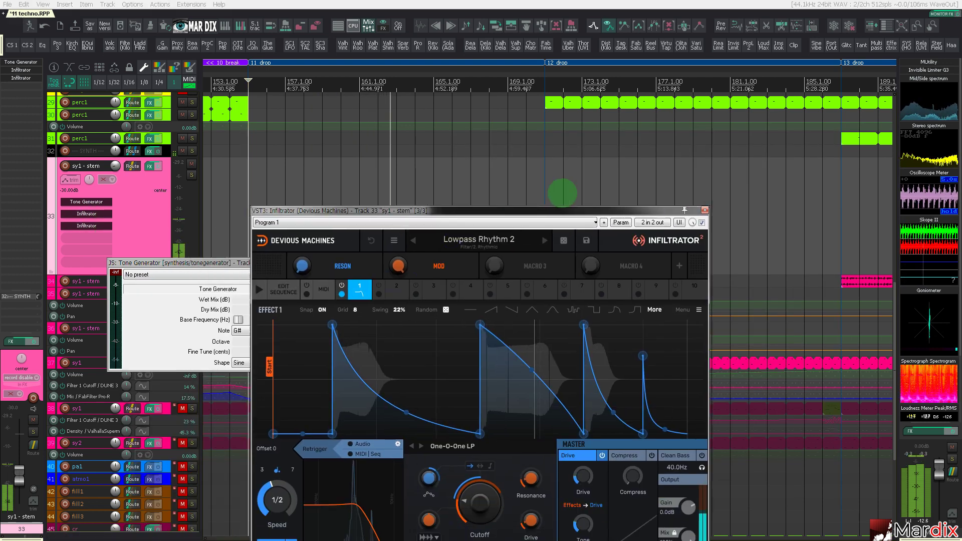
{"action": "left_click_drag", "start_coordinate": [562, 210], "coordinate": [638, 172]}
- Step the second Infiltrator through the rhythmic filter presets from Lowpass Rhythm 3 to M25
{"action": "left_click", "coordinate": [554, 200]}
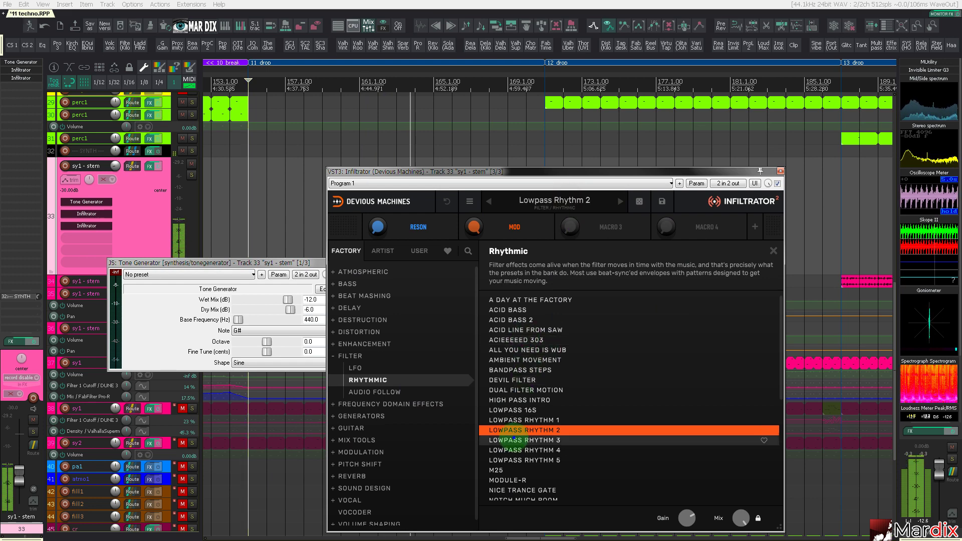
{"action": "left_click", "coordinate": [513, 440]}
{"action": "key", "text": "Down"}
{"action": "key", "text": "Down"}
{"action": "key", "text": "Down"}
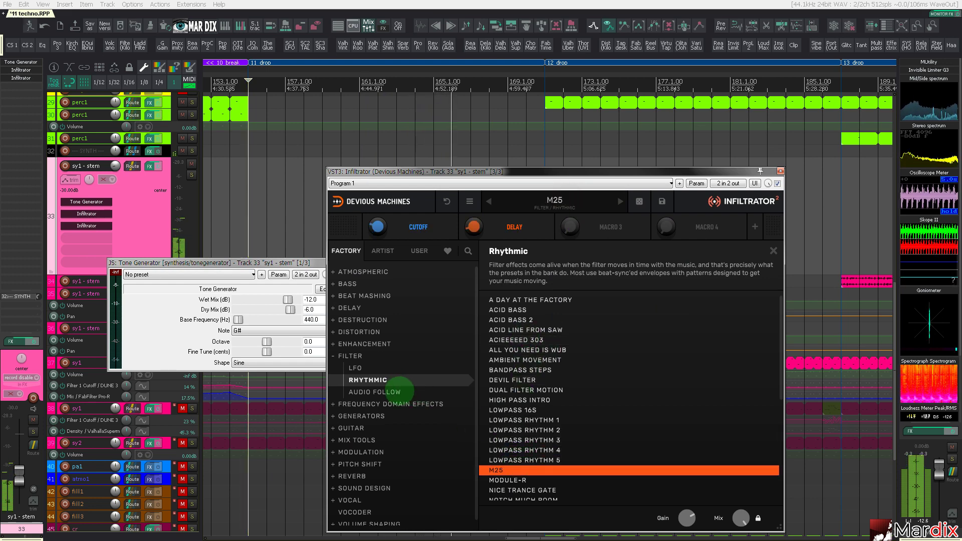
- Load the Frequency Domain Effects preset Drunk Mirror in the copied Infiltrator and move that copy ahead of the original in the effects chain
{"action": "left_click", "coordinate": [397, 405]}
{"action": "left_click", "coordinate": [521, 409]}
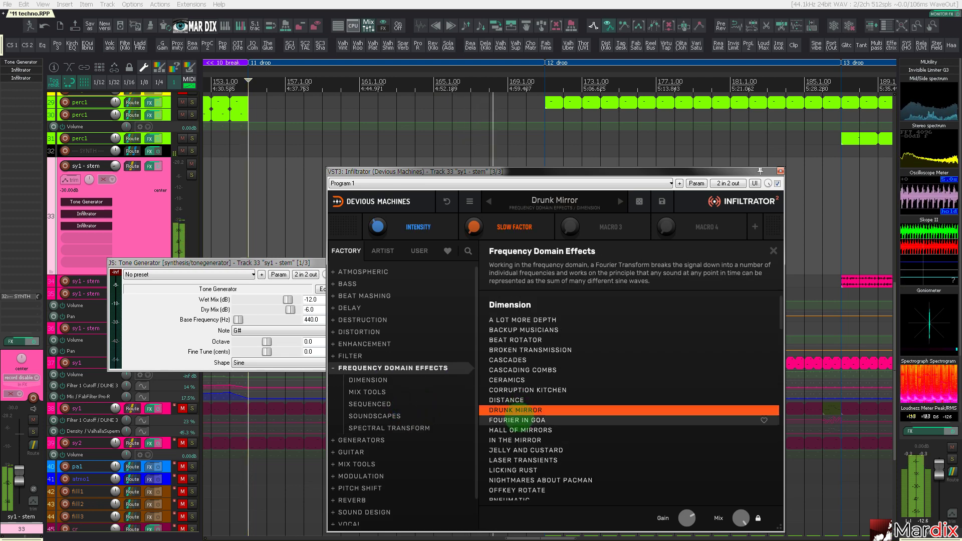
{"action": "left_click", "coordinate": [98, 224]}
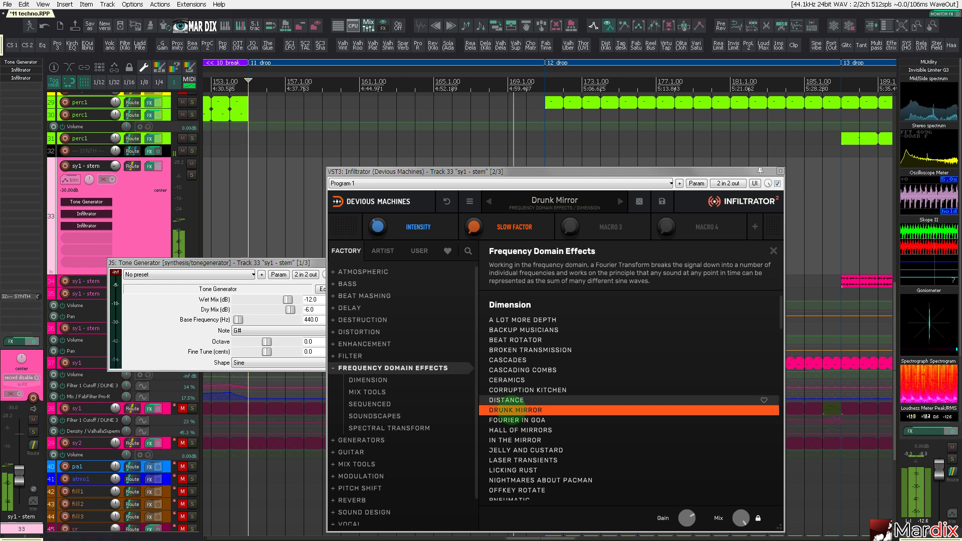
- Audition the Dimension presets Fourier In Goa, Hall Of Mirrors and In The Mirror from the start of region 11 drop
{"action": "left_click", "coordinate": [539, 420]}
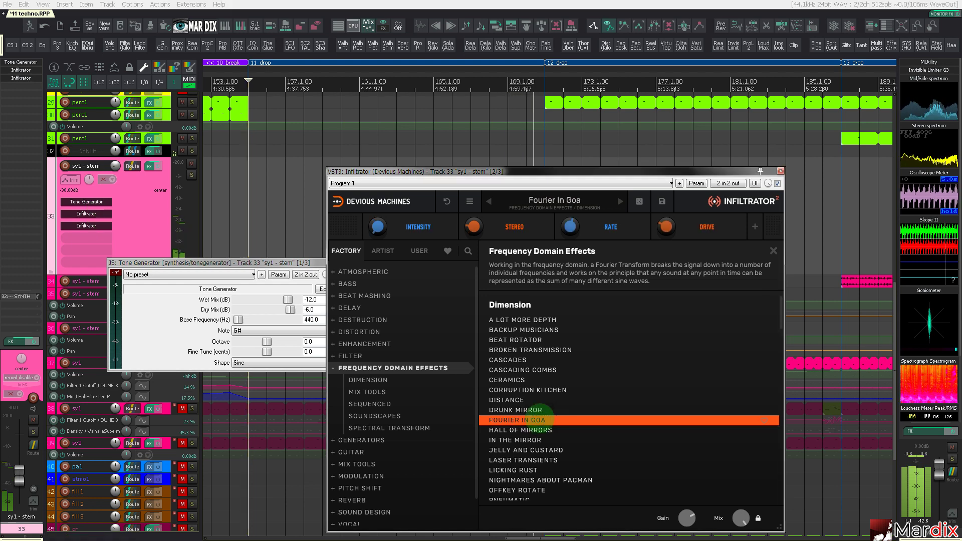
{"action": "left_click", "coordinate": [249, 216]}
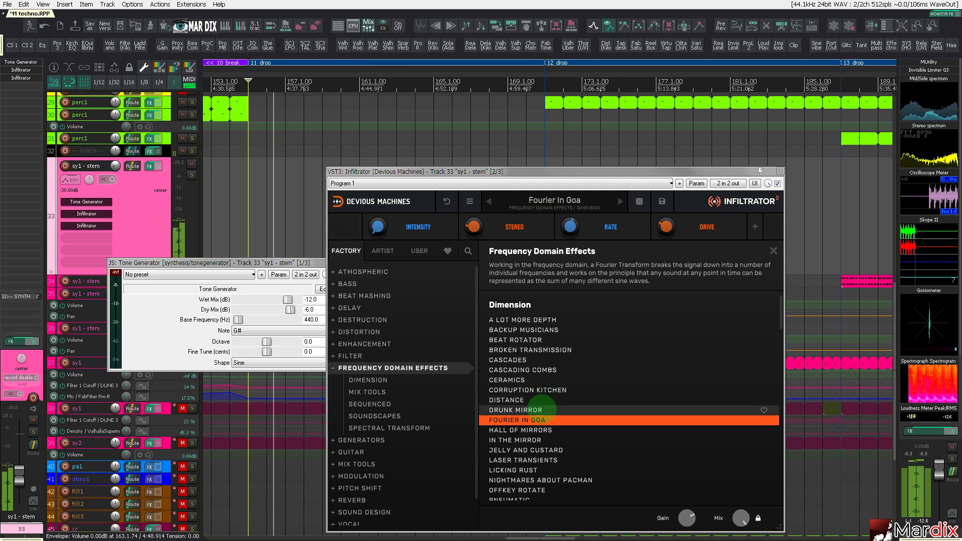
{"action": "left_click", "coordinate": [521, 430]}
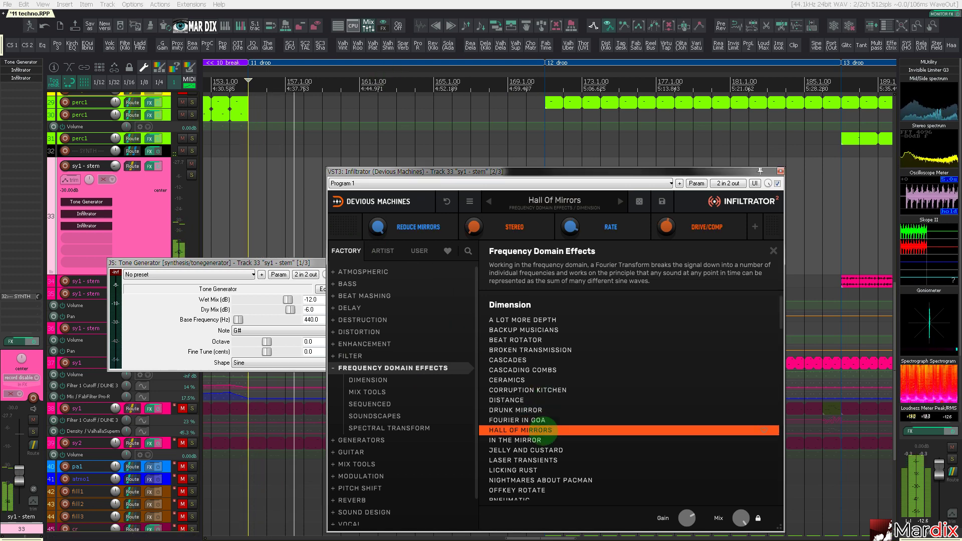
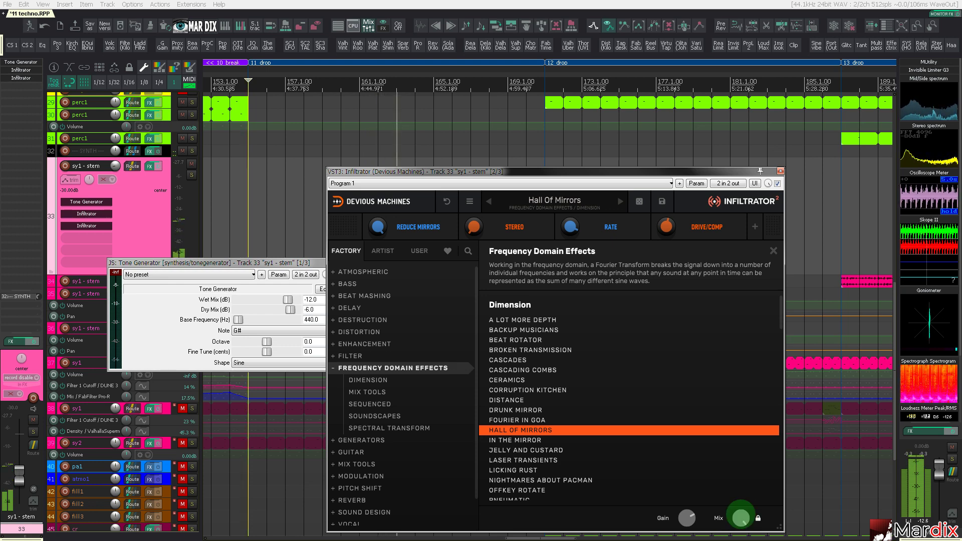
{"action": "left_click", "coordinate": [547, 440]}
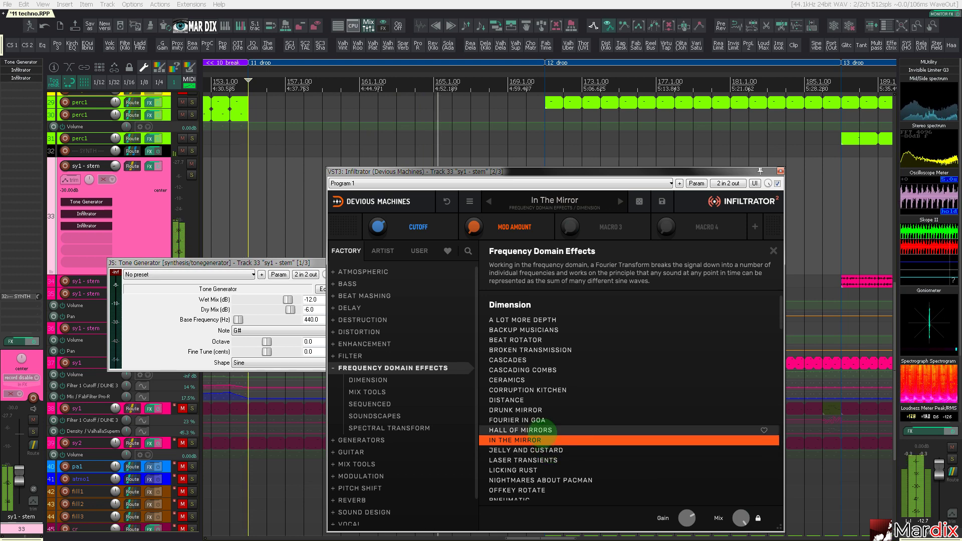
{"action": "left_click", "coordinate": [542, 430]}
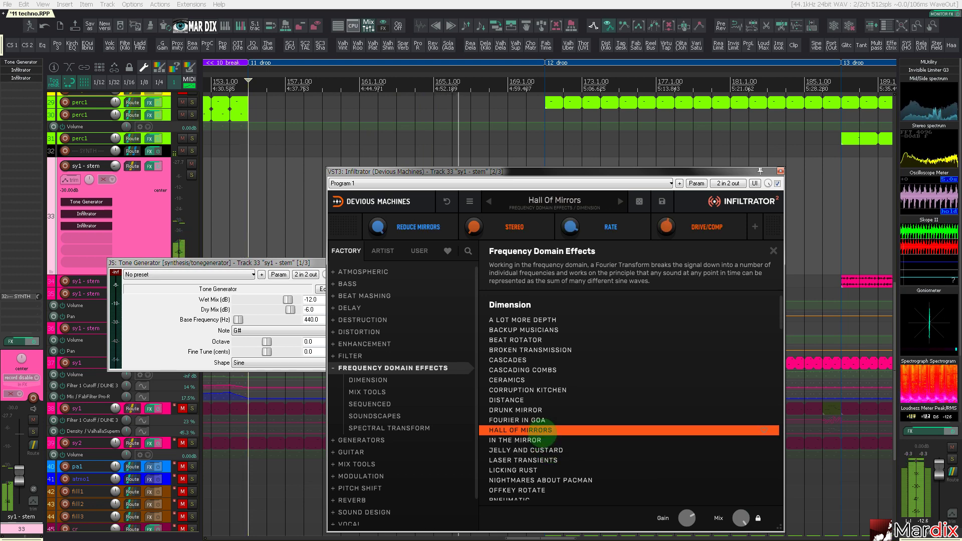
- Compare the Dimension presets In The Mirror and Jelly And Custard, and load Laser Transients
{"action": "left_click", "coordinate": [545, 439]}
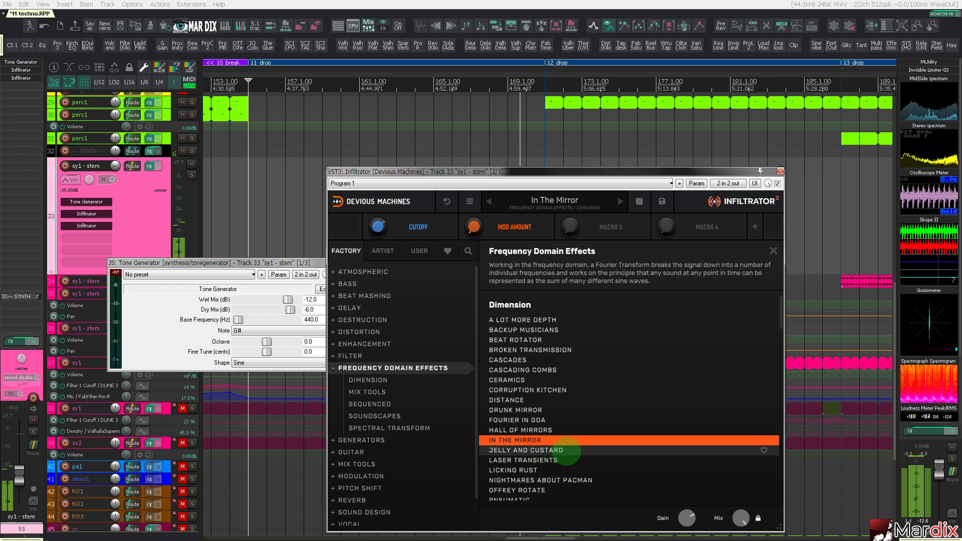
{"action": "left_click", "coordinate": [565, 450]}
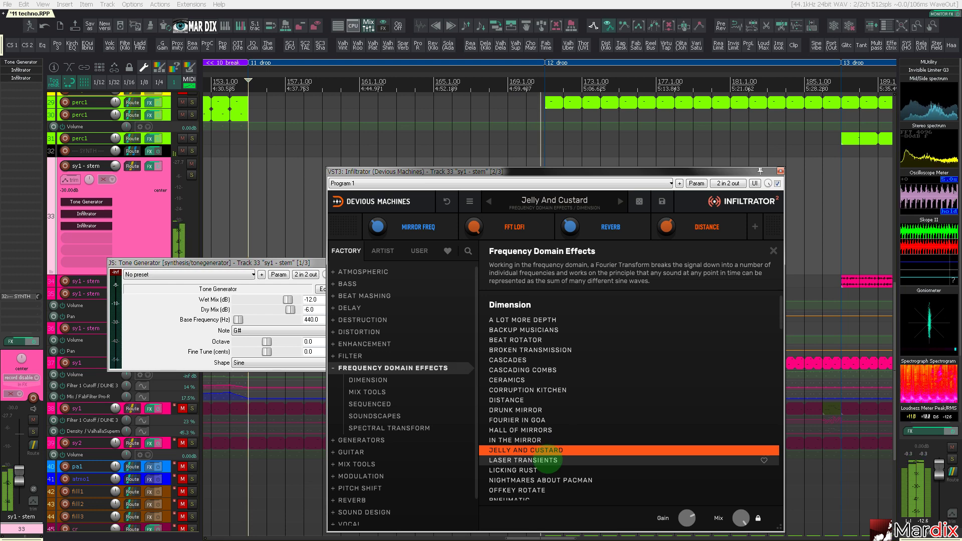
{"action": "left_click", "coordinate": [547, 460]}
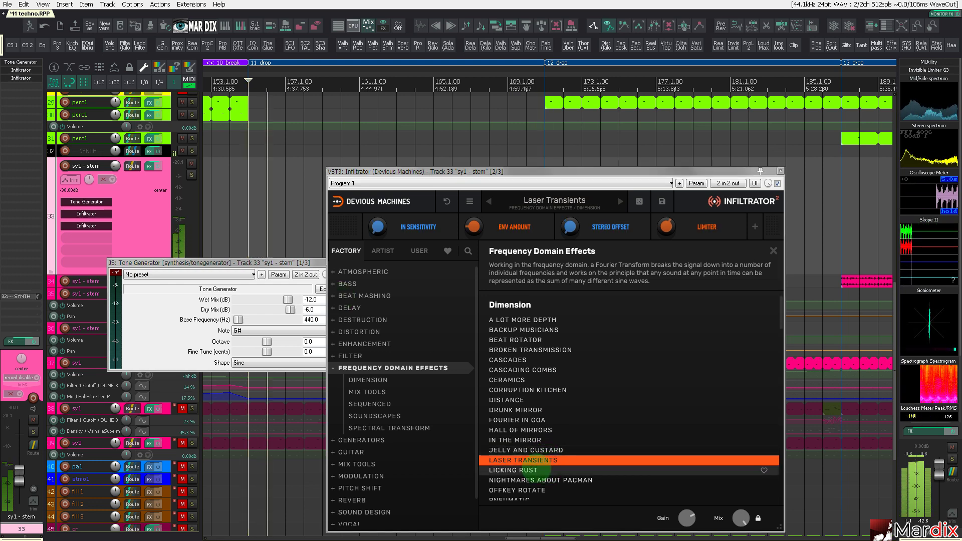
- Audition the Dimension presets Licking Rust, Nightmares About Pacman, Offkey Rotate and Pneumatic in the first Infiltrator
{"action": "left_click", "coordinate": [538, 470]}
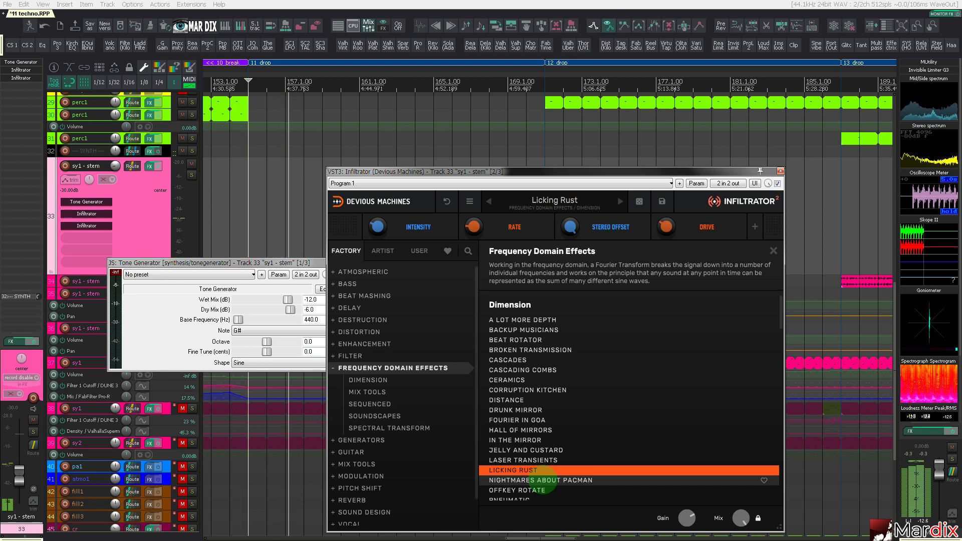
{"action": "left_click", "coordinate": [541, 482]}
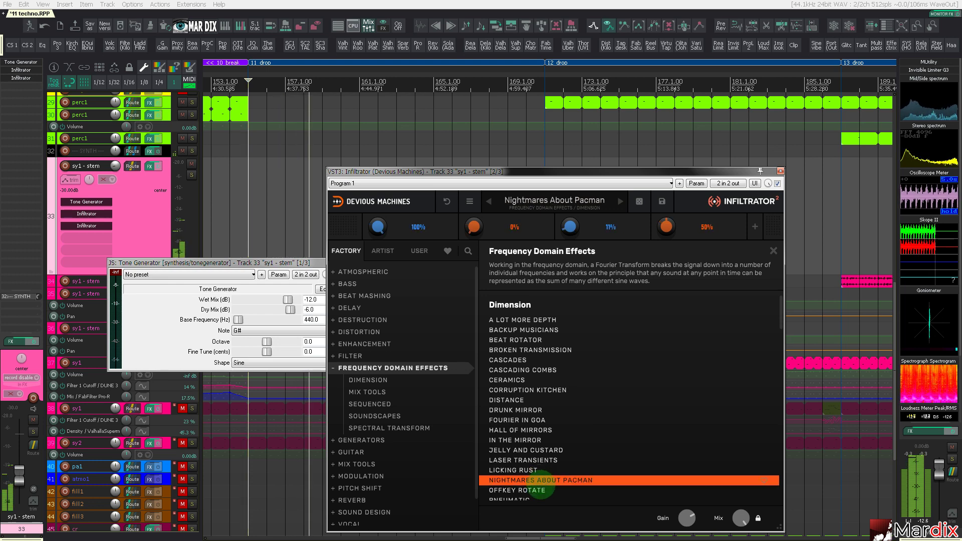
{"action": "left_click", "coordinate": [540, 490]}
{"action": "scroll", "coordinate": [533, 402], "scroll_direction": "down", "scroll_amount": 3}
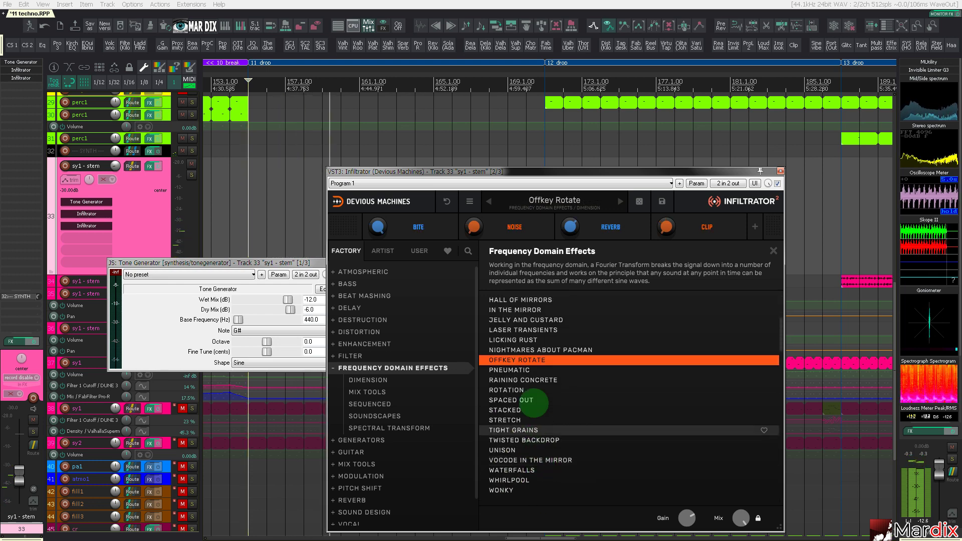
{"action": "left_click", "coordinate": [532, 370]}
{"action": "scroll", "coordinate": [537, 331], "scroll_direction": "down", "scroll_amount": 1}
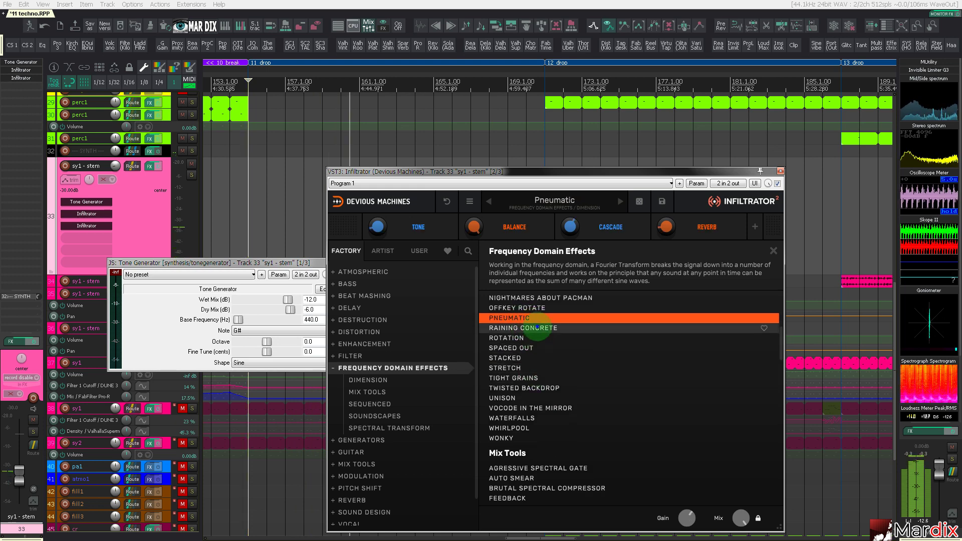
- Step the first Infiltrator through the Dimension presets from Raining Concrete to Stacked and load Stretch
{"action": "left_click", "coordinate": [538, 329]}
{"action": "left_click", "coordinate": [535, 339]}
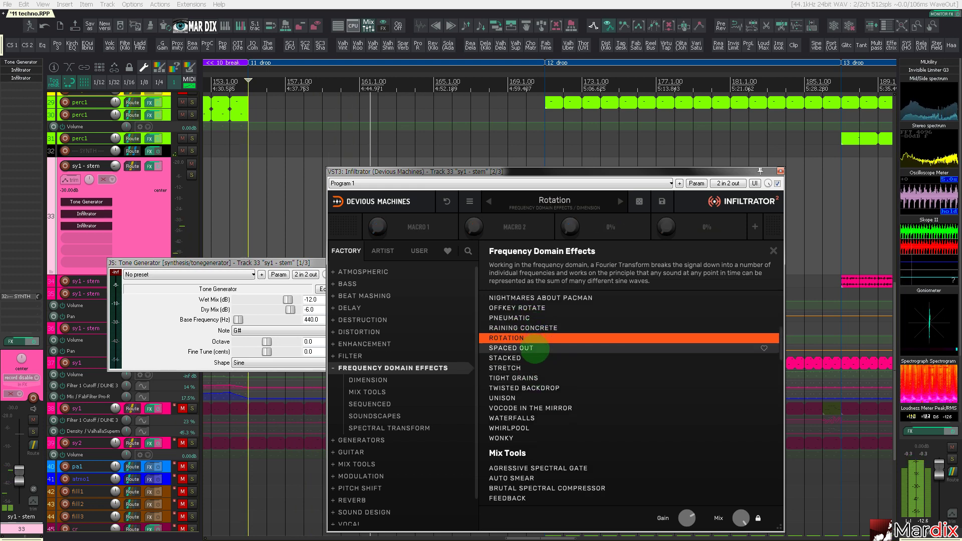
{"action": "left_click", "coordinate": [534, 348]}
{"action": "left_click", "coordinate": [535, 358]}
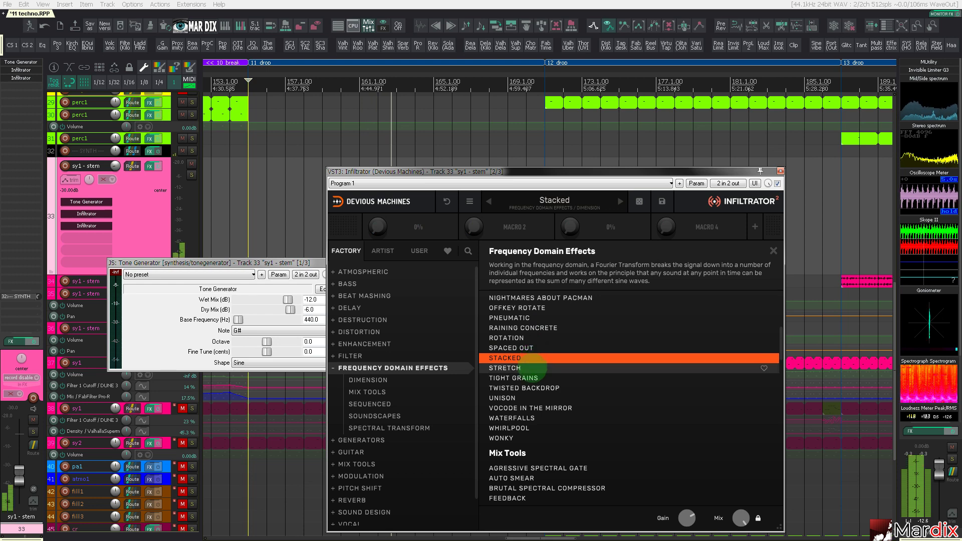
{"action": "left_click", "coordinate": [534, 368]}
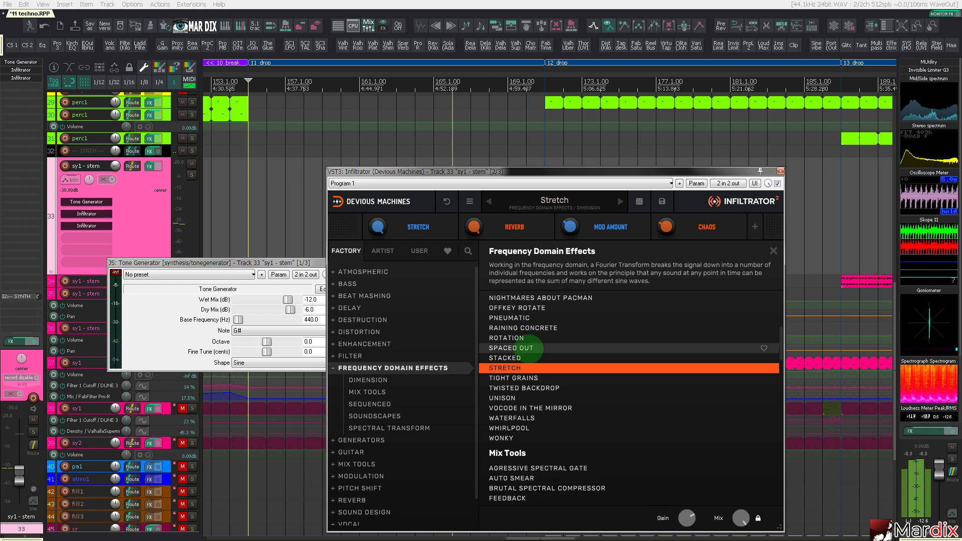
- Close the Infiltrator window and solo the sy1 - stem track
{"action": "left_click_drag", "start_coordinate": [219, 262], "coordinate": [182, 267]}
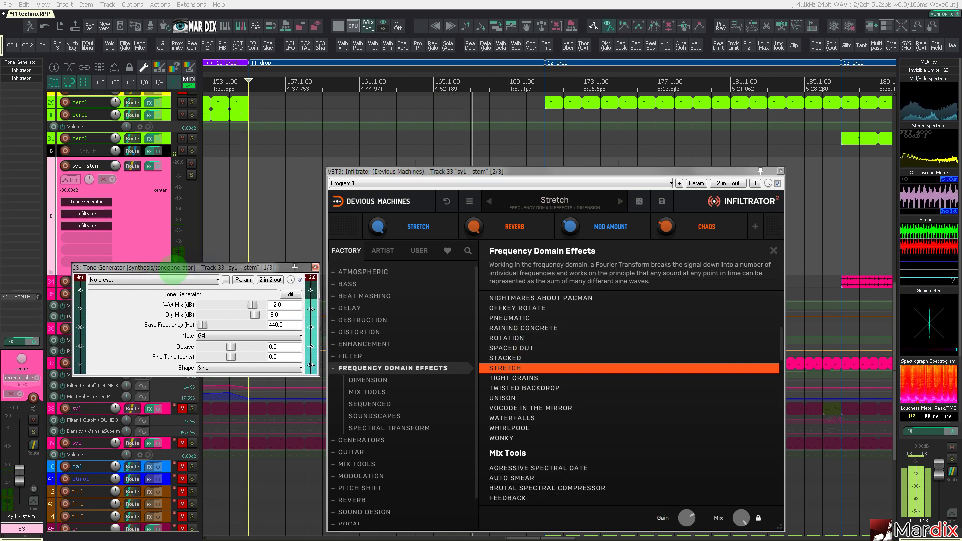
{"action": "left_click_drag", "start_coordinate": [304, 257], "coordinate": [292, 294]}
{"action": "left_click", "coordinate": [781, 171]}
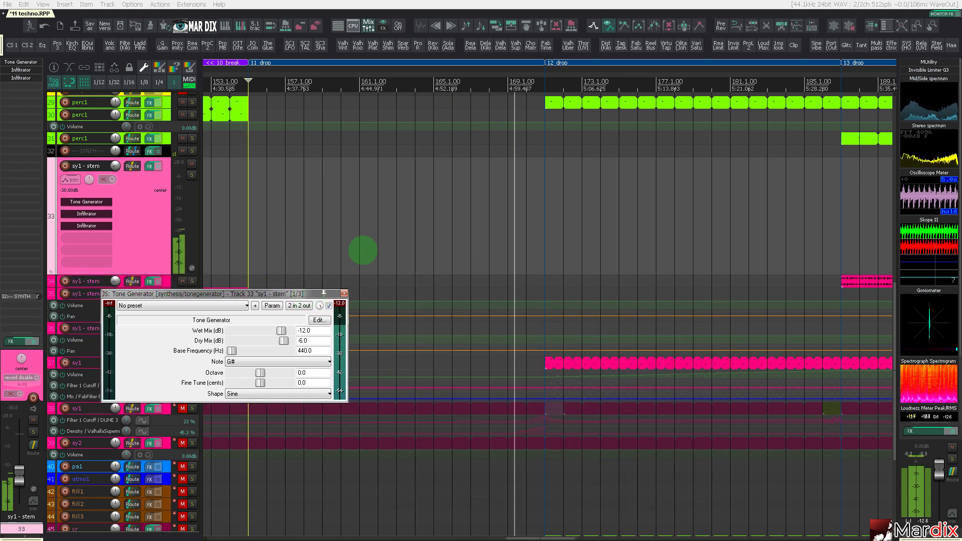
{"action": "left_click", "coordinate": [191, 175]}
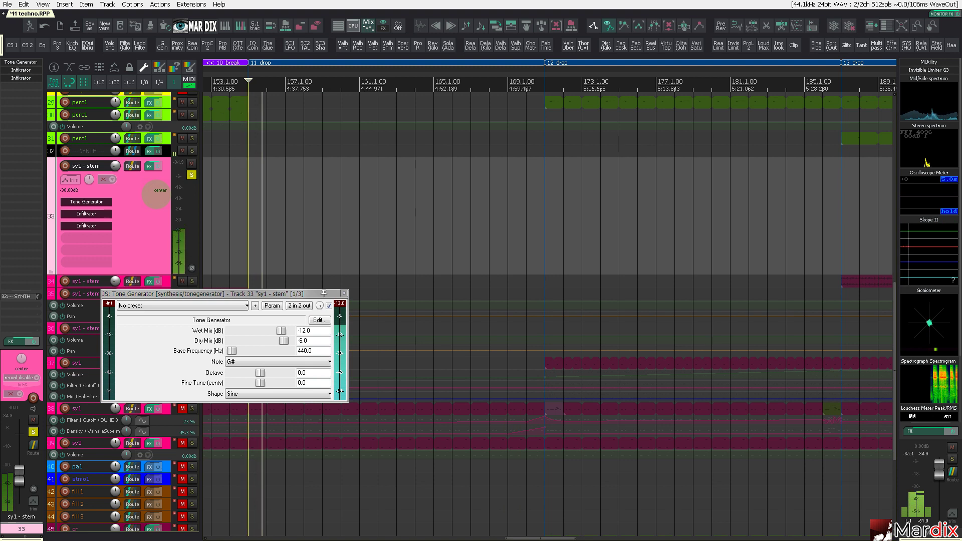
- Render the first bar of region 11 drop from the soloed sy1 - stem track to a new stem track, and clear the time selection
{"action": "scroll", "coordinate": [229, 197], "scroll_direction": "up", "scroll_amount": 3}
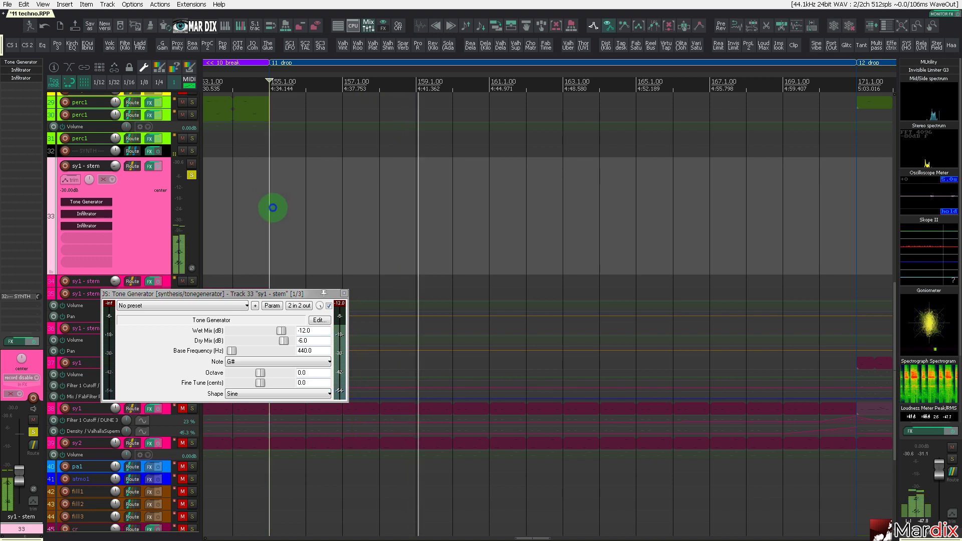
{"action": "left_click", "coordinate": [273, 207]}
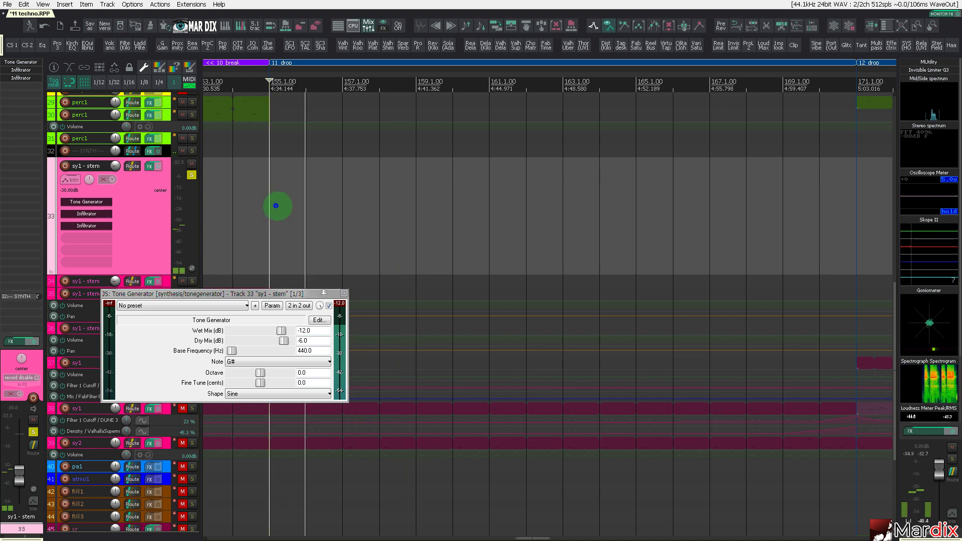
{"action": "left_click_drag", "start_coordinate": [275, 206], "coordinate": [303, 214]}
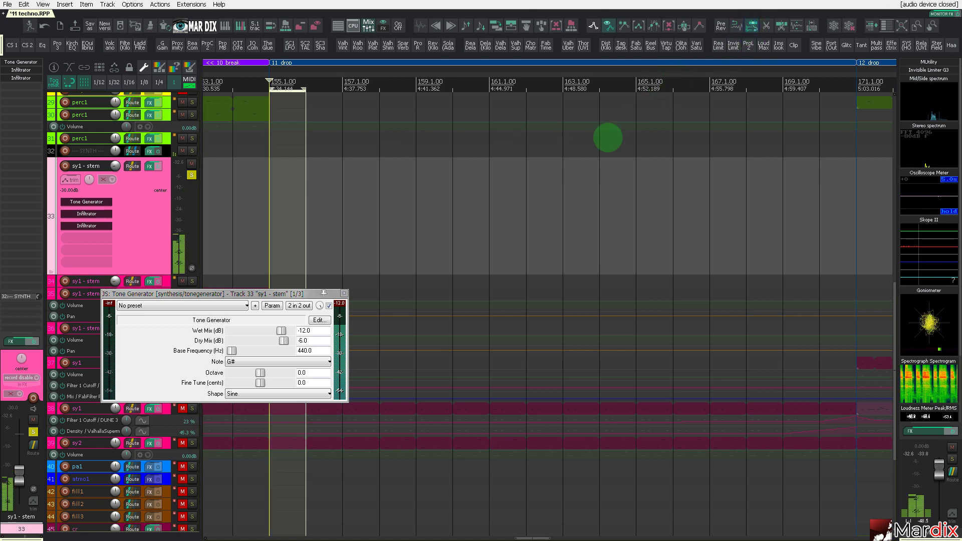
{"action": "key", "text": "ctrl+alt+r"}
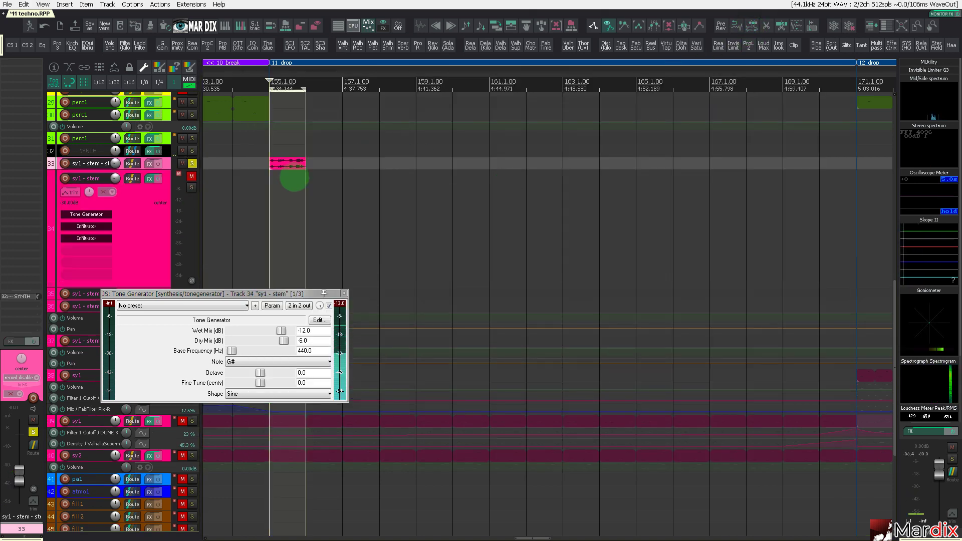
{"action": "left_click", "coordinate": [164, 216]}
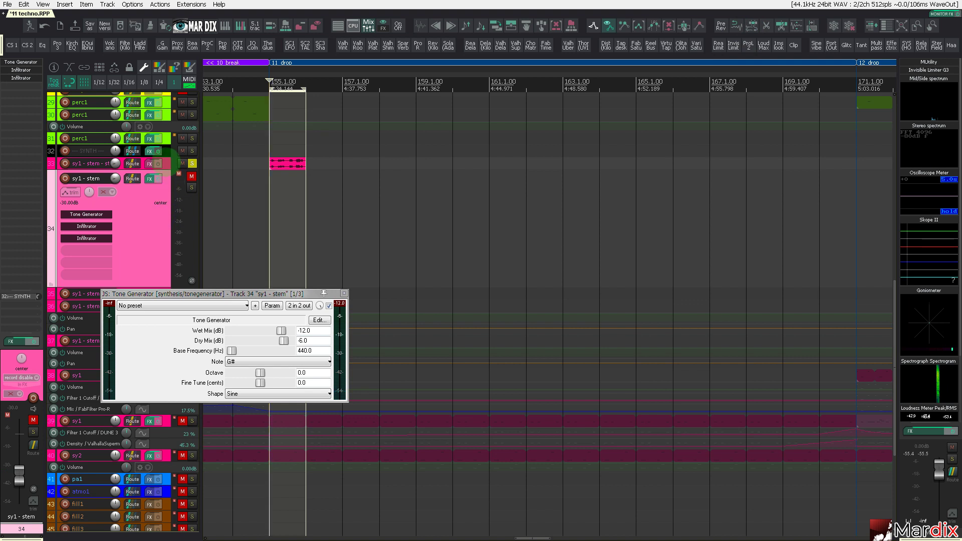
{"action": "left_click", "coordinate": [166, 160]}
{"action": "key", "text": "Escape"}
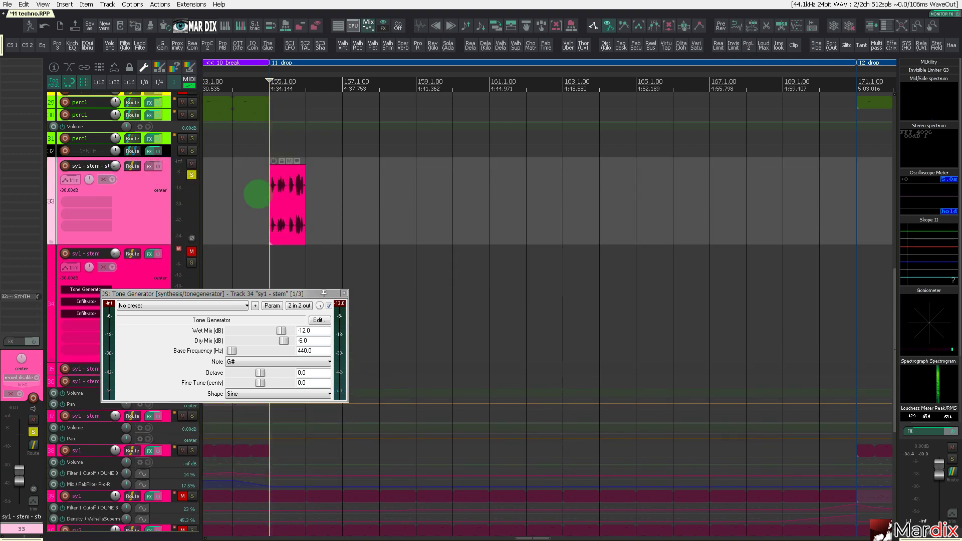
- Select the rendered one-bar clip and unsolo its stem track to hear it with the full mix
{"action": "left_click", "coordinate": [278, 200]}
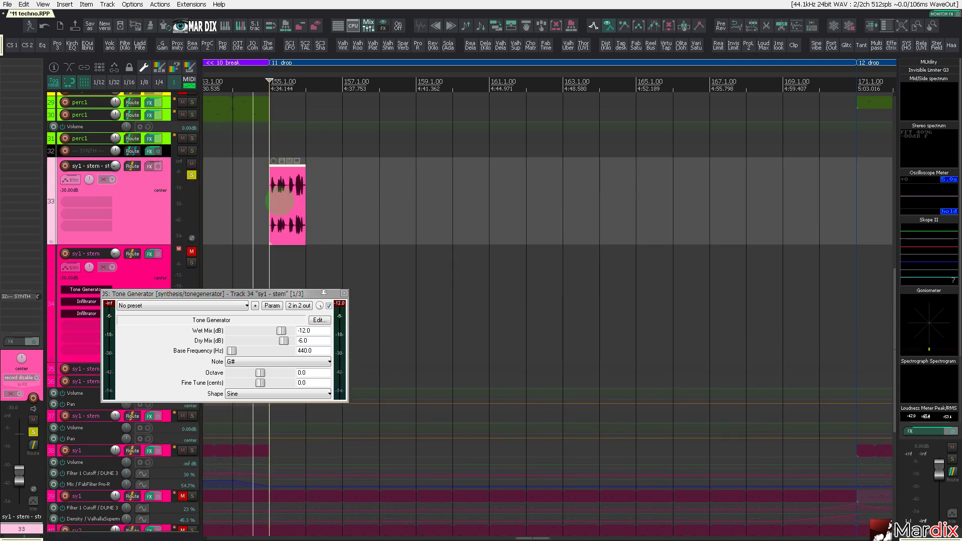
{"action": "left_click", "coordinate": [191, 176]}
{"action": "left_click", "coordinate": [317, 203]}
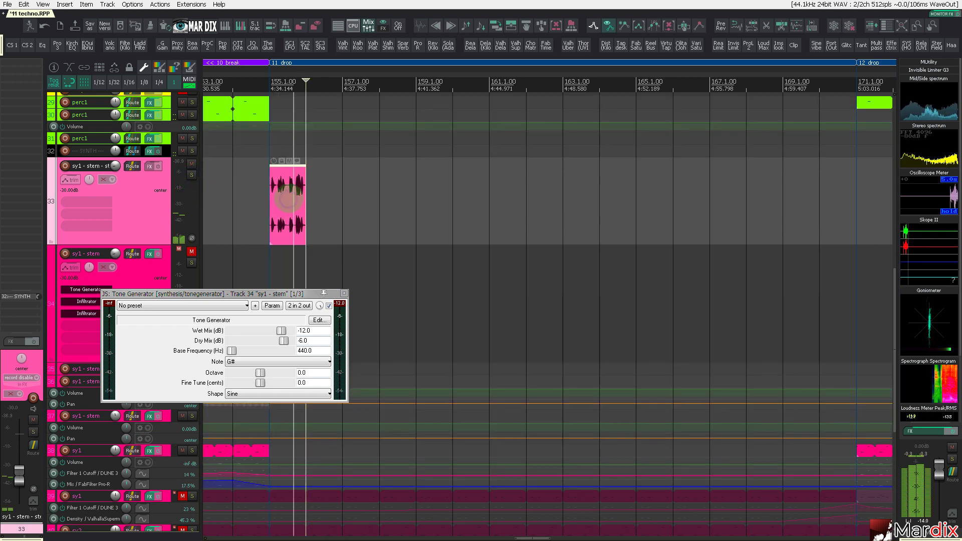
{"action": "left_click", "coordinate": [318, 203]}
- Duplicate the rendered one-bar clip into eight consecutive copies from the start of region 11 drop
{"action": "left_click_drag", "start_coordinate": [286, 199], "coordinate": [367, 198]}
{"action": "key", "text": "Delete"}
{"action": "left_click_drag", "start_coordinate": [438, 198], "coordinate": [292, 210]}
{"action": "left_click_drag", "start_coordinate": [289, 203], "coordinate": [433, 202]}
{"action": "left_click", "coordinate": [264, 203]}
{"action": "left_click_drag", "start_coordinate": [252, 200], "coordinate": [575, 203]}
{"action": "scroll", "coordinate": [565, 202], "scroll_direction": "down", "scroll_amount": 3}
{"action": "scroll", "coordinate": [492, 197], "scroll_direction": "up", "scroll_amount": 3}
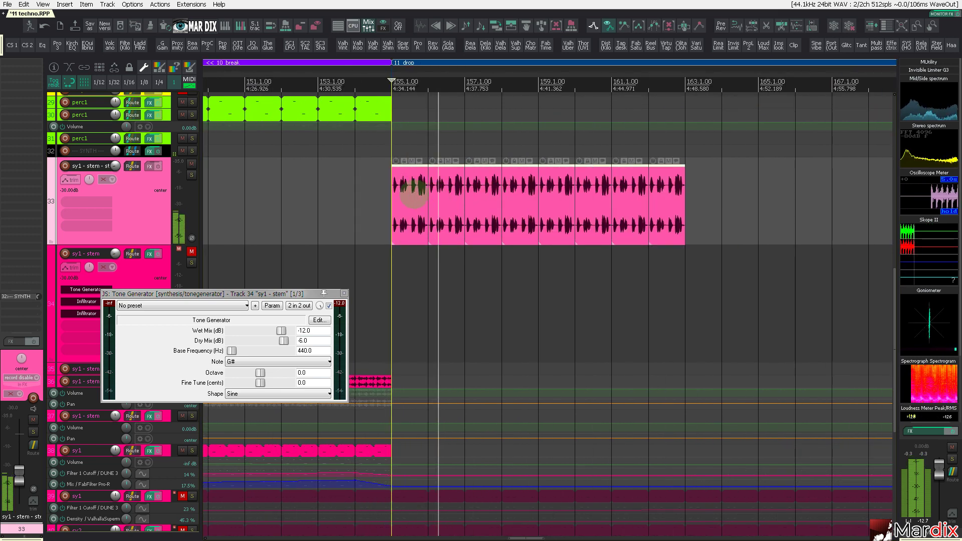
- Copy the eight-bar block of clips to bar 163 so the stem fills region 11 drop
{"action": "left_click_drag", "start_coordinate": [412, 191], "coordinate": [698, 194]}
{"action": "scroll", "coordinate": [689, 193], "scroll_direction": "down", "scroll_amount": 2}
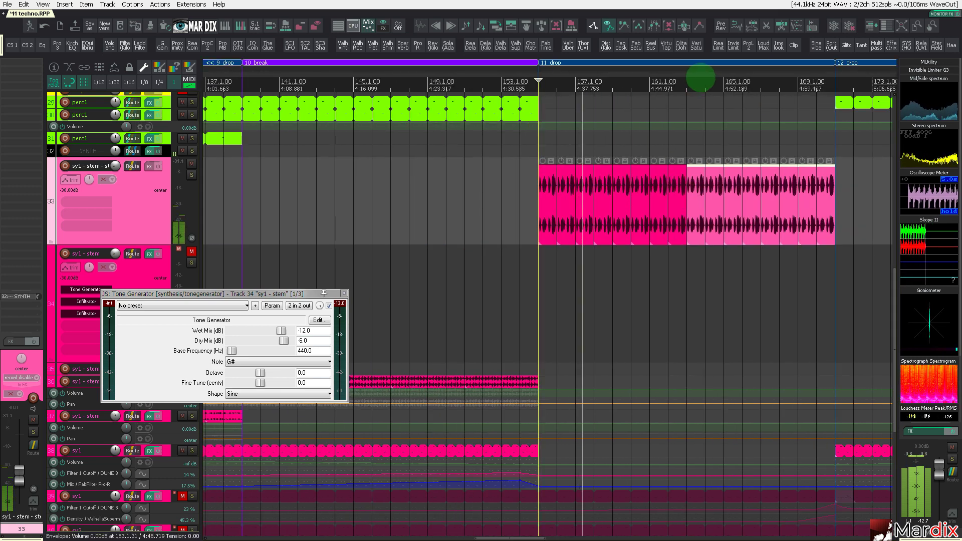
{"action": "left_click_drag", "start_coordinate": [700, 75], "coordinate": [582, 72]}
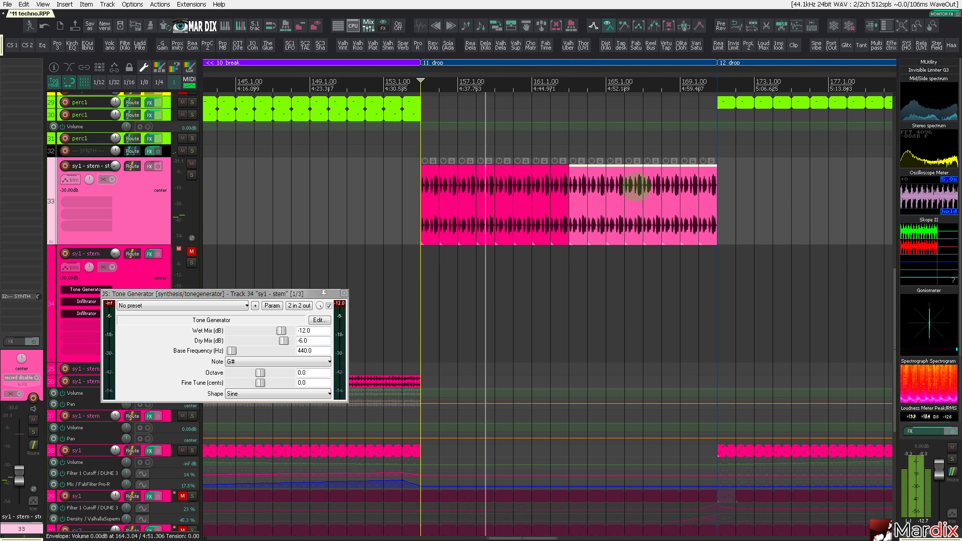
{"action": "scroll", "coordinate": [634, 182], "scroll_direction": "up", "scroll_amount": 3}
{"action": "scroll", "coordinate": [471, 198], "scroll_direction": "down", "scroll_amount": 2}
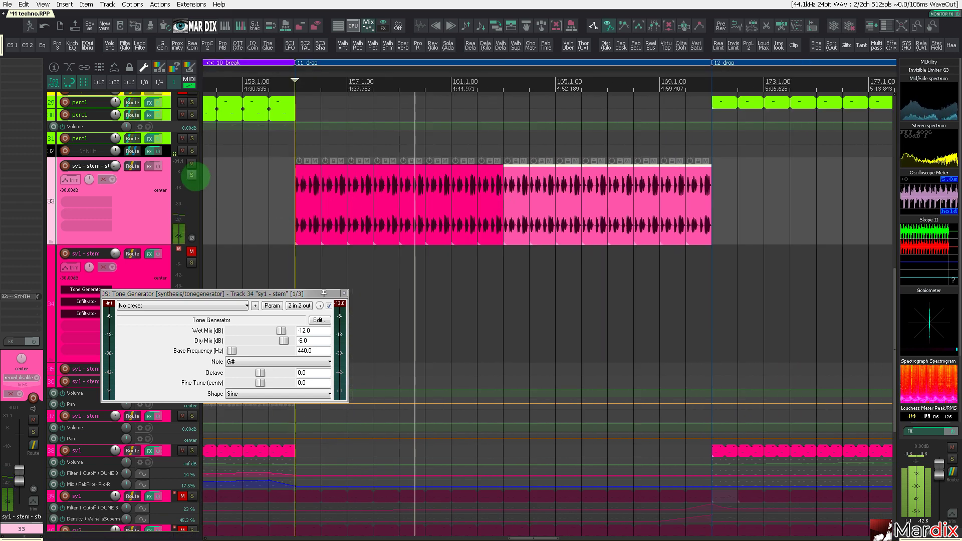
- Listen to the repeated stem clips in solo, and return to the full mix
{"action": "left_click", "coordinate": [192, 175]}
{"action": "scroll", "coordinate": [537, 209], "scroll_direction": "up", "scroll_amount": 5}
{"action": "scroll", "coordinate": [462, 216], "scroll_direction": "down", "scroll_amount": 6}
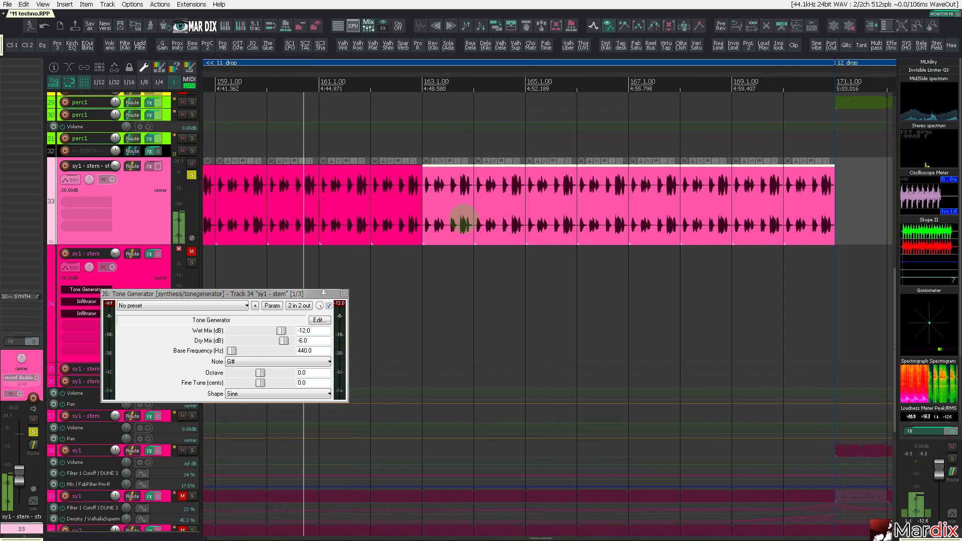
{"action": "left_click", "coordinate": [191, 175]}
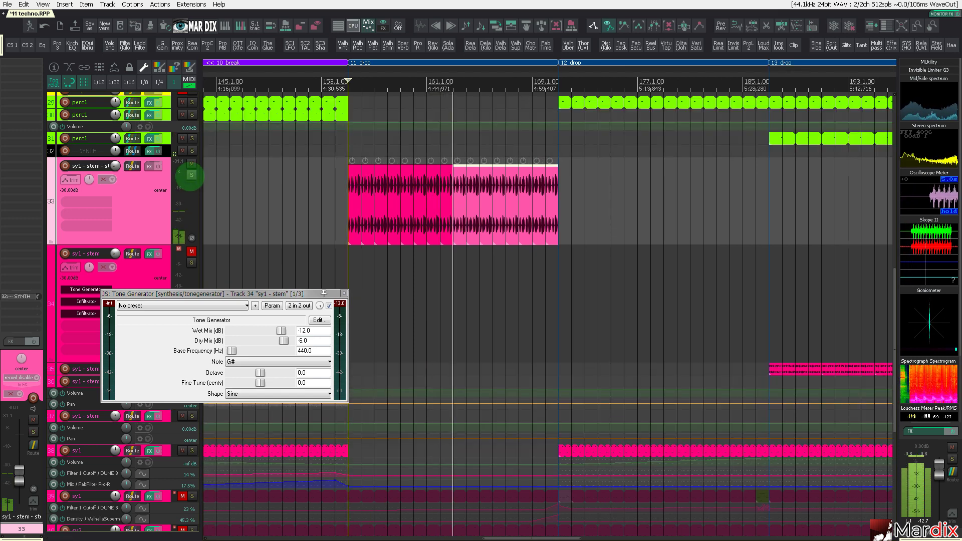
- Close the Tone Generator window and add the effects chain with MUtility, MWaveShaper and FabFilter Pro-Q 3 to the rendered stem track
{"action": "left_click", "coordinate": [311, 294]}
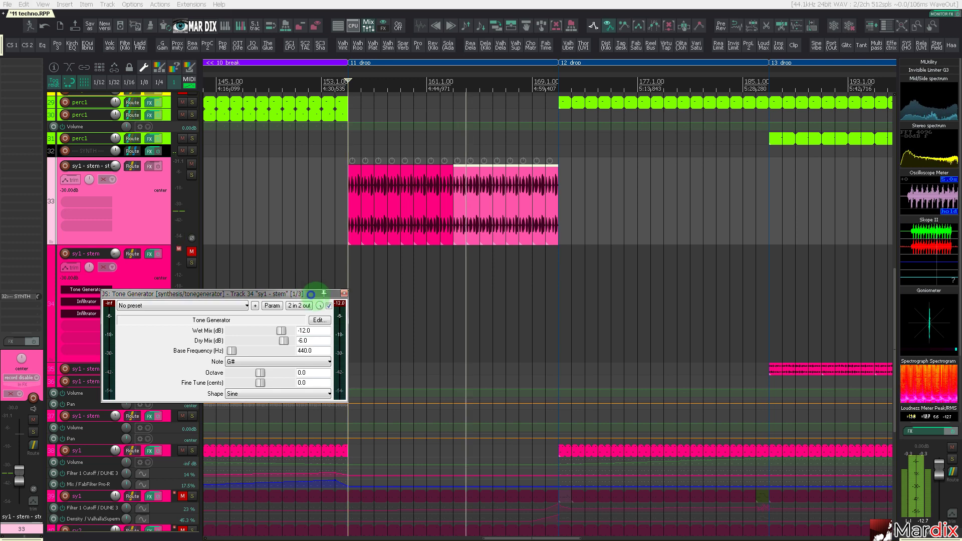
{"action": "left_click_drag", "start_coordinate": [311, 294], "coordinate": [537, 266]}
{"action": "left_click", "coordinate": [570, 266]}
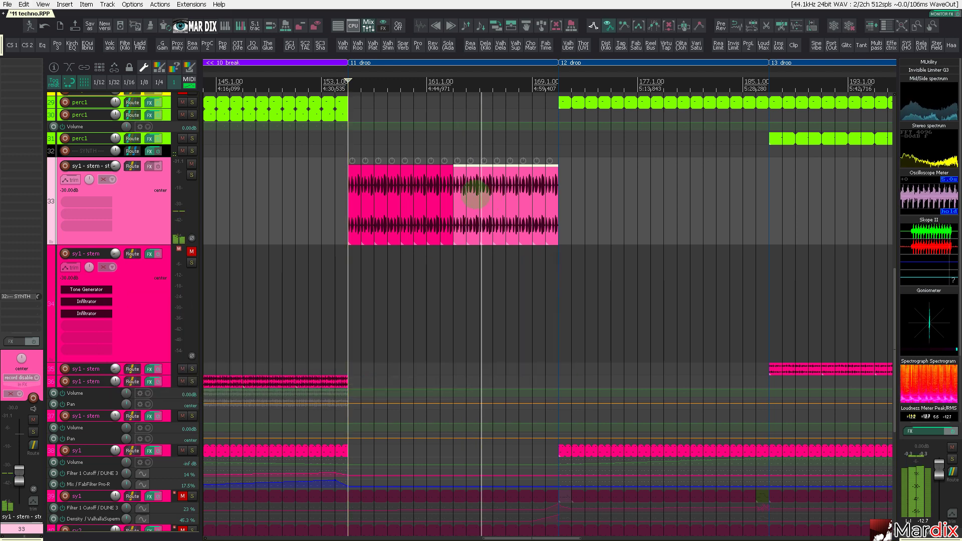
{"action": "scroll", "coordinate": [469, 189], "scroll_direction": "up", "scroll_amount": 3}
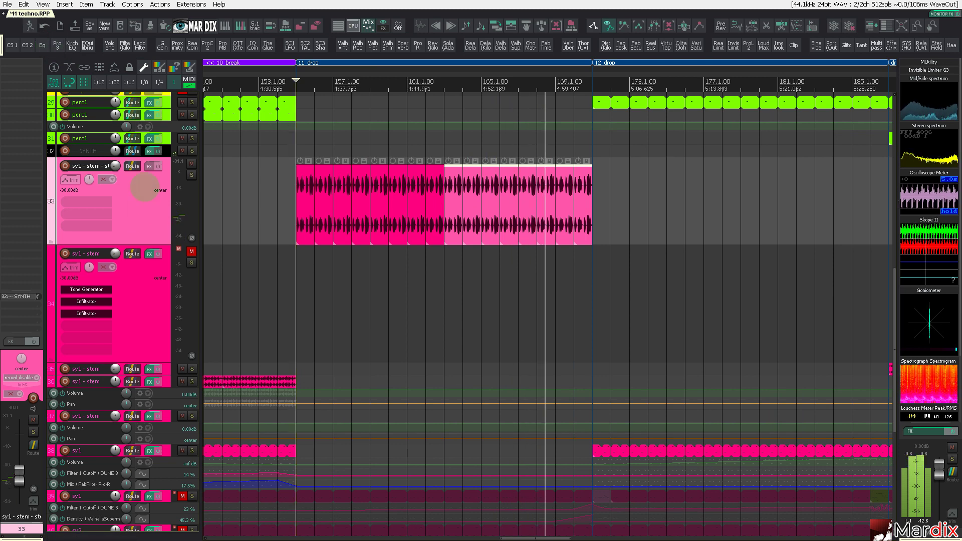
{"action": "key", "text": "f"}
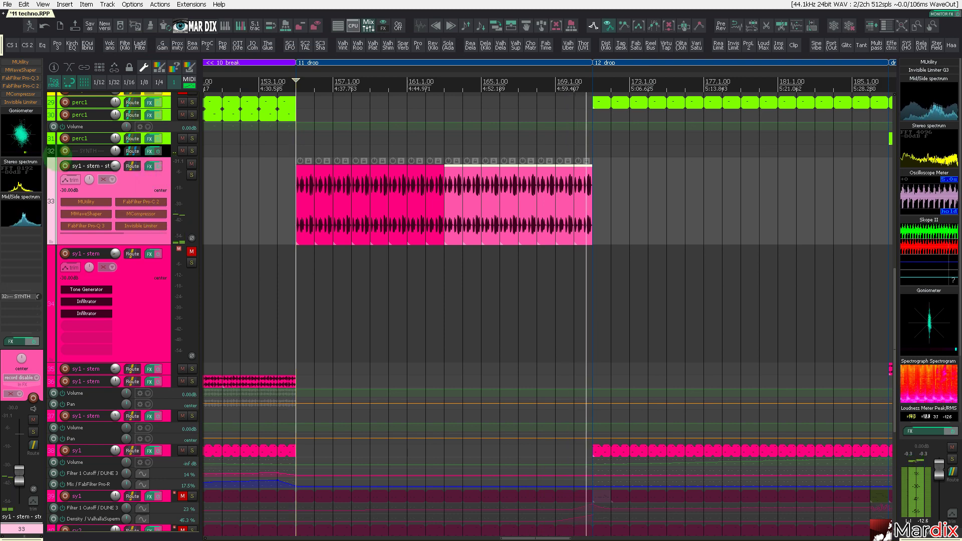
- Set the time selection to region 11 drop, audition MUtility on the rendered stem and bypass it
{"action": "left_click", "coordinate": [21, 62]}
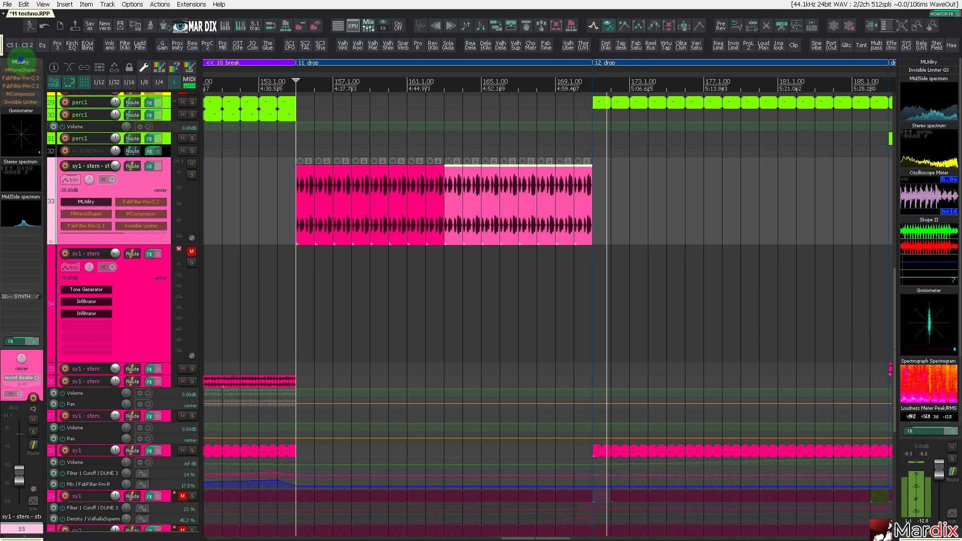
{"action": "left_click_drag", "start_coordinate": [98, 36], "coordinate": [414, 154]}
{"action": "left_click", "coordinate": [333, 63]}
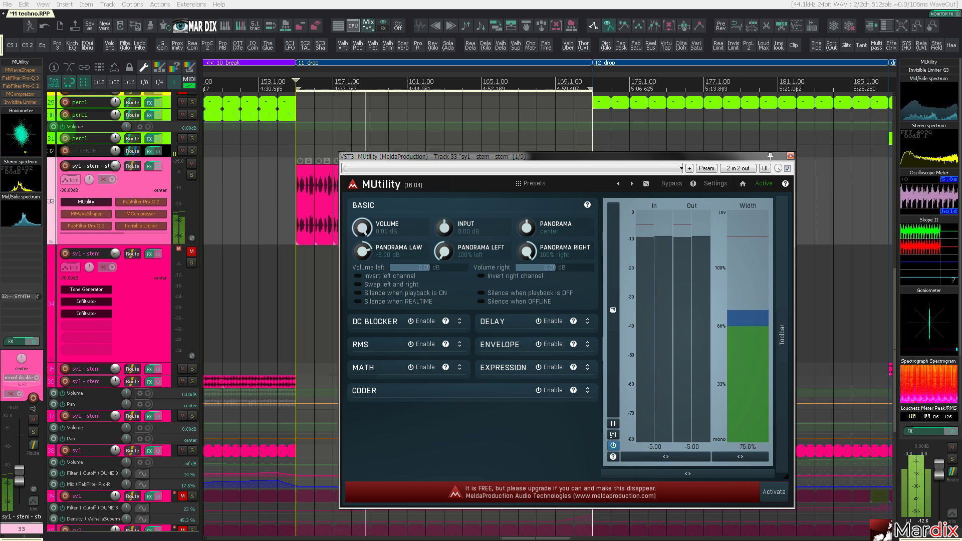
{"action": "left_click", "coordinate": [20, 62]}
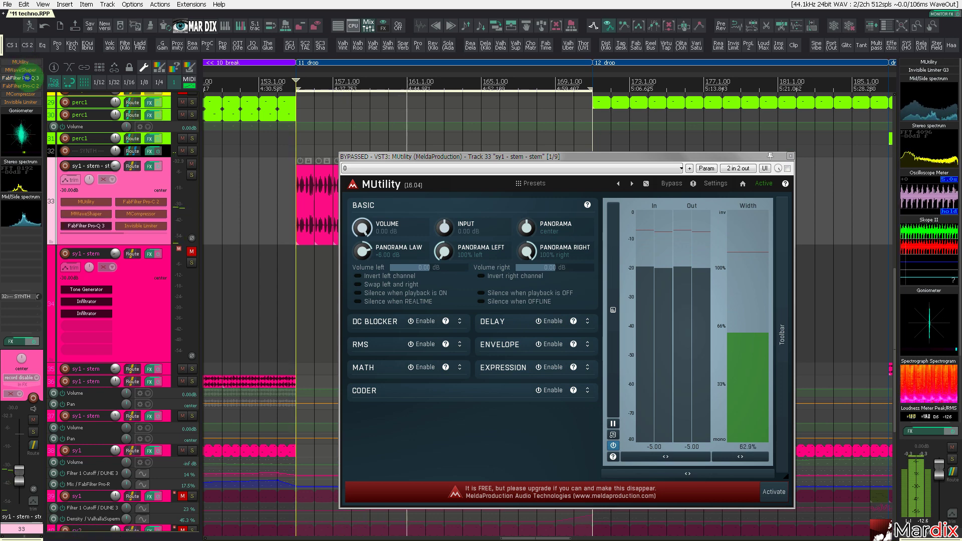
- In the stem's FabFilter Pro-Q 3, set the low cut frequency to 207.65 Hz and remove the other bands, including the 1046.5 Hz one
{"action": "left_click", "coordinate": [35, 78]}
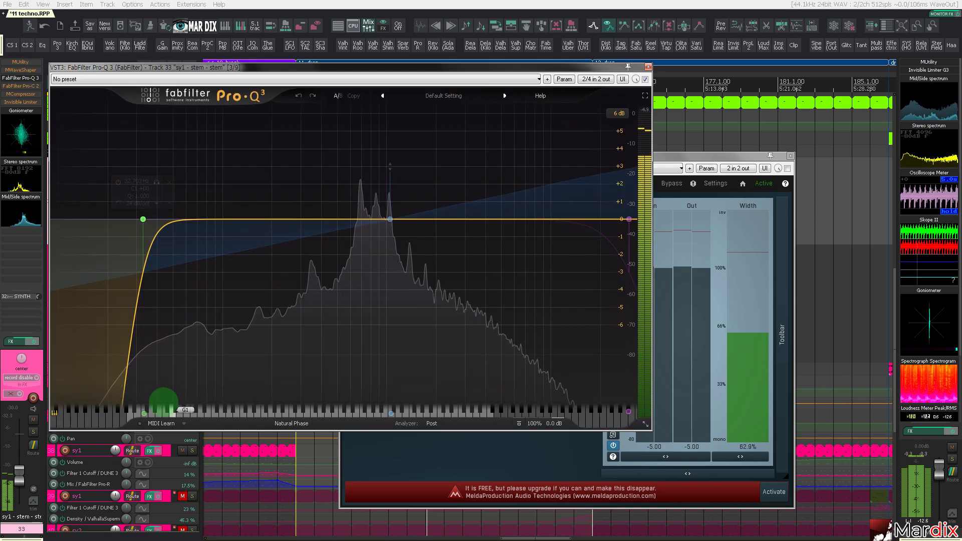
{"action": "left_click_drag", "start_coordinate": [144, 413], "coordinate": [276, 414]}
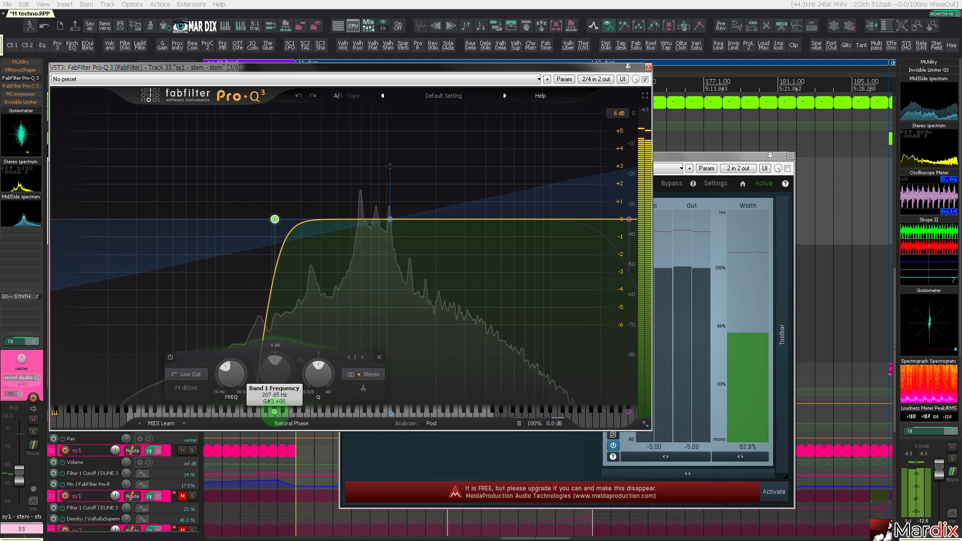
{"action": "mouse_move", "coordinate": [381, 158]}
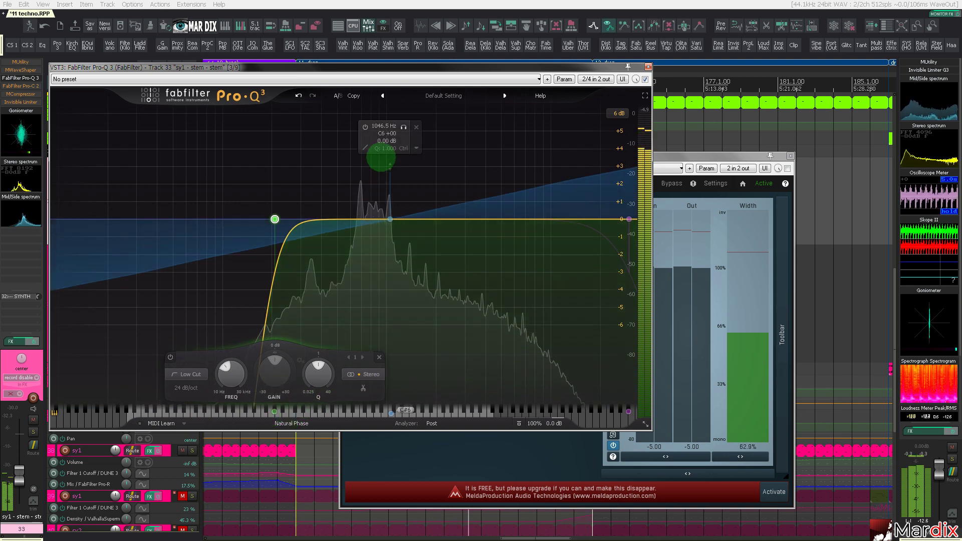
{"action": "left_click", "coordinate": [415, 128]}
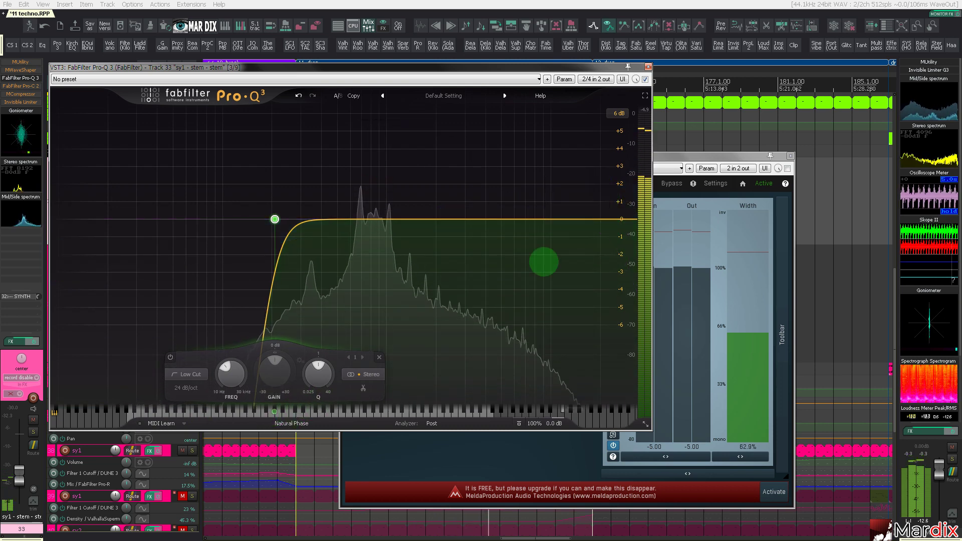
- Close the stem's FabFilter Pro-Q 3 and MUtility windows, and remove FabFilter Pro-C 2 from the stem track
{"action": "key", "text": "Escape"}
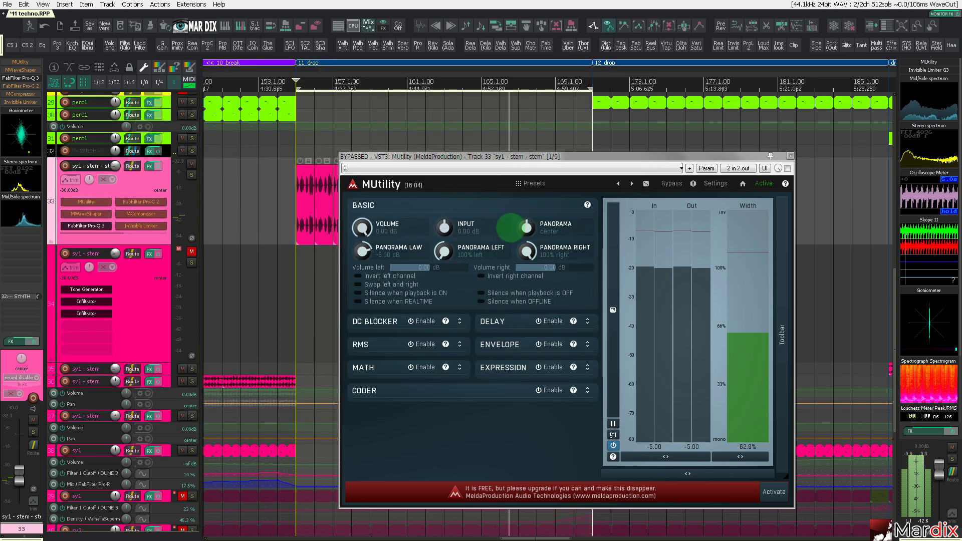
{"action": "left_click", "coordinate": [514, 158]}
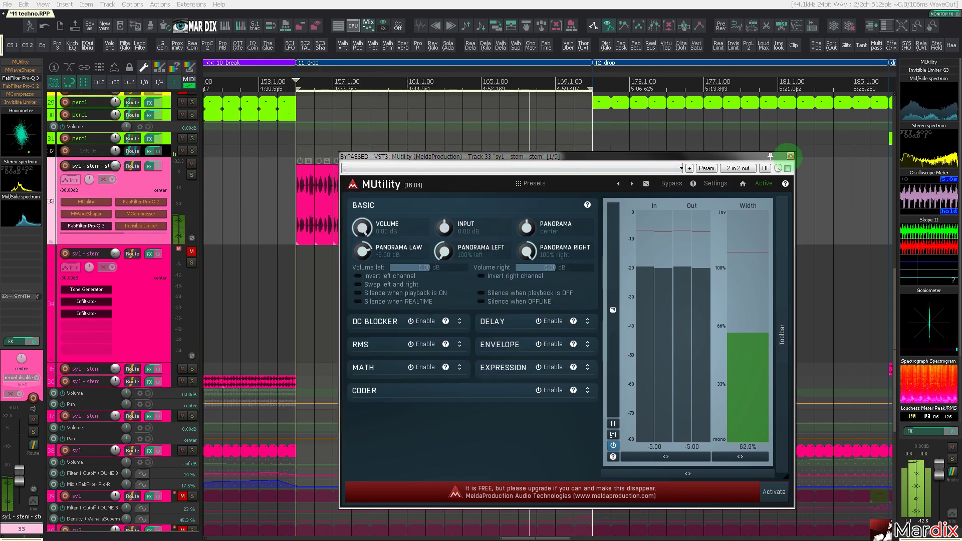
{"action": "left_click", "coordinate": [791, 156]}
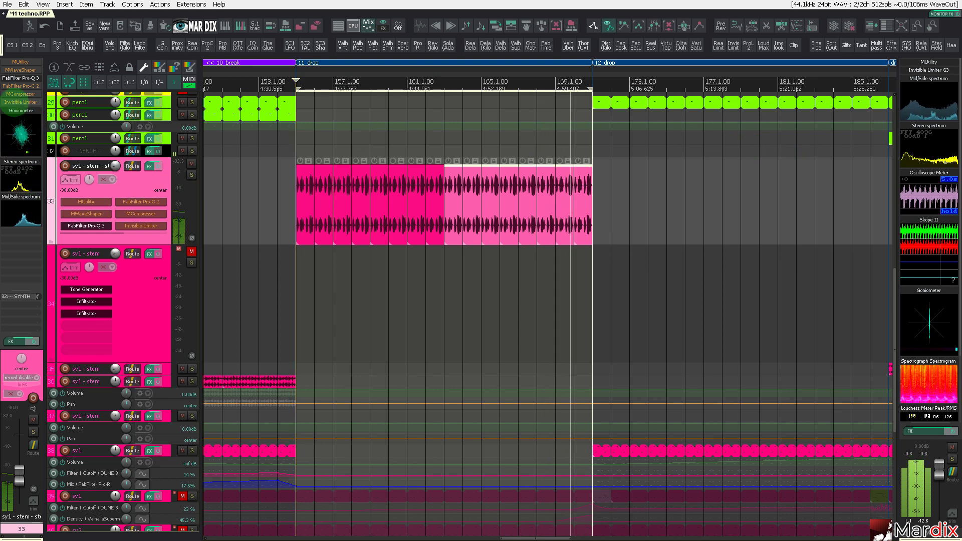
{"action": "left_click", "coordinate": [21, 111]}
{"action": "left_click", "coordinate": [21, 110]}
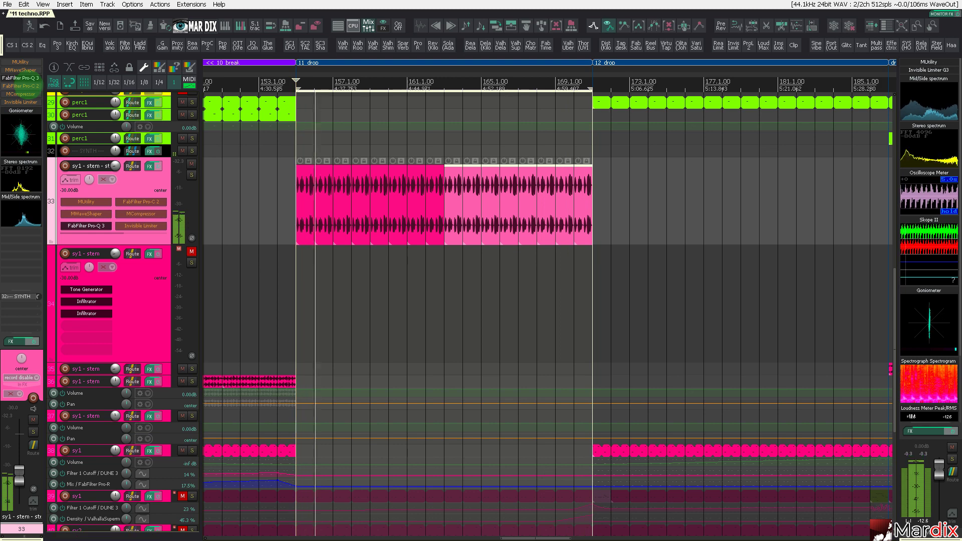
{"action": "left_click", "coordinate": [21, 86], "text": "alt"}
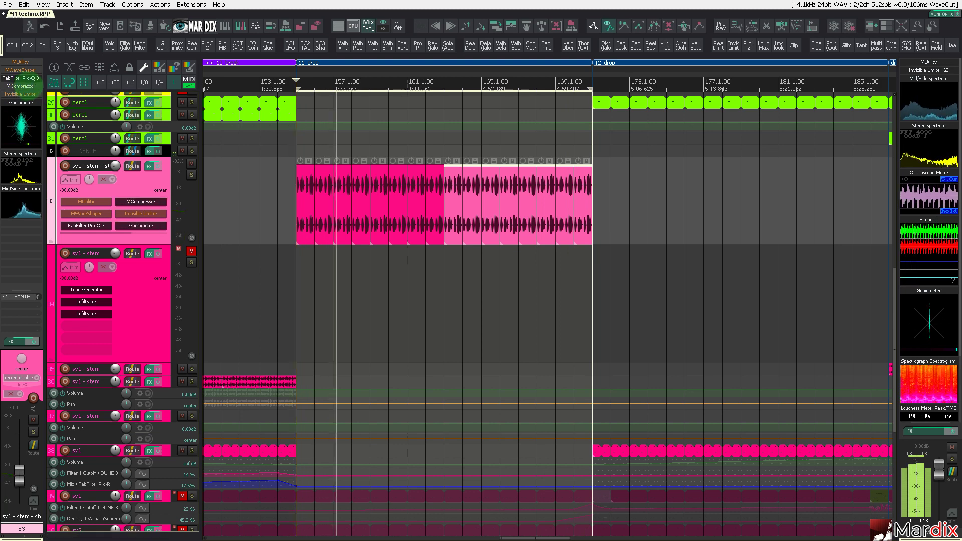
- Open MCompressor on the stem track, and set its attack to 0 ms and its release to 28 ms
{"action": "left_click", "coordinate": [20, 86]}
{"action": "left_click_drag", "start_coordinate": [217, 111], "coordinate": [364, 193]}
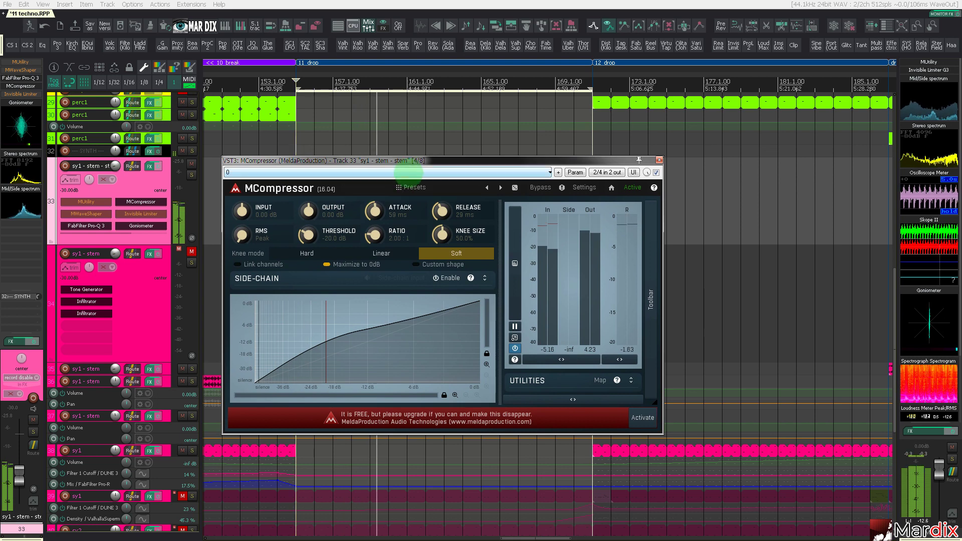
{"action": "left_click_drag", "start_coordinate": [411, 162], "coordinate": [422, 169]}
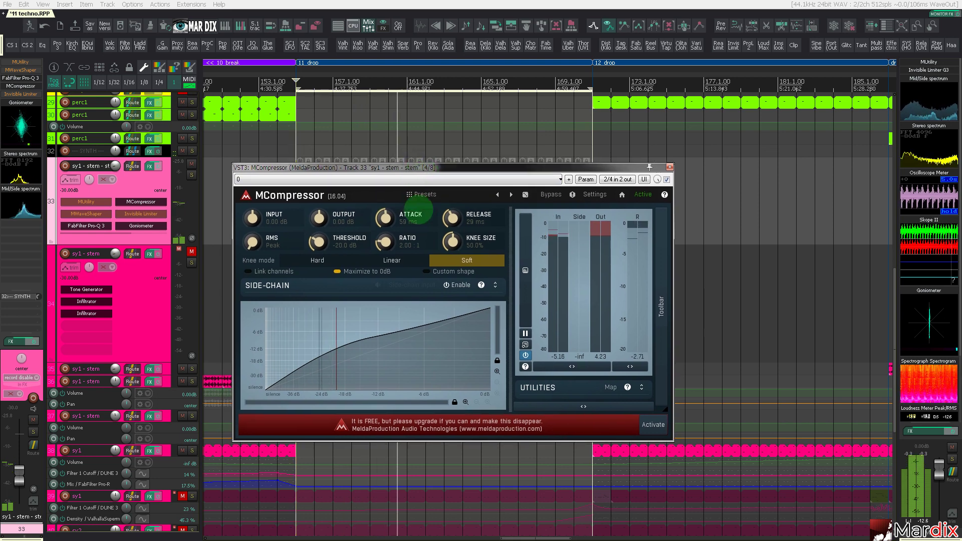
{"action": "double_click", "coordinate": [416, 210]}
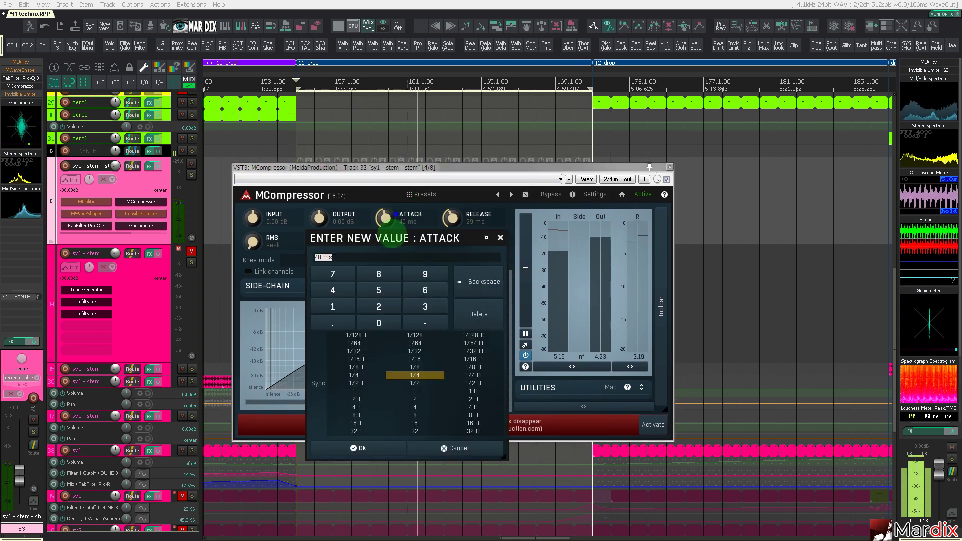
{"action": "left_click_drag", "start_coordinate": [393, 241], "coordinate": [393, 245]}
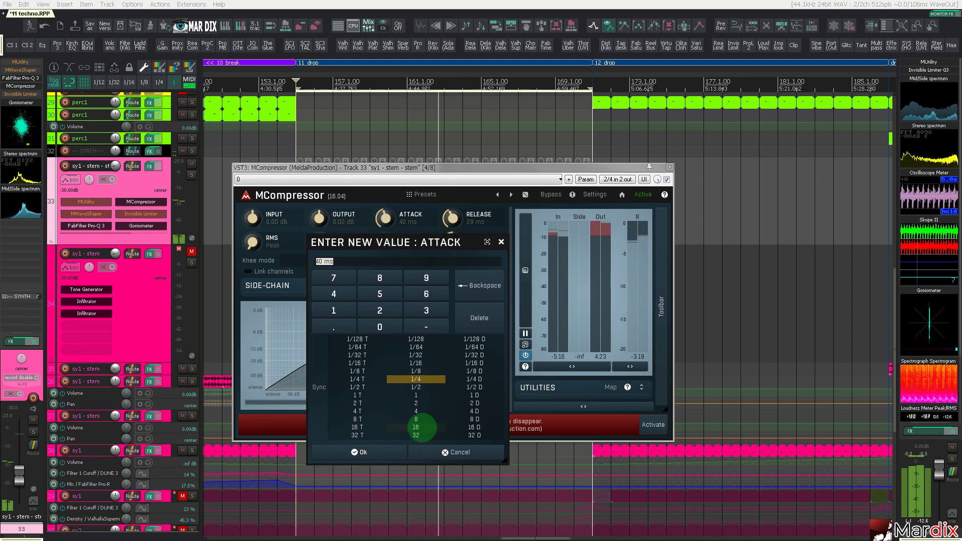
{"action": "left_click", "coordinate": [373, 327]}
{"action": "key", "text": "Return"}
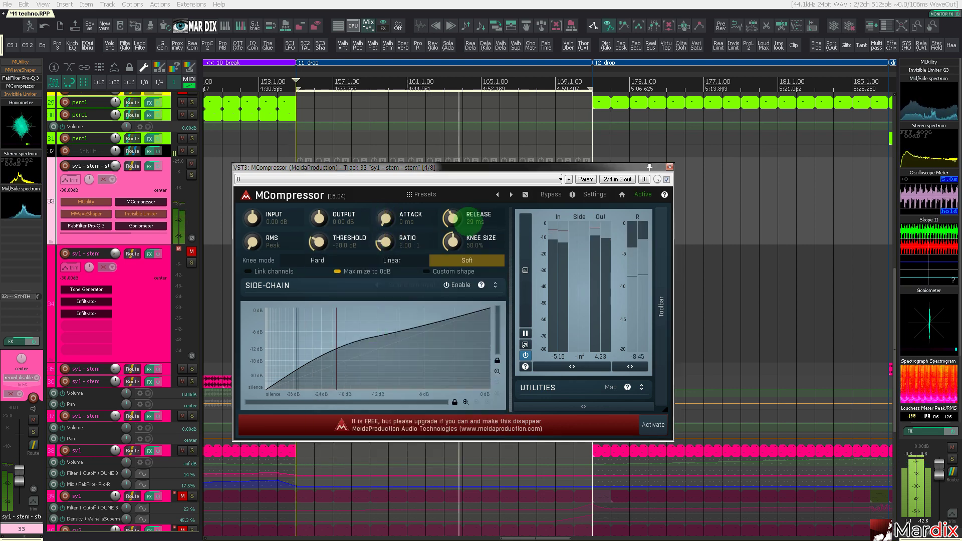
{"action": "double_click", "coordinate": [473, 219]}
{"action": "left_click", "coordinate": [477, 343]}
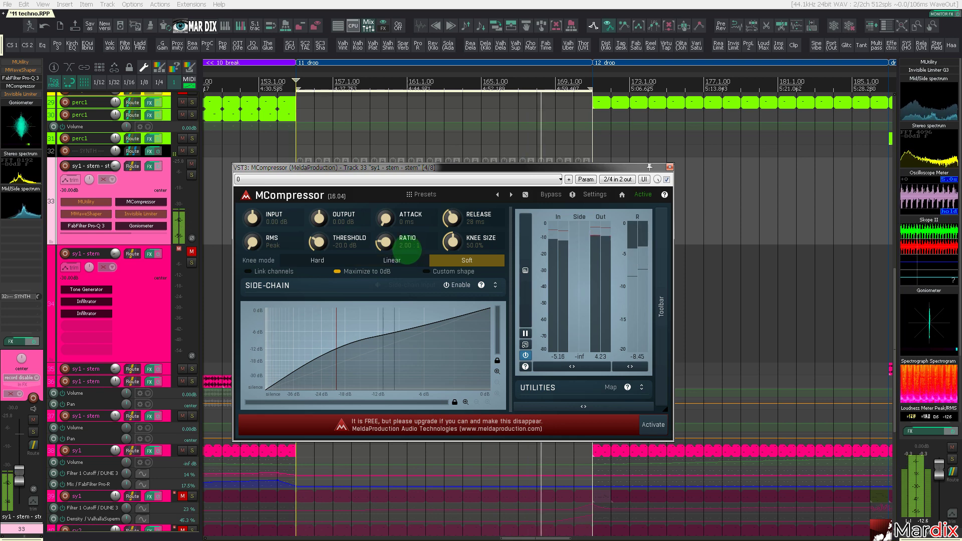
- Try a 56 ms attack in MCompressor, raise the attack to 113 ms, and close its window
{"action": "double_click", "coordinate": [412, 230]}
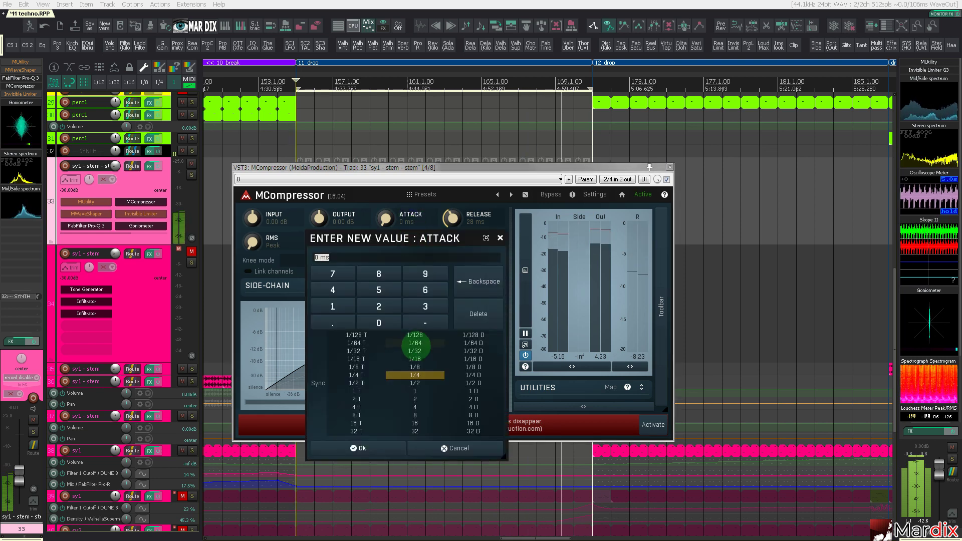
{"action": "double_click", "coordinate": [415, 351]}
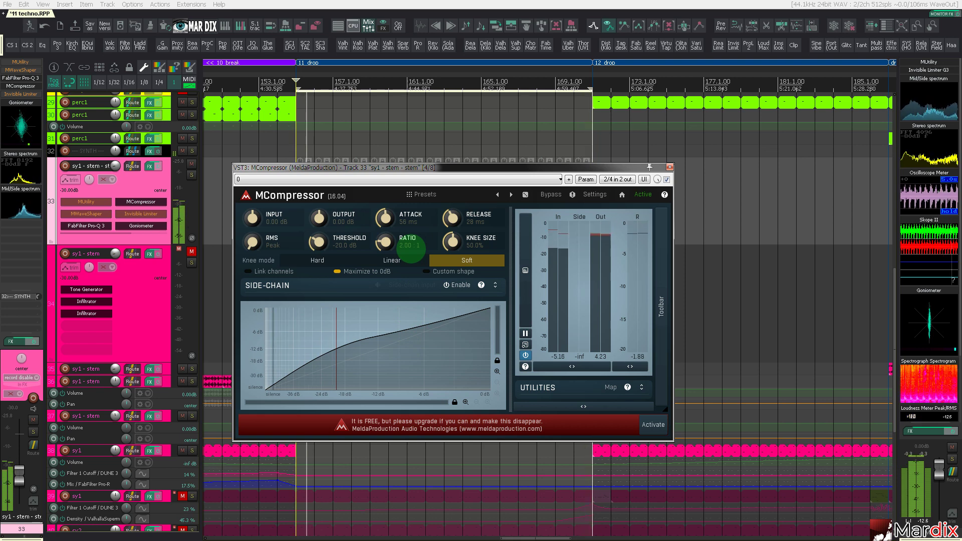
{"action": "double_click", "coordinate": [412, 221]}
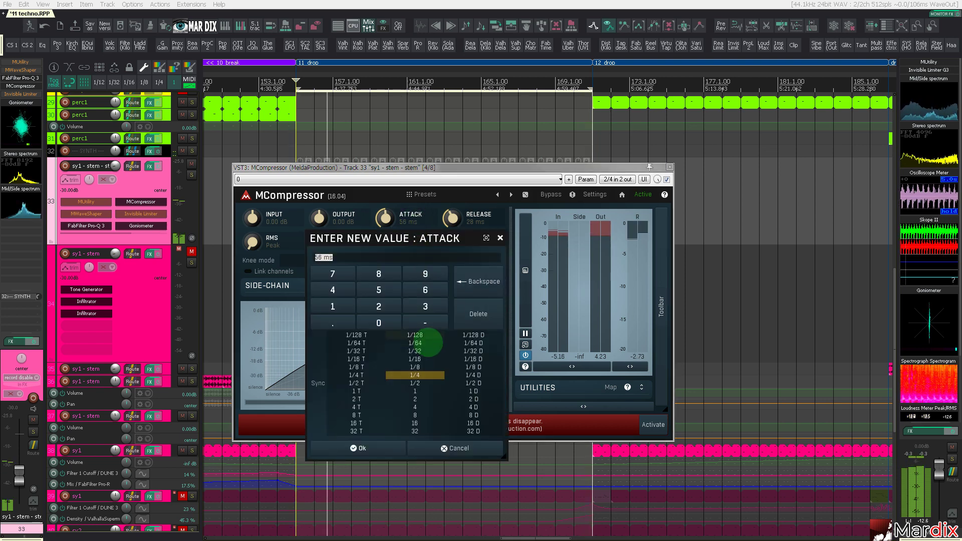
{"action": "left_click", "coordinate": [386, 443]}
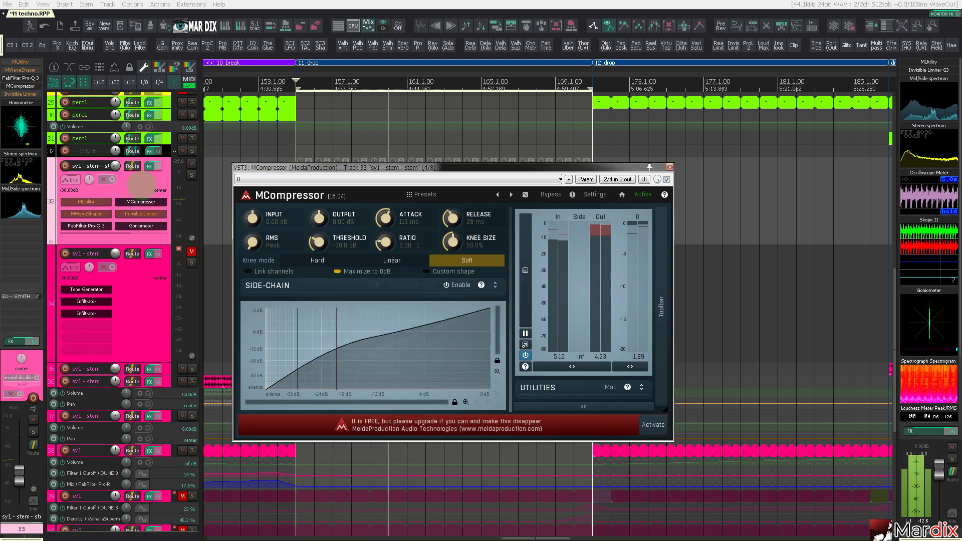
{"action": "left_click", "coordinate": [141, 202]}
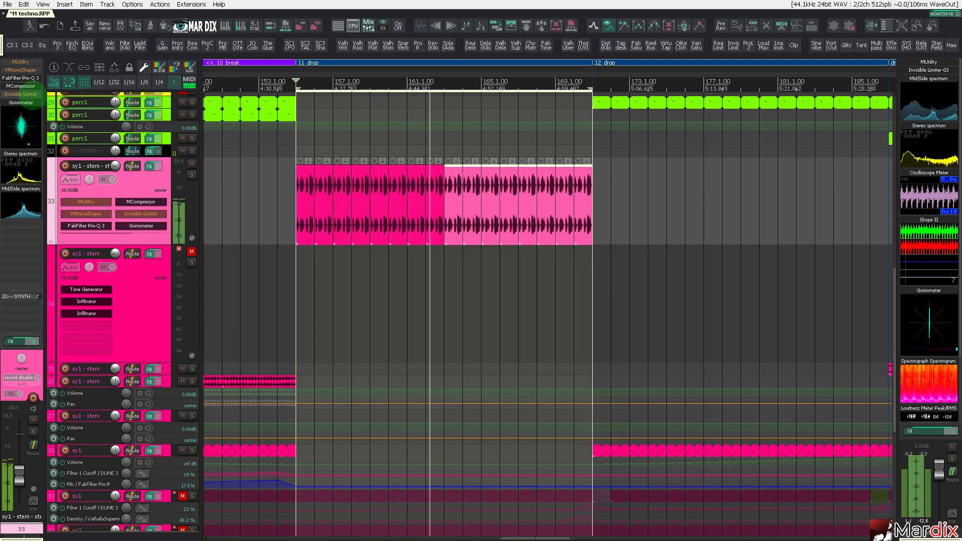
- Enable and open Invisible Limiter on the stem track, and reset the track volume to 0.00 dB
{"action": "left_click", "coordinate": [28, 93], "text": "shift"}
{"action": "left_click", "coordinate": [28, 94]}
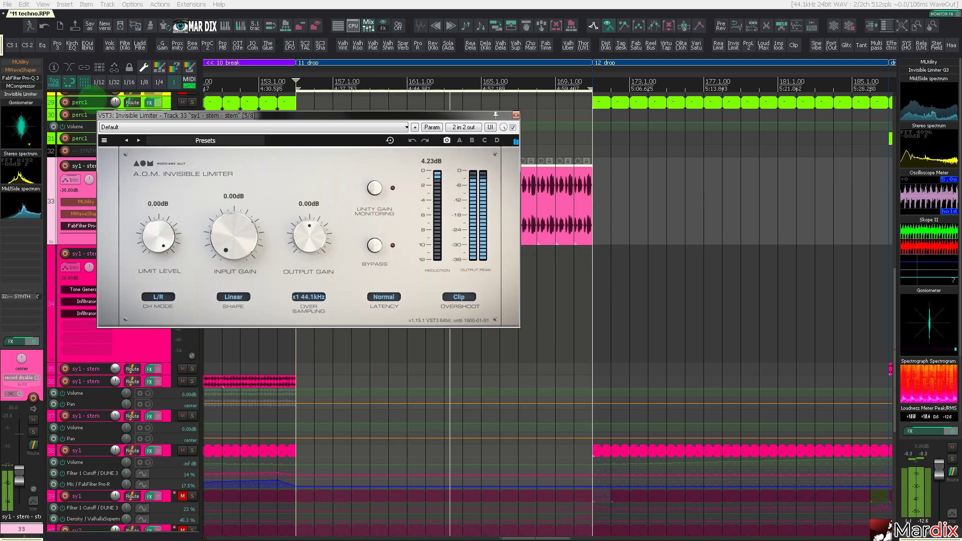
{"action": "left_click_drag", "start_coordinate": [213, 118], "coordinate": [344, 207]}
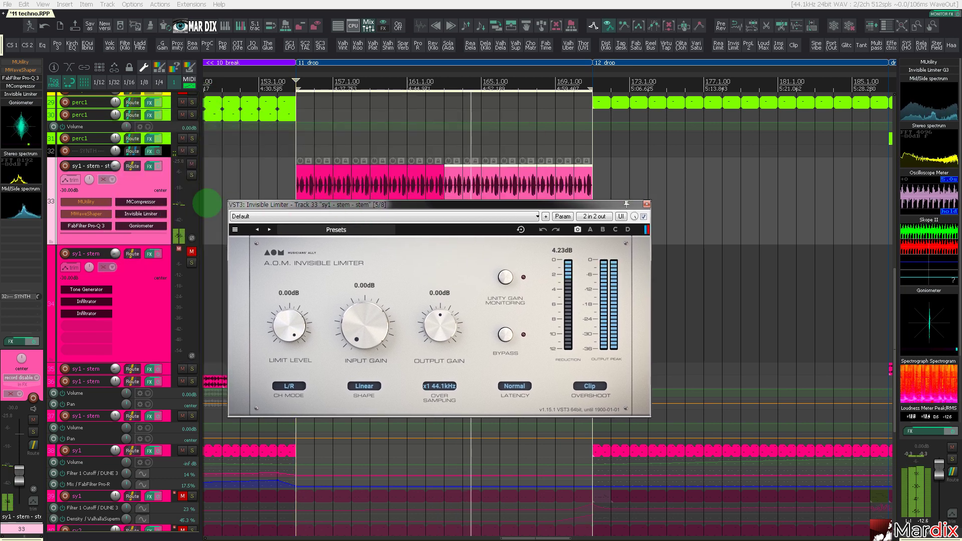
{"action": "left_click", "coordinate": [159, 187]}
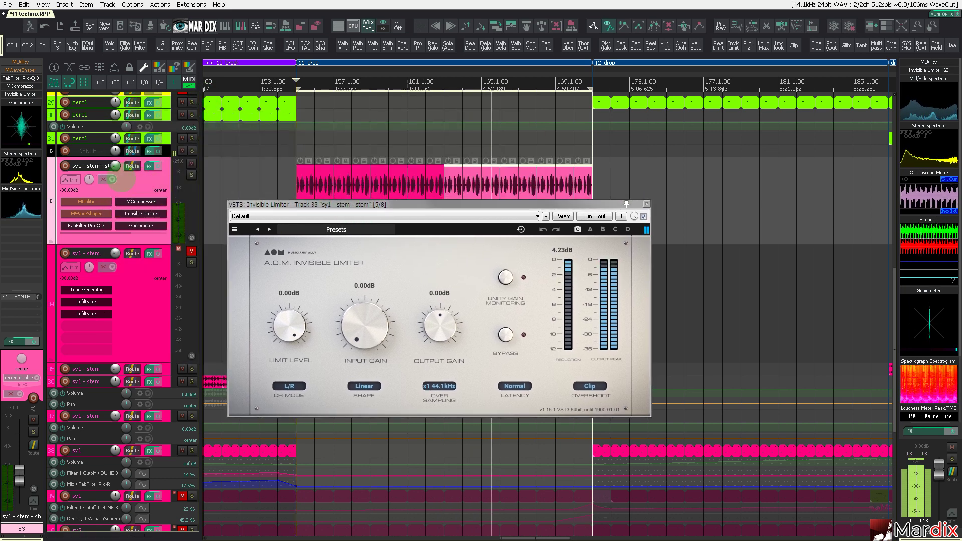
{"action": "double_click", "coordinate": [116, 166]}
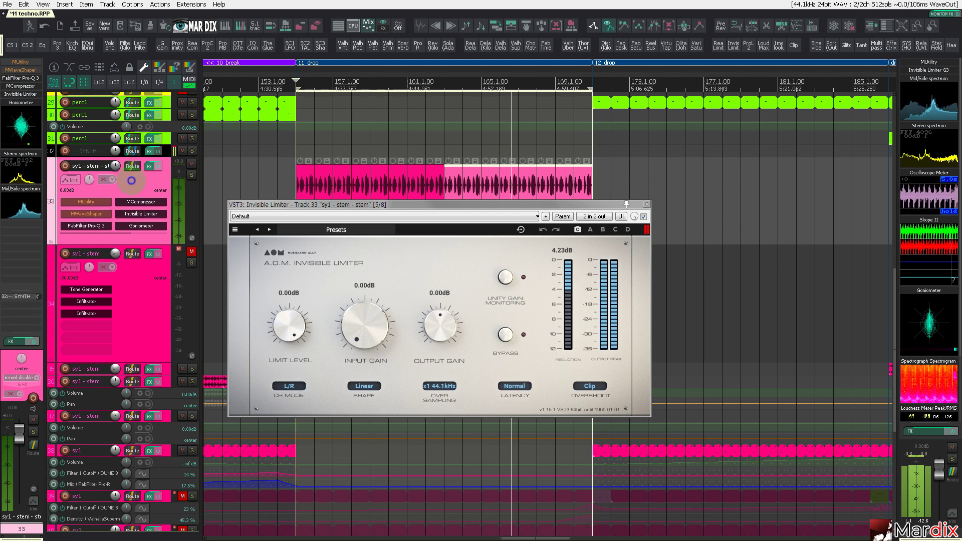
{"action": "left_click", "coordinate": [274, 205]}
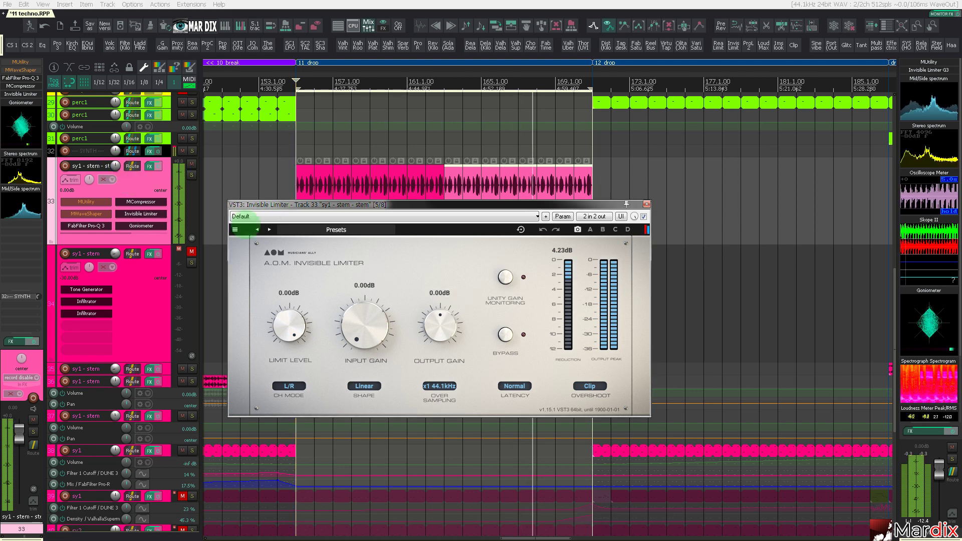
- Turn off Maximize to 0dB in the stem's MCompressor and set its attack to 113 ms
{"action": "left_click", "coordinate": [29, 86]}
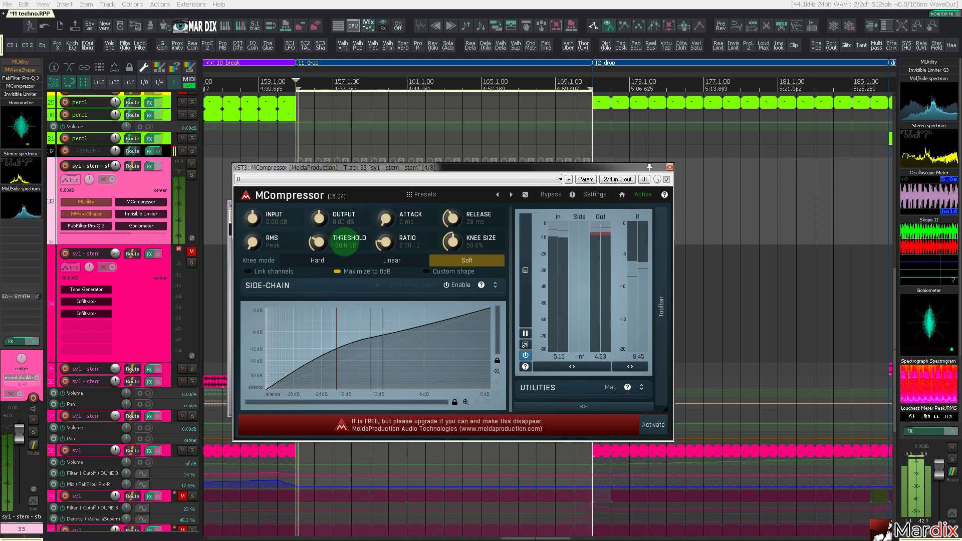
{"action": "left_click", "coordinate": [353, 271]}
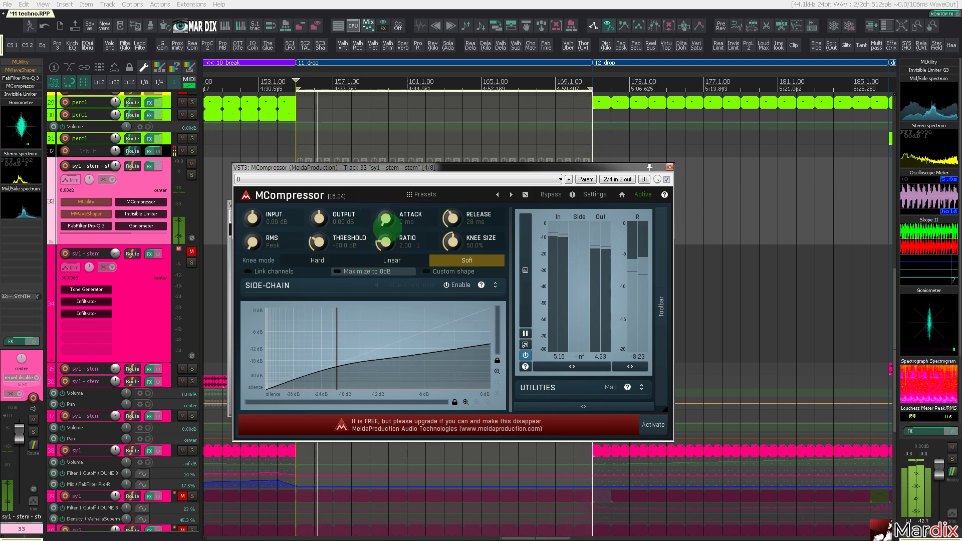
{"action": "double_click", "coordinate": [408, 216]}
{"action": "left_click", "coordinate": [417, 358]}
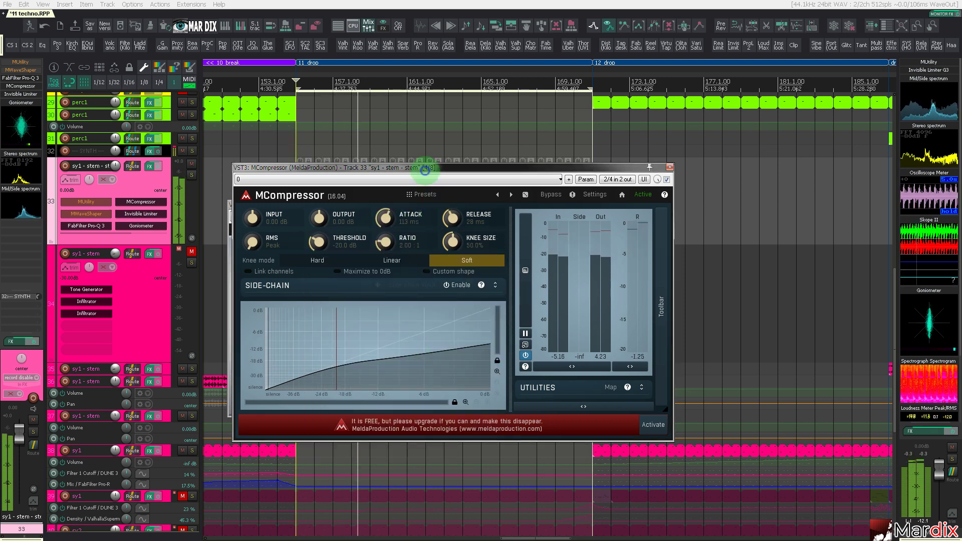
- Check the gain reduction in Invisible Limiter with MCompressor alongside, and close both plugin windows
{"action": "left_click_drag", "start_coordinate": [426, 170], "coordinate": [463, 319]}
{"action": "left_click", "coordinate": [546, 251]}
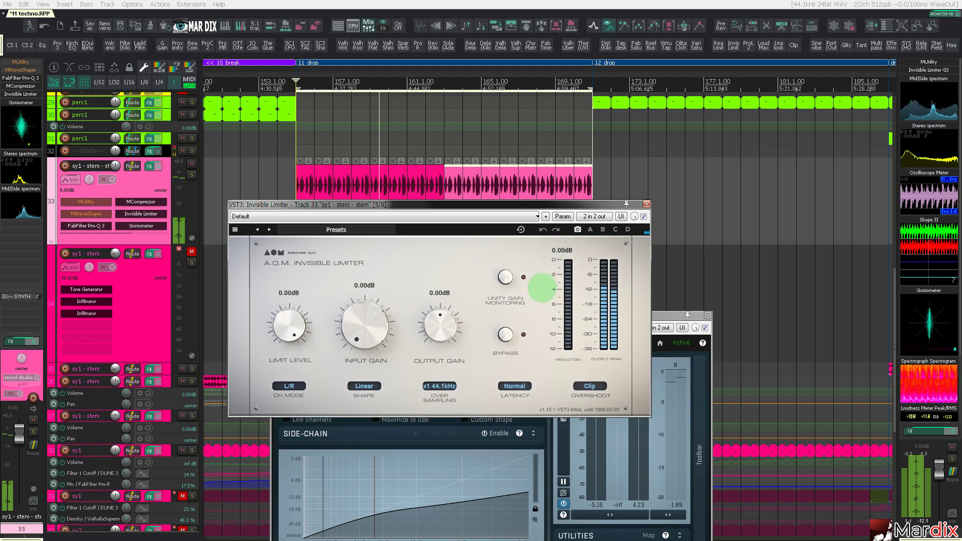
{"action": "left_click_drag", "start_coordinate": [541, 205], "coordinate": [473, 161]}
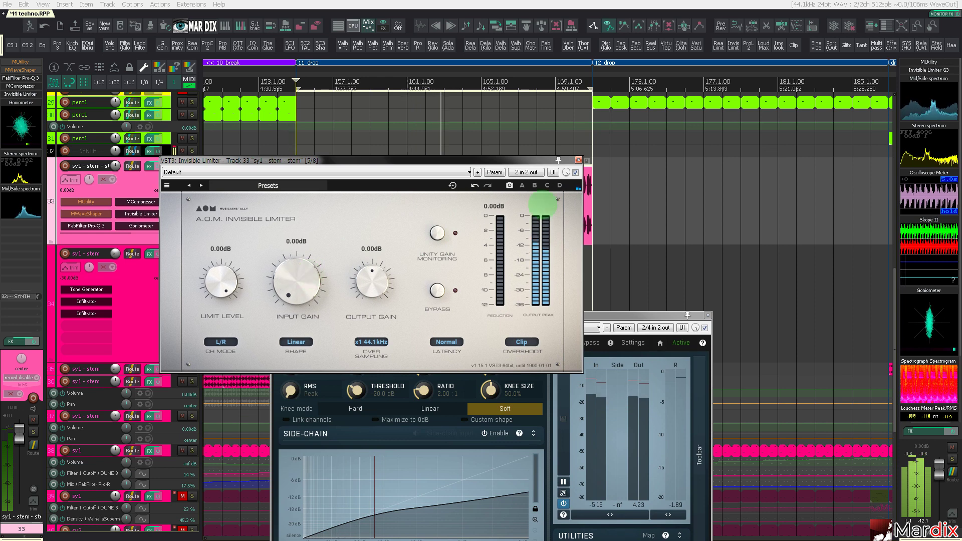
{"action": "key", "text": "Escape"}
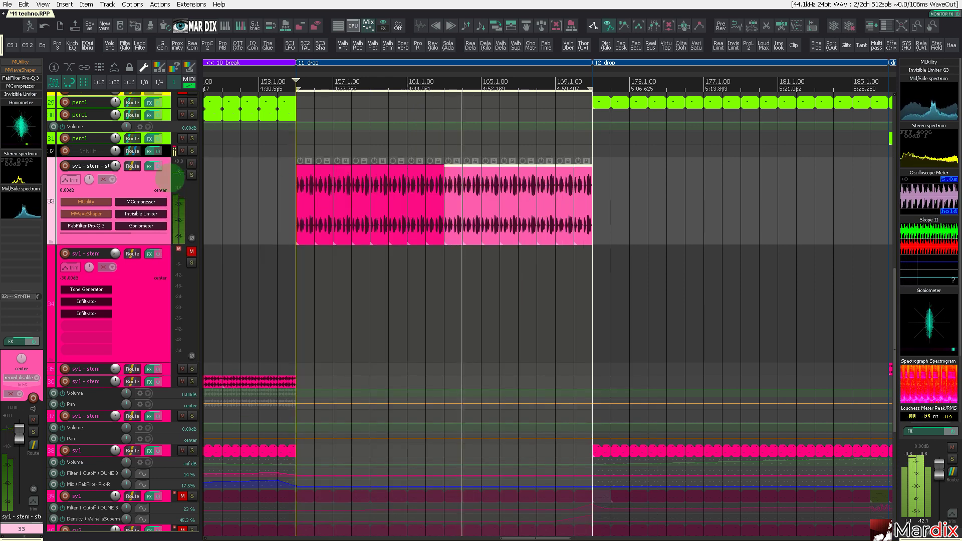
- Solo the stem track and add ValhallaFreqEcho to the end of its effects chain
{"action": "left_click", "coordinate": [190, 174]}
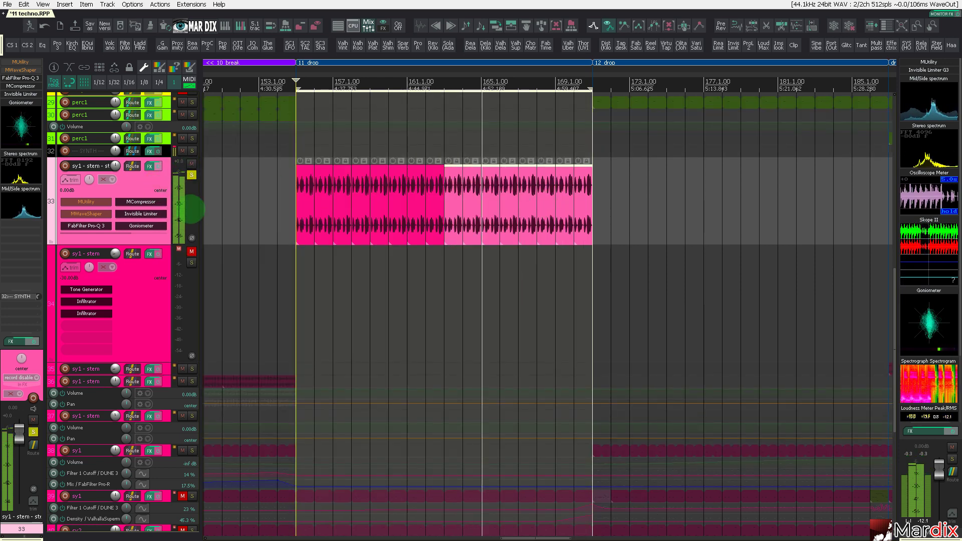
{"action": "right_click", "coordinate": [150, 166]}
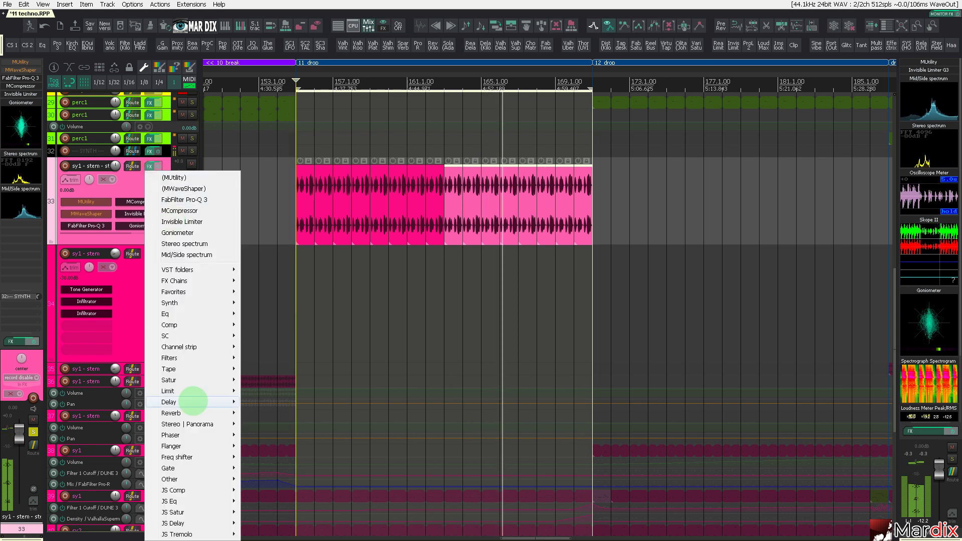
{"action": "mouse_move", "coordinate": [190, 413]}
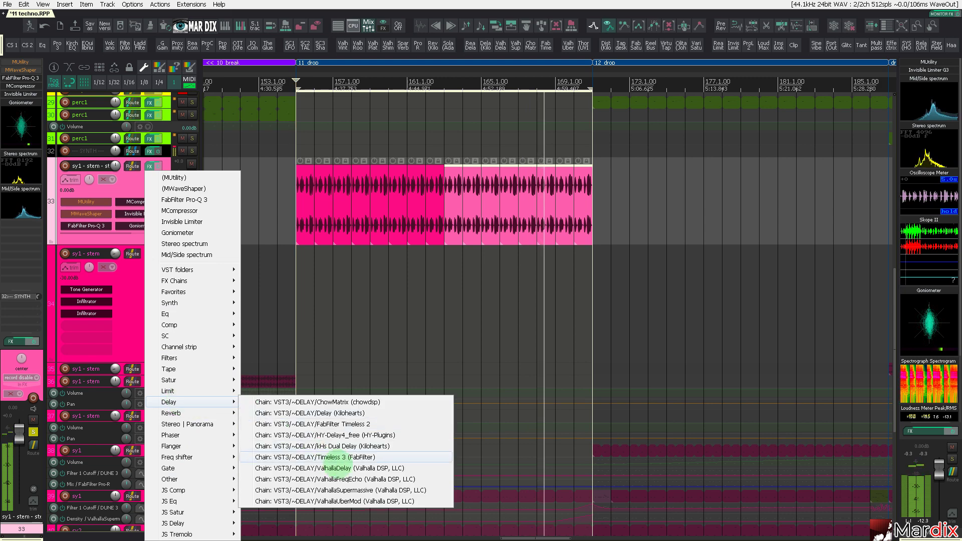
{"action": "left_click", "coordinate": [348, 475]}
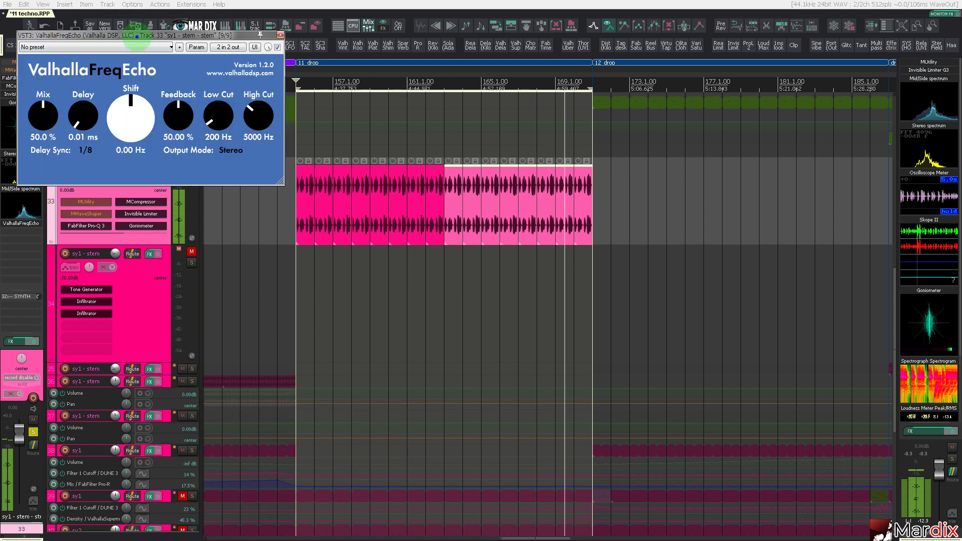
- Set ValhallaFreqEcho's frequency shift to -1000 Hz and its mix to 25%
{"action": "left_click_drag", "start_coordinate": [137, 37], "coordinate": [432, 219]}
{"action": "left_click_drag", "start_coordinate": [427, 288], "coordinate": [428, 357]}
{"action": "left_click_drag", "start_coordinate": [347, 299], "coordinate": [348, 322]}
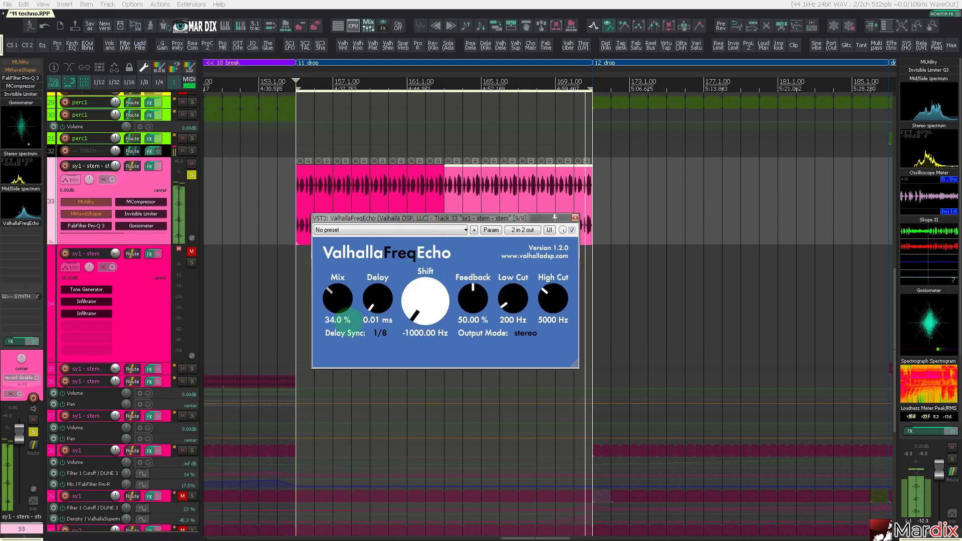
{"action": "type", "text": "25"}
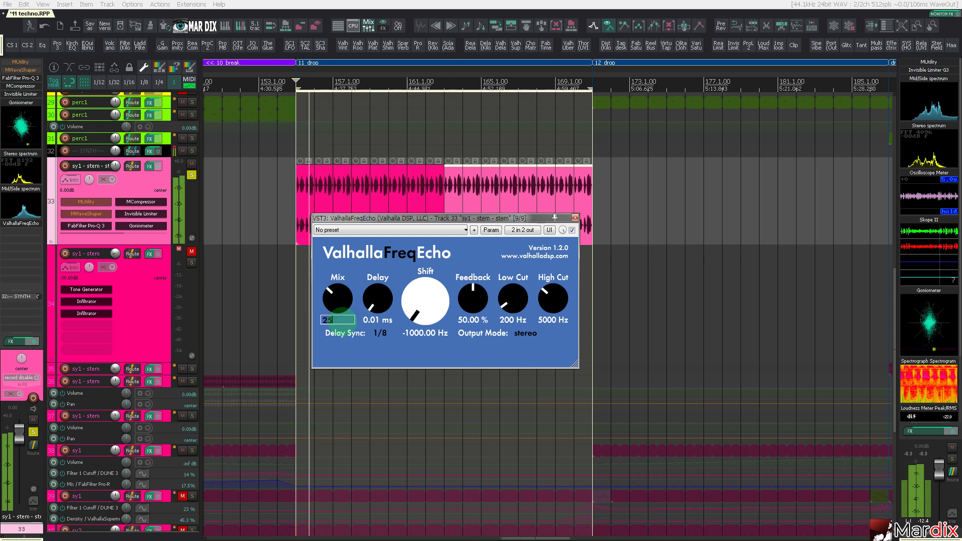
- Try ValhallaFreqEcho's delay sync at 1/8T, and settle on the dotted 1/8 value
{"action": "left_click", "coordinate": [380, 333]}
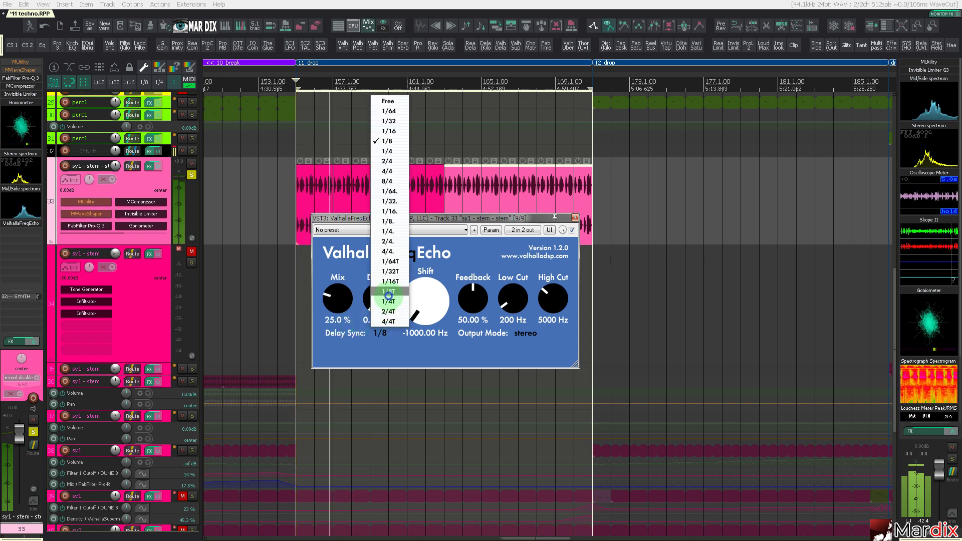
{"action": "left_click", "coordinate": [385, 333]}
{"action": "left_click", "coordinate": [383, 332]}
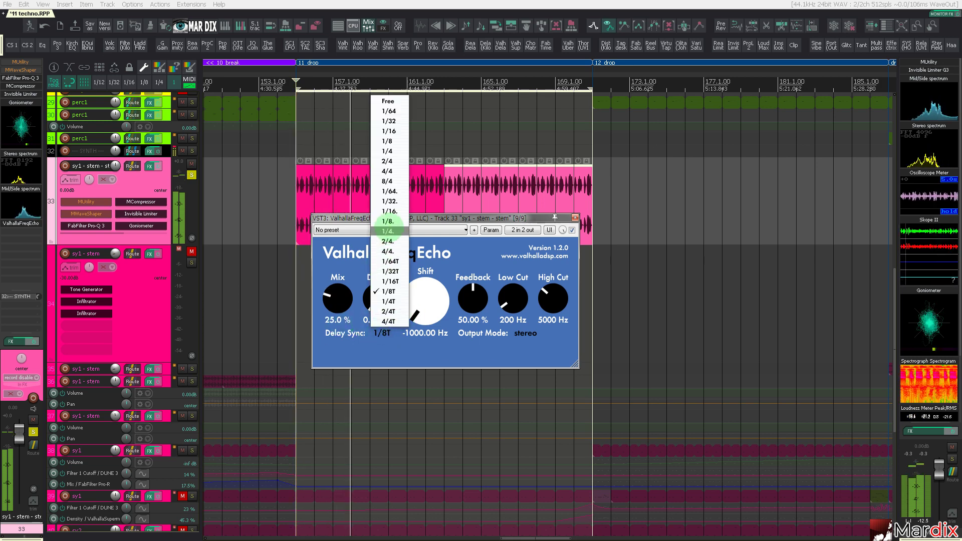
{"action": "left_click", "coordinate": [389, 222]}
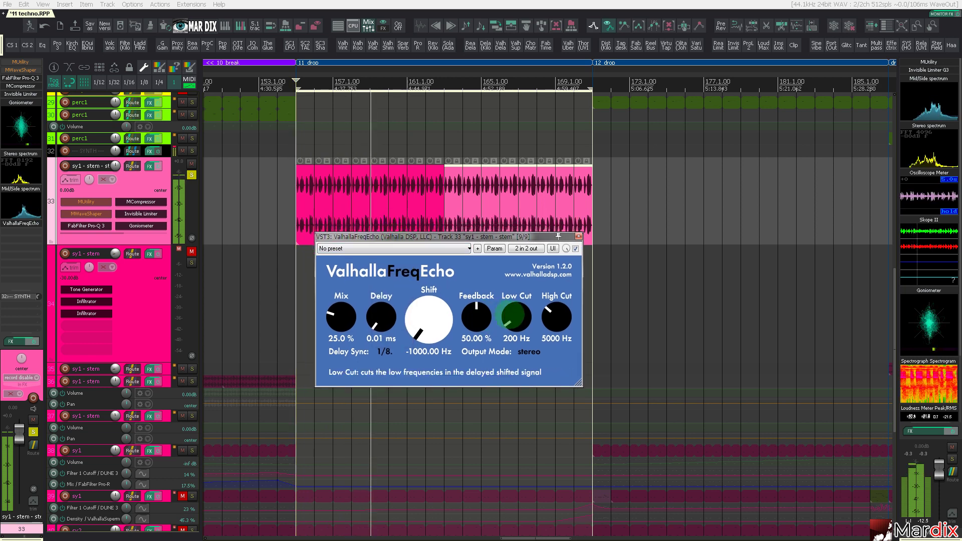
- Set ValhallaFreqEcho's frequency shift to about -172.93 Hz and both its feedback and mix to 20%
{"action": "left_click_drag", "start_coordinate": [476, 316], "coordinate": [475, 364]}
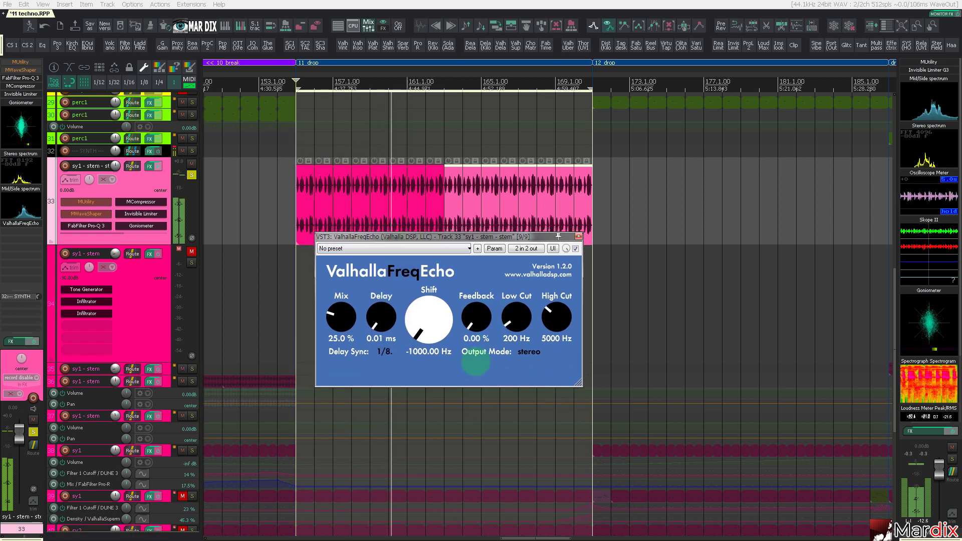
{"action": "left_click_drag", "start_coordinate": [430, 329], "coordinate": [427, 319]}
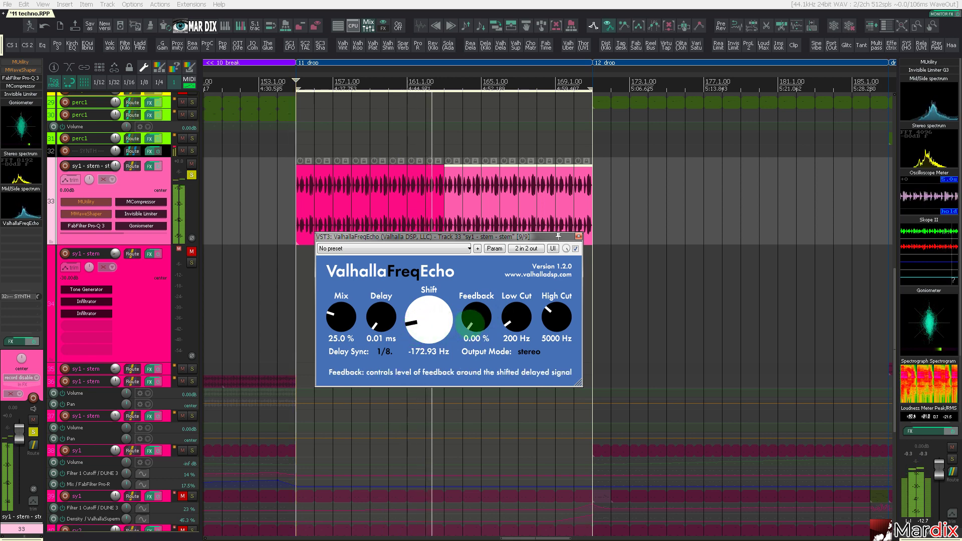
{"action": "left_click", "coordinate": [476, 338]}
{"action": "type", "text": "20"}
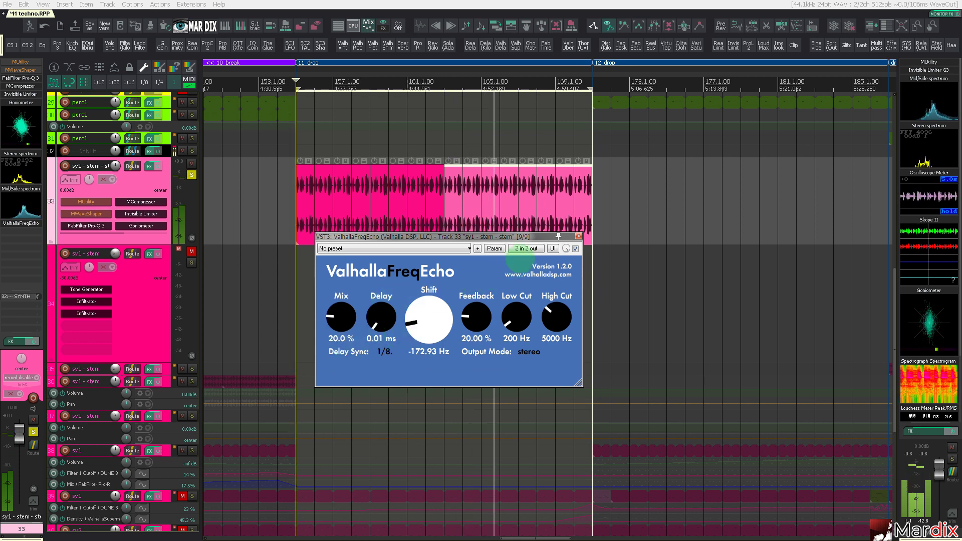
- Restrict ValhallaFreqEcho's pin routing to the left channel and duplicate the plugin at the end of the stem's effects chain
{"action": "left_click", "coordinate": [526, 249]}
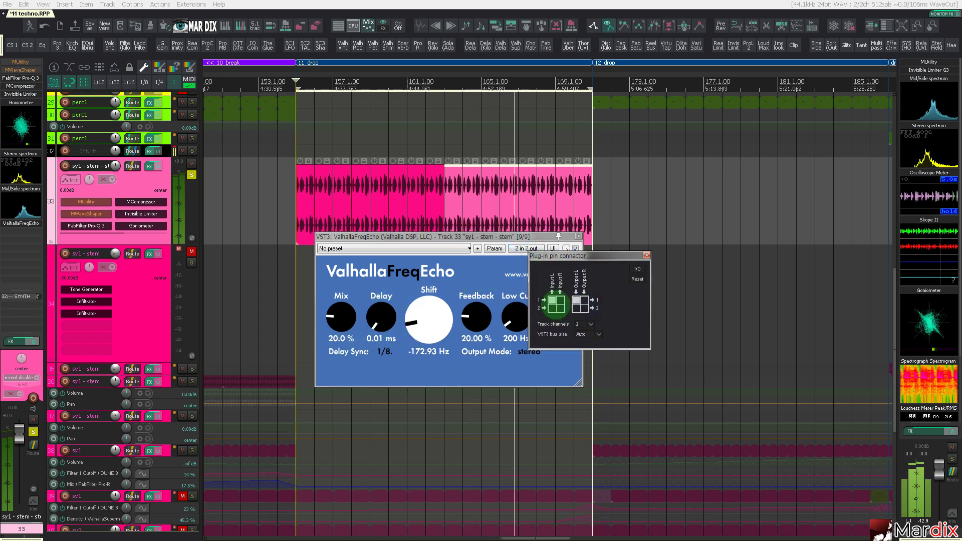
{"action": "left_click", "coordinate": [160, 184]}
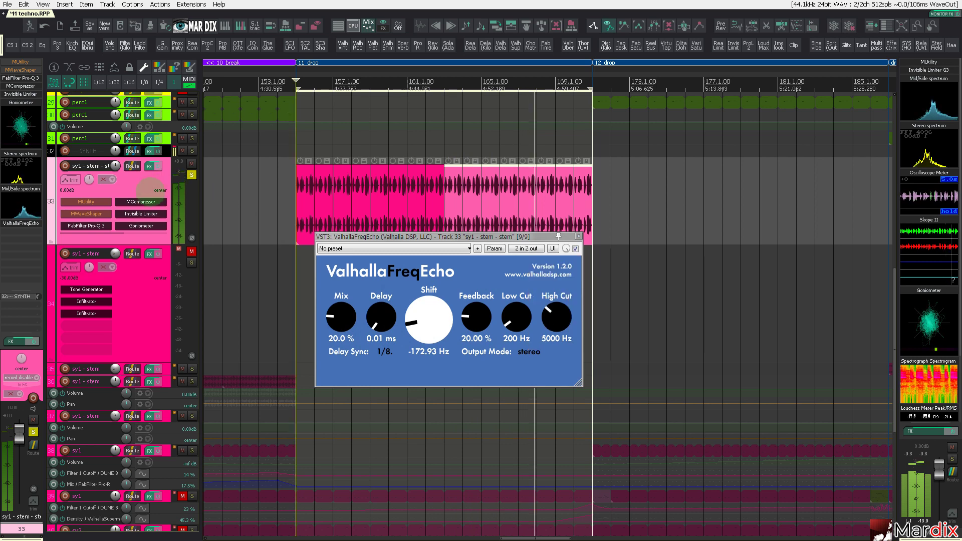
{"action": "scroll", "coordinate": [151, 192], "scroll_direction": "up", "scroll_amount": 9}
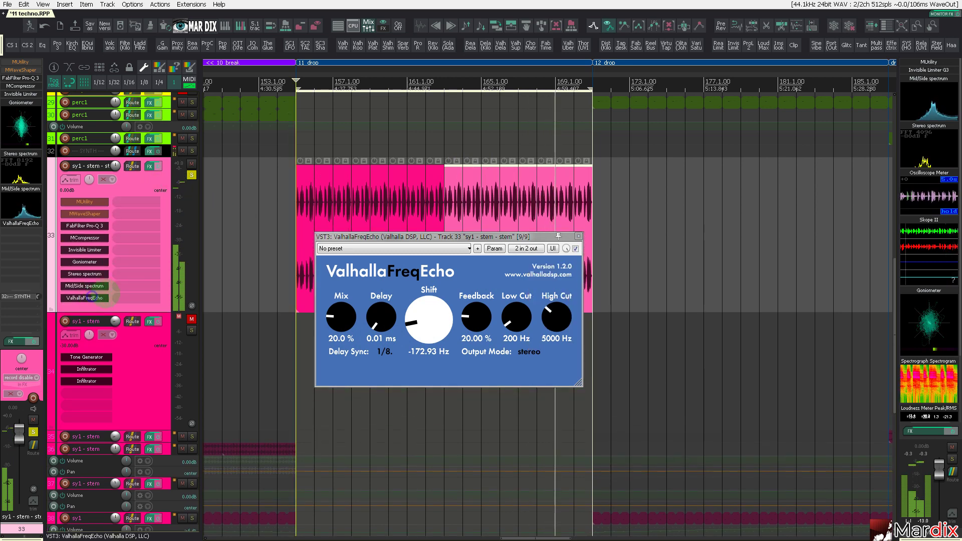
{"action": "left_click_drag", "start_coordinate": [93, 297], "coordinate": [140, 279]}
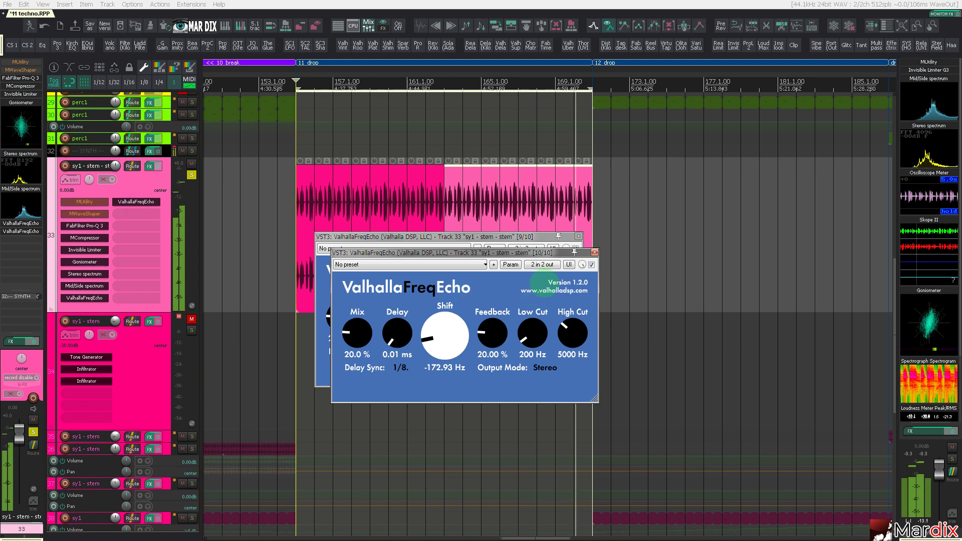
- Restrict the duplicated ValhallaFreqEcho's pin routing to the right channel and place the two echo windows side by side
{"action": "left_click", "coordinate": [542, 264]}
{"action": "left_click", "coordinate": [593, 317]}
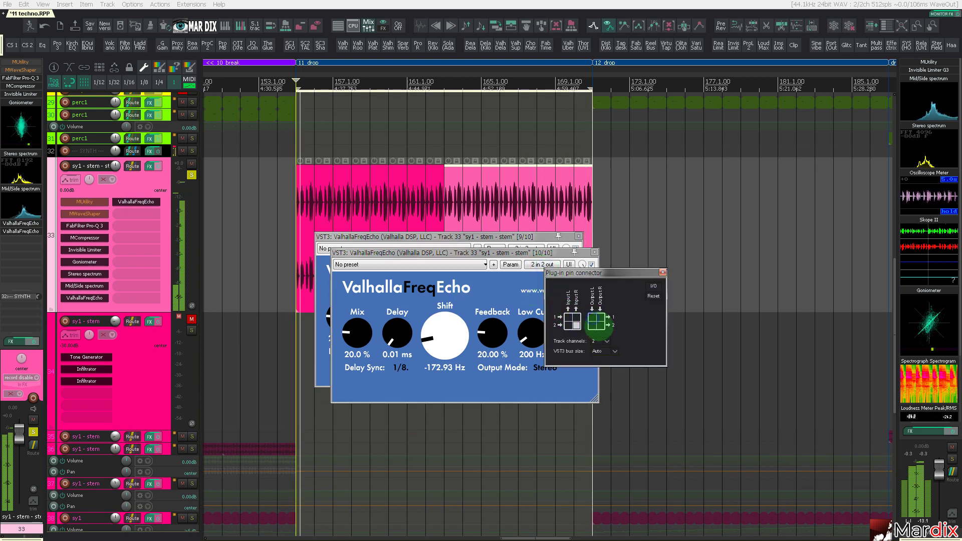
{"action": "left_click", "coordinate": [600, 326]}
{"action": "left_click_drag", "start_coordinate": [499, 252], "coordinate": [393, 247]}
{"action": "left_click_drag", "start_coordinate": [580, 240], "coordinate": [504, 240]}
- Set the second ValhallaFreqEcho to 1/4 delay sync, 16.80% feedback, 28% mix and a 418.21 Hz frequency shift
{"action": "left_click", "coordinate": [557, 361]}
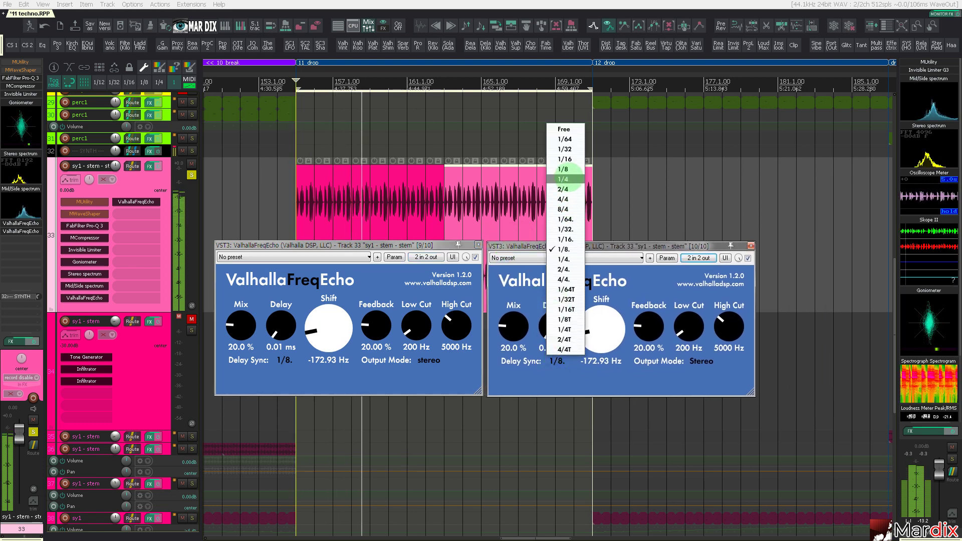
{"action": "left_click", "coordinate": [563, 179]}
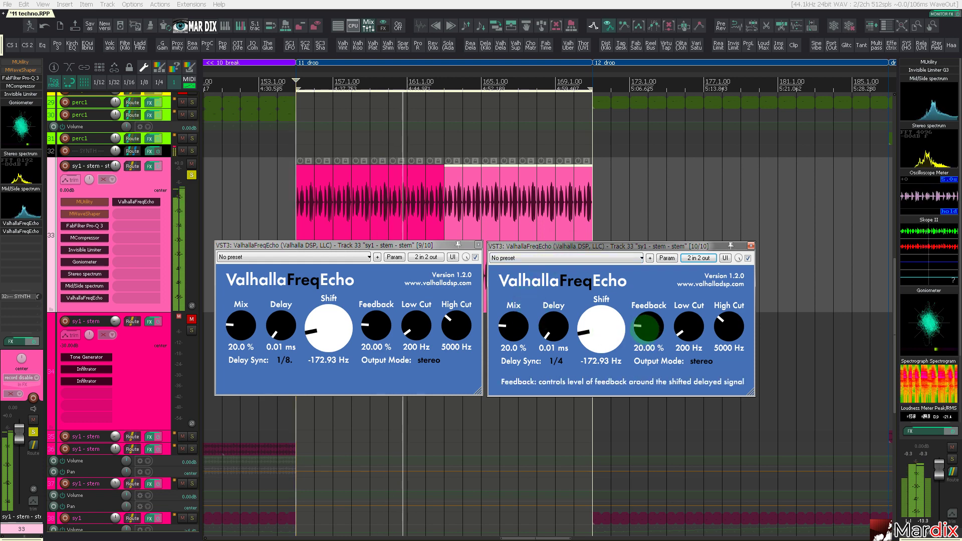
{"action": "left_click_drag", "start_coordinate": [600, 335], "coordinate": [624, 281]}
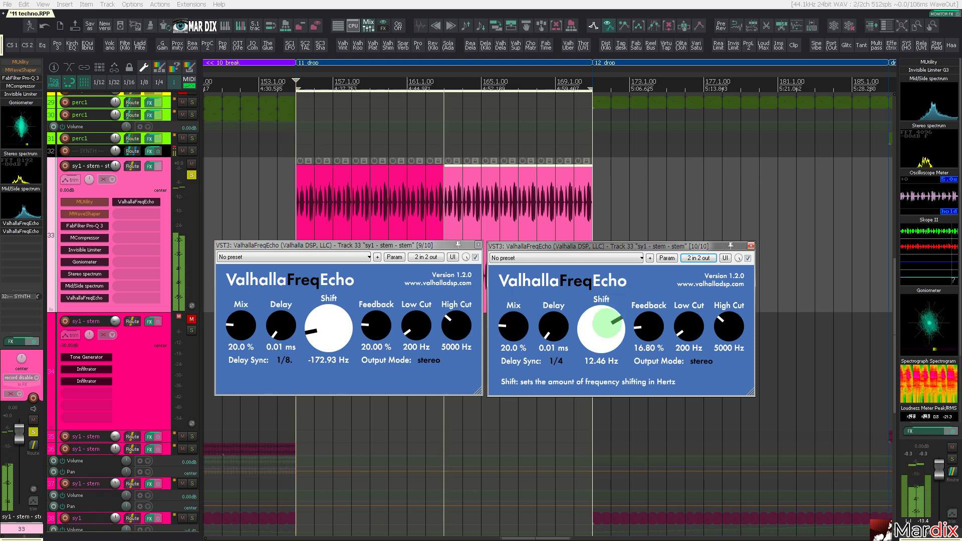
{"action": "left_click_drag", "start_coordinate": [608, 314], "coordinate": [611, 301]}
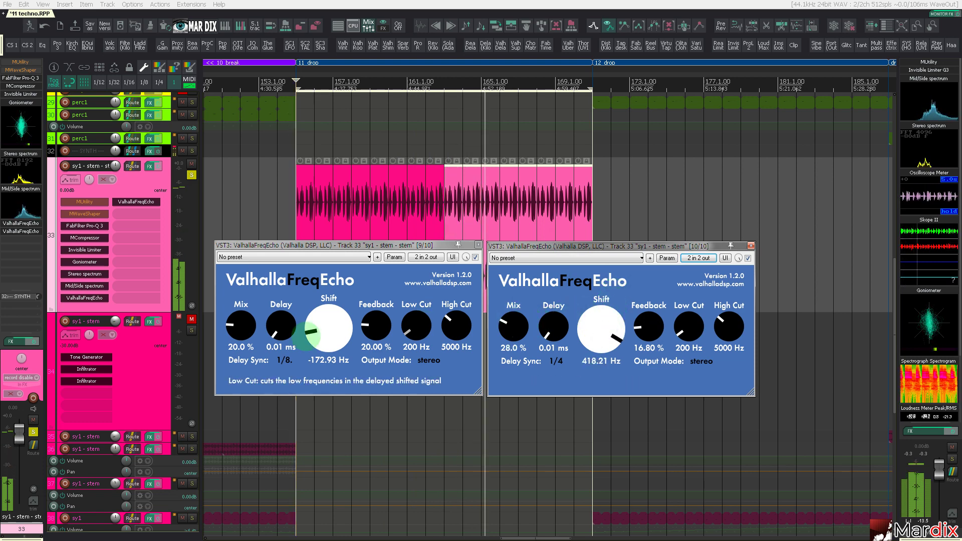
- Set the first echo's mix to 24.4% and shift to -27.68 Hz, and the second echo's shift to 3.36 Hz
{"action": "left_click_drag", "start_coordinate": [241, 328], "coordinate": [241, 326]}
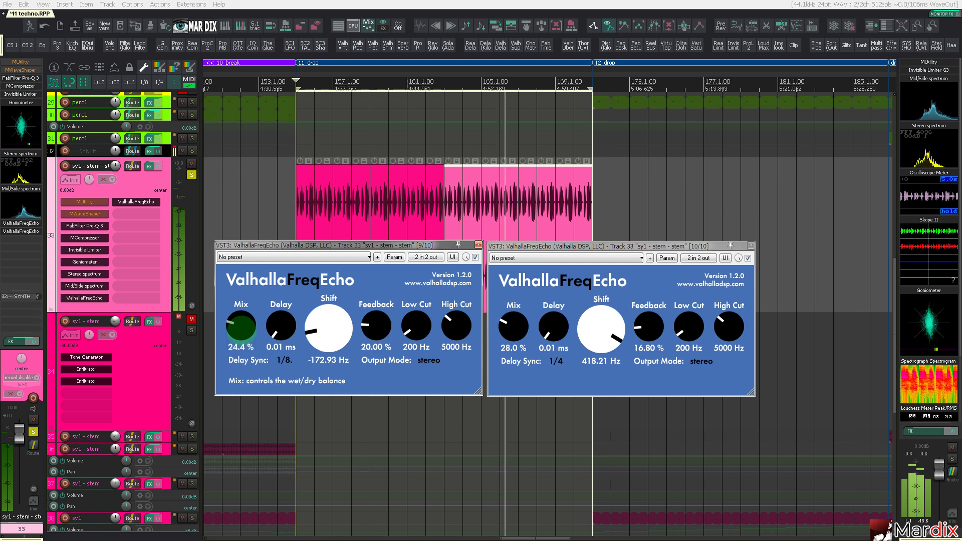
{"action": "mouse_move", "coordinate": [589, 342]}
{"action": "left_mouse_down"}
{"action": "mouse_move", "coordinate": [601, 315]}
{"action": "mouse_move", "coordinate": [595, 360]}
{"action": "left_mouse_up"}
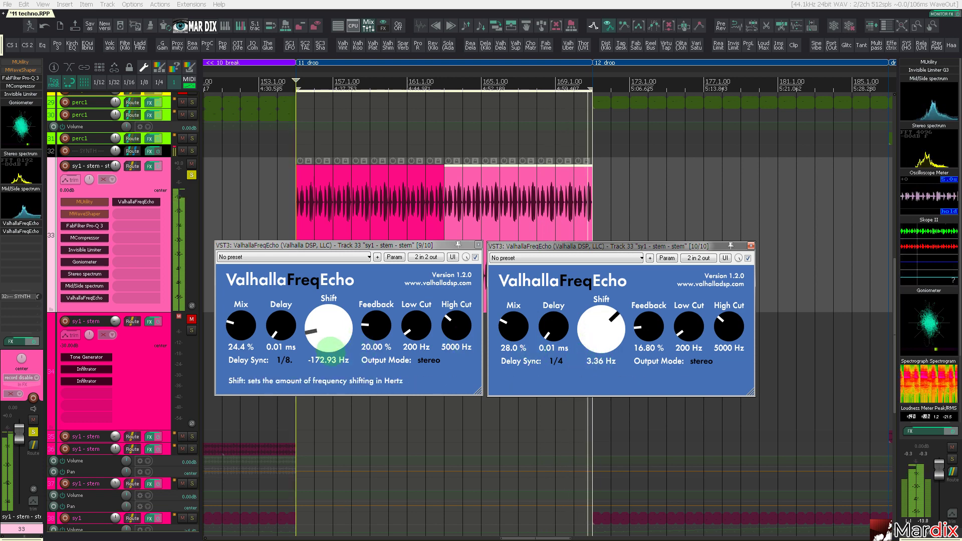
{"action": "left_click_drag", "start_coordinate": [328, 335], "coordinate": [329, 359]}
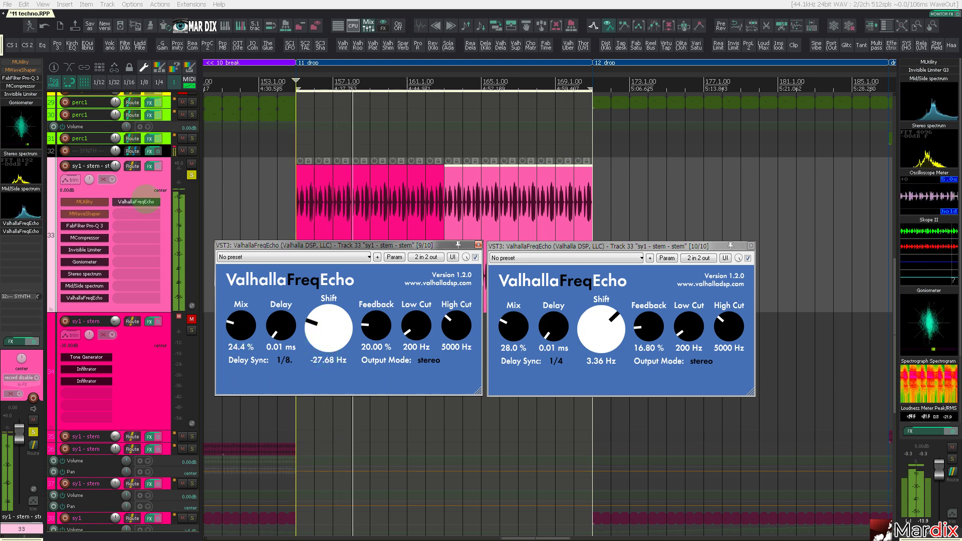
- Delete MUtility and MWaveShaper from the stem's effects chain, and undo the deletion of FabFilter Pro-Q 3
{"action": "left_click", "coordinate": [142, 188]}
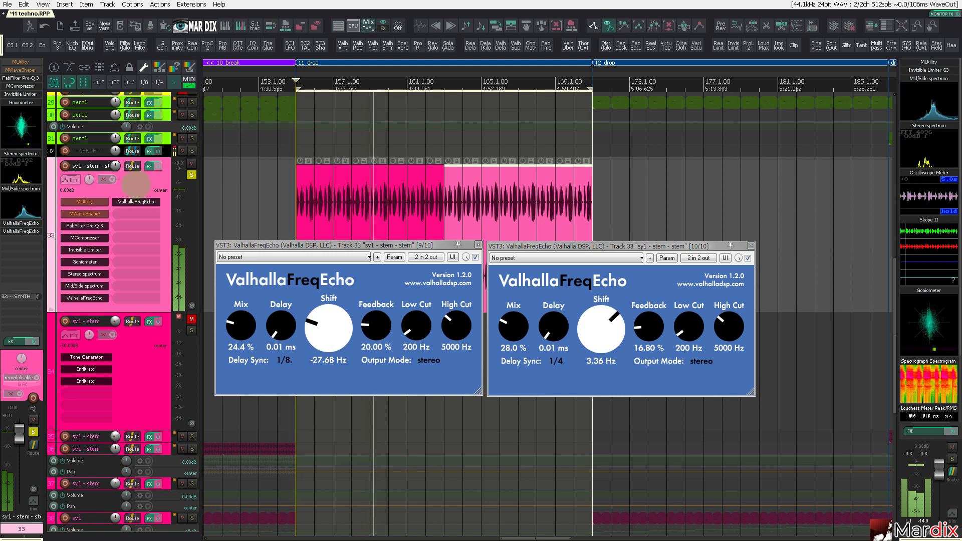
{"action": "left_click", "coordinate": [104, 202], "text": "alt"}
{"action": "left_click", "coordinate": [104, 201], "text": "alt"}
{"action": "left_click", "coordinate": [106, 202], "text": "alt"}
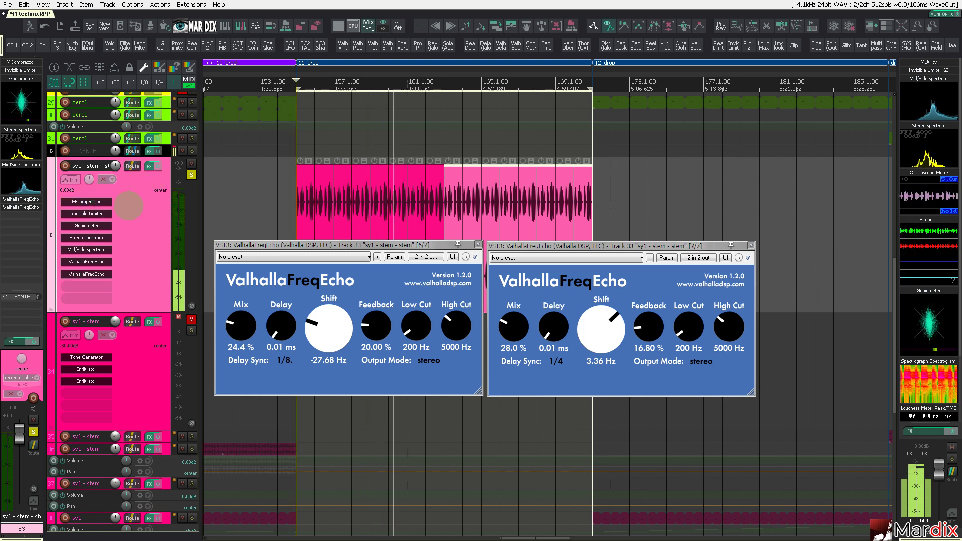
{"action": "key", "text": "ctrl+z"}
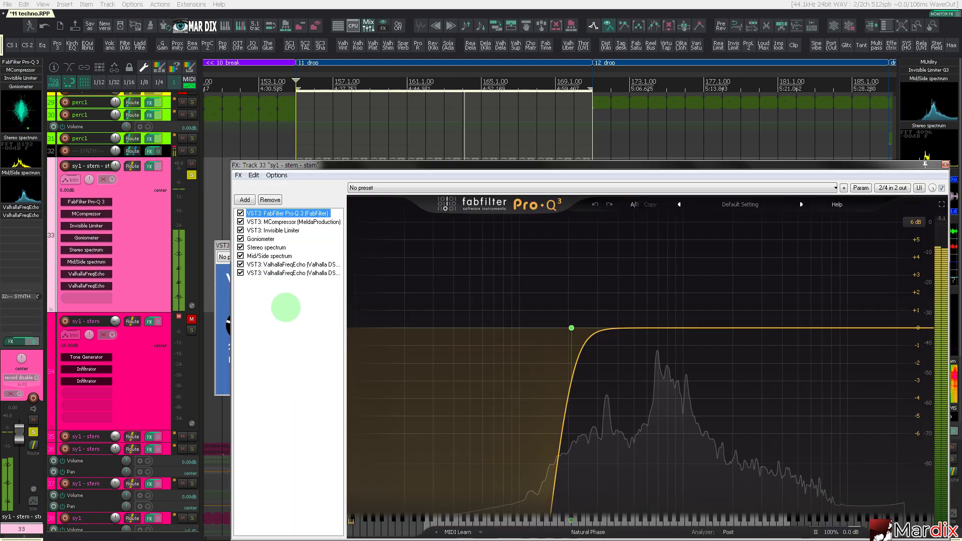
- Move both ValhallaFreqEcho instances above FabFilter Pro-Q 3 at the start of the chain and close the plugin windows
{"action": "left_click_drag", "start_coordinate": [266, 295], "coordinate": [294, 212]}
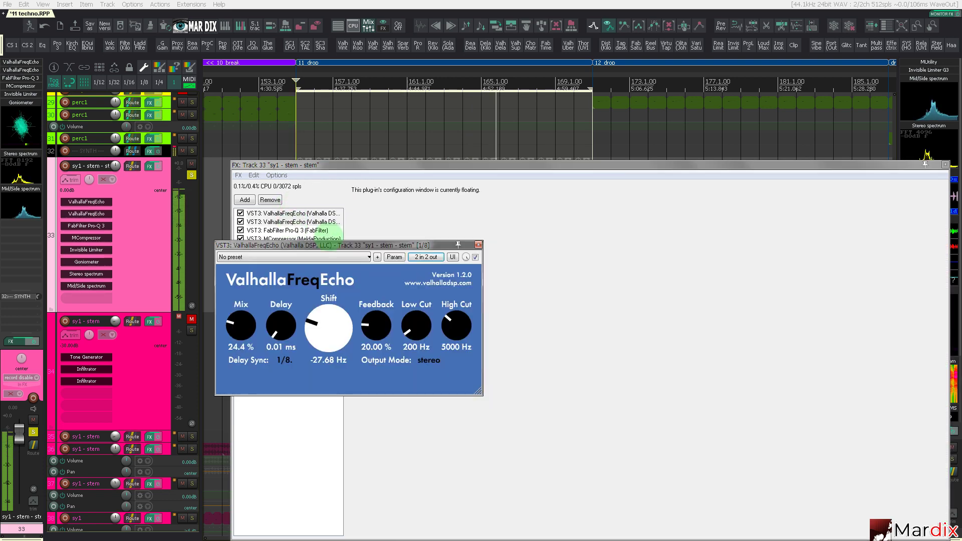
{"action": "left_click", "coordinate": [479, 245]}
{"action": "key", "text": "Escape"}
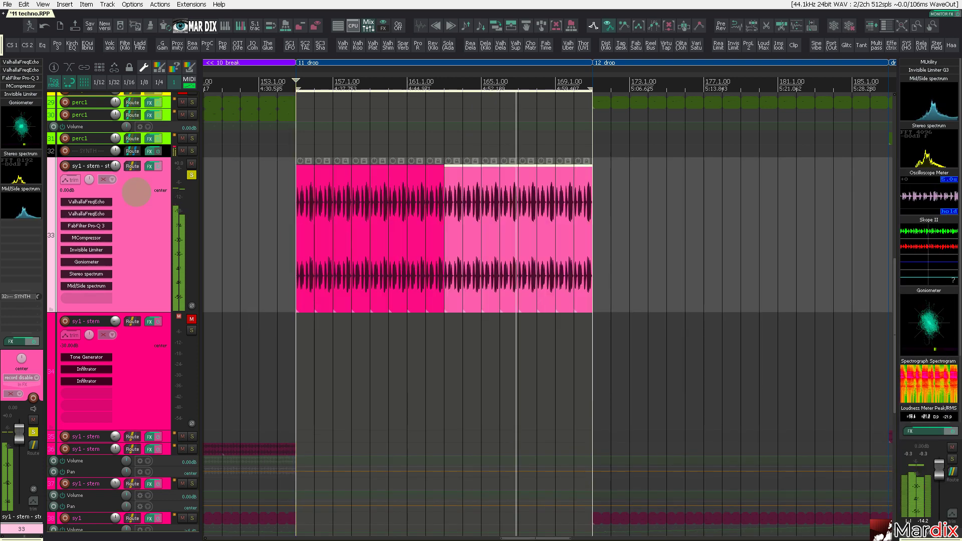
- Review FabFilter Pro-Q 3, MCompressor and Invisible Limiter in turn in the stem's effects chain
{"action": "left_click", "coordinate": [151, 166]}
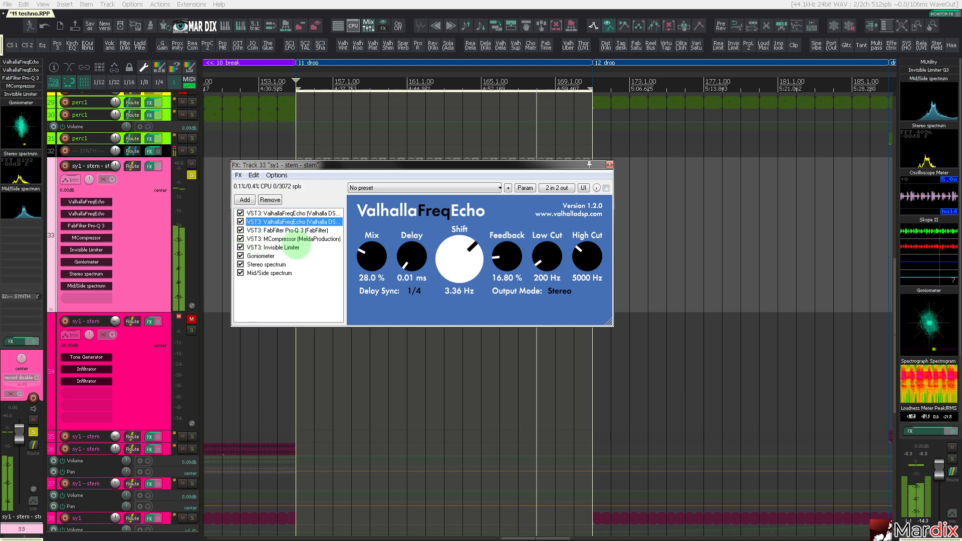
{"action": "left_click", "coordinate": [291, 231]}
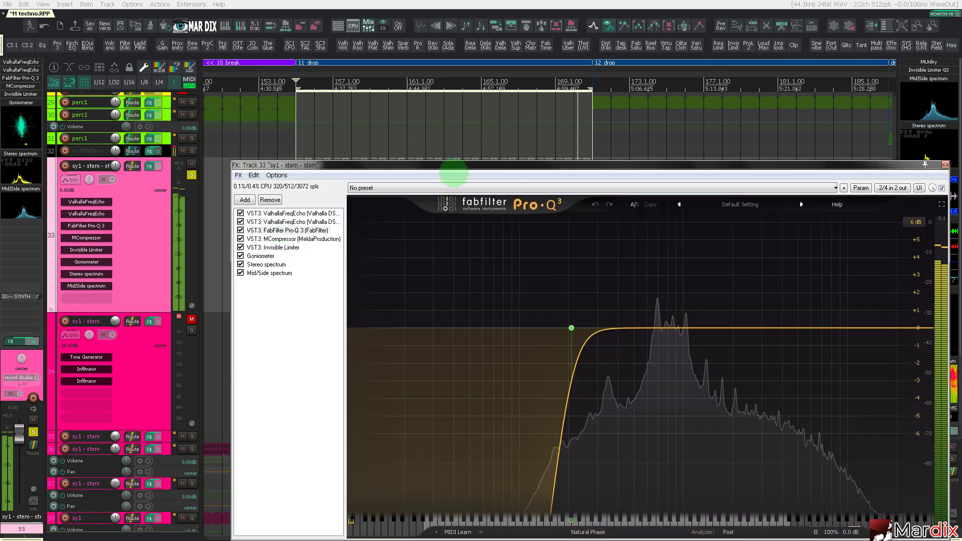
{"action": "left_click_drag", "start_coordinate": [452, 167], "coordinate": [408, 154]}
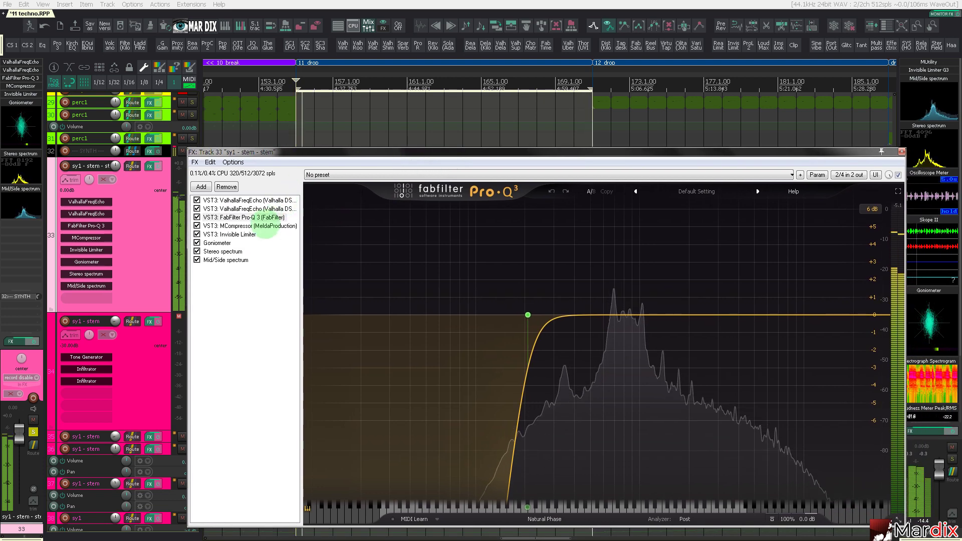
{"action": "left_click", "coordinate": [248, 226]}
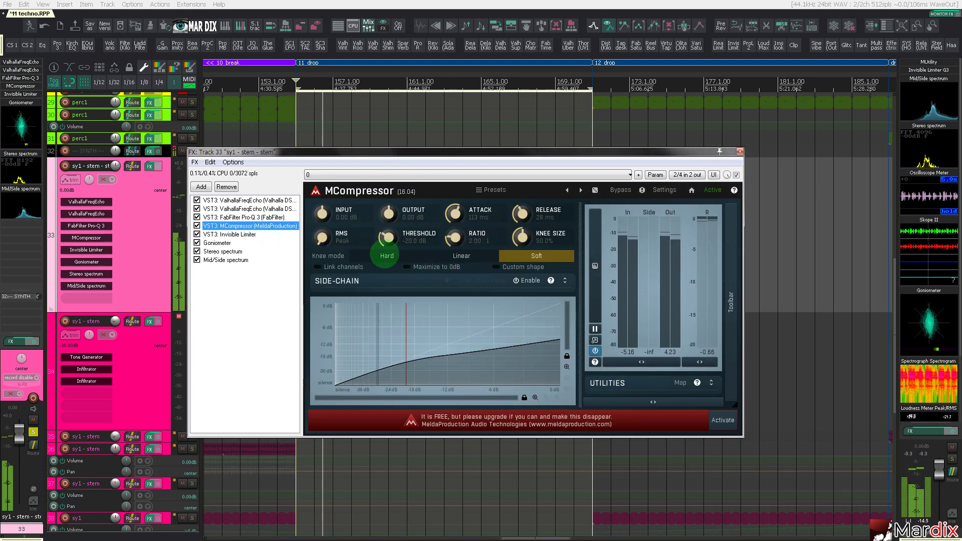
{"action": "left_click", "coordinate": [251, 235]}
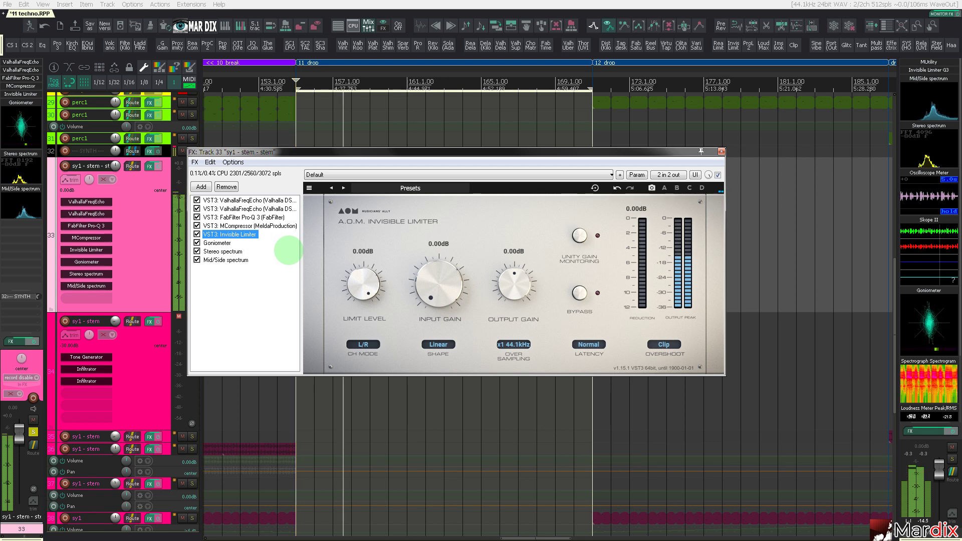
- Remove Goniometer, Stereo spectrum and Mid/Side spectrum from the stem's effects chain and close the chain window
{"action": "left_click_drag", "start_coordinate": [209, 286], "coordinate": [258, 246]}
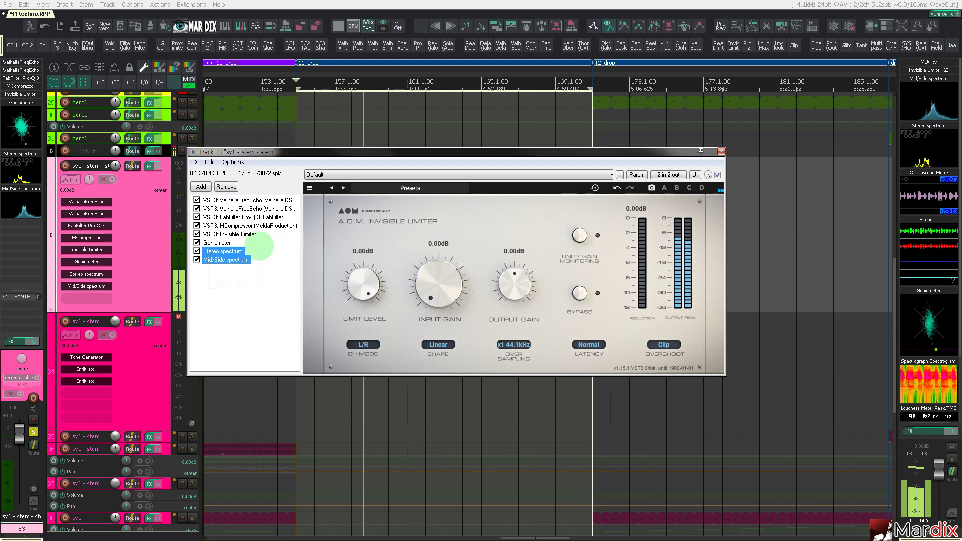
{"action": "key", "text": "Delete"}
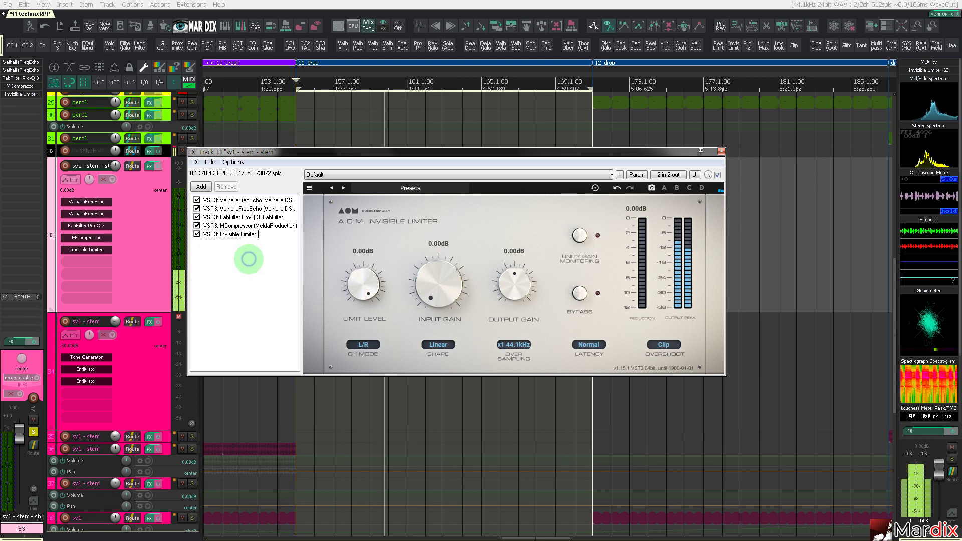
{"action": "key", "text": "Escape"}
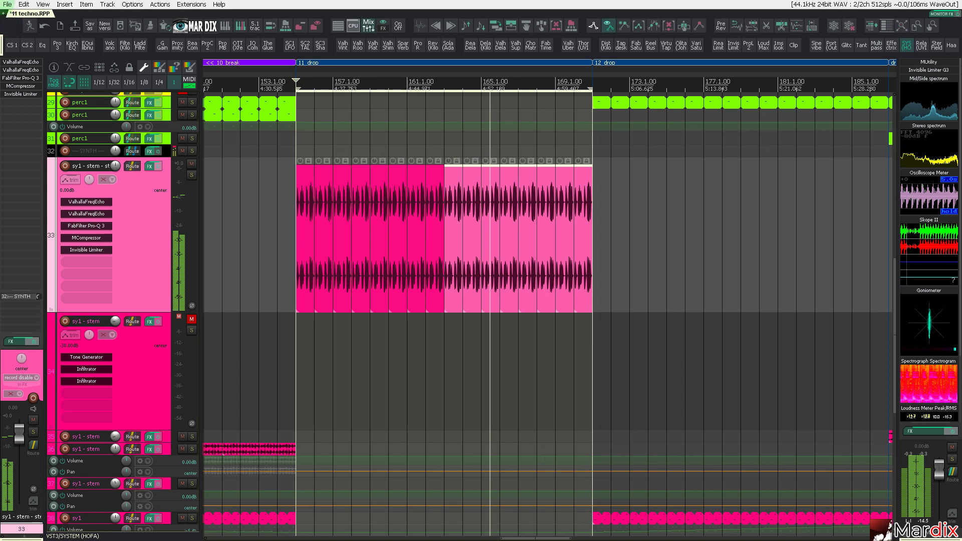
- Add the HOFA SYSTEM plugin to the stem track and move it between the second ValhallaFreqEcho and FabFilter Pro-Q 3
{"action": "left_click", "coordinate": [7, 4]}
{"action": "left_click", "coordinate": [38, 15]}
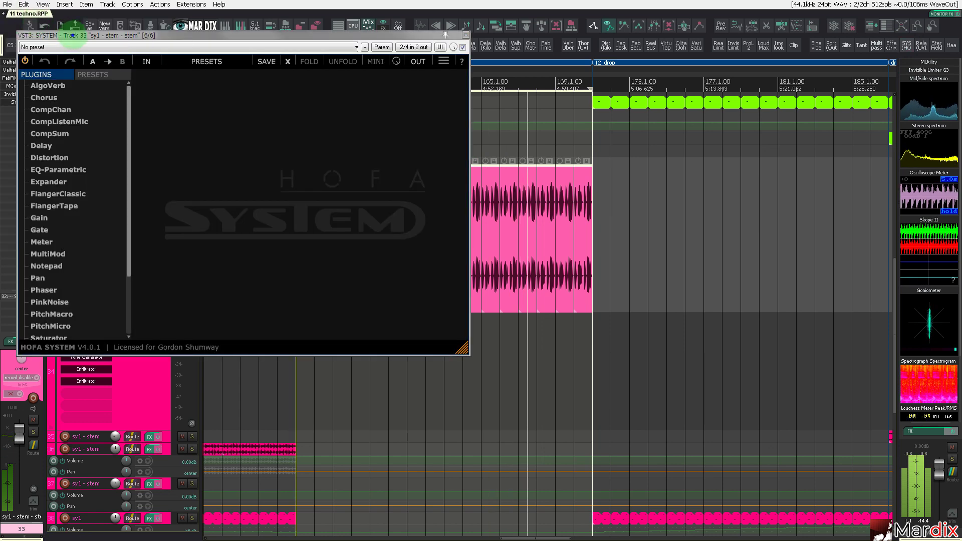
{"action": "left_click_drag", "start_coordinate": [73, 36], "coordinate": [297, 166]}
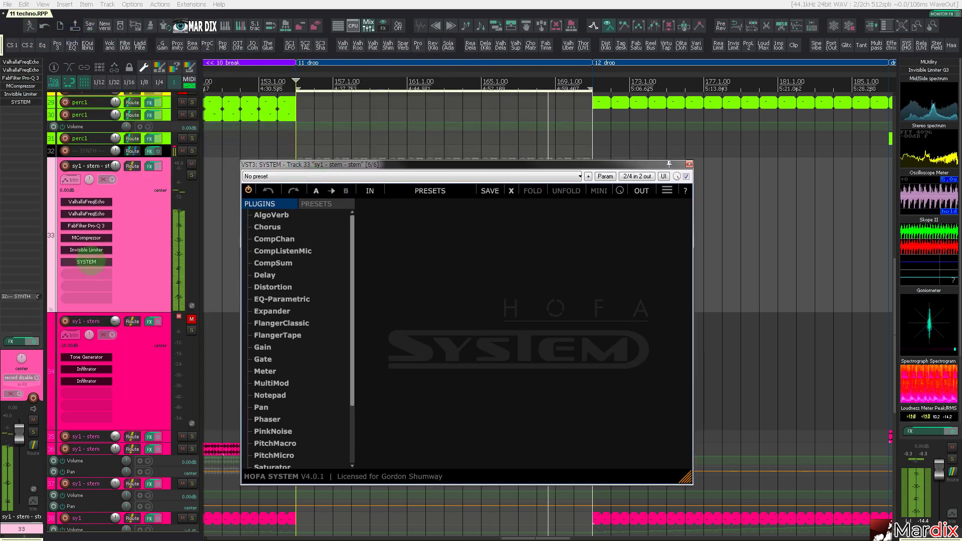
{"action": "left_click_drag", "start_coordinate": [86, 224], "coordinate": [88, 224]}
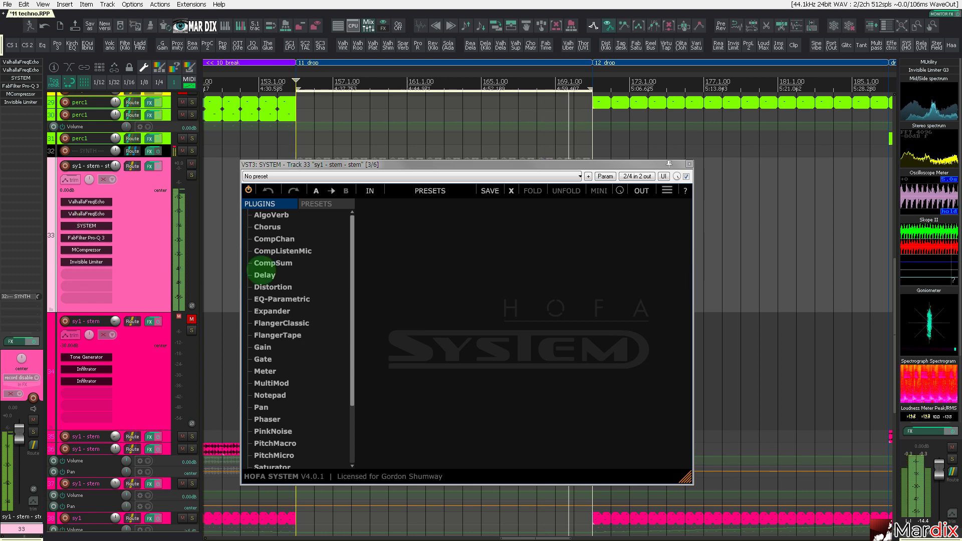
- Load the Phaser module into HOFA SYSTEM and switch its rate to tempo sync
{"action": "scroll", "coordinate": [270, 276], "scroll_direction": "down", "scroll_amount": 3}
{"action": "left_click_drag", "start_coordinate": [282, 339], "coordinate": [437, 268]}
{"action": "left_click", "coordinate": [378, 303]}
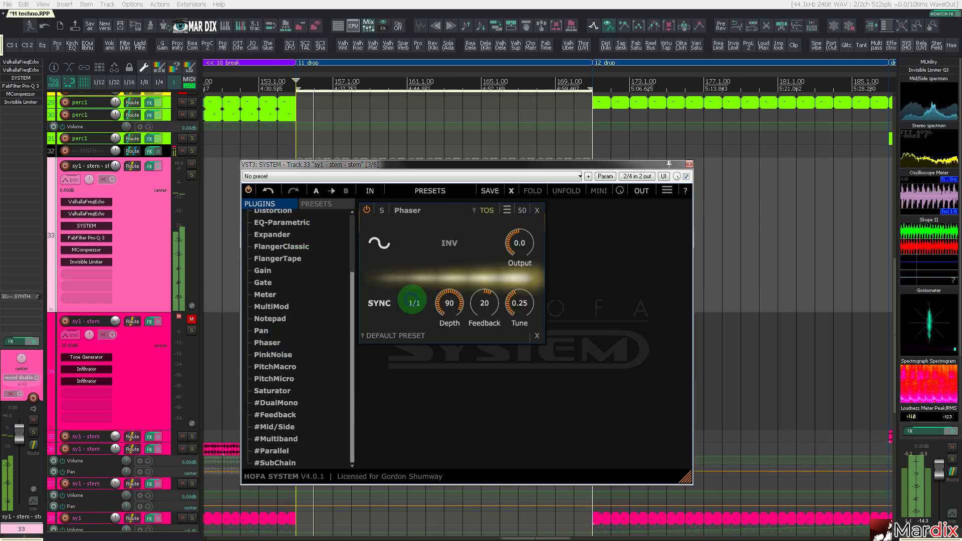
- Set the Phaser's synced rate to 1/4D and try the offset sine and crossed sine modulation waveforms
{"action": "left_click", "coordinate": [413, 302]}
{"action": "left_click", "coordinate": [455, 280]}
{"action": "left_click", "coordinate": [386, 246]}
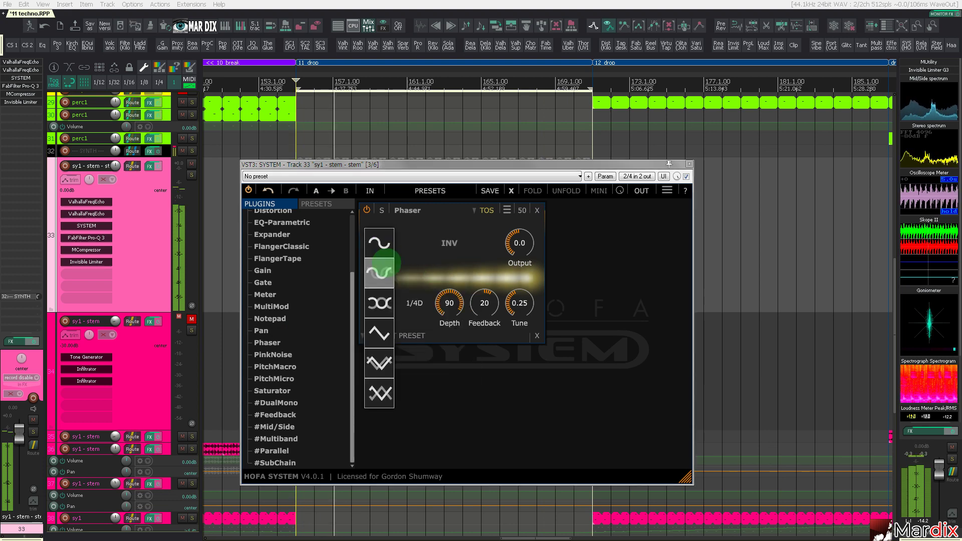
{"action": "left_click", "coordinate": [390, 266]}
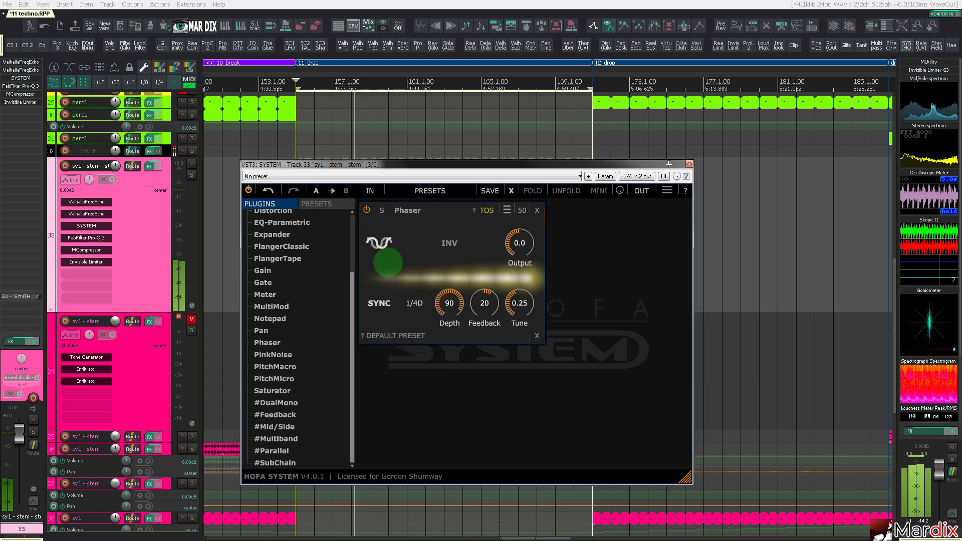
{"action": "left_click", "coordinate": [380, 246]}
{"action": "left_click", "coordinate": [380, 273]}
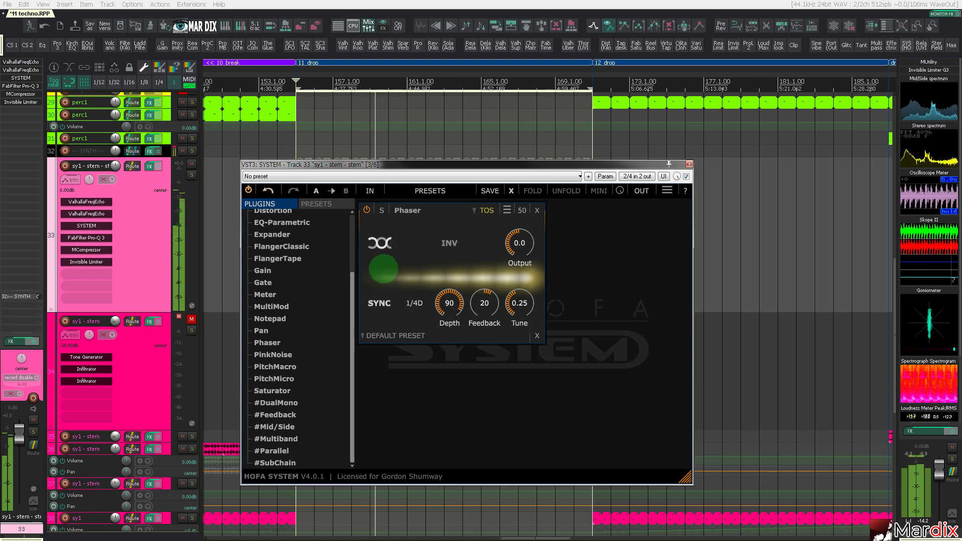
- Switch the Phaser's modulation waveform to the single triangle and its model to 7o9
{"action": "left_click", "coordinate": [381, 246]}
{"action": "left_click", "coordinate": [380, 273]}
{"action": "left_click", "coordinate": [380, 273]}
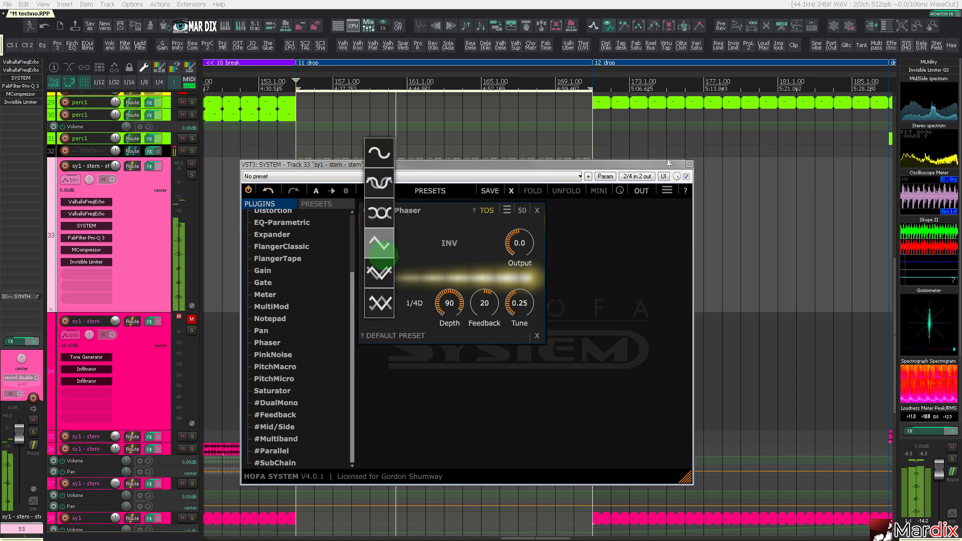
{"action": "left_click", "coordinate": [380, 273]}
{"action": "left_click", "coordinate": [380, 273]}
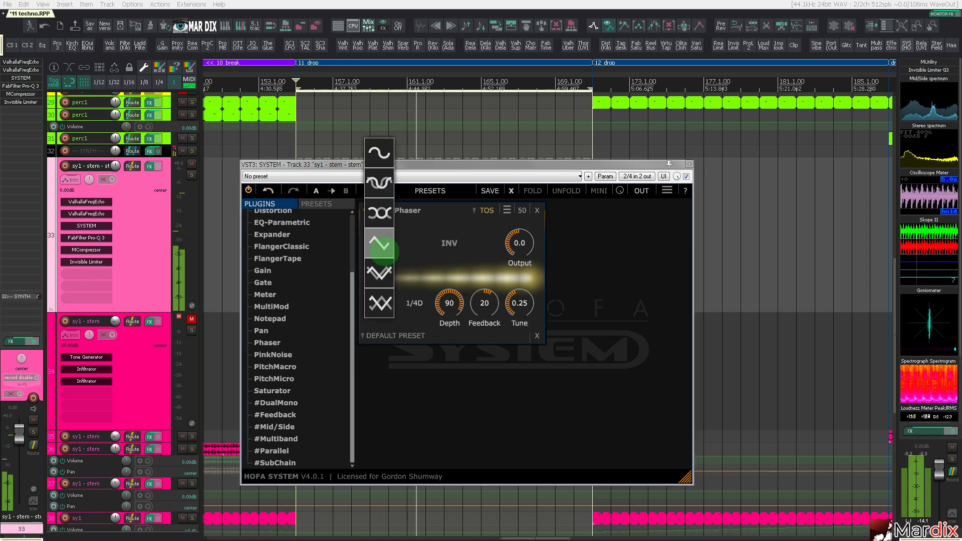
{"action": "left_click", "coordinate": [380, 244]}
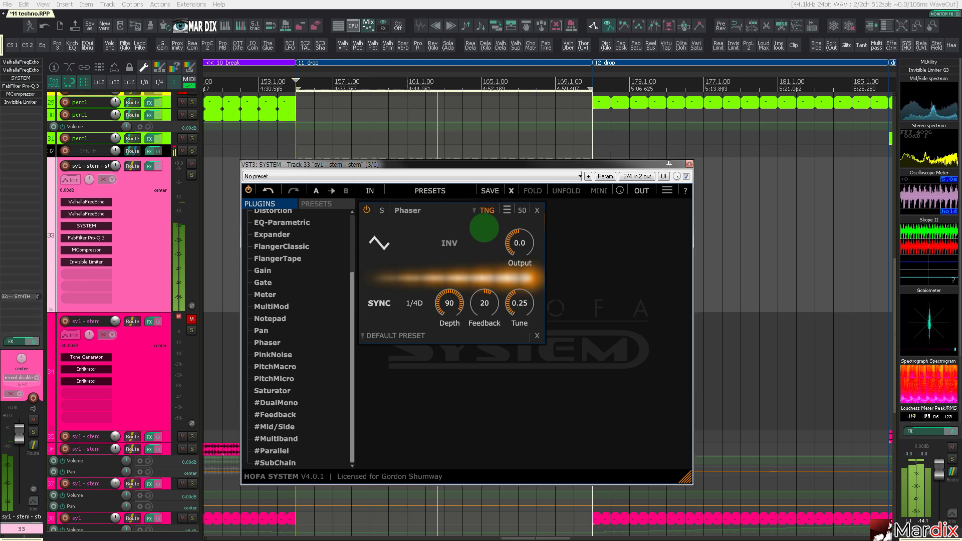
{"action": "left_click", "coordinate": [486, 210]}
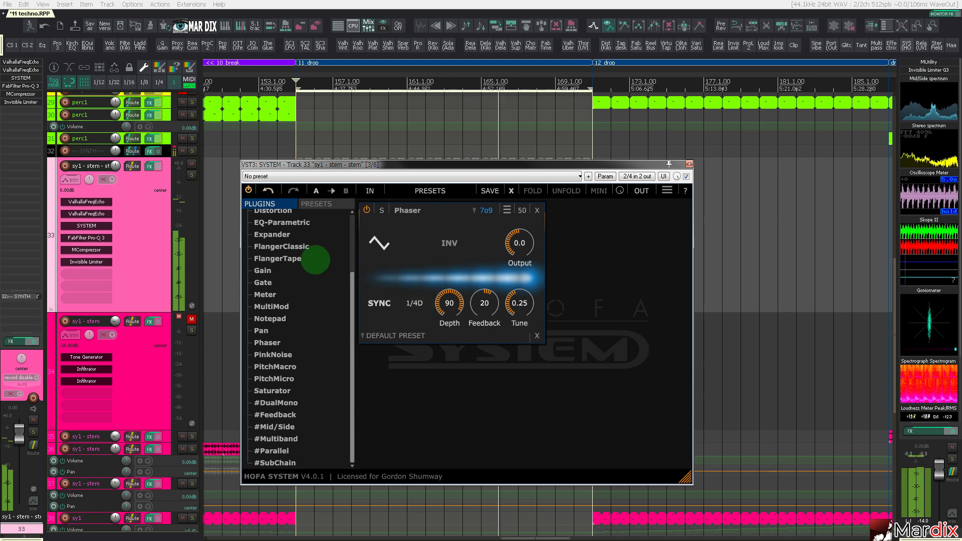
- Try a FlangerClassic module below the Phaser with a synced 1/2T rate and 3.80 delay, and remove it again
{"action": "left_click_drag", "start_coordinate": [300, 246], "coordinate": [579, 271]}
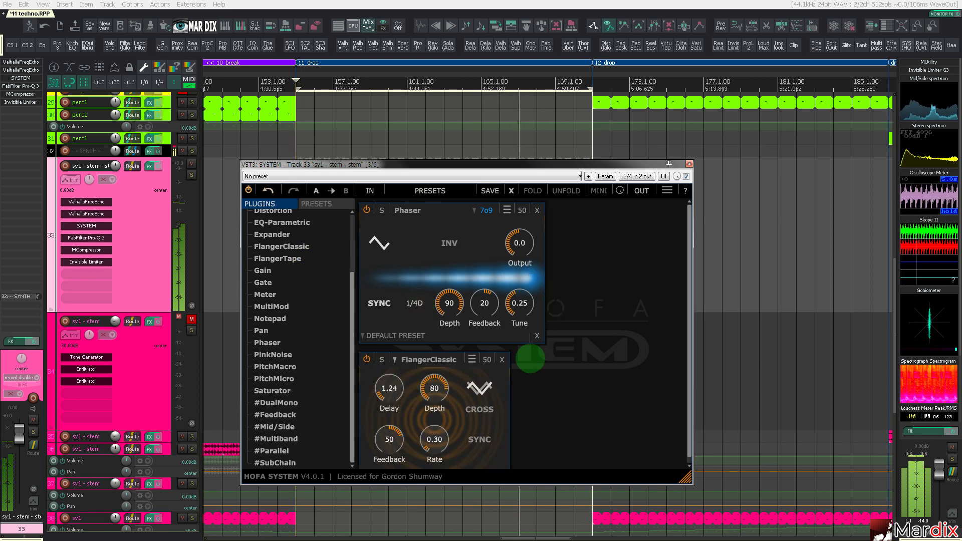
{"action": "scroll", "coordinate": [530, 360], "scroll_direction": "down", "scroll_amount": 1}
{"action": "left_click", "coordinate": [481, 433]}
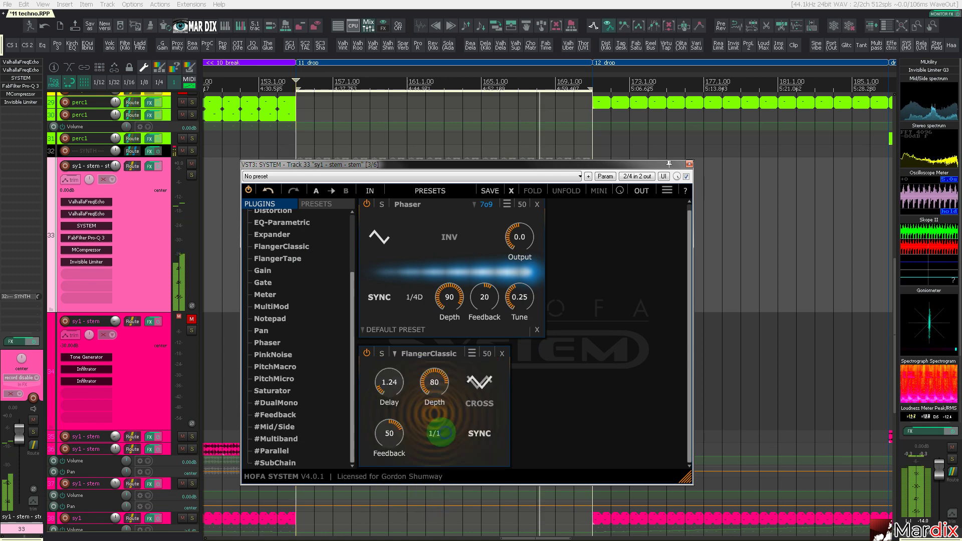
{"action": "left_click", "coordinate": [440, 432]}
{"action": "left_click", "coordinate": [426, 418]}
{"action": "left_click", "coordinate": [423, 429]}
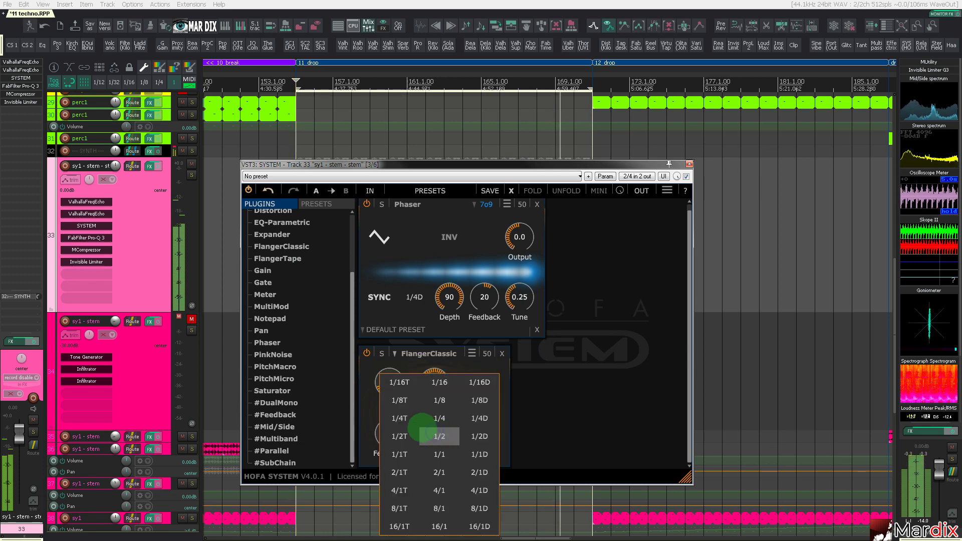
{"action": "left_click", "coordinate": [411, 432]}
{"action": "left_click_drag", "start_coordinate": [397, 384], "coordinate": [401, 369]}
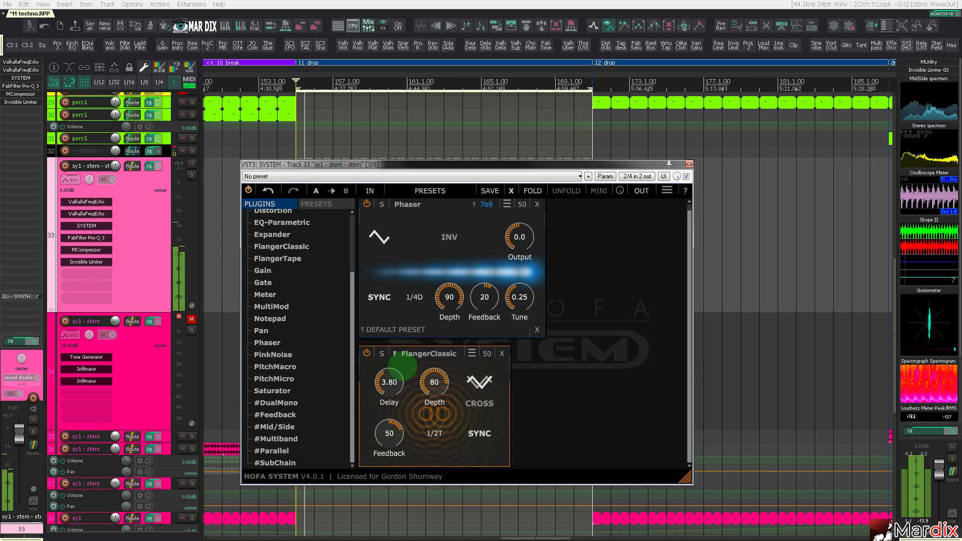
{"action": "left_click", "coordinate": [502, 354]}
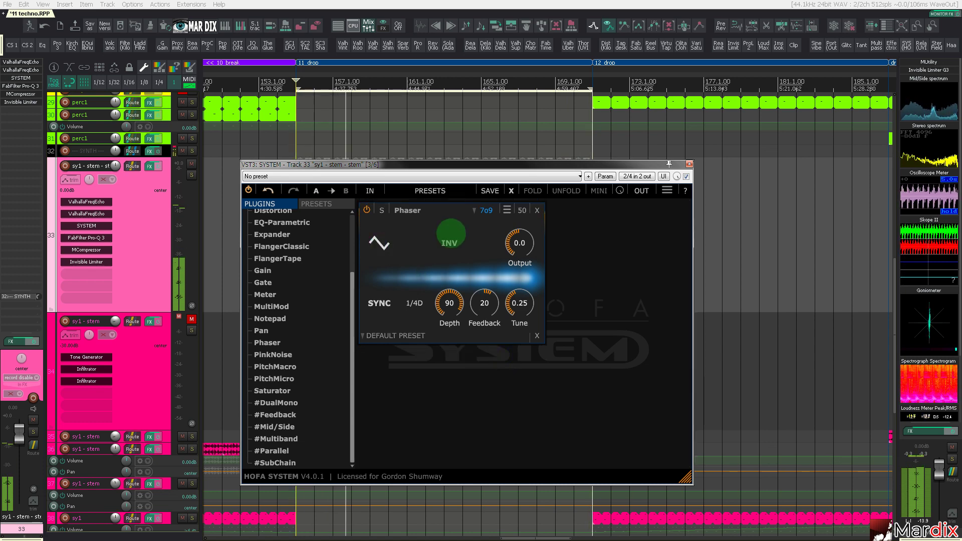
- Compare the Phaser's Odo model with 7o9, return to 7o9 and close the HOFA SYSTEM window
{"action": "left_click", "coordinate": [491, 219]}
{"action": "left_click", "coordinate": [490, 224]}
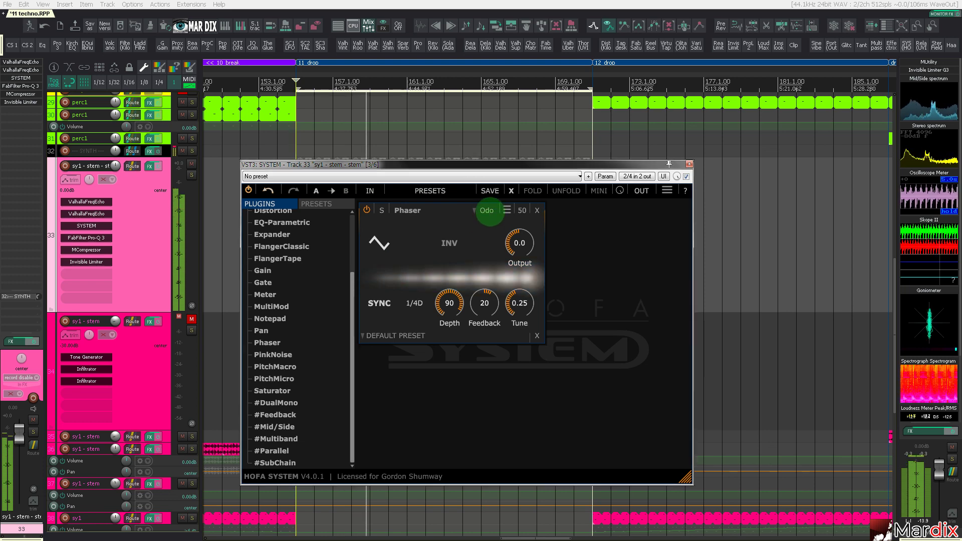
{"action": "left_click", "coordinate": [487, 210]}
{"action": "left_click", "coordinate": [486, 196]}
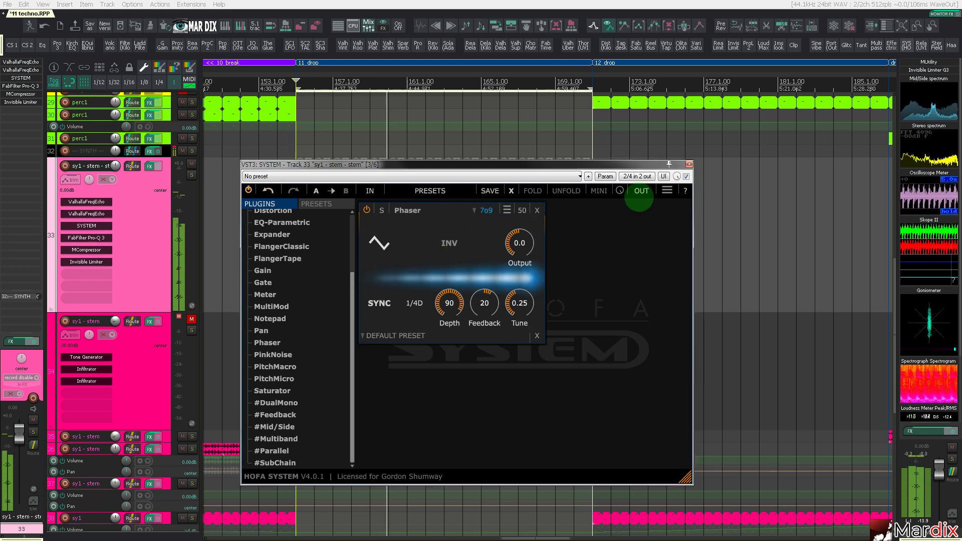
{"action": "left_click", "coordinate": [689, 164]}
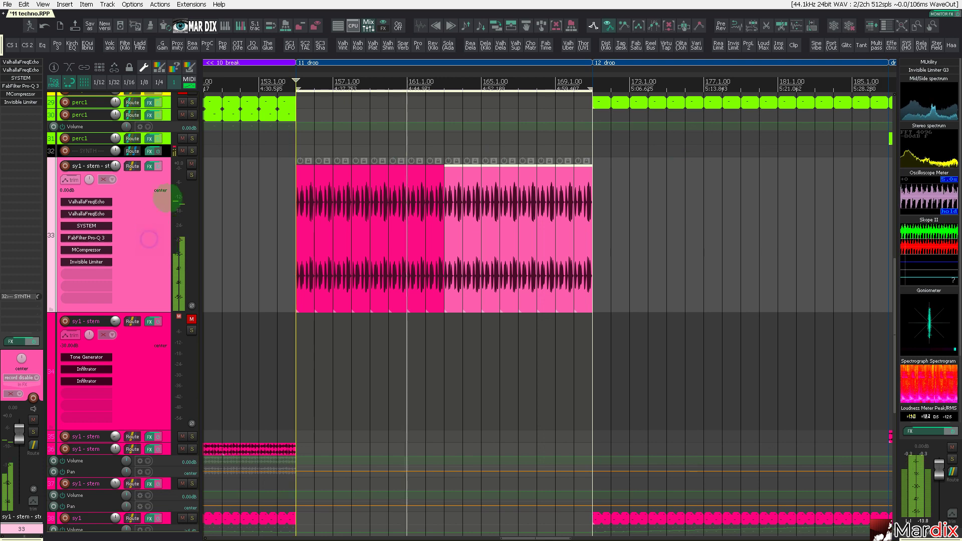
- Solo the processed stem track 33 and bypass both of its ValhallaFreqEcho plugins
{"action": "left_click", "coordinate": [191, 175]}
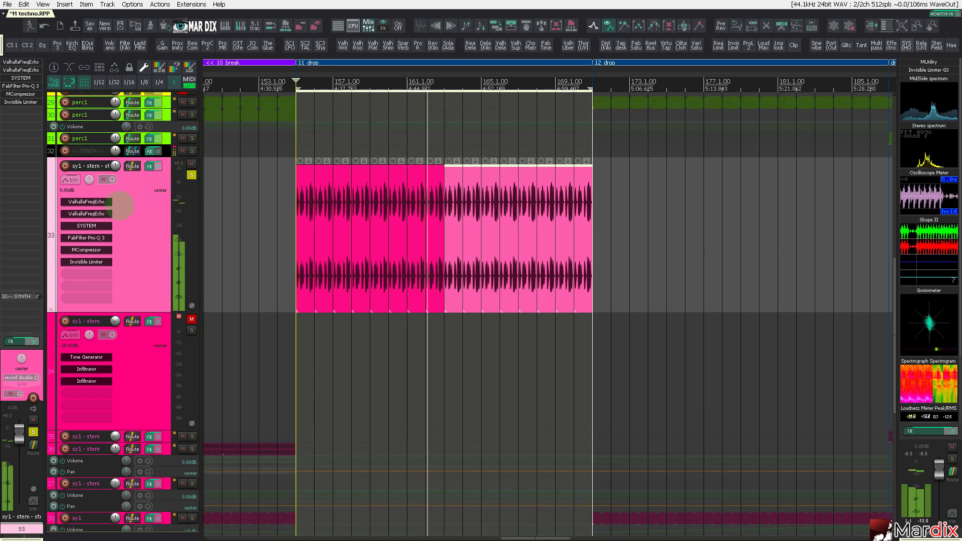
{"action": "left_click", "coordinate": [108, 203]}
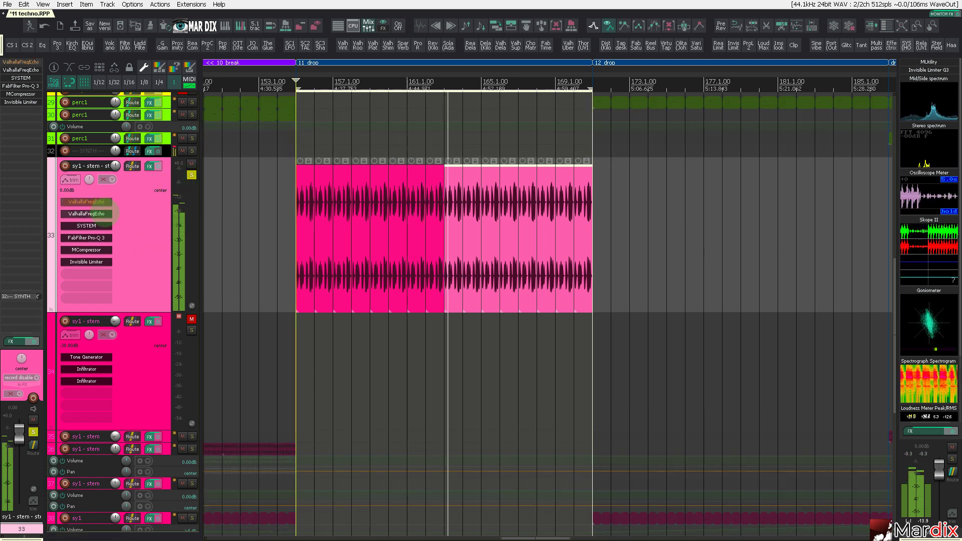
{"action": "left_click", "coordinate": [107, 214]}
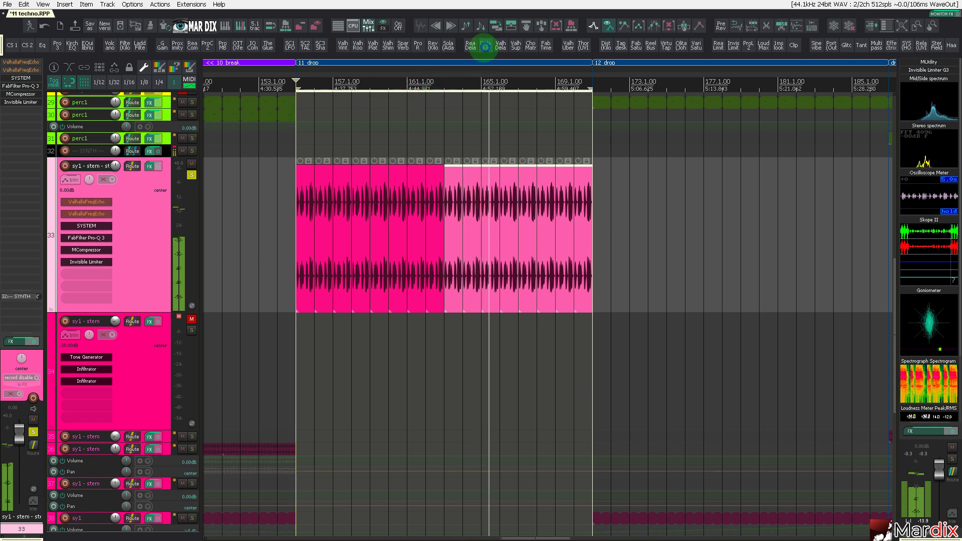
- Add the Kilohearts Delay to track 33 and place it between the second ValhallaFreqEcho and SYSTEM
{"action": "left_click", "coordinate": [484, 46]}
{"action": "left_click_drag", "start_coordinate": [100, 60], "coordinate": [280, 138]}
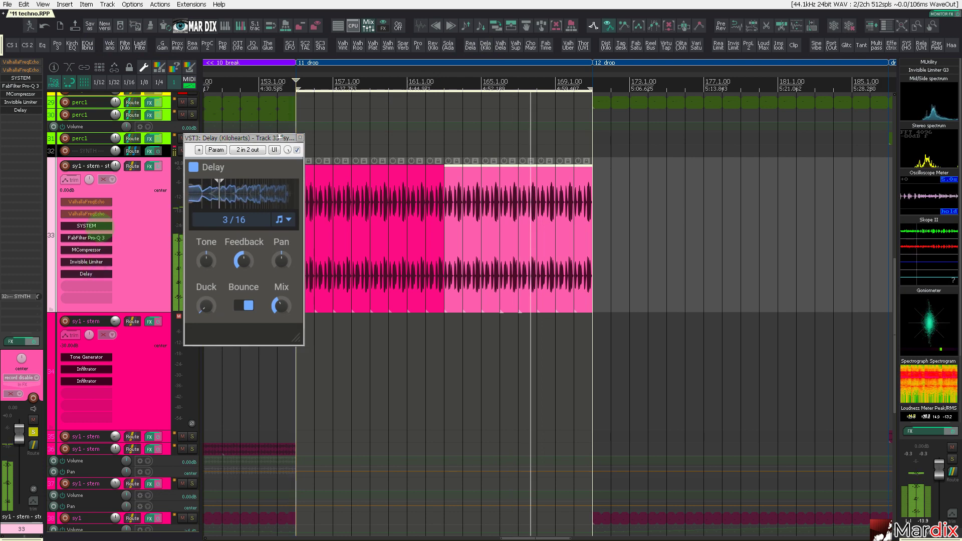
{"action": "left_click_drag", "start_coordinate": [94, 274], "coordinate": [95, 227]}
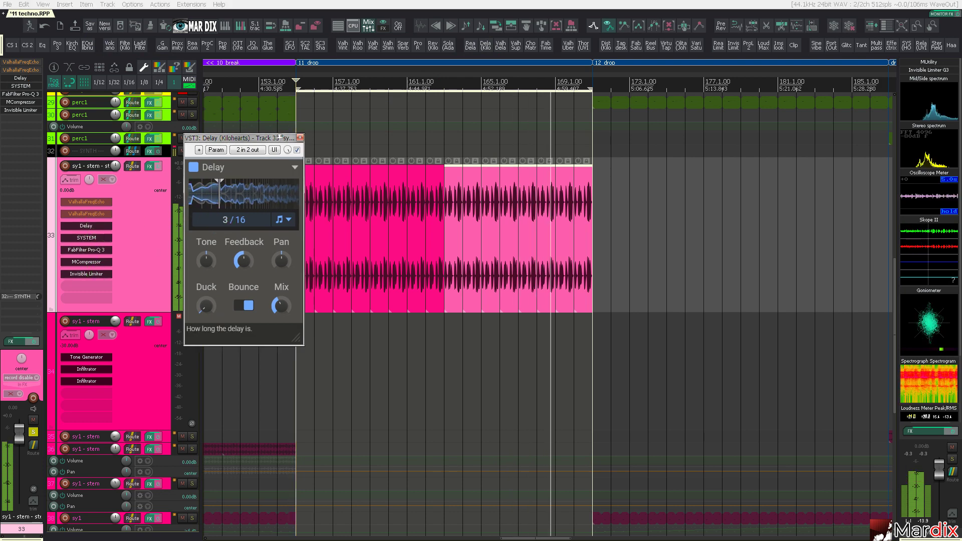
- Set the Delay's time to 5/16 and its pan to 49 % L, with Bounce switched off
{"action": "left_click", "coordinate": [212, 206]}
{"action": "left_click", "coordinate": [244, 260]}
{"action": "left_click_drag", "start_coordinate": [281, 260], "coordinate": [281, 285]}
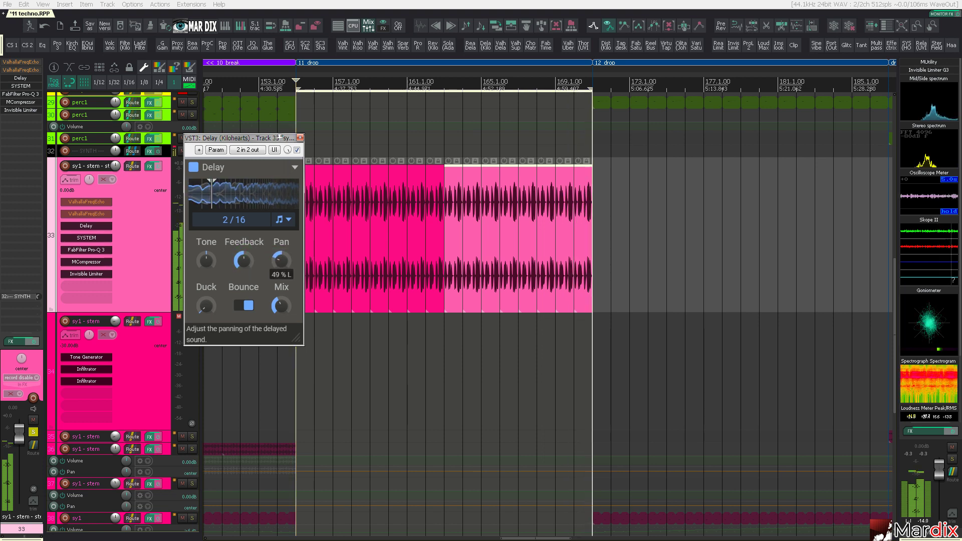
{"action": "left_click", "coordinate": [249, 306]}
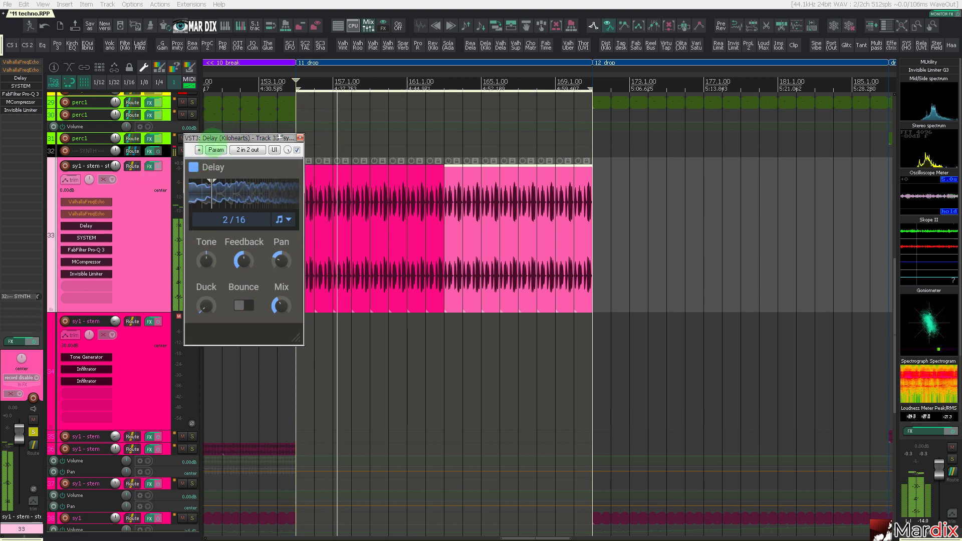
{"action": "left_click_drag", "start_coordinate": [280, 136], "coordinate": [393, 191]}
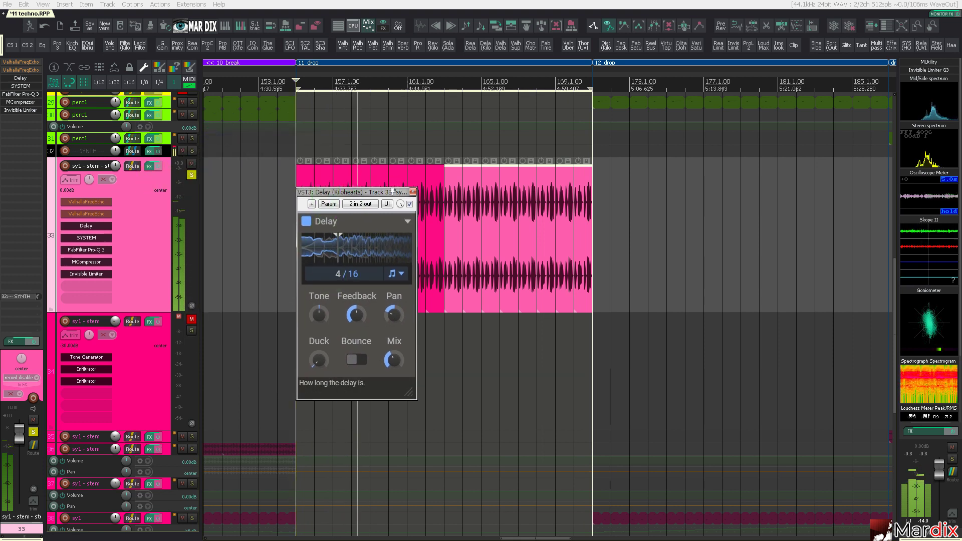
{"action": "mouse_move", "coordinate": [326, 274]}
{"action": "left_mouse_down"}
{"action": "mouse_move", "coordinate": [211, 221]}
{"action": "mouse_move", "coordinate": [247, 213]}
{"action": "mouse_move", "coordinate": [318, 271]}
{"action": "left_mouse_up"}
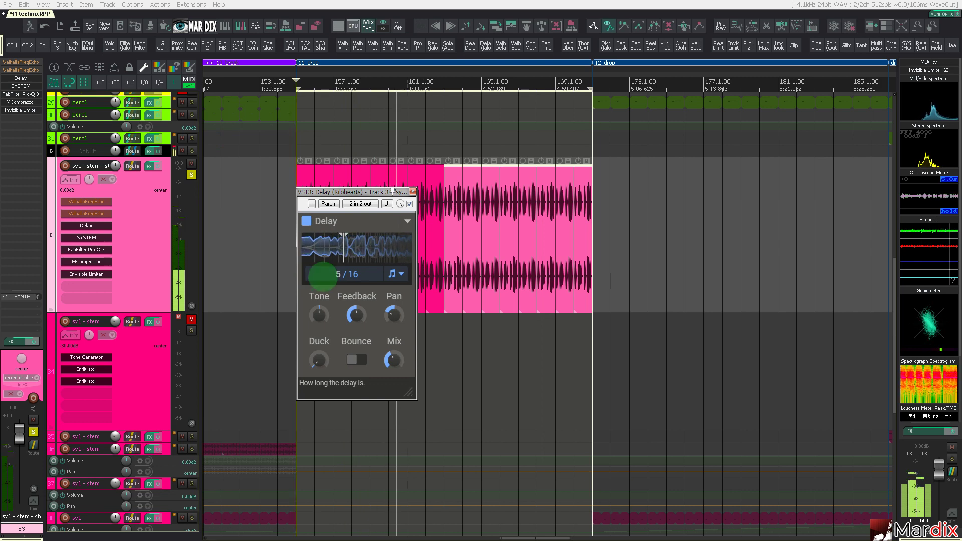
- Unsolo track 33 and move the Delay window clear of the upper waveforms
{"action": "left_click", "coordinate": [192, 174]}
{"action": "left_click", "coordinate": [370, 220]}
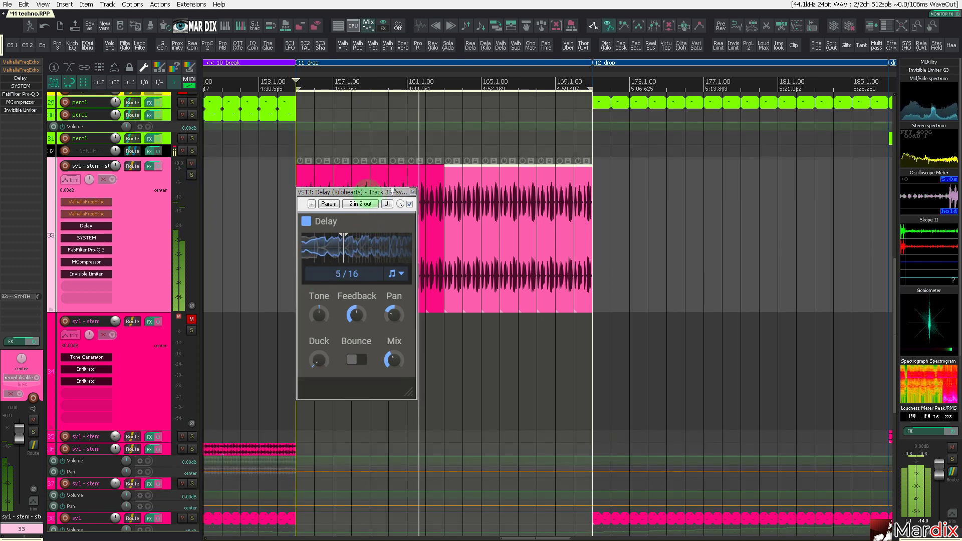
{"action": "left_click_drag", "start_coordinate": [394, 191], "coordinate": [449, 254]}
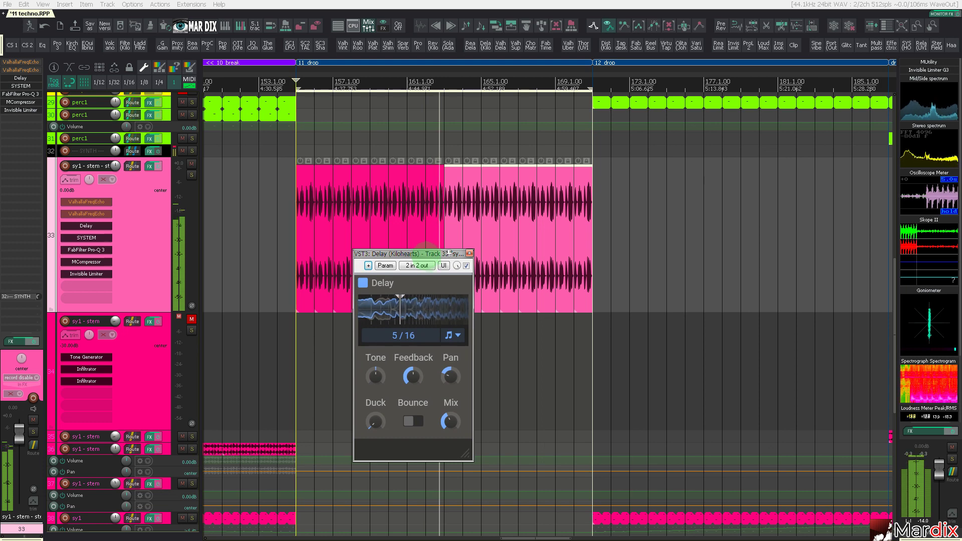
{"action": "left_click_drag", "start_coordinate": [450, 253], "coordinate": [457, 270]}
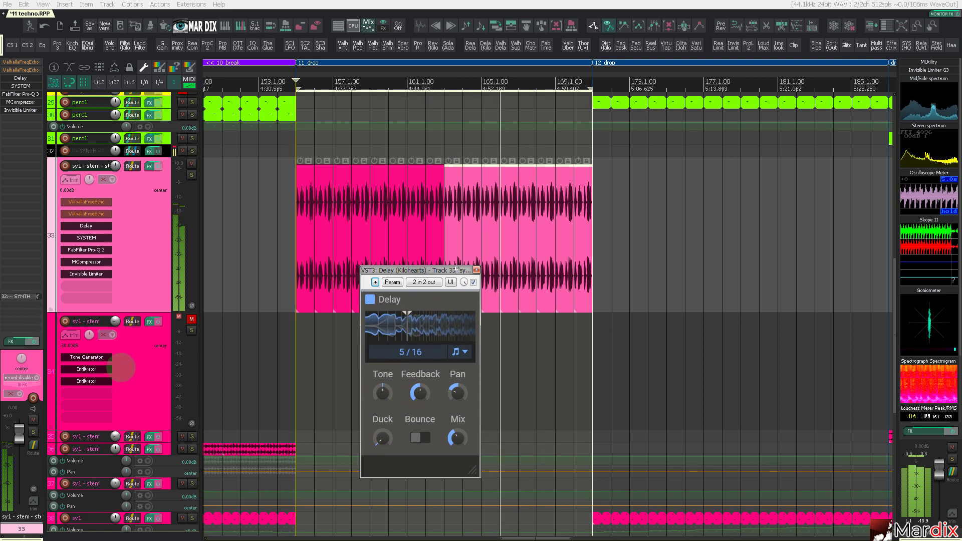
- Remove the last Infiltrator from stem track 34 and unmute the track
{"action": "left_click", "coordinate": [104, 380], "text": "alt"}
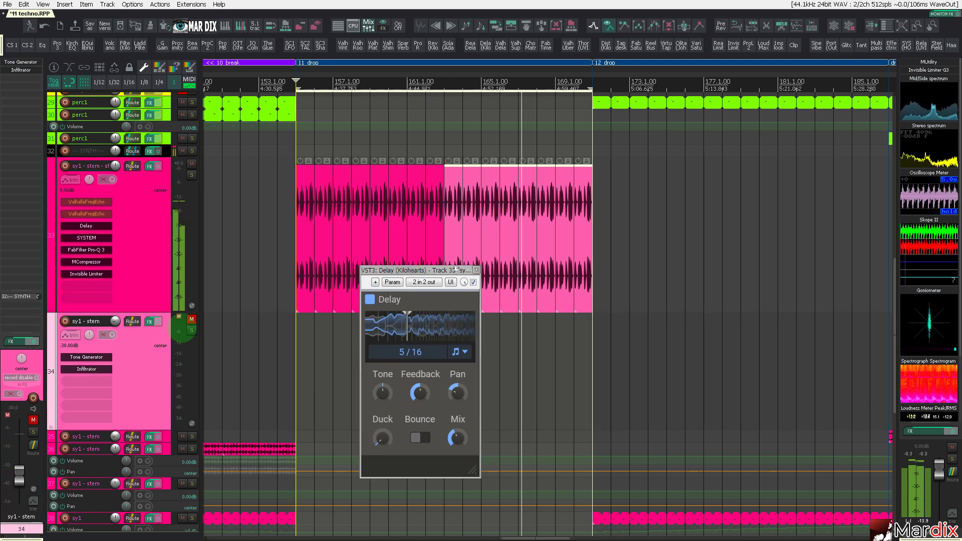
{"action": "left_click", "coordinate": [191, 319]}
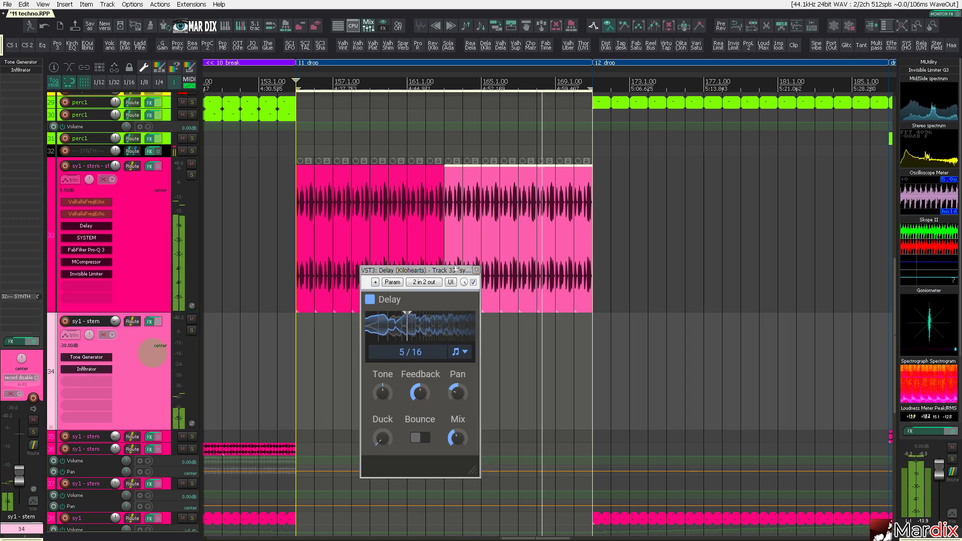
- Move playback into region 12 drop and solo stem track 34 with its volume at 0.00 dB
{"action": "left_click", "coordinate": [661, 294]}
{"action": "left_click", "coordinate": [661, 295]}
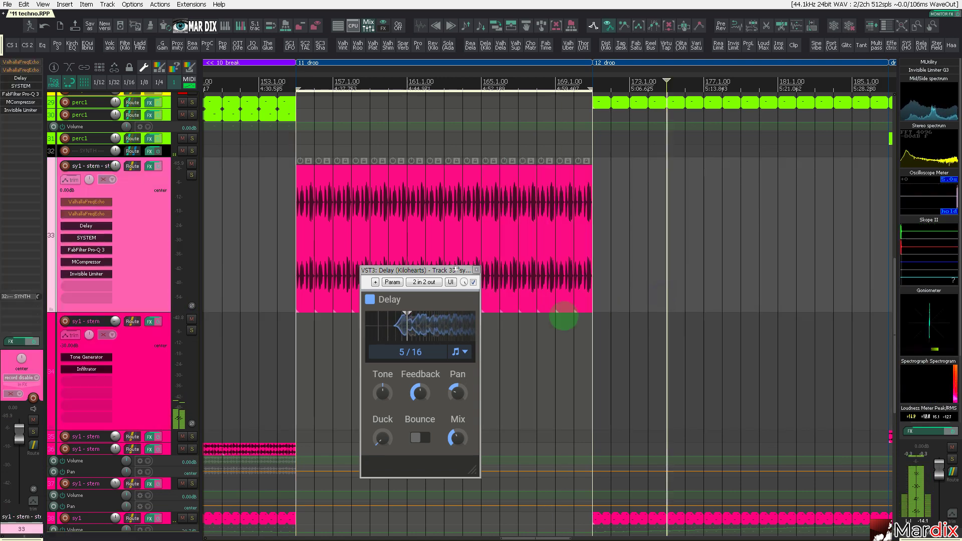
{"action": "left_click", "coordinate": [192, 331]}
{"action": "left_click", "coordinate": [191, 330]}
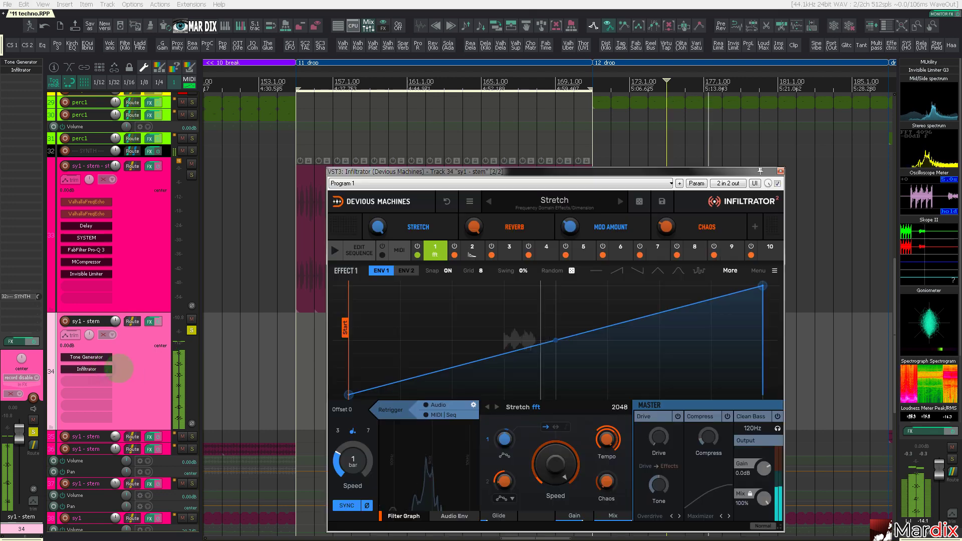
- Audition the Infiltrator Dimension presets on track 34, from Tight Grains through Twisted Backdrop, Unison and Whirlpool to Wonky
{"action": "left_click", "coordinate": [86, 369]}
{"action": "left_click", "coordinate": [539, 203]}
{"action": "scroll", "coordinate": [521, 416], "scroll_direction": "down", "scroll_amount": 1}
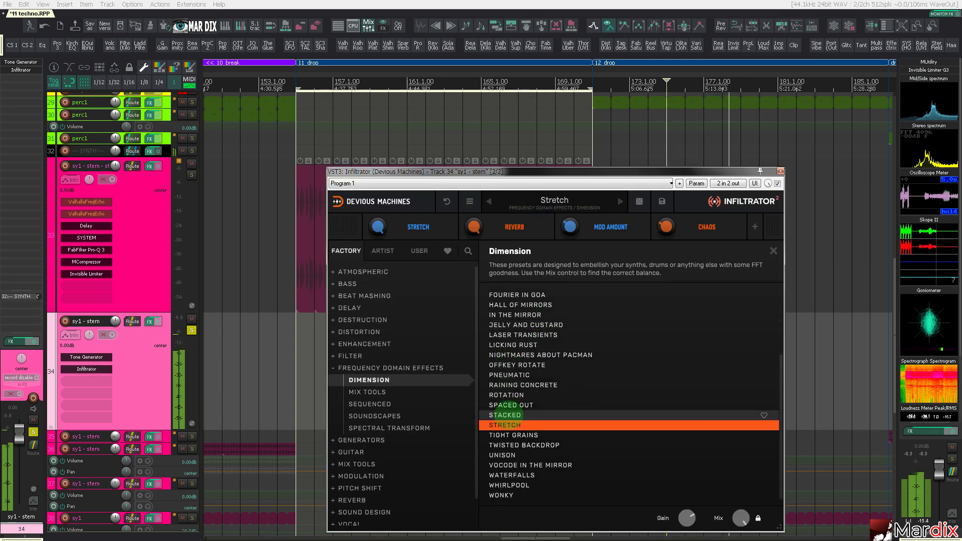
{"action": "left_click", "coordinate": [516, 434]}
{"action": "left_click", "coordinate": [526, 445]}
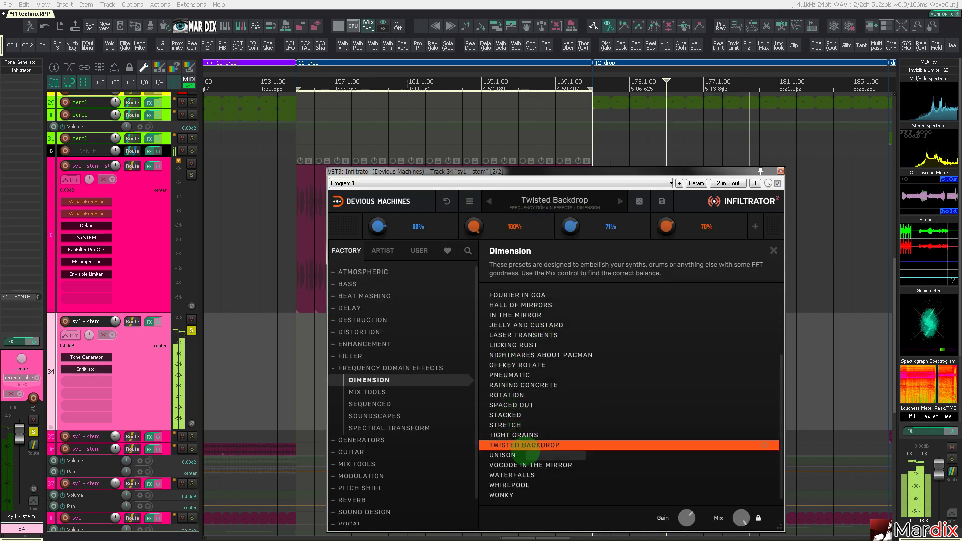
{"action": "left_click", "coordinate": [532, 455]}
{"action": "left_click", "coordinate": [535, 464]}
{"action": "left_click", "coordinate": [536, 454]}
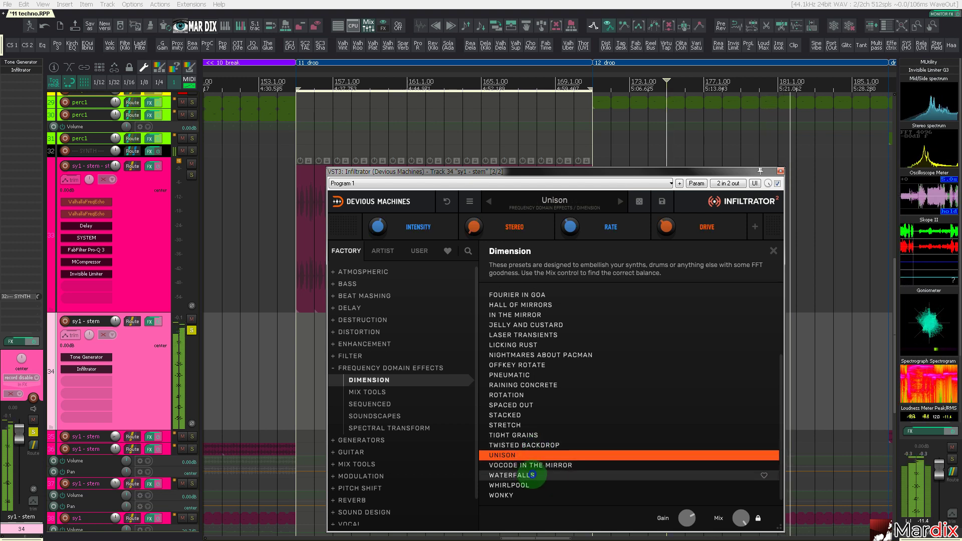
{"action": "left_click", "coordinate": [532, 475]}
{"action": "left_click", "coordinate": [526, 485]}
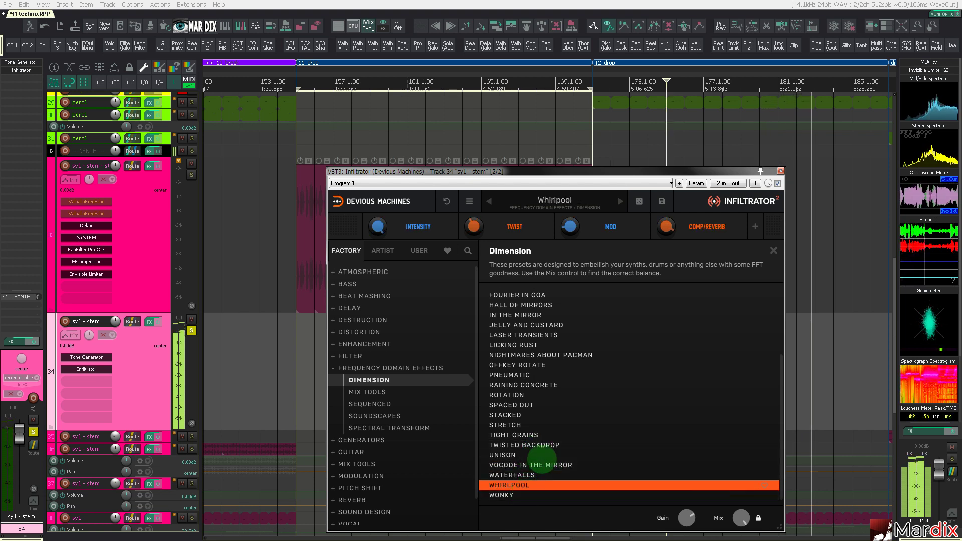
{"action": "left_click", "coordinate": [501, 495]}
- Audition the Infiltrator Sequenced presets on track 34 from Wetland up through Visitations and Timecraft to Stacked
{"action": "left_click", "coordinate": [379, 404]}
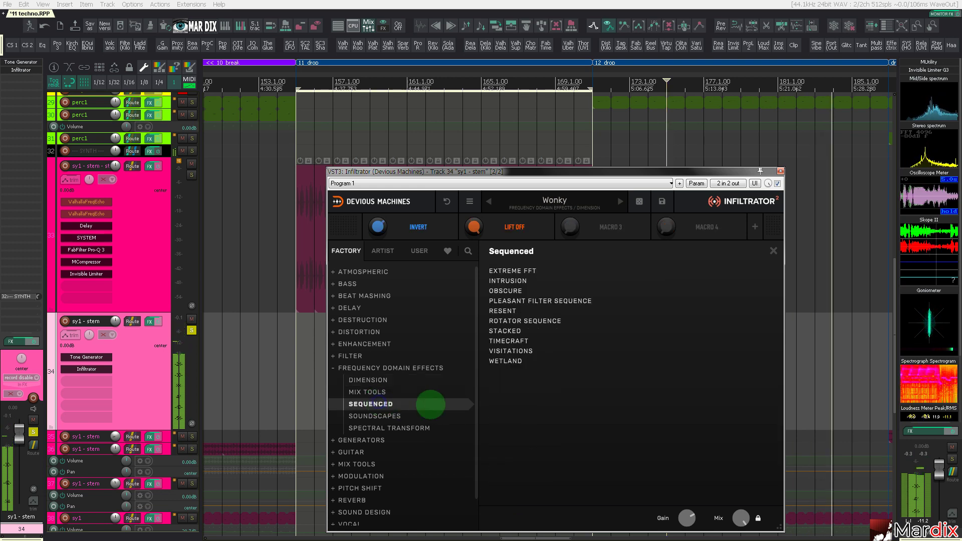
{"action": "left_click", "coordinate": [524, 362]}
{"action": "left_click", "coordinate": [532, 351]}
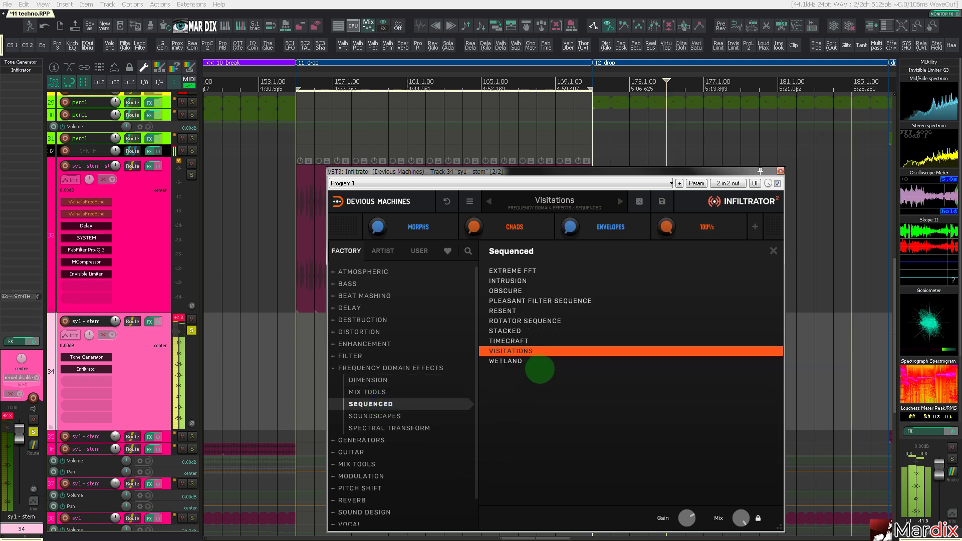
{"action": "key", "text": "Up"}
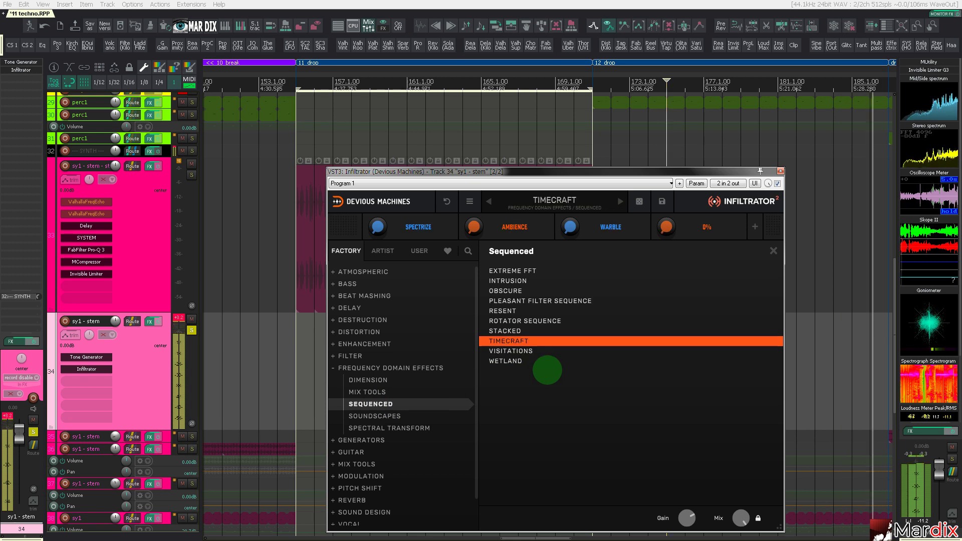
{"action": "key", "text": "Up"}
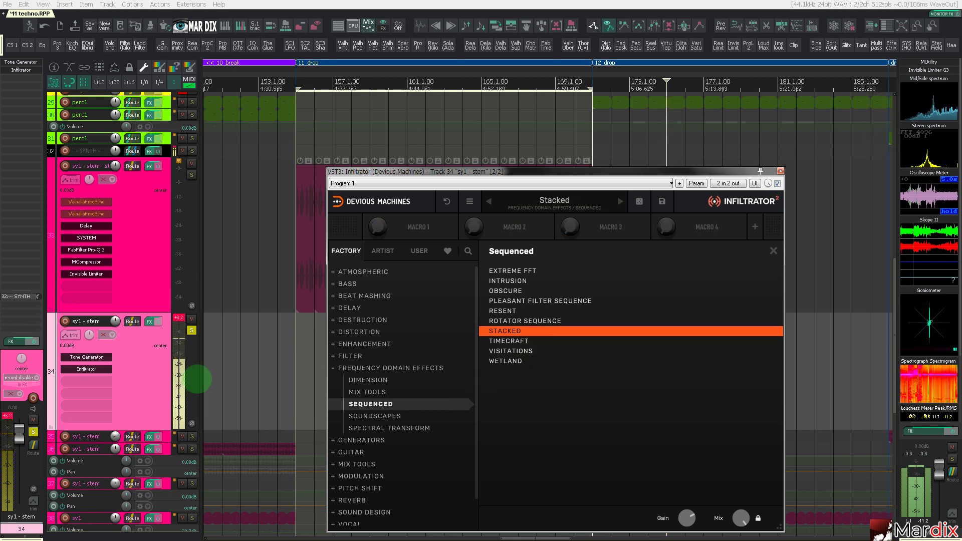
- Show track 34's Tone Generator beside Infiltrator, then audition the Sequenced preset Rotator Sequence and load Resent
{"action": "left_click", "coordinate": [100, 357]}
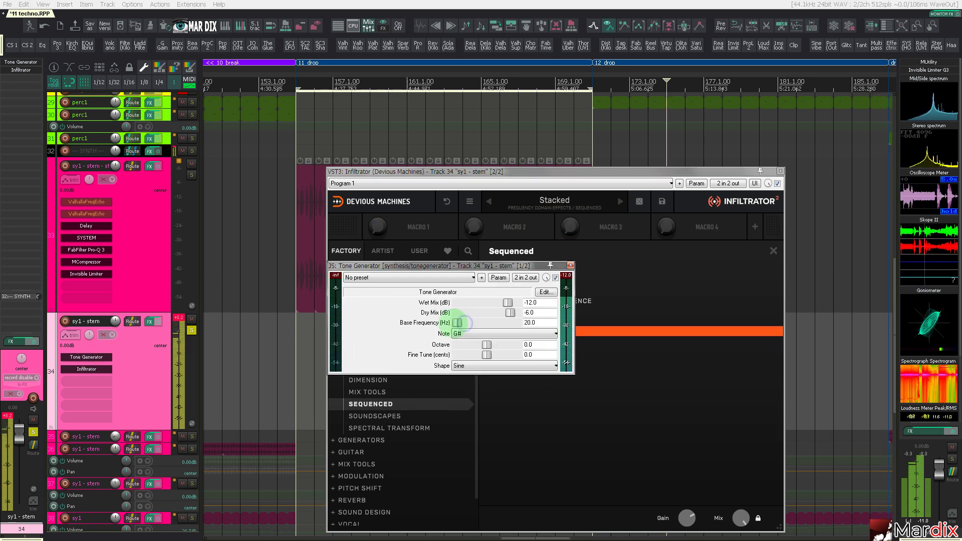
{"action": "left_click_drag", "start_coordinate": [470, 266], "coordinate": [211, 303]}
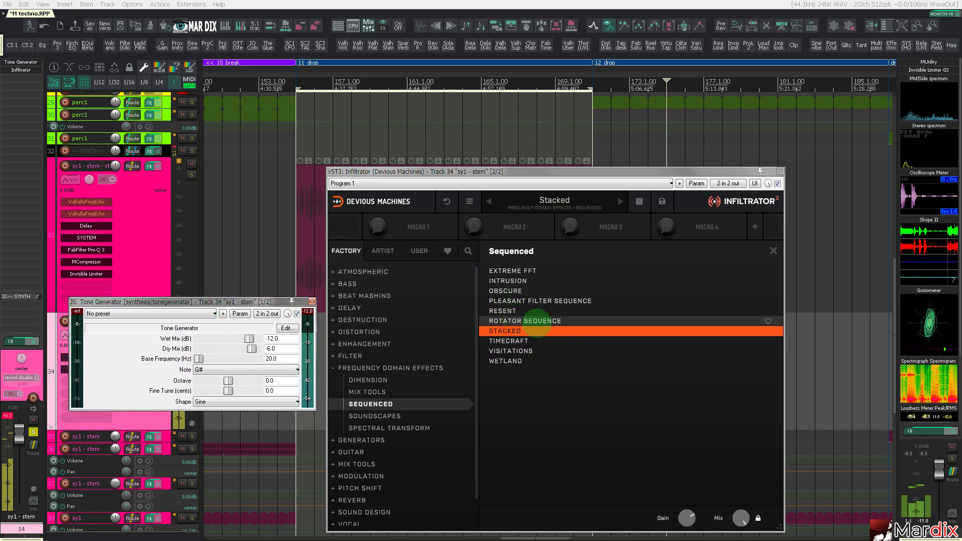
{"action": "left_click", "coordinate": [542, 321]}
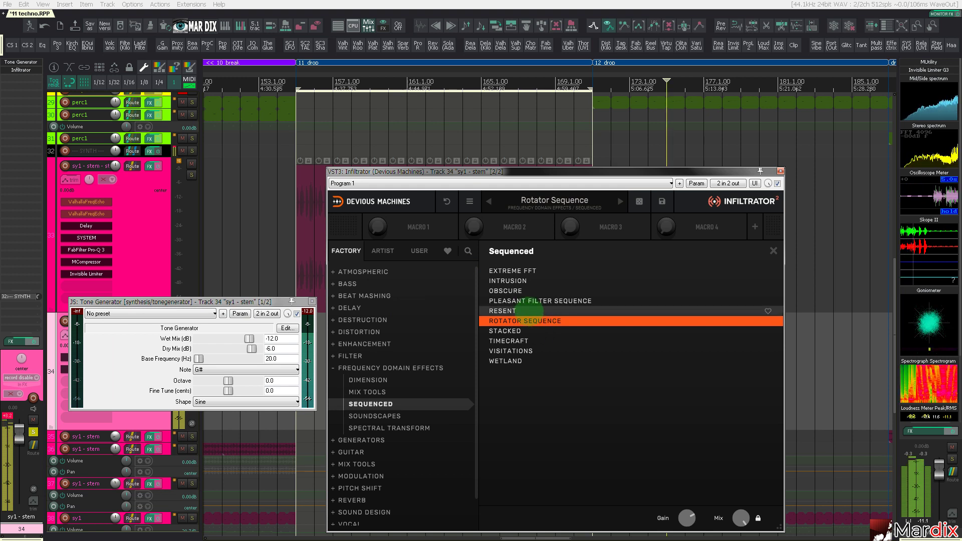
{"action": "left_click", "coordinate": [527, 311]}
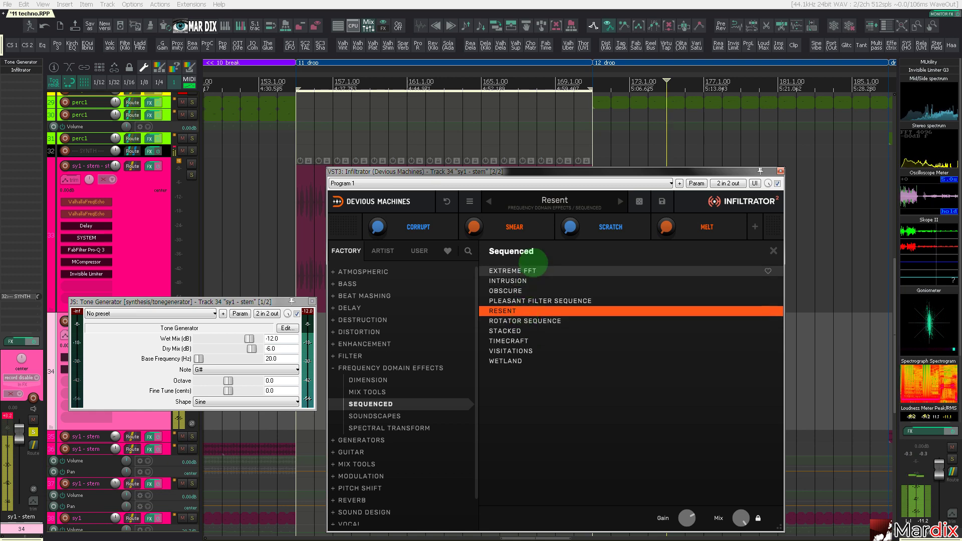
- Close the Infiltrator, Delay and Tone Generator windows and toggle playback
{"action": "left_click", "coordinate": [780, 171]}
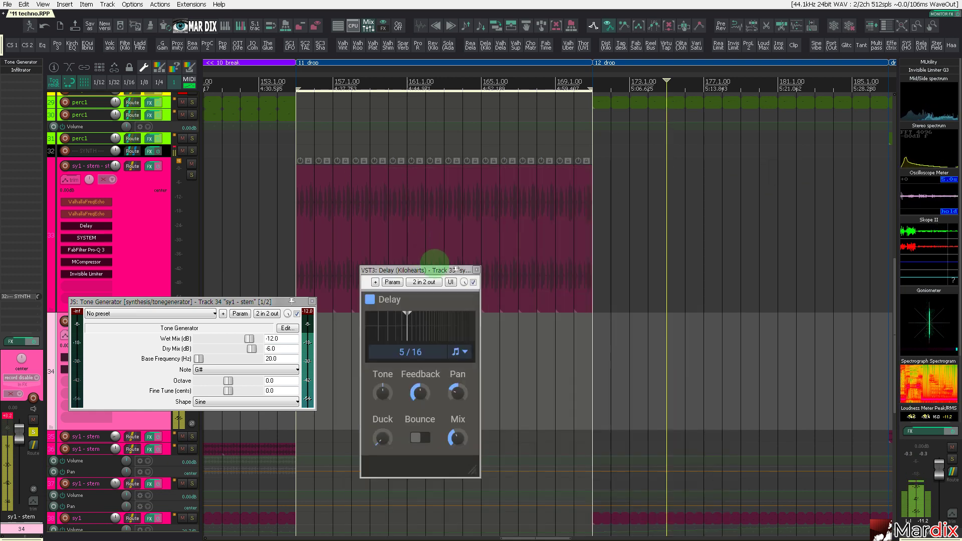
{"action": "left_click_drag", "start_coordinate": [456, 269], "coordinate": [751, 262]}
{"action": "left_click", "coordinate": [770, 263]}
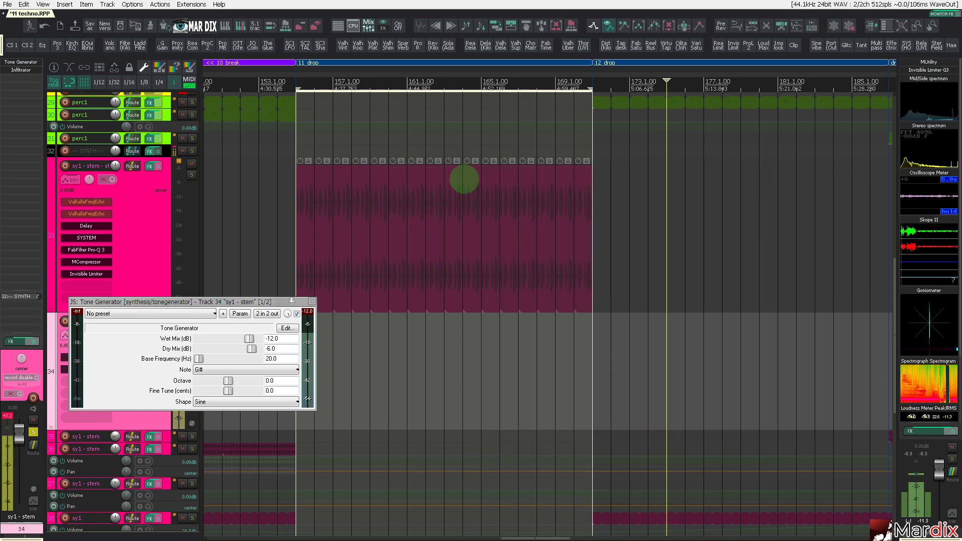
{"action": "left_click", "coordinate": [311, 301]}
{"action": "key", "text": "space"}
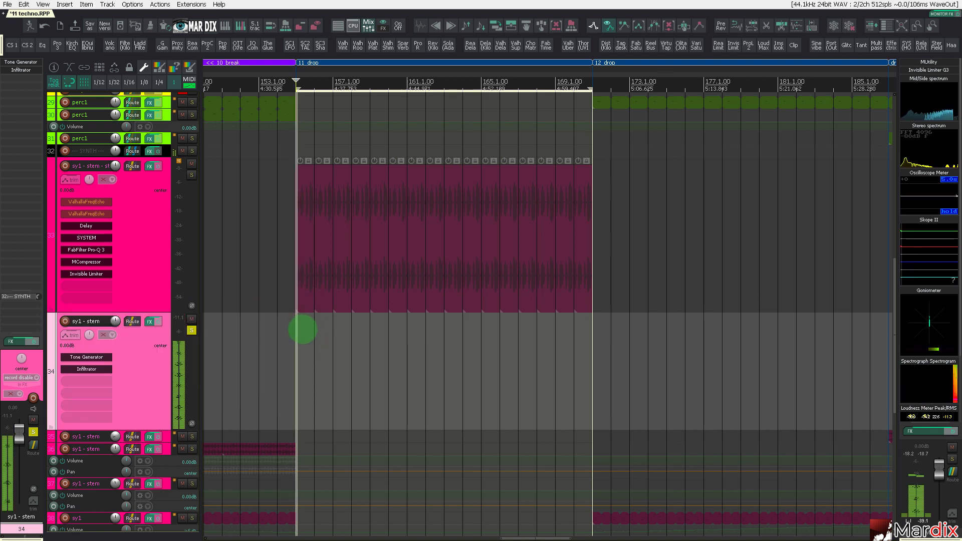
- Render track 34 over the first four bars of region 11 drop to a new stem track and select that track
{"action": "left_click", "coordinate": [191, 330]}
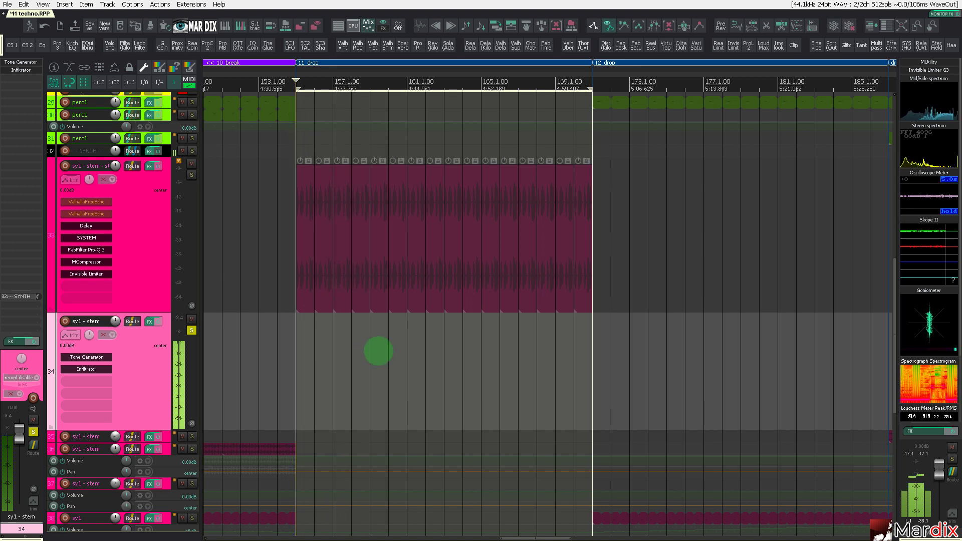
{"action": "left_click_drag", "start_coordinate": [370, 354], "coordinate": [296, 355]}
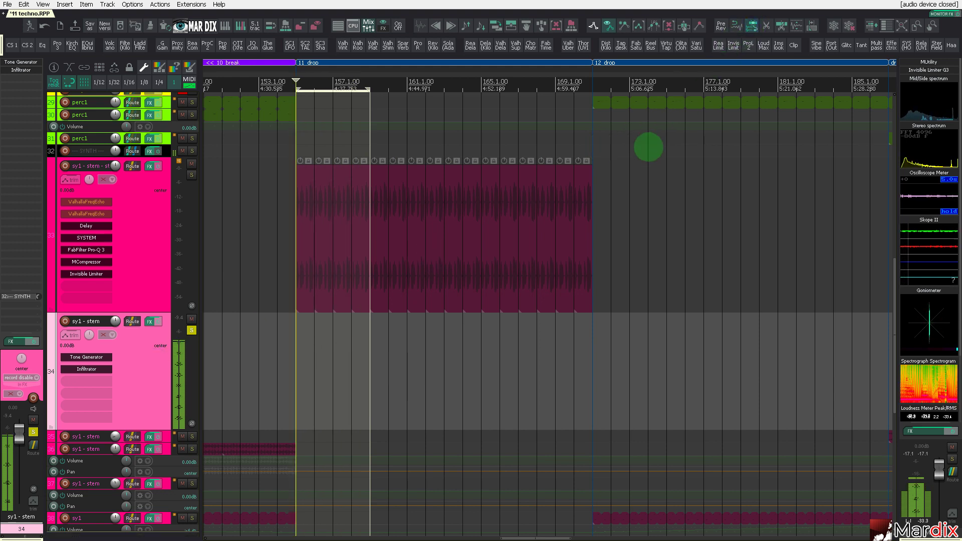
{"action": "key", "text": "ctrl+alt+r"}
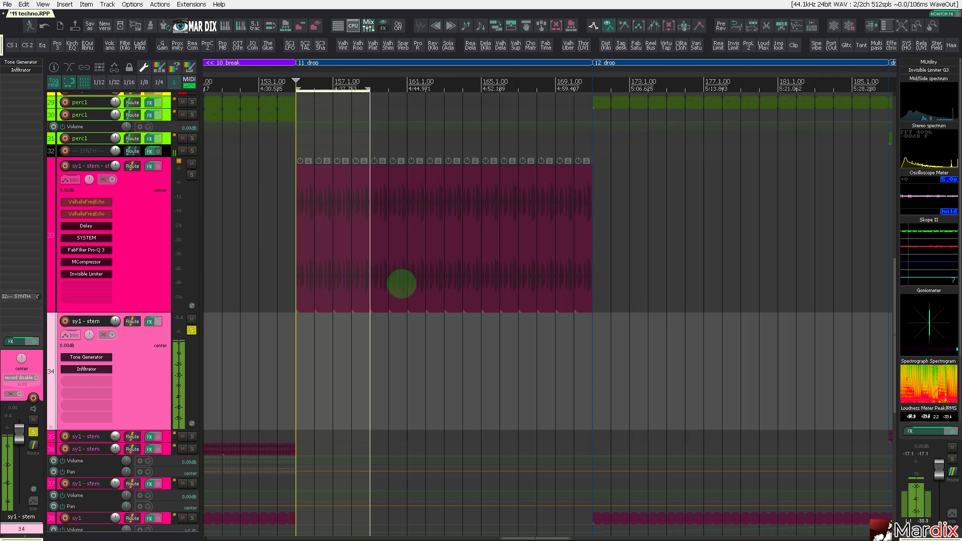
{"action": "left_click", "coordinate": [161, 363]}
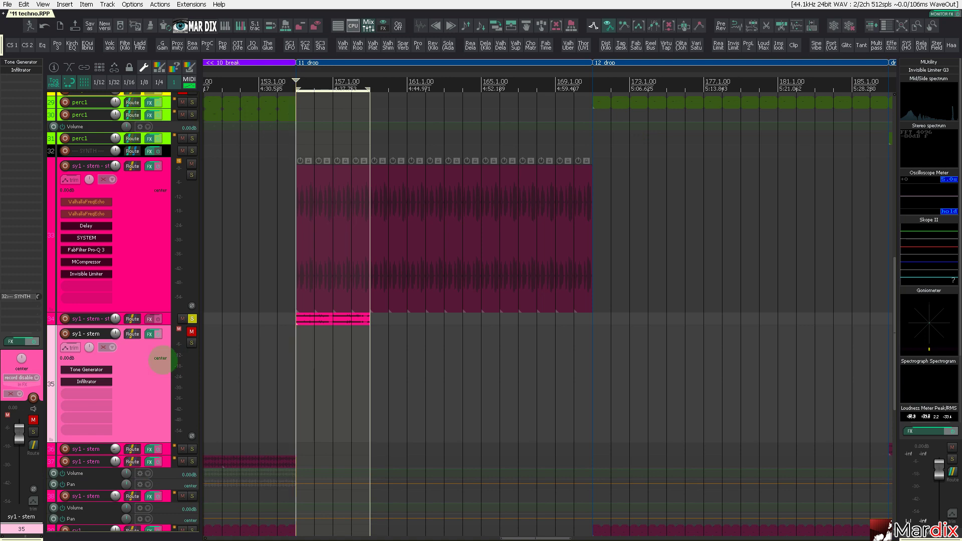
{"action": "left_click", "coordinate": [168, 321]}
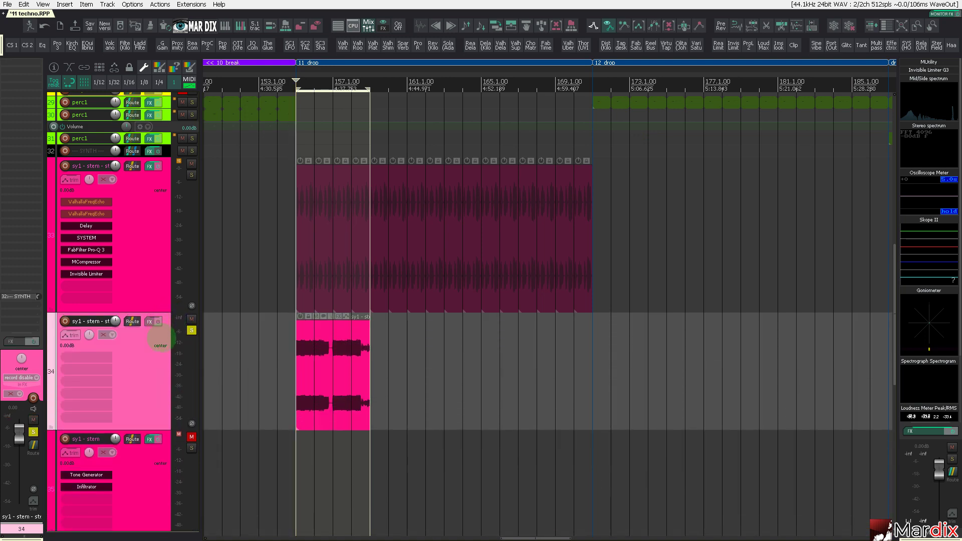
- Move the rendered stem item to the start of region 2 intro and play it there with the track unsoloed
{"action": "scroll", "coordinate": [275, 347], "scroll_direction": "down", "scroll_amount": 3}
{"action": "left_click_drag", "start_coordinate": [295, 346], "coordinate": [338, 346]}
{"action": "left_click", "coordinate": [324, 305]}
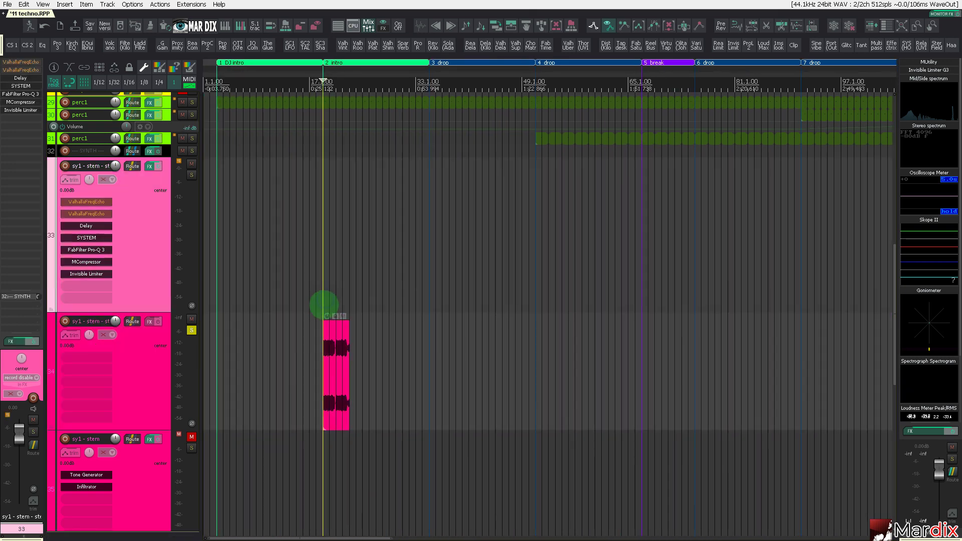
{"action": "key", "text": "space"}
{"action": "left_click", "coordinate": [321, 348]}
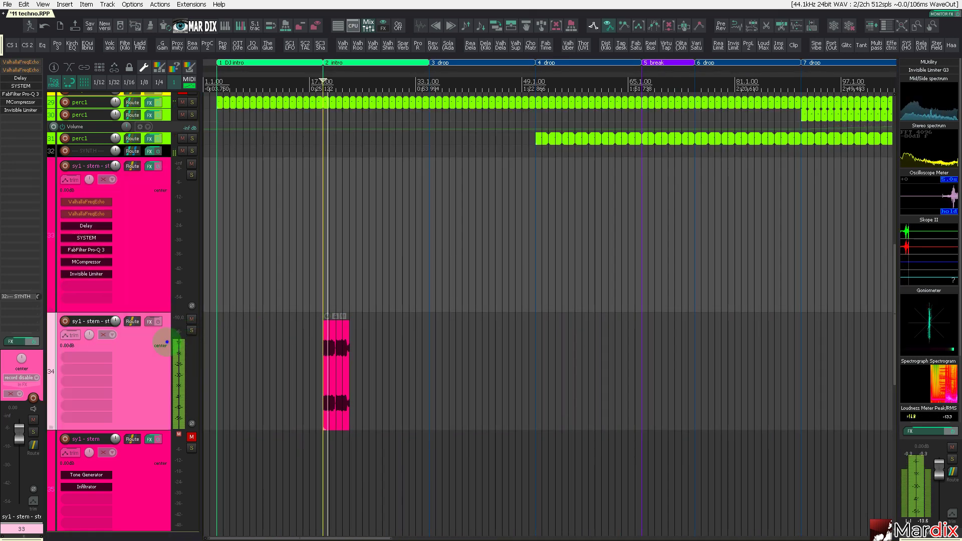
- Compare the rendered stem soloed and within the full mix, playing from the start of region 2 intro
{"action": "scroll", "coordinate": [322, 348], "scroll_direction": "up", "scroll_amount": 6}
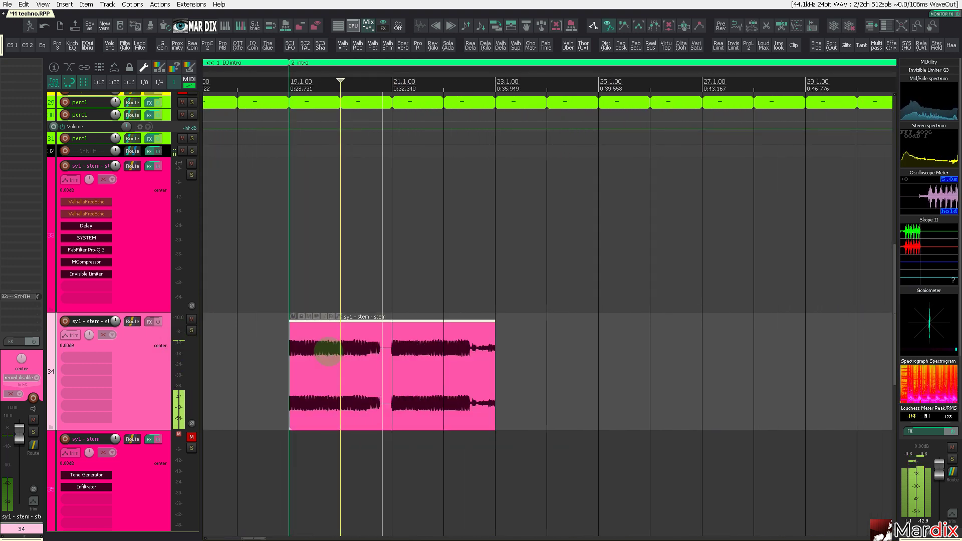
{"action": "scroll", "coordinate": [329, 350], "scroll_direction": "down", "scroll_amount": 3}
{"action": "scroll", "coordinate": [331, 347], "scroll_direction": "up", "scroll_amount": 3}
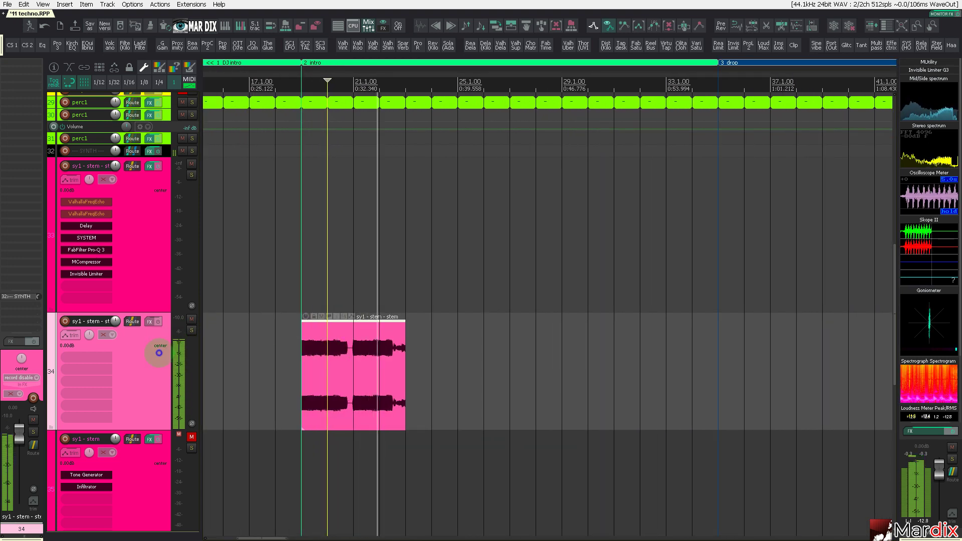
{"action": "left_click", "coordinate": [191, 330]}
{"action": "left_click", "coordinate": [298, 299]}
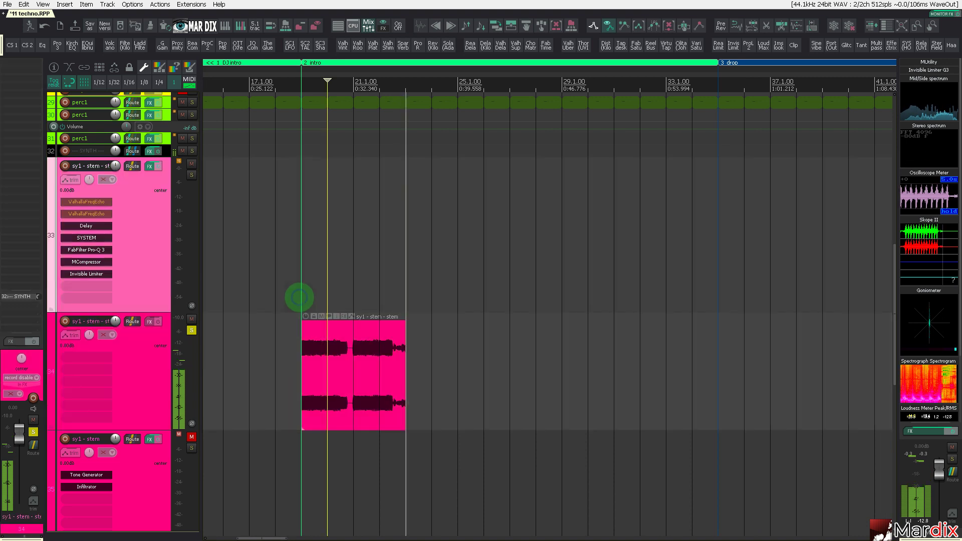
{"action": "left_click", "coordinate": [191, 330]}
- Add ReaEQ to the new stem track 34 and toggle playback to hear it
{"action": "left_click", "coordinate": [149, 347]}
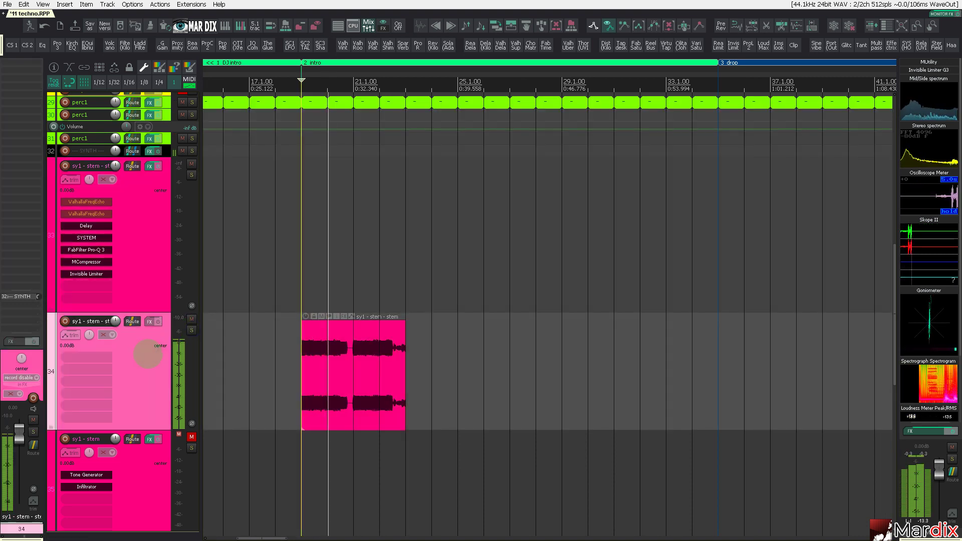
{"action": "key", "text": "e"}
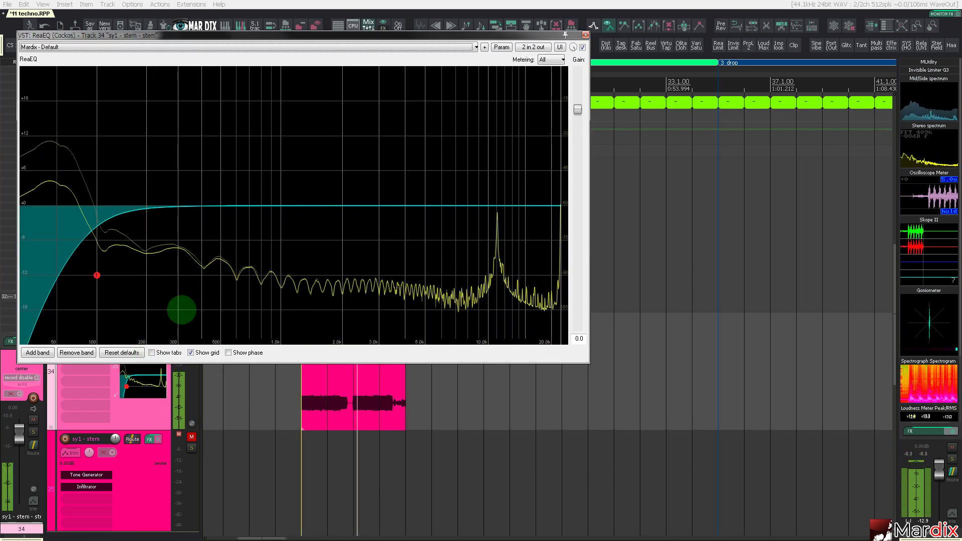
{"action": "key", "text": "space"}
{"action": "key", "text": "space"}
- Sweep the ReaEQ high pass up to about 1427 Hz, then bring it down to the lowest frequency
{"action": "left_click_drag", "start_coordinate": [97, 275], "coordinate": [211, 275]}
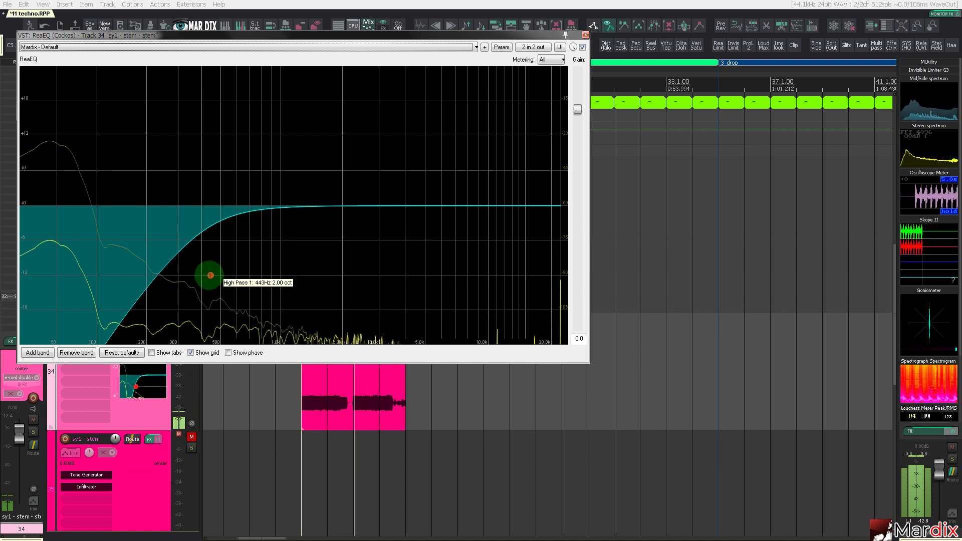
{"action": "left_click_drag", "start_coordinate": [210, 275], "coordinate": [312, 275]}
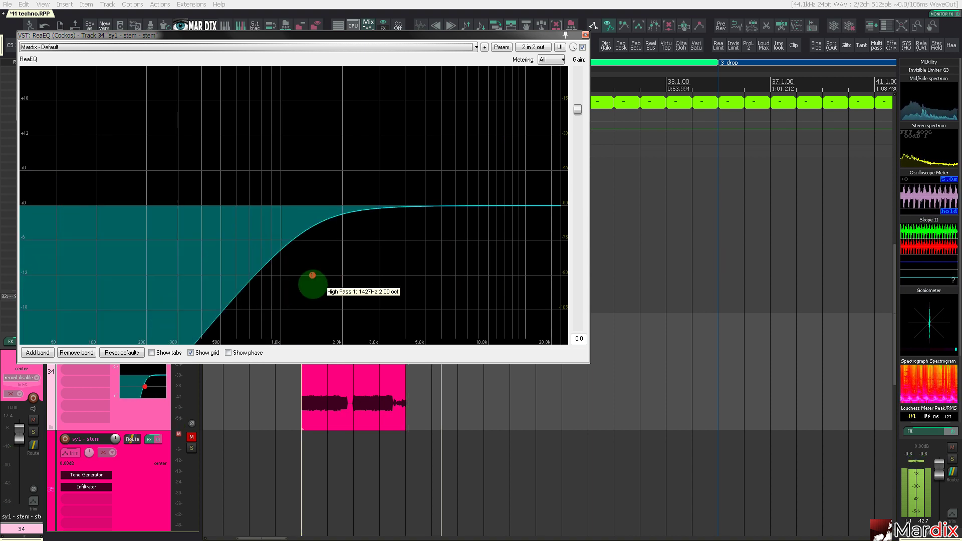
{"action": "right_click", "coordinate": [313, 275]}
{"action": "left_click", "coordinate": [306, 276]}
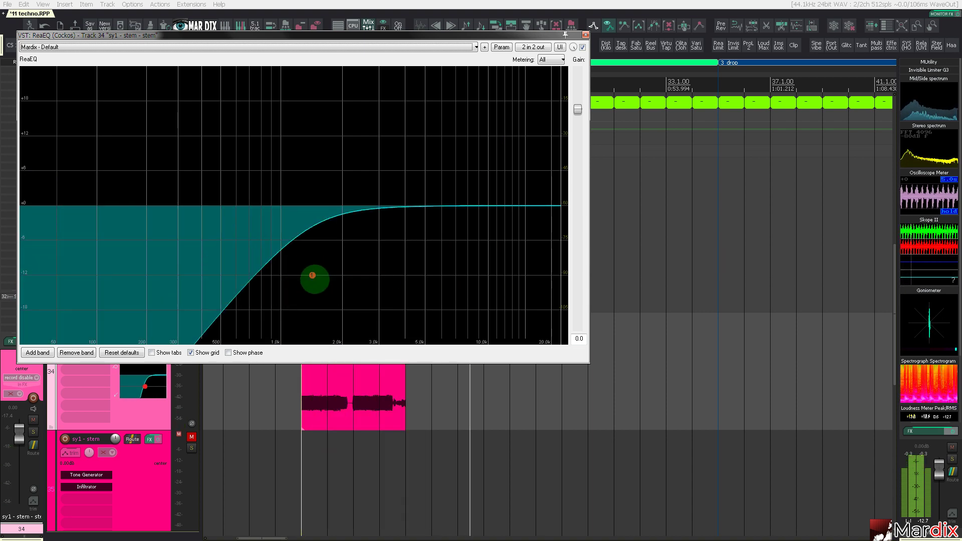
{"action": "left_click_drag", "start_coordinate": [312, 275], "coordinate": [20, 275]}
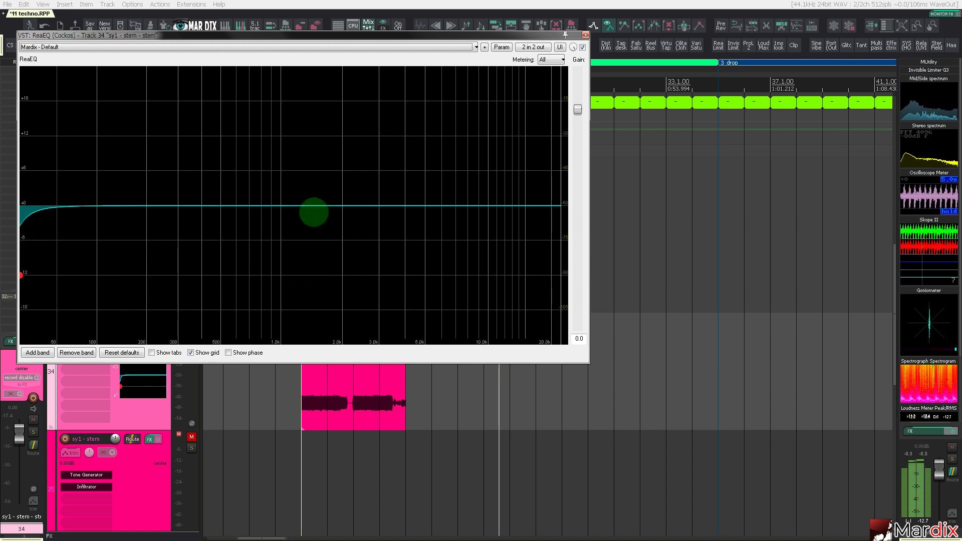
- Add a Notch band at about 1500 Hz in ReaEQ and, with the band tabs shown, set its gain to 0.0 dB
{"action": "left_click_drag", "start_coordinate": [312, 205], "coordinate": [314, 223]}
{"action": "right_click", "coordinate": [315, 221]}
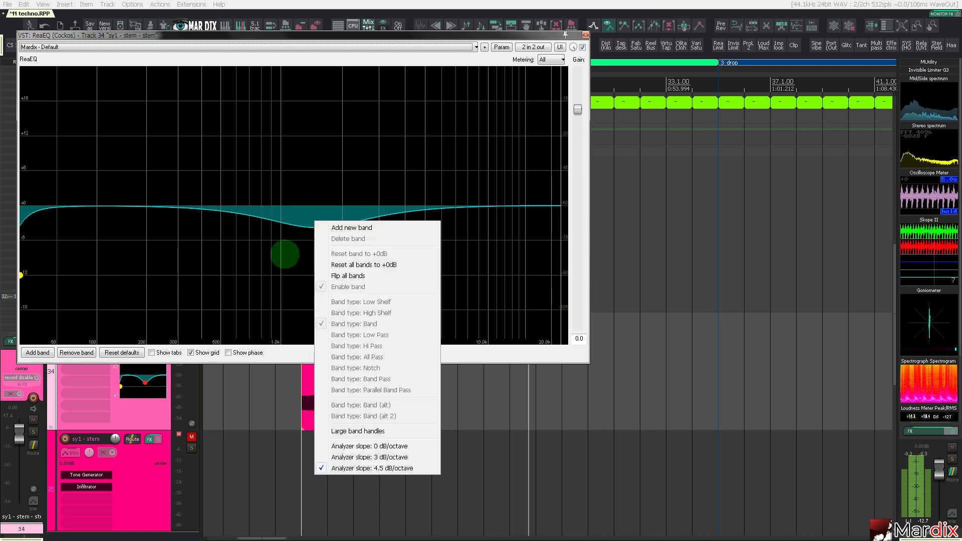
{"action": "left_click", "coordinate": [316, 225]}
{"action": "right_click", "coordinate": [316, 227]}
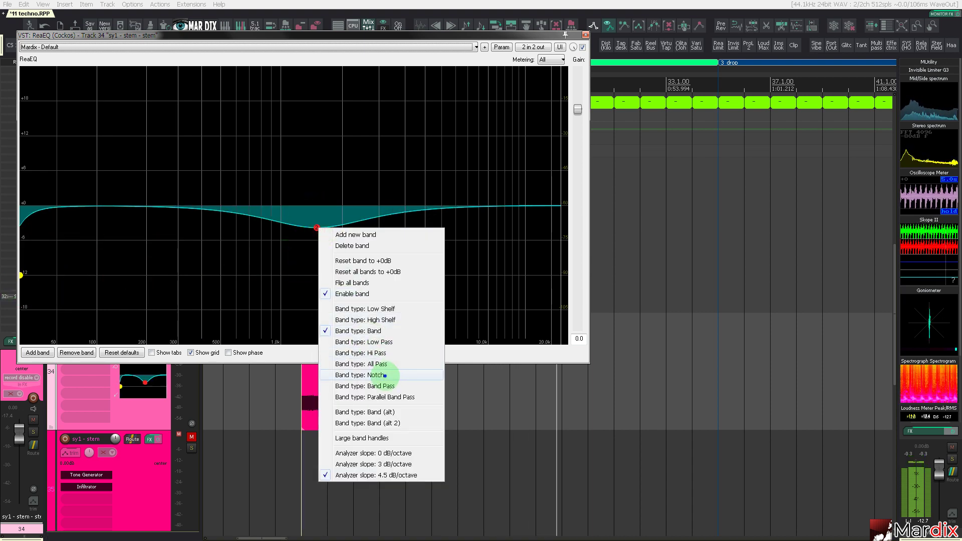
{"action": "left_click", "coordinate": [376, 375]}
{"action": "left_click", "coordinate": [168, 353]}
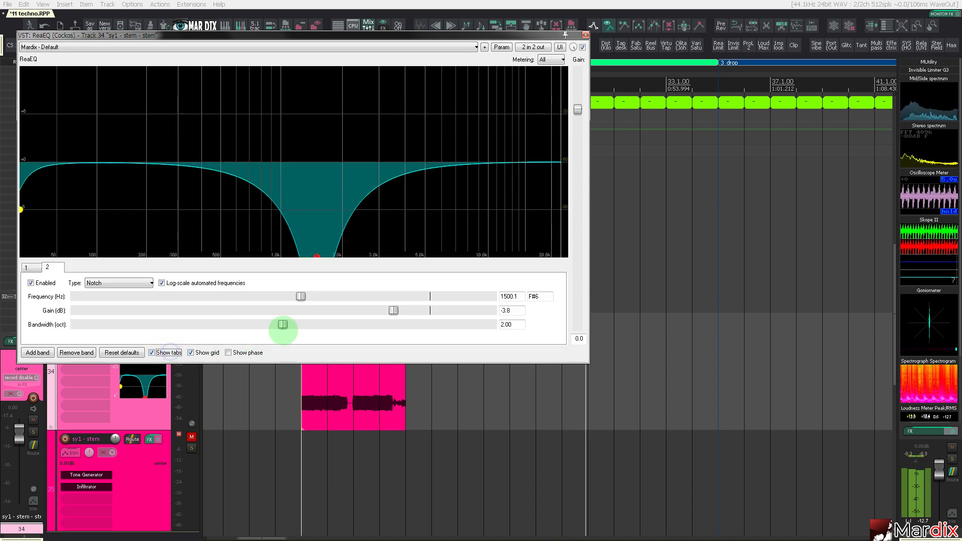
{"action": "left_click_drag", "start_coordinate": [393, 310], "coordinate": [383, 310]}
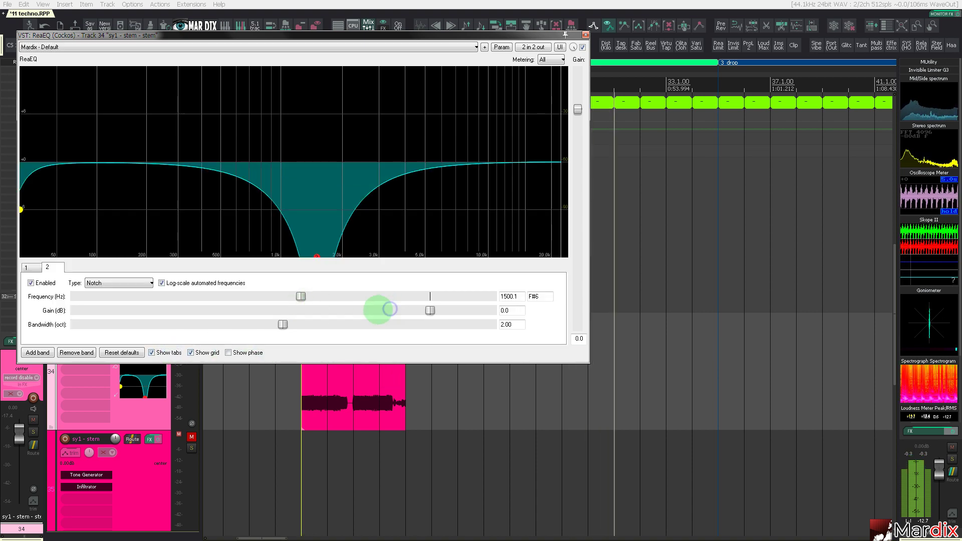
- Try a bandwidth of 3.81 octaves on the ReaEQ Notch band, and reset it to 2.00
{"action": "left_click_drag", "start_coordinate": [282, 324], "coordinate": [472, 324]}
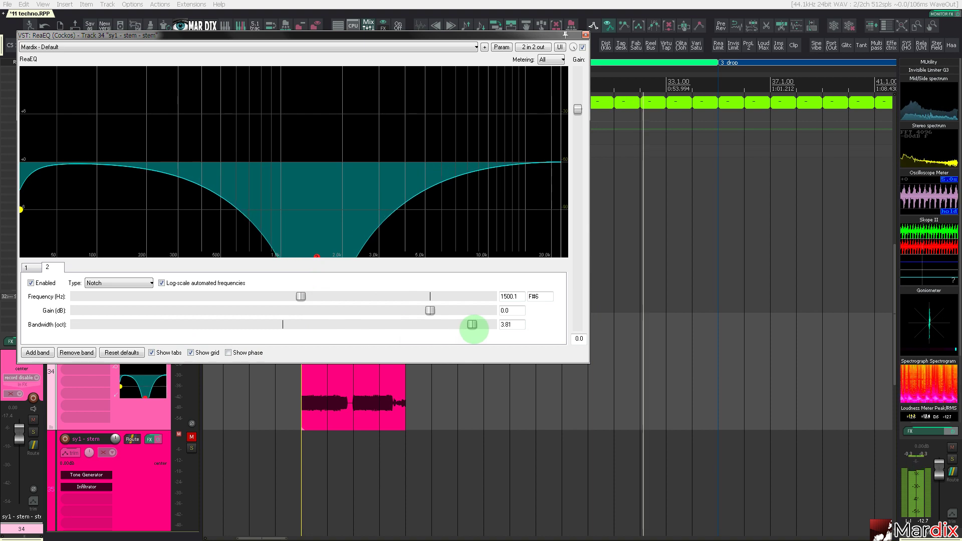
{"action": "double_click", "coordinate": [444, 322]}
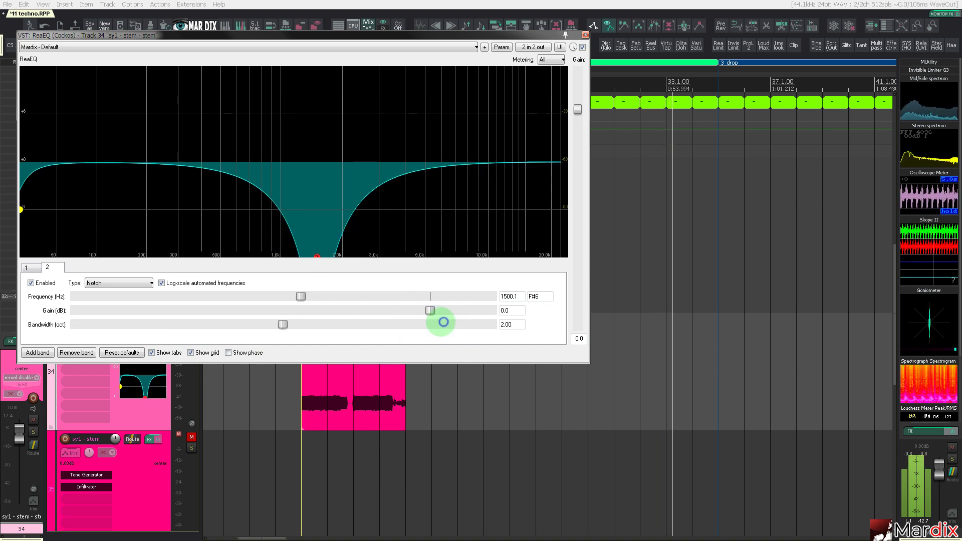
- Enable parameter modulation on the Notch frequency, driven by the audio control signal from channels 1+2 with a 0 ms attack
{"action": "left_click_drag", "start_coordinate": [301, 296], "coordinate": [339, 296]}
{"action": "left_click", "coordinate": [501, 46]}
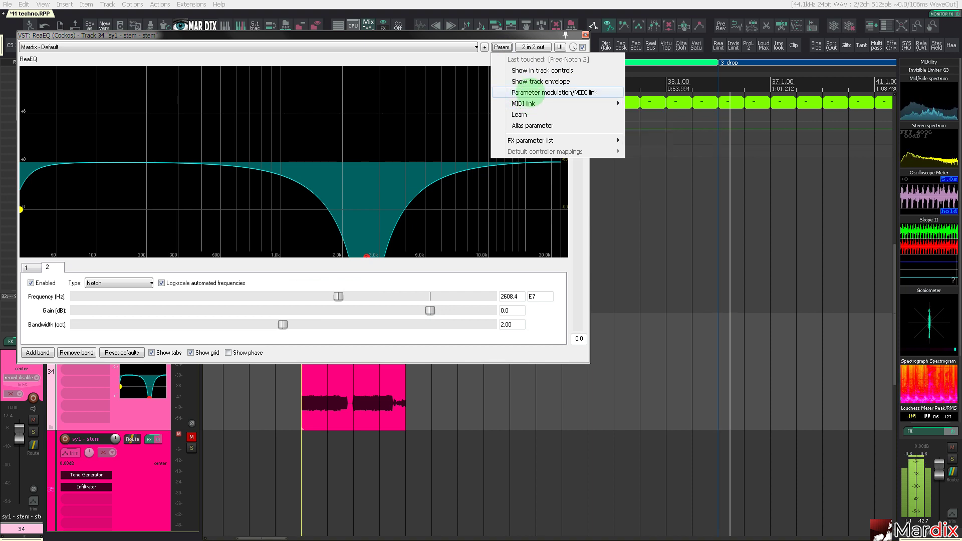
{"action": "left_click", "coordinate": [535, 92]}
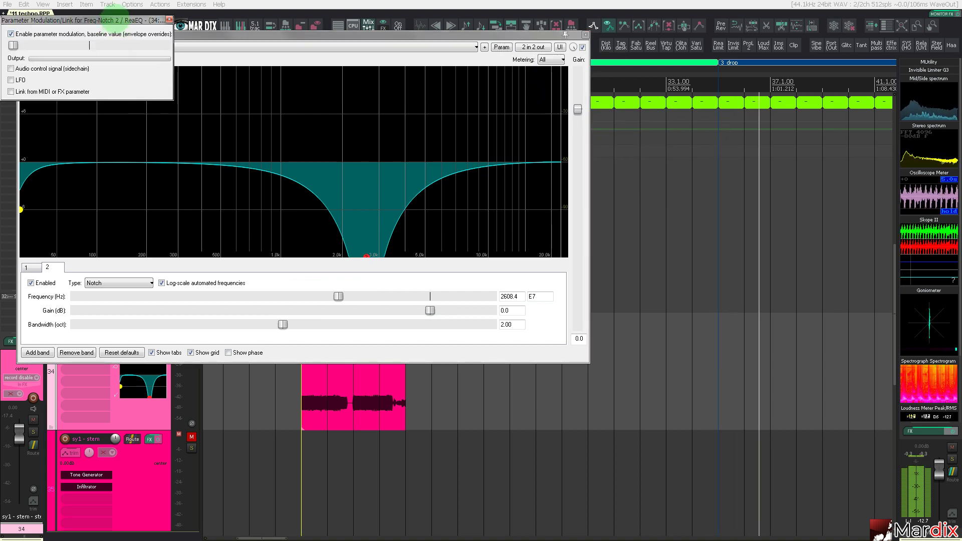
{"action": "left_click_drag", "start_coordinate": [119, 6], "coordinate": [231, 127]}
{"action": "left_click", "coordinate": [126, 176]}
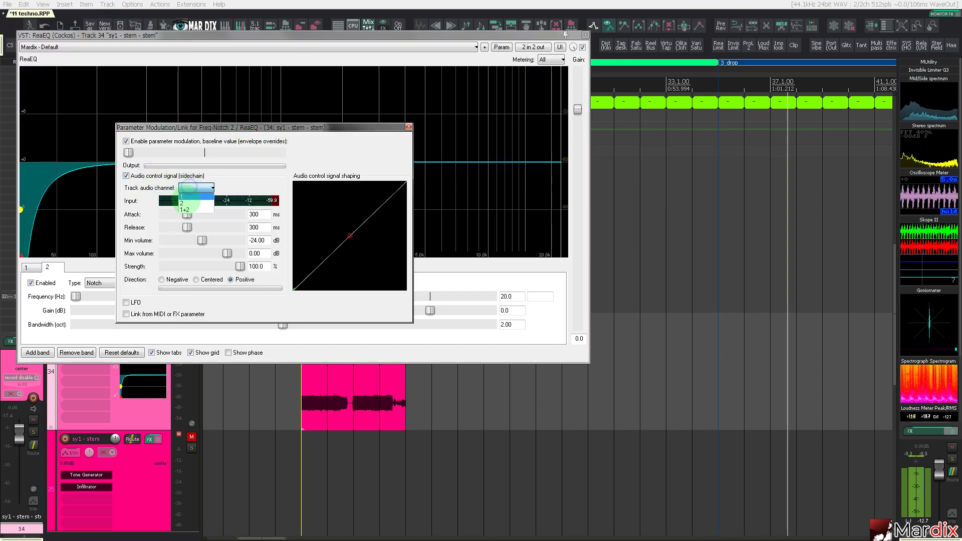
{"action": "left_click_drag", "start_coordinate": [186, 212], "coordinate": [165, 215]}
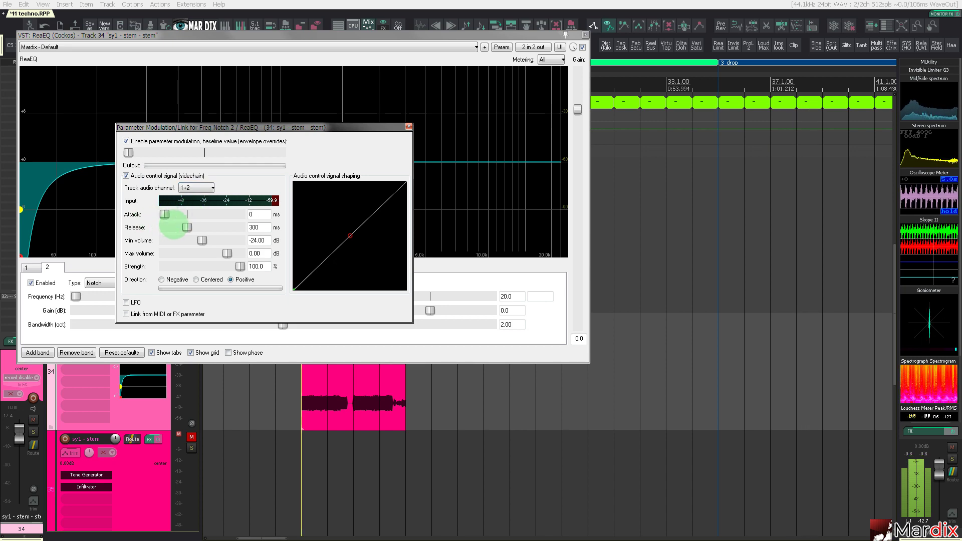
- Watch the modulated notch curve during playback, and close the modulation and ReaEQ windows
{"action": "left_click_drag", "start_coordinate": [313, 128], "coordinate": [359, 235]}
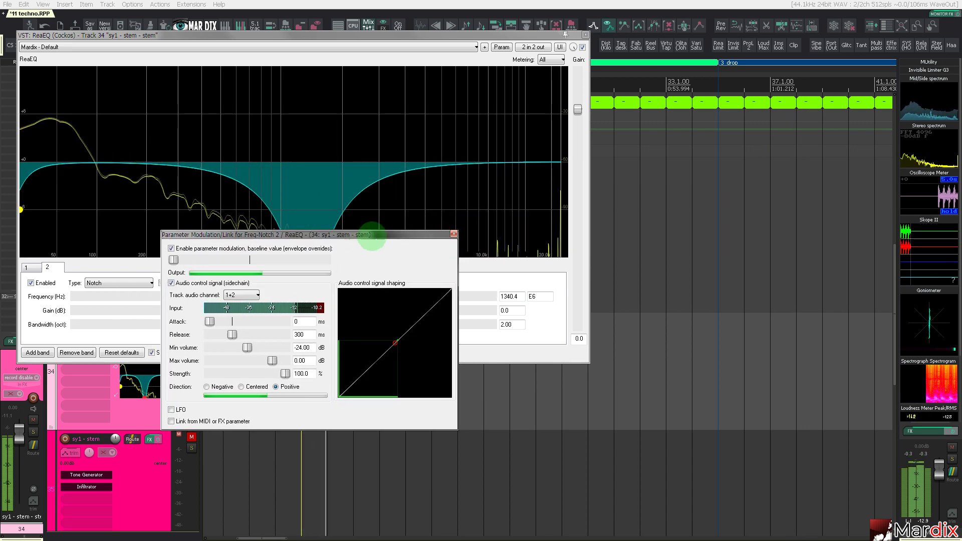
{"action": "left_click", "coordinate": [453, 234]}
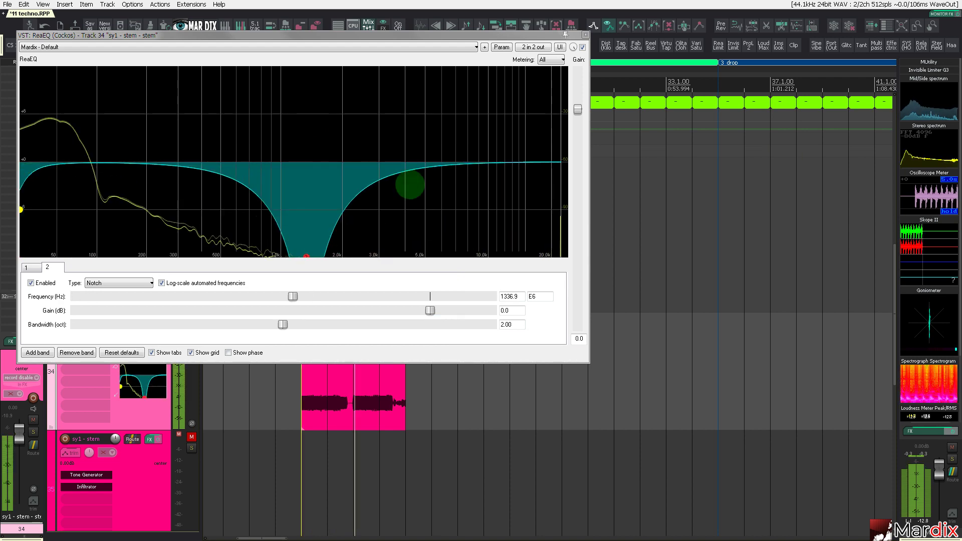
{"action": "left_click_drag", "start_coordinate": [394, 51], "coordinate": [516, 168]}
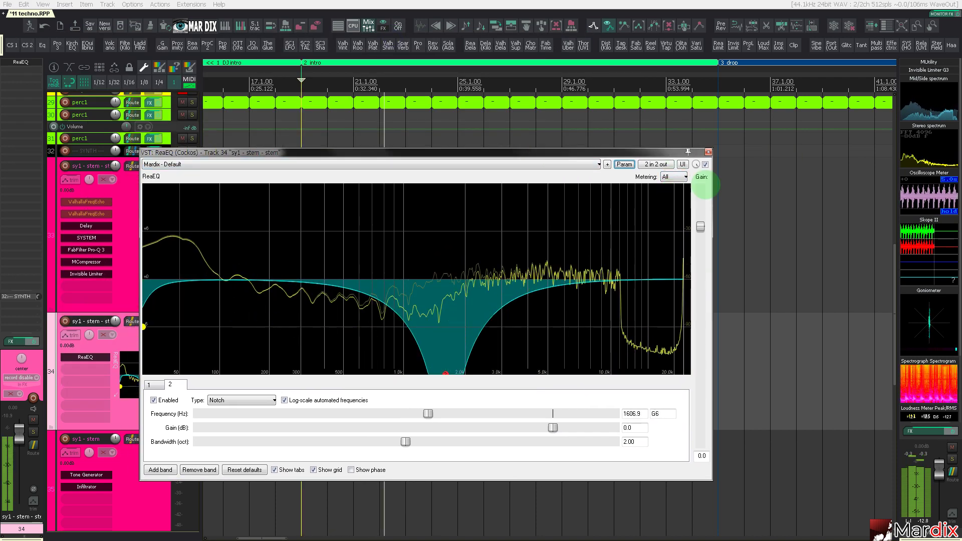
{"action": "left_click", "coordinate": [708, 151]}
- Move the stem item on track 34 to 35.1.00, at the start of region 3 drop
{"action": "left_click", "coordinate": [394, 344]}
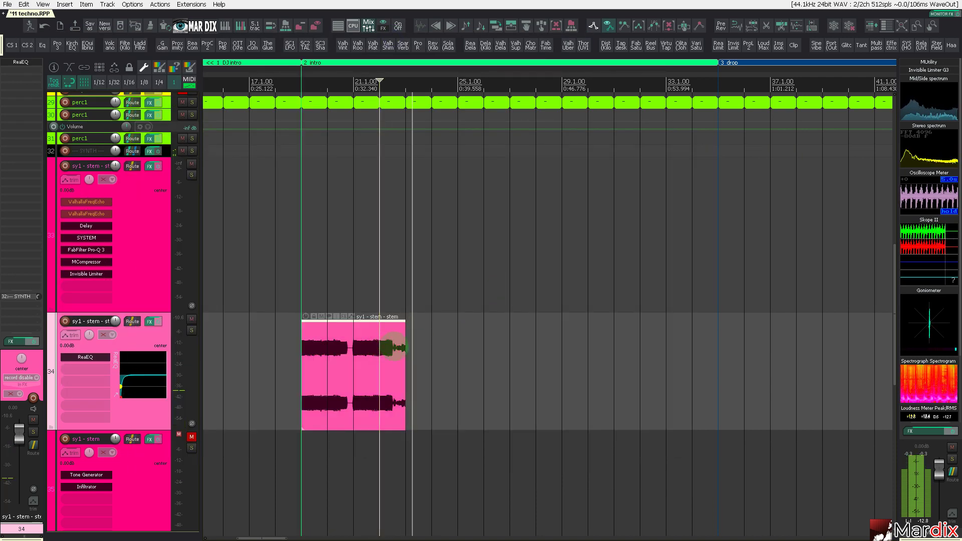
{"action": "scroll", "coordinate": [388, 343], "scroll_direction": "down", "scroll_amount": 3}
{"action": "mouse_move", "coordinate": [396, 345]}
{"action": "left_mouse_down"}
{"action": "mouse_move", "coordinate": [554, 351]}
{"action": "mouse_move", "coordinate": [546, 346]}
{"action": "left_mouse_up"}
{"action": "scroll", "coordinate": [476, 346], "scroll_direction": "up", "scroll_amount": 4}
{"action": "scroll", "coordinate": [531, 361], "scroll_direction": "up", "scroll_amount": 4}
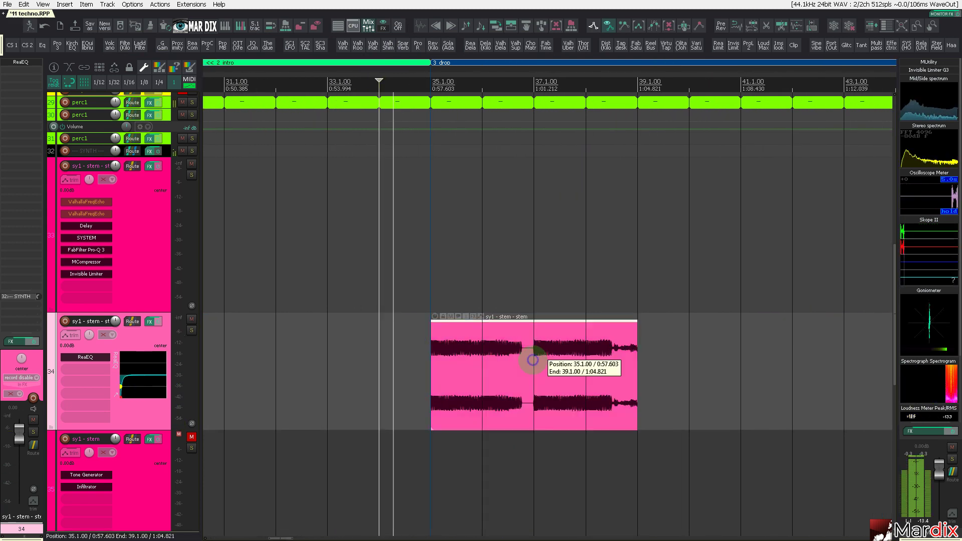
{"action": "scroll", "coordinate": [527, 362], "scroll_direction": "down", "scroll_amount": 3}
{"action": "scroll", "coordinate": [524, 365], "scroll_direction": "up", "scroll_amount": 3}
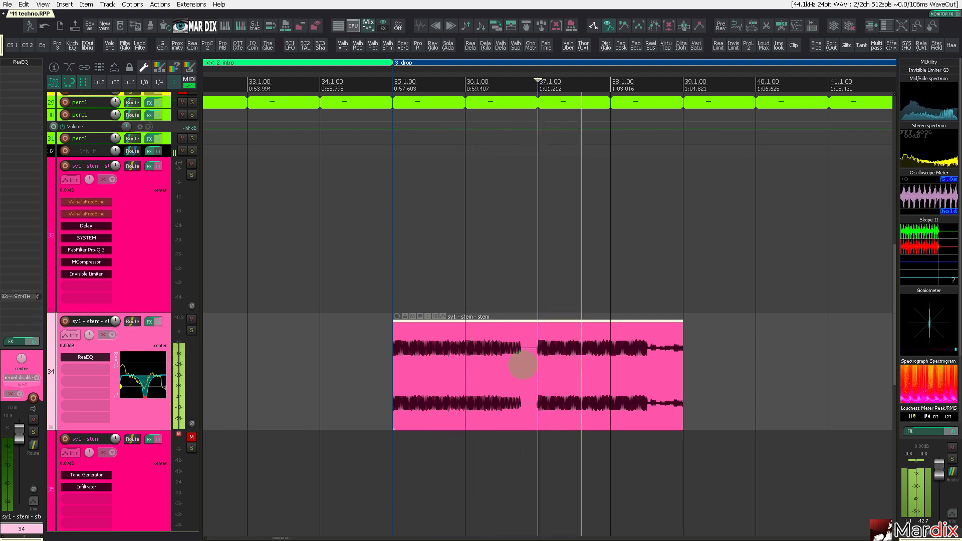
- Move the stem item one bar earlier to 34.1.00 and play from 33.1.00 to hear it
{"action": "left_click", "coordinate": [487, 358]}
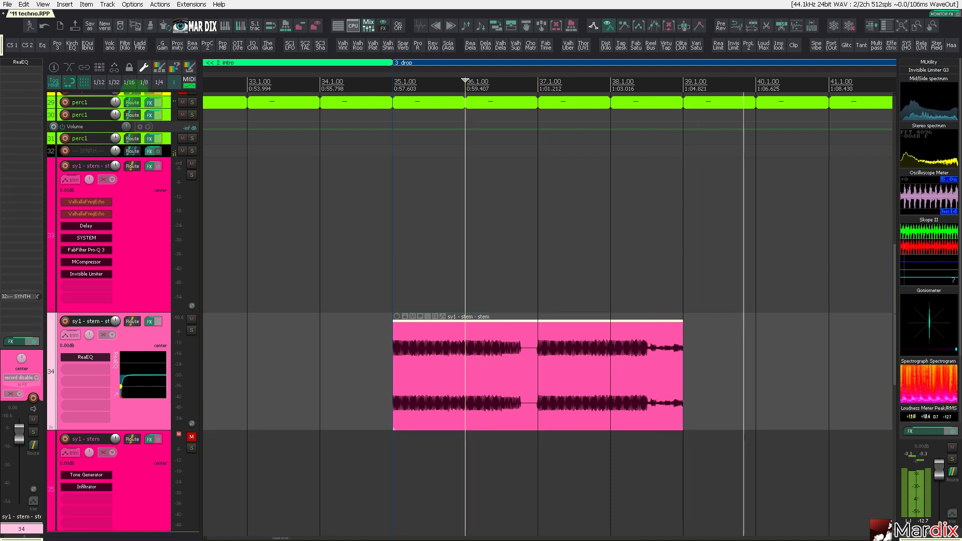
{"action": "left_click_drag", "start_coordinate": [425, 358], "coordinate": [353, 359]}
{"action": "left_click", "coordinate": [265, 352]}
{"action": "key", "text": "space"}
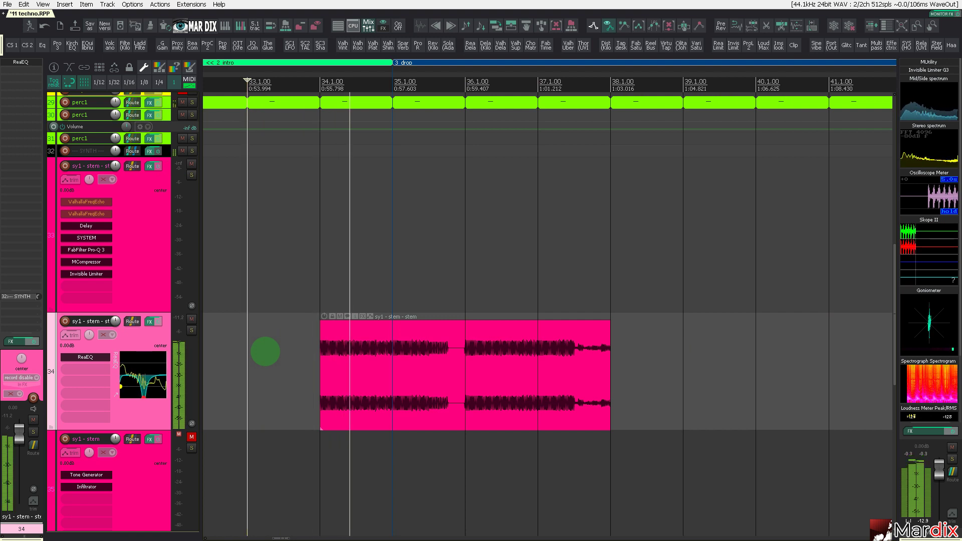
{"action": "left_click", "coordinate": [363, 356]}
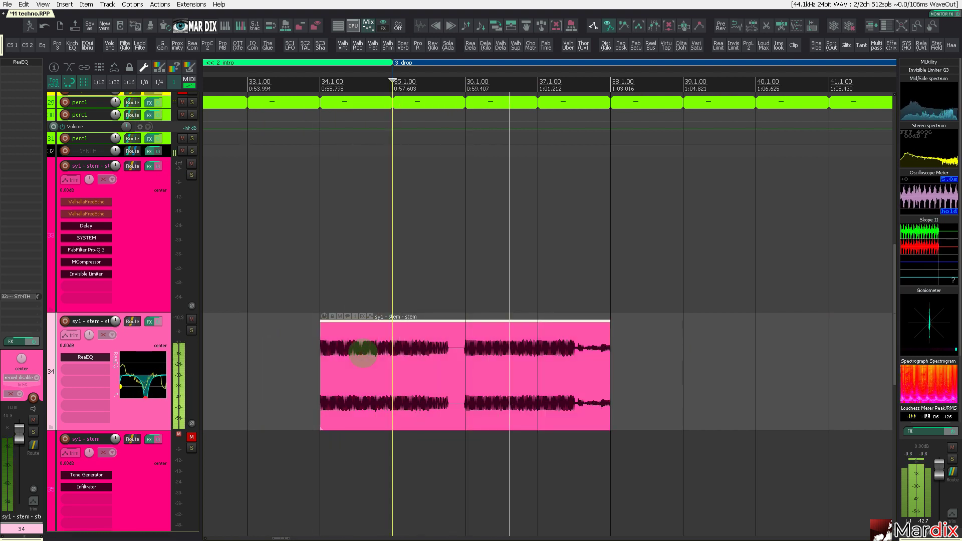
{"action": "left_click", "coordinate": [482, 346]}
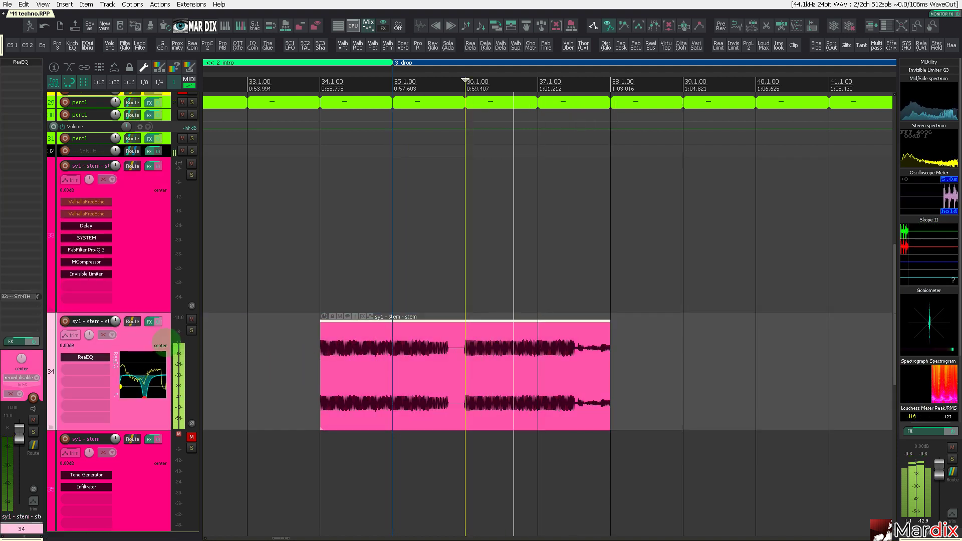
- Add HOFA SYSTEM to track 34, load its Phaser module and play from 34.1.00
{"action": "left_click", "coordinate": [907, 43]}
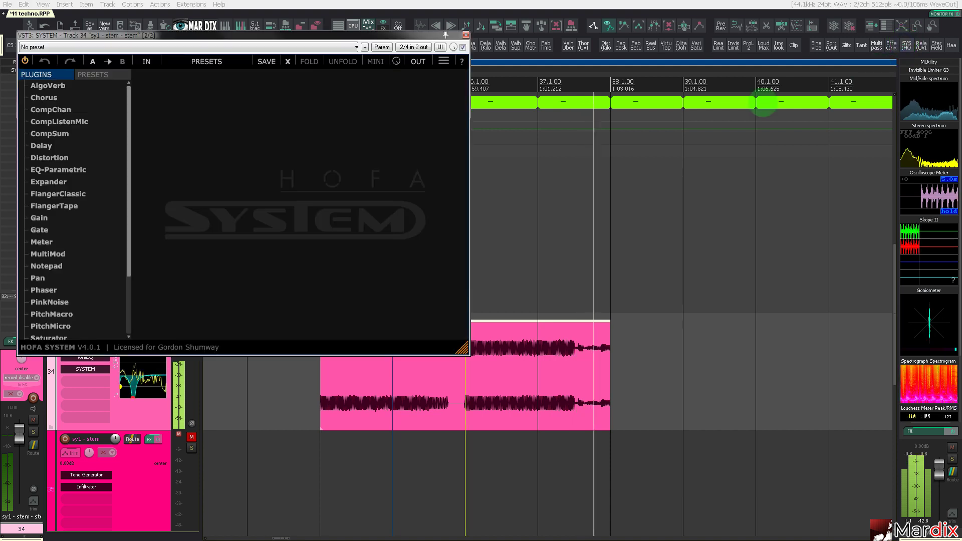
{"action": "scroll", "coordinate": [74, 234], "scroll_direction": "down", "scroll_amount": 3}
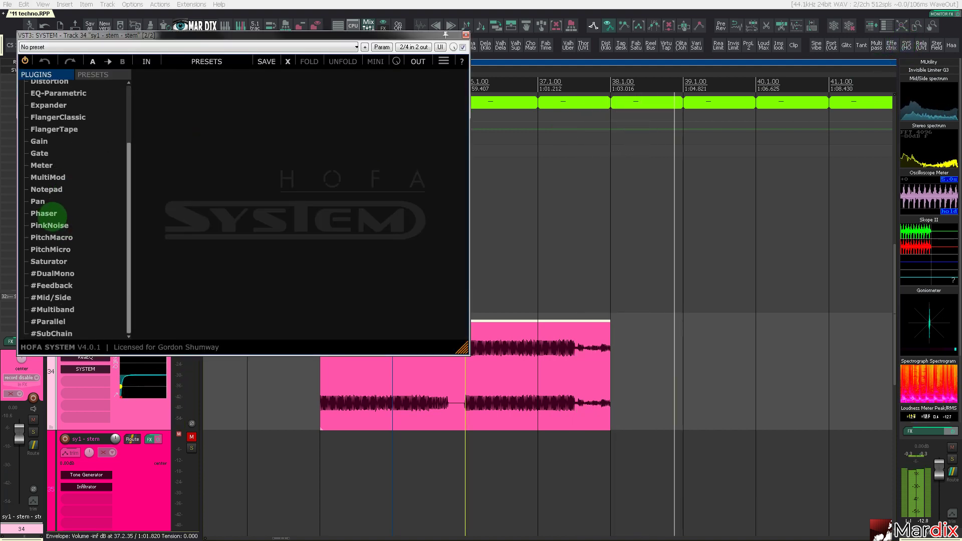
{"action": "left_click_drag", "start_coordinate": [48, 216], "coordinate": [207, 215]}
{"action": "left_click", "coordinate": [301, 382]}
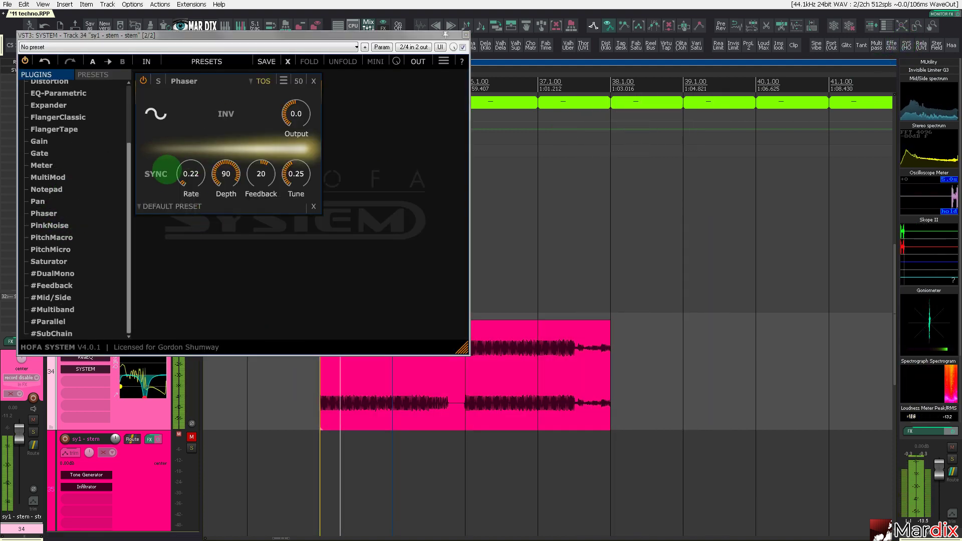
- Sync the Phaser rate at 1/2T, switch its modulation waveform and choose the 7o9 type
{"action": "left_click", "coordinate": [155, 173]}
{"action": "left_click", "coordinate": [191, 173]}
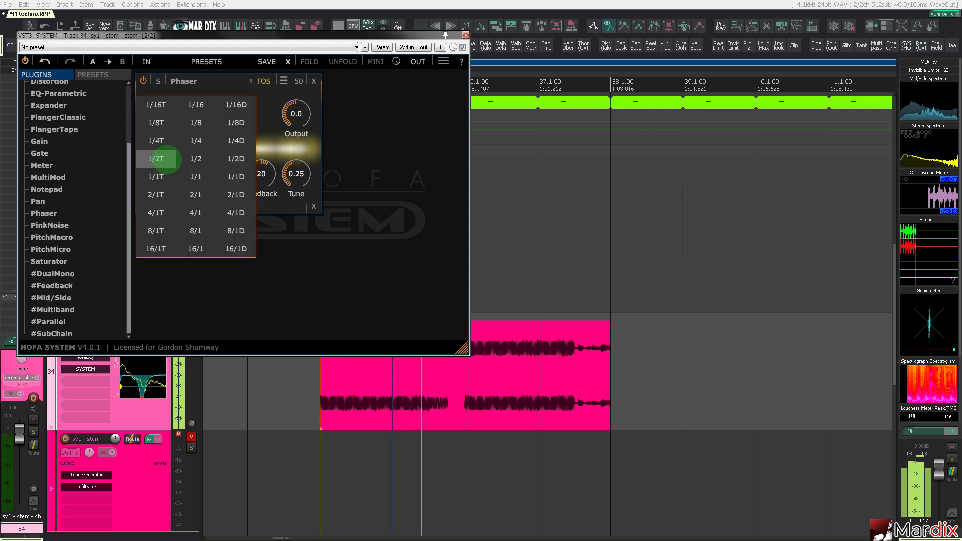
{"action": "left_click", "coordinate": [156, 159]}
{"action": "left_click", "coordinate": [156, 114]}
{"action": "left_click", "coordinate": [172, 171]}
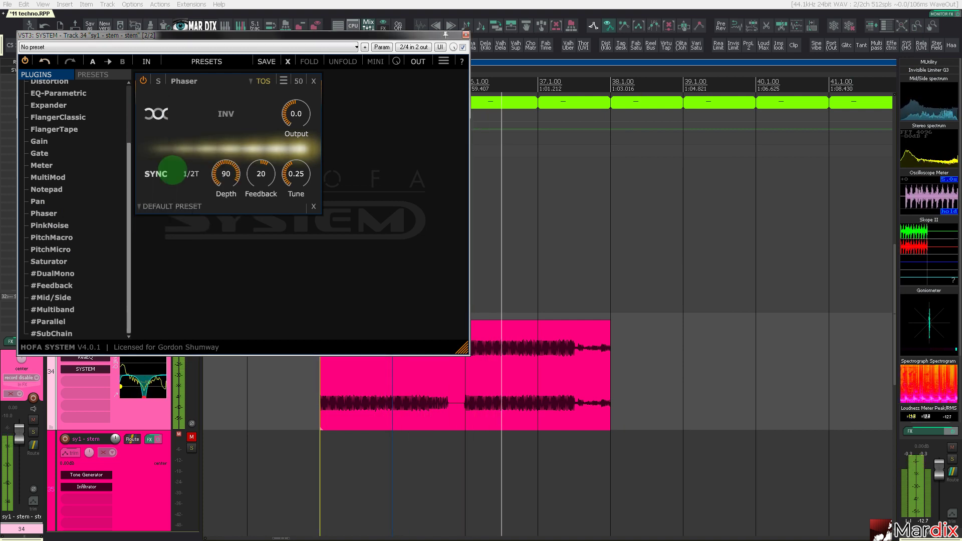
{"action": "left_click", "coordinate": [266, 83]}
{"action": "left_click", "coordinate": [265, 127]}
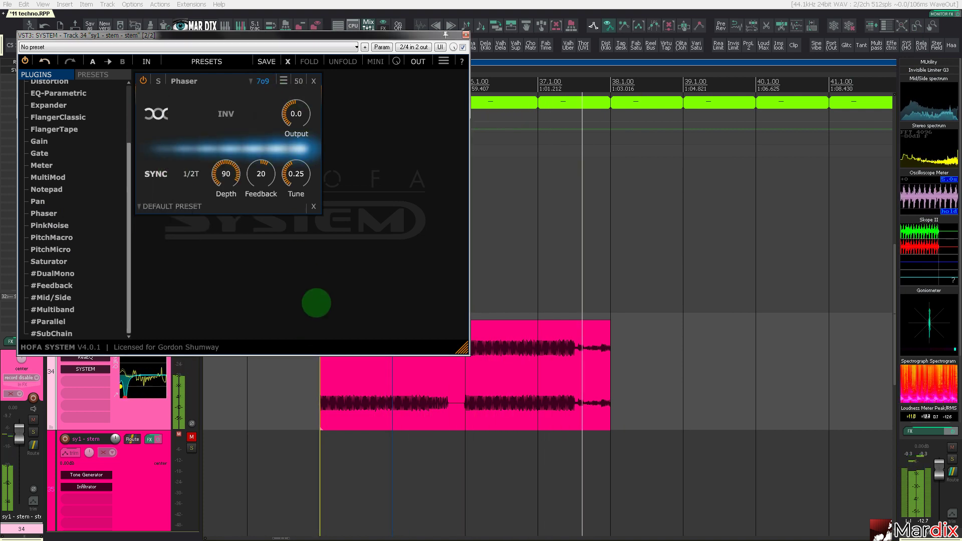
- Close the SYSTEM window and listen to the phased stem in the mix, playing from 34.1.00
{"action": "left_click", "coordinate": [306, 365]}
{"action": "left_click", "coordinate": [315, 298]}
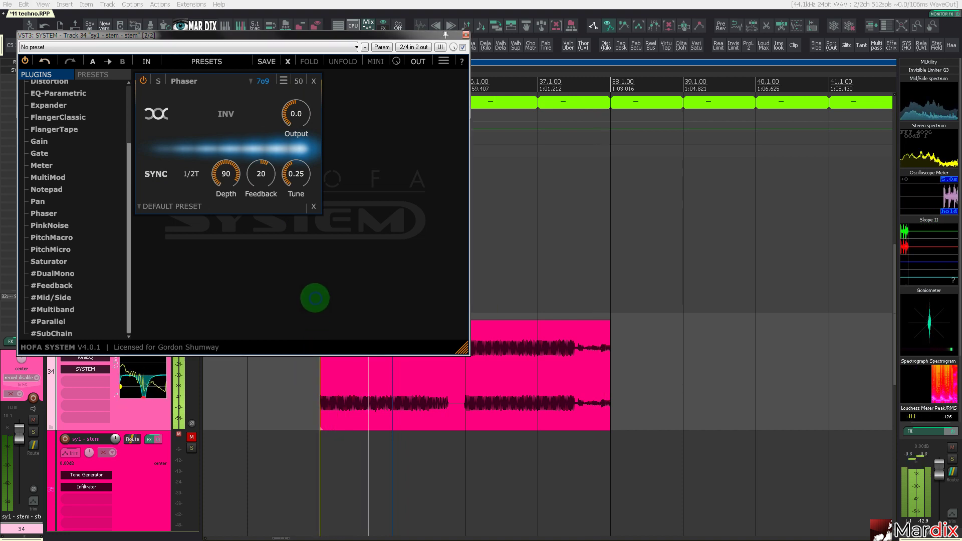
{"action": "key", "text": "Escape"}
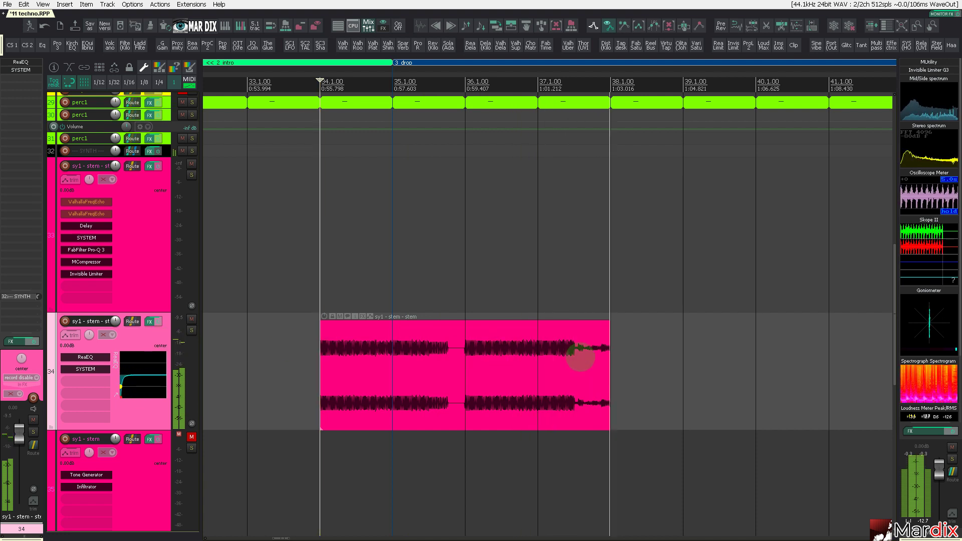
{"action": "left_click", "coordinate": [562, 348]}
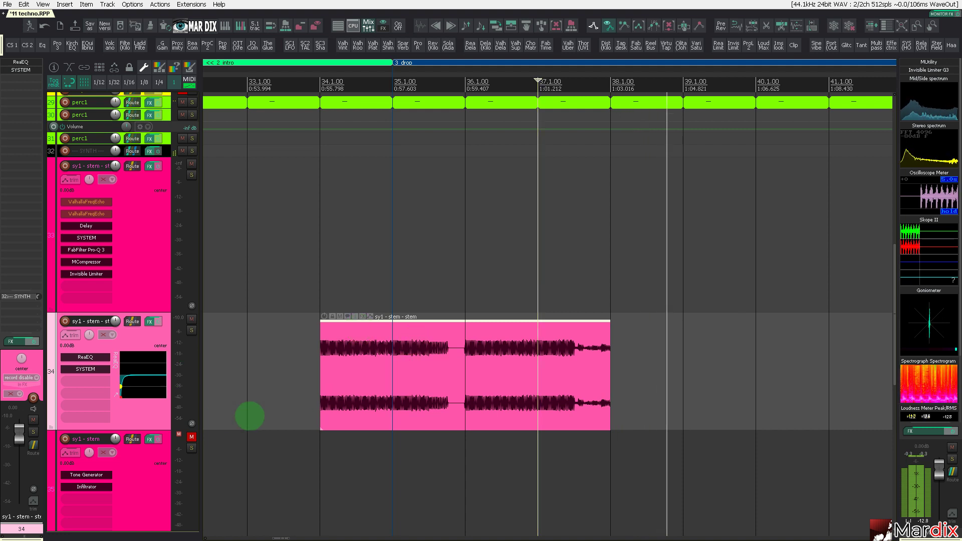
{"action": "scroll", "coordinate": [163, 342], "scroll_direction": "down", "scroll_amount": 3}
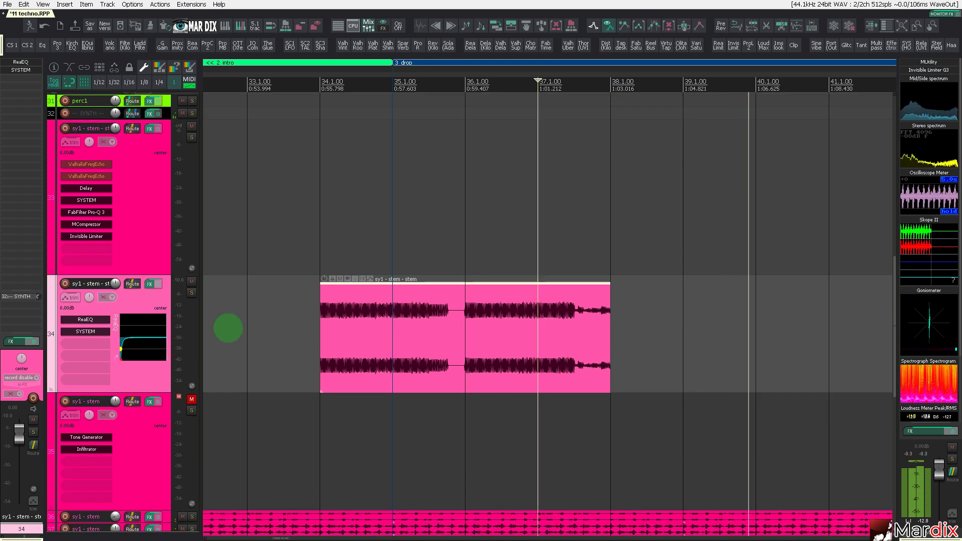
{"action": "left_click", "coordinate": [307, 329]}
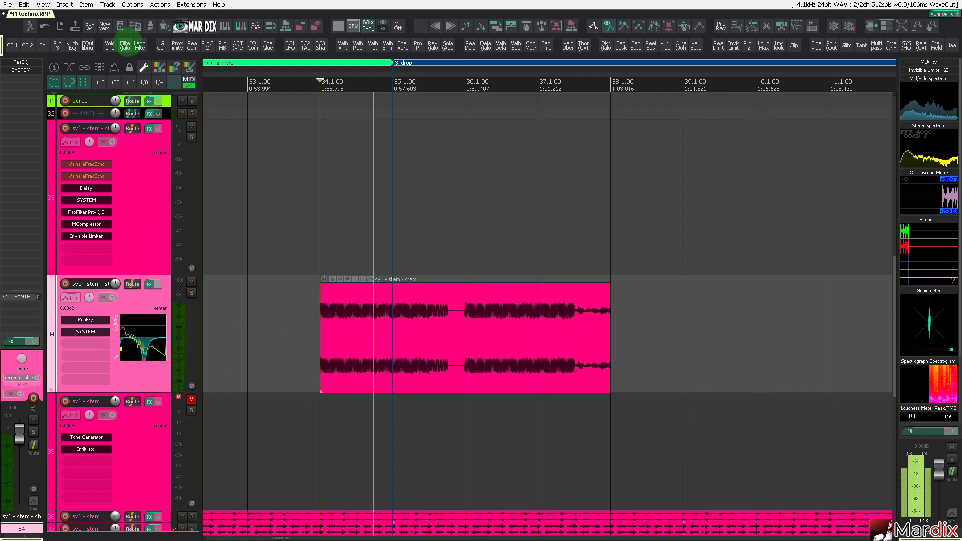
- Add Kilohearts Filter to track 34 and reorder the effects chain as SYSTEM, ReaEQ, Filter
{"action": "left_click", "coordinate": [124, 46]}
{"action": "left_click_drag", "start_coordinate": [113, 35], "coordinate": [361, 221]}
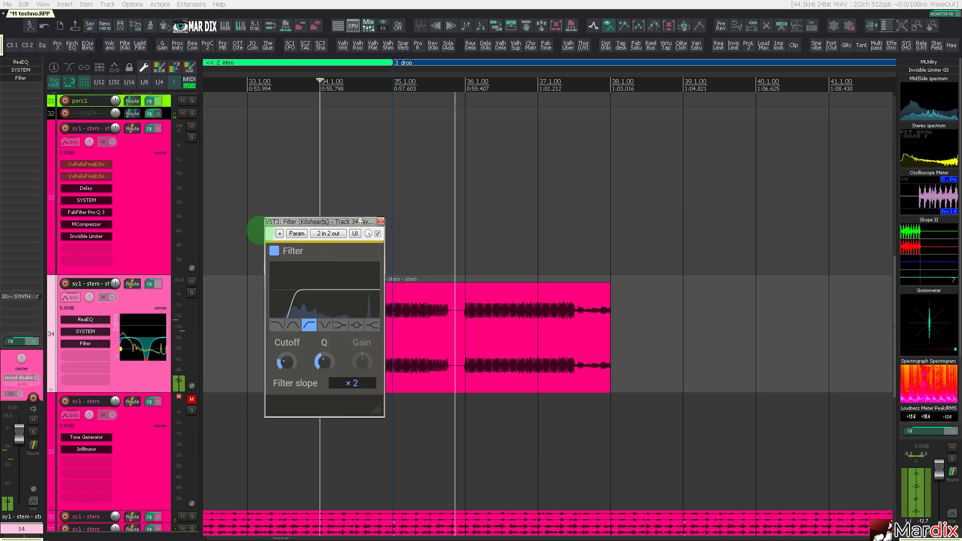
{"action": "left_click_drag", "start_coordinate": [27, 78], "coordinate": [24, 71]}
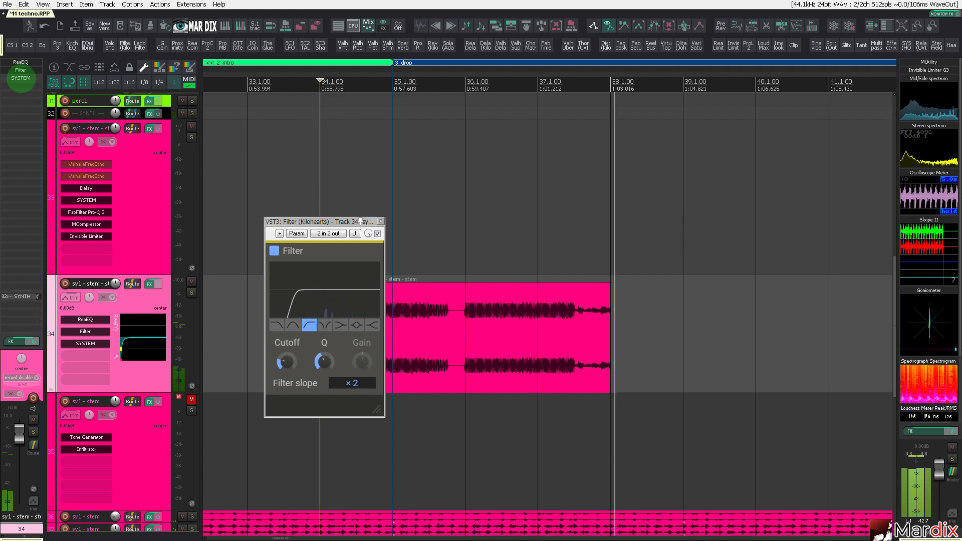
{"action": "left_click_drag", "start_coordinate": [20, 78], "coordinate": [21, 61]}
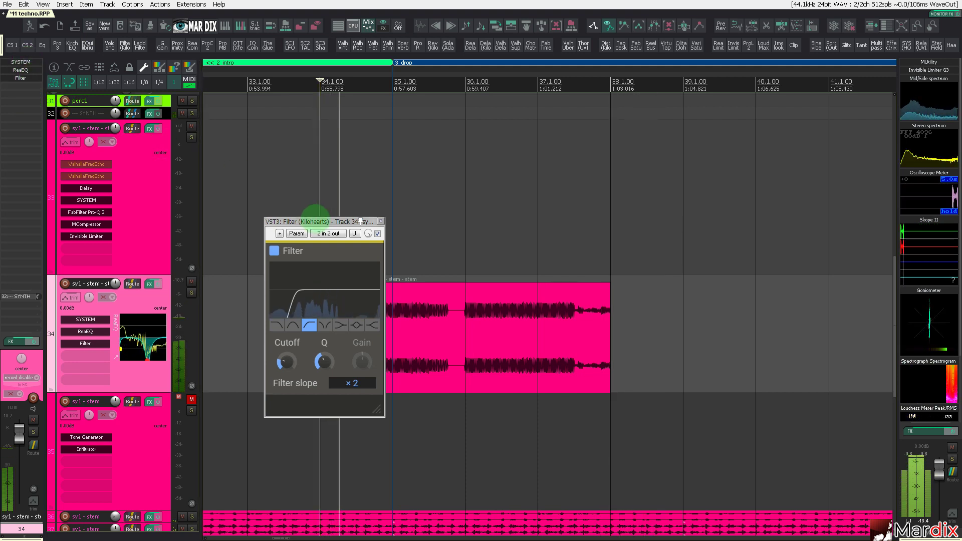
- Try the Filter in band-pass mode with the cutoff lowered to about 97.7 Hz
{"action": "left_click_drag", "start_coordinate": [314, 220], "coordinate": [301, 214]}
{"action": "left_click", "coordinate": [280, 319]}
{"action": "left_click_drag", "start_coordinate": [273, 356], "coordinate": [273, 364]}
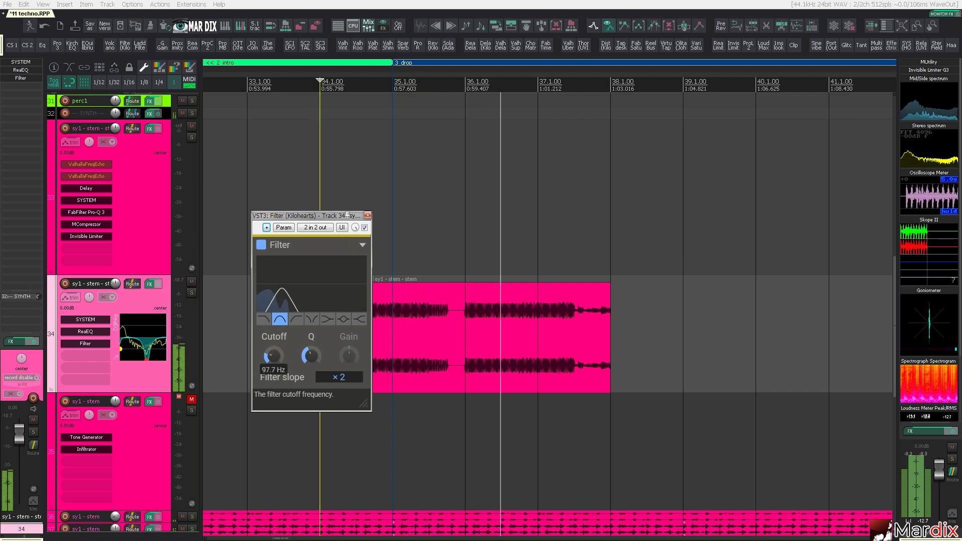
- Switch the Filter to low pass and raise its cutoff to about 17.6 kHz while playing
{"action": "left_click", "coordinate": [264, 318]}
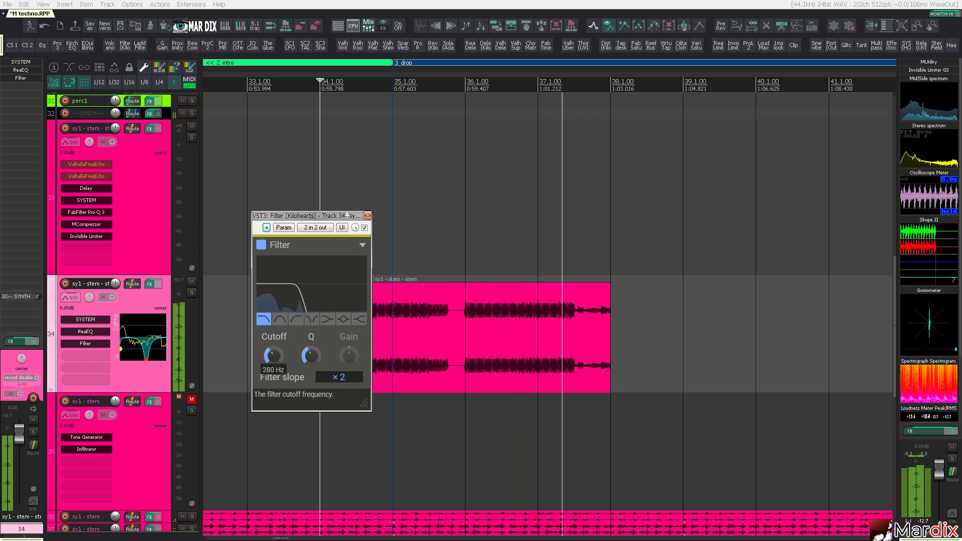
{"action": "left_click", "coordinate": [336, 184]}
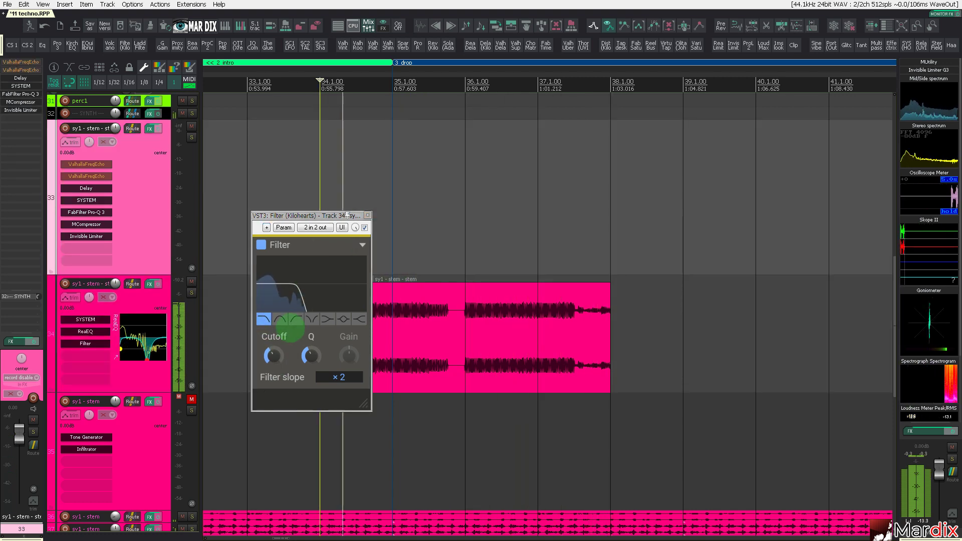
{"action": "left_click_drag", "start_coordinate": [278, 357], "coordinate": [278, 303]}
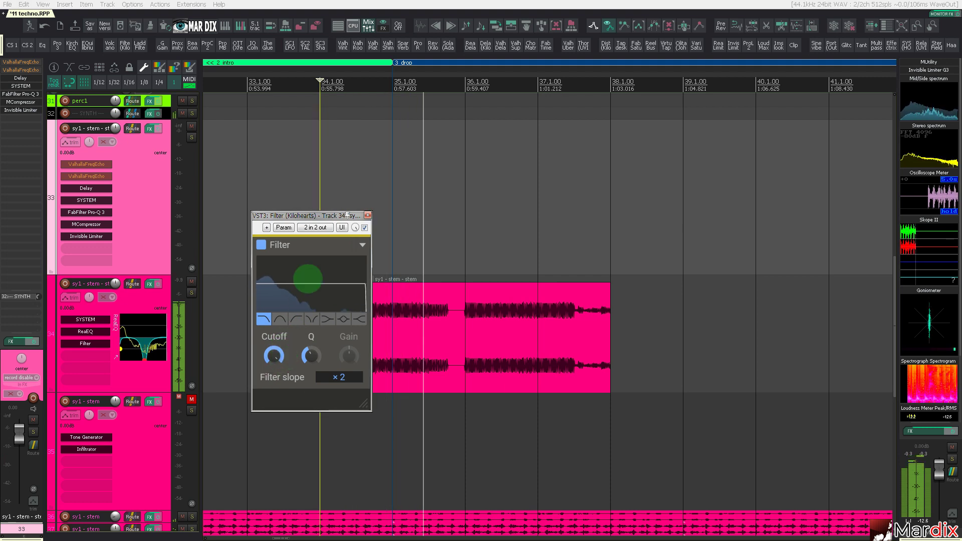
{"action": "key", "text": "space"}
{"action": "left_click", "coordinate": [274, 356]}
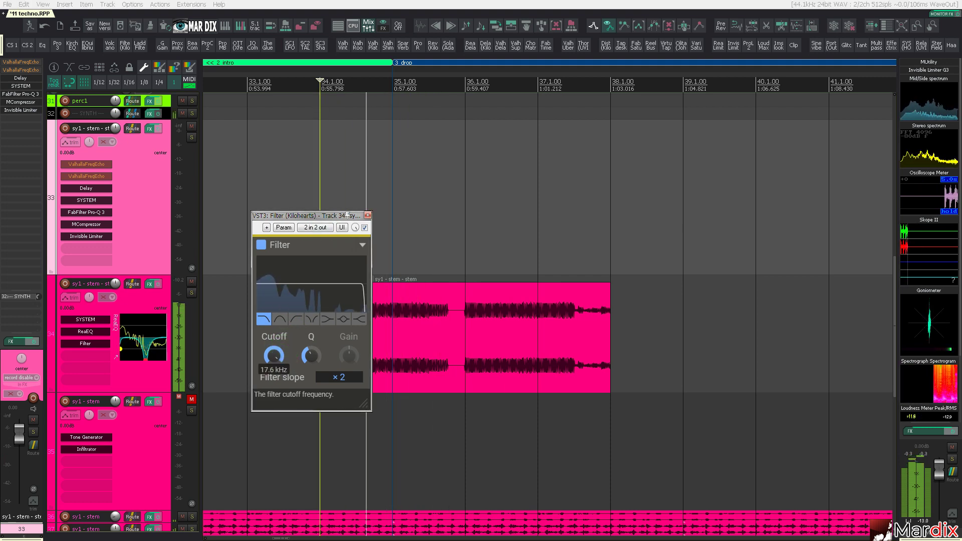
- Test the Filter's cutoff down to about 1.73 kHz, restore it, and show the cutoff's automation envelope on track 34
{"action": "left_click_drag", "start_coordinate": [274, 356], "coordinate": [274, 383]}
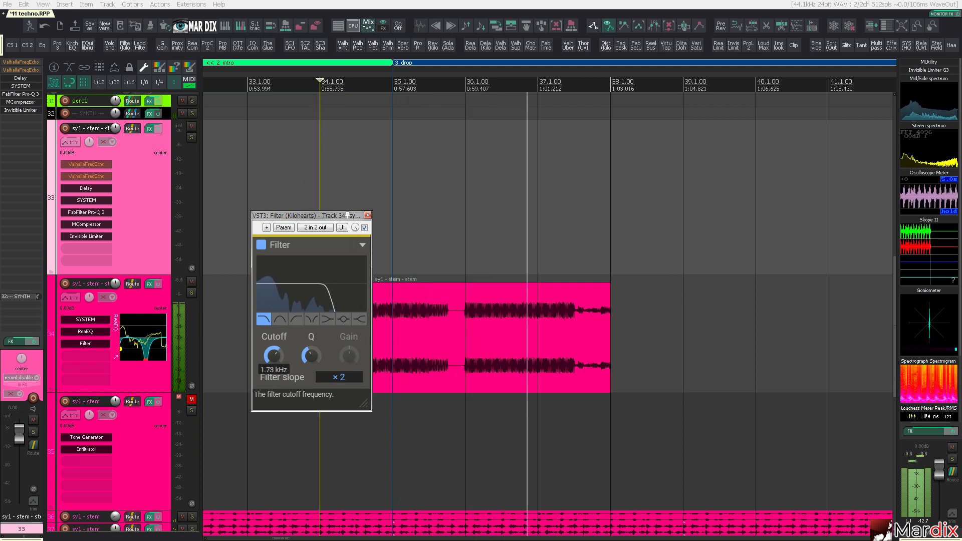
{"action": "left_click", "coordinate": [276, 356]}
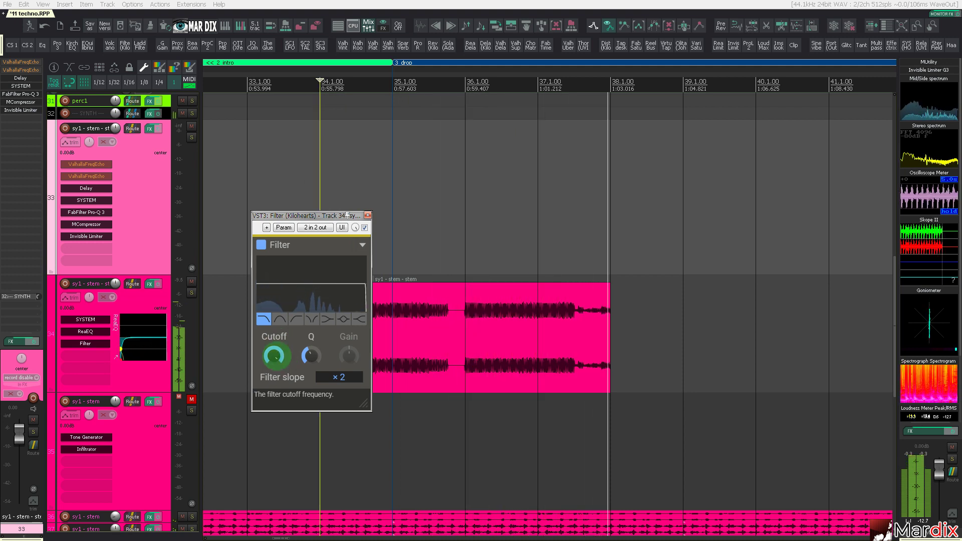
{"action": "key", "text": "e"}
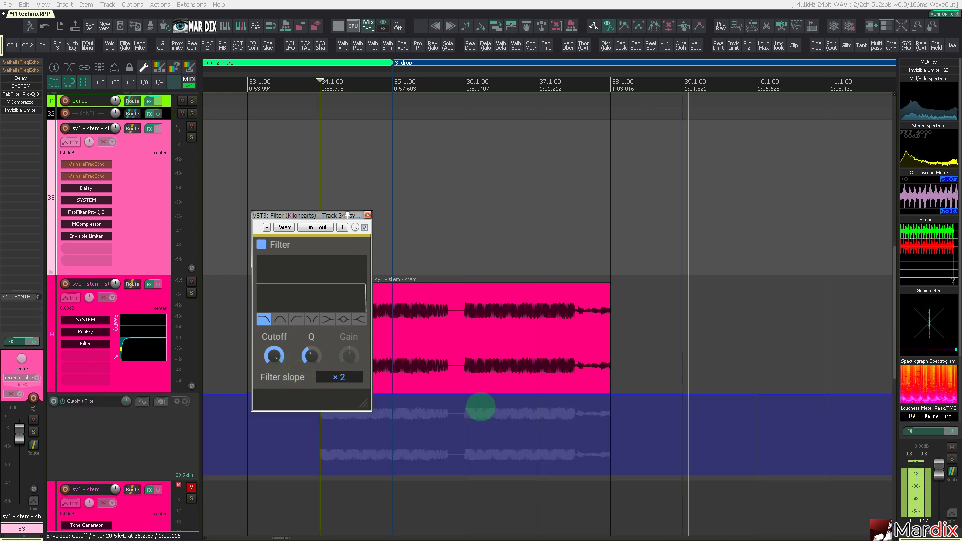
- Set the grid to 1/8 and automate the Filter cutoff falling from about 36.3.50 to a low point at 37.1.00
{"action": "scroll", "coordinate": [480, 406], "scroll_direction": "up", "scroll_amount": 2}
{"action": "left_click", "coordinate": [555, 401]}
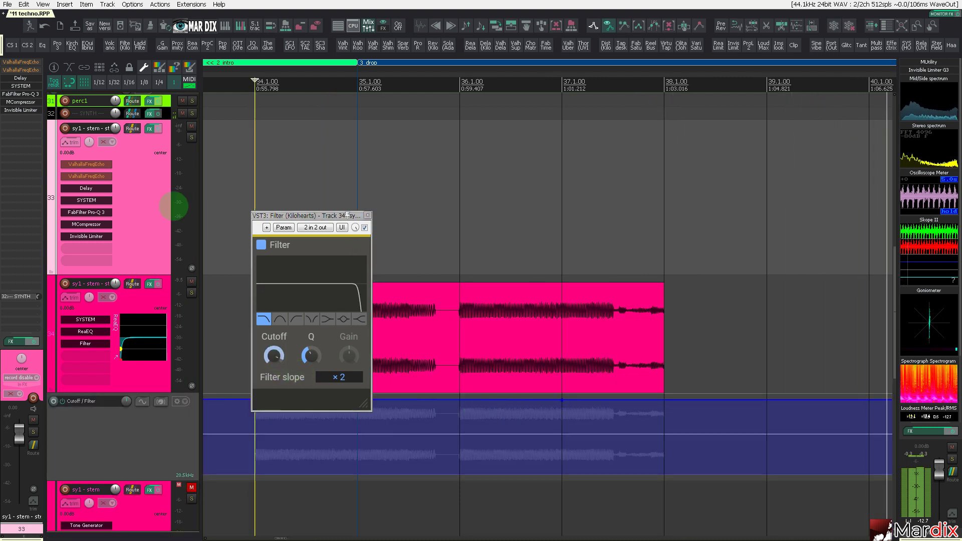
{"action": "left_click", "coordinate": [142, 82]}
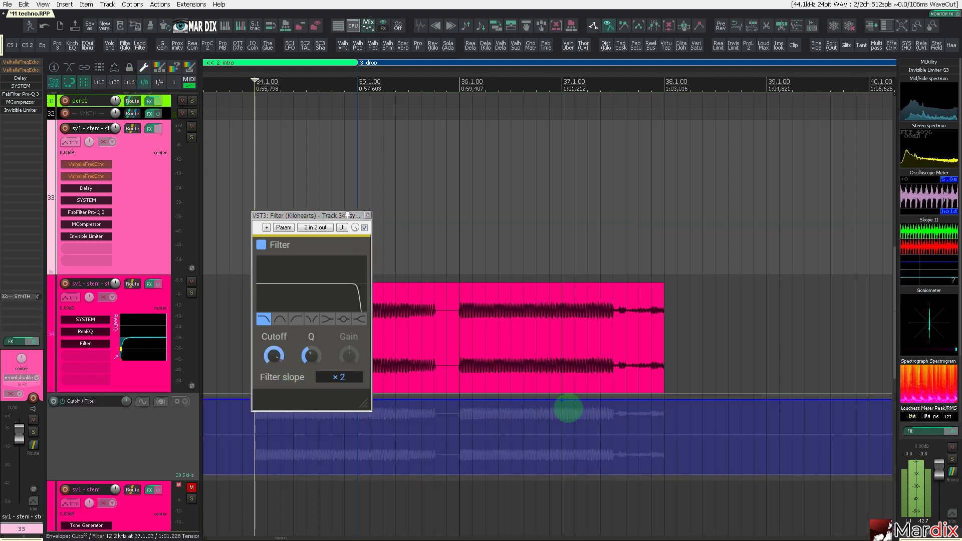
{"action": "left_click_drag", "start_coordinate": [562, 399], "coordinate": [521, 352]}
{"action": "left_click", "coordinate": [467, 414]}
{"action": "left_click", "coordinate": [574, 433]}
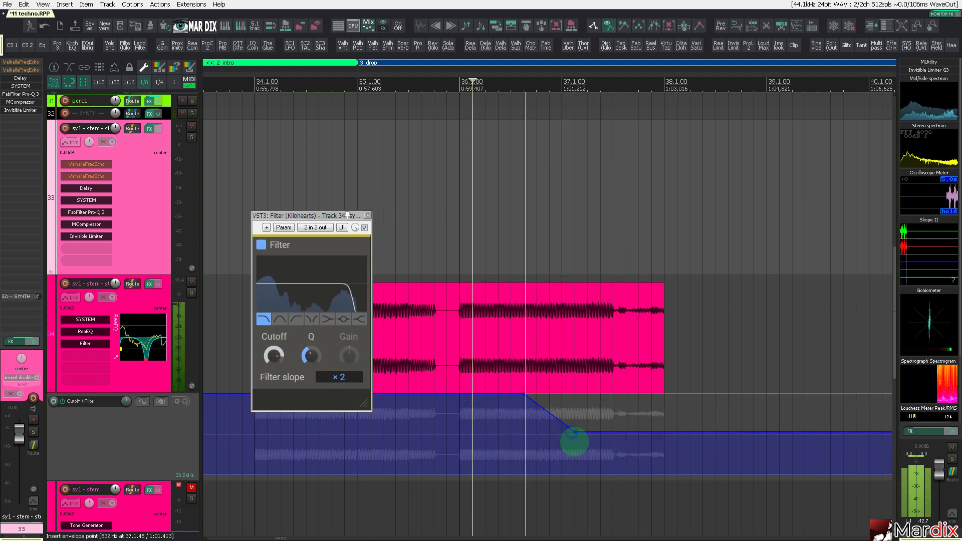
{"action": "left_click", "coordinate": [447, 422]}
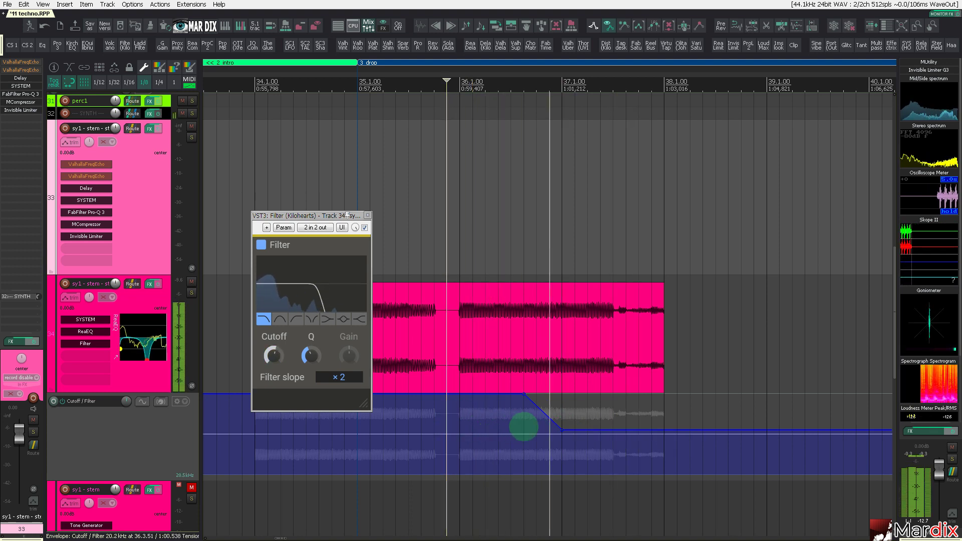
- Return the cutoff envelope to maximum at 37.3.00 and deepen its low point at 37.1.00, auditioning the sweep
{"action": "left_click_drag", "start_coordinate": [601, 430], "coordinate": [609, 368]}
{"action": "left_click", "coordinate": [522, 420]}
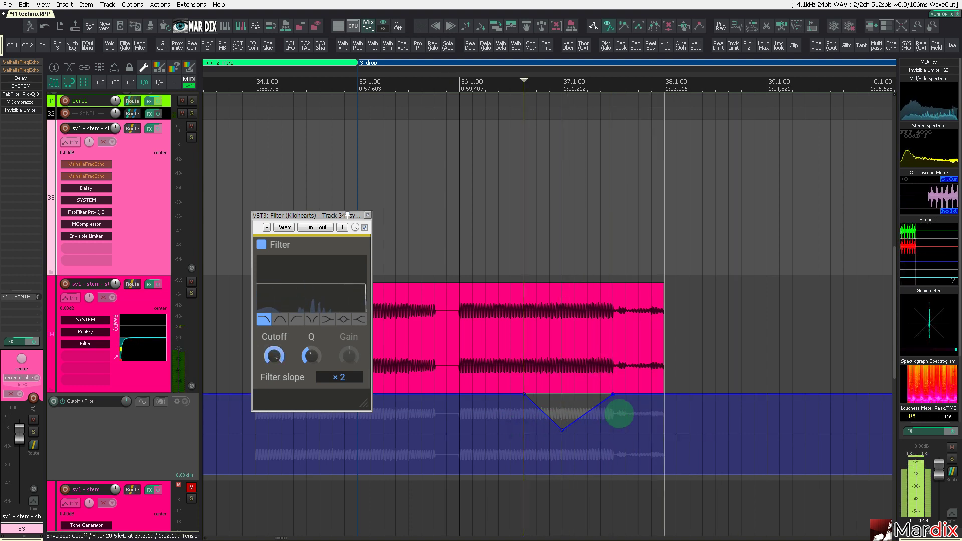
{"action": "left_click", "coordinate": [496, 423]}
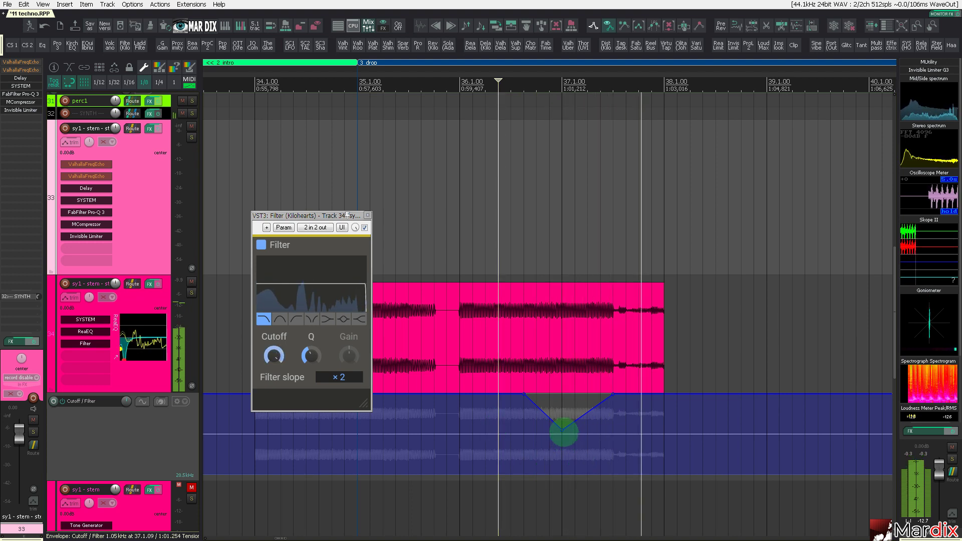
{"action": "left_click_drag", "start_coordinate": [562, 429], "coordinate": [562, 447]}
{"action": "left_click", "coordinate": [489, 455]}
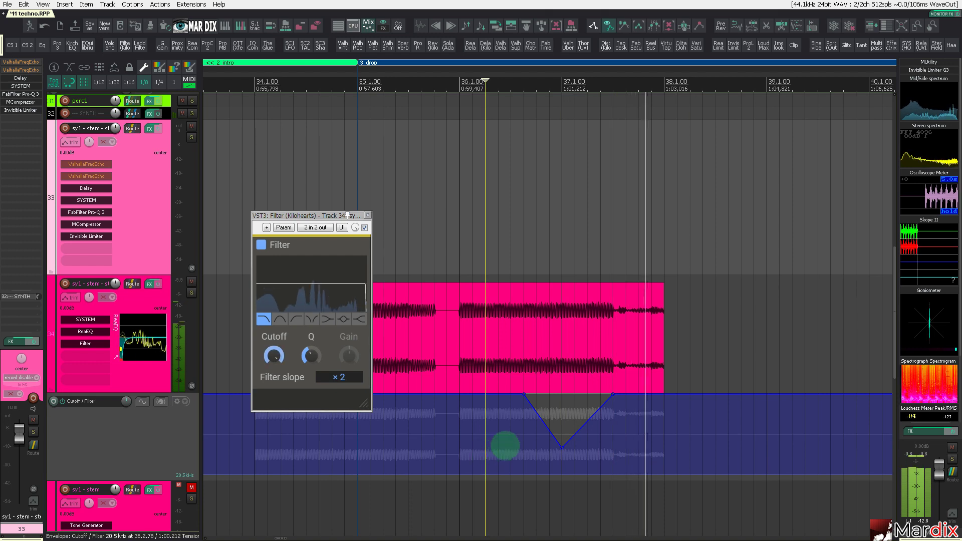
- Close the Filter, add mda_dub_delay_02 to track 34 and play from before the stem
{"action": "left_click", "coordinate": [368, 215]}
{"action": "scroll", "coordinate": [288, 276], "scroll_direction": "down", "scroll_amount": 5}
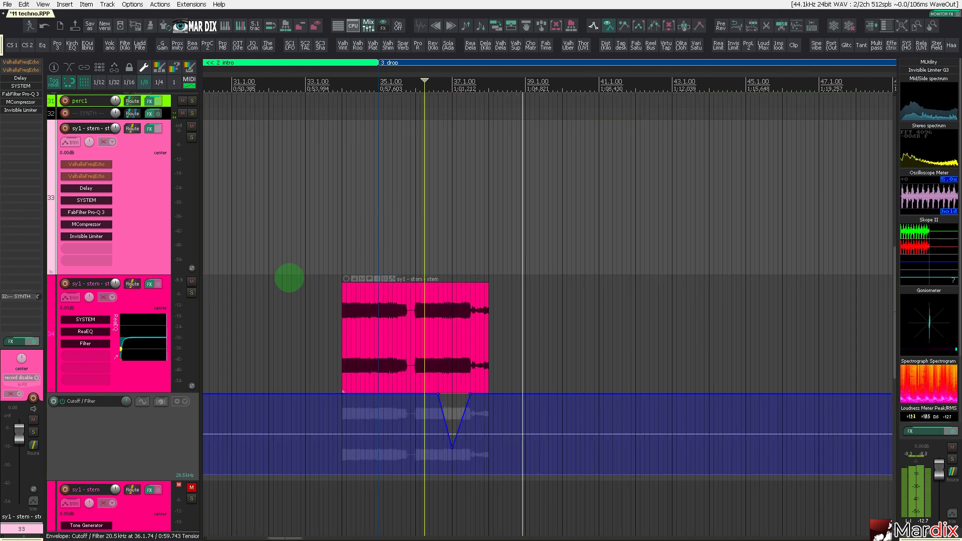
{"action": "left_click", "coordinate": [165, 300]}
{"action": "right_click", "coordinate": [150, 284]}
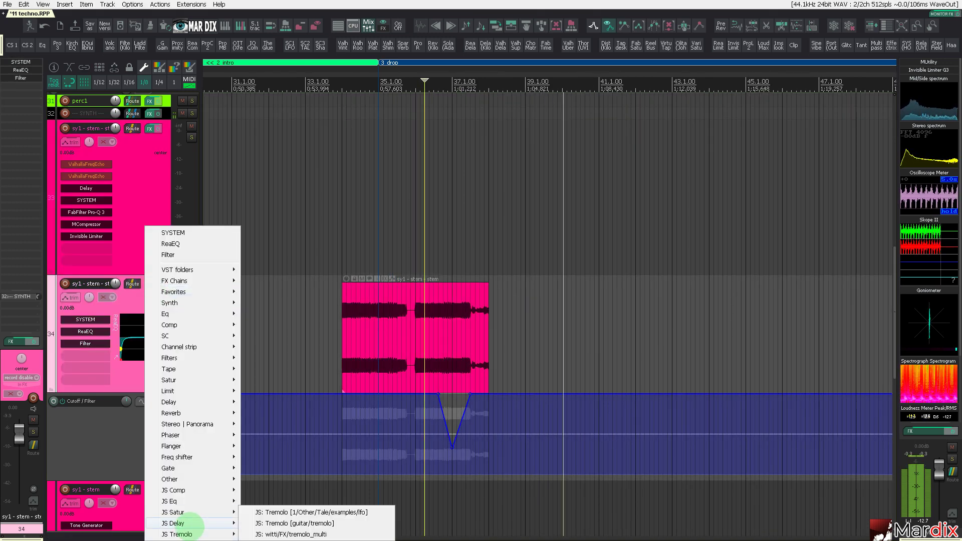
{"action": "mouse_move", "coordinate": [173, 523]}
{"action": "left_click", "coordinate": [318, 524]}
{"action": "left_click", "coordinate": [294, 337]}
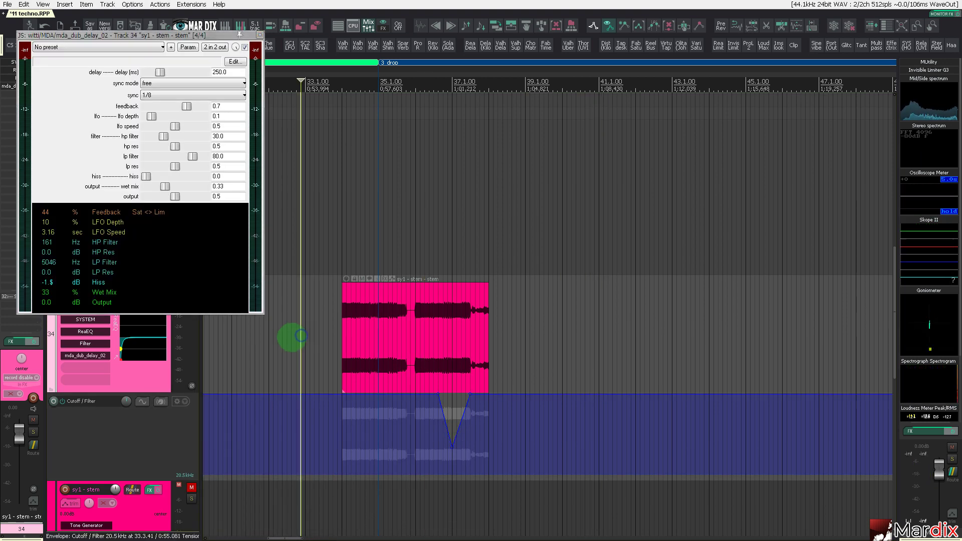
{"action": "left_click_drag", "start_coordinate": [175, 34], "coordinate": [285, 216]}
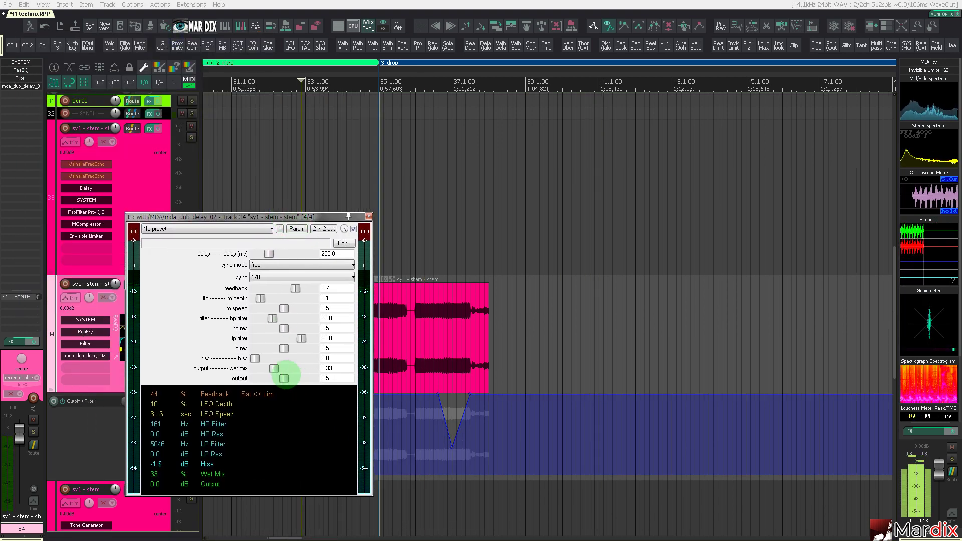
- Set the delay's wet mix to 0.5 and show its Wet automation envelope
{"action": "left_click", "coordinate": [273, 367]}
{"action": "left_click_drag", "start_coordinate": [279, 369], "coordinate": [280, 369]}
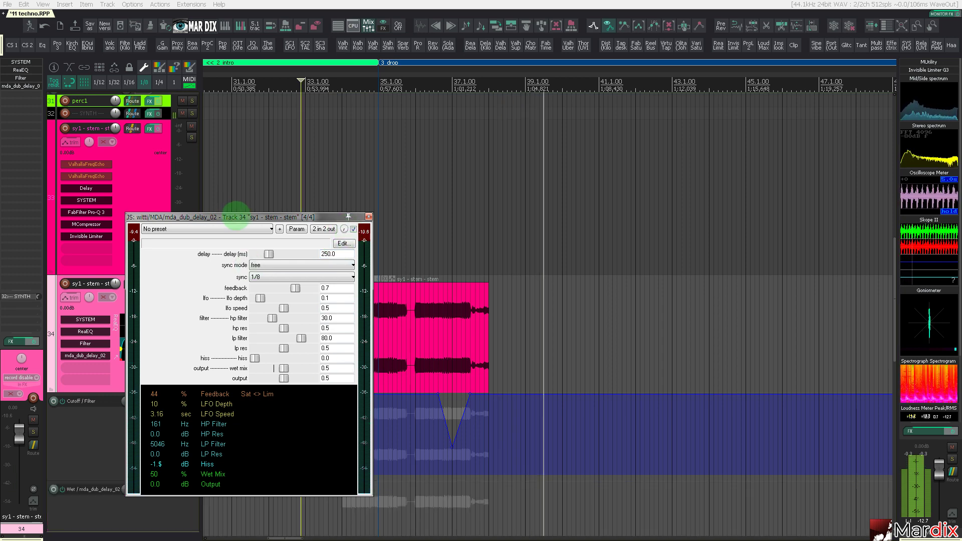
{"action": "left_click_drag", "start_coordinate": [232, 216], "coordinate": [638, 152]}
{"action": "scroll", "coordinate": [164, 278], "scroll_direction": "down", "scroll_amount": 4}
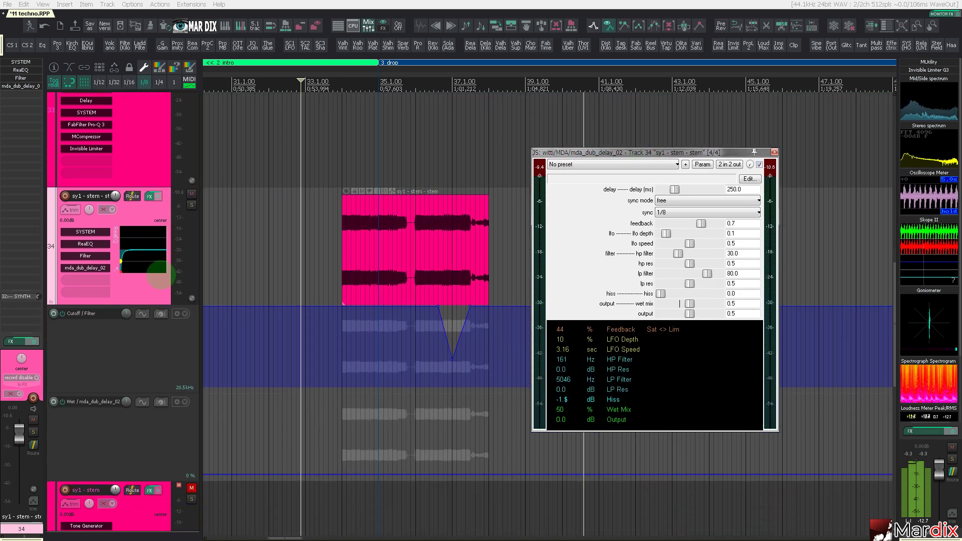
- Automate the delay's Wet envelope to rise from 0% at 37.3.00 to 100% at the stem's end, 38.1.00
{"action": "scroll", "coordinate": [482, 403], "scroll_direction": "up", "scroll_amount": 5}
{"action": "left_click", "coordinate": [513, 461]}
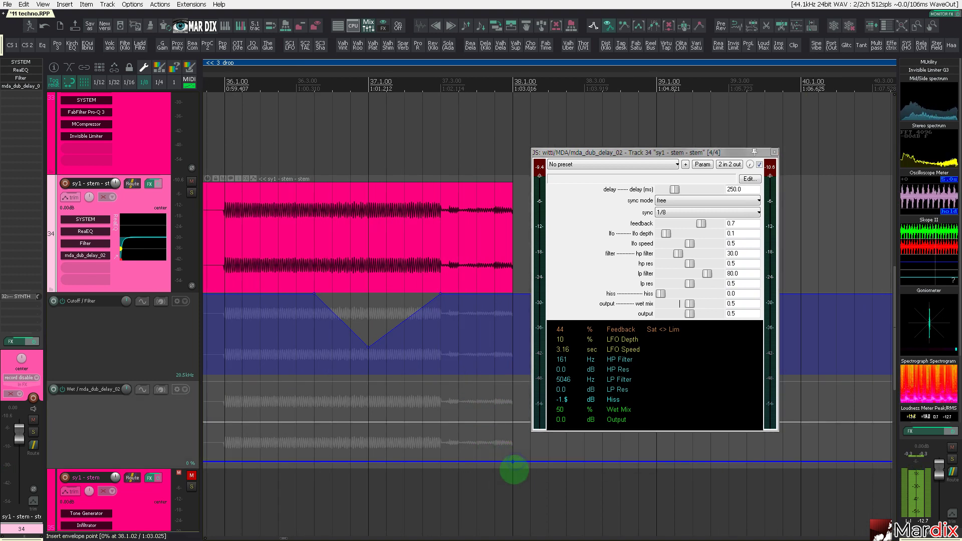
{"action": "left_click_drag", "start_coordinate": [514, 462], "coordinate": [461, 483]}
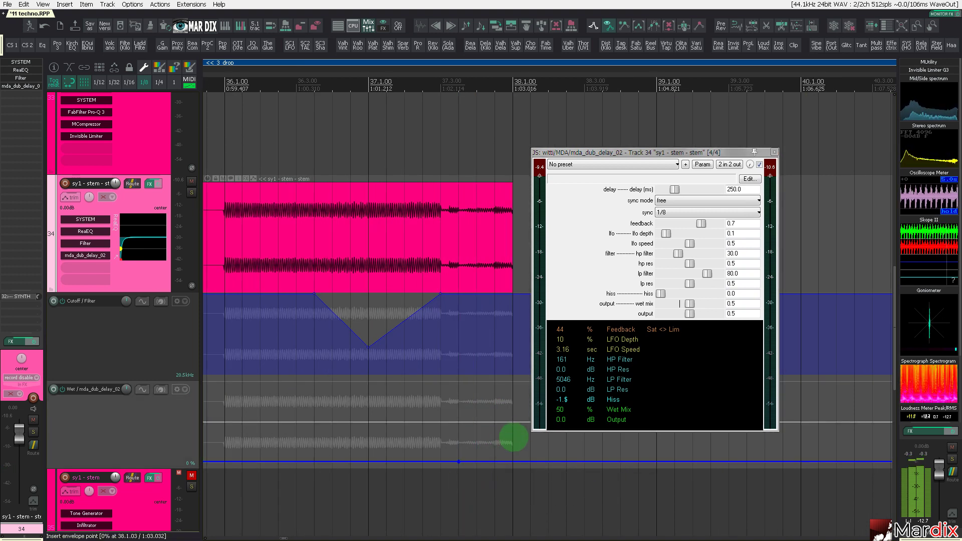
{"action": "left_click", "coordinate": [511, 414]}
{"action": "left_click_drag", "start_coordinate": [512, 414], "coordinate": [511, 351]}
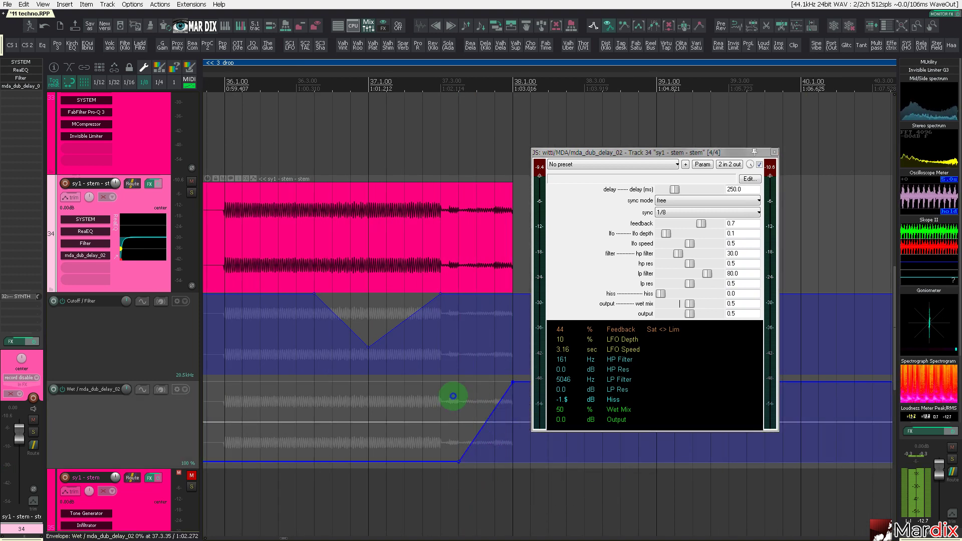
{"action": "key", "text": "space"}
{"action": "left_click", "coordinate": [403, 404]}
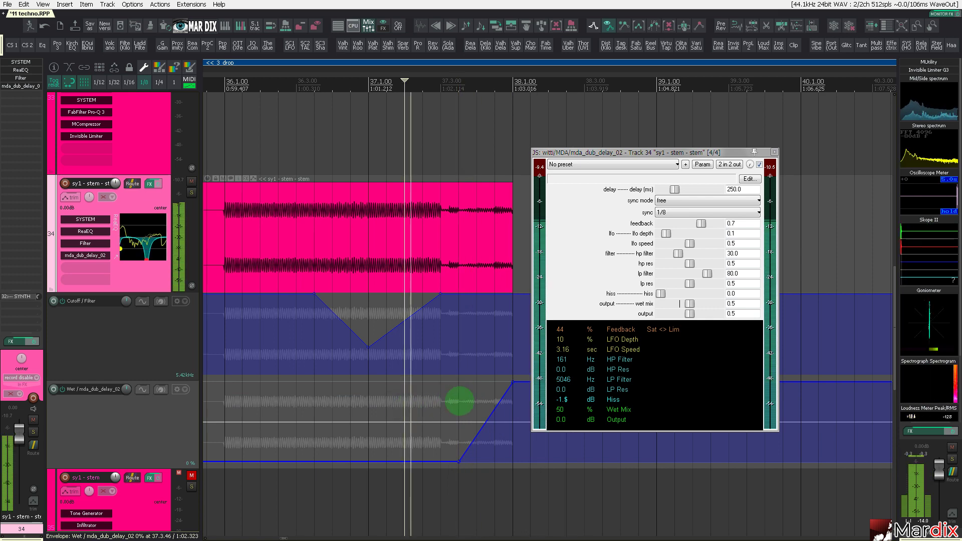
{"action": "left_click_drag", "start_coordinate": [458, 461], "coordinate": [402, 420]}
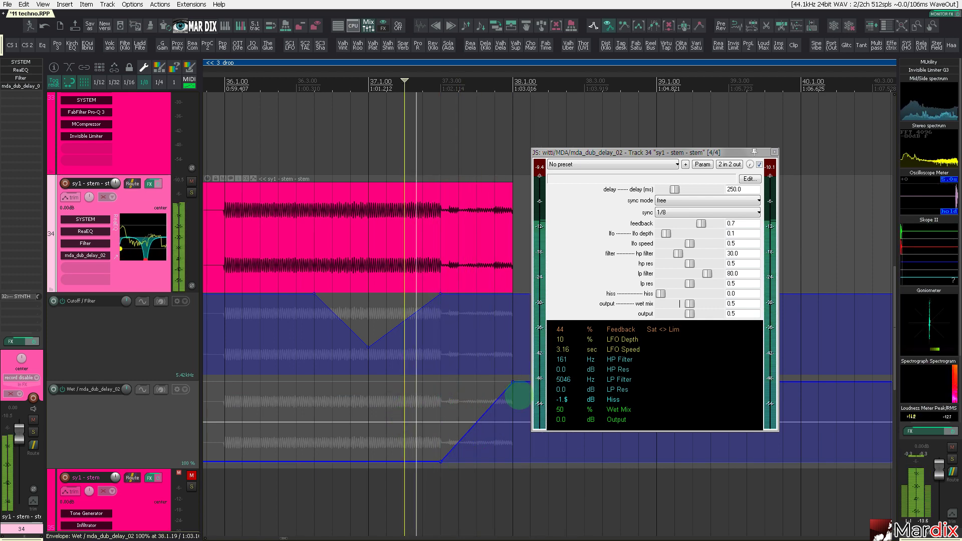
- Set the delay's feedback to 0.81 and sync its time to 1/8 d, auditioning the stem's tail
{"action": "left_click_drag", "start_coordinate": [701, 223], "coordinate": [707, 224]}
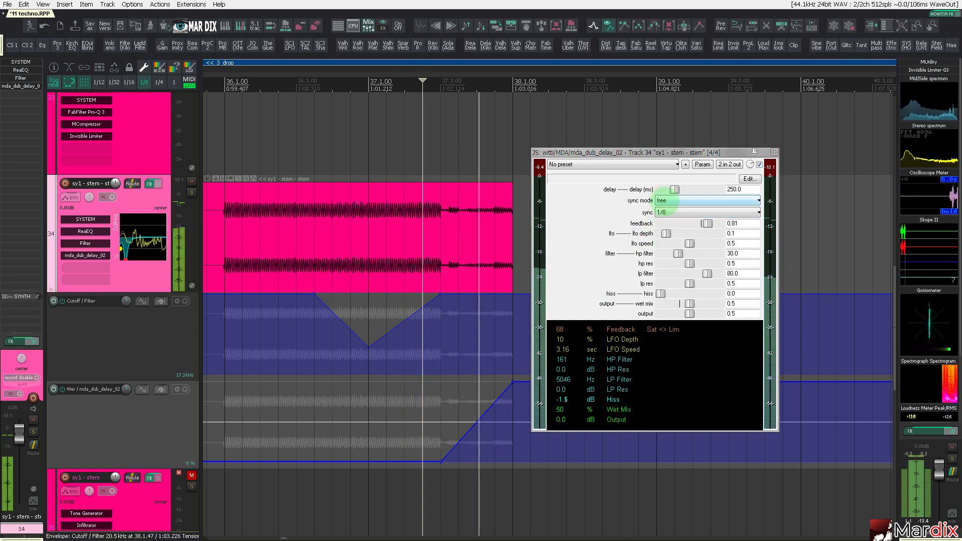
{"action": "left_click", "coordinate": [677, 200]}
{"action": "left_click", "coordinate": [672, 214]}
{"action": "left_click", "coordinate": [672, 213]}
{"action": "left_click", "coordinate": [675, 256]}
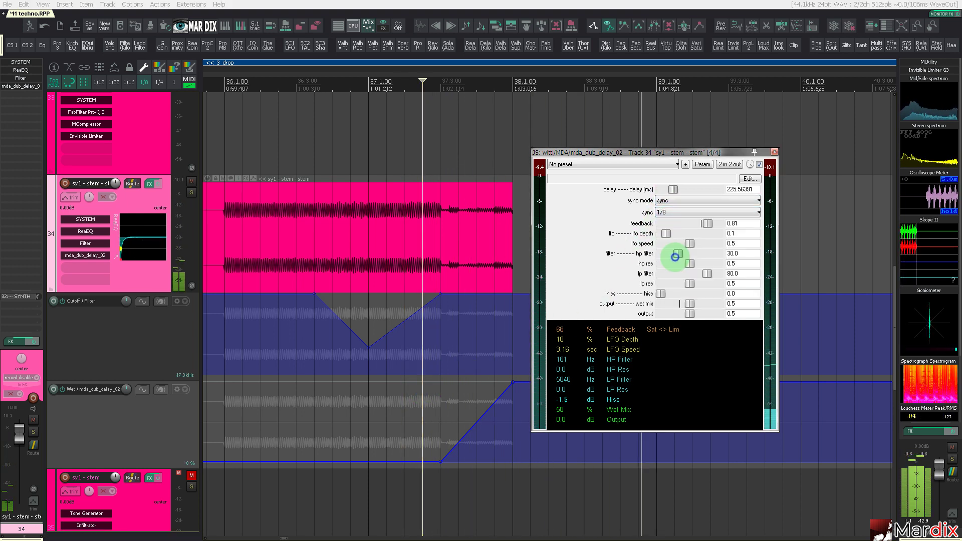
{"action": "left_click", "coordinate": [669, 213]}
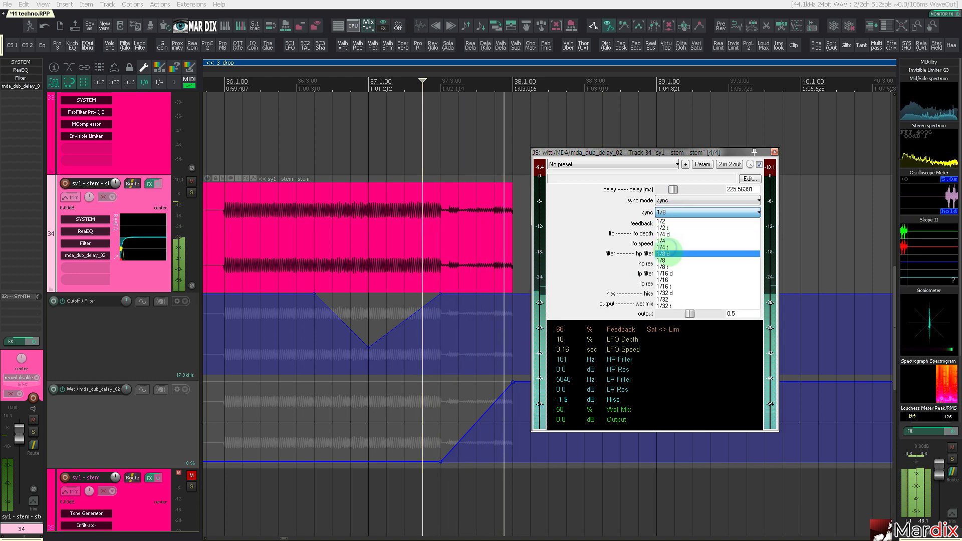
{"action": "left_click", "coordinate": [679, 254]}
{"action": "left_click", "coordinate": [439, 392]}
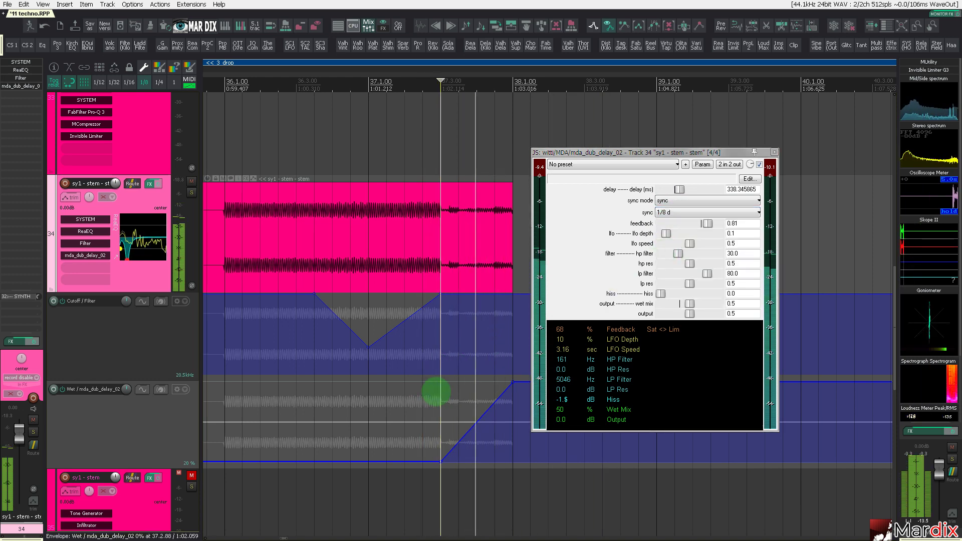
- Close the delay window, bypass SYSTEM on track 34 and listen to the stem in the mix from before its start
{"action": "left_click", "coordinate": [774, 152]}
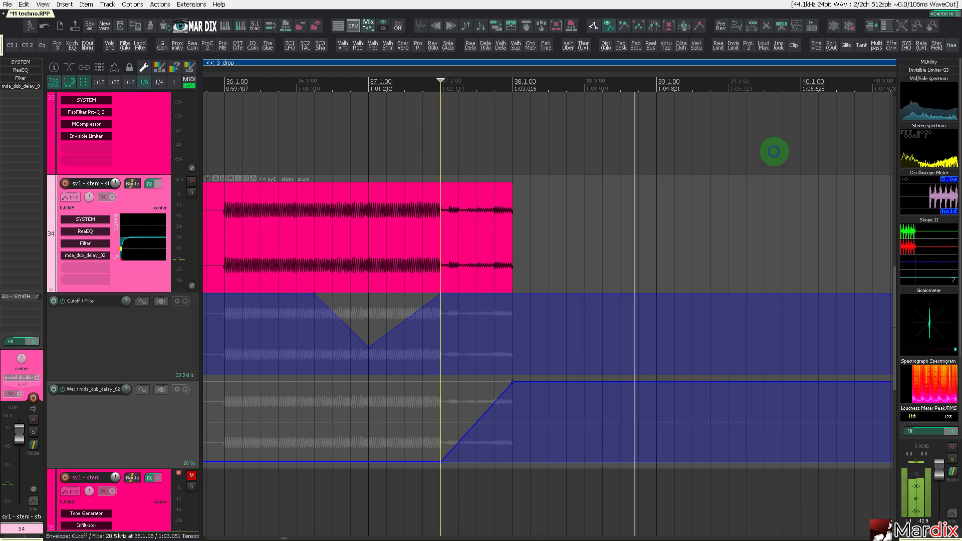
{"action": "scroll", "coordinate": [644, 236], "scroll_direction": "down", "scroll_amount": 4}
{"action": "scroll", "coordinate": [633, 236], "scroll_direction": "up", "scroll_amount": 1}
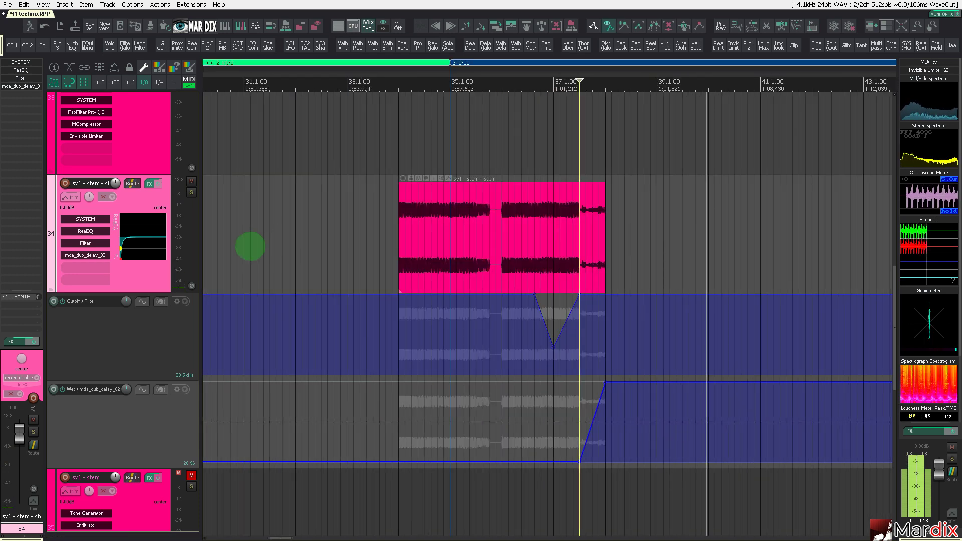
{"action": "left_click", "coordinate": [326, 234]}
{"action": "left_click", "coordinate": [291, 226]}
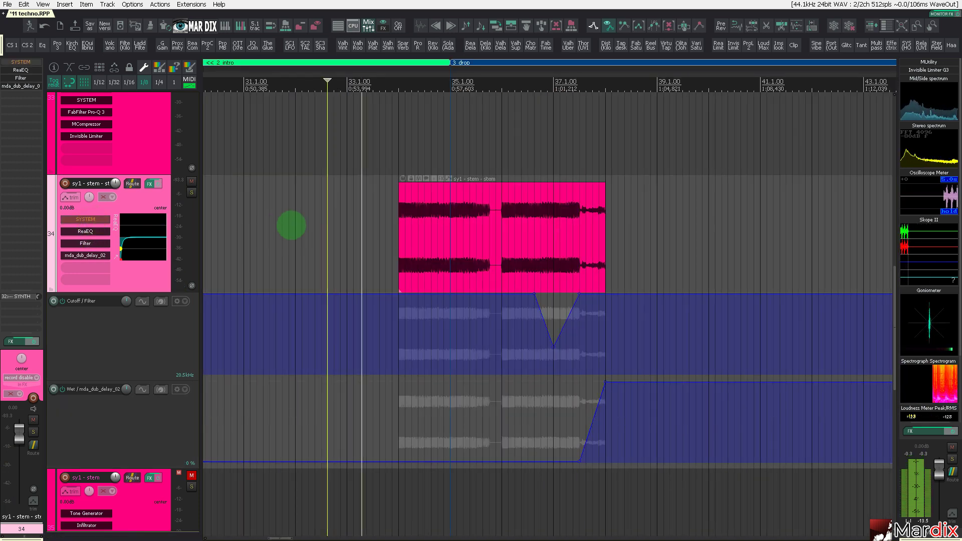
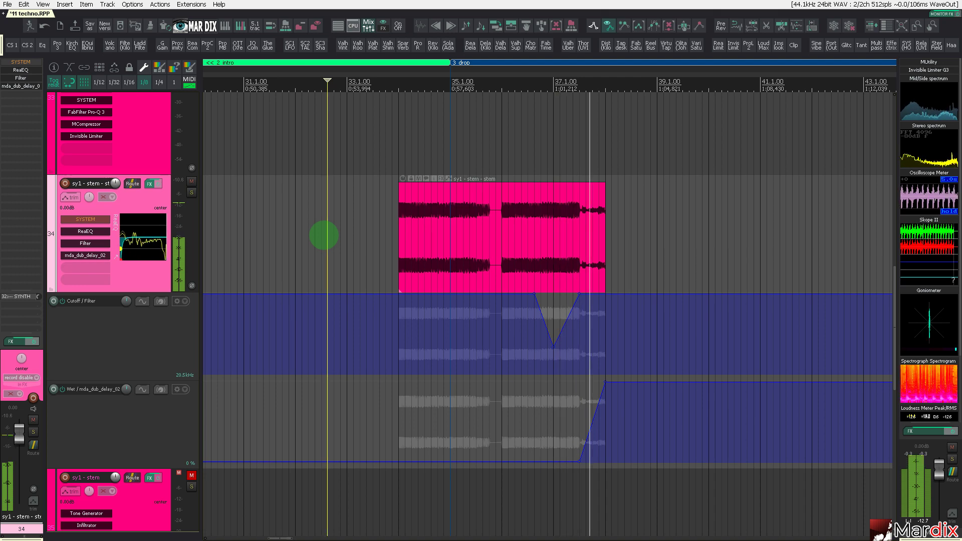
- Open ReaLimit on the KICK group track and watch its limiting during playback
{"action": "scroll", "coordinate": [352, 244], "scroll_direction": "down", "scroll_amount": 3}
{"action": "scroll", "coordinate": [350, 243], "scroll_direction": "down", "scroll_amount": 5}
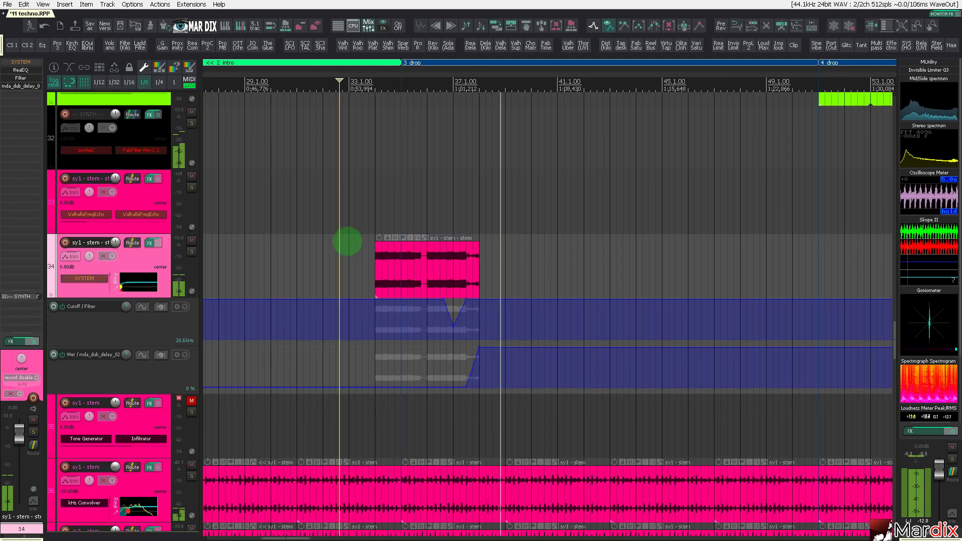
{"action": "scroll", "coordinate": [115, 287], "scroll_direction": "up", "scroll_amount": 6}
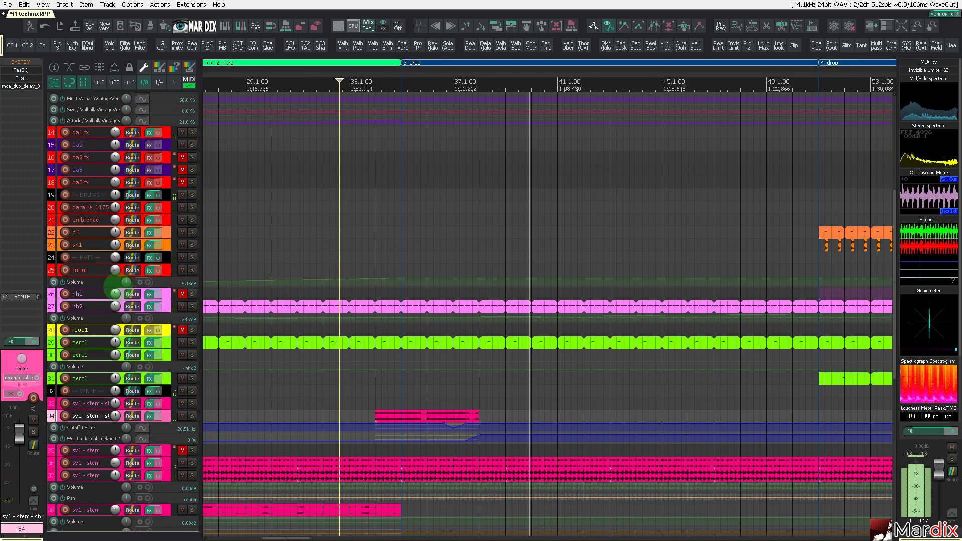
{"action": "scroll", "coordinate": [114, 286], "scroll_direction": "up", "scroll_amount": 3}
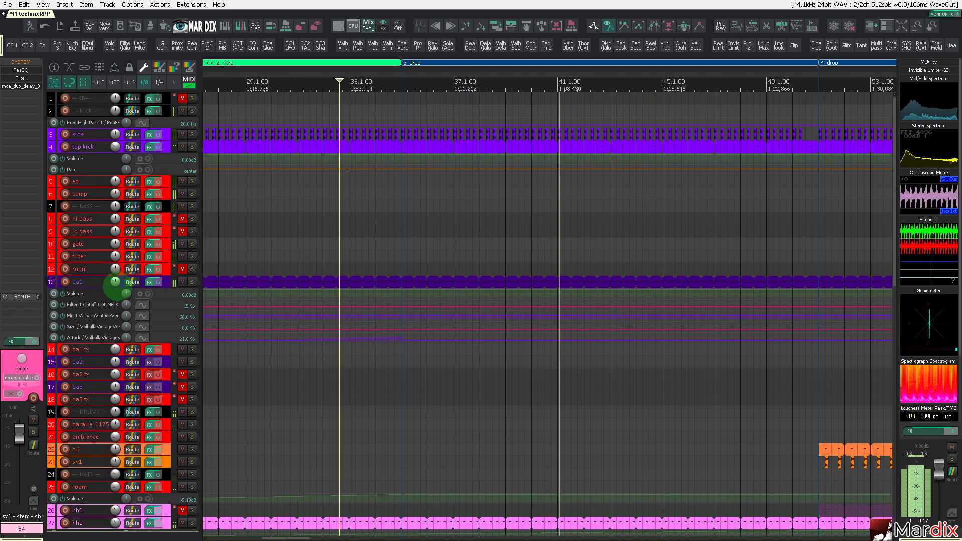
{"action": "left_click", "coordinate": [86, 111]}
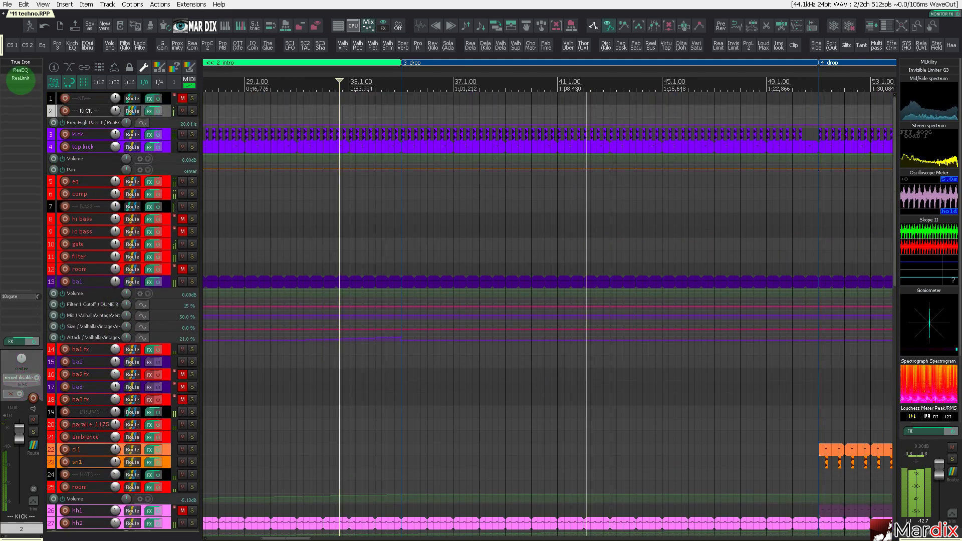
{"action": "left_click", "coordinate": [20, 78]}
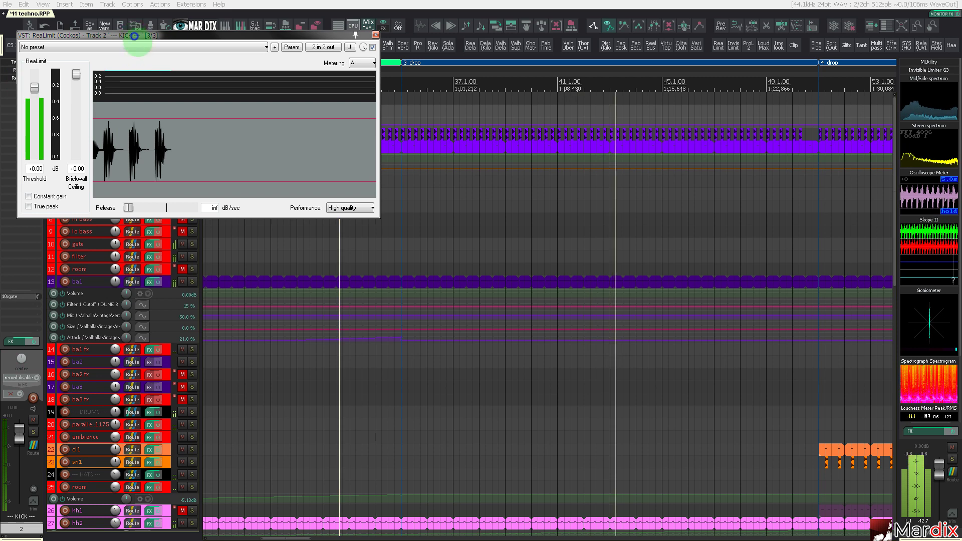
{"action": "left_click_drag", "start_coordinate": [135, 36], "coordinate": [268, 182]}
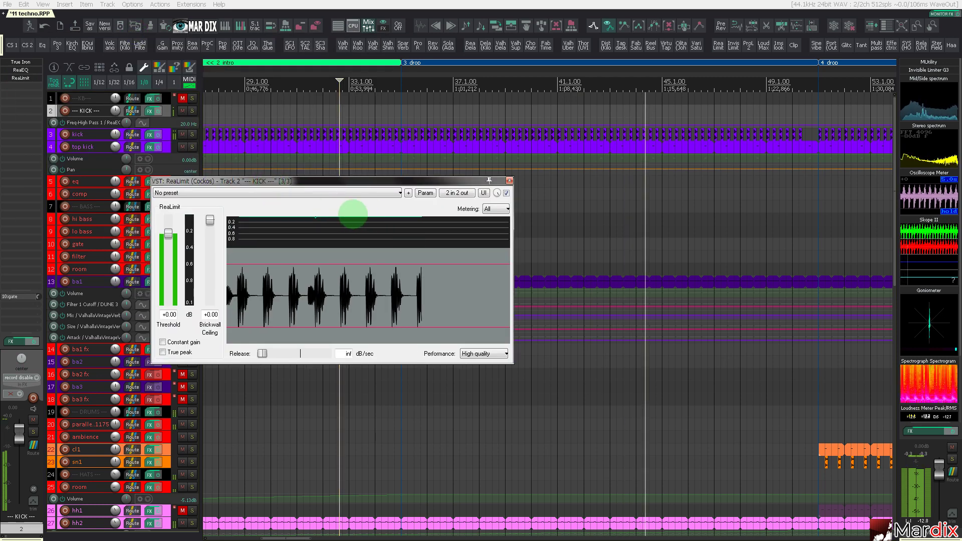
- Audition the kick track's volume down to -6.00 dB, reset it to 0.00 dB, and close the ReaLimit window
{"action": "left_click", "coordinate": [165, 136]}
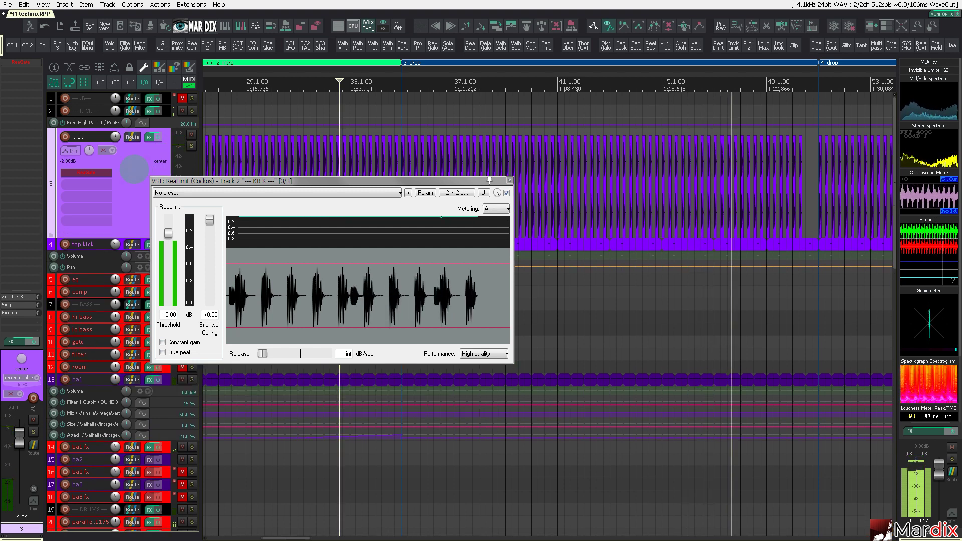
{"action": "scroll", "coordinate": [134, 169], "scroll_direction": "down", "scroll_amount": 3}
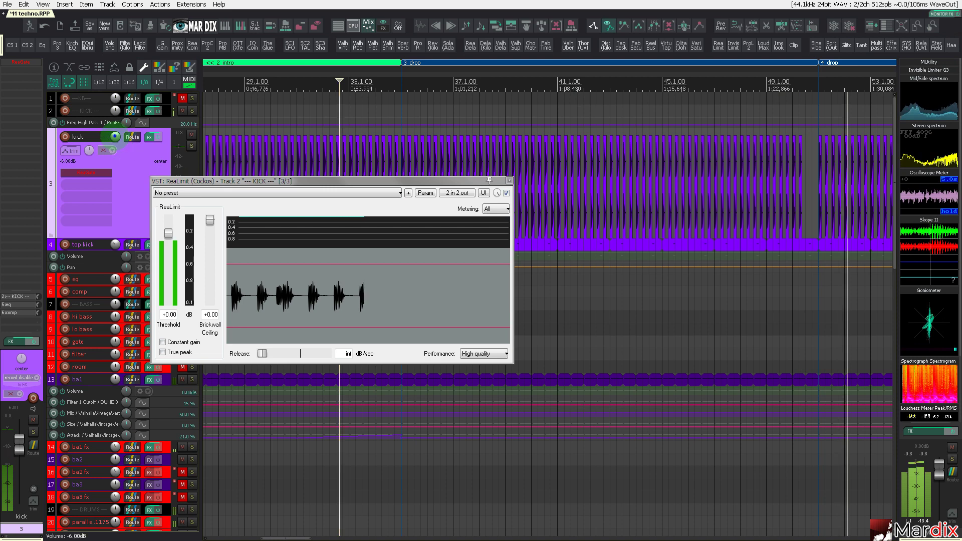
{"action": "double_click", "coordinate": [115, 136]}
{"action": "left_click_drag", "start_coordinate": [186, 188], "coordinate": [273, 268]}
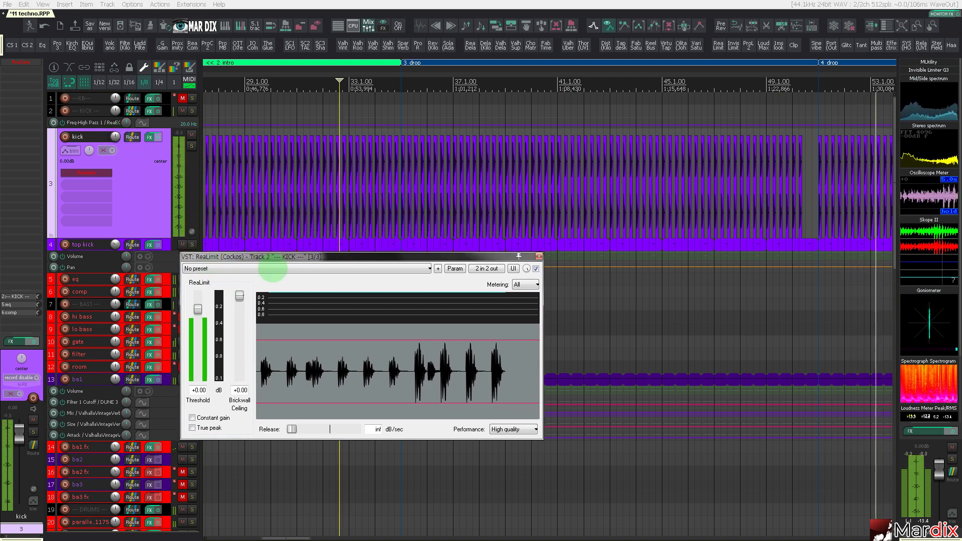
{"action": "left_click_drag", "start_coordinate": [375, 260], "coordinate": [399, 306]}
{"action": "left_click", "coordinate": [554, 302]}
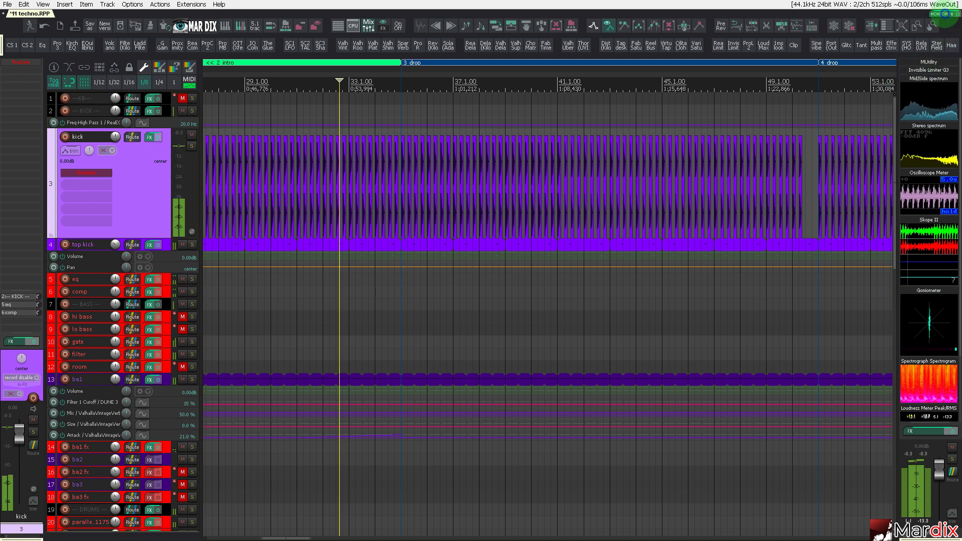
- Open the monitoring FX, check the mix in the SPAN spectrum and the VUMT deluxe meter, and close the window
{"action": "left_click", "coordinate": [942, 14]}
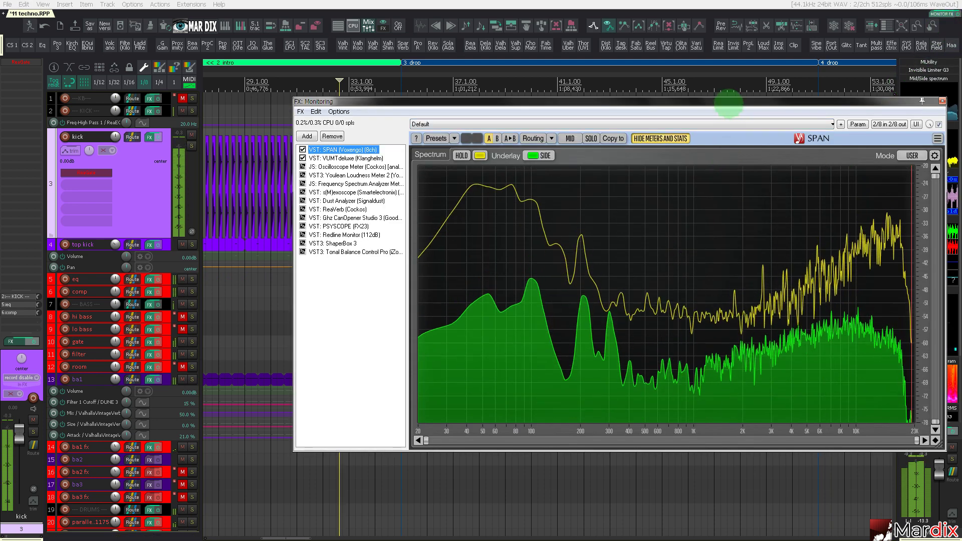
{"action": "left_click_drag", "start_coordinate": [729, 103], "coordinate": [630, 119]}
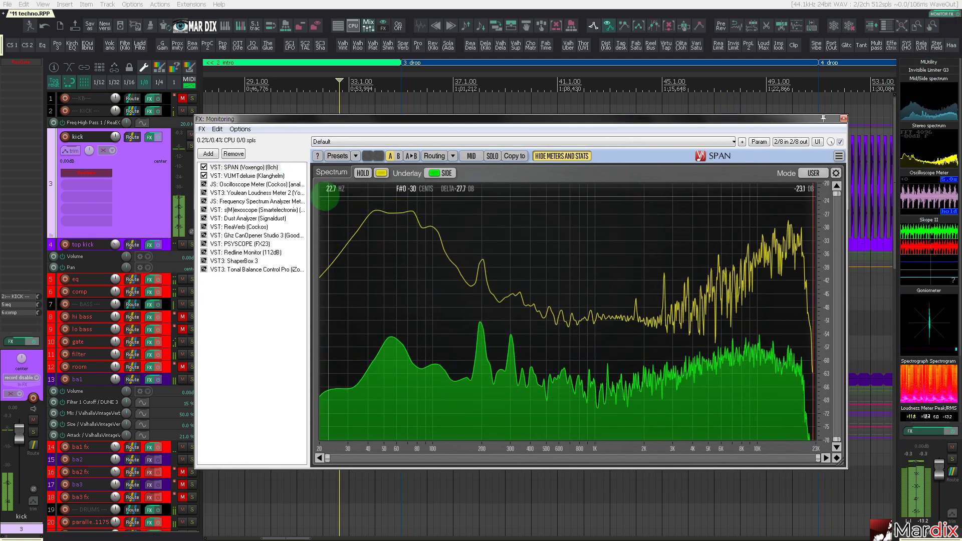
{"action": "left_click", "coordinate": [265, 175]}
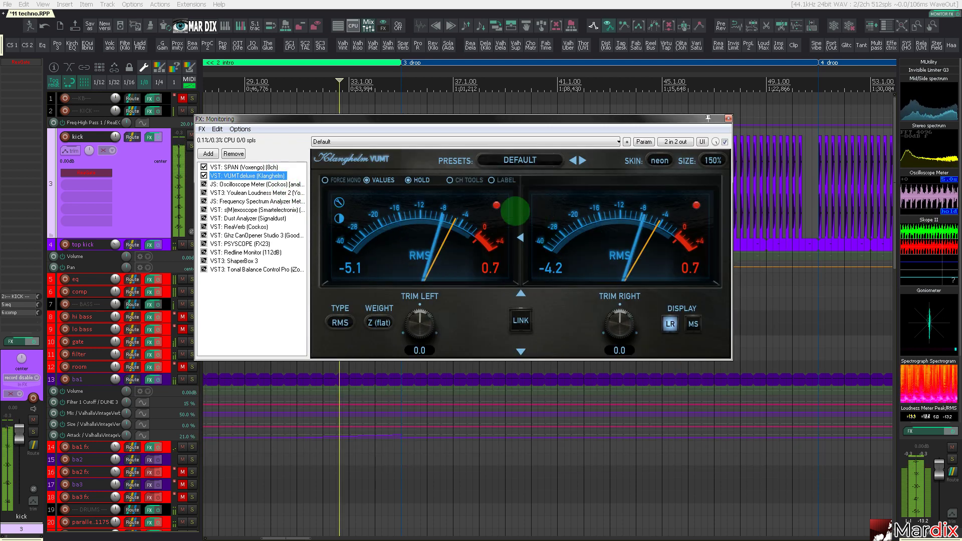
{"action": "left_click", "coordinate": [490, 269]}
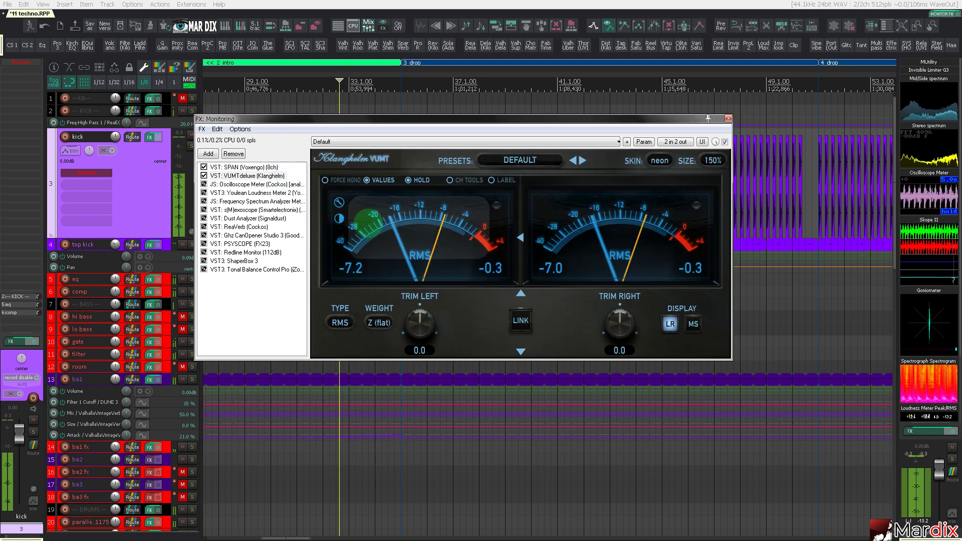
{"action": "left_click", "coordinate": [261, 167]}
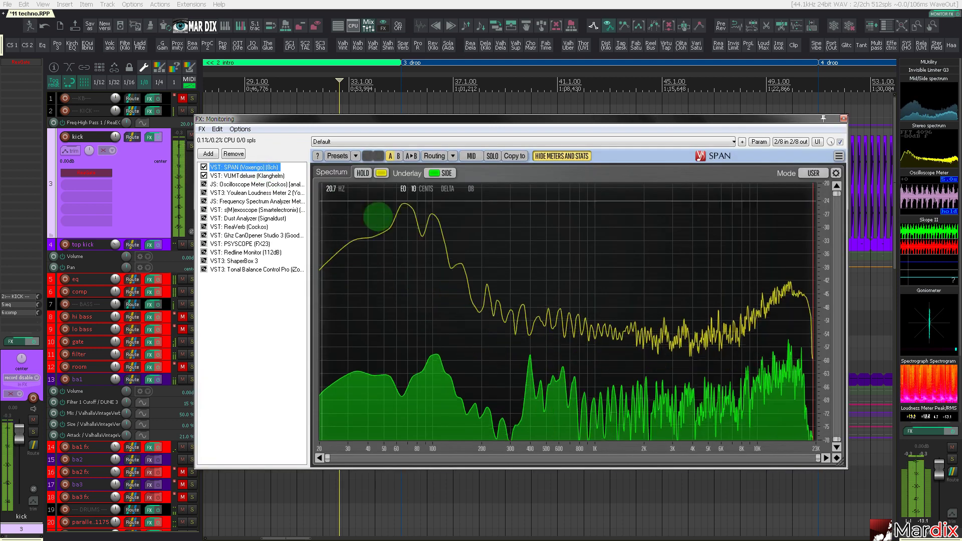
{"action": "left_click", "coordinate": [844, 118]}
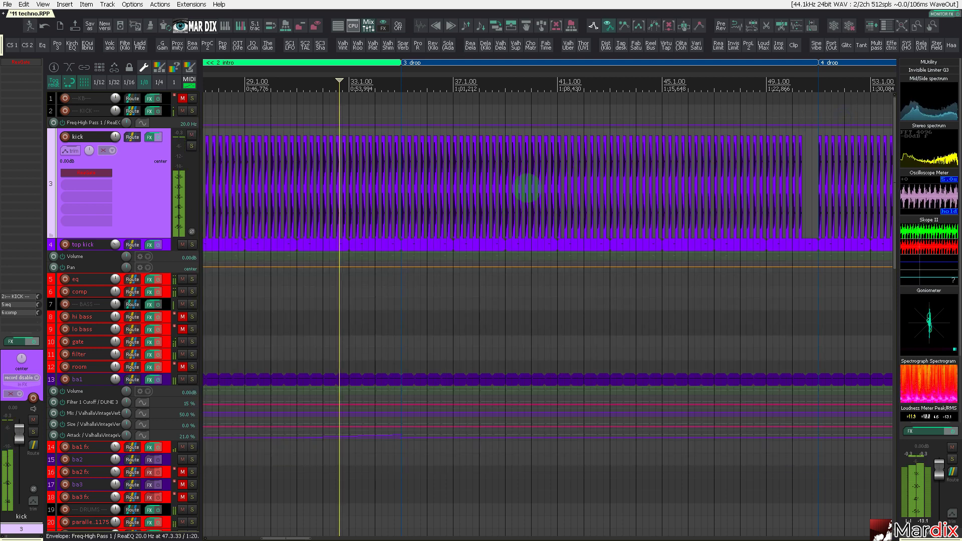
- Play the mix from region 3 drop and from just before the stem, and expand track 34 with its envelopes
{"action": "scroll", "coordinate": [526, 188], "scroll_direction": "down", "scroll_amount": 6}
{"action": "left_click", "coordinate": [420, 294]}
{"action": "scroll", "coordinate": [420, 294], "scroll_direction": "down", "scroll_amount": 5}
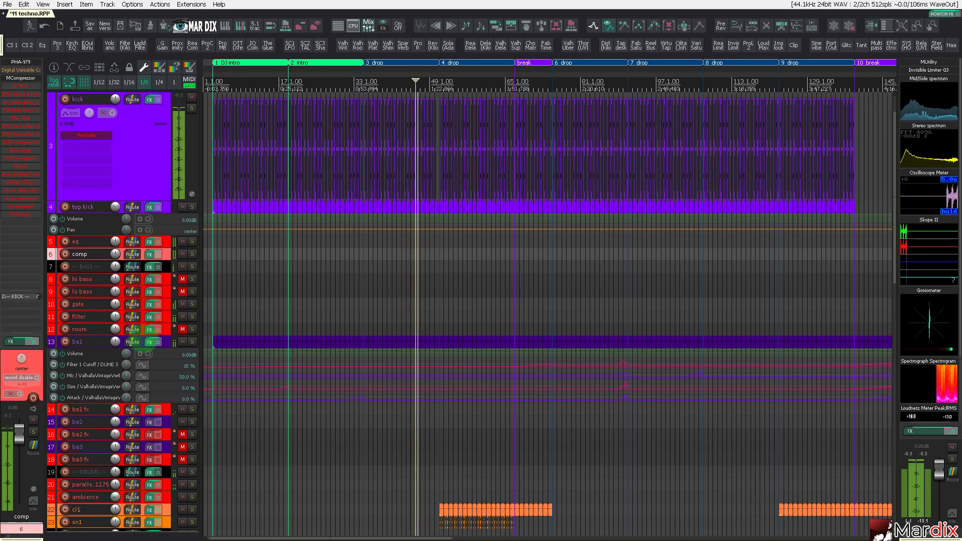
{"action": "scroll", "coordinate": [208, 333], "scroll_direction": "down", "scroll_amount": 1}
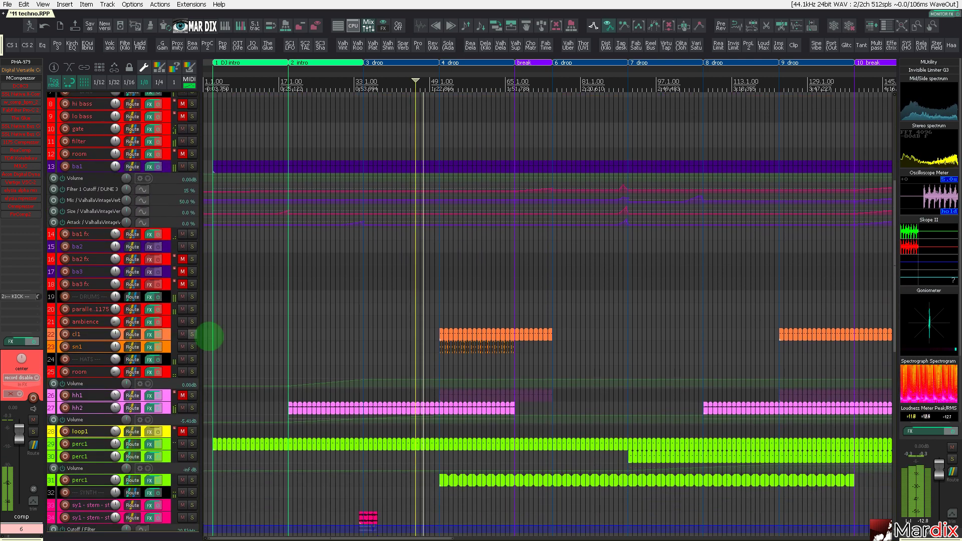
{"action": "scroll", "coordinate": [365, 321], "scroll_direction": "up", "scroll_amount": 6}
{"action": "left_click", "coordinate": [333, 321]}
{"action": "scroll", "coordinate": [163, 346], "scroll_direction": "down", "scroll_amount": 4}
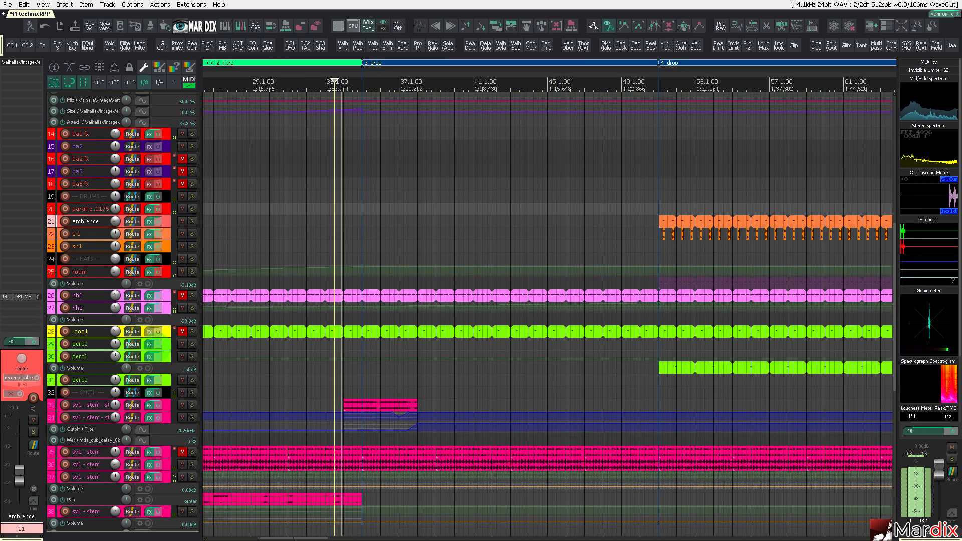
{"action": "left_click", "coordinate": [170, 366]}
{"action": "scroll", "coordinate": [169, 367], "scroll_direction": "up", "scroll_amount": 3}
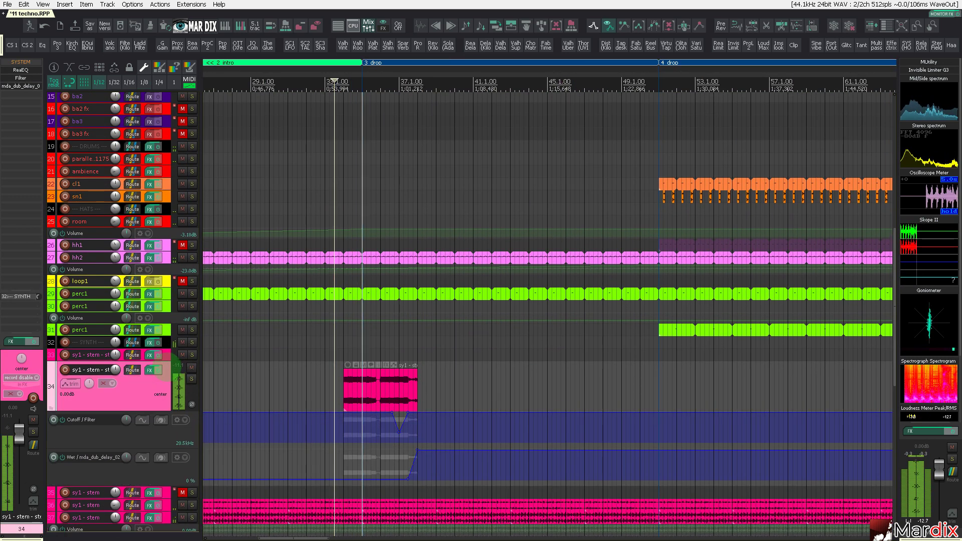
{"action": "scroll", "coordinate": [164, 351], "scroll_direction": "up", "scroll_amount": 1}
{"action": "scroll", "coordinate": [200, 316], "scroll_direction": "up", "scroll_amount": 1}
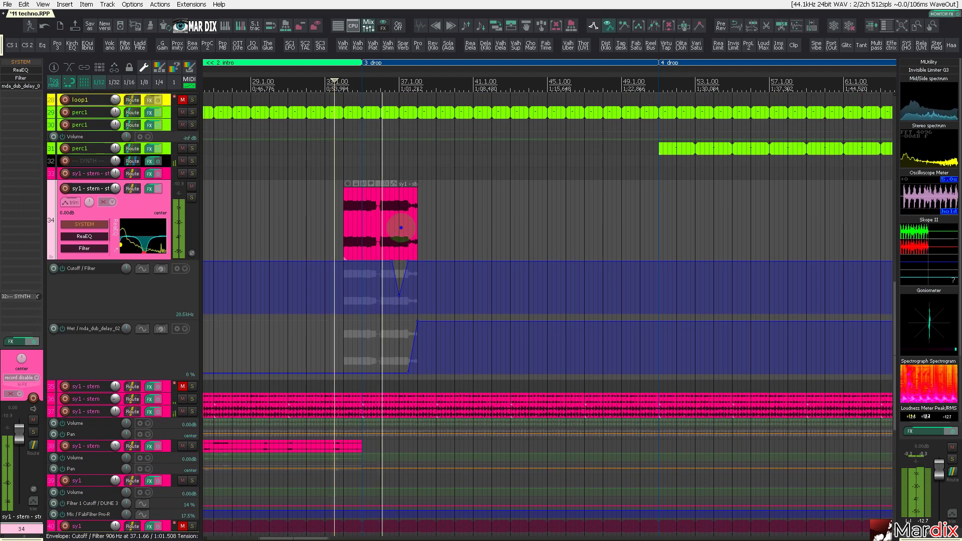
- Audition the stem with SYSTEM switched back on, and remove SYSTEM from track 34's FX chain
{"action": "left_click", "coordinate": [399, 228]}
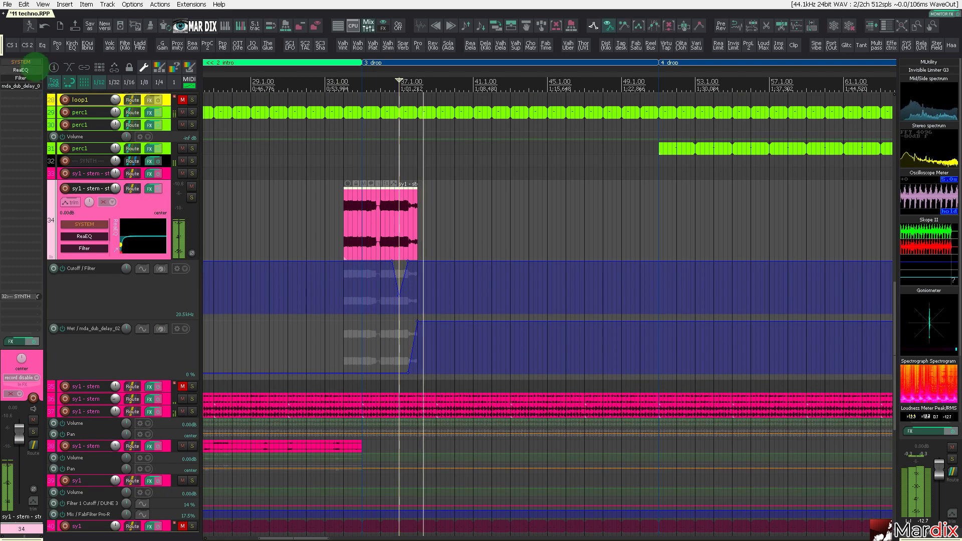
{"action": "left_click", "coordinate": [371, 195]}
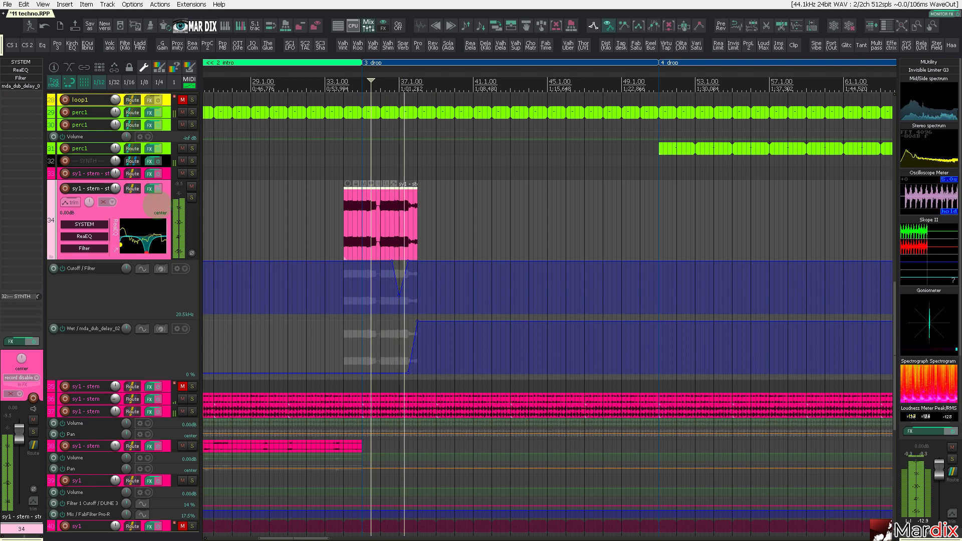
{"action": "left_click", "coordinate": [20, 63], "text": "alt"}
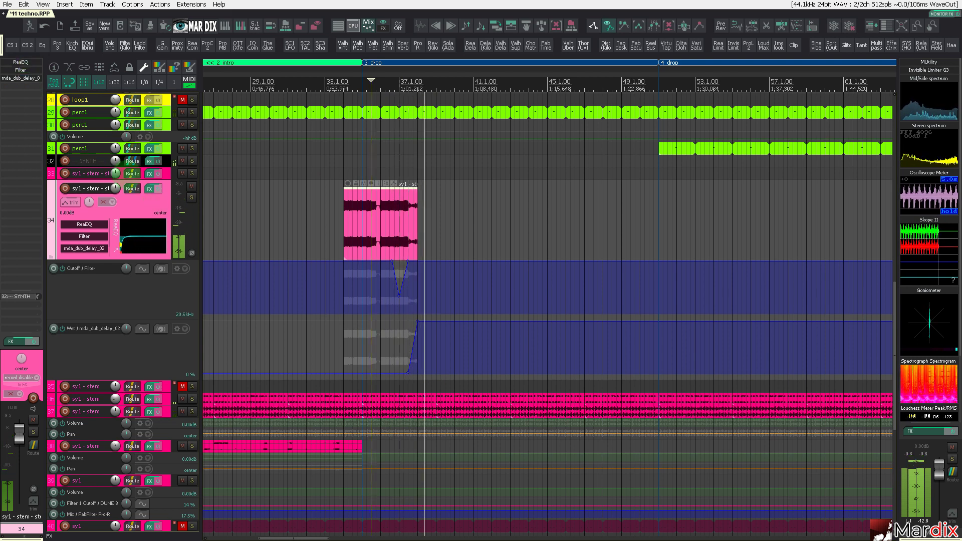
- Copy the stem item along track 34 to start at 47.1.00, and play it from its beginning
{"action": "scroll", "coordinate": [458, 239], "scroll_direction": "down", "scroll_amount": 5}
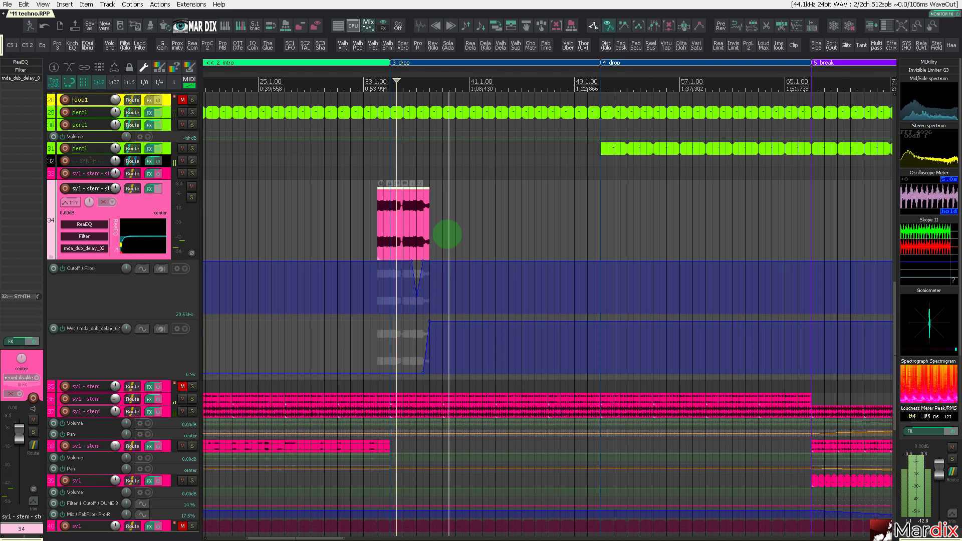
{"action": "scroll", "coordinate": [398, 223], "scroll_direction": "up", "scroll_amount": 6}
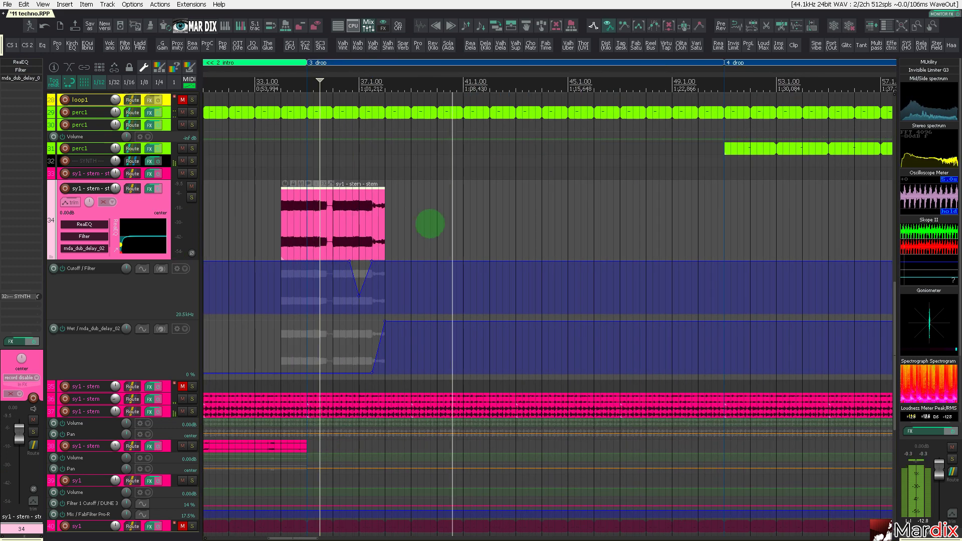
{"action": "left_click_drag", "start_coordinate": [375, 220], "coordinate": [716, 230]}
{"action": "scroll", "coordinate": [433, 221], "scroll_direction": "up", "scroll_amount": 5}
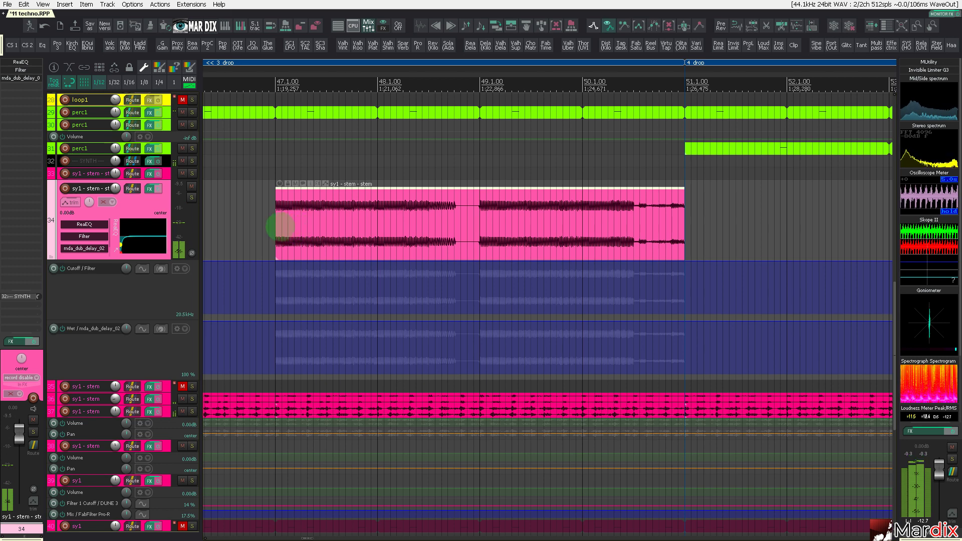
{"action": "left_click", "coordinate": [263, 194]}
{"action": "key", "text": "space"}
{"action": "left_click", "coordinate": [289, 224]}
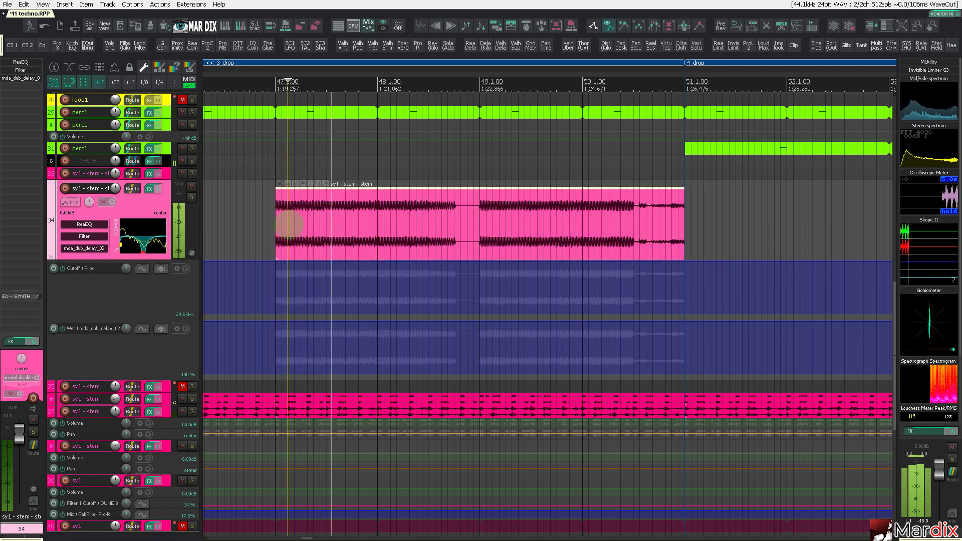
- Move the copied stem to the start of region 4 drop, shorten it to 51.1.00–52.1.00, and fade out its end
{"action": "left_click_drag", "start_coordinate": [675, 219], "coordinate": [760, 224]}
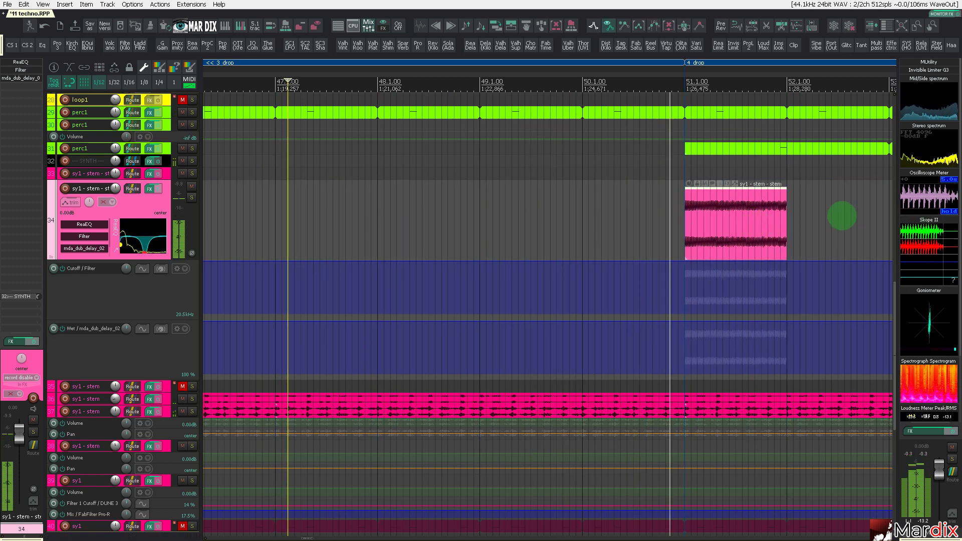
{"action": "left_click_drag", "start_coordinate": [787, 195], "coordinate": [780, 198]}
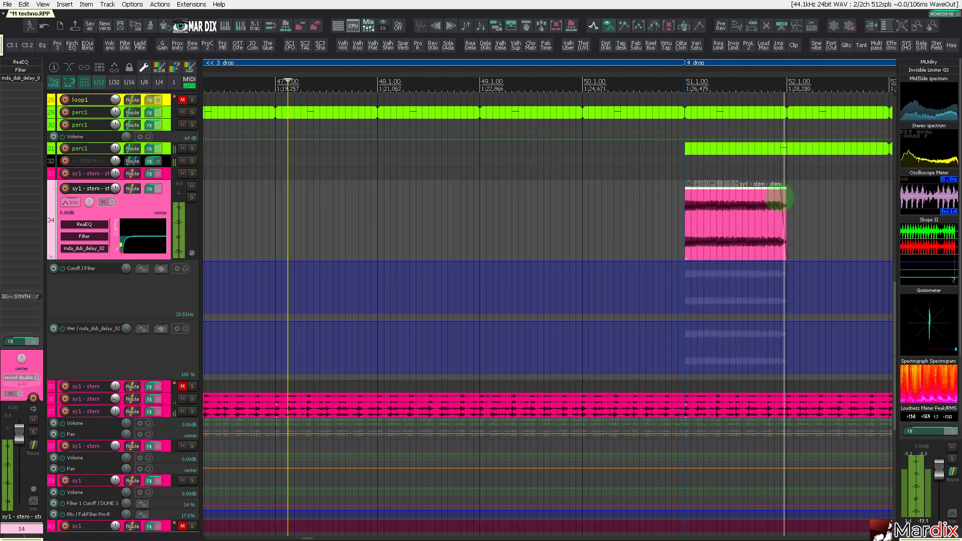
{"action": "scroll", "coordinate": [777, 197], "scroll_direction": "down", "scroll_amount": 4}
{"action": "scroll", "coordinate": [769, 198], "scroll_direction": "down", "scroll_amount": 3}
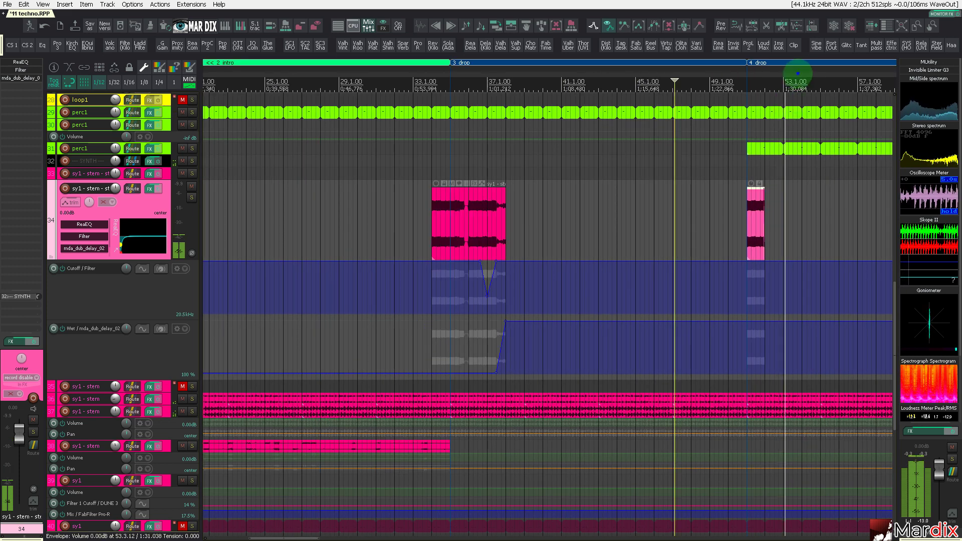
- Copy the full stem to end at 65.1.00 on track 34, and trim its start to just after 63.1.00
{"action": "left_click_drag", "start_coordinate": [798, 73], "coordinate": [449, 98]}
{"action": "left_click_drag", "start_coordinate": [406, 216], "coordinate": [744, 234]}
{"action": "scroll", "coordinate": [609, 228], "scroll_direction": "up", "scroll_amount": 3}
{"action": "left_click_drag", "start_coordinate": [538, 234], "coordinate": [647, 237]}
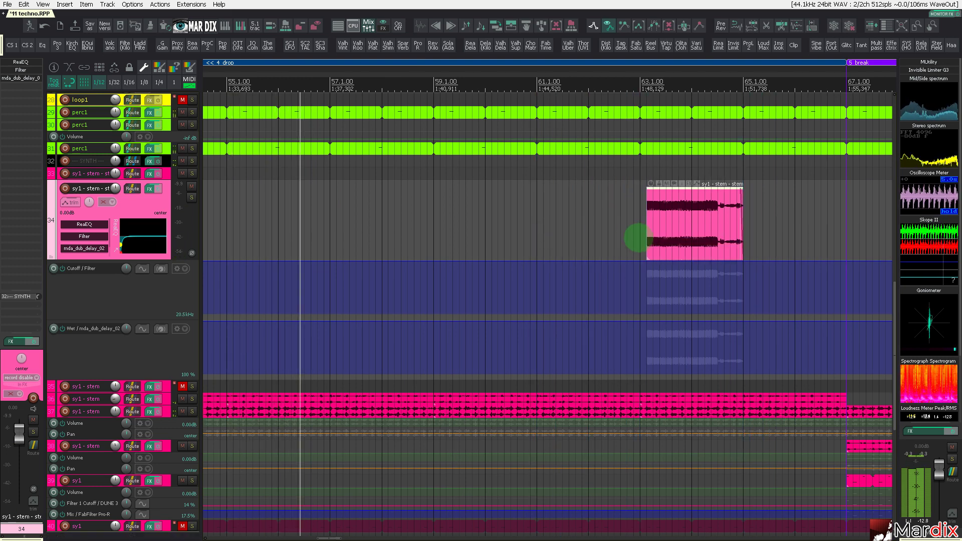
- Audition the trimmed copy before the break, and shorten its end to 64.1.00
{"action": "left_click", "coordinate": [634, 238]}
{"action": "scroll", "coordinate": [696, 233], "scroll_direction": "up", "scroll_amount": 2}
{"action": "left_click", "coordinate": [733, 235]}
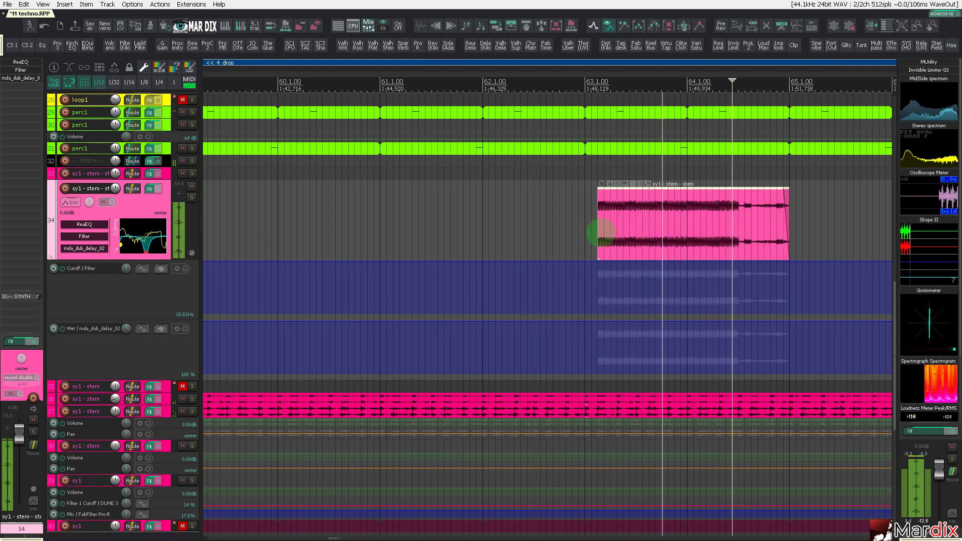
{"action": "left_click_drag", "start_coordinate": [683, 82], "coordinate": [522, 82]}
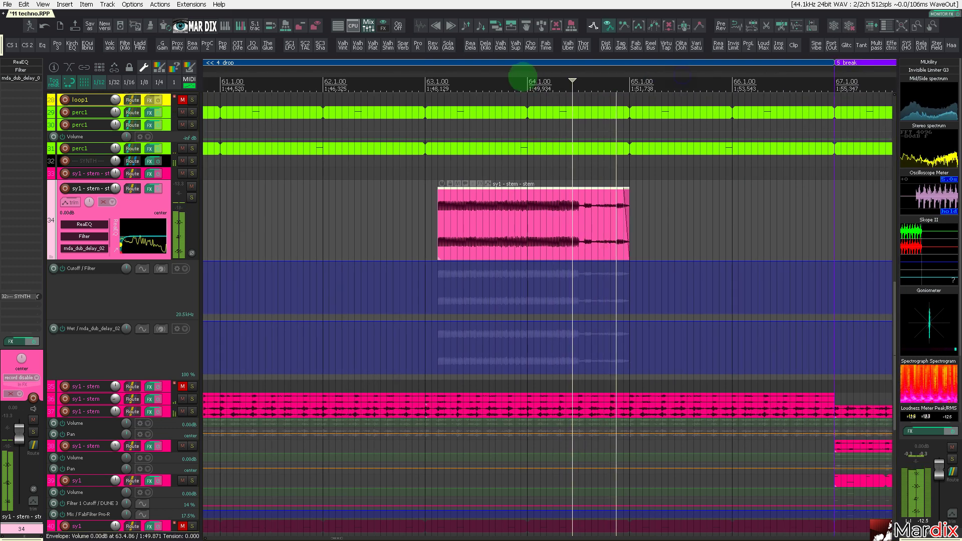
{"action": "left_click_drag", "start_coordinate": [625, 216], "coordinate": [527, 216]}
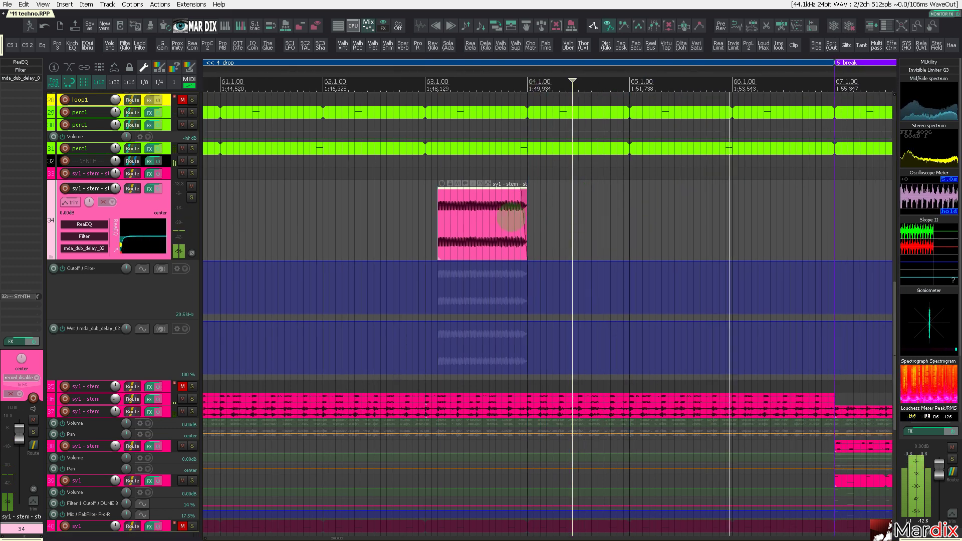
- Move the short copy to 66.1.00 before the break, trim its end to 66.3.00, and listen through the transition
{"action": "left_click", "coordinate": [451, 224]}
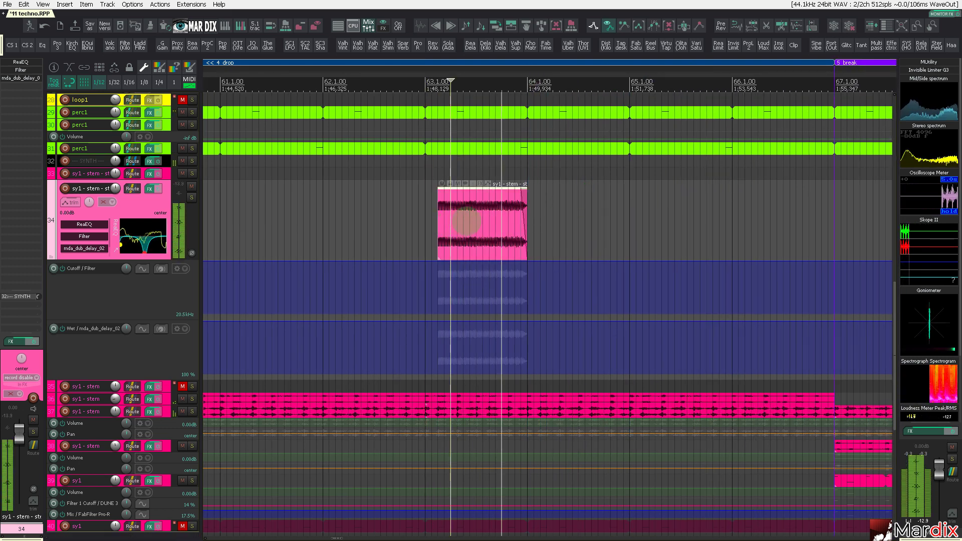
{"action": "left_click_drag", "start_coordinate": [466, 220], "coordinate": [725, 220]}
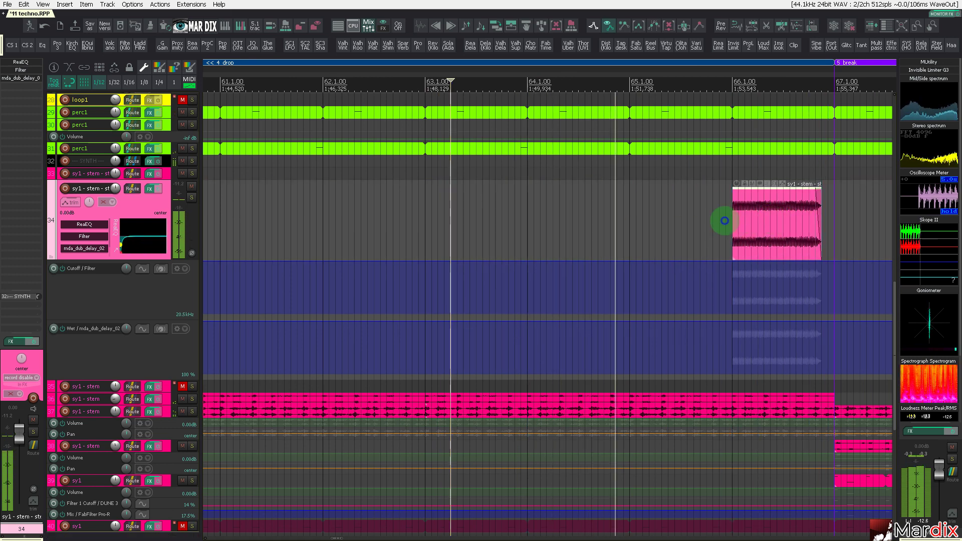
{"action": "left_click", "coordinate": [724, 221]}
{"action": "left_click_drag", "start_coordinate": [821, 221], "coordinate": [777, 222]}
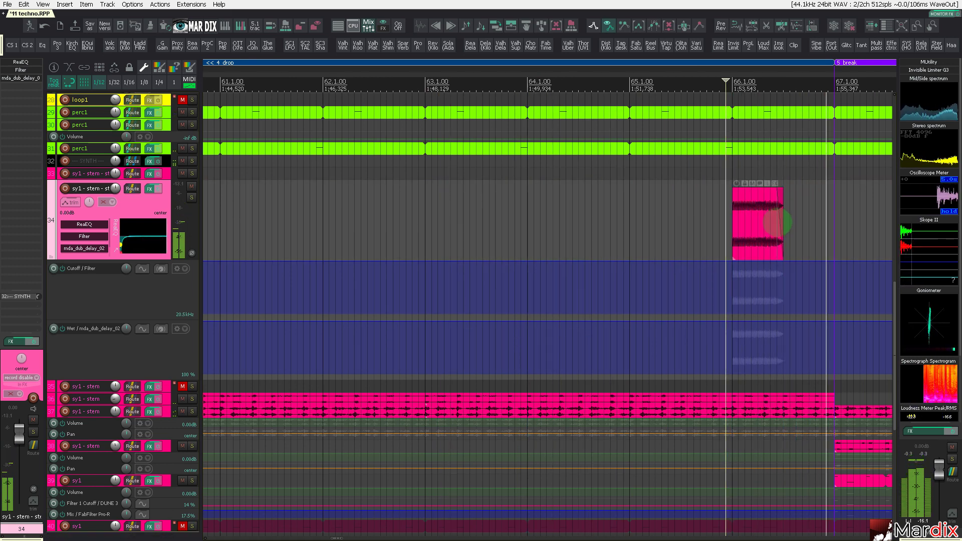
{"action": "left_click", "coordinate": [686, 218]}
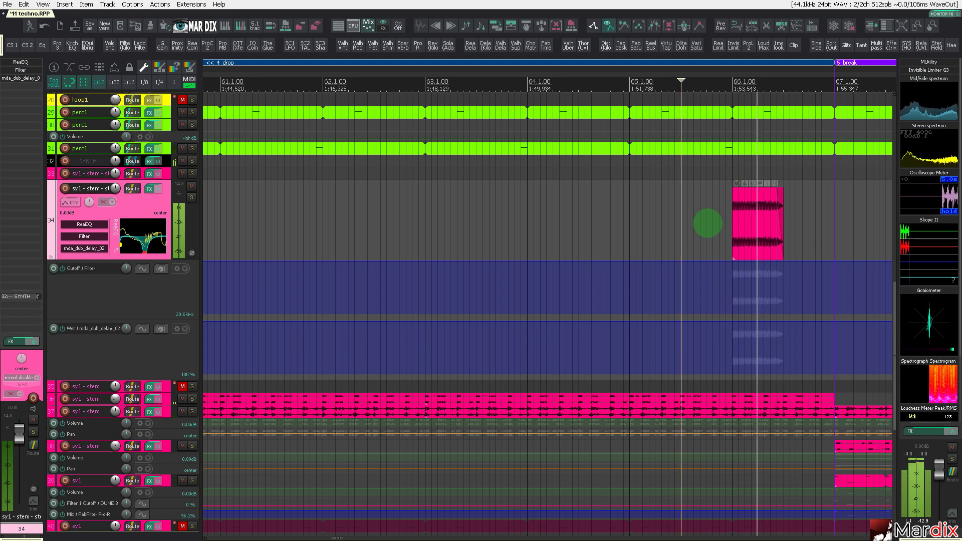
{"action": "scroll", "coordinate": [708, 223], "scroll_direction": "down", "scroll_amount": 5}
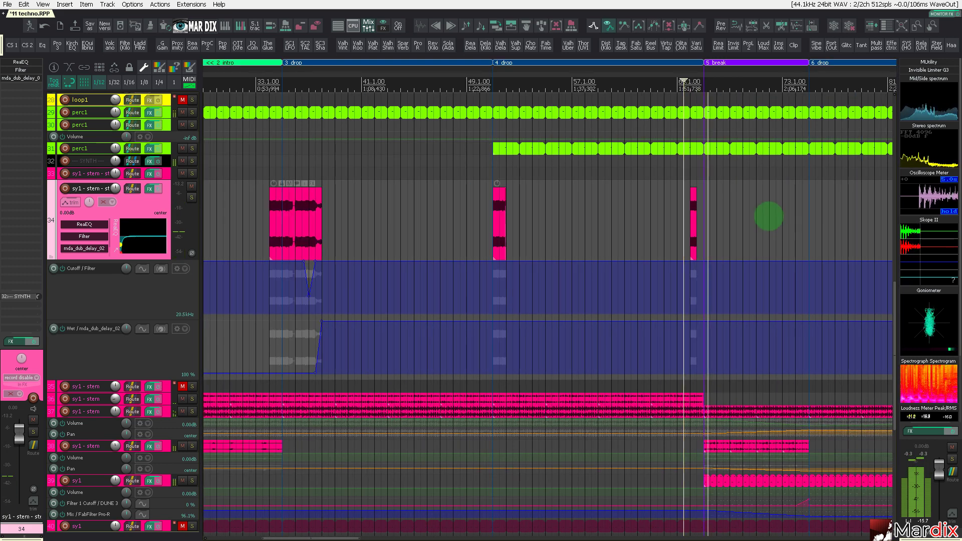
{"action": "left_click_drag", "start_coordinate": [758, 73], "coordinate": [607, 85]}
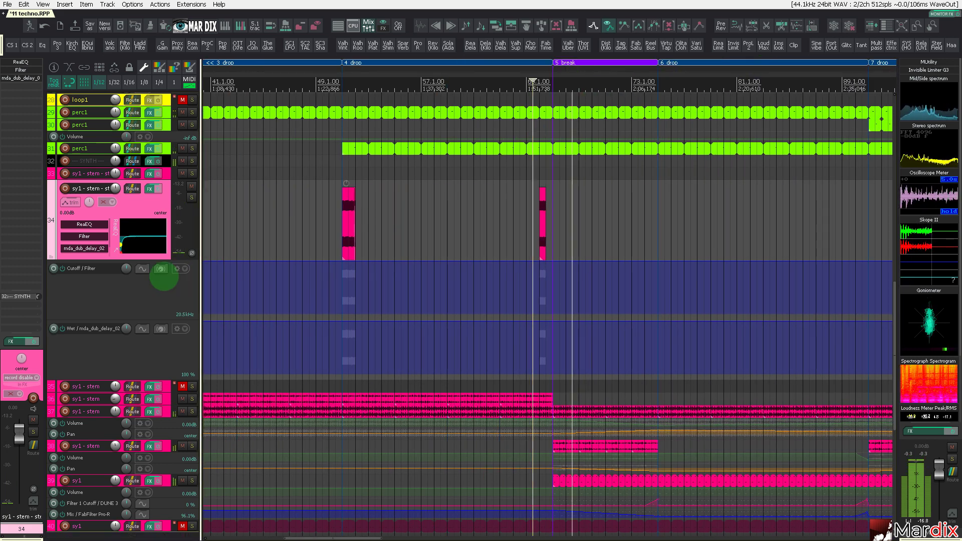
- Unmute the second sy1 track, number 40, and play the arrangement from just before the 3 drop region
{"action": "scroll", "coordinate": [164, 279], "scroll_direction": "down", "scroll_amount": 5}
{"action": "left_click", "coordinate": [182, 363]}
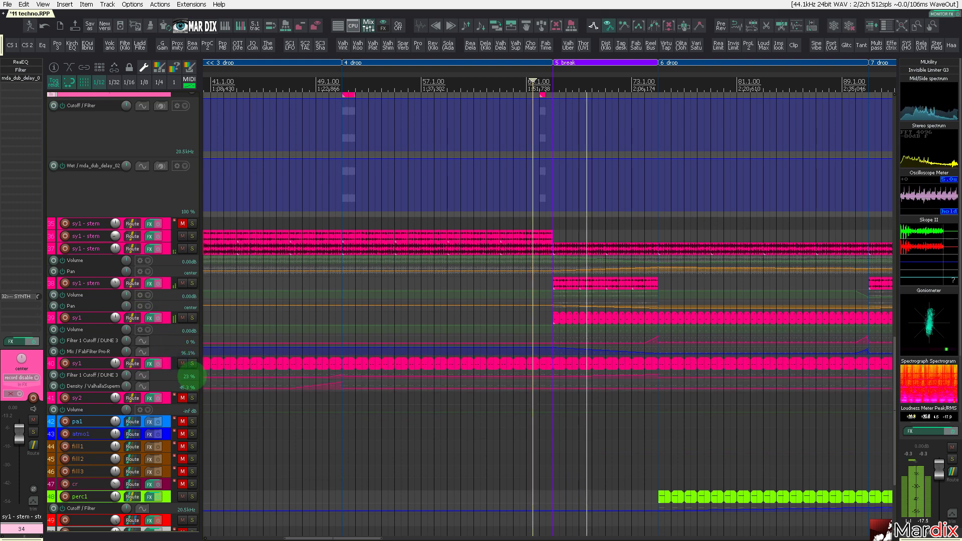
{"action": "left_click_drag", "start_coordinate": [385, 64], "coordinate": [449, 68]}
{"action": "left_click", "coordinate": [355, 80]}
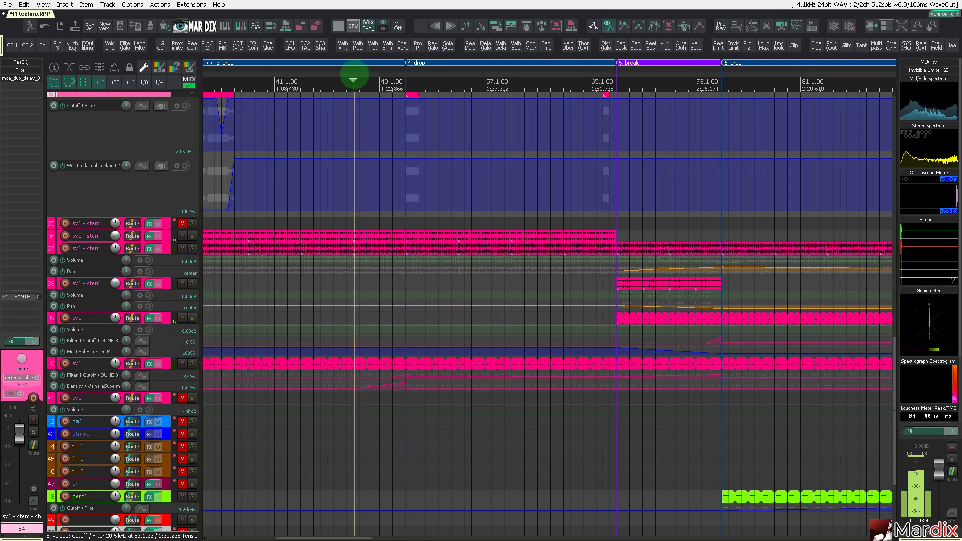
{"action": "left_click_drag", "start_coordinate": [351, 75], "coordinate": [448, 75]}
{"action": "left_click", "coordinate": [275, 82]}
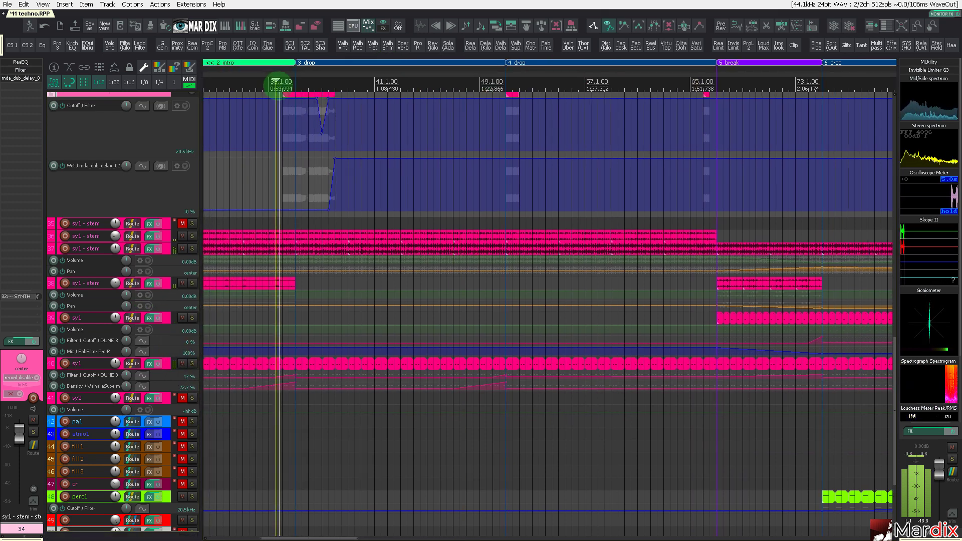
{"action": "scroll", "coordinate": [163, 212], "scroll_direction": "up", "scroll_amount": 3}
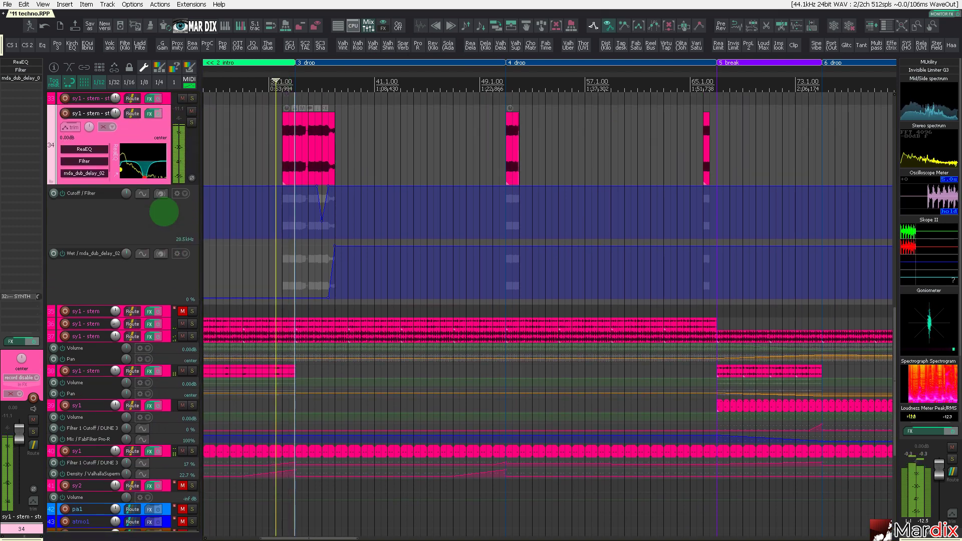
{"action": "scroll", "coordinate": [164, 212], "scroll_direction": "up", "scroll_amount": 2}
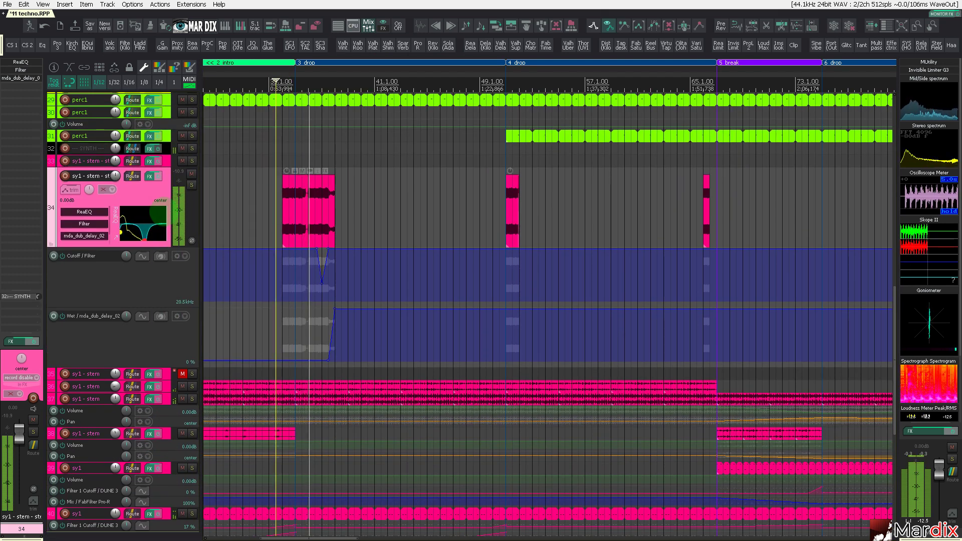
- Reduce track 34 and its filter cutoff and delay wet envelope lanes to compact height
{"action": "key", "text": "F11"}
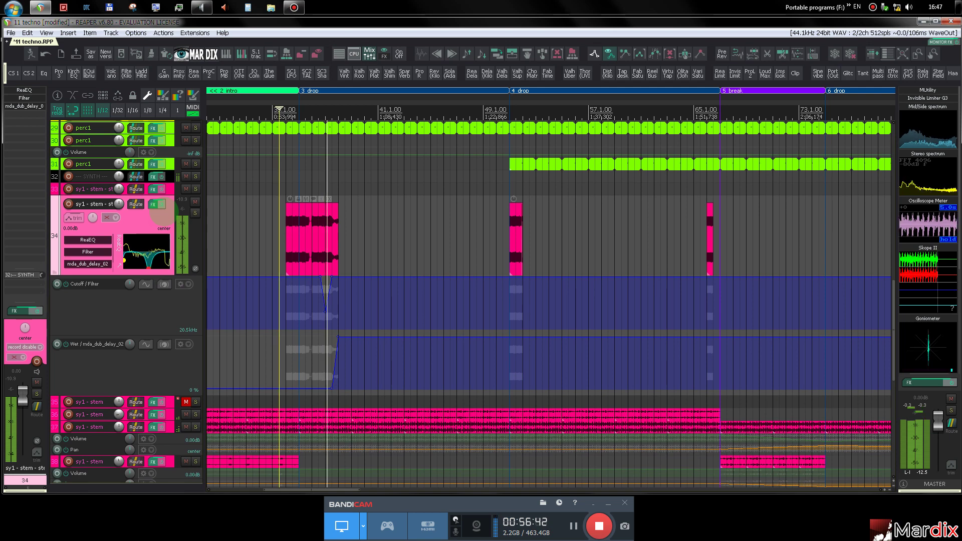
{"action": "key", "text": "F11"}
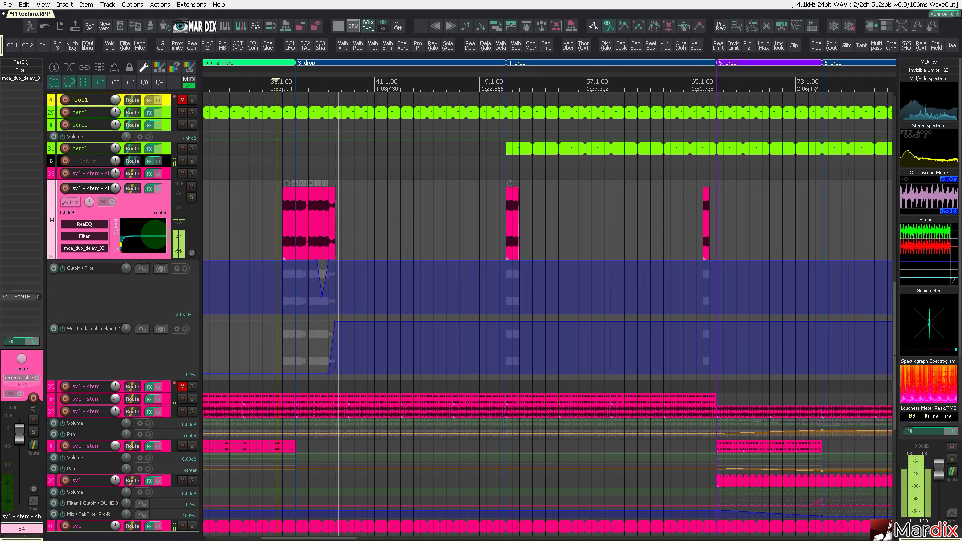
{"action": "scroll", "coordinate": [145, 235], "scroll_direction": "up", "scroll_amount": 1}
{"action": "scroll", "coordinate": [278, 226], "scroll_direction": "up", "scroll_amount": 1}
{"action": "scroll", "coordinate": [277, 229], "scroll_direction": "down", "scroll_amount": 3}
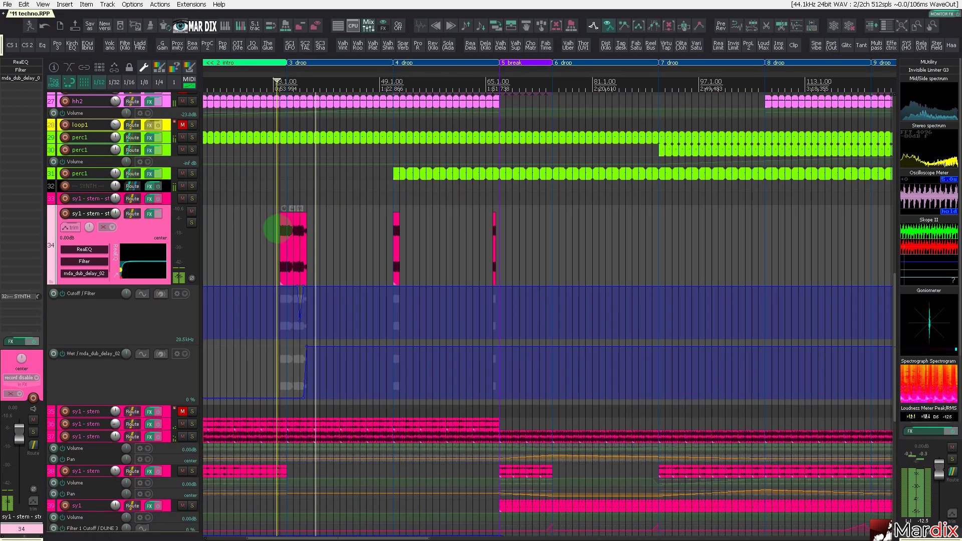
{"action": "key", "text": "grave"}
{"action": "key", "text": "grave"}
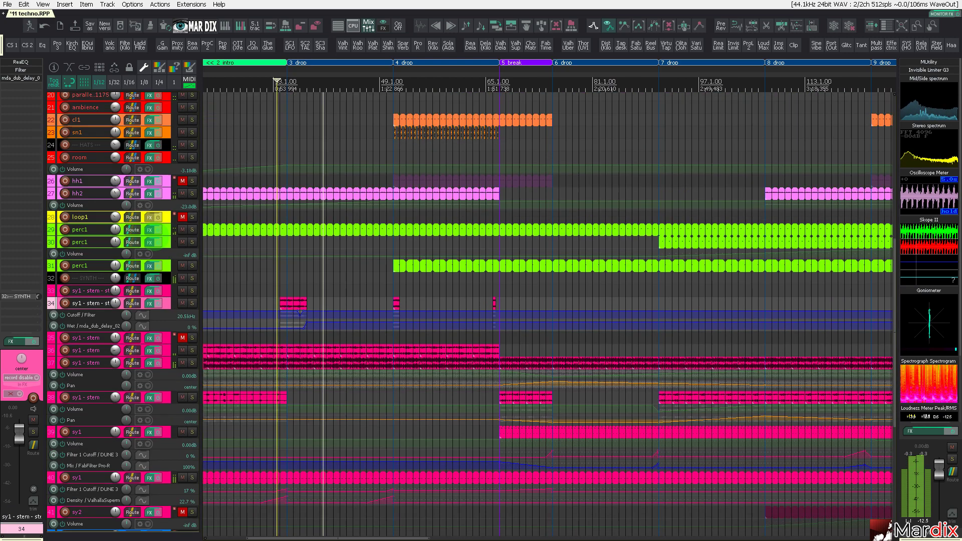
- Open the Media Explorer and preview the glitch samples THMD Kliks 25 and 24
{"action": "left_click", "coordinate": [420, 28]}
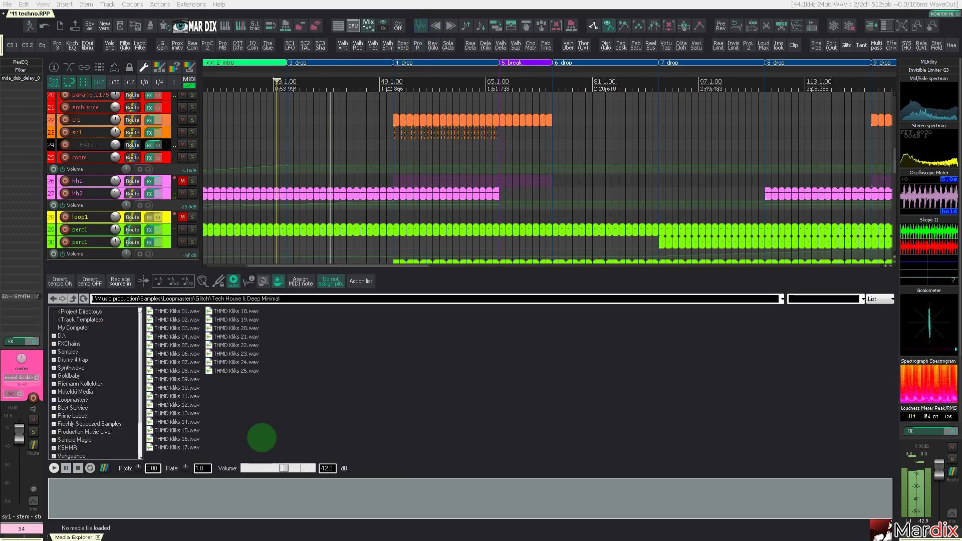
{"action": "left_click", "coordinate": [241, 372]}
{"action": "key", "text": "Up"}
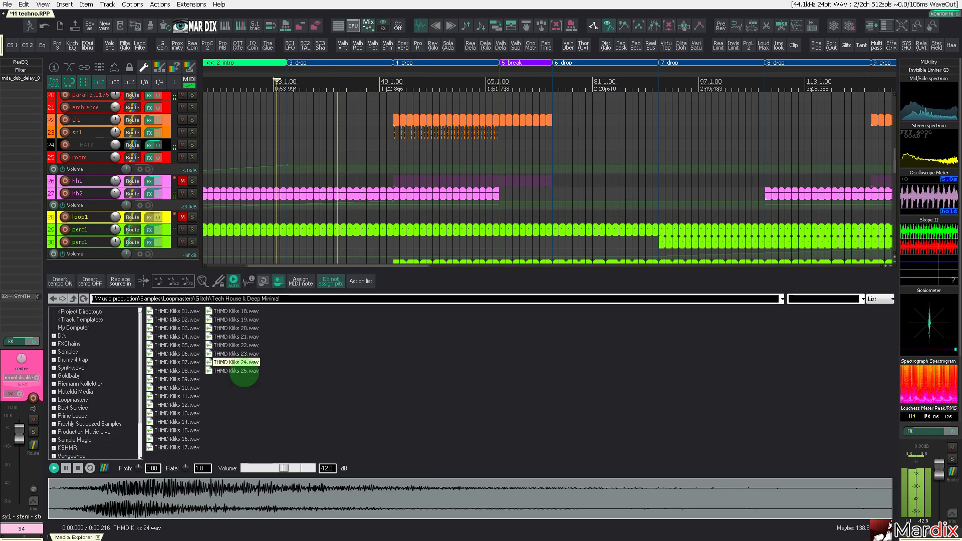
- Browse the Loopmasters library to the Vocals folder Black Octopus Sound - Siren by Veela
{"action": "key", "text": "BackSpace"}
{"action": "key", "text": "BackSpace"}
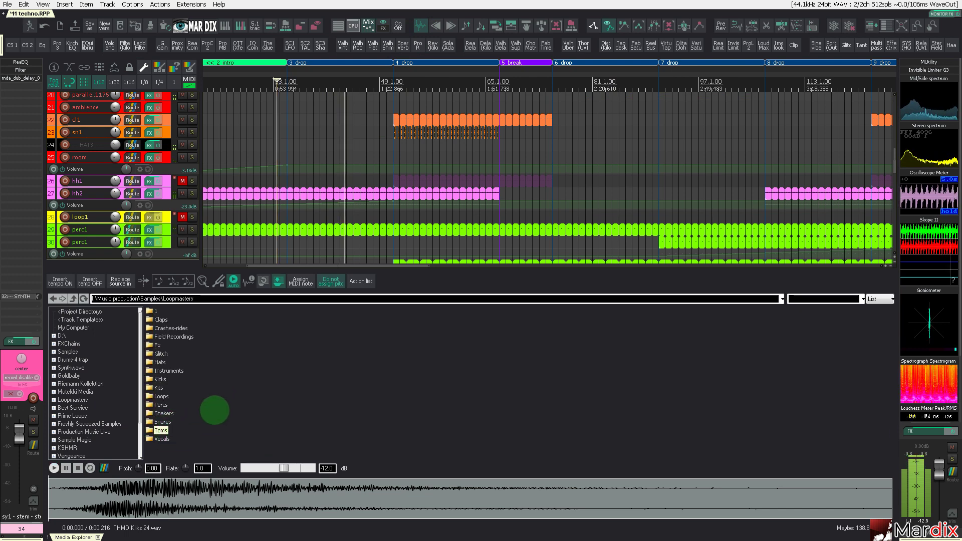
{"action": "key", "text": "Return"}
{"action": "key", "text": "BackSpace"}
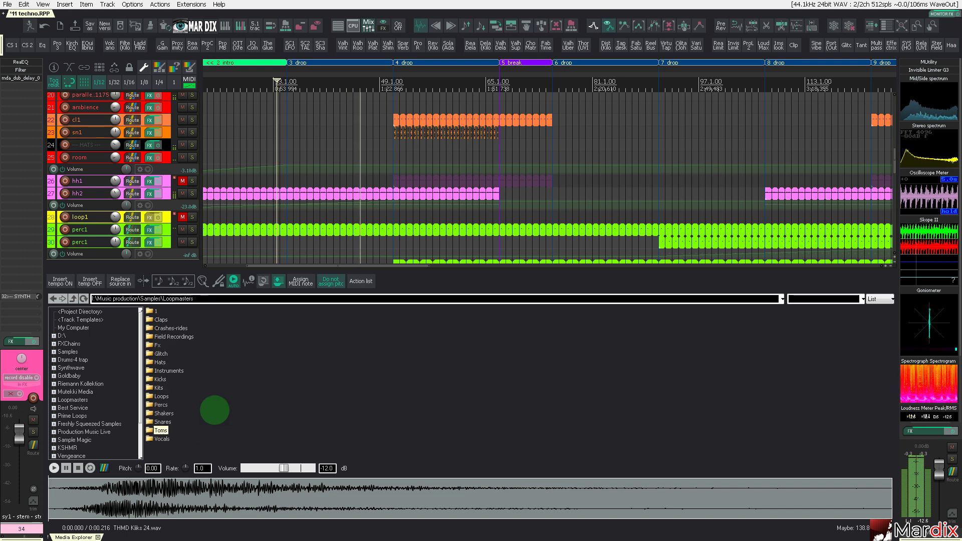
{"action": "key", "text": "Return"}
{"action": "key", "text": "Return"}
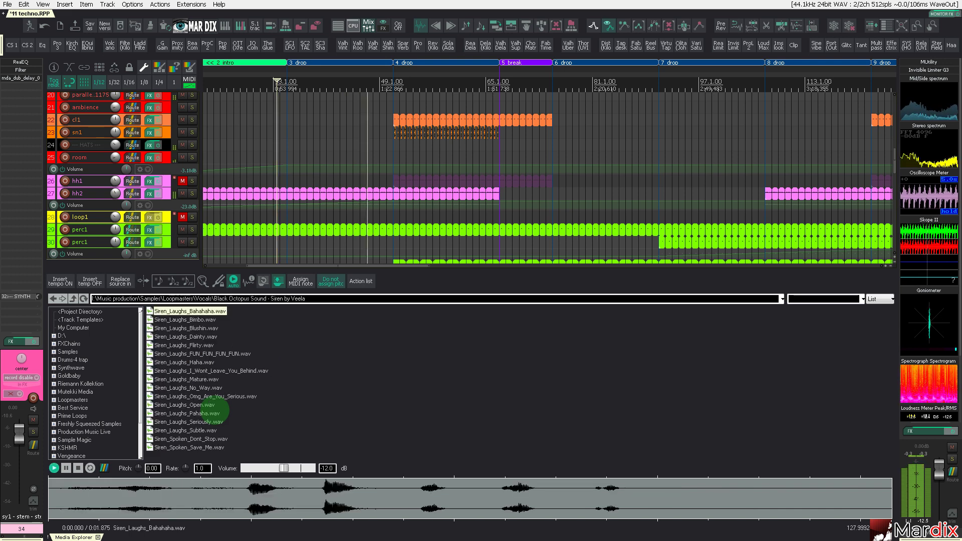
- Audition the Siren_Laughs samples Bimbo, Blushin, Dainty, Flirty and FUN_FUN_FUN_FUN against the playing track
{"action": "key", "text": "Down"}
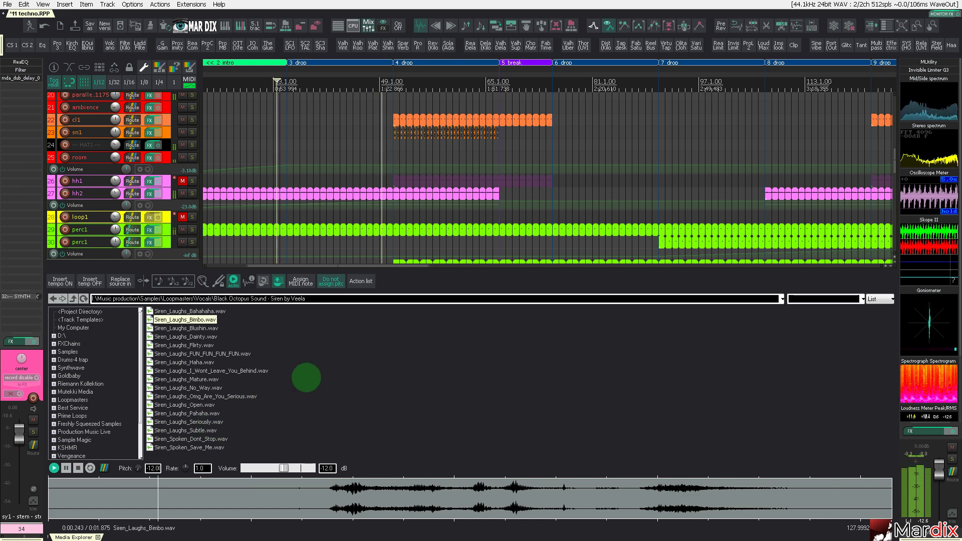
{"action": "key", "text": "Down"}
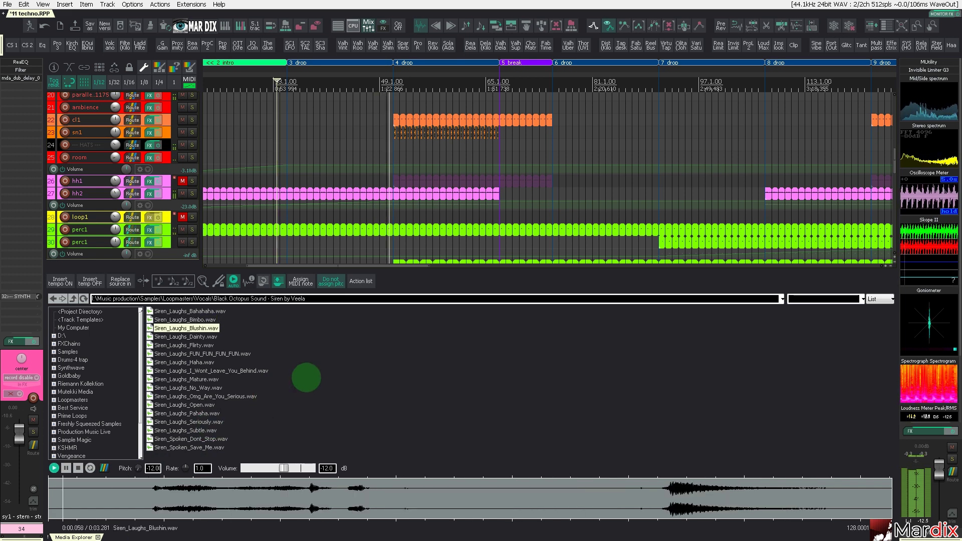
{"action": "key", "text": "Down"}
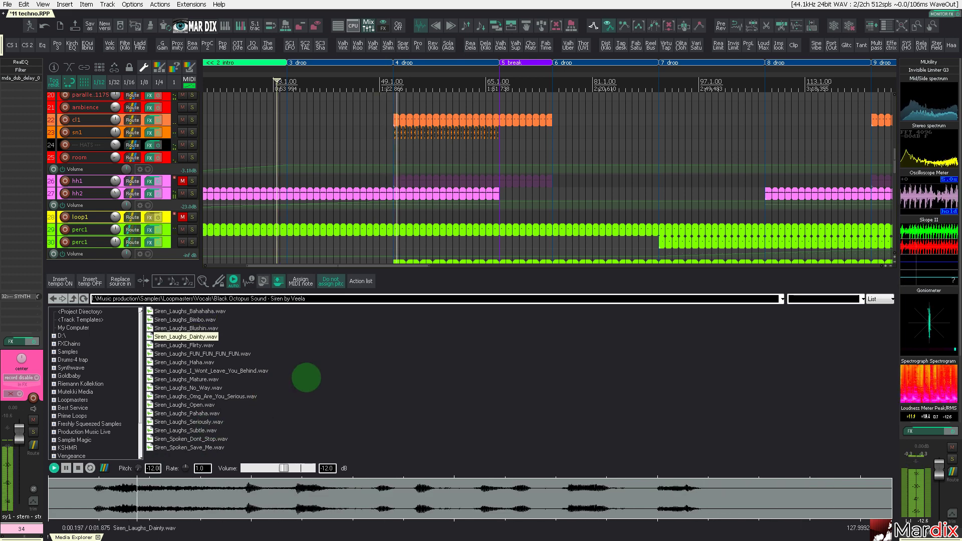
{"action": "key", "text": "Down"}
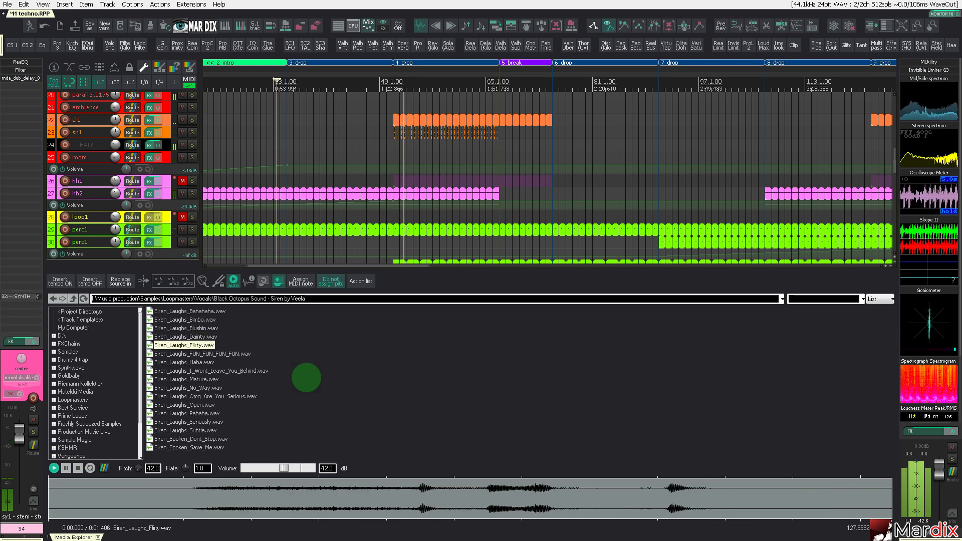
{"action": "key", "text": "Down"}
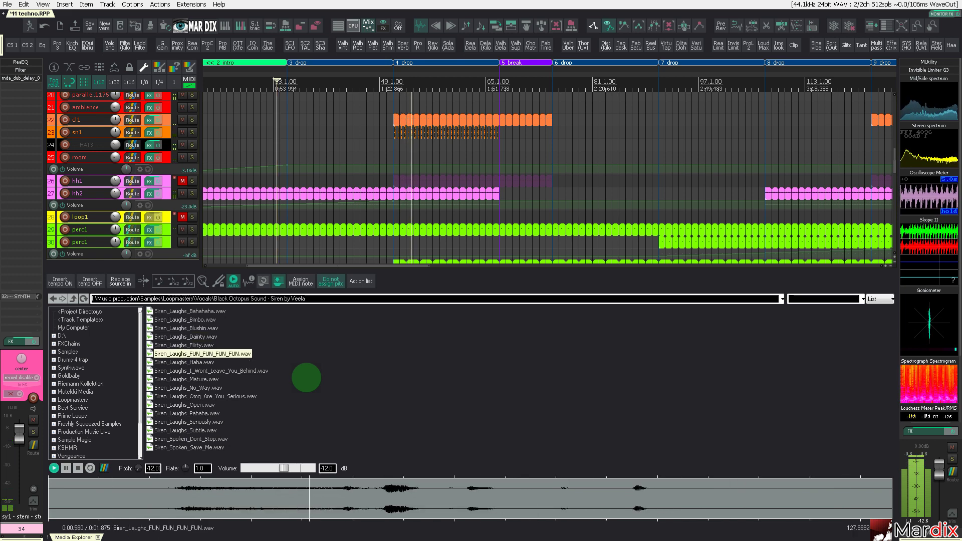
- Play from within the 5 break region and audition the Siren_Laughs samples Haha, I_Wont_Leave_You_Behind and Mature
{"action": "left_click", "coordinate": [502, 80]}
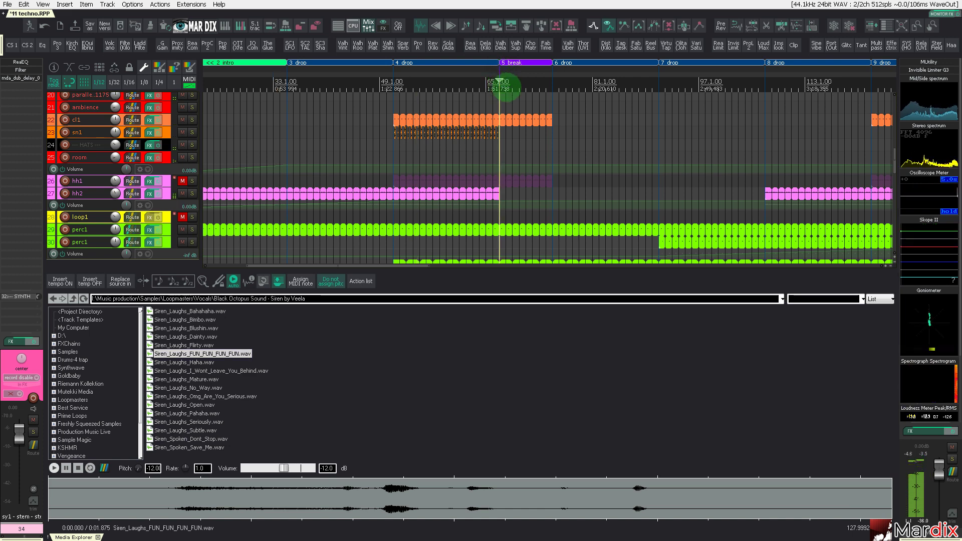
{"action": "left_click", "coordinate": [530, 83]}
{"action": "key", "text": "space"}
{"action": "left_click", "coordinate": [213, 363]}
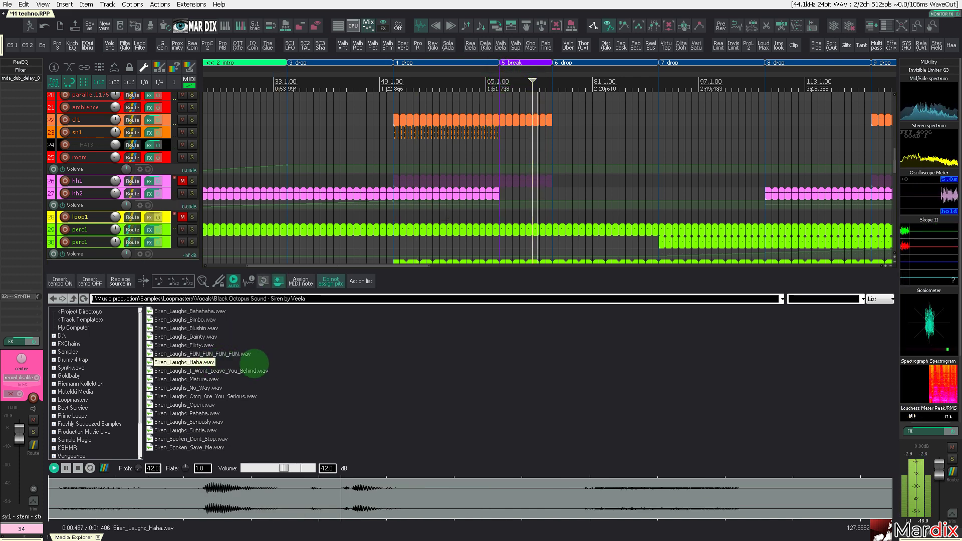
{"action": "key", "text": "Down"}
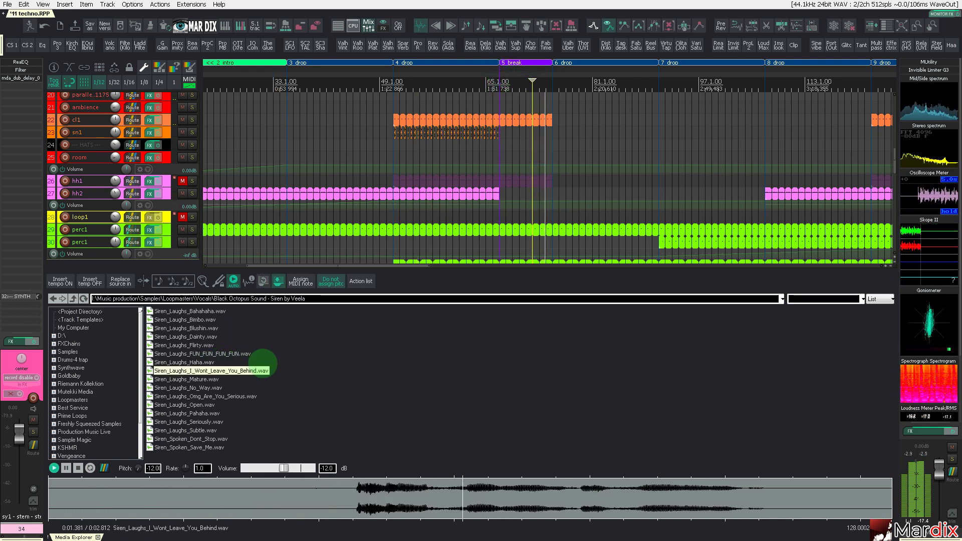
{"action": "key", "text": "Down"}
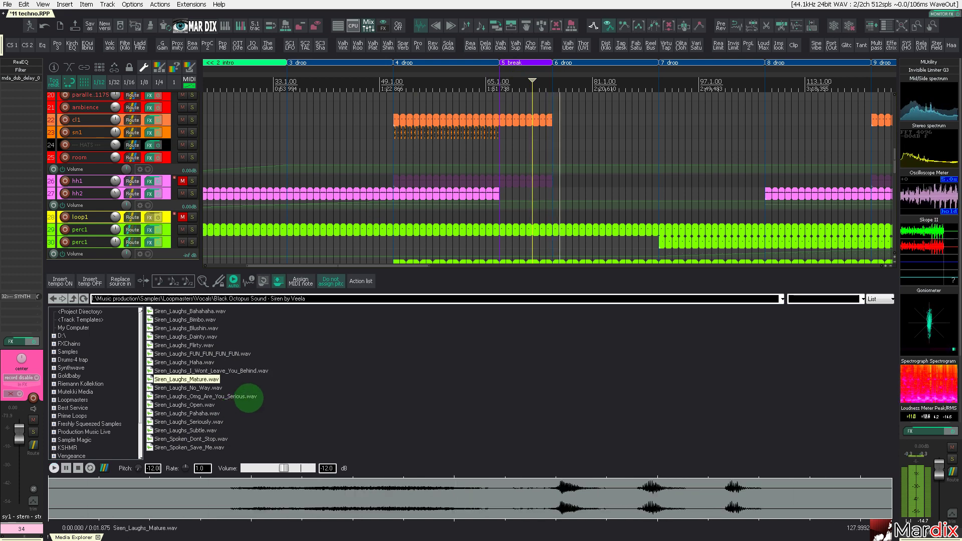
- Browse to the Misc voices folder in Minimal Tech Vox 1 Female Voices, and audition samples MTV_FVMisc06_D to MTV_FVMisc11_C#
{"action": "key", "text": "BackSpace"}
{"action": "double_click", "coordinate": [195, 319]}
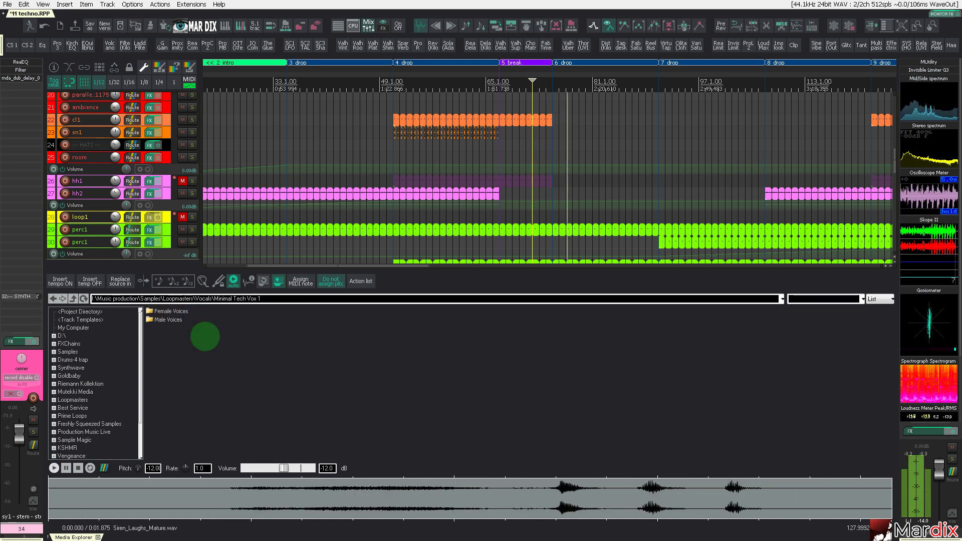
{"action": "key", "text": "Return"}
{"action": "key", "text": "Down"}
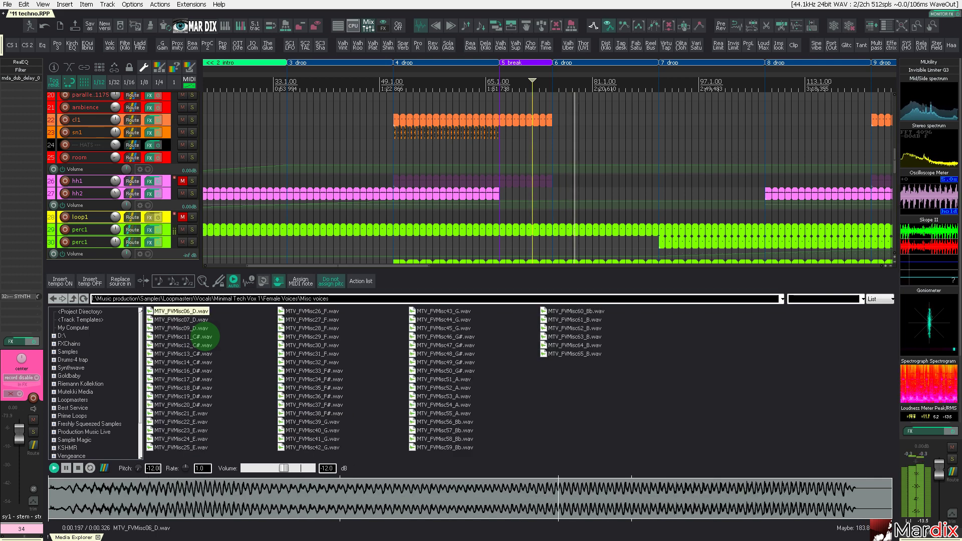
{"action": "key", "text": "Down"}
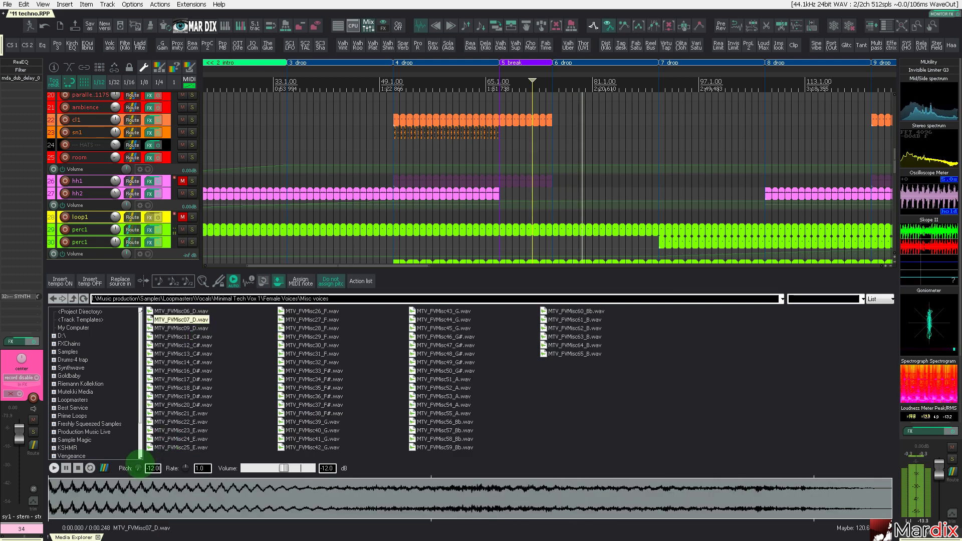
{"action": "key", "text": "Down"}
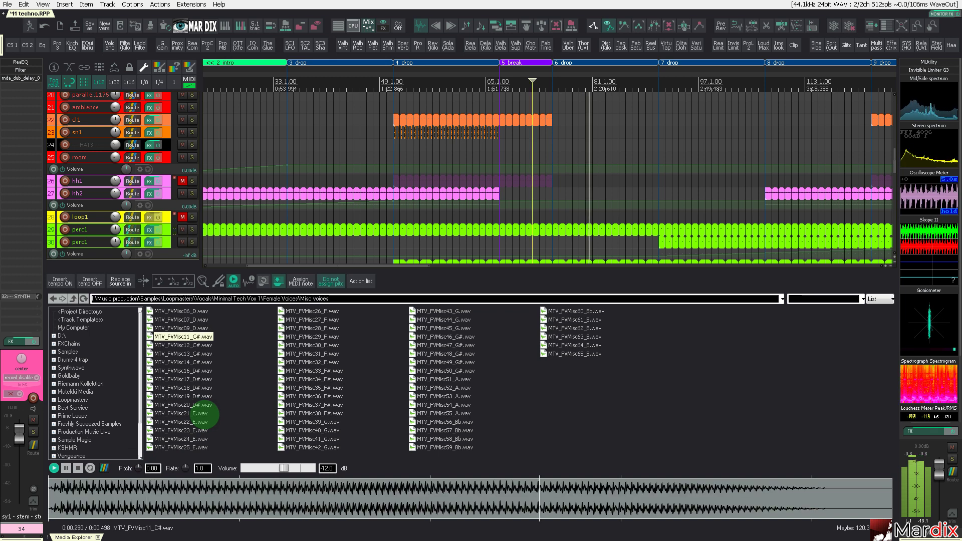
- Audition the female voice samples from MTV_FVMisc46_G# through MTV_FVMisc54_A
{"action": "left_click", "coordinate": [416, 337]}
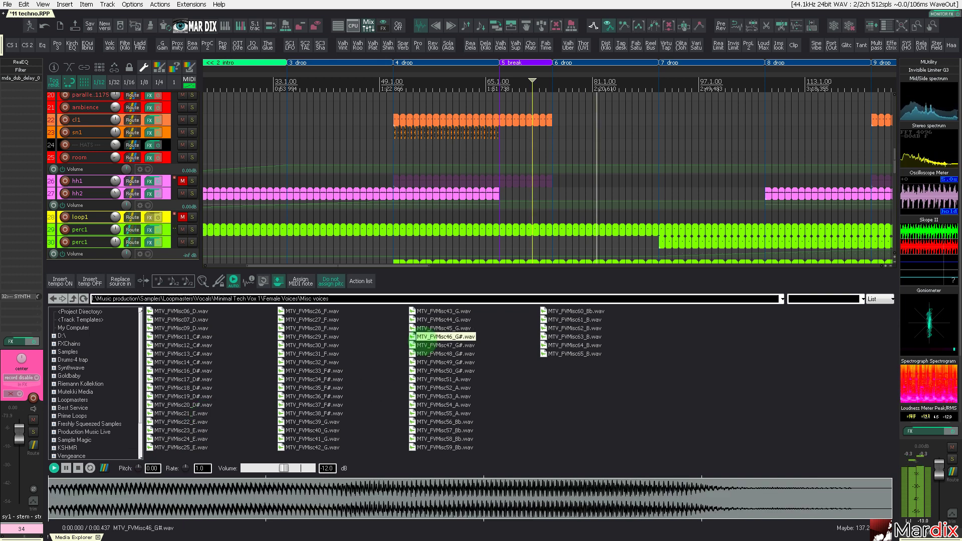
{"action": "key", "text": "Down"}
{"action": "key", "text": "Down"}
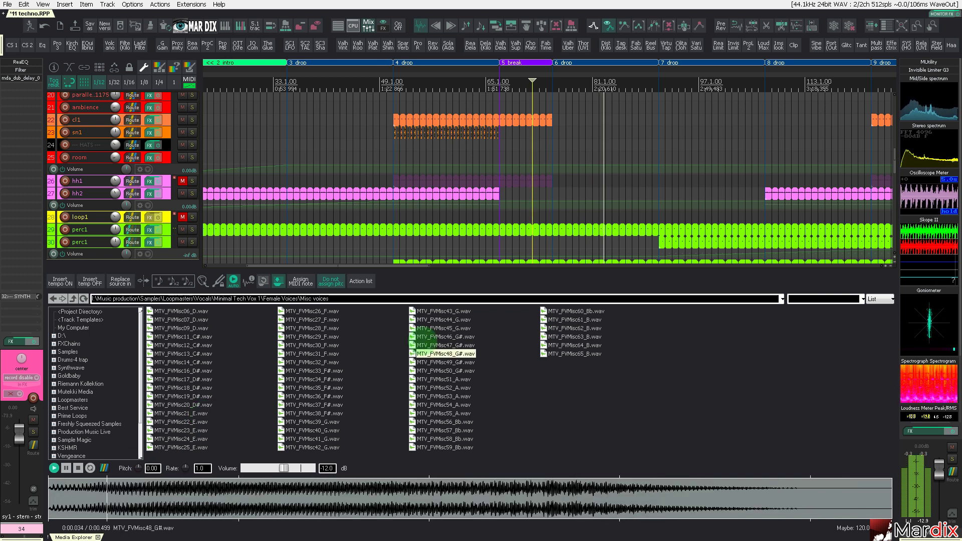
{"action": "key", "text": "Down"}
{"action": "key", "text": "Down"}
{"action": "key", "text": "Down"}
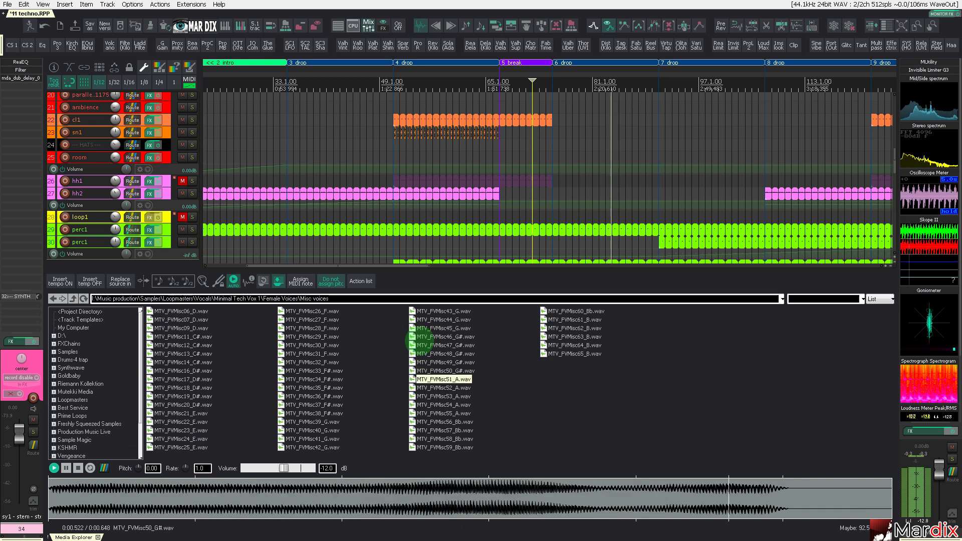
{"action": "key", "text": "Down"}
{"action": "key", "text": "Down"}
{"action": "key", "text": "Down"}
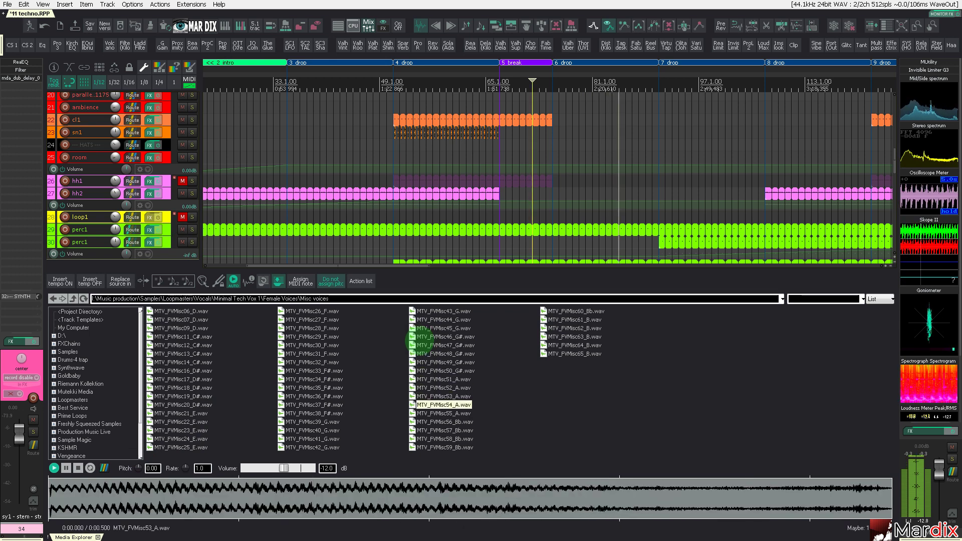
- Audition the female misc voice samples from MTV_FVMisc53_A through MTV_FVMisc58_Bb against the playing track
{"action": "key", "text": "Up"}
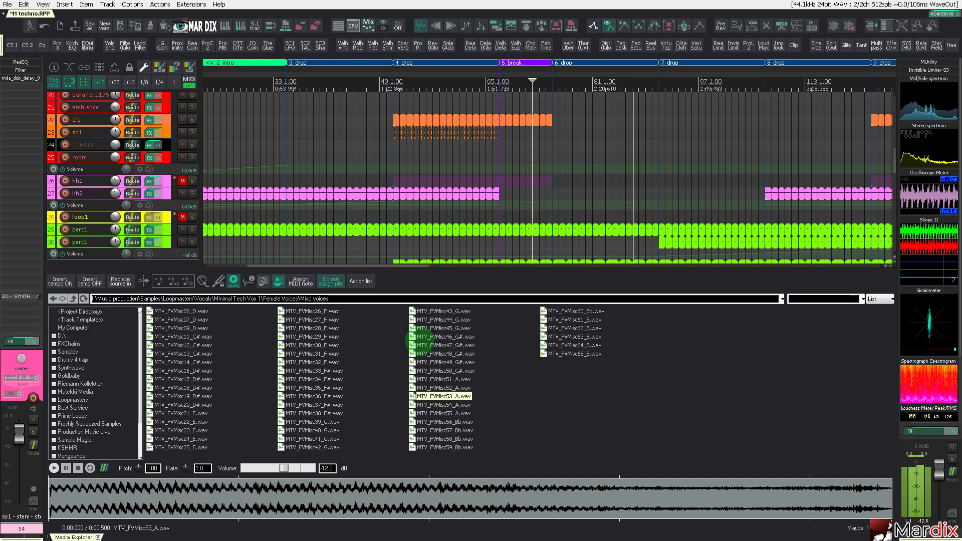
{"action": "key", "text": "Down"}
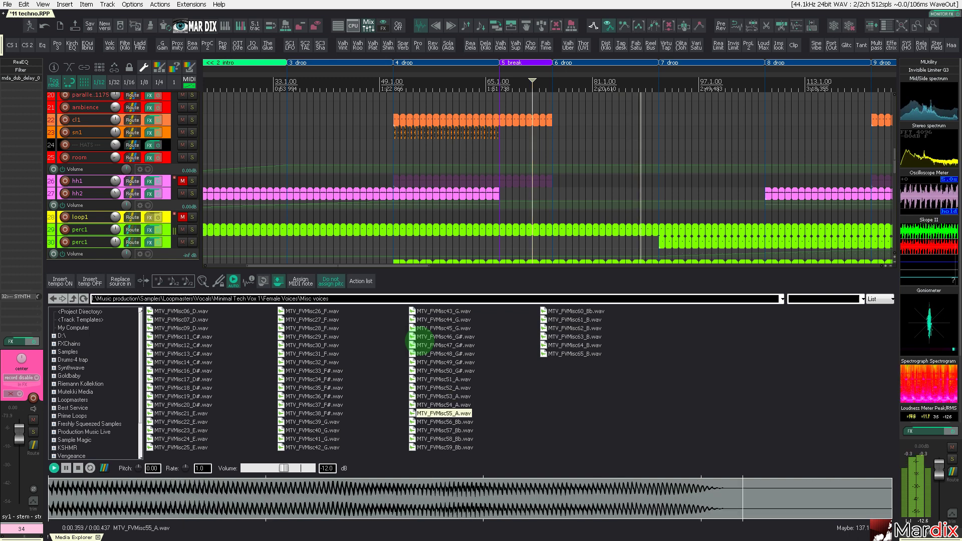
{"action": "key", "text": "Down"}
{"action": "key", "text": "Up"}
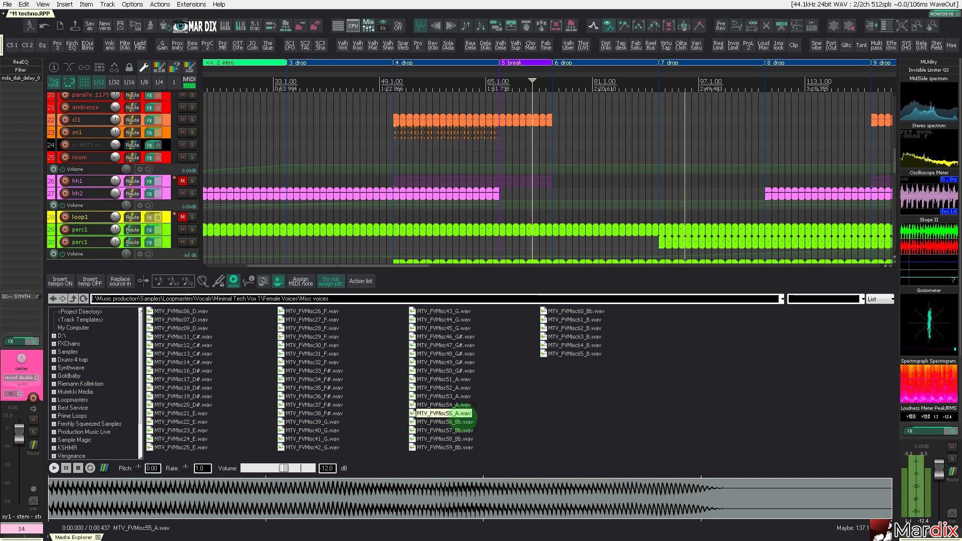
{"action": "left_click", "coordinate": [466, 421]}
{"action": "key", "text": "Down"}
{"action": "key", "text": "Down"}
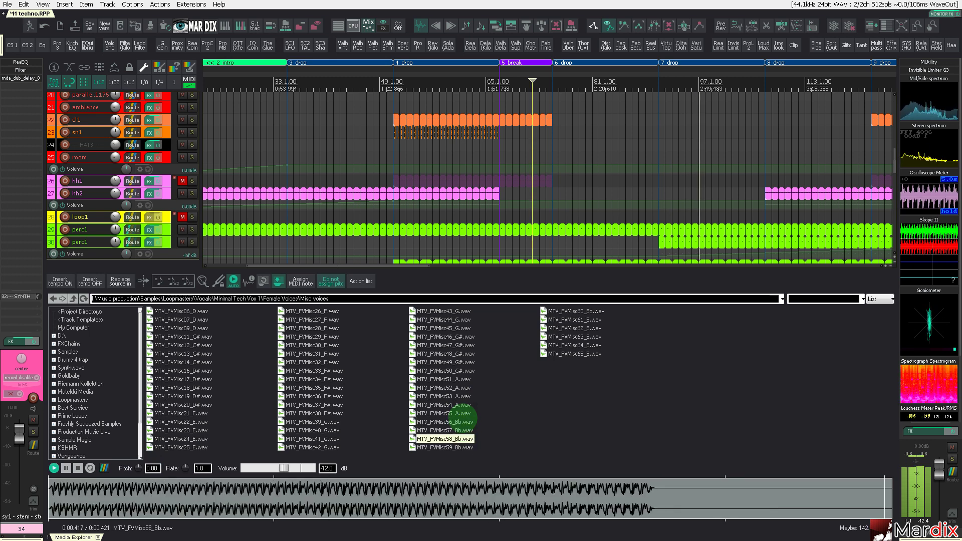
- Audition the remaining female misc voice samples from MTV_FVMisc59_Bb through MTV_FVMisc64_B
{"action": "key", "text": "Down"}
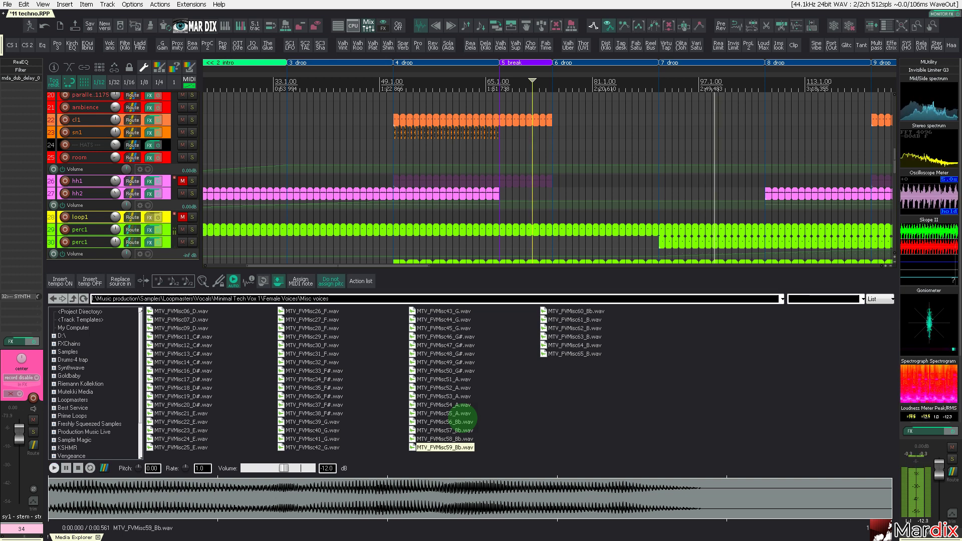
{"action": "key", "text": "Down"}
{"action": "key", "text": "Down"}
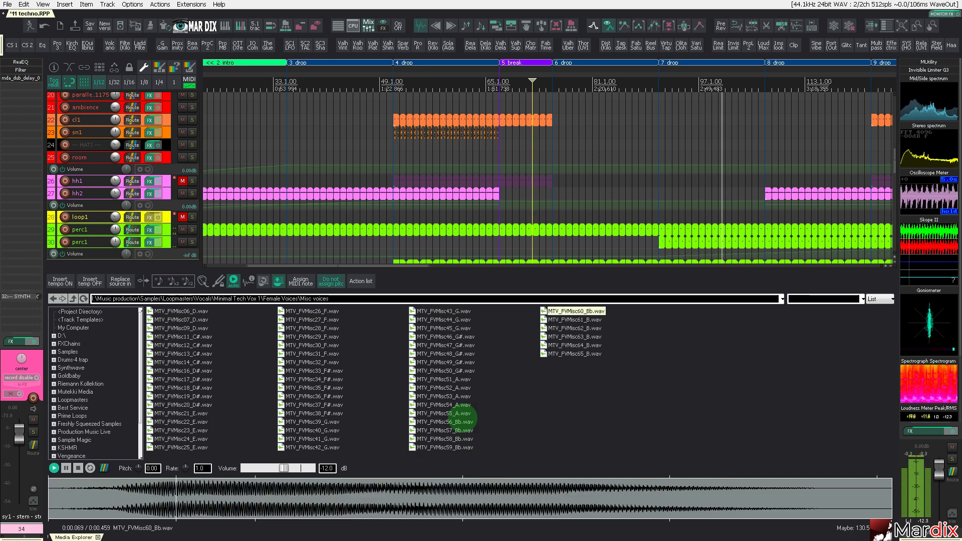
{"action": "key", "text": "Down"}
{"action": "key", "text": "Down"}
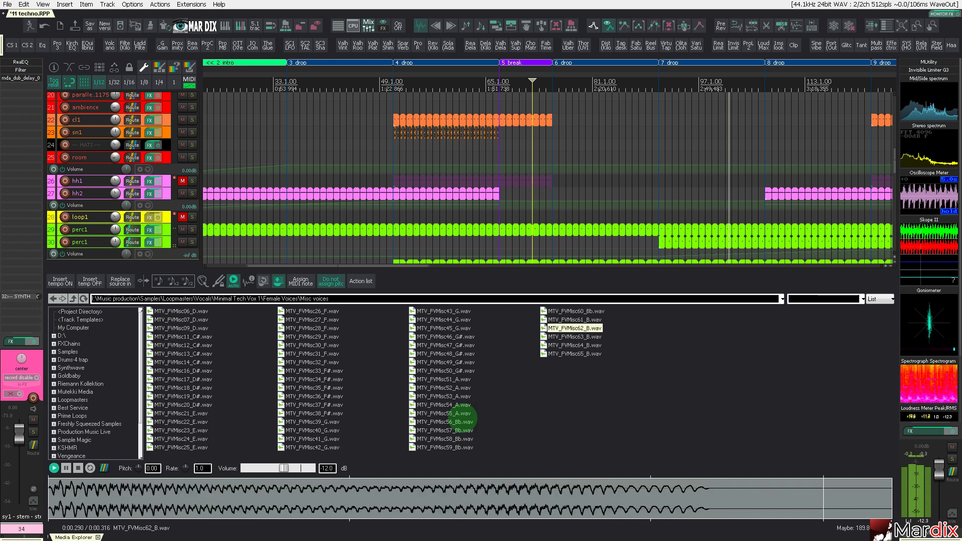
{"action": "key", "text": "Down"}
- Browse to the female Stab voices folder and audition samples including MTV_FVStab42_F#, MTV_FVStab60_G#, MTV_FVStab58_G# and MTV_FVStab57_G#
{"action": "key", "text": "BackSpace"}
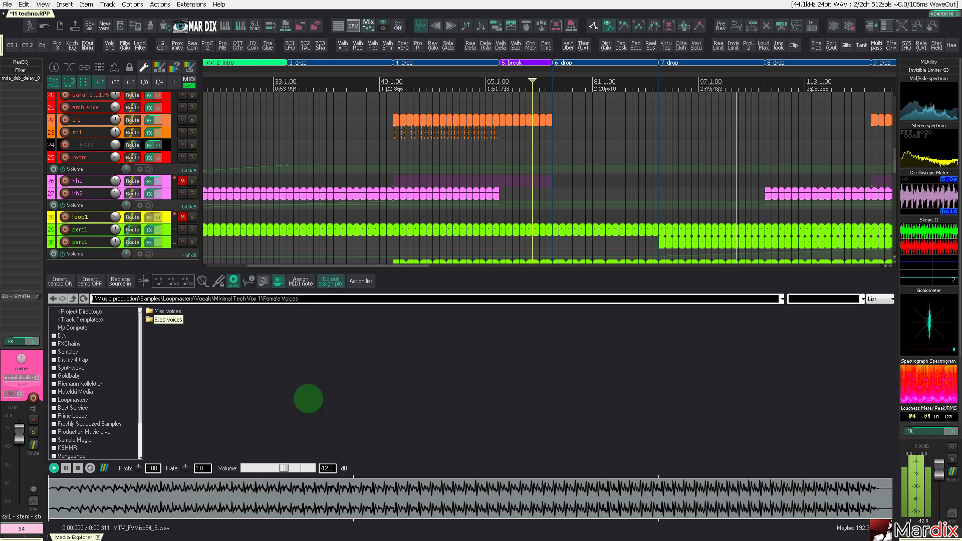
{"action": "key", "text": "Return"}
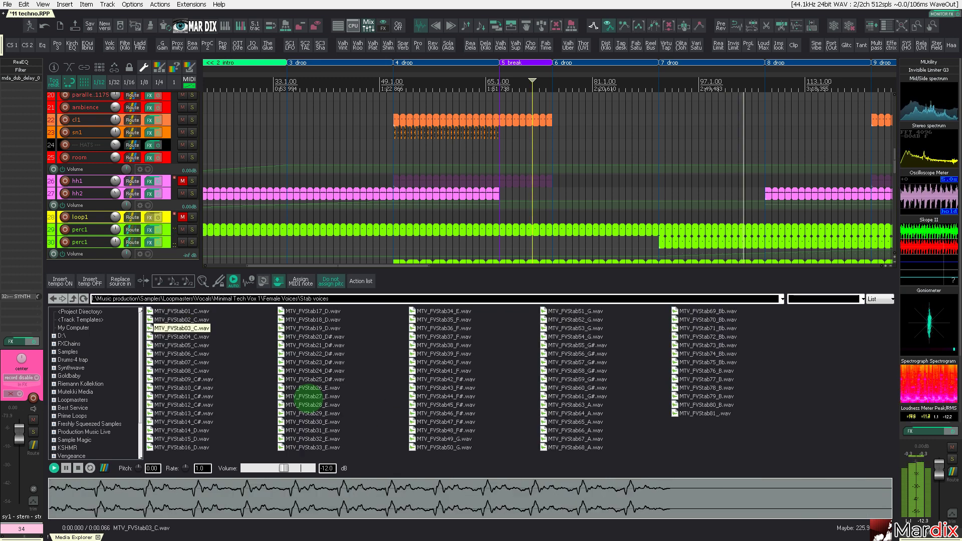
{"action": "left_click", "coordinate": [321, 397]}
{"action": "left_click", "coordinate": [447, 379]}
{"action": "left_click", "coordinate": [547, 387]}
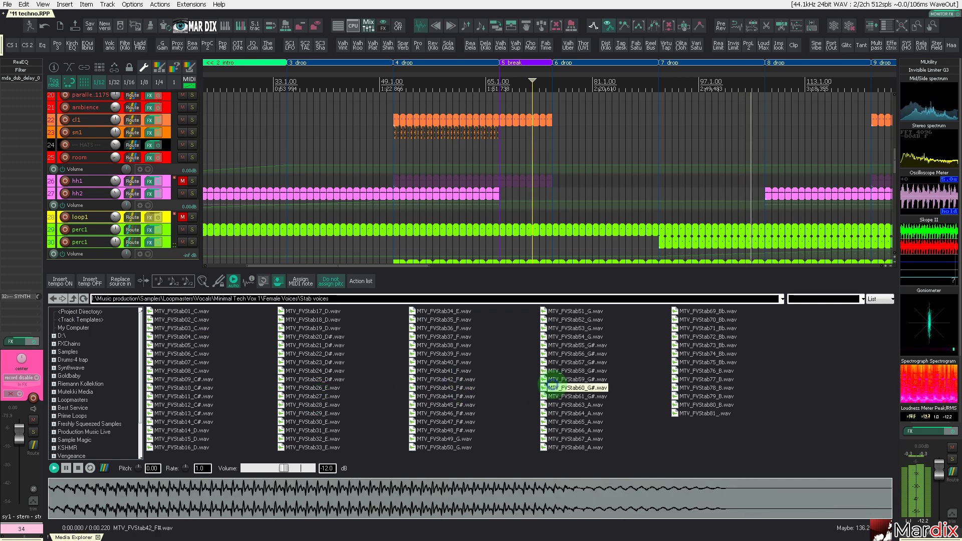
{"action": "key", "text": "Up"}
{"action": "key", "text": "Up"}
{"action": "key", "text": "Up"}
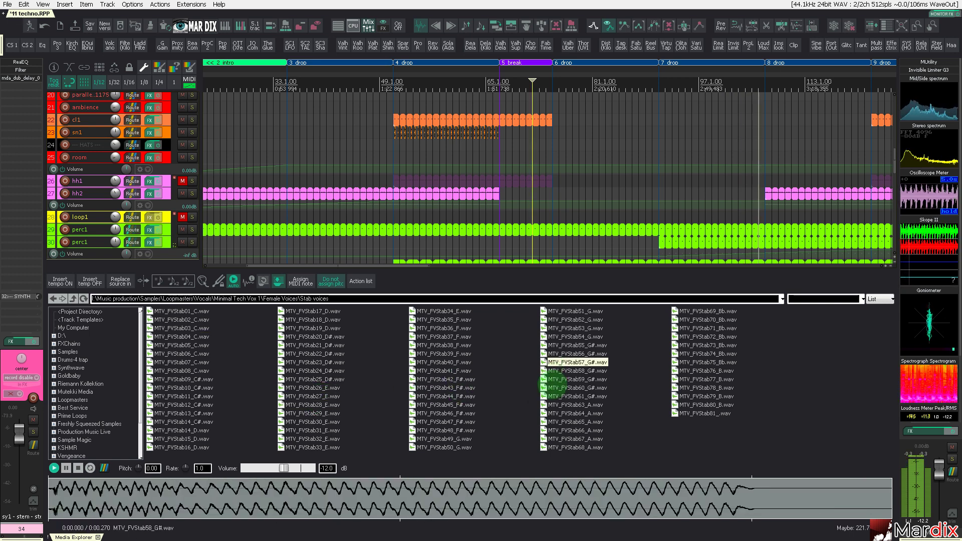
- Audition the female stab samples between MTV_FVStab55_G# and MTV_FVStab63_A
{"action": "key", "text": "Up"}
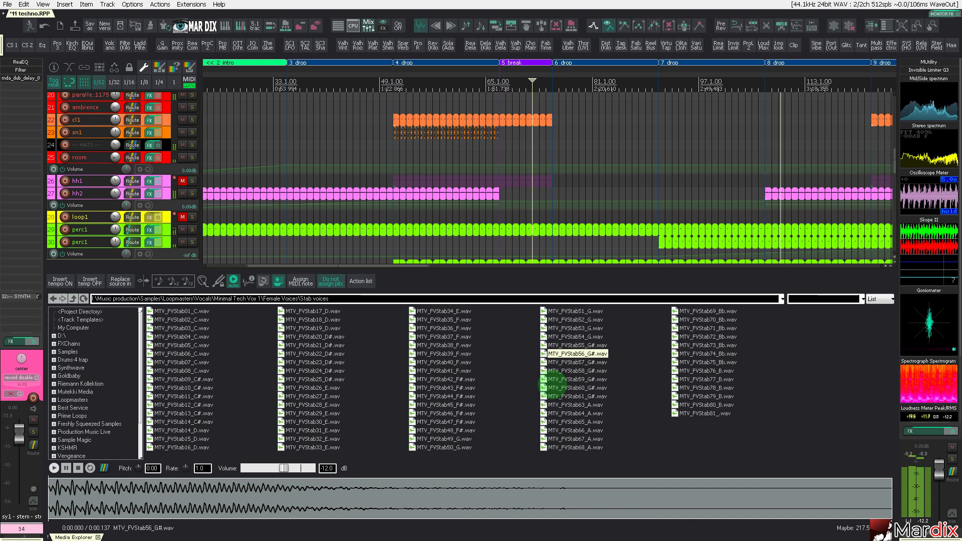
{"action": "key", "text": "Up"}
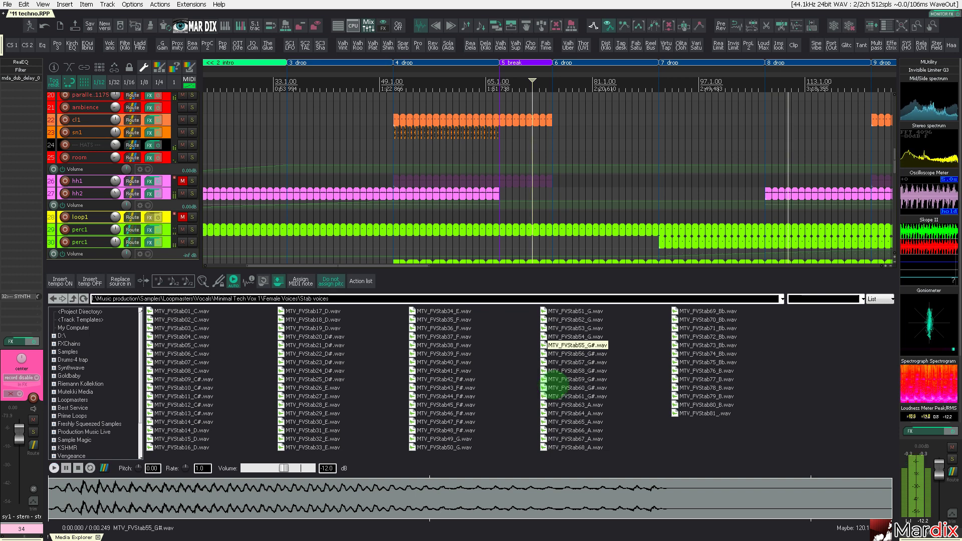
{"action": "key", "text": "Down"}
{"action": "key", "text": "Down"}
{"action": "key", "text": "Down"}
{"action": "key", "text": "Down"}
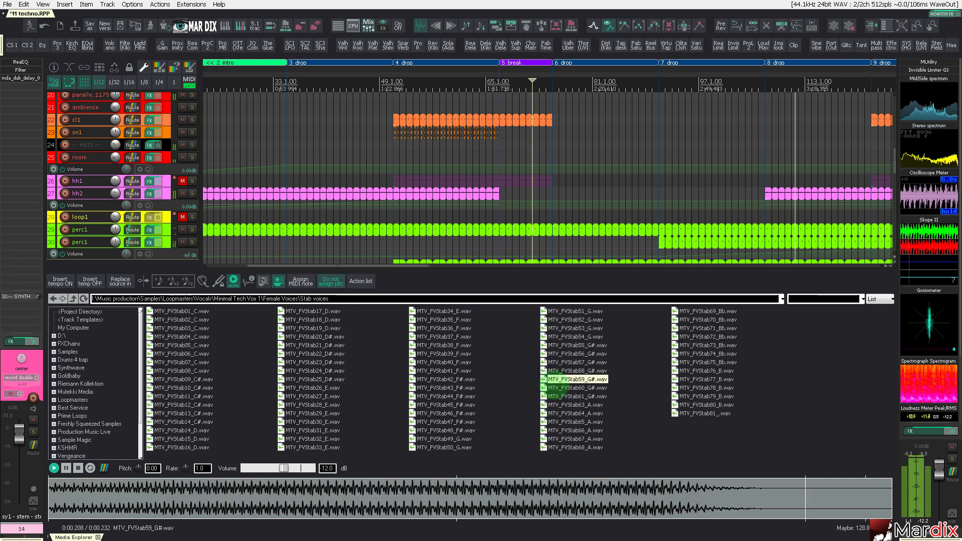
{"action": "key", "text": "Down"}
{"action": "key", "text": "Down"}
{"action": "key", "text": "Down"}
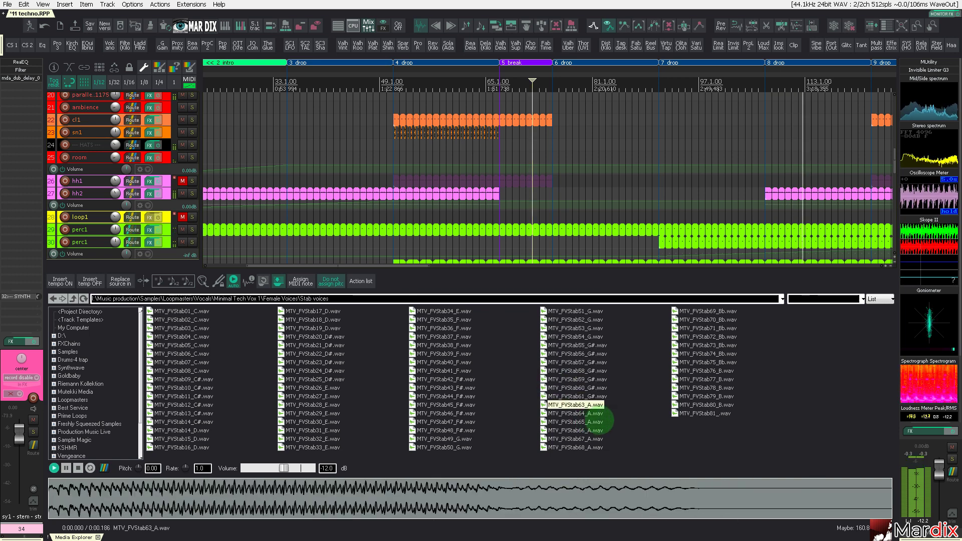
{"action": "key", "text": "Up"}
- Browse to the Chord Voices folder in Minimal Tech Vox 1 Male Voices and audition its first samples, starting with MTV_VMChd01_Cmin7
{"action": "key", "text": "BackSpace"}
{"action": "key", "text": "BackSpace"}
{"action": "key", "text": "BackSpace"}
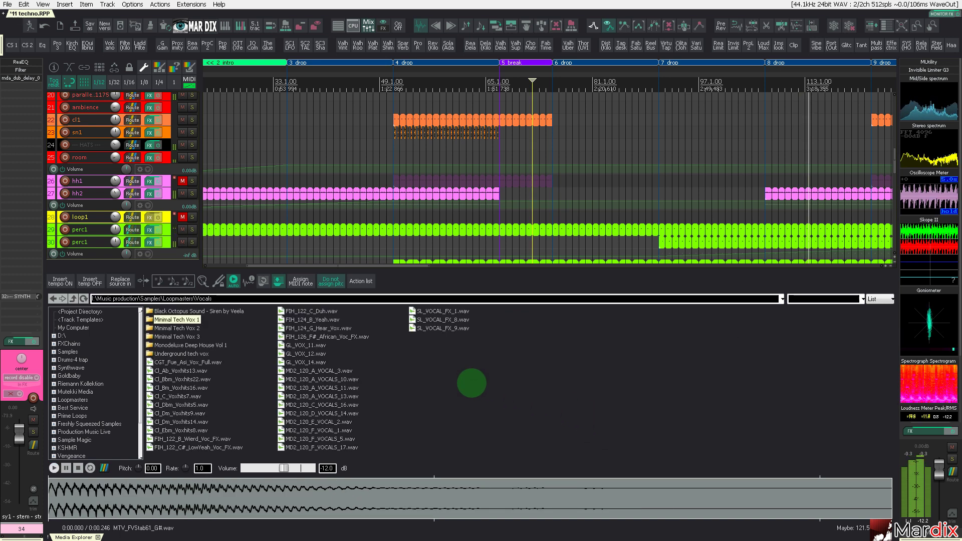
{"action": "key", "text": "Return"}
{"action": "key", "text": "Down"}
{"action": "key", "text": "Return"}
{"action": "key", "text": "Return"}
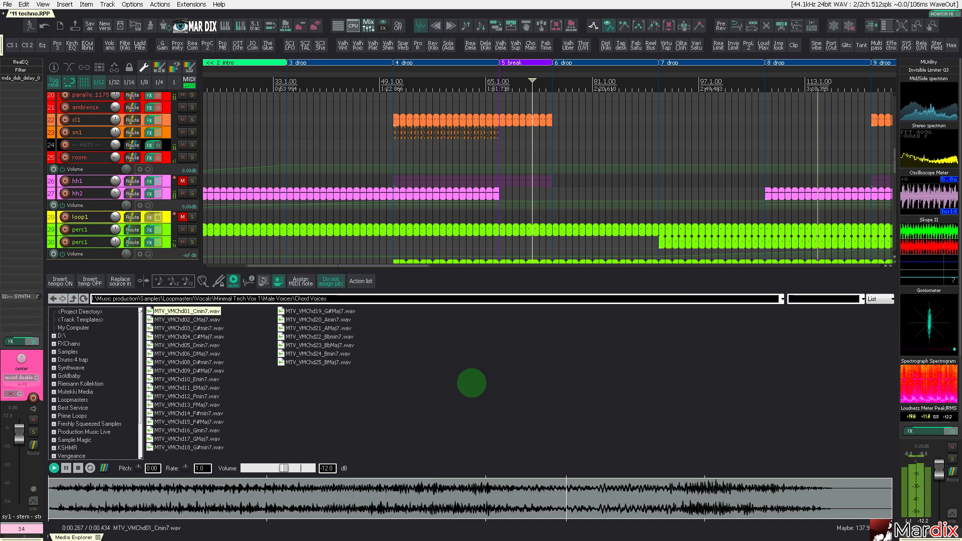
{"action": "key", "text": "Down"}
{"action": "key", "text": "Down"}
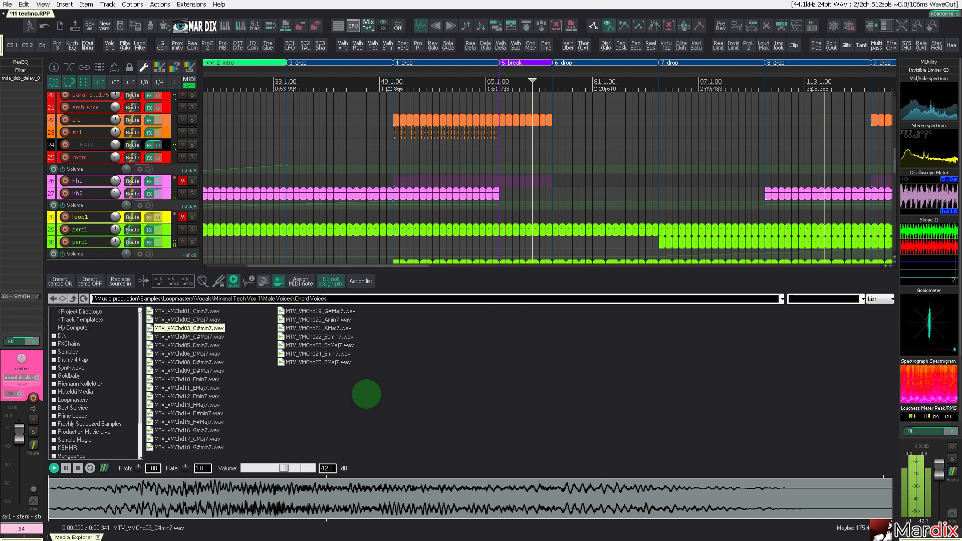
{"action": "key", "text": "Down"}
- Browse to the male Misc Voices folder and audition samples including MTV_VMMisc01_C, MTV_VMMisc45_F#, MTV_VMMisc63_Bb and MTV_VMMisc55_G#
{"action": "key", "text": "BackSpace"}
{"action": "key", "text": "Down"}
{"action": "key", "text": "Return"}
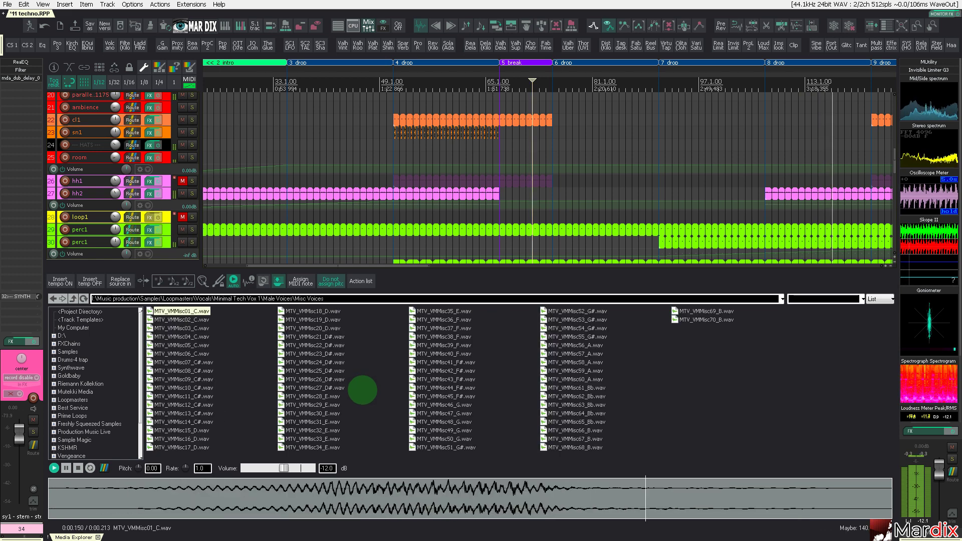
{"action": "key", "text": "Down"}
{"action": "left_click", "coordinate": [426, 397]}
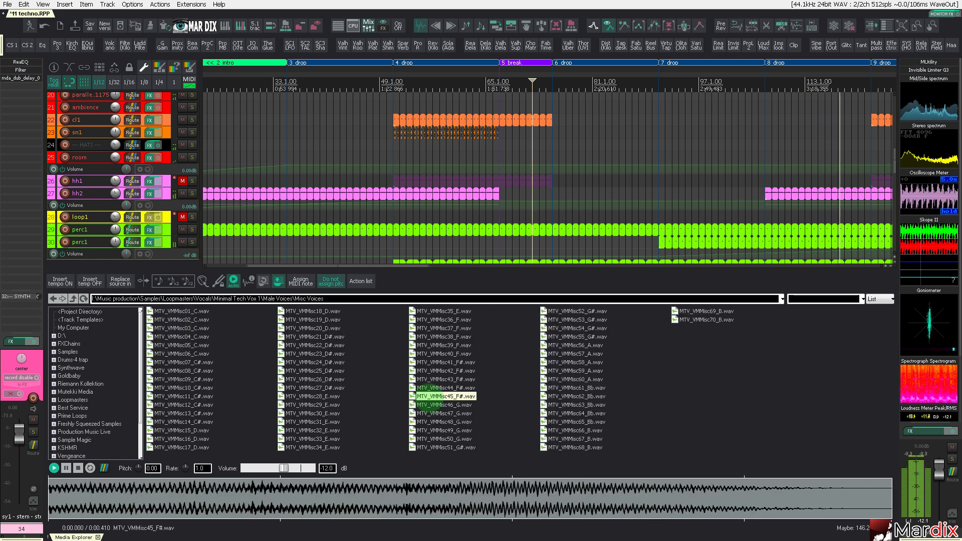
{"action": "left_click", "coordinate": [574, 396]}
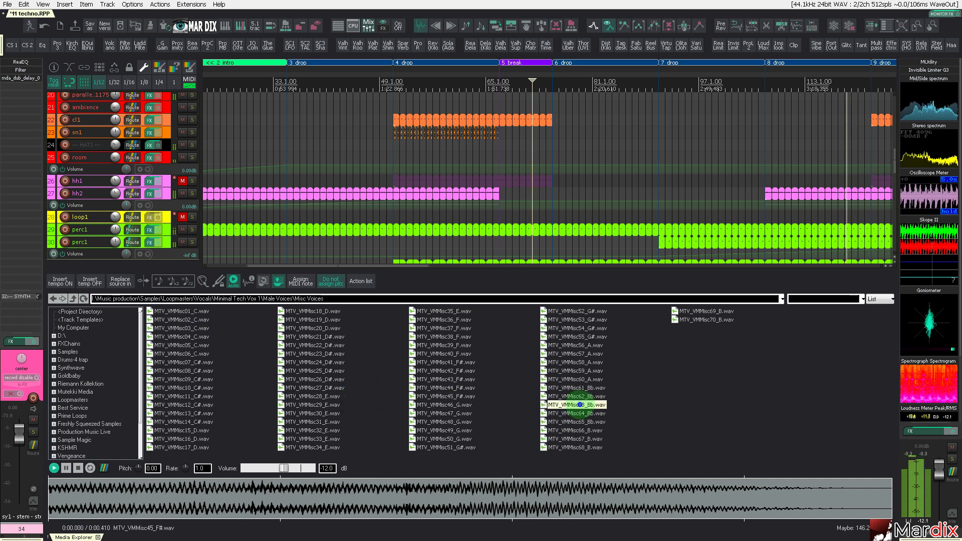
{"action": "left_click", "coordinate": [580, 337]}
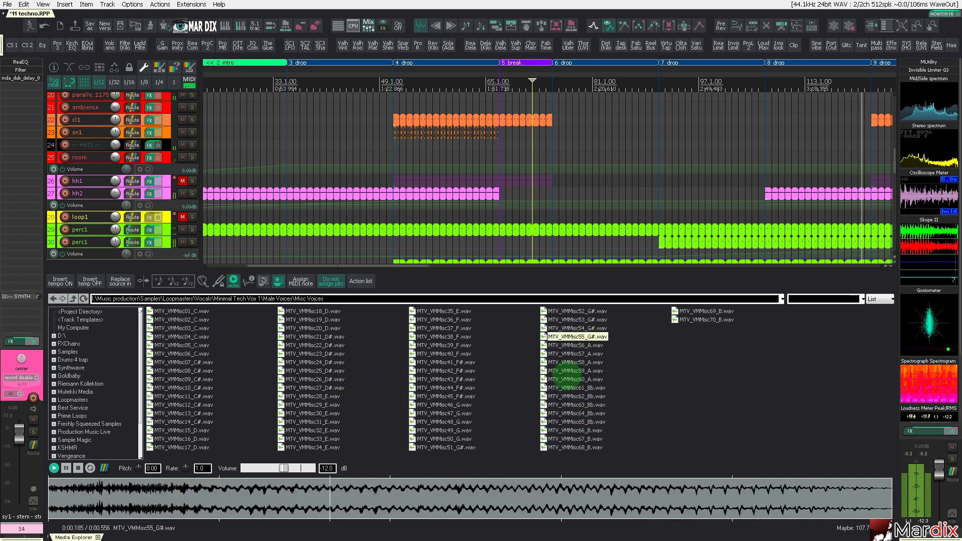
- Audition the neighbouring male misc samples MTV_VMMisc51_G#, MTV_VMMisc52_G# and MTV_VMMisc53_G#
{"action": "key", "text": "Up"}
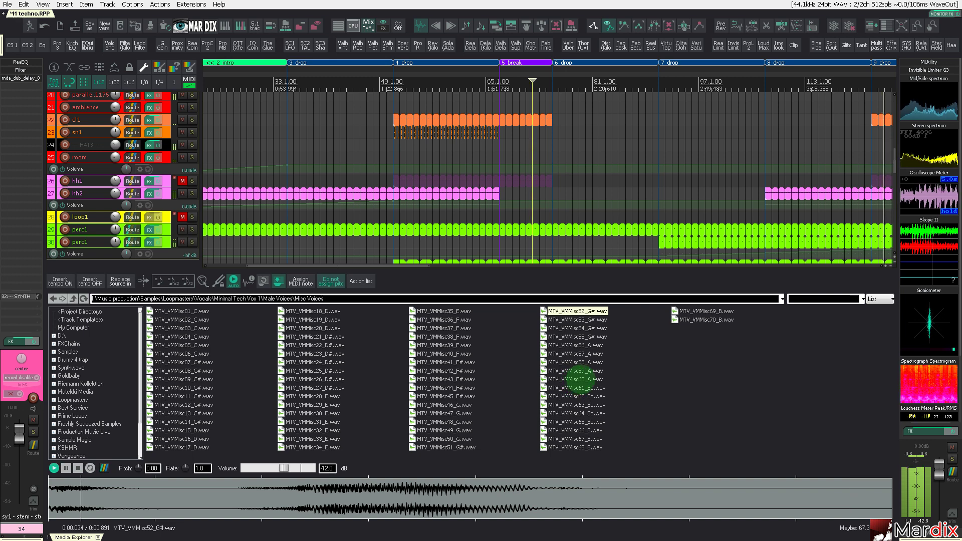
{"action": "key", "text": "Up"}
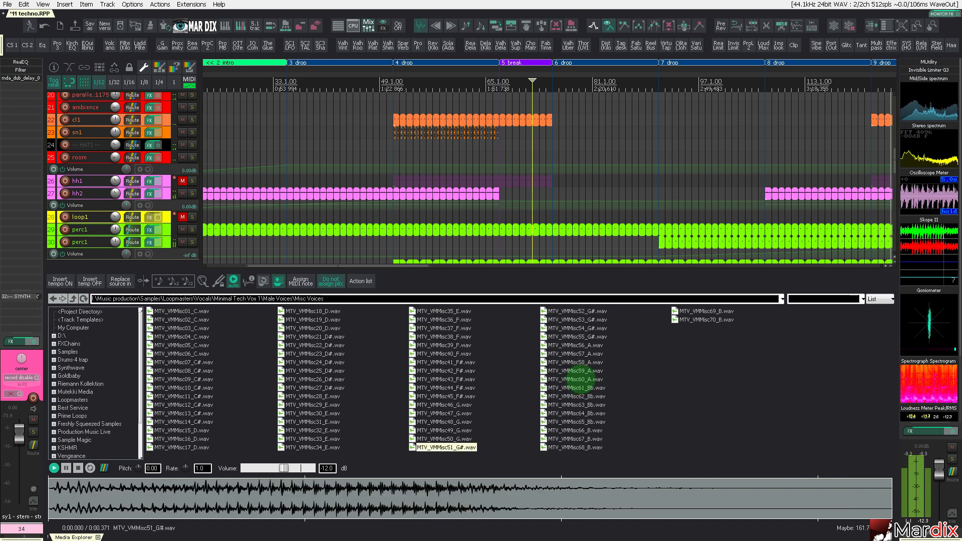
{"action": "key", "text": "Down"}
{"action": "key", "text": "Down"}
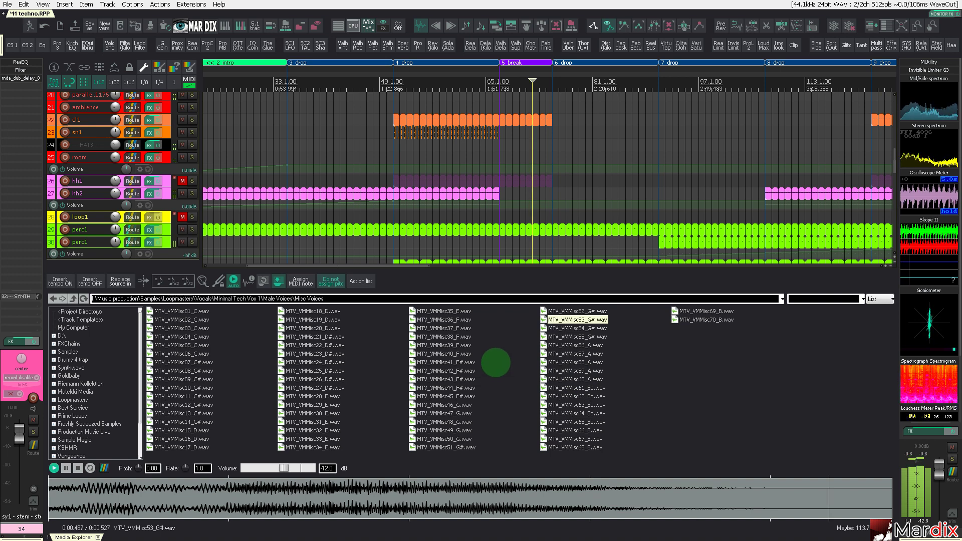
- Browse to the male Stab Voices folder and audition samples including MTV_VMStab00_C, MTV_VMStab46_D#, MTV_VMStab03_C and MTV_VMStab04_Bb
{"action": "key", "text": "BackSpace"}
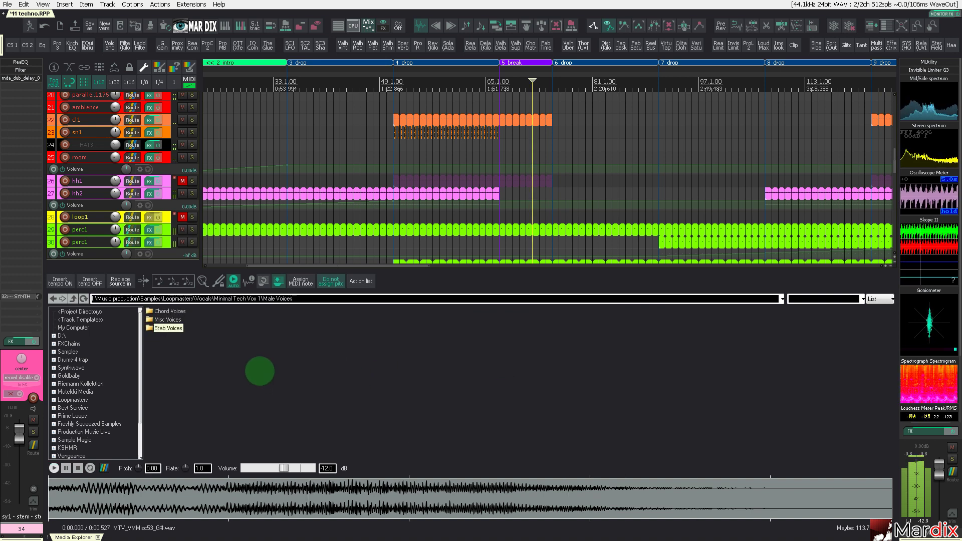
{"action": "key", "text": "Return"}
{"action": "key", "text": "Down"}
{"action": "key", "text": "Down"}
{"action": "key", "text": "Down"}
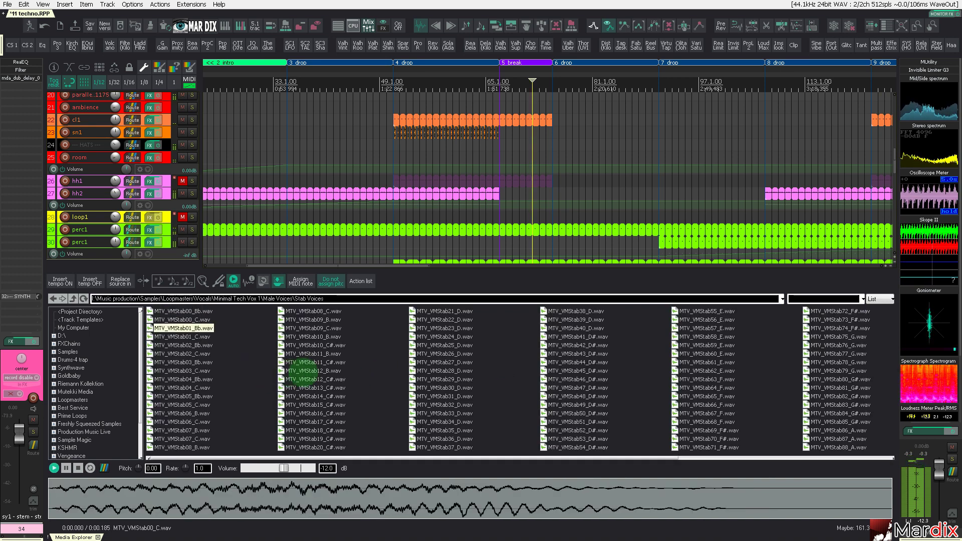
{"action": "left_click", "coordinate": [579, 379]}
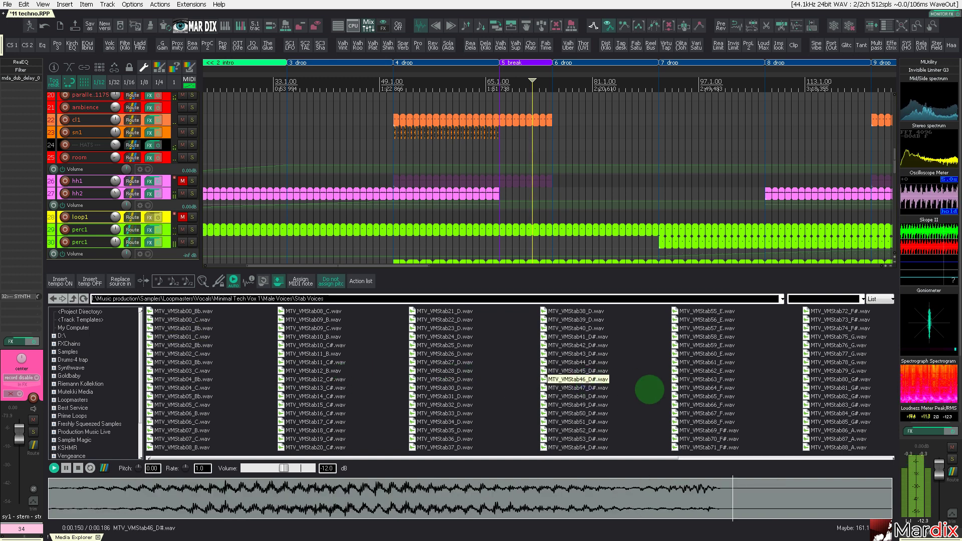
{"action": "left_click", "coordinate": [201, 381]}
{"action": "key", "text": "Up"}
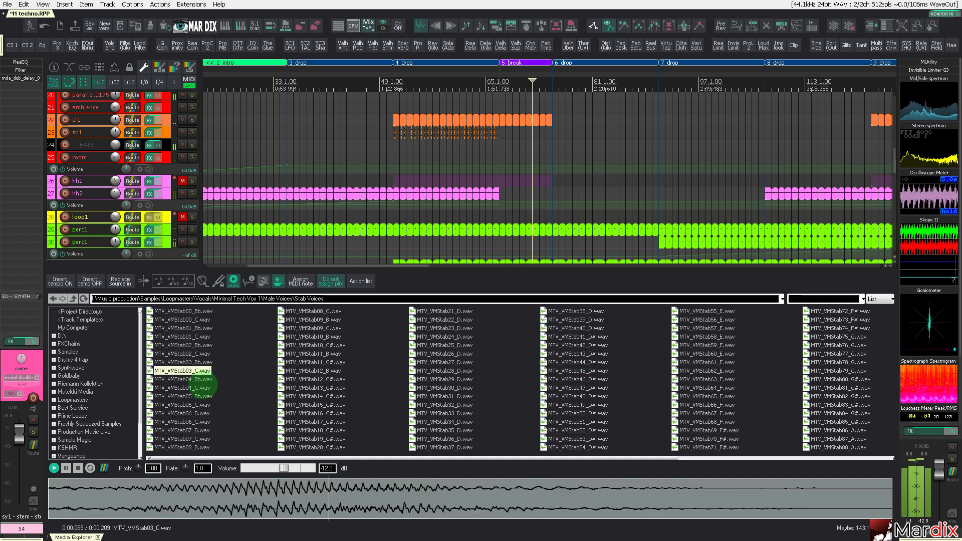
{"action": "key", "text": "Down"}
- Audition the male stab samples from MTV_VMStab78_G through MTV_VMStab80_G#
{"action": "scroll", "coordinate": [698, 373], "scroll_direction": "right", "scroll_amount": 2}
{"action": "left_click", "coordinate": [592, 362]}
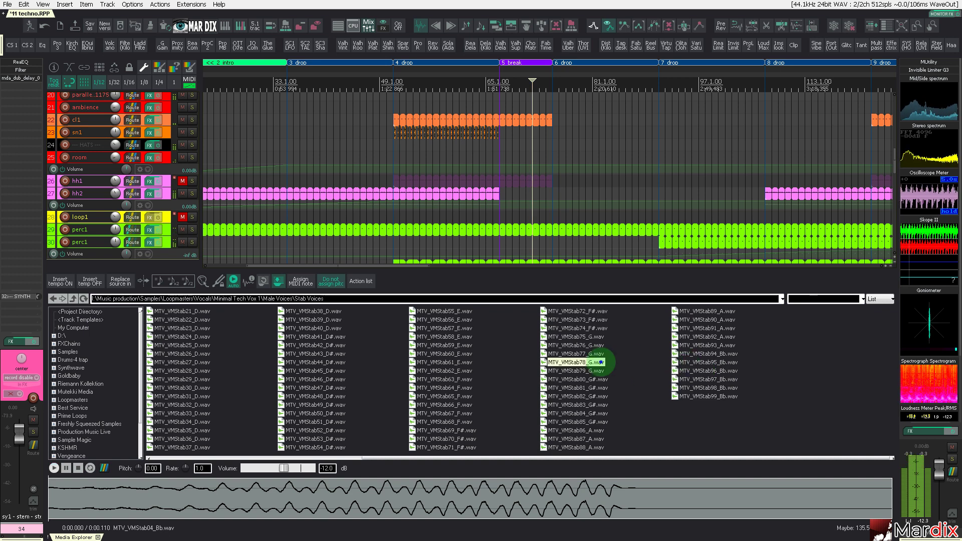
{"action": "key", "text": "Down"}
{"action": "key", "text": "Down"}
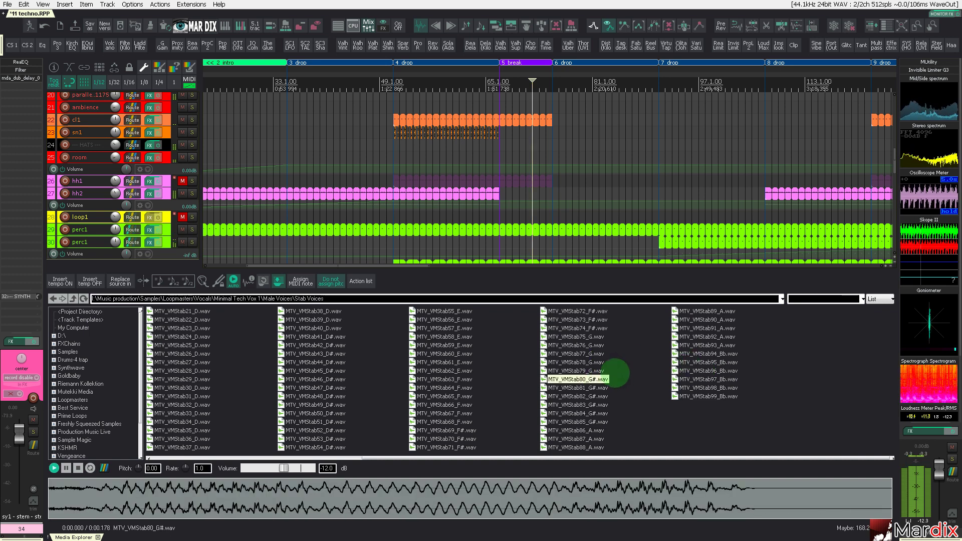
- Select the vox3 track near the end of the track list and expand its height
{"action": "scroll", "coordinate": [215, 201], "scroll_direction": "down", "scroll_amount": 5}
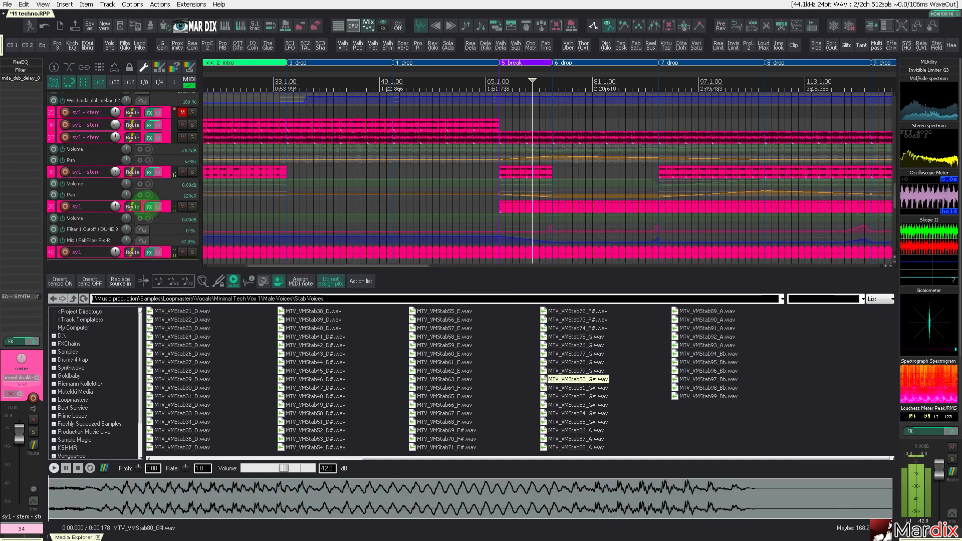
{"action": "scroll", "coordinate": [151, 200], "scroll_direction": "down", "scroll_amount": 5}
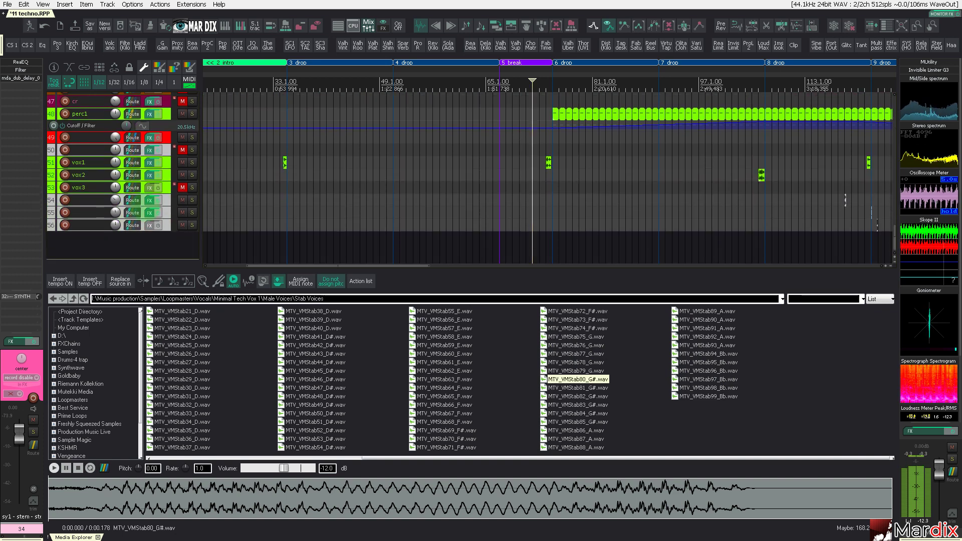
{"action": "left_click", "coordinate": [170, 187]}
{"action": "double_click", "coordinate": [174, 188]}
{"action": "scroll", "coordinate": [182, 191], "scroll_direction": "down", "scroll_amount": 1}
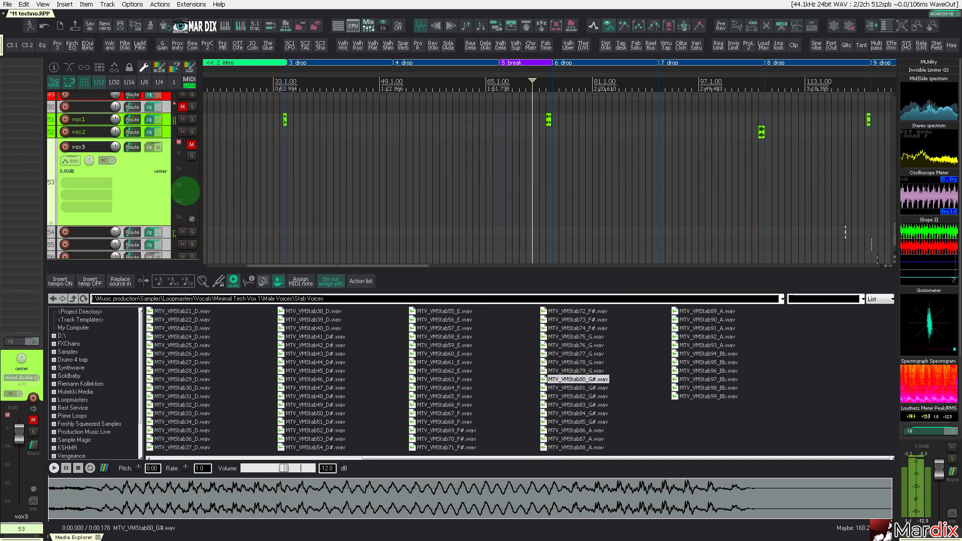
{"action": "scroll", "coordinate": [259, 187], "scroll_direction": "down", "scroll_amount": 5}
{"action": "scroll", "coordinate": [261, 173], "scroll_direction": "up", "scroll_amount": 4}
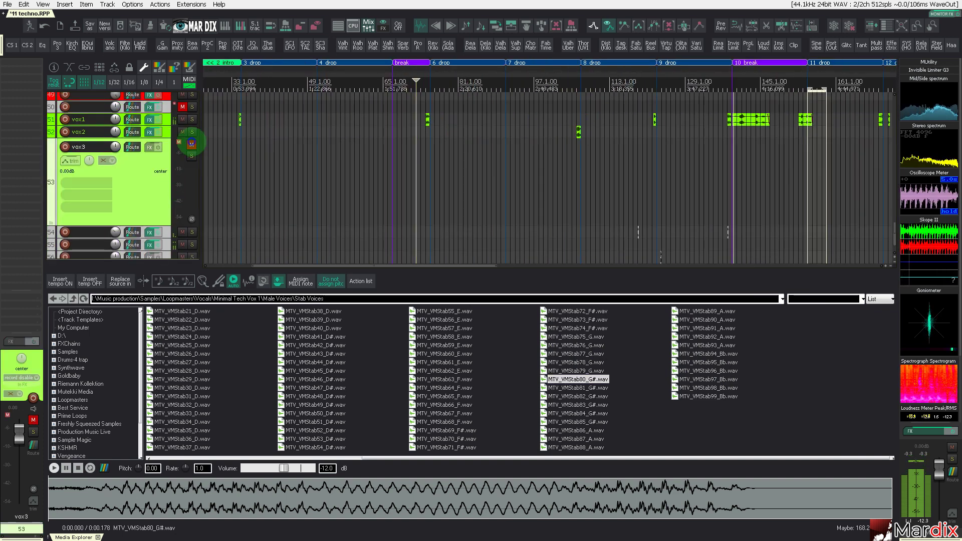
- Add a ReaSamplOmatic5000 sampler to the vox3 track
{"action": "left_click", "coordinate": [192, 144]}
{"action": "left_click", "coordinate": [177, 157]}
{"action": "left_click", "coordinate": [152, 166]}
{"action": "key", "text": "f"}
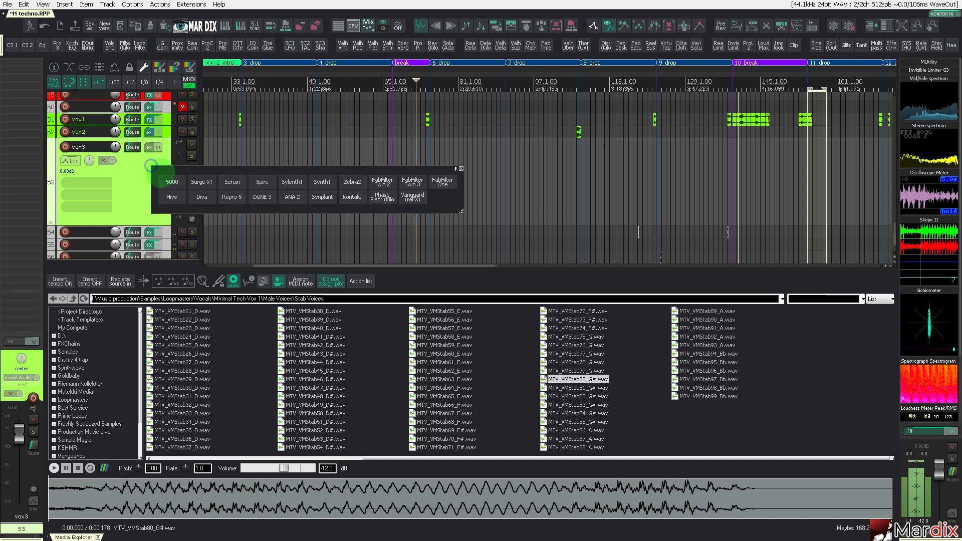
{"action": "left_click", "coordinate": [172, 179]}
{"action": "left_click_drag", "start_coordinate": [183, 35], "coordinate": [322, 163]}
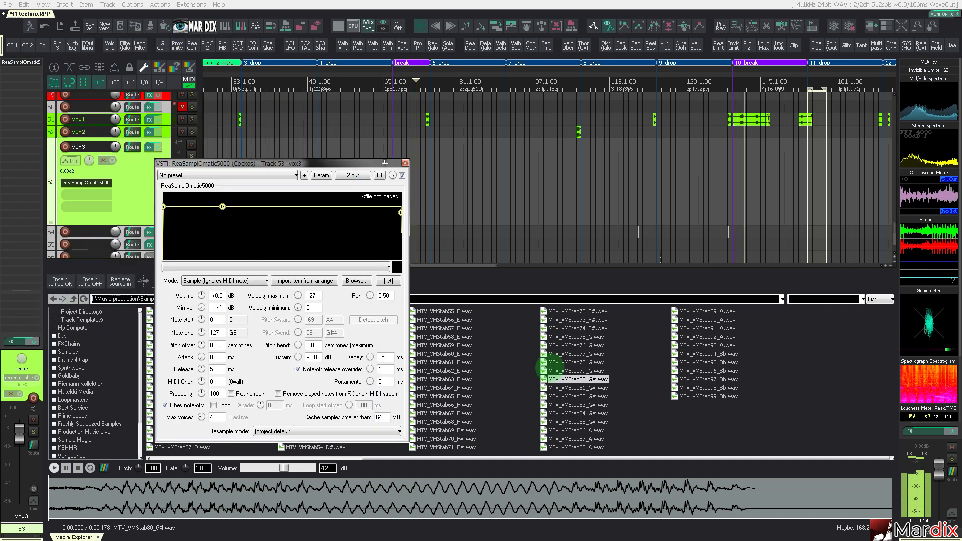
- Load the MTV_VMStab80_G# sample into the vox3 sampler, and close the sampler and the Media Explorer
{"action": "left_click", "coordinate": [576, 379]}
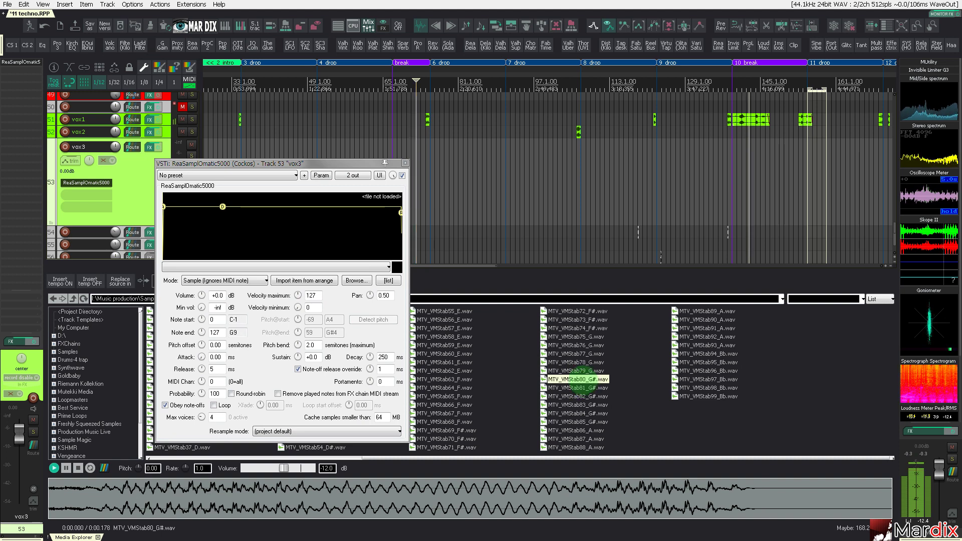
{"action": "left_click_drag", "start_coordinate": [576, 380], "coordinate": [394, 181]}
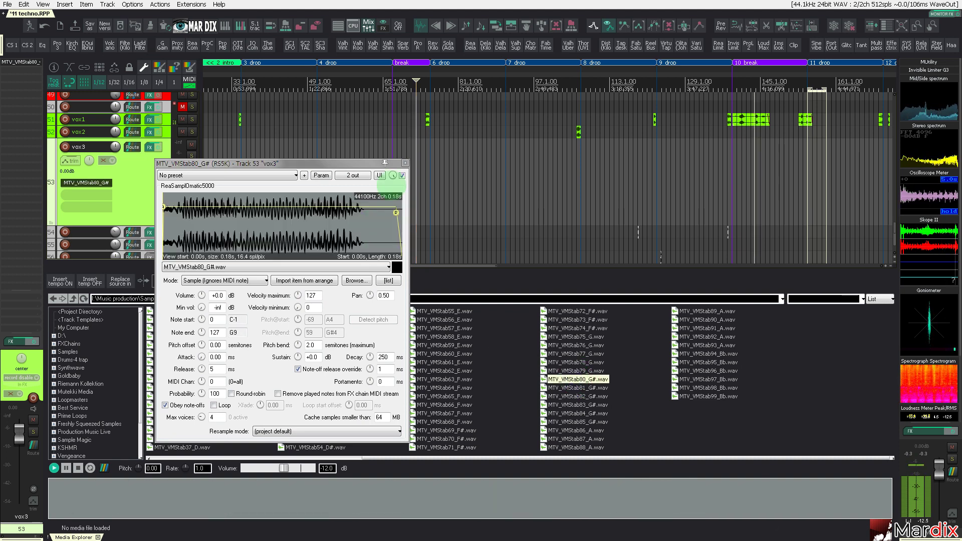
{"action": "left_click", "coordinate": [405, 163]}
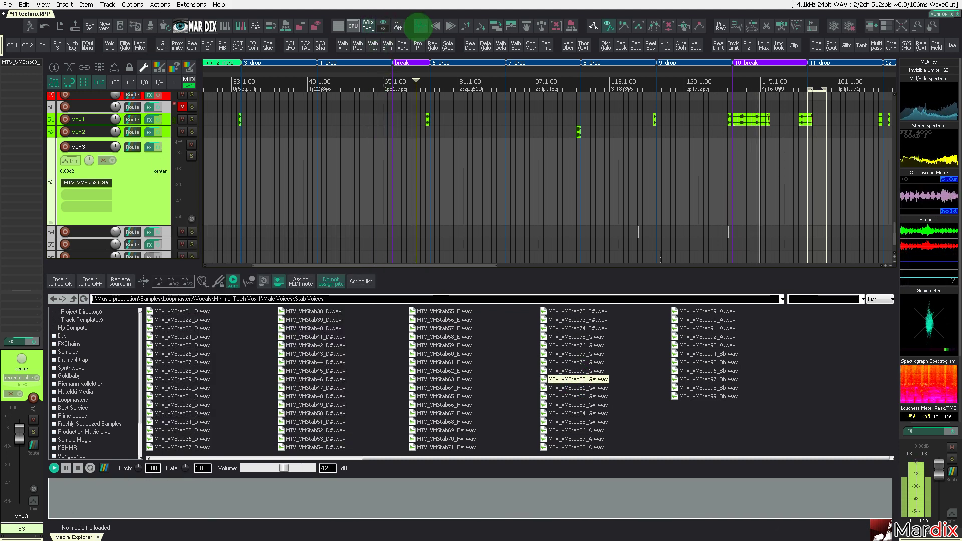
{"action": "left_click", "coordinate": [420, 25]}
{"action": "left_click", "coordinate": [201, 227]}
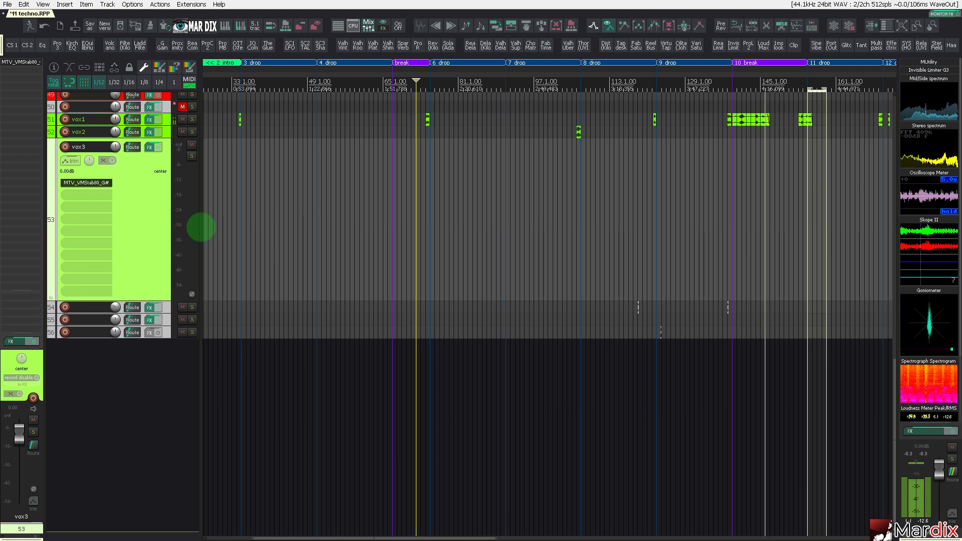
- Insert a one-bar MIDI item on vox3 at the start of the 3 drop region and loop it up to 4 drop
{"action": "left_click", "coordinate": [244, 170]}
{"action": "scroll", "coordinate": [244, 174], "scroll_direction": "up", "scroll_amount": 3}
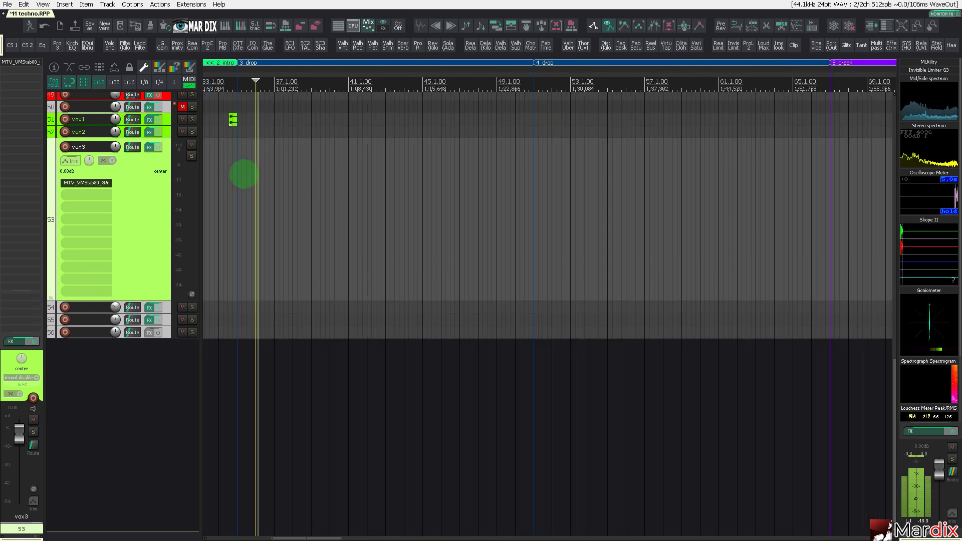
{"action": "left_click", "coordinate": [238, 166]}
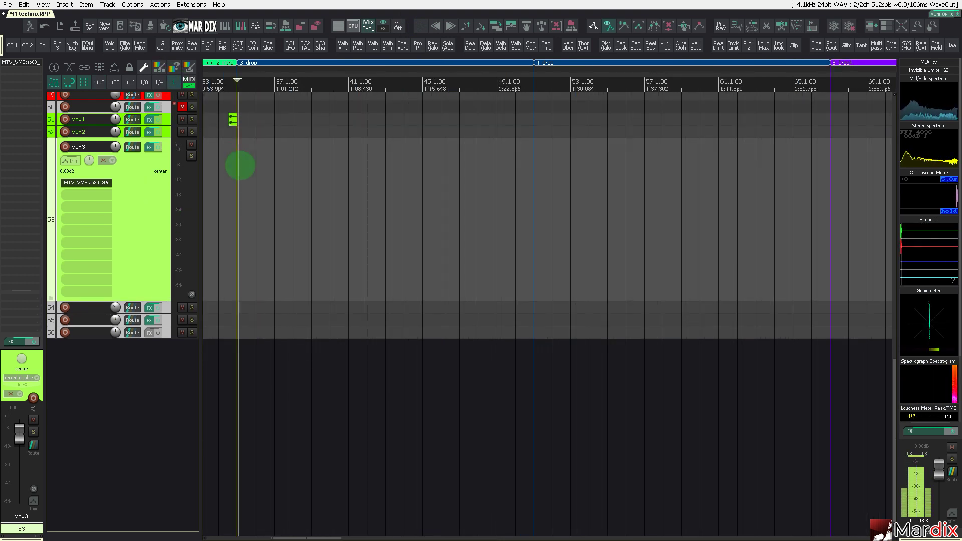
{"action": "key", "text": "Insert"}
{"action": "left_click", "coordinate": [247, 175]}
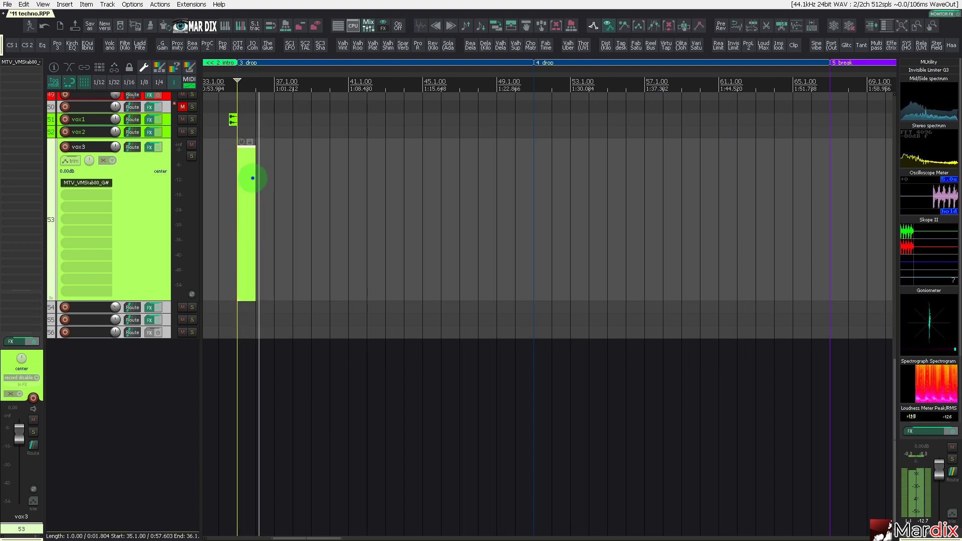
{"action": "left_click_drag", "start_coordinate": [253, 178], "coordinate": [537, 189]}
- Add a 1/16 note on B1 just before beat 2 in the vox3 MIDI item and close the MIDI editor
{"action": "double_click", "coordinate": [477, 180]}
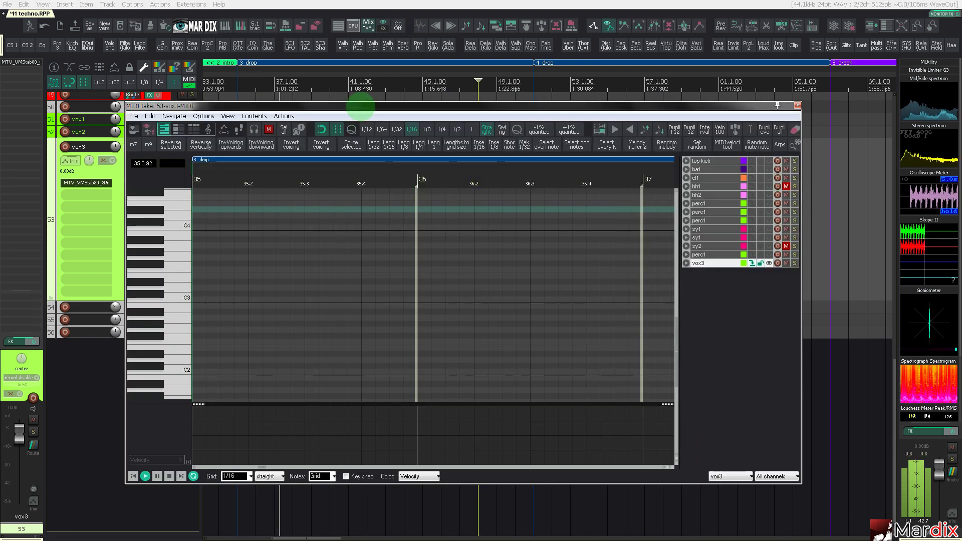
{"action": "left_click_drag", "start_coordinate": [360, 107], "coordinate": [407, 131]}
{"action": "double_click", "coordinate": [685, 129]}
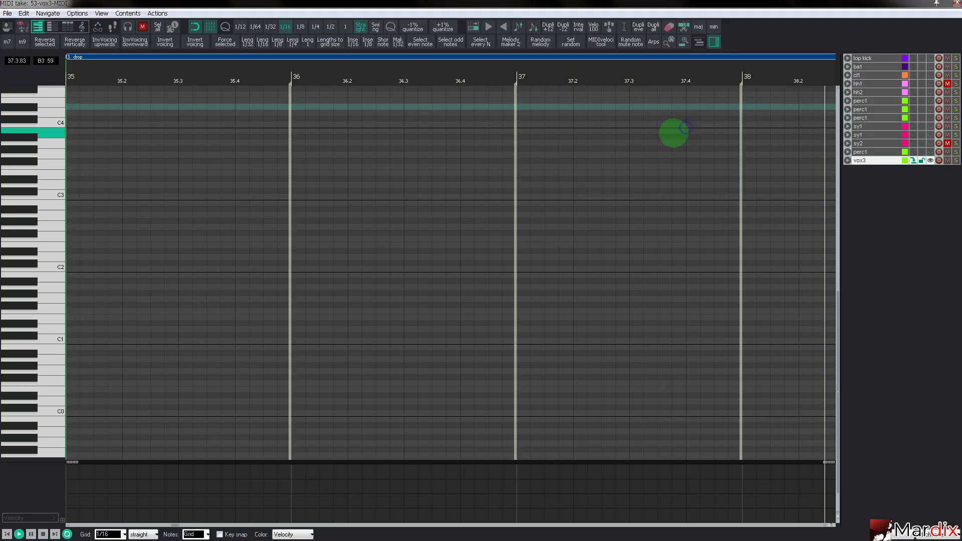
{"action": "left_click", "coordinate": [714, 42]}
{"action": "left_click", "coordinate": [48, 217]}
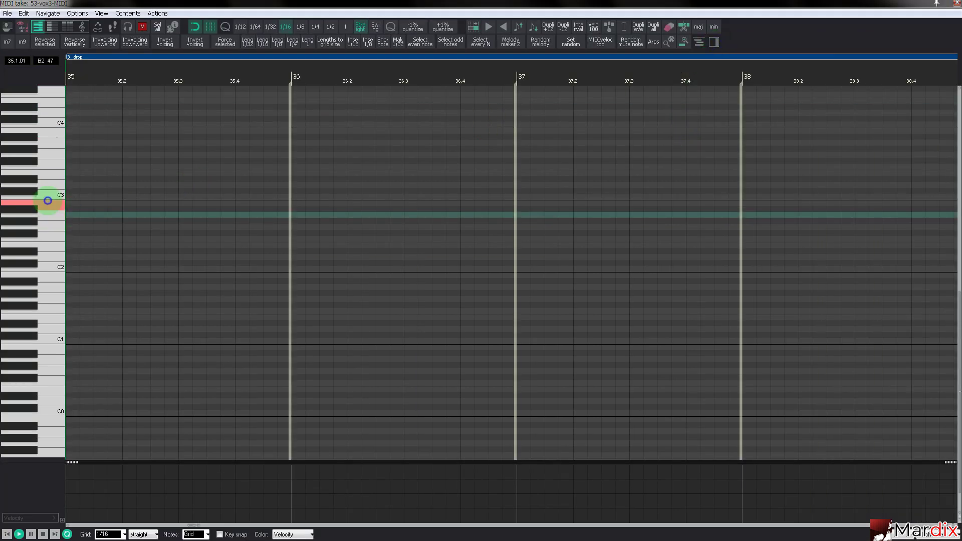
{"action": "left_click", "coordinate": [48, 201]}
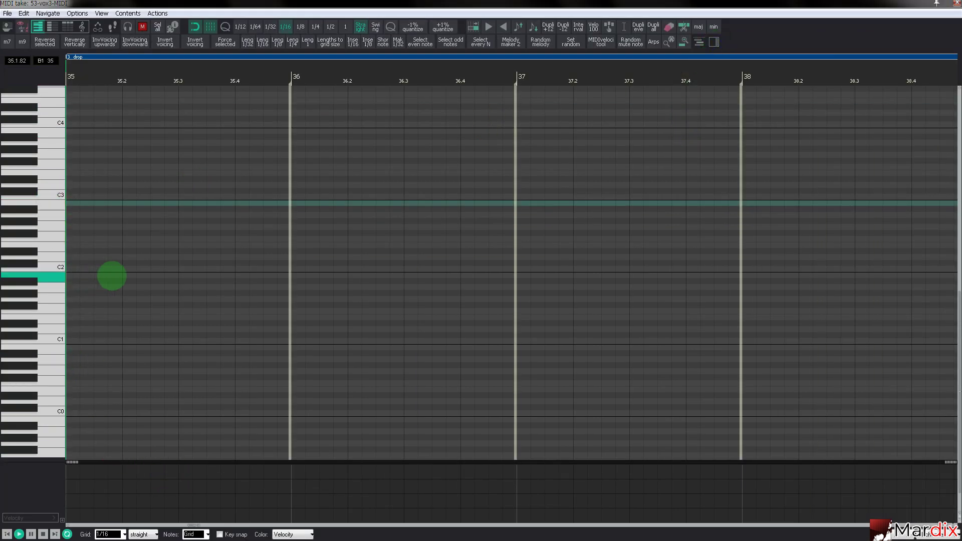
{"action": "left_click", "coordinate": [112, 276]}
{"action": "key", "text": "space"}
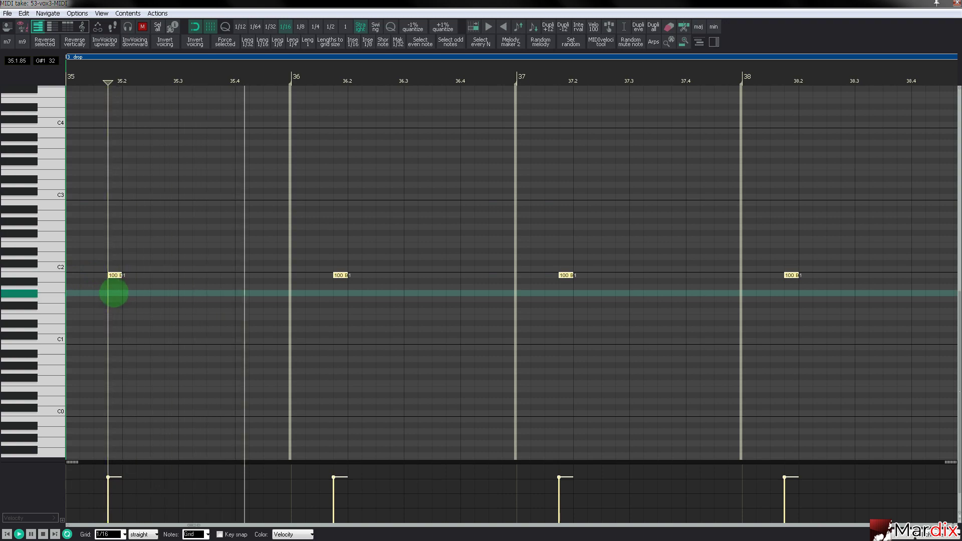
{"action": "key", "text": "Escape"}
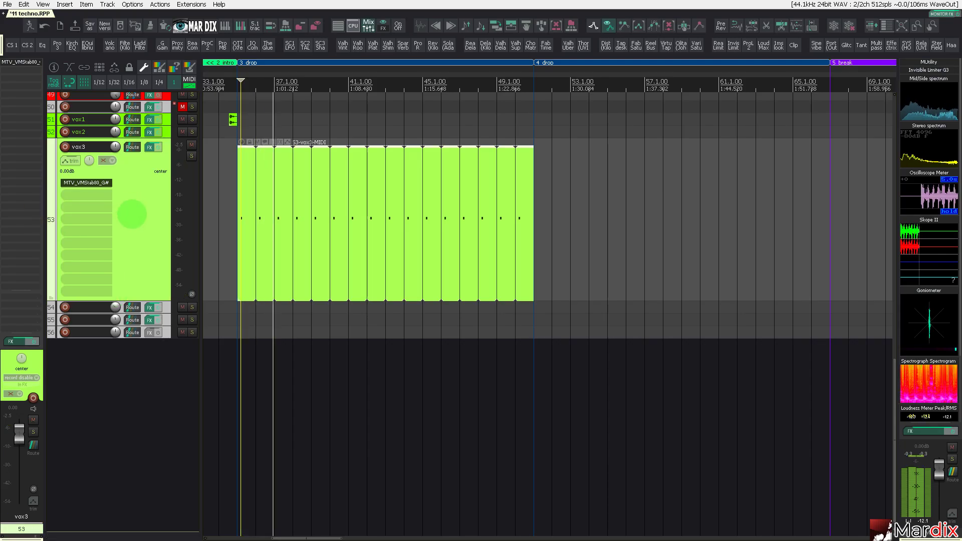
- Add the JS Stereo Tempo Delay effect to vox3 and move its window below the track items
{"action": "right_click", "coordinate": [149, 147]}
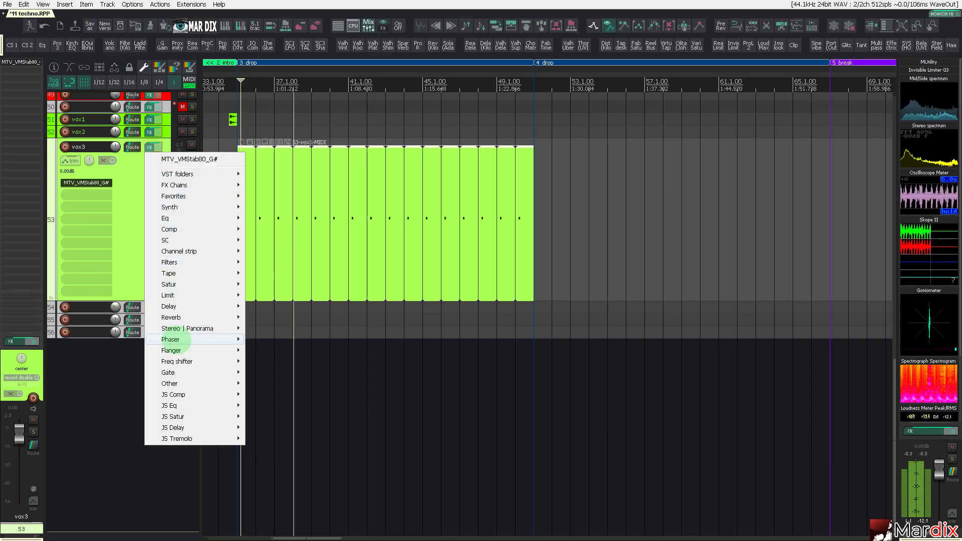
{"action": "mouse_move", "coordinate": [182, 439]}
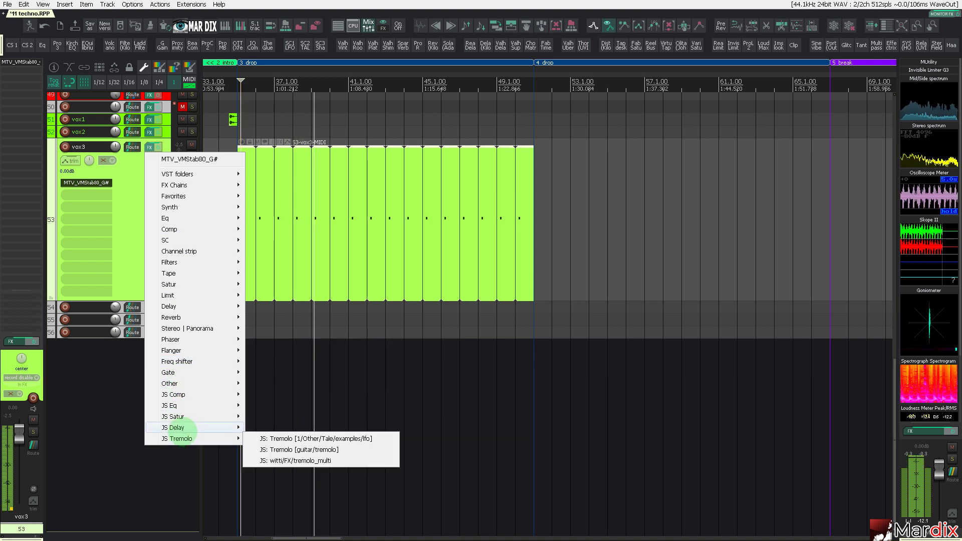
{"action": "left_click", "coordinate": [316, 439]}
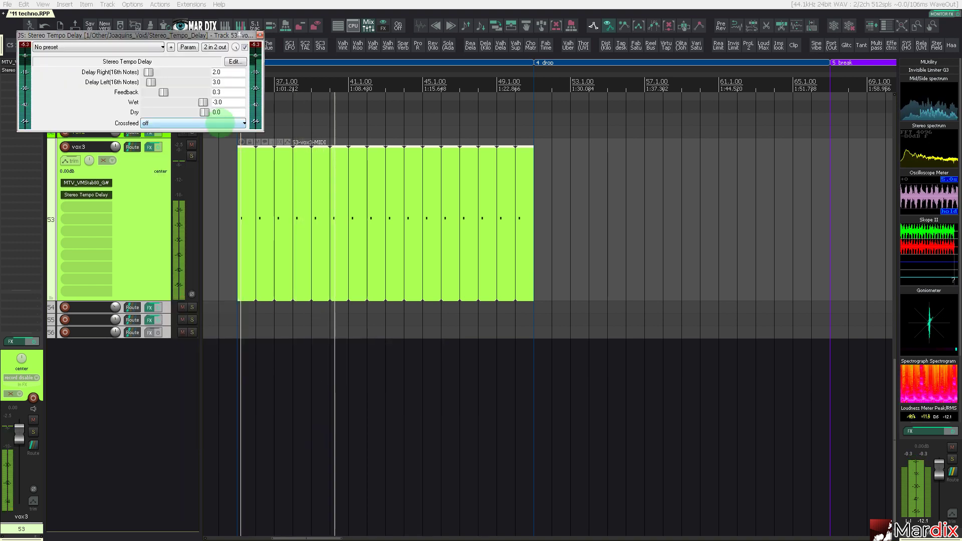
{"action": "left_click_drag", "start_coordinate": [188, 33], "coordinate": [460, 334]}
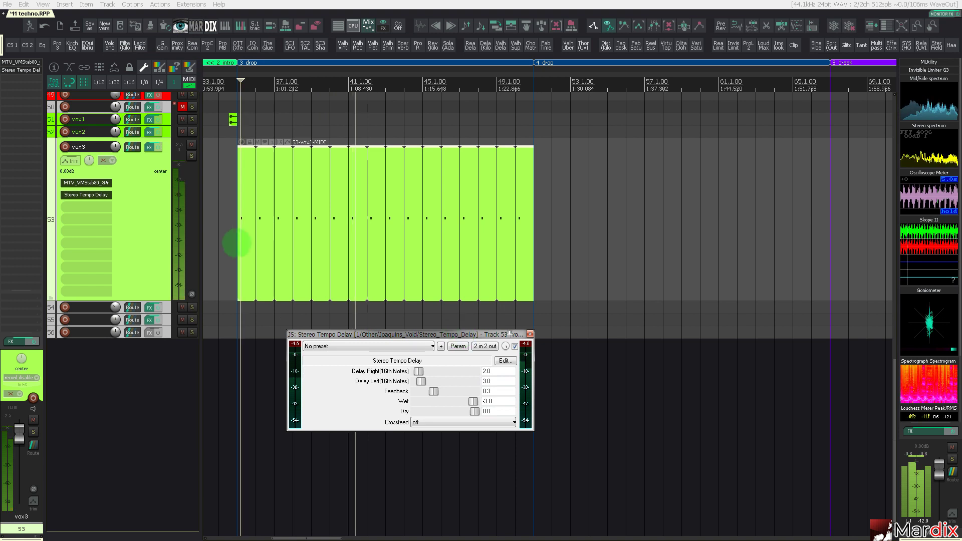
- Lower the vox3 track volume to -4 dB
{"action": "left_click", "coordinate": [159, 225]}
{"action": "key", "text": "alt+Down"}
{"action": "scroll", "coordinate": [158, 225], "scroll_direction": "down", "scroll_amount": 5}
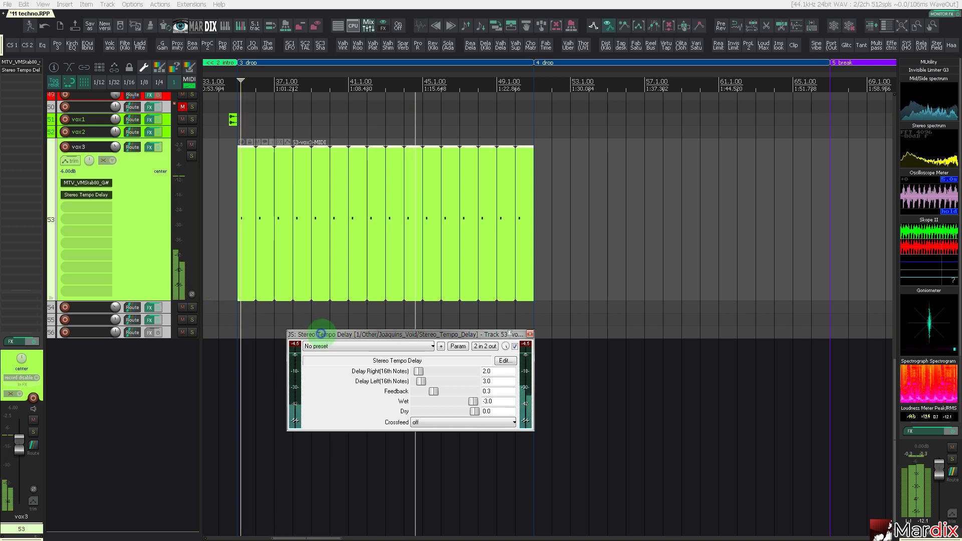
- Switch the vox3 sampler to the next sample, MTV_VMStab81_G#
{"action": "left_click", "coordinate": [86, 182]}
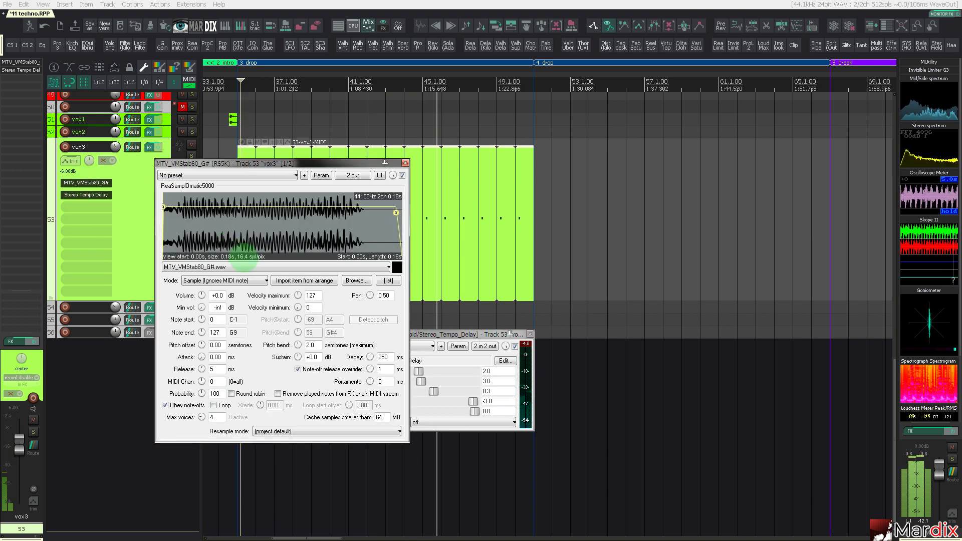
{"action": "left_click", "coordinate": [251, 266]}
{"action": "left_click", "coordinate": [251, 267]}
{"action": "scroll", "coordinate": [252, 266], "scroll_direction": "down", "scroll_amount": 1}
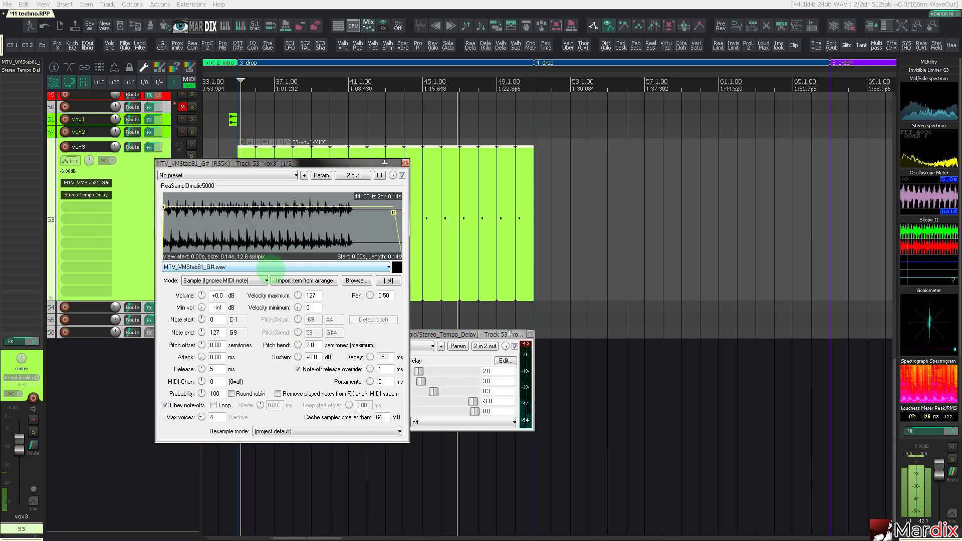
- Set the Stereo Tempo Delay on vox3 to 1 sixteenth right and 5 sixteenths left with crossfeed on, and play the result
{"action": "left_click_drag", "start_coordinate": [431, 334], "coordinate": [569, 344]}
{"action": "left_click_drag", "start_coordinate": [556, 382], "coordinate": [554, 381]}
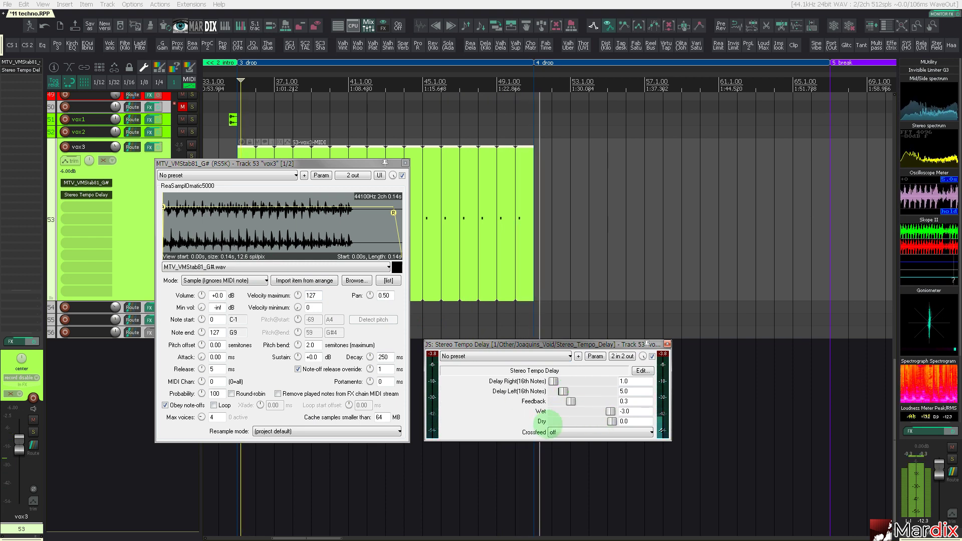
{"action": "left_click", "coordinate": [554, 432]}
{"action": "left_click", "coordinate": [561, 444]}
{"action": "key", "text": "space"}
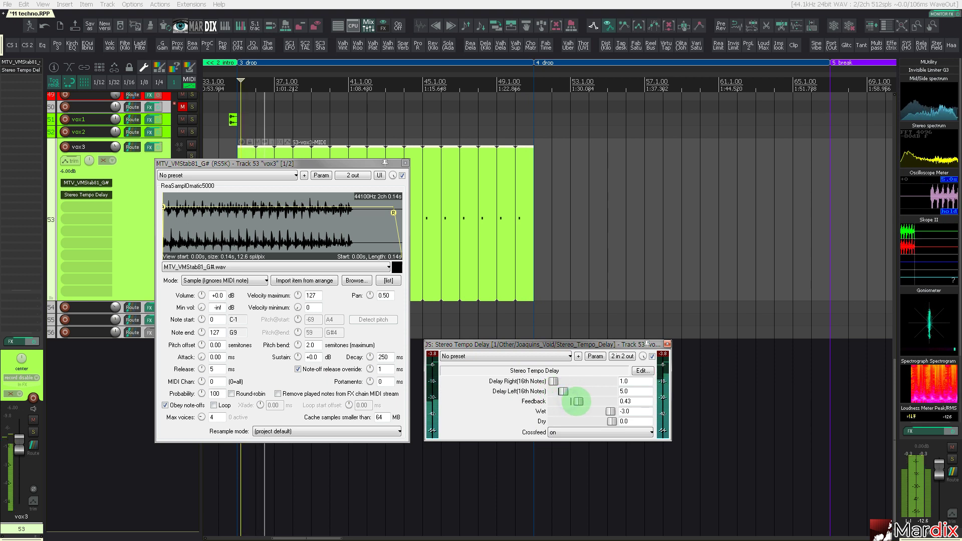
- Set the Stereo Tempo Delay feedback to 0.49 and switch the vox3 sampler to MTV_VMStab82_G#.wav
{"action": "left_click_drag", "start_coordinate": [565, 401], "coordinate": [577, 401]}
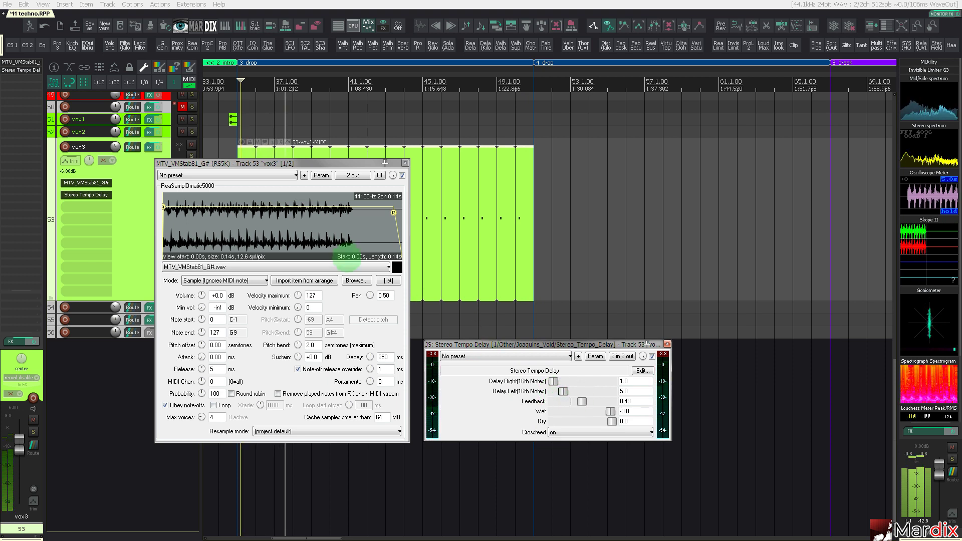
{"action": "scroll", "coordinate": [351, 264], "scroll_direction": "down", "scroll_amount": 1}
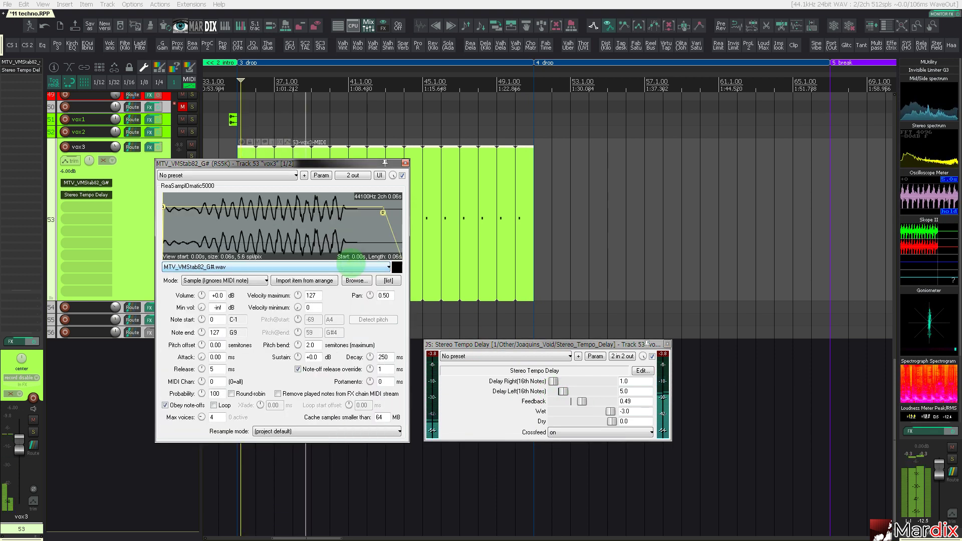
- Copy the B1 note in the vox3 MIDI loop to 35.3.25 and 35.4.50, and return to the arrangement
{"action": "left_click", "coordinate": [468, 229]}
{"action": "double_click", "coordinate": [467, 229]}
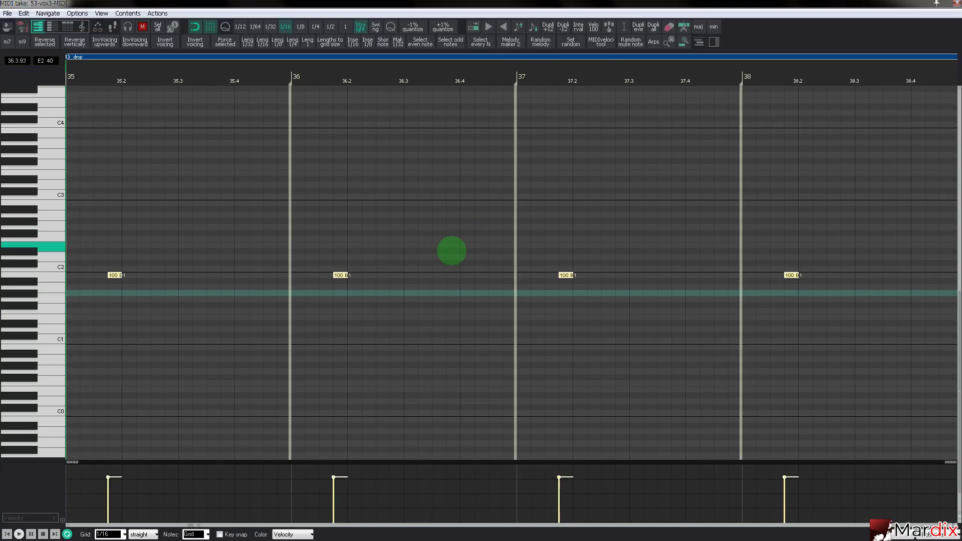
{"action": "scroll", "coordinate": [170, 150], "scroll_direction": "up", "scroll_amount": 3}
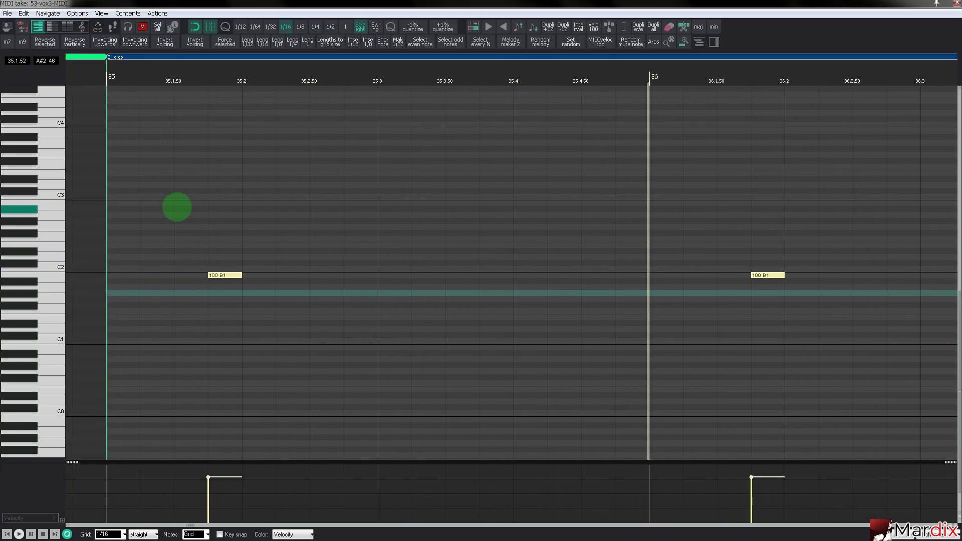
{"action": "scroll", "coordinate": [226, 276], "scroll_direction": "up", "scroll_amount": 3}
{"action": "left_click_drag", "start_coordinate": [234, 238], "coordinate": [548, 233]}
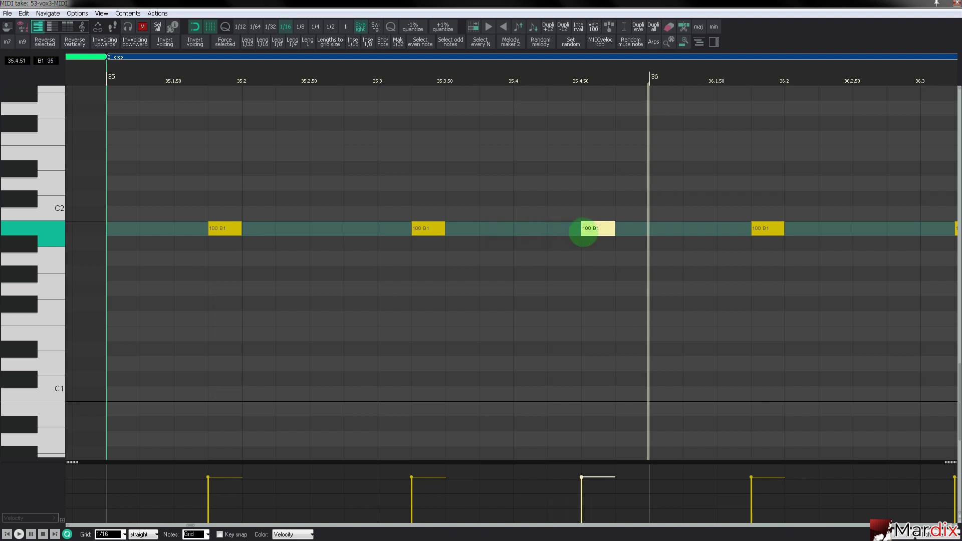
{"action": "left_click_drag", "start_coordinate": [590, 226], "coordinate": [594, 229]}
{"action": "key", "text": "Escape"}
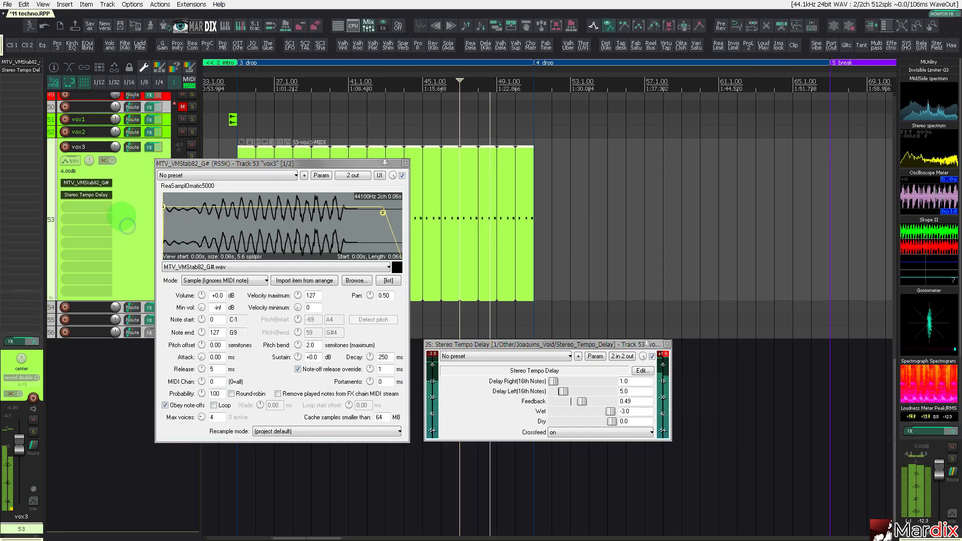
- Add the Infiltrator plugin after the delay in the vox3 track's effects chain
{"action": "right_click", "coordinate": [149, 148]}
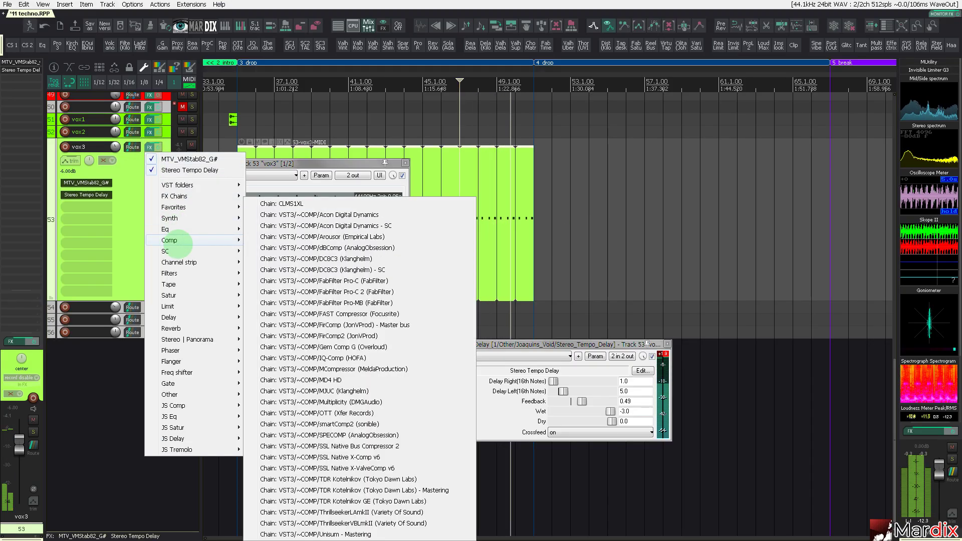
{"action": "mouse_move", "coordinate": [239, 252]}
{"action": "left_click", "coordinate": [316, 263]}
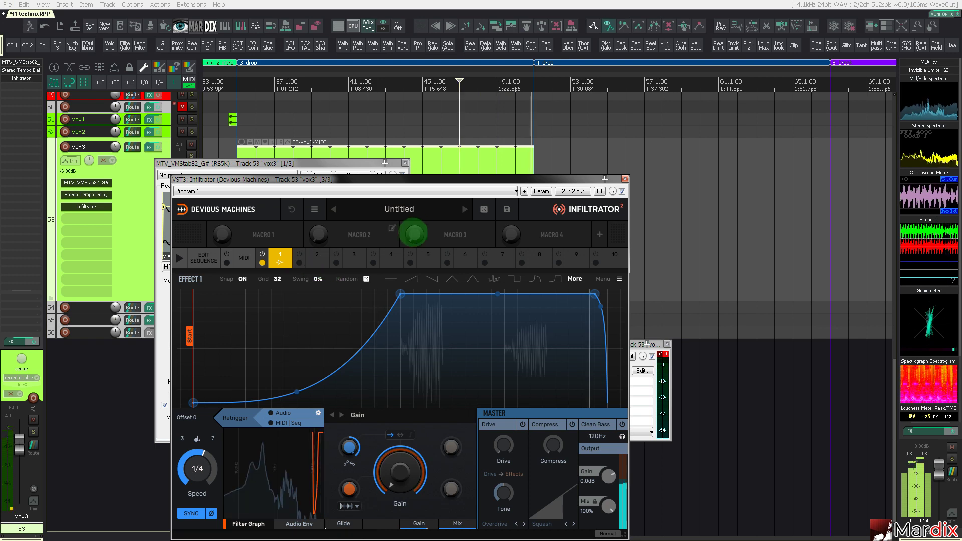
- Audition Infiltrator's Distant Suns preset and the vocal presets Vocal Suite, Low Wash, Lush Verb and Triple Track from the start of the first drop
{"action": "left_click", "coordinate": [401, 209]}
{"action": "left_click", "coordinate": [373, 358]}
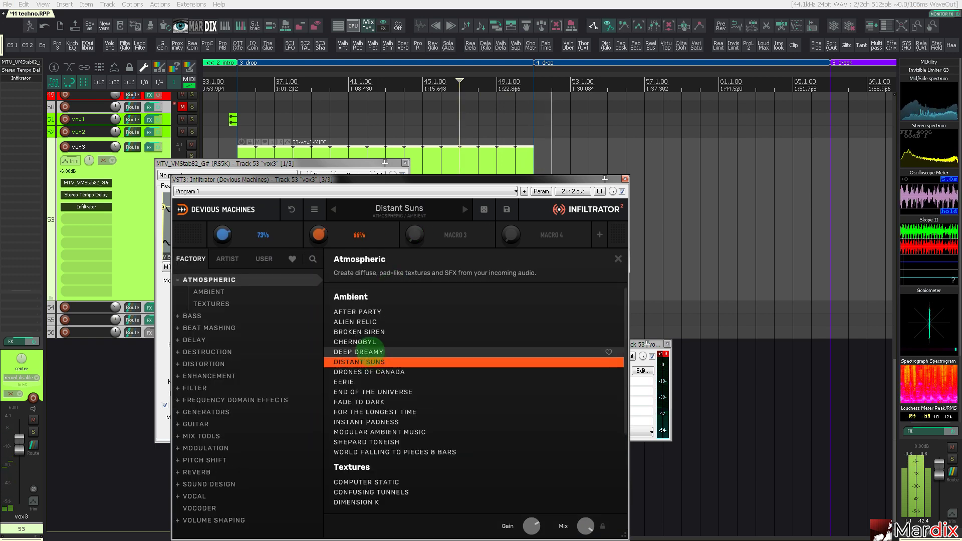
{"action": "left_click", "coordinate": [195, 496]}
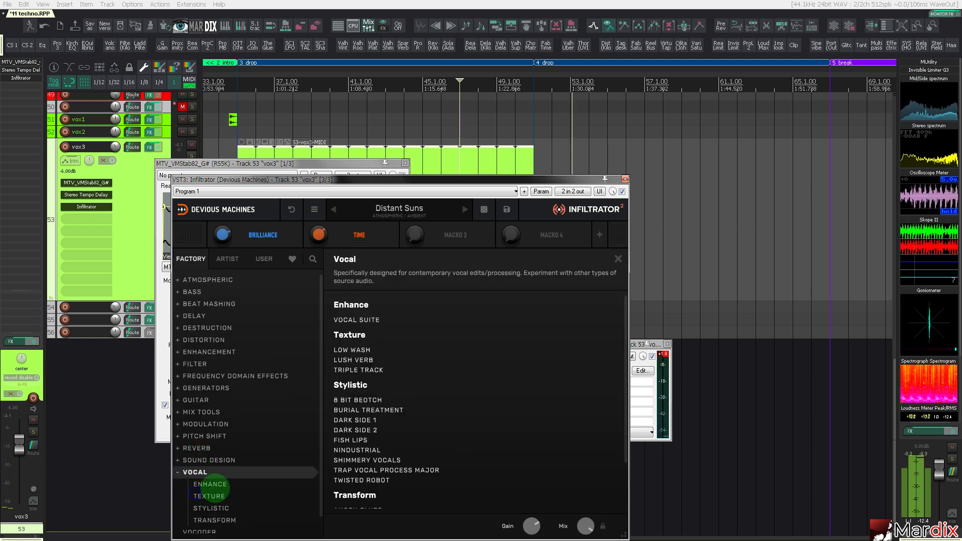
{"action": "left_click", "coordinate": [366, 320]}
{"action": "left_click", "coordinate": [248, 79]}
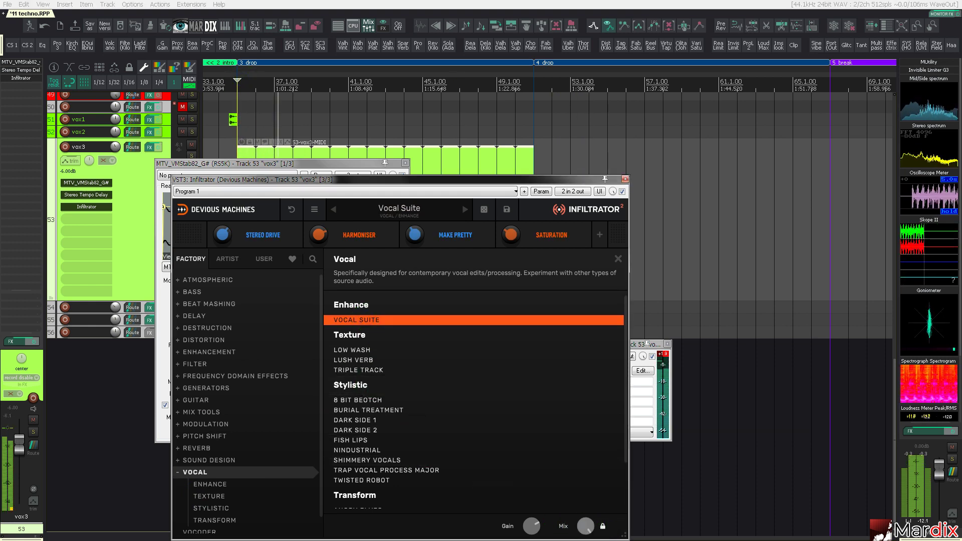
{"action": "left_click", "coordinate": [352, 350]}
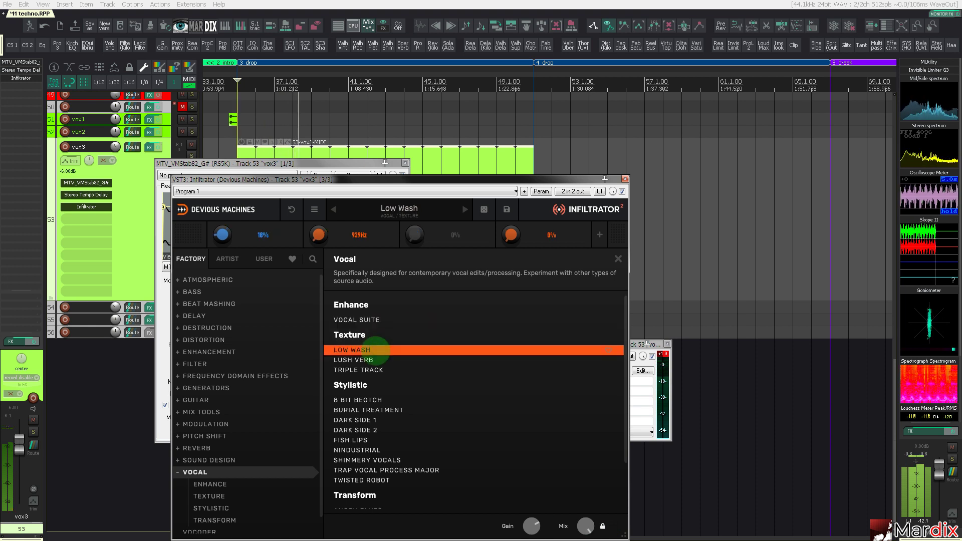
{"action": "left_click", "coordinate": [380, 360]}
{"action": "left_click", "coordinate": [377, 370]}
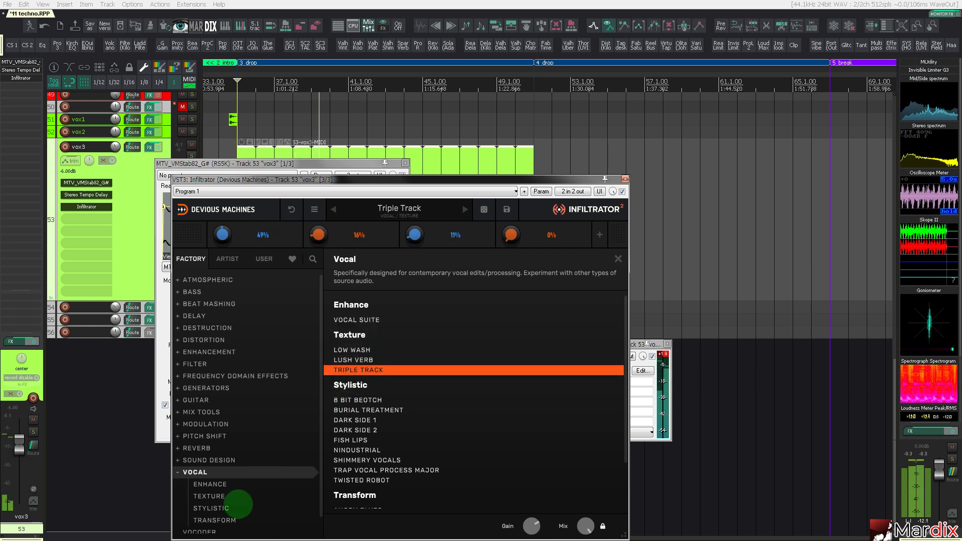
- Audition the Vocal Transform presets Tank Cyborg, Monstrosity, Jungle Is Massive, Demons, Black Lodge Dialect and Angry Elves
{"action": "left_click", "coordinate": [230, 515]}
{"action": "left_click", "coordinate": [364, 329]}
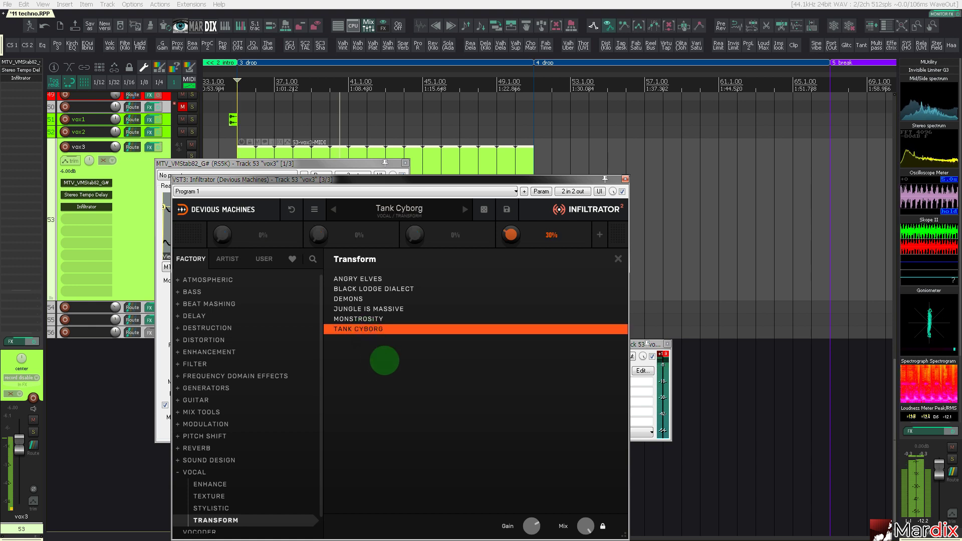
{"action": "left_click", "coordinate": [369, 319]}
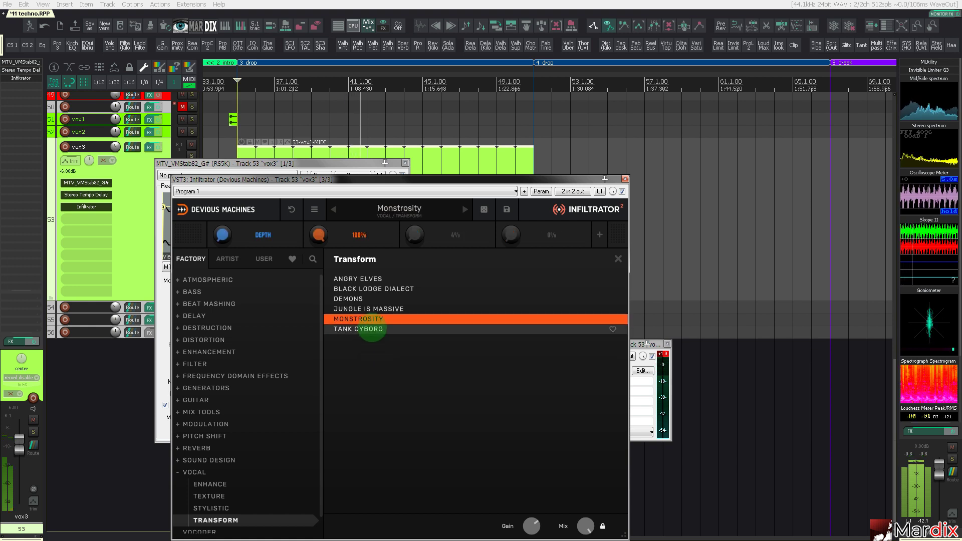
{"action": "left_click", "coordinate": [361, 308]}
{"action": "double_click", "coordinate": [359, 299]}
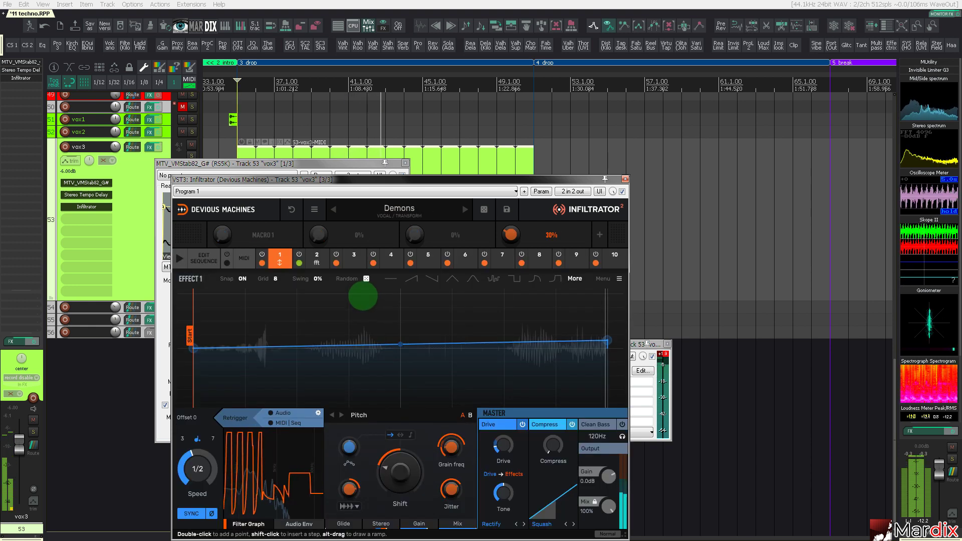
{"action": "left_click", "coordinate": [333, 210]}
{"action": "left_click", "coordinate": [391, 208]}
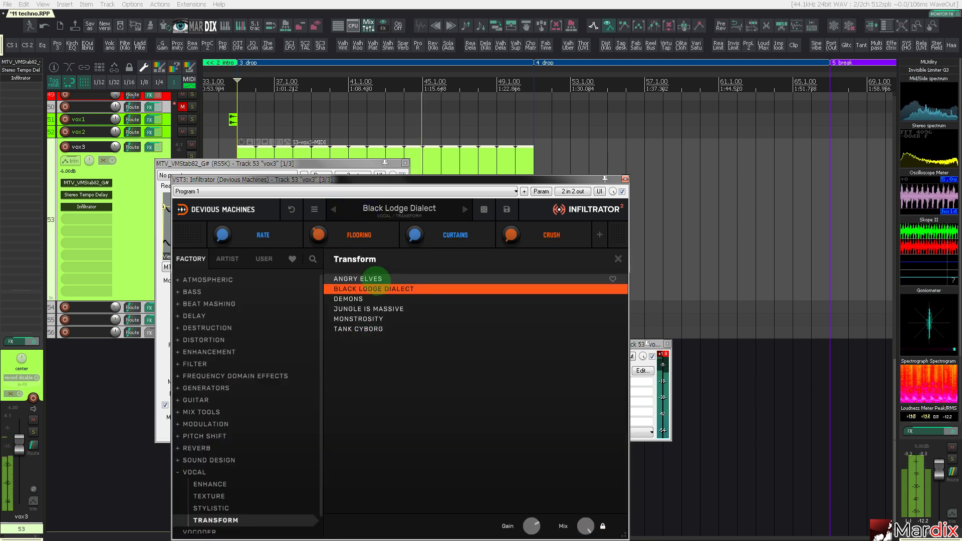
{"action": "left_click", "coordinate": [375, 278]}
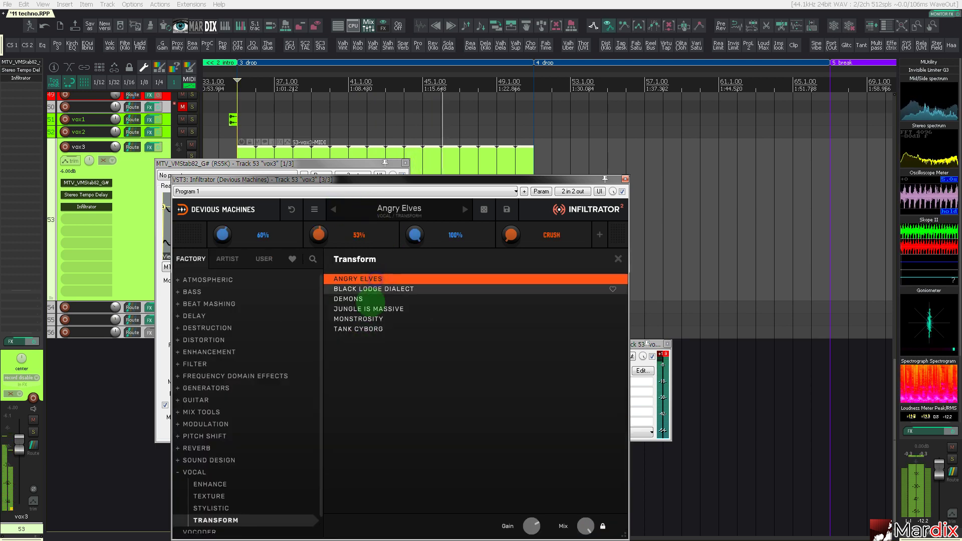
- Audition the Vocal Stylistic presets Twisted Robot, Trap Vocal Process Major and Shimmery Vocals
{"action": "left_click", "coordinate": [220, 508]}
{"action": "left_click", "coordinate": [358, 359]}
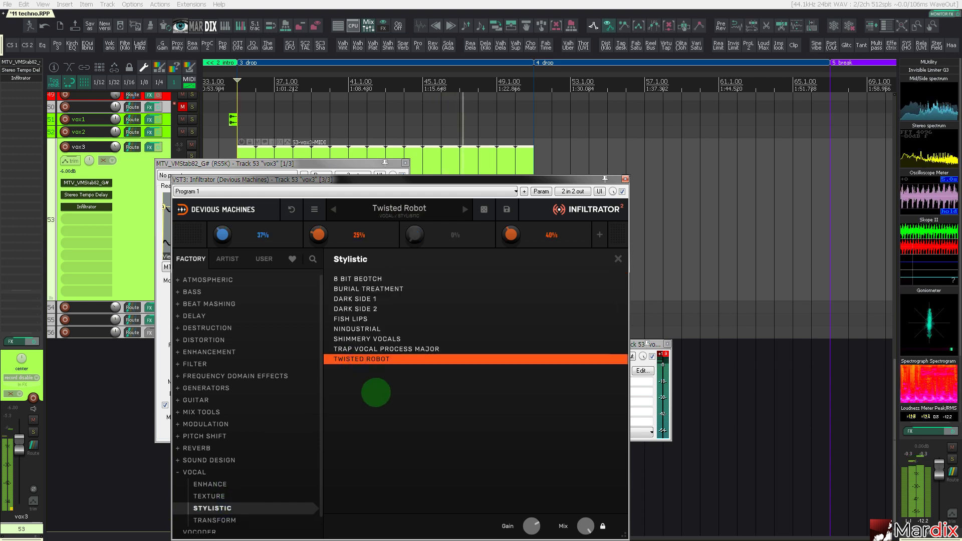
{"action": "key", "text": "Up"}
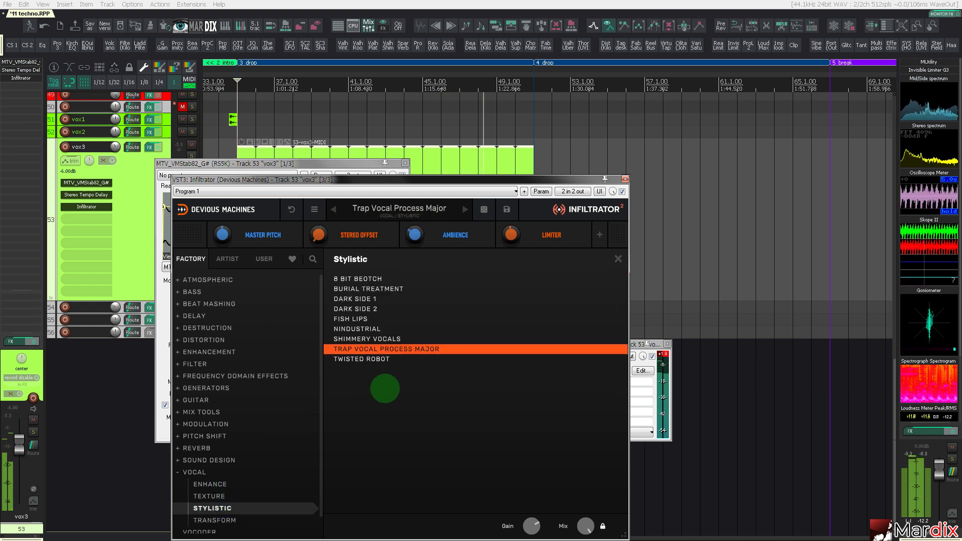
{"action": "key", "text": "Up"}
- Audition the Vocoder presets Robotic Dub, Retalker and Quartet on the vox3 stab
{"action": "scroll", "coordinate": [251, 455], "scroll_direction": "down", "scroll_amount": 1}
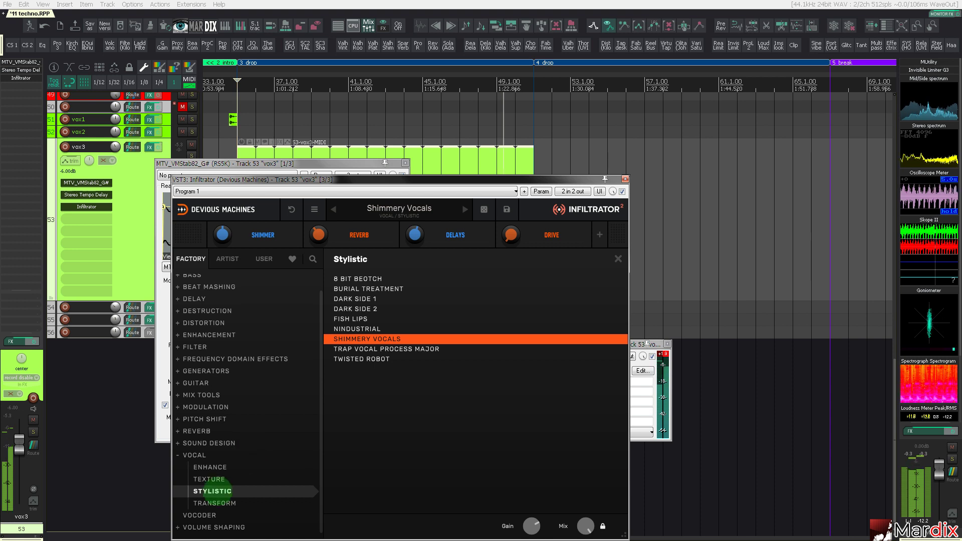
{"action": "left_click", "coordinate": [200, 516]}
{"action": "left_click", "coordinate": [360, 459]}
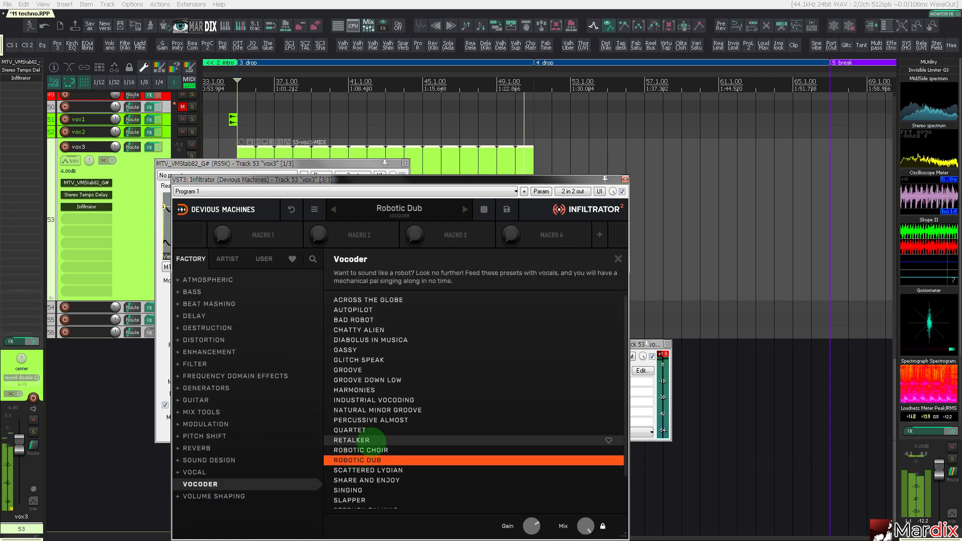
{"action": "left_click", "coordinate": [362, 441]}
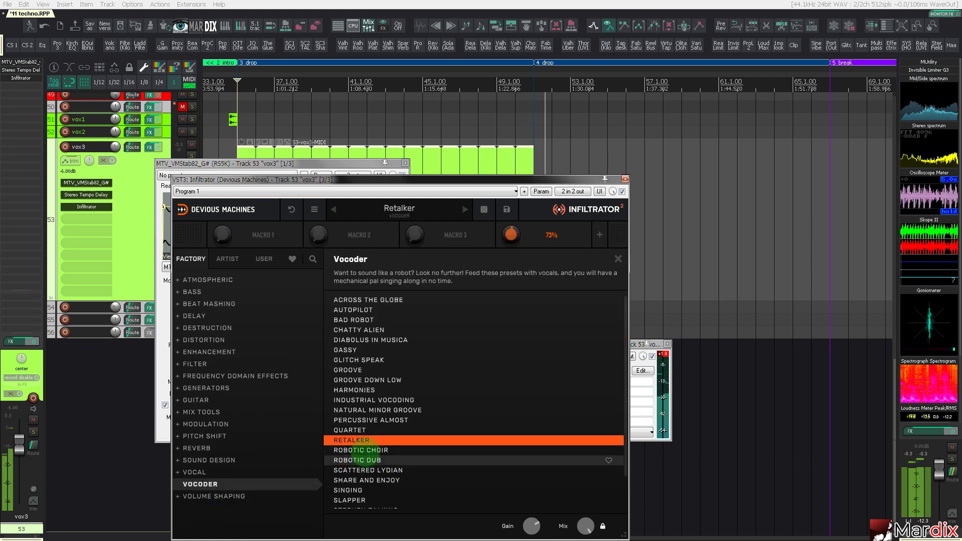
{"action": "left_click", "coordinate": [361, 430]}
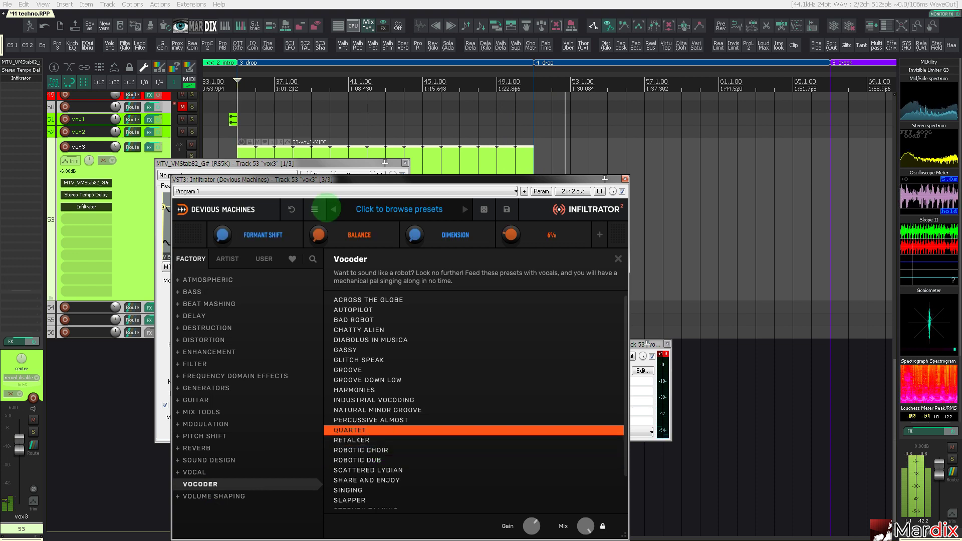
- Extend the looped vox3 MIDI item to bar 67, where the break begins, for a length of 32 bars
{"action": "left_click_drag", "start_coordinate": [532, 161], "coordinate": [829, 162]}
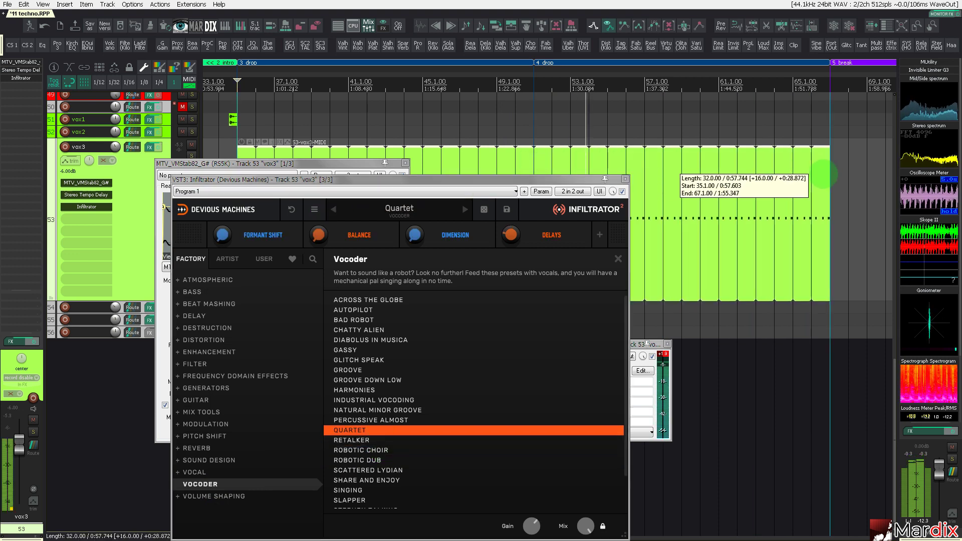
- Audition the Vocoder presets from Glitch Speak up through Gassy, Diabolus in Musica, Chatty Alien and Bad Robot to Autopilot
{"action": "left_click", "coordinate": [379, 360]}
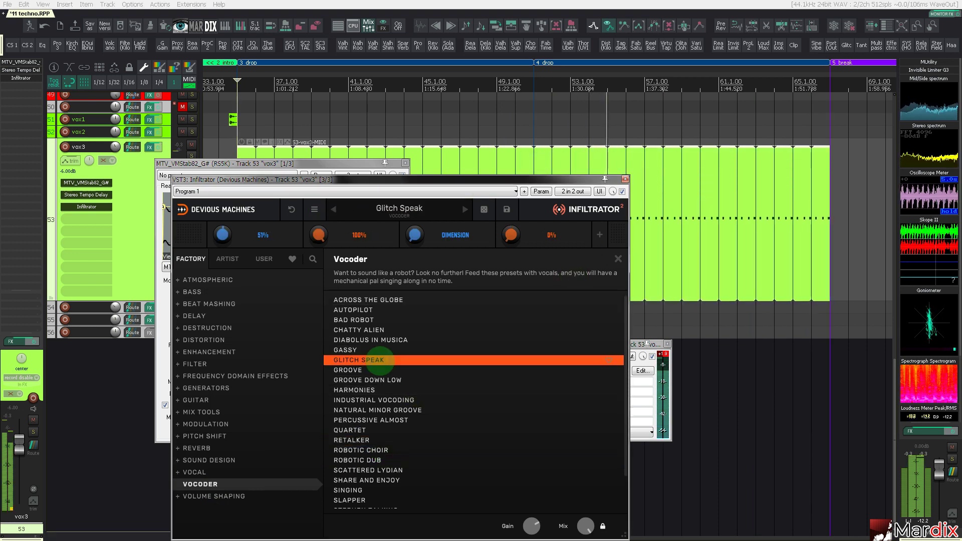
{"action": "key", "text": "Up"}
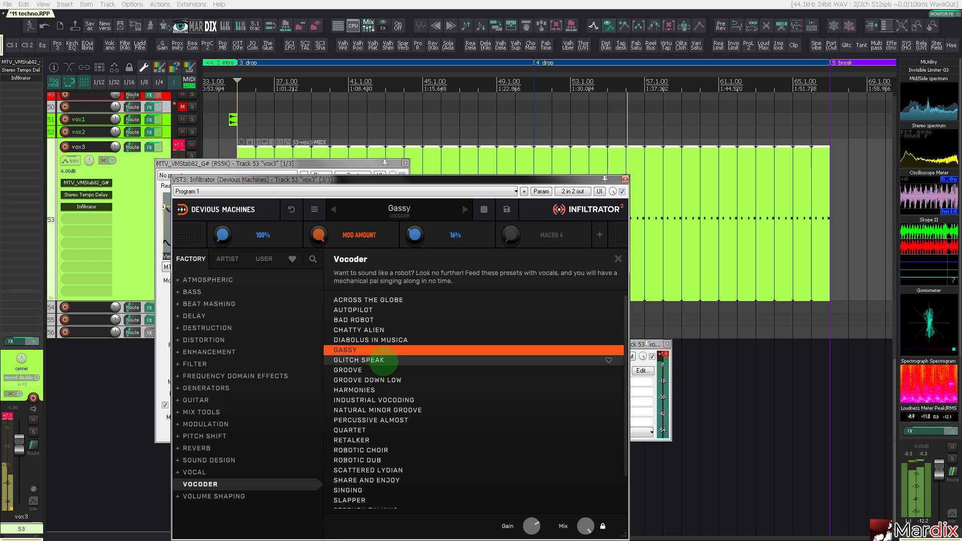
{"action": "key", "text": "Up"}
{"action": "key", "text": "Up"}
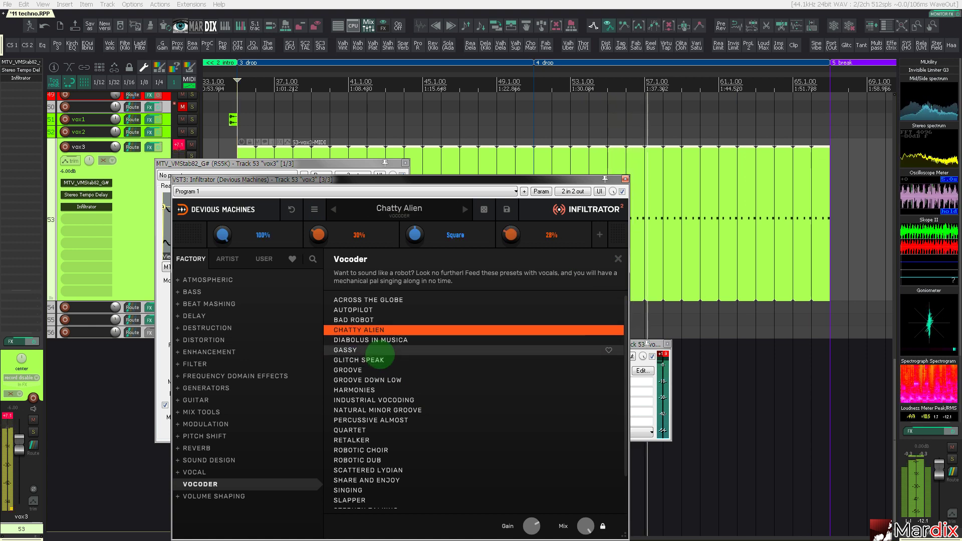
{"action": "key", "text": "Up"}
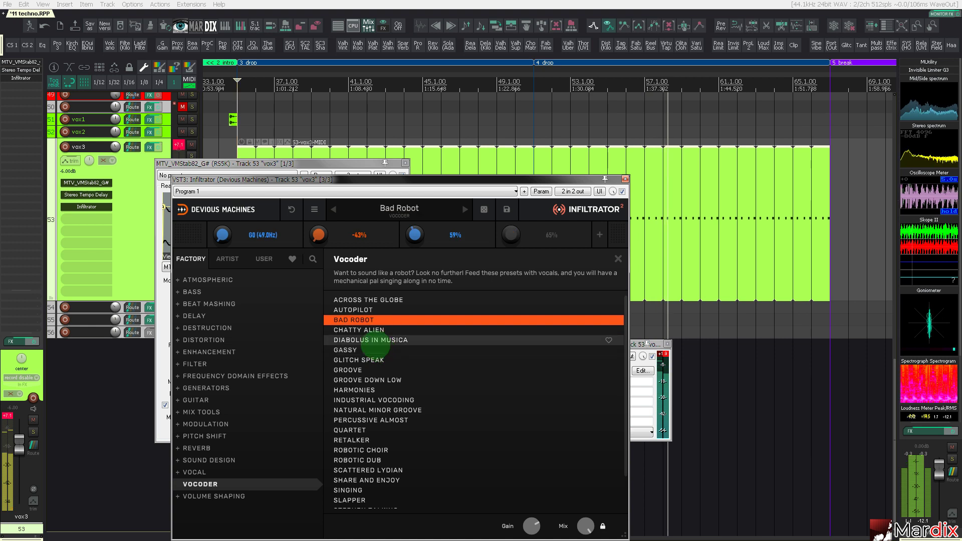
{"action": "key", "text": "Up"}
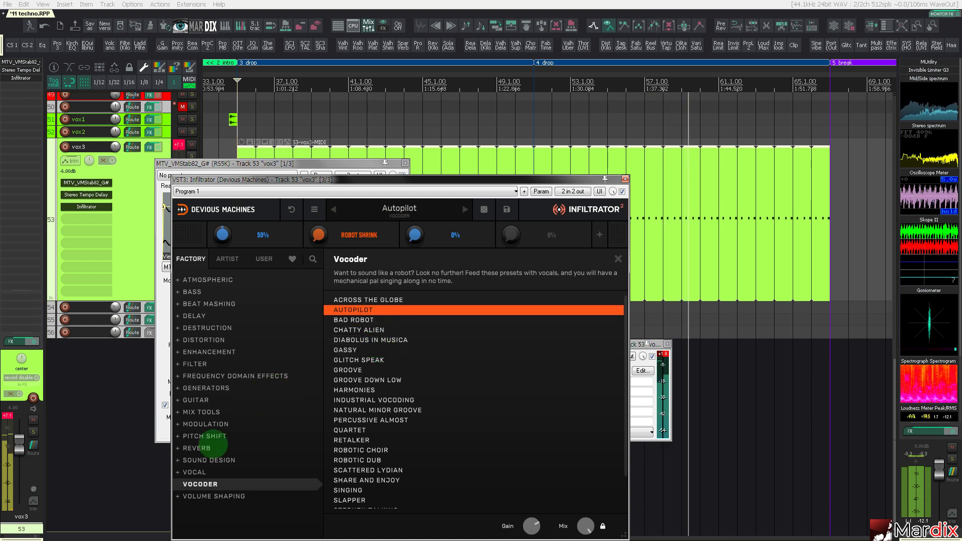
- Audition the Volume Shaping presets 16th Pulse, Psy Trance Bassline 2 and Jungle Is Still Massive
{"action": "left_click", "coordinate": [224, 496]}
{"action": "left_click", "coordinate": [351, 442]}
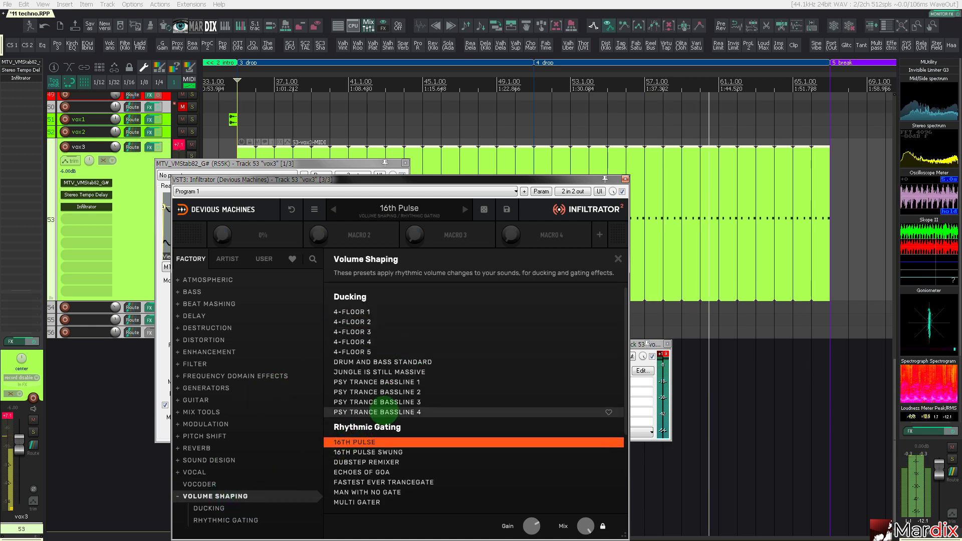
{"action": "left_click", "coordinate": [388, 392]}
{"action": "left_click", "coordinate": [384, 372]}
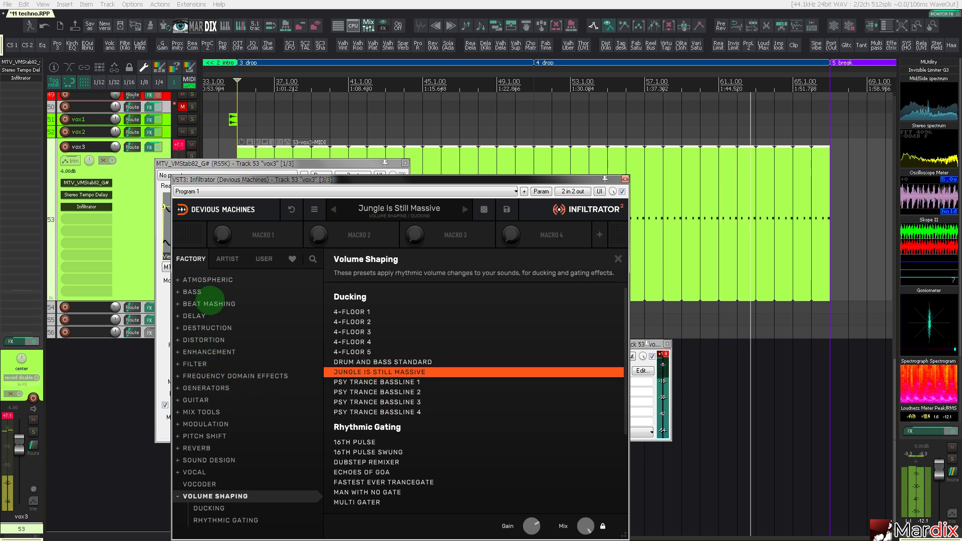
- Browse the Anorak artist presets from Atonal Harcore Leads through Break Processer 1 and 2, and load Everything A Riser
{"action": "left_click", "coordinate": [224, 258]}
{"action": "left_click", "coordinate": [391, 337]}
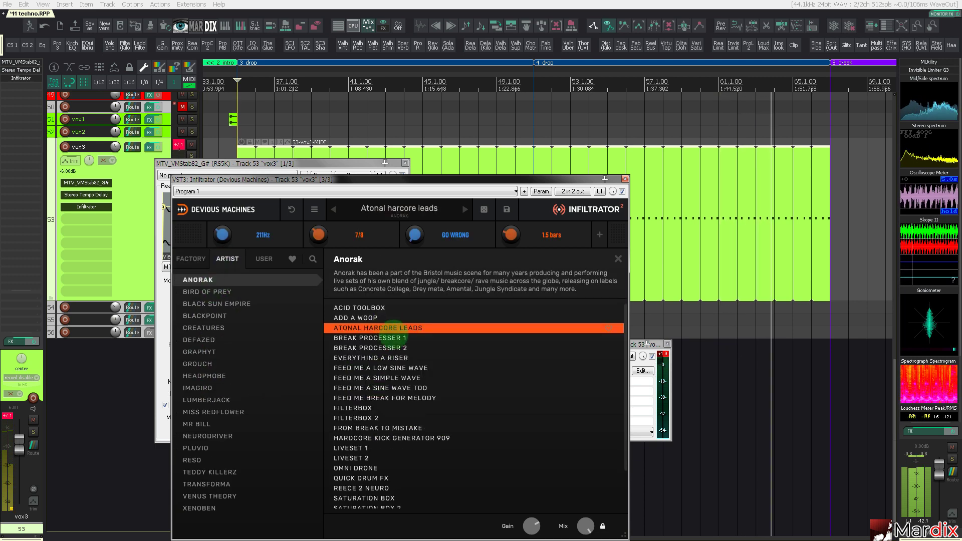
{"action": "key", "text": "Down"}
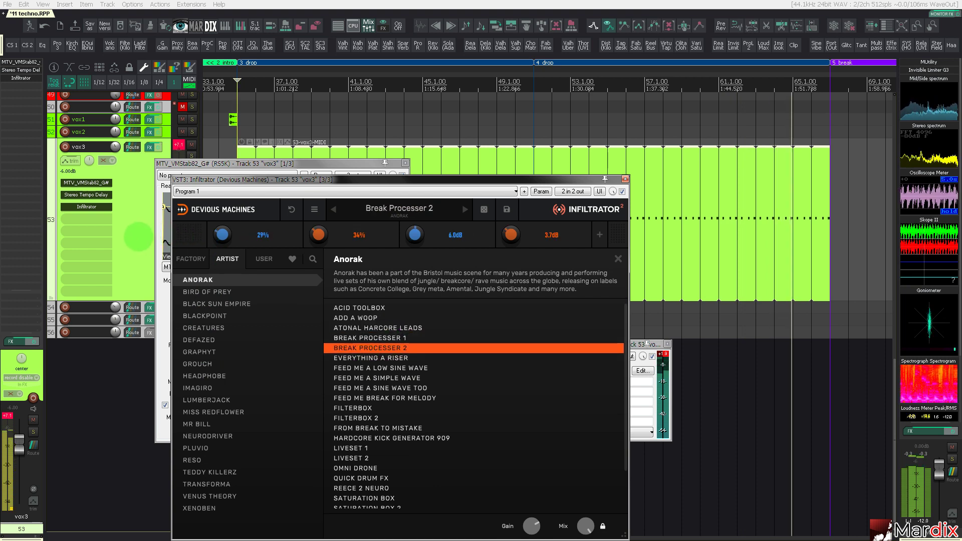
{"action": "key", "text": "Down"}
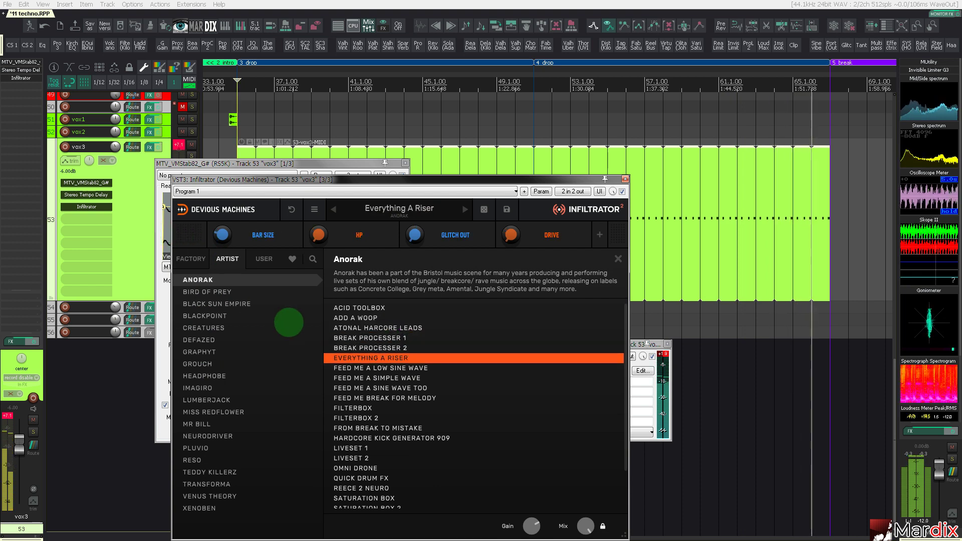
- Load the Feed Me a Low Sine Wave preset, and swap the vox3 sampler's sample to MTV_VMStab83_G#.wav
{"action": "key", "text": "Down"}
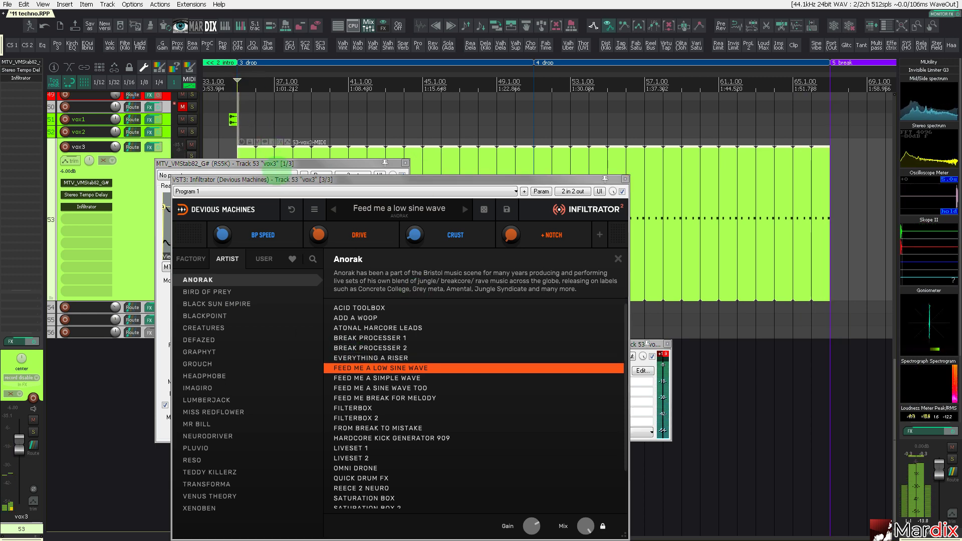
{"action": "left_click_drag", "start_coordinate": [267, 181], "coordinate": [384, 169]}
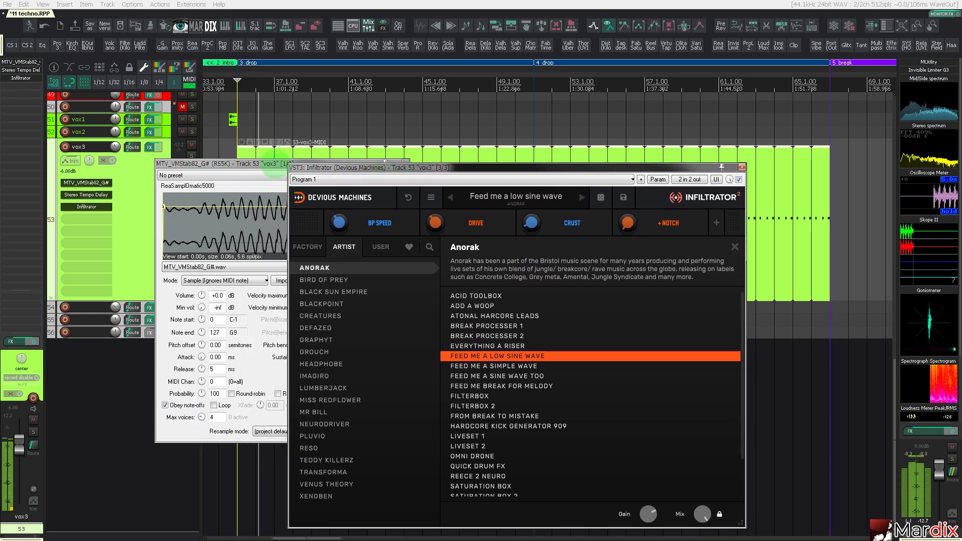
{"action": "left_click_drag", "start_coordinate": [275, 164], "coordinate": [250, 172]}
{"action": "left_click", "coordinate": [271, 274]}
{"action": "left_click", "coordinate": [271, 282]}
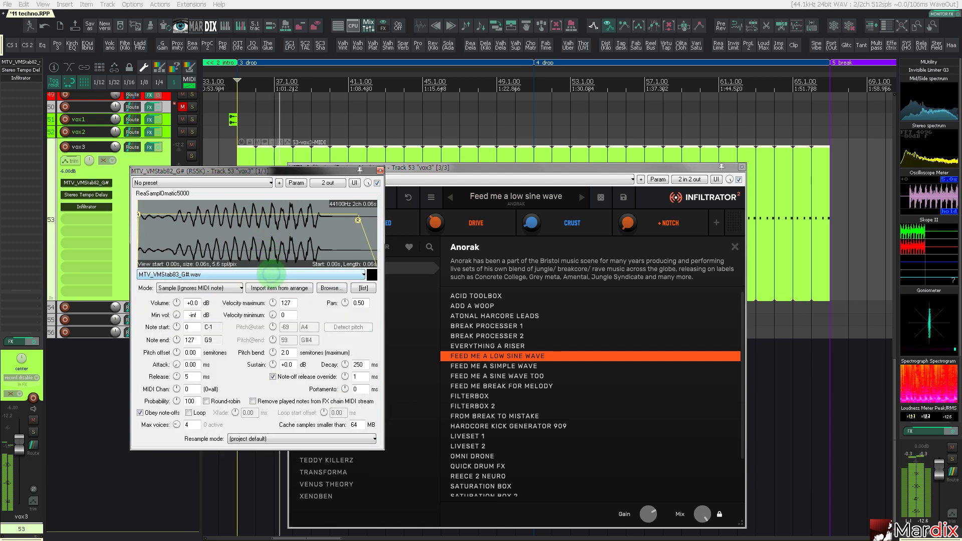
{"action": "left_click_drag", "start_coordinate": [371, 171], "coordinate": [261, 245]}
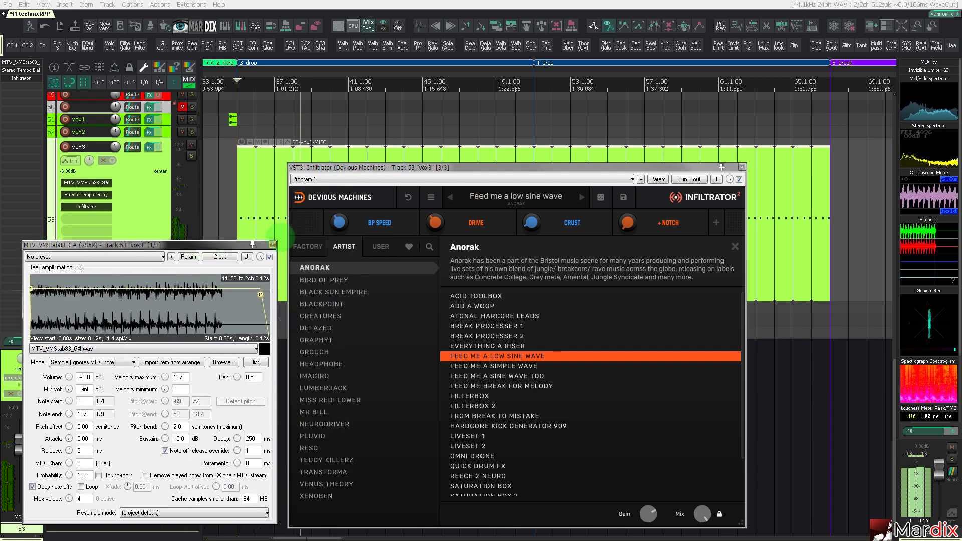
{"action": "left_click", "coordinate": [272, 245]}
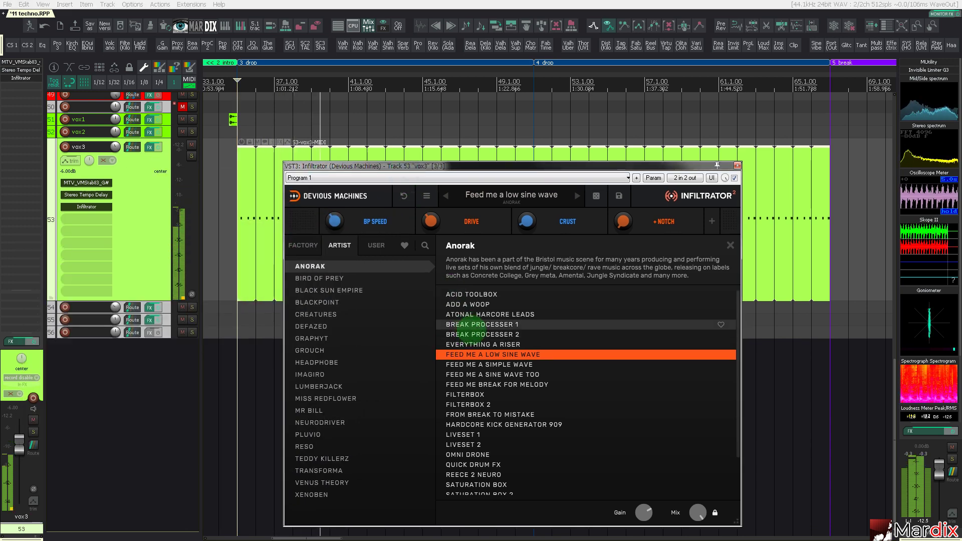
- Audition the Anorak presets Feed Me a Simple Wave and Feed Me Break For Melody
{"action": "left_click", "coordinate": [492, 360]}
{"action": "left_click", "coordinate": [519, 374]}
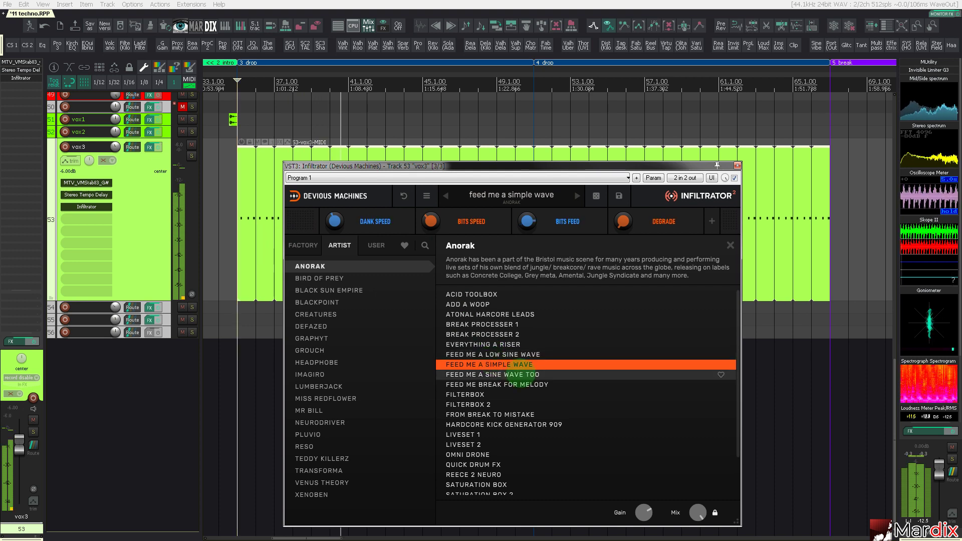
{"action": "left_click", "coordinate": [506, 384]}
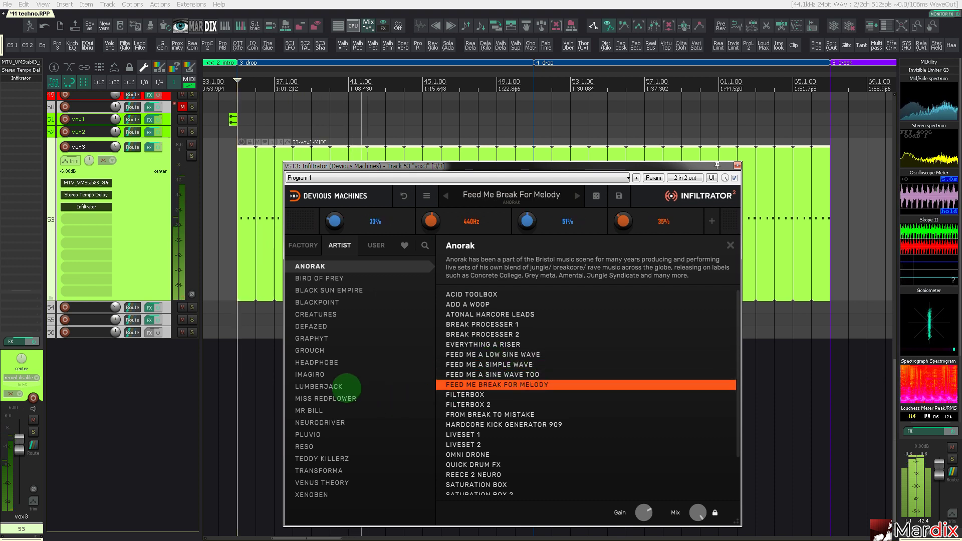
- Audition the Mr Bill artist presets Verb Fills, Spectral Fills, Second Go and Pretty Crazy
{"action": "left_click", "coordinate": [329, 410]}
{"action": "left_click", "coordinate": [467, 383]}
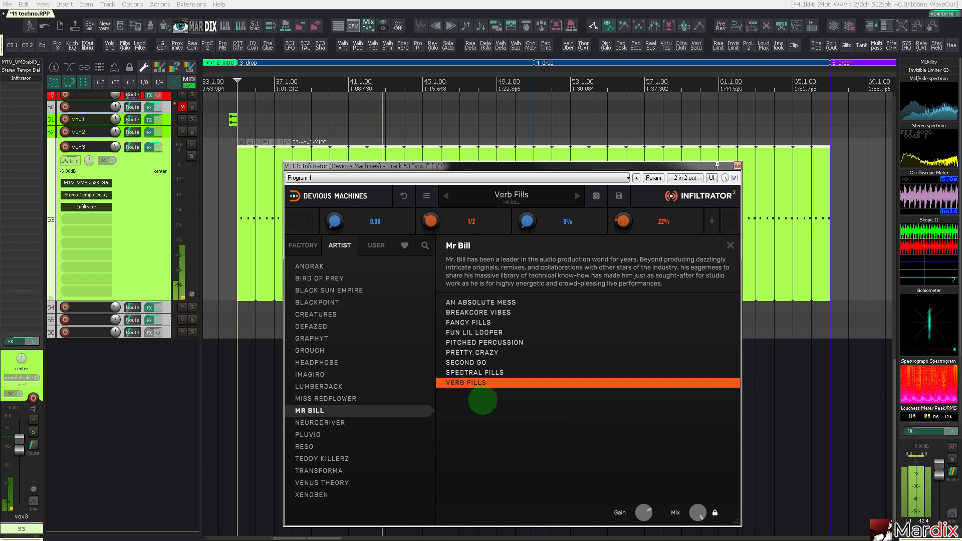
{"action": "left_click", "coordinate": [467, 373]}
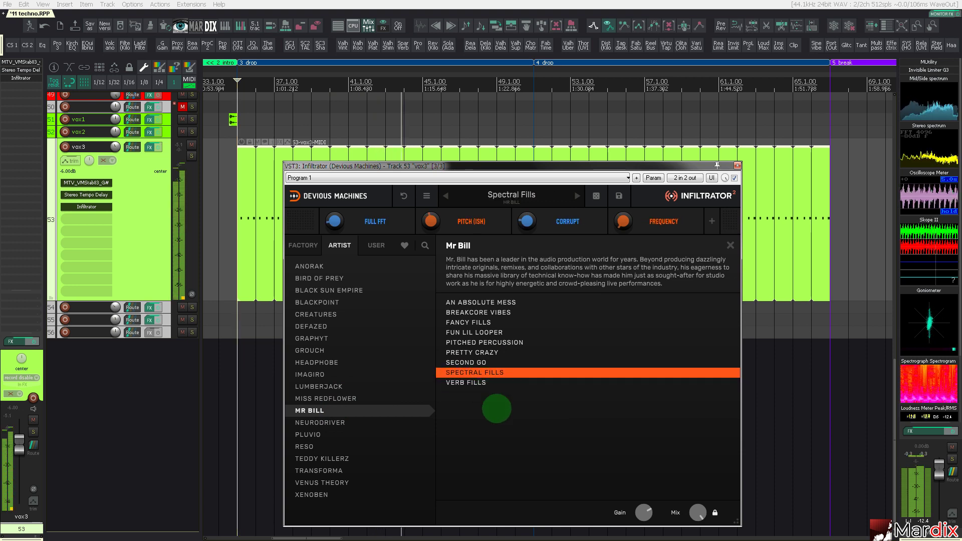
{"action": "left_click", "coordinate": [482, 384]}
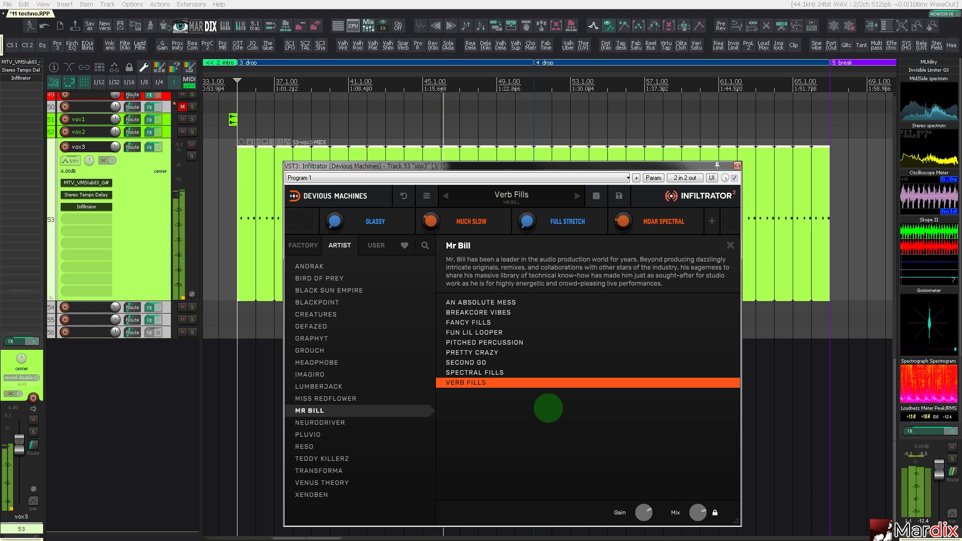
{"action": "left_click", "coordinate": [476, 373]}
{"action": "left_click", "coordinate": [485, 362]}
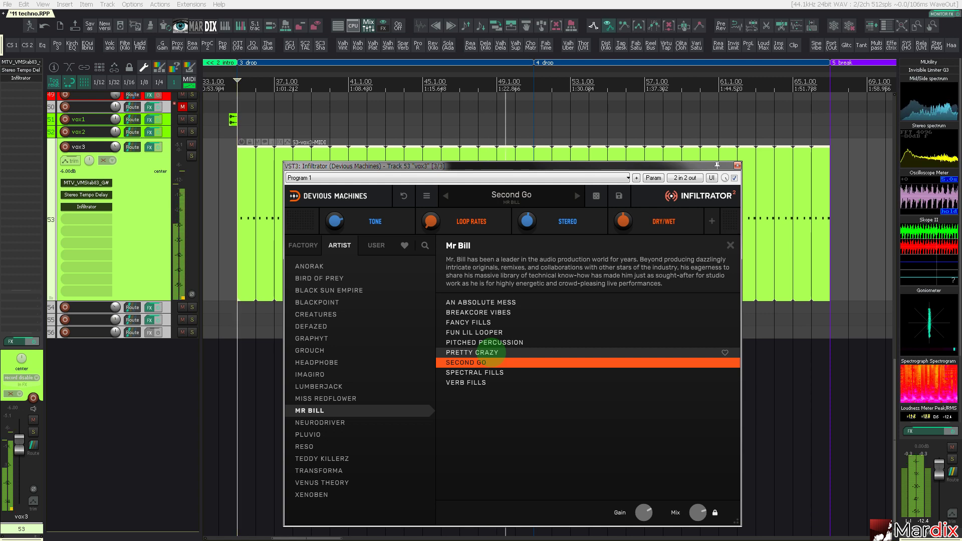
{"action": "left_click", "coordinate": [485, 352]}
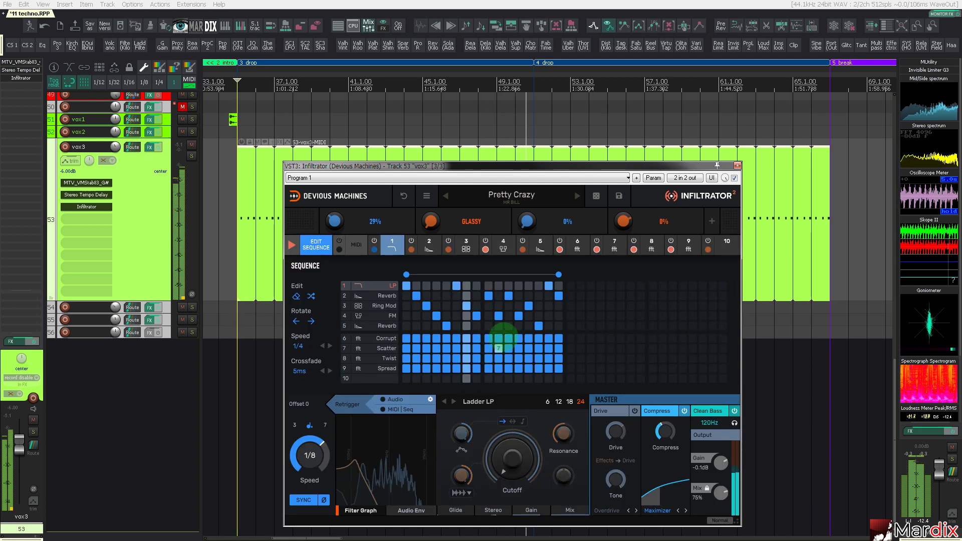
- Audition the Mr Bill presets from Pitched Percussion up through Fun Lil Looper, Fancy Fills and Breakcore Vibes to An Absolute Mess
{"action": "left_click", "coordinate": [451, 197]}
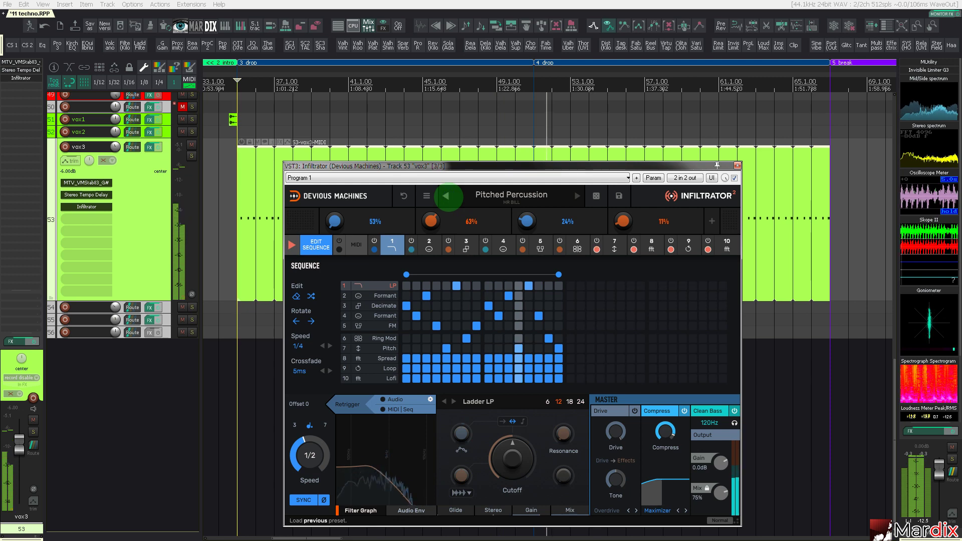
{"action": "left_click", "coordinate": [460, 197]}
{"action": "left_click", "coordinate": [481, 332]}
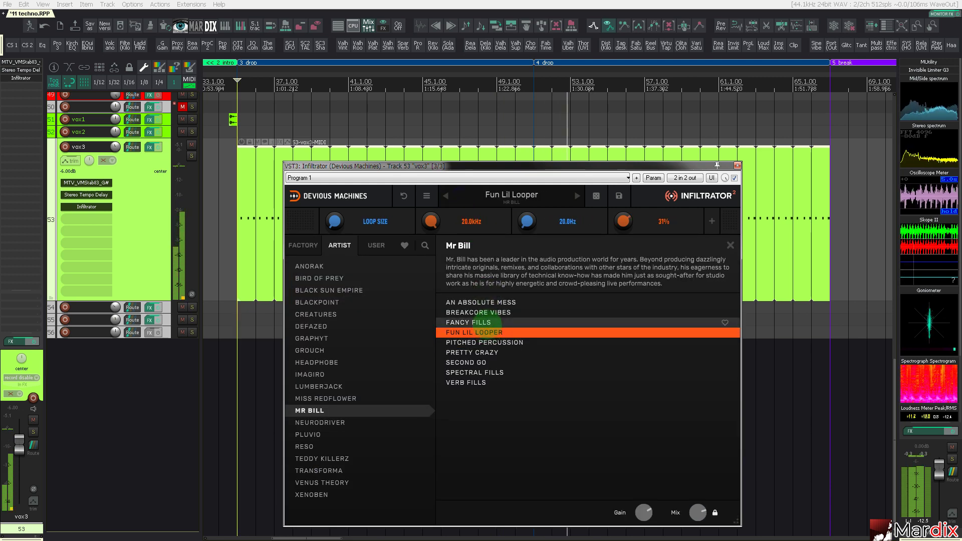
{"action": "left_click", "coordinate": [489, 323]}
{"action": "left_click", "coordinate": [491, 312]}
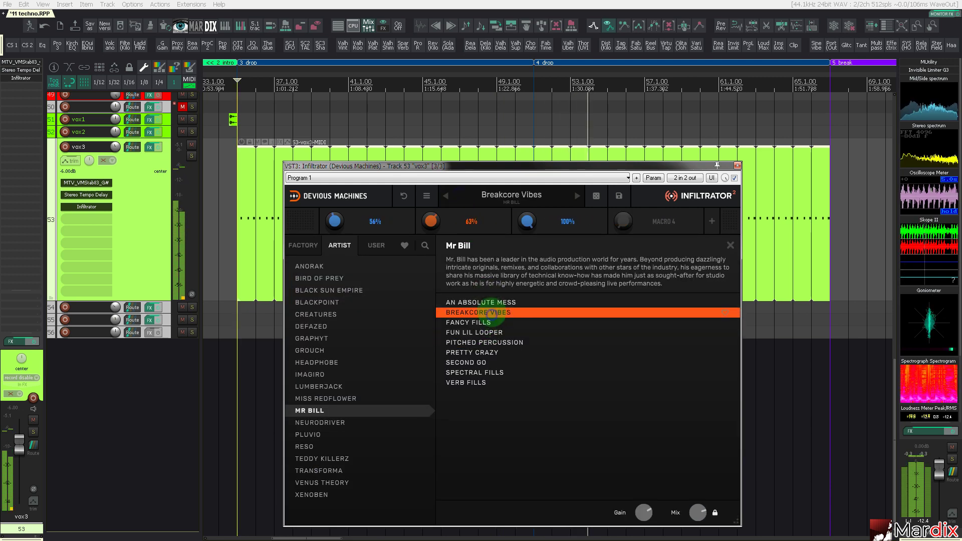
{"action": "left_click", "coordinate": [494, 302]}
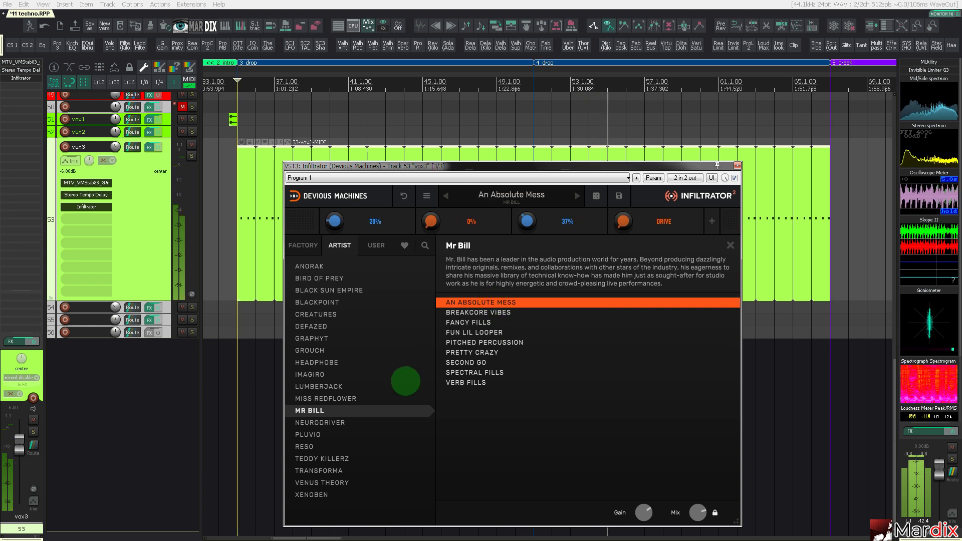
- Audition the Neurodriver artist presets Scrapyard, Snap Back, Space Gremlins, Strange Tails and Techno Kick Rumble
{"action": "left_click", "coordinate": [331, 423]}
{"action": "left_click", "coordinate": [469, 390]}
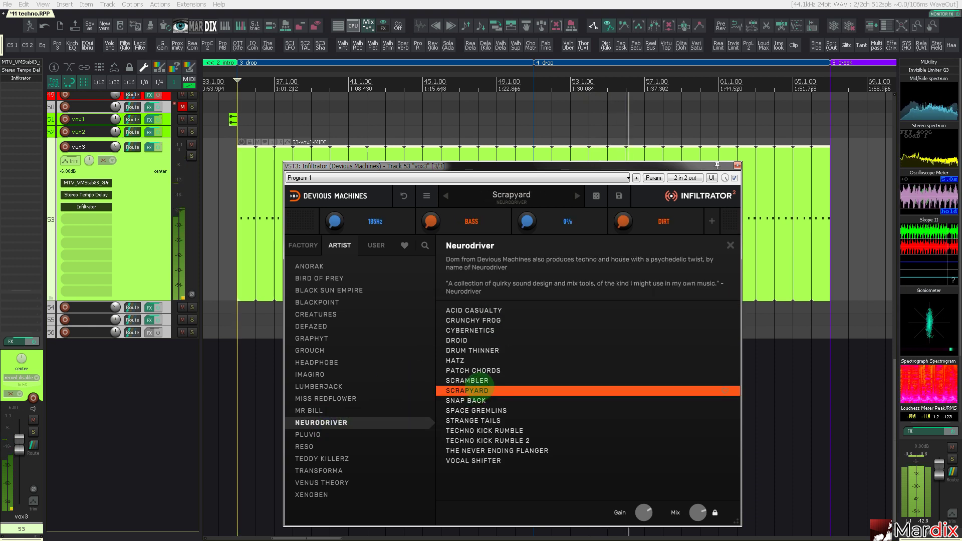
{"action": "left_click", "coordinate": [488, 400]}
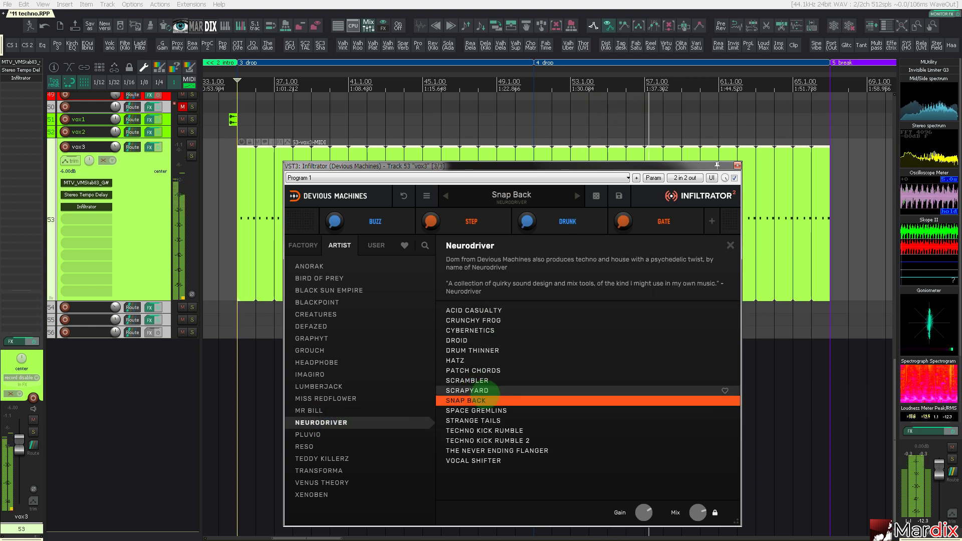
{"action": "left_click", "coordinate": [484, 410]}
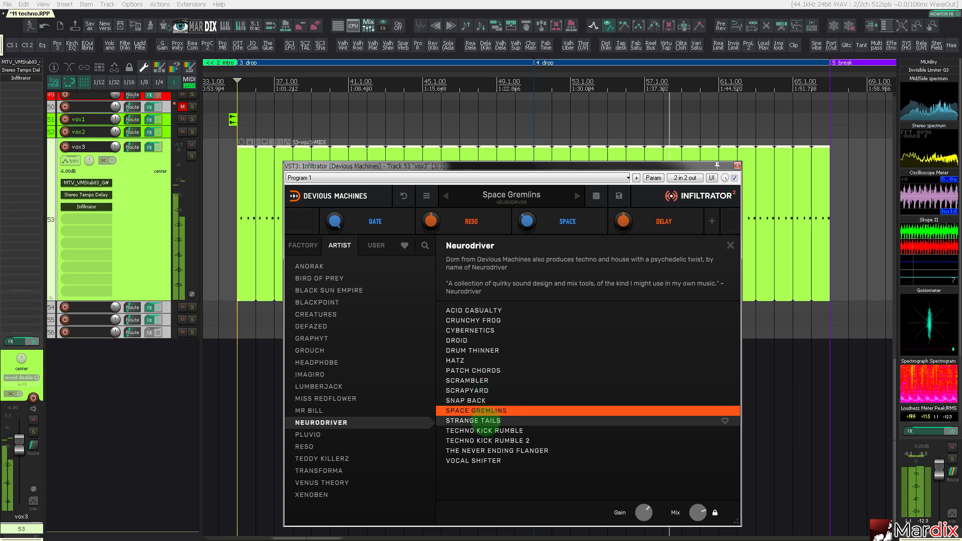
{"action": "left_click", "coordinate": [485, 422]}
{"action": "left_click", "coordinate": [491, 431]}
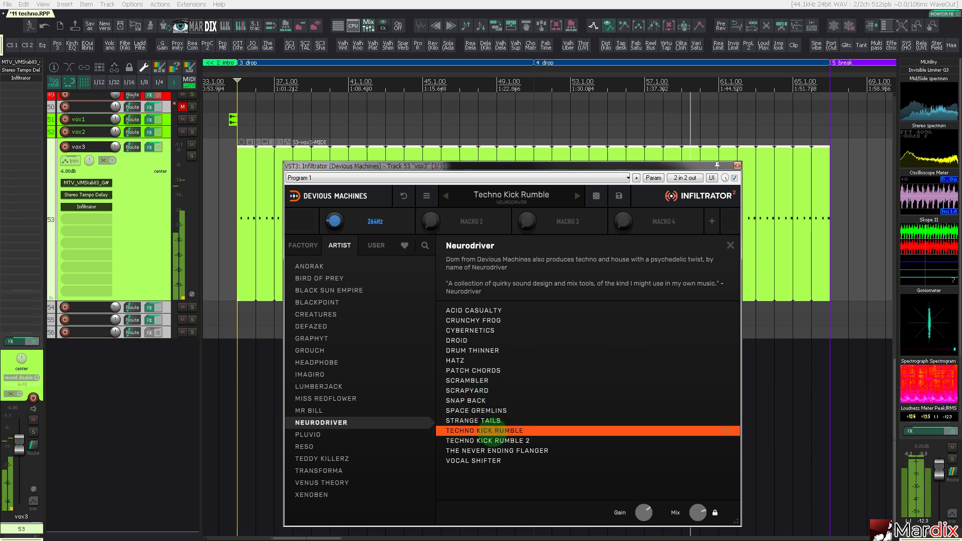
- Return to Neurodriver's Strange Tails, and audition Techno Kick Rumble 2, The Never Ending Flanger and Vocal Shifter
{"action": "left_click", "coordinate": [485, 421]}
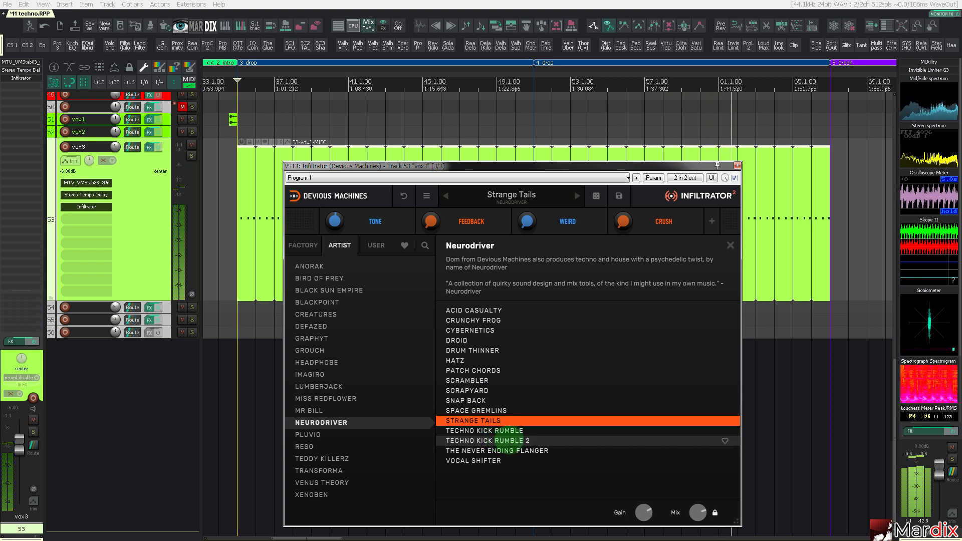
{"action": "left_click", "coordinate": [509, 441]}
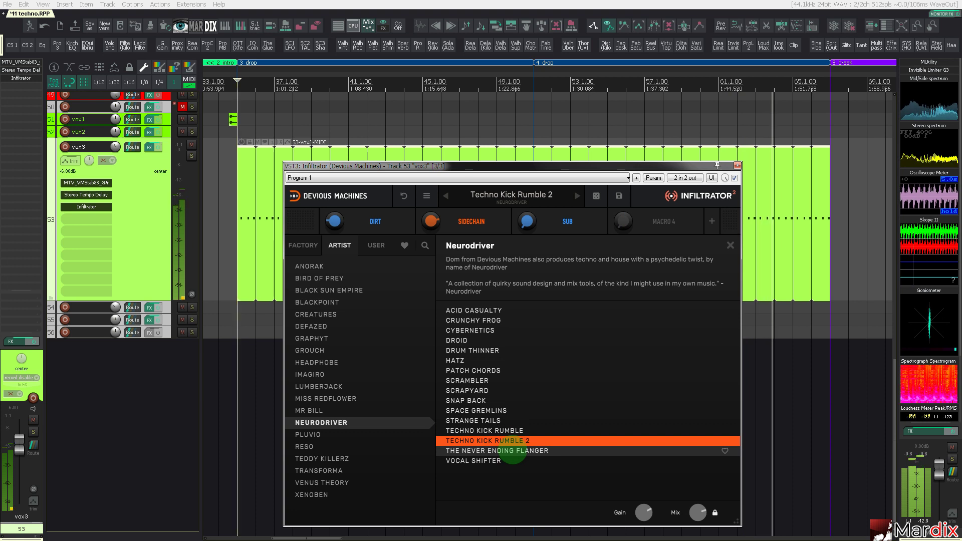
{"action": "left_click", "coordinate": [512, 451]}
{"action": "left_click", "coordinate": [506, 461]}
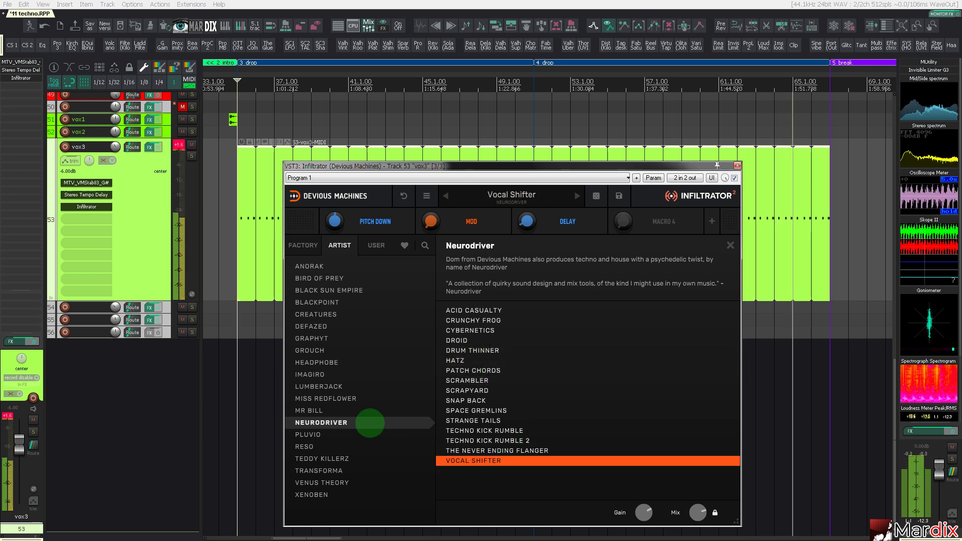
- Audition the Pluvio artist presets Halftime, Into The Deep, Filter Magician, Fathoms, Dist_Kick Slap, Depth Perception, Break Infiltrator and Acid Bath
{"action": "left_click", "coordinate": [361, 435]}
{"action": "left_click", "coordinate": [456, 431]}
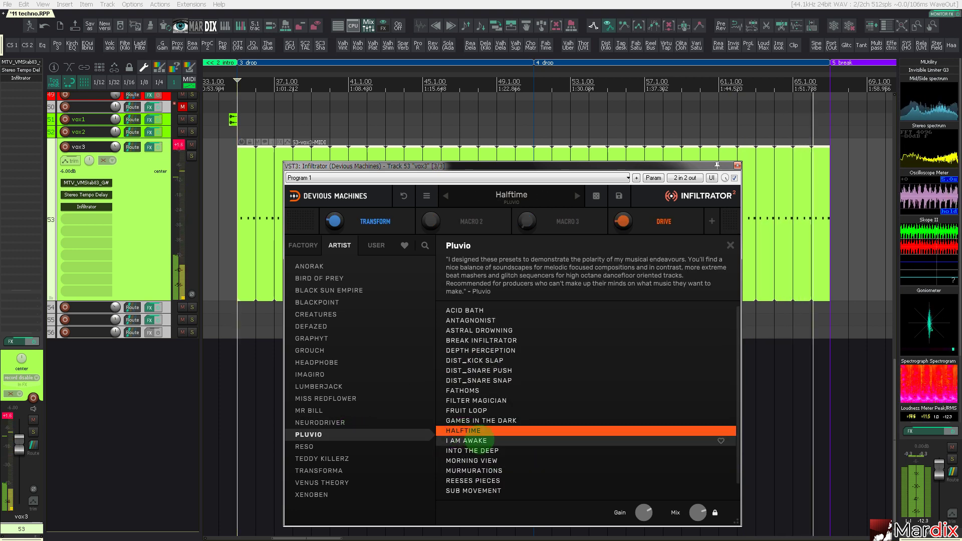
{"action": "left_click", "coordinate": [479, 451]}
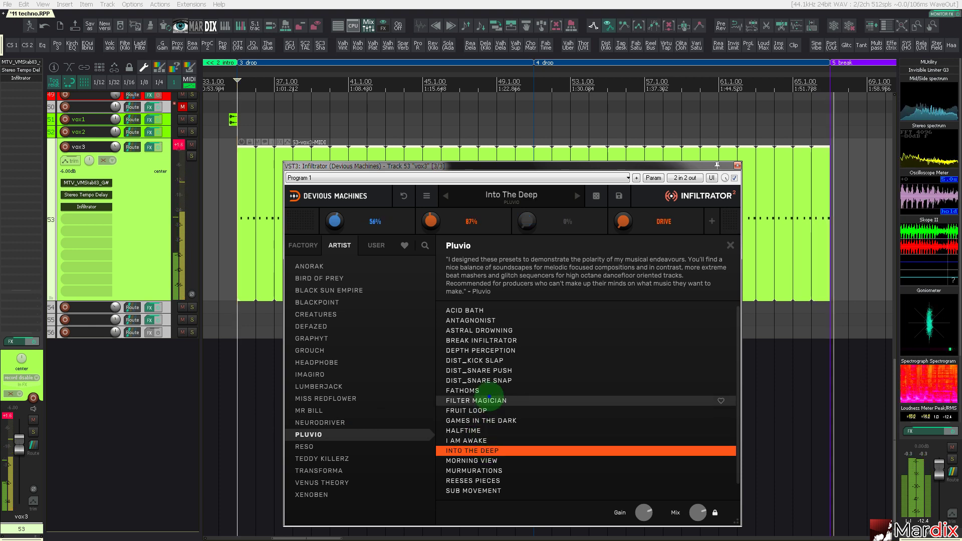
{"action": "left_click", "coordinate": [489, 399]}
{"action": "left_click", "coordinate": [487, 391]}
{"action": "left_click", "coordinate": [487, 361]}
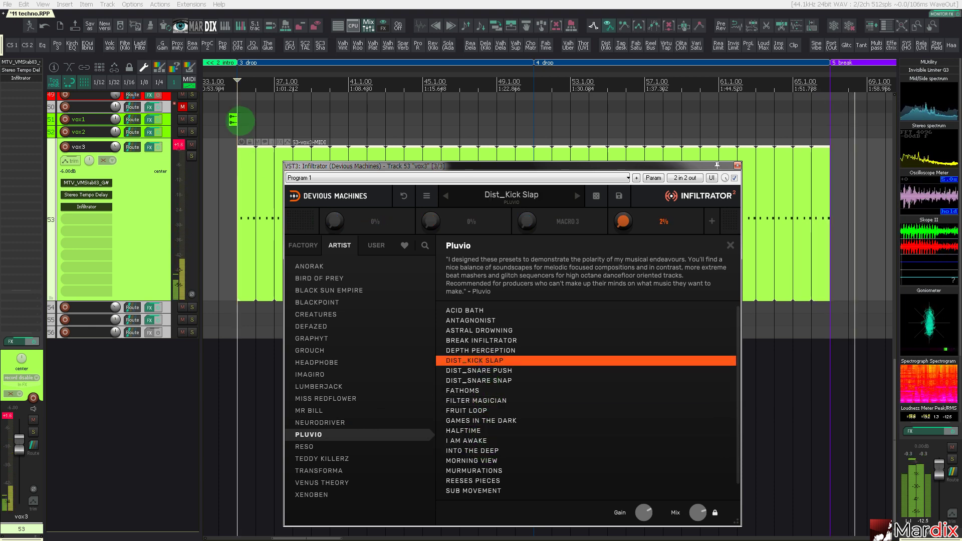
{"action": "left_click", "coordinate": [480, 351]}
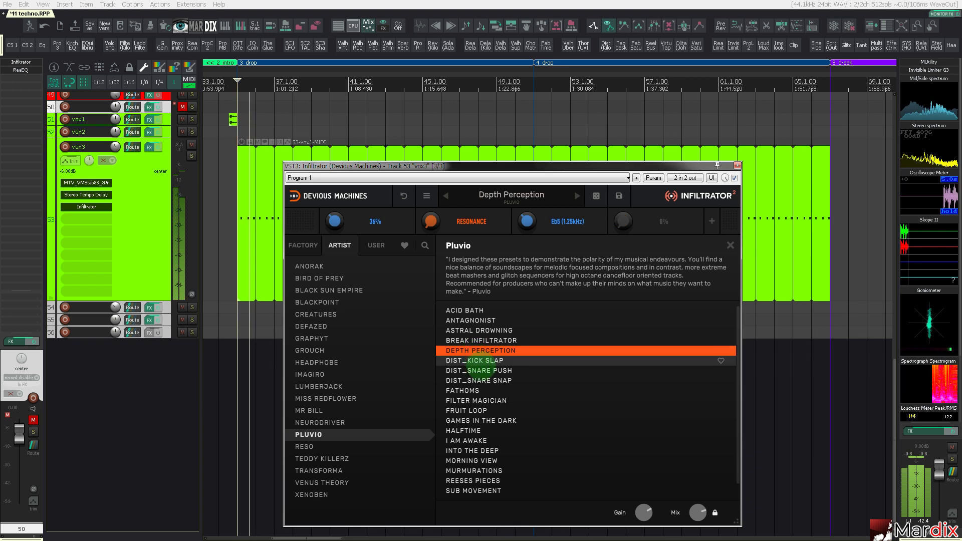
{"action": "key", "text": "Up"}
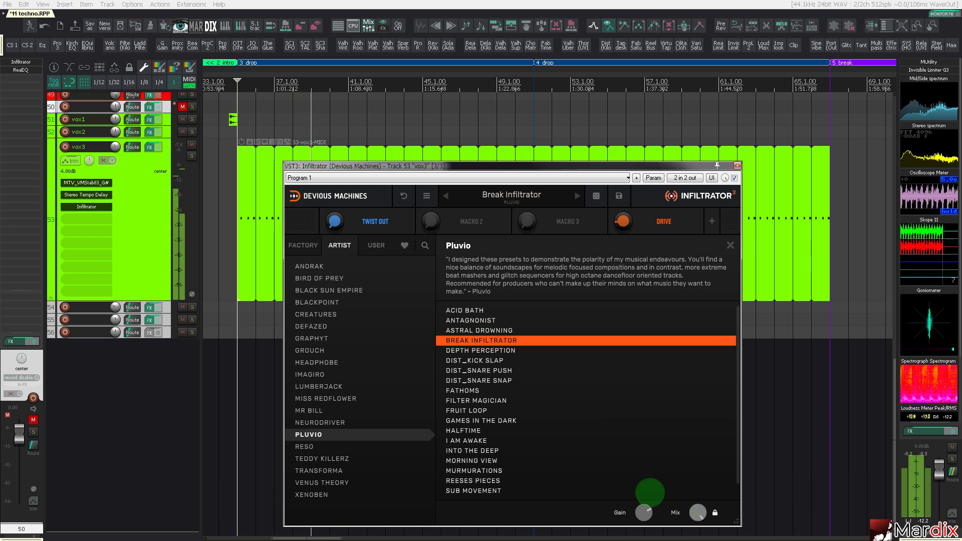
{"action": "left_click", "coordinate": [474, 311]}
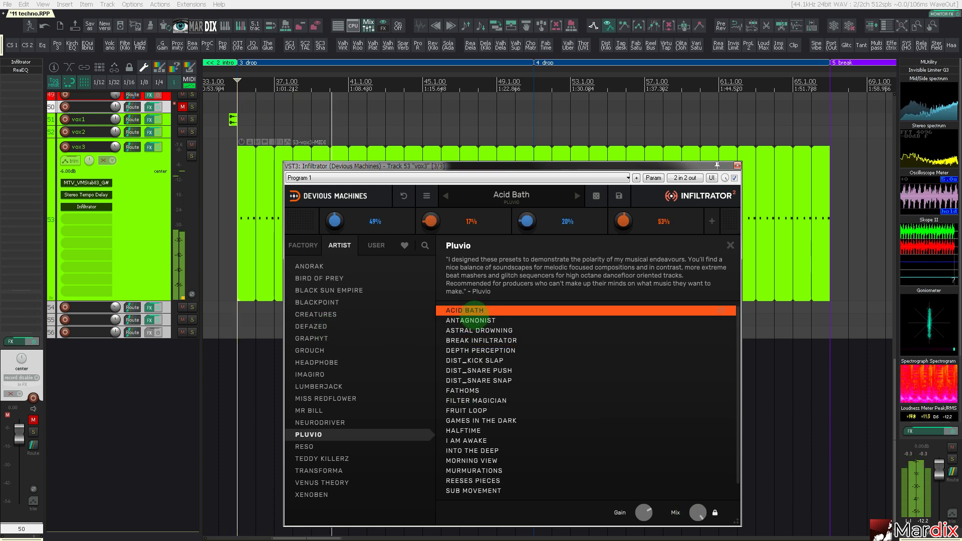
- Load the Simple Tekkers preset from the Reso artist collection
{"action": "left_click", "coordinate": [303, 446]}
{"action": "left_click", "coordinate": [460, 406]}
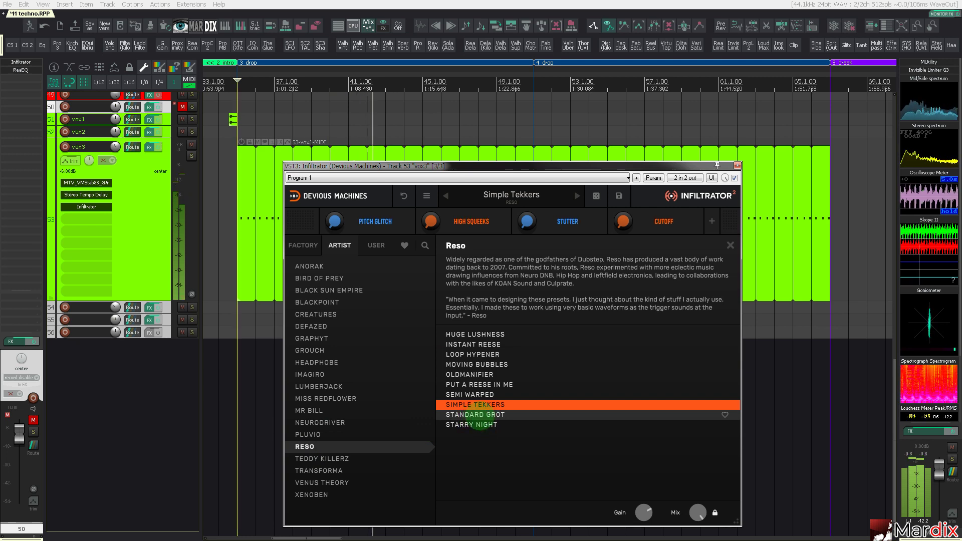
- Step the vox3 sampler through MTV_VMStab84_G#, 85_G# and 86_A, settle on MTV_VMStab87_A.wav, and close the sampler window
{"action": "left_click", "coordinate": [86, 182]}
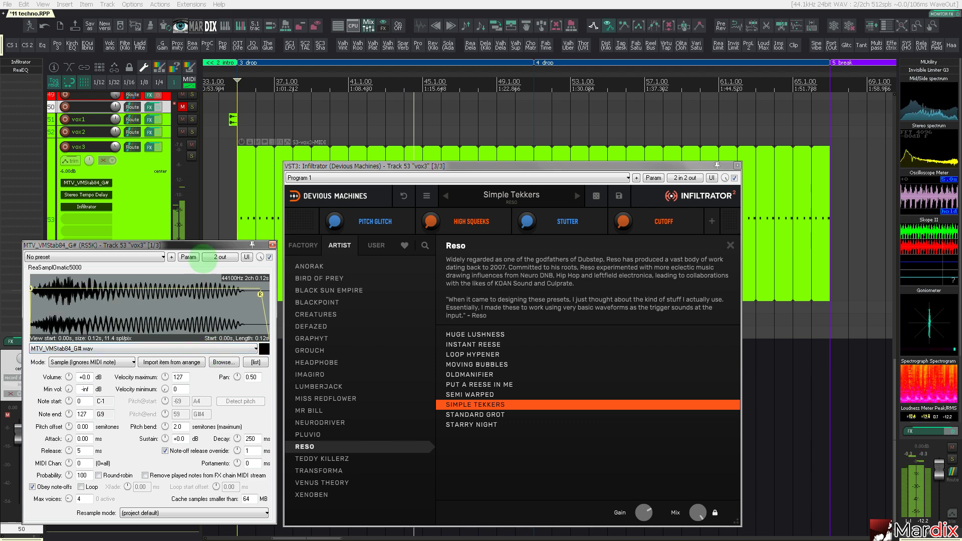
{"action": "left_click_drag", "start_coordinate": [198, 246], "coordinate": [536, 206]}
{"action": "scroll", "coordinate": [516, 296], "scroll_direction": "down", "scroll_amount": 1}
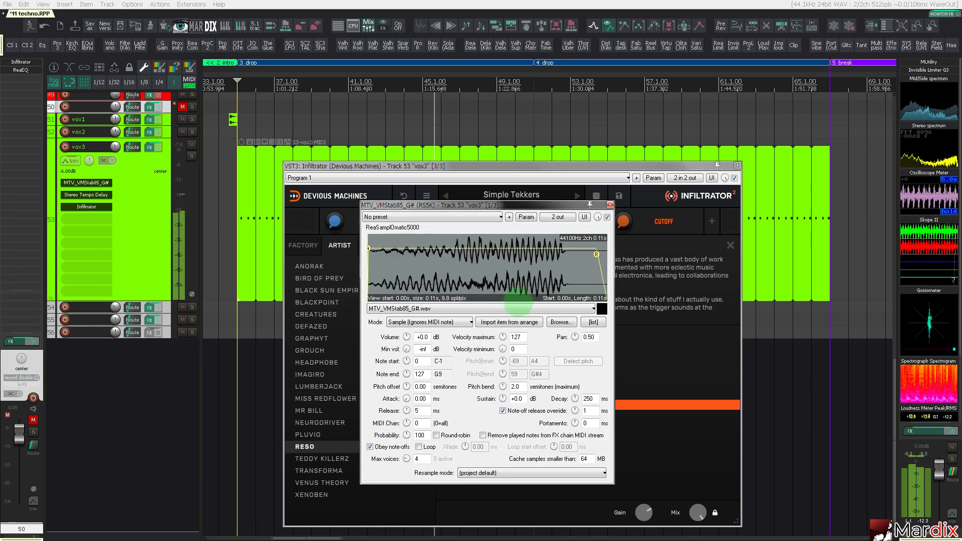
{"action": "left_click", "coordinate": [518, 307]}
{"action": "left_click", "coordinate": [518, 308]}
{"action": "scroll", "coordinate": [518, 308], "scroll_direction": "down", "scroll_amount": 1}
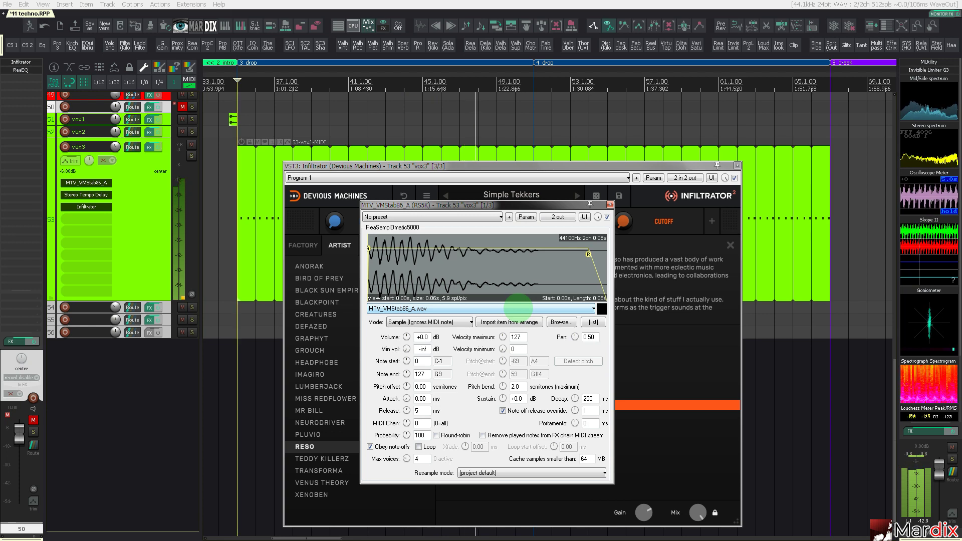
{"action": "scroll", "coordinate": [518, 307], "scroll_direction": "down", "scroll_amount": 1}
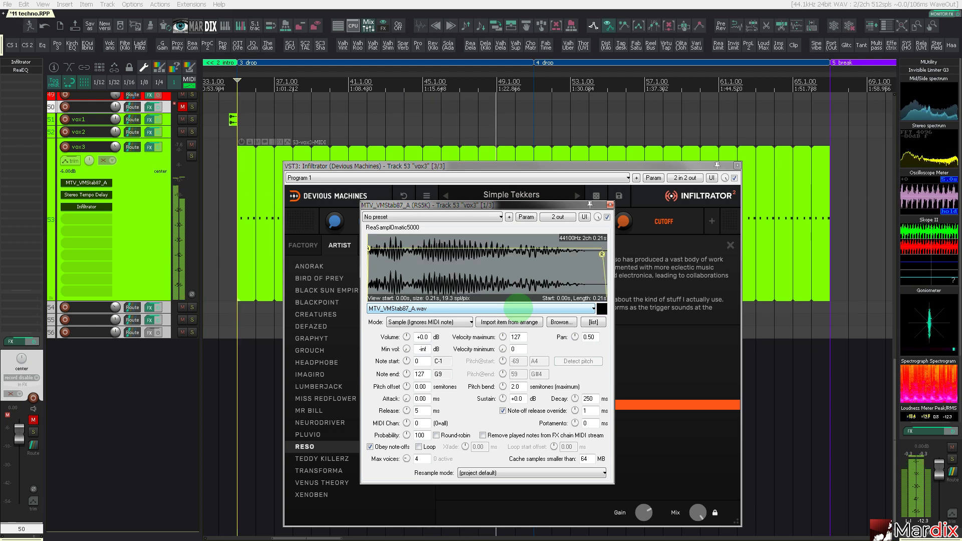
{"action": "left_click_drag", "start_coordinate": [534, 206], "coordinate": [383, 218]}
{"action": "left_click", "coordinate": [460, 217]}
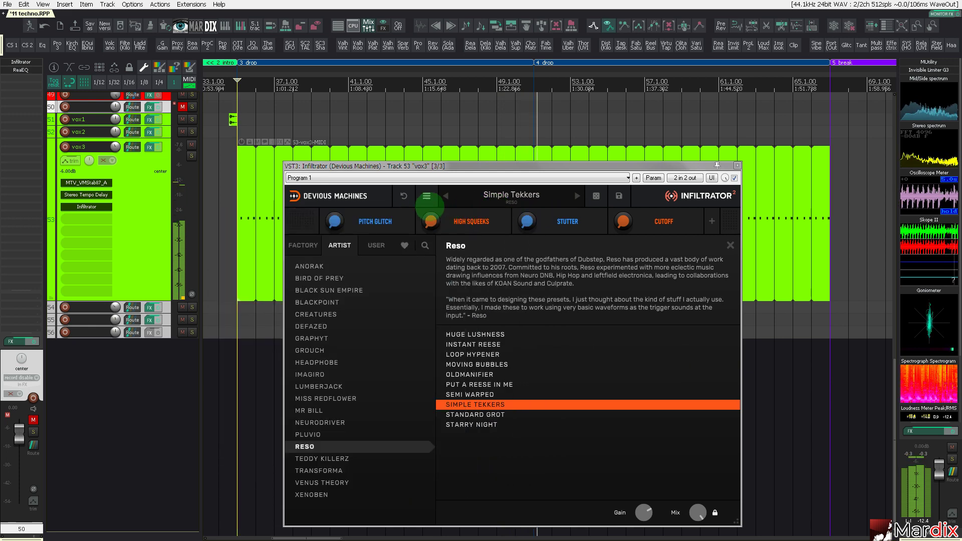
- Audition the Reso presets Standard Grot, Starry Night and Simple Tekkers, and Pluvio's Games In The Dark and Halftime
{"action": "left_click_drag", "start_coordinate": [457, 169], "coordinate": [467, 170]}
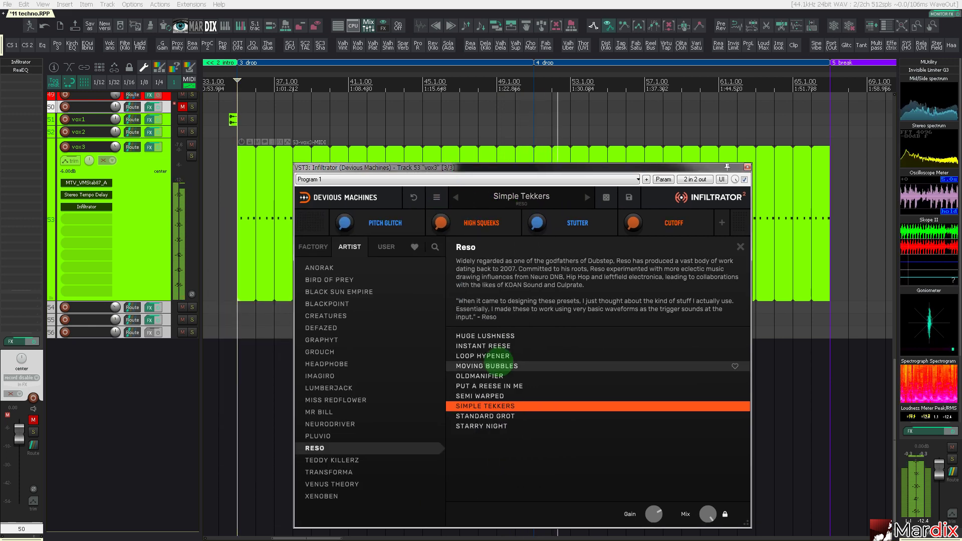
{"action": "left_click", "coordinate": [496, 416]}
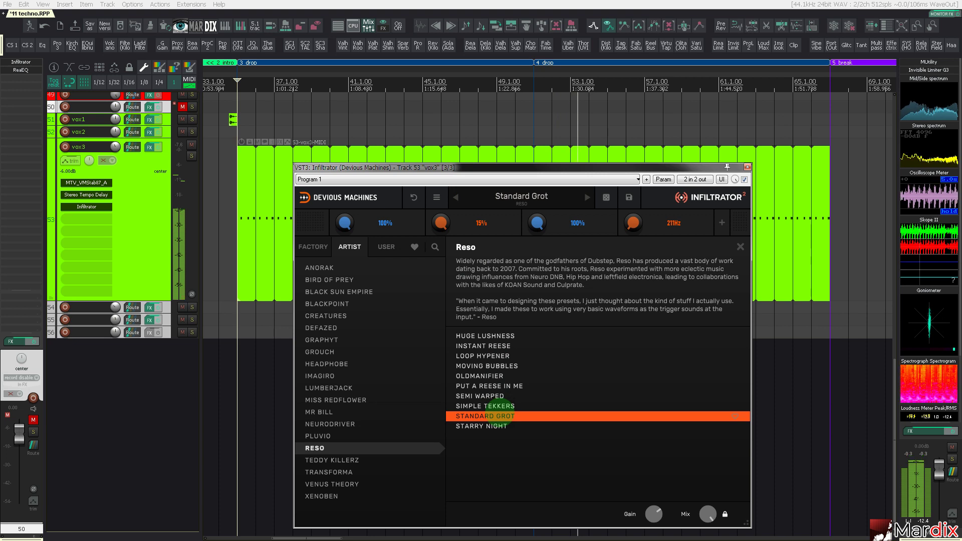
{"action": "left_click", "coordinate": [504, 427]}
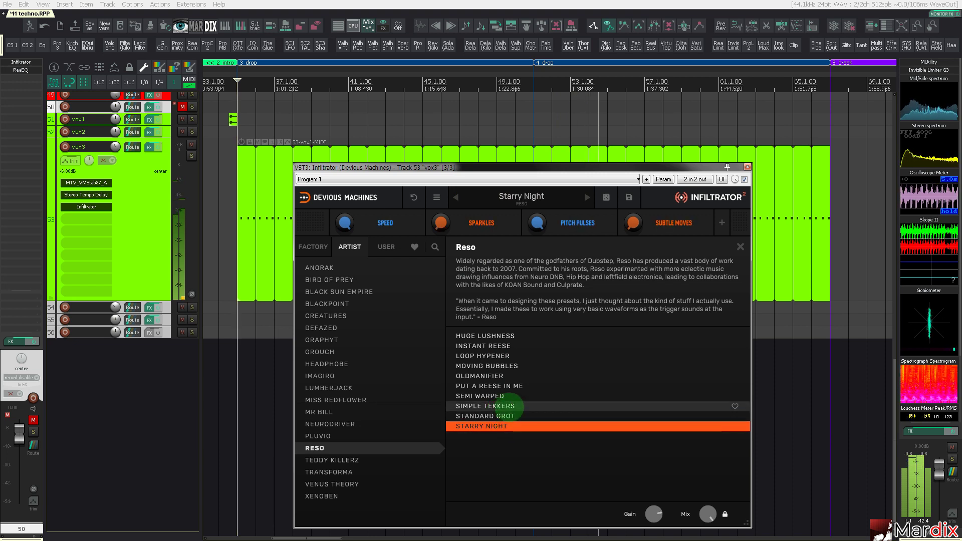
{"action": "left_click", "coordinate": [506, 407]}
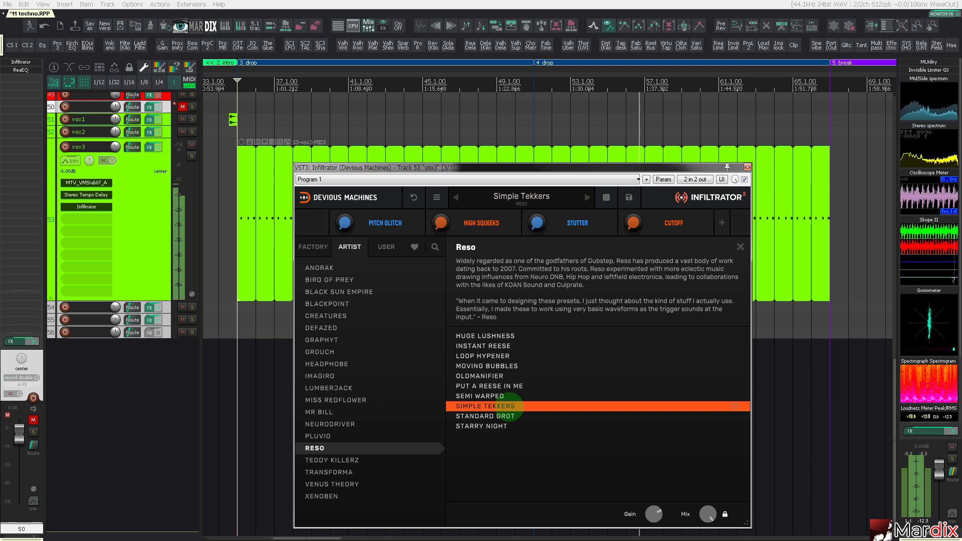
{"action": "left_click", "coordinate": [349, 434]}
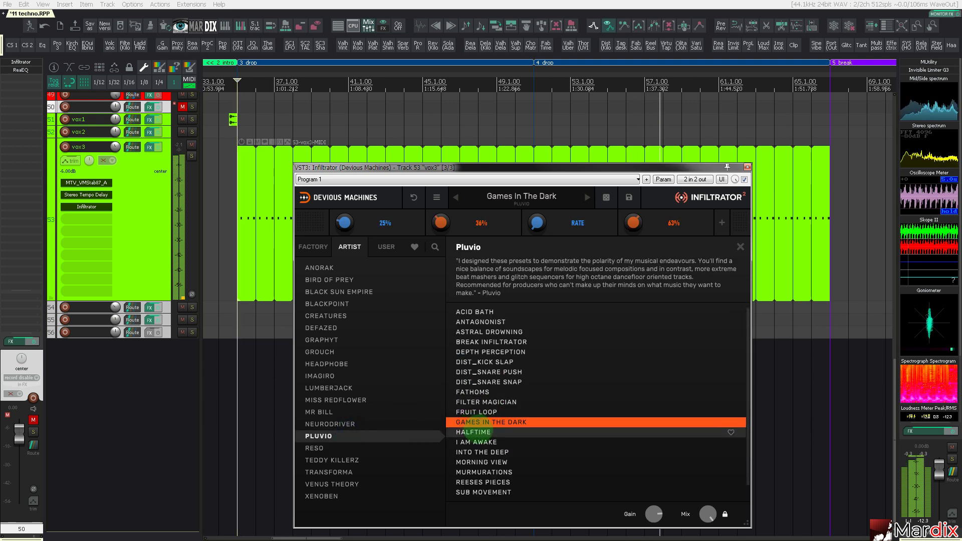
{"action": "left_click", "coordinate": [474, 432]}
- Audition presets from the Teddy Killerz artist collection, including Seq - Drum HM, Seq - Drums and Voice - UFO
{"action": "left_click", "coordinate": [332, 460]}
{"action": "left_click", "coordinate": [474, 472]}
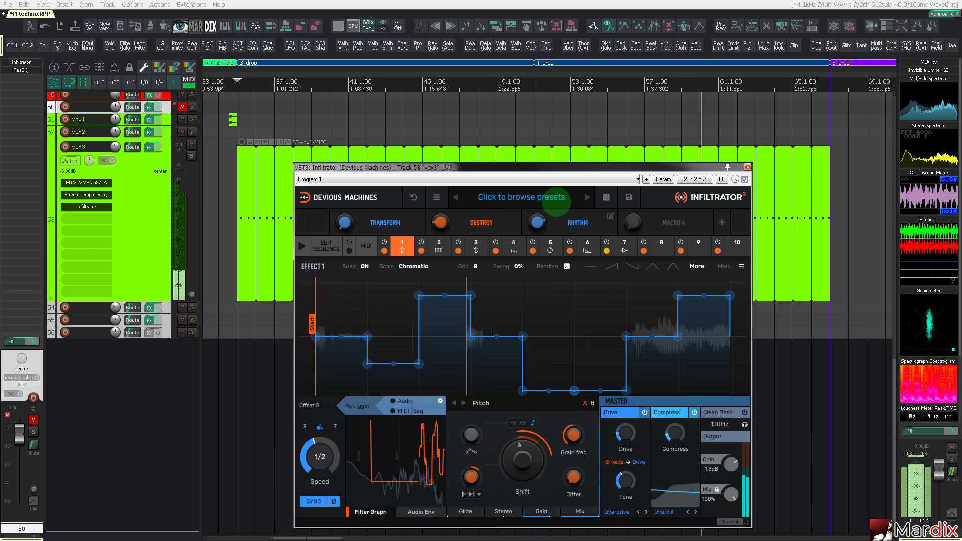
{"action": "left_click", "coordinate": [504, 481]}
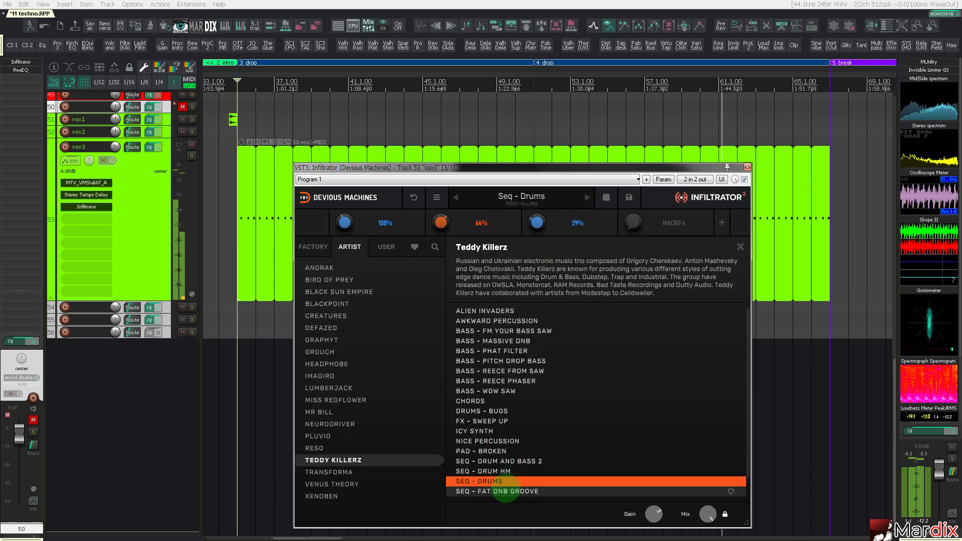
{"action": "scroll", "coordinate": [507, 496], "scroll_direction": "down", "scroll_amount": 1}
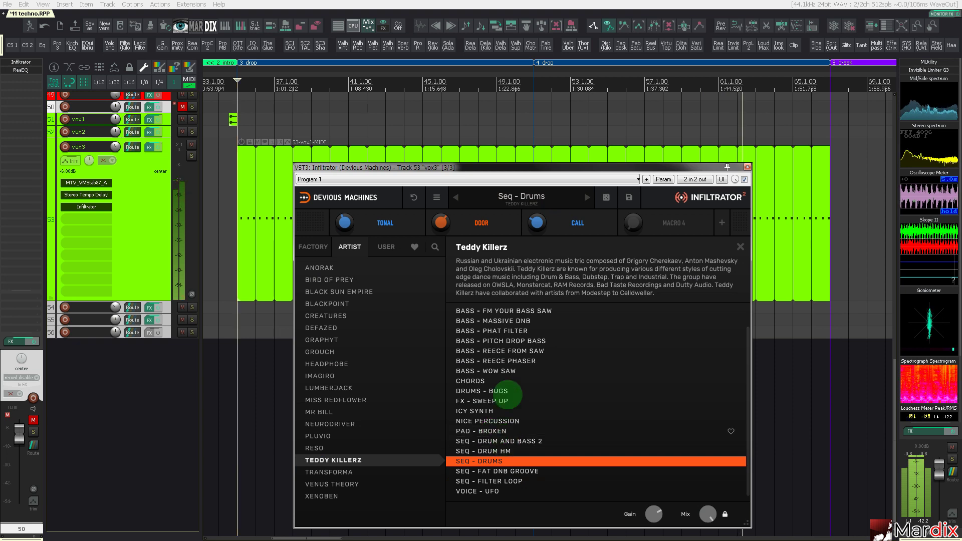
{"action": "left_click", "coordinate": [516, 372]}
{"action": "left_click", "coordinate": [496, 491]}
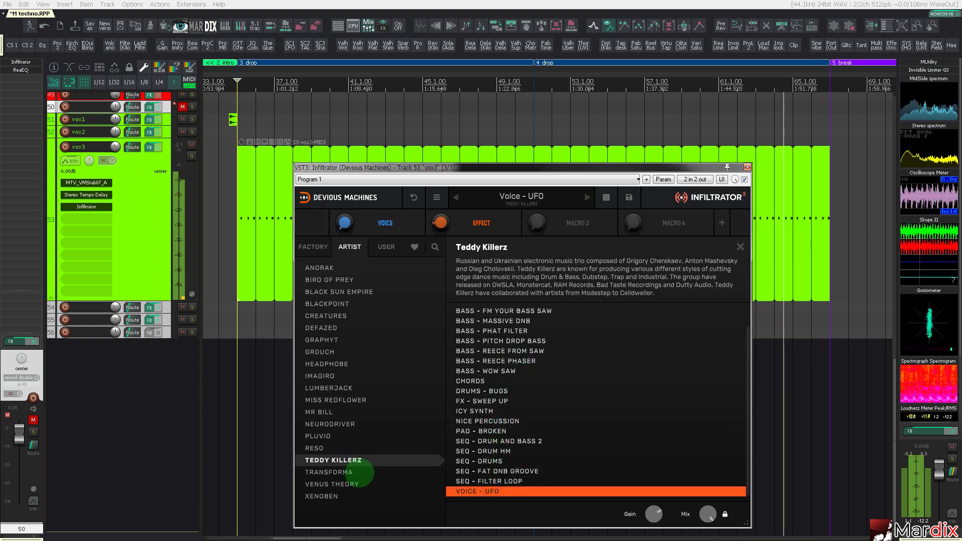
- Audition Transforma's The Froth, Zero Gravity and Lfo Madness, settle on Knock knock, and close Infiltrator after playing from early in the 3 drop
{"action": "left_click", "coordinate": [364, 471]}
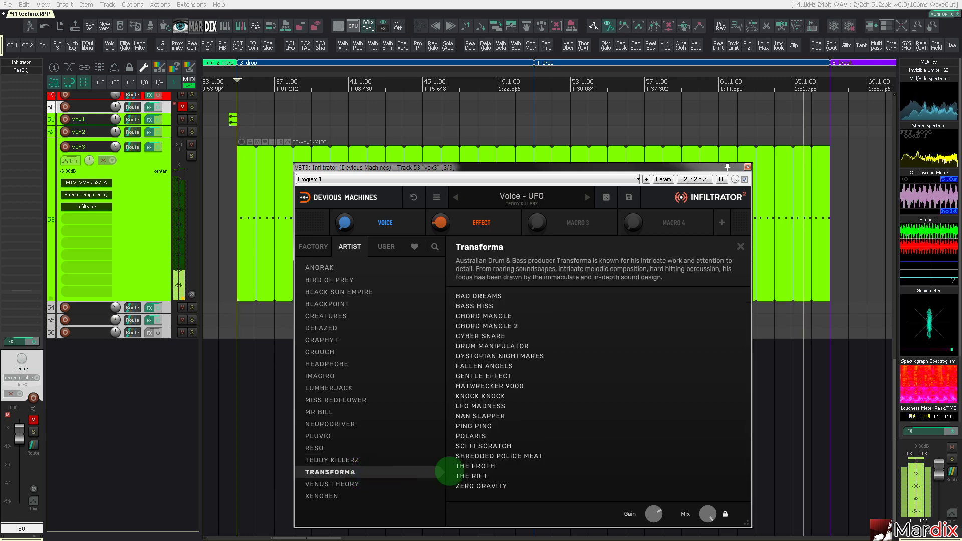
{"action": "left_click", "coordinate": [475, 466]}
{"action": "left_click", "coordinate": [479, 485]}
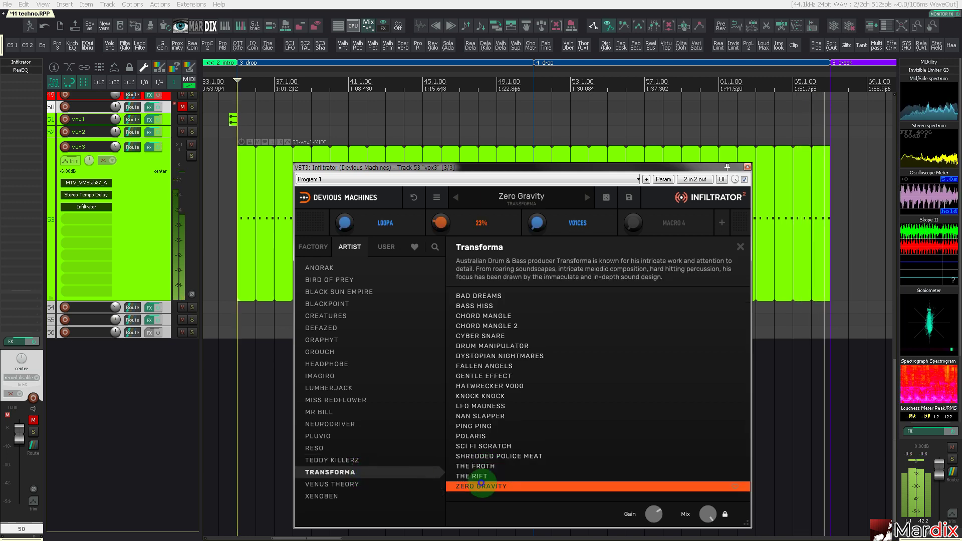
{"action": "left_click", "coordinate": [481, 406]}
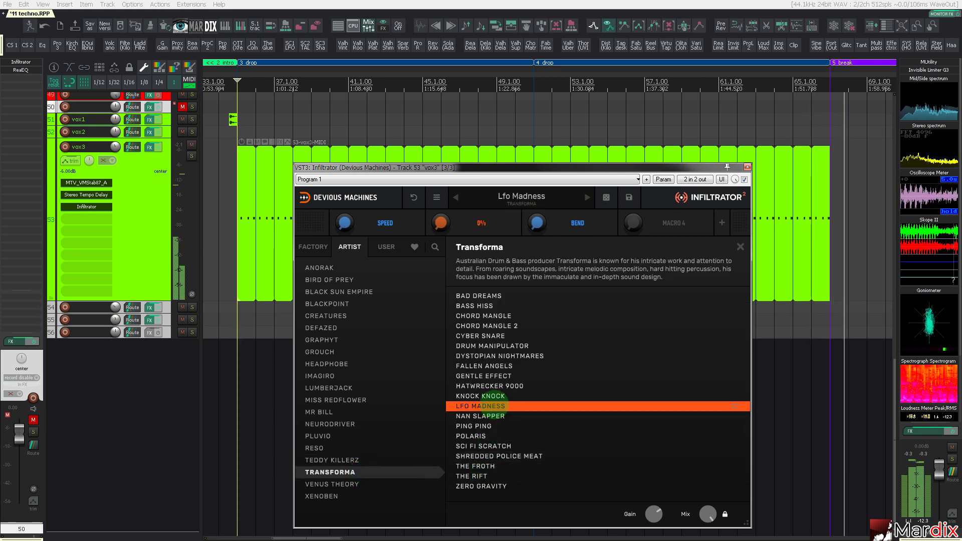
{"action": "left_click", "coordinate": [496, 396]}
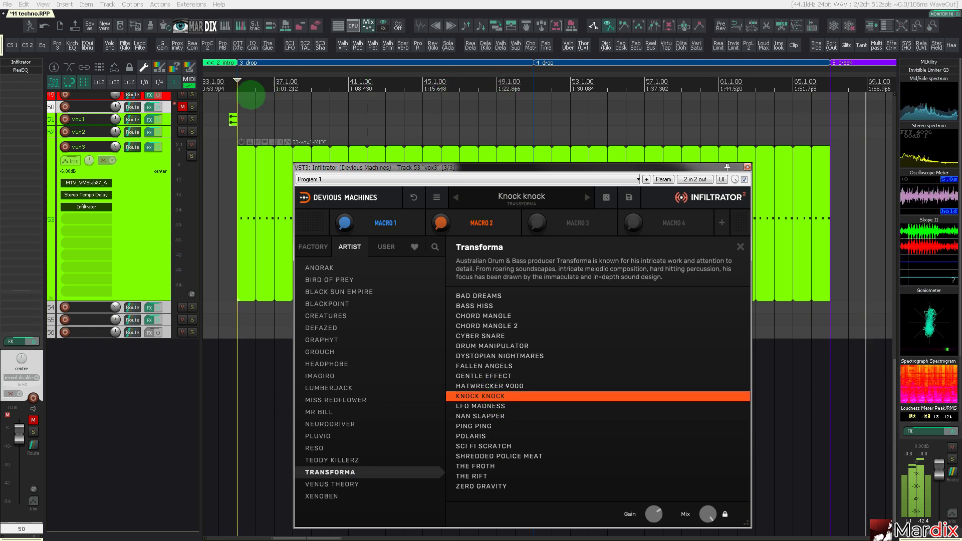
{"action": "left_click", "coordinate": [247, 97]}
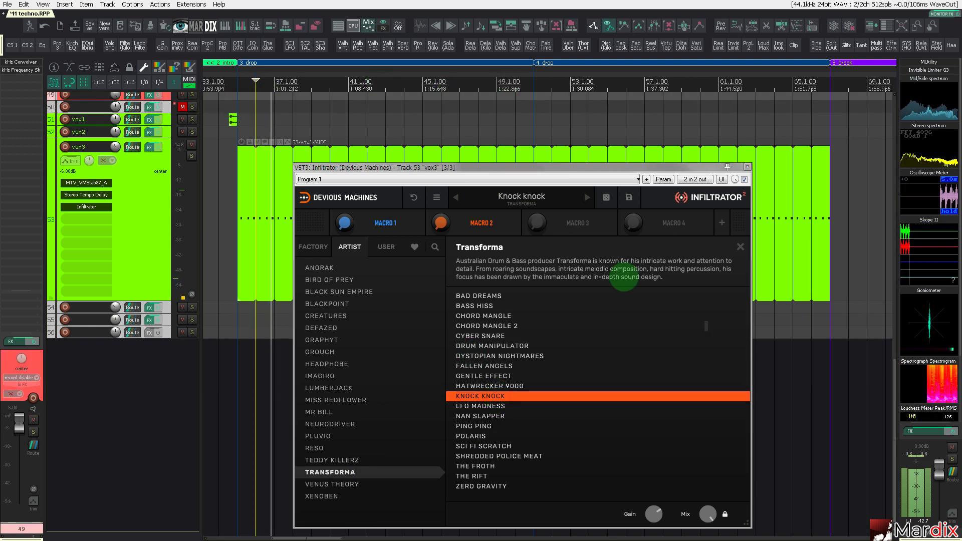
{"action": "left_click", "coordinate": [748, 167]}
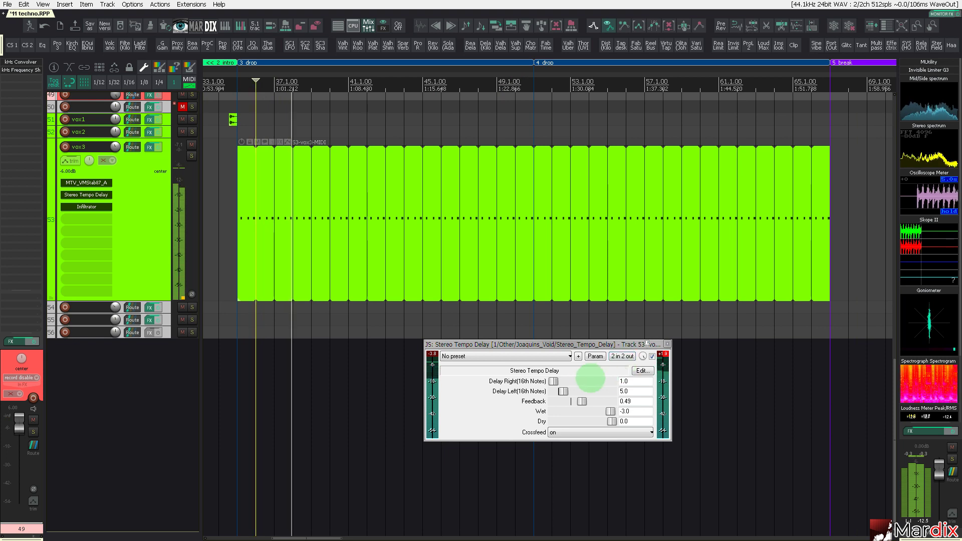
- Try Infiltrator ahead of Stereo Tempo Delay in the vox3 effect chain, and restore the original order
{"action": "left_click_drag", "start_coordinate": [647, 343], "coordinate": [632, 344]}
{"action": "left_click", "coordinate": [652, 344]}
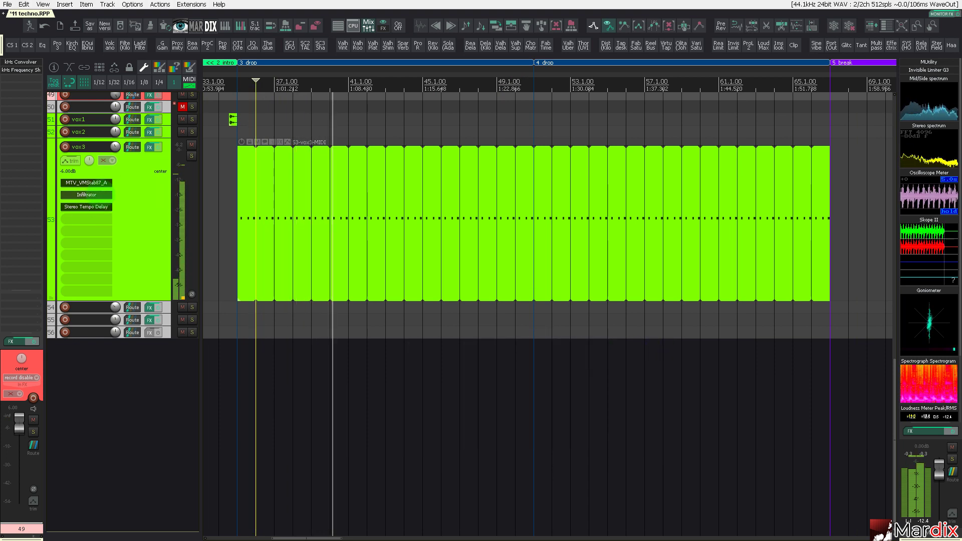
{"action": "left_click", "coordinate": [100, 195]}
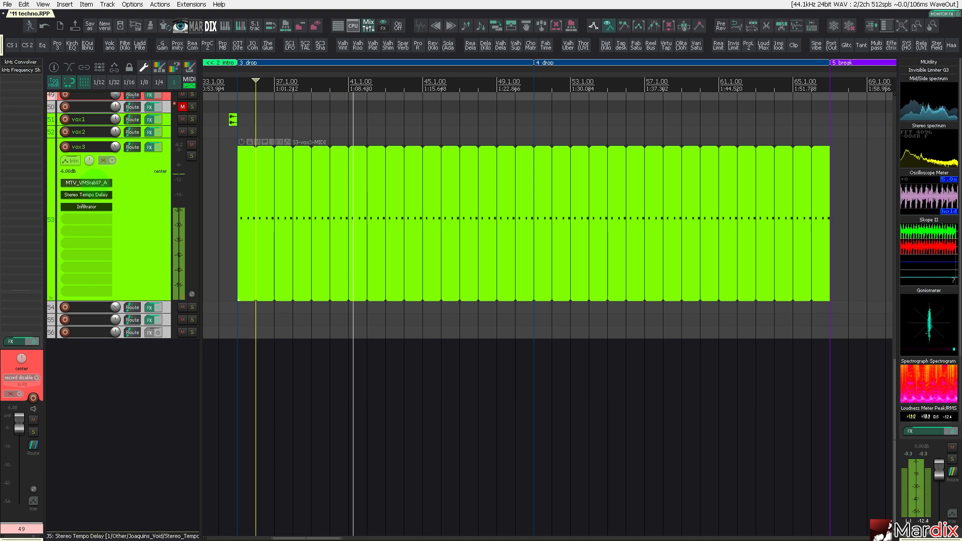
- Switch the vox3 sampler to MTV_VMStab90_A.wav, close its window, and mute the vox3 track
{"action": "left_click", "coordinate": [87, 182]}
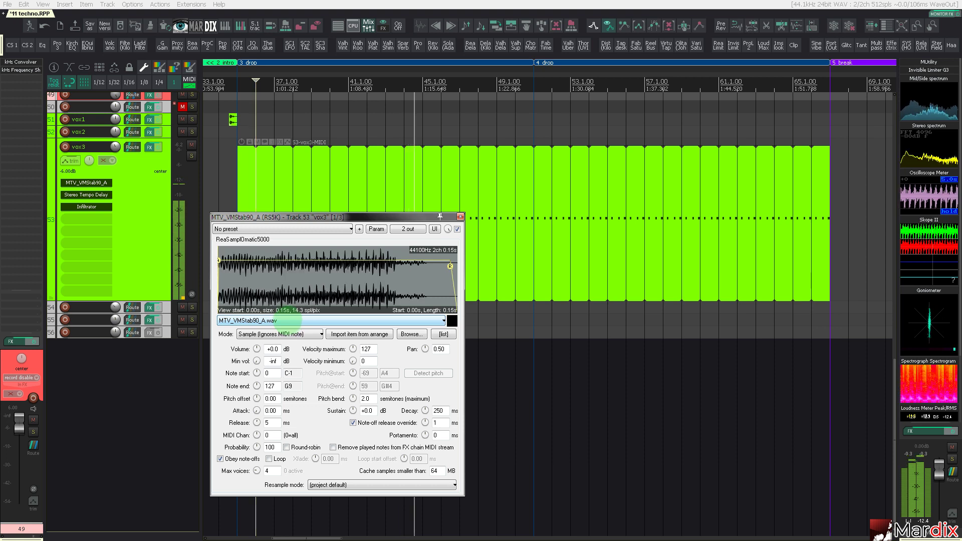
{"action": "left_click", "coordinate": [460, 217]}
{"action": "left_click", "coordinate": [376, 216]}
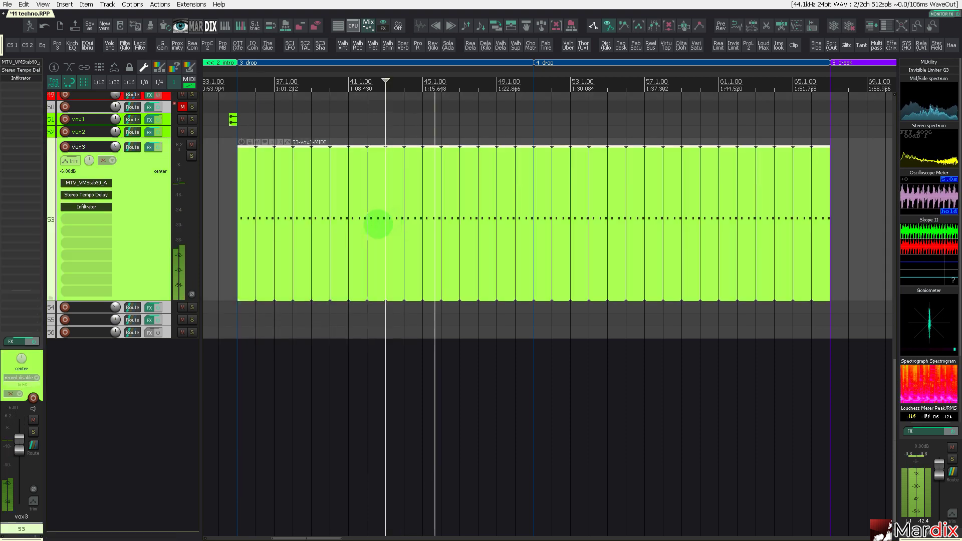
{"action": "scroll", "coordinate": [356, 217], "scroll_direction": "down", "scroll_amount": 2}
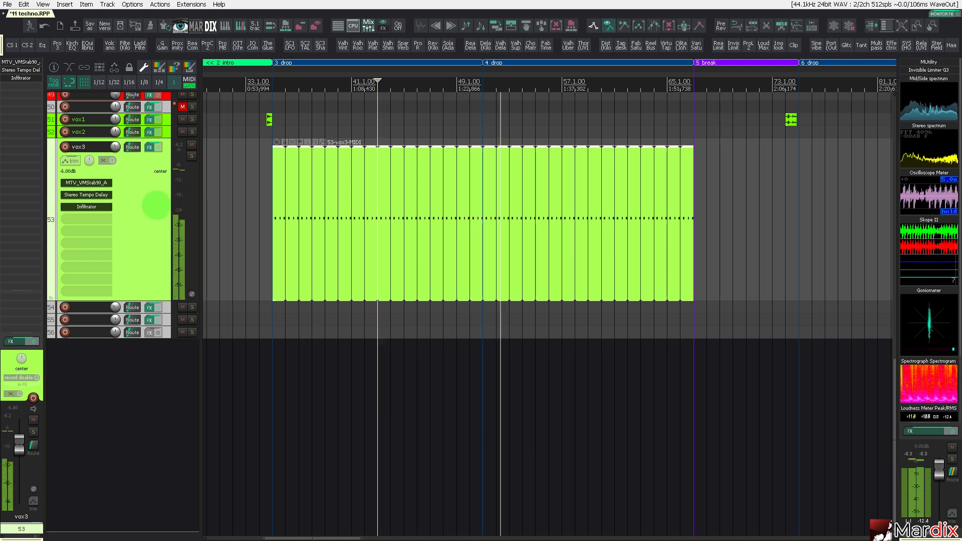
{"action": "left_click", "coordinate": [191, 146]}
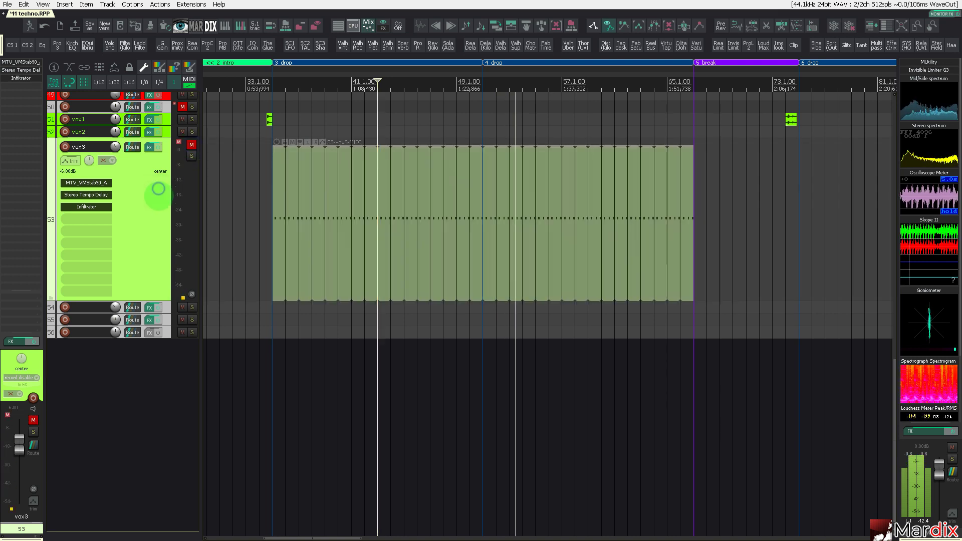
- Enlarge the cl1 clap track around the 4 drop, and briefly mute sn1 to compare the mix without it
{"action": "scroll", "coordinate": [159, 189], "scroll_direction": "down", "scroll_amount": 8}
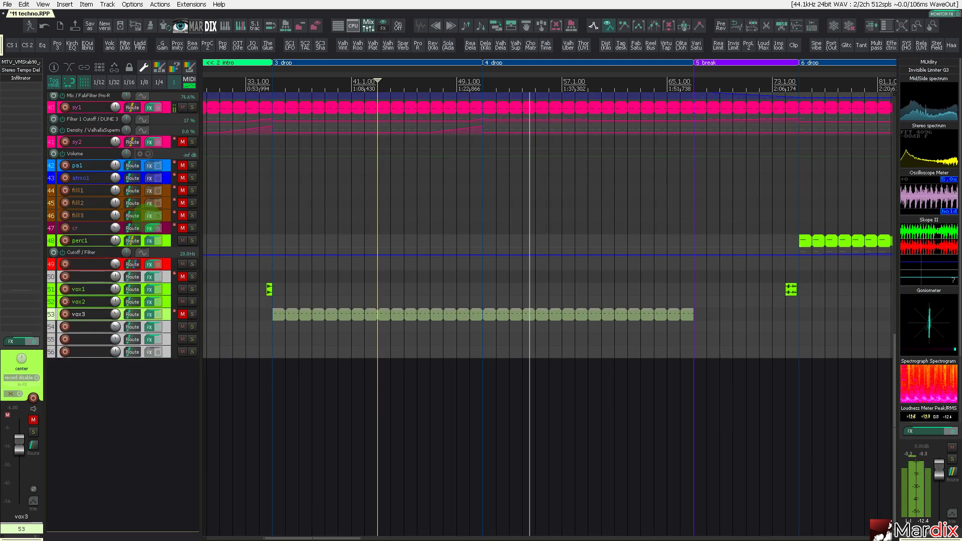
{"action": "scroll", "coordinate": [258, 202], "scroll_direction": "down", "scroll_amount": 4}
{"action": "scroll", "coordinate": [138, 223], "scroll_direction": "up", "scroll_amount": 6}
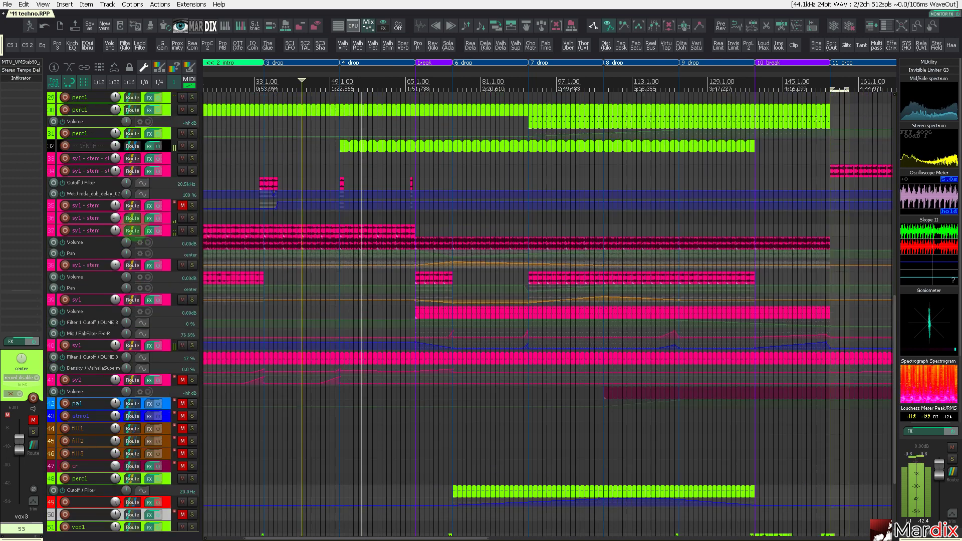
{"action": "scroll", "coordinate": [246, 202], "scroll_direction": "up", "scroll_amount": 6}
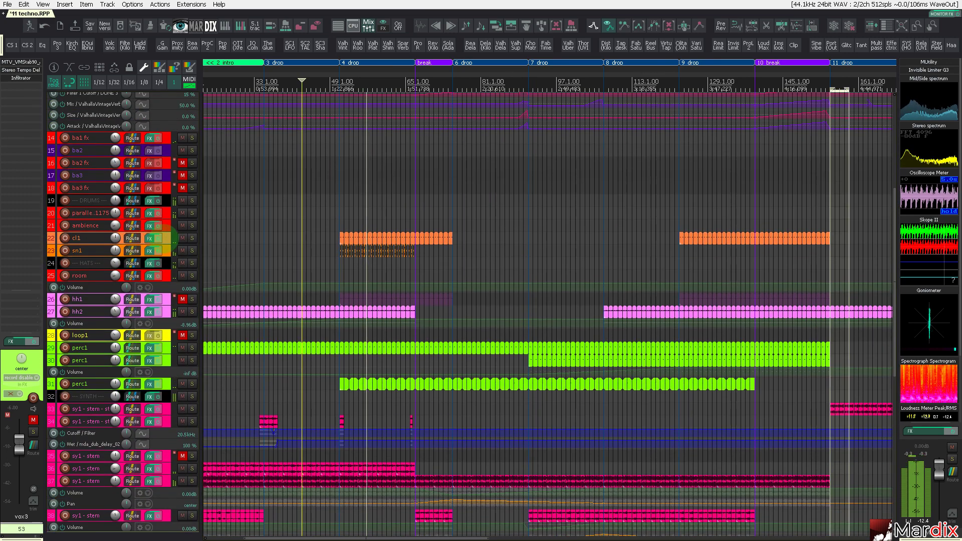
{"action": "left_click", "coordinate": [168, 239]}
{"action": "key", "text": "grave"}
{"action": "scroll", "coordinate": [306, 279], "scroll_direction": "up", "scroll_amount": 3}
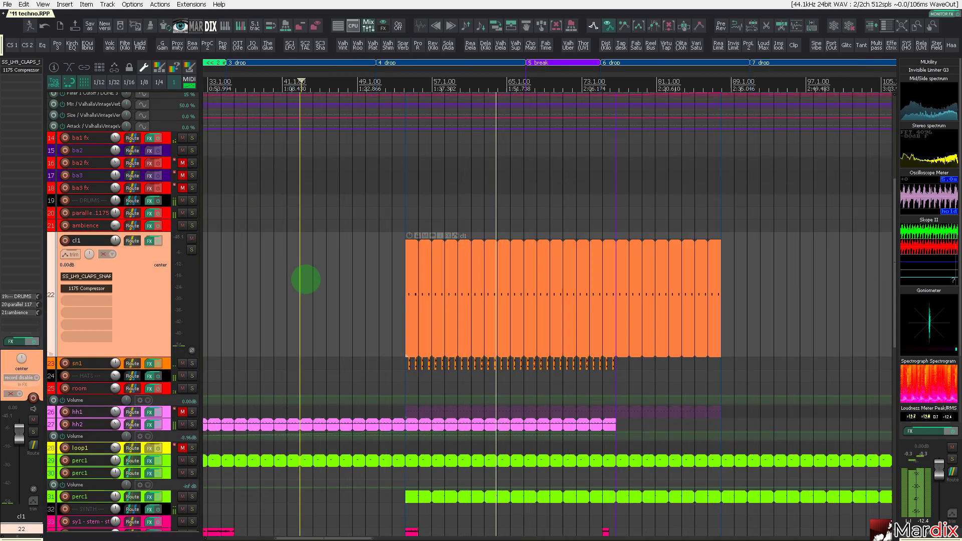
{"action": "scroll", "coordinate": [306, 279], "scroll_direction": "up", "scroll_amount": 2}
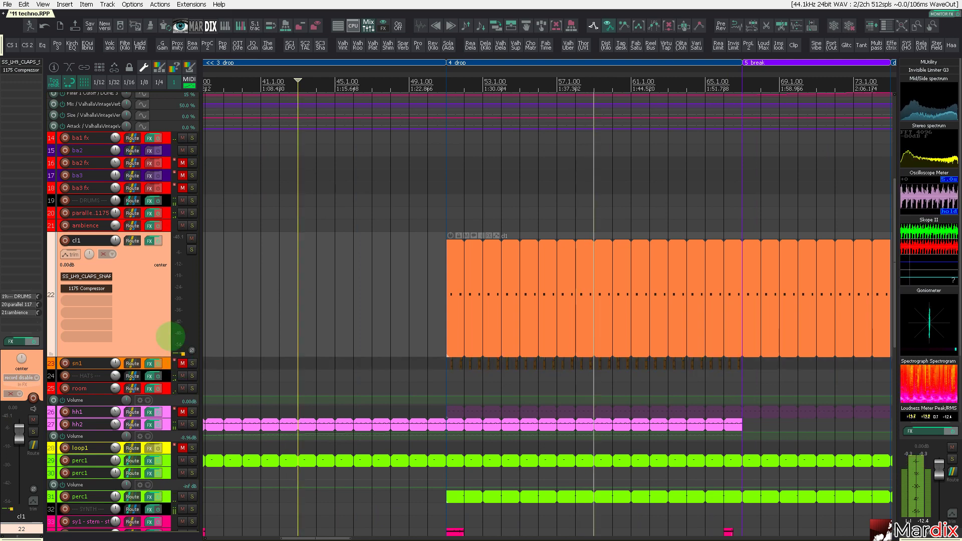
{"action": "left_click", "coordinate": [182, 363]}
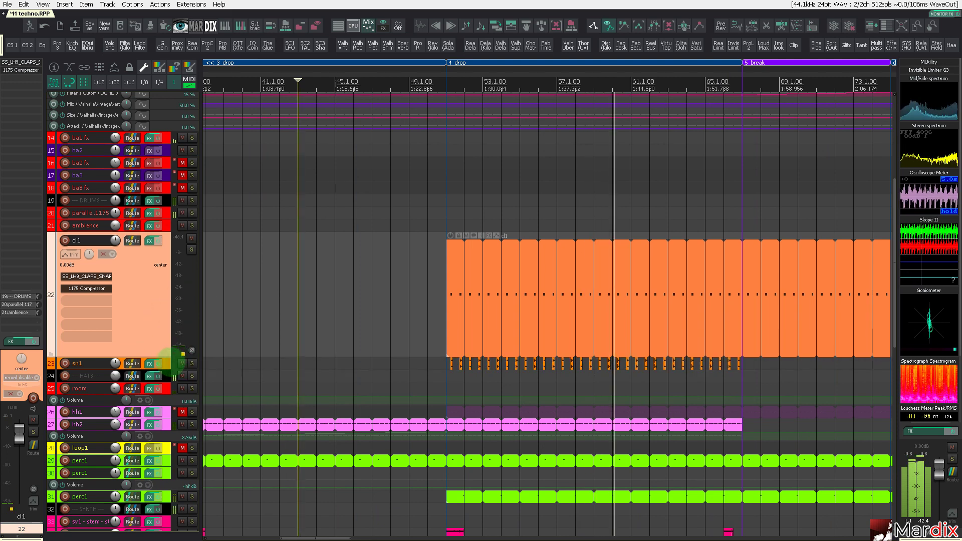
- Enlarge the sn1 track and shift its selected snare clips about 0.014 s earlier, slightly ahead of the cl1 clap notes
{"action": "left_click", "coordinate": [176, 365]}
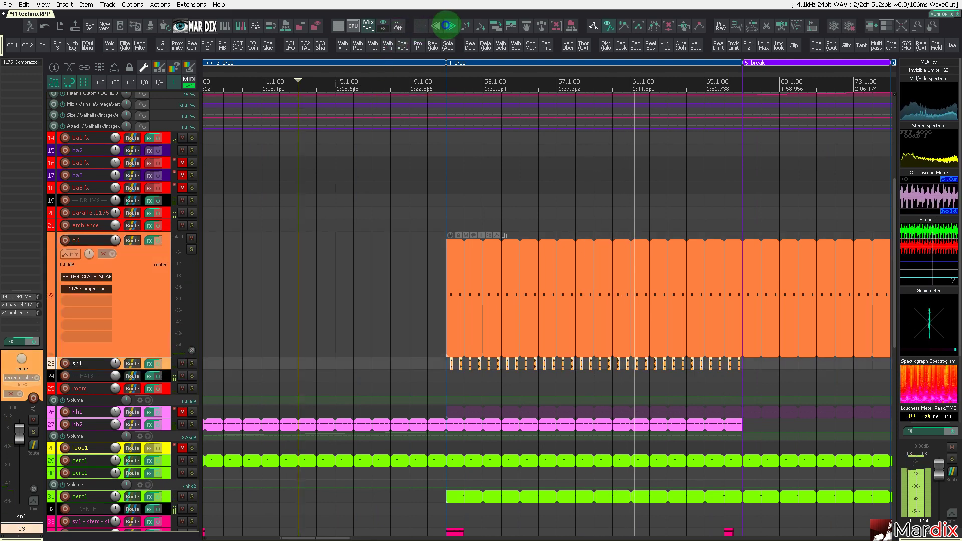
{"action": "scroll", "coordinate": [473, 215], "scroll_direction": "up", "scroll_amount": 5}
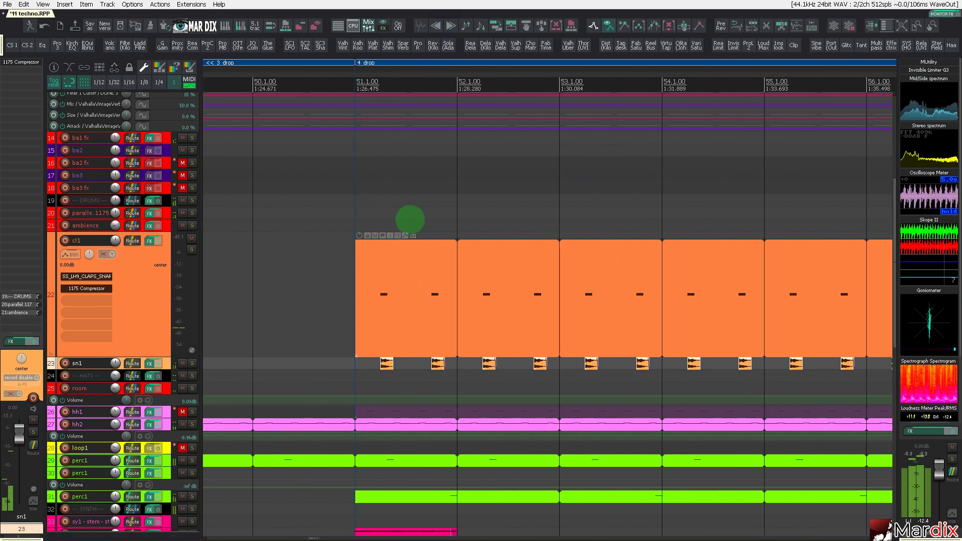
{"action": "scroll", "coordinate": [168, 357], "scroll_direction": "up", "scroll_amount": 6}
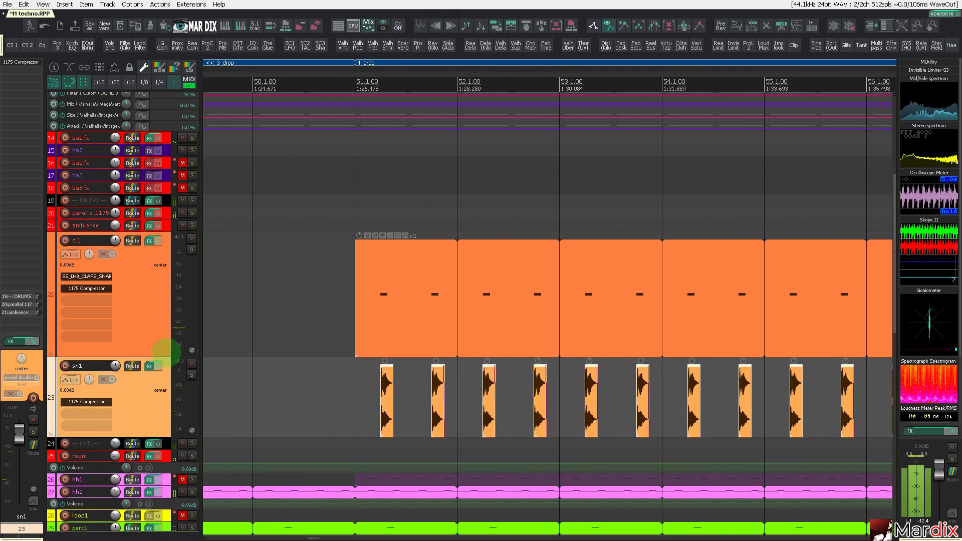
{"action": "scroll", "coordinate": [441, 401], "scroll_direction": "up", "scroll_amount": 10}
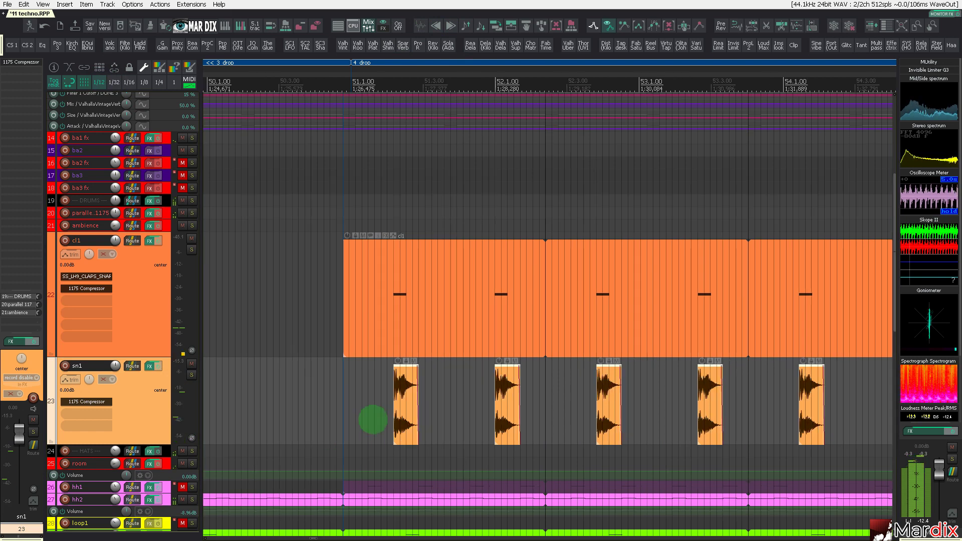
{"action": "scroll", "coordinate": [441, 394], "scroll_direction": "down", "scroll_amount": 10}
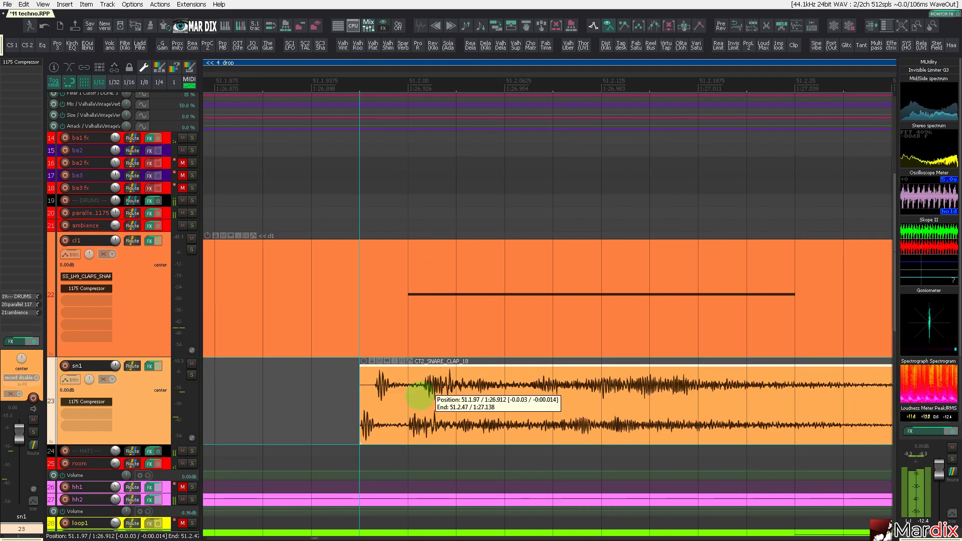
{"action": "scroll", "coordinate": [407, 386], "scroll_direction": "down", "scroll_amount": 5}
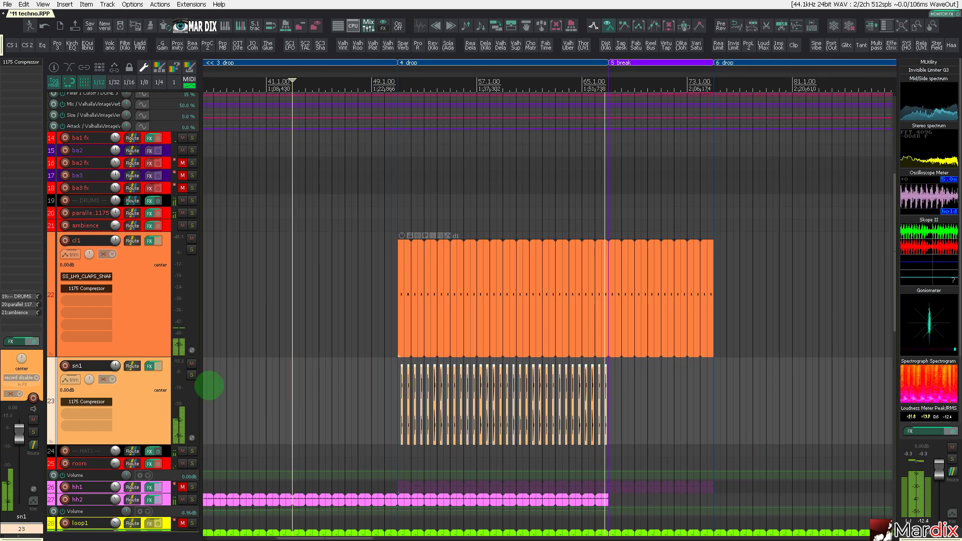
- Set the attack to 2000 µs and the ratio to All in sn1's 1175 Compressor, and close its window
{"action": "left_click", "coordinate": [384, 81]}
{"action": "scroll", "coordinate": [388, 424], "scroll_direction": "up", "scroll_amount": 3}
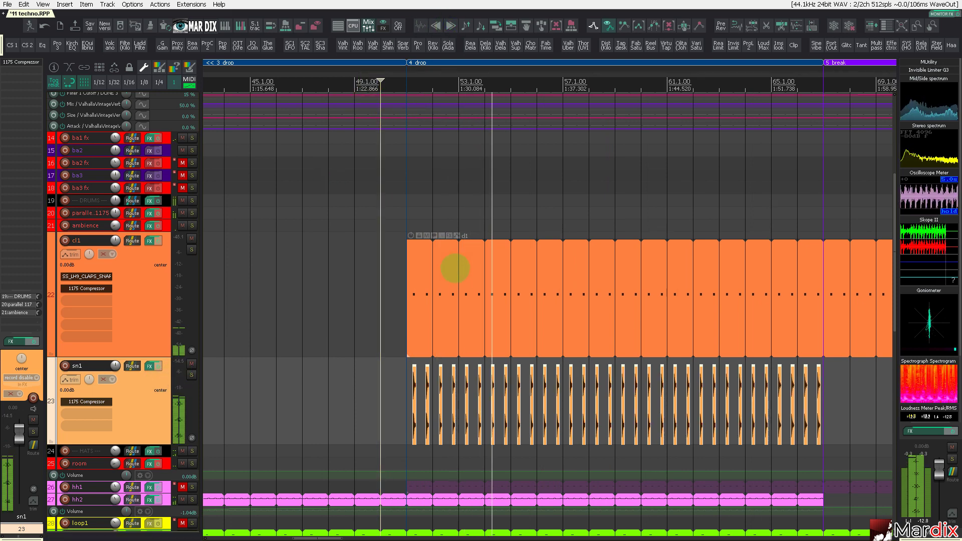
{"action": "left_click", "coordinate": [100, 402]}
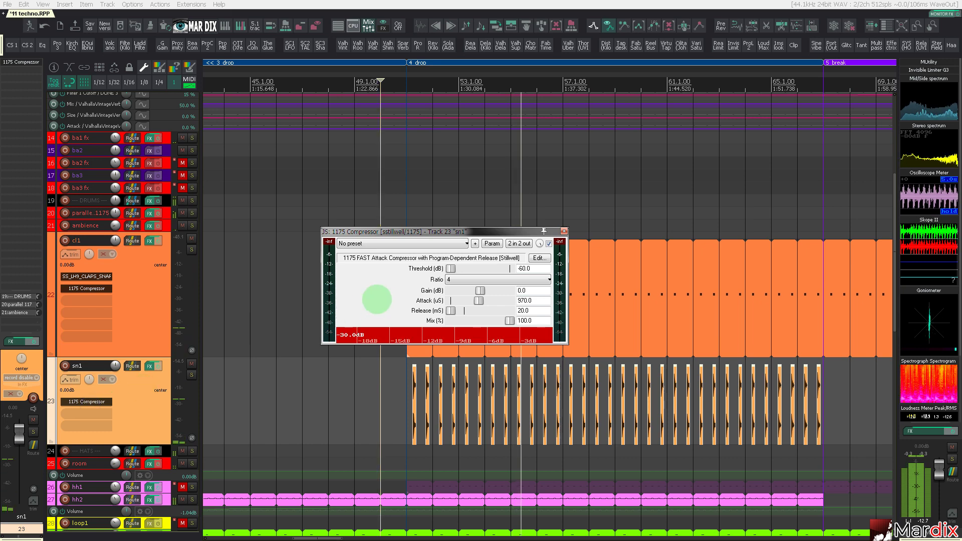
{"action": "left_click", "coordinate": [451, 301]}
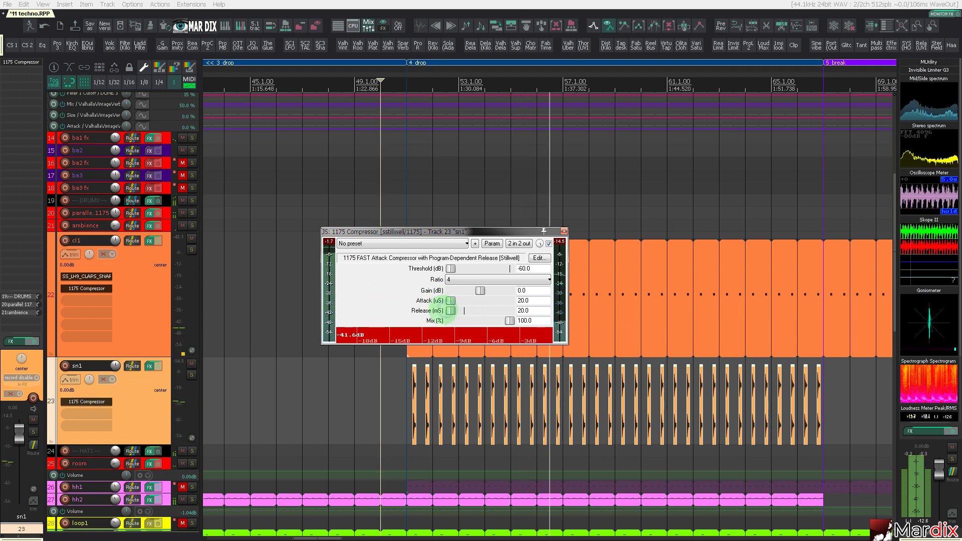
{"action": "left_click", "coordinate": [448, 311]}
{"action": "left_click_drag", "start_coordinate": [451, 300], "coordinate": [510, 300]}
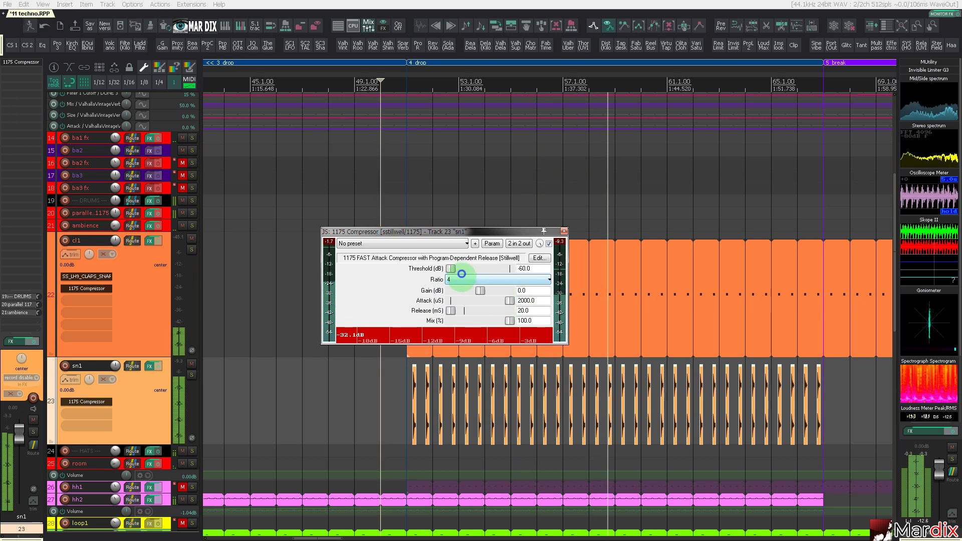
{"action": "left_click", "coordinate": [459, 279]}
{"action": "left_click", "coordinate": [450, 347]}
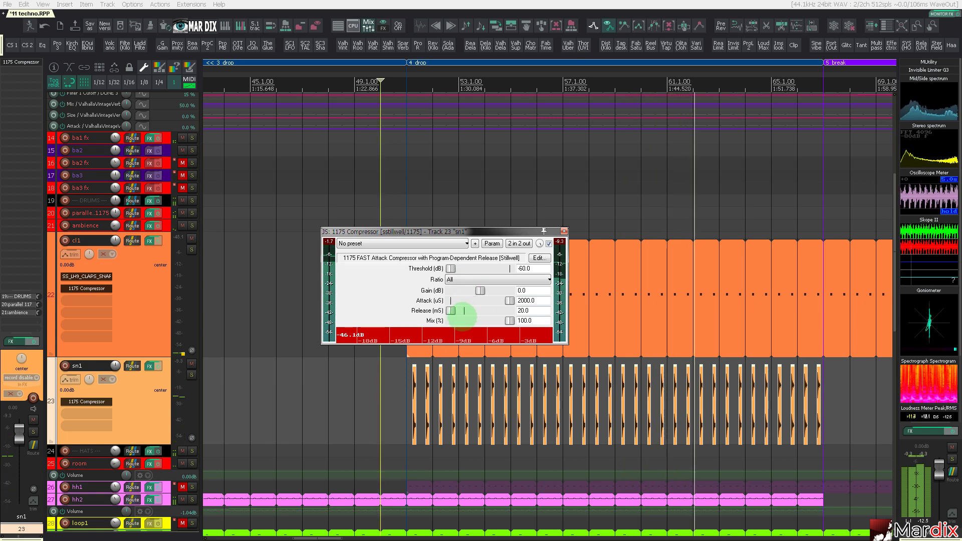
{"action": "left_click", "coordinate": [563, 223]}
{"action": "left_click", "coordinate": [563, 231]}
{"action": "key", "text": "space"}
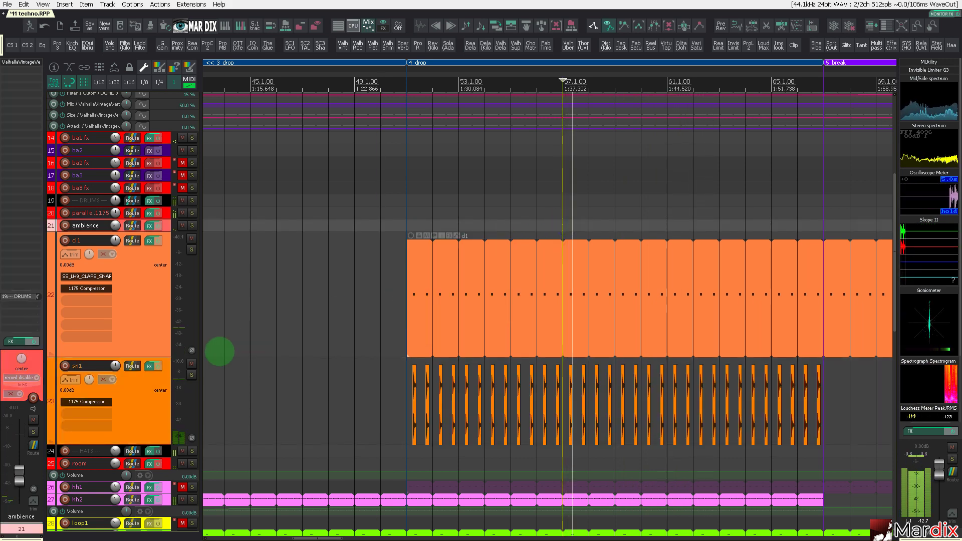
- Add MUtility after the 1175 Compressor on sn1 with a 21 ms delay enabled, and close its window
{"action": "left_click", "coordinate": [161, 389]}
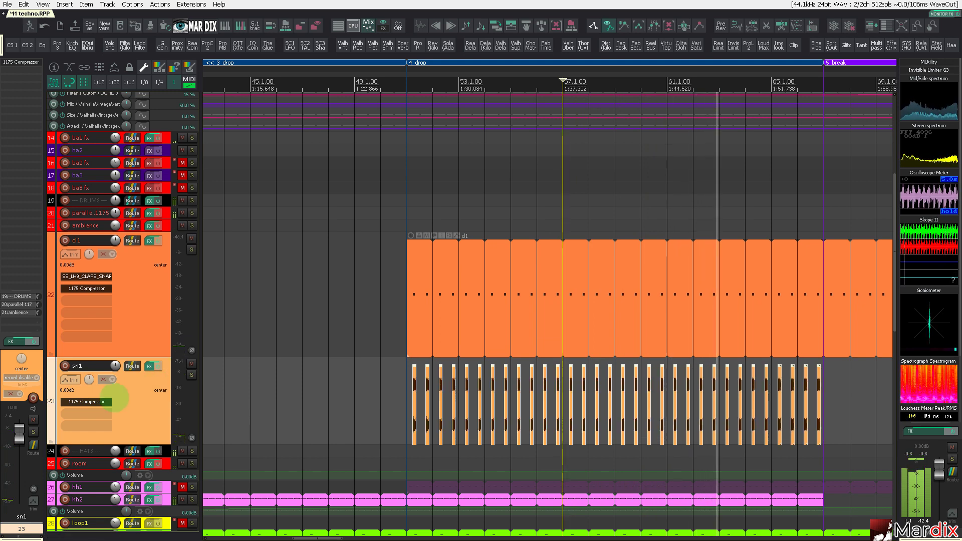
{"action": "scroll", "coordinate": [345, 345], "scroll_direction": "down", "scroll_amount": 2}
{"action": "scroll", "coordinate": [345, 344], "scroll_direction": "down", "scroll_amount": 3}
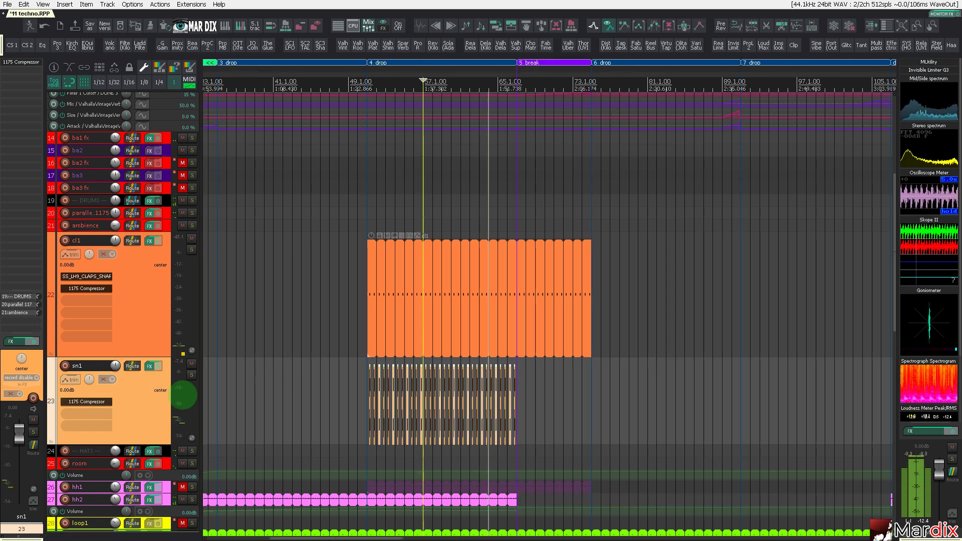
{"action": "left_click", "coordinate": [308, 393]}
{"action": "left_click", "coordinate": [359, 393]}
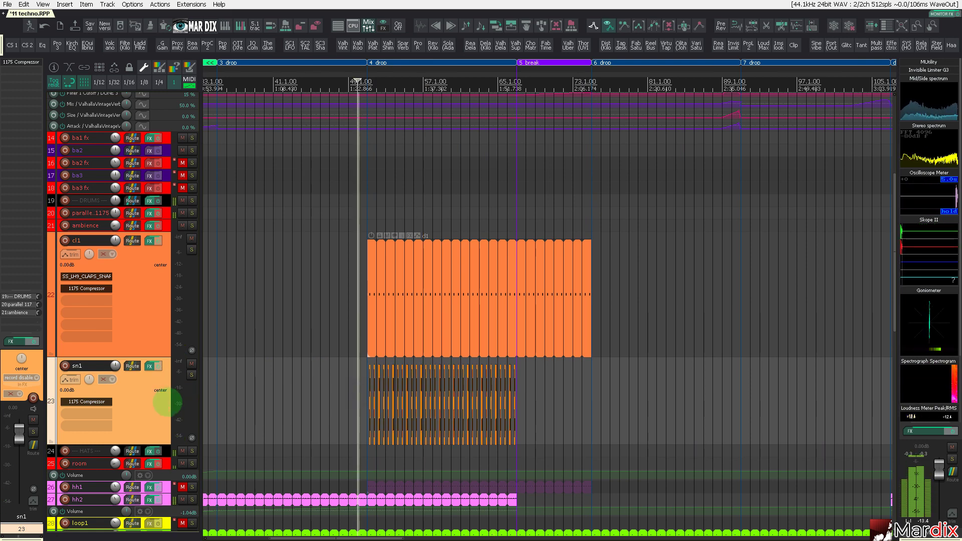
{"action": "left_click", "coordinate": [950, 45]}
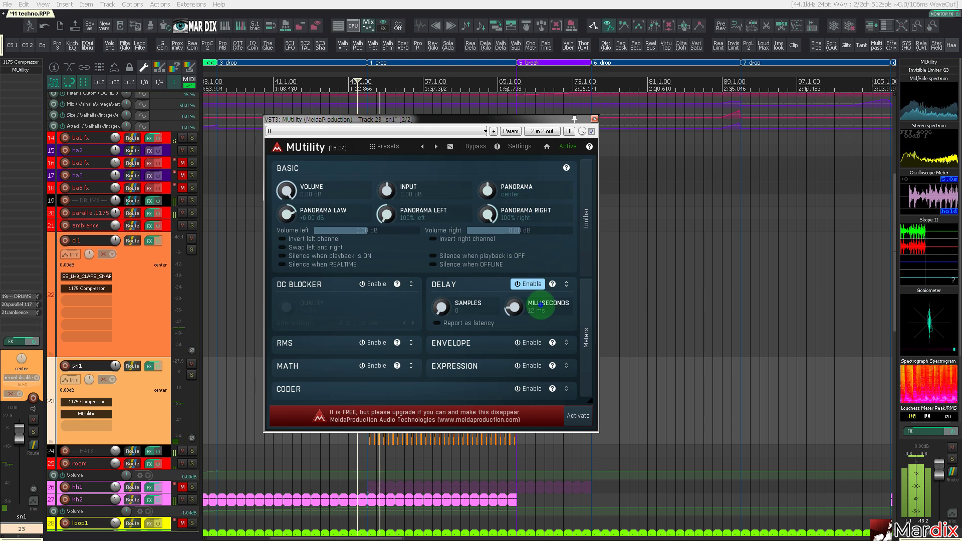
{"action": "double_click", "coordinate": [540, 305]}
{"action": "double_click", "coordinate": [608, 416]}
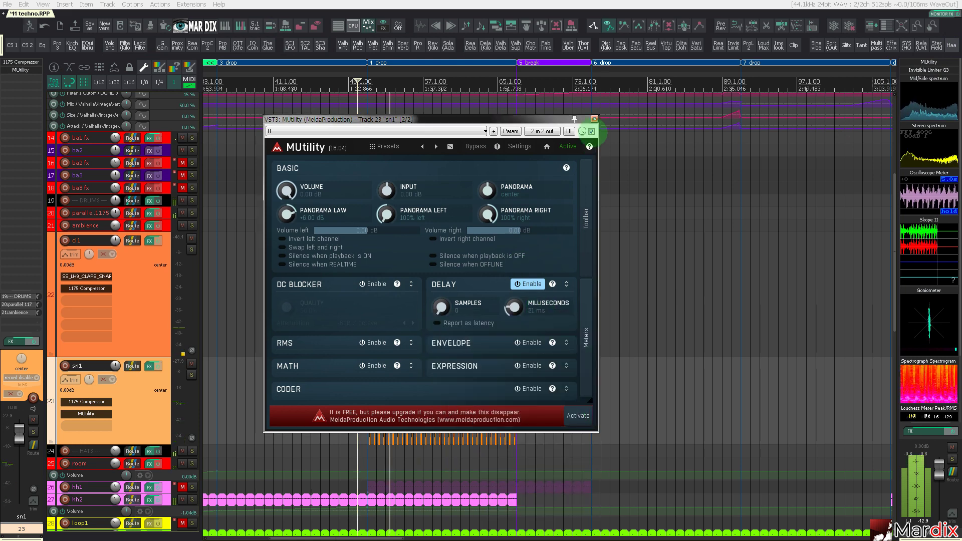
{"action": "left_click", "coordinate": [594, 118]}
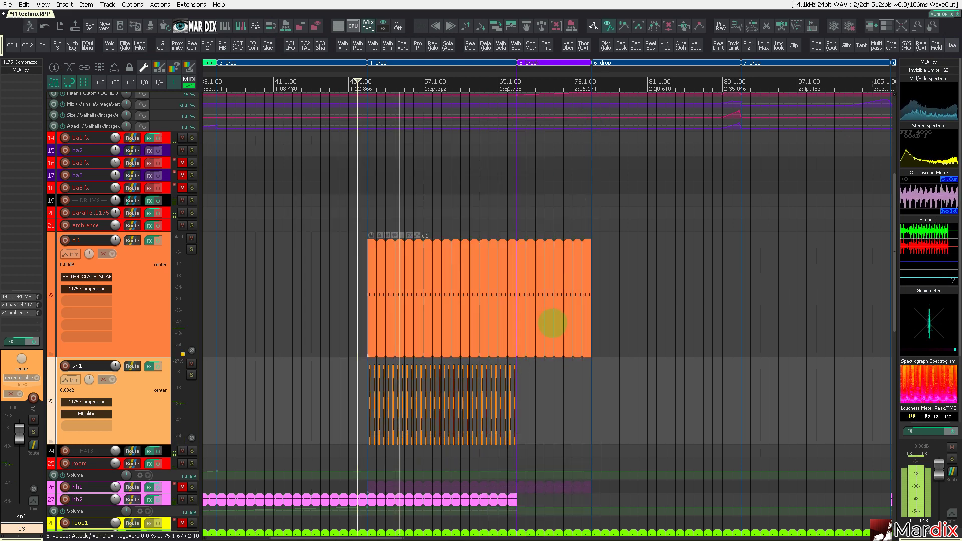
- Move the sn1 snare clips from the 4 drop to the 6 drop, right after the cl1 claps end
{"action": "left_click", "coordinate": [553, 324]}
{"action": "left_click_drag", "start_coordinate": [572, 382], "coordinate": [646, 395]}
{"action": "scroll", "coordinate": [373, 396], "scroll_direction": "up", "scroll_amount": 3}
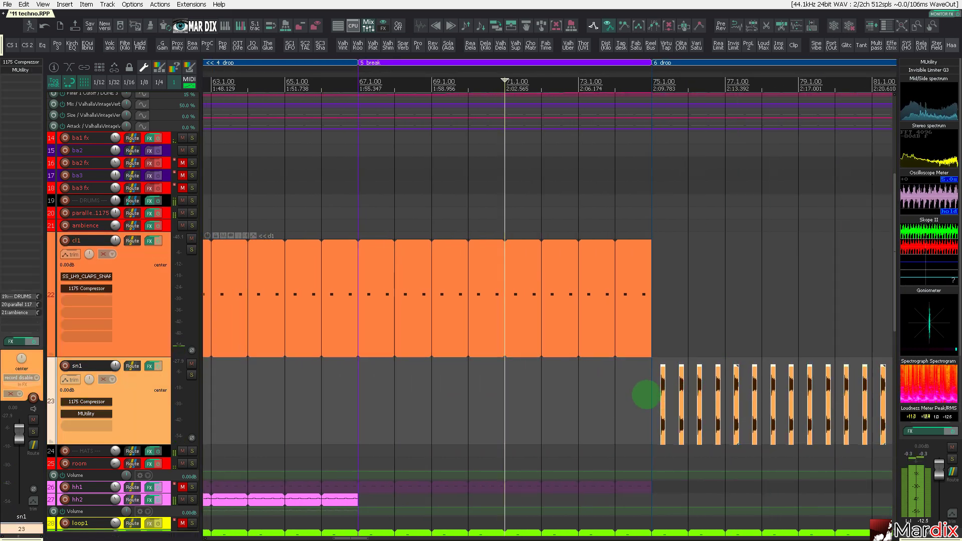
- Briefly unmute the hh1 track to compare the mix with it
{"action": "scroll", "coordinate": [647, 395], "scroll_direction": "down", "scroll_amount": 3}
{"action": "scroll", "coordinate": [559, 391], "scroll_direction": "down", "scroll_amount": 3}
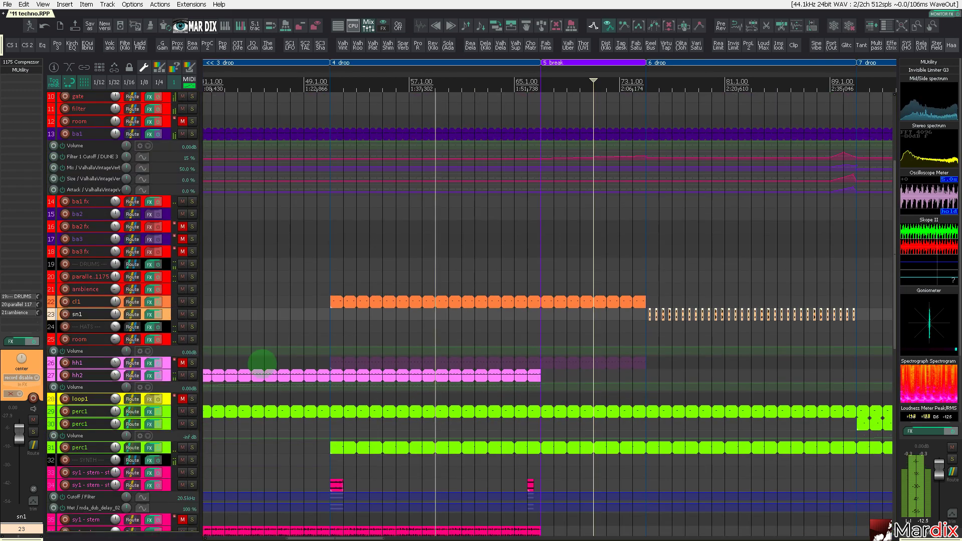
{"action": "left_click", "coordinate": [185, 364]}
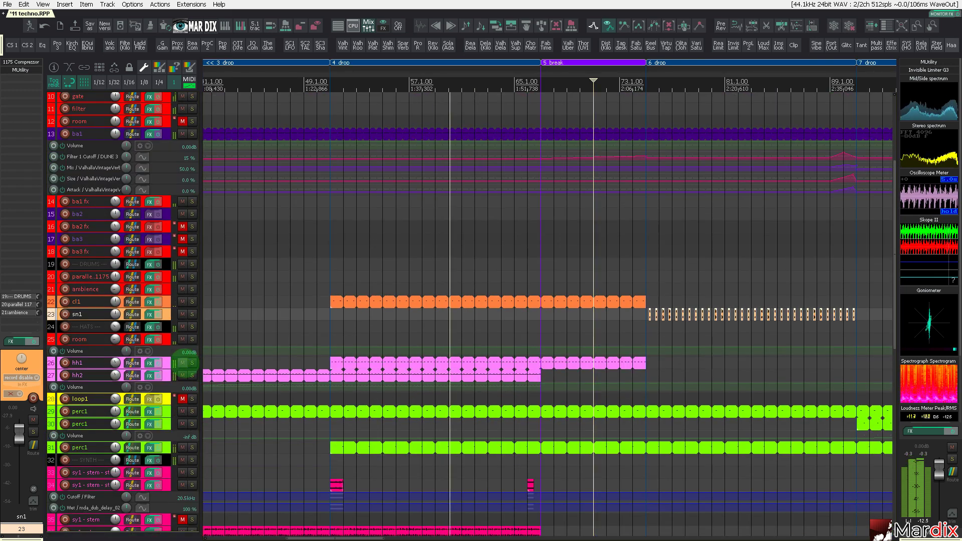
{"action": "left_click", "coordinate": [182, 363]}
- Check the bypass, offline and auto-bypass on silence settings of the project's effects in the Project Bay, and close it
{"action": "scroll", "coordinate": [166, 374], "scroll_direction": "down", "scroll_amount": 5}
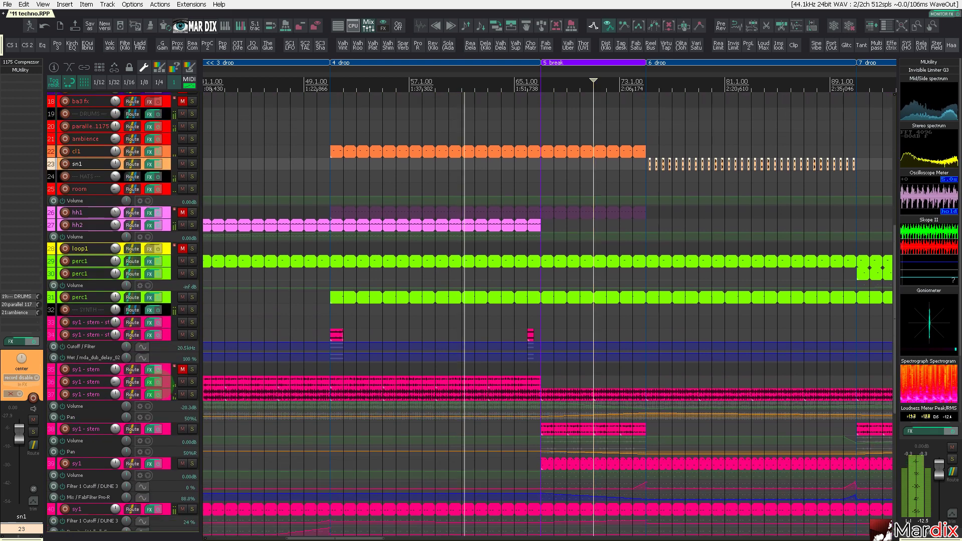
{"action": "scroll", "coordinate": [160, 383], "scroll_direction": "down", "scroll_amount": 3}
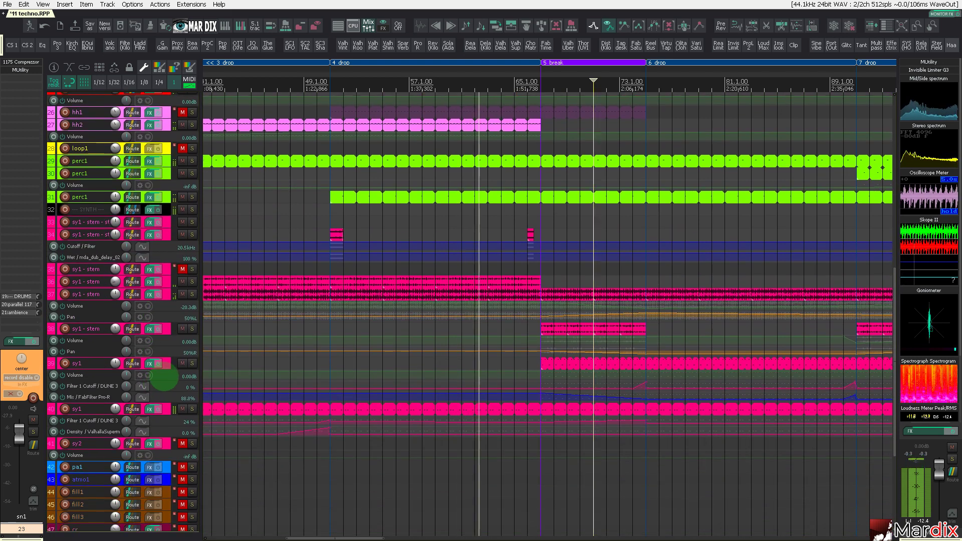
{"action": "key", "text": "ctrl+b"}
{"action": "left_click", "coordinate": [313, 315]}
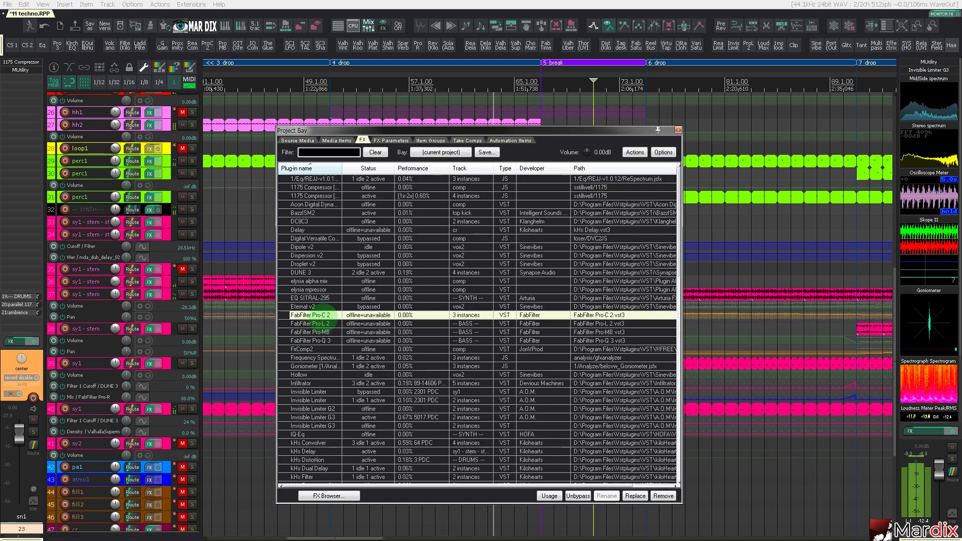
{"action": "key", "text": "ctrl+a"}
{"action": "right_click", "coordinate": [363, 306]}
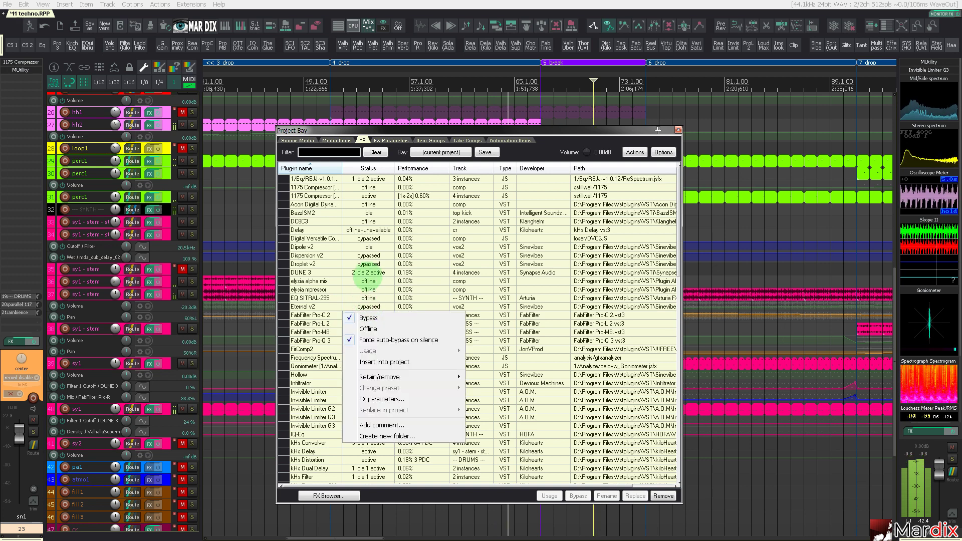
{"action": "right_click", "coordinate": [368, 273]}
{"action": "left_click", "coordinate": [371, 239]}
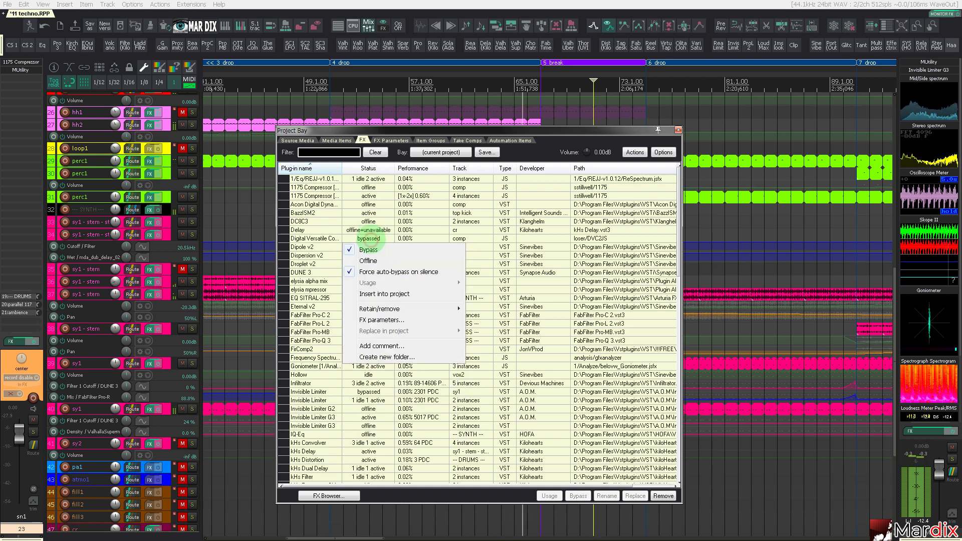
{"action": "left_click", "coordinate": [371, 230]}
{"action": "right_click", "coordinate": [370, 221]}
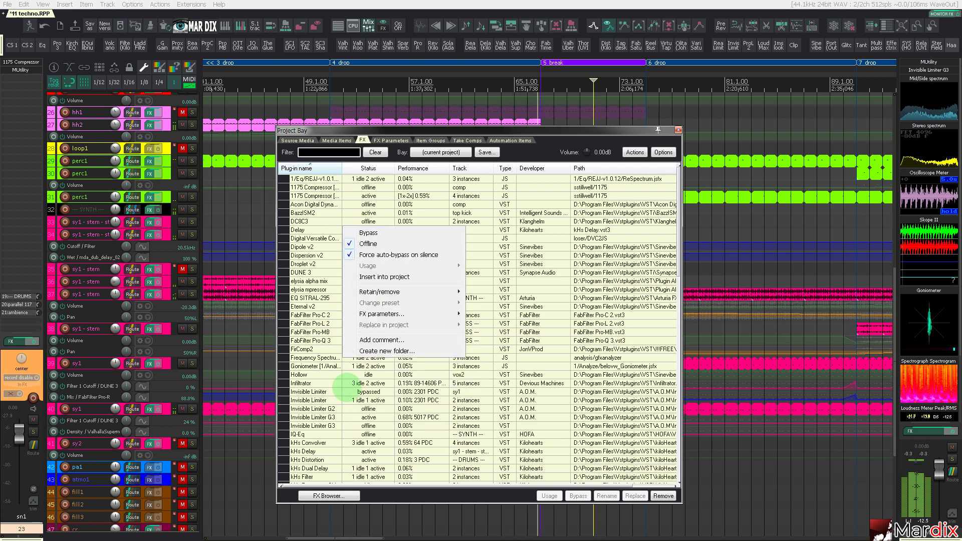
{"action": "left_click", "coordinate": [358, 399]}
{"action": "left_click", "coordinate": [364, 434]}
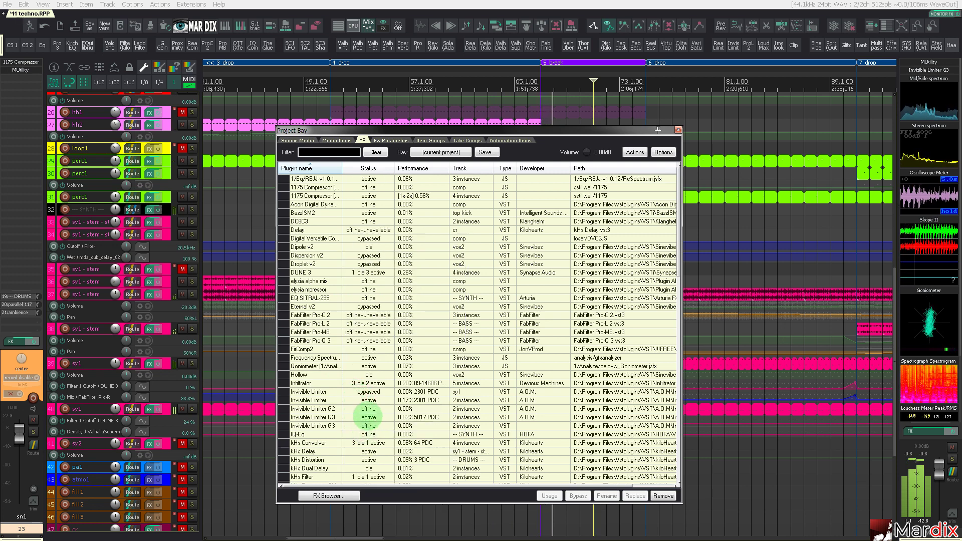
{"action": "key", "text": "Escape"}
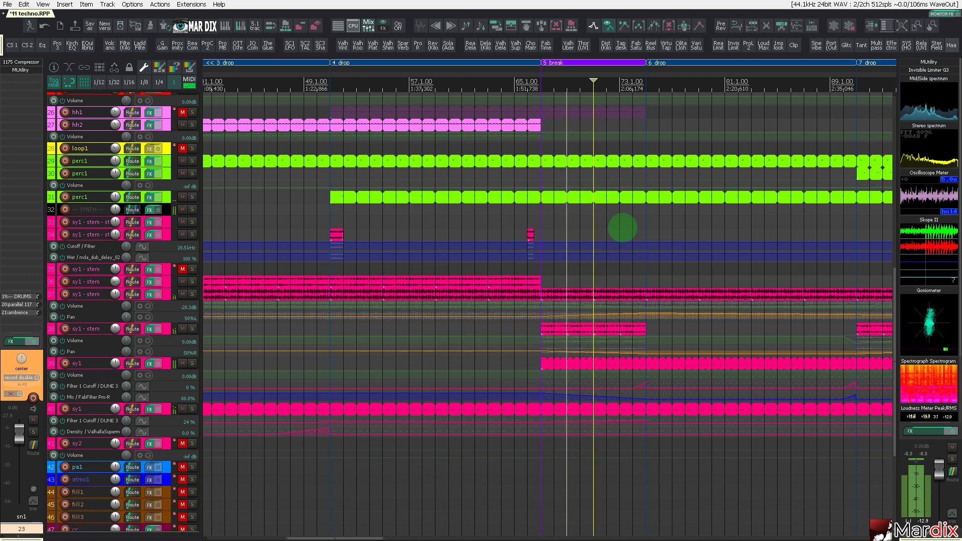
- Play from the start of the 6 drop and mute the sn1 track
{"action": "scroll", "coordinate": [628, 227], "scroll_direction": "up", "scroll_amount": 2}
{"action": "scroll", "coordinate": [628, 227], "scroll_direction": "down", "scroll_amount": 3}
{"action": "scroll", "coordinate": [626, 241], "scroll_direction": "up", "scroll_amount": 5}
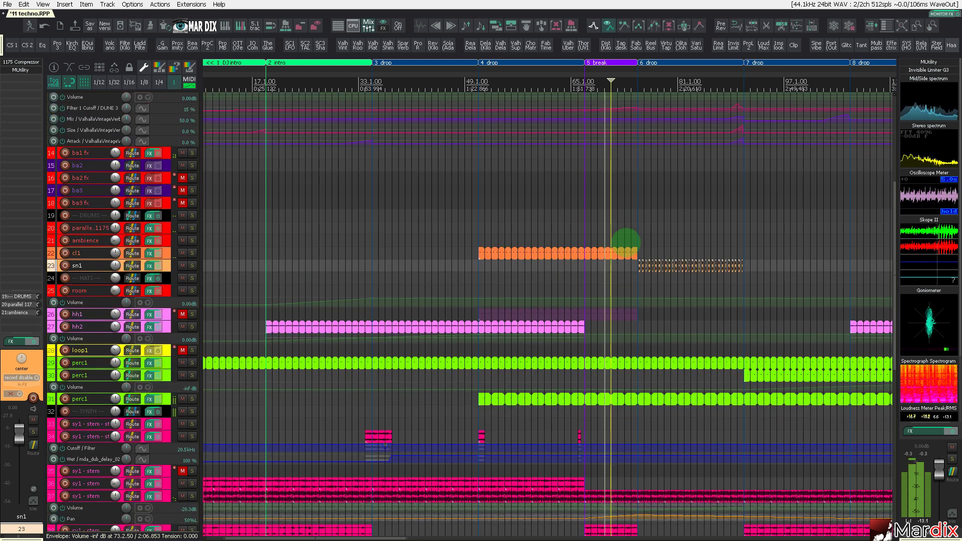
{"action": "scroll", "coordinate": [636, 209], "scroll_direction": "up", "scroll_amount": 3}
{"action": "left_click", "coordinate": [610, 213]}
{"action": "scroll", "coordinate": [614, 218], "scroll_direction": "down", "scroll_amount": 4}
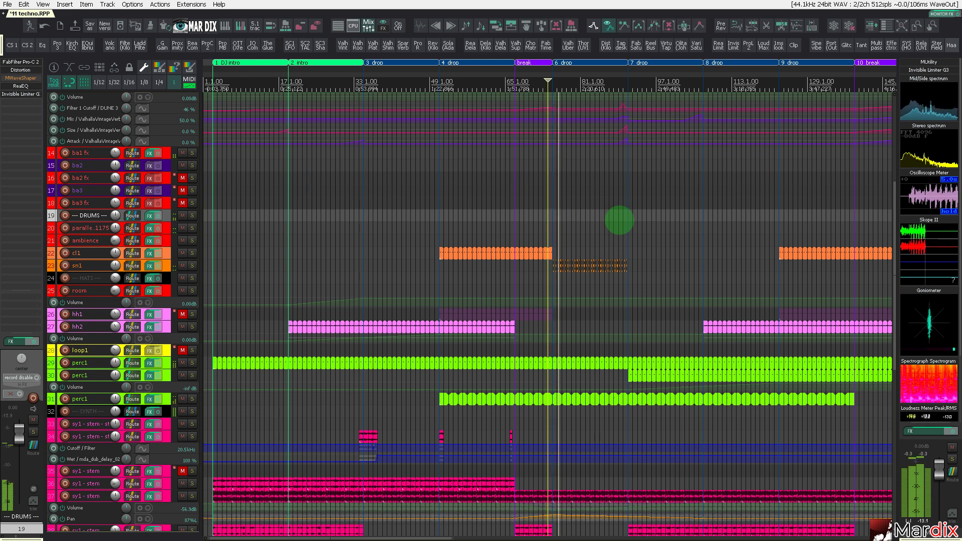
{"action": "left_click_drag", "start_coordinate": [615, 76], "coordinate": [528, 83]}
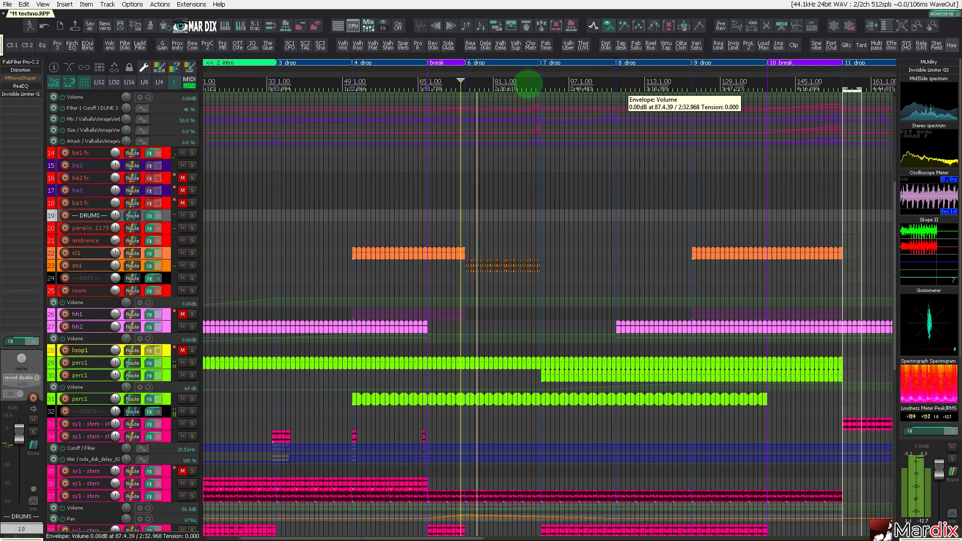
{"action": "left_click", "coordinate": [183, 266]}
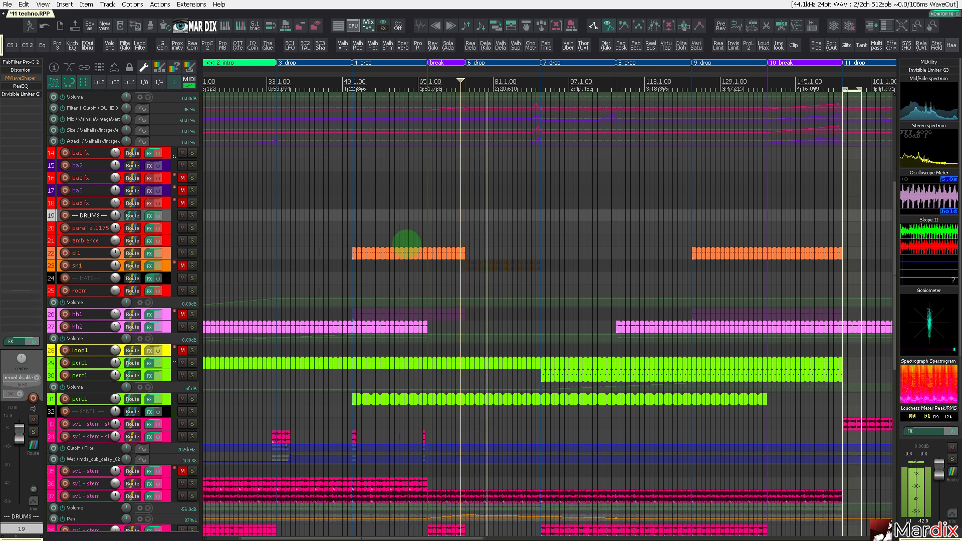
- Move the vox3 clips from the 3 drop to about bar 87 in the 6 drop, and mute the track again after auditioning it
{"action": "scroll", "coordinate": [406, 245], "scroll_direction": "up", "scroll_amount": 3}
{"action": "scroll", "coordinate": [653, 217], "scroll_direction": "down", "scroll_amount": 5}
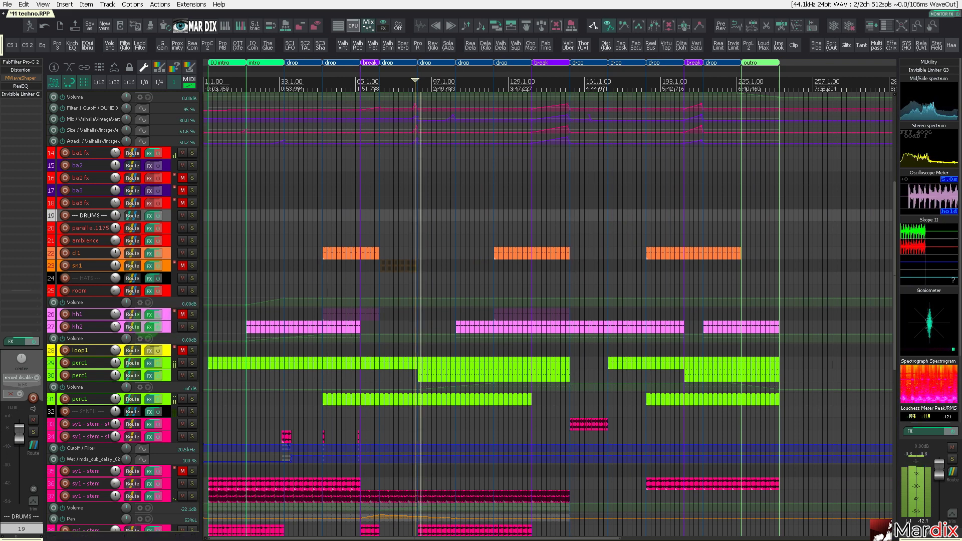
{"action": "scroll", "coordinate": [131, 325], "scroll_direction": "down", "scroll_amount": 5}
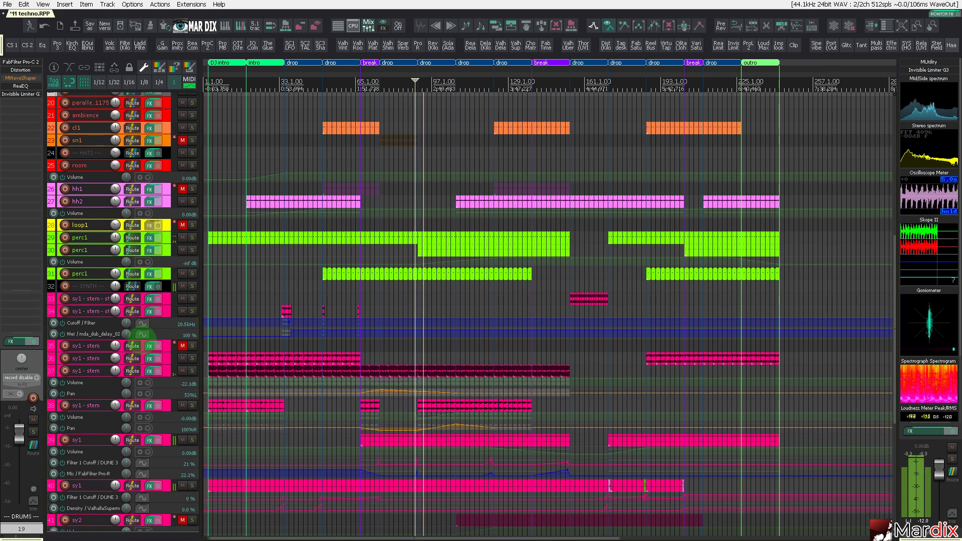
{"action": "scroll", "coordinate": [472, 312], "scroll_direction": "down", "scroll_amount": 9}
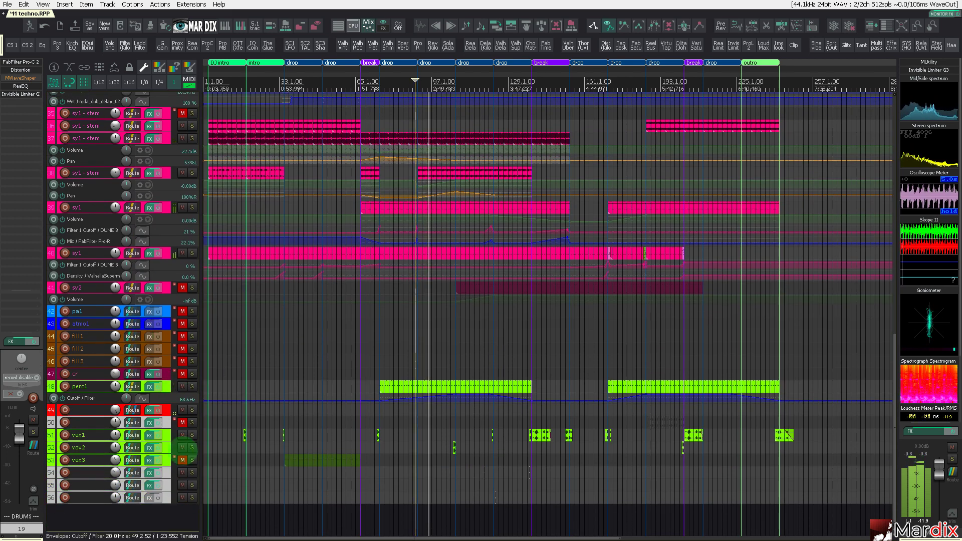
{"action": "left_click_drag", "start_coordinate": [303, 460], "coordinate": [427, 457]}
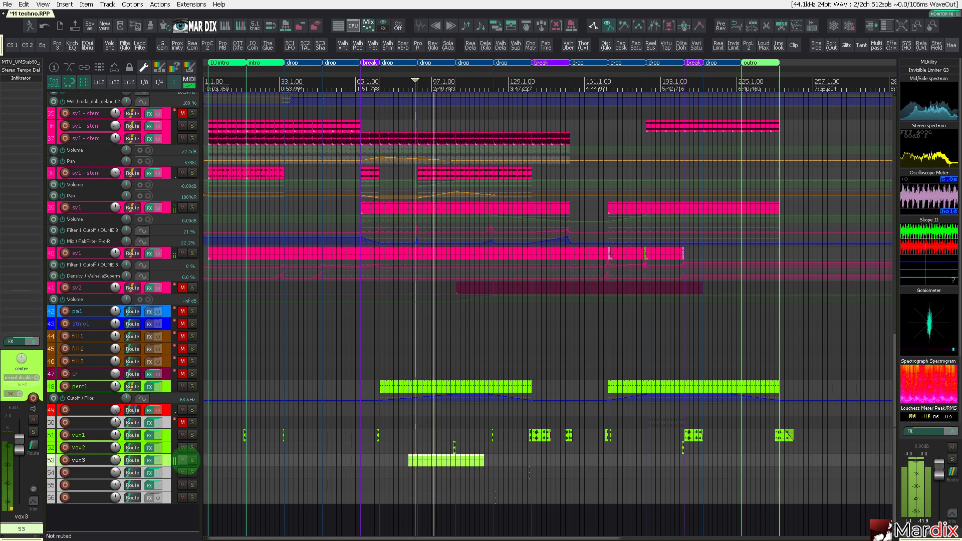
{"action": "left_click", "coordinate": [183, 460]}
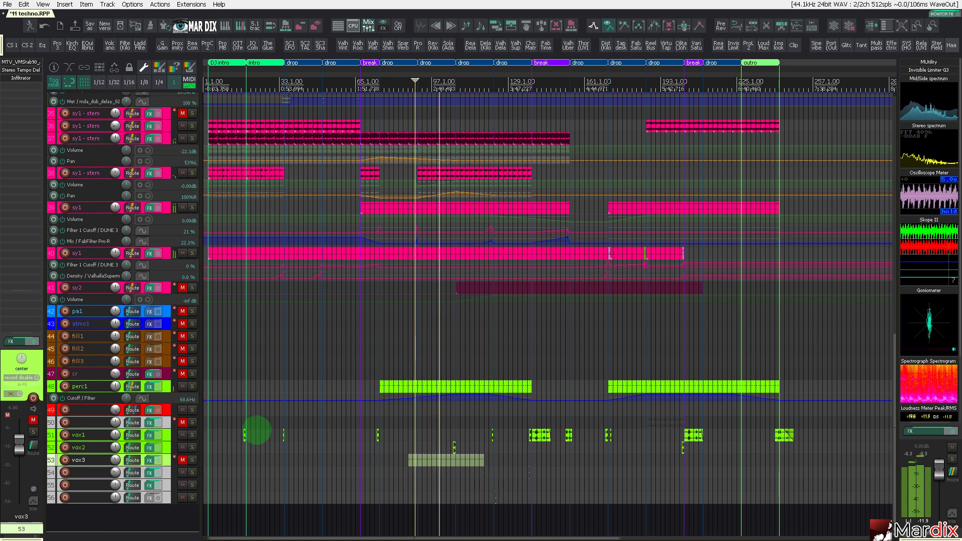
- Select and enlarge the unnamed track 50 above vox1 to inspect its Infiltrator and ReEQ chain across the whole arrangement
{"action": "scroll", "coordinate": [413, 418], "scroll_direction": "up", "scroll_amount": 3}
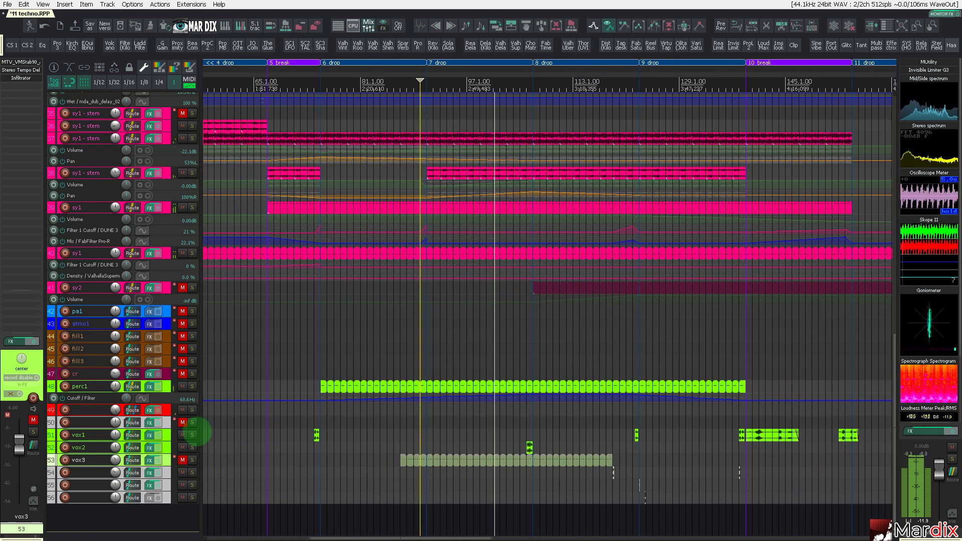
{"action": "left_click", "coordinate": [166, 423]}
{"action": "scroll", "coordinate": [251, 441], "scroll_direction": "up", "scroll_amount": 5}
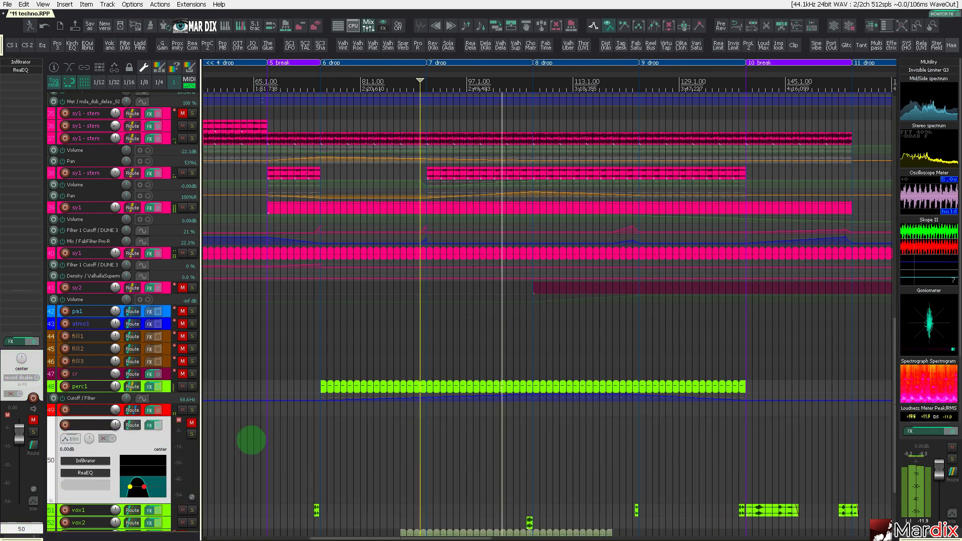
{"action": "scroll", "coordinate": [333, 429], "scroll_direction": "down", "scroll_amount": 3}
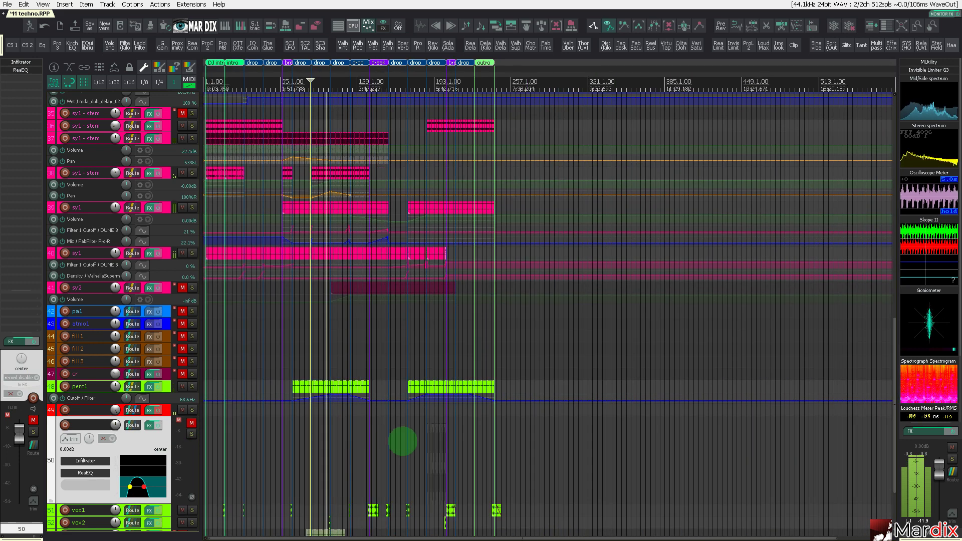
- Unmute the unnamed track 50 above vox1, play it from the start of the 13 drop, and mute it again
{"action": "left_click", "coordinate": [191, 424]}
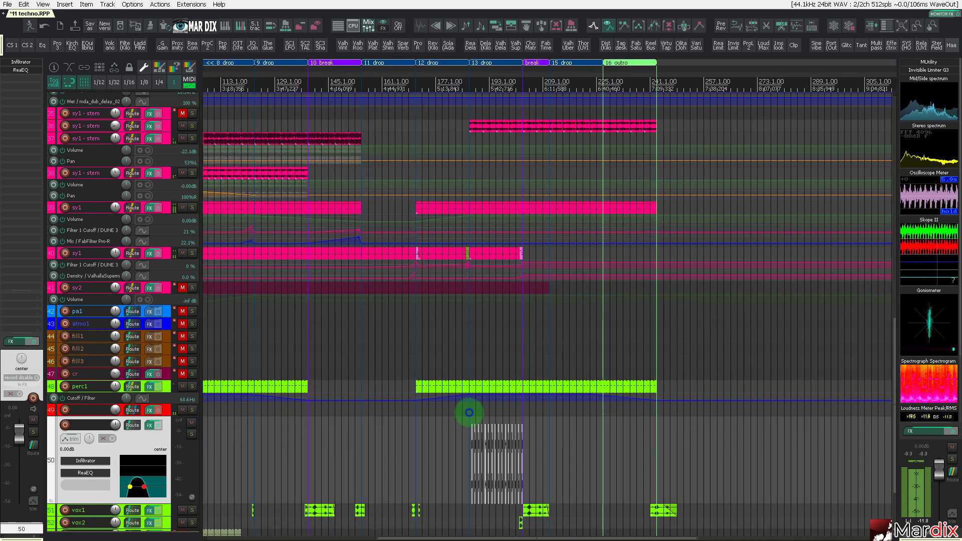
{"action": "left_click", "coordinate": [469, 413]}
{"action": "key", "text": "space"}
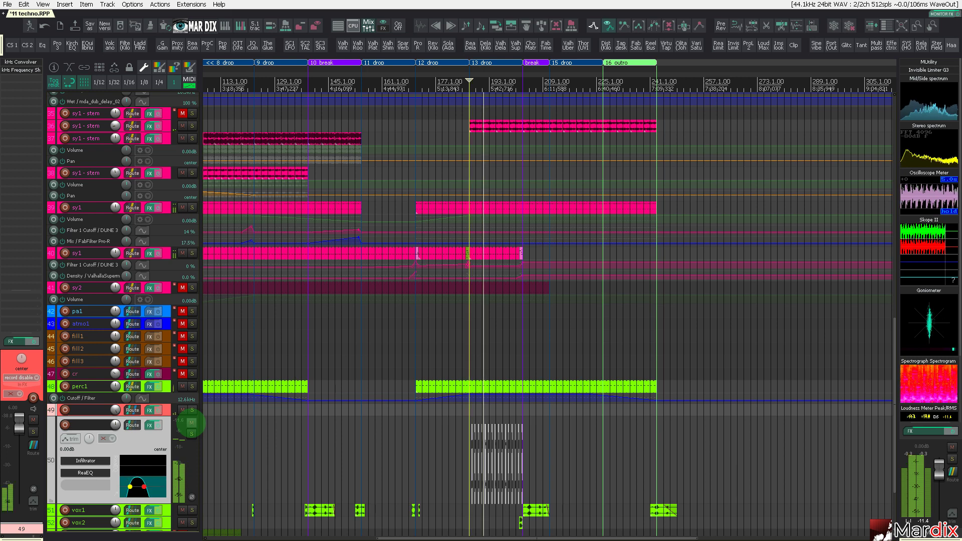
{"action": "left_click", "coordinate": [191, 424]}
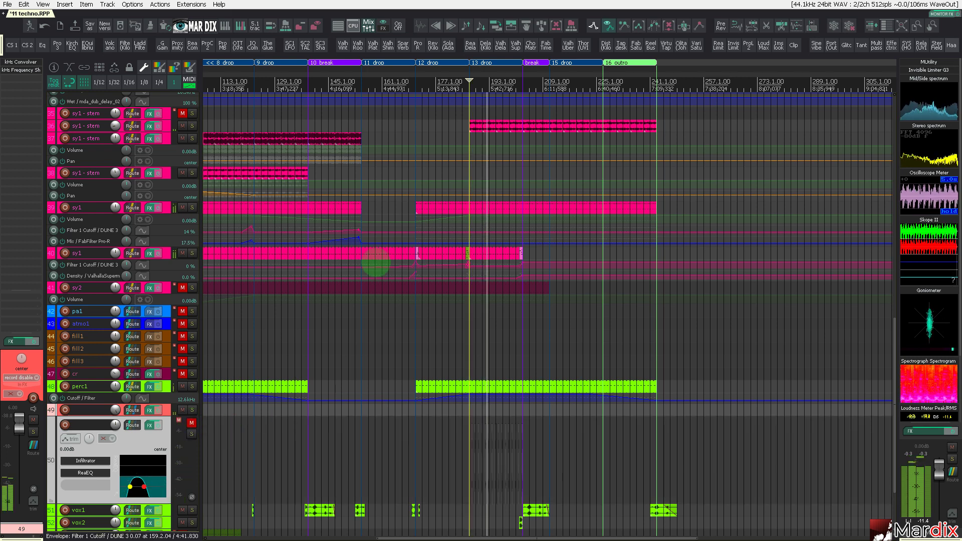
- Play from about bar 111 in the 8 drop and examine all the tracks through the 9 drop
{"action": "left_click_drag", "start_coordinate": [398, 79], "coordinate": [526, 83]}
{"action": "left_click", "coordinate": [390, 83]}
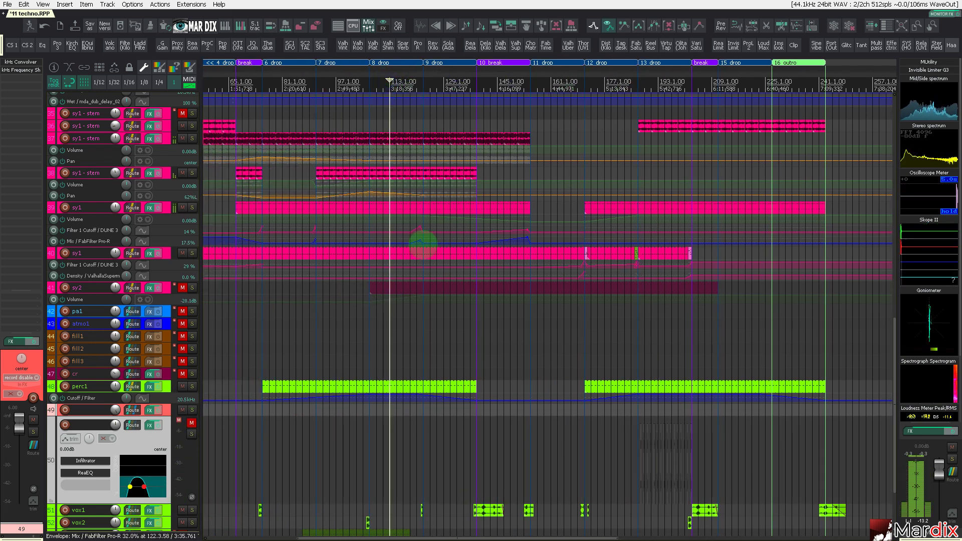
{"action": "key", "text": "ctrl+Page_Down"}
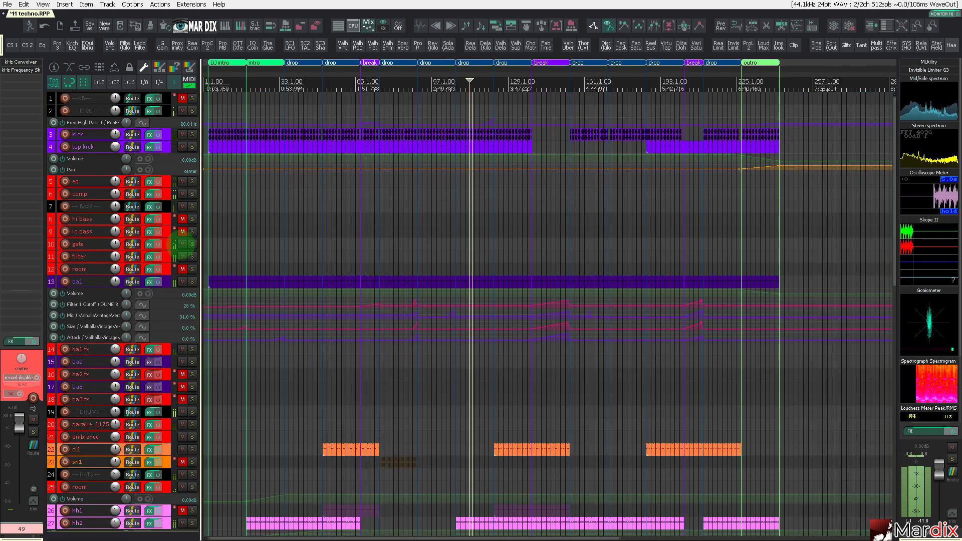
{"action": "key", "text": "F11"}
{"action": "key", "text": "F11"}
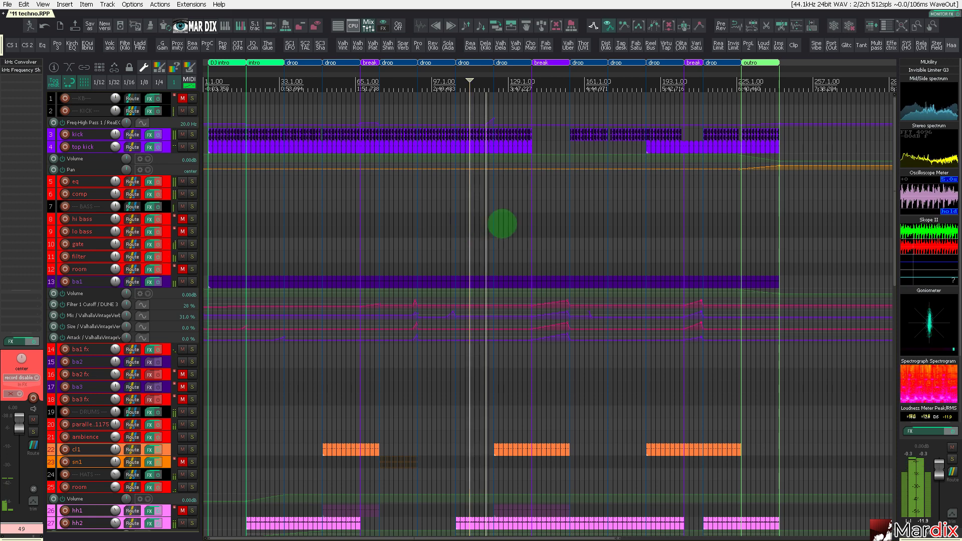
{"action": "scroll", "coordinate": [496, 220], "scroll_direction": "up", "scroll_amount": 5}
{"action": "scroll", "coordinate": [448, 223], "scroll_direction": "up", "scroll_amount": 1}
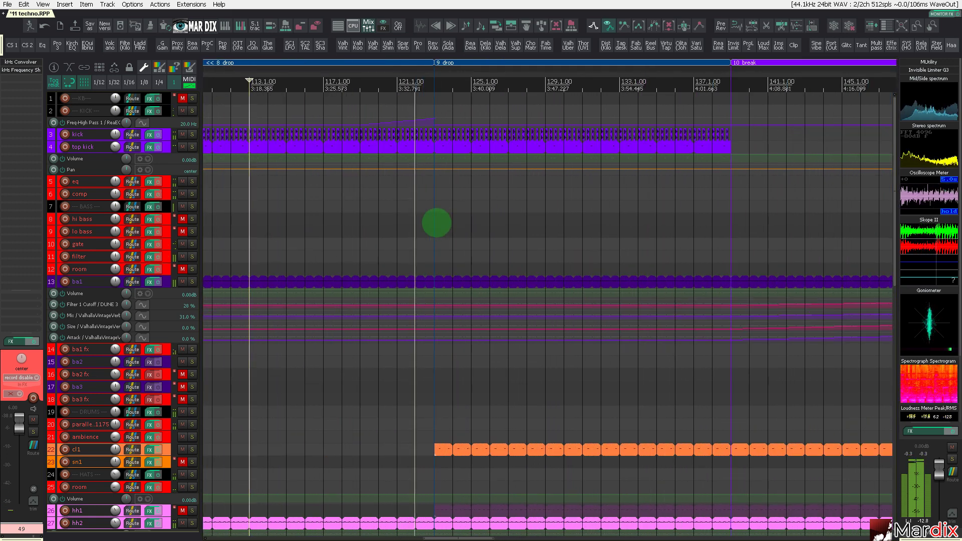
{"action": "scroll", "coordinate": [436, 231], "scroll_direction": "down", "scroll_amount": 1}
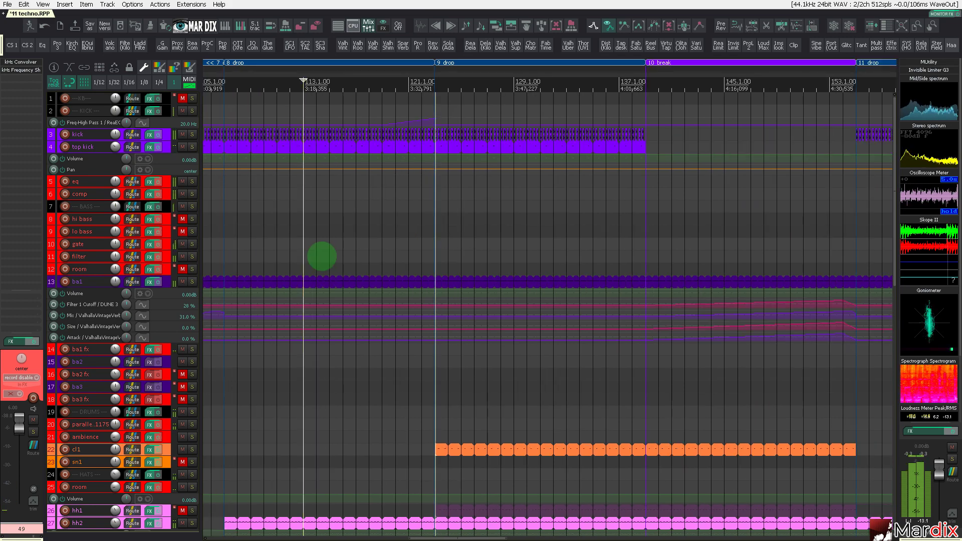
{"action": "scroll", "coordinate": [155, 307], "scroll_direction": "down", "scroll_amount": 3}
{"action": "scroll", "coordinate": [153, 313], "scroll_direction": "down", "scroll_amount": 10}
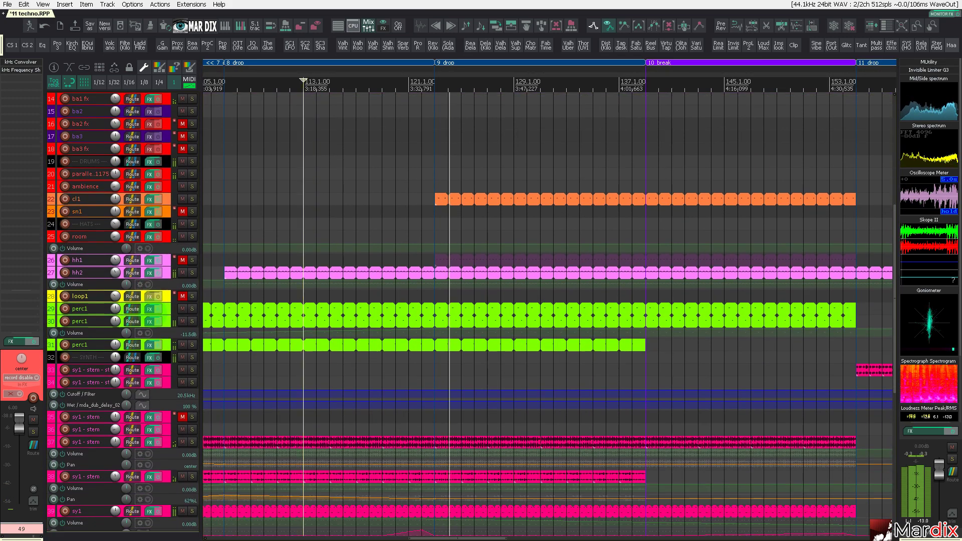
{"action": "scroll", "coordinate": [153, 318], "scroll_direction": "down", "scroll_amount": 3}
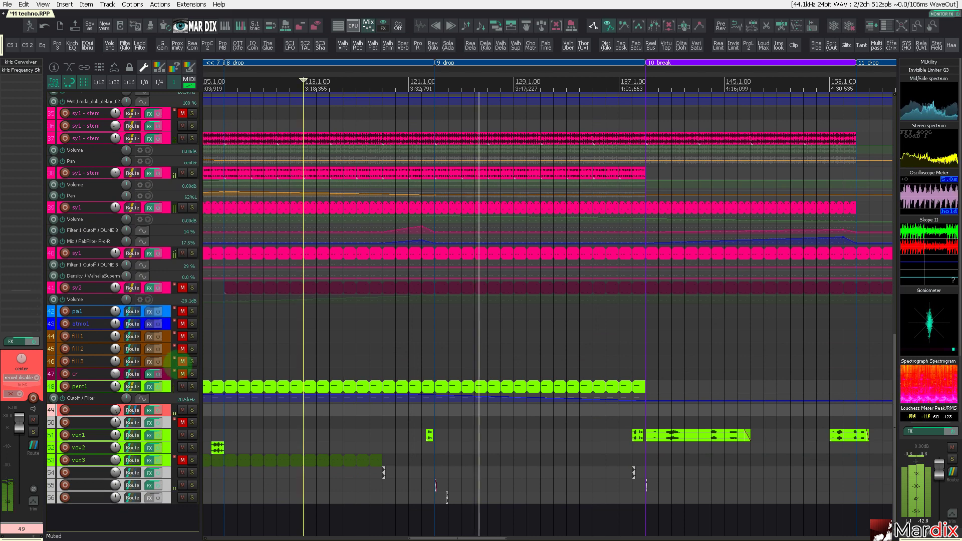
{"action": "scroll", "coordinate": [327, 305], "scroll_direction": "down", "scroll_amount": 2}
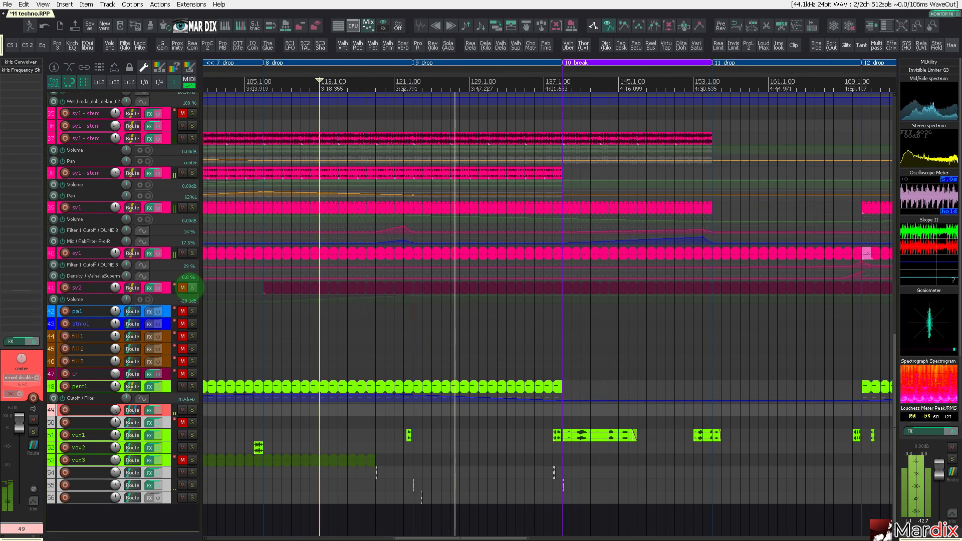
- Unmute the sy2 track, enlarge it, and audition it from the end of the 9 drop into the 10 break
{"action": "left_click", "coordinate": [183, 288]}
{"action": "left_click", "coordinate": [168, 286]}
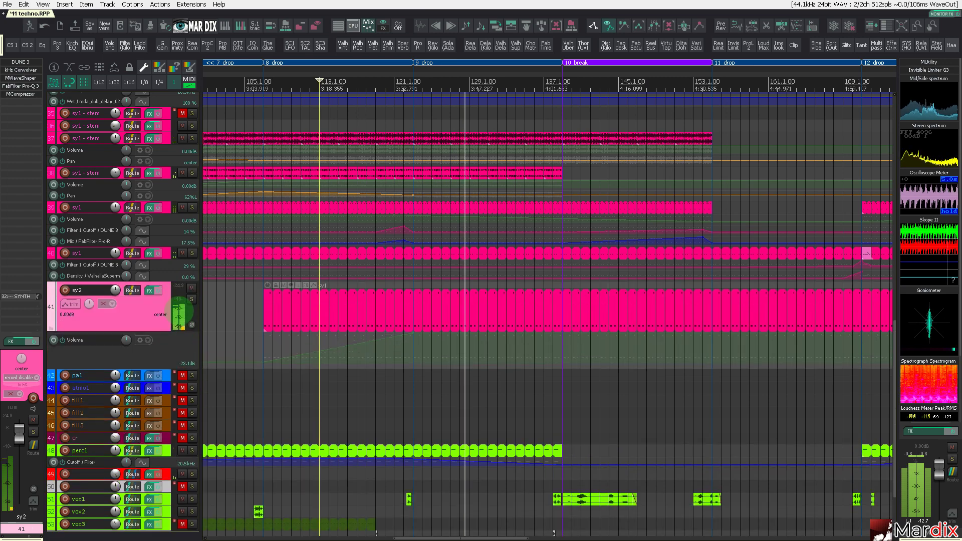
{"action": "scroll", "coordinate": [551, 371], "scroll_direction": "up", "scroll_amount": 3}
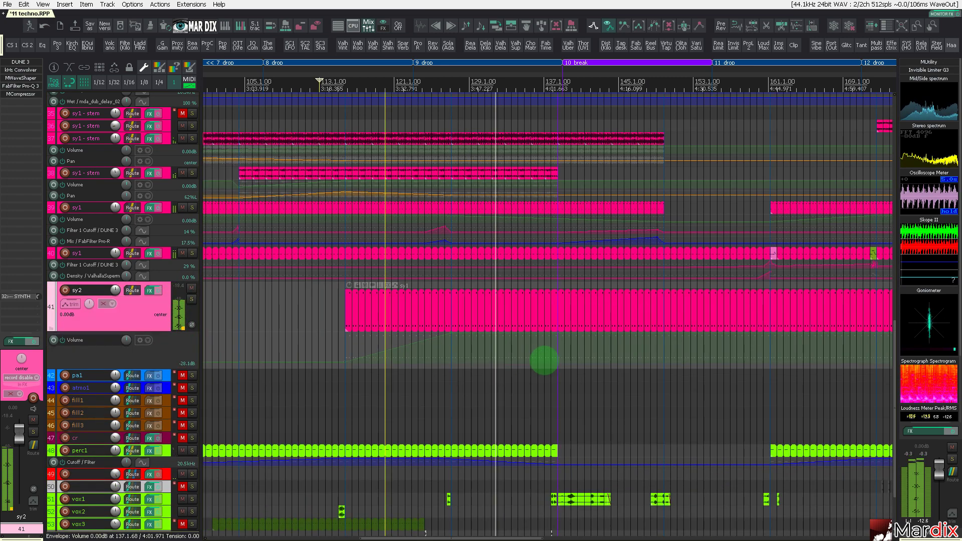
{"action": "scroll", "coordinate": [546, 350], "scroll_direction": "down", "scroll_amount": 10}
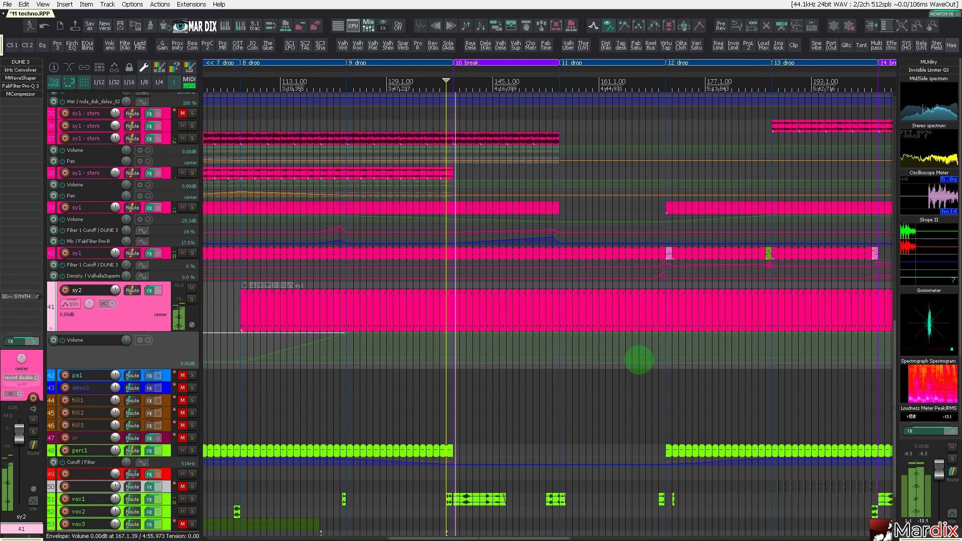
{"action": "scroll", "coordinate": [639, 354], "scroll_direction": "up", "scroll_amount": 5}
{"action": "scroll", "coordinate": [609, 73], "scroll_direction": "right", "scroll_amount": 5}
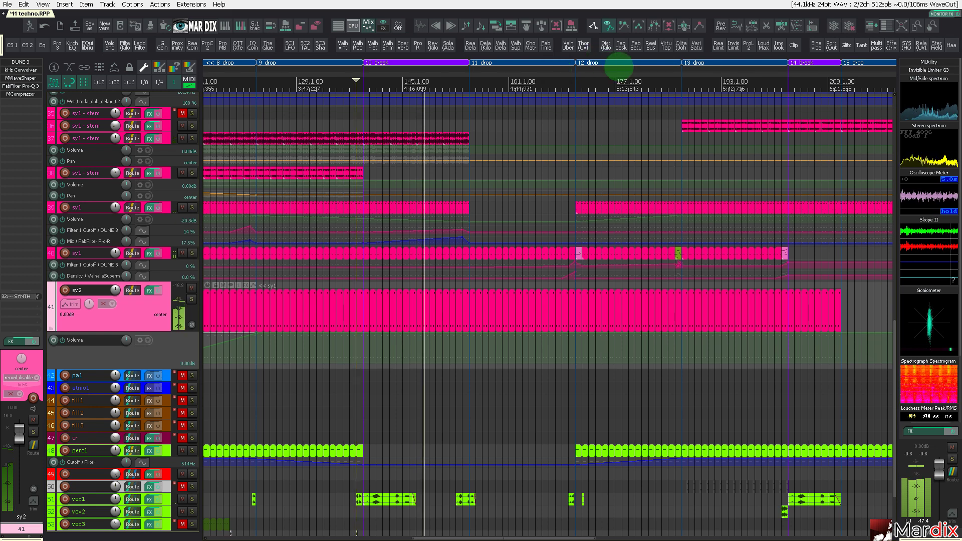
- Play from just before the 11 drop, solo the sy1 stem track 33 briefly, and mute it
{"action": "left_click", "coordinate": [460, 86]}
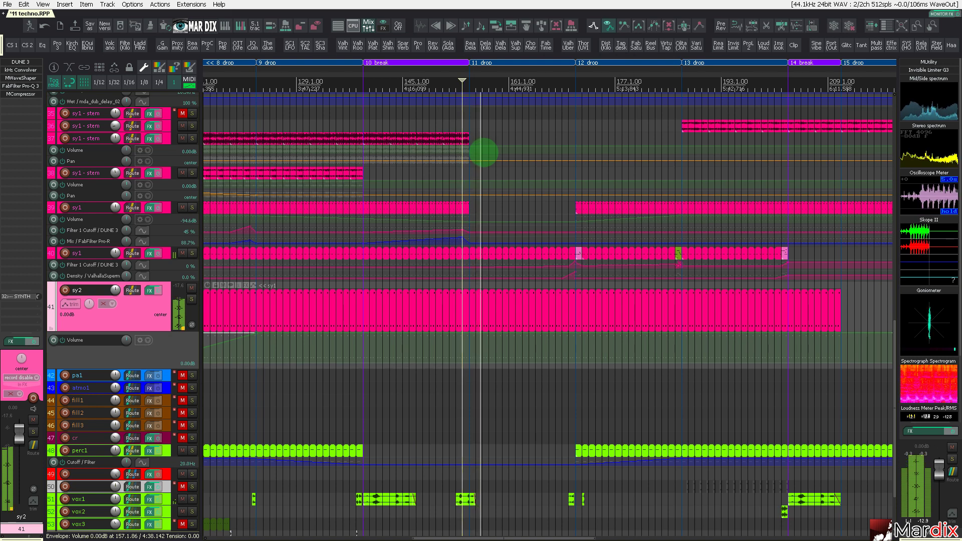
{"action": "scroll", "coordinate": [180, 198], "scroll_direction": "up", "scroll_amount": 5}
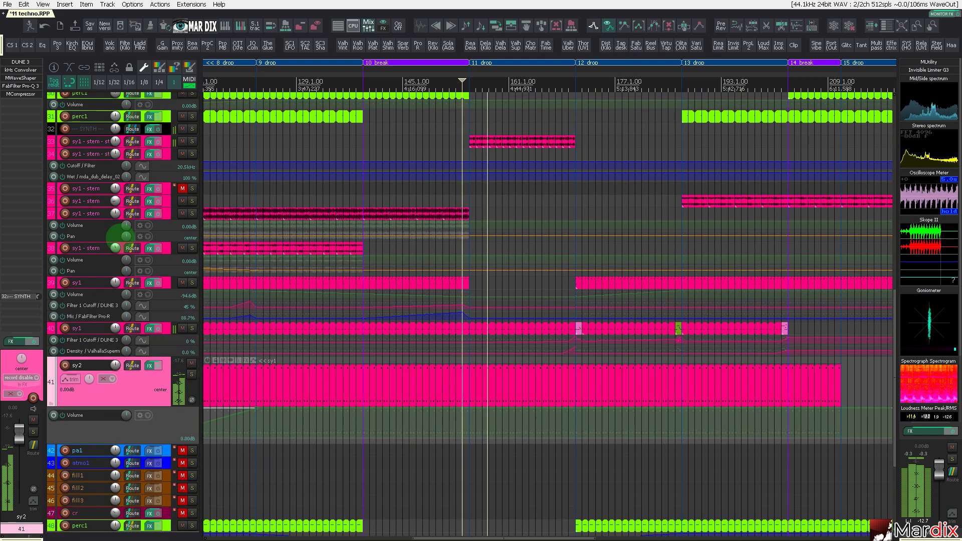
{"action": "left_click", "coordinate": [192, 191]}
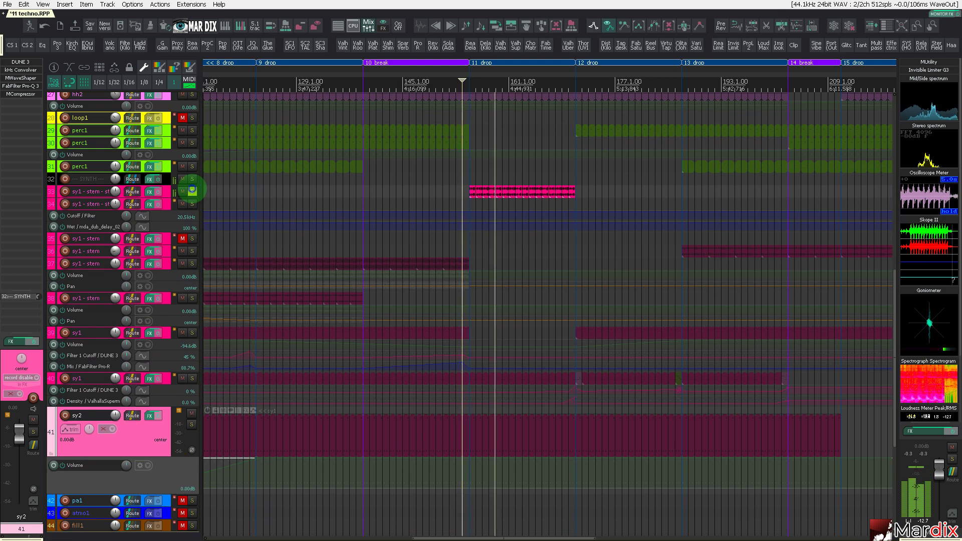
{"action": "left_click", "coordinate": [192, 191]}
{"action": "left_click", "coordinate": [182, 191]}
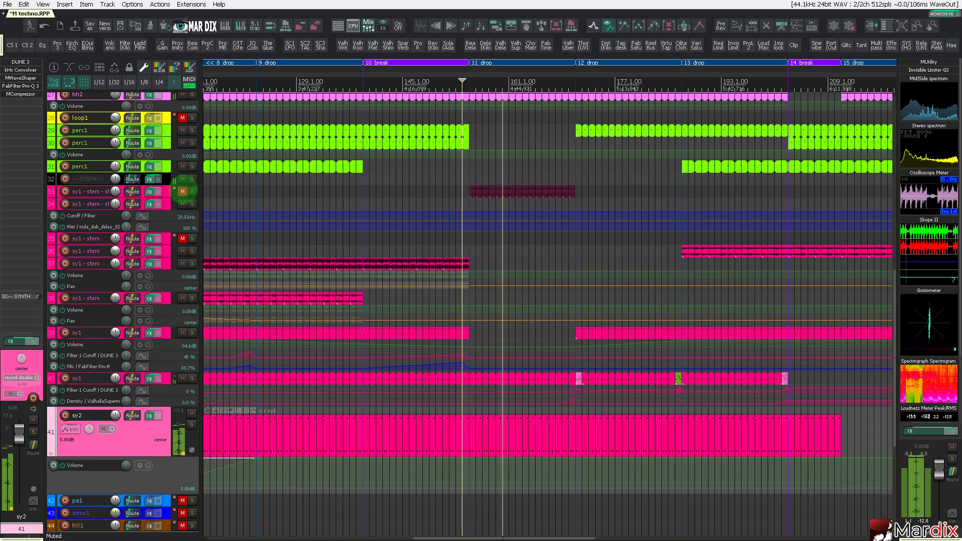
- Audition the sy2 track in solo during the 11 drop, and release the solo
{"action": "scroll", "coordinate": [182, 191], "scroll_direction": "down", "scroll_amount": 5}
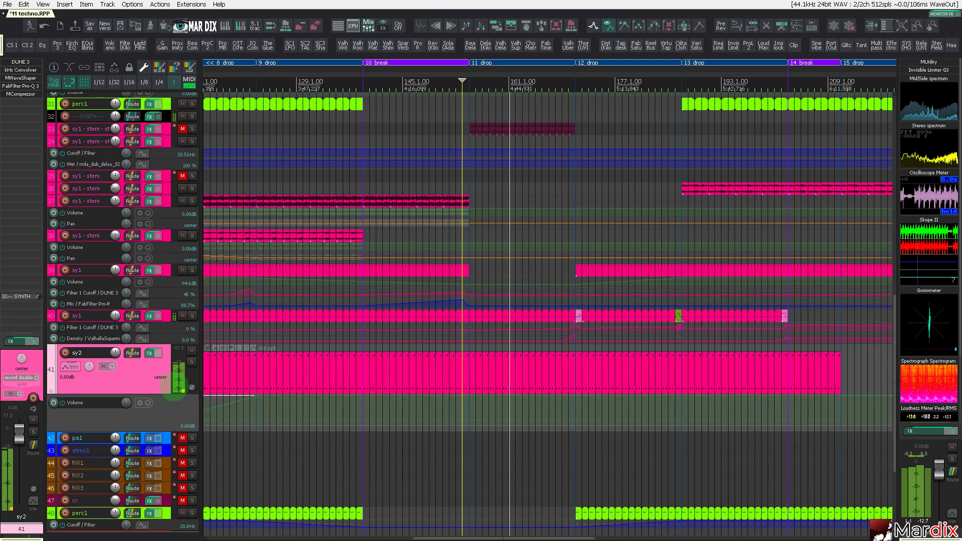
{"action": "left_click", "coordinate": [192, 362]}
{"action": "left_click", "coordinate": [192, 362]}
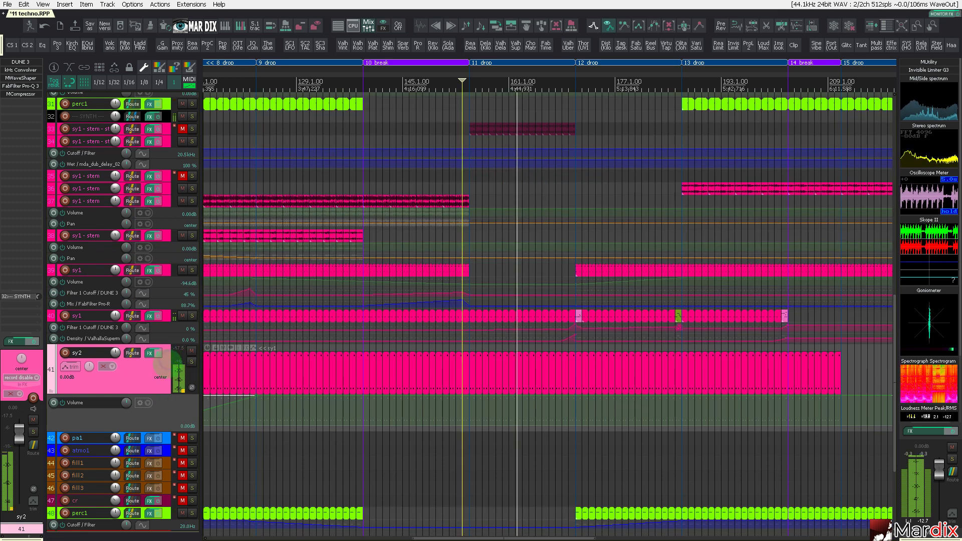
- Show an automation envelope for the Filter 1 Cutoff of sy2's DUNE 3 synth, and close the plugin window
{"action": "scroll", "coordinate": [166, 371], "scroll_direction": "up", "scroll_amount": 2}
{"action": "left_click", "coordinate": [88, 390]}
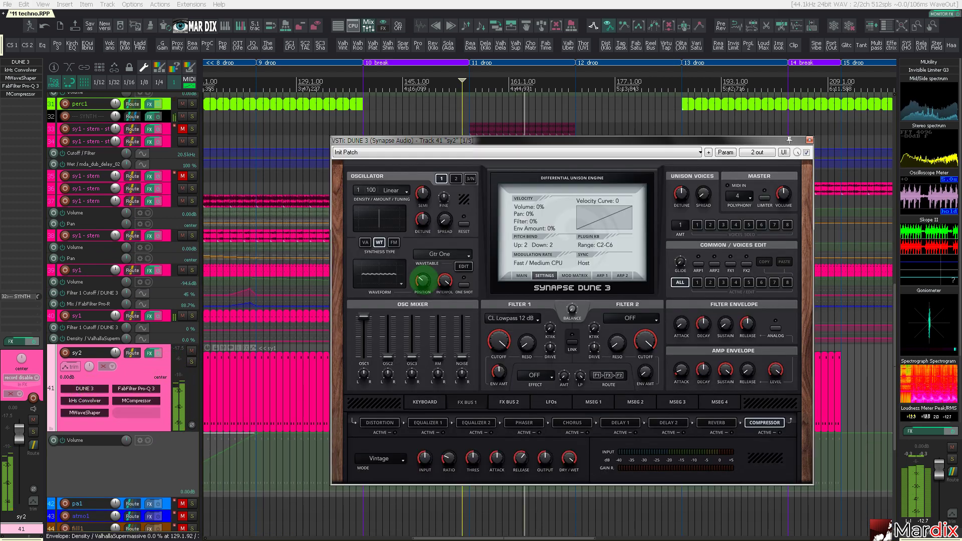
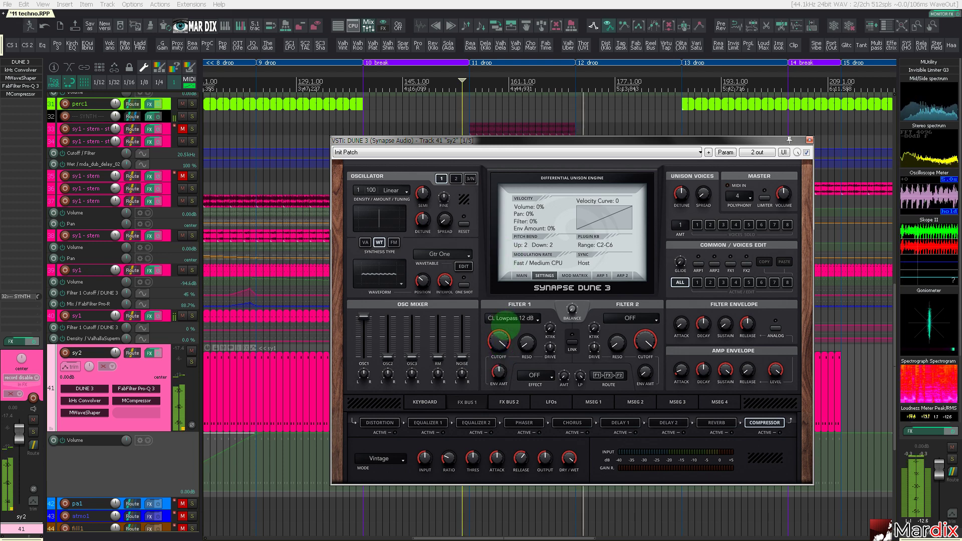
{"action": "key", "text": "e"}
{"action": "key", "text": "Escape"}
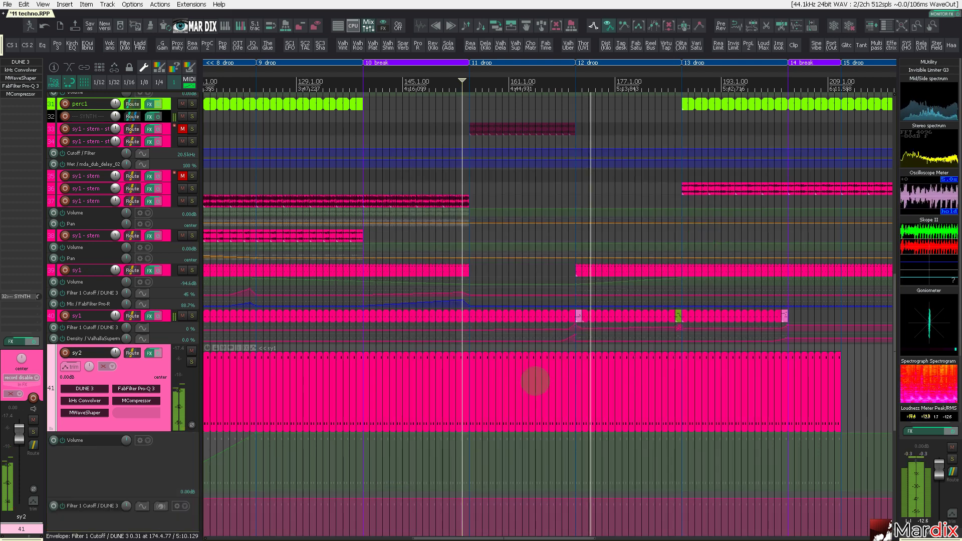
- Automate sy2's Filter 1 Cutoff to fall from the start of the 10 break to about 0.21 at bar 155
{"action": "scroll", "coordinate": [408, 344], "scroll_direction": "down", "scroll_amount": 5}
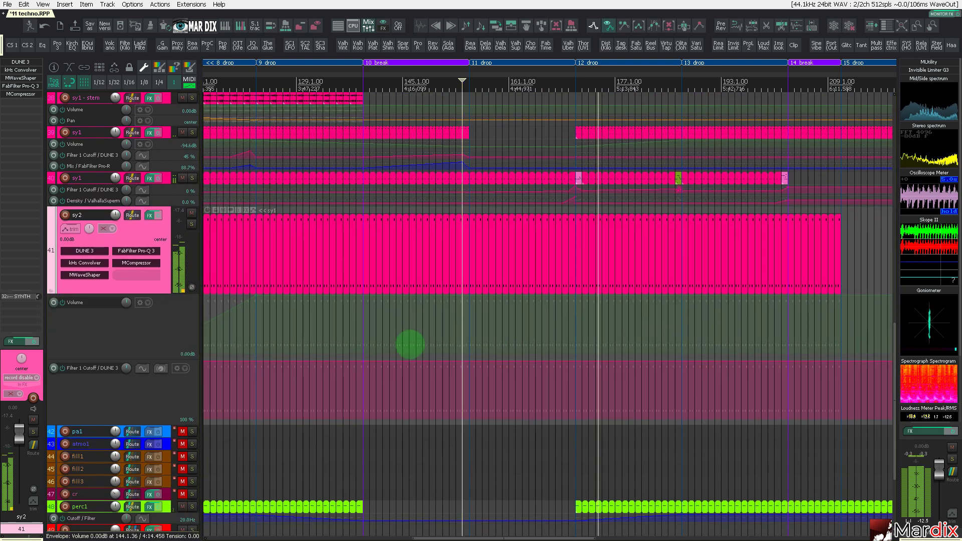
{"action": "scroll", "coordinate": [408, 344], "scroll_direction": "up", "scroll_amount": 4}
{"action": "left_click", "coordinate": [456, 376]}
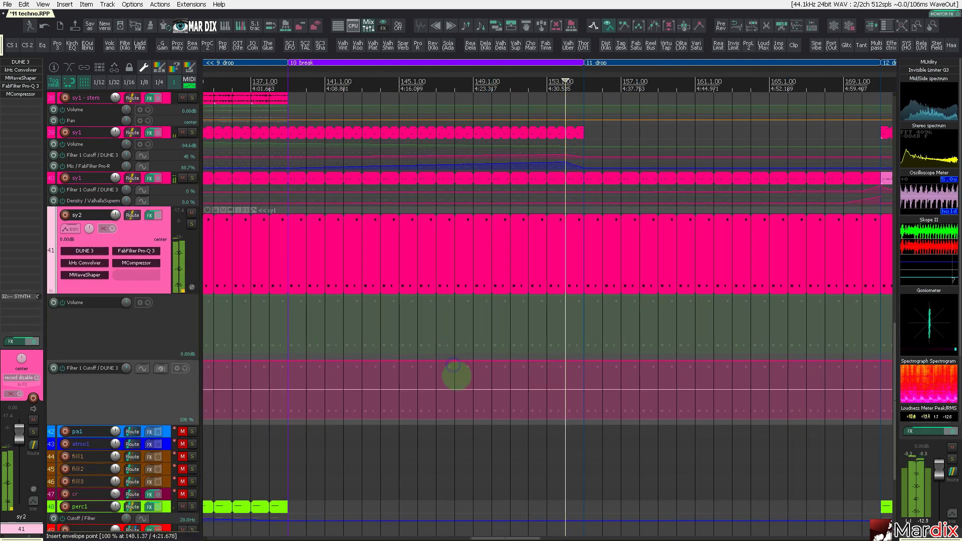
{"action": "left_click_drag", "start_coordinate": [455, 364], "coordinate": [289, 326]}
{"action": "left_click", "coordinate": [290, 378]}
{"action": "key", "text": "space"}
{"action": "left_click", "coordinate": [583, 396]}
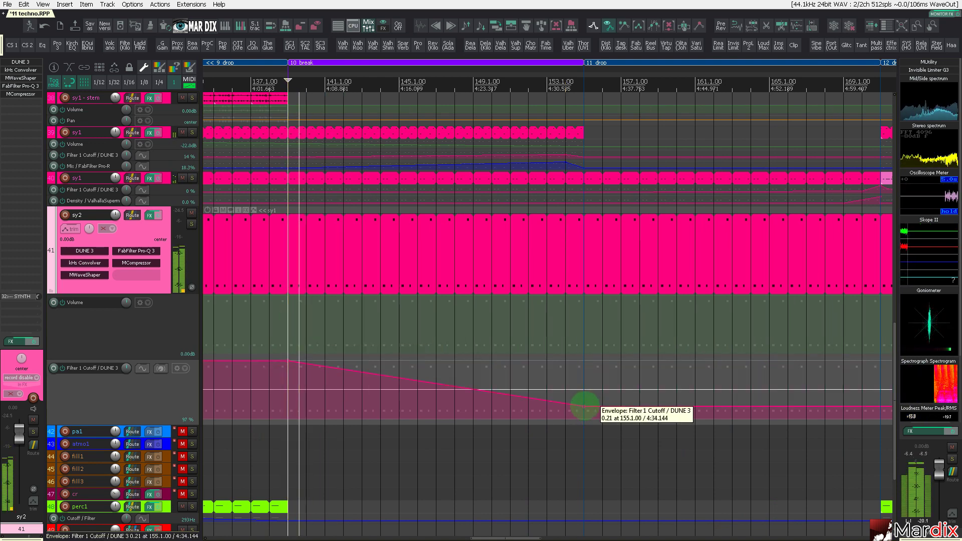
- Play from about bar 153 and set sy2's cutoff envelope point at the start of the 11 drop to about 0.33
{"action": "left_click", "coordinate": [545, 394]}
{"action": "scroll", "coordinate": [544, 388], "scroll_direction": "down", "scroll_amount": 3}
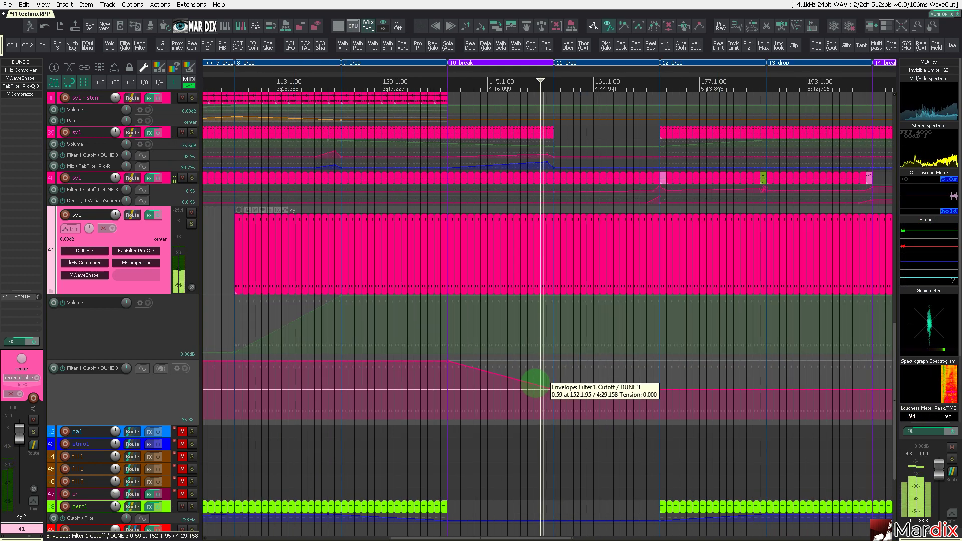
{"action": "scroll", "coordinate": [573, 346], "scroll_direction": "down", "scroll_amount": 2}
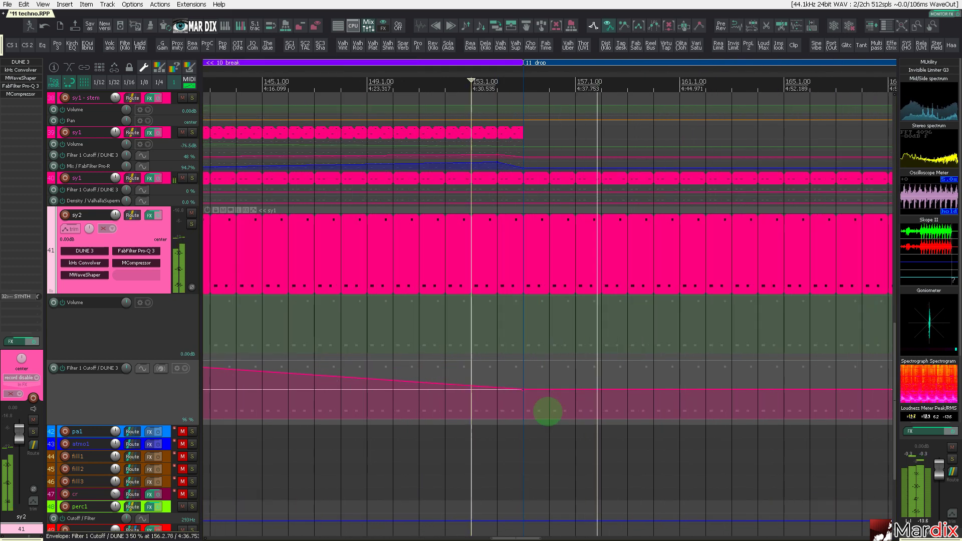
{"action": "scroll", "coordinate": [551, 394], "scroll_direction": "up", "scroll_amount": 6}
{"action": "left_click_drag", "start_coordinate": [524, 394], "coordinate": [521, 399]}
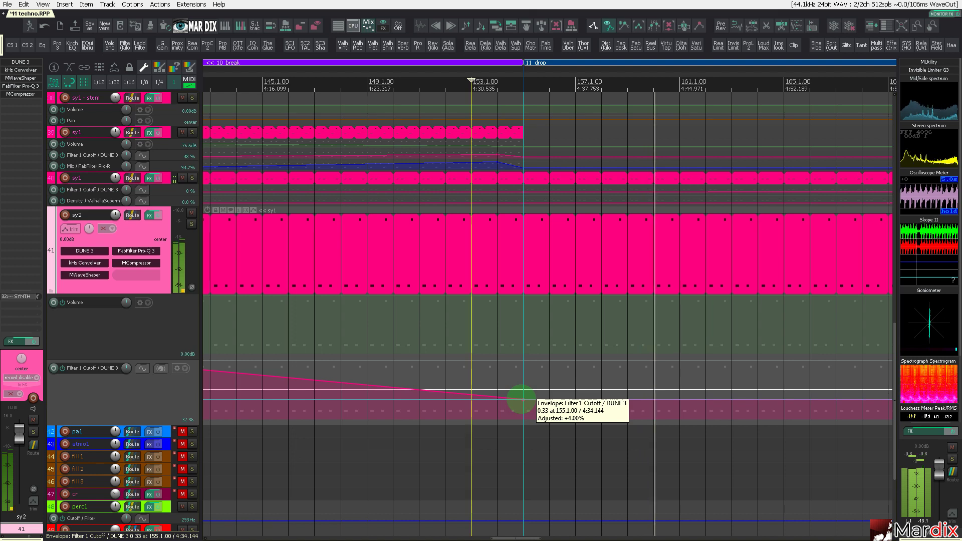
- Compare sy1 track 40 with sy2 in the 11 drop by soloing each and temporarily muting sy1
{"action": "scroll", "coordinate": [516, 394], "scroll_direction": "down", "scroll_amount": 4}
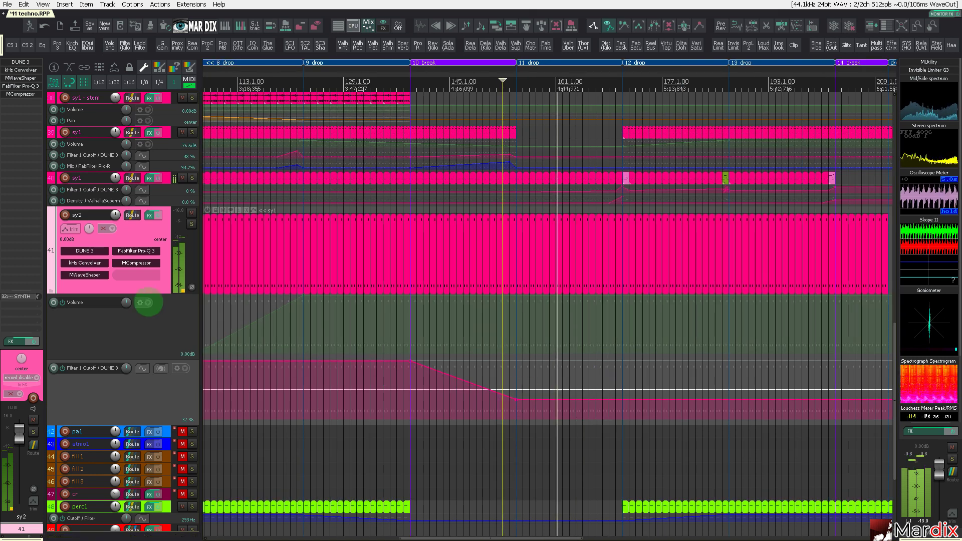
{"action": "scroll", "coordinate": [148, 302], "scroll_direction": "up", "scroll_amount": 1}
{"action": "left_click", "coordinate": [192, 215]}
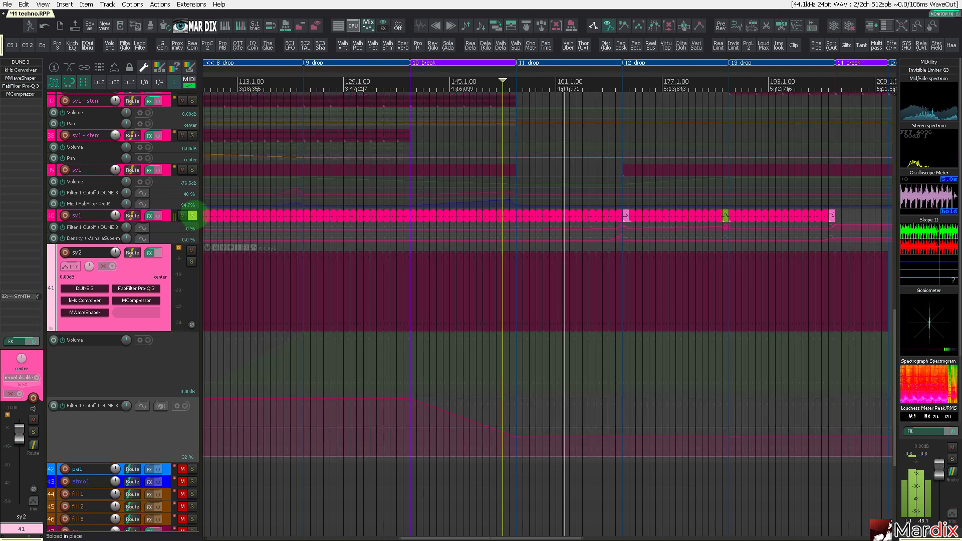
{"action": "left_click", "coordinate": [192, 216]}
{"action": "left_click", "coordinate": [182, 216]}
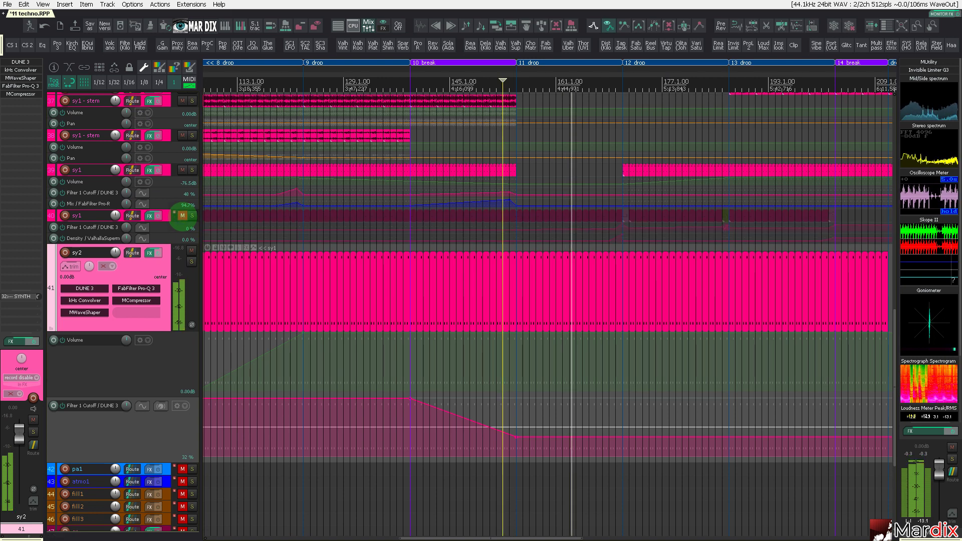
{"action": "left_click", "coordinate": [191, 261]}
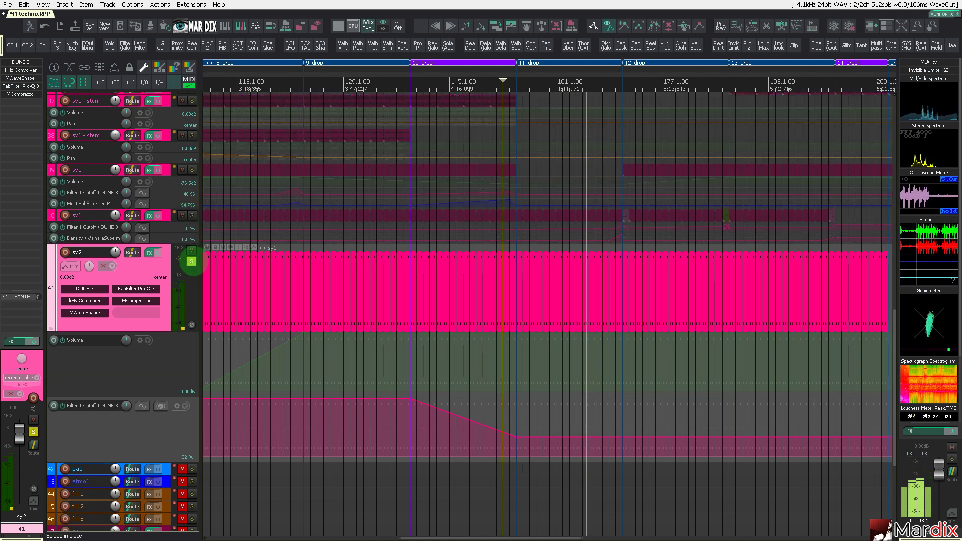
{"action": "left_click", "coordinate": [191, 261]}
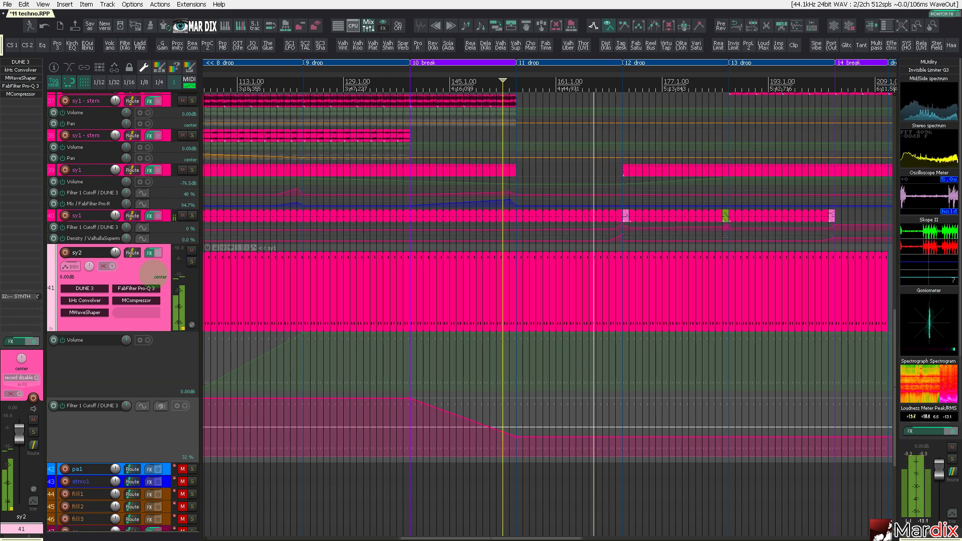
- Add the Infiltrator plugin to the end of sy2's effect chain and move its window aside
{"action": "scroll", "coordinate": [153, 273], "scroll_direction": "down", "scroll_amount": 1}
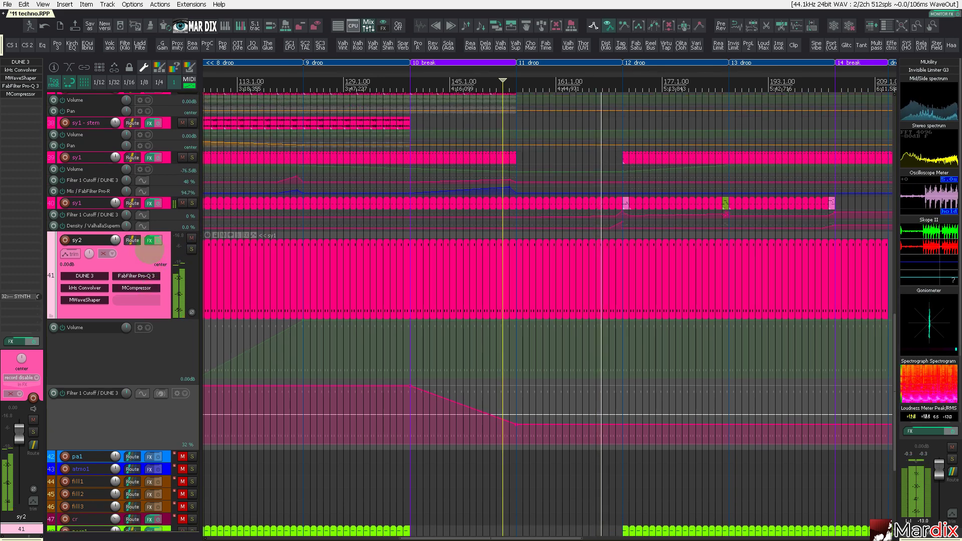
{"action": "right_click", "coordinate": [149, 241]}
{"action": "mouse_move", "coordinate": [181, 336]}
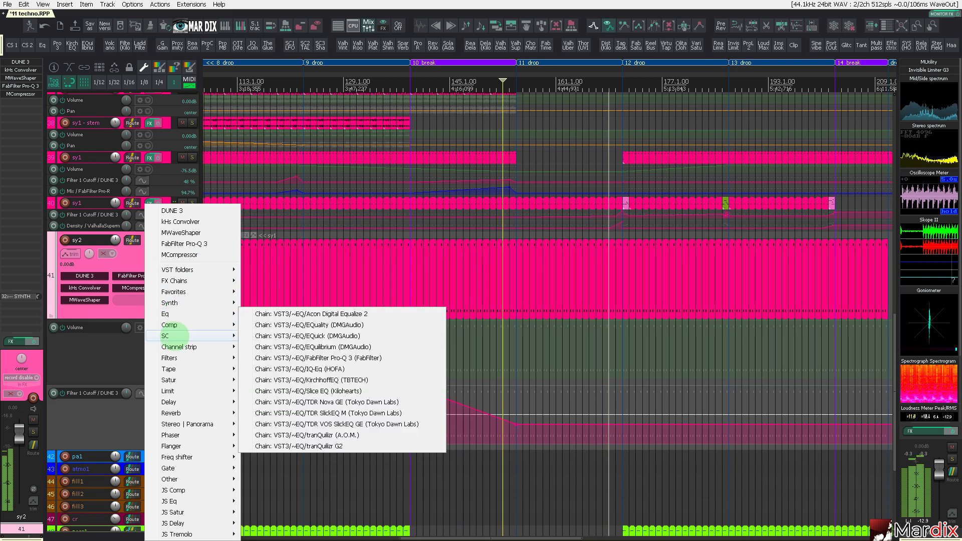
{"action": "left_click", "coordinate": [302, 346]}
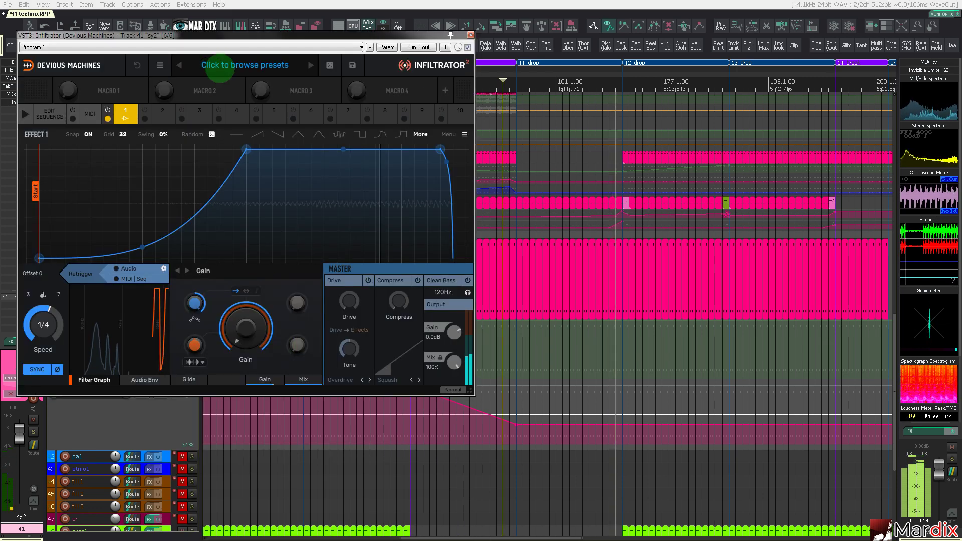
{"action": "left_click_drag", "start_coordinate": [234, 39], "coordinate": [398, 109]}
- Straighten the rising curve segment of Infiltrator's Gain effect on sy2, and close the plugin window
{"action": "left_click", "coordinate": [320, 130]}
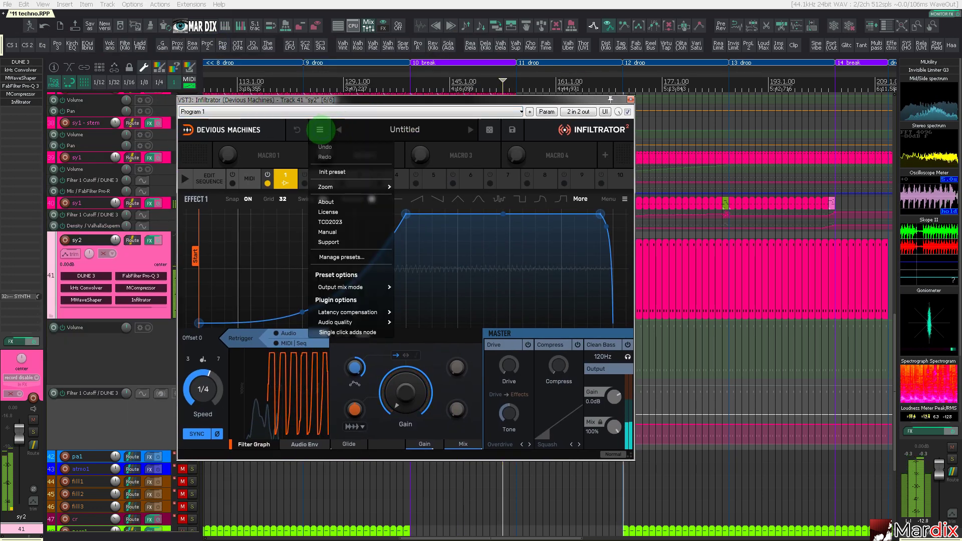
{"action": "mouse_move", "coordinate": [353, 320]}
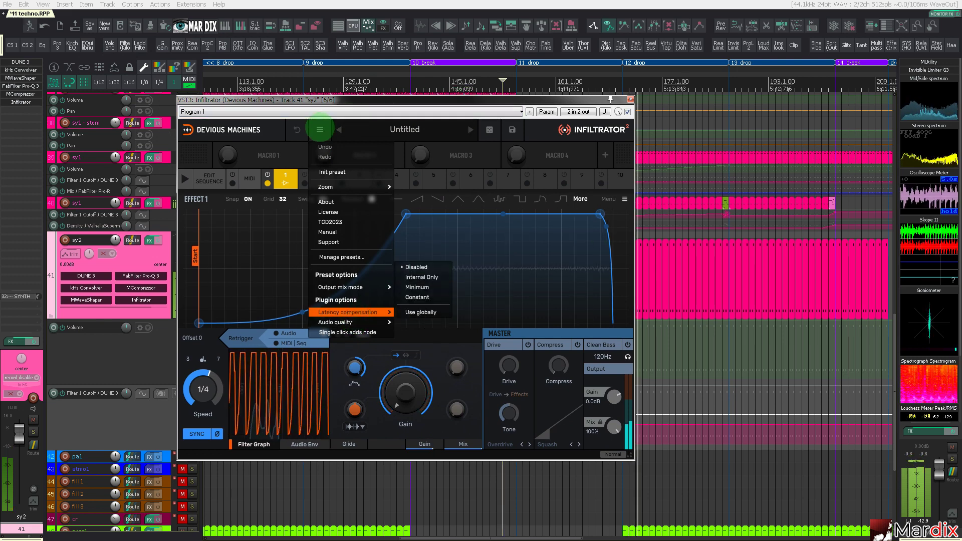
{"action": "left_click", "coordinate": [283, 151]}
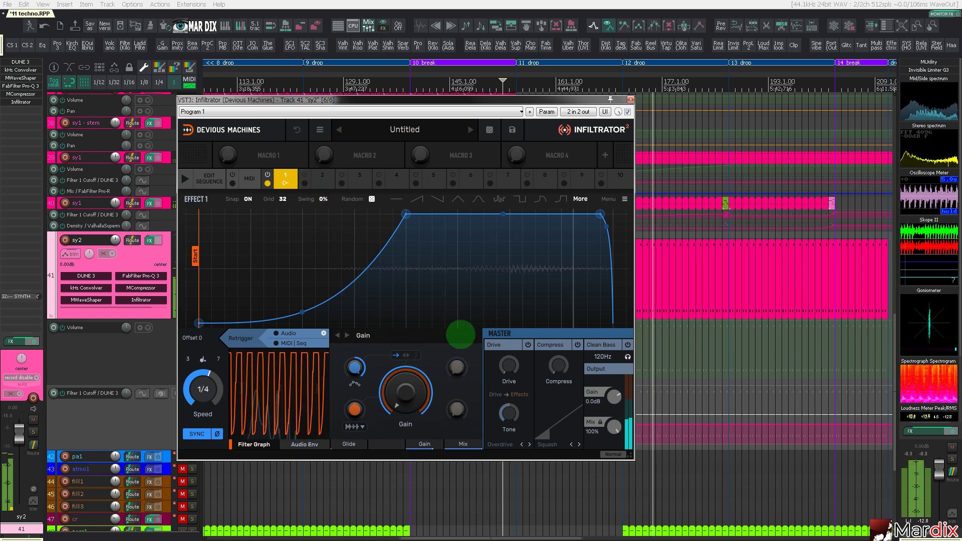
{"action": "left_click_drag", "start_coordinate": [302, 312], "coordinate": [302, 288]}
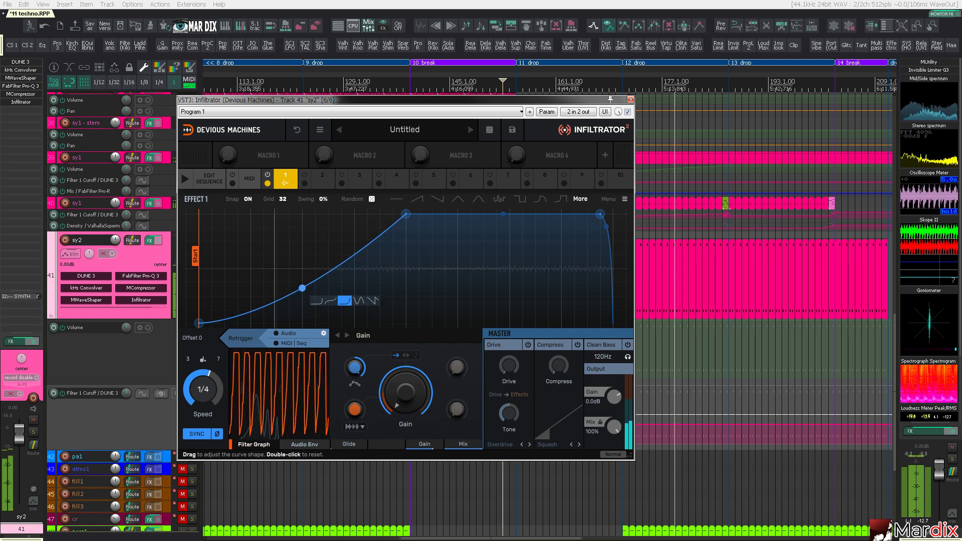
{"action": "left_click", "coordinate": [631, 99]}
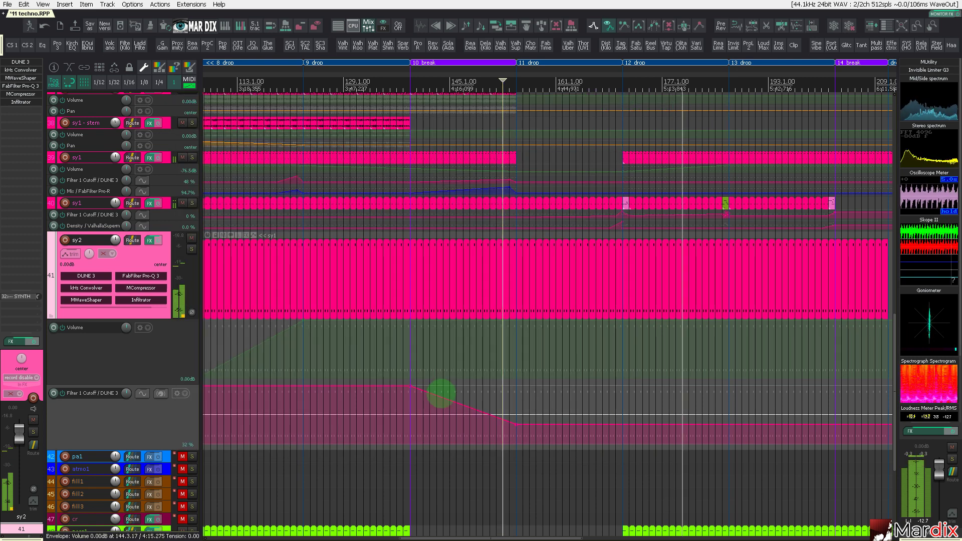
- Automate sy2's Filter 1 Cutoff to rise from the start of the 11 drop to the envelope's maximum at the 12 drop
{"action": "left_click", "coordinate": [436, 414]}
{"action": "left_click", "coordinate": [509, 401]}
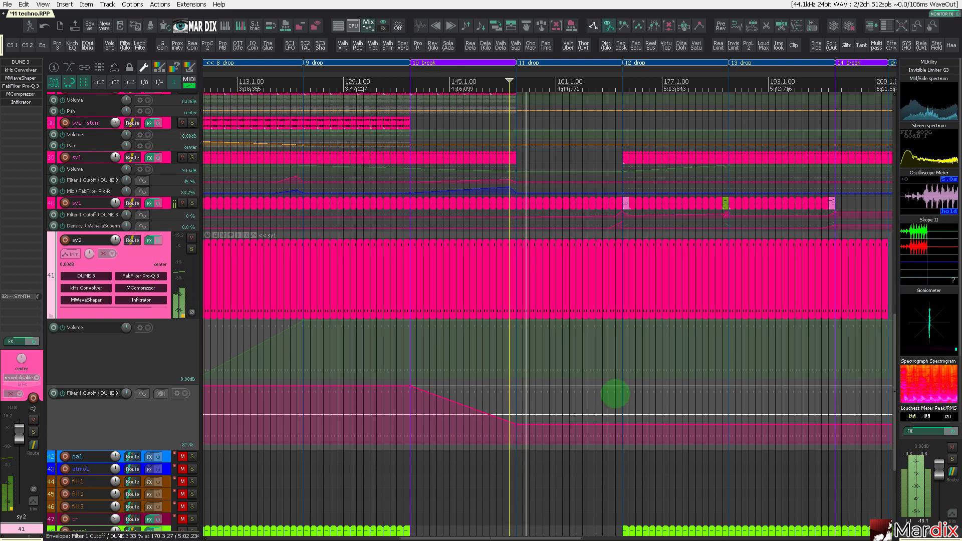
{"action": "scroll", "coordinate": [601, 391], "scroll_direction": "up", "scroll_amount": 3}
{"action": "left_click_drag", "start_coordinate": [656, 411], "coordinate": [660, 317]}
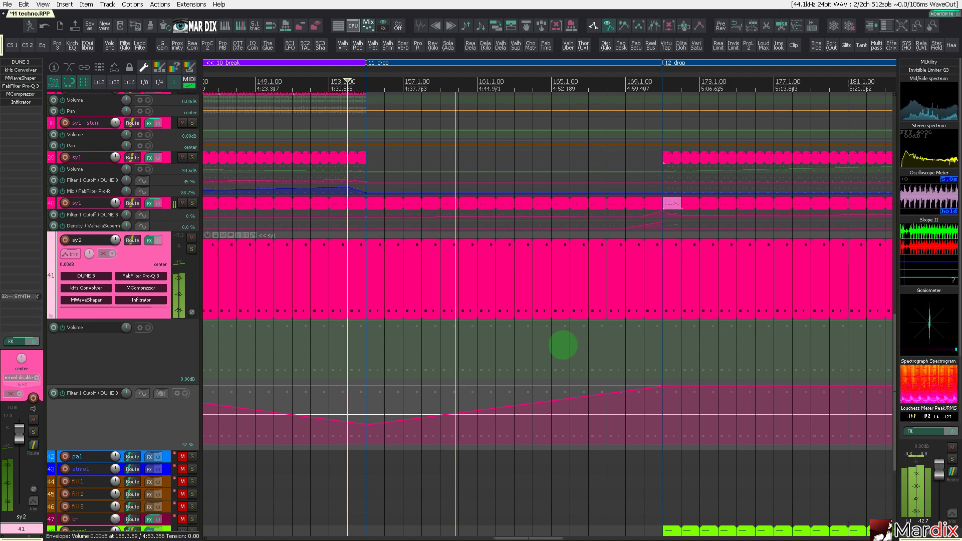
{"action": "scroll", "coordinate": [543, 331], "scroll_direction": "down", "scroll_amount": 2}
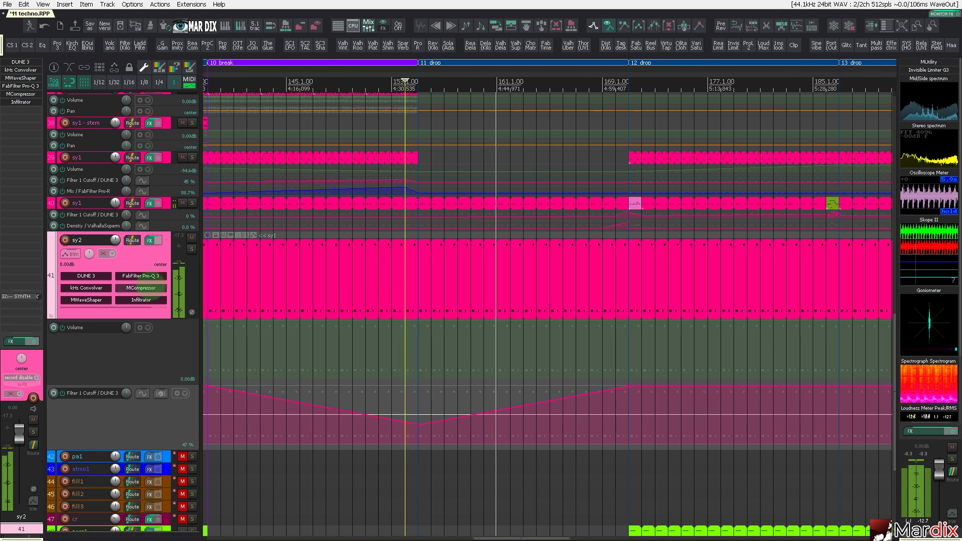
- Compare sy2 with Infiltrator bypassed and active, and look through the track's effect chain, ending on kHs Convolver
{"action": "left_click", "coordinate": [143, 299], "text": "shift"}
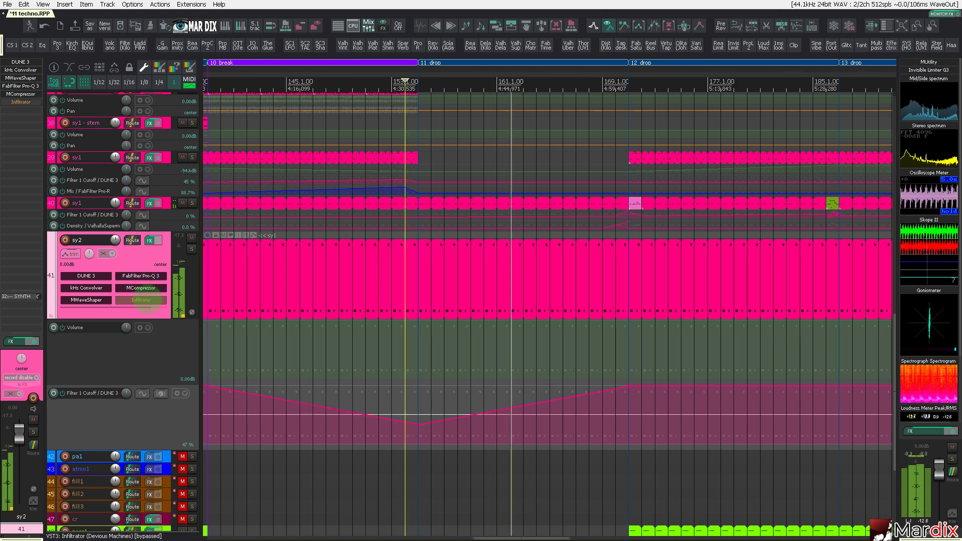
{"action": "left_click", "coordinate": [143, 299], "text": "shift"}
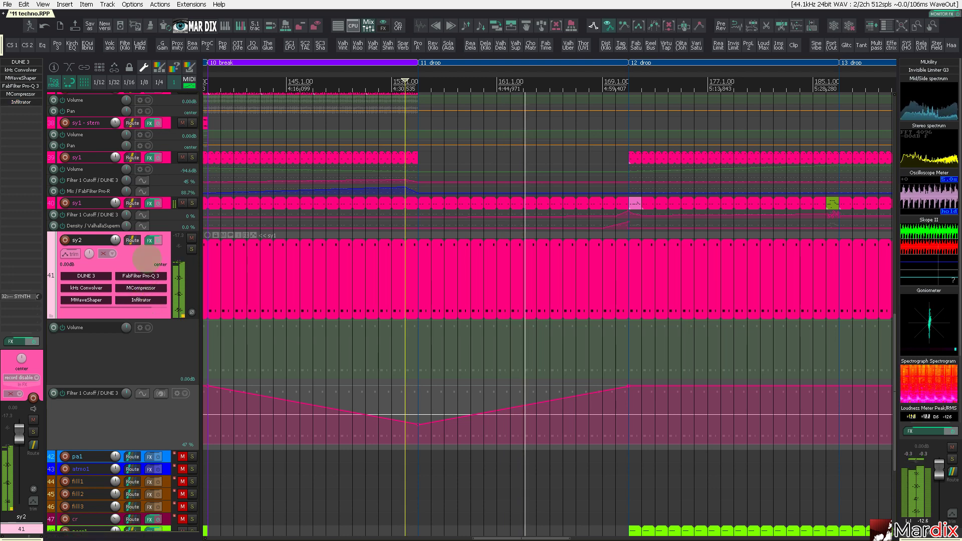
{"action": "left_click", "coordinate": [149, 241]}
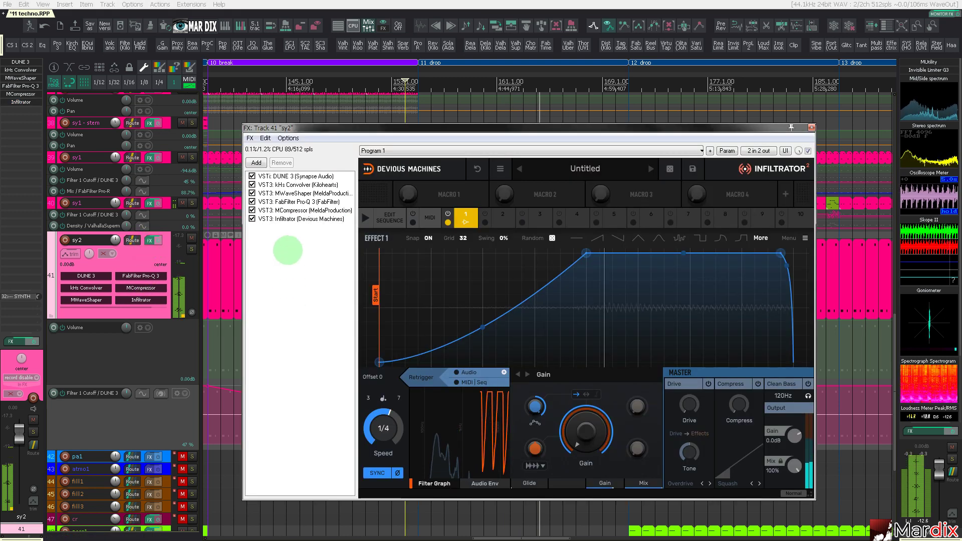
{"action": "left_click", "coordinate": [301, 193]}
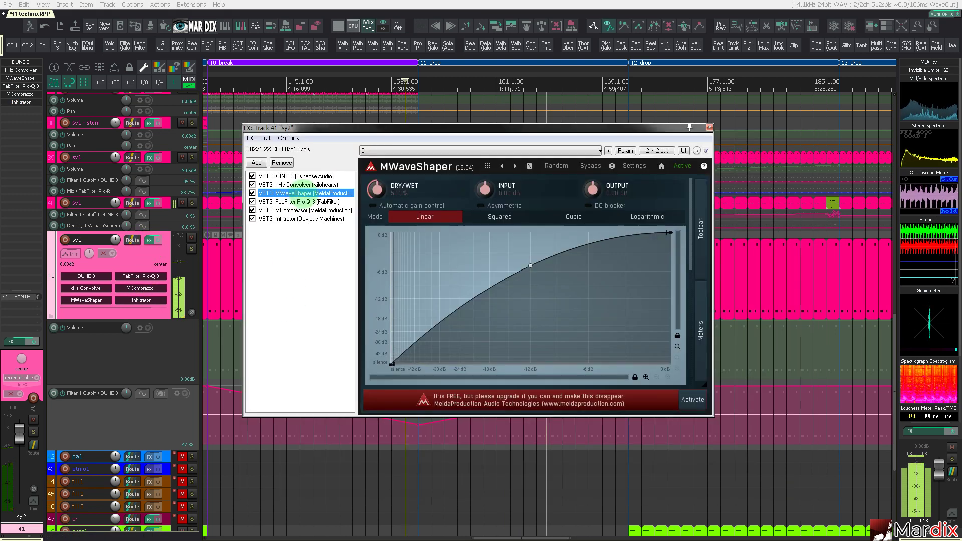
{"action": "left_click", "coordinate": [308, 202]}
{"action": "left_click", "coordinate": [296, 184]}
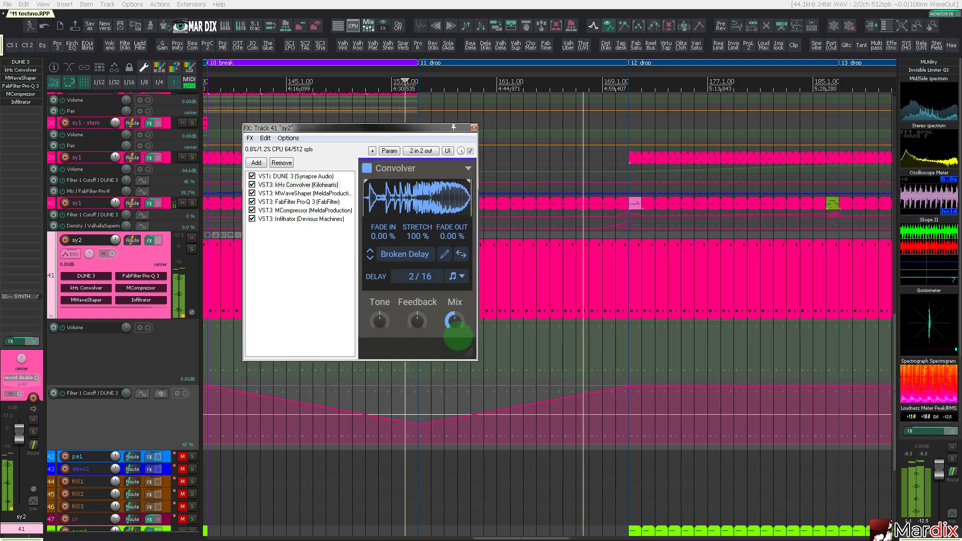
- Try a lower Mix on sy2's Convolver, play from the start of the 10 break, and set Mix back to 50%
{"action": "left_click_drag", "start_coordinate": [457, 324], "coordinate": [458, 328]}
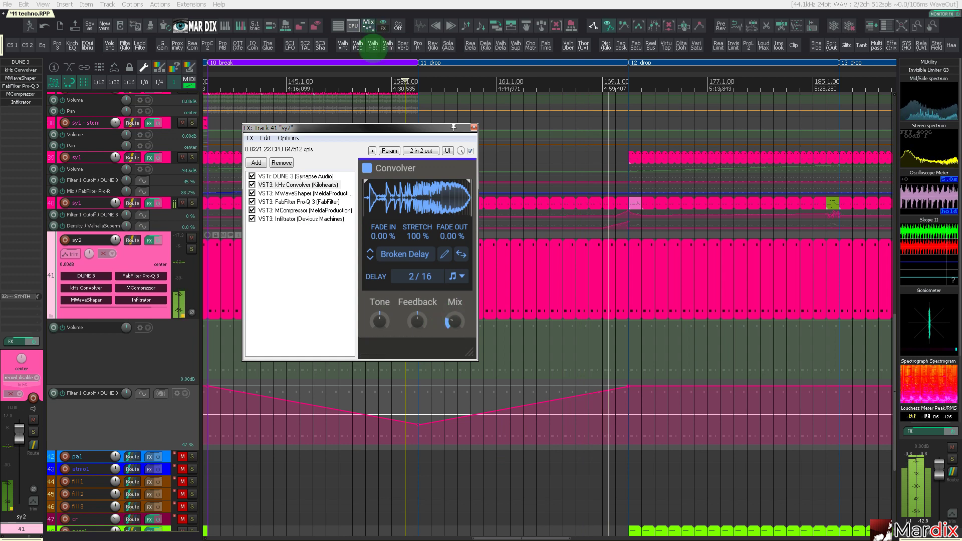
{"action": "left_click_drag", "start_coordinate": [372, 77], "coordinate": [407, 79]}
{"action": "left_click", "coordinate": [239, 86]}
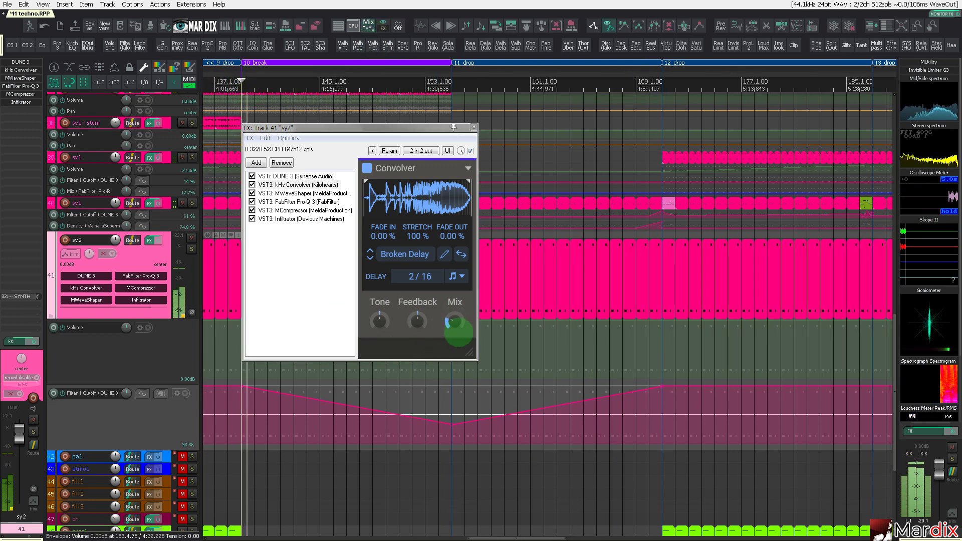
{"action": "left_click", "coordinate": [454, 321]}
{"action": "left_click_drag", "start_coordinate": [454, 321], "coordinate": [454, 317]}
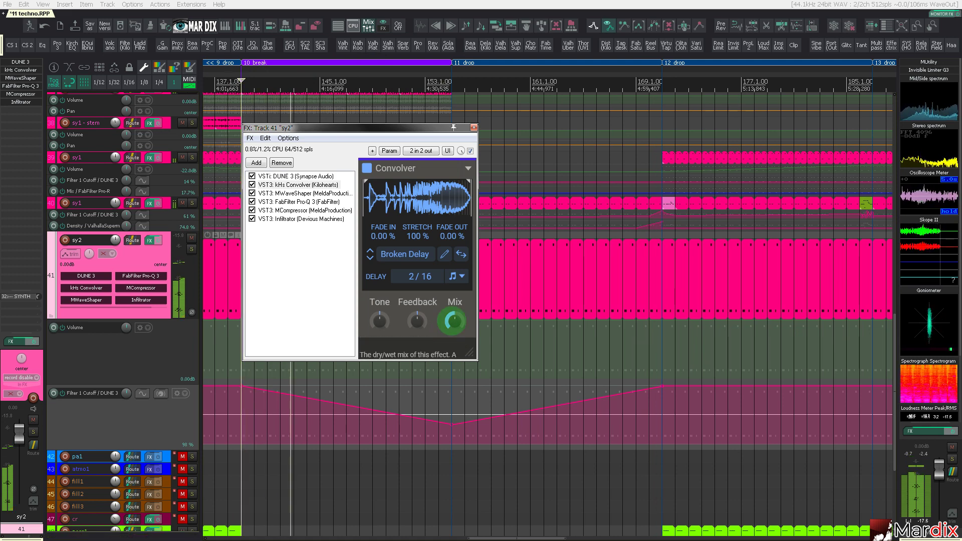
- Show an envelope for sy2's Convolver Mix and automate it from 50% at the start of the 10 break to 100% at the 11 drop
{"action": "key", "text": "e"}
{"action": "scroll", "coordinate": [129, 394], "scroll_direction": "down", "scroll_amount": 1}
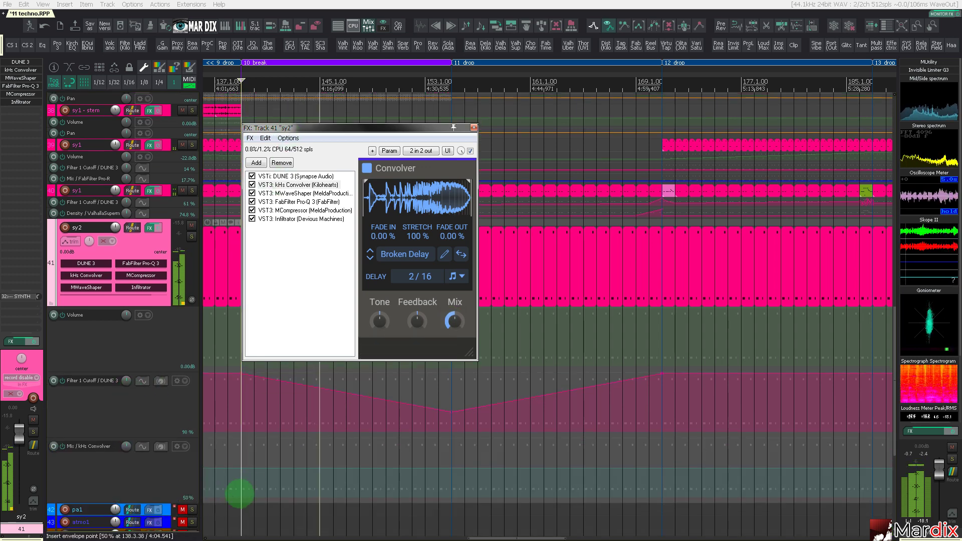
{"action": "left_click_drag", "start_coordinate": [243, 468], "coordinate": [243, 472]}
{"action": "double_click", "coordinate": [242, 472]}
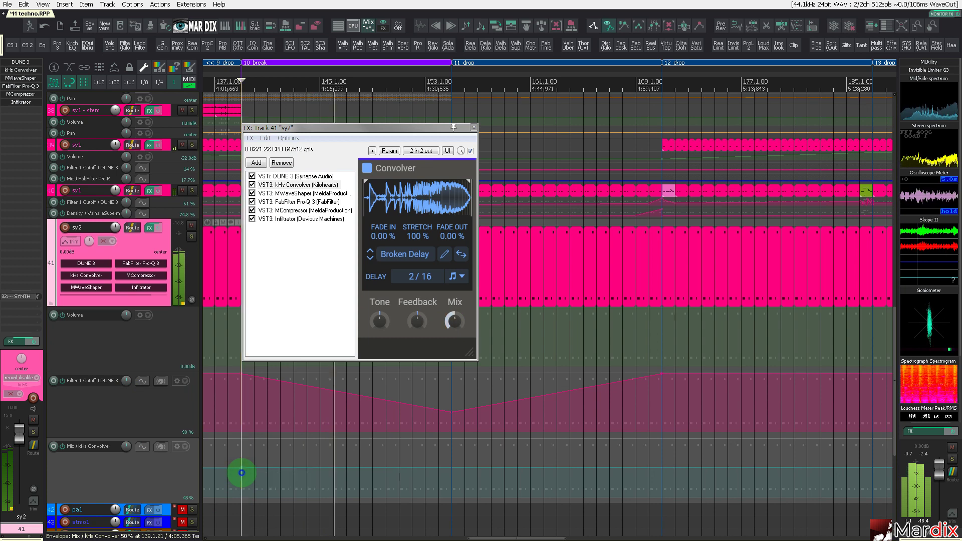
{"action": "left_click_drag", "start_coordinate": [450, 455], "coordinate": [453, 410]}
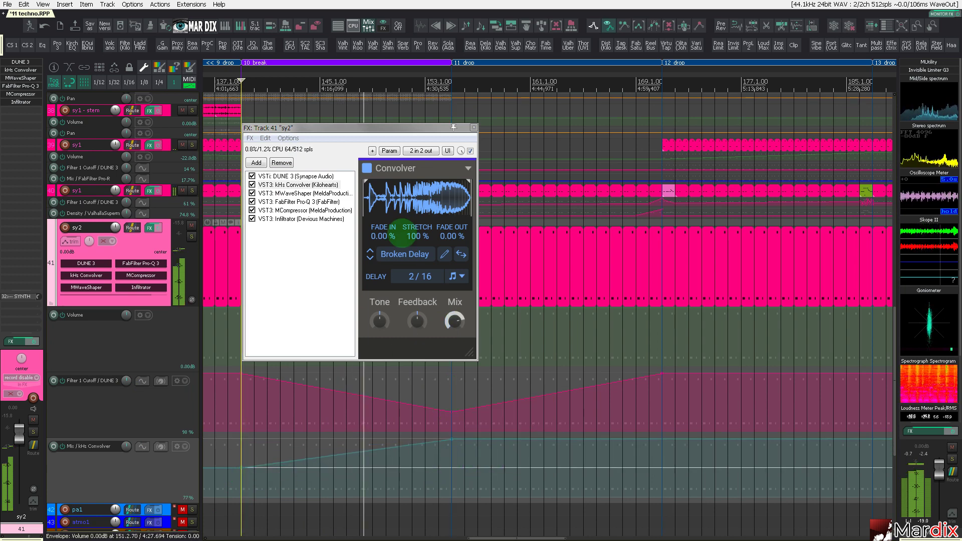
- Show an envelope for the Convolver's Tone and automate it from 0% at about bar 151 to about 99% at the 11 drop
{"action": "left_click", "coordinate": [422, 321]}
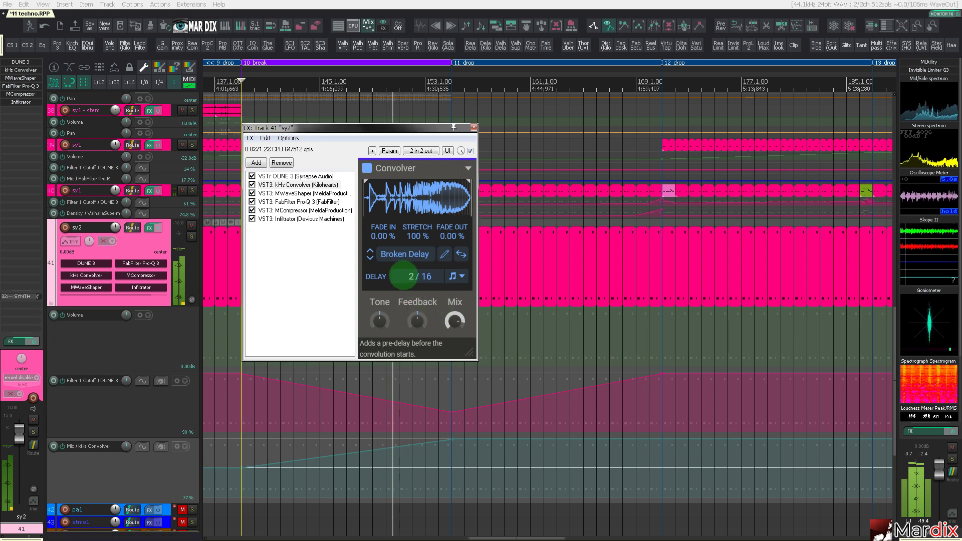
{"action": "left_click_drag", "start_coordinate": [379, 320], "coordinate": [379, 322]}
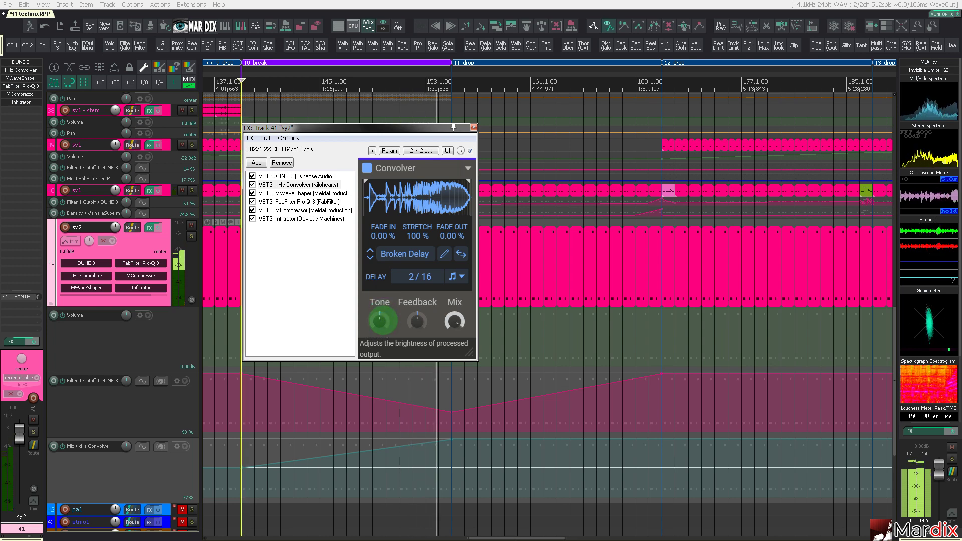
{"action": "key", "text": "e"}
{"action": "scroll", "coordinate": [176, 422], "scroll_direction": "down", "scroll_amount": 4}
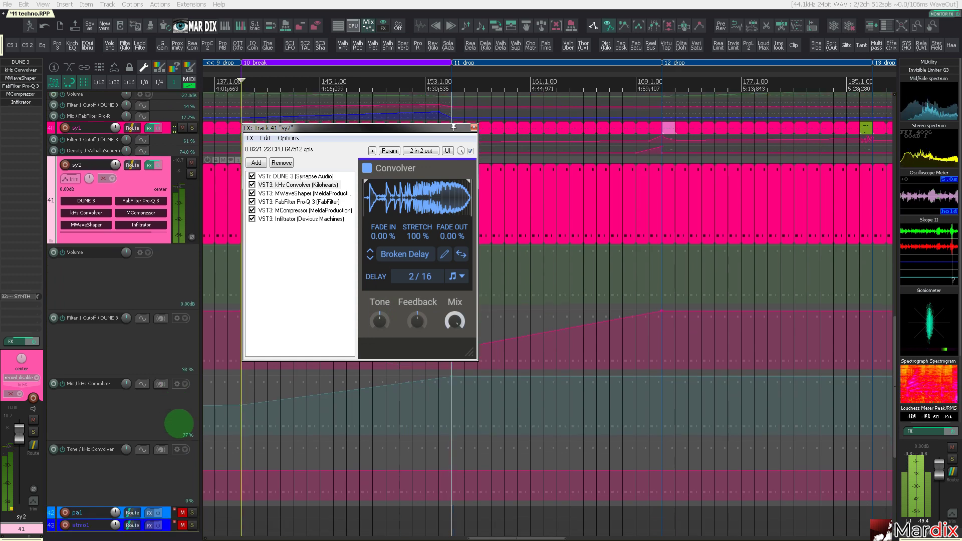
{"action": "left_click", "coordinate": [401, 474]}
{"action": "left_click_drag", "start_coordinate": [458, 472], "coordinate": [450, 435]}
- Play from about bar 151 and make the Convolver's Tone and Mix envelopes drop at the 11 drop to 0% and 50%
{"action": "left_click", "coordinate": [401, 470]}
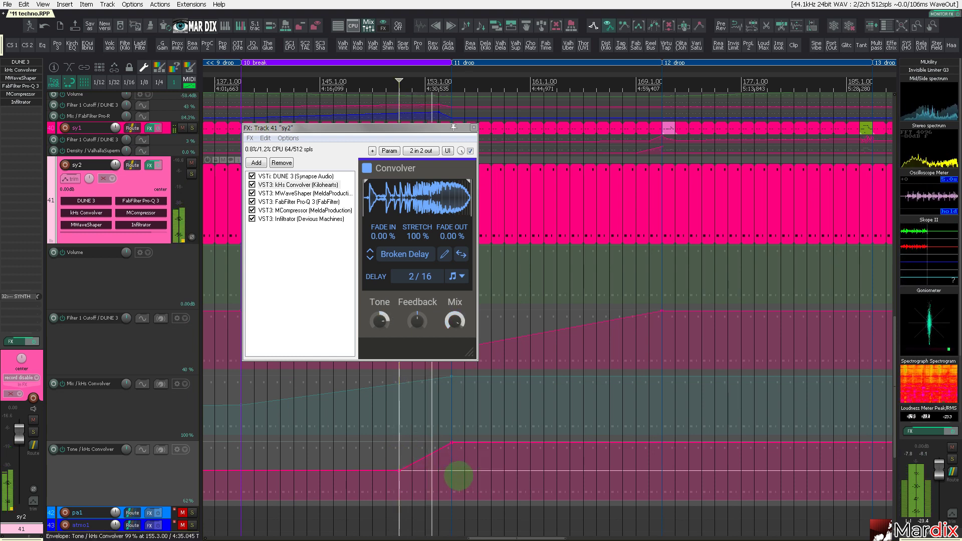
{"action": "left_click_drag", "start_coordinate": [451, 443], "coordinate": [449, 479]}
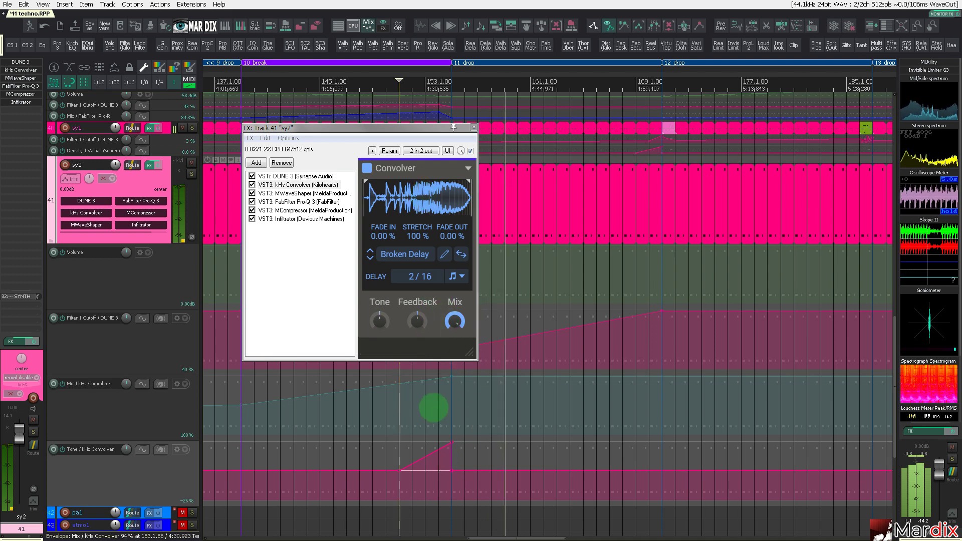
{"action": "mouse_move", "coordinate": [462, 405]}
{"action": "left_mouse_down"}
{"action": "mouse_move", "coordinate": [452, 421]}
{"action": "mouse_move", "coordinate": [450, 411]}
{"action": "left_mouse_up"}
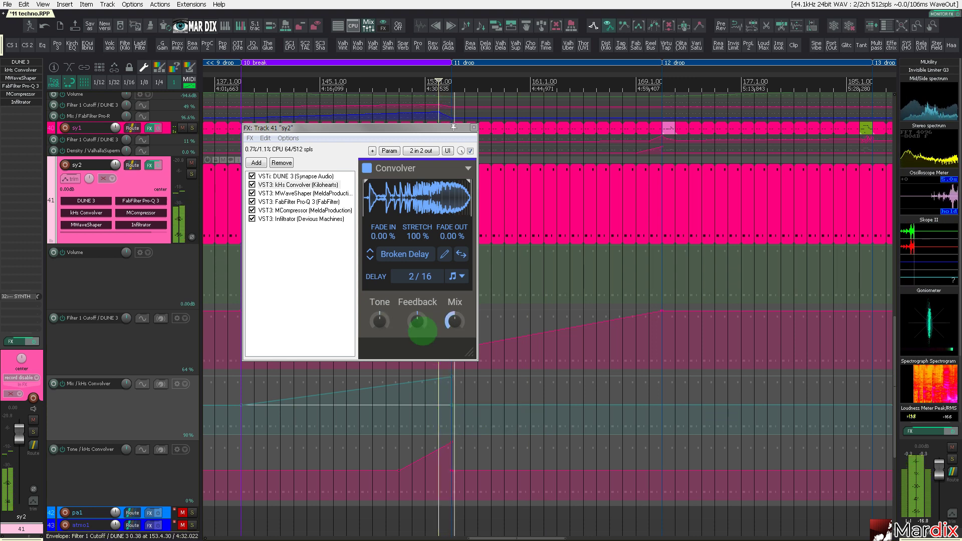
- Audition the Bird Bugs and Bad Flanging impulse responses in sy2's Convolver, and return to Broken Delay
{"action": "left_click", "coordinate": [370, 250]}
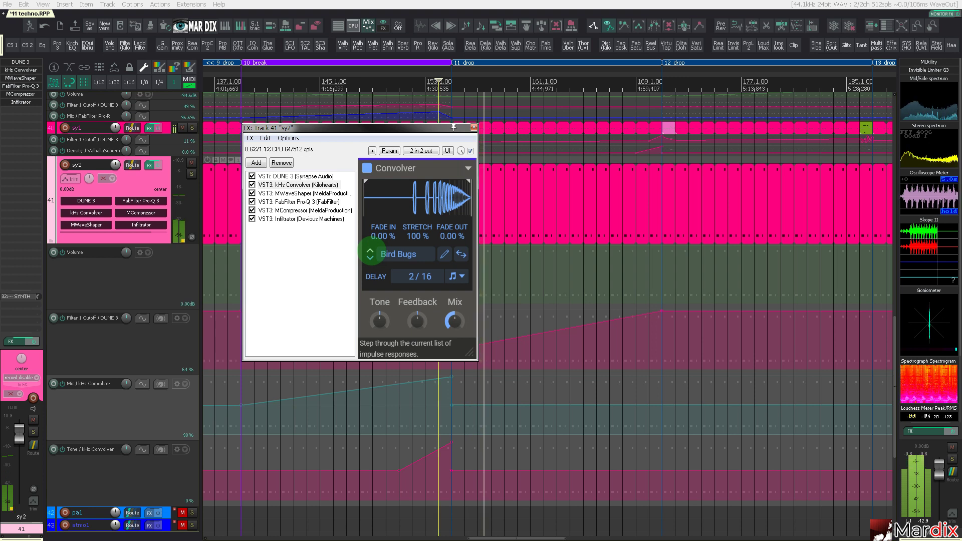
{"action": "left_click", "coordinate": [370, 250]}
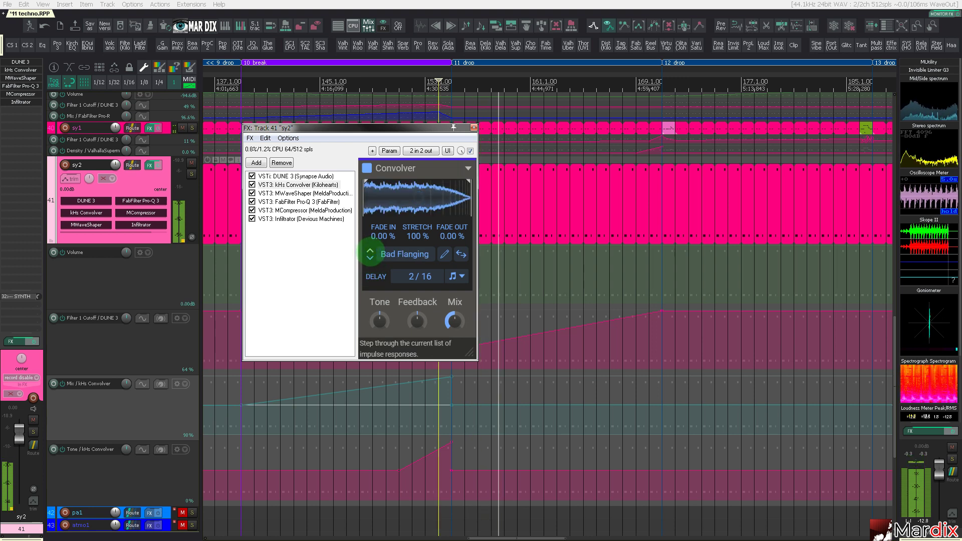
{"action": "left_click", "coordinate": [371, 258]}
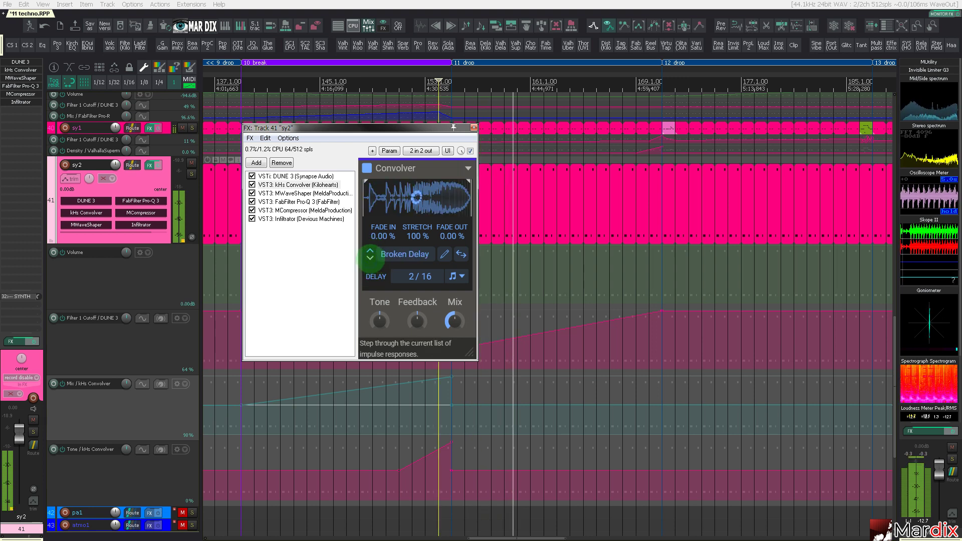
{"action": "left_click", "coordinate": [370, 258]}
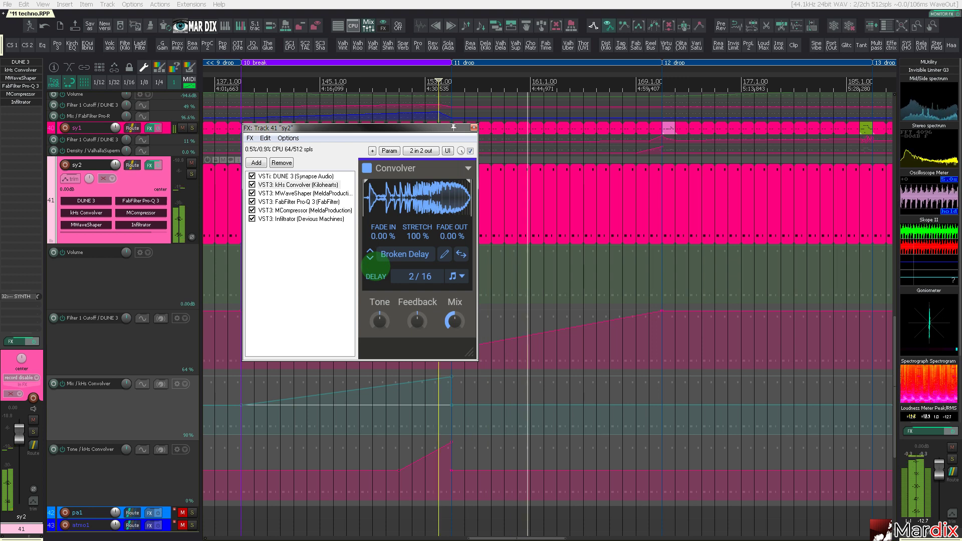
- Set the Stretch of the Convolver's Broken Delay impulse response to 65%
{"action": "left_click_drag", "start_coordinate": [418, 236], "coordinate": [417, 243]}
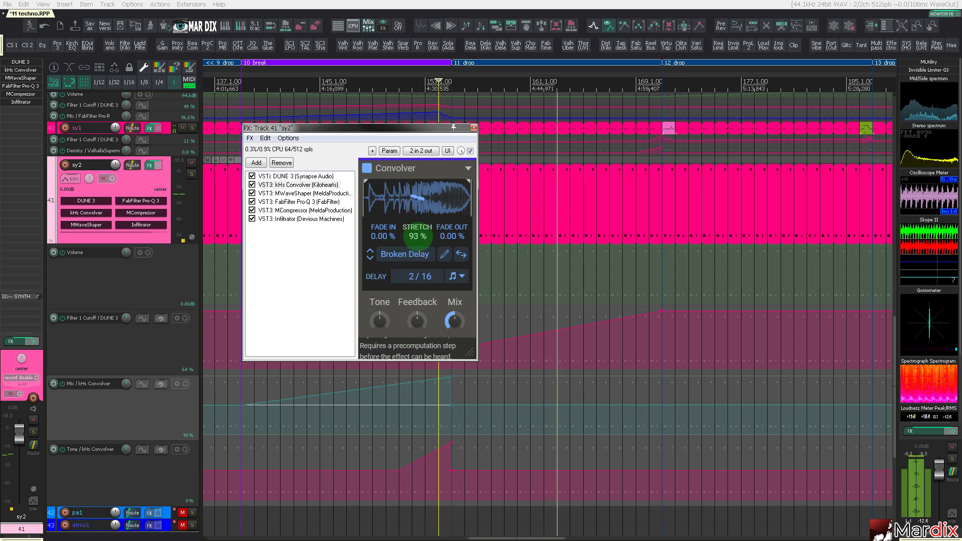
{"action": "left_click", "coordinate": [417, 240]}
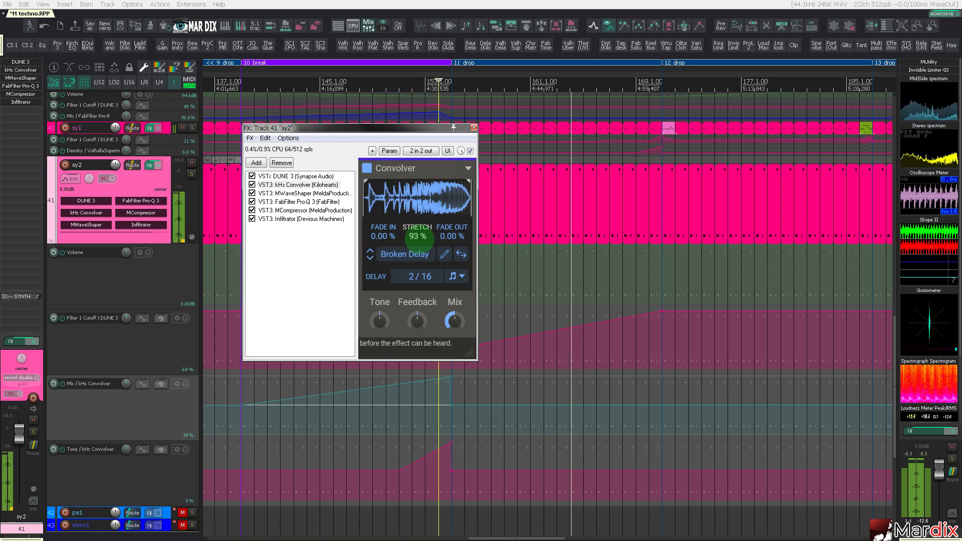
{"action": "left_click_drag", "start_coordinate": [417, 240], "coordinate": [420, 239]}
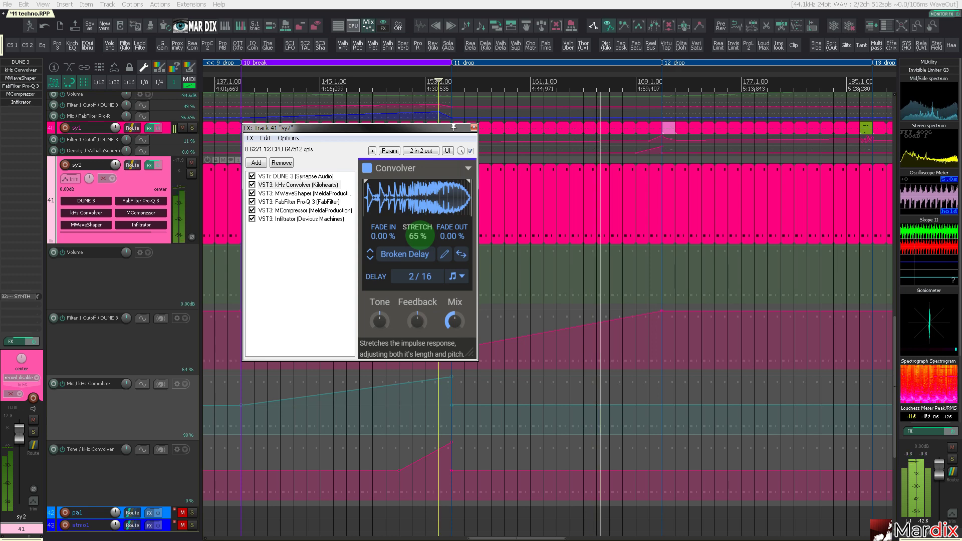
- Reset the Stretch of sy2's Convolver to its default and close the track's effects window
{"action": "double_click", "coordinate": [417, 235]}
{"action": "left_click", "coordinate": [474, 127]}
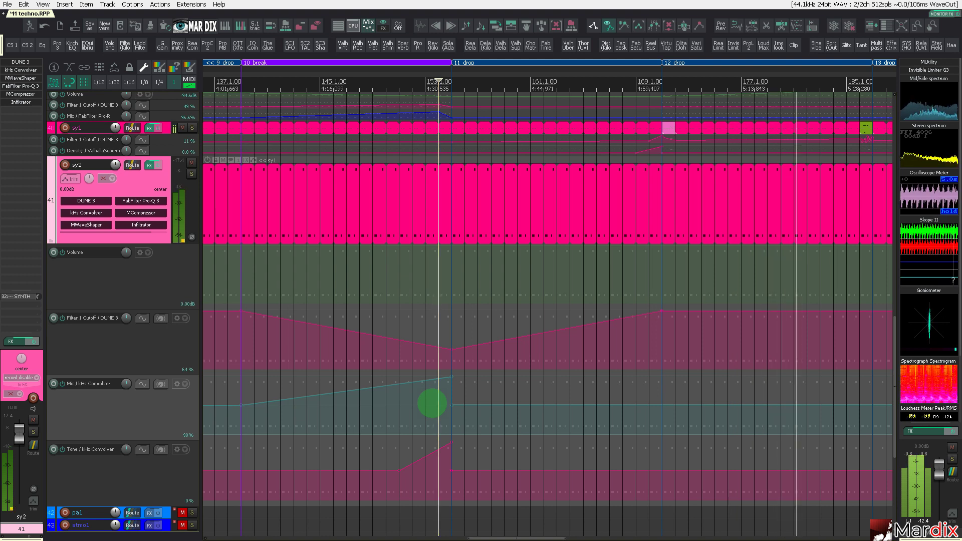
- Unmute track 50, the unnamed track above vox1, so its short hits in the 13 drop play
{"action": "scroll", "coordinate": [486, 392], "scroll_direction": "down", "scroll_amount": 3}
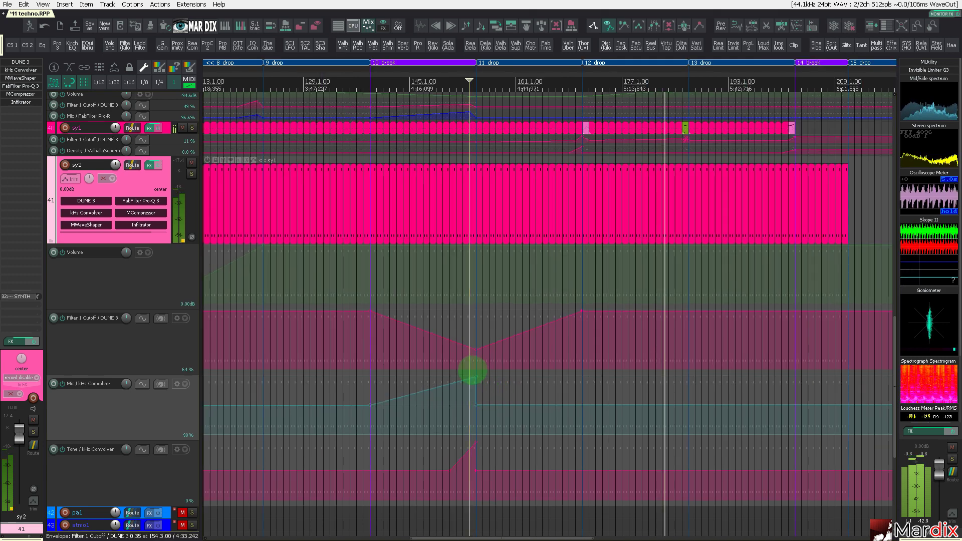
{"action": "scroll", "coordinate": [687, 290], "scroll_direction": "up", "scroll_amount": 2}
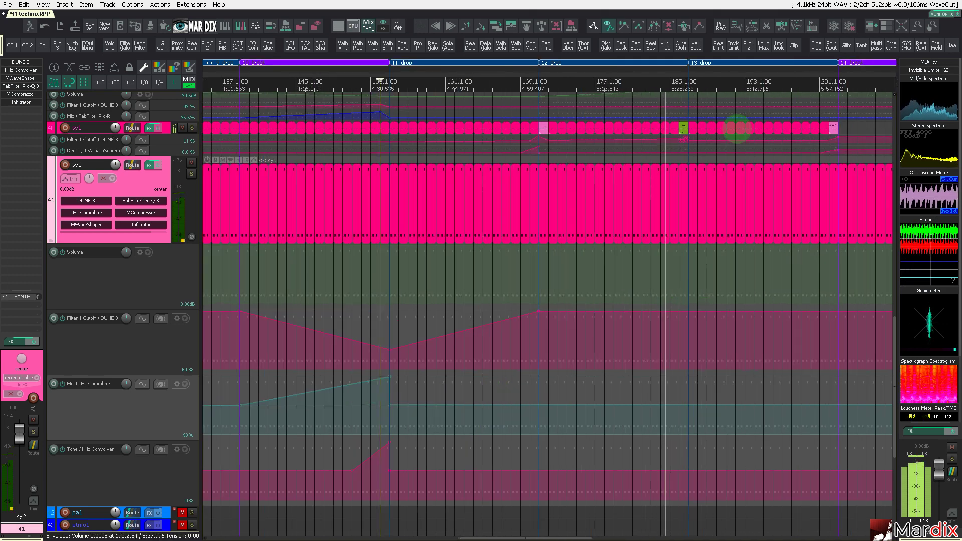
{"action": "left_click_drag", "start_coordinate": [763, 72], "coordinate": [614, 69]}
{"action": "scroll", "coordinate": [616, 195], "scroll_direction": "up", "scroll_amount": 3}
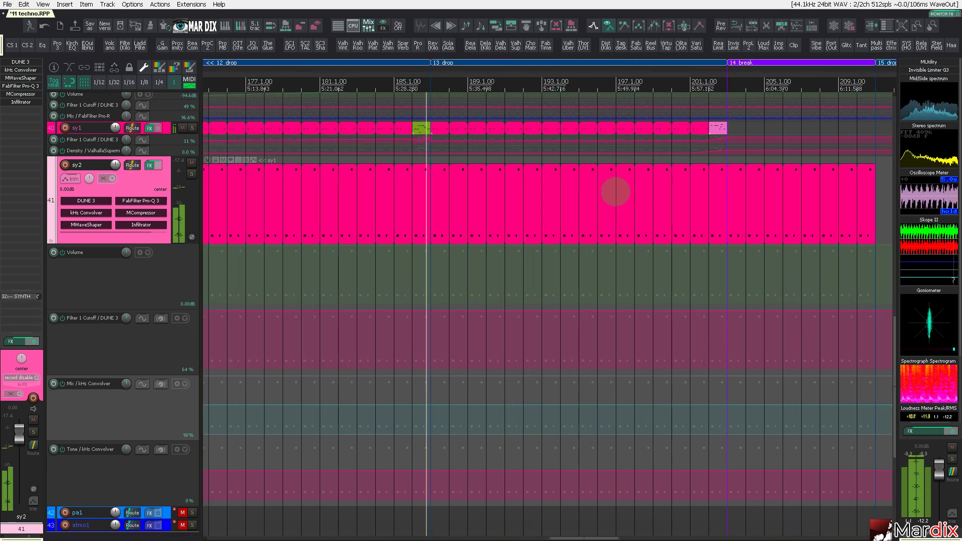
{"action": "scroll", "coordinate": [614, 189], "scroll_direction": "down", "scroll_amount": 3}
{"action": "scroll", "coordinate": [127, 274], "scroll_direction": "down", "scroll_amount": 6}
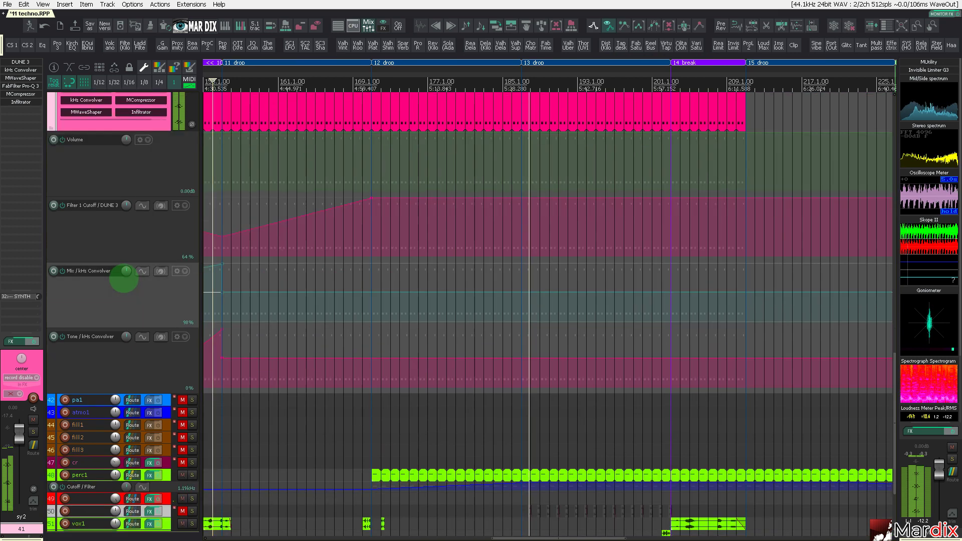
{"action": "scroll", "coordinate": [121, 277], "scroll_direction": "down", "scroll_amount": 1}
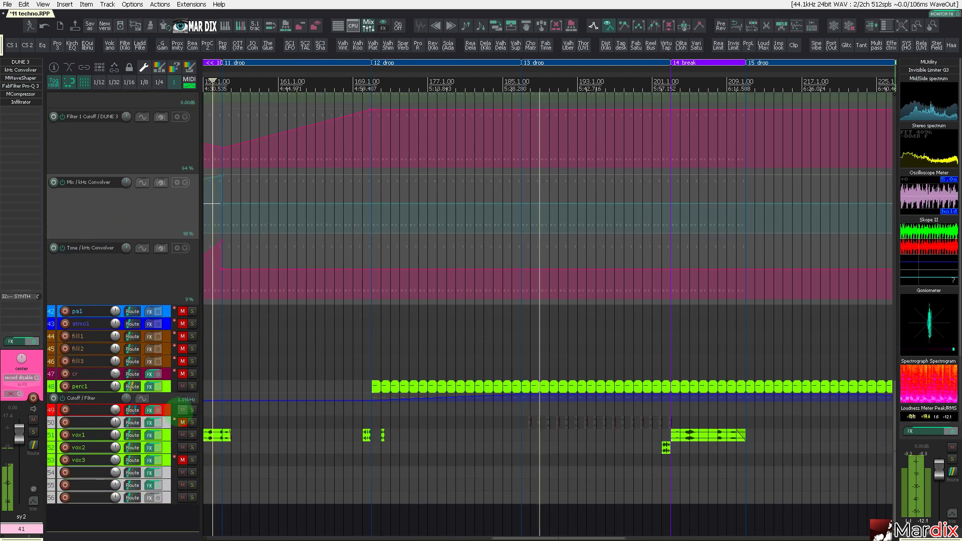
{"action": "left_click", "coordinate": [183, 423]}
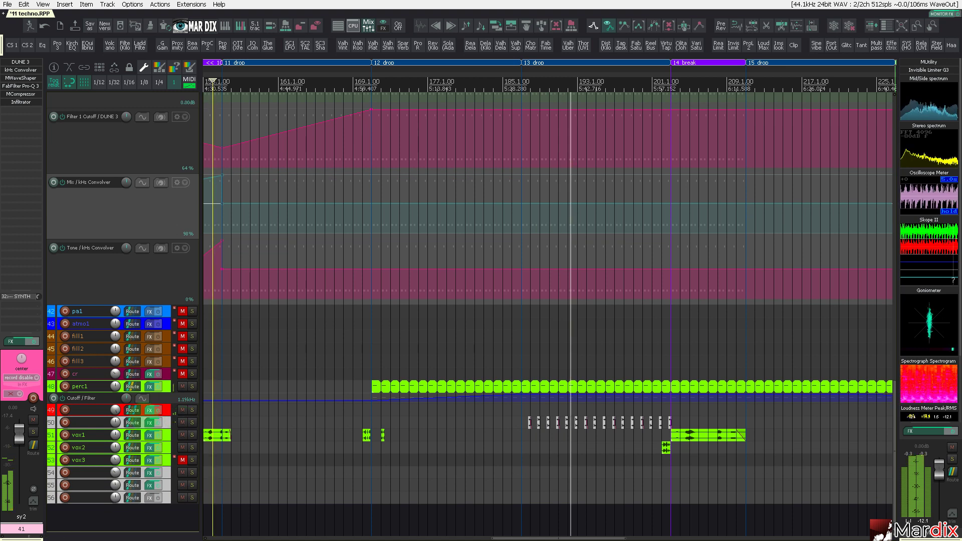
- Bypass Infiltrator on track 50 while its hits play up to the 14 break
{"action": "left_click", "coordinate": [165, 425]}
{"action": "left_click", "coordinate": [27, 63], "text": "shift"}
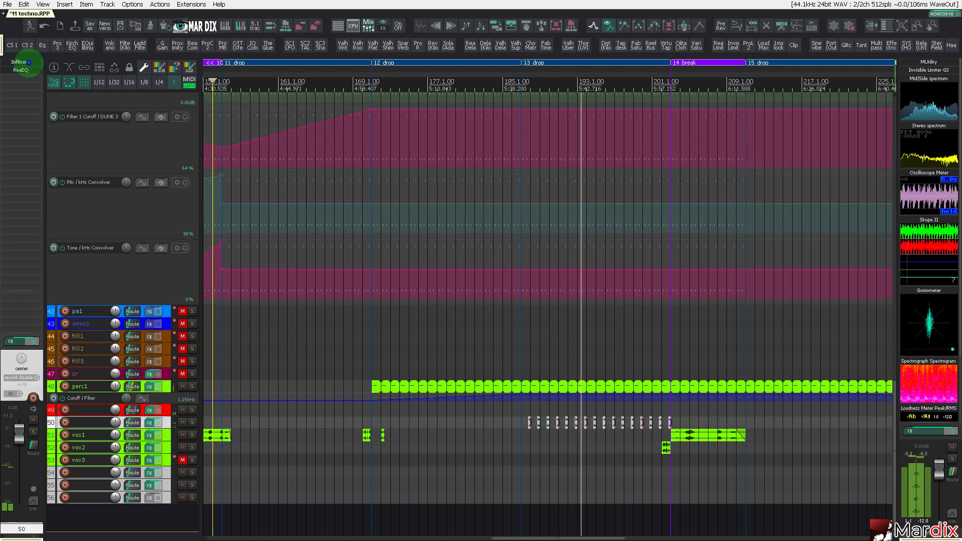
{"action": "left_click", "coordinate": [672, 210]}
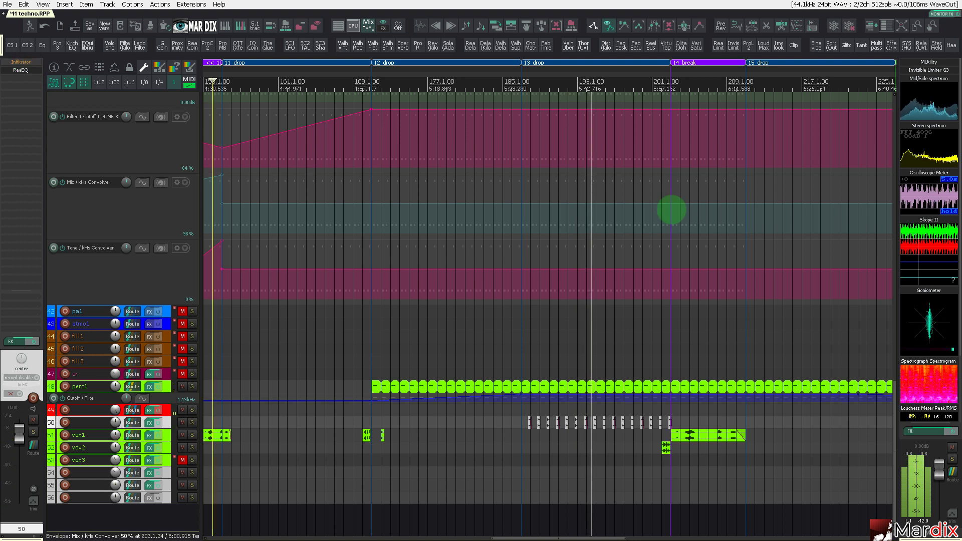
{"action": "scroll", "coordinate": [659, 236], "scroll_direction": "up", "scroll_amount": 3}
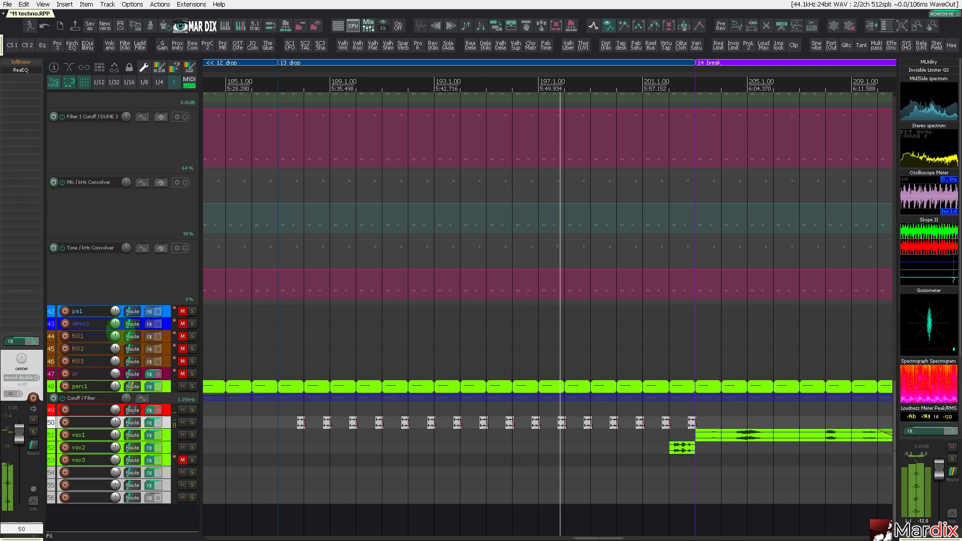
- Show track 50's ReaEQ and add FabFilter Volcano 3 after it
{"action": "left_click", "coordinate": [31, 70]}
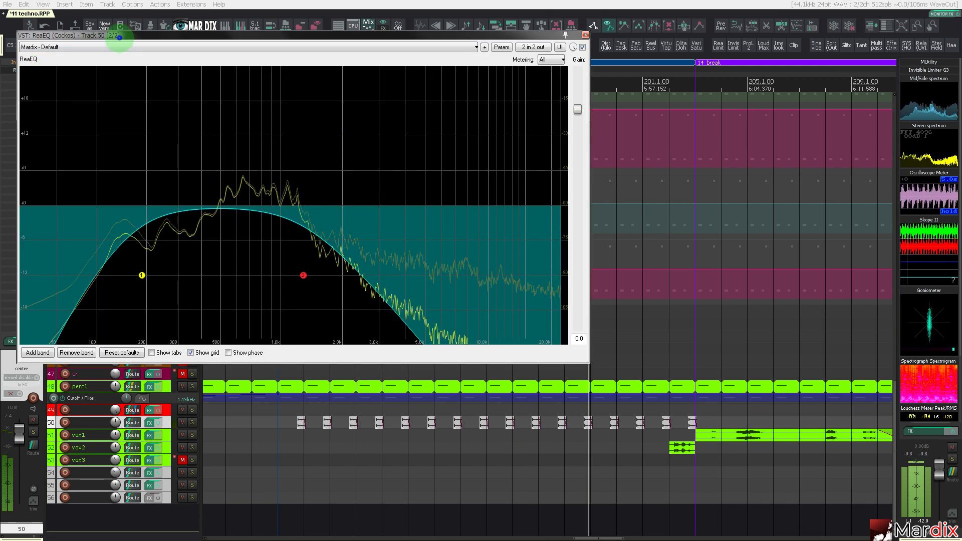
{"action": "left_click_drag", "start_coordinate": [122, 35], "coordinate": [365, 142]}
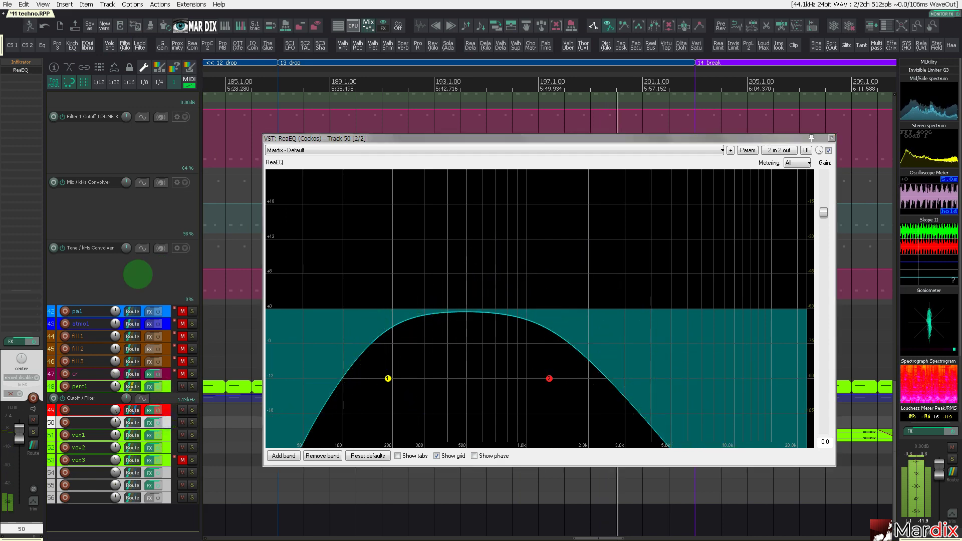
{"action": "left_click", "coordinate": [111, 46]}
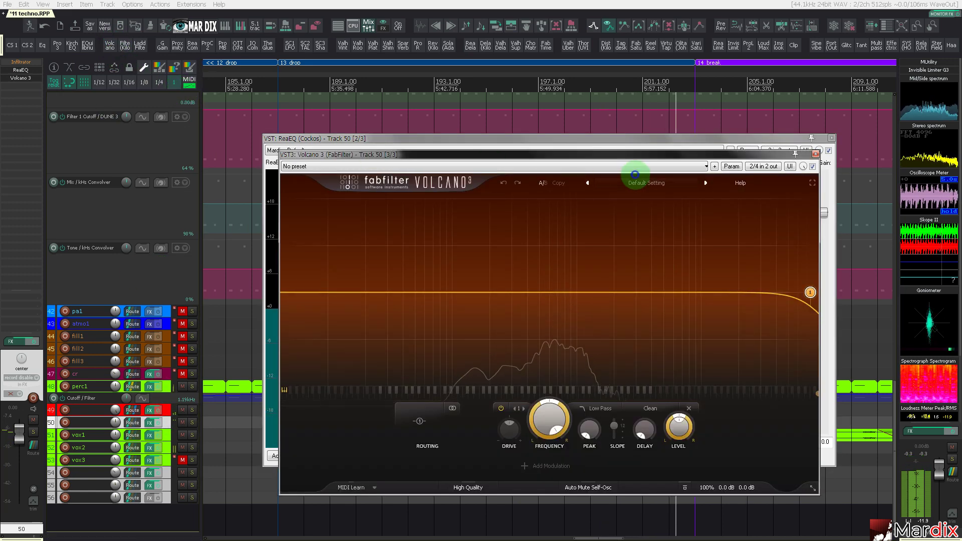
- Load the Bad Reception bM preset from Volcano 3's FX category and play from the 13 drop
{"action": "left_click", "coordinate": [652, 178]}
{"action": "mouse_move", "coordinate": [625, 236]}
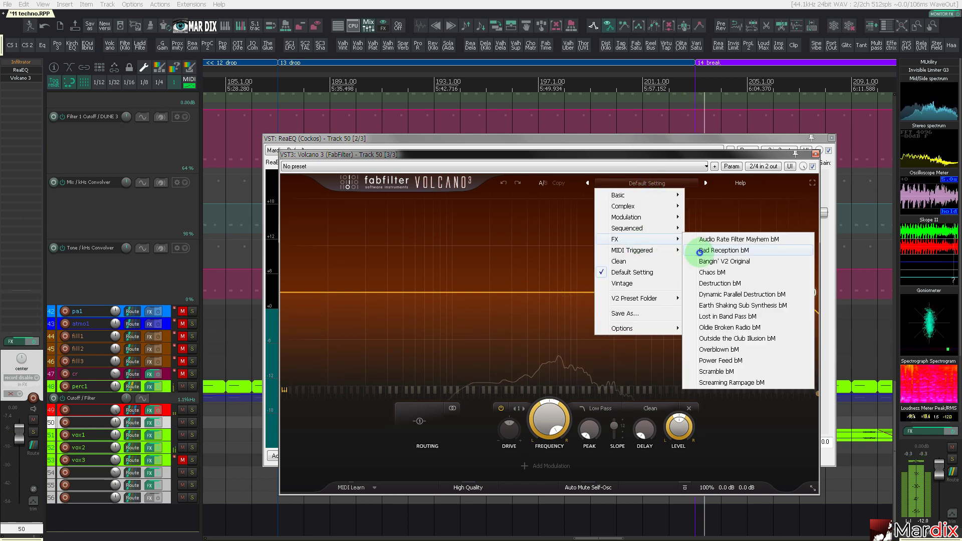
{"action": "left_click", "coordinate": [736, 247]}
{"action": "mouse_move", "coordinate": [732, 475]}
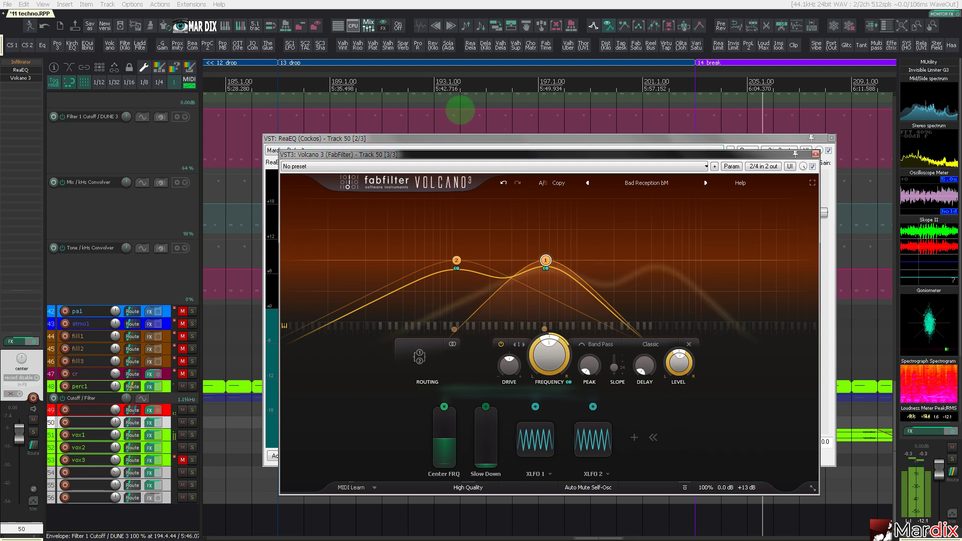
{"action": "left_click", "coordinate": [278, 87]}
{"action": "left_click_drag", "start_coordinate": [365, 154], "coordinate": [337, 151]}
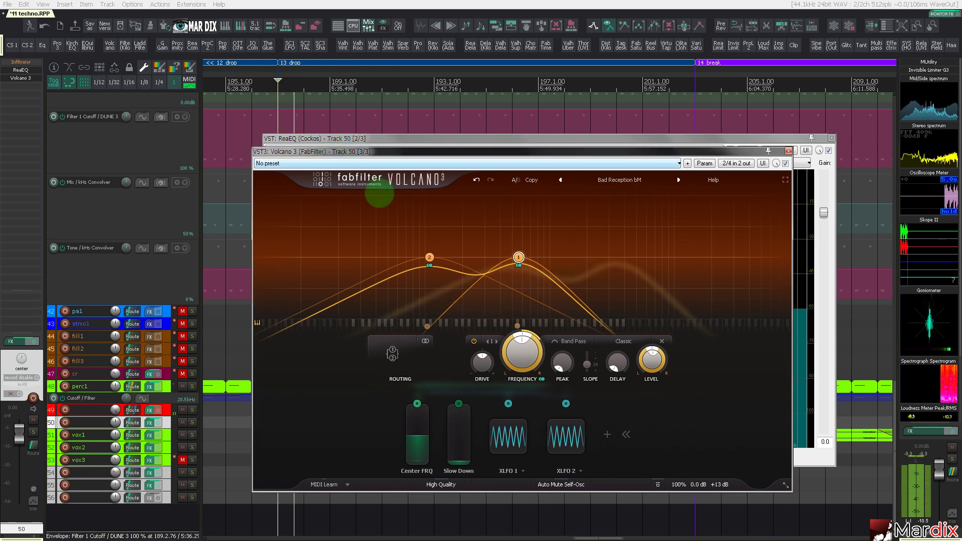
- Audition Volcano 3's following FX presets from Bangin' V2 Original up to Outside the Club Illusion bM, and close the plugin
{"action": "left_click", "coordinate": [679, 180]}
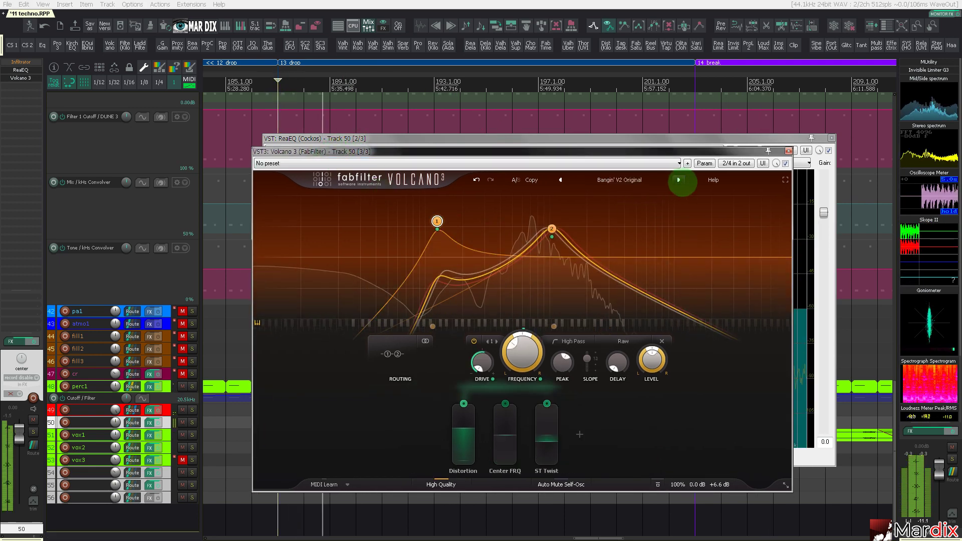
{"action": "left_click", "coordinate": [679, 180]}
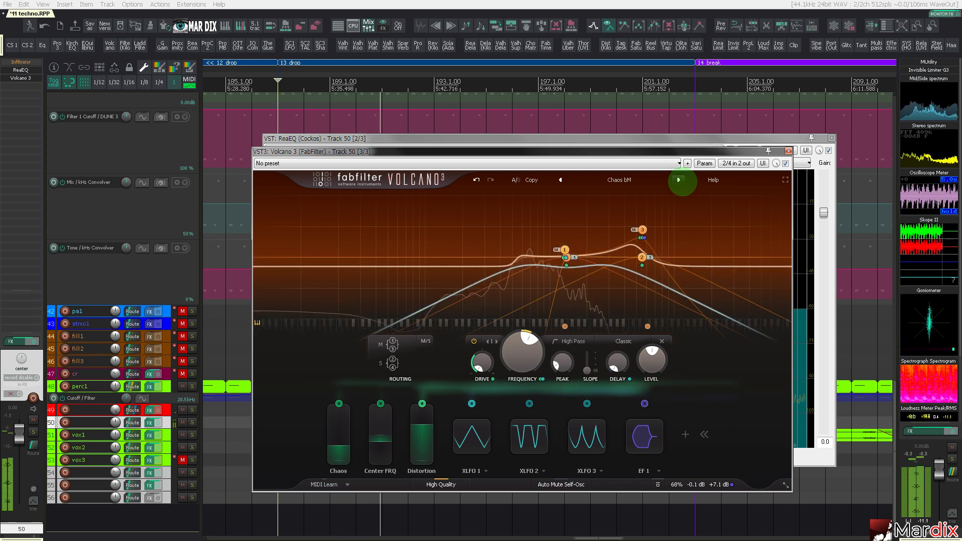
{"action": "left_click", "coordinate": [679, 180]}
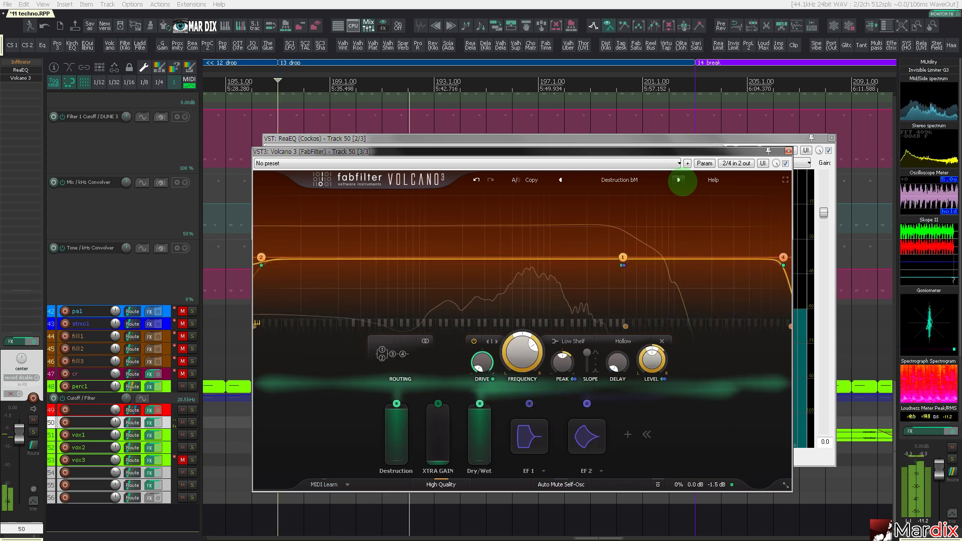
{"action": "left_click", "coordinate": [679, 180]}
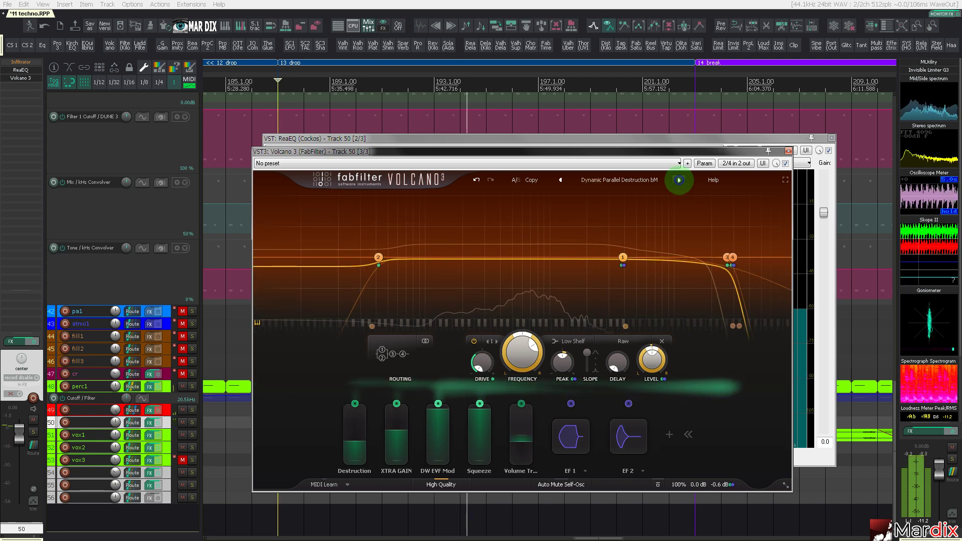
{"action": "left_click", "coordinate": [680, 180]}
{"action": "left_click", "coordinate": [679, 180]}
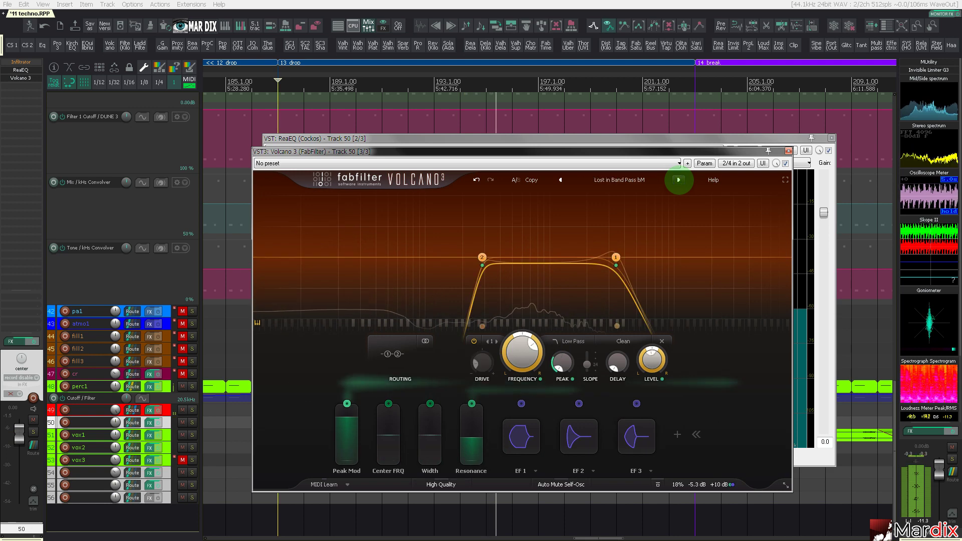
{"action": "left_click", "coordinate": [679, 180]}
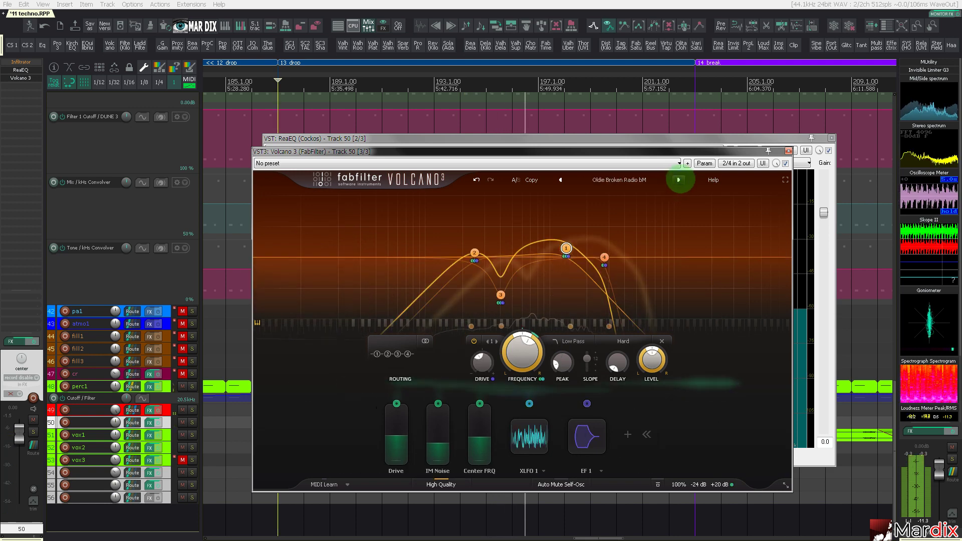
{"action": "left_click", "coordinate": [680, 180]}
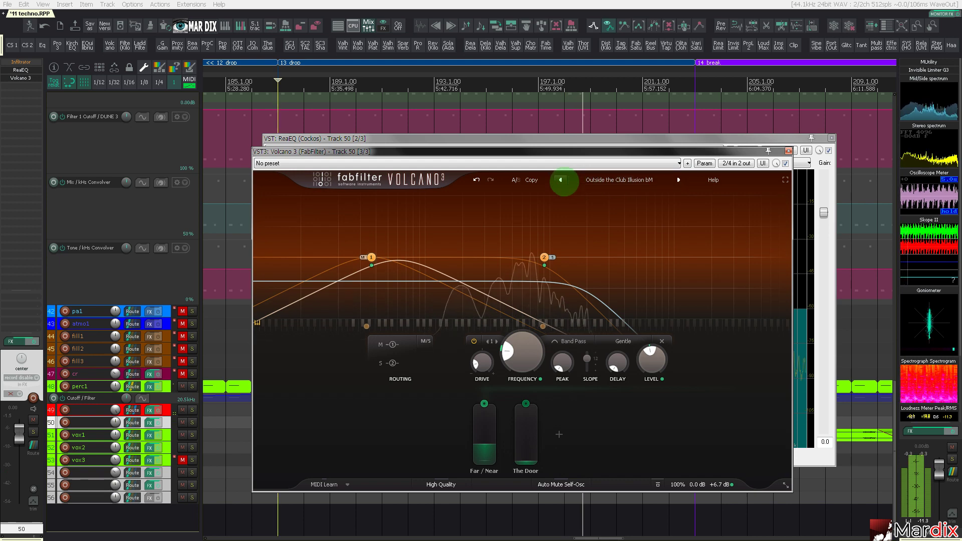
{"action": "left_click", "coordinate": [789, 151]}
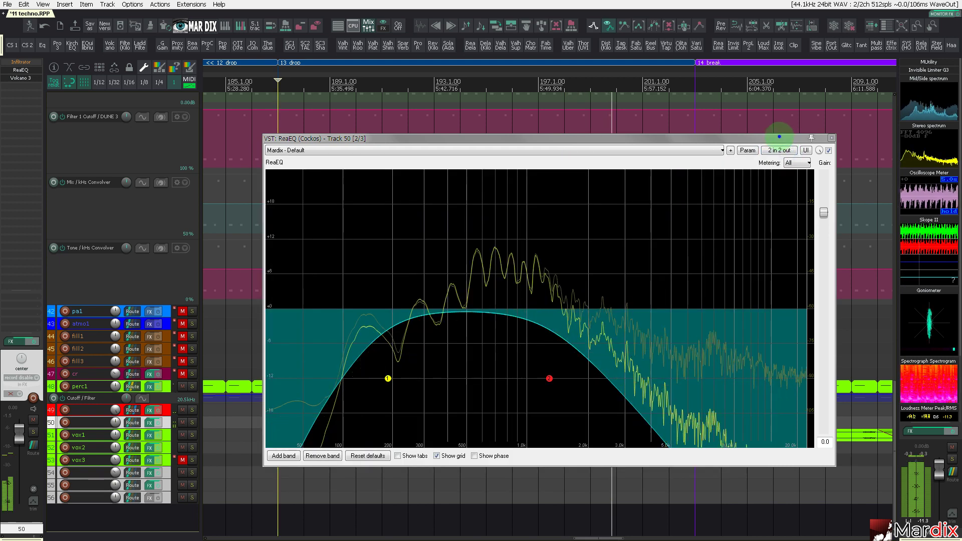
- Widen track 50's ReaEQ by raising the low-pass band to just over 10 kHz and lowering the high-pass band, and close it
{"action": "left_click_drag", "start_coordinate": [523, 383], "coordinate": [722, 383]}
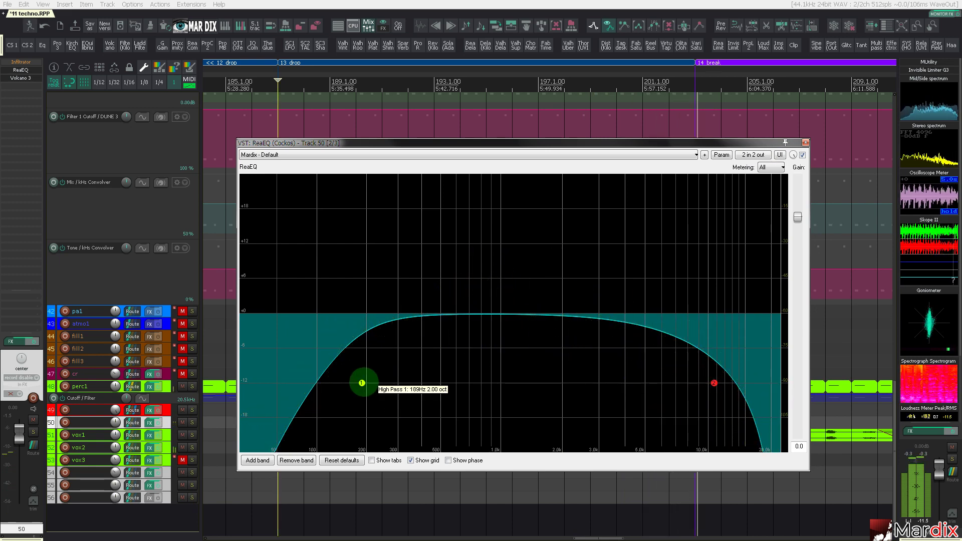
{"action": "left_click_drag", "start_coordinate": [362, 383], "coordinate": [322, 383]}
{"action": "key", "text": "Escape"}
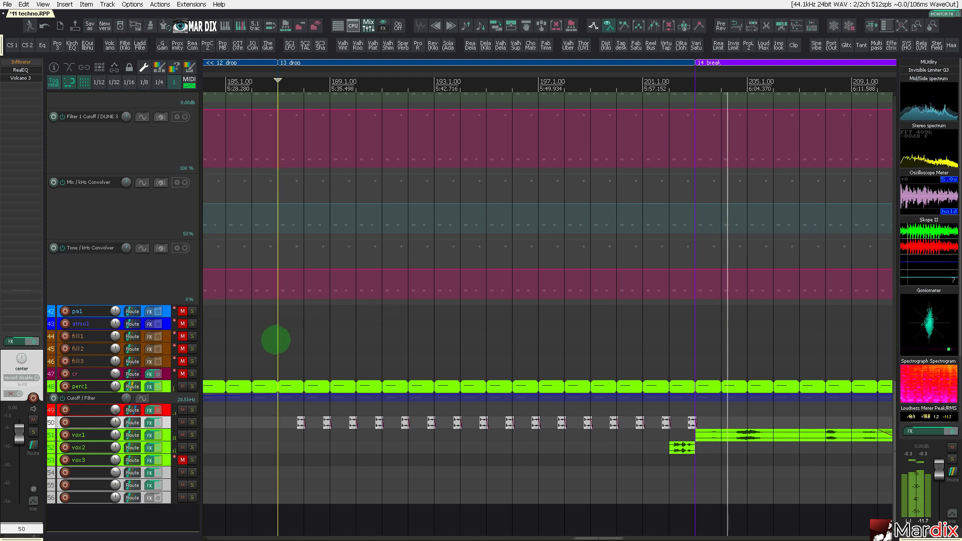
- Play from about bar 186 and remove the bypassed Infiltrator from track 50
{"action": "left_click", "coordinate": [257, 339]}
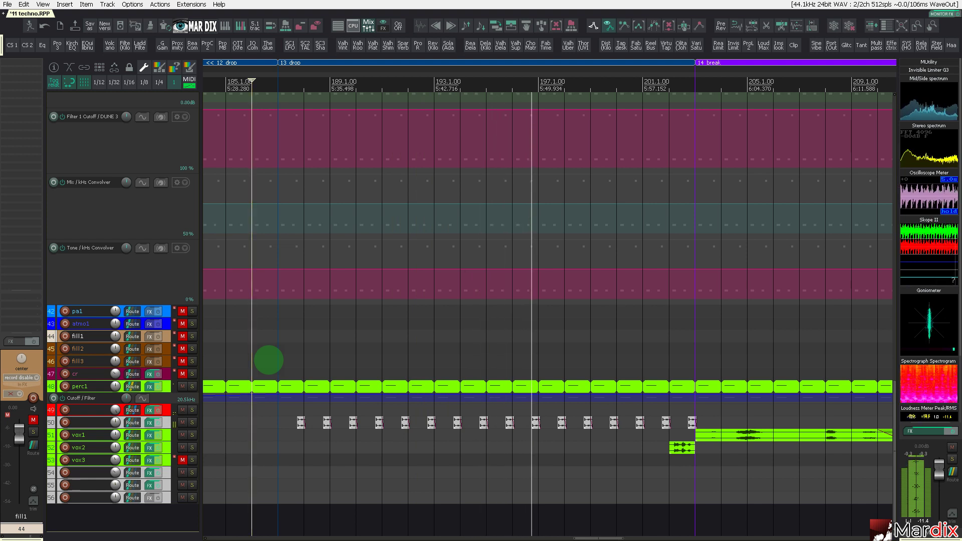
{"action": "scroll", "coordinate": [269, 360], "scroll_direction": "down", "scroll_amount": 5}
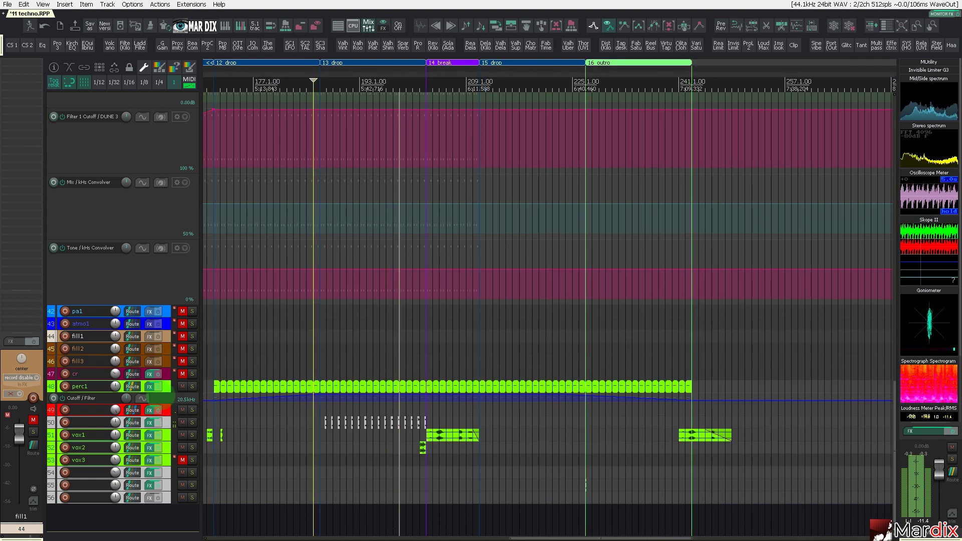
{"action": "left_click", "coordinate": [174, 423]}
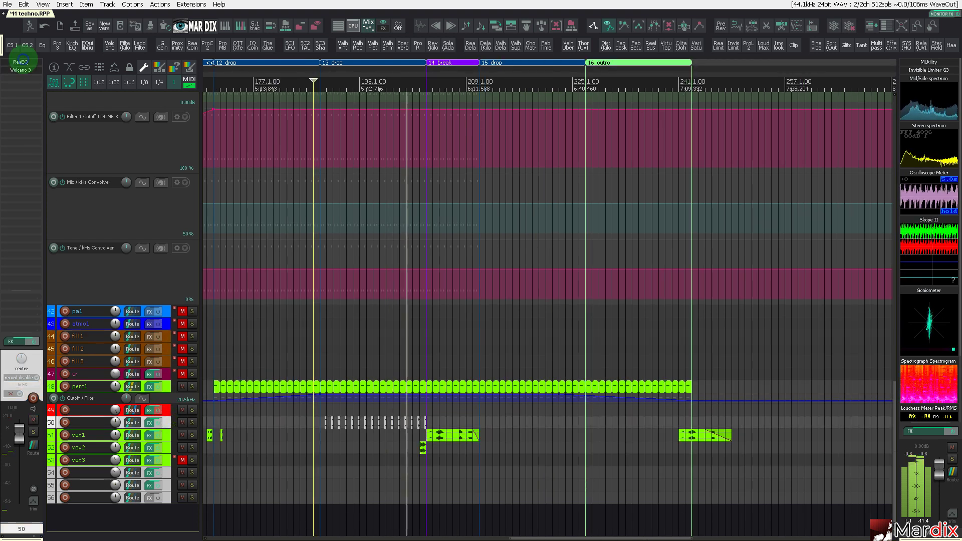
- Unmute the sy1 - stem track 33, directly below the SYNTH header, and make the track taller
{"action": "key", "text": "ctrl+Page_Down"}
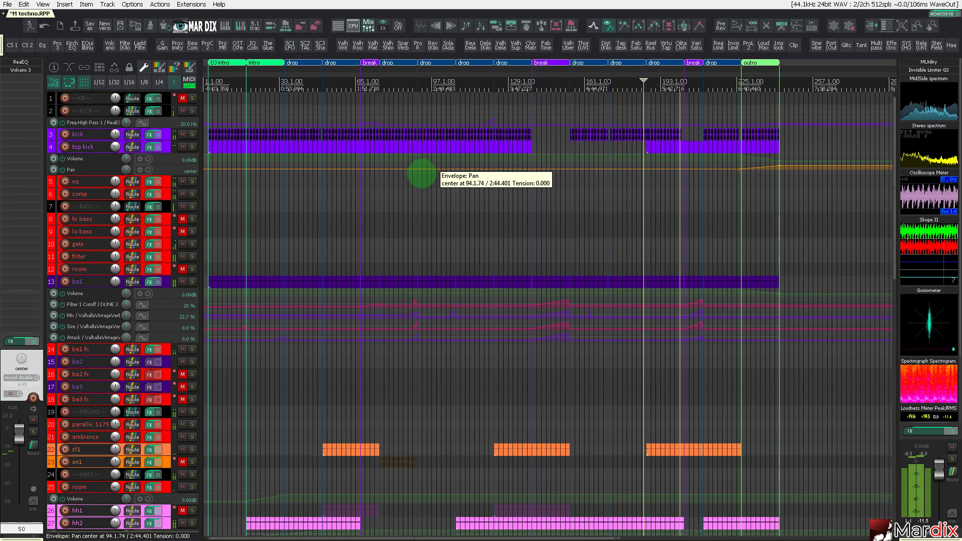
{"action": "scroll", "coordinate": [108, 278], "scroll_direction": "down", "scroll_amount": 7}
{"action": "scroll", "coordinate": [106, 281], "scroll_direction": "down", "scroll_amount": 5}
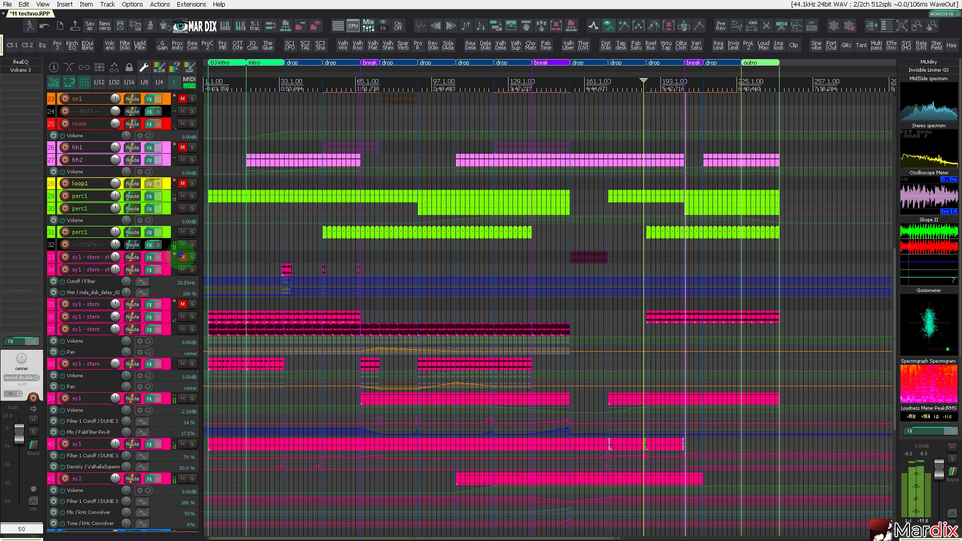
{"action": "left_click", "coordinate": [181, 256]}
{"action": "left_click", "coordinate": [167, 260]}
{"action": "left_click_drag", "start_coordinate": [166, 263], "coordinate": [166, 330]}
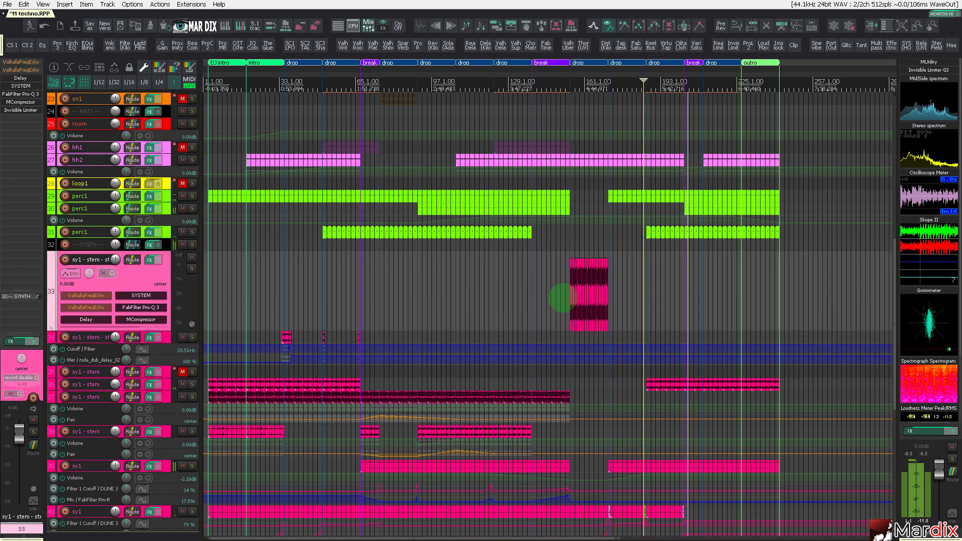
- Play from the start of the 11 drop and select the sy1 - stem items on track 33 throughout that drop
{"action": "scroll", "coordinate": [563, 298], "scroll_direction": "up", "scroll_amount": 3}
{"action": "left_click", "coordinate": [582, 243]}
{"action": "scroll", "coordinate": [557, 261], "scroll_direction": "down", "scroll_amount": 2}
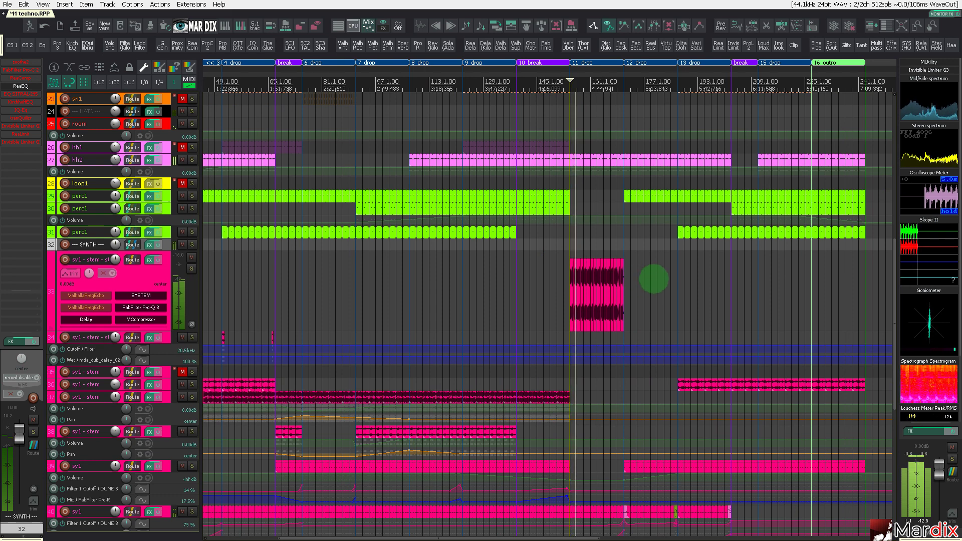
{"action": "scroll", "coordinate": [581, 295], "scroll_direction": "up", "scroll_amount": 10}
{"action": "left_click_drag", "start_coordinate": [565, 301], "coordinate": [596, 314]}
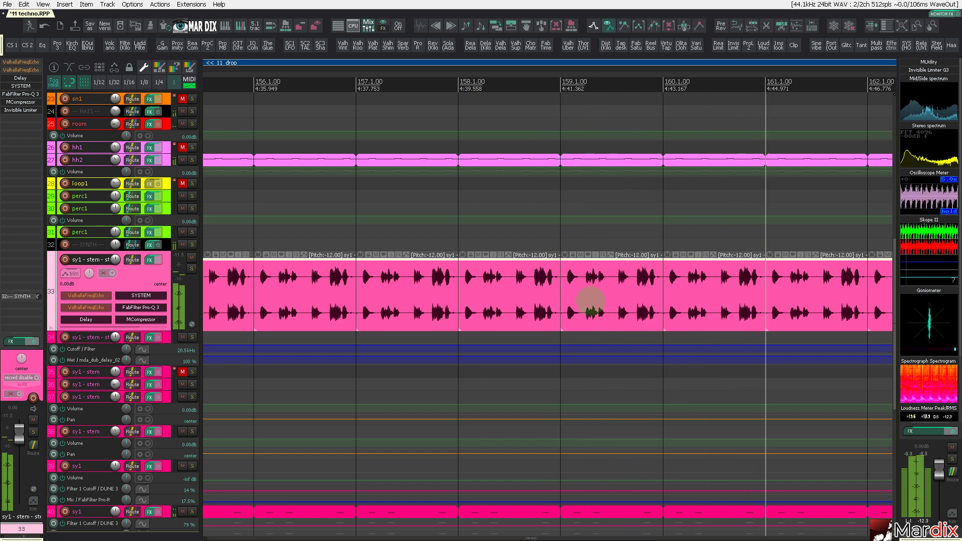
{"action": "scroll", "coordinate": [588, 284], "scroll_direction": "down", "scroll_amount": 8}
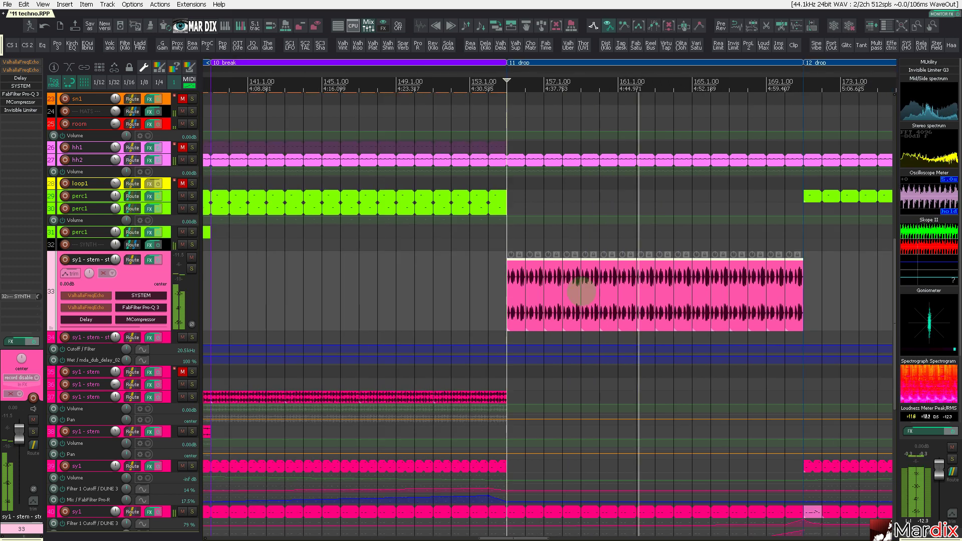
- Select the last sy1 - stem item of the 11 drop on track 33 and split it on a 1/16 grid with the item tools
{"action": "scroll", "coordinate": [780, 282], "scroll_direction": "up", "scroll_amount": 3}
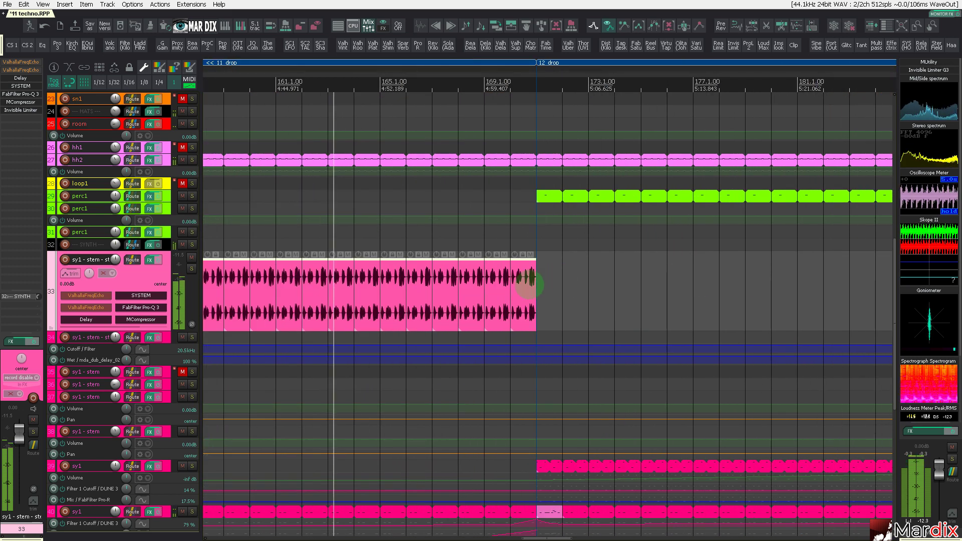
{"action": "left_click", "coordinate": [533, 280]}
{"action": "left_click", "coordinate": [129, 82]}
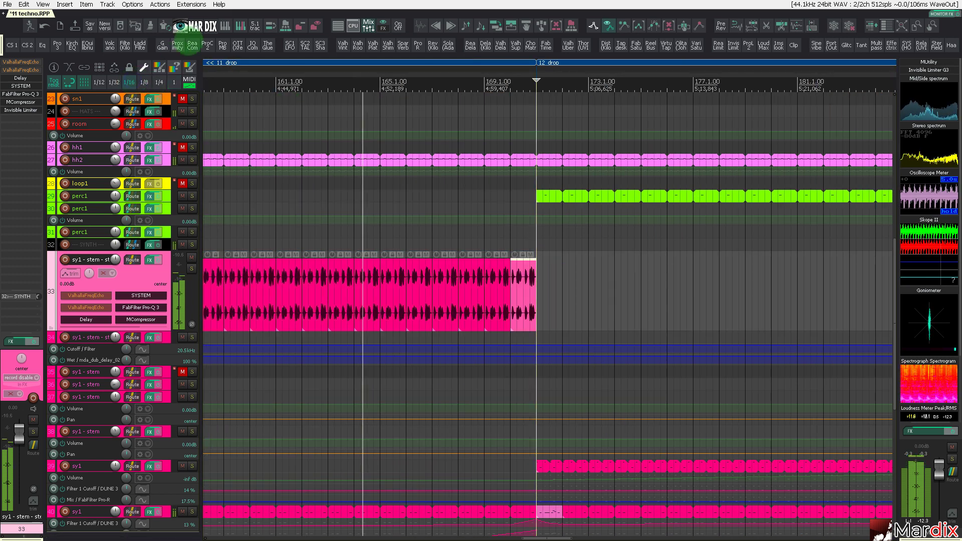
{"action": "left_click", "coordinate": [197, 26]}
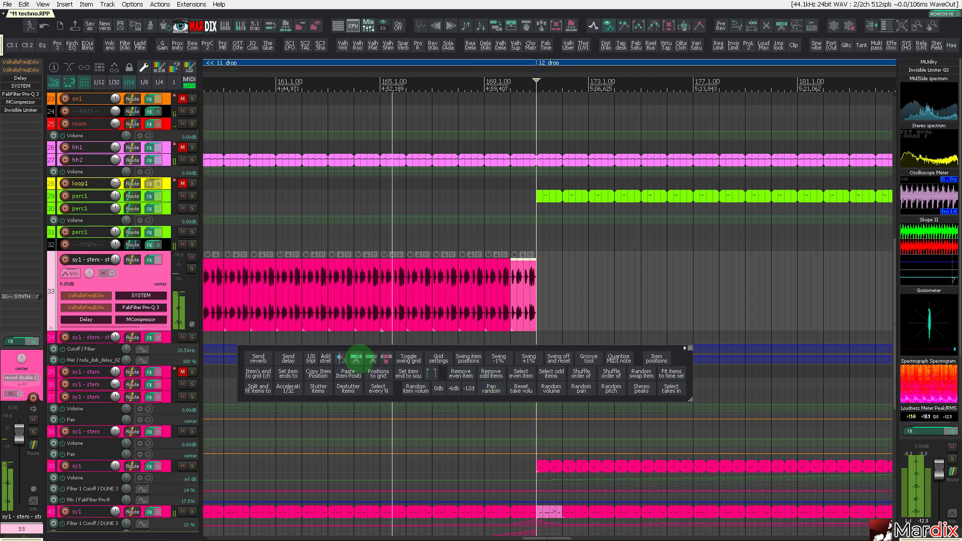
{"action": "left_click", "coordinate": [370, 359]}
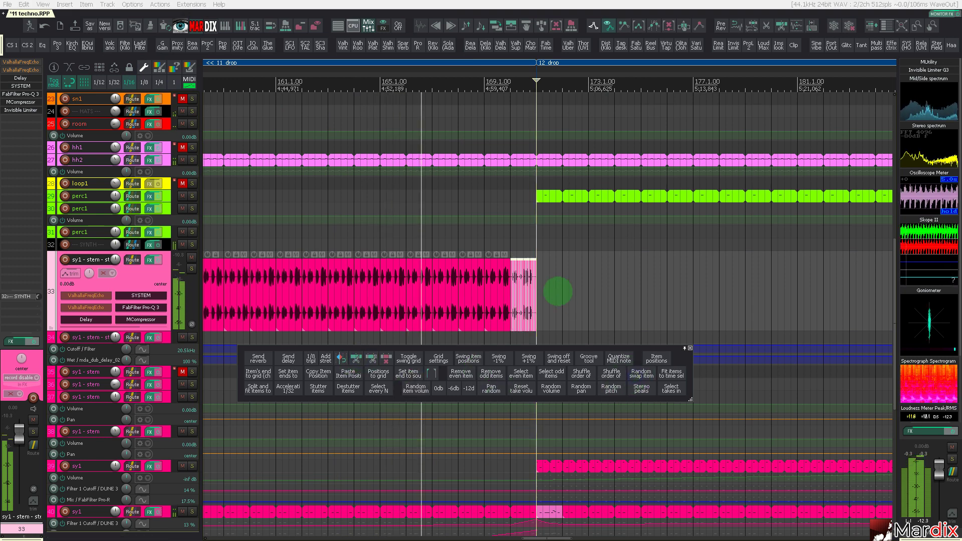
- Move the last two bars of sy1 - stem items, including the slices, from bar 169 to bar 172 and play from just before them
{"action": "scroll", "coordinate": [552, 289], "scroll_direction": "up", "scroll_amount": 2}
{"action": "left_click", "coordinate": [412, 244]}
{"action": "scroll", "coordinate": [538, 291], "scroll_direction": "up", "scroll_amount": 3}
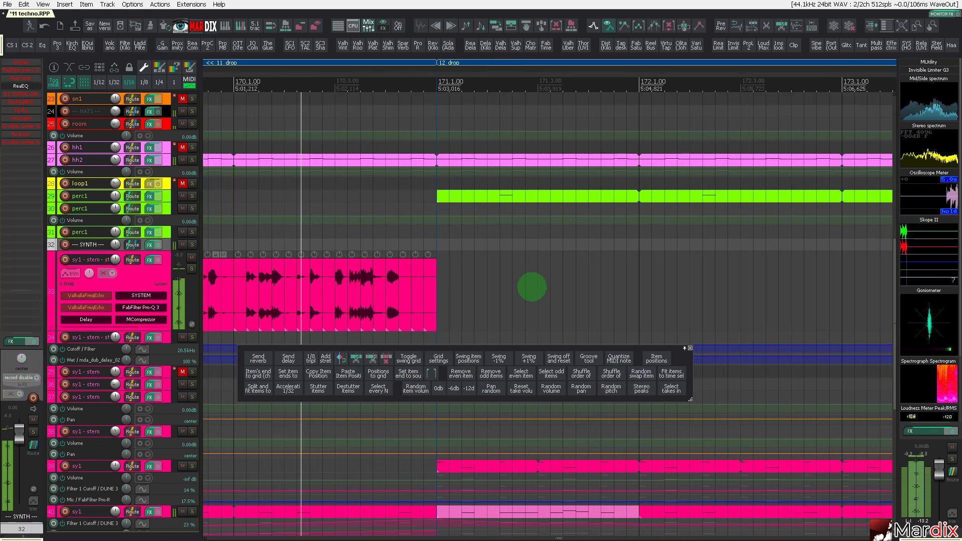
{"action": "scroll", "coordinate": [499, 281], "scroll_direction": "down", "scroll_amount": 2}
{"action": "left_click_drag", "start_coordinate": [517, 277], "coordinate": [577, 303]}
{"action": "left_click", "coordinate": [551, 297]}
{"action": "key", "text": "space"}
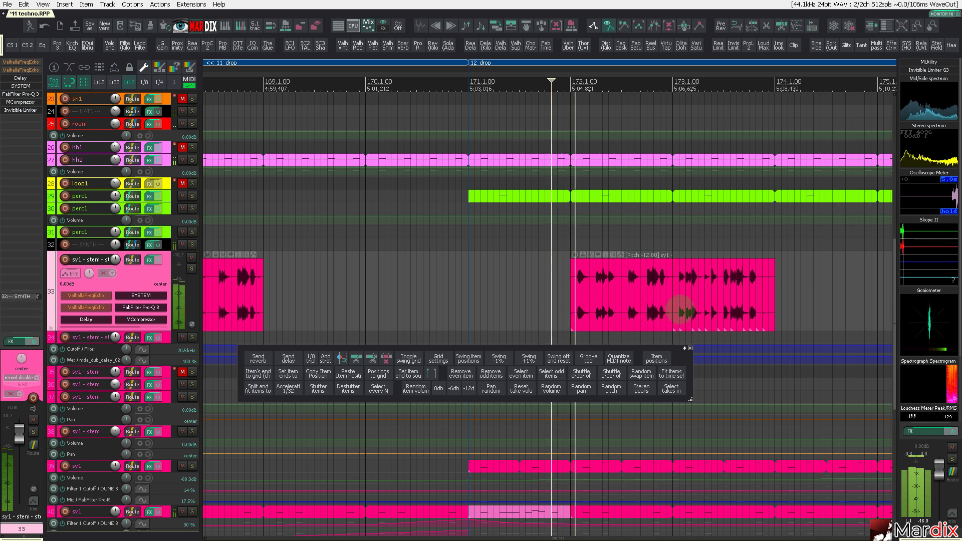
- Select the moved slices at bars 172 to 174, audition them, and try randomly swapping the items and randomising their pitch
{"action": "left_click_drag", "start_coordinate": [800, 279], "coordinate": [526, 306]}
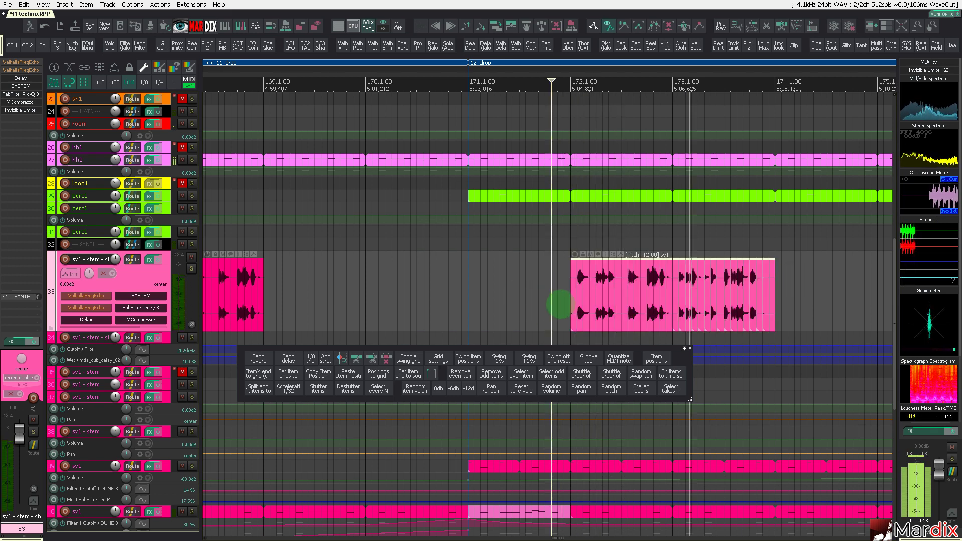
{"action": "scroll", "coordinate": [560, 304], "scroll_direction": "up", "scroll_amount": 5}
{"action": "scroll", "coordinate": [627, 283], "scroll_direction": "down", "scroll_amount": 5}
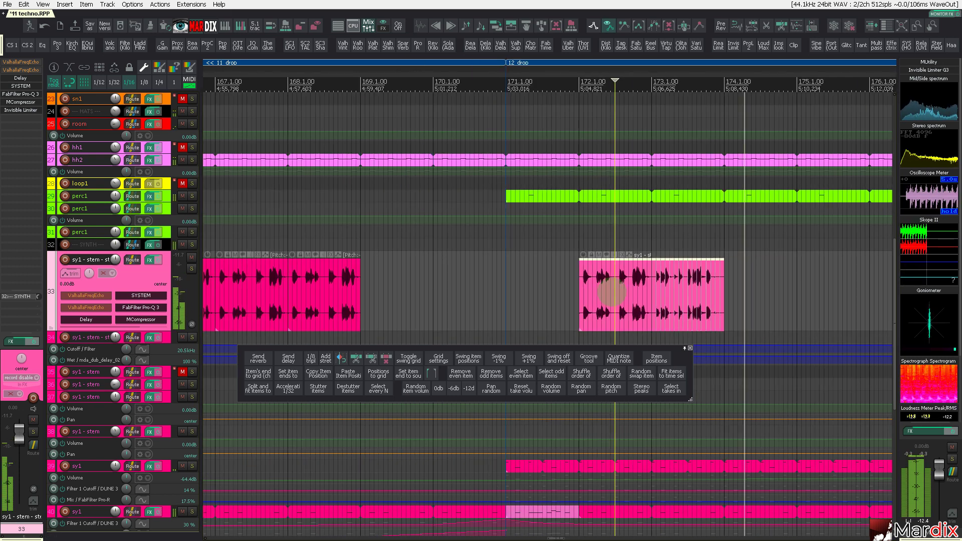
{"action": "left_click_drag", "start_coordinate": [557, 281], "coordinate": [765, 321]}
{"action": "key", "text": "space"}
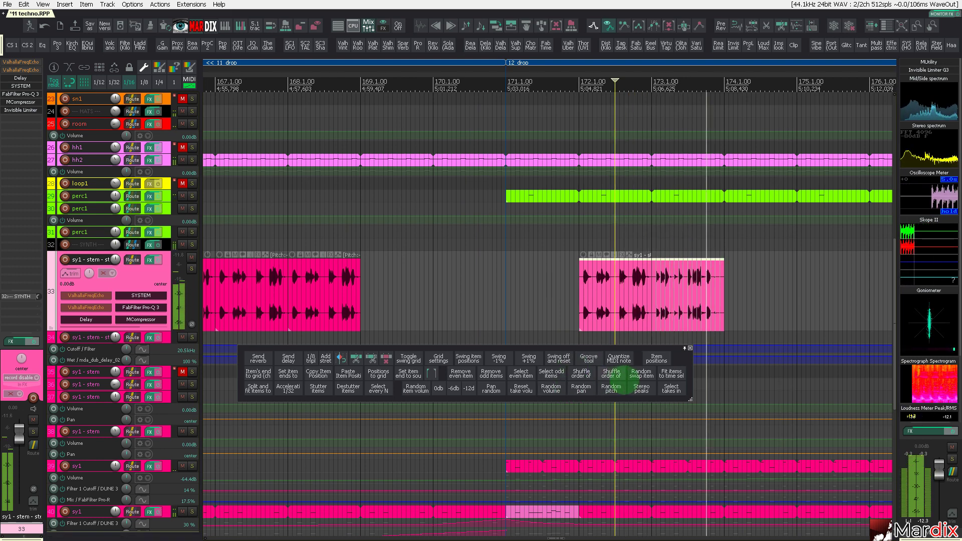
{"action": "left_click", "coordinate": [642, 373]}
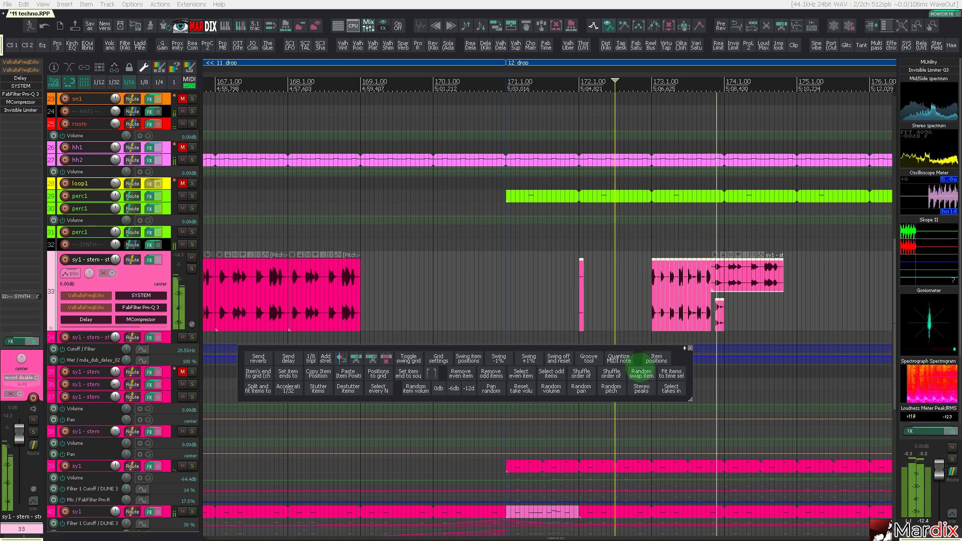
{"action": "left_click", "coordinate": [615, 389]}
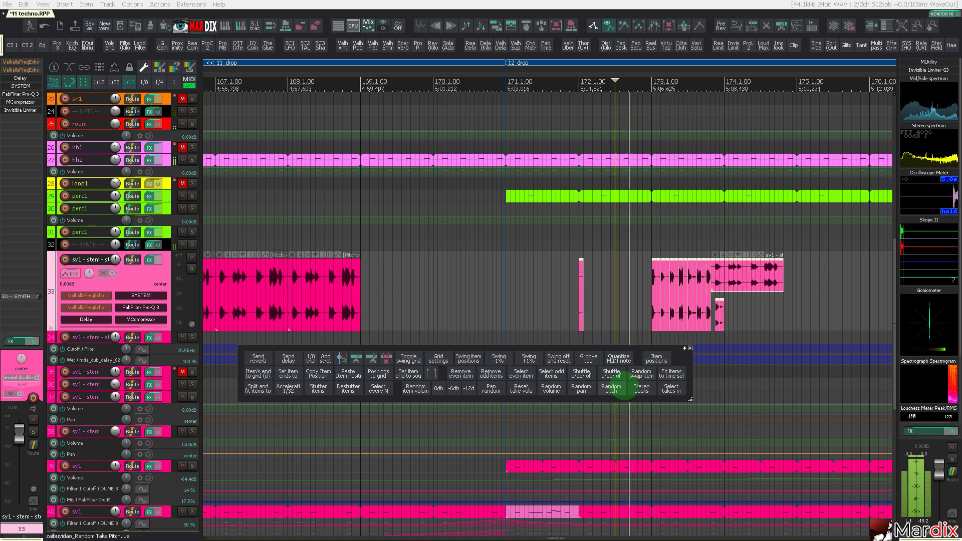
{"action": "left_click", "coordinate": [652, 359]}
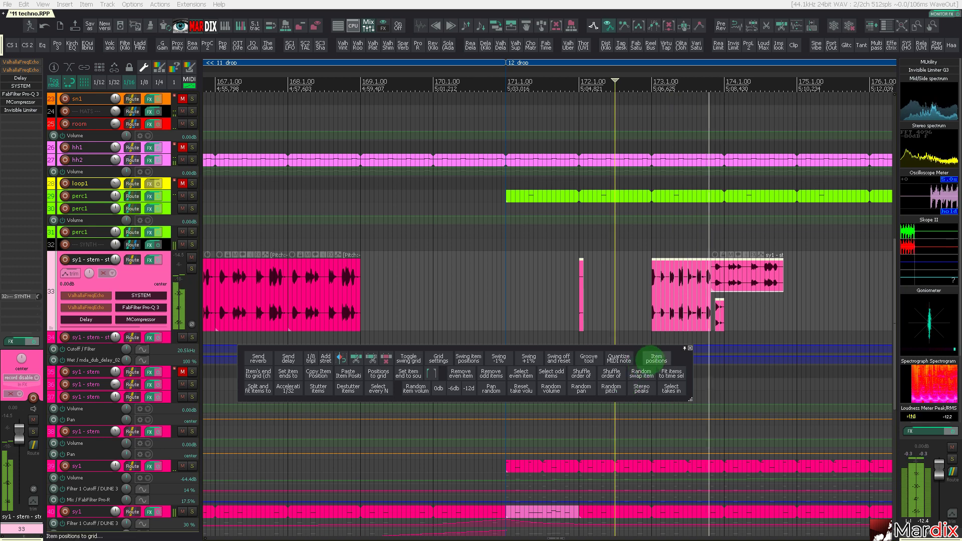
- Delete the scrambled slices, refill bars 169 to 171 of track 33 with copies of the preceding sy1 - stem item, and close the item tools
{"action": "left_click_drag", "start_coordinate": [819, 259], "coordinate": [544, 301]}
{"action": "key", "text": "Delete"}
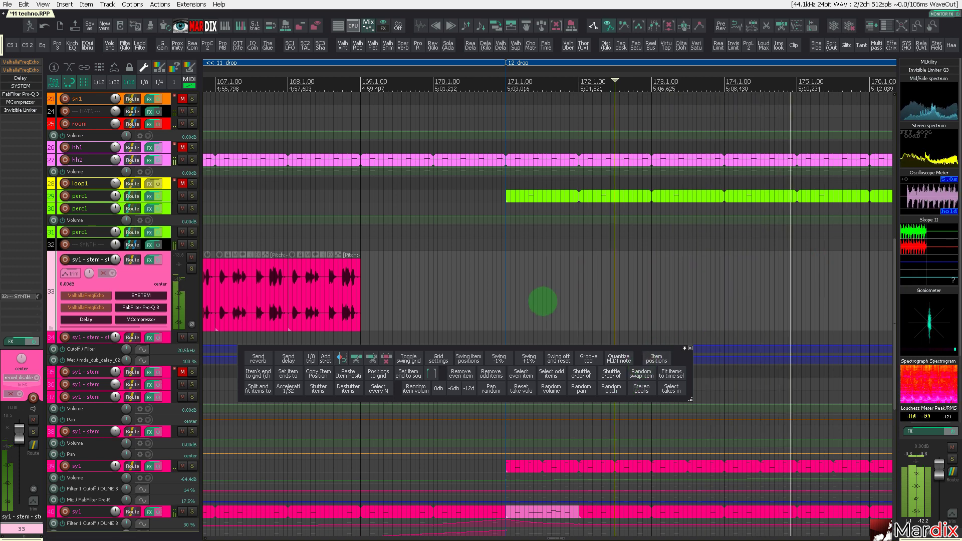
{"action": "left_click_drag", "start_coordinate": [349, 291], "coordinate": [471, 295]}
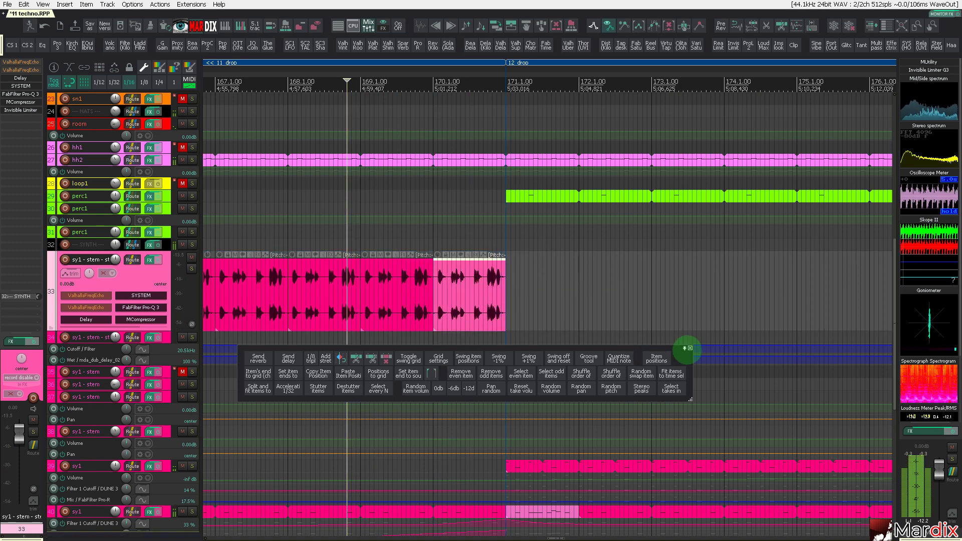
{"action": "left_click", "coordinate": [690, 348]}
{"action": "scroll", "coordinate": [626, 300], "scroll_direction": "down", "scroll_amount": 4}
{"action": "left_click", "coordinate": [283, 279]}
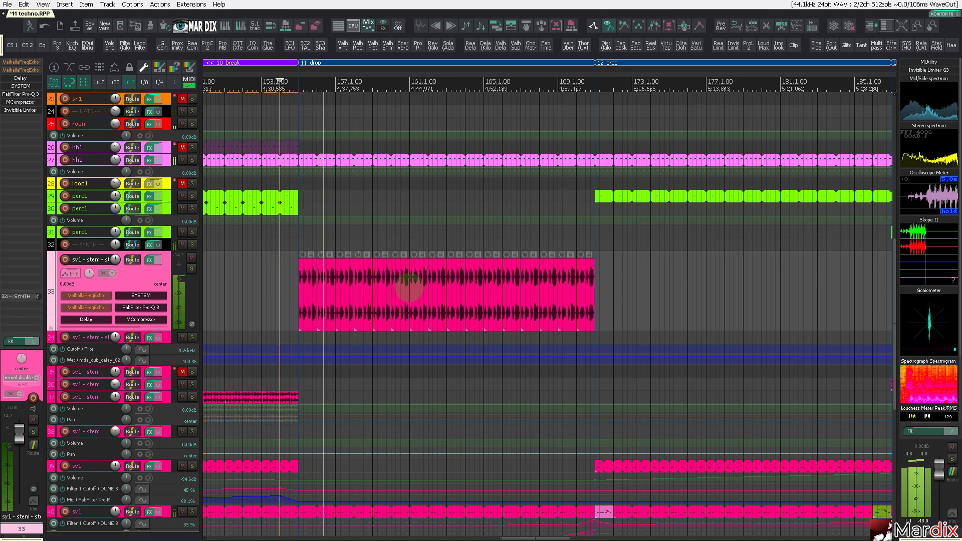
- Show the whole arrangement and mute the sy1 - stem track 33
{"action": "key", "text": "ctrl+Page_Up"}
{"action": "key", "text": "F11"}
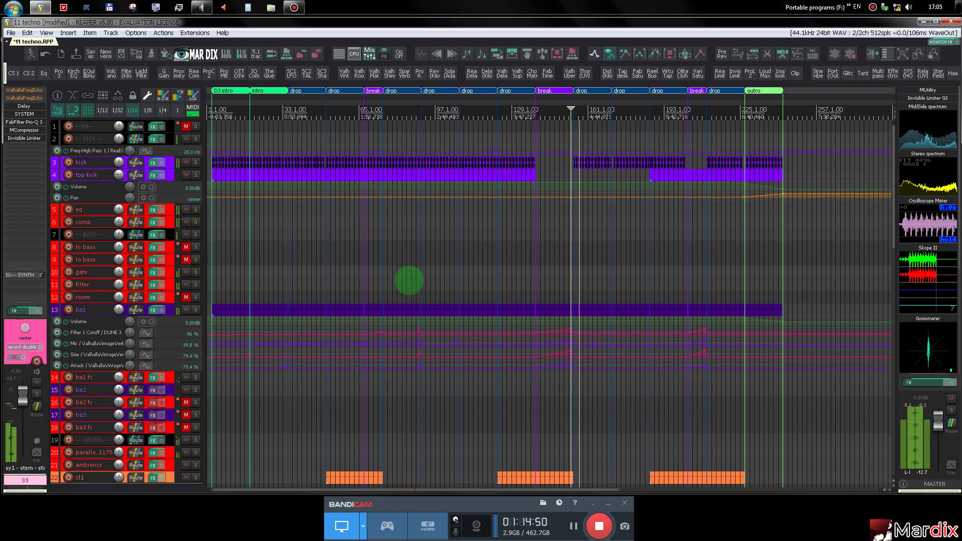
{"action": "key", "text": "F11"}
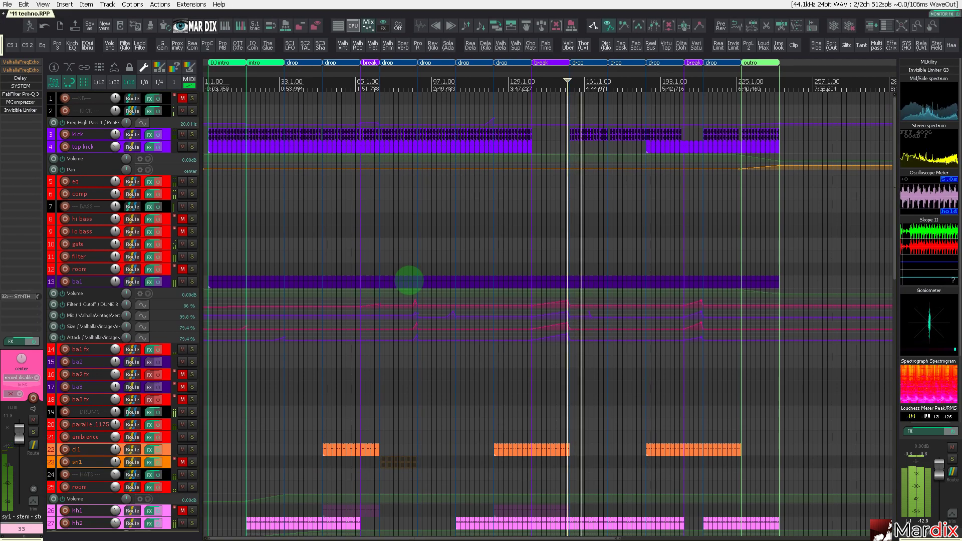
{"action": "scroll", "coordinate": [161, 327], "scroll_direction": "down", "scroll_amount": 2}
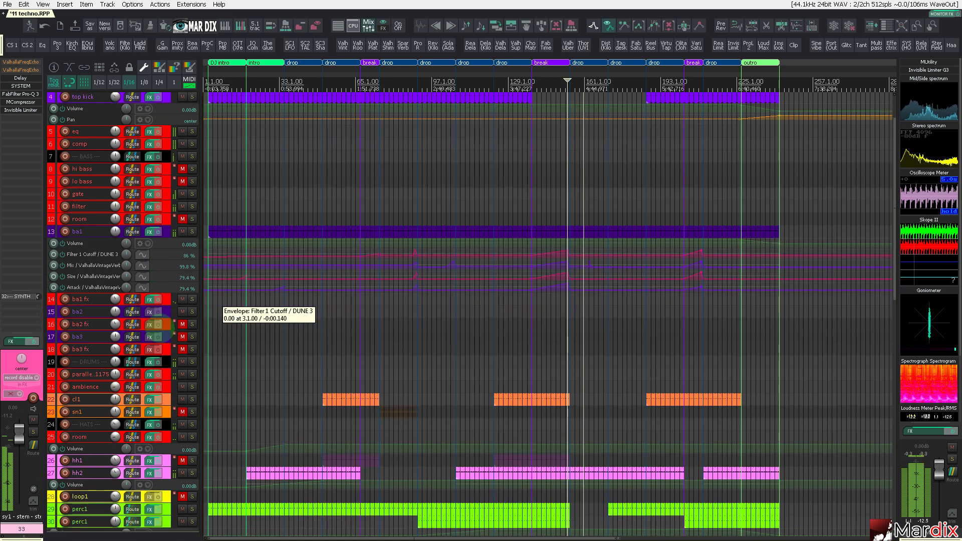
{"action": "scroll", "coordinate": [162, 327], "scroll_direction": "down", "scroll_amount": 5}
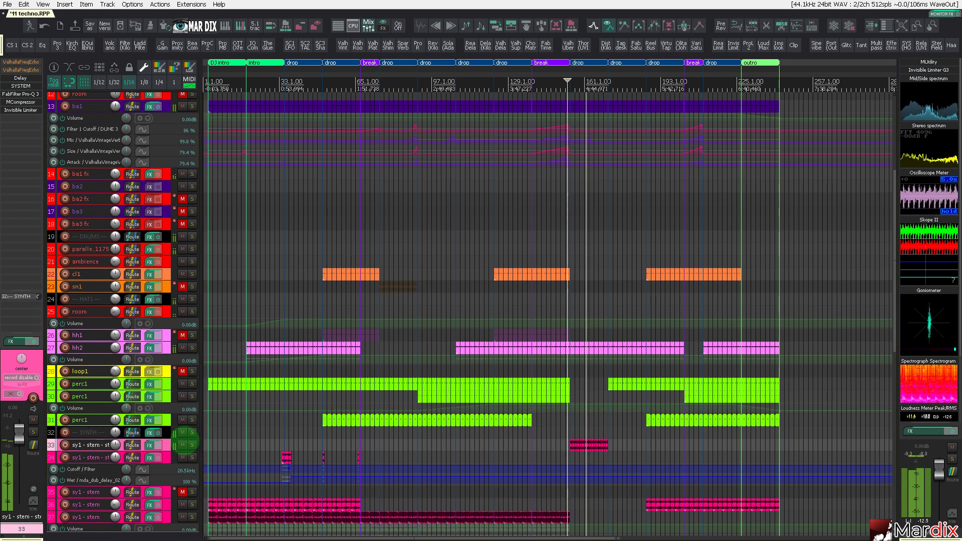
{"action": "left_click", "coordinate": [183, 446]}
{"action": "scroll", "coordinate": [186, 442], "scroll_direction": "down", "scroll_amount": 5}
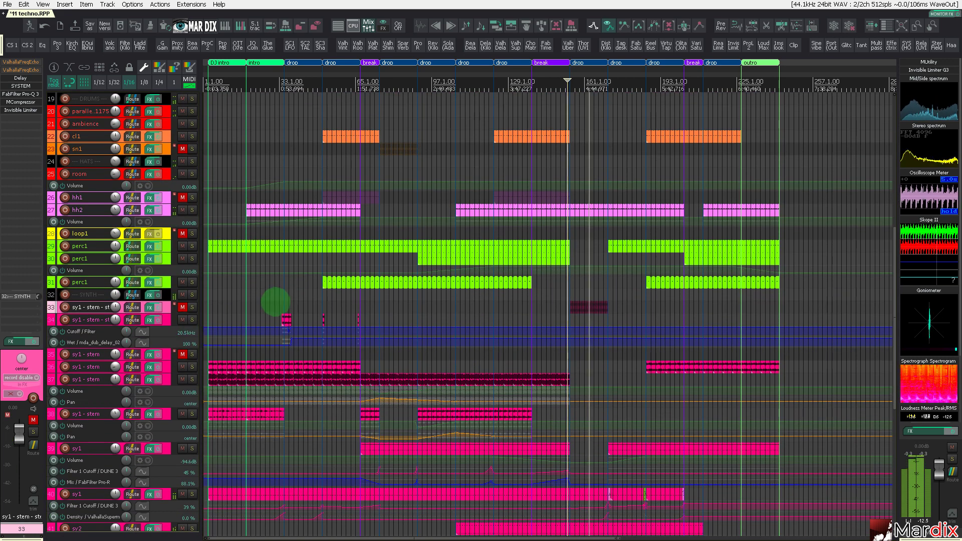
- Play the start of the 3 drop, select sy1 - stem track 34, and show only that track with its envelopes
{"action": "scroll", "coordinate": [275, 301], "scroll_direction": "up", "scroll_amount": 4}
{"action": "left_click", "coordinate": [167, 319]}
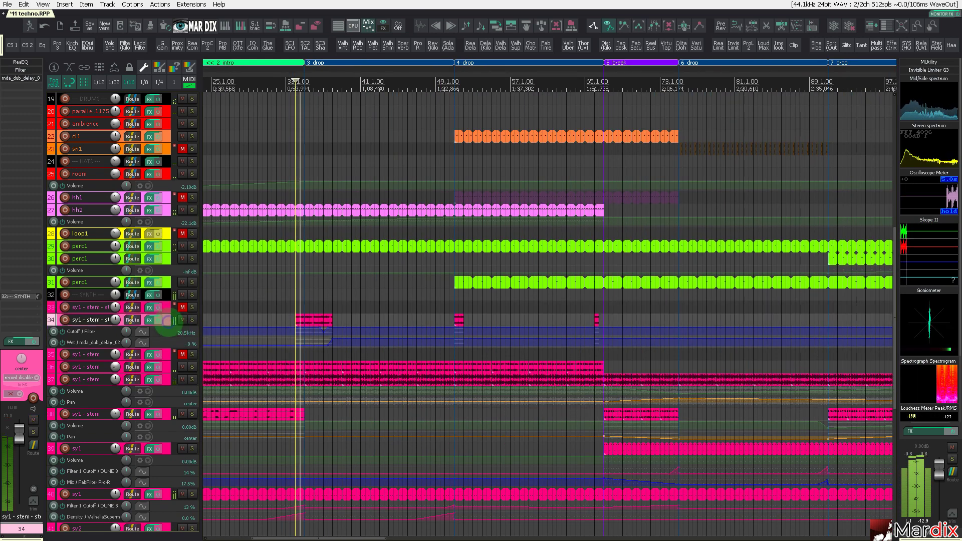
{"action": "scroll", "coordinate": [167, 319], "scroll_direction": "up", "scroll_amount": 5}
{"action": "scroll", "coordinate": [166, 317], "scroll_direction": "down", "scroll_amount": 5}
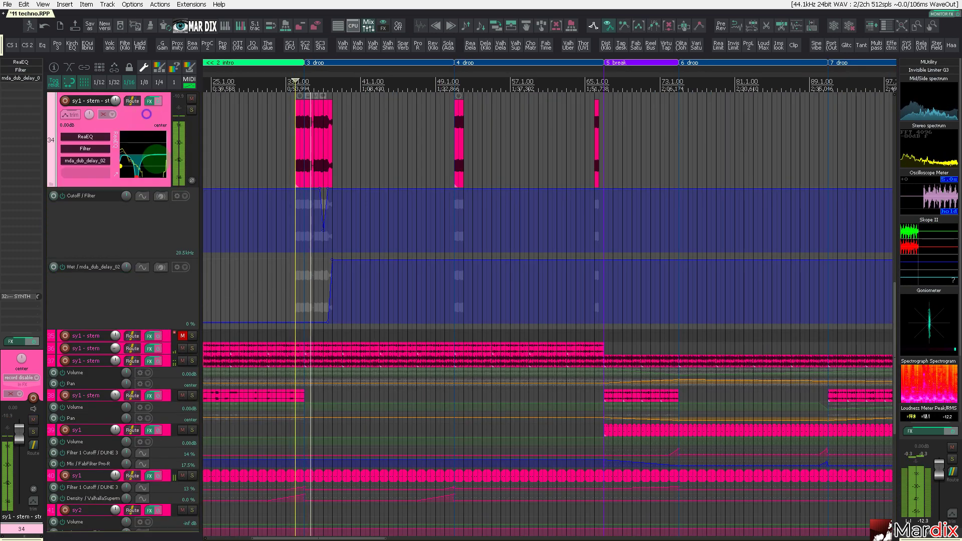
{"action": "scroll", "coordinate": [143, 150], "scroll_direction": "up", "scroll_amount": 1}
{"action": "left_click", "coordinate": [820, 62]}
{"action": "left_click", "coordinate": [874, 26]}
{"action": "left_click", "coordinate": [711, 129]}
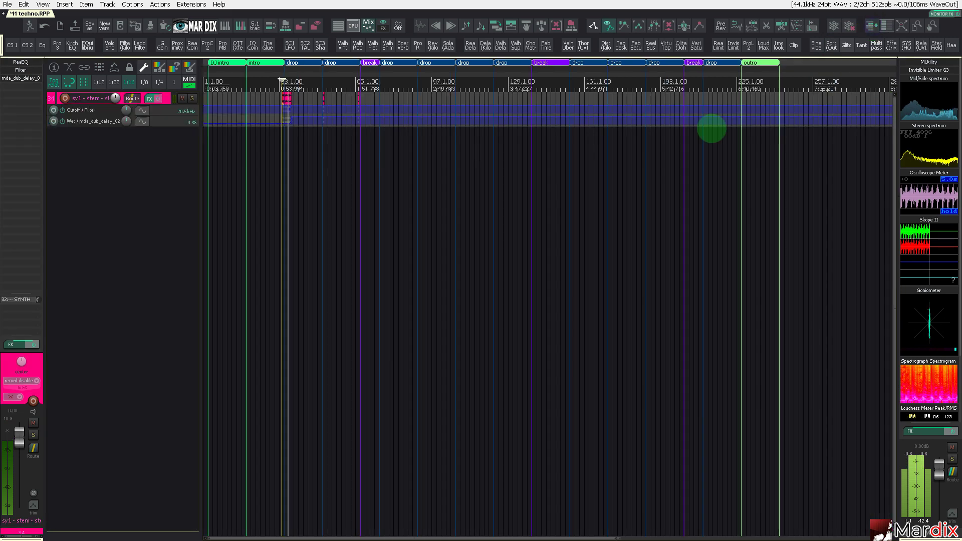
- Enlarge track 34, enable item grouping, and copy the sy1 - stem items from the start of the 3 drop to the 6 drop
{"action": "left_click", "coordinate": [168, 99]}
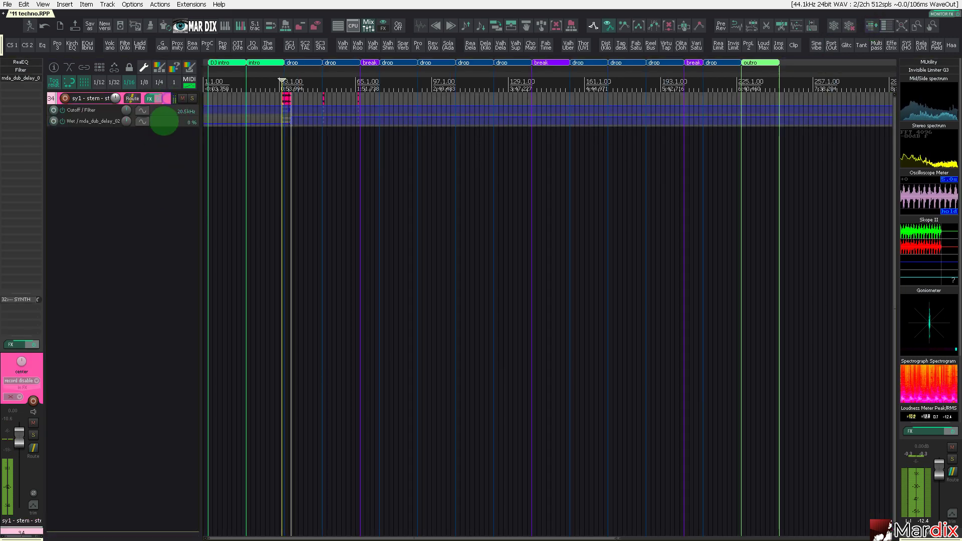
{"action": "scroll", "coordinate": [136, 228], "scroll_direction": "up", "scroll_amount": 6}
{"action": "scroll", "coordinate": [281, 176], "scroll_direction": "up", "scroll_amount": 6}
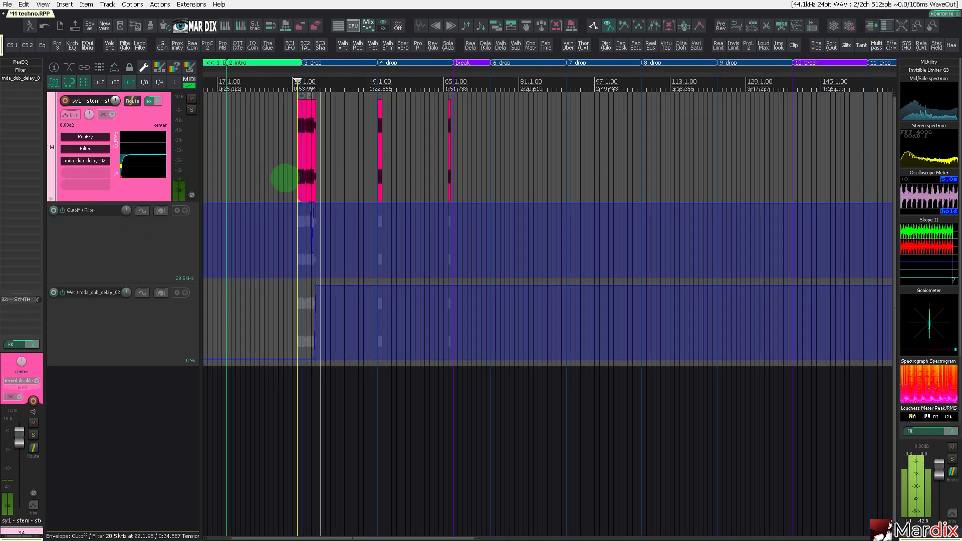
{"action": "scroll", "coordinate": [451, 171], "scroll_direction": "down", "scroll_amount": 5}
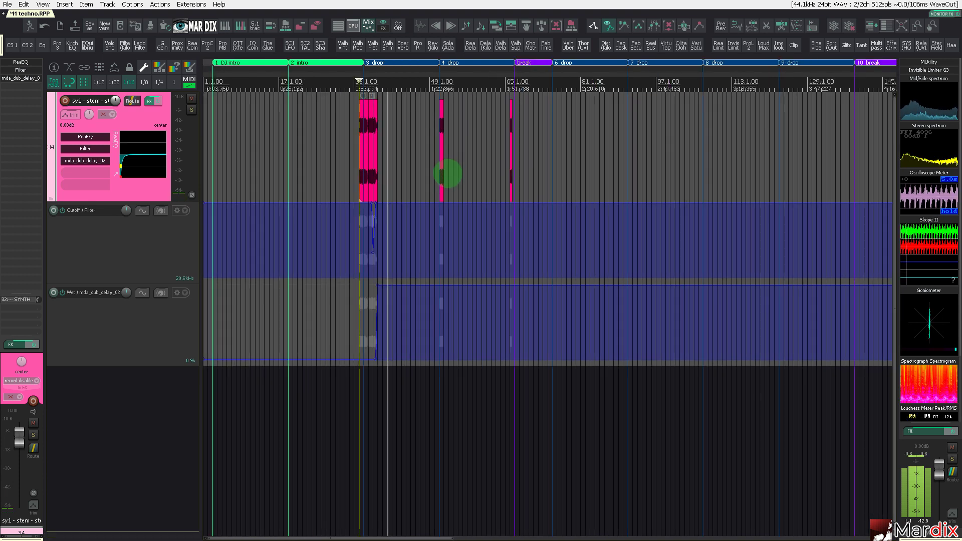
{"action": "scroll", "coordinate": [522, 176], "scroll_direction": "up", "scroll_amount": 2}
{"action": "scroll", "coordinate": [301, 168], "scroll_direction": "down", "scroll_amount": 1}
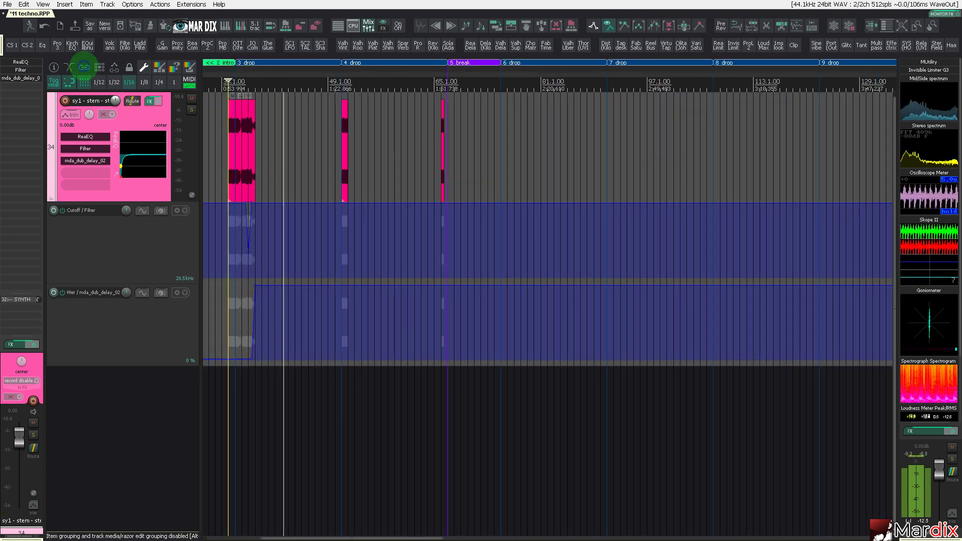
{"action": "left_click_drag", "start_coordinate": [233, 125], "coordinate": [515, 128]}
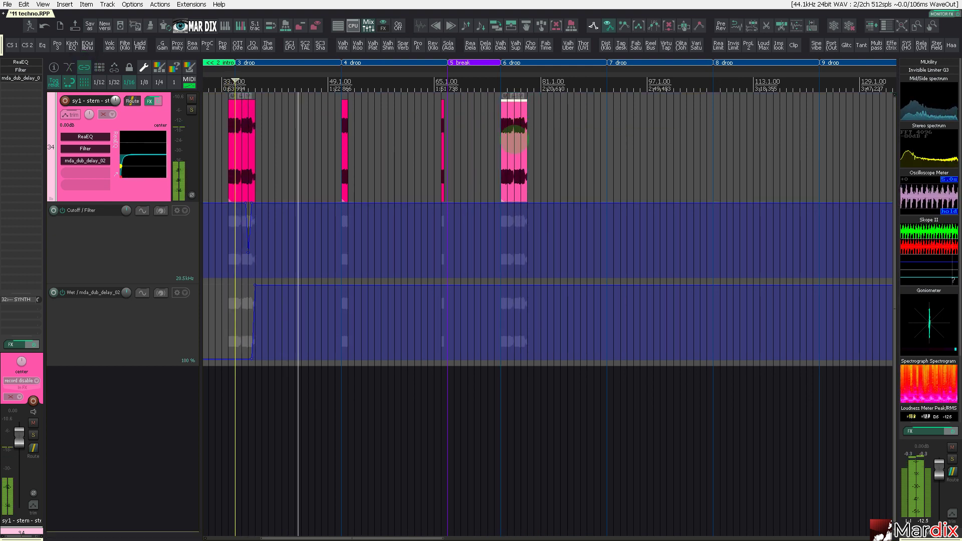
- Delete the copied sy1 - stem items at the start of the 6 drop on track 34
{"action": "scroll", "coordinate": [516, 131], "scroll_direction": "up", "scroll_amount": 4}
{"action": "scroll", "coordinate": [522, 144], "scroll_direction": "down", "scroll_amount": 3}
{"action": "left_click", "coordinate": [520, 143]}
{"action": "key", "text": "Delete"}
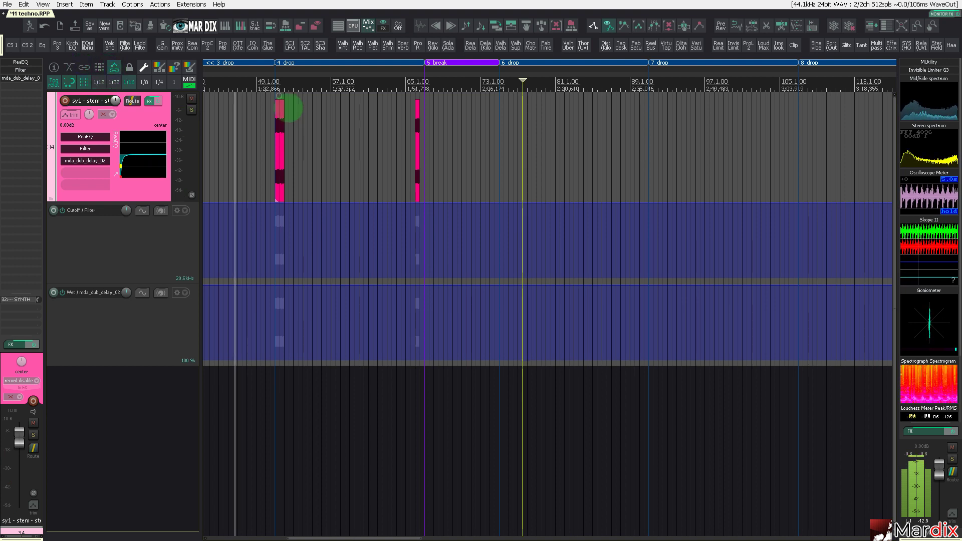
- Copy the 3 drop sy1 - stem items together with their Cutoff and Wet automation to the start of the 6 drop, and play them
{"action": "left_click_drag", "start_coordinate": [314, 72], "coordinate": [507, 76]}
{"action": "left_click_drag", "start_coordinate": [330, 141], "coordinate": [714, 141]}
{"action": "scroll", "coordinate": [708, 141], "scroll_direction": "up", "scroll_amount": 5}
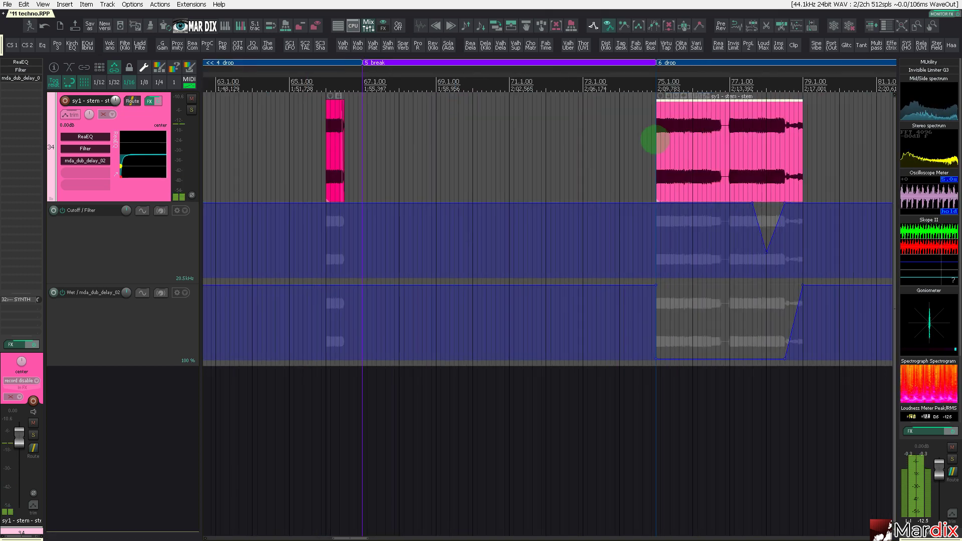
{"action": "scroll", "coordinate": [652, 144], "scroll_direction": "down", "scroll_amount": 5}
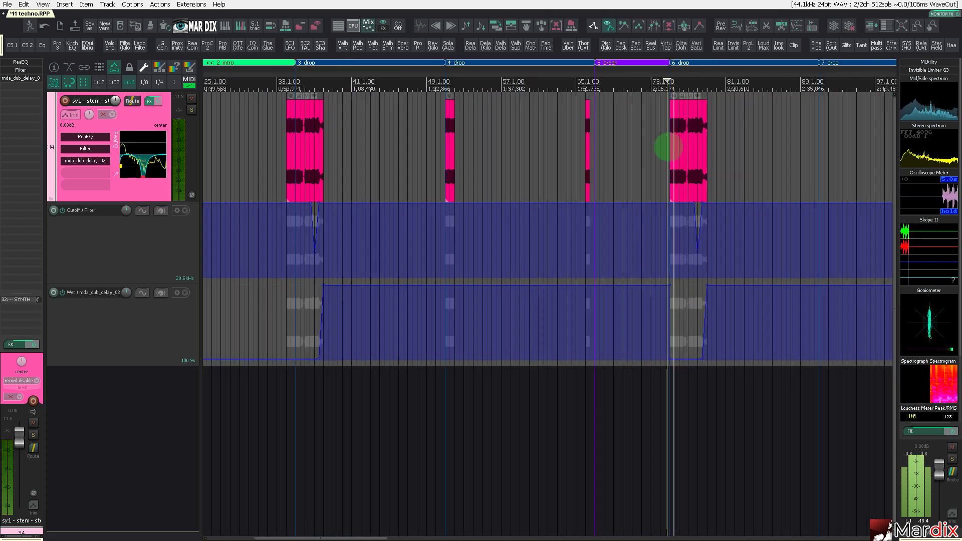
- Move the upper mda_dub_delay Wet point at the start of the 6 drop back to about bar 74 and play the transition
{"action": "scroll", "coordinate": [669, 148], "scroll_direction": "up", "scroll_amount": 6}
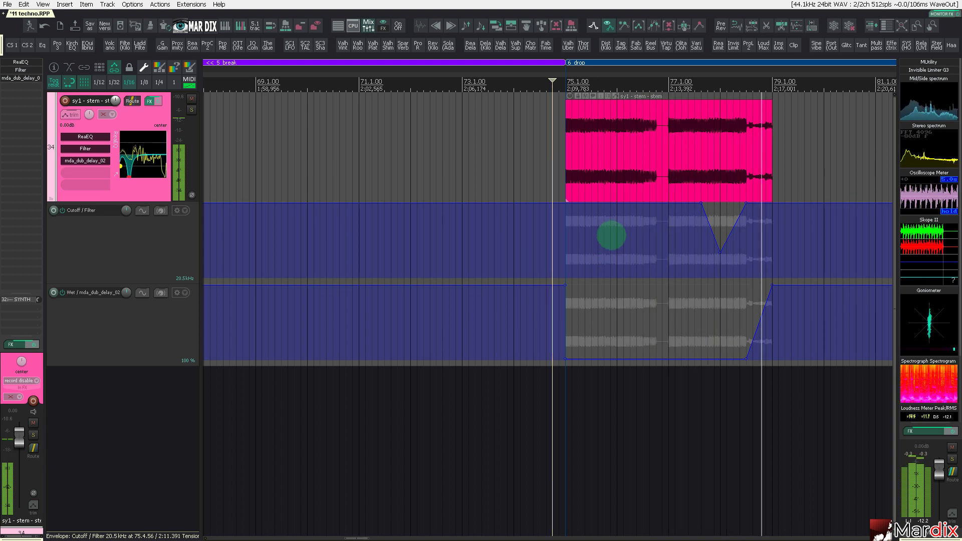
{"action": "left_click_drag", "start_coordinate": [566, 286], "coordinate": [516, 258]}
{"action": "left_click", "coordinate": [542, 160]}
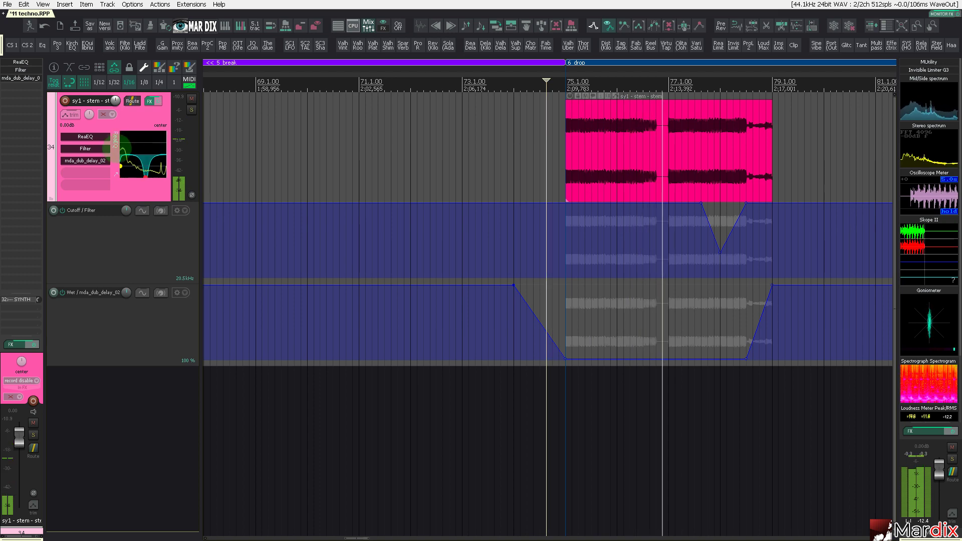
- Open ReaEQ on track 34 and hide its band tabs
{"action": "left_click", "coordinate": [86, 136]}
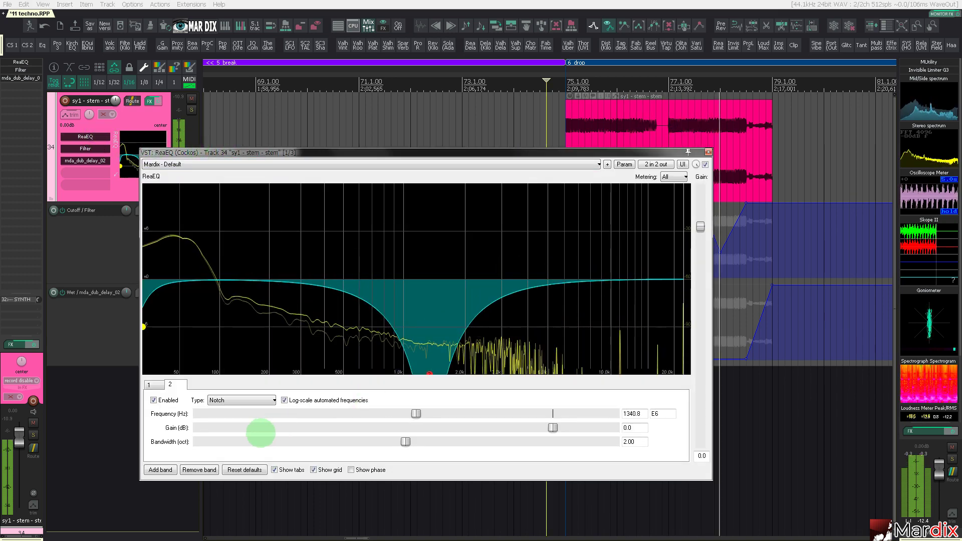
{"action": "left_click", "coordinate": [274, 470]}
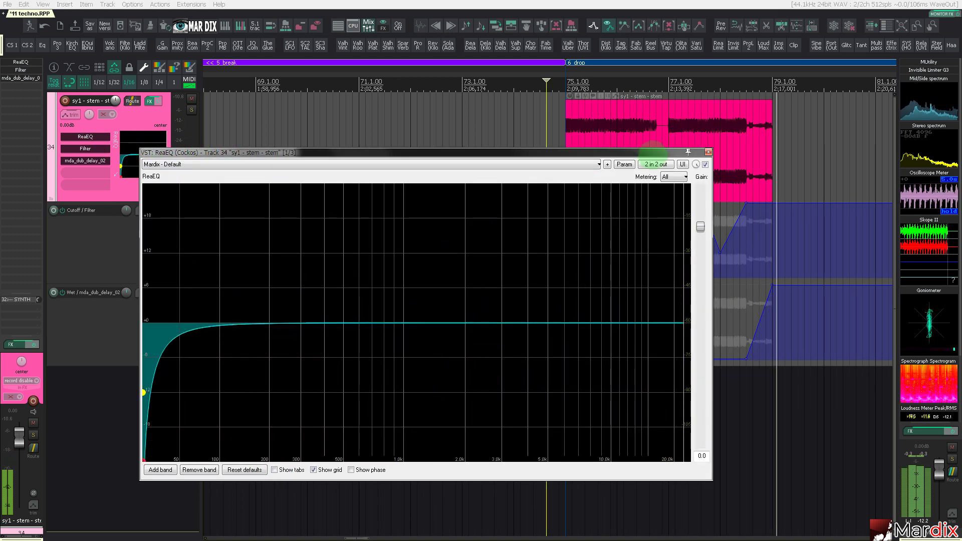
- Close the ReaEQ window and play the track 34 stem from the end of the 4 drop and at the close of its 6 drop item
{"action": "left_click", "coordinate": [708, 152]}
{"action": "scroll", "coordinate": [687, 101], "scroll_direction": "down", "scroll_amount": 5}
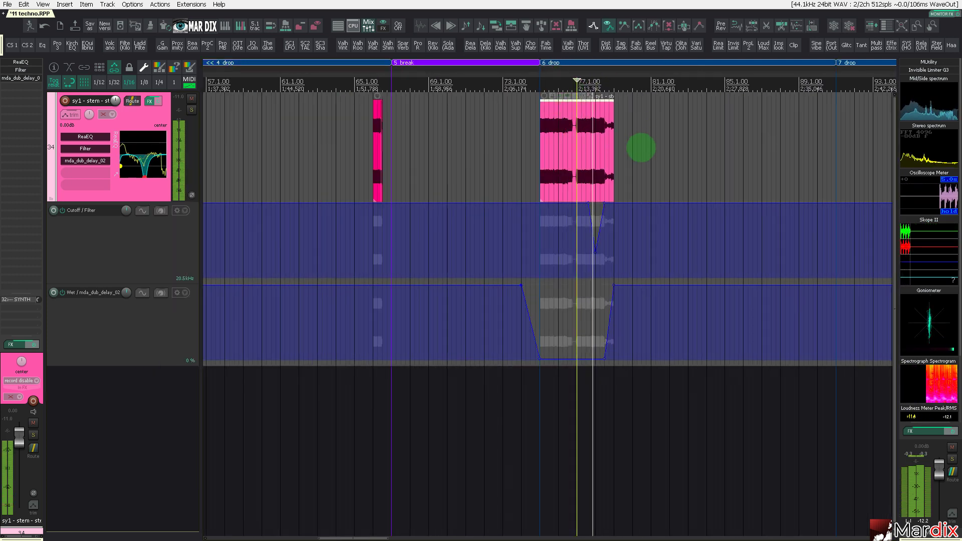
{"action": "scroll", "coordinate": [393, 155], "scroll_direction": "down", "scroll_amount": 6}
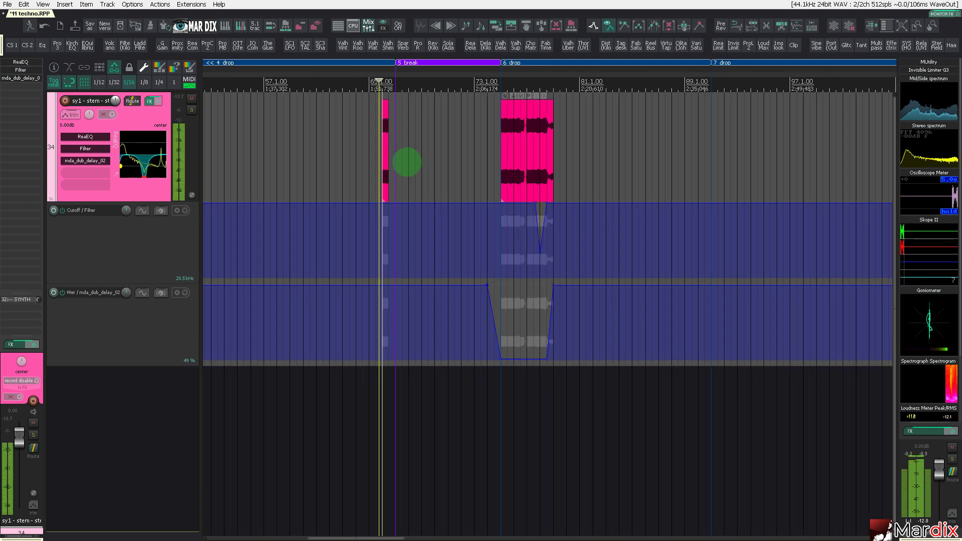
{"action": "scroll", "coordinate": [415, 150], "scroll_direction": "up", "scroll_amount": 7}
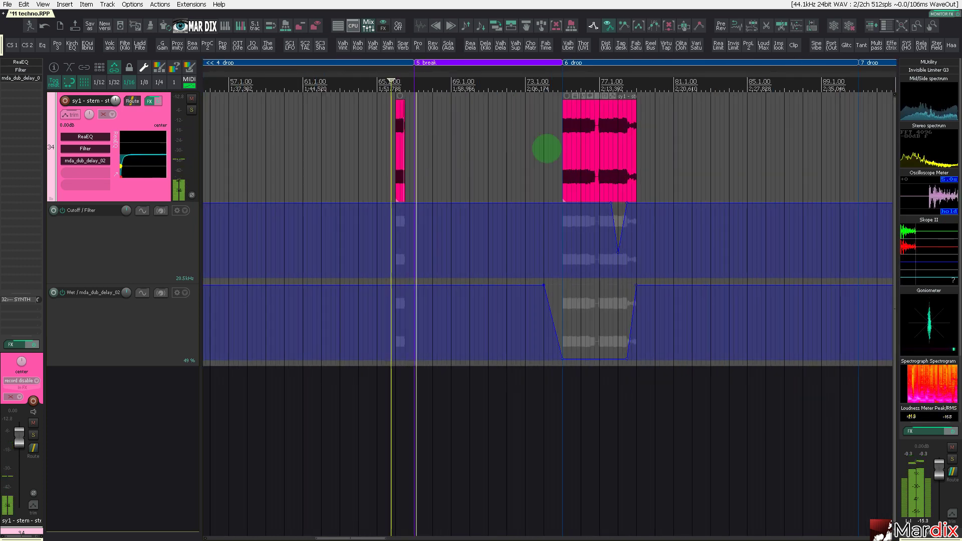
{"action": "scroll", "coordinate": [654, 145], "scroll_direction": "up", "scroll_amount": 8}
{"action": "left_click", "coordinate": [608, 148]}
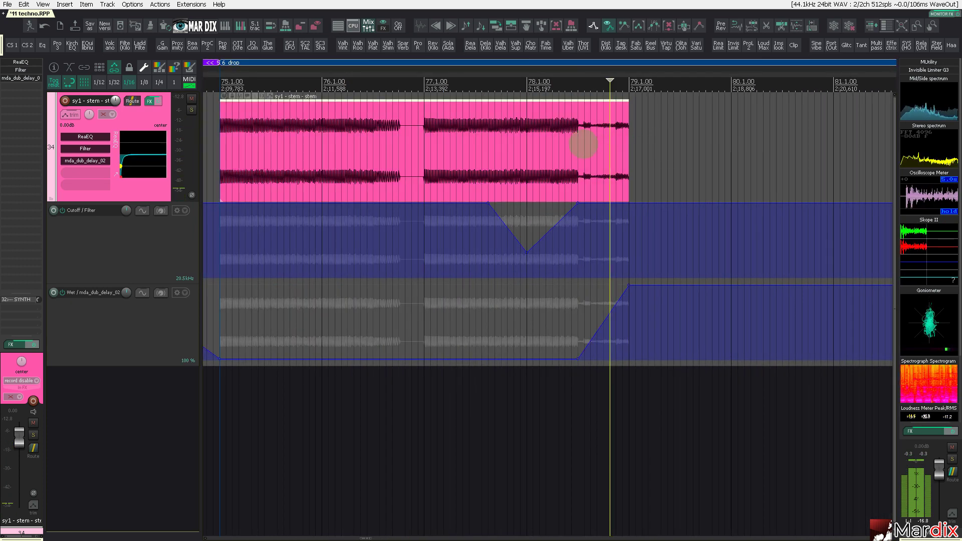
{"action": "scroll", "coordinate": [583, 145], "scroll_direction": "down", "scroll_amount": 5}
{"action": "left_click_drag", "start_coordinate": [543, 142], "coordinate": [764, 153]}
{"action": "key", "text": "Delete"}
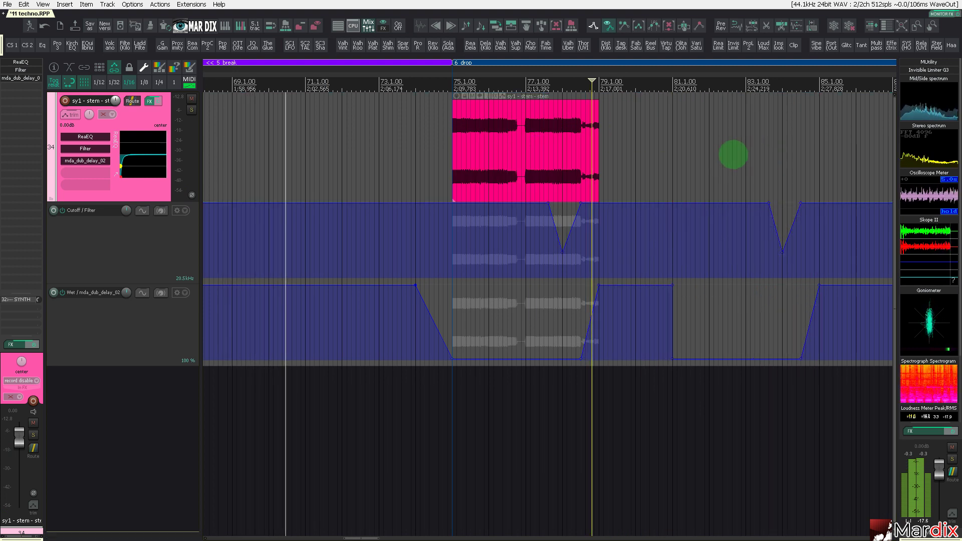
{"action": "key", "text": "ctrl+z"}
{"action": "key", "text": "ctrl+z"}
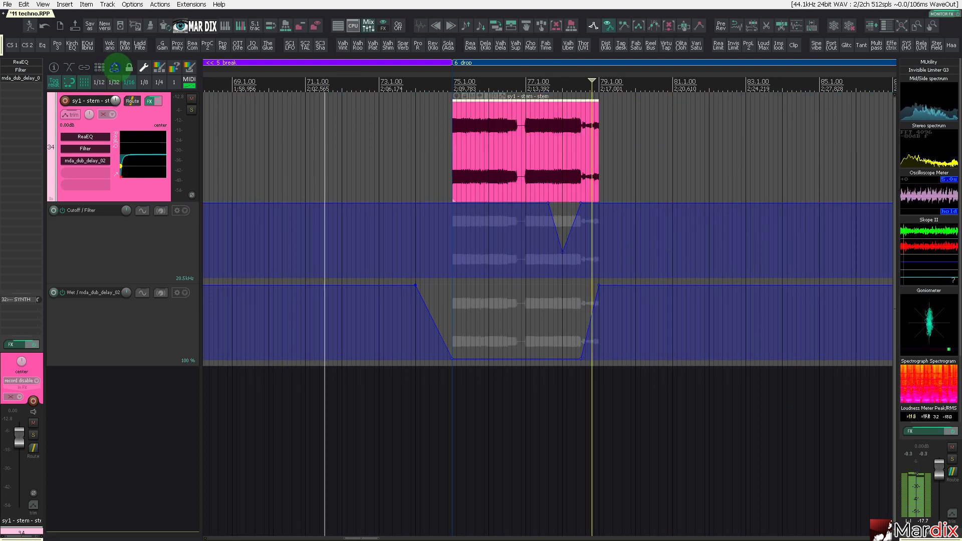
- Copy the 6 drop stem item on track 34 to just before bar 82, without its envelope points
{"action": "left_click", "coordinate": [554, 128]}
{"action": "left_click_drag", "start_coordinate": [502, 145], "coordinate": [752, 167]}
{"action": "scroll", "coordinate": [753, 166], "scroll_direction": "up", "scroll_amount": 3}
{"action": "scroll", "coordinate": [723, 157], "scroll_direction": "down", "scroll_amount": 3}
{"action": "scroll", "coordinate": [629, 127], "scroll_direction": "up", "scroll_amount": 2}
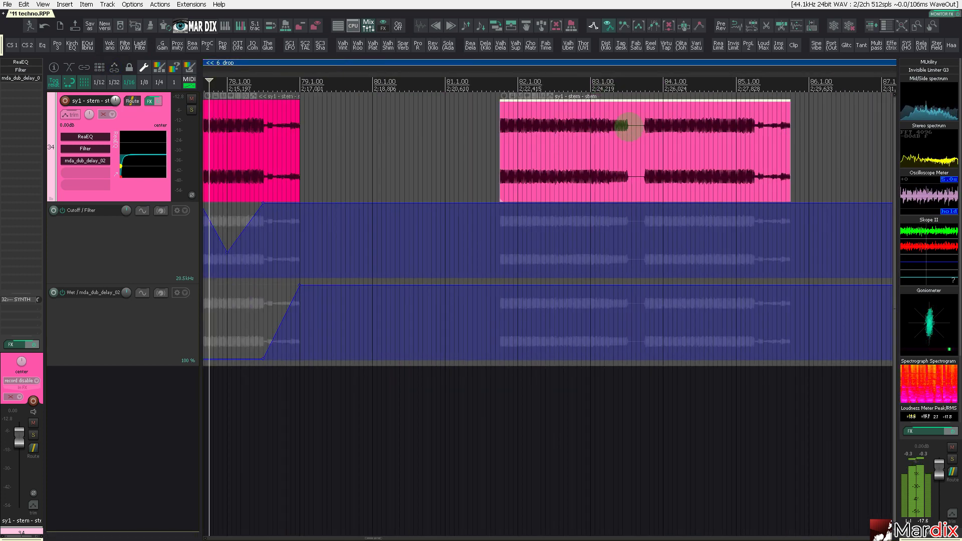
- Cut the copied stem item down to its short tail, place it at bar 74 before the 6 drop, and play it
{"action": "left_click_drag", "start_coordinate": [504, 155], "coordinate": [390, 147]}
{"action": "scroll", "coordinate": [748, 155], "scroll_direction": "up", "scroll_amount": 2}
{"action": "left_click", "coordinate": [736, 150]}
{"action": "scroll", "coordinate": [782, 150], "scroll_direction": "down", "scroll_amount": 1}
{"action": "scroll", "coordinate": [788, 150], "scroll_direction": "down", "scroll_amount": 3}
{"action": "scroll", "coordinate": [376, 150], "scroll_direction": "up", "scroll_amount": 4}
{"action": "left_click", "coordinate": [296, 144]}
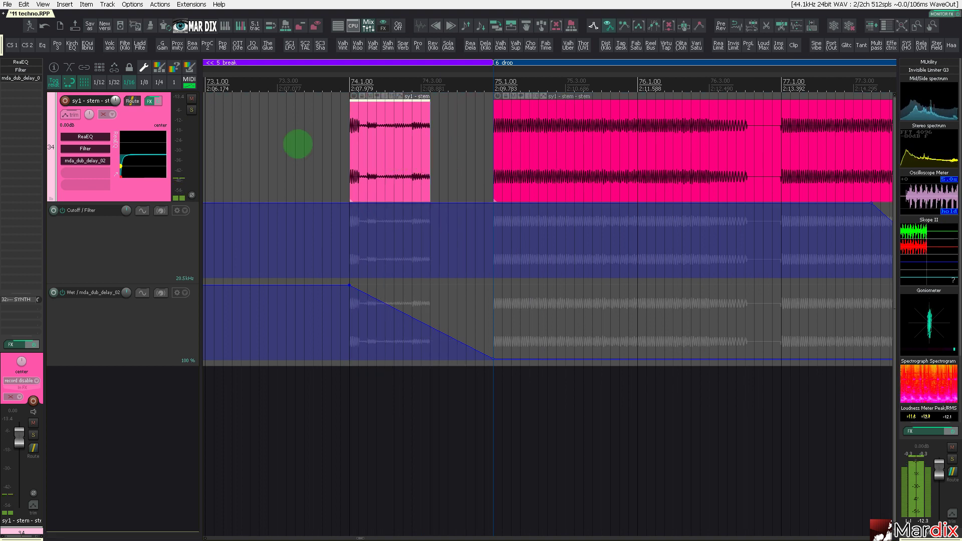
- Trim the start of the tail item, shift it closer to the 6 drop within bar 74, and play the transition
{"action": "left_click", "coordinate": [383, 146]}
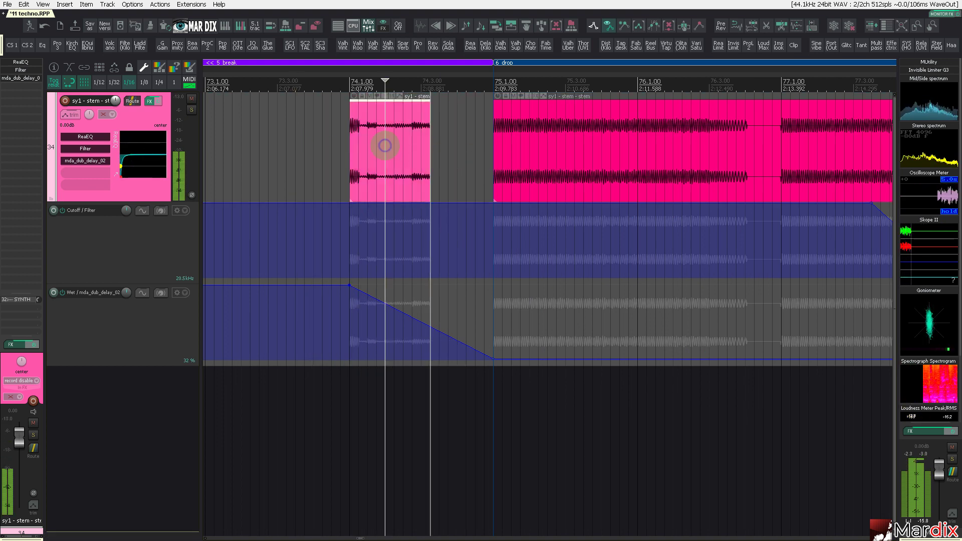
{"action": "left_click_drag", "start_coordinate": [350, 154], "coordinate": [431, 159]}
{"action": "left_click", "coordinate": [343, 159]}
{"action": "left_click", "coordinate": [386, 159]}
{"action": "left_click", "coordinate": [378, 155]}
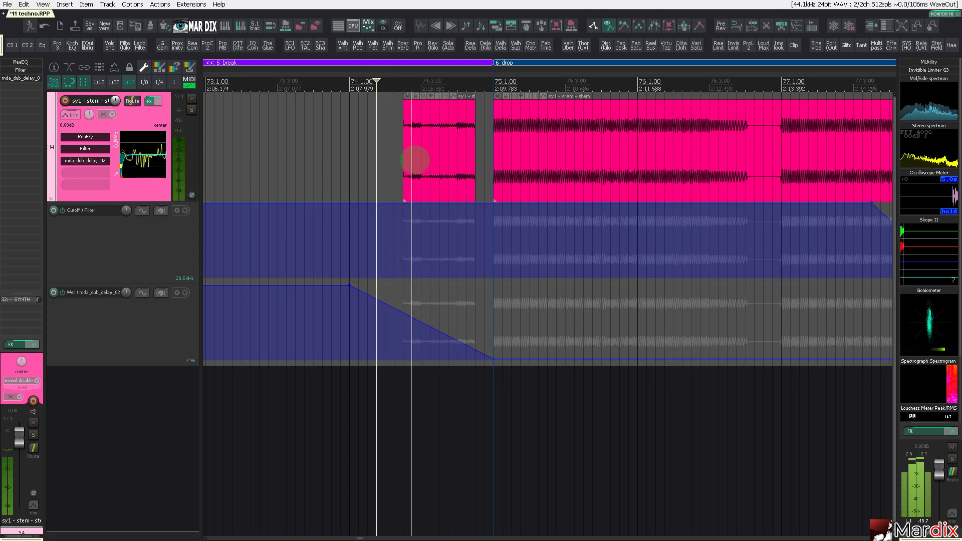
- Copy the short tail item from before the 6 drop to bar 90, just before the 7 drop, and play it
{"action": "scroll", "coordinate": [430, 160], "scroll_direction": "down", "scroll_amount": 6}
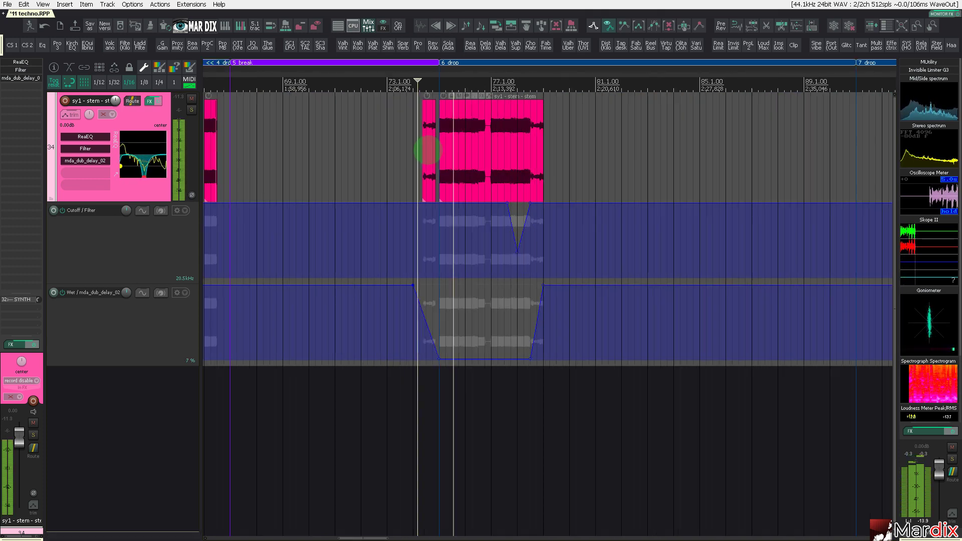
{"action": "left_click_drag", "start_coordinate": [428, 150], "coordinate": [820, 148]}
{"action": "scroll", "coordinate": [852, 125], "scroll_direction": "up", "scroll_amount": 5}
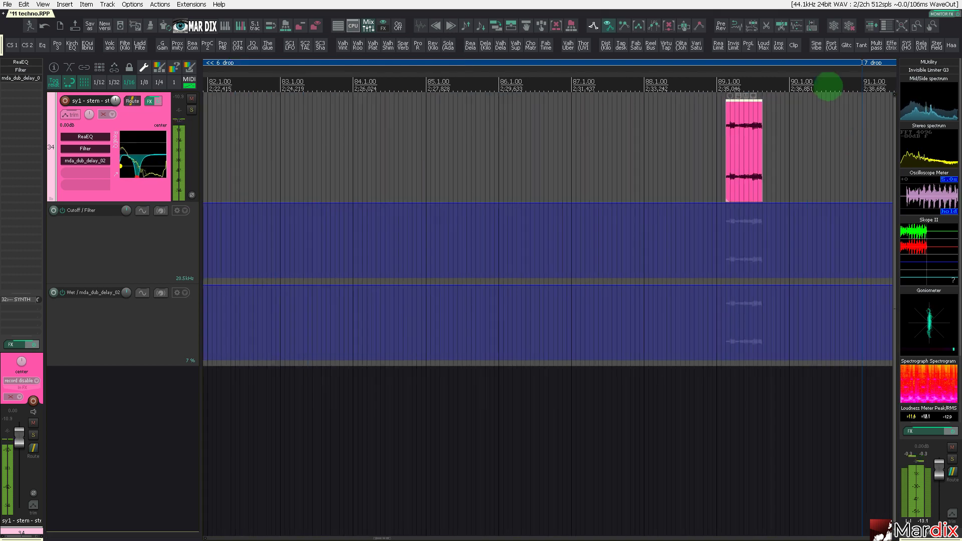
{"action": "left_click_drag", "start_coordinate": [824, 76], "coordinate": [488, 76]}
{"action": "left_click_drag", "start_coordinate": [411, 138], "coordinate": [396, 159]}
{"action": "scroll", "coordinate": [507, 148], "scroll_direction": "up", "scroll_amount": 5}
{"action": "left_click", "coordinate": [246, 149]}
{"action": "key", "text": "space"}
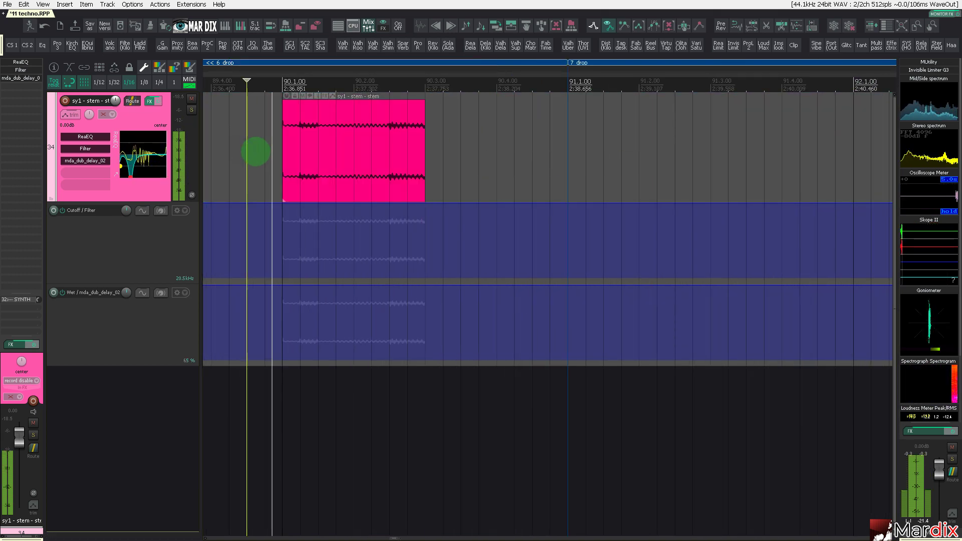
- Move the copied tail item to 90.2.25 and play the transition into the 7 drop
{"action": "left_click", "coordinate": [326, 142]}
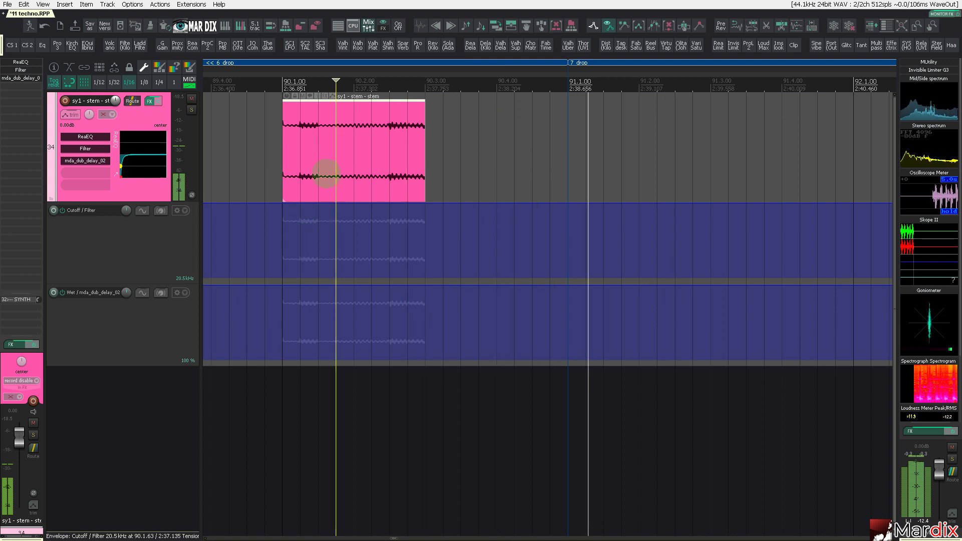
{"action": "left_click_drag", "start_coordinate": [335, 172], "coordinate": [417, 153]}
{"action": "left_click", "coordinate": [336, 157]}
{"action": "key", "text": "space"}
{"action": "key", "text": "space"}
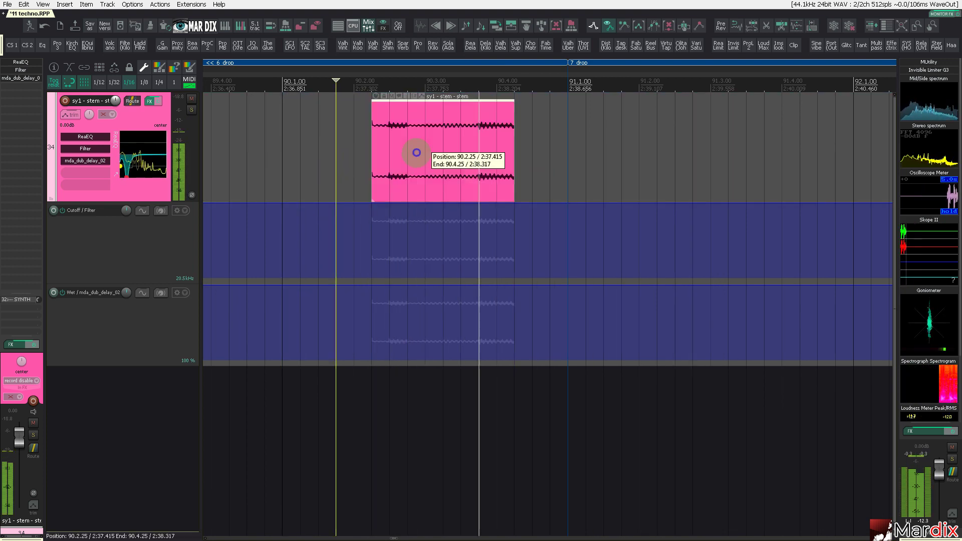
{"action": "scroll", "coordinate": [414, 171], "scroll_direction": "down", "scroll_amount": 10}
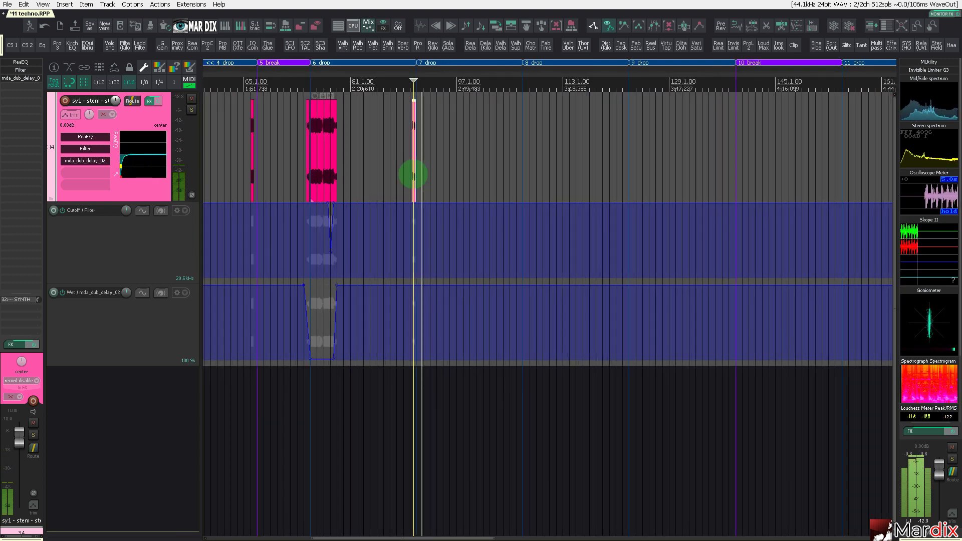
{"action": "scroll", "coordinate": [414, 175], "scroll_direction": "up", "scroll_amount": 2}
{"action": "left_click", "coordinate": [341, 149]}
{"action": "scroll", "coordinate": [385, 164], "scroll_direction": "up", "scroll_amount": 2}
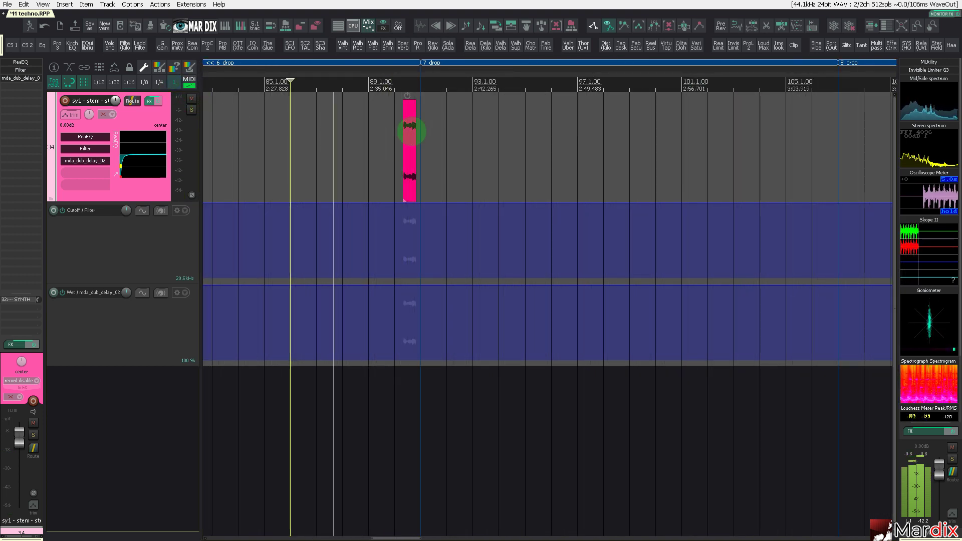
{"action": "key", "text": "space"}
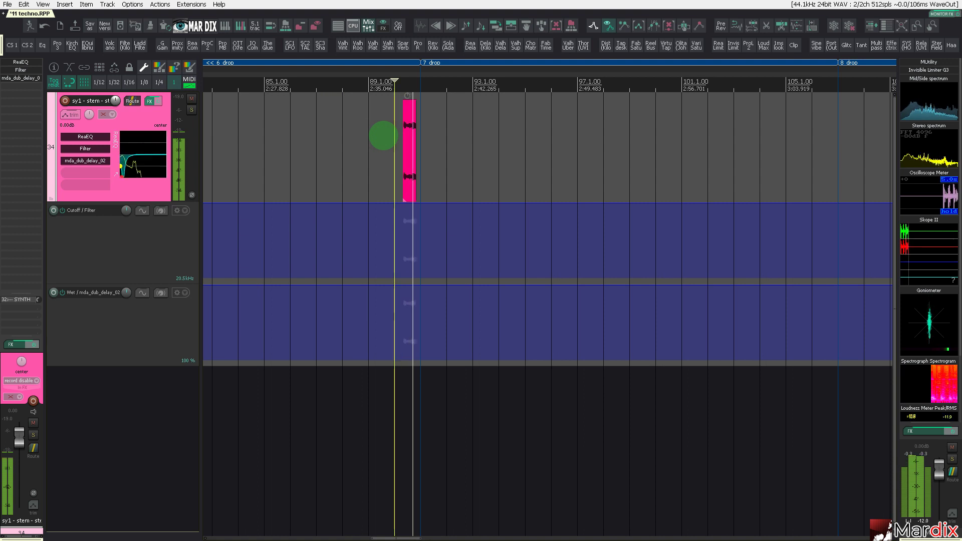
- Copy the tail item from before the 7 drop to bar 122, just before the 9 drop, and play from bar 121
{"action": "scroll", "coordinate": [383, 136], "scroll_direction": "down", "scroll_amount": 3}
{"action": "scroll", "coordinate": [411, 140], "scroll_direction": "up", "scroll_amount": 1}
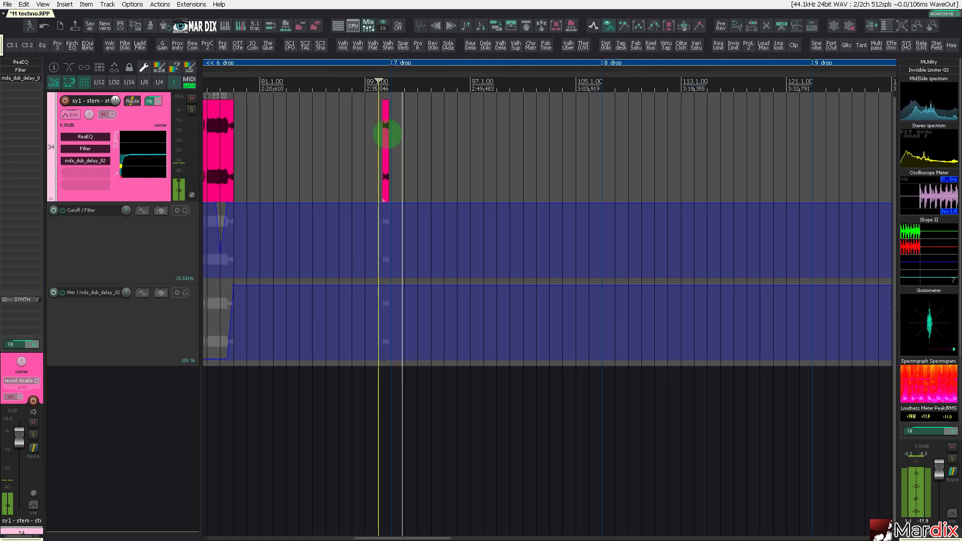
{"action": "left_click_drag", "start_coordinate": [387, 134], "coordinate": [812, 129]}
{"action": "left_click", "coordinate": [780, 108]}
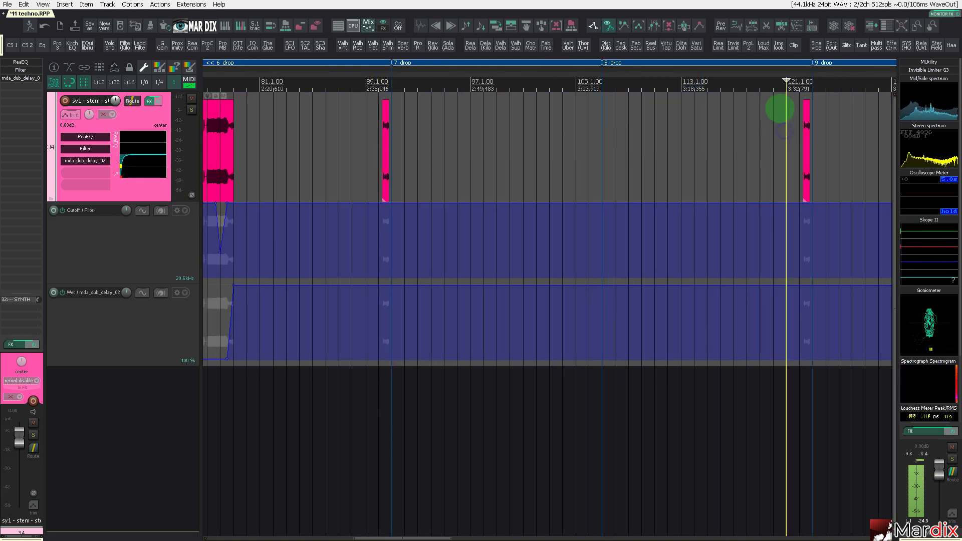
- Copy the long 6 drop stem item to bar 151 at the end of the 10 break, and play from the break's start
{"action": "scroll", "coordinate": [759, 102], "scroll_direction": "down", "scroll_amount": 3}
{"action": "left_click_drag", "start_coordinate": [739, 71], "coordinate": [554, 81]}
{"action": "left_click", "coordinate": [375, 142]}
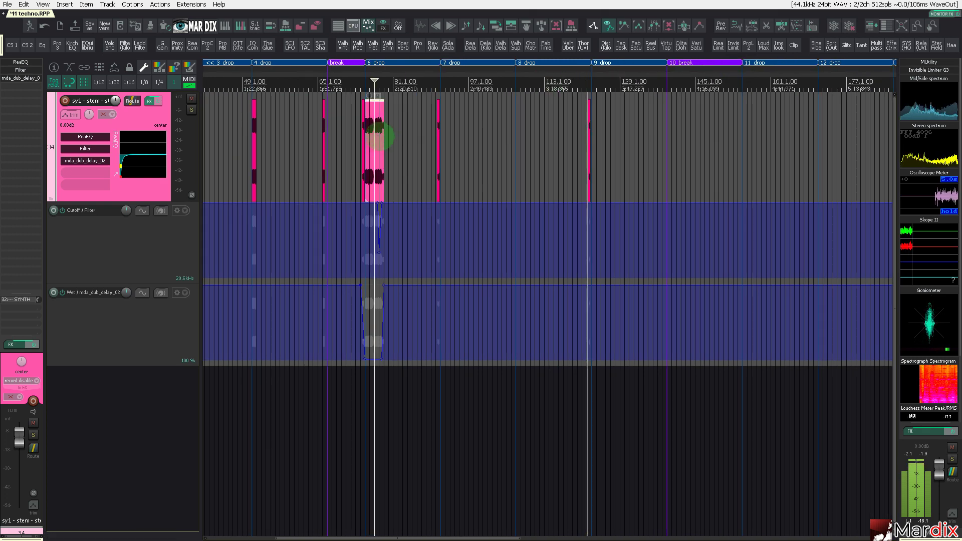
{"action": "scroll", "coordinate": [379, 135], "scroll_direction": "up", "scroll_amount": 2}
{"action": "left_click_drag", "start_coordinate": [380, 135], "coordinate": [861, 149]}
{"action": "left_click_drag", "start_coordinate": [753, 148], "coordinate": [574, 164]}
{"action": "left_click", "coordinate": [400, 159]}
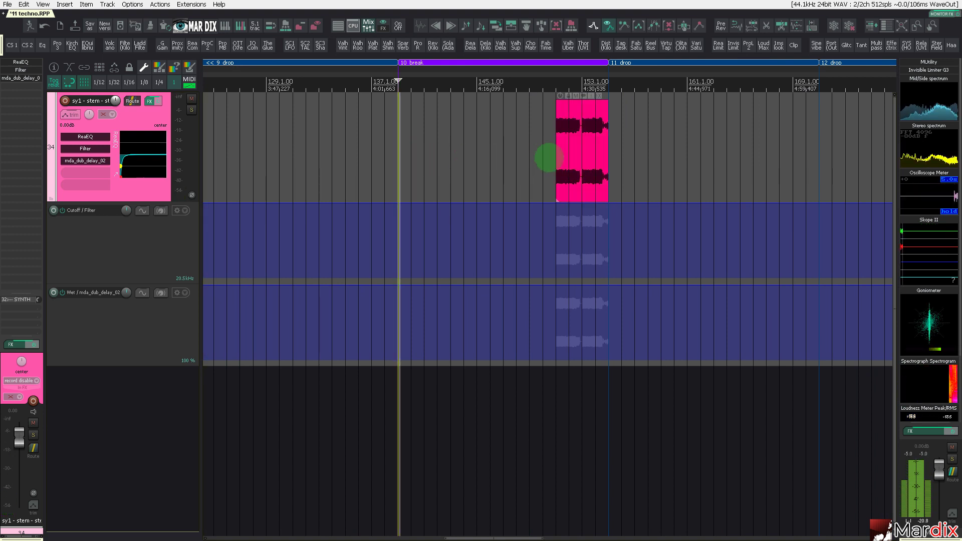
- Copy the tail item from before the 9 drop to bar 138, just before the 10 break, and play the transition
{"action": "scroll", "coordinate": [540, 150], "scroll_direction": "up", "scroll_amount": 1}
{"action": "scroll", "coordinate": [441, 150], "scroll_direction": "down", "scroll_amount": 2}
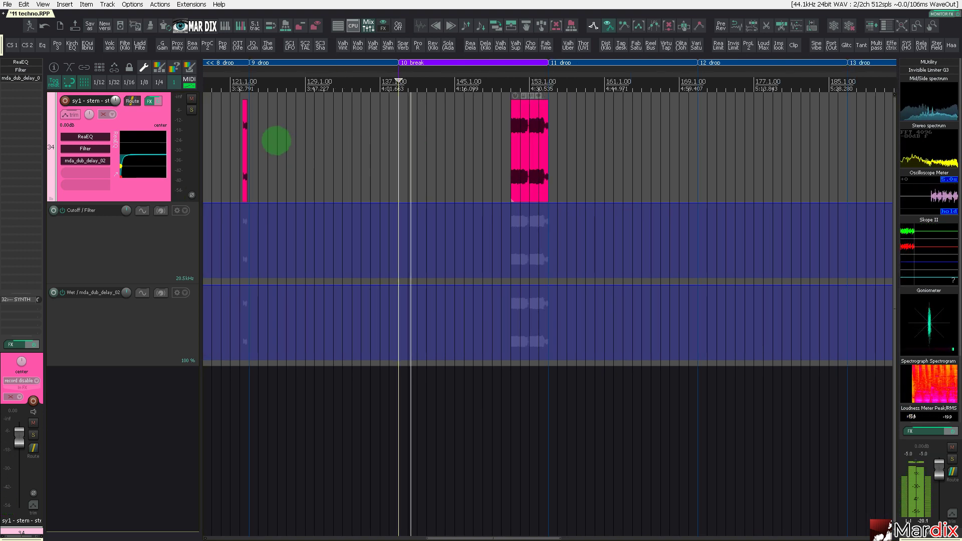
{"action": "left_click_drag", "start_coordinate": [243, 152], "coordinate": [393, 159]}
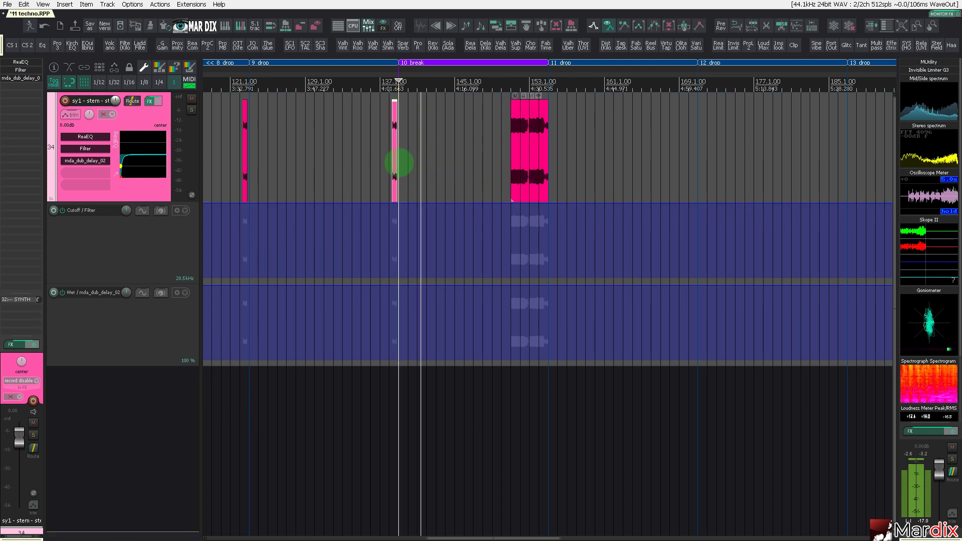
{"action": "scroll", "coordinate": [387, 150], "scroll_direction": "up", "scroll_amount": 5}
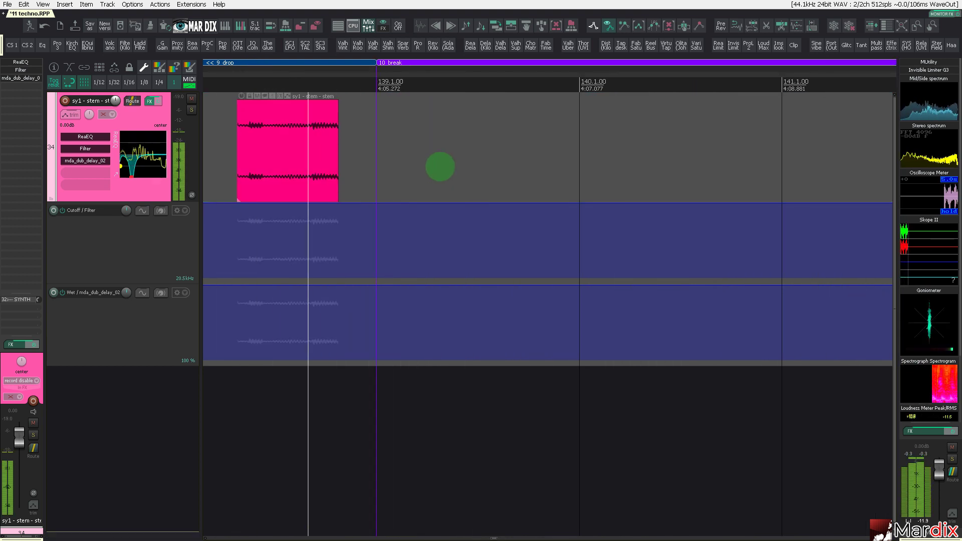
{"action": "scroll", "coordinate": [324, 131], "scroll_direction": "down", "scroll_amount": 5}
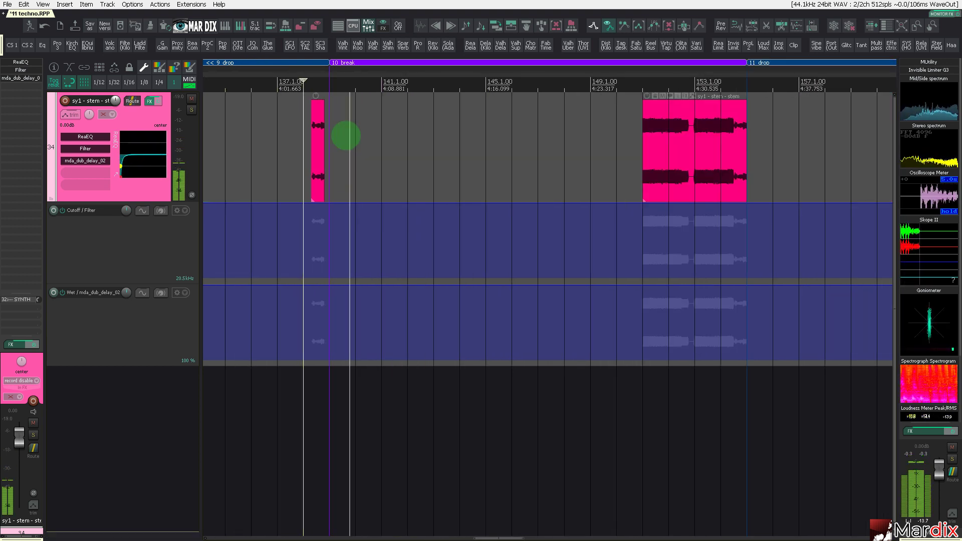
- Play the 10 break stem and dip its mda_dub_delay Wet envelope from bar 150 to about half at bar 151, rising to full at bar 154
{"action": "left_click", "coordinate": [567, 79]}
{"action": "left_click_drag", "start_coordinate": [592, 78], "coordinate": [374, 78]}
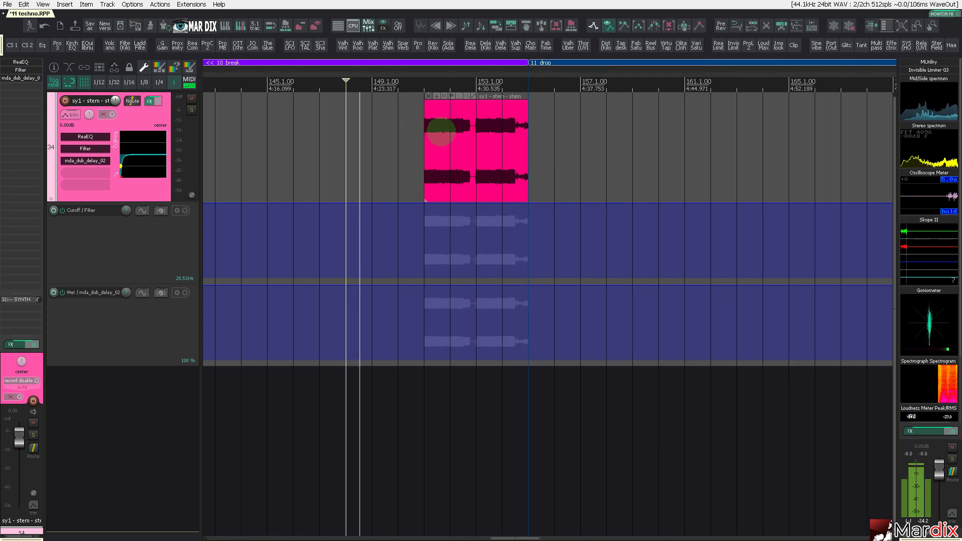
{"action": "left_click", "coordinate": [449, 132]}
{"action": "scroll", "coordinate": [449, 133], "scroll_direction": "up", "scroll_amount": 3}
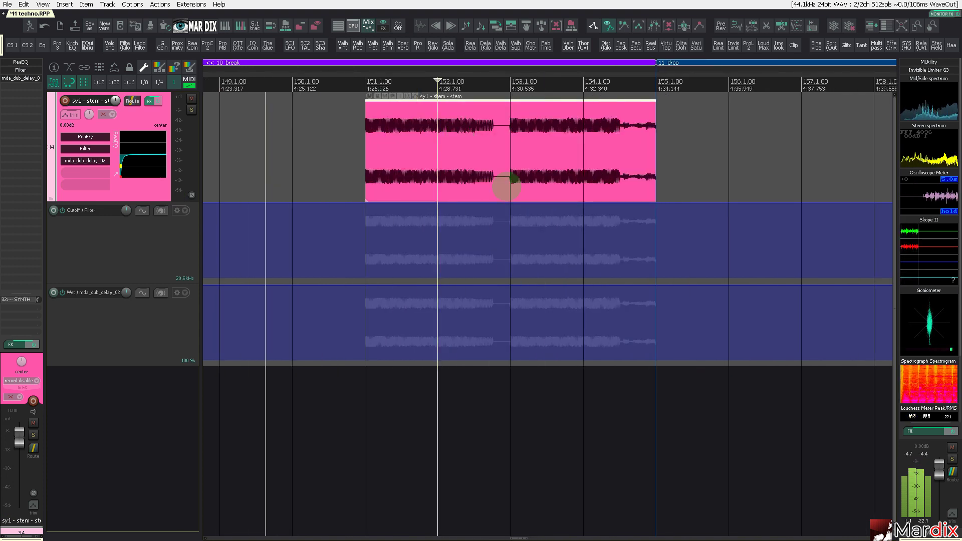
{"action": "left_click", "coordinate": [369, 291]}
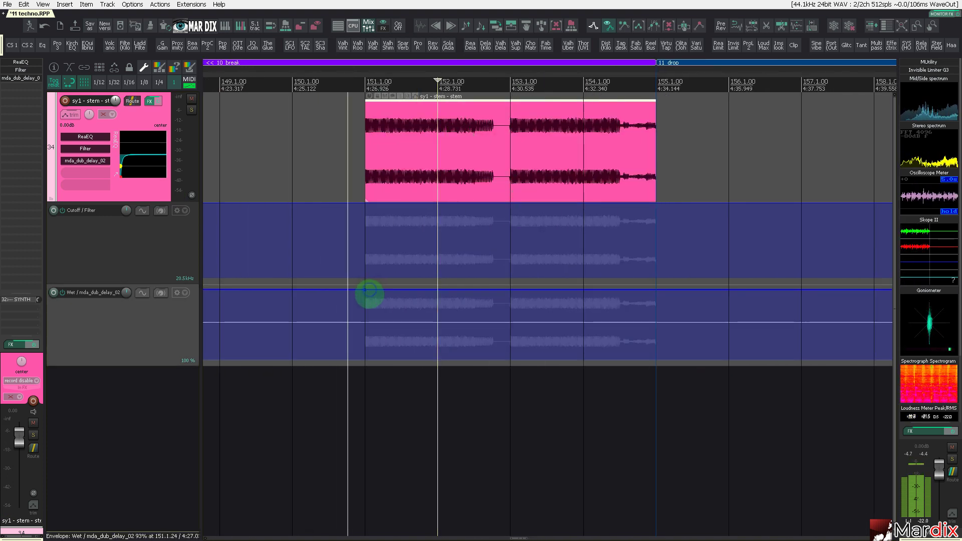
{"action": "left_click_drag", "start_coordinate": [354, 307], "coordinate": [365, 324]}
{"action": "left_click_drag", "start_coordinate": [511, 308], "coordinate": [511, 296]}
{"action": "left_click_drag", "start_coordinate": [595, 283], "coordinate": [617, 254]}
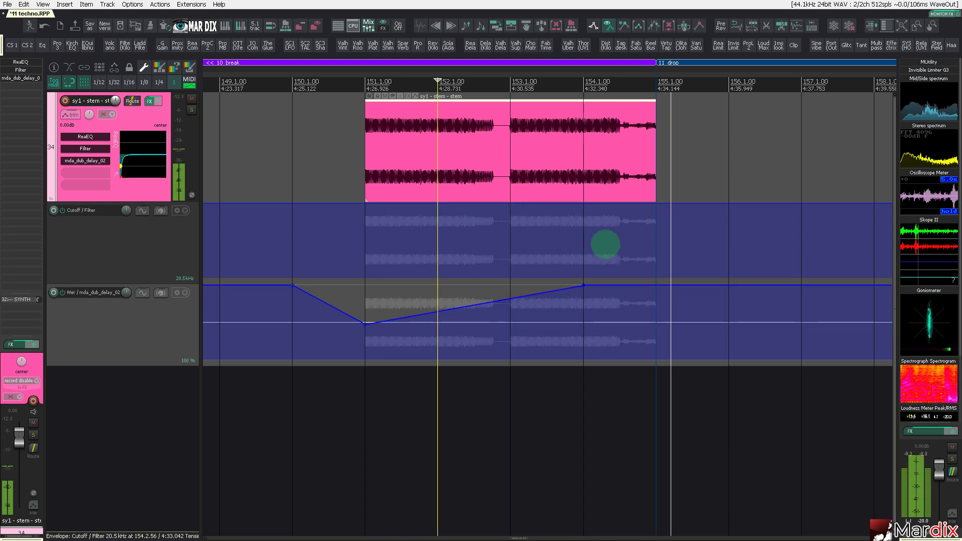
- Select the stem items at the start of the 4 drop and before the 5 break, and copy them with the first at bar 163
{"action": "scroll", "coordinate": [589, 231], "scroll_direction": "down", "scroll_amount": 4}
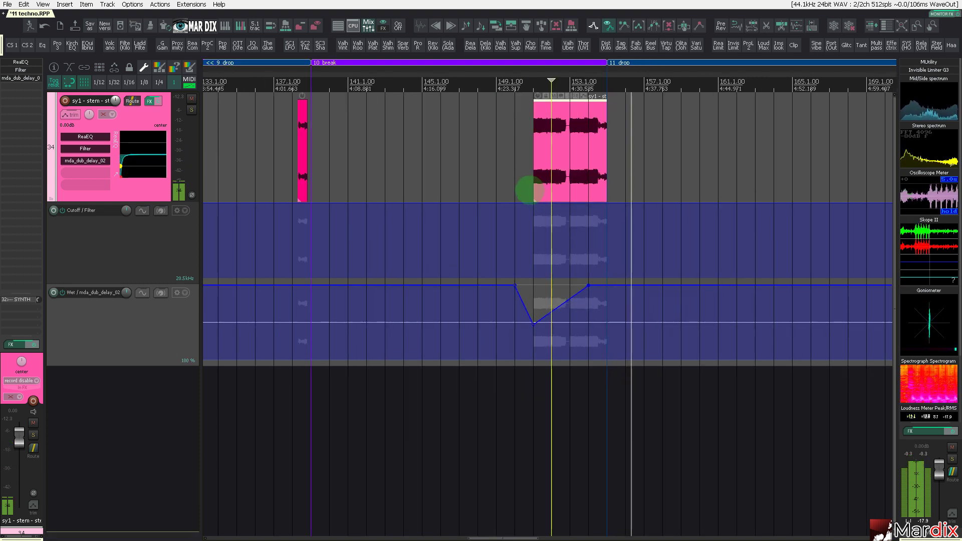
{"action": "key", "text": "ctrl+Page_Down"}
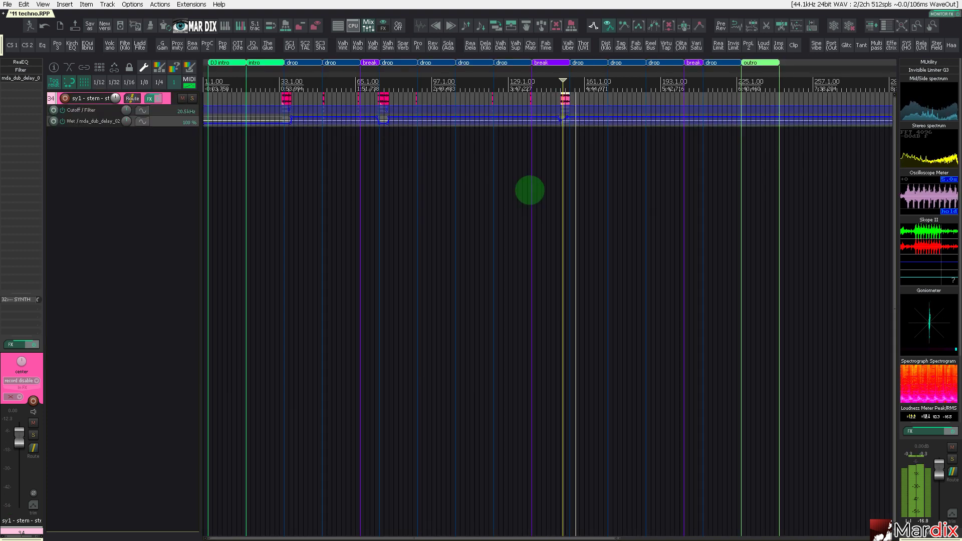
{"action": "scroll", "coordinate": [461, 209], "scroll_direction": "up", "scroll_amount": 6}
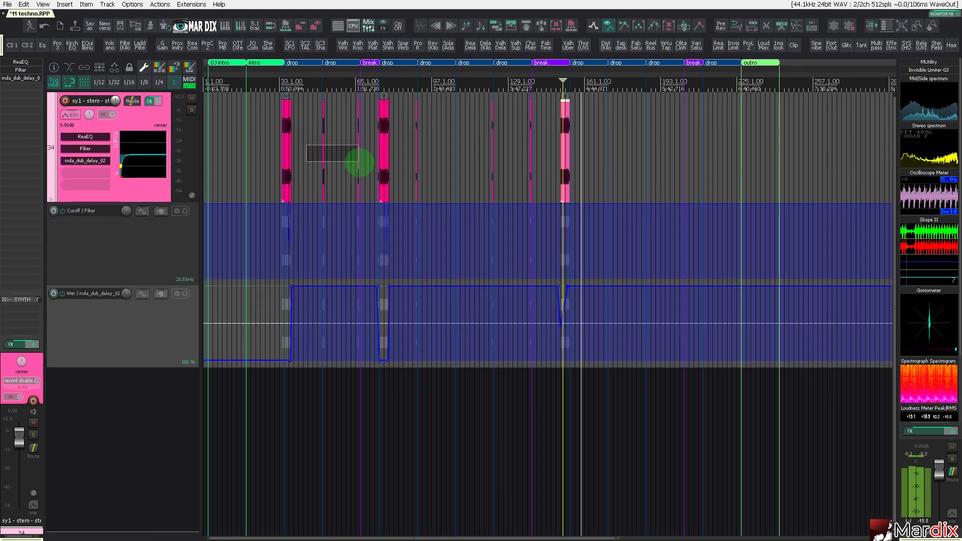
{"action": "scroll", "coordinate": [331, 146], "scroll_direction": "up", "scroll_amount": 3}
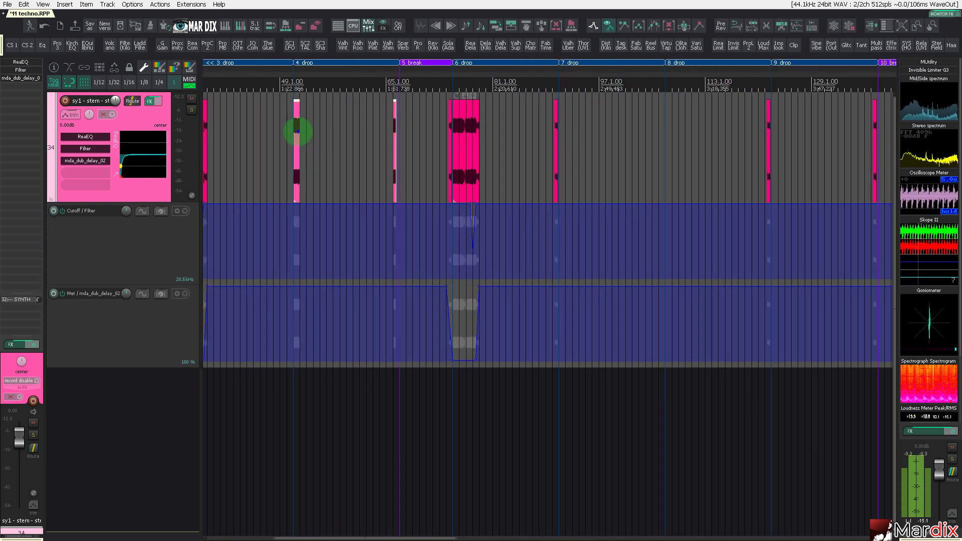
{"action": "left_click_drag", "start_coordinate": [298, 131], "coordinate": [465, 139]}
{"action": "scroll", "coordinate": [466, 139], "scroll_direction": "up", "scroll_amount": 6}
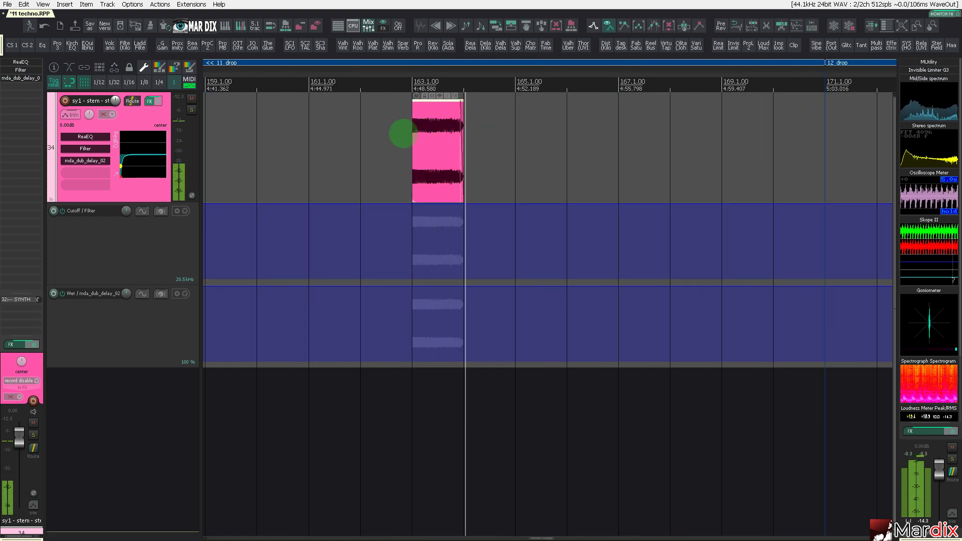
- Play the copied stem items at bar 163 from bar 162 and look over the following drops
{"action": "left_click", "coordinate": [378, 137]}
{"action": "scroll", "coordinate": [378, 137], "scroll_direction": "up", "scroll_amount": 2}
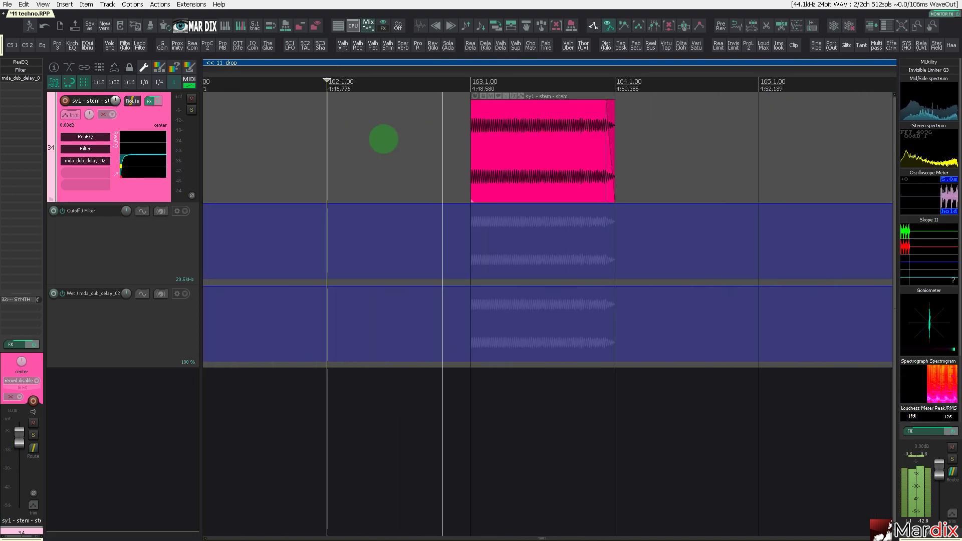
{"action": "scroll", "coordinate": [383, 139], "scroll_direction": "down", "scroll_amount": 8}
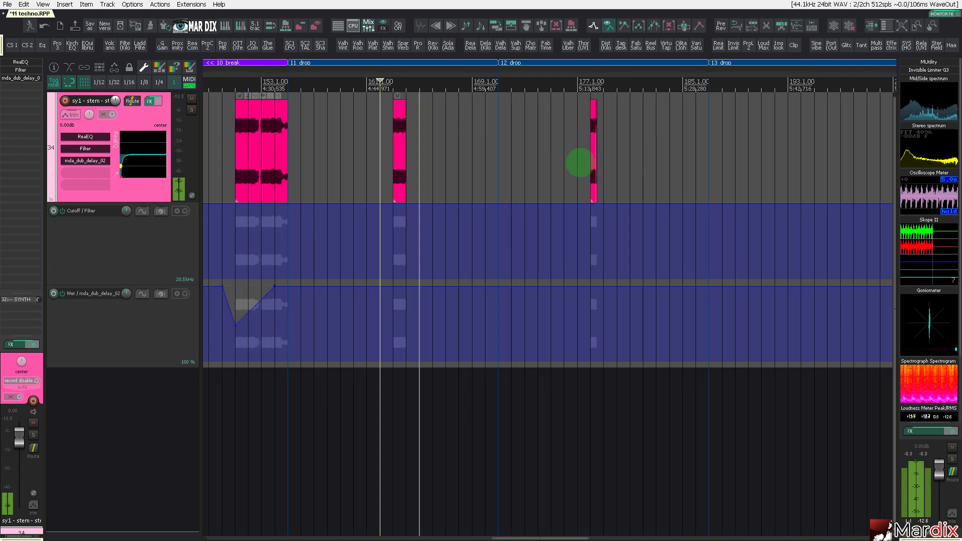
- Copy the short tail item to bar 202, just before the 14 break, and play it from bar 202
{"action": "scroll", "coordinate": [552, 161], "scroll_direction": "down", "scroll_amount": 4}
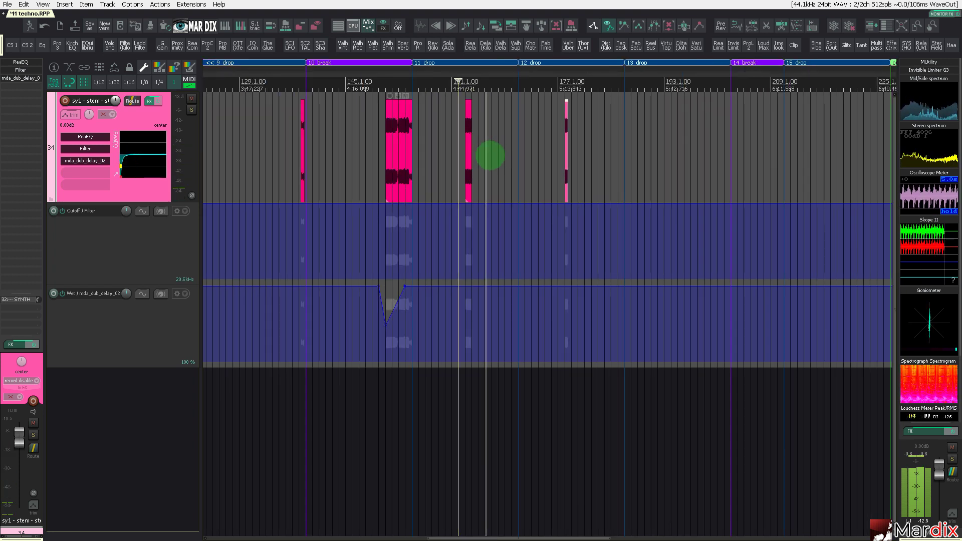
{"action": "left_click_drag", "start_coordinate": [341, 150], "coordinate": [520, 164]}
{"action": "scroll", "coordinate": [512, 154], "scroll_direction": "up", "scroll_amount": 5}
{"action": "left_click", "coordinate": [482, 157]}
{"action": "scroll", "coordinate": [498, 159], "scroll_direction": "up", "scroll_amount": 4}
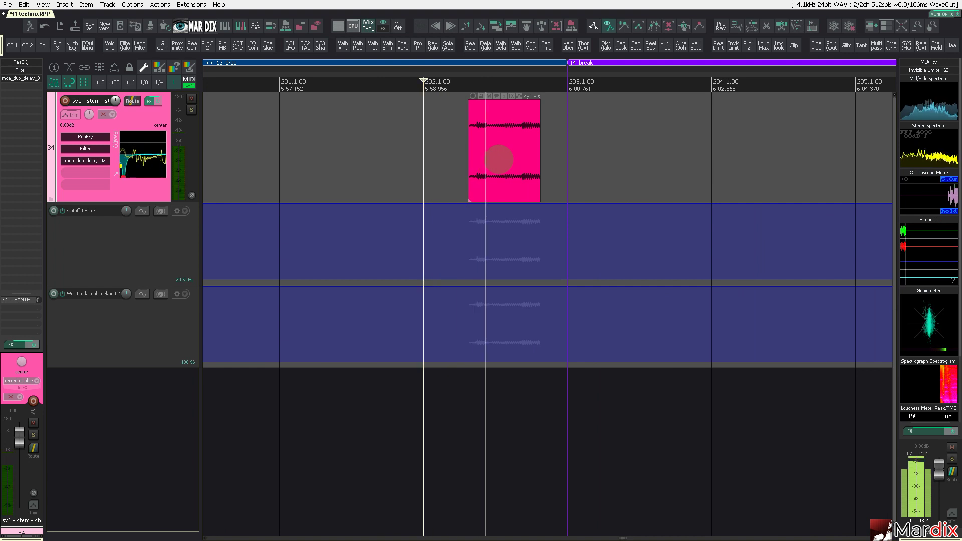
- Move the tail item from before the 14 break to bar 210, just before the 15 drop, and play the transition
{"action": "scroll", "coordinate": [502, 166], "scroll_direction": "down", "scroll_amount": 6}
{"action": "left_click_drag", "start_coordinate": [503, 167], "coordinate": [650, 162]}
{"action": "left_click", "coordinate": [636, 161]}
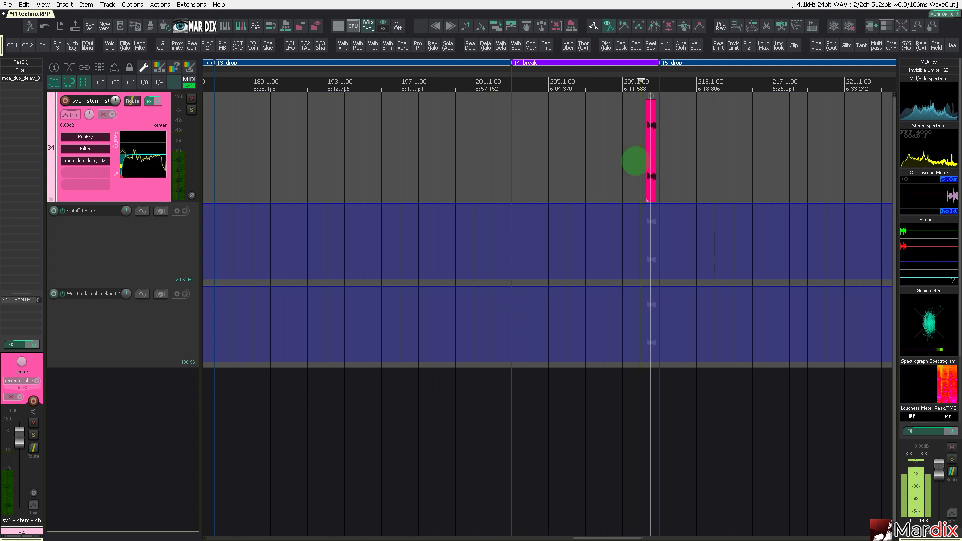
- Copy the tail item from before the 15 drop to bar 226, just before the 16 outro, and play the transition
{"action": "scroll", "coordinate": [635, 161], "scroll_direction": "down", "scroll_amount": 5}
{"action": "scroll", "coordinate": [718, 164], "scroll_direction": "up", "scroll_amount": 3}
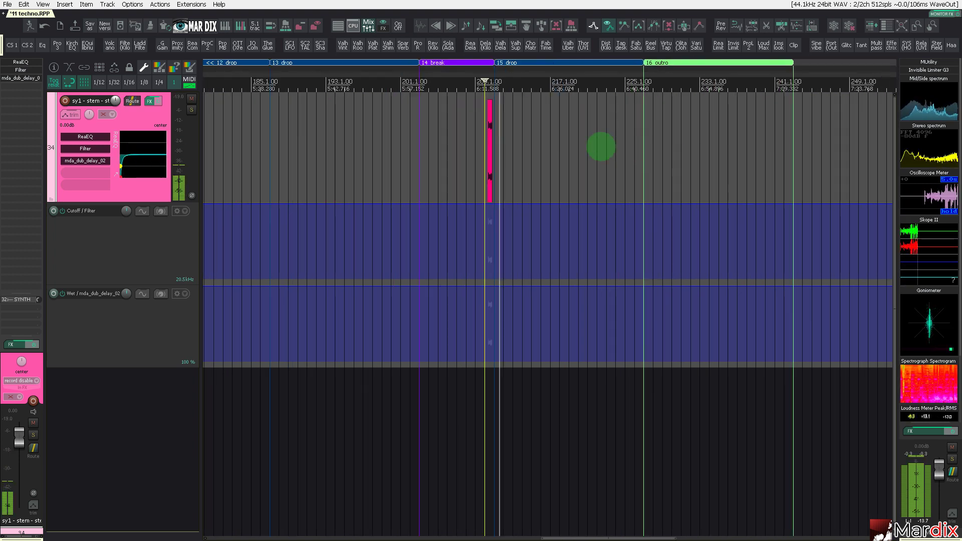
{"action": "left_click", "coordinate": [491, 147]}
{"action": "left_click_drag", "start_coordinate": [495, 145], "coordinate": [637, 150]}
{"action": "scroll", "coordinate": [625, 151], "scroll_direction": "up", "scroll_amount": 4}
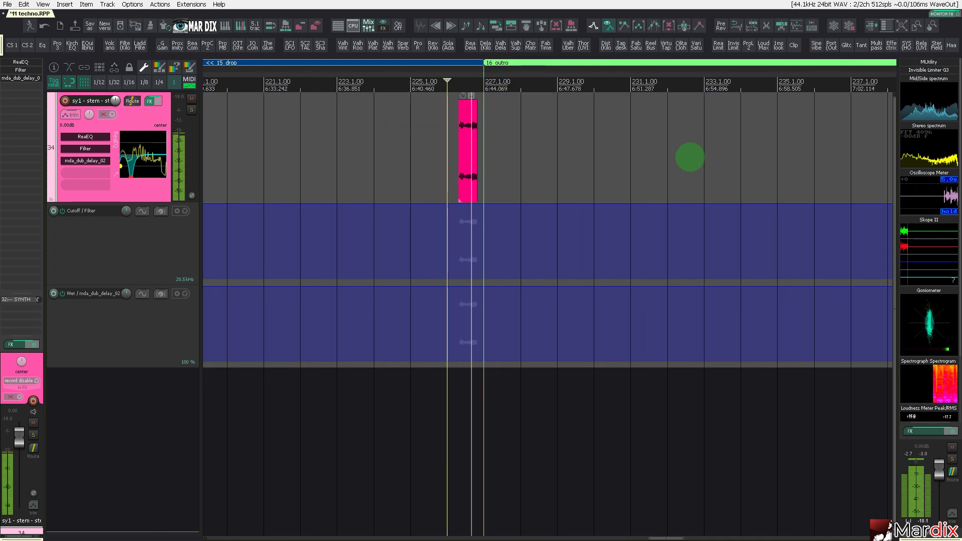
{"action": "scroll", "coordinate": [672, 160], "scroll_direction": "down", "scroll_amount": 3}
{"action": "left_click_drag", "start_coordinate": [655, 151], "coordinate": [623, 160]}
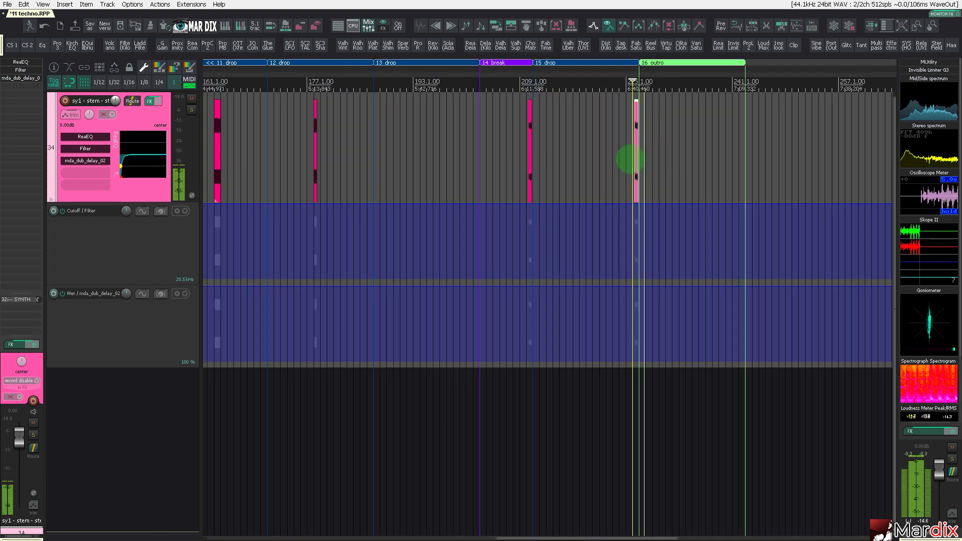
- Show all project tracks again and go to the drum tracks in the full-length arrangement
{"action": "key", "text": "ctrl+Page_Down"}
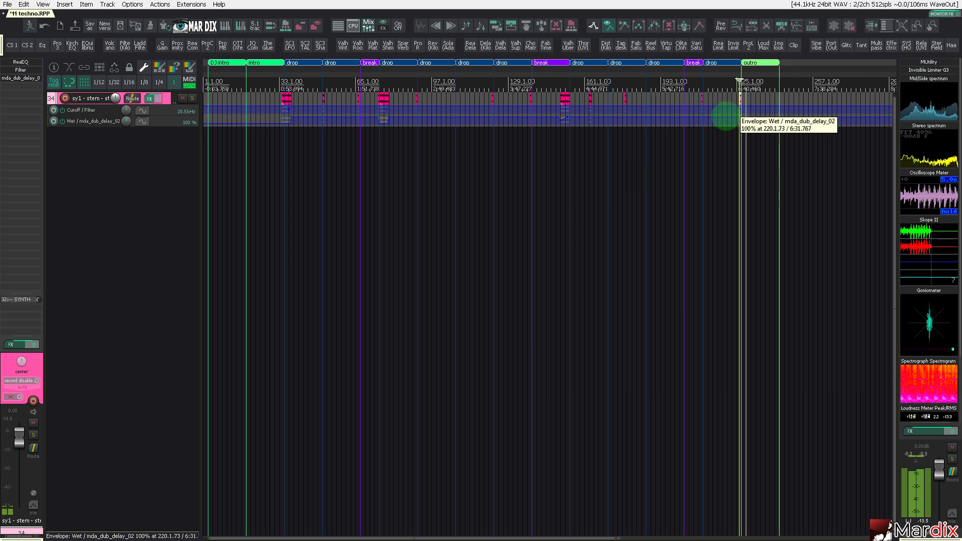
{"action": "left_click", "coordinate": [882, 25]}
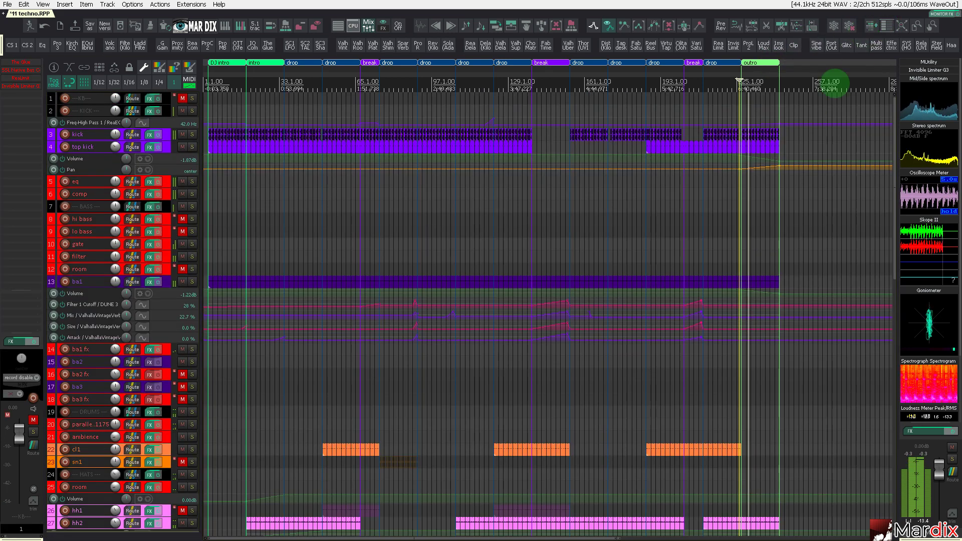
{"action": "scroll", "coordinate": [146, 225], "scroll_direction": "down", "scroll_amount": 5}
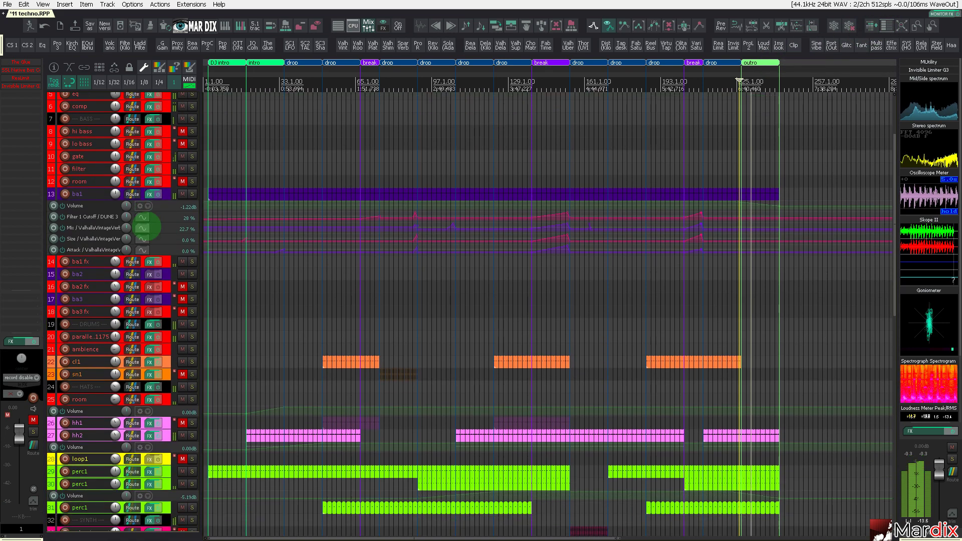
{"action": "scroll", "coordinate": [471, 316], "scroll_direction": "down", "scroll_amount": 4}
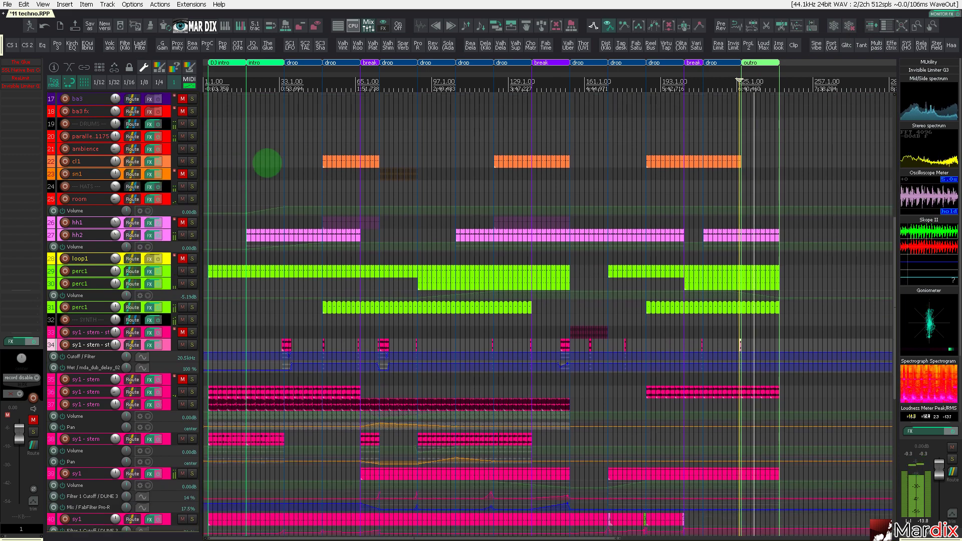
- Unmute the sn1 track, play it from the start of the 6 drop and enlarge the track
{"action": "left_click", "coordinate": [380, 138]}
{"action": "left_click", "coordinate": [181, 174]}
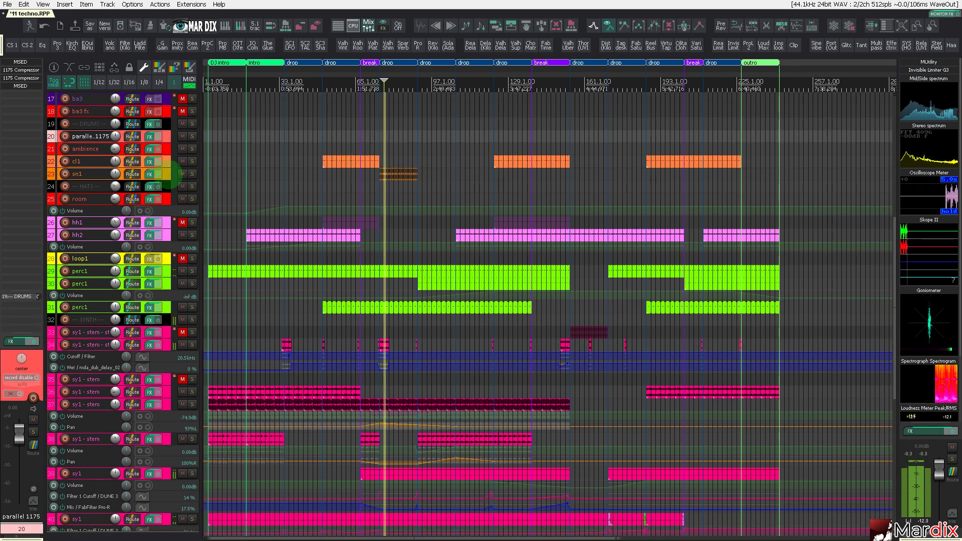
{"action": "left_click", "coordinate": [172, 175]}
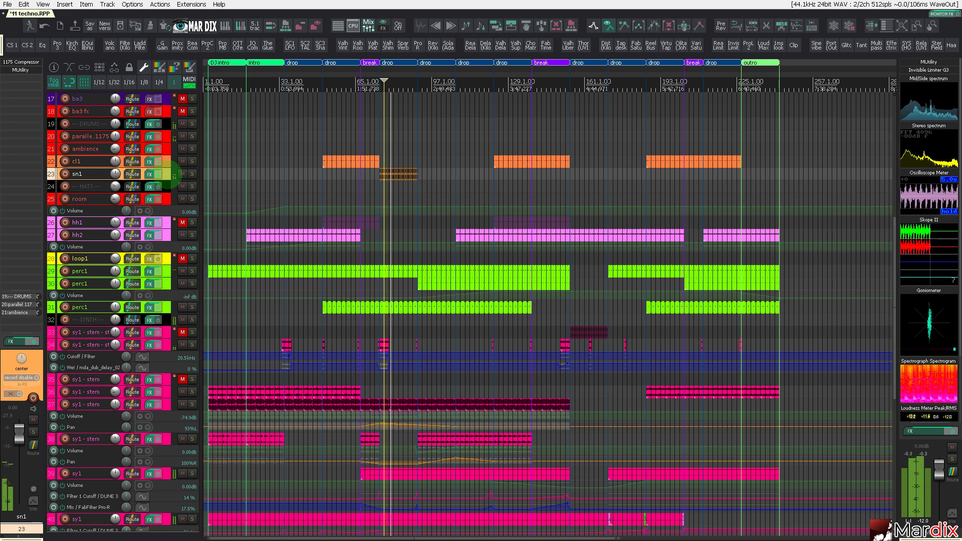
{"action": "double_click", "coordinate": [165, 175]}
{"action": "scroll", "coordinate": [395, 183], "scroll_direction": "up", "scroll_amount": 4}
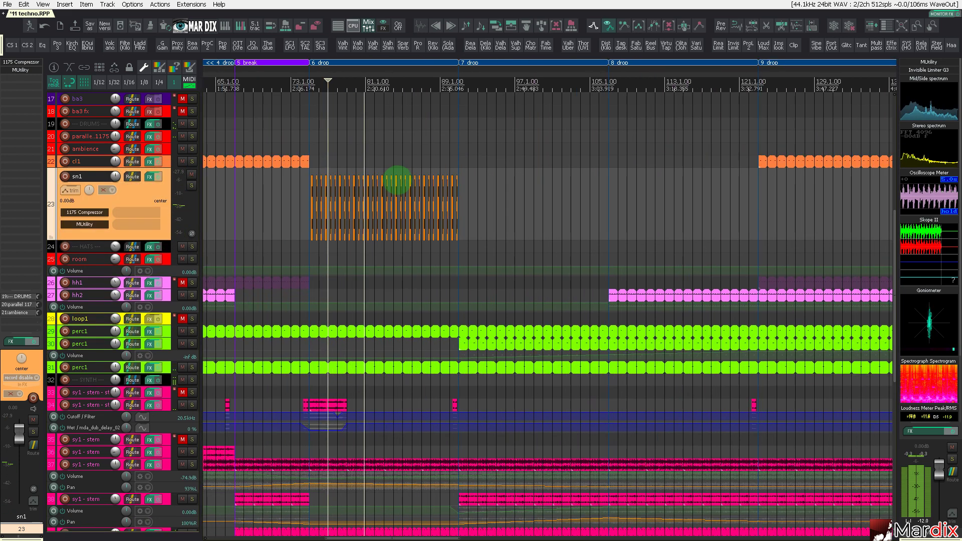
- Select all sn1 items in the 6 drop and duplicate them repeatedly until they run past the end of the outro
{"action": "left_click_drag", "start_coordinate": [283, 186], "coordinate": [527, 216]}
{"action": "scroll", "coordinate": [512, 211], "scroll_direction": "down", "scroll_amount": 4}
{"action": "key", "text": "ctrl+d"}
{"action": "key", "text": "ctrl+d"}
{"action": "key", "text": "ctrl+d"}
{"action": "key", "text": "ctrl+d"}
{"action": "key", "text": "ctrl+d"}
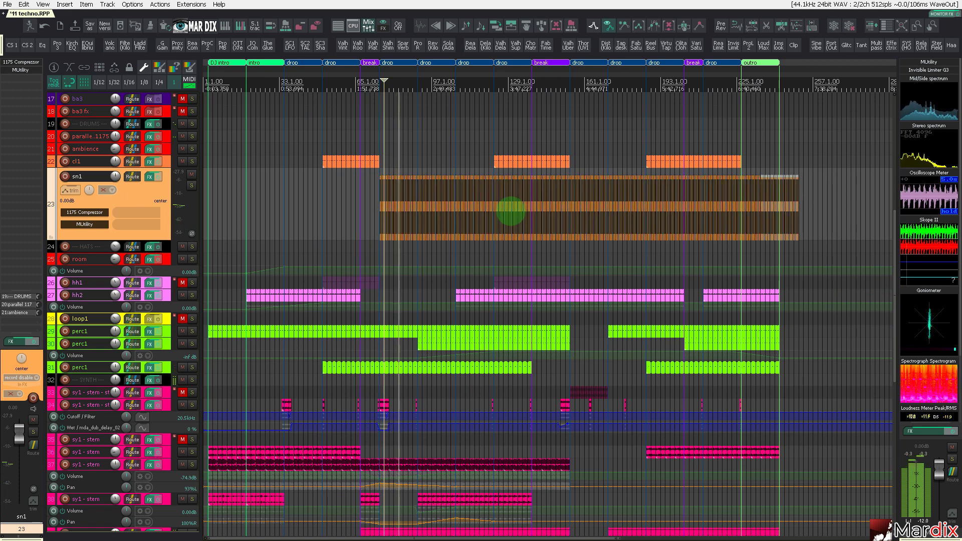
- Delete the sn1 items from the start of the 6 drop up to bar 85
{"action": "scroll", "coordinate": [378, 209], "scroll_direction": "up", "scroll_amount": 6}
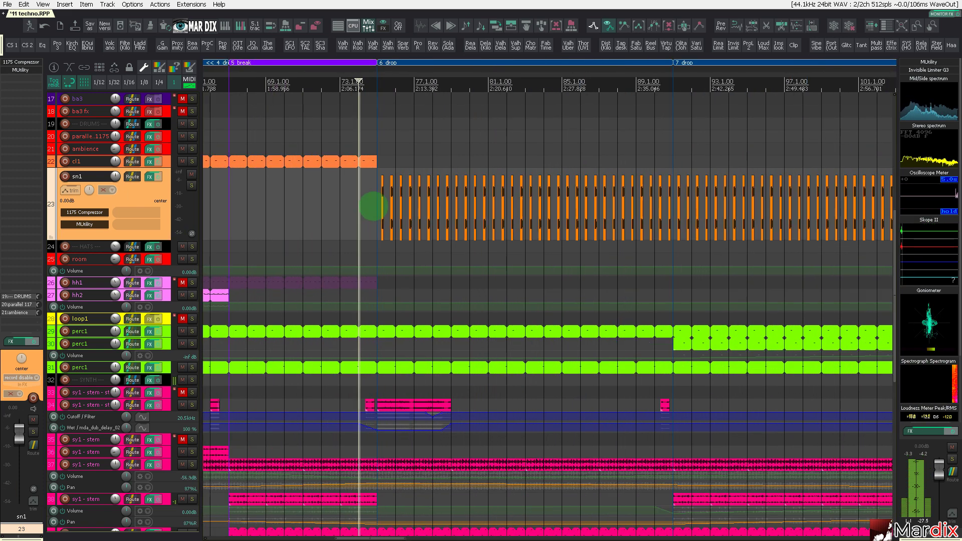
{"action": "left_click_drag", "start_coordinate": [515, 204], "coordinate": [516, 205]}
{"action": "key", "text": "Delete"}
{"action": "scroll", "coordinate": [516, 205], "scroll_direction": "up", "scroll_amount": 3}
{"action": "left_click_drag", "start_coordinate": [394, 210], "coordinate": [595, 215]}
{"action": "key", "text": "Delete"}
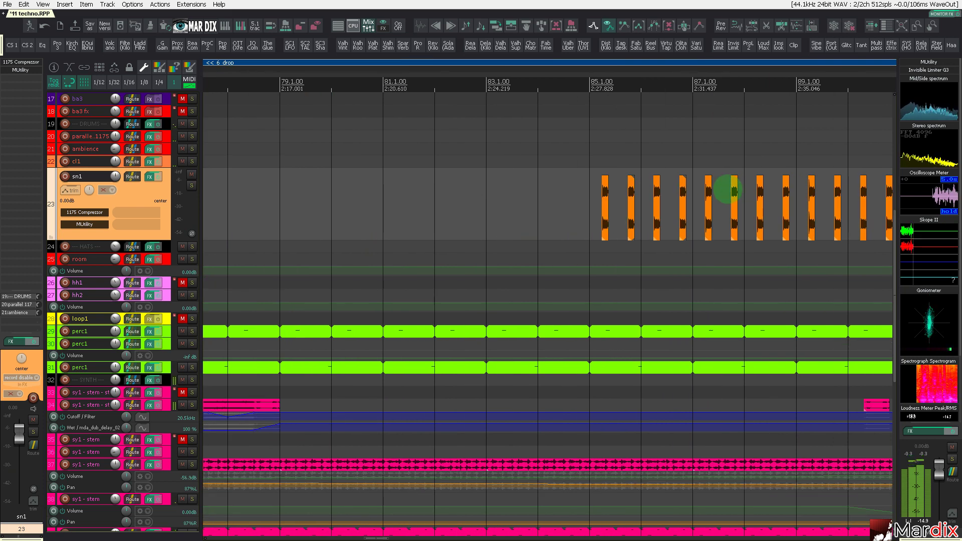
- Delete the sn1 items from bar 85 to just before the 7 drop, and play from bar 90
{"action": "scroll", "coordinate": [726, 187], "scroll_direction": "down", "scroll_amount": 1}
{"action": "left_click_drag", "start_coordinate": [726, 81], "coordinate": [478, 95]}
{"action": "left_click_drag", "start_coordinate": [370, 159], "coordinate": [575, 212]}
{"action": "key", "text": "Delete"}
{"action": "key", "text": "Delete"}
{"action": "scroll", "coordinate": [541, 217], "scroll_direction": "down", "scroll_amount": 2}
{"action": "scroll", "coordinate": [562, 211], "scroll_direction": "up", "scroll_amount": 3}
{"action": "scroll", "coordinate": [564, 210], "scroll_direction": "up", "scroll_amount": 1}
{"action": "key", "text": "Delete"}
{"action": "left_click", "coordinate": [542, 208]}
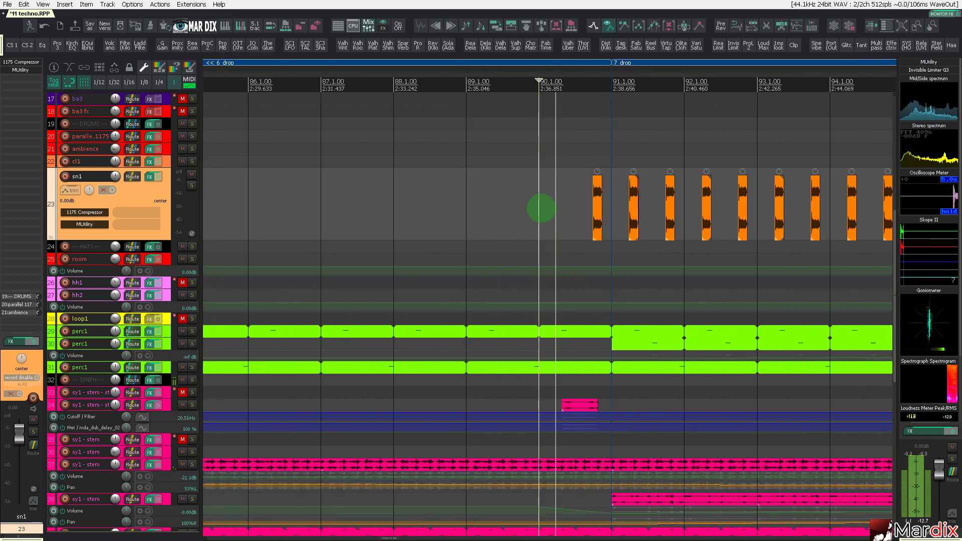
- Listen to the snare pattern at the start of the 7 drop and from bar 106 into the 8 drop
{"action": "scroll", "coordinate": [563, 209], "scroll_direction": "down", "scroll_amount": 3}
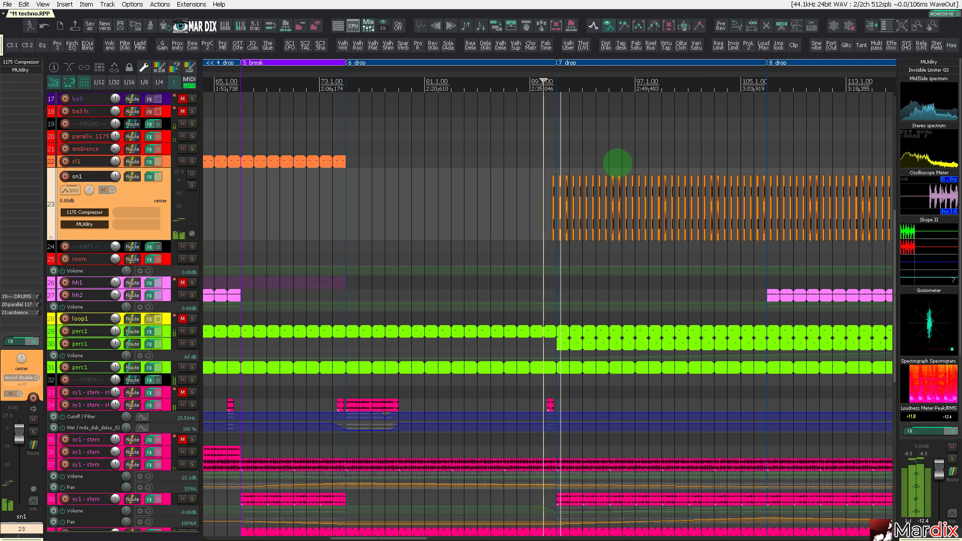
{"action": "scroll", "coordinate": [618, 130], "scroll_direction": "up", "scroll_amount": 1}
{"action": "scroll", "coordinate": [630, 73], "scroll_direction": "down", "scroll_amount": 3}
{"action": "left_click_drag", "start_coordinate": [629, 70], "coordinate": [427, 81]}
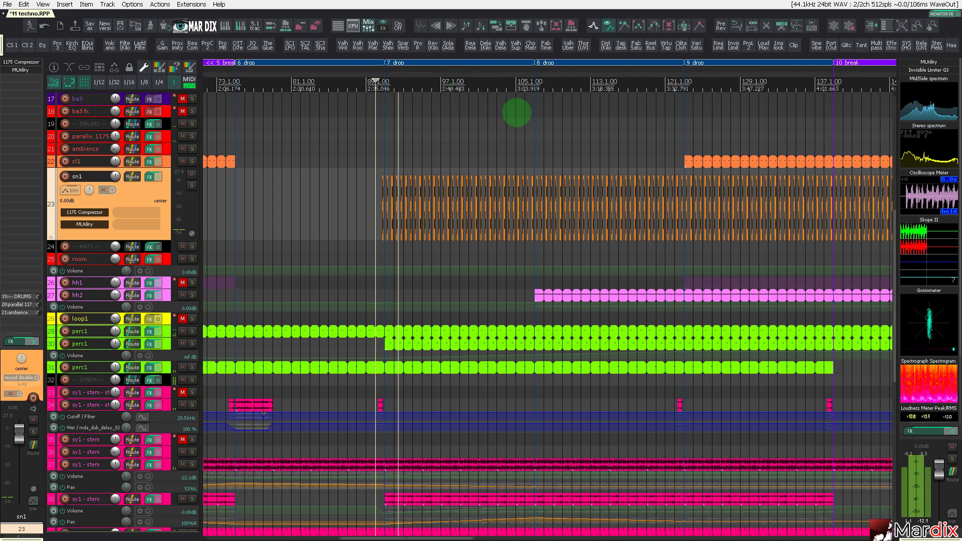
{"action": "scroll", "coordinate": [554, 142], "scroll_direction": "up", "scroll_amount": 3}
{"action": "scroll", "coordinate": [481, 154], "scroll_direction": "down", "scroll_amount": 2}
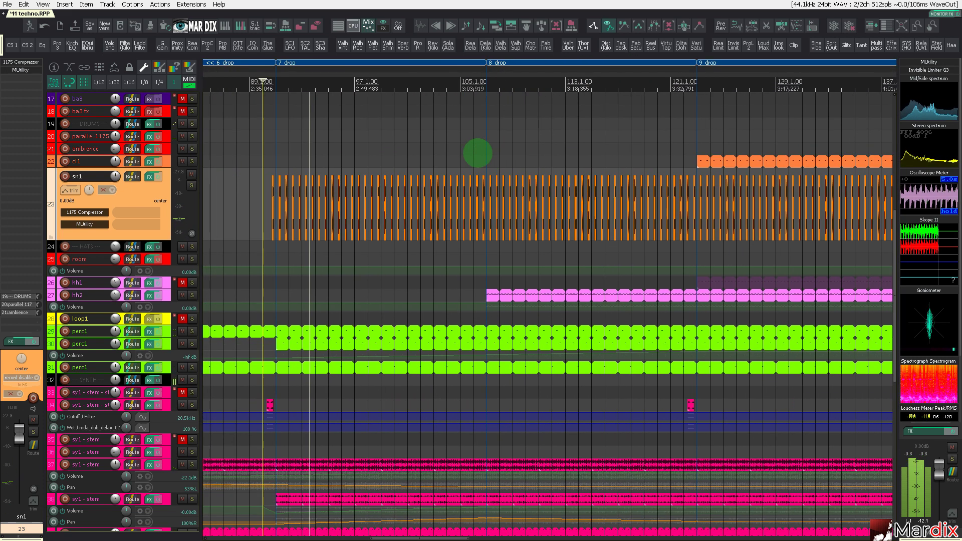
{"action": "left_click", "coordinate": [477, 152]}
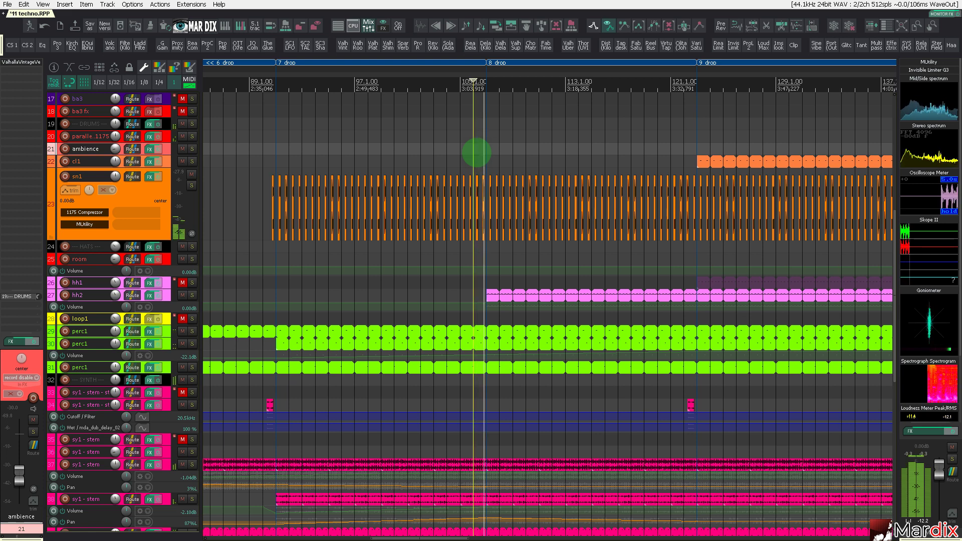
{"action": "scroll", "coordinate": [493, 160], "scroll_direction": "down", "scroll_amount": 3}
{"action": "scroll", "coordinate": [497, 160], "scroll_direction": "up", "scroll_amount": 3}
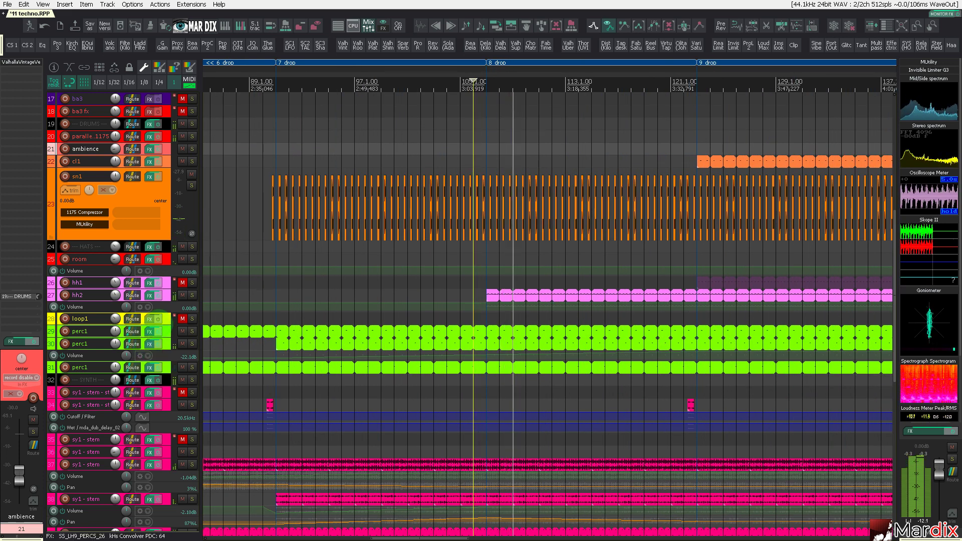
- Duplicate the hh2 track without its items and remove all effects from the new track
{"action": "left_click", "coordinate": [168, 300]}
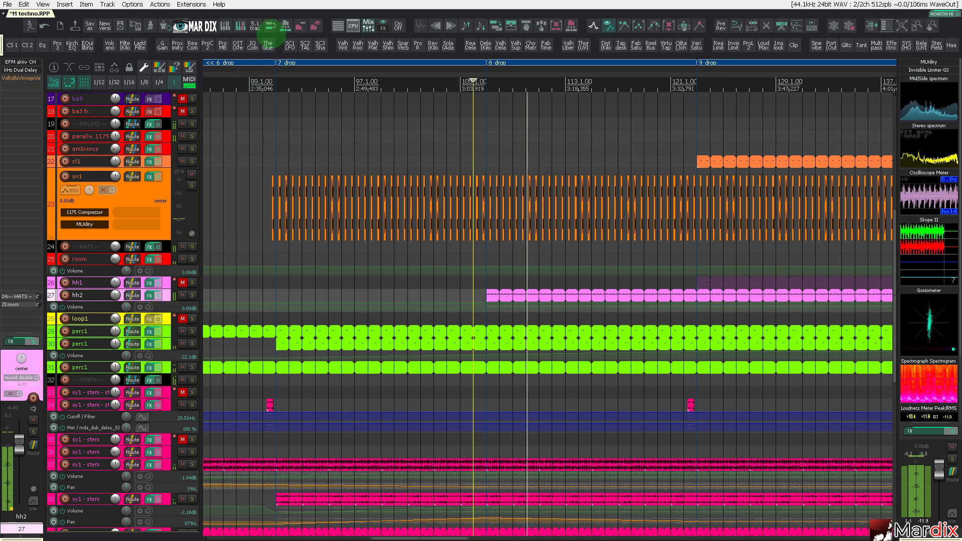
{"action": "left_click", "coordinate": [271, 25]}
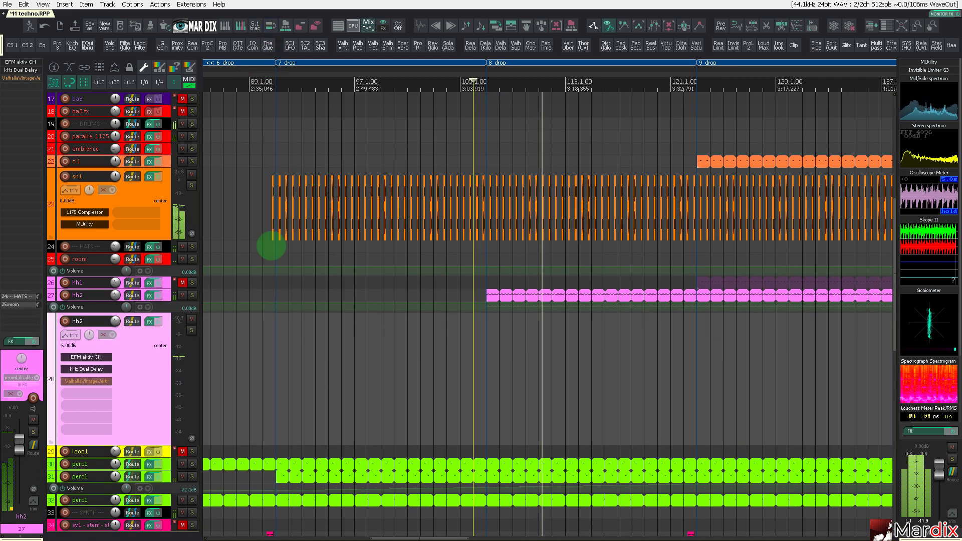
{"action": "left_click", "coordinate": [105, 358], "text": "alt"}
{"action": "left_click", "coordinate": [99, 358], "text": "alt"}
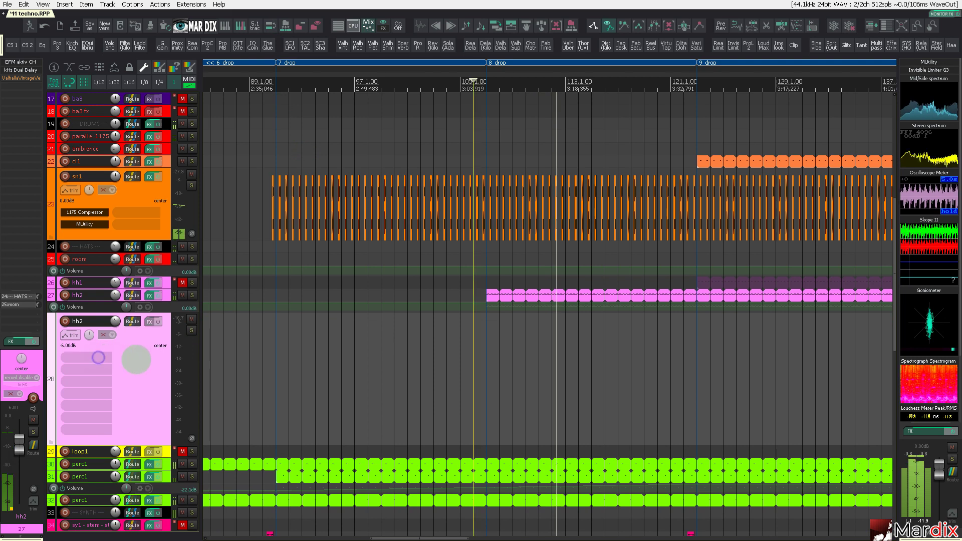
- Rename the duplicated hi-hat track as hh3
{"action": "left_click", "coordinate": [148, 353]}
{"action": "scroll", "coordinate": [518, 361], "scroll_direction": "up", "scroll_amount": 2}
{"action": "scroll", "coordinate": [519, 360], "scroll_direction": "up", "scroll_amount": 1}
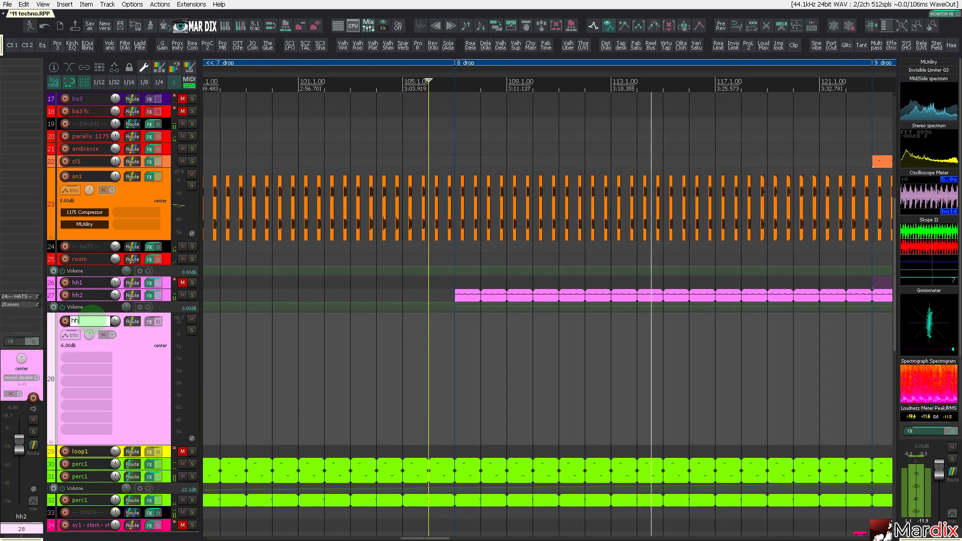
{"action": "left_click", "coordinate": [145, 366]}
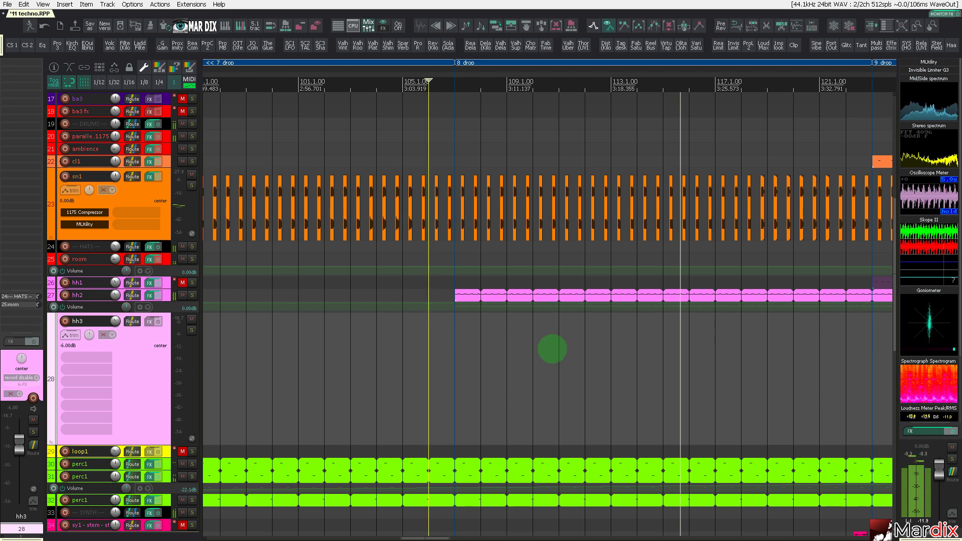
- Open the Media Explorer and go to the main Samples folder
{"action": "key", "text": "ctrl+alt+x"}
{"action": "key", "text": "BackSpace"}
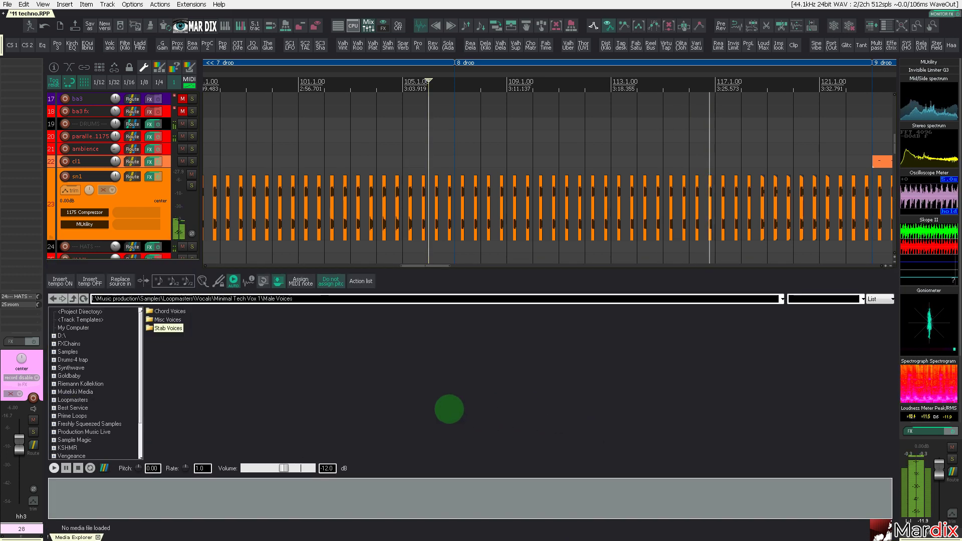
{"action": "key", "text": "BackSpace"}
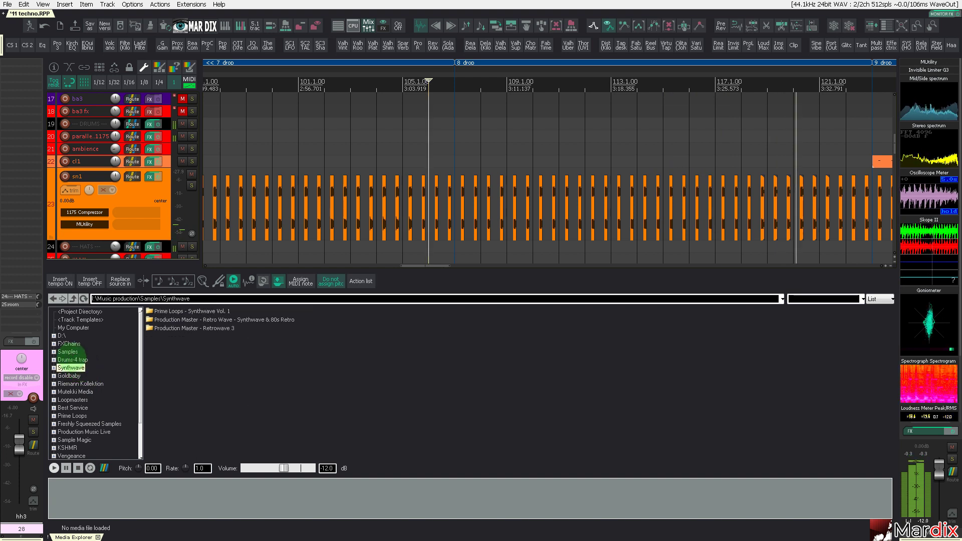
{"action": "left_click", "coordinate": [70, 352]}
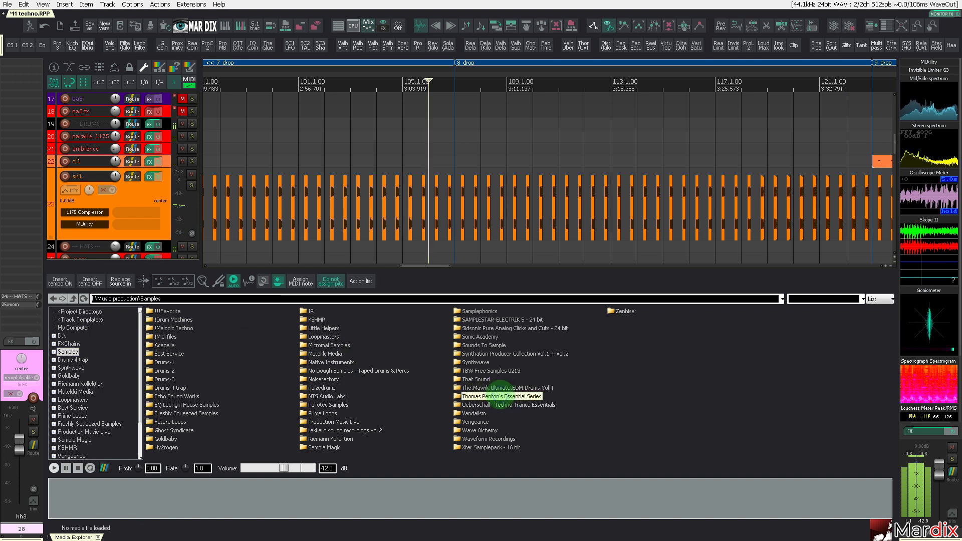
- Browse the Ueberschall - Techno Trance Essentials library to its TE42.OPENHIHAT drum sample folder
{"action": "double_click", "coordinate": [504, 406]}
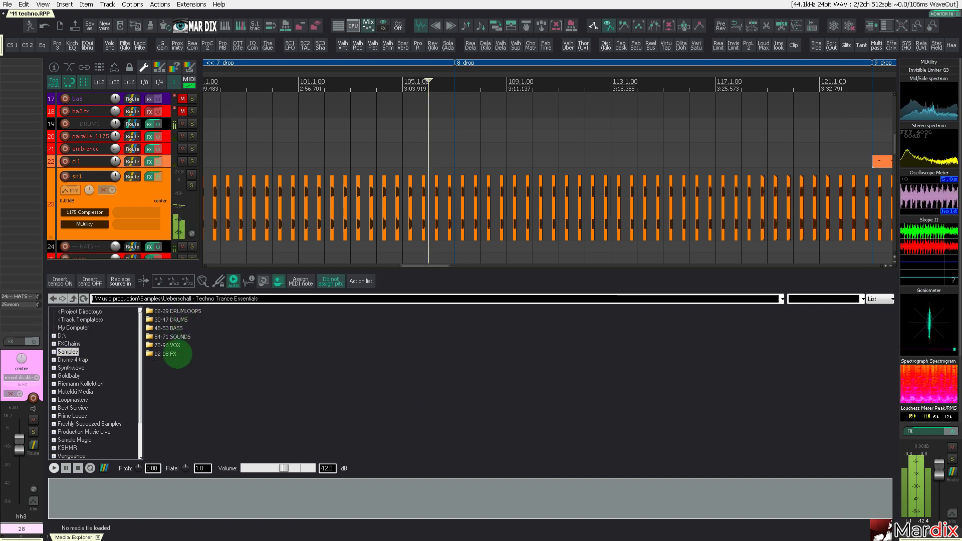
{"action": "double_click", "coordinate": [168, 345]}
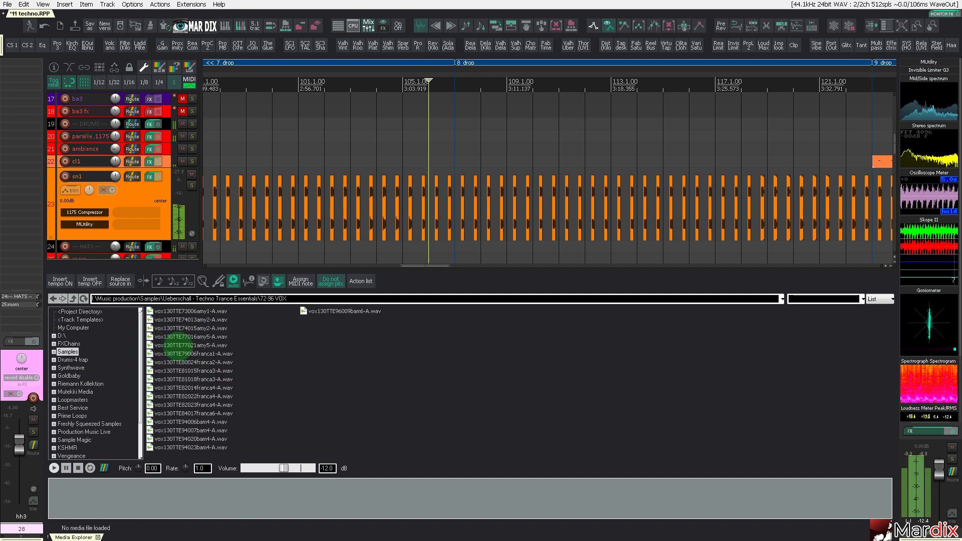
{"action": "key", "text": "Down"}
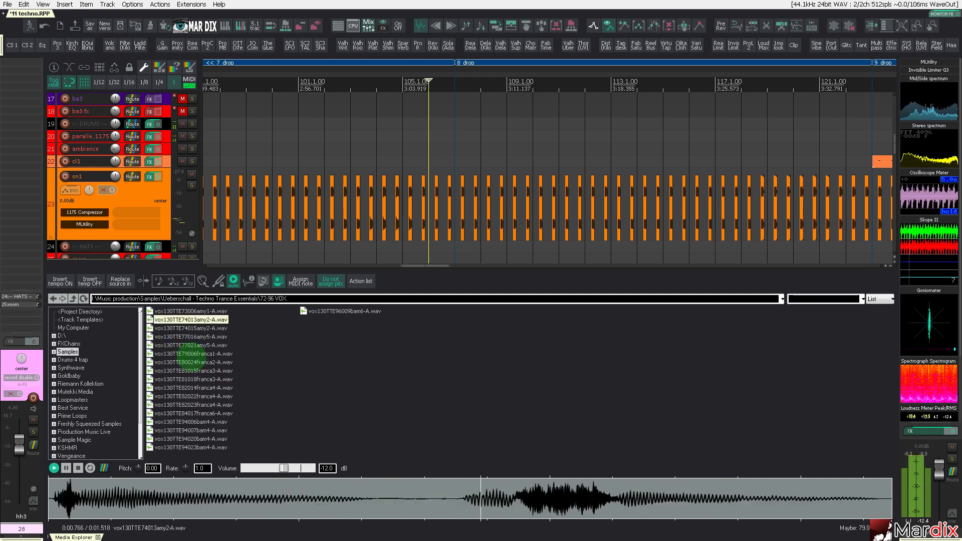
{"action": "key", "text": "BackSpace"}
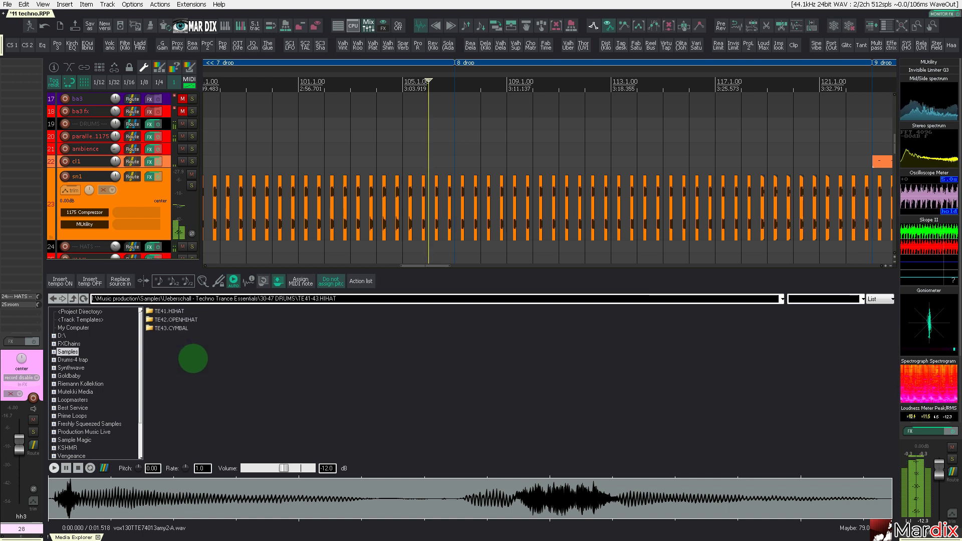
{"action": "key", "text": "Down"}
{"action": "key", "text": "Return"}
- Audition the open hi-hat samples from ohhTTE42001openhihat.wav through ohhTTE42012openhihat.wav
{"action": "key", "text": "Down"}
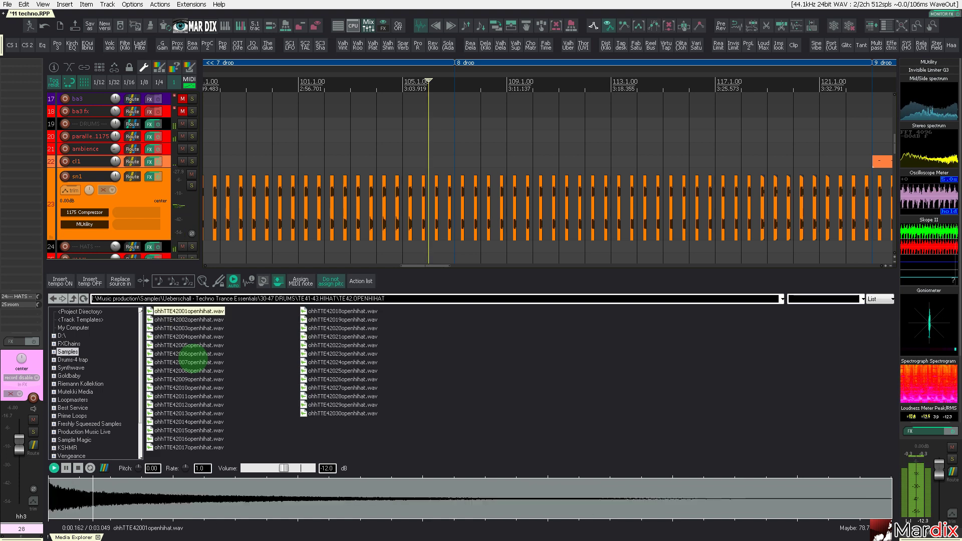
{"action": "key", "text": "Down"}
{"action": "key", "text": "Down"}
{"action": "key", "text": "Down"}
{"action": "key", "text": "Down"}
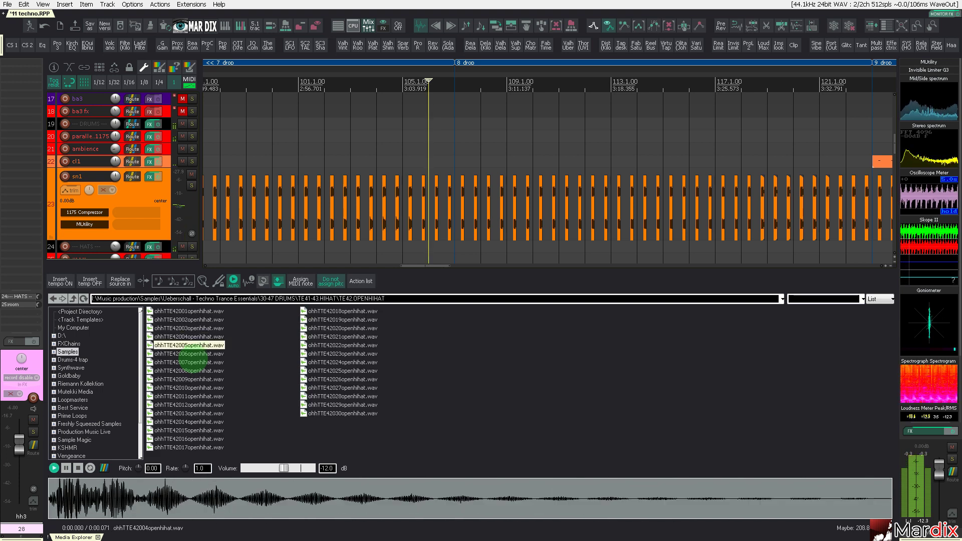
{"action": "scroll", "coordinate": [128, 203], "scroll_direction": "down", "scroll_amount": 5}
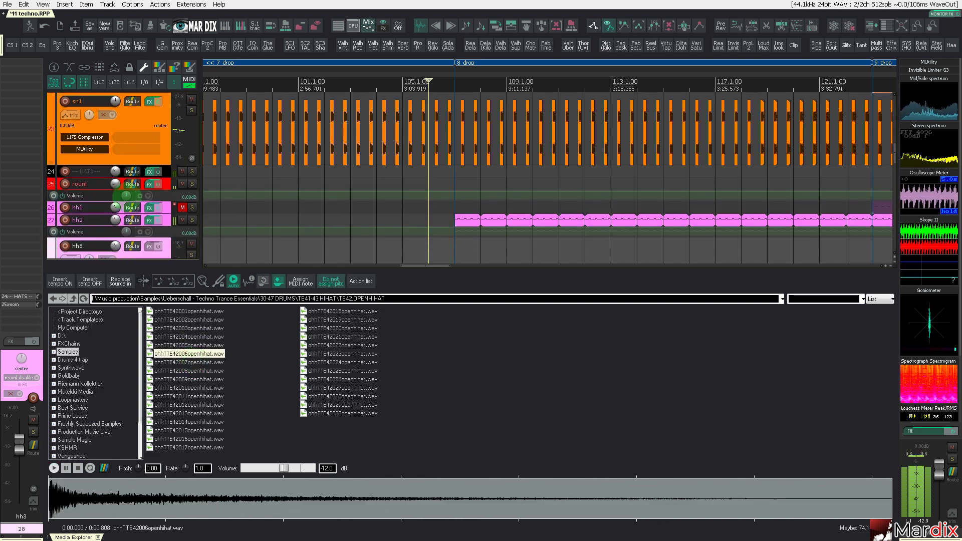
{"action": "key", "text": "Down"}
{"action": "key", "text": "Down"}
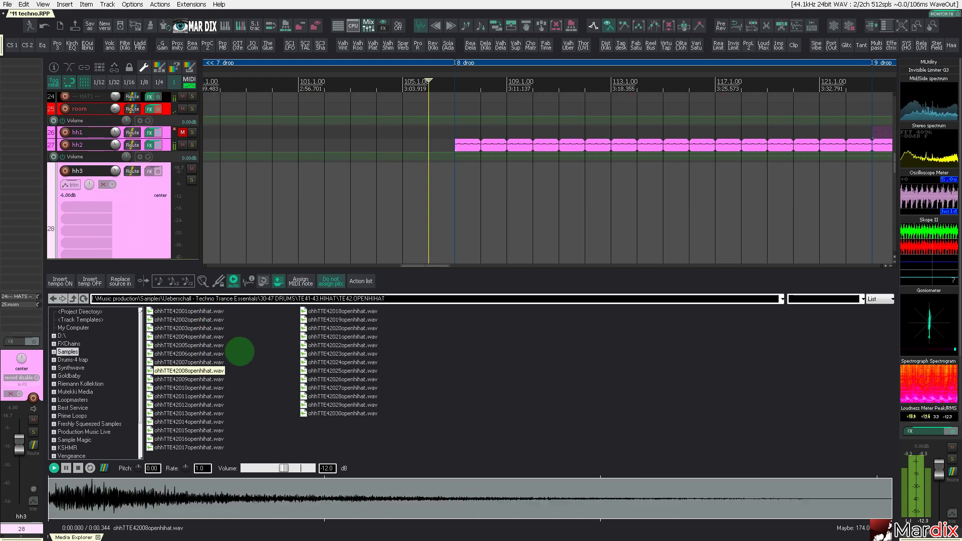
{"action": "key", "text": "Down"}
{"action": "key", "text": "Down"}
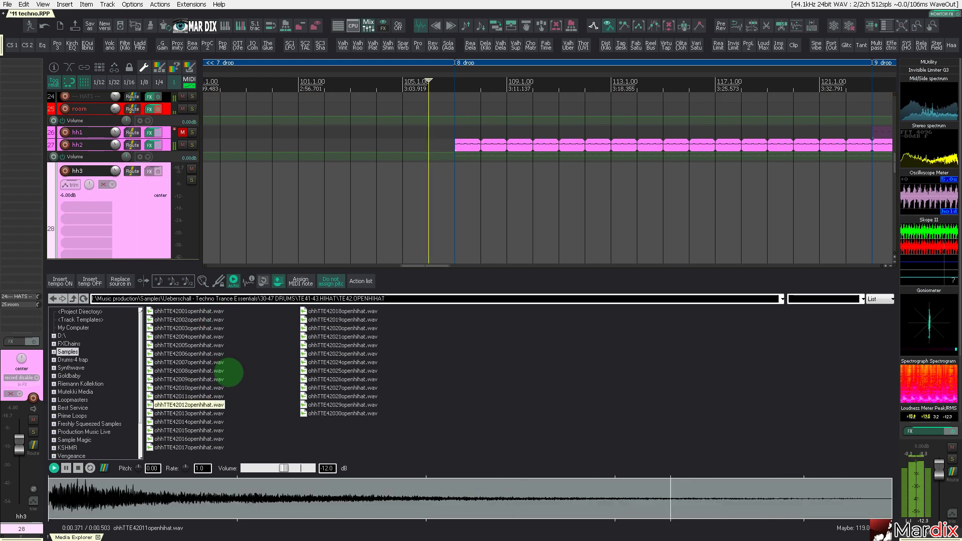
- Place ohhTTE42011openhihat.wav on the hh3 track at bar 108 and close the Media Explorer
{"action": "left_click_drag", "start_coordinate": [219, 395], "coordinate": [469, 230]}
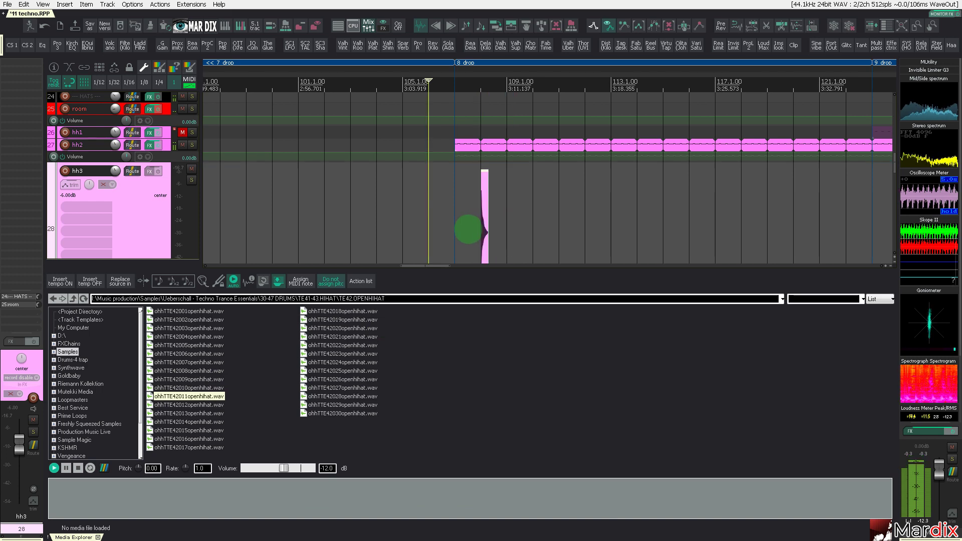
{"action": "left_click", "coordinate": [421, 25]}
{"action": "scroll", "coordinate": [479, 200], "scroll_direction": "up", "scroll_amount": 3}
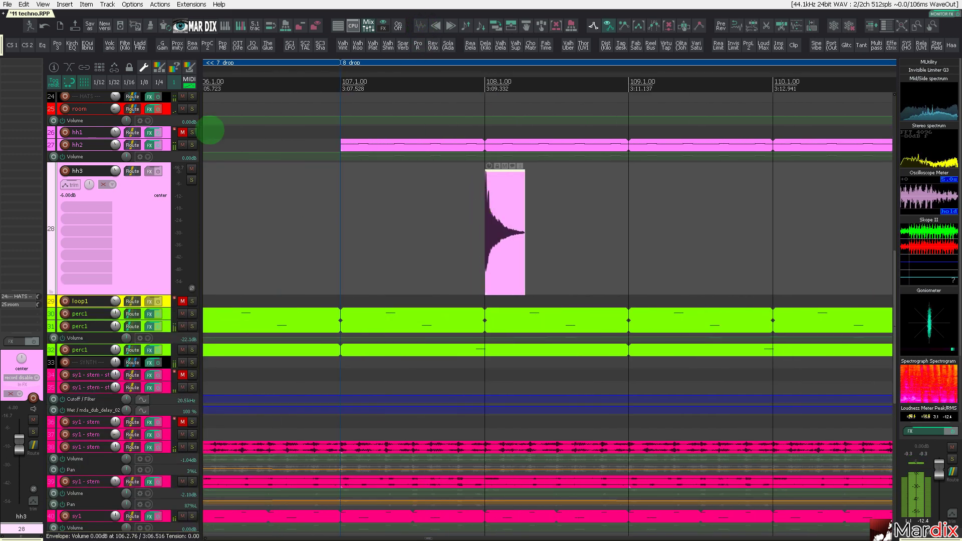
- Set the grid to 1/16, move the hh3 hit into the first beat of bar 107, and play it from before the 8 drop
{"action": "left_click", "coordinate": [128, 82]}
{"action": "scroll", "coordinate": [301, 183], "scroll_direction": "up", "scroll_amount": 2}
{"action": "left_click_drag", "start_coordinate": [577, 216], "coordinate": [428, 219]}
{"action": "left_click", "coordinate": [348, 223]}
{"action": "scroll", "coordinate": [349, 225], "scroll_direction": "up", "scroll_amount": 3}
{"action": "key", "text": "space"}
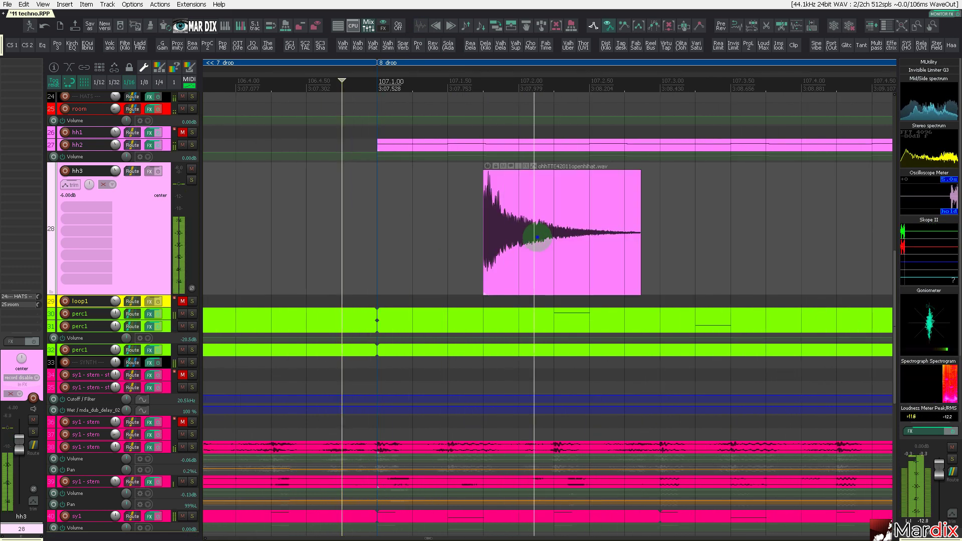
- Align the hh3 hit to 107.1.50, shorten it to end at 107.2.00, and add a long fade-out
{"action": "left_click_drag", "start_coordinate": [536, 232], "coordinate": [515, 228]}
{"action": "left_click_drag", "start_coordinate": [607, 239], "coordinate": [519, 239]}
{"action": "left_click_drag", "start_coordinate": [519, 175], "coordinate": [645, 214]}
{"action": "left_click", "coordinate": [406, 207]}
{"action": "left_click", "coordinate": [391, 214]}
{"action": "left_click", "coordinate": [467, 215]}
- Duplicate the hh3 hit onto every off-beat from bar 107 through bar 109
{"action": "scroll", "coordinate": [437, 234], "scroll_direction": "down", "scroll_amount": 4}
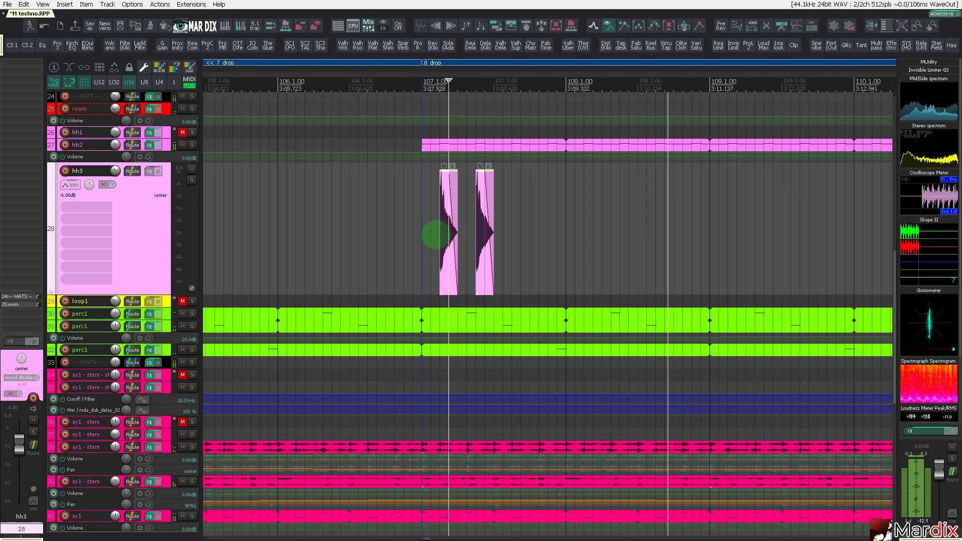
{"action": "key", "text": "ctrl+d"}
{"action": "scroll", "coordinate": [581, 221], "scroll_direction": "up", "scroll_amount": 4}
{"action": "left_click_drag", "start_coordinate": [596, 216], "coordinate": [393, 226]}
{"action": "scroll", "coordinate": [393, 226], "scroll_direction": "down", "scroll_amount": 4}
{"action": "key", "text": "ctrl+d"}
{"action": "key", "text": "ctrl+d"}
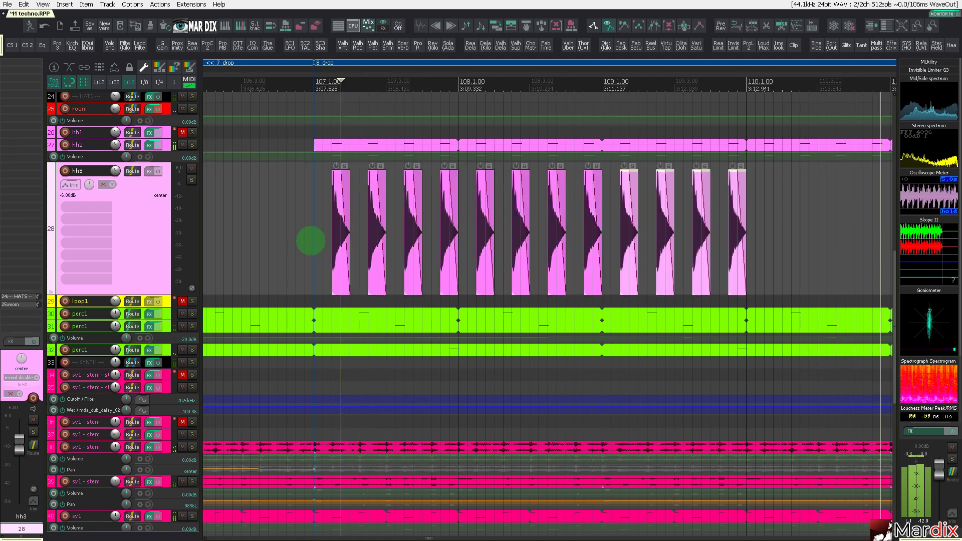
- Repeat the four-hit hh3 group until the off-beat pattern fills the 8 and 9 drops up to the 10 break
{"action": "scroll", "coordinate": [311, 241], "scroll_direction": "down", "scroll_amount": 4}
{"action": "key", "text": "ctrl+d"}
{"action": "key", "text": "ctrl+d"}
{"action": "key", "text": "ctrl+d"}
{"action": "key", "text": "ctrl+d"}
{"action": "key", "text": "ctrl+d"}
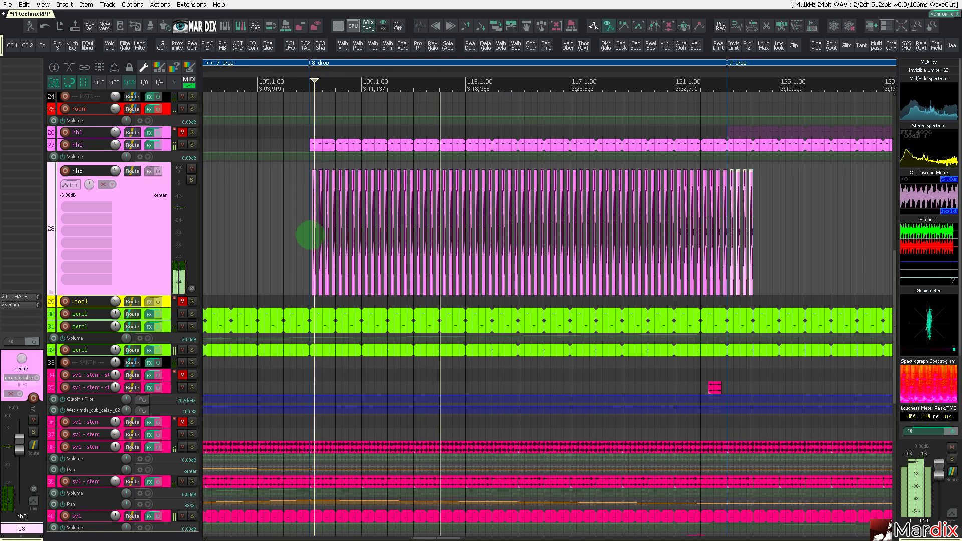
{"action": "scroll", "coordinate": [311, 233], "scroll_direction": "down", "scroll_amount": 4}
{"action": "key", "text": "ctrl+d"}
{"action": "key", "text": "ctrl+d"}
{"action": "key", "text": "ctrl+d"}
{"action": "key", "text": "ctrl+d"}
{"action": "key", "text": "ctrl+d"}
{"action": "key", "text": "ctrl+d"}
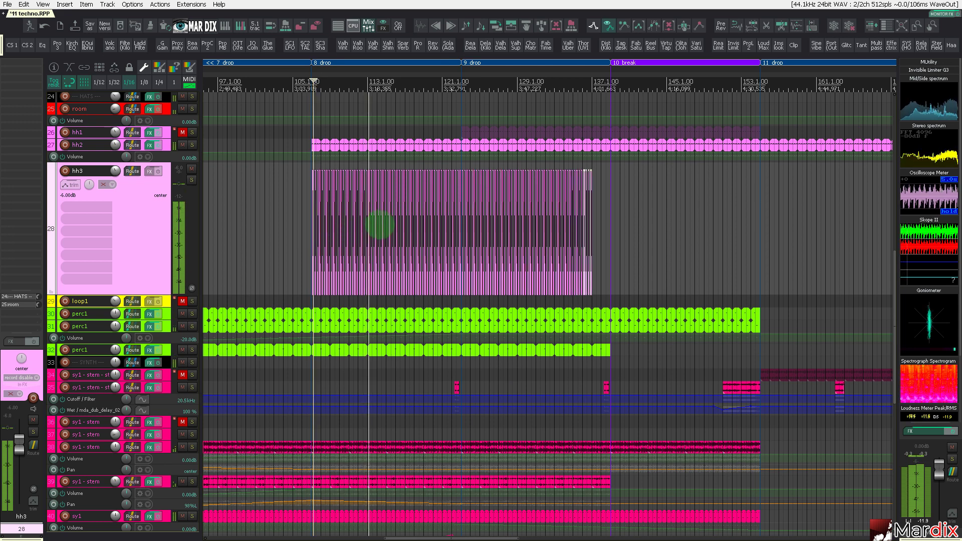
{"action": "key", "text": "ctrl+d"}
{"action": "key", "text": "ctrl+d"}
- Check the room track in solo, then strip its effects down to SparkVerb only
{"action": "scroll", "coordinate": [157, 241], "scroll_direction": "up", "scroll_amount": 2}
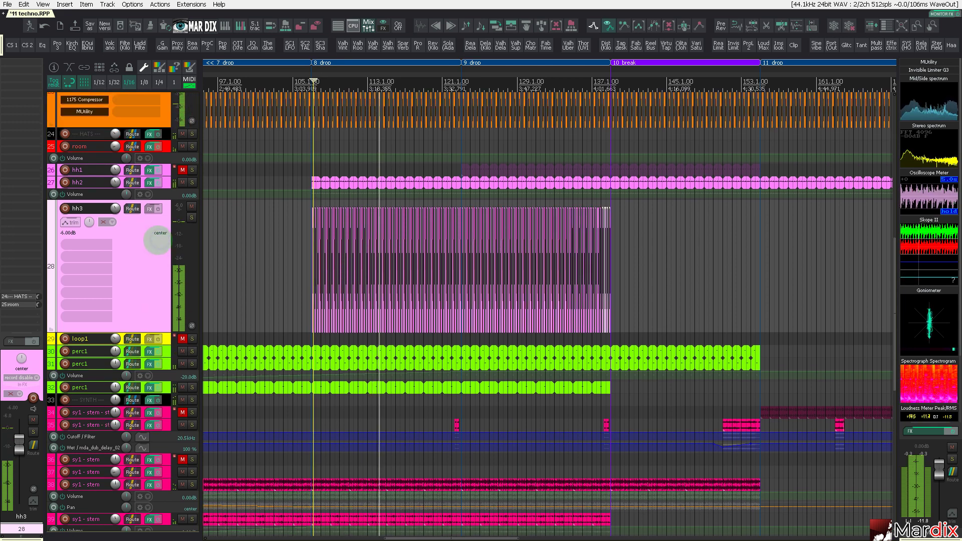
{"action": "scroll", "coordinate": [158, 241], "scroll_direction": "up", "scroll_amount": 1}
{"action": "left_click", "coordinate": [192, 159]}
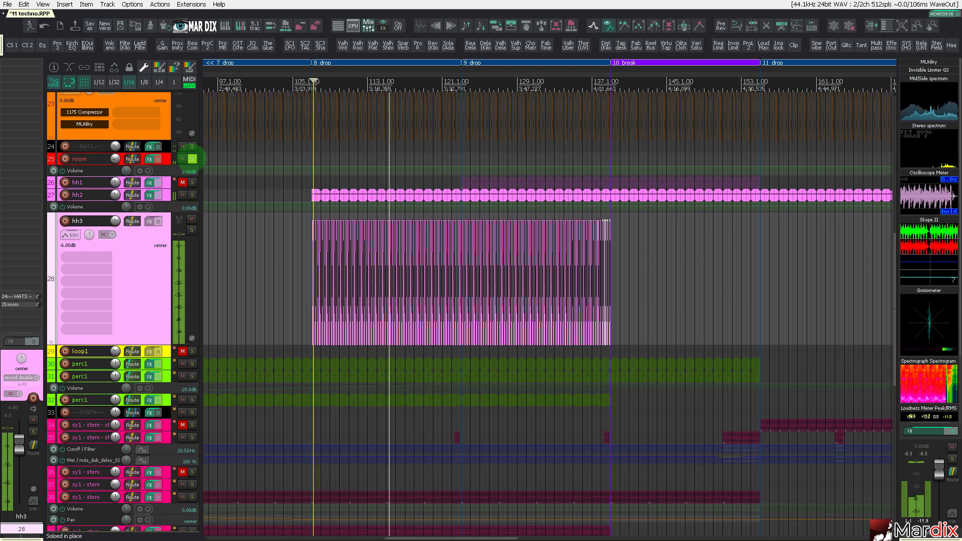
{"action": "left_click", "coordinate": [192, 158]}
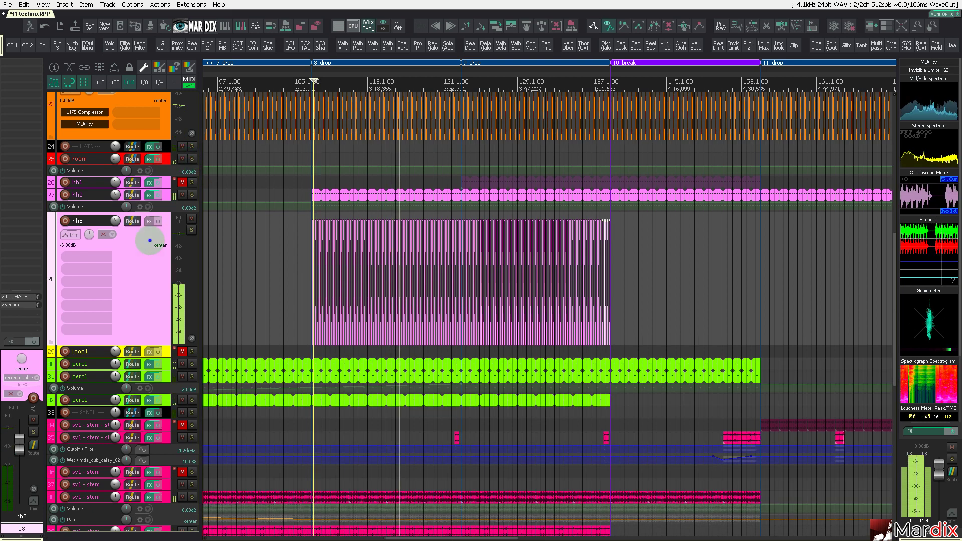
{"action": "left_click", "coordinate": [163, 161]}
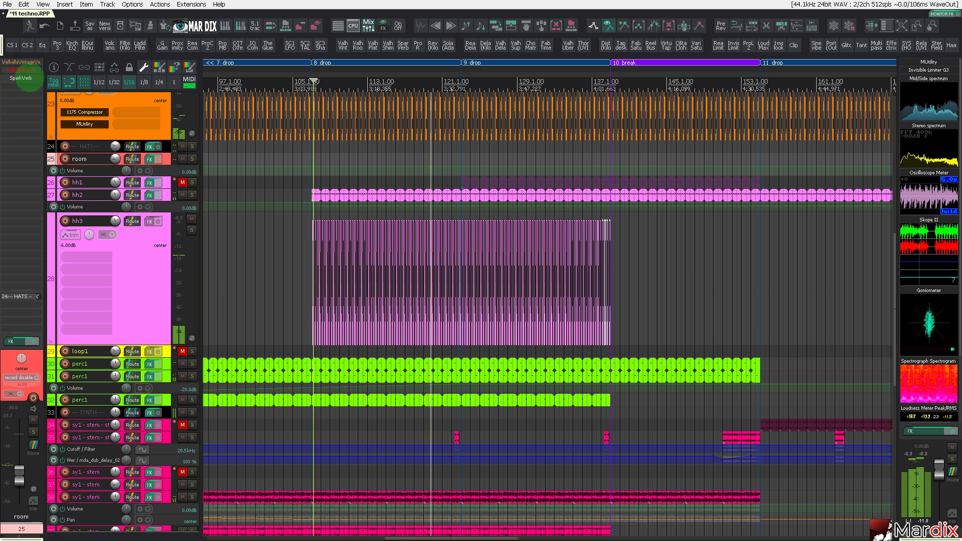
{"action": "left_click", "coordinate": [32, 63], "text": "alt"}
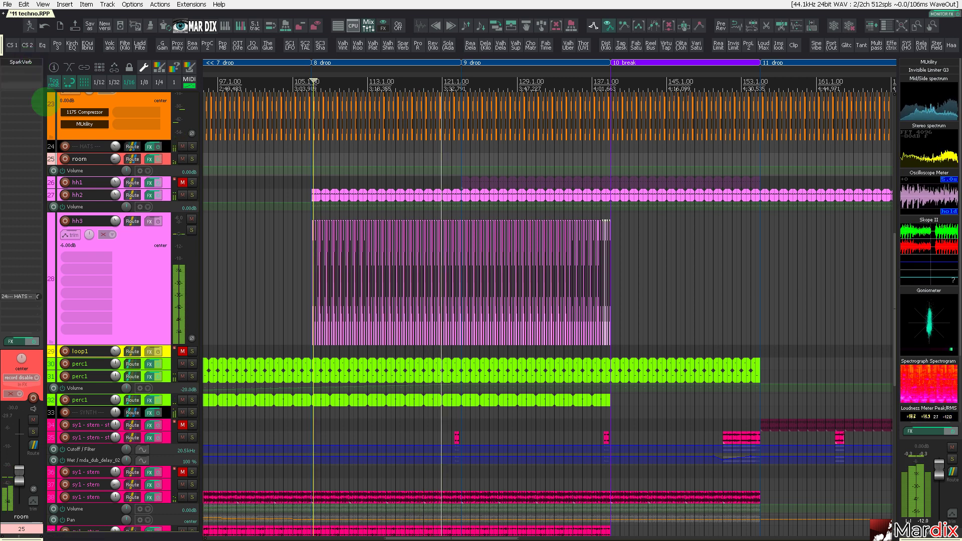
- Select the hh3 track and its hits, then play the pattern from just before the 8 drop
{"action": "left_click", "coordinate": [142, 266]}
{"action": "left_click_drag", "start_coordinate": [262, 248], "coordinate": [651, 317]}
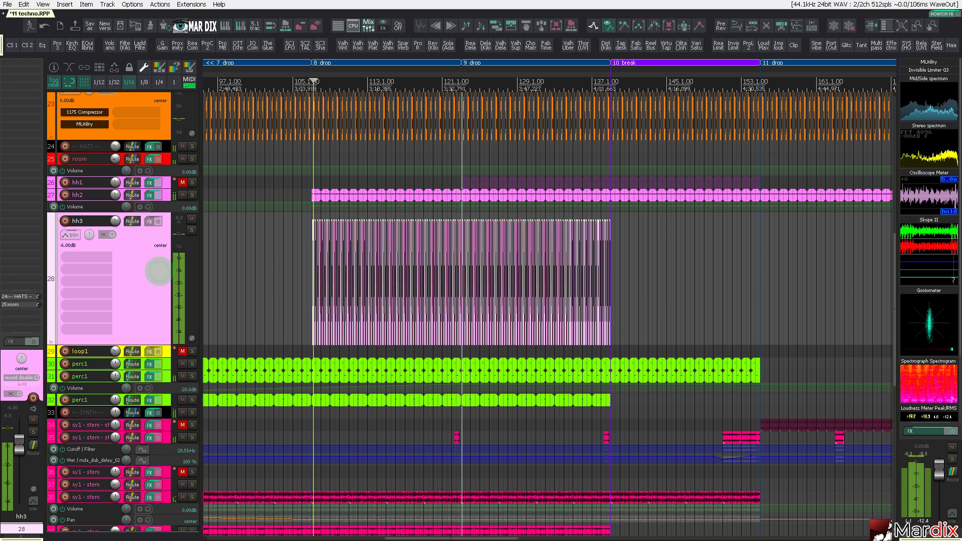
{"action": "left_click", "coordinate": [269, 272]}
{"action": "left_click", "coordinate": [307, 273]}
- Add MUtility to the hh3 track and lower its right channel volume to about -11.2 dB
{"action": "double_click", "coordinate": [104, 257]}
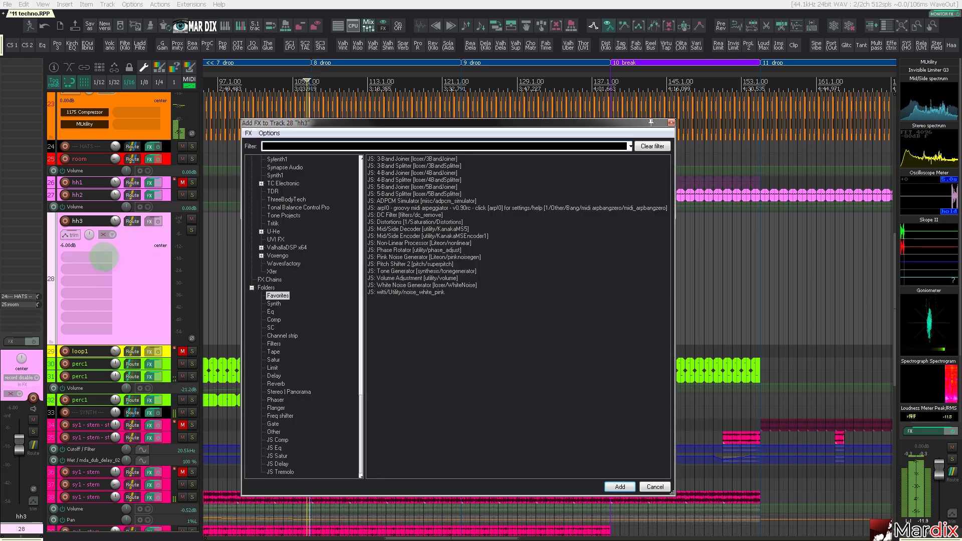
{"action": "key", "text": "space"}
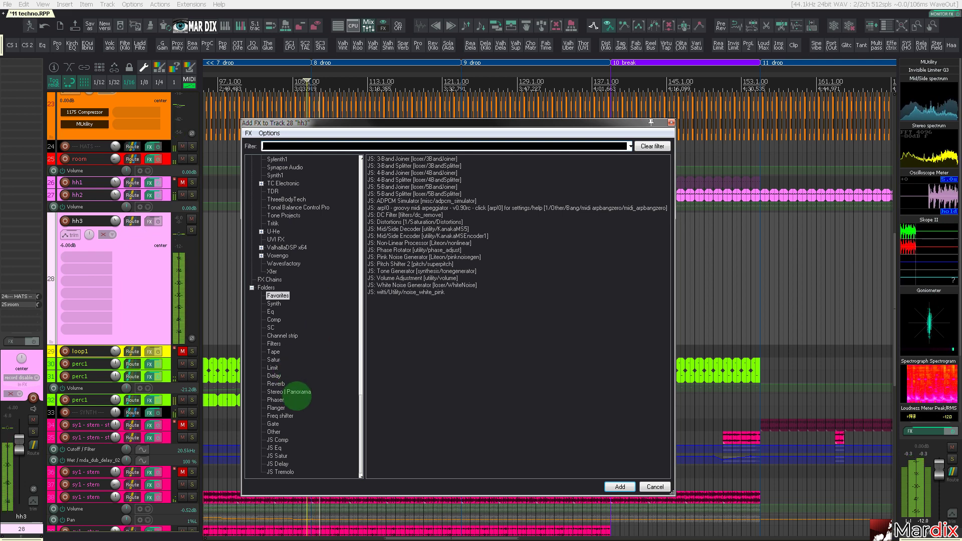
{"action": "left_click", "coordinate": [289, 392]}
{"action": "double_click", "coordinate": [503, 253]}
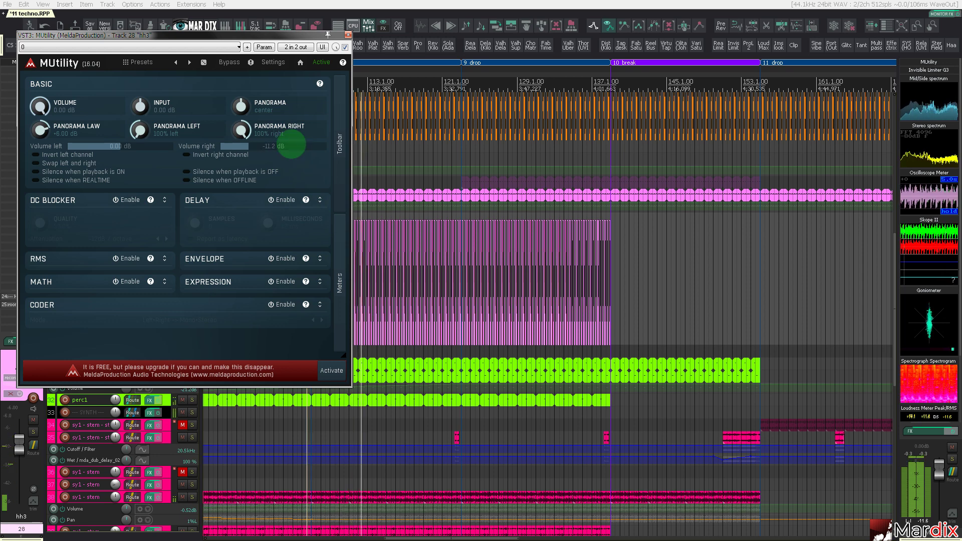
{"action": "key", "text": "Escape"}
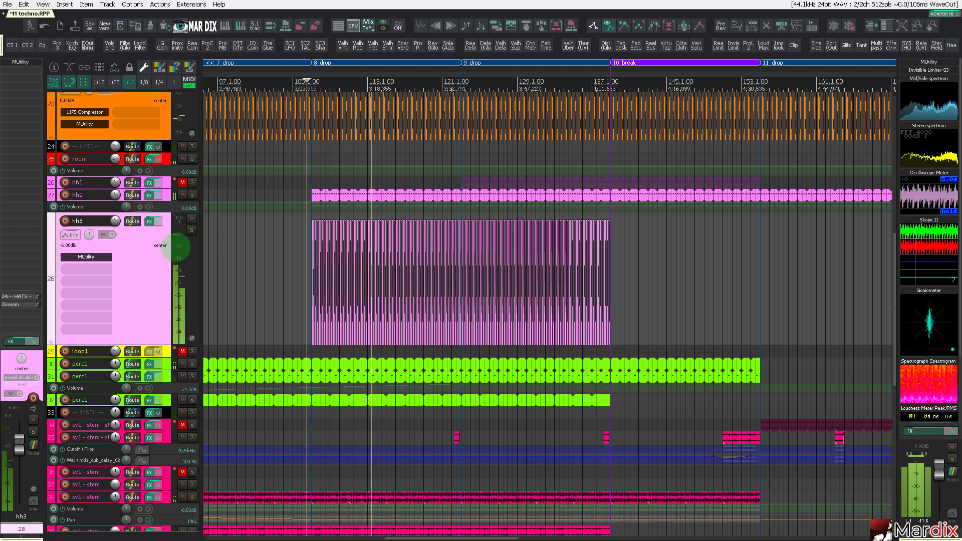
- Switch all hh3 hits to the next sample, ohhTTE42012openhihat.wav, and copy them half a beat earlier so they start at 107.1.00
{"action": "left_click_drag", "start_coordinate": [278, 252], "coordinate": [755, 312]}
{"action": "key", "text": "ctrl+shift+n"}
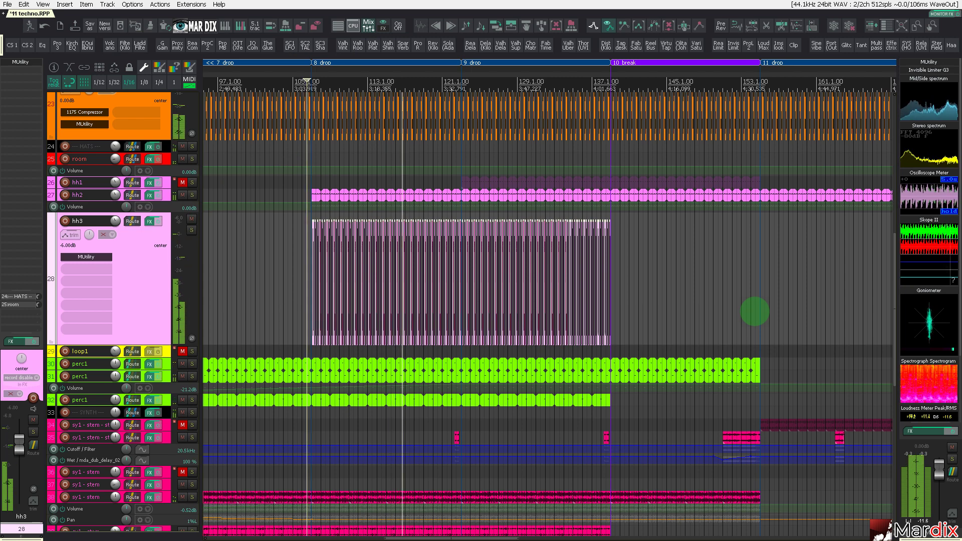
{"action": "scroll", "coordinate": [336, 282], "scroll_direction": "up", "scroll_amount": 6}
{"action": "scroll", "coordinate": [335, 281], "scroll_direction": "up", "scroll_amount": 7}
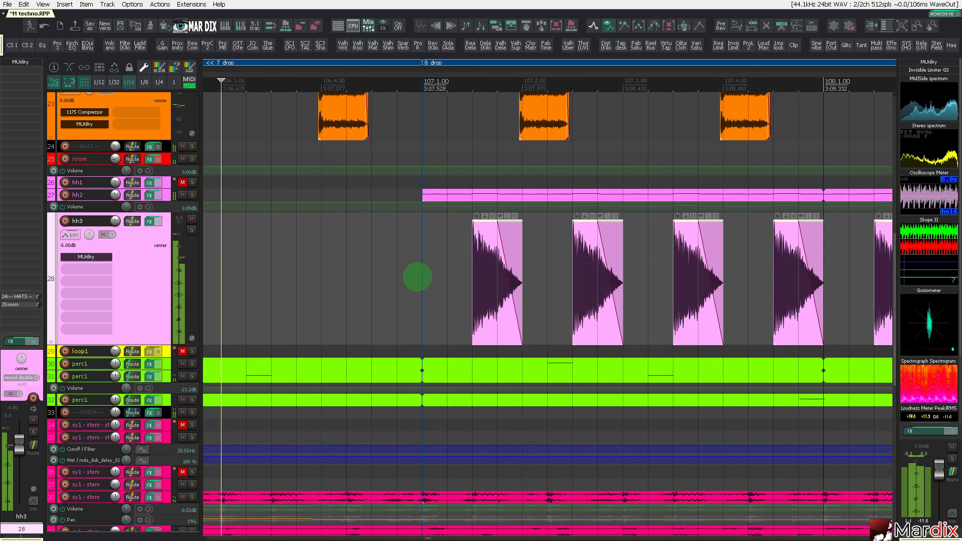
{"action": "left_click_drag", "start_coordinate": [509, 259], "coordinate": [396, 259]}
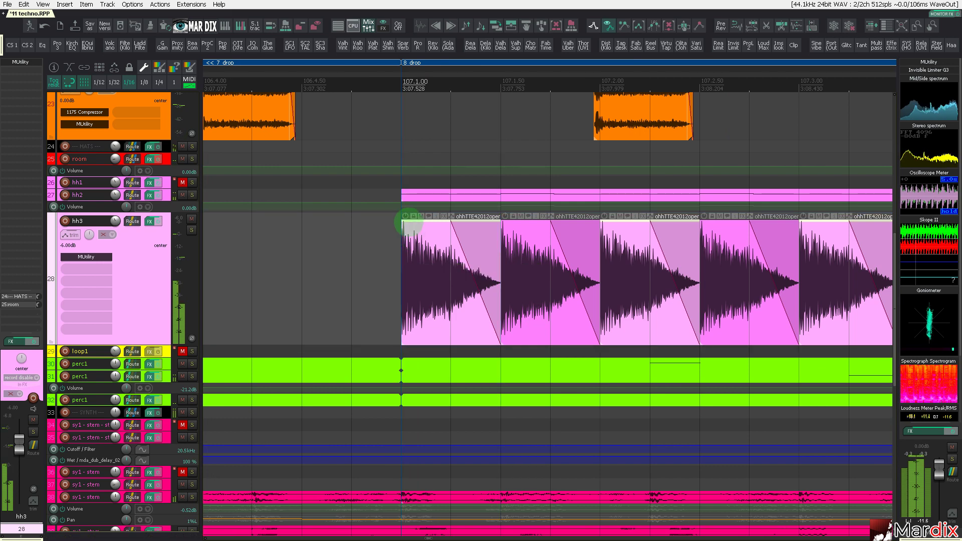
- Set the item volume of the copied on-beat hh3 hits to -27.1 dB
{"action": "left_click_drag", "start_coordinate": [406, 217], "coordinate": [412, 253]}
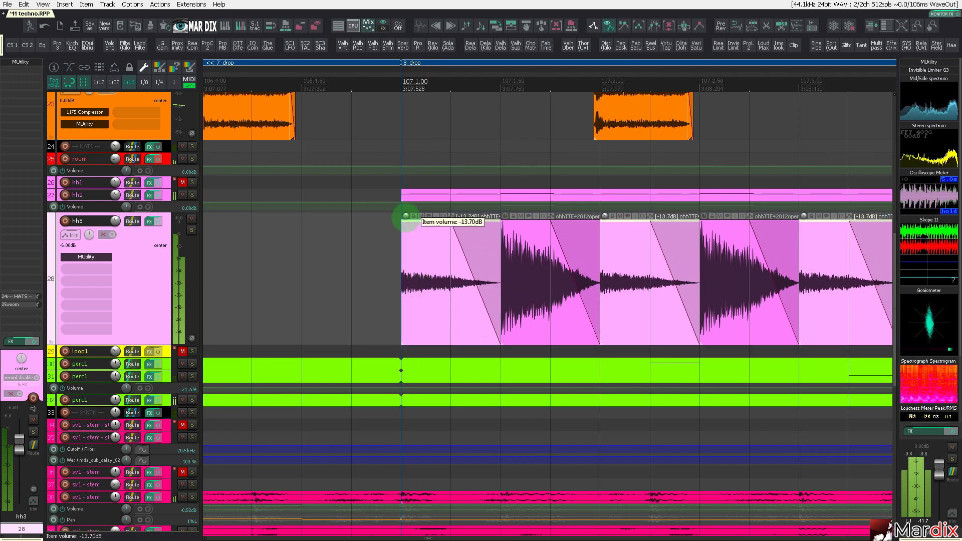
{"action": "left_click_drag", "start_coordinate": [406, 217], "coordinate": [421, 309]}
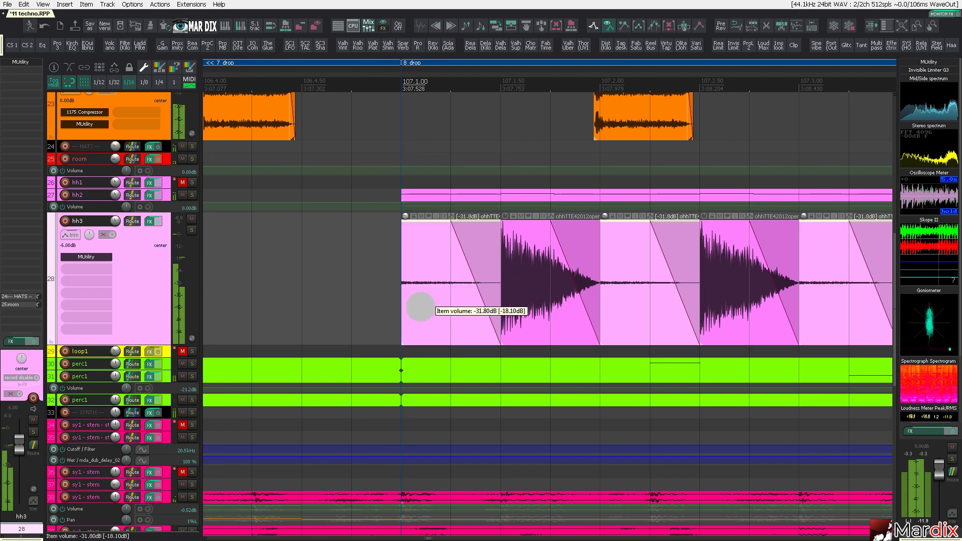
{"action": "left_click_drag", "start_coordinate": [406, 216], "coordinate": [400, 197]}
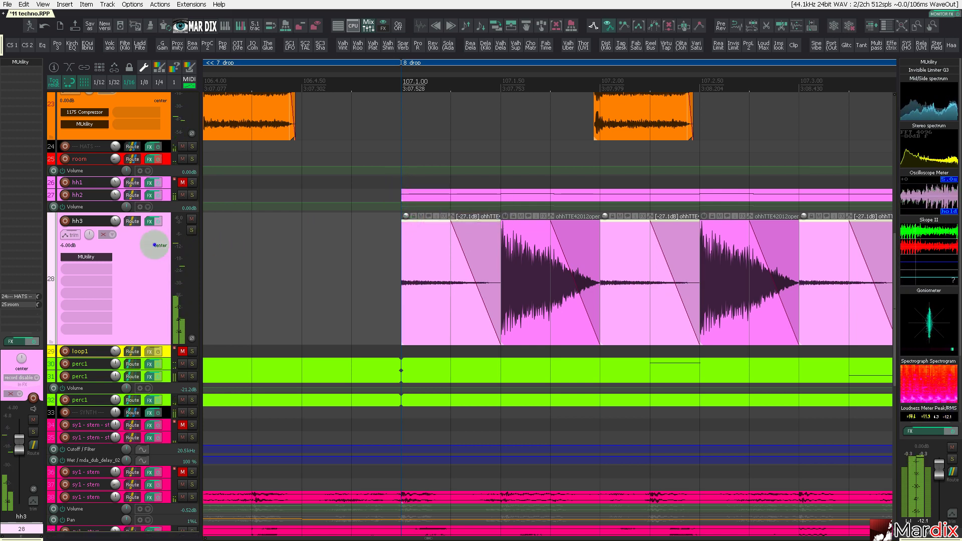
- Listen to the combined hh3 pattern across the 8 and 9 drops and replay it from bar 105
{"action": "scroll", "coordinate": [268, 262], "scroll_direction": "down", "scroll_amount": 15}
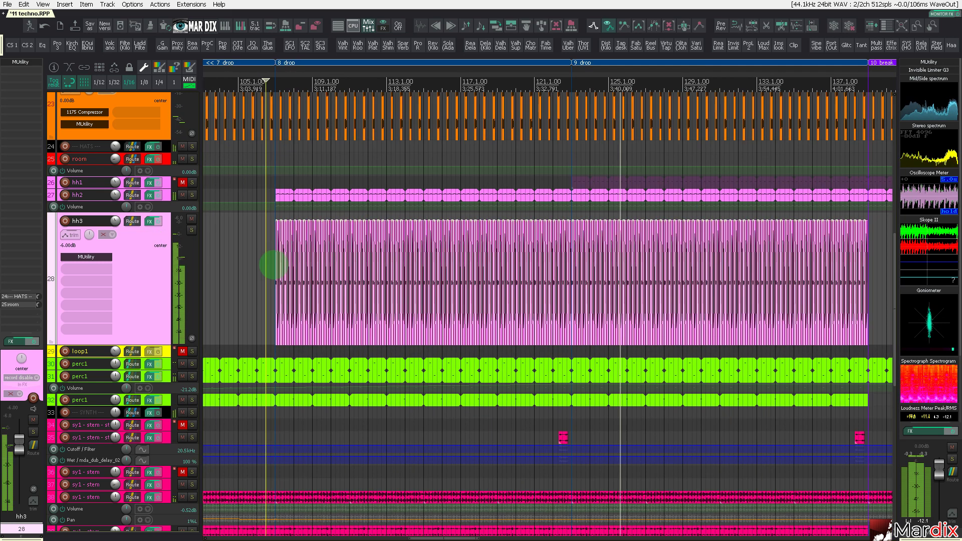
{"action": "left_click_drag", "start_coordinate": [258, 257], "coordinate": [602, 299]}
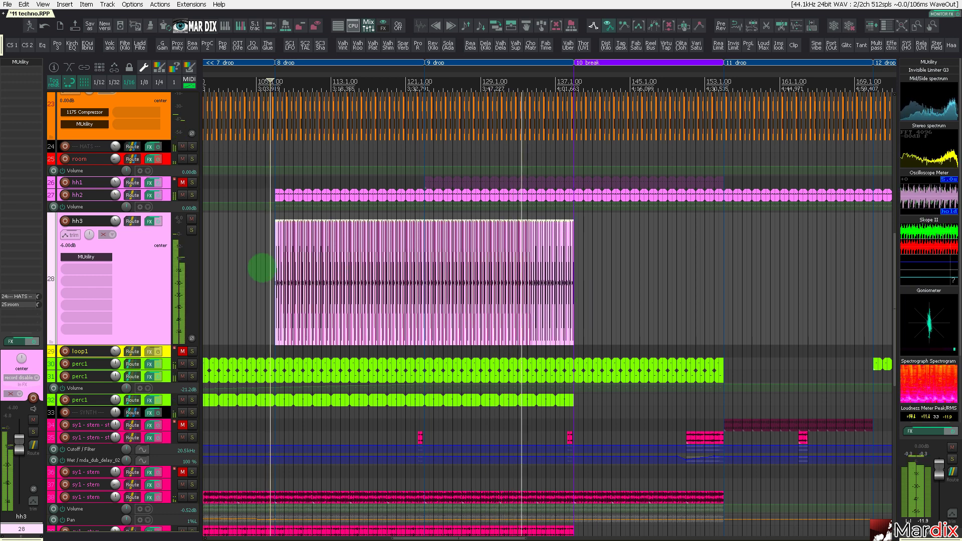
{"action": "left_click", "coordinate": [248, 271]}
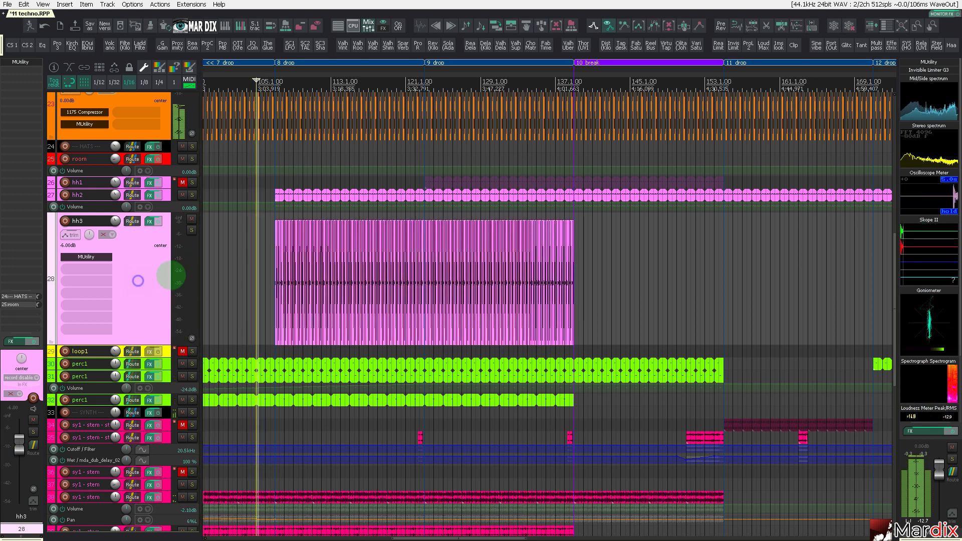
- Add HOFA SYSTEM to the hh3 track and load a Phaser module into its rack
{"action": "left_click", "coordinate": [906, 45]}
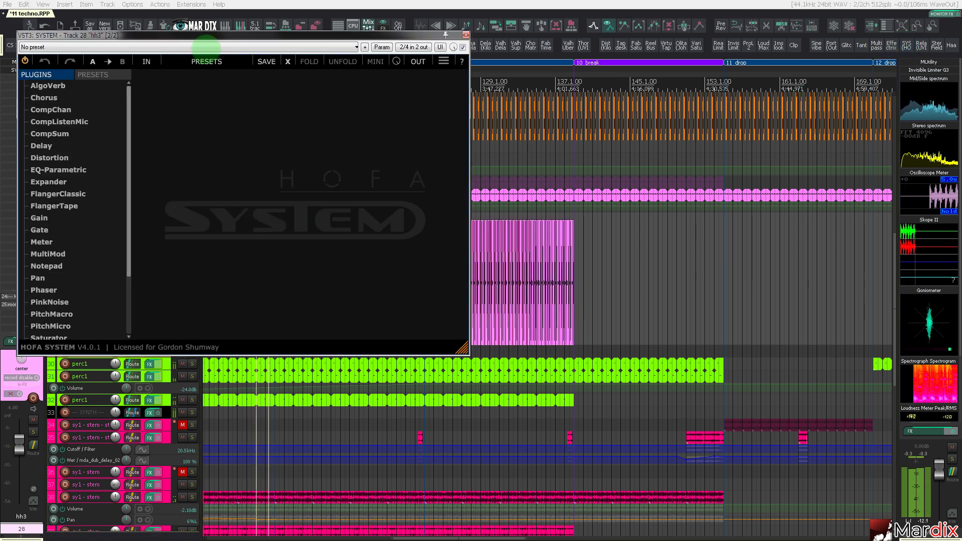
{"action": "left_click_drag", "start_coordinate": [206, 38], "coordinate": [455, 165]}
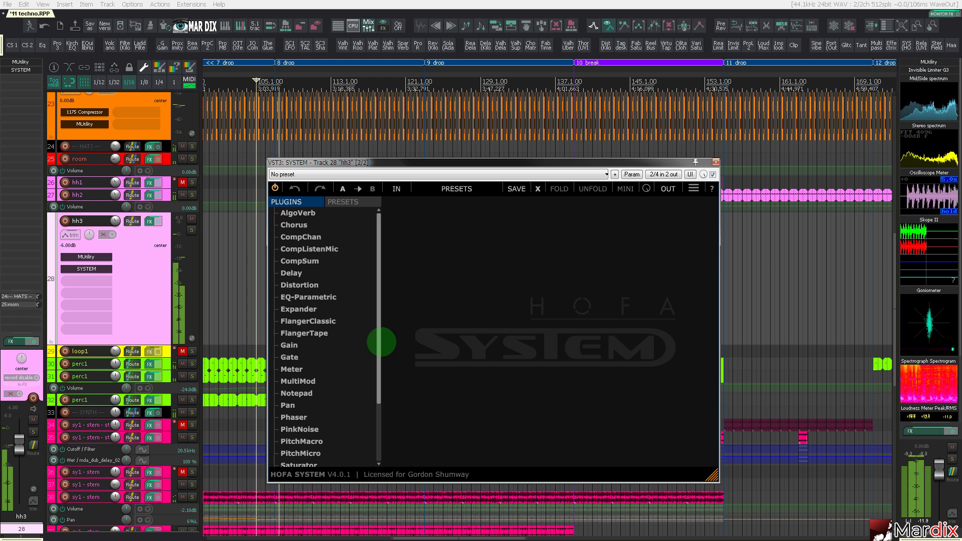
{"action": "scroll", "coordinate": [363, 343], "scroll_direction": "down", "scroll_amount": 3}
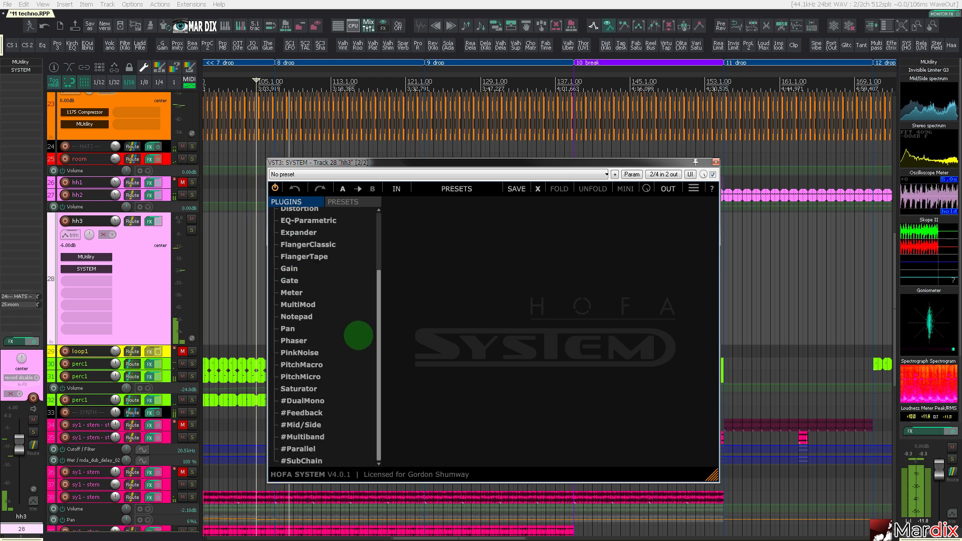
{"action": "left_click_drag", "start_coordinate": [305, 342], "coordinate": [454, 363]}
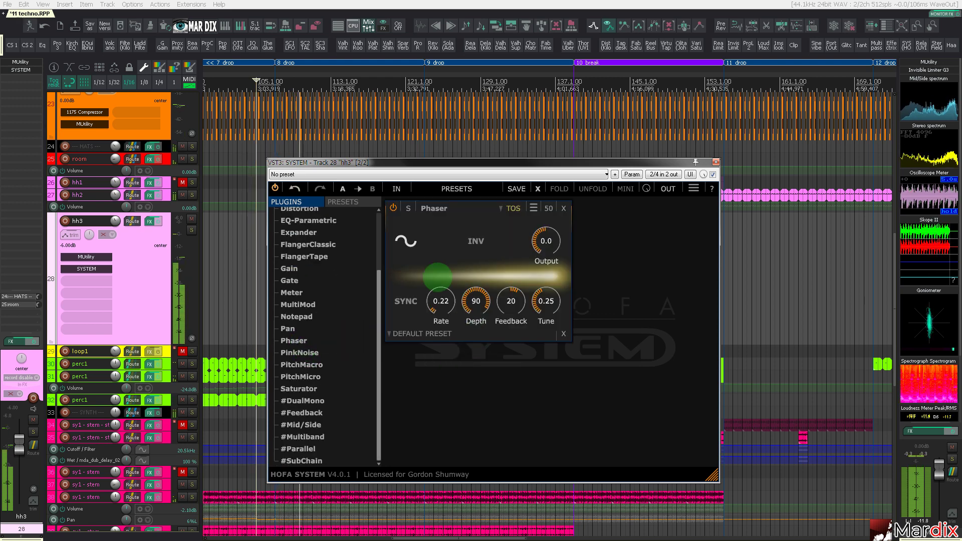
- Sync the Phaser's rate to the tempo and set it to 1/1D
{"action": "left_click", "coordinate": [408, 300]}
{"action": "left_click", "coordinate": [437, 301]}
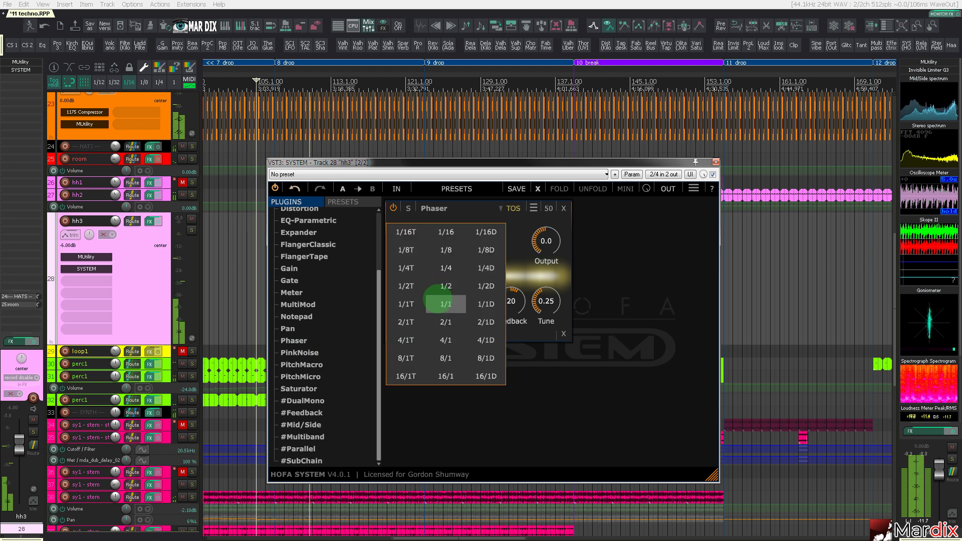
{"action": "left_click", "coordinate": [485, 303]}
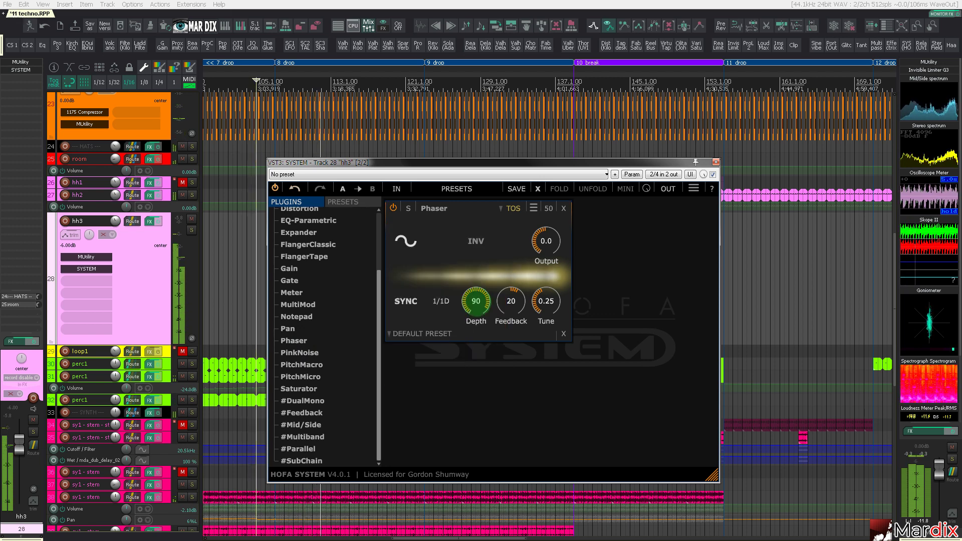
- Switch the Phaser type to TNG and choose the crossed sine modulation waveform
{"action": "left_click", "coordinate": [513, 208]}
{"action": "left_click", "coordinate": [513, 223]}
{"action": "left_click", "coordinate": [408, 243]}
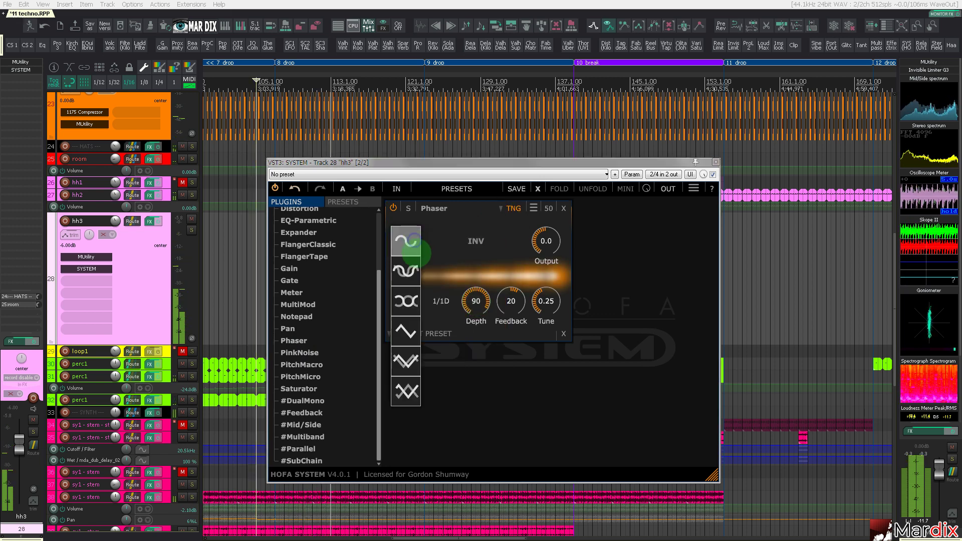
{"action": "left_click", "coordinate": [413, 250]}
{"action": "left_click", "coordinate": [408, 253]}
{"action": "left_click", "coordinate": [406, 270]}
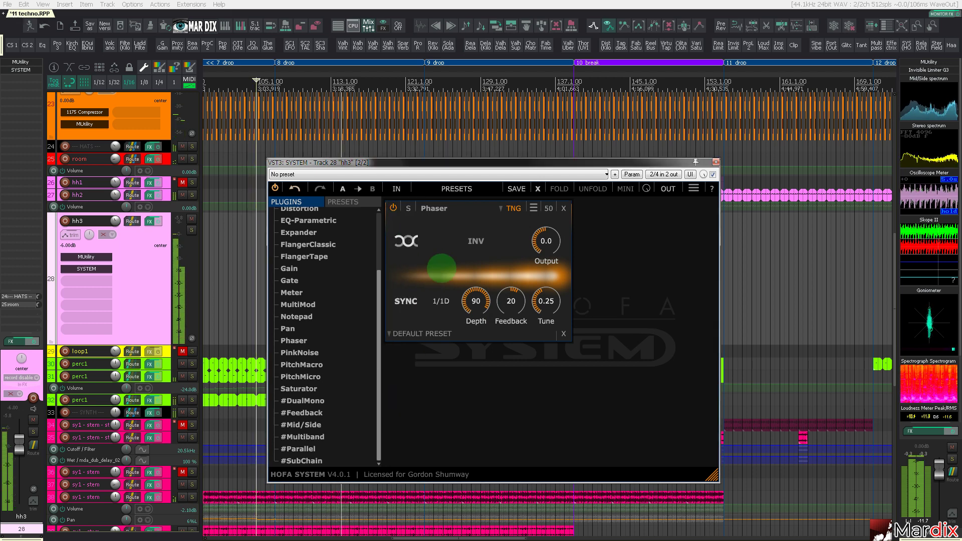
- Audition the Phaser types DS9 and 7o9, and settle on Odo
{"action": "left_click", "coordinate": [514, 208]}
{"action": "left_click", "coordinate": [513, 224]}
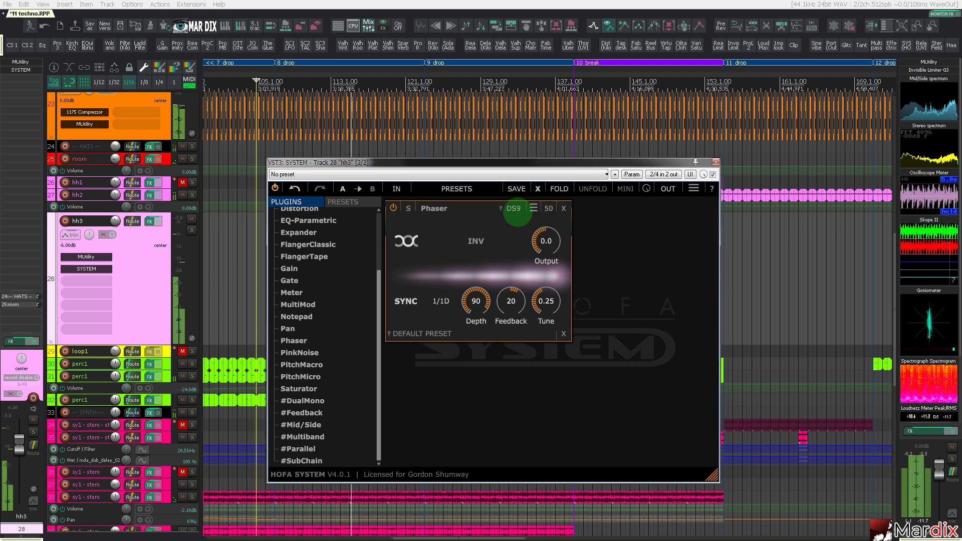
{"action": "left_click", "coordinate": [516, 211]}
{"action": "left_click", "coordinate": [514, 224]}
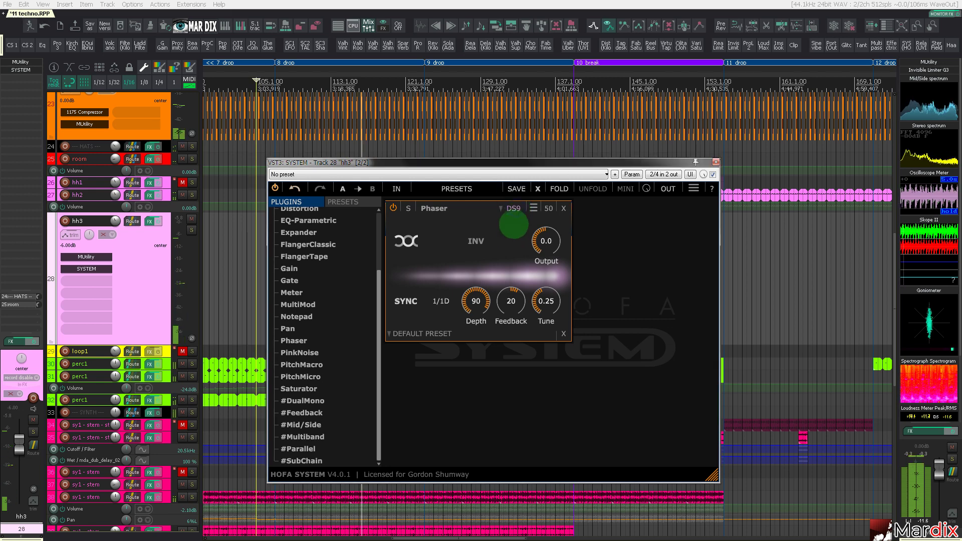
{"action": "left_click", "coordinate": [516, 209]}
{"action": "left_click", "coordinate": [516, 222]}
{"action": "left_click", "coordinate": [517, 206]}
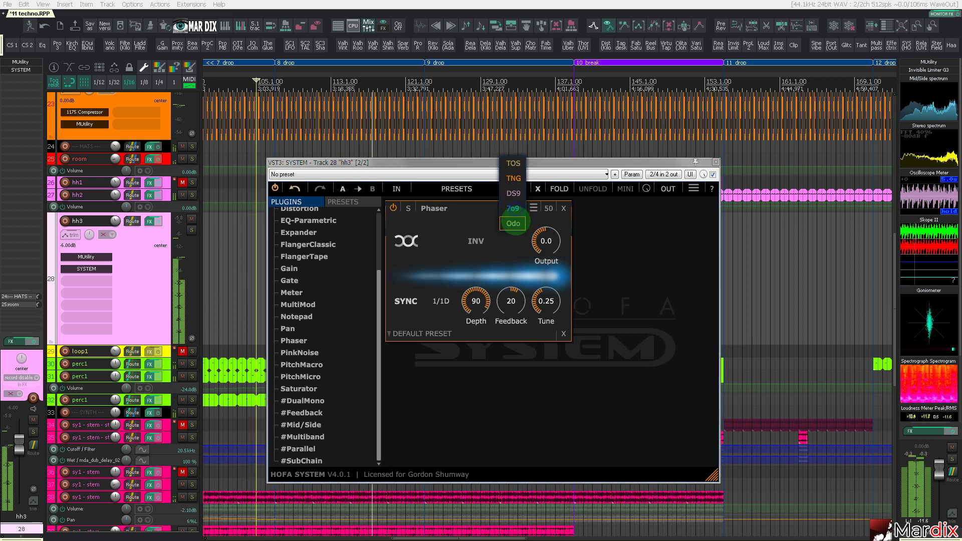
{"action": "left_click", "coordinate": [511, 224]}
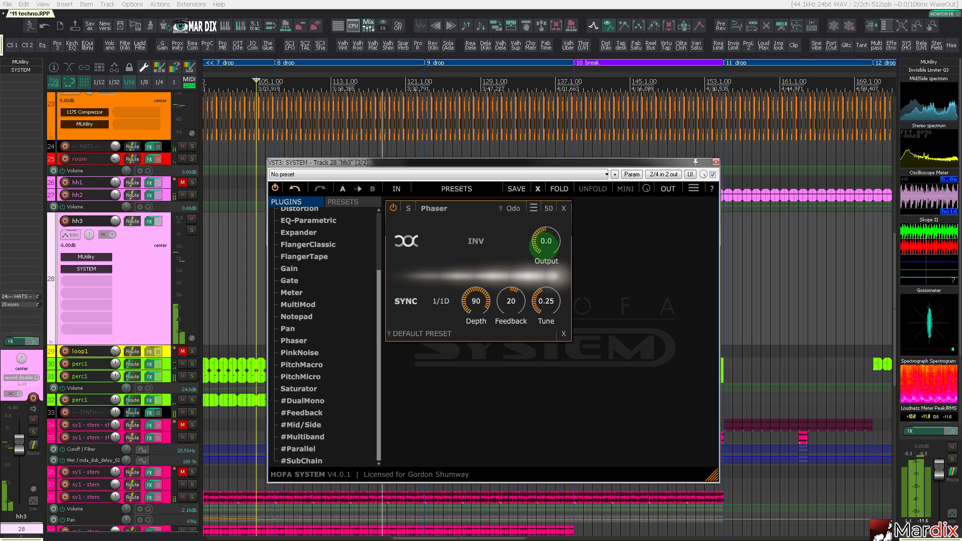
- Set the Phaser's depth to 100 and feedback to -47, and try synced rates 1/2D, 1/4 and 1/8 before settling on 2/1
{"action": "left_click_drag", "start_coordinate": [510, 315], "coordinate": [504, 337]}
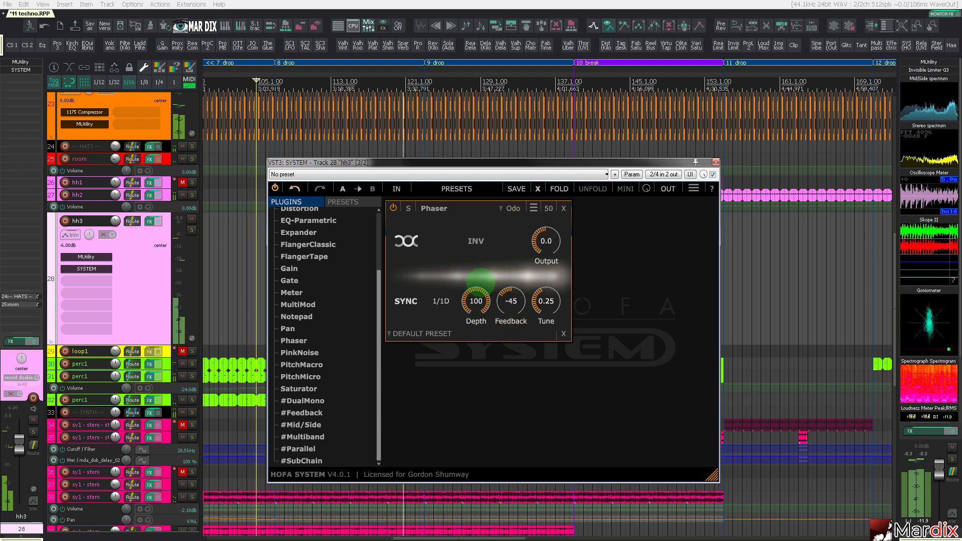
{"action": "left_click", "coordinate": [442, 301]}
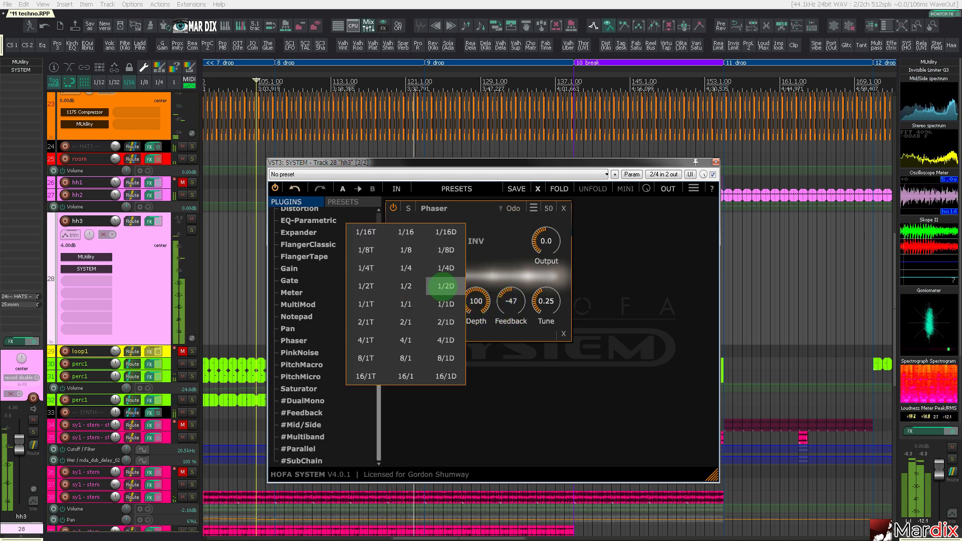
{"action": "left_click", "coordinate": [443, 286]}
{"action": "left_click", "coordinate": [406, 296]}
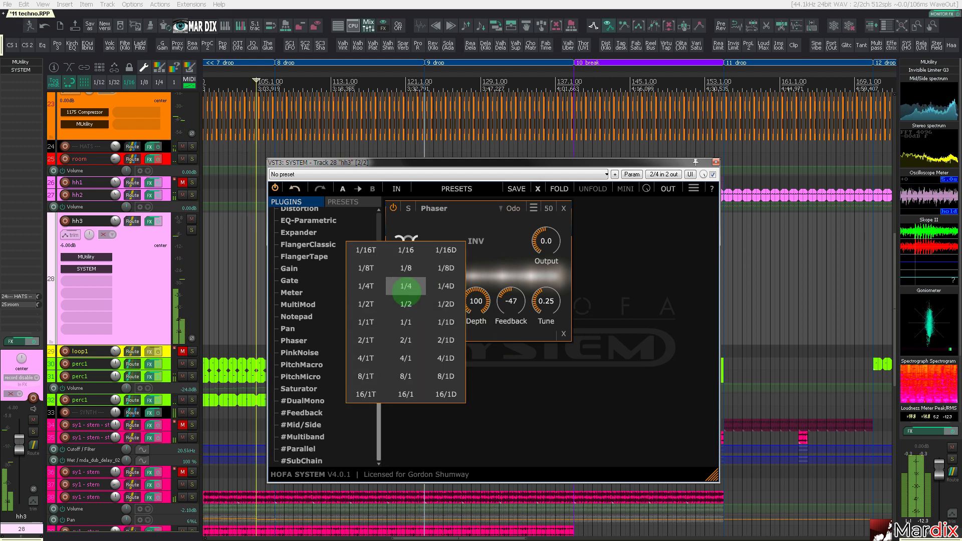
{"action": "left_click", "coordinate": [406, 286]}
{"action": "left_click", "coordinate": [439, 301]}
{"action": "left_click", "coordinate": [440, 268]}
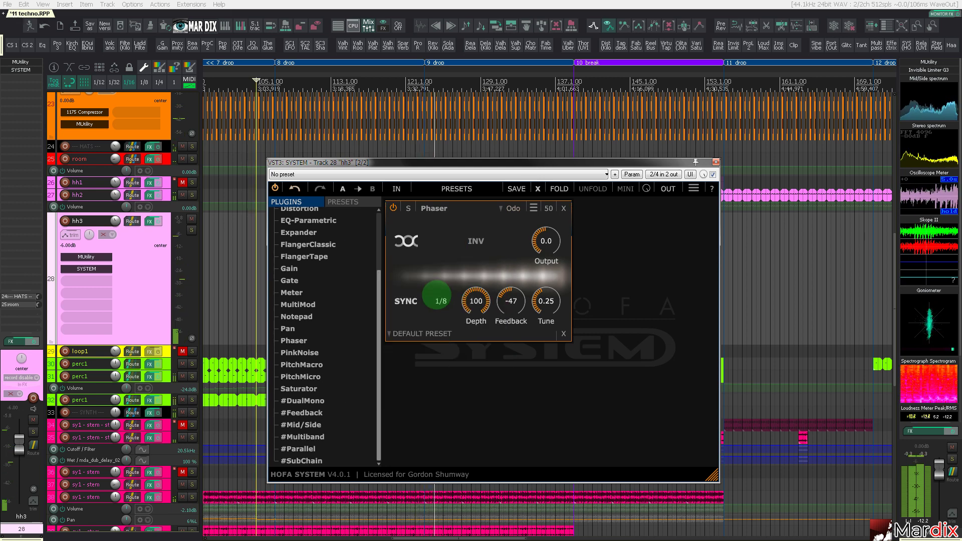
{"action": "left_click", "coordinate": [437, 297]}
{"action": "left_click", "coordinate": [445, 377]}
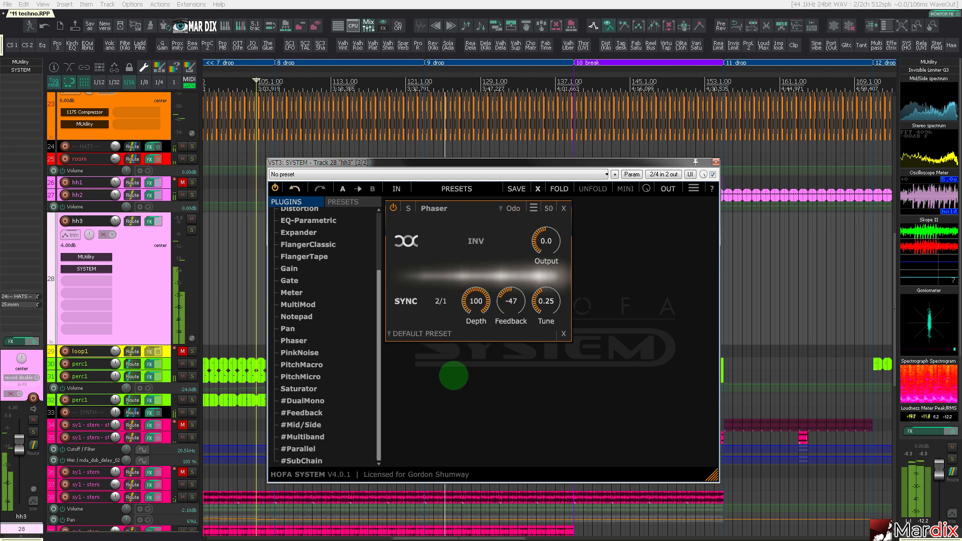
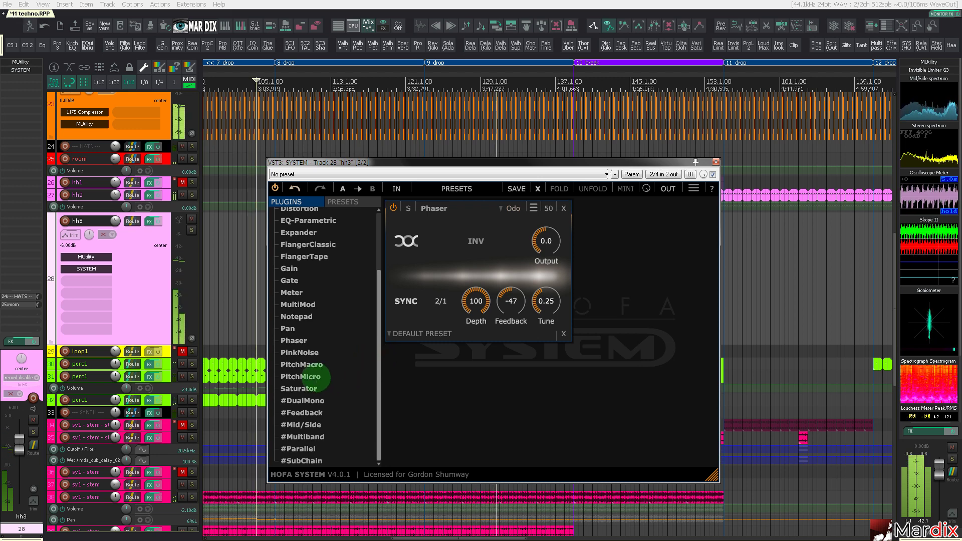
- Add a PitchMicro module below the Phaser in the SYSTEM rack
{"action": "left_click_drag", "start_coordinate": [314, 377], "coordinate": [521, 393]}
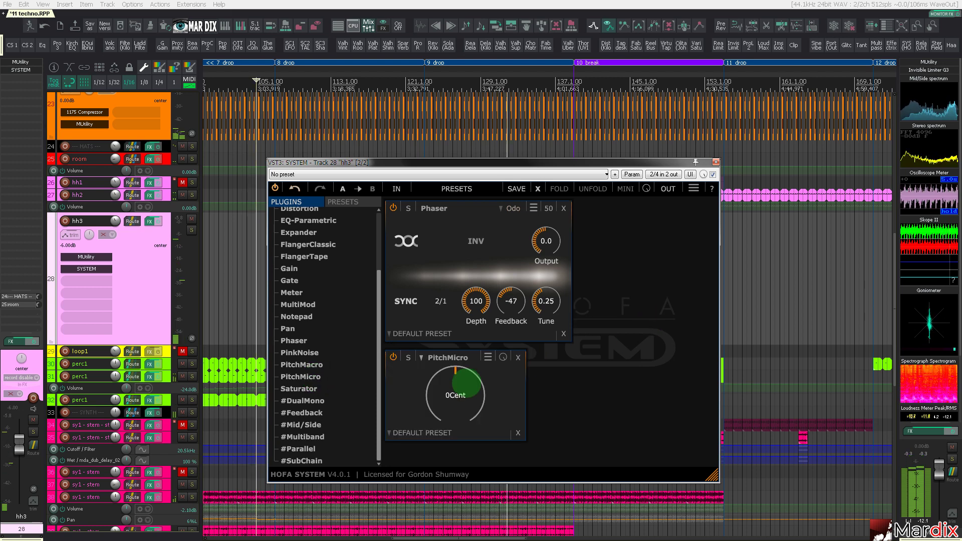
- Try a pitch shift of -100 cents in the PitchMicro module on hh3, closing its preset browser
{"action": "left_click_drag", "start_coordinate": [460, 385], "coordinate": [465, 474]}
{"action": "left_click", "coordinate": [465, 435]}
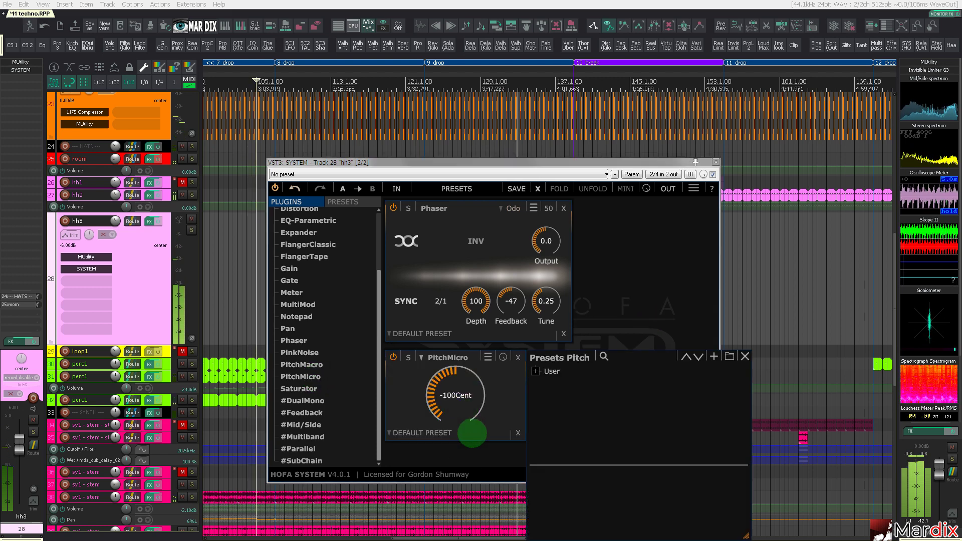
{"action": "left_click", "coordinate": [479, 418]}
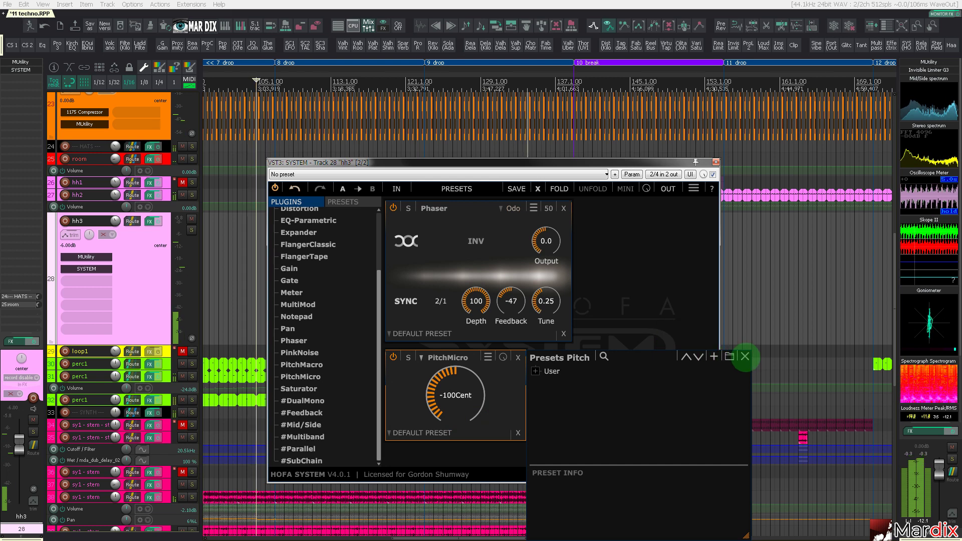
{"action": "left_click", "coordinate": [745, 356]}
{"action": "left_click_drag", "start_coordinate": [471, 384], "coordinate": [393, 348]}
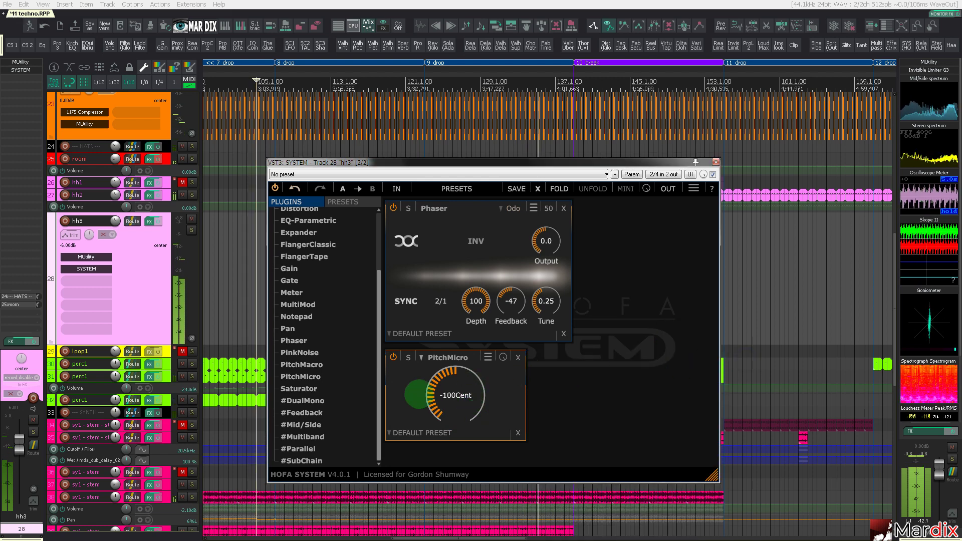
- Add a PitchMacro module at -12.0 to hh3's effect rack, remove PitchMicro, and play from early in the 8 drop section
{"action": "left_click_drag", "start_coordinate": [319, 364], "coordinate": [608, 413]}
{"action": "left_click", "coordinate": [394, 358]}
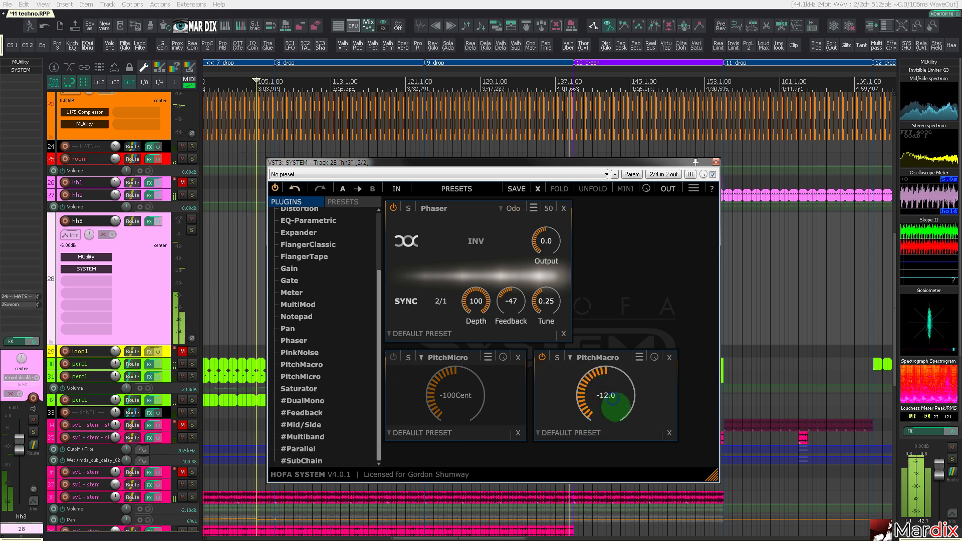
{"action": "left_click", "coordinate": [518, 358]}
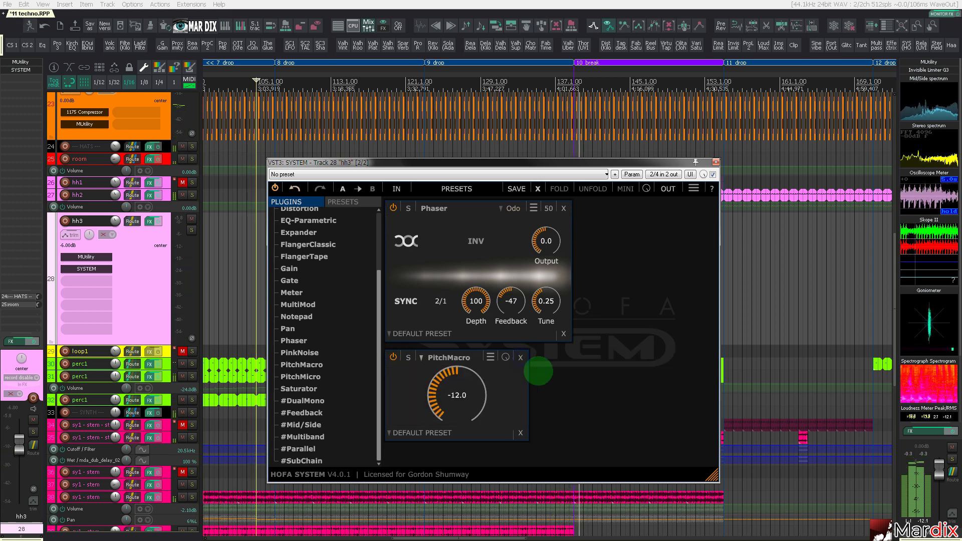
{"action": "left_click", "coordinate": [298, 83]}
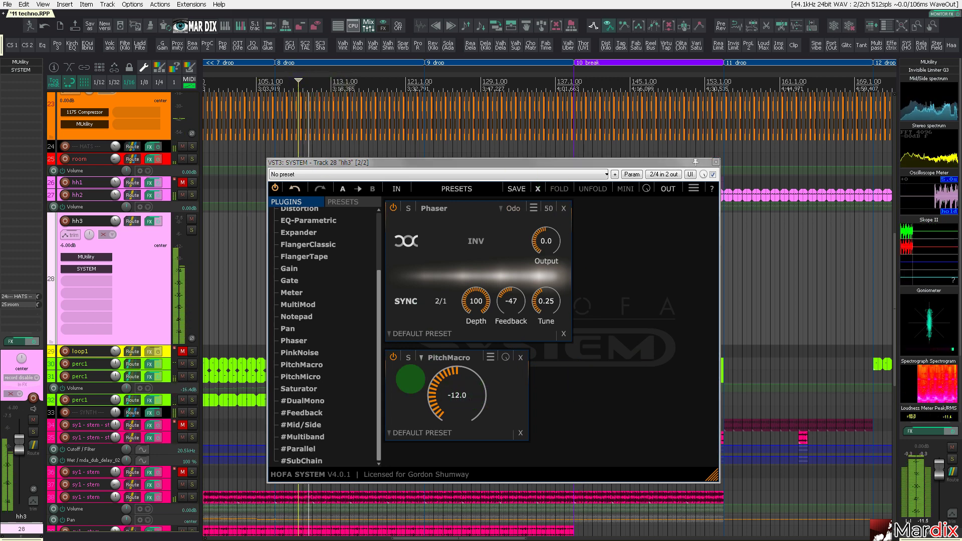
- Open hh3's FX chain and move the PitchMacro module ahead of the Phaser, keeping its shift at -12.0
{"action": "left_click", "coordinate": [148, 221]}
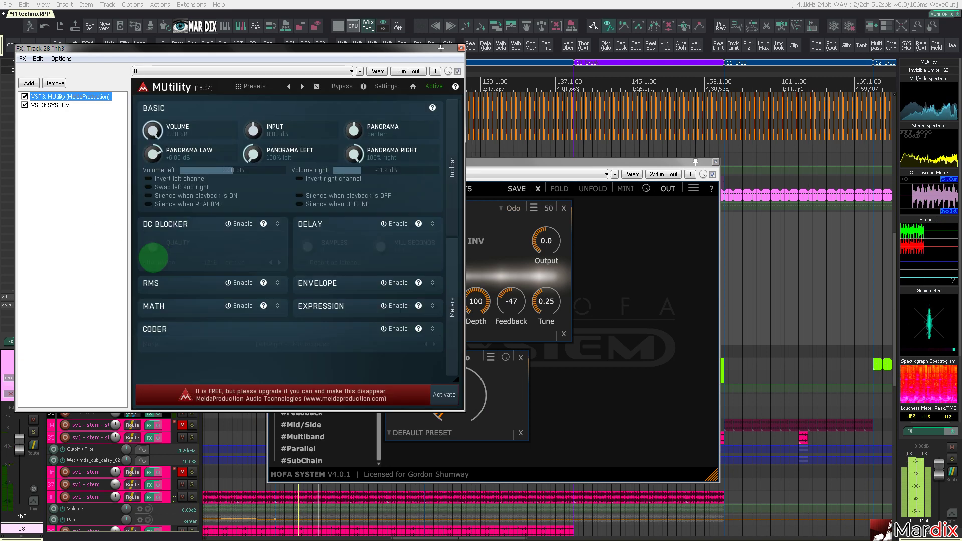
{"action": "left_click", "coordinate": [103, 228]}
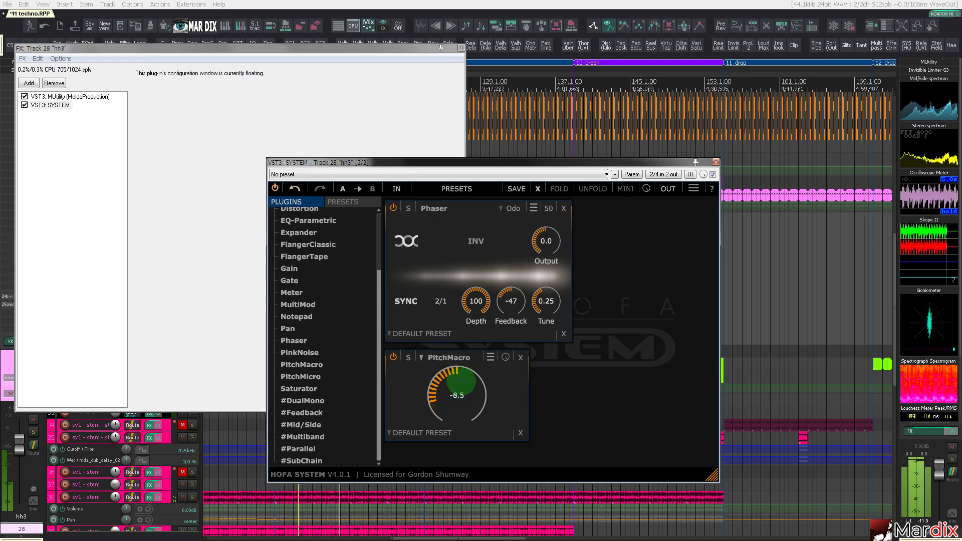
{"action": "left_click", "coordinate": [463, 387]}
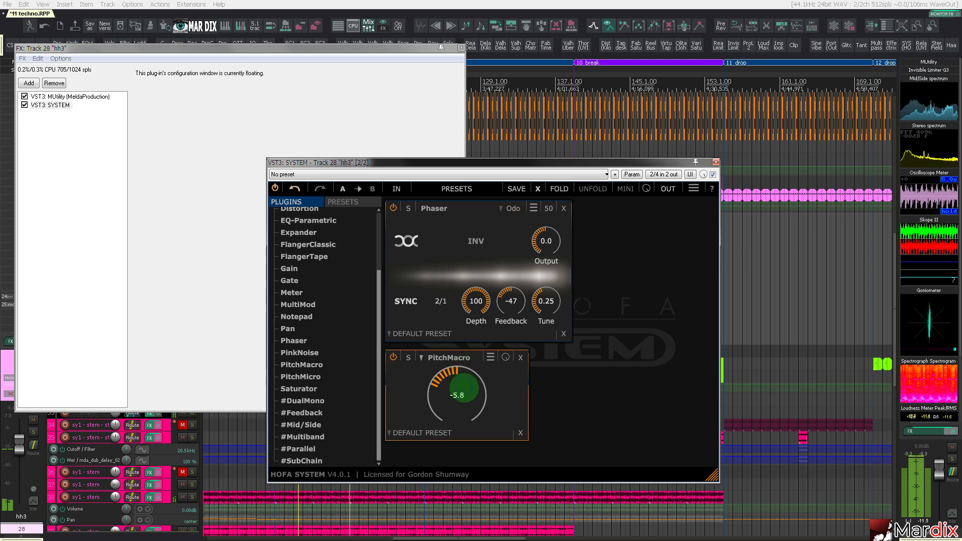
{"action": "left_click_drag", "start_coordinate": [478, 372], "coordinate": [481, 335]}
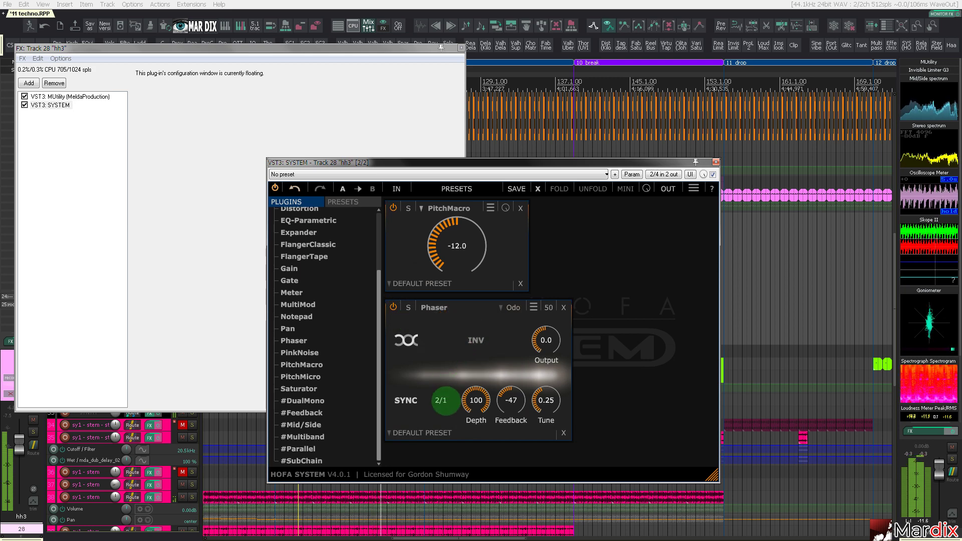
- Try the Phaser at 100% wet with a sync rate of 4/1, then at 2/1
{"action": "left_click", "coordinate": [441, 401]}
{"action": "left_click", "coordinate": [446, 404]}
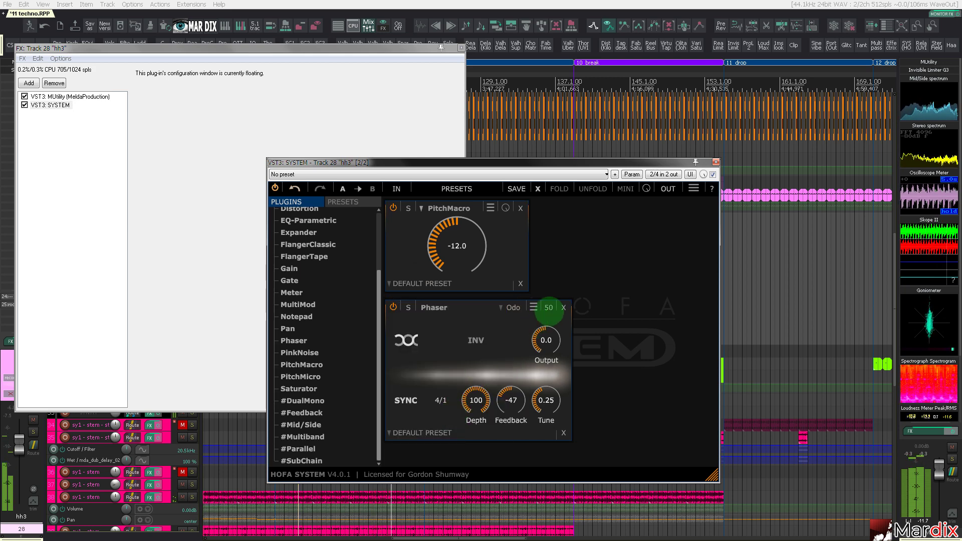
{"action": "left_click_drag", "start_coordinate": [548, 307], "coordinate": [546, 336]}
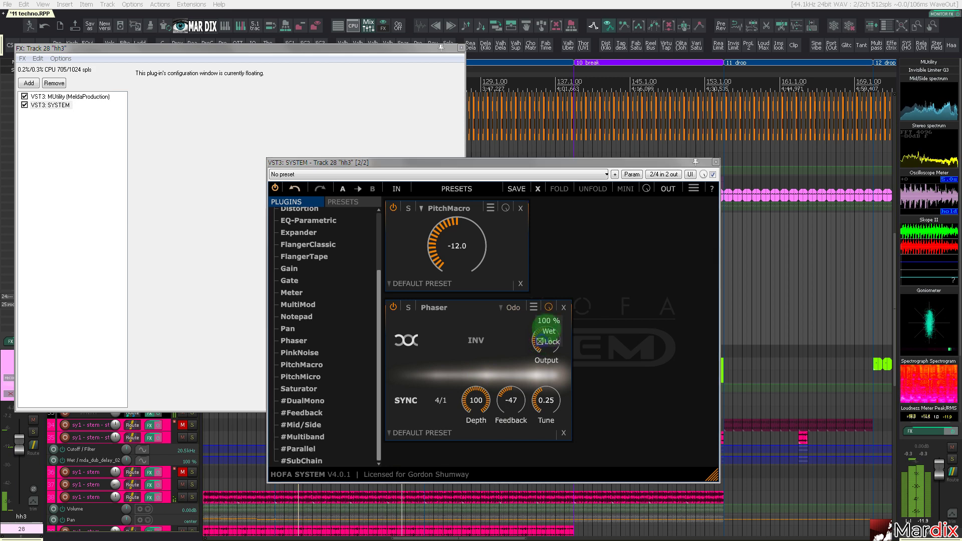
{"action": "left_click", "coordinate": [549, 309]}
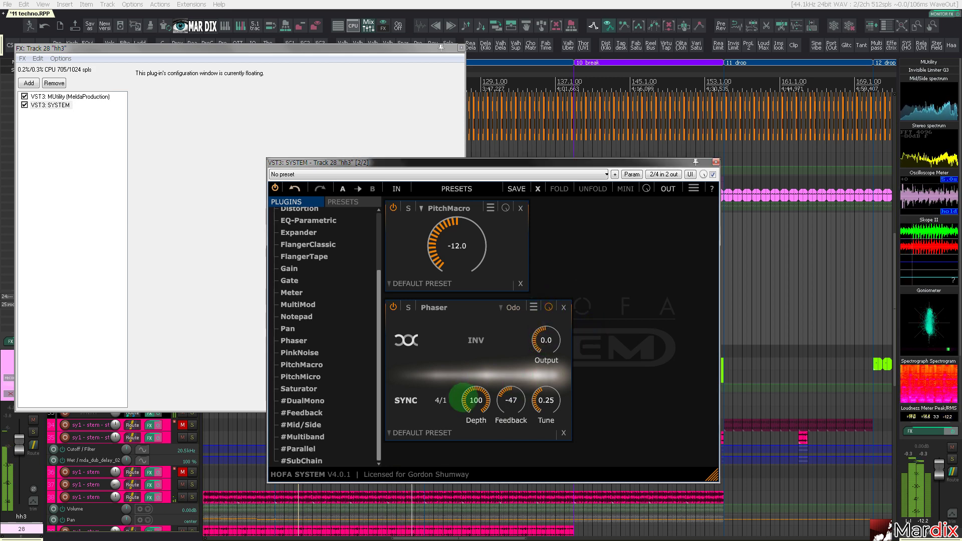
{"action": "left_click", "coordinate": [441, 401]}
{"action": "left_click", "coordinate": [444, 392]}
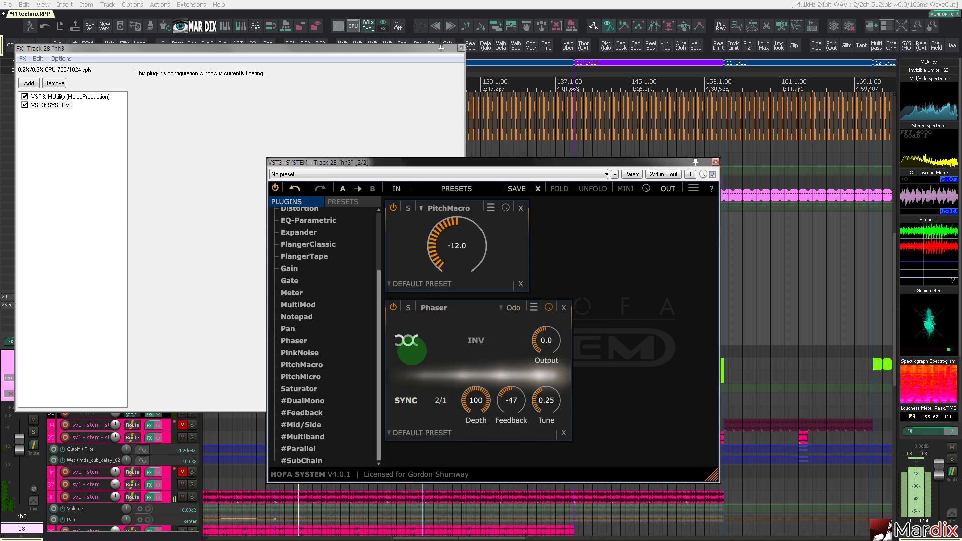
- Switch the Phaser to the double-triangle waveform with Feedback at -16 and Tune at 20.0
{"action": "left_click", "coordinate": [406, 340]}
{"action": "left_click", "coordinate": [404, 386]}
{"action": "left_click", "coordinate": [406, 340]}
{"action": "left_click", "coordinate": [404, 439]}
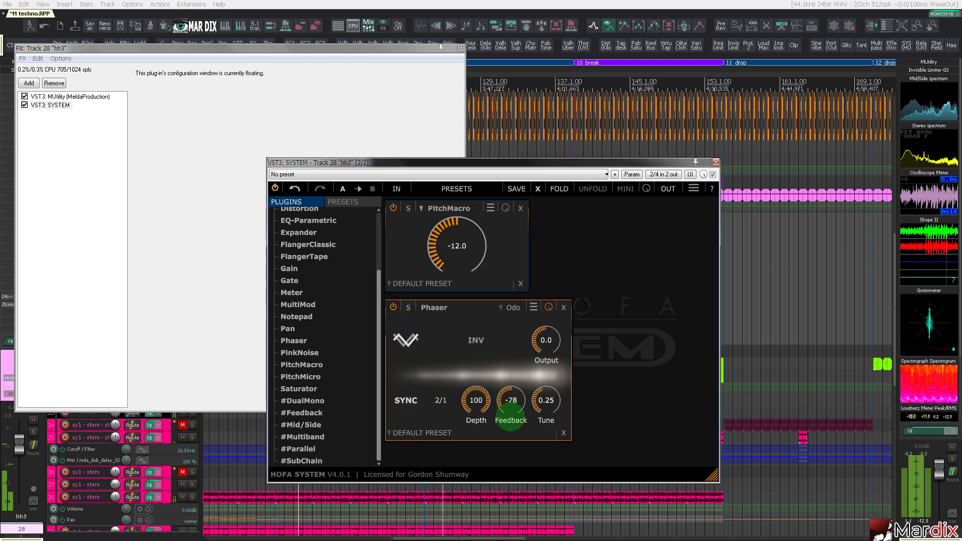
{"action": "left_click_drag", "start_coordinate": [514, 434], "coordinate": [515, 396]}
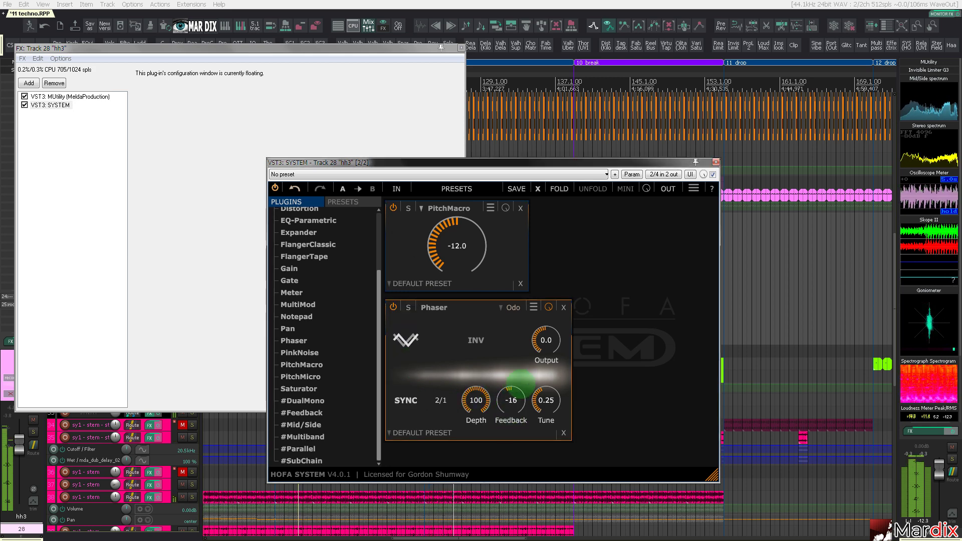
{"action": "left_click_drag", "start_coordinate": [543, 437], "coordinate": [572, 297]}
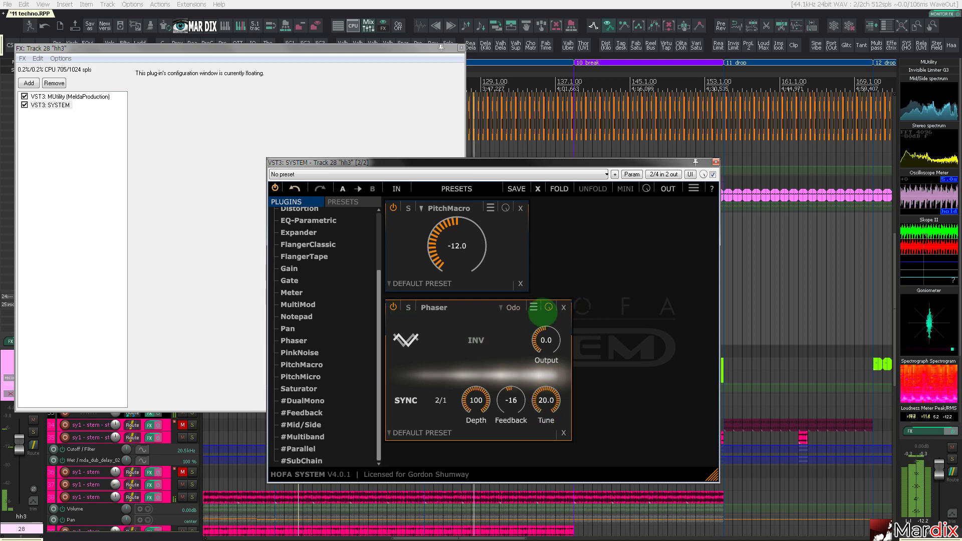
- Audition the Phaser's 7o9 model, return to Odo with the crossed-sine waveform, and lower the wet mix to 32%
{"action": "left_click", "coordinate": [514, 307]}
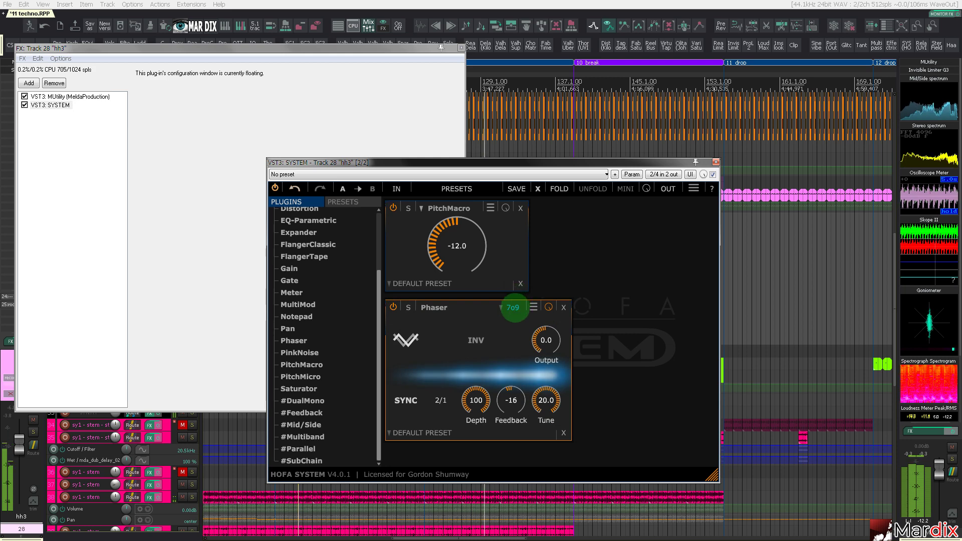
{"action": "left_click", "coordinate": [513, 308]}
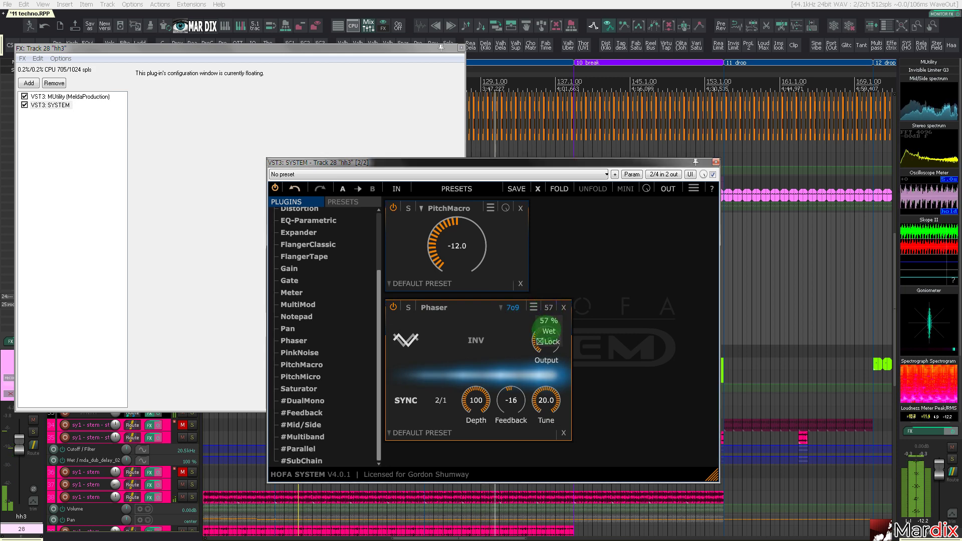
{"action": "left_click", "coordinate": [513, 307]}
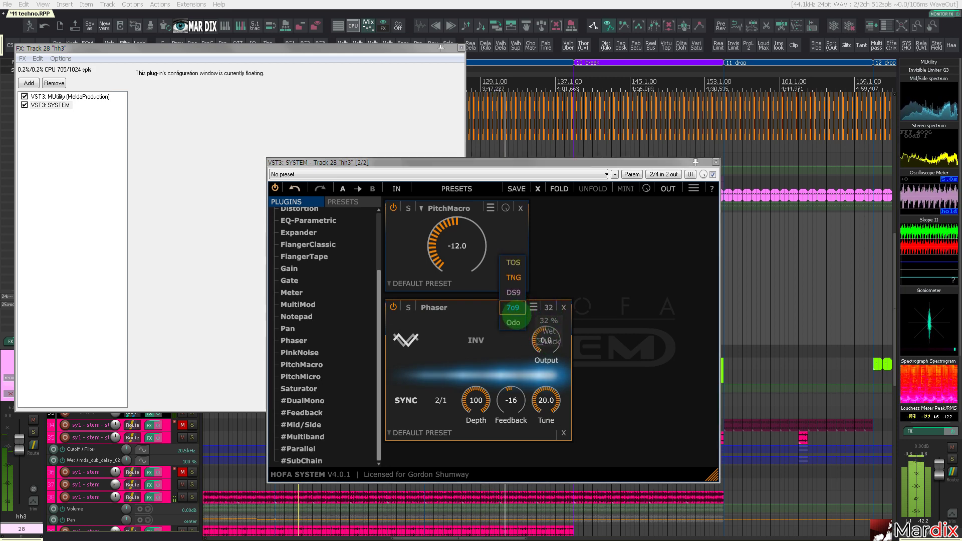
{"action": "left_click", "coordinate": [517, 321]}
{"action": "left_click", "coordinate": [407, 341]}
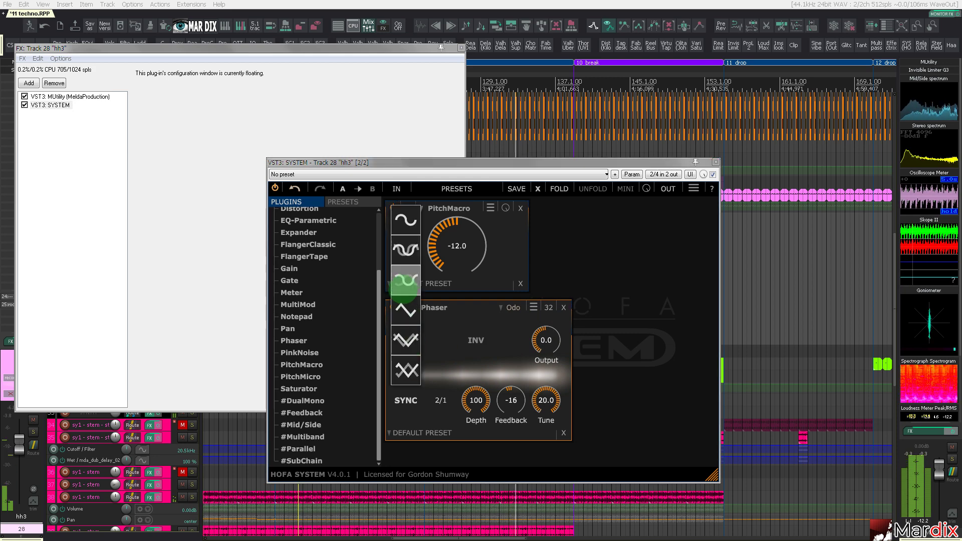
{"action": "left_click", "coordinate": [405, 282]}
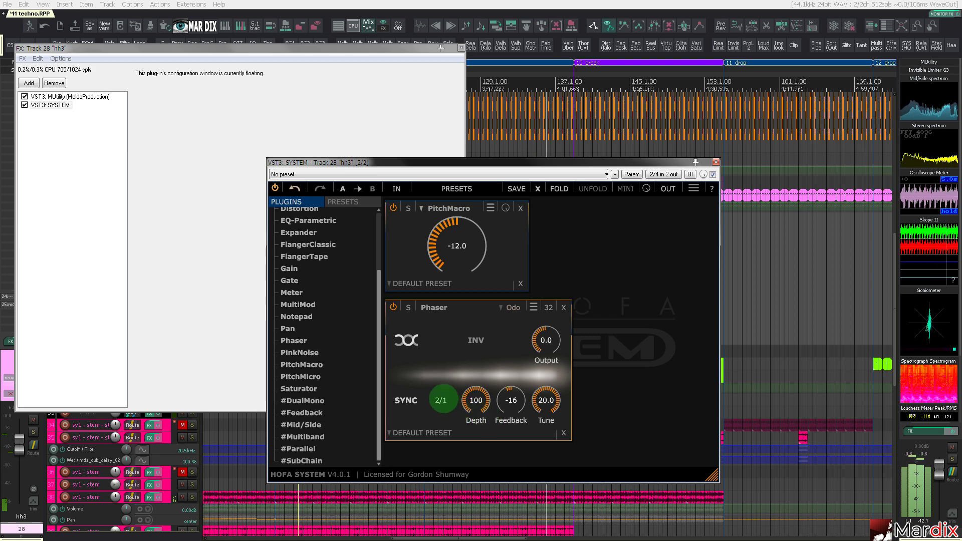
- Set the Phaser's sync rate to 4/1 and the PitchMacro shift to -1.8, and play from just before bar 129
{"action": "left_click", "coordinate": [441, 400]}
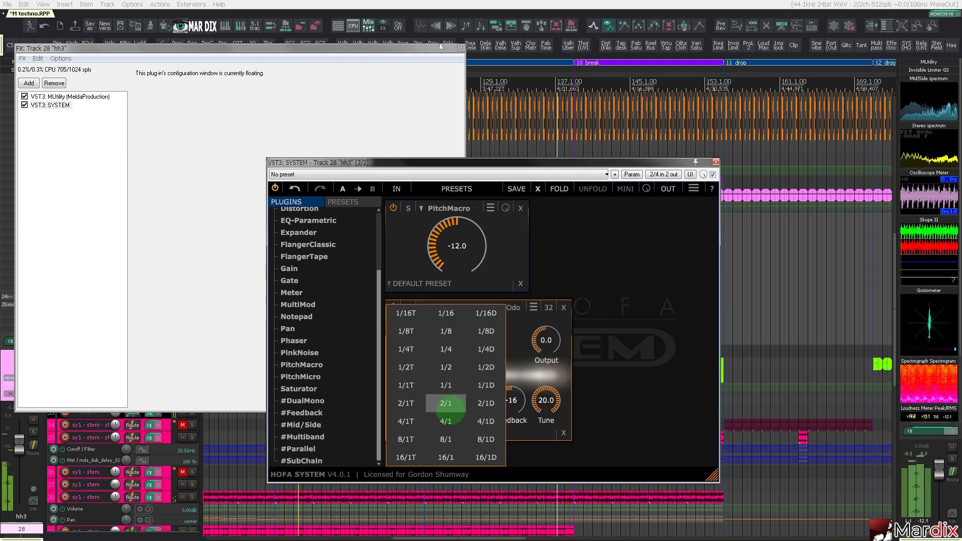
{"action": "left_click", "coordinate": [446, 419]}
{"action": "left_click", "coordinate": [441, 400]}
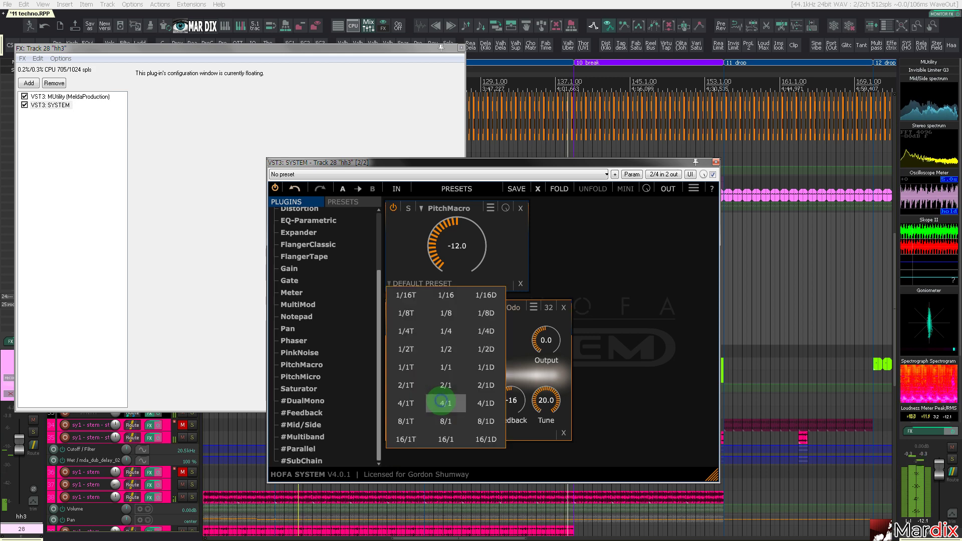
{"action": "left_click", "coordinate": [441, 400]}
{"action": "left_click_drag", "start_coordinate": [465, 246], "coordinate": [467, 234]}
{"action": "left_click", "coordinate": [481, 90]}
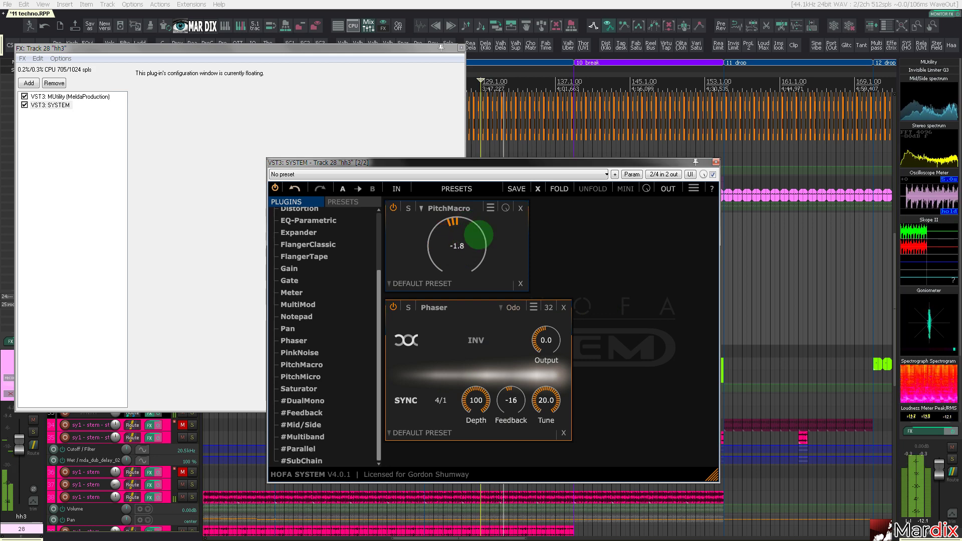
- Close the floating effect rack window and hh3's FX chain window
{"action": "left_click", "coordinate": [716, 162]}
{"action": "left_click_drag", "start_coordinate": [432, 50], "coordinate": [610, 174]}
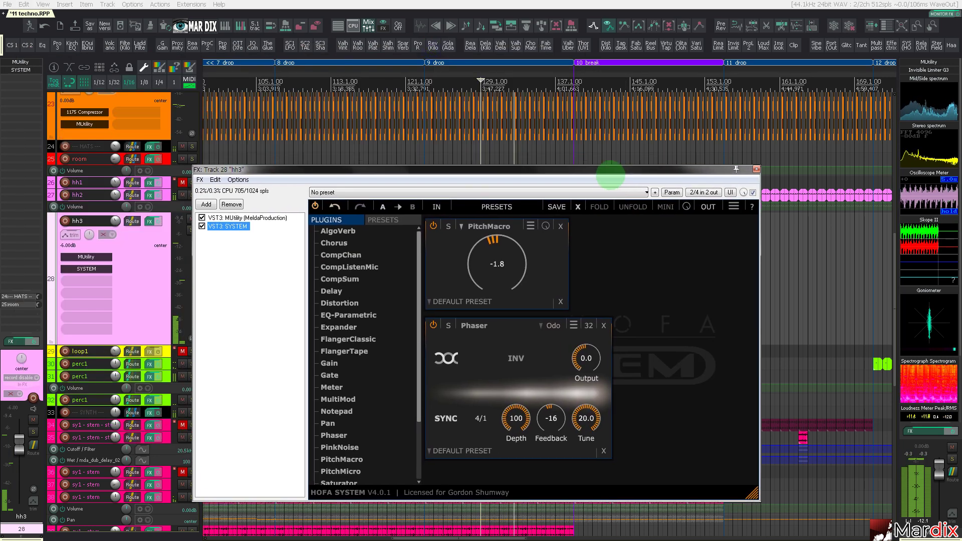
{"action": "left_click", "coordinate": [758, 171]}
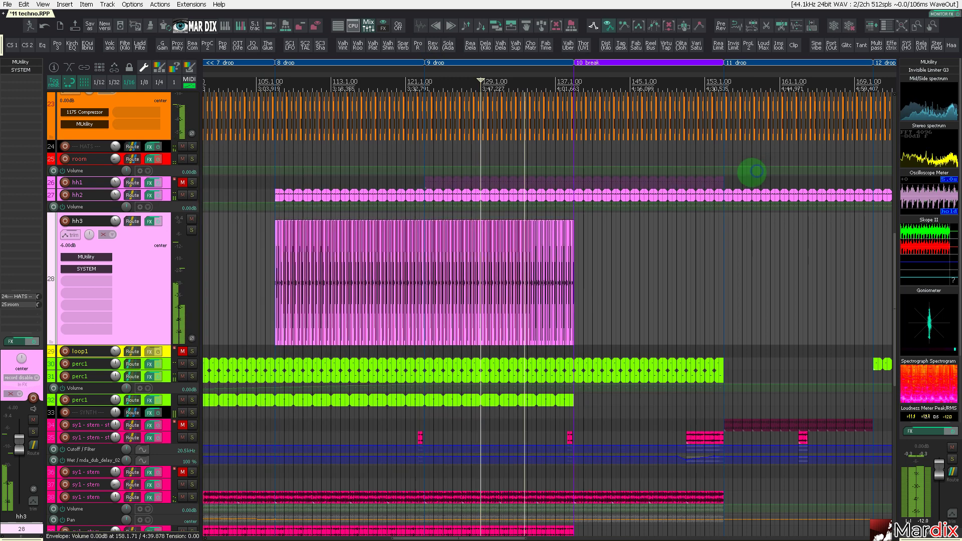
- Play from just before the 8 drop marker and inspect the individual hh3 hits up close
{"action": "left_click_drag", "start_coordinate": [251, 247], "coordinate": [651, 318]}
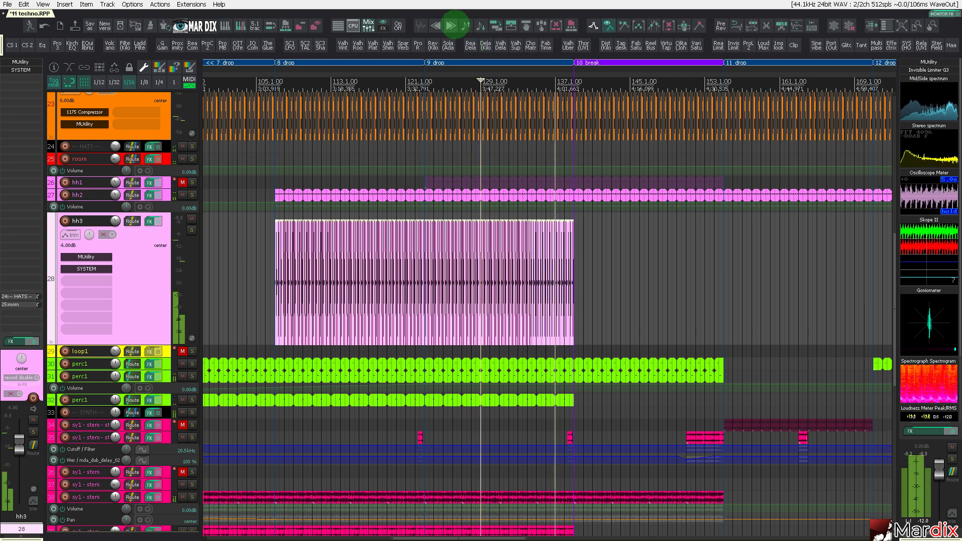
{"action": "left_click", "coordinate": [265, 238]}
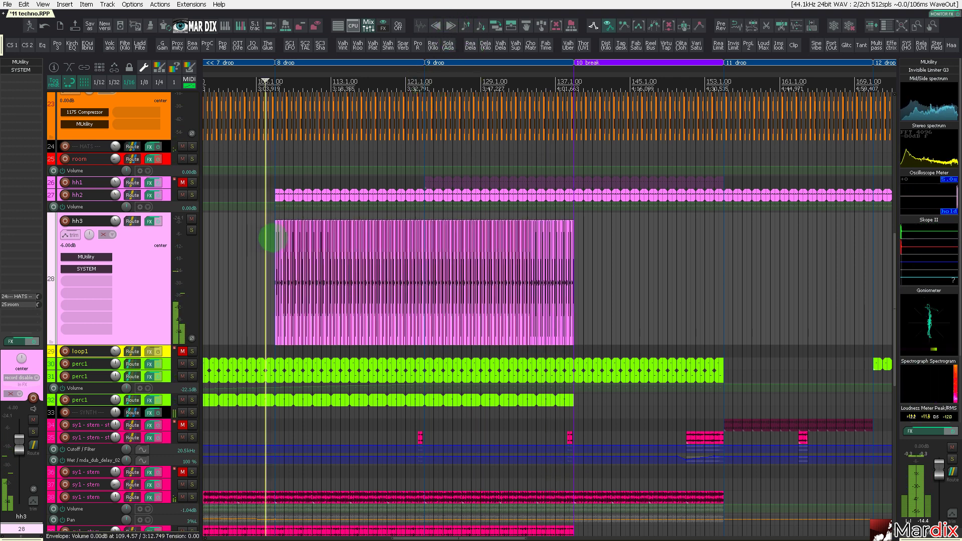
{"action": "scroll", "coordinate": [269, 239], "scroll_direction": "up", "scroll_amount": 3}
{"action": "scroll", "coordinate": [294, 251], "scroll_direction": "up", "scroll_amount": 5}
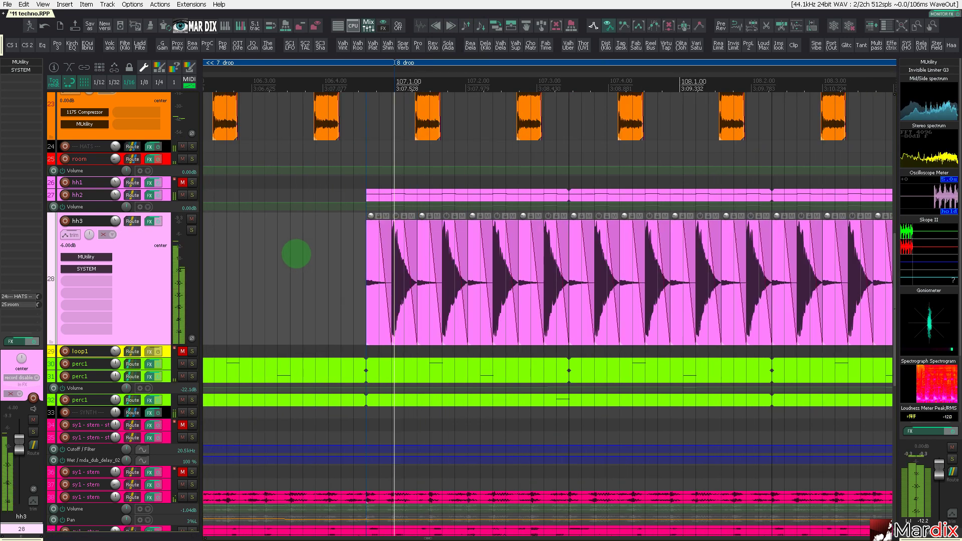
{"action": "scroll", "coordinate": [296, 256], "scroll_direction": "down", "scroll_amount": 6}
{"action": "scroll", "coordinate": [295, 256], "scroll_direction": "down", "scroll_amount": 3}
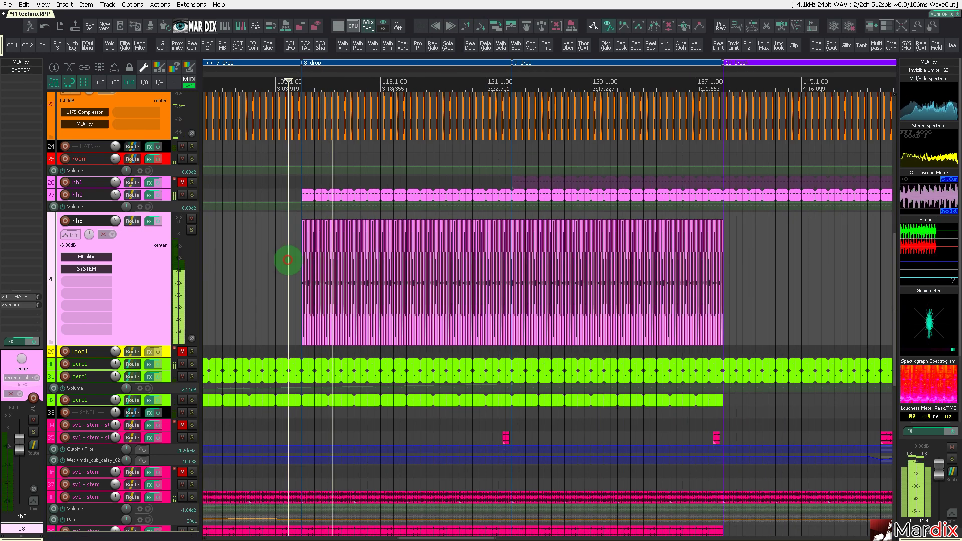
- Duplicate the hh3 track with its effects but without its items, and mute the original hh3 track
{"action": "left_click_drag", "start_coordinate": [287, 261], "coordinate": [741, 306]}
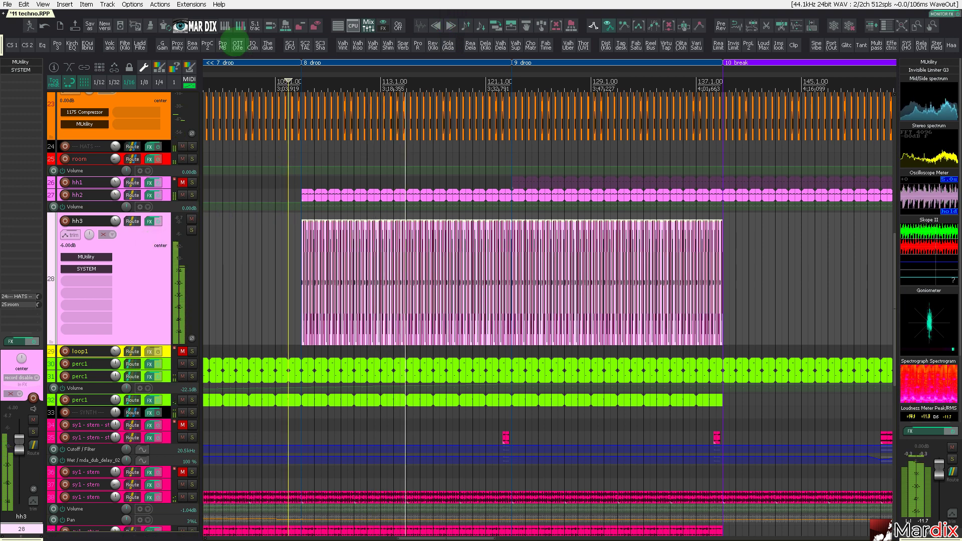
{"action": "left_click", "coordinate": [267, 25]}
{"action": "left_click", "coordinate": [192, 219]}
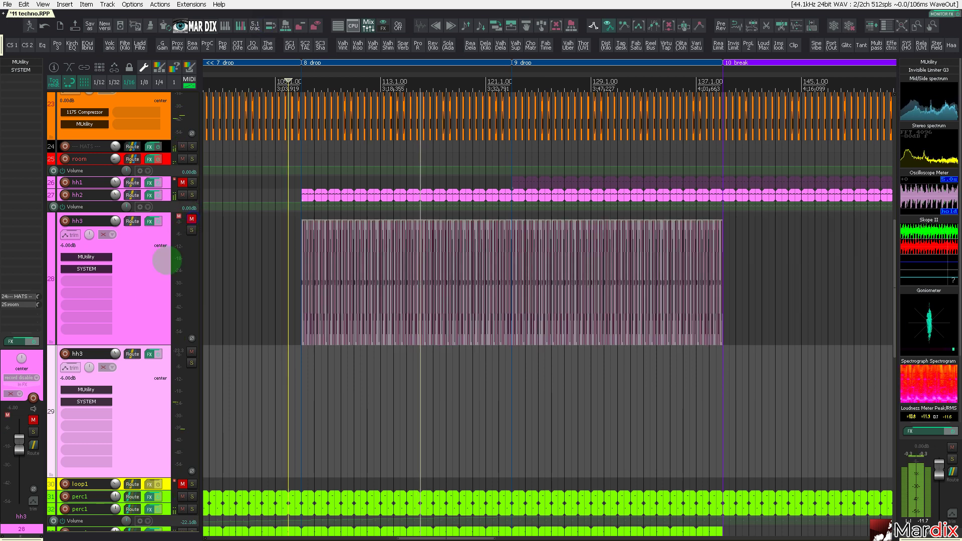
- Copy a single hh3 hit onto the duplicate track just after 107.1.00 and play from there
{"action": "scroll", "coordinate": [257, 361], "scroll_direction": "up", "scroll_amount": 10}
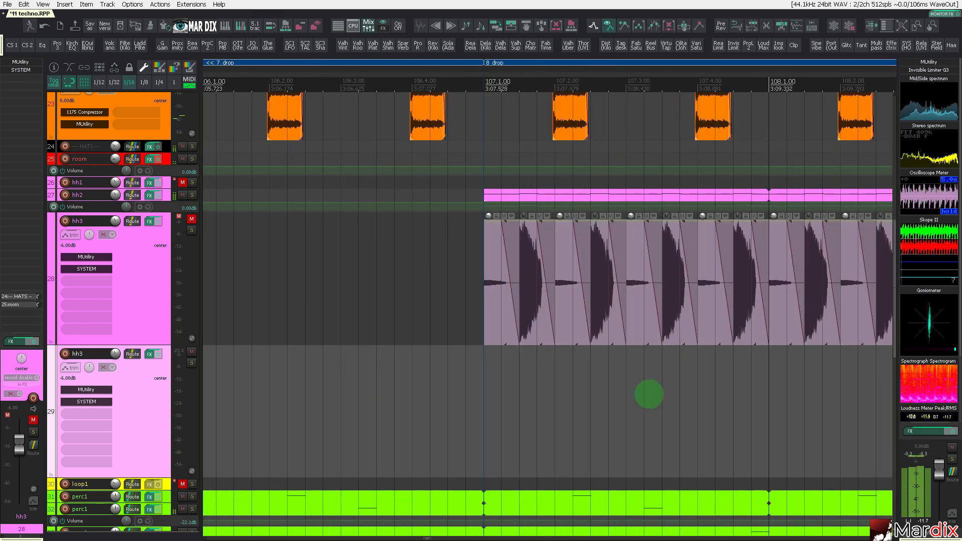
{"action": "left_click_drag", "start_coordinate": [546, 338], "coordinate": [533, 370]}
{"action": "scroll", "coordinate": [531, 322], "scroll_direction": "up", "scroll_amount": 2}
{"action": "left_click", "coordinate": [451, 388]}
{"action": "scroll", "coordinate": [423, 389], "scroll_direction": "down", "scroll_amount": 4}
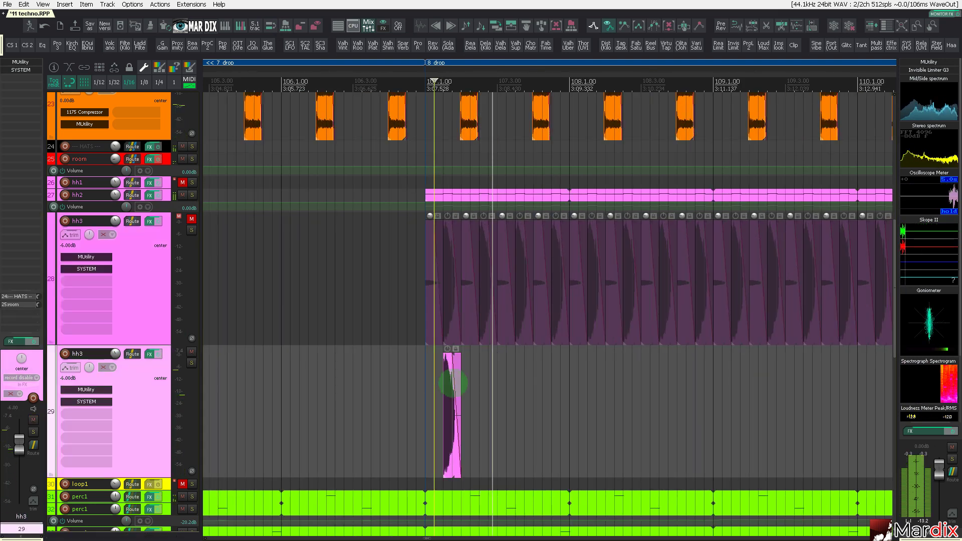
- Try the copied hit at 107.2.50 on the duplicate hh3 track and play from the 8 drop marker
{"action": "scroll", "coordinate": [453, 387], "scroll_direction": "up", "scroll_amount": 4}
{"action": "left_click_drag", "start_coordinate": [434, 386], "coordinate": [565, 391]}
{"action": "key", "text": "space"}
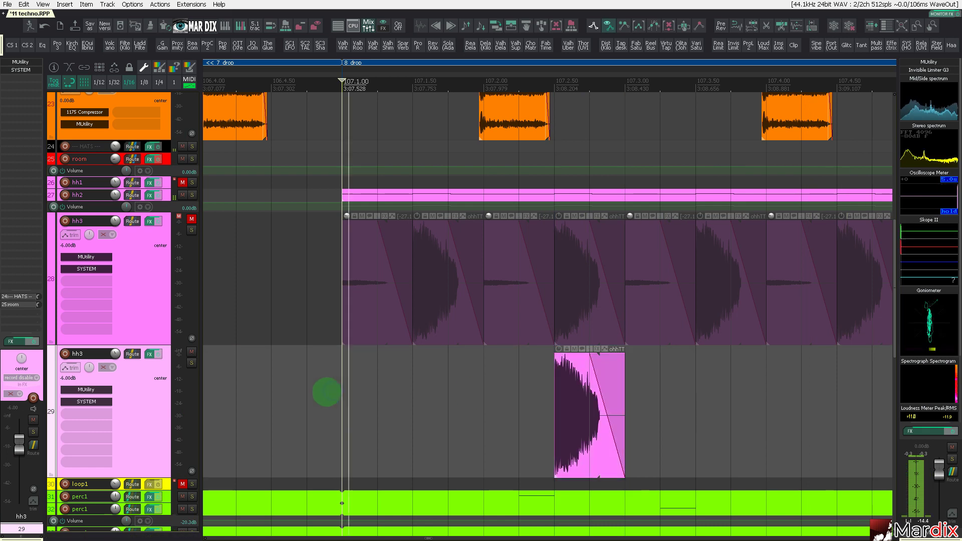
- Move the copied hit on the duplicate hh3 track to 107.3.50 and play from just before it
{"action": "scroll", "coordinate": [327, 393], "scroll_direction": "down", "scroll_amount": 4}
{"action": "scroll", "coordinate": [369, 391], "scroll_direction": "up", "scroll_amount": 4}
{"action": "left_click_drag", "start_coordinate": [434, 387], "coordinate": [580, 394]}
{"action": "left_click", "coordinate": [402, 390]}
{"action": "scroll", "coordinate": [559, 394], "scroll_direction": "down", "scroll_amount": 4}
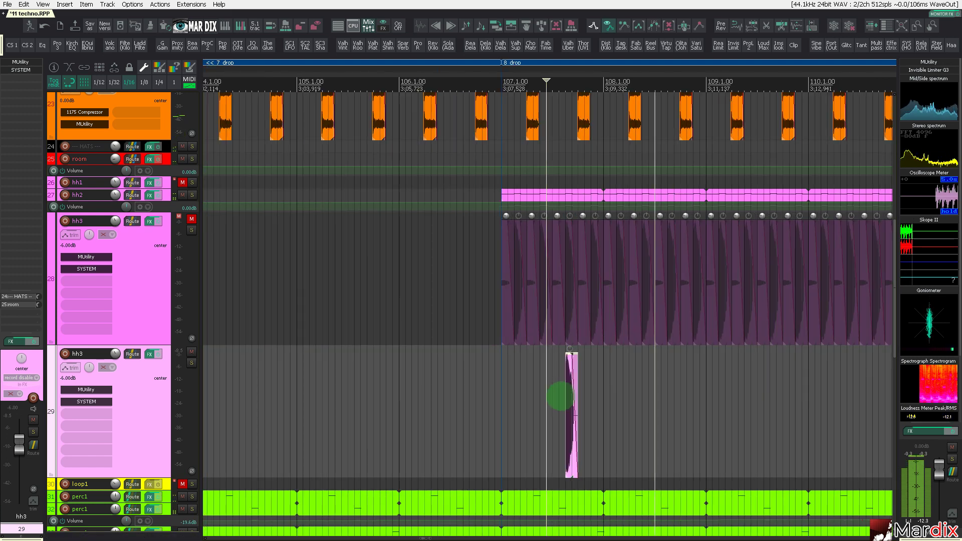
- Repeat the two-bar area from 107.1.00 containing the hit along the duplicate hh3 track up to the 10 break marker
{"action": "scroll", "coordinate": [561, 394], "scroll_direction": "up", "scroll_amount": 4}
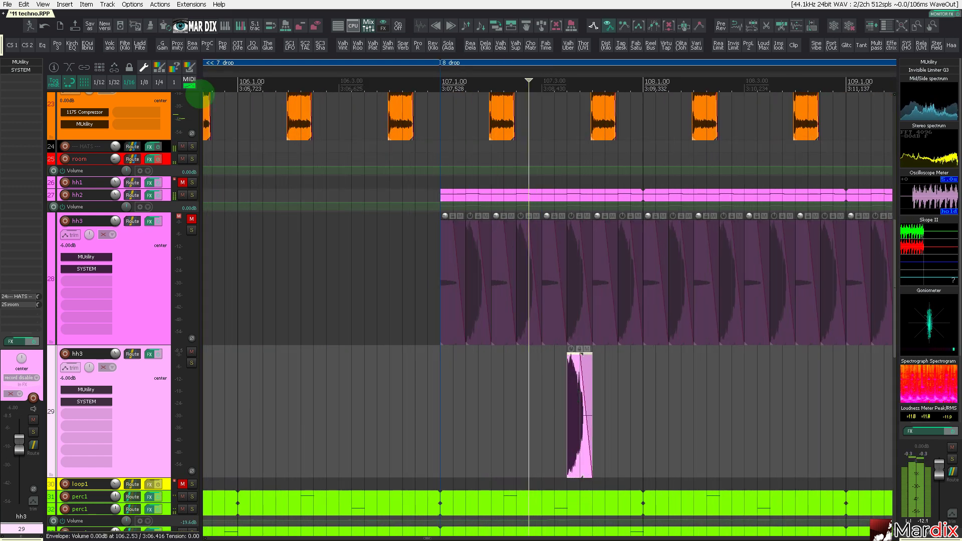
{"action": "scroll", "coordinate": [290, 251], "scroll_direction": "down", "scroll_amount": 3}
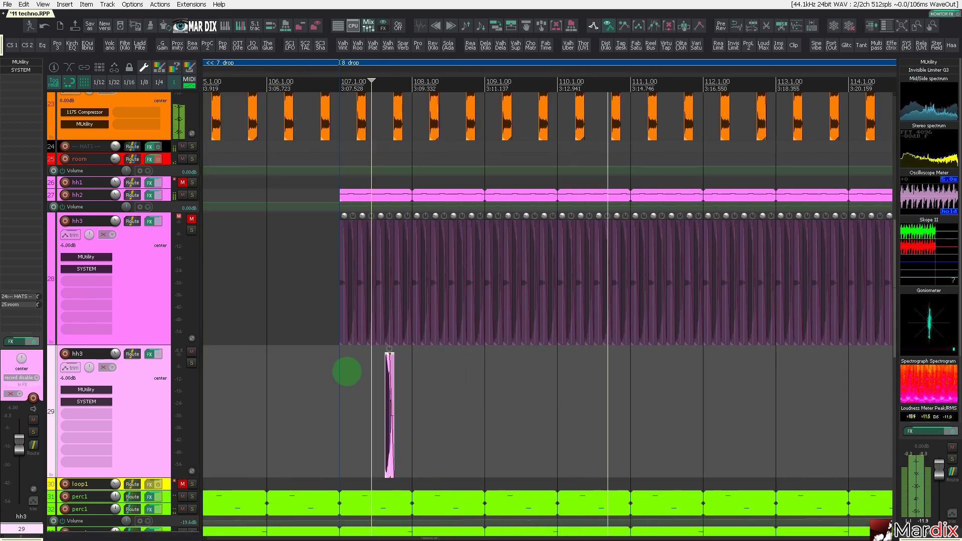
{"action": "left_click_drag", "start_coordinate": [351, 374], "coordinate": [457, 391]}
{"action": "key", "text": "ctrl+d"}
{"action": "scroll", "coordinate": [441, 377], "scroll_direction": "down", "scroll_amount": 3}
{"action": "key", "text": "ctrl+d"}
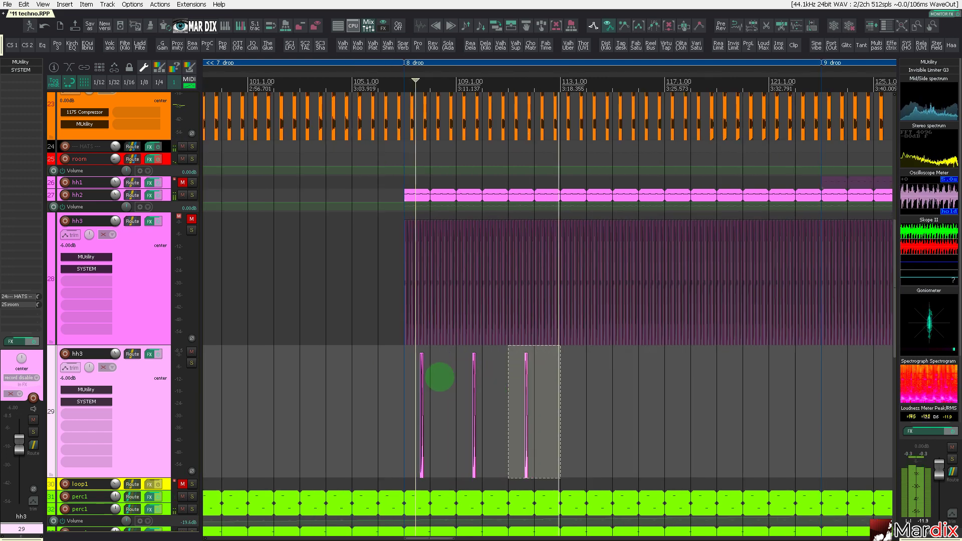
{"action": "key", "text": "ctrl+d"}
{"action": "scroll", "coordinate": [436, 378], "scroll_direction": "down", "scroll_amount": 3}
{"action": "key", "text": "ctrl+d"}
{"action": "key", "text": "ctrl+d"}
{"action": "key", "text": "ctrl+d"}
{"action": "key", "text": "ctrl+d"}
{"action": "key", "text": "ctrl+d"}
{"action": "key", "text": "ctrl+d"}
{"action": "key", "text": "ctrl+d"}
{"action": "key", "text": "ctrl+d"}
{"action": "key", "text": "ctrl+d"}
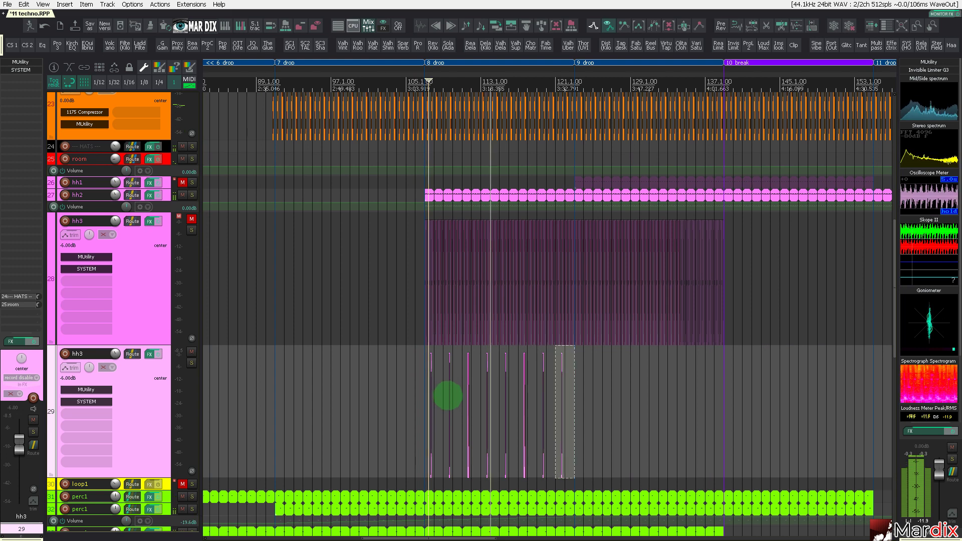
{"action": "key", "text": "ctrl+d"}
{"action": "key", "text": "ctrl+d"}
{"action": "key", "text": "ctrl+d"}
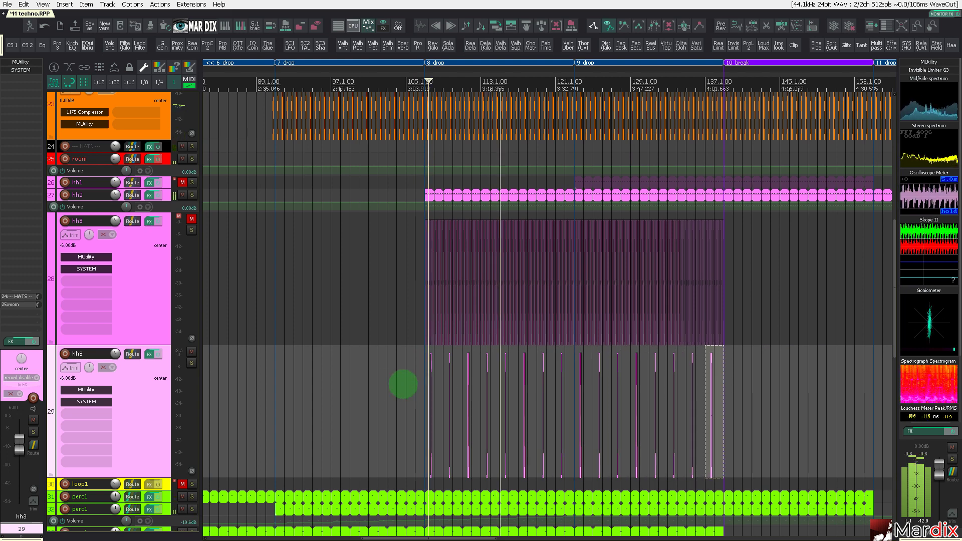
{"action": "left_click", "coordinate": [769, 419]}
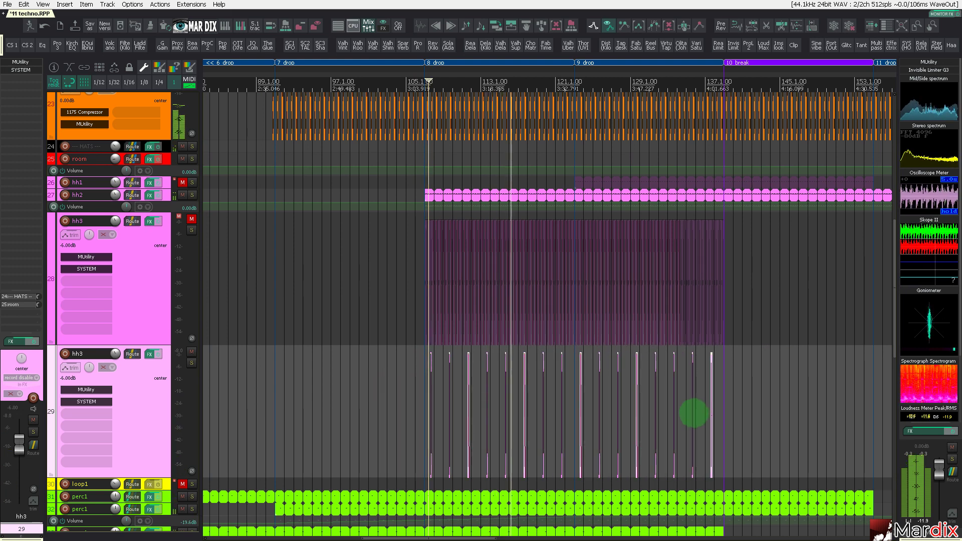
- Remove MUtility and SYSTEM from the duplicate hh3 track and add the ValhallaFreqEcho delay
{"action": "scroll", "coordinate": [472, 391], "scroll_direction": "up", "scroll_amount": 10}
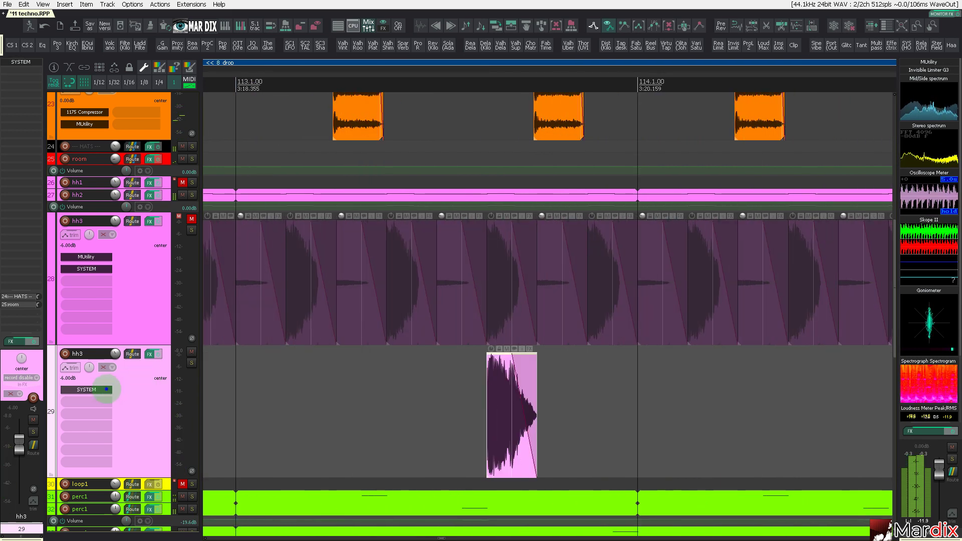
{"action": "left_click", "coordinate": [148, 356]}
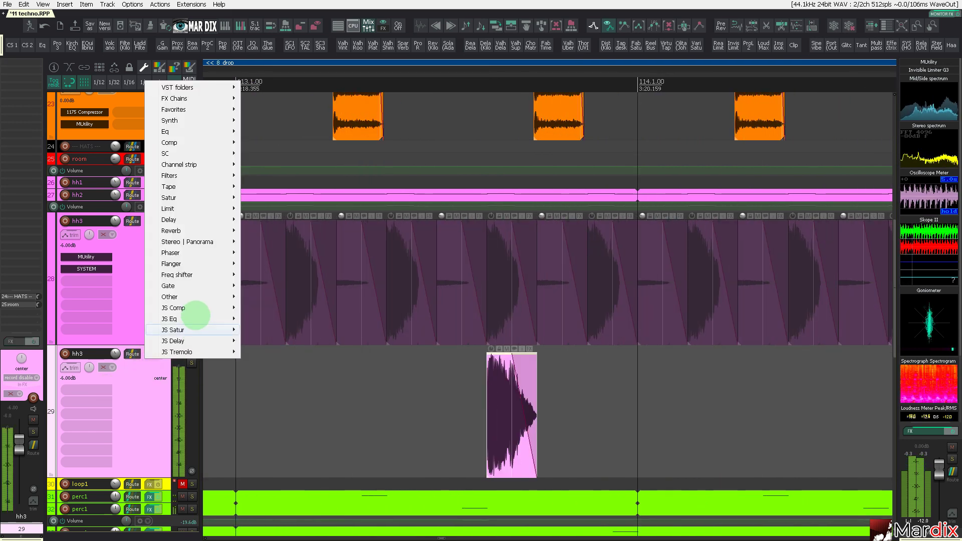
{"action": "mouse_move", "coordinate": [185, 262]}
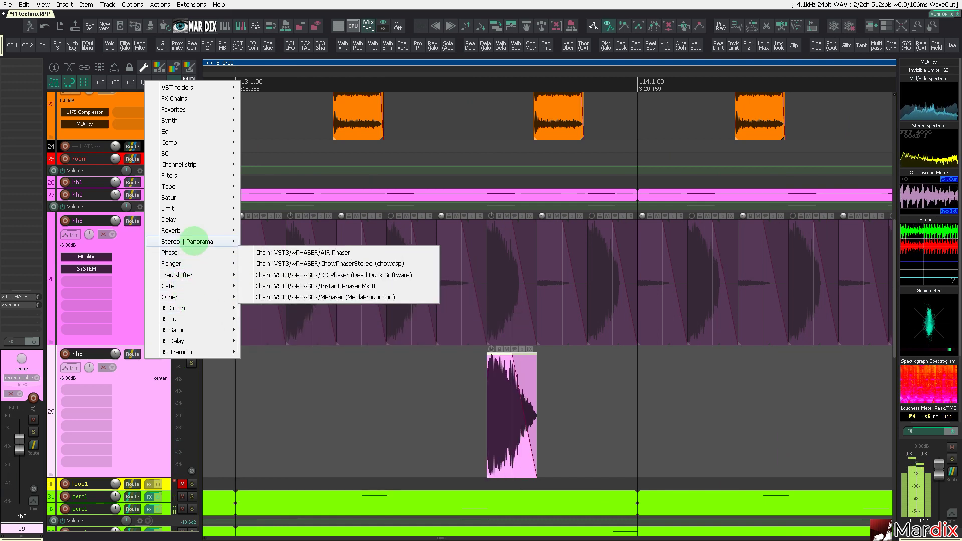
{"action": "mouse_move", "coordinate": [222, 220]}
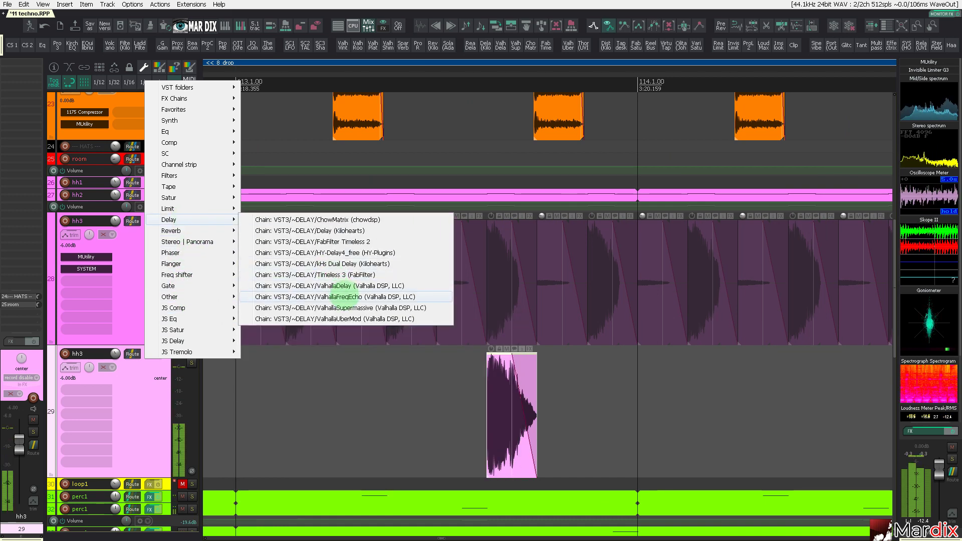
{"action": "left_click", "coordinate": [335, 297]}
{"action": "left_click_drag", "start_coordinate": [184, 37], "coordinate": [306, 151]}
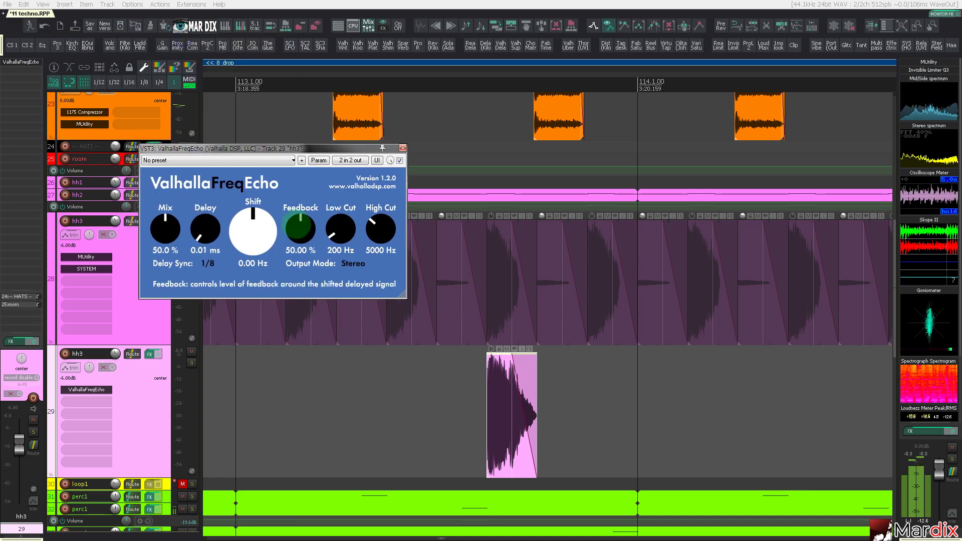
- Set ValhallaFreqEcho's shift to -1000 Hz, feedback to 55.20 %, delay sync to 1/8. and mix to 20 %
{"action": "left_click_drag", "start_coordinate": [265, 227], "coordinate": [277, 287]}
{"action": "left_click_drag", "start_coordinate": [274, 149], "coordinate": [351, 310]}
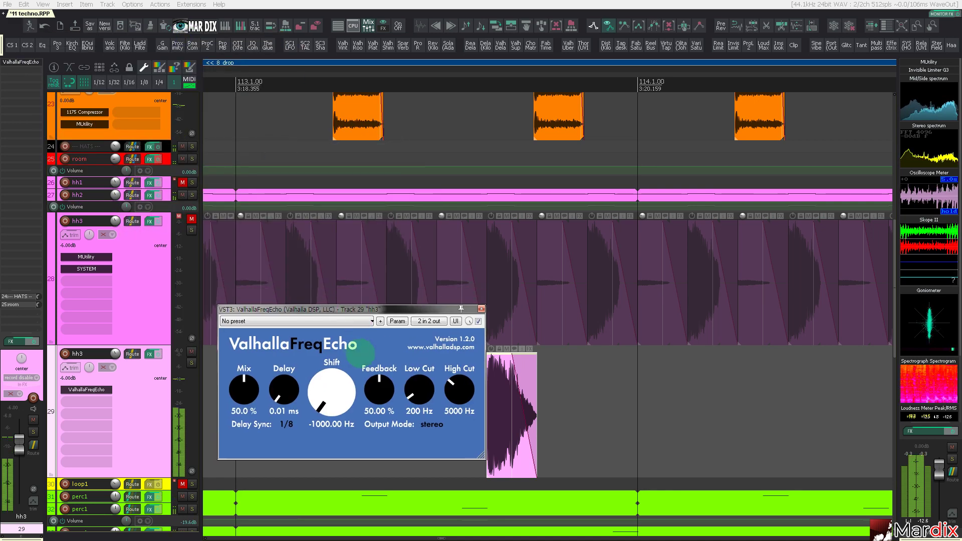
{"action": "left_click", "coordinate": [288, 425]}
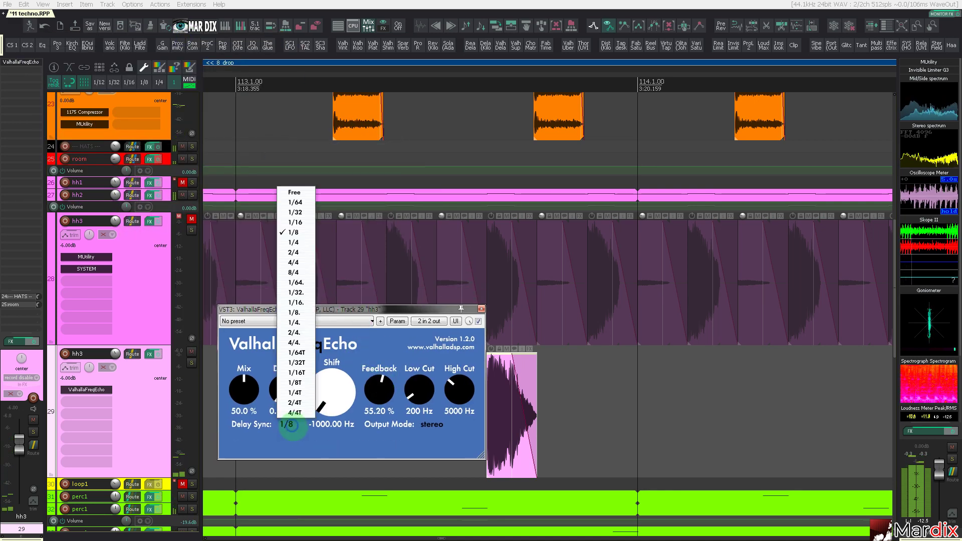
{"action": "left_click", "coordinate": [296, 312]}
{"action": "left_click_drag", "start_coordinate": [295, 313], "coordinate": [305, 324]}
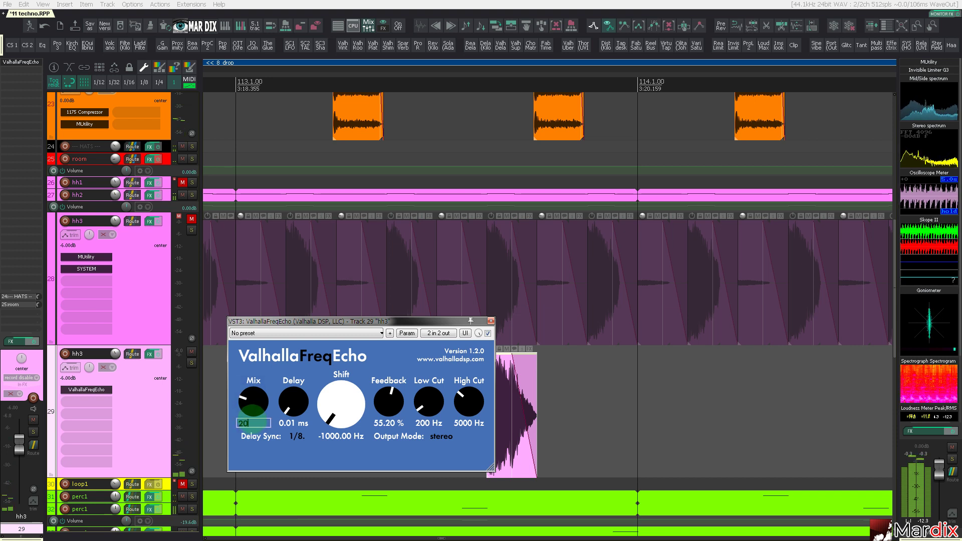
{"action": "left_click_drag", "start_coordinate": [298, 325], "coordinate": [296, 327]}
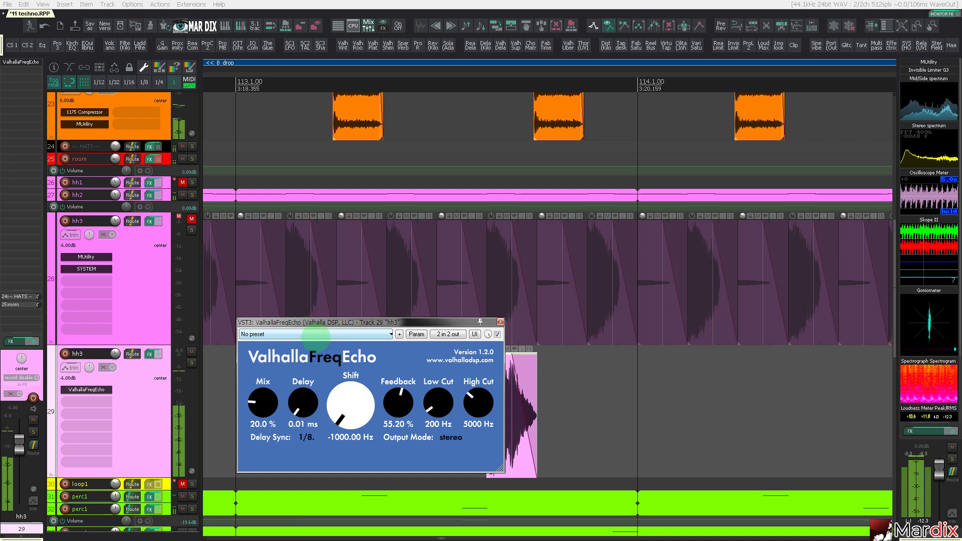
- Set the delay sync to 1/16., try lower feedback before returning it to 55.20 %, and bring the shift to 3.61 Hz
{"action": "left_click", "coordinate": [311, 435]}
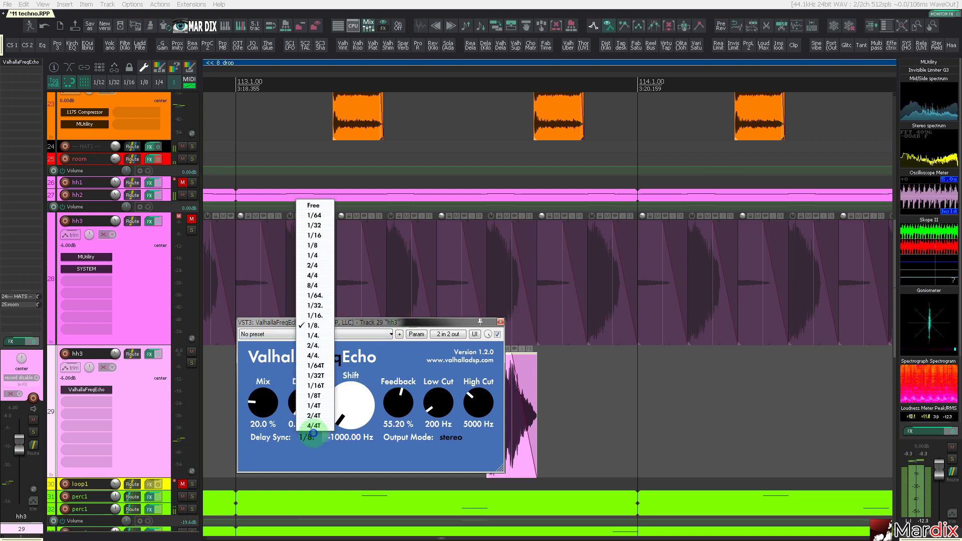
{"action": "left_click", "coordinate": [316, 315]}
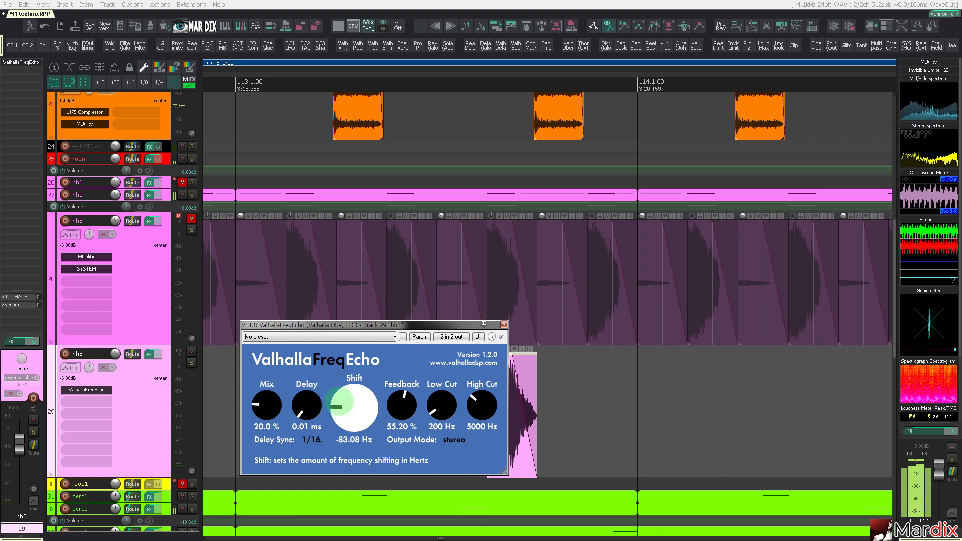
{"action": "left_click_drag", "start_coordinate": [401, 404], "coordinate": [400, 420]}
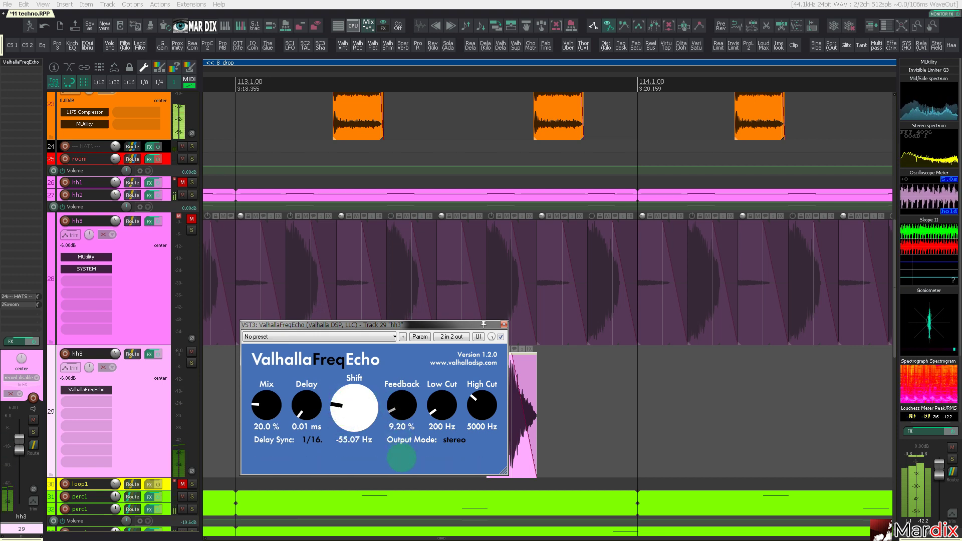
{"action": "left_click_drag", "start_coordinate": [401, 457], "coordinate": [401, 427]}
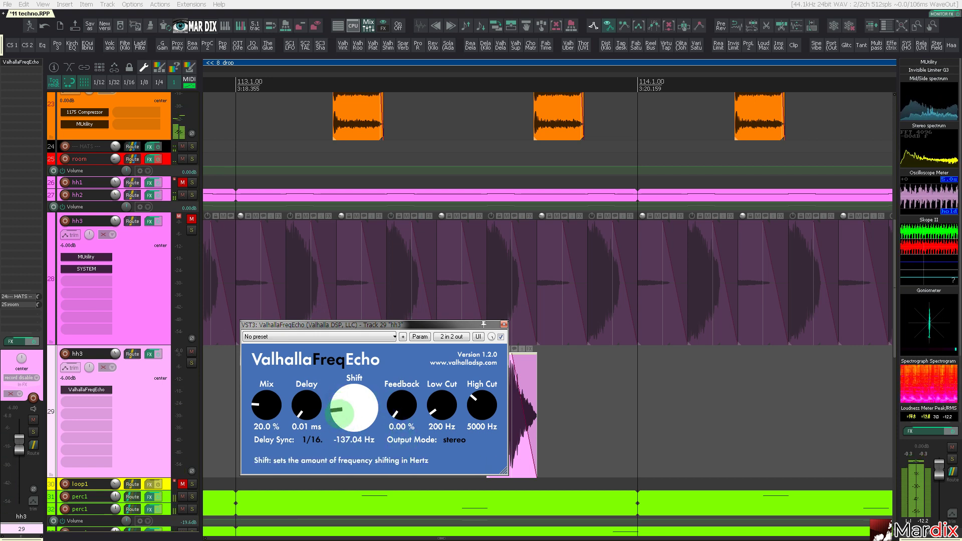
{"action": "left_click_drag", "start_coordinate": [401, 413], "coordinate": [403, 376]}
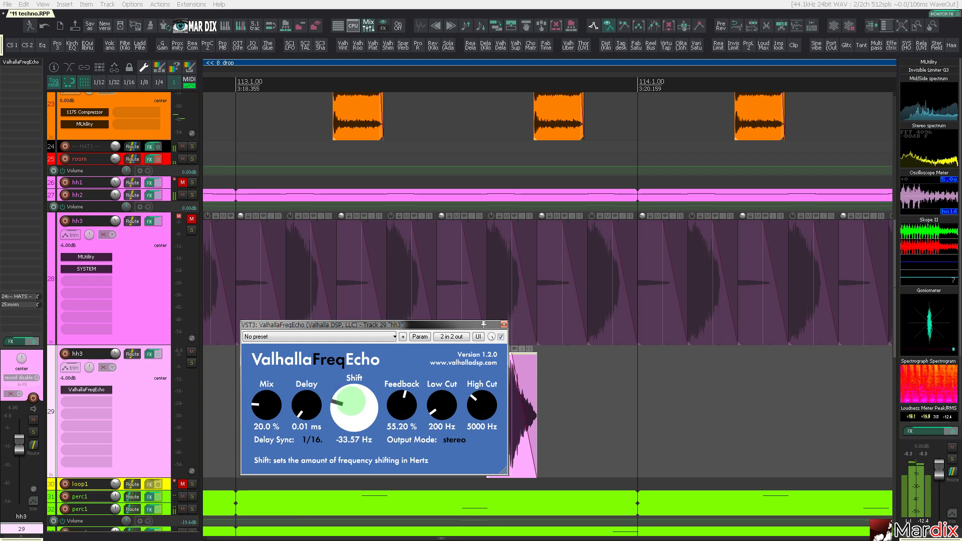
{"action": "scroll", "coordinate": [559, 382], "scroll_direction": "down", "scroll_amount": 6}
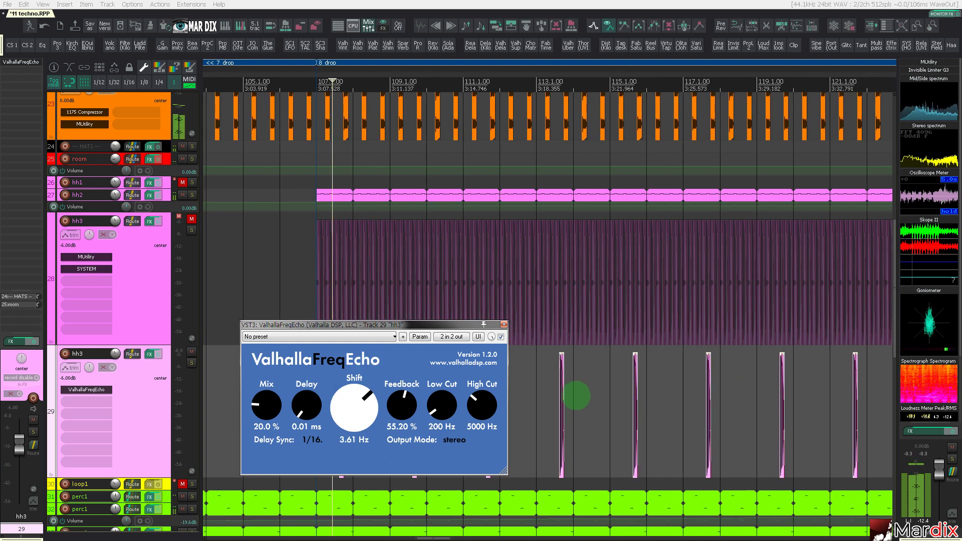
- Set ValhallaFreqEcho's mix to 29.6 %, delay sync to 1/8 and shift to 31.50 Hz
{"action": "left_click_drag", "start_coordinate": [424, 321], "coordinate": [430, 321]}
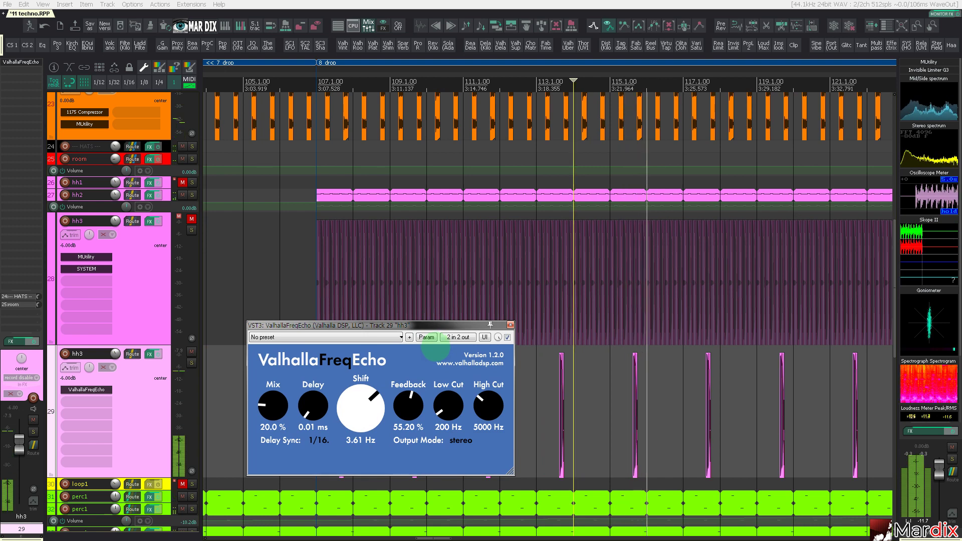
{"action": "left_click_drag", "start_coordinate": [276, 410], "coordinate": [277, 406]}
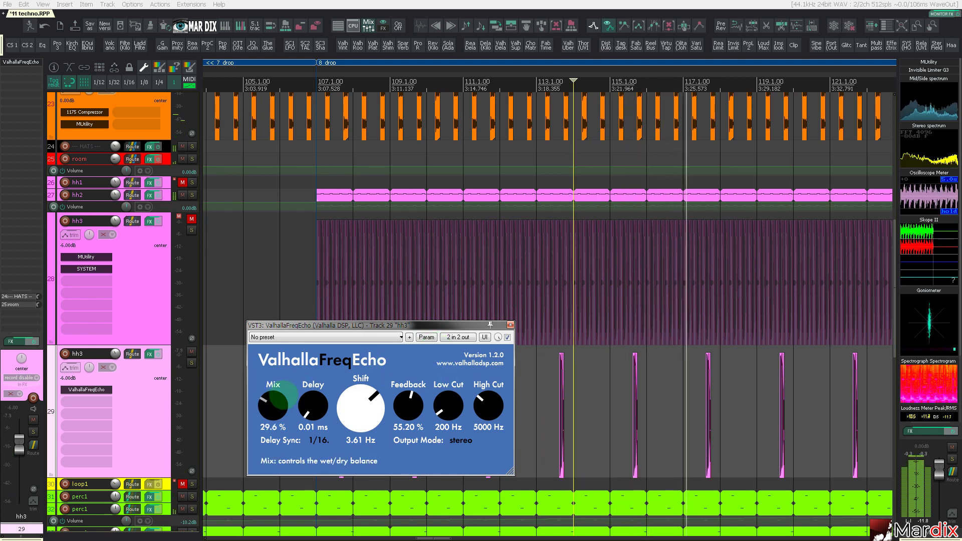
{"action": "left_click", "coordinate": [319, 440]}
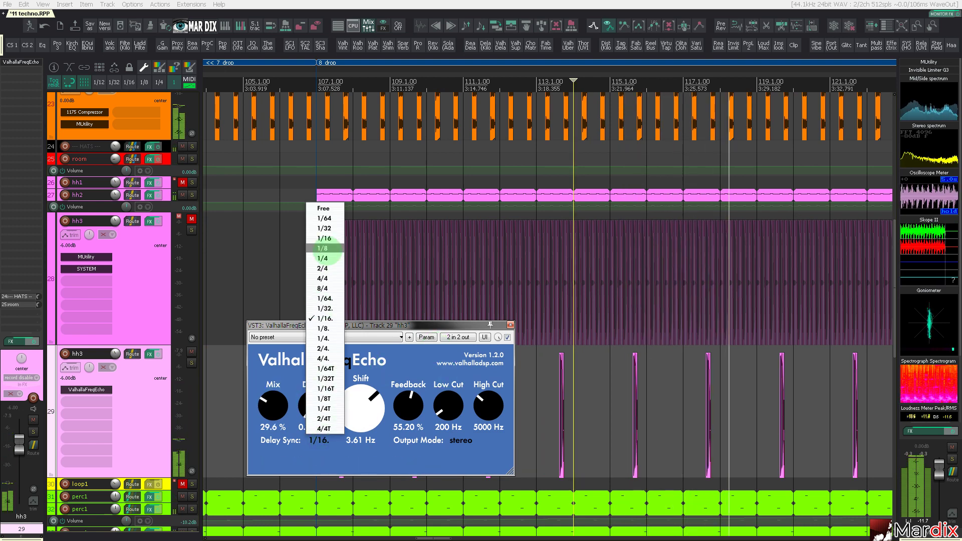
{"action": "left_click", "coordinate": [324, 249]}
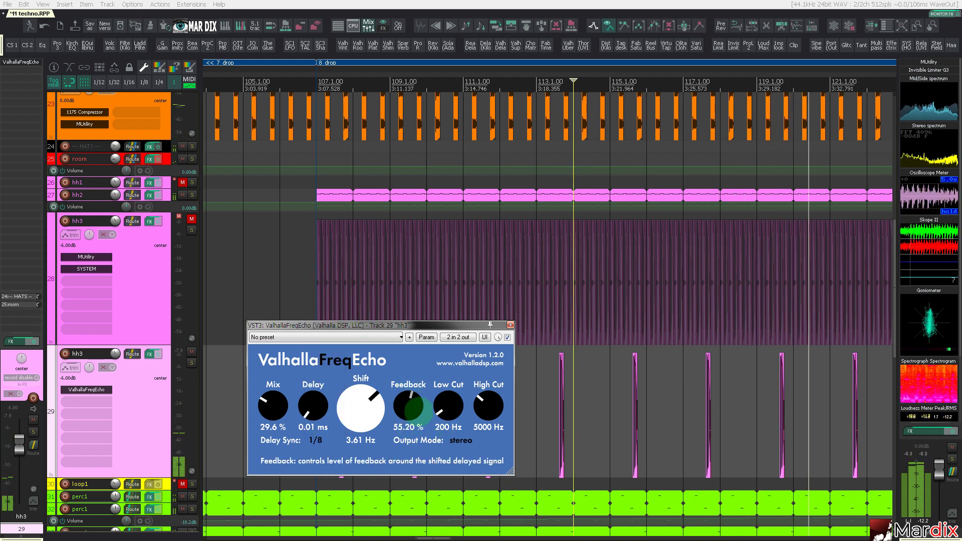
{"action": "left_click_drag", "start_coordinate": [362, 410], "coordinate": [369, 405]}
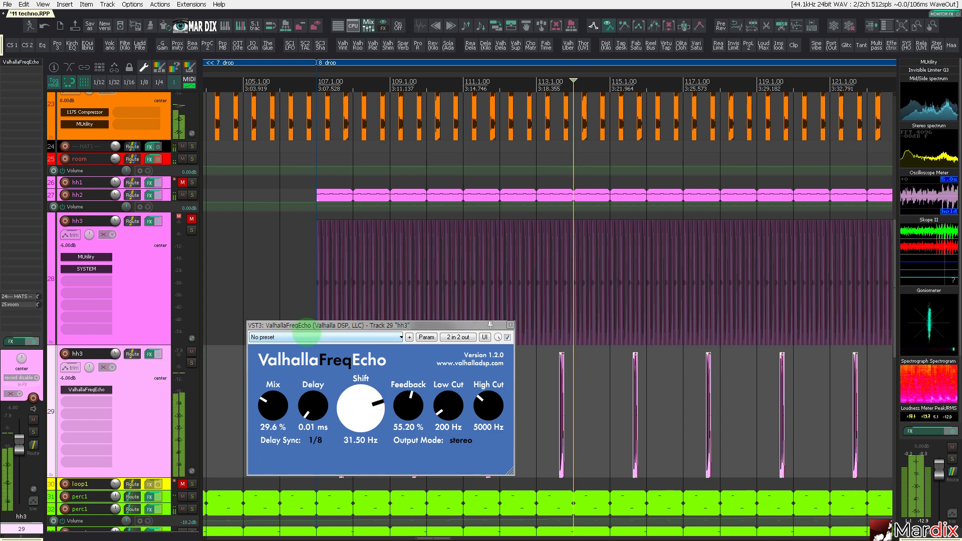
- Play the echoed hit from the 8 drop marker and close the ValhallaFreqEcho window
{"action": "mouse_move", "coordinate": [307, 326]}
{"action": "left_mouse_down"}
{"action": "mouse_move", "coordinate": [289, 436]}
{"action": "mouse_move", "coordinate": [309, 355]}
{"action": "left_mouse_up"}
{"action": "left_click", "coordinate": [311, 399]}
{"action": "left_click", "coordinate": [311, 400]}
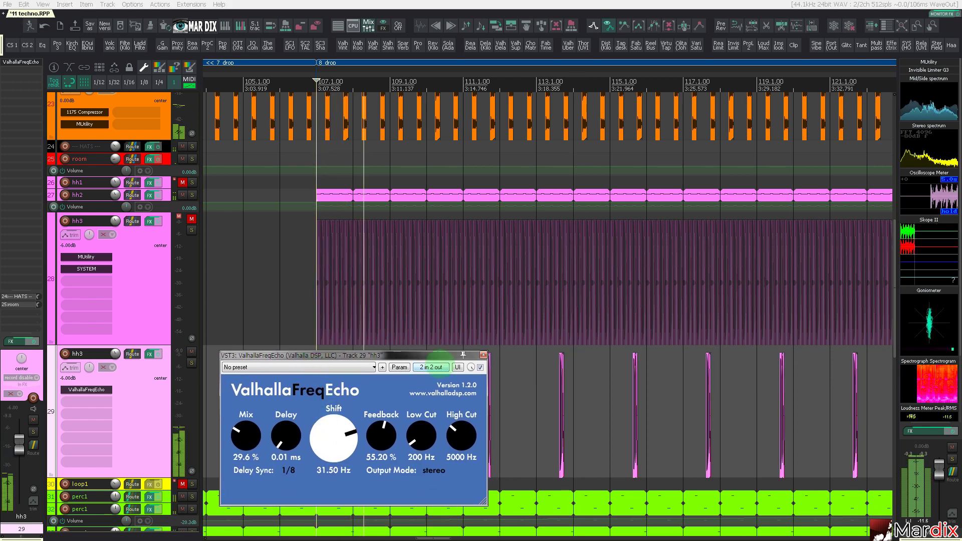
{"action": "left_click", "coordinate": [483, 354]}
- Delete the duplicate hh3 track's hits in bars 113, 117 and 121, leaving one hit every four bars there
{"action": "scroll", "coordinate": [426, 408], "scroll_direction": "down", "scroll_amount": 2}
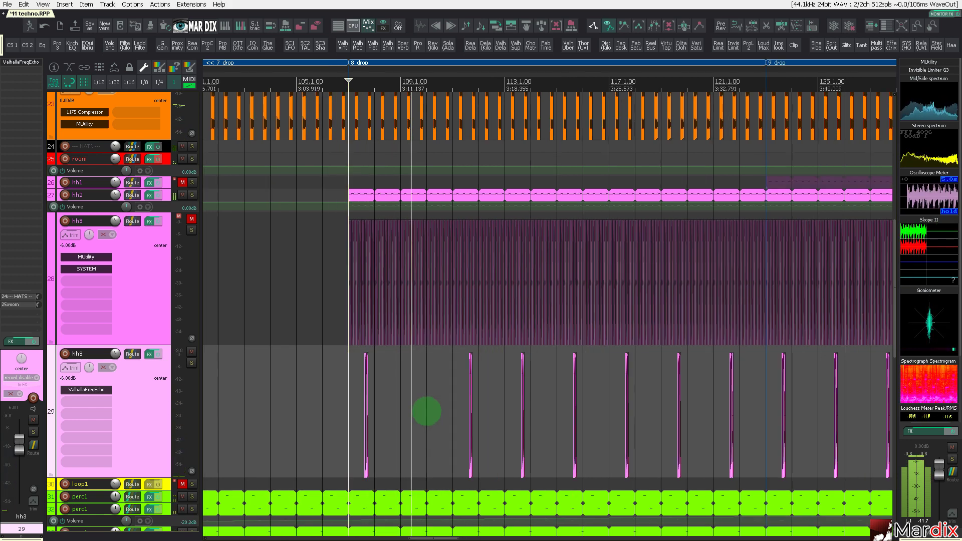
{"action": "left_click_drag", "start_coordinate": [495, 403], "coordinate": [532, 421]}
{"action": "key", "text": "Delete"}
{"action": "left_click_drag", "start_coordinate": [618, 420], "coordinate": [648, 430]}
{"action": "key", "text": "Delete"}
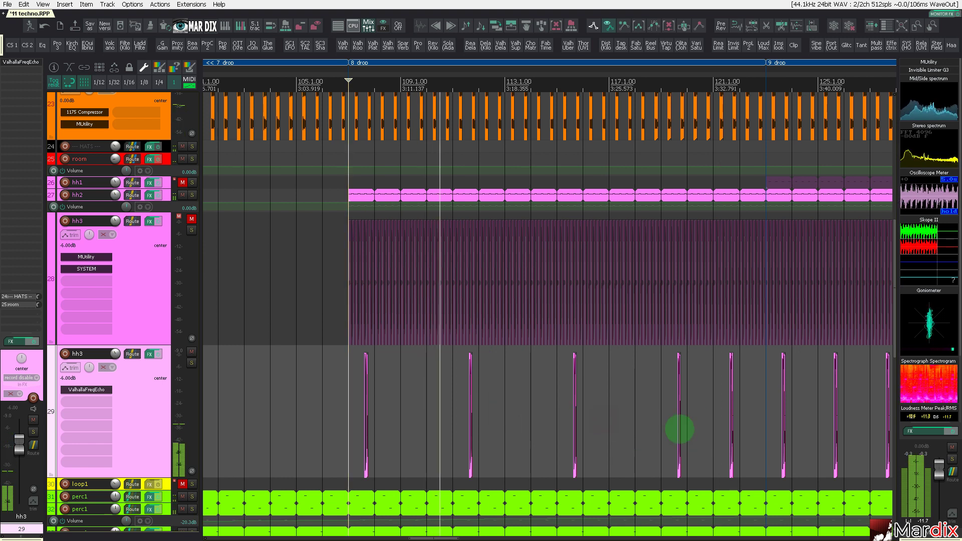
{"action": "left_click_drag", "start_coordinate": [713, 414], "coordinate": [750, 435]}
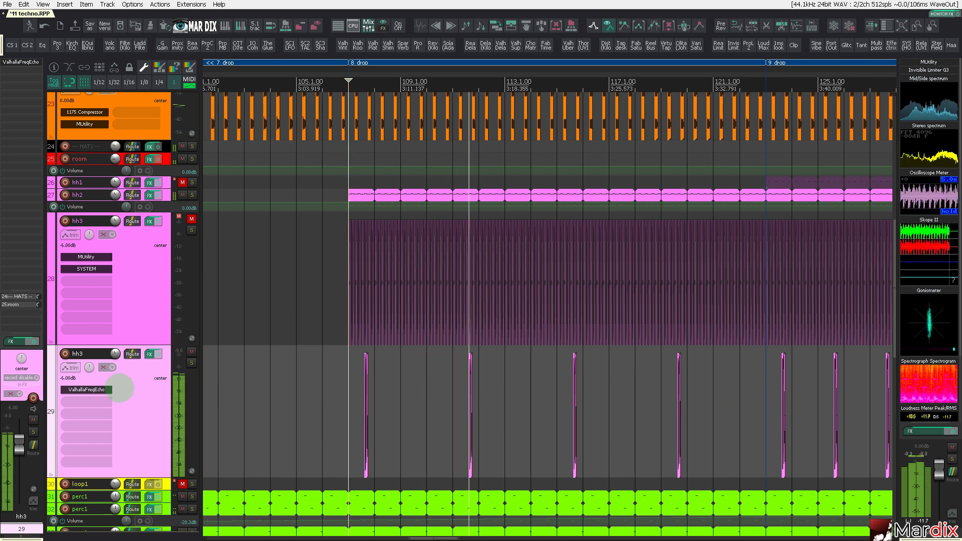
- Review the duplicate hh3 track's ValhallaFreqEcho settings and pin connections while playing its hits, then replay from the 8 drop marker
{"action": "left_click", "coordinate": [111, 391]}
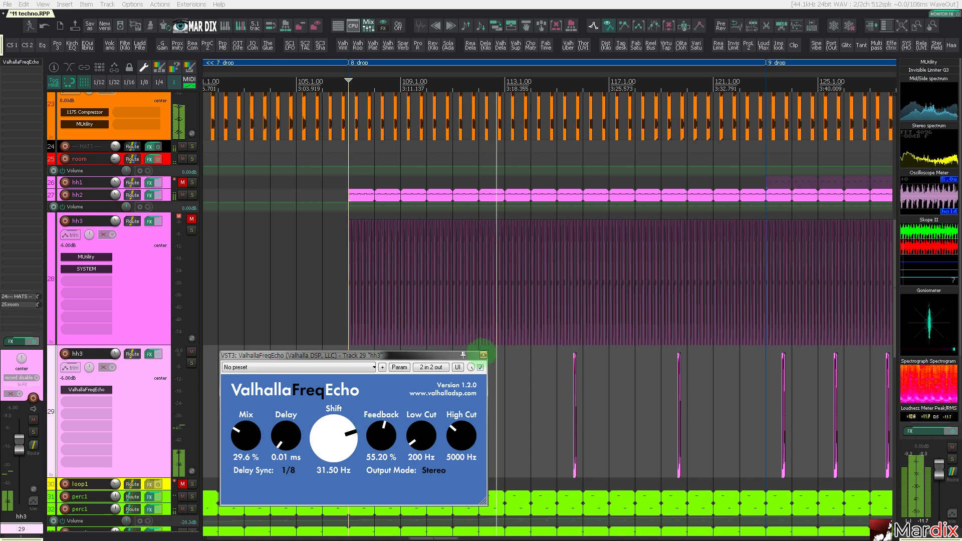
{"action": "left_click", "coordinate": [403, 373]}
{"action": "left_click", "coordinate": [352, 382]}
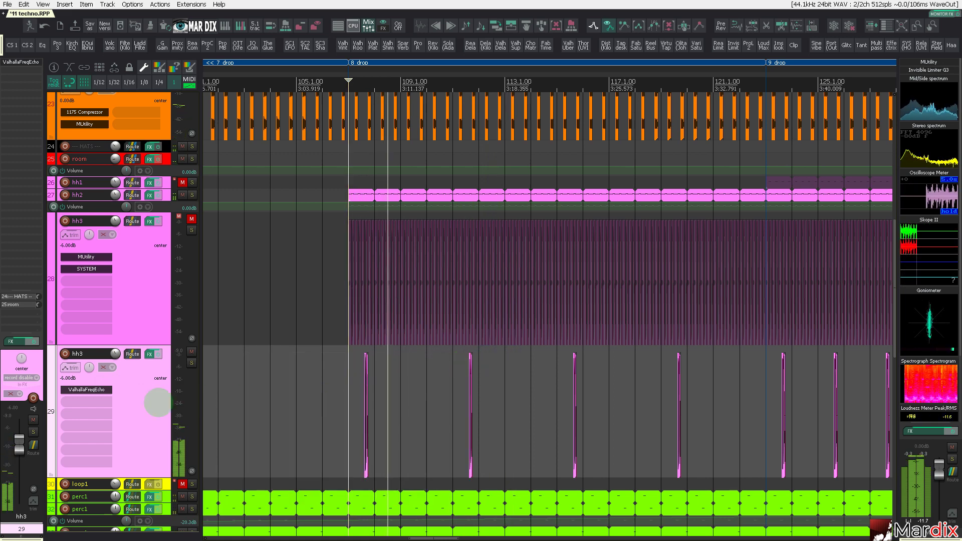
{"action": "left_click", "coordinate": [110, 390]}
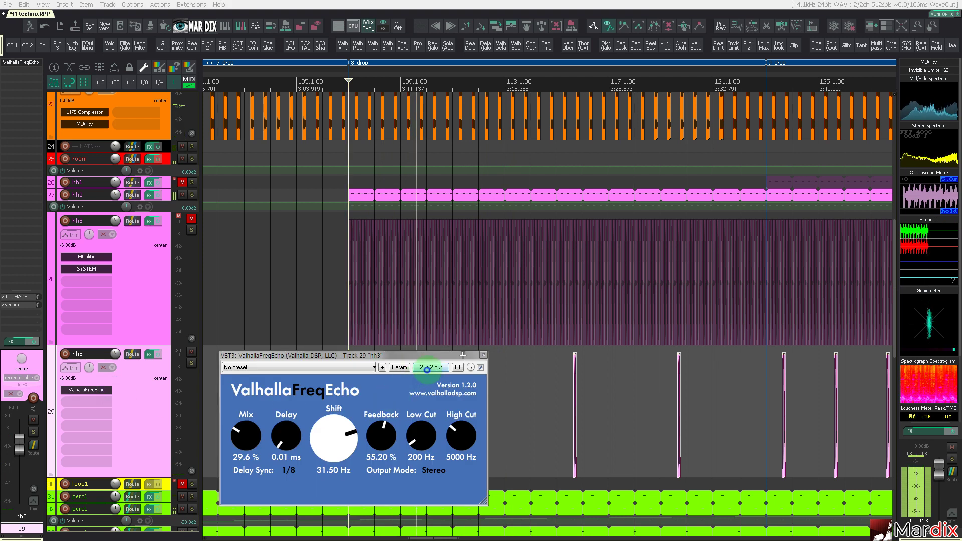
{"action": "left_click", "coordinate": [427, 368]}
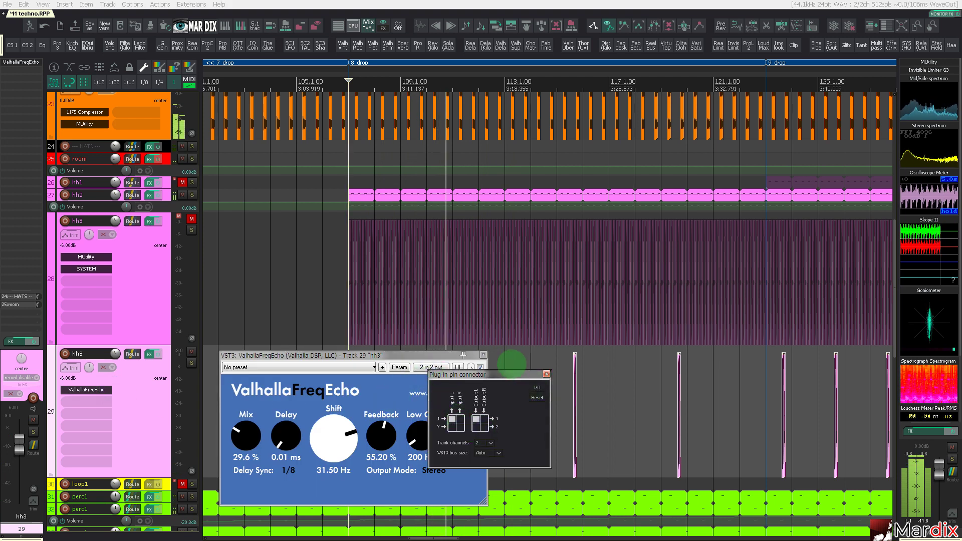
{"action": "left_click", "coordinate": [546, 374]}
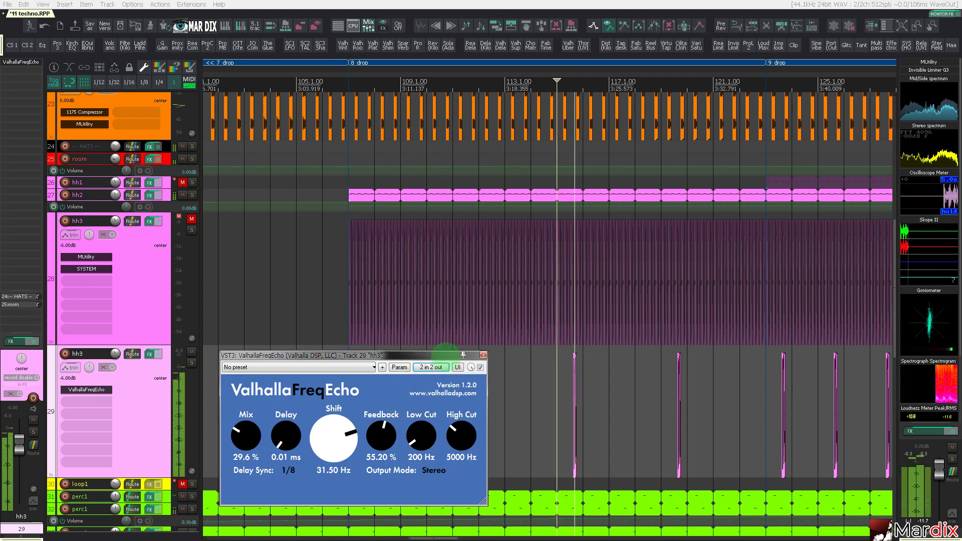
{"action": "left_click", "coordinate": [483, 354]}
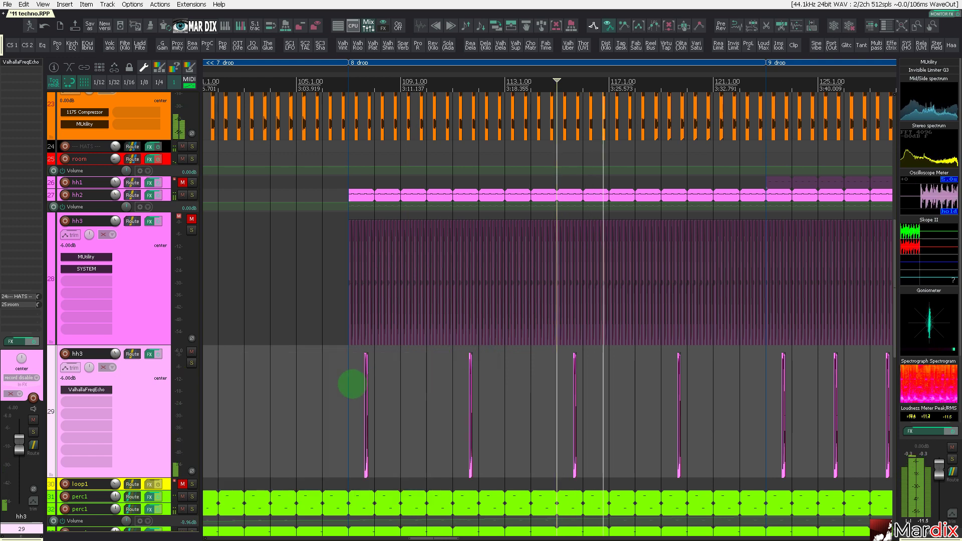
{"action": "left_click", "coordinate": [349, 384]}
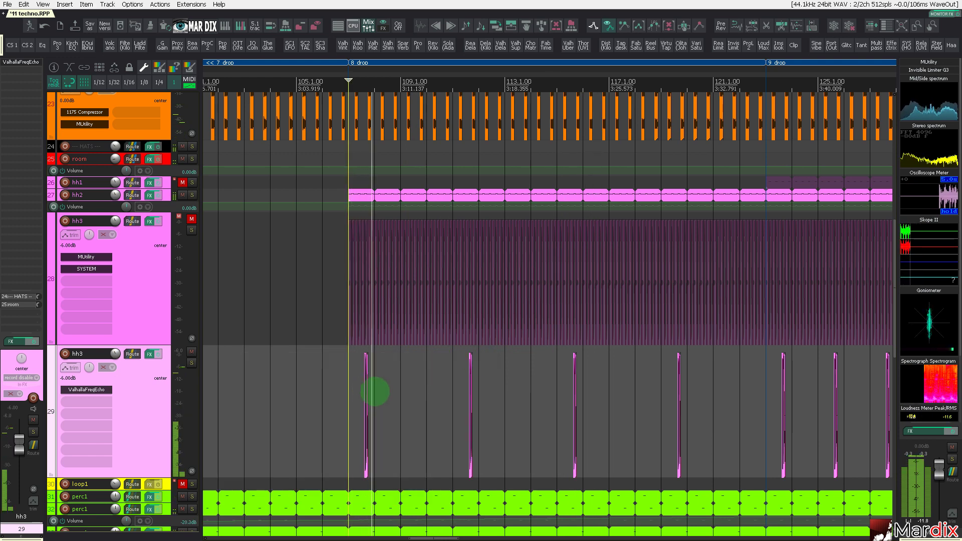
- Delete the duplicate hh3 track's hits in bars 111 and 119 and replay the pattern from the 8 drop marker
{"action": "left_click_drag", "start_coordinate": [434, 386], "coordinate": [528, 417]}
{"action": "key", "text": "Delete"}
{"action": "left_click_drag", "start_coordinate": [659, 411], "coordinate": [690, 430]}
{"action": "key", "text": "Delete"}
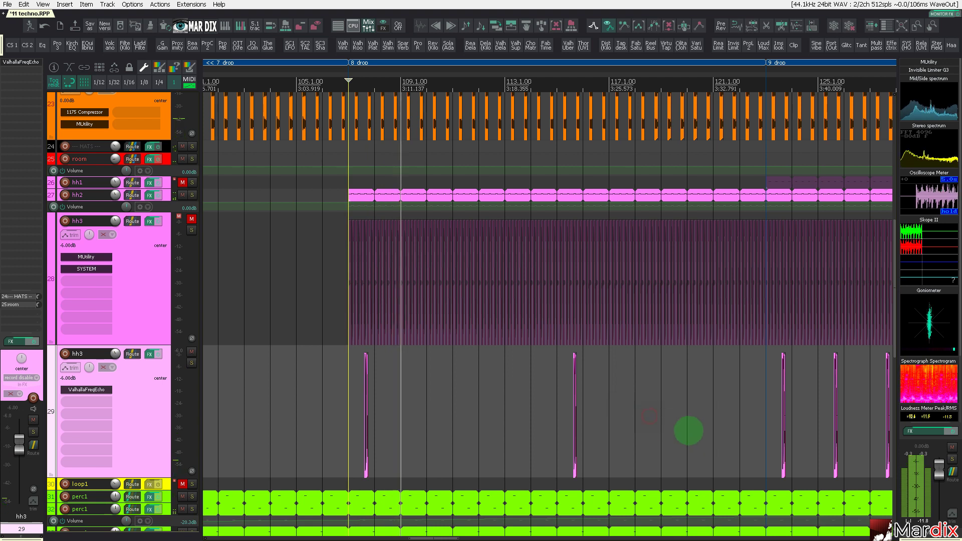
{"action": "left_click", "coordinate": [98, 391]}
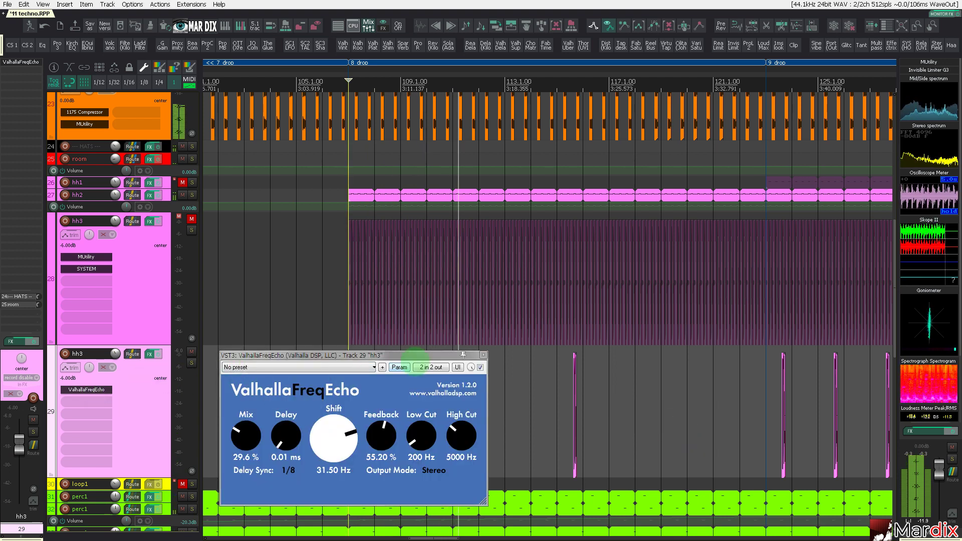
{"action": "left_click", "coordinate": [483, 354]}
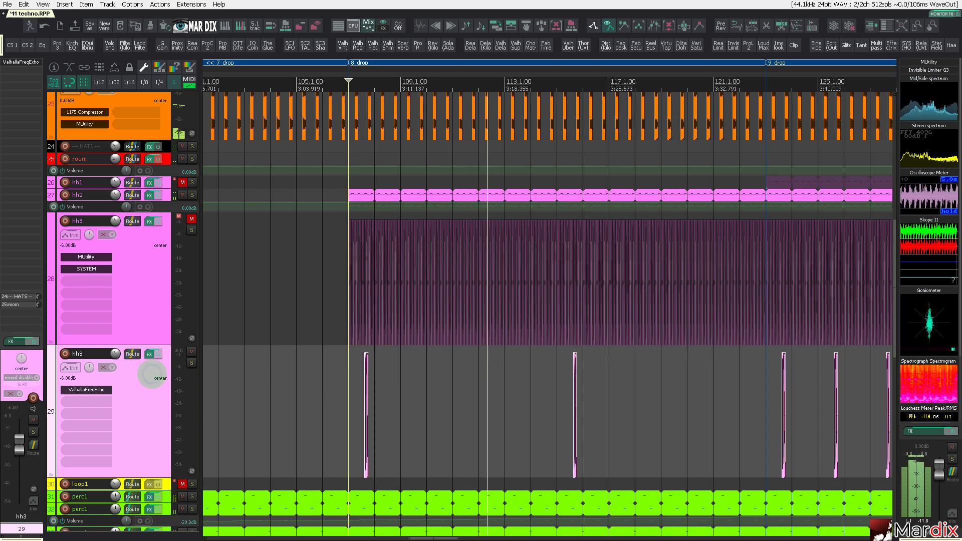
{"action": "left_click", "coordinate": [353, 379]}
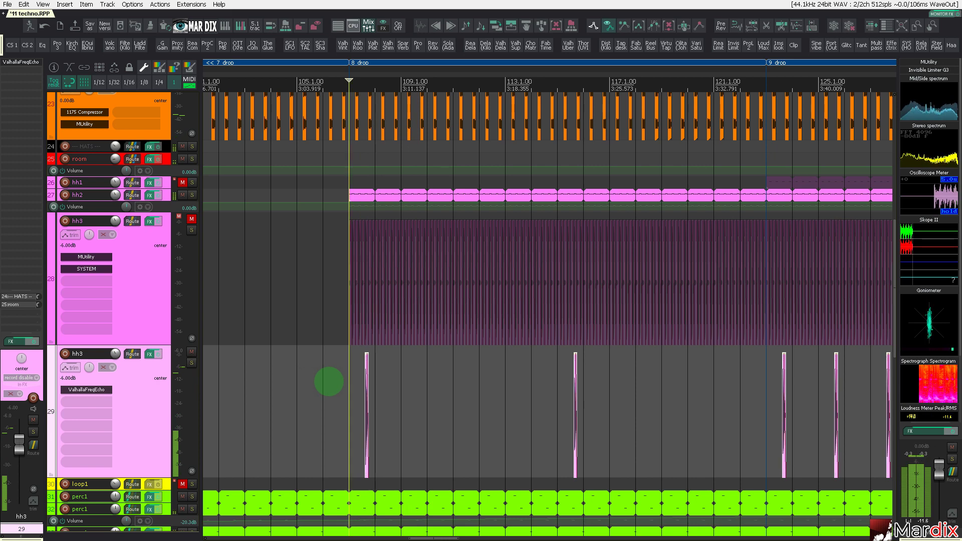
- Delete the remaining hits on the duplicate hh3 track except those in bars 107 and 123
{"action": "scroll", "coordinate": [351, 388], "scroll_direction": "up", "scroll_amount": 3}
{"action": "scroll", "coordinate": [358, 388], "scroll_direction": "down", "scroll_amount": 8}
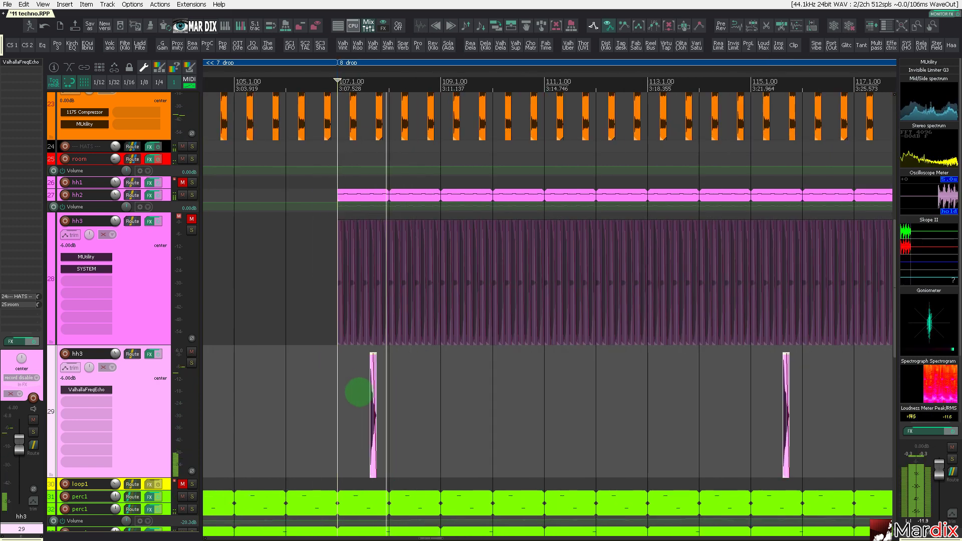
{"action": "scroll", "coordinate": [442, 408], "scroll_direction": "up", "scroll_amount": 4}
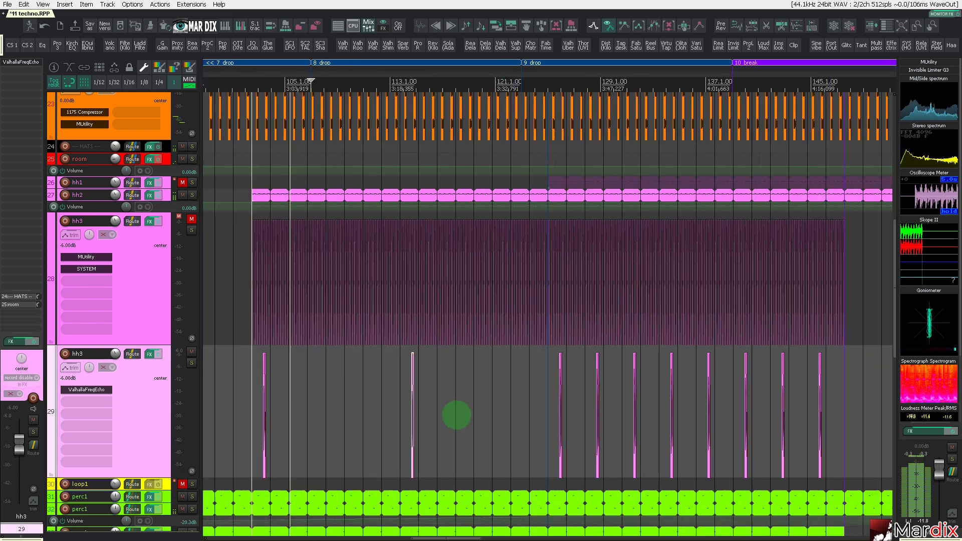
{"action": "scroll", "coordinate": [460, 412], "scroll_direction": "down", "scroll_amount": 4}
{"action": "scroll", "coordinate": [592, 396], "scroll_direction": "up", "scroll_amount": 4}
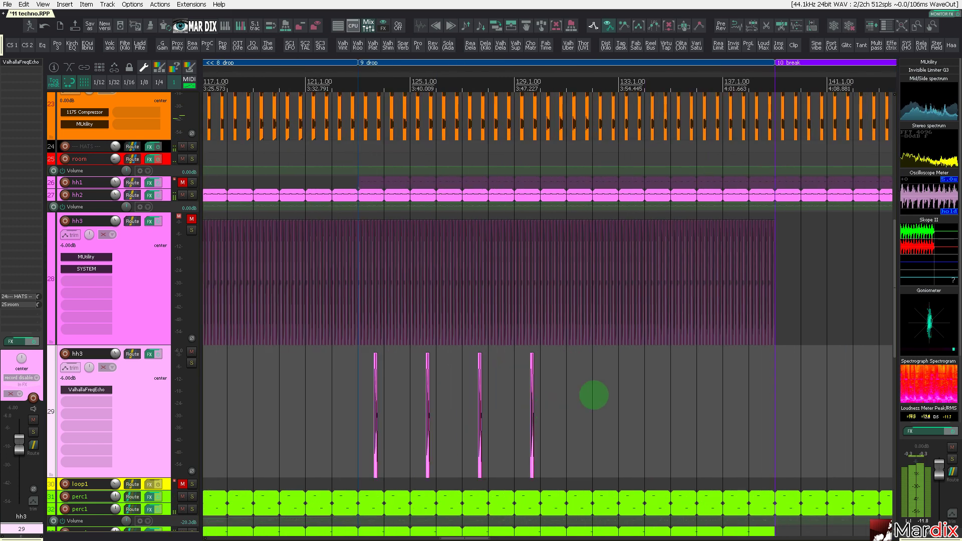
{"action": "left_click_drag", "start_coordinate": [446, 410], "coordinate": [416, 420]}
{"action": "key", "text": "Delete"}
{"action": "scroll", "coordinate": [405, 420], "scroll_direction": "down", "scroll_amount": 5}
{"action": "scroll", "coordinate": [323, 414], "scroll_direction": "up", "scroll_amount": 4}
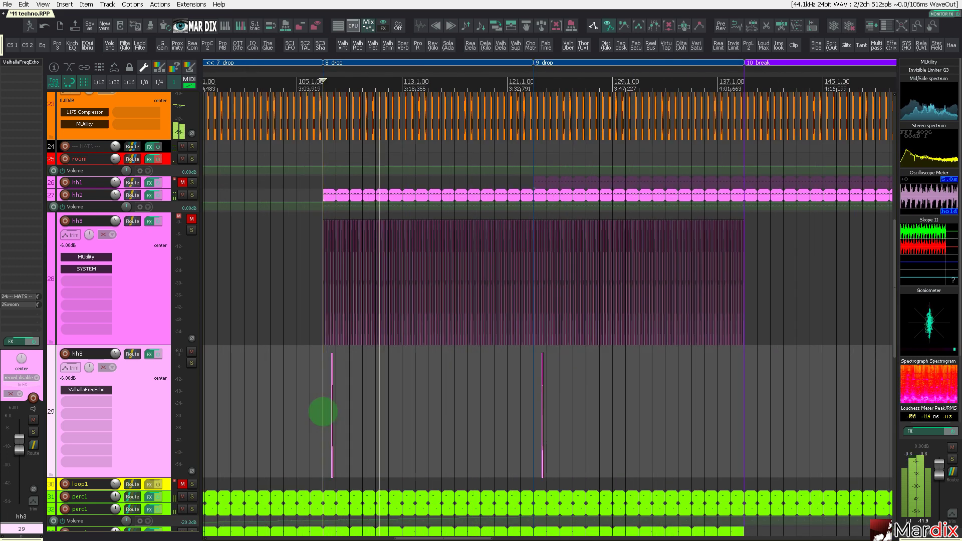
- Unmute the original hh3 track, set its volume to -12.00 dB and play from just before the 8 drop marker
{"action": "left_click", "coordinate": [191, 219]}
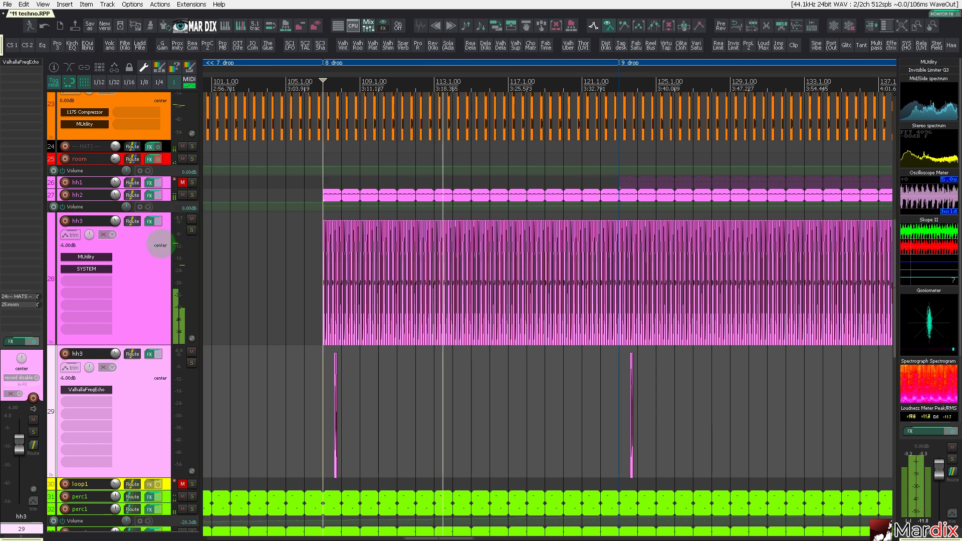
{"action": "left_click", "coordinate": [160, 244]}
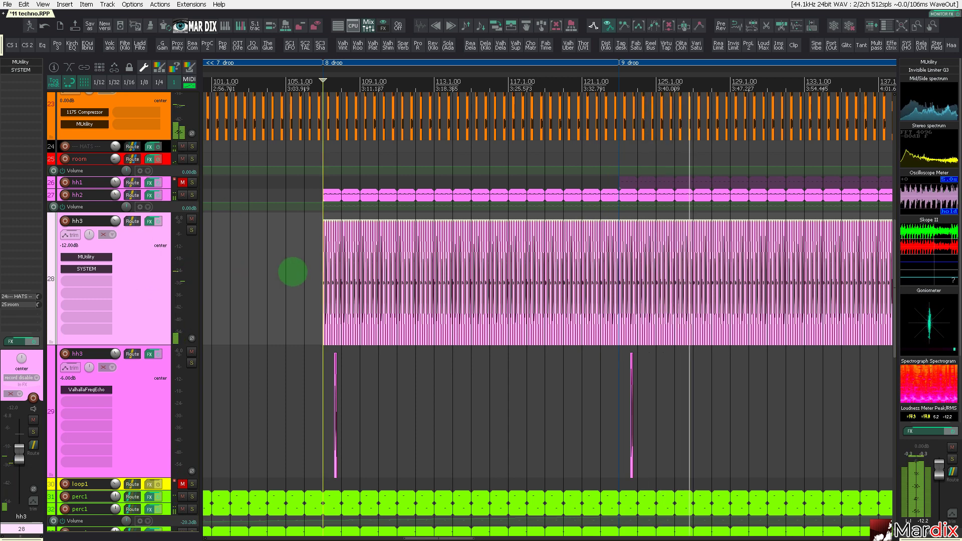
{"action": "left_click", "coordinate": [301, 274]}
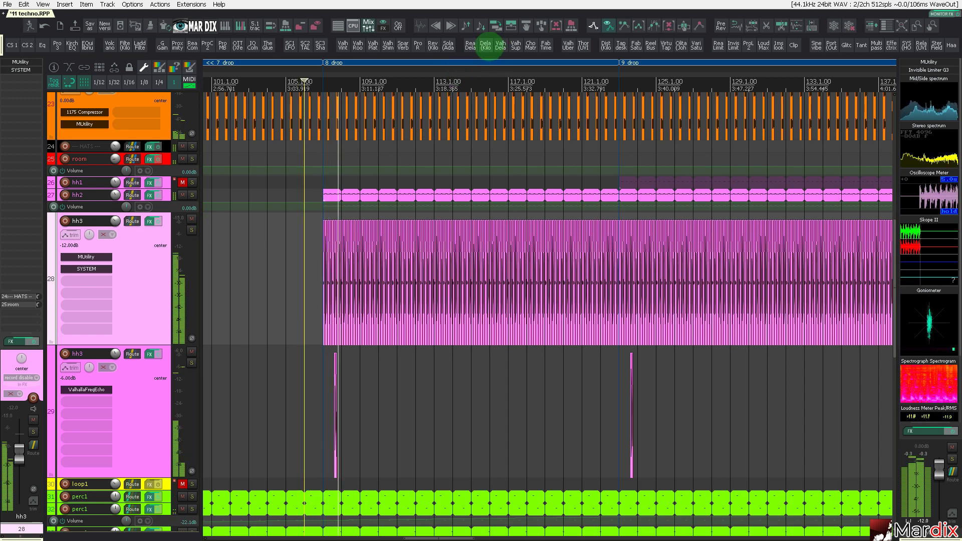
- Add a Kilohearts Delay to the original hh3 track with 3/16 time, minimum feedback, reduced mix and the pan moved left
{"action": "left_click", "coordinate": [487, 46]}
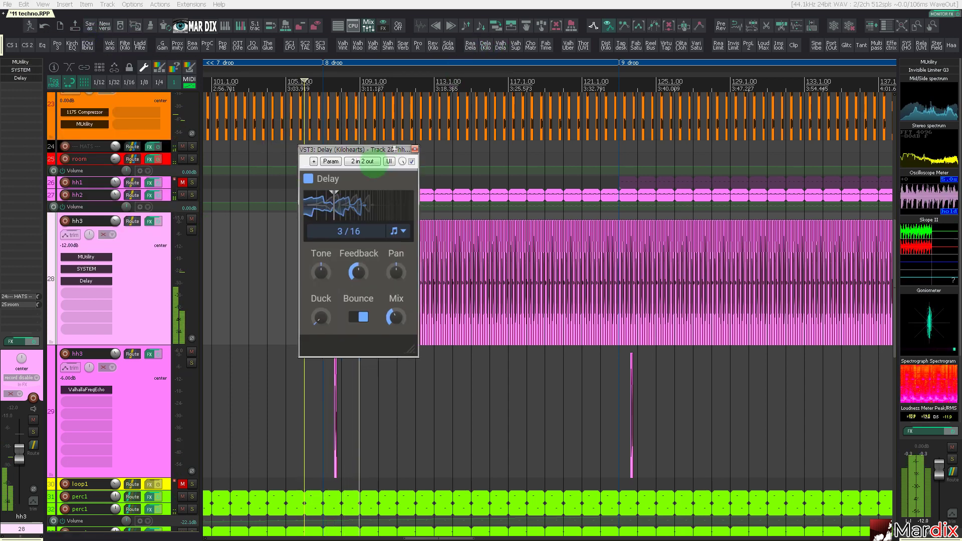
{"action": "left_click_drag", "start_coordinate": [327, 203], "coordinate": [334, 203]}
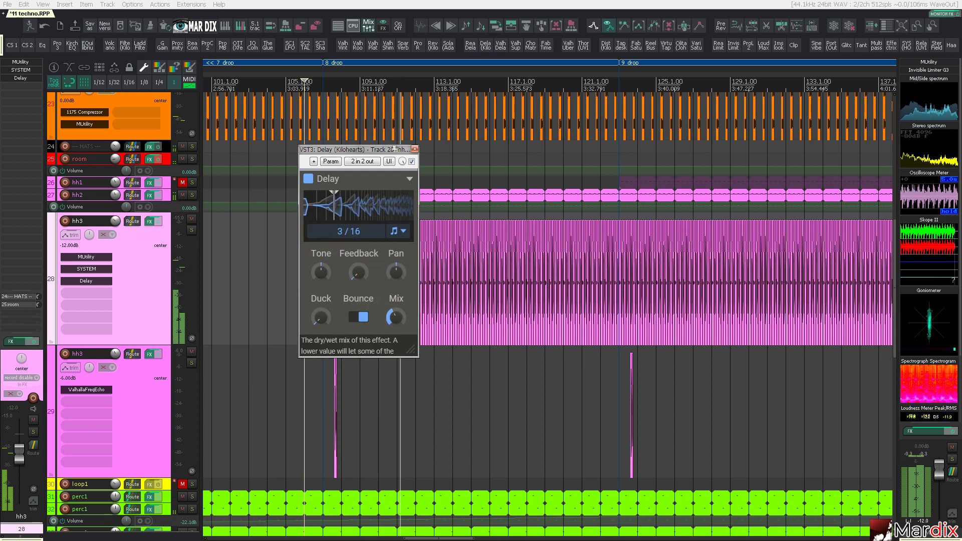
{"action": "left_click_drag", "start_coordinate": [396, 317], "coordinate": [396, 334]}
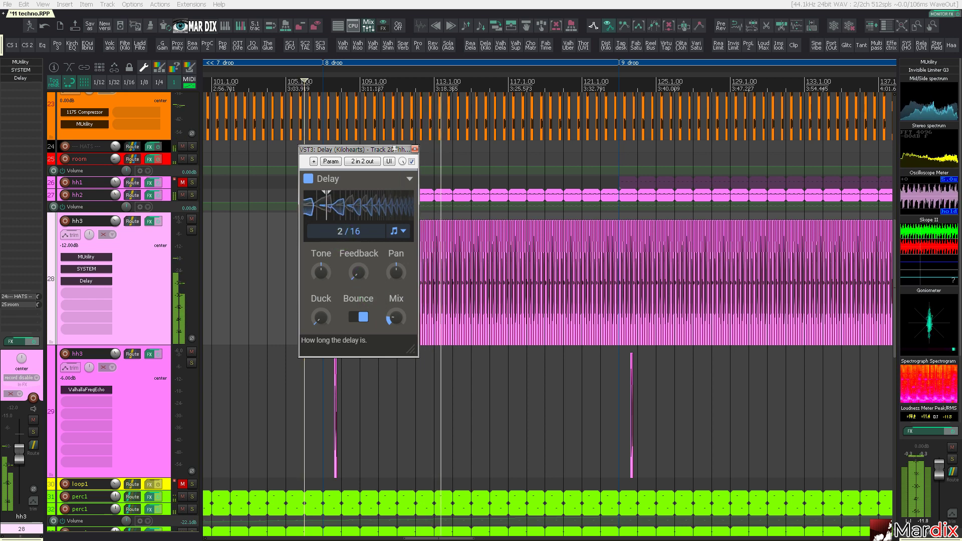
{"action": "left_click_drag", "start_coordinate": [339, 234], "coordinate": [339, 223]}
{"action": "left_click_drag", "start_coordinate": [396, 272], "coordinate": [395, 323]}
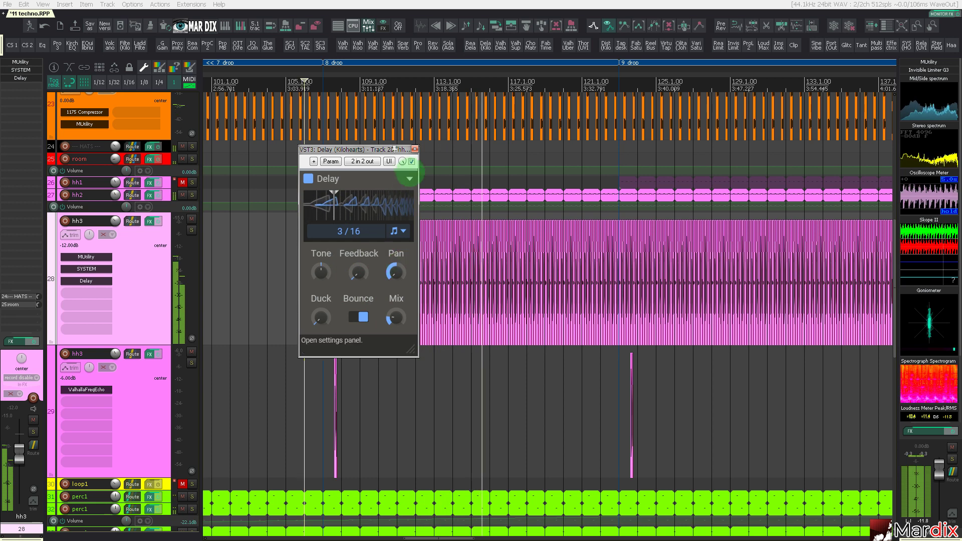
{"action": "left_click", "coordinate": [414, 148]}
- Draw a volume envelope on the original hh3 track rising from -inf dB at 8 drop to 0 dB at 9 drop
{"action": "scroll", "coordinate": [411, 159], "scroll_direction": "down", "scroll_amount": 3}
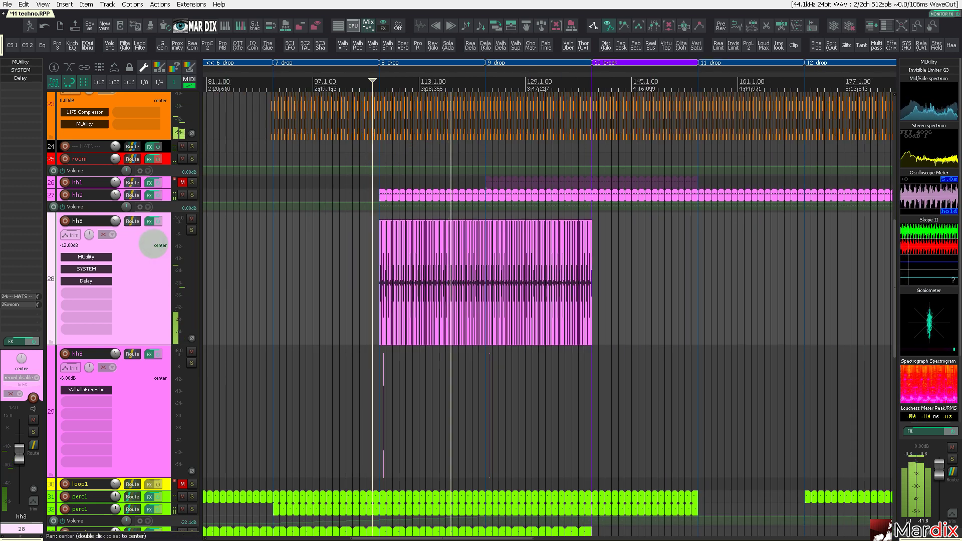
{"action": "key", "text": "v"}
{"action": "scroll", "coordinate": [383, 368], "scroll_direction": "up", "scroll_amount": 5}
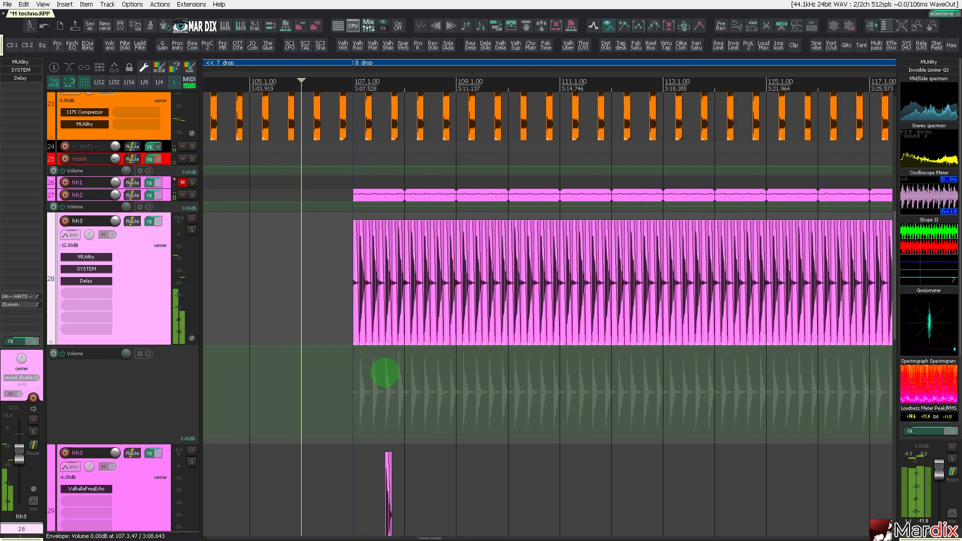
{"action": "left_click", "coordinate": [352, 423]}
{"action": "scroll", "coordinate": [337, 406], "scroll_direction": "down", "scroll_amount": 4}
{"action": "scroll", "coordinate": [542, 378], "scroll_direction": "up", "scroll_amount": 3}
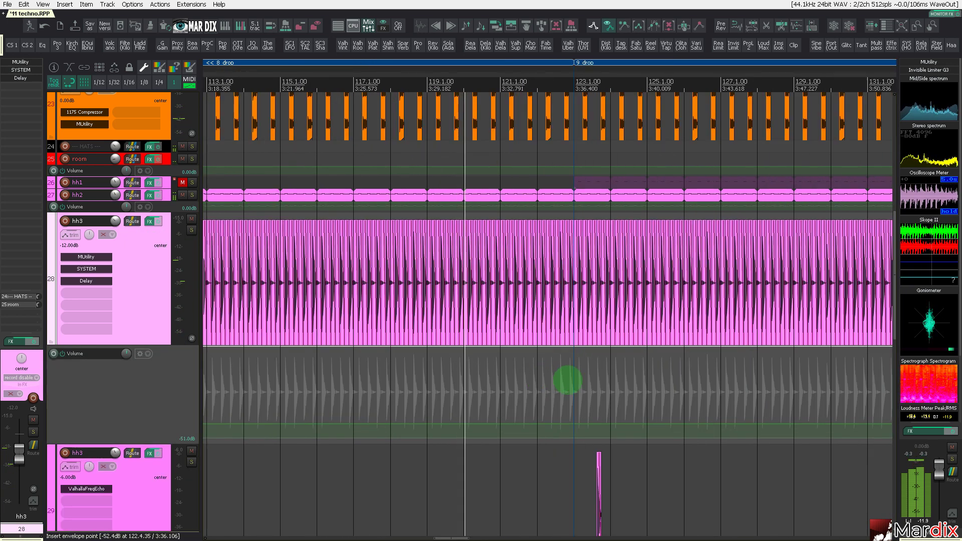
{"action": "left_click", "coordinate": [574, 382]}
{"action": "scroll", "coordinate": [361, 445], "scroll_direction": "down", "scroll_amount": 4}
{"action": "scroll", "coordinate": [408, 436], "scroll_direction": "up", "scroll_amount": 3}
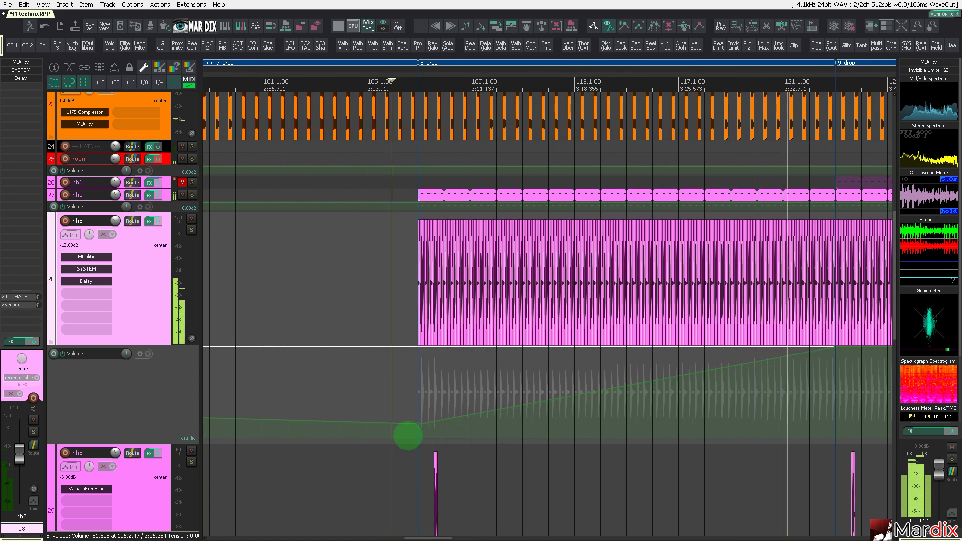
{"action": "left_click_drag", "start_coordinate": [422, 423], "coordinate": [408, 473]}
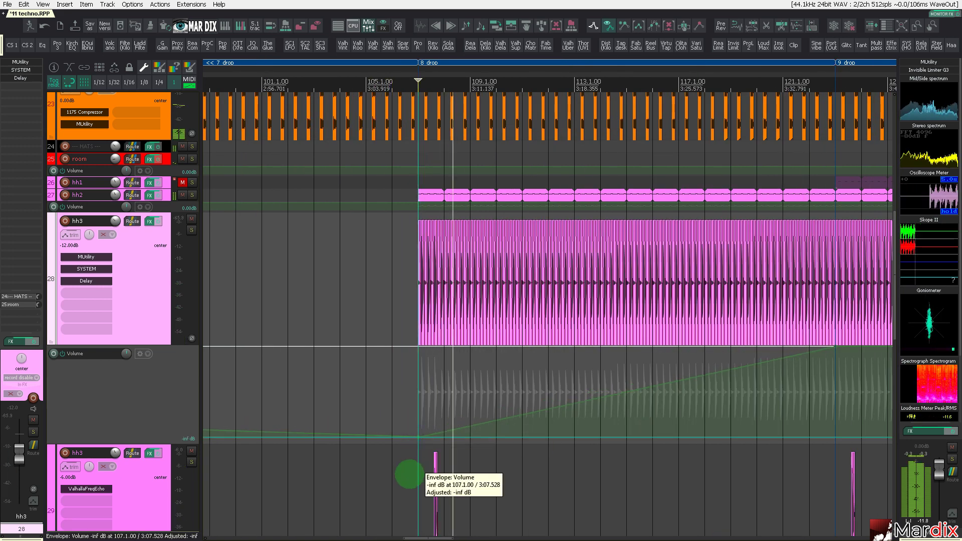
- Delete the hh3 volume envelope's starting point at the beginning of the project and play the fade-in from bar 121
{"action": "scroll", "coordinate": [393, 430], "scroll_direction": "down", "scroll_amount": 4}
{"action": "scroll", "coordinate": [456, 93], "scroll_direction": "left", "scroll_amount": 5}
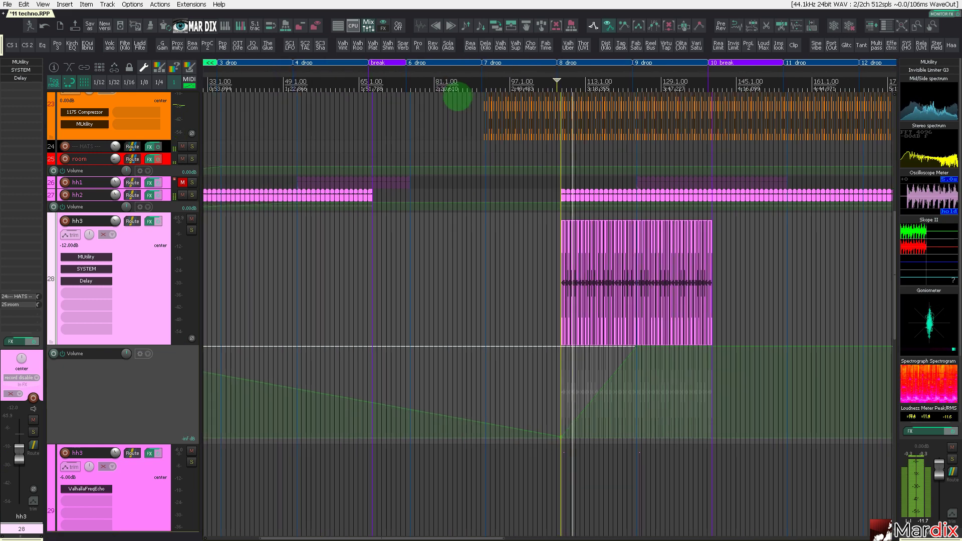
{"action": "scroll", "coordinate": [452, 85], "scroll_direction": "left", "scroll_amount": 2}
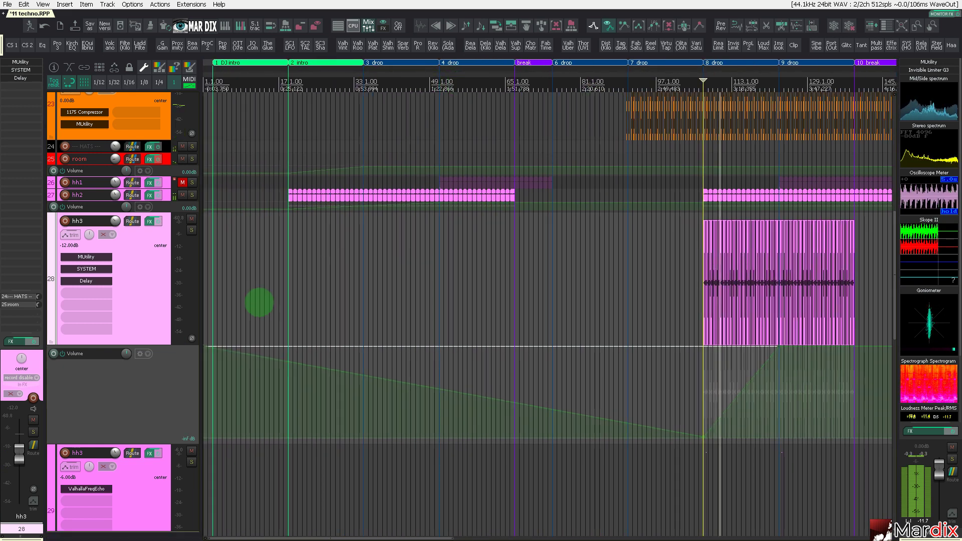
{"action": "left_click", "coordinate": [206, 347], "text": "alt"}
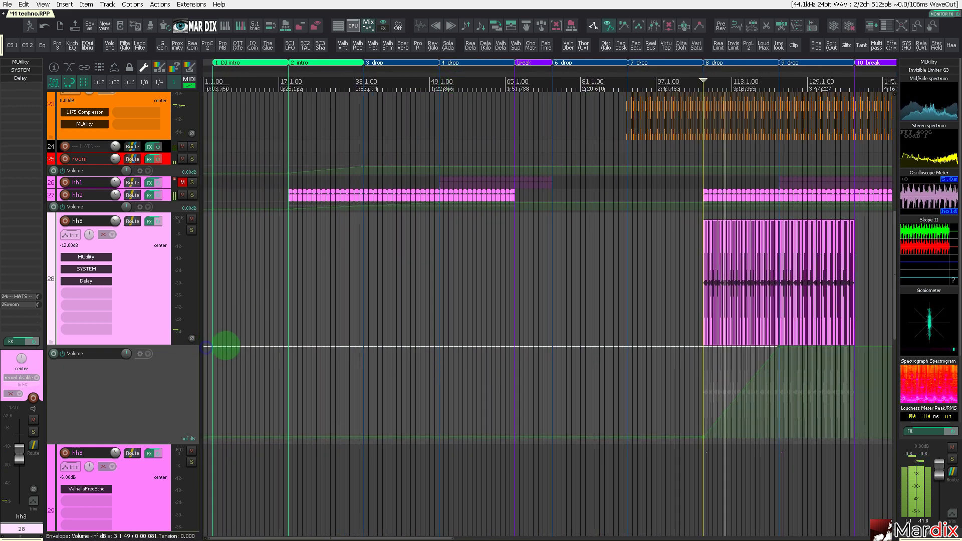
{"action": "scroll", "coordinate": [481, 290], "scroll_direction": "down", "scroll_amount": 3}
{"action": "scroll", "coordinate": [402, 303], "scroll_direction": "up", "scroll_amount": 6}
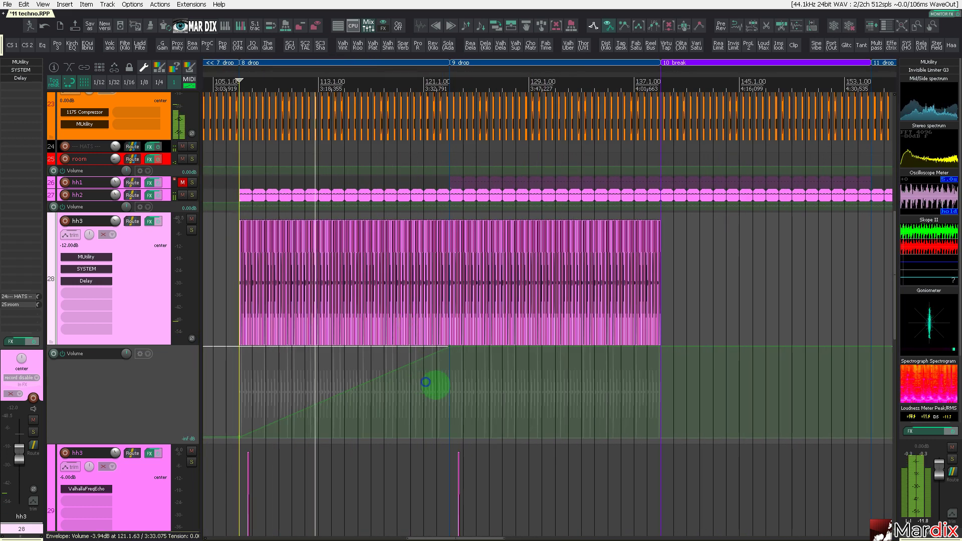
{"action": "left_click", "coordinate": [425, 382]}
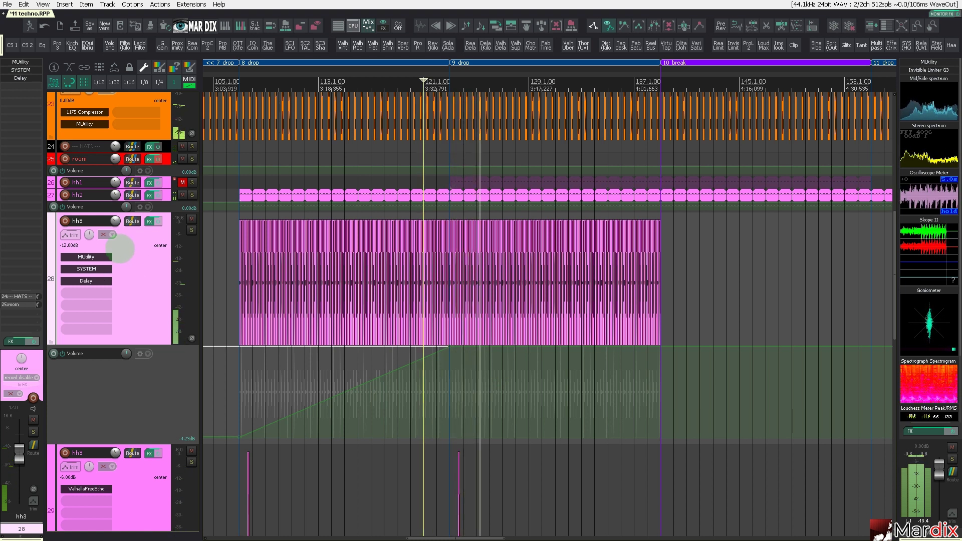
- Show the original hh3 track's send volume envelope to the room track
{"action": "left_click", "coordinate": [70, 234]}
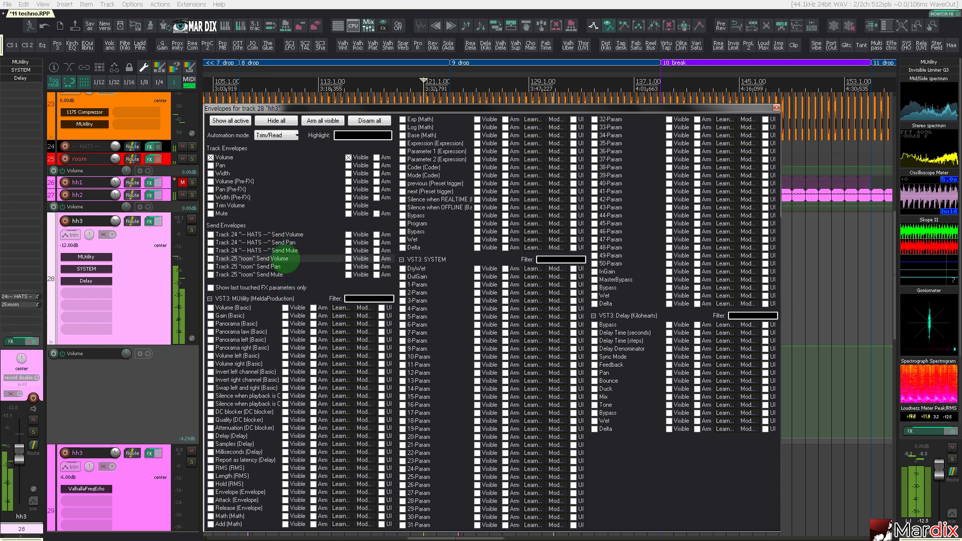
{"action": "left_click", "coordinate": [281, 260]}
{"action": "left_click", "coordinate": [162, 264]}
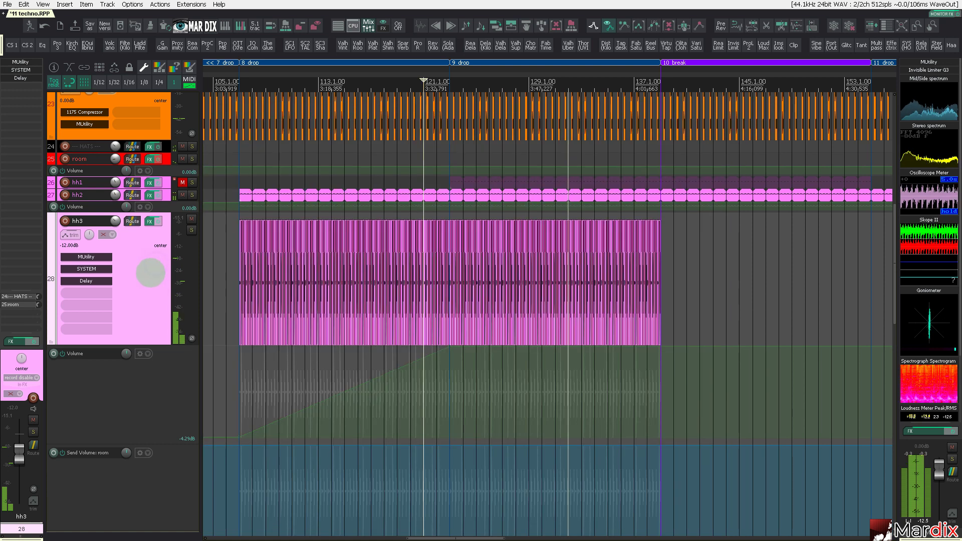
{"action": "scroll", "coordinate": [151, 271], "scroll_direction": "down", "scroll_amount": 4}
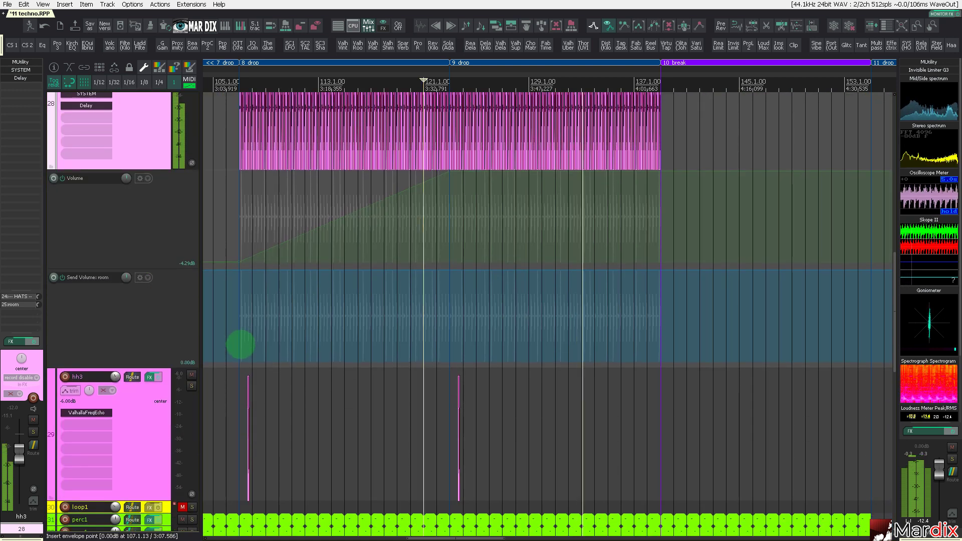
- Draw the original hh3 track's room send volume envelope rising from -inf dB at 8 drop to 0 dB at 9 drop and play it
{"action": "left_click_drag", "start_coordinate": [241, 344], "coordinate": [239, 392]}
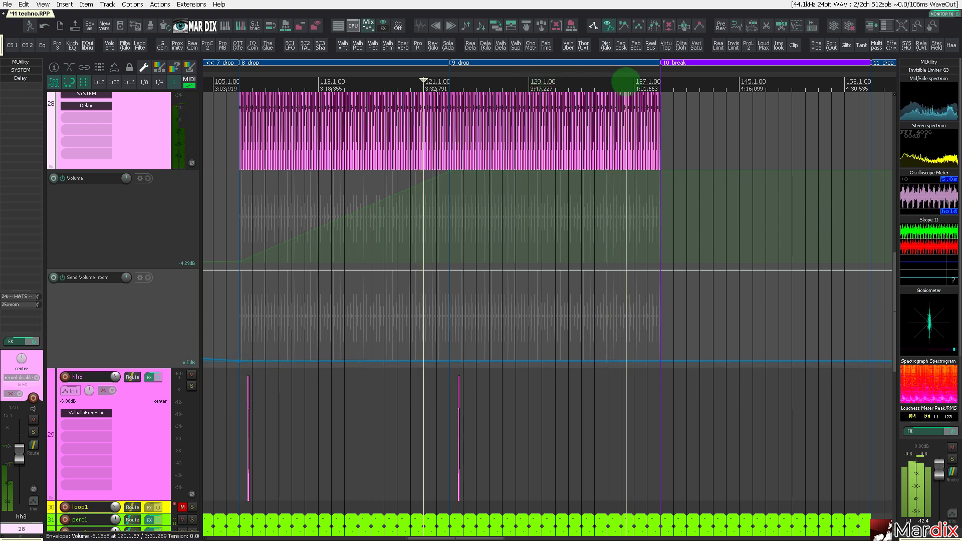
{"action": "left_click", "coordinate": [699, 26]}
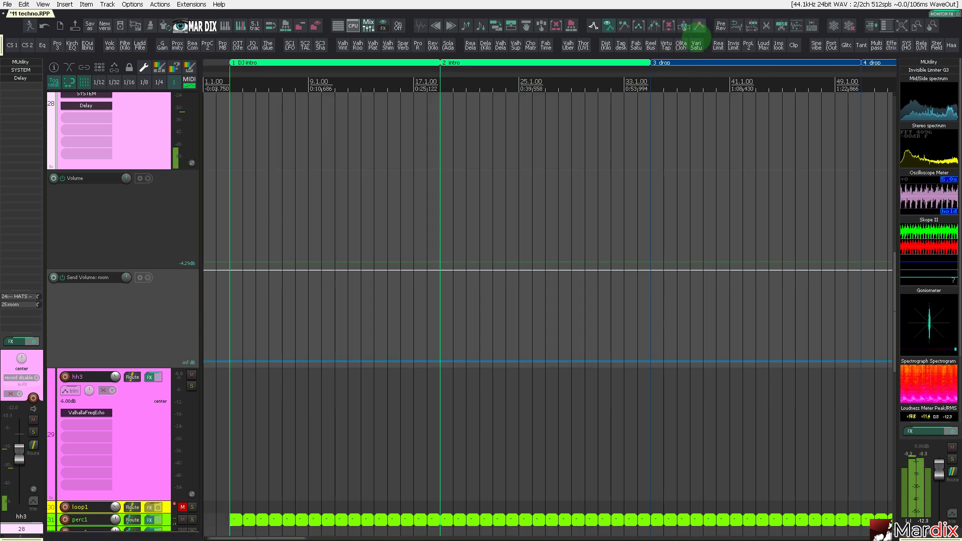
{"action": "scroll", "coordinate": [576, 221], "scroll_direction": "down", "scroll_amount": 5}
{"action": "scroll", "coordinate": [485, 305], "scroll_direction": "up", "scroll_amount": 6}
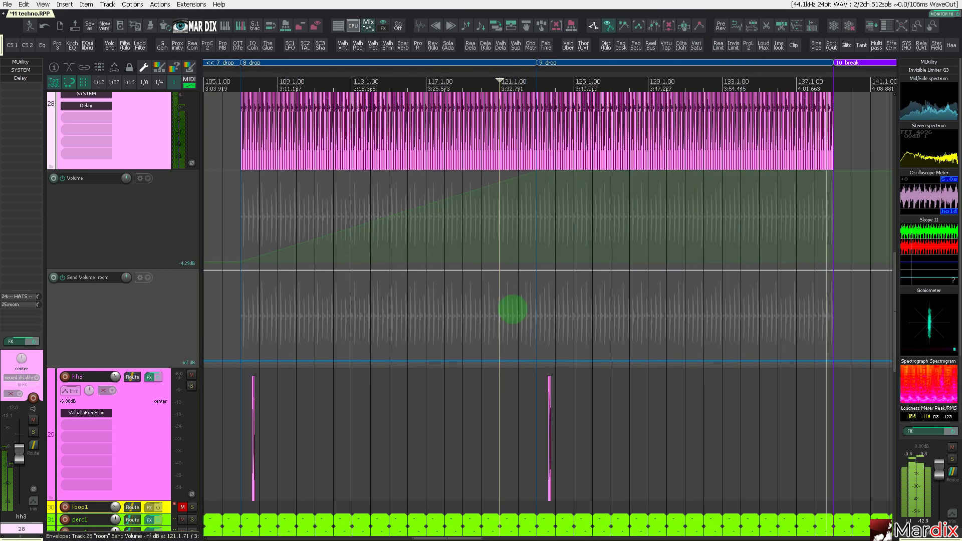
{"action": "double_click", "coordinate": [539, 319]}
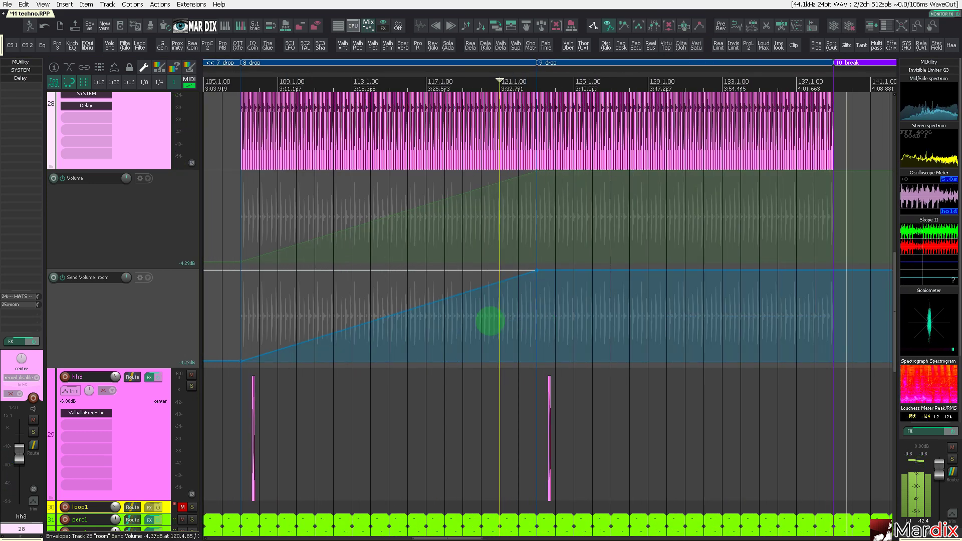
{"action": "left_click", "coordinate": [483, 320]}
{"action": "scroll", "coordinate": [465, 305], "scroll_direction": "down", "scroll_amount": 3}
{"action": "scroll", "coordinate": [465, 306], "scroll_direction": "down", "scroll_amount": 2}
{"action": "scroll", "coordinate": [460, 300], "scroll_direction": "down", "scroll_amount": 2}
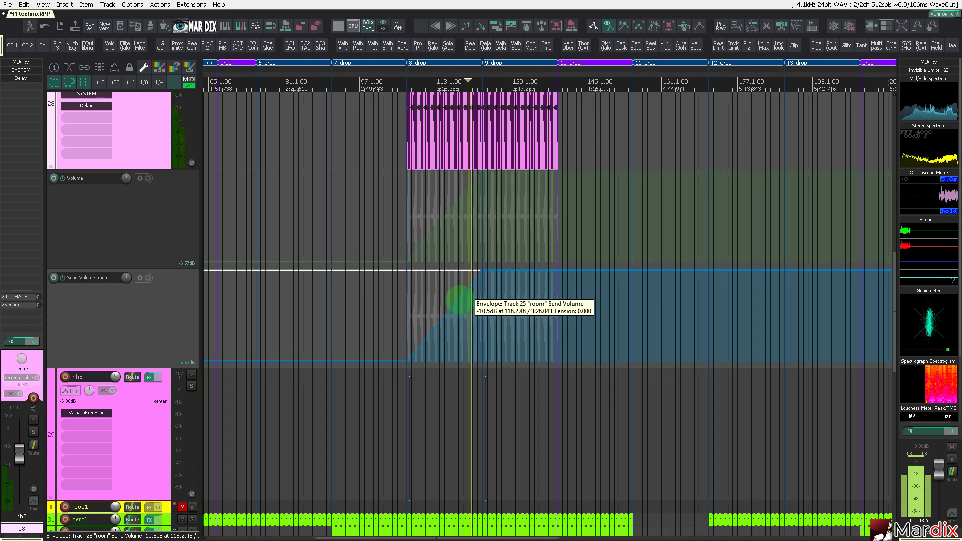
- Delete the sn1 snare items that extend beyond the end of the outro
{"action": "key", "text": "ctrl+Page_Down"}
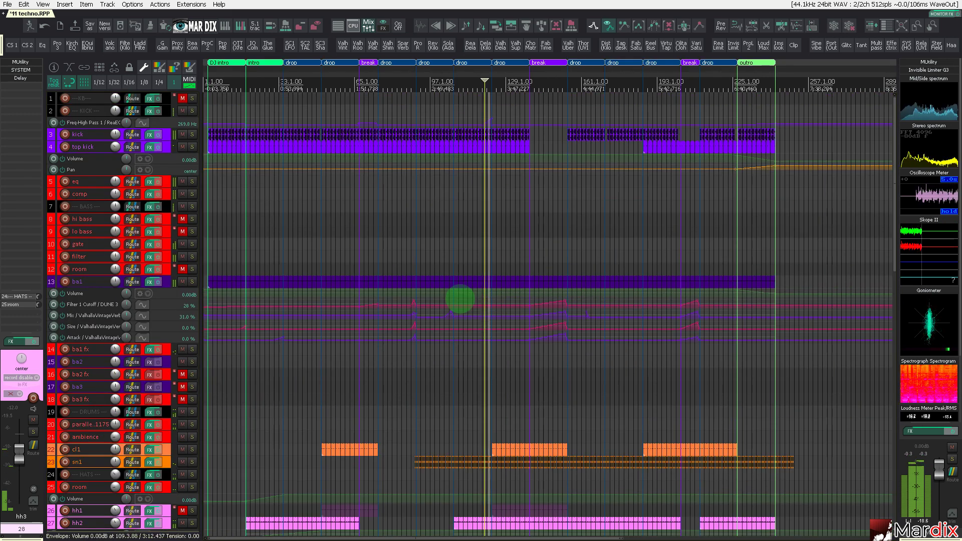
{"action": "key", "text": "F11"}
{"action": "key", "text": "F11"}
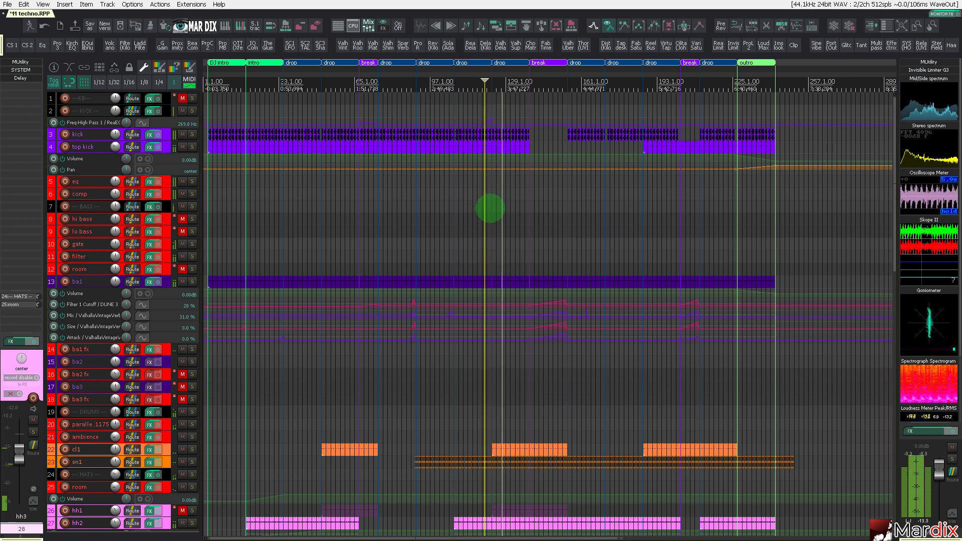
{"action": "scroll", "coordinate": [501, 311], "scroll_direction": "down", "scroll_amount": 10}
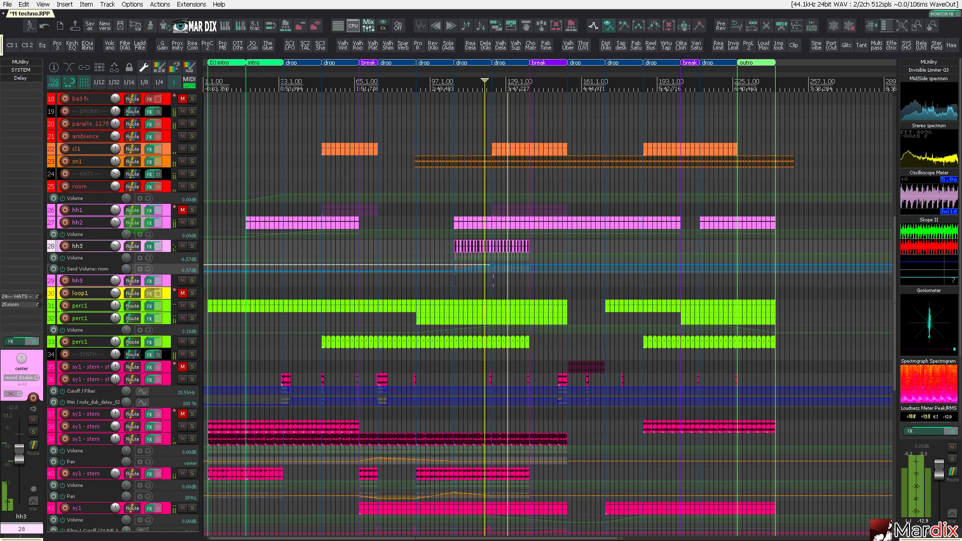
{"action": "scroll", "coordinate": [802, 125], "scroll_direction": "up", "scroll_amount": 12}
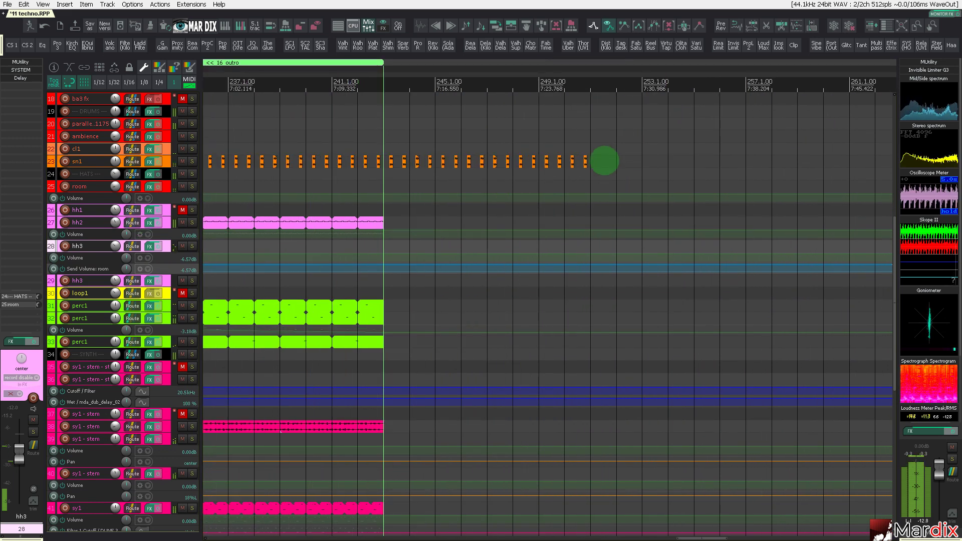
{"action": "left_click_drag", "start_coordinate": [610, 158], "coordinate": [434, 168]}
{"action": "key", "text": "Delete"}
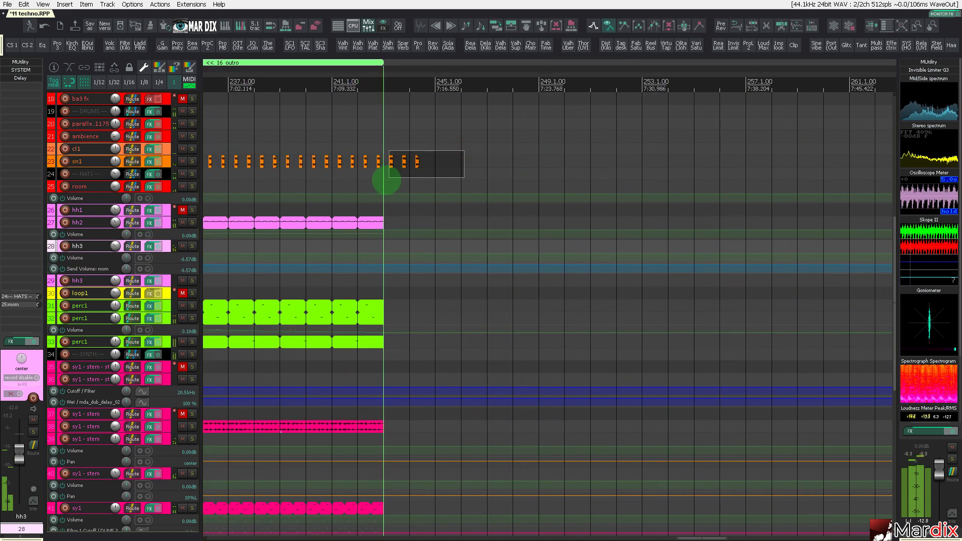
{"action": "scroll", "coordinate": [389, 180], "scroll_direction": "down", "scroll_amount": 15}
{"action": "key", "text": "ctrl+Page_Down"}
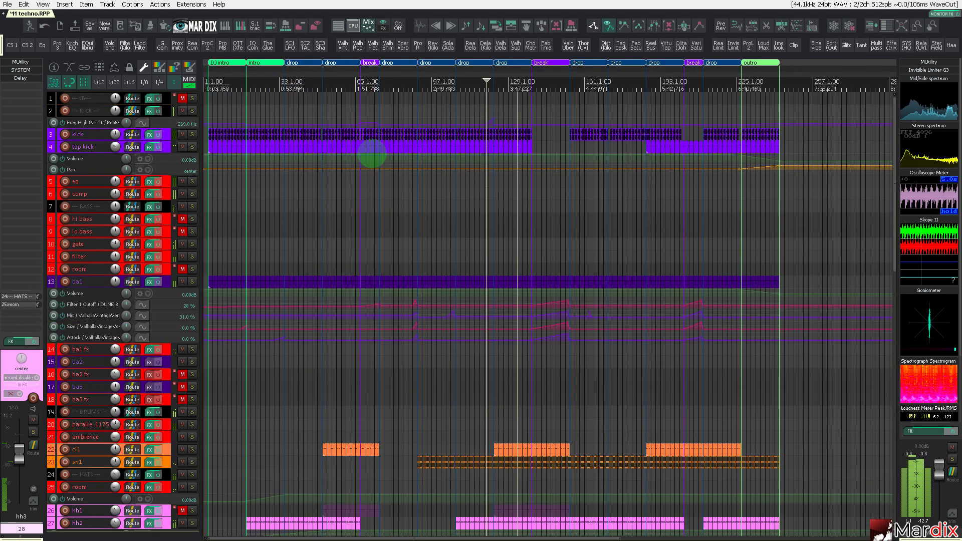
- Select the sn1 track and play from the start of 10 break with the cl1 track muted
{"action": "scroll", "coordinate": [192, 206], "scroll_direction": "down", "scroll_amount": 7}
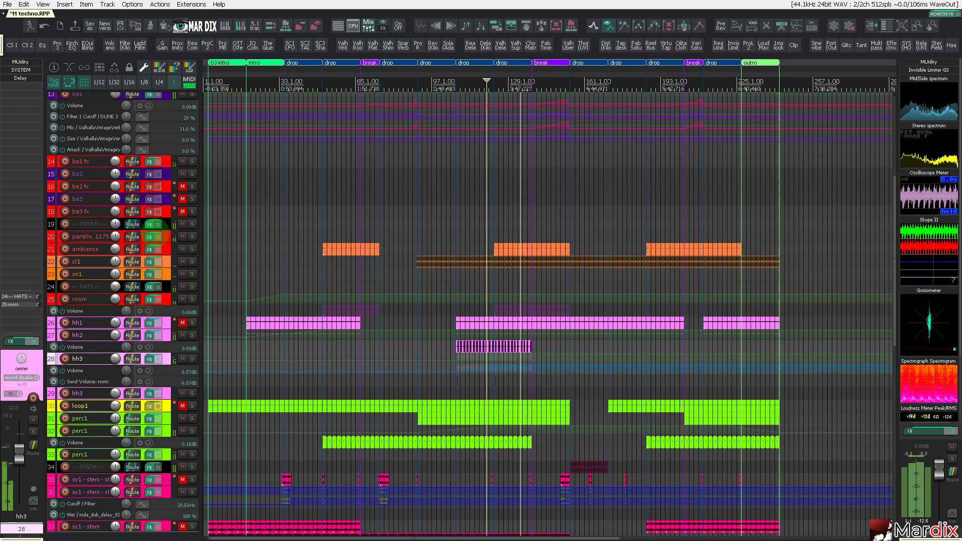
{"action": "left_click", "coordinate": [165, 247]}
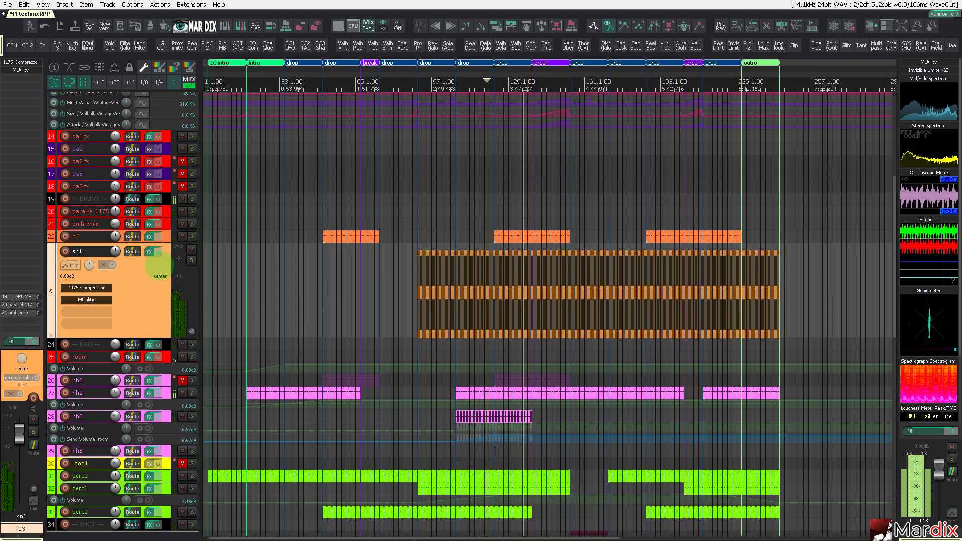
{"action": "scroll", "coordinate": [500, 289], "scroll_direction": "up", "scroll_amount": 8}
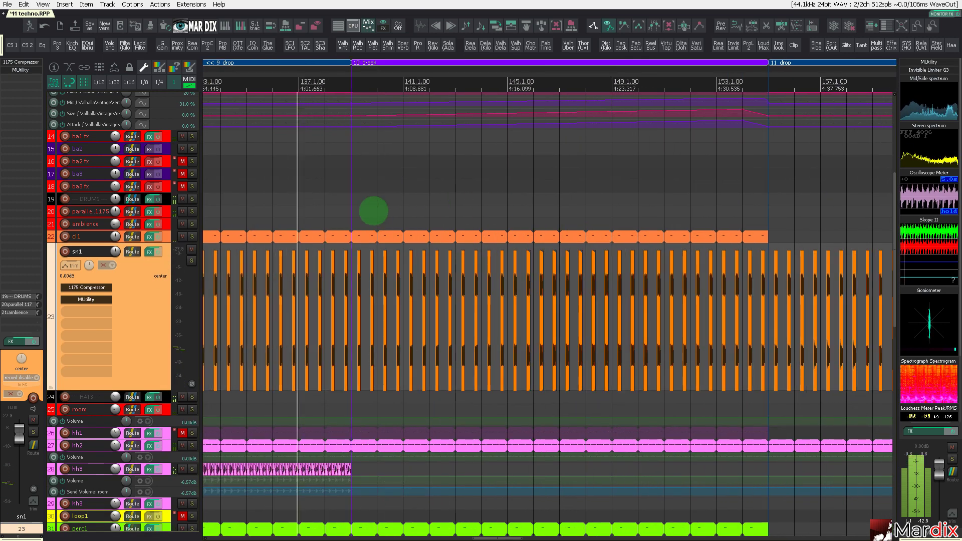
{"action": "left_click", "coordinate": [353, 199]}
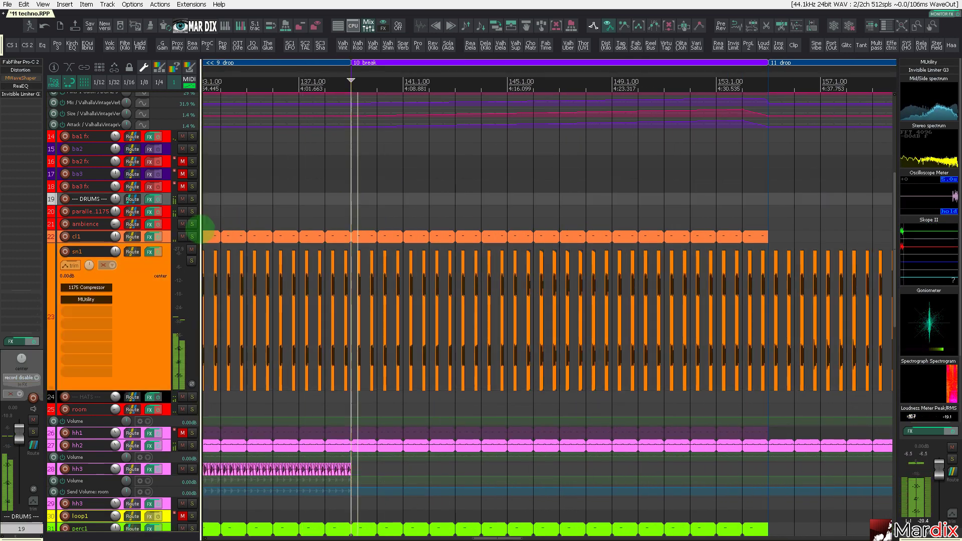
{"action": "left_click", "coordinate": [182, 237]}
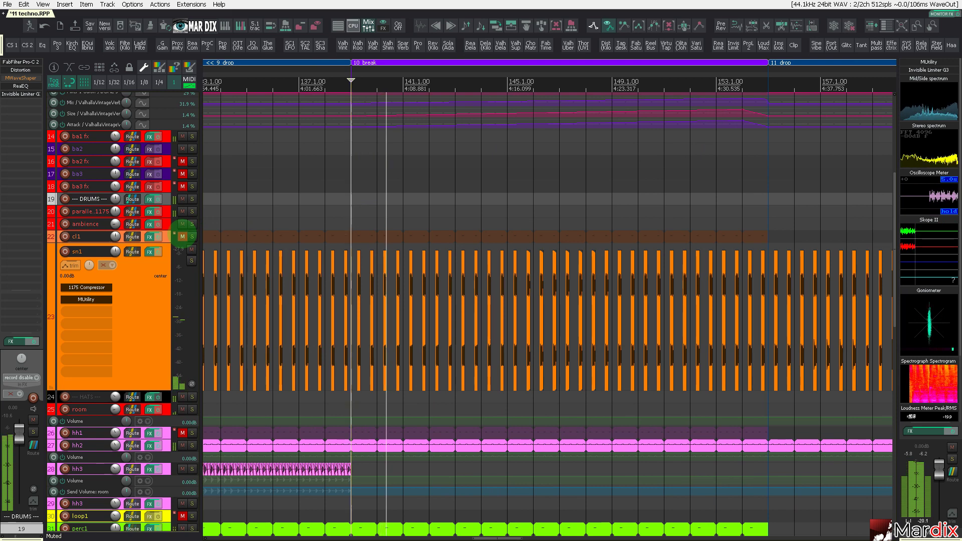
- Show the sn1 track's volume and pan envelopes and unmute the cl1 track
{"action": "left_click", "coordinate": [136, 299]}
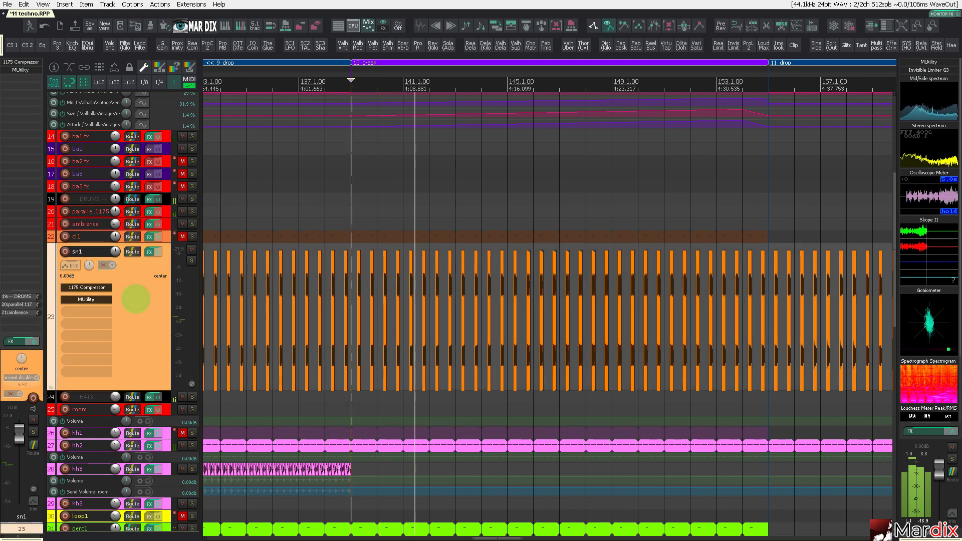
{"action": "key", "text": "v"}
{"action": "key", "text": "p"}
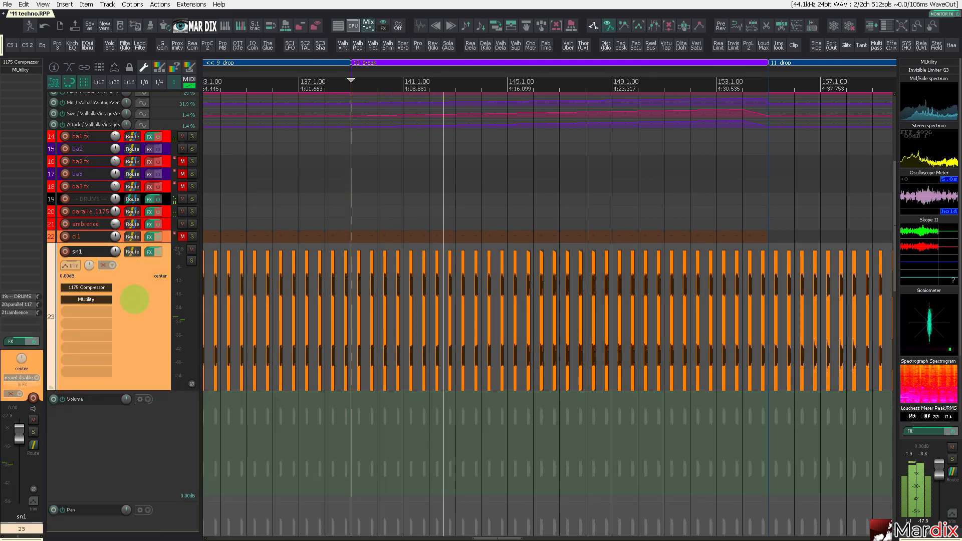
{"action": "scroll", "coordinate": [134, 299], "scroll_direction": "down", "scroll_amount": 3}
{"action": "scroll", "coordinate": [317, 353], "scroll_direction": "up", "scroll_amount": 1}
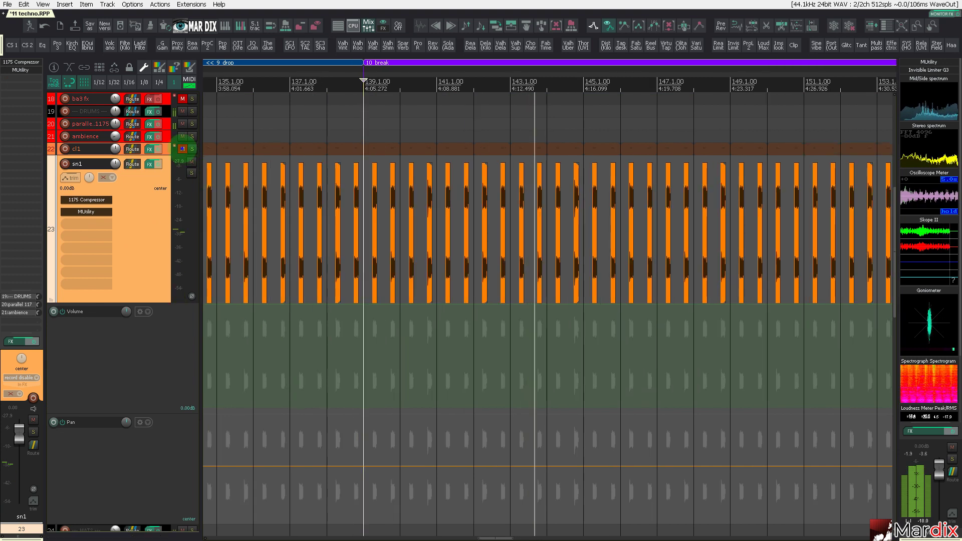
{"action": "left_click", "coordinate": [182, 149]}
- Draw the sn1 pan envelope moving from center at 10 break to 100% right at 11 drop
{"action": "scroll", "coordinate": [385, 321], "scroll_direction": "up", "scroll_amount": 2}
{"action": "left_click", "coordinate": [414, 315]}
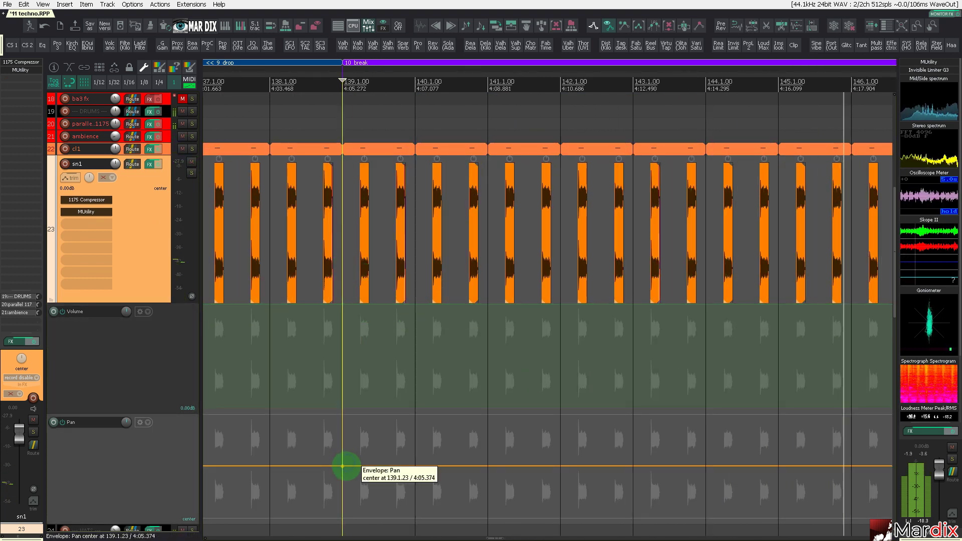
{"action": "left_click", "coordinate": [349, 457]}
{"action": "scroll", "coordinate": [350, 456], "scroll_direction": "down", "scroll_amount": 4}
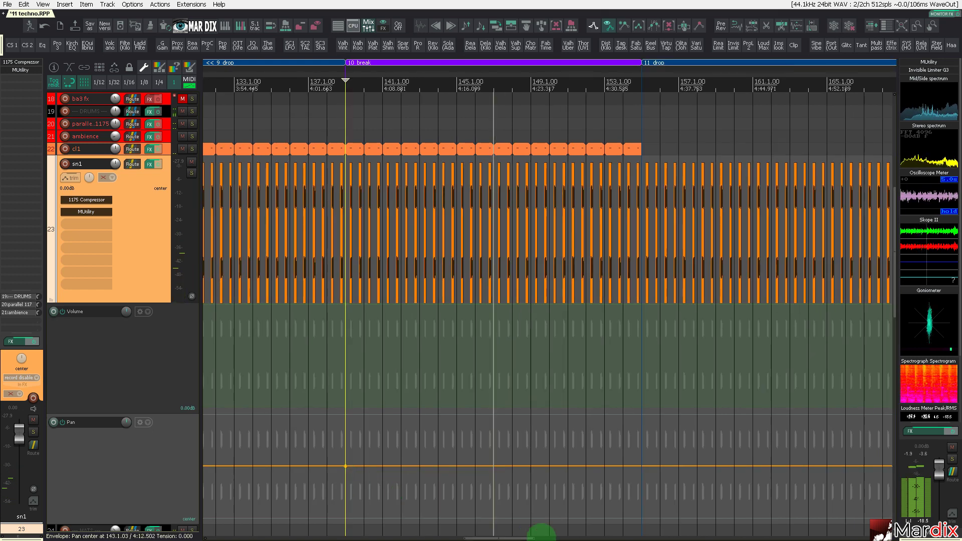
{"action": "left_click", "coordinate": [641, 509]}
{"action": "left_click_drag", "start_coordinate": [642, 510], "coordinate": [641, 517]}
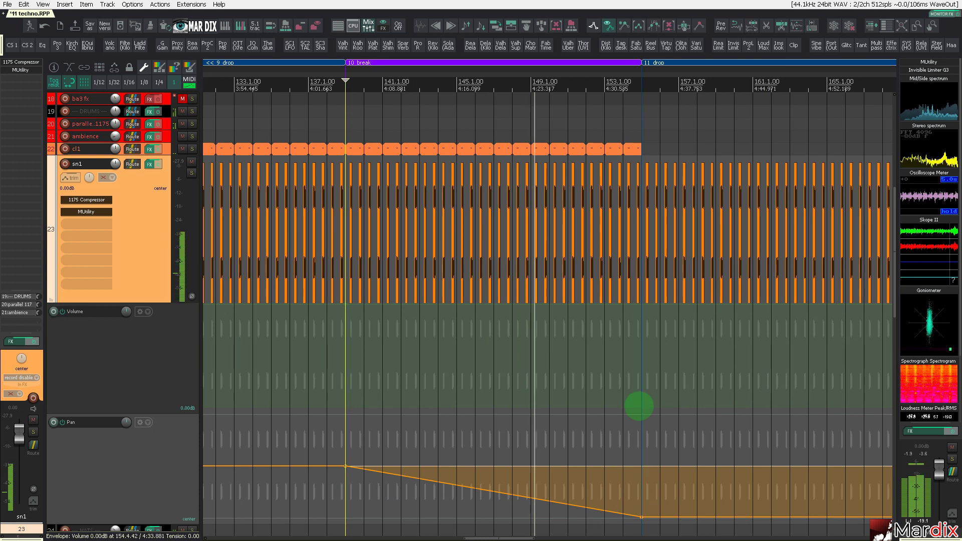
- Fade the sn1 volume envelope from 0 dB at 10 break to -inf dB at 11 drop, bending it into a late-falling curve
{"action": "left_click", "coordinate": [641, 393]}
{"action": "left_click_drag", "start_coordinate": [642, 391], "coordinate": [645, 406]}
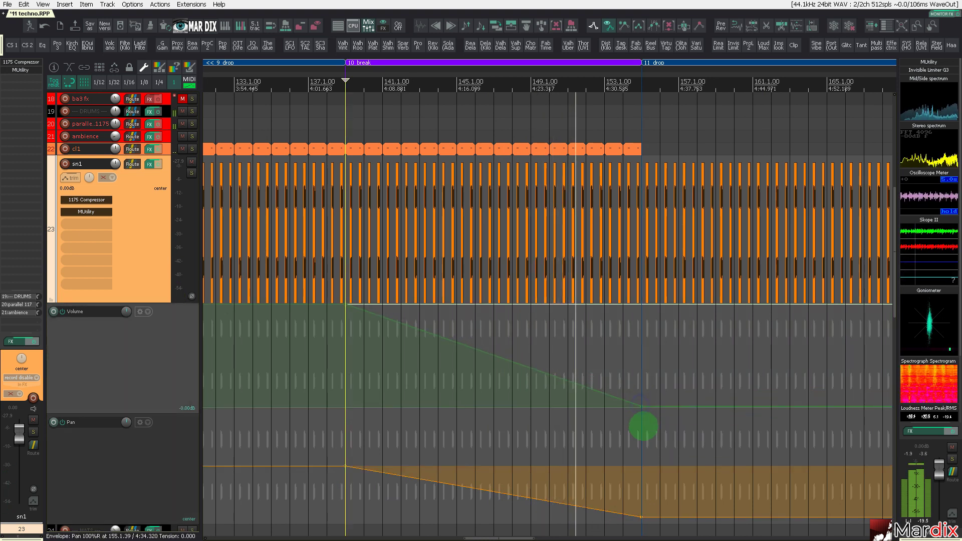
{"action": "left_click_drag", "start_coordinate": [537, 359], "coordinate": [616, 344]}
{"action": "scroll", "coordinate": [623, 347], "scroll_direction": "down", "scroll_amount": 3}
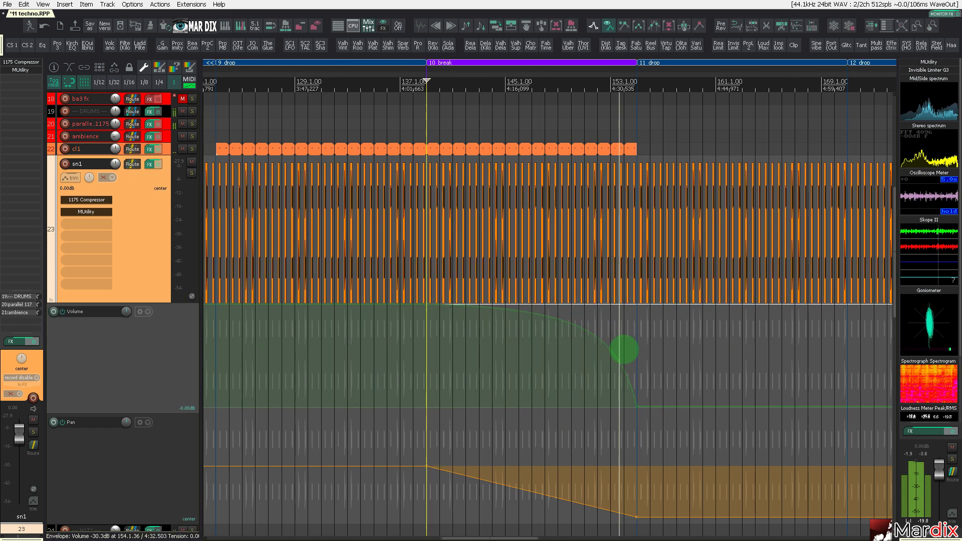
- Delete all sn1 snare items throughout 11 drop, up to the start of 12 drop
{"action": "scroll", "coordinate": [709, 280], "scroll_direction": "up", "scroll_amount": 5}
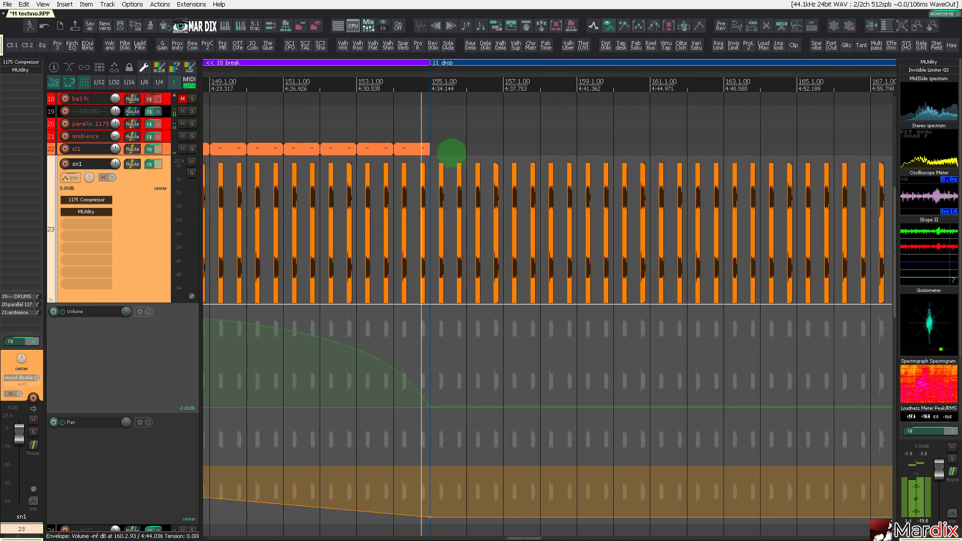
{"action": "left_click_drag", "start_coordinate": [464, 179], "coordinate": [660, 221]}
{"action": "key", "text": "Delete"}
{"action": "key", "text": "Delete"}
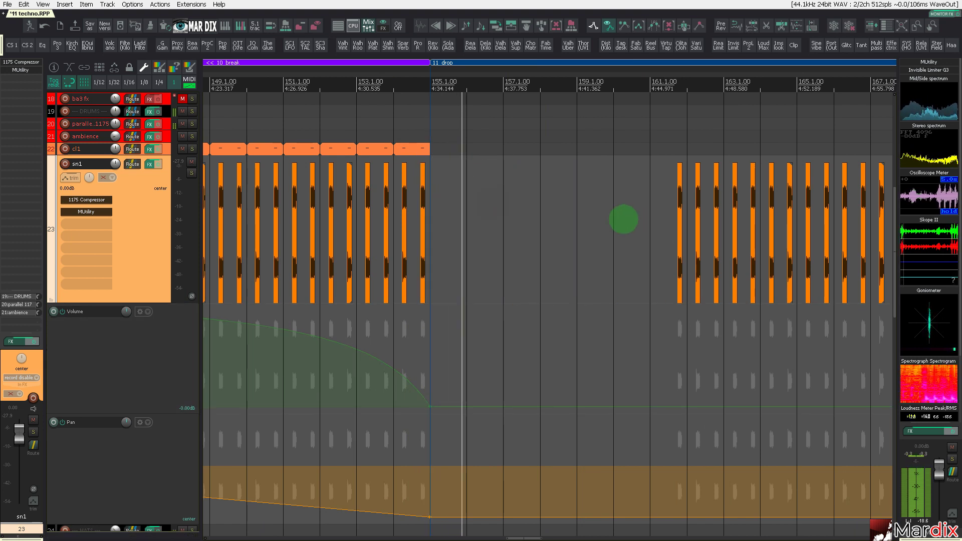
{"action": "scroll", "coordinate": [622, 219], "scroll_direction": "down", "scroll_amount": 3}
{"action": "left_click_drag", "start_coordinate": [605, 202], "coordinate": [628, 210]}
{"action": "left_click_drag", "start_coordinate": [697, 216], "coordinate": [842, 229]}
{"action": "scroll", "coordinate": [799, 233], "scroll_direction": "up", "scroll_amount": 5}
{"action": "key", "text": "Delete"}
{"action": "key", "text": "Delete"}
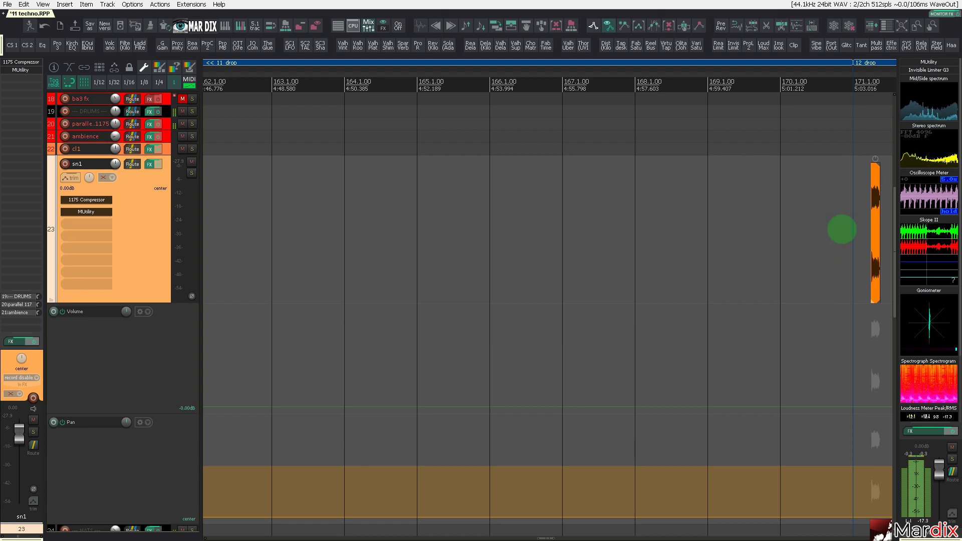
- Draw the sn1 volume envelope rising from -inf dB at 12 drop to 0 dB at 13 drop, playing from 12 drop
{"action": "scroll", "coordinate": [760, 210], "scroll_direction": "down", "scroll_amount": 4}
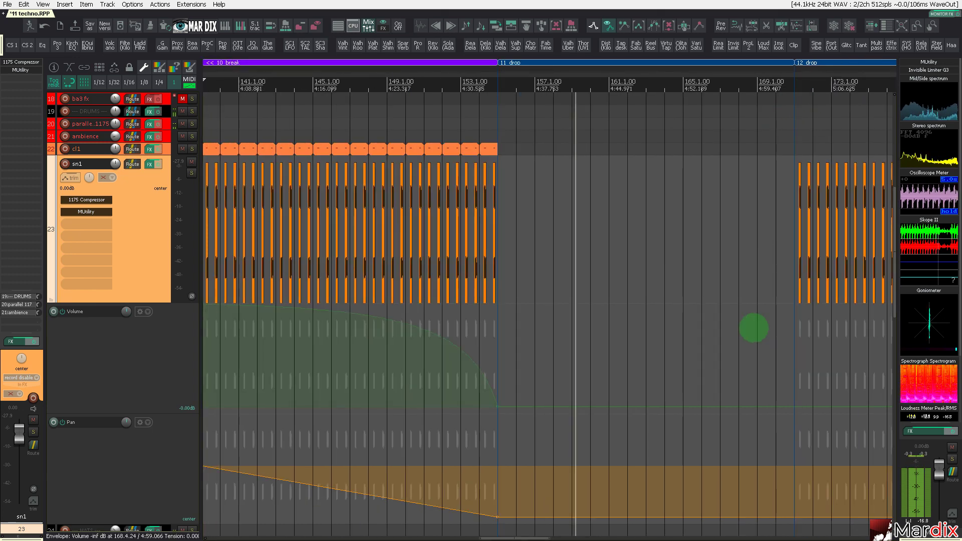
{"action": "scroll", "coordinate": [824, 328], "scroll_direction": "up", "scroll_amount": 3}
{"action": "scroll", "coordinate": [797, 75], "scroll_direction": "down", "scroll_amount": 4}
{"action": "left_click_drag", "start_coordinate": [790, 74], "coordinate": [515, 189]}
{"action": "scroll", "coordinate": [521, 439], "scroll_direction": "up", "scroll_amount": 2}
{"action": "left_click", "coordinate": [516, 405]}
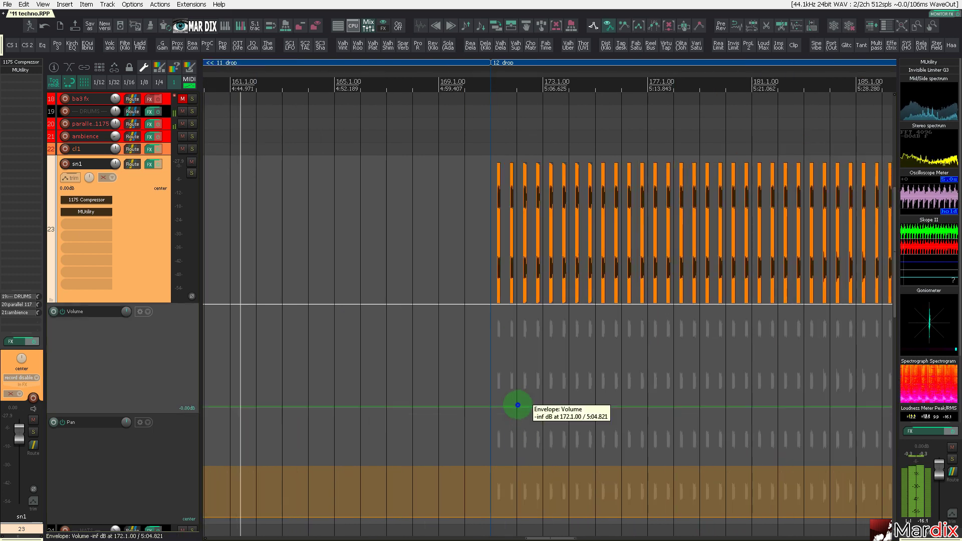
{"action": "left_click", "coordinate": [489, 365]}
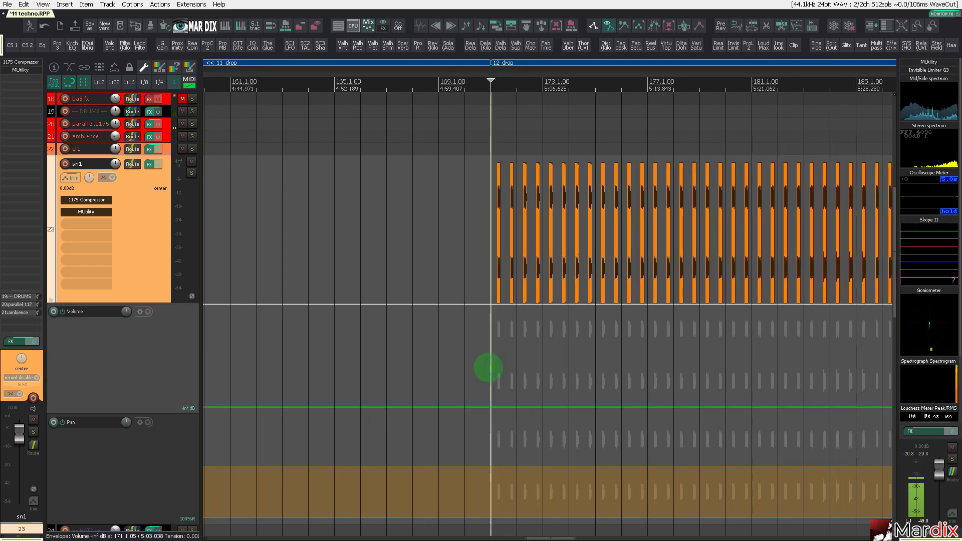
{"action": "scroll", "coordinate": [482, 365], "scroll_direction": "down", "scroll_amount": 4}
{"action": "scroll", "coordinate": [520, 376], "scroll_direction": "up", "scroll_amount": 2}
{"action": "scroll", "coordinate": [597, 365], "scroll_direction": "up", "scroll_amount": 1}
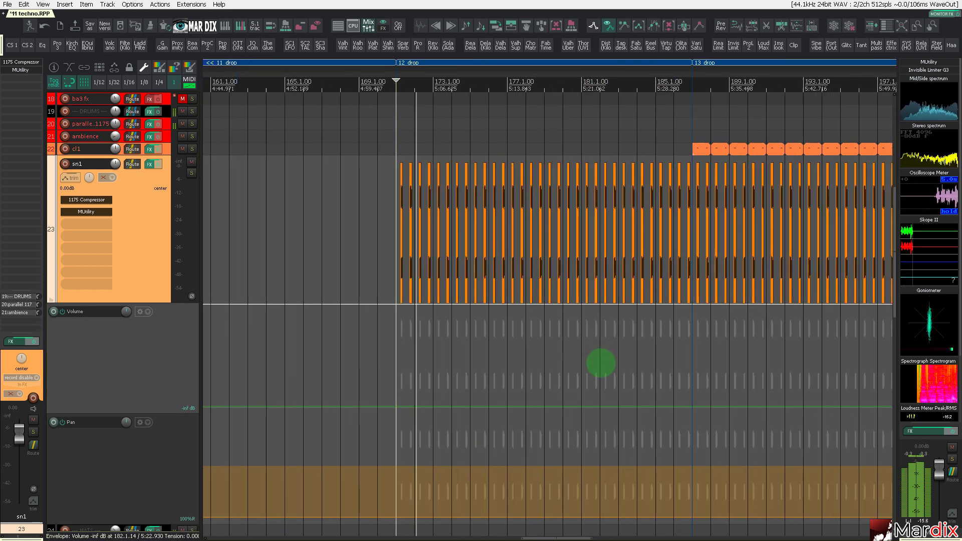
{"action": "double_click", "coordinate": [690, 342]}
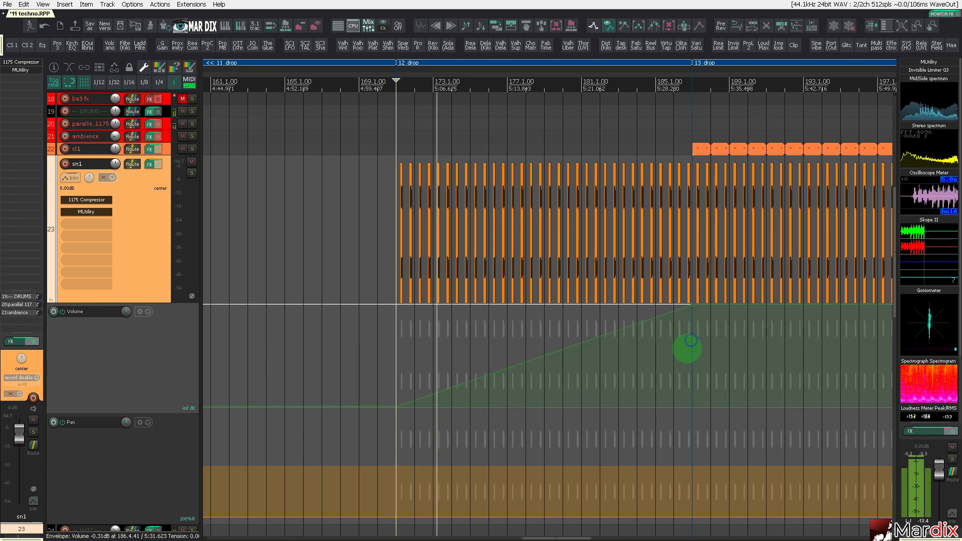
- Draw the sn1 pan envelope from 100% right at 12 drop to about 12% left at 13 drop and play from just before 13 drop
{"action": "left_click_drag", "start_coordinate": [424, 506], "coordinate": [403, 516]}
{"action": "mouse_move", "coordinate": [684, 452]}
{"action": "left_mouse_down"}
{"action": "mouse_move", "coordinate": [690, 442]}
{"action": "mouse_move", "coordinate": [692, 461]}
{"action": "left_mouse_up"}
{"action": "left_click", "coordinate": [678, 449]}
{"action": "scroll", "coordinate": [671, 441], "scroll_direction": "down", "scroll_amount": 2}
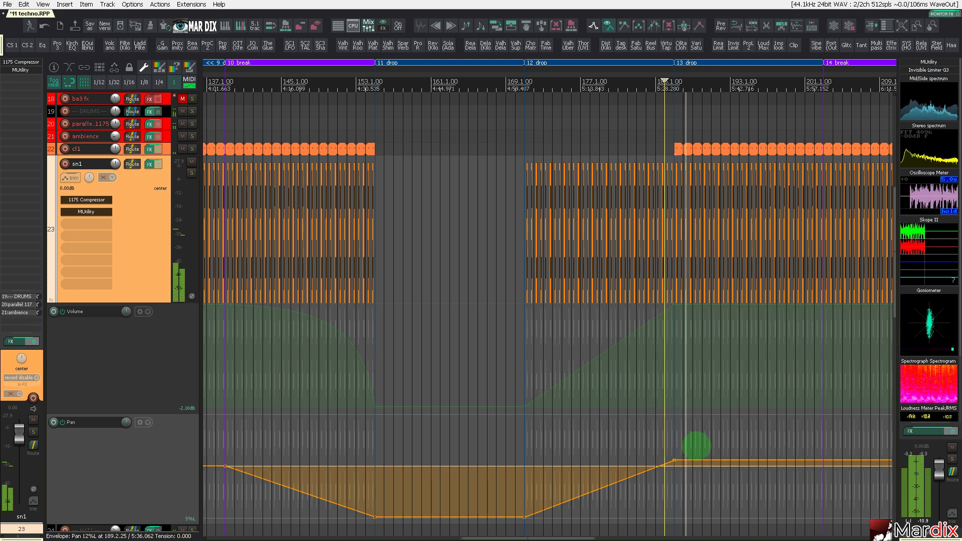
{"action": "scroll", "coordinate": [694, 441], "scroll_direction": "down", "scroll_amount": 1}
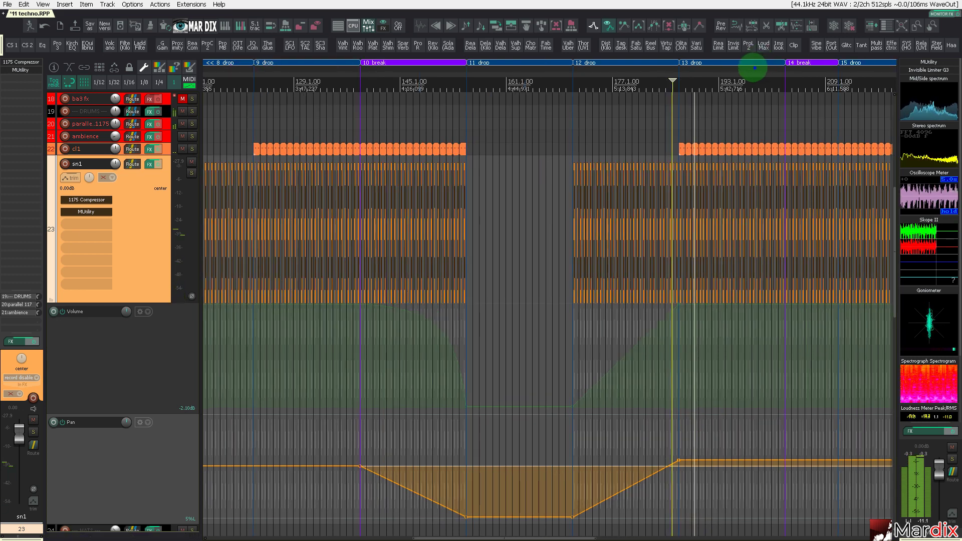
{"action": "left_click_drag", "start_coordinate": [755, 68], "coordinate": [526, 69]}
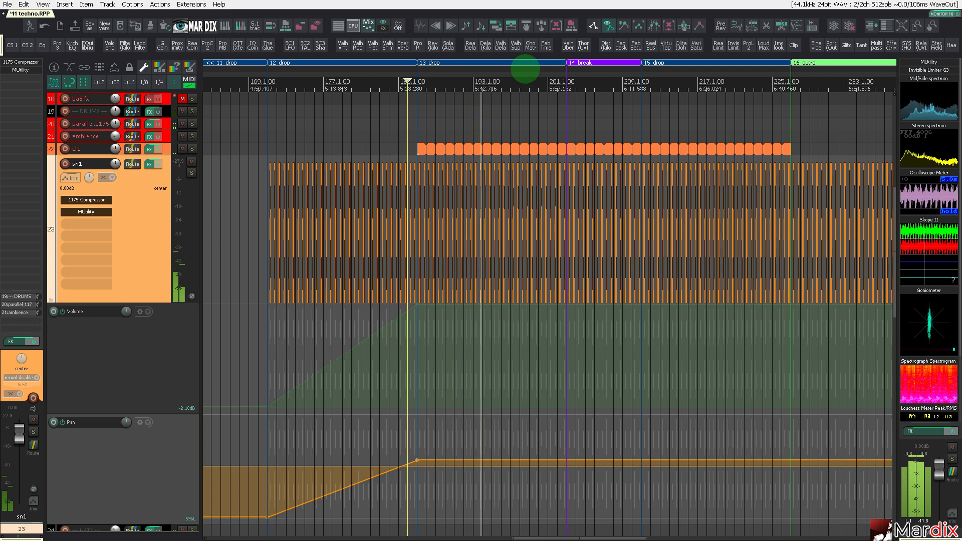
- Fade the sn1 volume envelope from 0 dB at about bar 202 to -inf dB at 15 drop, bending it into a late-falling curve
{"action": "left_click_drag", "start_coordinate": [605, 75], "coordinate": [480, 231]}
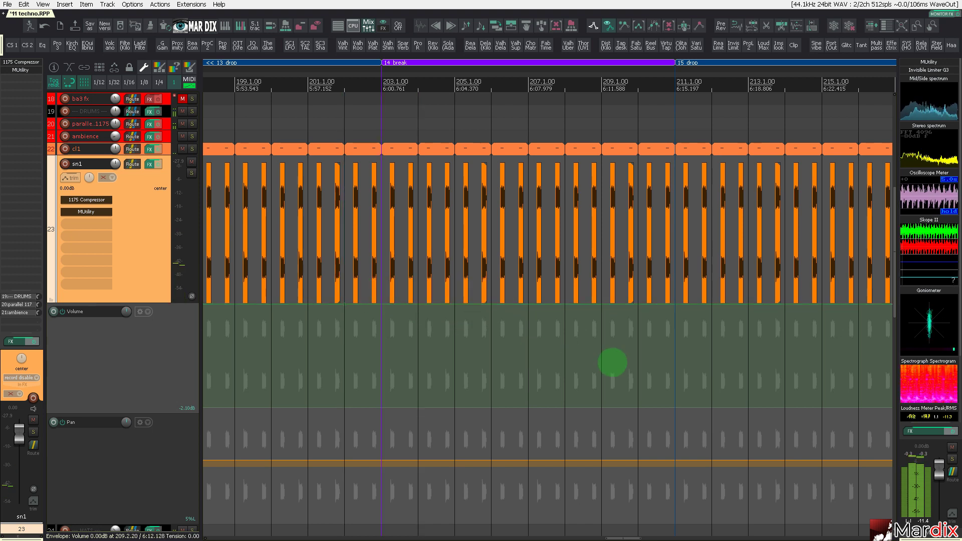
{"action": "left_click_drag", "start_coordinate": [669, 368], "coordinate": [675, 435]}
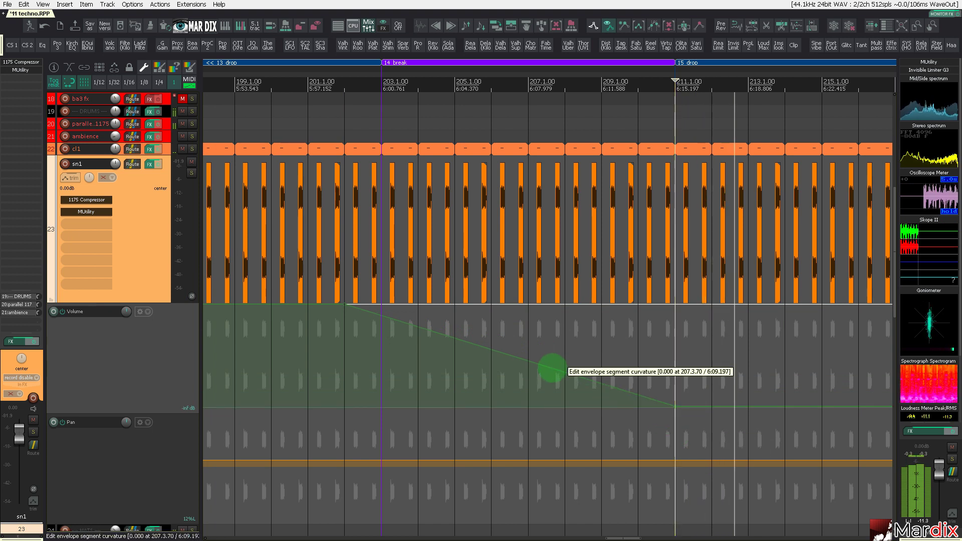
{"action": "left_click_drag", "start_coordinate": [551, 369], "coordinate": [625, 345]}
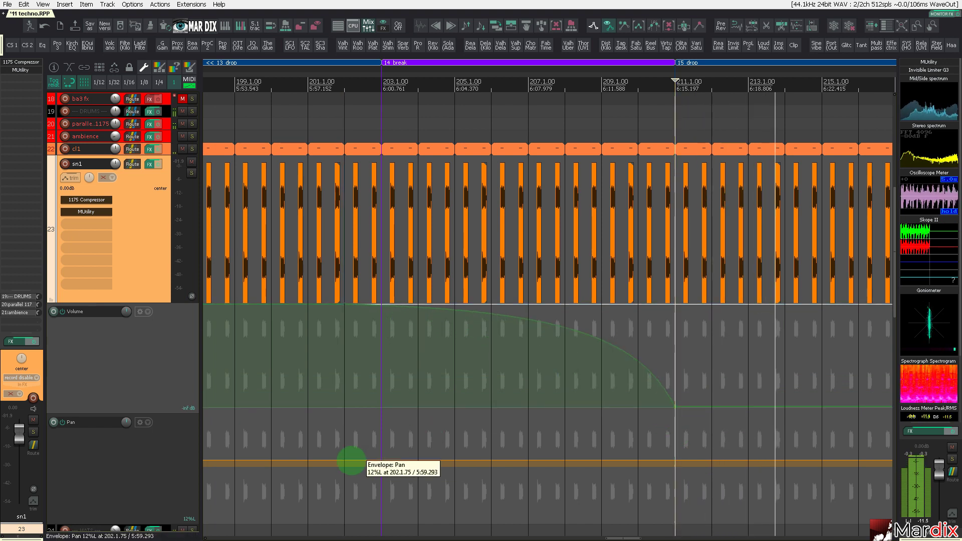
- Ramp the sn1 pan envelope from about 12% left at bar 202 to 100% left at 15 drop, and play from bar 206
{"action": "left_click", "coordinate": [349, 461]}
{"action": "left_click_drag", "start_coordinate": [401, 458], "coordinate": [676, 344]}
{"action": "left_click", "coordinate": [489, 435]}
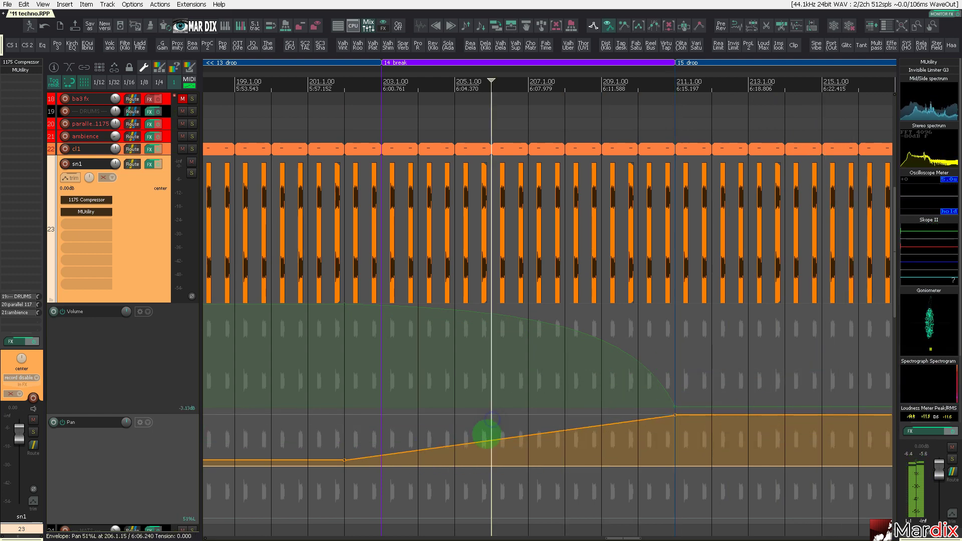
- Delete the sn1 items from the start of 15 drop up to about bar 216
{"action": "scroll", "coordinate": [487, 437], "scroll_direction": "down", "scroll_amount": 3}
{"action": "scroll", "coordinate": [616, 389], "scroll_direction": "up", "scroll_amount": 2}
{"action": "scroll", "coordinate": [719, 389], "scroll_direction": "down", "scroll_amount": 4}
{"action": "scroll", "coordinate": [700, 337], "scroll_direction": "up", "scroll_amount": 2}
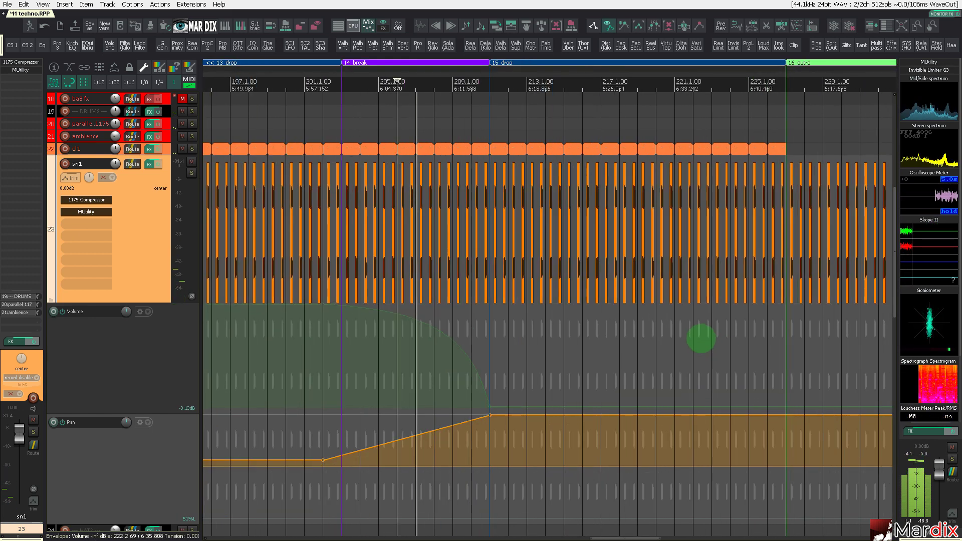
{"action": "left_click_drag", "start_coordinate": [498, 319], "coordinate": [581, 284]}
{"action": "key", "text": "Delete"}
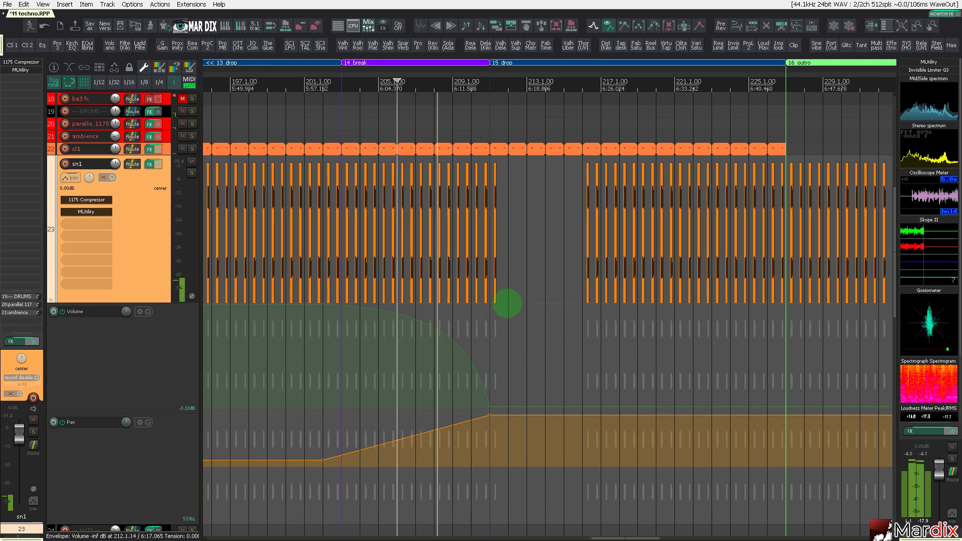
{"action": "scroll", "coordinate": [508, 303], "scroll_direction": "up", "scroll_amount": 2}
{"action": "left_click_drag", "start_coordinate": [525, 260], "coordinate": [471, 300]}
{"action": "scroll", "coordinate": [476, 308], "scroll_direction": "down", "scroll_amount": 4}
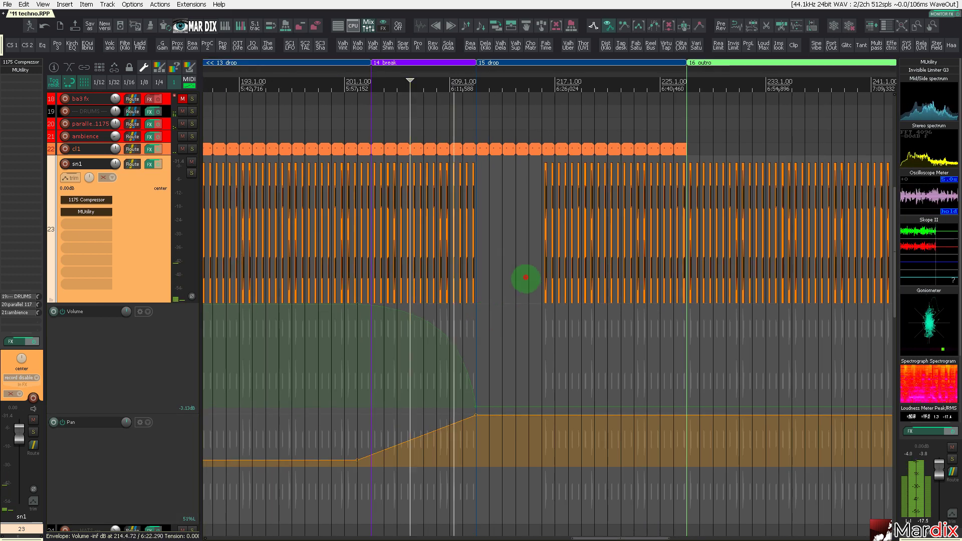
- Continue deleting the sn1 items in 15 drop, from about bar 216 to bar 223
{"action": "left_click_drag", "start_coordinate": [526, 277], "coordinate": [614, 304]}
{"action": "key", "text": "Delete"}
{"action": "scroll", "coordinate": [638, 314], "scroll_direction": "up", "scroll_amount": 4}
{"action": "left_click_drag", "start_coordinate": [527, 254], "coordinate": [652, 298]}
{"action": "scroll", "coordinate": [678, 302], "scroll_direction": "up", "scroll_amount": 2}
{"action": "key", "text": "Delete"}
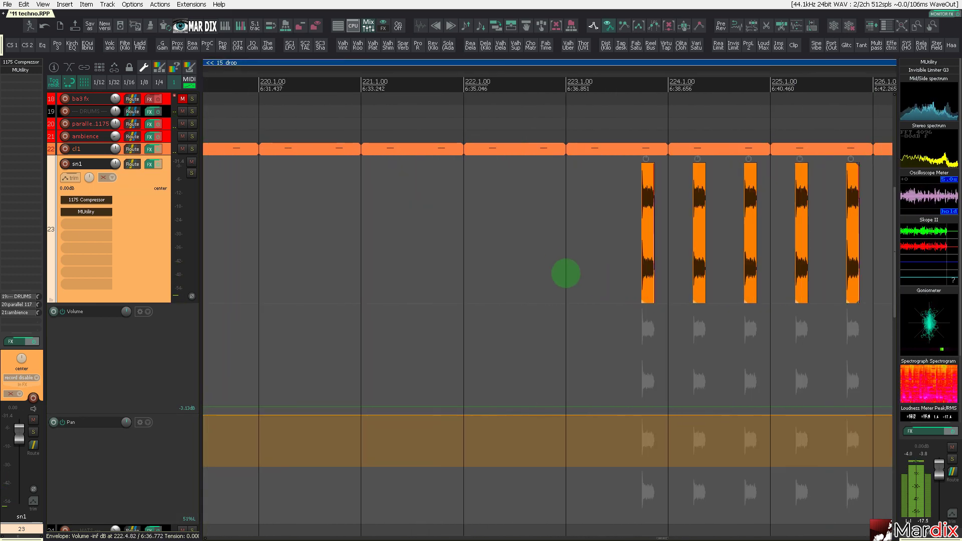
- Delete the remaining sn1 items in 15 drop, up to the start of 16 outro
{"action": "scroll", "coordinate": [557, 265], "scroll_direction": "down", "scroll_amount": 4}
{"action": "left_click_drag", "start_coordinate": [555, 261], "coordinate": [638, 282]}
{"action": "key", "text": "Delete"}
{"action": "scroll", "coordinate": [645, 288], "scroll_direction": "up", "scroll_amount": 5}
{"action": "left_click_drag", "start_coordinate": [594, 258], "coordinate": [642, 270]}
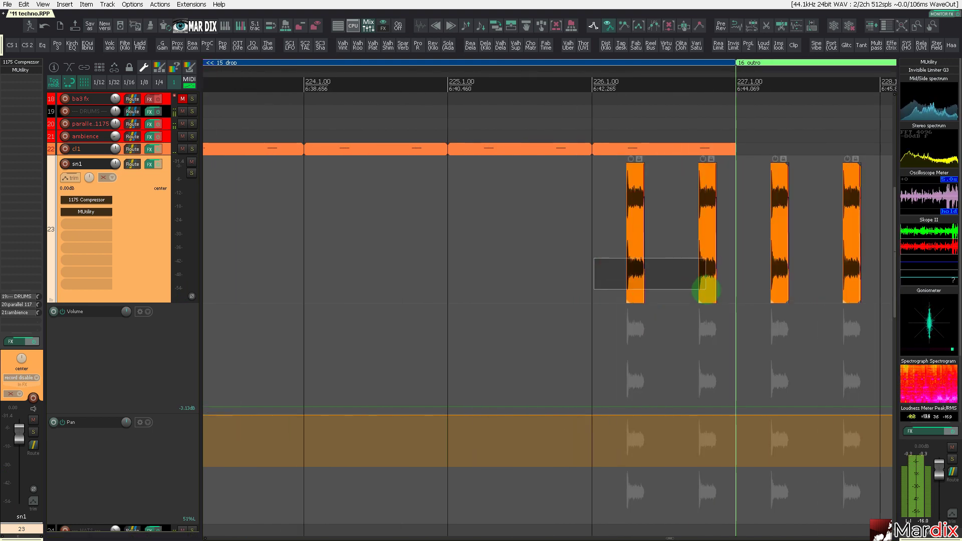
{"action": "left_click_drag", "start_coordinate": [706, 291], "coordinate": [706, 290]}
{"action": "scroll", "coordinate": [657, 272], "scroll_direction": "down", "scroll_amount": 3}
{"action": "key", "text": "Delete"}
{"action": "scroll", "coordinate": [636, 264], "scroll_direction": "down", "scroll_amount": 3}
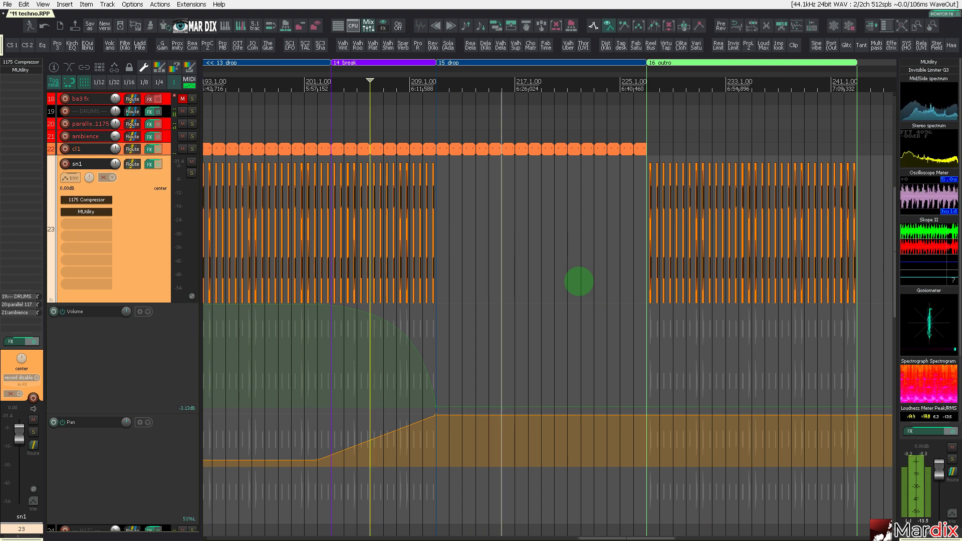
- Enlarge unnamed track 52 and duplicate its last four items of 13 drop twice so they fill 14 break
{"action": "scroll", "coordinate": [161, 259], "scroll_direction": "down", "scroll_amount": 5}
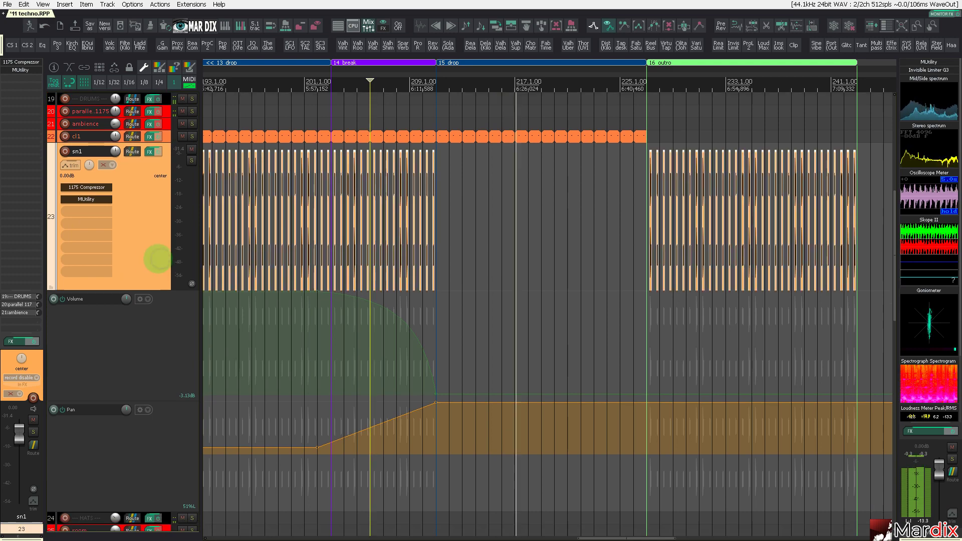
{"action": "scroll", "coordinate": [147, 296], "scroll_direction": "down", "scroll_amount": 10}
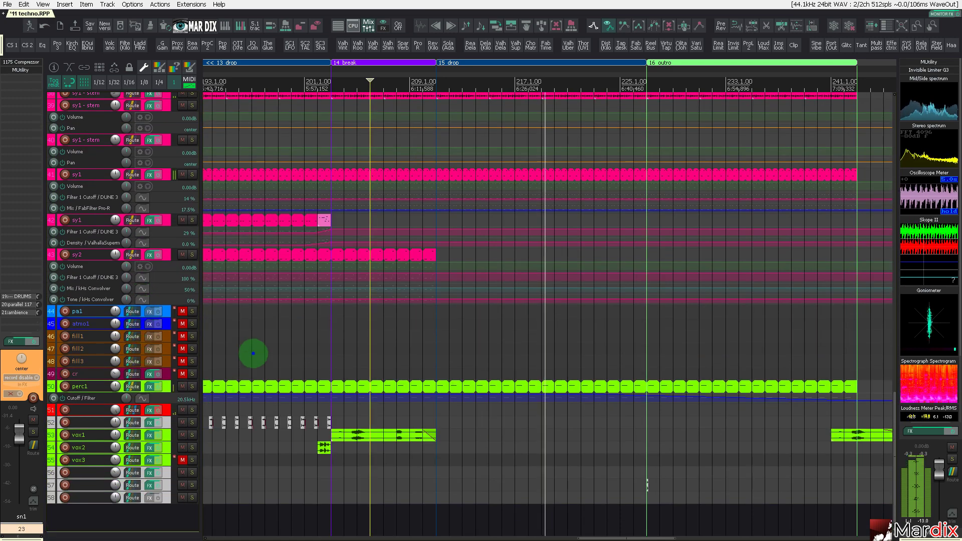
{"action": "left_click", "coordinate": [253, 351]}
{"action": "left_click_drag", "start_coordinate": [331, 76], "coordinate": [421, 80]}
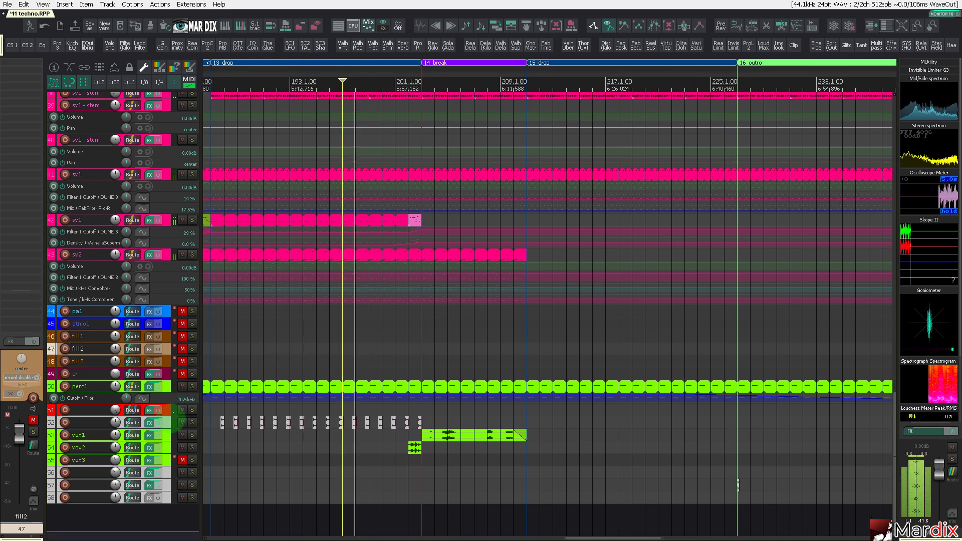
{"action": "left_click", "coordinate": [175, 422]}
{"action": "left_click_drag", "start_coordinate": [178, 429], "coordinate": [186, 467]}
{"action": "scroll", "coordinate": [278, 490], "scroll_direction": "up", "scroll_amount": 2}
{"action": "scroll", "coordinate": [280, 490], "scroll_direction": "up", "scroll_amount": 1}
{"action": "scroll", "coordinate": [341, 481], "scroll_direction": "down", "scroll_amount": 1}
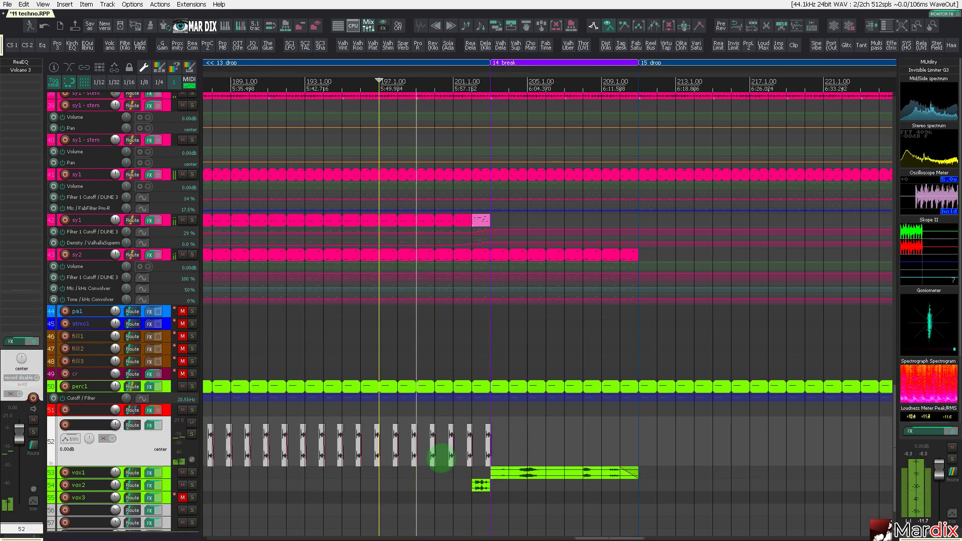
{"action": "left_click_drag", "start_coordinate": [527, 434], "coordinate": [425, 445]}
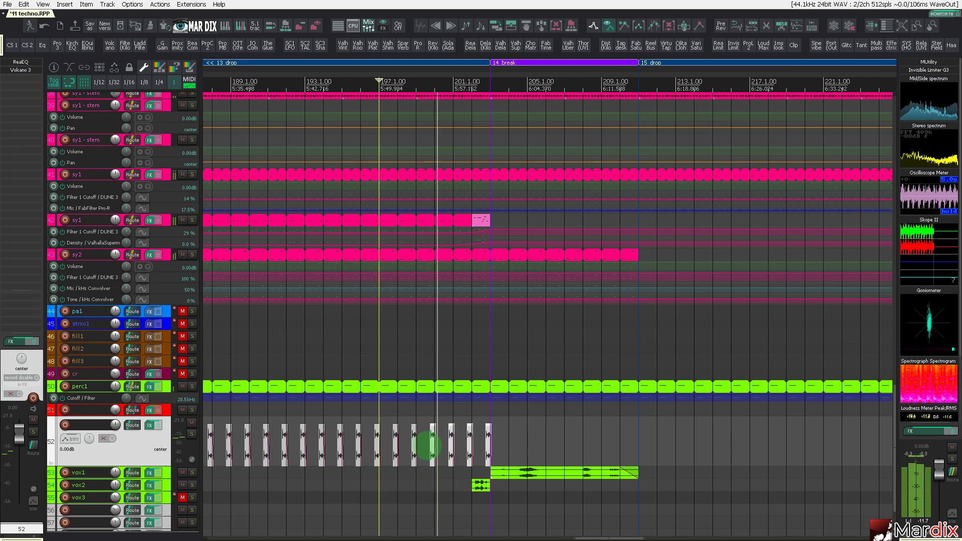
{"action": "key", "text": "ctrl+d"}
{"action": "key", "text": "ctrl+d"}
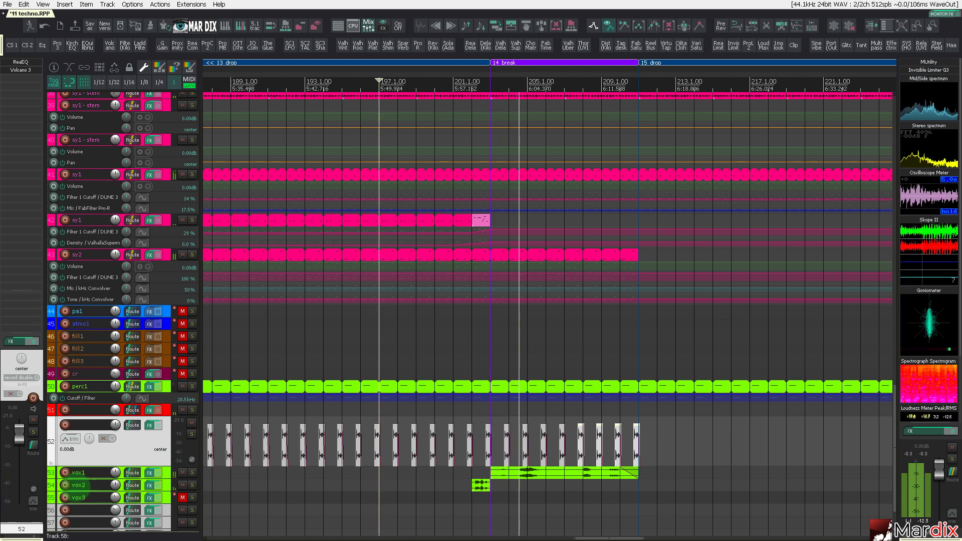
- Trim the ends of the last four track 52 items in 14 break to the bar lines
{"action": "scroll", "coordinate": [163, 461], "scroll_direction": "up", "scroll_amount": 2}
{"action": "scroll", "coordinate": [586, 485], "scroll_direction": "up", "scroll_amount": 4}
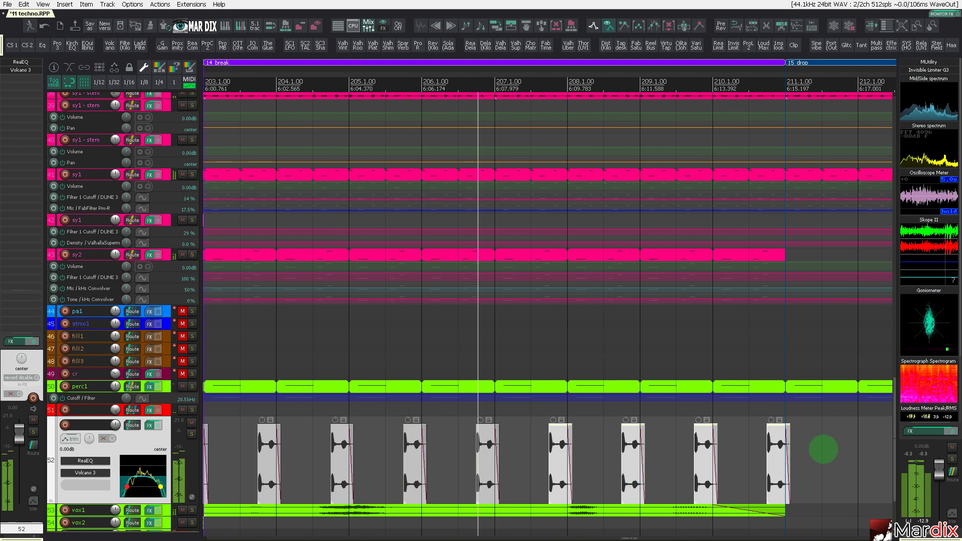
{"action": "left_click_drag", "start_coordinate": [815, 444], "coordinate": [586, 445]}
{"action": "scroll", "coordinate": [553, 455], "scroll_direction": "up", "scroll_amount": 2}
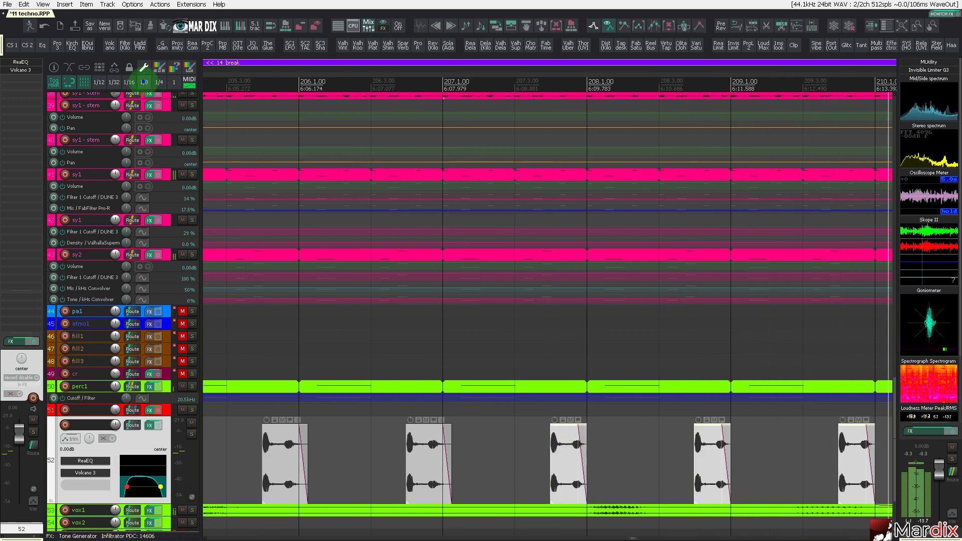
- Set the grid to 1/16, move the track 52 item before bar 208 to 207.1.00, and play from just before it
{"action": "left_click", "coordinate": [129, 82]}
{"action": "left_click_drag", "start_coordinate": [563, 444], "coordinate": [459, 457]}
{"action": "scroll", "coordinate": [436, 442], "scroll_direction": "up", "scroll_amount": 4}
{"action": "key", "text": "space"}
{"action": "scroll", "coordinate": [483, 451], "scroll_direction": "down", "scroll_amount": 3}
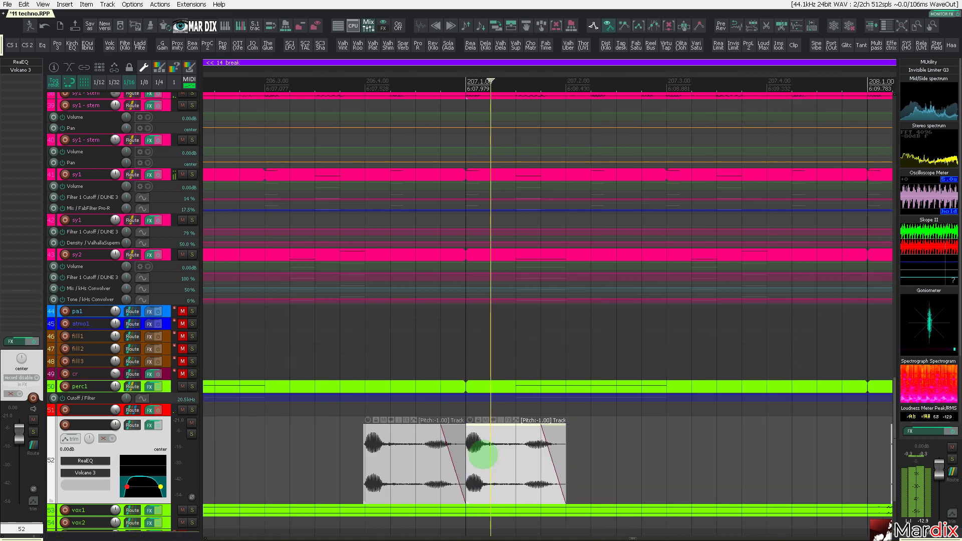
{"action": "scroll", "coordinate": [510, 456], "scroll_direction": "down", "scroll_amount": 6}
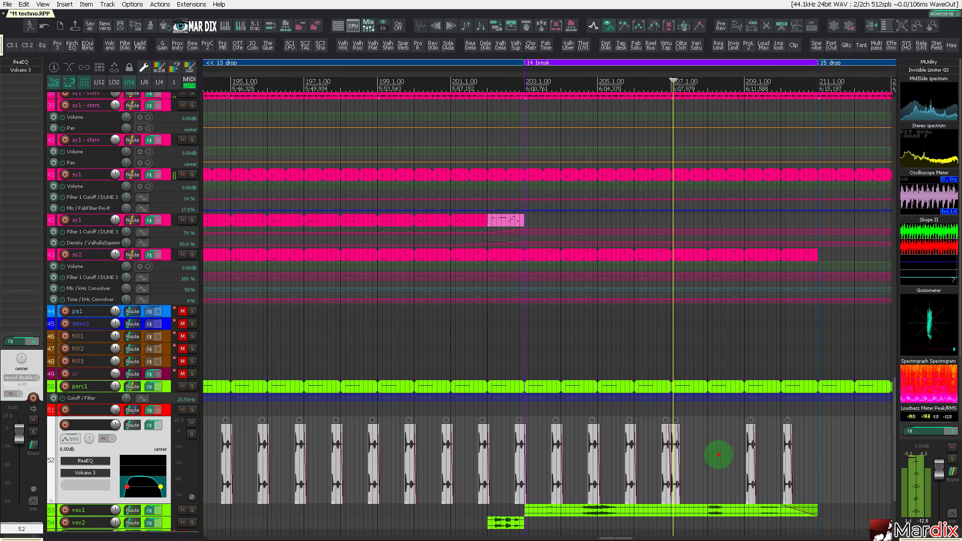
{"action": "scroll", "coordinate": [752, 470], "scroll_direction": "up", "scroll_amount": 9}
{"action": "left_click", "coordinate": [414, 442]}
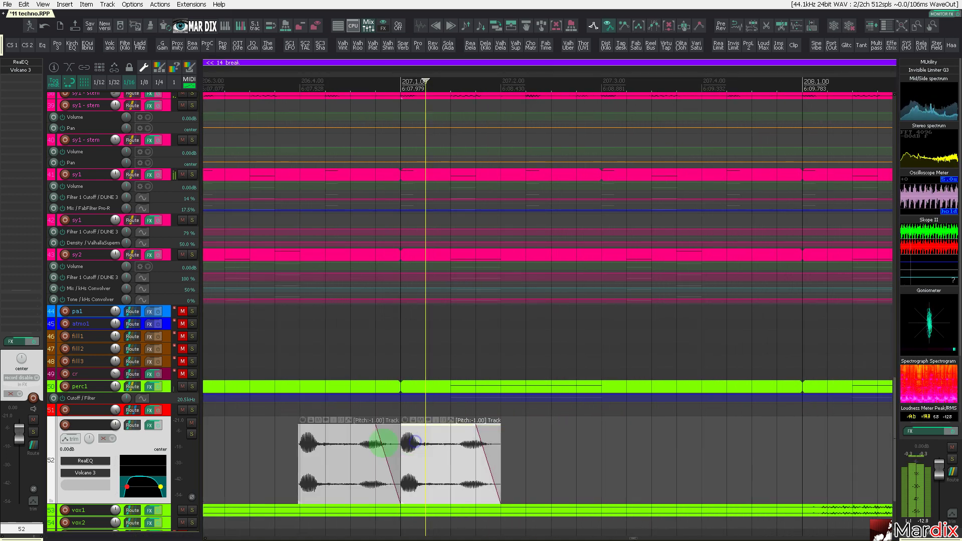
{"action": "left_click", "coordinate": [281, 455]}
{"action": "key", "text": "space"}
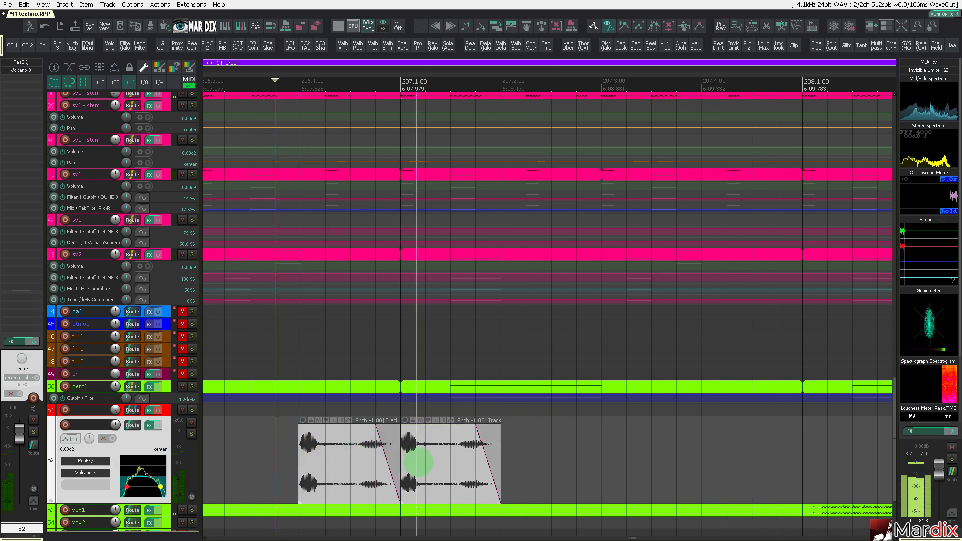
- Copy the track 52 item at 207.1.00 and place the copy directly after it at 207.2.00
{"action": "left_click", "coordinate": [419, 462]}
{"action": "scroll", "coordinate": [445, 456], "scroll_direction": "down", "scroll_amount": 2}
{"action": "scroll", "coordinate": [443, 457], "scroll_direction": "up", "scroll_amount": 2}
{"action": "left_click_drag", "start_coordinate": [438, 453], "coordinate": [576, 461]}
{"action": "left_click", "coordinate": [287, 457]}
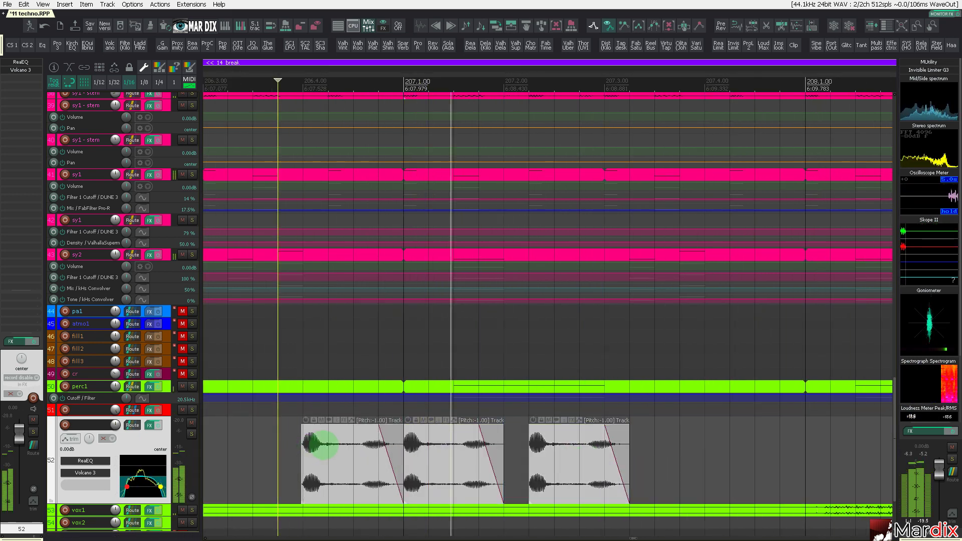
{"action": "scroll", "coordinate": [327, 446], "scroll_direction": "down", "scroll_amount": 5}
{"action": "scroll", "coordinate": [403, 444], "scroll_direction": "up", "scroll_amount": 5}
{"action": "left_click_drag", "start_coordinate": [403, 443], "coordinate": [332, 445]}
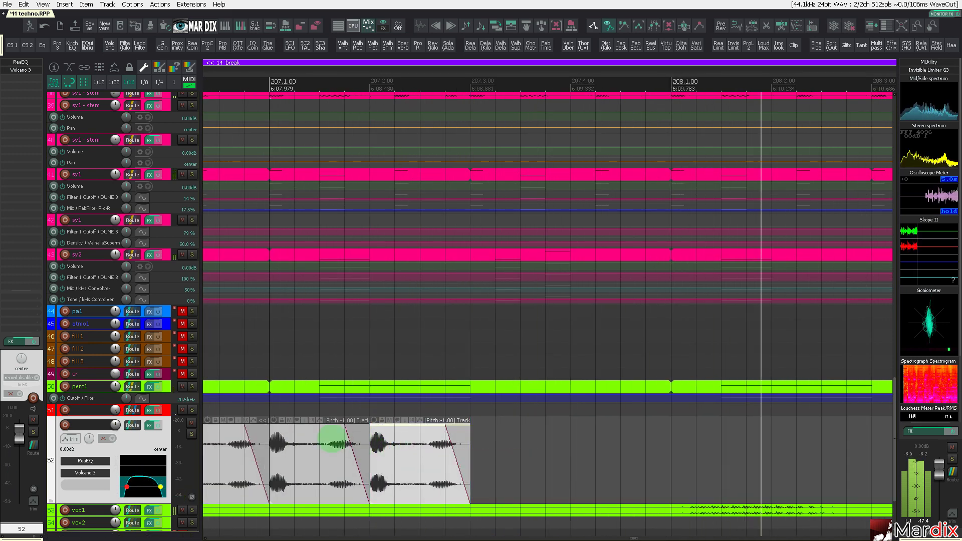
- Copy the track 52 items at 207.1.00 and 207.2.00 in growing groups until they fill bars 207 through 209
{"action": "left_click", "coordinate": [242, 356]}
{"action": "left_click", "coordinate": [334, 451]}
{"action": "left_click", "coordinate": [383, 451], "text": "ctrl"}
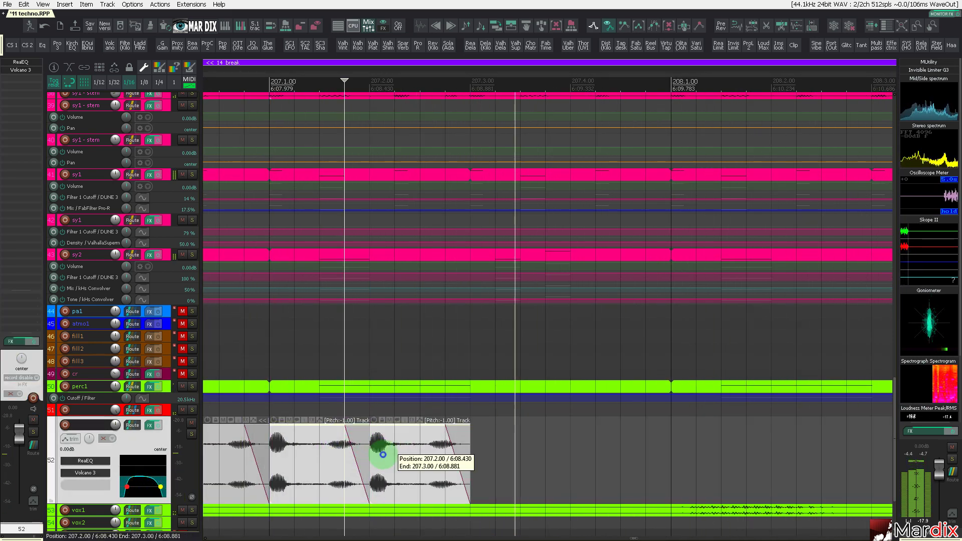
{"action": "left_click_drag", "start_coordinate": [321, 451], "coordinate": [533, 462]}
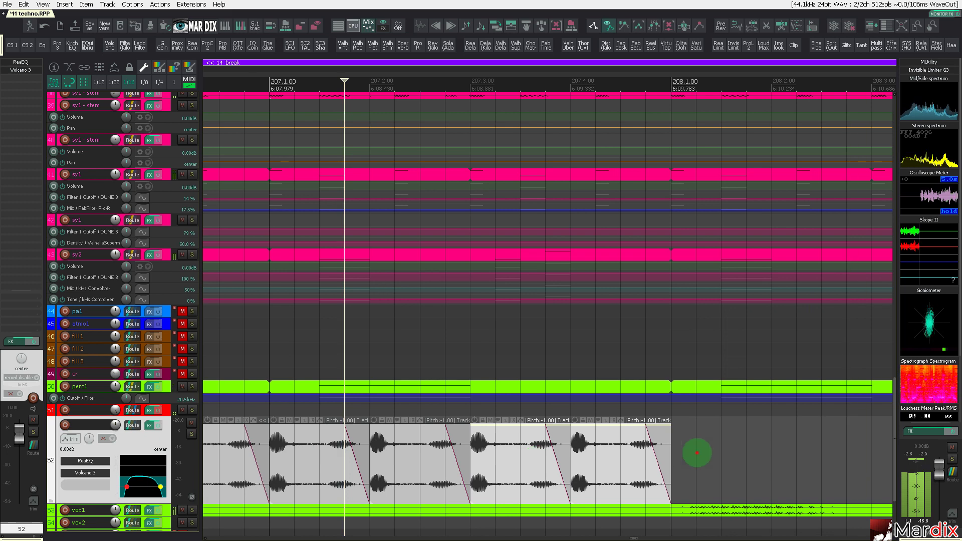
{"action": "left_click_drag", "start_coordinate": [322, 455], "coordinate": [312, 455]}
{"action": "left_click_drag", "start_coordinate": [312, 455], "coordinate": [720, 463]}
{"action": "scroll", "coordinate": [696, 458], "scroll_direction": "down", "scroll_amount": 6}
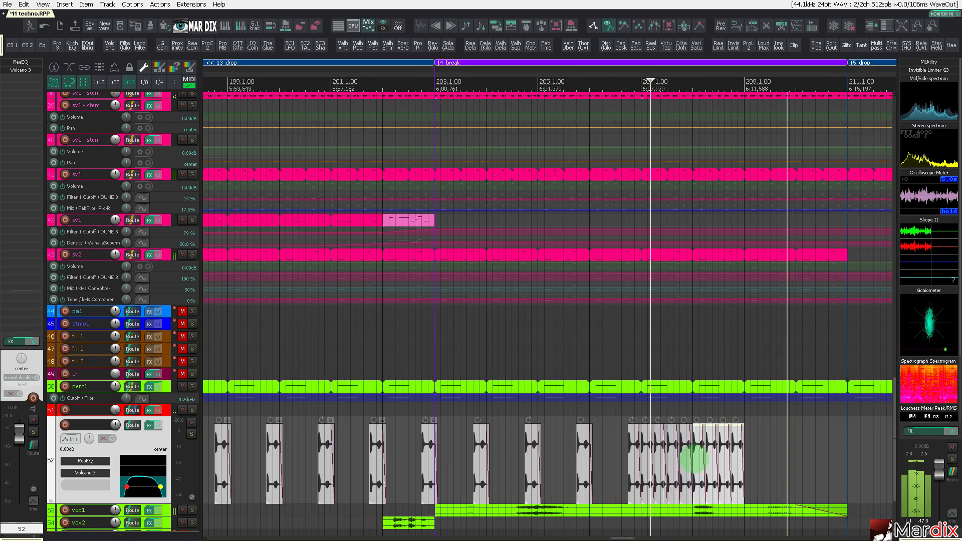
{"action": "scroll", "coordinate": [580, 440], "scroll_direction": "up", "scroll_amount": 5}
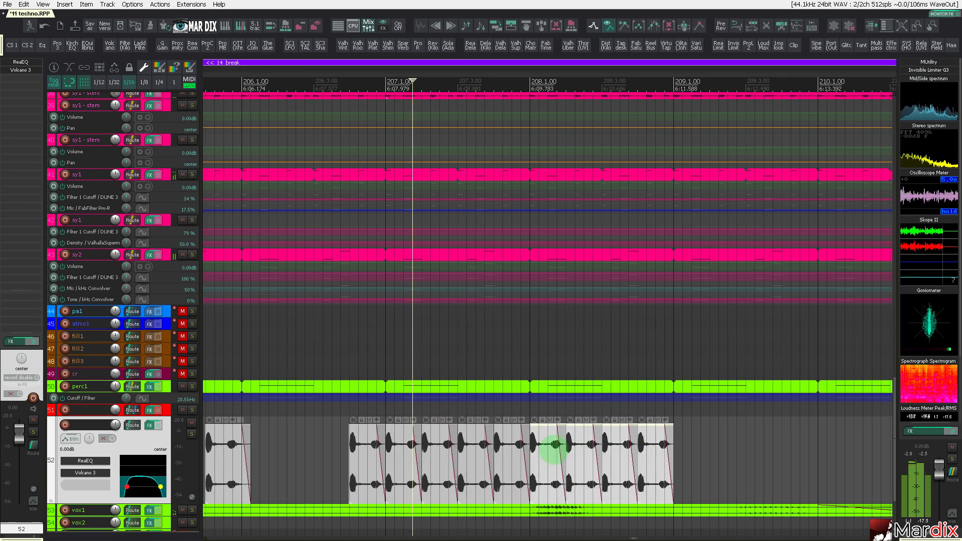
{"action": "left_click_drag", "start_coordinate": [555, 444], "coordinate": [698, 458]}
- Shorten the four track 52 items in bar 209 to half a beat and copy them into the gaps between them
{"action": "scroll", "coordinate": [822, 469], "scroll_direction": "up", "scroll_amount": 5}
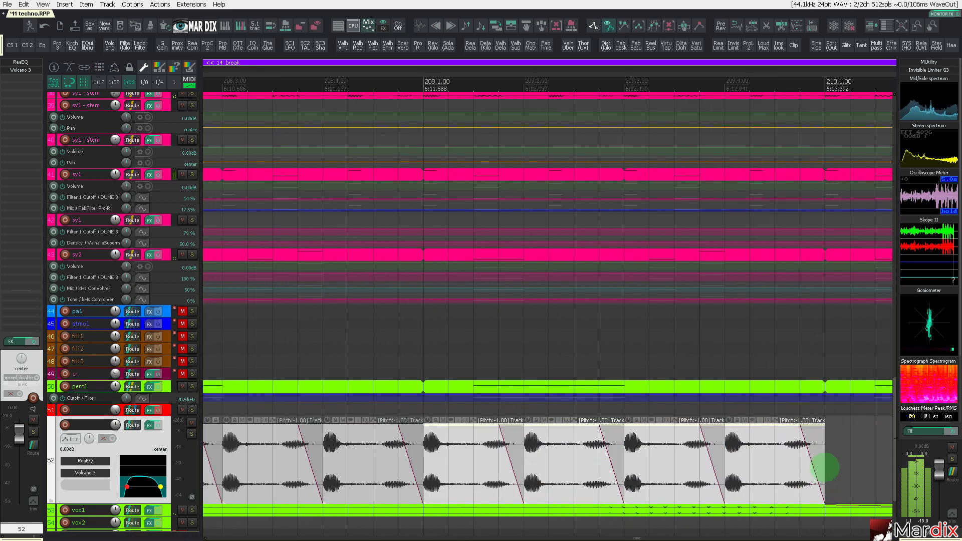
{"action": "left_click_drag", "start_coordinate": [825, 468], "coordinate": [782, 465]}
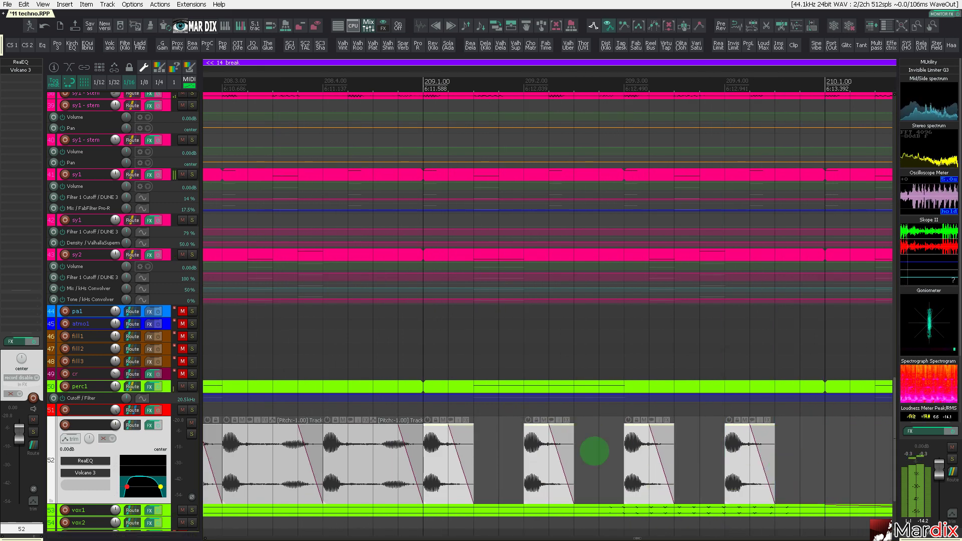
{"action": "left_click_drag", "start_coordinate": [463, 438], "coordinate": [515, 450]}
{"action": "scroll", "coordinate": [504, 453], "scroll_direction": "down", "scroll_amount": 5}
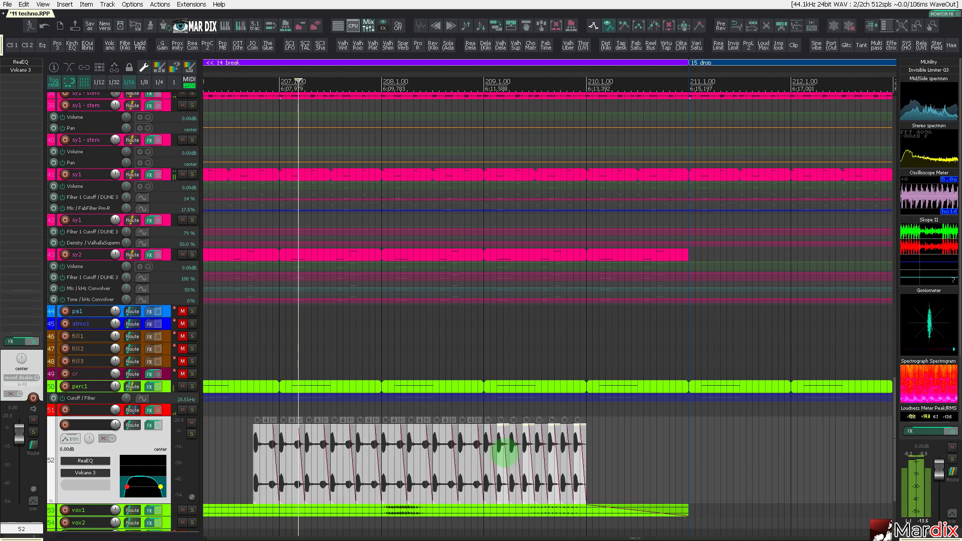
- Save the project
{"action": "scroll", "coordinate": [334, 458], "scroll_direction": "up", "scroll_amount": 3}
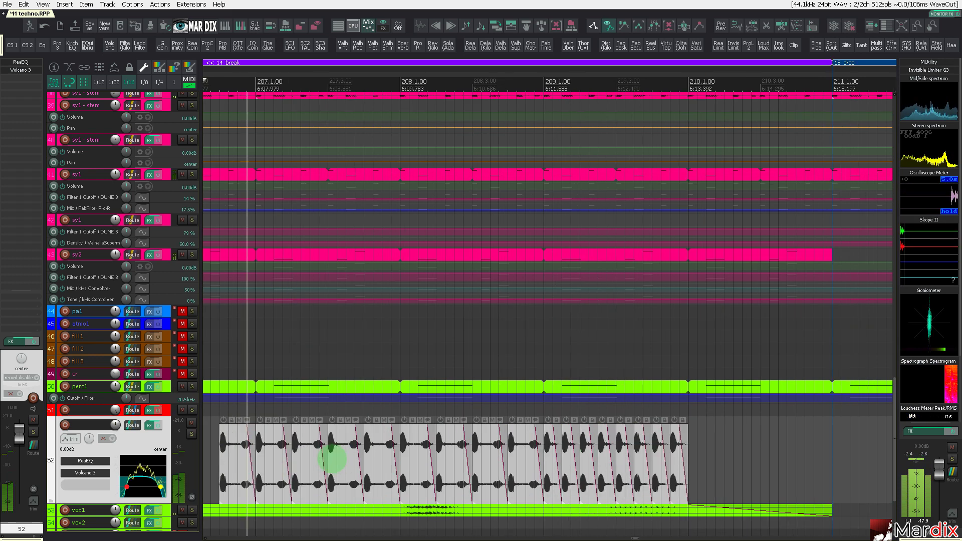
{"action": "left_click", "coordinate": [7, 5]}
{"action": "left_click", "coordinate": [7, 16]}
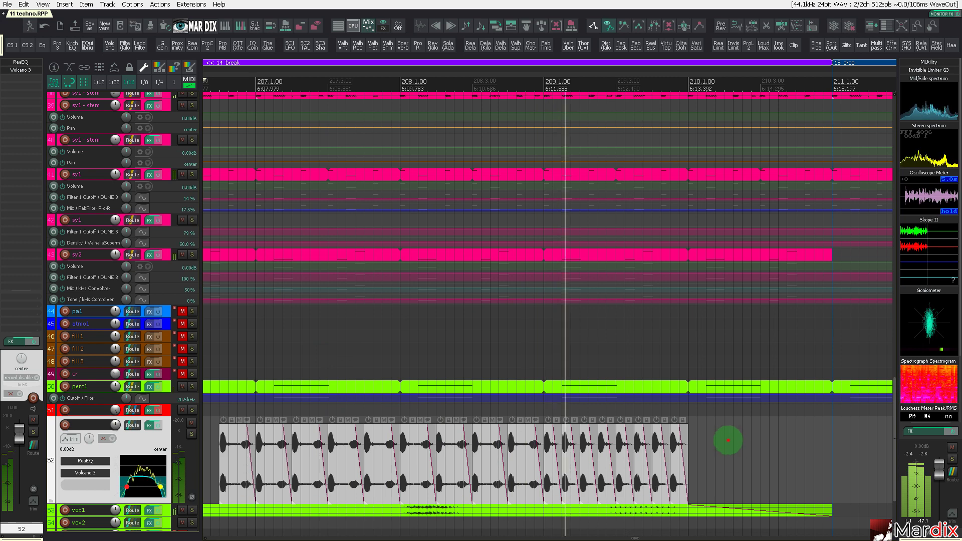
- Fill bar 210 on track 52 with shorter, denser copies of the bar 209 items up to 15 drop, and play from bar 209
{"action": "left_click_drag", "start_coordinate": [727, 443], "coordinate": [549, 459]}
{"action": "left_click", "coordinate": [551, 460]}
{"action": "left_click_drag", "start_coordinate": [728, 451], "coordinate": [653, 444]}
{"action": "scroll", "coordinate": [554, 460], "scroll_direction": "up", "scroll_amount": 3}
{"action": "scroll", "coordinate": [651, 444], "scroll_direction": "down", "scroll_amount": 3}
{"action": "left_click", "coordinate": [536, 365]}
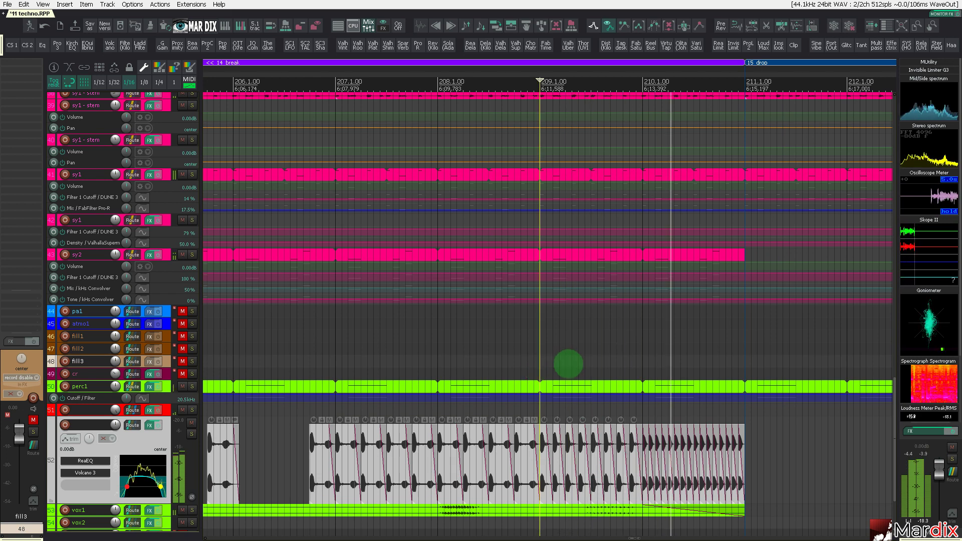
{"action": "left_click", "coordinate": [146, 441]}
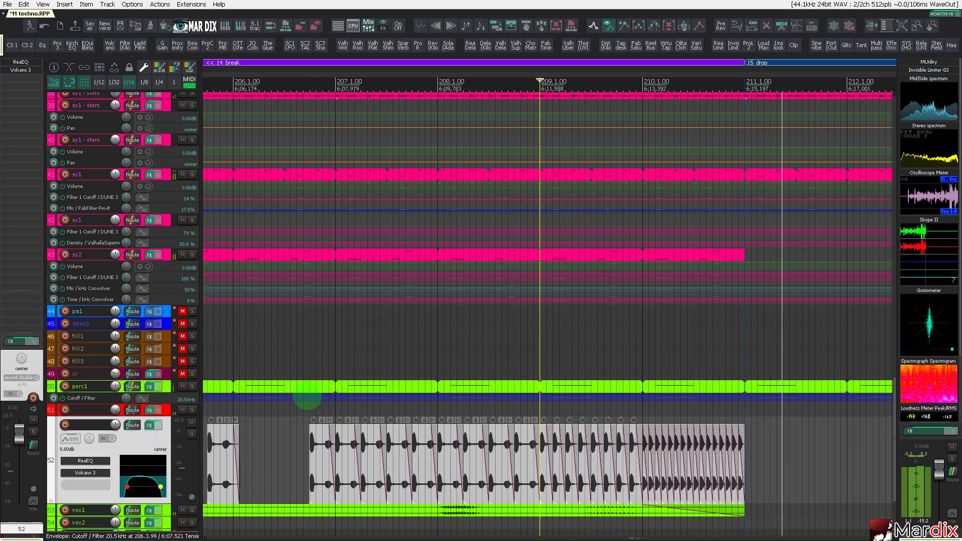
- Insert Glitch2 on track 52 and place it first in the effects chain, ahead of ReaEQ and Volcano 3
{"action": "left_click", "coordinate": [289, 355]}
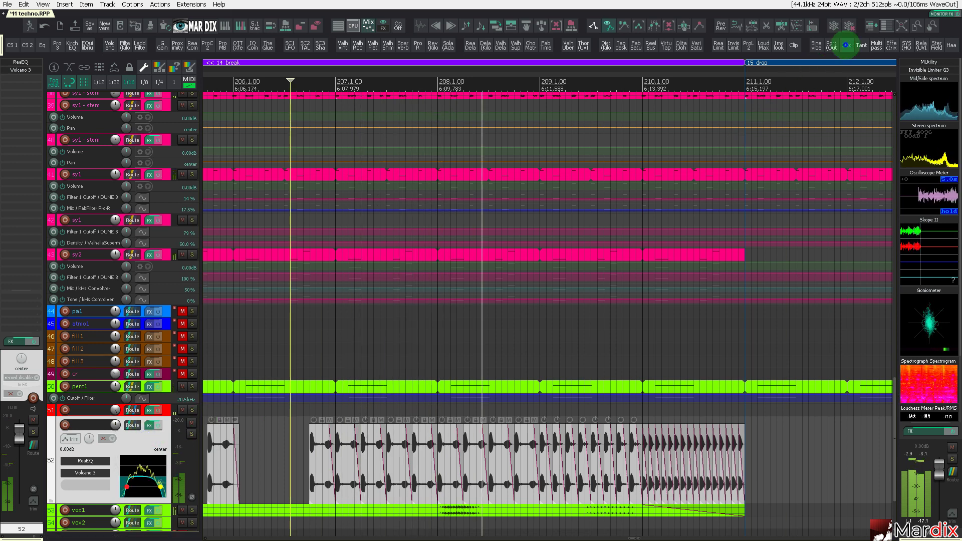
{"action": "left_click", "coordinate": [847, 45]}
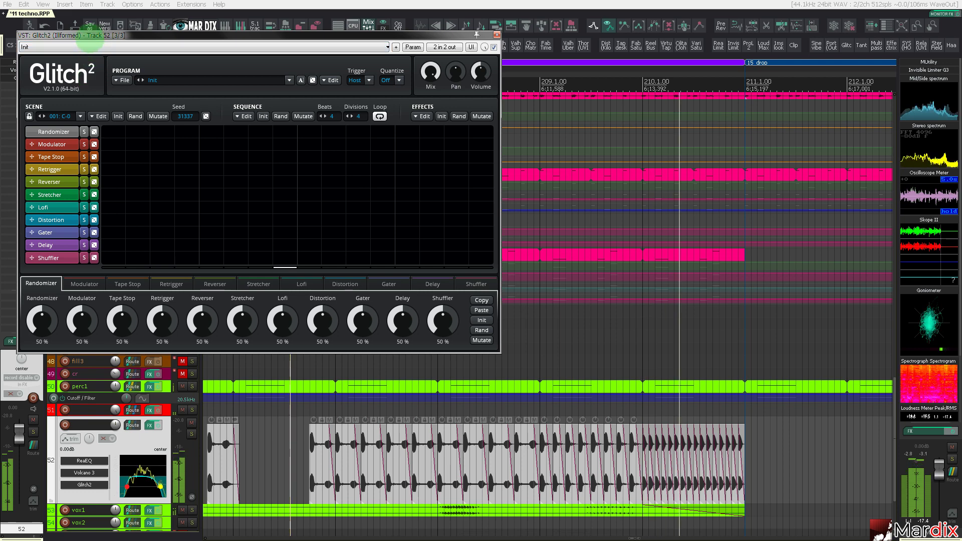
{"action": "left_click_drag", "start_coordinate": [88, 40], "coordinate": [337, 186]}
{"action": "left_click", "coordinate": [24, 78]}
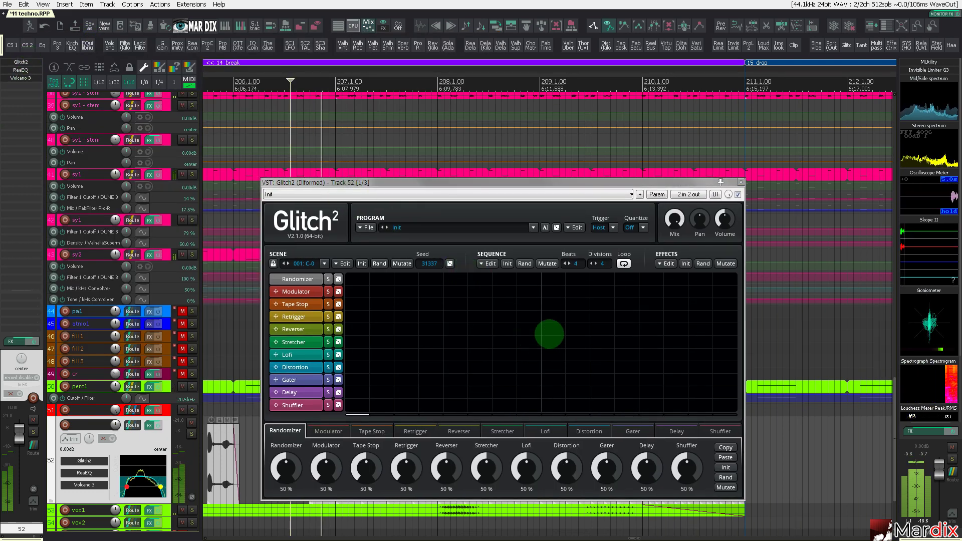
- Sequence a Modulator block on beat 3, a Retrigger block on beat 4 and a quarter-beat Tape Stop block at the start of beat 4
{"action": "left_click_drag", "start_coordinate": [549, 294], "coordinate": [636, 294]}
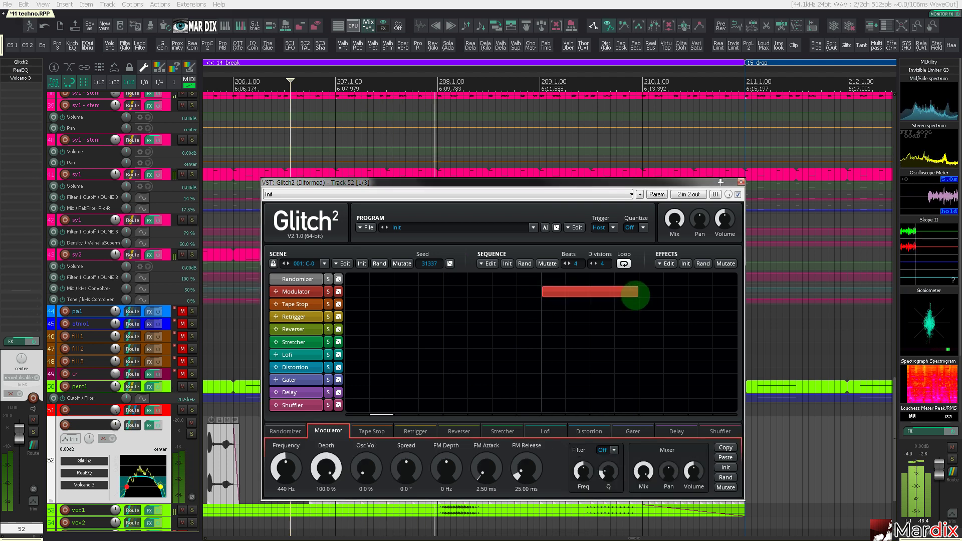
{"action": "left_click", "coordinate": [653, 313]}
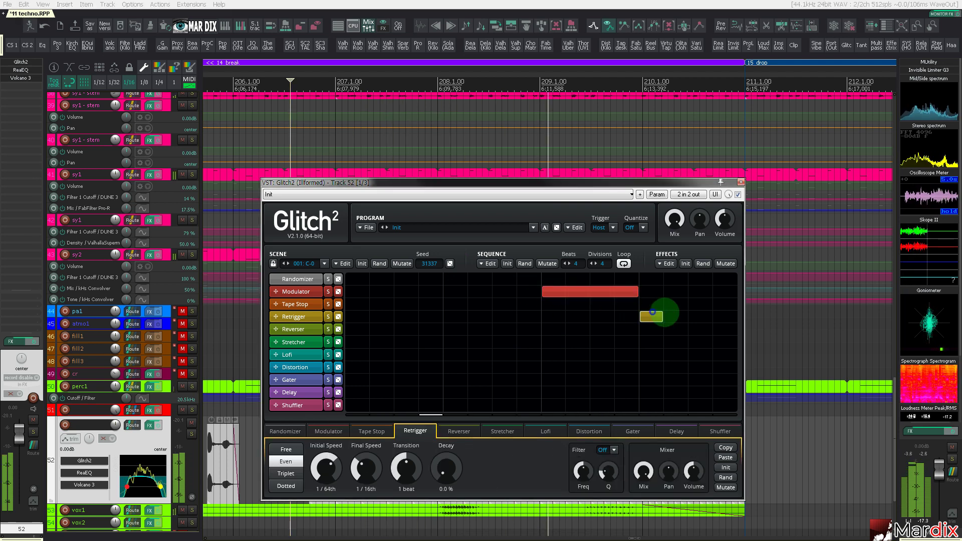
{"action": "left_click", "coordinate": [651, 305]}
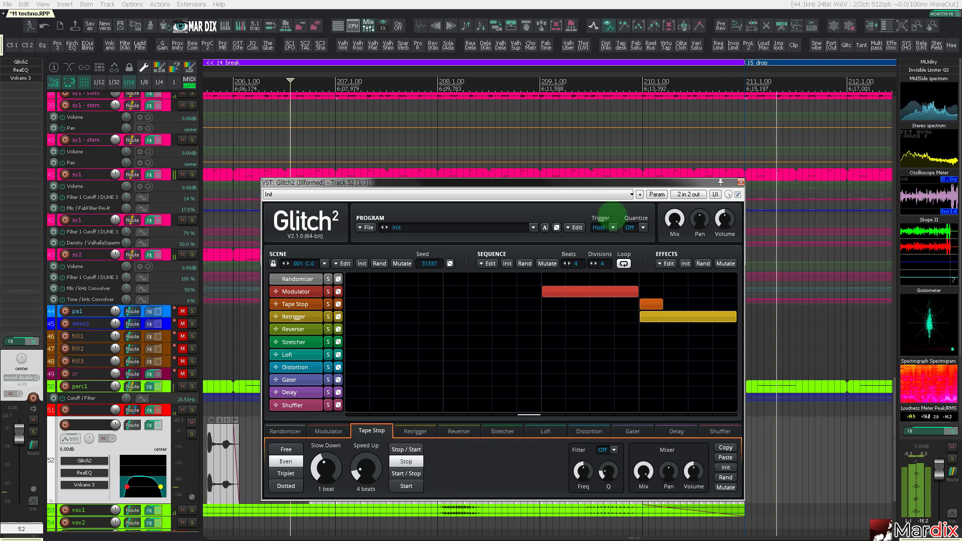
- Solo track 52 and play its glitched roll from bar 208
{"action": "left_click", "coordinate": [624, 95]}
{"action": "left_click_drag", "start_coordinate": [620, 182], "coordinate": [620, 141]}
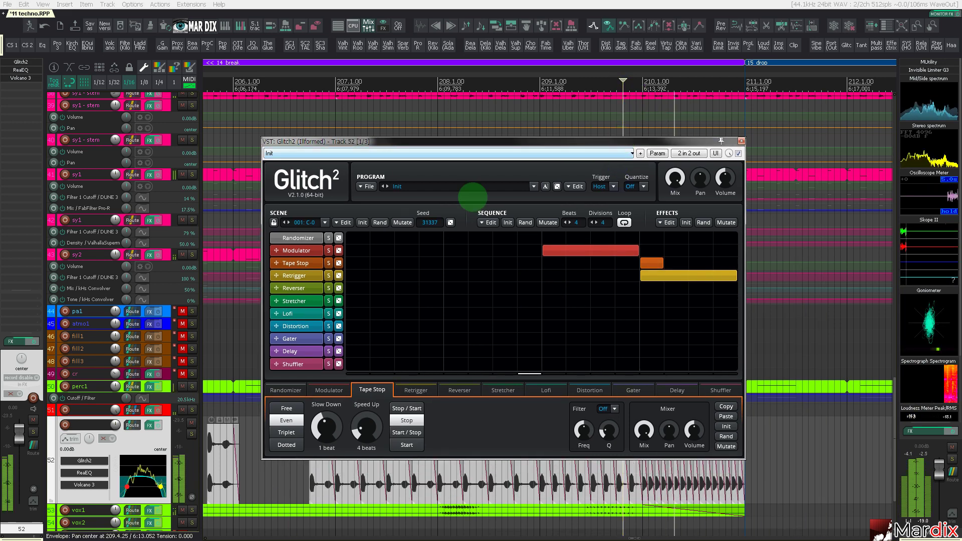
{"action": "left_click", "coordinate": [192, 435]}
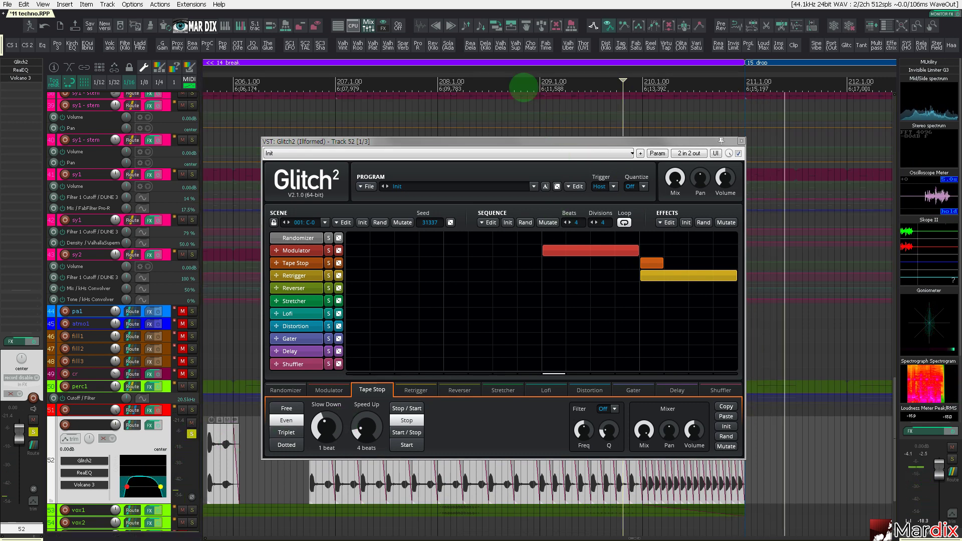
{"action": "left_click", "coordinate": [523, 87]}
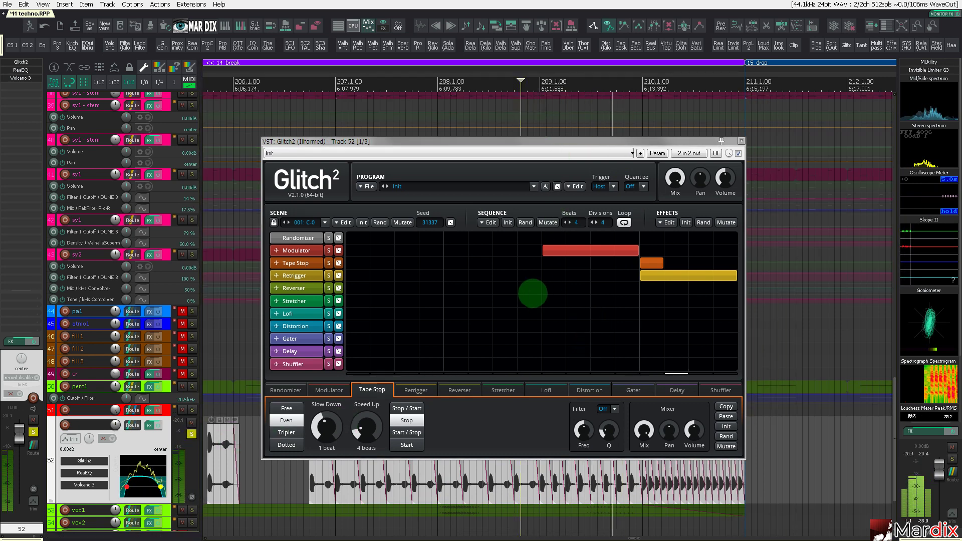
- Sequence a one-beat Reverser block on beat 2 in Glitch2 and set its Time to 1/8th
{"action": "left_click", "coordinate": [508, 289]}
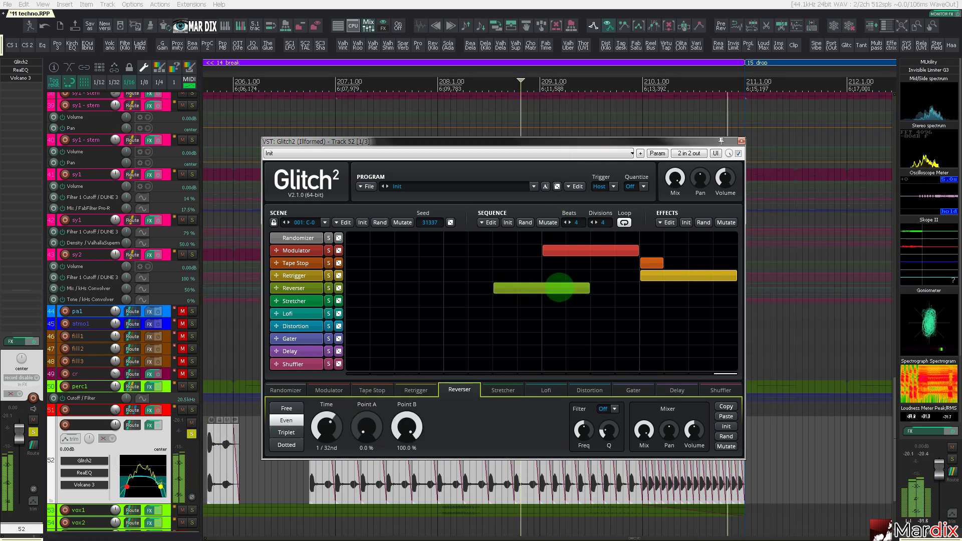
{"action": "mouse_move", "coordinate": [457, 289]}
{"action": "left_mouse_down"}
{"action": "mouse_move", "coordinate": [505, 285]}
{"action": "mouse_move", "coordinate": [501, 321]}
{"action": "left_mouse_up"}
{"action": "right_click", "coordinate": [506, 288]}
{"action": "right_click", "coordinate": [473, 288]}
{"action": "left_click", "coordinate": [302, 79]}
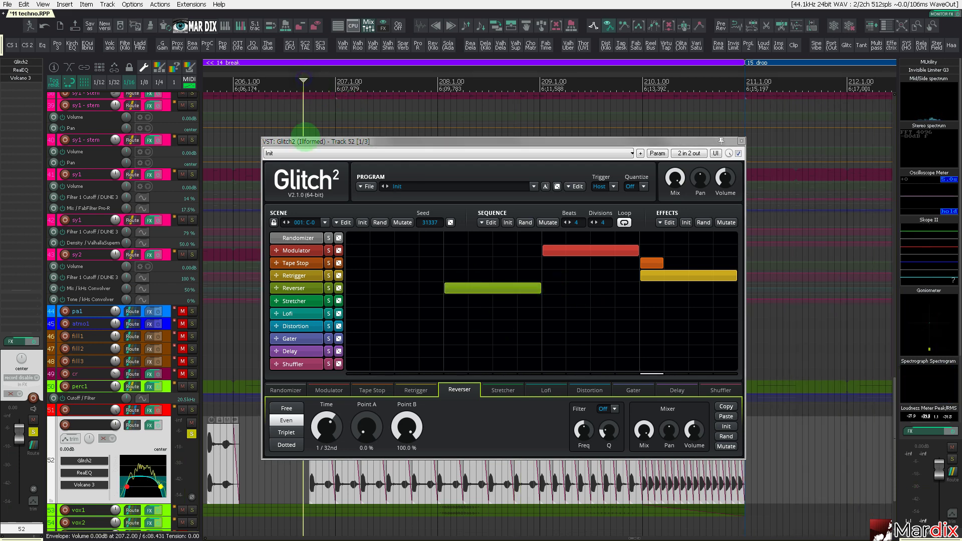
{"action": "key", "text": "space"}
{"action": "left_click", "coordinate": [309, 286]}
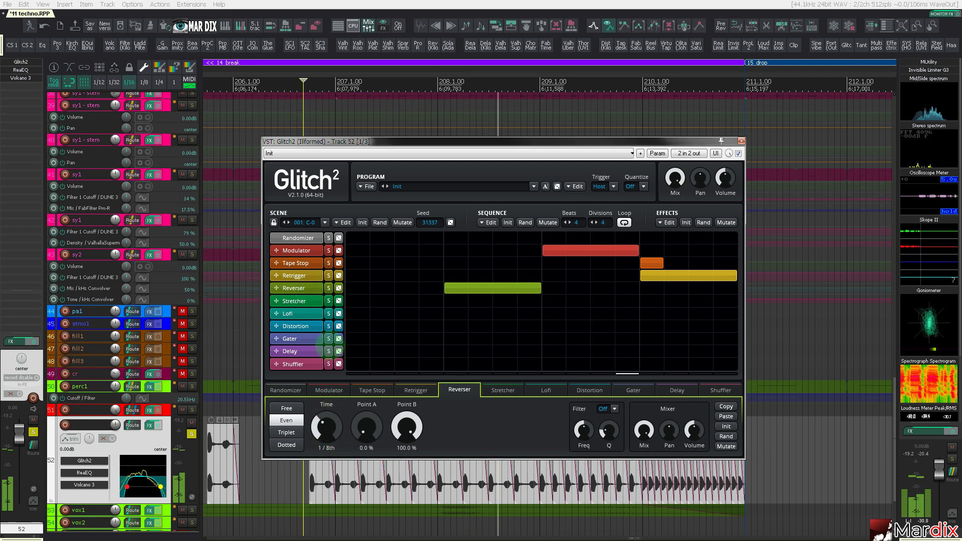
- Sequence a Gater block on the second half of beat 3 and a one-beat Delay block from mid-beat 1, dropping the trial Lofi block
{"action": "left_click", "coordinate": [507, 314]}
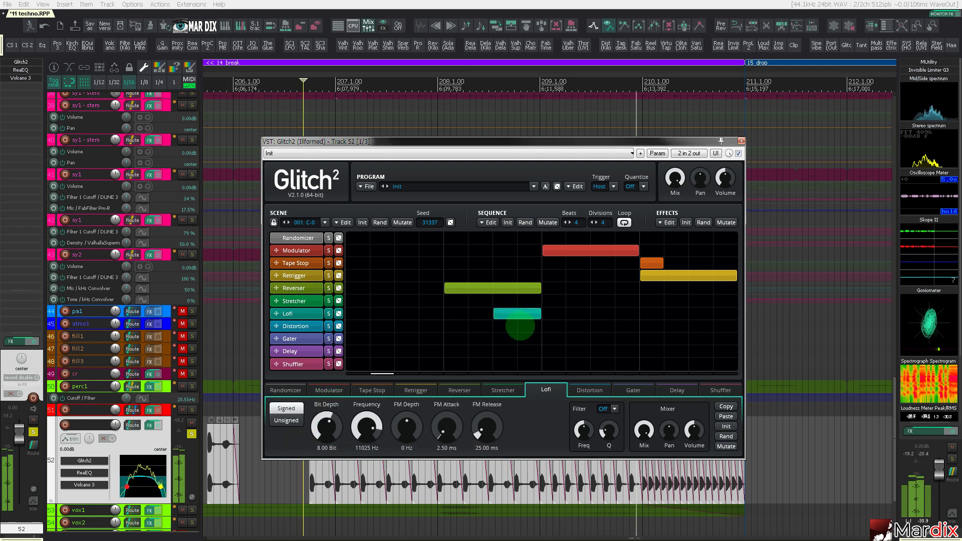
{"action": "left_click", "coordinate": [613, 338]}
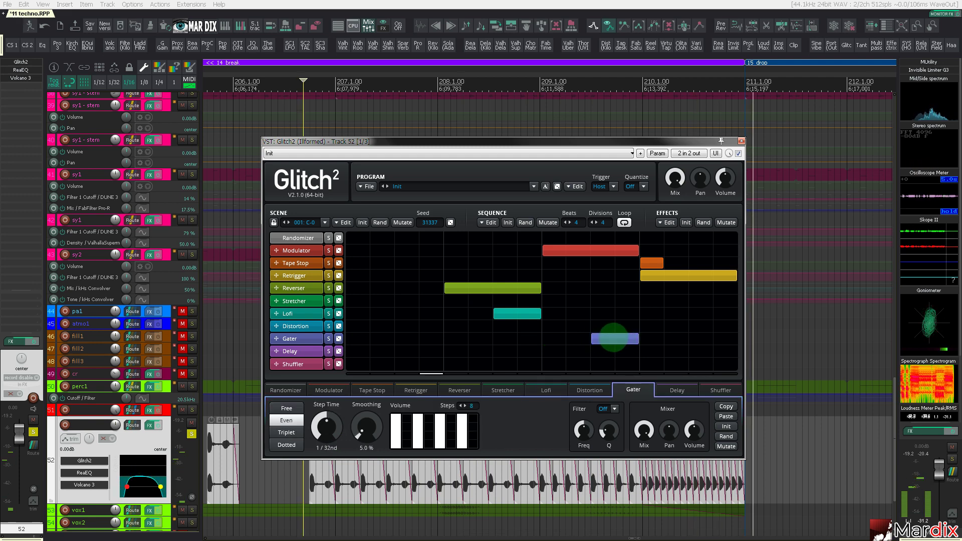
{"action": "left_click", "coordinate": [323, 84]}
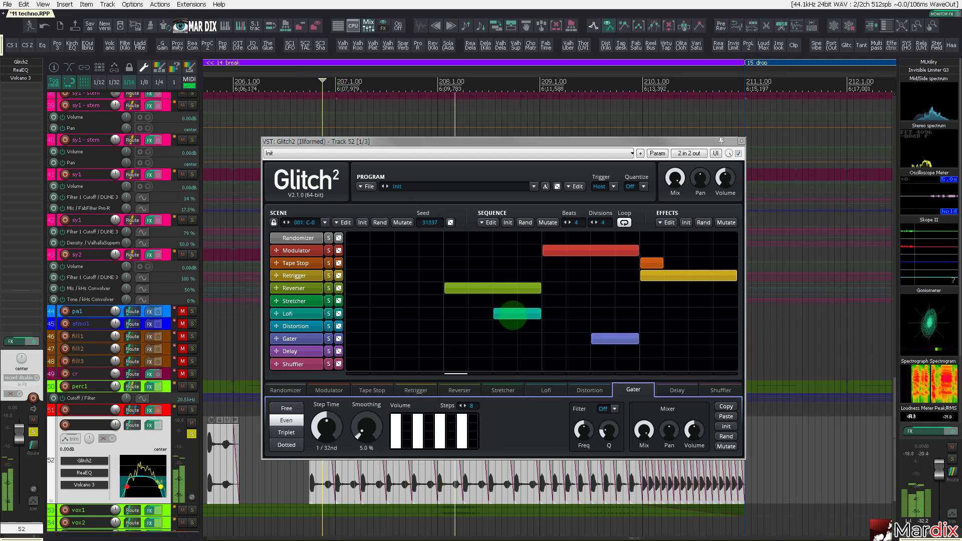
{"action": "right_click", "coordinate": [513, 315]}
{"action": "left_click_drag", "start_coordinate": [412, 350], "coordinate": [457, 353]}
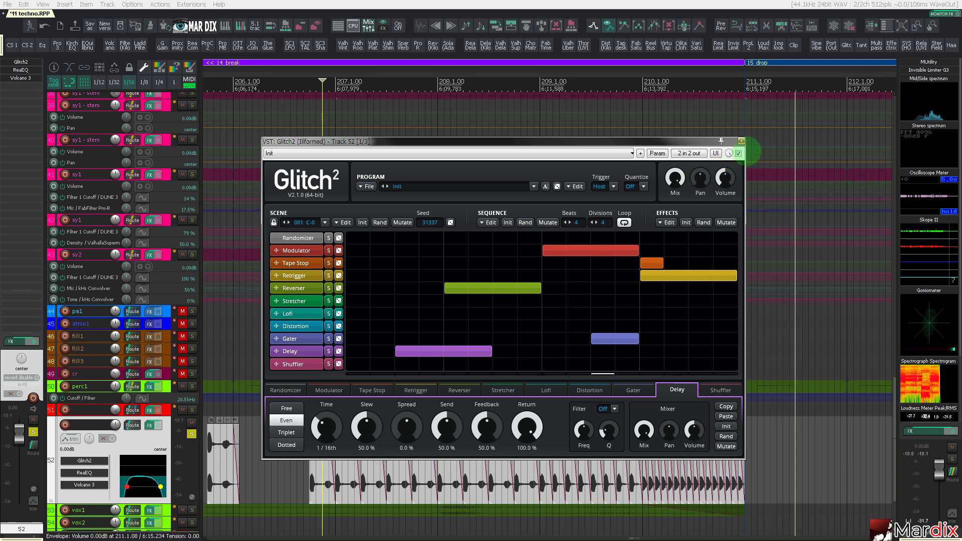
- Close Glitch2, unsolo track 52 and play the roll in the full mix from bar 206 into 15 drop
{"action": "left_click", "coordinate": [742, 141]}
{"action": "left_click", "coordinate": [292, 437]}
{"action": "key", "text": "space"}
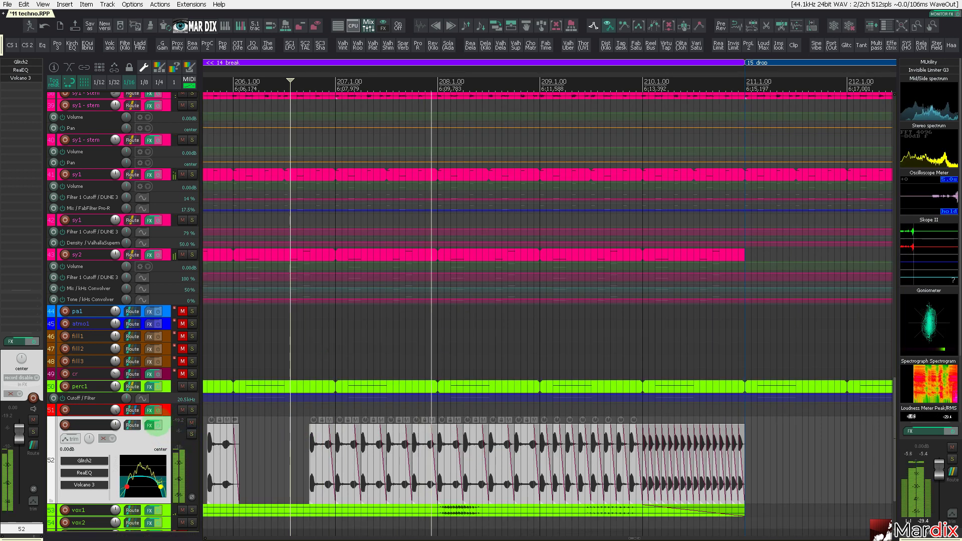
{"action": "scroll", "coordinate": [164, 435], "scroll_direction": "down", "scroll_amount": 3}
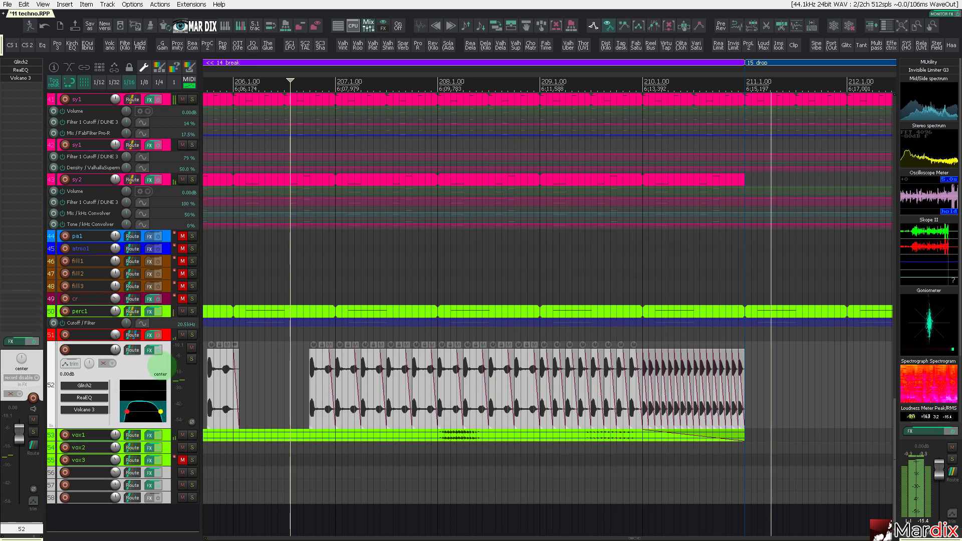
{"action": "scroll", "coordinate": [304, 347], "scroll_direction": "down", "scroll_amount": 3}
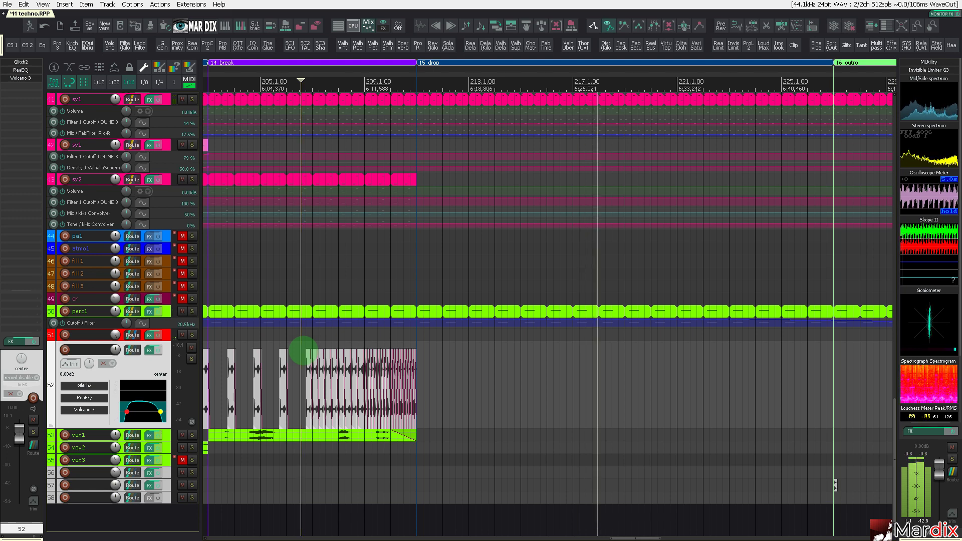
{"action": "key", "text": "space"}
{"action": "key", "text": "space"}
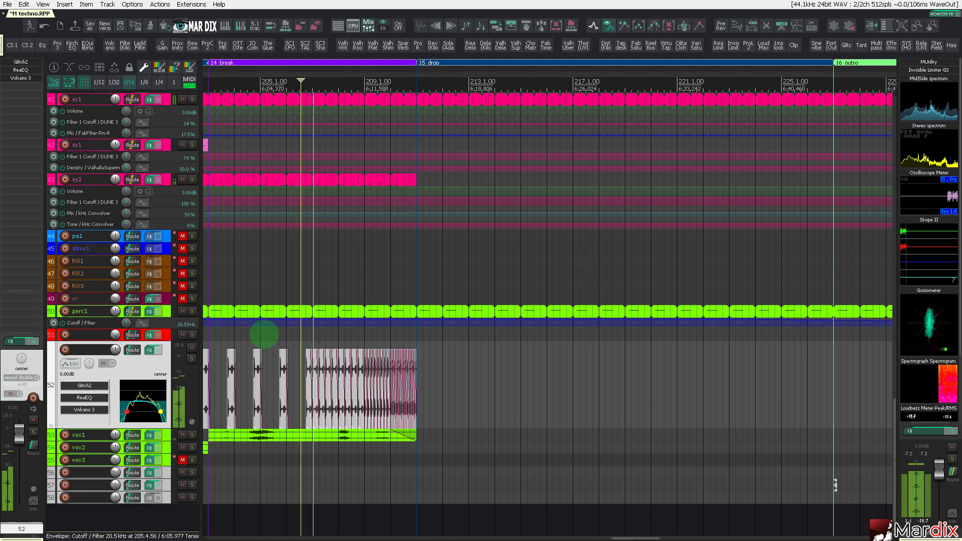
{"action": "scroll", "coordinate": [258, 291], "scroll_direction": "down", "scroll_amount": 4}
{"action": "scroll", "coordinate": [273, 135], "scroll_direction": "up", "scroll_amount": 4}
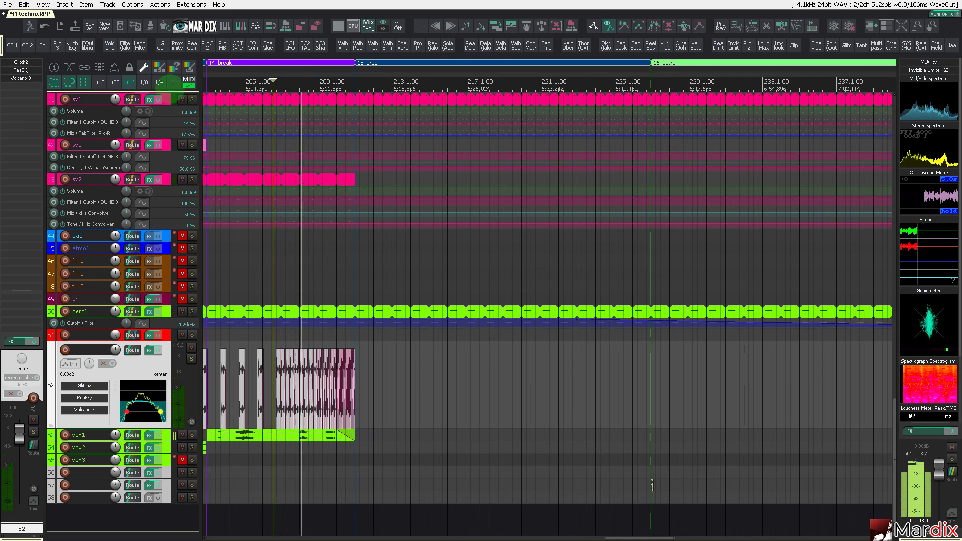
- Insert the Kilohearts Reverb at the end of track 52's effects chain and raise its Mix to maximum
{"action": "key", "text": "ctrl+Page_Down"}
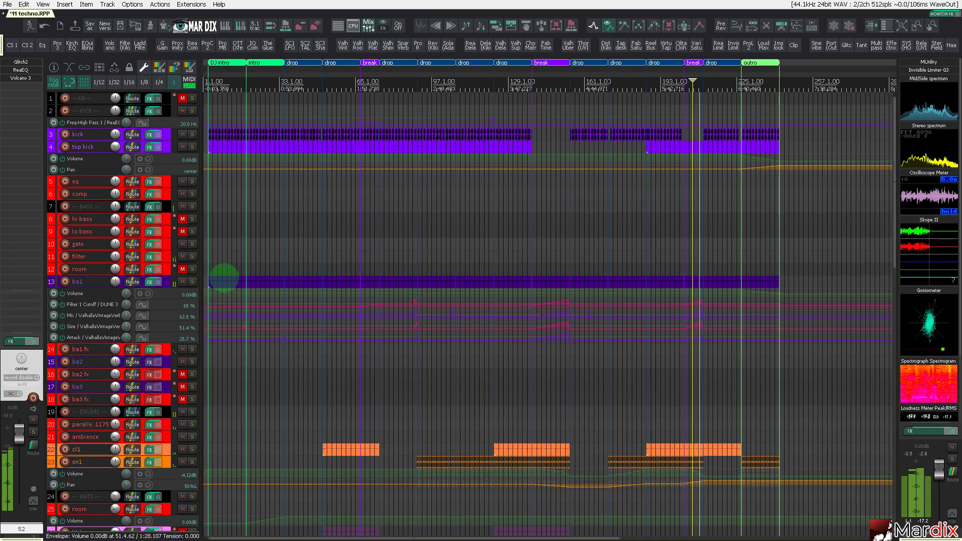
{"action": "scroll", "coordinate": [134, 231], "scroll_direction": "down", "scroll_amount": 3}
{"action": "scroll", "coordinate": [470, 315], "scroll_direction": "down", "scroll_amount": 10}
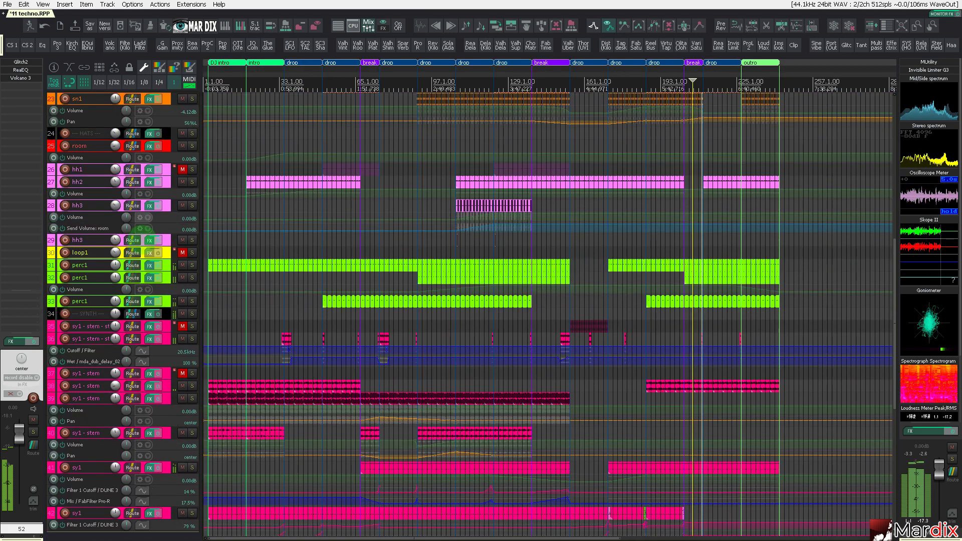
{"action": "scroll", "coordinate": [143, 241], "scroll_direction": "down", "scroll_amount": 4}
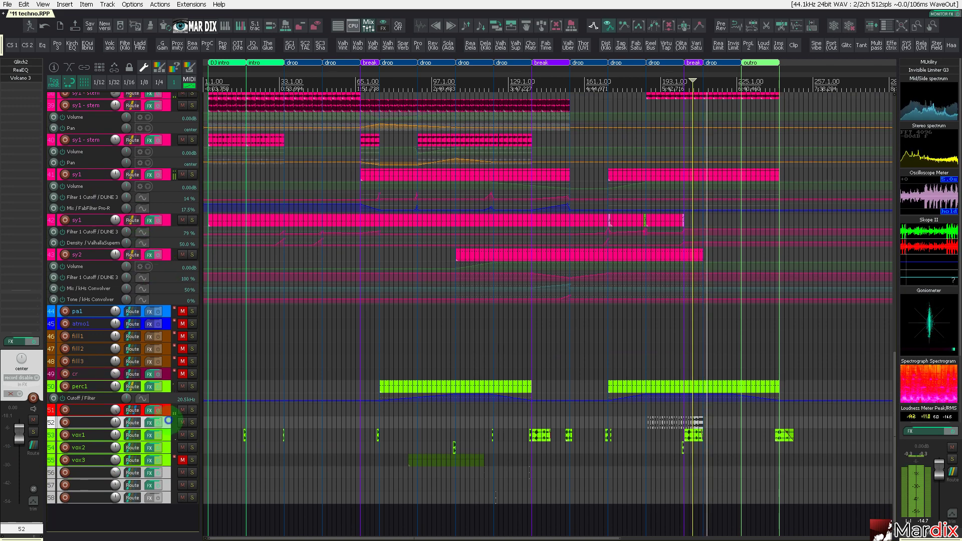
{"action": "scroll", "coordinate": [159, 422], "scroll_direction": "up", "scroll_amount": 5}
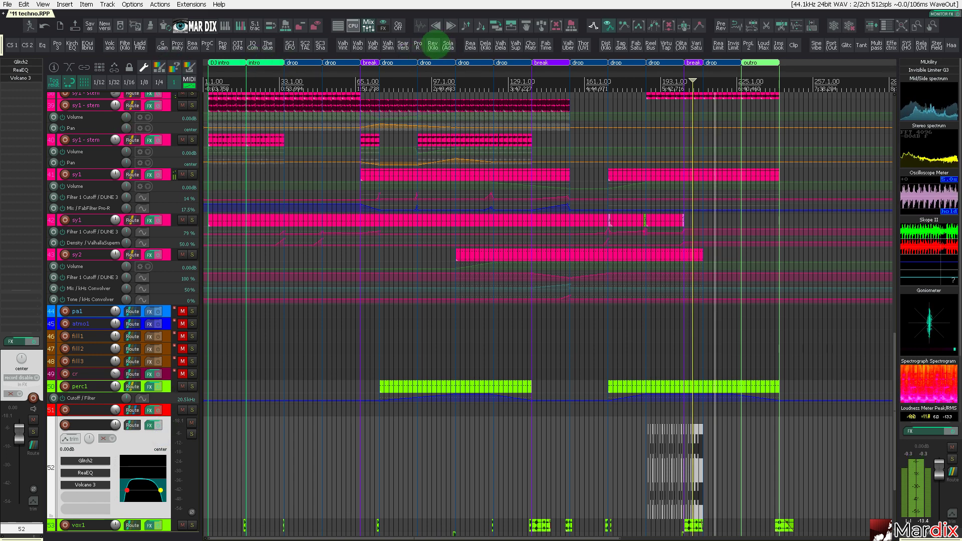
{"action": "left_click", "coordinate": [433, 46]}
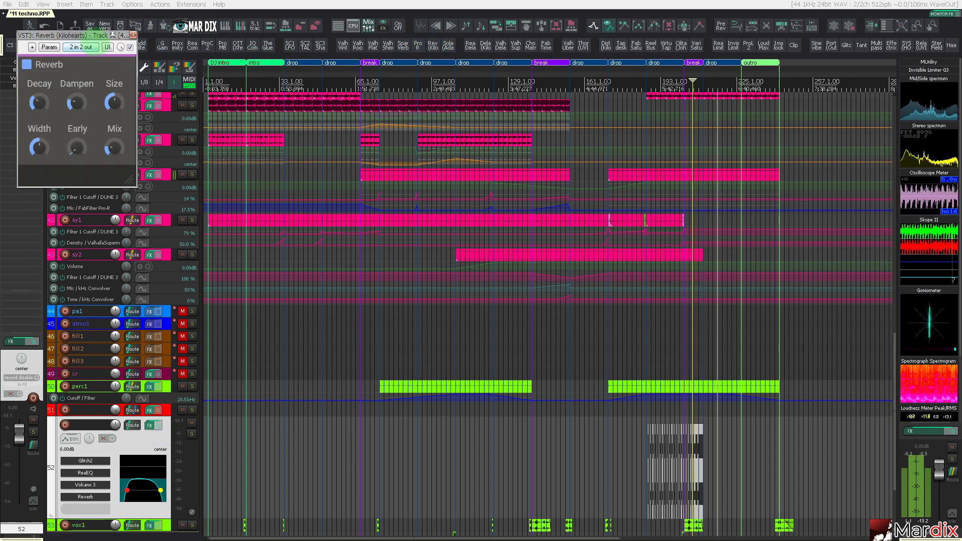
{"action": "left_click_drag", "start_coordinate": [112, 35], "coordinate": [417, 216]}
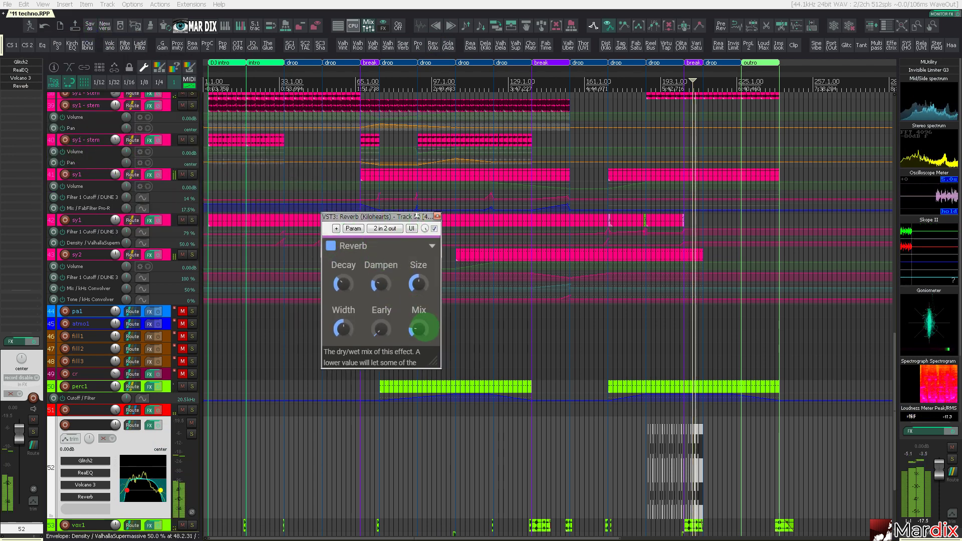
{"action": "left_click_drag", "start_coordinate": [421, 328], "coordinate": [421, 271]}
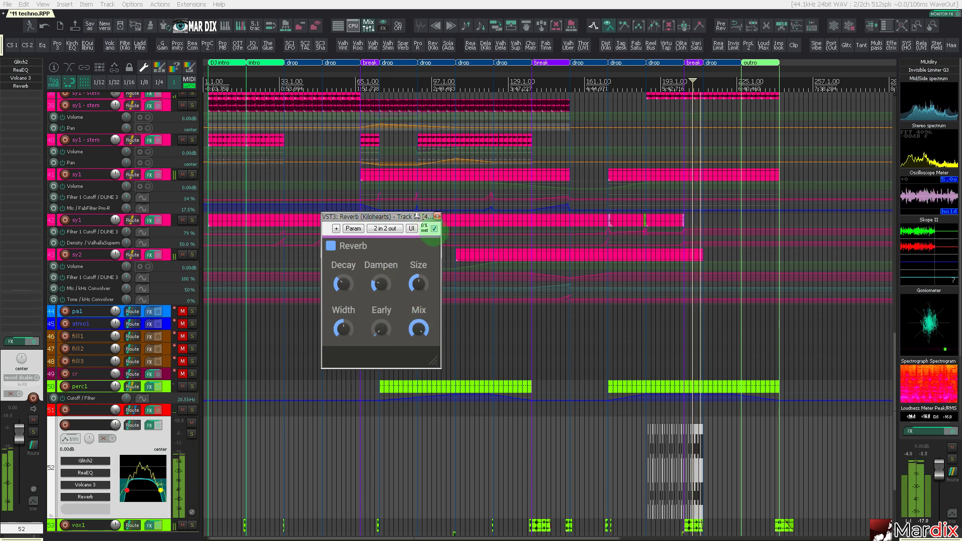
- Bypass the track 52 reverb, set its wet level to 0 % and show its Bypass and Wet automation envelopes
{"action": "key", "text": "e"}
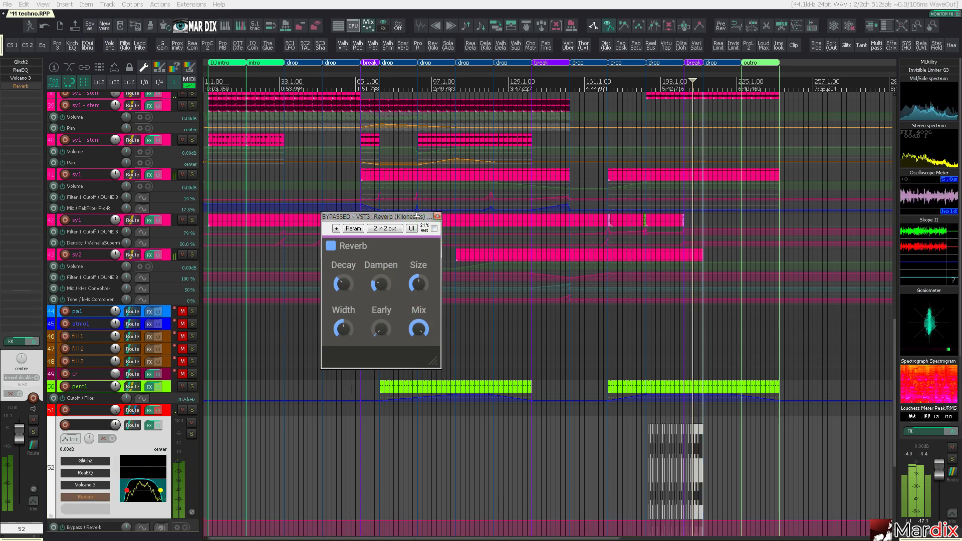
{"action": "left_click_drag", "start_coordinate": [424, 229], "coordinate": [427, 235]}
{"action": "scroll", "coordinate": [110, 305], "scroll_direction": "down", "scroll_amount": 3}
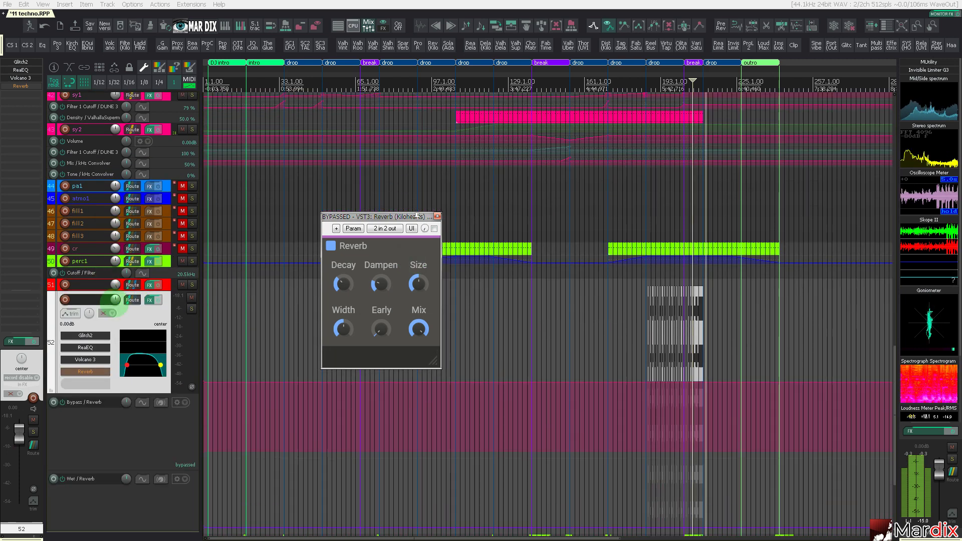
{"action": "scroll", "coordinate": [730, 389], "scroll_direction": "up", "scroll_amount": 4}
{"action": "scroll", "coordinate": [644, 390], "scroll_direction": "up", "scroll_amount": 8}
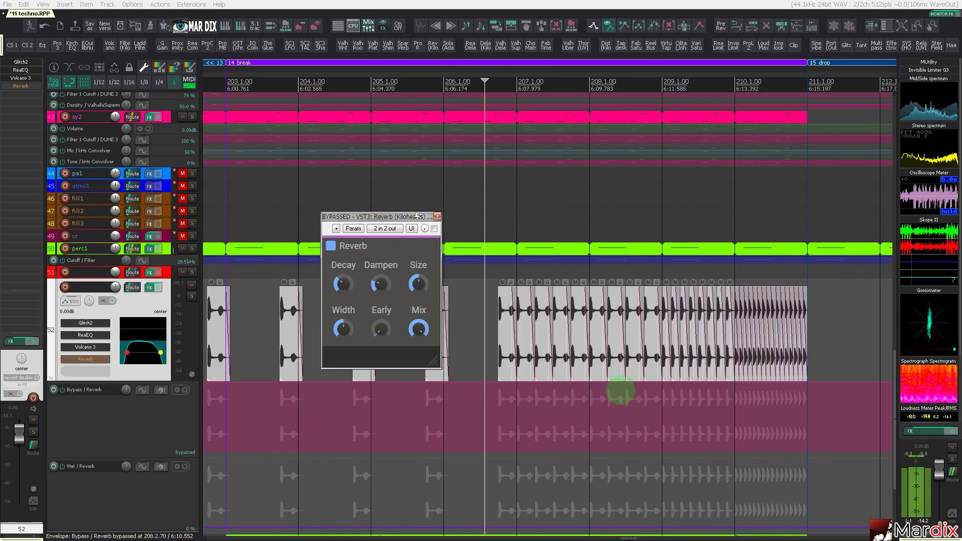
{"action": "left_click", "coordinate": [437, 216]}
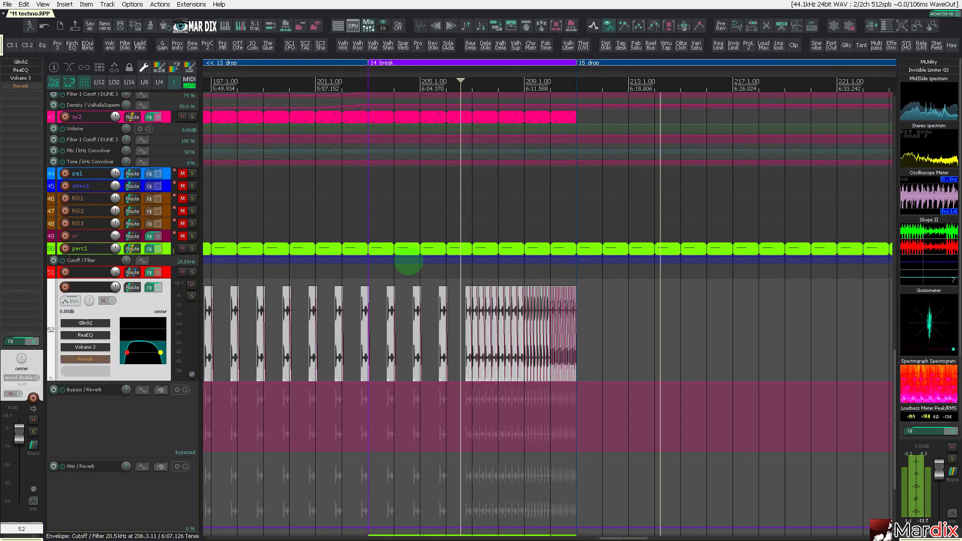
- Automate the reverb's Bypass envelope to switch to normal at 203.1.00, the start of 14 break, and play from there
{"action": "scroll", "coordinate": [92, 299], "scroll_direction": "down", "scroll_amount": 3}
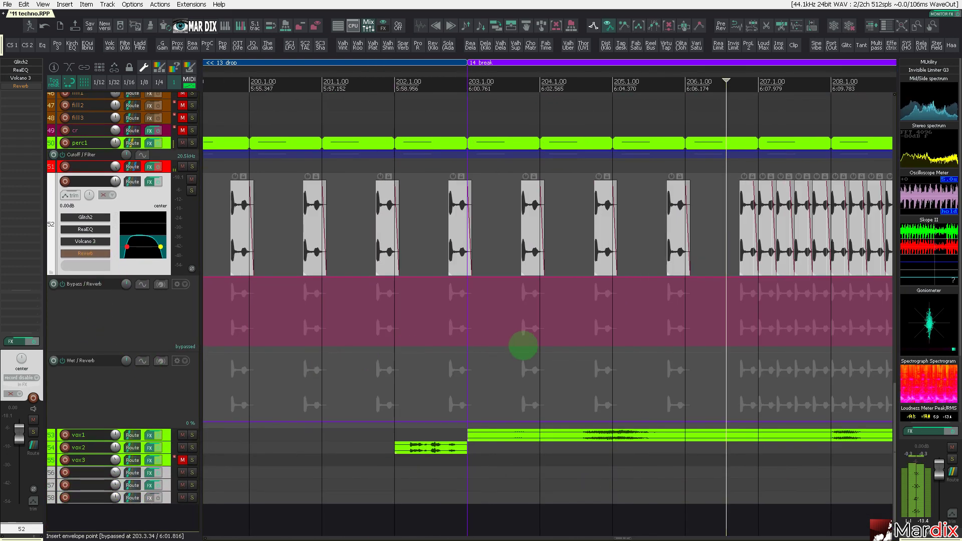
{"action": "left_click", "coordinate": [533, 345]}
{"action": "left_click_drag", "start_coordinate": [539, 344], "coordinate": [474, 359]}
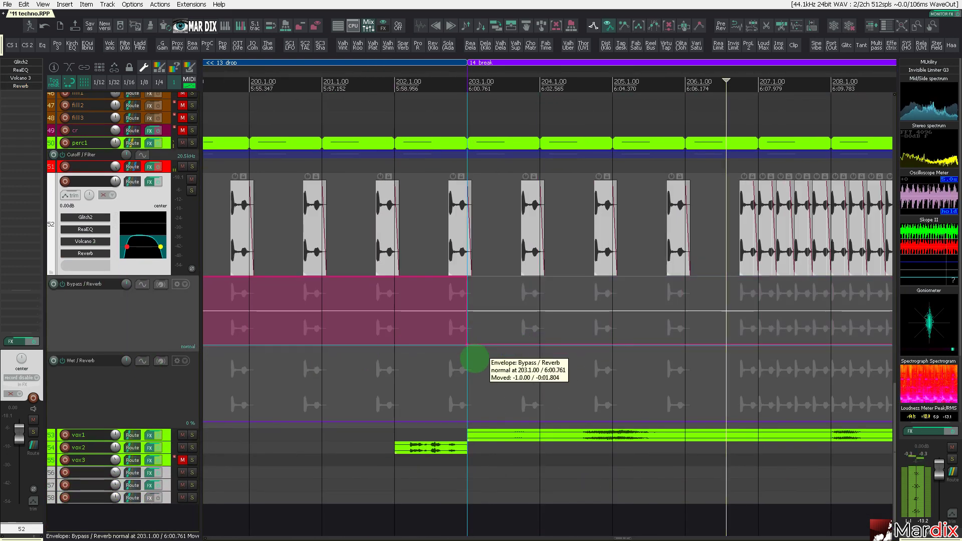
{"action": "left_click", "coordinate": [451, 372]}
{"action": "key", "text": "space"}
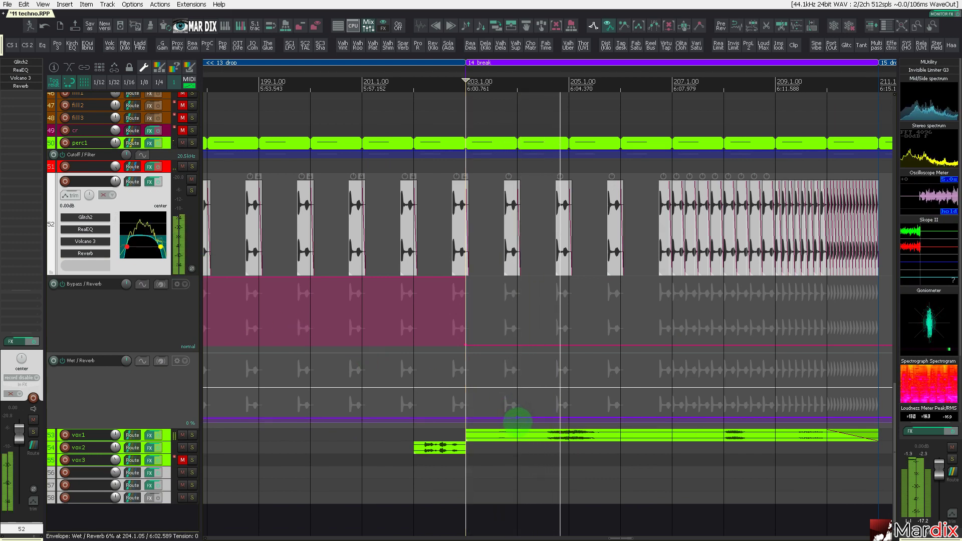
- Ramp the track 52 reverb's Wet envelope from 0 % at 203.1.00 up to its maximum at 211.1.00
{"action": "left_click_drag", "start_coordinate": [516, 419], "coordinate": [477, 451]}
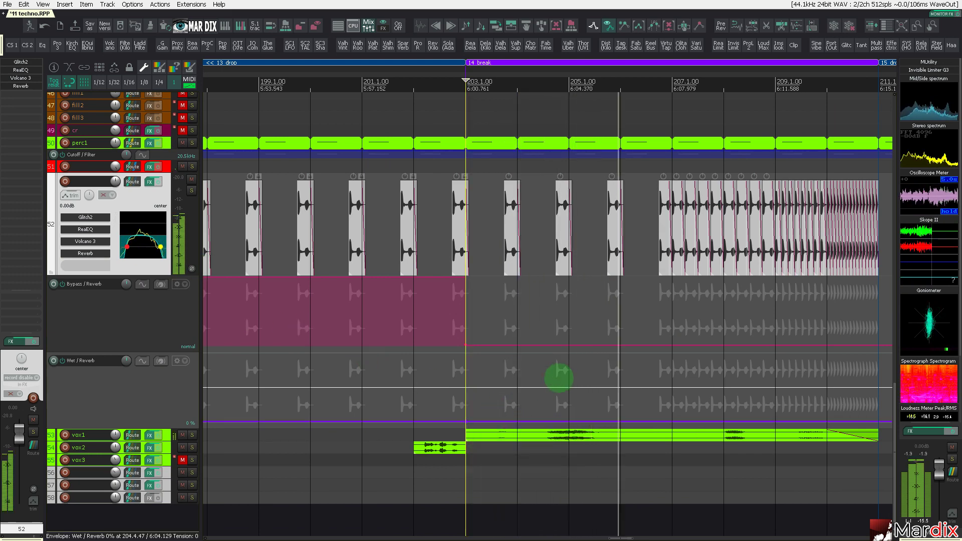
{"action": "scroll", "coordinate": [559, 379], "scroll_direction": "down", "scroll_amount": 4}
{"action": "left_click", "coordinate": [655, 373]}
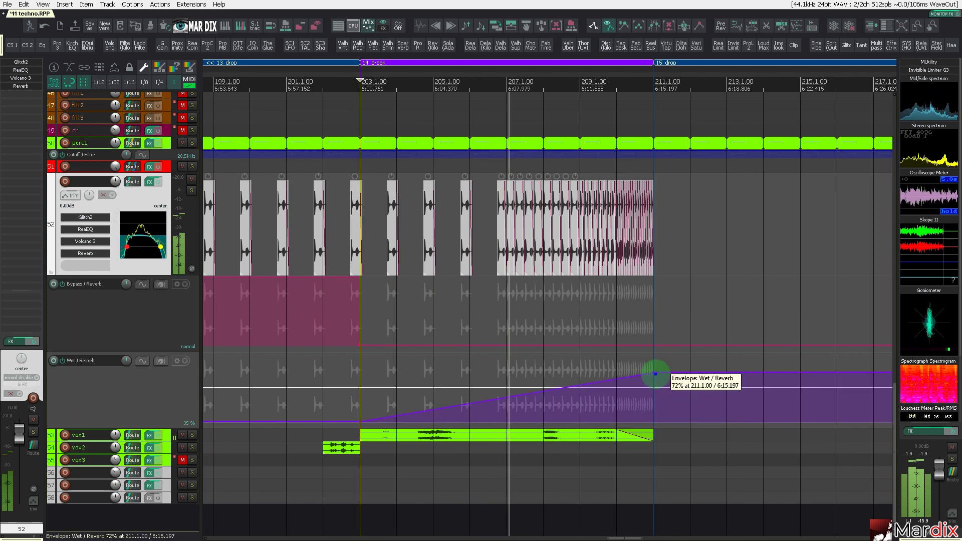
{"action": "left_click_drag", "start_coordinate": [655, 374], "coordinate": [654, 354]}
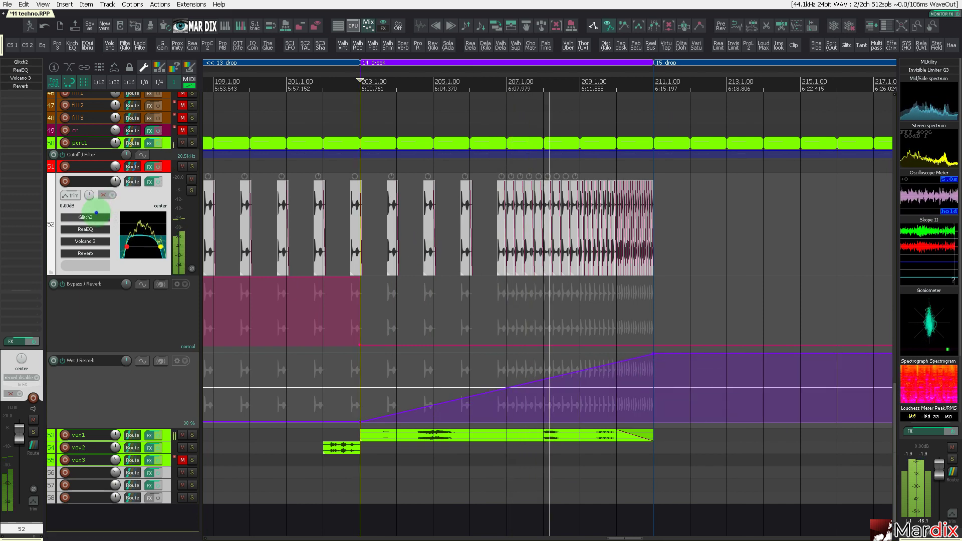
- Bypass Glitch2 on track 52, automate its Bypass envelope to switch to normal at 207.1.00, and play from 205.1.00
{"action": "left_click", "coordinate": [95, 216]}
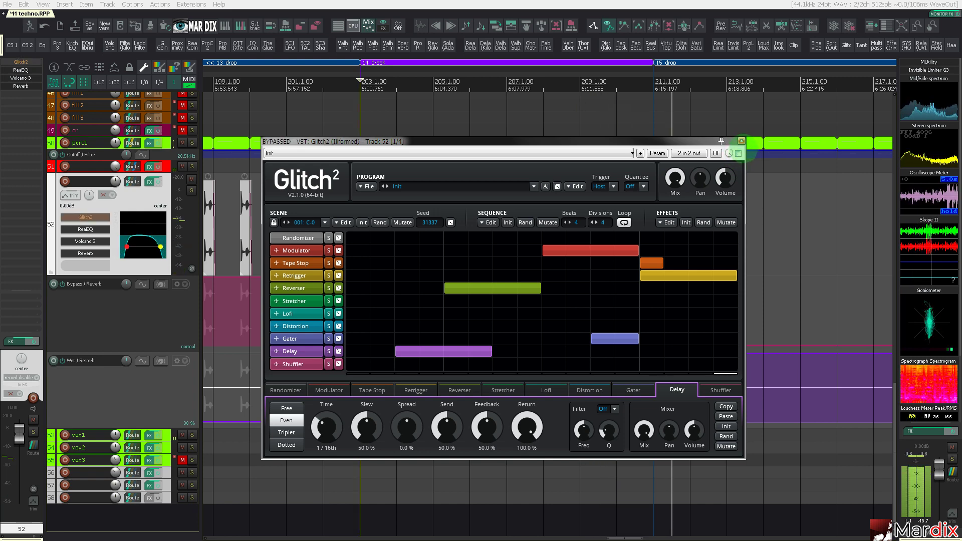
{"action": "left_click", "coordinate": [742, 141]}
{"action": "left_click", "coordinate": [617, 345]}
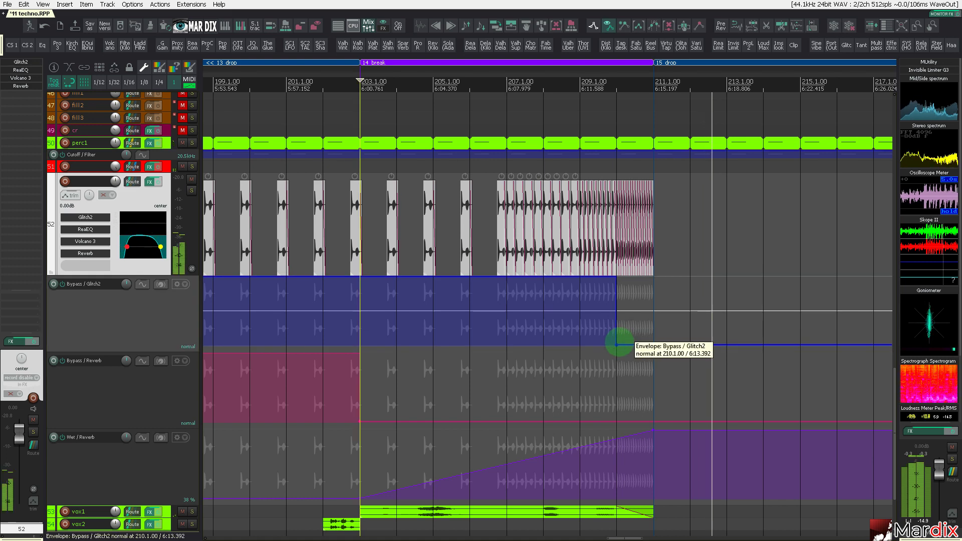
{"action": "left_click_drag", "start_coordinate": [617, 344], "coordinate": [507, 345]}
{"action": "left_click", "coordinate": [443, 323]}
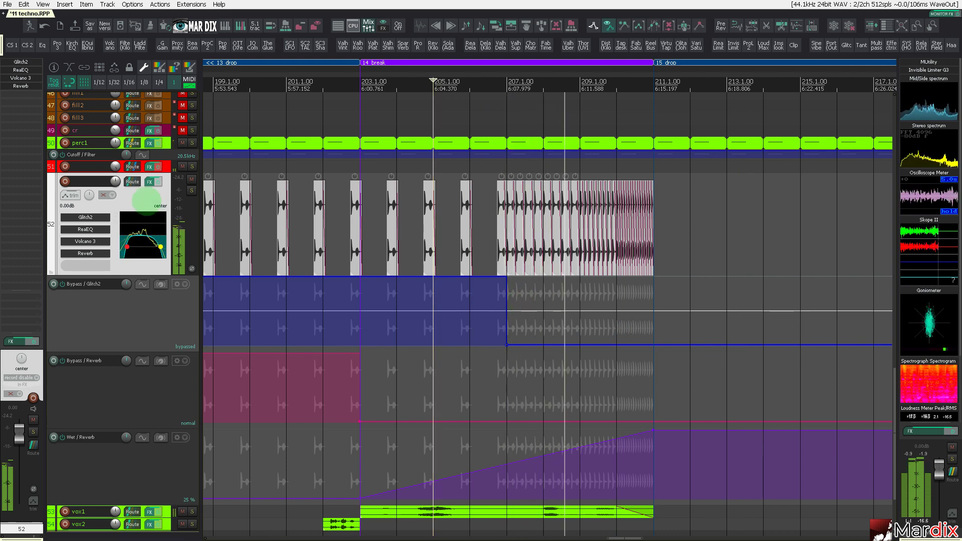
- Set Glitch2's wet level to 0 %, show its Wet envelope and ramp it from 0 % at 207.1.00 to 100 % at 211.1.00
{"action": "left_click", "coordinate": [85, 217]}
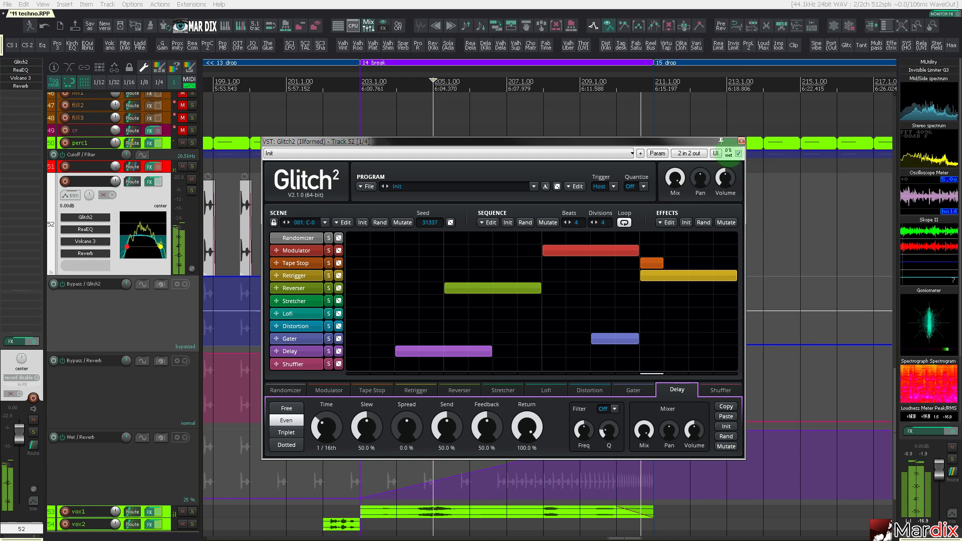
{"action": "key", "text": "e"}
{"action": "left_click", "coordinate": [741, 142]}
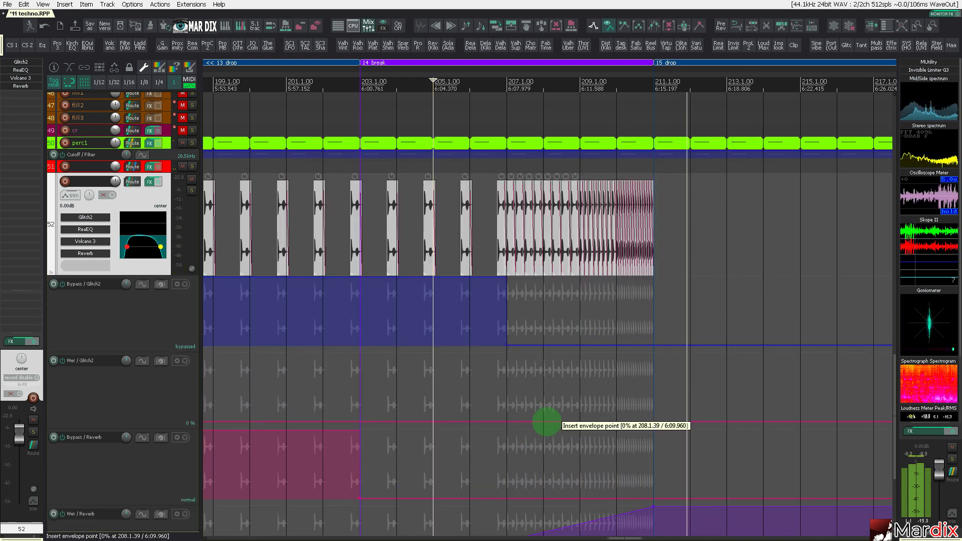
{"action": "left_click", "coordinate": [546, 422]}
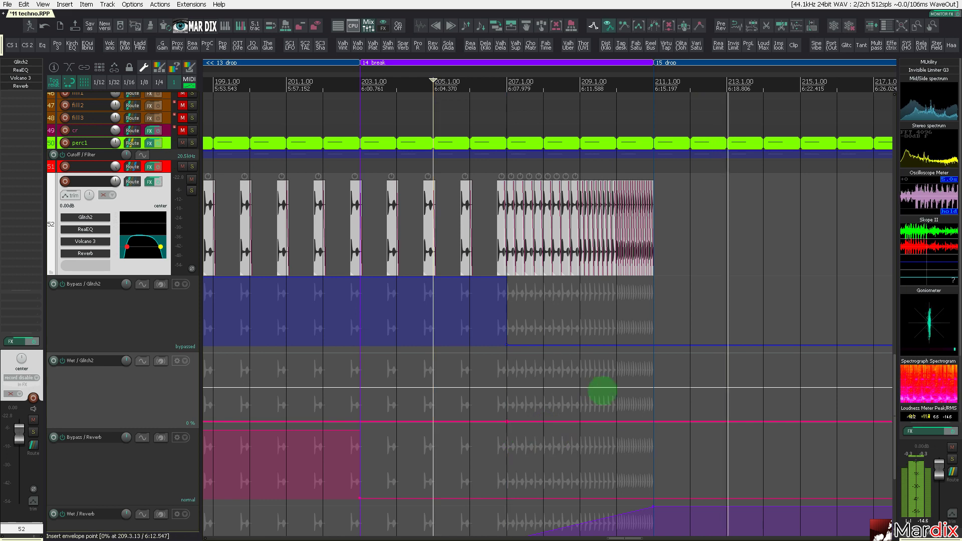
{"action": "left_click_drag", "start_coordinate": [602, 391], "coordinate": [648, 307]}
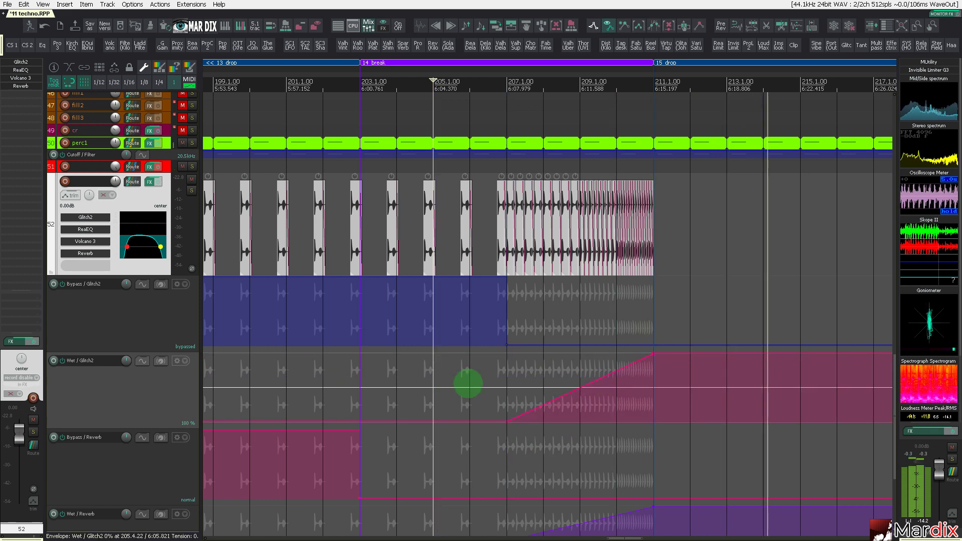
- Play the full mix from bar 206 into 15 drop to check the automated Glitch2 and reverb on the roll
{"action": "scroll", "coordinate": [311, 346], "scroll_direction": "down", "scroll_amount": 2}
{"action": "scroll", "coordinate": [167, 318], "scroll_direction": "down", "scroll_amount": 2}
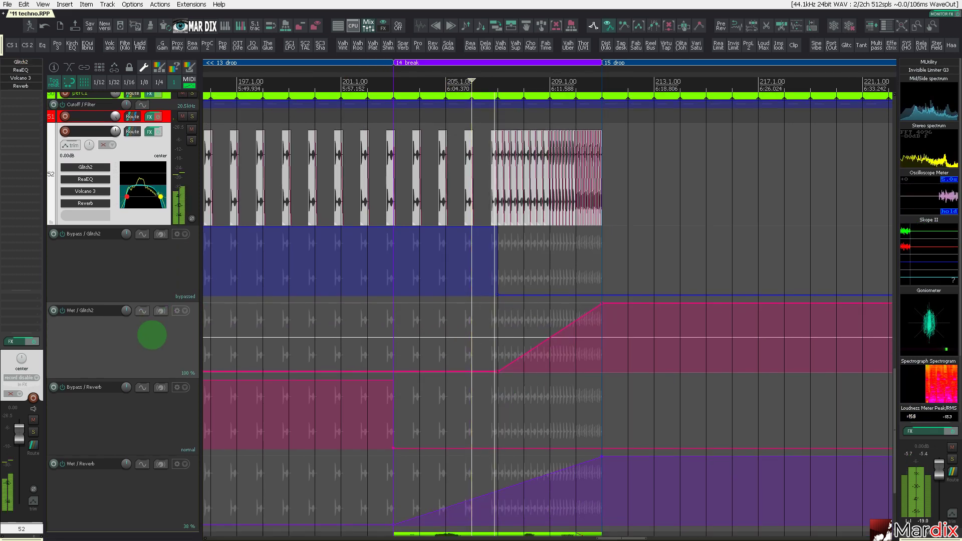
{"action": "scroll", "coordinate": [152, 335], "scroll_direction": "down", "scroll_amount": 1}
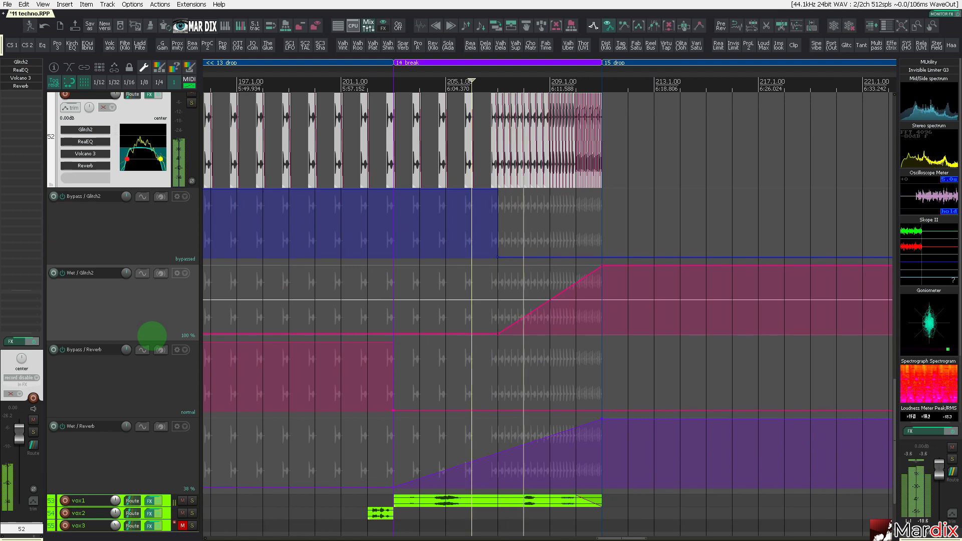
{"action": "mouse_move", "coordinate": [939, 103]}
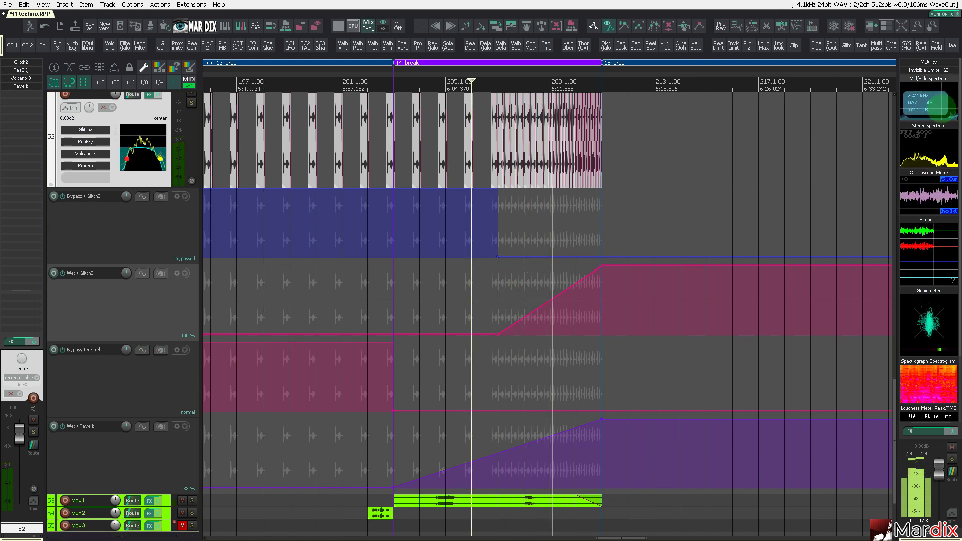
{"action": "scroll", "coordinate": [608, 204], "scroll_direction": "up", "scroll_amount": 4}
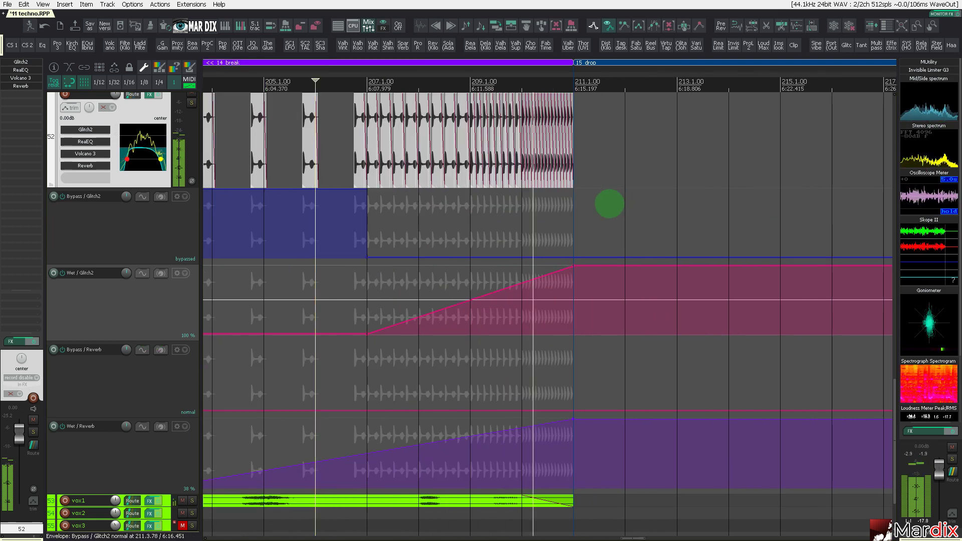
{"action": "scroll", "coordinate": [326, 104], "scroll_direction": "up", "scroll_amount": 1}
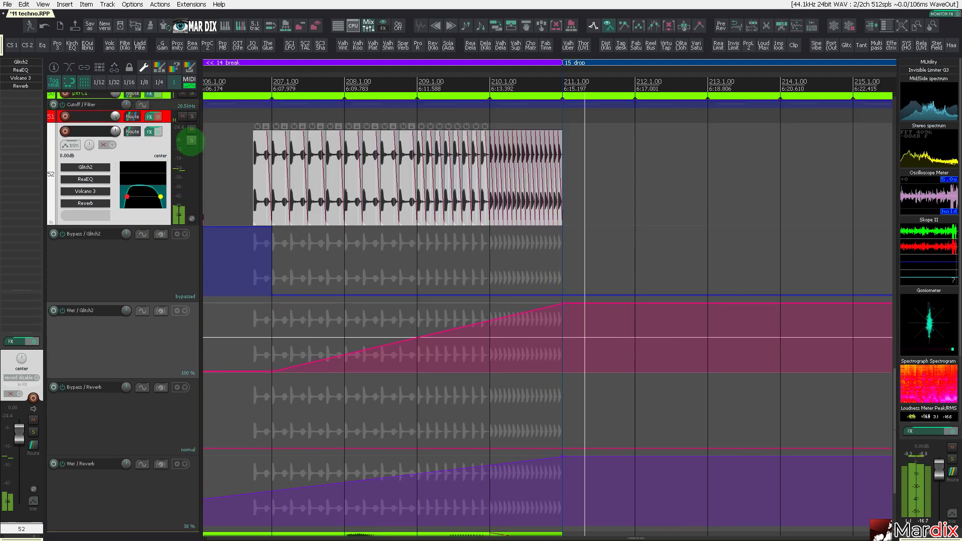
- Solo track 52 and play its roll from 208.1.00 to check the effects in isolation
{"action": "left_click", "coordinate": [343, 86]}
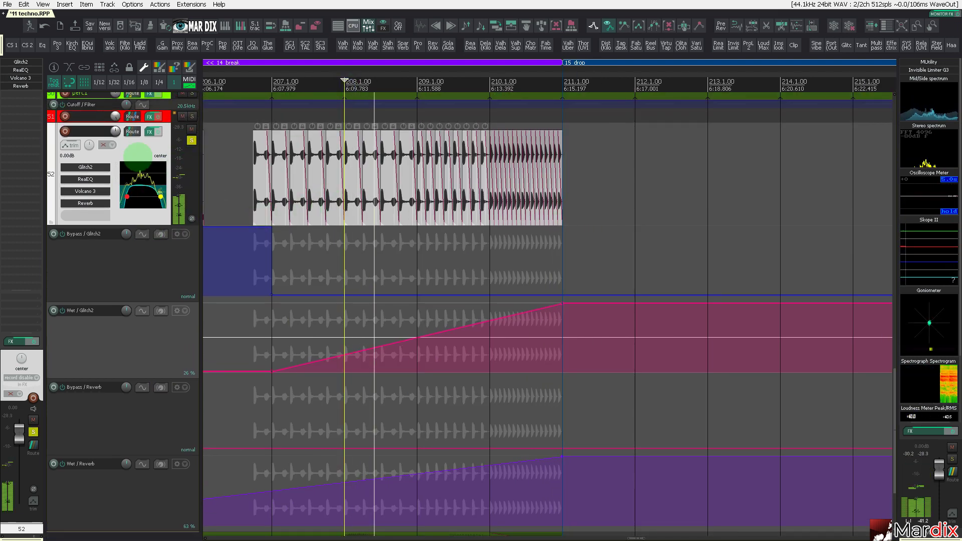
{"action": "scroll", "coordinate": [145, 175], "scroll_direction": "down", "scroll_amount": 4}
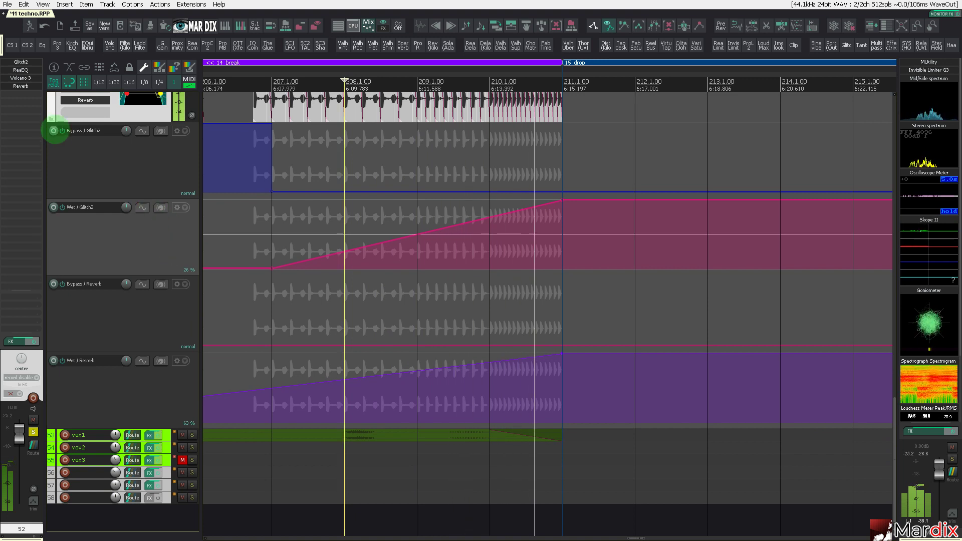
{"action": "scroll", "coordinate": [140, 149], "scroll_direction": "up", "scroll_amount": 3}
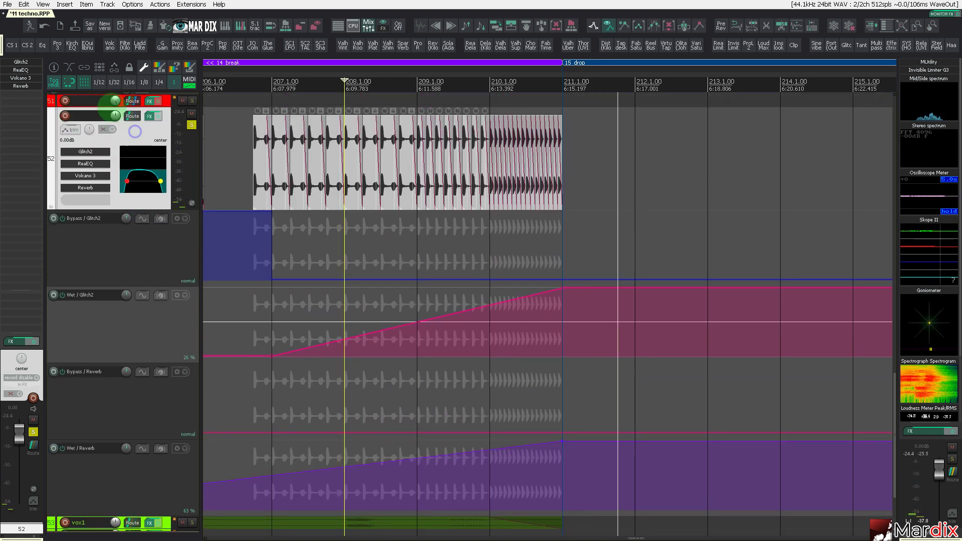
- Insert the Kilohearts Filter at the end of track 52's effects chain as a high pass at 20.0 Hz and show its Cutoff envelope
{"action": "left_click", "coordinate": [124, 45]}
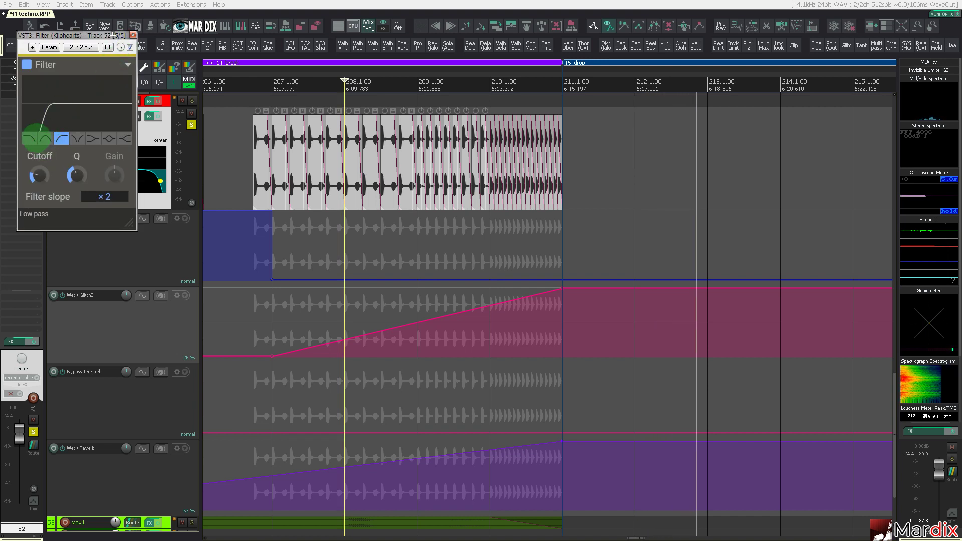
{"action": "left_click", "coordinate": [31, 138]}
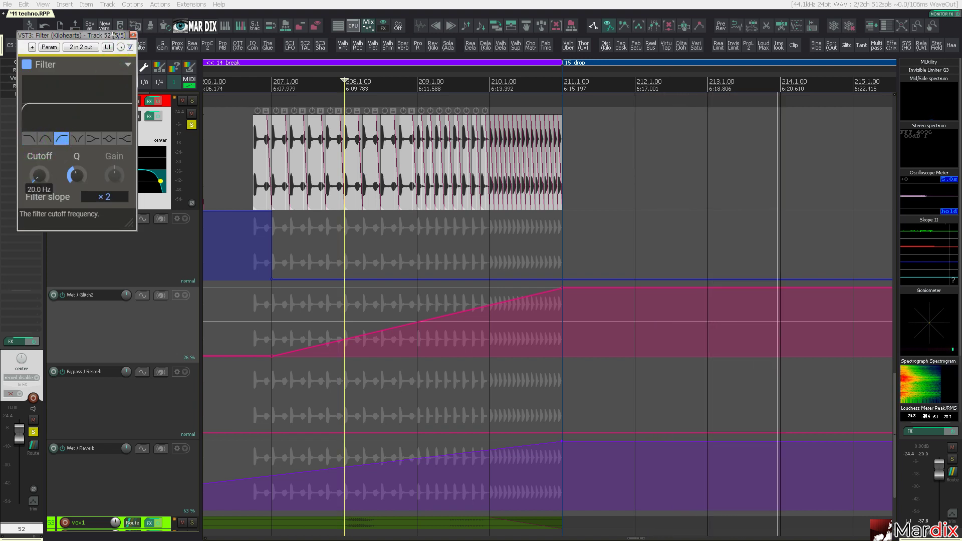
{"action": "left_click", "coordinate": [40, 172]}
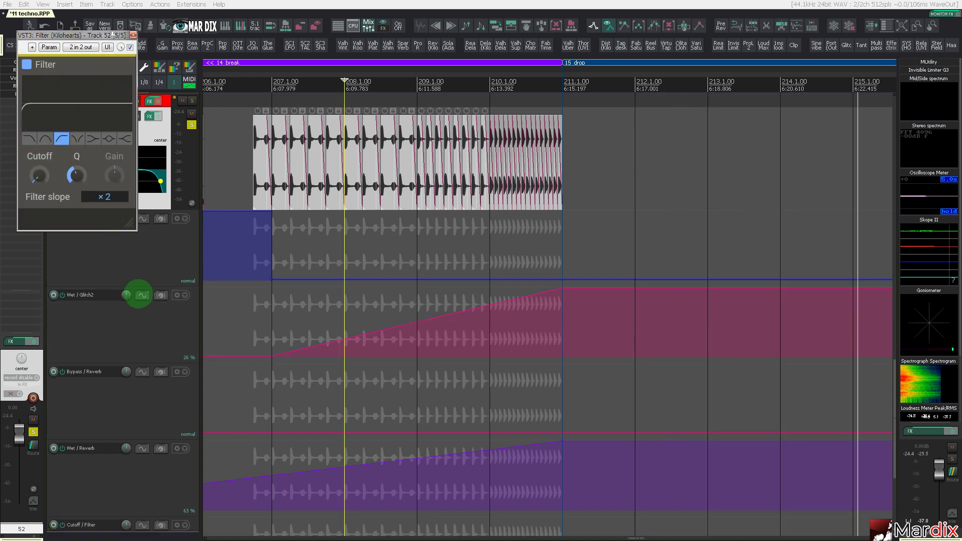
- Ramp the filter's Cutoff envelope from 20.0 Hz at 209.1.00 to its maximum at 211.1.00 and play from 209.1.00
{"action": "scroll", "coordinate": [137, 290], "scroll_direction": "down", "scroll_amount": 4}
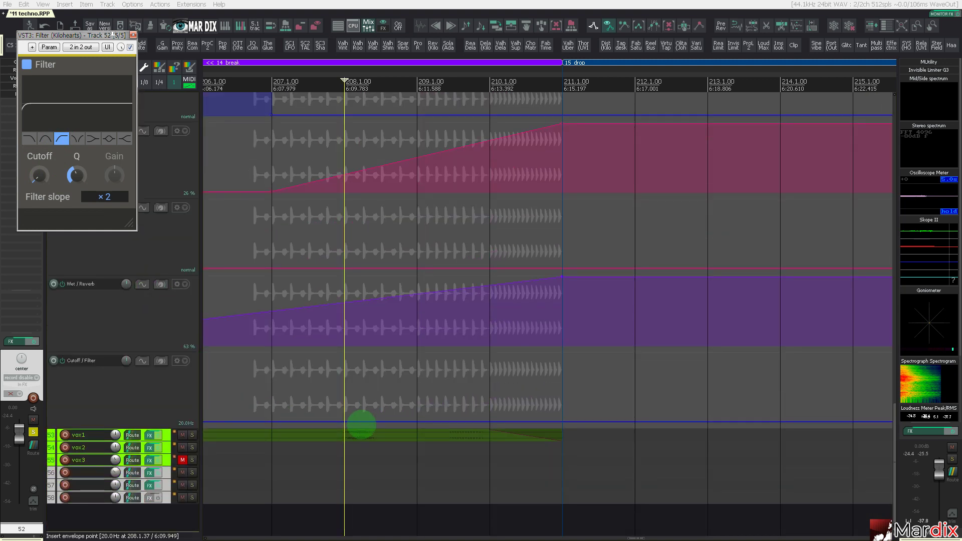
{"action": "left_click", "coordinate": [352, 421]}
{"action": "left_click_drag", "start_coordinate": [348, 421], "coordinate": [563, 355]}
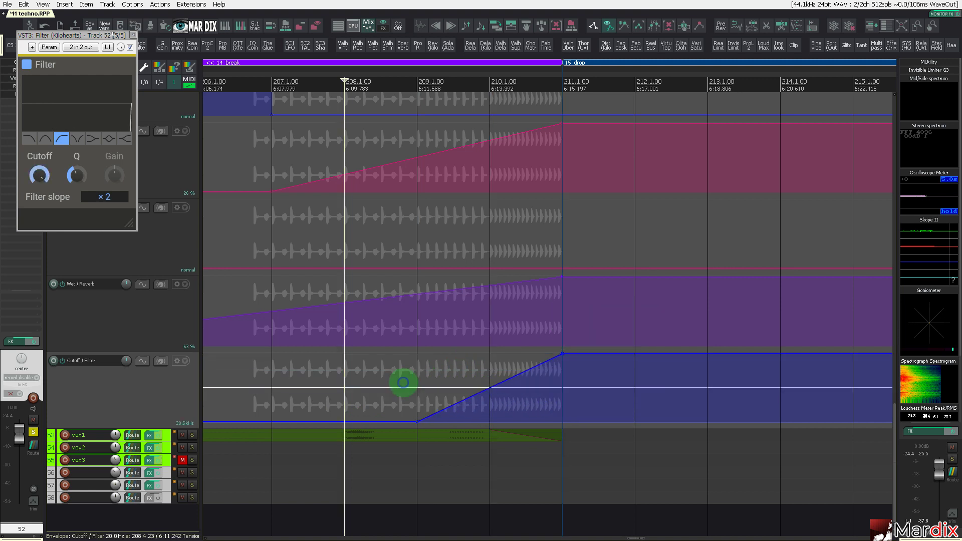
{"action": "left_click", "coordinate": [417, 382]}
{"action": "key", "text": "space"}
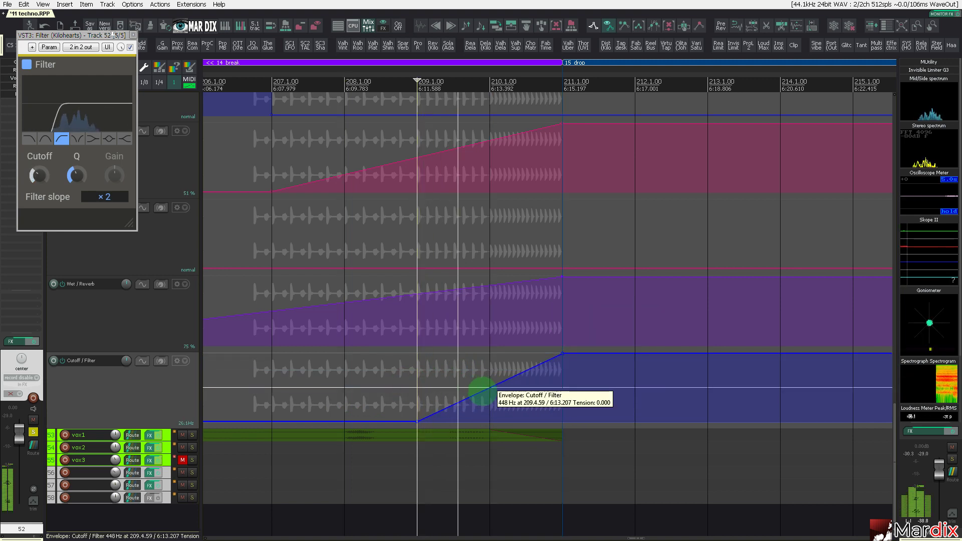
- Bend the rising Cutoff segment downward to a curvature of about 0.455, play from 210.1.00 and close the filter
{"action": "left_click_drag", "start_coordinate": [482, 392], "coordinate": [509, 402]}
{"action": "left_click", "coordinate": [471, 389]}
{"action": "key", "text": "space"}
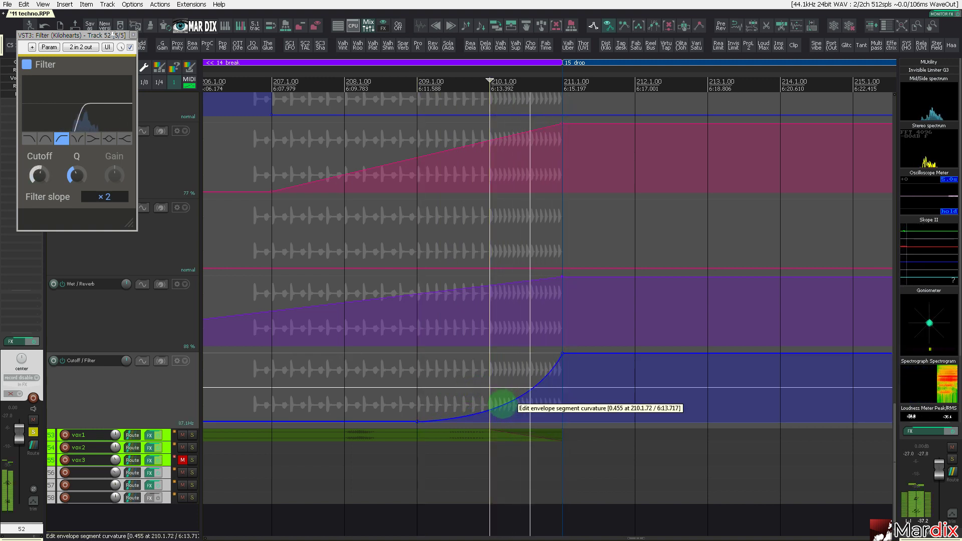
{"action": "left_click", "coordinate": [133, 35]}
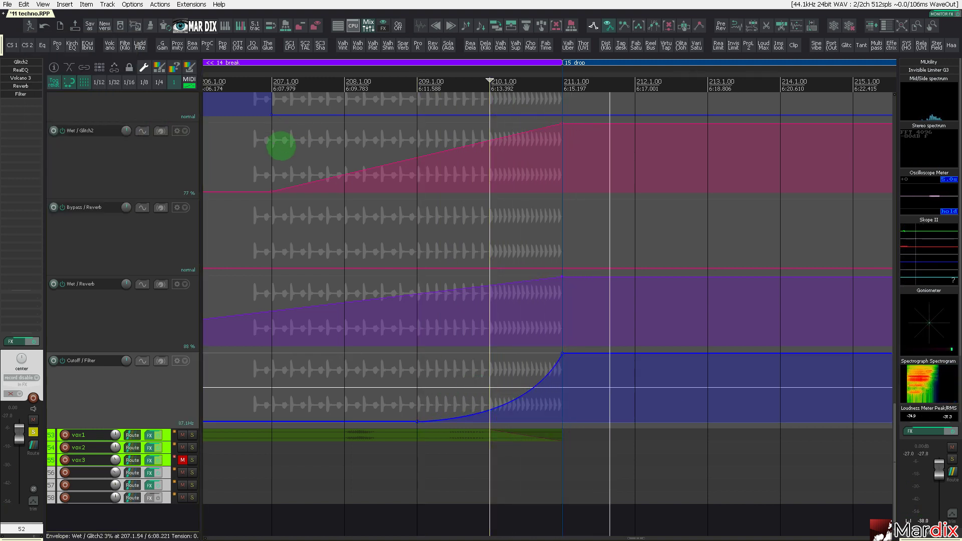
- Unsolo track 52 to hear it within the full arrangement
{"action": "key", "text": "ctrl+Page_Down"}
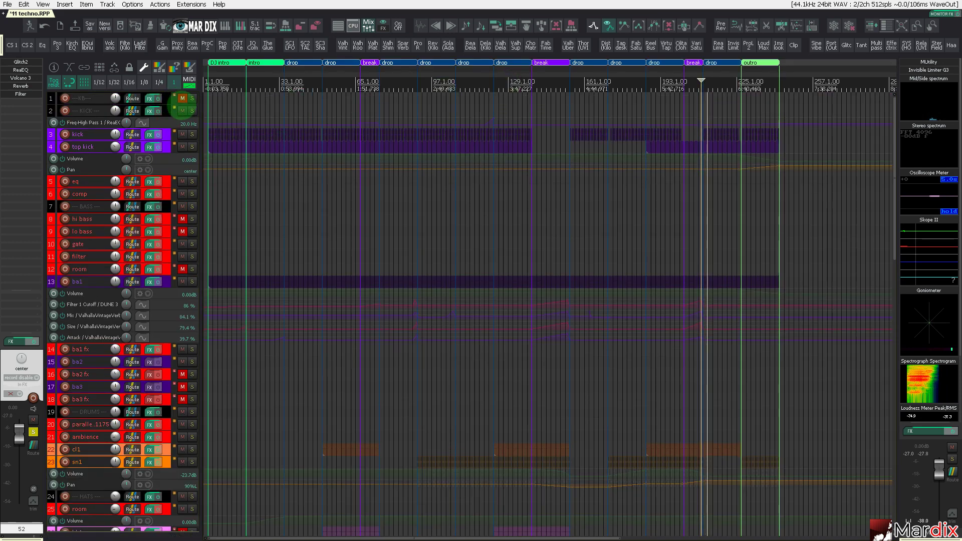
{"action": "scroll", "coordinate": [214, 289], "scroll_direction": "down", "scroll_amount": 12}
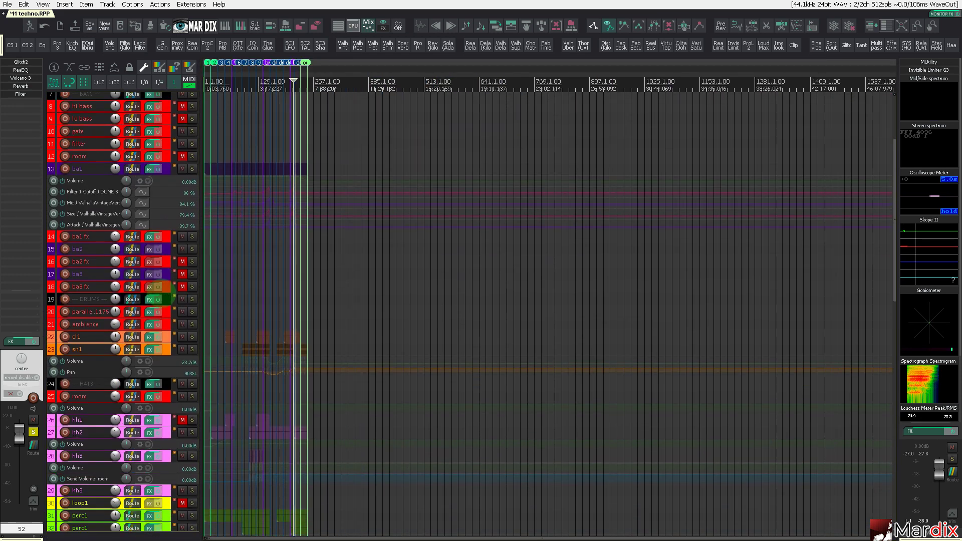
{"action": "key", "text": "ctrl+Page_Down"}
{"action": "scroll", "coordinate": [160, 292], "scroll_direction": "down", "scroll_amount": 11}
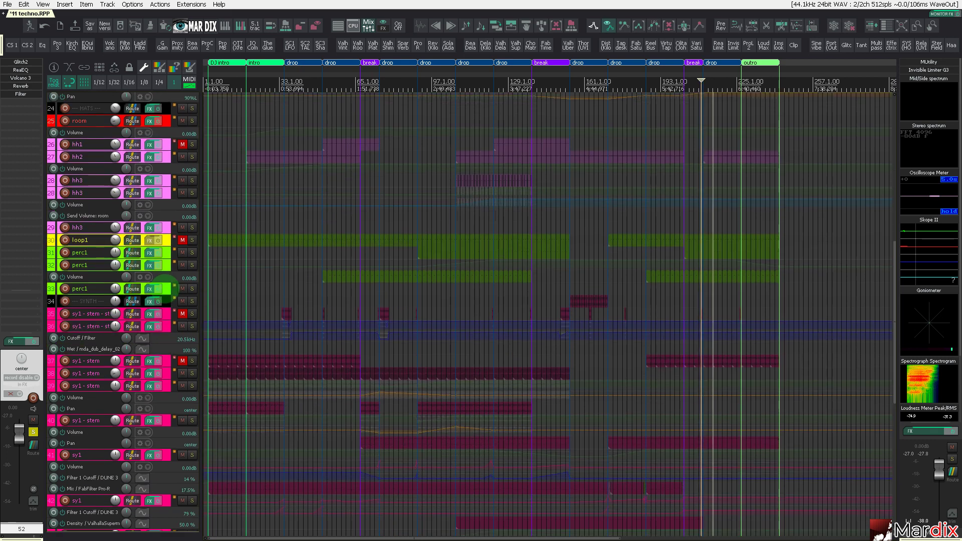
{"action": "scroll", "coordinate": [165, 288], "scroll_direction": "down", "scroll_amount": 6}
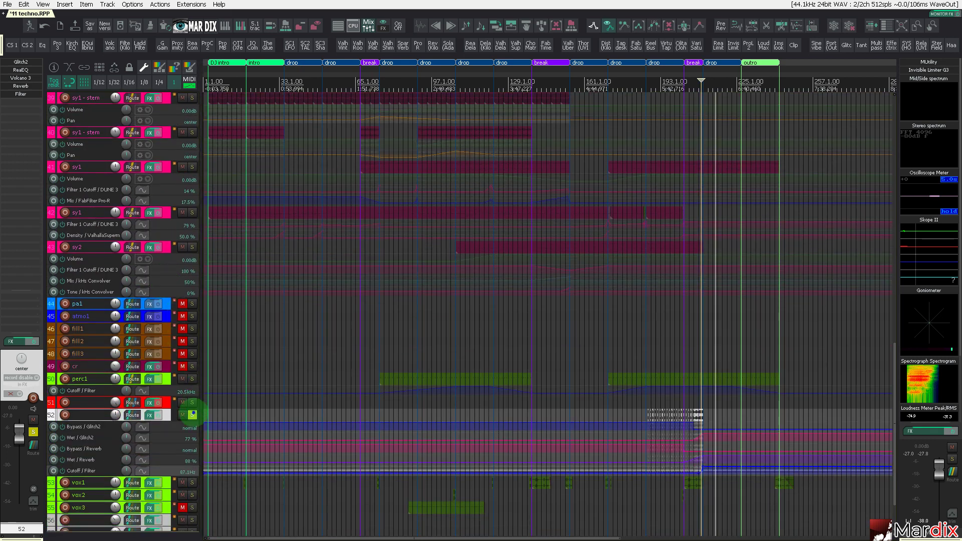
{"action": "left_click", "coordinate": [192, 415]}
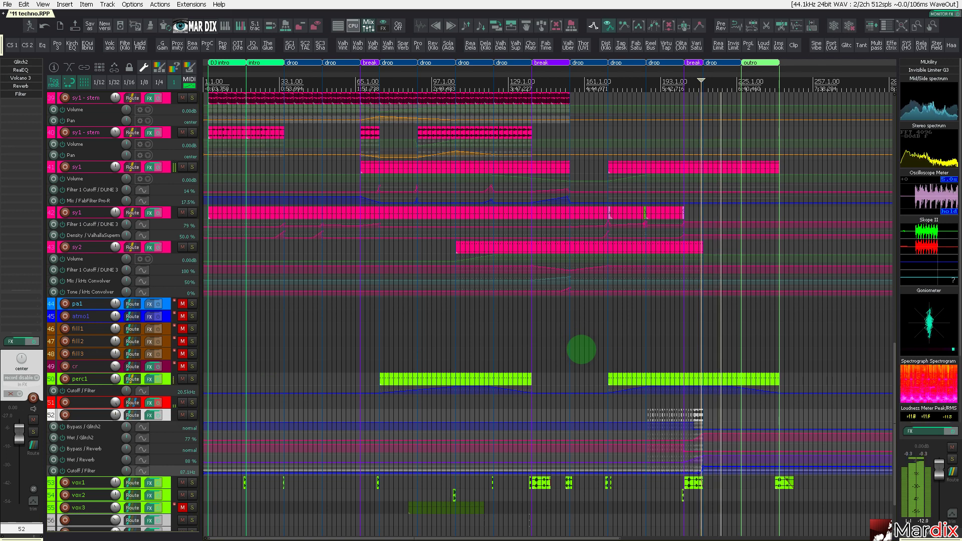
{"action": "scroll", "coordinate": [581, 349], "scroll_direction": "up", "scroll_amount": 15}
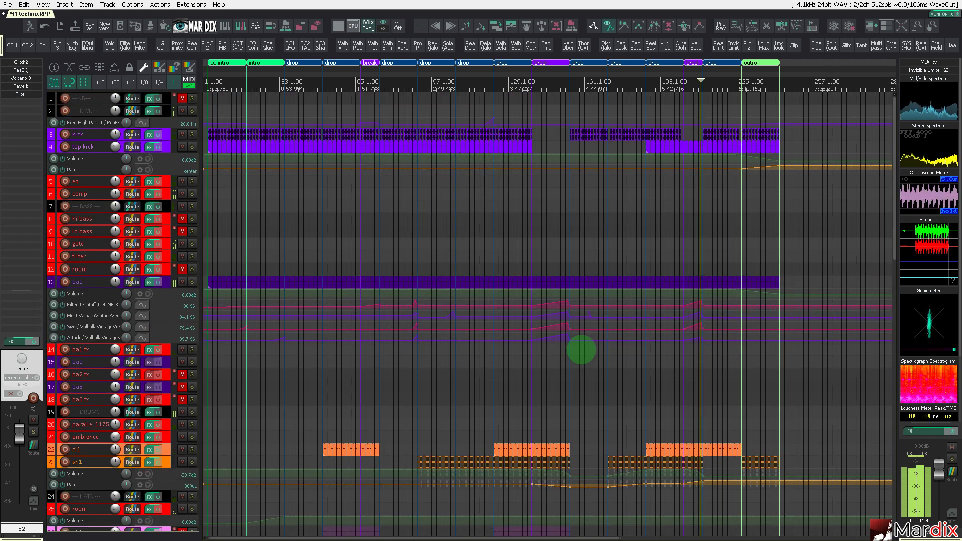
{"action": "key", "text": "F11"}
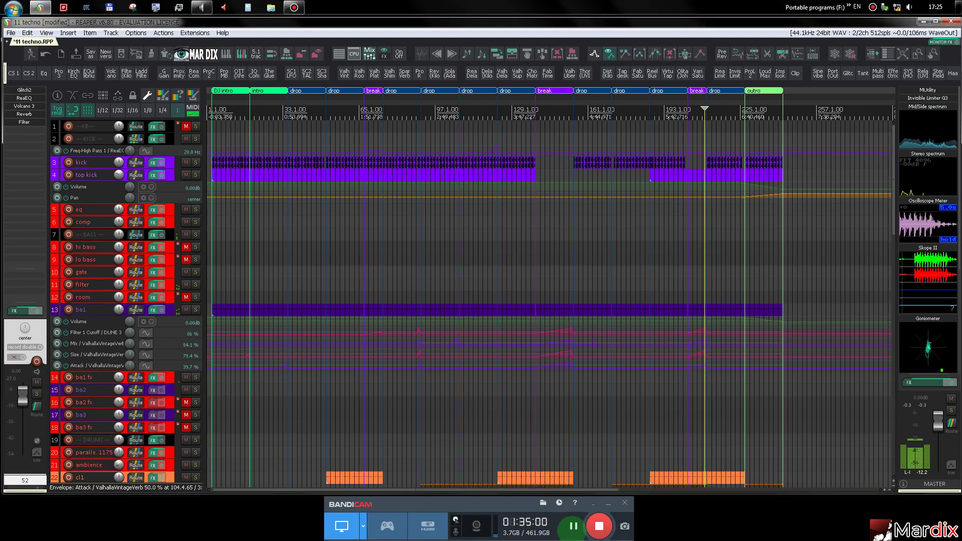
{"action": "left_click", "coordinate": [575, 522]}
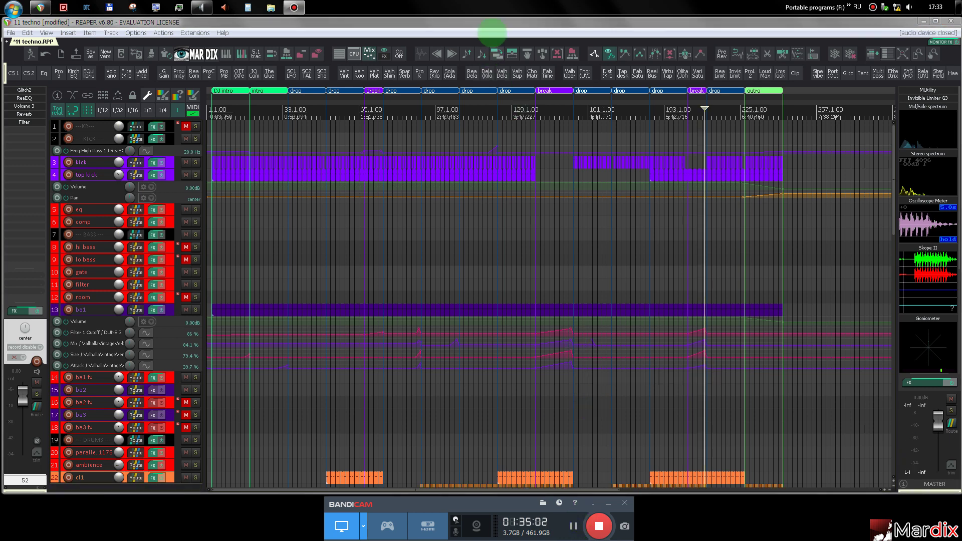
{"action": "key", "text": "F11"}
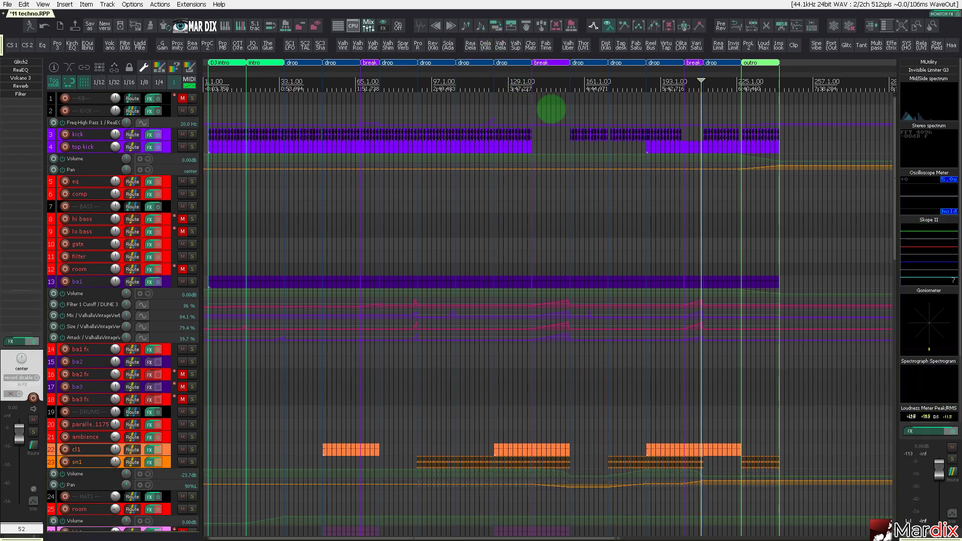
- Play the arrangement around the 11 drop, then restart playback from 169.1.00, shortly before the 12 drop
{"action": "left_click", "coordinate": [568, 107]}
{"action": "key", "text": "space"}
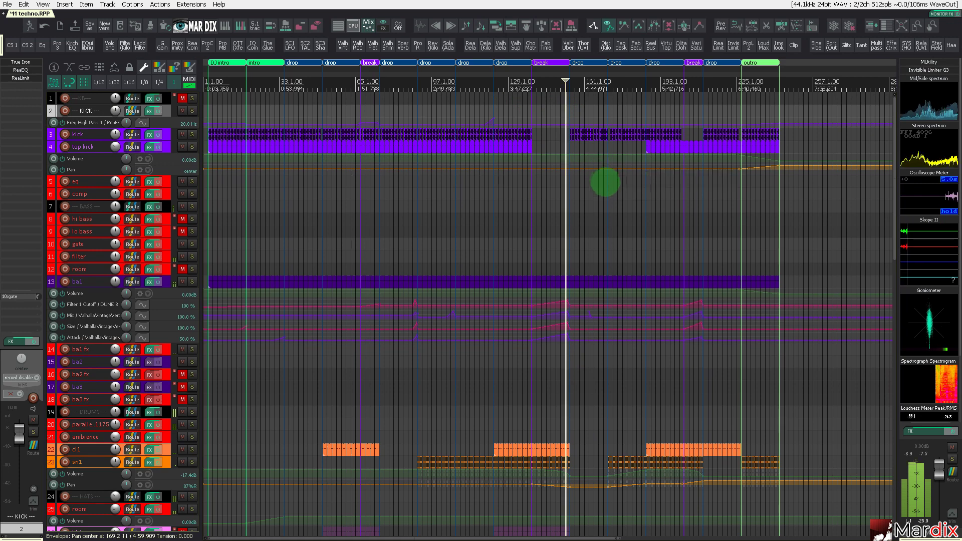
{"action": "scroll", "coordinate": [605, 183], "scroll_direction": "up", "scroll_amount": 8}
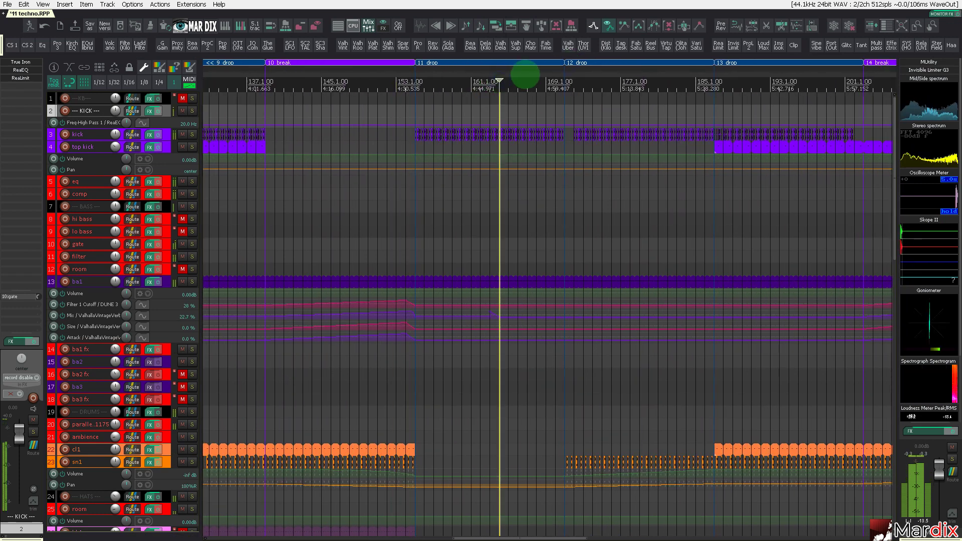
{"action": "left_click_drag", "start_coordinate": [525, 75], "coordinate": [490, 75]}
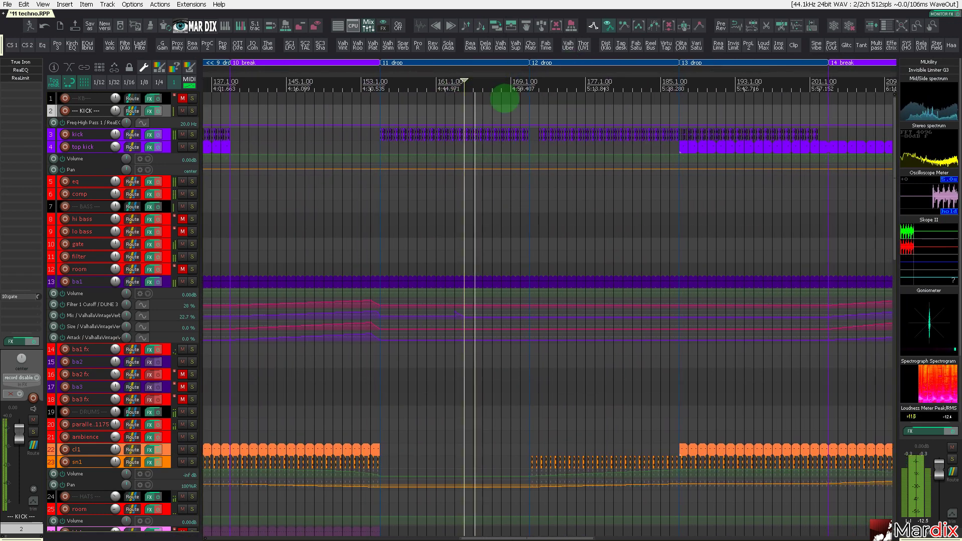
{"action": "left_click", "coordinate": [506, 83]}
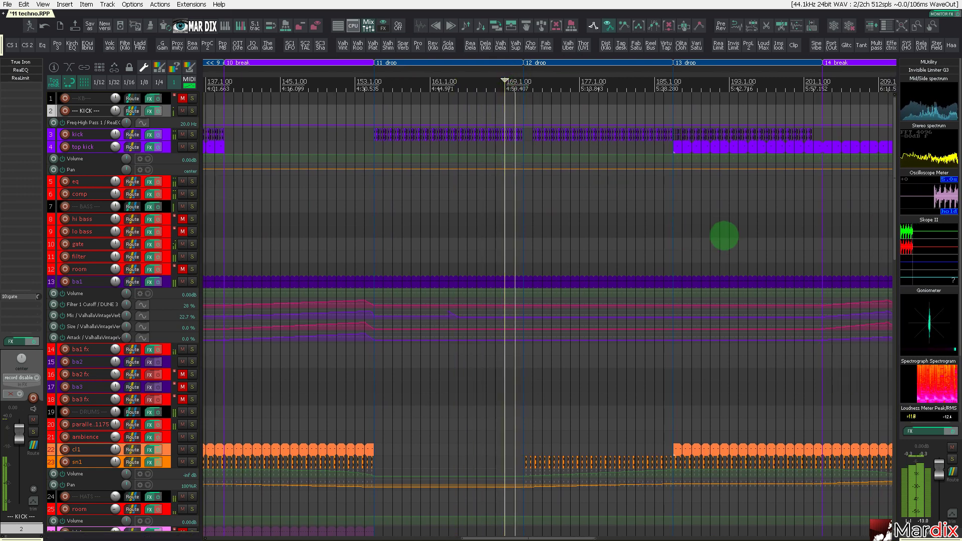
- Copy the sliced vocal phrase on the vox1 track from 170.1.00 to 176.1.00
{"action": "scroll", "coordinate": [577, 198], "scroll_direction": "up", "scroll_amount": 2}
{"action": "scroll", "coordinate": [222, 274], "scroll_direction": "down", "scroll_amount": 8}
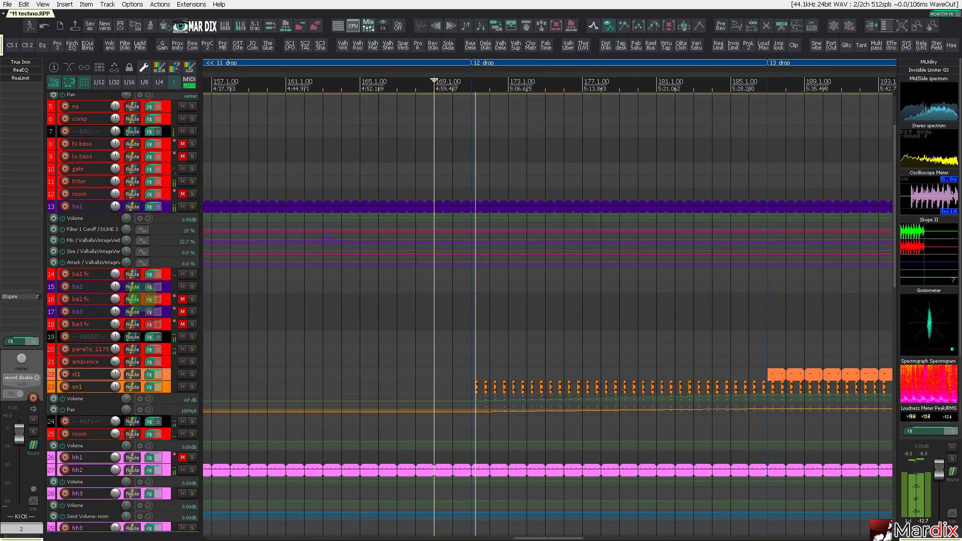
{"action": "scroll", "coordinate": [193, 344], "scroll_direction": "down", "scroll_amount": 10}
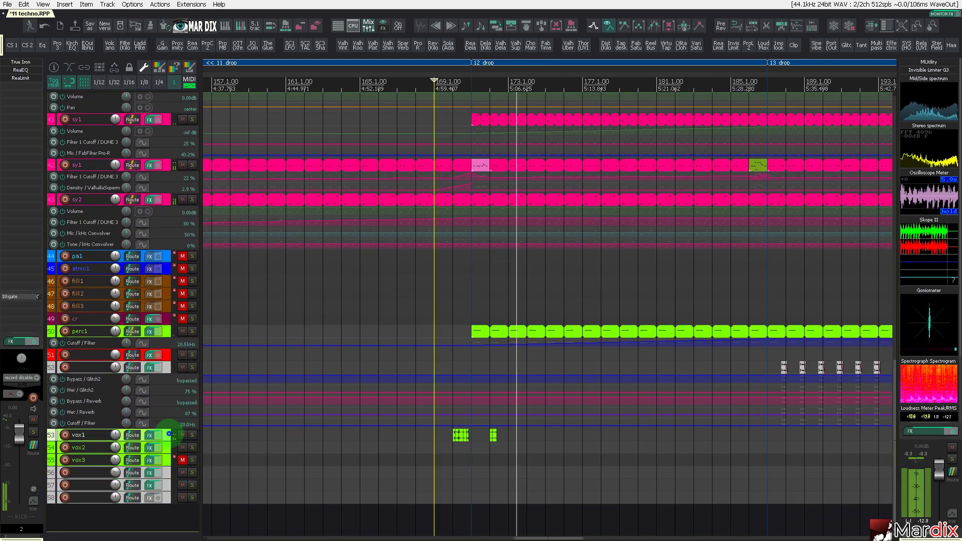
{"action": "left_click", "coordinate": [376, 435]}
{"action": "scroll", "coordinate": [478, 476], "scroll_direction": "up", "scroll_amount": 3}
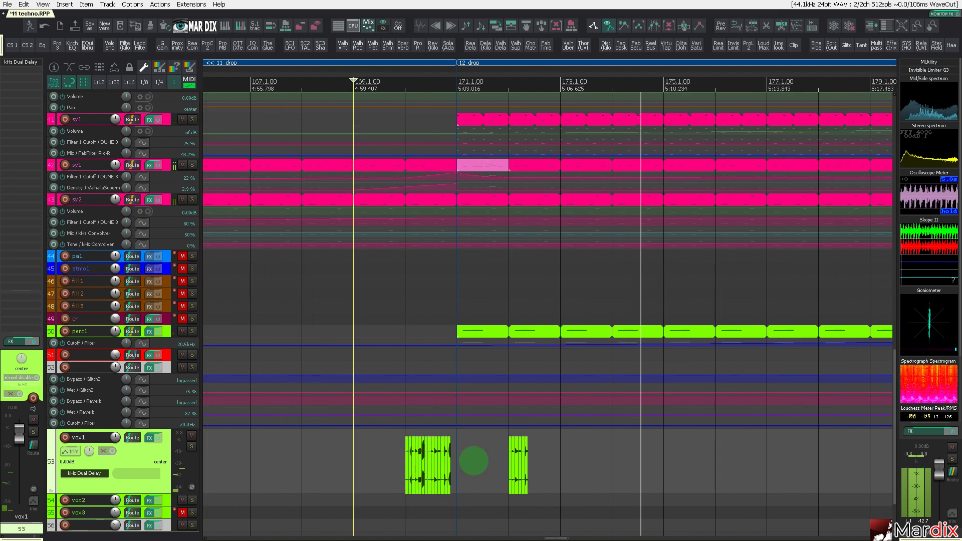
{"action": "left_click_drag", "start_coordinate": [475, 459], "coordinate": [384, 455]}
{"action": "left_click_drag", "start_coordinate": [434, 484], "coordinate": [744, 484]}
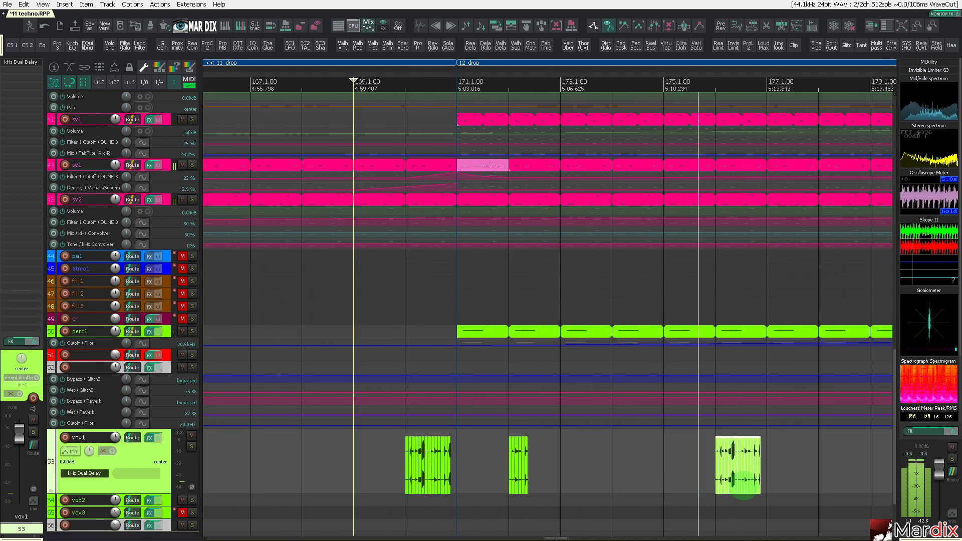
- Move the copied phrase's second vocal slice forward to 175.3.75, duplicate it directly behind itself and play the result
{"action": "scroll", "coordinate": [783, 463], "scroll_direction": "up", "scroll_amount": 3}
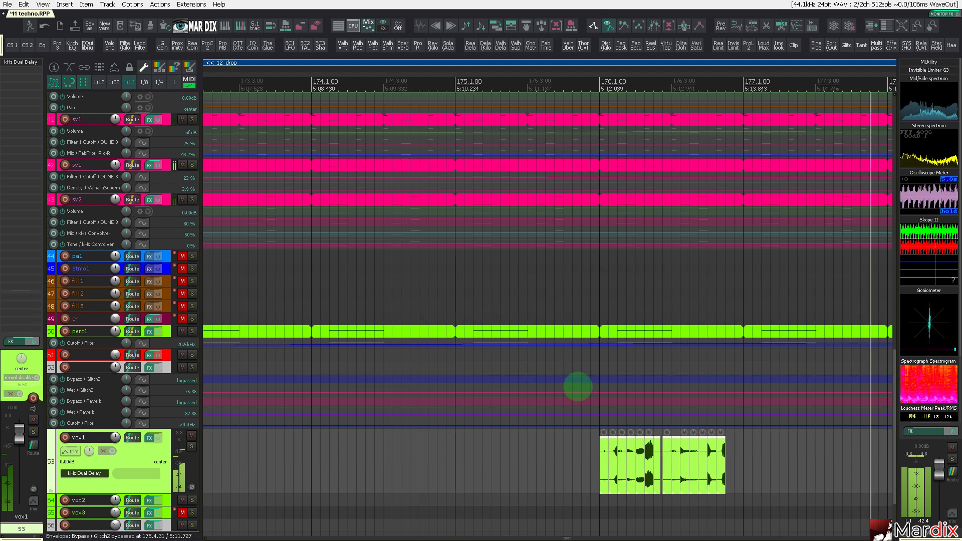
{"action": "scroll", "coordinate": [581, 326], "scroll_direction": "up", "scroll_amount": 3}
{"action": "left_click_drag", "start_coordinate": [651, 455], "coordinate": [500, 455]}
{"action": "left_click", "coordinate": [408, 457]}
{"action": "key", "text": "space"}
{"action": "left_click", "coordinate": [505, 478]}
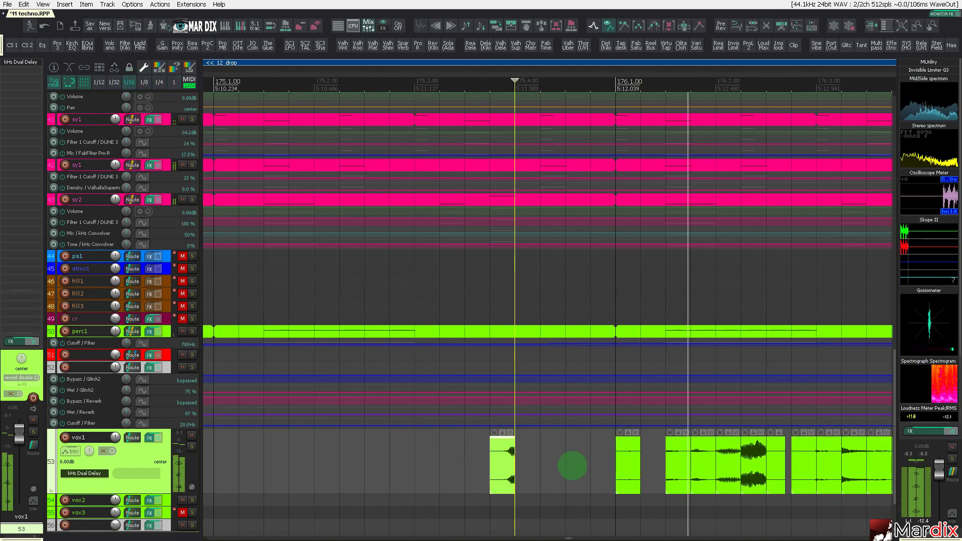
{"action": "key", "text": "ctrl+d"}
{"action": "left_click", "coordinate": [456, 457]}
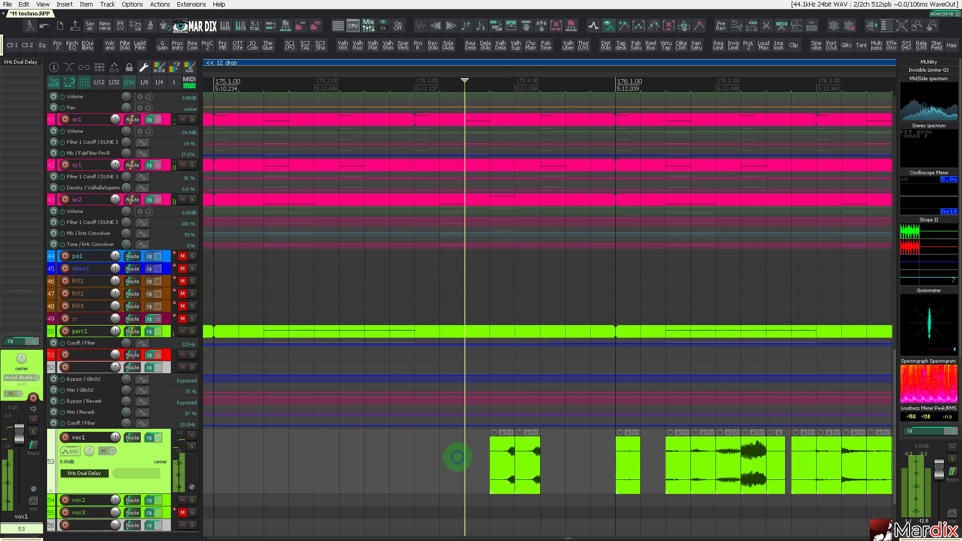
- Move the vox1 slice at 176.2.00 to 175.4.25 and duplicate it, and shift the slice at 175.4.00 to 175.3.25
{"action": "left_click_drag", "start_coordinate": [732, 456], "coordinate": [557, 455]}
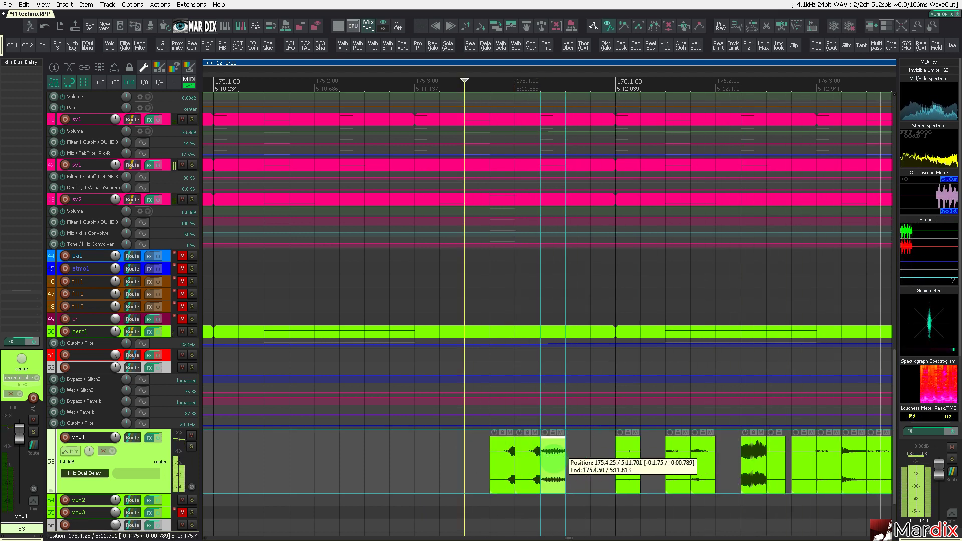
{"action": "key", "text": "ctrl+d"}
{"action": "left_click", "coordinate": [443, 455]}
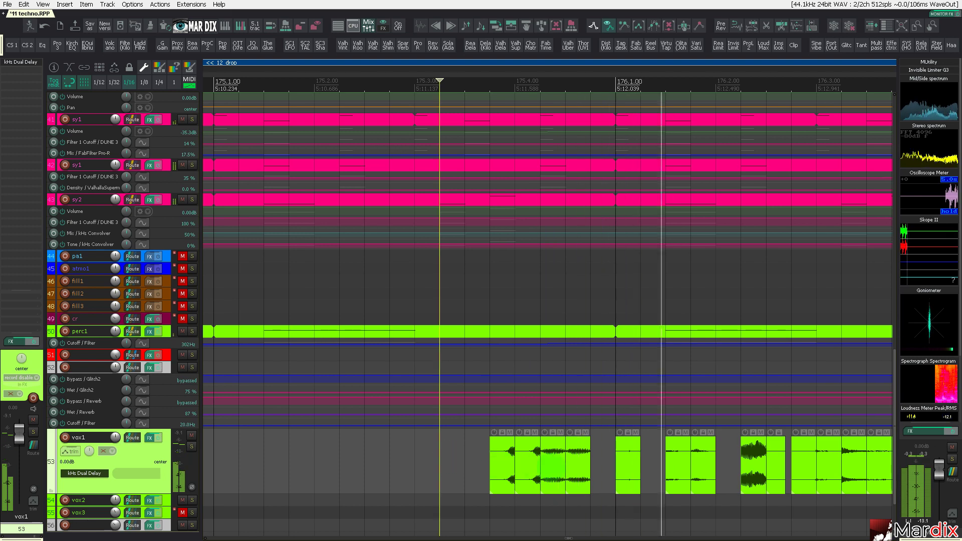
{"action": "left_click_drag", "start_coordinate": [523, 462], "coordinate": [449, 461]}
{"action": "left_click", "coordinate": [372, 460]}
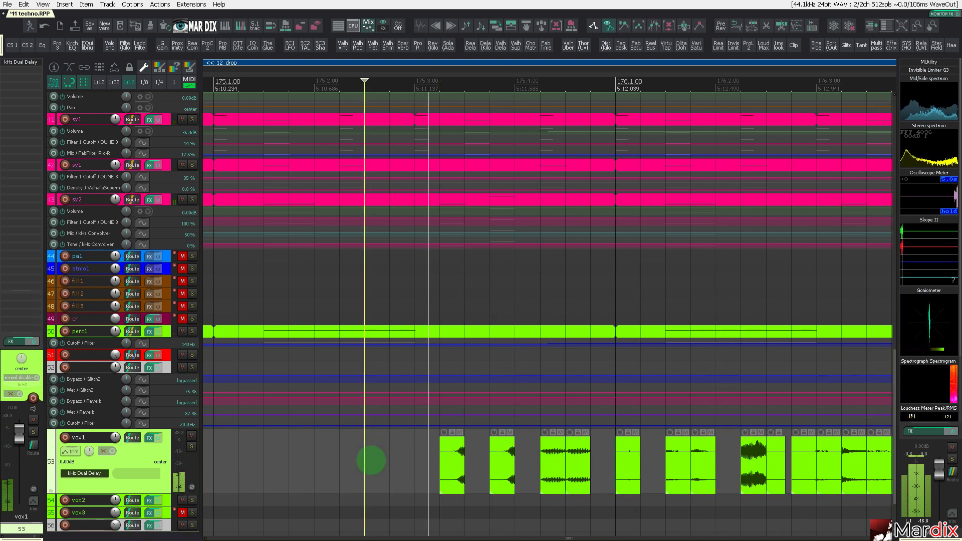
- Delete the vox1 slice at 176.1.00 and move the loud slice at 176.2.25 to 175.4.75, checking it by playback
{"action": "left_click", "coordinate": [623, 455]}
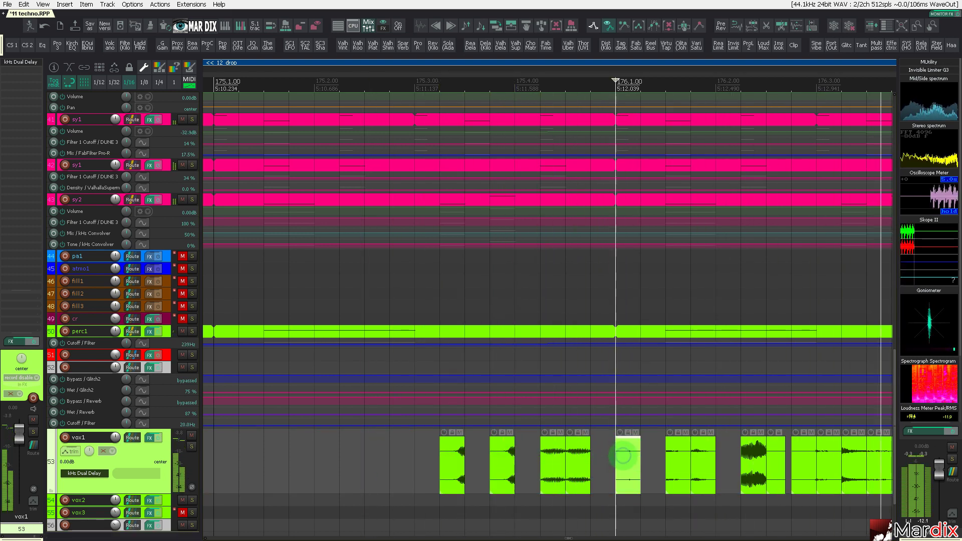
{"action": "left_click", "coordinate": [415, 462]}
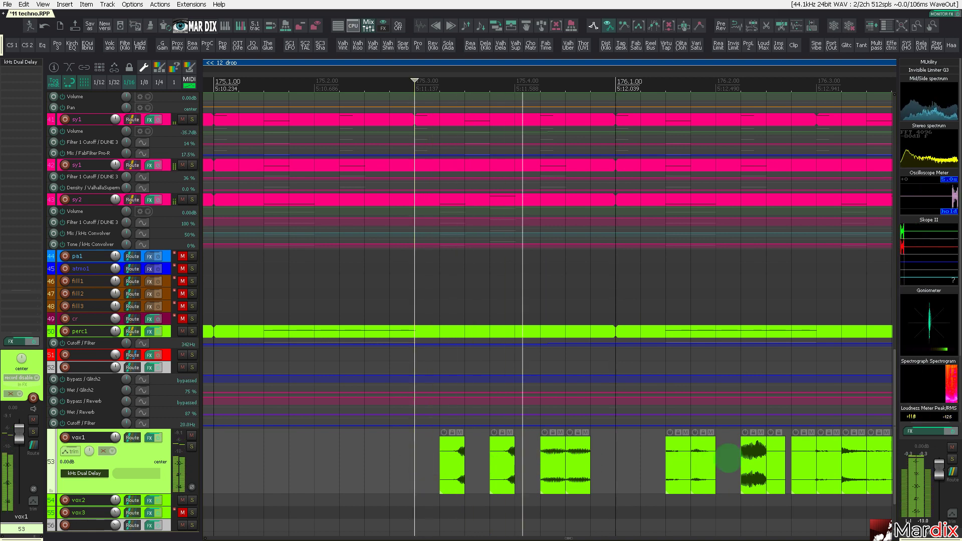
{"action": "left_click_drag", "start_coordinate": [754, 459], "coordinate": [603, 458]}
{"action": "left_click", "coordinate": [381, 461]}
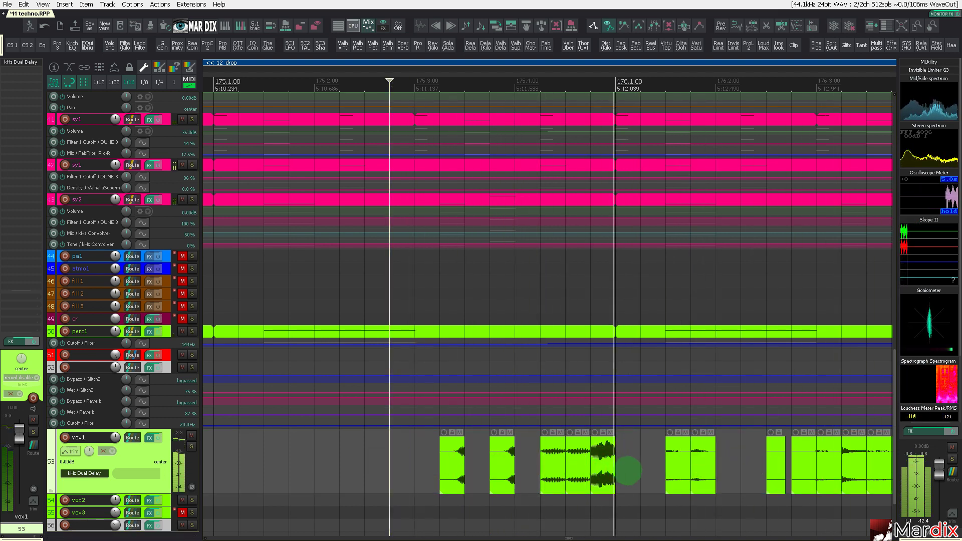
{"action": "left_click", "coordinate": [609, 466]}
{"action": "scroll", "coordinate": [604, 457], "scroll_direction": "up", "scroll_amount": 5}
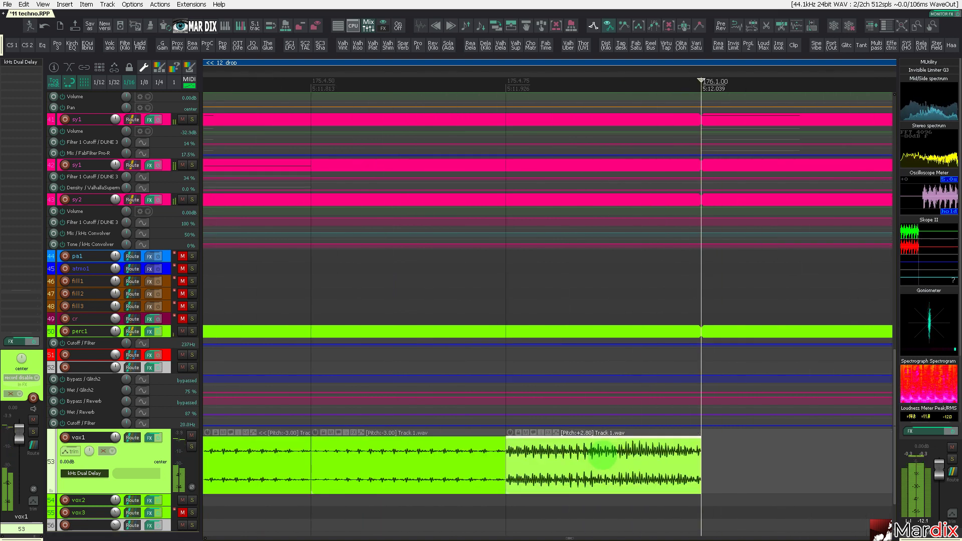
{"action": "scroll", "coordinate": [604, 455], "scroll_direction": "down", "scroll_amount": 4}
{"action": "key", "text": "q"}
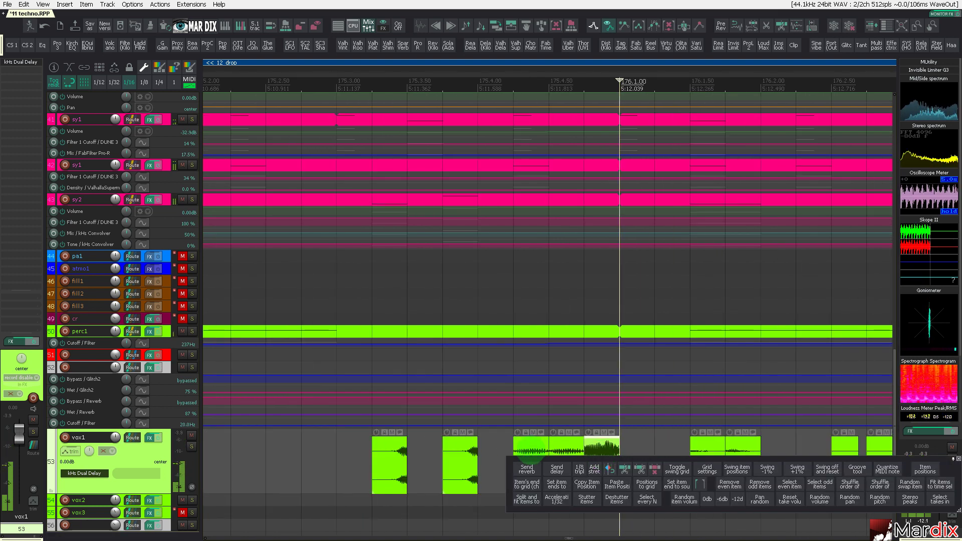
{"action": "left_click", "coordinate": [496, 446]}
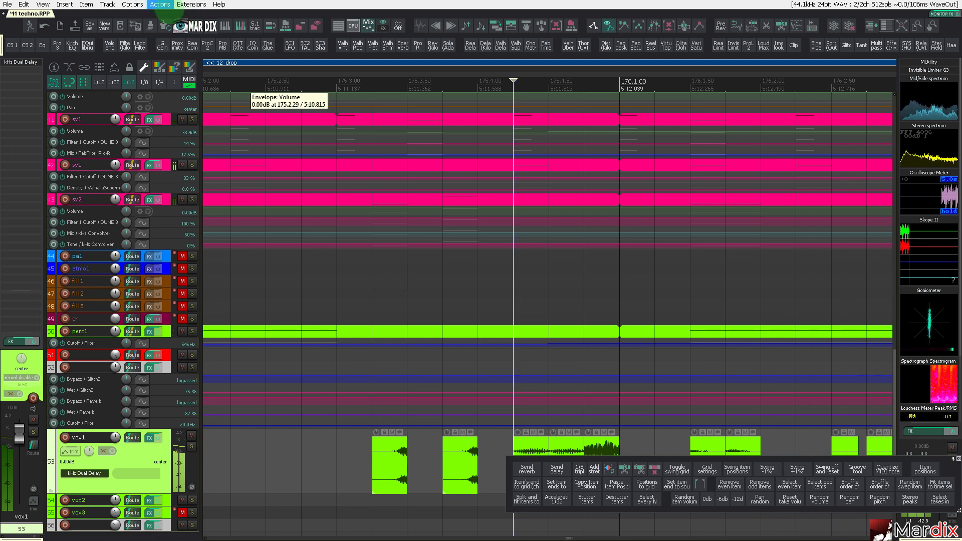
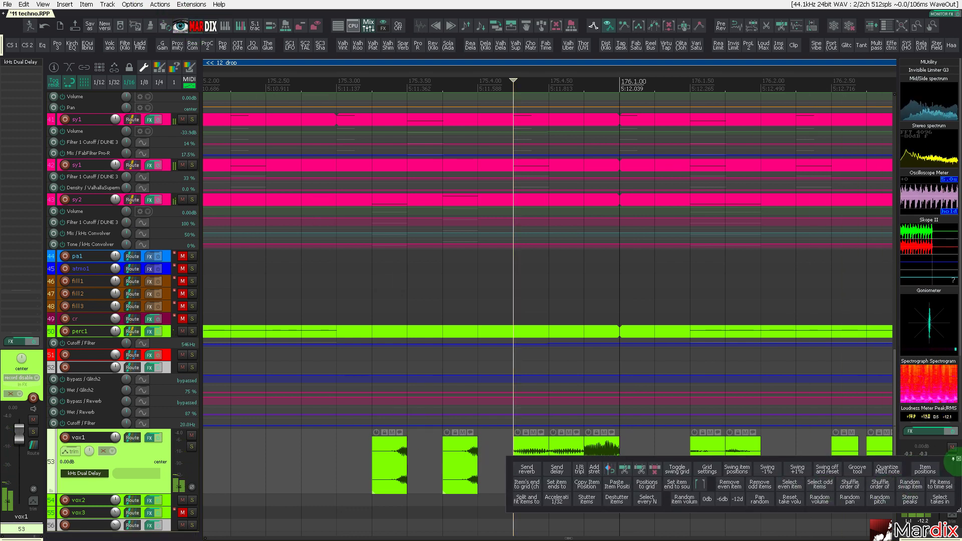
{"action": "left_click", "coordinate": [960, 459]}
{"action": "left_click", "coordinate": [351, 451]}
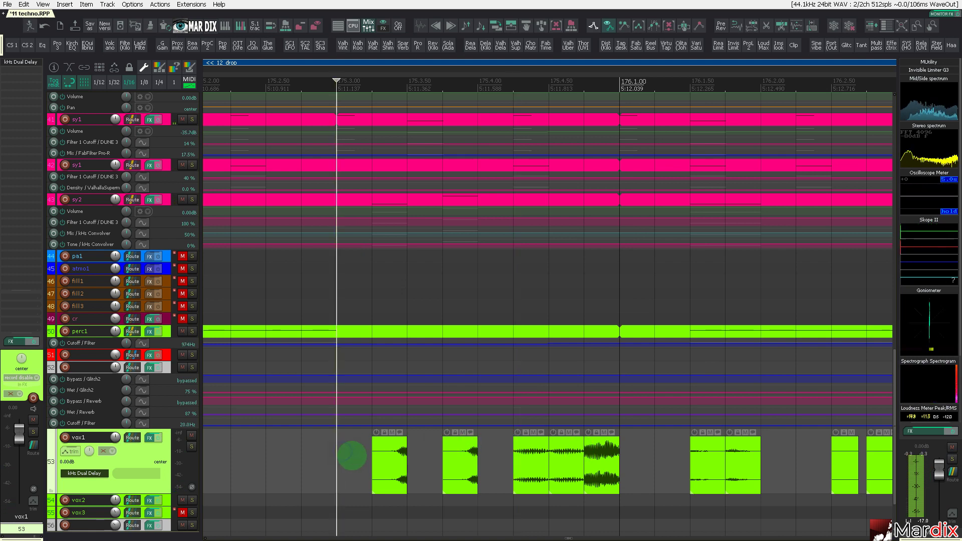
- Delete the vox1 slice at 175.3.75, move the slice at 175.4.25 to 175.4.00 and play from 175.3.00
{"action": "left_click", "coordinate": [523, 467]}
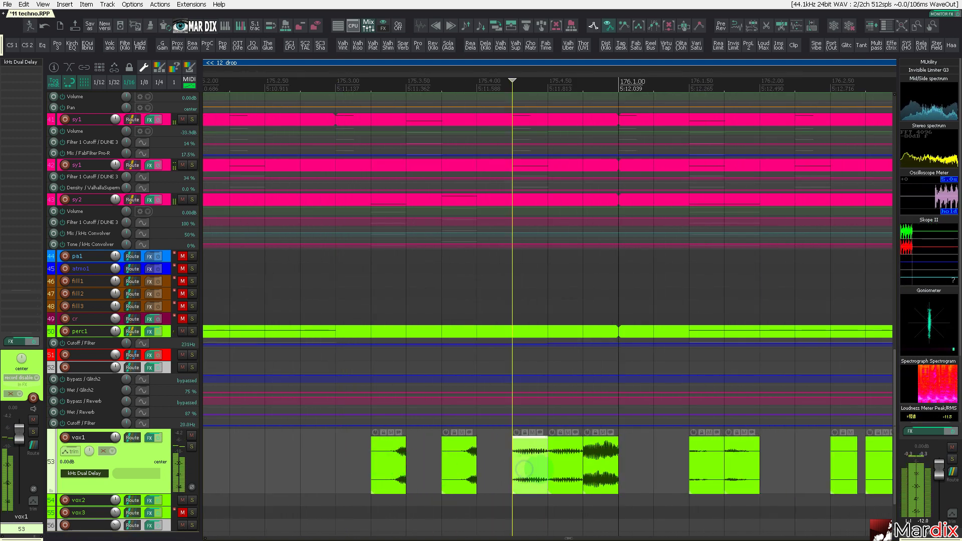
{"action": "left_click", "coordinate": [464, 462]}
{"action": "key", "text": "Delete"}
{"action": "left_click_drag", "start_coordinate": [526, 467], "coordinate": [489, 467]}
{"action": "left_click", "coordinate": [345, 462]}
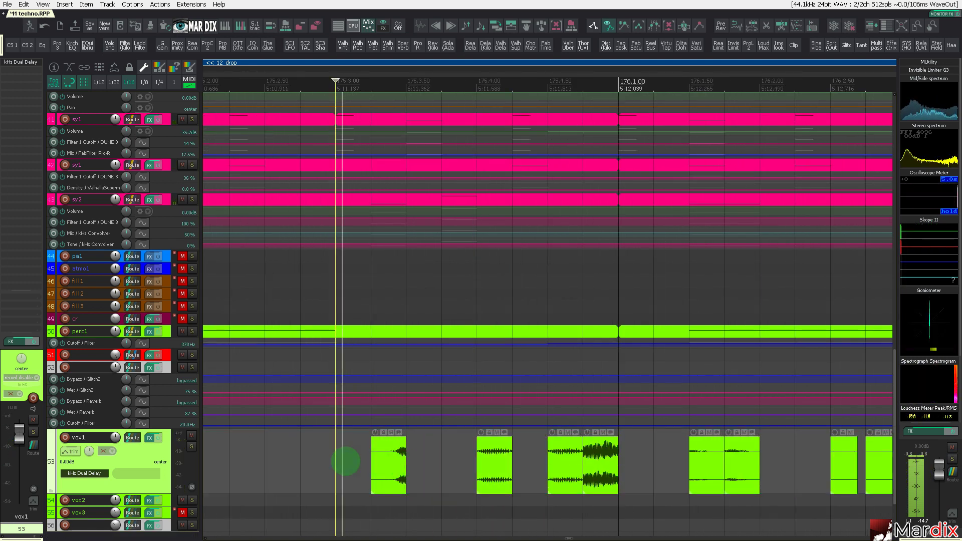
- Try a take pitch of -9.00 on the loud vox1 slice at 175.4.75 and play from 175.3.00
{"action": "left_click", "coordinate": [565, 467]}
{"action": "left_click", "coordinate": [604, 468]}
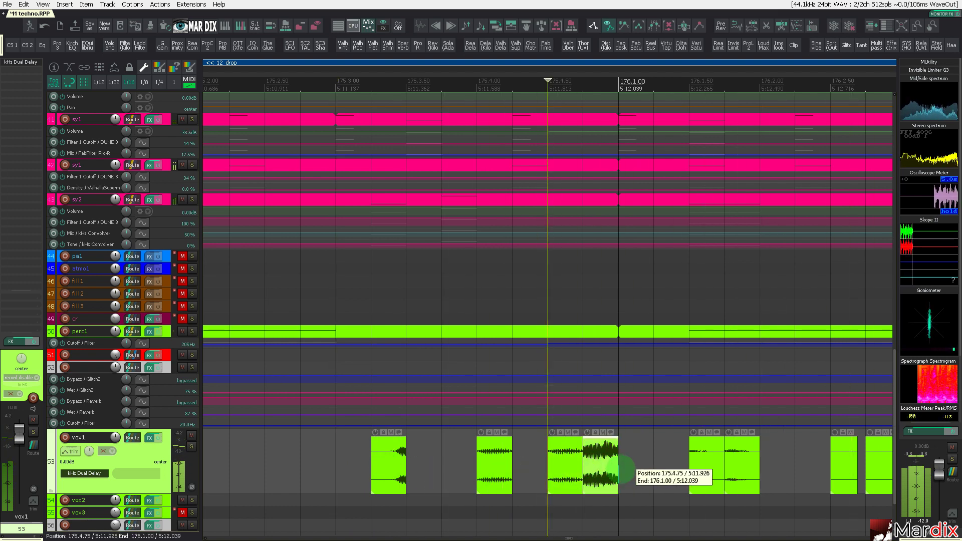
{"action": "scroll", "coordinate": [605, 463], "scroll_direction": "up", "scroll_amount": 4}
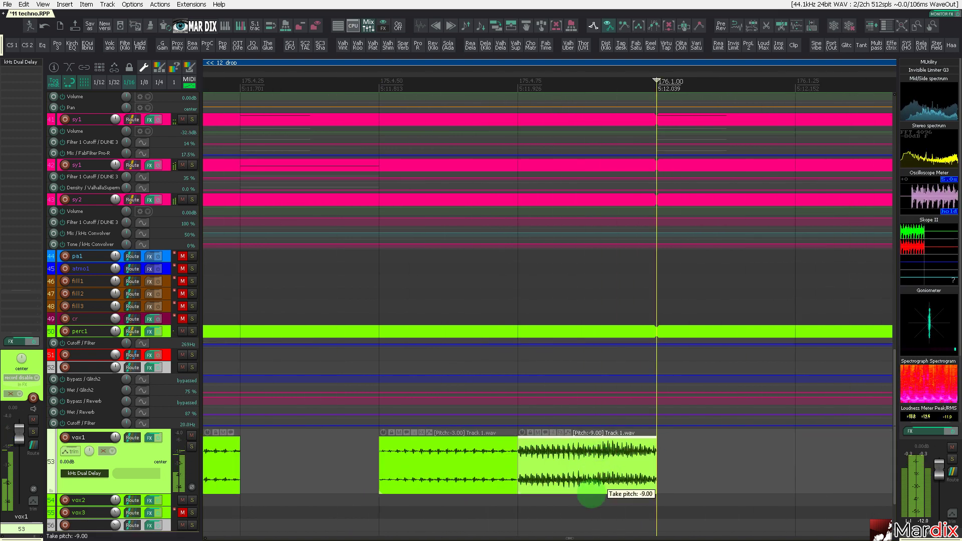
{"action": "scroll", "coordinate": [581, 489], "scroll_direction": "down", "scroll_amount": 4}
{"action": "left_click", "coordinate": [399, 470]}
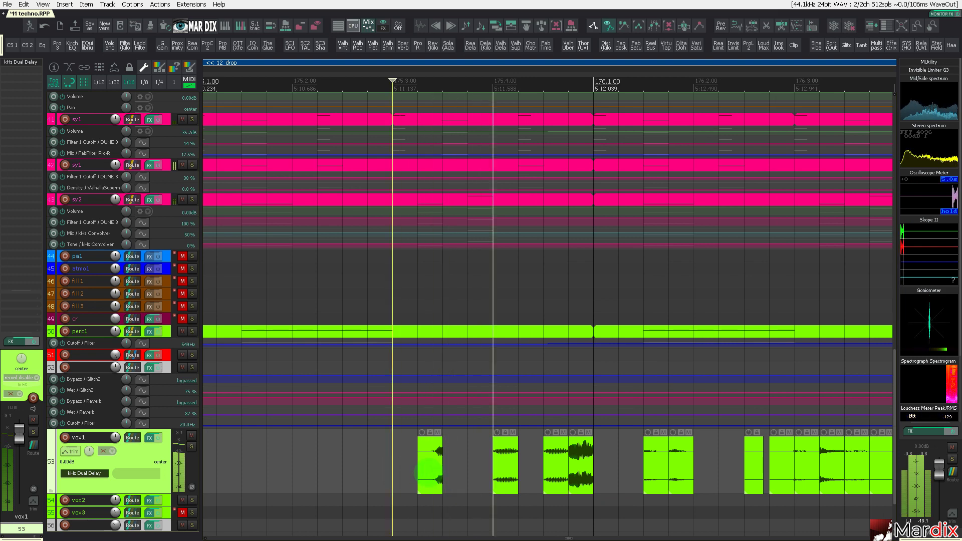
- Delete the vox1 slices at 176.1.50, 176.1.75 and 175.4.75, and play from 175.3.00
{"action": "left_click", "coordinate": [582, 457]}
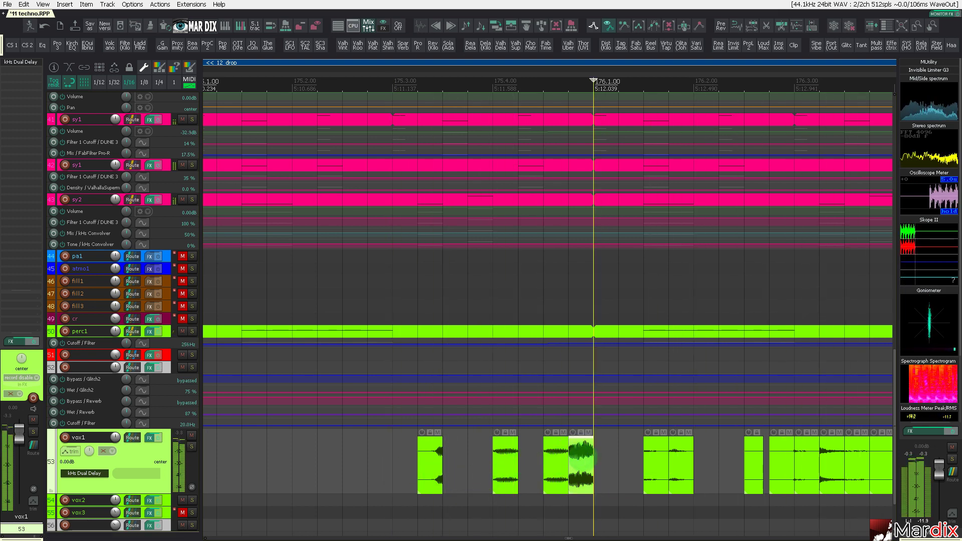
{"action": "scroll", "coordinate": [582, 457], "scroll_direction": "down", "scroll_amount": 3}
{"action": "left_click_drag", "start_coordinate": [635, 465], "coordinate": [634, 465]}
{"action": "key", "text": "Delete"}
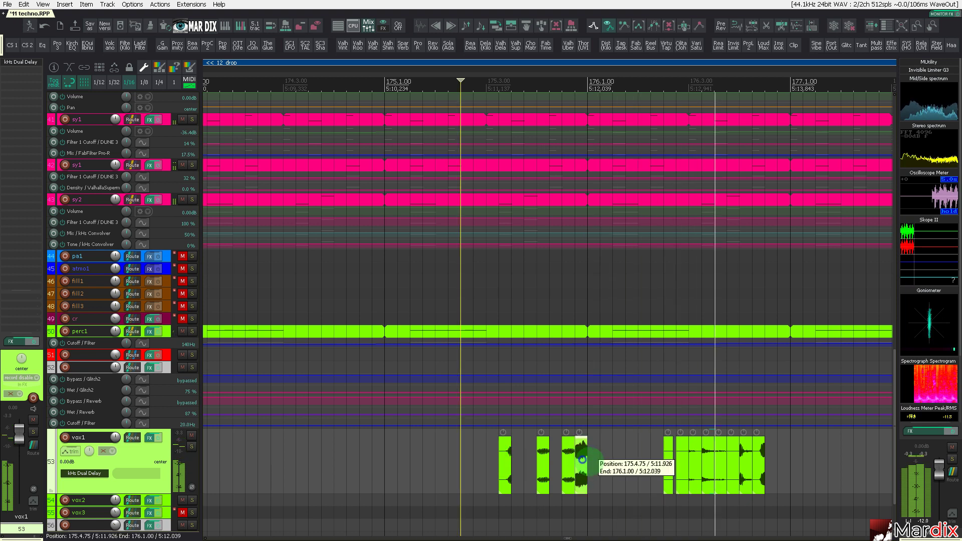
{"action": "left_click", "coordinate": [583, 461]}
{"action": "key", "text": "Delete"}
{"action": "left_click", "coordinate": [482, 458]}
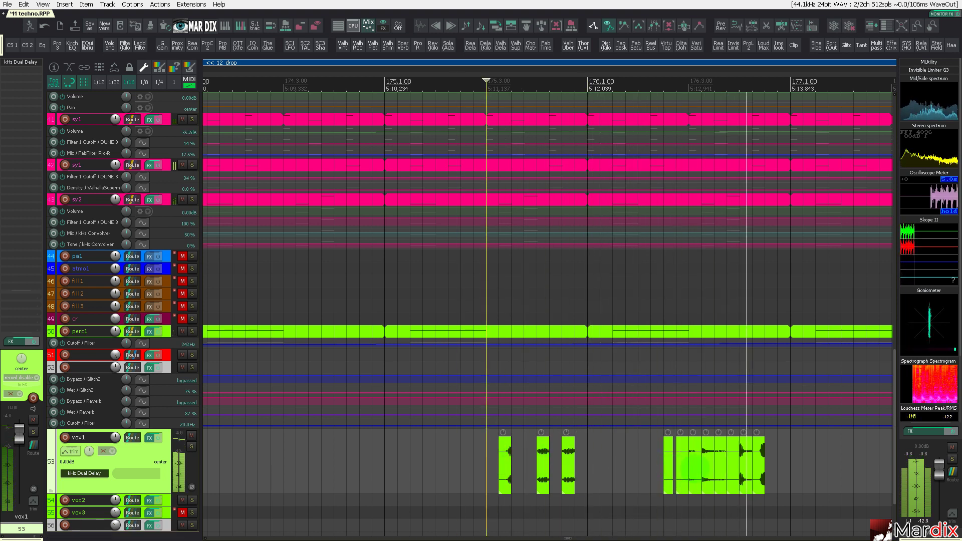
- Delete the vox1 slices at 176.4.25, 176.2.50 and 176.2.75, and play from 176.2.50
{"action": "left_click", "coordinate": [758, 466]}
{"action": "key", "text": "Delete"}
{"action": "left_click", "coordinate": [628, 467]}
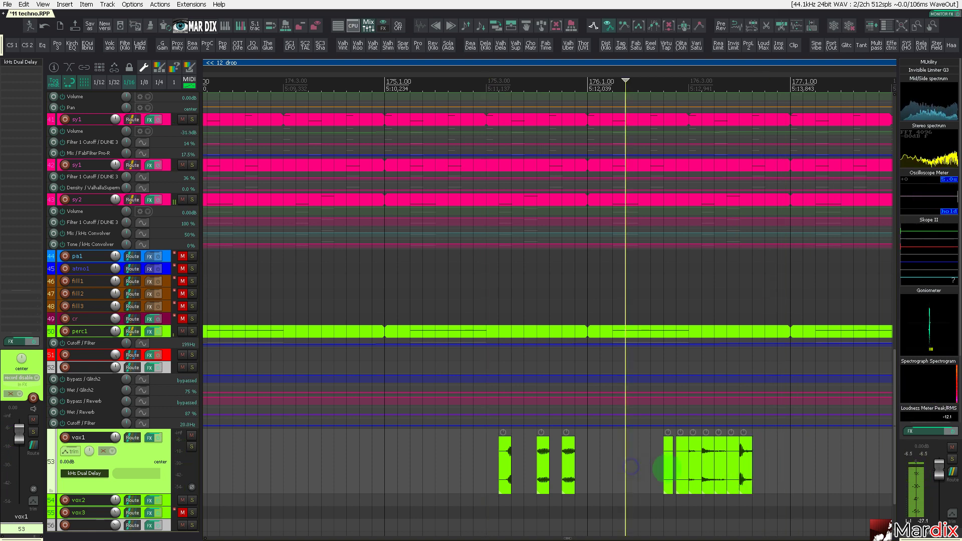
{"action": "left_click", "coordinate": [672, 469]}
{"action": "key", "text": "Delete"}
{"action": "left_click", "coordinate": [679, 470]}
{"action": "key", "text": "Delete"}
{"action": "left_click", "coordinate": [667, 468]}
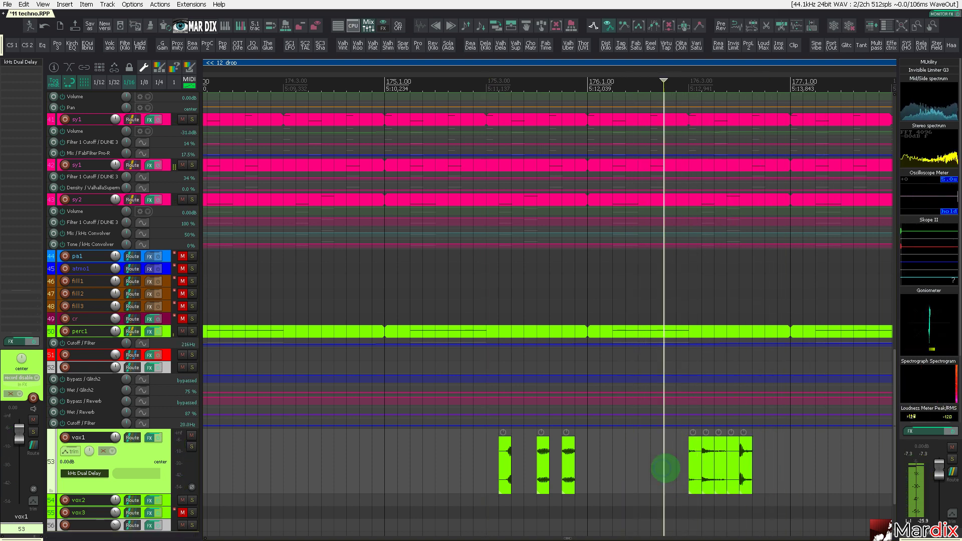
- Play the rearranged vocal phrase on vox1 from 175.1.00 within the full arrangement
{"action": "scroll", "coordinate": [665, 467], "scroll_direction": "down", "scroll_amount": 4}
{"action": "scroll", "coordinate": [684, 468], "scroll_direction": "up", "scroll_amount": 5}
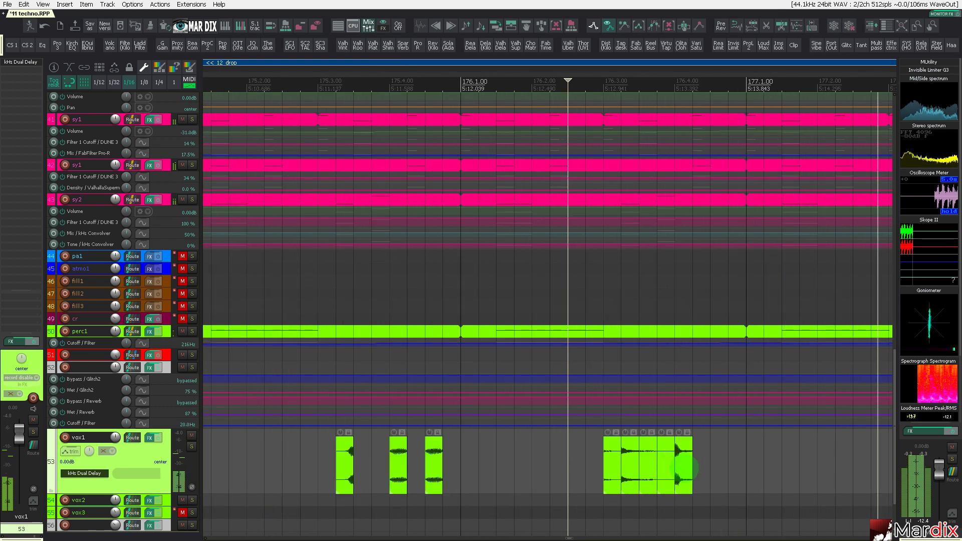
{"action": "scroll", "coordinate": [700, 465], "scroll_direction": "down", "scroll_amount": 3}
{"action": "scroll", "coordinate": [509, 460], "scroll_direction": "down", "scroll_amount": 2}
{"action": "left_click", "coordinate": [511, 460]}
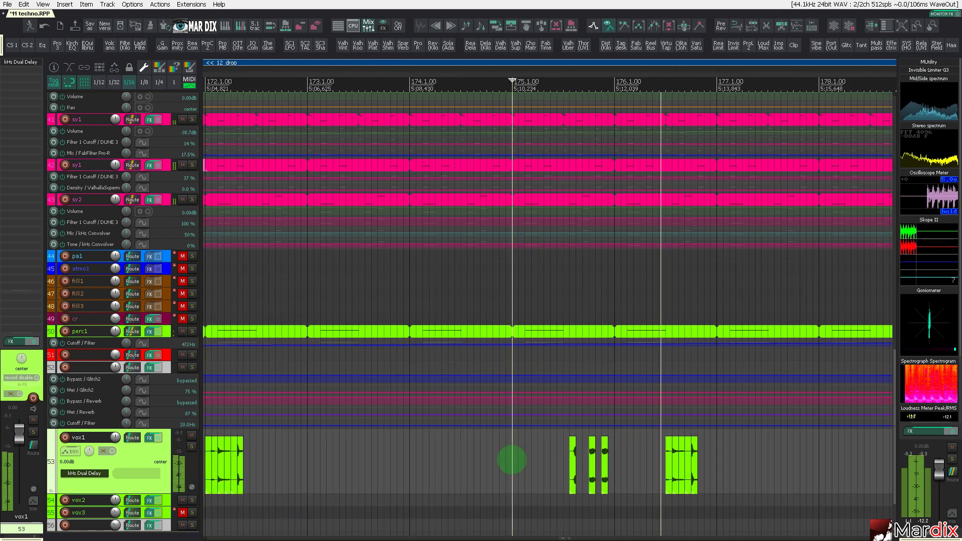
{"action": "scroll", "coordinate": [509, 472], "scroll_direction": "down", "scroll_amount": 3}
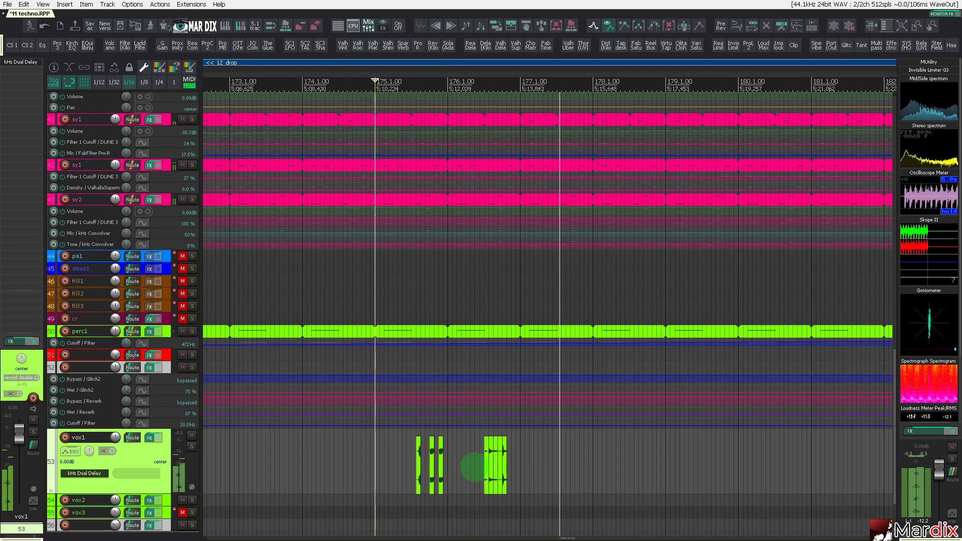
- Copy the two short vox1 slices from late in bar 175 to 186.1.50 and 186.2.00
{"action": "left_click_drag", "start_coordinate": [431, 458], "coordinate": [719, 479]}
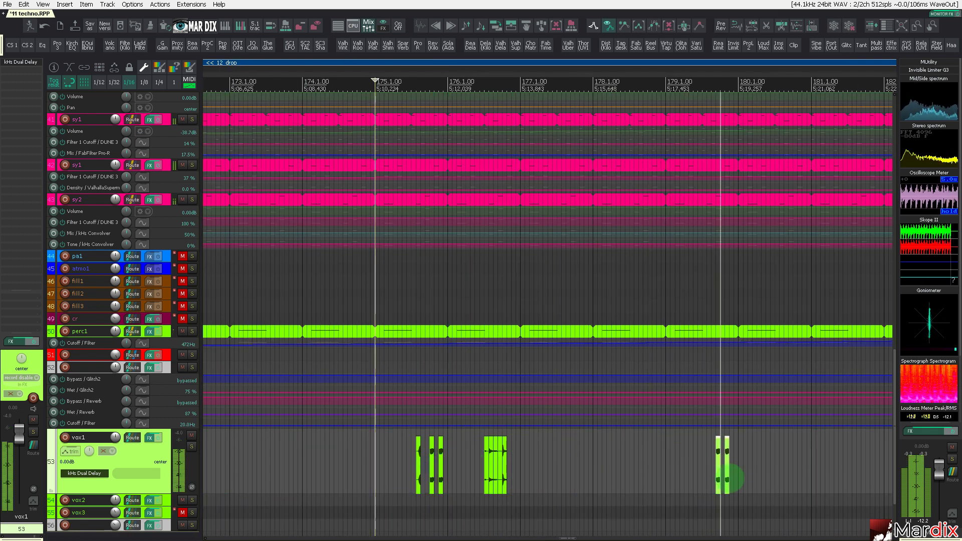
{"action": "scroll", "coordinate": [729, 479], "scroll_direction": "down", "scroll_amount": 8}
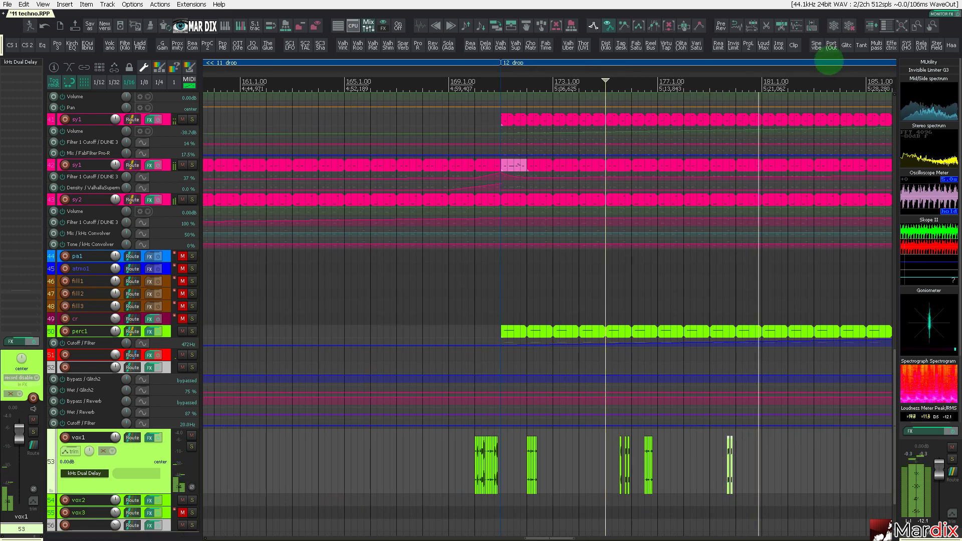
{"action": "left_click_drag", "start_coordinate": [798, 70], "coordinate": [479, 90]}
{"action": "scroll", "coordinate": [471, 225], "scroll_direction": "up", "scroll_amount": 2}
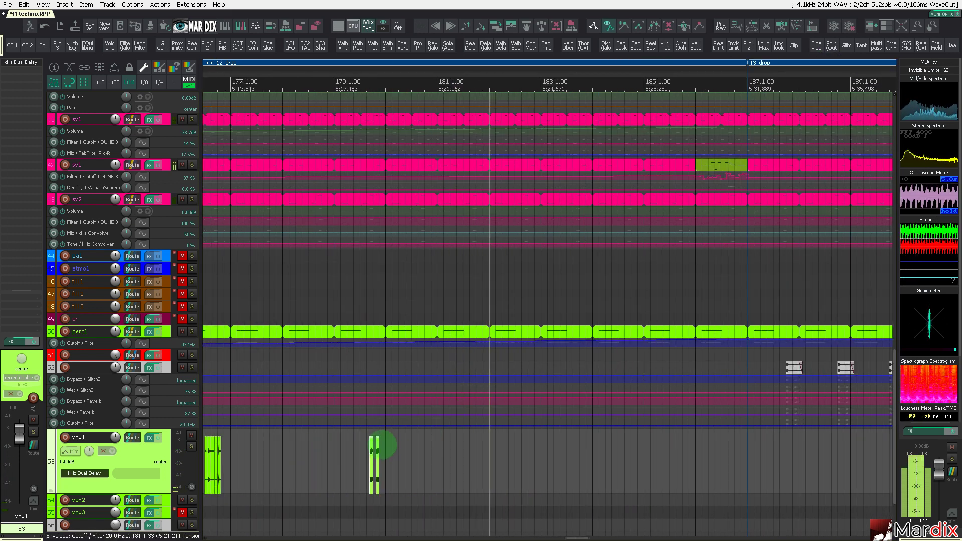
{"action": "left_click_drag", "start_coordinate": [379, 446], "coordinate": [687, 455]}
{"action": "scroll", "coordinate": [716, 461], "scroll_direction": "up", "scroll_amount": 8}
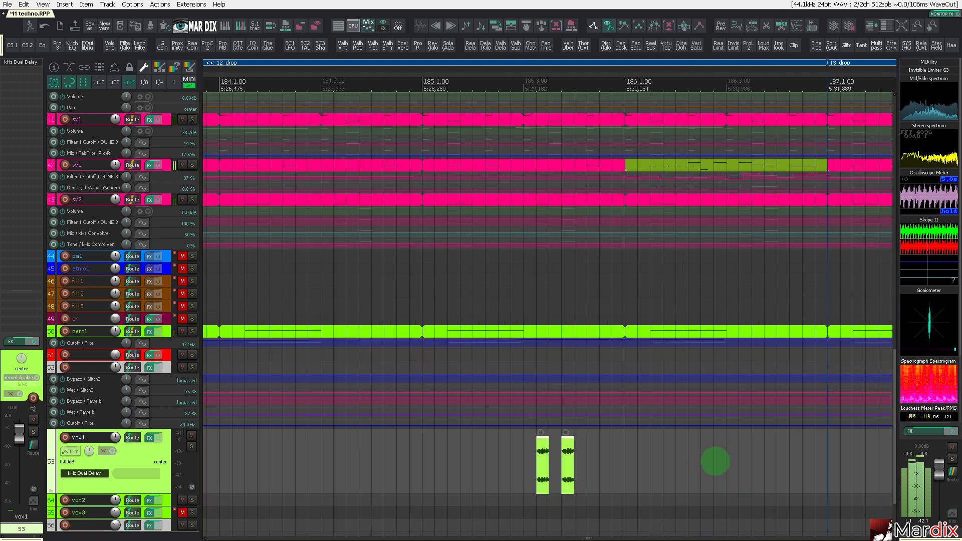
{"action": "left_click_drag", "start_coordinate": [567, 457], "coordinate": [668, 457]}
{"action": "scroll", "coordinate": [709, 464], "scroll_direction": "up", "scroll_amount": 6}
{"action": "left_click_drag", "start_coordinate": [584, 465], "coordinate": [620, 465]}
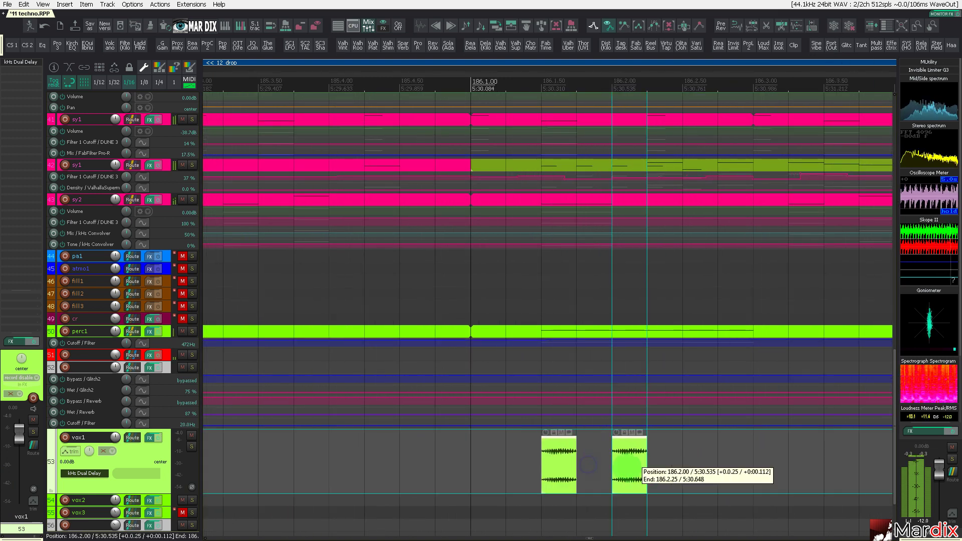
- Enlarge the lower sy1 track and compare its melody clip at 186.1.00 with the copied vox1 slices
{"action": "left_click", "coordinate": [565, 166]}
{"action": "scroll", "coordinate": [571, 197], "scroll_direction": "up", "scroll_amount": 5}
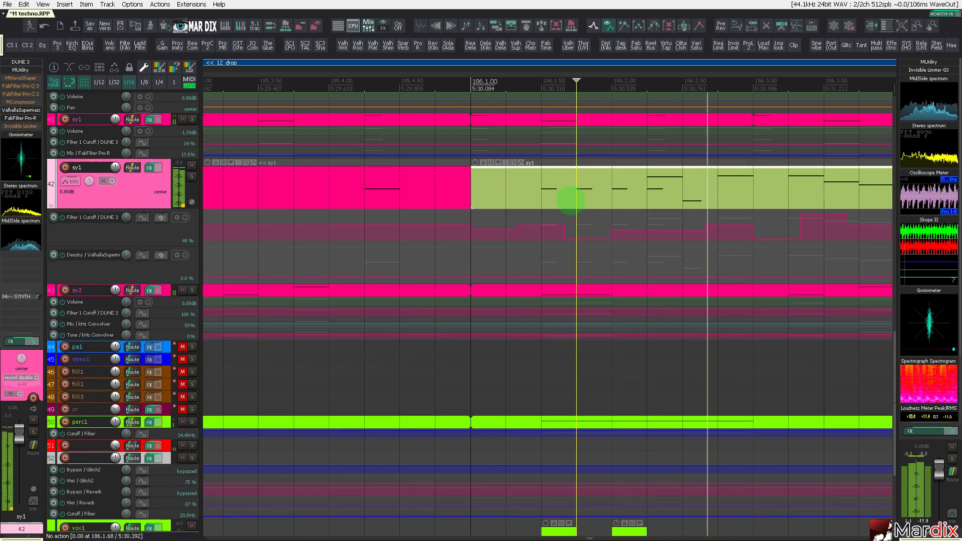
{"action": "scroll", "coordinate": [177, 298], "scroll_direction": "down", "scroll_amount": 1}
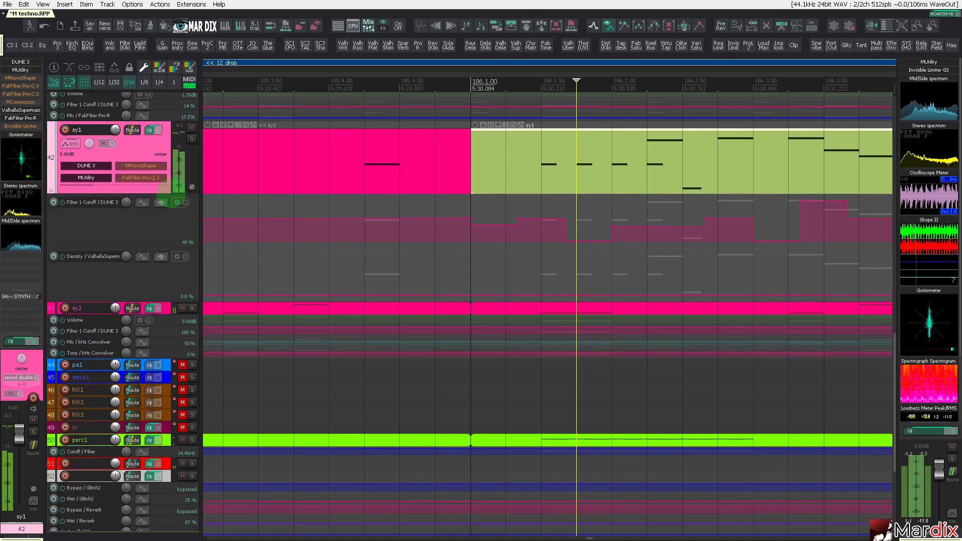
{"action": "scroll", "coordinate": [145, 243], "scroll_direction": "down", "scroll_amount": 5}
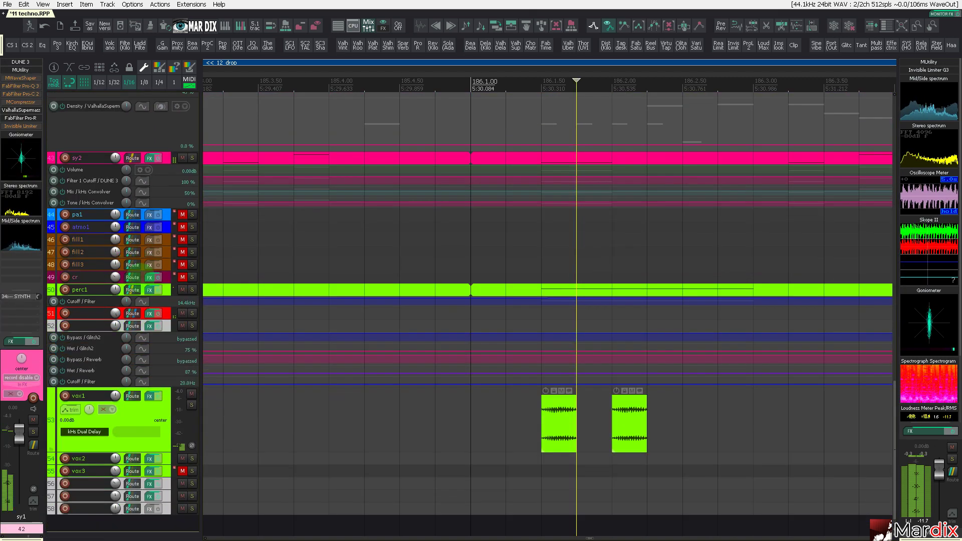
{"action": "left_click", "coordinate": [147, 413]}
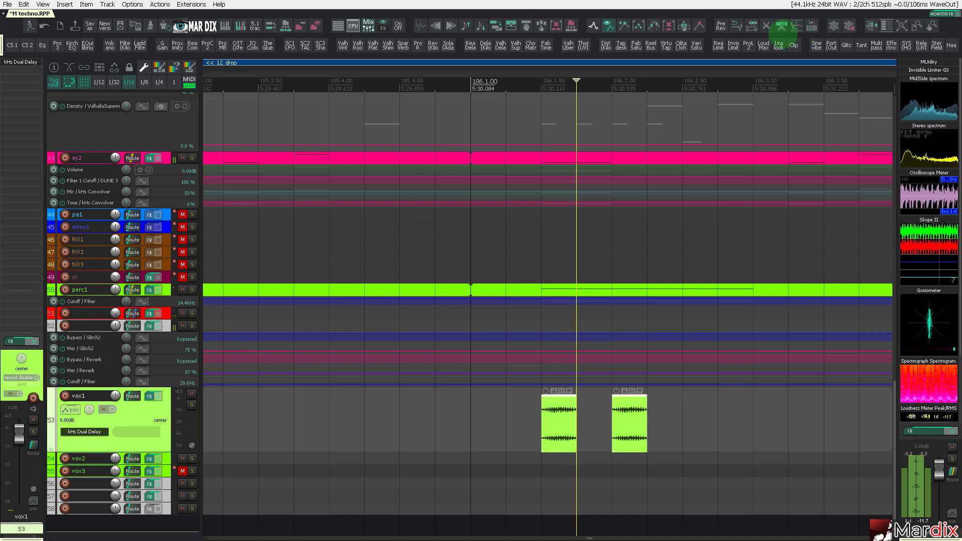
{"action": "left_click", "coordinate": [870, 26]}
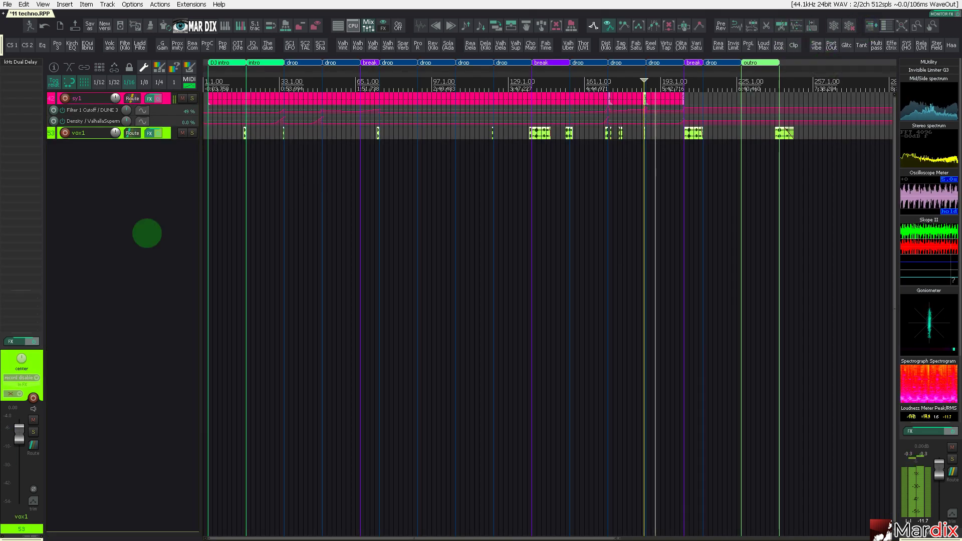
{"action": "scroll", "coordinate": [109, 249], "scroll_direction": "up", "scroll_amount": 6}
{"action": "scroll", "coordinate": [115, 249], "scroll_direction": "up", "scroll_amount": 2}
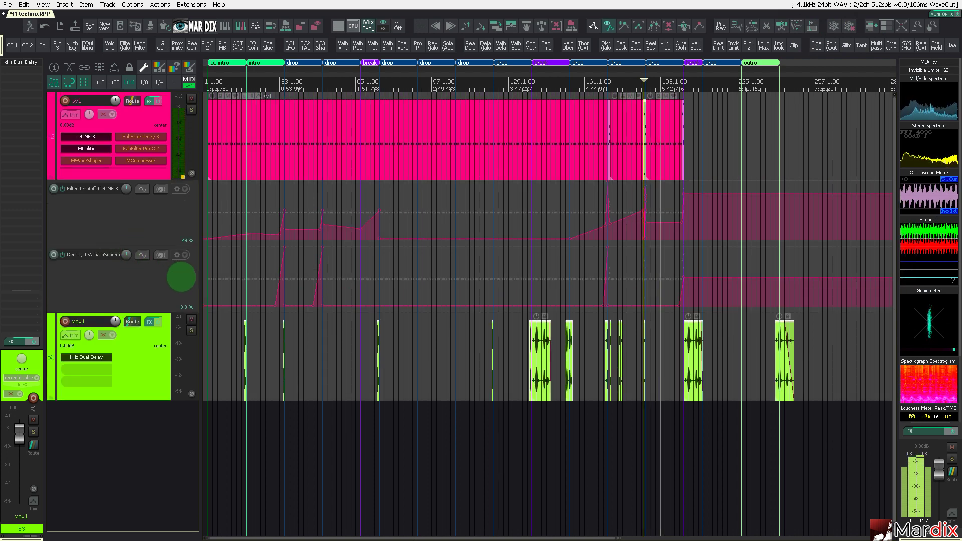
{"action": "left_click", "coordinate": [886, 26]}
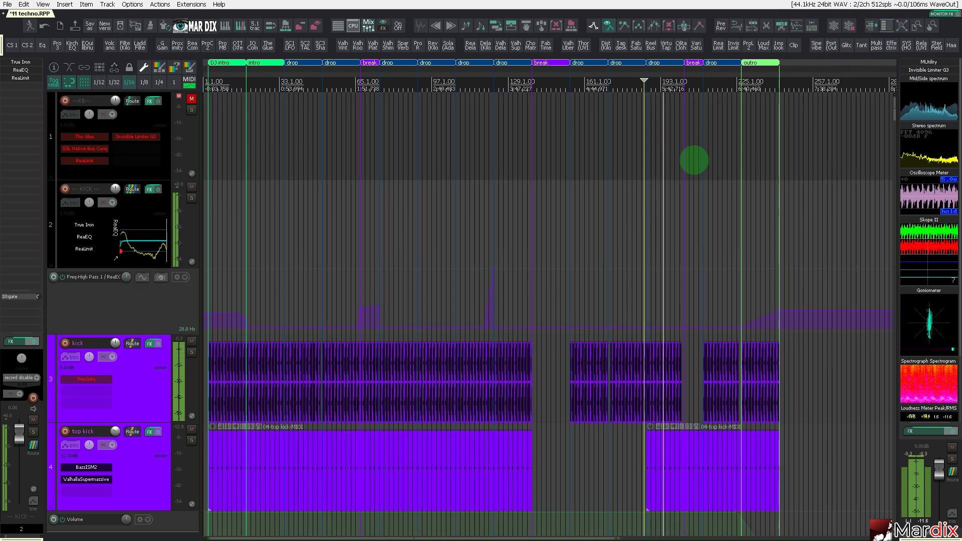
- Enlarge the vox1 track around its slices in bar 186, the last bar of the 12 drop
{"action": "scroll", "coordinate": [389, 289], "scroll_direction": "down", "scroll_amount": 6}
{"action": "scroll", "coordinate": [201, 317], "scroll_direction": "up", "scroll_amount": 6}
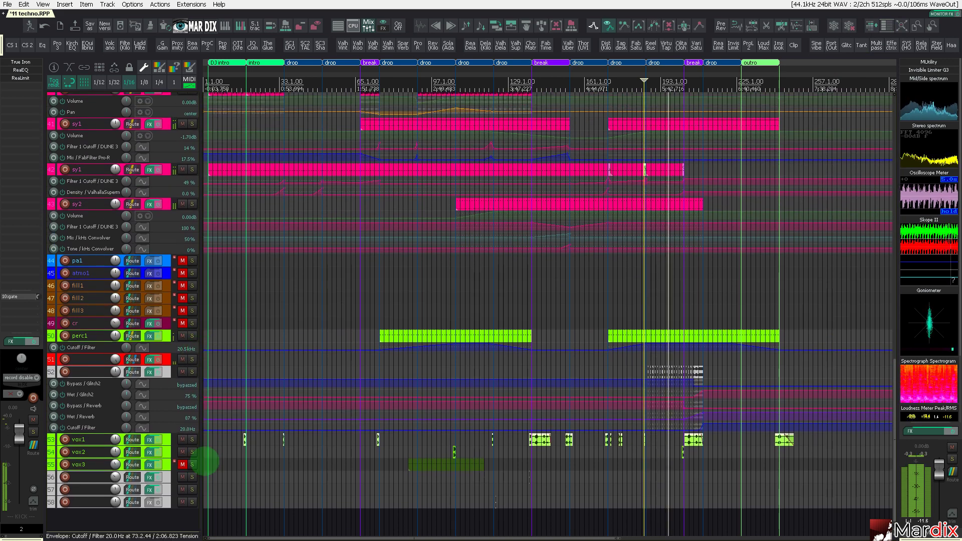
{"action": "left_click", "coordinate": [172, 439]}
{"action": "scroll", "coordinate": [171, 439], "scroll_direction": "up", "scroll_amount": 3}
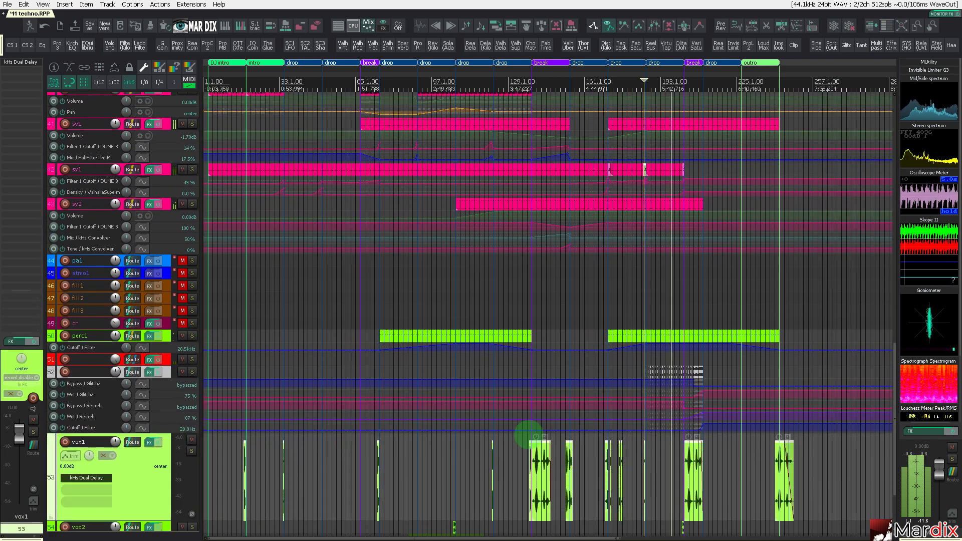
{"action": "scroll", "coordinate": [551, 437], "scroll_direction": "up", "scroll_amount": 2}
{"action": "scroll", "coordinate": [692, 438], "scroll_direction": "up", "scroll_amount": 2}
{"action": "scroll", "coordinate": [802, 440], "scroll_direction": "up", "scroll_amount": 2}
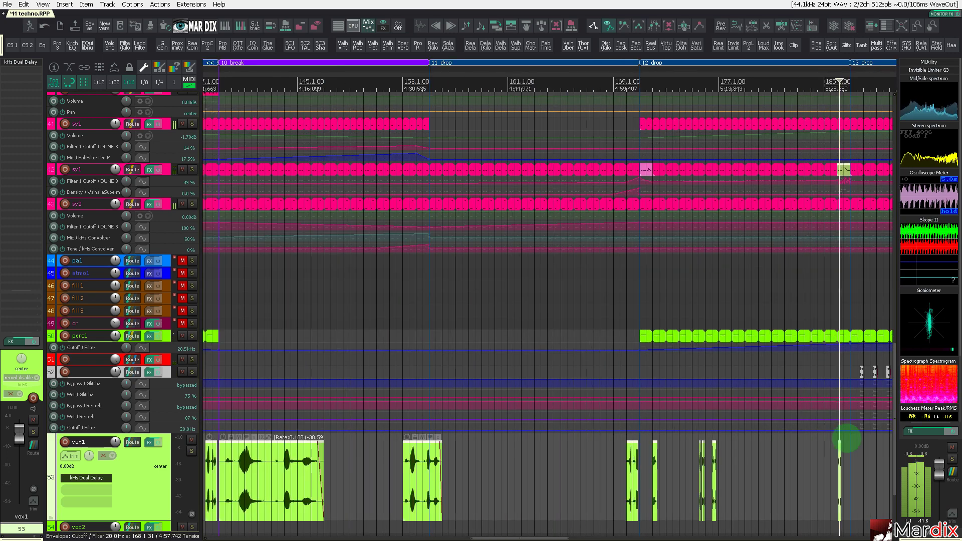
{"action": "scroll", "coordinate": [847, 439], "scroll_direction": "up", "scroll_amount": 6}
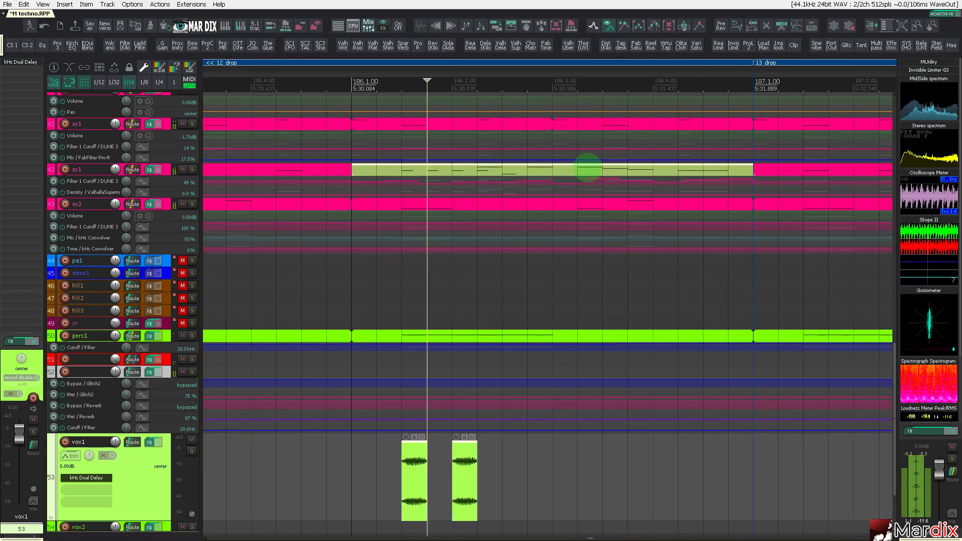
- Enlarge the lower sy1 track and play its melody with the vox1 slices from 186.1.00
{"action": "double_click", "coordinate": [588, 167]}
{"action": "key", "text": "Escape"}
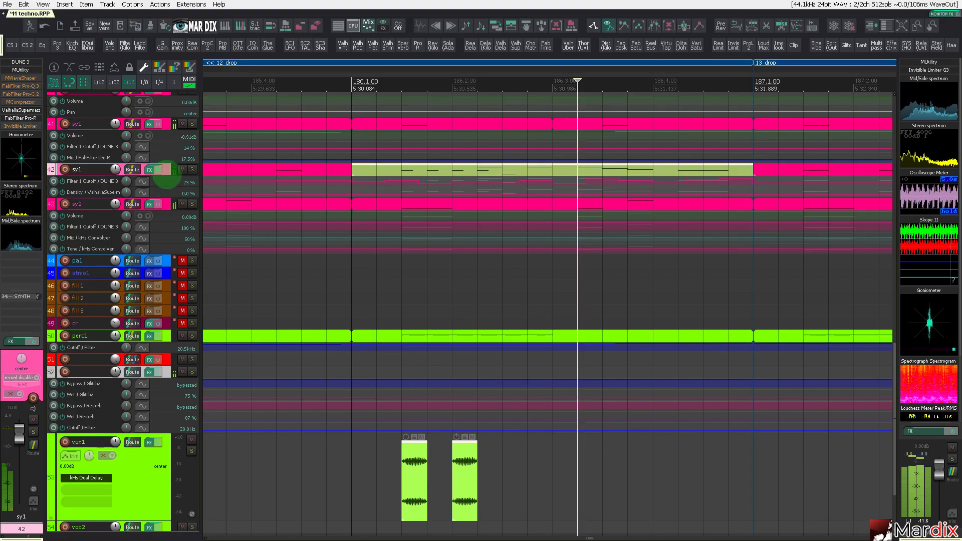
{"action": "left_click_drag", "start_coordinate": [167, 175], "coordinate": [166, 191]}
{"action": "scroll", "coordinate": [148, 330], "scroll_direction": "down", "scroll_amount": 3}
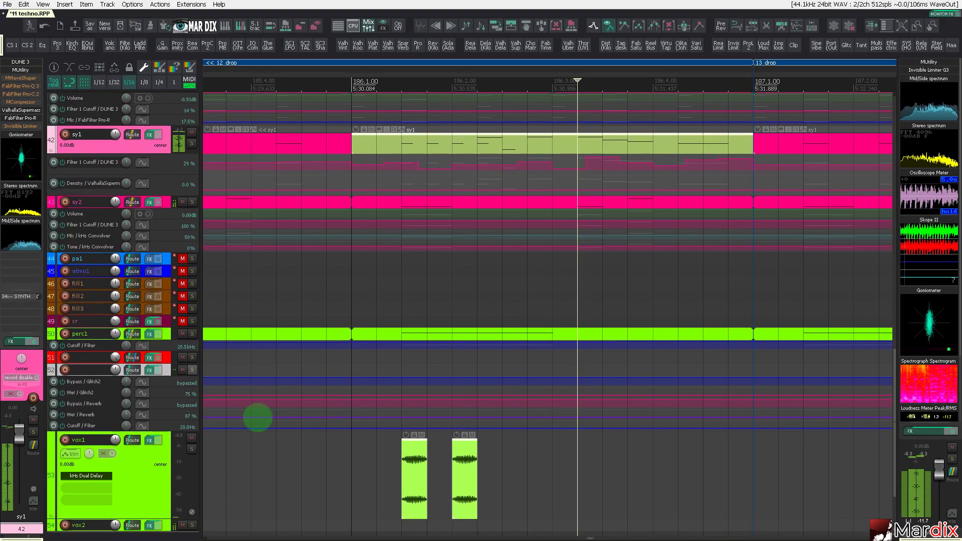
{"action": "left_click", "coordinate": [408, 464]}
{"action": "left_click", "coordinate": [361, 464]}
{"action": "key", "text": "space"}
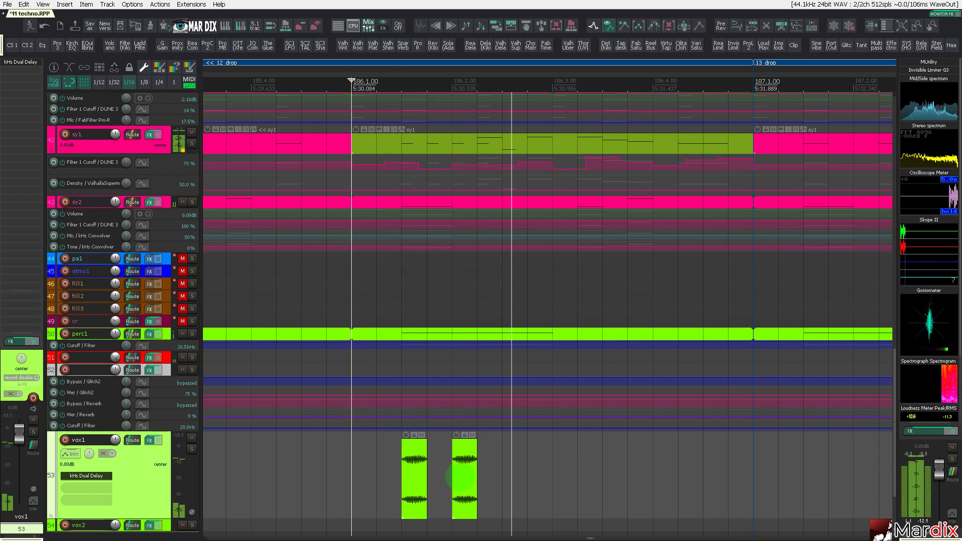
- Copy the vox1 slice at 186.2.00 to 186.2.25, 2.50, 2.75, 3.25, 3.50 and 3.75, and play from 186.1.25
{"action": "left_click", "coordinate": [464, 473]}
{"action": "left_click_drag", "start_coordinate": [462, 470], "coordinate": [634, 476]}
{"action": "key", "text": "space"}
{"action": "left_click", "coordinate": [365, 466]}
{"action": "key", "text": "space"}
{"action": "left_click", "coordinate": [361, 465]}
{"action": "left_click", "coordinate": [375, 464]}
{"action": "left_click", "coordinate": [376, 467]}
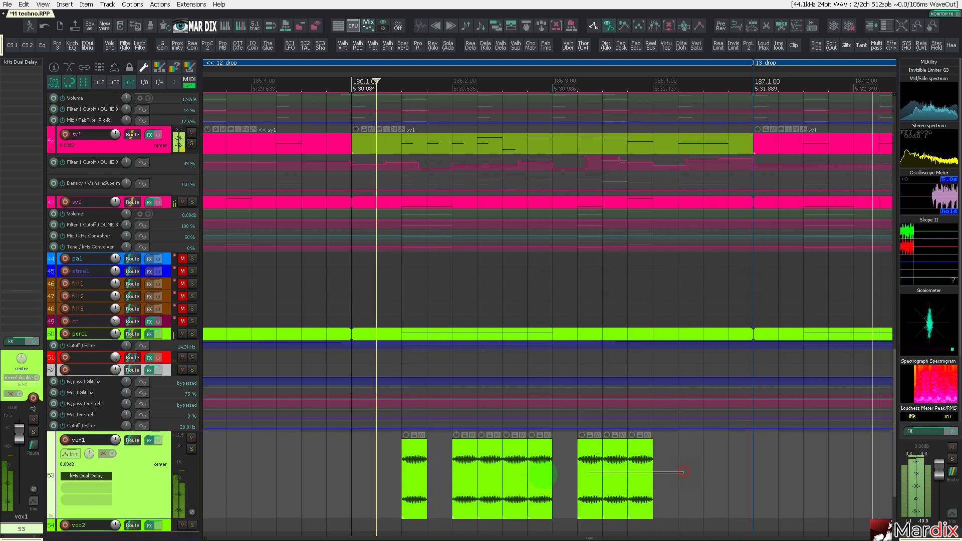
- Shorten all vox1 slices in bar 186 to half a grid unit and play from 186.1.00
{"action": "left_click_drag", "start_coordinate": [543, 474], "coordinate": [398, 479]}
{"action": "left_click_drag", "start_coordinate": [650, 475], "coordinate": [640, 474]}
{"action": "left_click", "coordinate": [368, 481]}
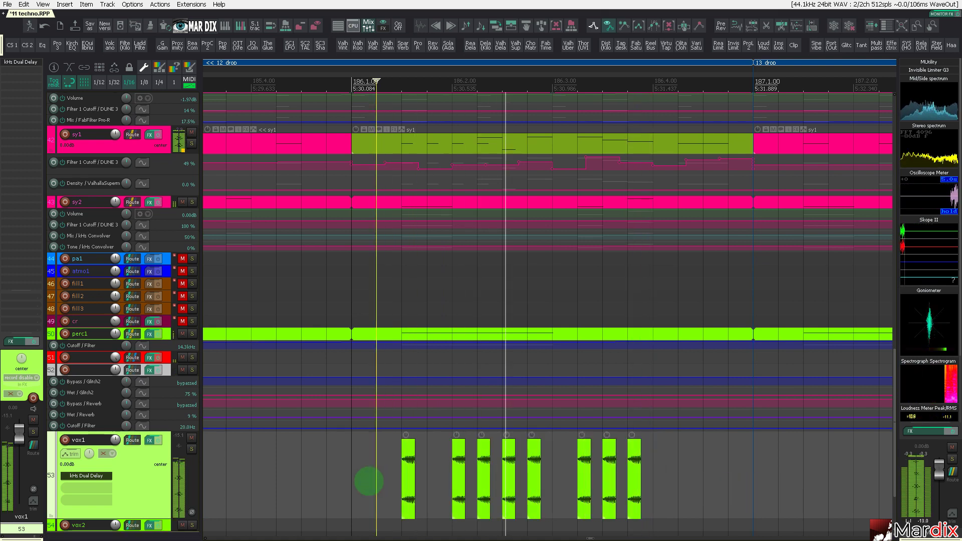
{"action": "left_click", "coordinate": [352, 474]}
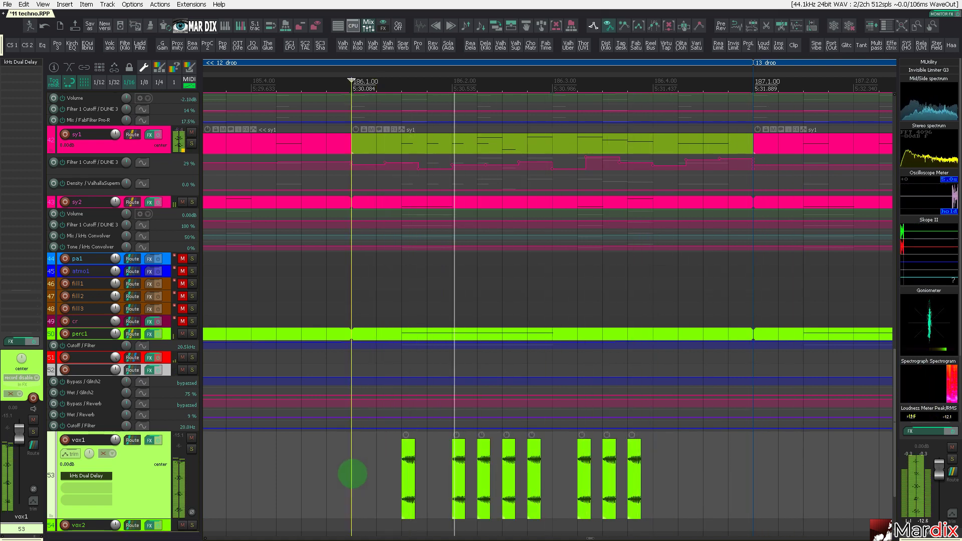
- Delete the vox1 slices at 186.3.25, 186.3.50, 186.3.75 and 186.1.50, and play from 185.4.75
{"action": "left_click_drag", "start_coordinate": [657, 469], "coordinate": [562, 483]}
{"action": "key", "text": "Delete"}
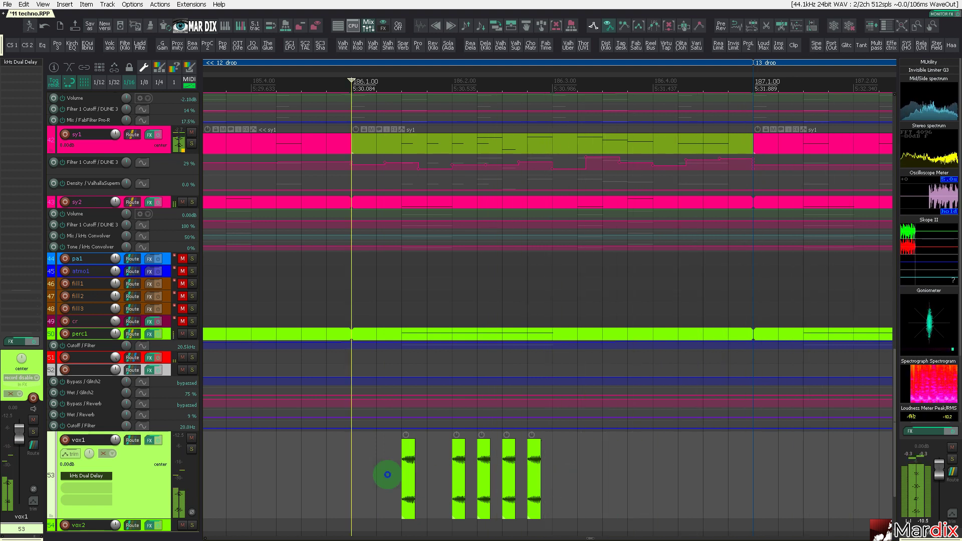
{"action": "left_click", "coordinate": [388, 475]}
{"action": "left_click", "coordinate": [409, 468]}
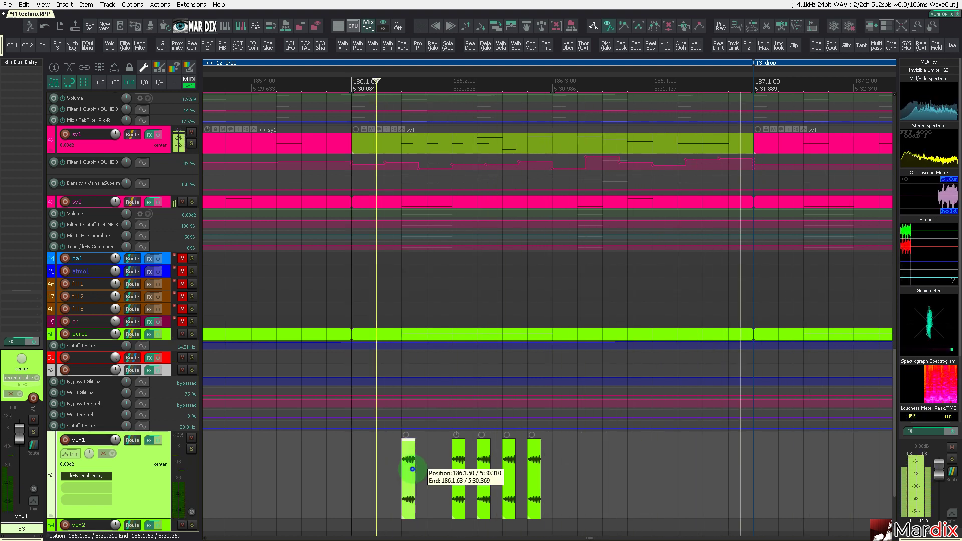
{"action": "key", "text": "Delete"}
{"action": "left_click", "coordinate": [329, 475]}
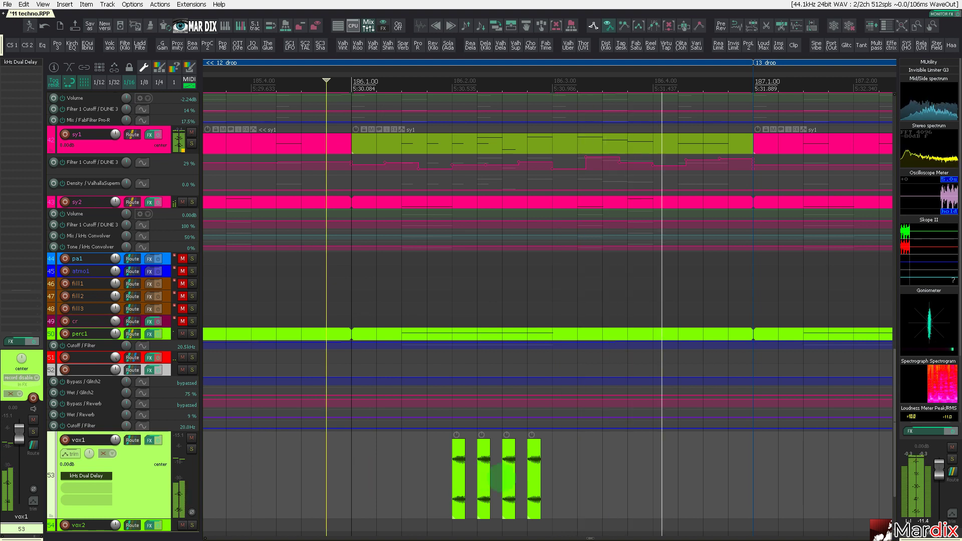
- Move the vox1 slice from 186.2.50 to 186.4.50 and play the phrase from 186.1.25 into the 13 drop
{"action": "left_click_drag", "start_coordinate": [509, 477], "coordinate": [719, 481]}
{"action": "left_click", "coordinate": [646, 481]}
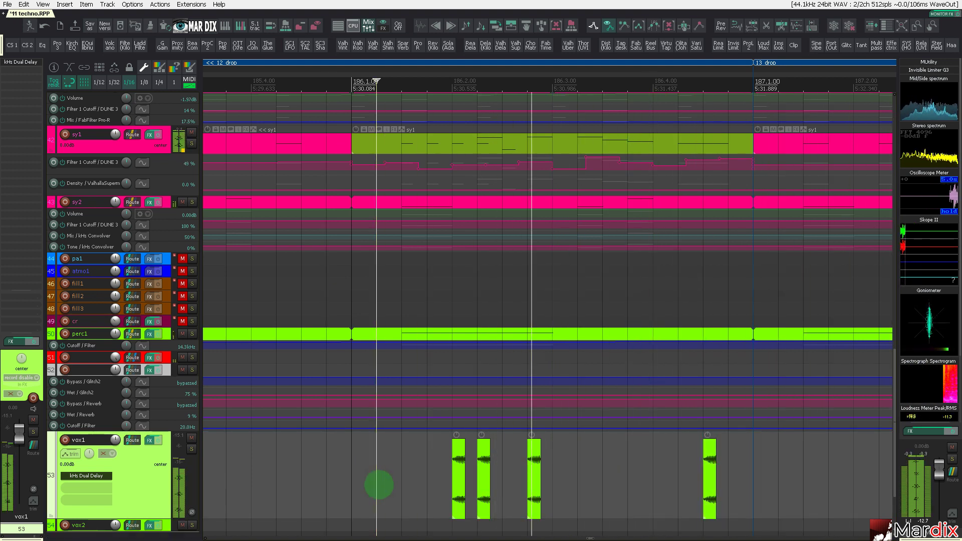
{"action": "scroll", "coordinate": [395, 469], "scroll_direction": "down", "scroll_amount": 5}
{"action": "scroll", "coordinate": [391, 468], "scroll_direction": "up", "scroll_amount": 3}
{"action": "scroll", "coordinate": [391, 467], "scroll_direction": "down", "scroll_amount": 4}
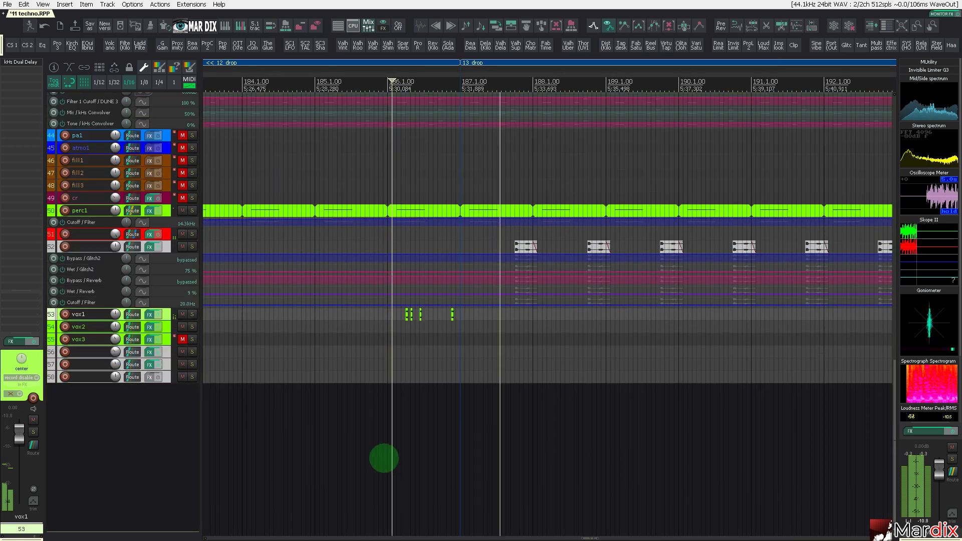
{"action": "scroll", "coordinate": [393, 439], "scroll_direction": "down", "scroll_amount": 3}
{"action": "scroll", "coordinate": [403, 415], "scroll_direction": "up", "scroll_amount": 3}
{"action": "scroll", "coordinate": [417, 386], "scroll_direction": "down", "scroll_amount": 3}
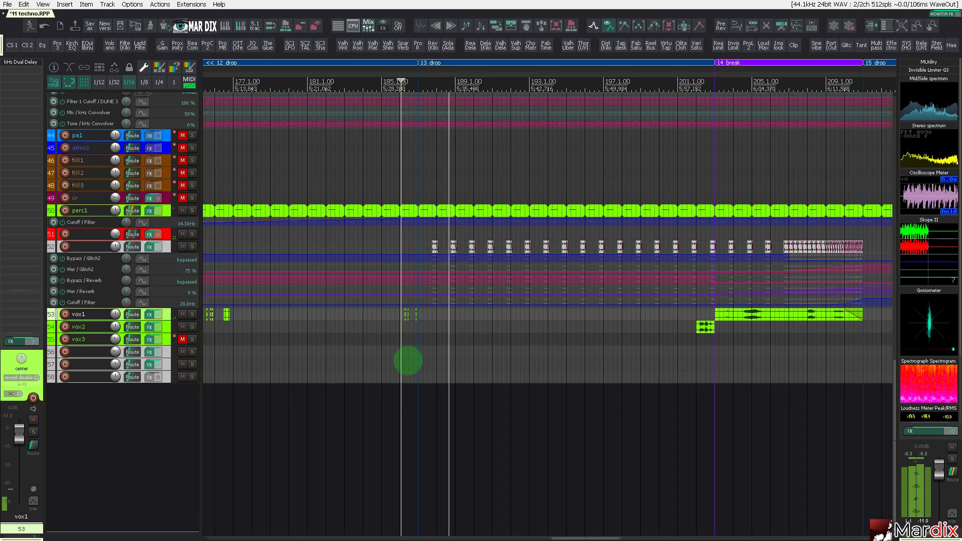
- Enlarge track 52 and examine its repeated slices and effect automation through the 13 drop and 14 break
{"action": "left_click", "coordinate": [165, 254]}
{"action": "scroll", "coordinate": [167, 270], "scroll_direction": "up", "scroll_amount": 3}
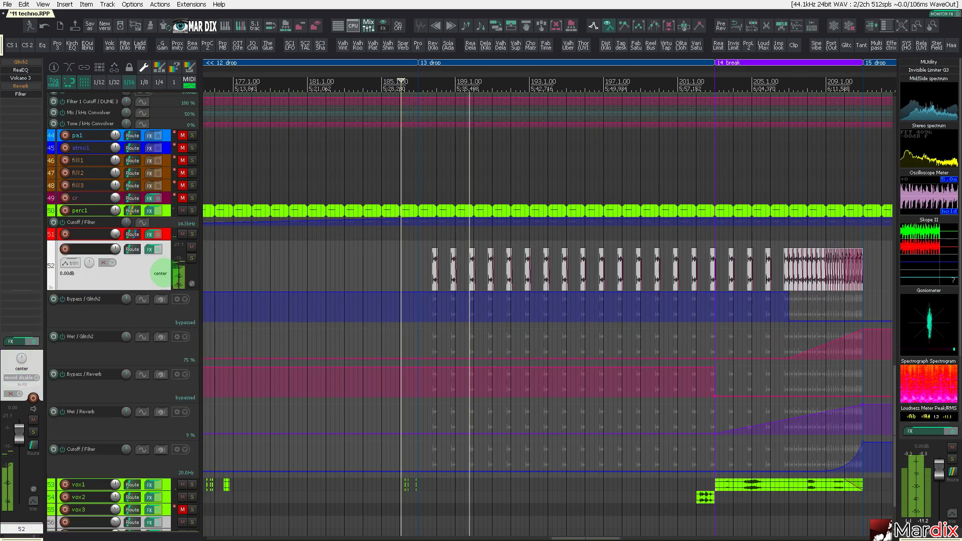
{"action": "scroll", "coordinate": [166, 277], "scroll_direction": "up", "scroll_amount": 4}
{"action": "scroll", "coordinate": [562, 273], "scroll_direction": "up", "scroll_amount": 2}
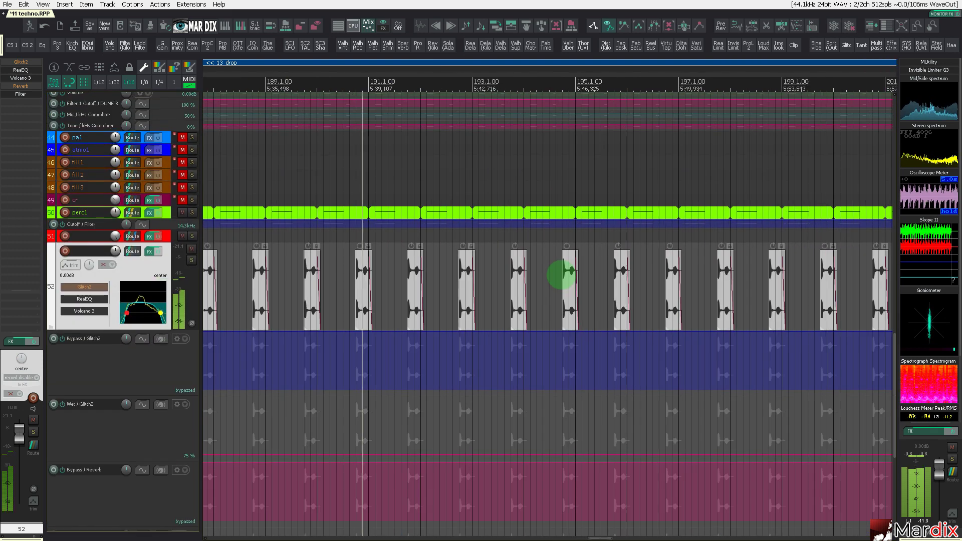
{"action": "scroll", "coordinate": [562, 274], "scroll_direction": "down", "scroll_amount": 2}
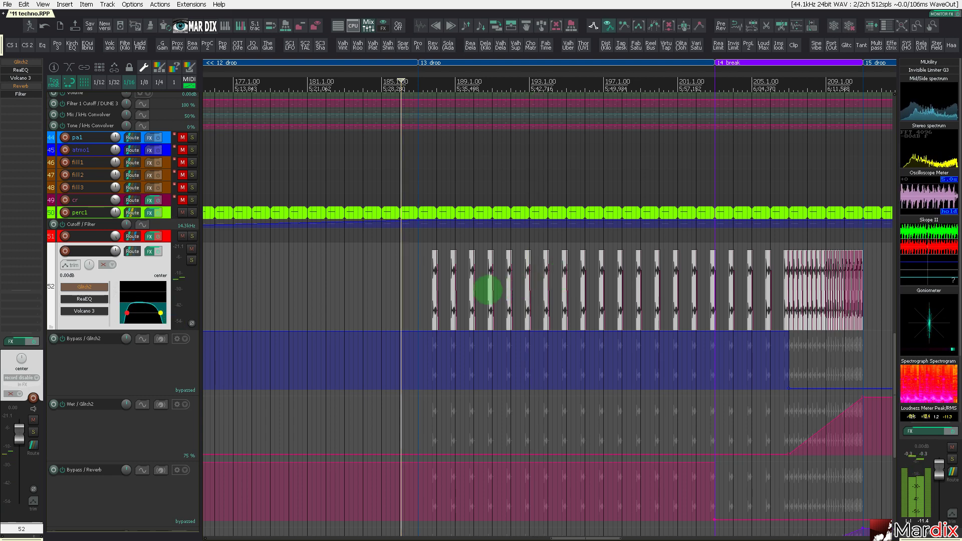
- Play the arrangement full screen from within the 8 drop and show the automation envelopes of all tracks
{"action": "key", "text": "F11"}
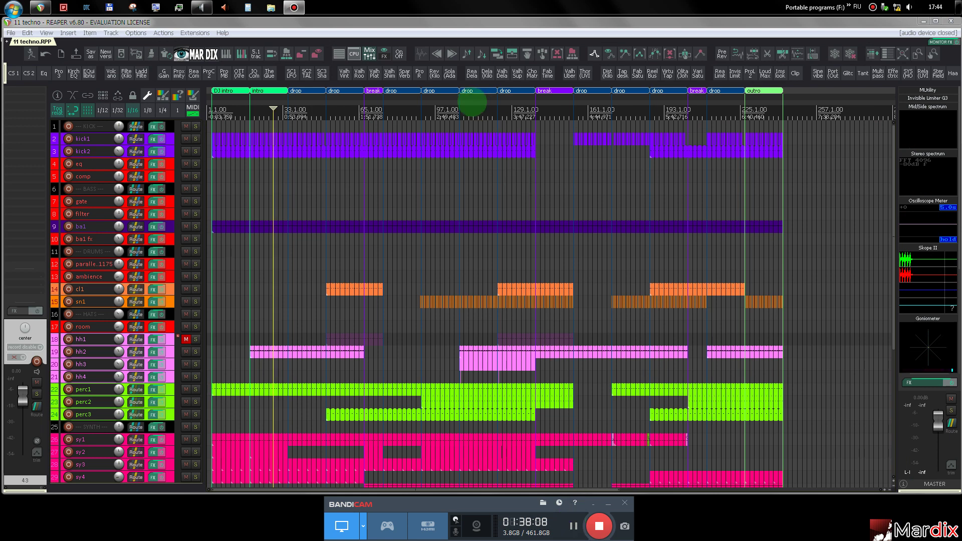
{"action": "left_click", "coordinate": [469, 107]}
{"action": "key", "text": "F11"}
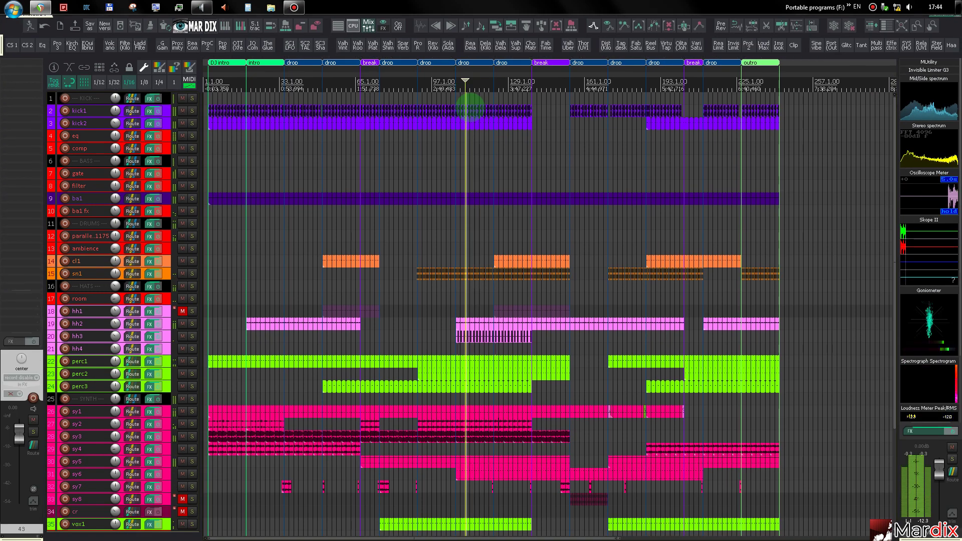
{"action": "scroll", "coordinate": [505, 196], "scroll_direction": "up", "scroll_amount": 2}
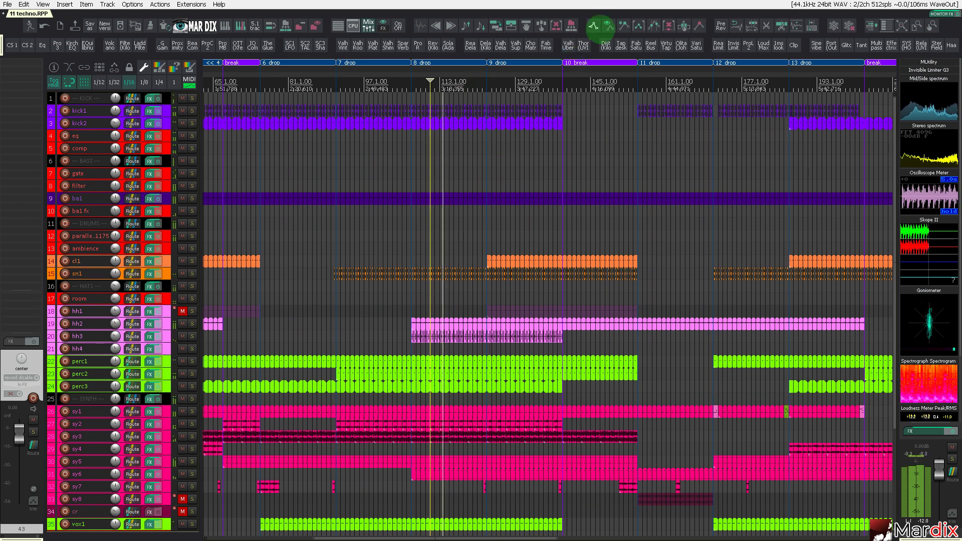
{"action": "left_click", "coordinate": [593, 25]}
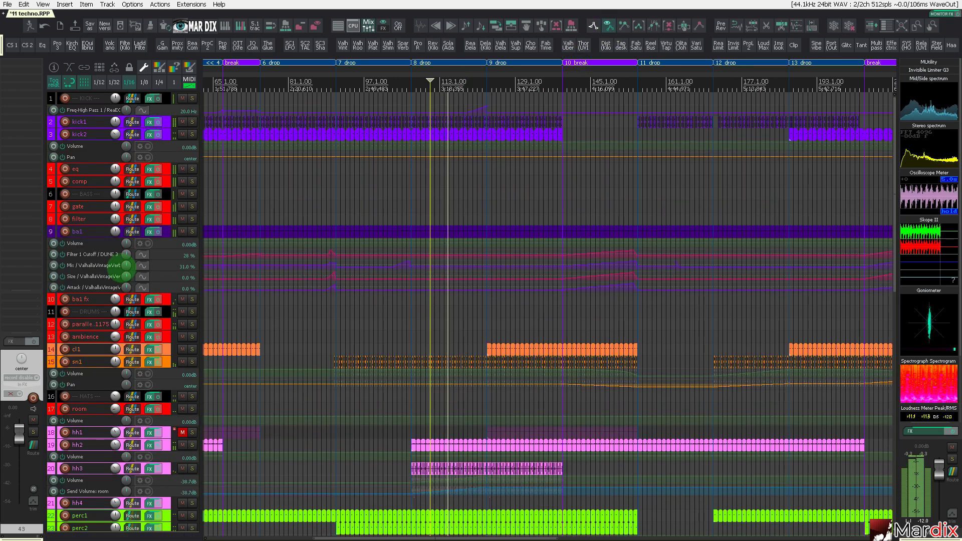
- Insert a new track directly below vox5 and name it fill1
{"action": "scroll", "coordinate": [121, 271], "scroll_direction": "down", "scroll_amount": 1}
{"action": "scroll", "coordinate": [122, 269], "scroll_direction": "down", "scroll_amount": 2}
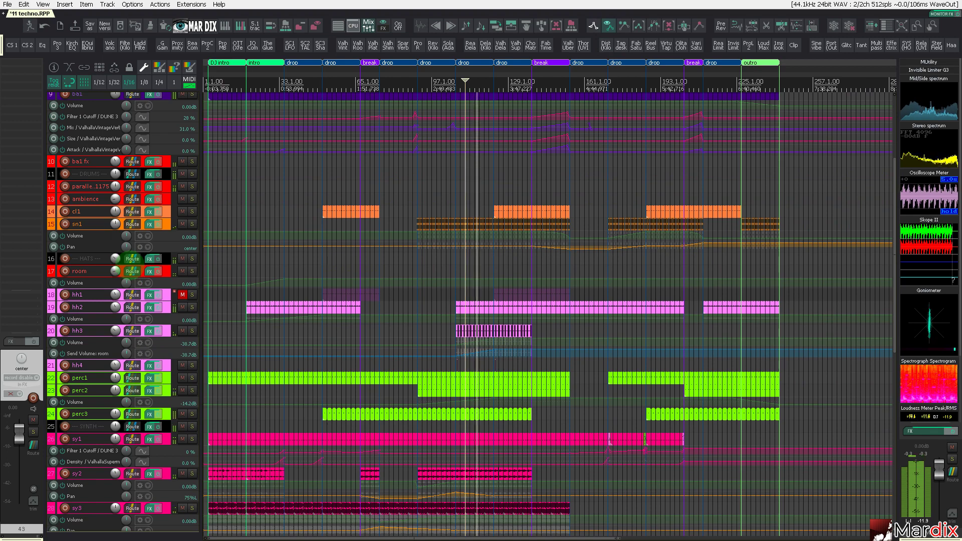
{"action": "scroll", "coordinate": [130, 260], "scroll_direction": "down", "scroll_amount": 8}
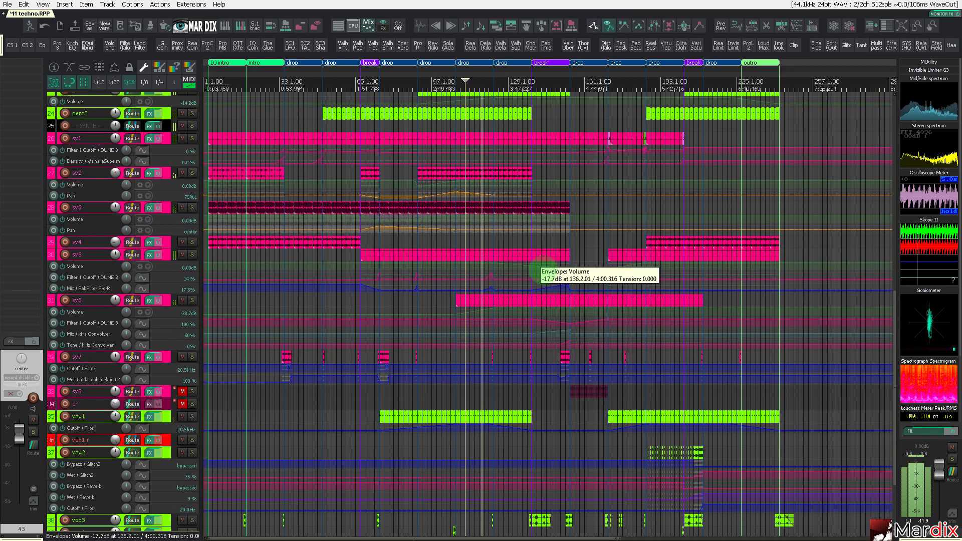
{"action": "scroll", "coordinate": [603, 276], "scroll_direction": "up", "scroll_amount": 7}
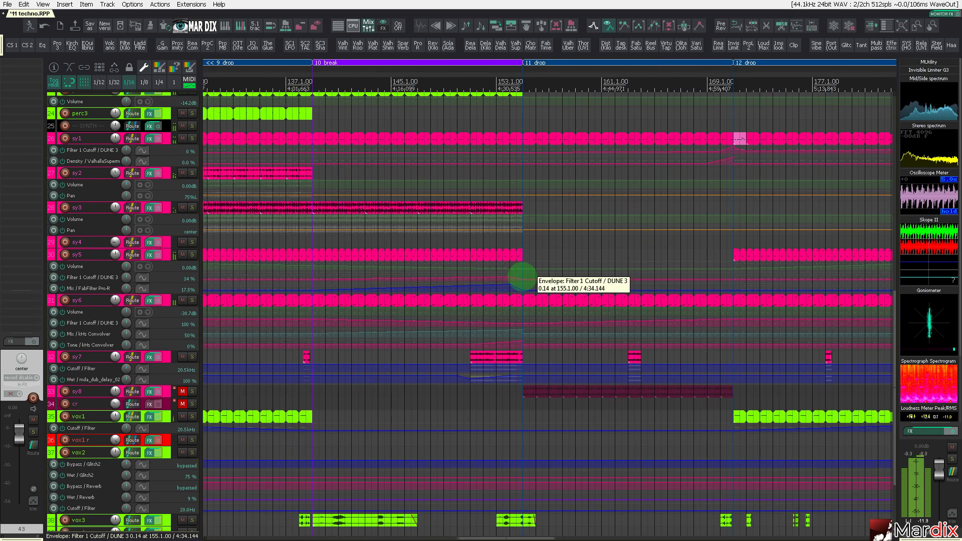
{"action": "left_click_drag", "start_coordinate": [365, 73], "coordinate": [451, 73]}
{"action": "scroll", "coordinate": [50, 336], "scroll_direction": "down", "scroll_amount": 4}
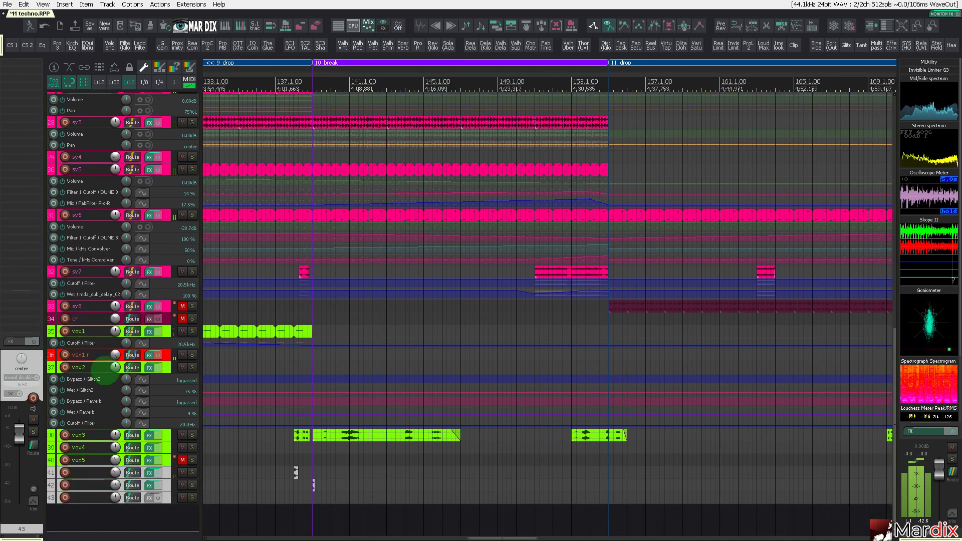
{"action": "left_click", "coordinate": [168, 460]}
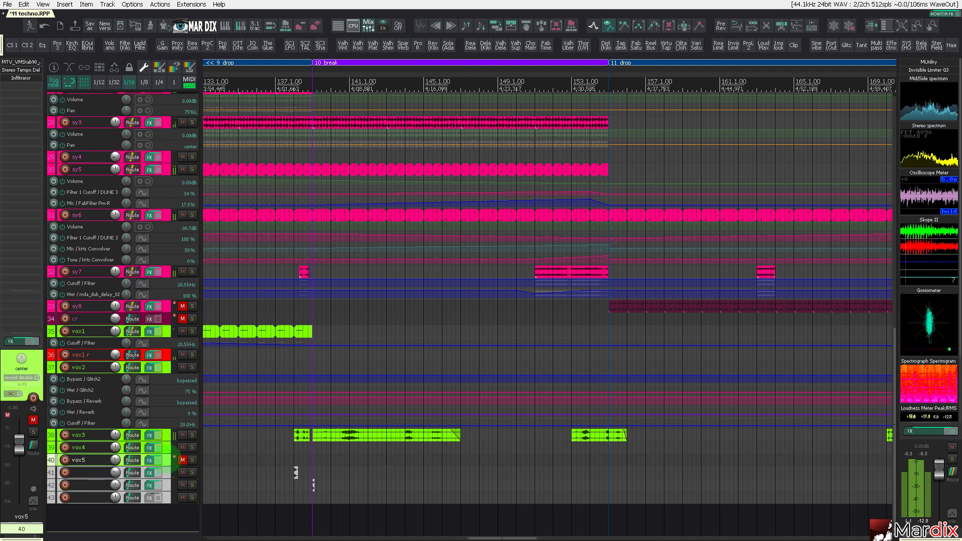
{"action": "key", "text": "ctrl+t"}
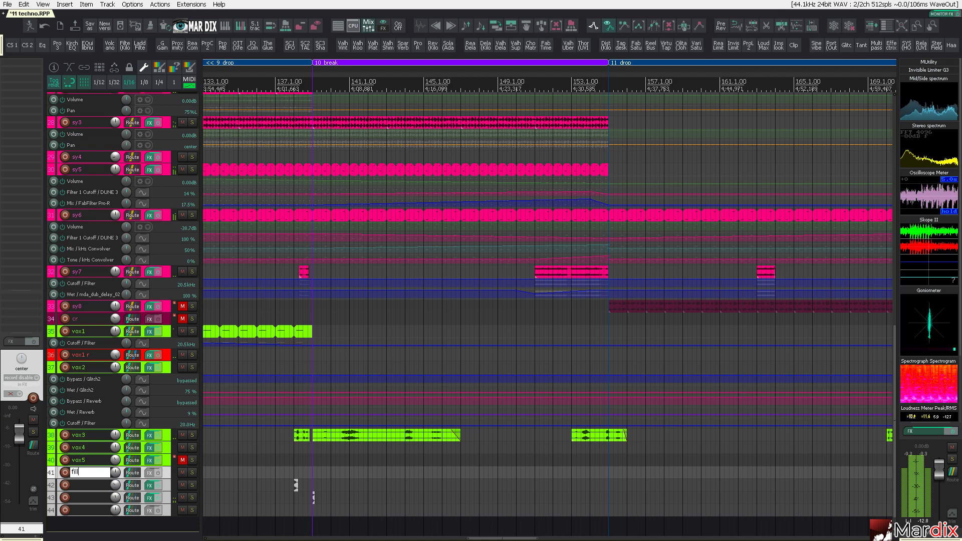
{"action": "type", "text": "fill1"}
{"action": "key", "text": "Return"}
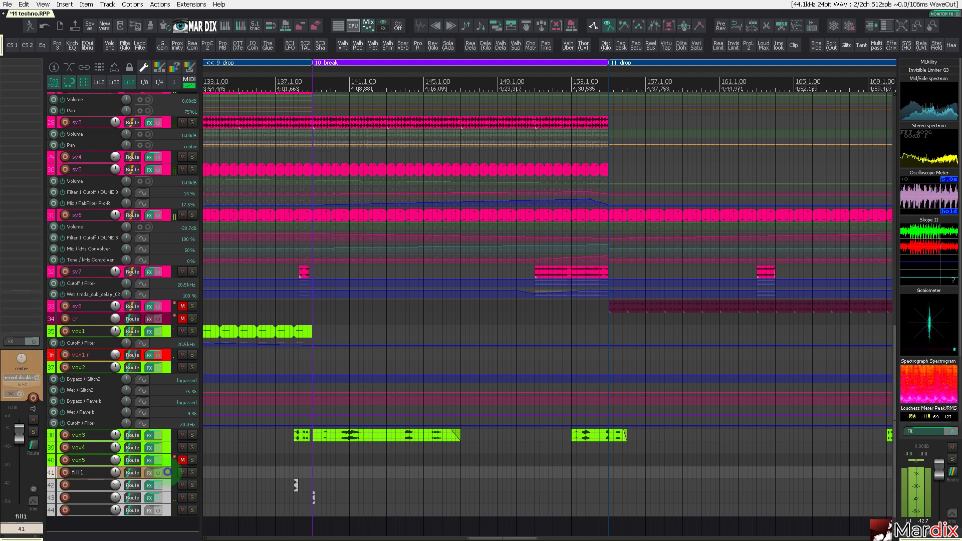
- Enlarge the fill1 track and audition snare samples from the TE38.SNARE1 folder, up to sdeTTE38005snare1.wav
{"action": "scroll", "coordinate": [161, 471], "scroll_direction": "up", "scroll_amount": 5}
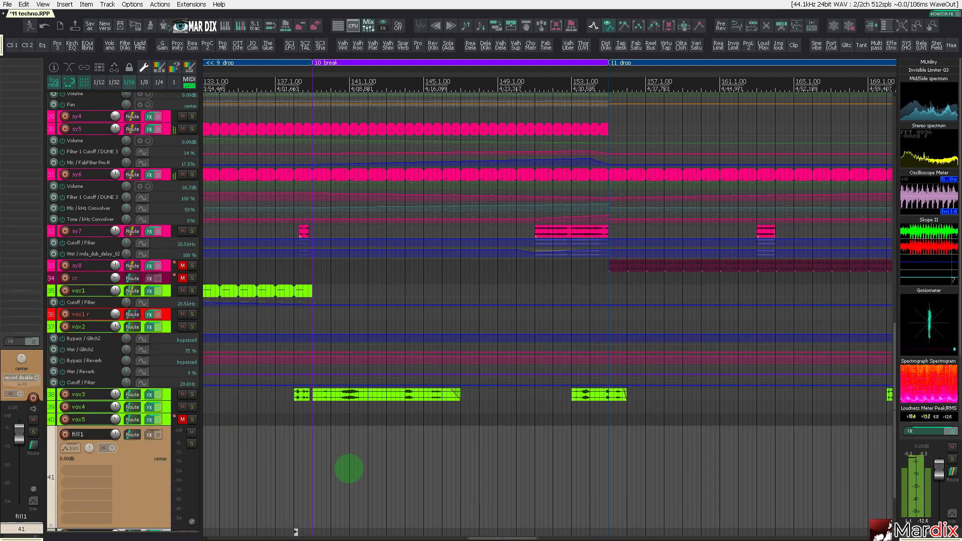
{"action": "scroll", "coordinate": [453, 485], "scroll_direction": "up", "scroll_amount": 8}
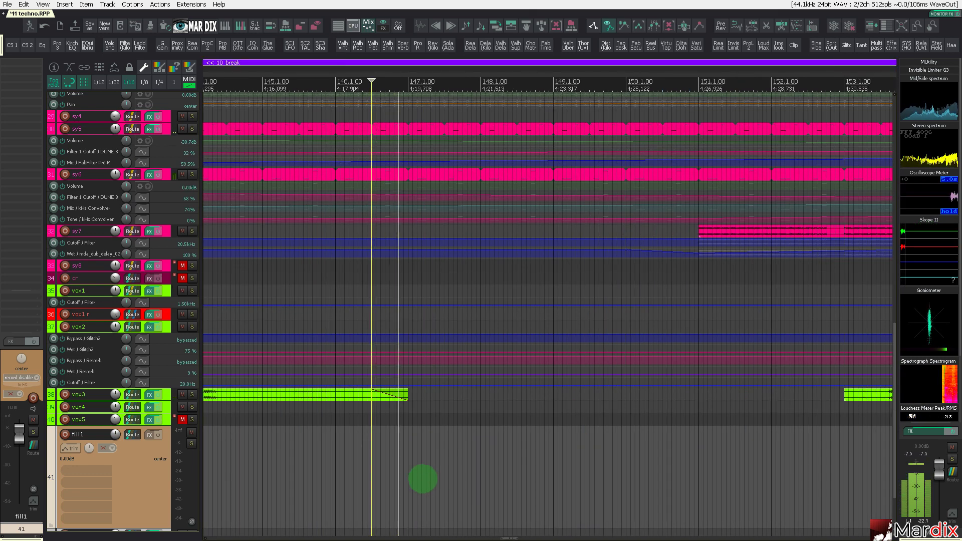
{"action": "key", "text": "ctrl+alt+x"}
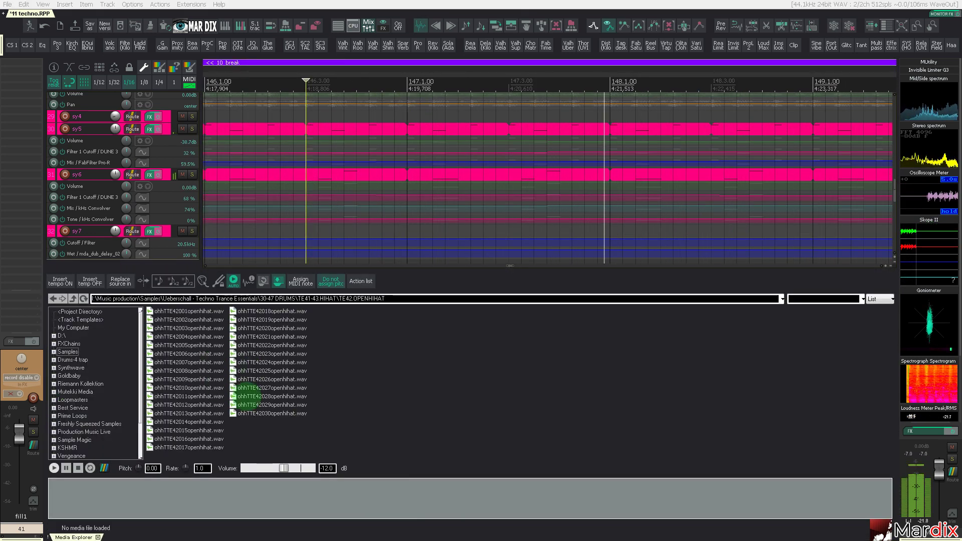
{"action": "left_click", "coordinate": [296, 412]}
{"action": "key", "text": "BackSpace"}
{"action": "key", "text": "BackSpace"}
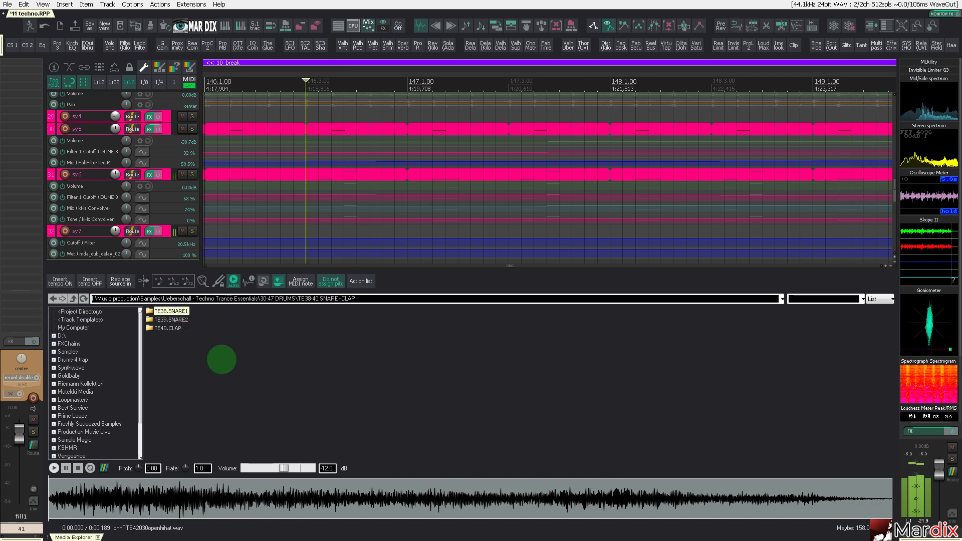
{"action": "key", "text": "Return"}
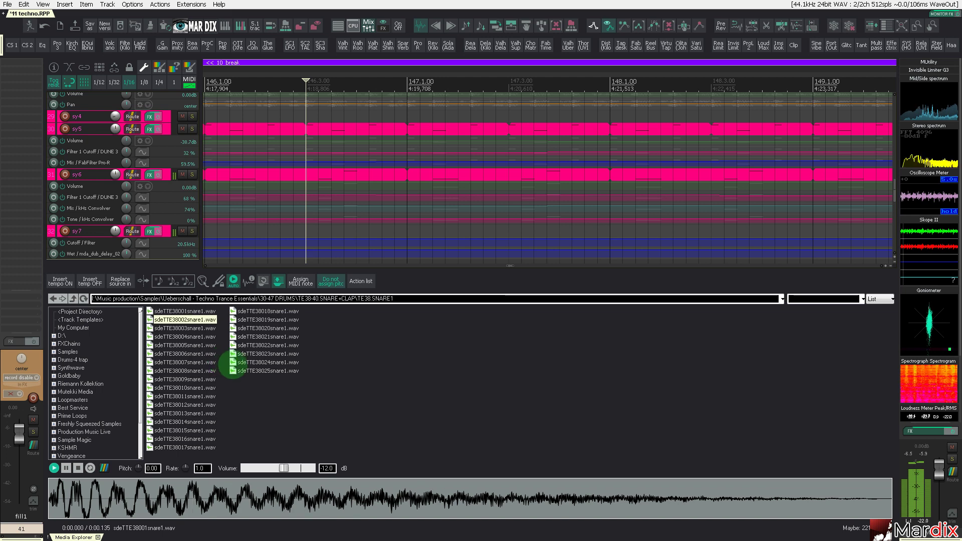
{"action": "key", "text": "Down"}
{"action": "scroll", "coordinate": [152, 206], "scroll_direction": "down", "scroll_amount": 5}
{"action": "key", "text": "Down"}
{"action": "key", "text": "Down"}
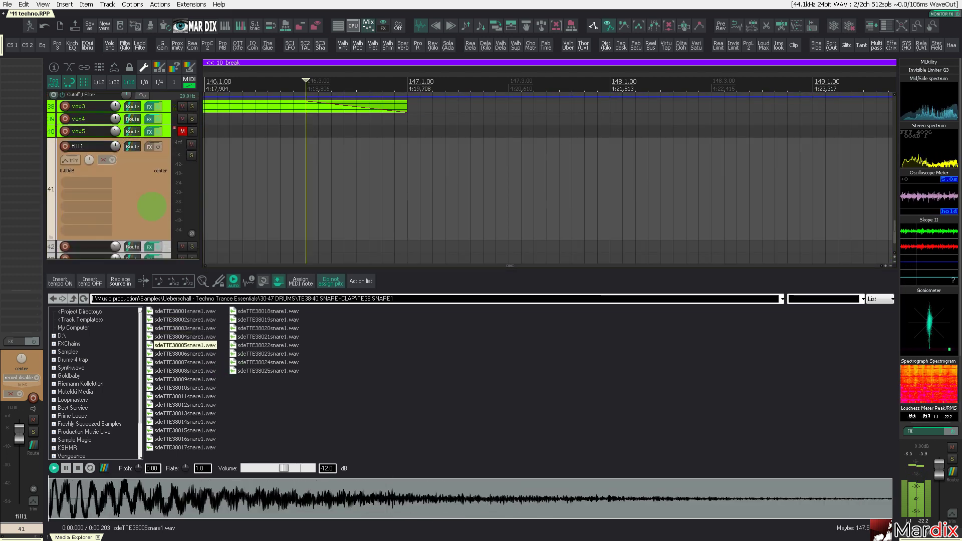
- Place sdeTTE38005snare1.wav on the fill1 track at 147.1.00 and play the break from 143.1.00
{"action": "scroll", "coordinate": [303, 181], "scroll_direction": "down", "scroll_amount": 4}
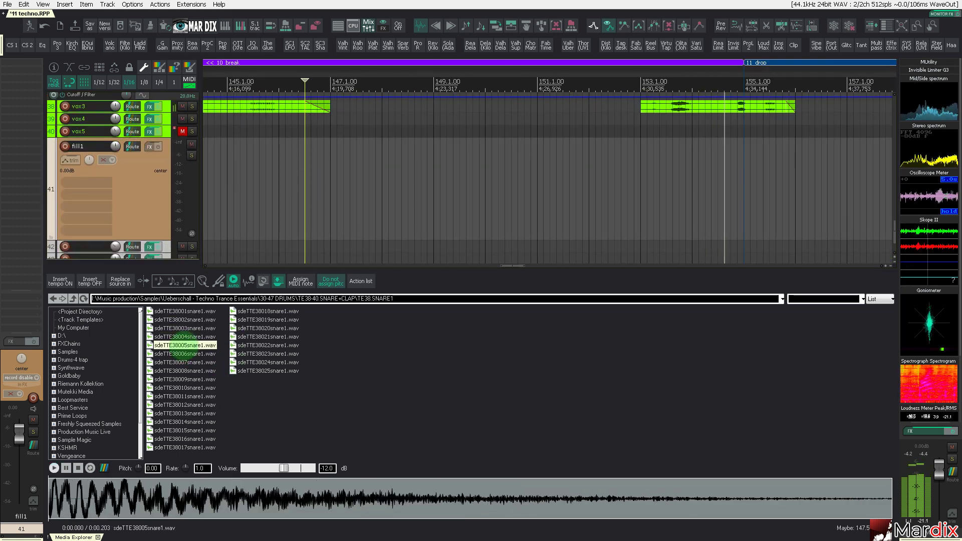
{"action": "left_click_drag", "start_coordinate": [185, 346], "coordinate": [329, 230]}
{"action": "key", "text": "ctrl+alt+x"}
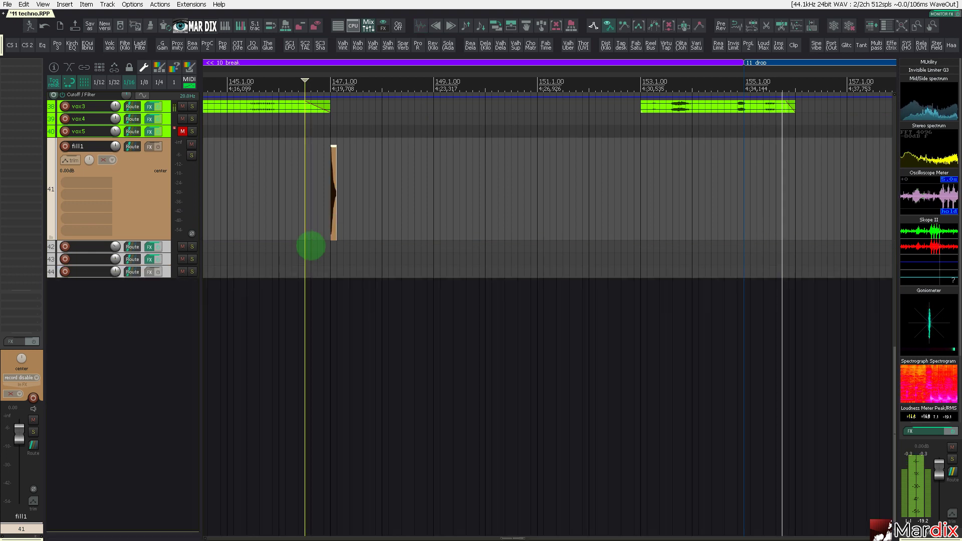
{"action": "scroll", "coordinate": [311, 246], "scroll_direction": "down", "scroll_amount": 4}
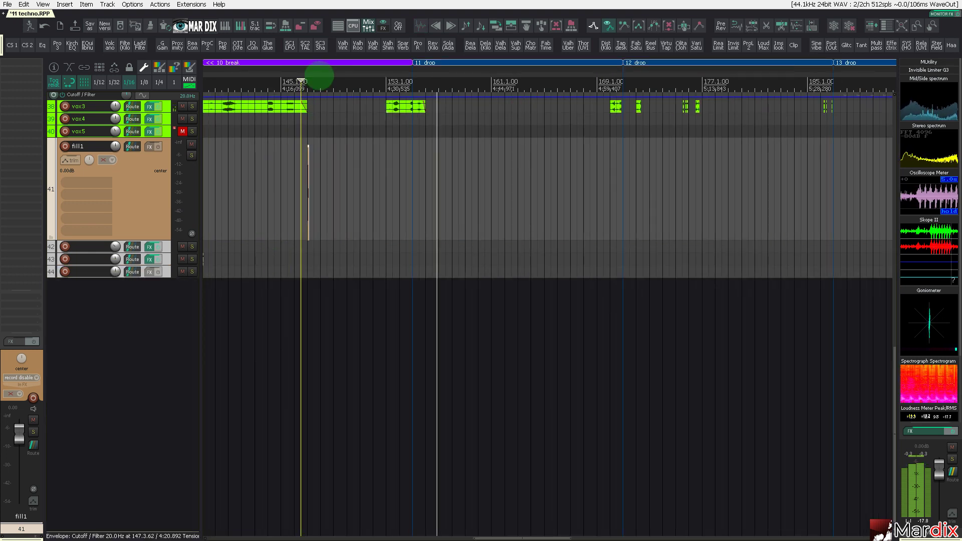
{"action": "scroll", "coordinate": [378, 148], "scroll_direction": "up", "scroll_amount": 3}
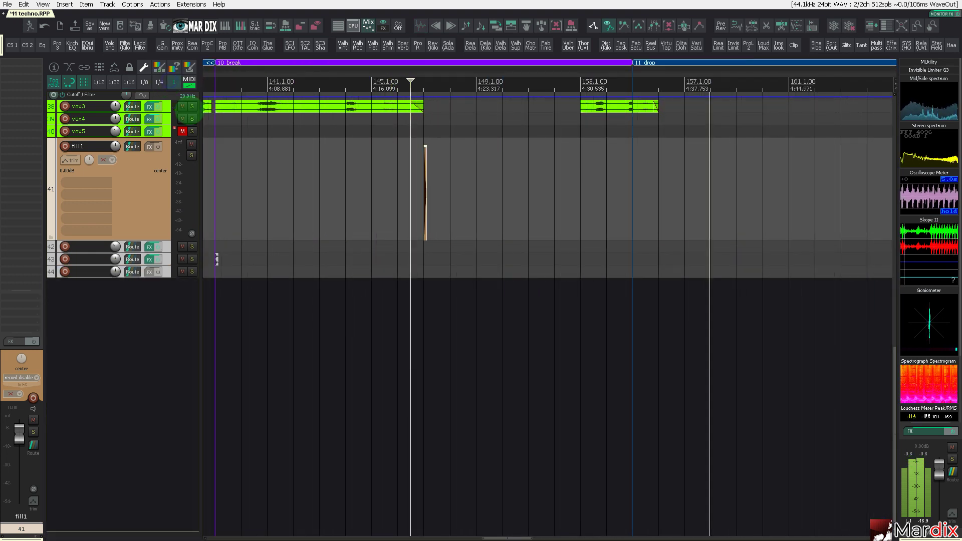
{"action": "left_click", "coordinate": [318, 174]}
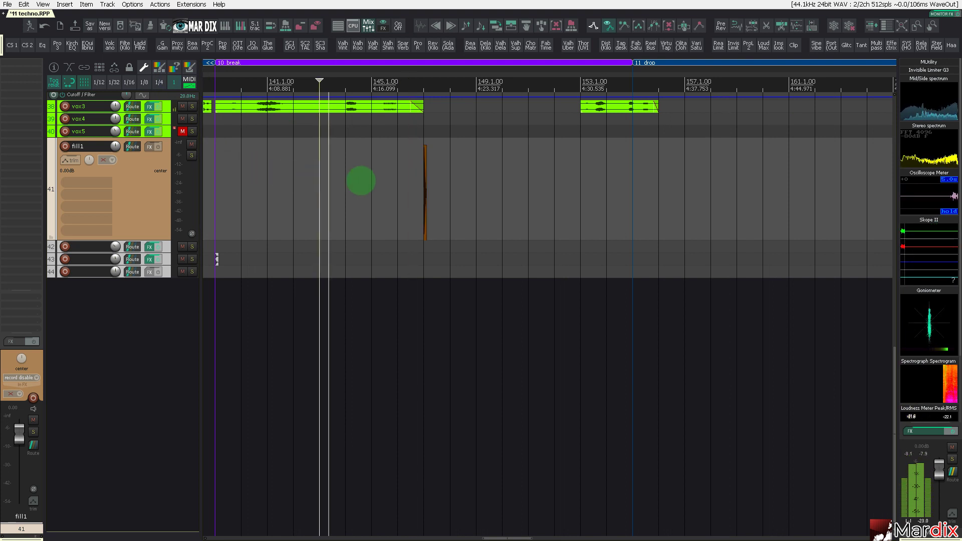
- Trim the snare on fill1 to end at 147.1.25, give it a short fade-out and play it
{"action": "scroll", "coordinate": [421, 183], "scroll_direction": "up", "scroll_amount": 7}
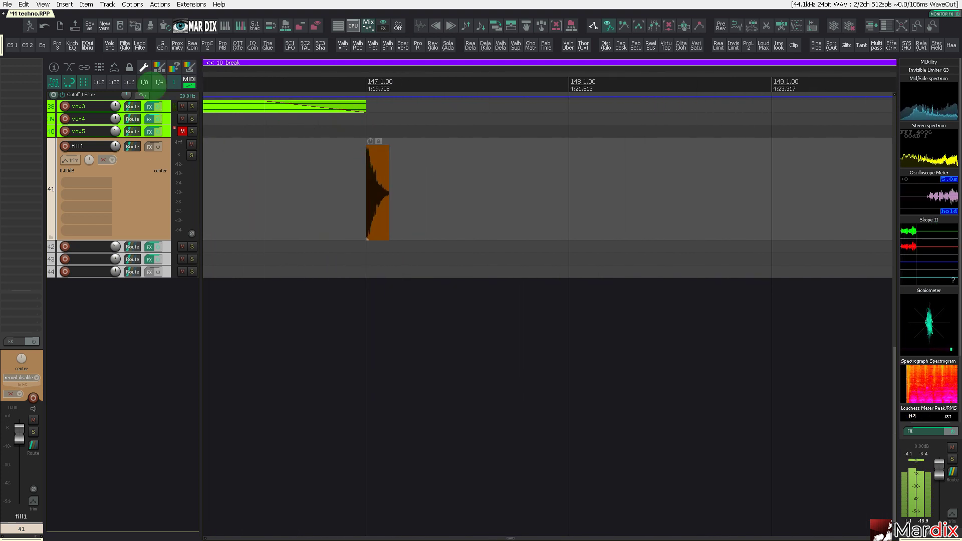
{"action": "left_click", "coordinate": [128, 82]}
{"action": "scroll", "coordinate": [391, 184], "scroll_direction": "up", "scroll_amount": 3}
{"action": "left_click", "coordinate": [336, 186]}
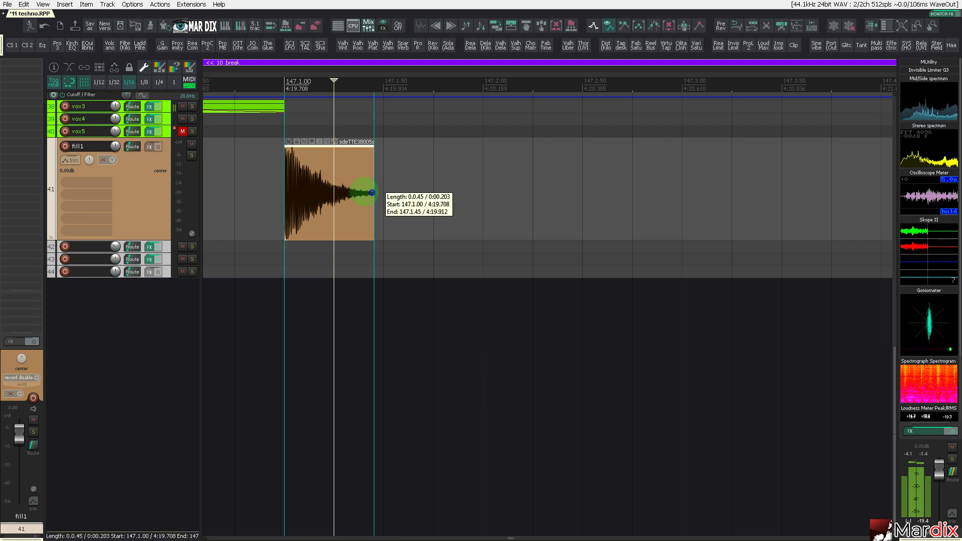
{"action": "left_click_drag", "start_coordinate": [372, 192], "coordinate": [334, 192]}
{"action": "left_click", "coordinate": [98, 82]}
{"action": "scroll", "coordinate": [362, 160], "scroll_direction": "up", "scroll_amount": 2}
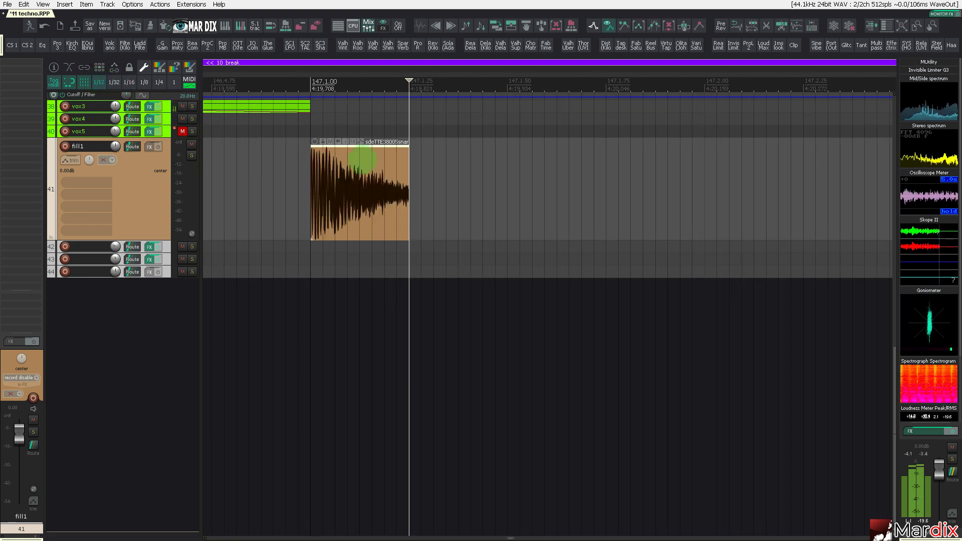
{"action": "left_click", "coordinate": [295, 179]}
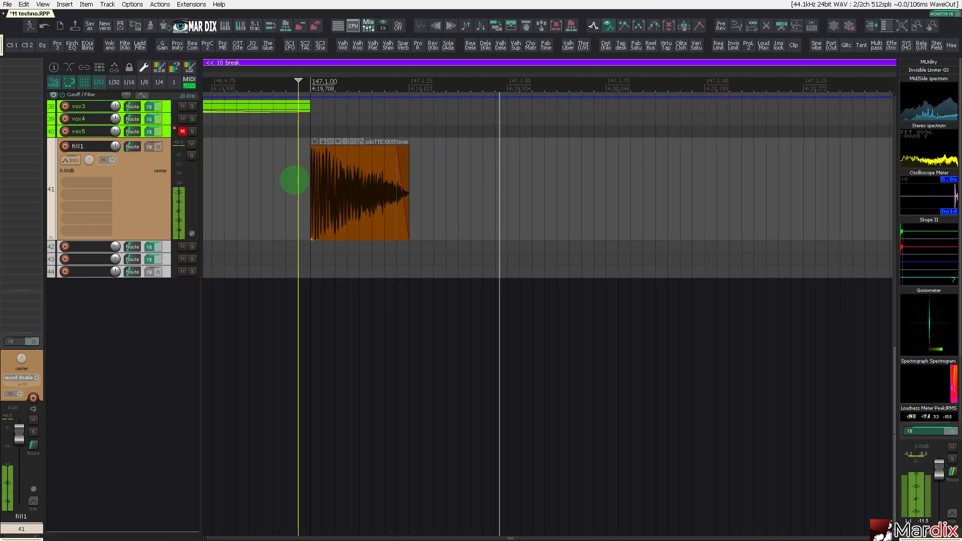
{"action": "scroll", "coordinate": [294, 180], "scroll_direction": "down", "scroll_amount": 3}
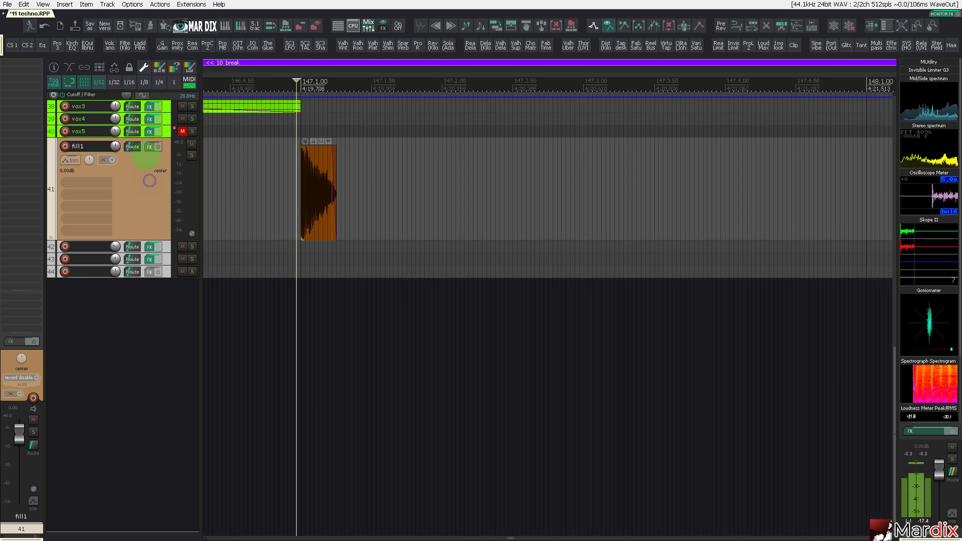
- Duplicate the trimmed snare on a 1/16 grid from 147.1.00 to 147.3.00 and play the roll
{"action": "left_click", "coordinate": [129, 82]}
{"action": "left_click", "coordinate": [310, 164]}
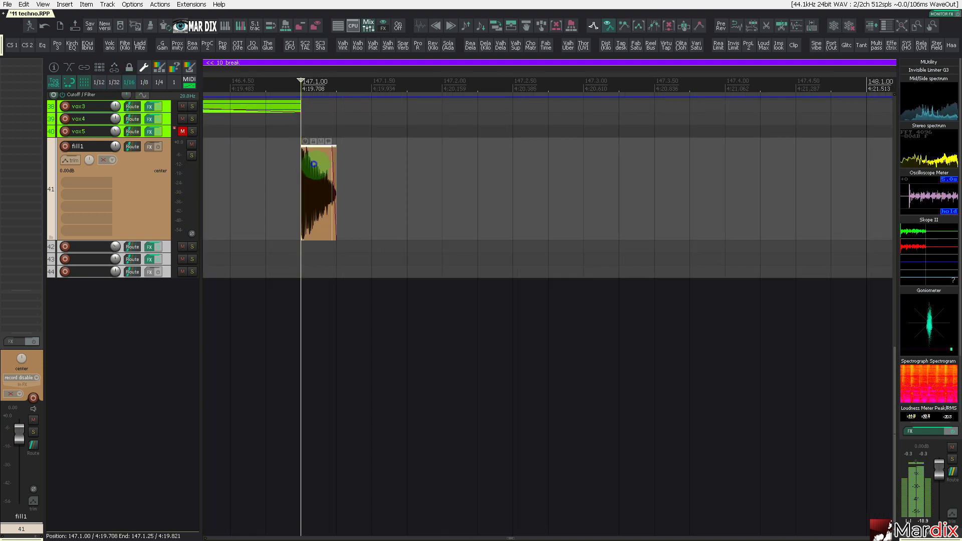
{"action": "left_click_drag", "start_coordinate": [316, 161], "coordinate": [367, 171]}
{"action": "left_click", "coordinate": [315, 186], "text": "ctrl"}
{"action": "left_click_drag", "start_coordinate": [314, 185], "coordinate": [402, 190]}
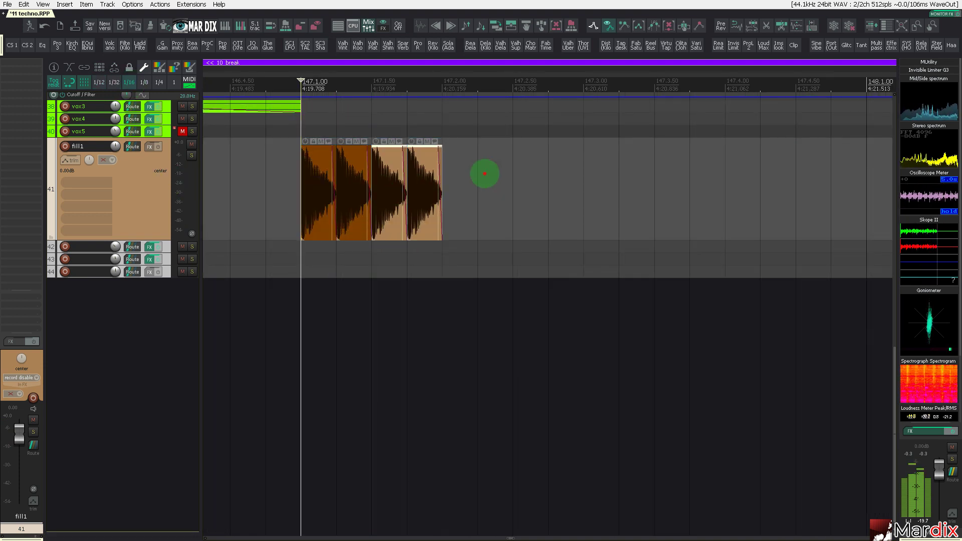
{"action": "left_click_drag", "start_coordinate": [484, 174], "coordinate": [447, 201]}
{"action": "left_click", "coordinate": [280, 201]}
{"action": "key", "text": "space"}
{"action": "scroll", "coordinate": [278, 200], "scroll_direction": "down", "scroll_amount": 5}
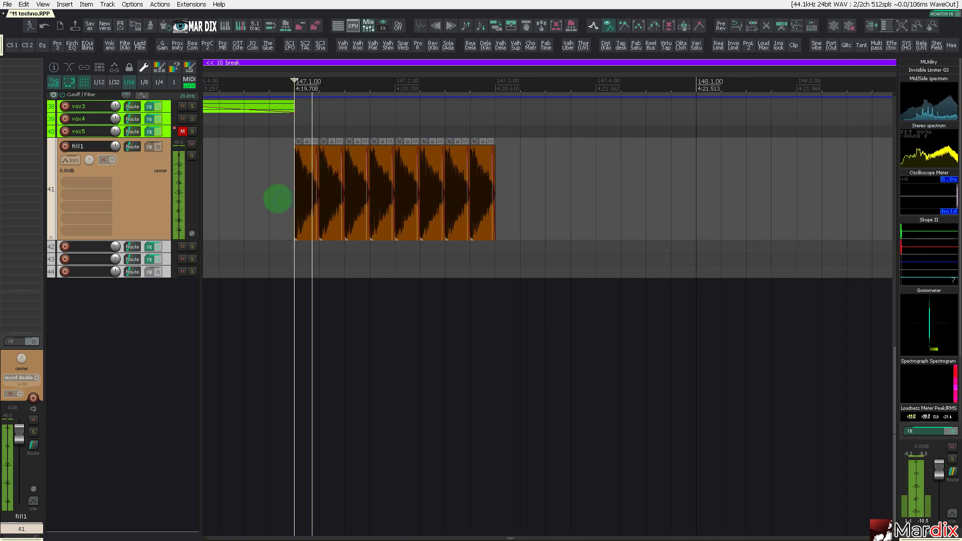
- Copy the fill1 snare hits repeatedly to extend the roll to 151.1.00
{"action": "left_click_drag", "start_coordinate": [373, 187], "coordinate": [258, 207]}
{"action": "scroll", "coordinate": [260, 208], "scroll_direction": "up", "scroll_amount": 4}
{"action": "left_click_drag", "start_coordinate": [353, 183], "coordinate": [559, 195]}
{"action": "scroll", "coordinate": [558, 196], "scroll_direction": "down", "scroll_amount": 4}
{"action": "scroll", "coordinate": [497, 183], "scroll_direction": "up", "scroll_amount": 4}
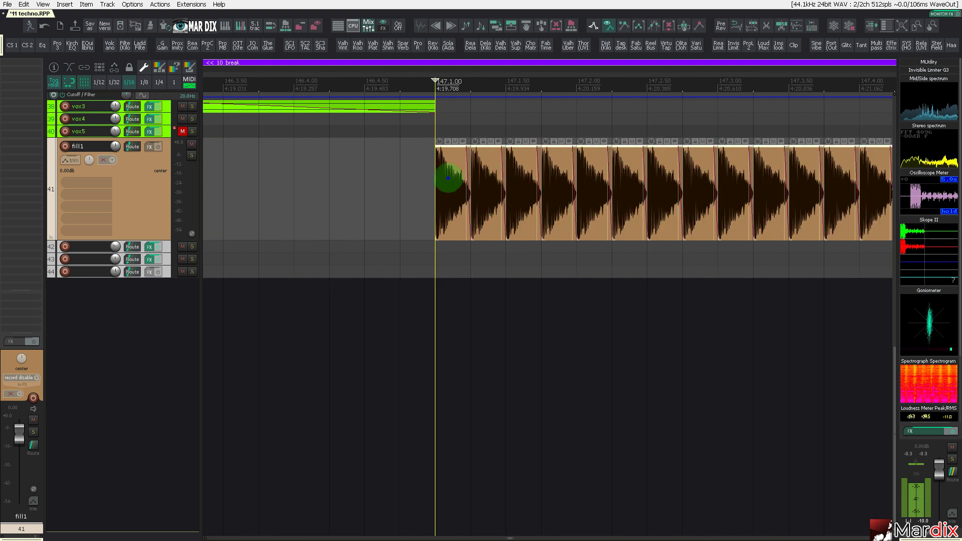
{"action": "left_click_drag", "start_coordinate": [448, 180], "coordinate": [696, 199]}
{"action": "scroll", "coordinate": [695, 200], "scroll_direction": "down", "scroll_amount": 5}
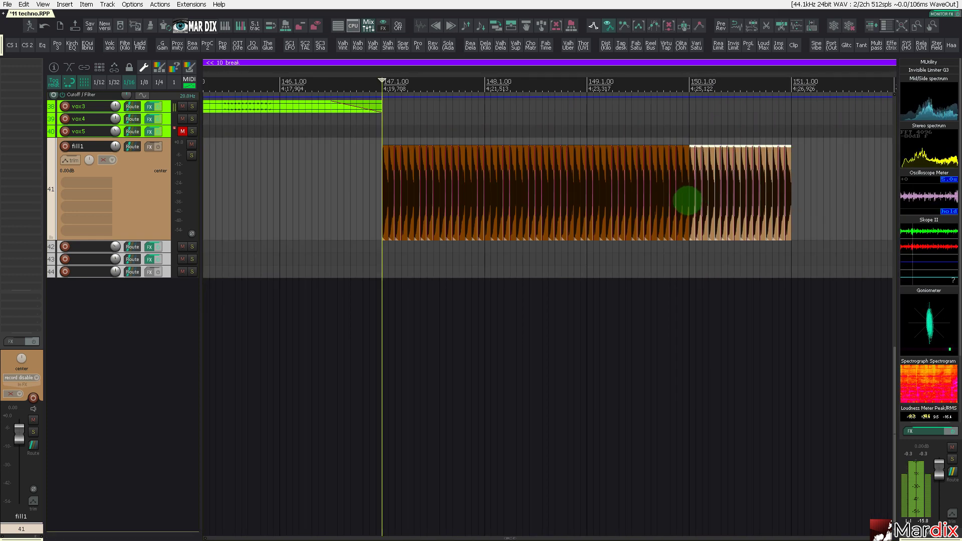
- Duplicate the four-bar snare roll from 151.1.00 up to the 11 drop at 155.1.00 and play the whole fill
{"action": "scroll", "coordinate": [849, 173], "scroll_direction": "down", "scroll_amount": 2}
{"action": "left_click_drag", "start_coordinate": [821, 74], "coordinate": [566, 75]}
{"action": "left_click_drag", "start_coordinate": [618, 169], "coordinate": [311, 204]}
{"action": "scroll", "coordinate": [372, 190], "scroll_direction": "up", "scroll_amount": 3}
{"action": "left_click_drag", "start_coordinate": [382, 186], "coordinate": [584, 200]}
{"action": "scroll", "coordinate": [655, 200], "scroll_direction": "down", "scroll_amount": 3}
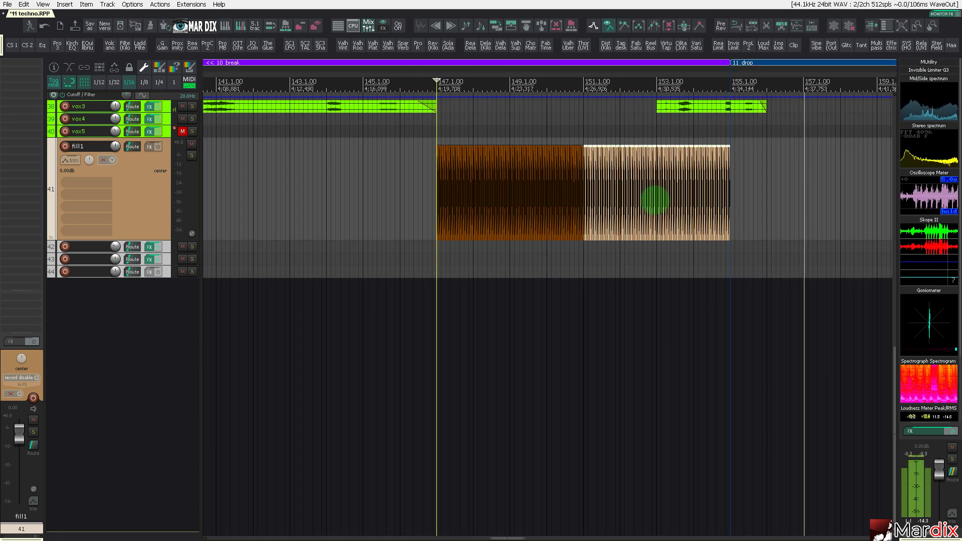
{"action": "scroll", "coordinate": [735, 189], "scroll_direction": "up", "scroll_amount": 5}
{"action": "scroll", "coordinate": [731, 189], "scroll_direction": "down", "scroll_amount": 5}
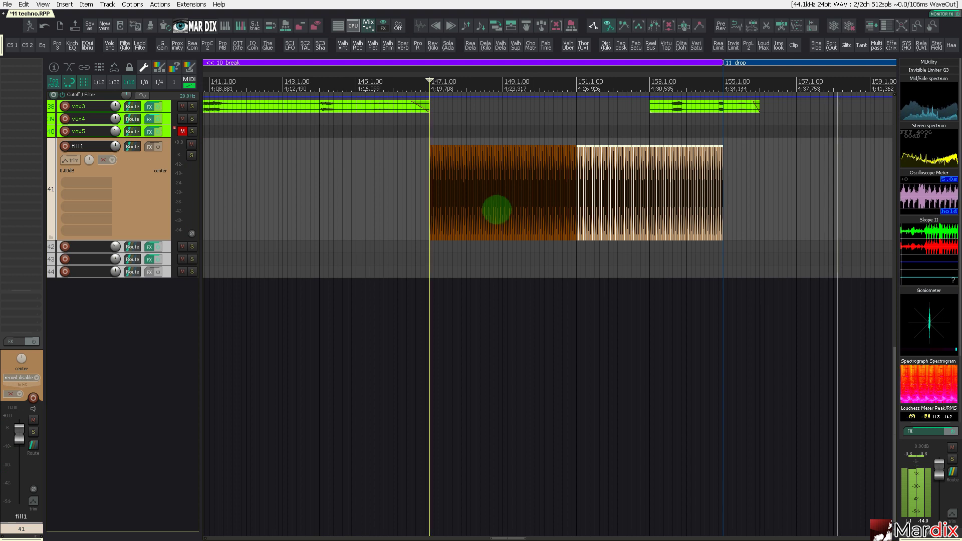
{"action": "left_click", "coordinate": [415, 204]}
{"action": "key", "text": "space"}
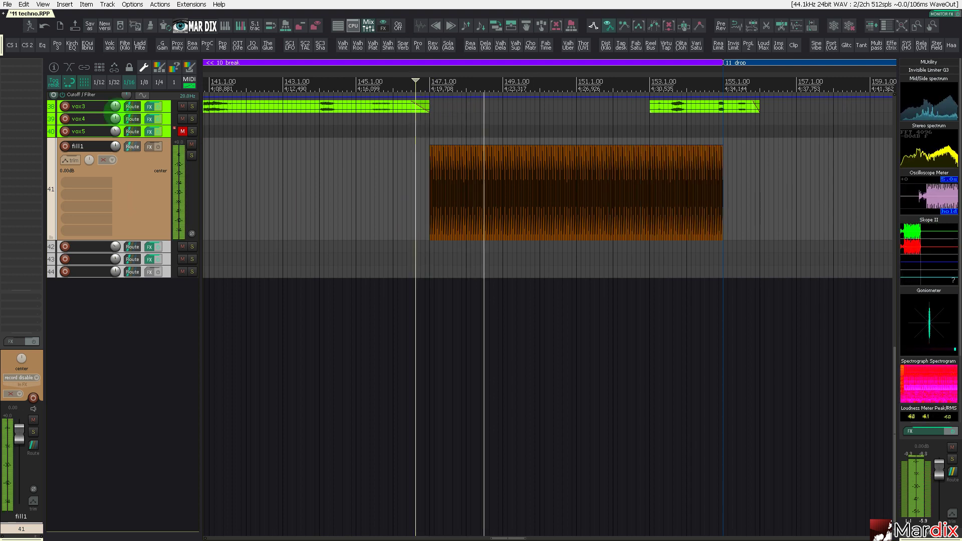
- Add a Ladder Filter to fill1, lower its cutoff to 20.0 Hz and show the cutoff automation envelope
{"action": "left_click", "coordinate": [140, 45]}
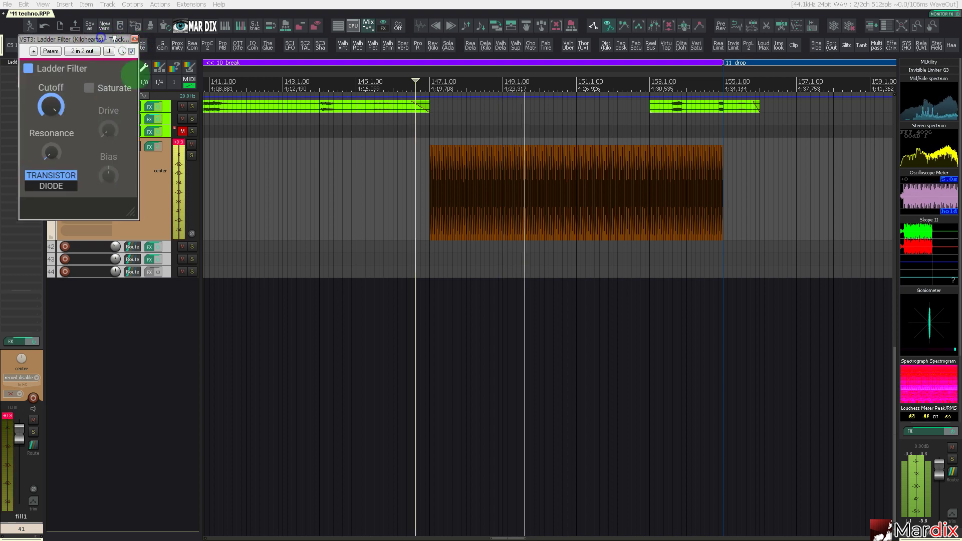
{"action": "left_click_drag", "start_coordinate": [114, 35], "coordinate": [375, 242]}
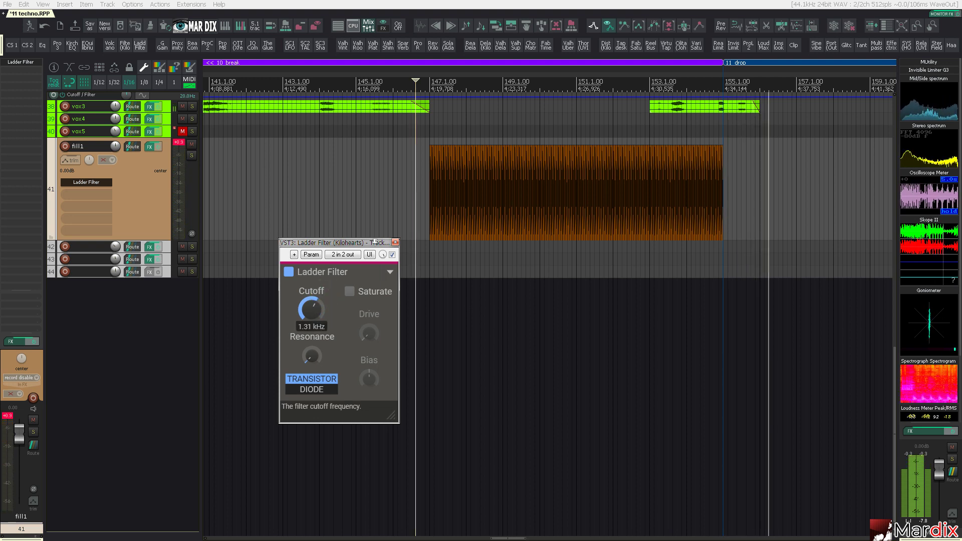
{"action": "key", "text": "e"}
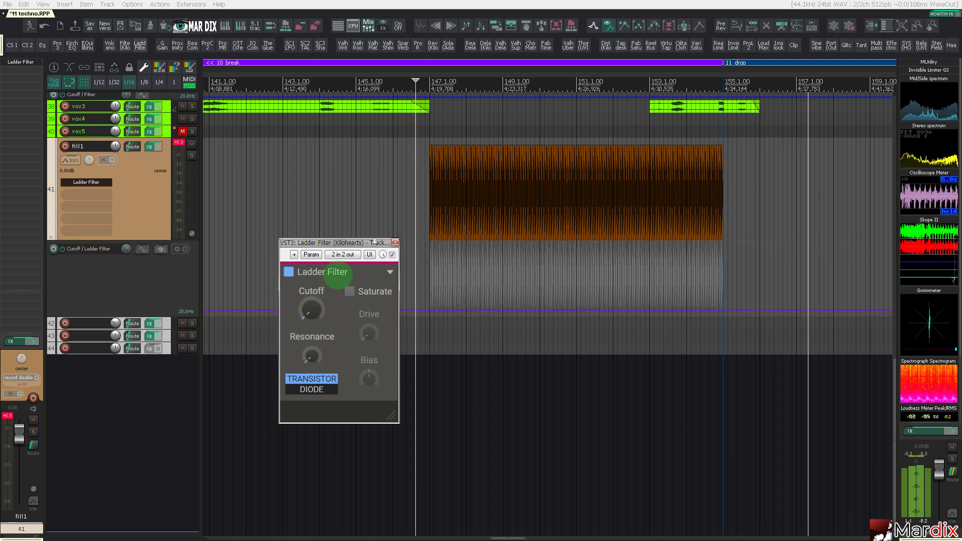
{"action": "left_click", "coordinate": [395, 243]}
{"action": "scroll", "coordinate": [535, 71], "scroll_direction": "right", "scroll_amount": 2}
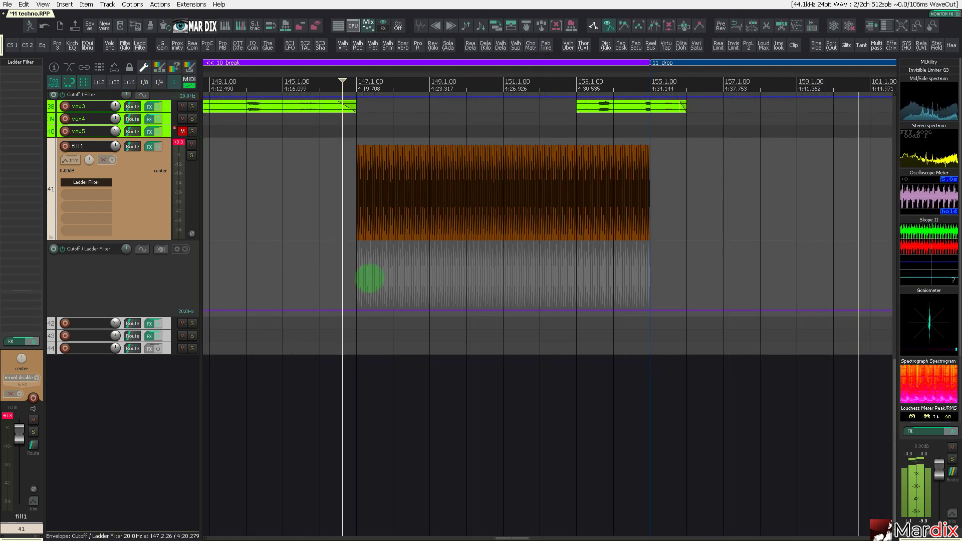
- Select the time range from 147.1.00 to 155.1.00 and generate a Random 1/2T LFO at strength 100 on fill1's Ladder Filter cutoff envelope
{"action": "left_click_drag", "start_coordinate": [364, 276], "coordinate": [650, 280]}
{"action": "key", "text": "space"}
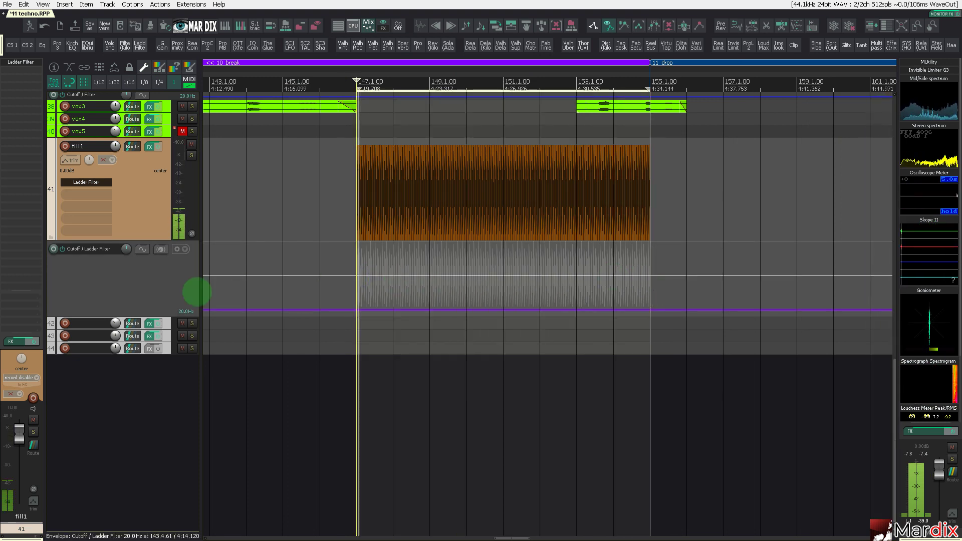
{"action": "left_click", "coordinate": [162, 4]}
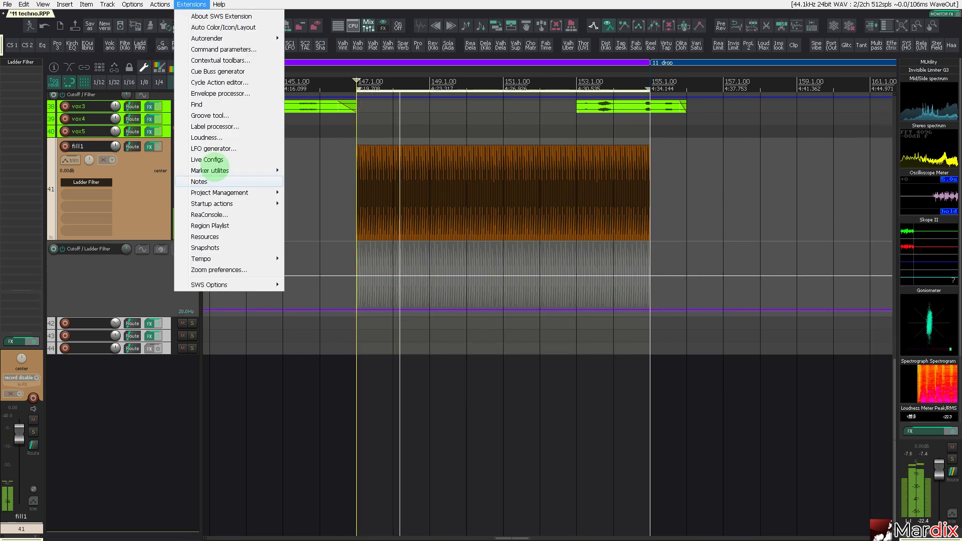
{"action": "left_click", "coordinate": [216, 206]}
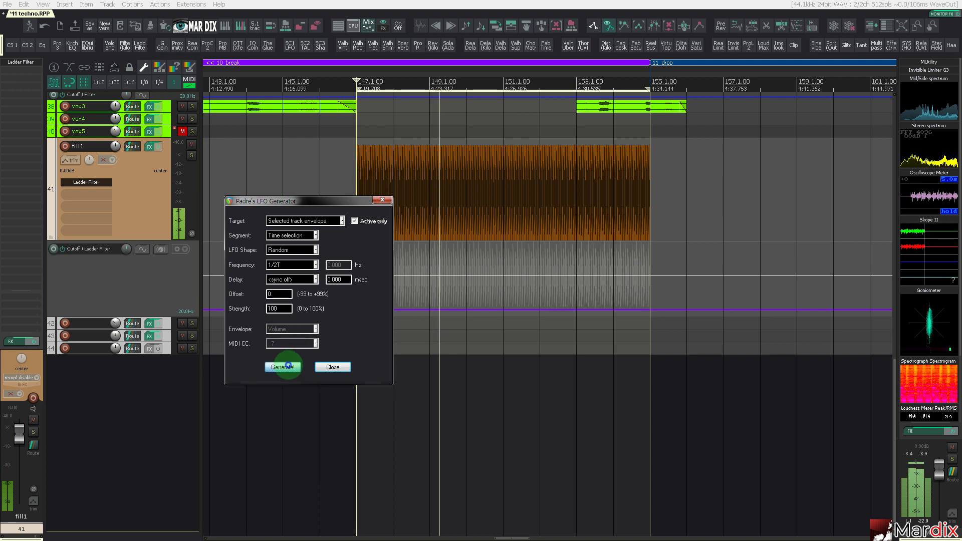
{"action": "left_click", "coordinate": [283, 367]}
{"action": "mouse_move", "coordinate": [287, 201]}
{"action": "left_mouse_down"}
{"action": "mouse_move", "coordinate": [251, 238]}
{"action": "mouse_move", "coordinate": [244, 271]}
{"action": "left_mouse_up"}
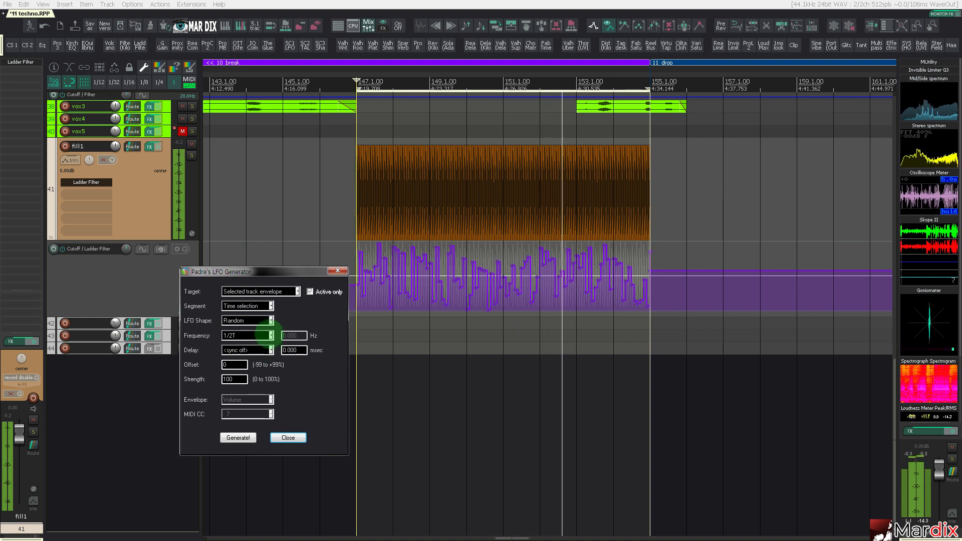
- Change the LFO frequency to 1/2 and regenerate the random Ladder Filter cutoff pattern over the snare roll
{"action": "left_click", "coordinate": [269, 335]}
{"action": "left_click", "coordinate": [238, 439]}
{"action": "left_click", "coordinate": [238, 438]}
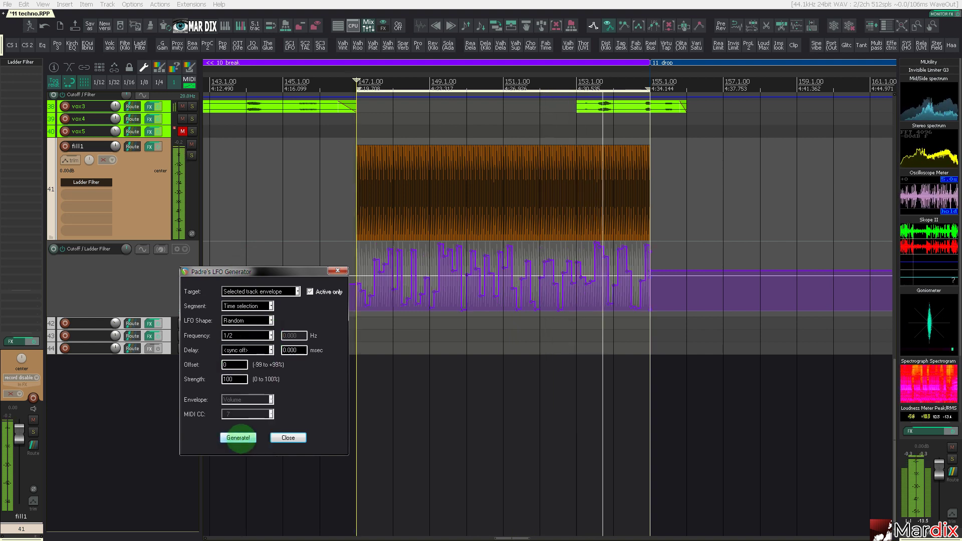
{"action": "left_click_drag", "start_coordinate": [290, 272], "coordinate": [280, 326]}
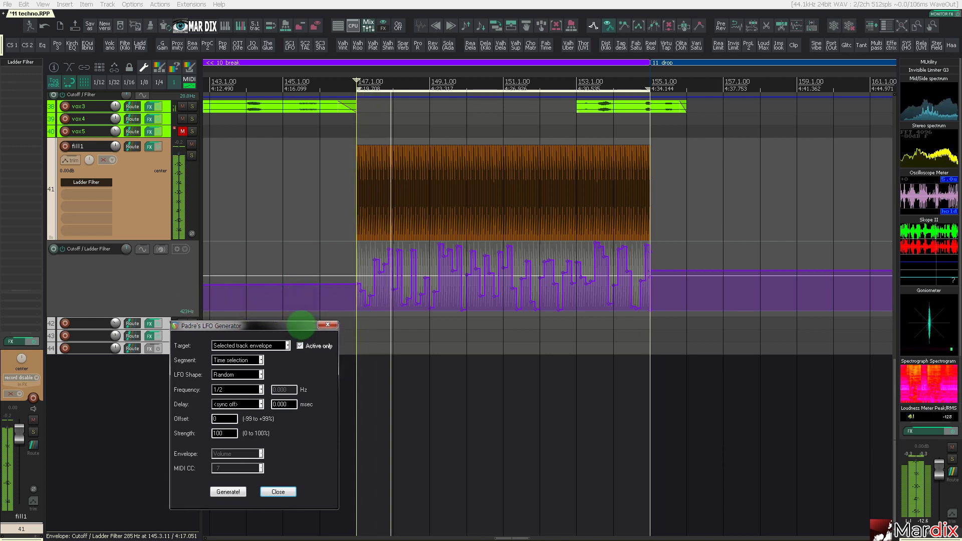
{"action": "left_click", "coordinate": [287, 297]}
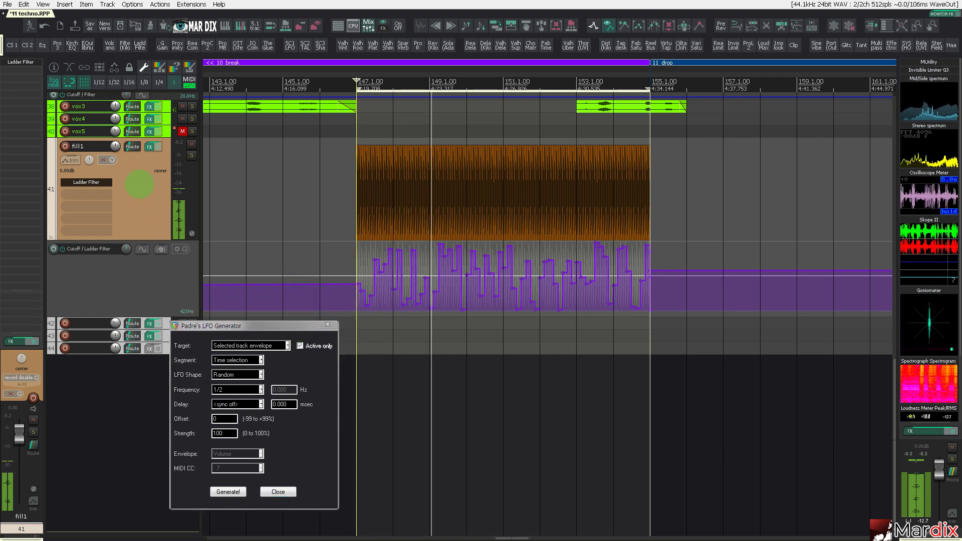
- Enable Saturate in fill1's Ladder Filter and raise its Drive and Bias while the roll plays
{"action": "left_click", "coordinate": [86, 182]}
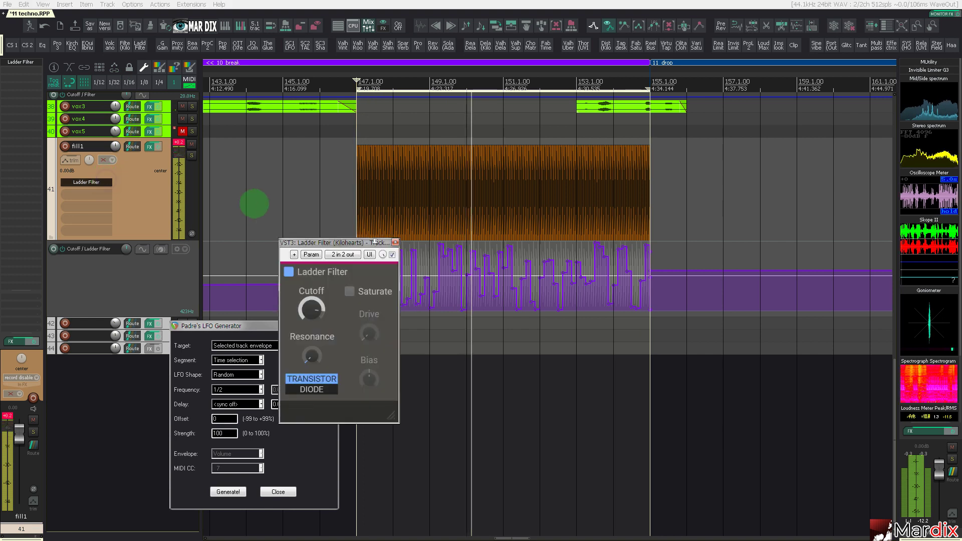
{"action": "left_click_drag", "start_coordinate": [381, 243], "coordinate": [825, 345]}
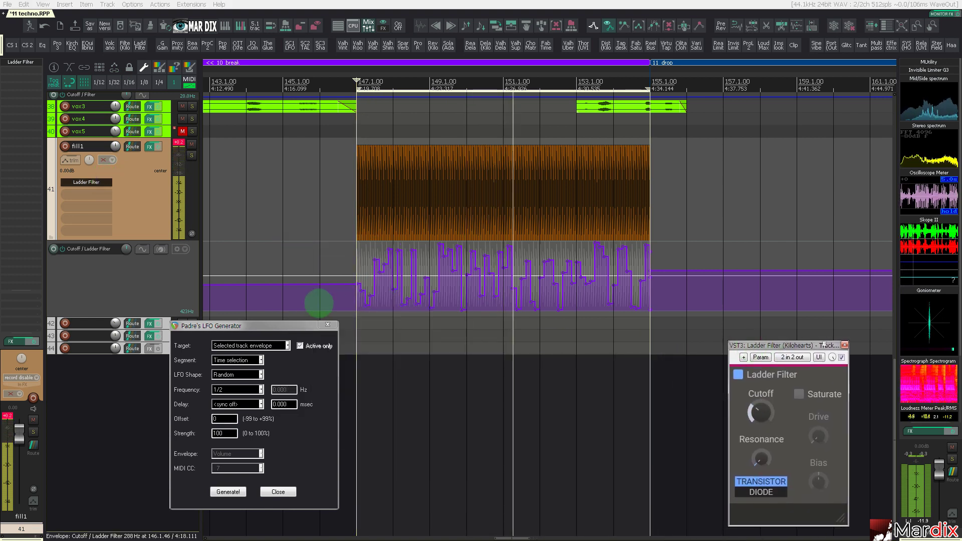
{"action": "left_click_drag", "start_coordinate": [307, 325], "coordinate": [198, 322]}
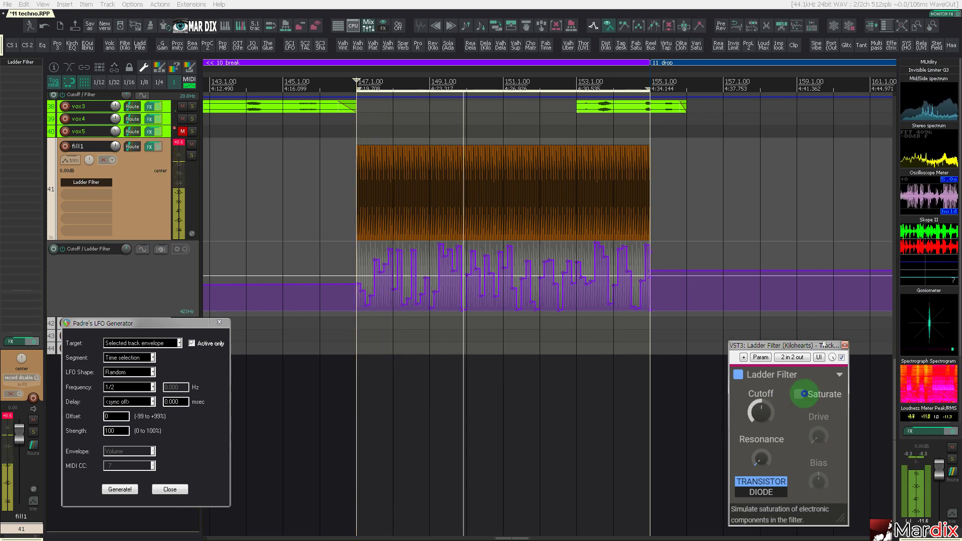
{"action": "left_click", "coordinate": [800, 395]}
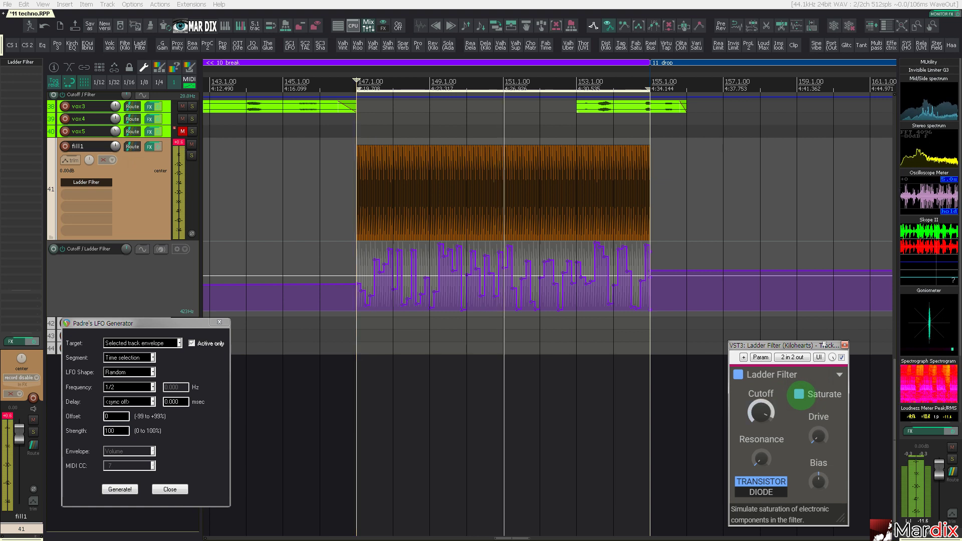
{"action": "left_click_drag", "start_coordinate": [819, 437], "coordinate": [818, 425]}
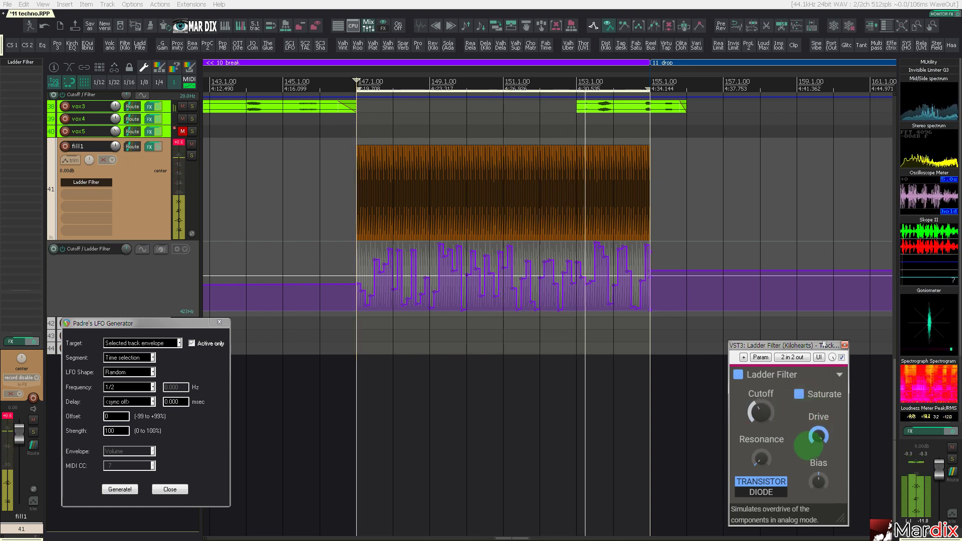
{"action": "left_click_drag", "start_coordinate": [816, 439], "coordinate": [825, 344]}
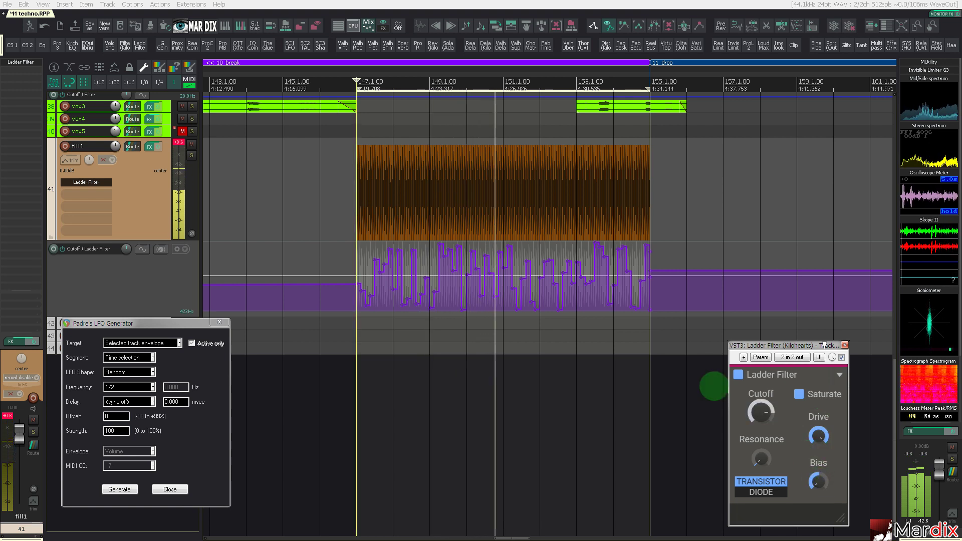
- Add a Kilohearts Filter to fill1, raise its high-pass cutoff and show the cutoff automation envelope
{"action": "left_click", "coordinate": [152, 171]}
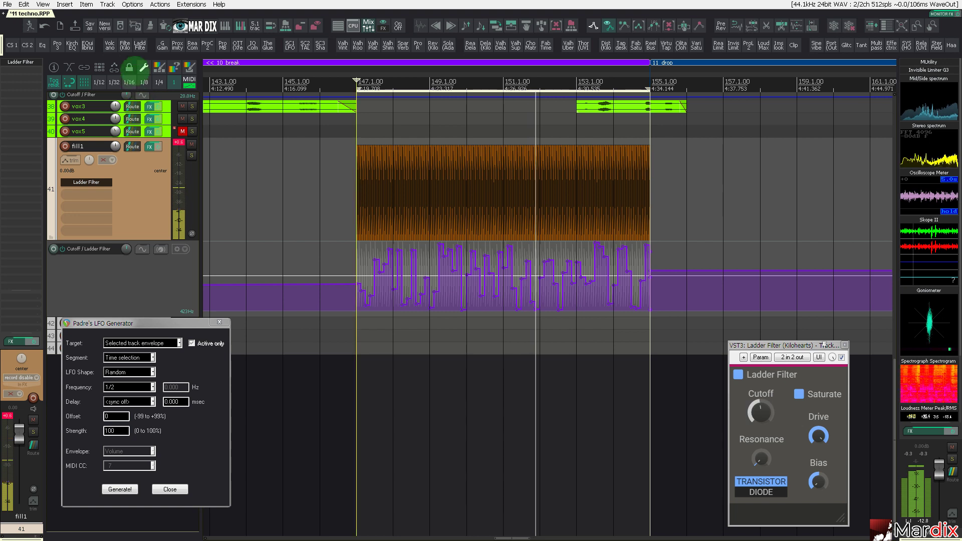
{"action": "left_click", "coordinate": [124, 45]}
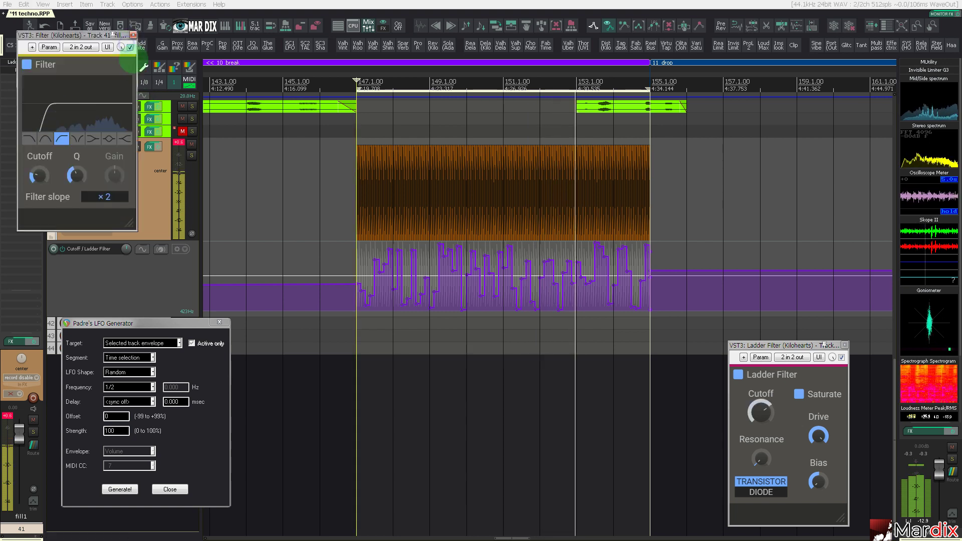
{"action": "left_click_drag", "start_coordinate": [125, 45], "coordinate": [192, 105]}
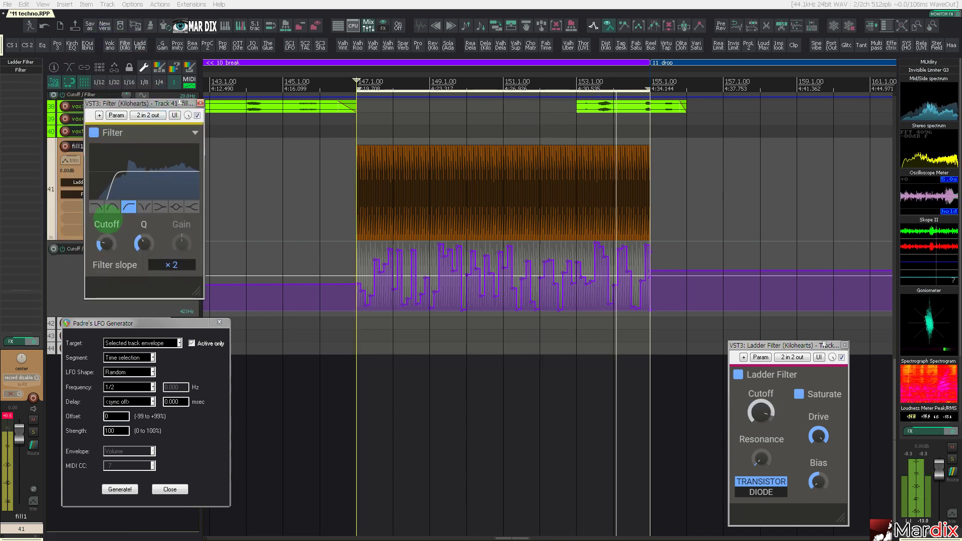
{"action": "left_click_drag", "start_coordinate": [106, 243], "coordinate": [105, 235]}
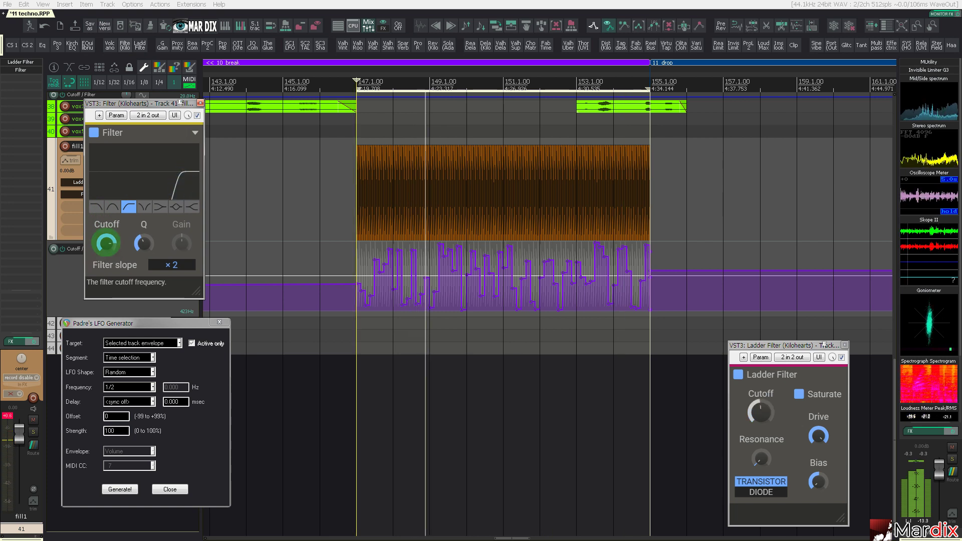
{"action": "key", "text": "e"}
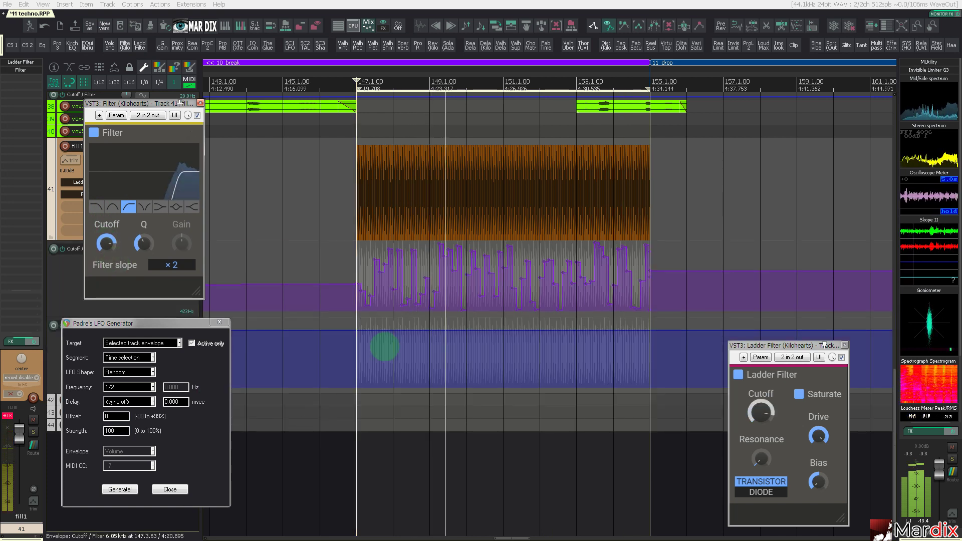
- Raise the Filter cutoff envelope to its maximum, ramp it down from 147.1.00 to 155.1.00 with the end point reset, and play the fill
{"action": "left_click_drag", "start_coordinate": [386, 333], "coordinate": [383, 308]}
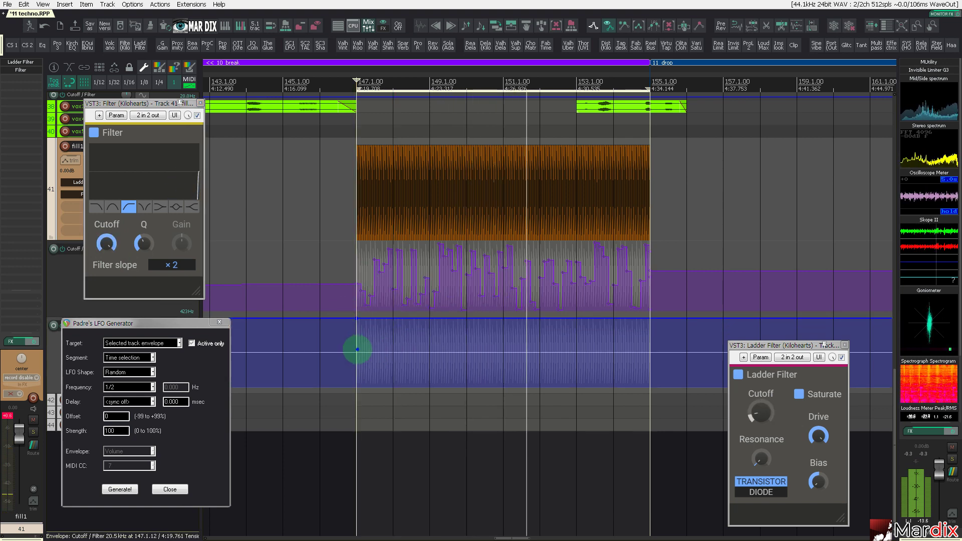
{"action": "left_click", "coordinate": [577, 337]}
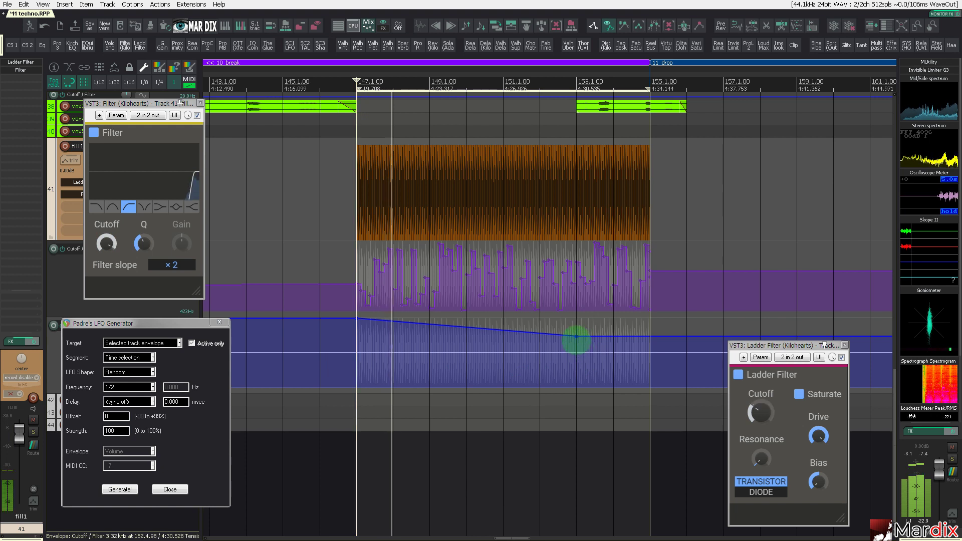
{"action": "left_click_drag", "start_coordinate": [577, 337], "coordinate": [650, 363]}
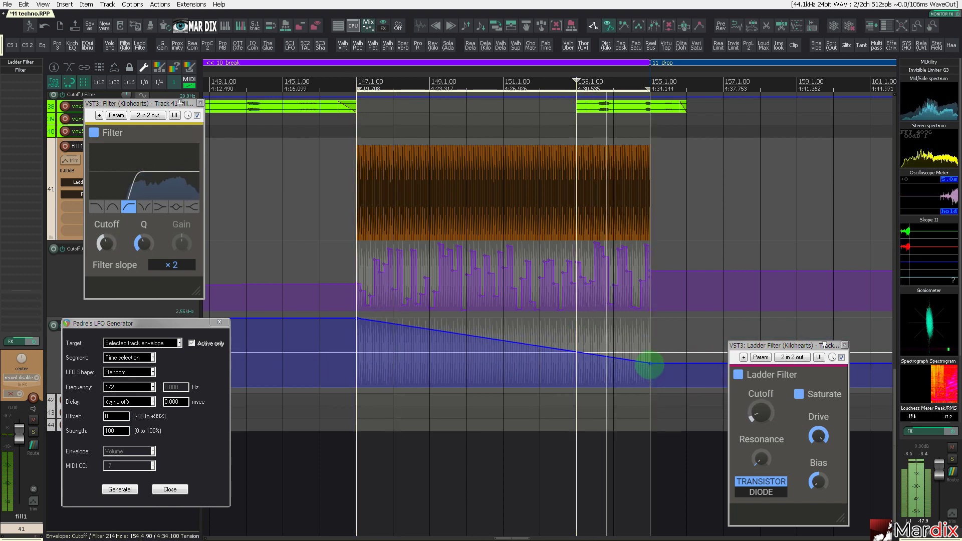
{"action": "double_click", "coordinate": [649, 364]}
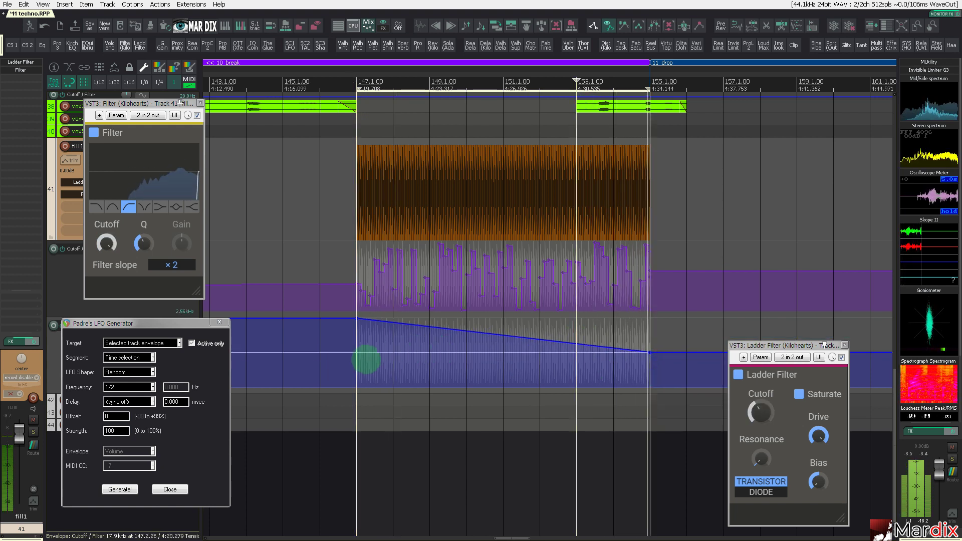
{"action": "left_click", "coordinate": [364, 361]}
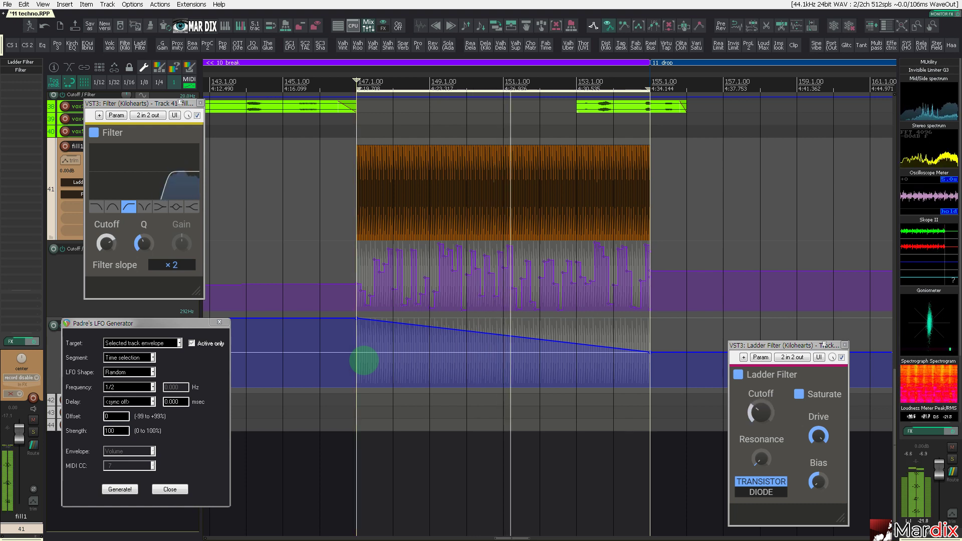
- Lower the Filter cutoff envelope's end point at 155.1.00 to the minimum and close the Filter window
{"action": "mouse_move", "coordinate": [648, 352]}
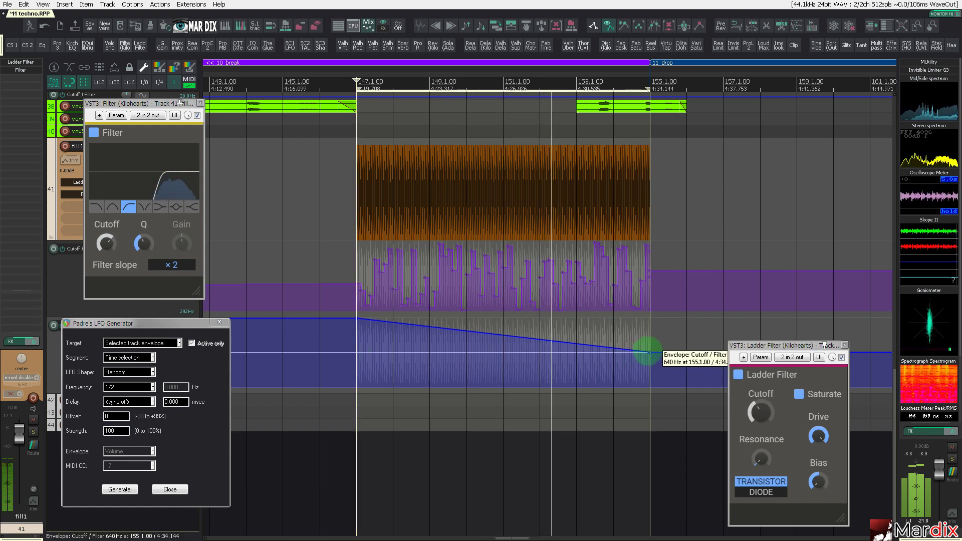
{"action": "left_click_drag", "start_coordinate": [648, 352], "coordinate": [644, 408]}
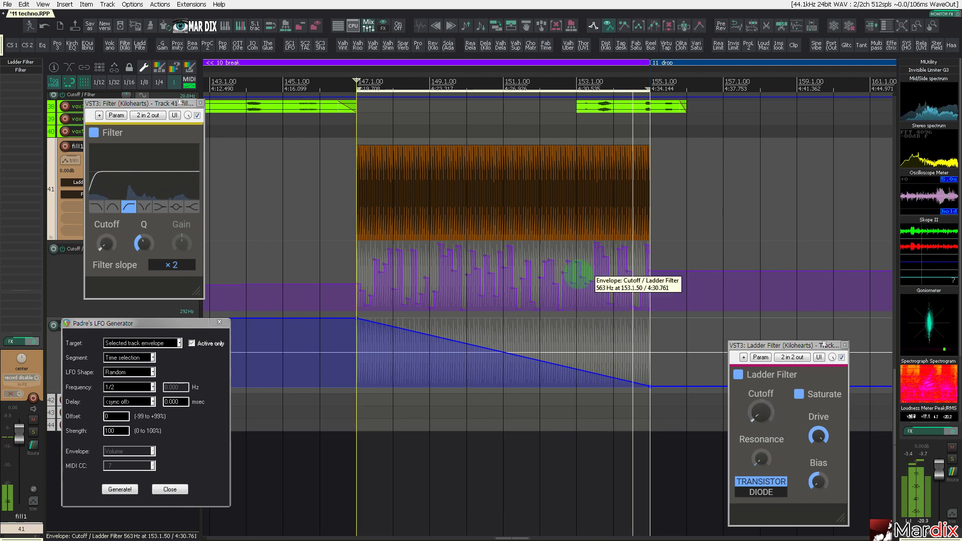
{"action": "scroll", "coordinate": [515, 271], "scroll_direction": "down", "scroll_amount": 3}
{"action": "scroll", "coordinate": [511, 305], "scroll_direction": "up", "scroll_amount": 3}
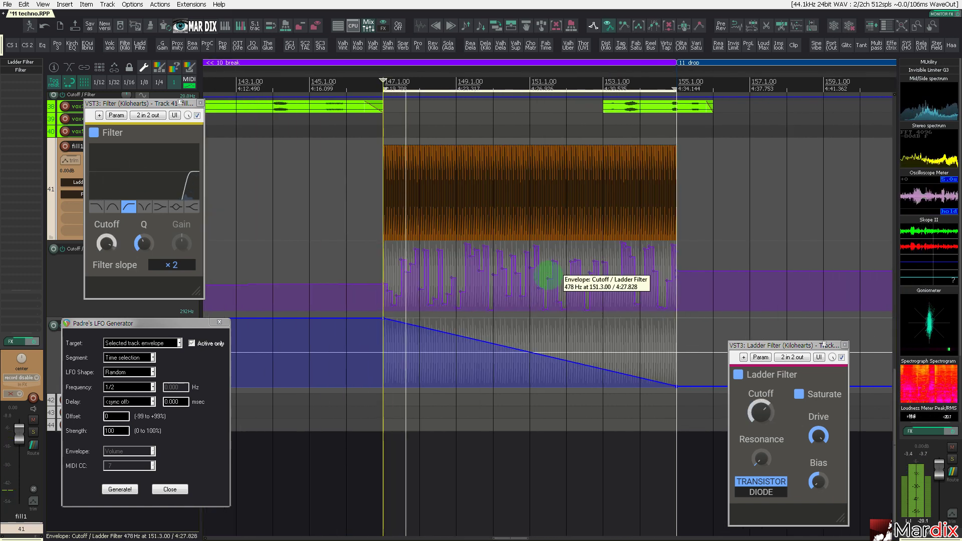
{"action": "scroll", "coordinate": [516, 114], "scroll_direction": "up", "scroll_amount": 2}
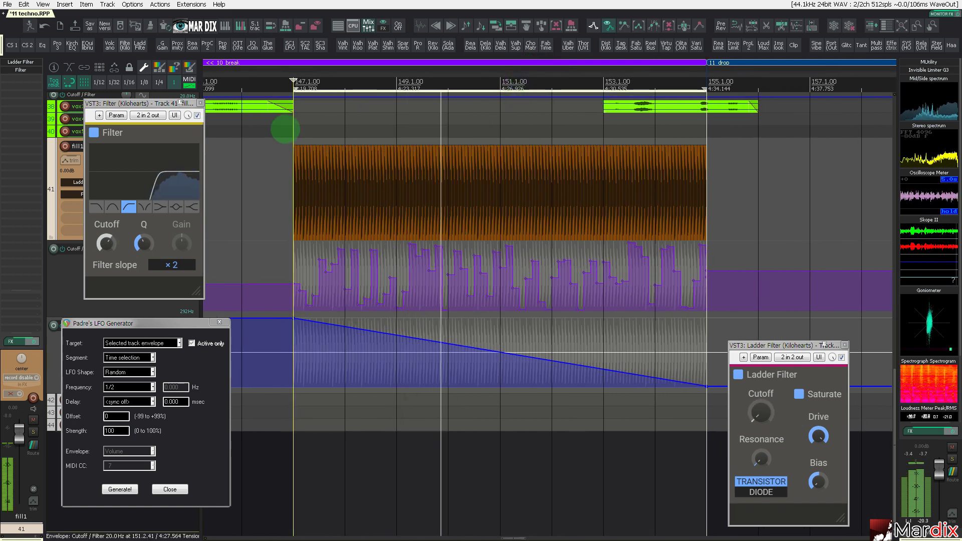
{"action": "left_click", "coordinate": [201, 104]}
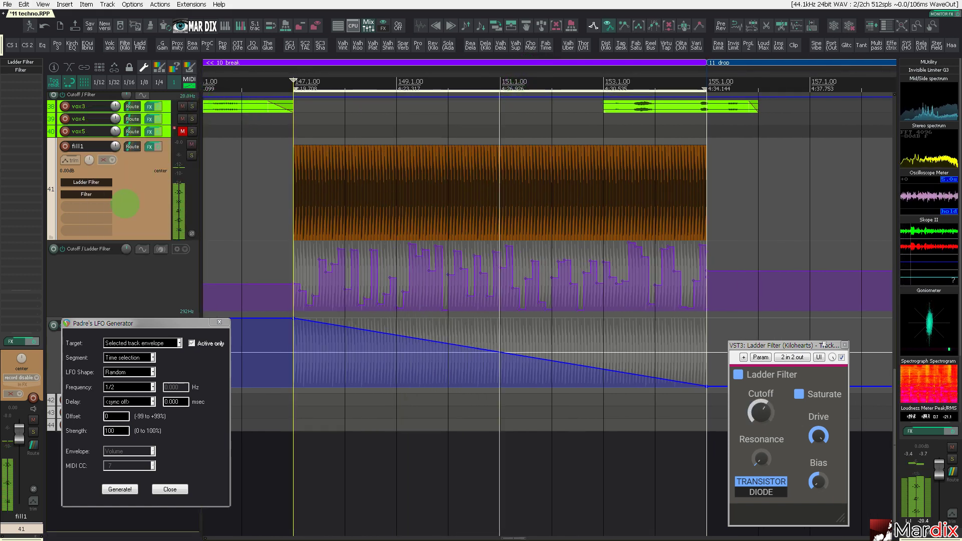
- Add MFlanger (MeldaProduction) from the Flanger effects folder to fill1
{"action": "double_click", "coordinate": [103, 205]}
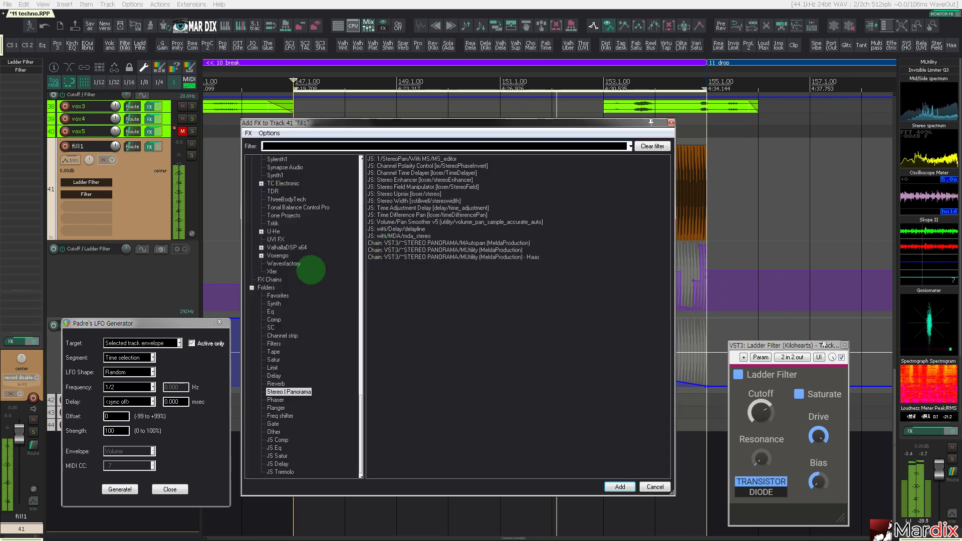
{"action": "scroll", "coordinate": [310, 270], "scroll_direction": "up", "scroll_amount": 10}
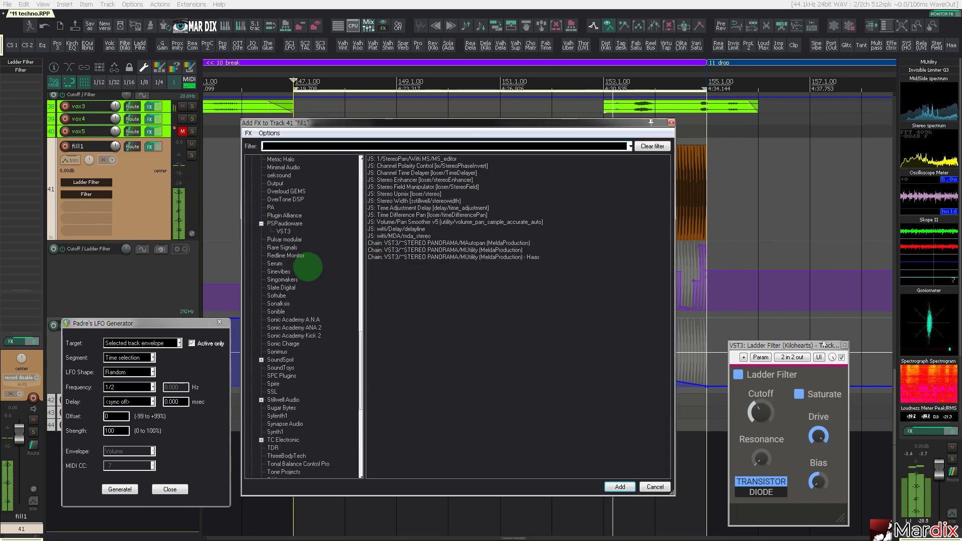
{"action": "scroll", "coordinate": [308, 266], "scroll_direction": "down", "scroll_amount": 10}
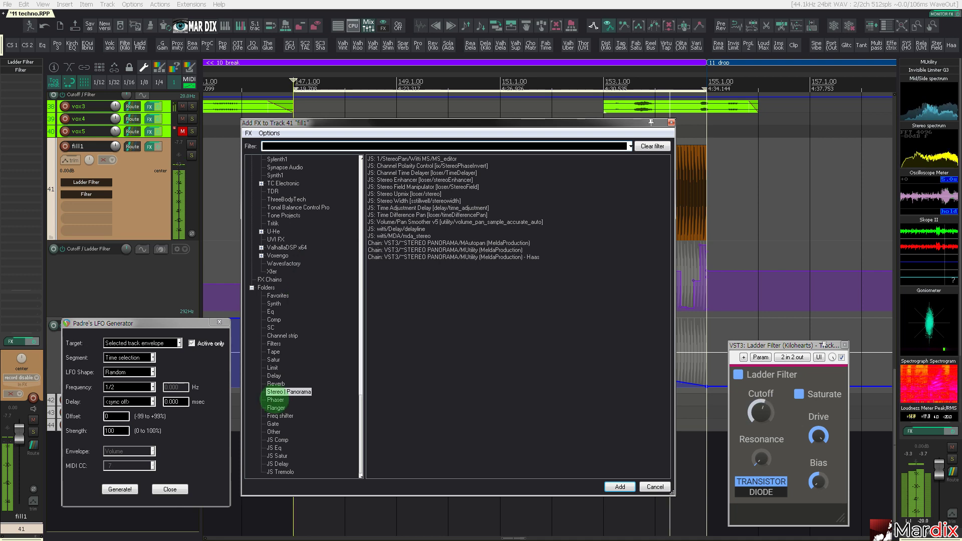
{"action": "left_click", "coordinate": [276, 408]}
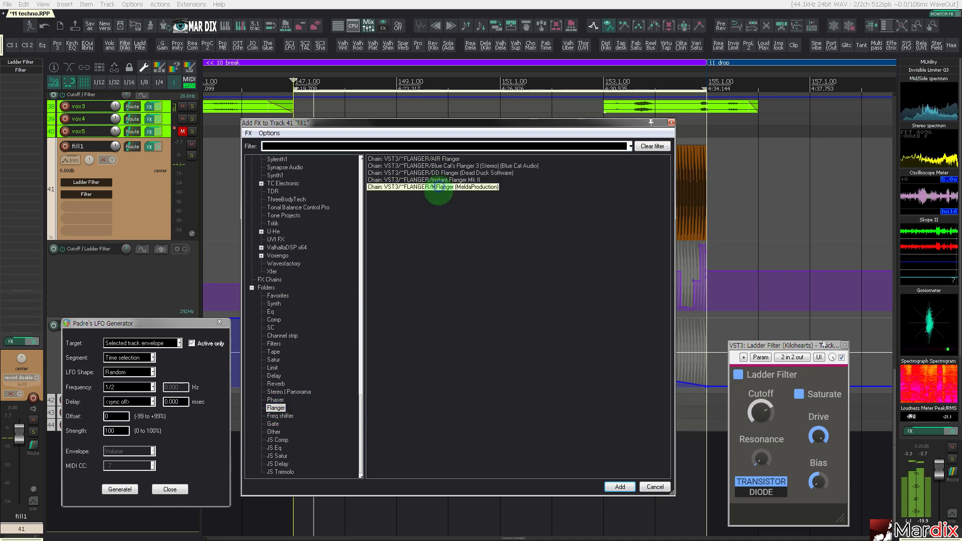
{"action": "double_click", "coordinate": [440, 187]}
{"action": "left_click_drag", "start_coordinate": [300, 38], "coordinate": [495, 174]}
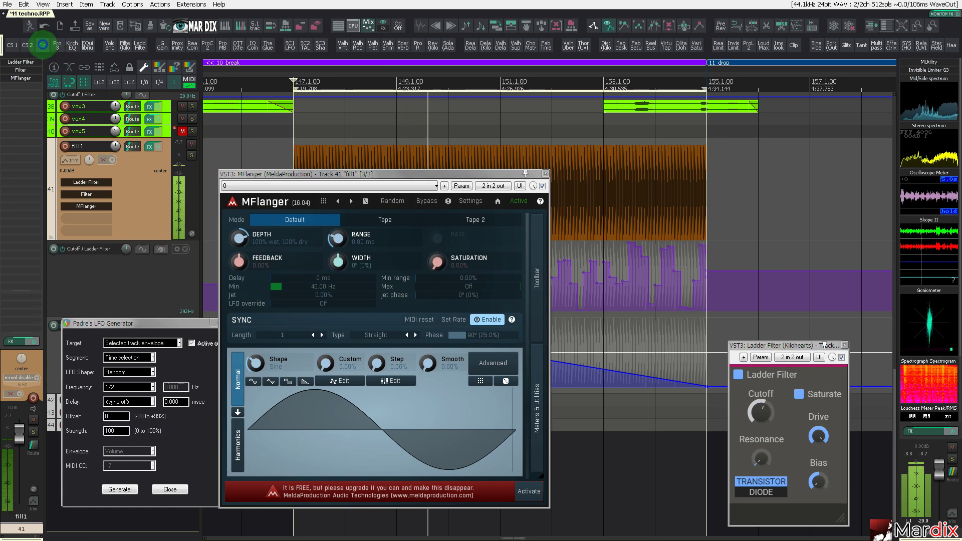
- Add ReaEQ to fill1, raise its high-pass frequency to about 200 Hz and close the EQ window
{"action": "left_click", "coordinate": [43, 45]}
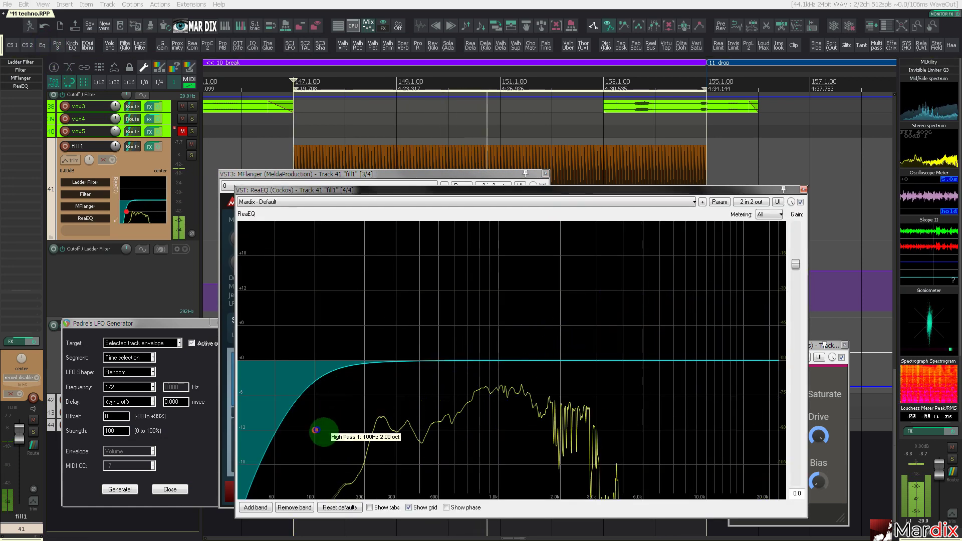
{"action": "left_click_drag", "start_coordinate": [315, 430], "coordinate": [359, 431]}
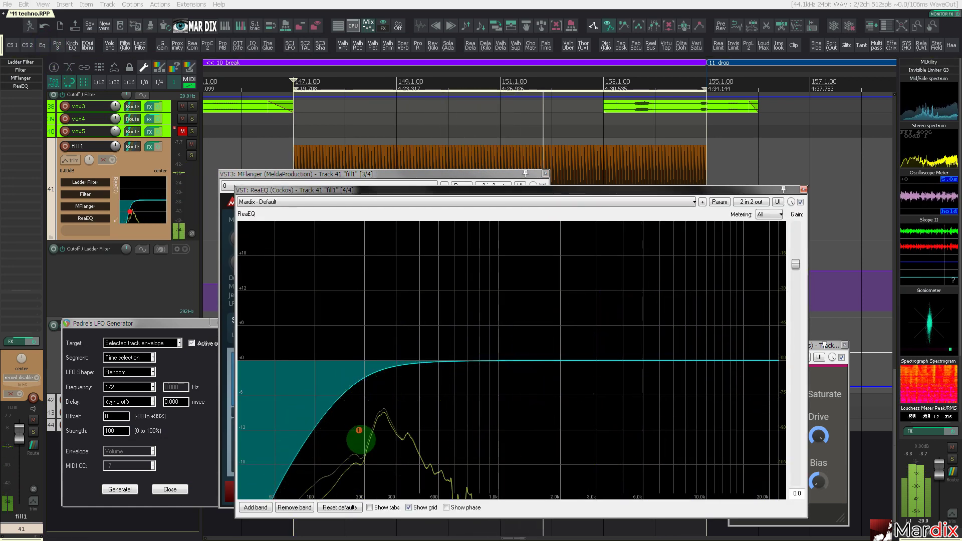
{"action": "key", "text": "Escape"}
- Set MFlanger's sync length to 2 and its wet mix to 0%, and show the wet automation envelope with the plugin window closed
{"action": "left_click_drag", "start_coordinate": [474, 174], "coordinate": [491, 183]}
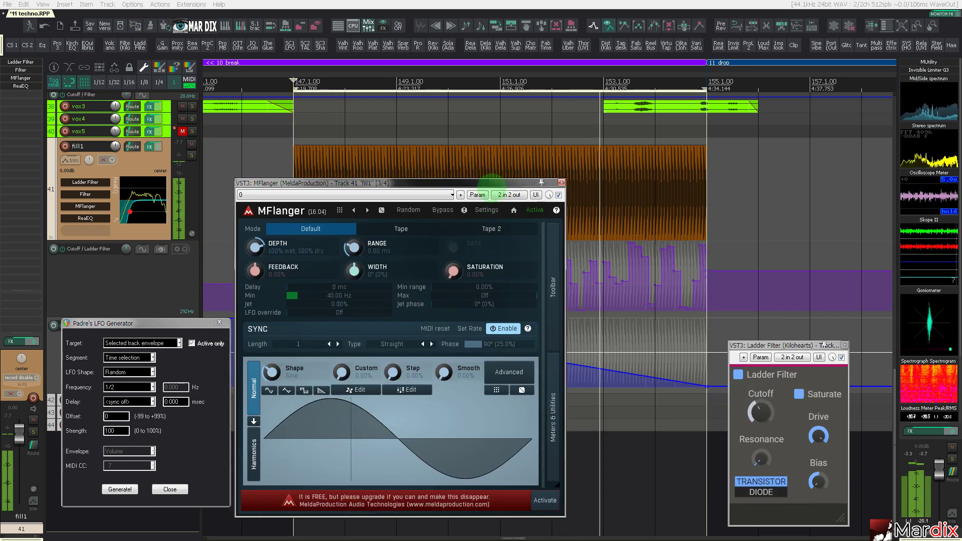
{"action": "left_click_drag", "start_coordinate": [256, 247], "coordinate": [256, 306]}
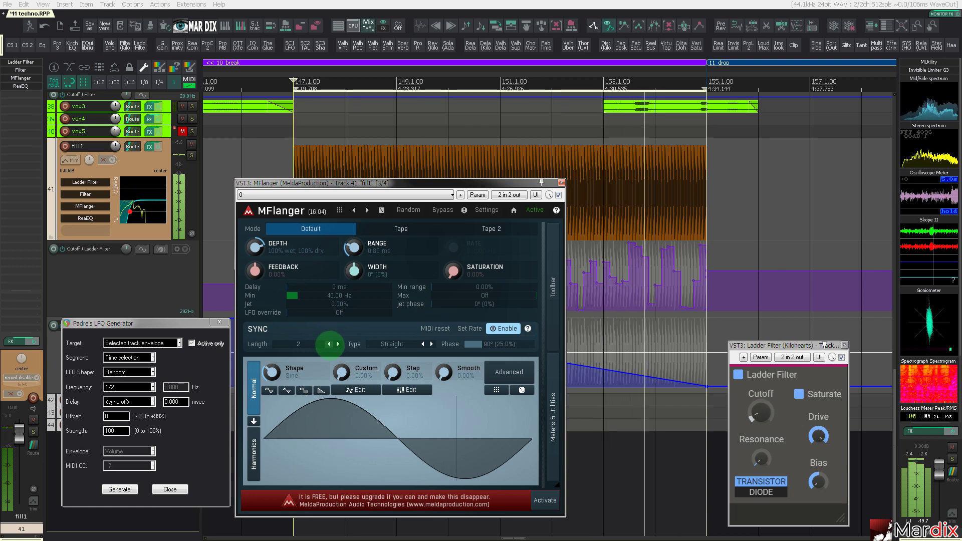
{"action": "left_click_drag", "start_coordinate": [549, 195], "coordinate": [550, 246]}
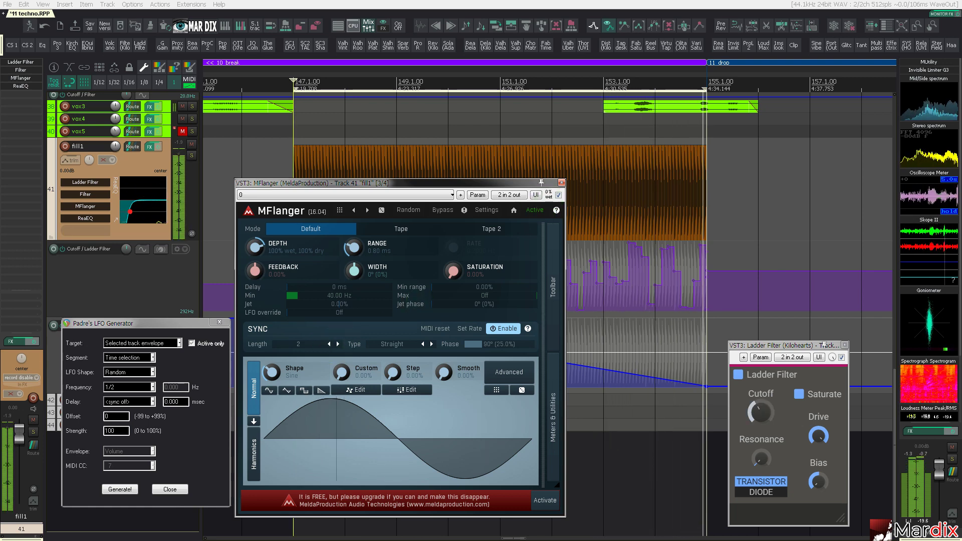
{"action": "left_click", "coordinate": [562, 183]}
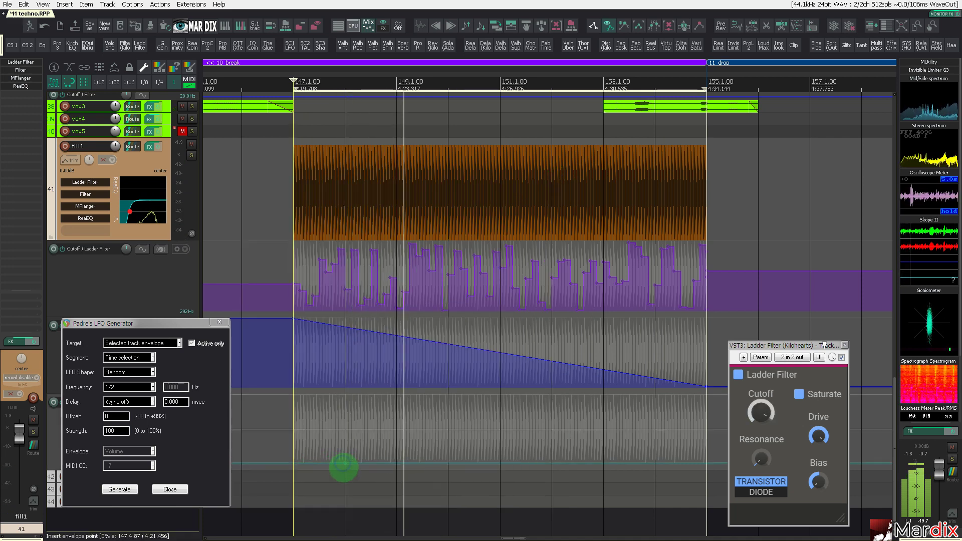
- Ramp fill1's MFlanger wet envelope from 0% at 147.1.00 up to 100% at 155.1.00
{"action": "mouse_move", "coordinate": [479, 433]}
{"action": "left_mouse_down"}
{"action": "mouse_move", "coordinate": [483, 440]}
{"action": "mouse_move", "coordinate": [608, 400]}
{"action": "mouse_move", "coordinate": [650, 366]}
{"action": "mouse_move", "coordinate": [655, 346]}
{"action": "mouse_move", "coordinate": [692, 329]}
{"action": "left_mouse_up"}
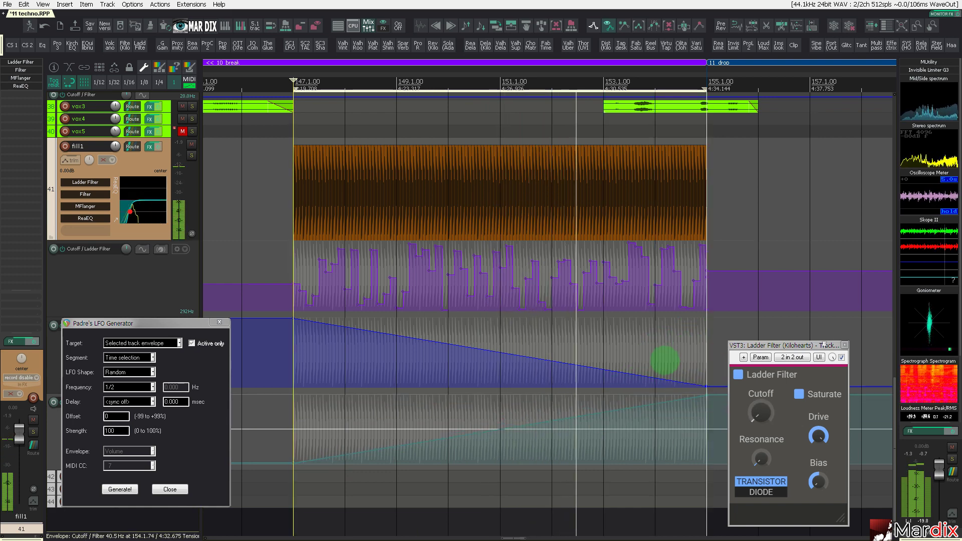
{"action": "scroll", "coordinate": [509, 361], "scroll_direction": "down", "scroll_amount": 2}
{"action": "scroll", "coordinate": [509, 359], "scroll_direction": "down", "scroll_amount": 2}
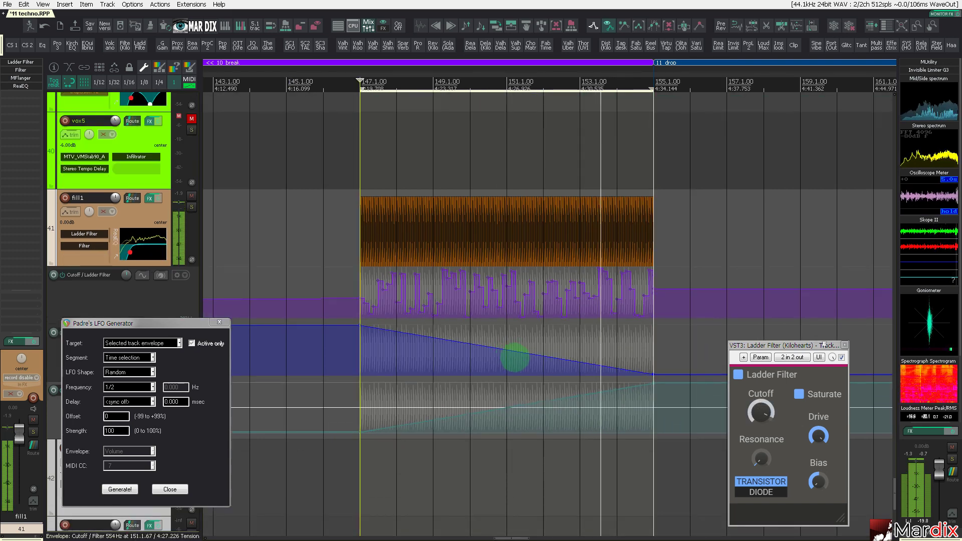
- Close the LFO Generator and Ladder Filter windows and clear the time selection around the fill
{"action": "left_click_drag", "start_coordinate": [208, 323], "coordinate": [239, 298]}
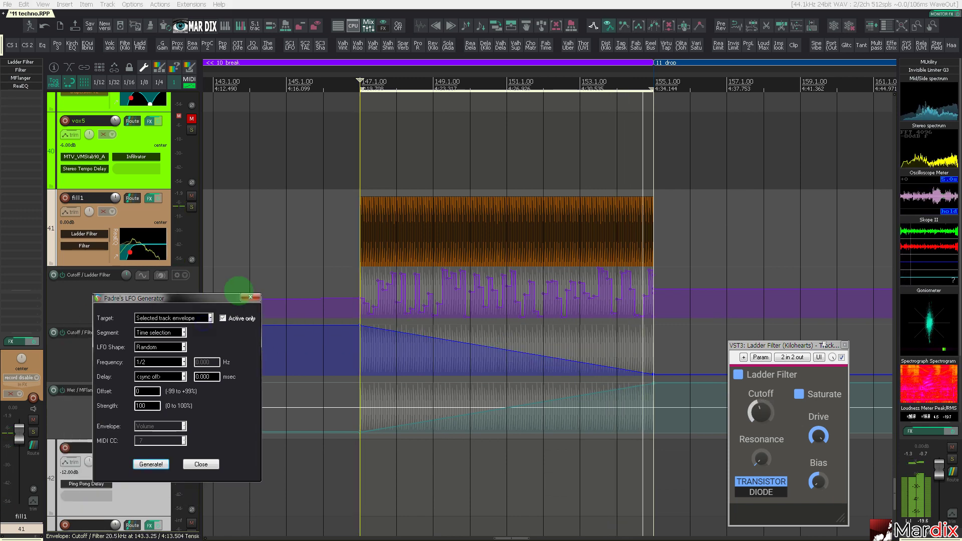
{"action": "left_click", "coordinate": [250, 297]}
{"action": "scroll", "coordinate": [318, 271], "scroll_direction": "down", "scroll_amount": 2}
{"action": "scroll", "coordinate": [316, 272], "scroll_direction": "down", "scroll_amount": 2}
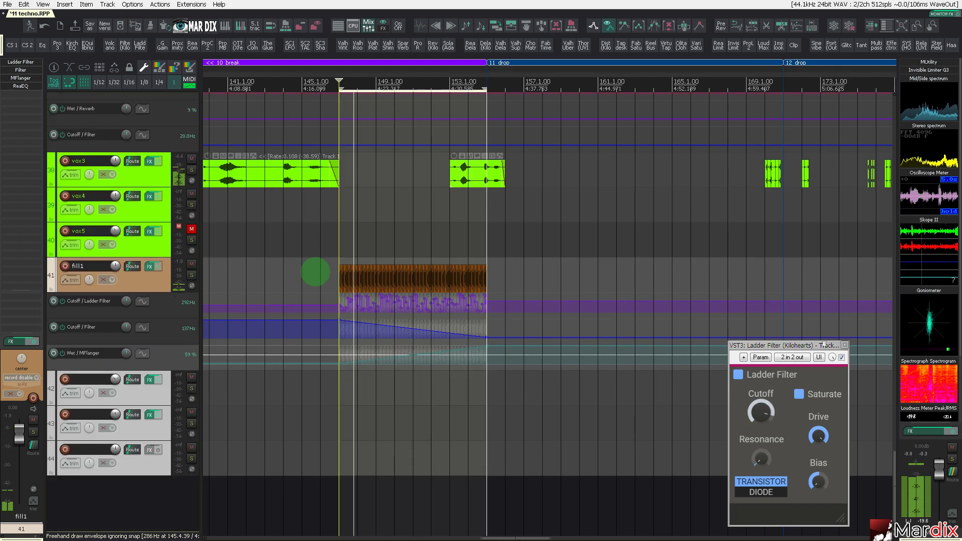
{"action": "key", "text": "Escape"}
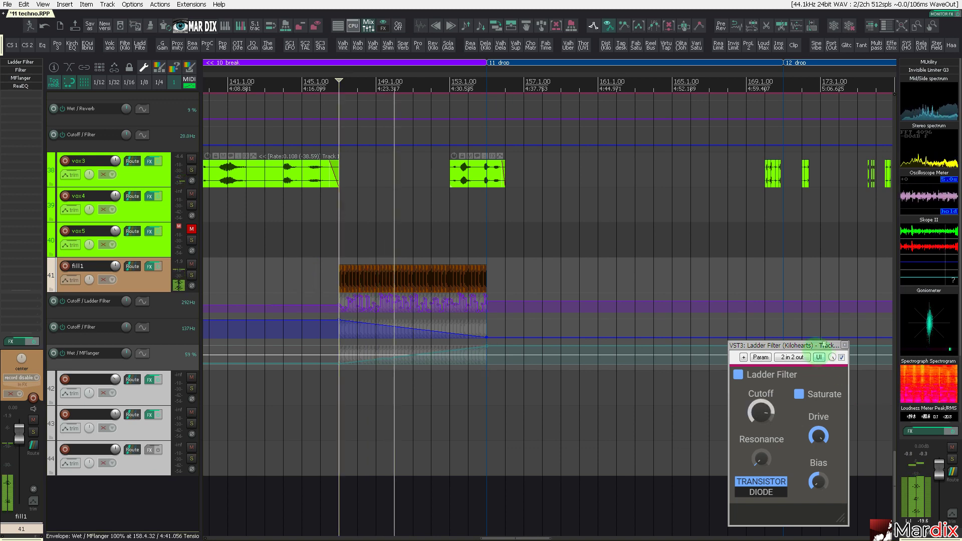
{"action": "left_click", "coordinate": [845, 345]}
- Select the hh4 track in the full arrangement and increase its track height
{"action": "key", "text": "ctrl+Page_Down"}
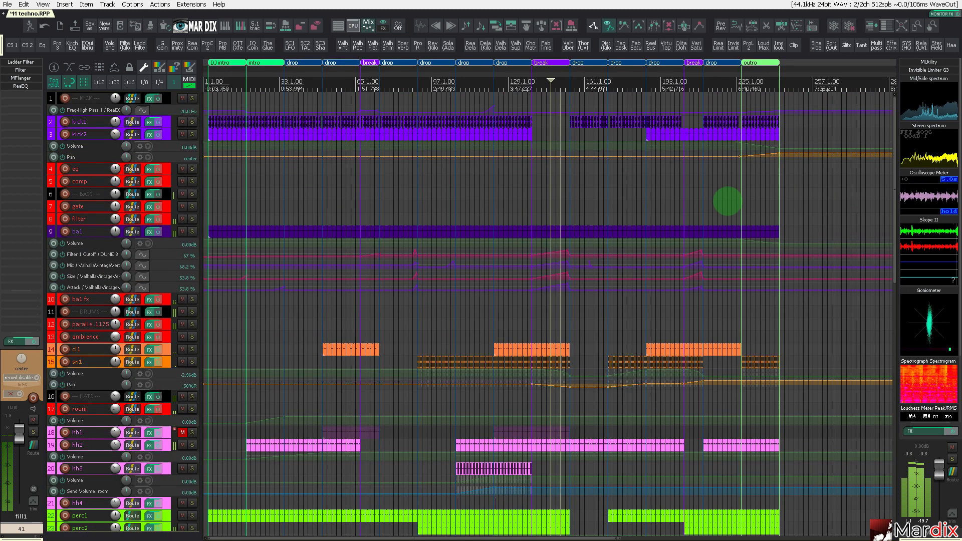
{"action": "scroll", "coordinate": [601, 221], "scroll_direction": "up", "scroll_amount": 3}
{"action": "scroll", "coordinate": [472, 269], "scroll_direction": "up", "scroll_amount": 1}
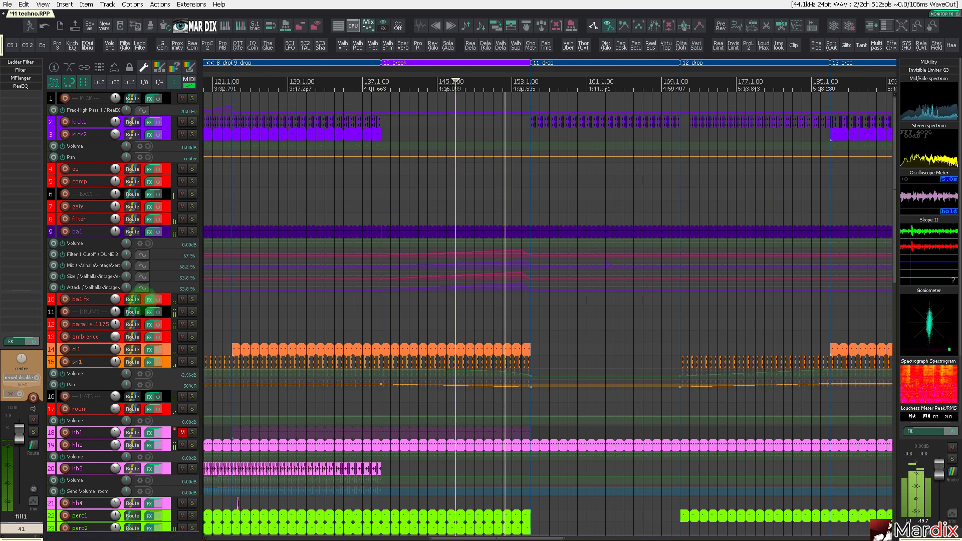
{"action": "scroll", "coordinate": [549, 311], "scroll_direction": "down", "scroll_amount": 10}
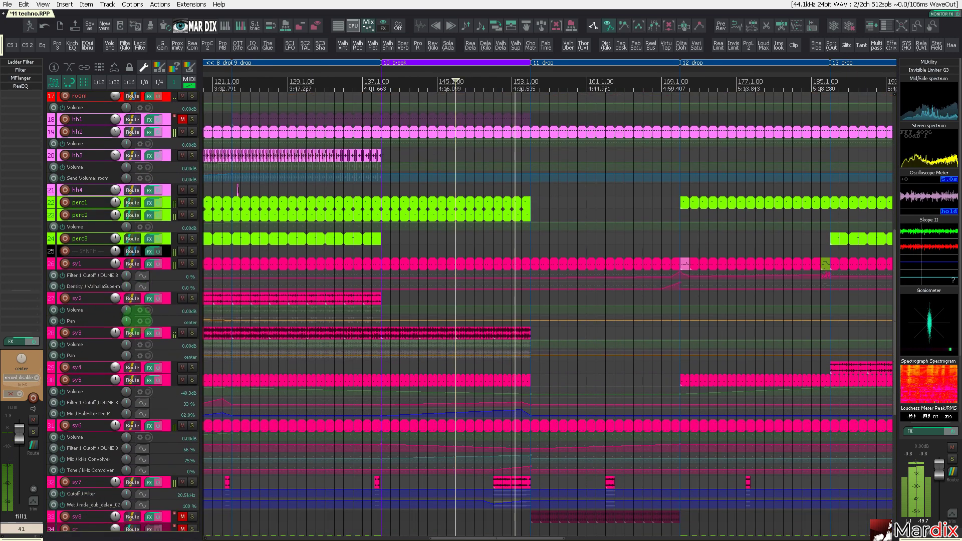
{"action": "scroll", "coordinate": [137, 317], "scroll_direction": "down", "scroll_amount": 1}
{"action": "left_click", "coordinate": [167, 177]}
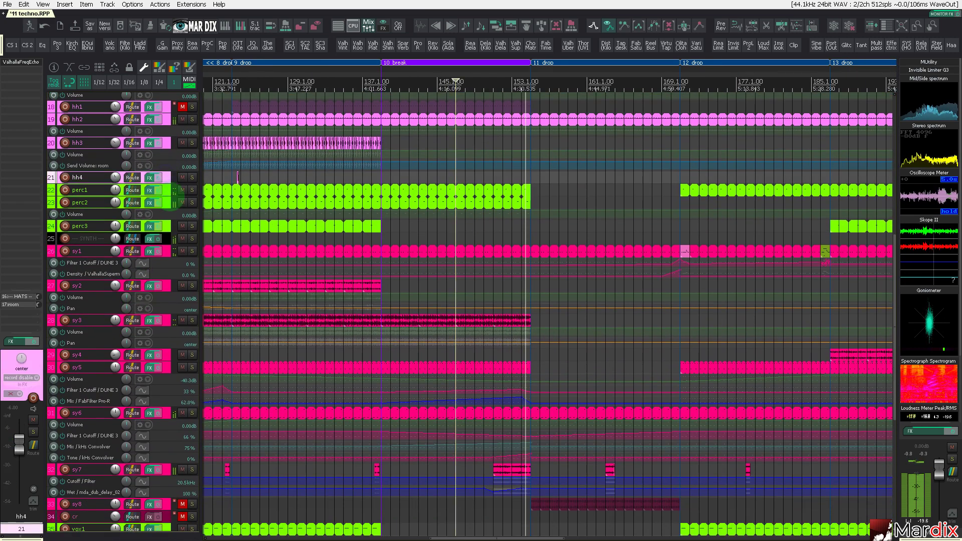
{"action": "left_click_drag", "start_coordinate": [169, 184], "coordinate": [172, 251]}
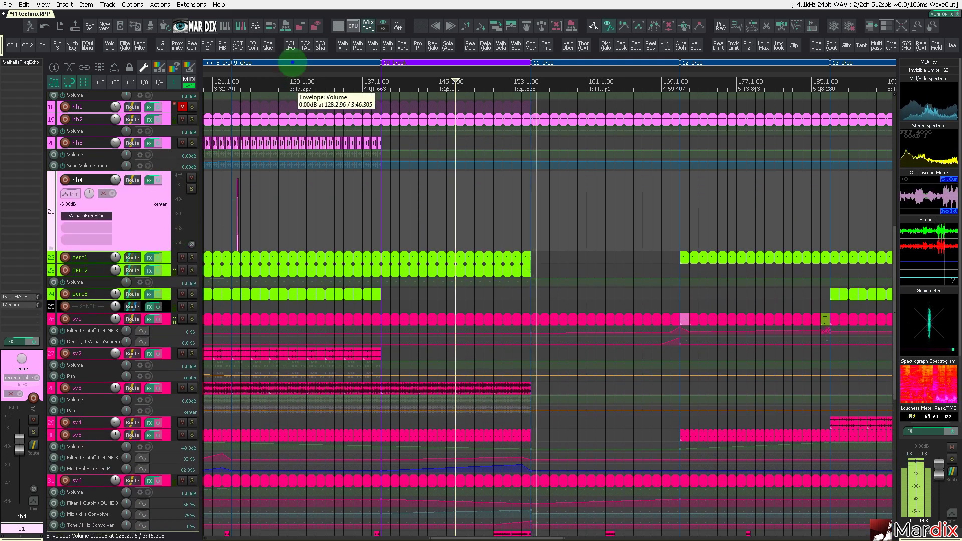
- Copy the short hh4 hit from the start of the 9 drop to just after the start of the 11 drop, and place the cursor at that drop
{"action": "scroll", "coordinate": [577, 202], "scroll_direction": "up", "scroll_amount": 4}
{"action": "scroll", "coordinate": [291, 216], "scroll_direction": "down", "scroll_amount": 4}
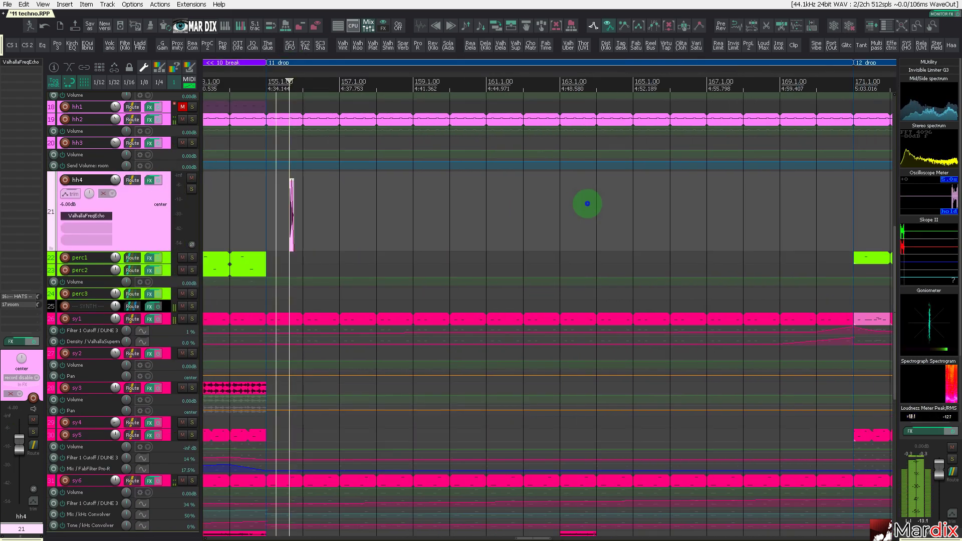
{"action": "left_click", "coordinate": [587, 204]}
{"action": "left_click", "coordinate": [271, 218]}
{"action": "scroll", "coordinate": [269, 220], "scroll_direction": "down", "scroll_amount": 4}
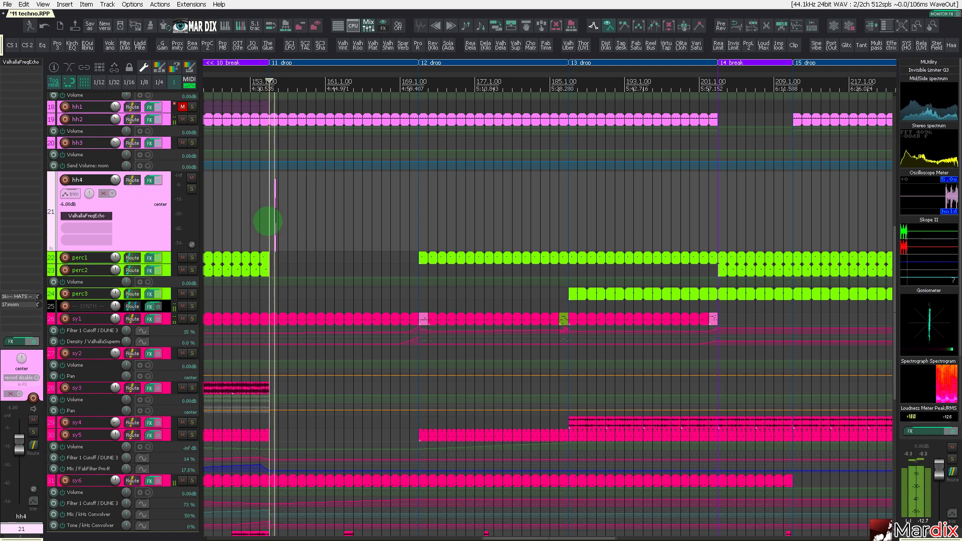
- Insert a new track below vox5, name it "cr" and enlarge its height
{"action": "scroll", "coordinate": [127, 277], "scroll_direction": "down", "scroll_amount": 10}
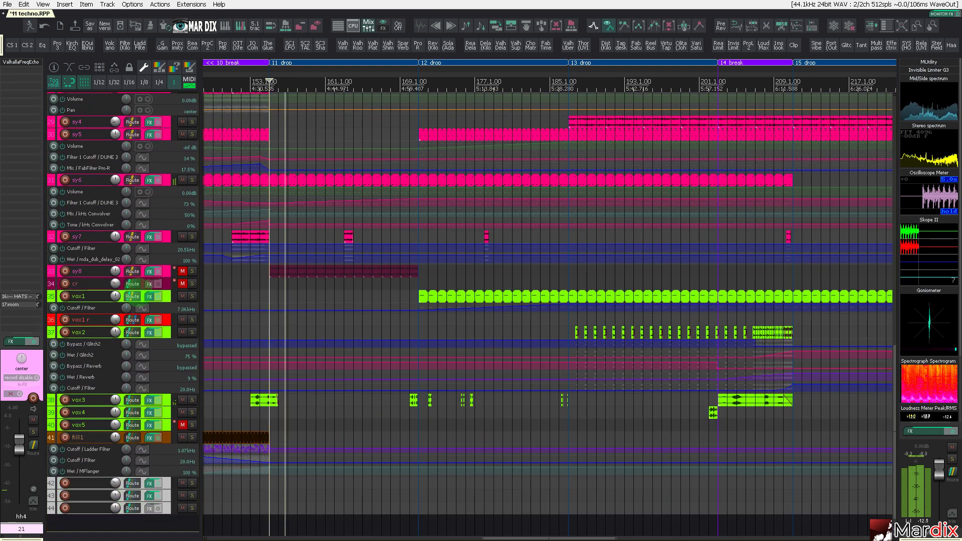
{"action": "scroll", "coordinate": [142, 299], "scroll_direction": "down", "scroll_amount": 1}
{"action": "left_click", "coordinate": [170, 413]}
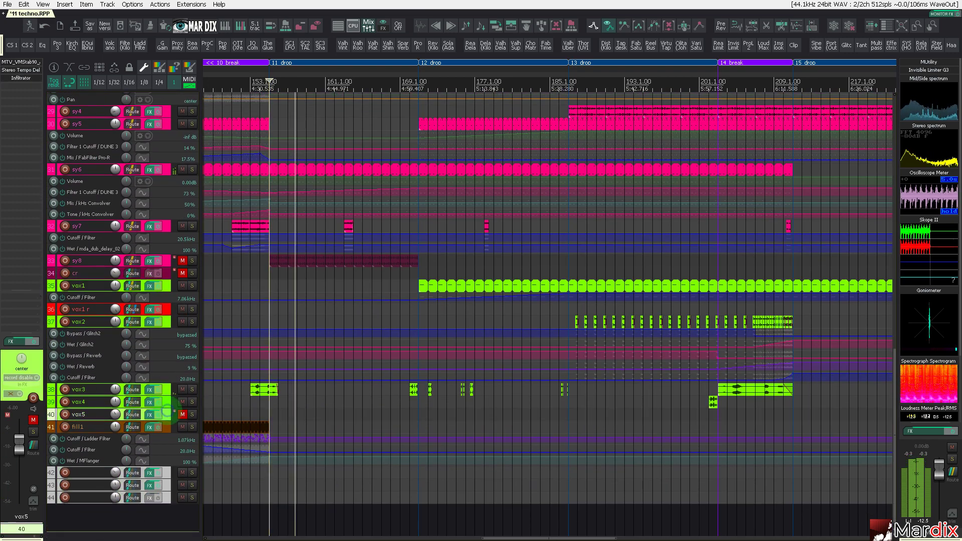
{"action": "key", "text": "ctrl+t"}
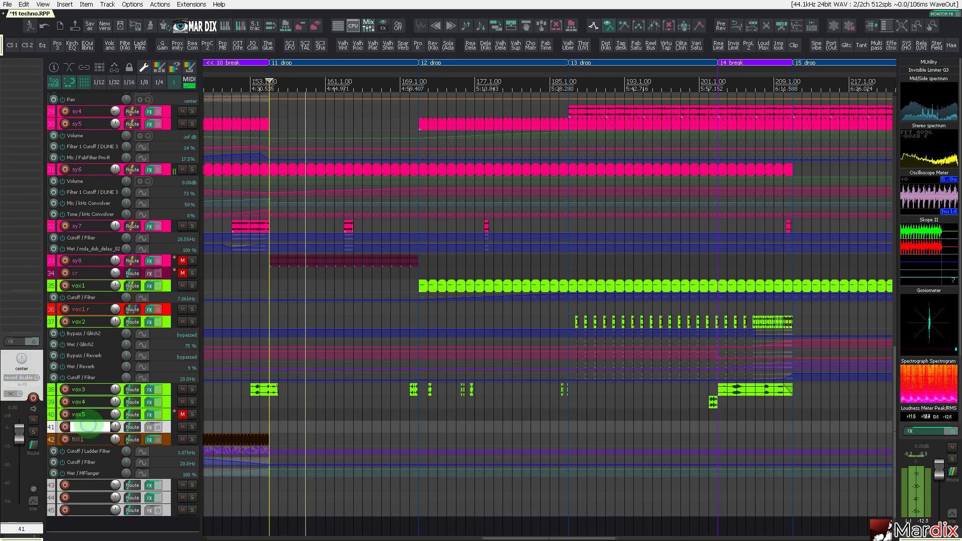
{"action": "type", "text": "cr"}
{"action": "key", "text": "Return"}
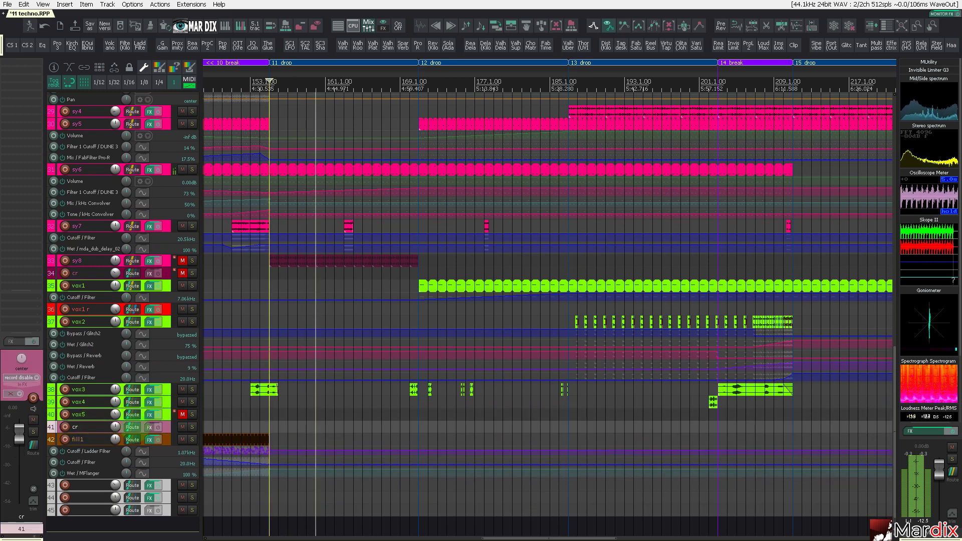
{"action": "scroll", "coordinate": [166, 430], "scroll_direction": "up", "scroll_amount": 3}
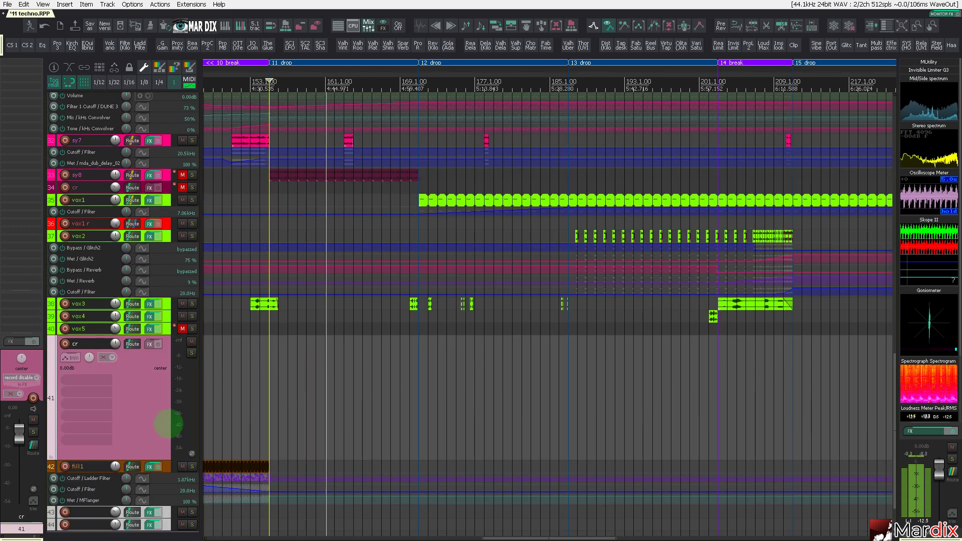
- Open the Media Explorer and browse to the TE43.CYMBAL sample folder inside TE41-43.HIHAT
{"action": "key", "text": "ctrl+alt+x"}
{"action": "key", "text": "BackSpace"}
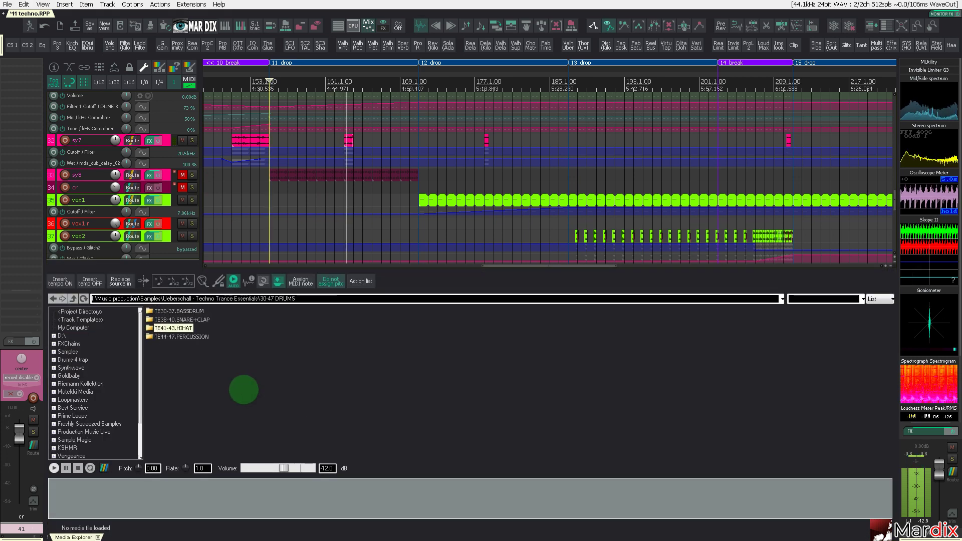
{"action": "key", "text": "Return"}
{"action": "key", "text": "Down"}
{"action": "key", "text": "Return"}
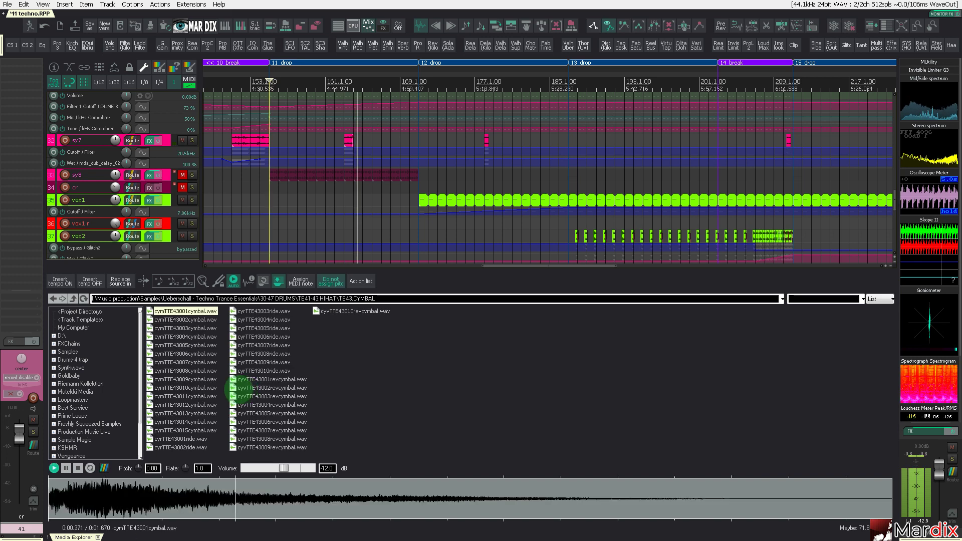
- Audition the cymbal samples one by one, from cymTTE43001cymbal.wav through cymTTE43015cymbal.wav
{"action": "scroll", "coordinate": [155, 221], "scroll_direction": "down", "scroll_amount": 6}
{"action": "key", "text": "Down"}
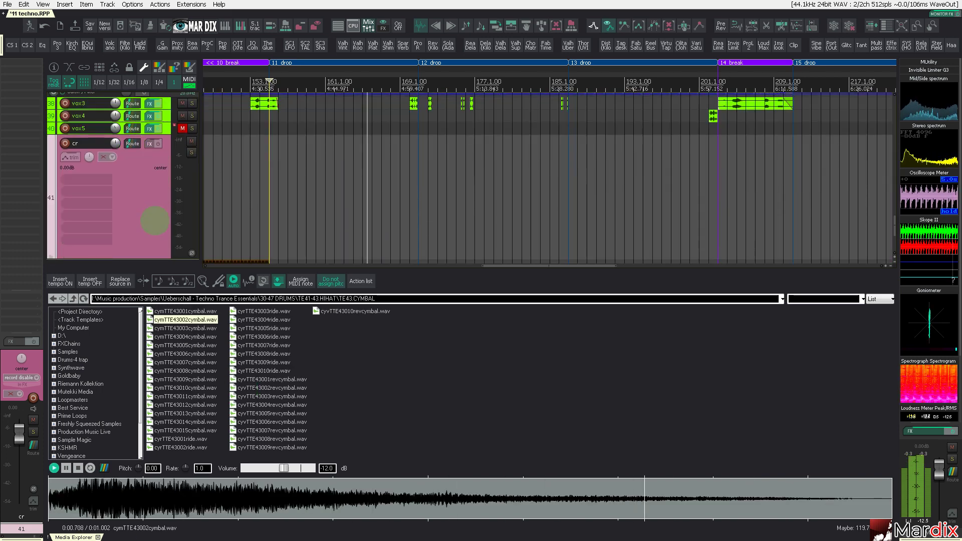
{"action": "key", "text": "Down"}
{"action": "key", "text": "Down"}
{"action": "scroll", "coordinate": [110, 201], "scroll_direction": "down", "scroll_amount": 2}
{"action": "key", "text": "Down"}
{"action": "key", "text": "Down"}
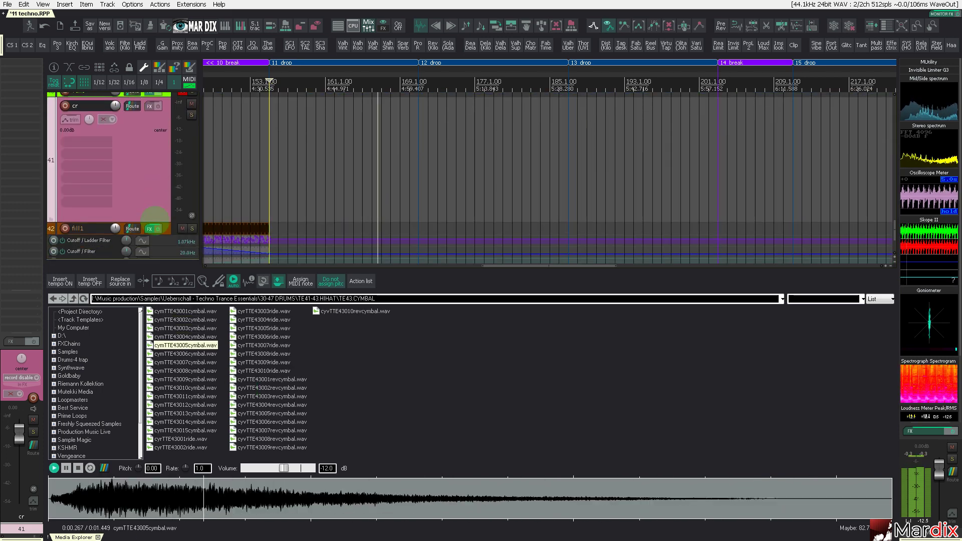
{"action": "key", "text": "Down"}
{"action": "key", "text": "Down"}
{"action": "key", "text": "Down"}
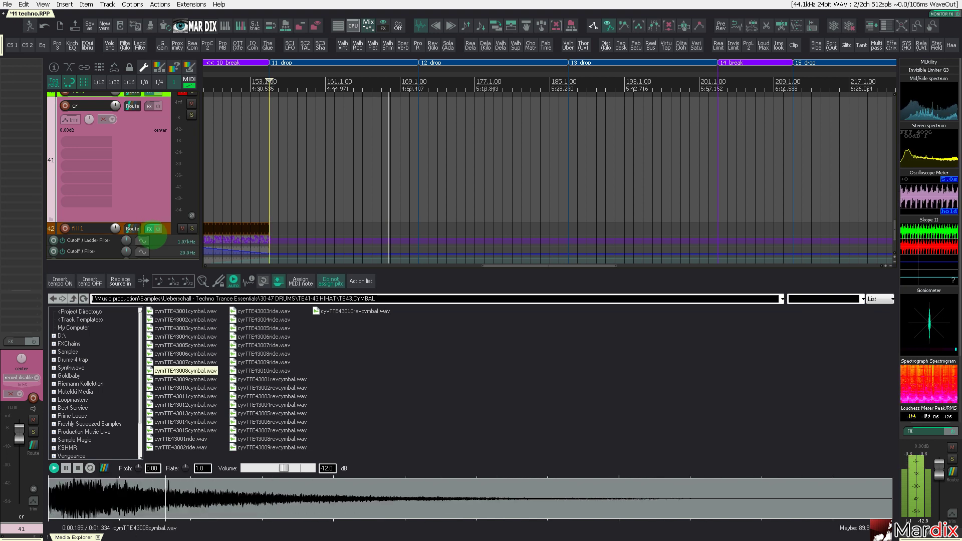
{"action": "key", "text": "Down"}
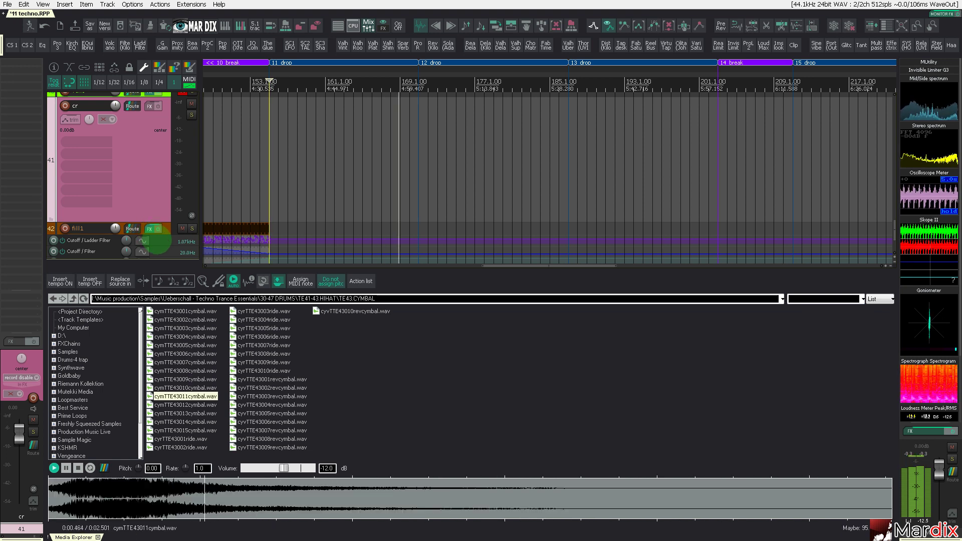
{"action": "key", "text": "Down"}
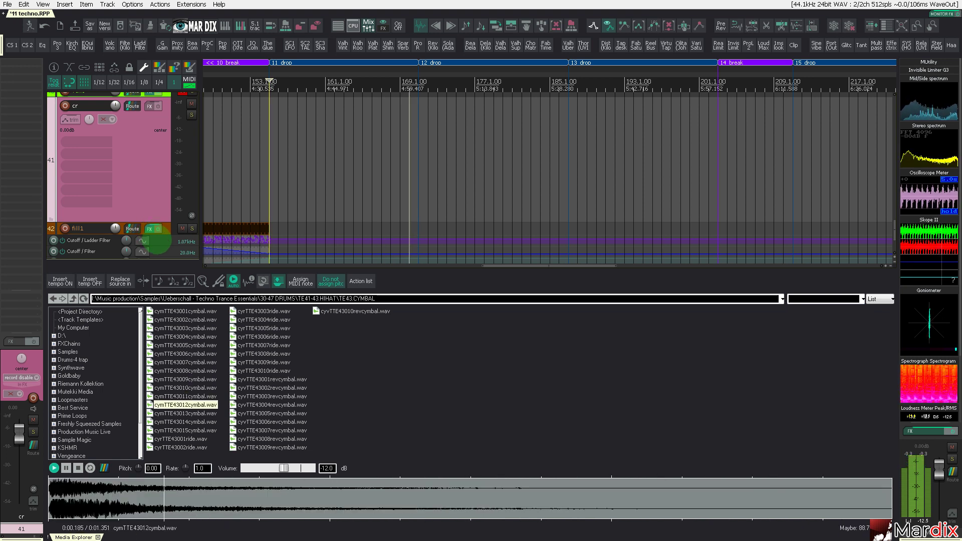
{"action": "key", "text": "Down"}
{"action": "key", "text": "Down"}
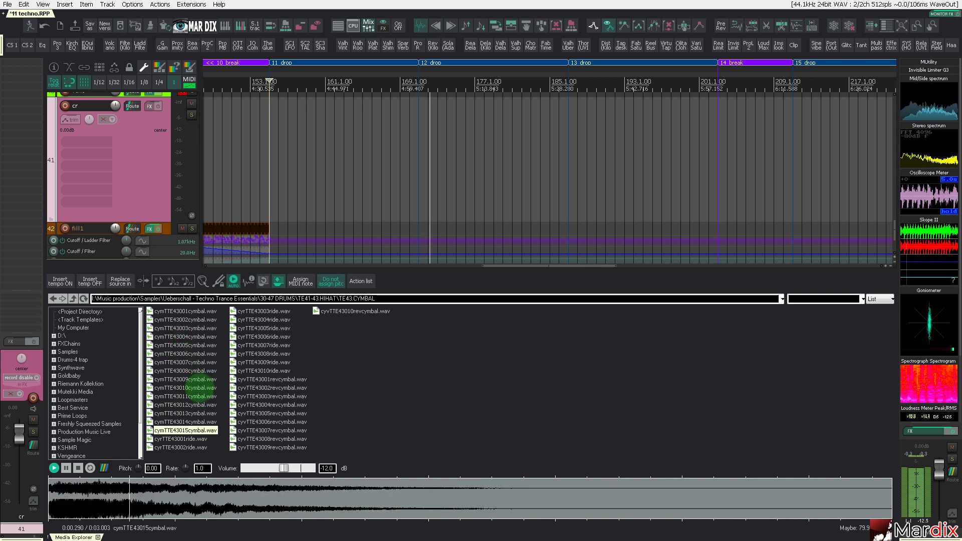
- Place cyrTTE43001ride.wav on the cr track at bar 155, the start of the 11 drop section, and play from bar 154
{"action": "left_click", "coordinate": [200, 438]}
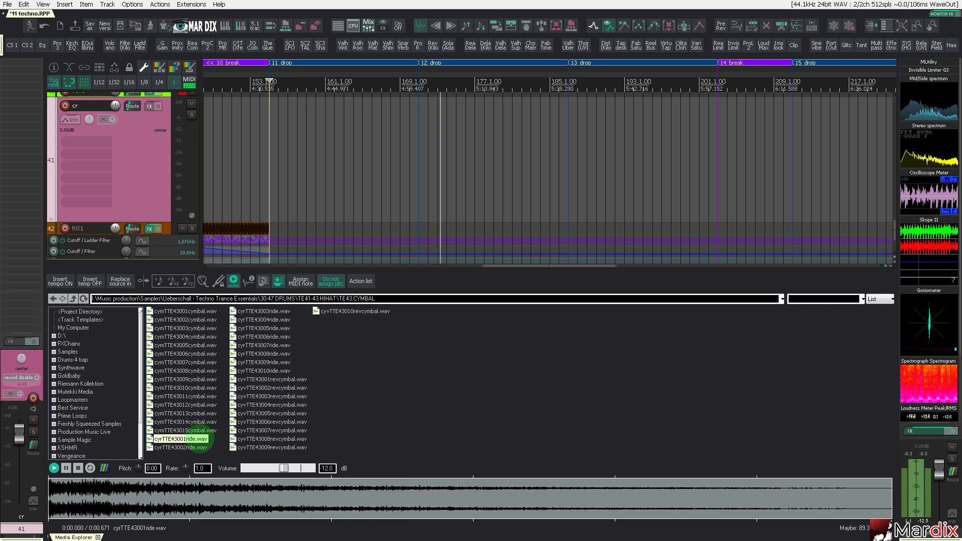
{"action": "left_click_drag", "start_coordinate": [200, 438], "coordinate": [275, 198]}
{"action": "scroll", "coordinate": [365, 159], "scroll_direction": "up", "scroll_amount": 7}
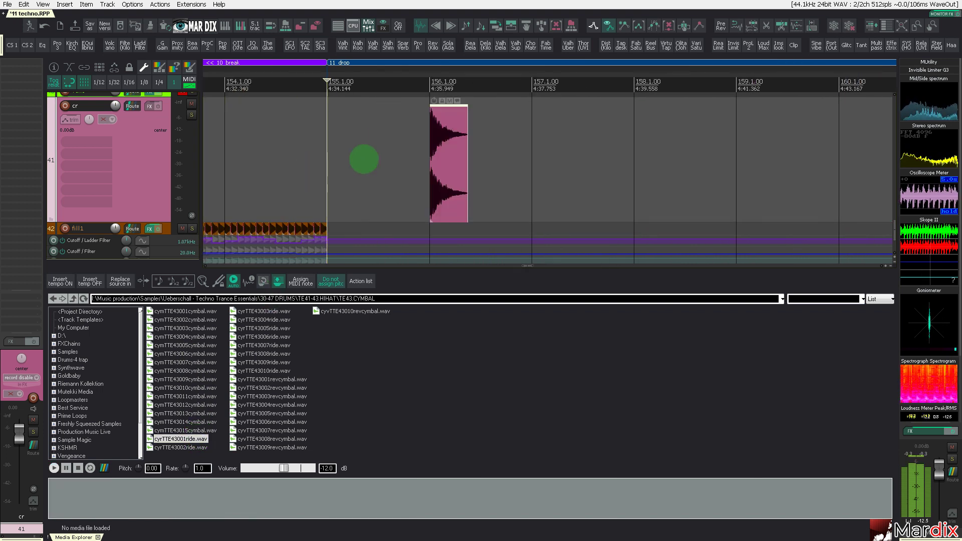
{"action": "left_click_drag", "start_coordinate": [440, 148], "coordinate": [337, 148]}
{"action": "left_click", "coordinate": [234, 160]}
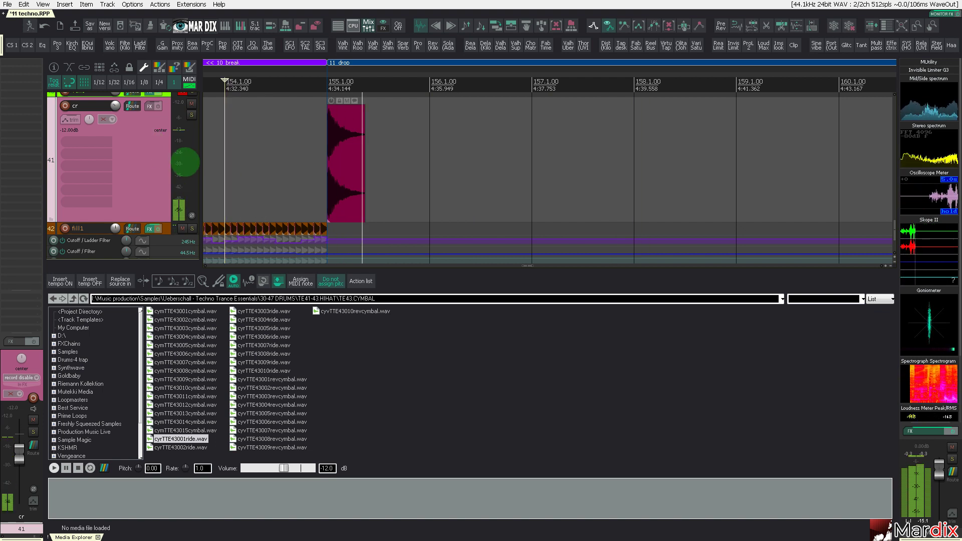
- Add the JS Ping Pong Delay to the cr track with input balance 0.0, delay 5.0 sixteenth notes and feedback 0.5, and audition it
{"action": "right_click", "coordinate": [146, 110]}
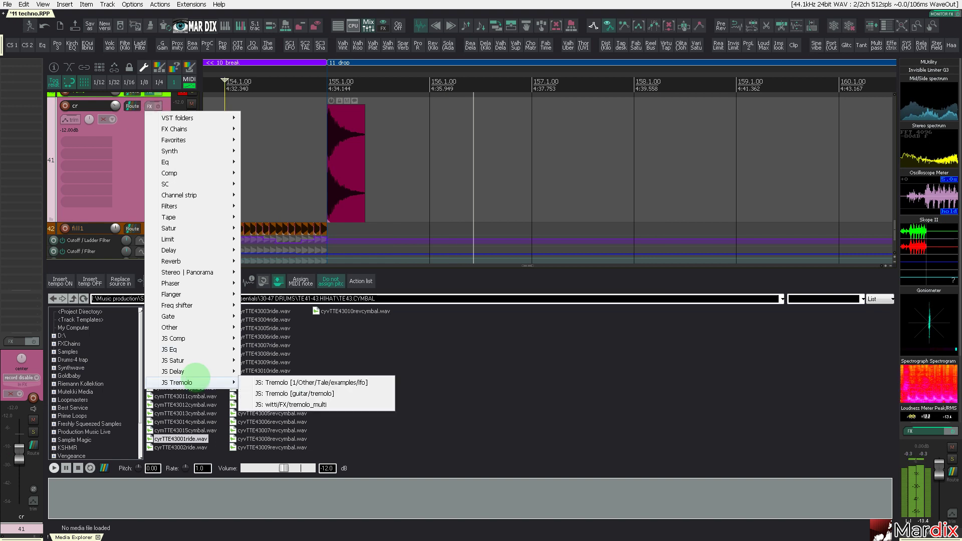
{"action": "mouse_move", "coordinate": [197, 371]}
{"action": "left_click", "coordinate": [313, 372]}
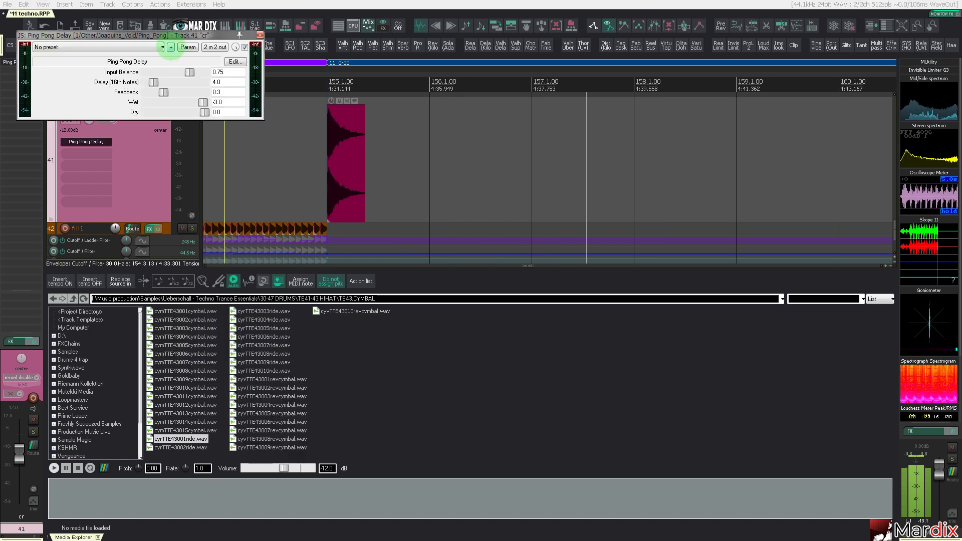
{"action": "left_click_drag", "start_coordinate": [165, 34], "coordinate": [474, 290]}
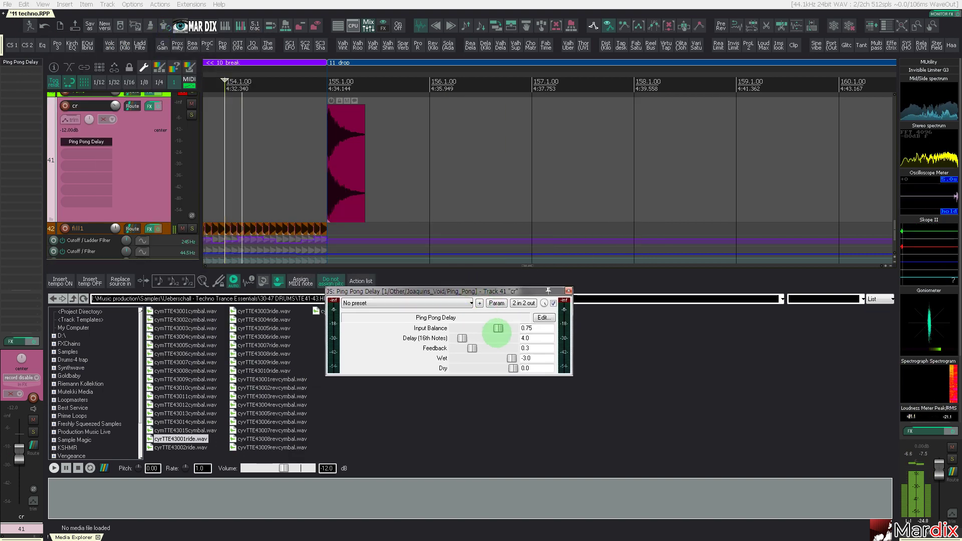
{"action": "left_click_drag", "start_coordinate": [445, 329], "coordinate": [441, 330]}
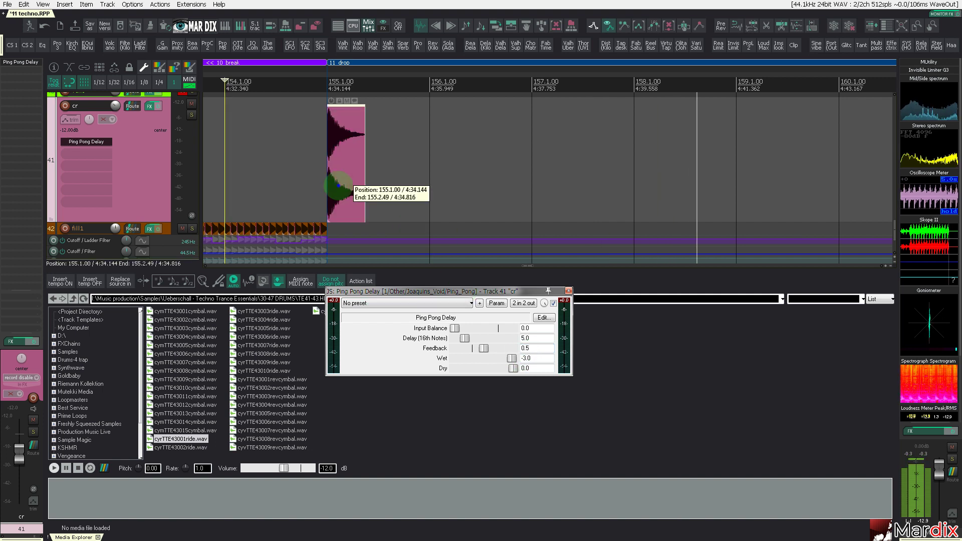
{"action": "left_click", "coordinate": [324, 183]}
{"action": "left_click_drag", "start_coordinate": [395, 290], "coordinate": [381, 197]}
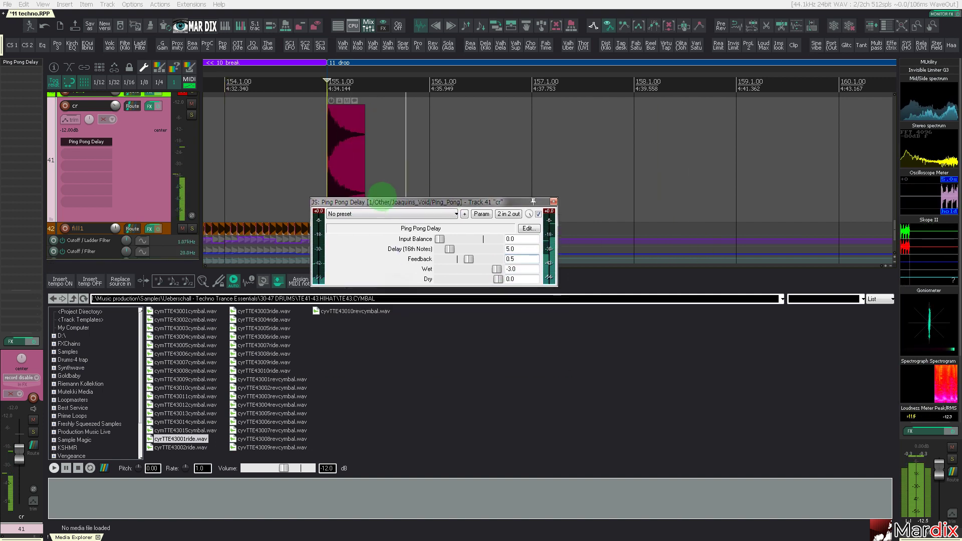
{"action": "left_click", "coordinate": [554, 199]}
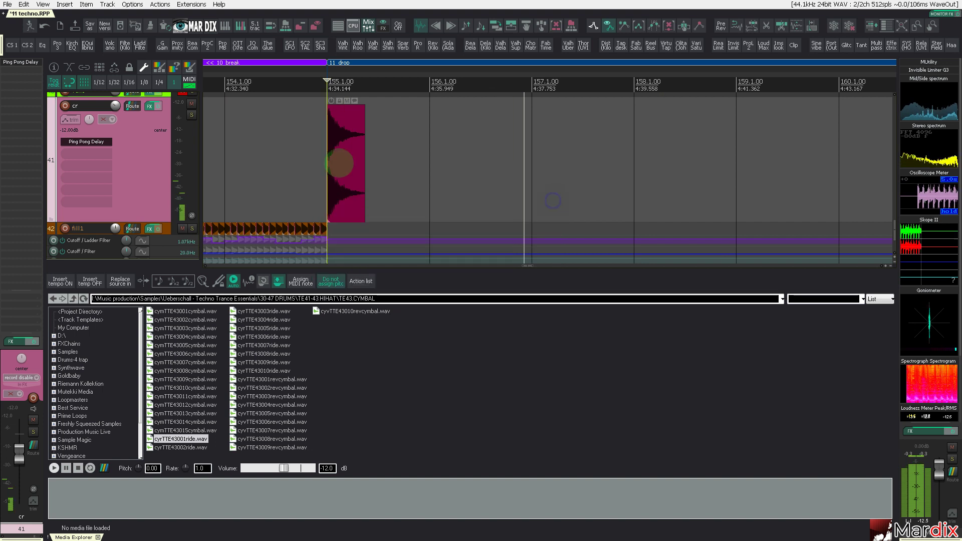
{"action": "left_click", "coordinate": [295, 162]}
{"action": "scroll", "coordinate": [150, 161], "scroll_direction": "up", "scroll_amount": 1}
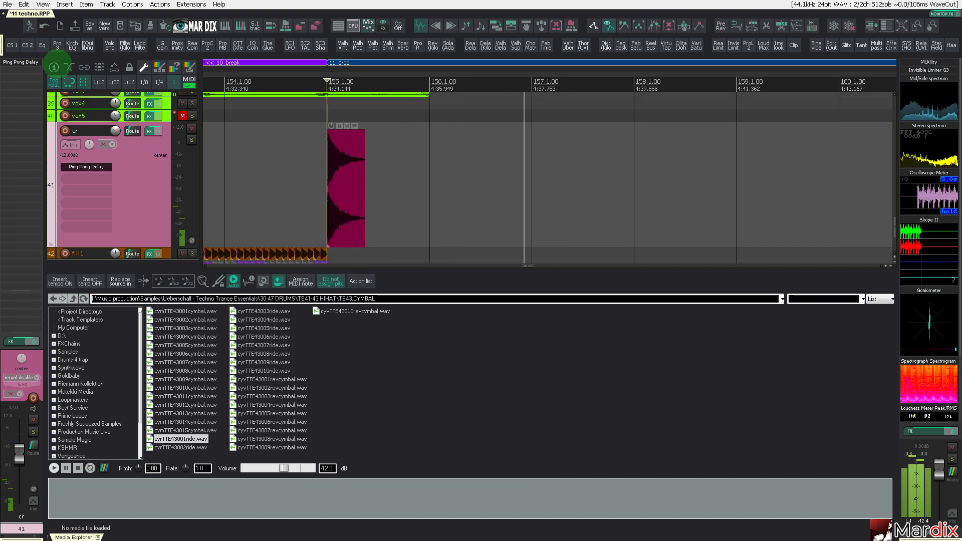
- Add ReaEQ to the cr track and raise its high-pass band to between 500 Hz and 1 kHz
{"action": "left_click", "coordinate": [43, 45]}
{"action": "left_click_drag", "start_coordinate": [258, 47], "coordinate": [314, 151]}
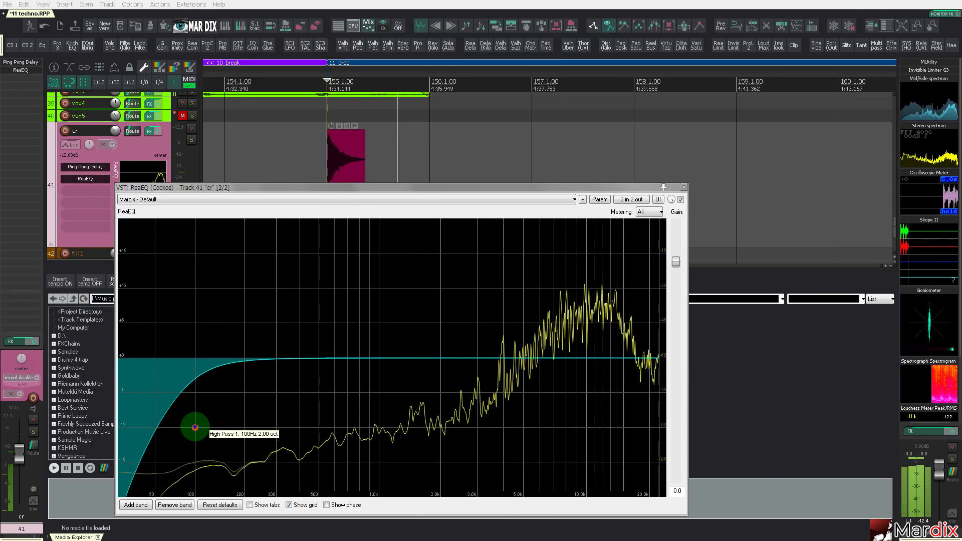
{"action": "left_click_drag", "start_coordinate": [195, 428], "coordinate": [355, 442]}
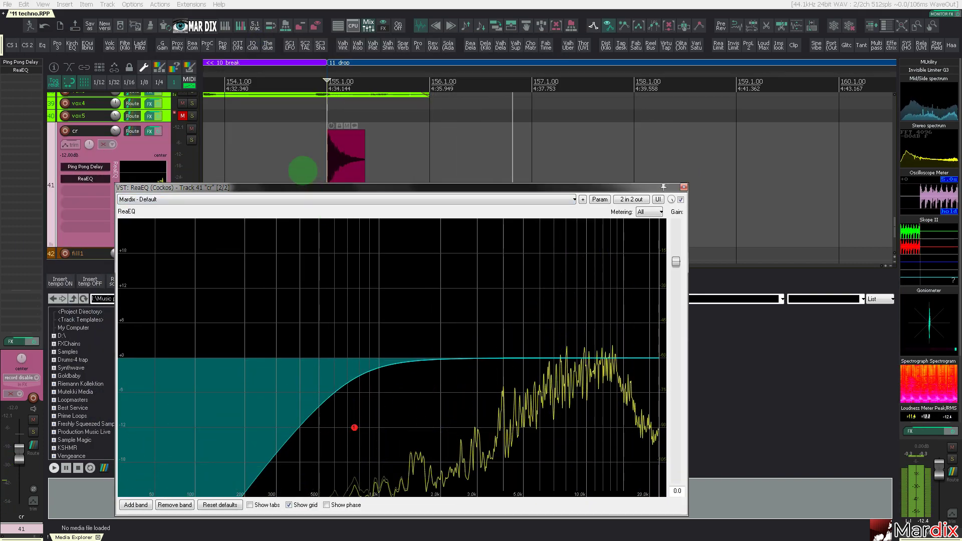
{"action": "left_click", "coordinate": [302, 167]}
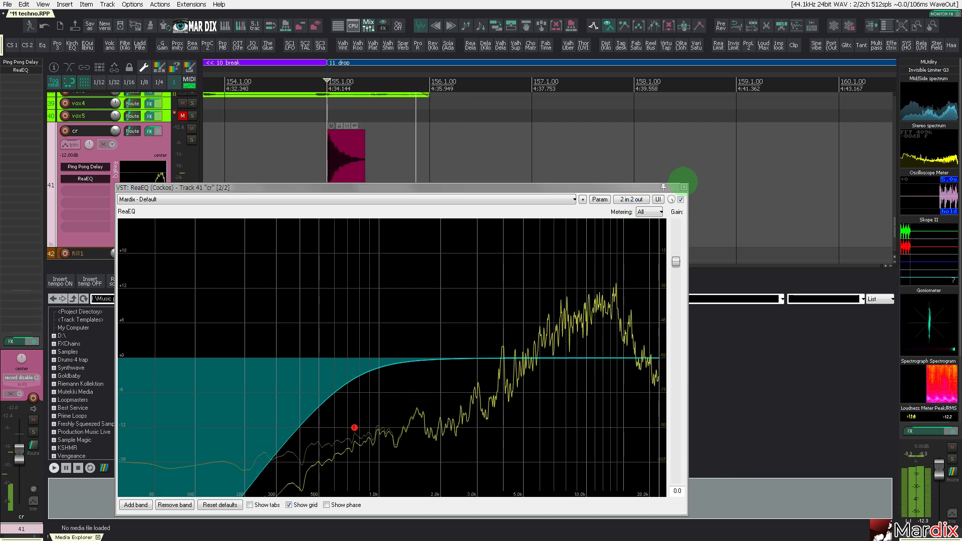
{"action": "left_click", "coordinate": [683, 187]}
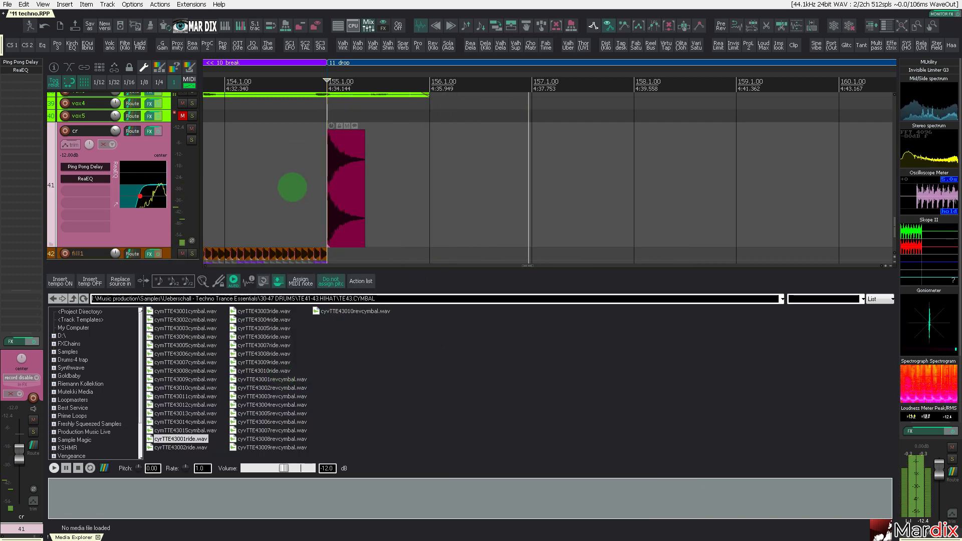
- Audition the ride samples from cyrTTE43002ride.wav onward and place cyrTTE43005ride.wav on the cr track at bar 156
{"action": "left_click", "coordinate": [181, 448]}
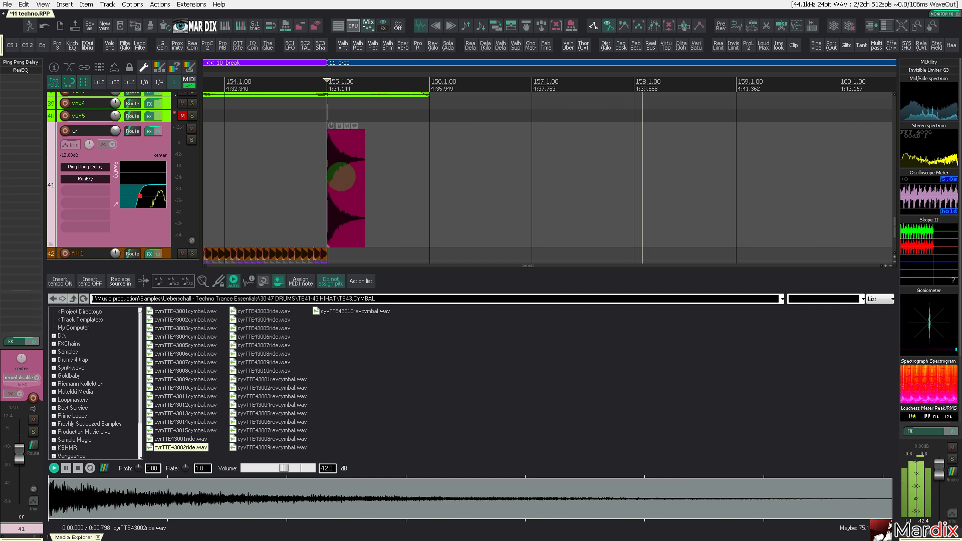
{"action": "key", "text": "Down"}
{"action": "key", "text": "Down"}
{"action": "key", "text": "Down"}
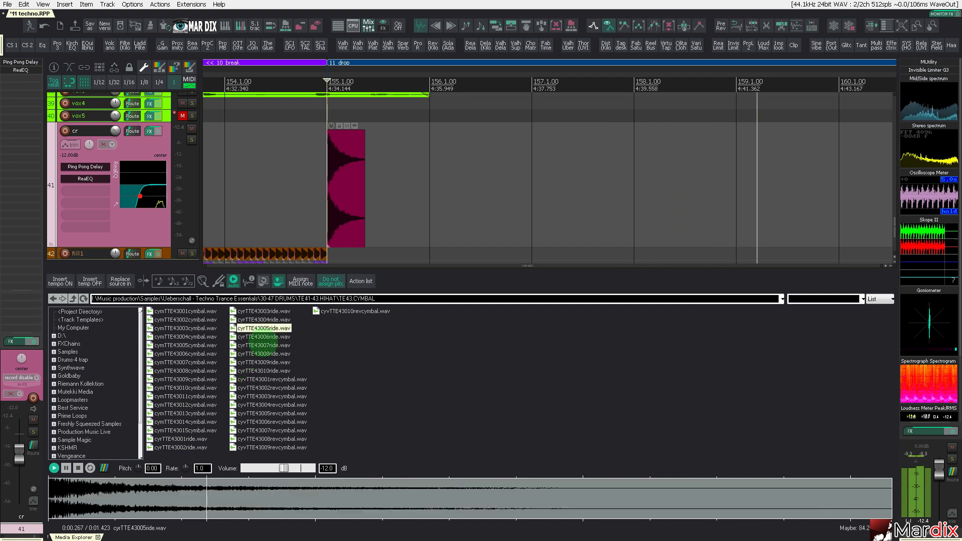
{"action": "key", "text": "Up"}
{"action": "key", "text": "Down"}
{"action": "left_click_drag", "start_coordinate": [277, 329], "coordinate": [409, 230]}
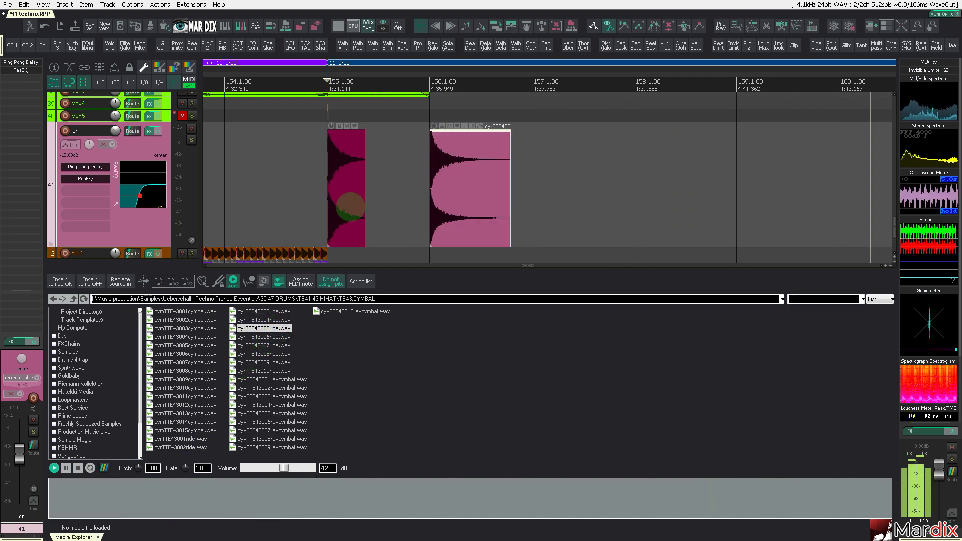
- Delete the first ride clip, move the cyrTTE43005ride.wav clip to bar 155 and play from bar 154
{"action": "left_click", "coordinate": [350, 207]}
{"action": "key", "text": "Delete"}
{"action": "left_click_drag", "start_coordinate": [451, 197], "coordinate": [323, 193]}
{"action": "left_click", "coordinate": [250, 194]}
{"action": "key", "text": "space"}
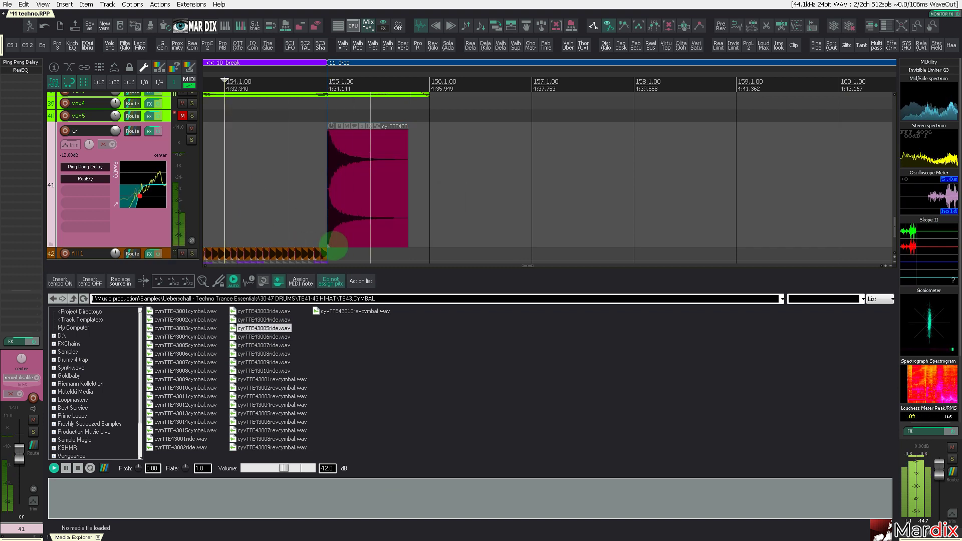
- Put cyrTTE43006ride.wav at bar 155 on the cr track in place of the previous ride, audition it and close the Media Explorer
{"action": "left_click_drag", "start_coordinate": [266, 336], "coordinate": [373, 199]}
{"action": "left_click", "coordinate": [256, 174]}
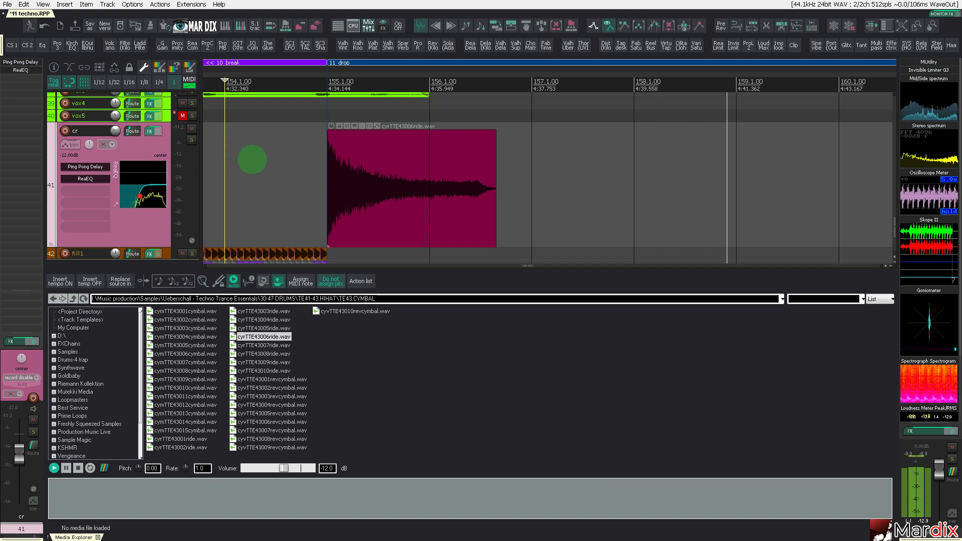
{"action": "left_click", "coordinate": [236, 184]}
{"action": "key", "text": "ctrl+alt+x"}
{"action": "key", "text": "space"}
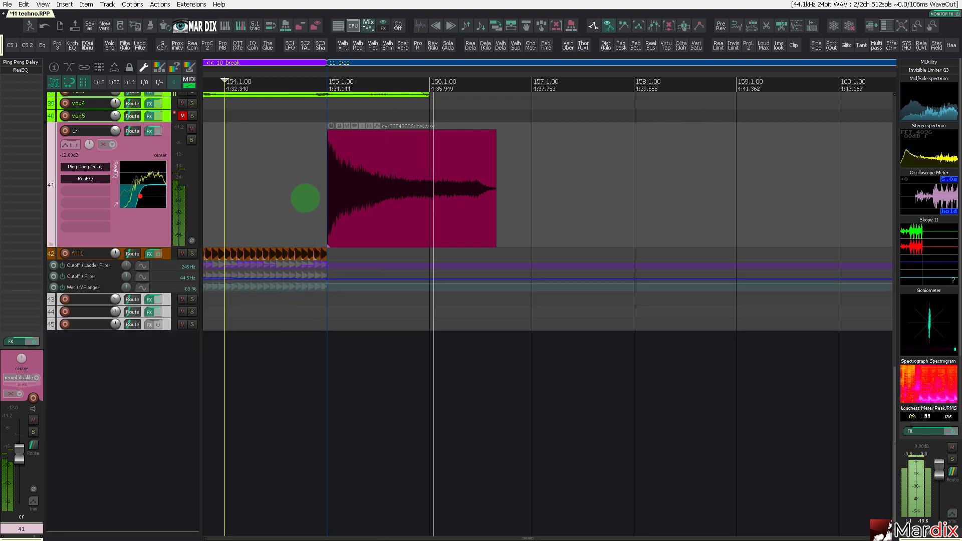
- Copy the cyrTTE43006ride.wav clip from bar 155 to the start of the 10 break section on the cr track
{"action": "left_click", "coordinate": [356, 192]}
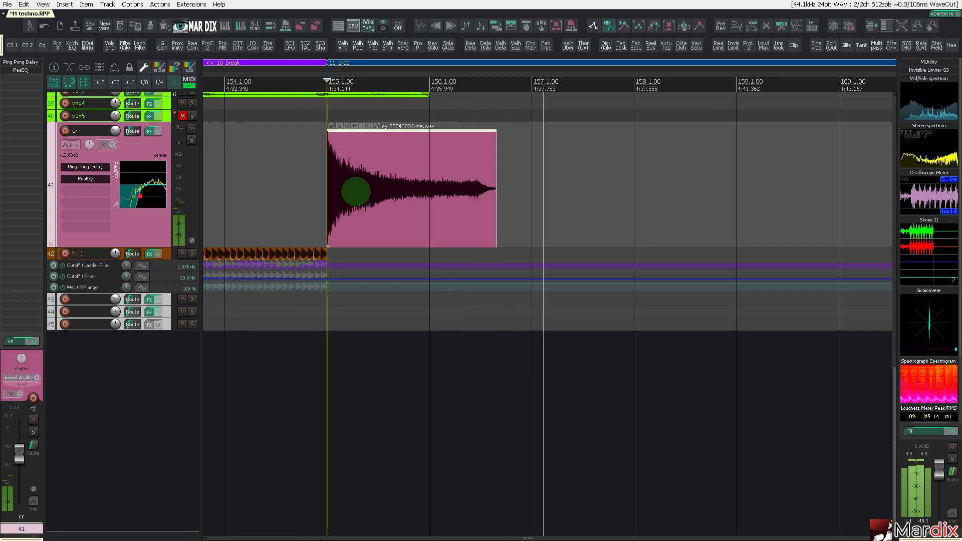
{"action": "scroll", "coordinate": [356, 192], "scroll_direction": "down", "scroll_amount": 8}
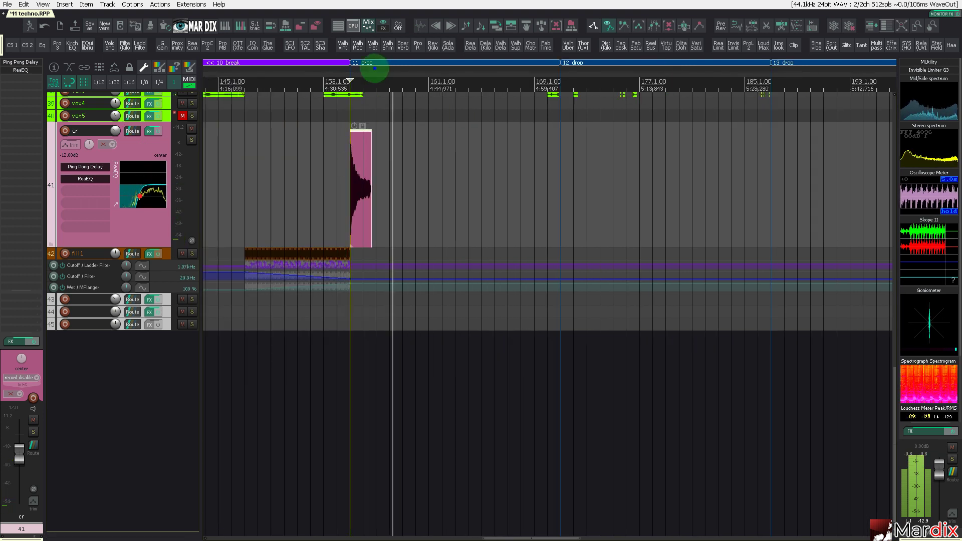
{"action": "left_click_drag", "start_coordinate": [375, 69], "coordinate": [485, 69]}
{"action": "left_click_drag", "start_coordinate": [462, 171], "coordinate": [259, 173]}
- Set the copied ride clip's pitch shift/time stretch mode to Rrreeeaaa and apply it
{"action": "double_click", "coordinate": [259, 173]}
{"action": "left_click", "coordinate": [249, 236]}
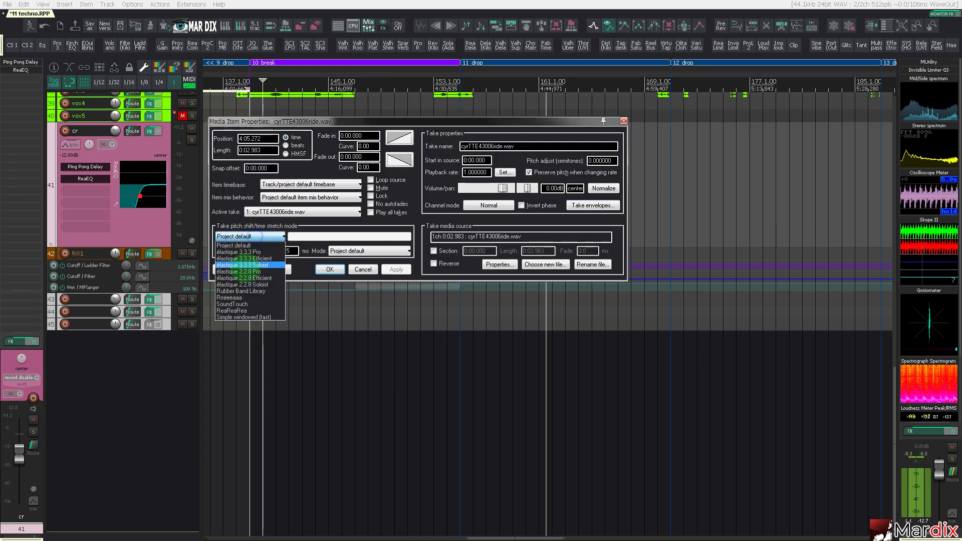
{"action": "left_click", "coordinate": [229, 298]}
{"action": "left_click", "coordinate": [326, 270]}
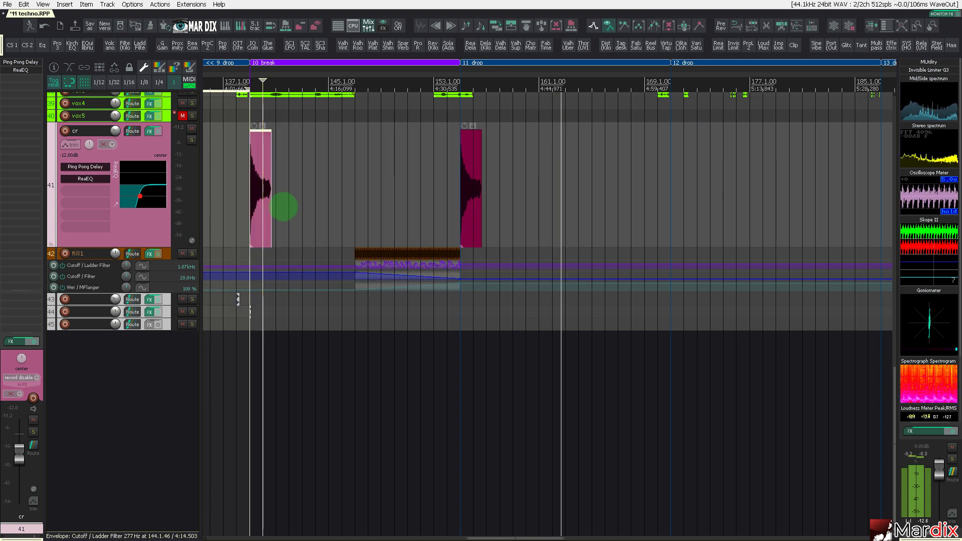
- Stretch the ride clip in the 10 break to end where the fill1 clip begins, then play it
{"action": "left_click_drag", "start_coordinate": [270, 200], "coordinate": [344, 132], "text": "alt"}
{"action": "key", "text": "space"}
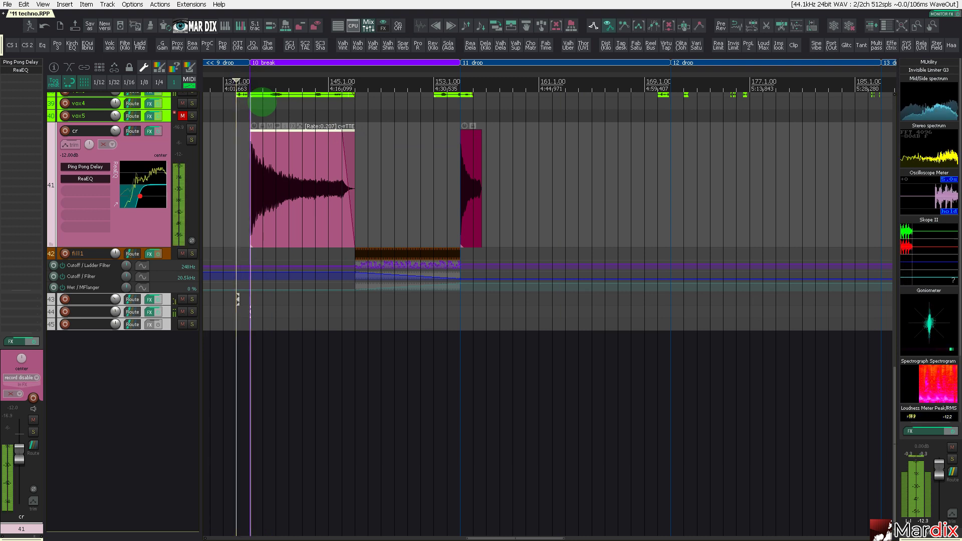
{"action": "left_click", "coordinate": [276, 166]}
{"action": "scroll", "coordinate": [280, 162], "scroll_direction": "up", "scroll_amount": 2}
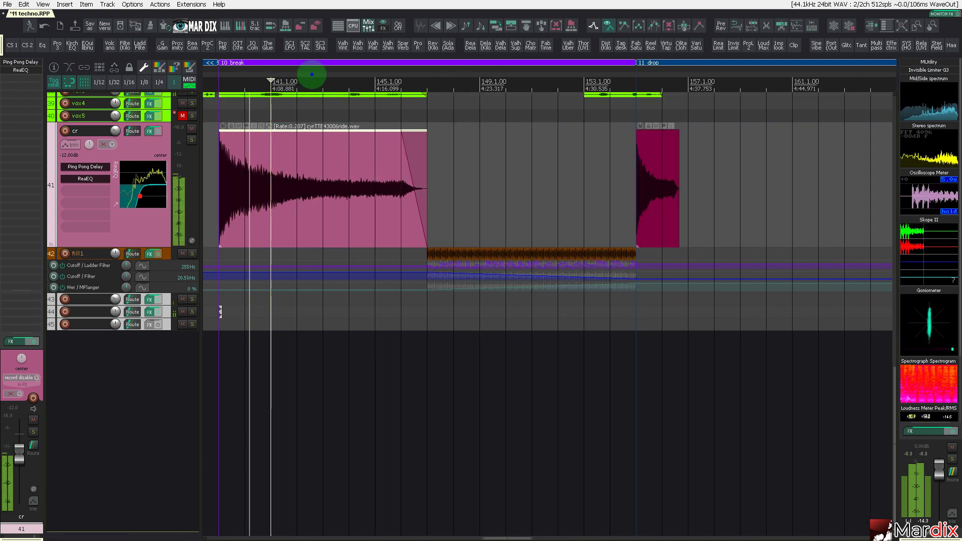
{"action": "left_click_drag", "start_coordinate": [312, 76], "coordinate": [371, 78]}
- Lower the cr track's volume while the stretched ride plays
{"action": "scroll", "coordinate": [131, 151], "scroll_direction": "down", "scroll_amount": 1}
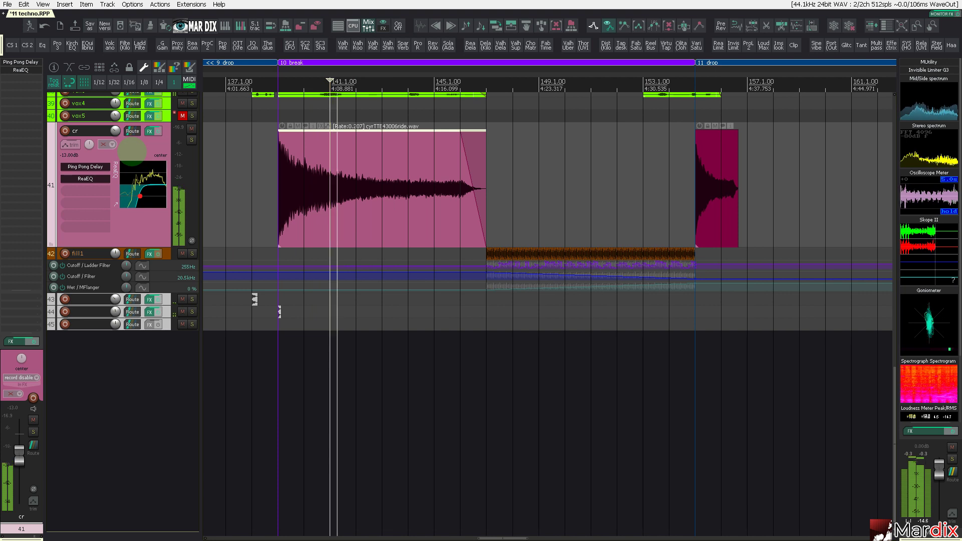
{"action": "scroll", "coordinate": [132, 152], "scroll_direction": "down", "scroll_amount": 3}
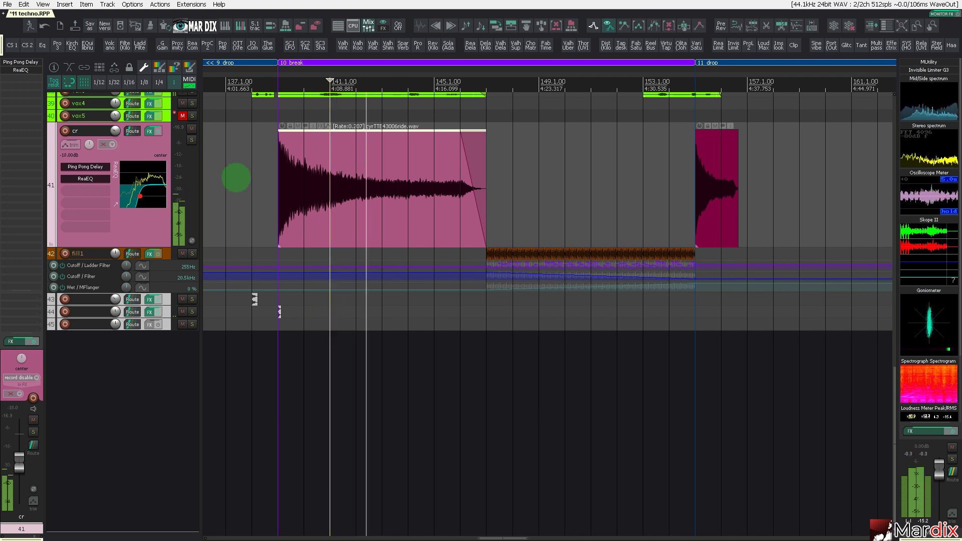
{"action": "scroll", "coordinate": [249, 178], "scroll_direction": "down", "scroll_amount": 3}
{"action": "left_click", "coordinate": [270, 173]}
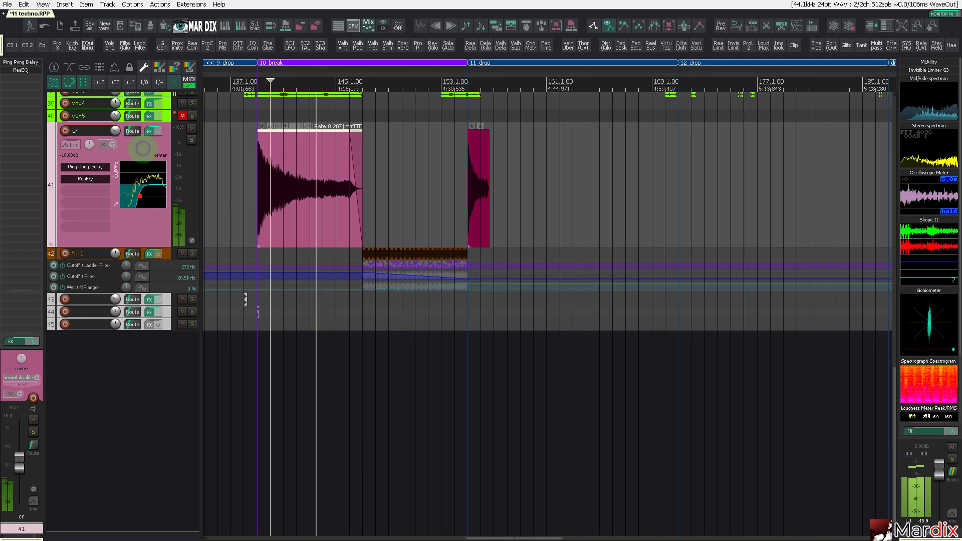
{"action": "scroll", "coordinate": [354, 75], "scroll_direction": "down", "scroll_amount": 1}
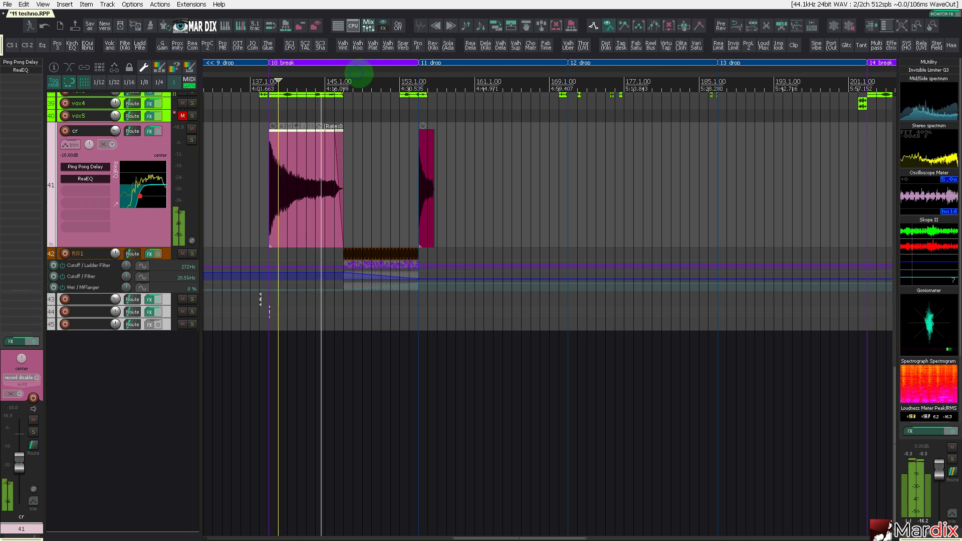
- Add a new track below the last one and open the Media Explorer
{"action": "scroll", "coordinate": [360, 75], "scroll_direction": "down", "scroll_amount": 1}
{"action": "scroll", "coordinate": [548, 315], "scroll_direction": "up", "scroll_amount": 3}
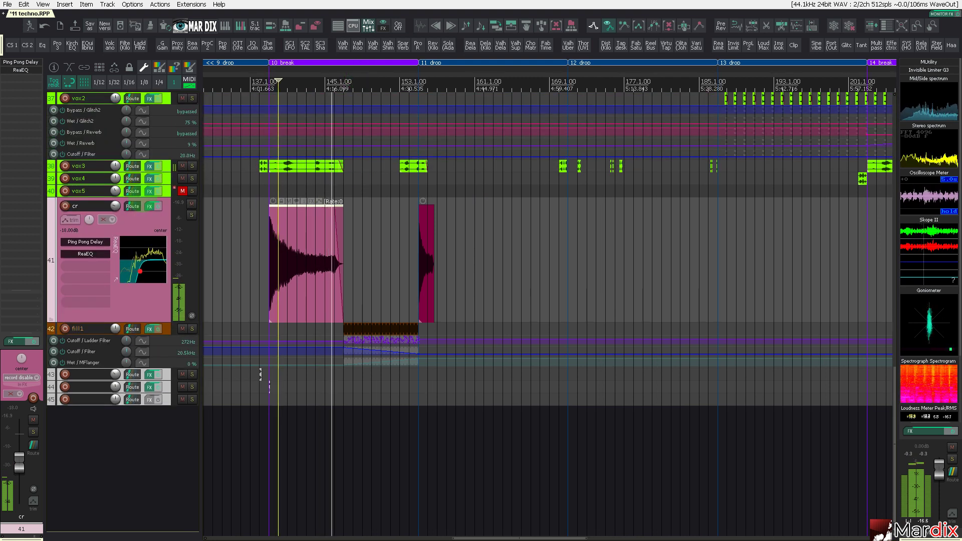
{"action": "double_click", "coordinate": [147, 447]}
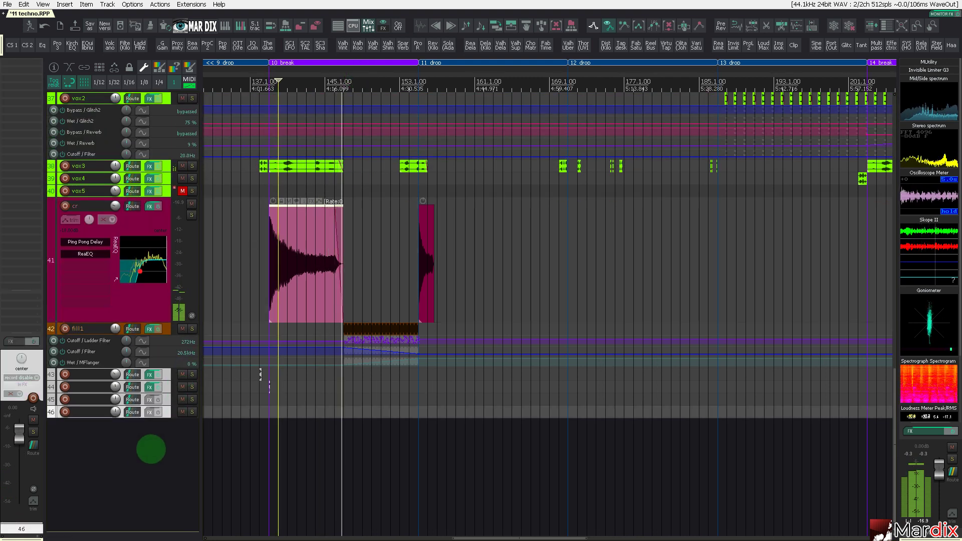
{"action": "key", "text": "ctrl+alt+x"}
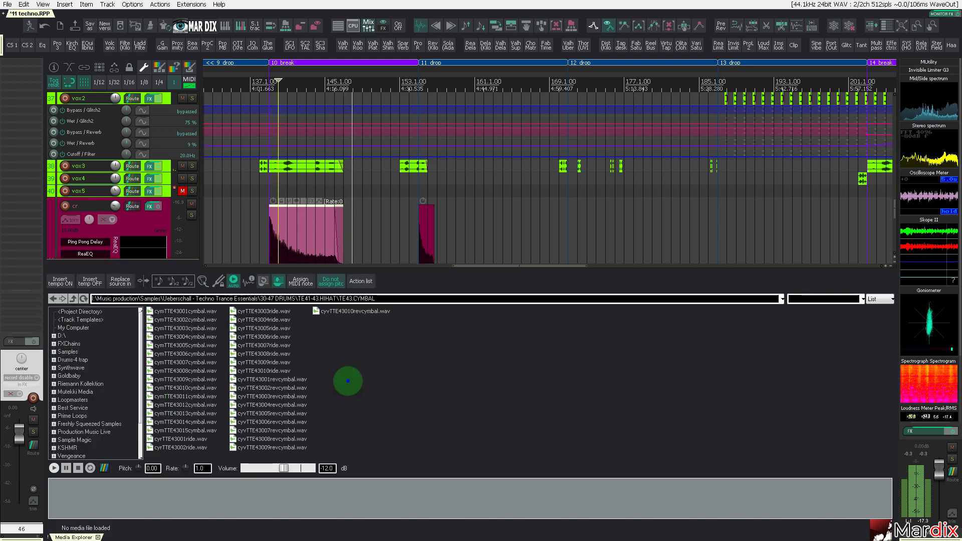
- Browse to the b2-b8 FX folder of Techno Trance Essentials and preview the first three samples in TEb2.FX-DRUMBREAK
{"action": "key", "text": "BackSpace"}
{"action": "key", "text": "BackSpace"}
{"action": "key", "text": "BackSpace"}
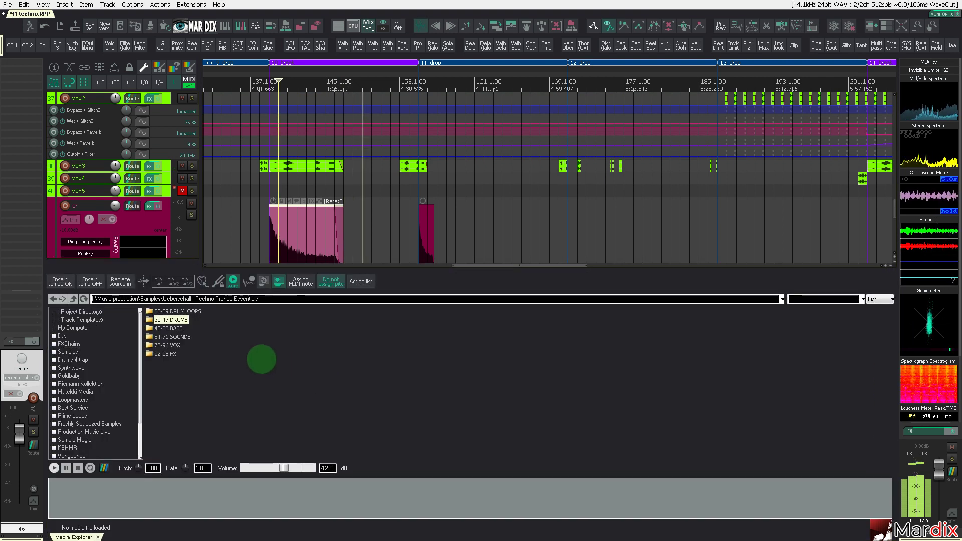
{"action": "key", "text": "Return"}
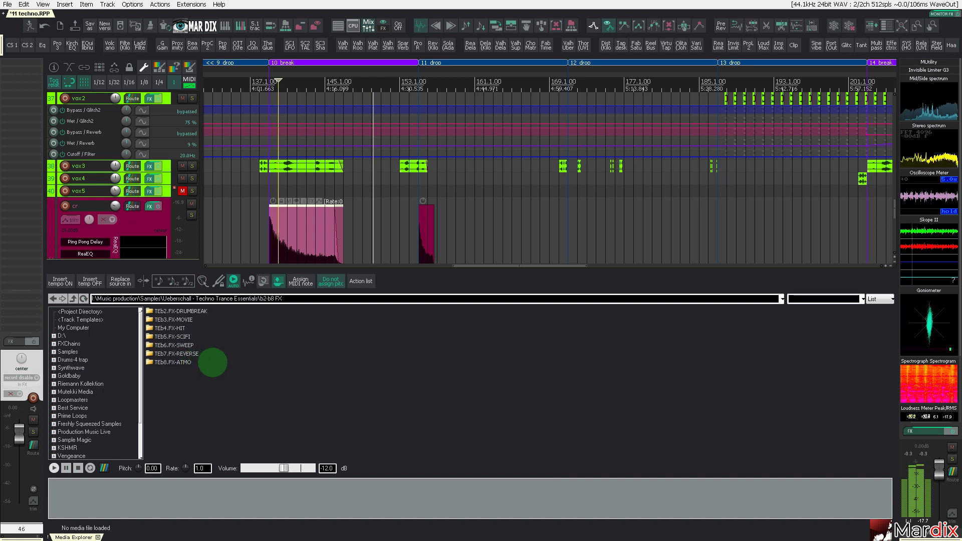
{"action": "key", "text": "Return"}
{"action": "key", "text": "Down"}
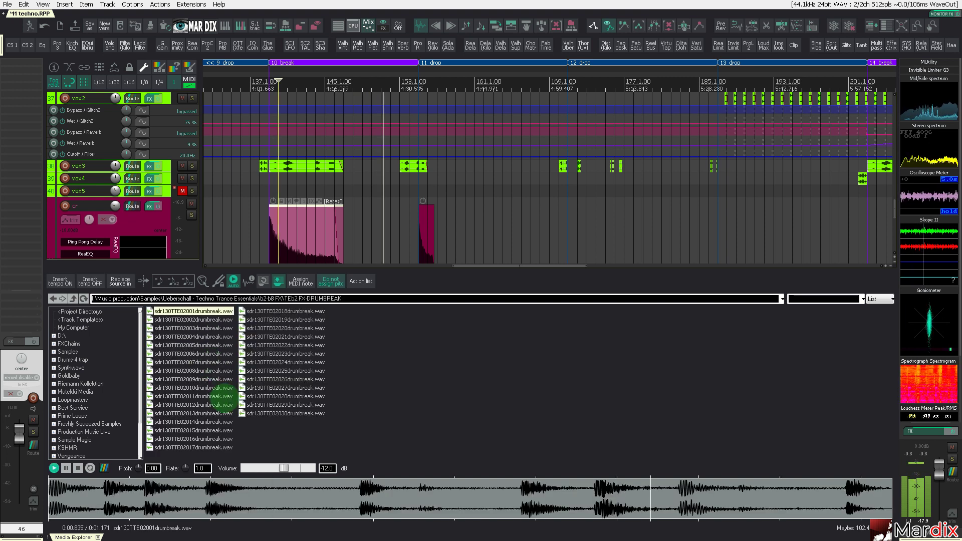
{"action": "key", "text": "Down"}
{"action": "key", "text": "BackSpace"}
{"action": "key", "text": "Return"}
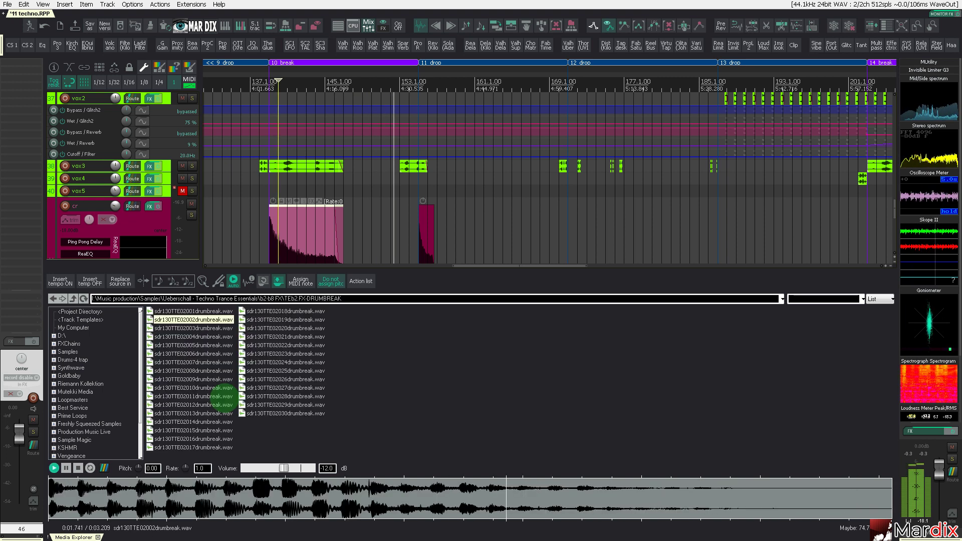
{"action": "key", "text": "Down"}
- Preview fxhTTE04001hit.wav from the TEb4.FX-HIT folder and place it at bar 154 on the new track
{"action": "key", "text": "BackSpace"}
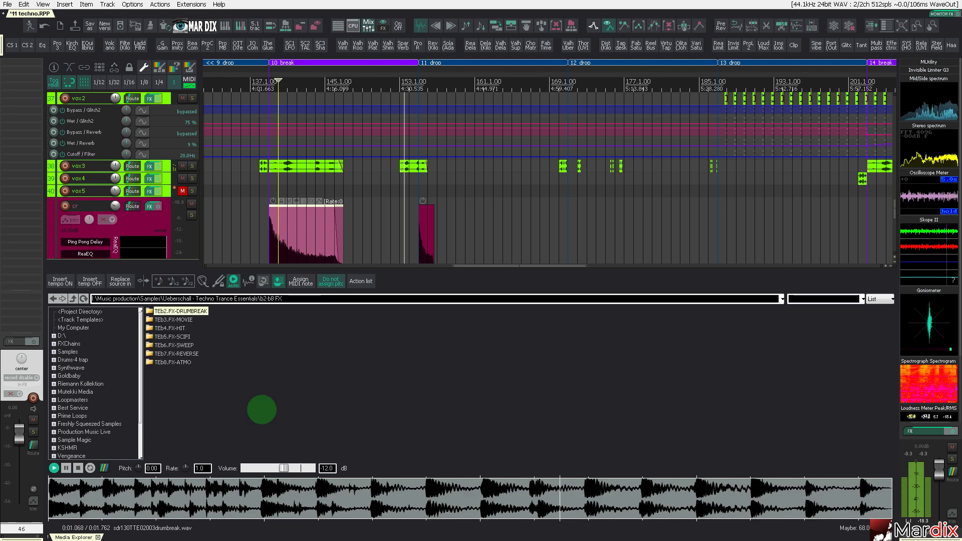
{"action": "key", "text": "Return"}
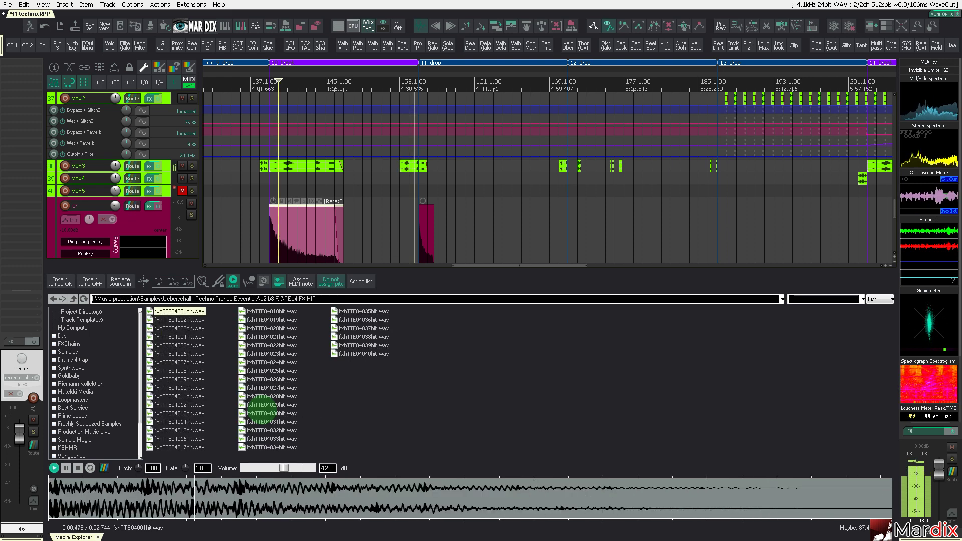
{"action": "scroll", "coordinate": [155, 238], "scroll_direction": "down", "scroll_amount": 10}
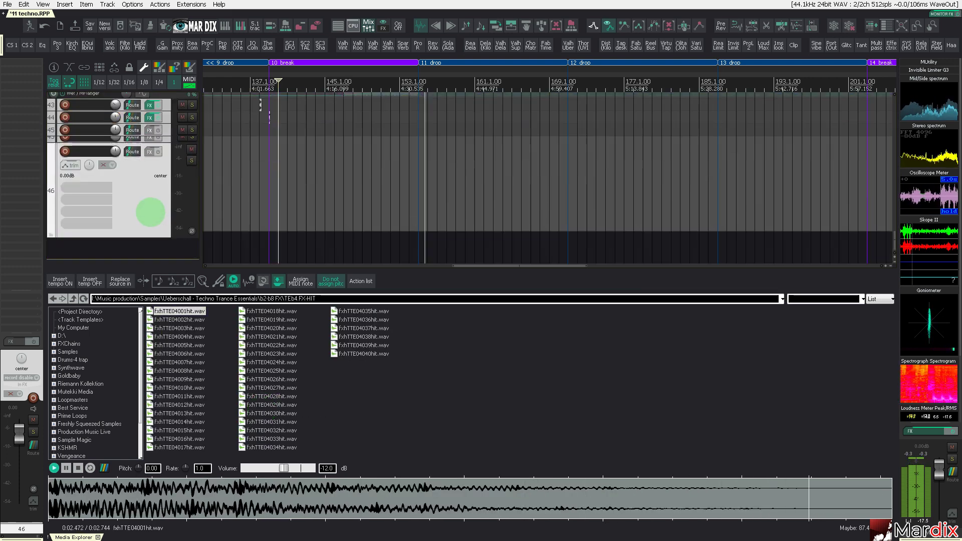
{"action": "left_click_drag", "start_coordinate": [180, 312], "coordinate": [408, 187]}
{"action": "scroll", "coordinate": [408, 187], "scroll_direction": "up", "scroll_amount": 5}
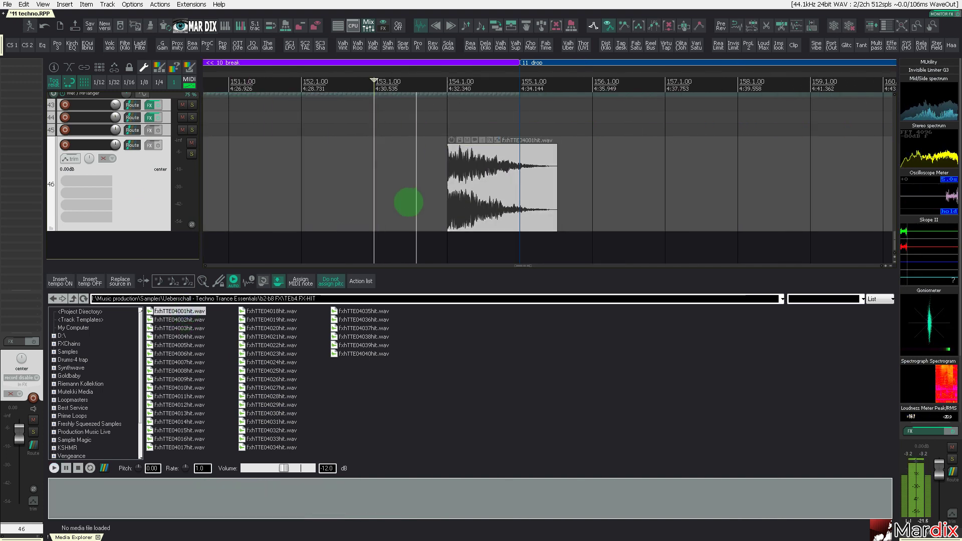
- Set the new track's volume to -2.00 dB while auditioning the hit from bar 153
{"action": "left_click", "coordinate": [455, 198]}
{"action": "left_click", "coordinate": [116, 192]}
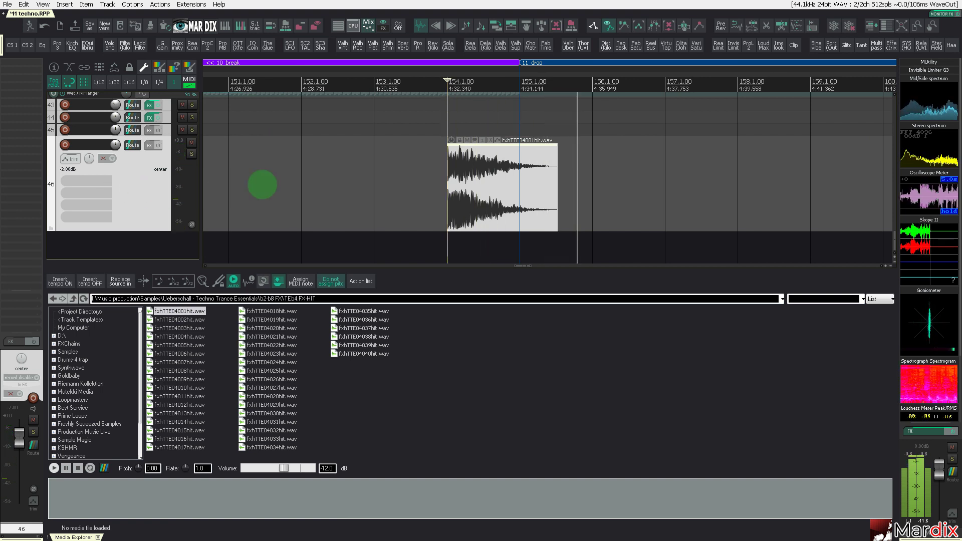
{"action": "left_click", "coordinate": [371, 184]}
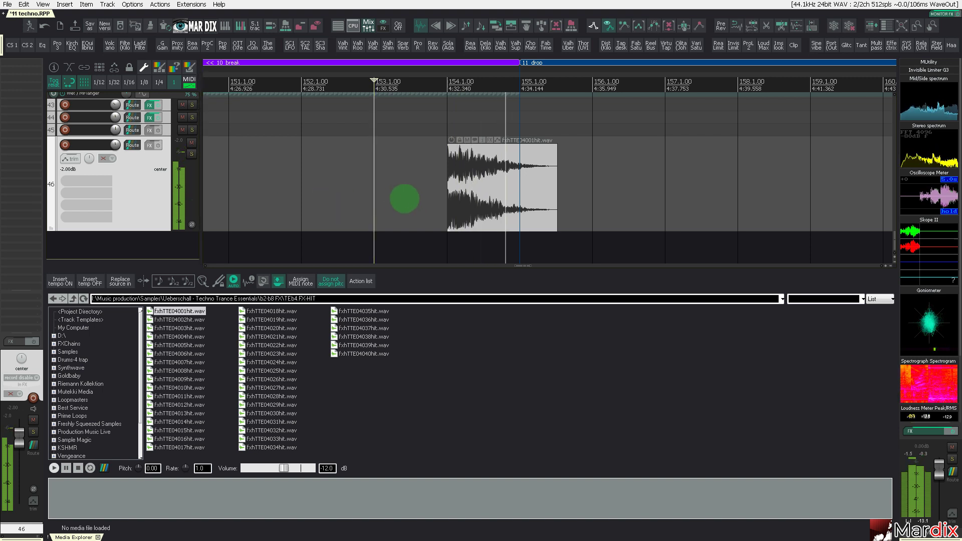
- Trim the hit clip's end to bar 155 and add a short fade-out using the 1/16 grid
{"action": "left_click_drag", "start_coordinate": [554, 164], "coordinate": [520, 165]}
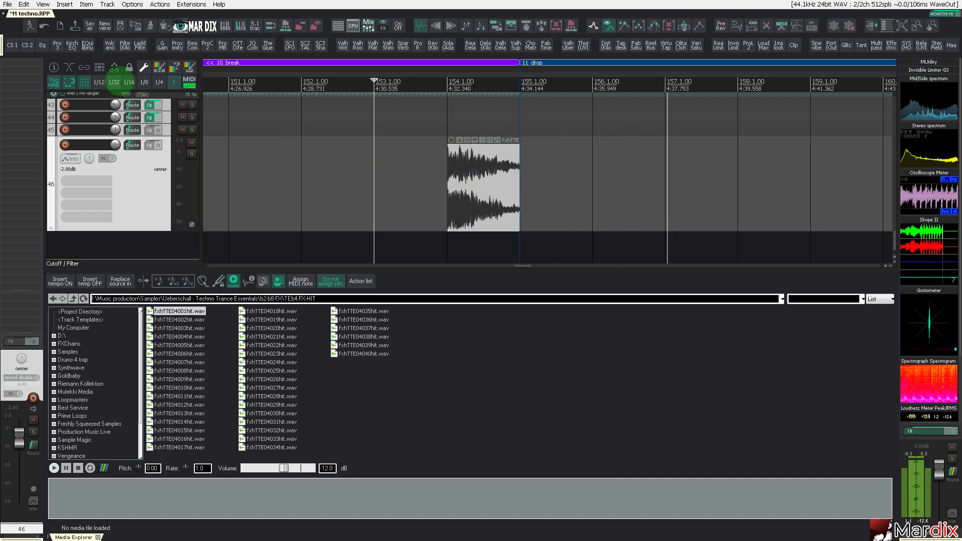
{"action": "left_click", "coordinate": [129, 81]}
{"action": "scroll", "coordinate": [510, 153], "scroll_direction": "up", "scroll_amount": 5}
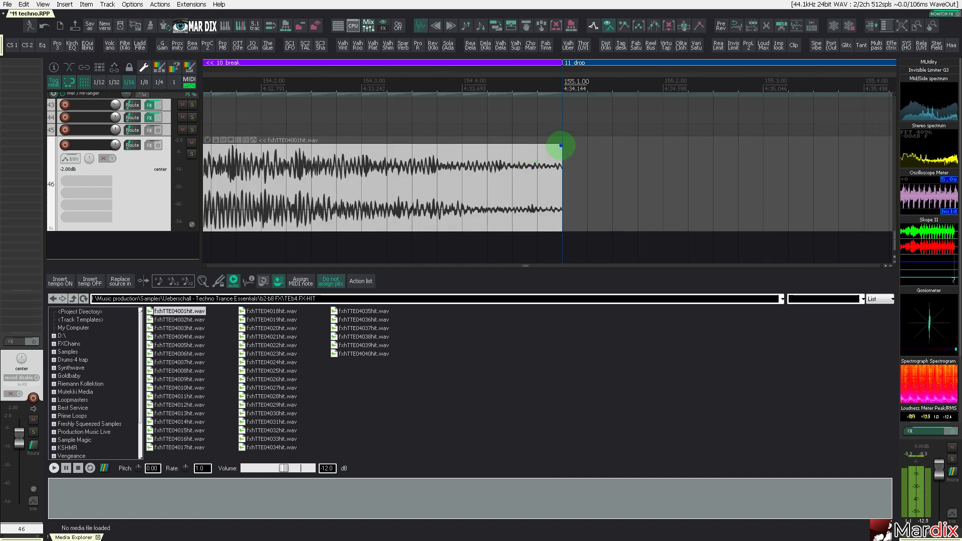
{"action": "left_click_drag", "start_coordinate": [561, 145], "coordinate": [516, 155]}
{"action": "scroll", "coordinate": [481, 160], "scroll_direction": "down", "scroll_amount": 5}
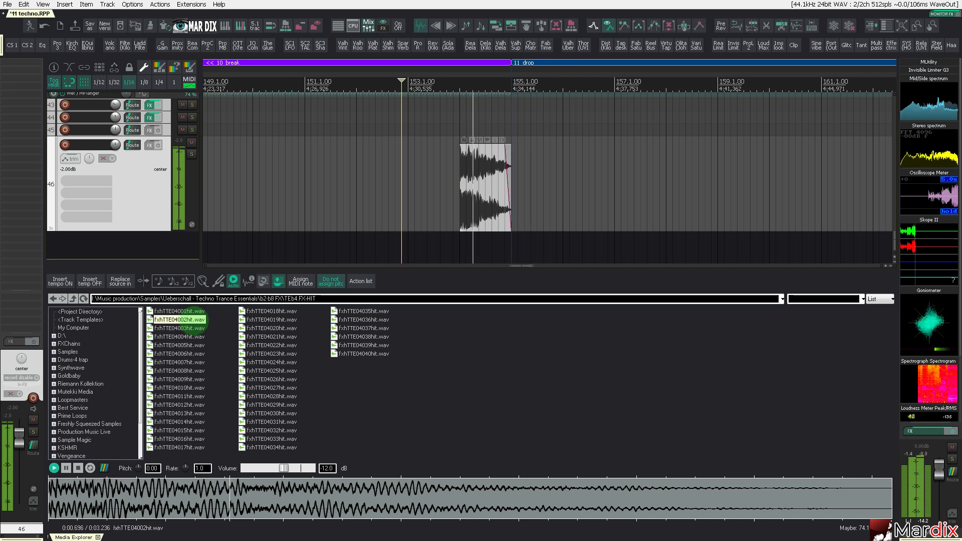
- Replace the hit clip's source with fxhTTE04002hit.wav and play it leading into the 11 drop
{"action": "left_click", "coordinate": [485, 218]}
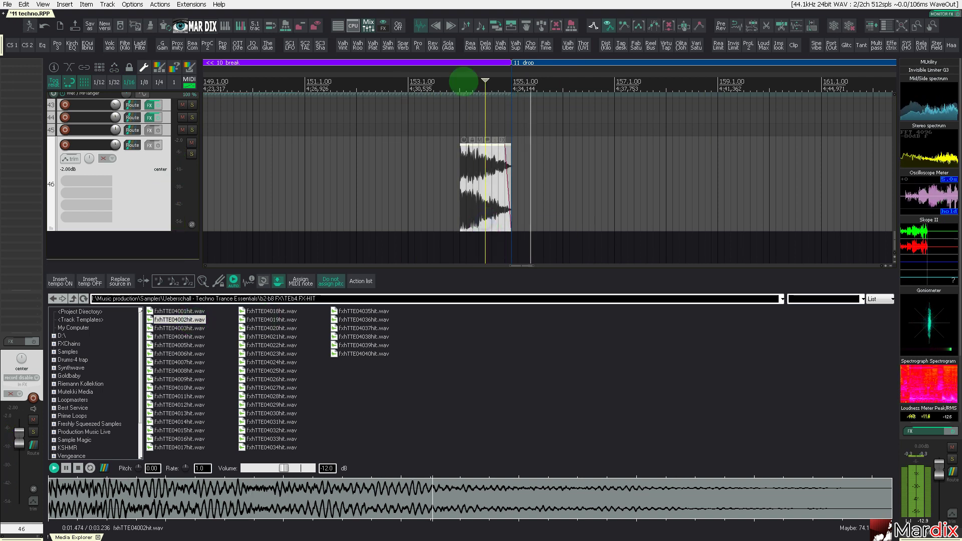
{"action": "left_click", "coordinate": [435, 84]}
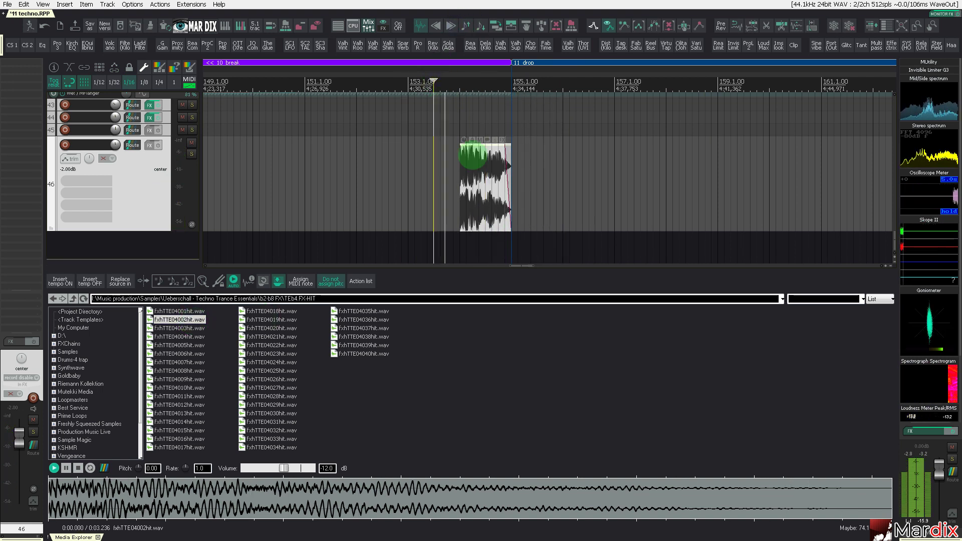
{"action": "left_click", "coordinate": [472, 156]}
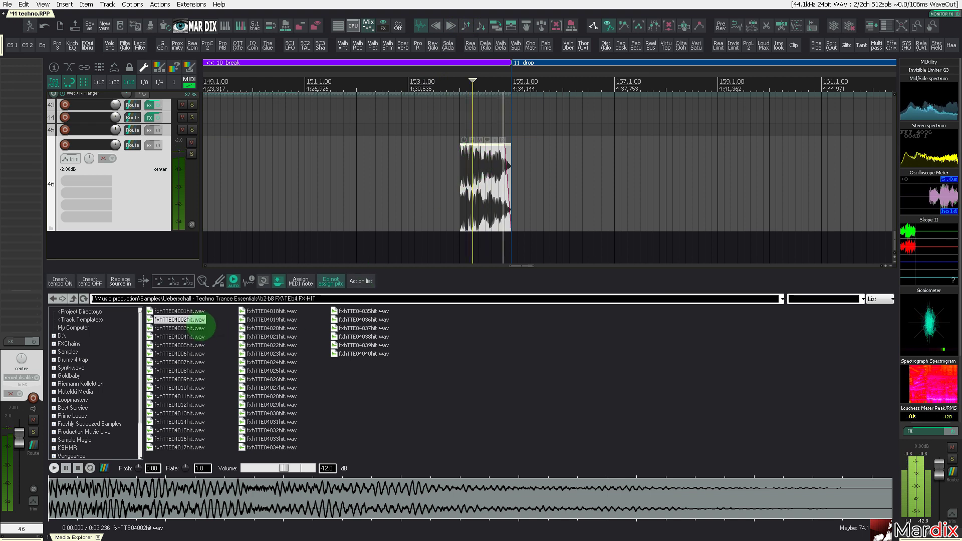
- Audition the FX hits from fxhTTE04003hit.wav through fxhTTE04017hit.wav against the playing arrangement
{"action": "left_click", "coordinate": [180, 328]}
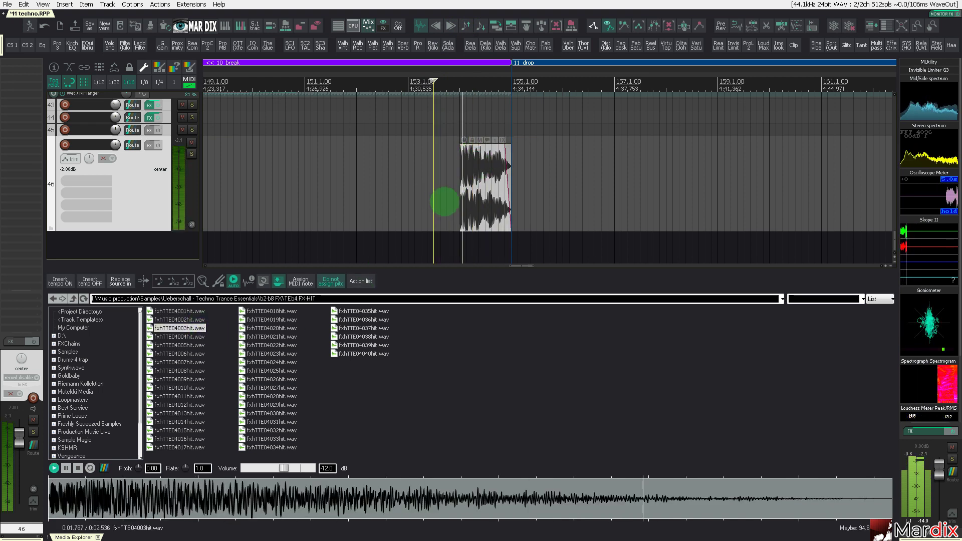
{"action": "left_click", "coordinate": [193, 336]}
{"action": "left_click", "coordinate": [195, 345]}
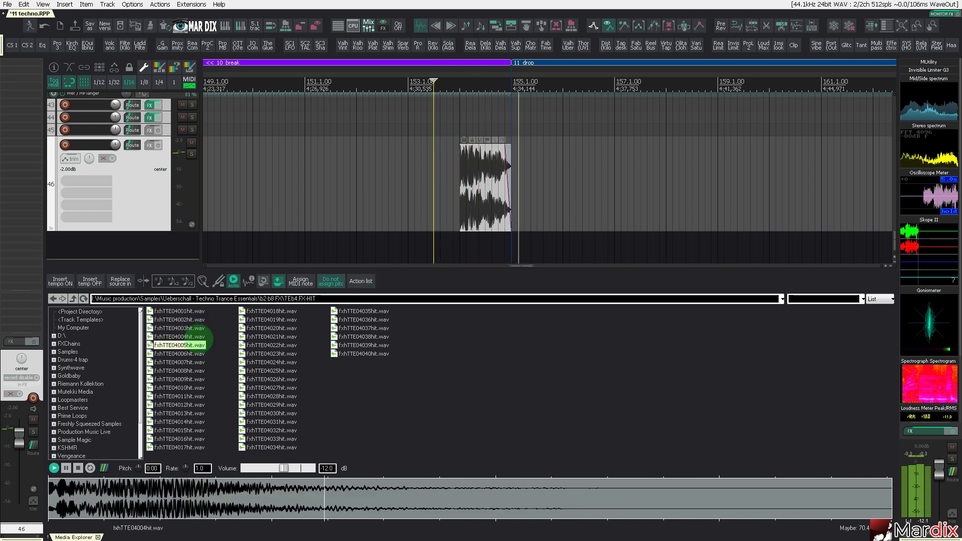
{"action": "key", "text": "Down"}
{"action": "key", "text": "Down"}
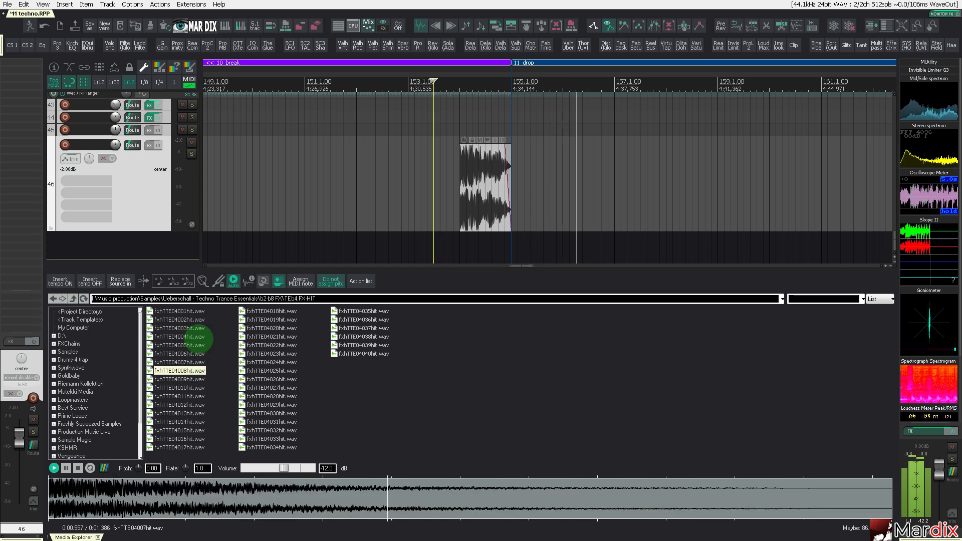
{"action": "key", "text": "Down"}
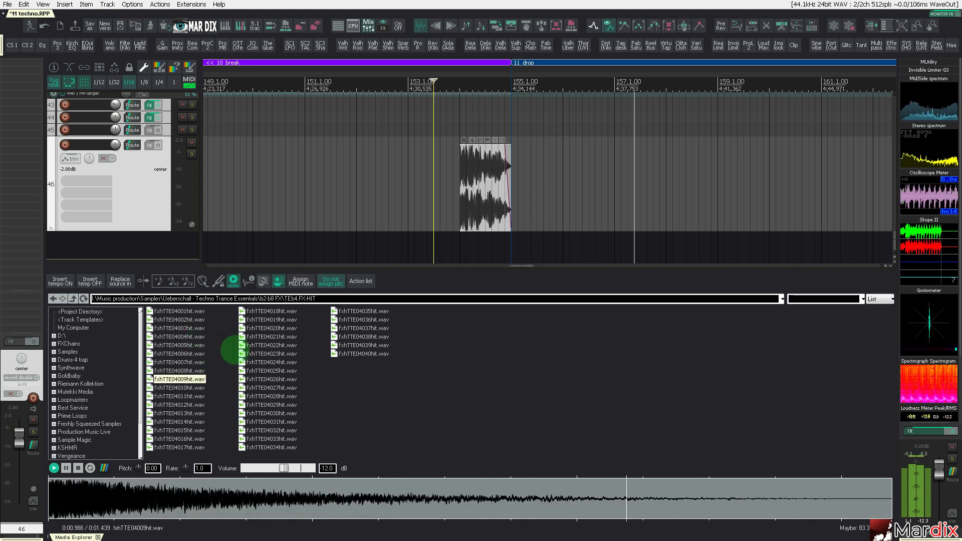
{"action": "key", "text": "Down"}
{"action": "key", "text": "Up"}
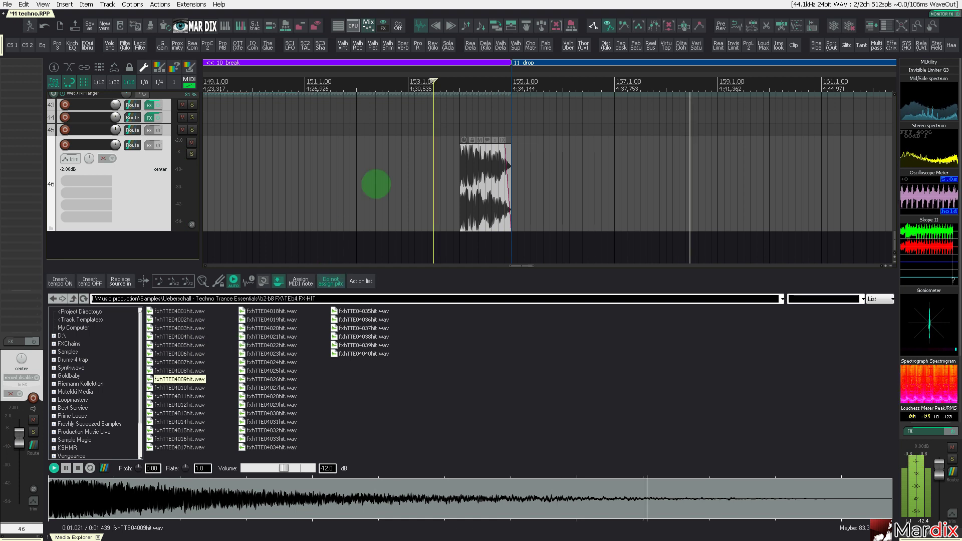
{"action": "scroll", "coordinate": [376, 184], "scroll_direction": "down", "scroll_amount": 5}
{"action": "key", "text": "Down"}
{"action": "key", "text": "Down"}
{"action": "key", "text": "Down"}
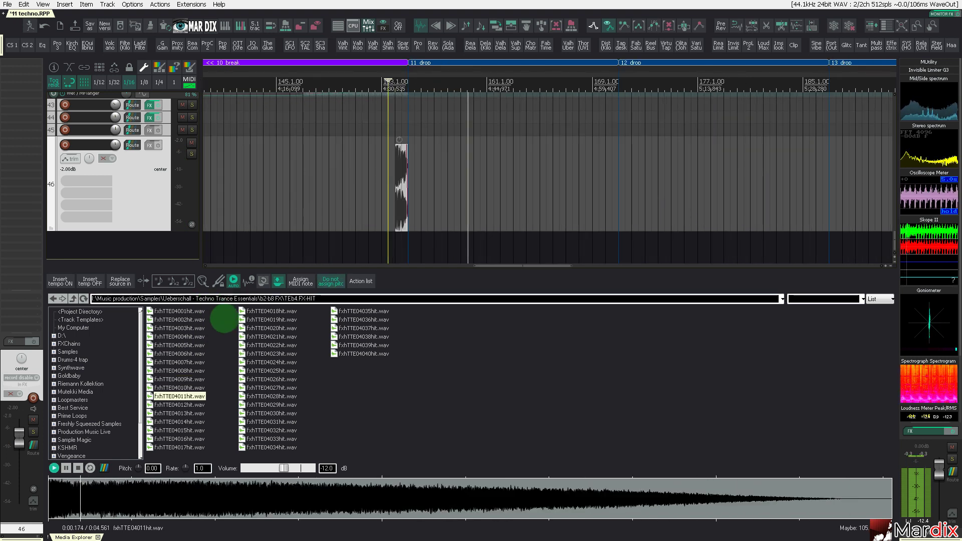
{"action": "key", "text": "Down"}
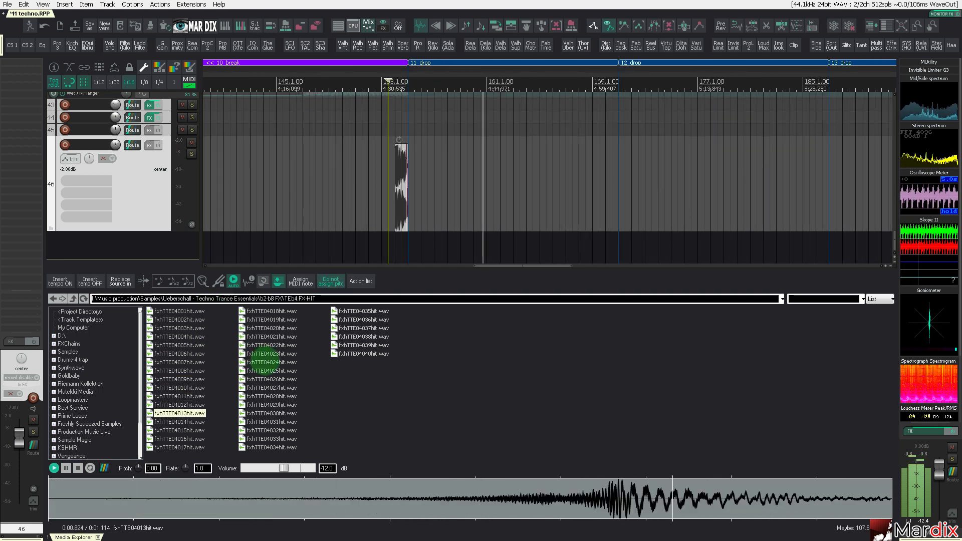
{"action": "key", "text": "Down"}
{"action": "key", "text": "Down"}
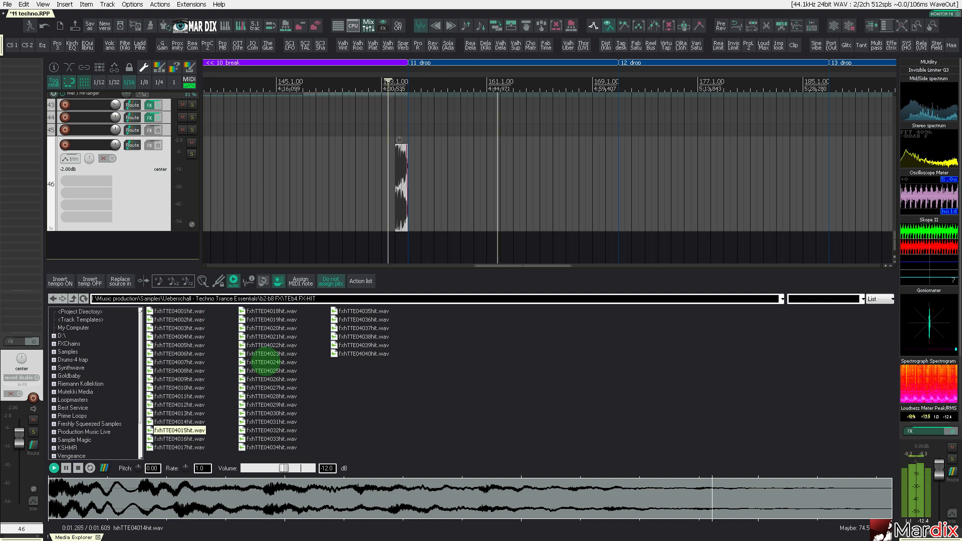
{"action": "key", "text": "Up"}
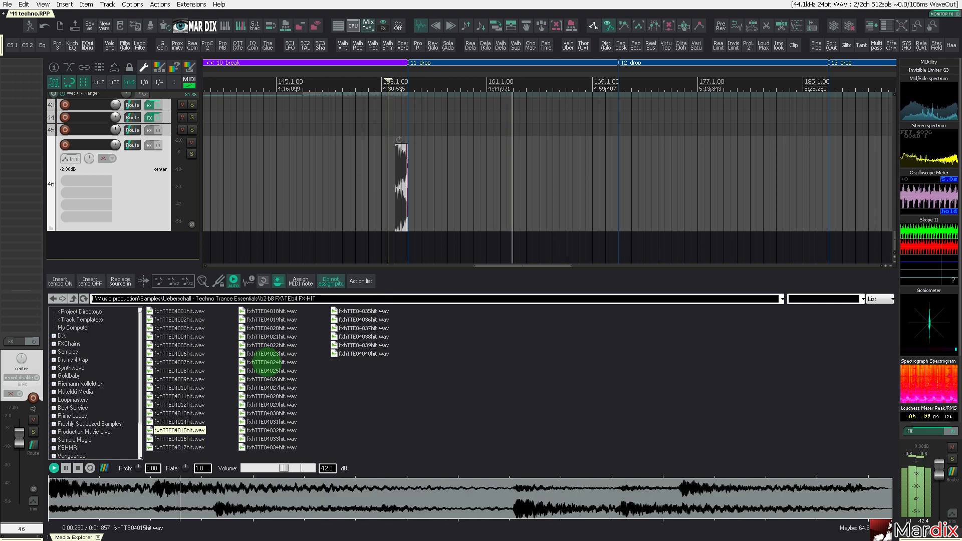
{"action": "key", "text": "Down"}
{"action": "key", "text": "Down"}
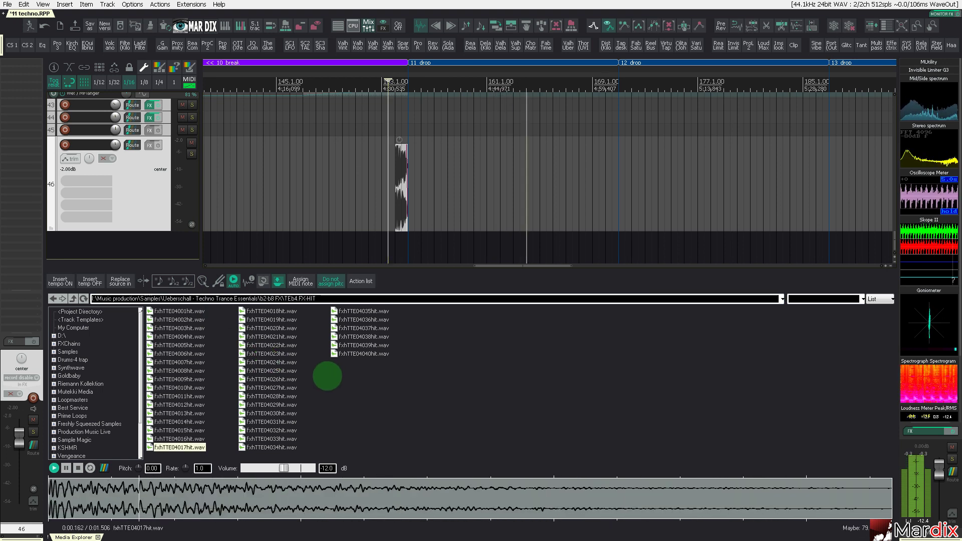
- Preview fxhTTE04016hit.wav again and place it at bar 139, the start of the 10 break, on a new track
{"action": "scroll", "coordinate": [340, 98], "scroll_direction": "down", "scroll_amount": 3}
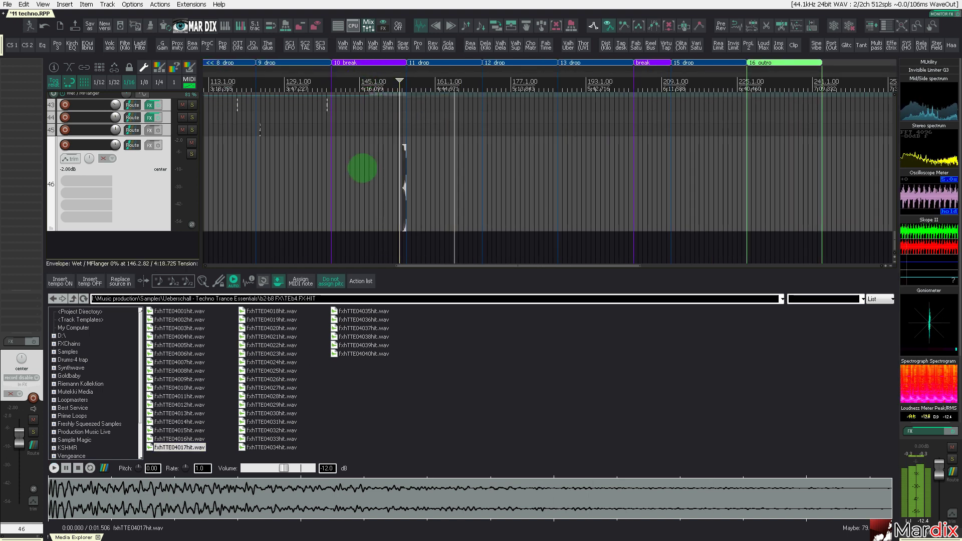
{"action": "scroll", "coordinate": [345, 173], "scroll_direction": "up", "scroll_amount": 3}
{"action": "key", "text": "Up"}
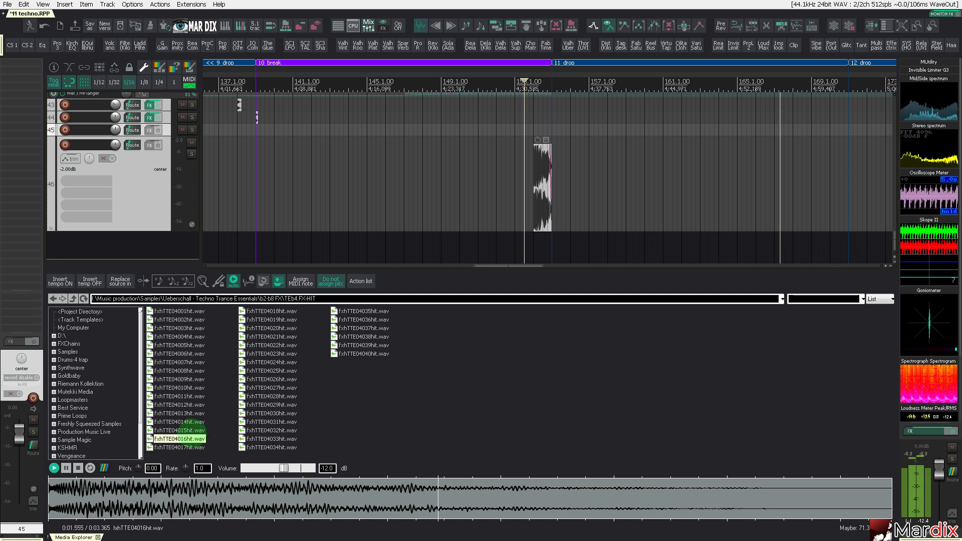
{"action": "left_click_drag", "start_coordinate": [196, 436], "coordinate": [256, 251]}
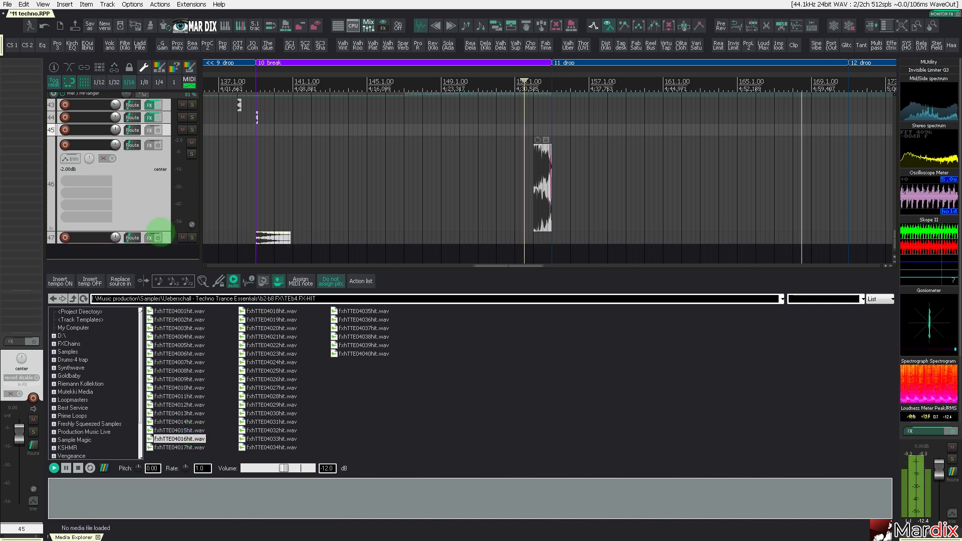
- Lower the new hit track's volume to -12.00 dB while playing the transition into the 10 break
{"action": "left_click", "coordinate": [169, 234]}
{"action": "scroll", "coordinate": [159, 218], "scroll_direction": "up", "scroll_amount": 5}
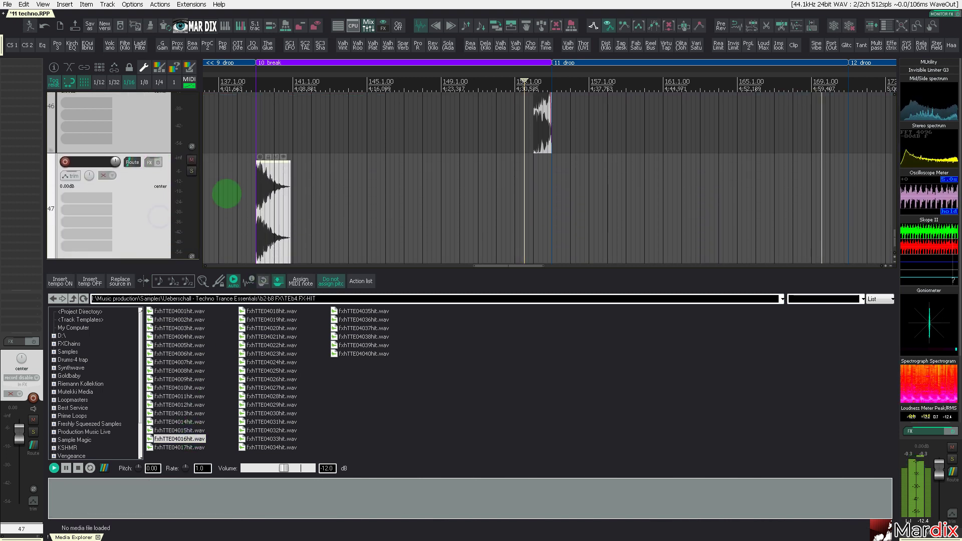
{"action": "scroll", "coordinate": [251, 199], "scroll_direction": "up", "scroll_amount": 5}
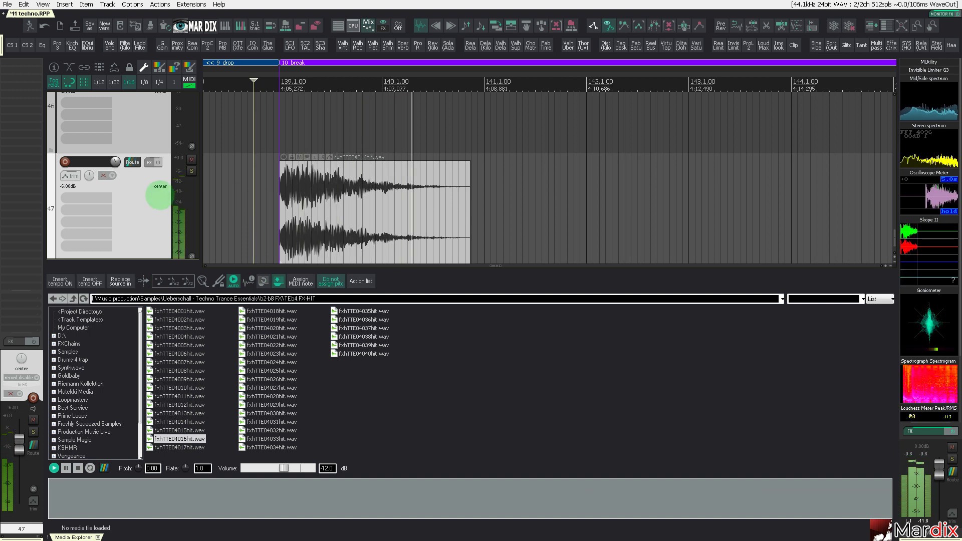
{"action": "scroll", "coordinate": [160, 196], "scroll_direction": "down", "scroll_amount": 5}
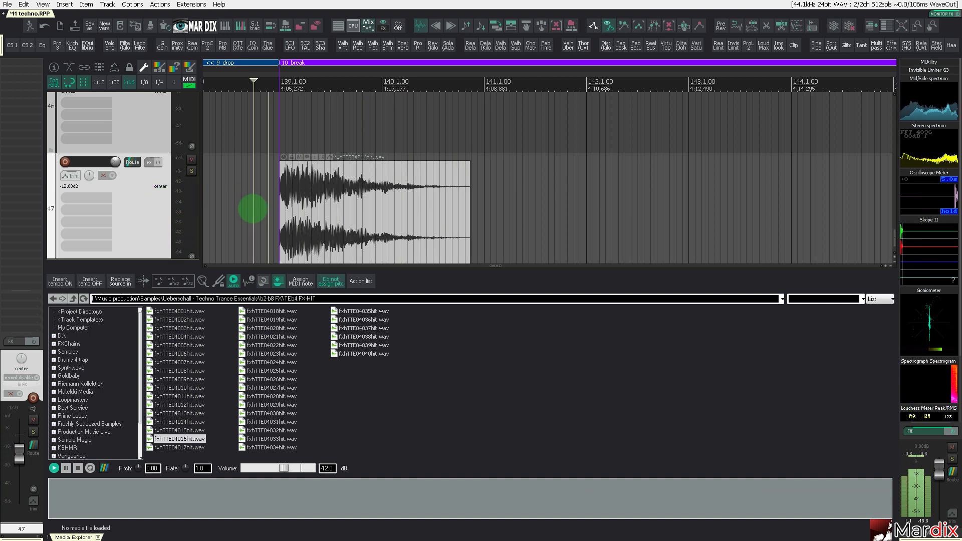
{"action": "left_click", "coordinate": [304, 211]}
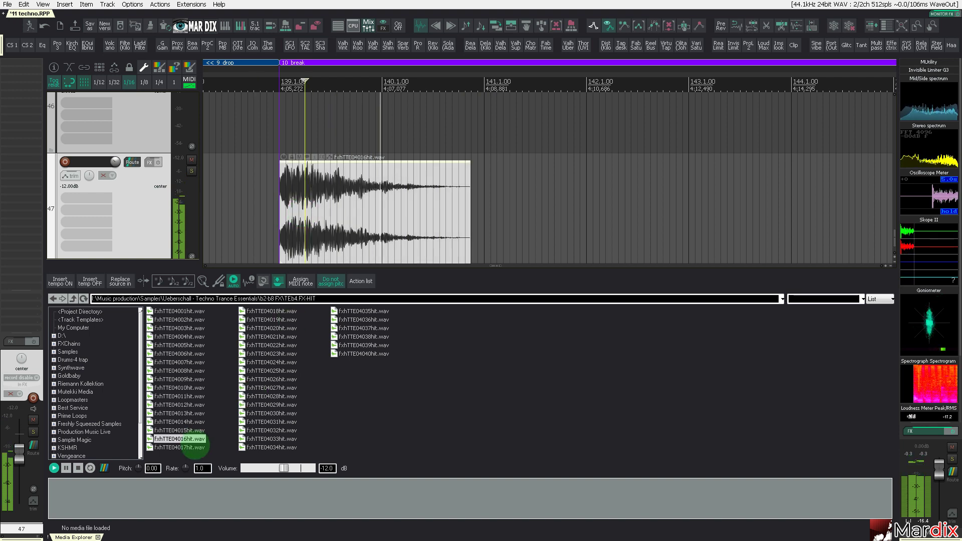
- Audition the remaining FX hits from fxhTTE04017hit.wav through fxhTTE04037hit.wav during playback
{"action": "left_click", "coordinate": [194, 446]}
{"action": "key", "text": "Down"}
{"action": "key", "text": "Down"}
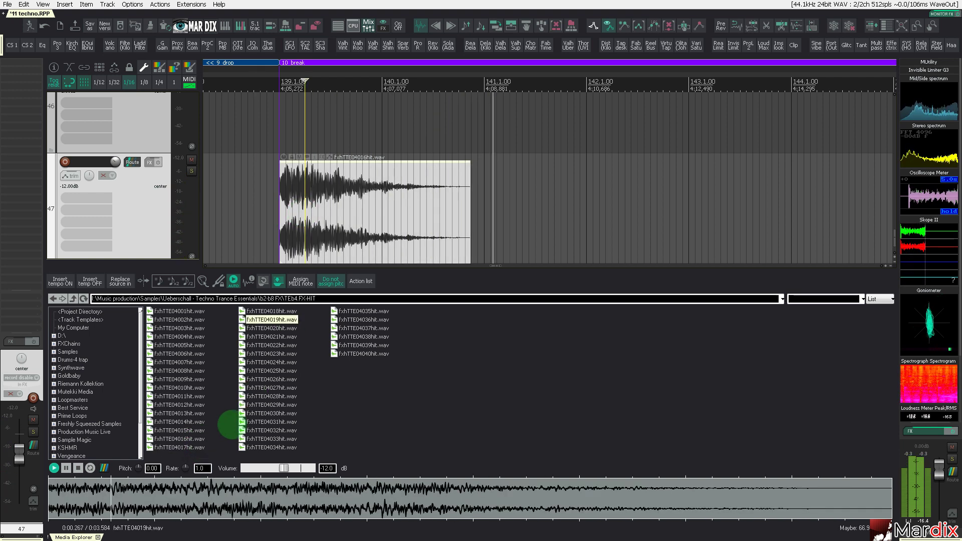
{"action": "key", "text": "Down"}
{"action": "key", "text": "Down"}
{"action": "key", "text": "Down"}
{"action": "key", "text": "Down"}
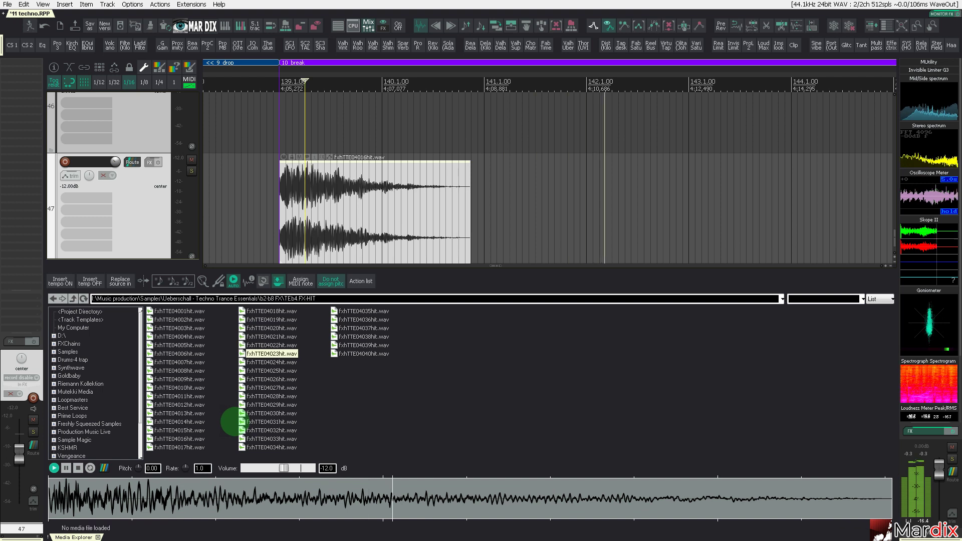
{"action": "key", "text": "Down"}
{"action": "key", "text": "Down"}
{"action": "key", "text": "Up"}
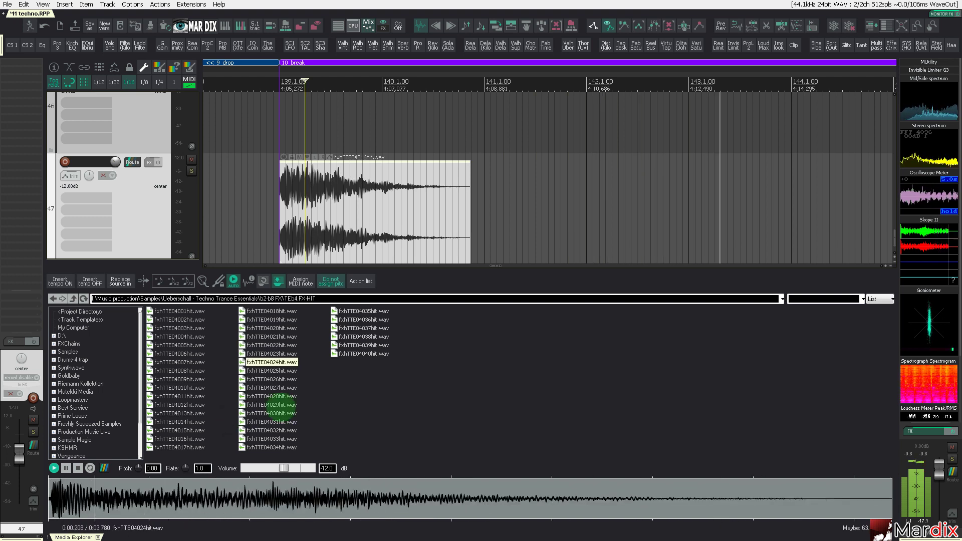
{"action": "key", "text": "Down"}
{"action": "key", "text": "Down"}
{"action": "key", "text": "Down"}
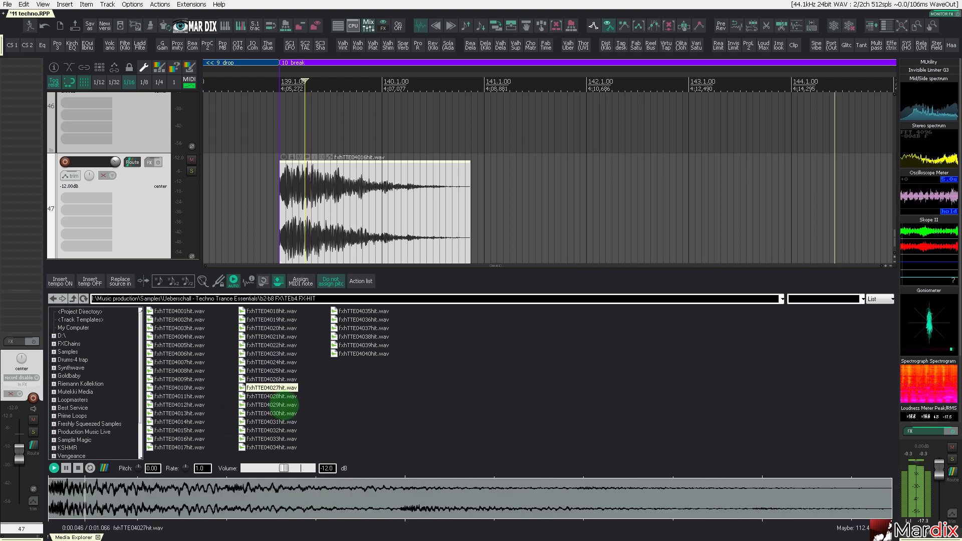
{"action": "key", "text": "Down"}
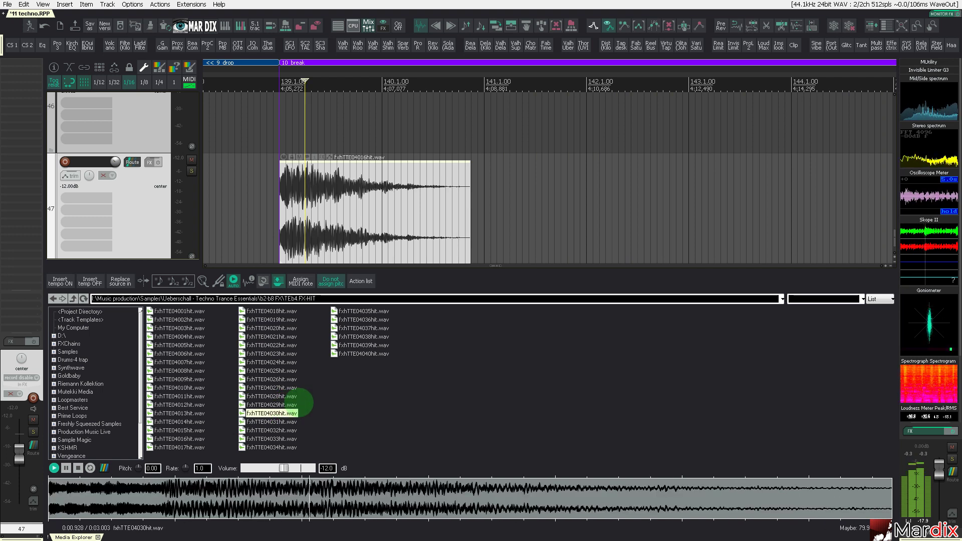
{"action": "key", "text": "Down"}
{"action": "key", "text": "Down"}
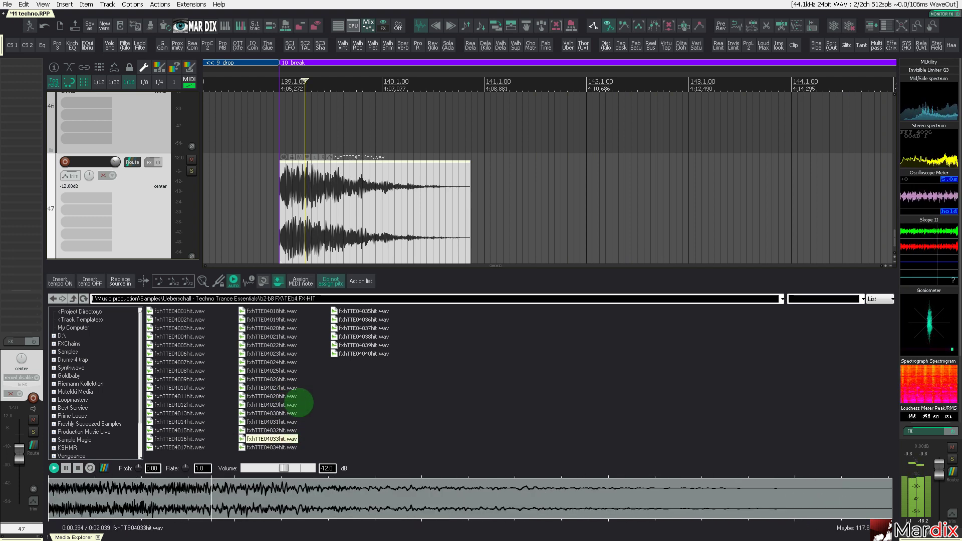
{"action": "key", "text": "Down"}
{"action": "key", "text": "Down"}
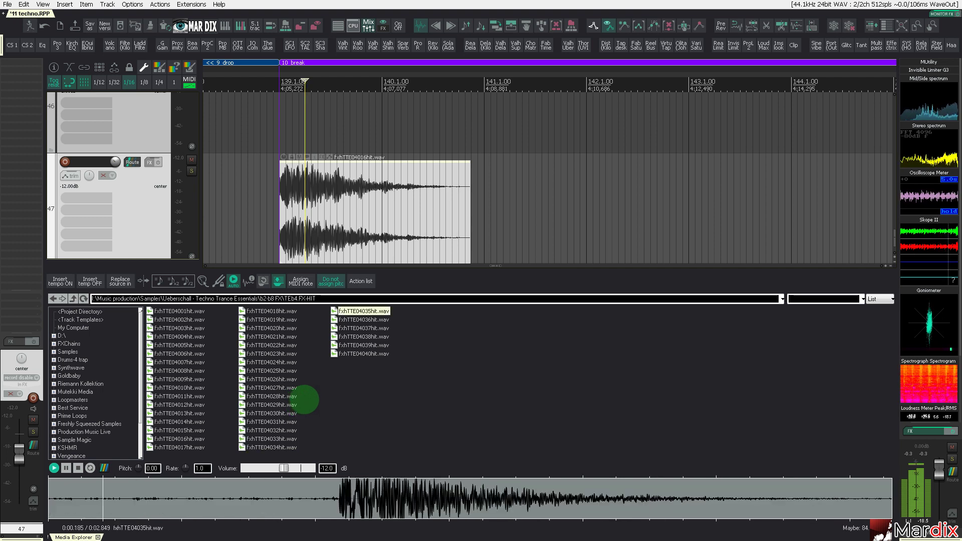
{"action": "key", "text": "Down"}
{"action": "key", "text": "Down"}
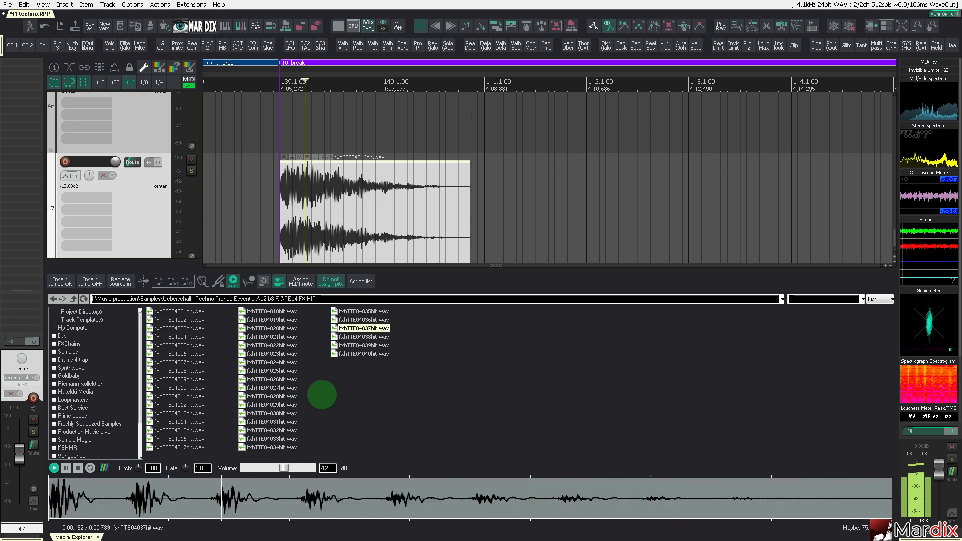
- Preview fxsTTE05002scifi.wav from the TEb5.FX-SCIFI folder and place it just after 154.3 on track 47, overlapping the 11 drop
{"action": "key", "text": "BackSpace"}
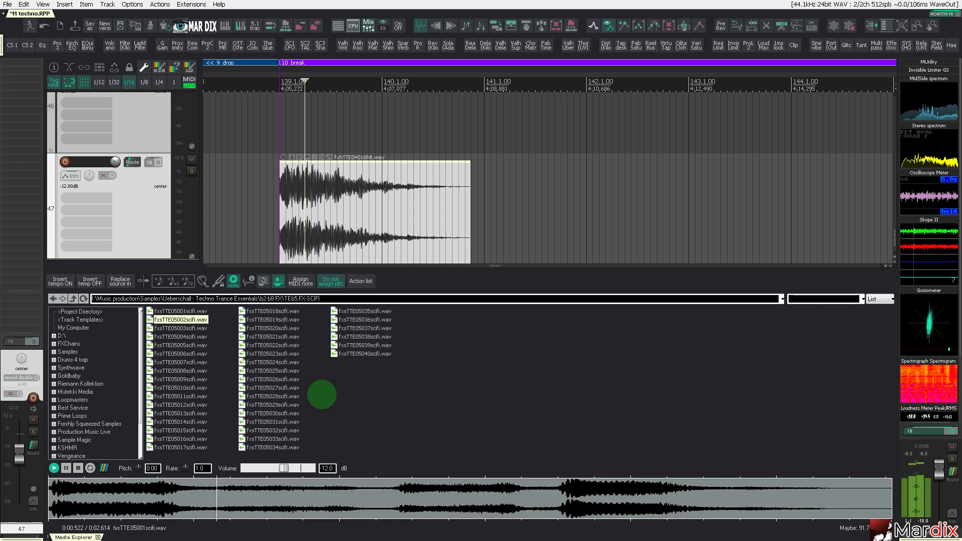
{"action": "scroll", "coordinate": [376, 223], "scroll_direction": "down", "scroll_amount": 9}
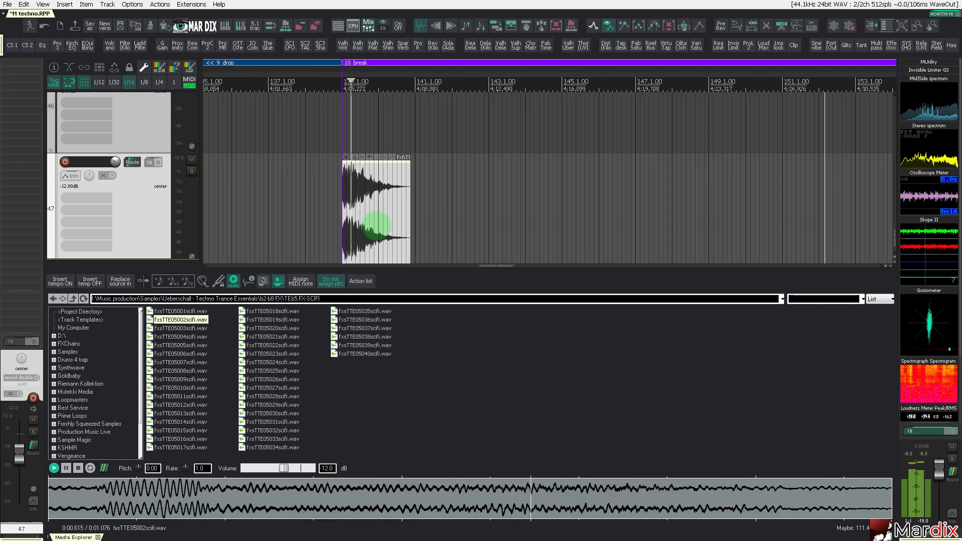
{"action": "scroll", "coordinate": [498, 213], "scroll_direction": "up", "scroll_amount": 8}
{"action": "left_click_drag", "start_coordinate": [482, 215], "coordinate": [451, 236]}
{"action": "scroll", "coordinate": [463, 231], "scroll_direction": "up", "scroll_amount": 3}
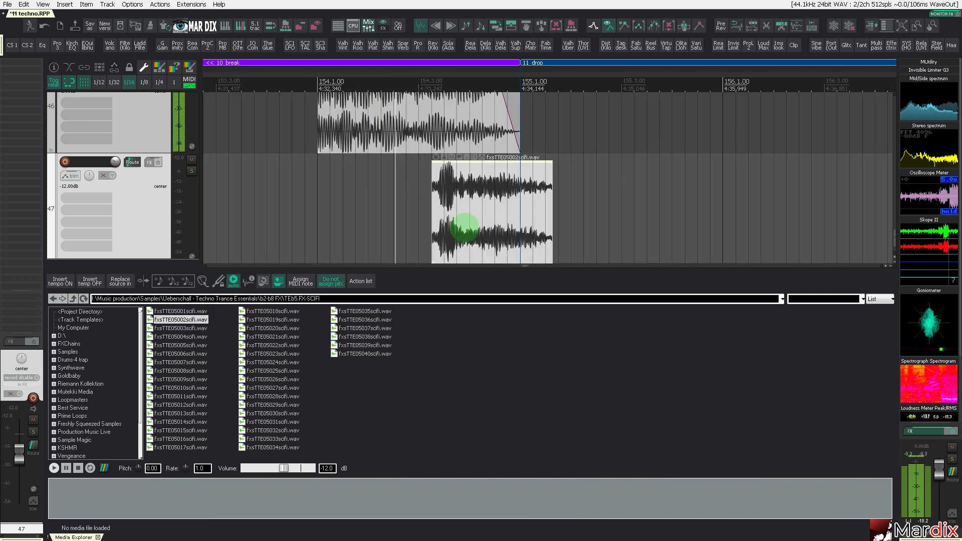
- Move the sci-fi clip from track 47 to a new track below, keeping its timeline position
{"action": "scroll", "coordinate": [466, 225], "scroll_direction": "down", "scroll_amount": 4}
{"action": "scroll", "coordinate": [170, 199], "scroll_direction": "down", "scroll_amount": 1}
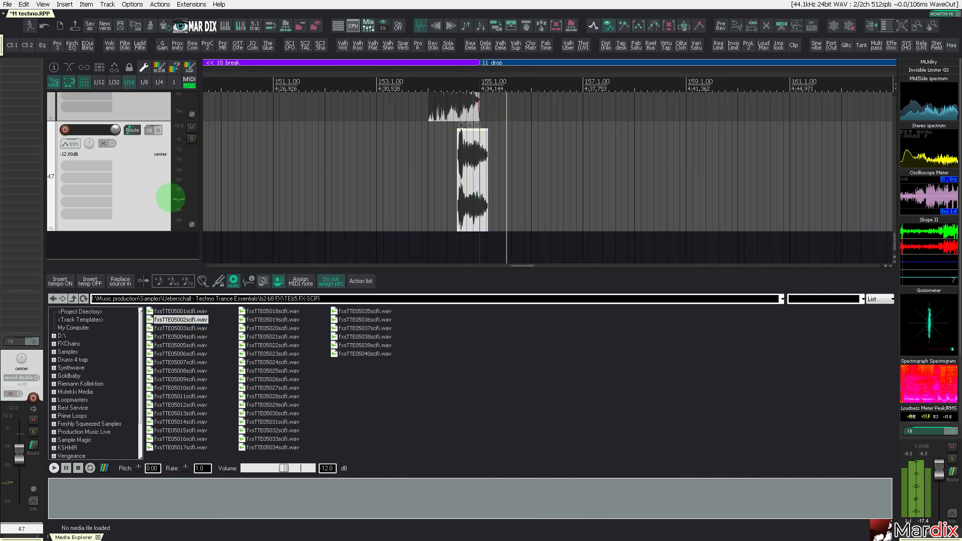
{"action": "left_click_drag", "start_coordinate": [461, 216], "coordinate": [466, 238]}
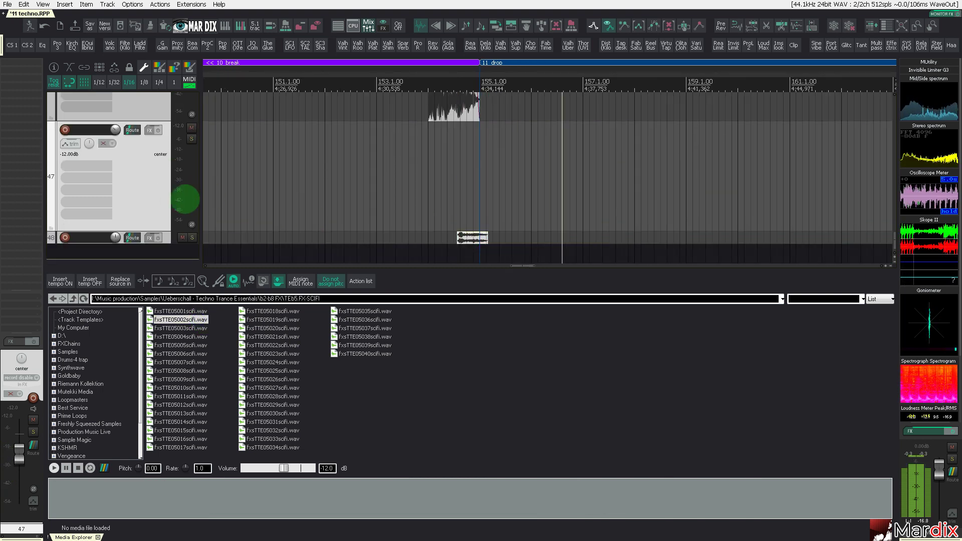
{"action": "scroll", "coordinate": [163, 202], "scroll_direction": "down", "scroll_amount": 1}
- Add a MUtility Haas delay of 42 ms to the sci-fi clip's track and play it from bar 154
{"action": "left_click", "coordinate": [169, 222]}
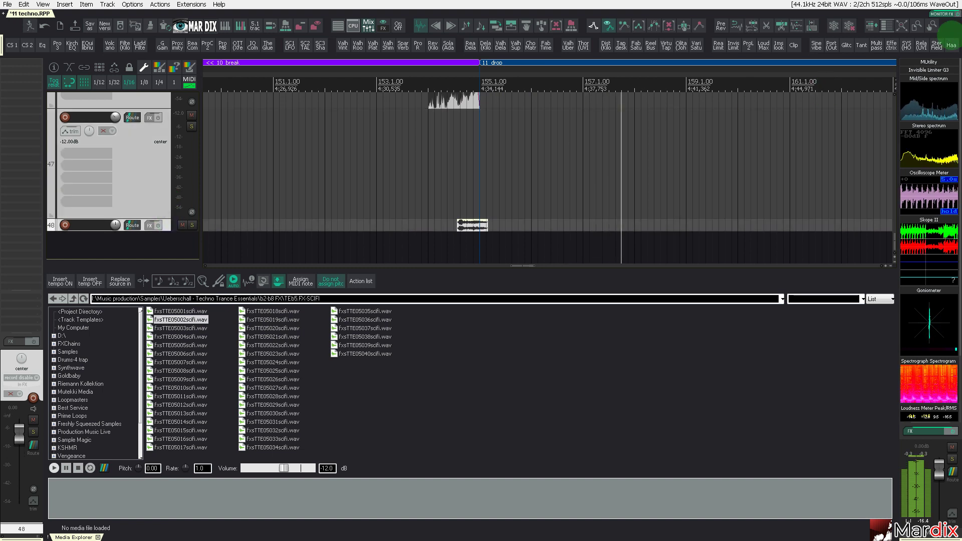
{"action": "left_click", "coordinate": [950, 42]}
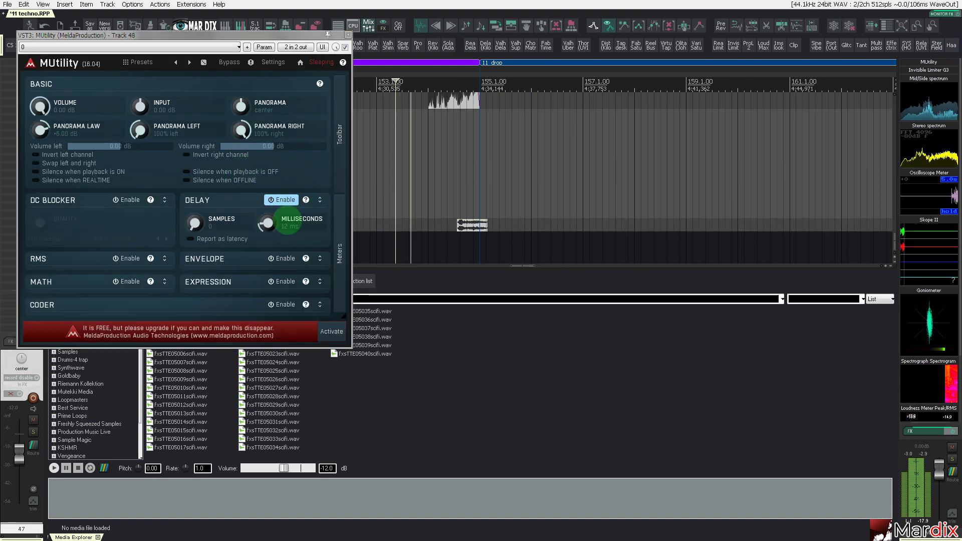
{"action": "left_click", "coordinate": [268, 223]}
{"action": "left_click", "coordinate": [331, 316]}
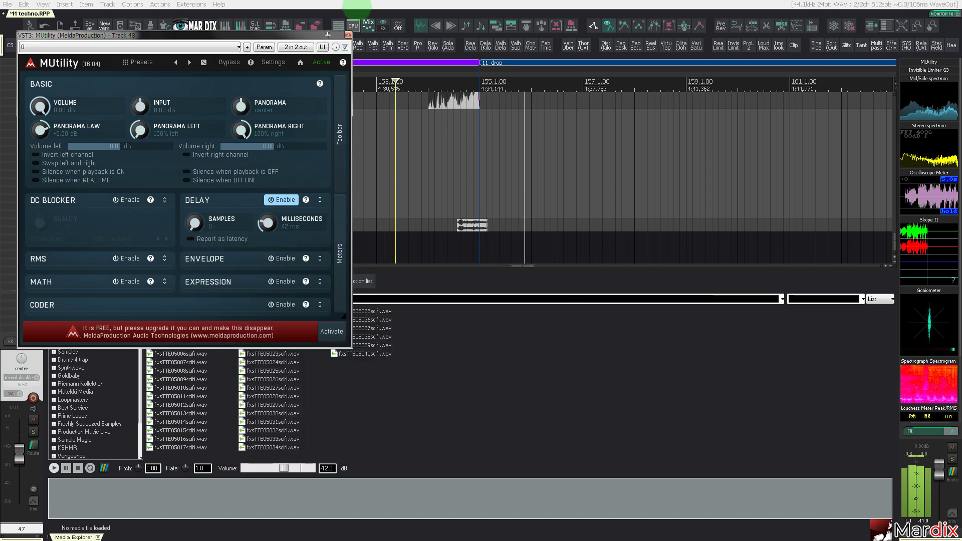
{"action": "left_click", "coordinate": [348, 35]}
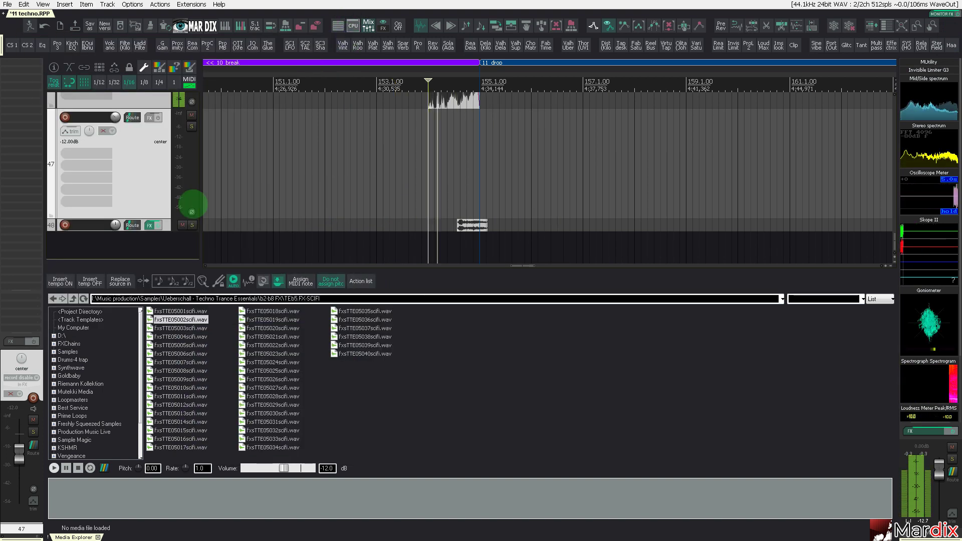
{"action": "left_click", "coordinate": [161, 222]}
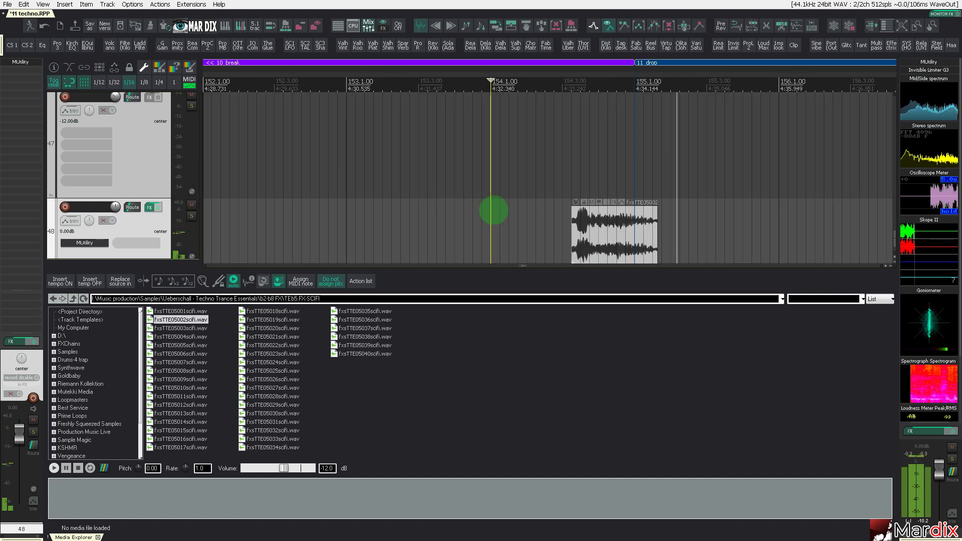
- Audition the sci-fi effects from fxsTTE05003scifi.wav through fxsTTE05022scifi.wav during playback
{"action": "scroll", "coordinate": [494, 208], "scroll_direction": "up", "scroll_amount": 3}
{"action": "left_click", "coordinate": [198, 328]}
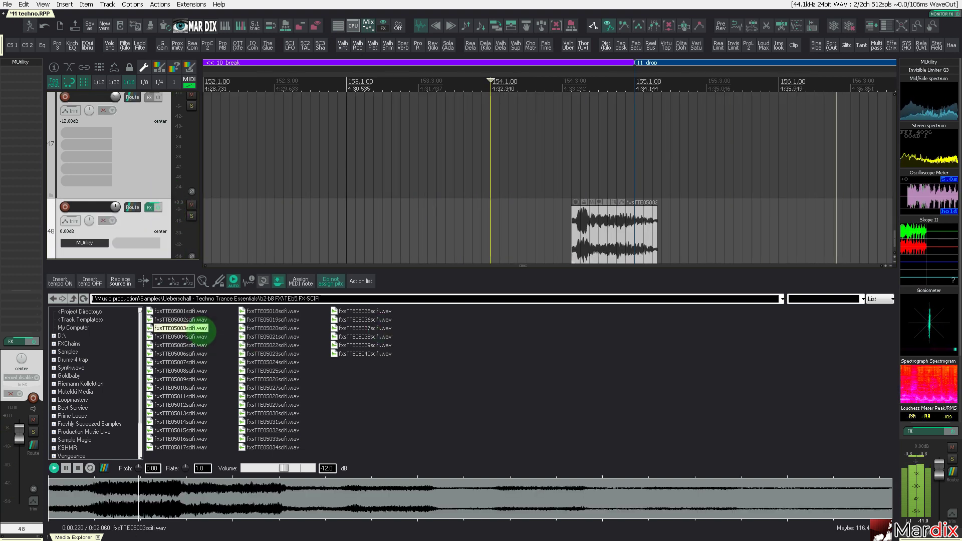
{"action": "key", "text": "Down"}
{"action": "key", "text": "Down"}
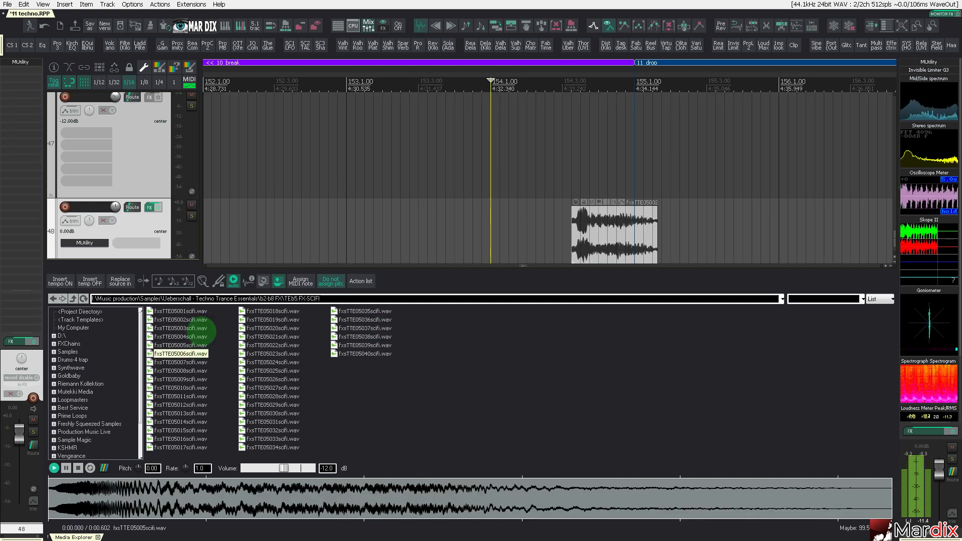
{"action": "key", "text": "Down"}
{"action": "key", "text": "Down"}
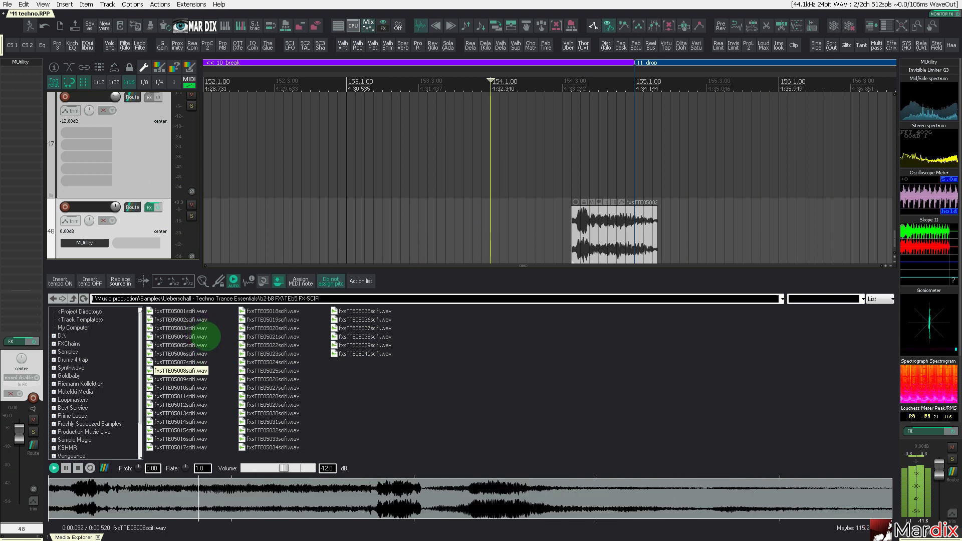
{"action": "key", "text": "Down"}
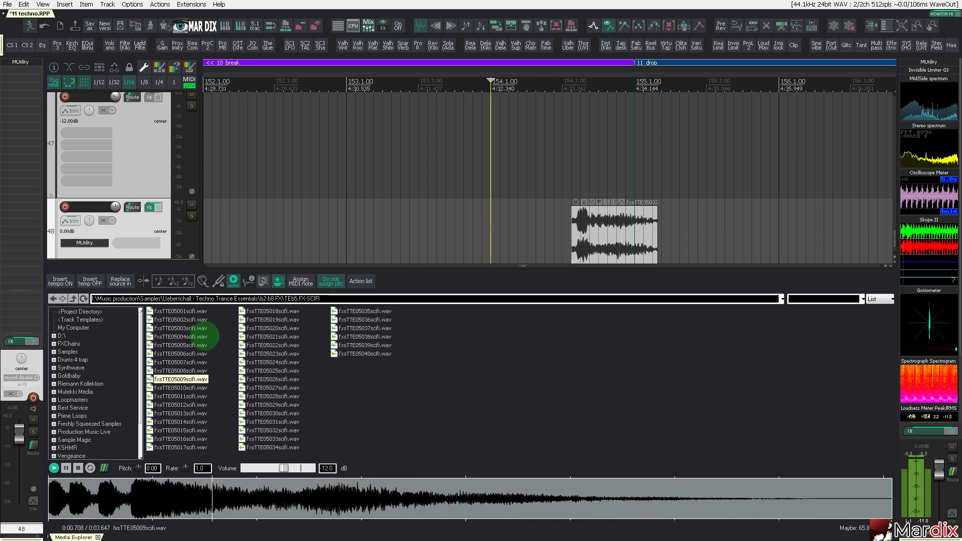
{"action": "key", "text": "Down"}
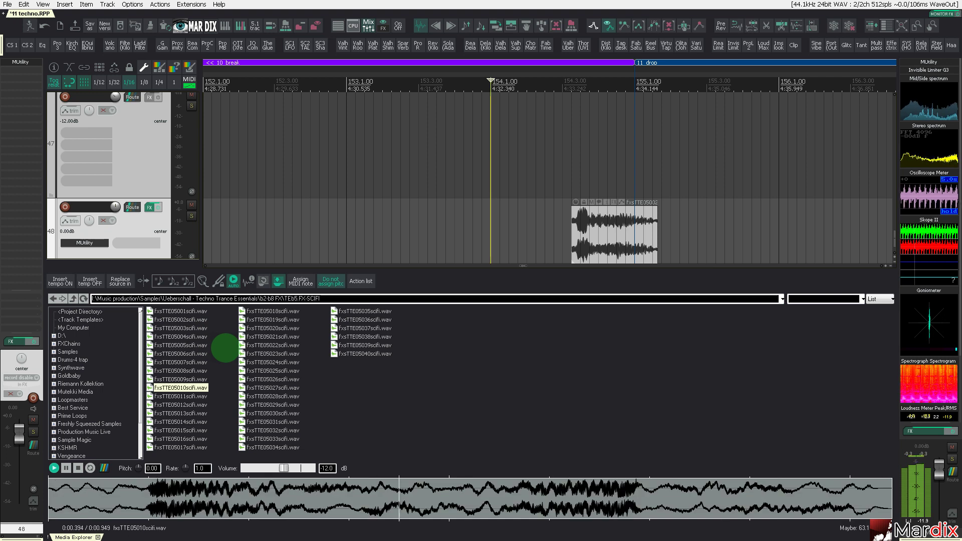
{"action": "key", "text": "Down"}
{"action": "key", "text": "Down"}
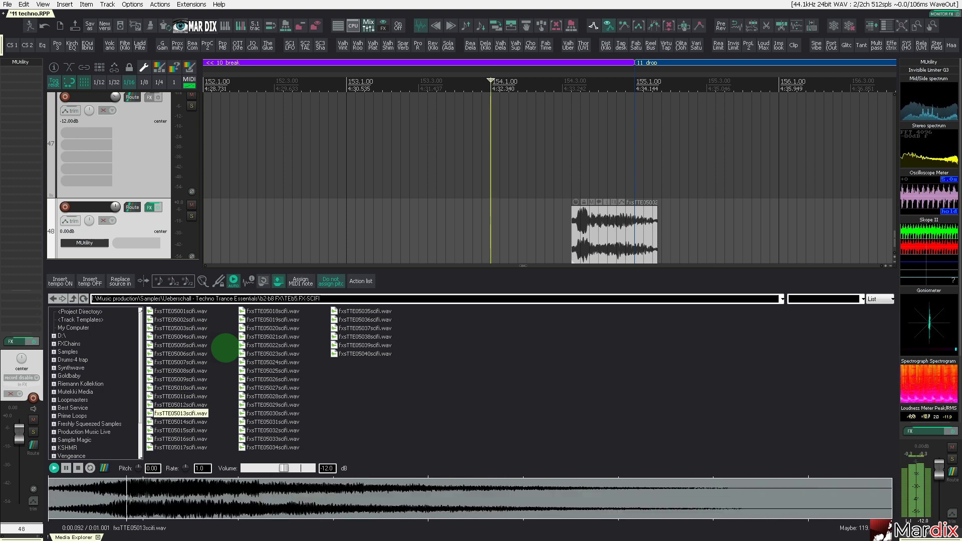
{"action": "key", "text": "Down"}
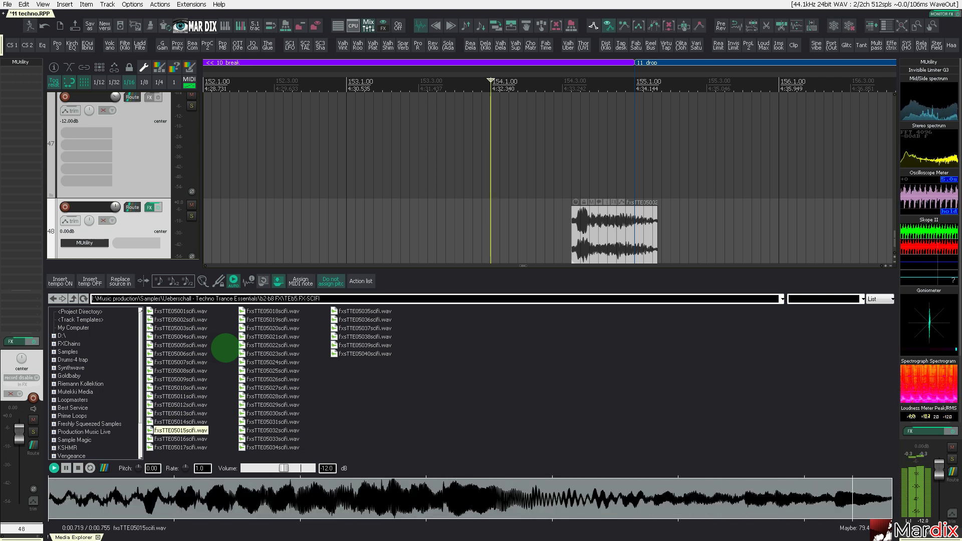
{"action": "key", "text": "Down"}
{"action": "key", "text": "Down"}
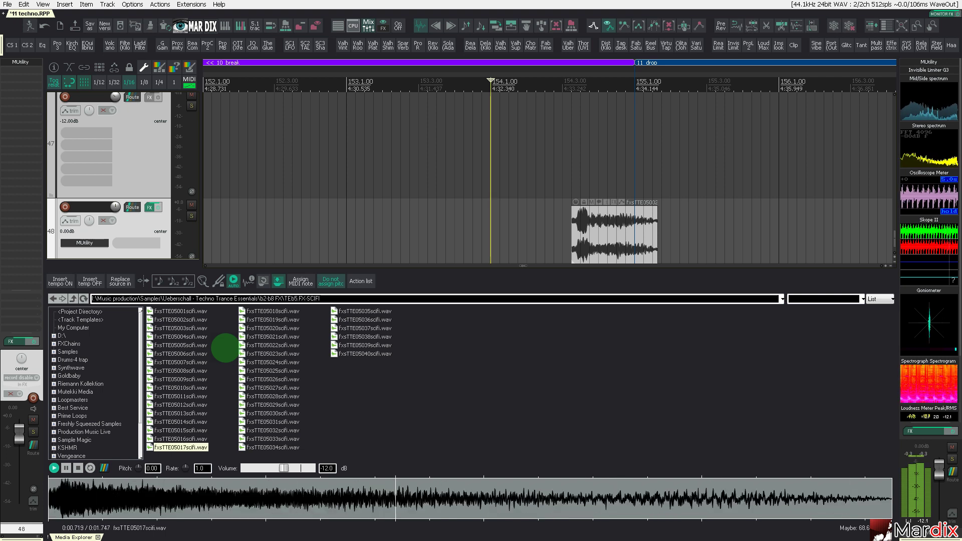
{"action": "key", "text": "Down"}
{"action": "key", "text": "Down"}
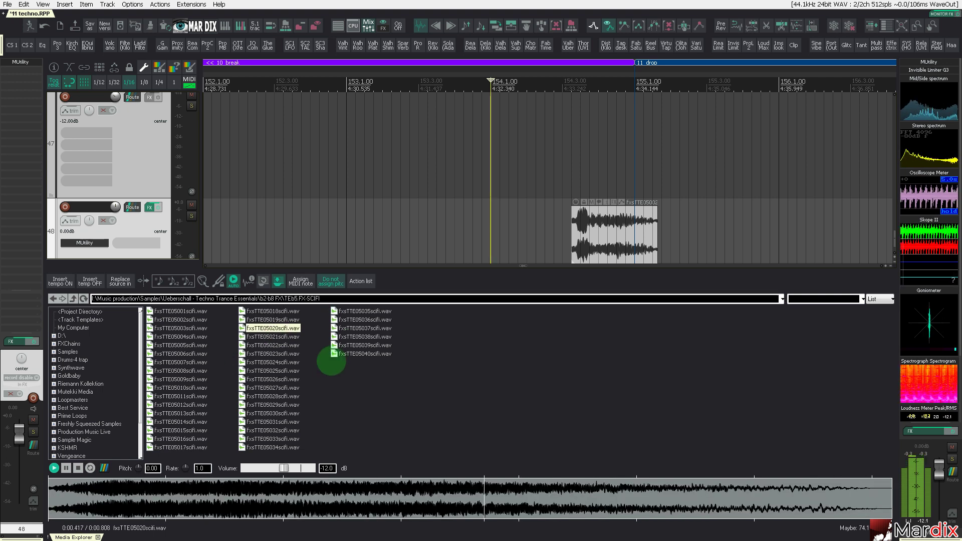
{"action": "key", "text": "Down"}
{"action": "key", "text": "Down"}
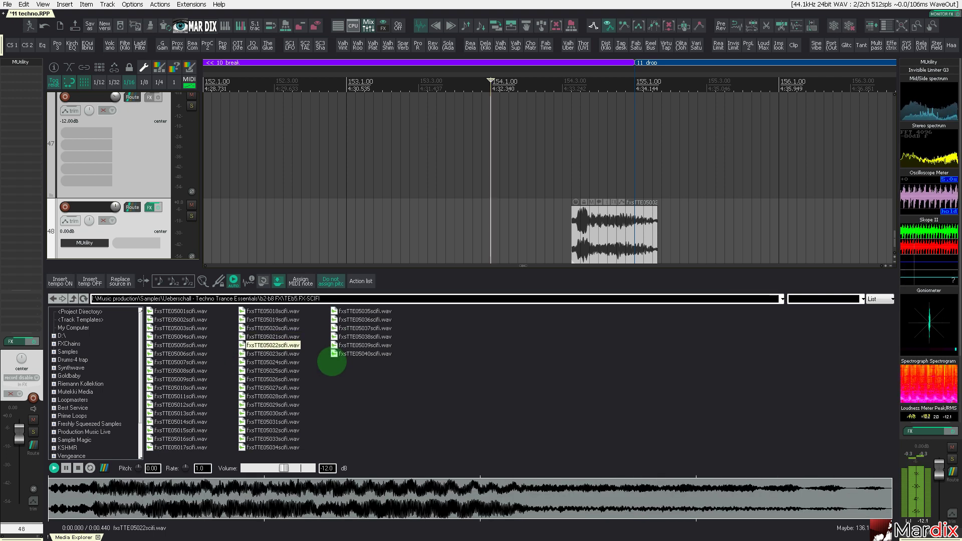
- Place fxsTTE05022scifi.wav on track 48 at bar 171, where the 12 drop begins
{"action": "scroll", "coordinate": [371, 215], "scroll_direction": "down", "scroll_amount": 8}
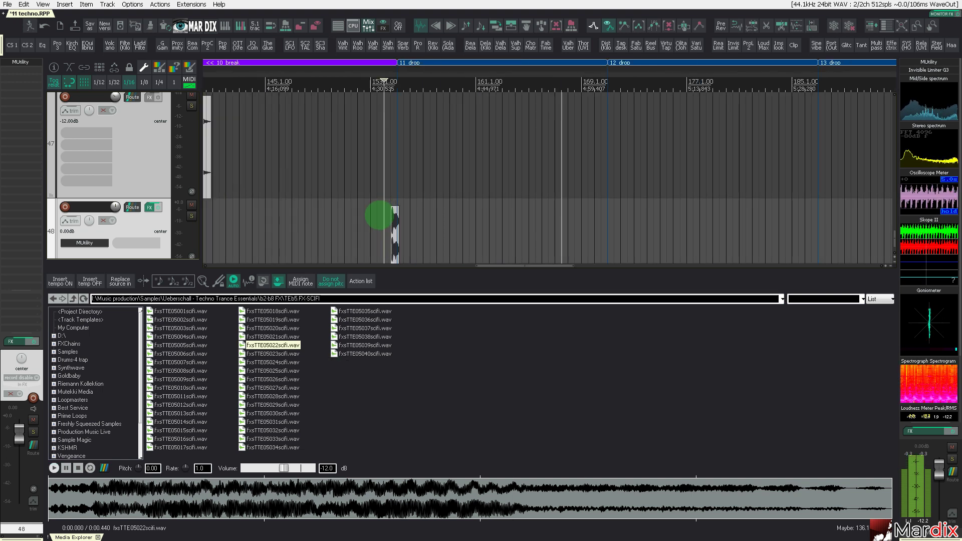
{"action": "scroll", "coordinate": [530, 220], "scroll_direction": "down", "scroll_amount": 1}
{"action": "scroll", "coordinate": [161, 225], "scroll_direction": "down", "scroll_amount": 1}
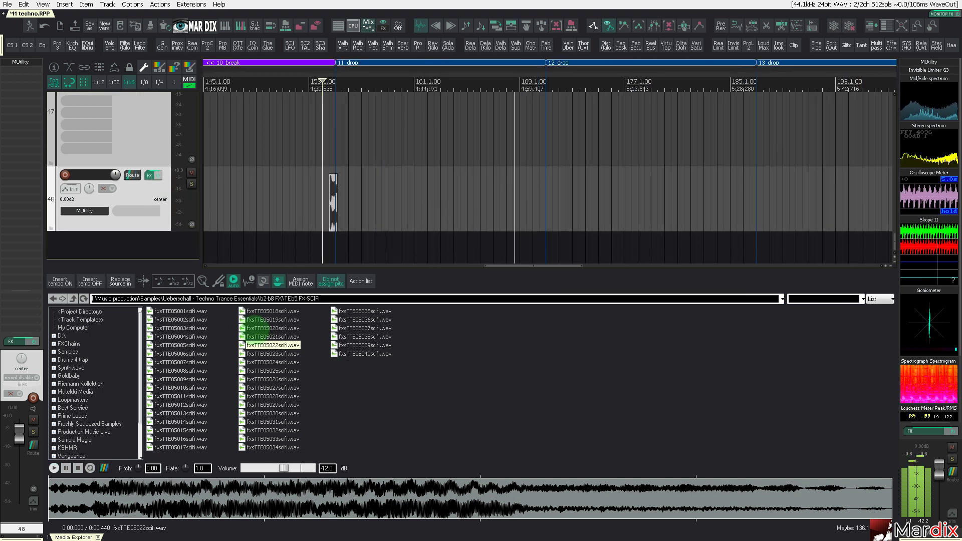
{"action": "left_click_drag", "start_coordinate": [261, 337], "coordinate": [478, 195]}
{"action": "scroll", "coordinate": [561, 203], "scroll_direction": "up", "scroll_amount": 4}
{"action": "scroll", "coordinate": [566, 197], "scroll_direction": "up", "scroll_amount": 5}
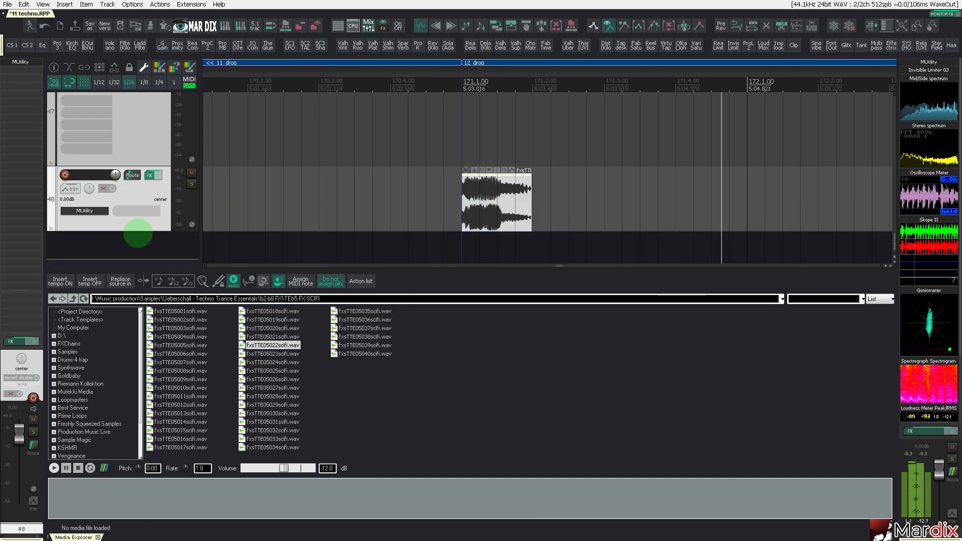
- Add a new track below track 48 and move the 12 drop sci-fi clip onto it, keeping it at bar 171
{"action": "double_click", "coordinate": [143, 247]}
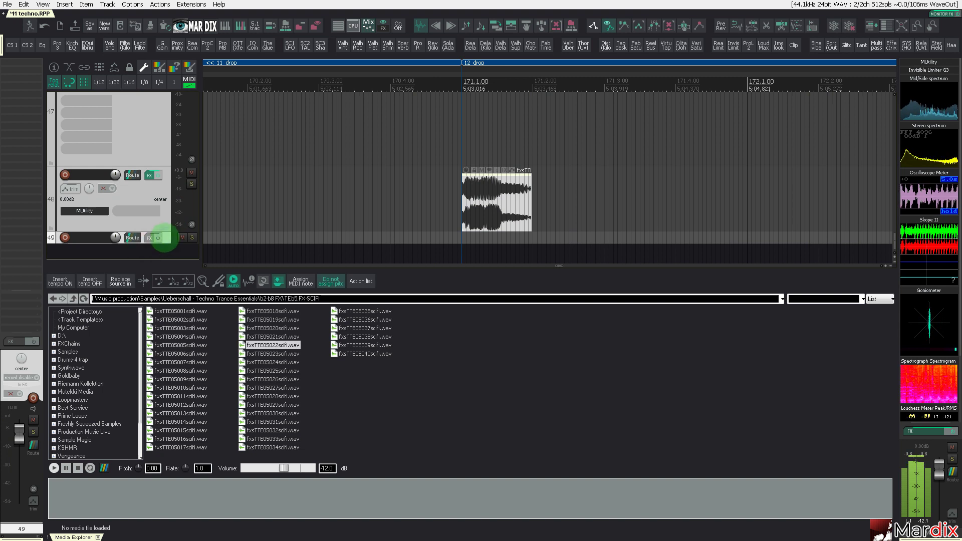
{"action": "scroll", "coordinate": [164, 238], "scroll_direction": "up", "scroll_amount": 4}
{"action": "scroll", "coordinate": [427, 170], "scroll_direction": "up", "scroll_amount": 4}
{"action": "left_click_drag", "start_coordinate": [607, 155], "coordinate": [610, 186]}
- Set the grid division to 1 and play the sci-fi clip from the start of the 12 drop at bar 171
{"action": "left_click", "coordinate": [176, 82]}
{"action": "left_click", "coordinate": [369, 158]}
{"action": "key", "text": "space"}
{"action": "scroll", "coordinate": [432, 187], "scroll_direction": "down", "scroll_amount": 4}
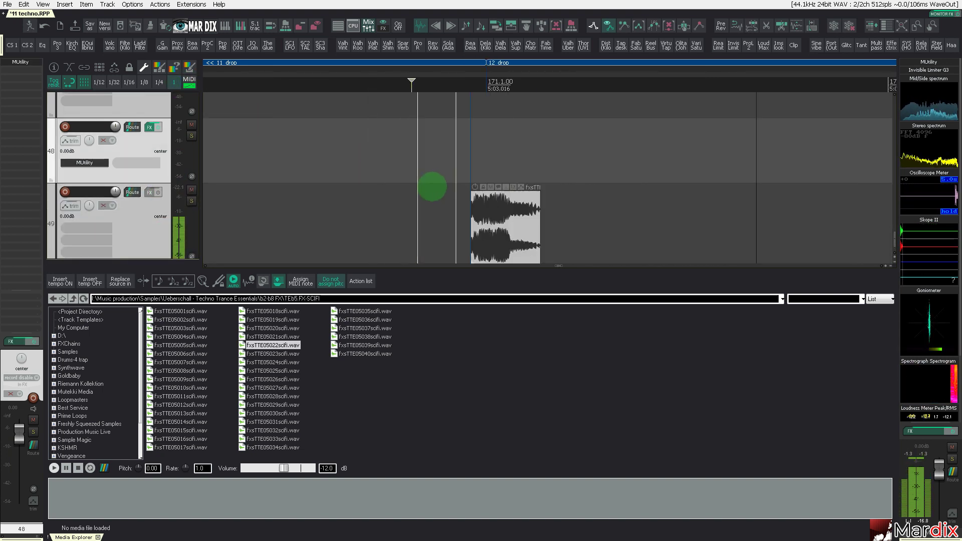
{"action": "key", "text": "space"}
{"action": "left_click", "coordinate": [459, 212]}
{"action": "key", "text": "space"}
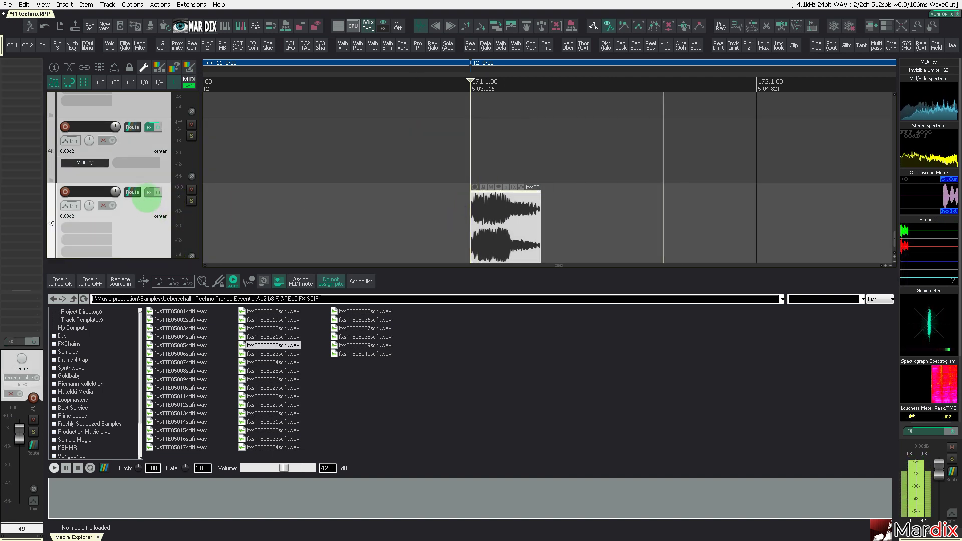
- Add the JS witti/MDA/mda_dub_delay_02 effect to track 49
{"action": "left_click", "coordinate": [149, 192]}
{"action": "mouse_move", "coordinate": [186, 457]}
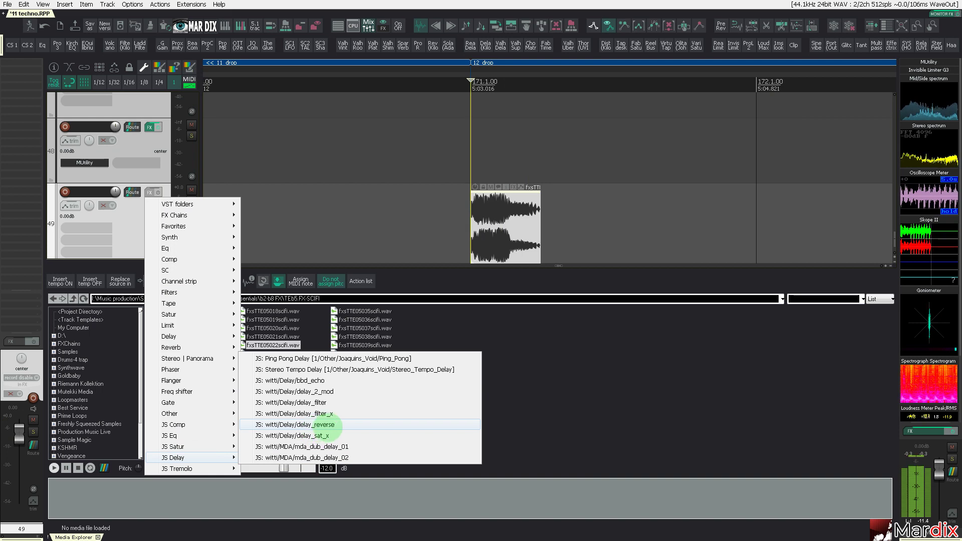
{"action": "left_click", "coordinate": [356, 457]}
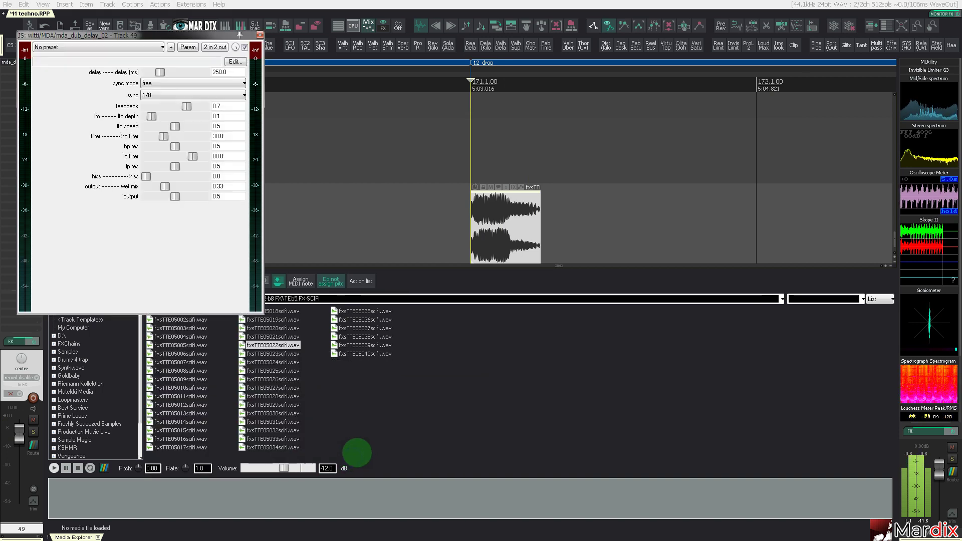
{"action": "left_click_drag", "start_coordinate": [165, 85], "coordinate": [515, 264]}
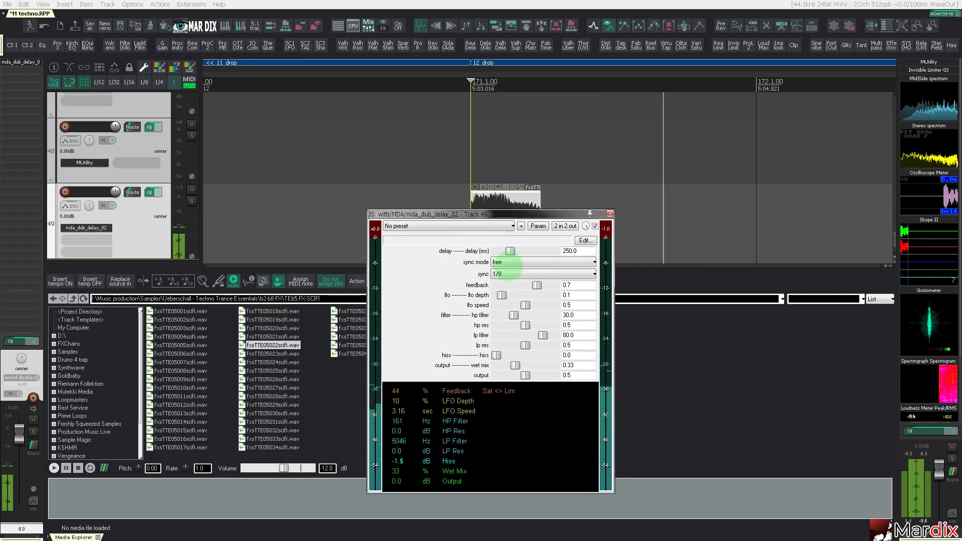
- Set the dub delay to sync mode at 1/8 d and lower track 49's volume to -12 dB
{"action": "left_click", "coordinate": [504, 261]}
{"action": "left_click", "coordinate": [501, 269]}
{"action": "left_click", "coordinate": [501, 274]}
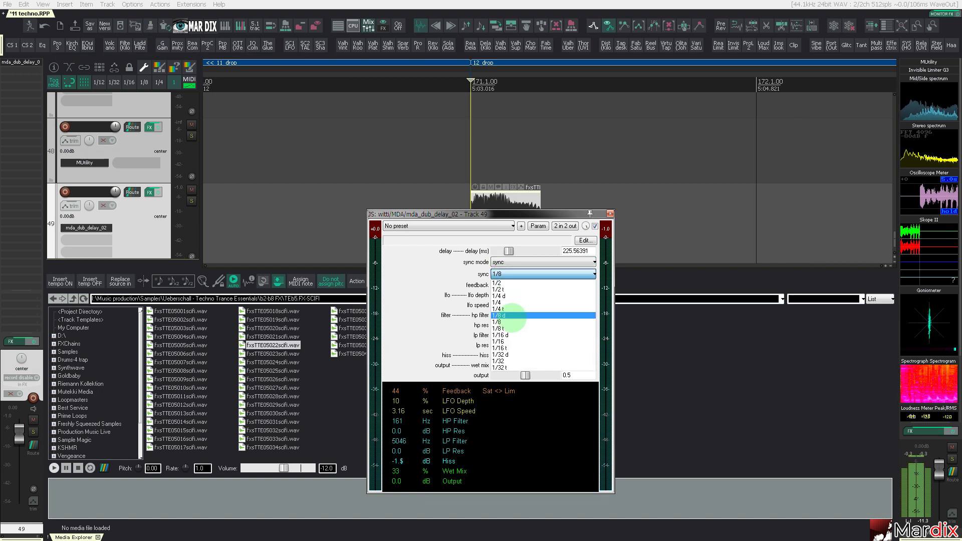
{"action": "left_click", "coordinate": [511, 315]}
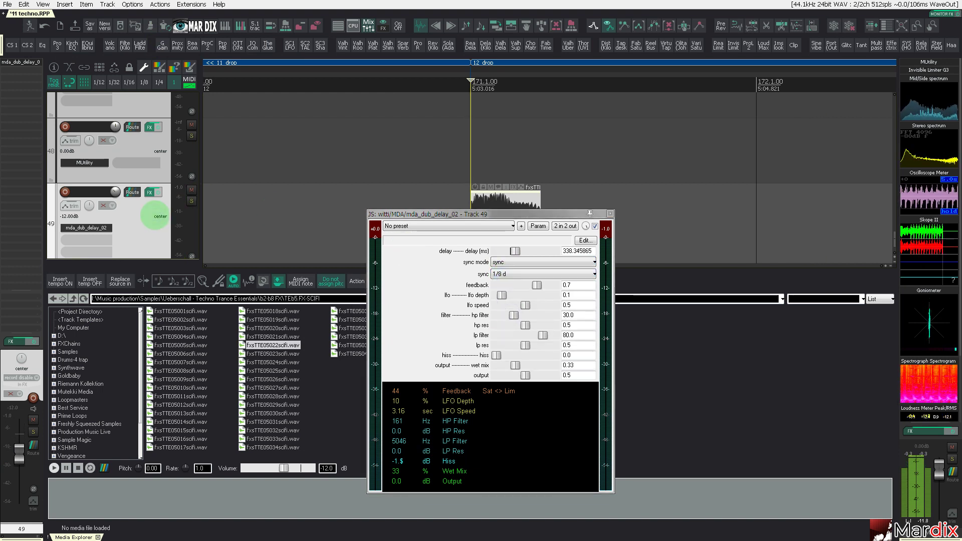
{"action": "left_click_drag", "start_coordinate": [381, 214], "coordinate": [352, 207]}
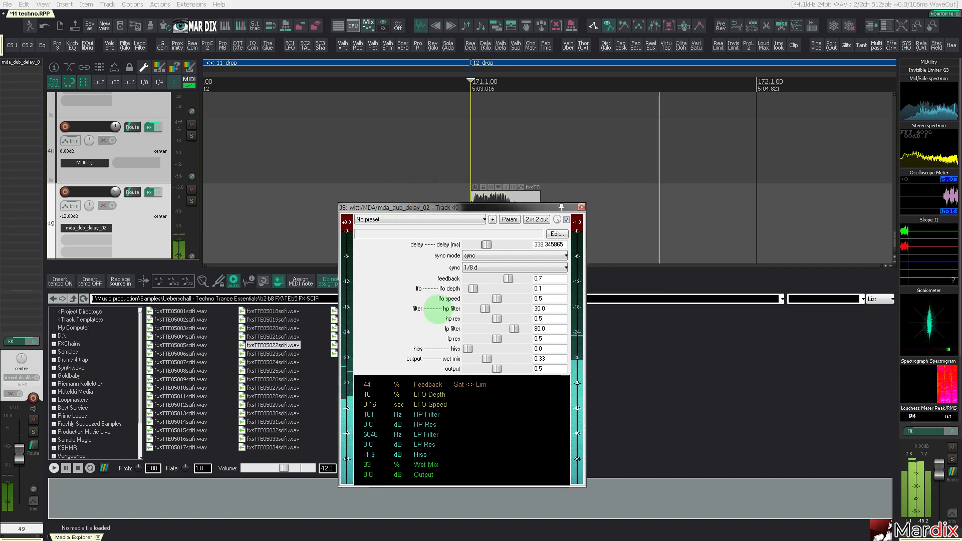
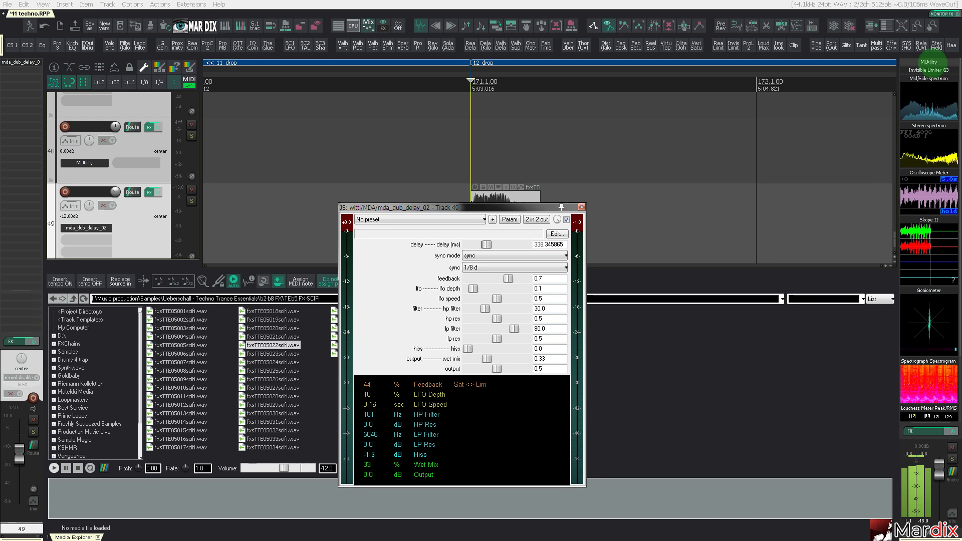
- Check the Invisible Limiter G3 on the master track during playback and close it again
{"action": "left_click", "coordinate": [928, 62]}
{"action": "left_click", "coordinate": [928, 61]}
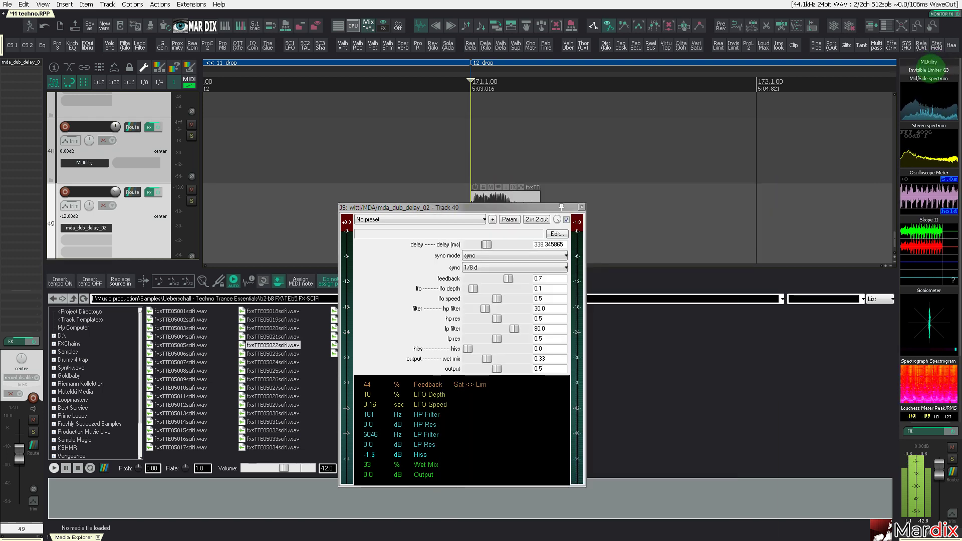
{"action": "left_click", "coordinate": [929, 70]}
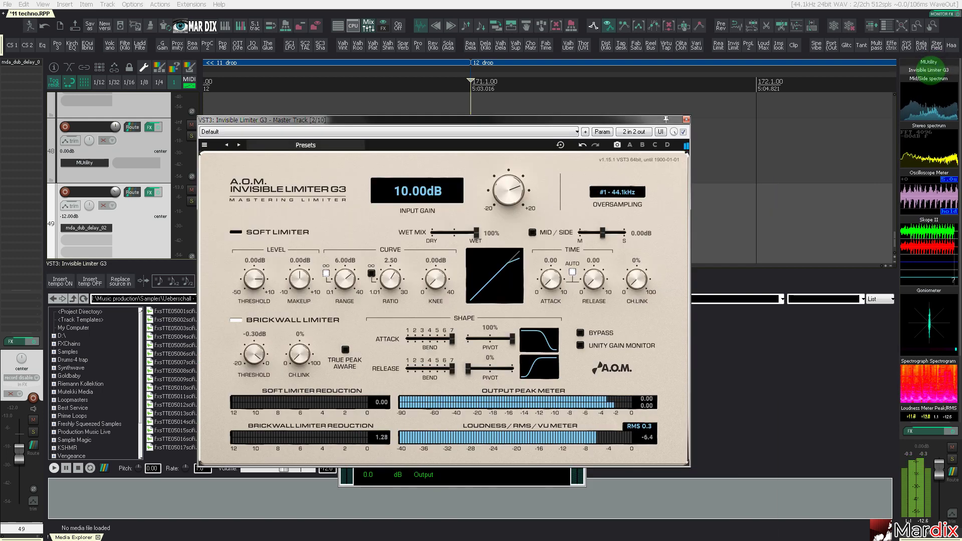
{"action": "left_click", "coordinate": [929, 69]}
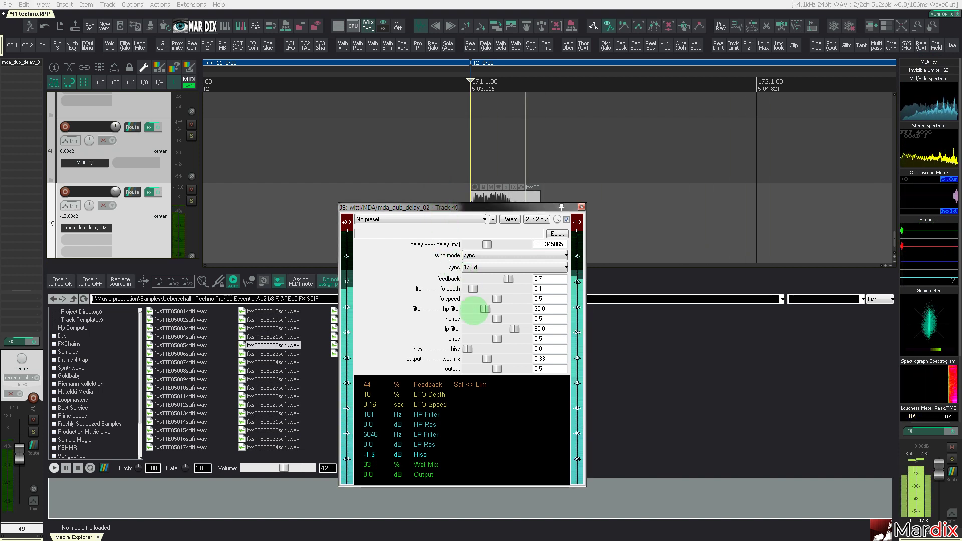
- Set the dub delay's wet mix to 0.6 and its feedback to 0.36
{"action": "left_click_drag", "start_coordinate": [486, 359], "coordinate": [496, 358]}
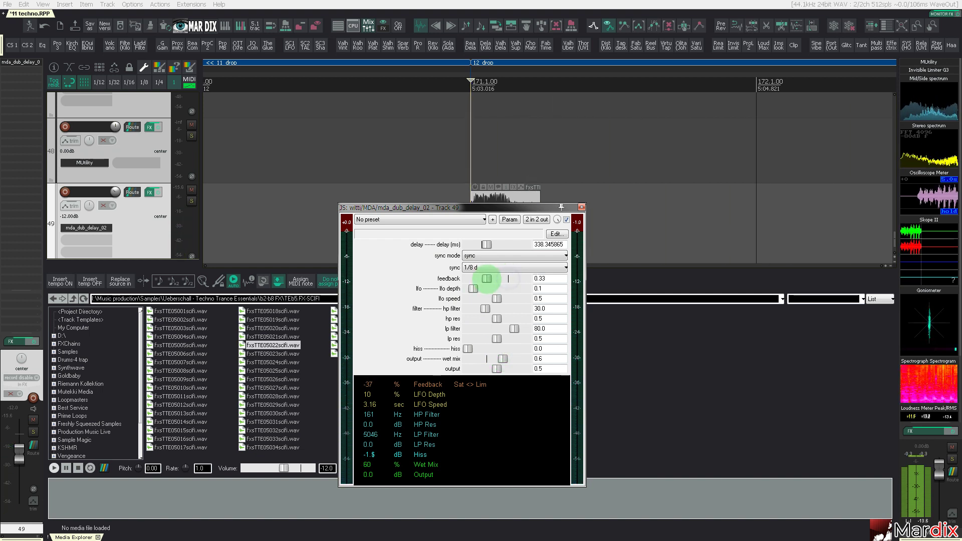
{"action": "left_click_drag", "start_coordinate": [487, 279], "coordinate": [512, 279]}
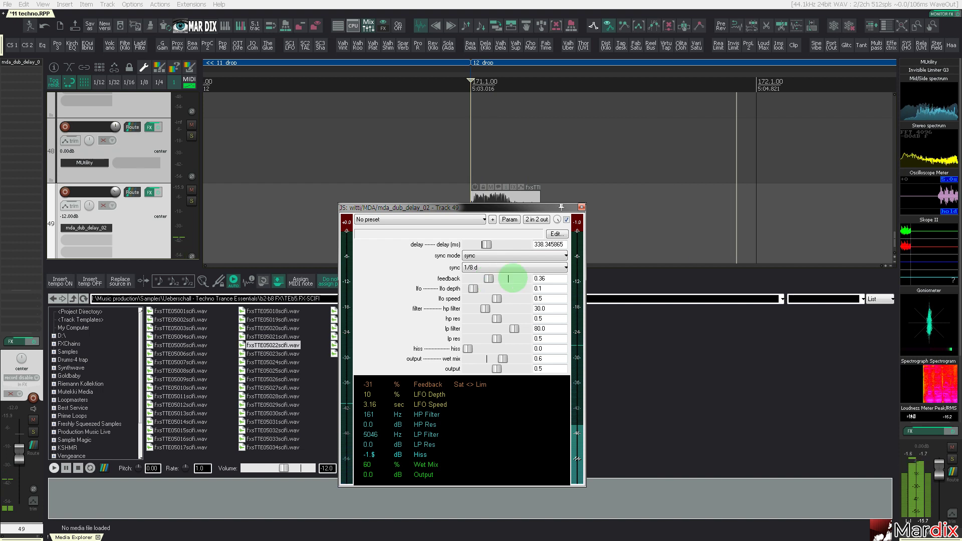
{"action": "left_click", "coordinate": [581, 207]}
- Audition the samples following fxsTTE05022scifi.wav and place fxsTTE05025scifi.wav on track 49 at bar 172
{"action": "scroll", "coordinate": [563, 215], "scroll_direction": "down", "scroll_amount": 3}
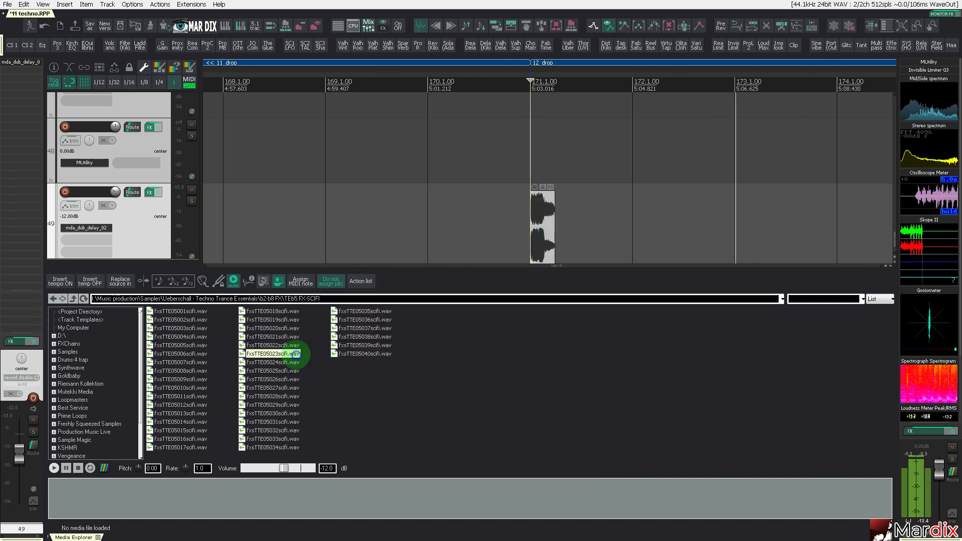
{"action": "key", "text": "Down"}
{"action": "key", "text": "Down"}
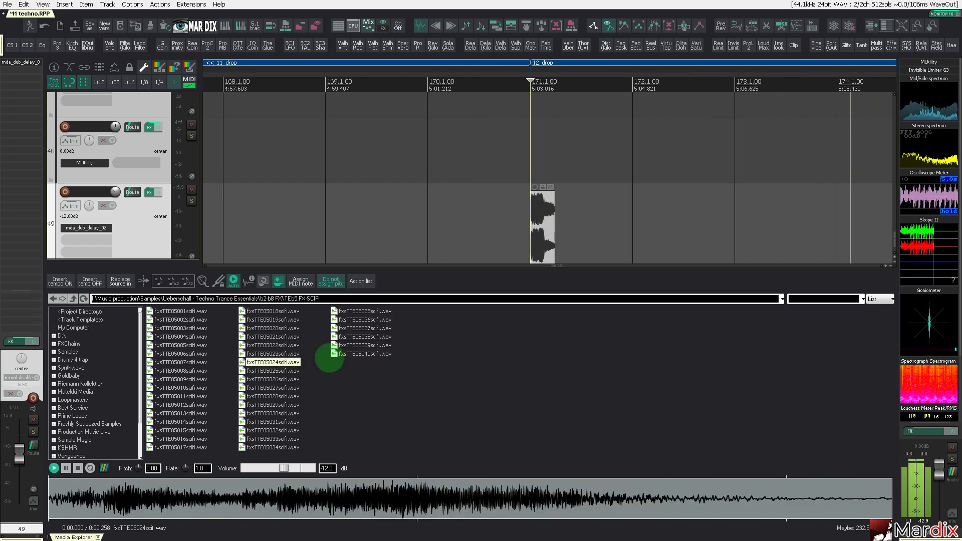
{"action": "left_click_drag", "start_coordinate": [277, 371], "coordinate": [612, 247]}
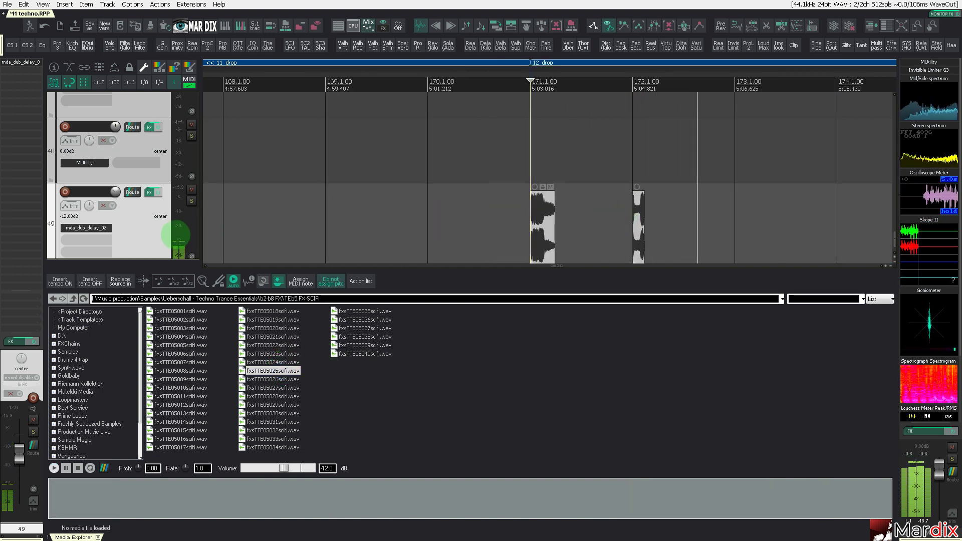
- Move the clip at bar 172 to a new track below track 49 and set that track's volume to -6 dB
{"action": "scroll", "coordinate": [167, 223], "scroll_direction": "down", "scroll_amount": 2}
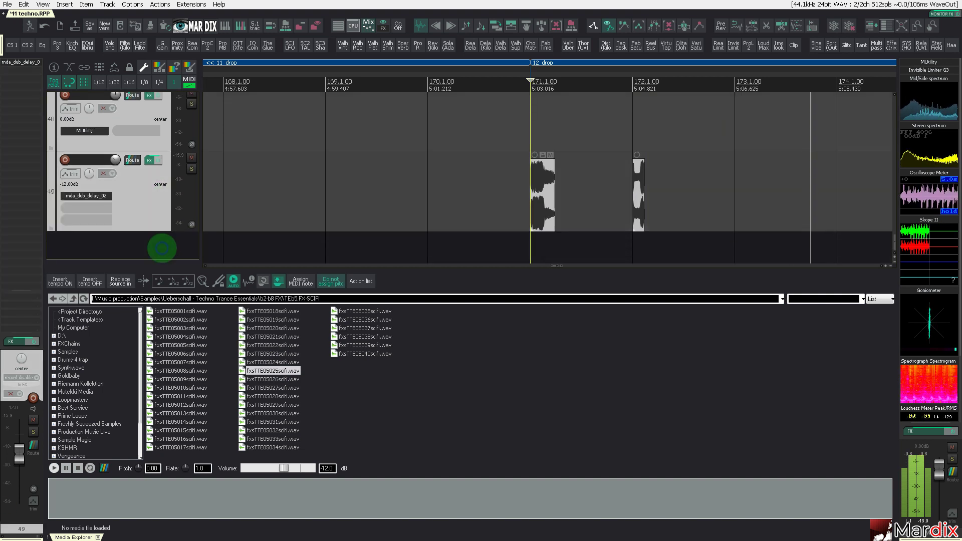
{"action": "left_click_drag", "start_coordinate": [636, 163], "coordinate": [638, 189]}
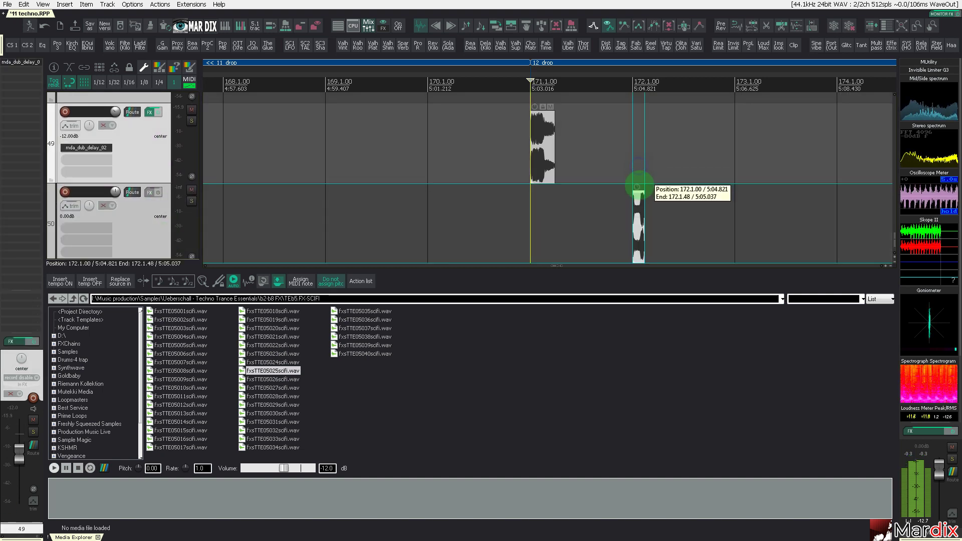
{"action": "left_click", "coordinate": [159, 225]}
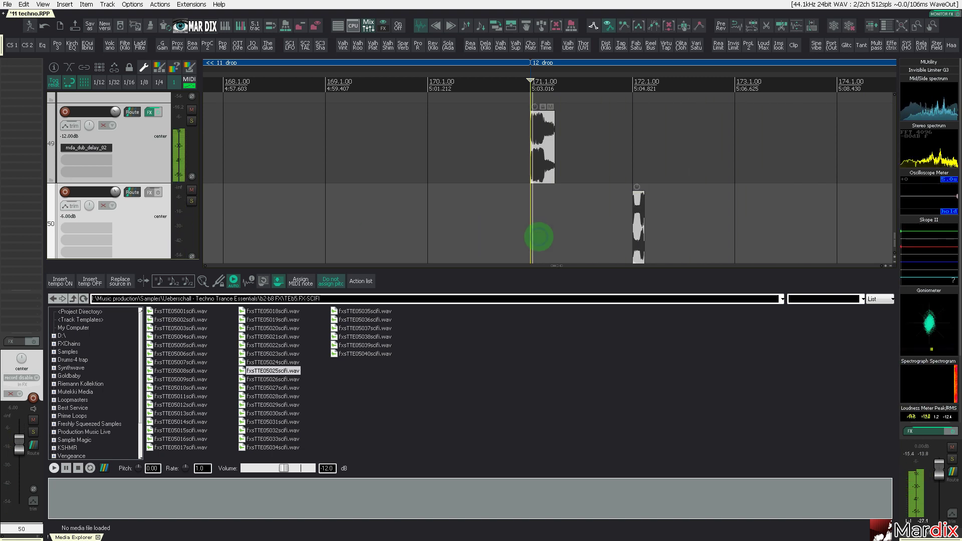
{"action": "scroll", "coordinate": [627, 203], "scroll_direction": "up", "scroll_amount": 2}
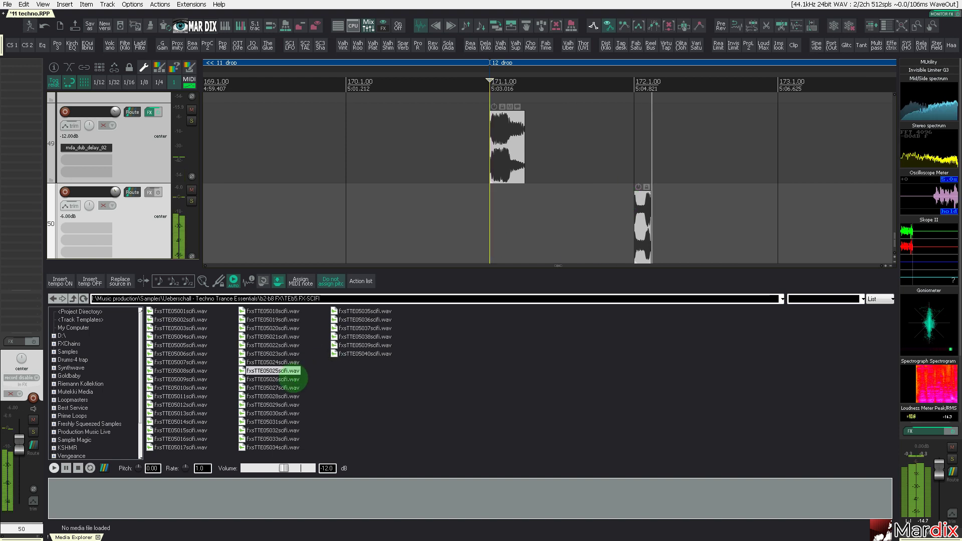
- Audition fxsTTE05026scifi.wav and set track 50's volume to -8 dB while playing the transition from bar 171
{"action": "left_click", "coordinate": [296, 380]}
{"action": "left_click", "coordinate": [495, 223]}
{"action": "key", "text": "space"}
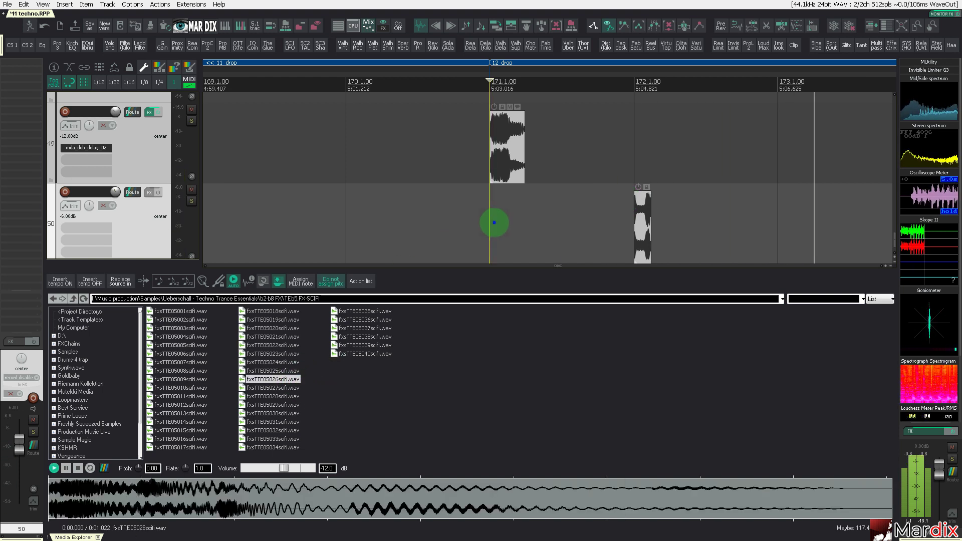
{"action": "key", "text": "space"}
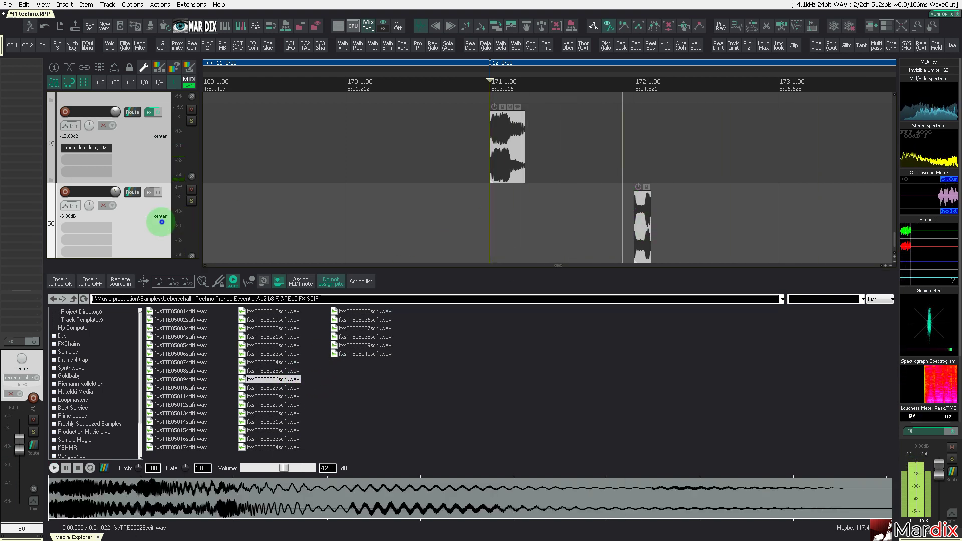
{"action": "scroll", "coordinate": [161, 223], "scroll_direction": "down", "scroll_amount": 2}
{"action": "left_click_drag", "start_coordinate": [263, 380], "coordinate": [786, 162]}
{"action": "left_click", "coordinate": [408, 170]}
{"action": "left_click", "coordinate": [269, 379]}
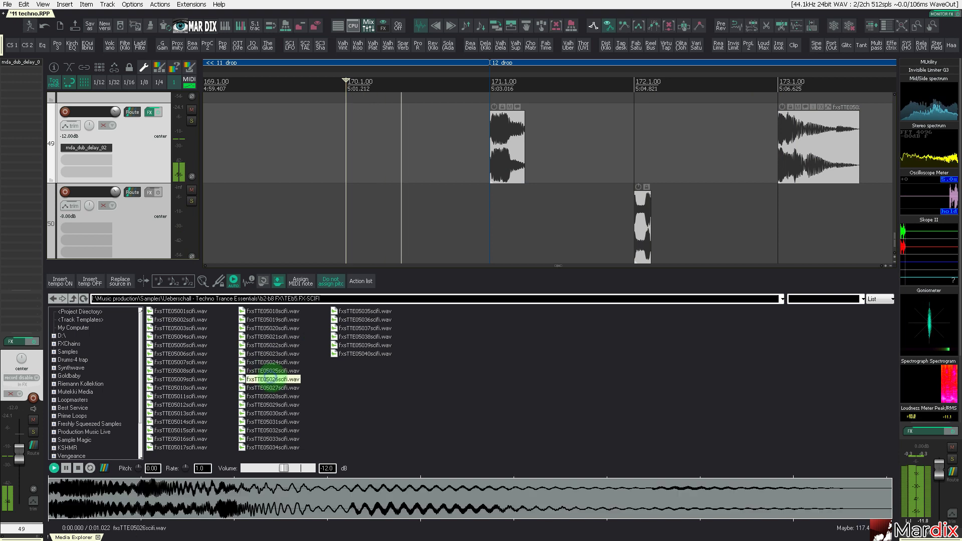
{"action": "left_click", "coordinate": [273, 388]}
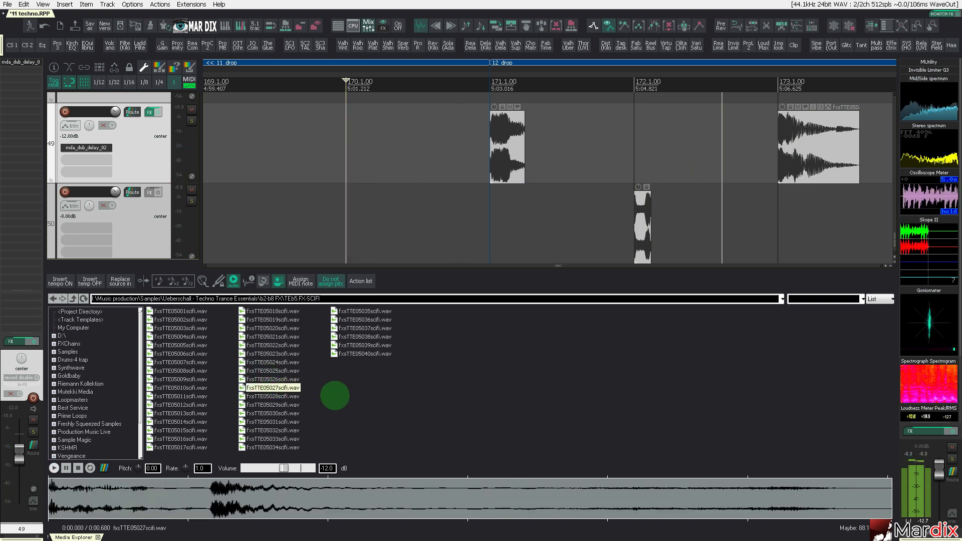
{"action": "left_click", "coordinate": [807, 155]}
{"action": "key", "text": "Delete"}
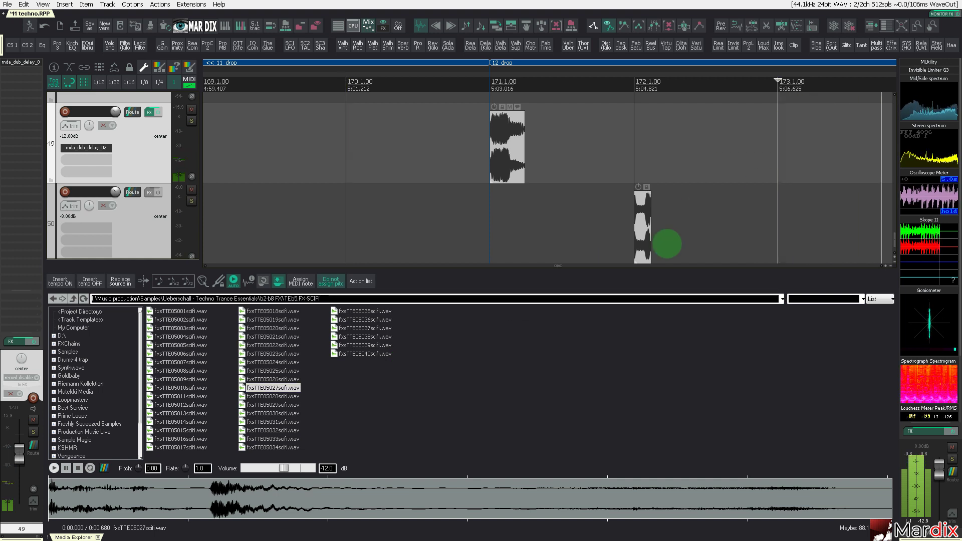
- Audition the samples from fxsTTE05027scifi.wav onward and place fxsTTE05037scifi.wav on track 49 at the start of the 13 drop
{"action": "left_click", "coordinate": [293, 395]}
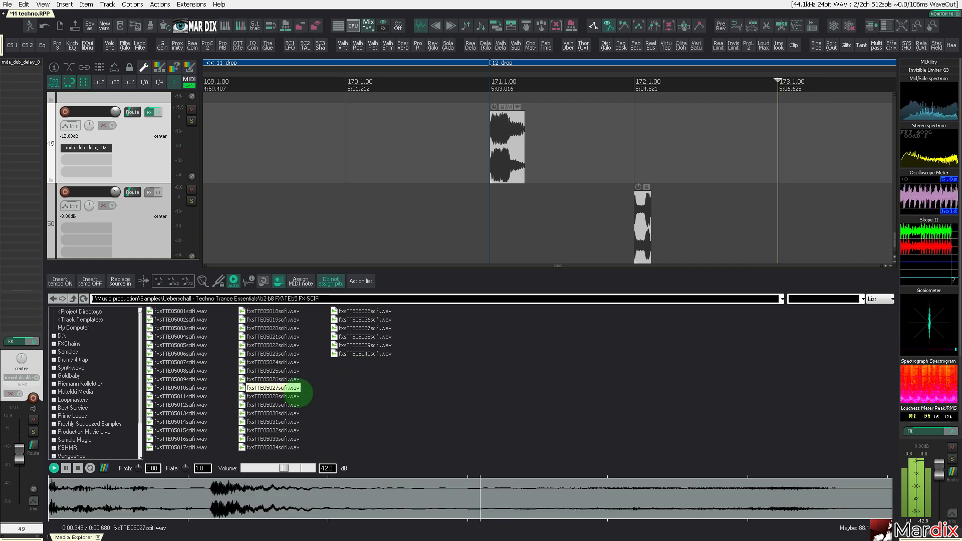
{"action": "key", "text": "Down"}
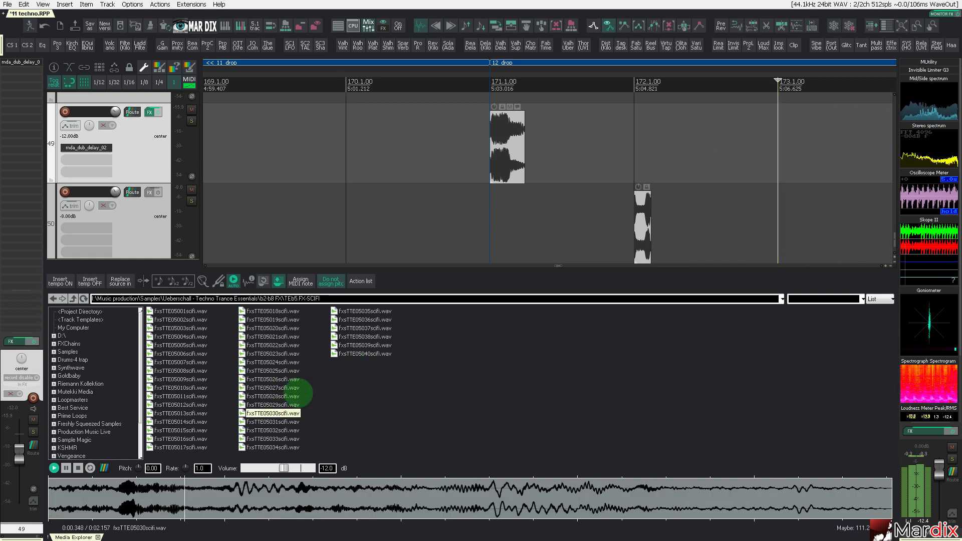
{"action": "key", "text": "Down"}
{"action": "key", "text": "Down"}
{"action": "key", "text": "Down"}
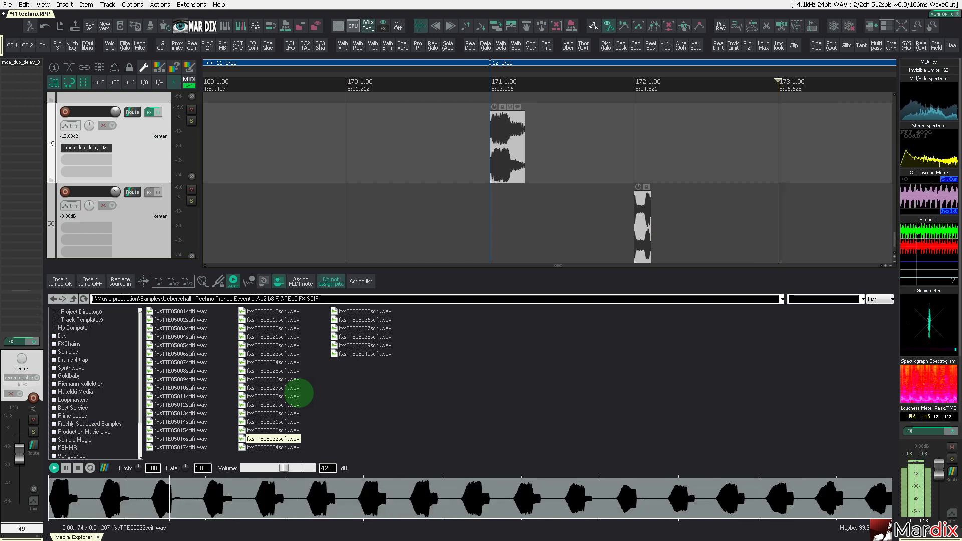
{"action": "key", "text": "Down"}
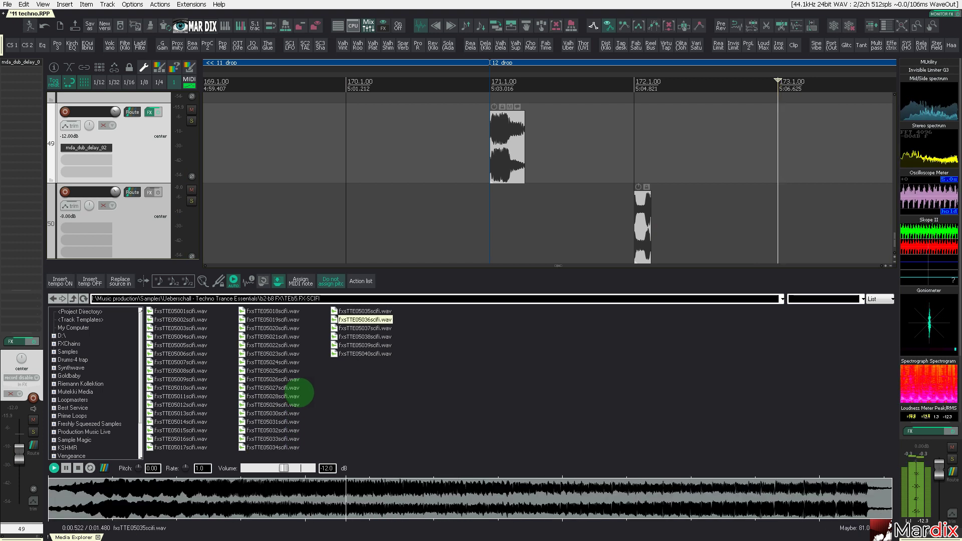
{"action": "key", "text": "Down"}
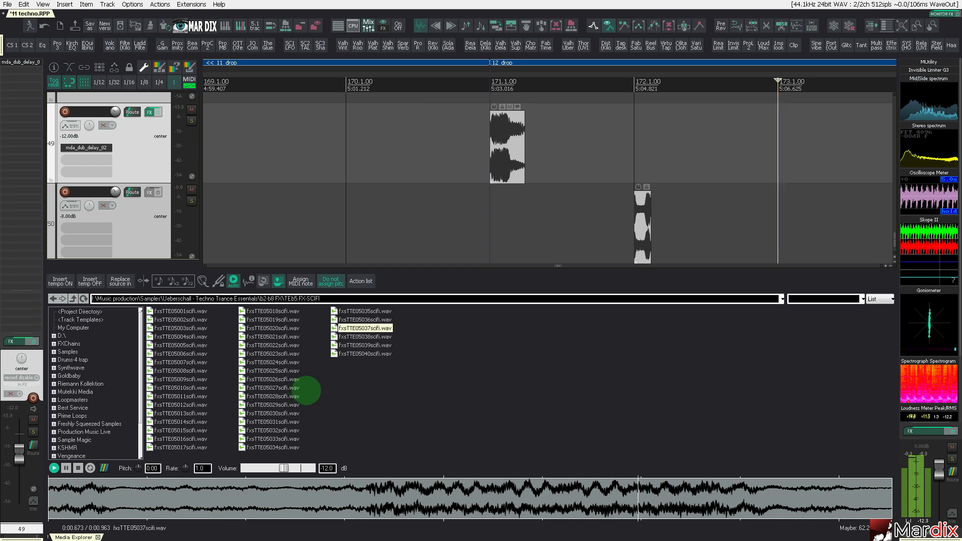
{"action": "scroll", "coordinate": [419, 164], "scroll_direction": "down", "scroll_amount": 6}
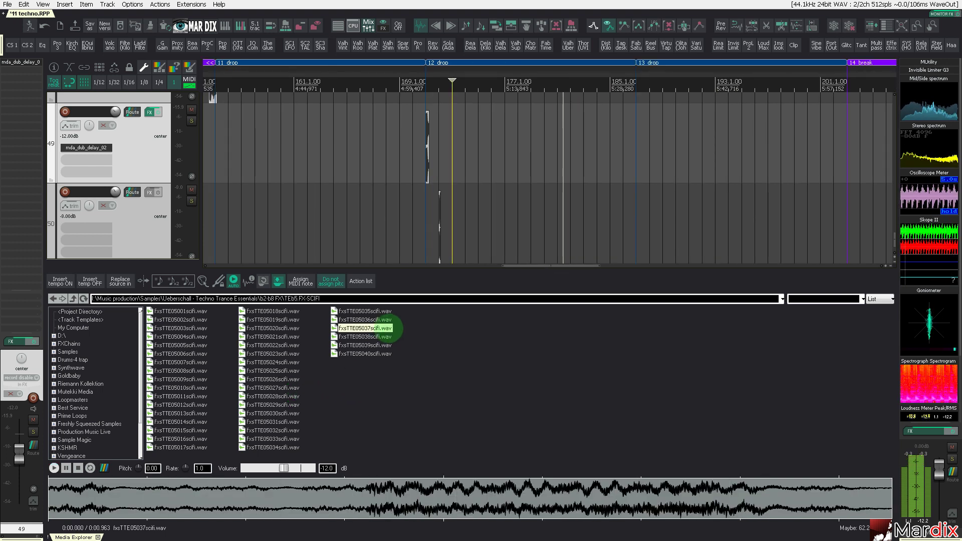
{"action": "left_click_drag", "start_coordinate": [392, 327], "coordinate": [632, 161]}
{"action": "scroll", "coordinate": [646, 164], "scroll_direction": "up", "scroll_amount": 5}
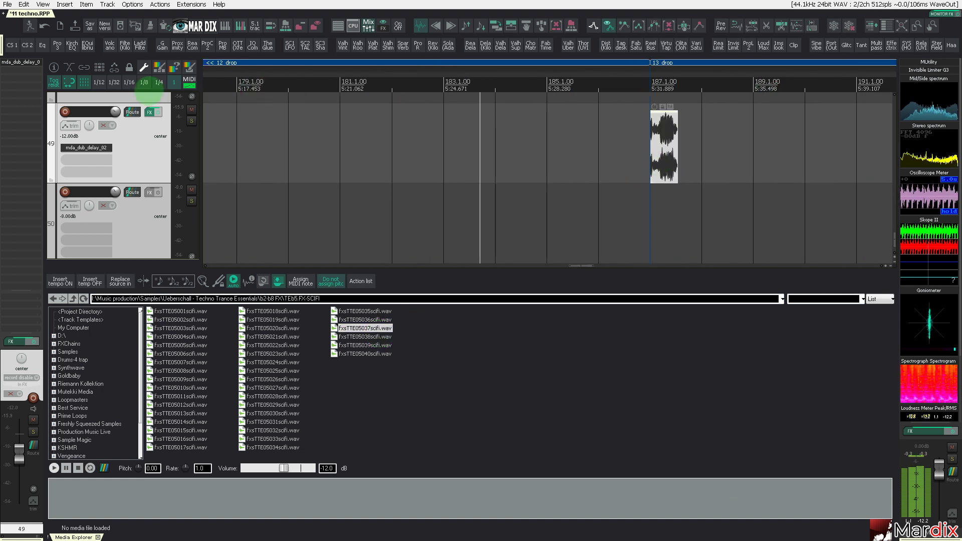
- Set the grid to 1/16 and move the track 49 clip ahead of the 13 drop, starting at about bar 186.2
{"action": "left_click", "coordinate": [131, 83]}
{"action": "scroll", "coordinate": [576, 144], "scroll_direction": "up", "scroll_amount": 4}
{"action": "left_click_drag", "start_coordinate": [851, 146], "coordinate": [745, 143]}
{"action": "scroll", "coordinate": [754, 143], "scroll_direction": "down", "scroll_amount": 3}
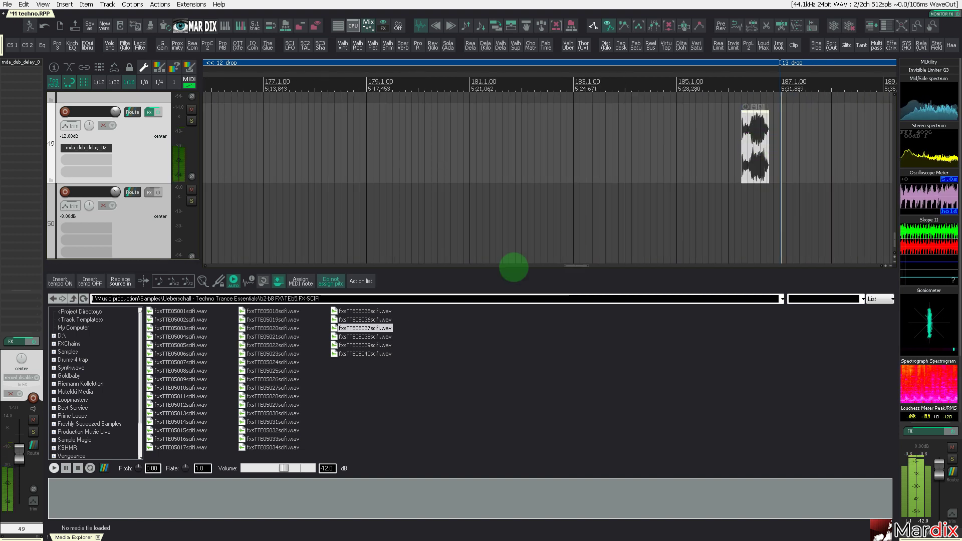
- Hide the Media Explorer and all envelope lanes to get a compact overview of the arrangement
{"action": "left_click", "coordinate": [420, 26]}
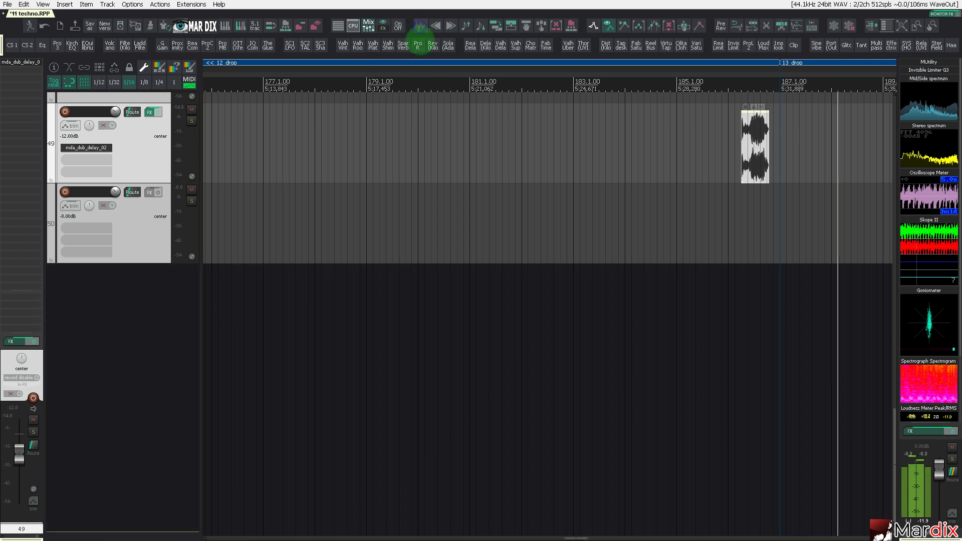
{"action": "scroll", "coordinate": [442, 211], "scroll_direction": "down", "scroll_amount": 6}
{"action": "key", "text": "ctrl+Page_Down"}
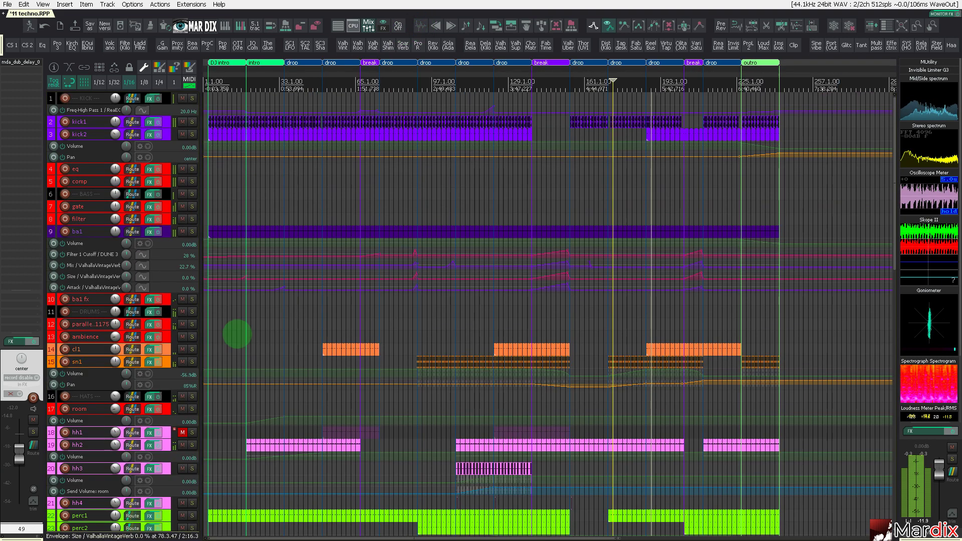
{"action": "scroll", "coordinate": [105, 288], "scroll_direction": "down", "scroll_amount": 4}
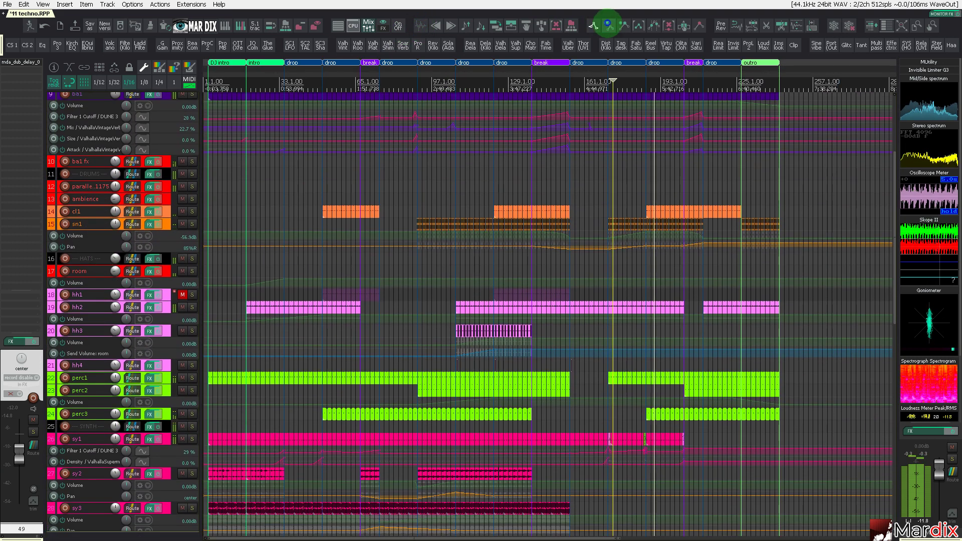
{"action": "left_click", "coordinate": [608, 24]}
{"action": "scroll", "coordinate": [124, 225], "scroll_direction": "down", "scroll_amount": 3}
{"action": "scroll", "coordinate": [114, 318], "scroll_direction": "down", "scroll_amount": 1}
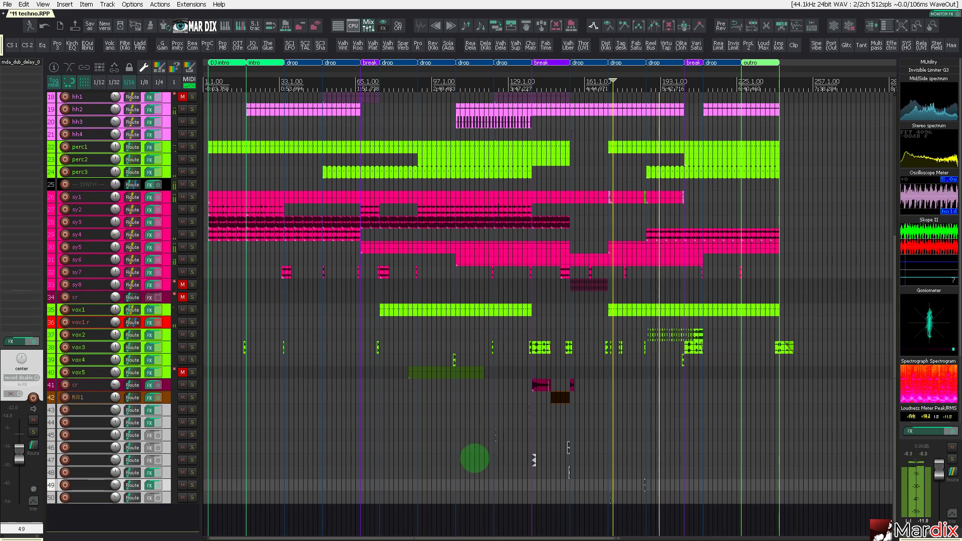
- Set the grid spacing to 1 for editing the later part of the arrangement
{"action": "scroll", "coordinate": [474, 458], "scroll_direction": "up", "scroll_amount": 2}
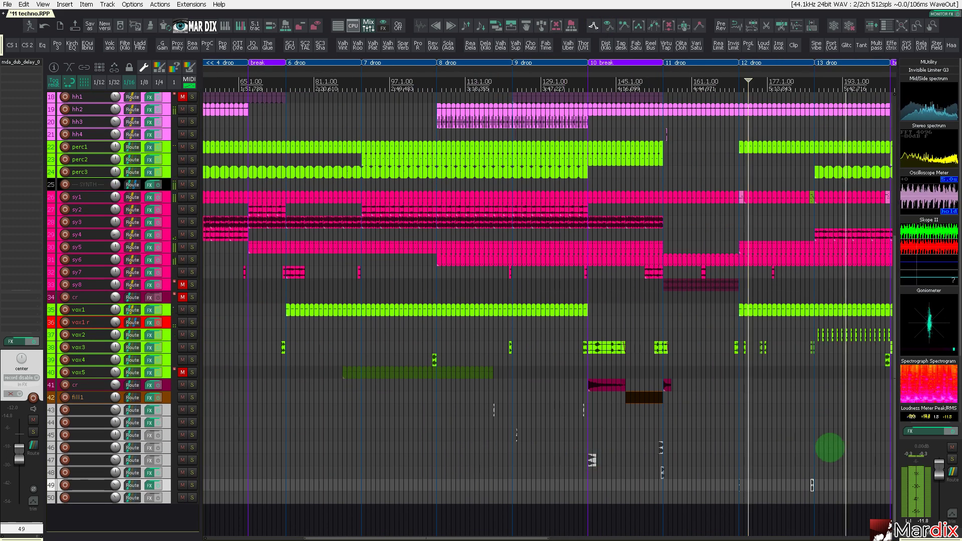
{"action": "scroll", "coordinate": [830, 448], "scroll_direction": "up", "scroll_amount": 2}
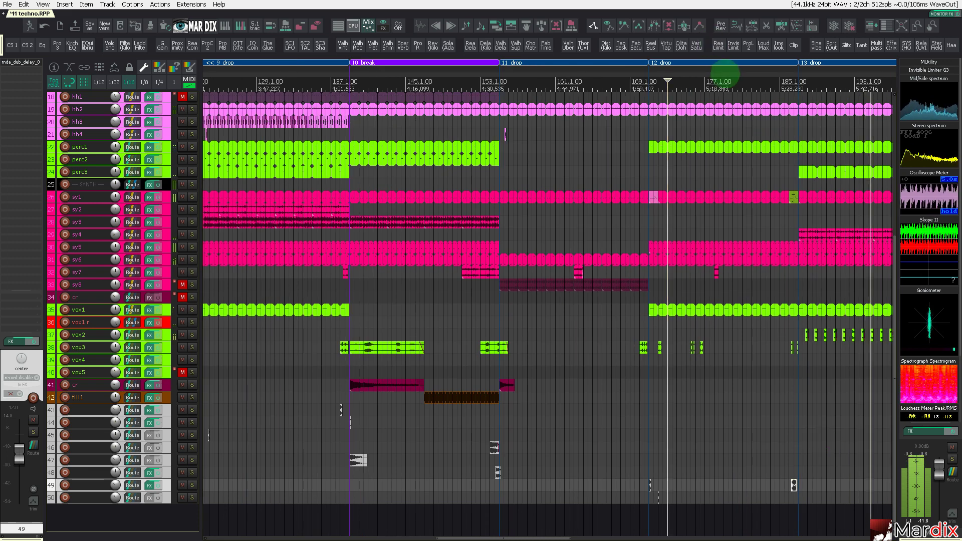
{"action": "left_click_drag", "start_coordinate": [725, 75], "coordinate": [442, 76]}
{"action": "left_click", "coordinate": [175, 82]}
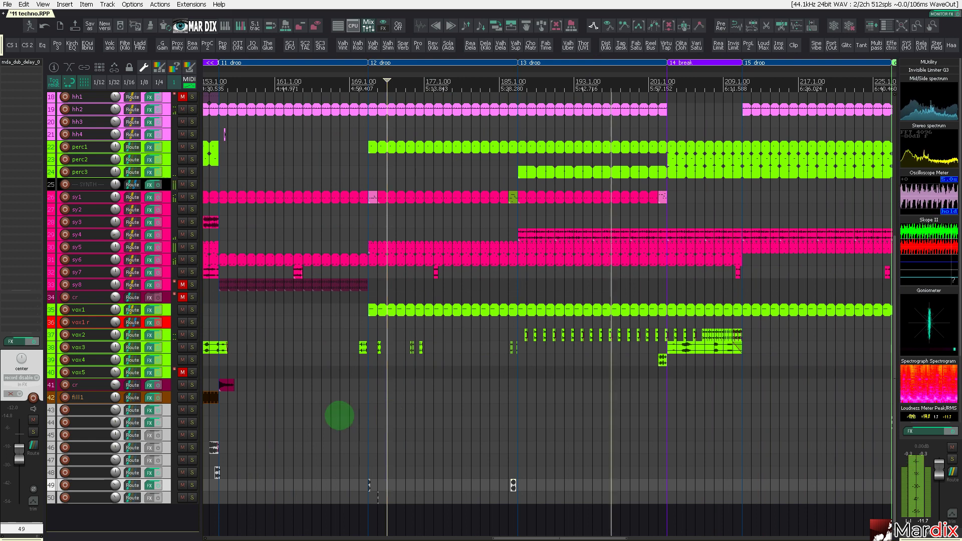
- Listen to the 11 drop with track sy8 unmuted and soloed, and mute sy8 again
{"action": "left_click", "coordinate": [182, 285]}
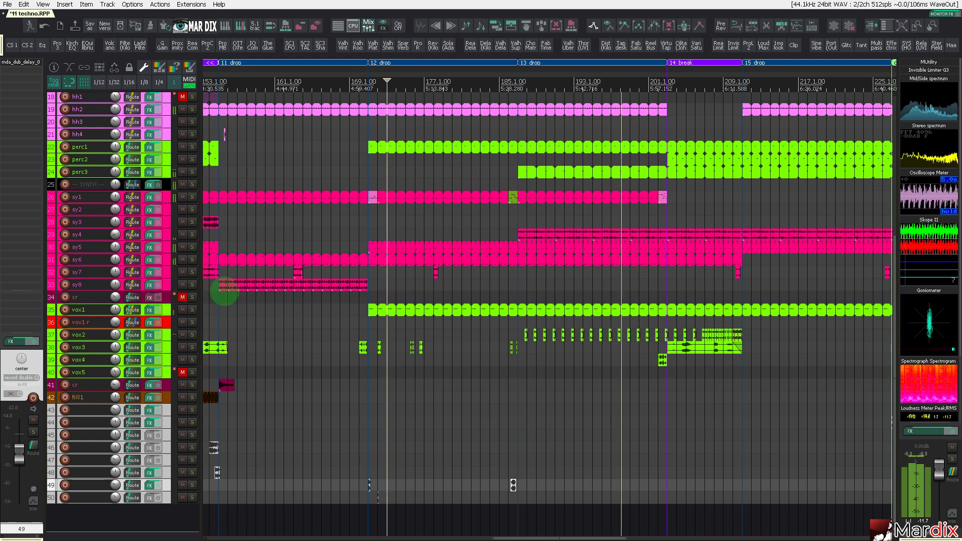
{"action": "left_click", "coordinate": [192, 285]}
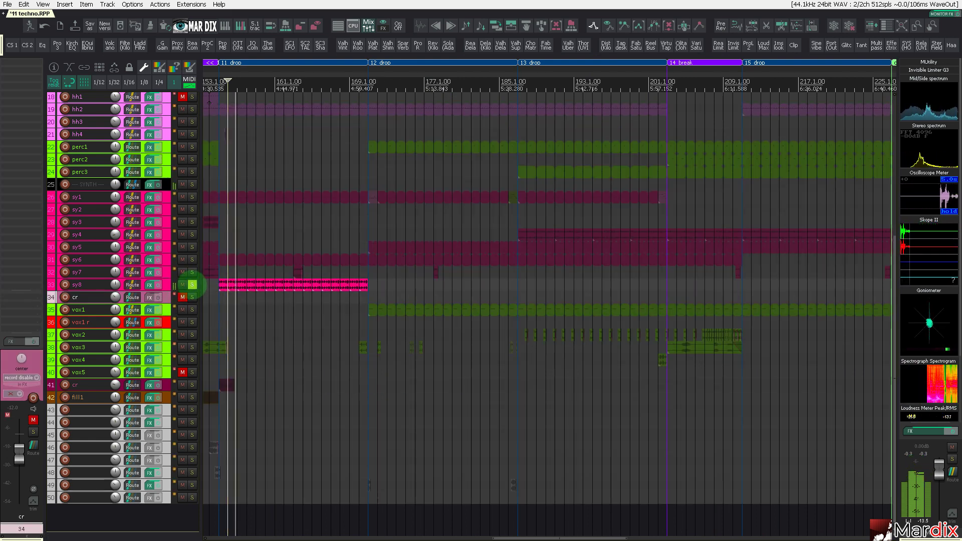
{"action": "left_click", "coordinate": [192, 285]}
{"action": "left_click", "coordinate": [169, 283]}
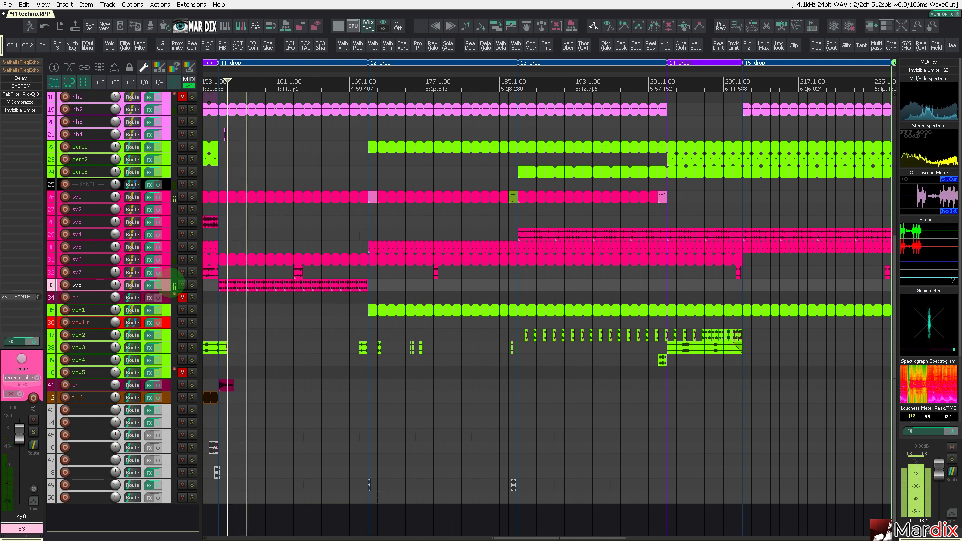
{"action": "left_click", "coordinate": [181, 285]}
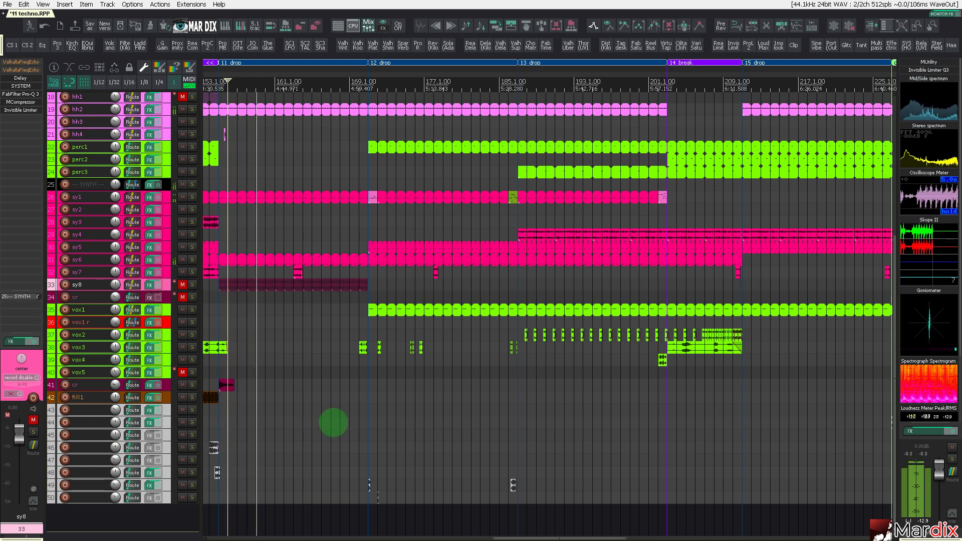
- Play the transitions into the 12 drop and the 11 drop to check their effects
{"action": "left_click", "coordinate": [359, 446]}
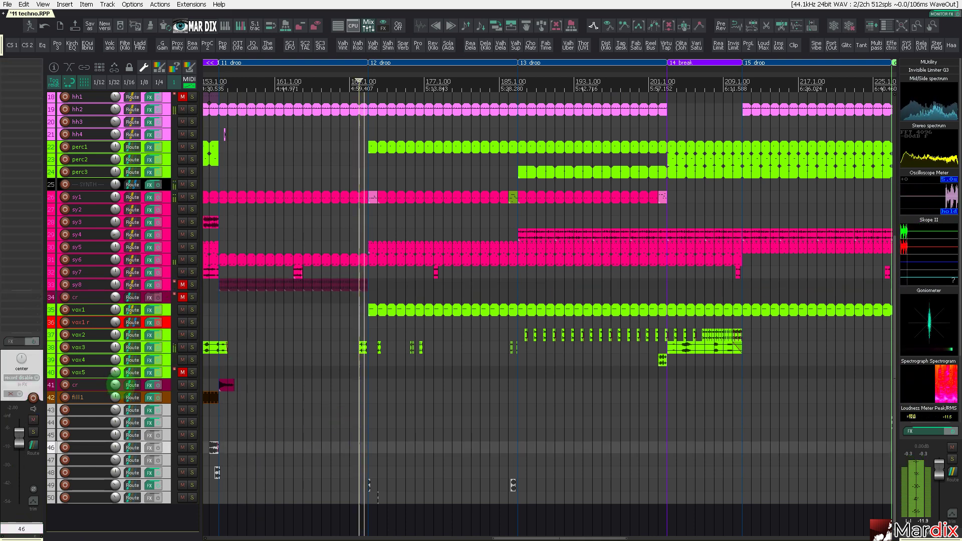
{"action": "left_click", "coordinate": [167, 397]}
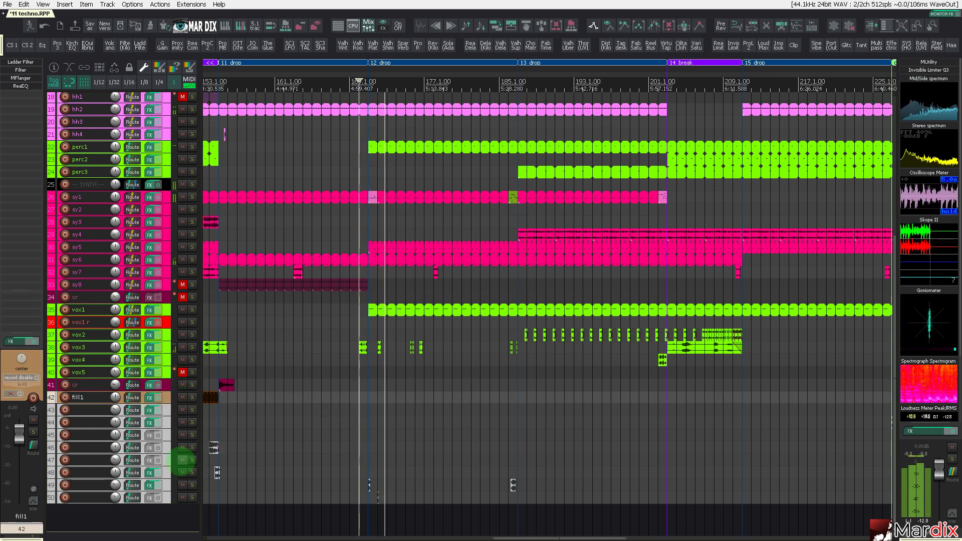
{"action": "left_click", "coordinate": [210, 423]}
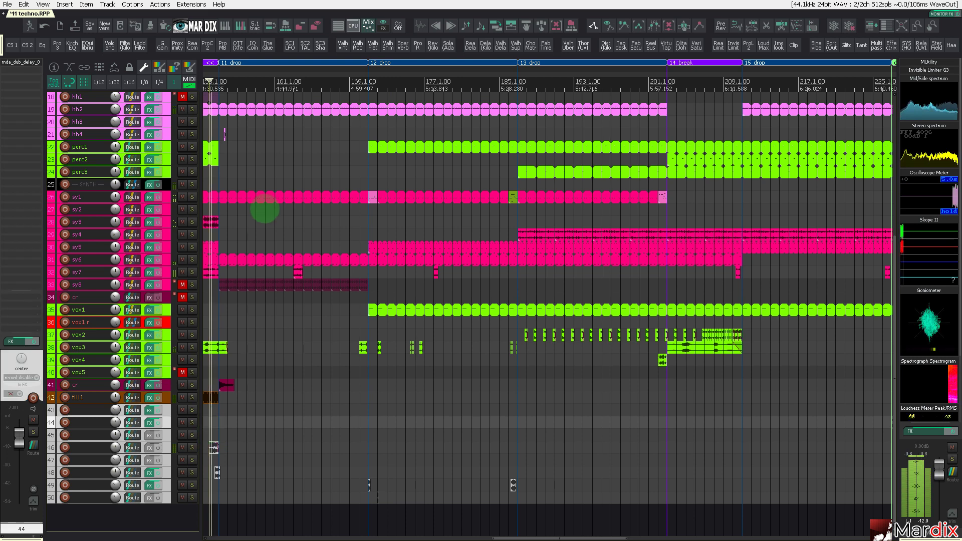
{"action": "left_click_drag", "start_coordinate": [347, 84], "coordinate": [743, 87]}
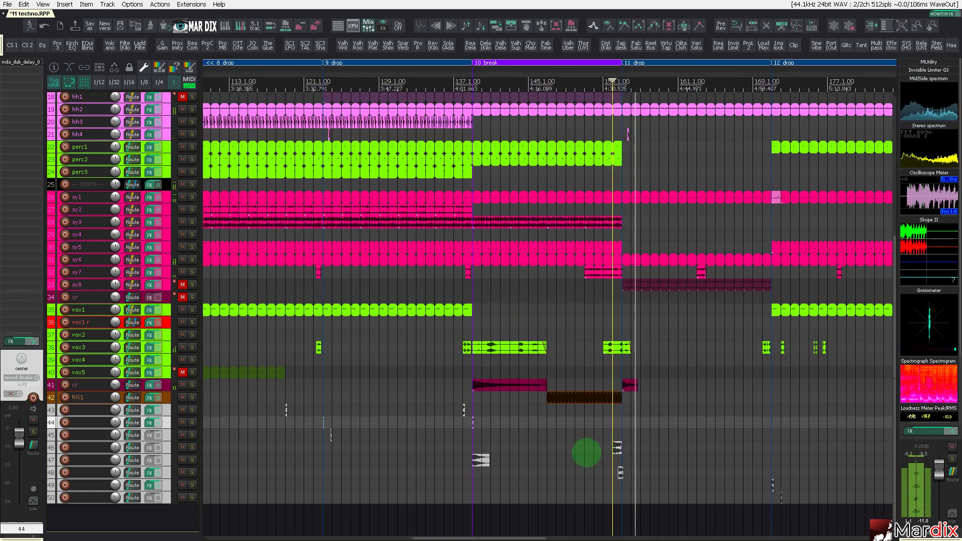
- Copy the two FX clips on tracks 46 and 48 at the 11 drop back to the start of the 6 drop
{"action": "left_click_drag", "start_coordinate": [596, 441], "coordinate": [634, 459]}
{"action": "key", "text": "grave"}
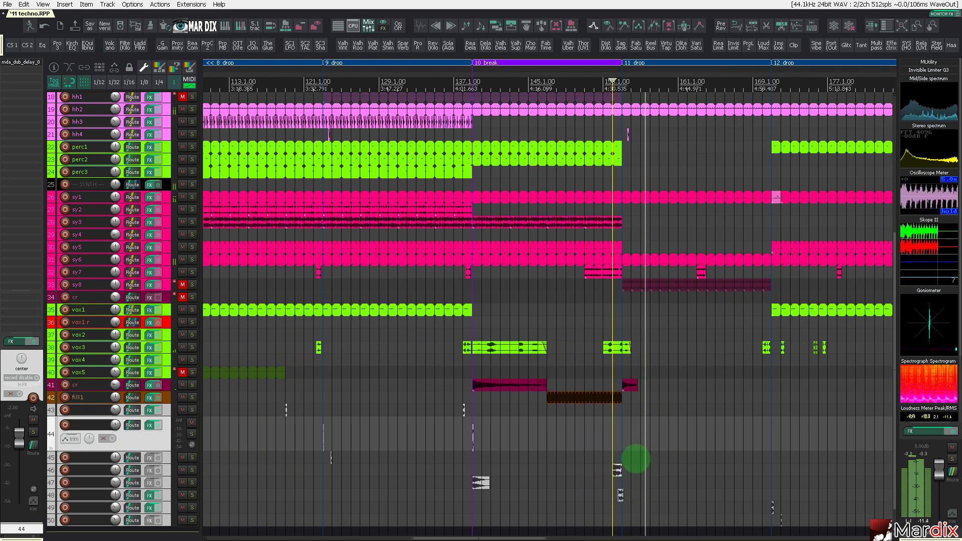
{"action": "scroll", "coordinate": [161, 445], "scroll_direction": "up", "scroll_amount": 1}
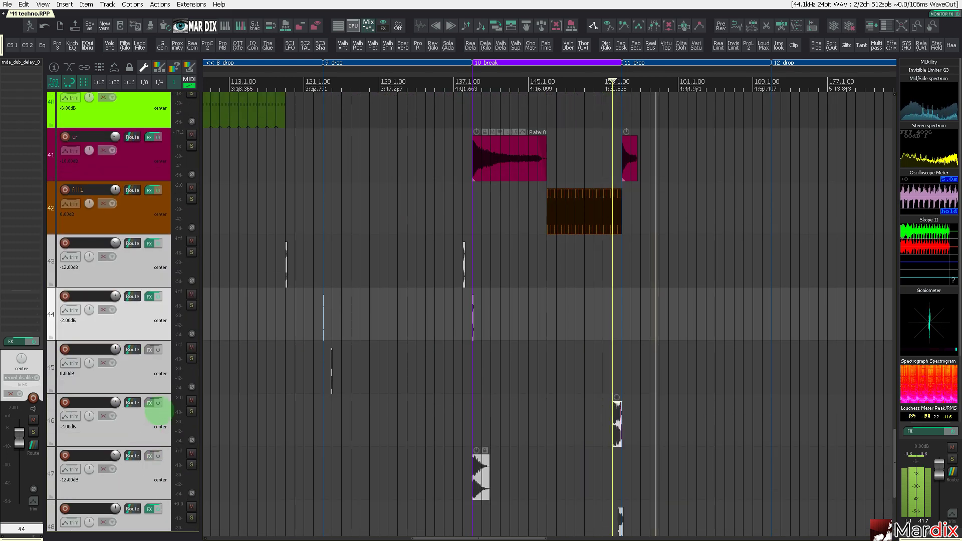
{"action": "left_click_drag", "start_coordinate": [561, 398], "coordinate": [656, 518]}
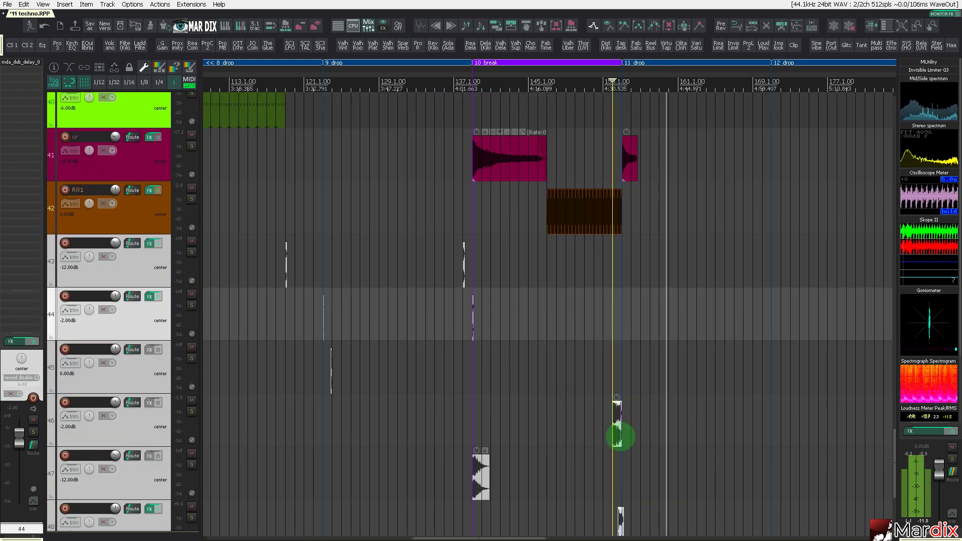
{"action": "left_click_drag", "start_coordinate": [617, 436], "coordinate": [271, 436]}
{"action": "scroll", "coordinate": [265, 429], "scroll_direction": "up", "scroll_amount": 3}
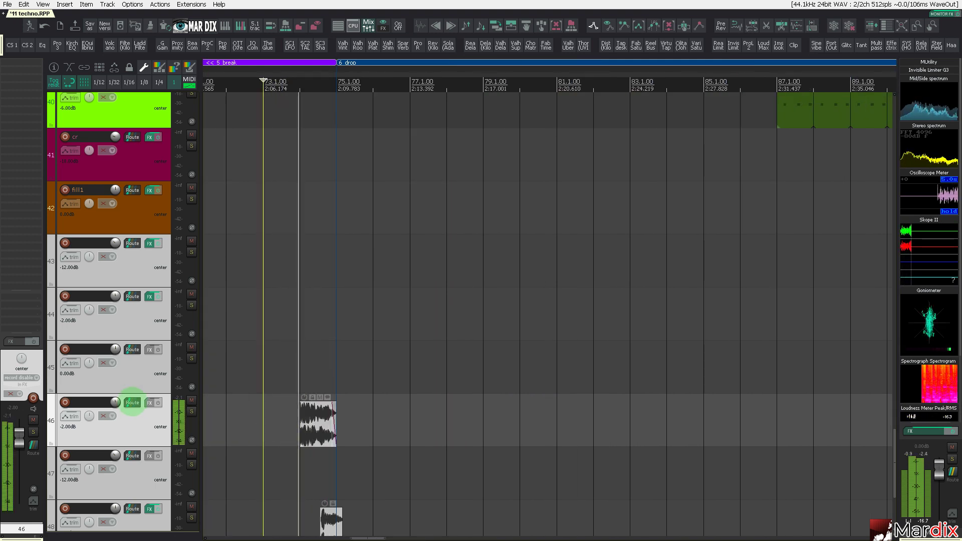
{"action": "scroll", "coordinate": [132, 402], "scroll_direction": "down", "scroll_amount": 3}
{"action": "scroll", "coordinate": [333, 330], "scroll_direction": "up", "scroll_amount": 2}
- Delete the copied track 46 clip at bar 74 and play the transition into the 6 drop
{"action": "left_click", "coordinate": [305, 282]}
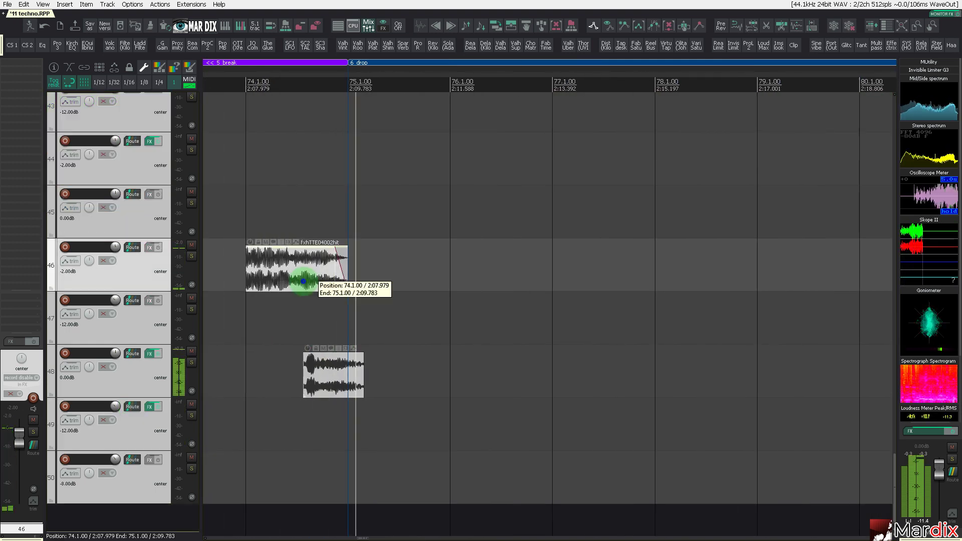
{"action": "key", "text": "Delete"}
{"action": "left_click", "coordinate": [239, 262]}
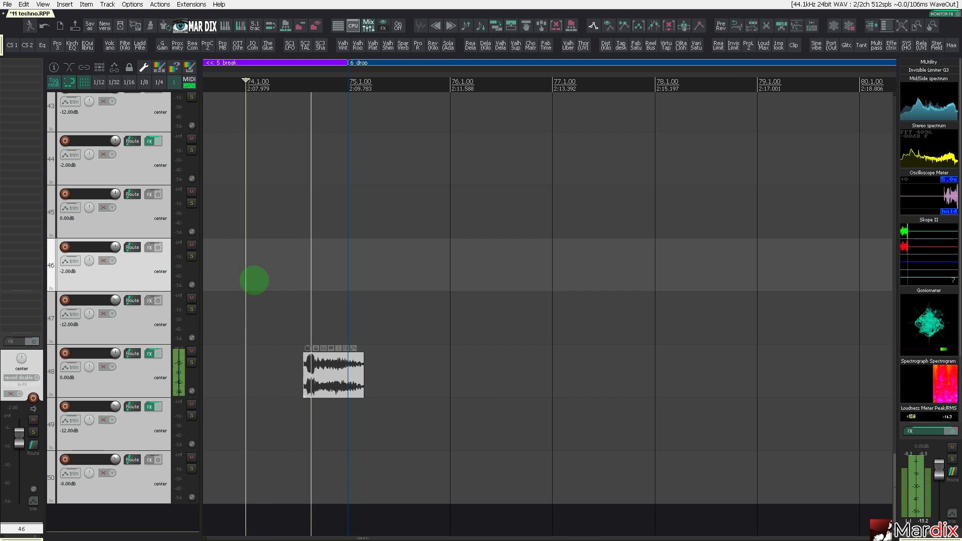
{"action": "left_click_drag", "start_coordinate": [361, 354], "coordinate": [336, 355]}
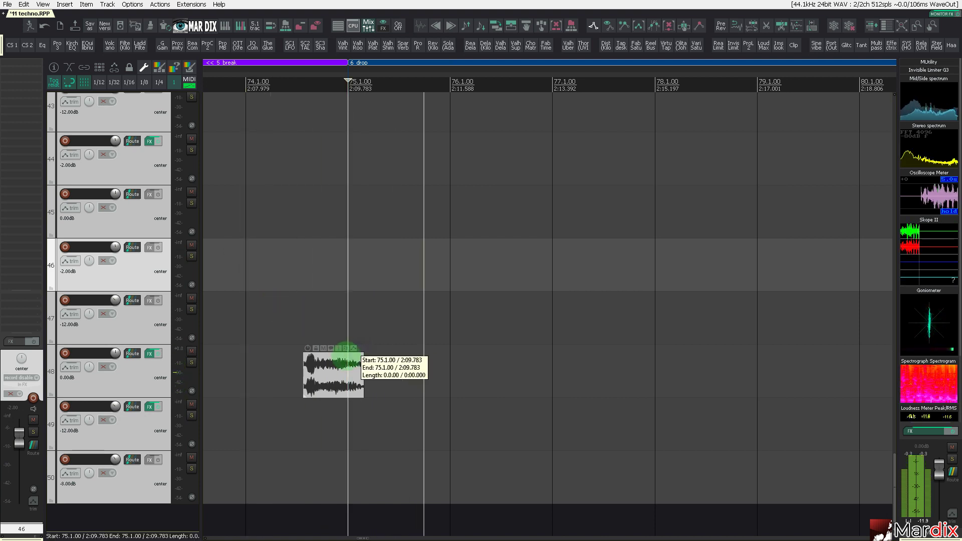
- Play the transition into the 6 drop several times to judge the track 48 clip
{"action": "left_click", "coordinate": [292, 309]}
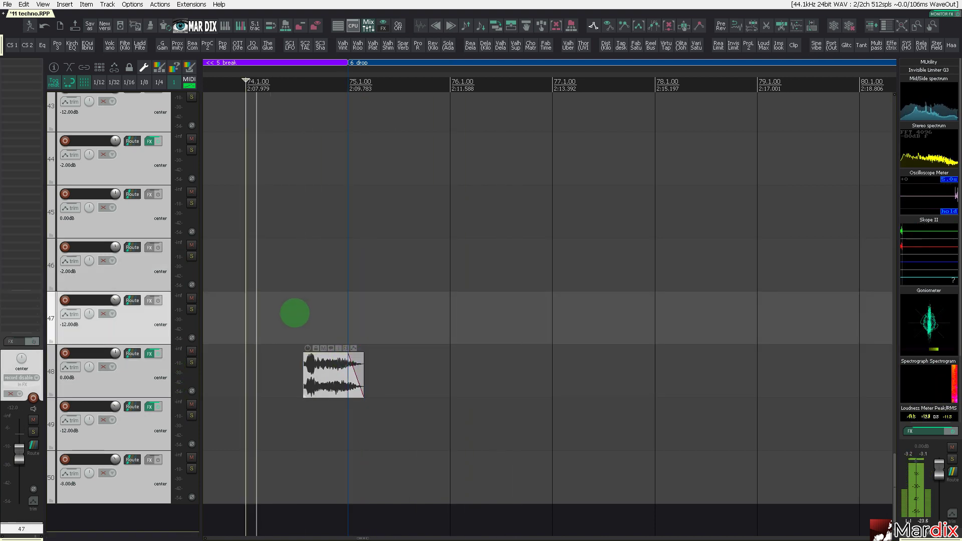
{"action": "left_click", "coordinate": [322, 362]}
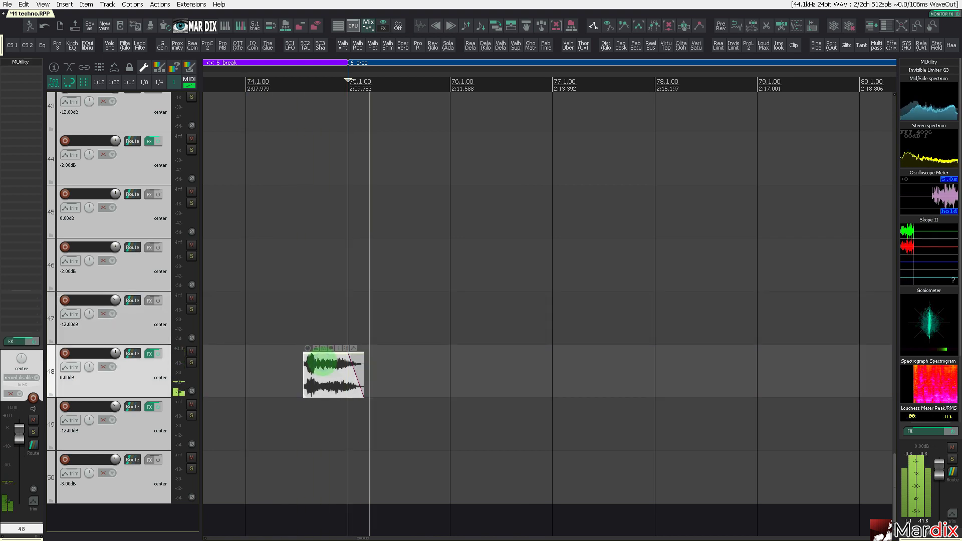
{"action": "left_click", "coordinate": [324, 363]}
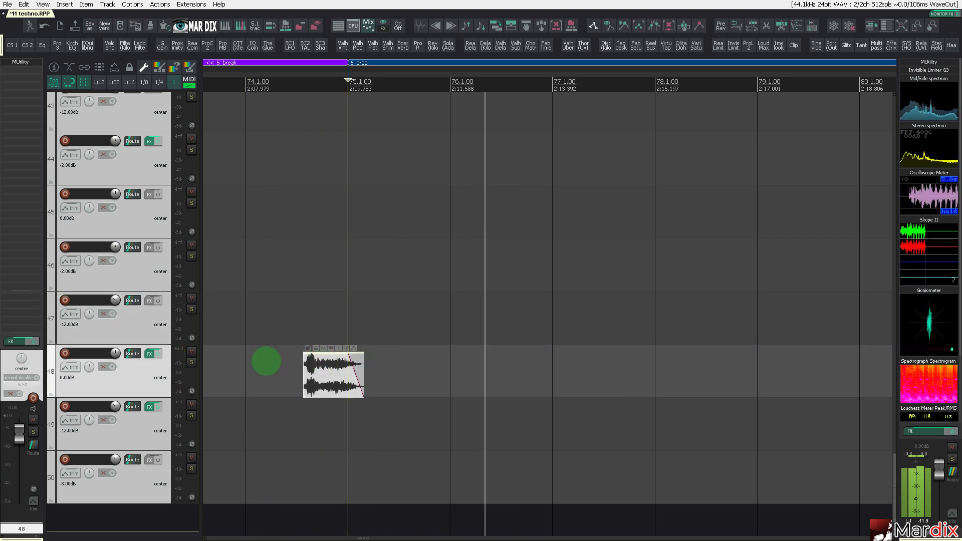
{"action": "left_click", "coordinate": [266, 361]}
{"action": "left_click", "coordinate": [321, 366]}
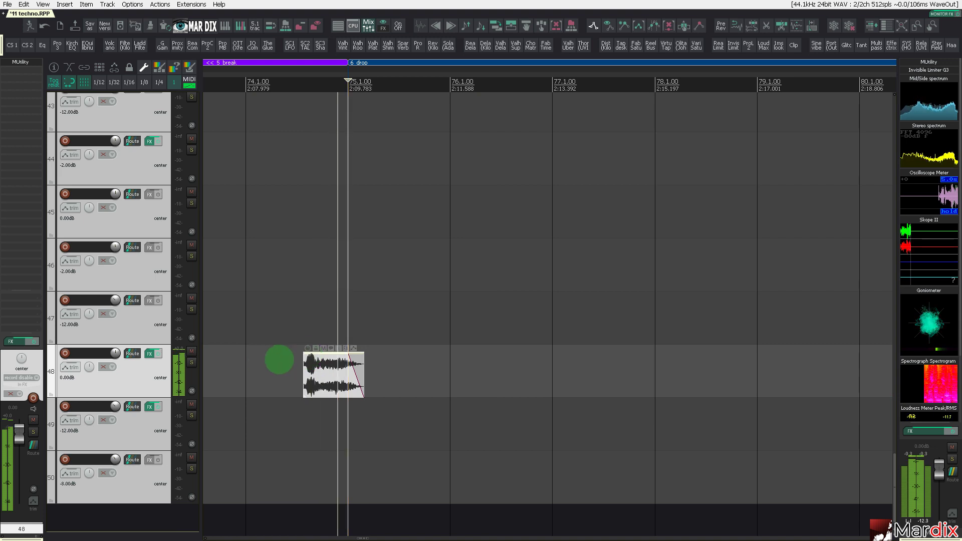
- Lower the item volume of the track 48 clip before the 6 drop to -16.20 dB
{"action": "left_click_drag", "start_coordinate": [307, 349], "coordinate": [311, 408]}
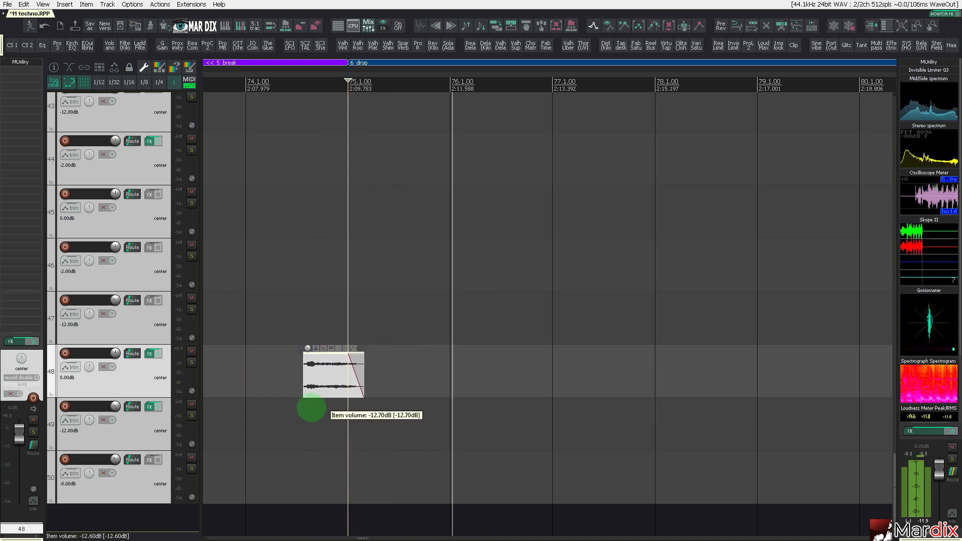
{"action": "left_click", "coordinate": [259, 378]}
{"action": "left_click_drag", "start_coordinate": [307, 349], "coordinate": [307, 369]}
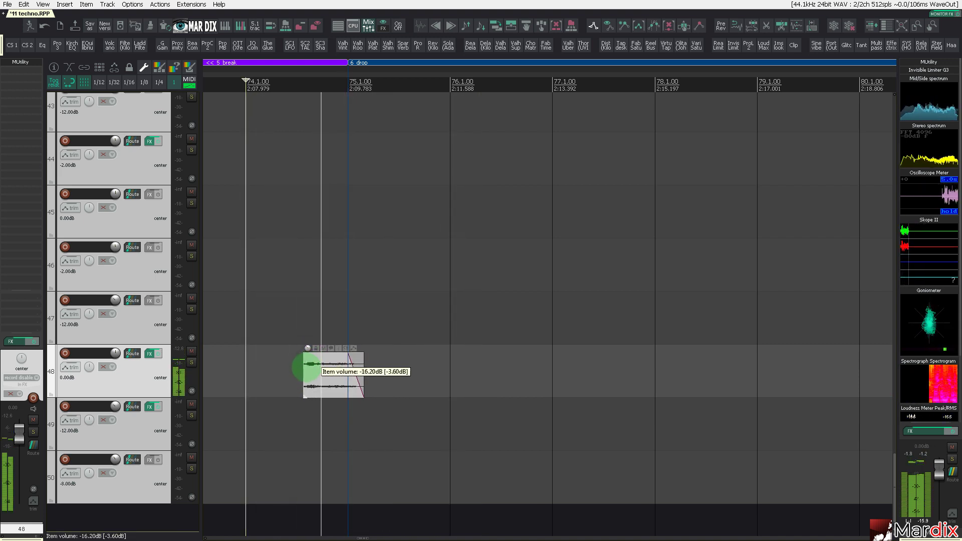
- Unmute the vox5 track to listen to its clip in the 7 drop, and mute the track again
{"action": "scroll", "coordinate": [304, 368], "scroll_direction": "down", "scroll_amount": 5}
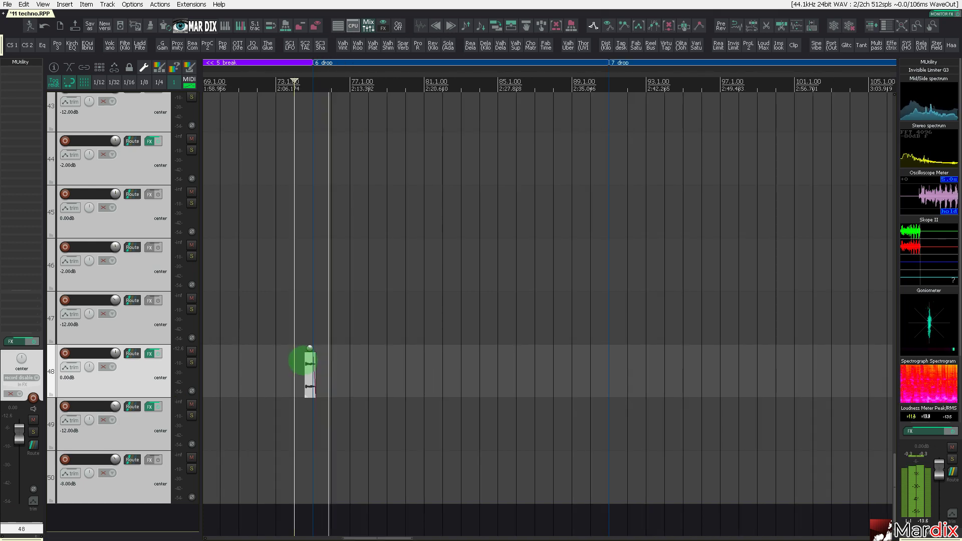
{"action": "key", "text": "ctrl+Page_Down"}
{"action": "scroll", "coordinate": [549, 314], "scroll_direction": "down", "scroll_amount": 8}
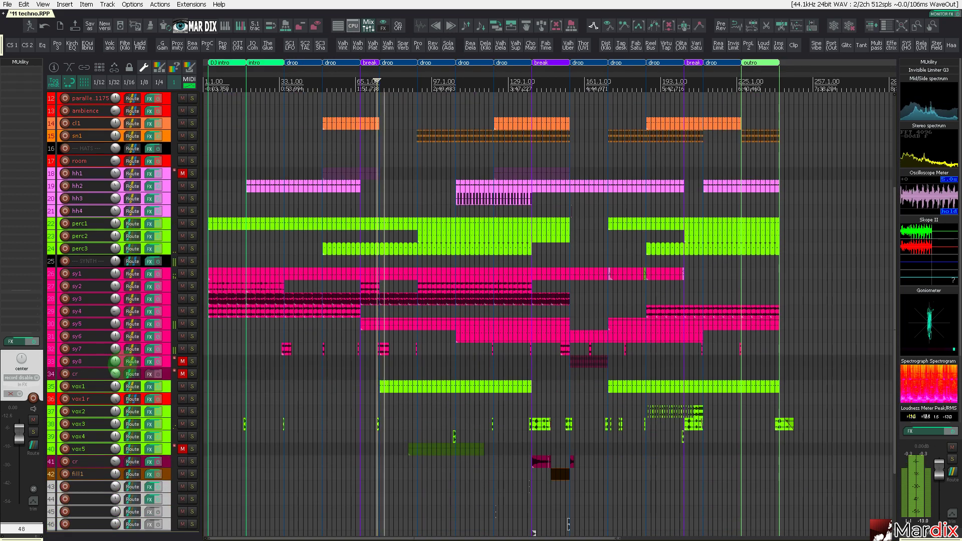
{"action": "scroll", "coordinate": [549, 314], "scroll_direction": "up", "scroll_amount": 2}
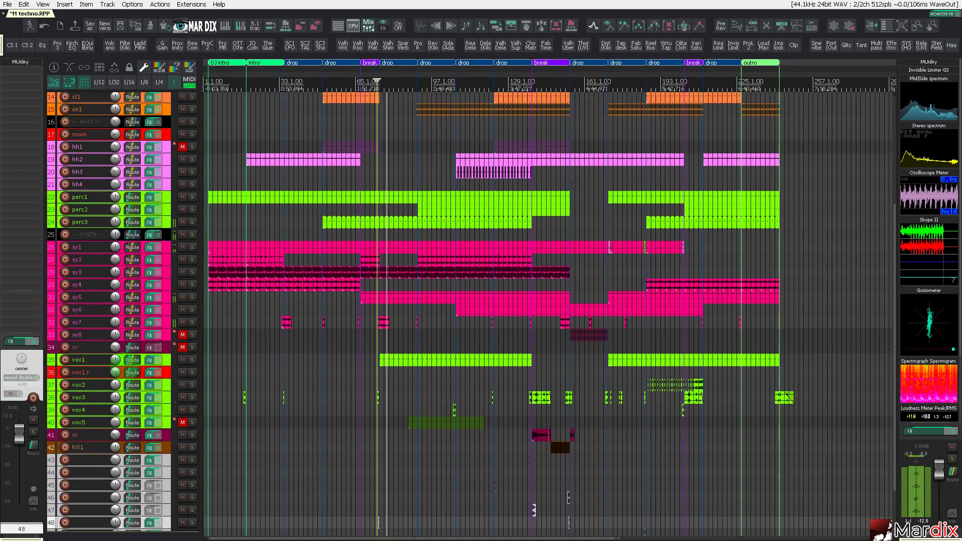
{"action": "scroll", "coordinate": [549, 314], "scroll_direction": "down", "scroll_amount": 2}
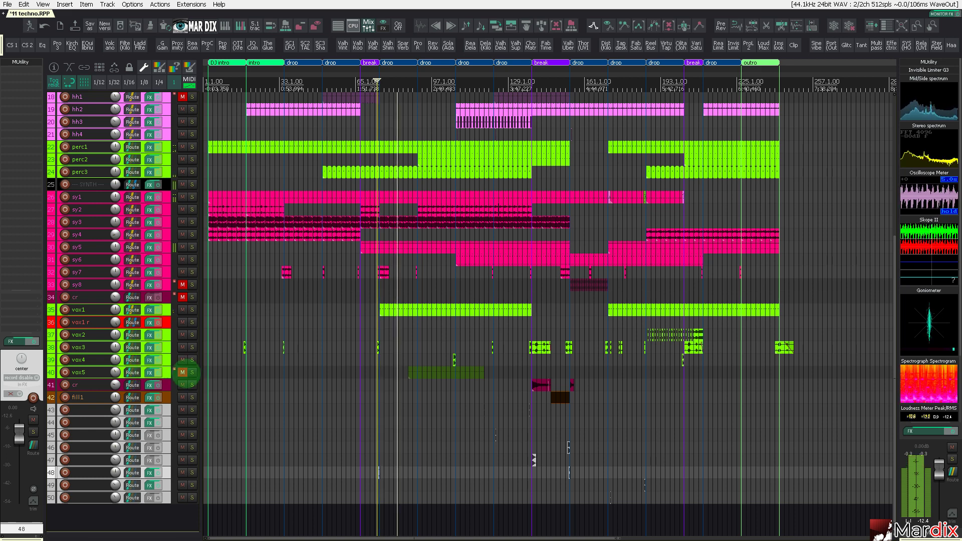
{"action": "left_click", "coordinate": [183, 372]}
{"action": "left_click", "coordinate": [423, 373]}
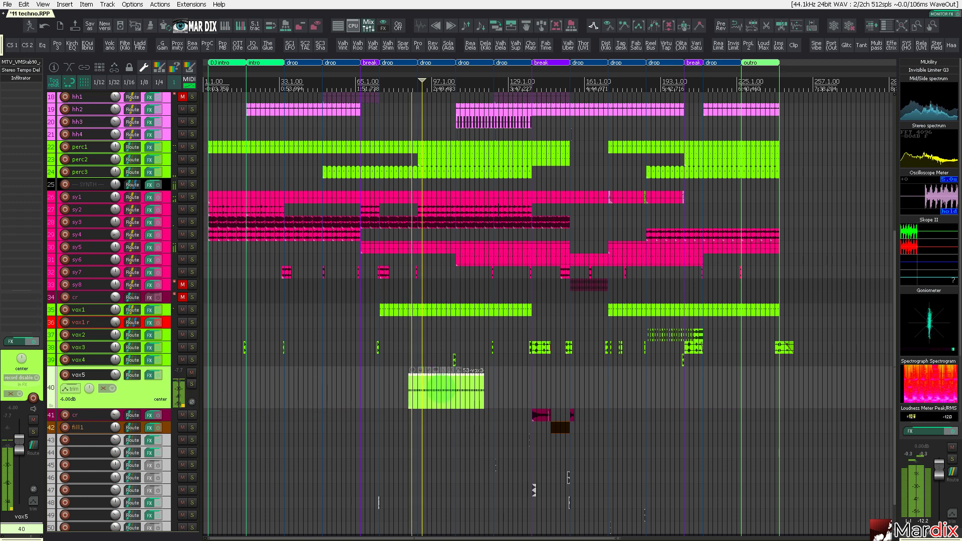
{"action": "left_click", "coordinate": [192, 372]}
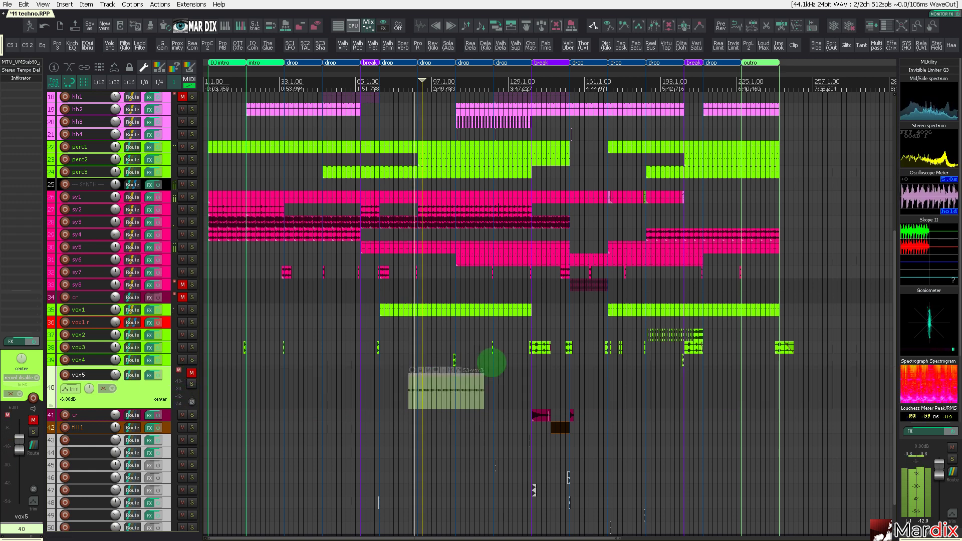
- Play the FX hits on tracks 43 to 45 before and at the start of the 9 drop
{"action": "scroll", "coordinate": [497, 361], "scroll_direction": "up", "scroll_amount": 2}
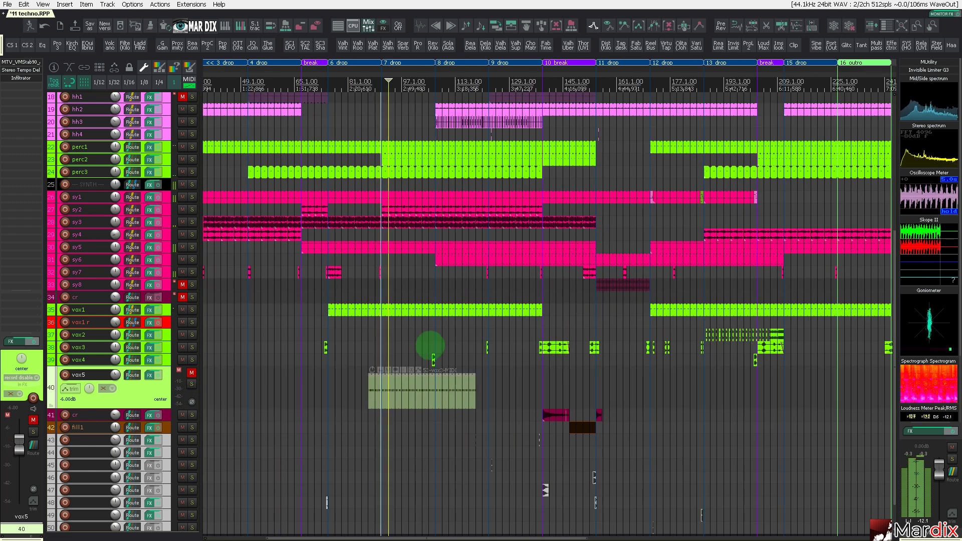
{"action": "scroll", "coordinate": [179, 377], "scroll_direction": "down", "scroll_amount": 2}
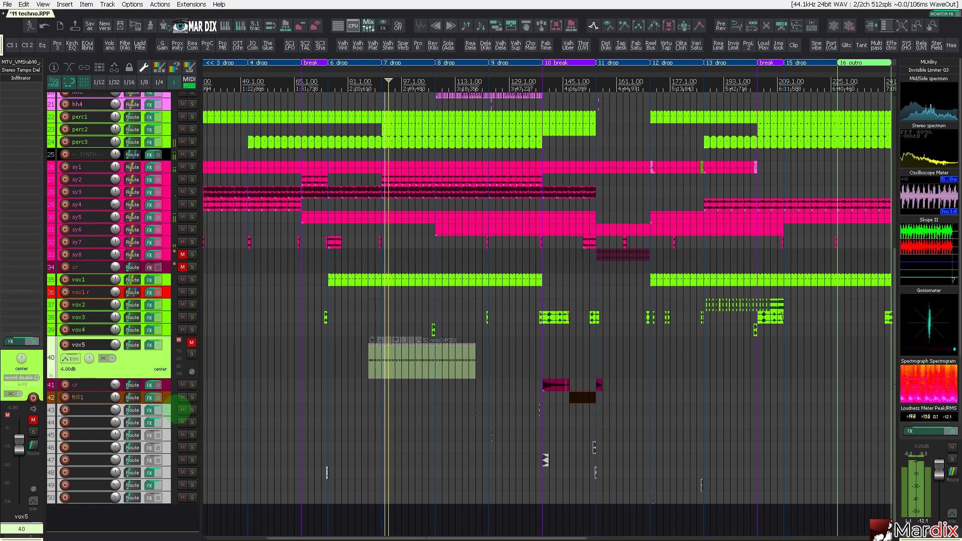
{"action": "left_click", "coordinate": [172, 456]}
{"action": "scroll", "coordinate": [170, 457], "scroll_direction": "up", "scroll_amount": 4}
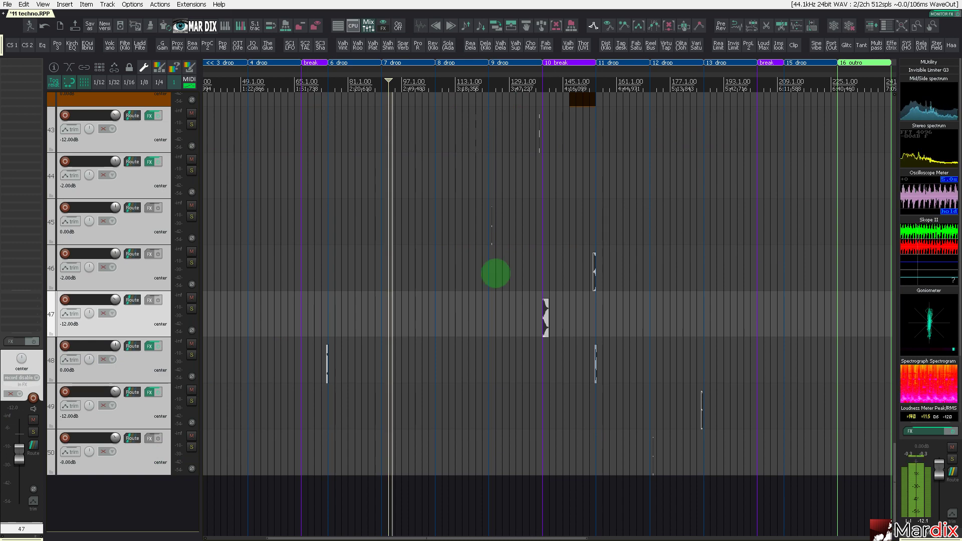
{"action": "scroll", "coordinate": [497, 273], "scroll_direction": "up", "scroll_amount": 5}
{"action": "left_click", "coordinate": [455, 235]}
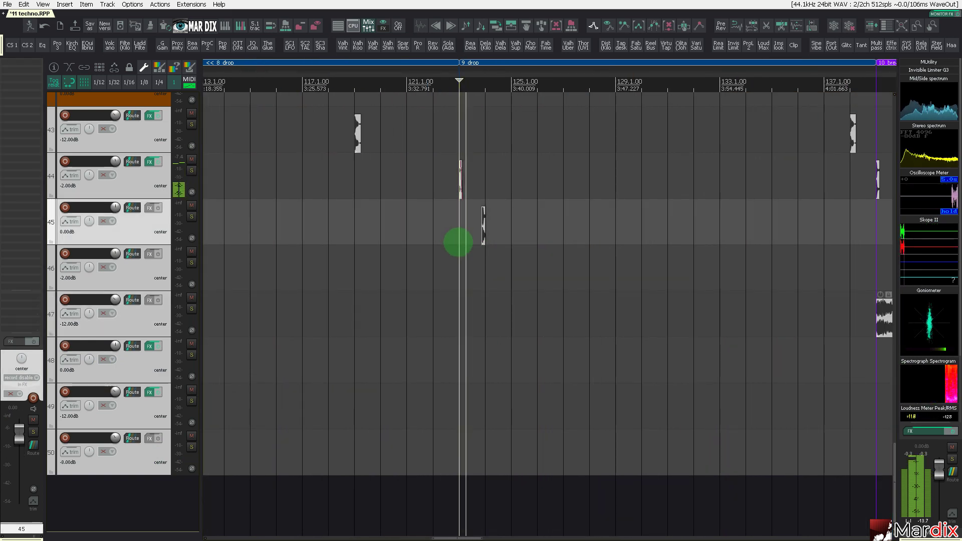
{"action": "scroll", "coordinate": [456, 239], "scroll_direction": "down", "scroll_amount": 2}
{"action": "scroll", "coordinate": [456, 242], "scroll_direction": "up", "scroll_amount": 3}
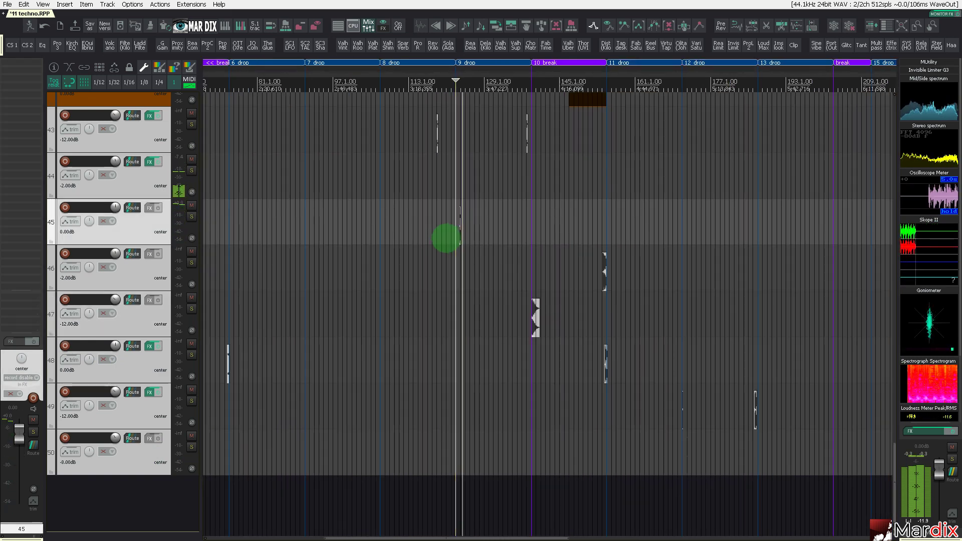
{"action": "left_click", "coordinate": [395, 202]}
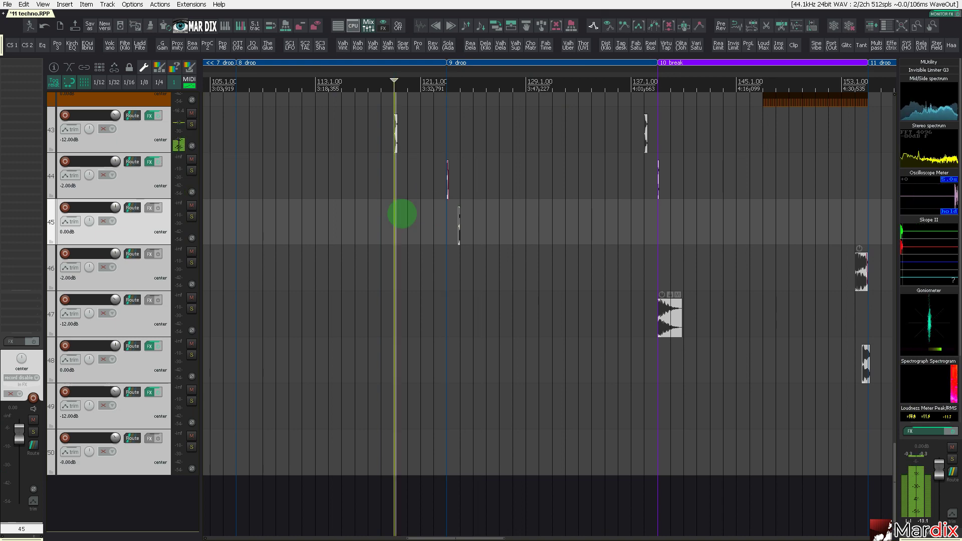
- Look over the vocal and FX tracks across the whole arrangement during playback
{"action": "scroll", "coordinate": [401, 216], "scroll_direction": "down", "scroll_amount": 10}
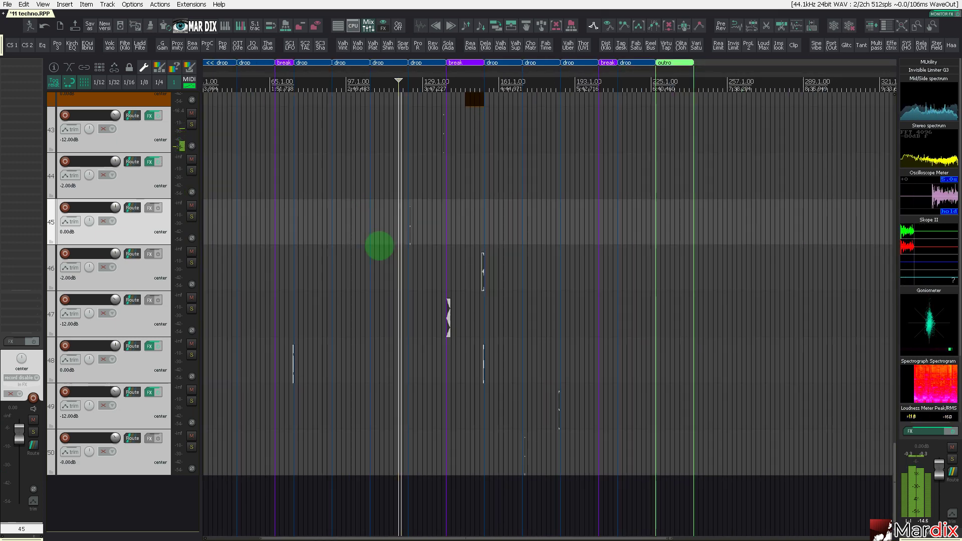
{"action": "scroll", "coordinate": [371, 244], "scroll_direction": "down", "scroll_amount": 3}
{"action": "scroll", "coordinate": [182, 236], "scroll_direction": "up", "scroll_amount": 7}
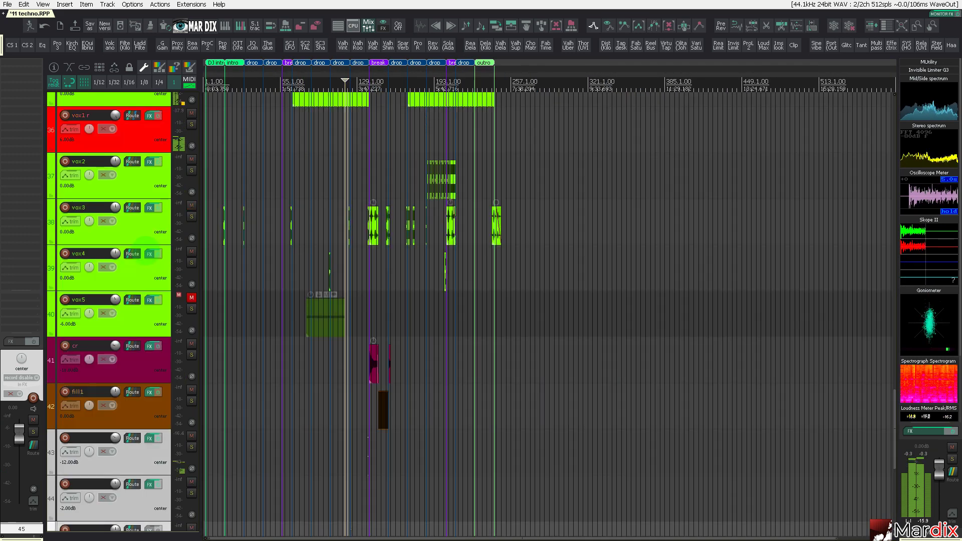
{"action": "scroll", "coordinate": [148, 254], "scroll_direction": "down", "scroll_amount": 7}
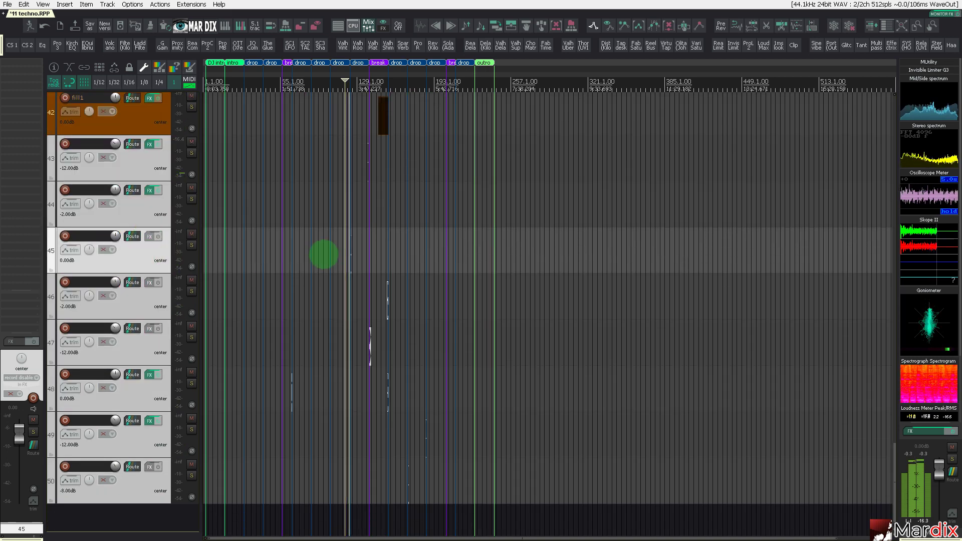
{"action": "scroll", "coordinate": [324, 255], "scroll_direction": "up", "scroll_amount": 5}
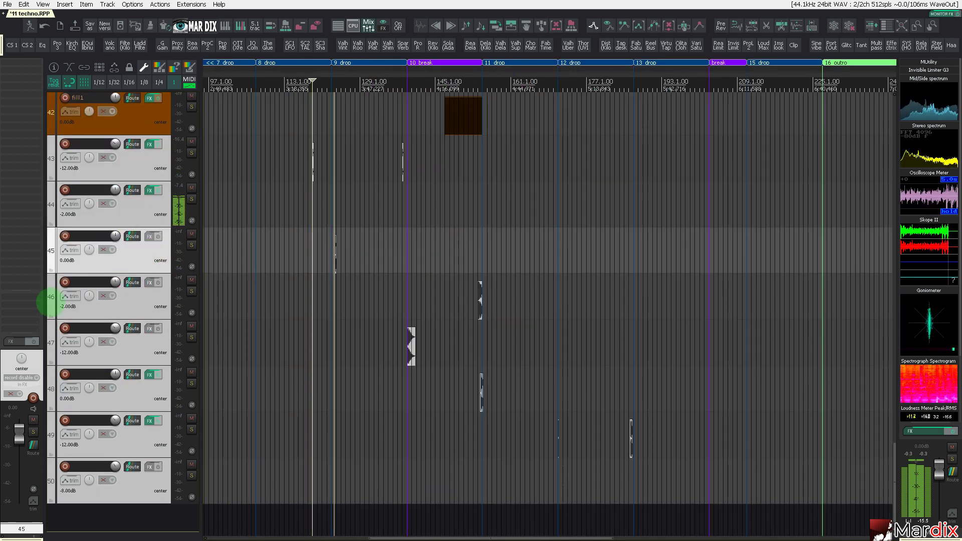
{"action": "scroll", "coordinate": [47, 301], "scroll_direction": "up", "scroll_amount": 8}
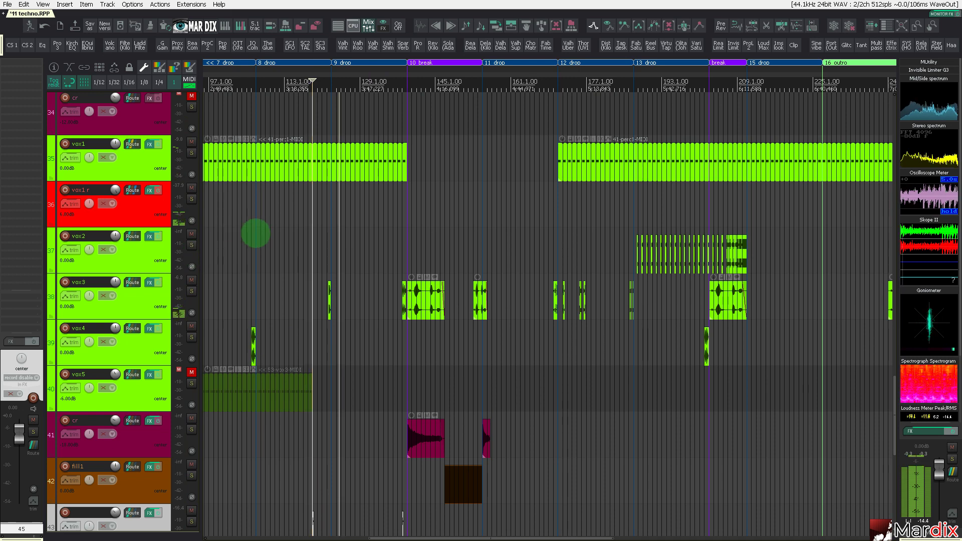
{"action": "left_click_drag", "start_coordinate": [357, 74], "coordinate": [510, 80]}
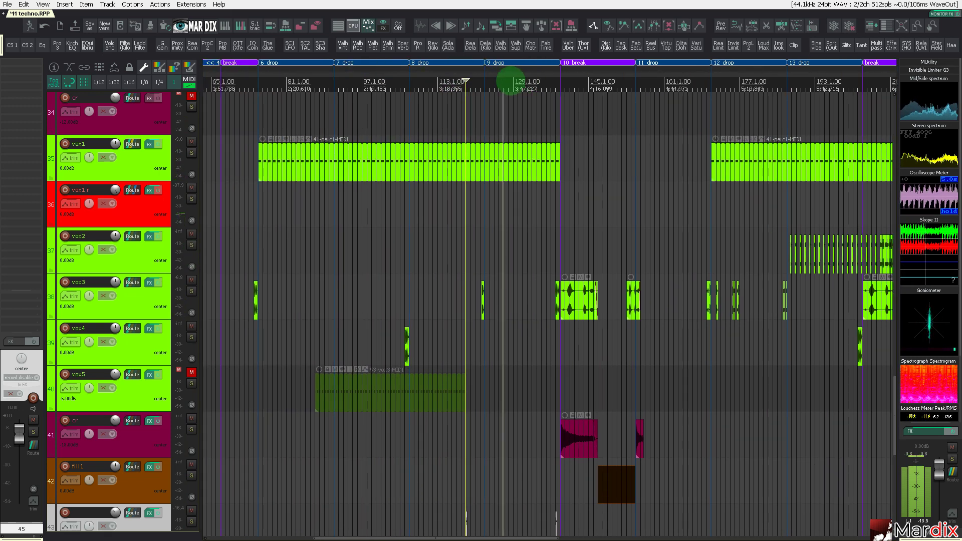
- Save the 11 techno project and leave full-screen mode
{"action": "left_click", "coordinate": [7, 5]}
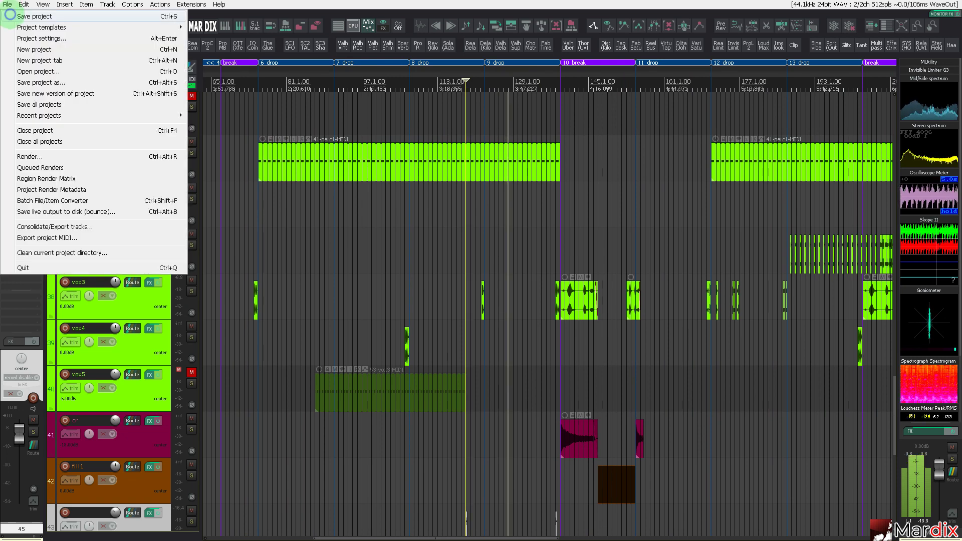
{"action": "left_click", "coordinate": [10, 15]}
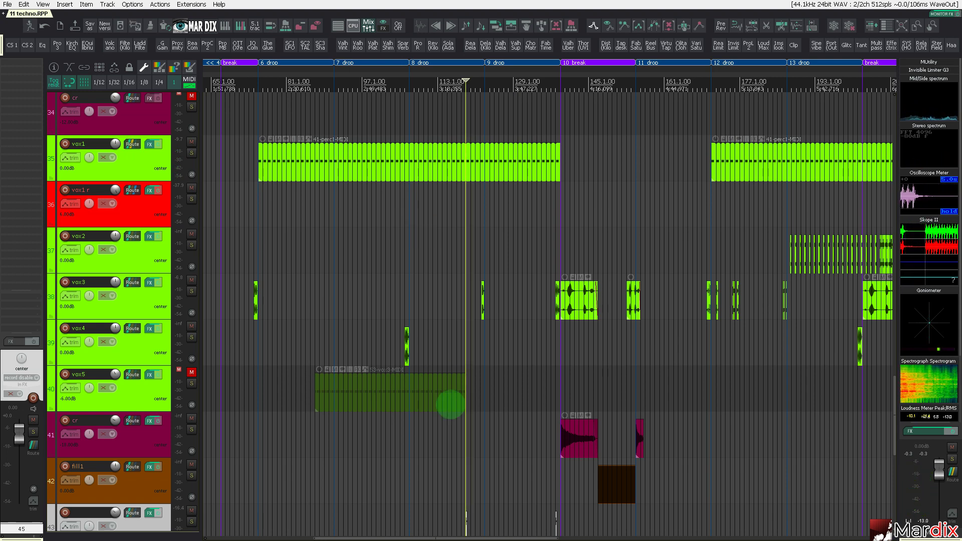
{"action": "key", "text": "F11"}
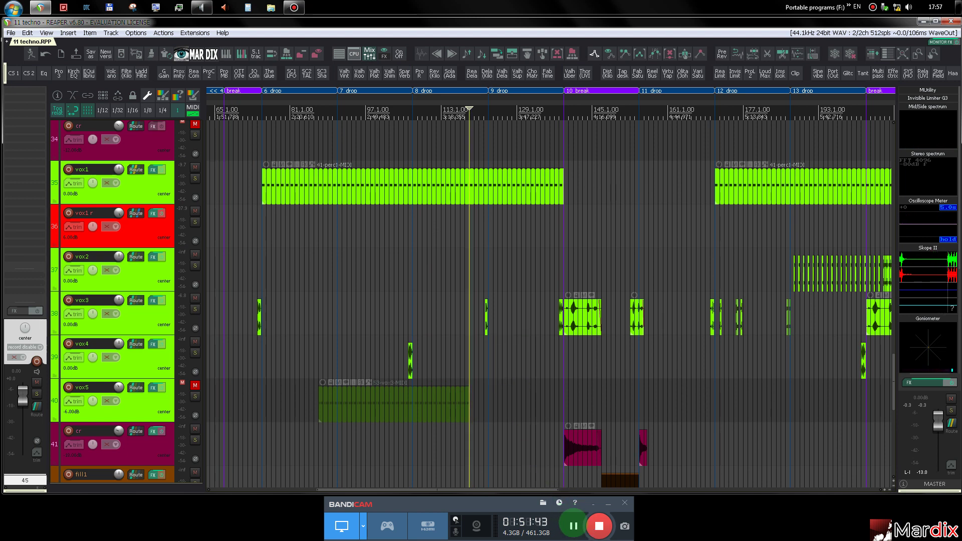
{"action": "left_click", "coordinate": [574, 526]}
- Play the arrangement from just before the 9 drop and again from the middle of that drop
{"action": "left_click", "coordinate": [518, 330]}
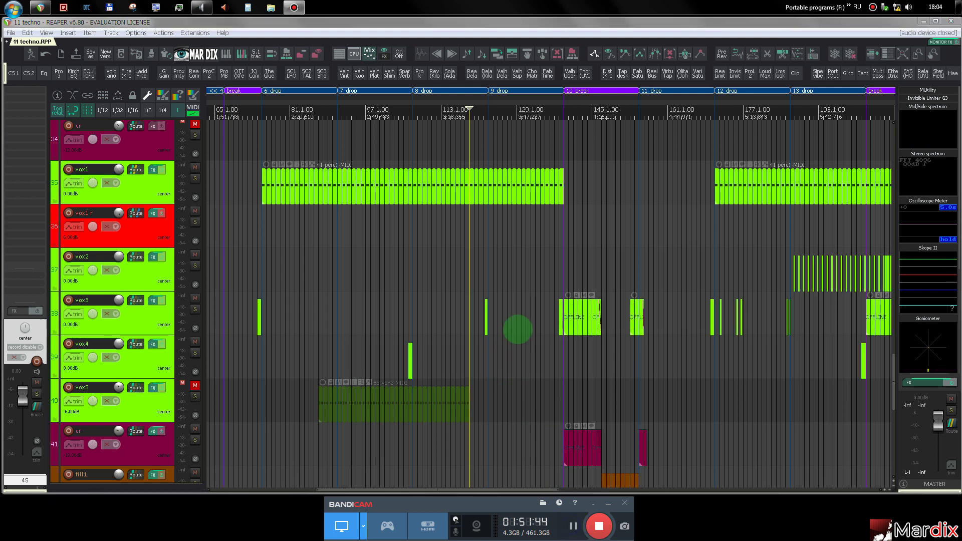
{"action": "left_click_drag", "start_coordinate": [483, 267], "coordinate": [494, 270]}
{"action": "key", "text": "space"}
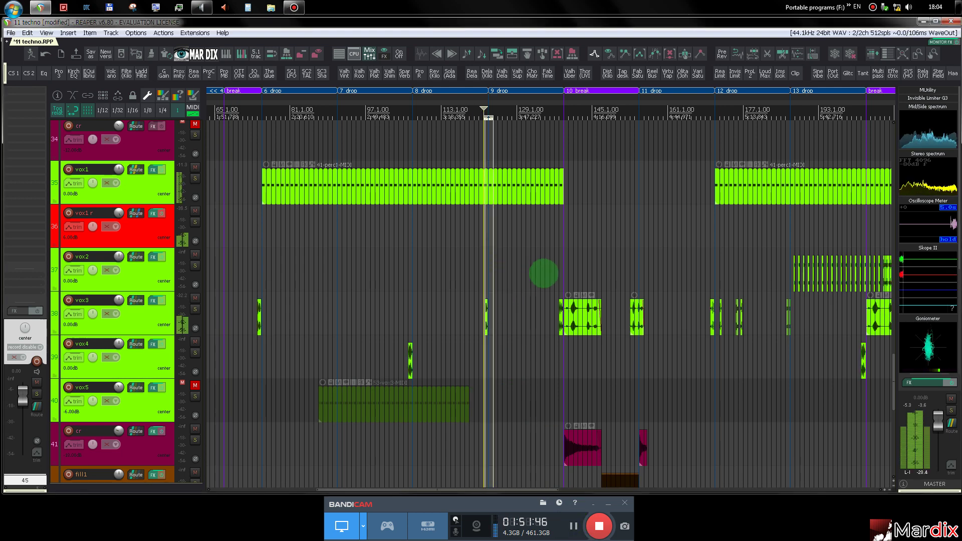
{"action": "scroll", "coordinate": [507, 266], "scroll_direction": "up", "scroll_amount": 2}
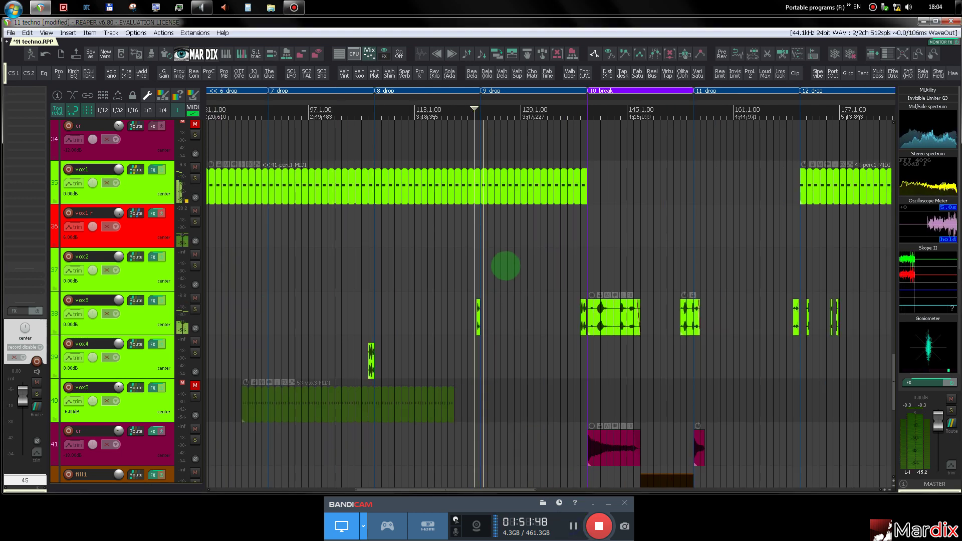
{"action": "scroll", "coordinate": [506, 266], "scroll_direction": "up", "scroll_amount": 1}
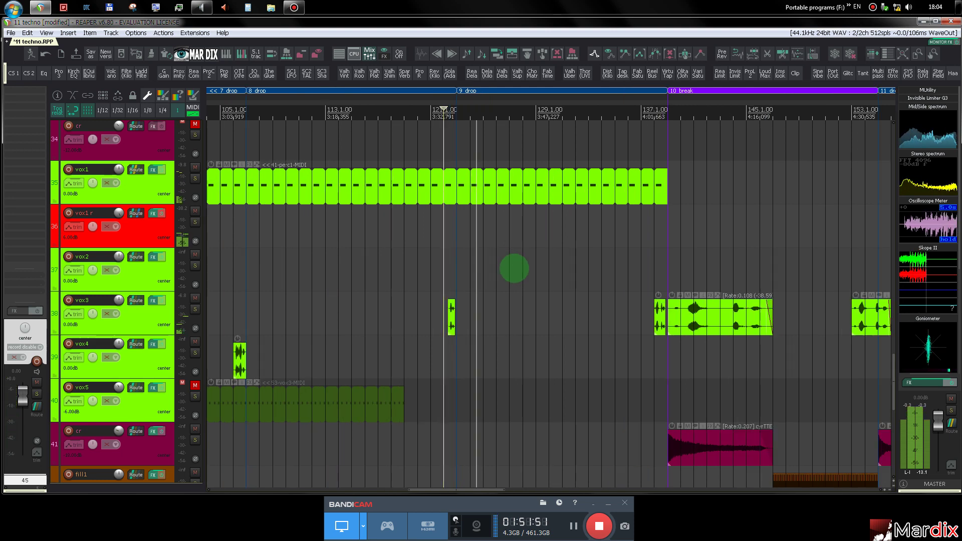
{"action": "scroll", "coordinate": [531, 350], "scroll_direction": "down", "scroll_amount": 1}
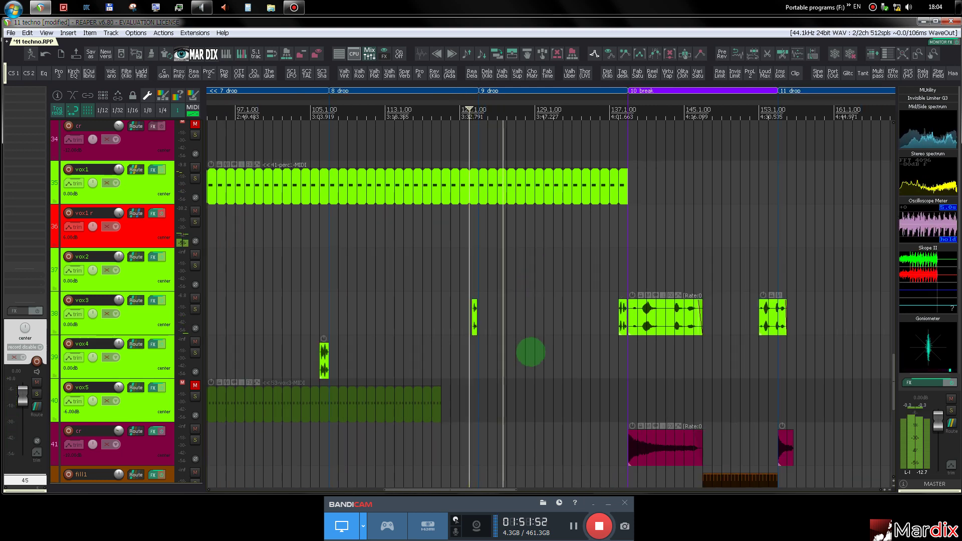
{"action": "left_click", "coordinate": [576, 526]}
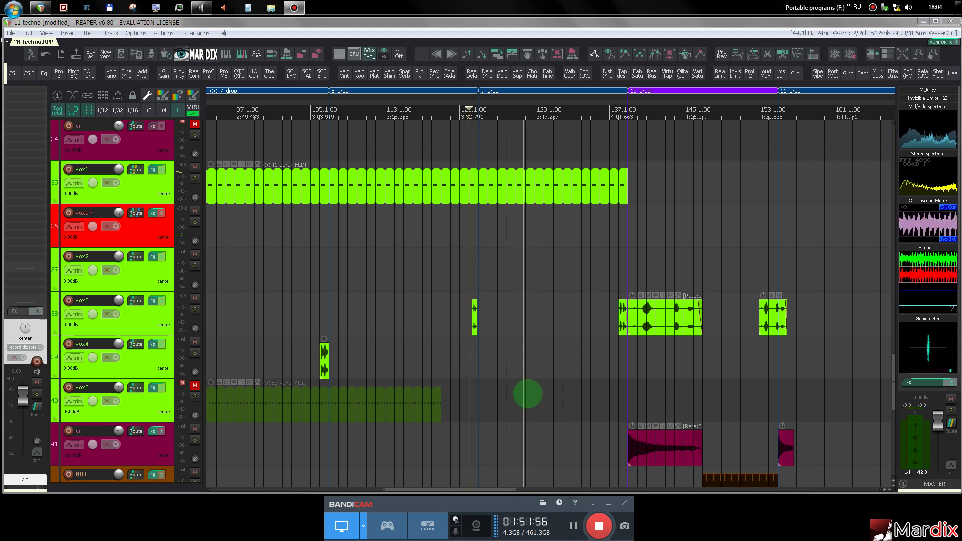
{"action": "key", "text": "alt+shift"}
{"action": "left_click", "coordinate": [544, 347]}
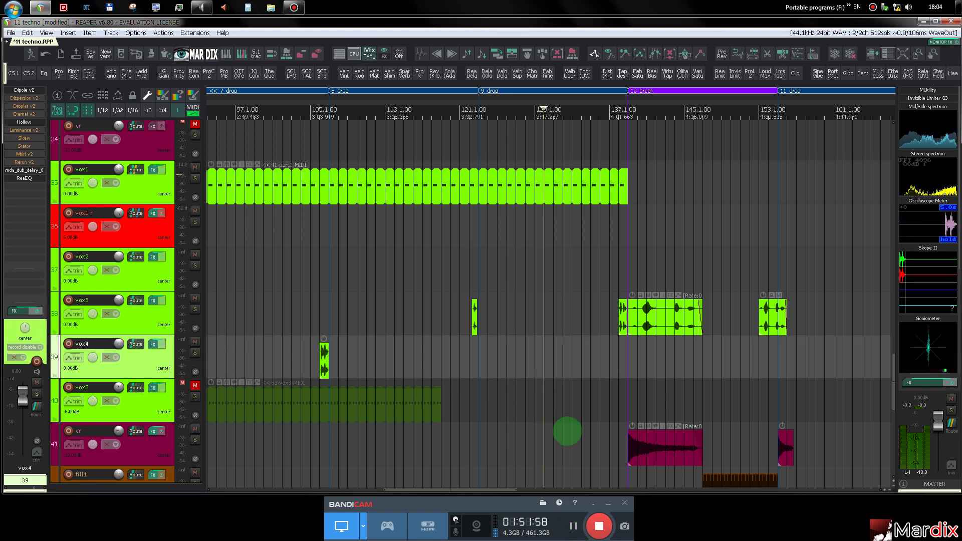
{"action": "left_click", "coordinate": [574, 526]}
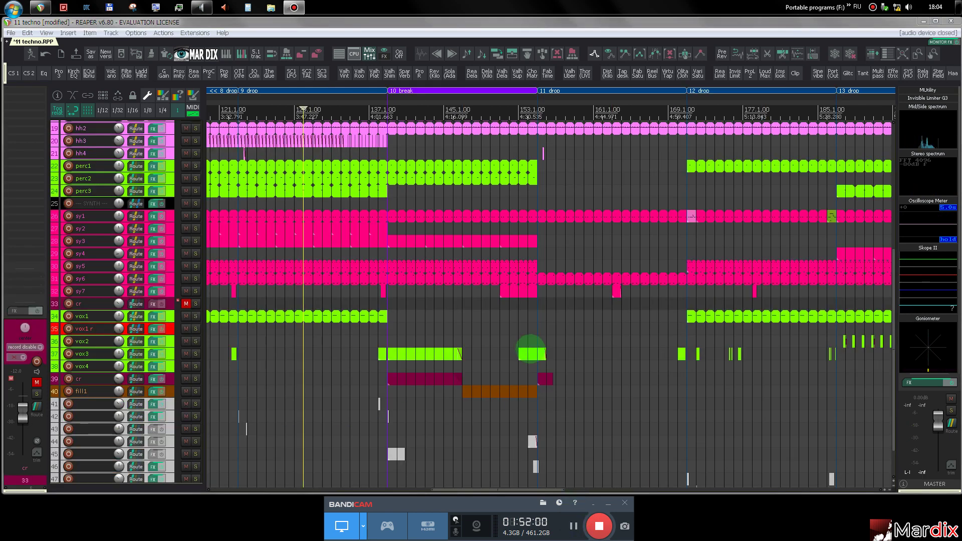
- Play the second half of the 10 break in full-screen mode
{"action": "left_click", "coordinate": [496, 320]}
{"action": "key", "text": "alt+shift"}
{"action": "key", "text": "F11"}
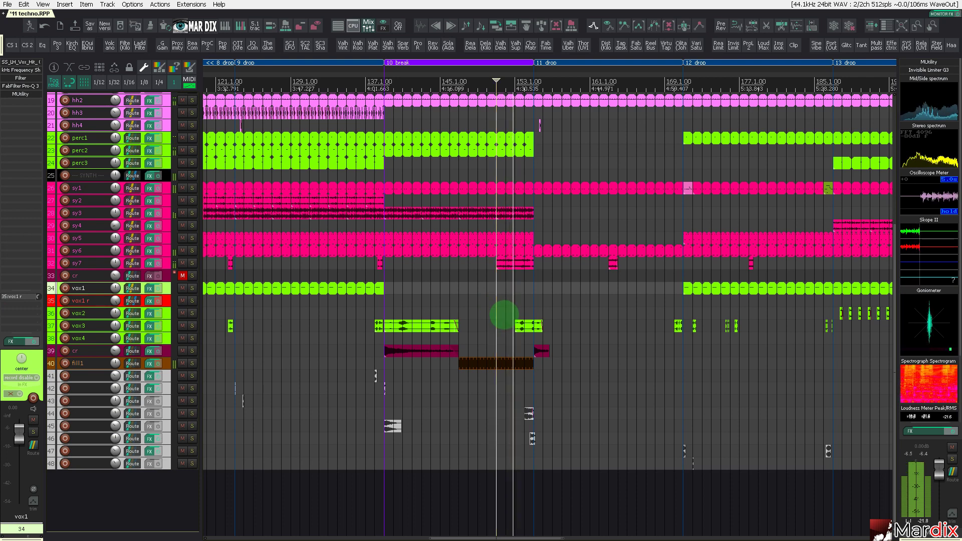
{"action": "scroll", "coordinate": [454, 295], "scroll_direction": "up", "scroll_amount": 2}
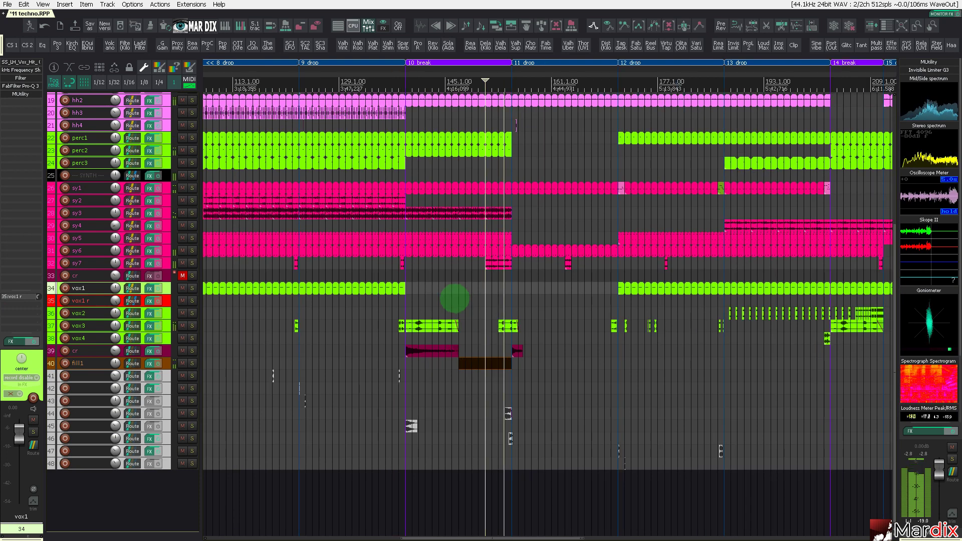
{"action": "scroll", "coordinate": [517, 274], "scroll_direction": "down", "scroll_amount": 4}
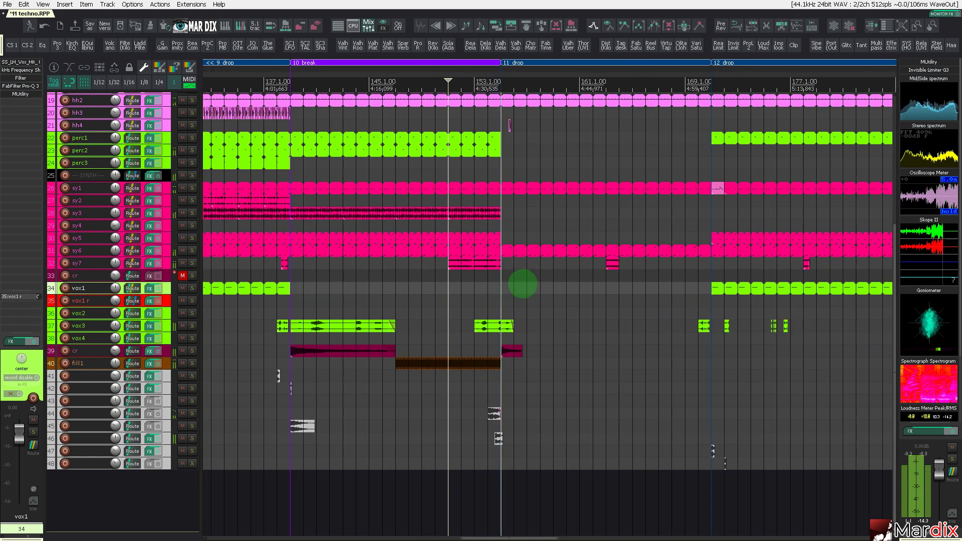
- Copy the ride item on the cr track 39 from the start of the 10 break back to bar 95
{"action": "left_click_drag", "start_coordinate": [595, 81], "coordinate": [462, 75]}
{"action": "scroll", "coordinate": [158, 228], "scroll_direction": "up", "scroll_amount": 3}
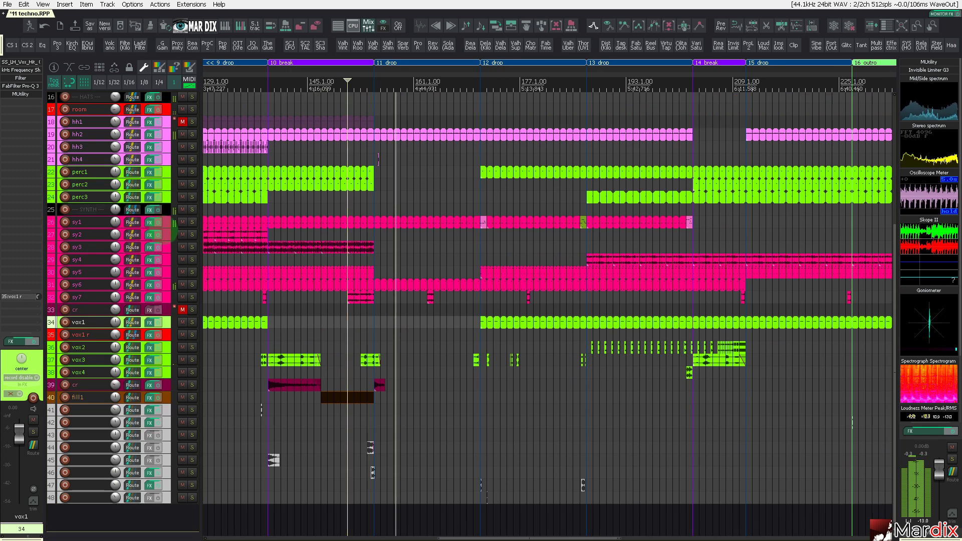
{"action": "left_click_drag", "start_coordinate": [347, 80], "coordinate": [509, 87]}
{"action": "left_click", "coordinate": [171, 389]}
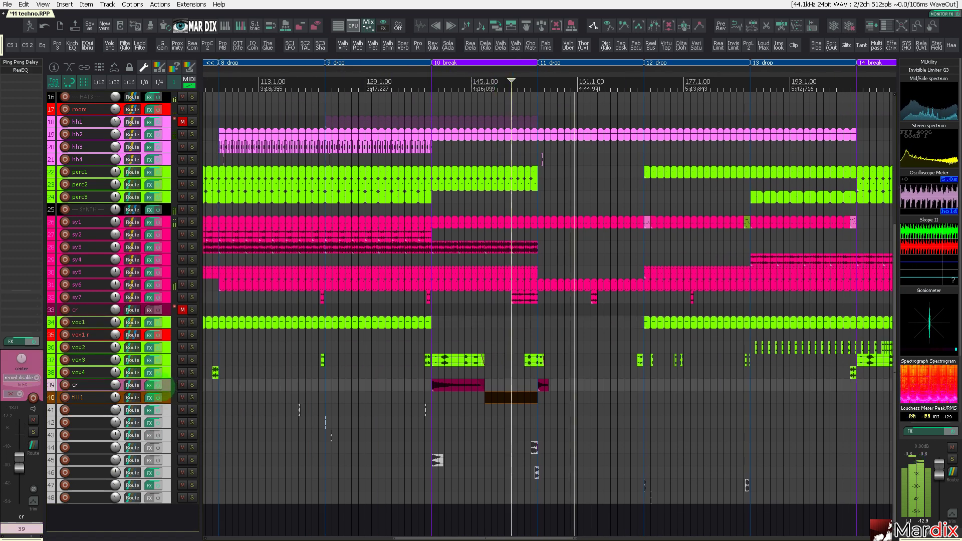
{"action": "left_click_drag", "start_coordinate": [460, 76], "coordinate": [590, 76]}
{"action": "left_click", "coordinate": [574, 401]}
{"action": "left_click_drag", "start_coordinate": [574, 401], "coordinate": [282, 401]}
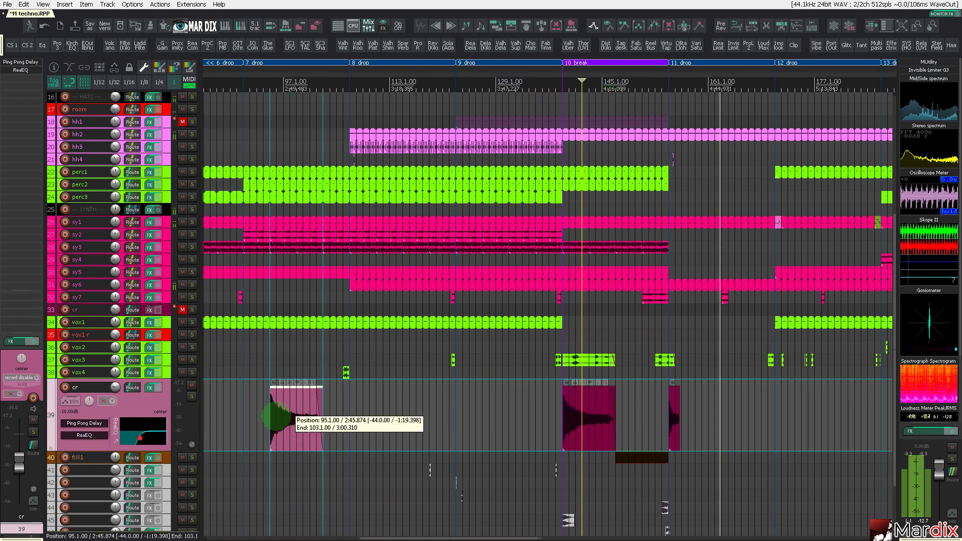
- Move the copied ride item on track 39 to the start of the 5 break at bar 67
{"action": "left_click_drag", "start_coordinate": [319, 68], "coordinate": [579, 83]}
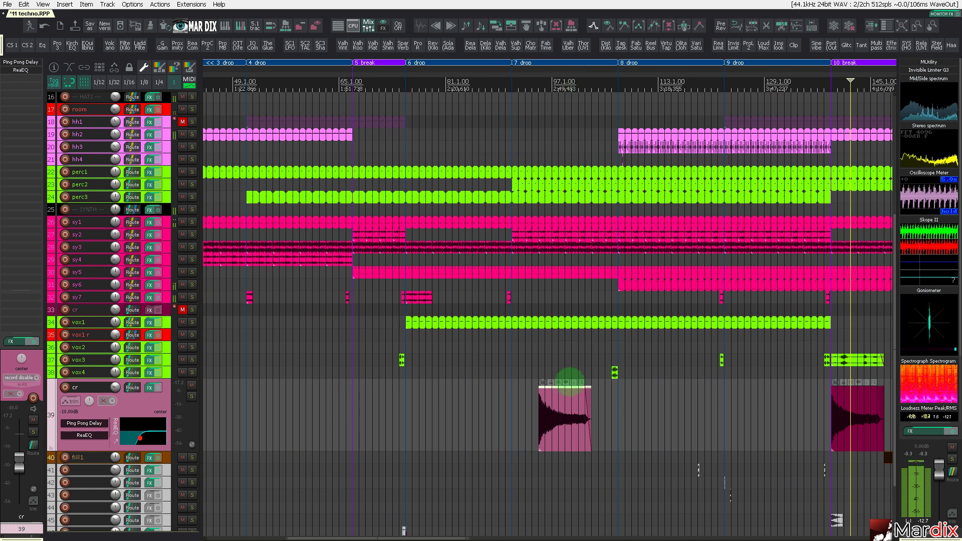
{"action": "left_click_drag", "start_coordinate": [567, 400], "coordinate": [425, 404]}
{"action": "scroll", "coordinate": [362, 394], "scroll_direction": "up", "scroll_amount": 3}
{"action": "left_click", "coordinate": [336, 394]}
{"action": "left_click", "coordinate": [322, 404]}
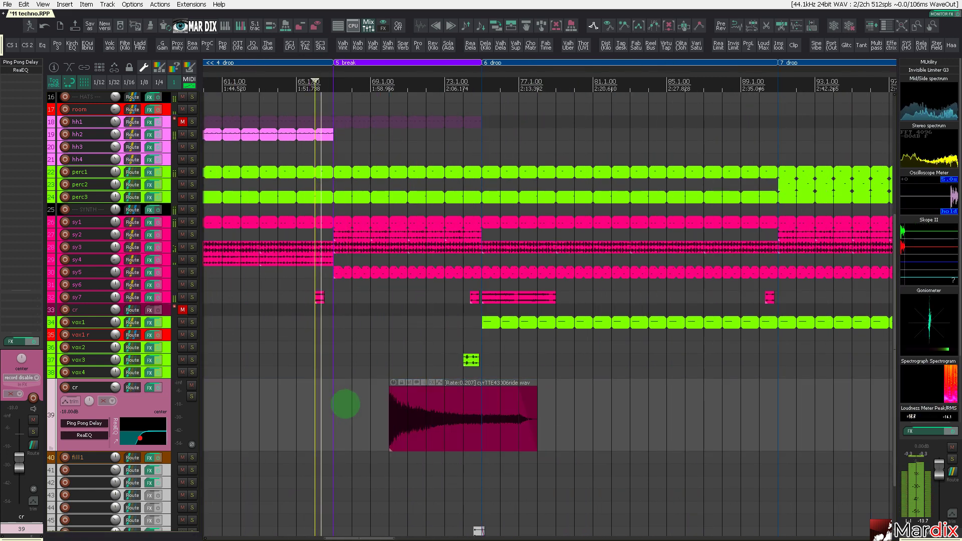
{"action": "left_click_drag", "start_coordinate": [398, 408], "coordinate": [317, 408]}
- Give the ride item in the 5 break a fade-out of 7.218 seconds and set its pitch to -8 semitones
{"action": "scroll", "coordinate": [392, 402], "scroll_direction": "up", "scroll_amount": 3}
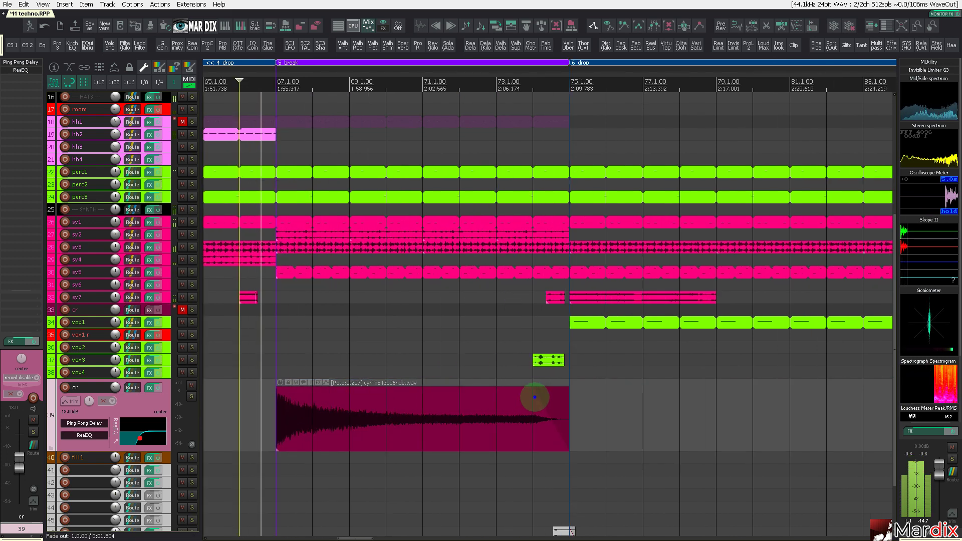
{"action": "left_click_drag", "start_coordinate": [534, 397], "coordinate": [423, 404]}
{"action": "double_click", "coordinate": [390, 414]}
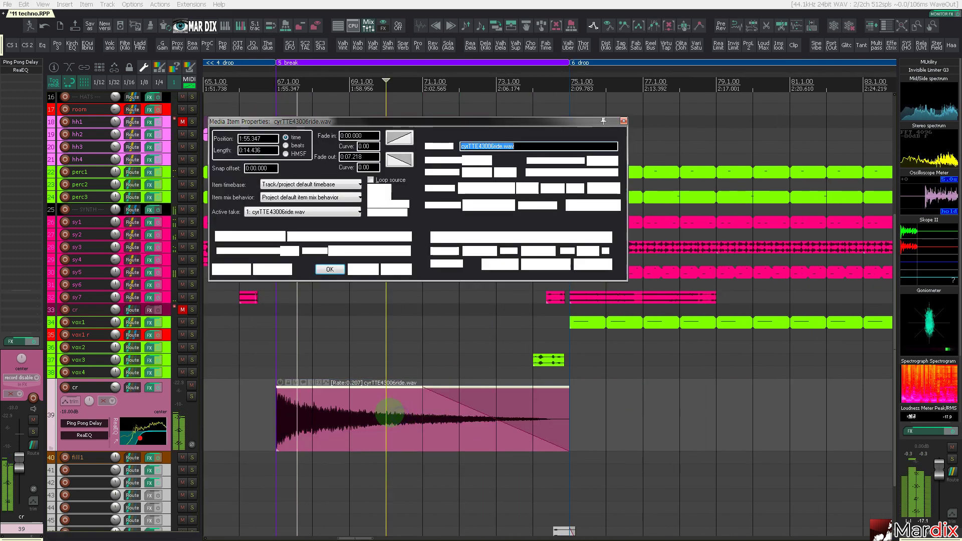
{"action": "left_click", "coordinate": [364, 270]}
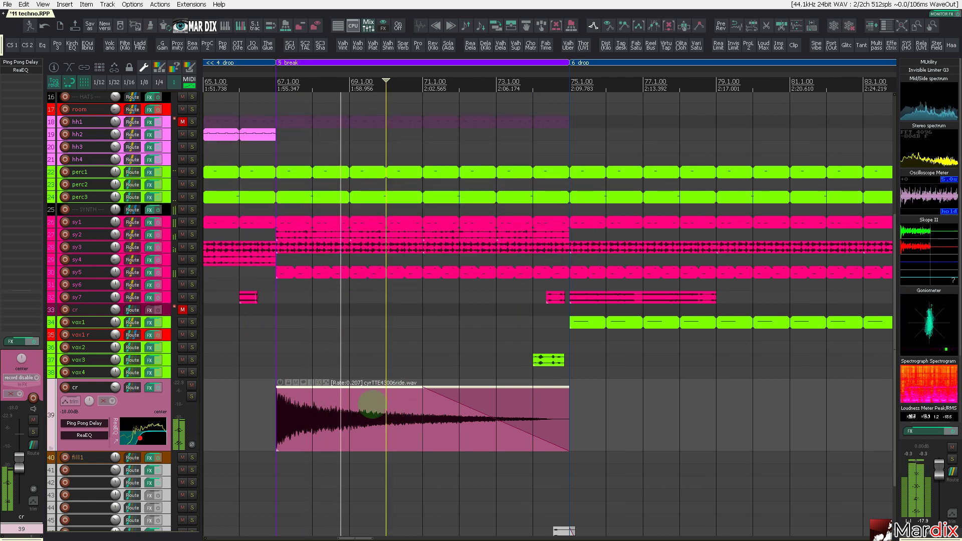
{"action": "double_click", "coordinate": [330, 411]}
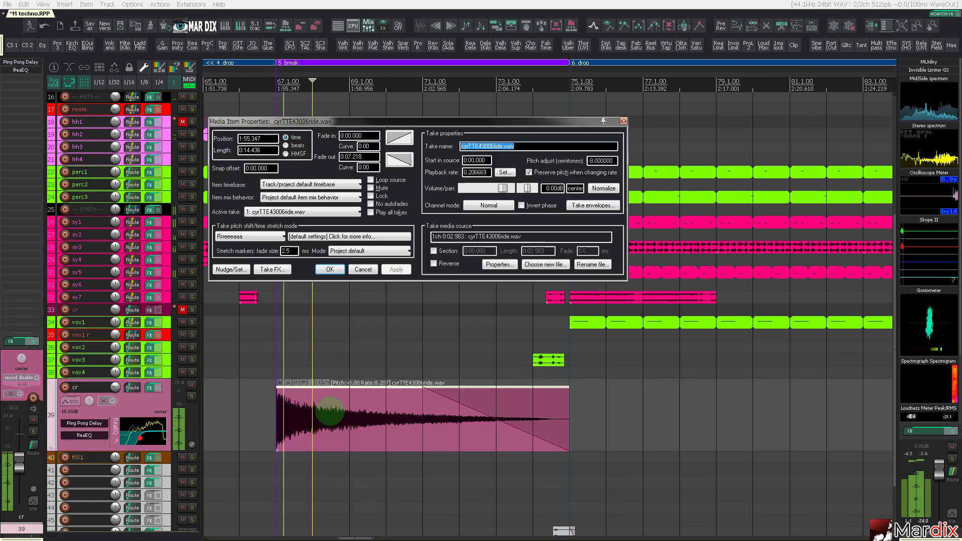
{"action": "left_click", "coordinate": [366, 270]}
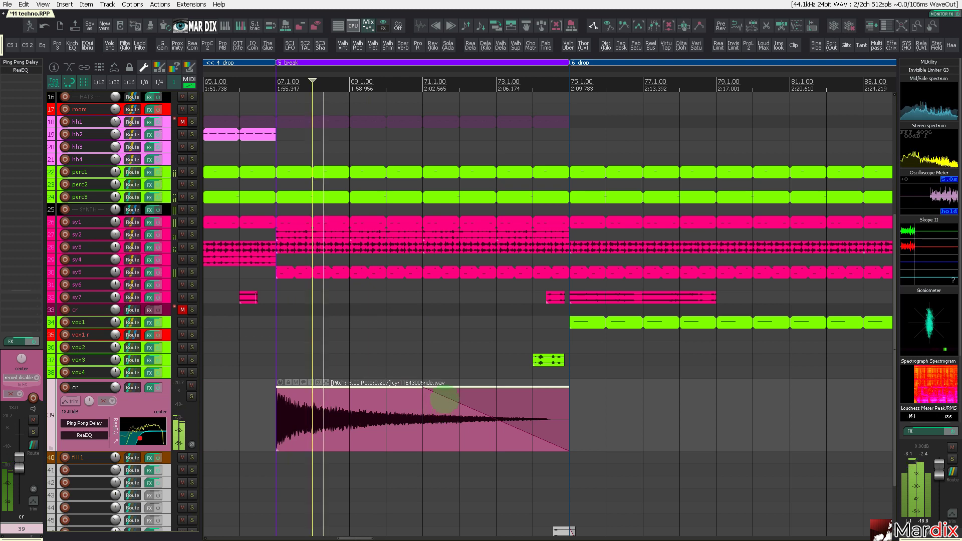
- Play the 5 break through to the start of the 6 drop to check the ride tail
{"action": "scroll", "coordinate": [436, 403], "scroll_direction": "down", "scroll_amount": 3}
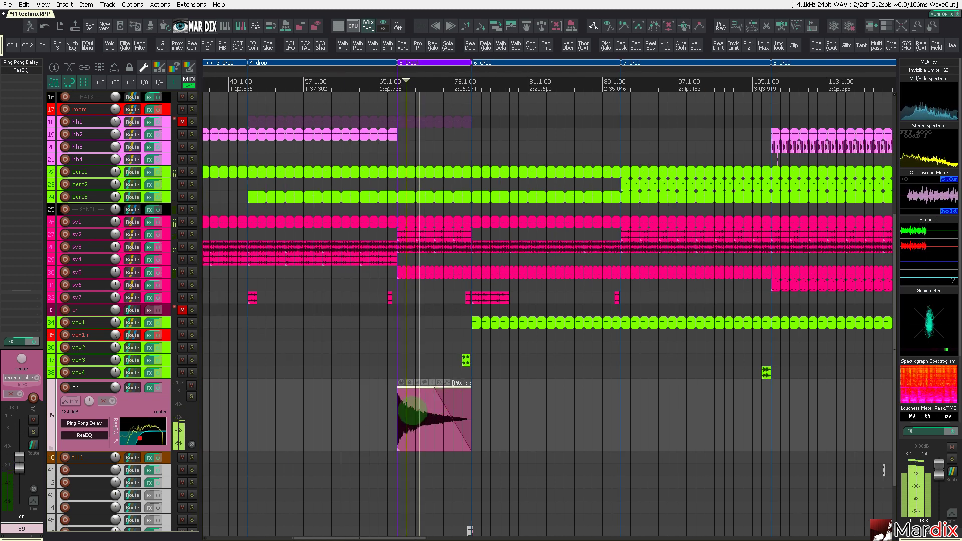
{"action": "scroll", "coordinate": [410, 411], "scroll_direction": "up", "scroll_amount": 3}
{"action": "scroll", "coordinate": [470, 396], "scroll_direction": "down", "scroll_amount": 4}
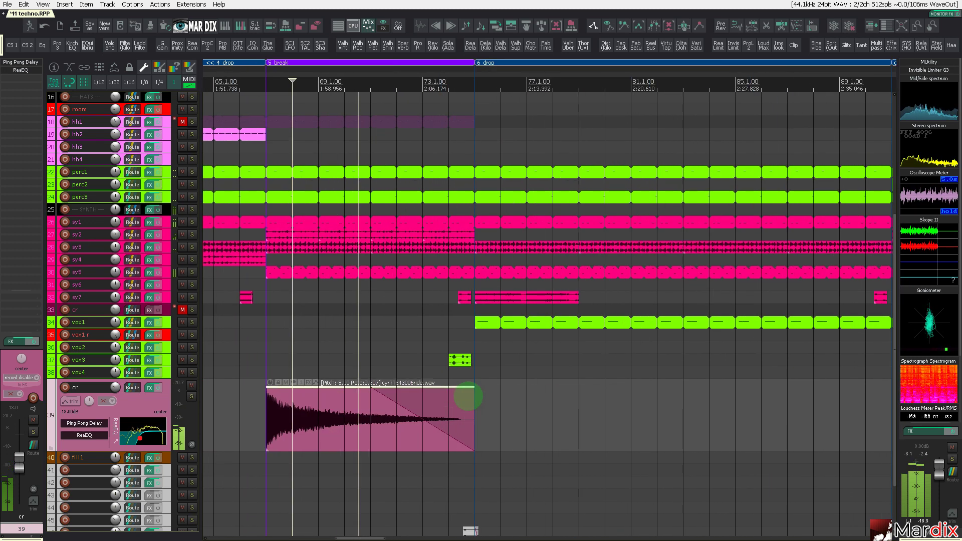
{"action": "scroll", "coordinate": [451, 341], "scroll_direction": "up", "scroll_amount": 3}
{"action": "scroll", "coordinate": [448, 339], "scroll_direction": "down", "scroll_amount": 2}
{"action": "scroll", "coordinate": [143, 374], "scroll_direction": "down", "scroll_amount": 2}
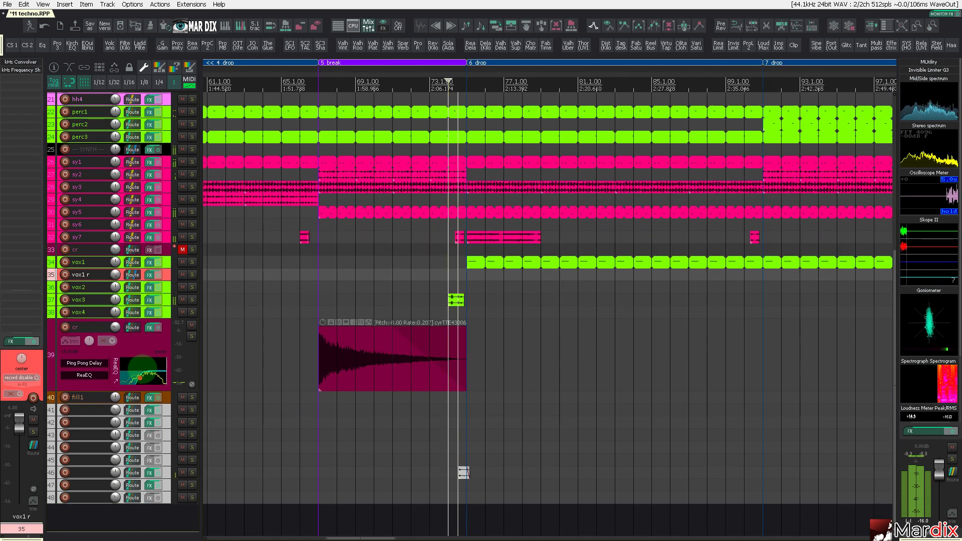
- Add a new track 49 at the end of the track list and browse the media files to the TEb6.FX-SWEEP folder
{"action": "double_click", "coordinate": [167, 511]}
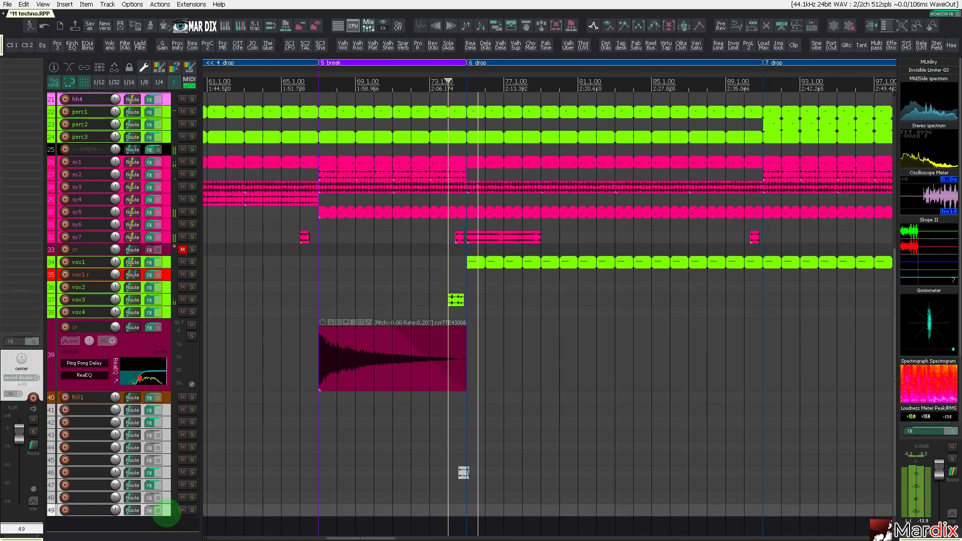
{"action": "scroll", "coordinate": [168, 509], "scroll_direction": "up", "scroll_amount": 4}
{"action": "key", "text": "ctrl+alt+x"}
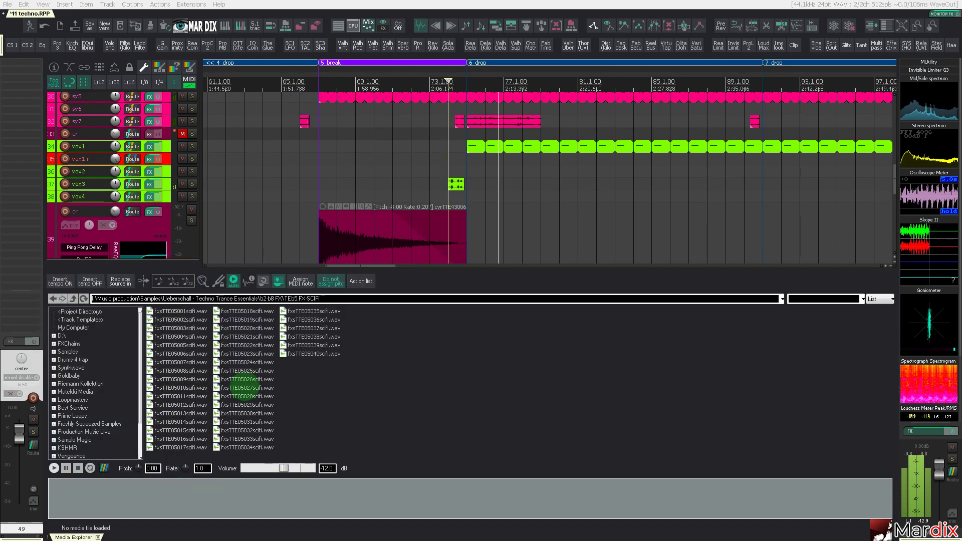
{"action": "key", "text": "BackSpace"}
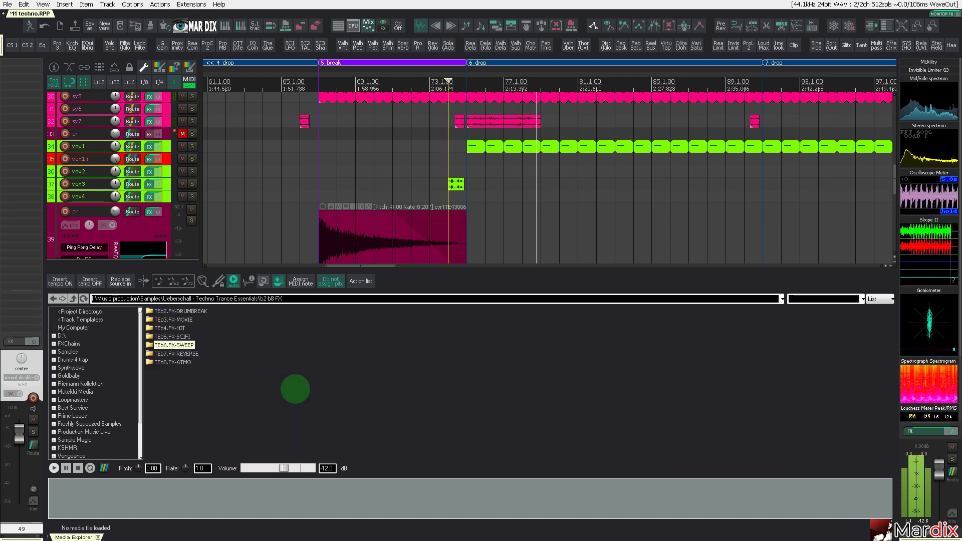
{"action": "key", "text": "Return"}
- Preview the sweep samples and insert fxpTTE06005sweep.wav on track 49 at the start of the 5 break
{"action": "key", "text": "Down"}
{"action": "key", "text": "Down"}
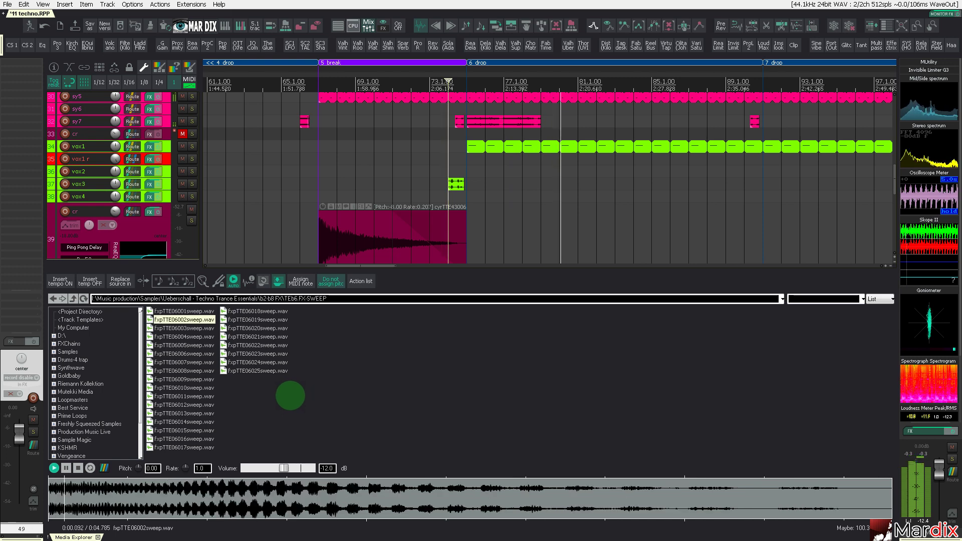
{"action": "key", "text": "Down"}
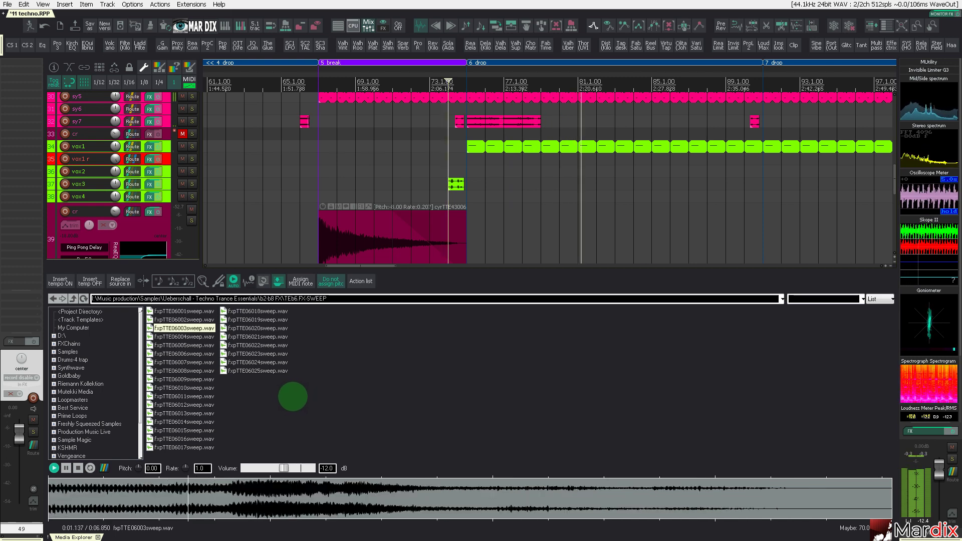
{"action": "key", "text": "Down"}
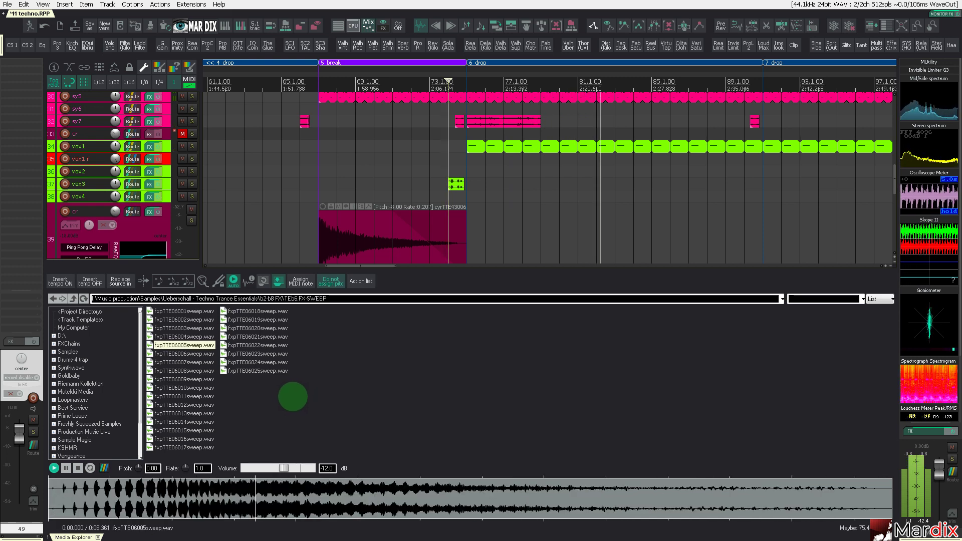
{"action": "scroll", "coordinate": [146, 219], "scroll_direction": "down", "scroll_amount": 10}
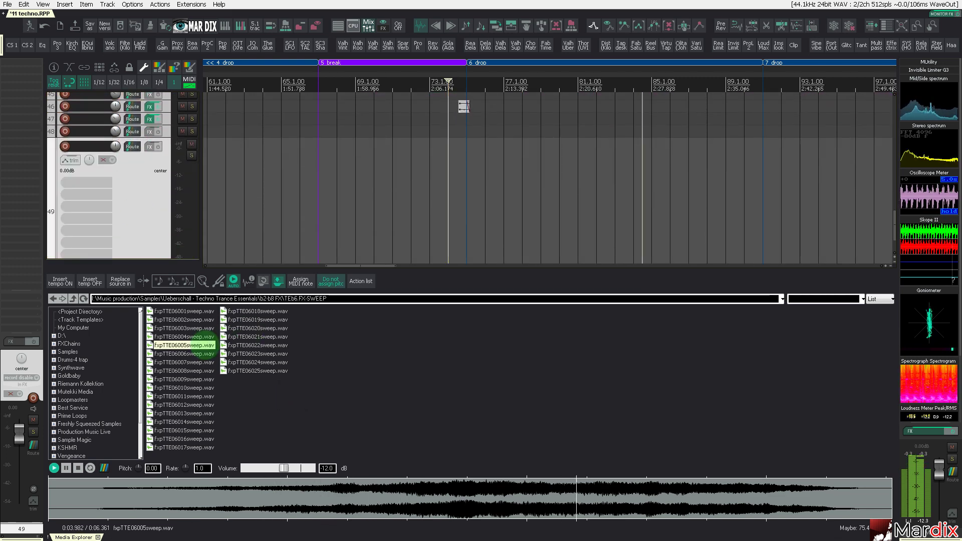
{"action": "left_click_drag", "start_coordinate": [205, 345], "coordinate": [335, 199]}
{"action": "scroll", "coordinate": [408, 181], "scroll_direction": "up", "scroll_amount": 3}
{"action": "scroll", "coordinate": [408, 181], "scroll_direction": "down", "scroll_amount": 3}
- Set the sweep's pitch shift mode to Rrreeeaaa, stretch it to the end of the 5 break and fade it in over its full length
{"action": "double_click", "coordinate": [335, 199]}
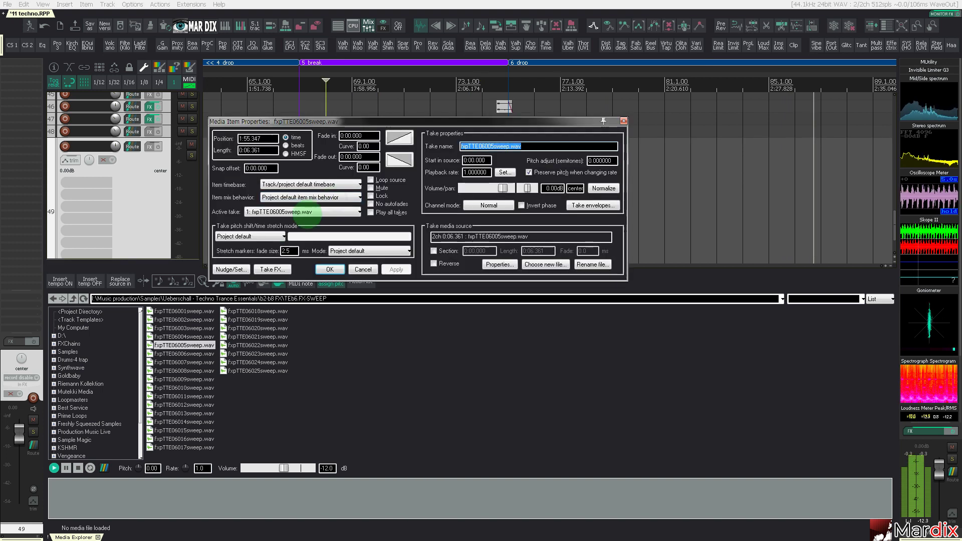
{"action": "left_click", "coordinate": [249, 237]}
{"action": "left_click", "coordinate": [258, 303]}
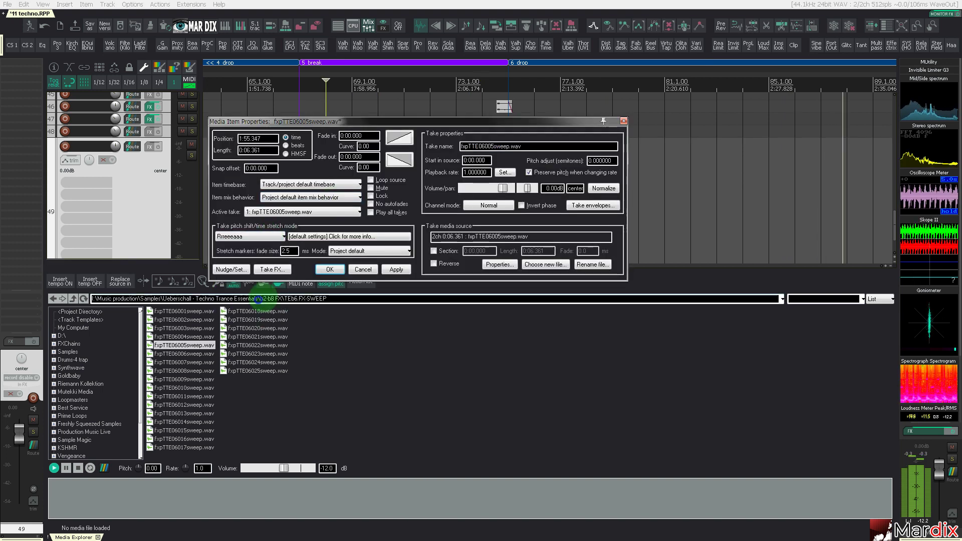
{"action": "left_click", "coordinate": [330, 269]}
{"action": "mouse_move", "coordinate": [390, 222]}
{"action": "left_mouse_down"}
{"action": "mouse_move", "coordinate": [494, 215]}
{"action": "mouse_move", "coordinate": [506, 196]}
{"action": "left_mouse_up"}
{"action": "left_click_drag", "start_coordinate": [301, 149], "coordinate": [565, 163]}
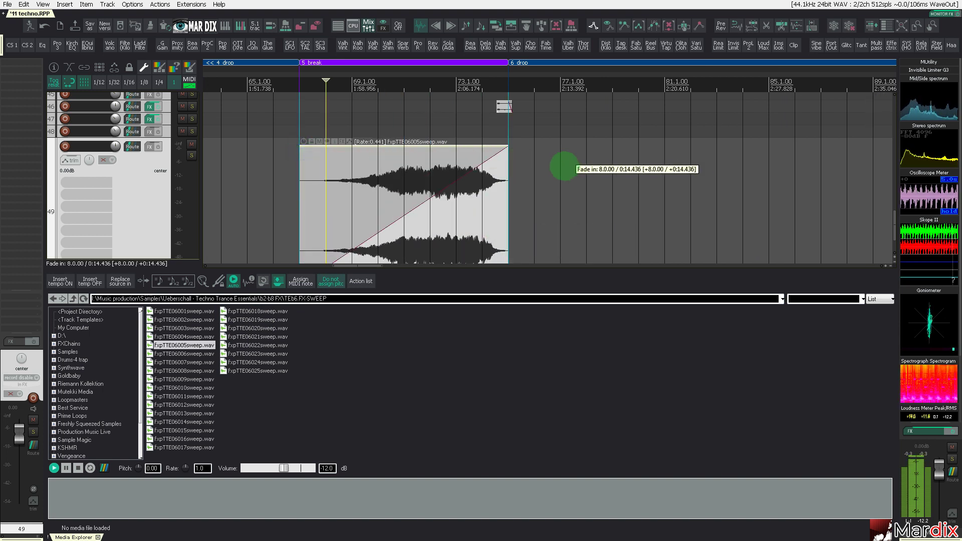
- Add ReaEQ to track 49 with a high-pass at about 279 Hz and set the track volume to -6 dB while playing the sweep
{"action": "left_click", "coordinate": [307, 124]}
{"action": "left_click", "coordinate": [154, 197]}
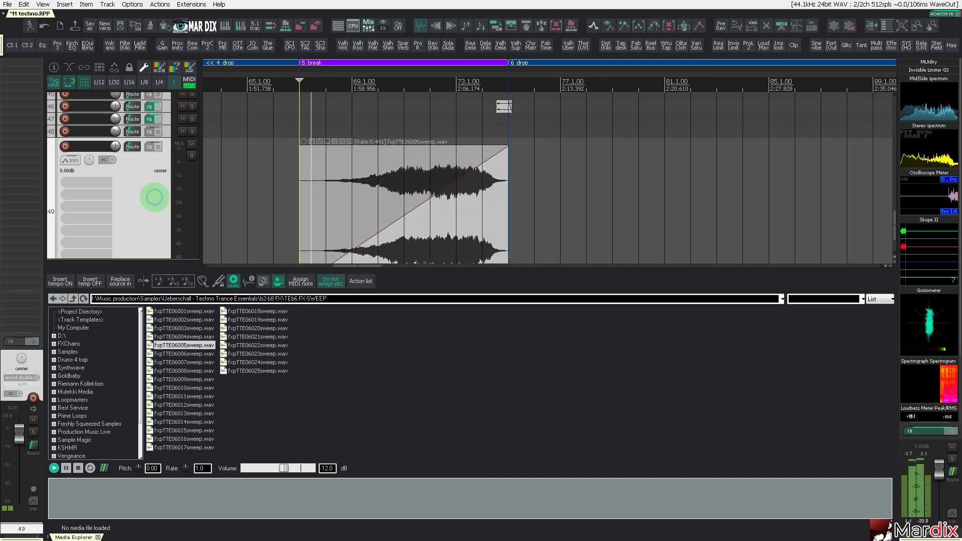
{"action": "key", "text": "e"}
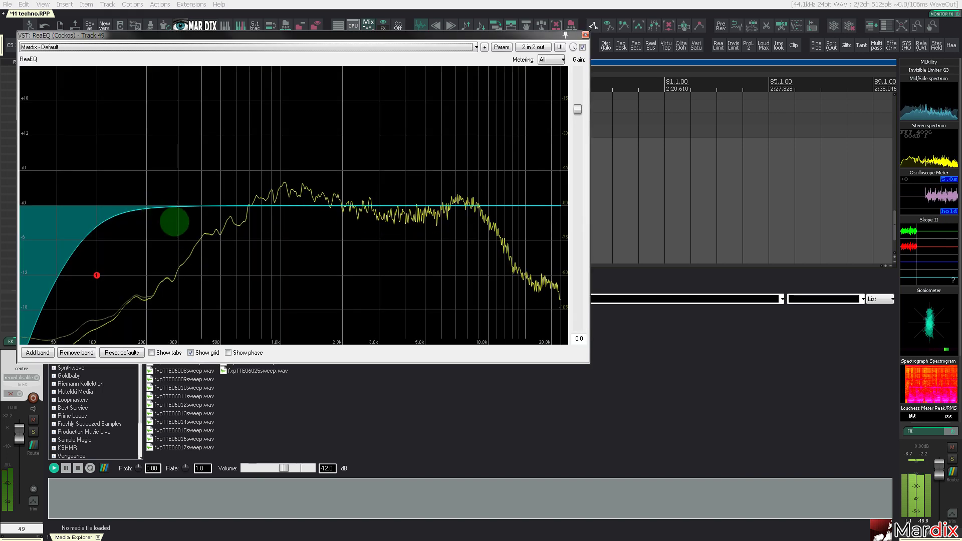
{"action": "left_click_drag", "start_coordinate": [101, 272], "coordinate": [176, 279]}
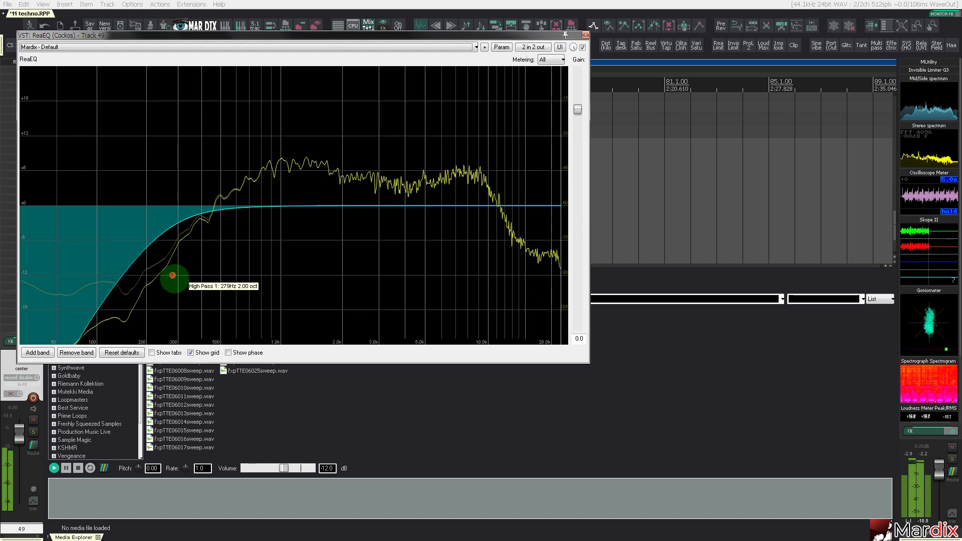
{"action": "key", "text": "e"}
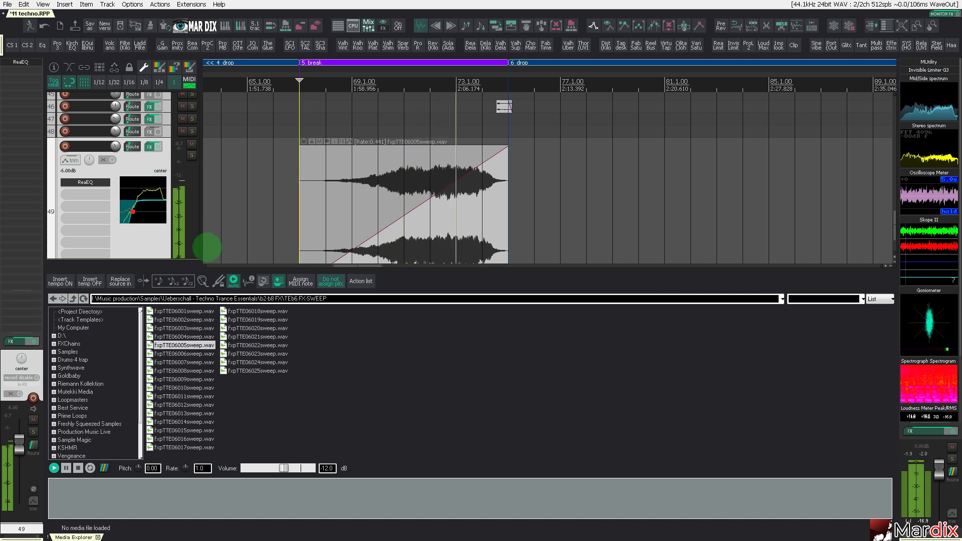
{"action": "key", "text": "ctrl+alt+x"}
{"action": "scroll", "coordinate": [343, 208], "scroll_direction": "up", "scroll_amount": 3}
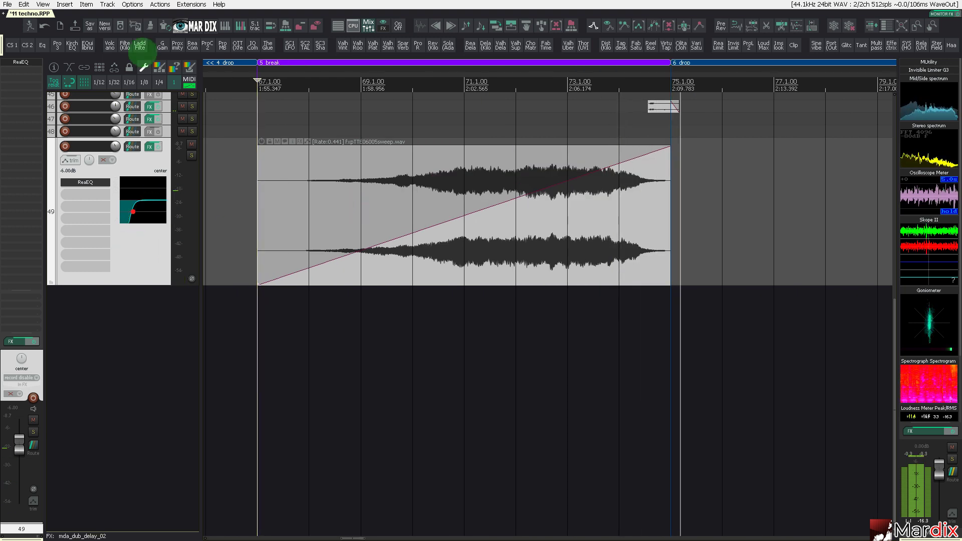
{"action": "left_click", "coordinate": [124, 45]}
{"action": "left_click_drag", "start_coordinate": [113, 25], "coordinate": [299, 226]}
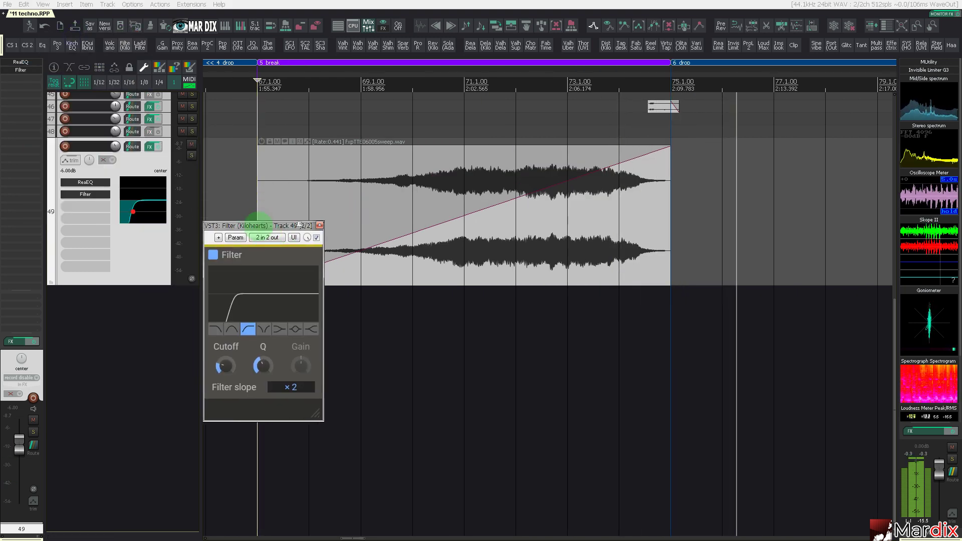
{"action": "left_click_drag", "start_coordinate": [20, 62], "coordinate": [21, 73]}
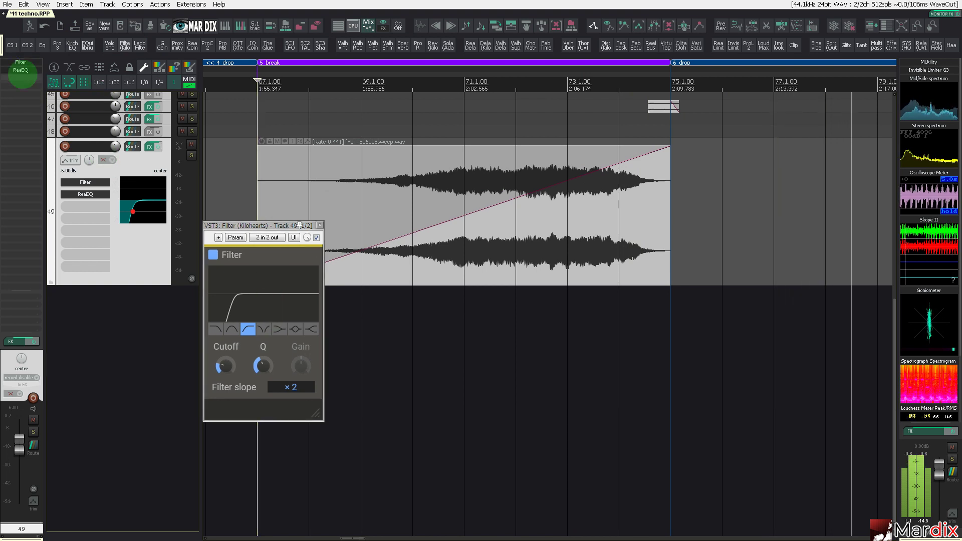
{"action": "left_click", "coordinate": [21, 63], "text": "alt"}
- Remove the Filter effect from track 49 and show an automation envelope for ReaEQ's high-pass frequency
{"action": "left_click", "coordinate": [21, 62]}
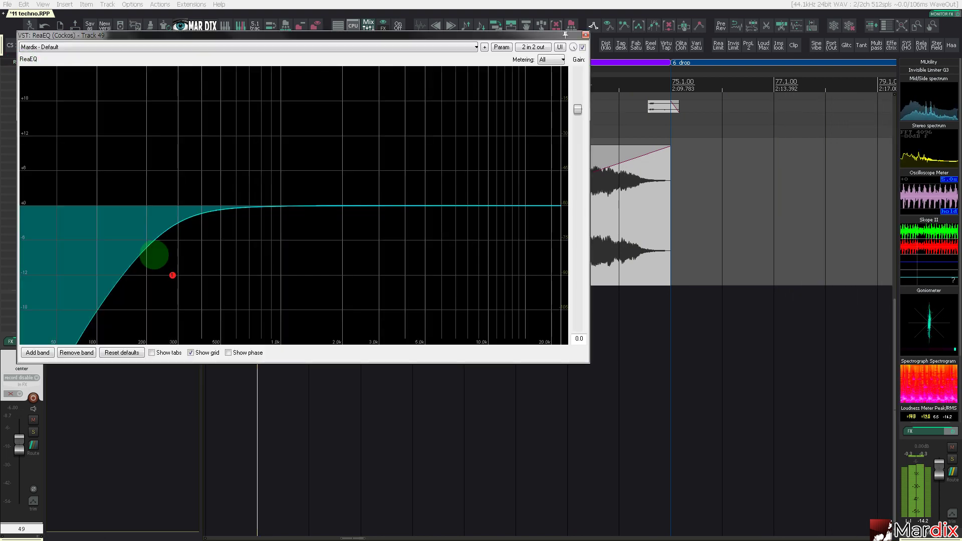
{"action": "key", "text": "e"}
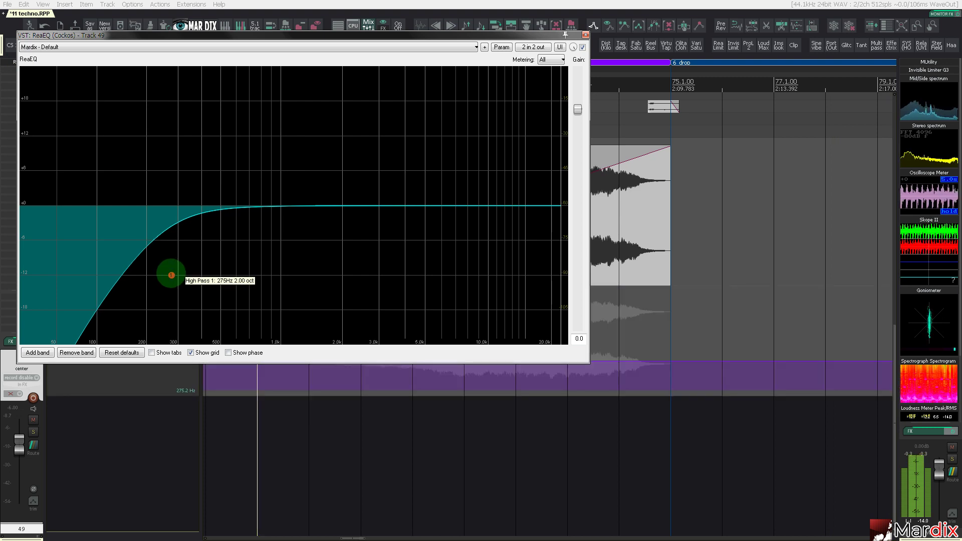
{"action": "key", "text": "Escape"}
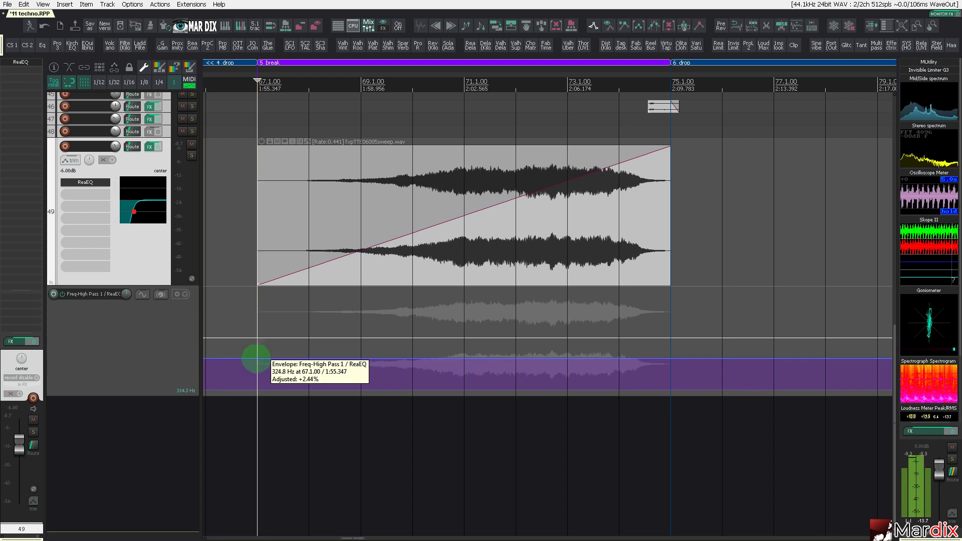
- Automate the high-pass frequency to rise in a curve from about 325 Hz at the 5 break's start to 24000 Hz at its end
{"action": "left_click", "coordinate": [477, 365]}
{"action": "left_click_drag", "start_coordinate": [670, 361], "coordinate": [677, 267]}
{"action": "left_click_drag", "start_coordinate": [483, 318], "coordinate": [522, 333]}
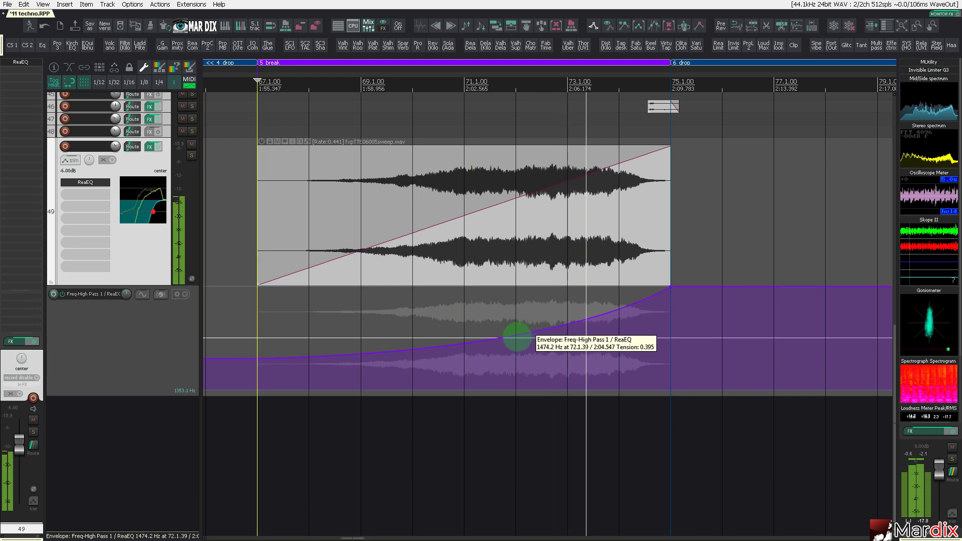
- Add MFreqShifter to track 49 and set its shift to 1280 Hz and sync length to 1 while playing the sweep
{"action": "scroll", "coordinate": [504, 331], "scroll_direction": "down", "scroll_amount": 4}
{"action": "scroll", "coordinate": [537, 296], "scroll_direction": "up", "scroll_amount": 3}
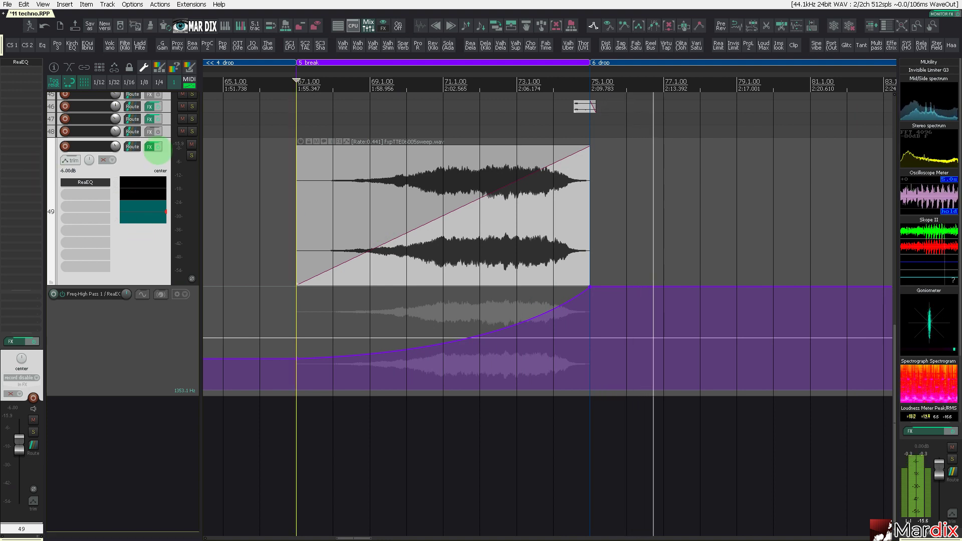
{"action": "right_click", "coordinate": [150, 146]}
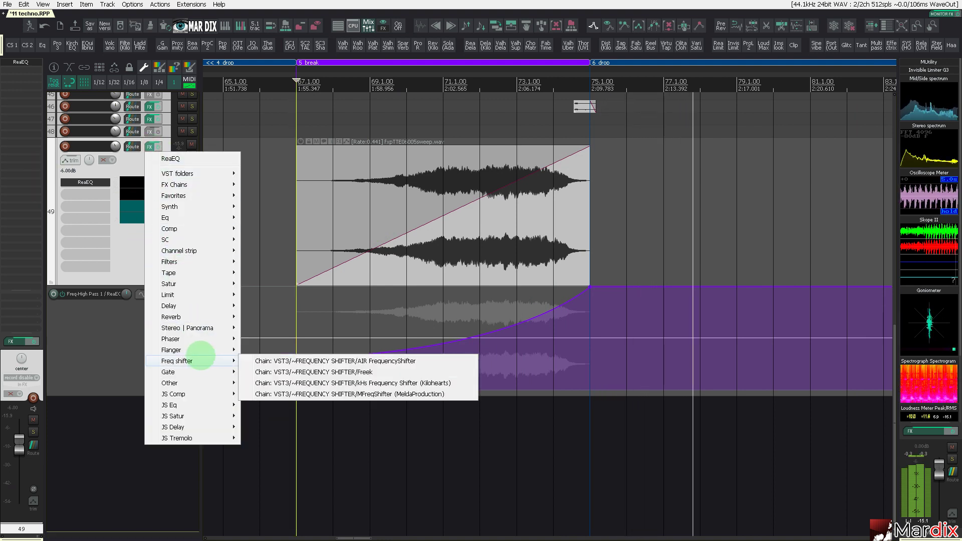
{"action": "mouse_move", "coordinate": [198, 360]}
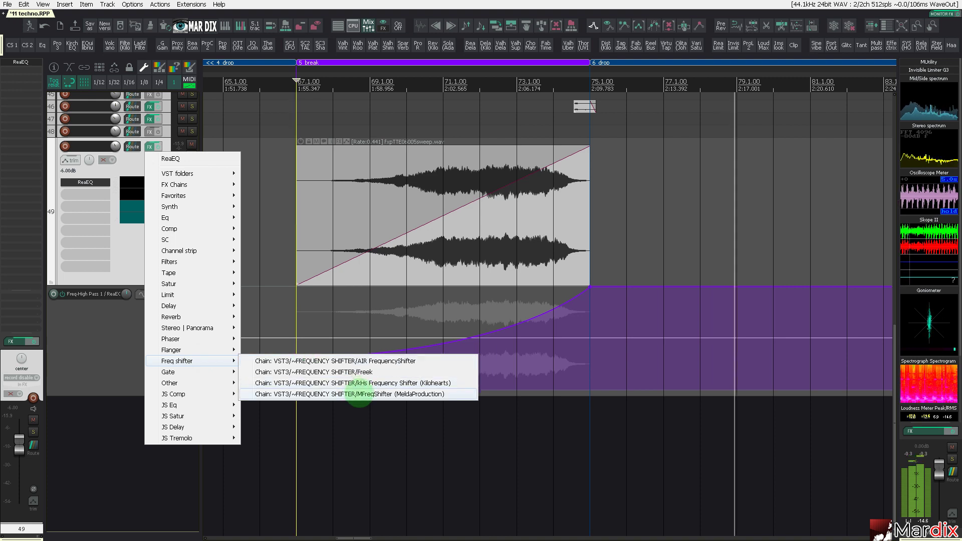
{"action": "left_click", "coordinate": [364, 393]}
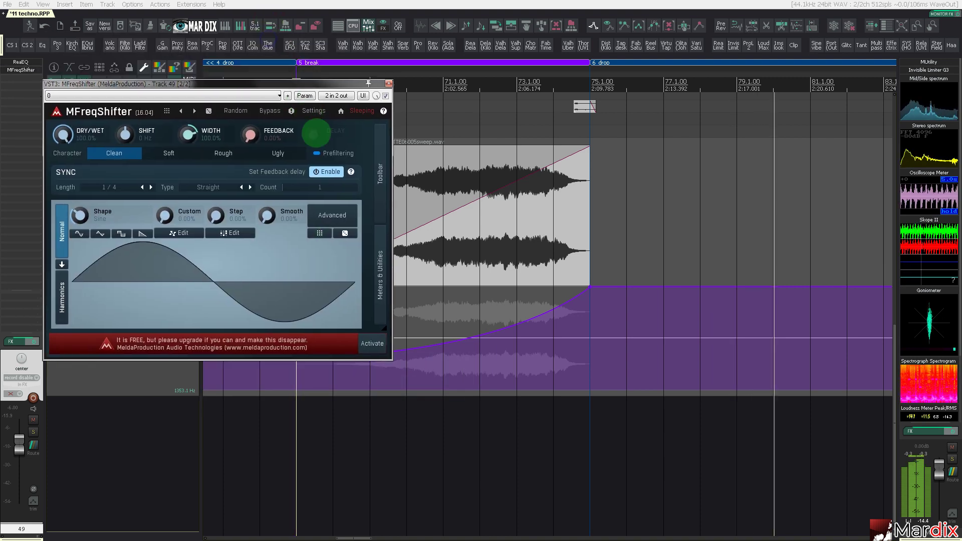
{"action": "left_click", "coordinate": [297, 207]}
{"action": "left_click_drag", "start_coordinate": [299, 213], "coordinate": [392, 227]}
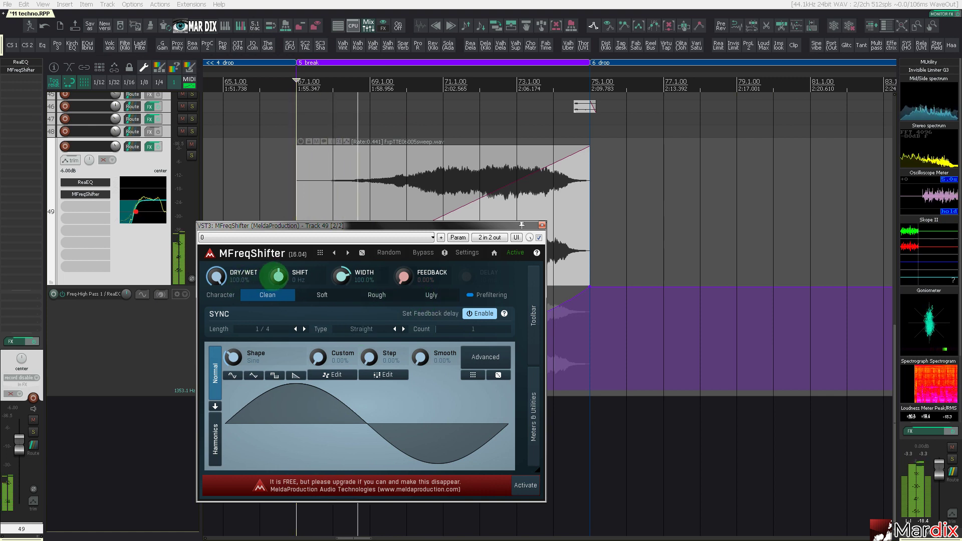
{"action": "left_click_drag", "start_coordinate": [278, 276], "coordinate": [278, 277]}
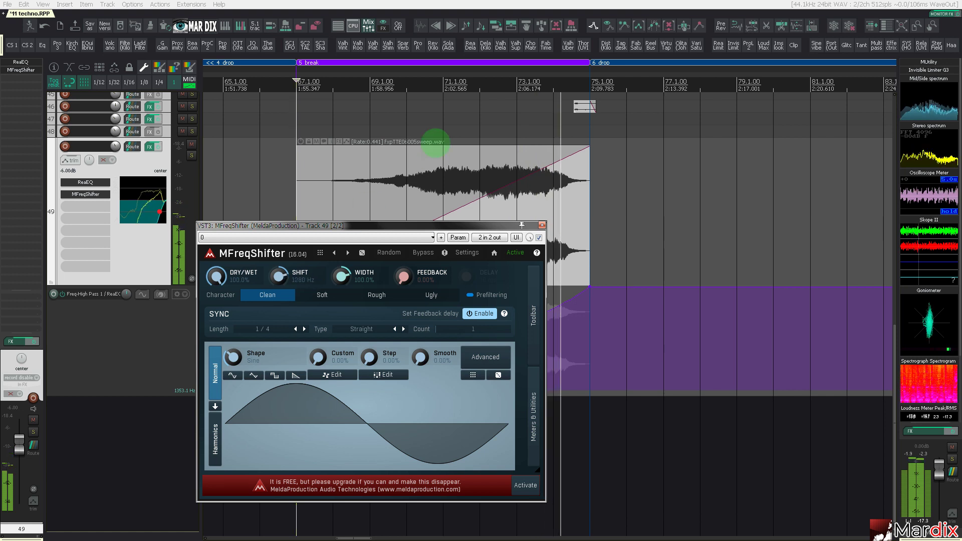
{"action": "left_click", "coordinate": [418, 122]}
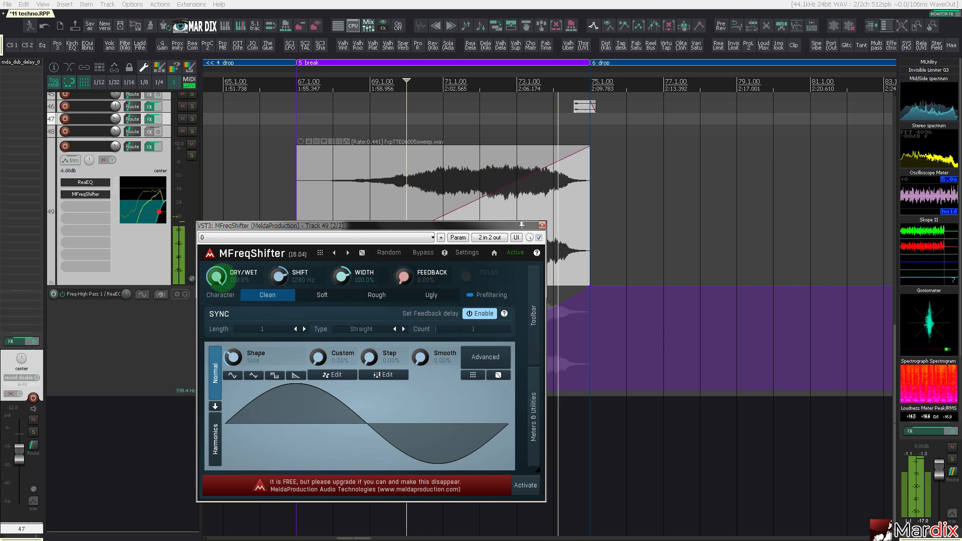
- Automate MFreqShifter's Dry/Wet to fall in a curve from 100% at the 5 break's start to 0% at its end
{"action": "key", "text": "e"}
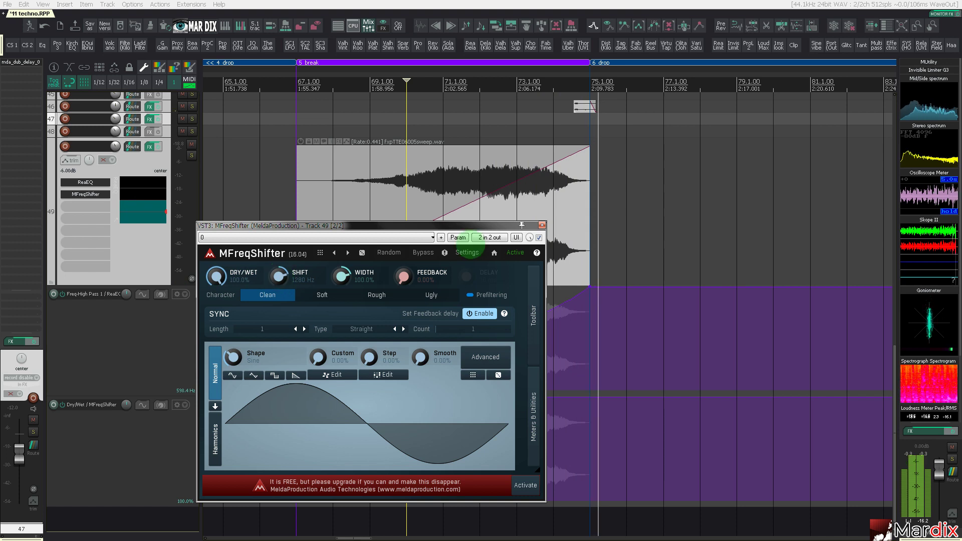
{"action": "left_click", "coordinate": [542, 225]}
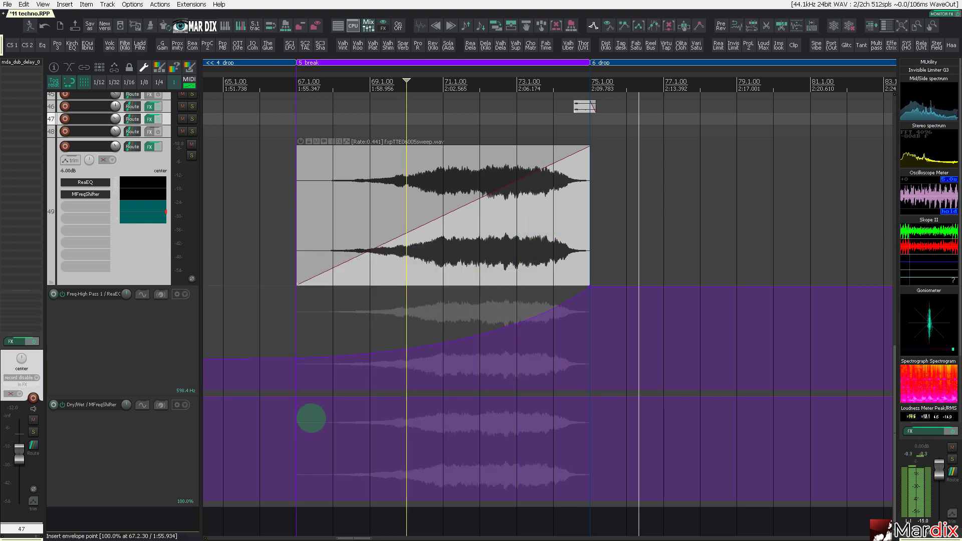
{"action": "left_click_drag", "start_coordinate": [330, 399], "coordinate": [590, 521]}
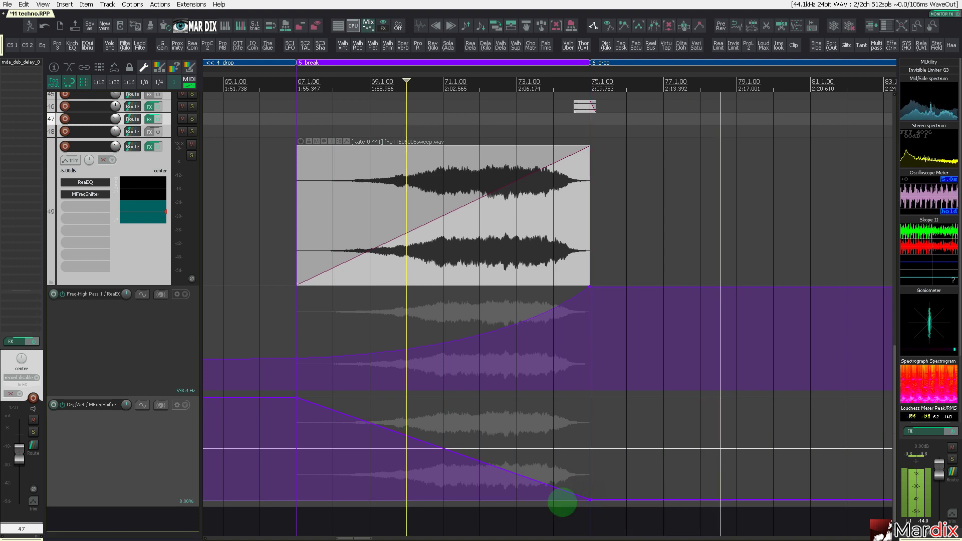
{"action": "left_click_drag", "start_coordinate": [446, 451], "coordinate": [481, 436]}
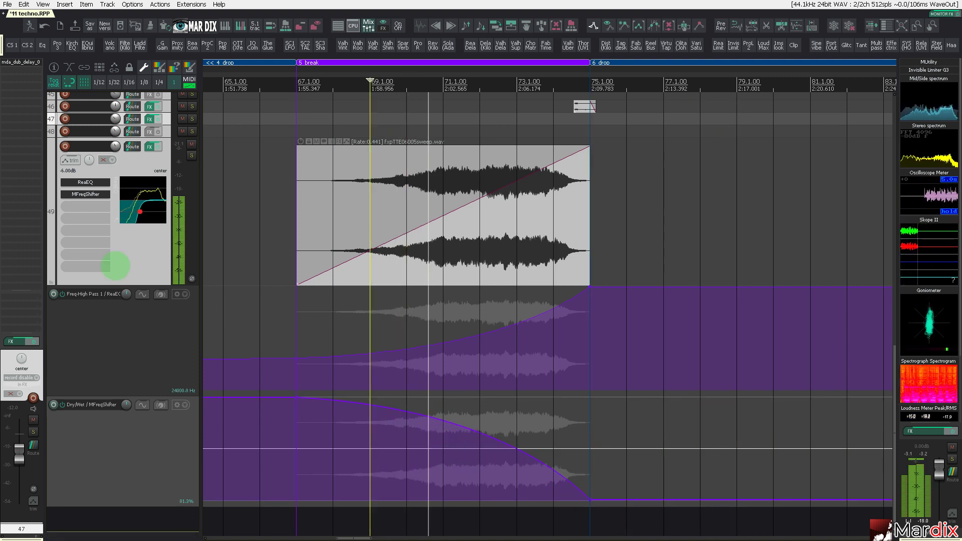
- Try a narrower width in MFreqShifter while playing the sweep and restore it to 100%
{"action": "left_click", "coordinate": [86, 194]}
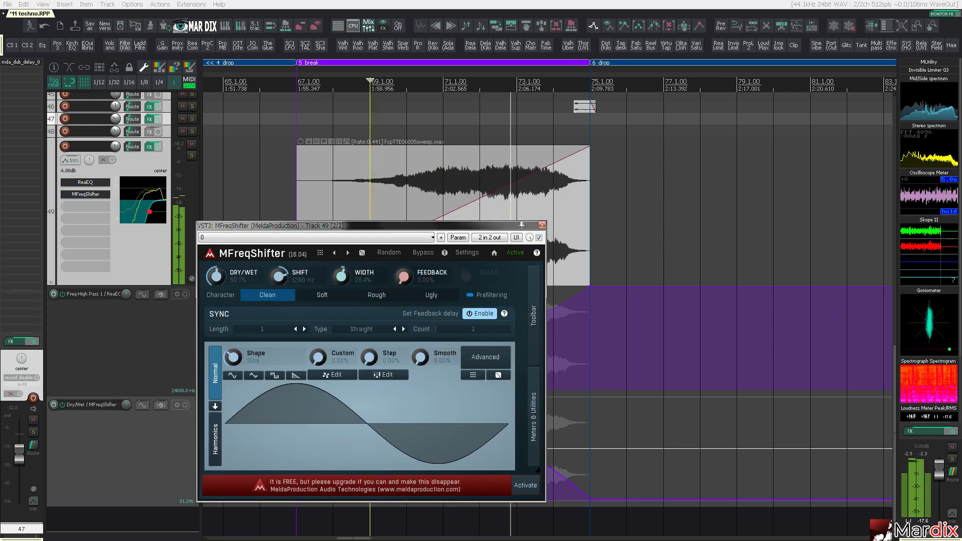
{"action": "double_click", "coordinate": [347, 277]}
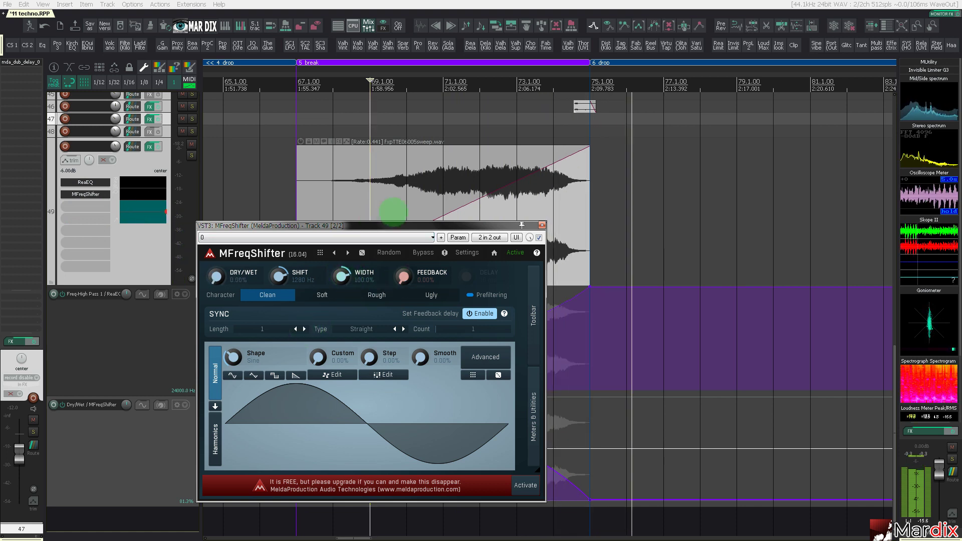
{"action": "left_click", "coordinate": [543, 225]}
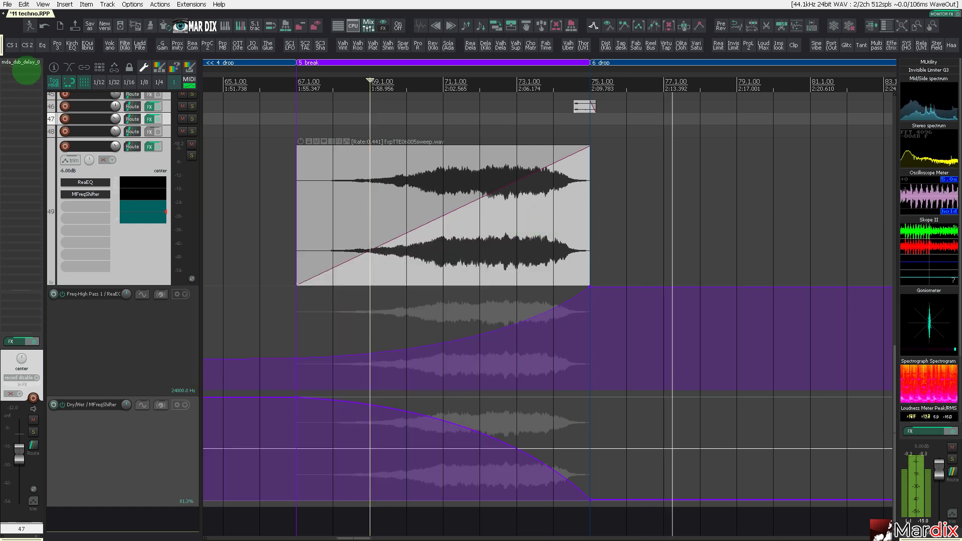
- Move ReaEQ after MFreqShifter in track 49's effect chain
{"action": "left_click", "coordinate": [150, 246]}
{"action": "left_click_drag", "start_coordinate": [89, 182], "coordinate": [90, 204]}
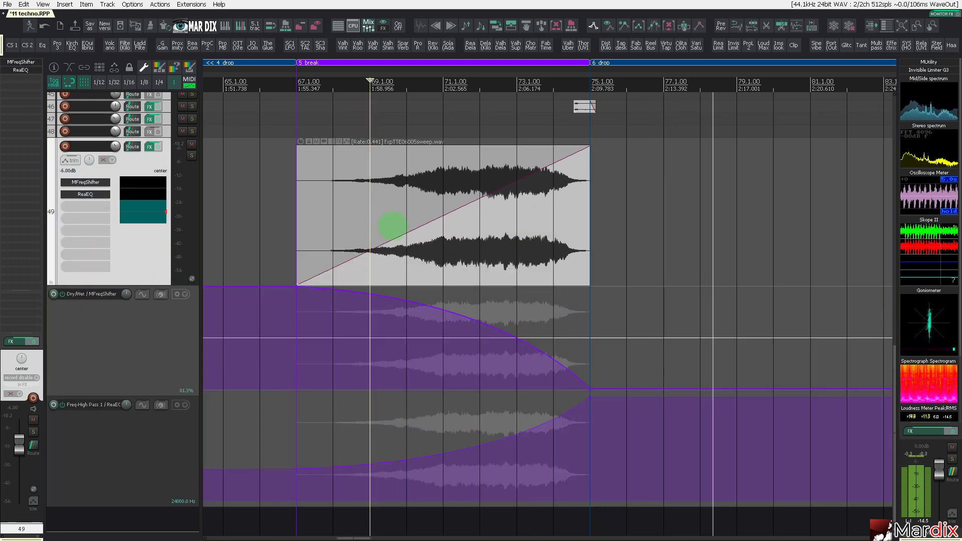
{"action": "scroll", "coordinate": [389, 226], "scroll_direction": "down", "scroll_amount": 3}
{"action": "scroll", "coordinate": [388, 227], "scroll_direction": "down", "scroll_amount": 4}
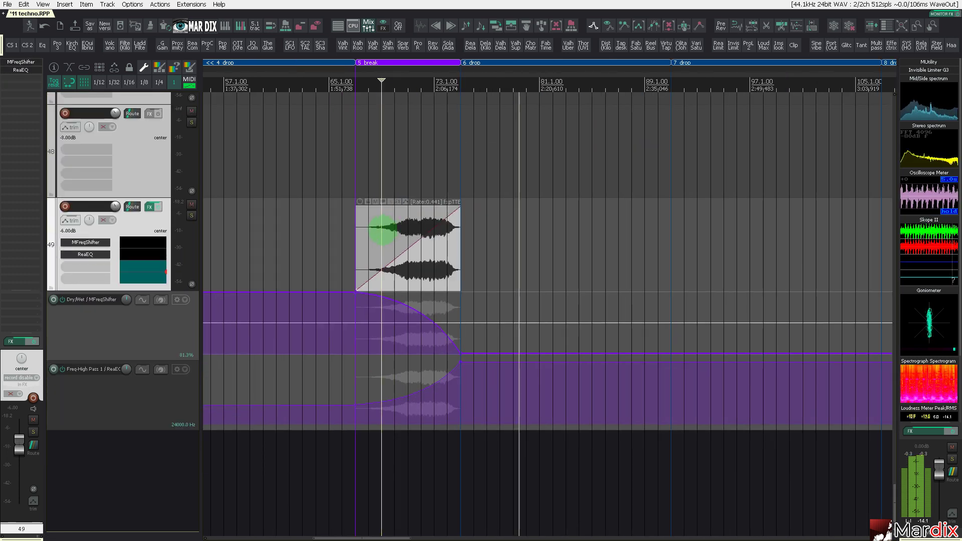
{"action": "scroll", "coordinate": [390, 226], "scroll_direction": "up", "scroll_amount": 2}
{"action": "scroll", "coordinate": [391, 228], "scroll_direction": "up", "scroll_amount": 1}
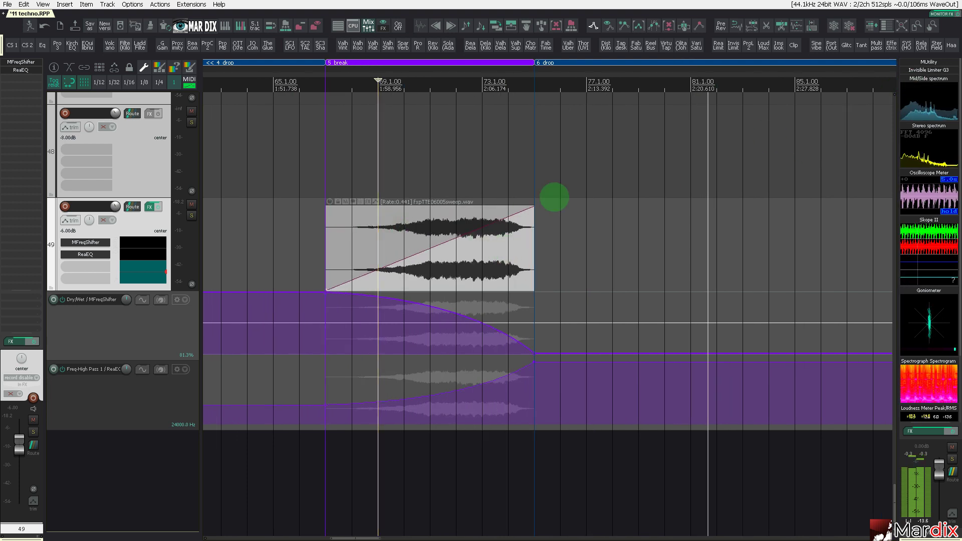
- Try 12 dB input gain on the master track's Invisible Limiter G3 and return it to 10 dB
{"action": "left_click", "coordinate": [928, 70]}
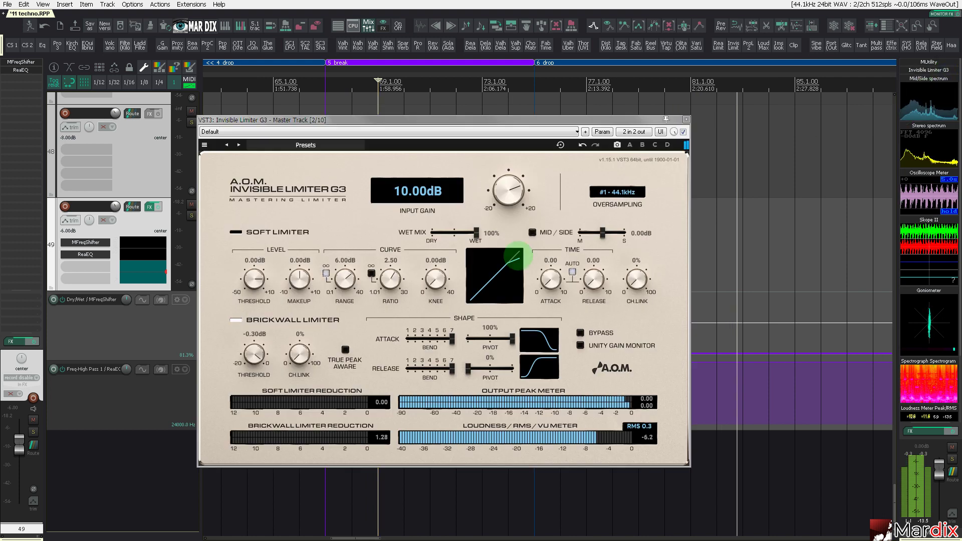
{"action": "scroll", "coordinate": [504, 191], "scroll_direction": "up", "scroll_amount": 1}
{"action": "scroll", "coordinate": [506, 190], "scroll_direction": "up", "scroll_amount": 1}
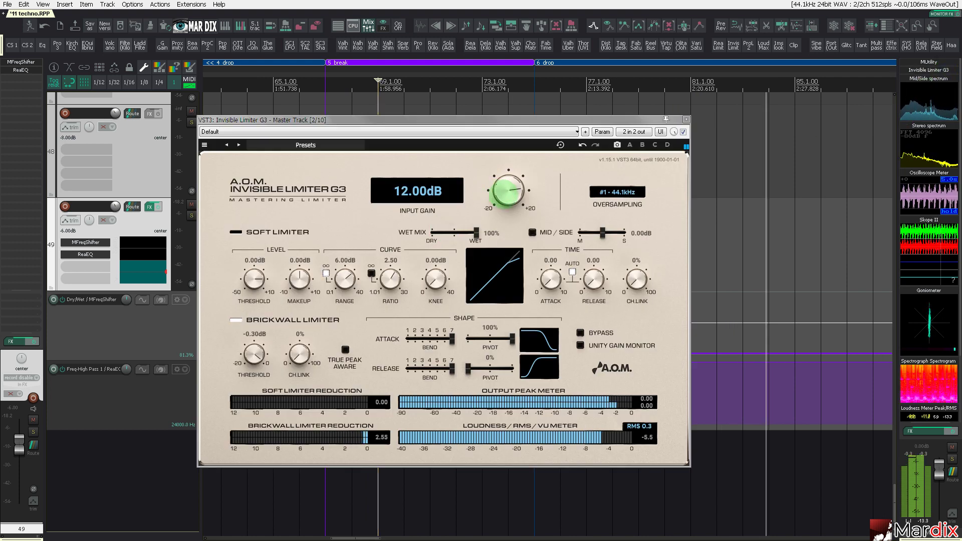
{"action": "scroll", "coordinate": [507, 189], "scroll_direction": "down", "scroll_amount": 2}
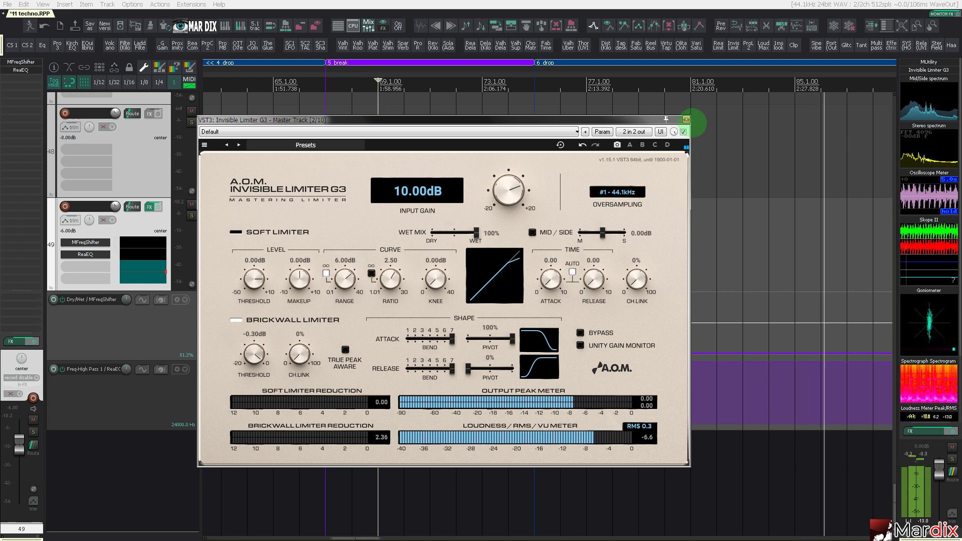
{"action": "left_click", "coordinate": [687, 120]}
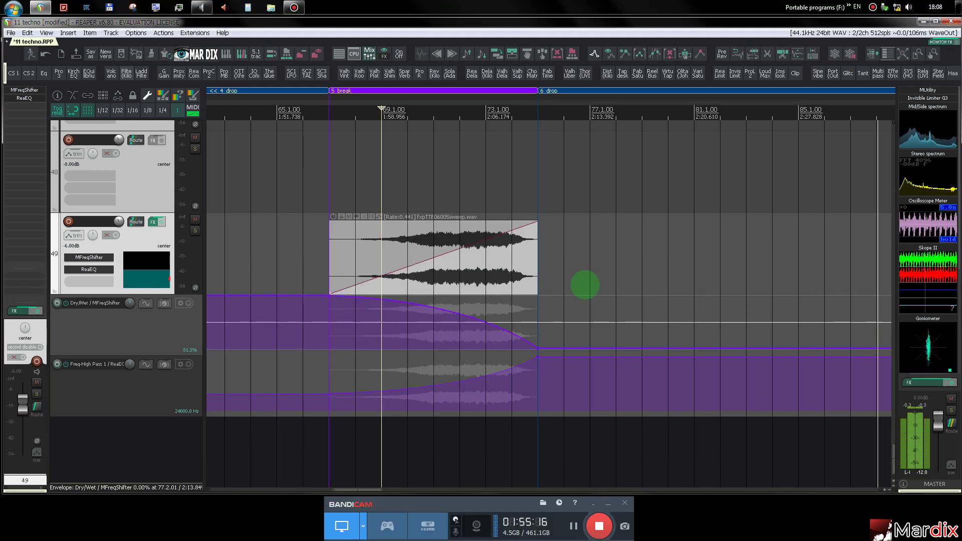
- Add MTremolo from the SC effects folder to track 49
{"action": "key", "text": "F11"}
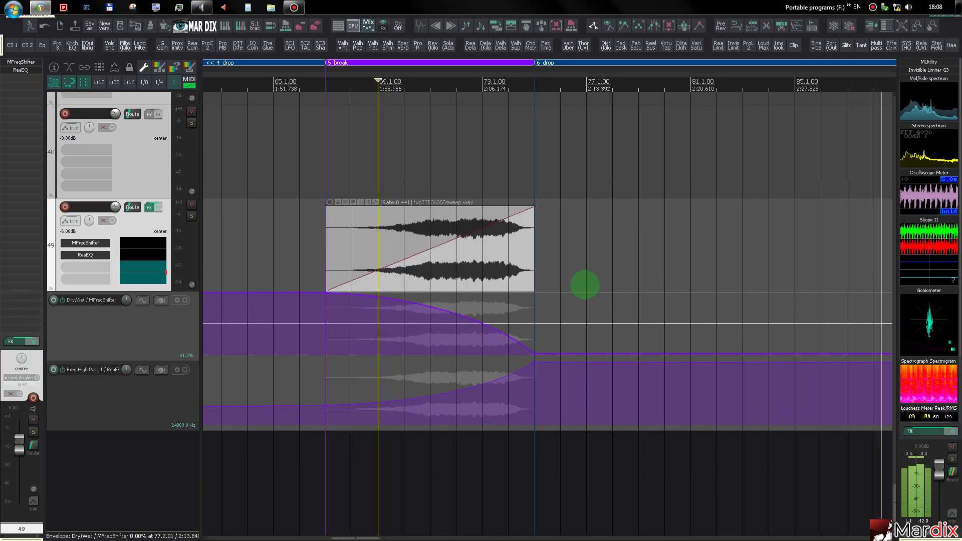
{"action": "scroll", "coordinate": [557, 254], "scroll_direction": "down", "scroll_amount": 3}
{"action": "left_click", "coordinate": [490, 150]}
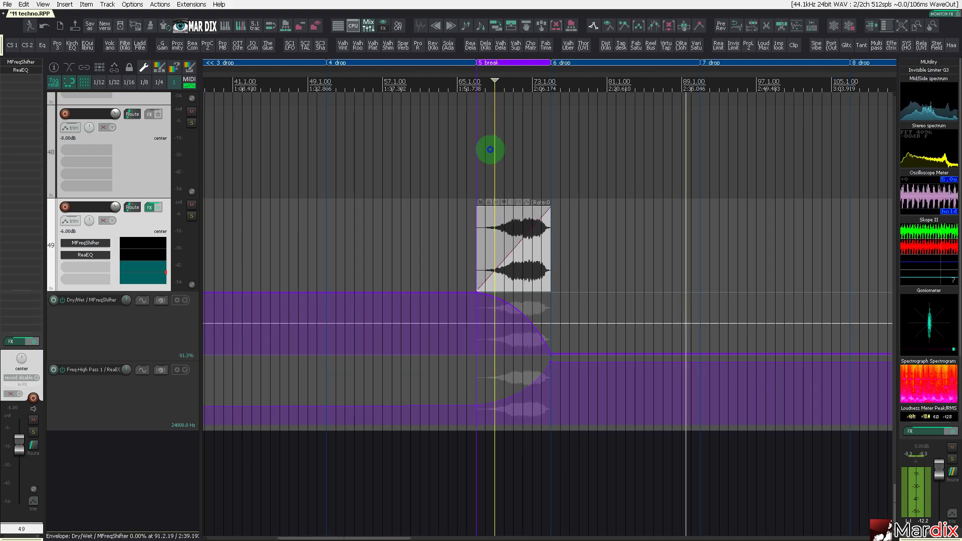
{"action": "left_click_drag", "start_coordinate": [527, 78], "coordinate": [412, 81]}
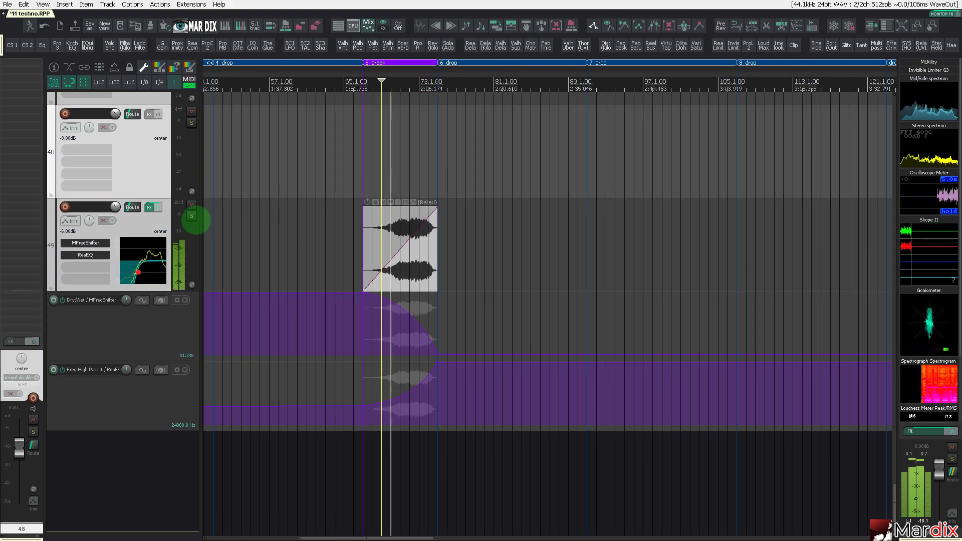
{"action": "left_click", "coordinate": [152, 223]}
{"action": "double_click", "coordinate": [15, 143]}
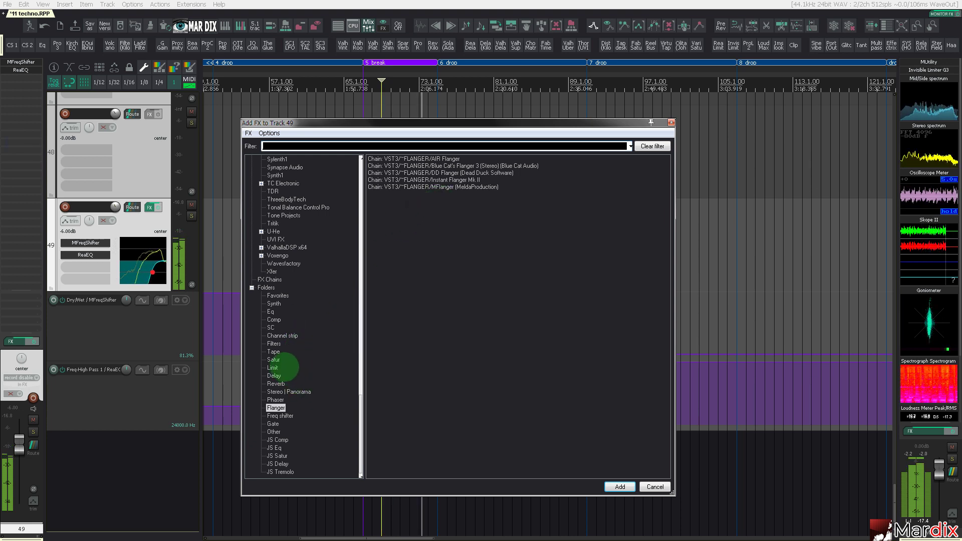
{"action": "left_click", "coordinate": [271, 327]}
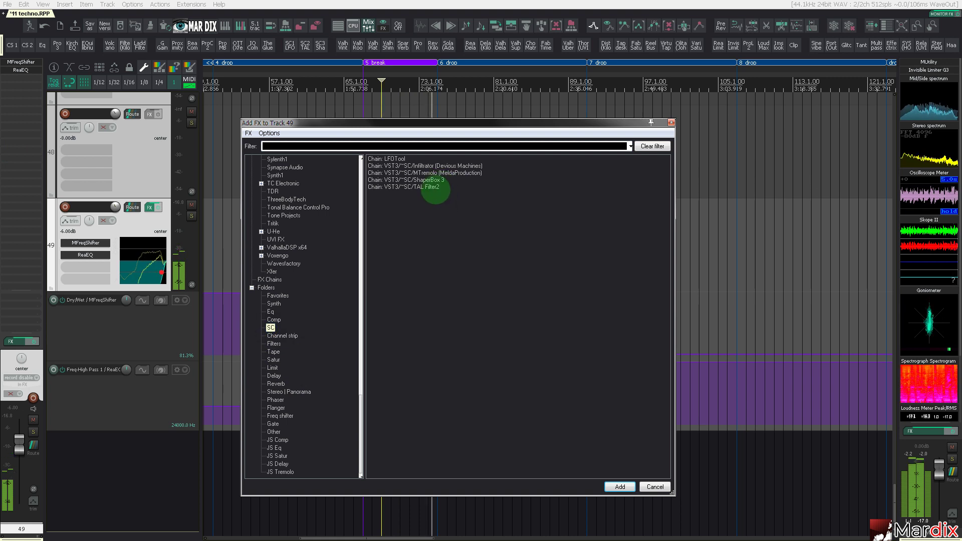
{"action": "double_click", "coordinate": [462, 173]}
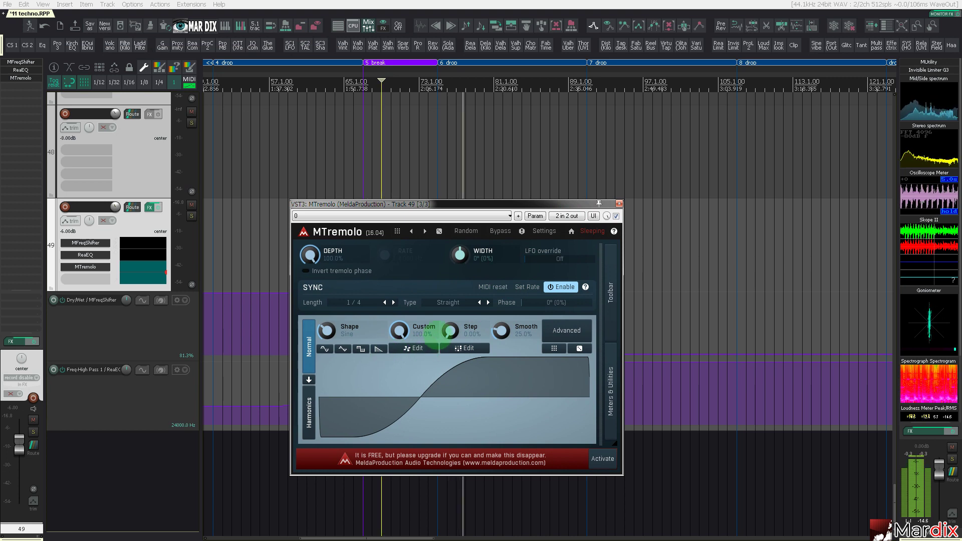
- Set MTremolo's shape to Rectangle with Custom at 0% and play the sweep from the start of the 5 break
{"action": "left_click", "coordinate": [411, 348]}
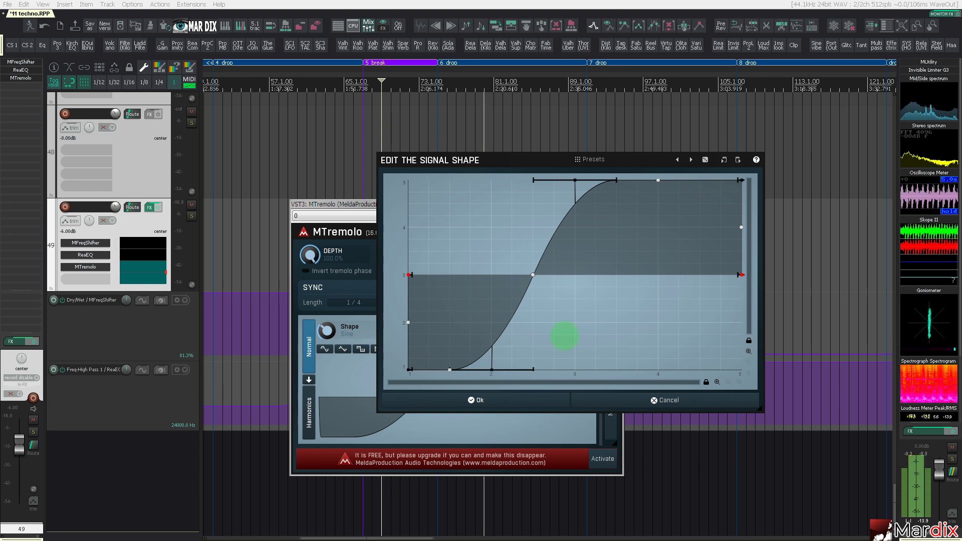
{"action": "left_click", "coordinate": [647, 400]}
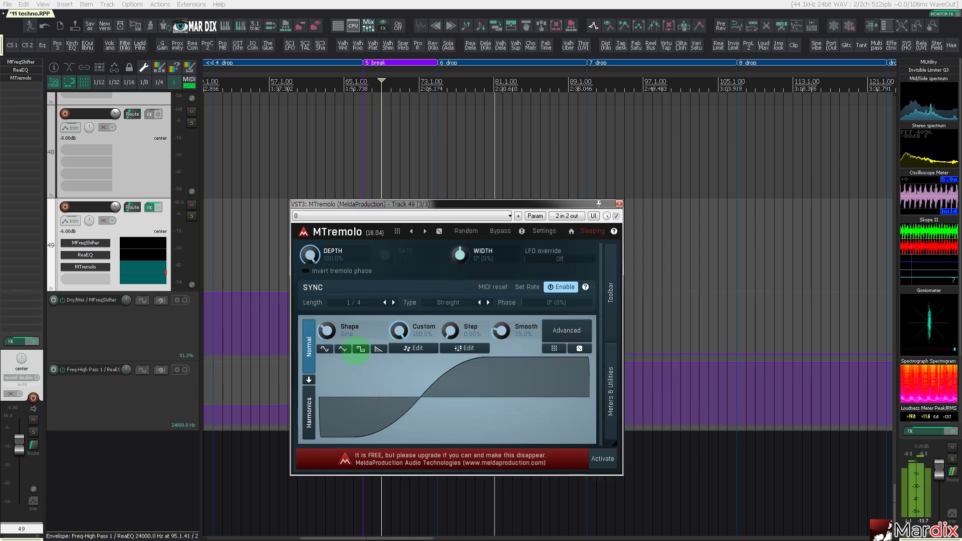
{"action": "left_click_drag", "start_coordinate": [400, 331], "coordinate": [400, 391]}
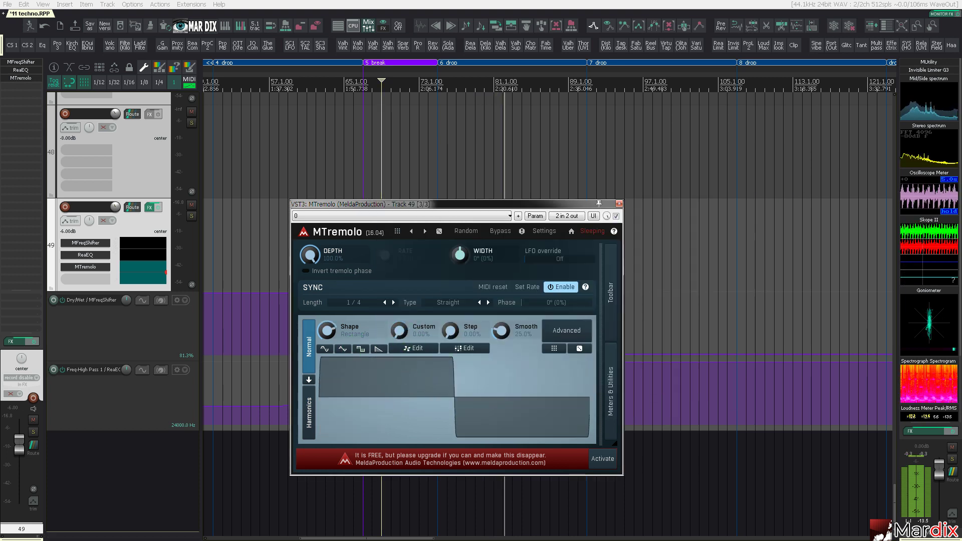
{"action": "left_click", "coordinate": [365, 183]}
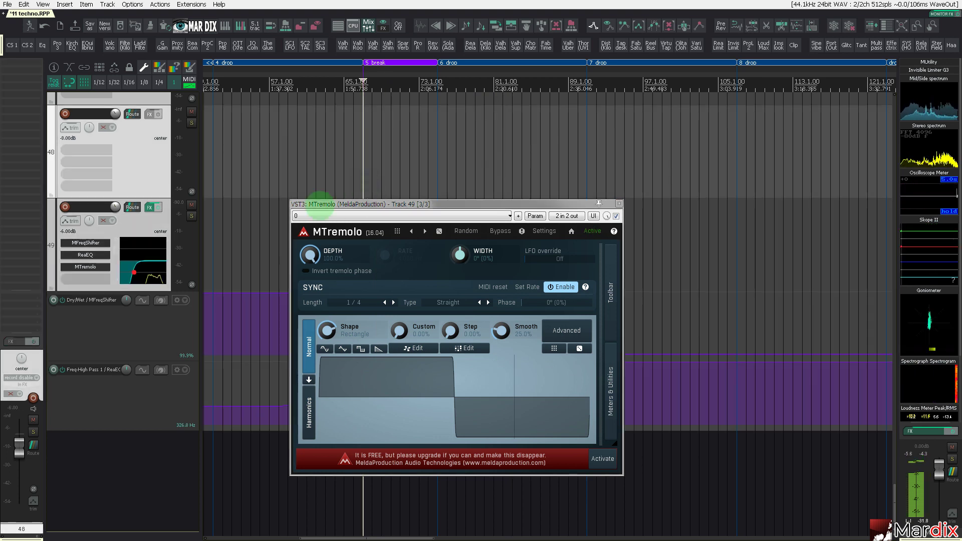
- Set MTremolo's sync length to 1/16 with 0% Smooth, and automate its Depth rising from 0% to 100% across the 5 break
{"action": "left_click_drag", "start_coordinate": [336, 207], "coordinate": [331, 205]}
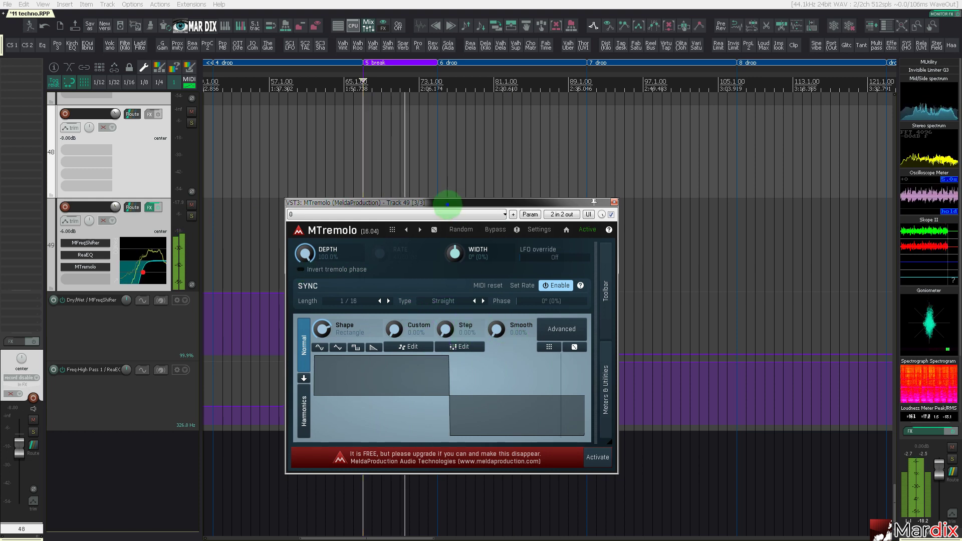
{"action": "left_click_drag", "start_coordinate": [447, 205], "coordinate": [448, 209]}
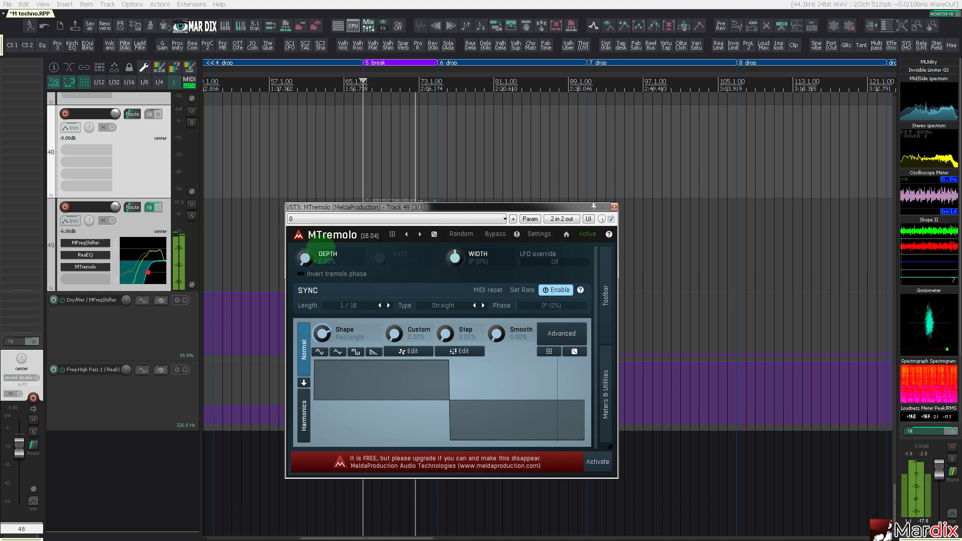
{"action": "key", "text": "e"}
{"action": "left_click_drag", "start_coordinate": [394, 210], "coordinate": [595, 216]}
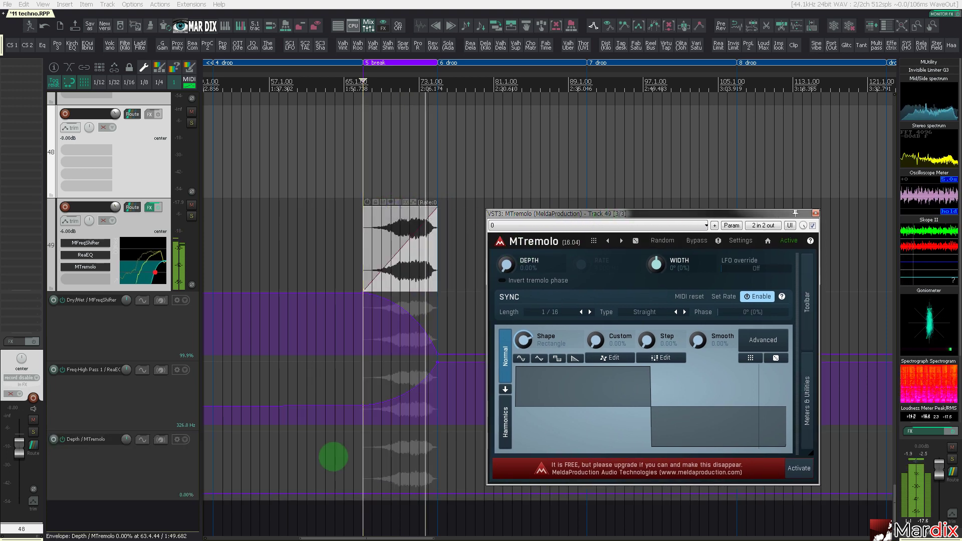
{"action": "left_click", "coordinate": [378, 494]}
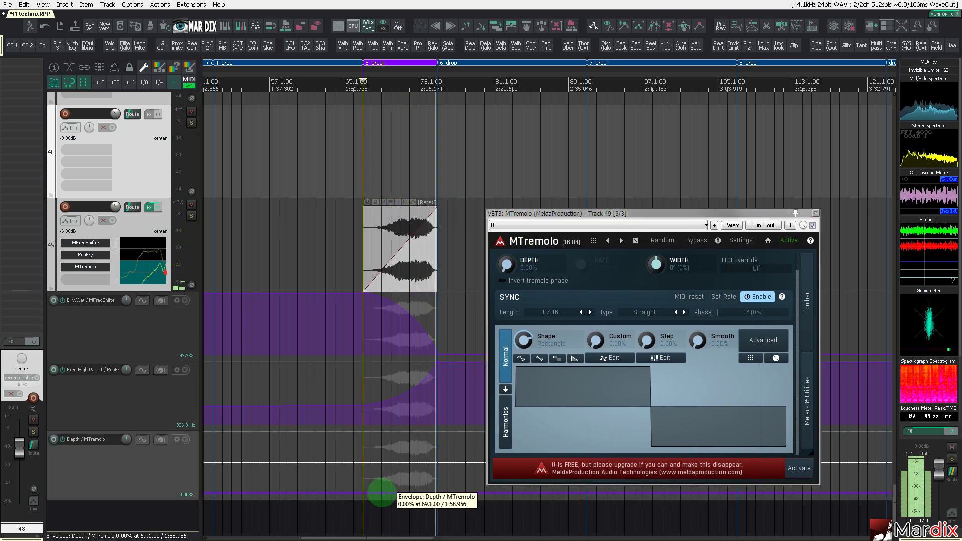
{"action": "left_click_drag", "start_coordinate": [438, 450], "coordinate": [439, 416]}
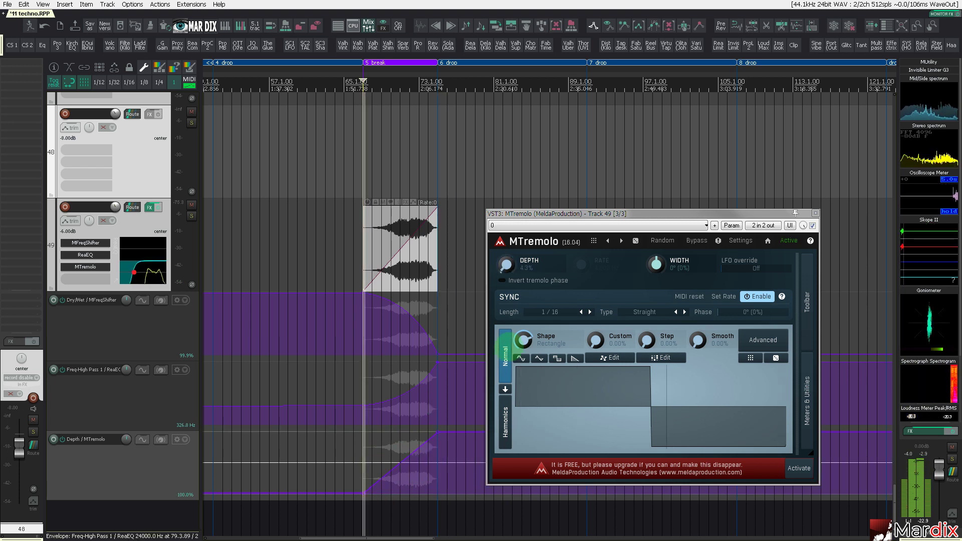
- Set MTremolo's Width to 360° and its sync length to 1/8 Straight while playing the sweep
{"action": "left_click_drag", "start_coordinate": [595, 214], "coordinate": [586, 202]}
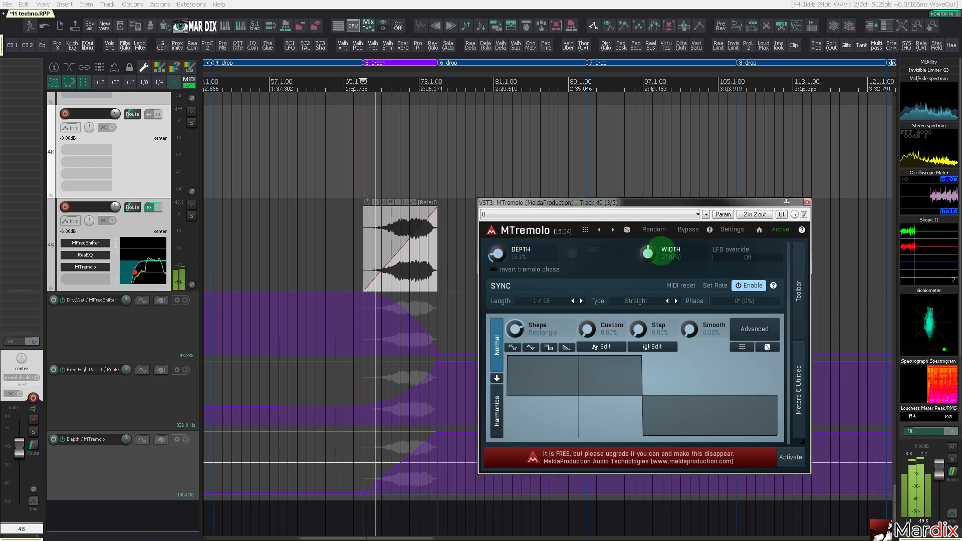
{"action": "left_click_drag", "start_coordinate": [647, 253], "coordinate": [648, 260]}
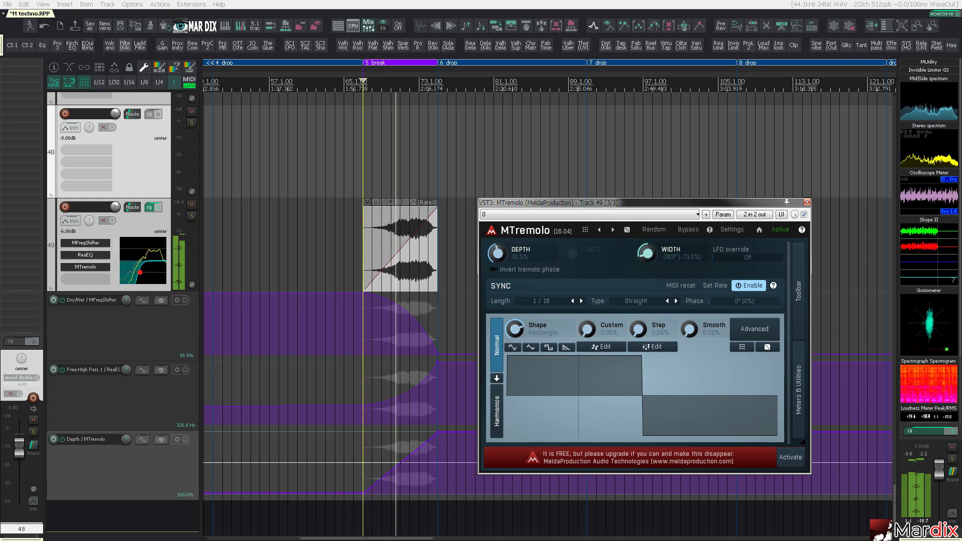
{"action": "left_click_drag", "start_coordinate": [648, 260], "coordinate": [647, 248]}
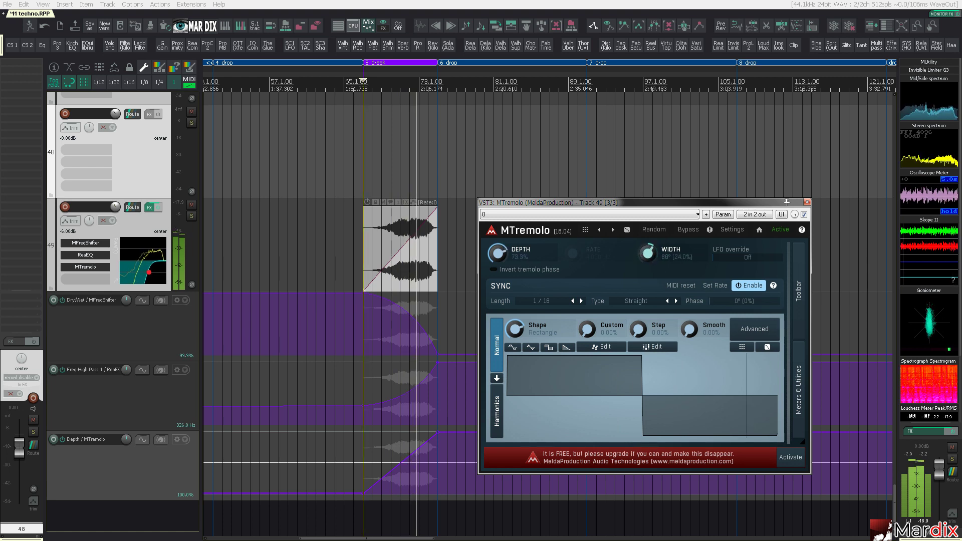
{"action": "left_click_drag", "start_coordinate": [648, 253], "coordinate": [648, 255]}
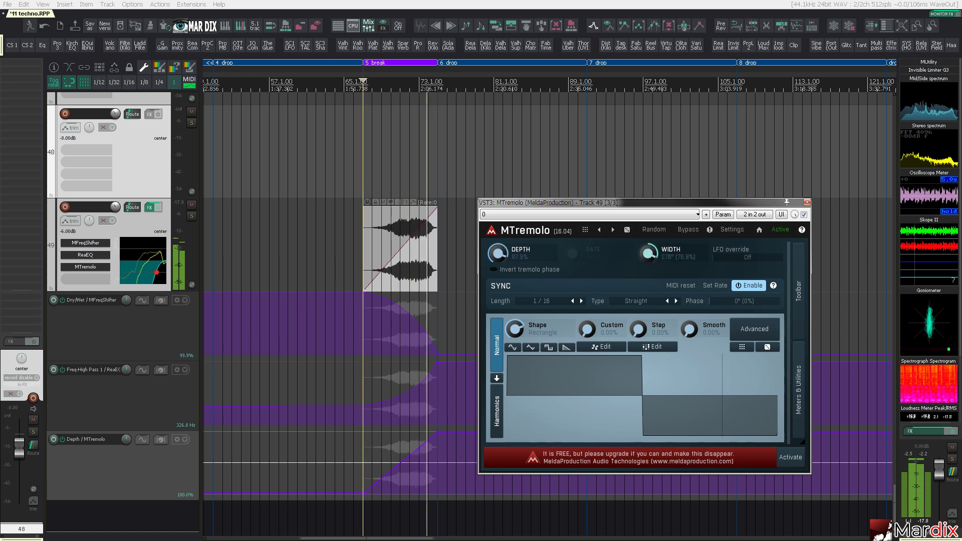
{"action": "left_click", "coordinate": [402, 169]}
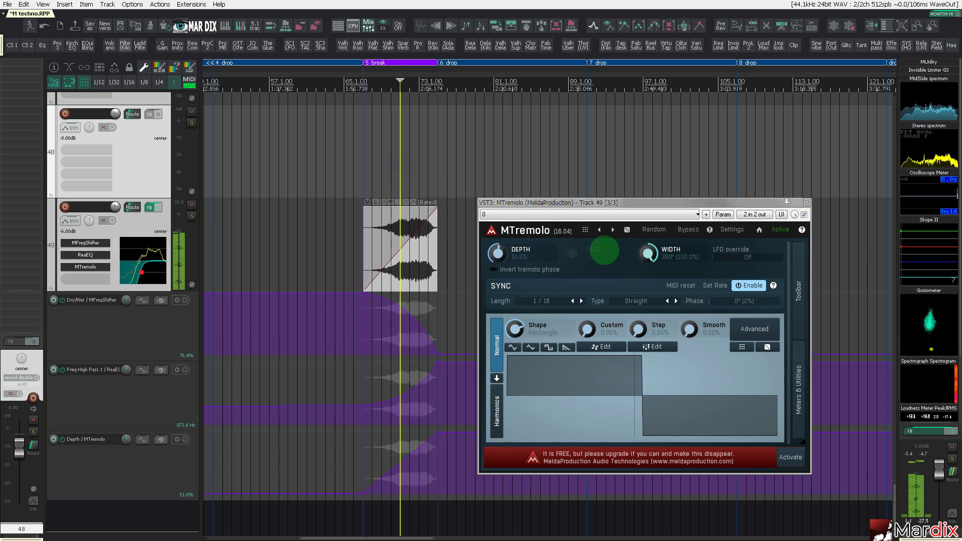
{"action": "left_click_drag", "start_coordinate": [647, 253], "coordinate": [647, 253]}
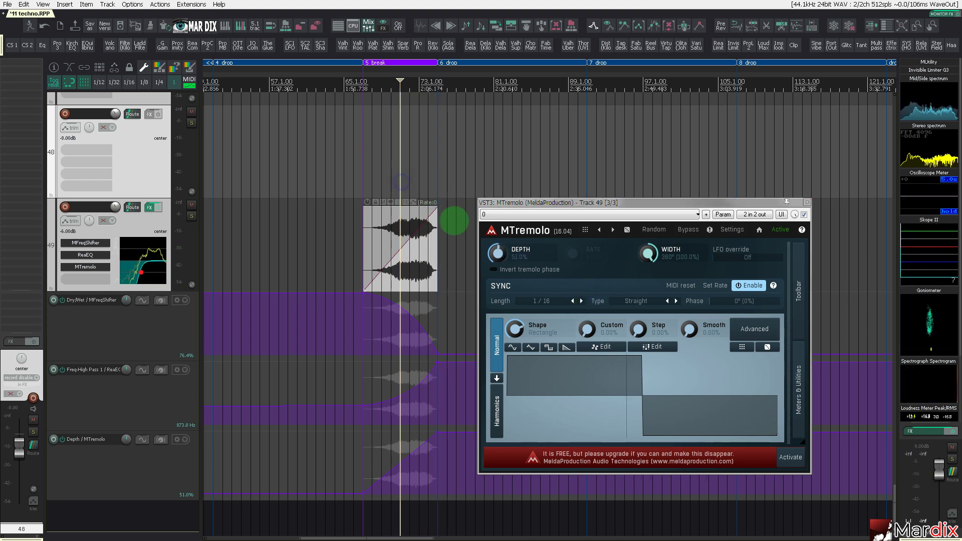
{"action": "left_click", "coordinate": [573, 301]}
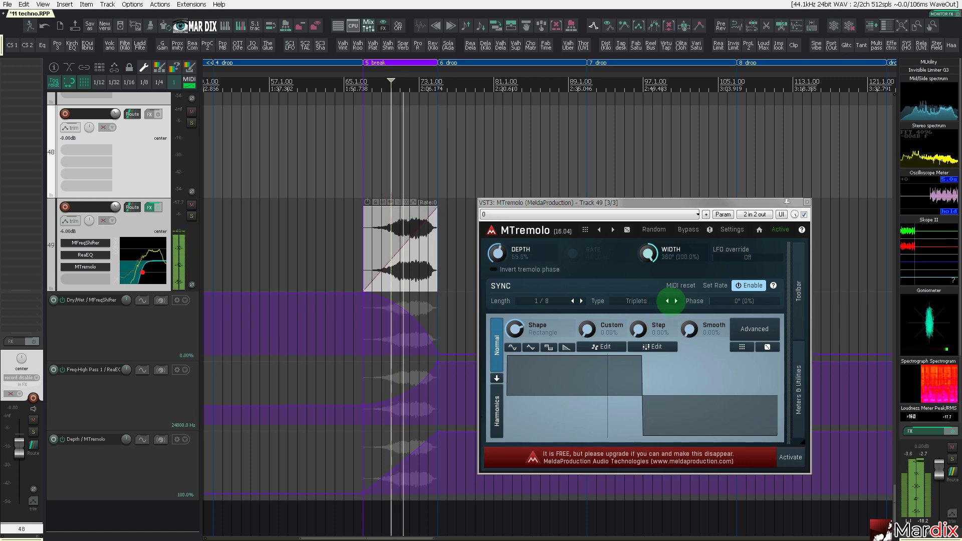
{"action": "left_click", "coordinate": [667, 301]}
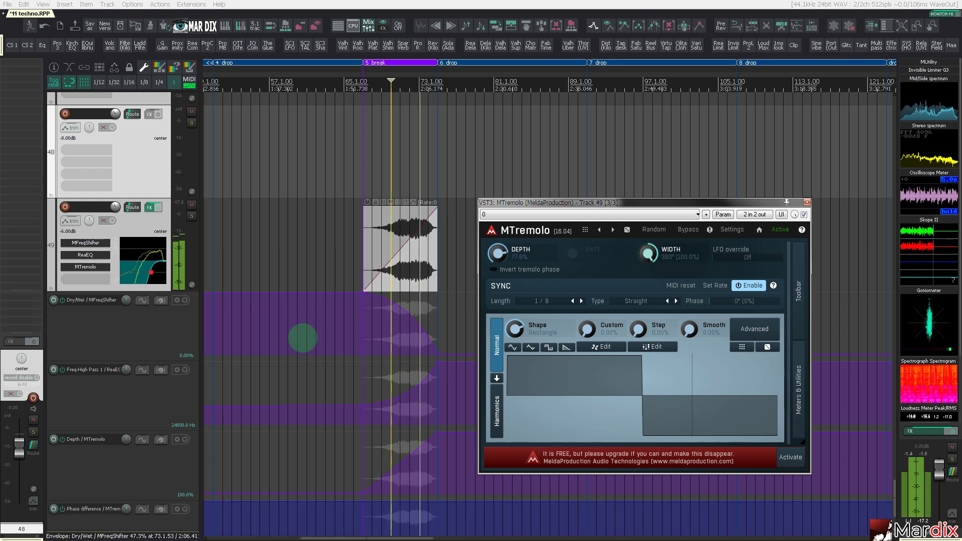
- Draw MTremolo's phase difference envelope as a ramp from 360° at the start of the 5 break down to -360° at its end
{"action": "scroll", "coordinate": [136, 339], "scroll_direction": "down", "scroll_amount": 3}
{"action": "left_click", "coordinate": [377, 468]}
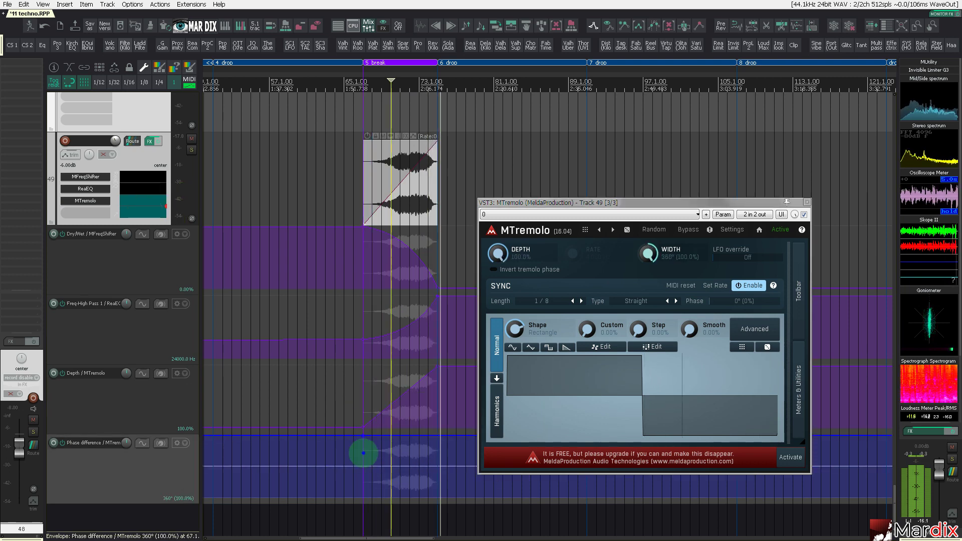
{"action": "left_click", "coordinate": [364, 454]}
{"action": "left_click", "coordinate": [439, 490], "text": "shift"}
{"action": "mouse_move", "coordinate": [438, 490]}
{"action": "left_mouse_down"}
{"action": "mouse_move", "coordinate": [437, 510]}
{"action": "mouse_move", "coordinate": [438, 497]}
{"action": "left_mouse_up"}
{"action": "scroll", "coordinate": [433, 447], "scroll_direction": "up", "scroll_amount": 3}
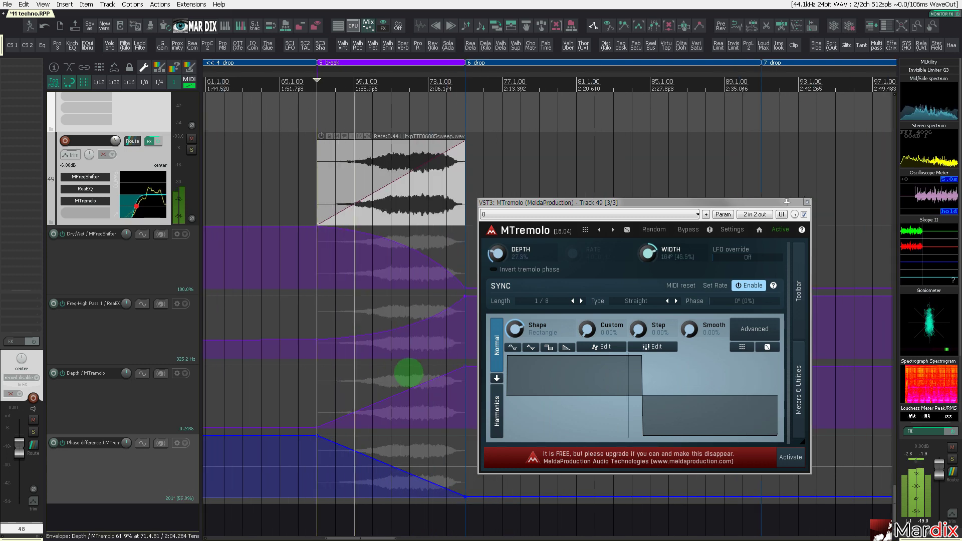
- Try MTremolo at 1/4 length with inverted tremolo phase and the Triangle and Exponential shapes, and return the shape to Rectangle
{"action": "left_click_drag", "start_coordinate": [609, 203], "coordinate": [618, 187]}
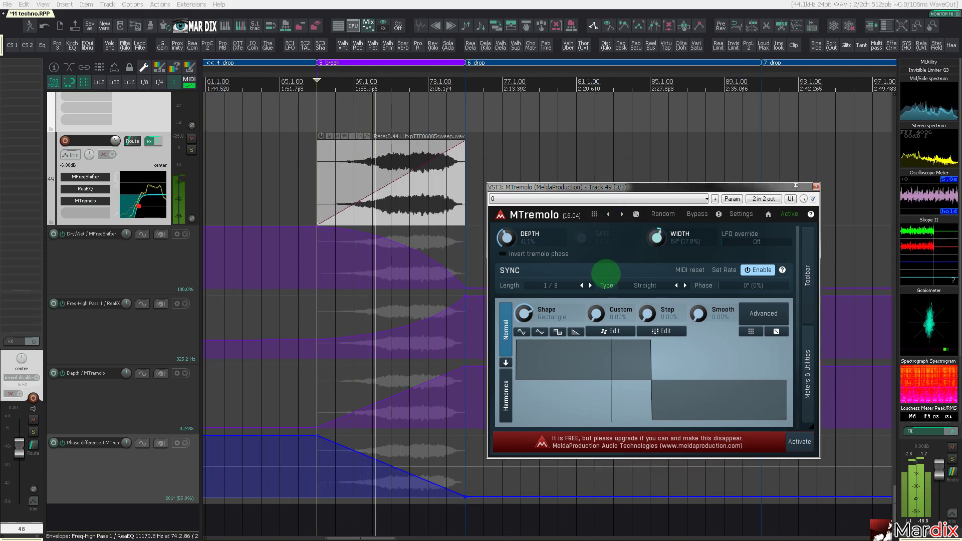
{"action": "left_click", "coordinate": [582, 285]}
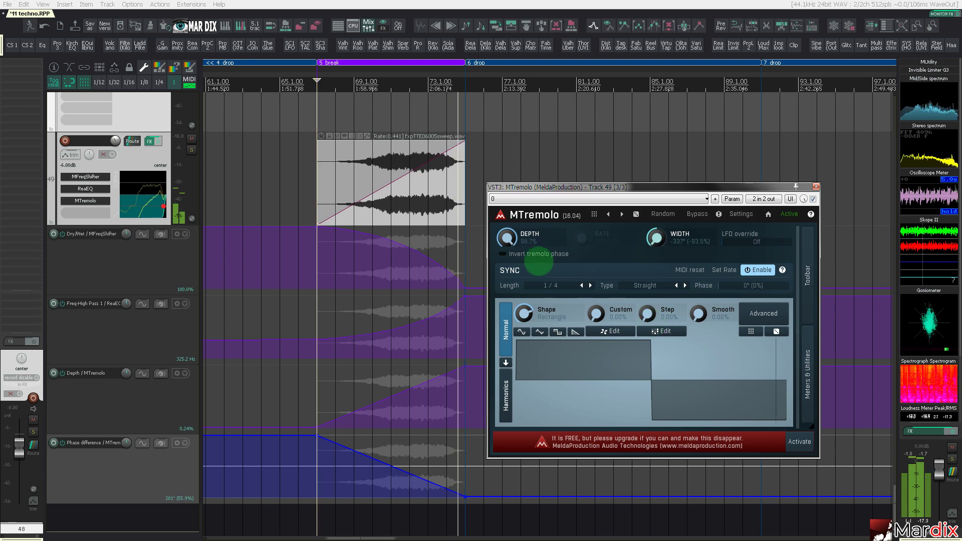
{"action": "left_click", "coordinate": [536, 254]}
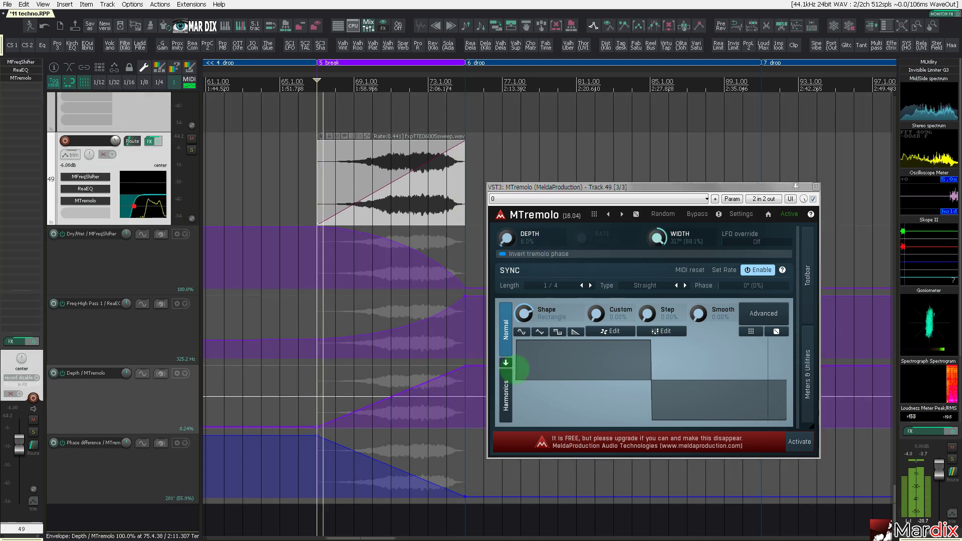
{"action": "left_click", "coordinate": [540, 331]}
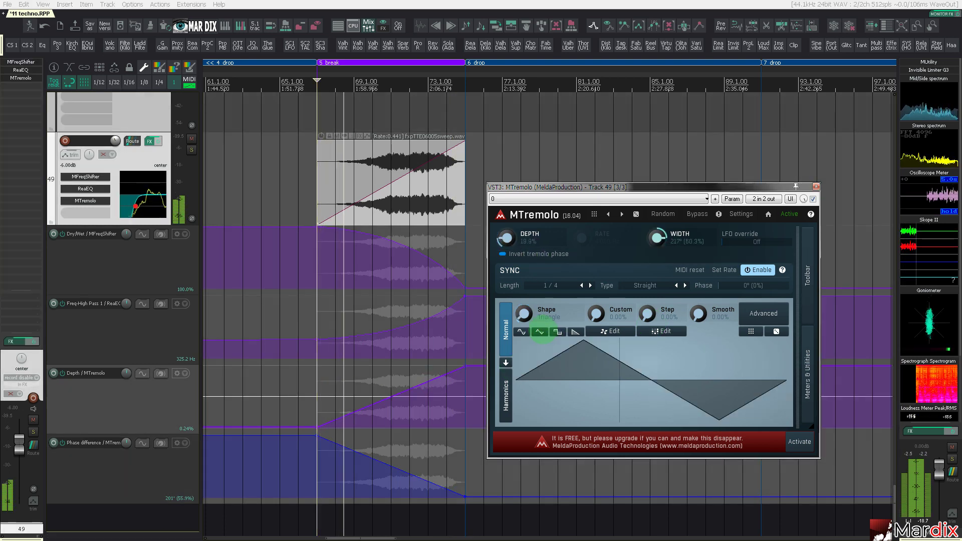
{"action": "mouse_move", "coordinate": [524, 314]}
{"action": "left_mouse_down"}
{"action": "mouse_move", "coordinate": [524, 201]}
{"action": "mouse_move", "coordinate": [524, 308]}
{"action": "left_mouse_up"}
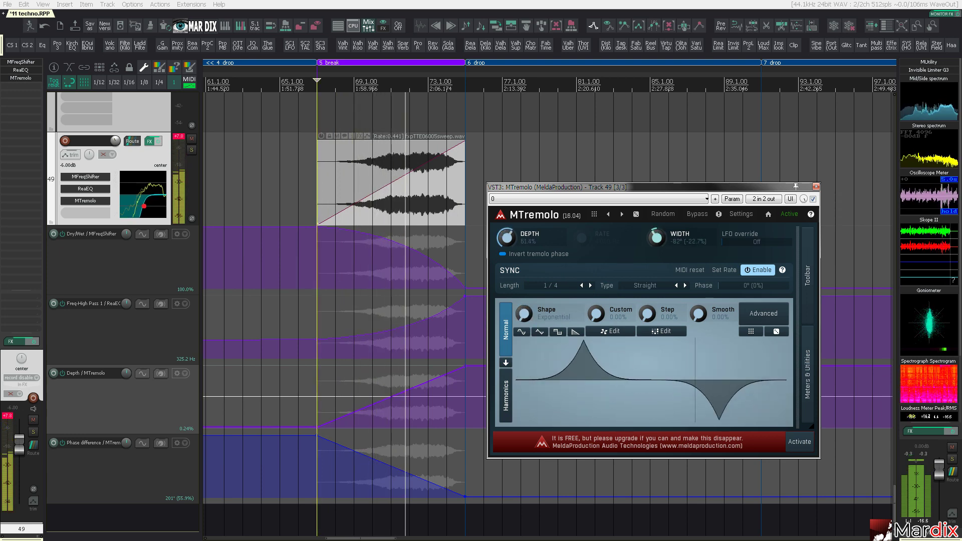
{"action": "left_click_drag", "start_coordinate": [524, 271], "coordinate": [524, 258]}
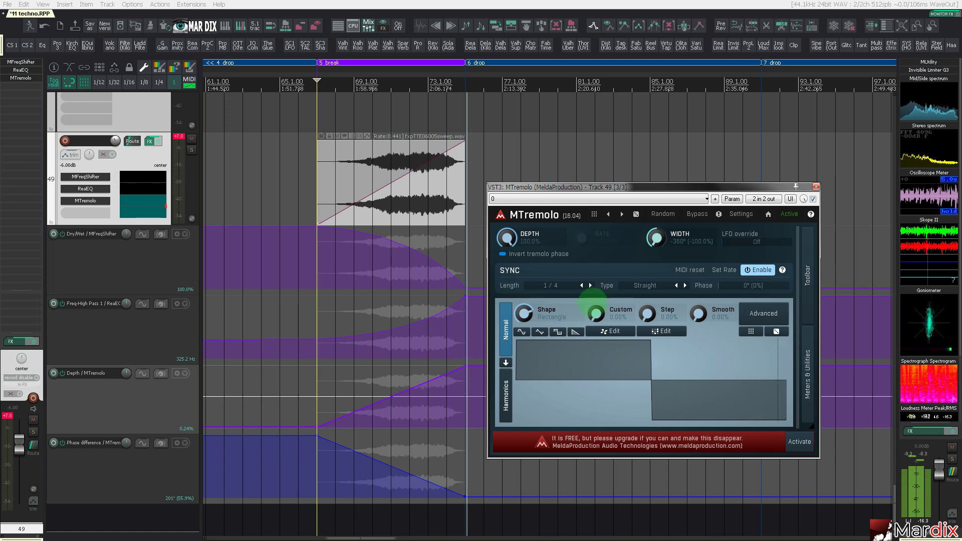
- Turn off MTremolo's inverted tremolo phase and set its sync length to 1/4, replaying the end of the sweep
{"action": "left_click", "coordinate": [581, 286]}
{"action": "left_click", "coordinate": [428, 344]}
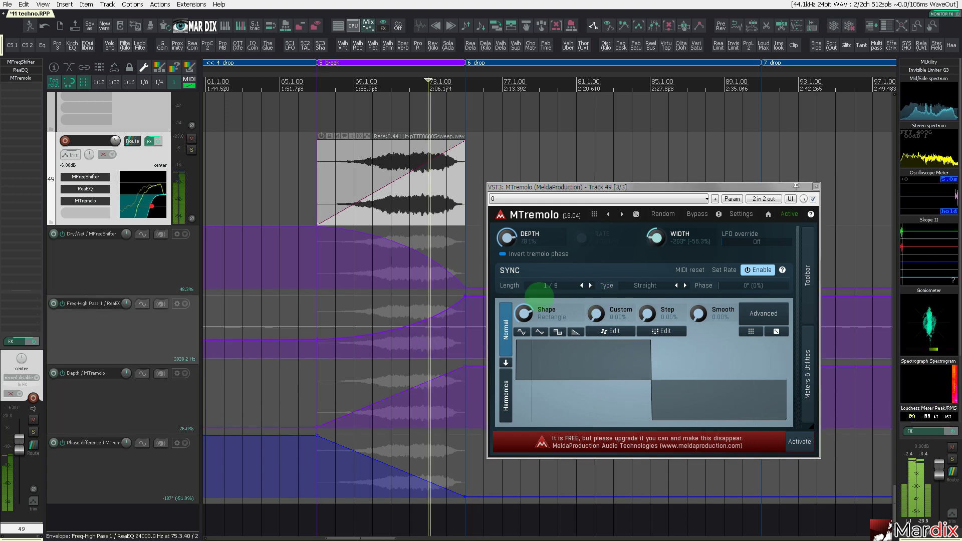
{"action": "left_click", "coordinate": [529, 258]}
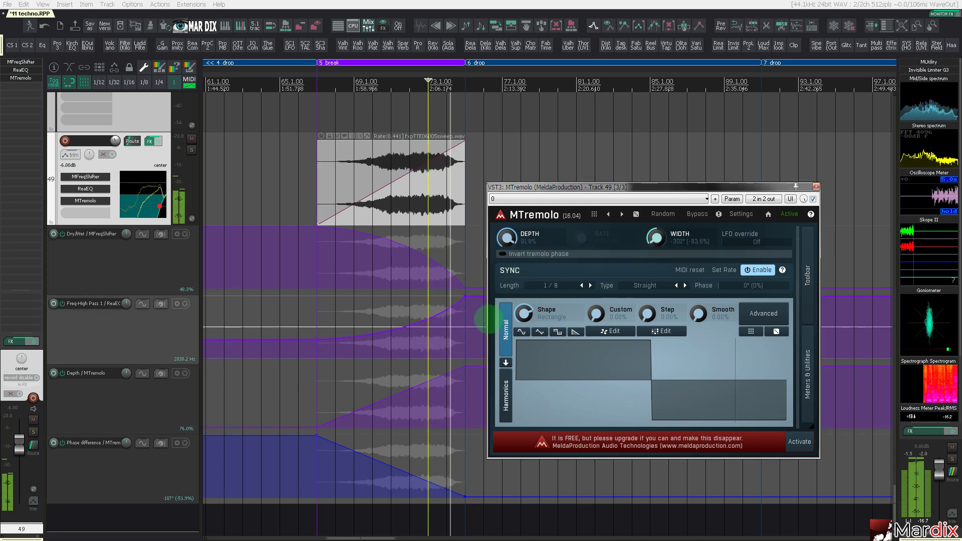
{"action": "left_click", "coordinate": [581, 285]}
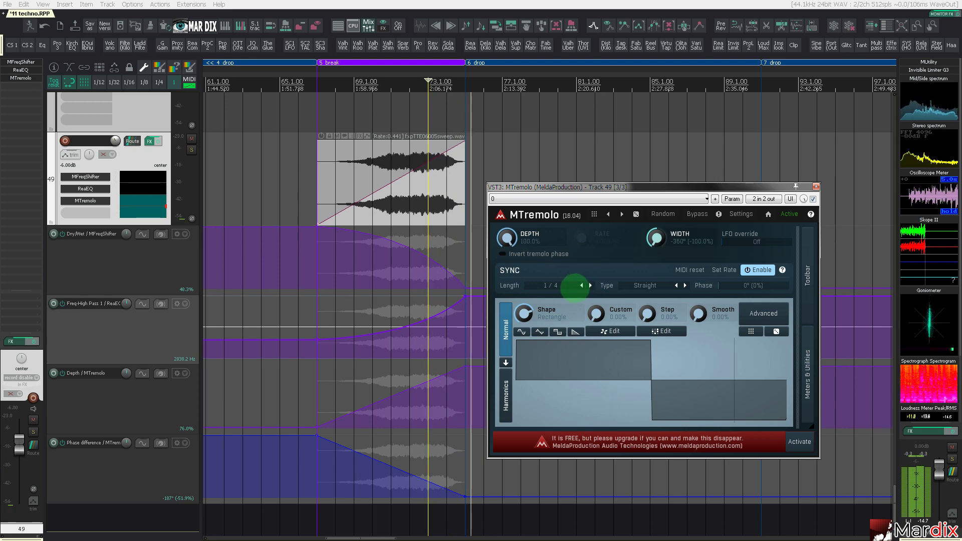
- Automate MTremolo's sync length to step from 1/4 to 1/16 at bar 73 and 1/64 at bar 74, and close the plugin
{"action": "key", "text": "e"}
{"action": "scroll", "coordinate": [196, 342], "scroll_direction": "down", "scroll_amount": 2}
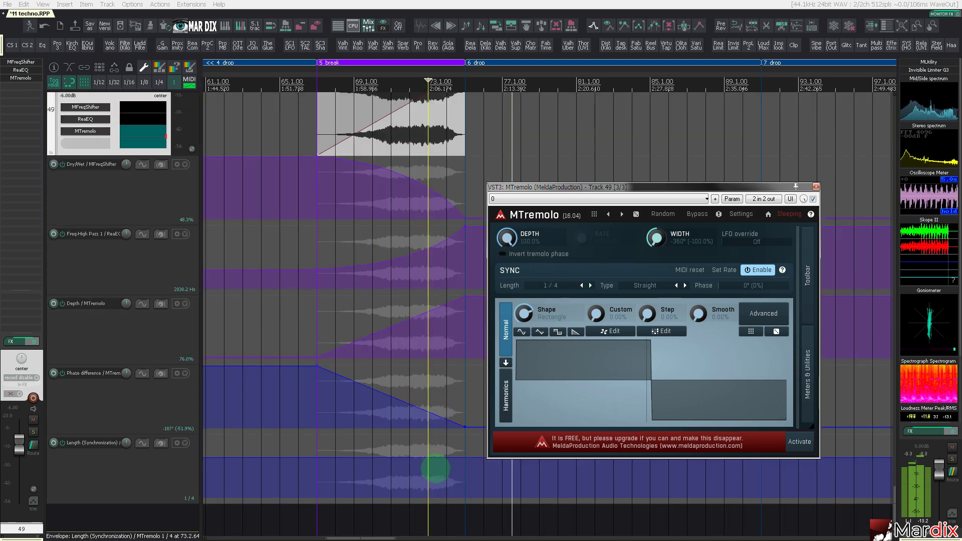
{"action": "scroll", "coordinate": [444, 472], "scroll_direction": "up", "scroll_amount": 3}
{"action": "left_click", "coordinate": [432, 466]}
{"action": "key", "text": "space"}
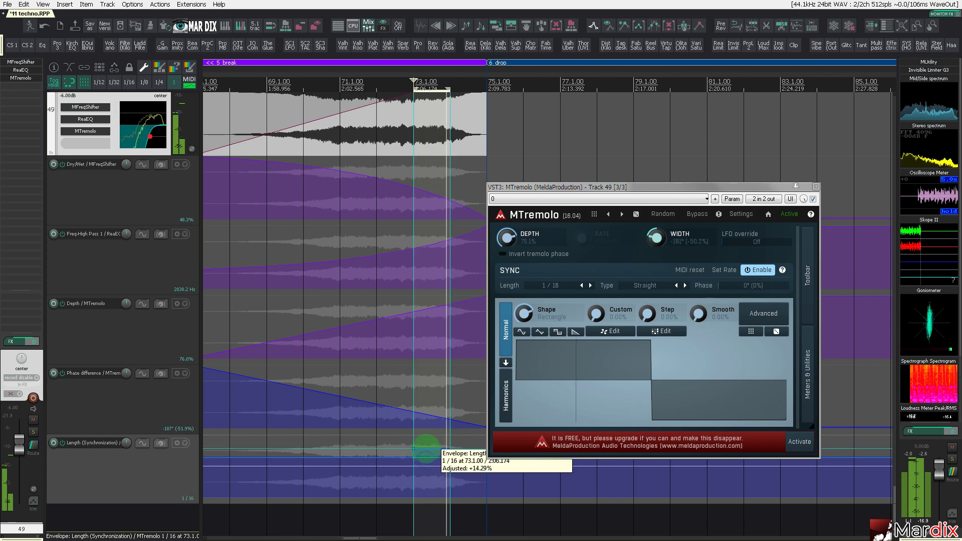
{"action": "left_click_drag", "start_coordinate": [425, 458], "coordinate": [456, 441]}
{"action": "scroll", "coordinate": [429, 453], "scroll_direction": "down", "scroll_amount": 2}
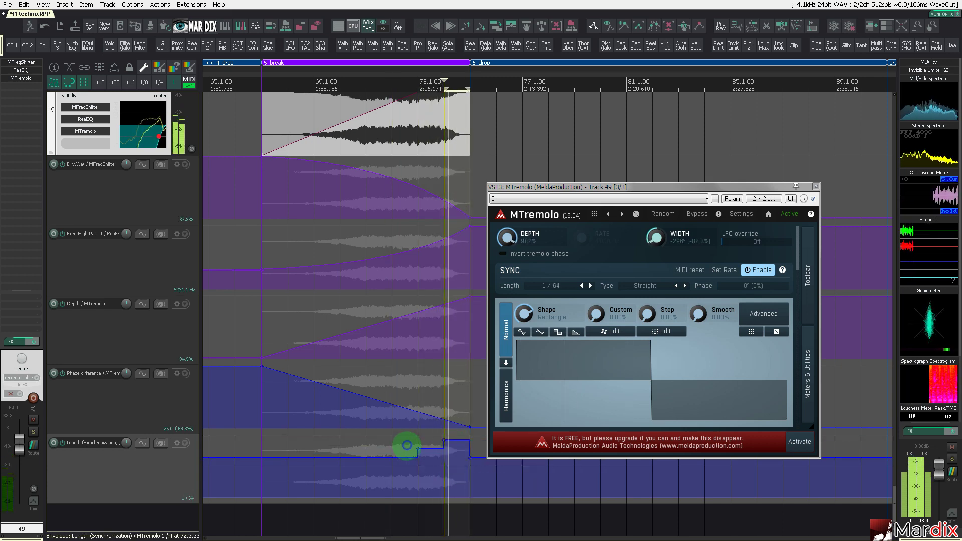
{"action": "left_click", "coordinate": [408, 446]}
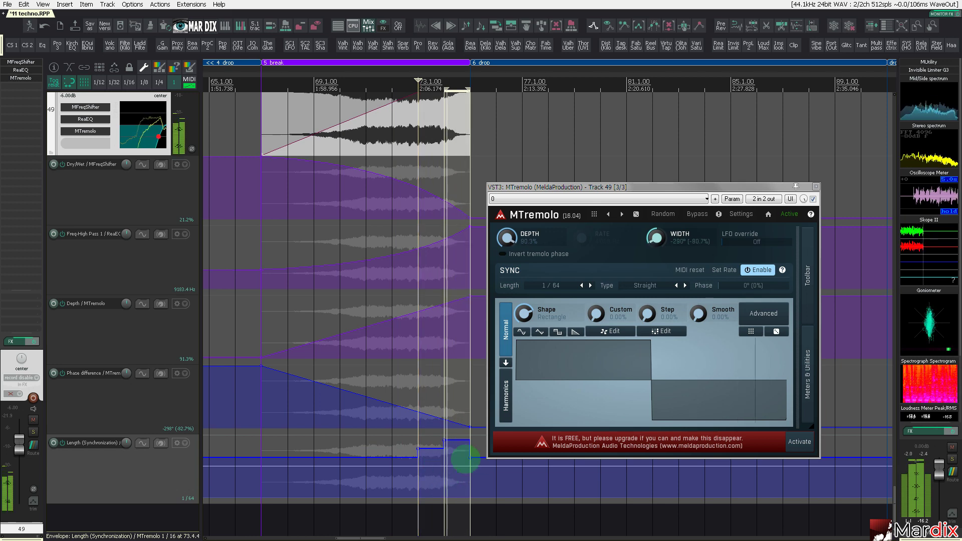
{"action": "left_click", "coordinate": [817, 188]}
{"action": "key", "text": "Escape"}
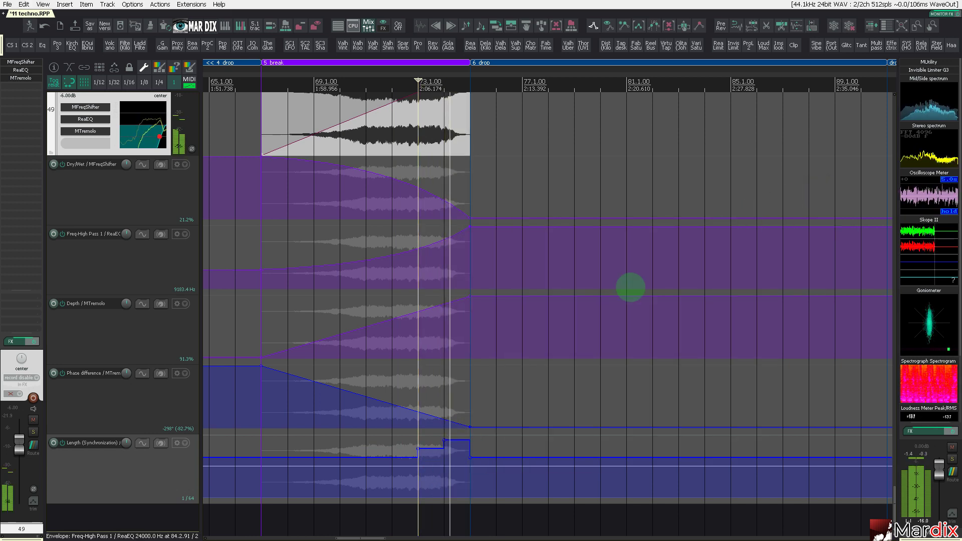
- Review the whole arrangement across the tracks, from the DJ intro to the outro
{"action": "scroll", "coordinate": [520, 358], "scroll_direction": "down", "scroll_amount": 1}
{"action": "scroll", "coordinate": [472, 361], "scroll_direction": "down", "scroll_amount": 2}
{"action": "scroll", "coordinate": [461, 359], "scroll_direction": "down", "scroll_amount": 2}
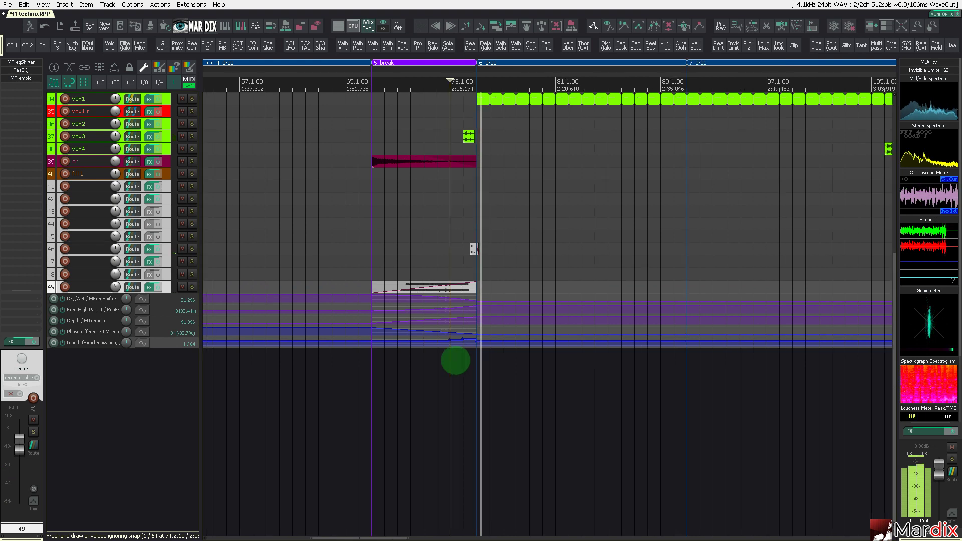
{"action": "scroll", "coordinate": [455, 359], "scroll_direction": "down", "scroll_amount": 2}
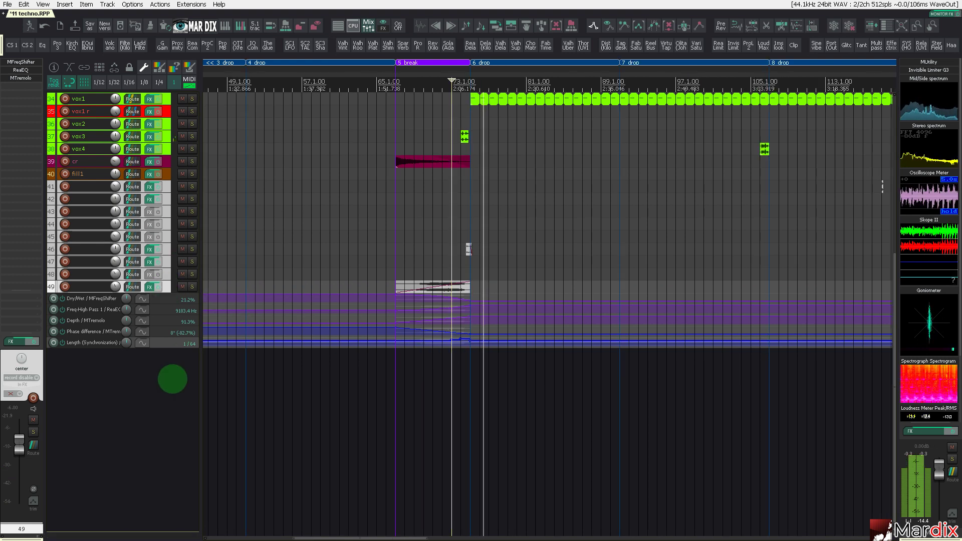
{"action": "scroll", "coordinate": [172, 379], "scroll_direction": "up", "scroll_amount": 5}
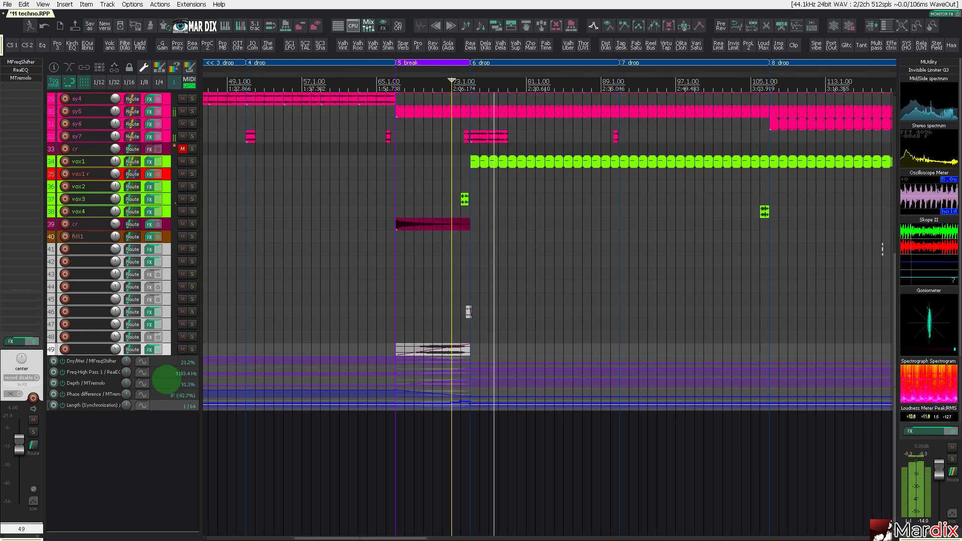
{"action": "scroll", "coordinate": [178, 378], "scroll_direction": "up", "scroll_amount": 3}
{"action": "scroll", "coordinate": [408, 327], "scroll_direction": "down", "scroll_amount": 2}
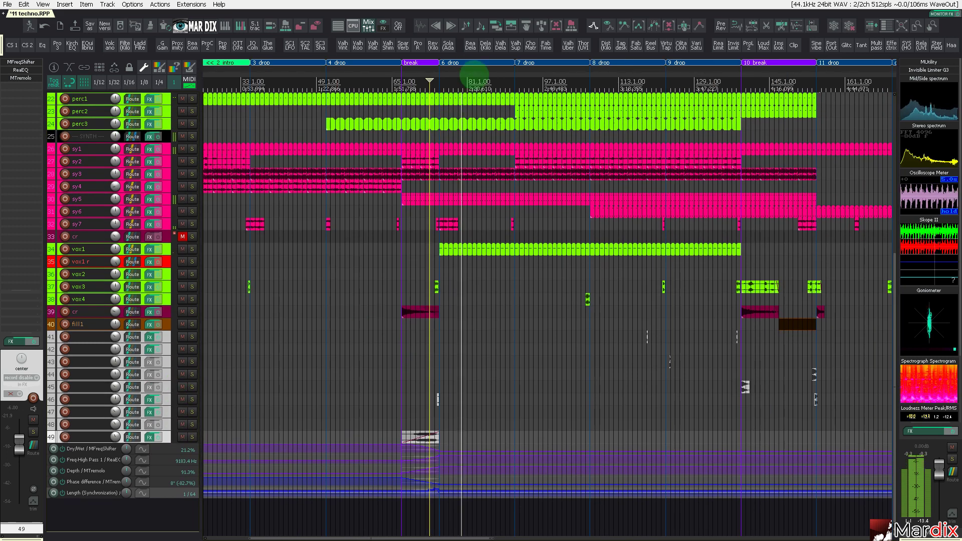
{"action": "scroll", "coordinate": [474, 75], "scroll_direction": "left", "scroll_amount": 3}
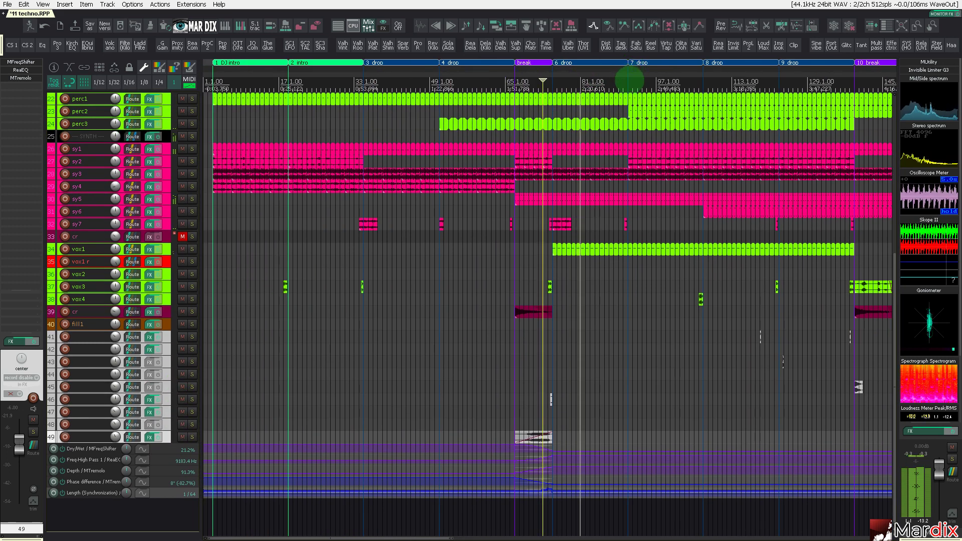
{"action": "key", "text": "ctrl+Page_Down"}
{"action": "scroll", "coordinate": [93, 330], "scroll_direction": "down", "scroll_amount": 5}
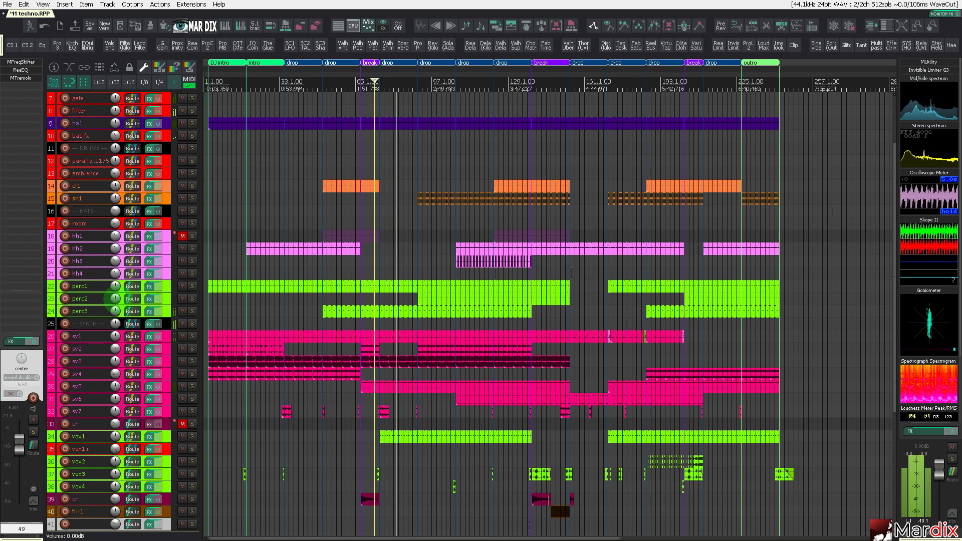
- Unmute the hh1 track during playback of the 4 drop and lower its volume to -10 dB
{"action": "left_click", "coordinate": [329, 185]}
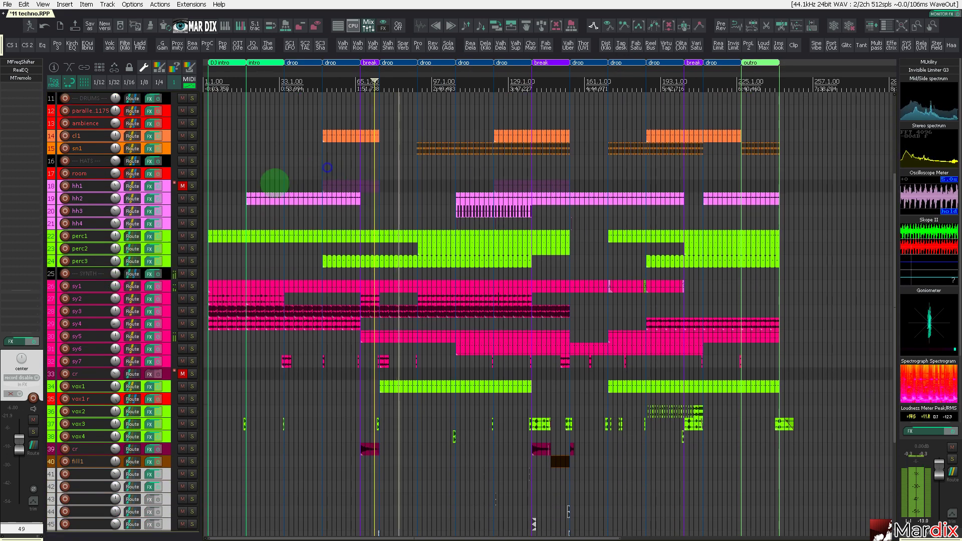
{"action": "left_click", "coordinate": [182, 186]}
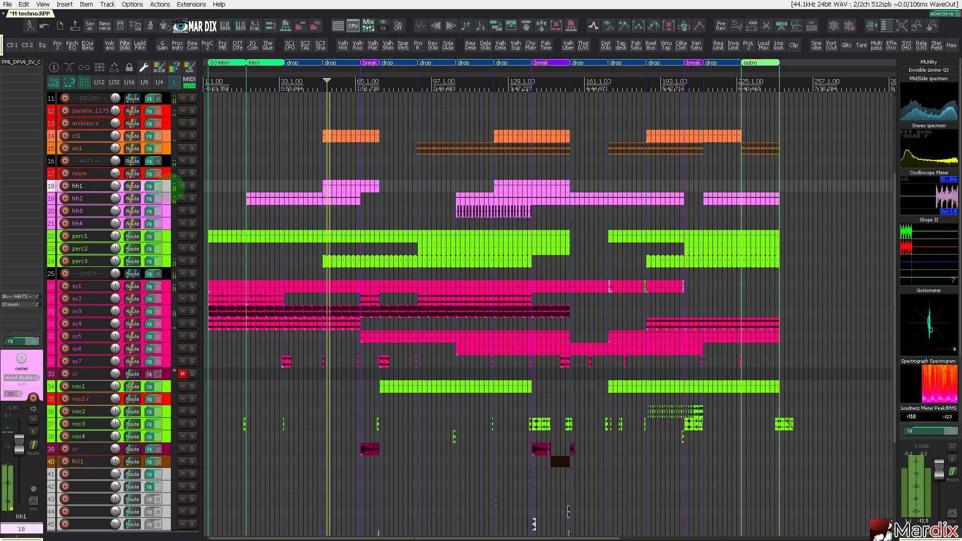
{"action": "scroll", "coordinate": [167, 203], "scroll_direction": "up", "scroll_amount": 8}
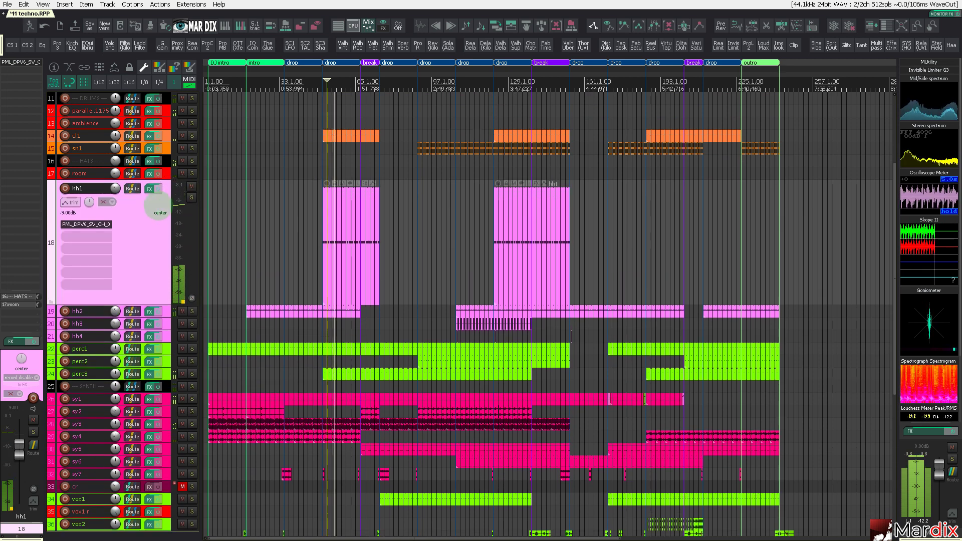
{"action": "left_click", "coordinate": [170, 160]}
{"action": "left_click", "coordinate": [155, 255]}
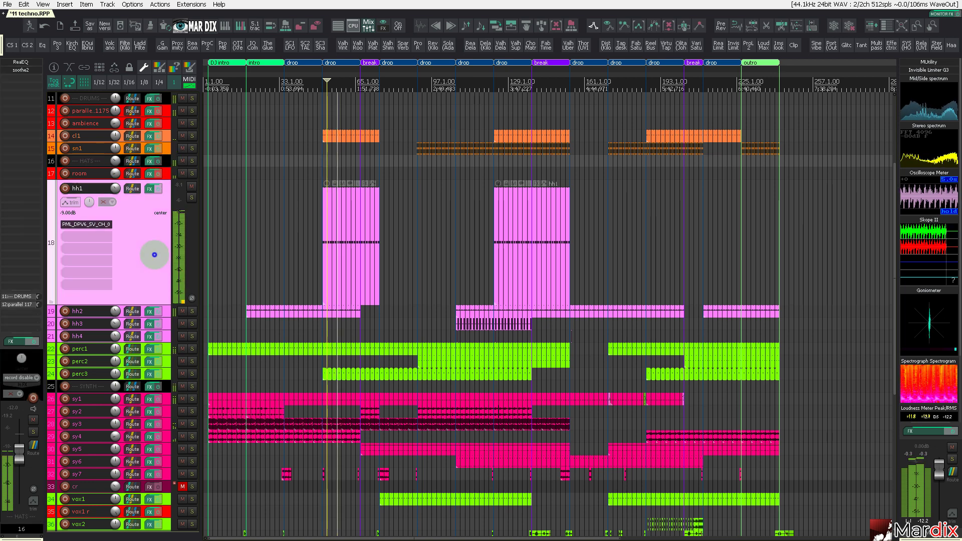
{"action": "key", "text": "alt+Down"}
- Inspect the Infiltrator settings on the ba1 track, close the plugin, and solo and enlarge the track
{"action": "scroll", "coordinate": [334, 230], "scroll_direction": "up", "scroll_amount": 5}
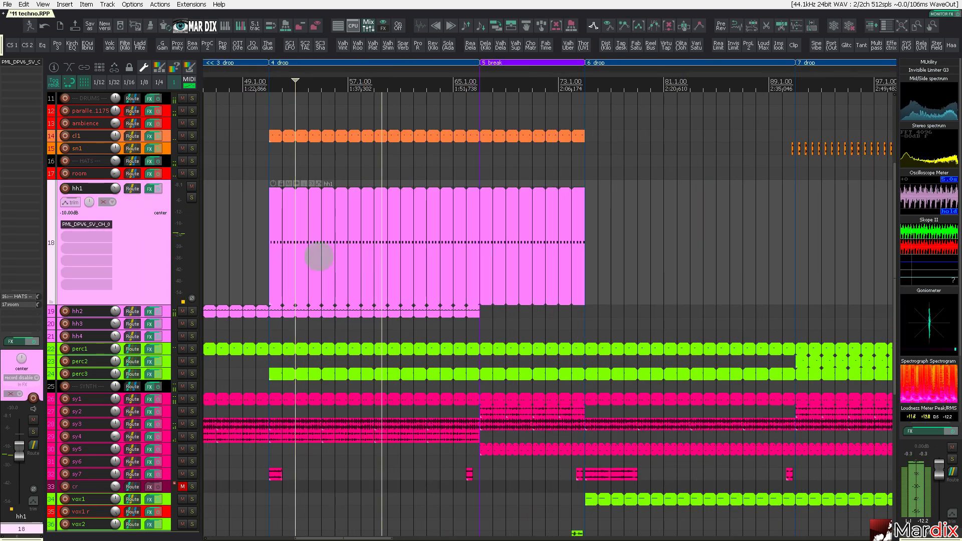
{"action": "scroll", "coordinate": [403, 233], "scroll_direction": "up", "scroll_amount": 5}
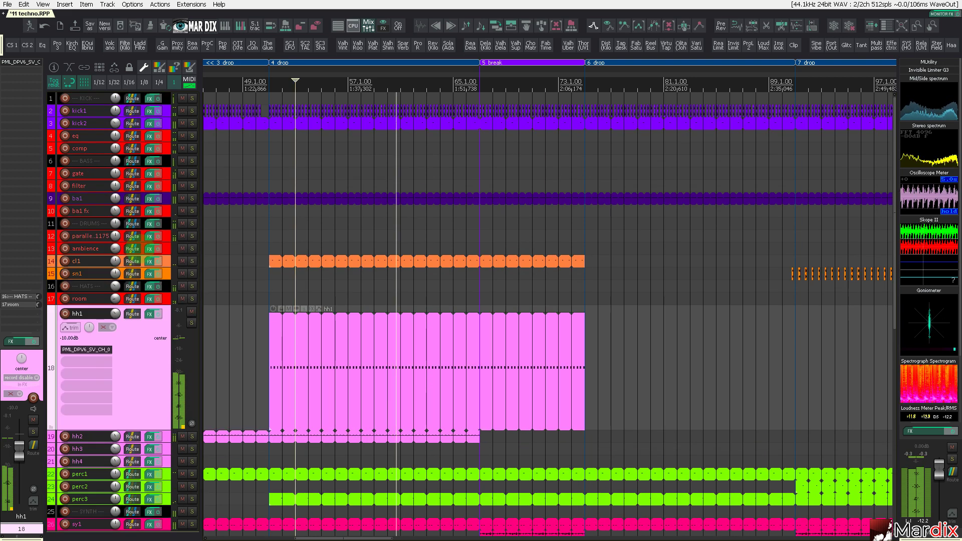
{"action": "left_click", "coordinate": [166, 199]}
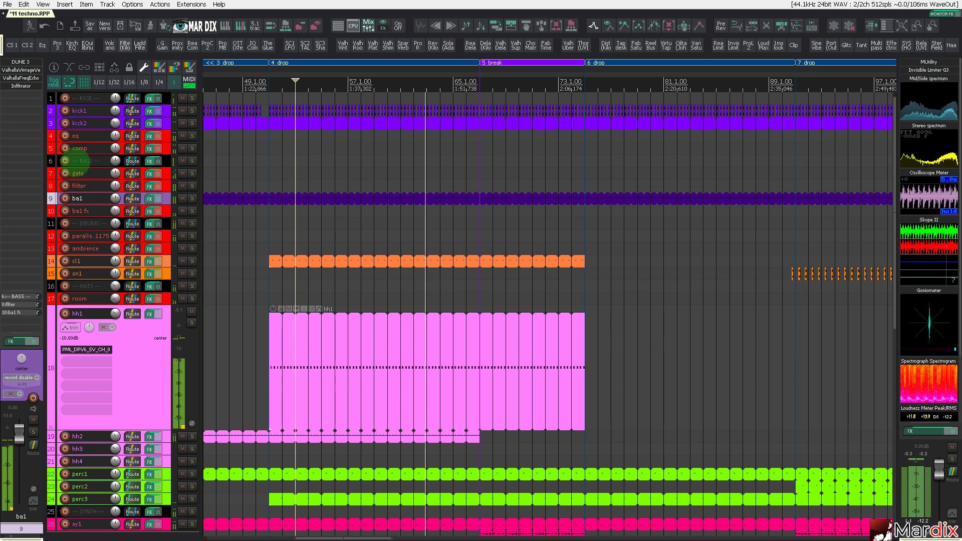
{"action": "left_click", "coordinate": [21, 86]}
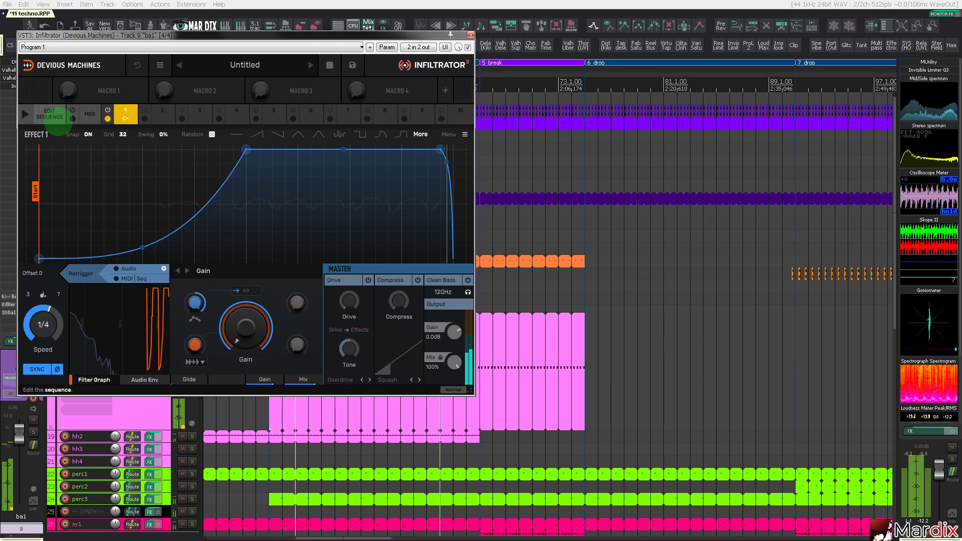
{"action": "left_click_drag", "start_coordinate": [188, 36], "coordinate": [307, 104]}
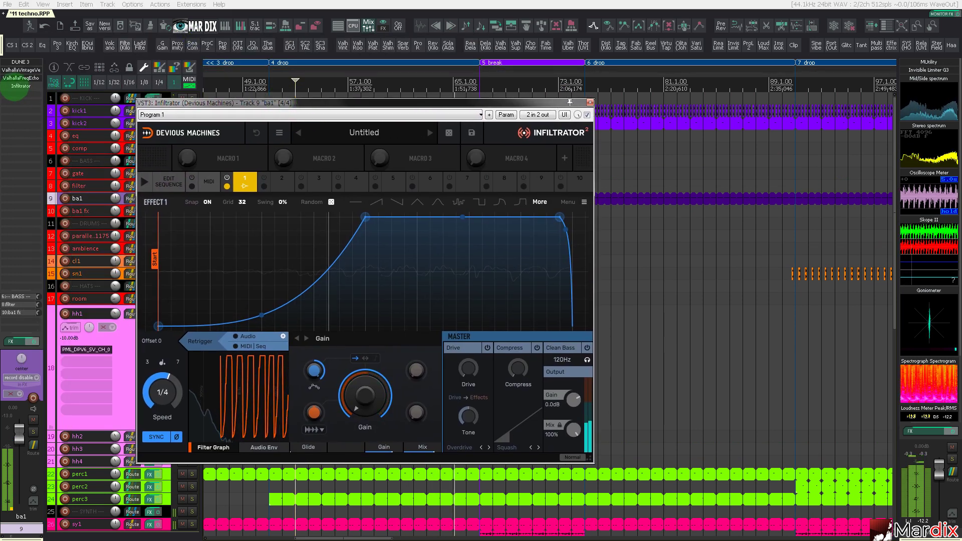
{"action": "left_click", "coordinate": [24, 87]}
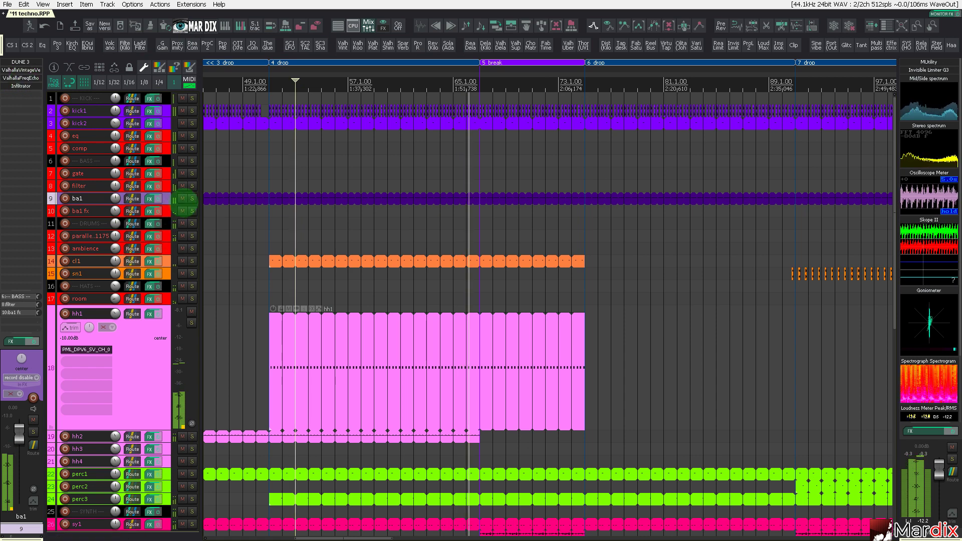
{"action": "left_click", "coordinate": [192, 198]}
{"action": "scroll", "coordinate": [174, 209], "scroll_direction": "up", "scroll_amount": 12}
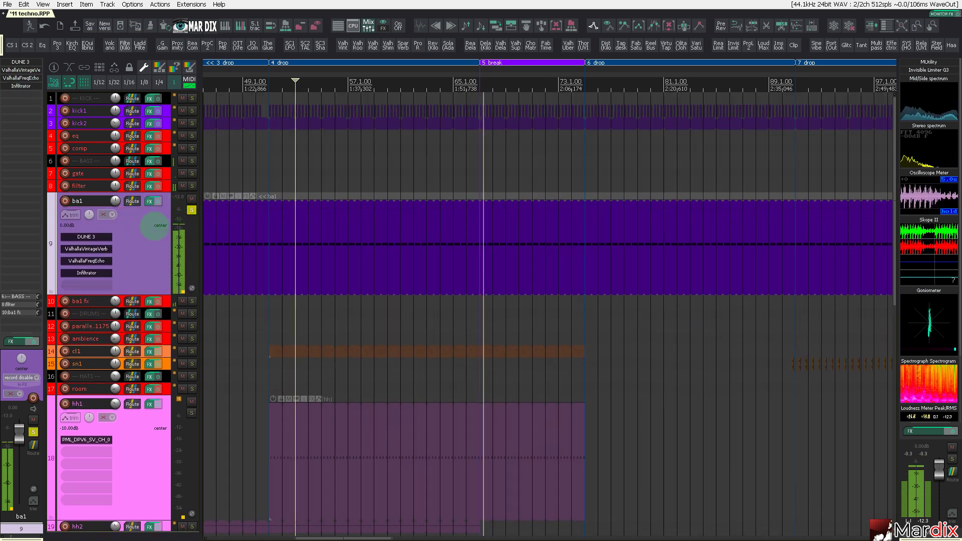
- Add the Invisible Limiter at the end of the ba1 track's effects chain
{"action": "right_click", "coordinate": [150, 202]}
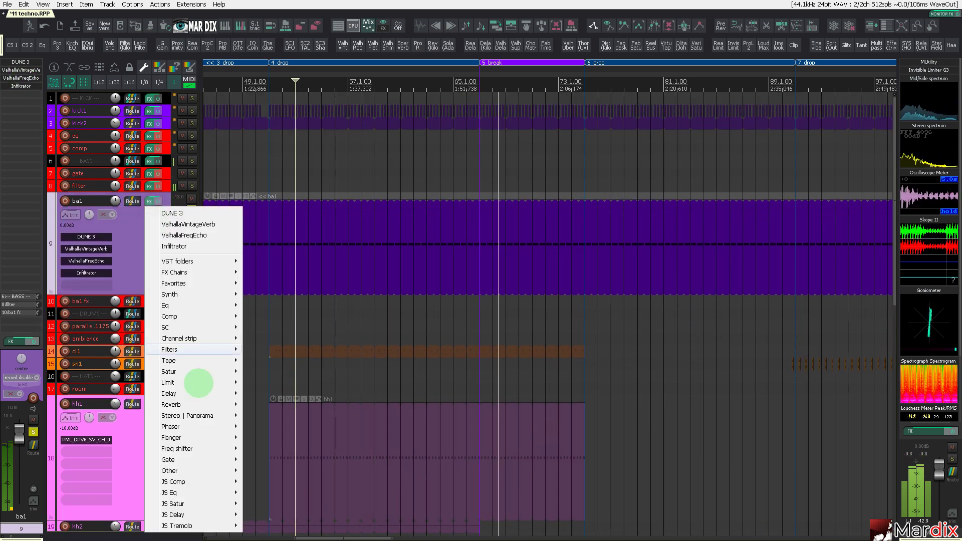
{"action": "mouse_move", "coordinate": [201, 383]}
{"action": "left_click", "coordinate": [349, 416]}
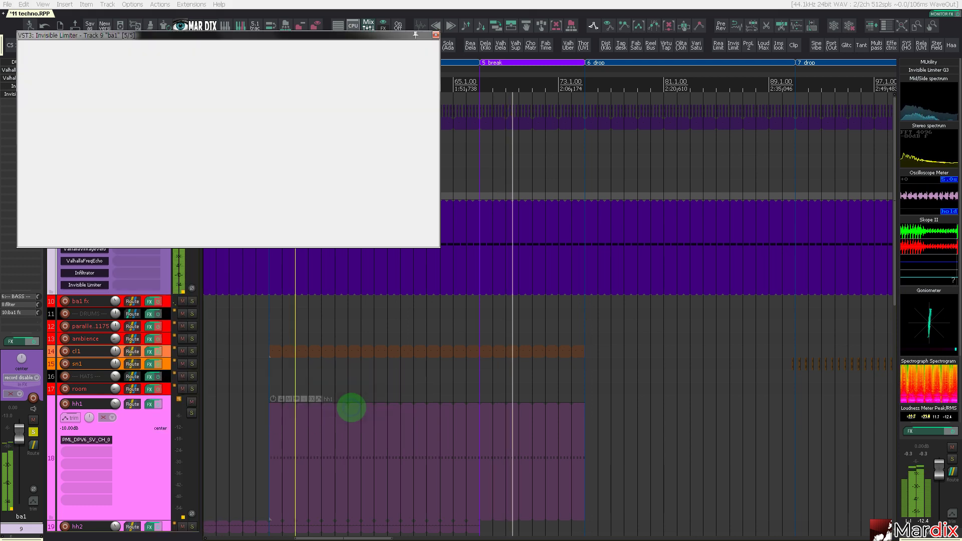
{"action": "left_click_drag", "start_coordinate": [239, 59], "coordinate": [427, 335]}
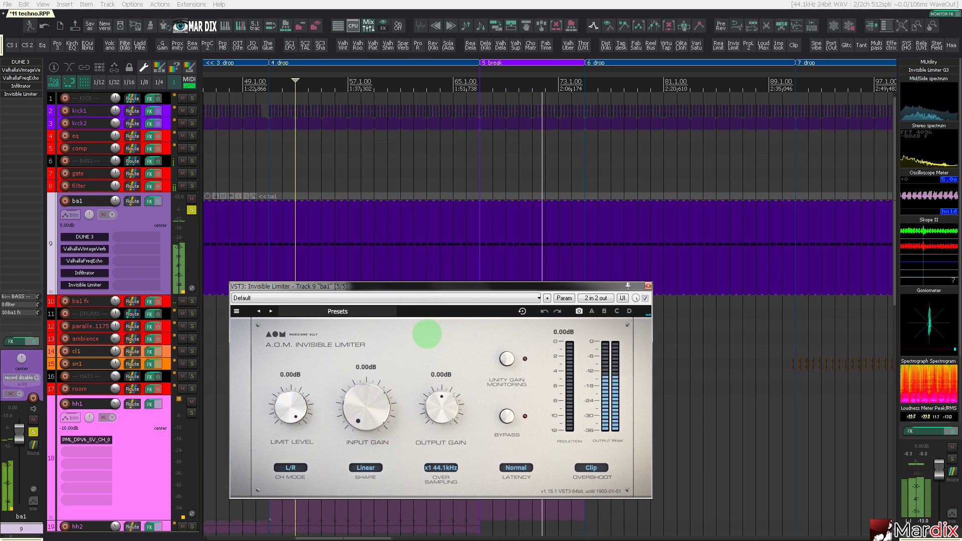
- Add MCompressor to the ba1 track and move it ahead of Infiltrator in the effects chain
{"action": "right_click", "coordinate": [150, 202]}
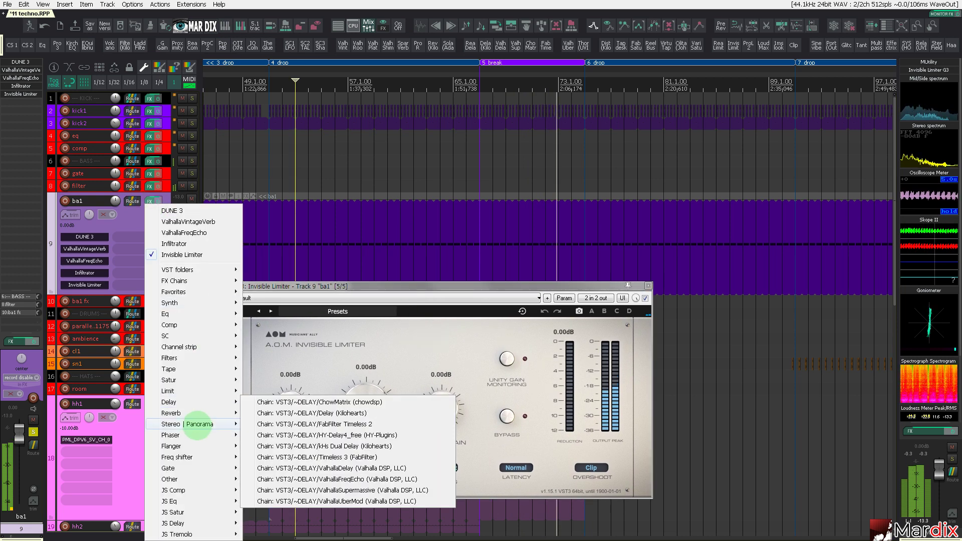
{"action": "mouse_move", "coordinate": [189, 327]}
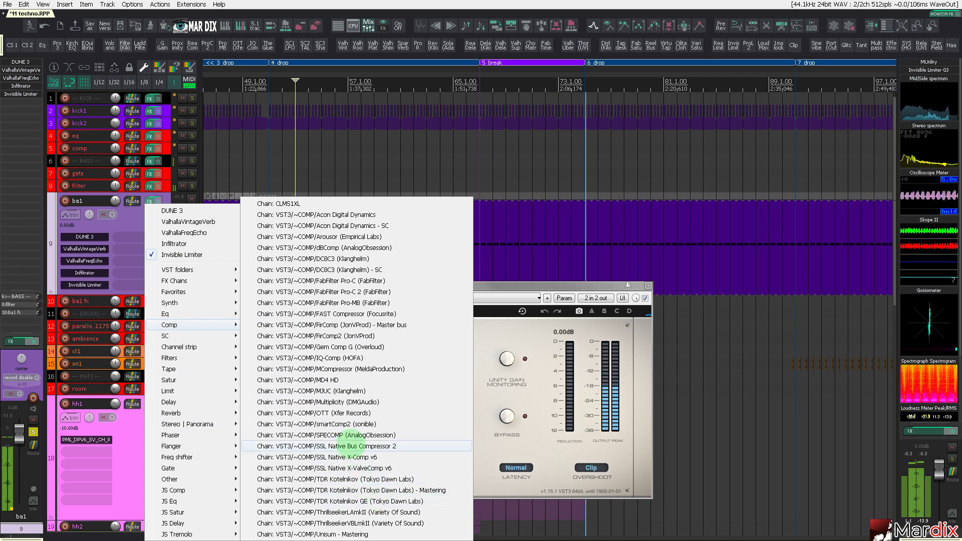
{"action": "left_click", "coordinate": [381, 368]}
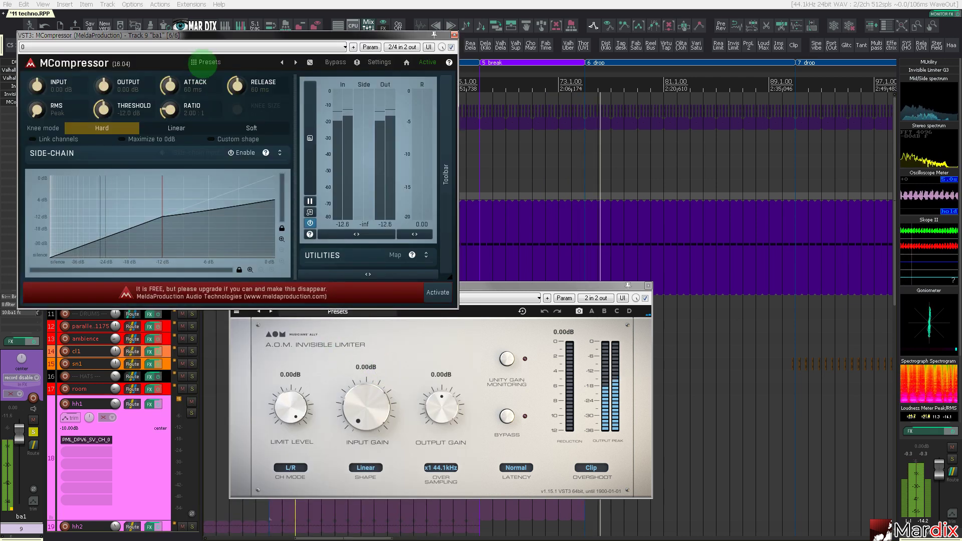
{"action": "left_click_drag", "start_coordinate": [59, 38], "coordinate": [129, 117]}
{"action": "left_click_drag", "start_coordinate": [21, 102], "coordinate": [28, 86]}
{"action": "left_click_drag", "start_coordinate": [146, 112], "coordinate": [194, 140]}
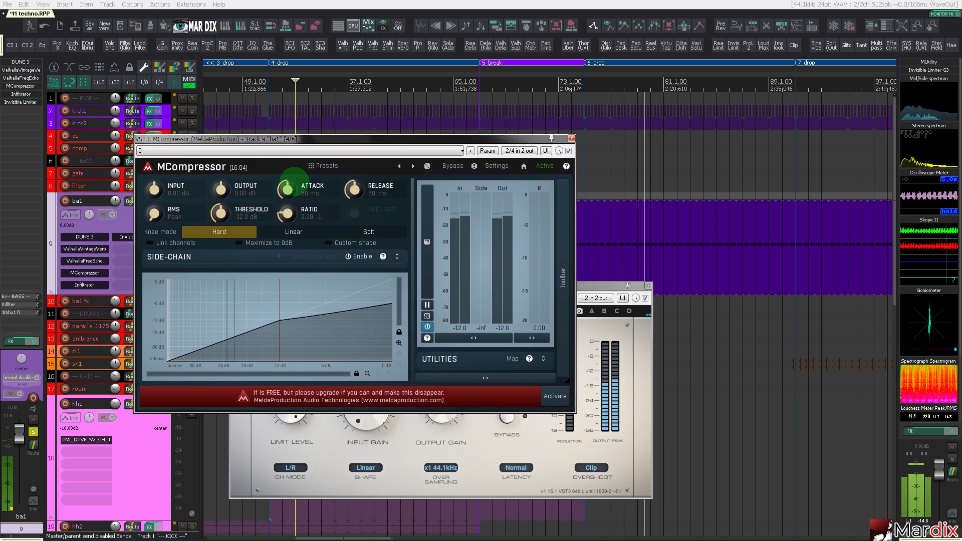
- Set MCompressor's attack to 113 ms and its release to 28 ms
{"action": "double_click", "coordinate": [309, 192]}
{"action": "left_click", "coordinate": [326, 329]}
{"action": "key", "text": "Return"}
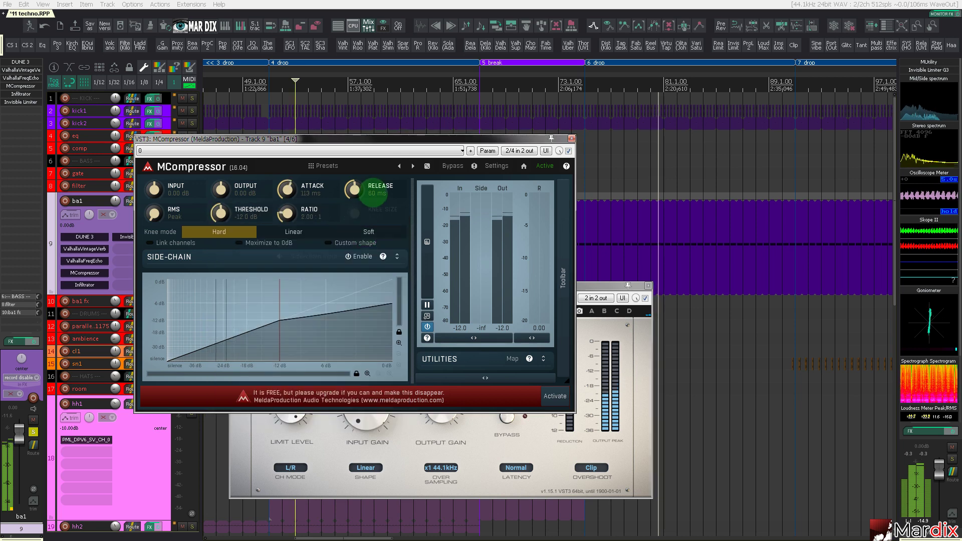
{"action": "double_click", "coordinate": [375, 191]}
{"action": "left_click", "coordinate": [386, 318]}
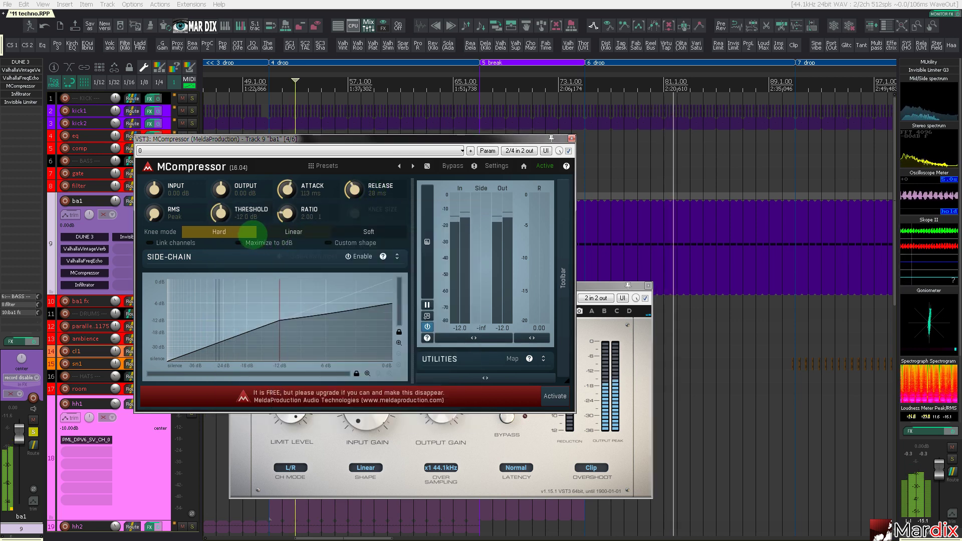
- Enable MCompressor's Maximize to 0dB, choose the Soft knee, and set the threshold to -20 dB
{"action": "left_click", "coordinate": [241, 243]}
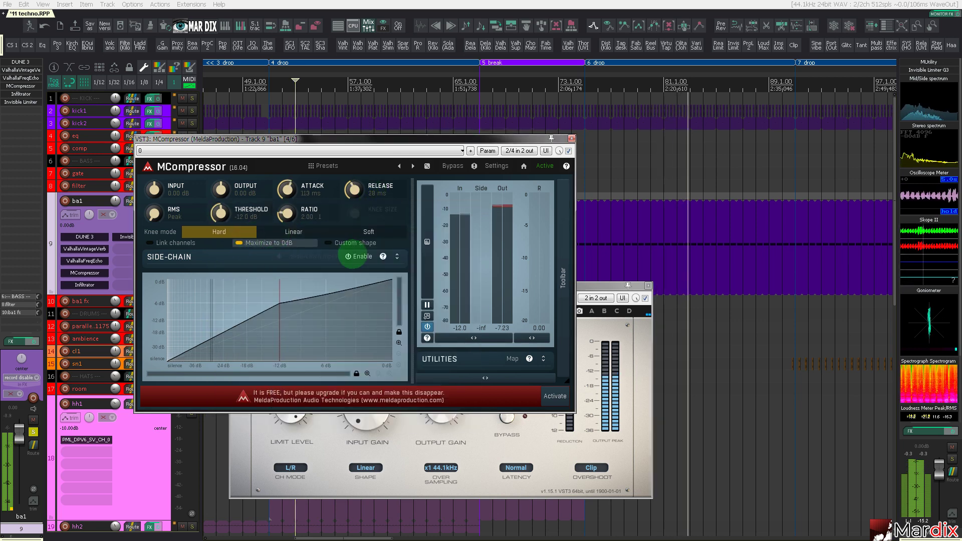
{"action": "left_click_drag", "start_coordinate": [240, 217], "coordinate": [219, 243]}
{"action": "left_click", "coordinate": [368, 231]}
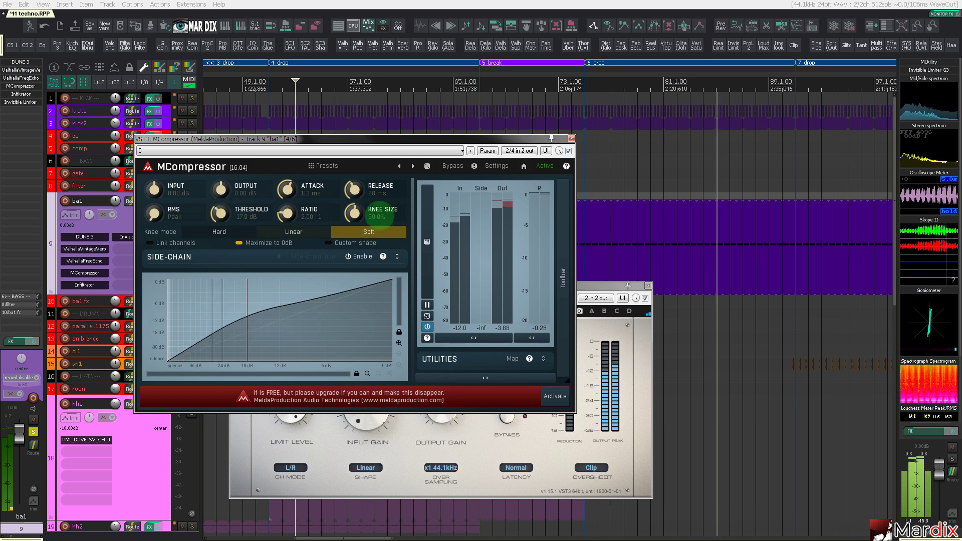
{"action": "double_click", "coordinate": [251, 215]}
{"action": "left_click", "coordinate": [257, 316]}
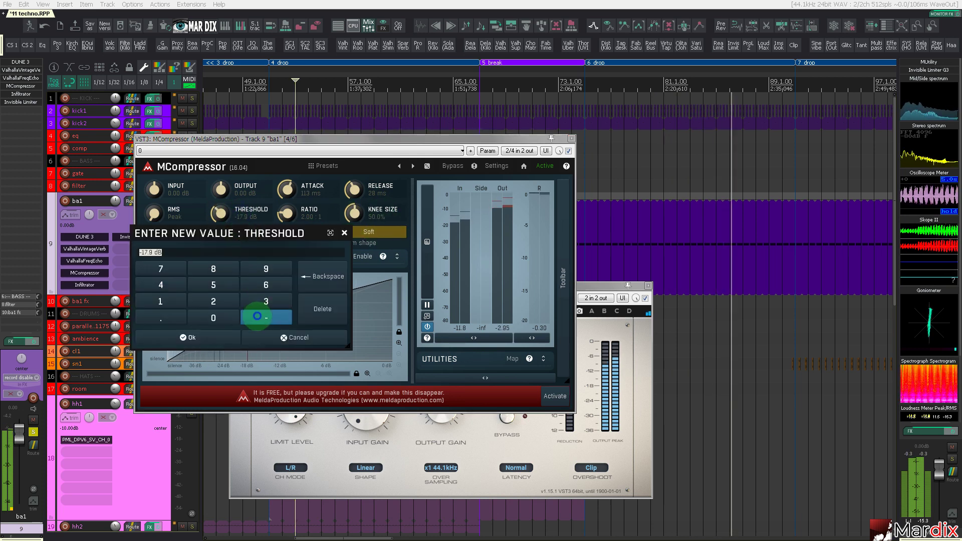
{"action": "type", "text": "20"}
{"action": "key", "text": "Return"}
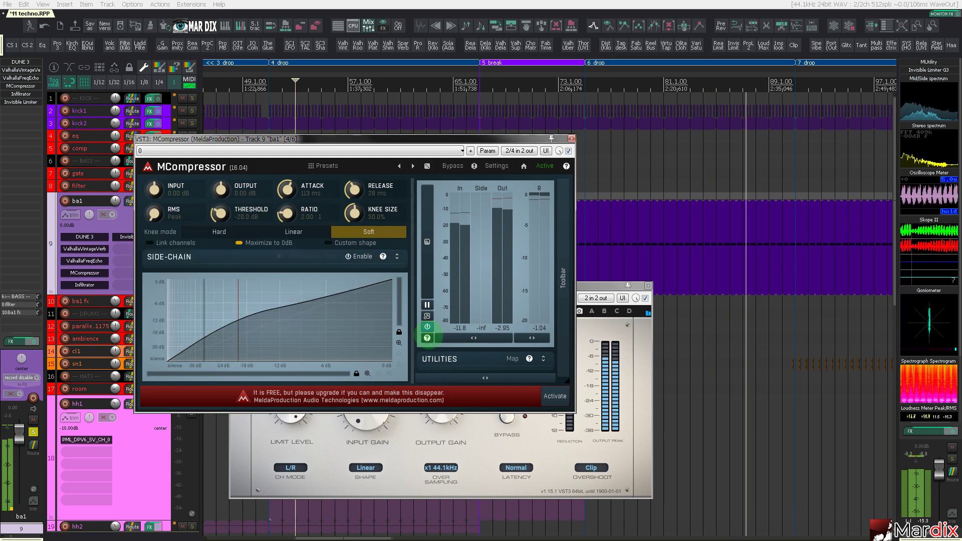
- Take the ba1 track out of solo and lower its volume to -4 dB against the full mix
{"action": "left_click", "coordinate": [594, 318]}
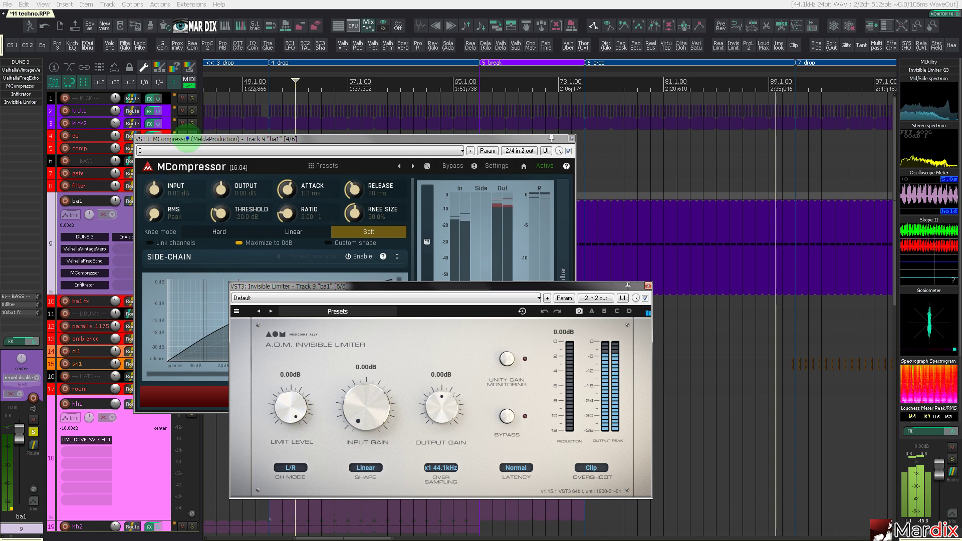
{"action": "left_click_drag", "start_coordinate": [188, 139], "coordinate": [250, 147]}
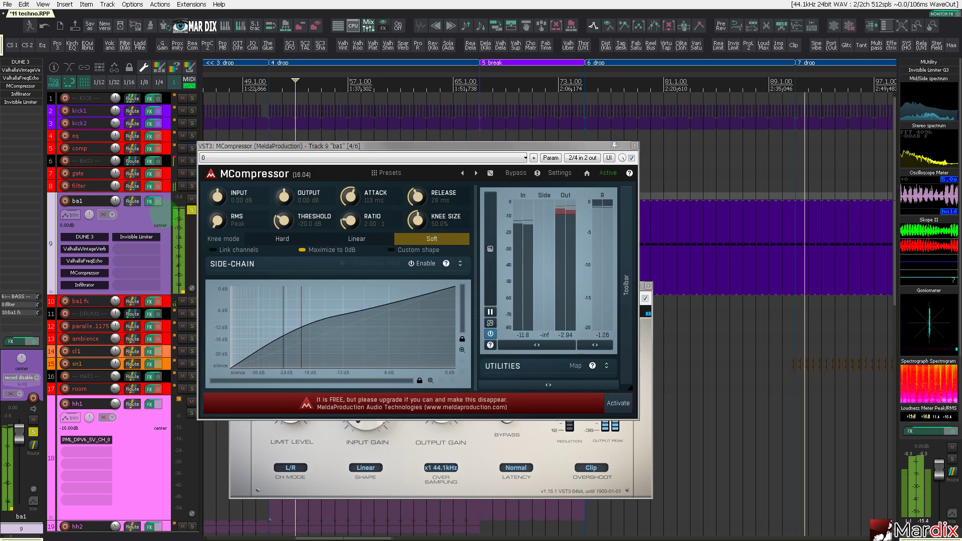
{"action": "left_click", "coordinate": [192, 211]}
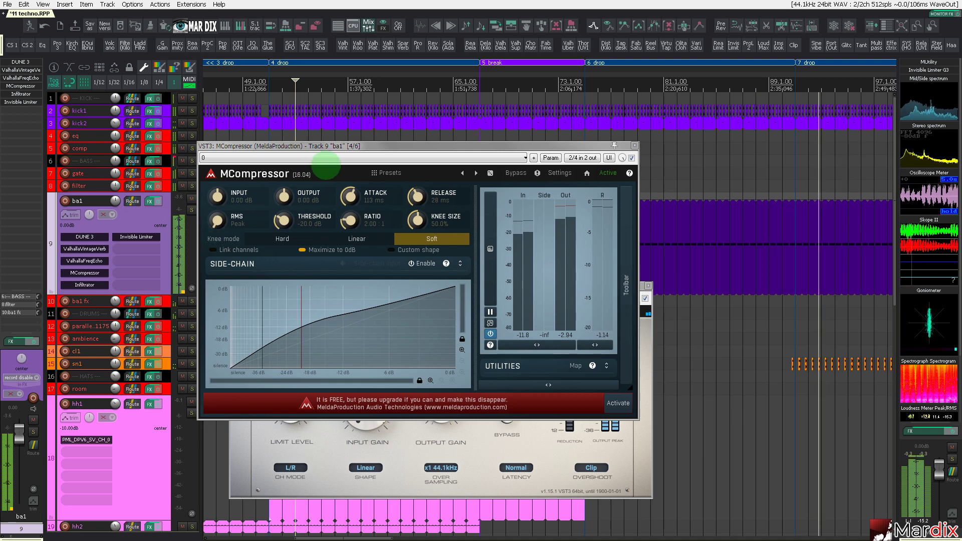
{"action": "left_click_drag", "start_coordinate": [350, 140], "coordinate": [389, 153]}
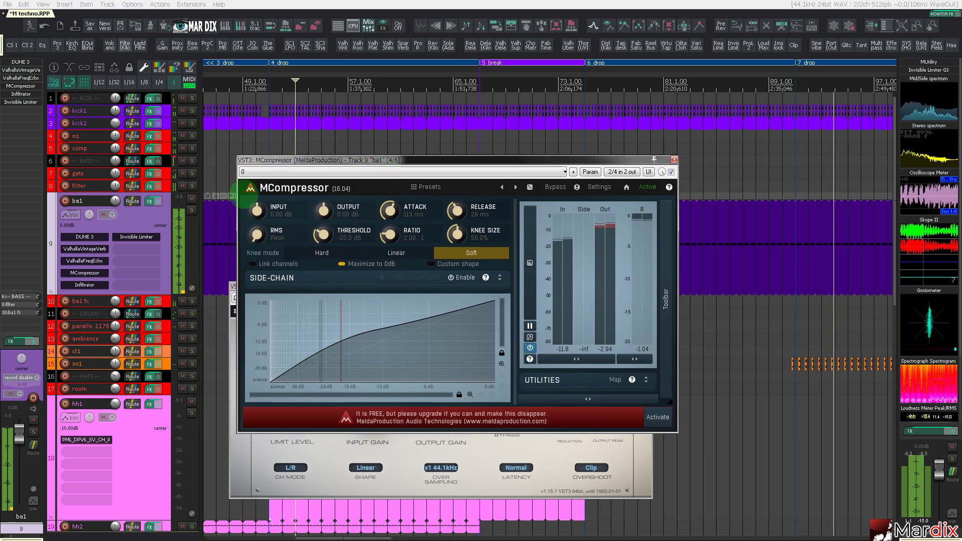
{"action": "left_click", "coordinate": [165, 217]}
{"action": "scroll", "coordinate": [172, 209], "scroll_direction": "down", "scroll_amount": 2}
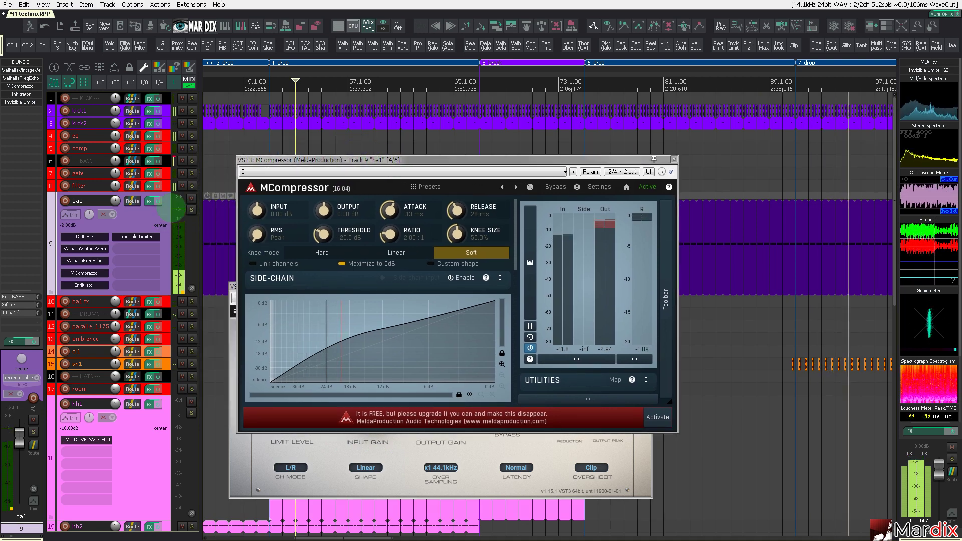
{"action": "scroll", "coordinate": [172, 209], "scroll_direction": "down", "scroll_amount": 2}
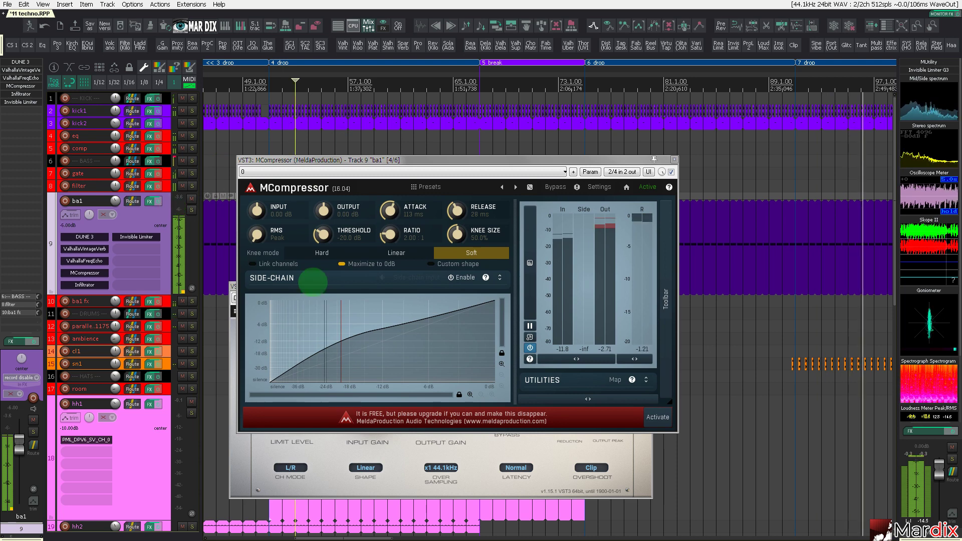
- Set the Invisible Limiter's input gain on ba1 to 4 dB, and close both plugin windows
{"action": "left_click", "coordinate": [624, 447]}
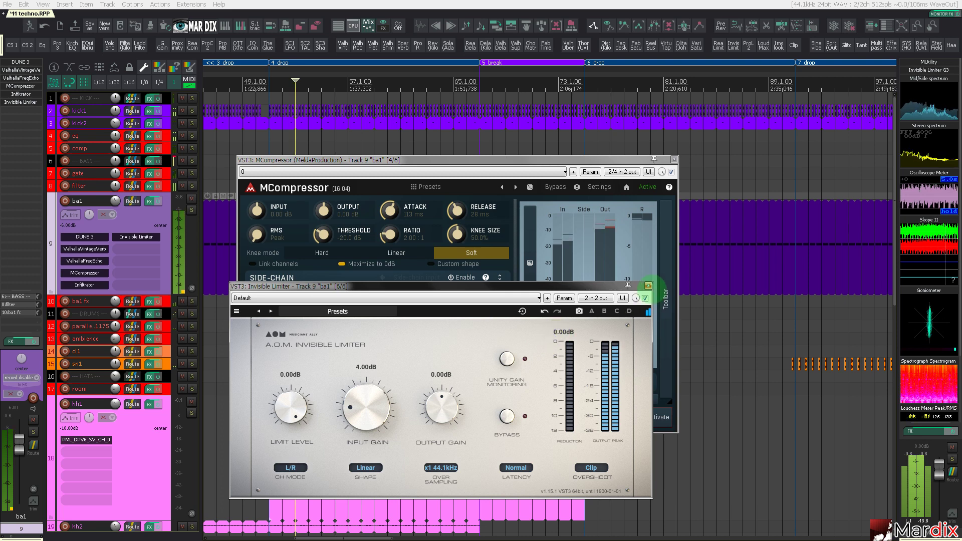
{"action": "left_click", "coordinate": [648, 285]}
{"action": "left_click", "coordinate": [443, 330]}
{"action": "key", "text": "ctrl+Page_Down"}
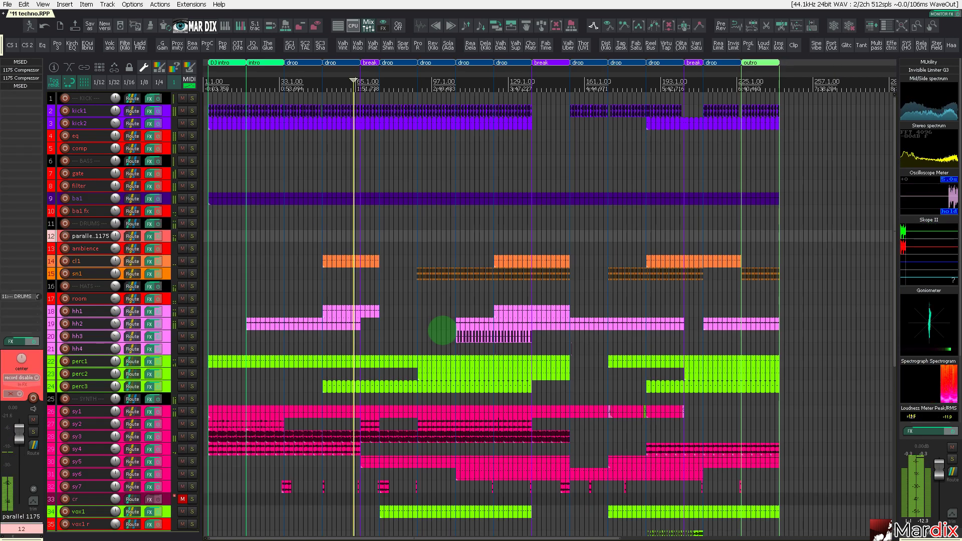
- Play the arrangement from bar 33 and from the project start, and bring up the ba1 track
{"action": "left_click", "coordinate": [282, 235]}
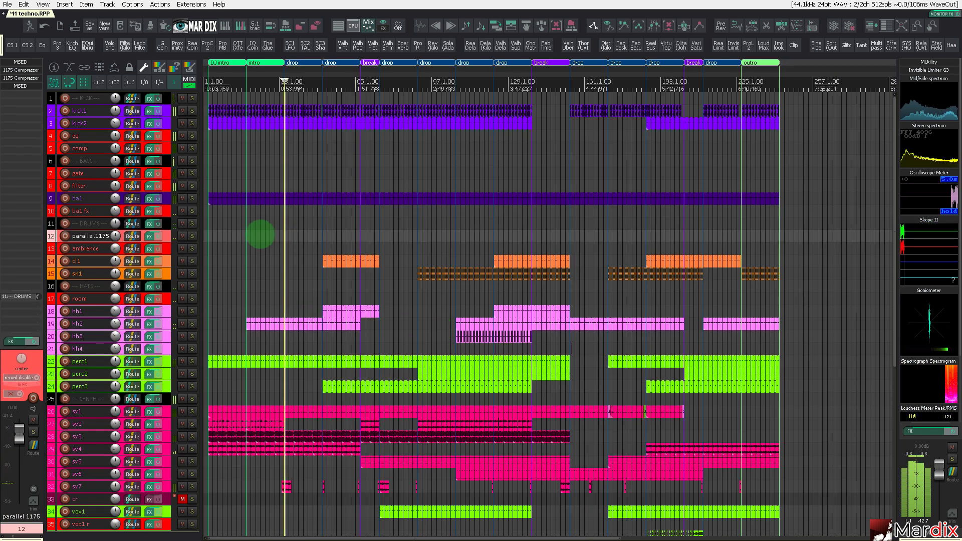
{"action": "key", "text": "Home"}
{"action": "left_click", "coordinate": [167, 198]}
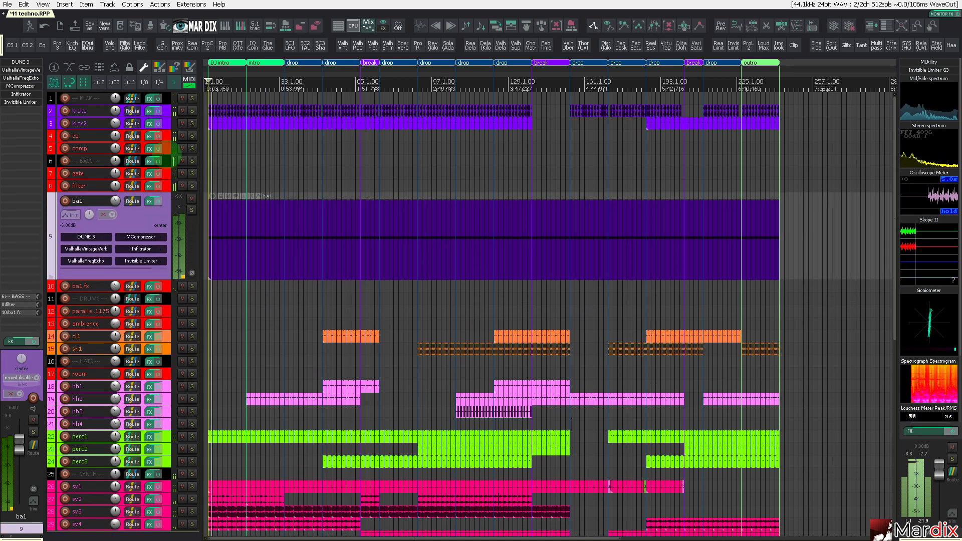
- Remove all the offline effects from the BASS group track, keeping only ReaComp, and close its effects window
{"action": "left_click", "coordinate": [168, 161]}
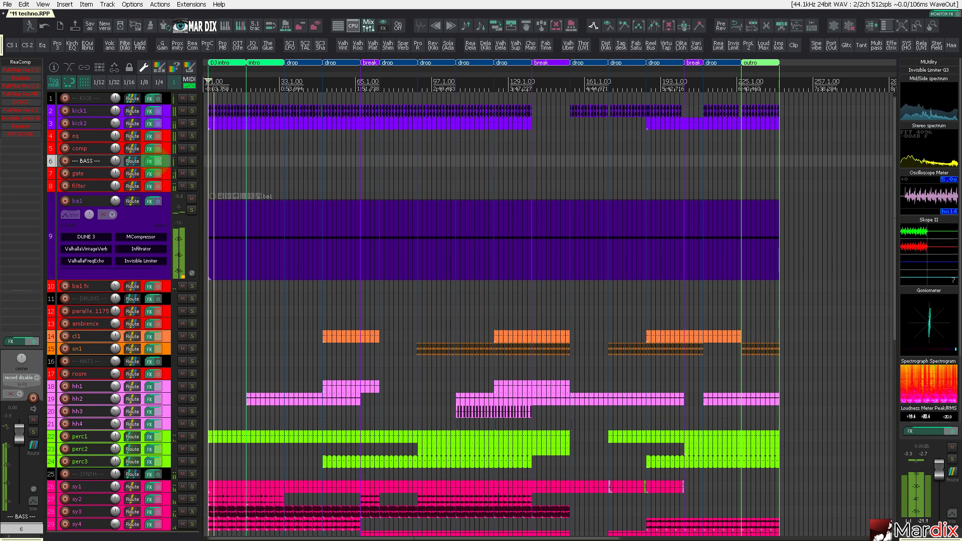
{"action": "left_click", "coordinate": [150, 161]}
{"action": "left_click_drag", "start_coordinate": [270, 153], "coordinate": [326, 219]}
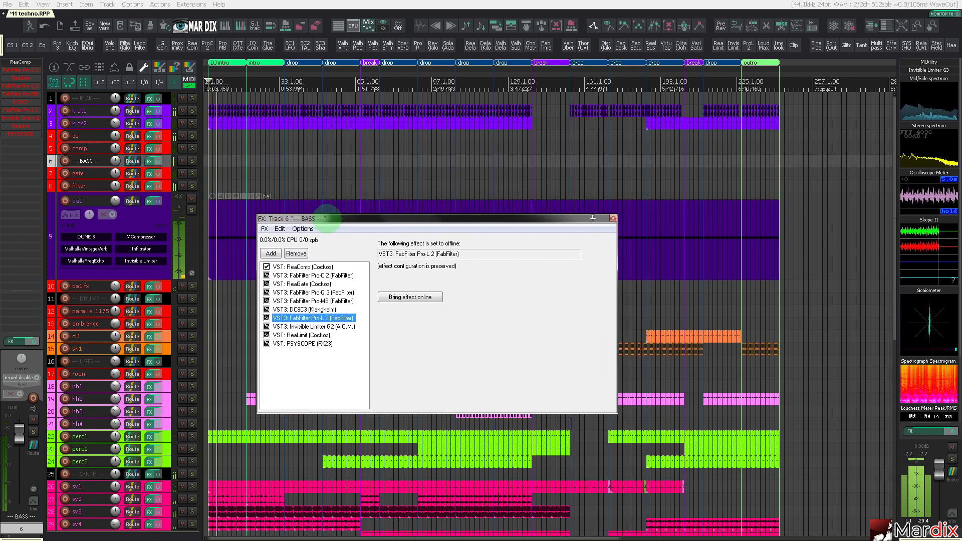
{"action": "left_click_drag", "start_coordinate": [297, 362], "coordinate": [337, 281]}
{"action": "key", "text": "Delete"}
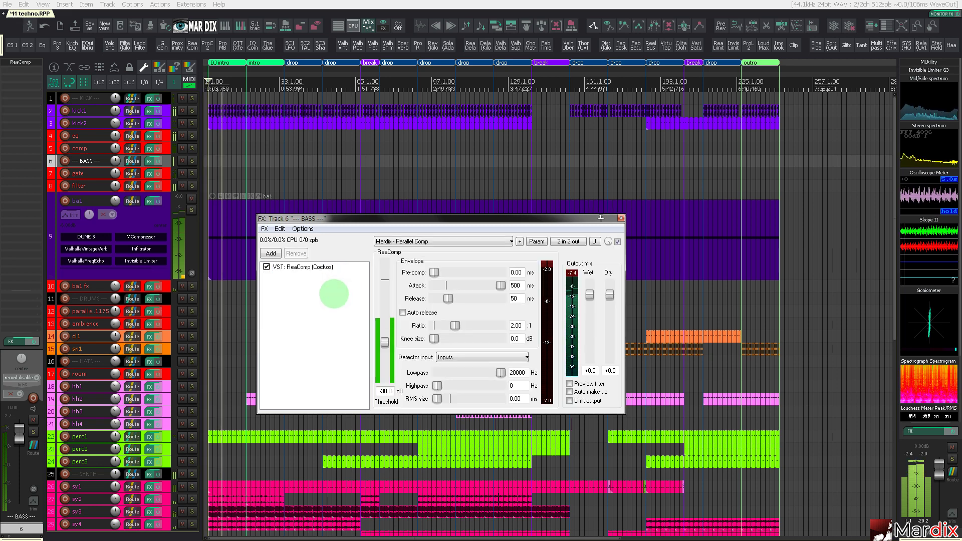
{"action": "left_click", "coordinate": [621, 218]}
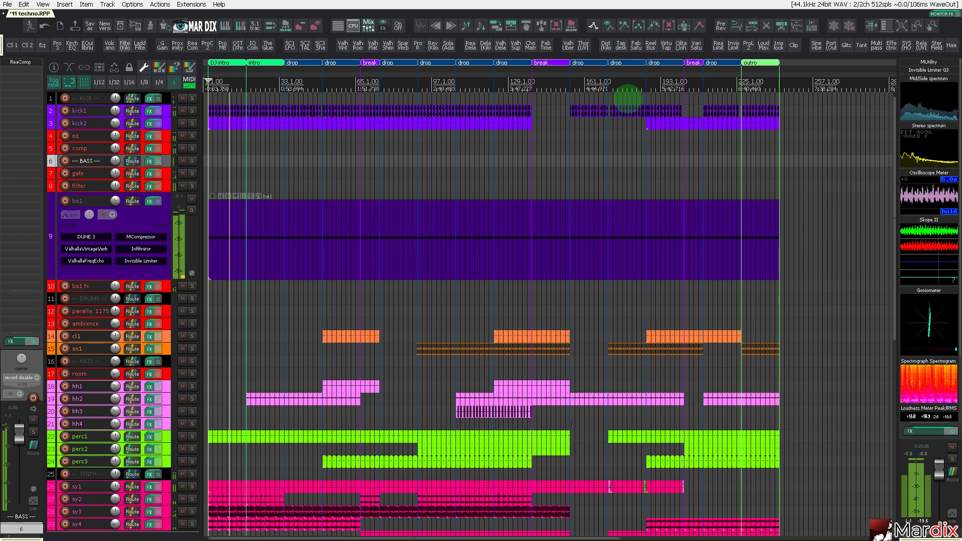
- Add the LoudMax limiter after ReaComp on the BASS group track and close its window
{"action": "left_click", "coordinate": [764, 46]}
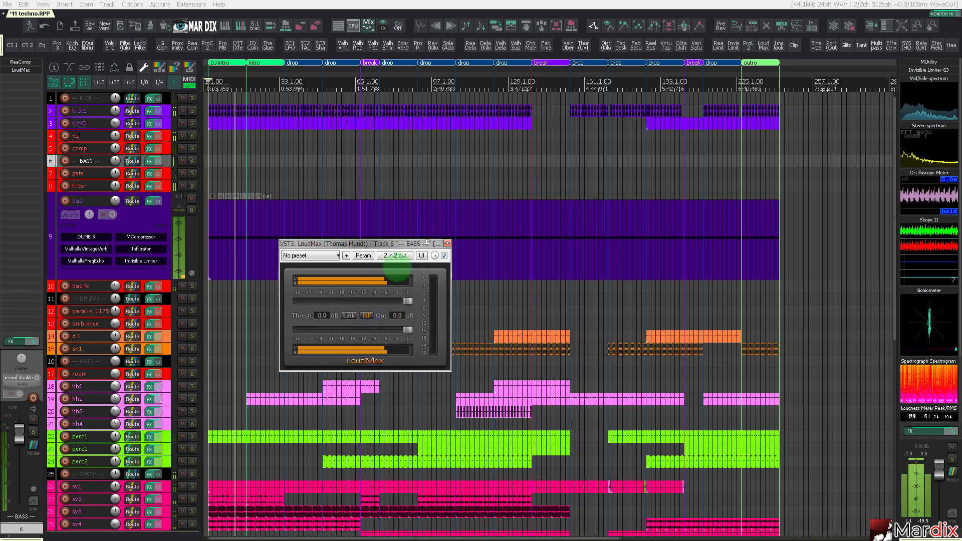
{"action": "left_click_drag", "start_coordinate": [398, 244], "coordinate": [426, 217]}
{"action": "left_click", "coordinate": [440, 361]}
{"action": "left_click", "coordinate": [605, 460]}
{"action": "left_click", "coordinate": [434, 216]}
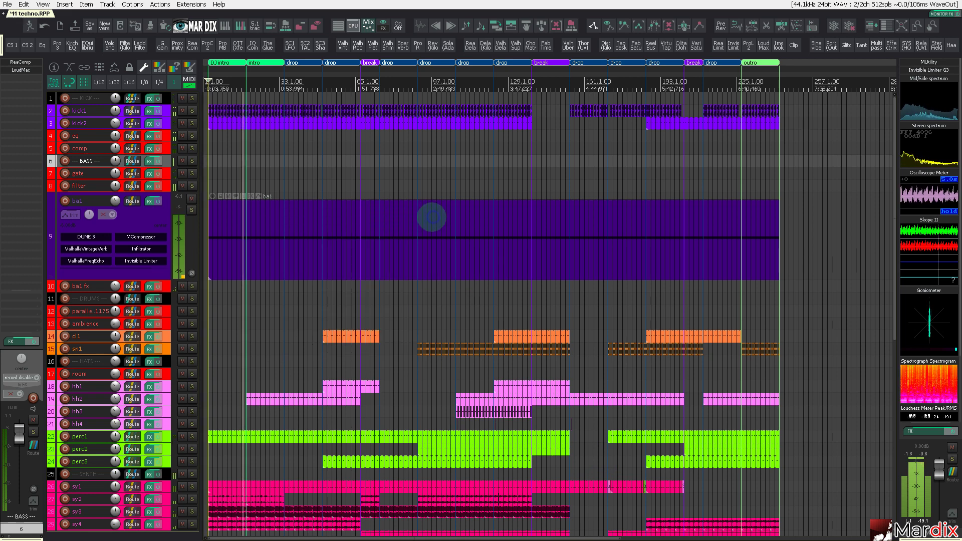
- Play the transition from the intro into the first drop and look over the tracks below ba1
{"action": "left_click", "coordinate": [285, 176]}
{"action": "scroll", "coordinate": [273, 188], "scroll_direction": "up", "scroll_amount": 5}
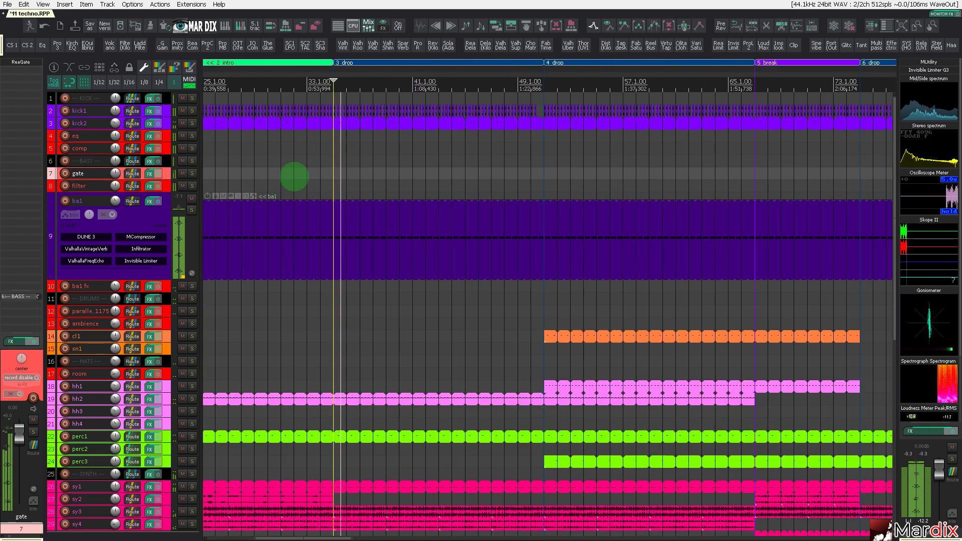
{"action": "left_click", "coordinate": [158, 221]}
{"action": "scroll", "coordinate": [153, 225], "scroll_direction": "down", "scroll_amount": 3}
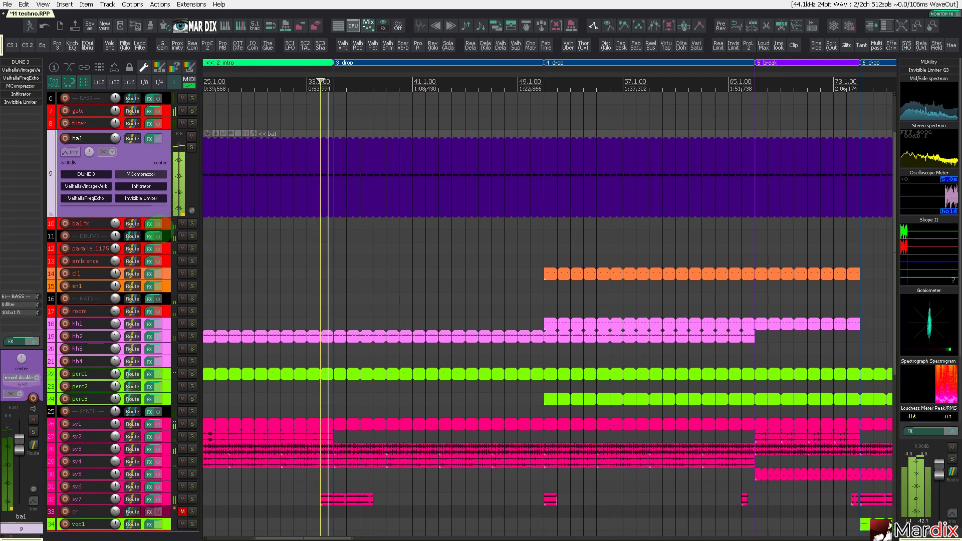
{"action": "scroll", "coordinate": [314, 172], "scroll_direction": "down", "scroll_amount": 3}
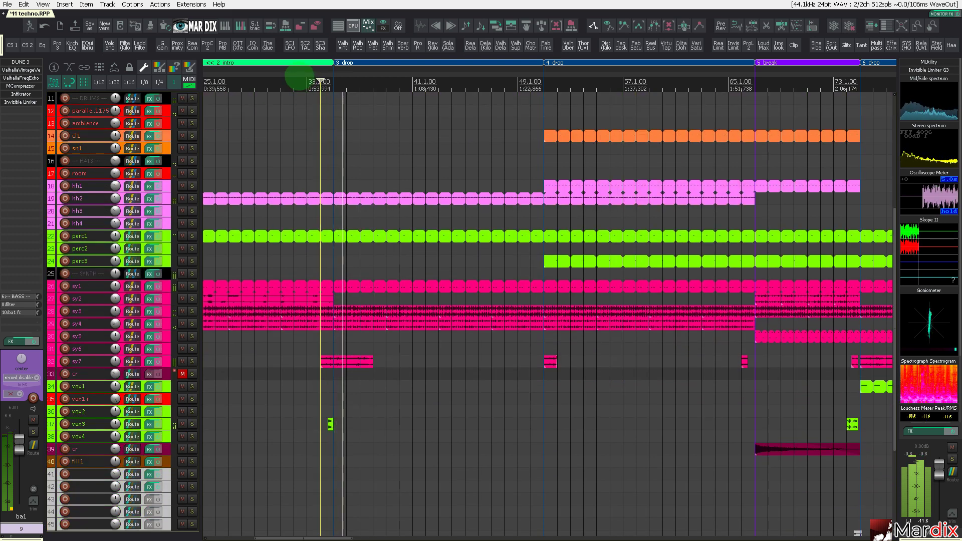
- Play the transition from the DJ intro into the intro and inspect the vox3 clip leading into it
{"action": "left_click_drag", "start_coordinate": [299, 77], "coordinate": [517, 102]}
{"action": "left_click", "coordinate": [332, 371]}
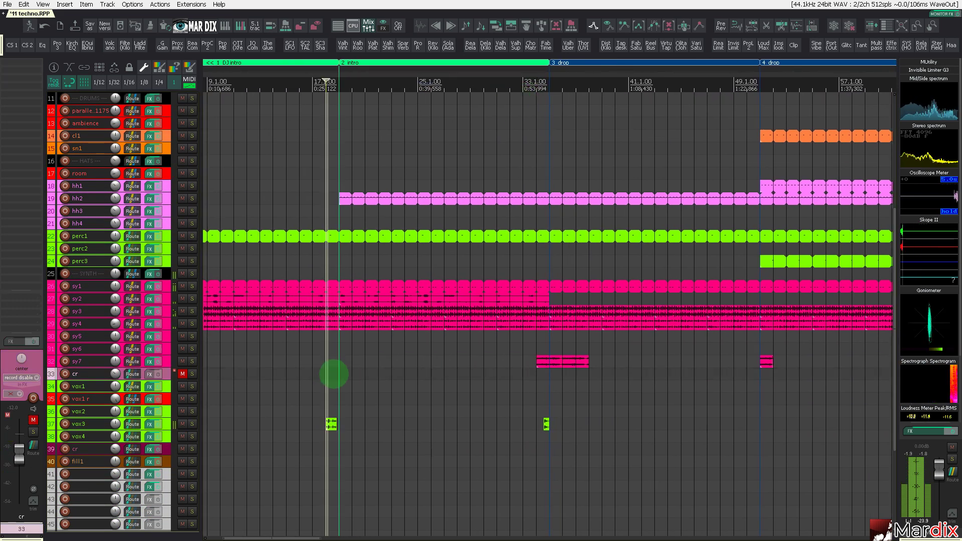
{"action": "scroll", "coordinate": [333, 377], "scroll_direction": "up", "scroll_amount": 3}
{"action": "left_click", "coordinate": [178, 429]}
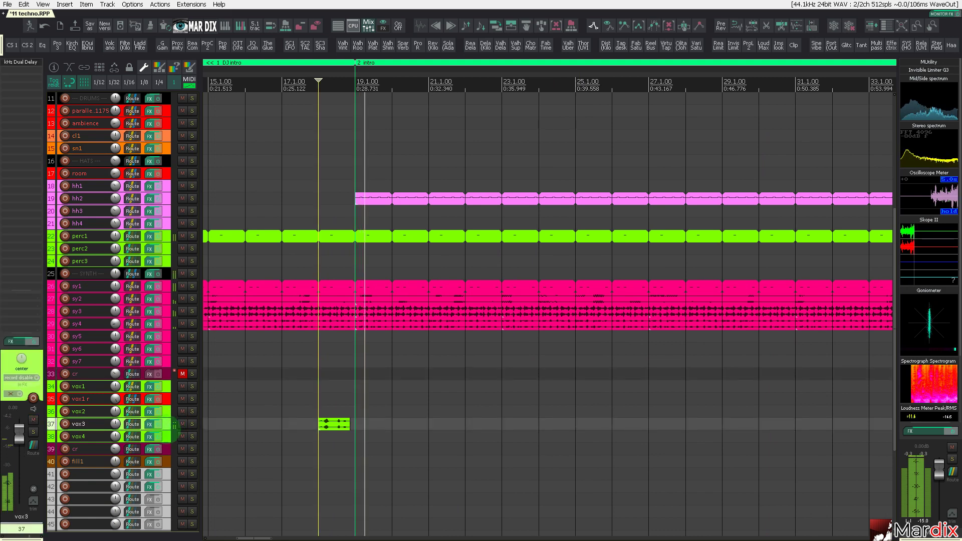
{"action": "scroll", "coordinate": [184, 434], "scroll_direction": "up", "scroll_amount": 4}
{"action": "scroll", "coordinate": [350, 438], "scroll_direction": "up", "scroll_amount": 3}
{"action": "scroll", "coordinate": [356, 438], "scroll_direction": "down", "scroll_amount": 8}
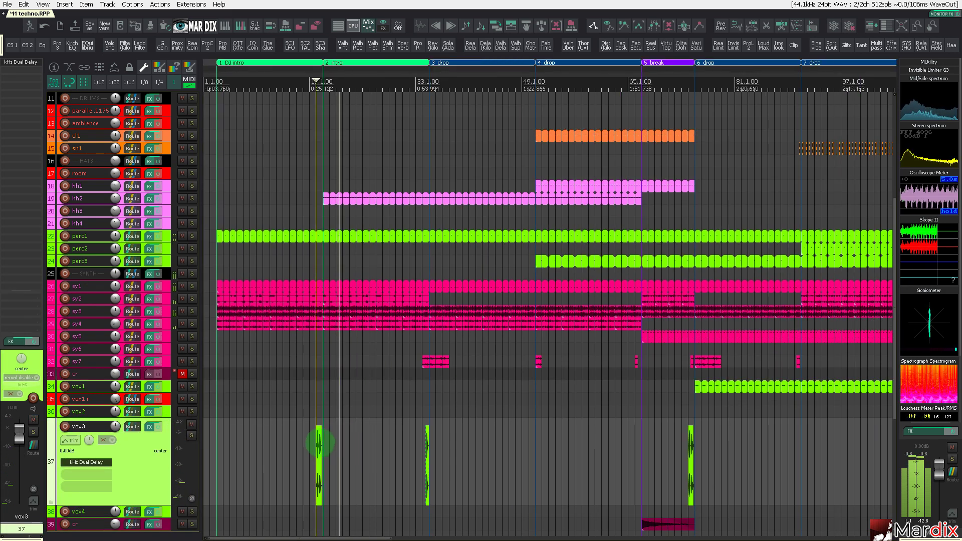
{"action": "scroll", "coordinate": [226, 416], "scroll_direction": "up", "scroll_amount": 2}
- Solo sy3 and sy2 in turn and toggle sy2's mute to compare their parts with the full mix
{"action": "left_click", "coordinate": [192, 361]}
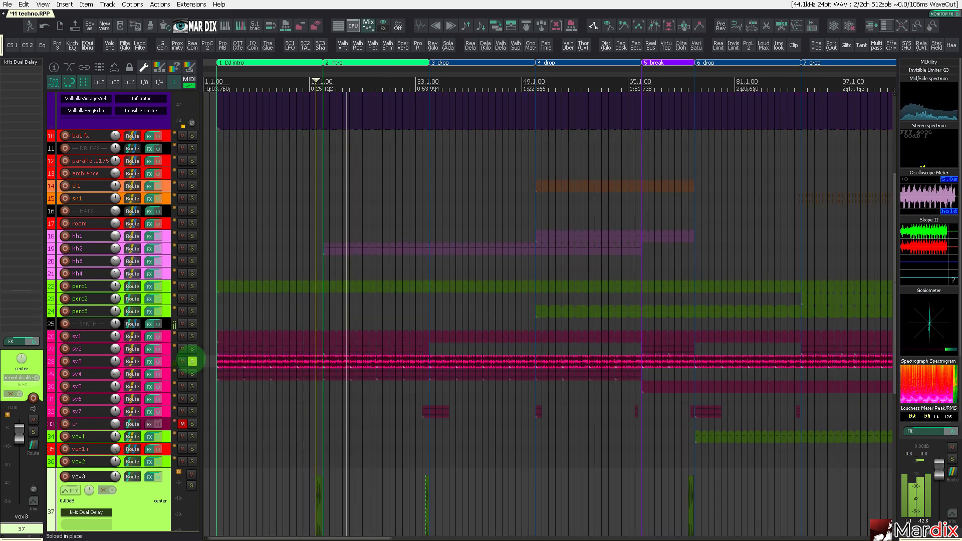
{"action": "left_click", "coordinate": [192, 360]}
{"action": "left_click", "coordinate": [192, 348]}
{"action": "left_click", "coordinate": [192, 348]}
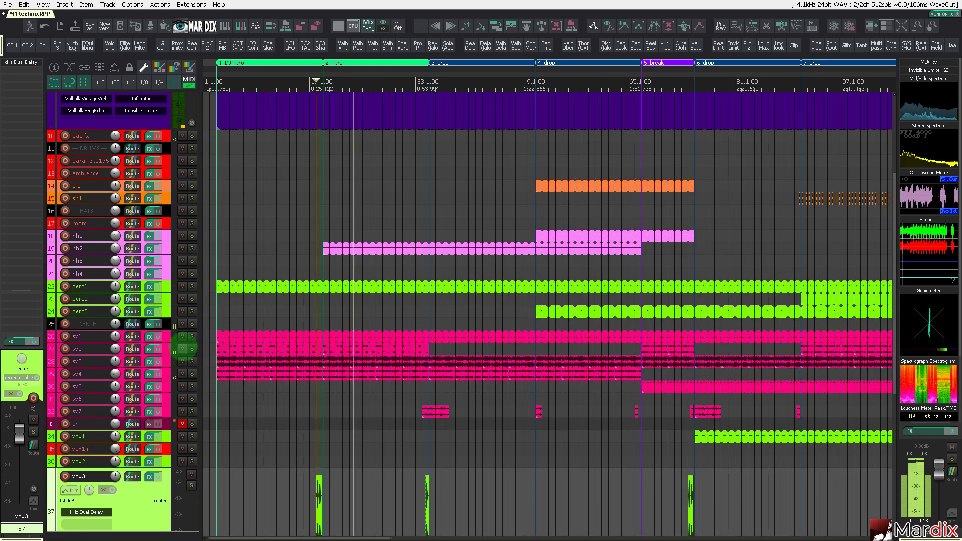
{"action": "left_click", "coordinate": [183, 349]}
{"action": "left_click", "coordinate": [183, 349]}
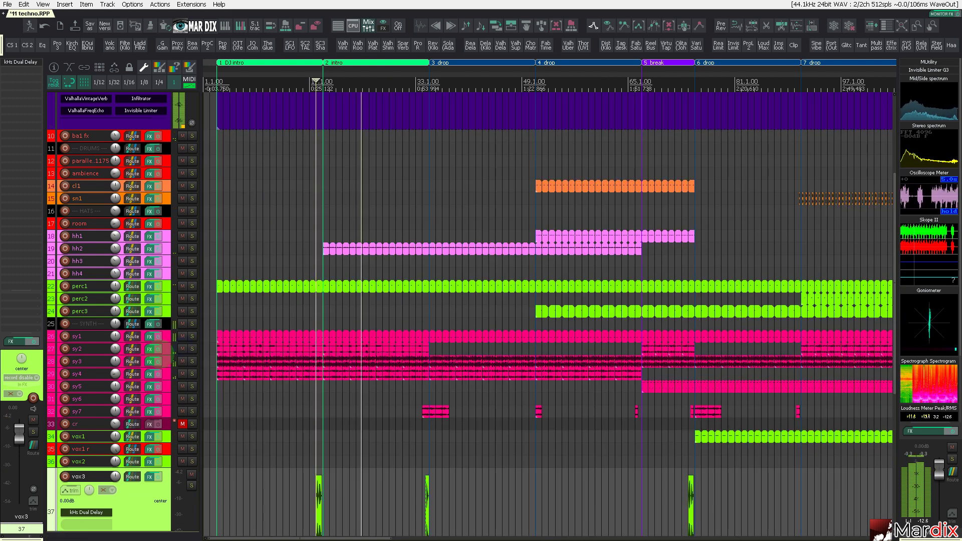
- Show sy2's volume envelope and lower its starting point at 3.1.00 to -inf dB for a gradual fade-in
{"action": "left_click", "coordinate": [165, 350]}
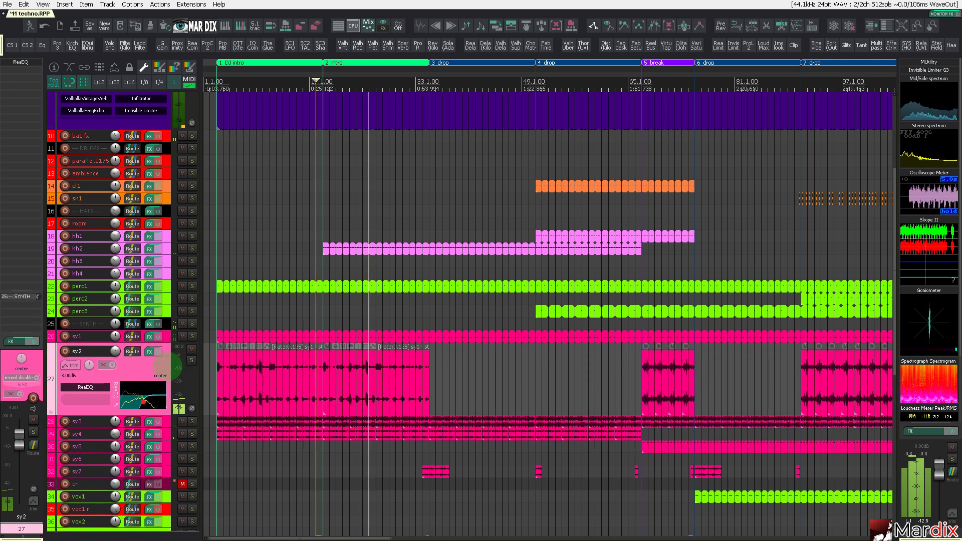
{"action": "key", "text": "v"}
{"action": "scroll", "coordinate": [182, 384], "scroll_direction": "down", "scroll_amount": 1}
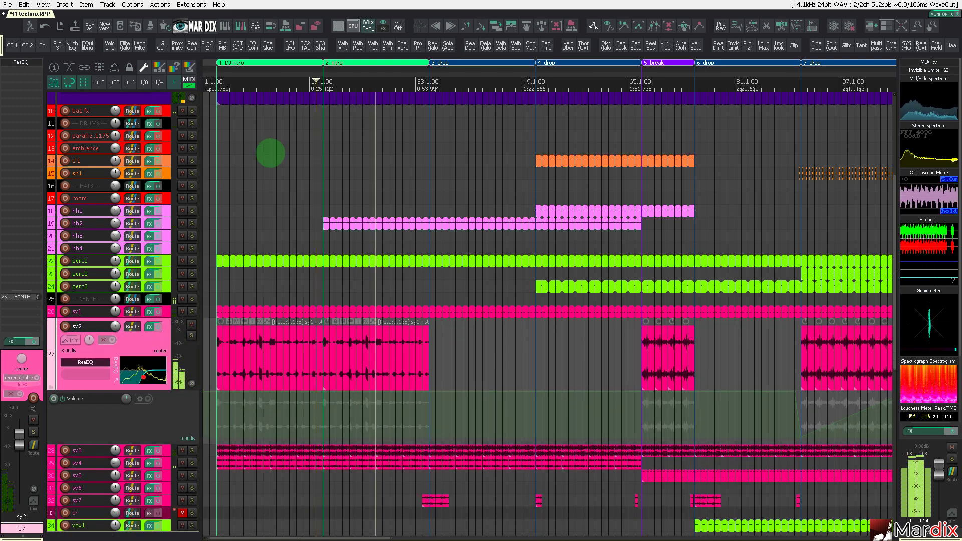
{"action": "scroll", "coordinate": [257, 411], "scroll_direction": "up", "scroll_amount": 4}
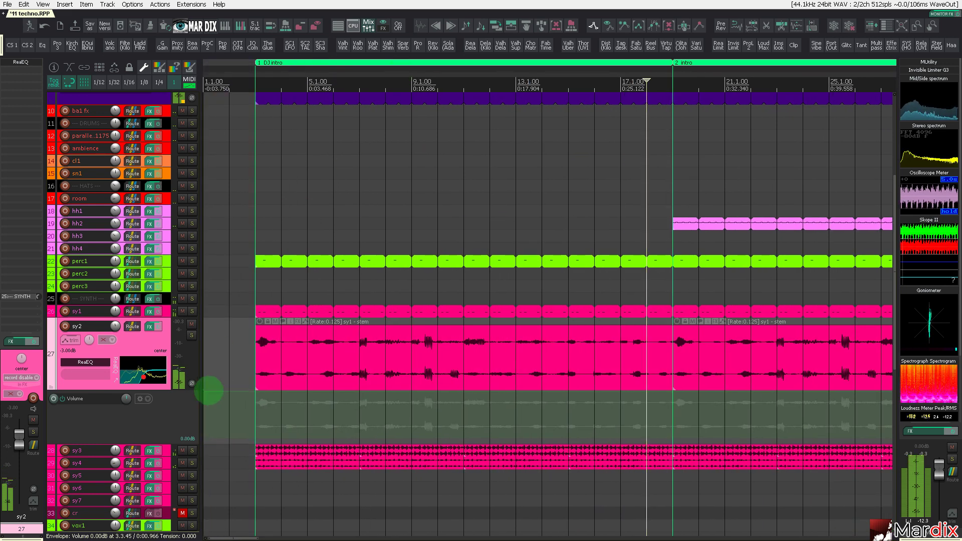
{"action": "left_click_drag", "start_coordinate": [205, 393], "coordinate": [259, 488]}
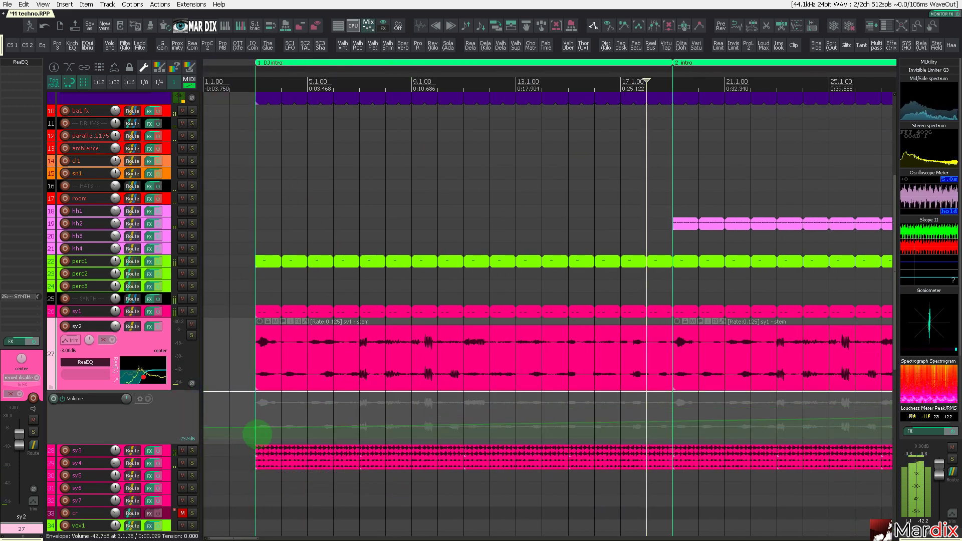
{"action": "left_click_drag", "start_coordinate": [255, 428], "coordinate": [254, 491]}
{"action": "left_click_drag", "start_coordinate": [255, 437], "coordinate": [256, 507]}
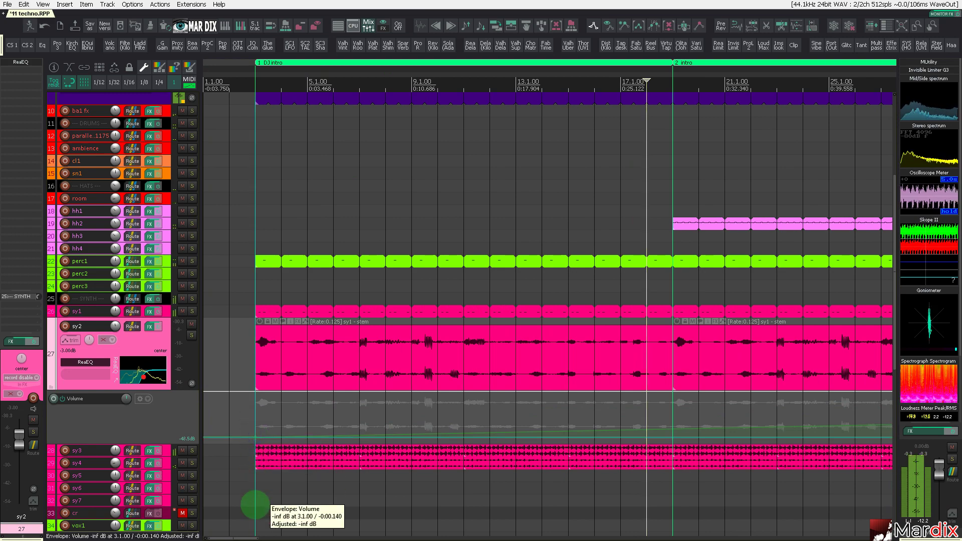
{"action": "scroll", "coordinate": [279, 401], "scroll_direction": "down", "scroll_amount": 5}
{"action": "scroll", "coordinate": [365, 404], "scroll_direction": "up", "scroll_amount": 3}
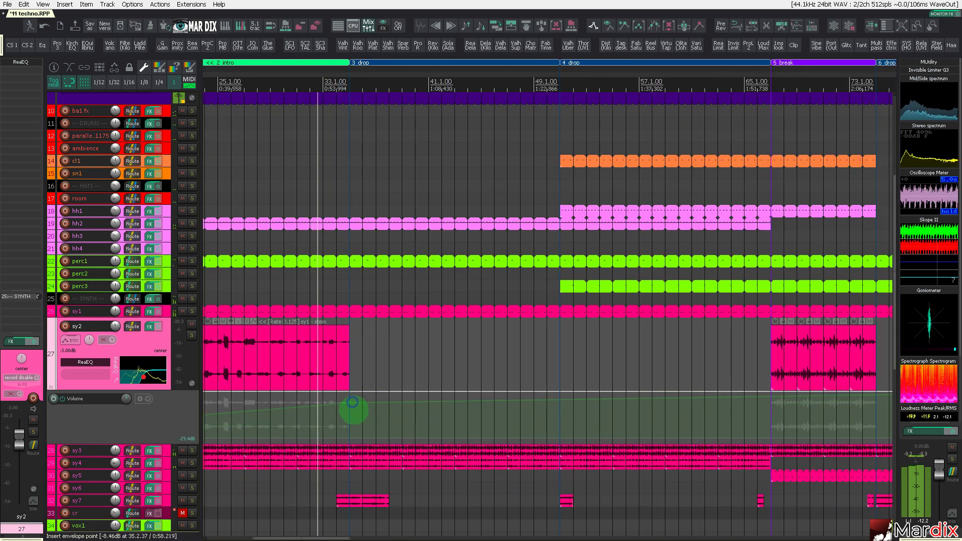
{"action": "scroll", "coordinate": [351, 404], "scroll_direction": "down", "scroll_amount": 4}
{"action": "scroll", "coordinate": [185, 260], "scroll_direction": "up", "scroll_amount": 5}
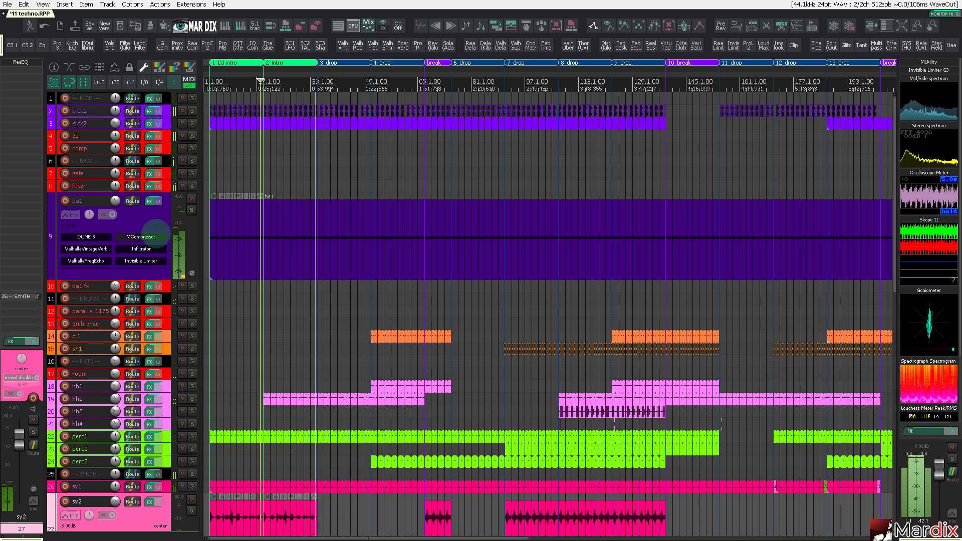
- Set the Invisible Limiter's input gain on ba1 to 1 dB and close the plugin window
{"action": "left_click", "coordinate": [149, 219]}
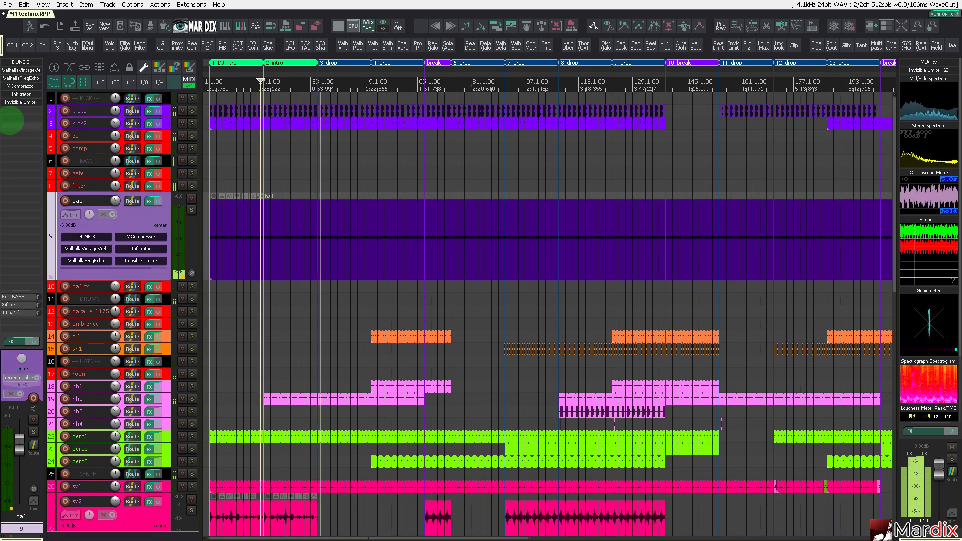
{"action": "left_click", "coordinate": [21, 102]}
{"action": "scroll", "coordinate": [365, 407], "scroll_direction": "down", "scroll_amount": 1}
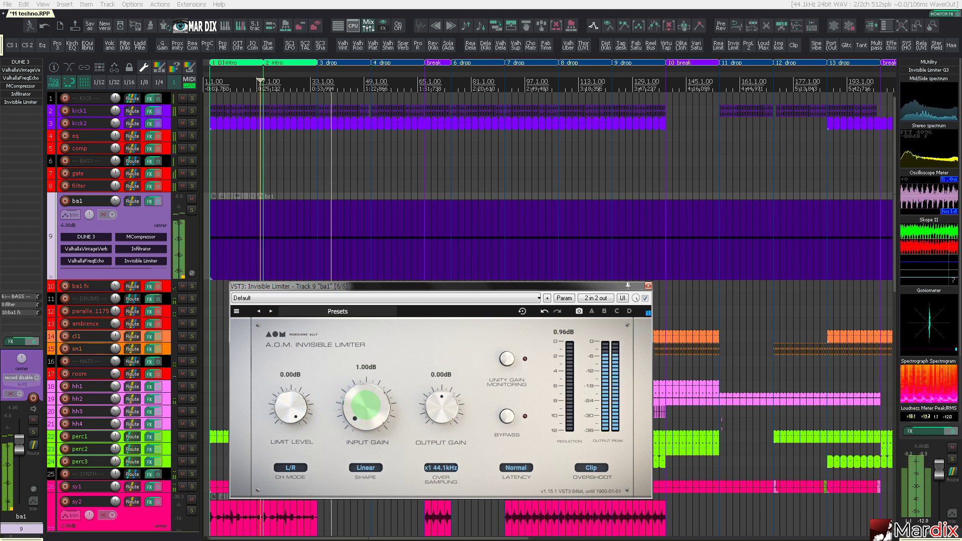
{"action": "scroll", "coordinate": [365, 405], "scroll_direction": "up", "scroll_amount": 1}
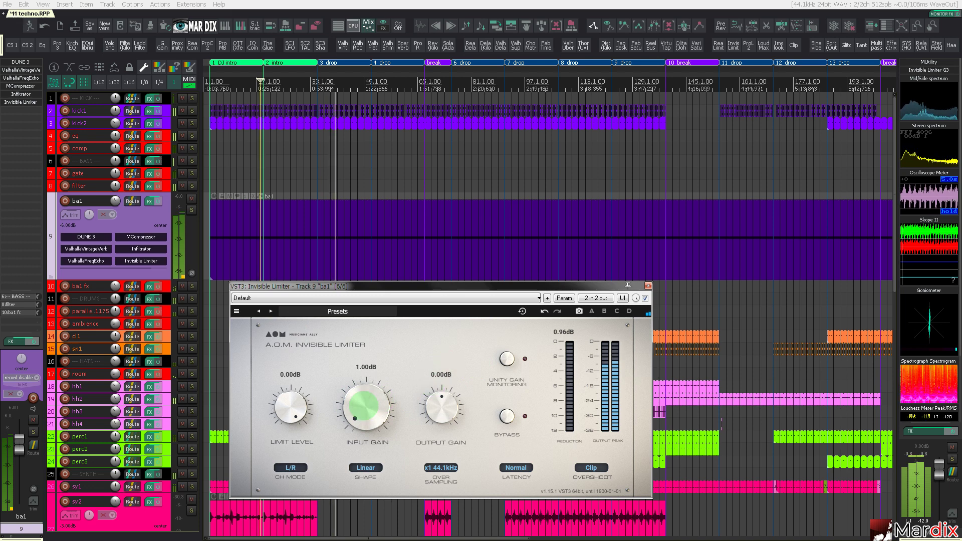
{"action": "left_click", "coordinate": [648, 287]}
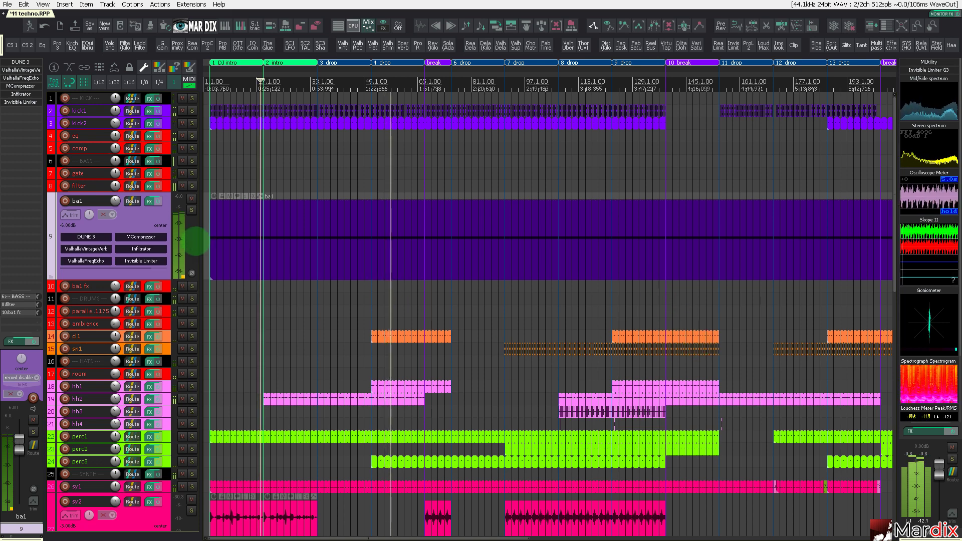
- Compare the soloed BASS group with the full mix across the whole arrangement
{"action": "left_click", "coordinate": [192, 161]}
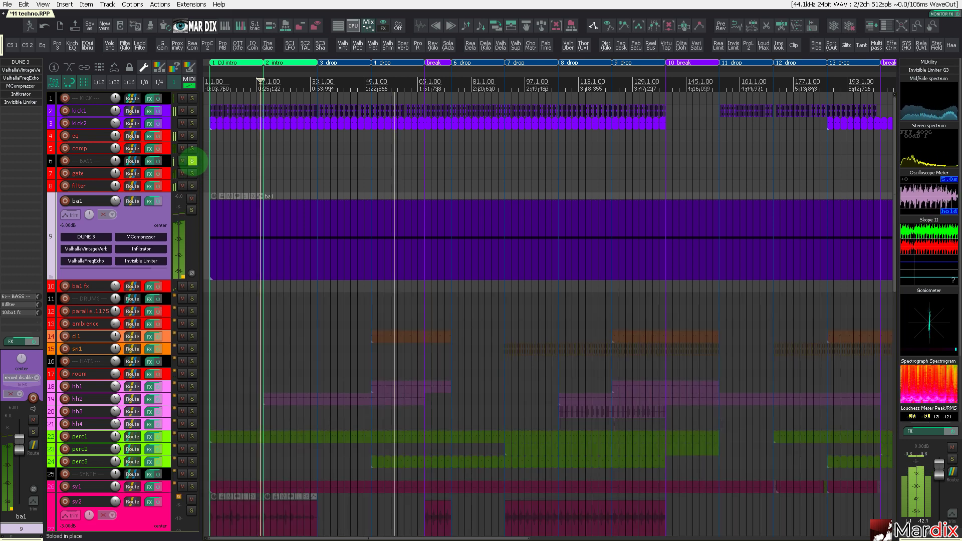
{"action": "left_click", "coordinate": [193, 160]}
{"action": "key", "text": "grave"}
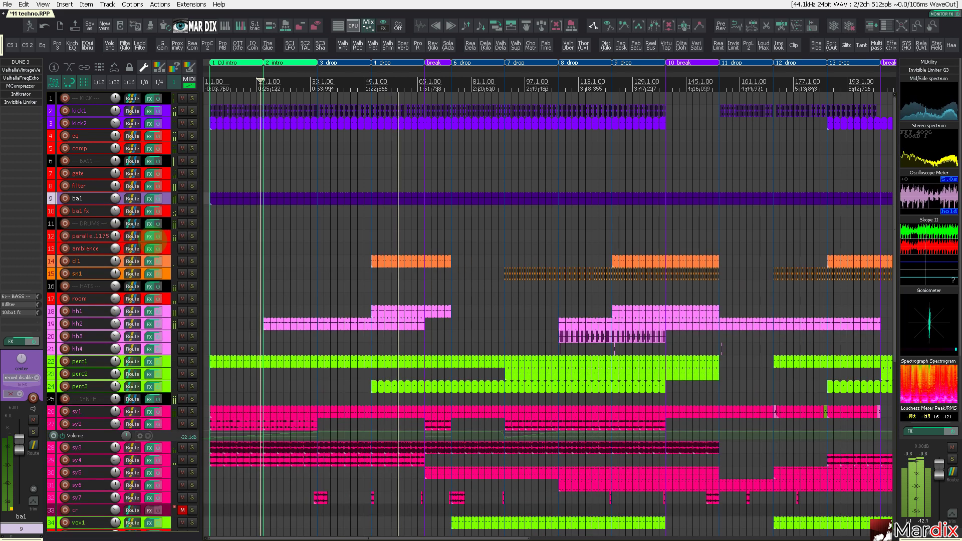
{"action": "key", "text": "minus"}
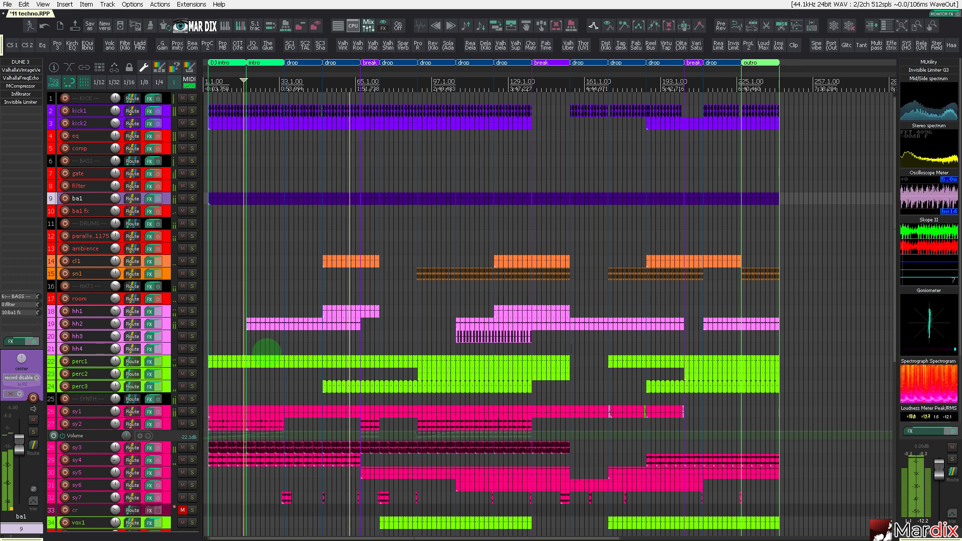
- Open MUtility on the master track and set its Coder mode to Left+Right -> Mono
{"action": "left_click", "coordinate": [918, 62]}
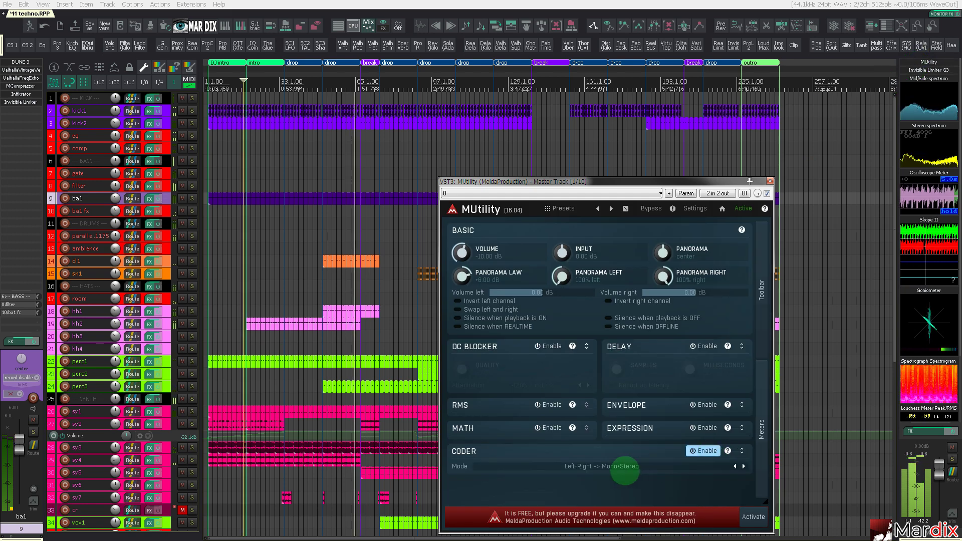
{"action": "left_click", "coordinate": [622, 467]}
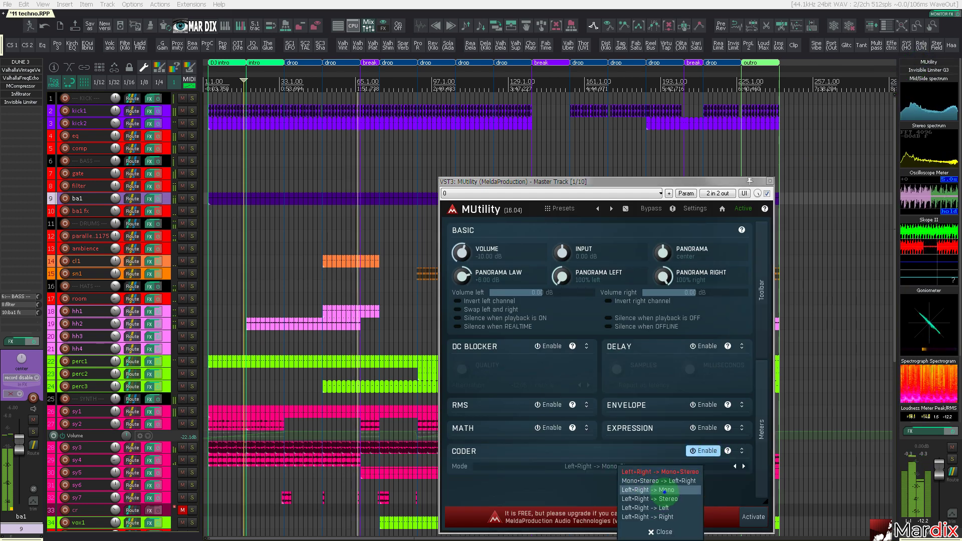
{"action": "left_click", "coordinate": [651, 490]}
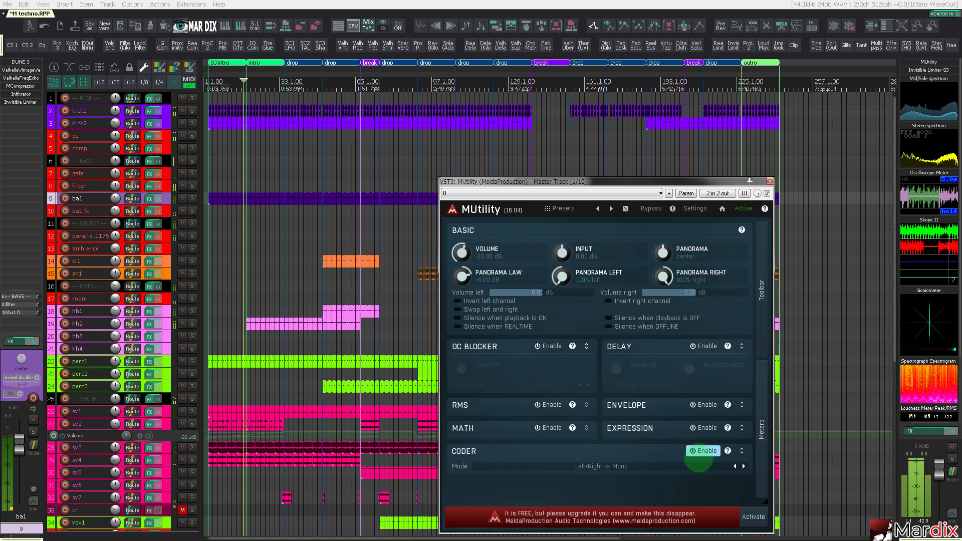
{"action": "left_click_drag", "start_coordinate": [687, 178], "coordinate": [710, 163]}
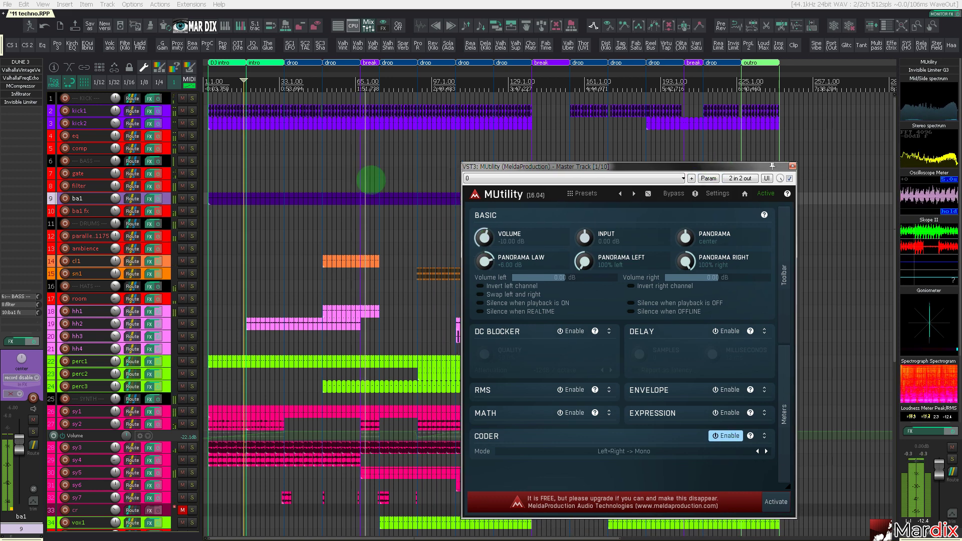
- Compare the mix in mono and stereo by toggling MUtility's Coder, leave the Coder disabled and close the plugin window
{"action": "scroll", "coordinate": [371, 178], "scroll_direction": "up", "scroll_amount": 3}
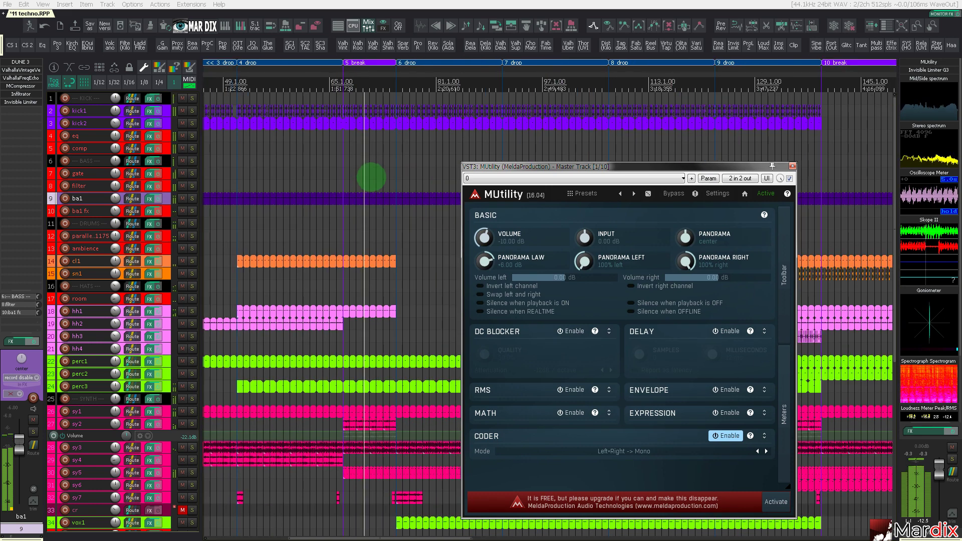
{"action": "scroll", "coordinate": [376, 177], "scroll_direction": "up", "scroll_amount": 2}
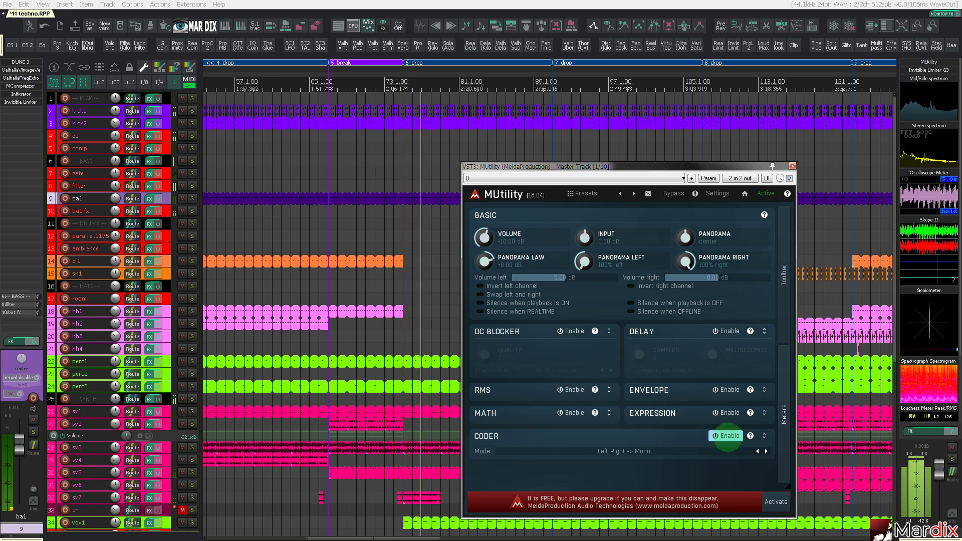
{"action": "left_click", "coordinate": [727, 436]}
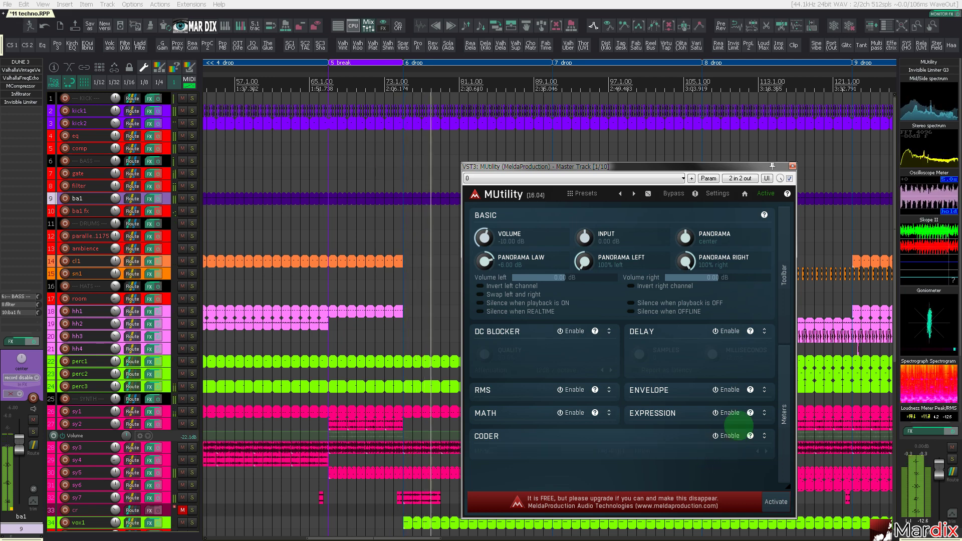
{"action": "left_click", "coordinate": [726, 435]}
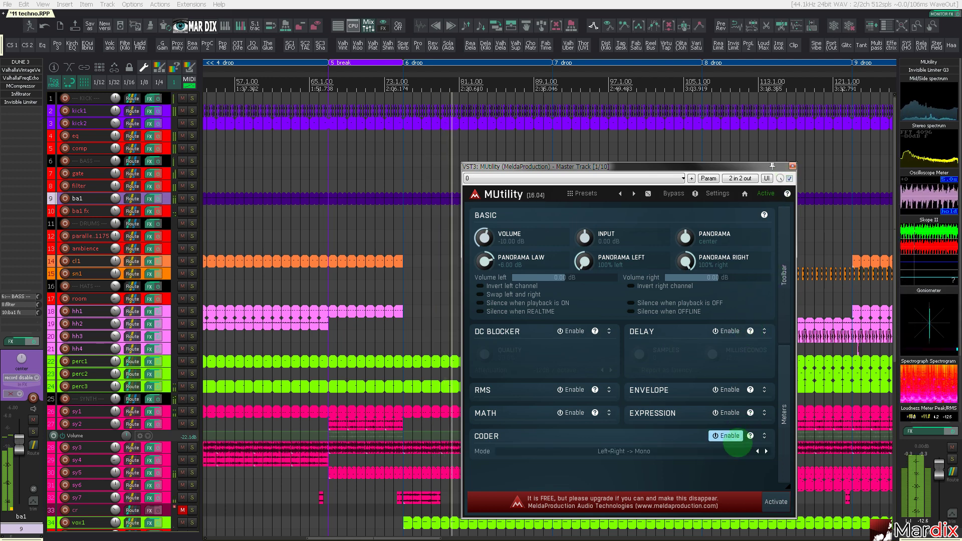
{"action": "left_click", "coordinate": [726, 435]}
{"action": "left_click", "coordinate": [790, 166]}
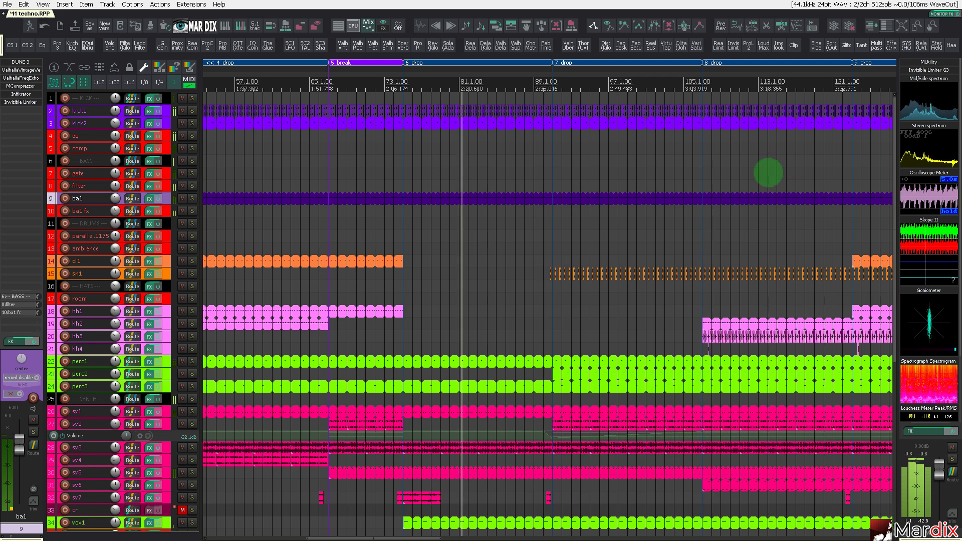
- Play the full stereo mix from about bar 89, just before the 7 drop region
{"action": "scroll", "coordinate": [485, 139], "scroll_direction": "up", "scroll_amount": 3}
{"action": "left_click", "coordinate": [571, 159]}
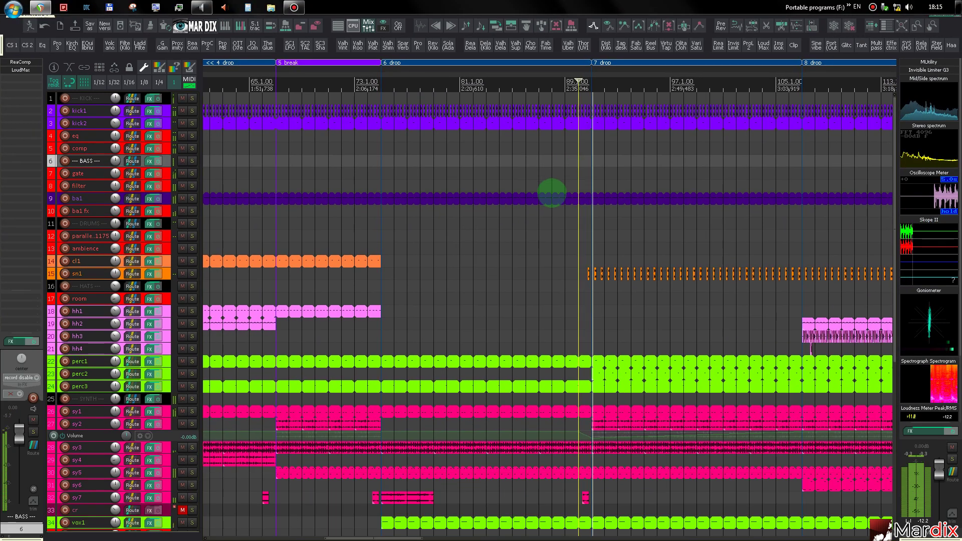
{"action": "scroll", "coordinate": [550, 189], "scroll_direction": "down", "scroll_amount": 3}
{"action": "scroll", "coordinate": [547, 194], "scroll_direction": "down", "scroll_amount": 3}
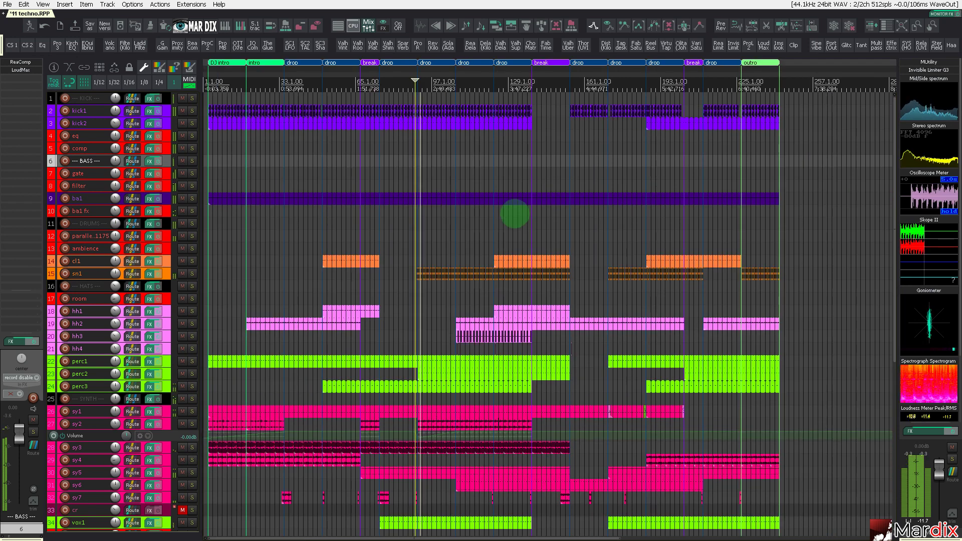
- Hide all visible track envelopes and select the muted cr track 33
{"action": "scroll", "coordinate": [515, 214], "scroll_direction": "down", "scroll_amount": 1}
{"action": "scroll", "coordinate": [515, 214], "scroll_direction": "down", "scroll_amount": 2}
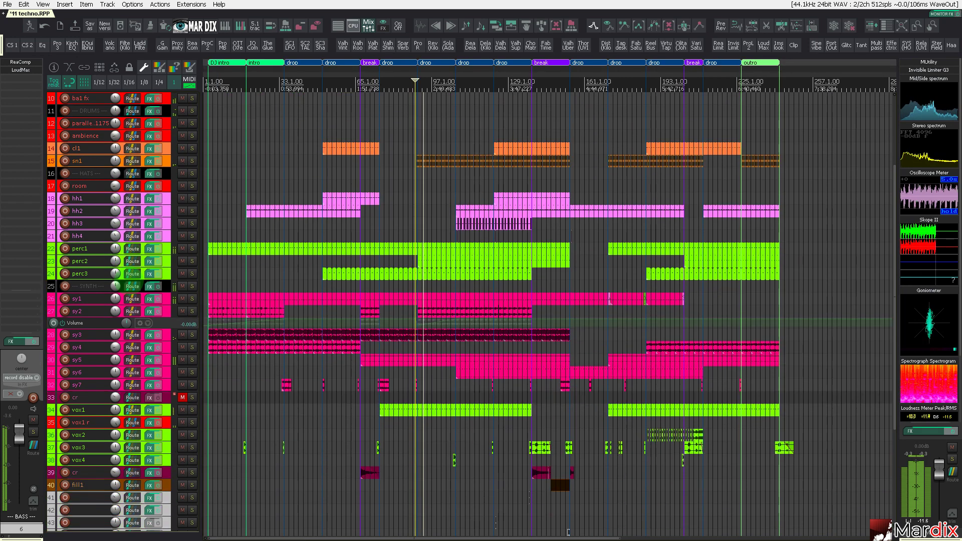
{"action": "scroll", "coordinate": [515, 213], "scroll_direction": "down", "scroll_amount": 3}
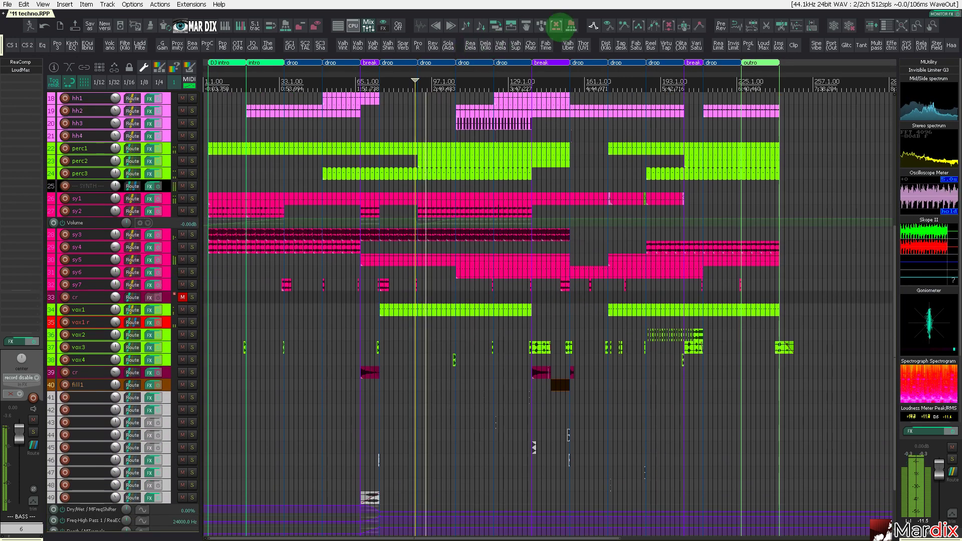
{"action": "left_click", "coordinate": [610, 24]}
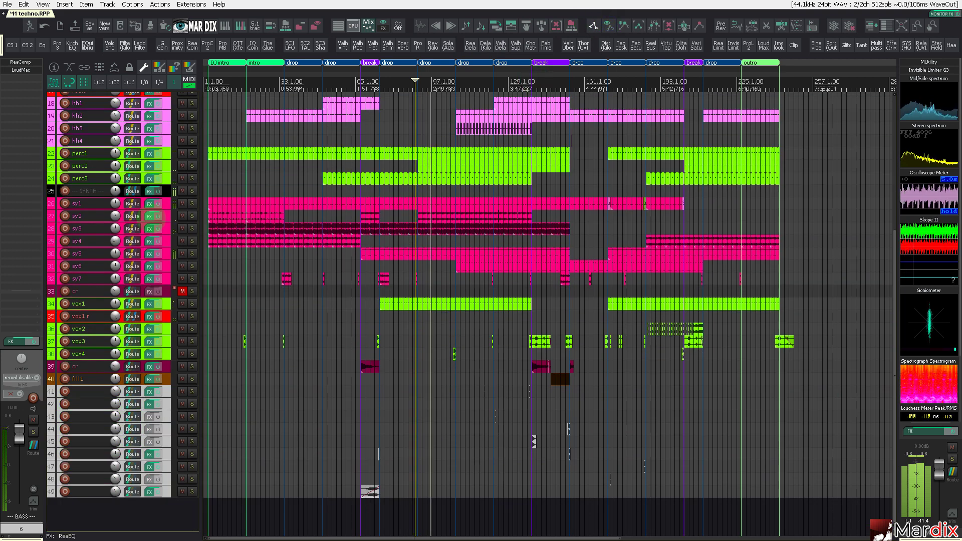
{"action": "scroll", "coordinate": [158, 216], "scroll_direction": "up", "scroll_amount": 1}
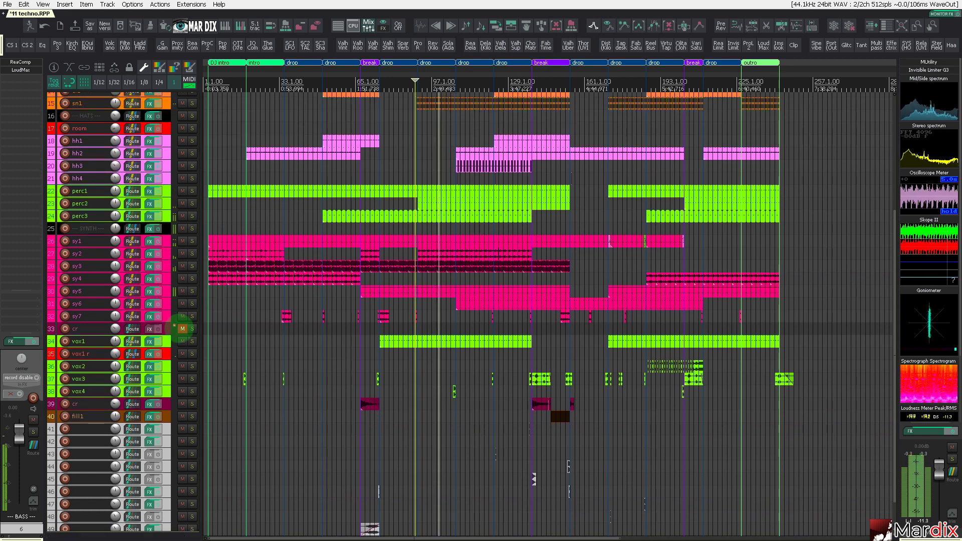
{"action": "left_click", "coordinate": [172, 325]}
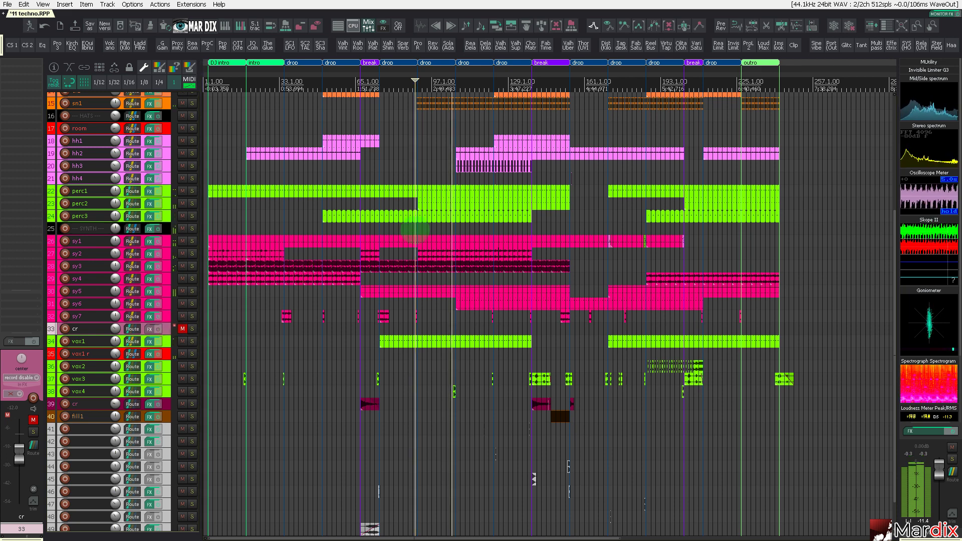
- Play from just before the 13 drop region and set the time selection to that region
{"action": "scroll", "coordinate": [415, 231], "scroll_direction": "up", "scroll_amount": 5}
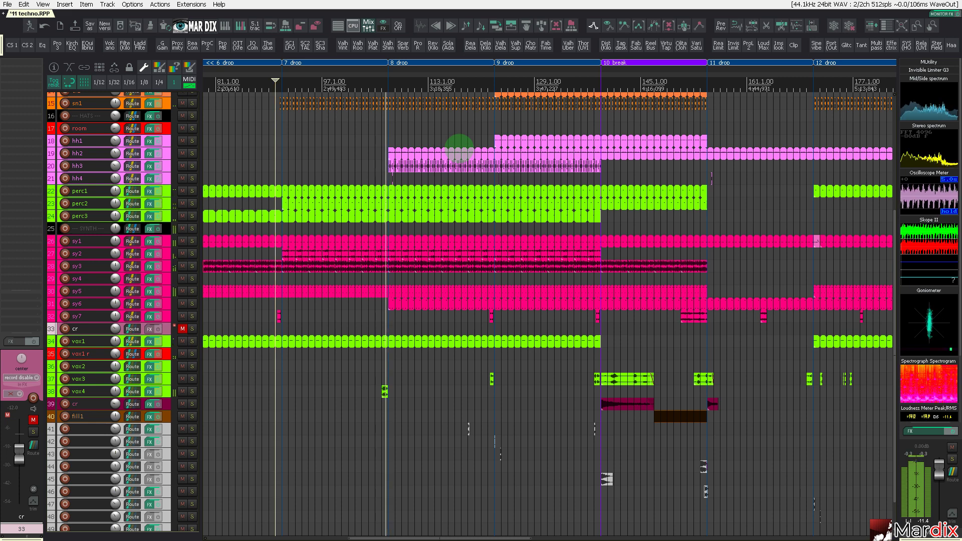
{"action": "scroll", "coordinate": [453, 144], "scroll_direction": "down", "scroll_amount": 5}
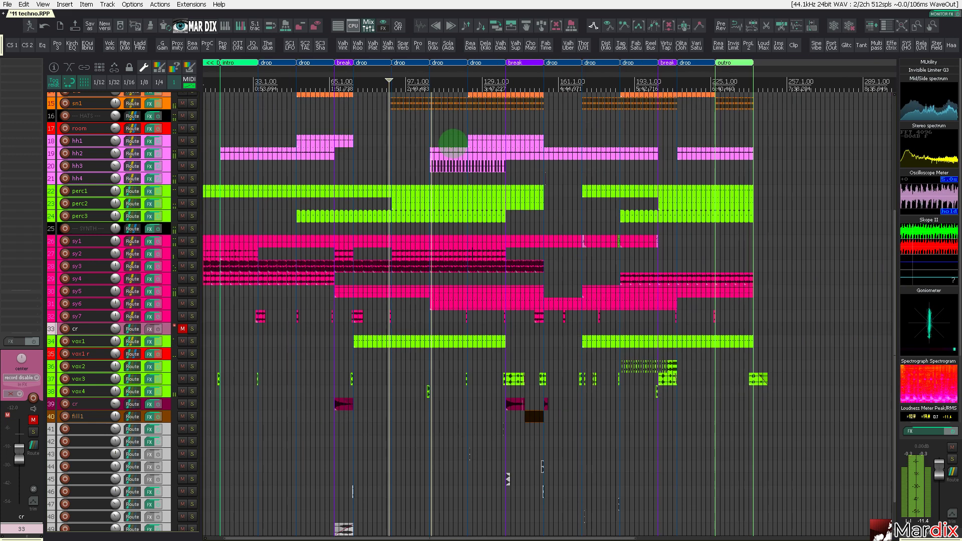
{"action": "scroll", "coordinate": [626, 211], "scroll_direction": "up", "scroll_amount": 7}
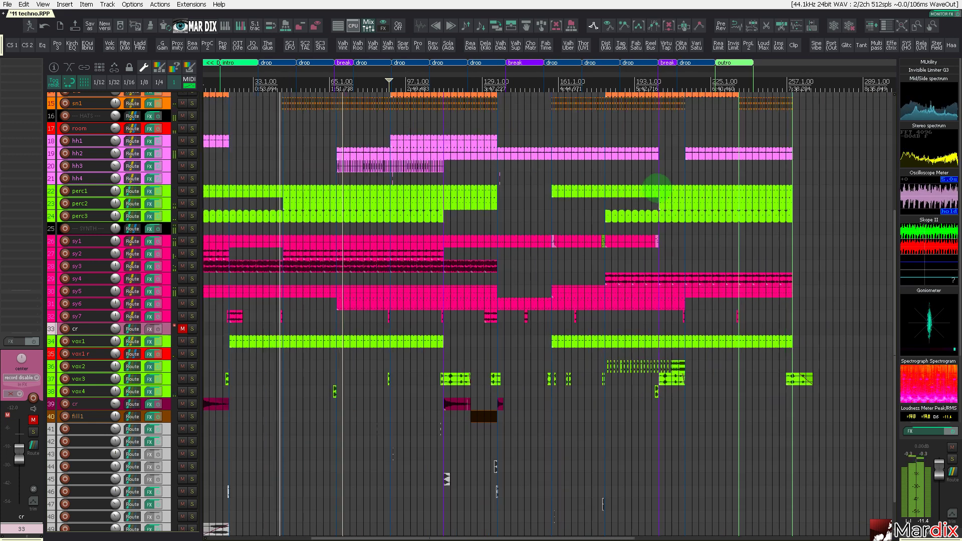
{"action": "left_click", "coordinate": [506, 132]}
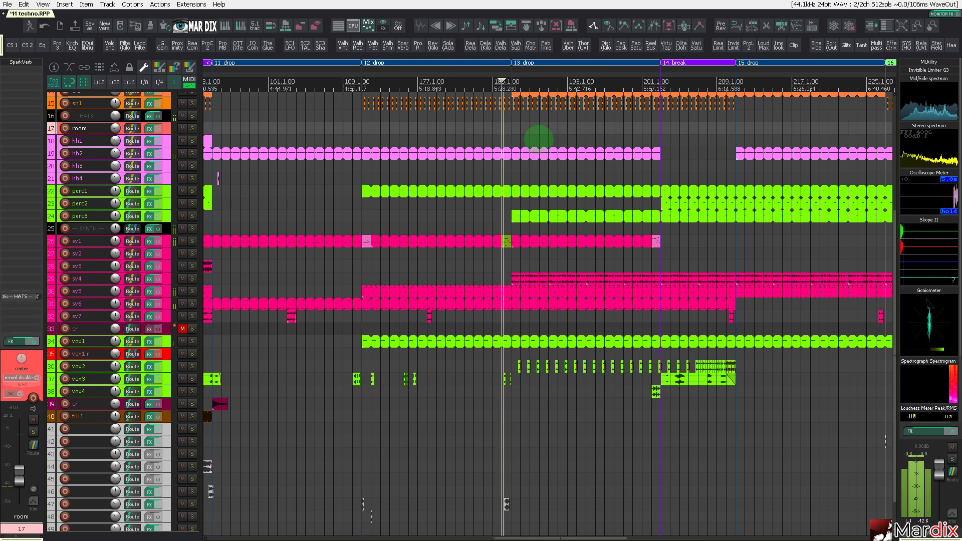
{"action": "left_click_drag", "start_coordinate": [613, 80], "coordinate": [530, 71]}
{"action": "scroll", "coordinate": [527, 74], "scroll_direction": "right", "scroll_amount": 1}
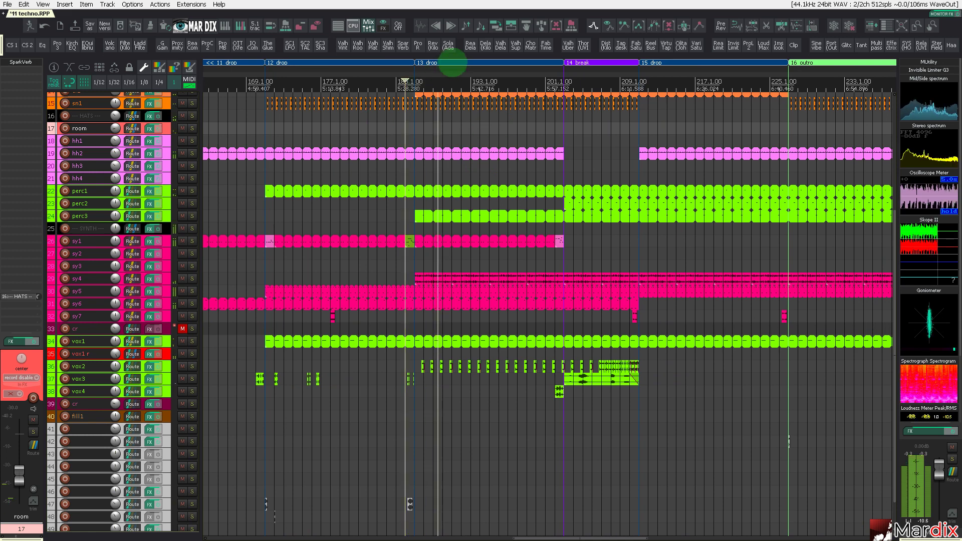
{"action": "left_click", "coordinate": [454, 63]}
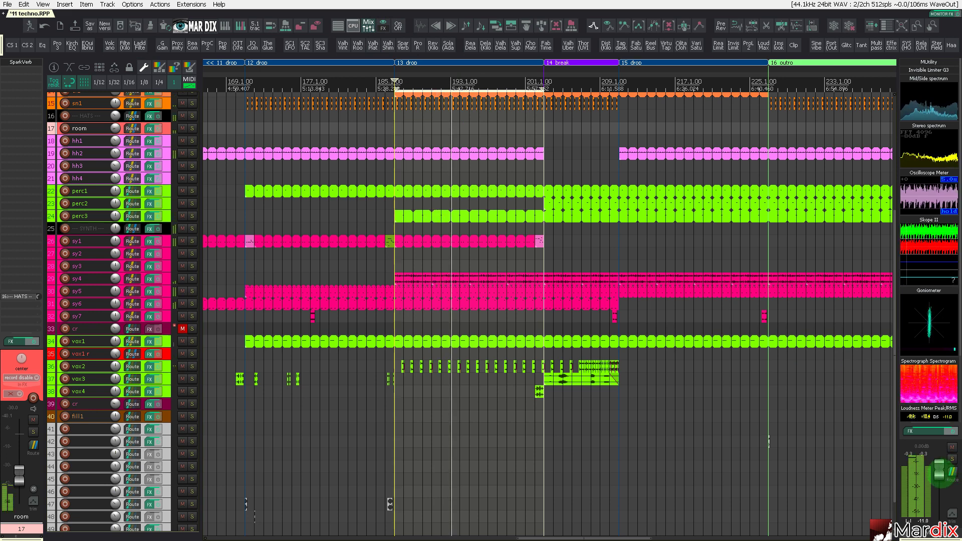
- Gradually fade the master track's volume down to -inf dB during playback and exit full-screen view
{"action": "left_click_drag", "start_coordinate": [940, 471], "coordinate": [939, 473]}
{"action": "scroll", "coordinate": [939, 476], "scroll_direction": "down", "scroll_amount": 2}
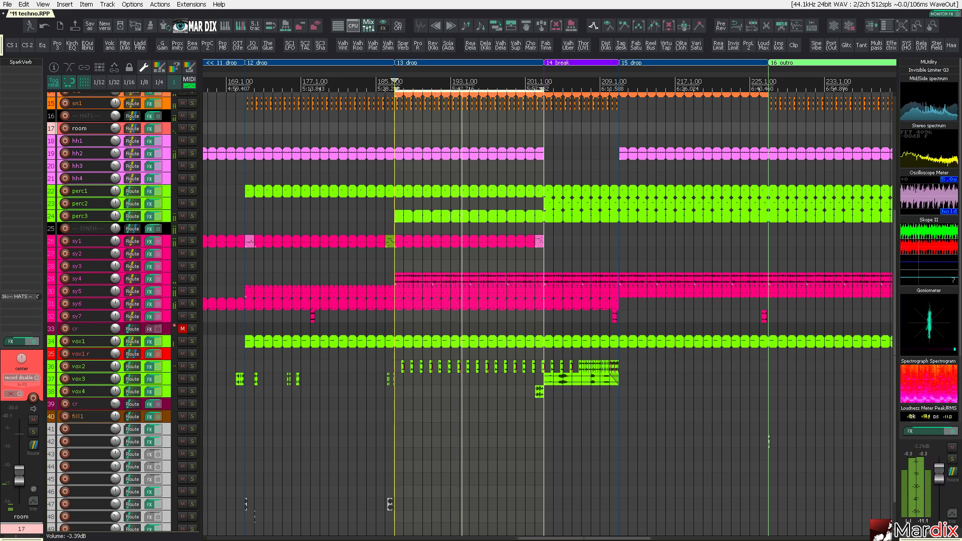
{"action": "scroll", "coordinate": [939, 476], "scroll_direction": "down", "scroll_amount": 1}
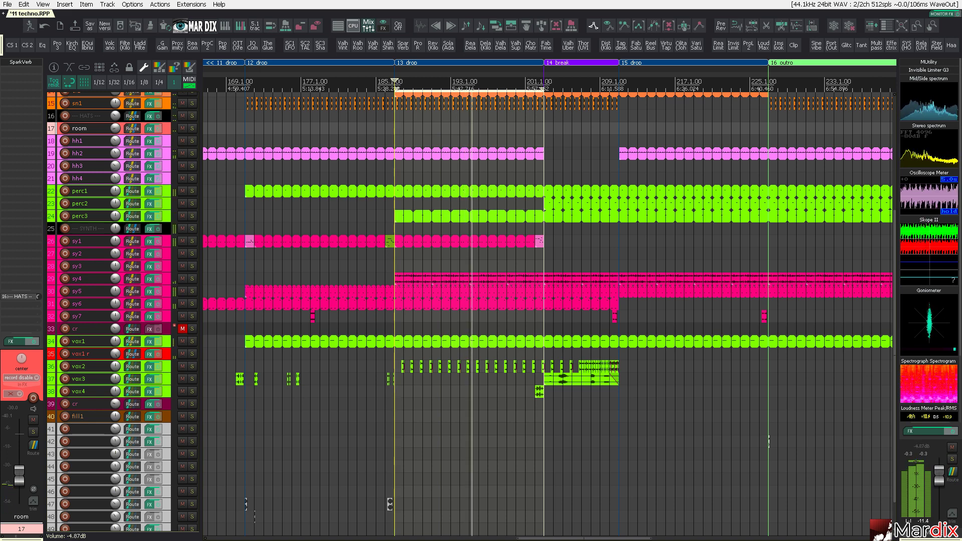
{"action": "scroll", "coordinate": [939, 477], "scroll_direction": "down", "scroll_amount": 2}
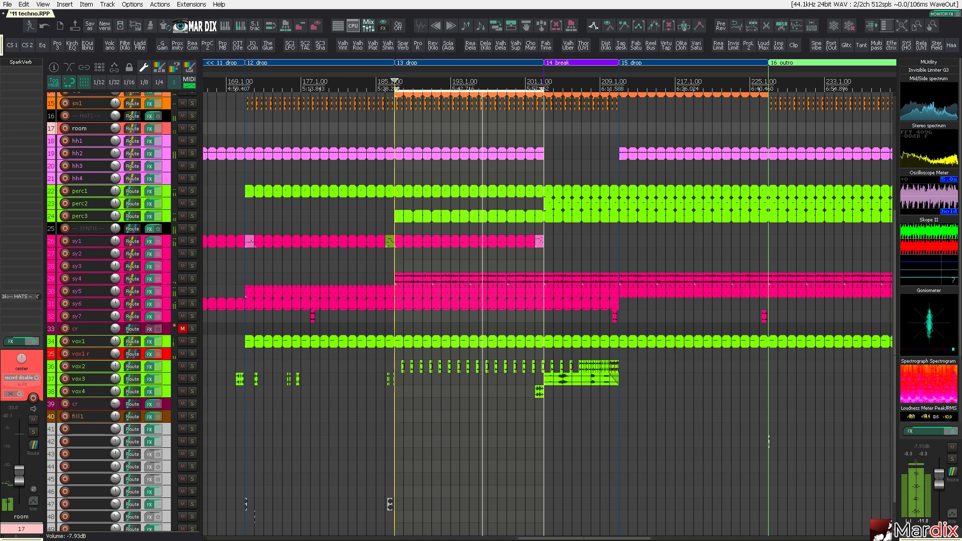
{"action": "scroll", "coordinate": [939, 477], "scroll_direction": "down", "scroll_amount": 3}
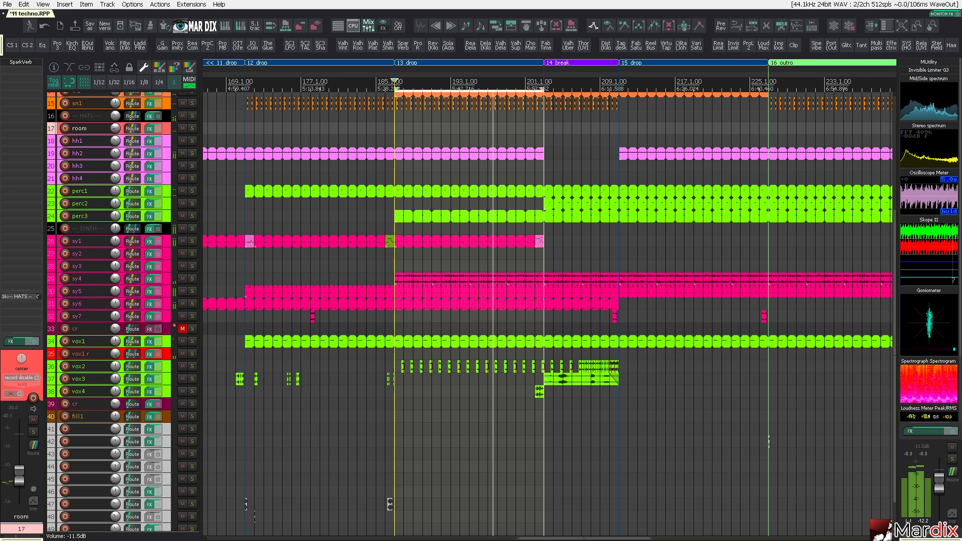
{"action": "scroll", "coordinate": [939, 476], "scroll_direction": "down", "scroll_amount": 2}
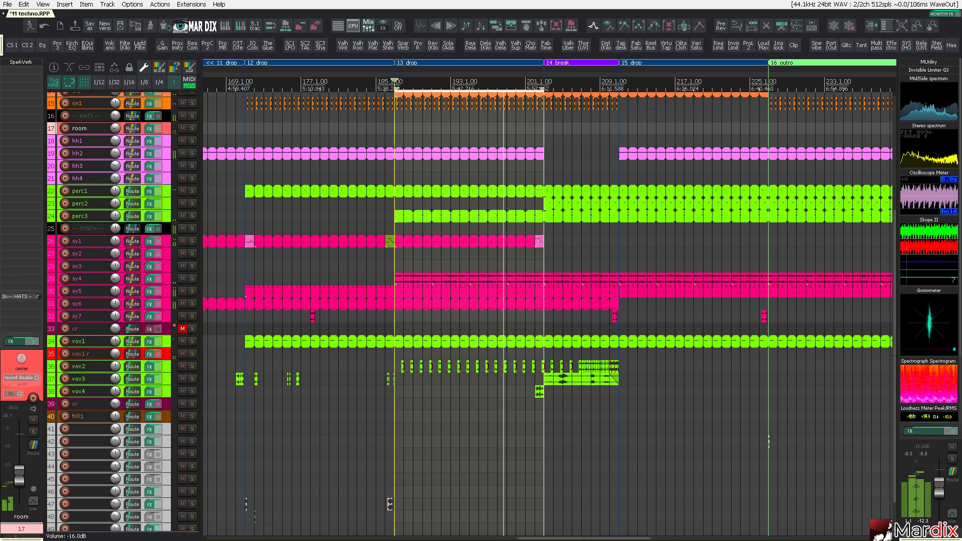
{"action": "scroll", "coordinate": [939, 477], "scroll_direction": "down", "scroll_amount": 2}
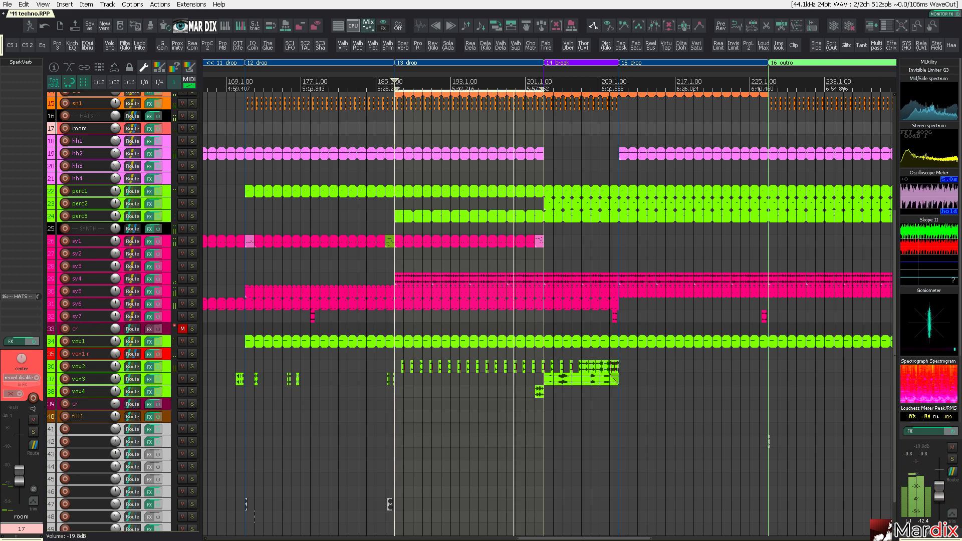
{"action": "scroll", "coordinate": [939, 489], "scroll_direction": "down", "scroll_amount": 2}
{"action": "scroll", "coordinate": [939, 488], "scroll_direction": "down", "scroll_amount": 4}
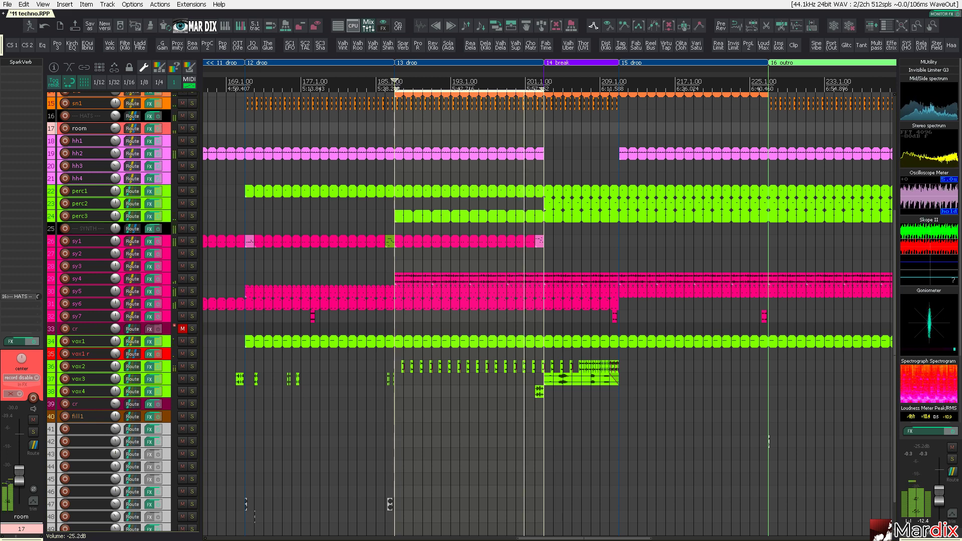
{"action": "left_click_drag", "start_coordinate": [939, 501], "coordinate": [940, 510]}
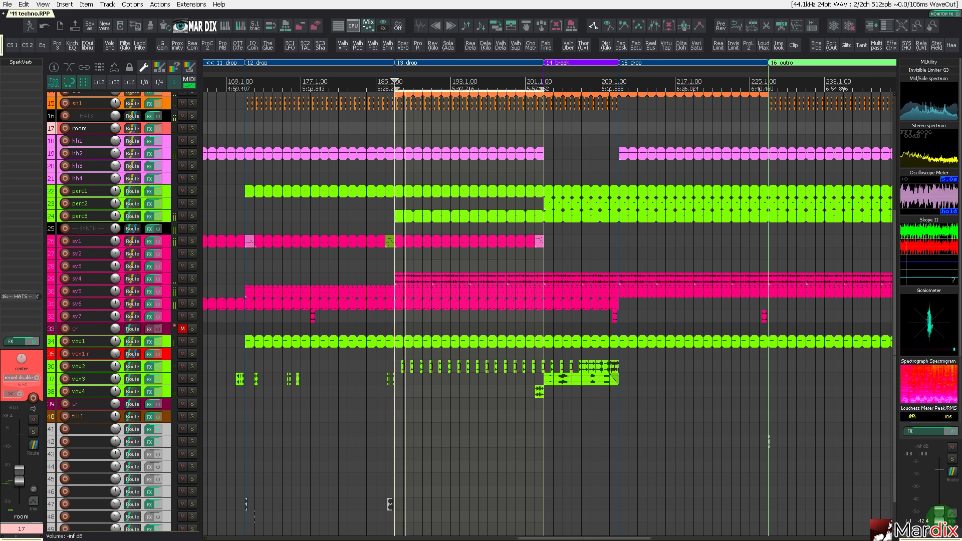
{"action": "key", "text": "F11"}
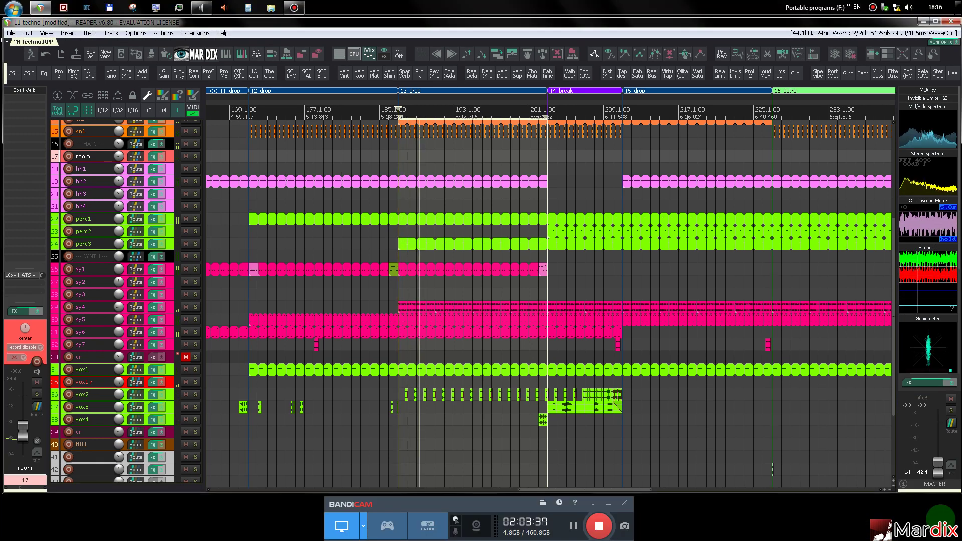